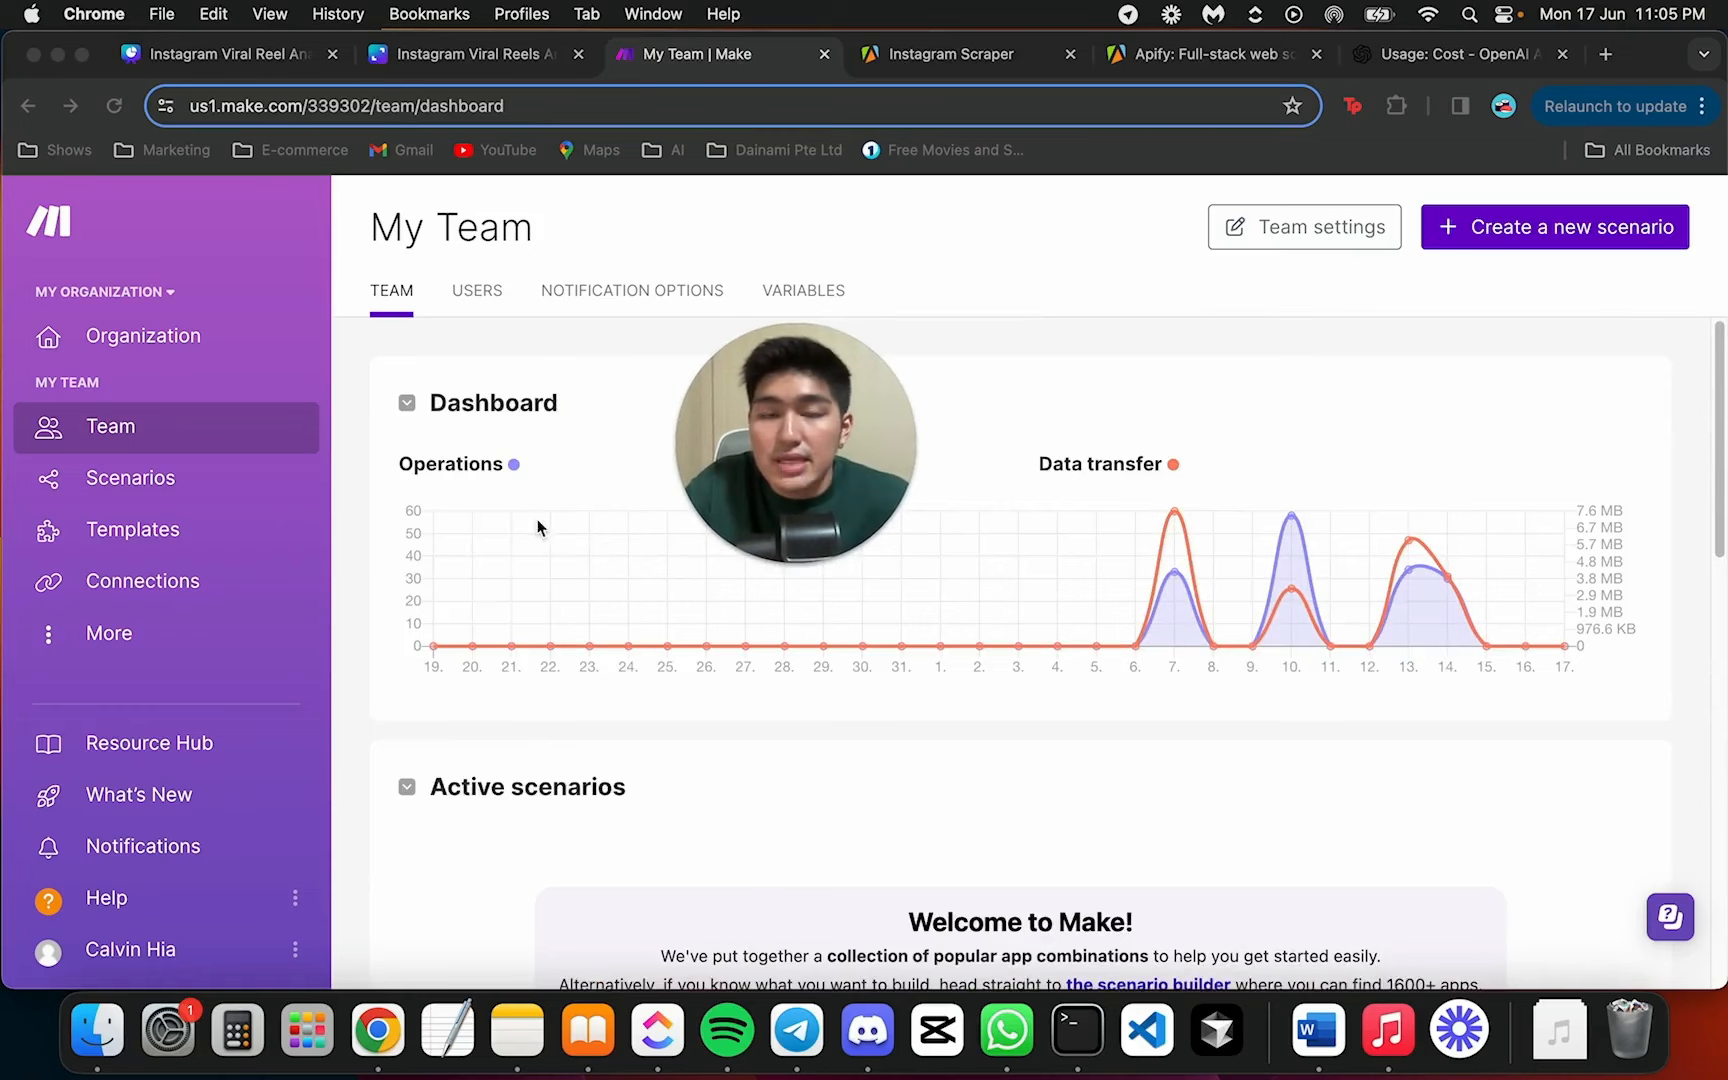
Open the Viral Reels Analyzer Template 2 scenario from the Viral Reels Analyzer Template folder in the scenario editor
{"action": "left_click", "coordinate": [138, 489]}
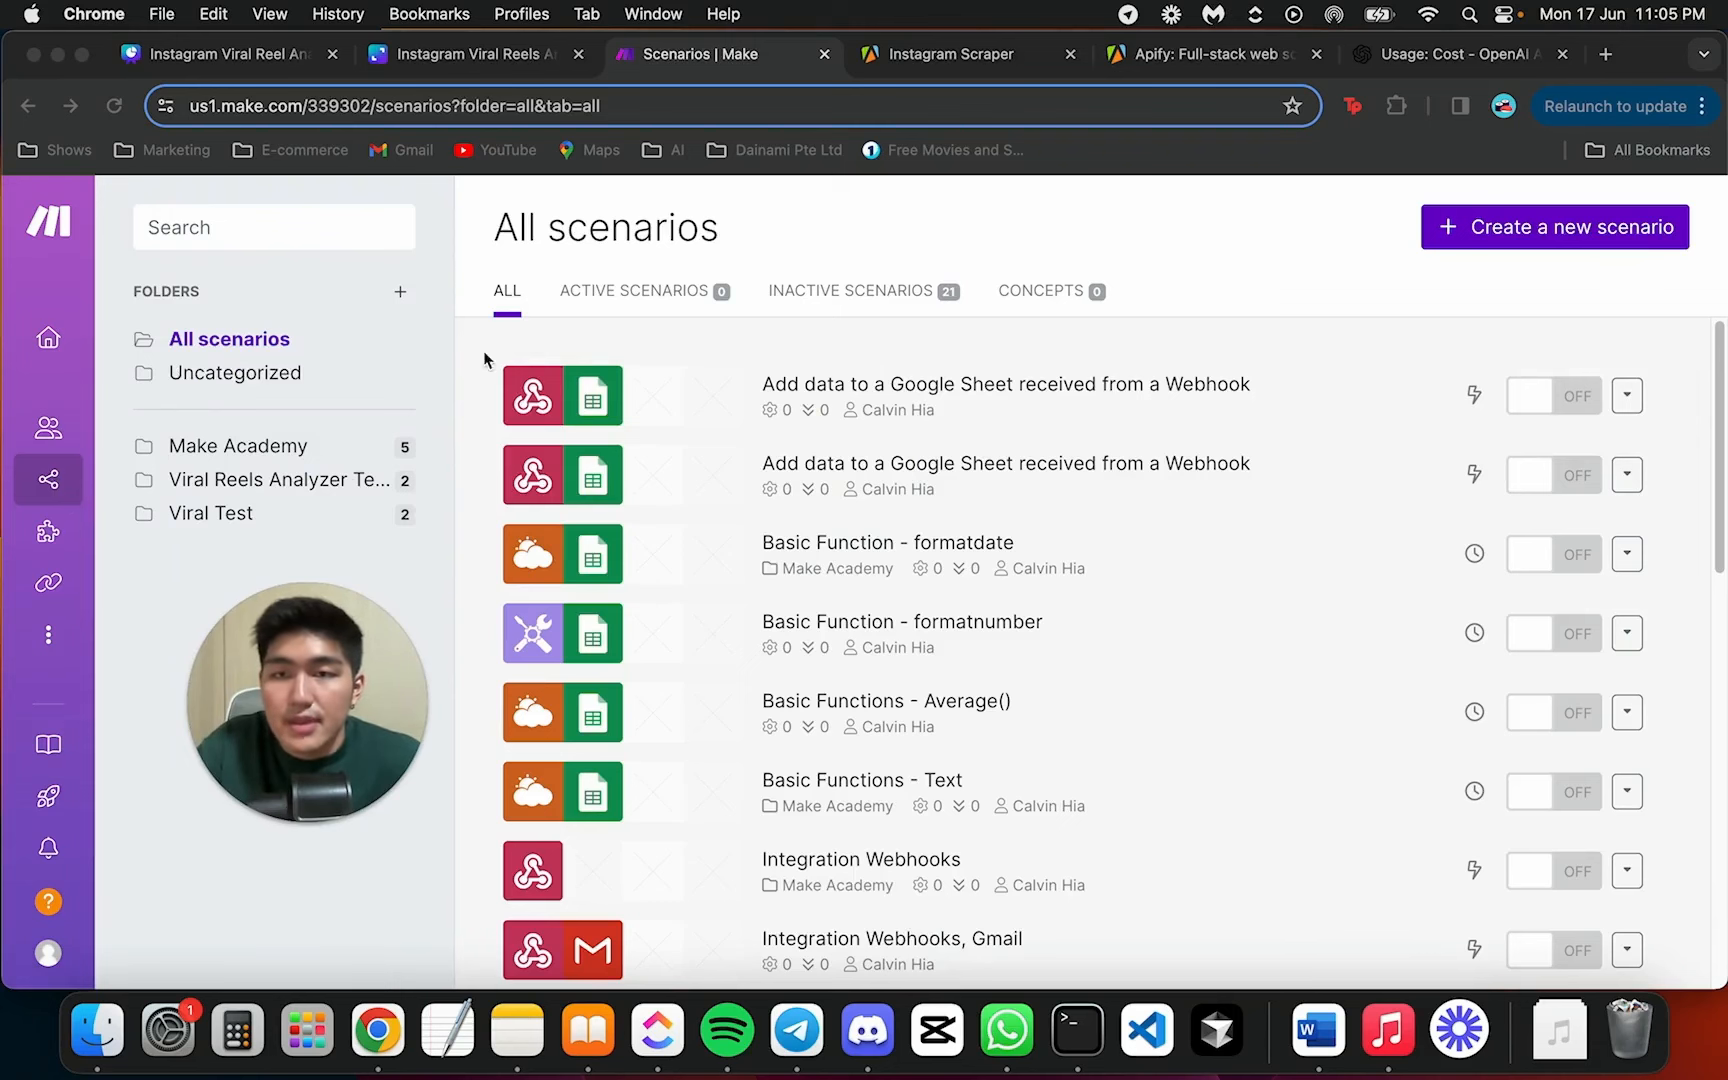
{"action": "scroll", "coordinate": [890, 612], "scroll_direction": "down", "scroll_amount": 8}
{"action": "scroll", "coordinate": [885, 620], "scroll_direction": "up", "scroll_amount": 8}
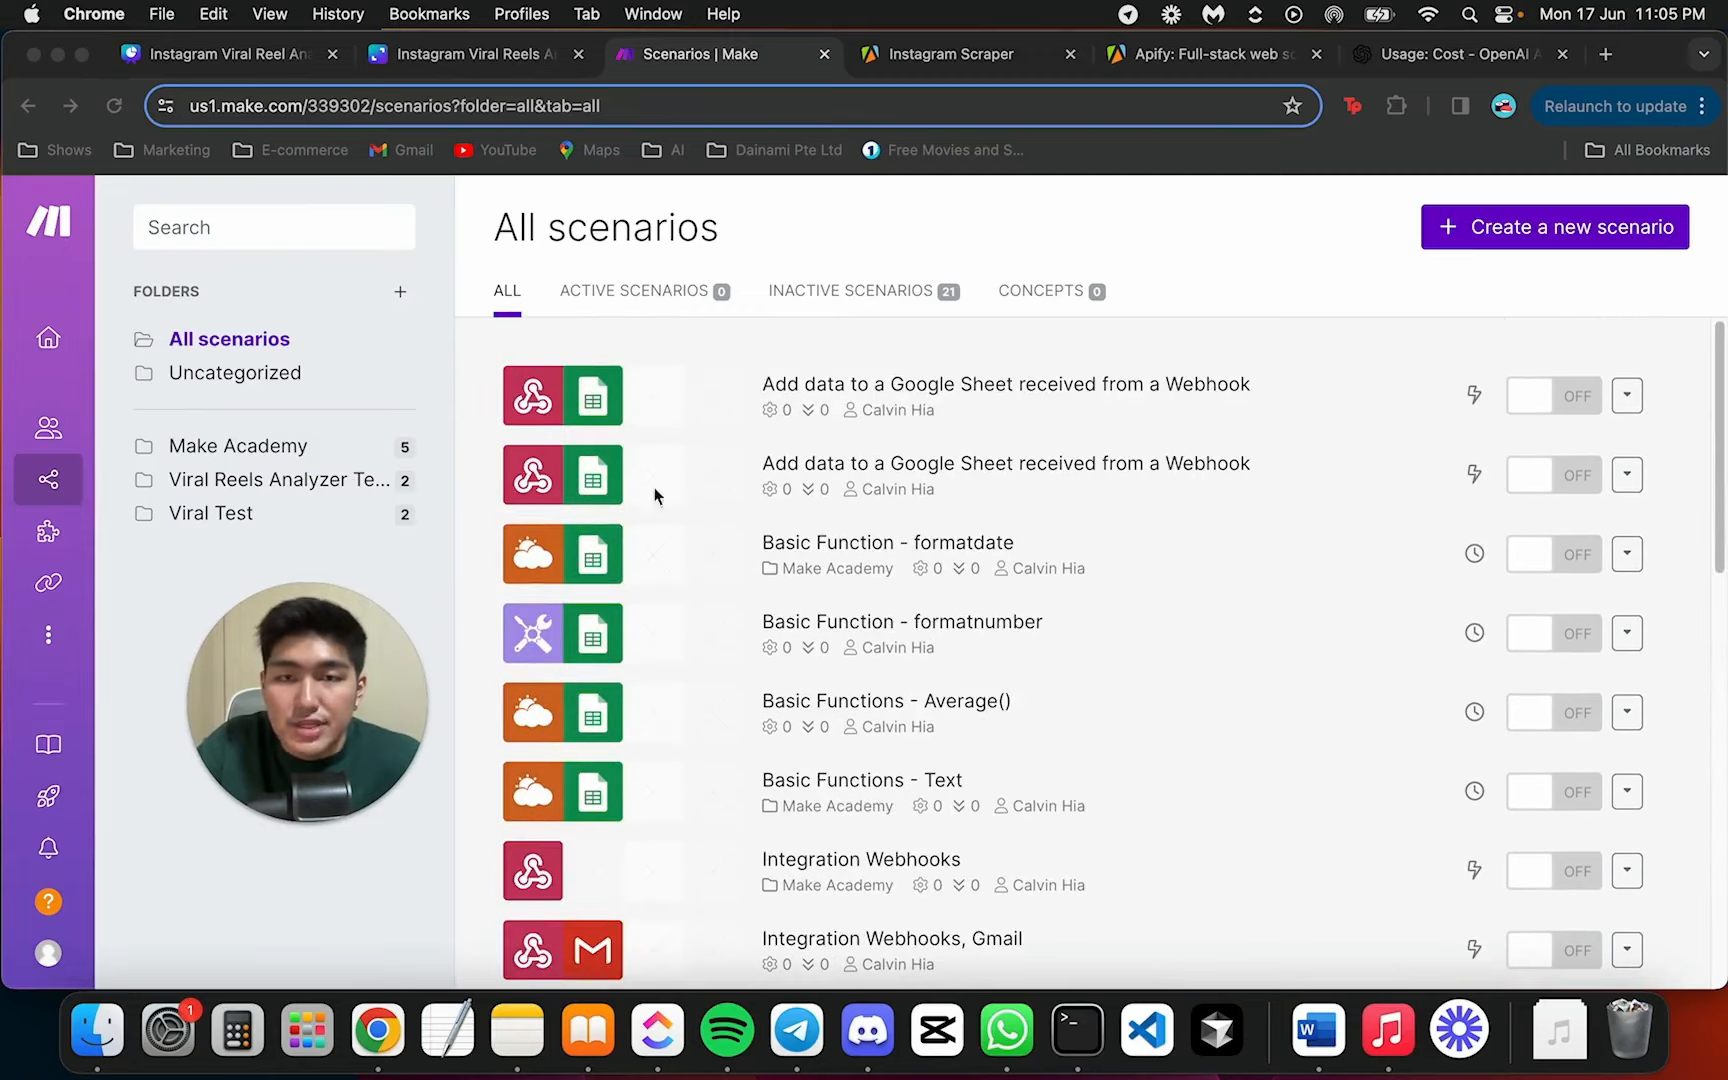
{"action": "left_click", "coordinate": [318, 481]}
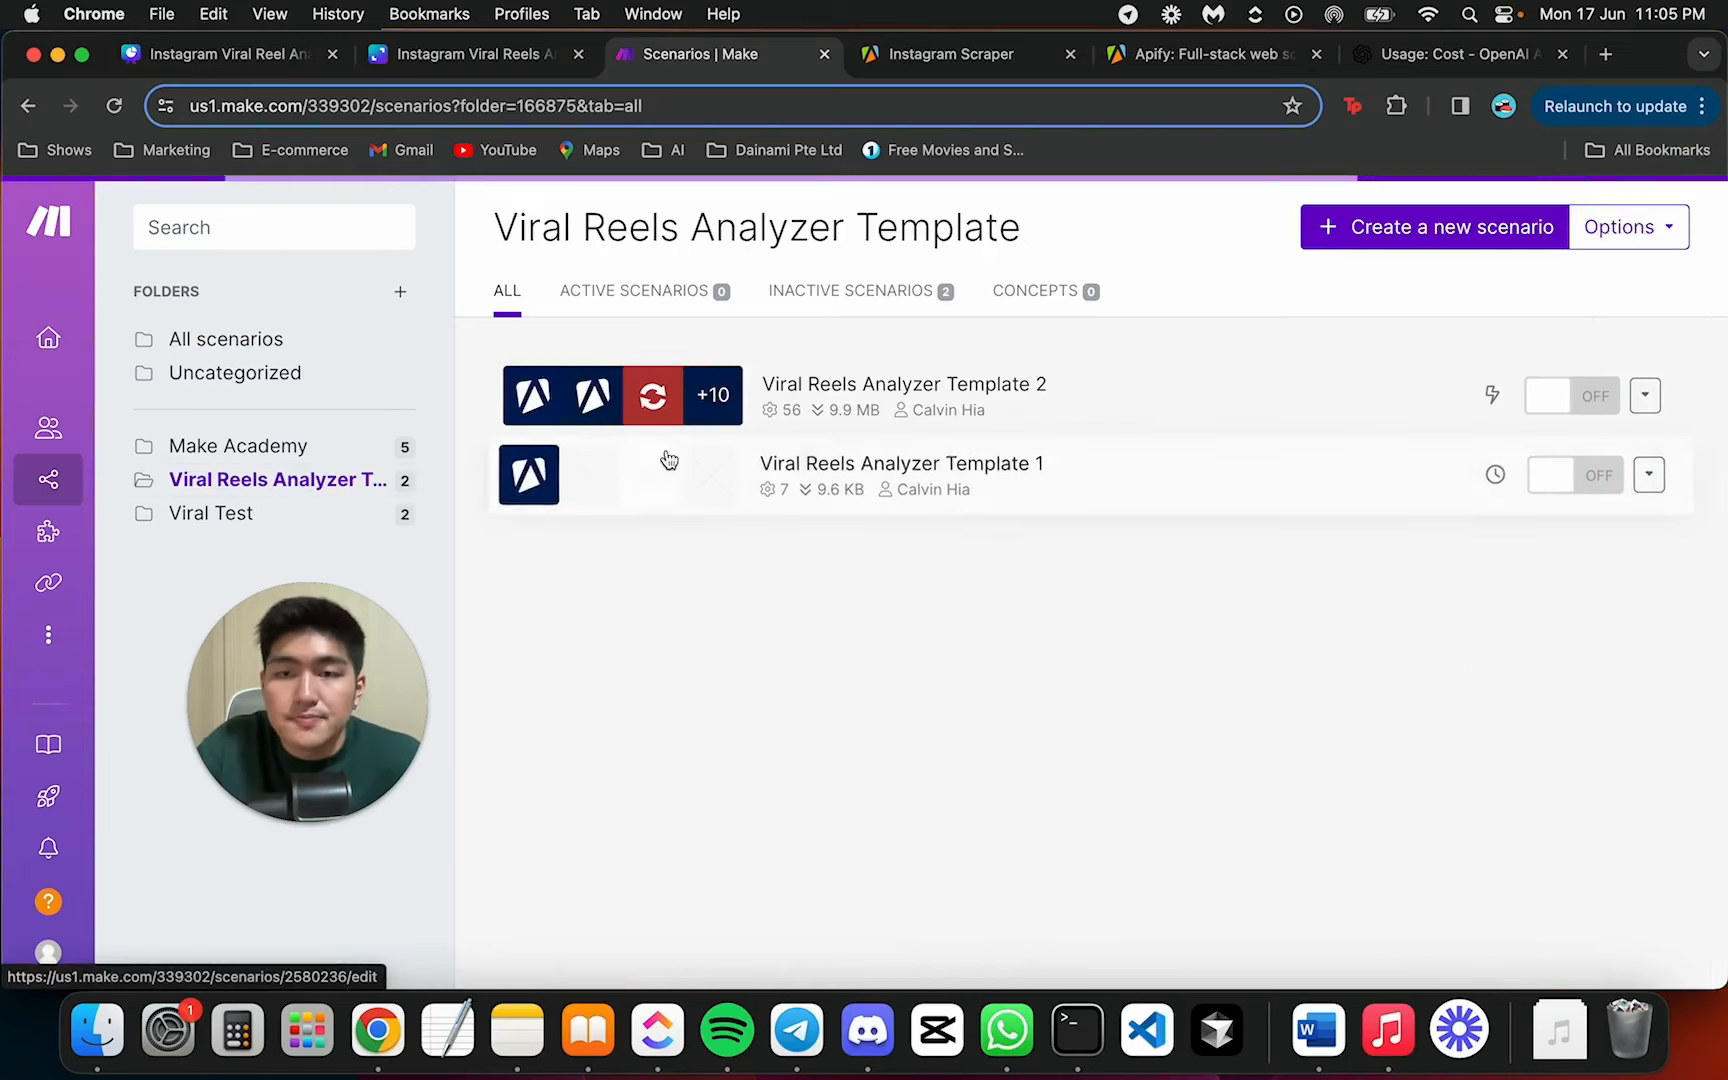
{"action": "left_click", "coordinate": [1242, 380]}
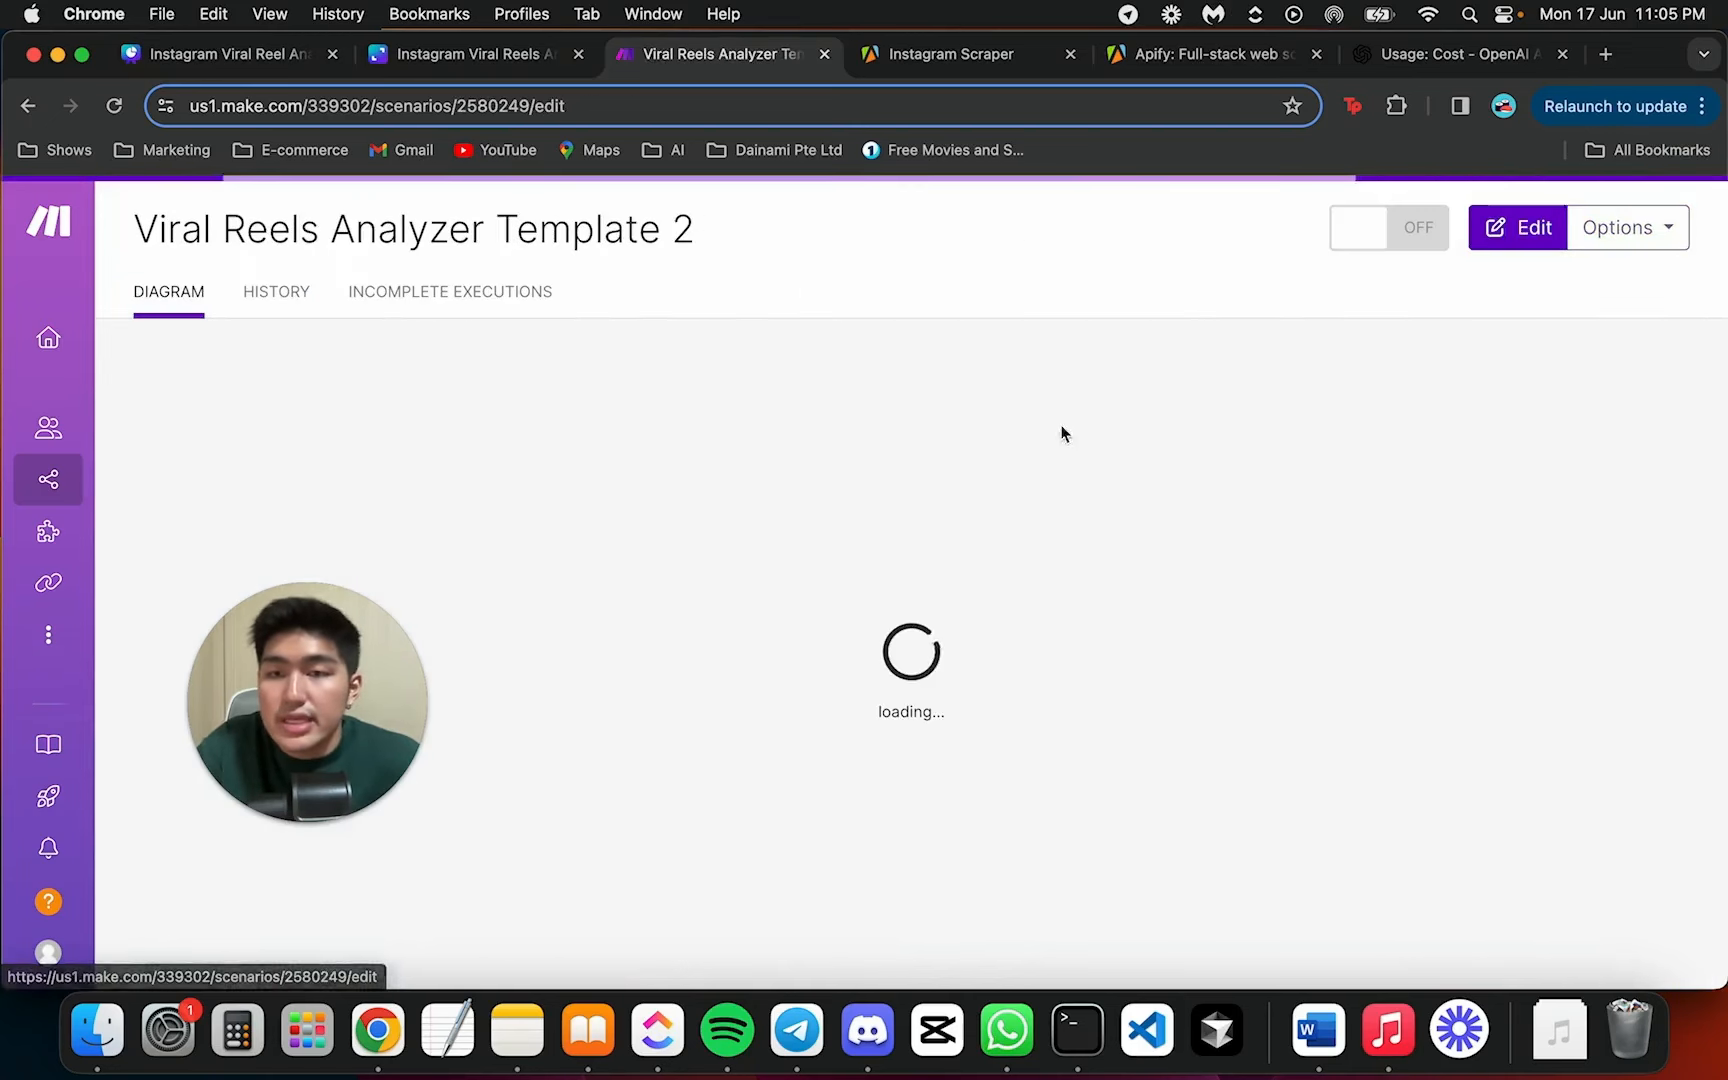
{"action": "left_click_drag", "start_coordinate": [331, 755], "coordinate": [262, 762]}
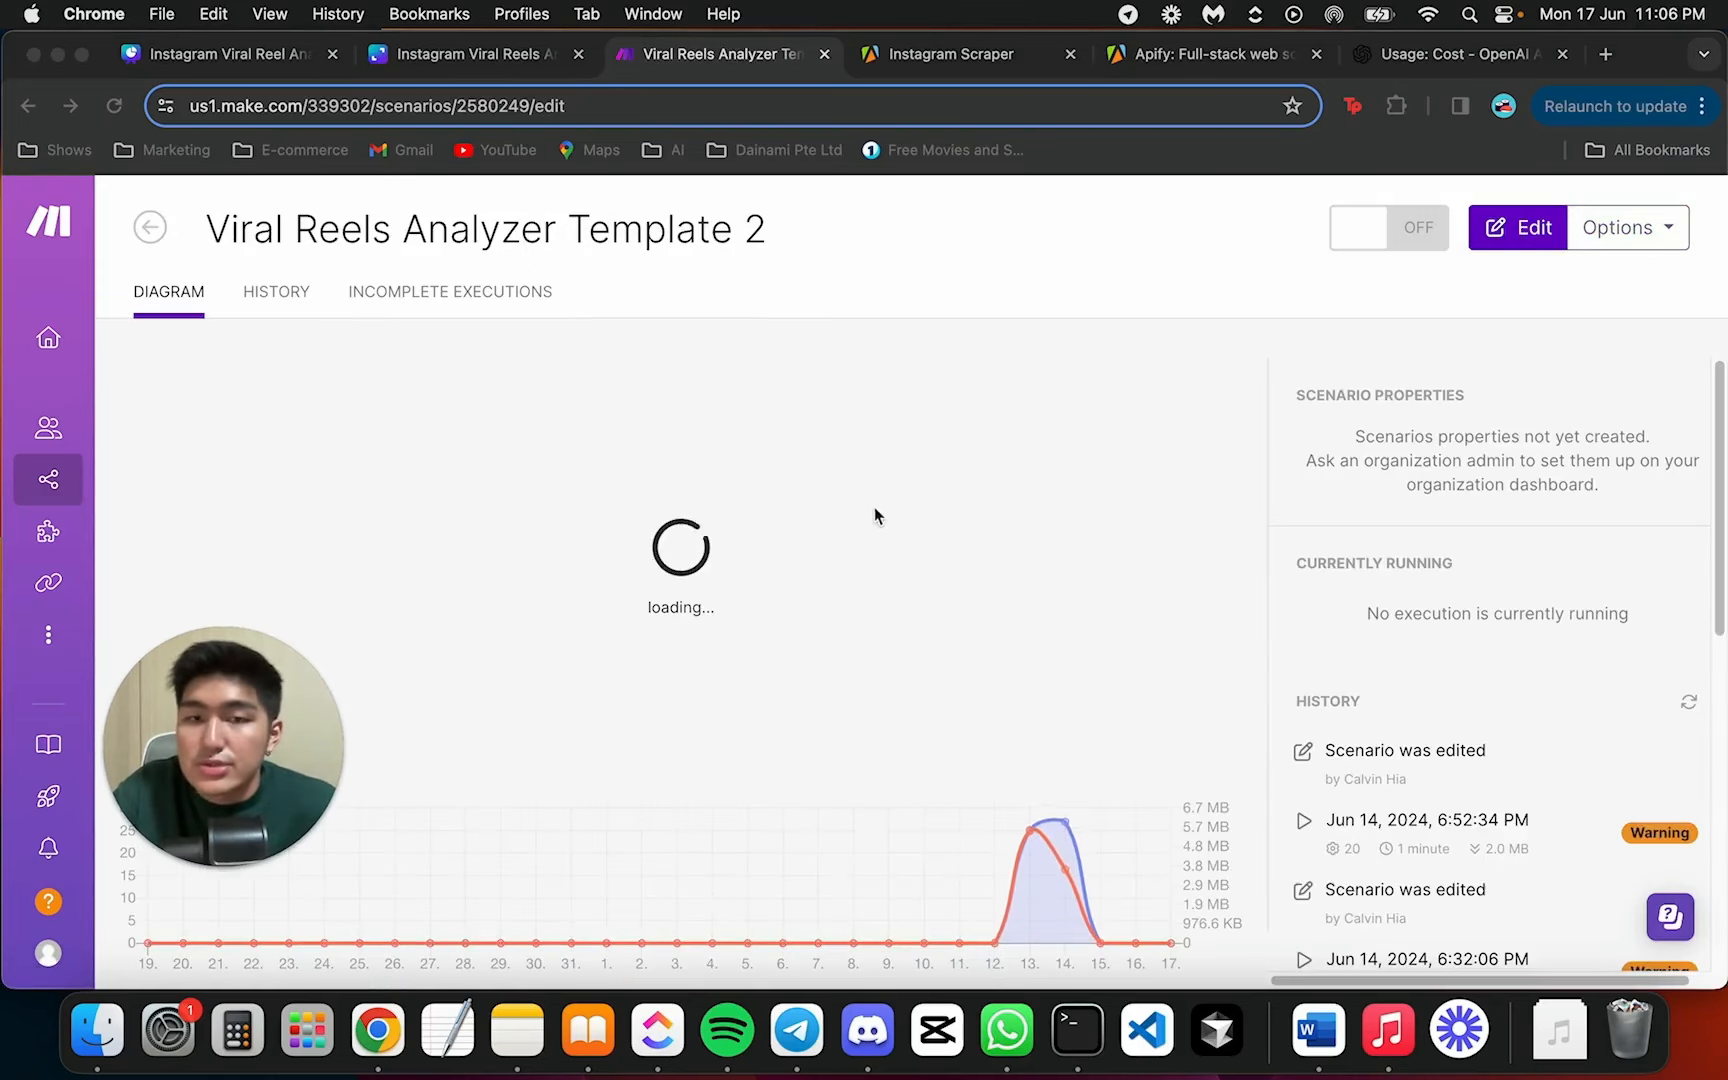
{"action": "left_click", "coordinate": [537, 413]}
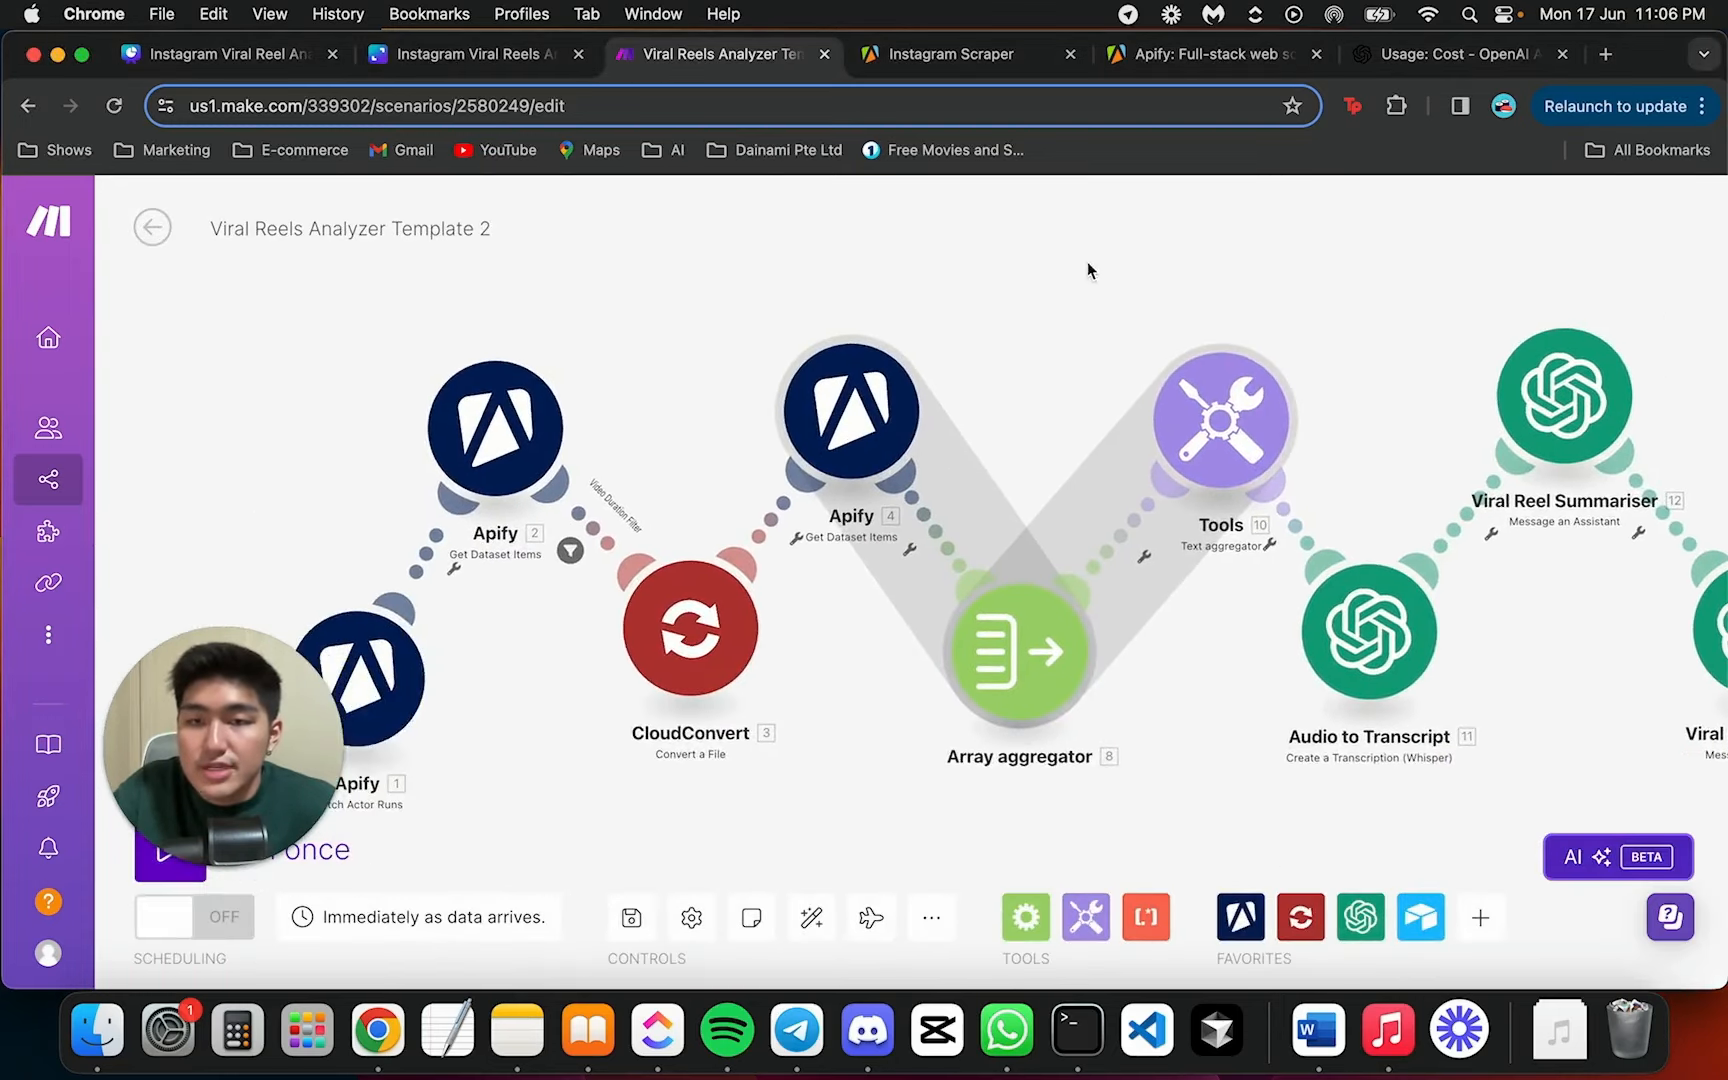
Examine the template scenario's module chain from the Apify trigger through the OpenAI modules to the final Airtable module
{"action": "scroll", "coordinate": [822, 404], "scroll_direction": "down", "scroll_amount": 2}
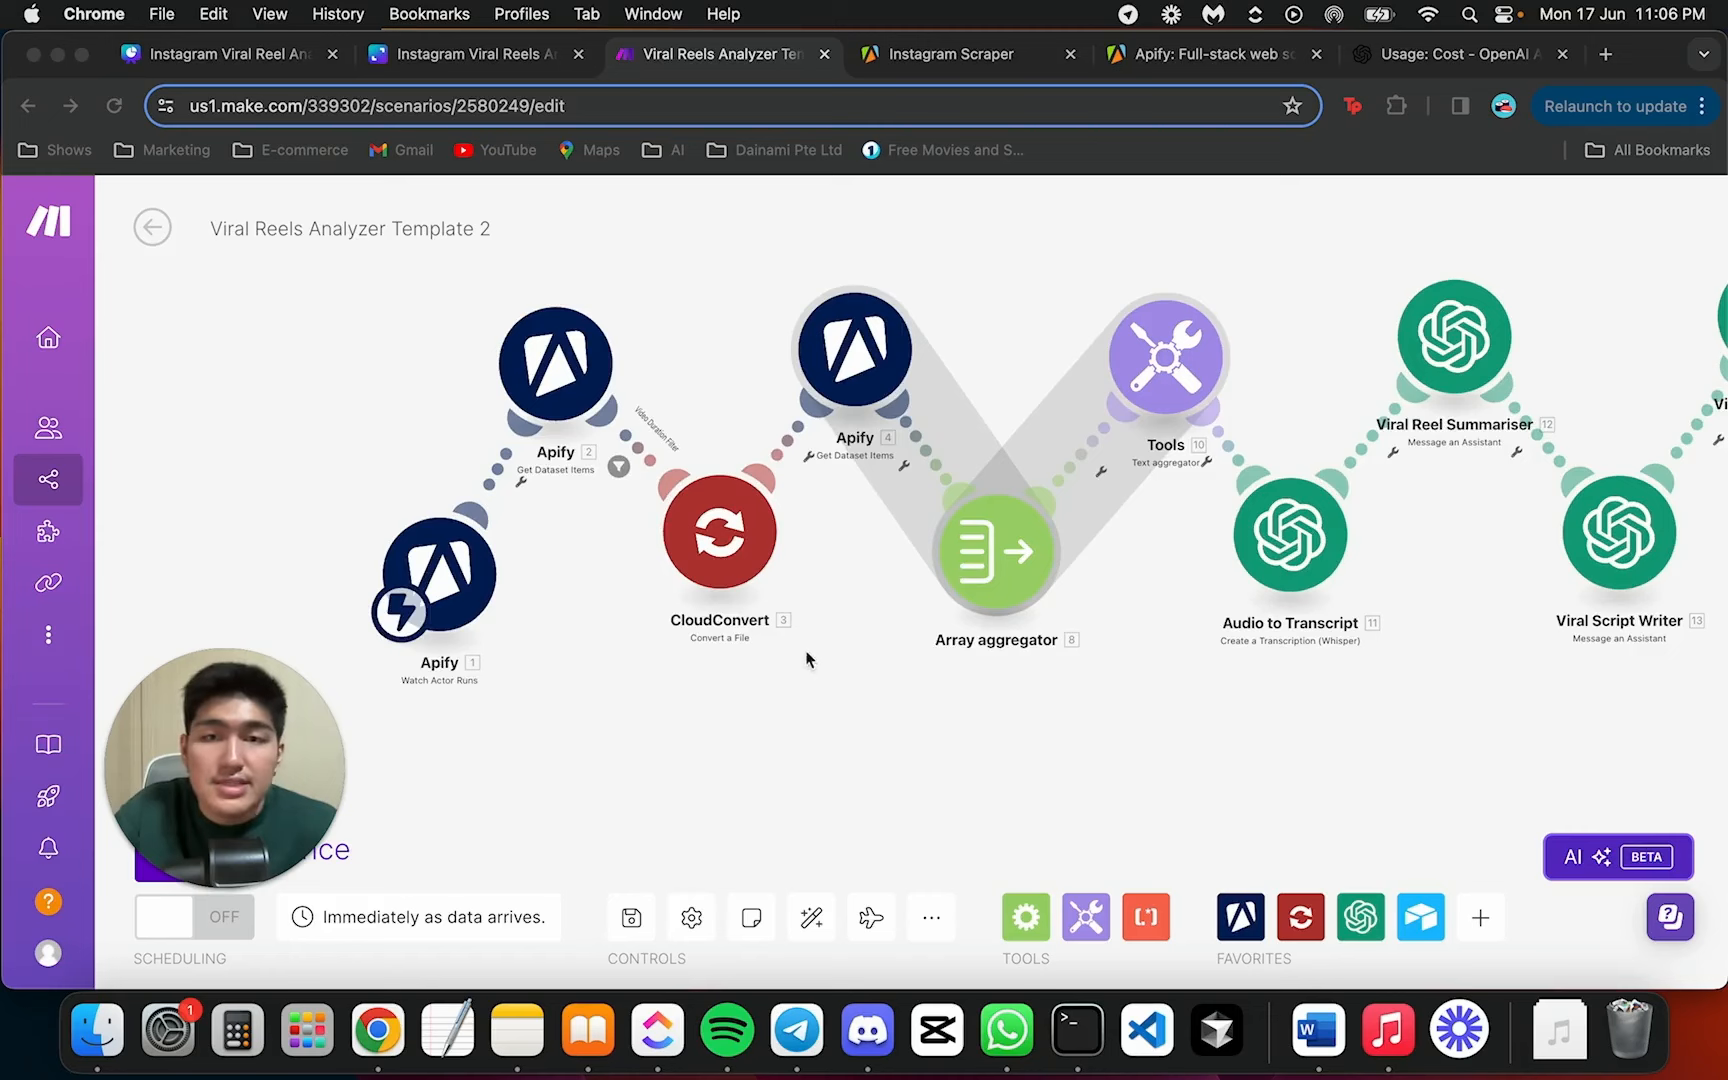
{"action": "scroll", "coordinate": [882, 663], "scroll_direction": "up", "scroll_amount": 2}
{"action": "left_click", "coordinate": [1006, 668]}
{"action": "scroll", "coordinate": [779, 663], "scroll_direction": "right", "scroll_amount": 5}
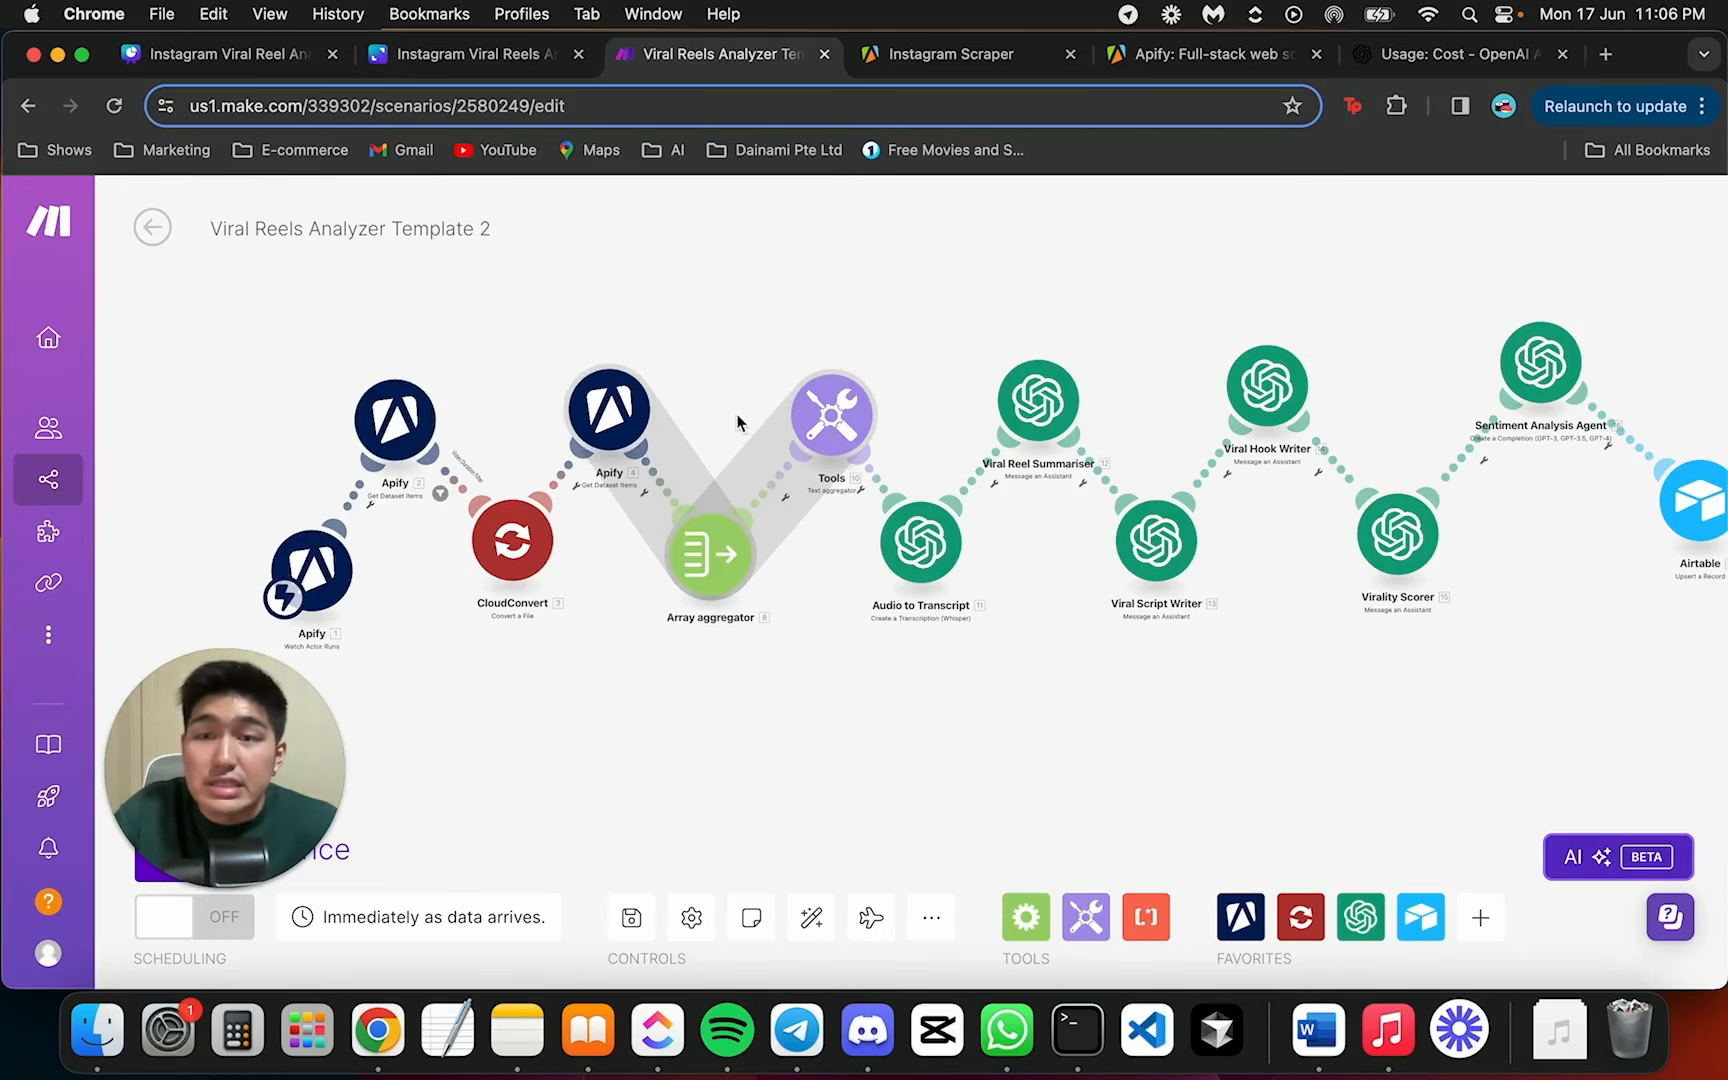
{"action": "scroll", "coordinate": [1127, 556], "scroll_direction": "right", "scroll_amount": 5}
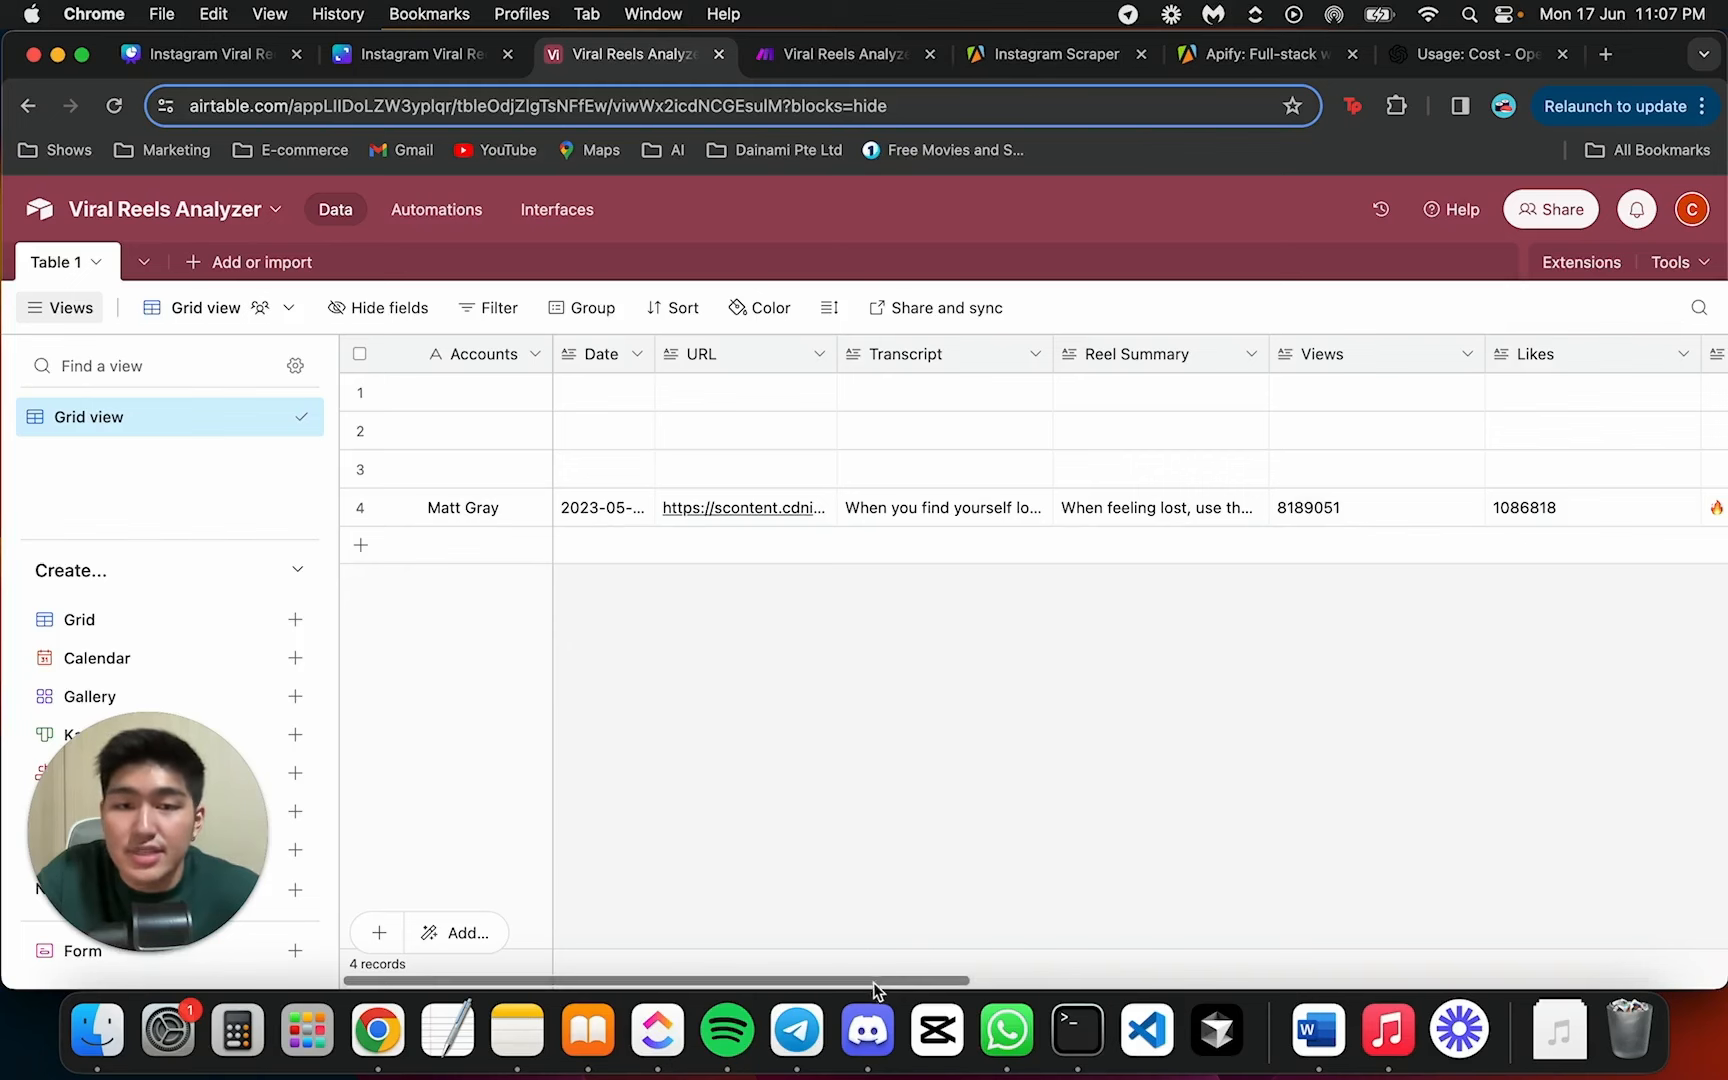
Look through the columns of Table 1 in the Viral Reels Analyzer Airtable base, from Accounts to Status
{"action": "left_click_drag", "start_coordinate": [873, 990], "coordinate": [821, 914]}
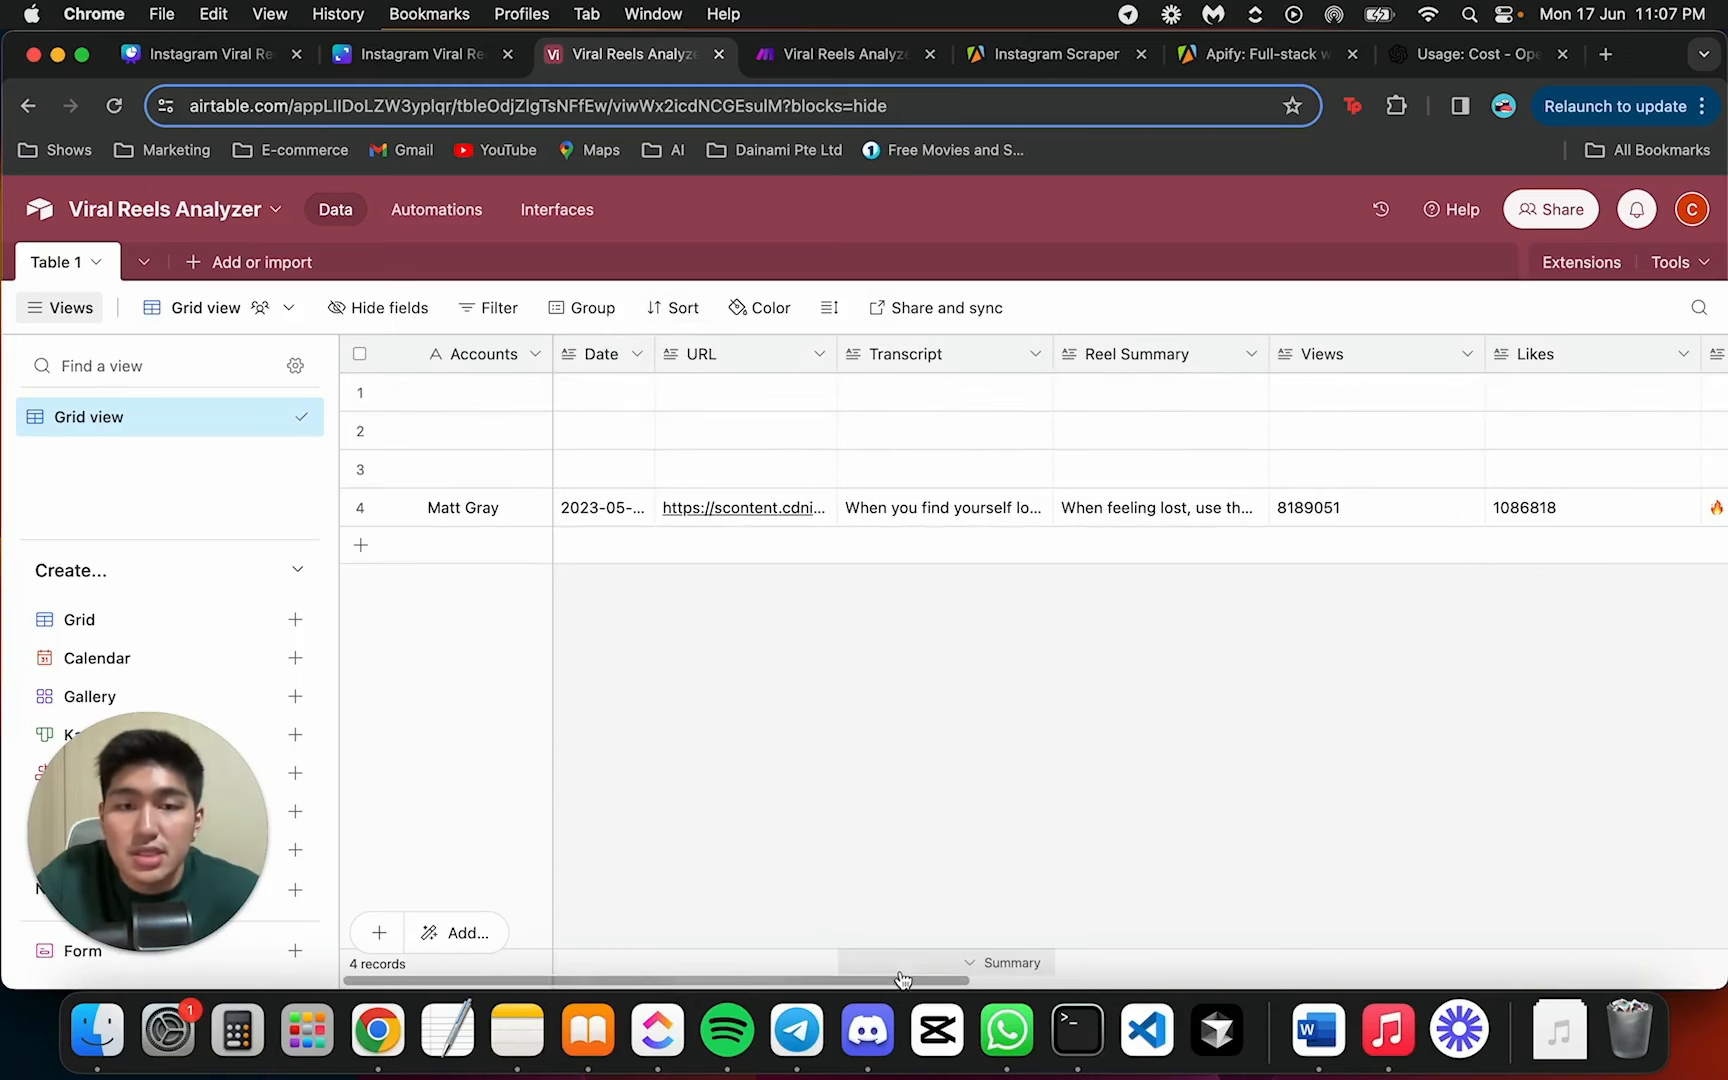
{"action": "left_click_drag", "start_coordinate": [903, 977], "coordinate": [1149, 968]}
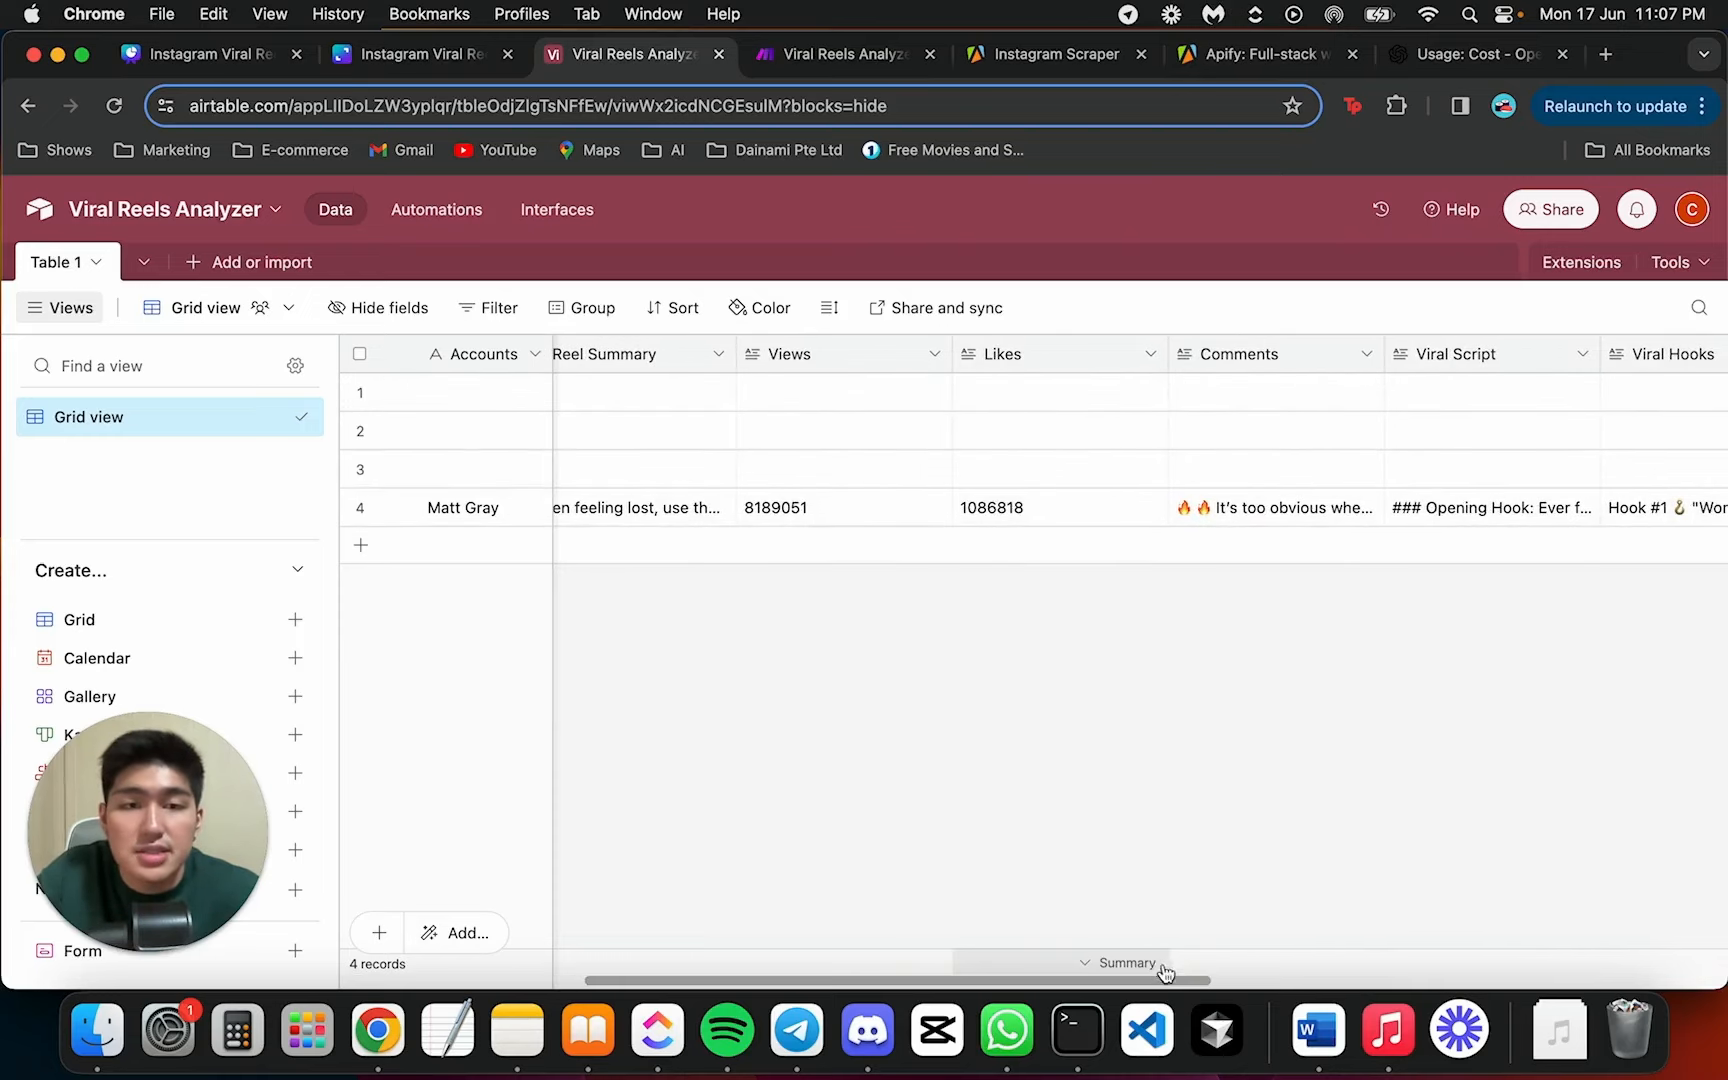
{"action": "left_click", "coordinate": [1176, 966]}
{"action": "left_click_drag", "start_coordinate": [1176, 979], "coordinate": [1429, 972]}
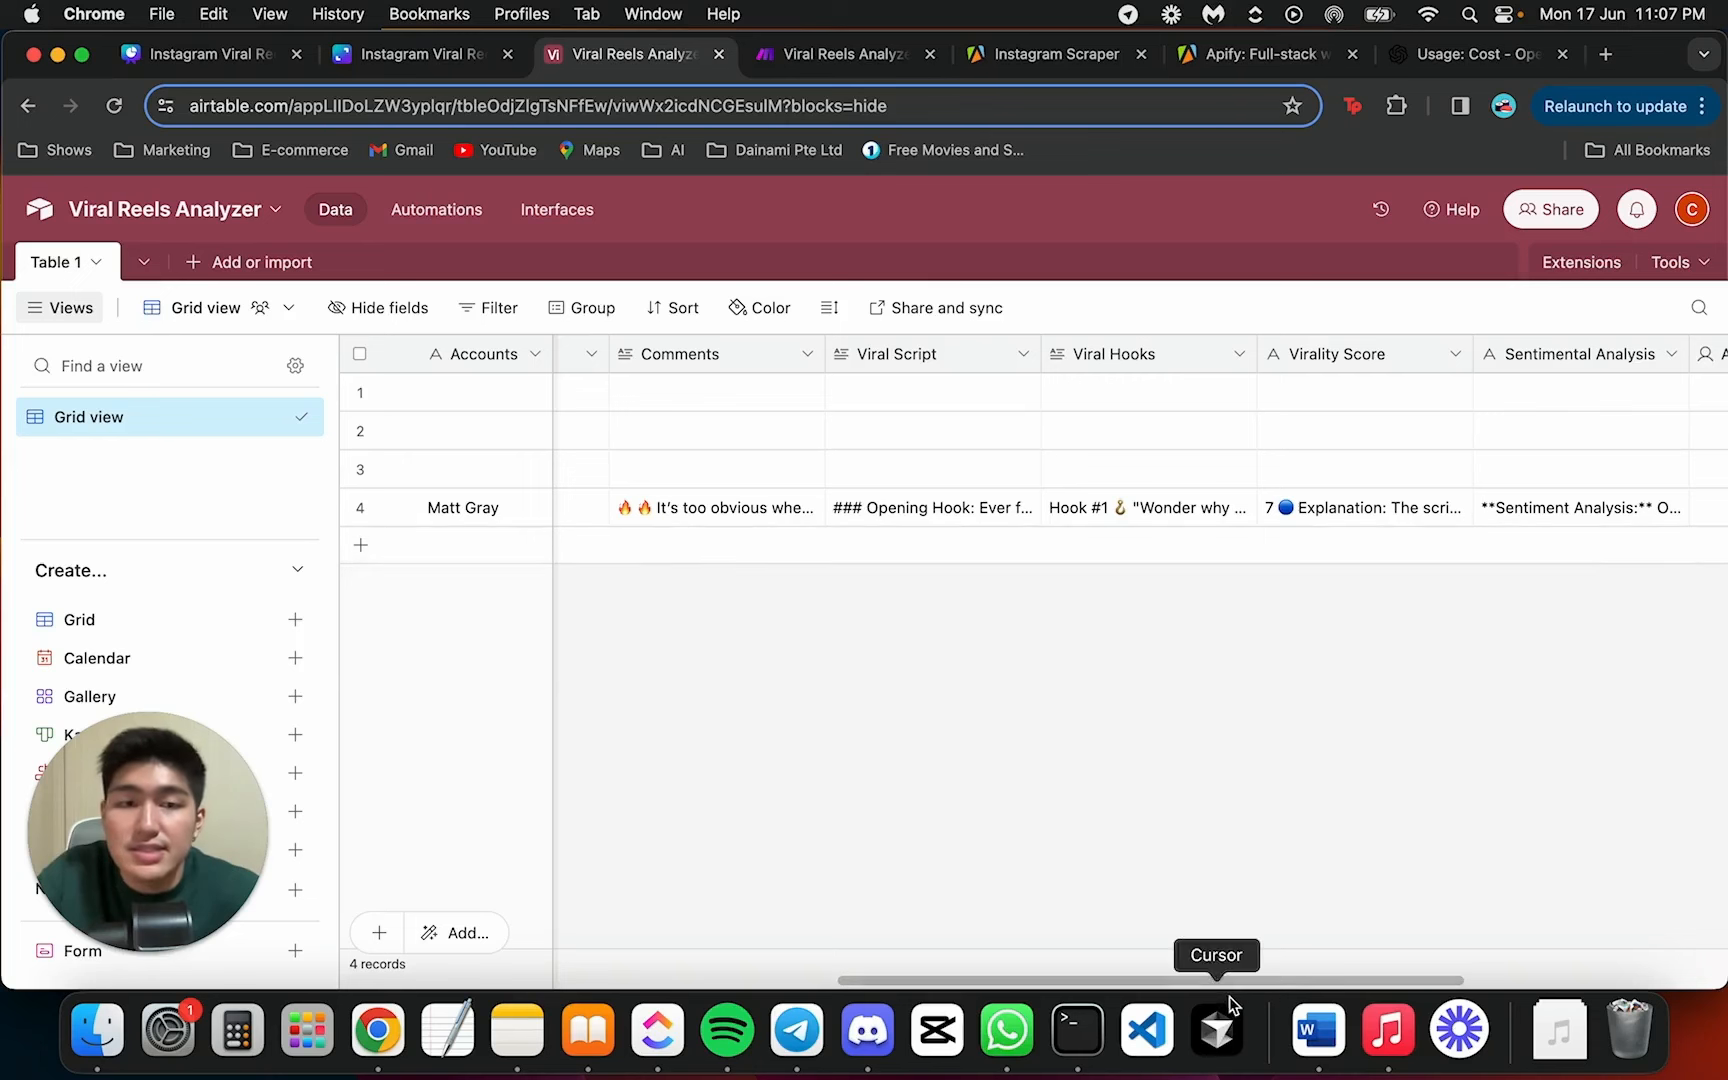
{"action": "left_click_drag", "start_coordinate": [1310, 979], "coordinate": [1450, 979]}
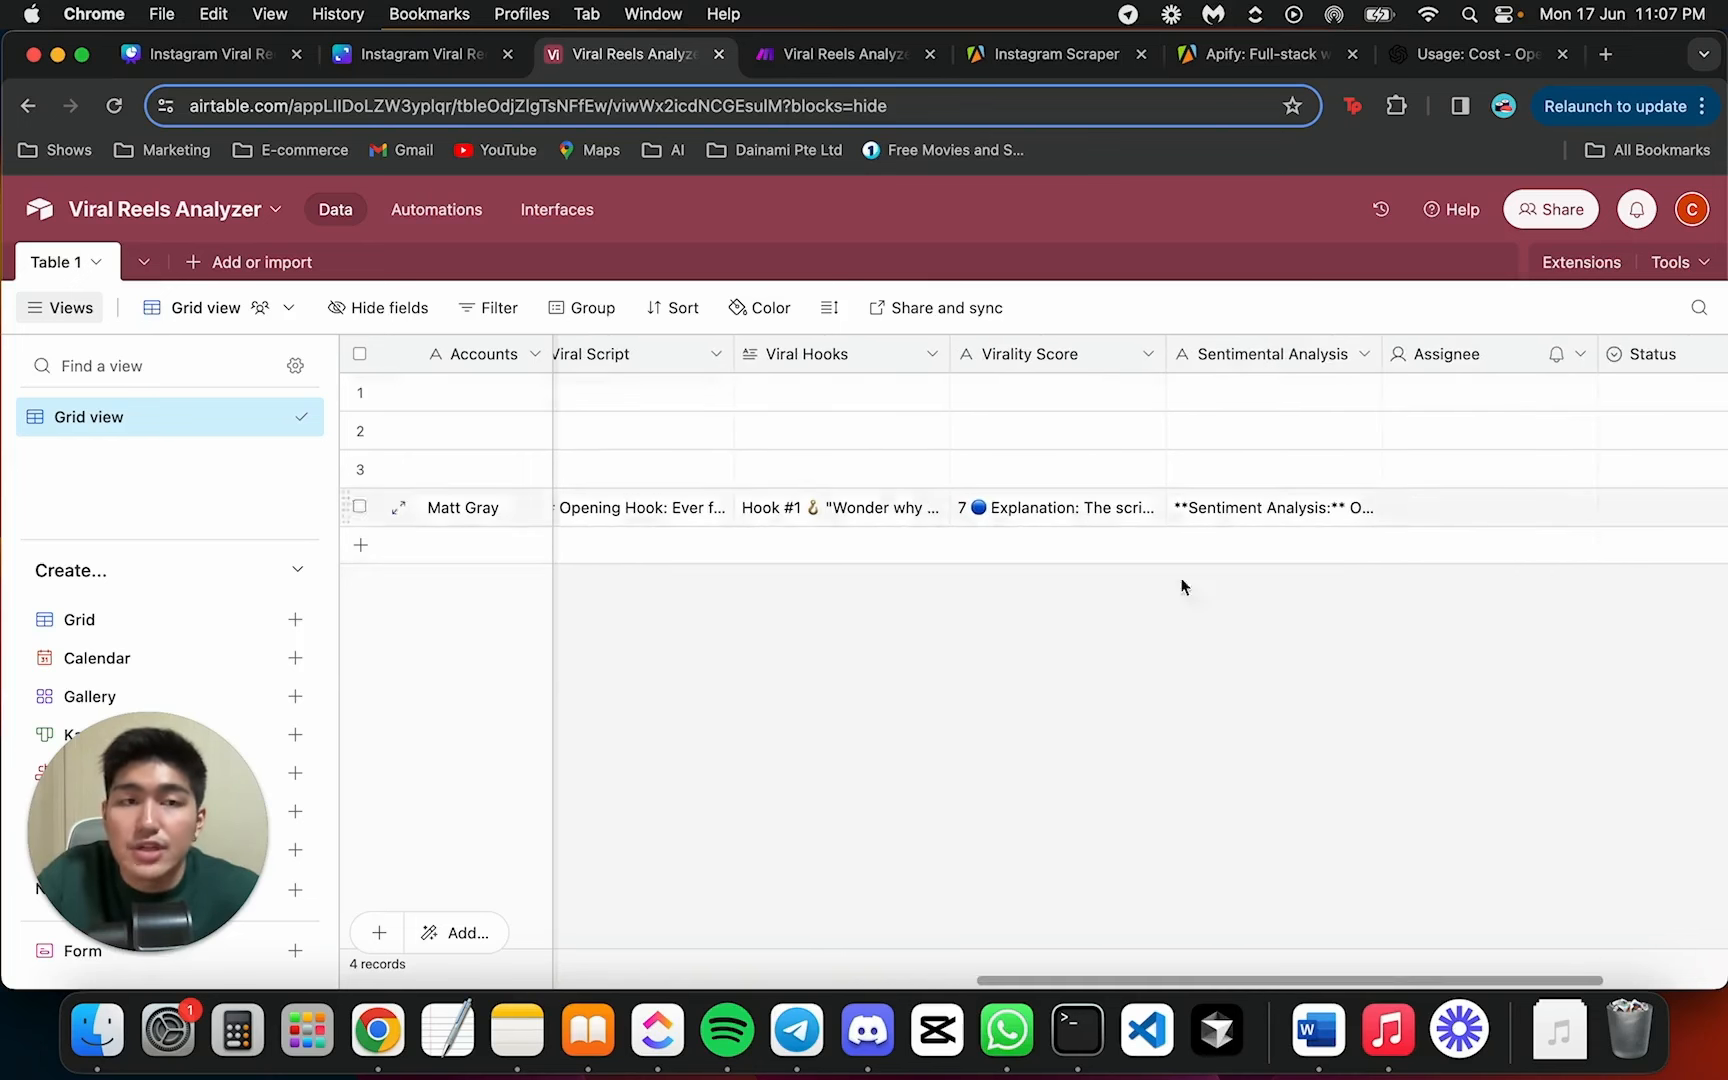
Expand the record in row 4 and read its URL, transcript, comments, viral script, virality score and sentiment analysis fields
{"action": "left_click", "coordinate": [399, 512]}
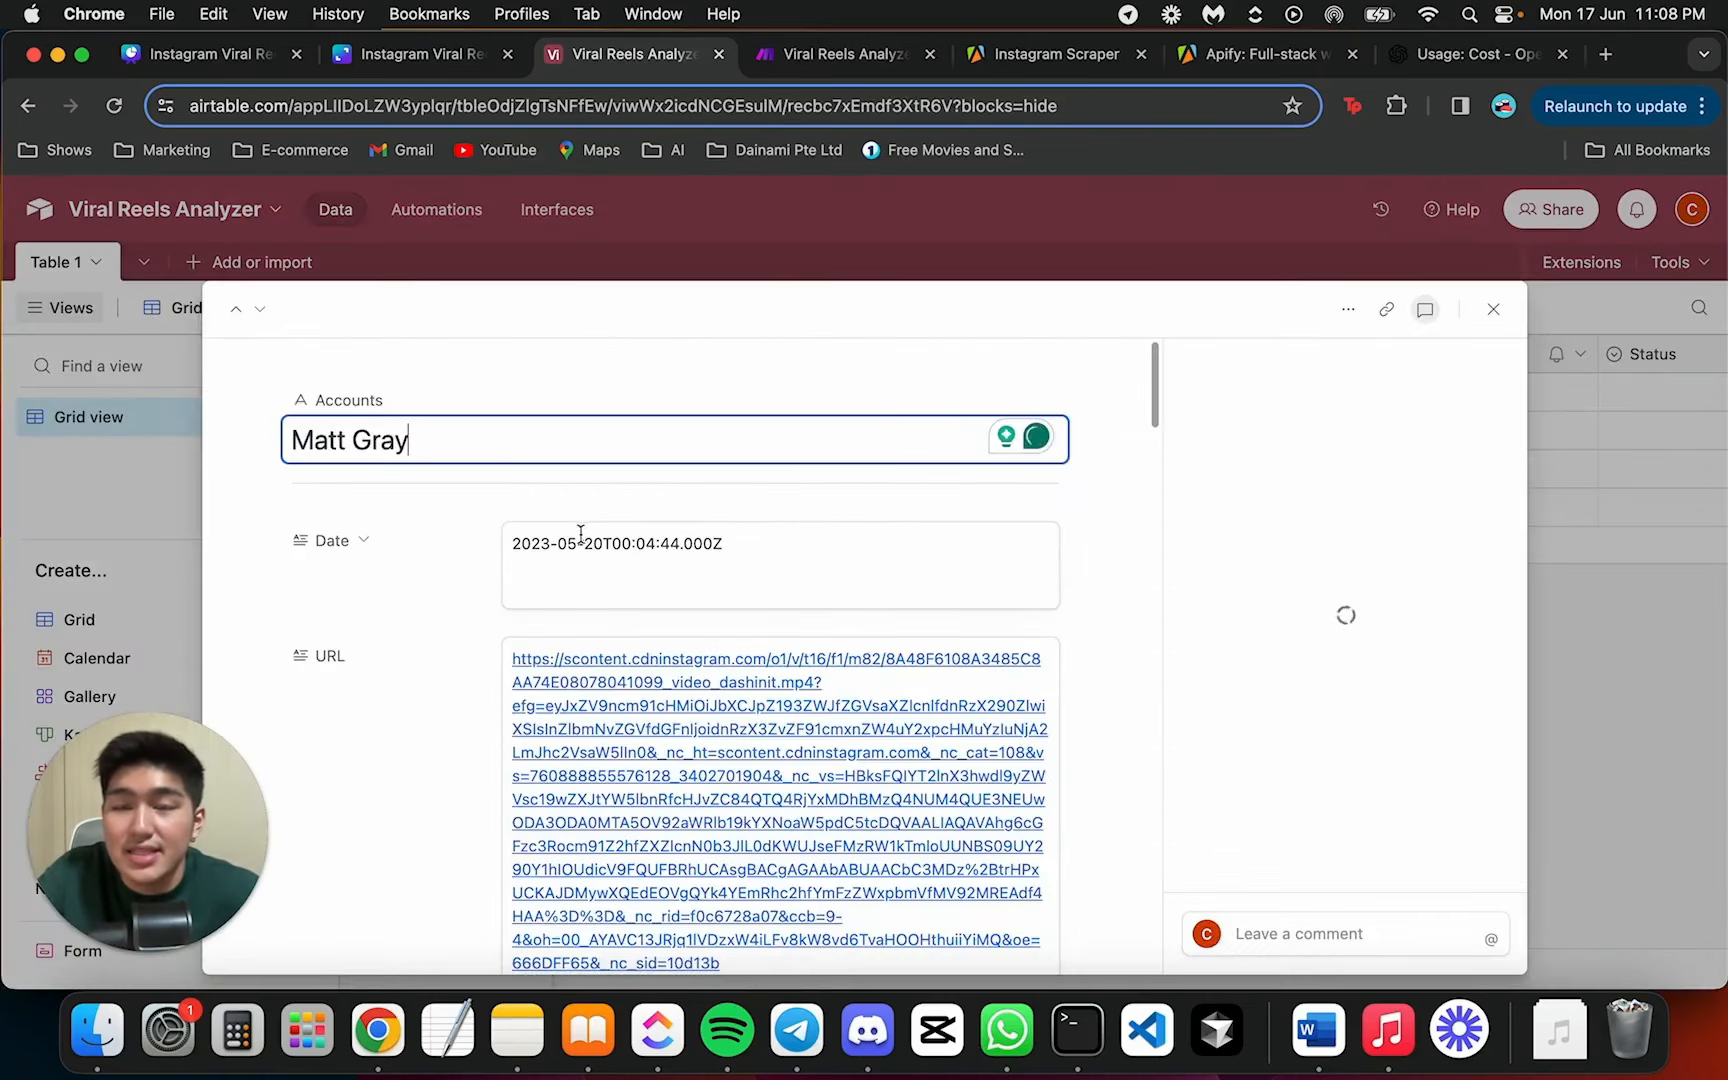
{"action": "scroll", "coordinate": [495, 722], "scroll_direction": "down", "scroll_amount": 10}
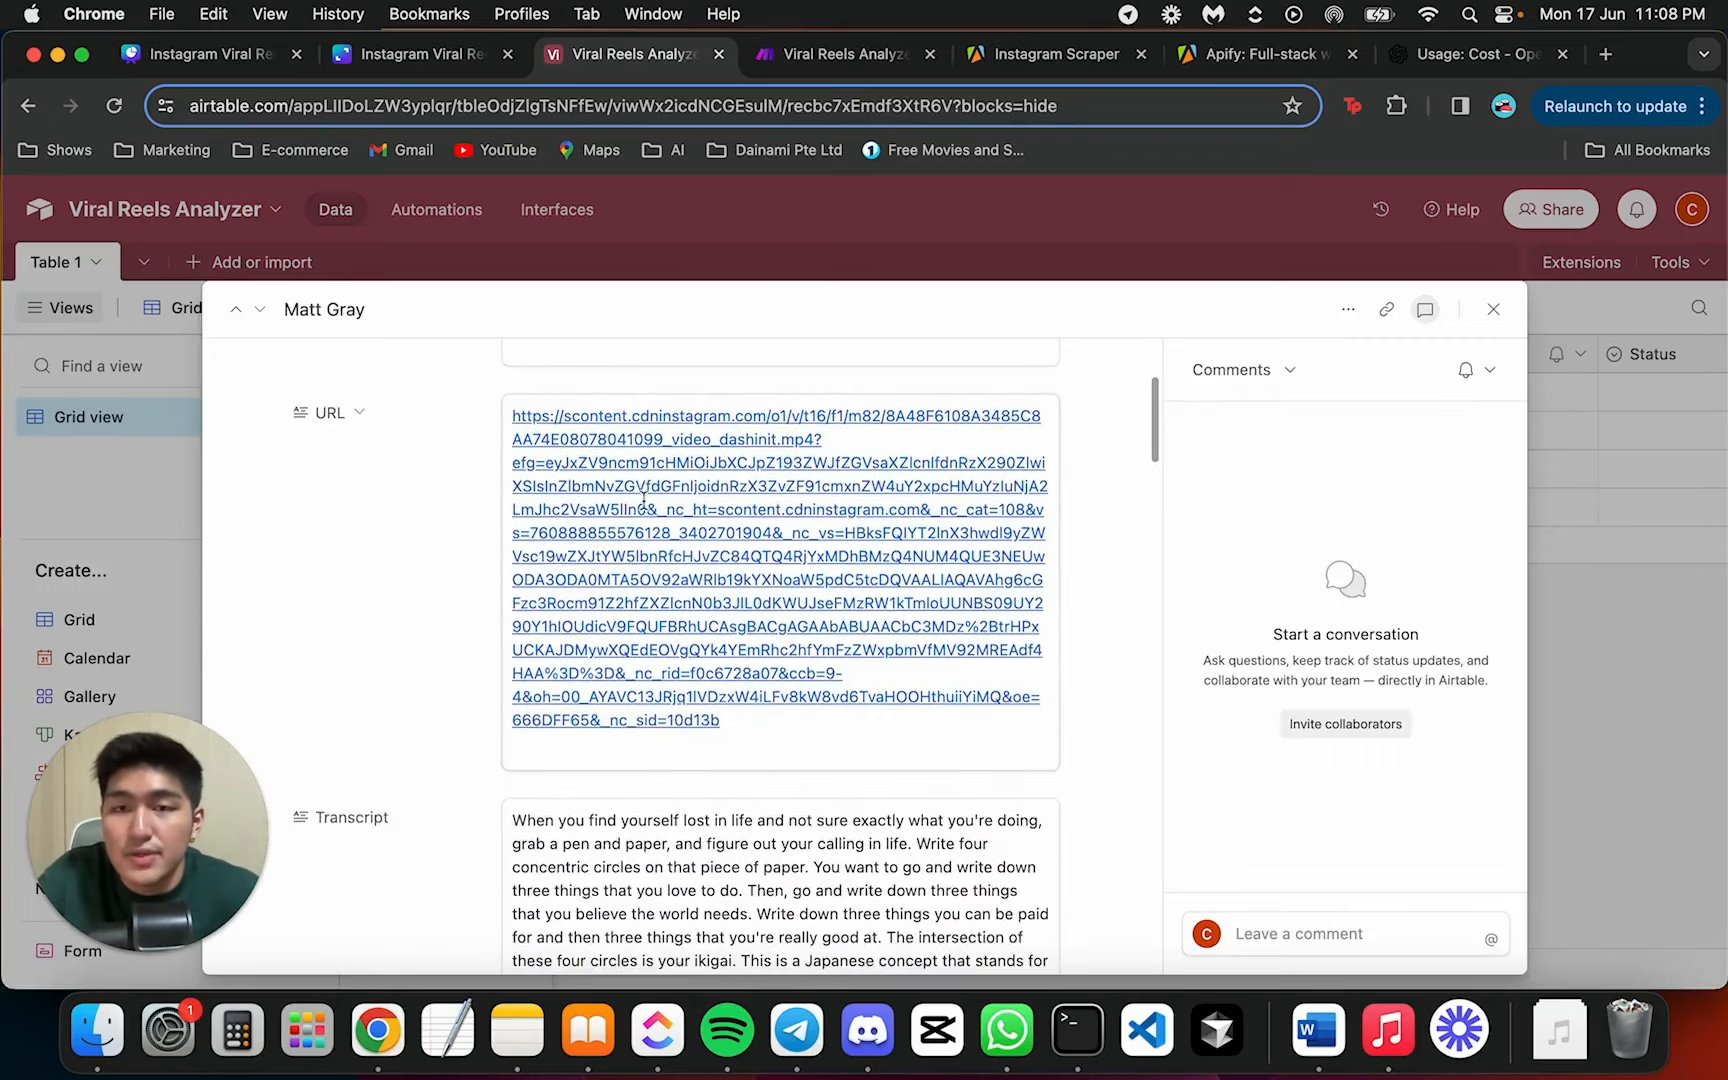
{"action": "scroll", "coordinate": [739, 660], "scroll_direction": "down", "scroll_amount": 5}
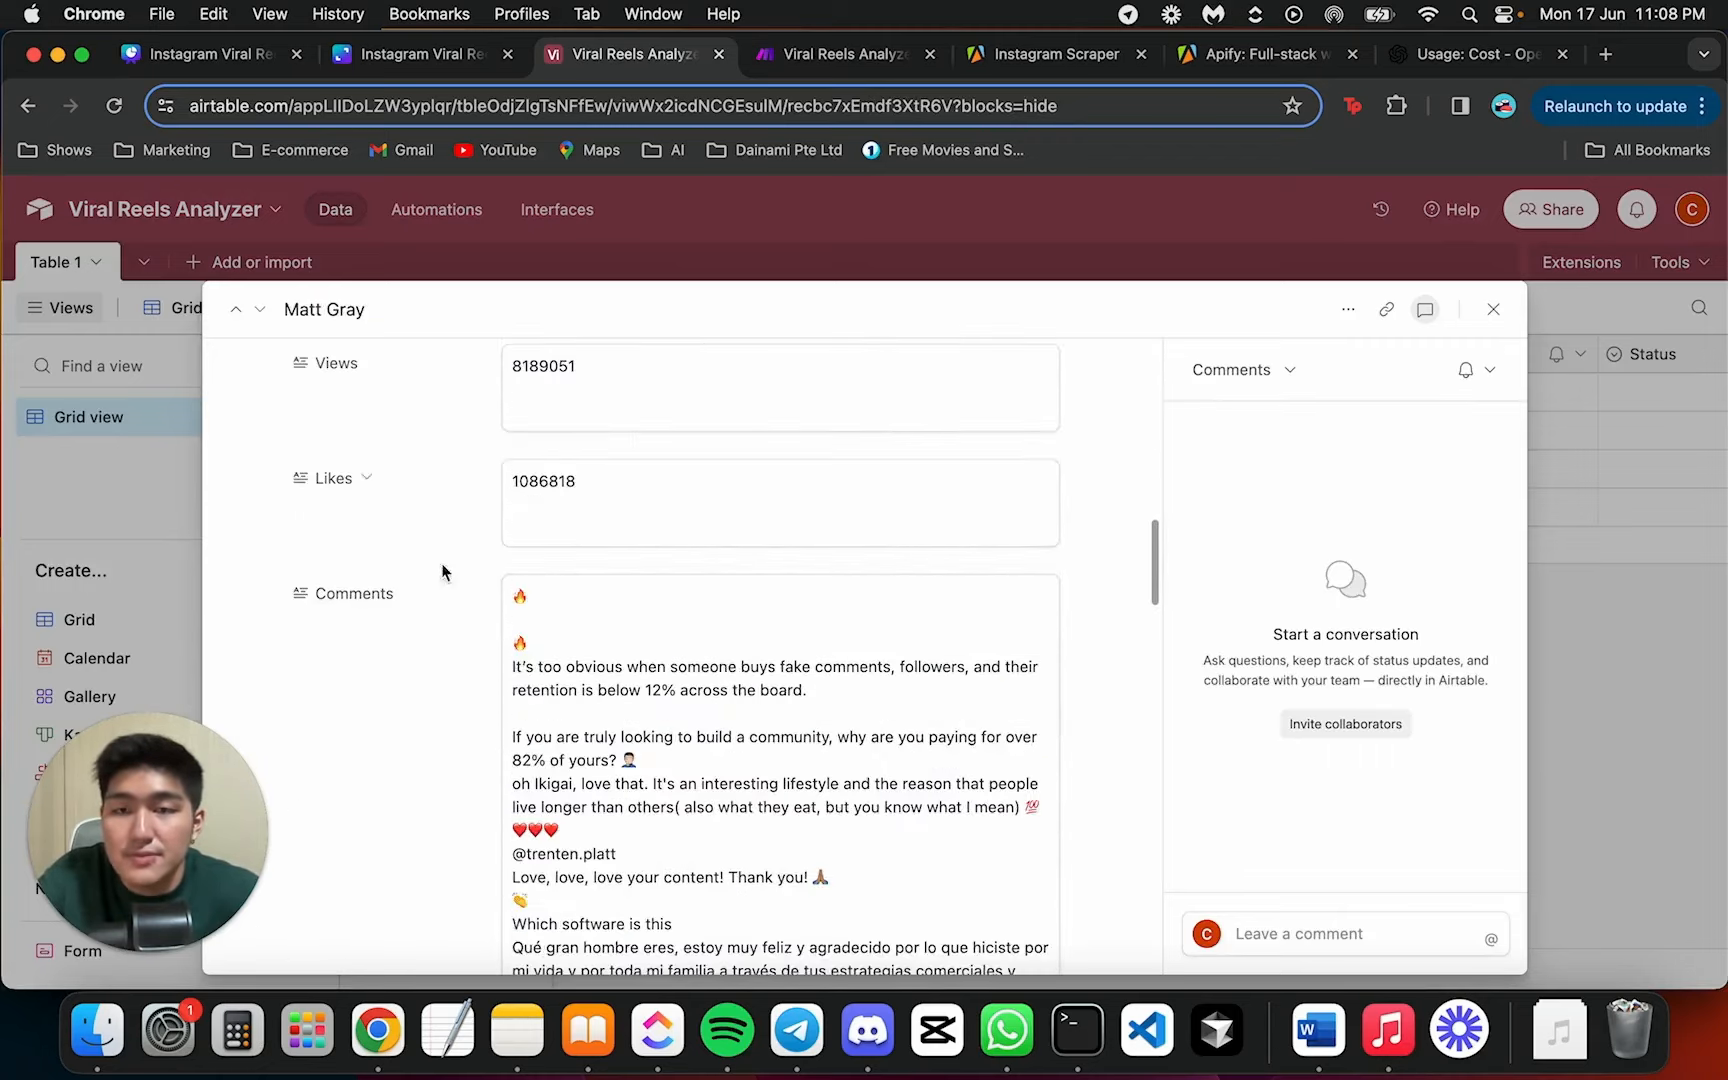
{"action": "scroll", "coordinate": [439, 530], "scroll_direction": "down", "scroll_amount": 15}
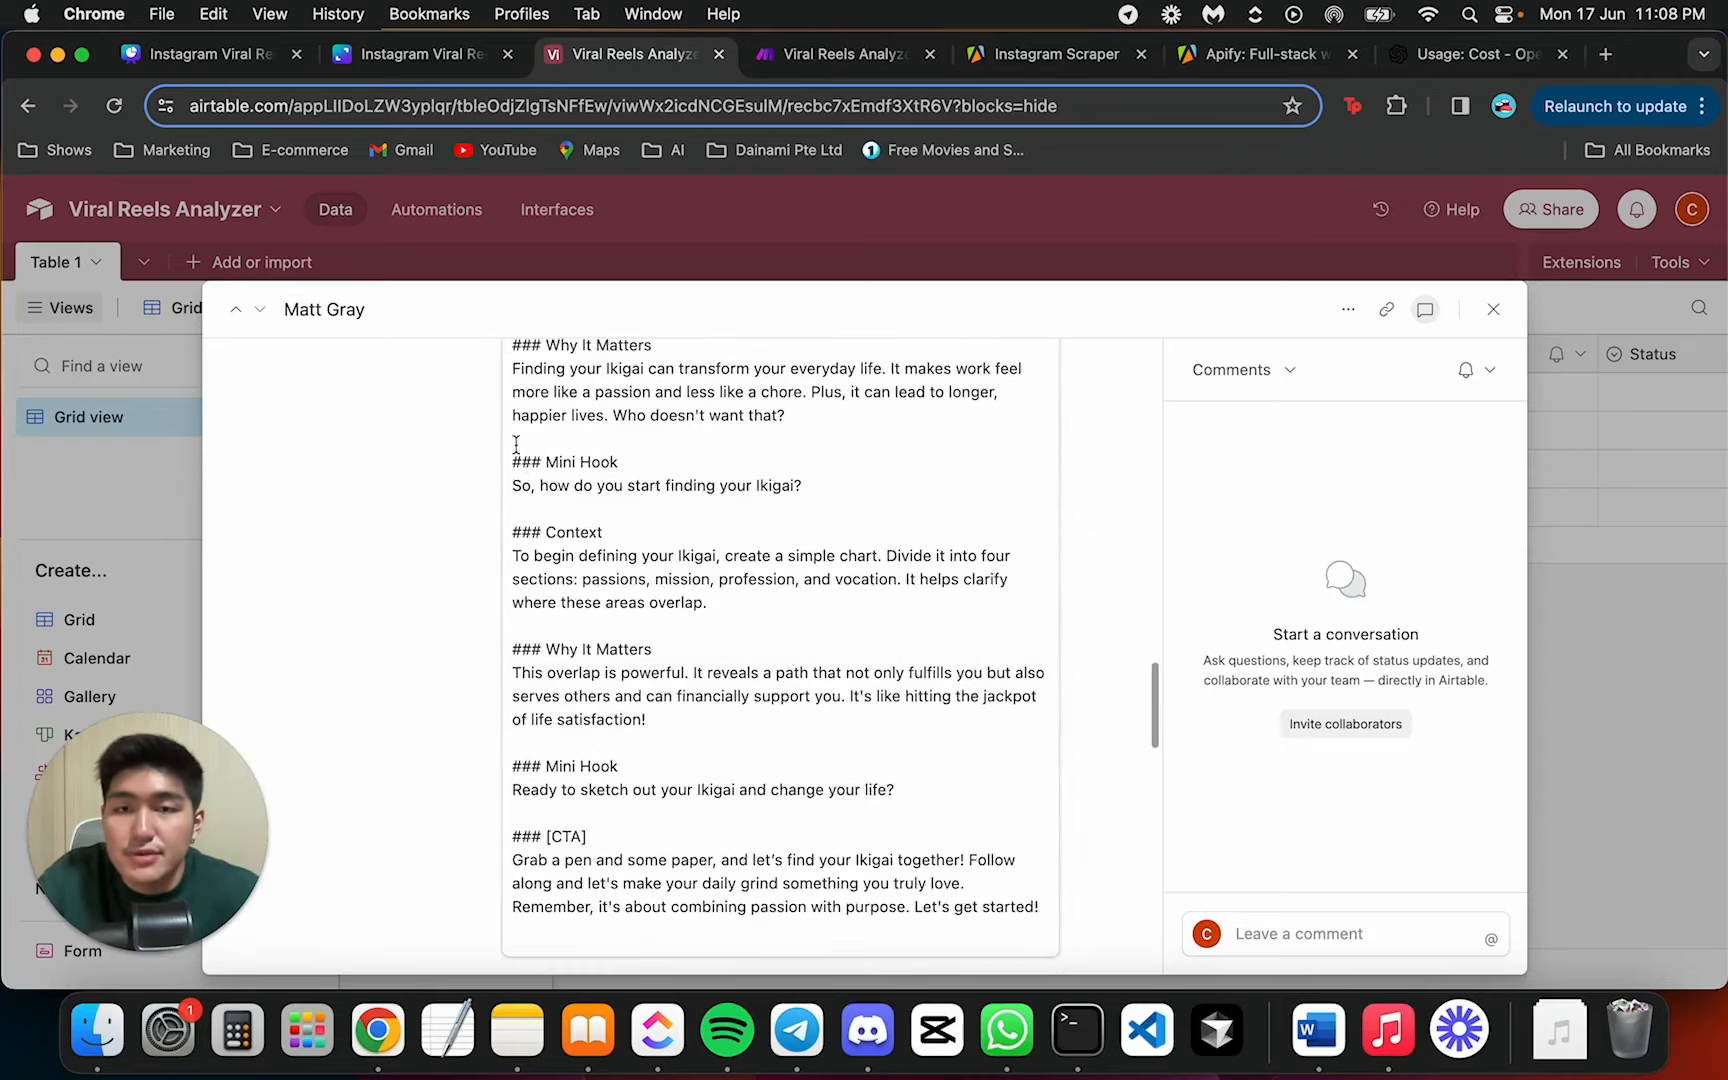
{"action": "scroll", "coordinate": [516, 444], "scroll_direction": "up", "scroll_amount": 2}
{"action": "scroll", "coordinate": [917, 684], "scroll_direction": "down", "scroll_amount": 10}
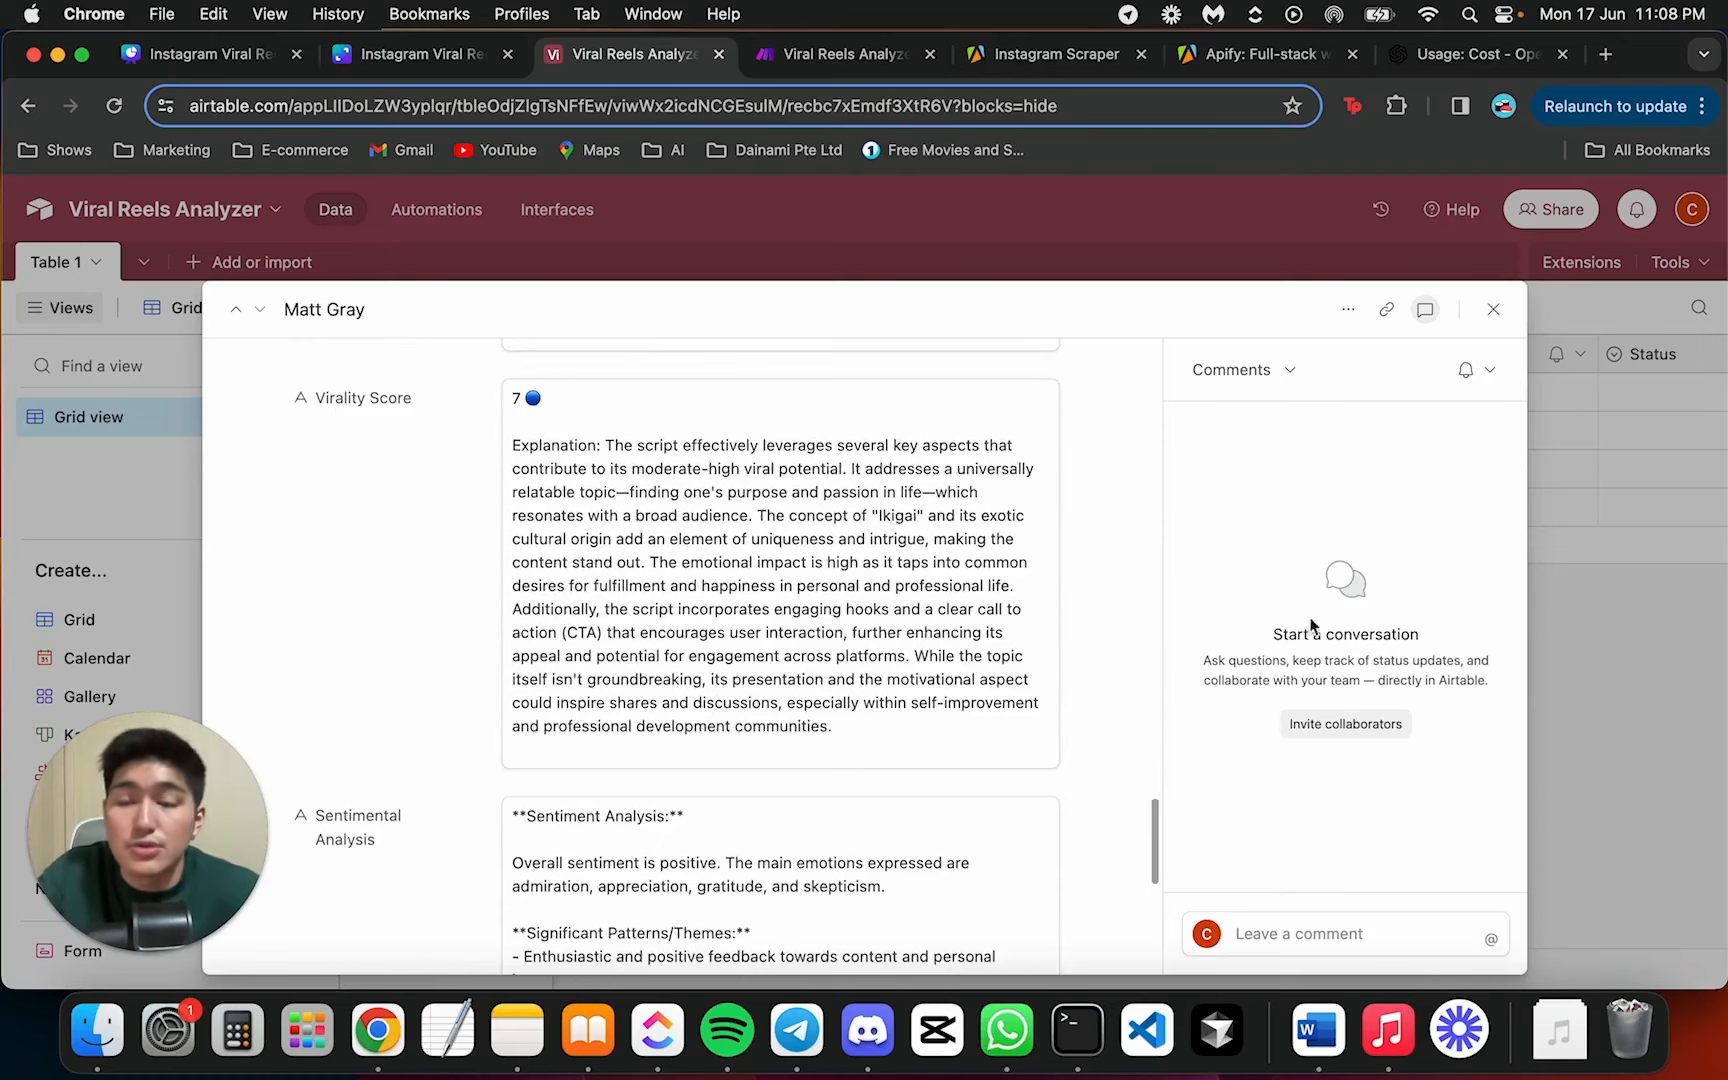
{"action": "scroll", "coordinate": [1018, 645], "scroll_direction": "down", "scroll_amount": 6}
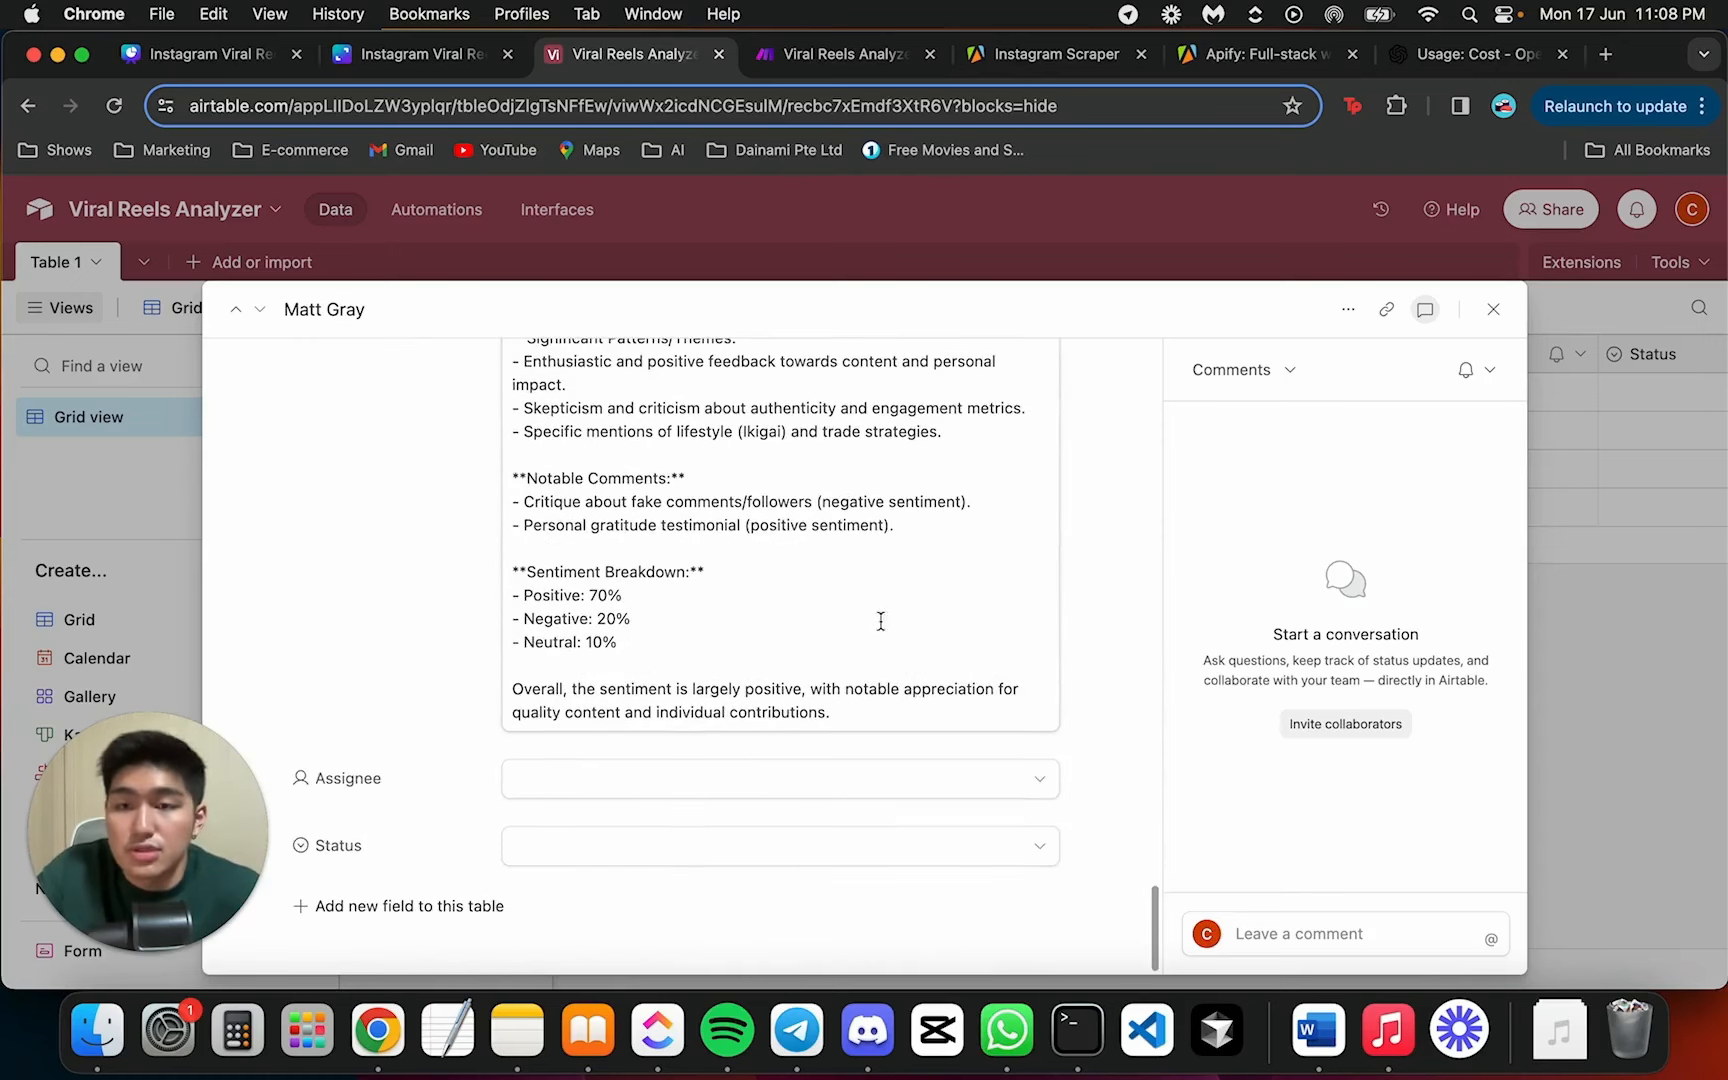
{"action": "scroll", "coordinate": [839, 552], "scroll_direction": "up", "scroll_amount": 1}
{"action": "scroll", "coordinate": [748, 592], "scroll_direction": "up", "scroll_amount": 1}
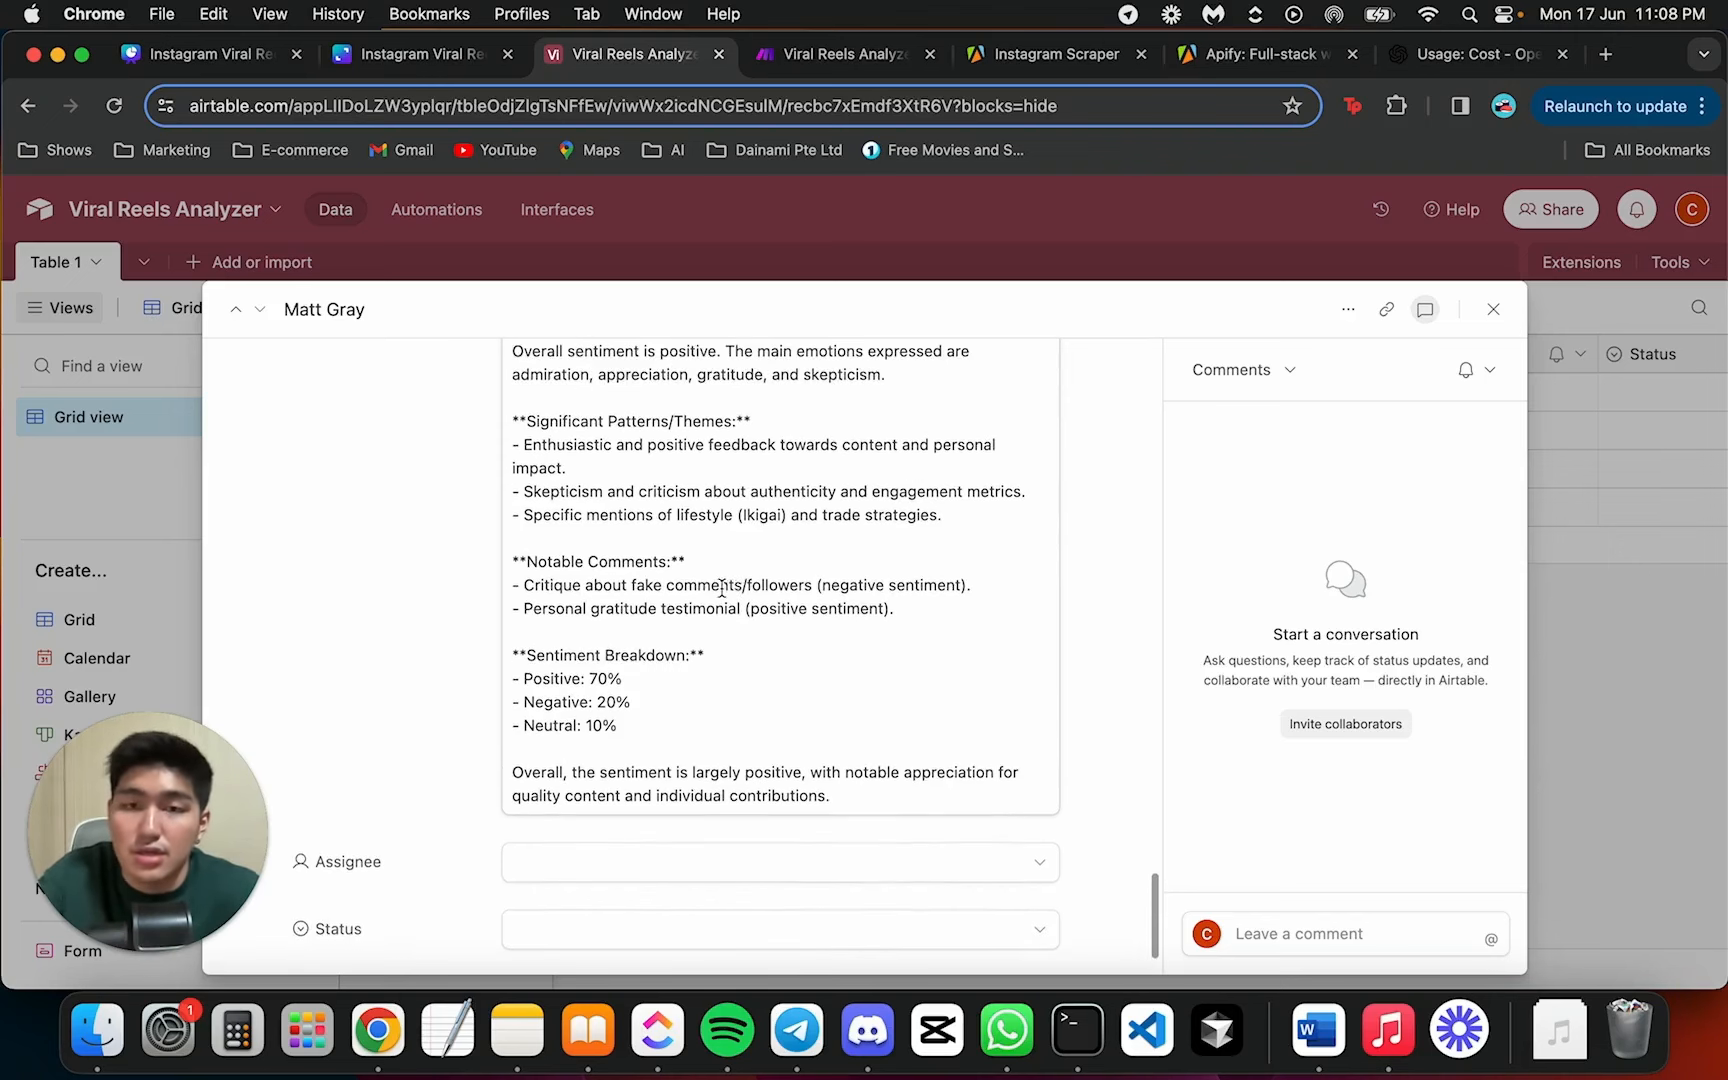
{"action": "scroll", "coordinate": [722, 588], "scroll_direction": "up", "scroll_amount": 6}
Switch back to Make, leave the template scenario and create a scenario folder named Viral Reel Analyzer
{"action": "left_click", "coordinate": [830, 55]}
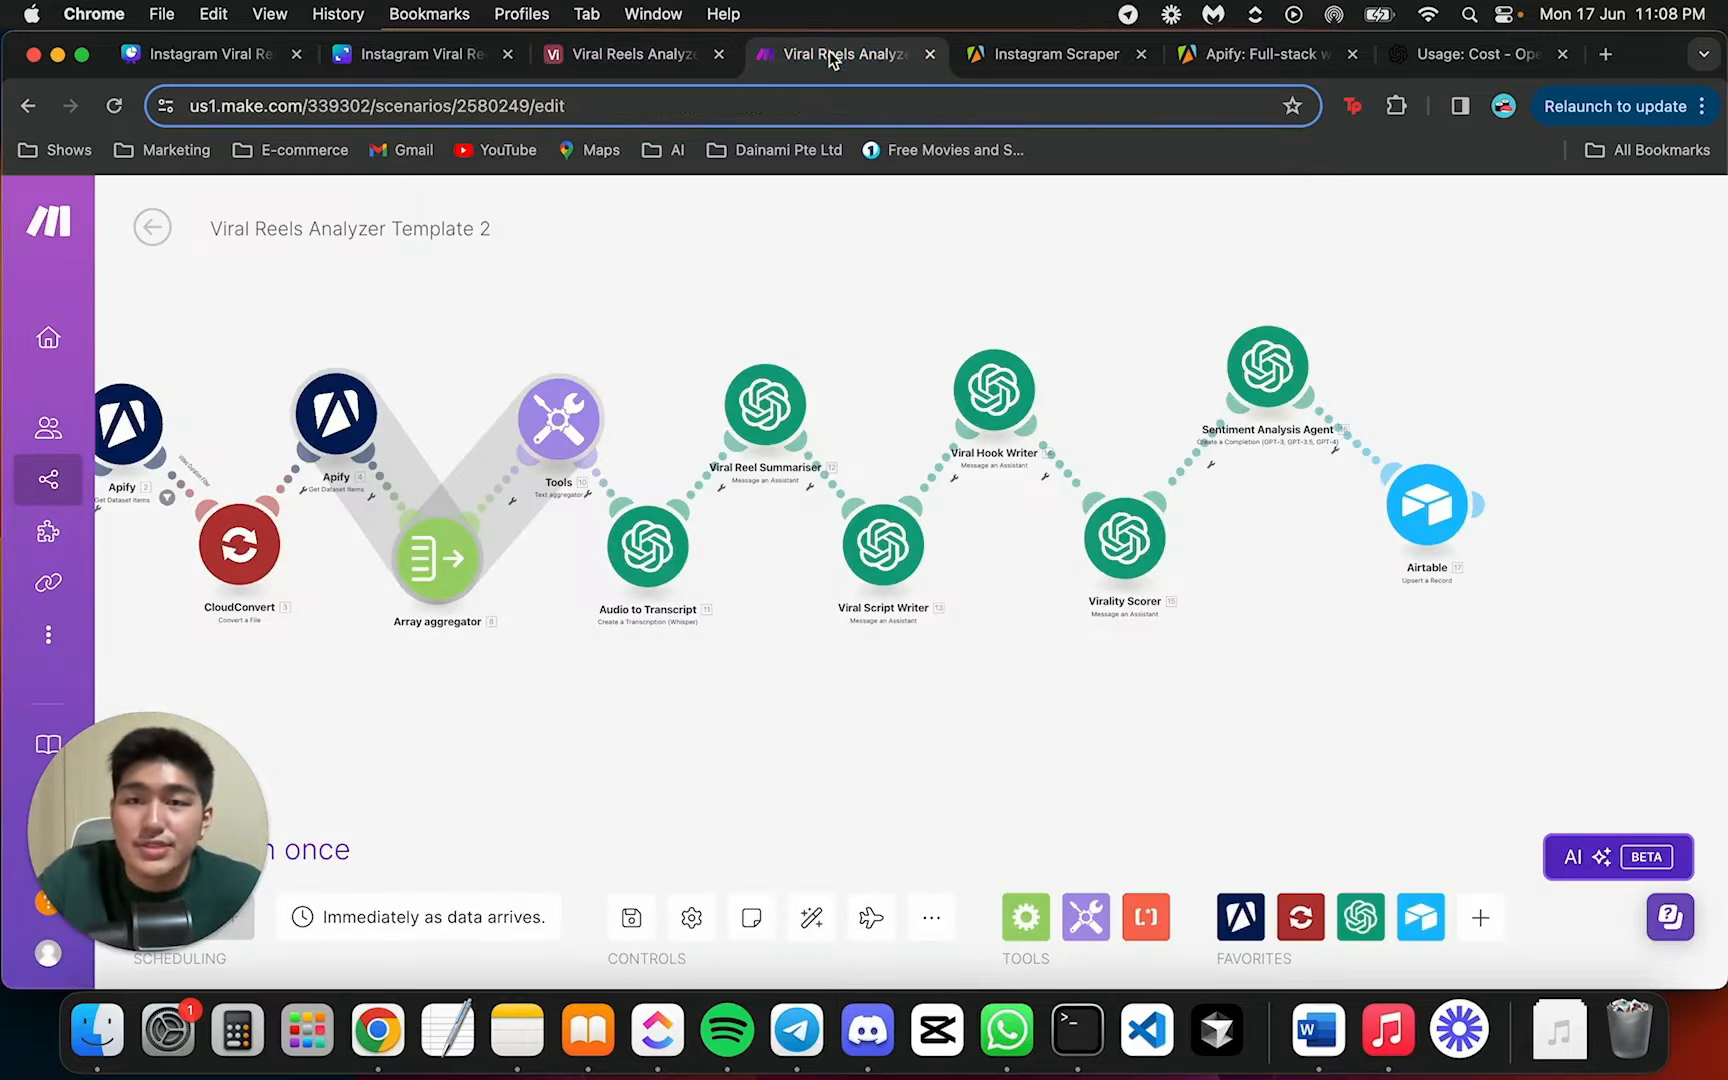
{"action": "left_click", "coordinate": [152, 227]}
{"action": "left_click", "coordinate": [150, 227]}
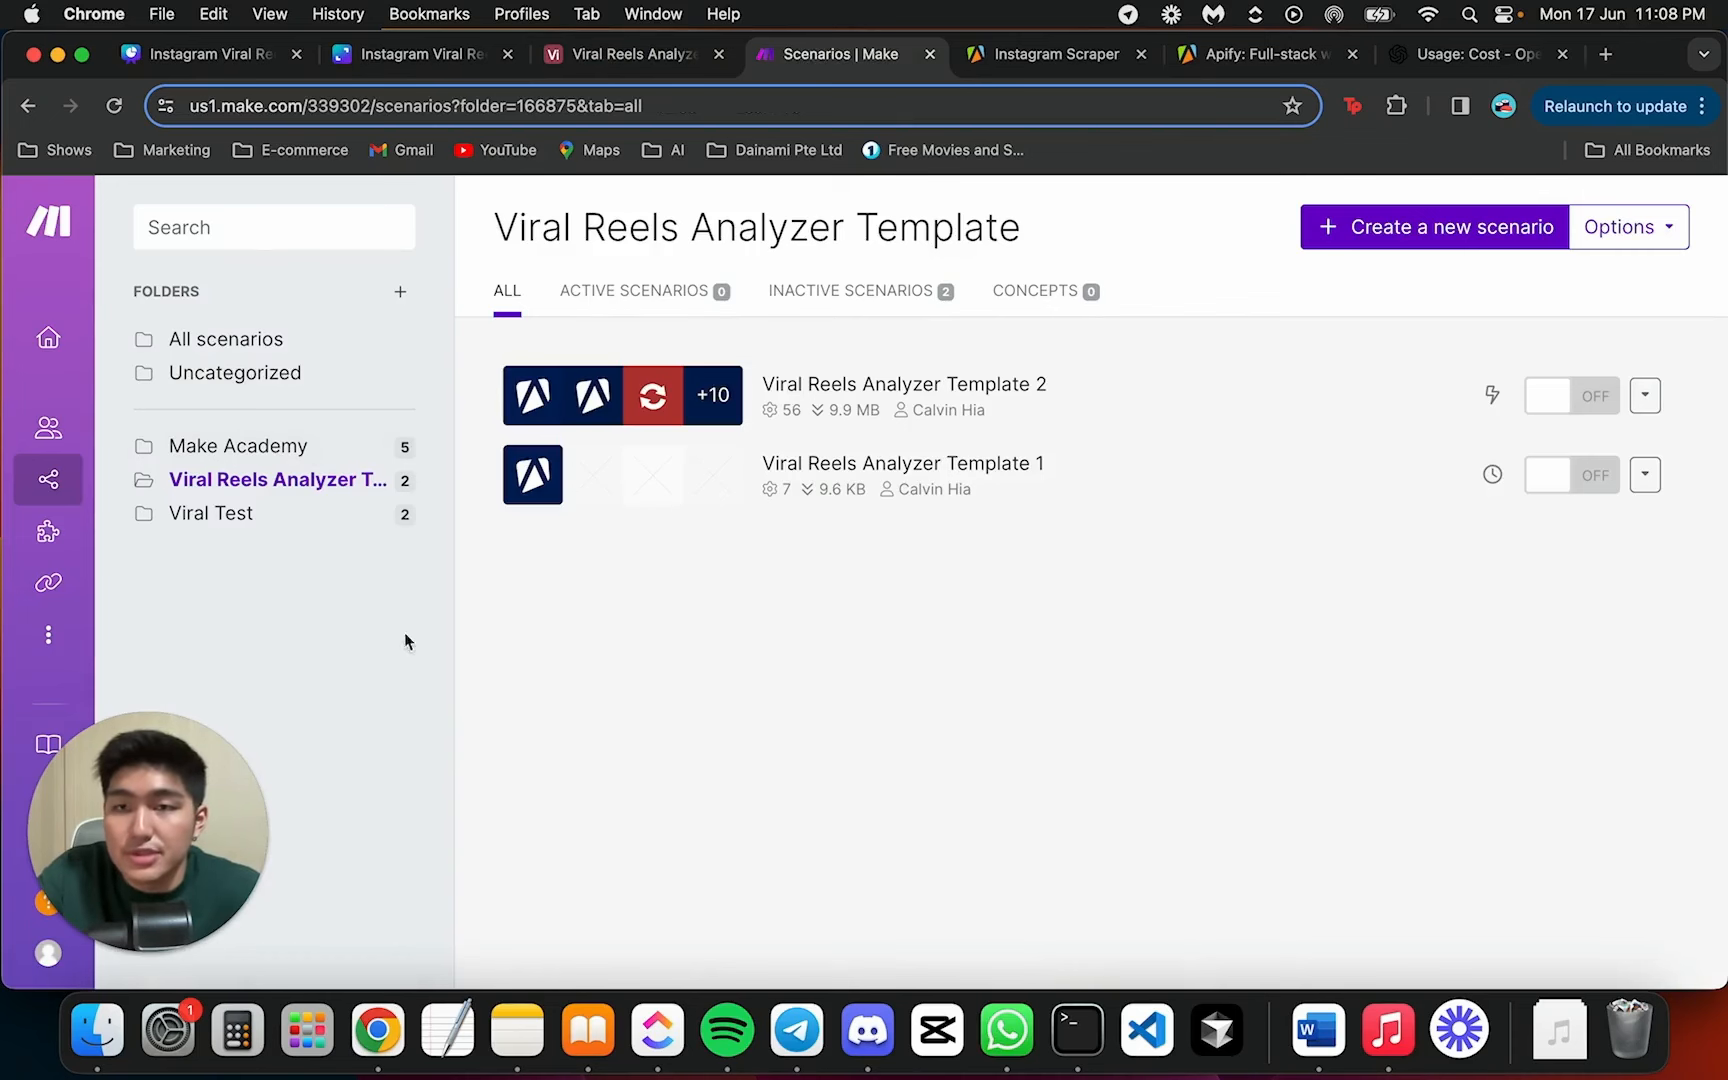
{"action": "left_click", "coordinate": [400, 294]}
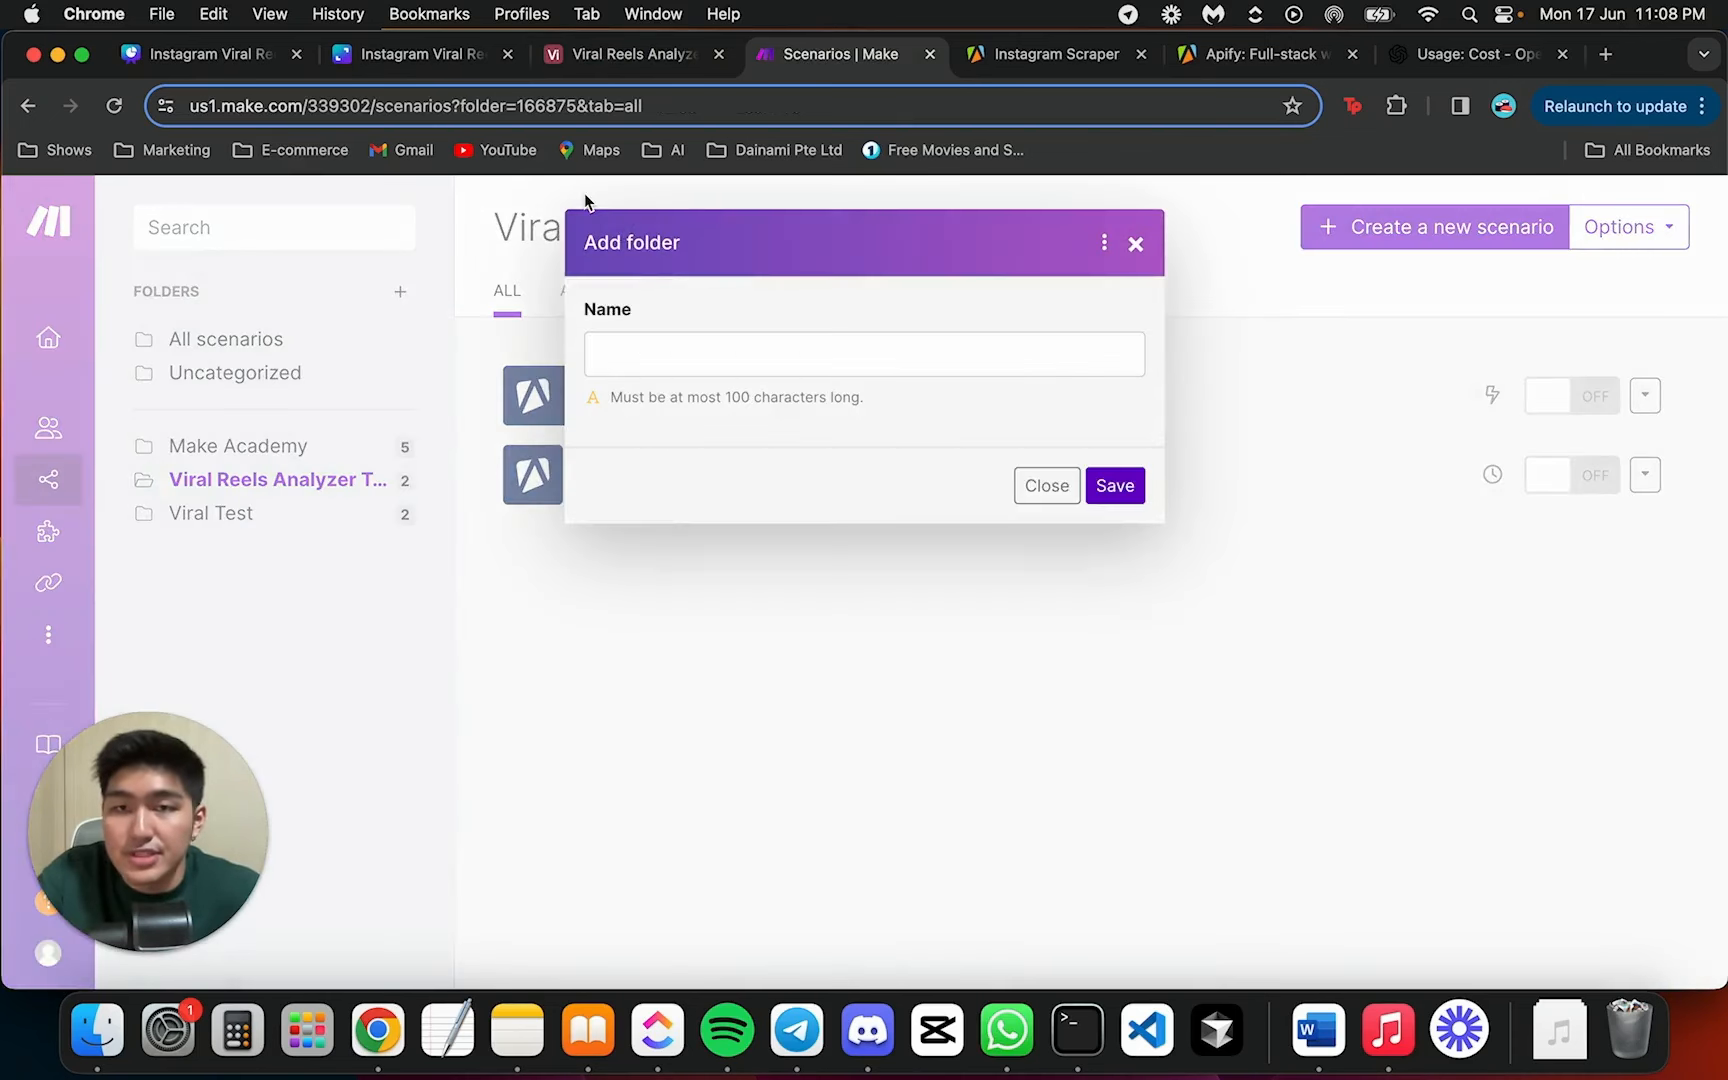
{"action": "left_click", "coordinate": [706, 352]}
{"action": "type", "text": "Viral Reel Analyzer"}
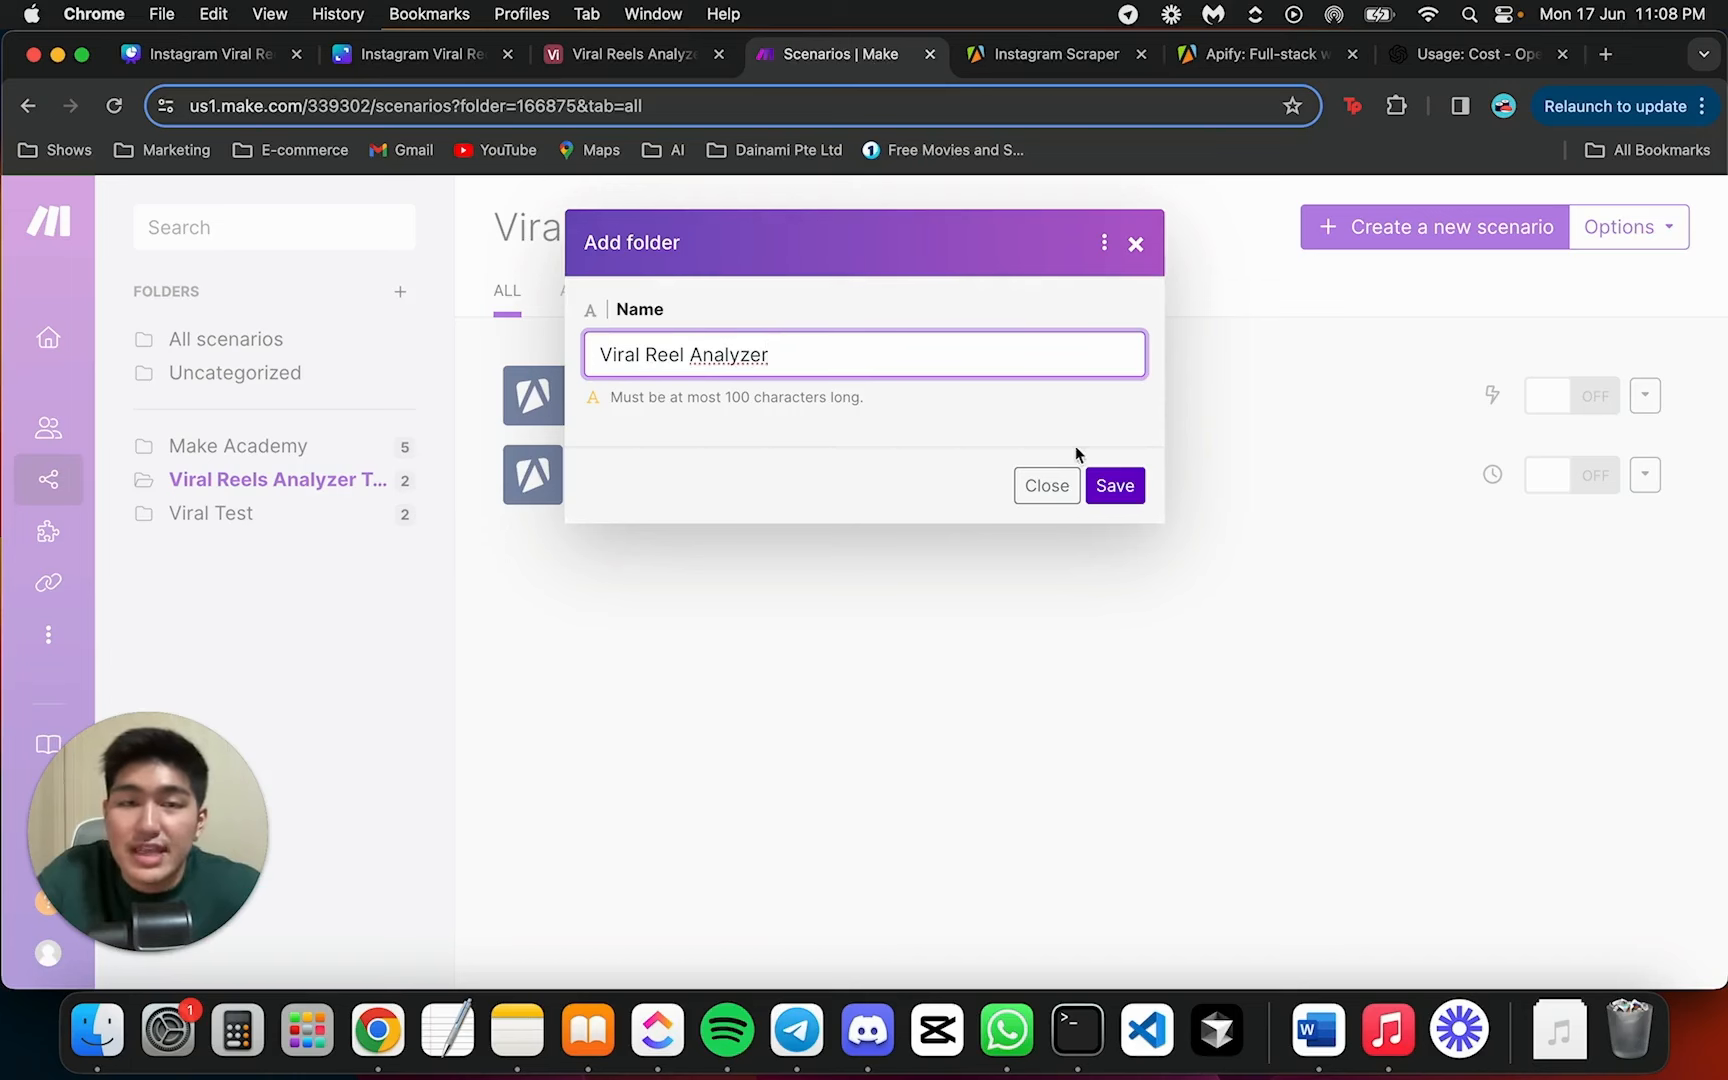
{"action": "left_click", "coordinate": [1140, 489]}
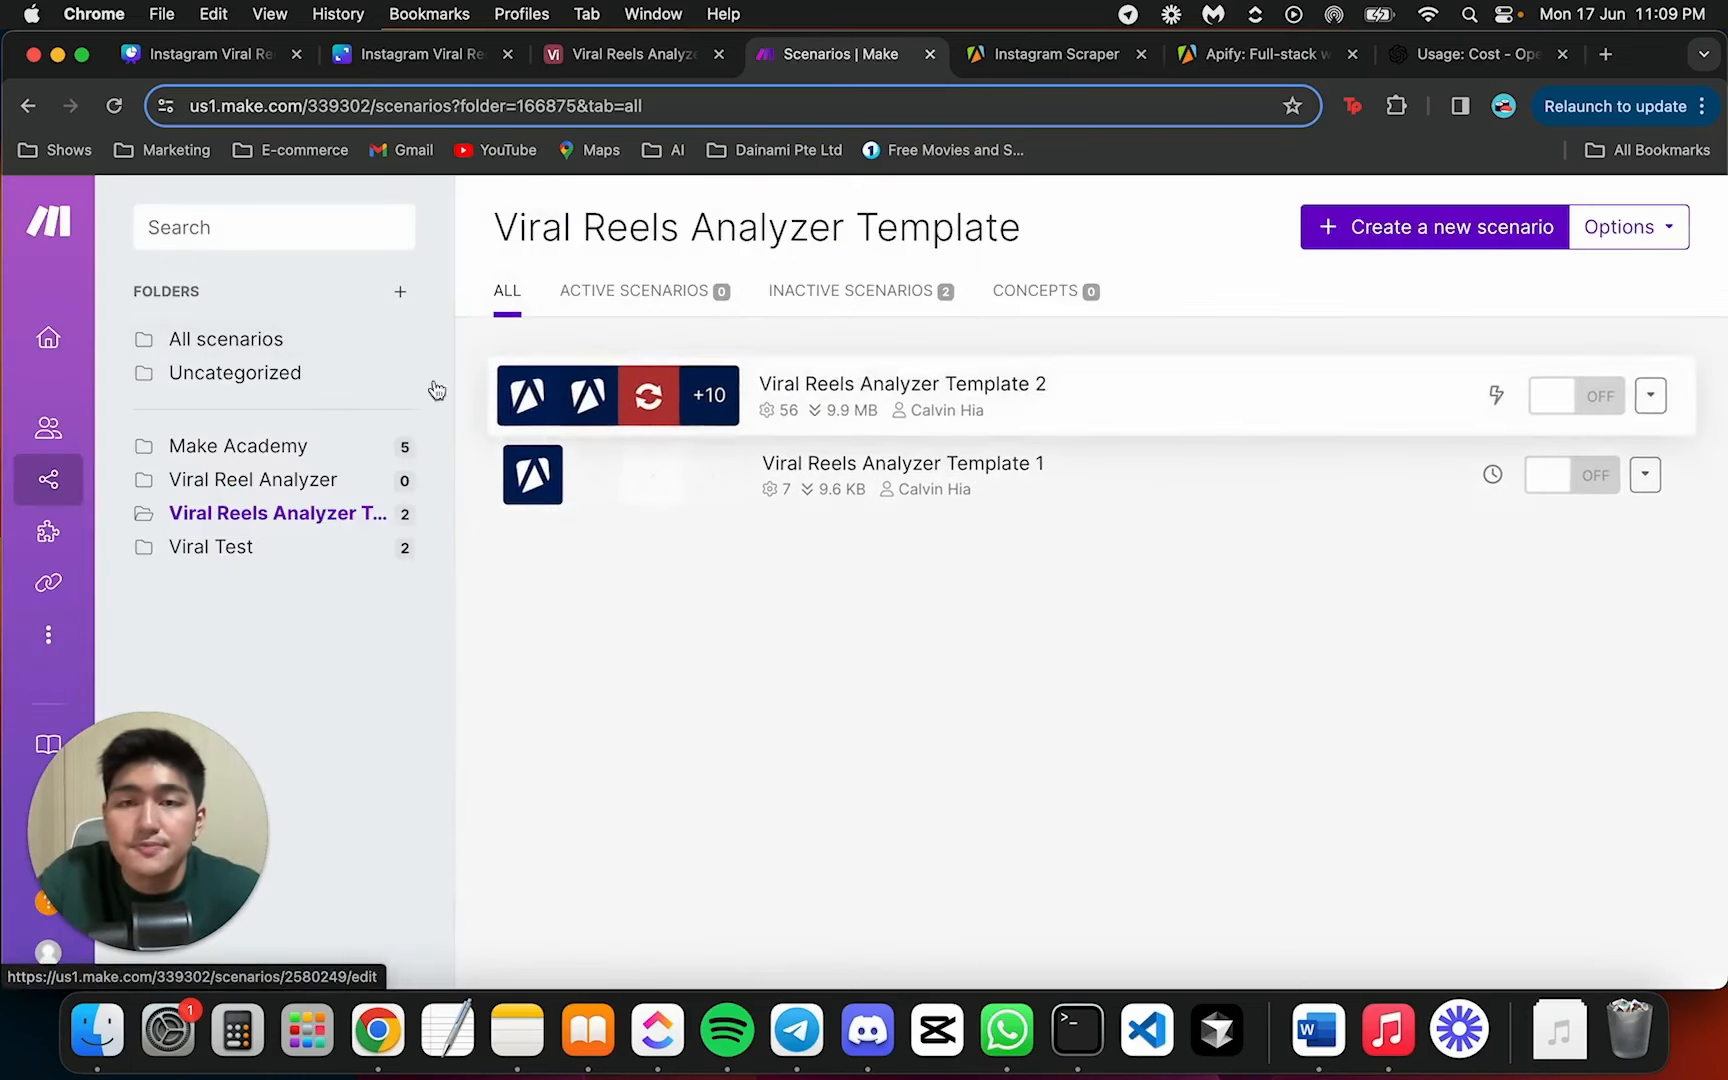
Create a new scenario named Viral Reel Analyzer 1 inside the Viral Reel Analyzer folder
{"action": "left_click", "coordinate": [278, 510]}
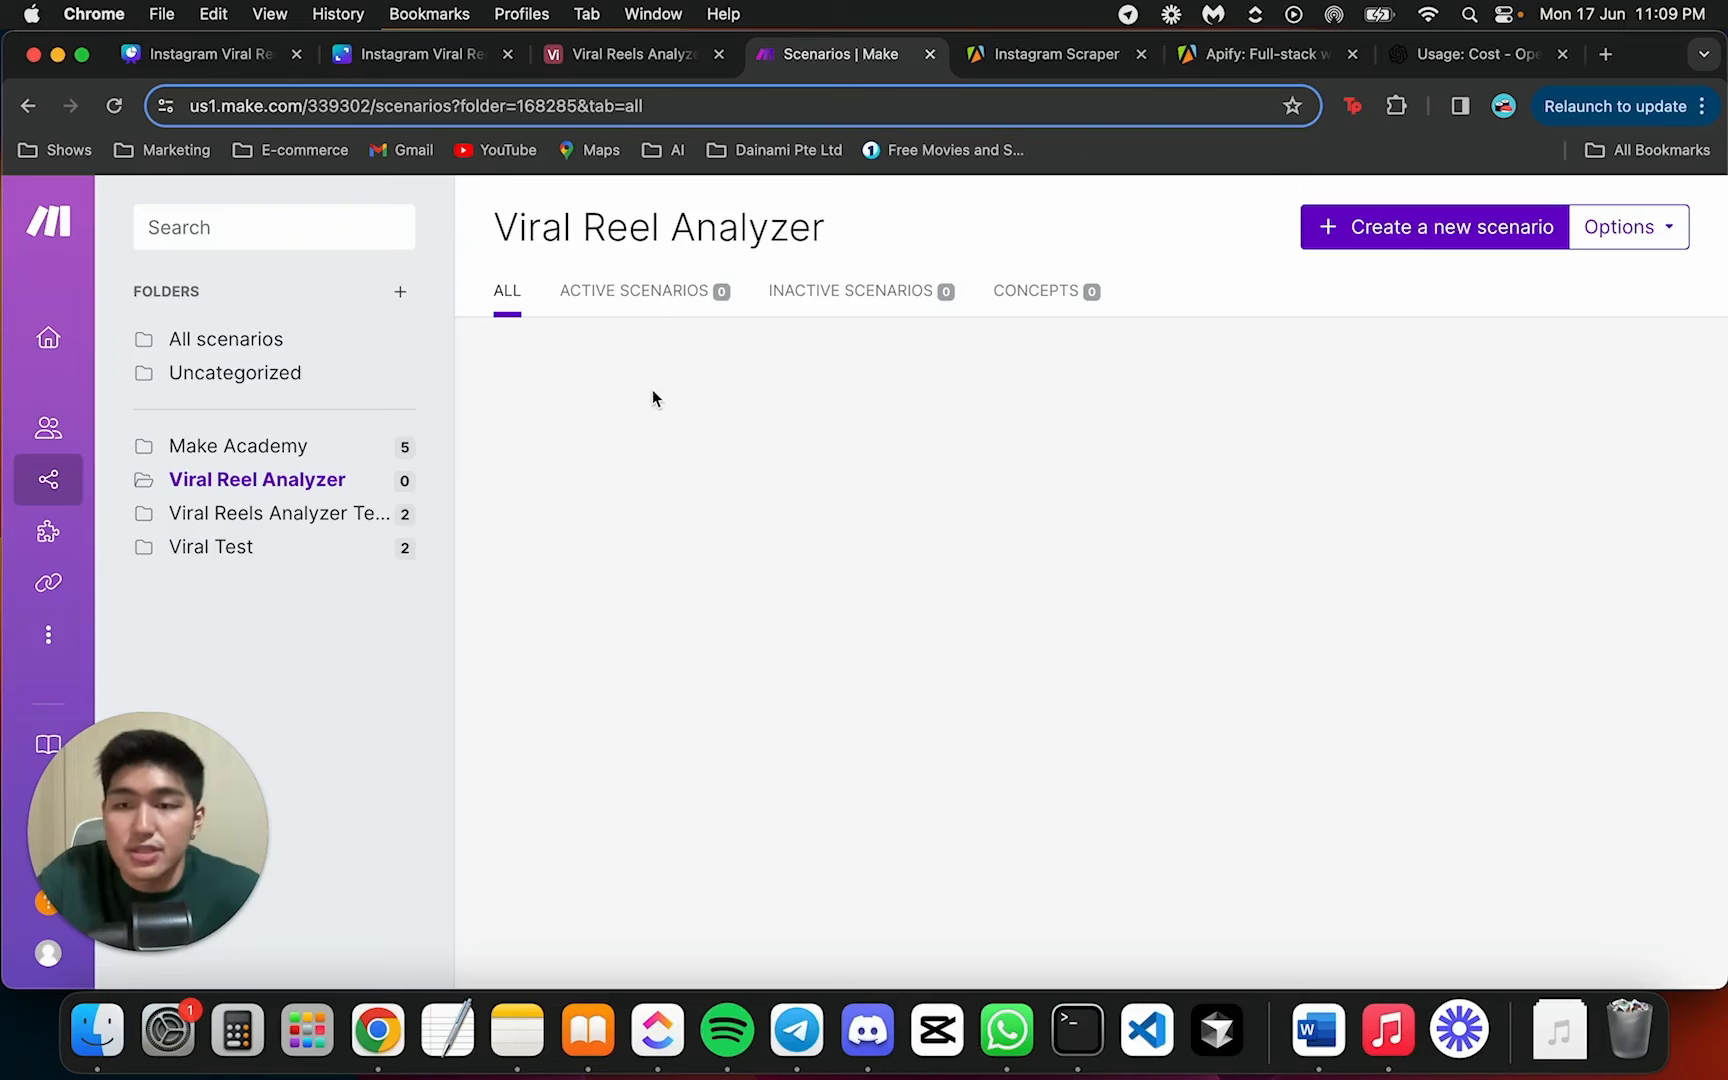
{"action": "left_click", "coordinate": [345, 352]}
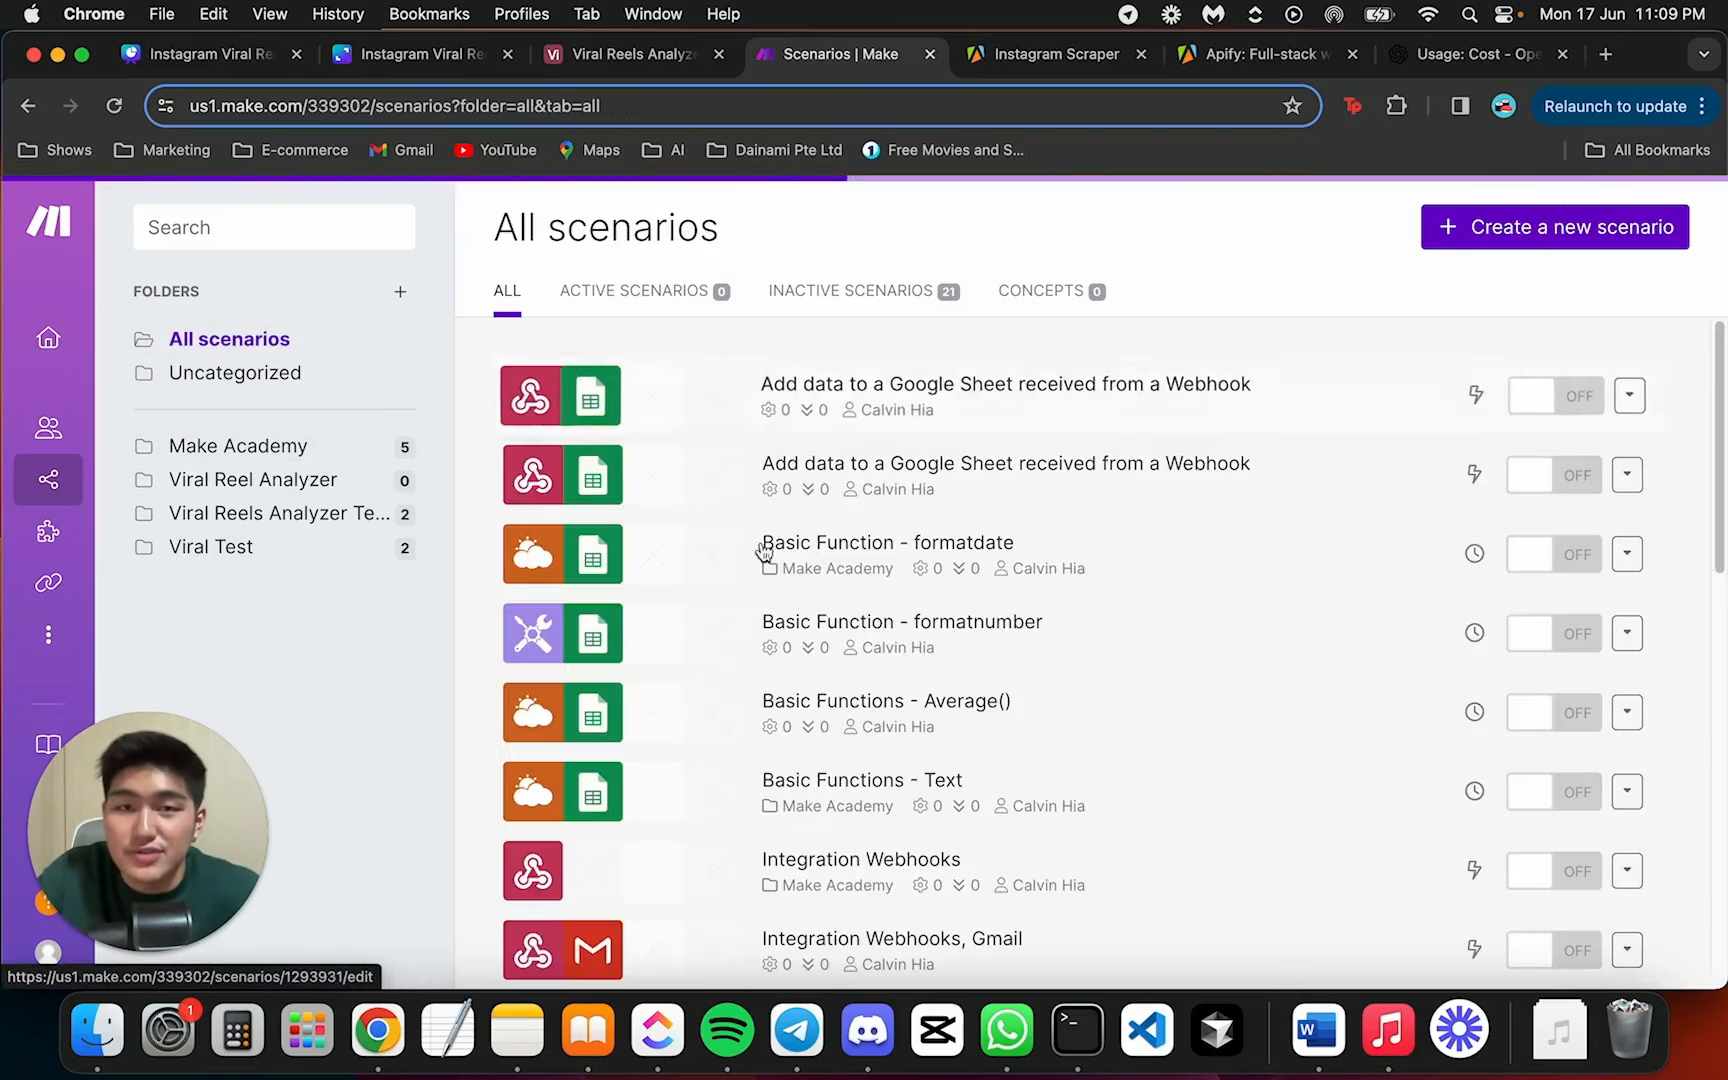
{"action": "scroll", "coordinate": [729, 490], "scroll_direction": "down", "scroll_amount": 10}
{"action": "scroll", "coordinate": [903, 430], "scroll_direction": "up", "scroll_amount": 10}
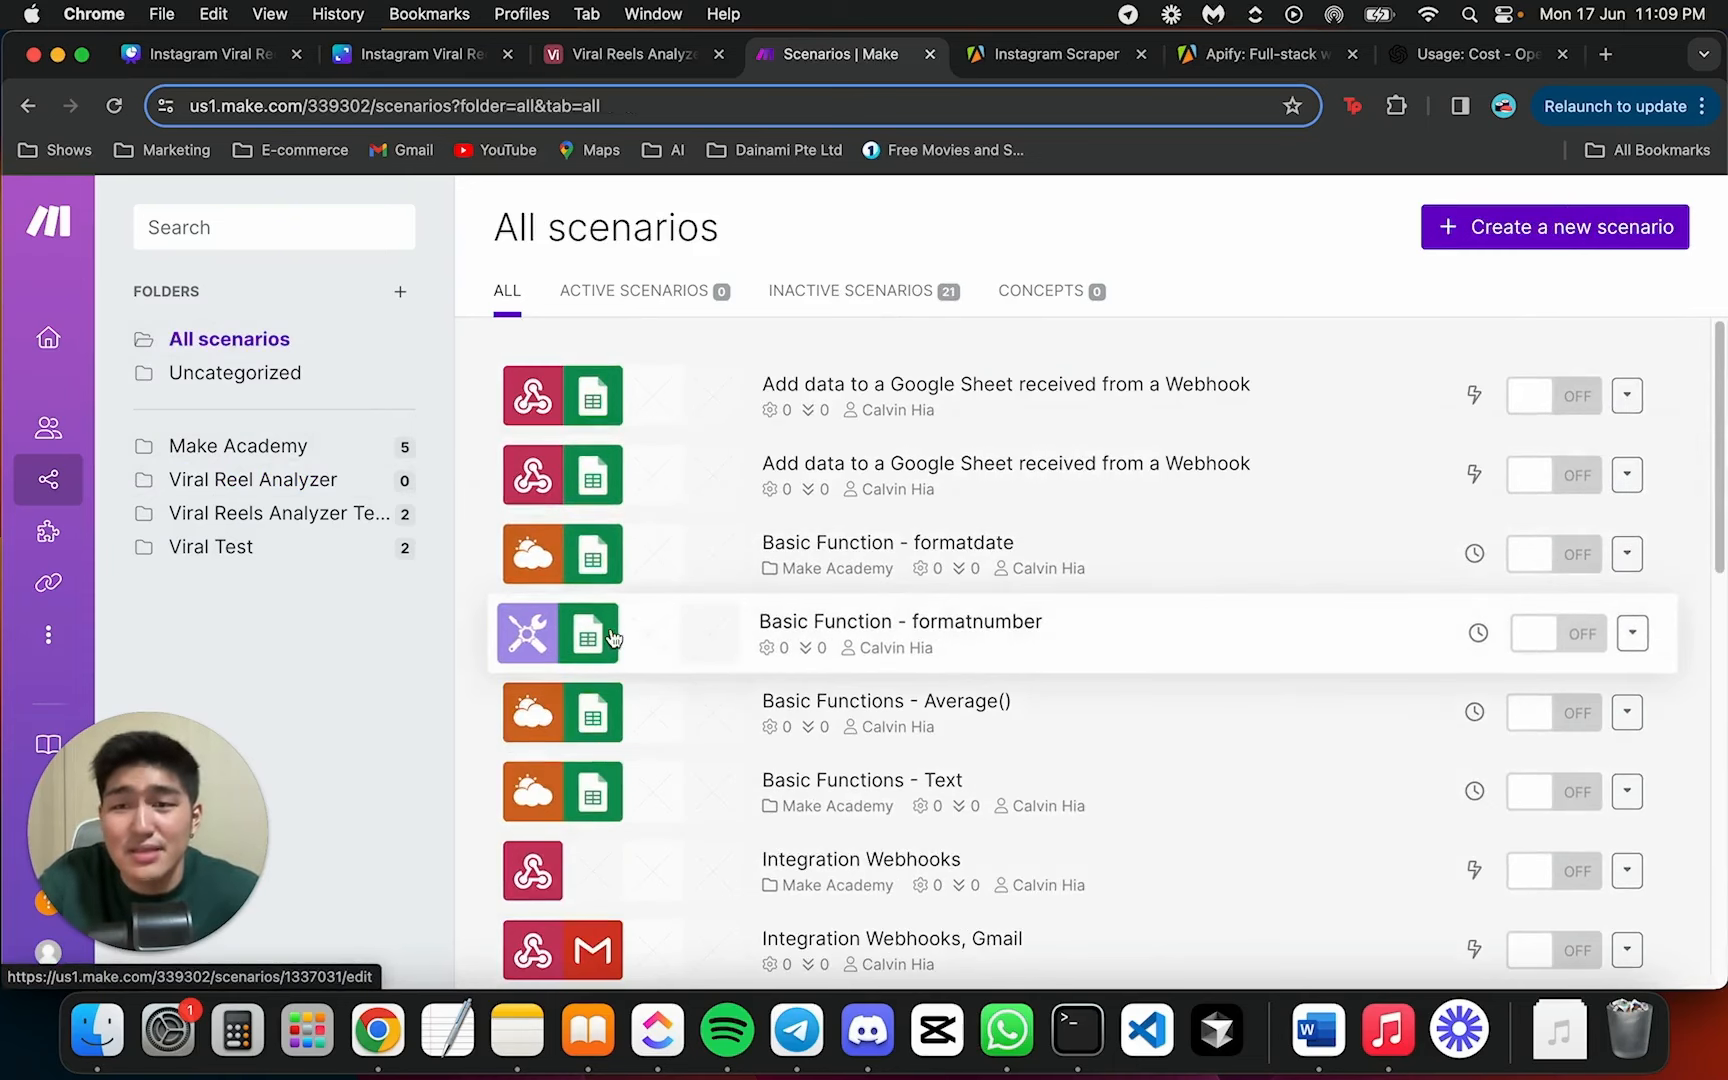
{"action": "left_click", "coordinate": [340, 490]}
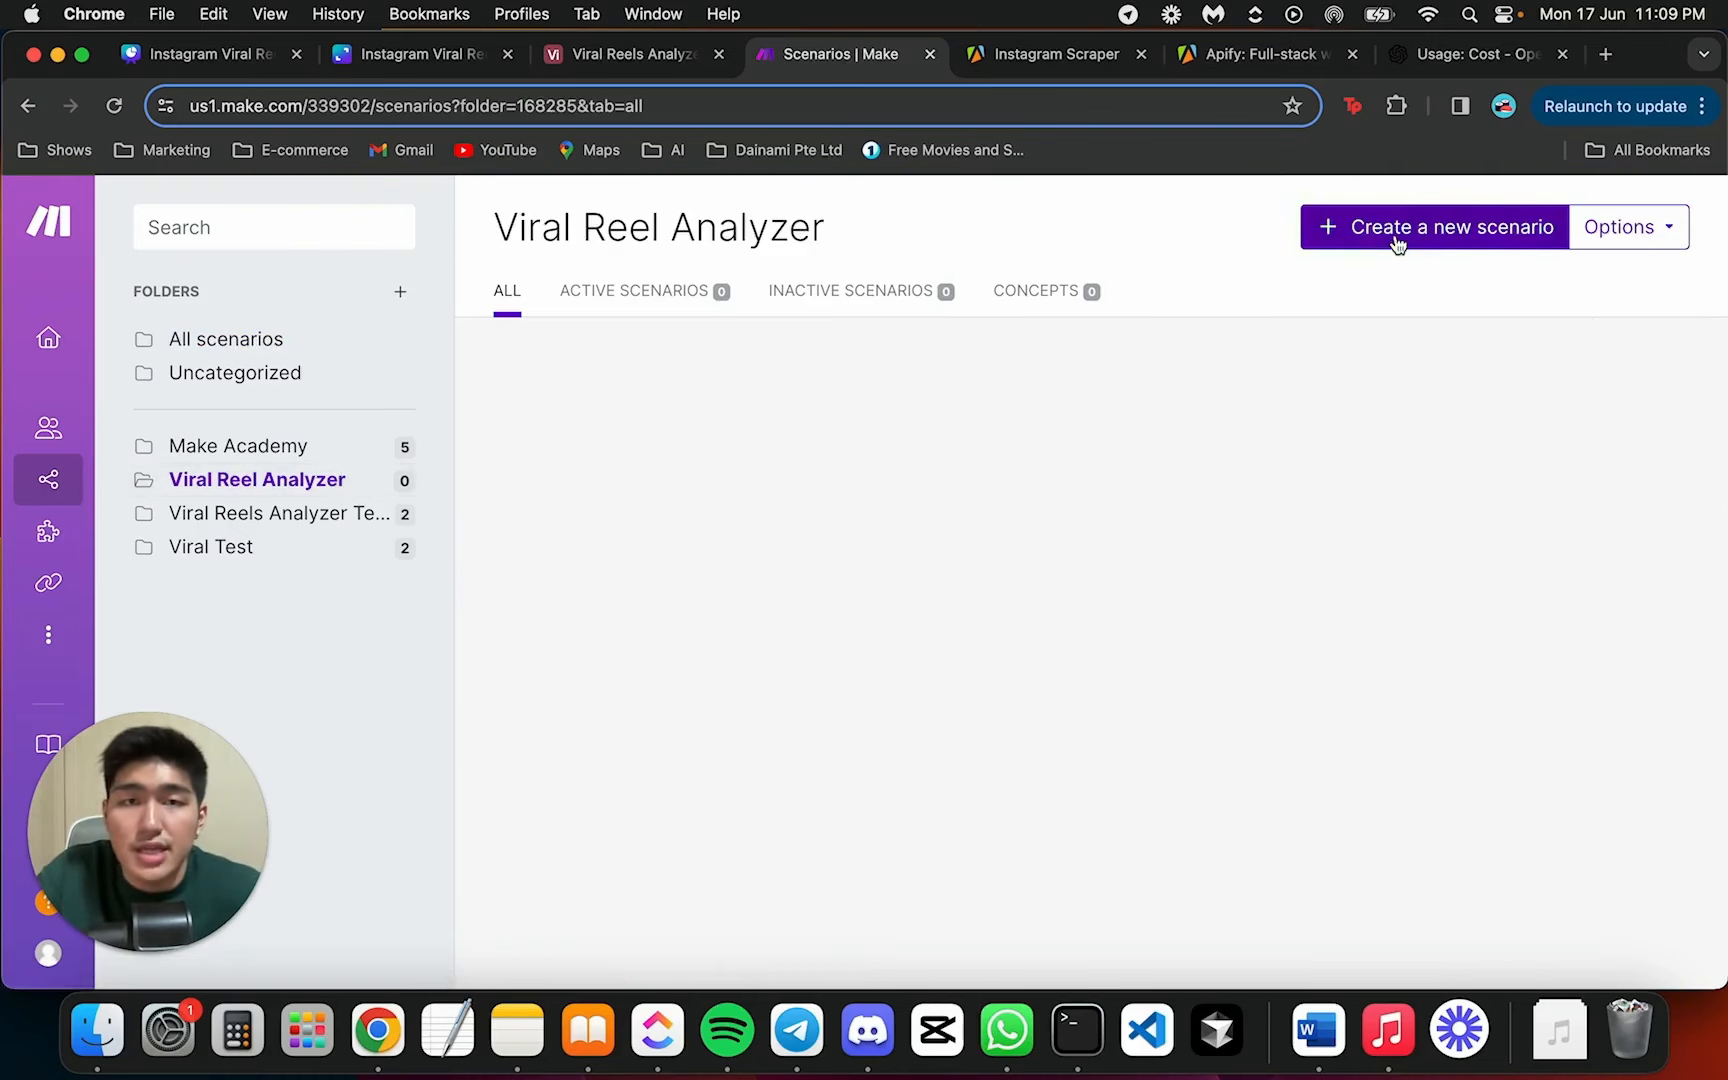
{"action": "left_click", "coordinate": [1397, 240]}
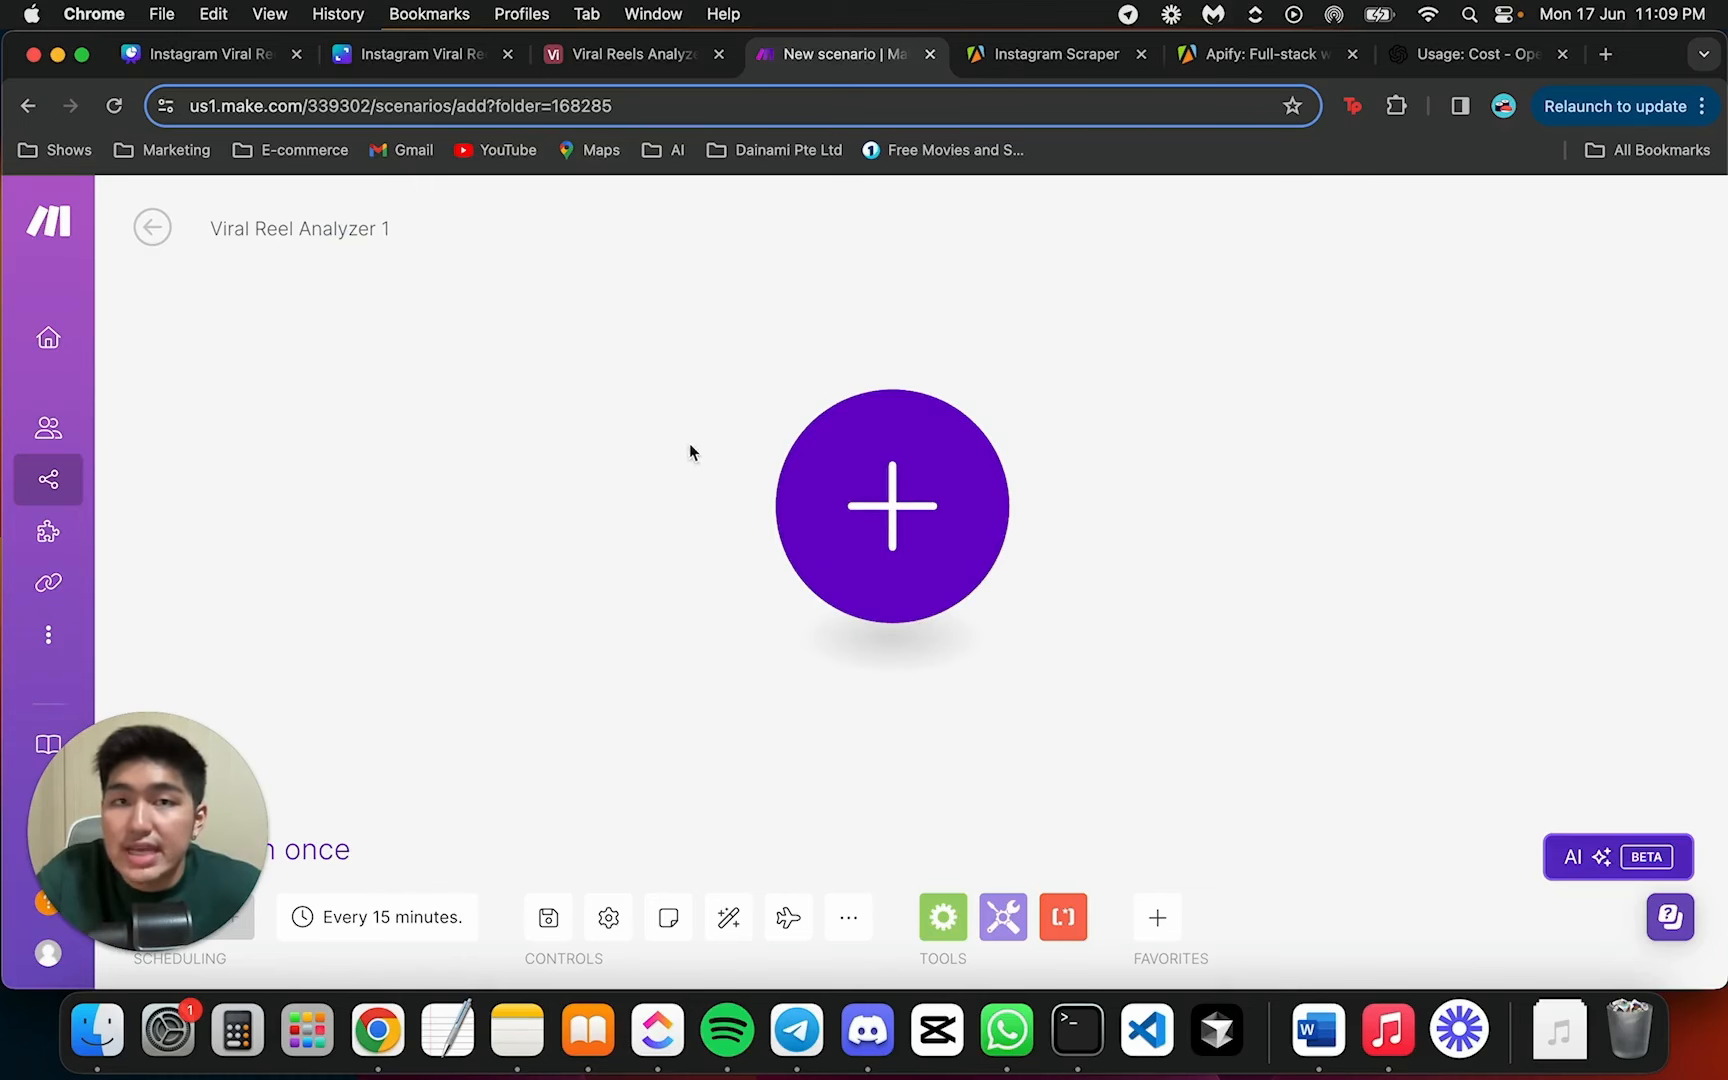
Open the apify.com website in a new browser tab
{"action": "left_click", "coordinate": [1605, 54]}
{"action": "type", "text": "apif"}
{"action": "key", "text": "Return"}
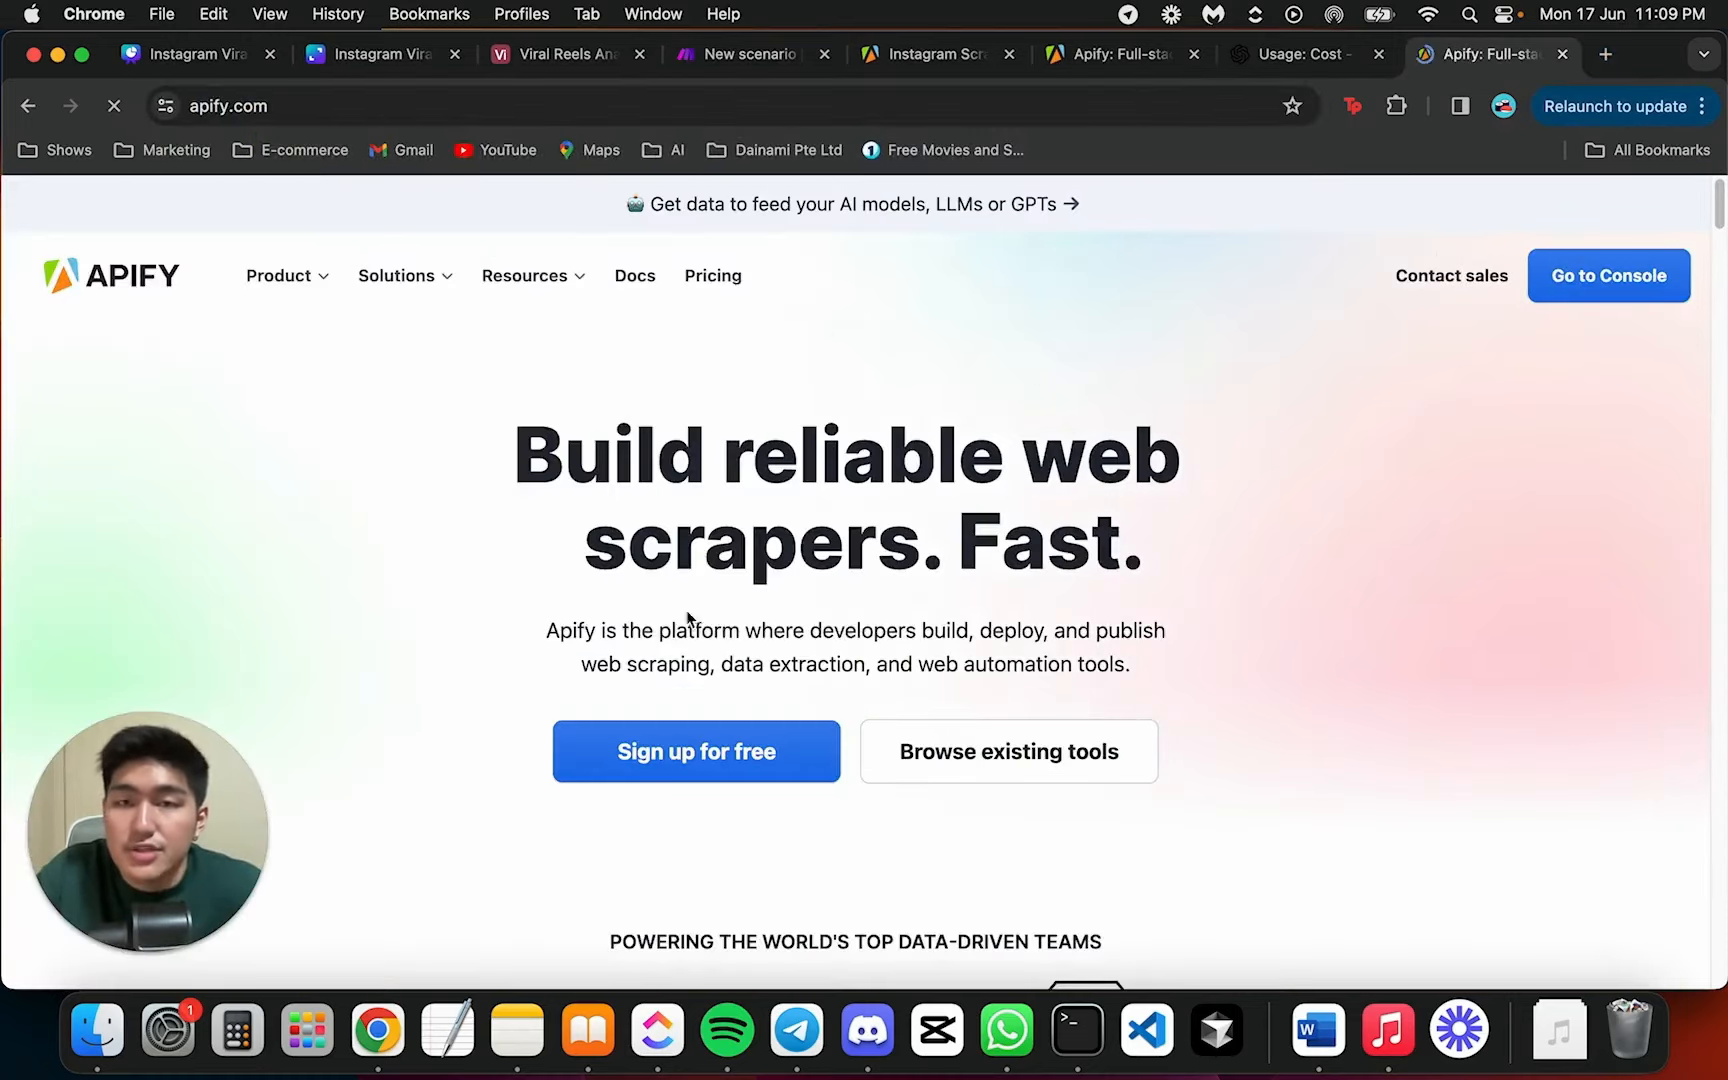
Review the prepaid usage and actor run limits of Apify's pricing plans, and open the Apify Console
{"action": "left_click", "coordinate": [713, 277]}
{"action": "scroll", "coordinate": [444, 602], "scroll_direction": "down", "scroll_amount": 6}
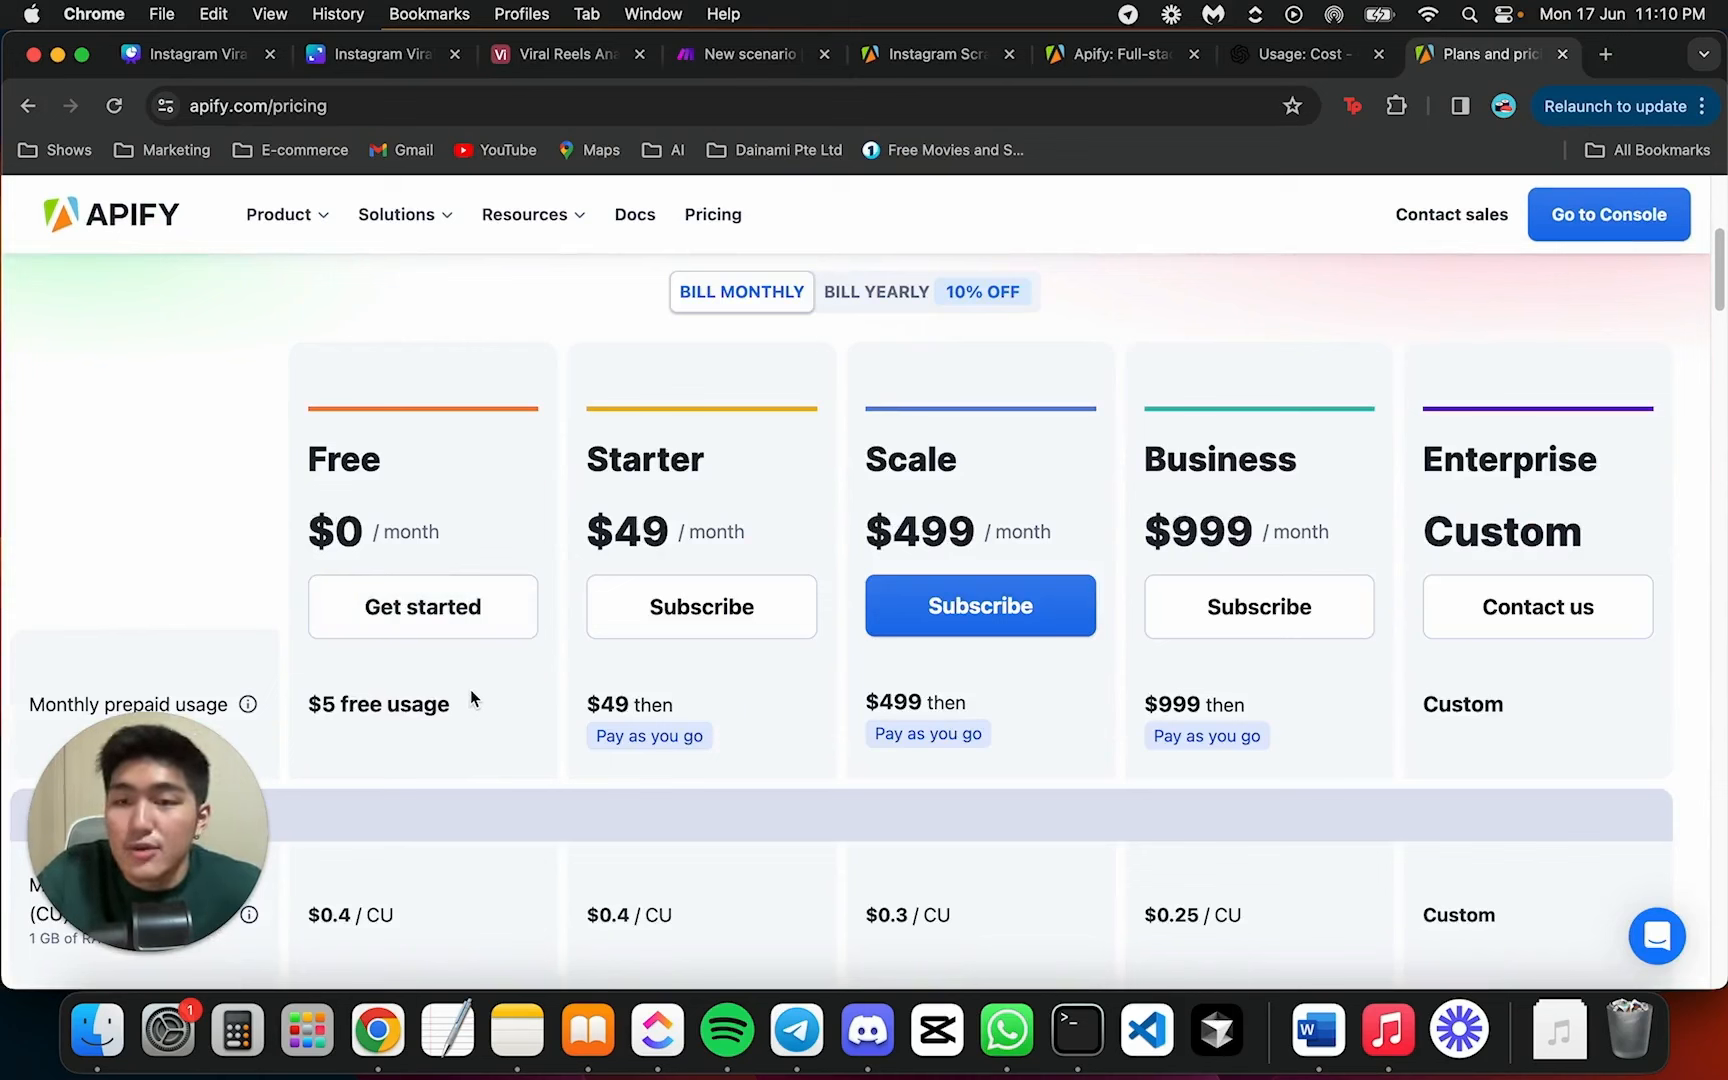
{"action": "scroll", "coordinate": [583, 458], "scroll_direction": "down", "scroll_amount": 3}
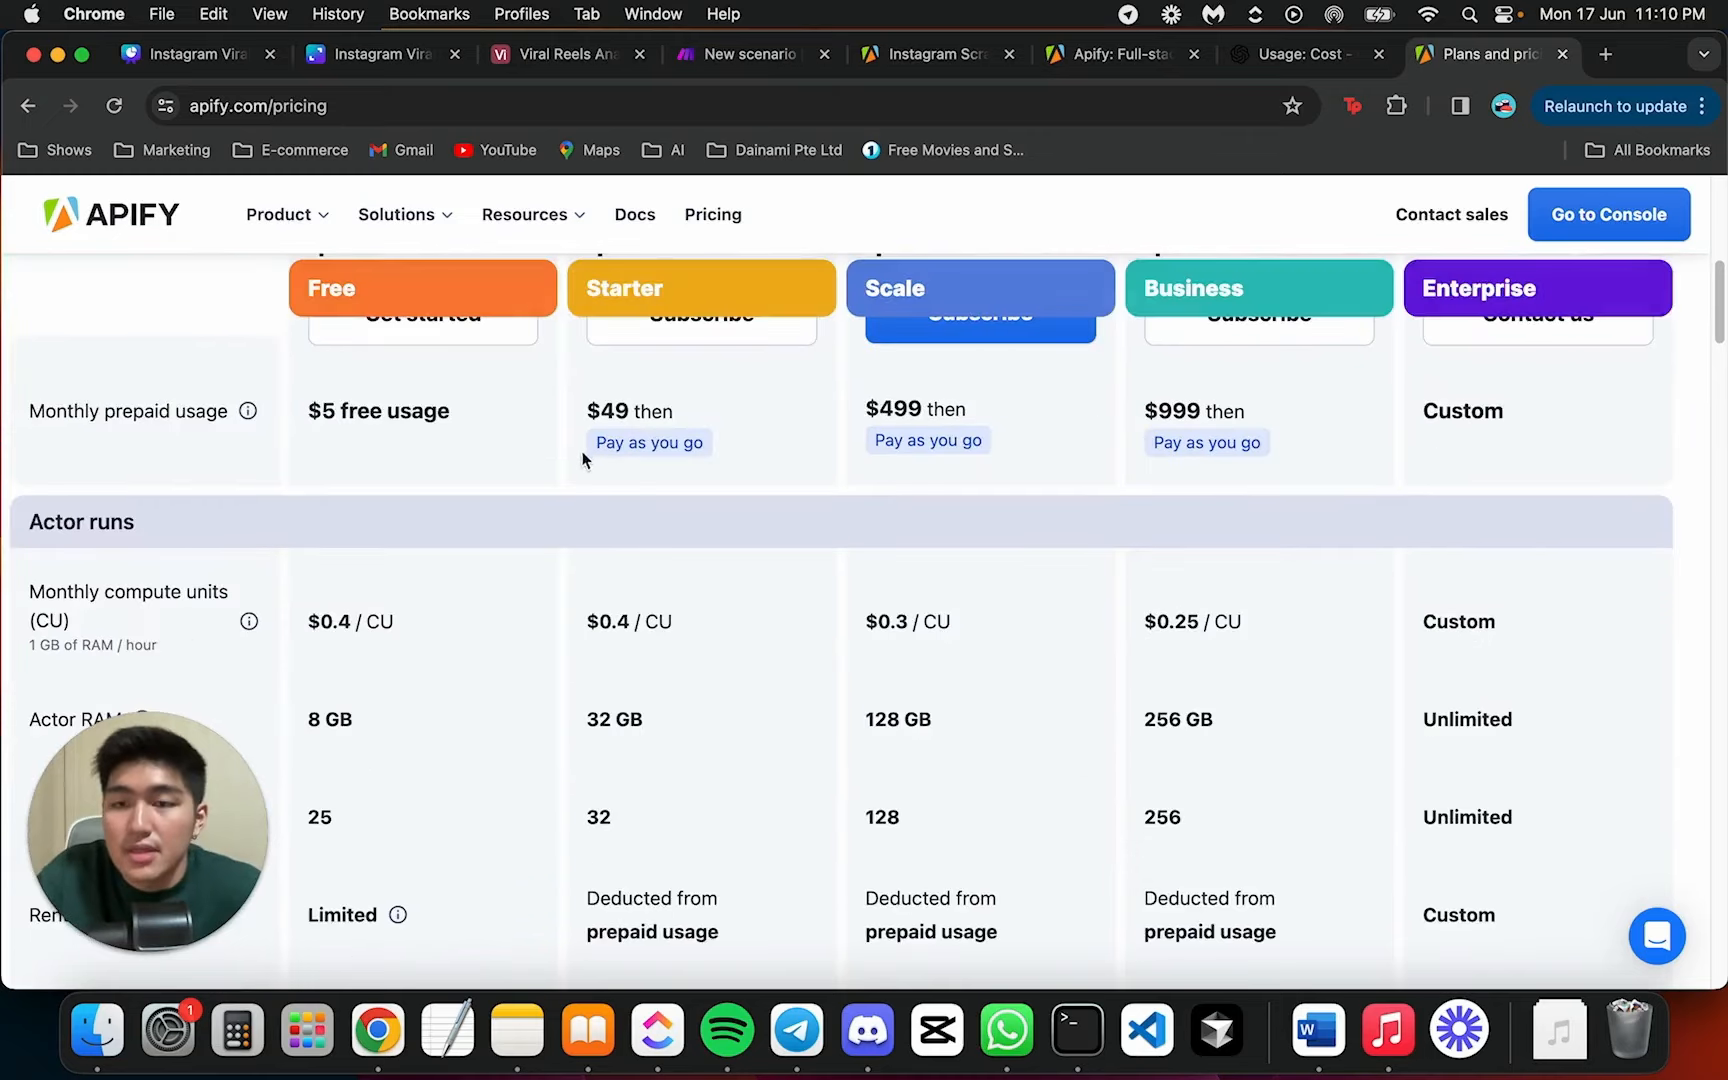
{"action": "scroll", "coordinate": [747, 479], "scroll_direction": "down", "scroll_amount": 2}
{"action": "scroll", "coordinate": [686, 468], "scroll_direction": "up", "scroll_amount": 3}
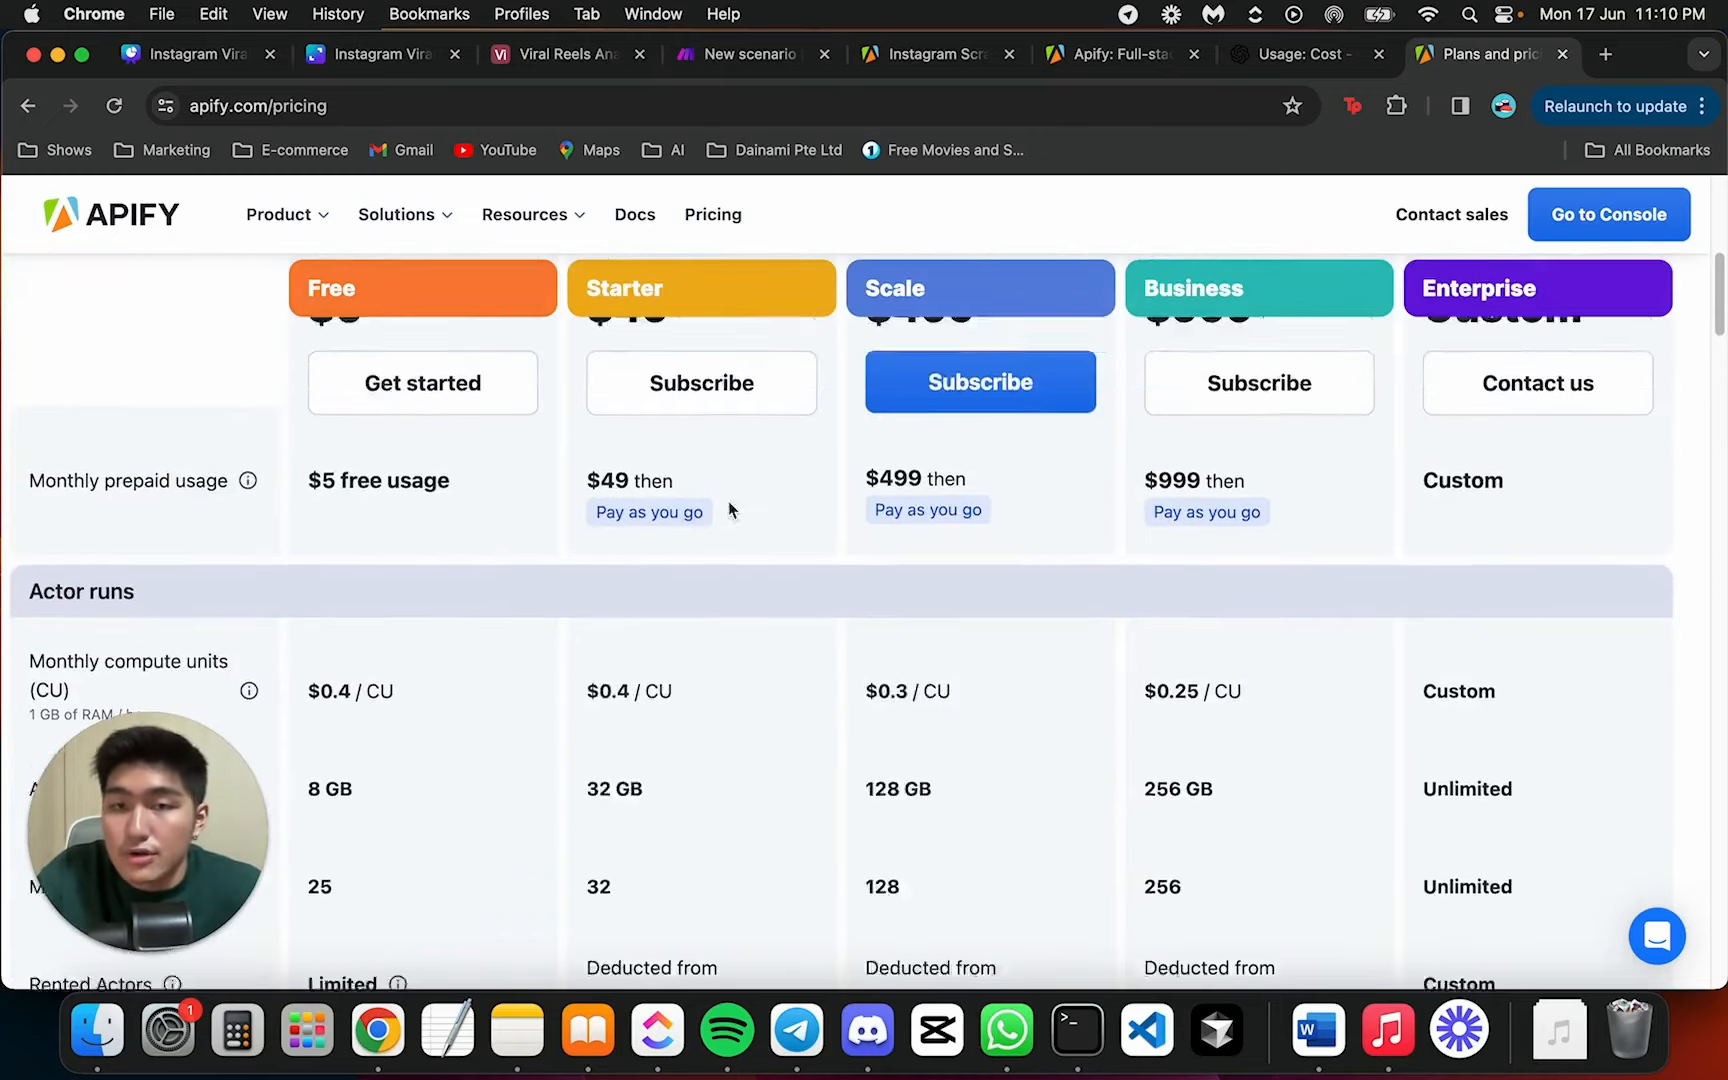
{"action": "scroll", "coordinate": [729, 510], "scroll_direction": "up", "scroll_amount": 5}
{"action": "left_click", "coordinate": [1616, 263]}
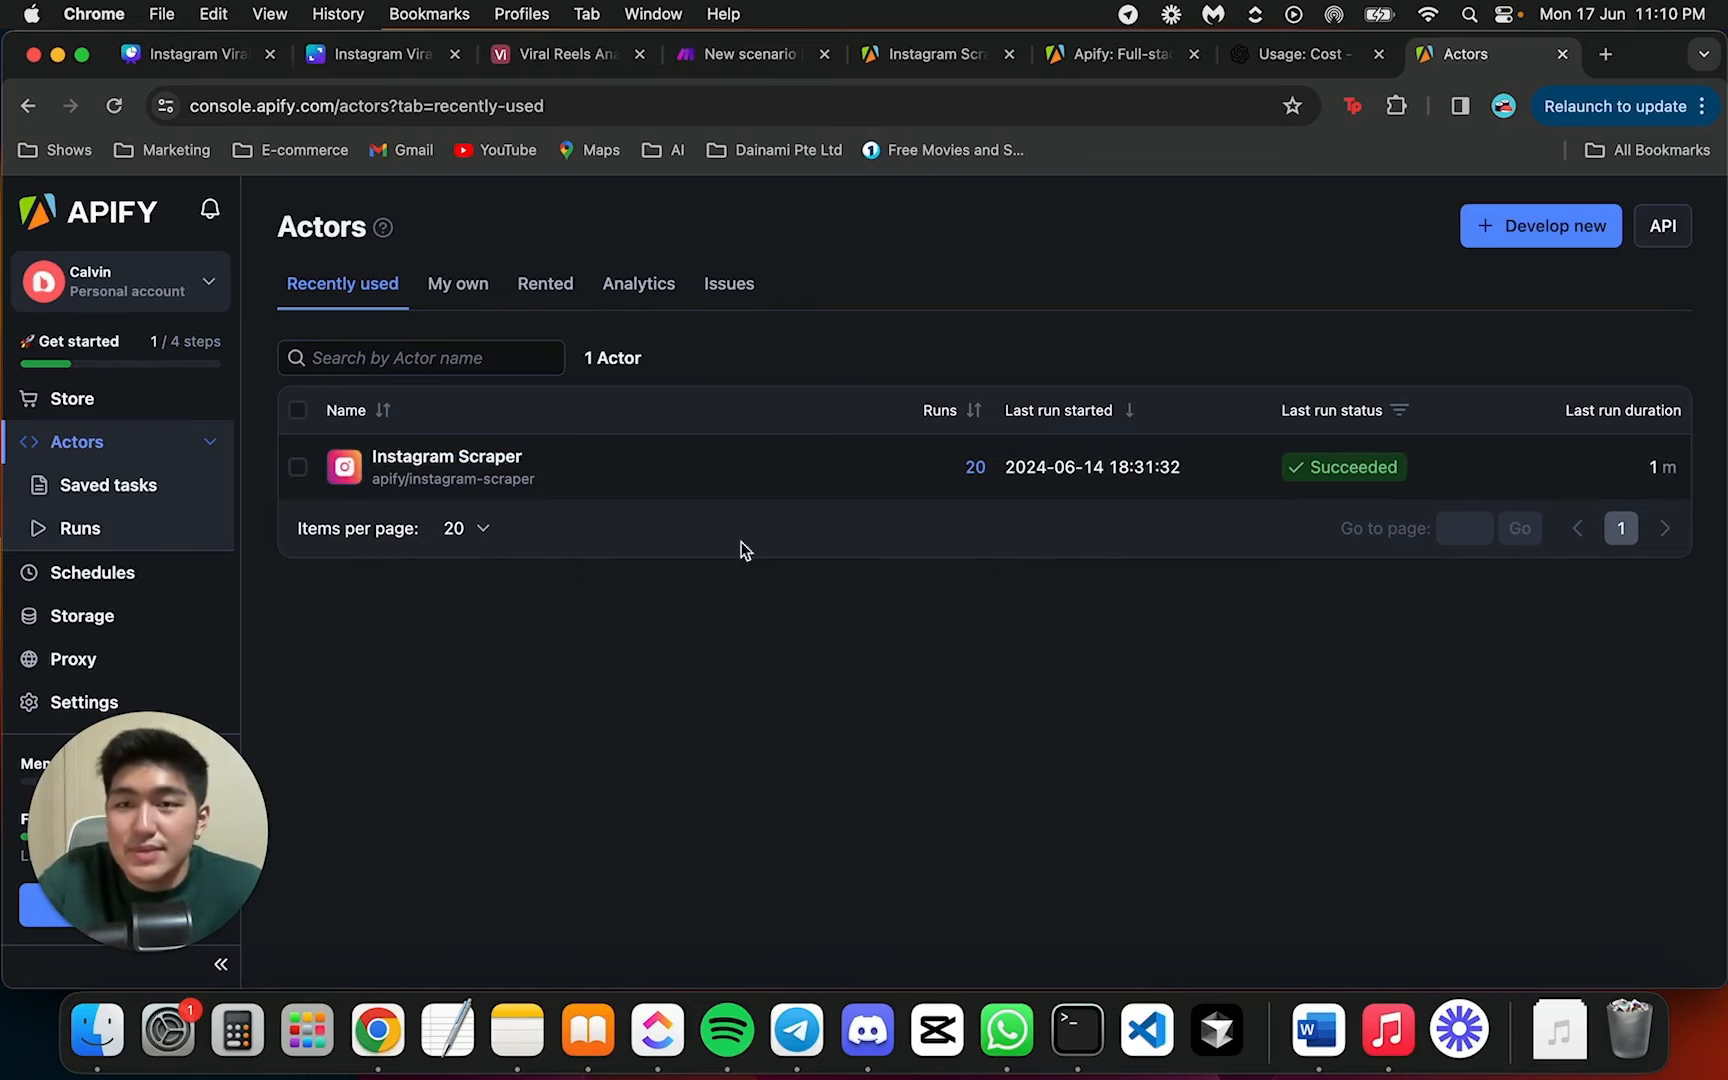
Open the Apify Store and look over its featured pre-built actors
{"action": "left_click_drag", "start_coordinate": [219, 779], "coordinate": [489, 737]}
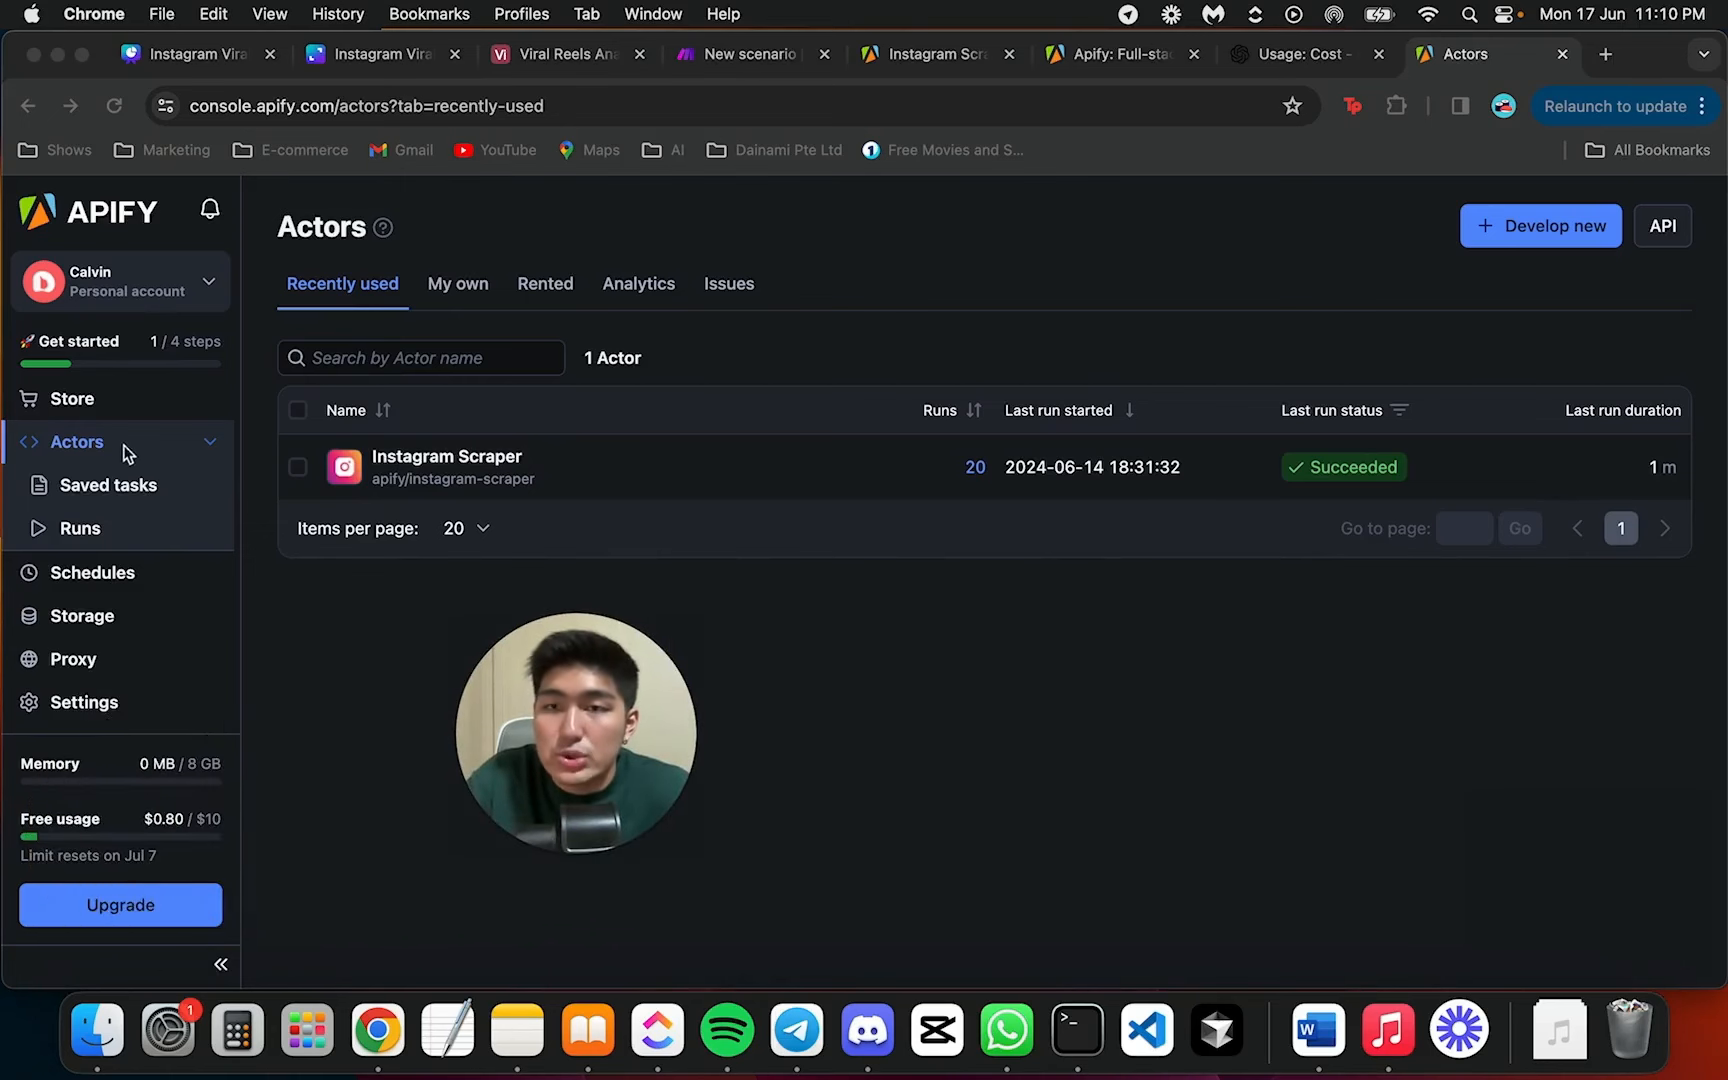
{"action": "left_click", "coordinate": [86, 407]}
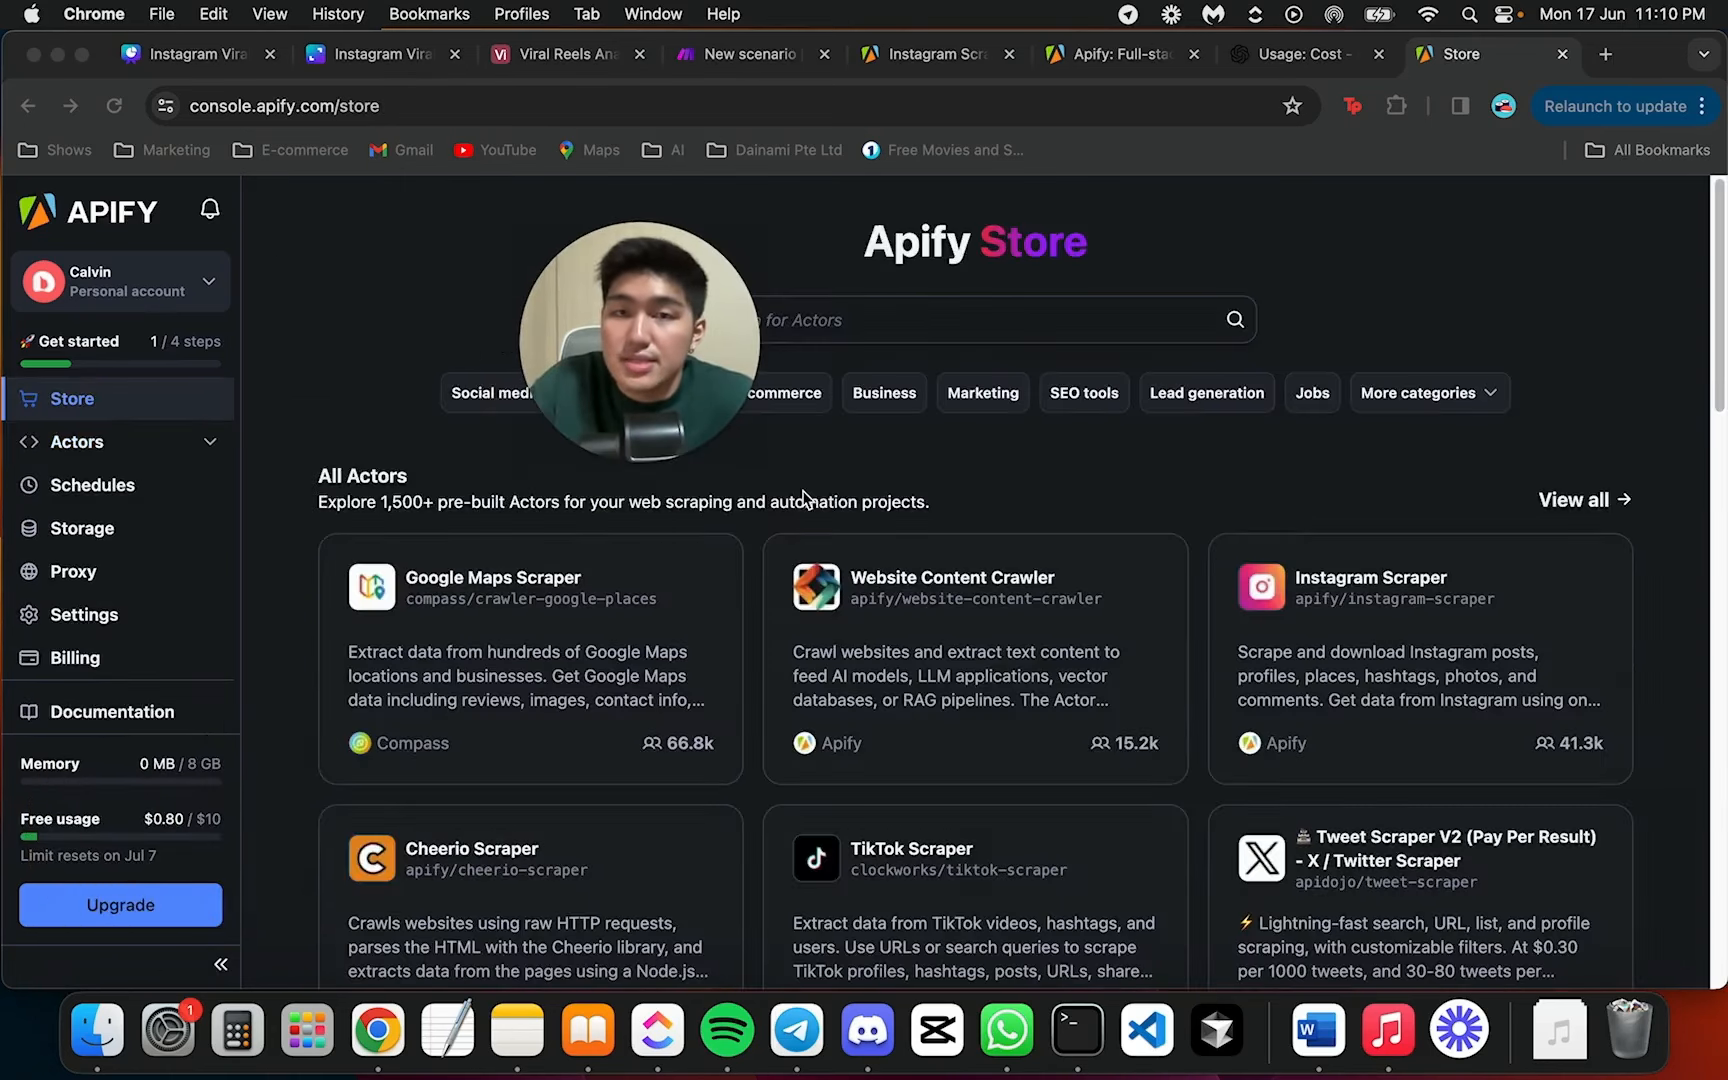
{"action": "left_click_drag", "start_coordinate": [588, 351], "coordinate": [487, 347]}
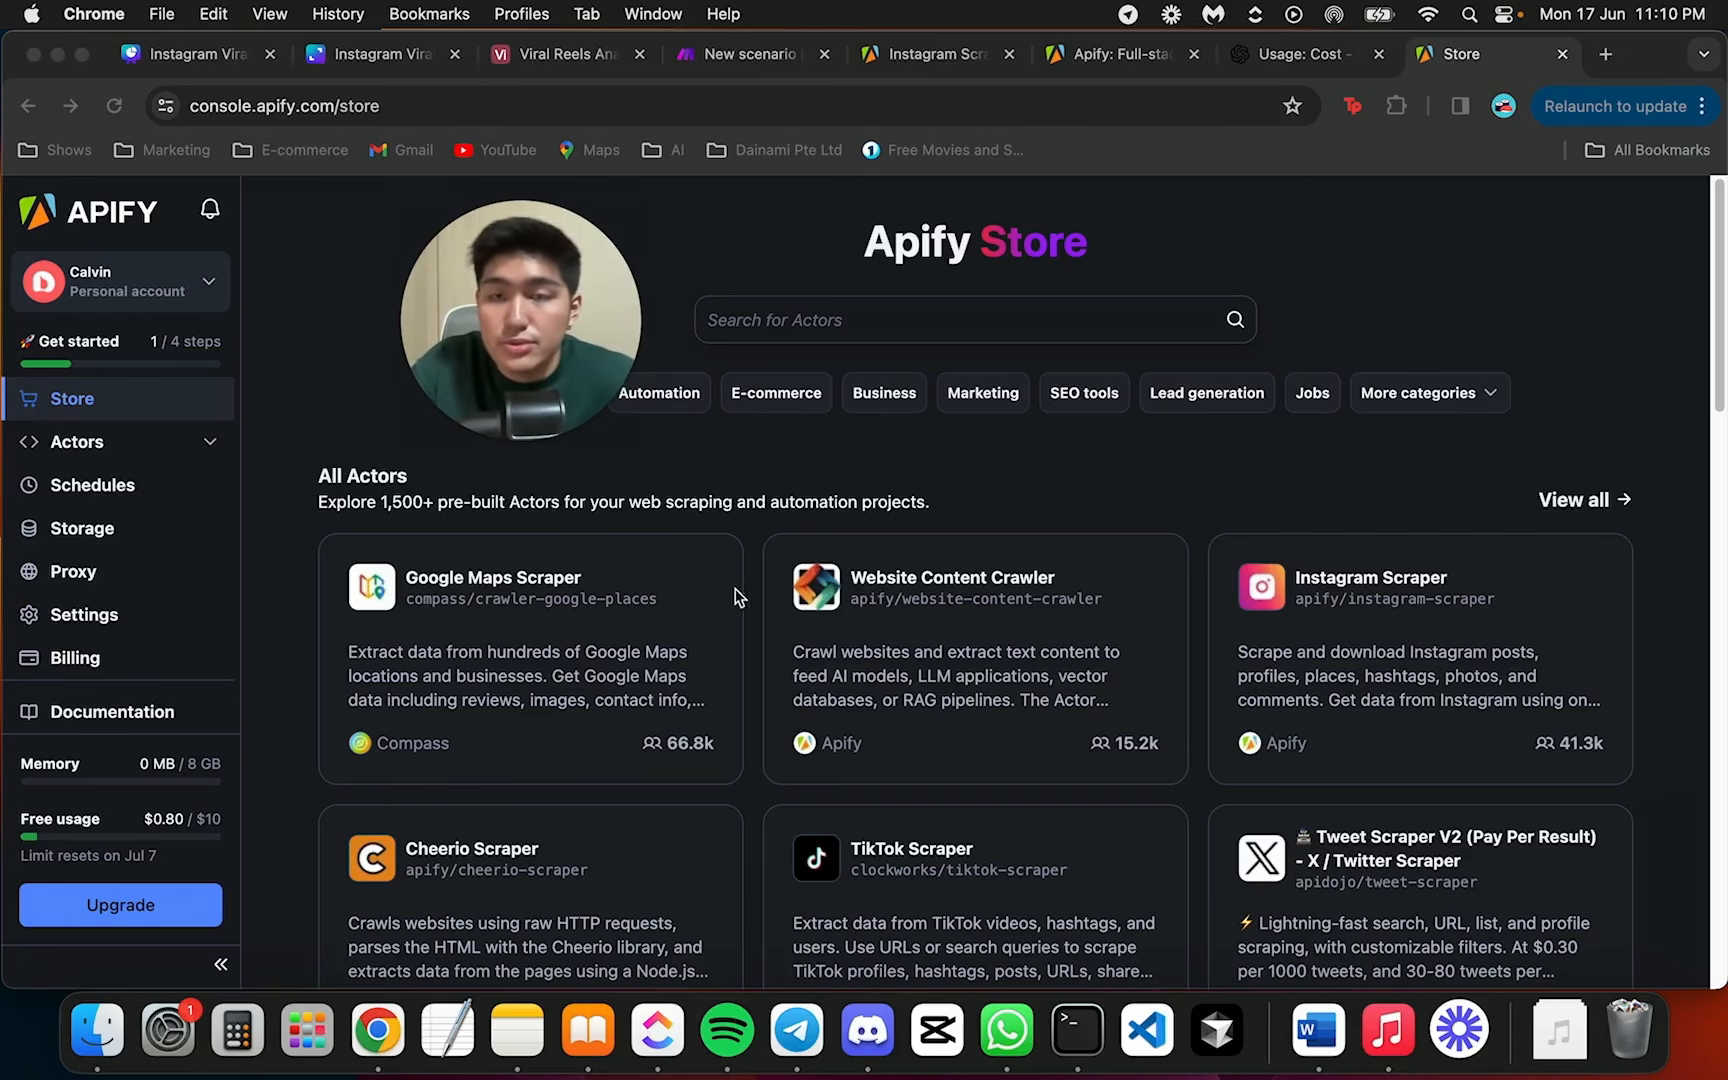
{"action": "scroll", "coordinate": [544, 583], "scroll_direction": "down", "scroll_amount": 1}
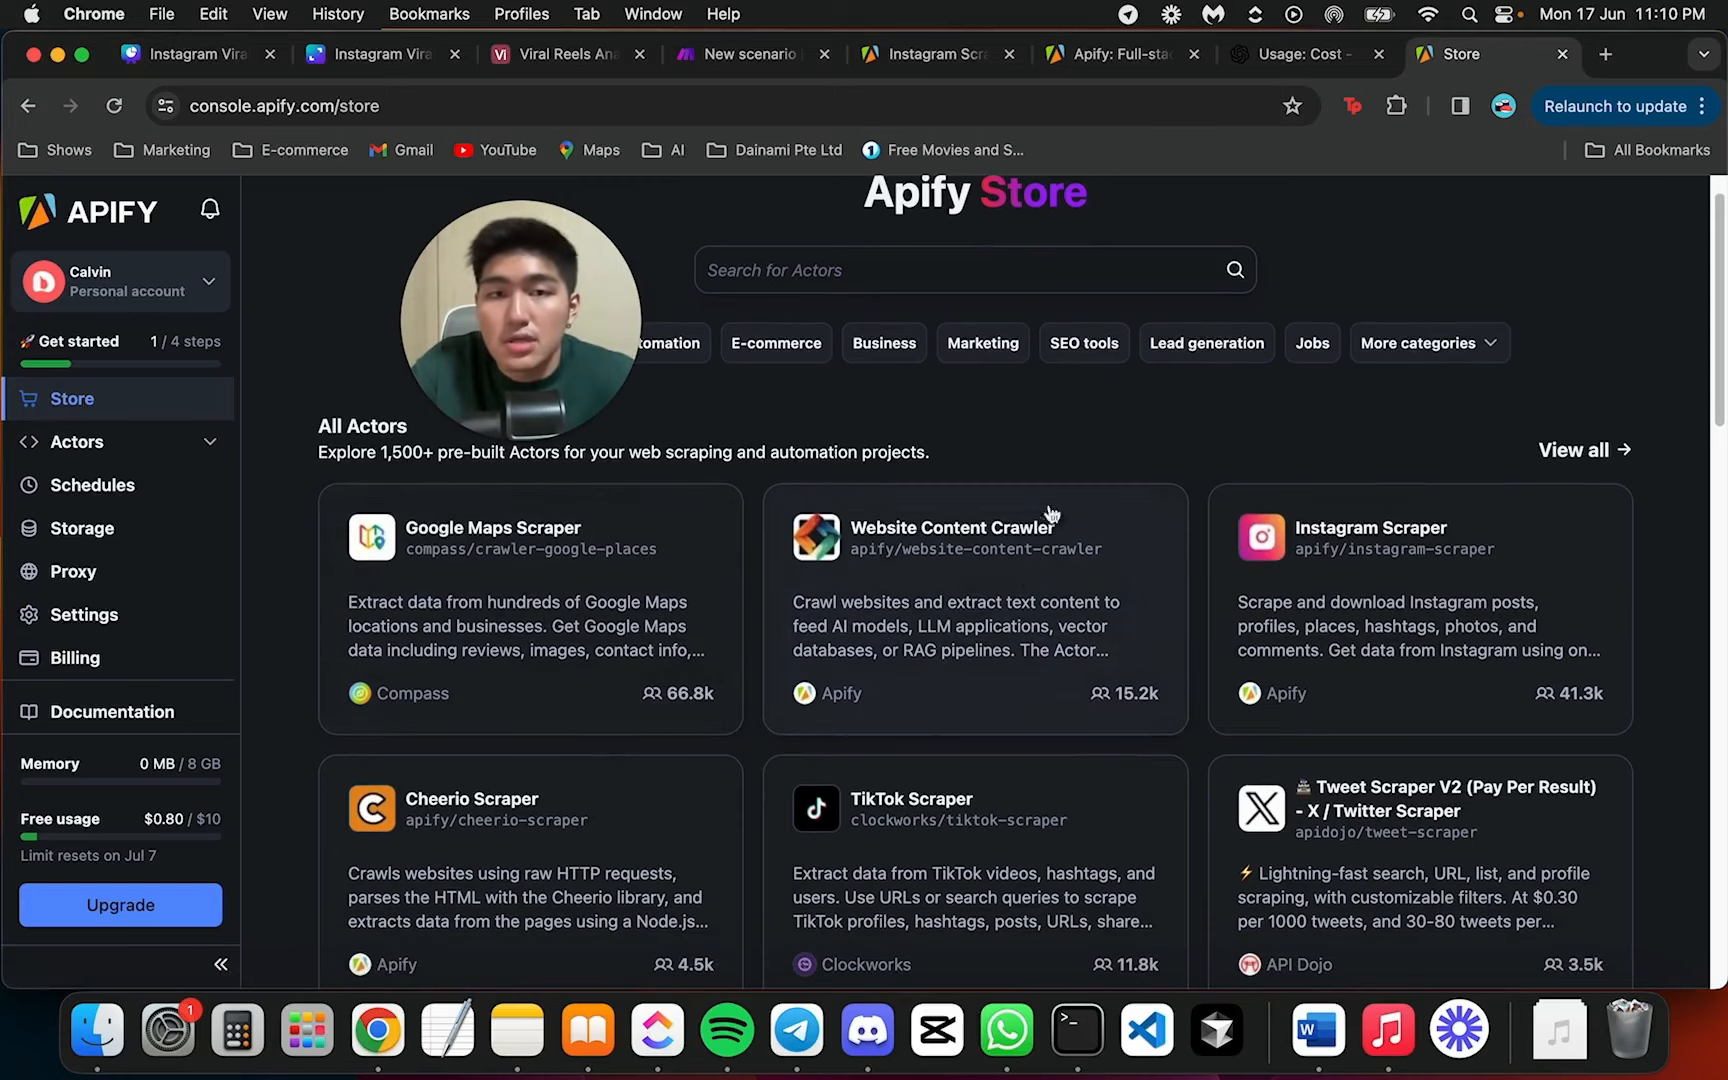
{"action": "scroll", "coordinate": [880, 560], "scroll_direction": "down", "scroll_amount": 4}
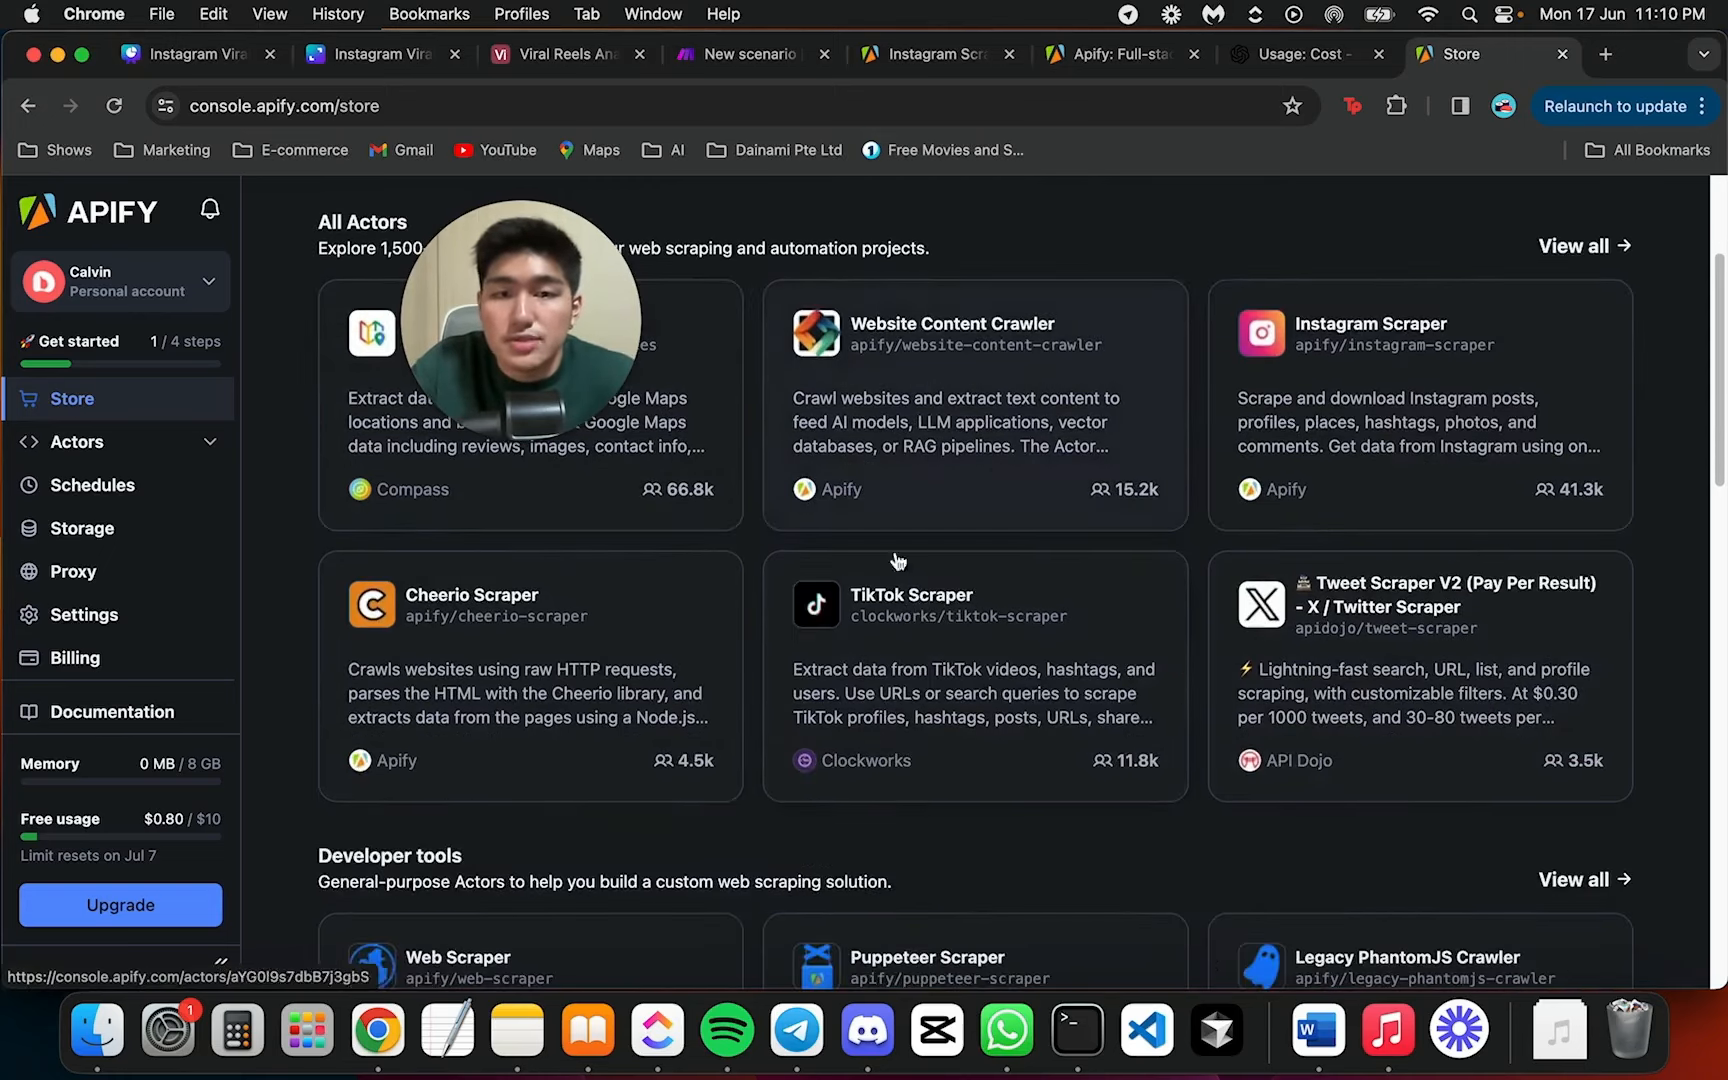
{"action": "scroll", "coordinate": [1158, 635], "scroll_direction": "up", "scroll_amount": 4}
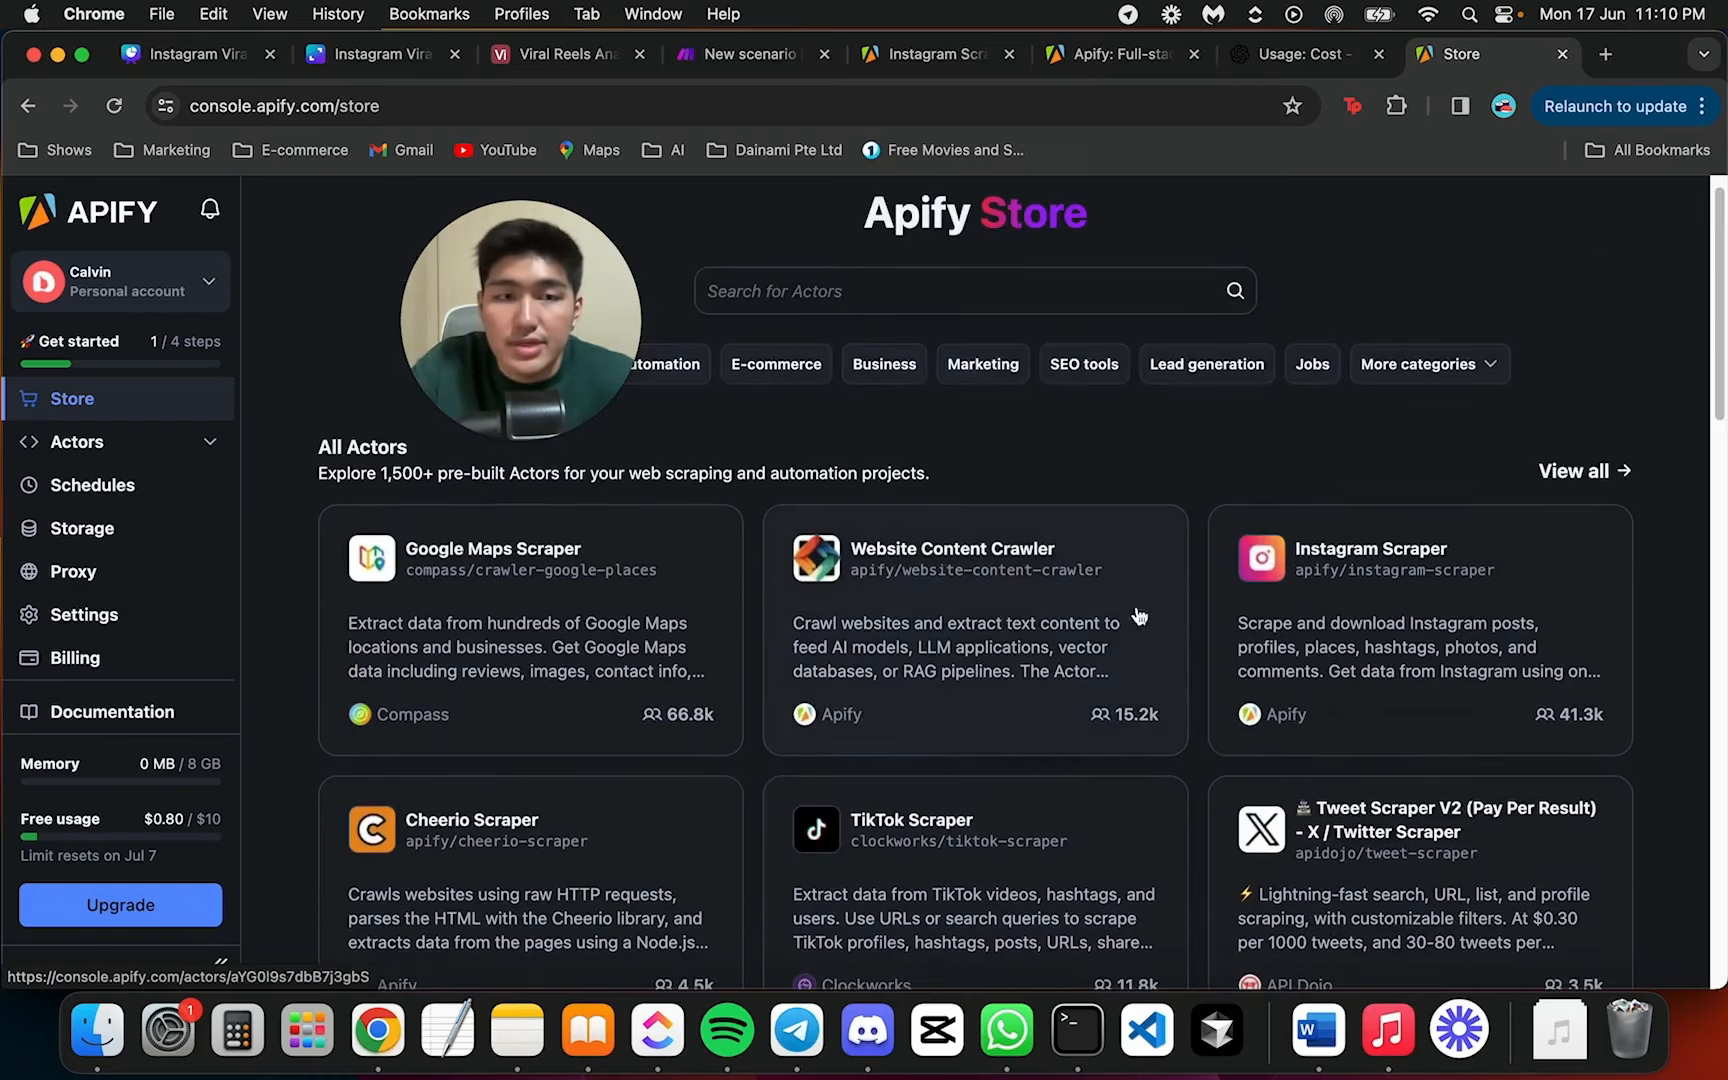
Search the Apify Store for "instagram scraper" and open the apify/instagram-scraper actor
{"action": "left_click", "coordinate": [870, 294]}
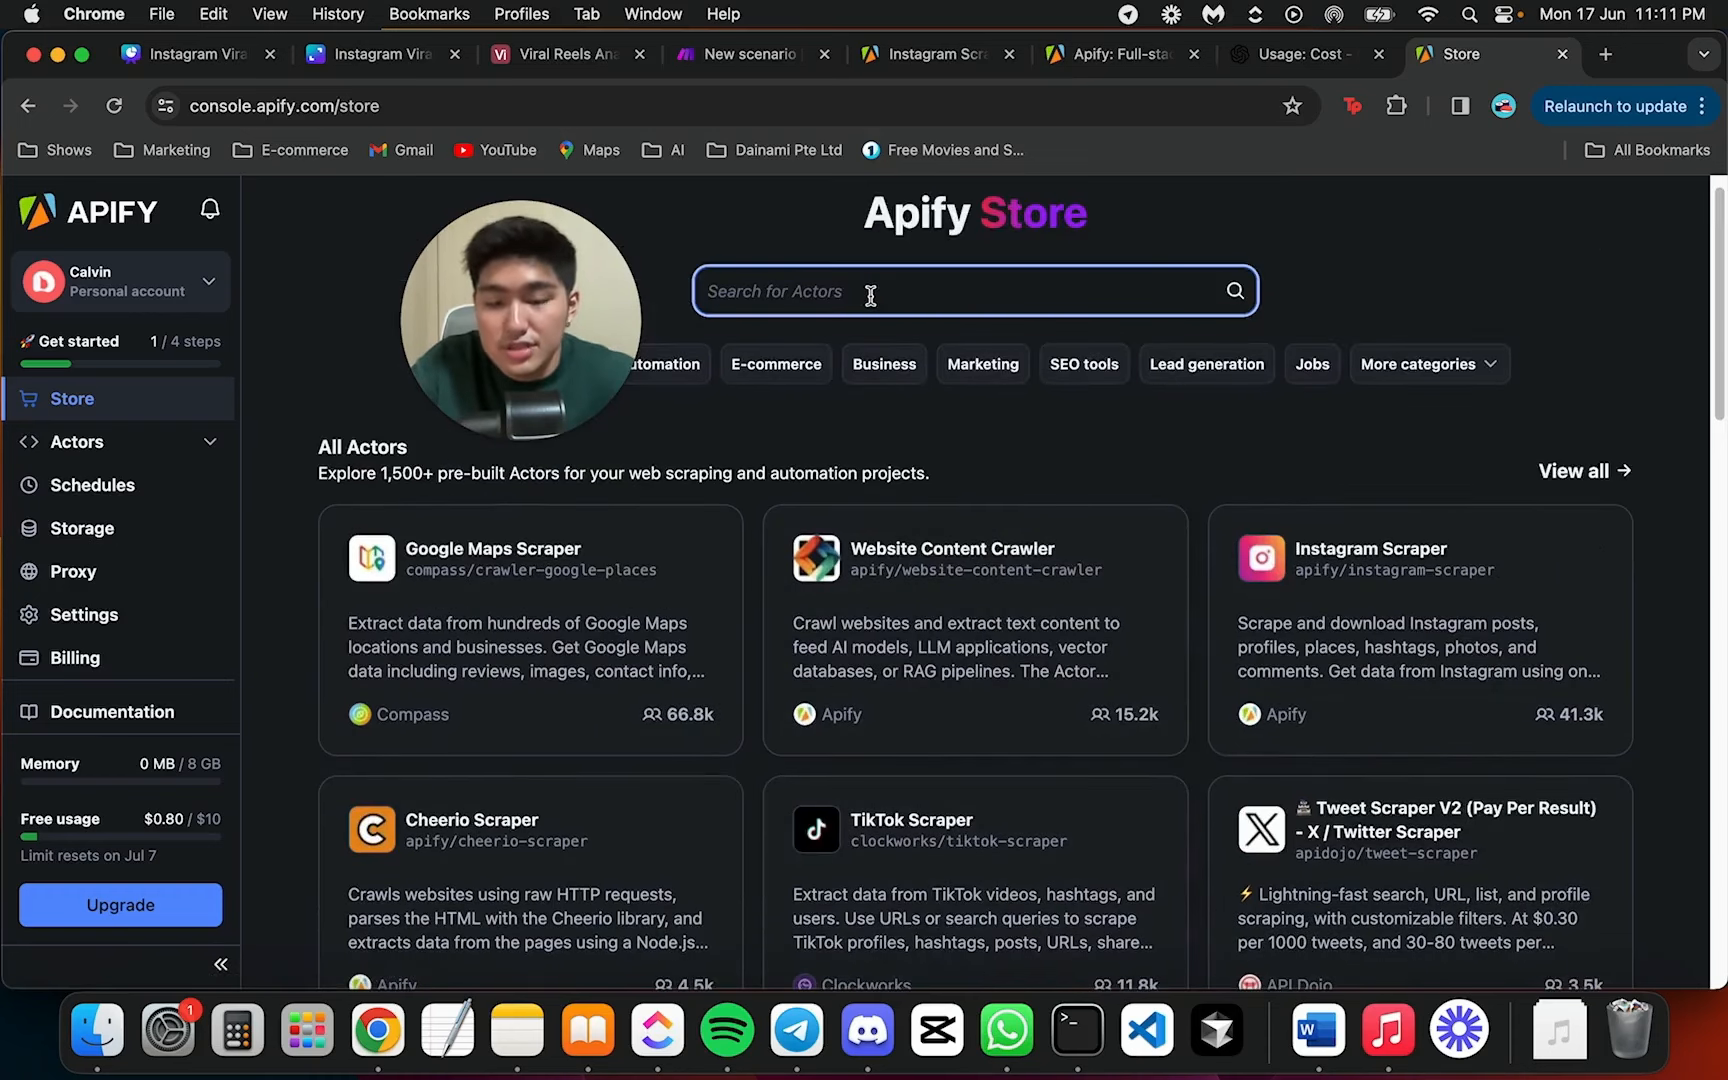
{"action": "type", "text": "instagram"}
{"action": "type", "text": "scraper"}
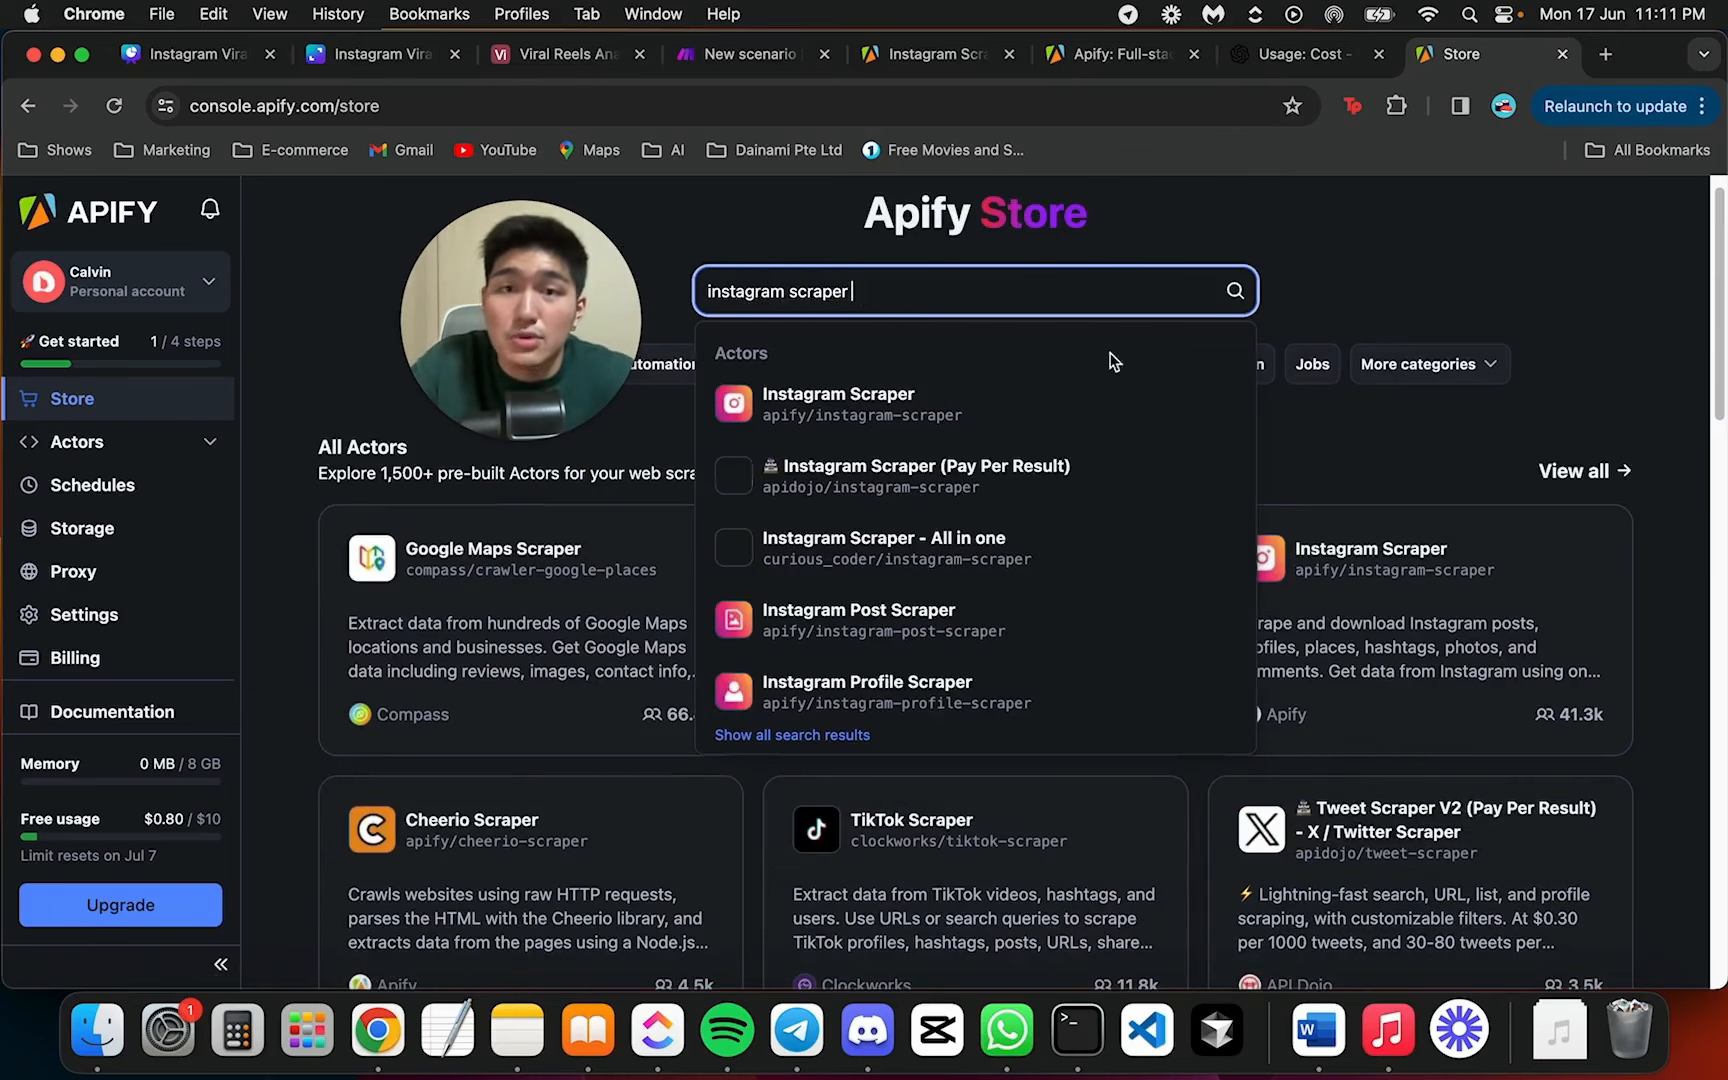
{"action": "left_click", "coordinate": [1067, 404]}
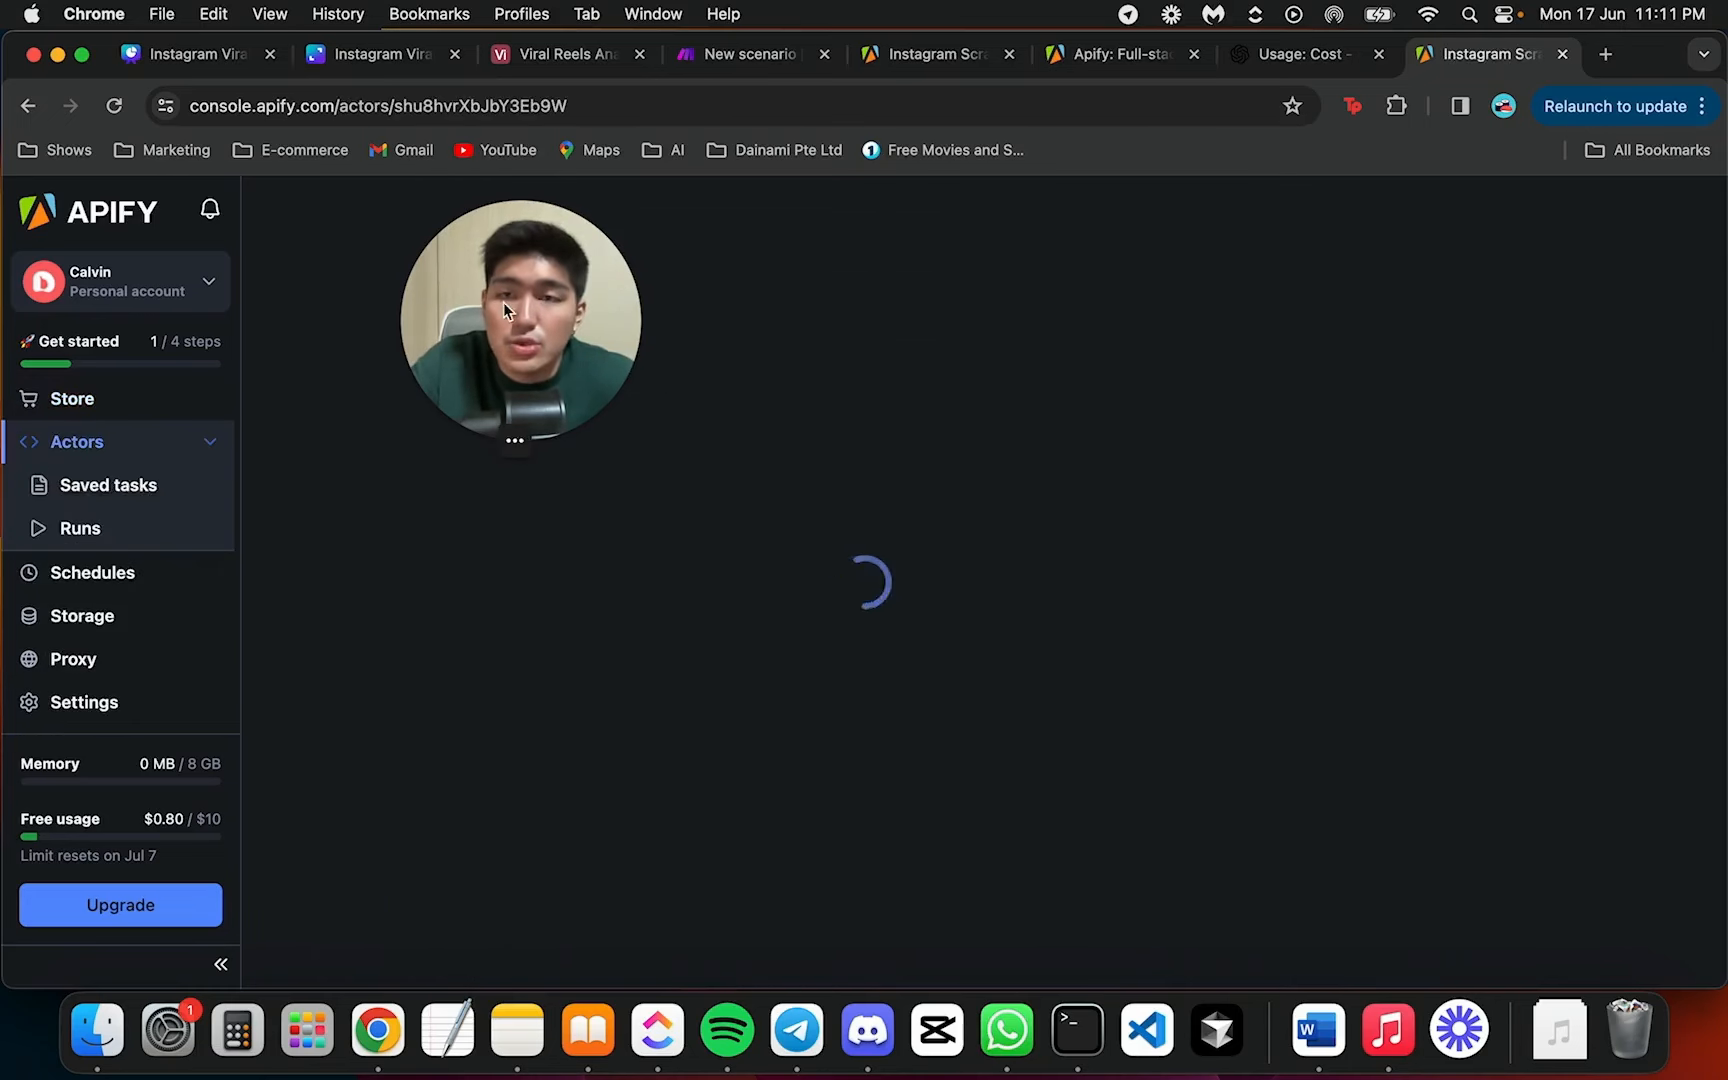
{"action": "left_click_drag", "start_coordinate": [489, 306], "coordinate": [140, 322]}
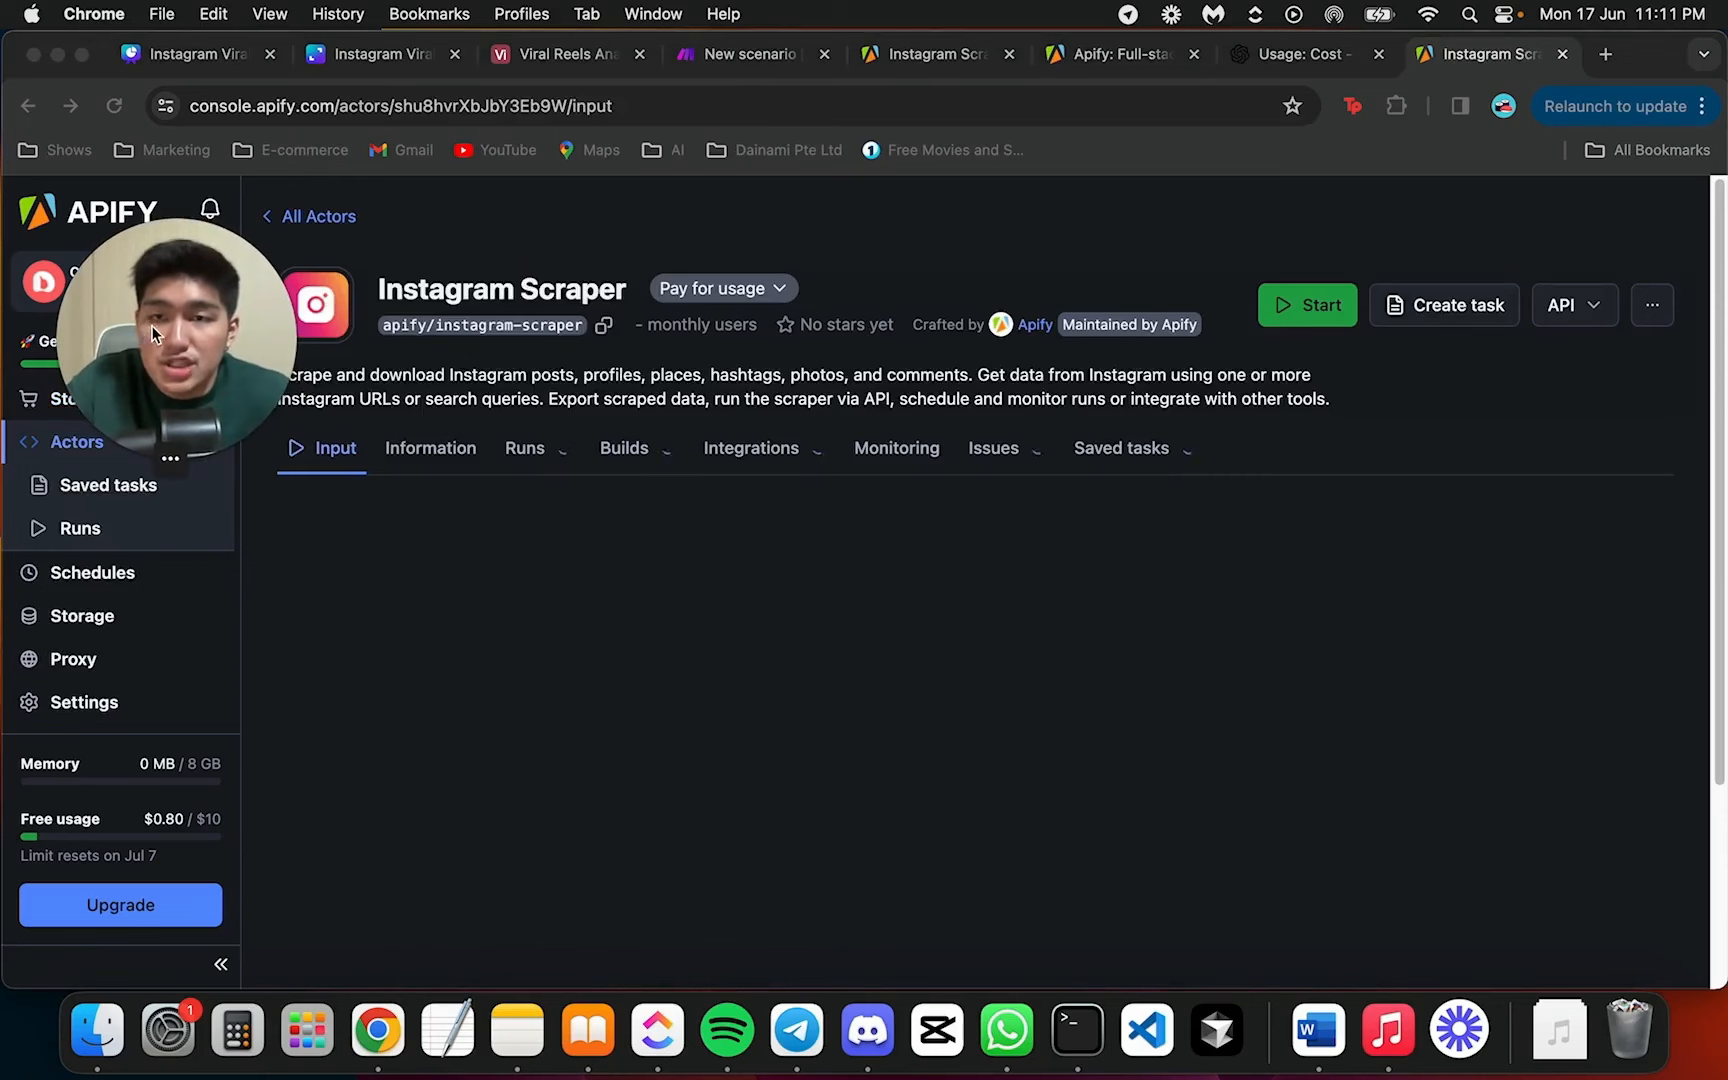
{"action": "left_click_drag", "start_coordinate": [235, 363], "coordinate": [208, 360]}
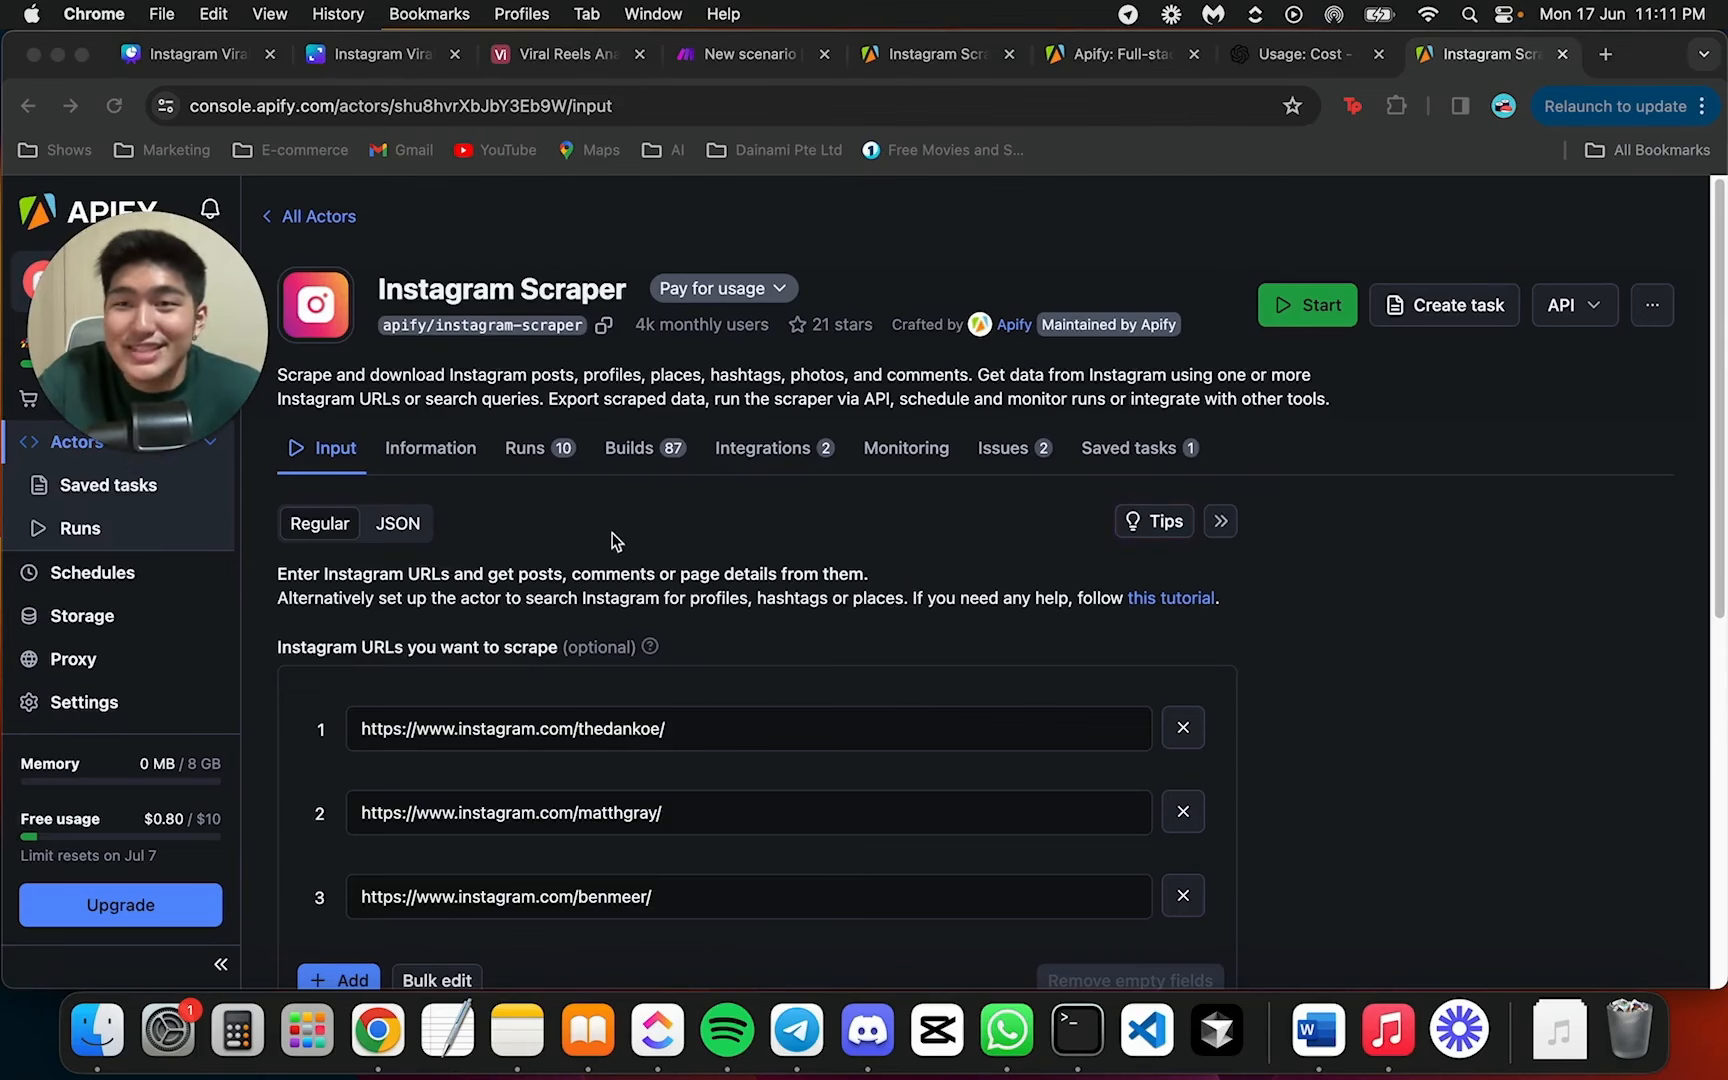
Copy the thedankoe URL from the scraper's Instagram URL list, open it in a new browser tab and browse the profile's reels
{"action": "scroll", "coordinate": [612, 540], "scroll_direction": "down", "scroll_amount": 3}
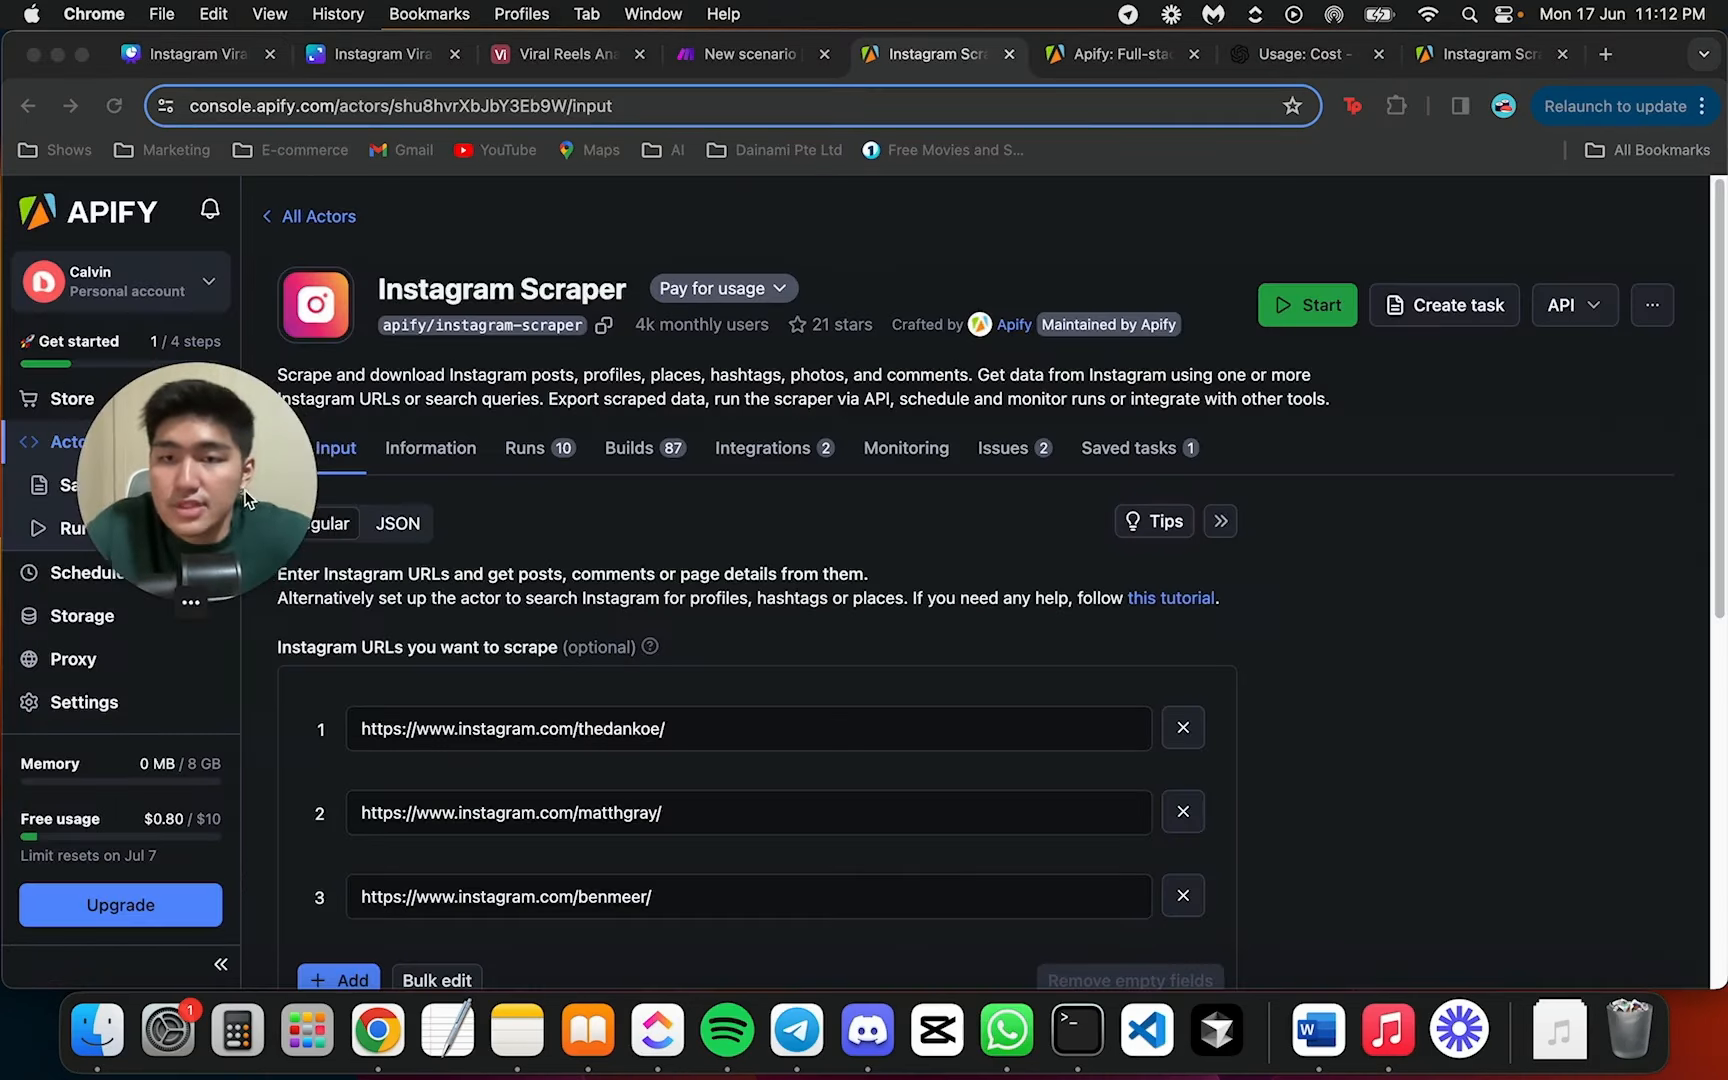
{"action": "scroll", "coordinate": [500, 500], "scroll_direction": "down", "scroll_amount": 4}
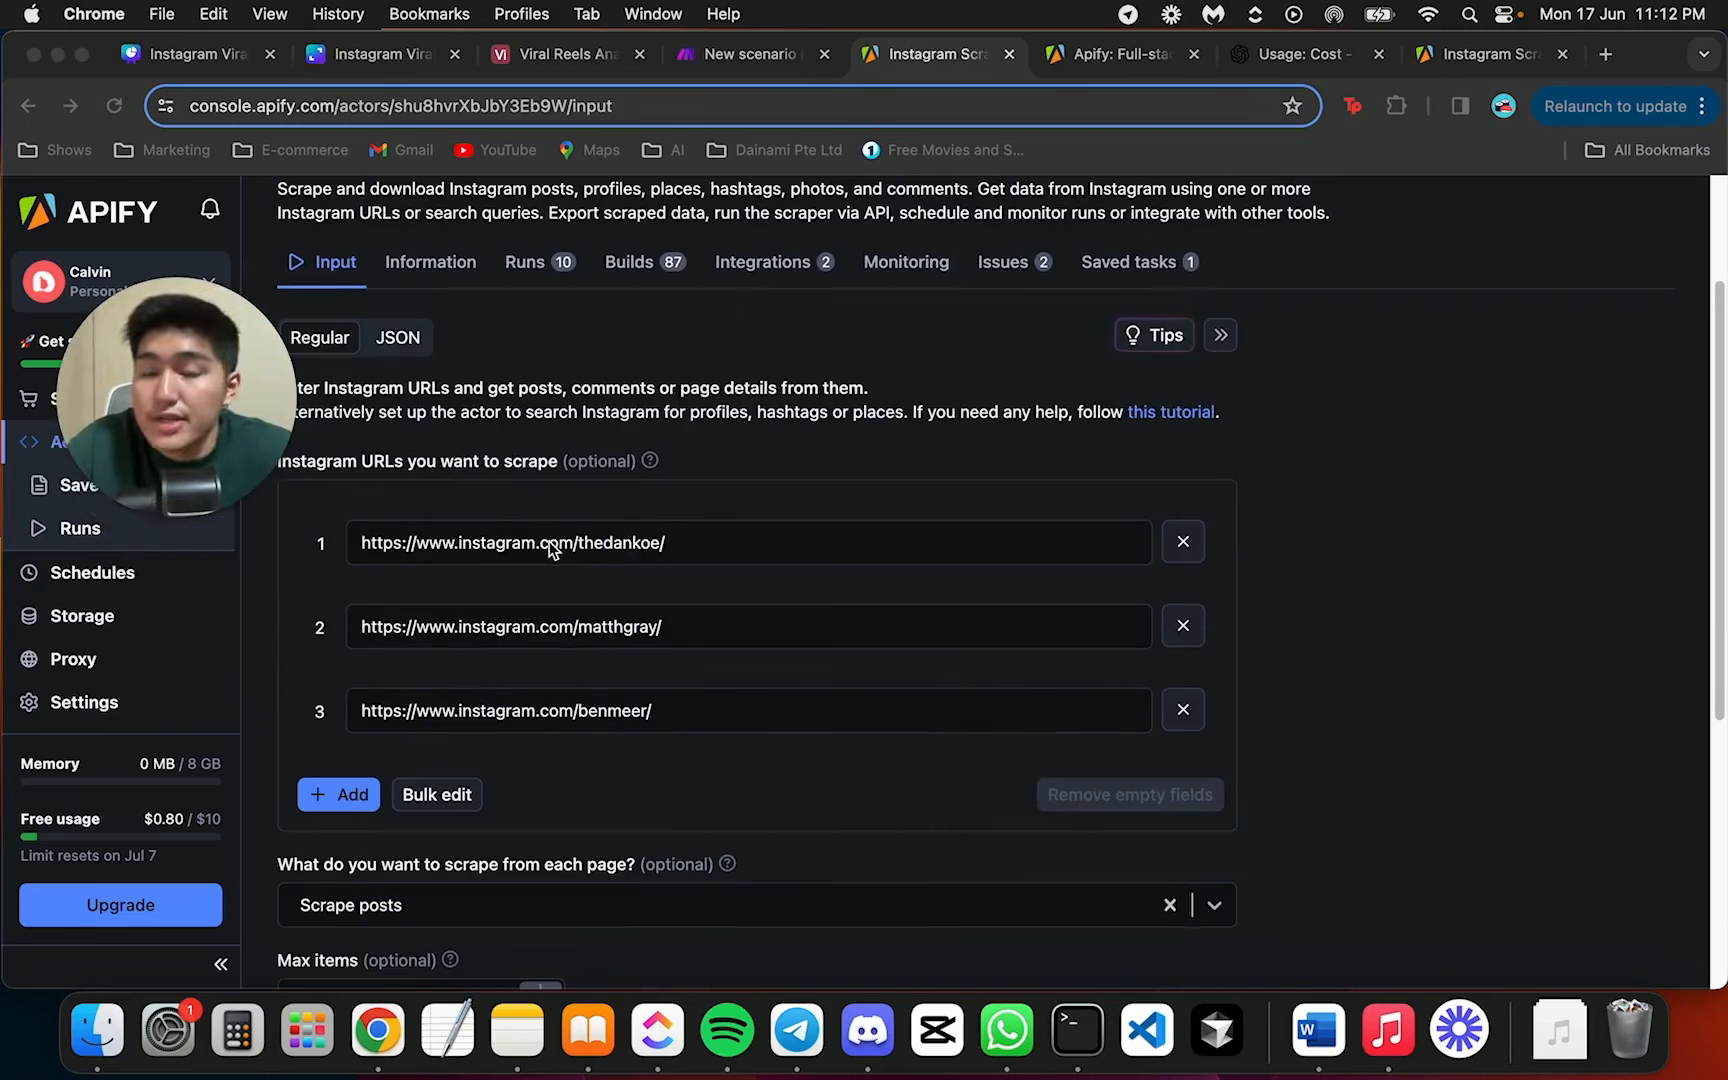
{"action": "triple_click", "coordinate": [741, 537]}
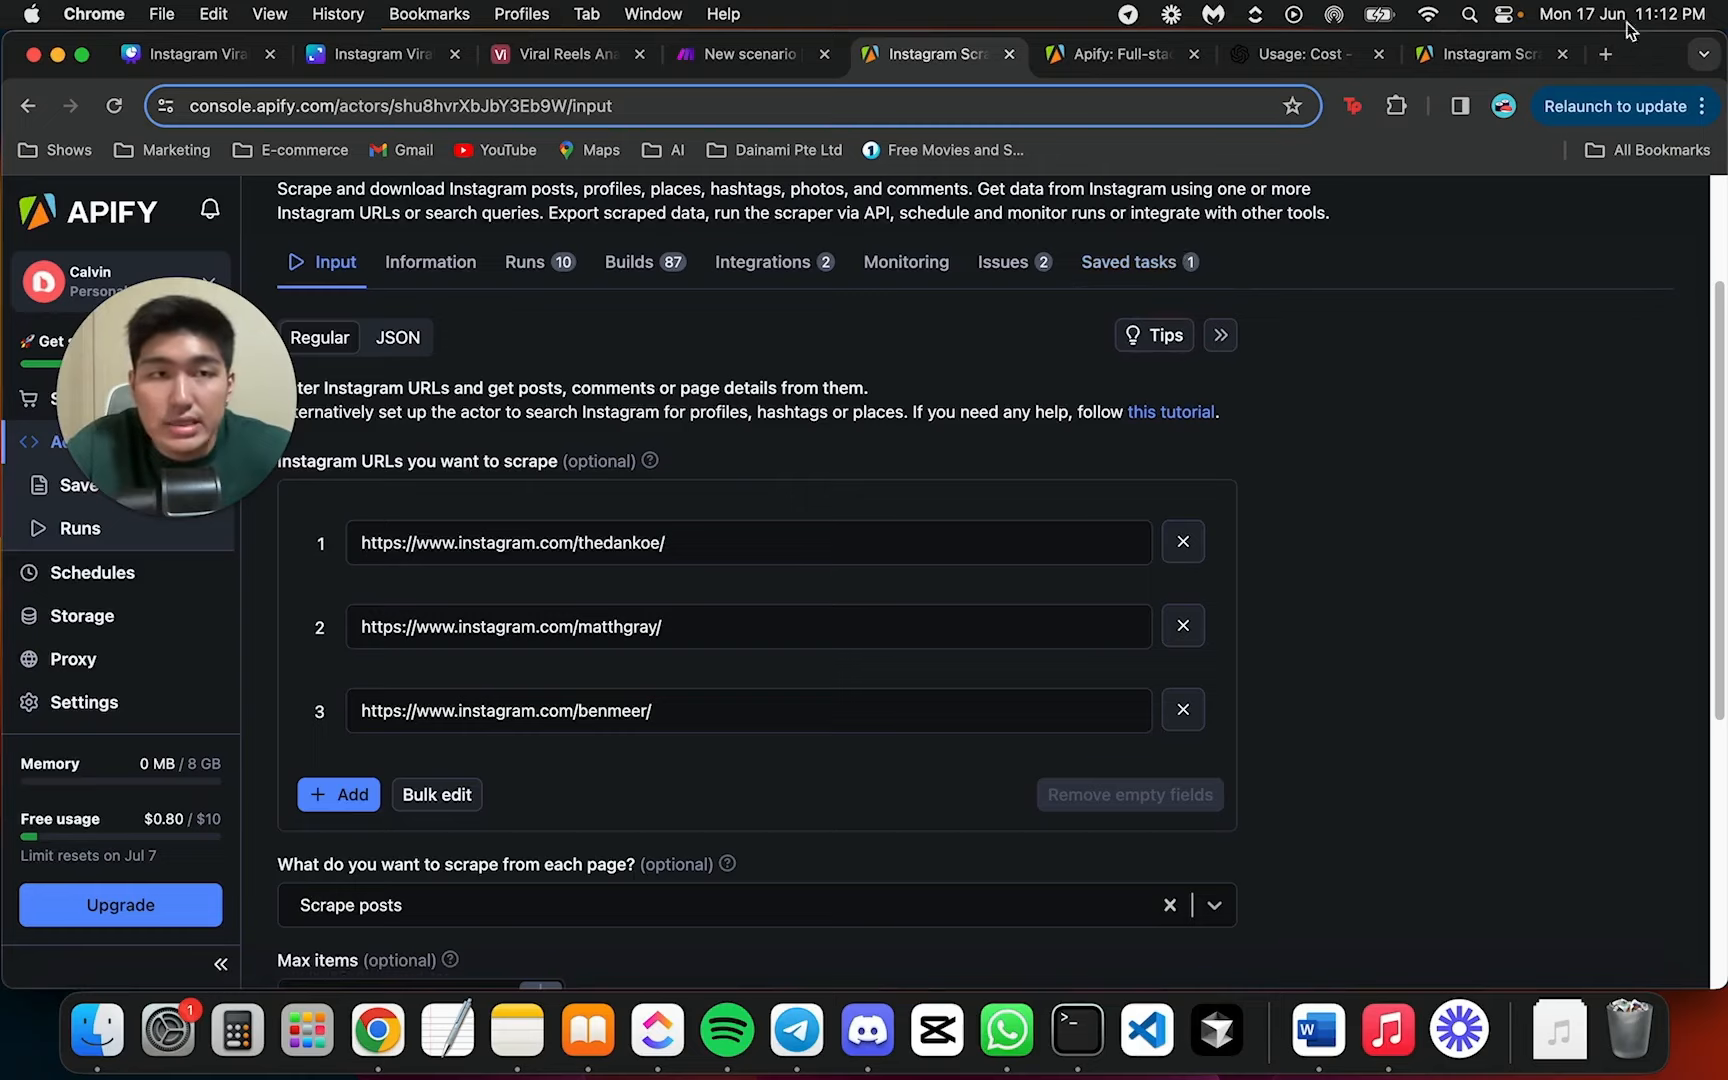
{"action": "left_click", "coordinate": [1607, 56]}
{"action": "key", "text": "super+v"}
{"action": "key", "text": "Return"}
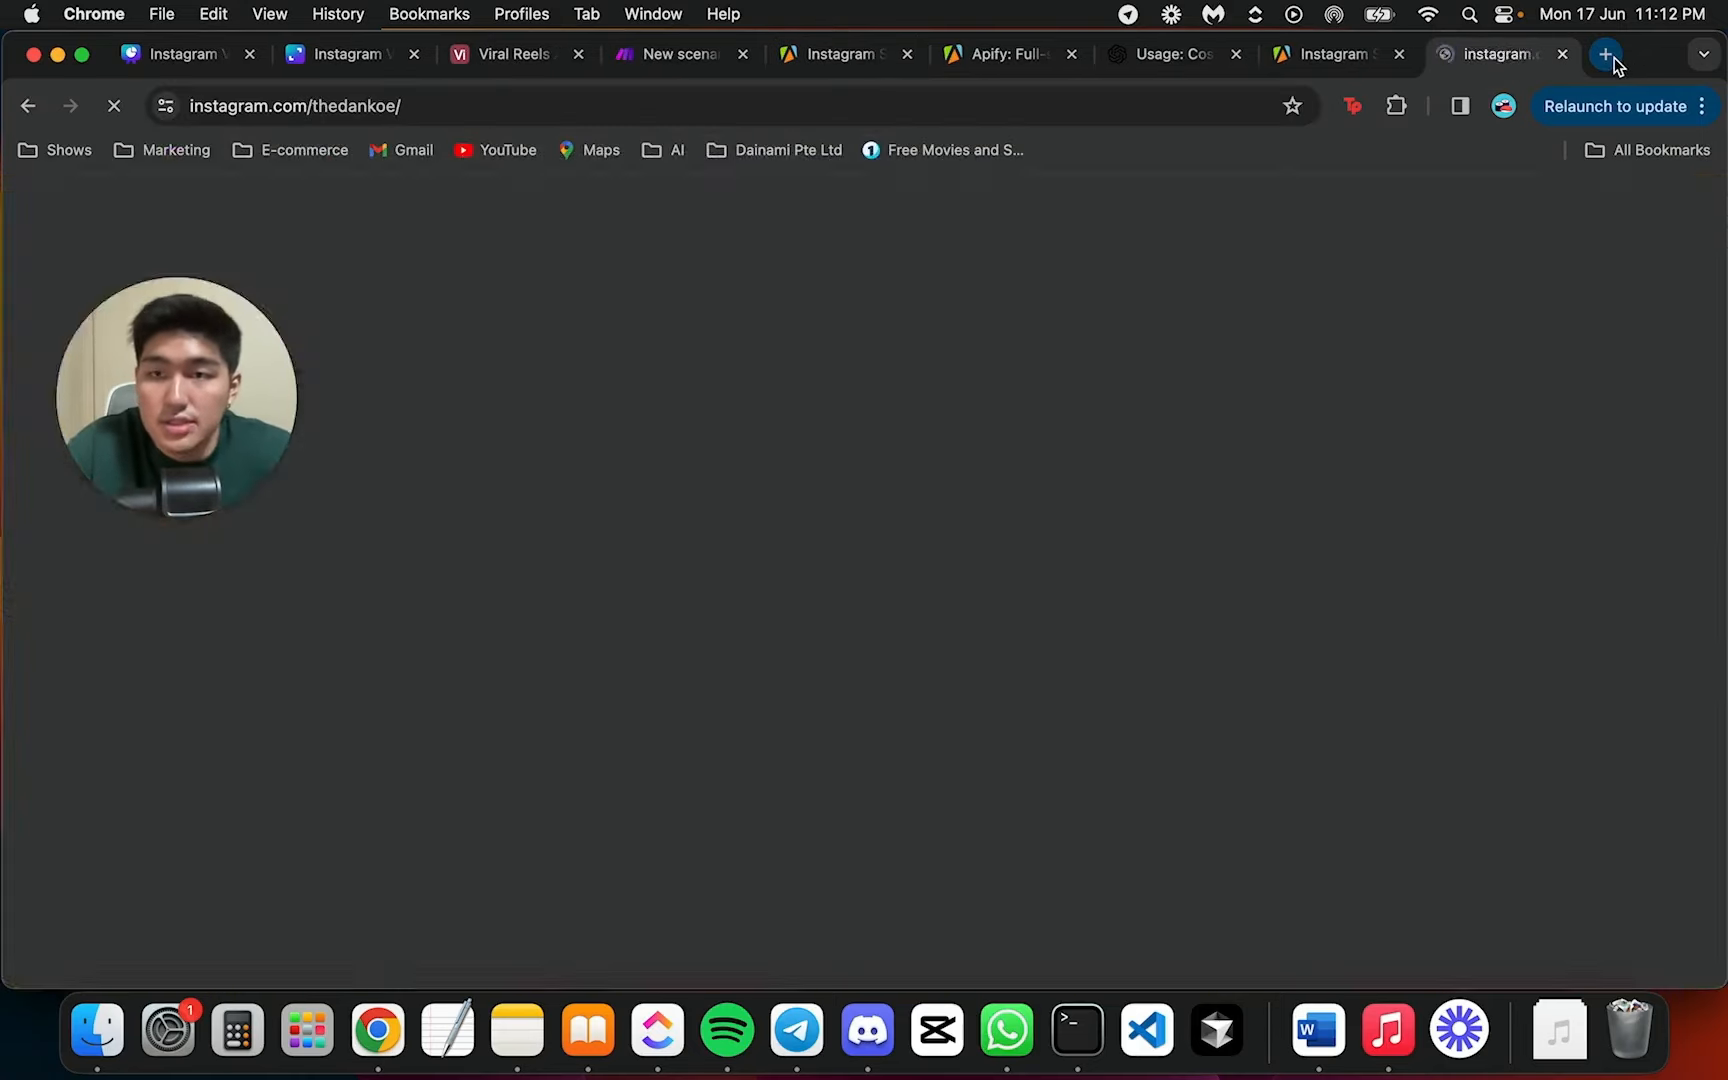
{"action": "left_click", "coordinate": [996, 852]}
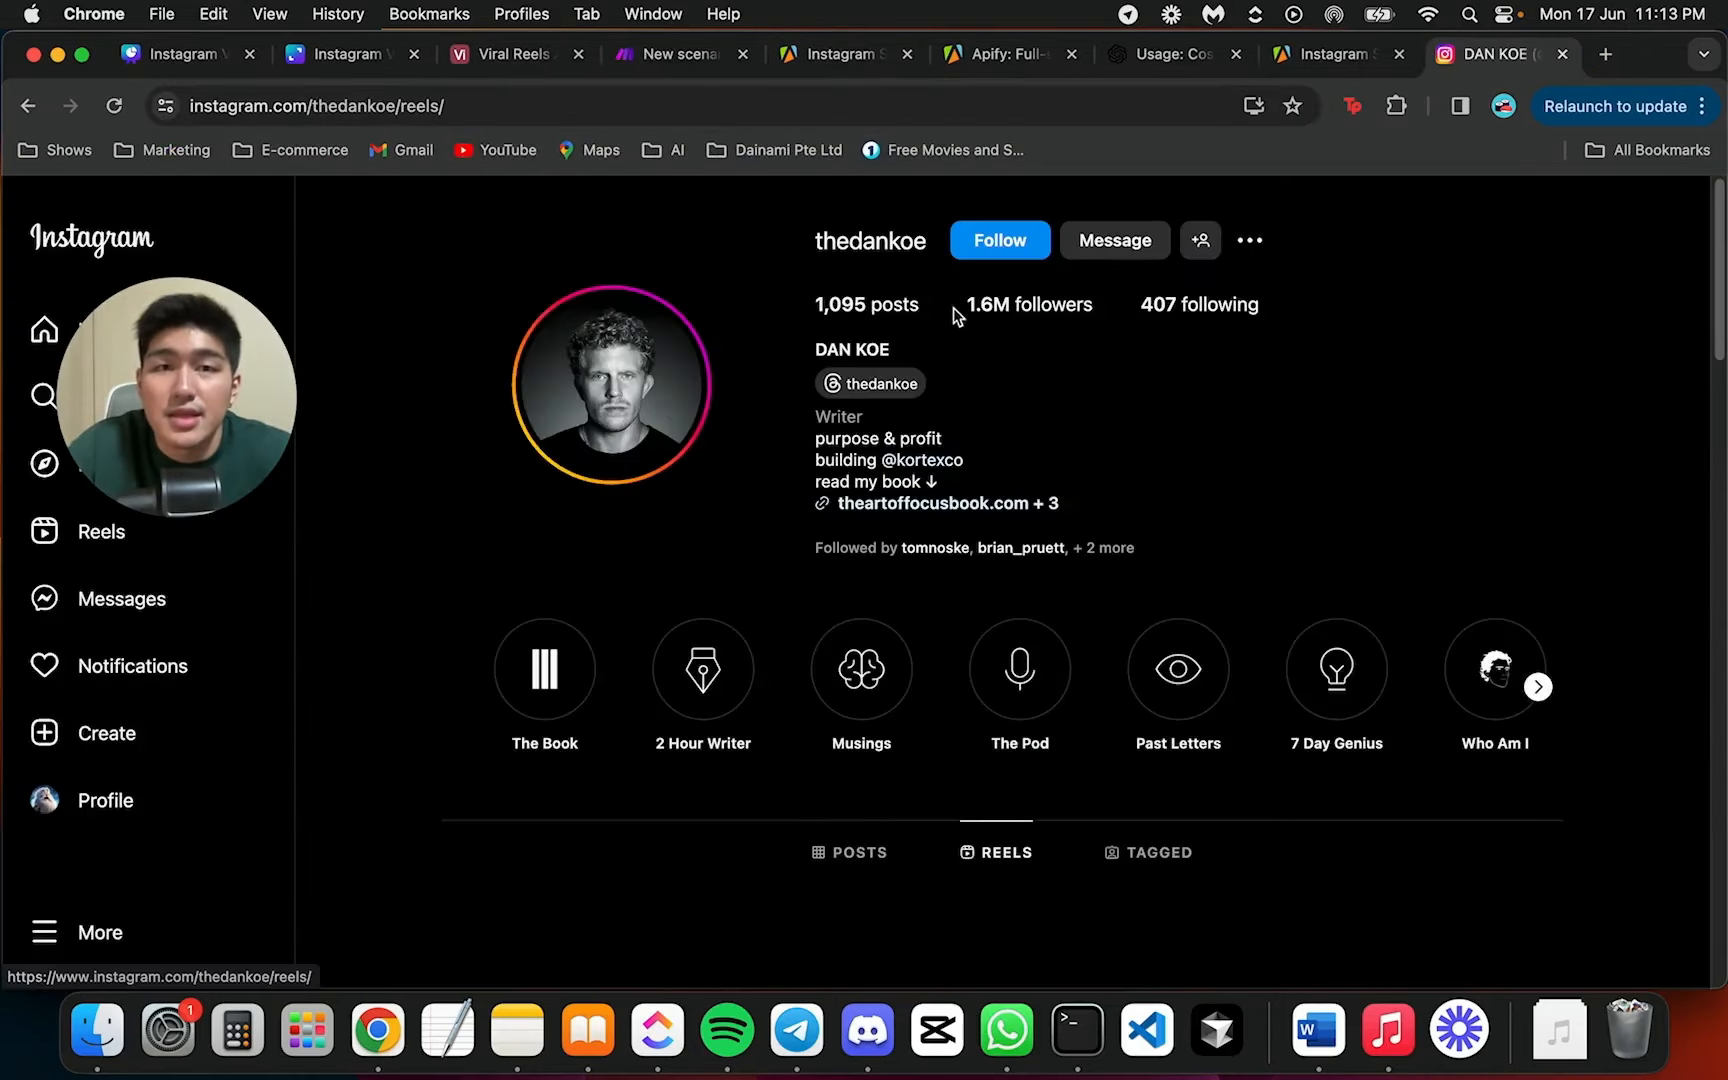
{"action": "scroll", "coordinate": [1097, 430], "scroll_direction": "down", "scroll_amount": 15}
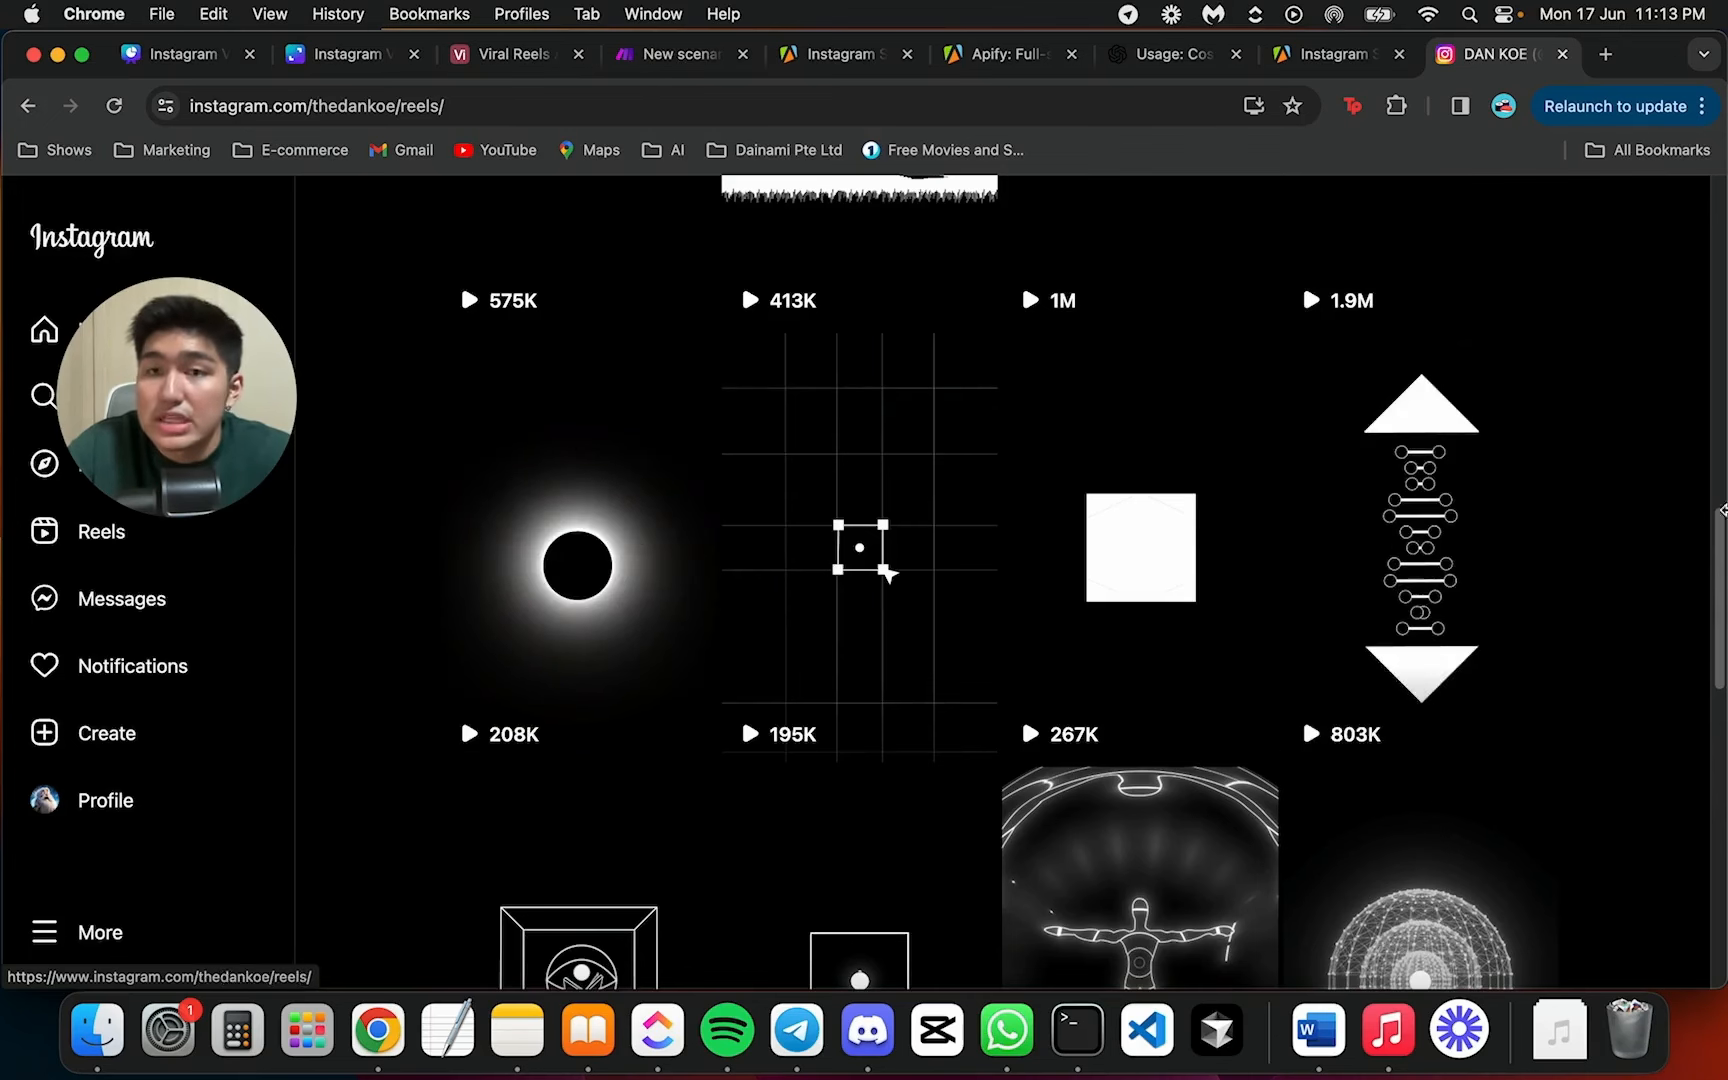
Open thedankoe's reel with the DNA graphic, captioned "Be careful.", play it with louder sound and mute it again
{"action": "left_click", "coordinate": [1405, 635]}
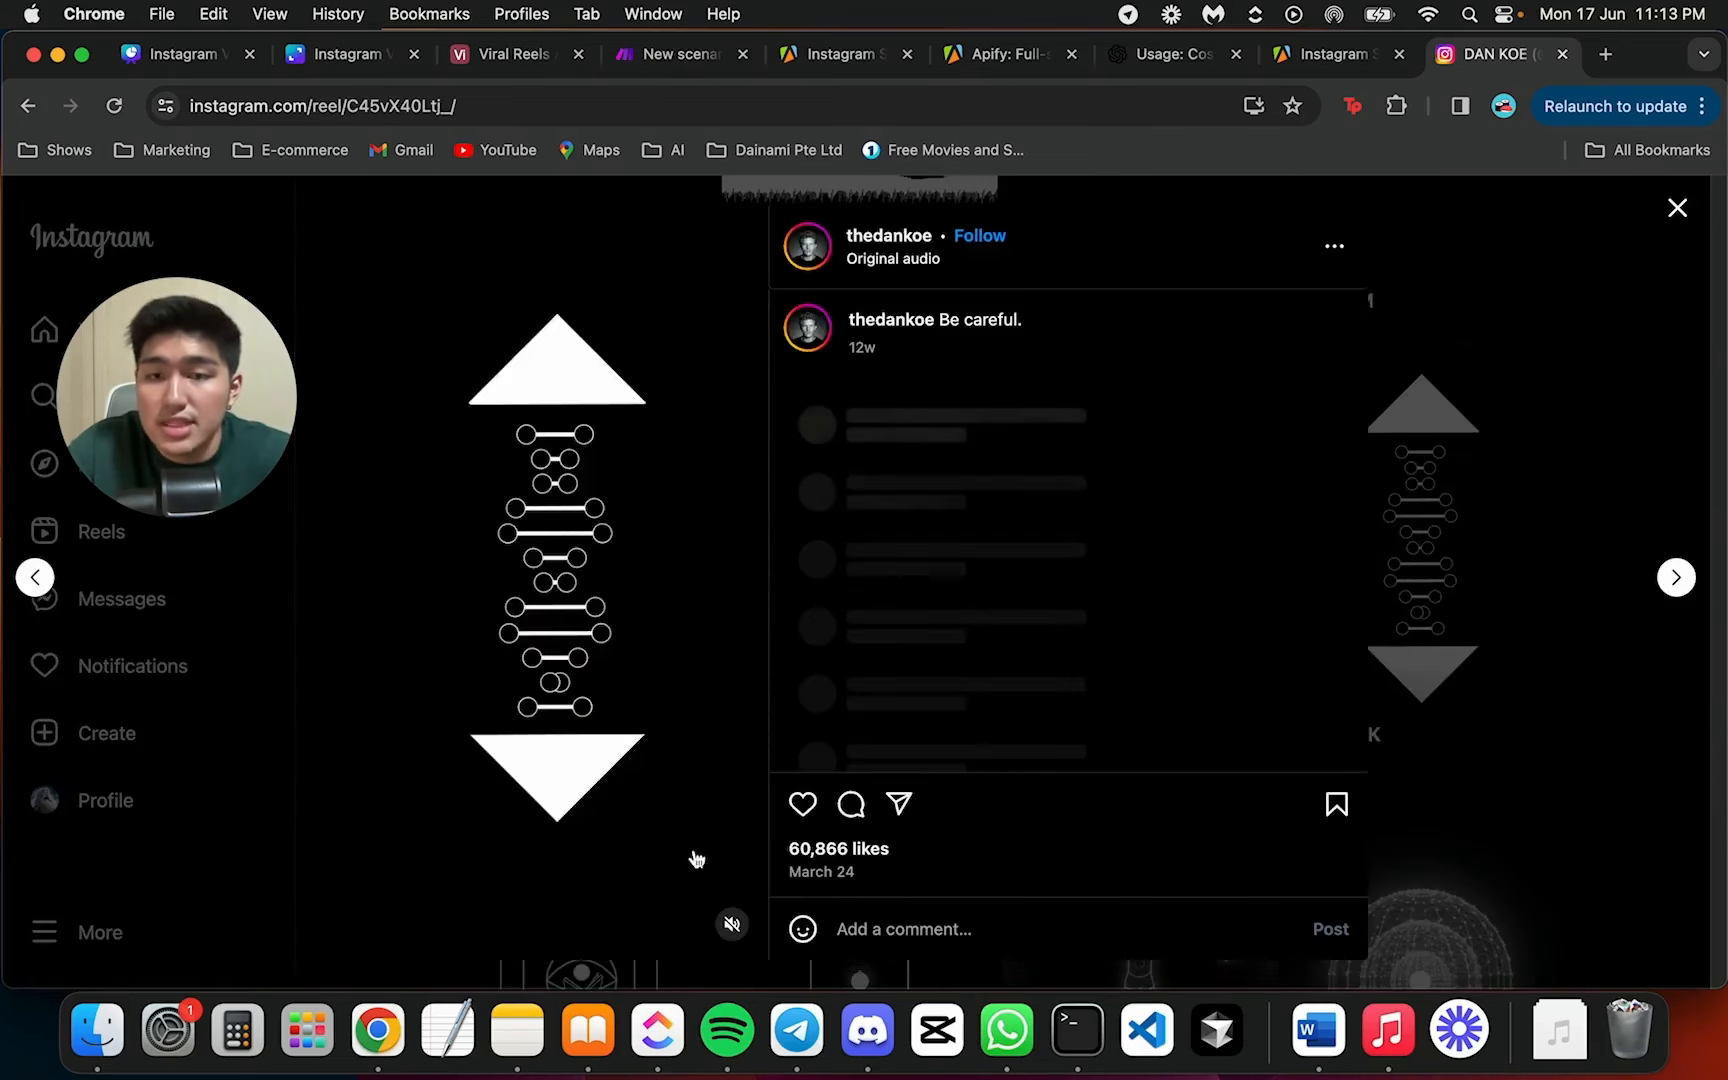
{"action": "left_click", "coordinate": [737, 935]}
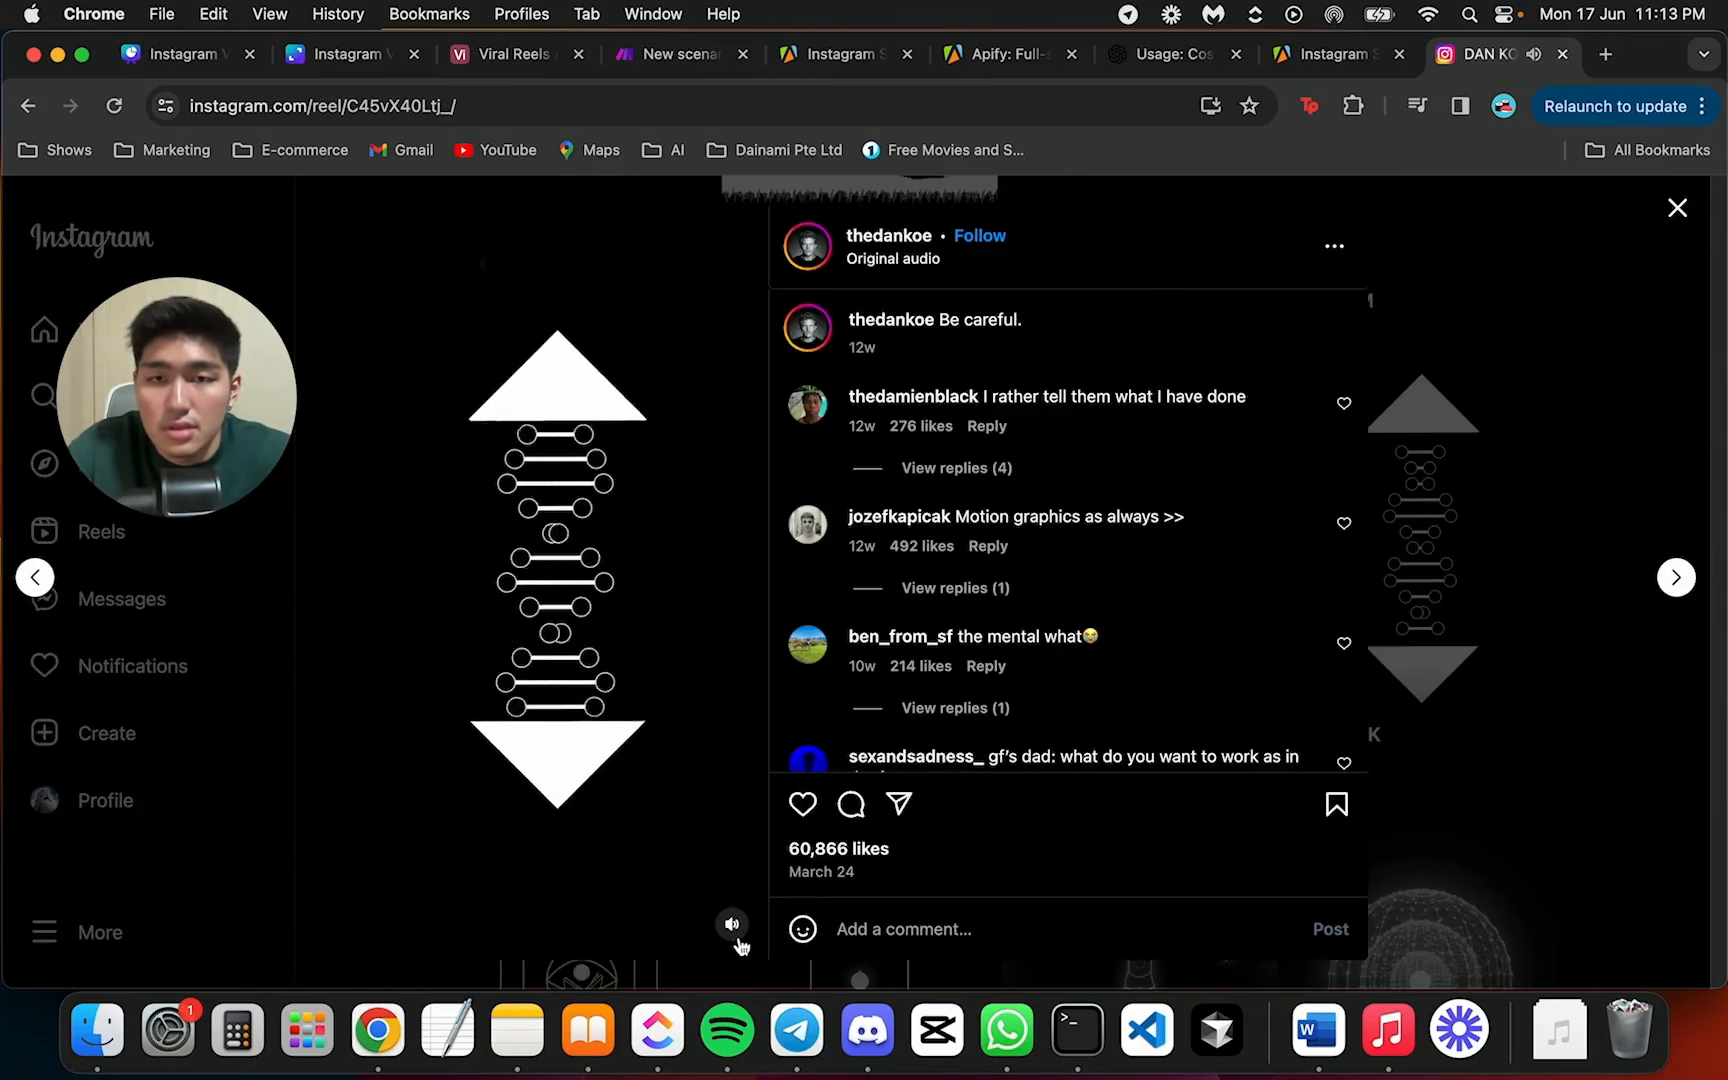
{"action": "key", "text": "XF86AudioRaiseVolume"}
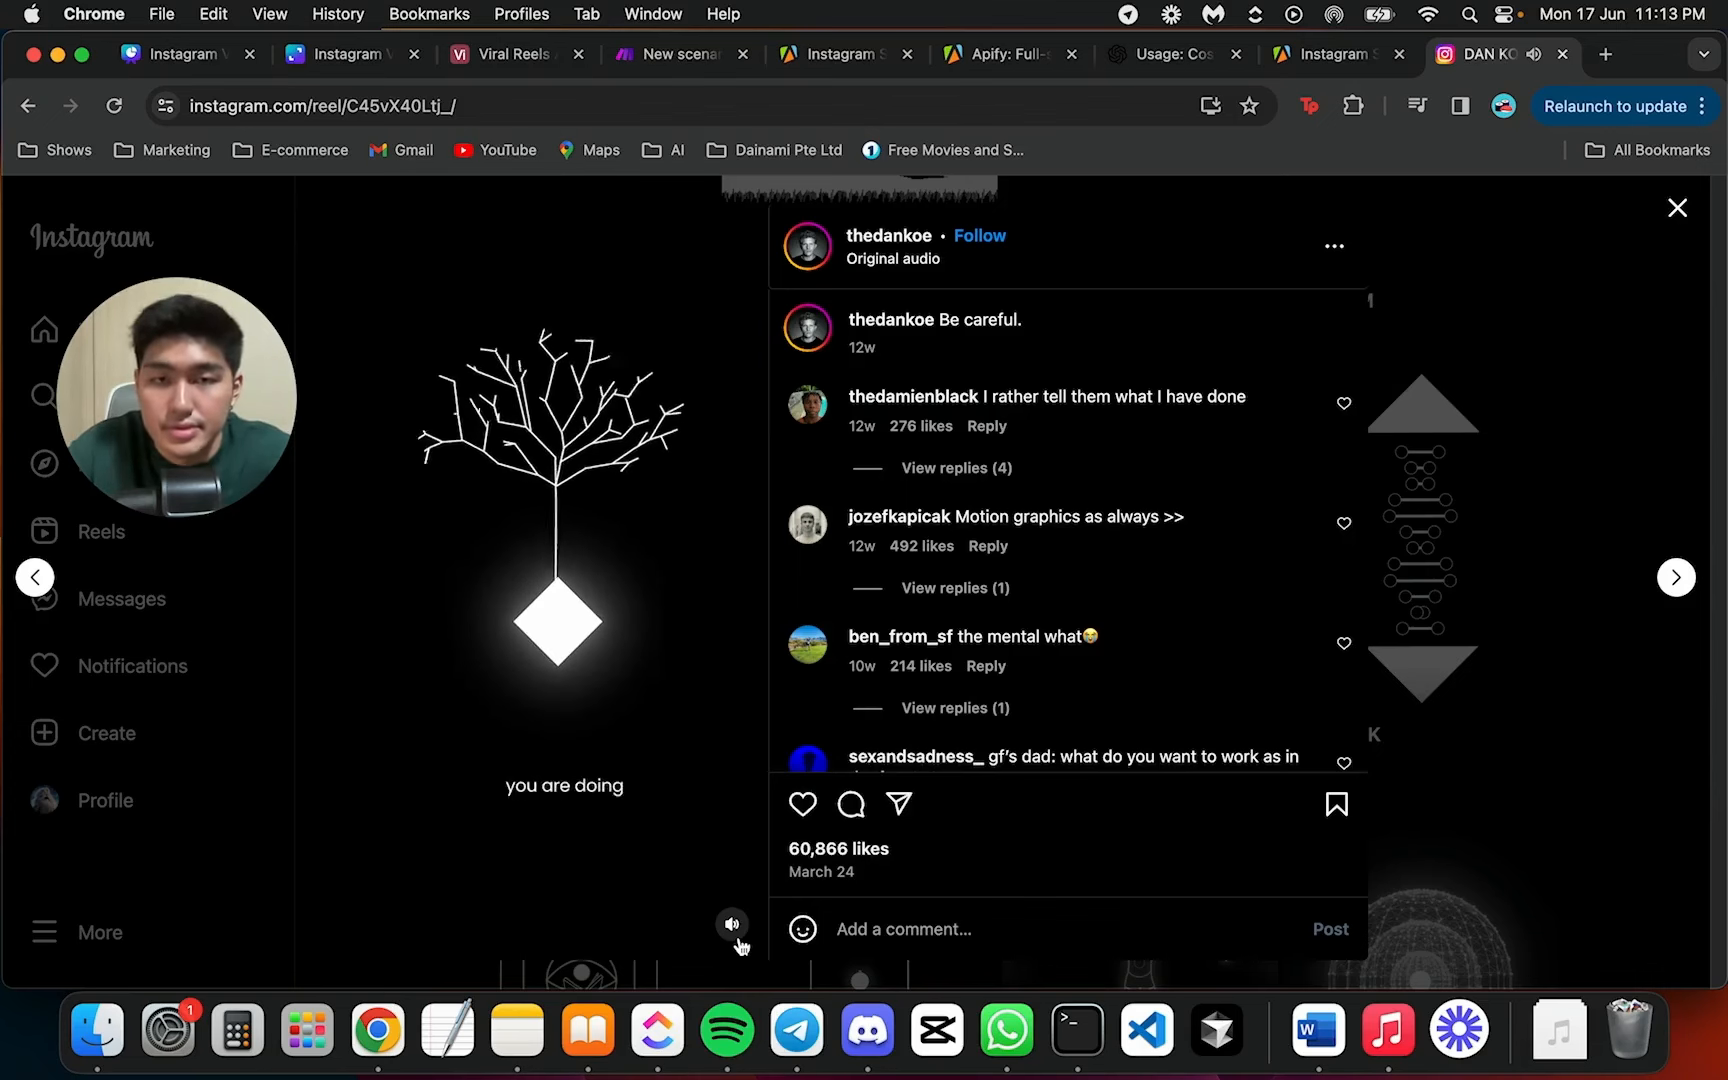
{"action": "key", "text": "XF86AudioRaiseVolume"}
{"action": "left_click", "coordinate": [736, 935]}
Read through the comments on the open reel, close it and return to the start of thedankoe's profile
{"action": "scroll", "coordinate": [983, 513], "scroll_direction": "down", "scroll_amount": 5}
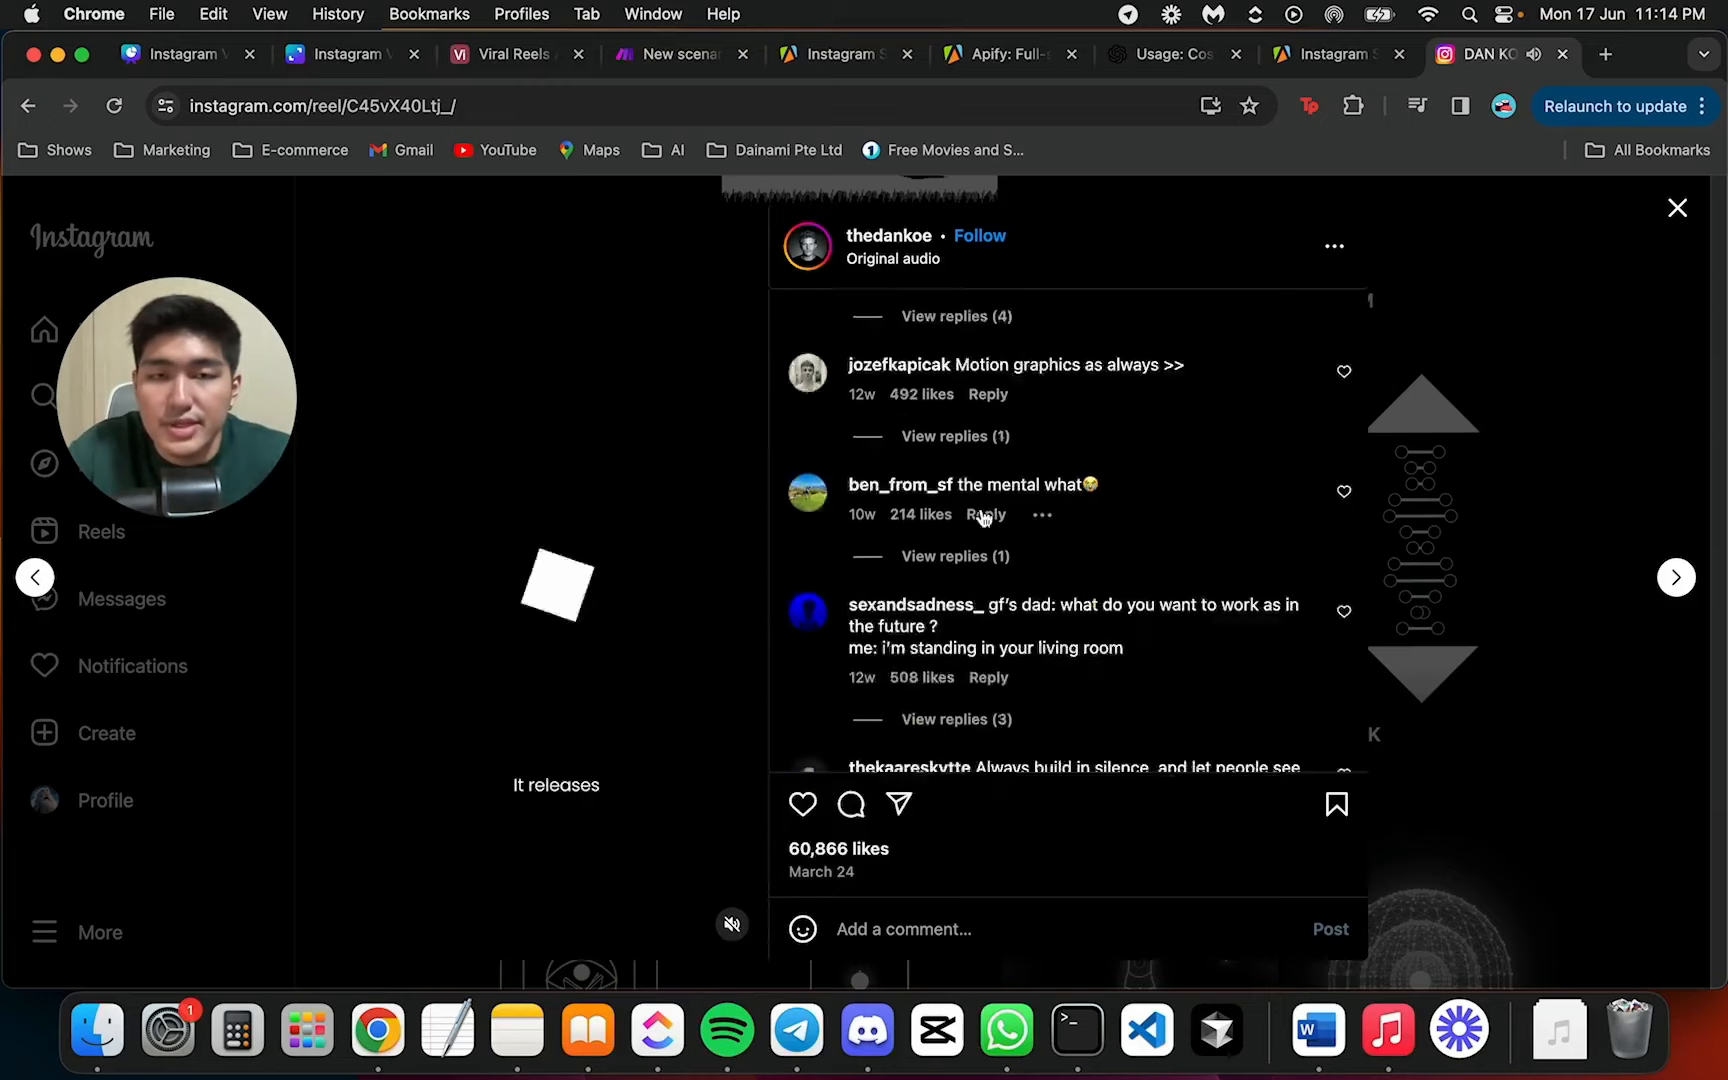
{"action": "scroll", "coordinate": [1113, 505], "scroll_direction": "up", "scroll_amount": 5}
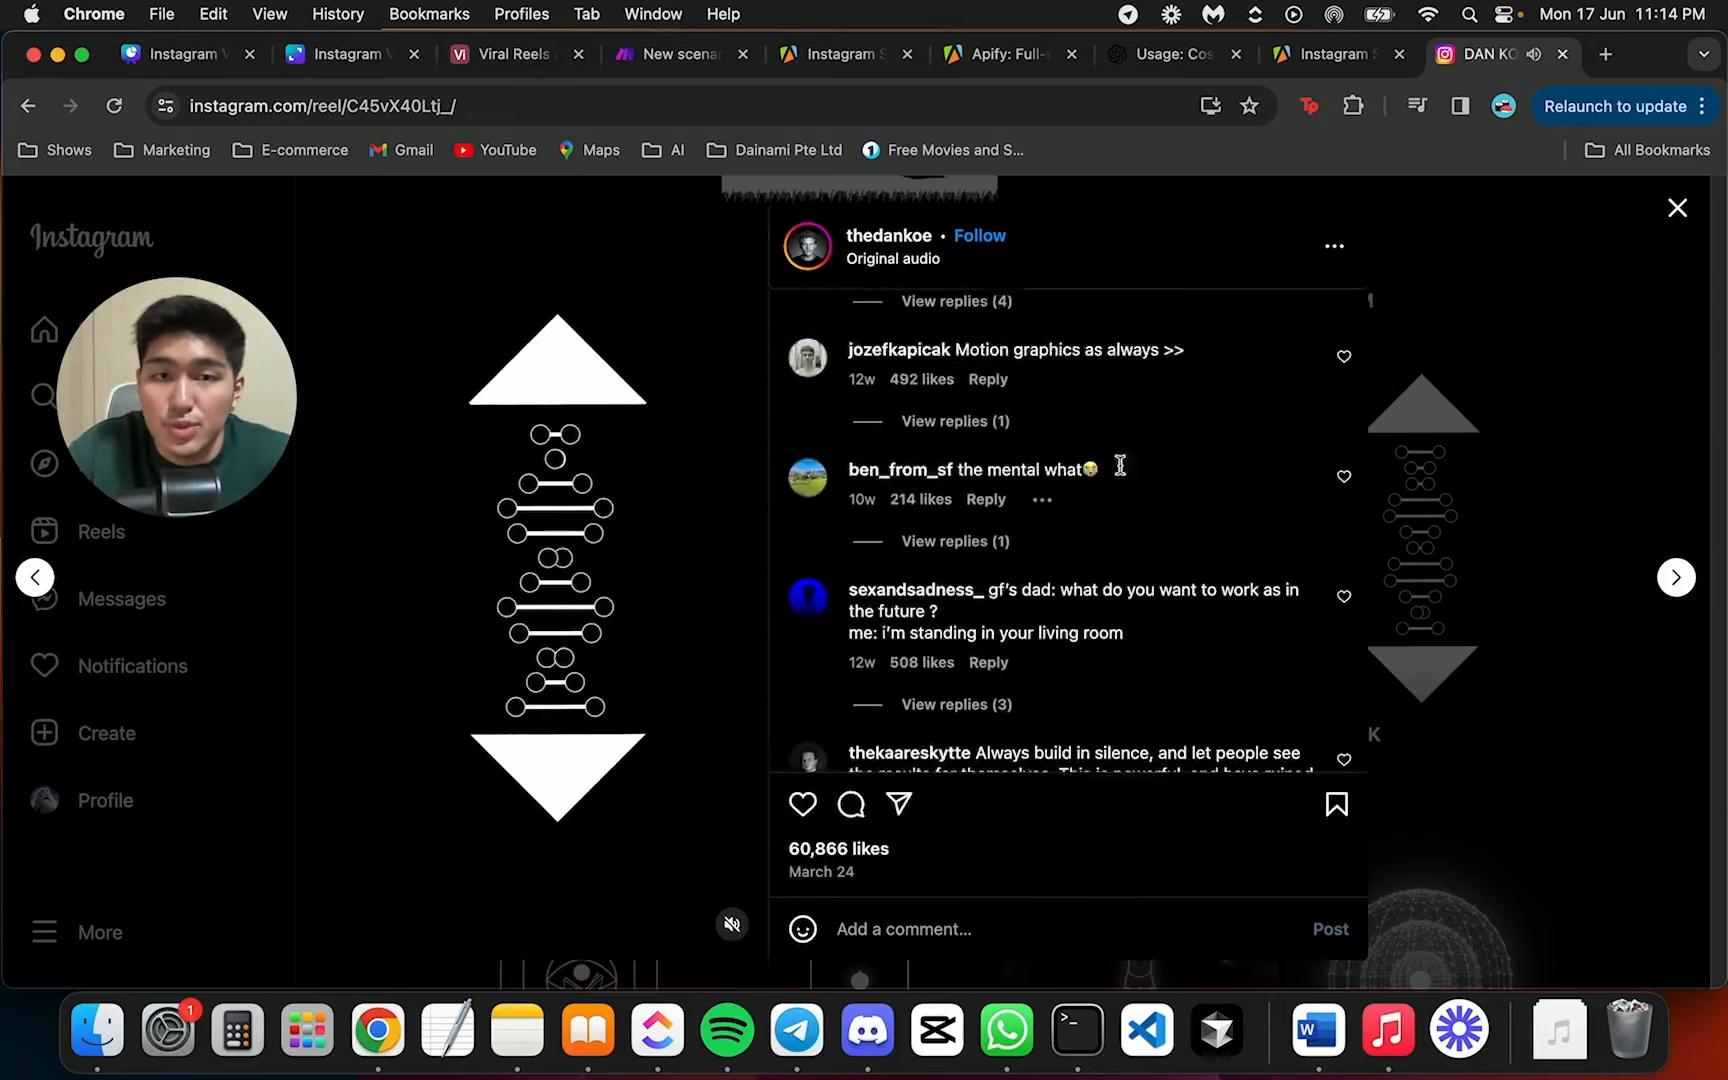
{"action": "scroll", "coordinate": [1070, 615], "scroll_direction": "down", "scroll_amount": 2}
{"action": "scroll", "coordinate": [968, 655], "scroll_direction": "down", "scroll_amount": 3}
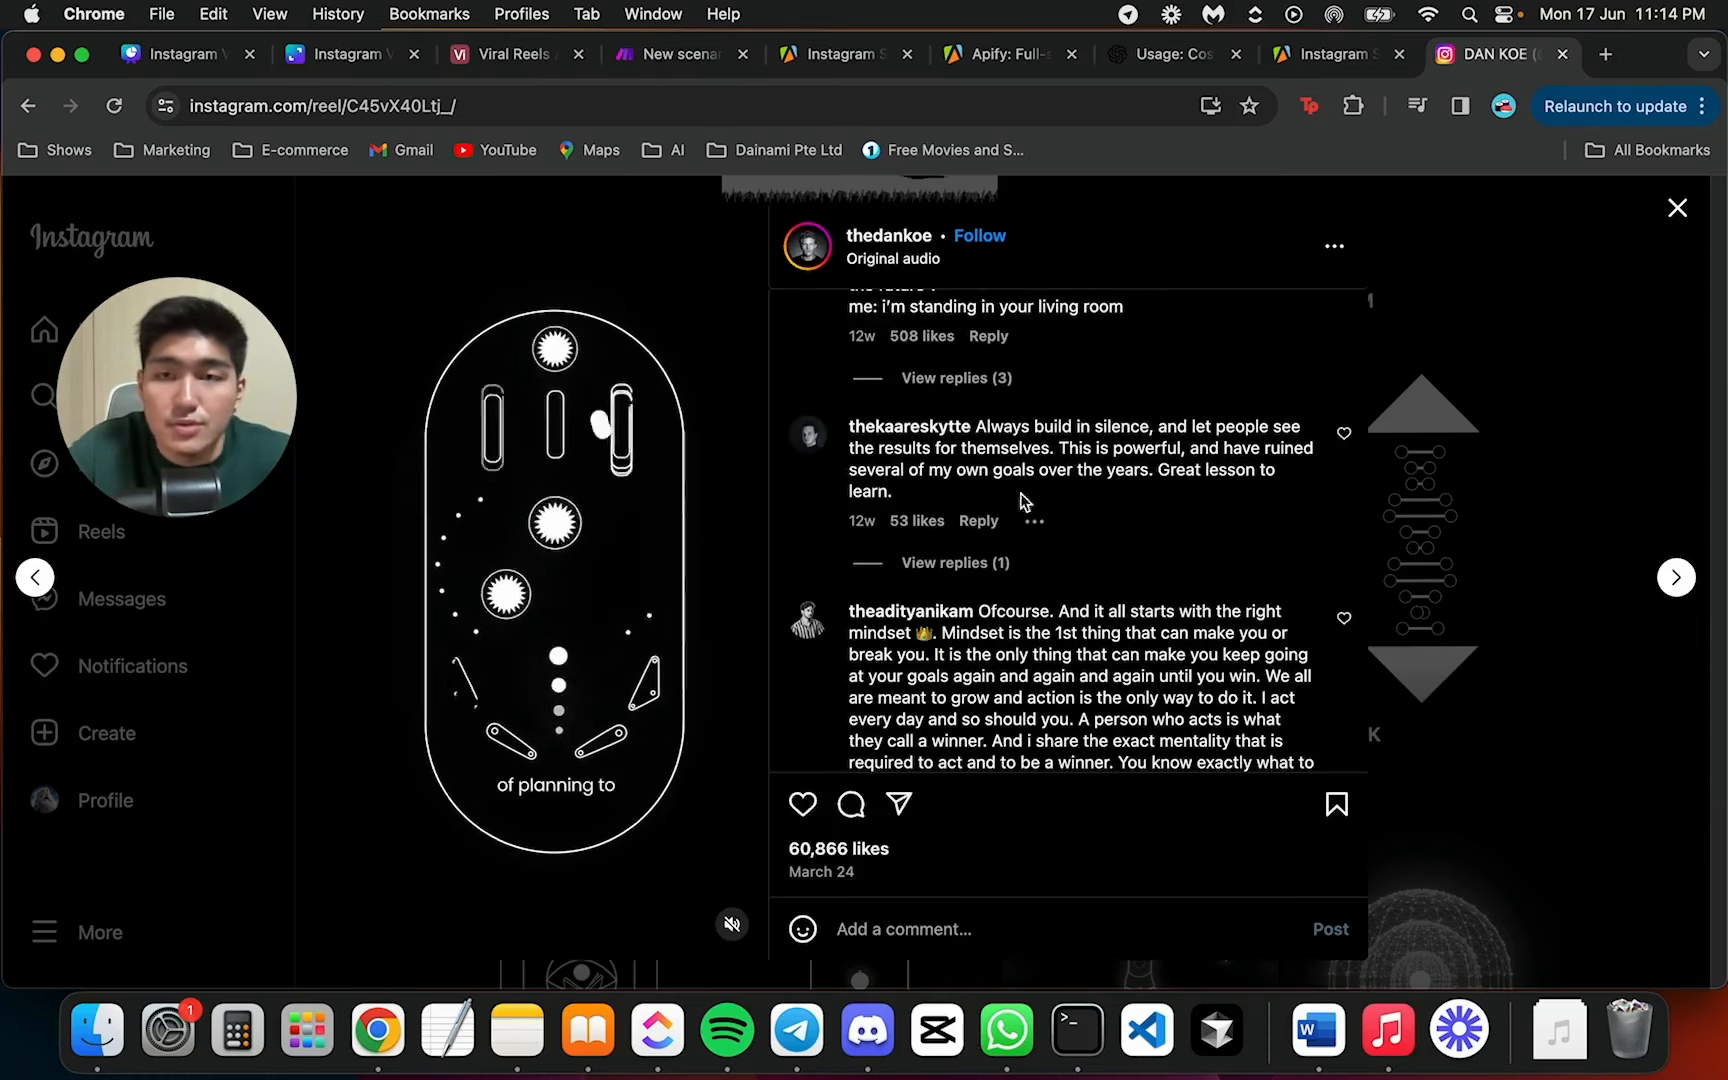
{"action": "scroll", "coordinate": [1145, 491], "scroll_direction": "down", "scroll_amount": 1}
{"action": "scroll", "coordinate": [1120, 420], "scroll_direction": "up", "scroll_amount": 8}
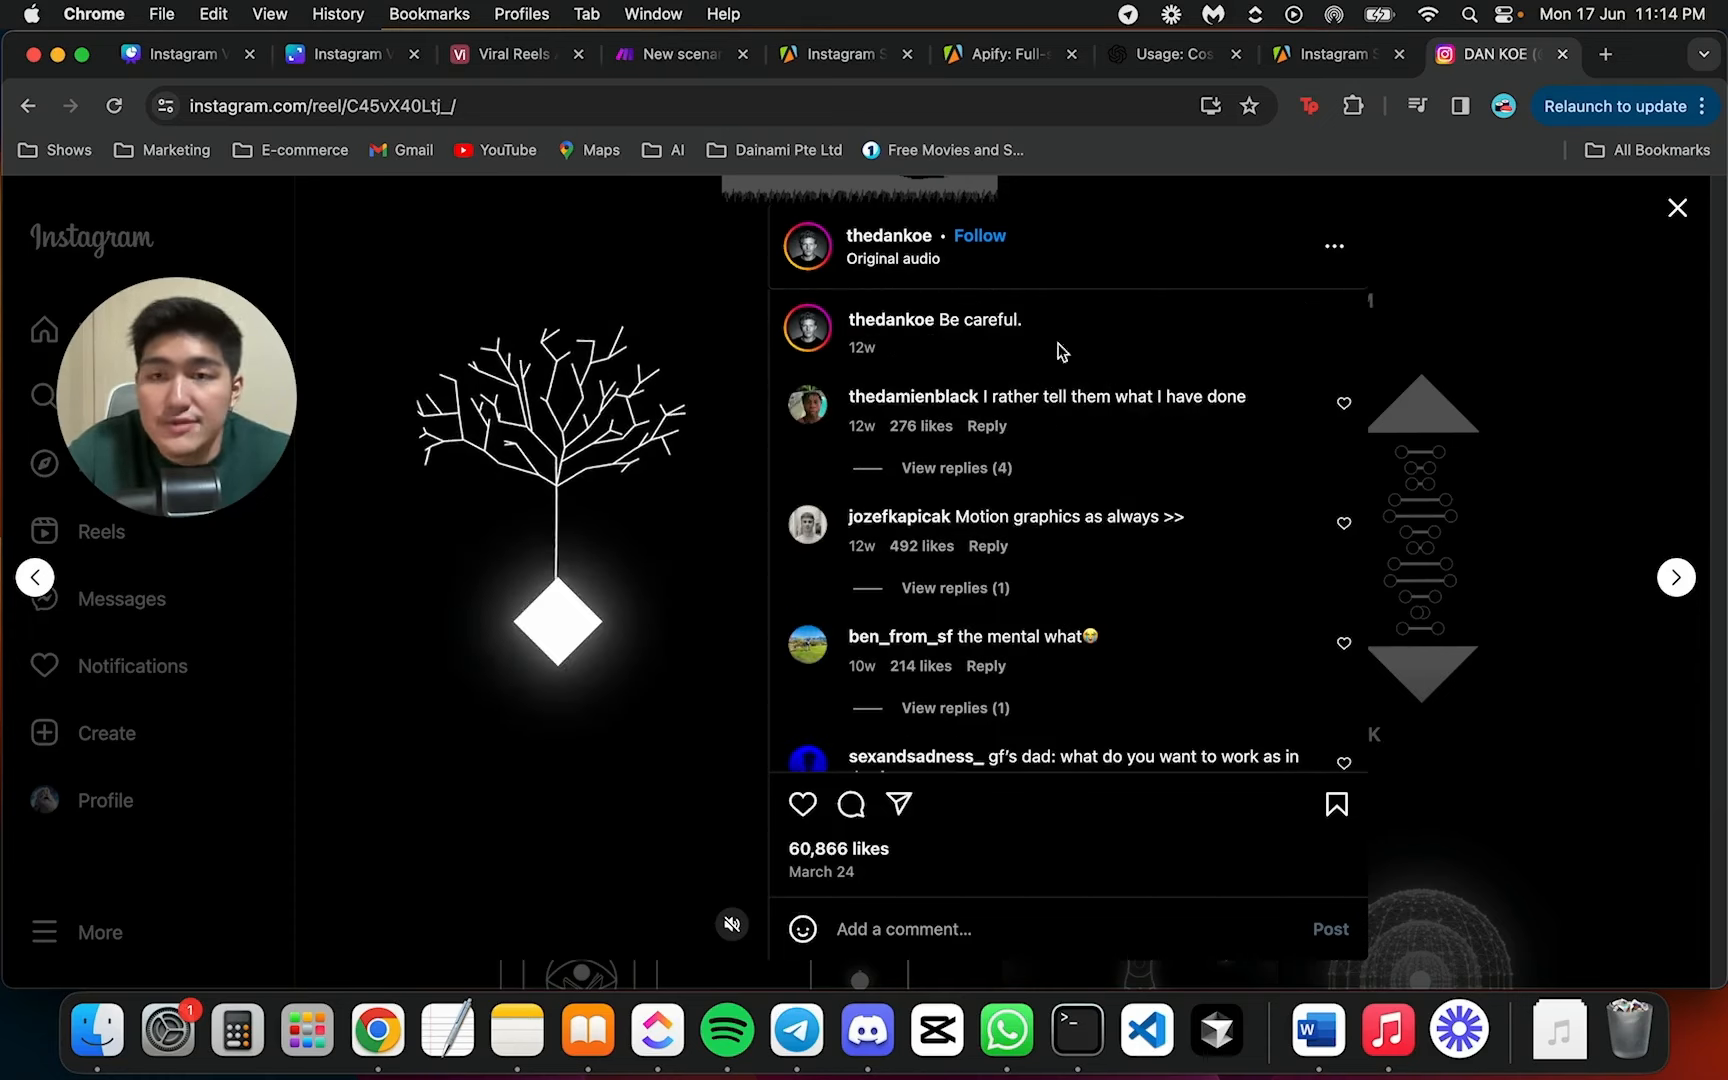
{"action": "left_click", "coordinate": [1575, 403]}
{"action": "scroll", "coordinate": [800, 500], "scroll_direction": "up", "scroll_amount": 5}
{"action": "scroll", "coordinate": [775, 458], "scroll_direction": "up", "scroll_amount": 2}
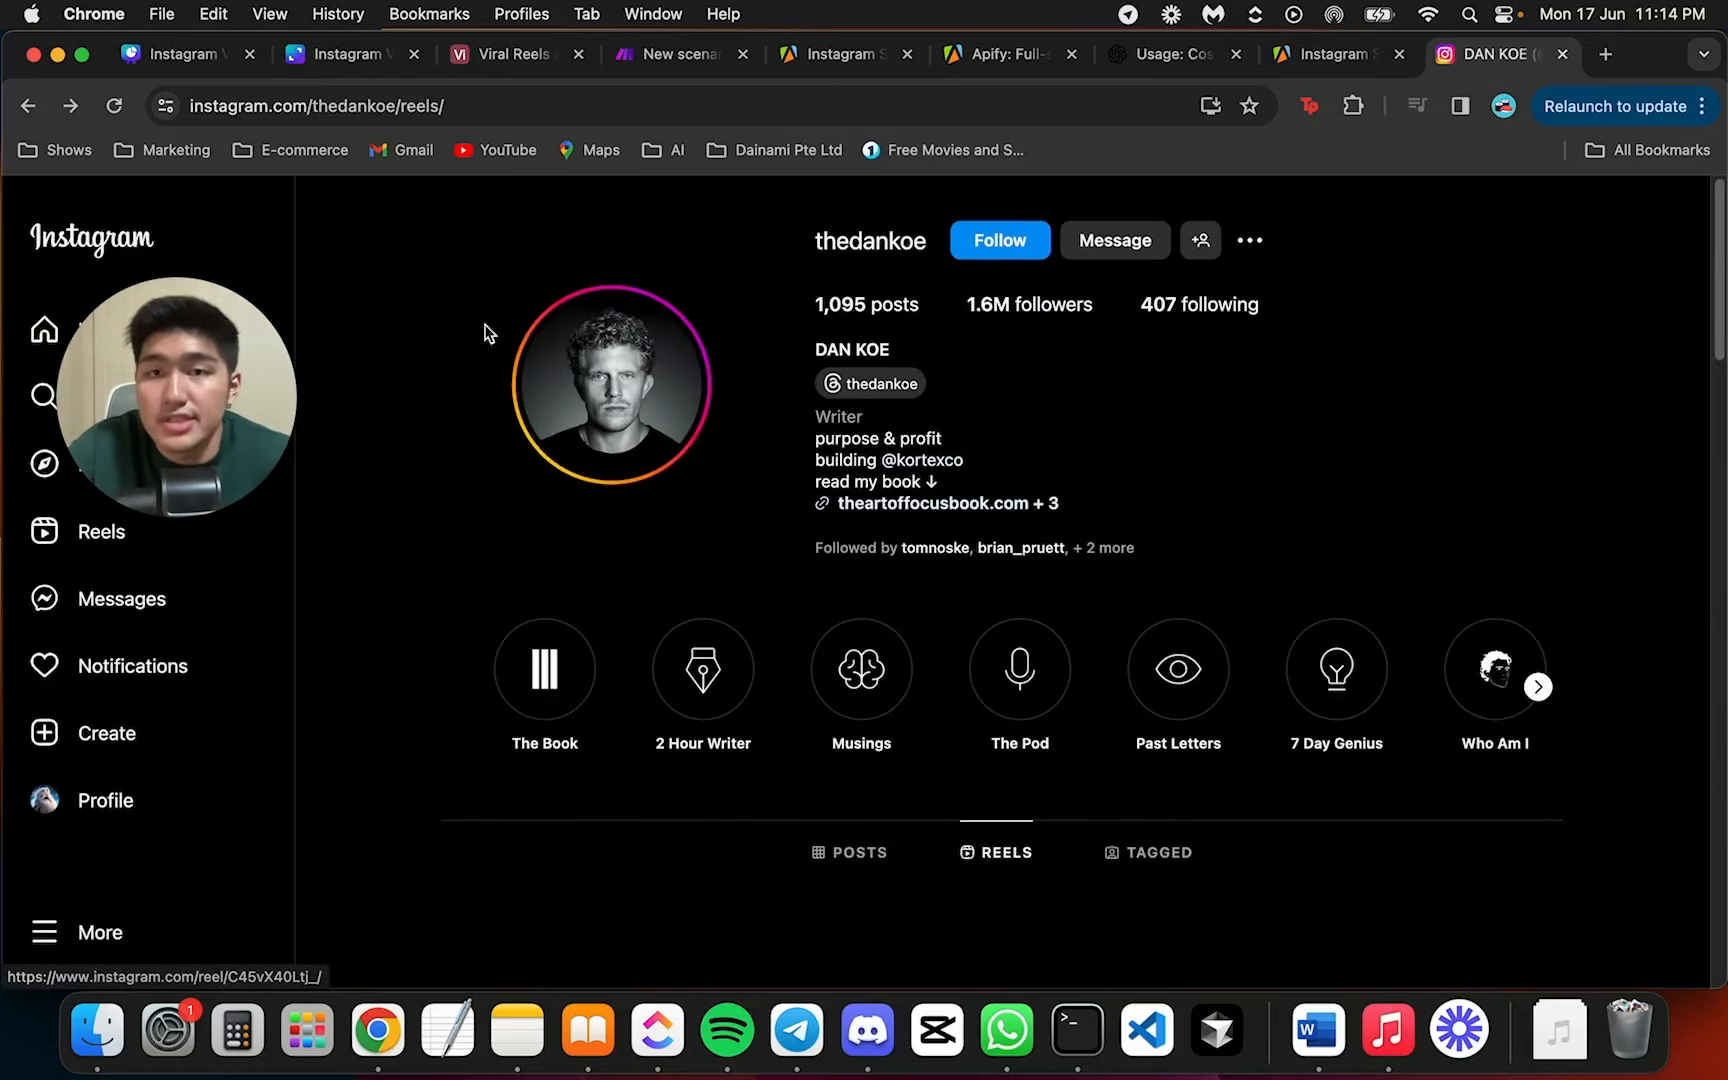
{"action": "left_click", "coordinate": [1330, 54]}
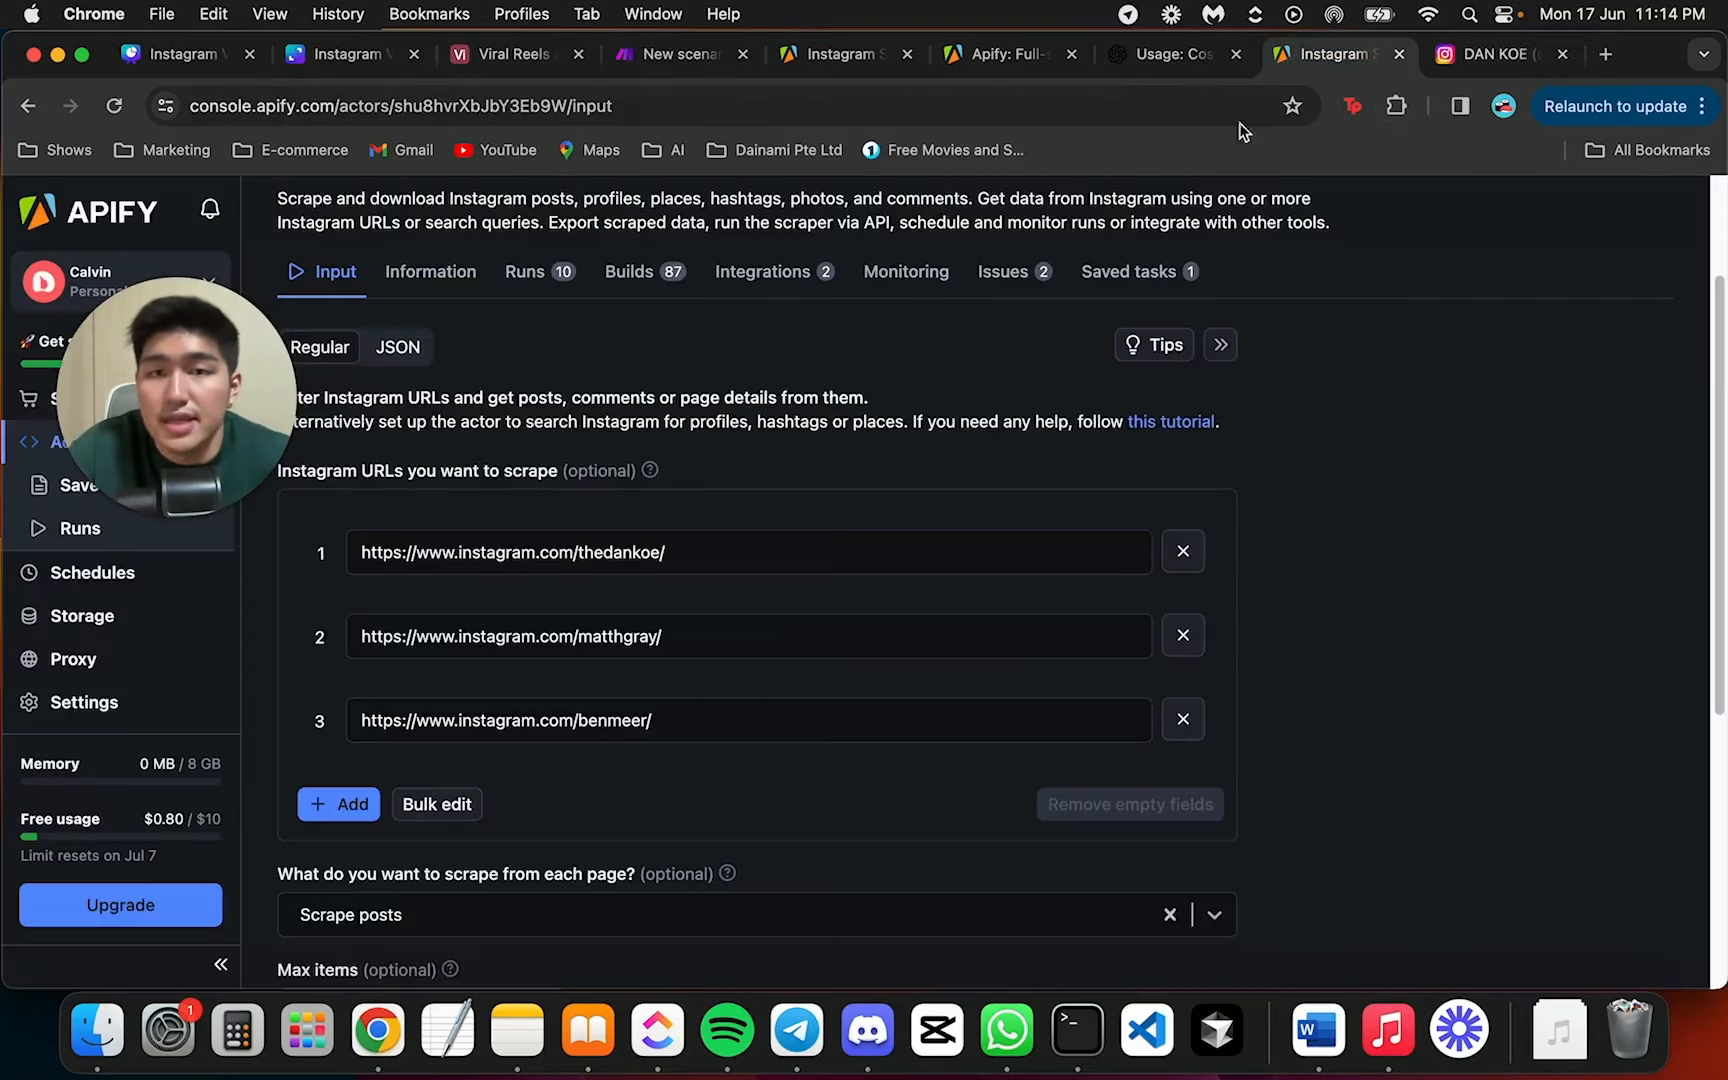
{"action": "triple_click", "coordinate": [668, 636]}
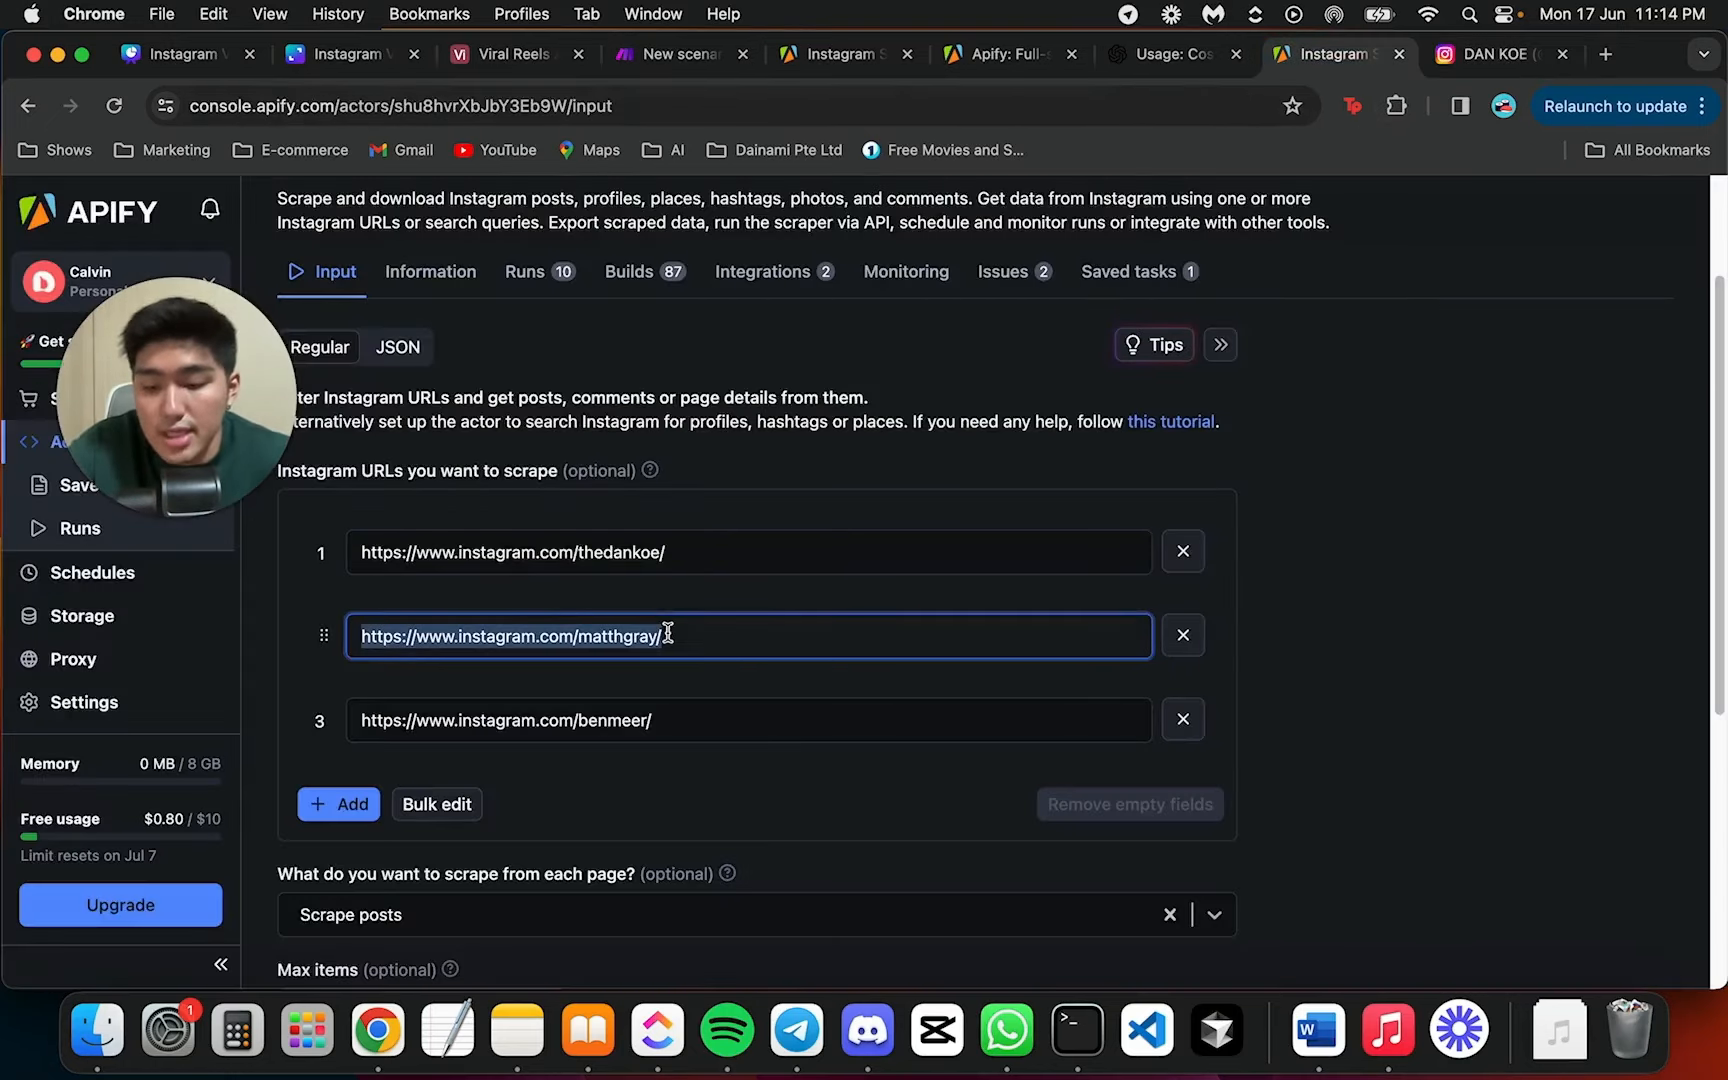
{"action": "left_click", "coordinate": [1601, 54]}
{"action": "key", "text": "super+v"}
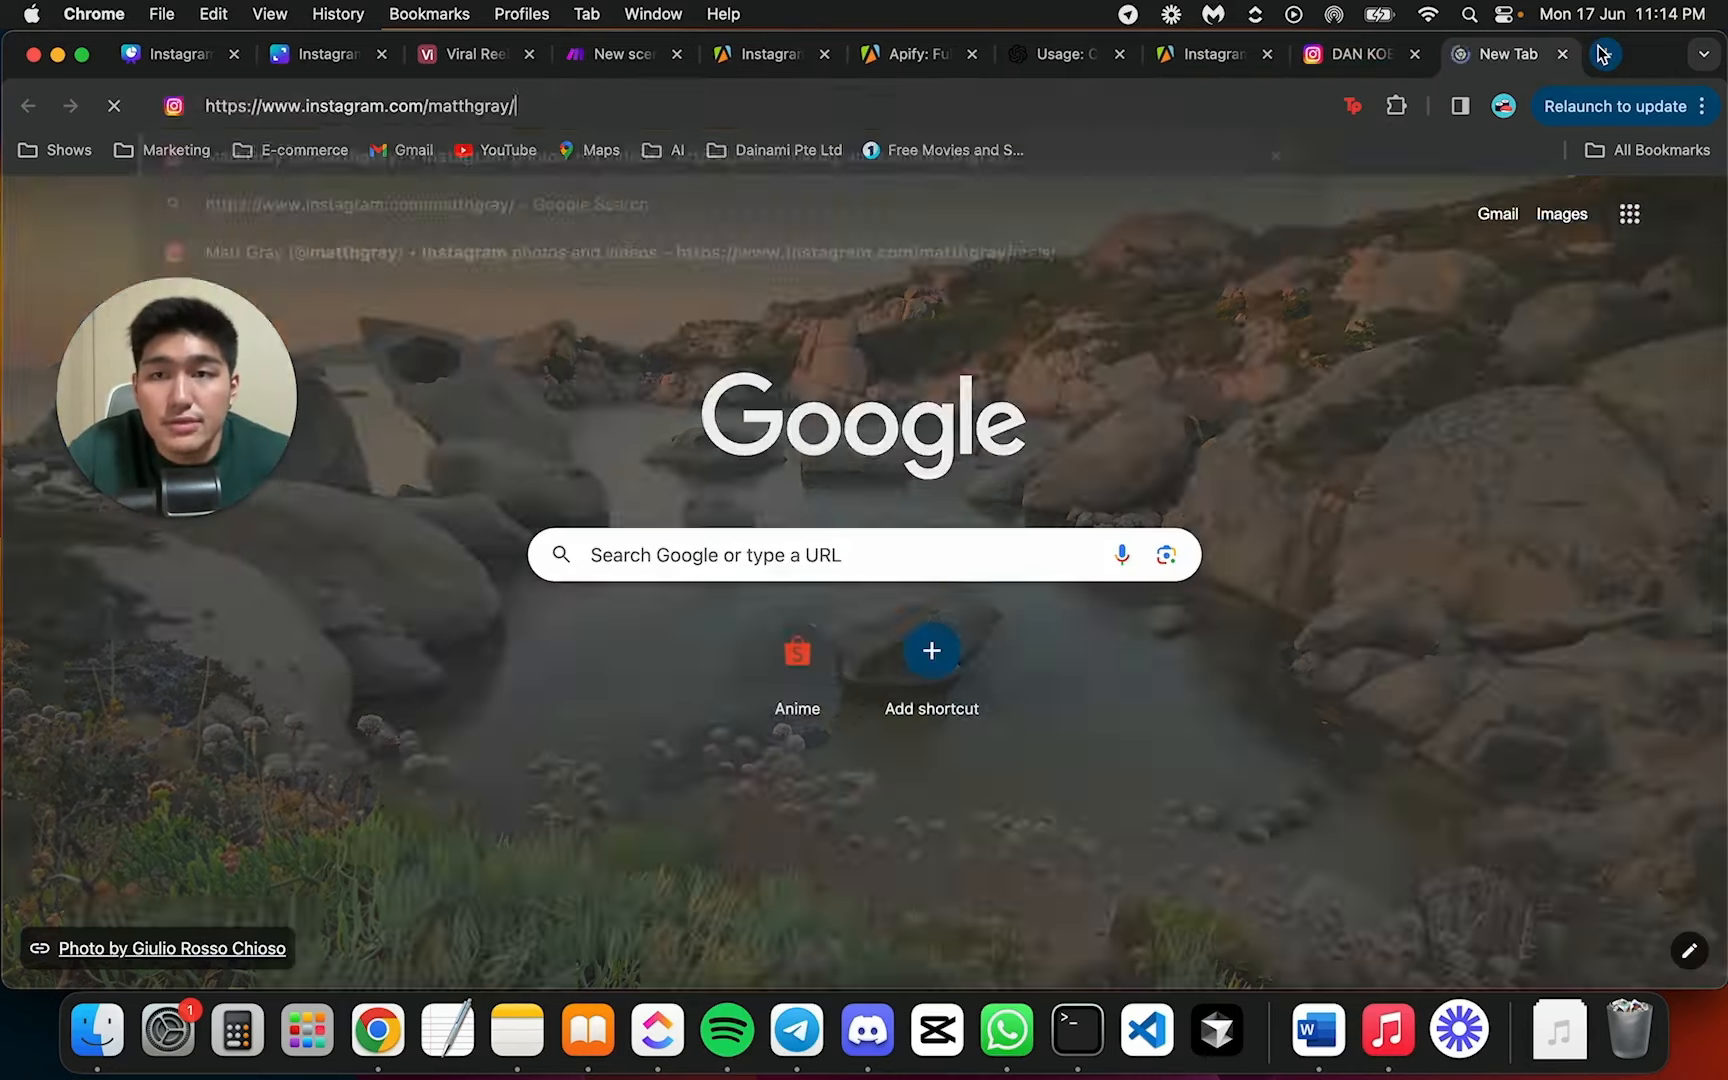
{"action": "key", "text": "Return"}
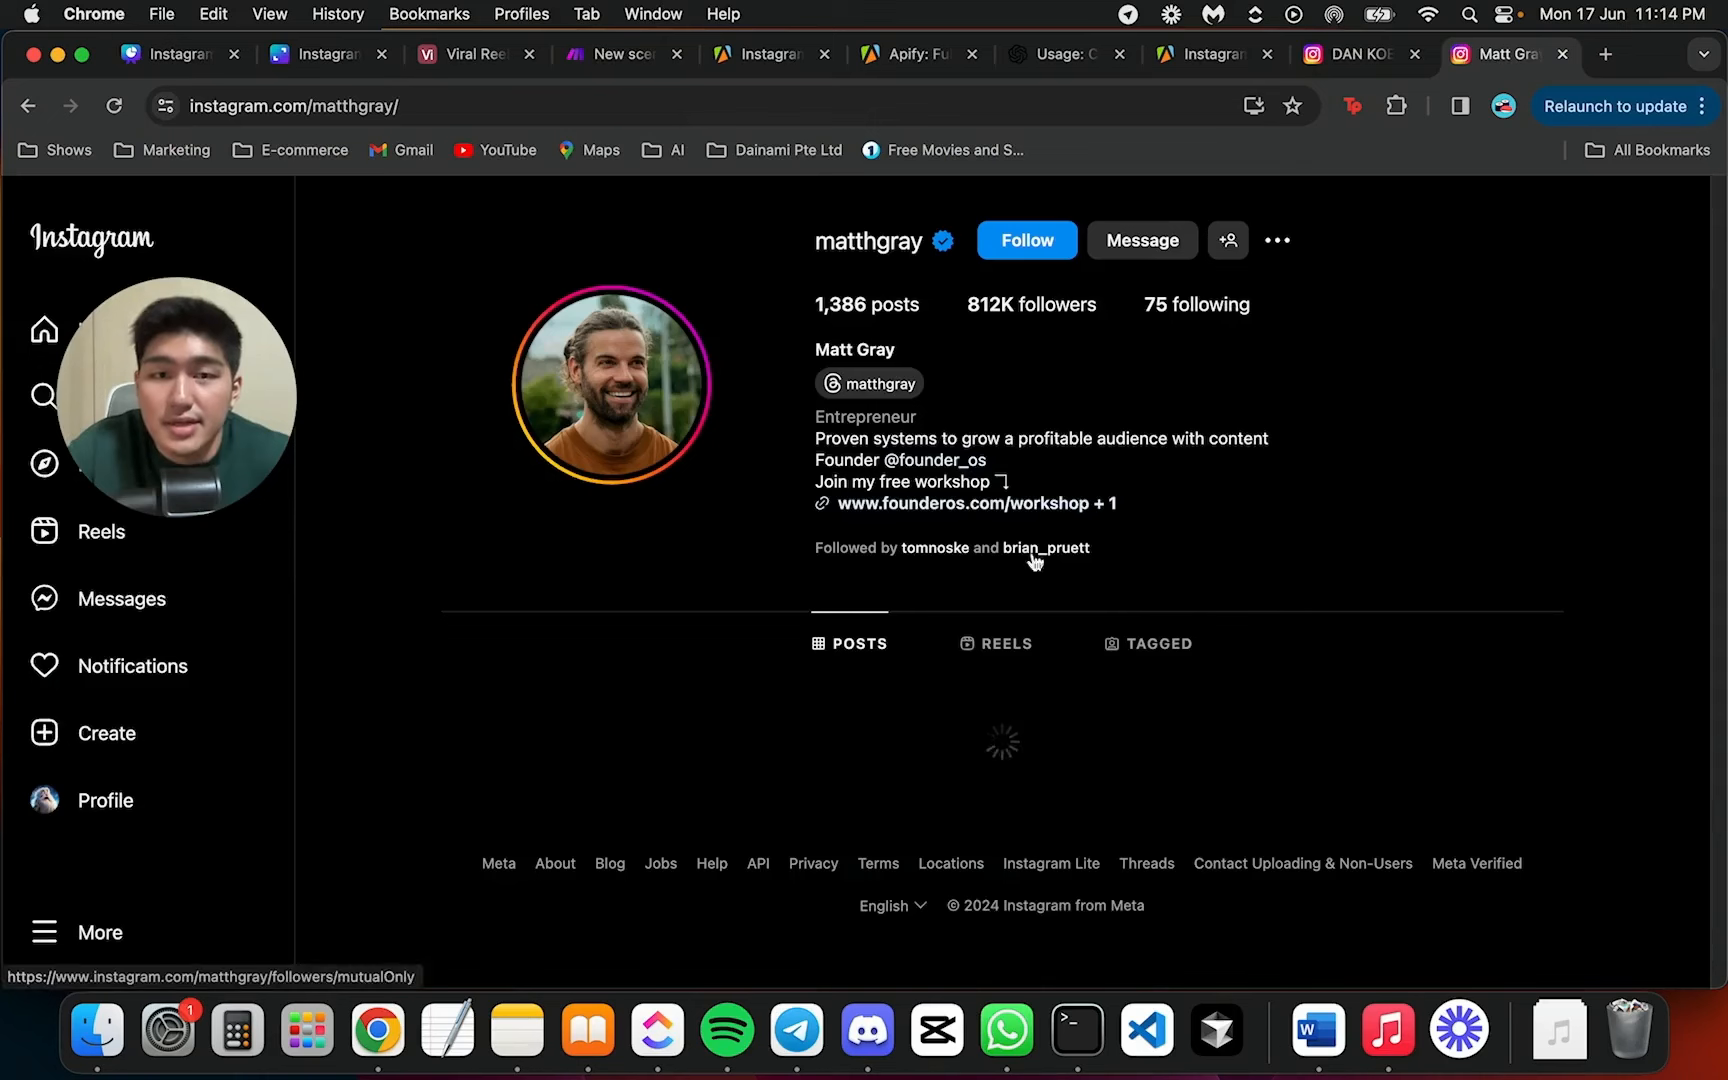
{"action": "left_click", "coordinate": [1012, 642]}
{"action": "scroll", "coordinate": [1022, 590], "scroll_direction": "down", "scroll_amount": 8}
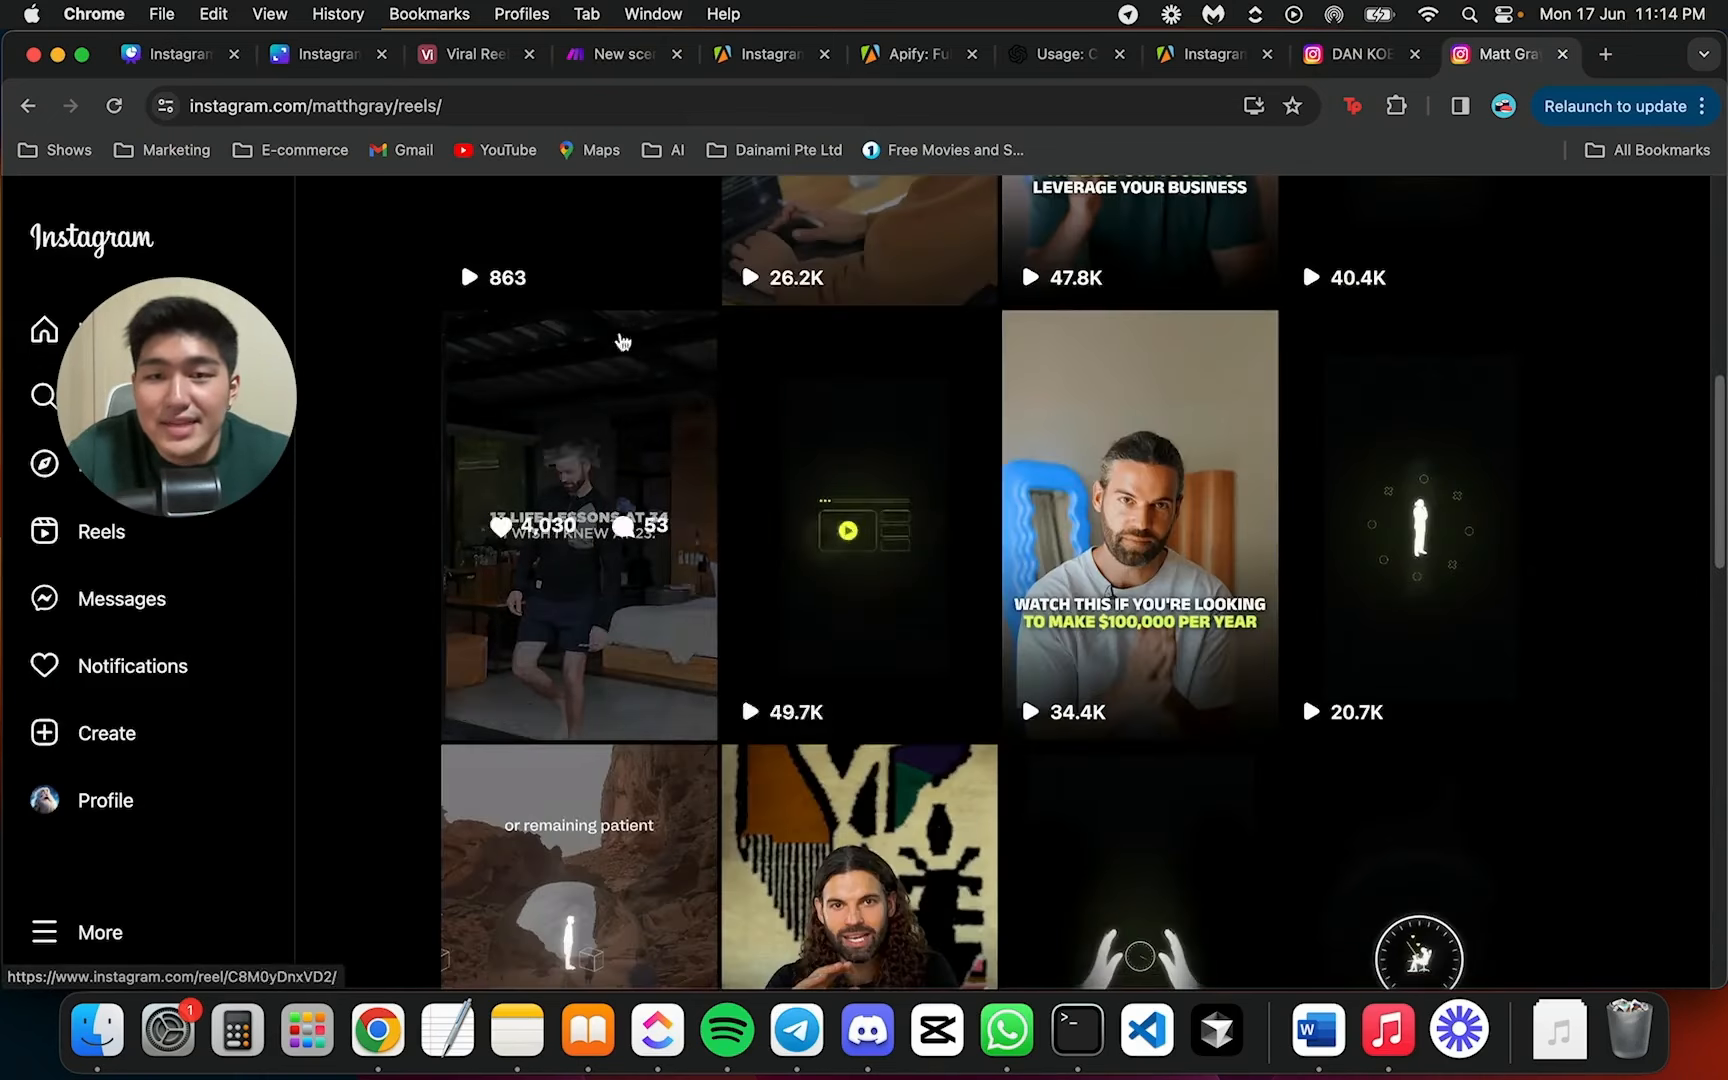
{"action": "scroll", "coordinate": [1269, 370], "scroll_direction": "up", "scroll_amount": 5}
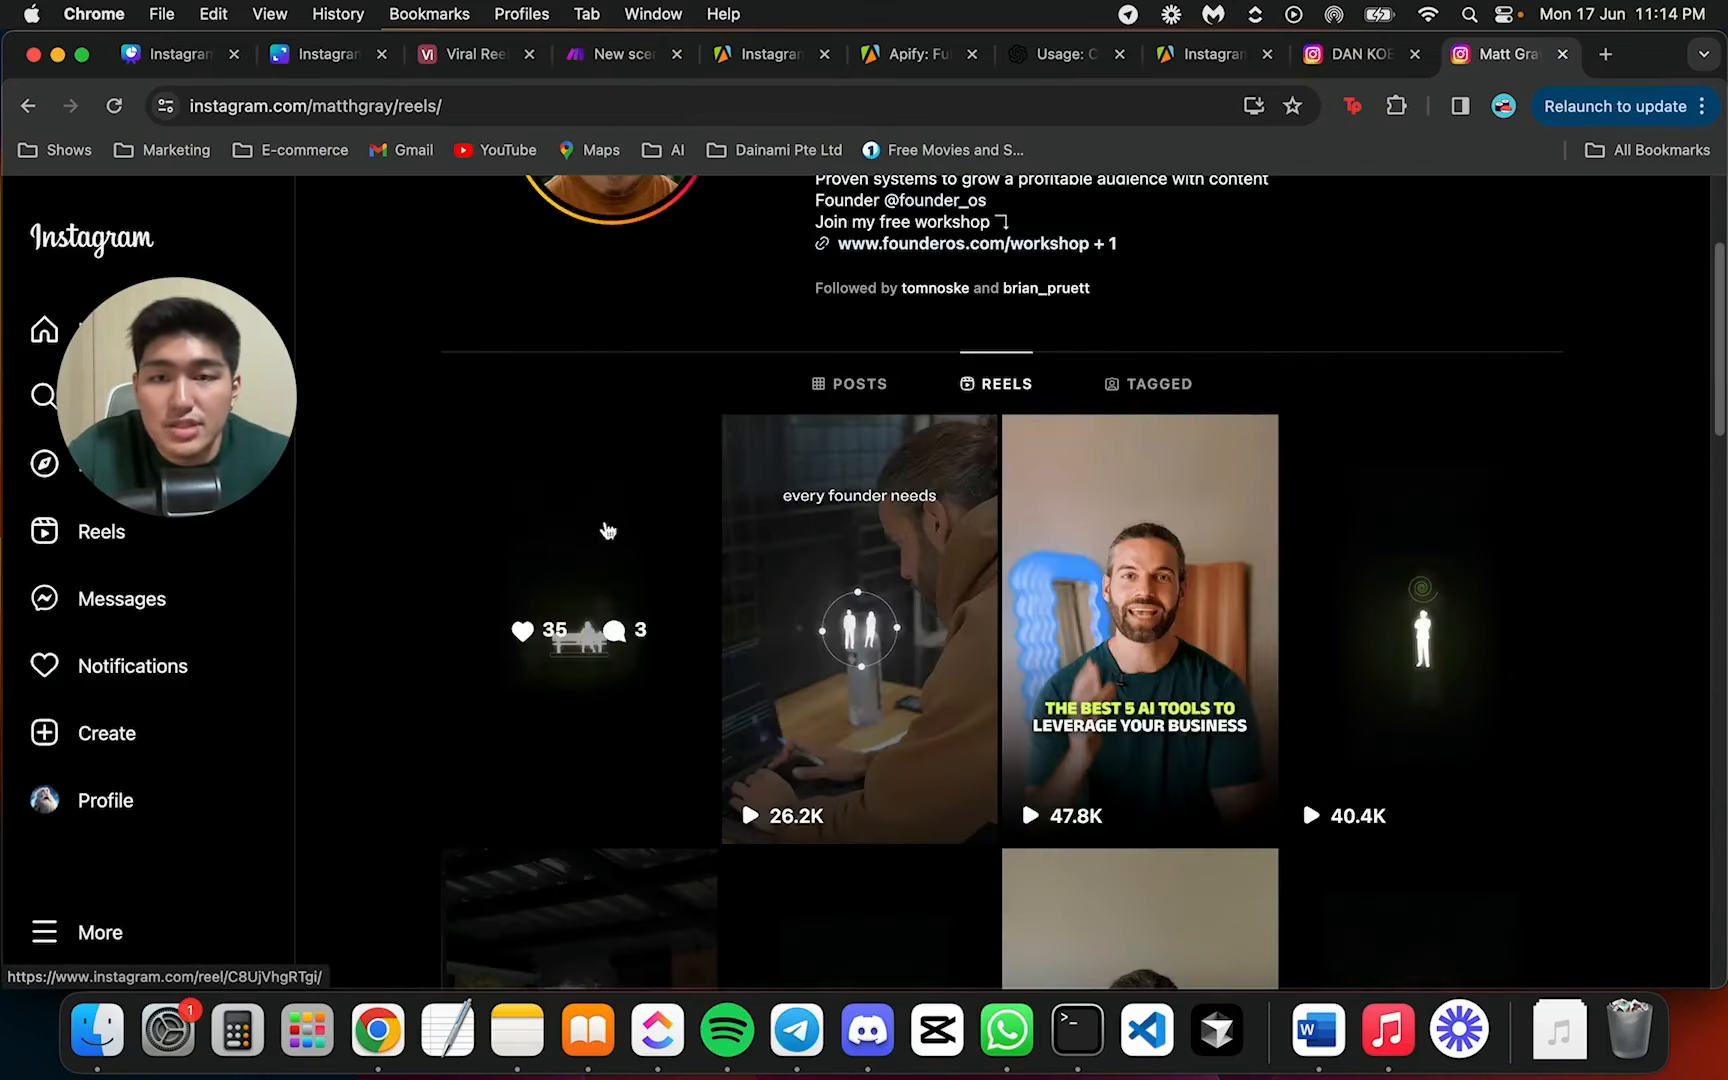
{"action": "scroll", "coordinate": [750, 300], "scroll_direction": "up", "scroll_amount": 3}
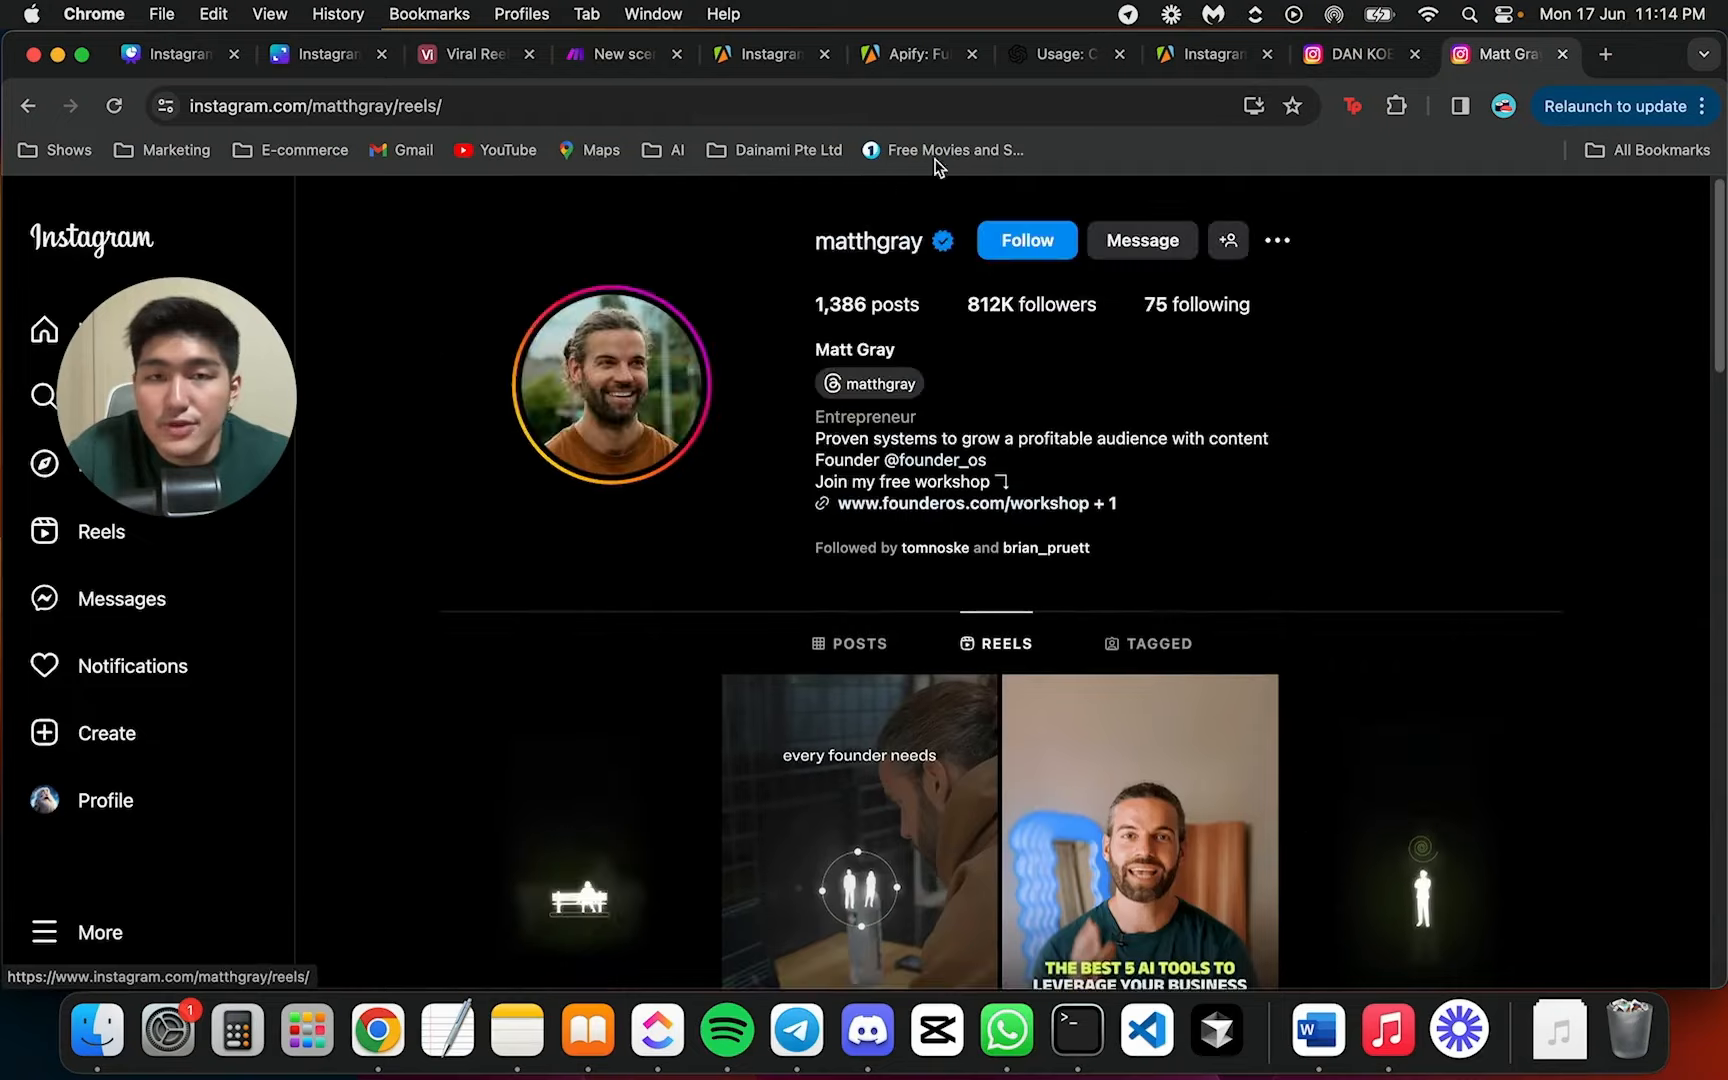
Copy the benmeer URL from the scraper's input list, open it in a new browser tab and show the profile's reels
{"action": "left_click", "coordinate": [1357, 54]}
{"action": "left_click", "coordinate": [1212, 54]}
{"action": "triple_click", "coordinate": [583, 725]}
{"action": "key", "text": "super+c"}
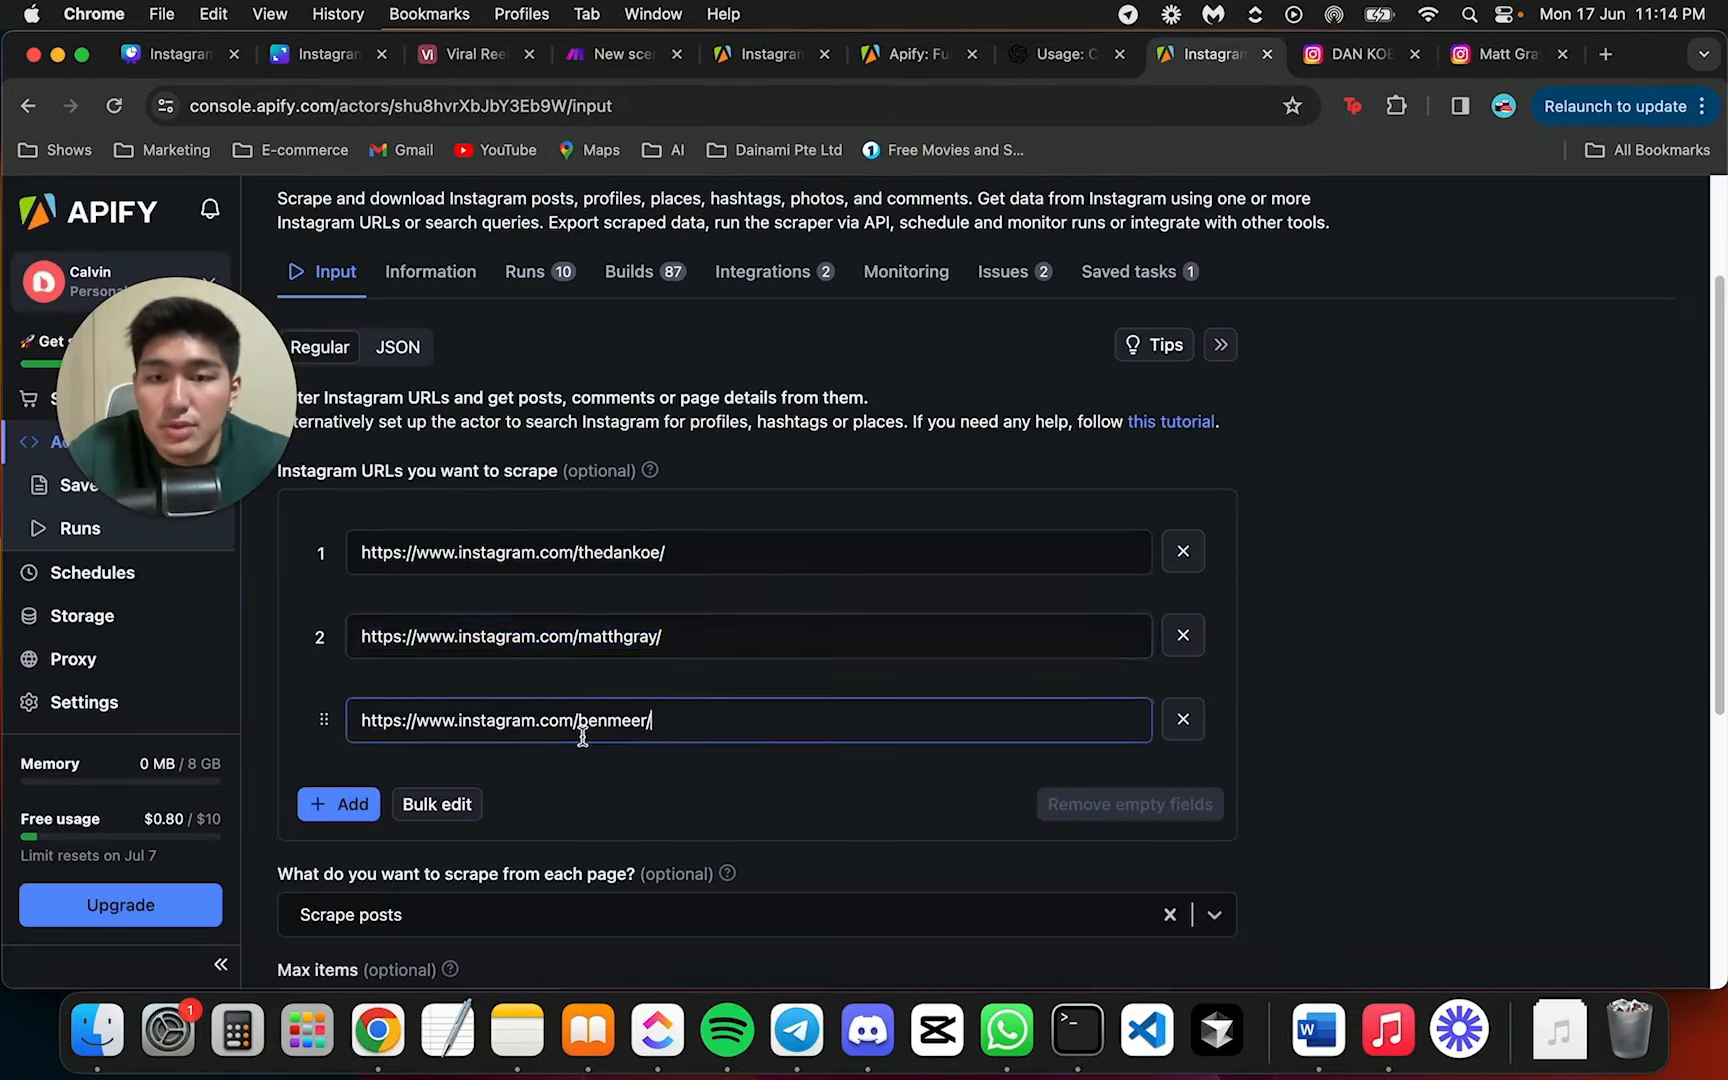
{"action": "left_click", "coordinate": [1603, 56]}
{"action": "key", "text": "super+v"}
{"action": "key", "text": "Return"}
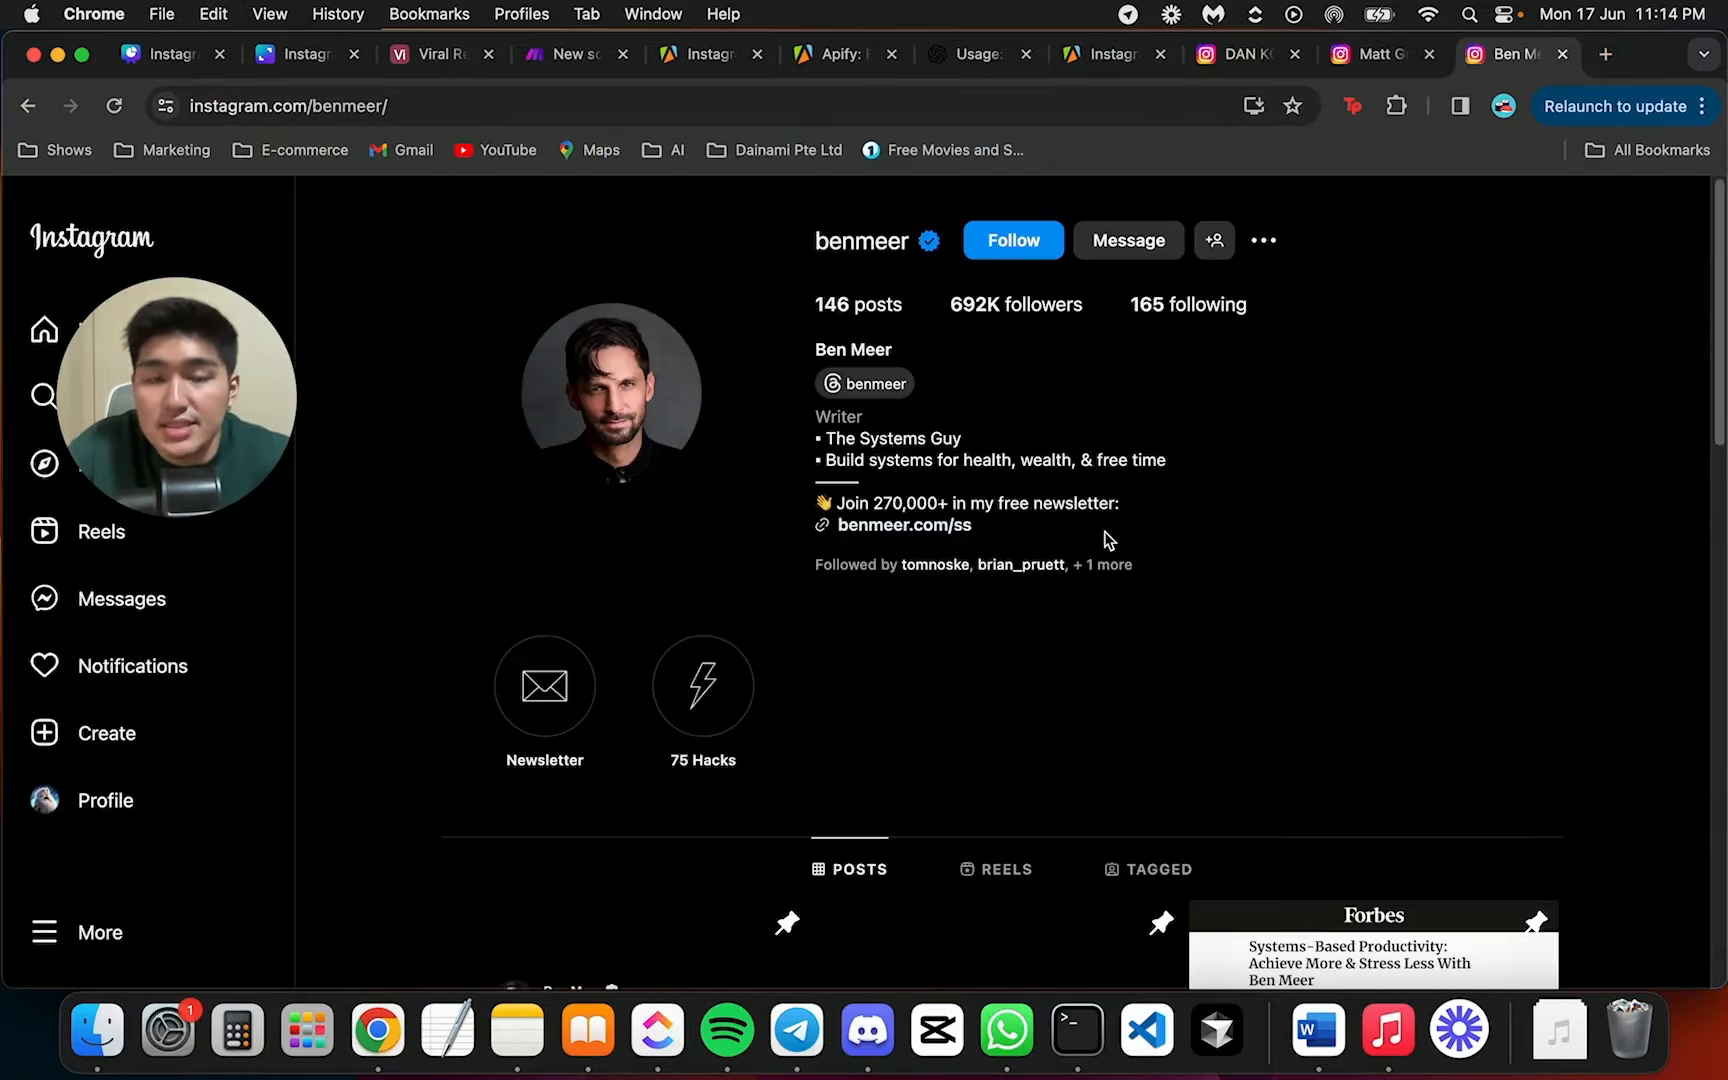
{"action": "scroll", "coordinate": [1005, 632], "scroll_direction": "down", "scroll_amount": 3}
{"action": "left_click", "coordinate": [998, 659]}
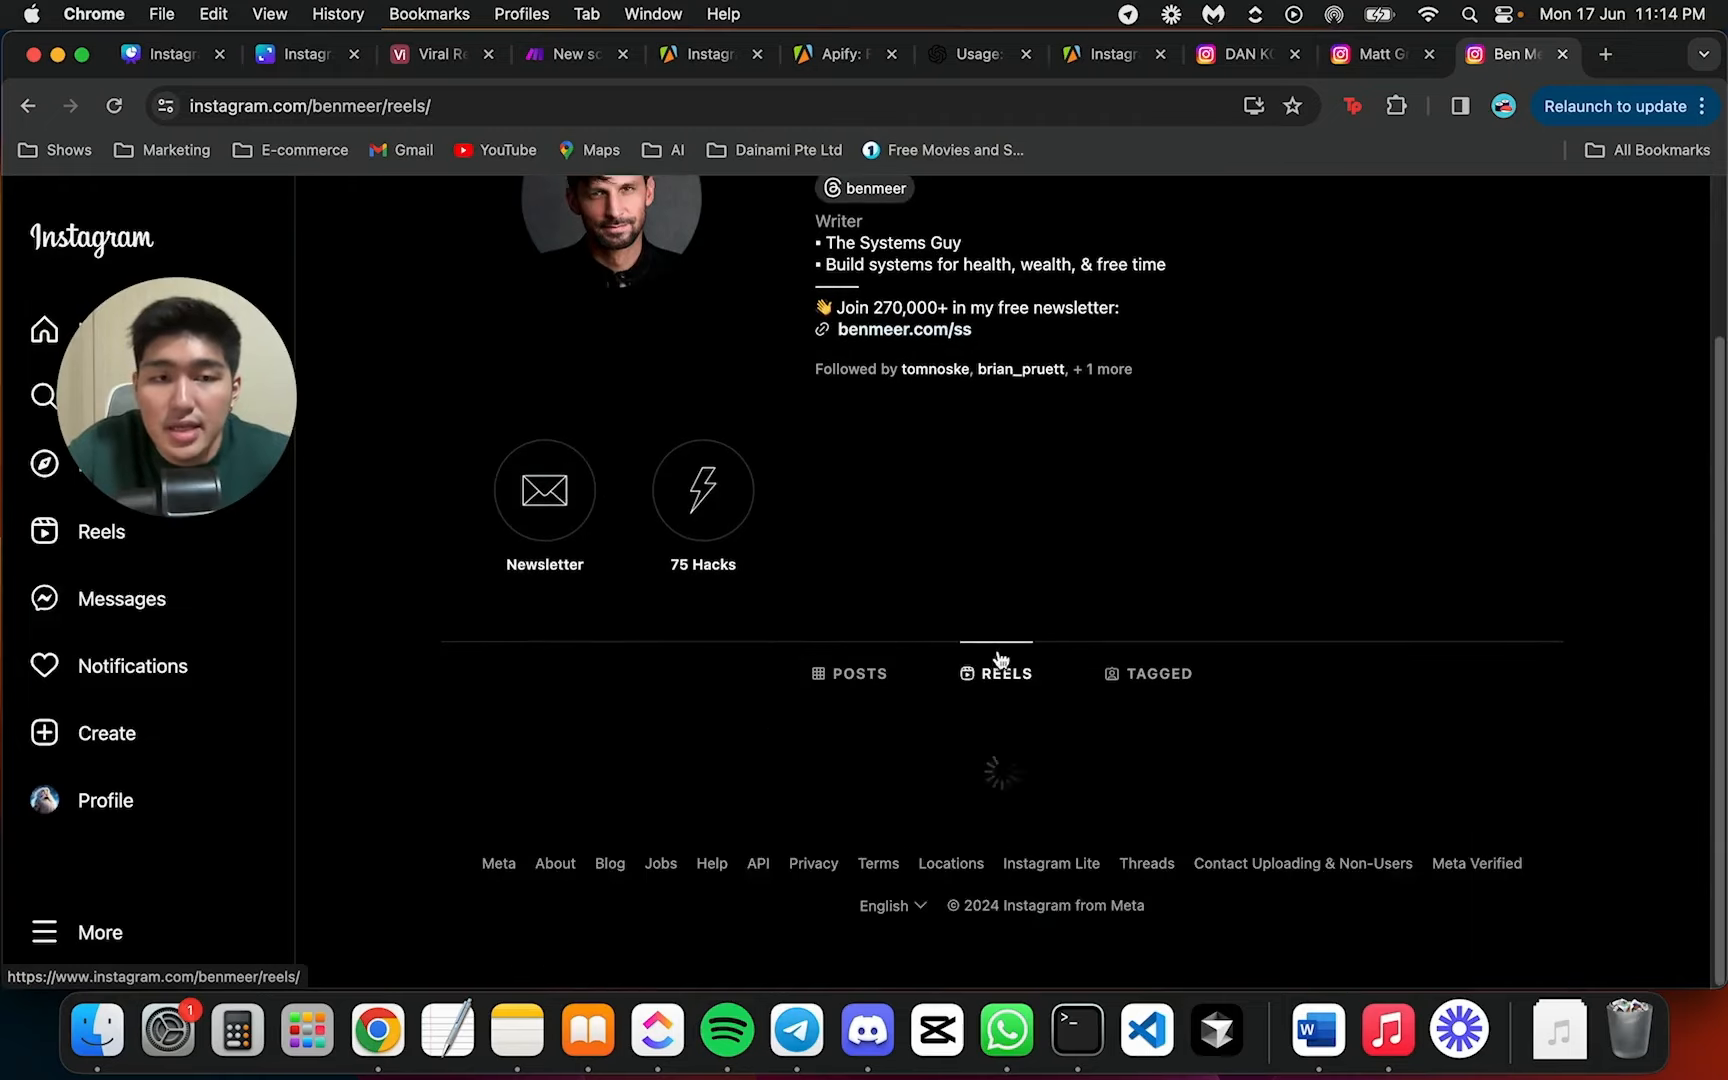
Browse benmeer's reels, return to the Instagram Scraper and review the three profile URLs in its input
{"action": "scroll", "coordinate": [1046, 525], "scroll_direction": "down", "scroll_amount": 5}
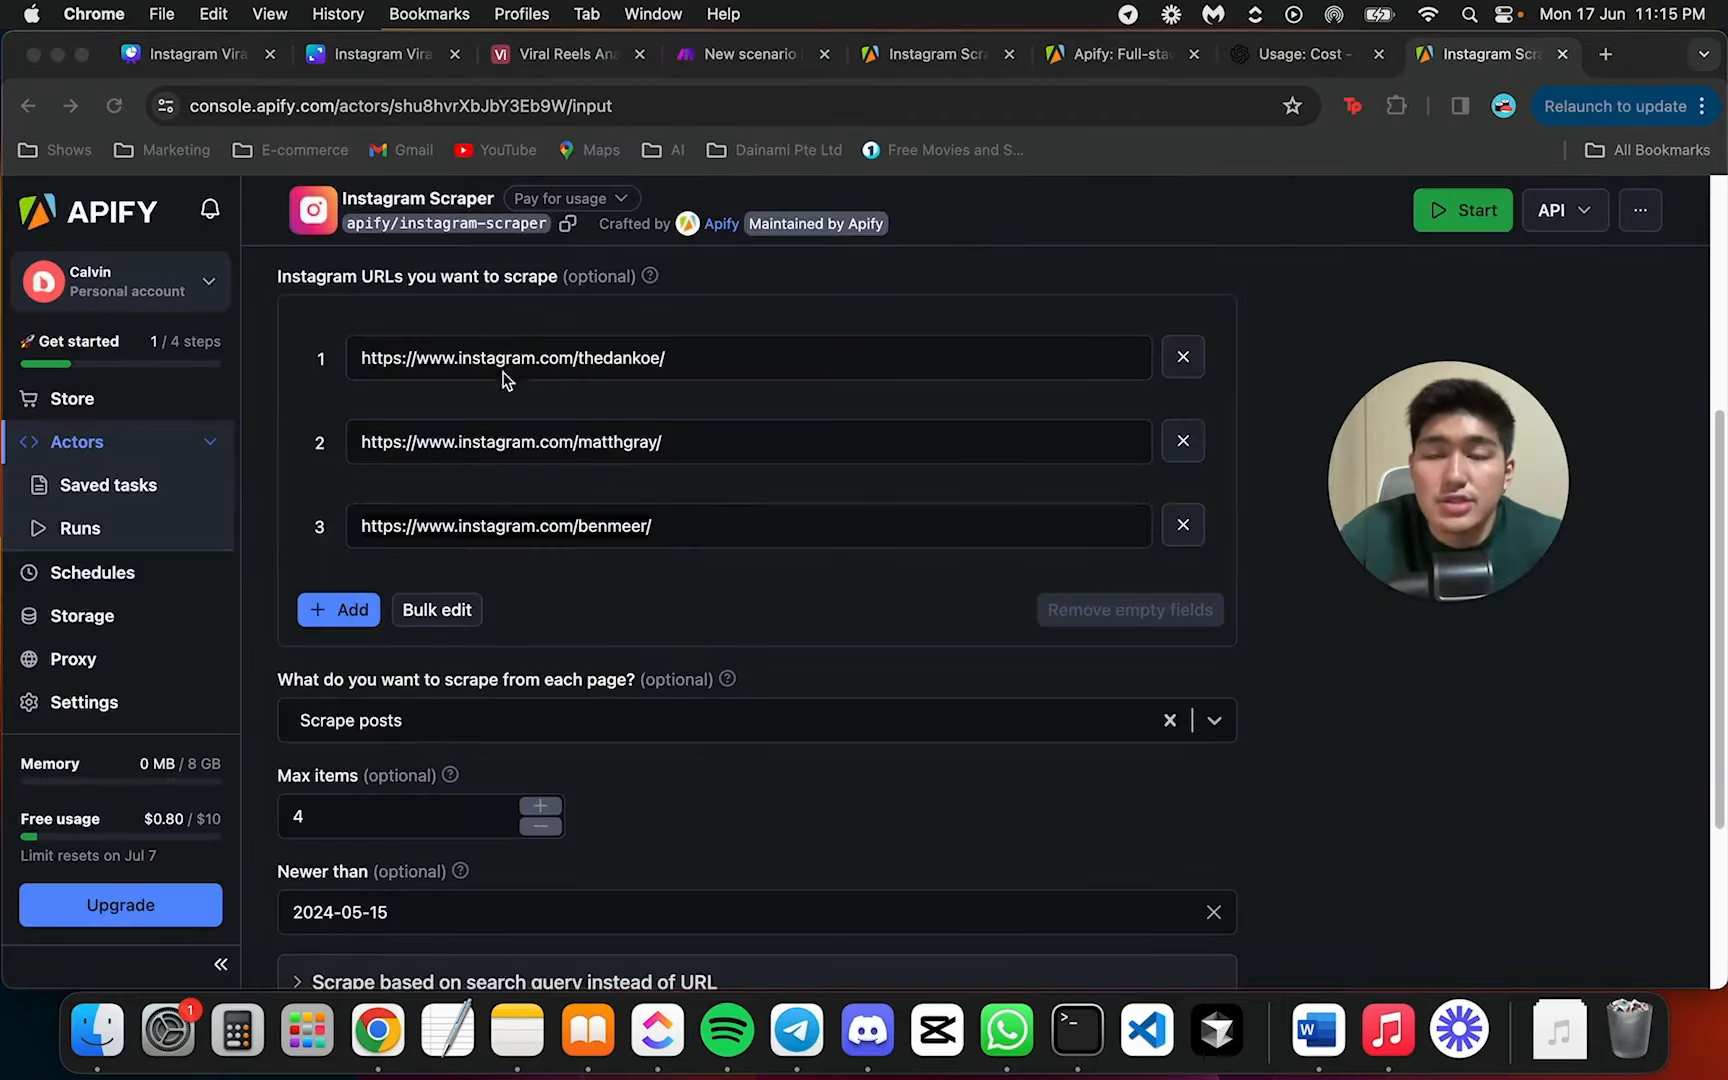
{"action": "scroll", "coordinate": [545, 400], "scroll_direction": "up", "scroll_amount": 1}
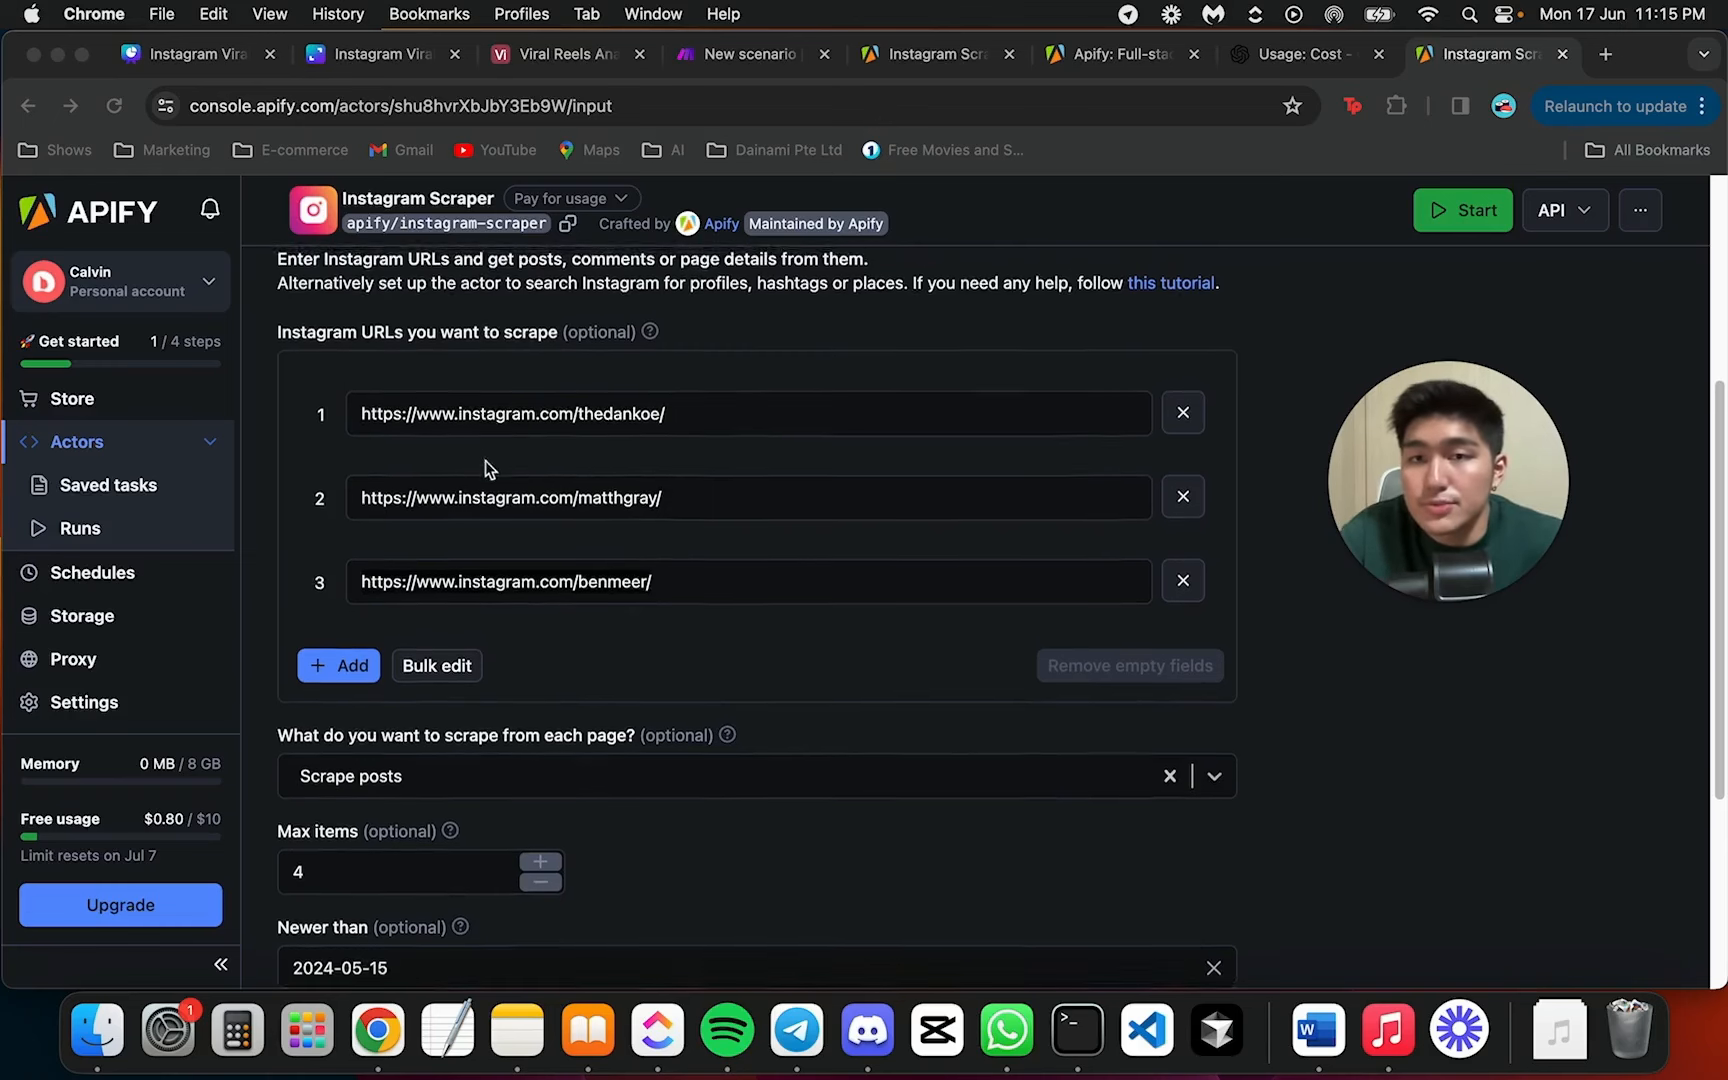
{"action": "scroll", "coordinate": [596, 705], "scroll_direction": "up", "scroll_amount": 3}
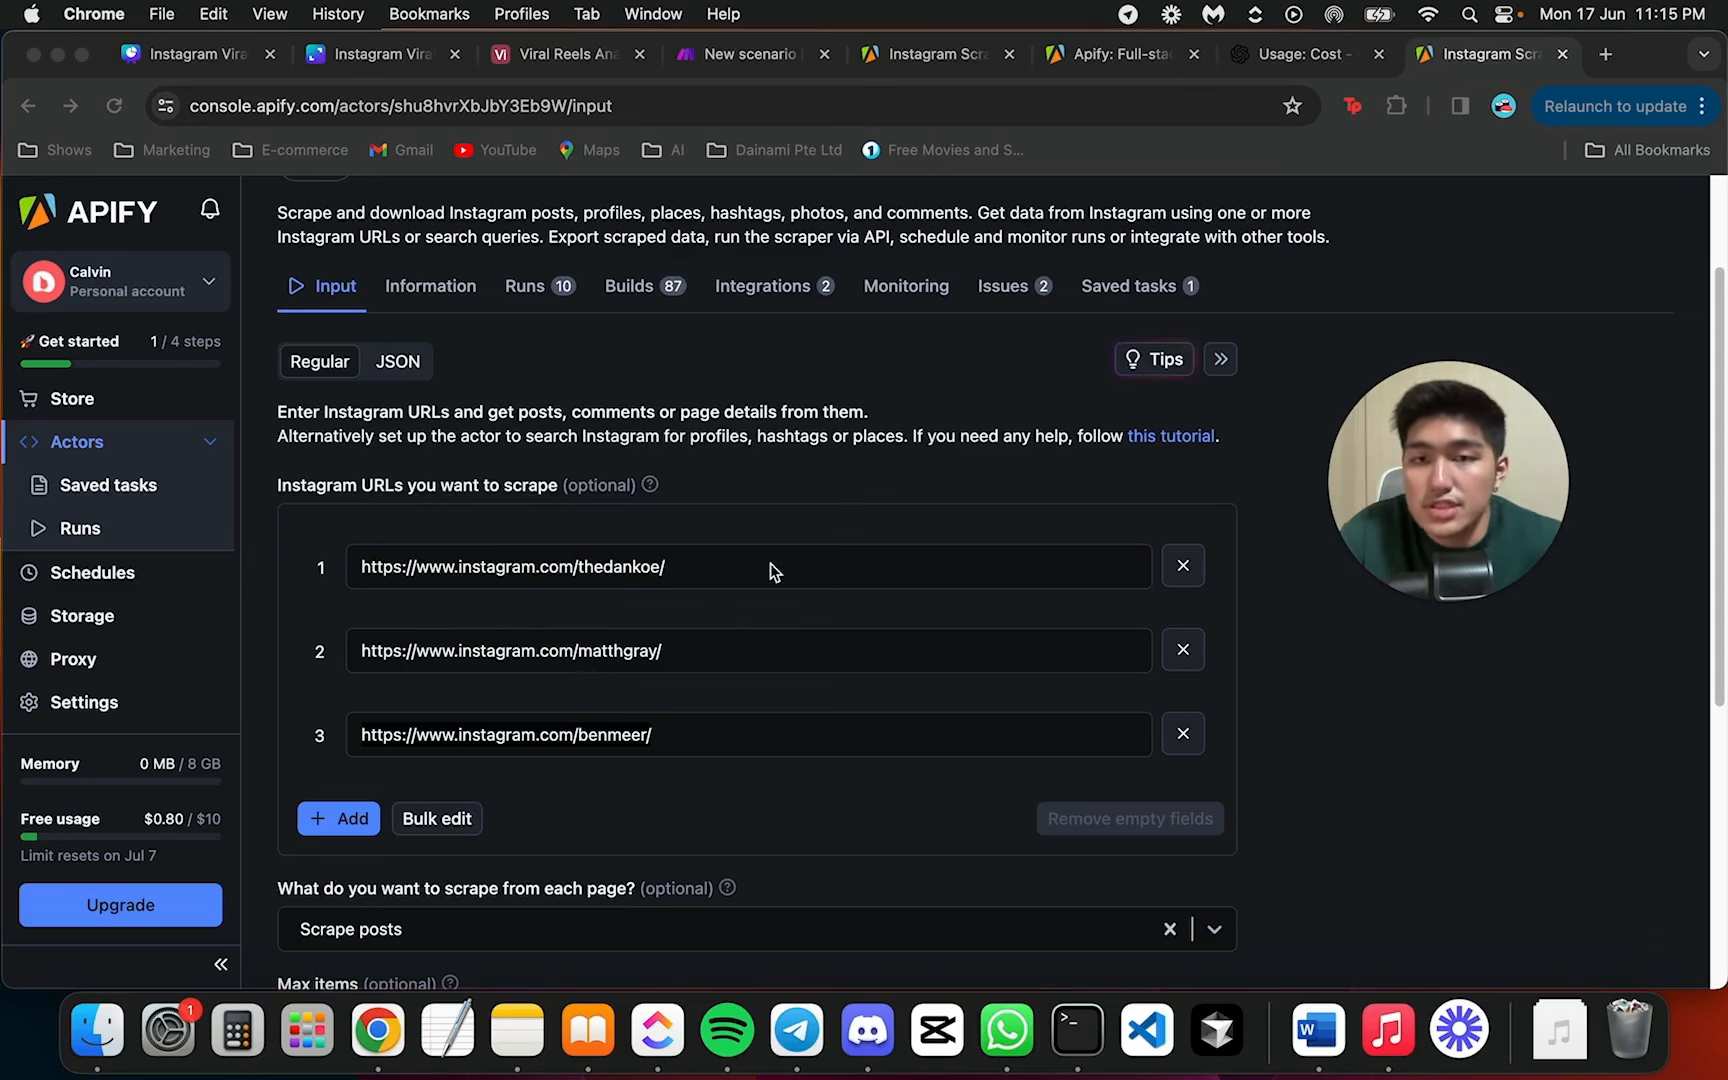
{"action": "left_click", "coordinate": [717, 568]}
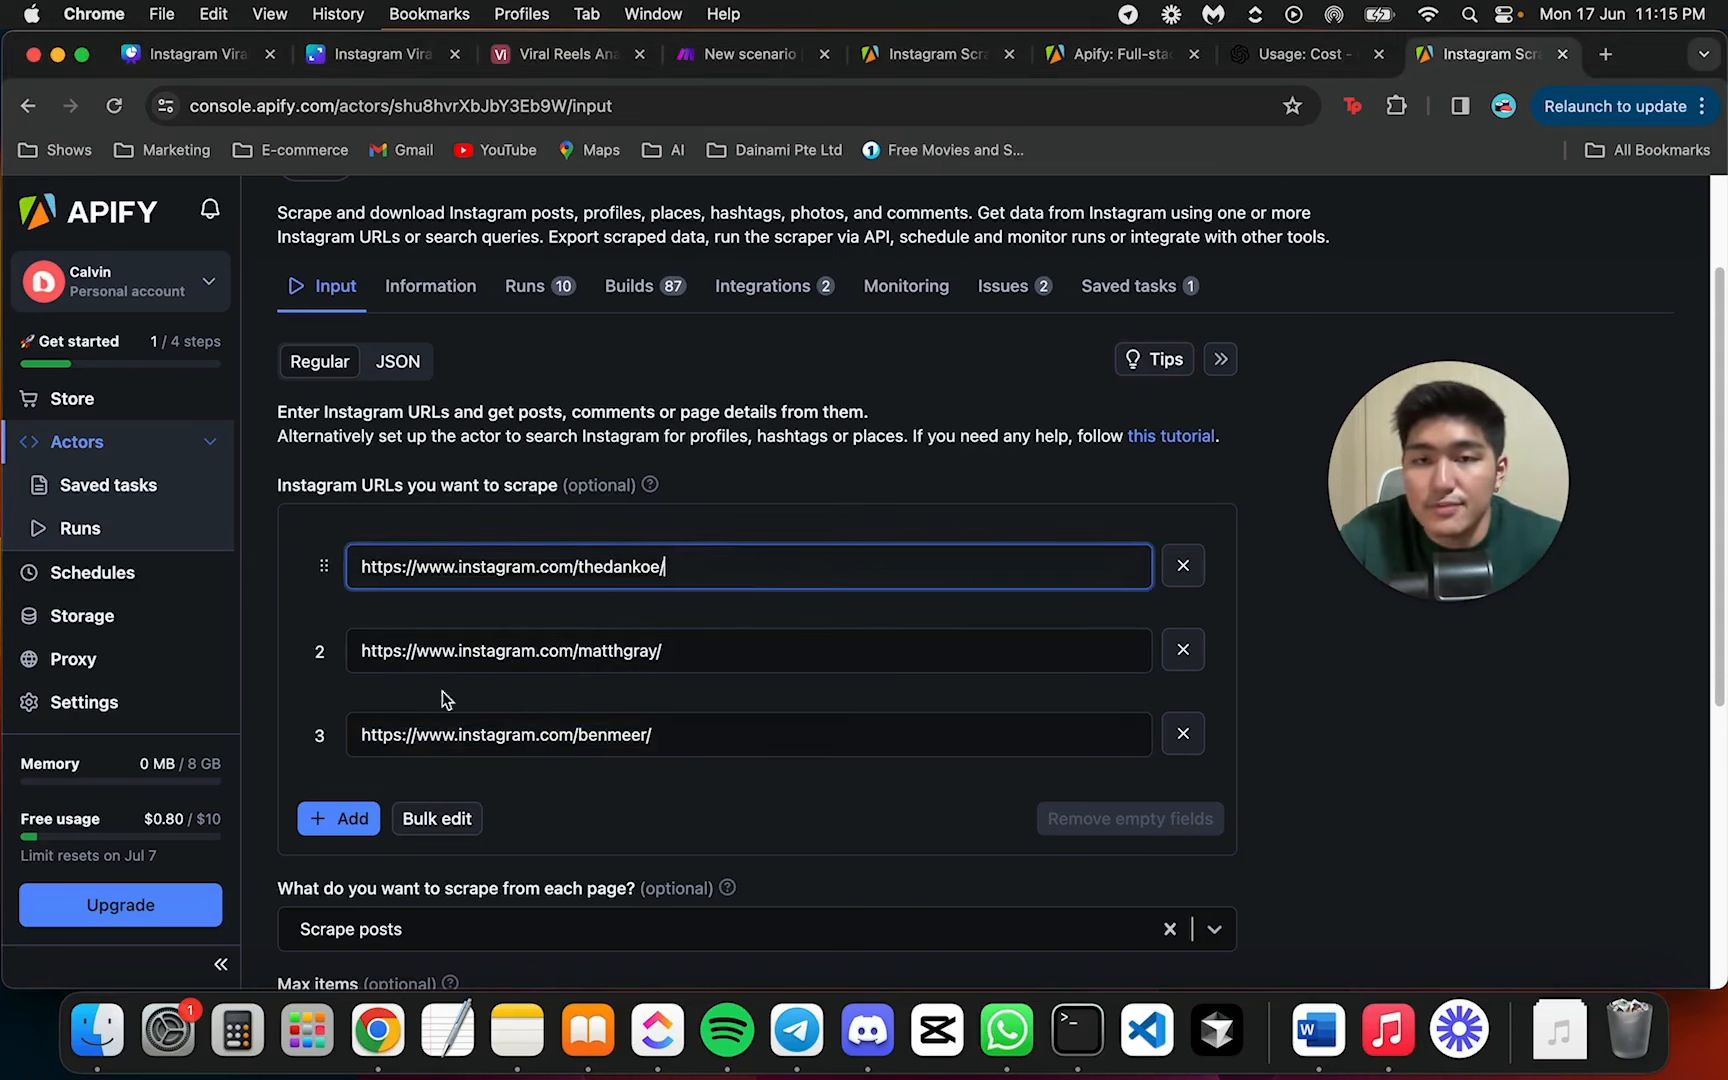
{"action": "scroll", "coordinate": [573, 685], "scroll_direction": "down", "scroll_amount": 3}
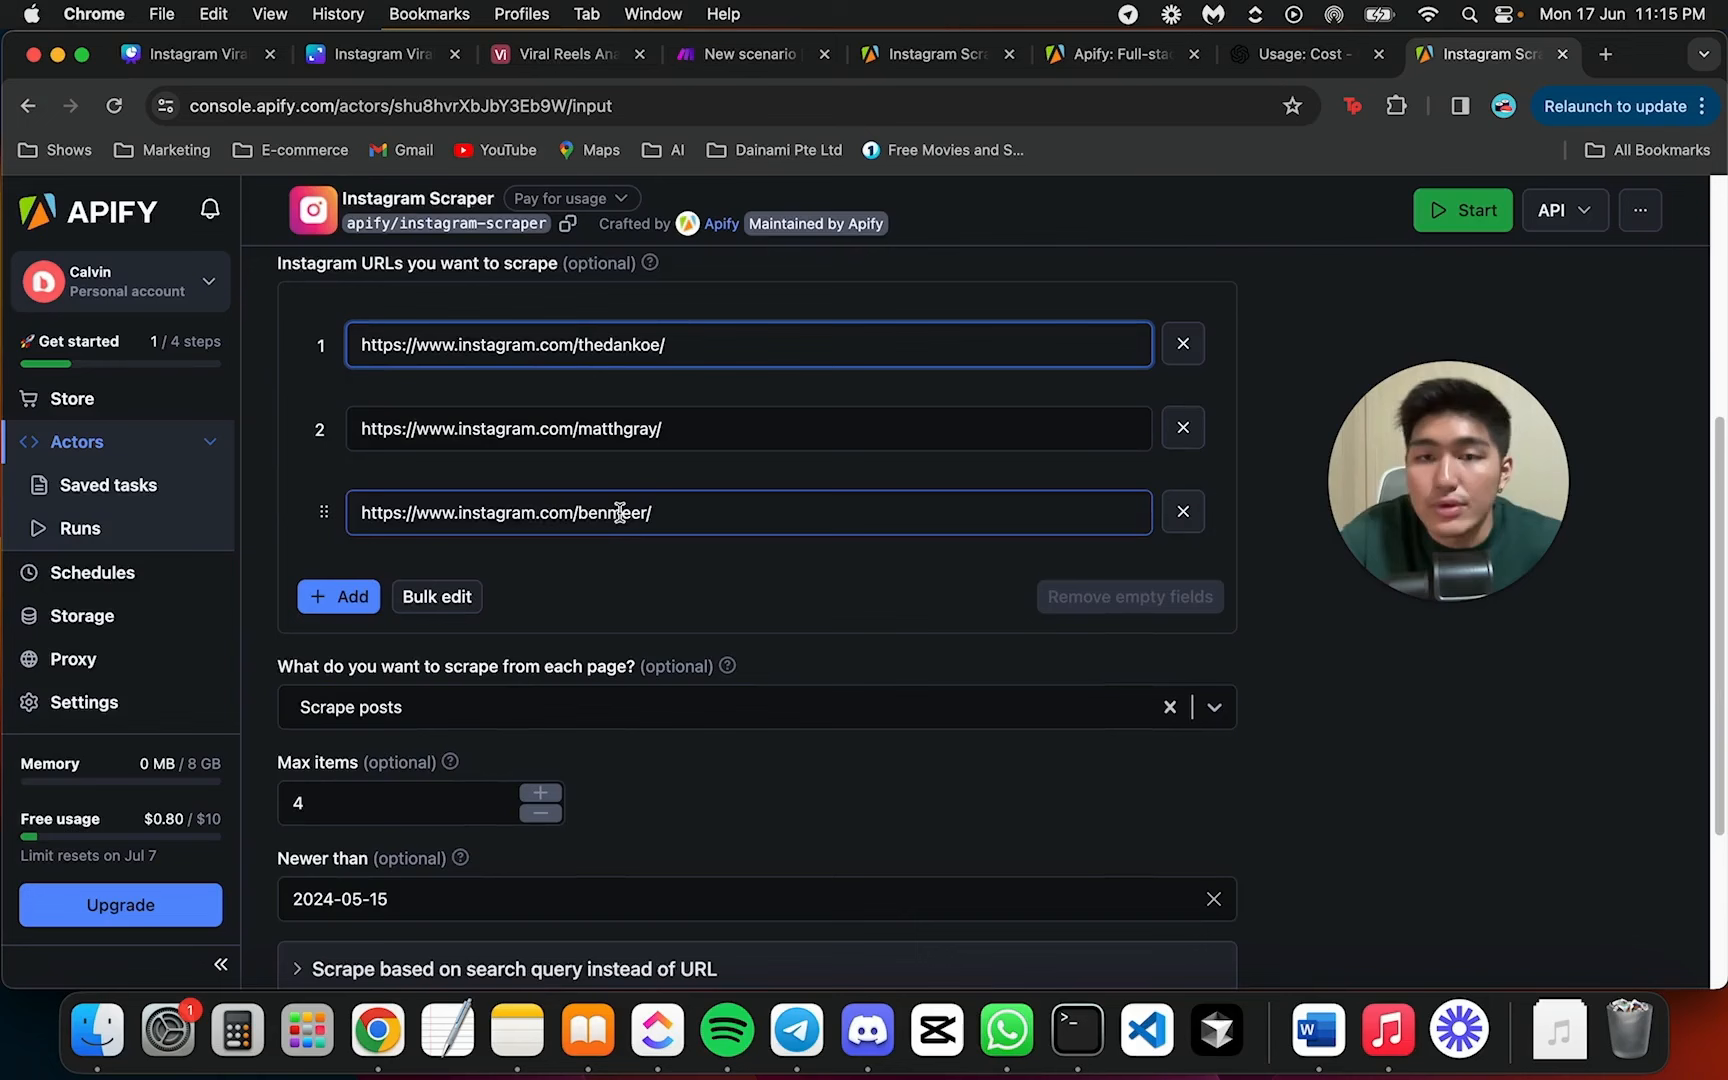
{"action": "scroll", "coordinate": [675, 580], "scroll_direction": "down", "scroll_amount": 1}
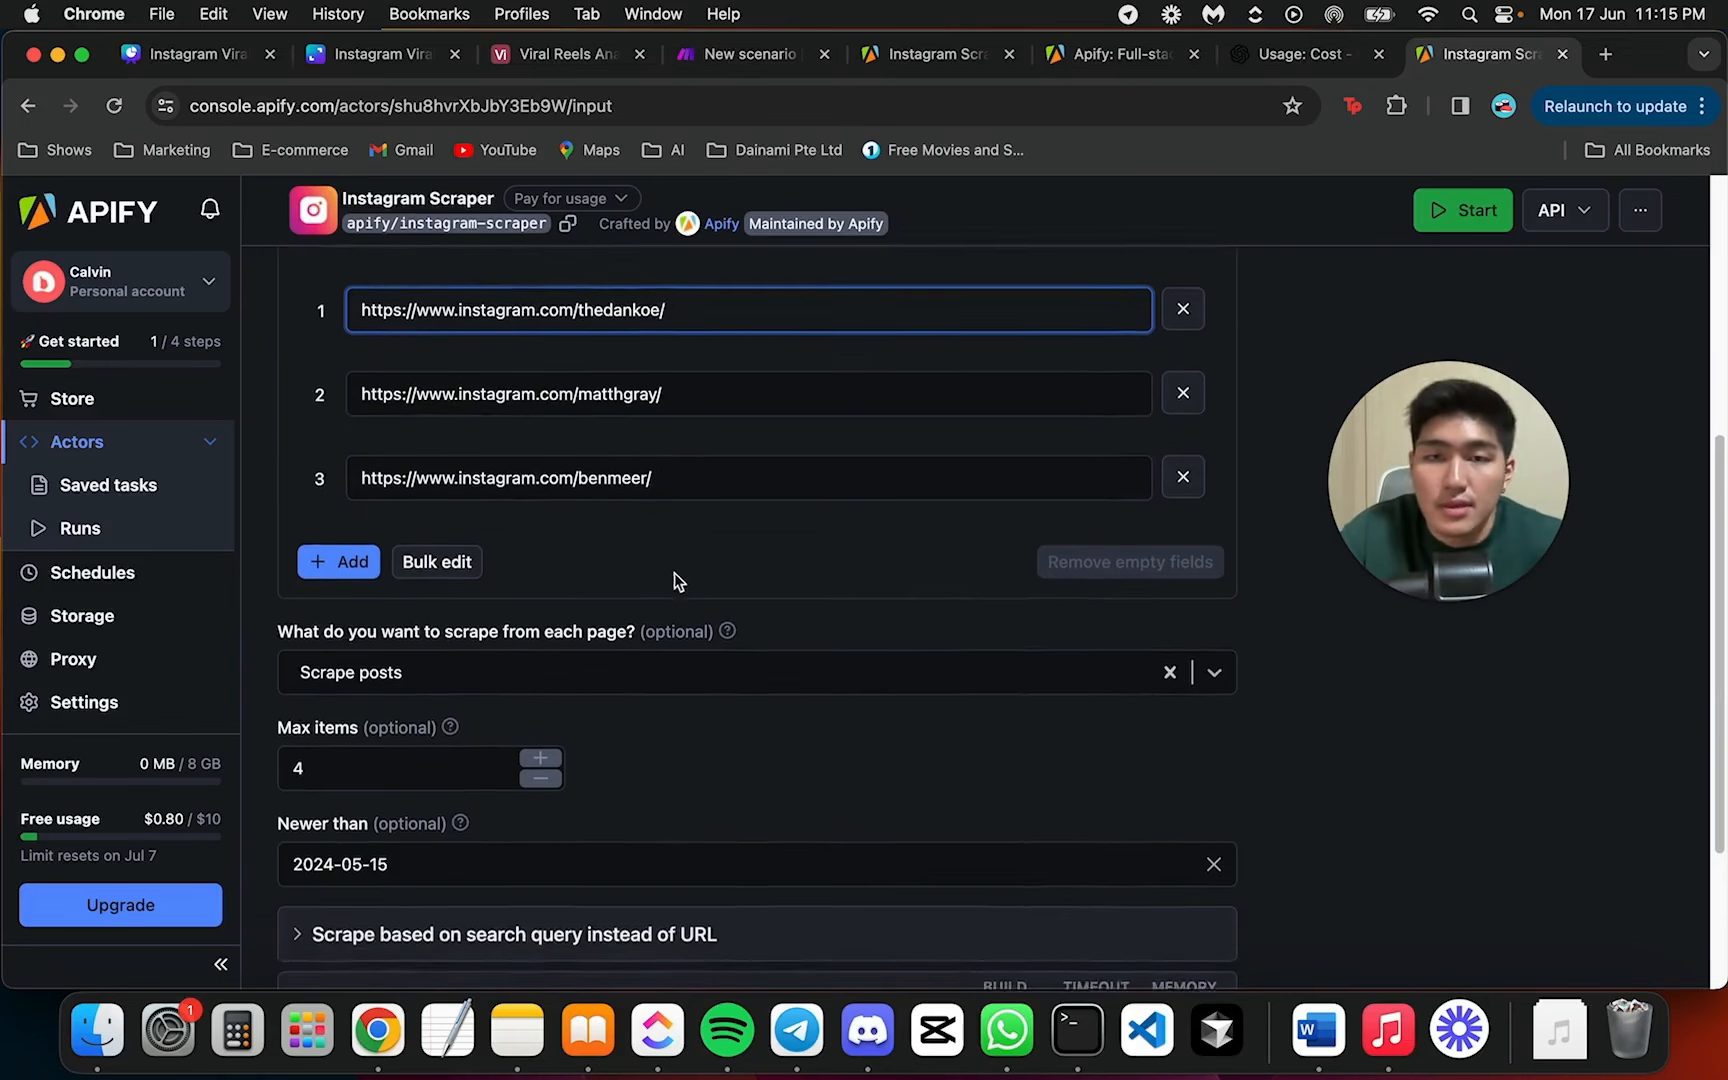
{"action": "scroll", "coordinate": [675, 580], "scroll_direction": "down", "scroll_amount": 3}
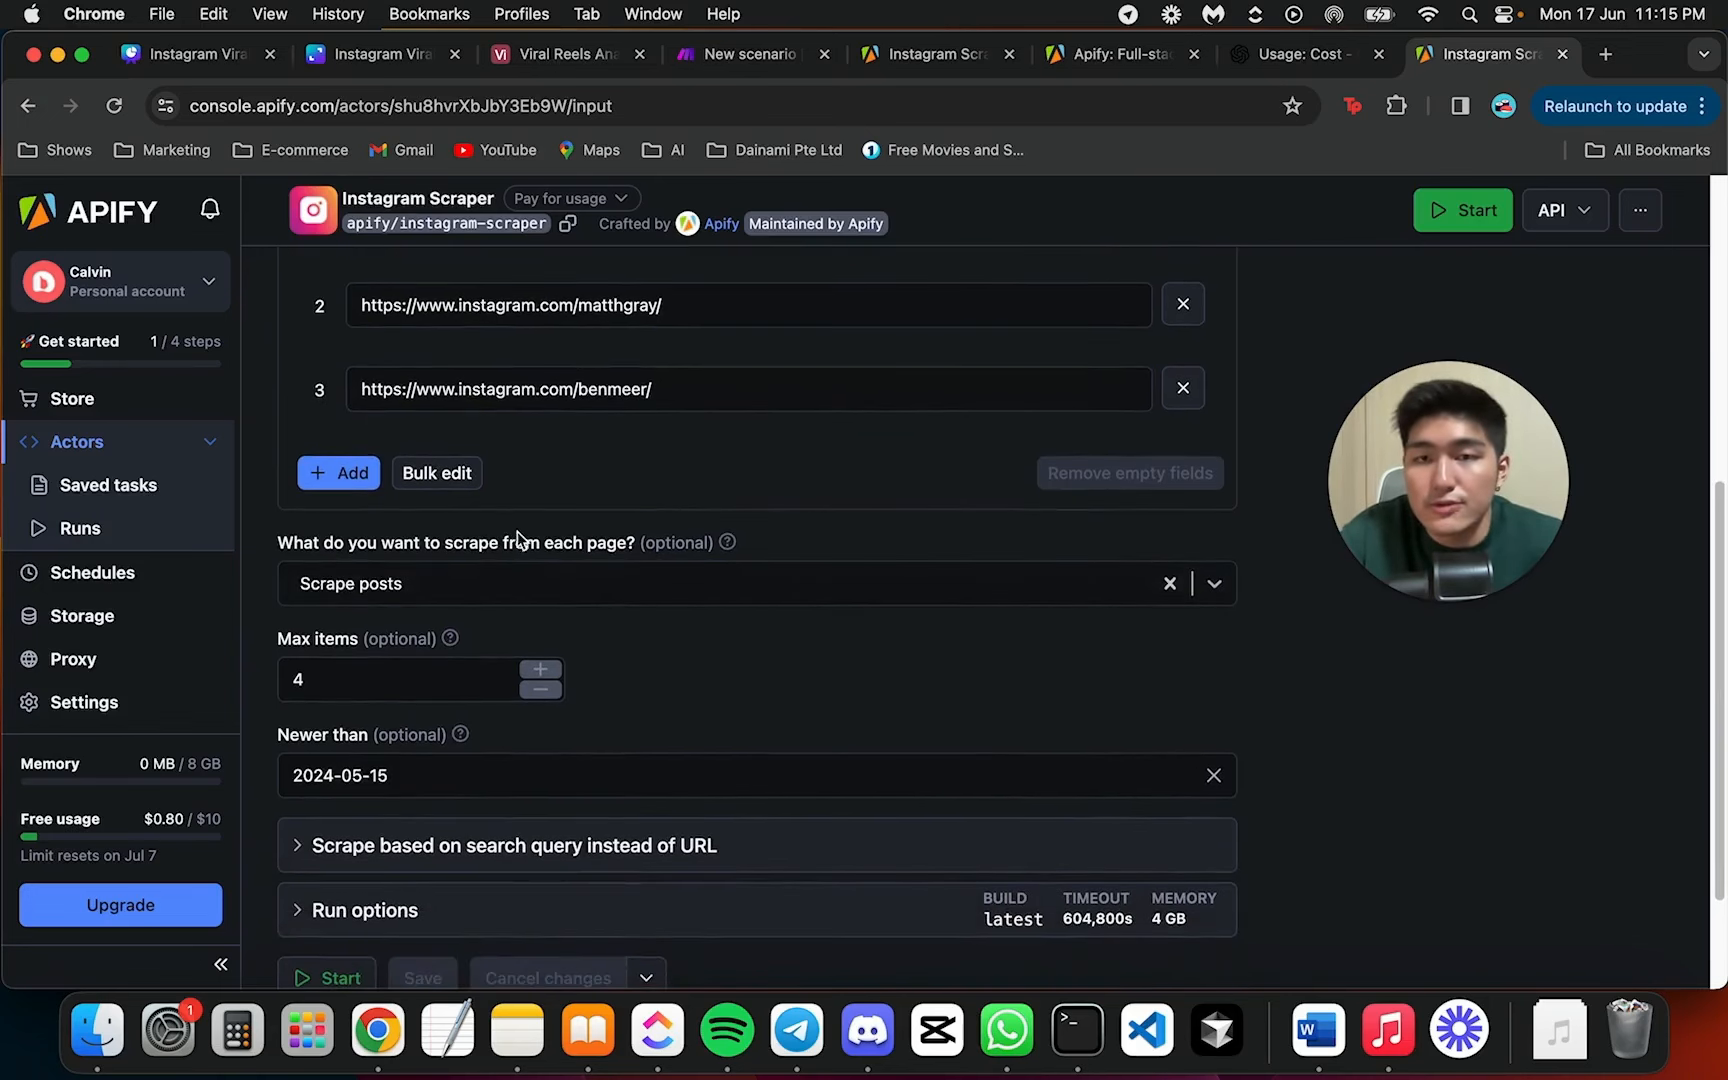
{"action": "scroll", "coordinate": [518, 540], "scroll_direction": "down", "scroll_amount": 1}
Examine the choices for what to scrape from each page and the maximum items setting
{"action": "left_click", "coordinate": [563, 536]}
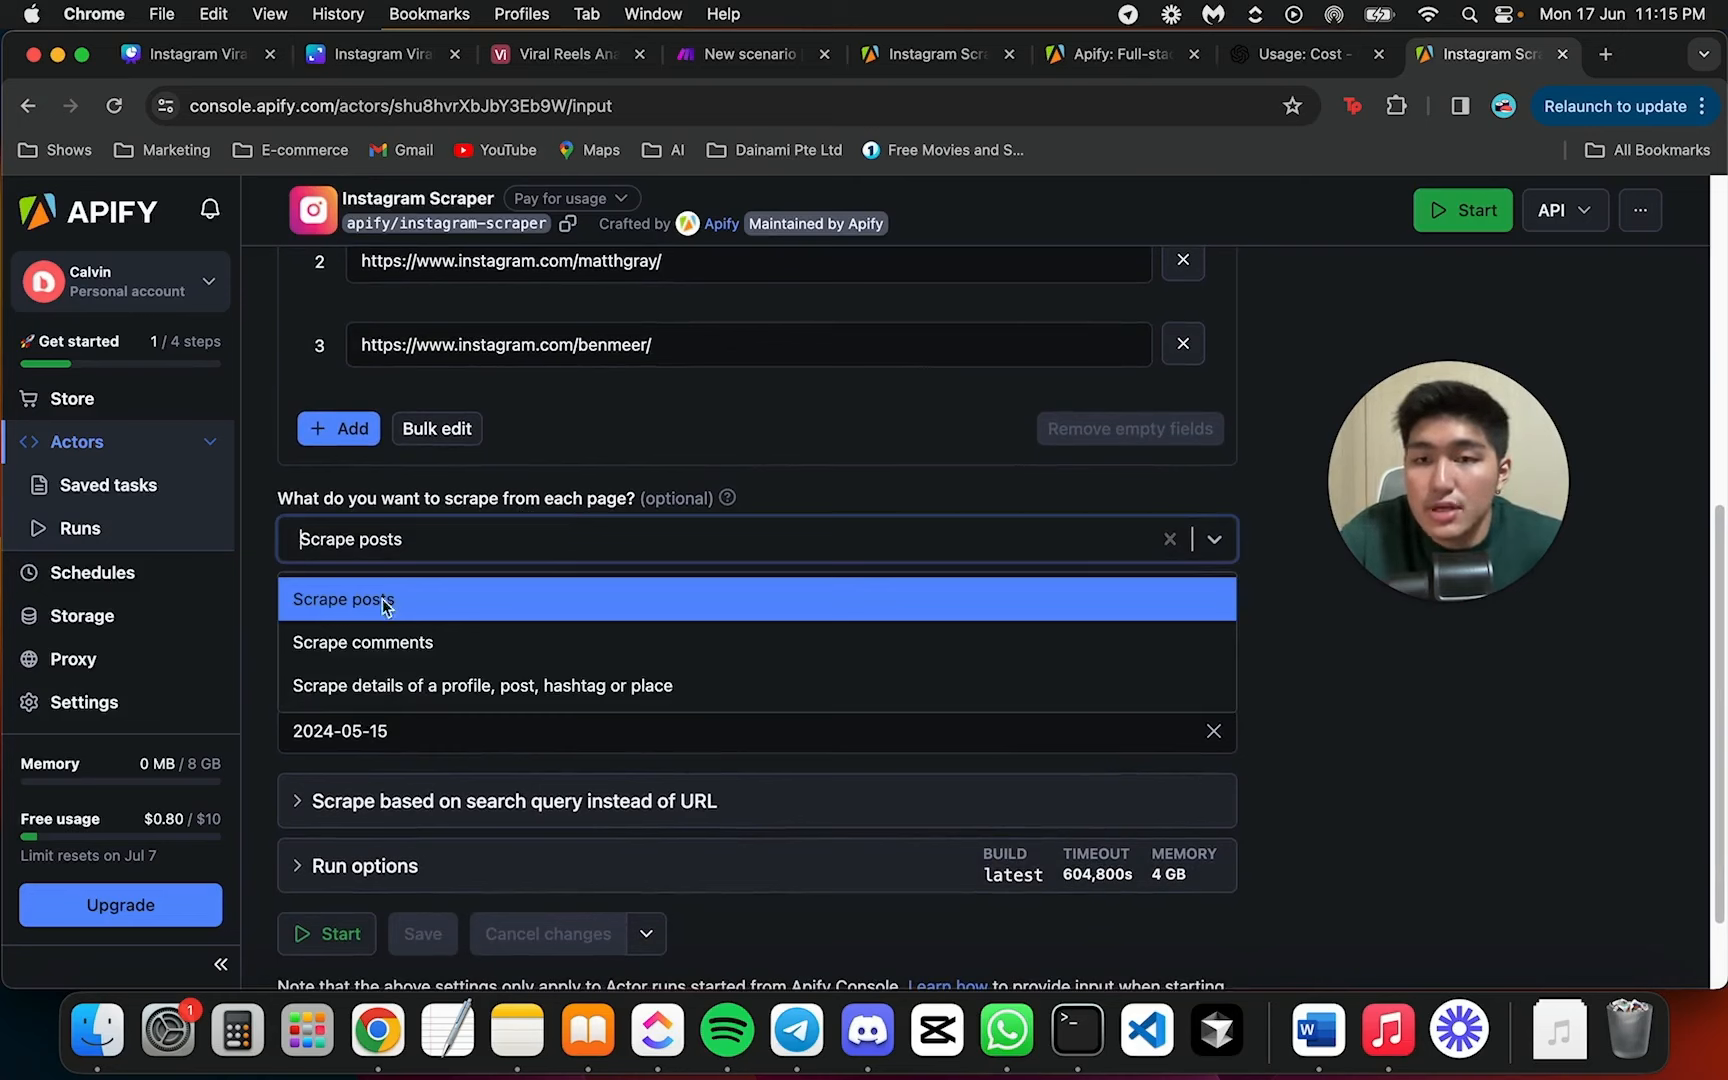
{"action": "left_click", "coordinate": [487, 501]}
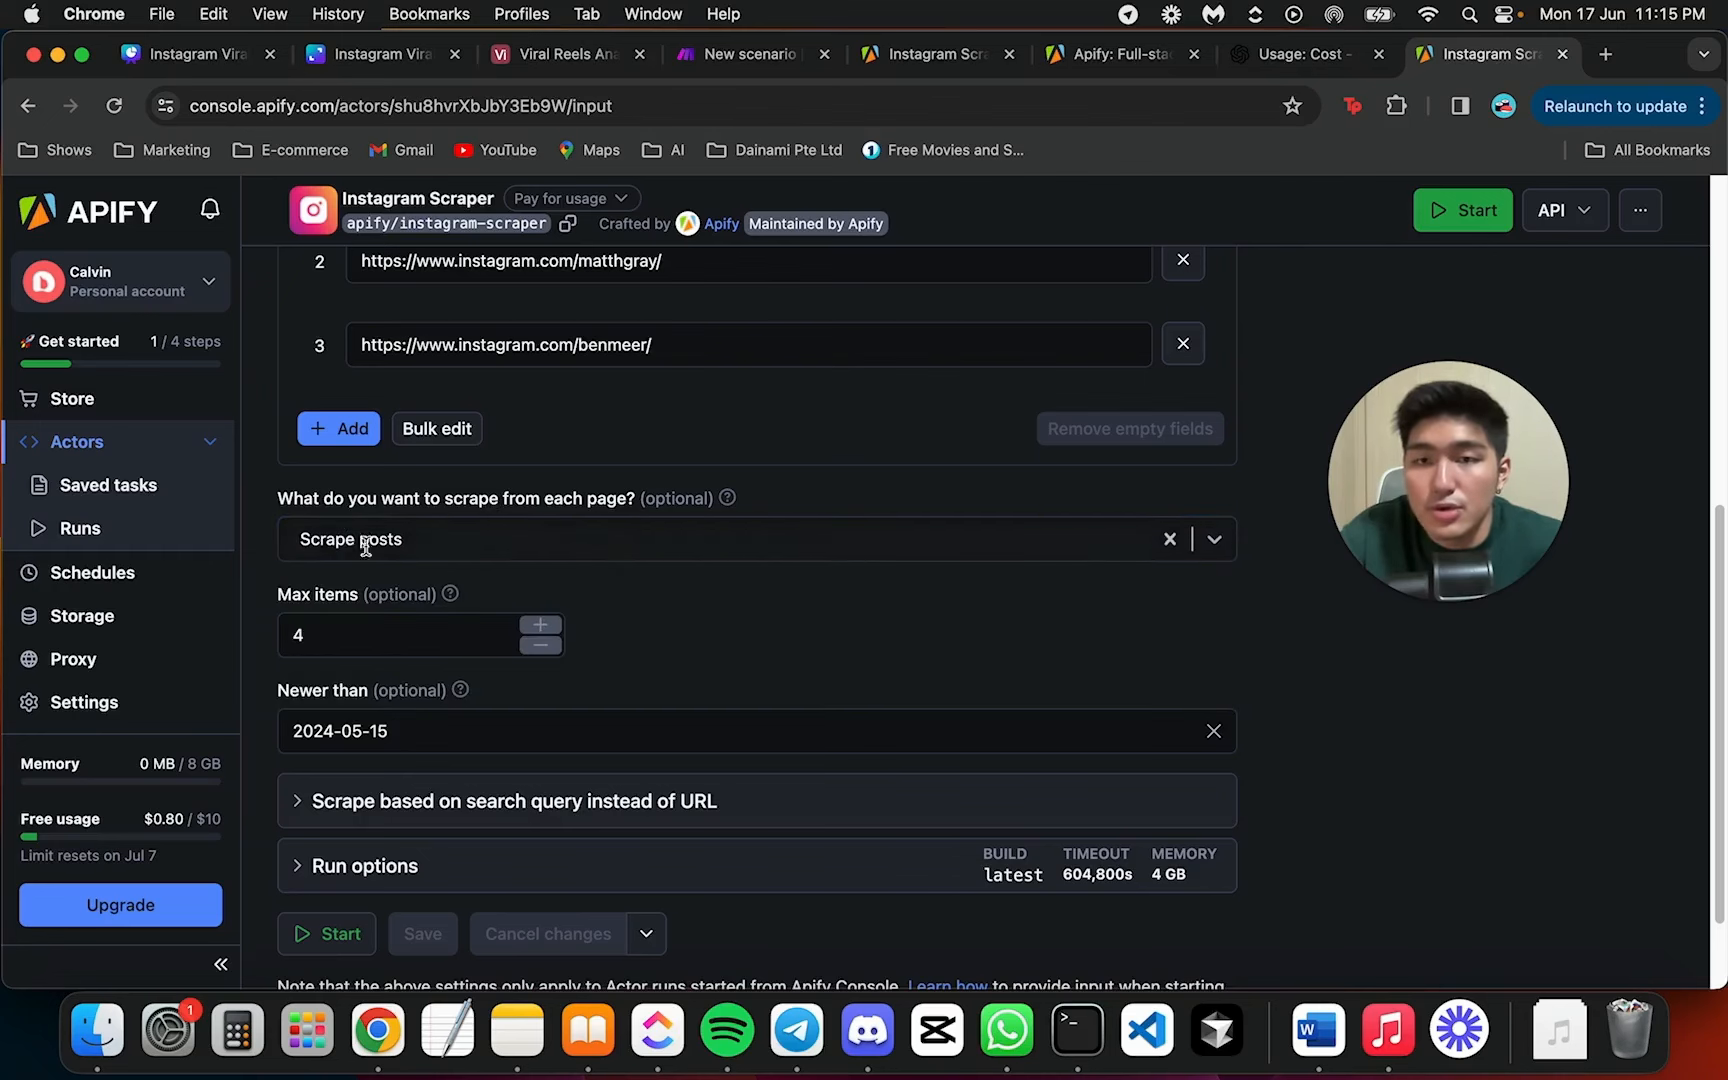
{"action": "scroll", "coordinate": [645, 603], "scroll_direction": "down", "scroll_amount": 1}
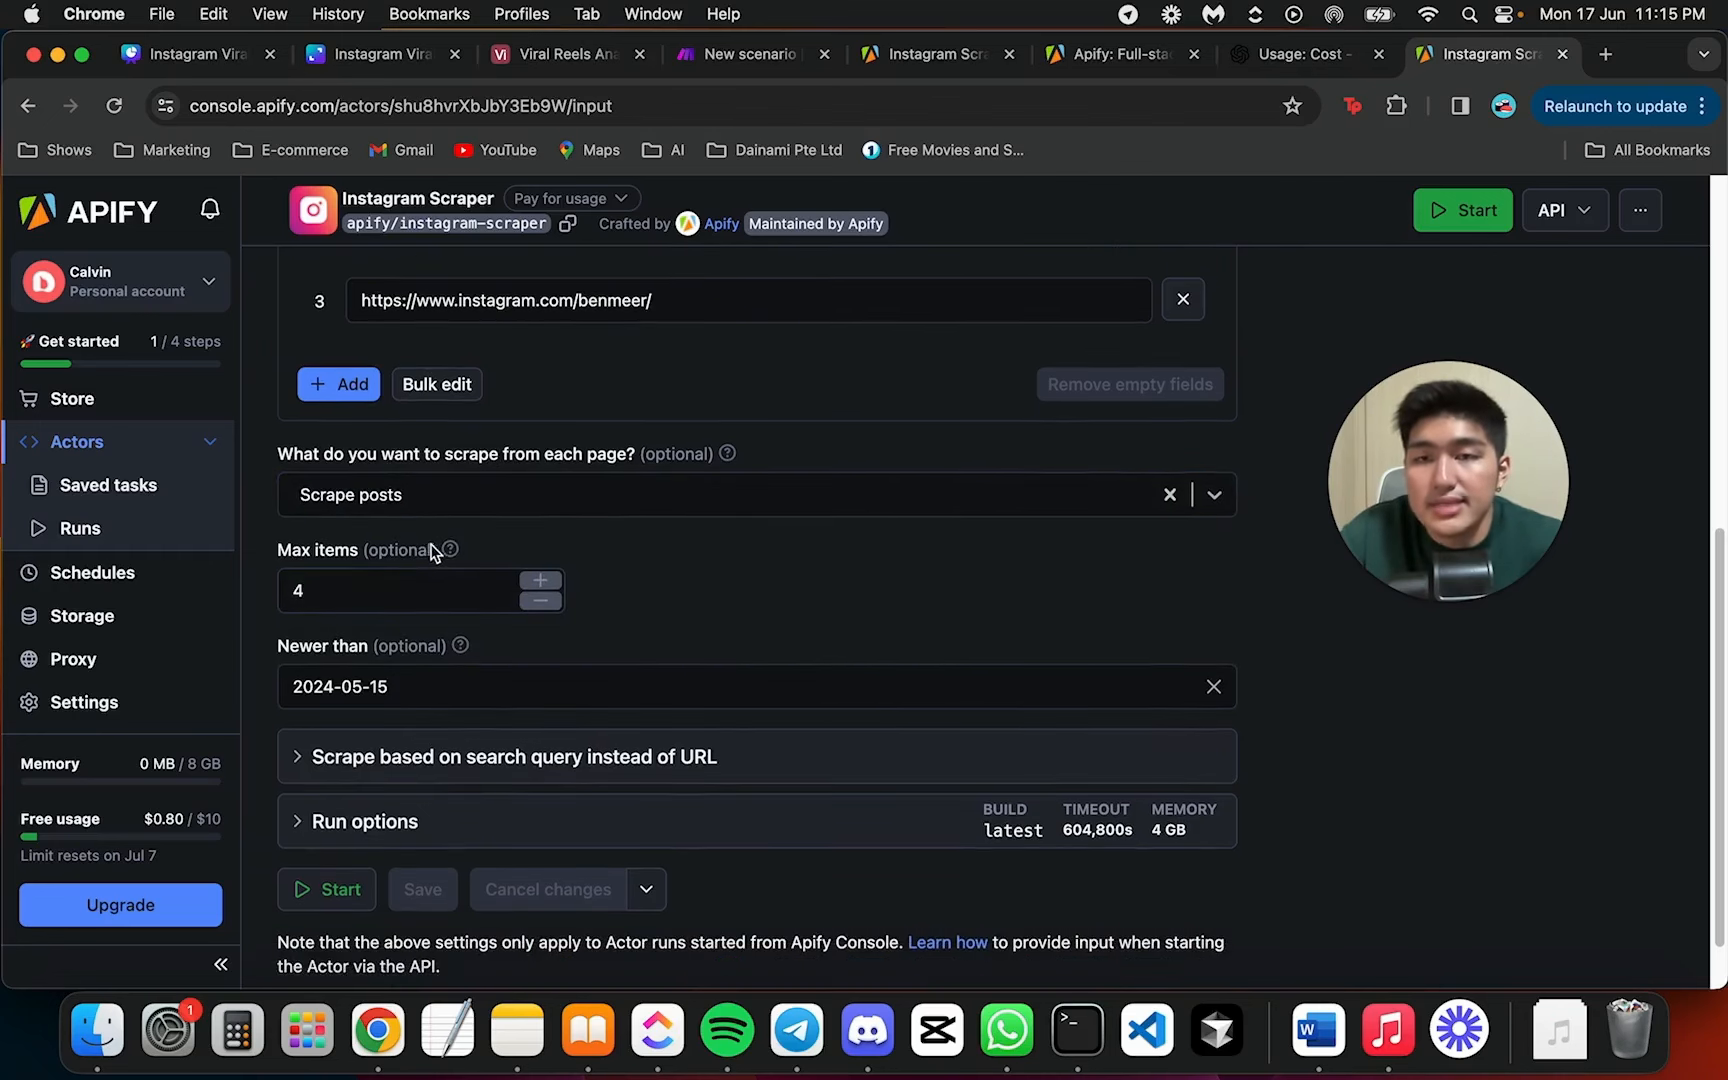
{"action": "mouse_move", "coordinate": [451, 551]}
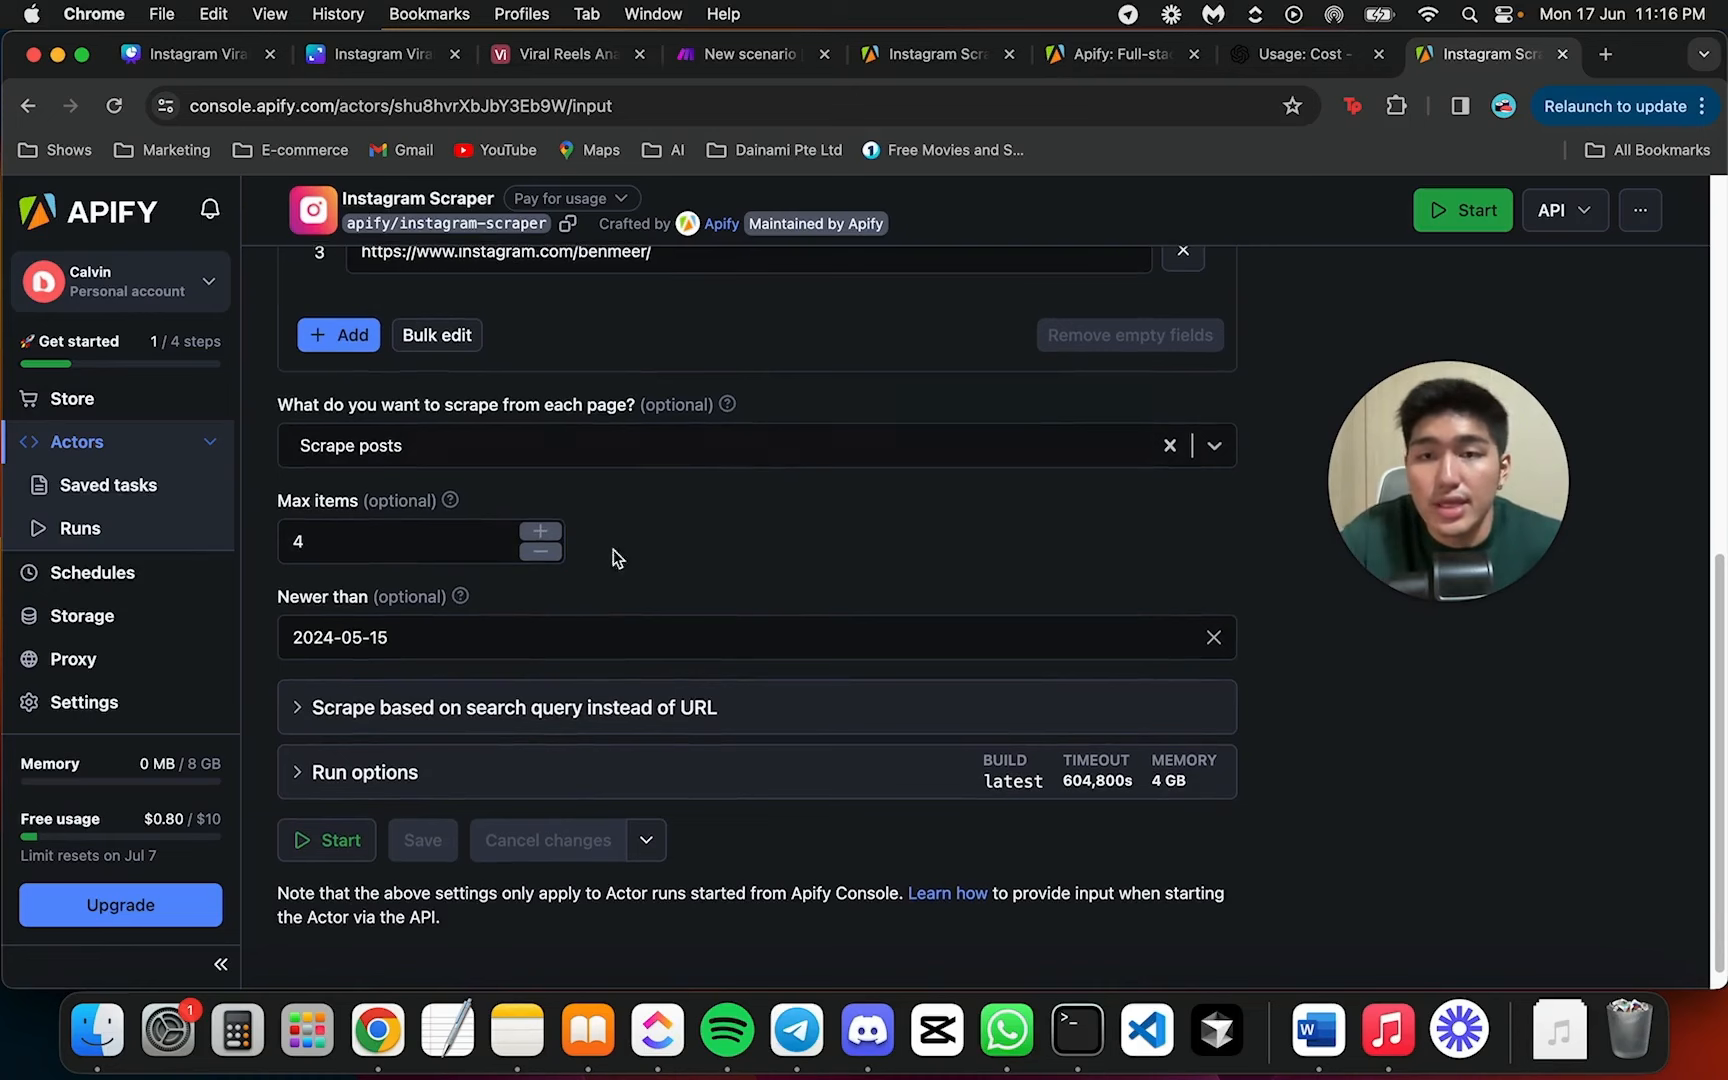
Limit the scraper to posts newer than 2024-05-22
{"action": "scroll", "coordinate": [598, 563], "scroll_direction": "down", "scroll_amount": 2}
{"action": "left_click", "coordinate": [638, 605]}
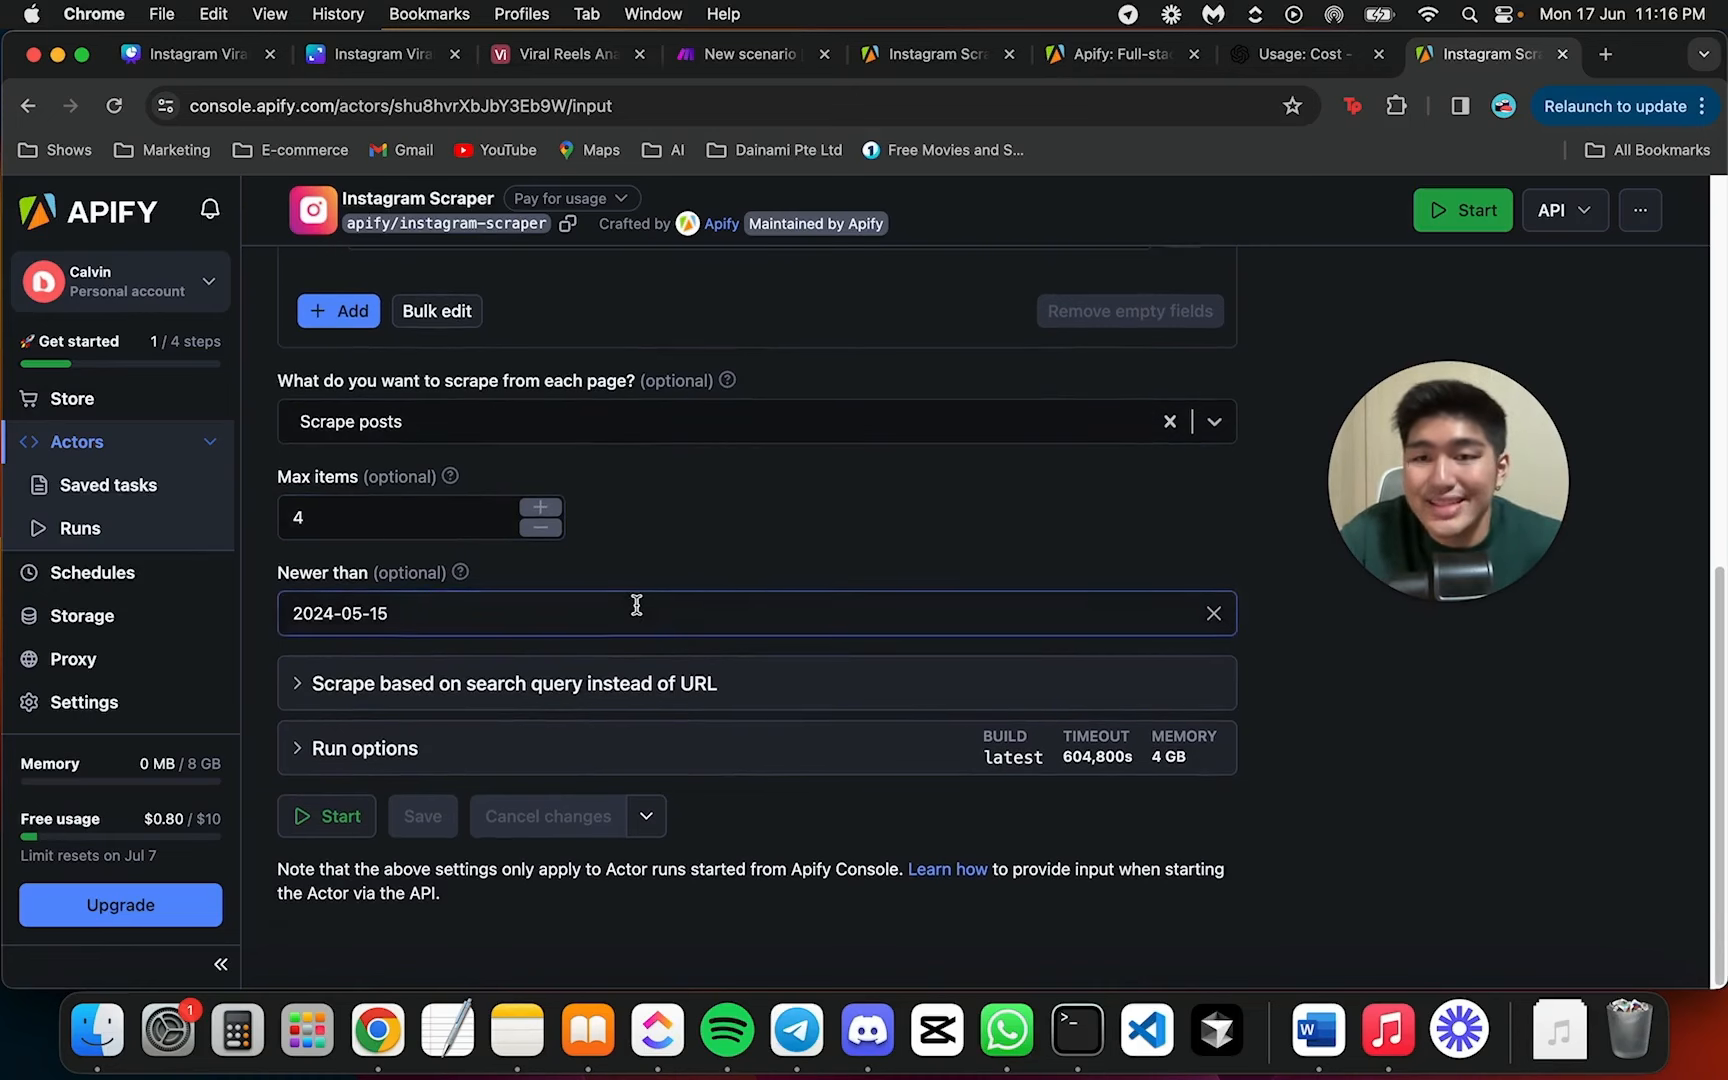
{"action": "left_click", "coordinate": [636, 605]}
{"action": "scroll", "coordinate": [758, 500], "scroll_direction": "down", "scroll_amount": 1}
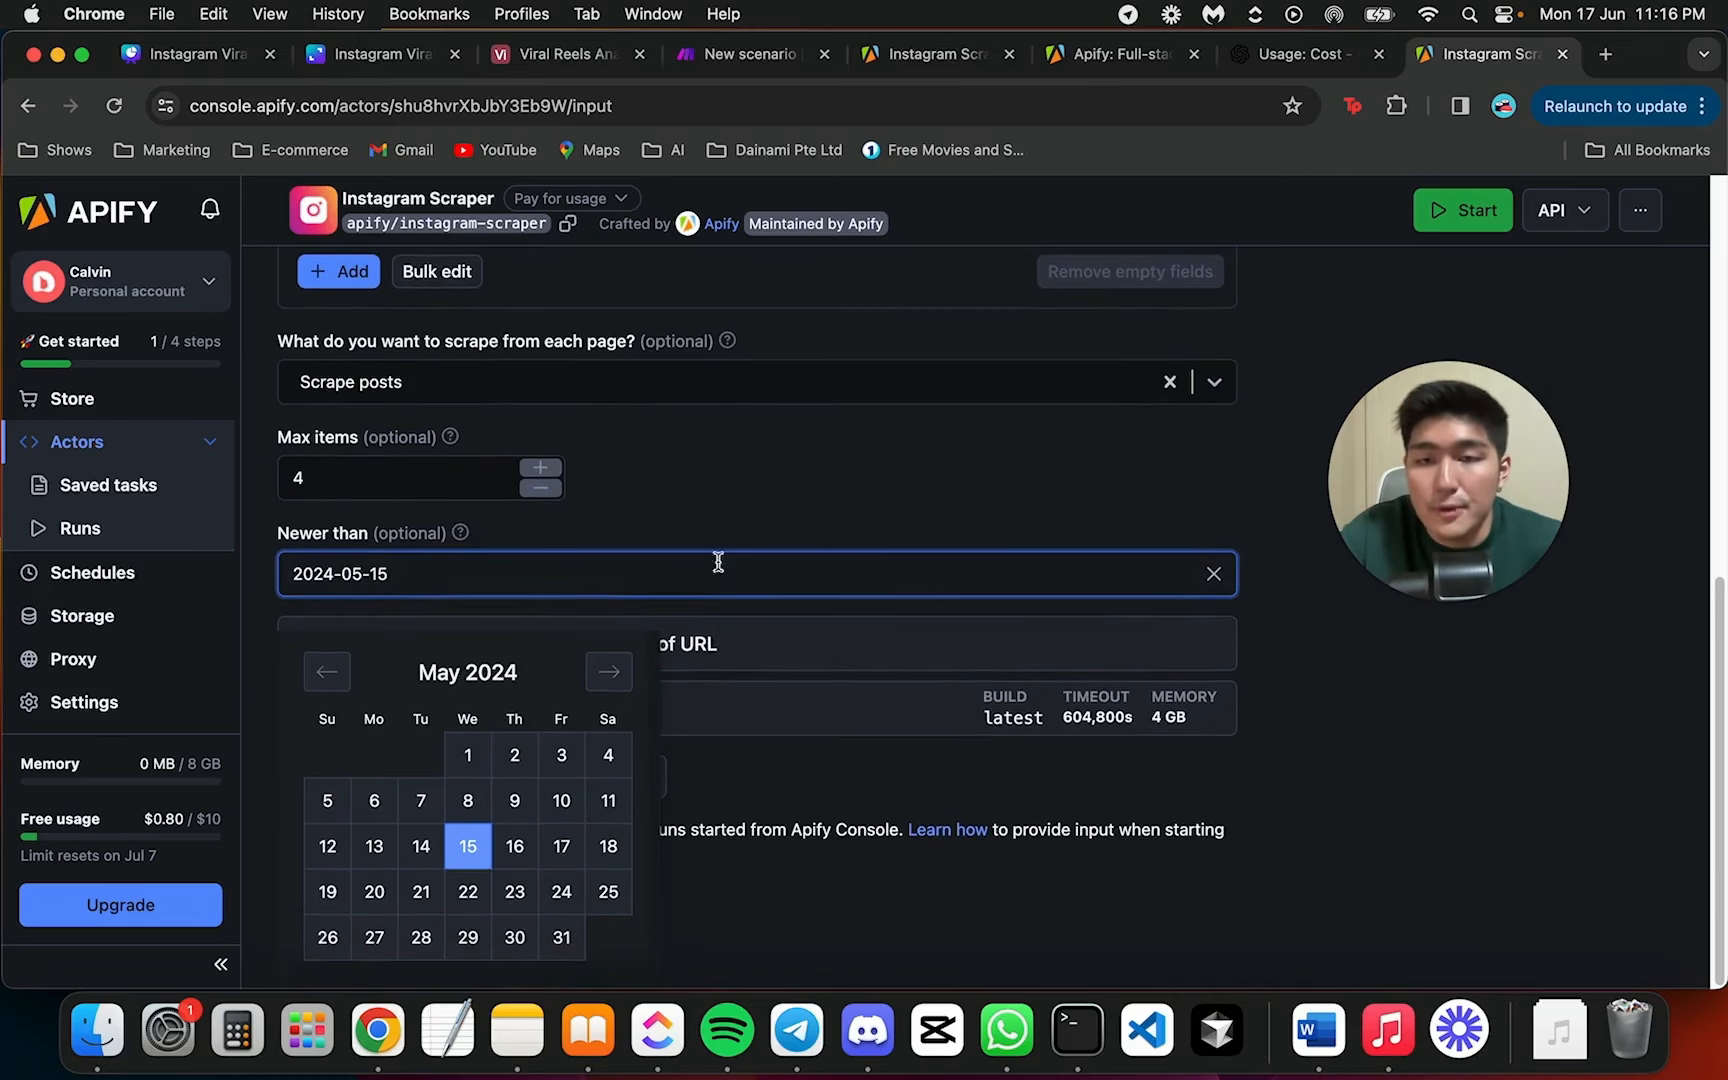
{"action": "left_click", "coordinate": [470, 892]}
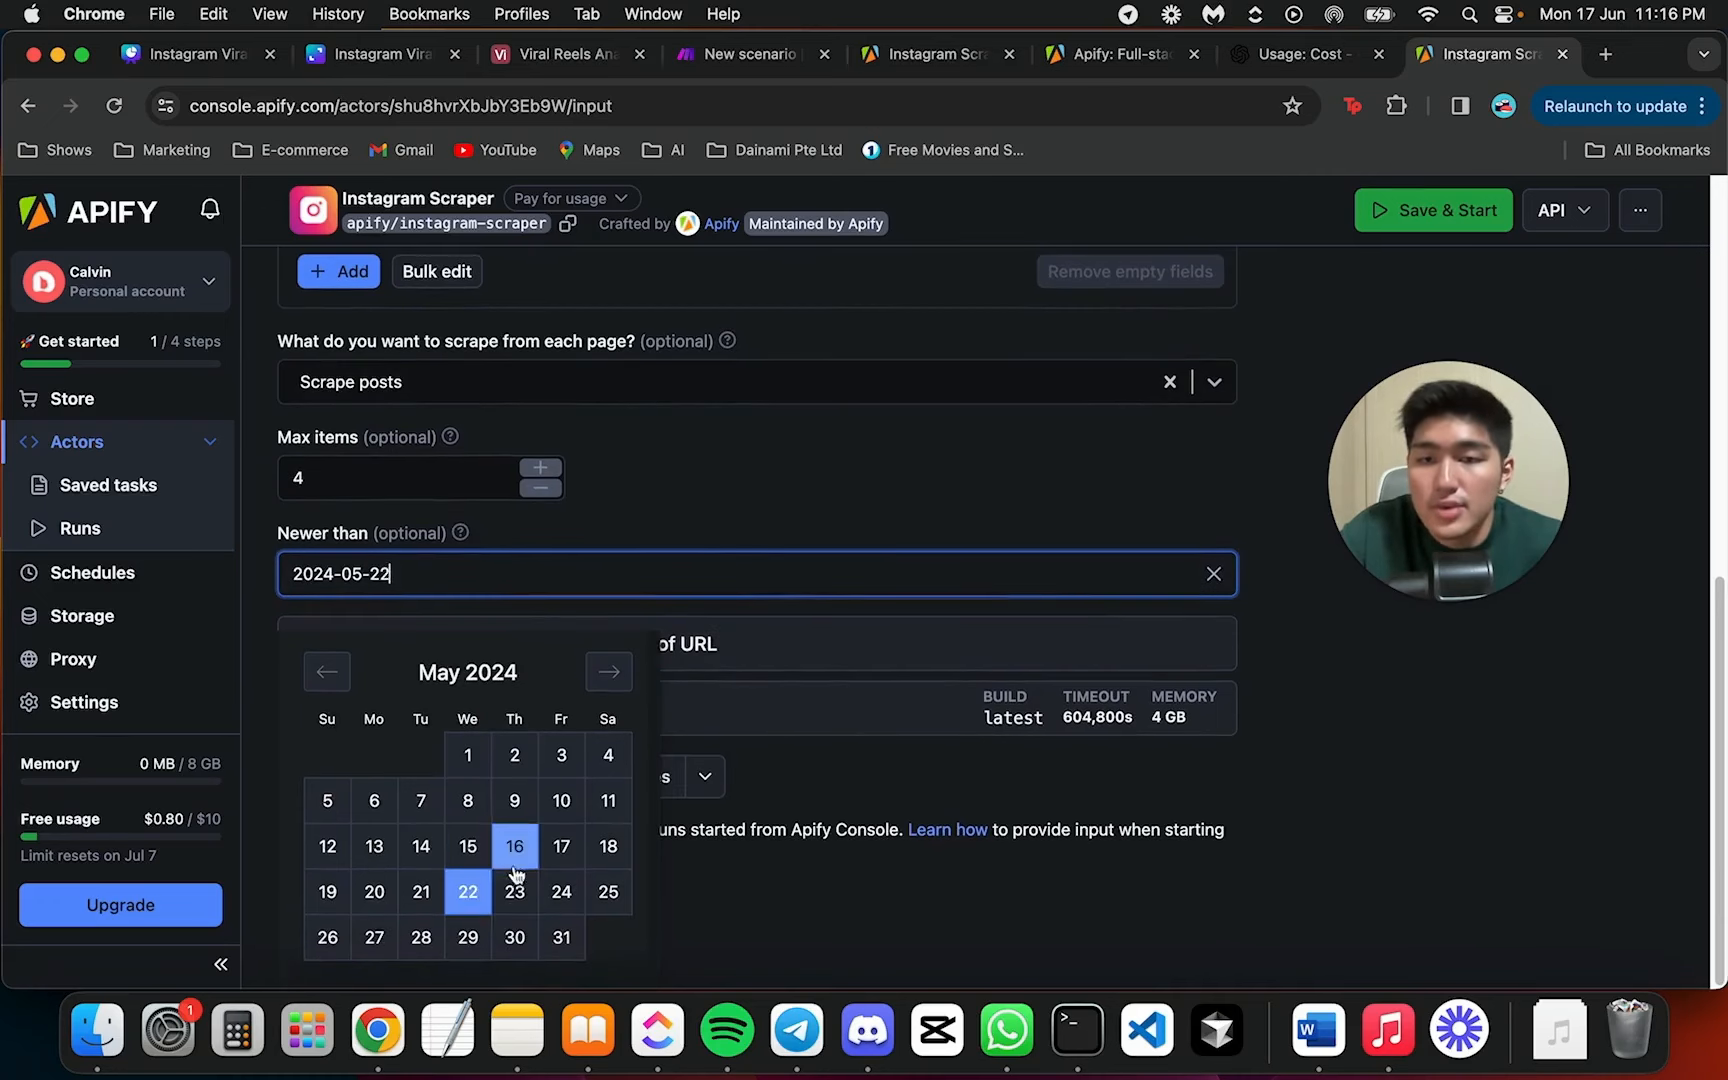
{"action": "left_click", "coordinate": [659, 484]}
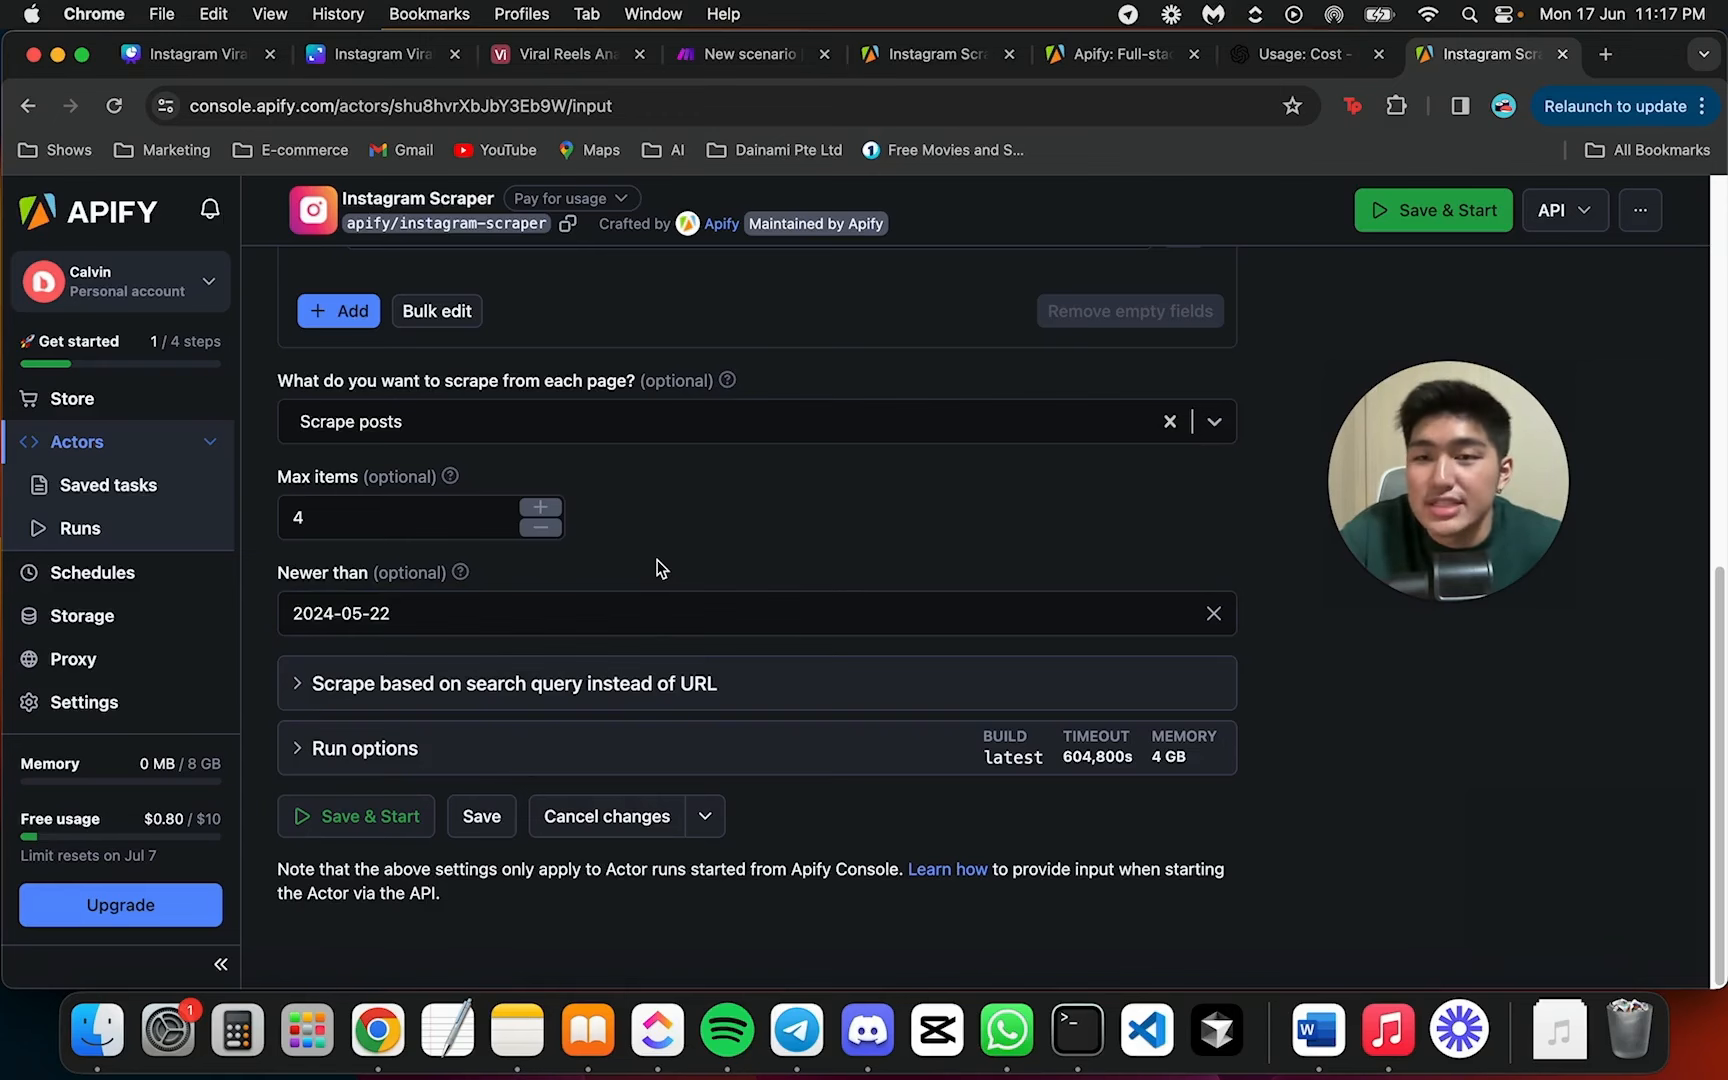
Examine the scraper's search query settings and run options, collapsing each section again
{"action": "left_click", "coordinate": [305, 685]}
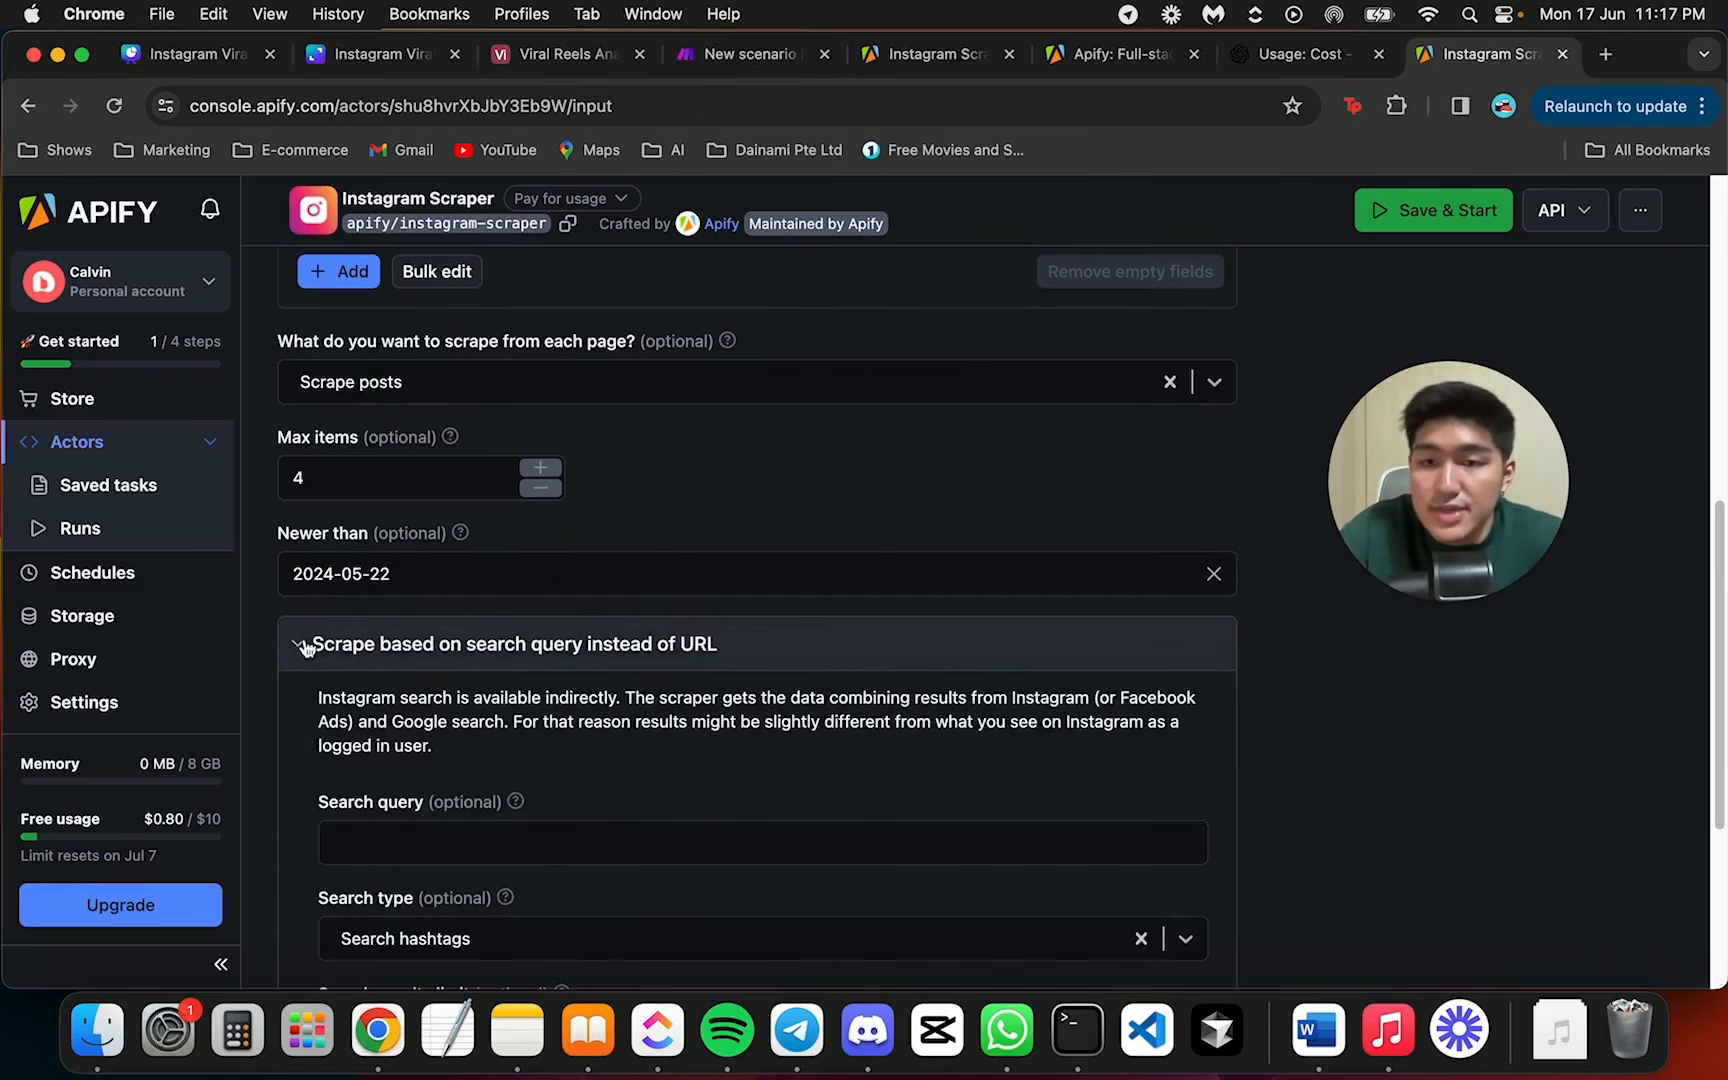
{"action": "left_click", "coordinate": [305, 645]}
{"action": "left_click", "coordinate": [300, 766]}
{"action": "scroll", "coordinate": [300, 760], "scroll_direction": "down", "scroll_amount": 4}
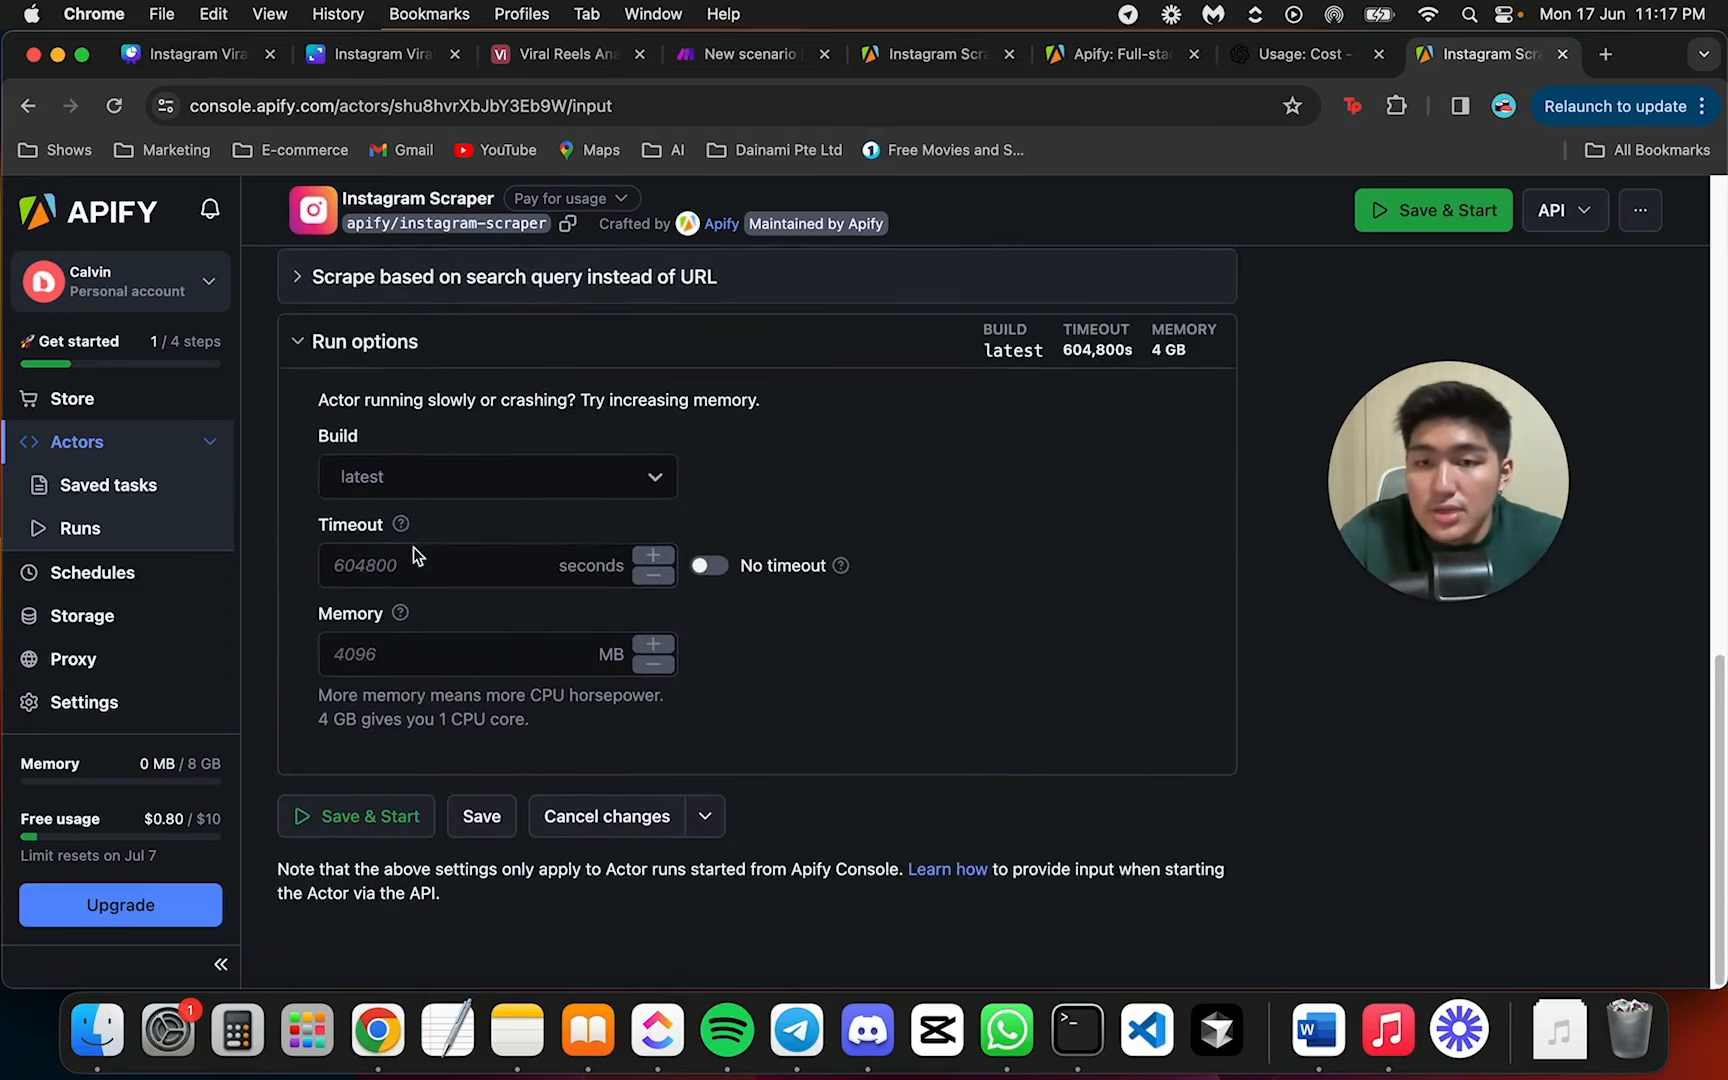
{"action": "scroll", "coordinate": [471, 513], "scroll_direction": "up", "scroll_amount": 5}
{"action": "scroll", "coordinate": [315, 733], "scroll_direction": "down", "scroll_amount": 3}
{"action": "left_click", "coordinate": [305, 656]}
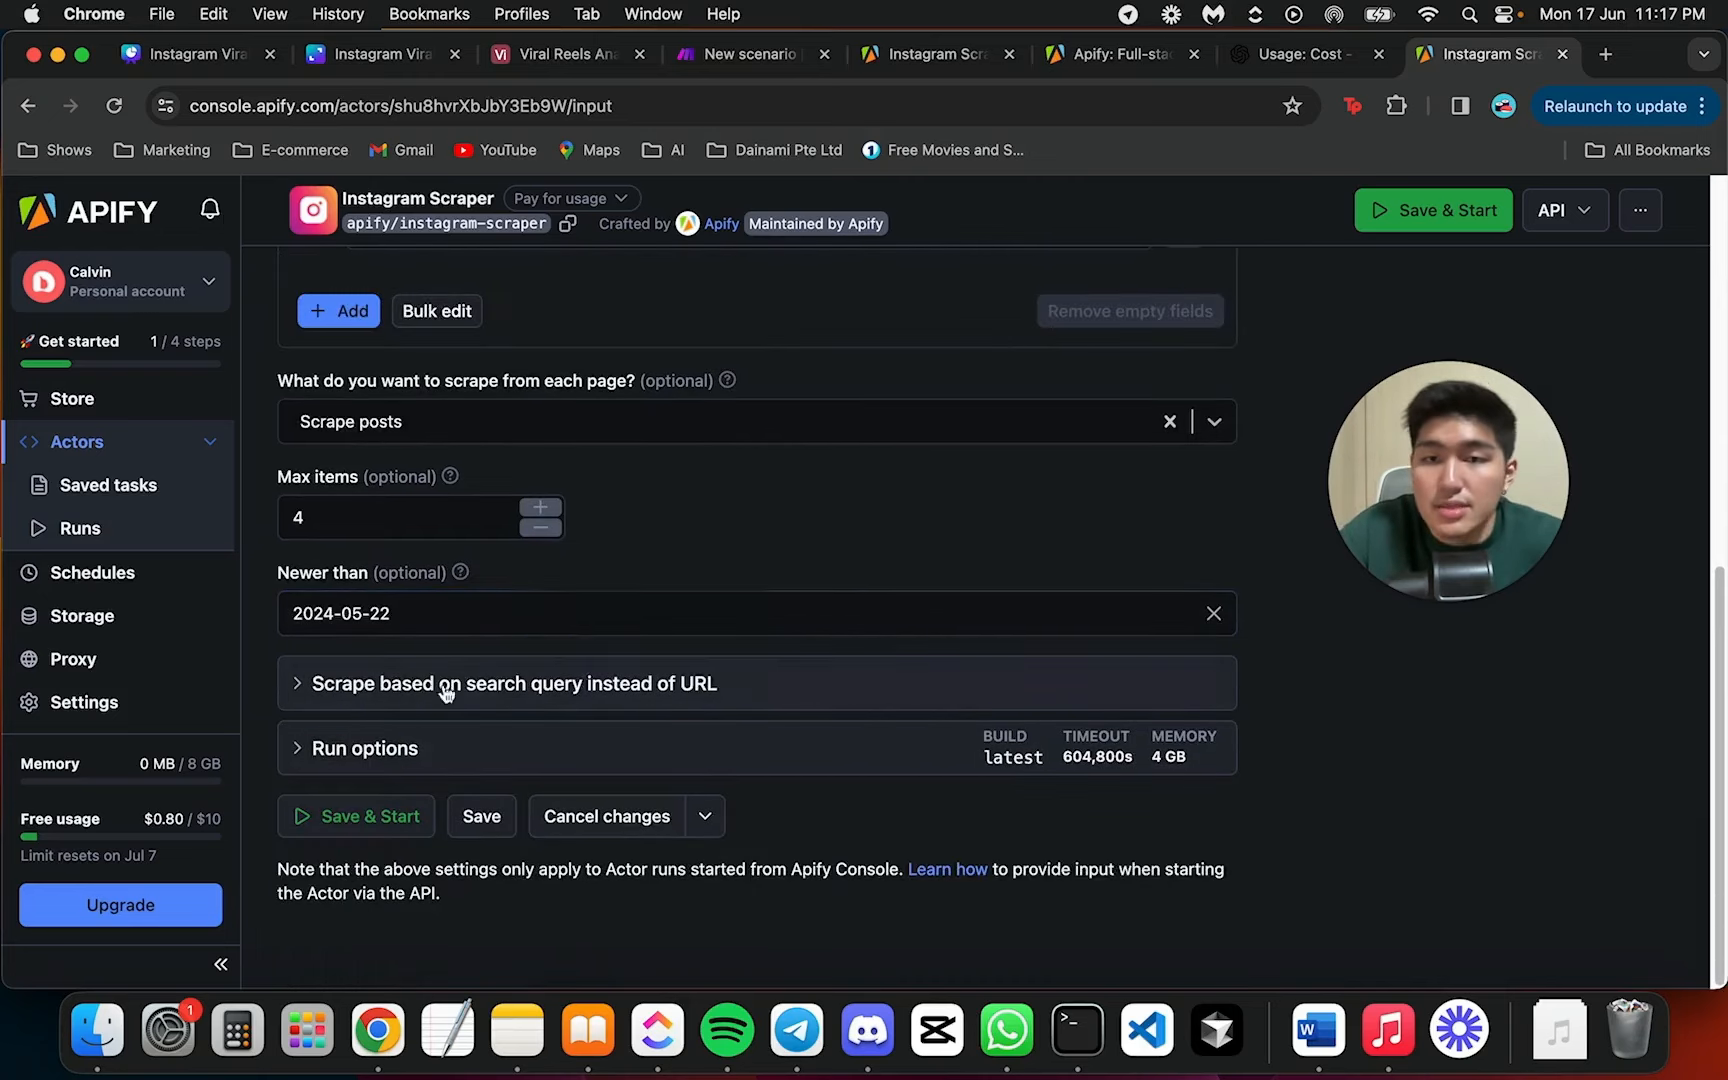
Show the Instagram Scraper's input configuration as JSON
{"action": "scroll", "coordinate": [617, 535], "scroll_direction": "up", "scroll_amount": 3}
{"action": "scroll", "coordinate": [617, 535], "scroll_direction": "down", "scroll_amount": 3}
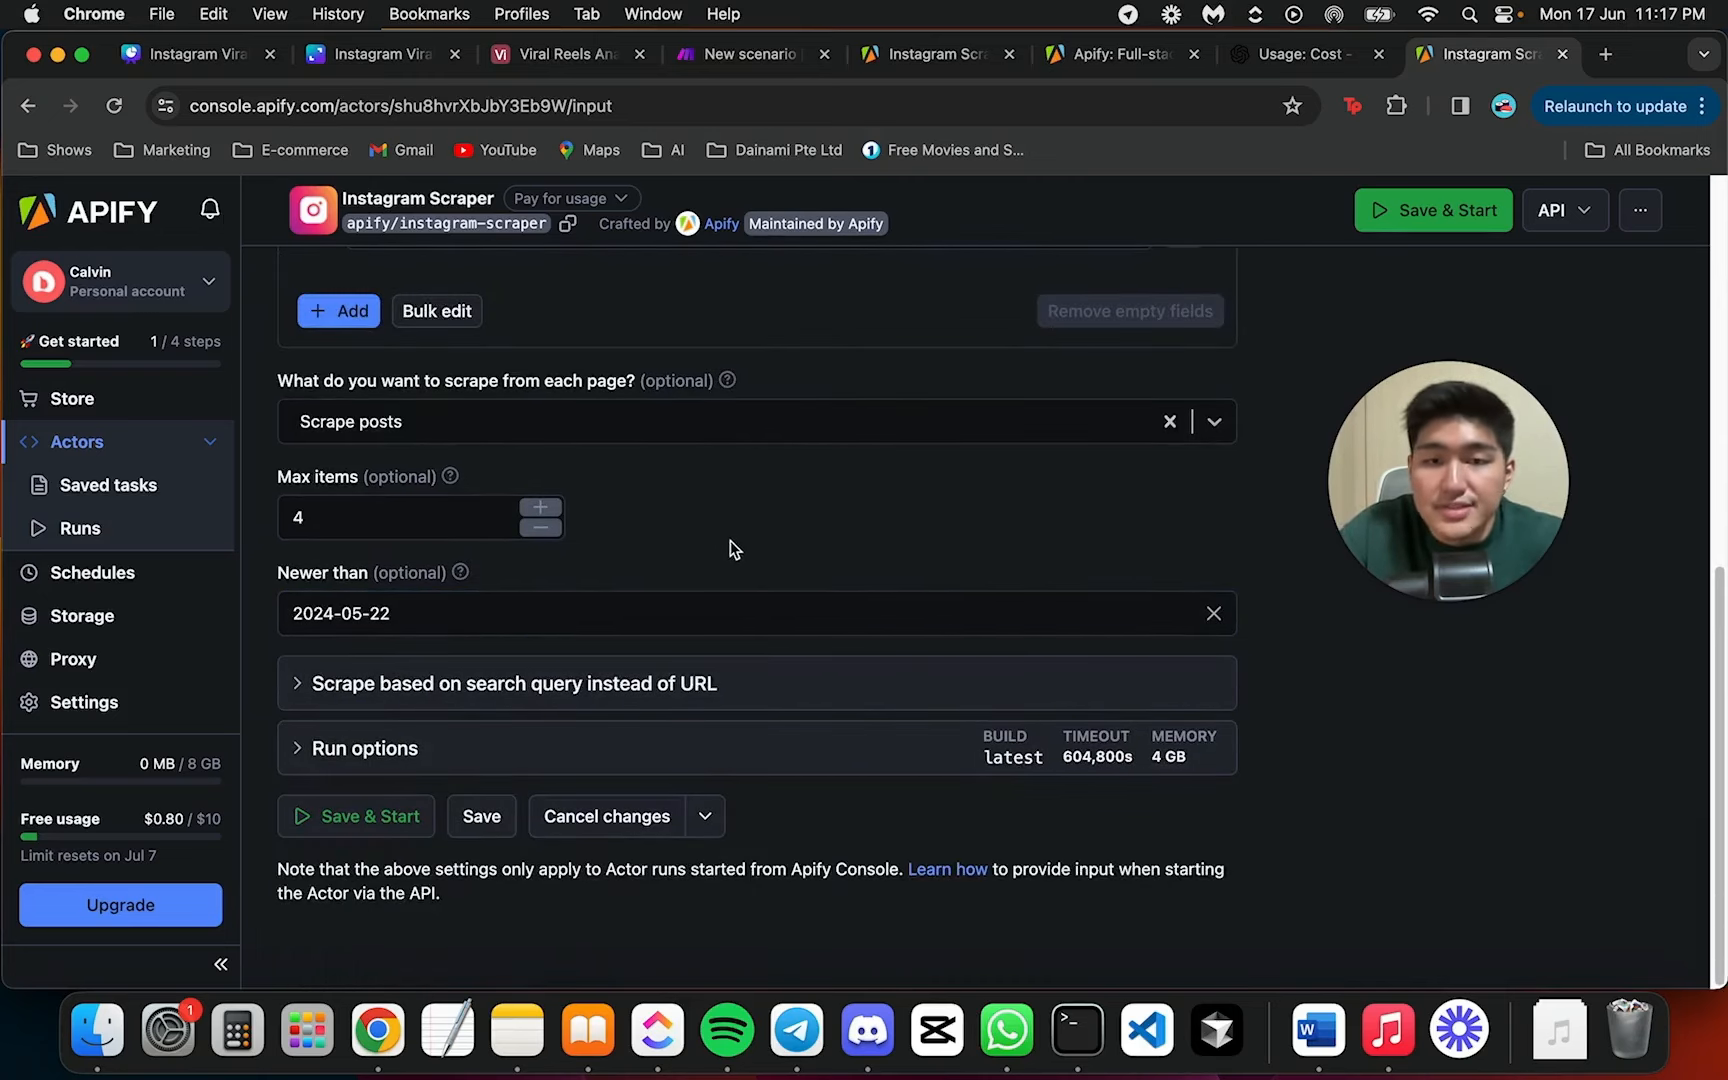
{"action": "scroll", "coordinate": [730, 541], "scroll_direction": "up", "scroll_amount": 9}
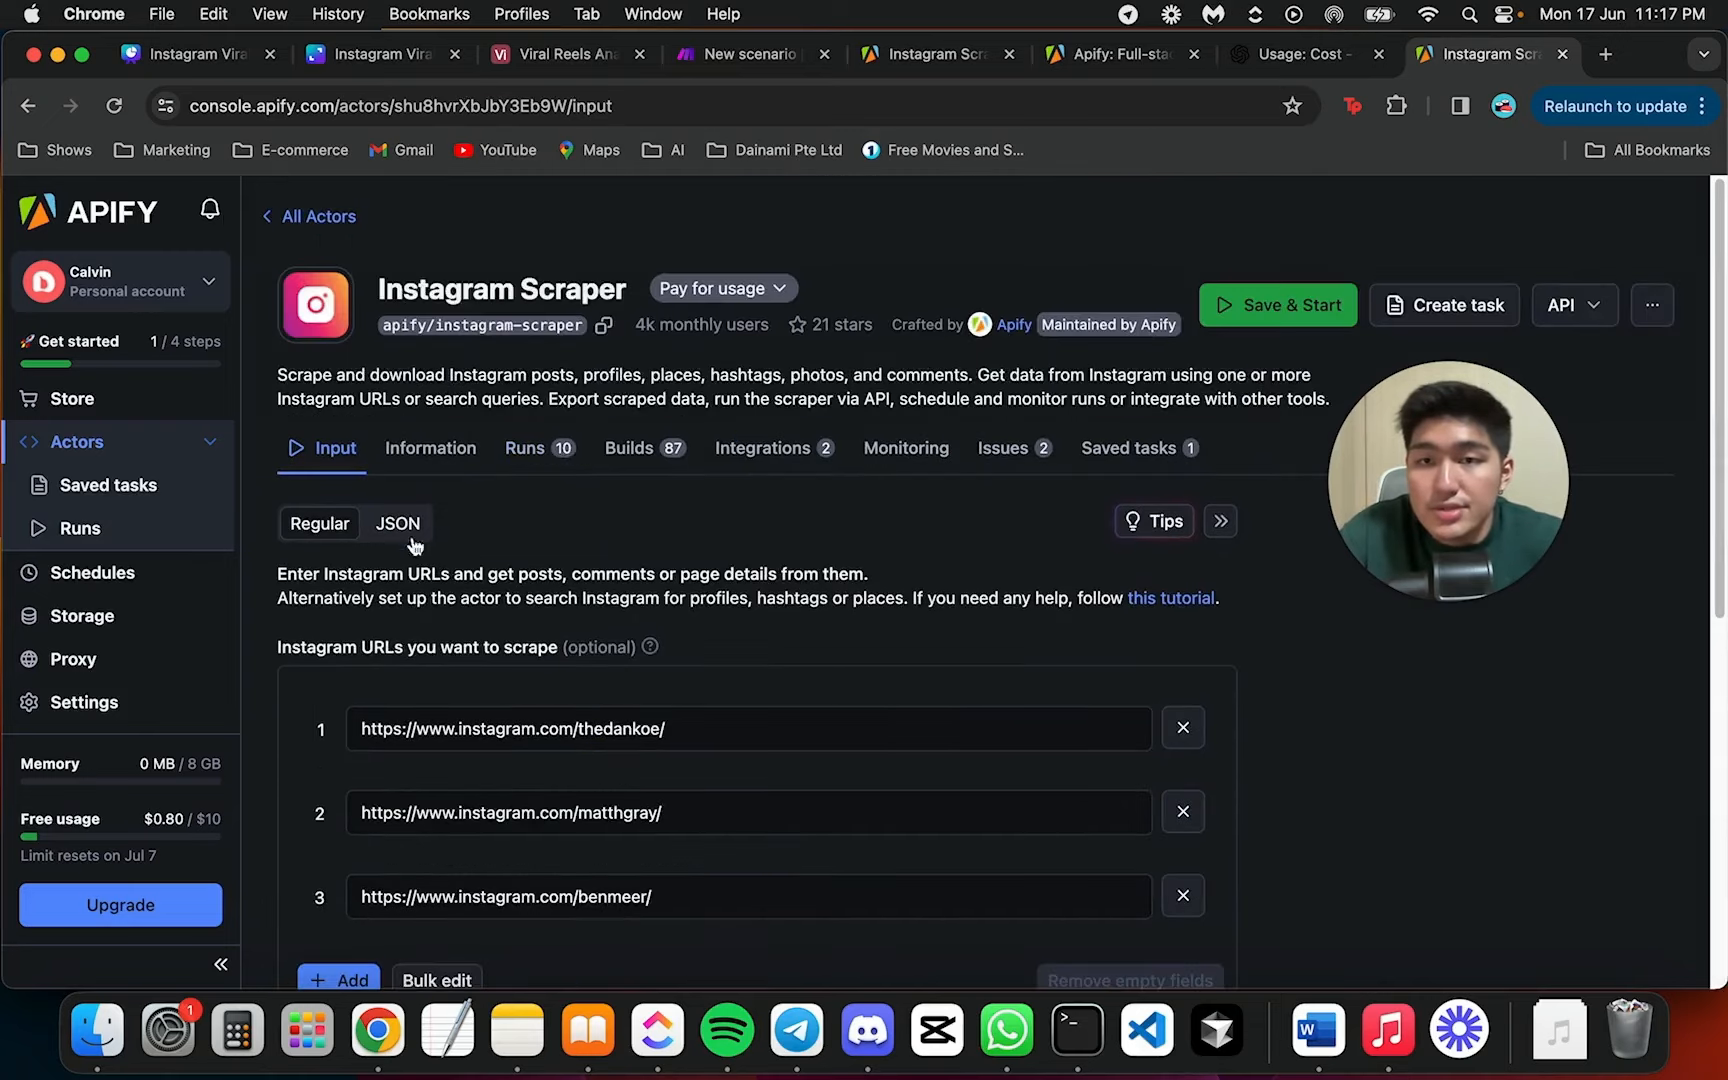
{"action": "left_click", "coordinate": [400, 525]}
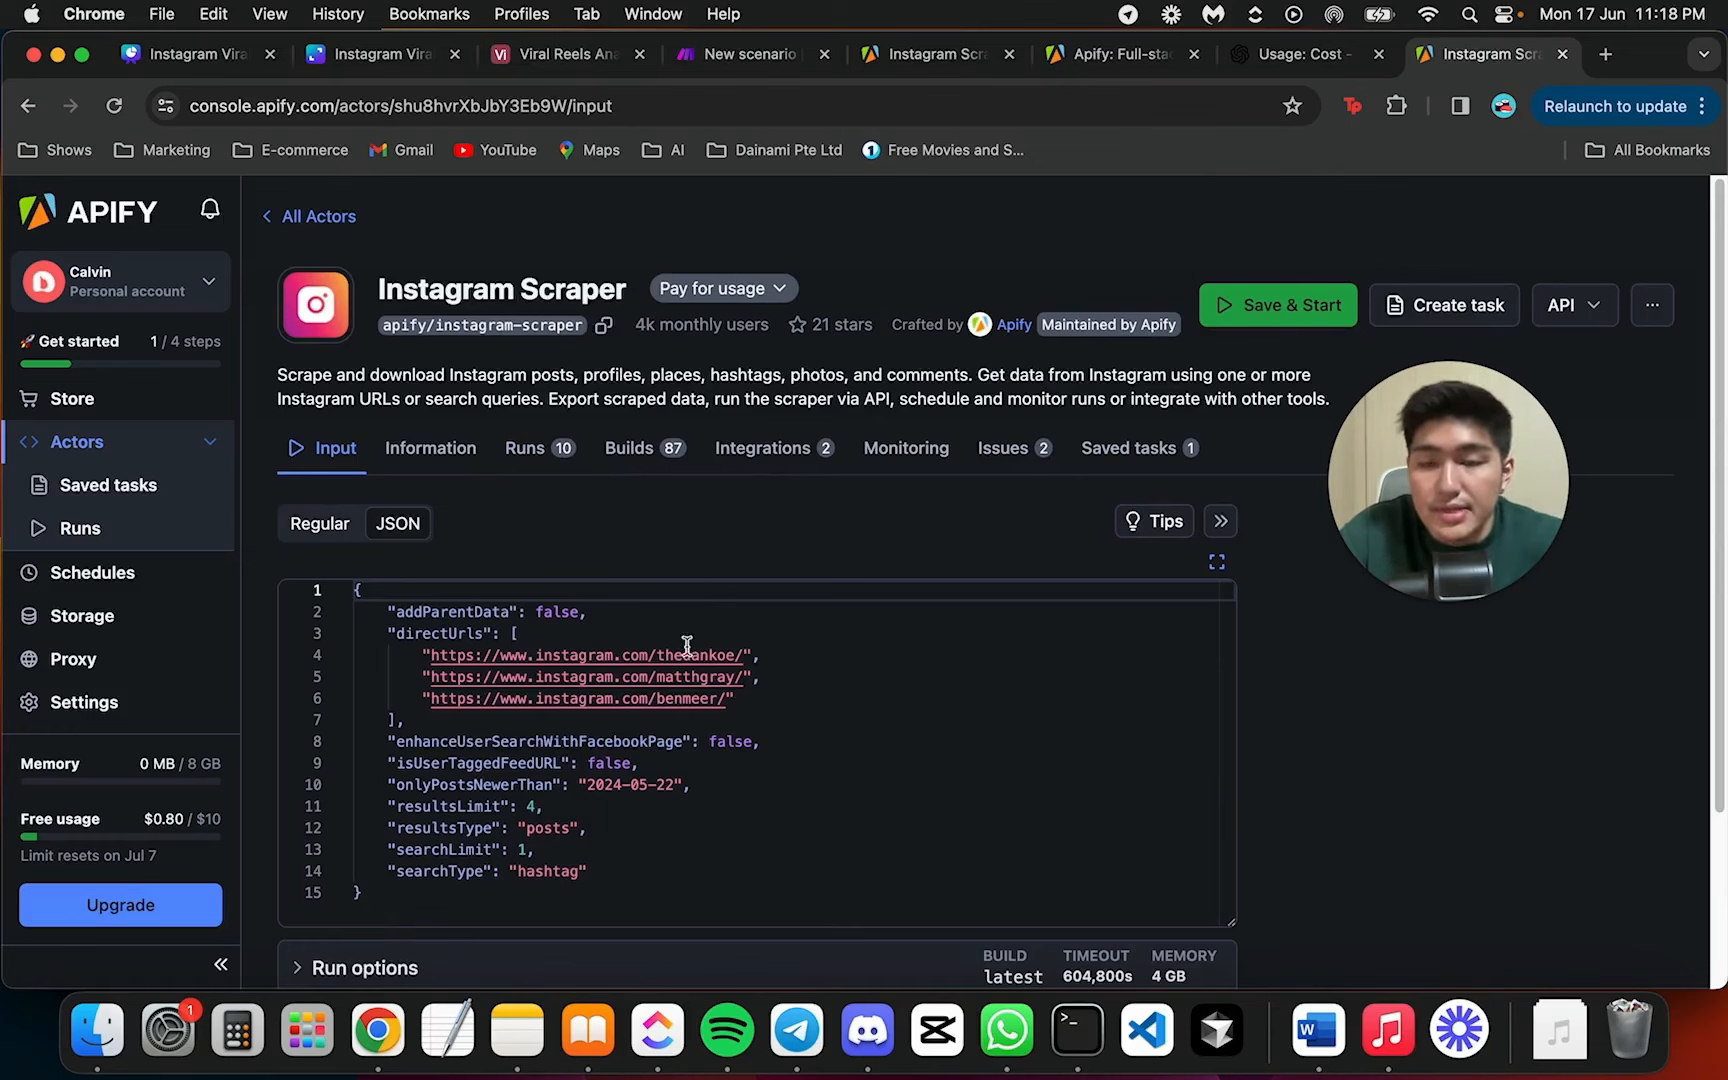
Switch to the Make scenario and add Apify's Run an Actor as its first module
{"action": "left_click", "coordinate": [748, 56]}
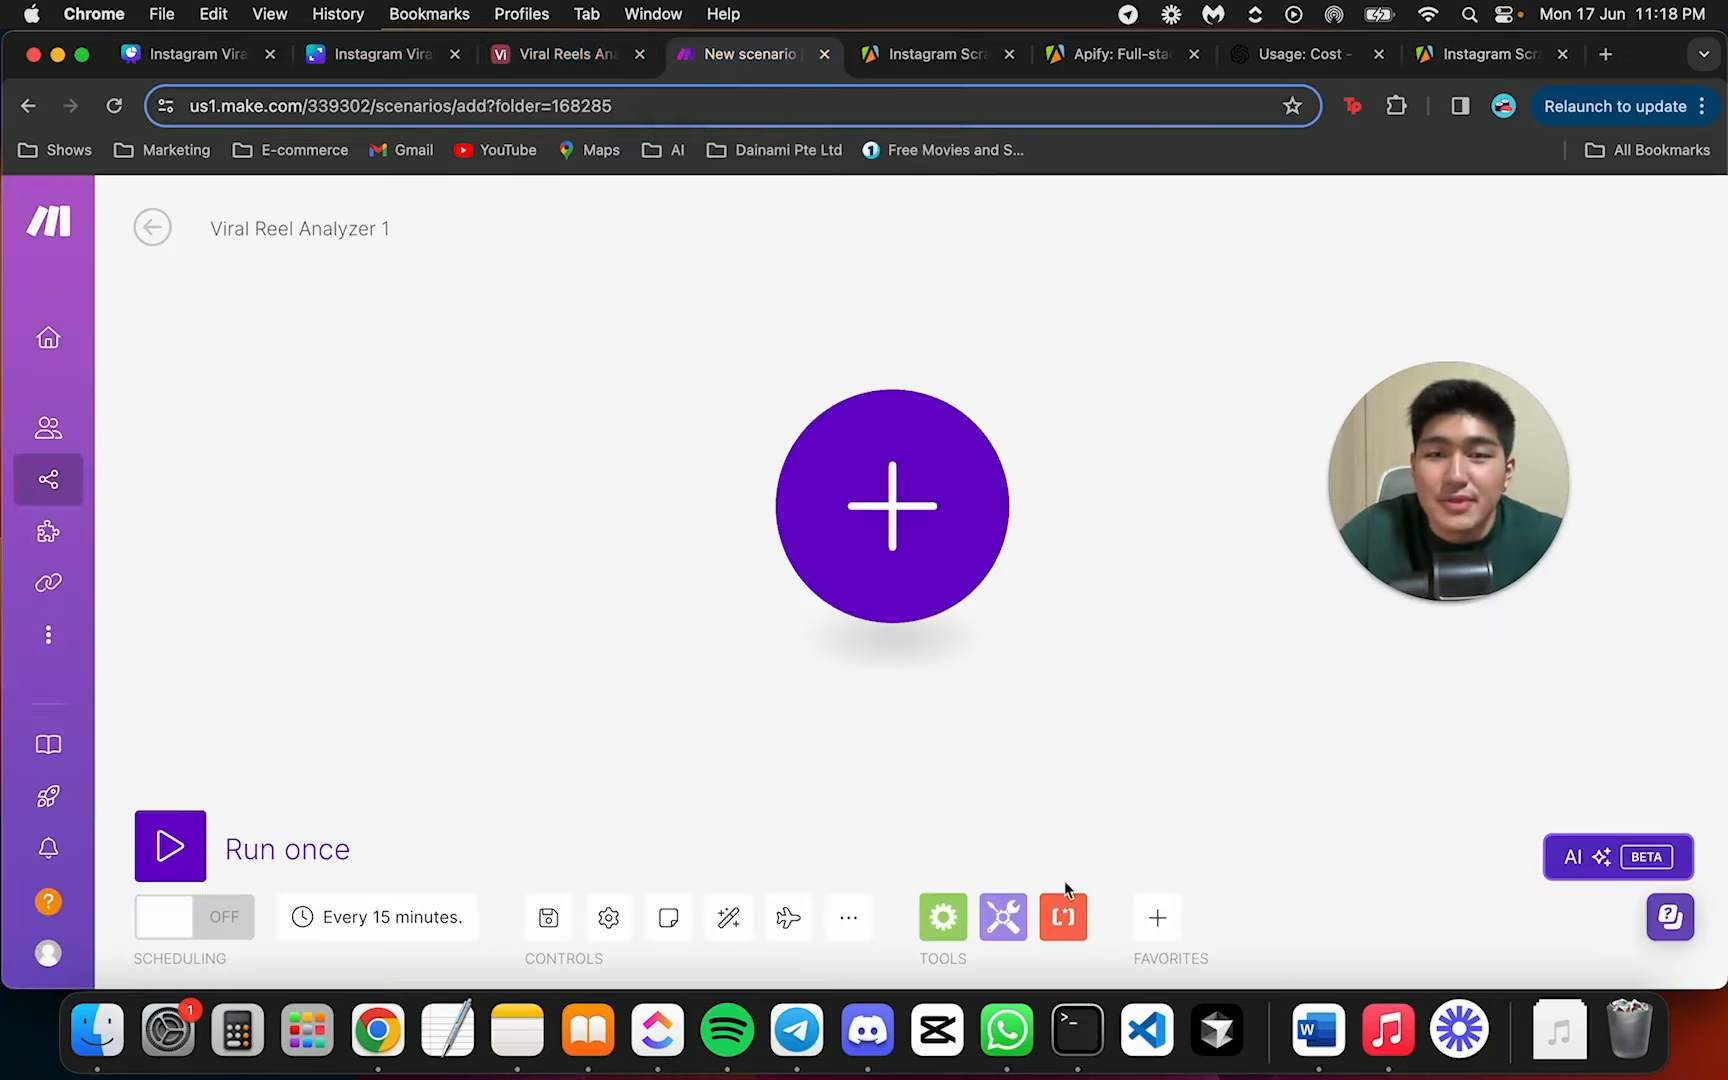
{"action": "left_click", "coordinate": [854, 543]}
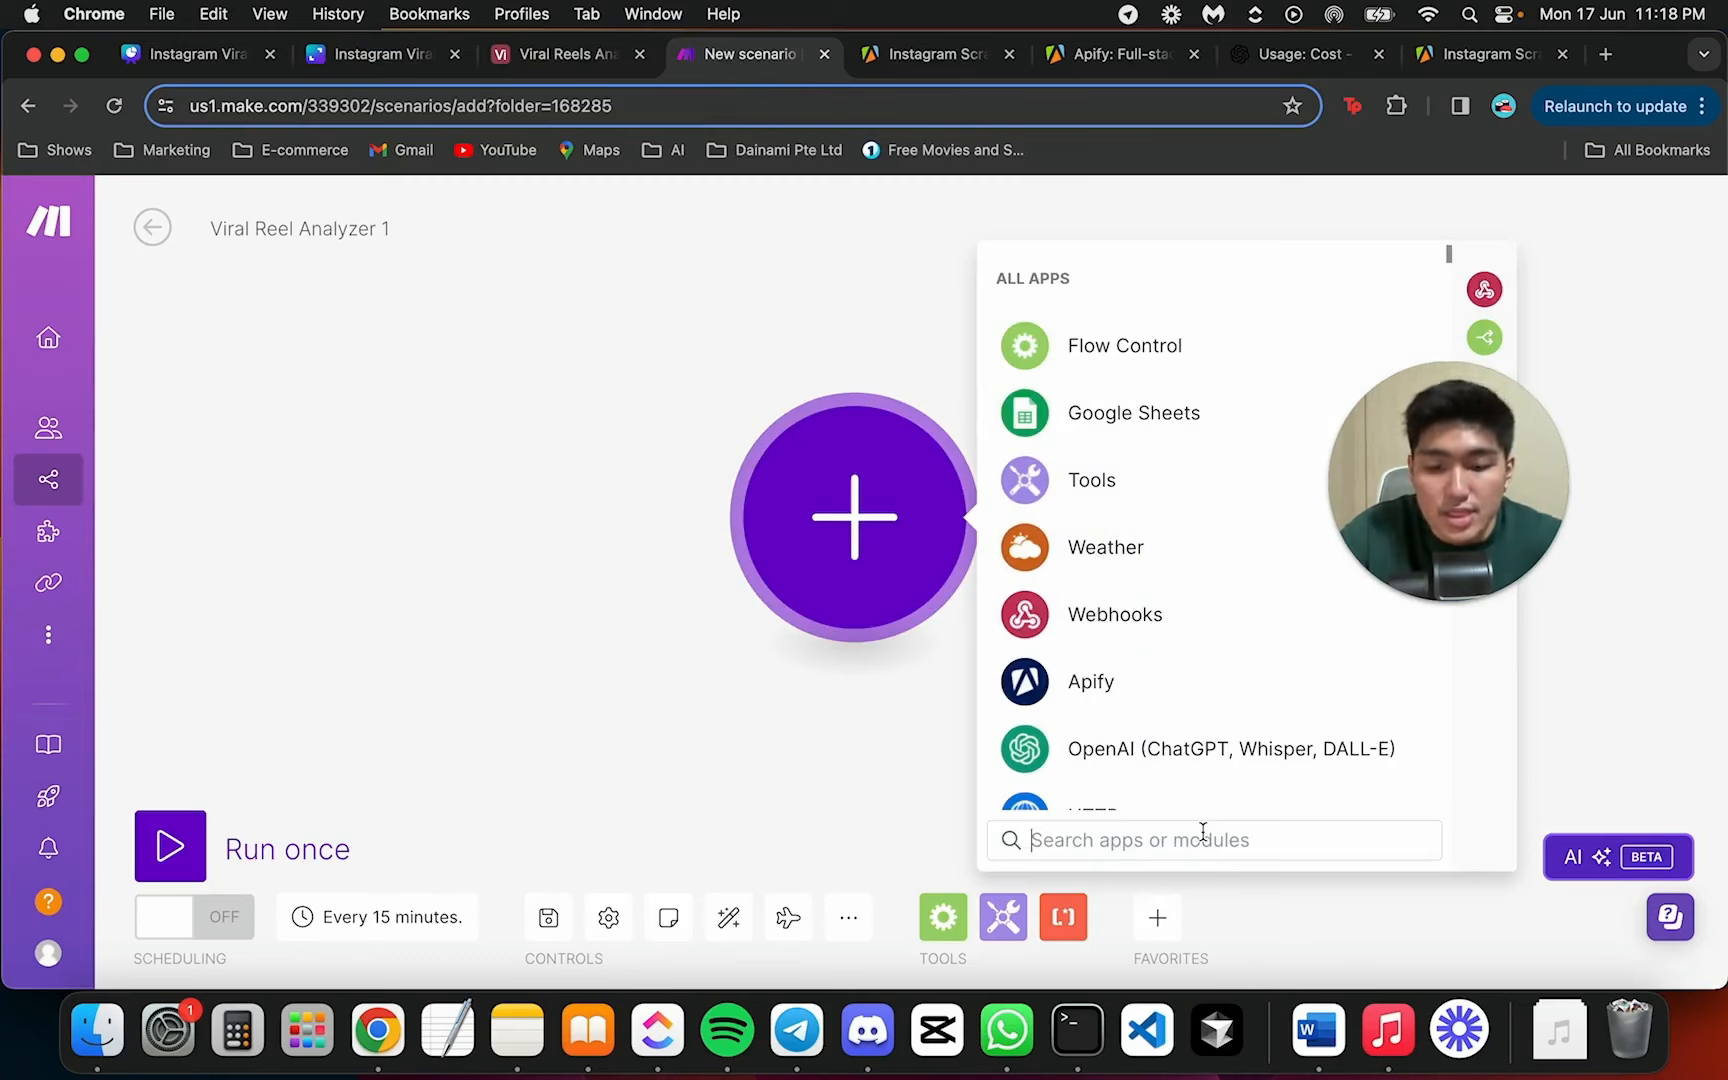
{"action": "type", "text": "apify"}
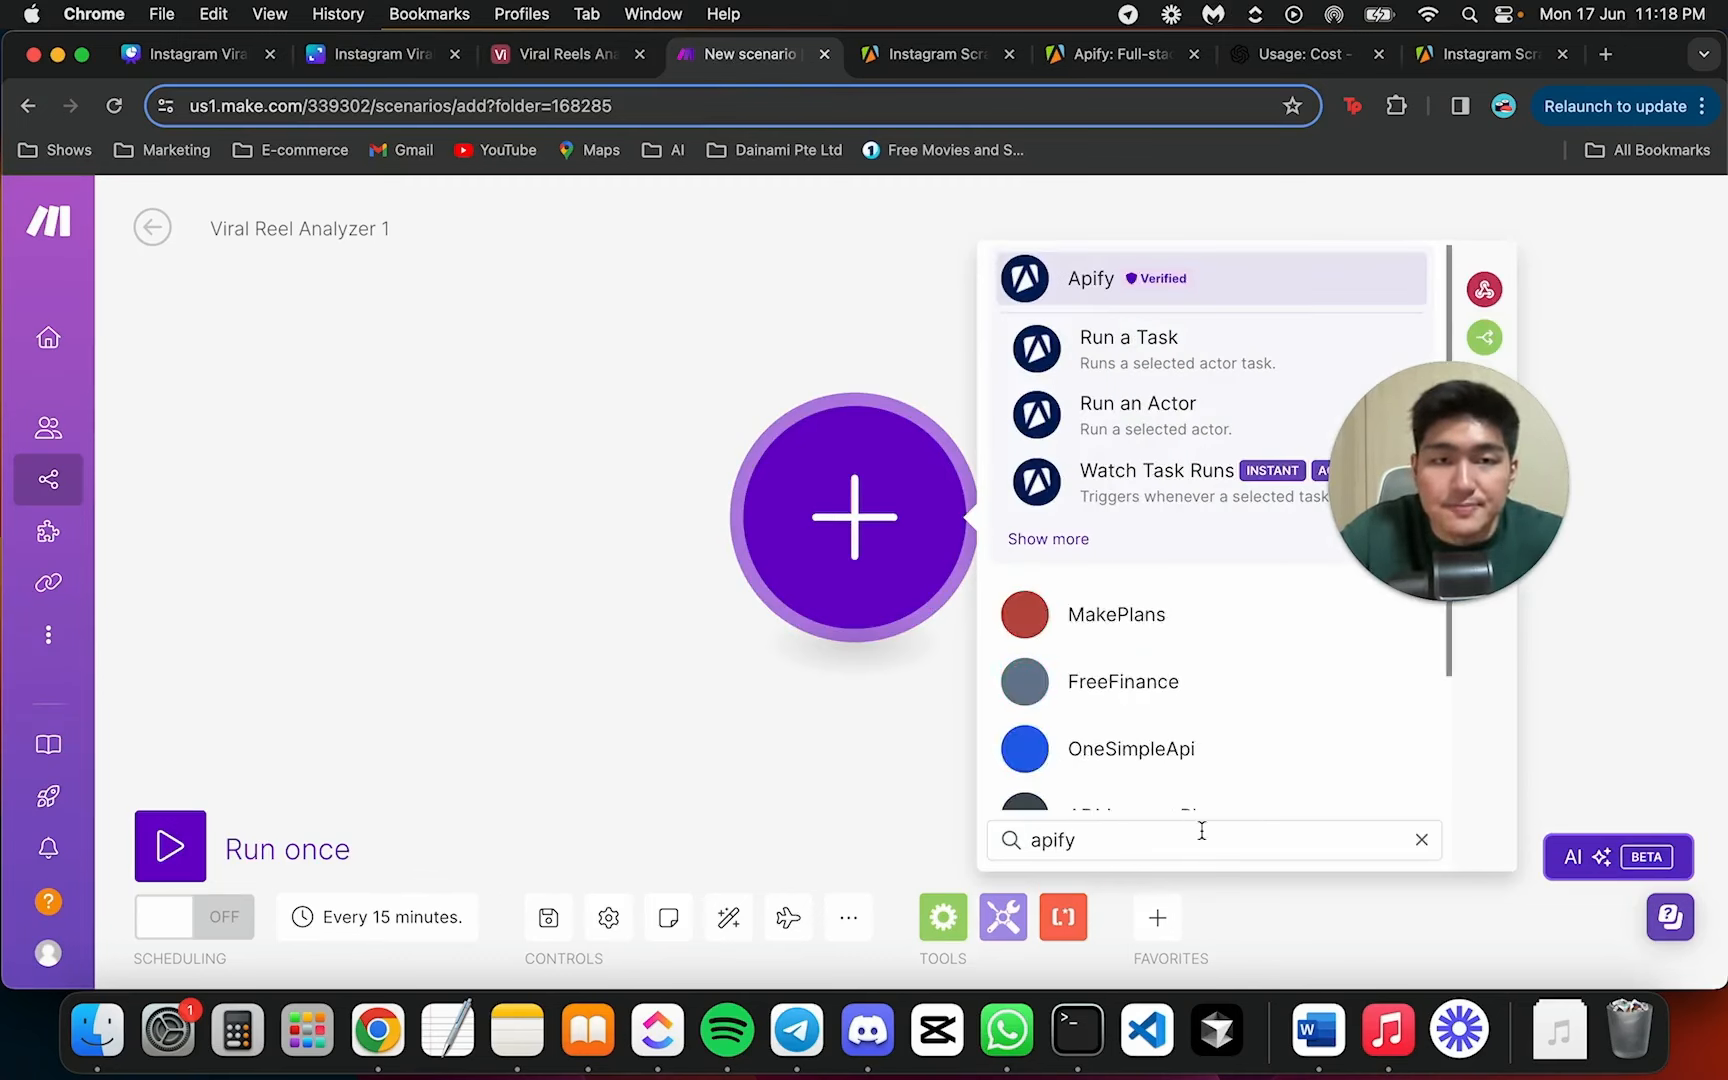
{"action": "left_click", "coordinate": [1128, 270]}
{"action": "scroll", "coordinate": [1150, 510], "scroll_direction": "down", "scroll_amount": 1}
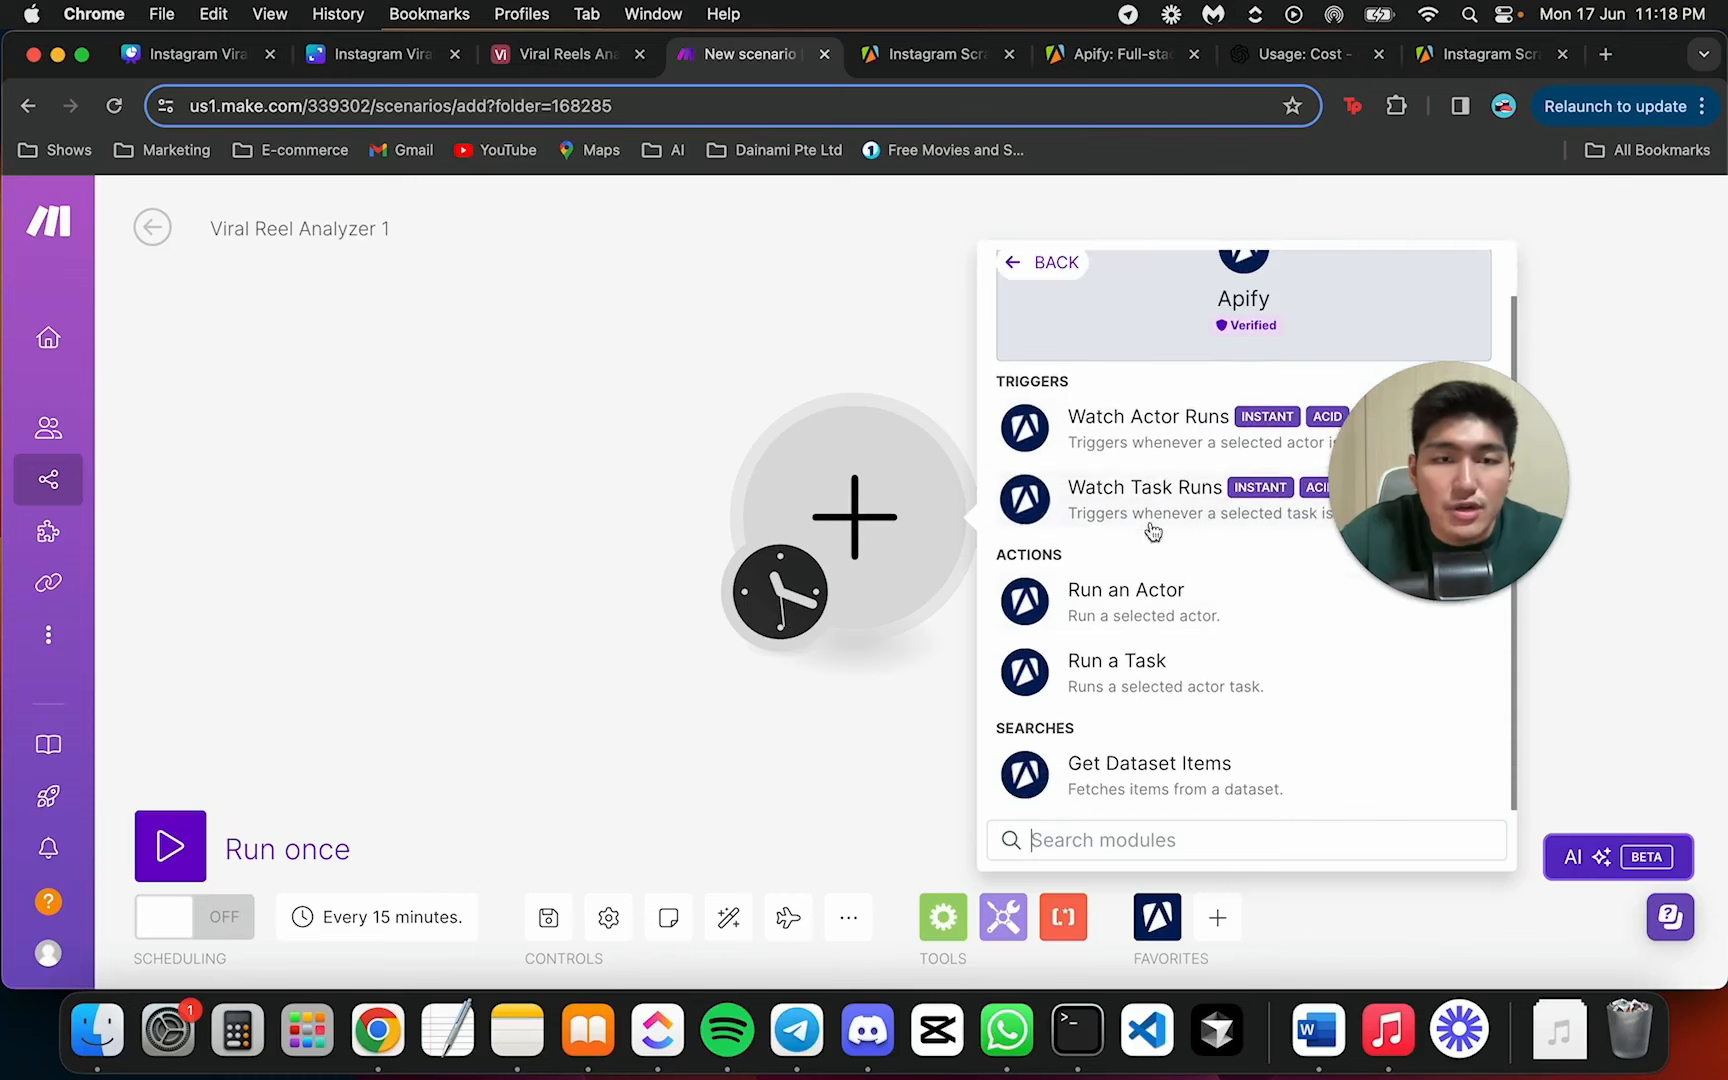
{"action": "left_click", "coordinate": [1143, 600]}
{"action": "scroll", "coordinate": [1138, 393], "scroll_direction": "down", "scroll_amount": 3}
{"action": "scroll", "coordinate": [1138, 393], "scroll_direction": "up", "scroll_amount": 3}
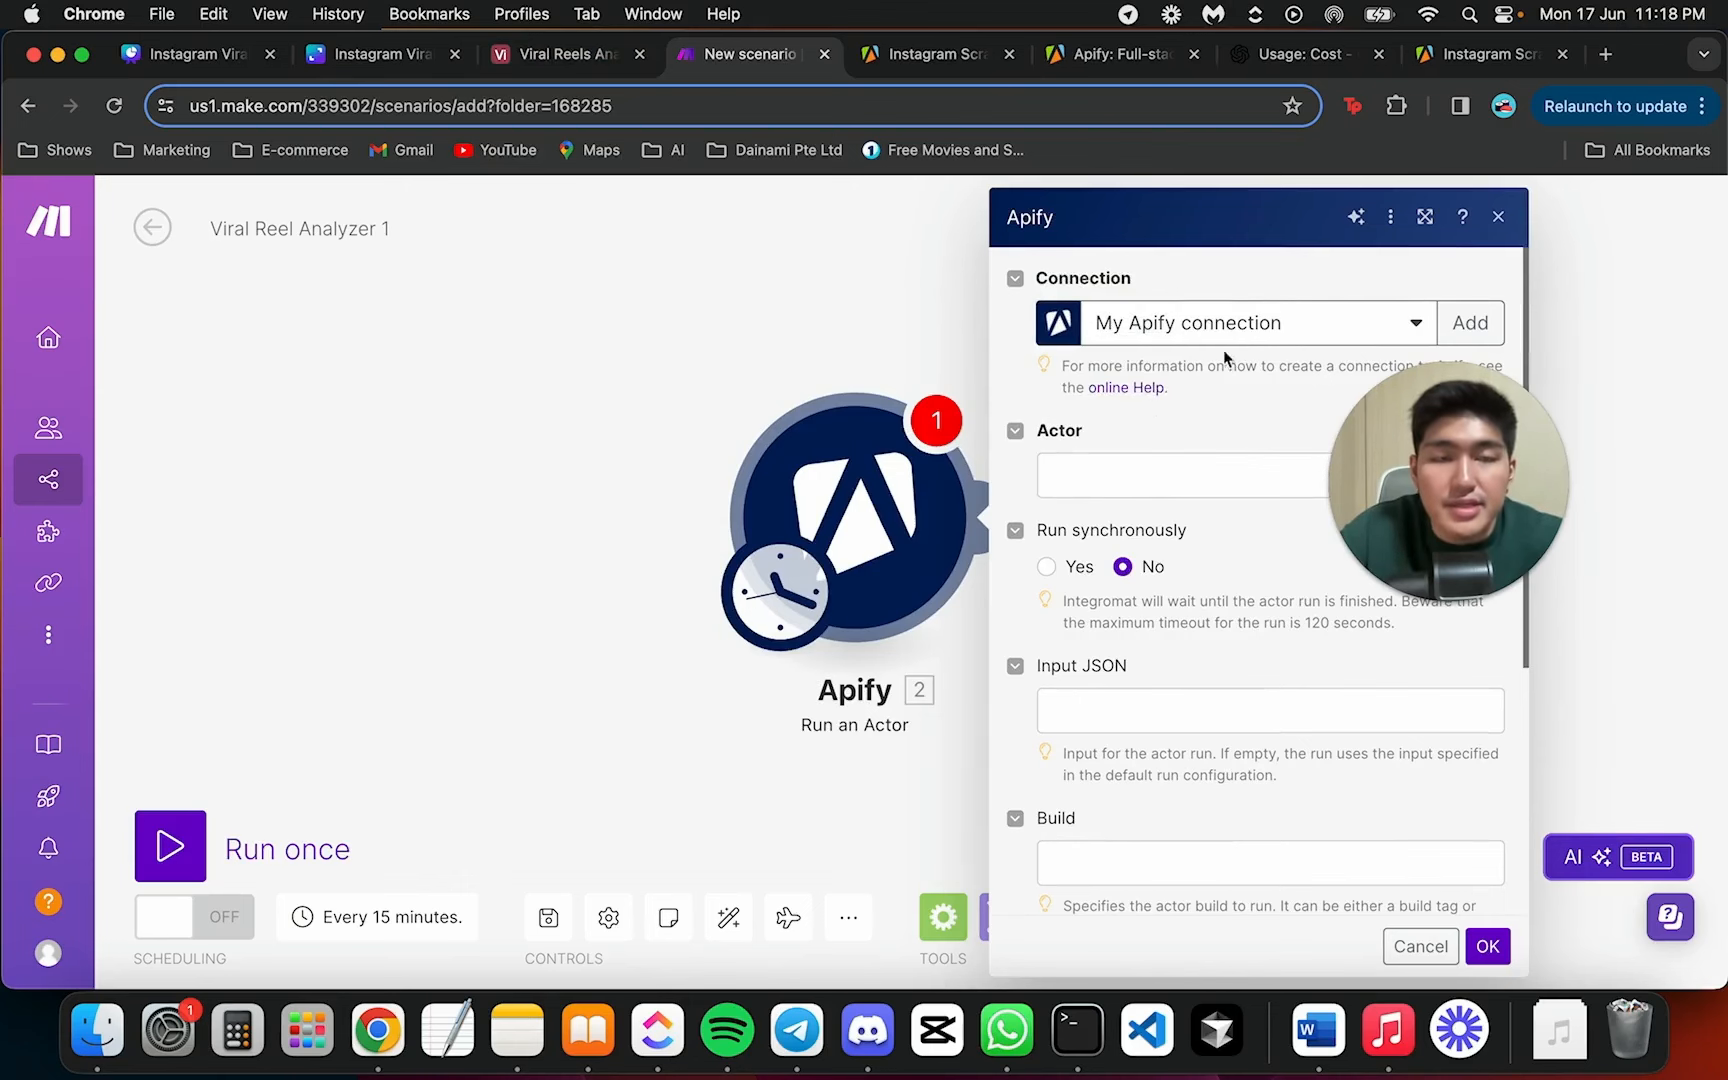
Show the personal API tokens in Apify's integration settings, and return to the Apify module's settings in Make
{"action": "left_click", "coordinate": [537, 55]}
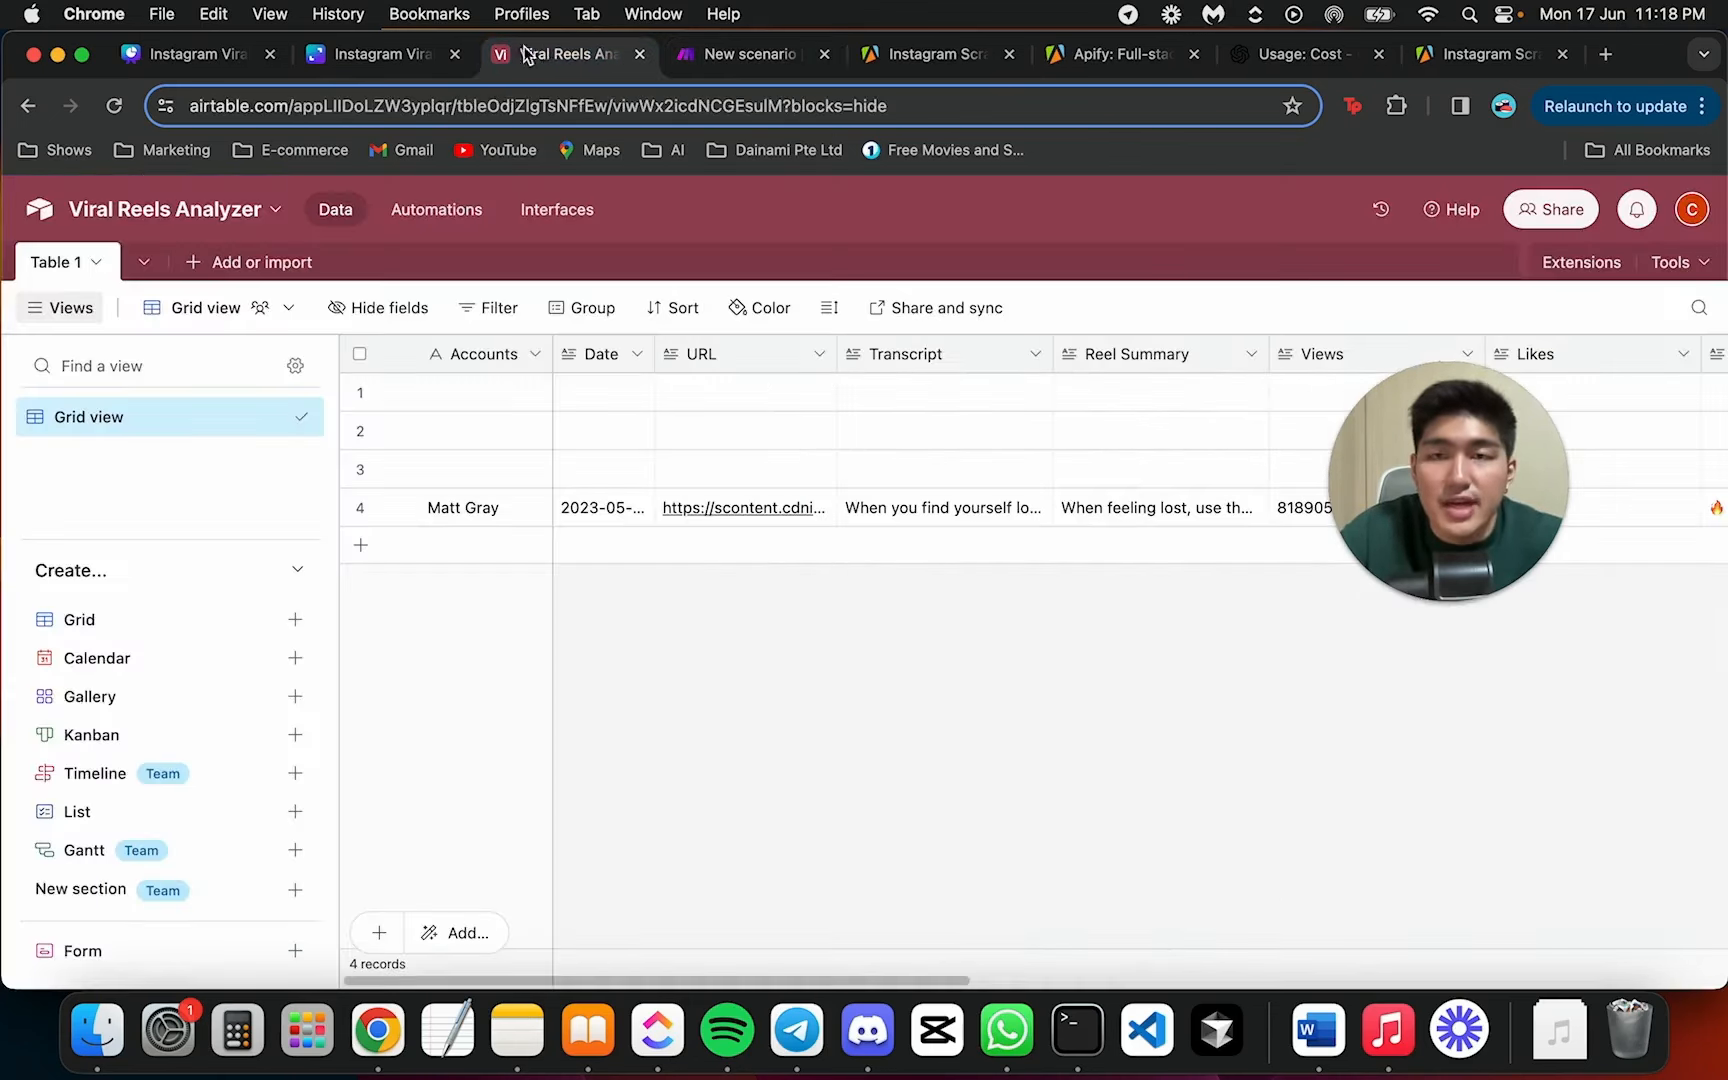
{"action": "left_click", "coordinate": [1110, 55]}
{"action": "left_click", "coordinate": [935, 55]}
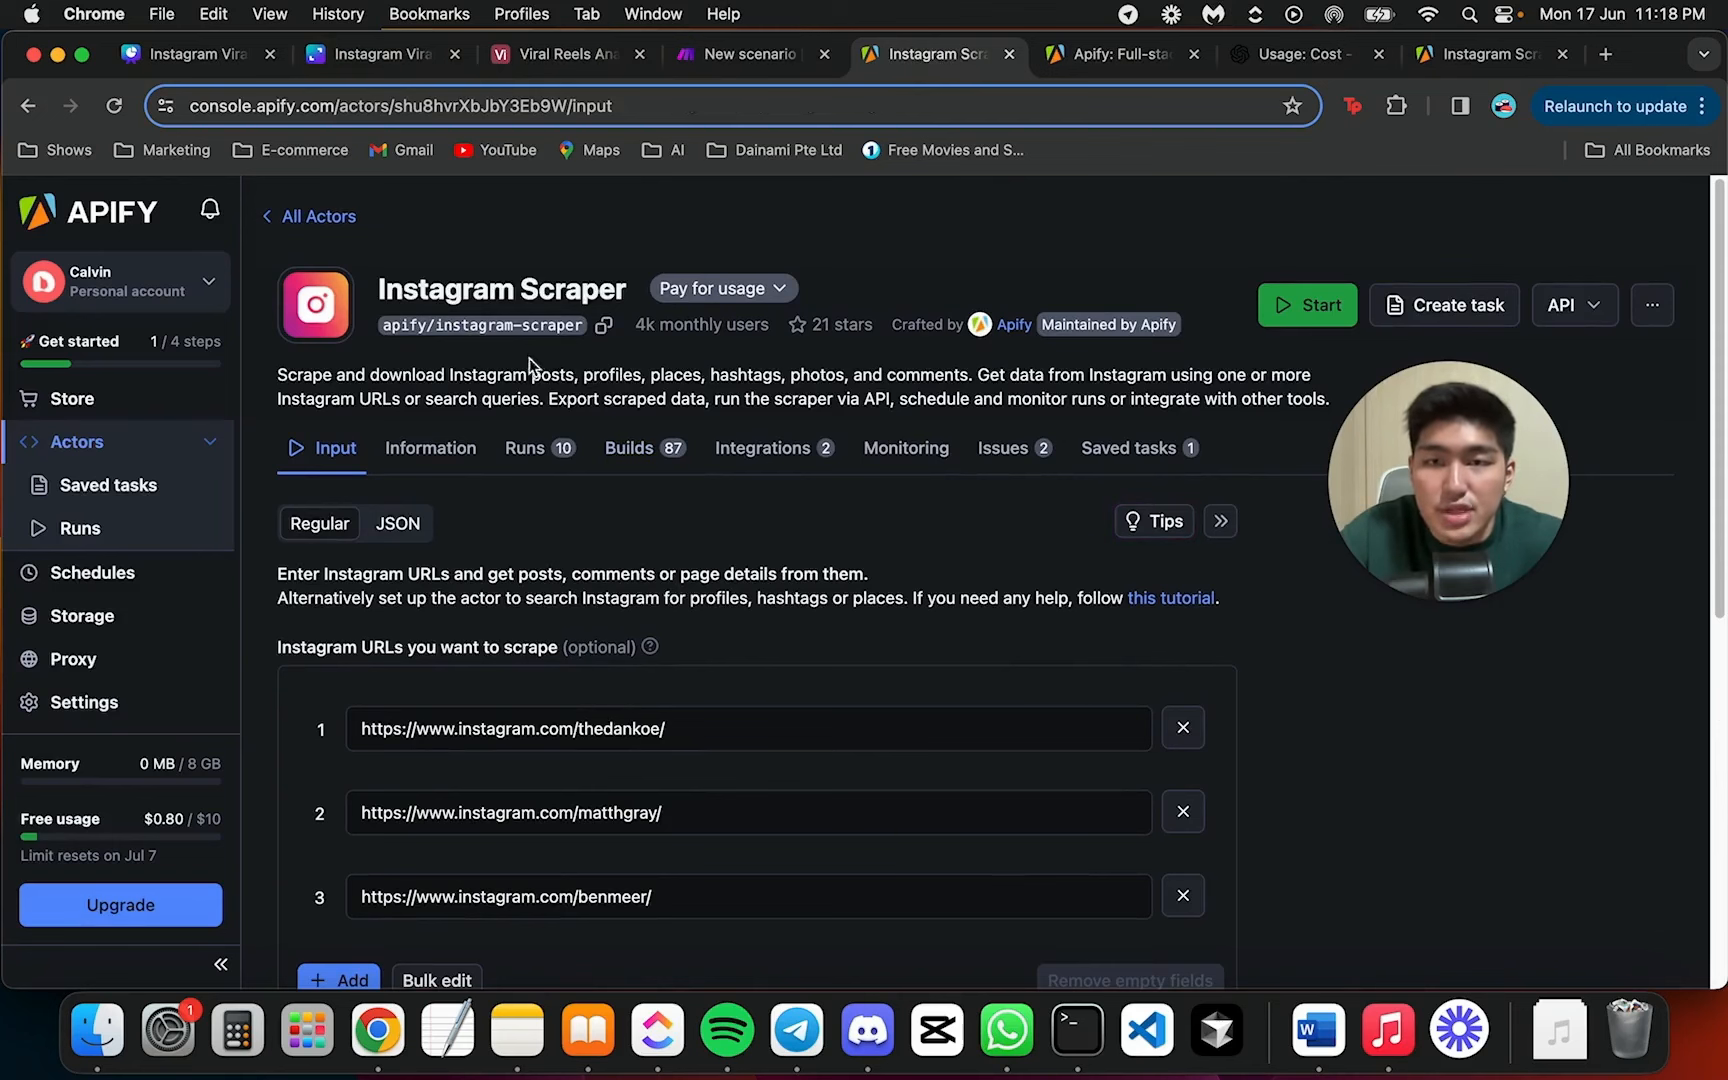
{"action": "scroll", "coordinate": [120, 500], "scroll_direction": "down", "scroll_amount": 2}
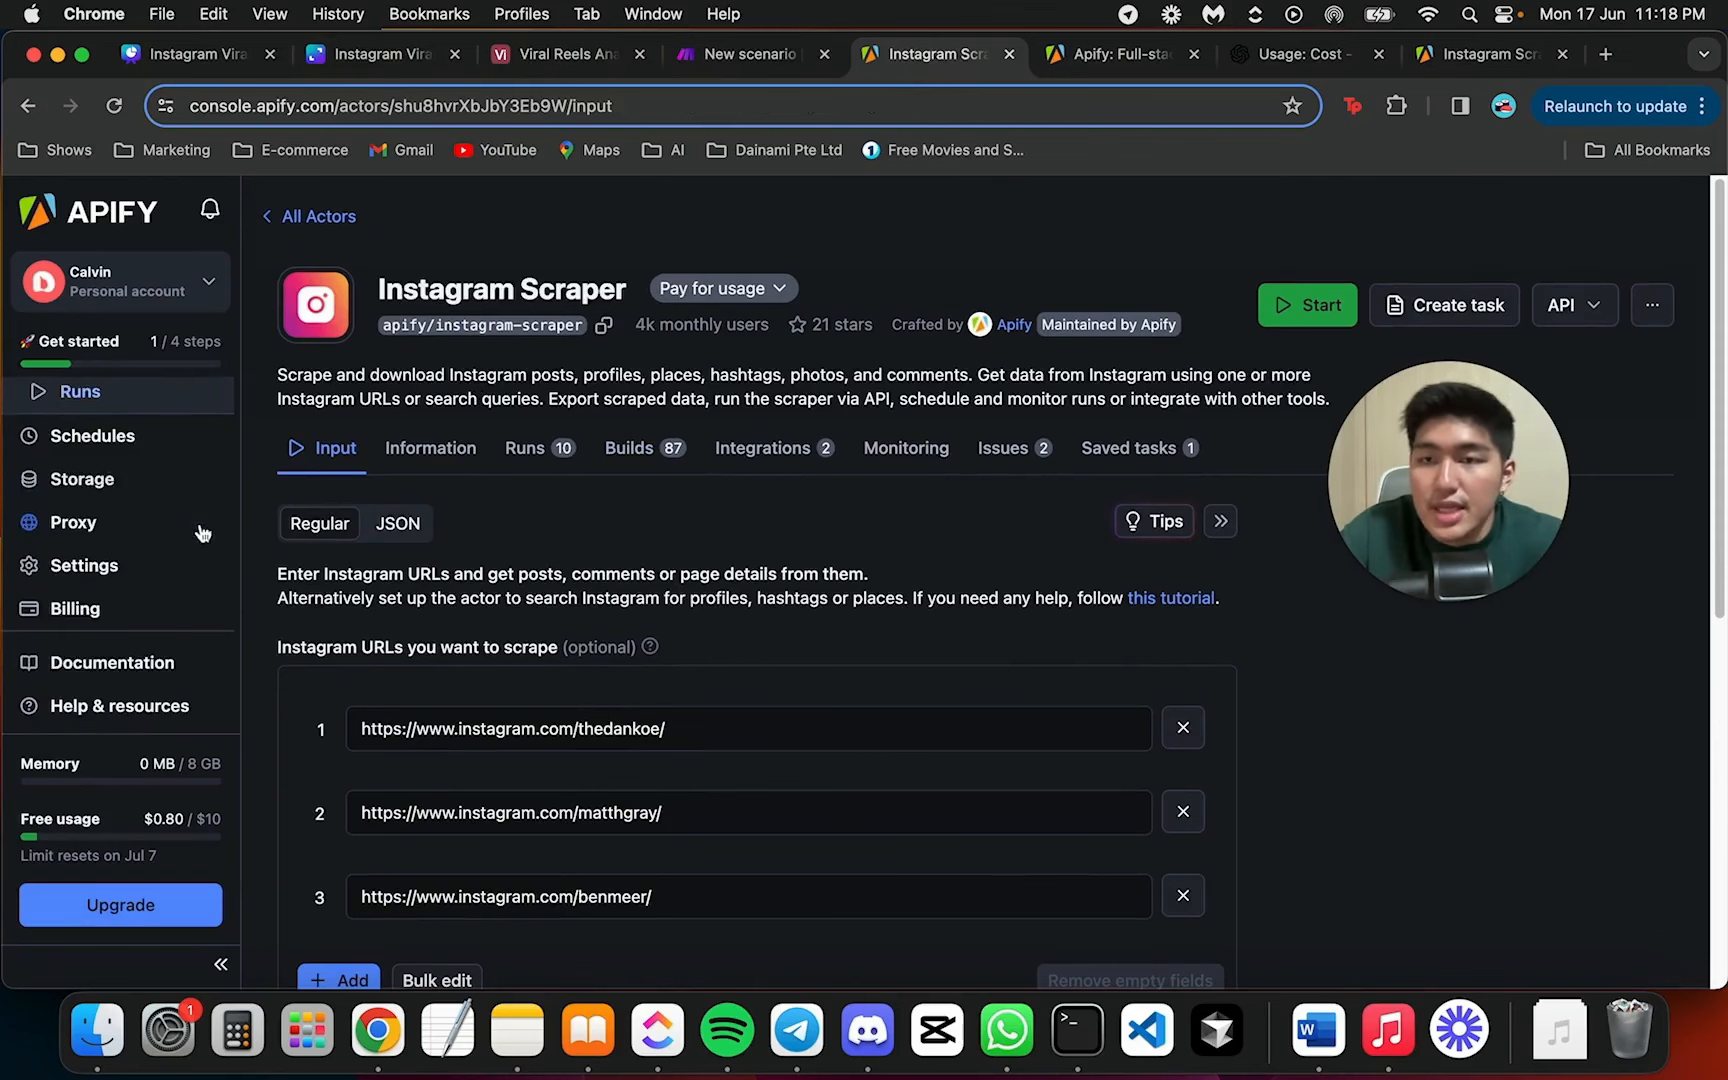
{"action": "left_click", "coordinate": [118, 563]}
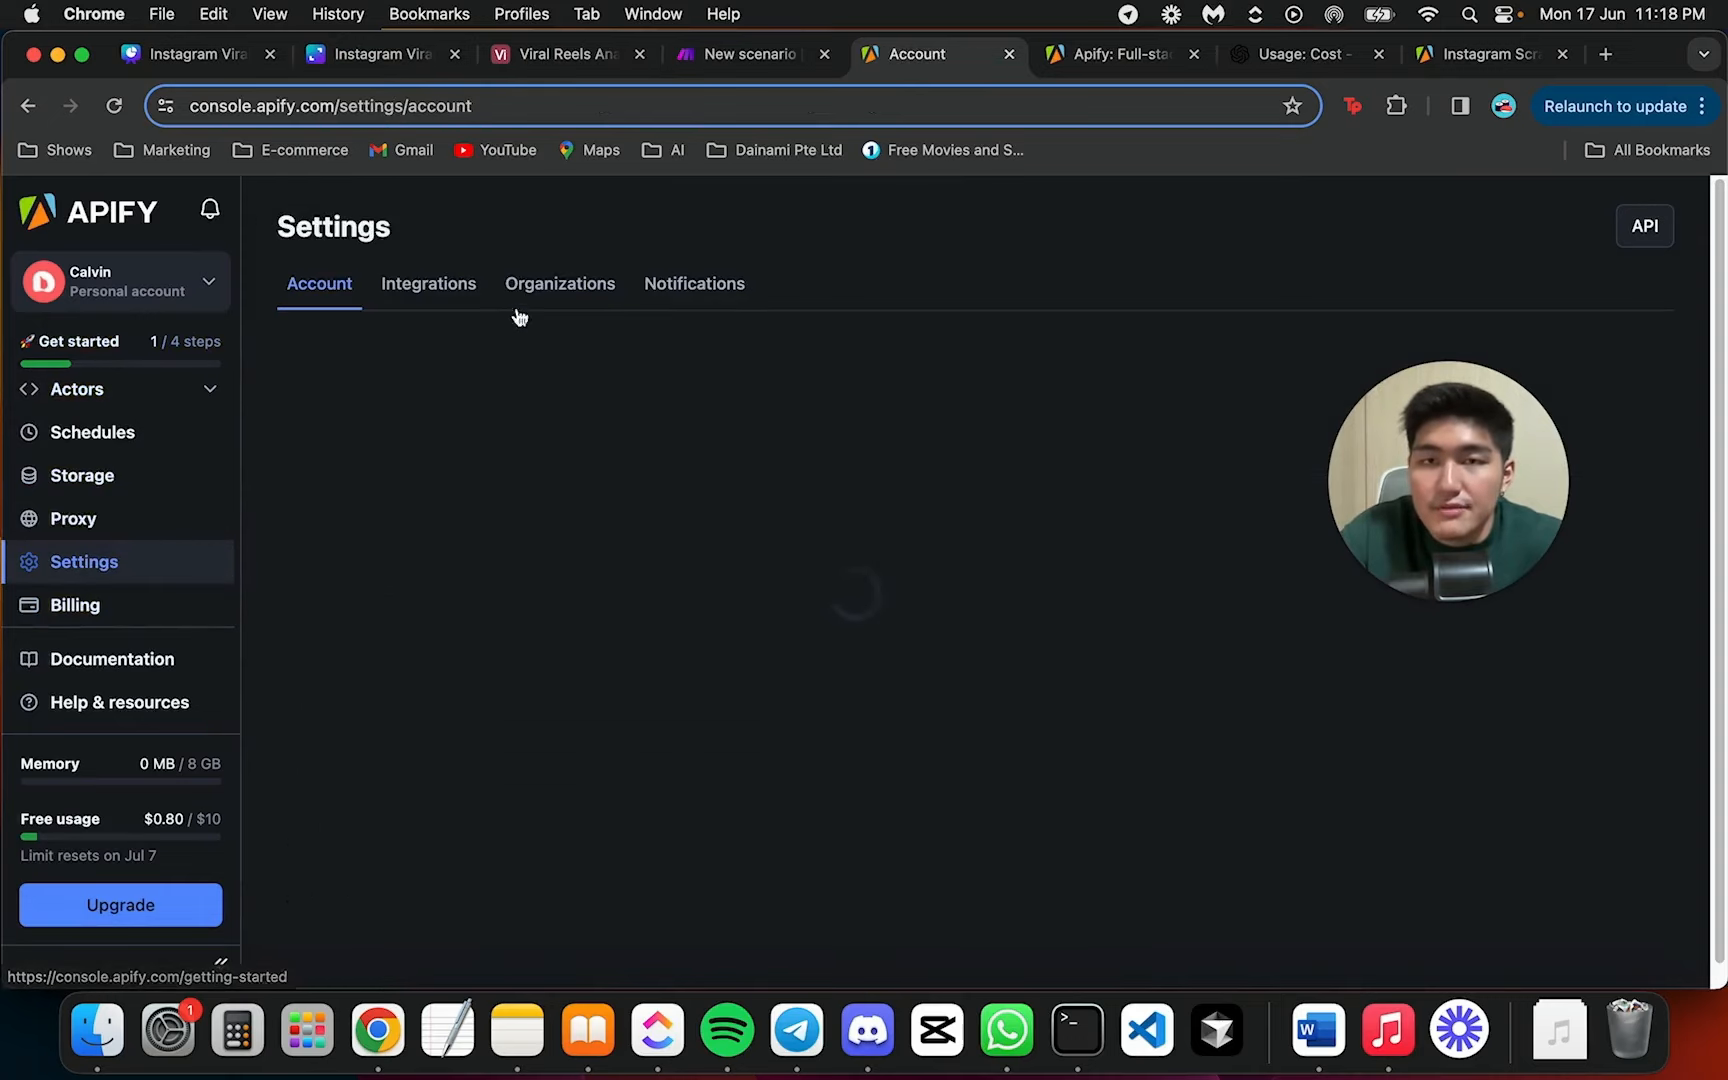
{"action": "left_click", "coordinate": [432, 293]}
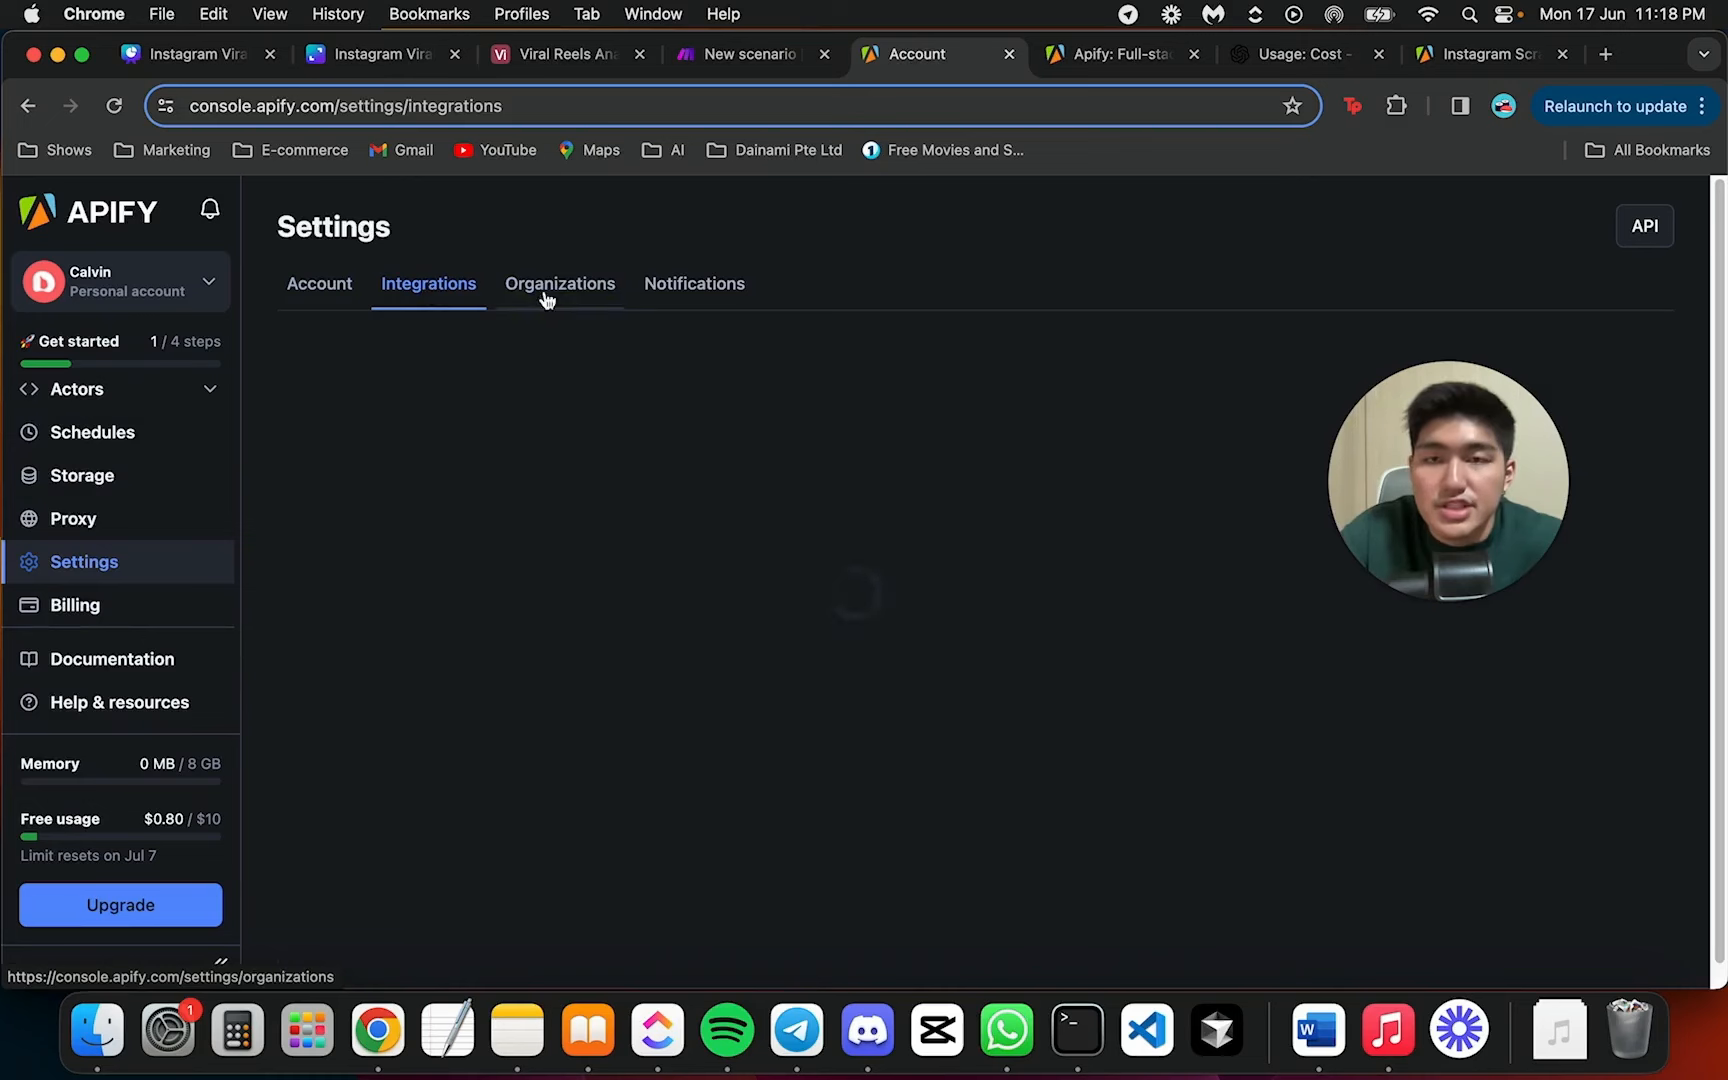
{"action": "scroll", "coordinate": [612, 575], "scroll_direction": "down", "scroll_amount": 2}
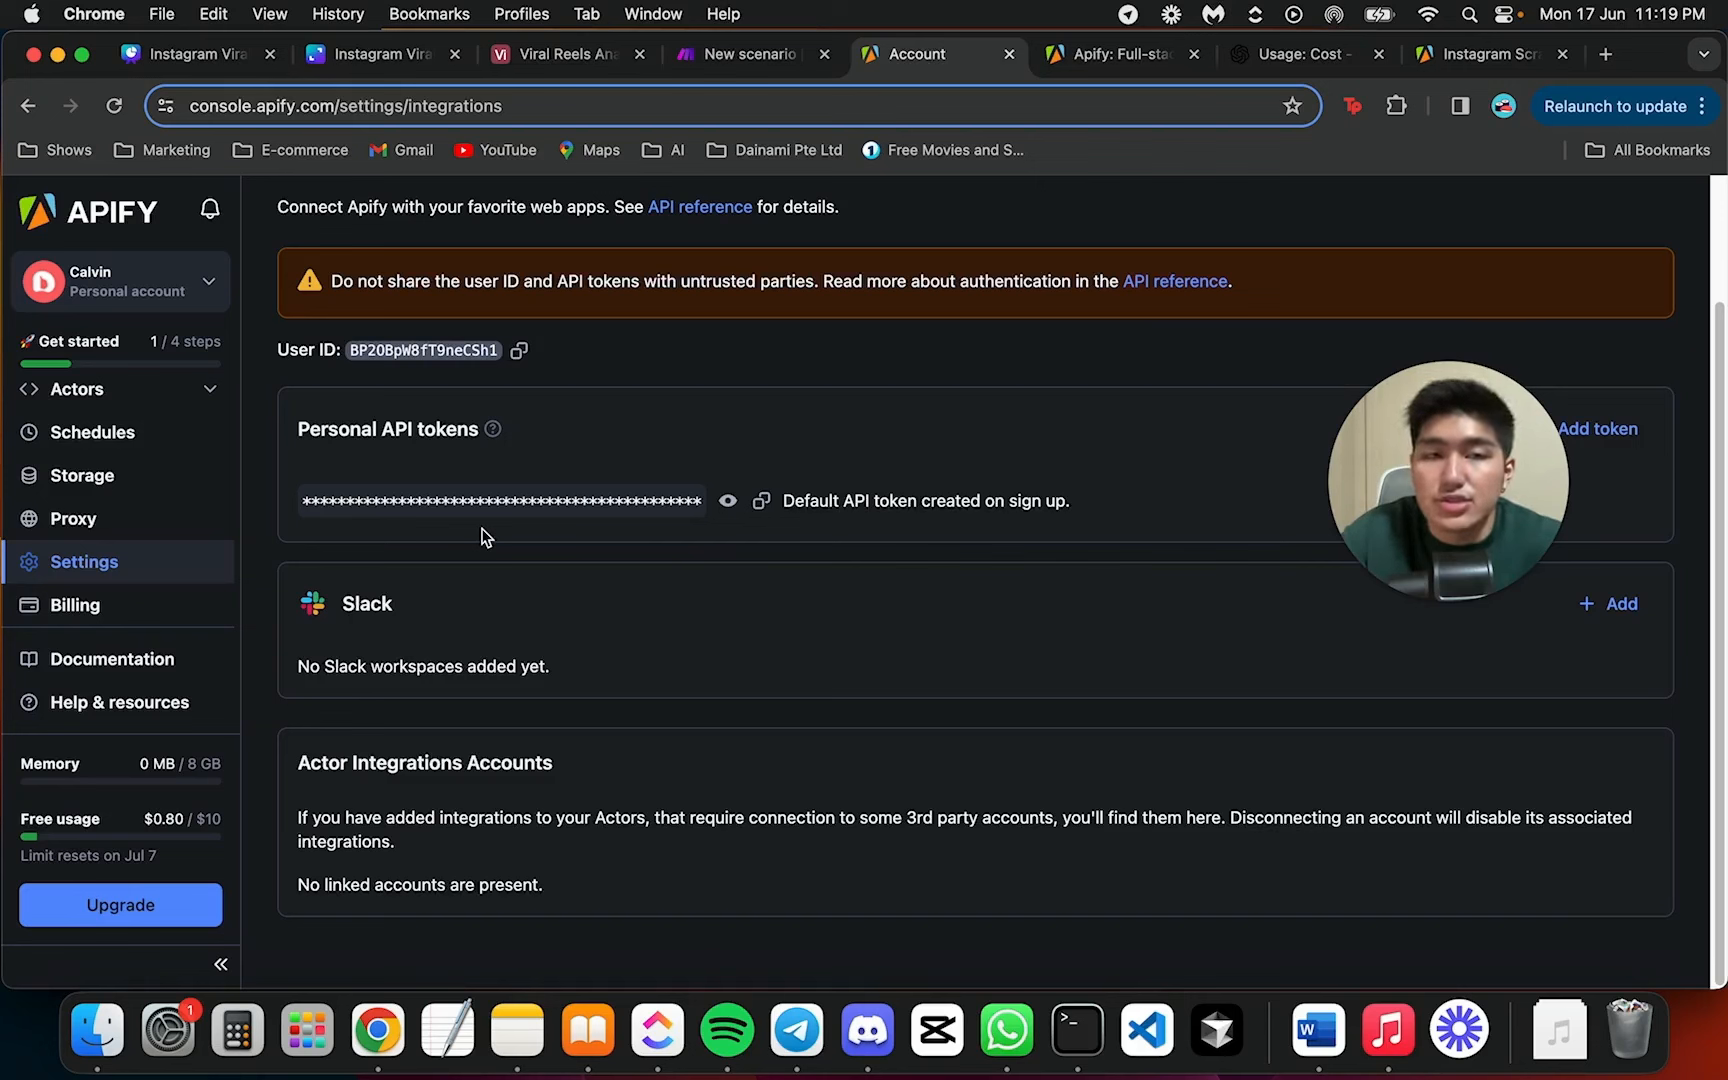
{"action": "left_click_drag", "start_coordinate": [1378, 483], "coordinate": [1202, 723]}
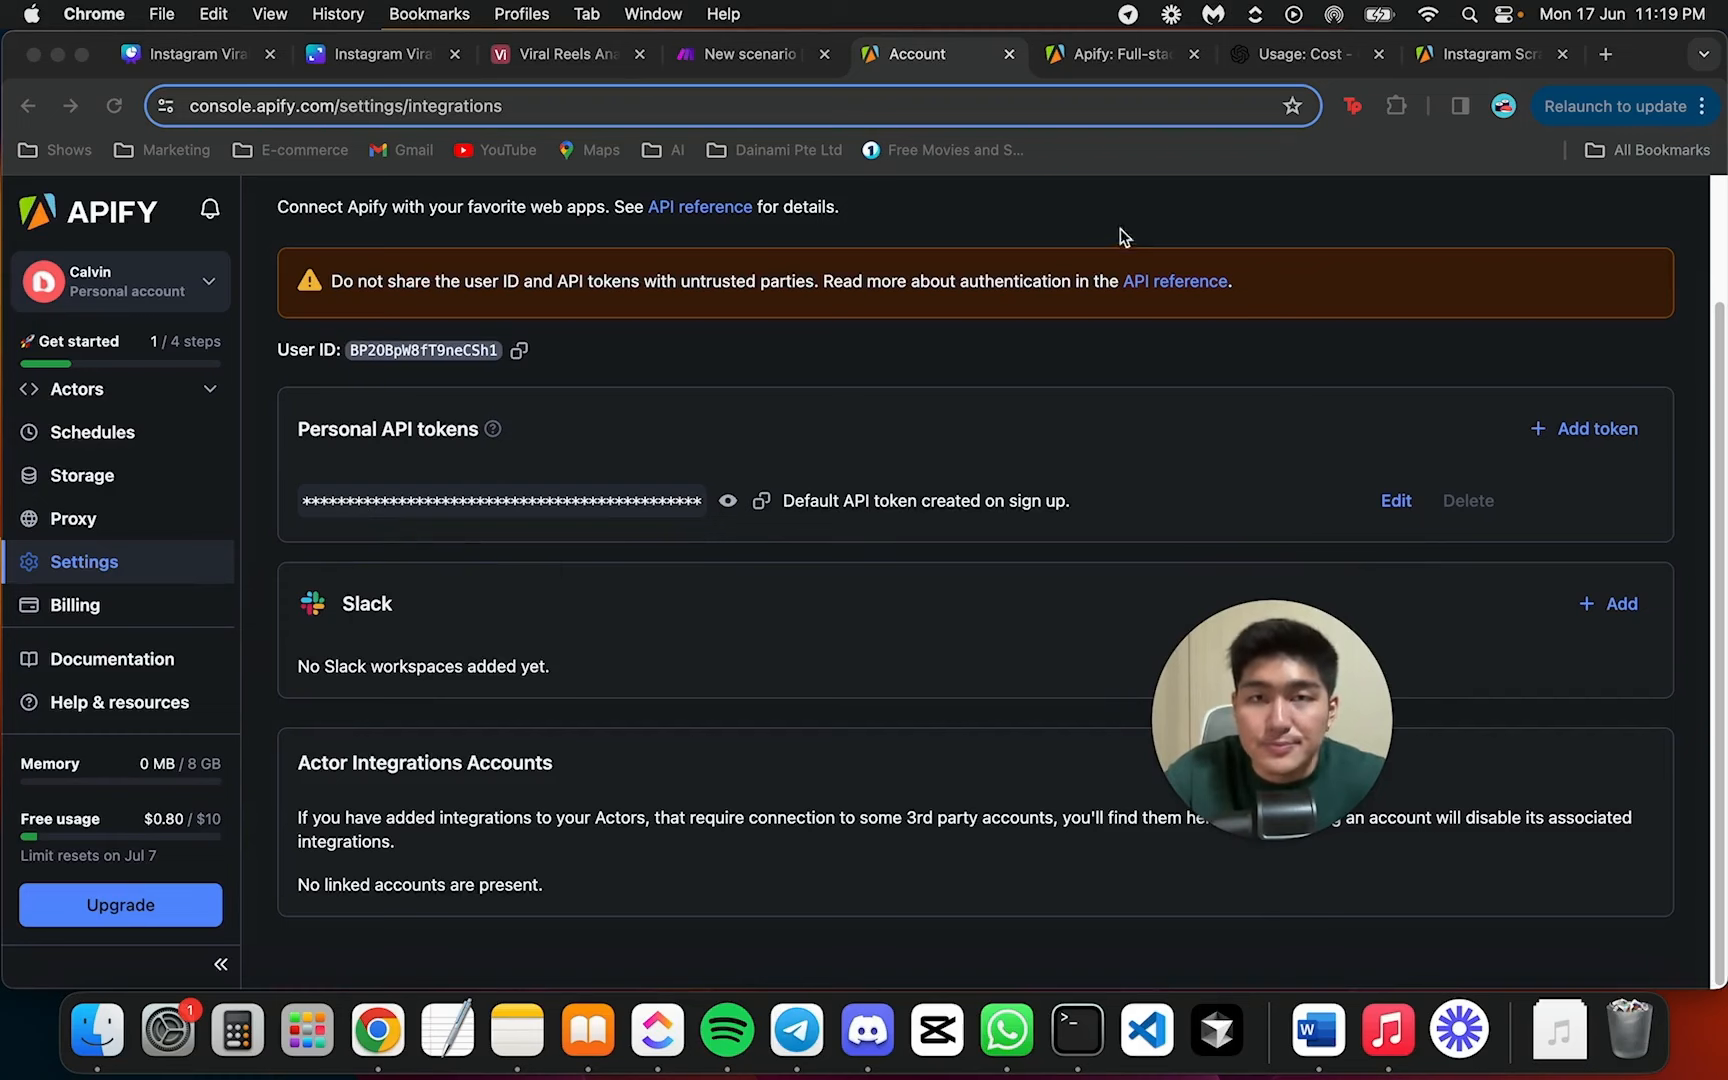
{"action": "scroll", "coordinate": [790, 638], "scroll_direction": "up", "scroll_amount": 3}
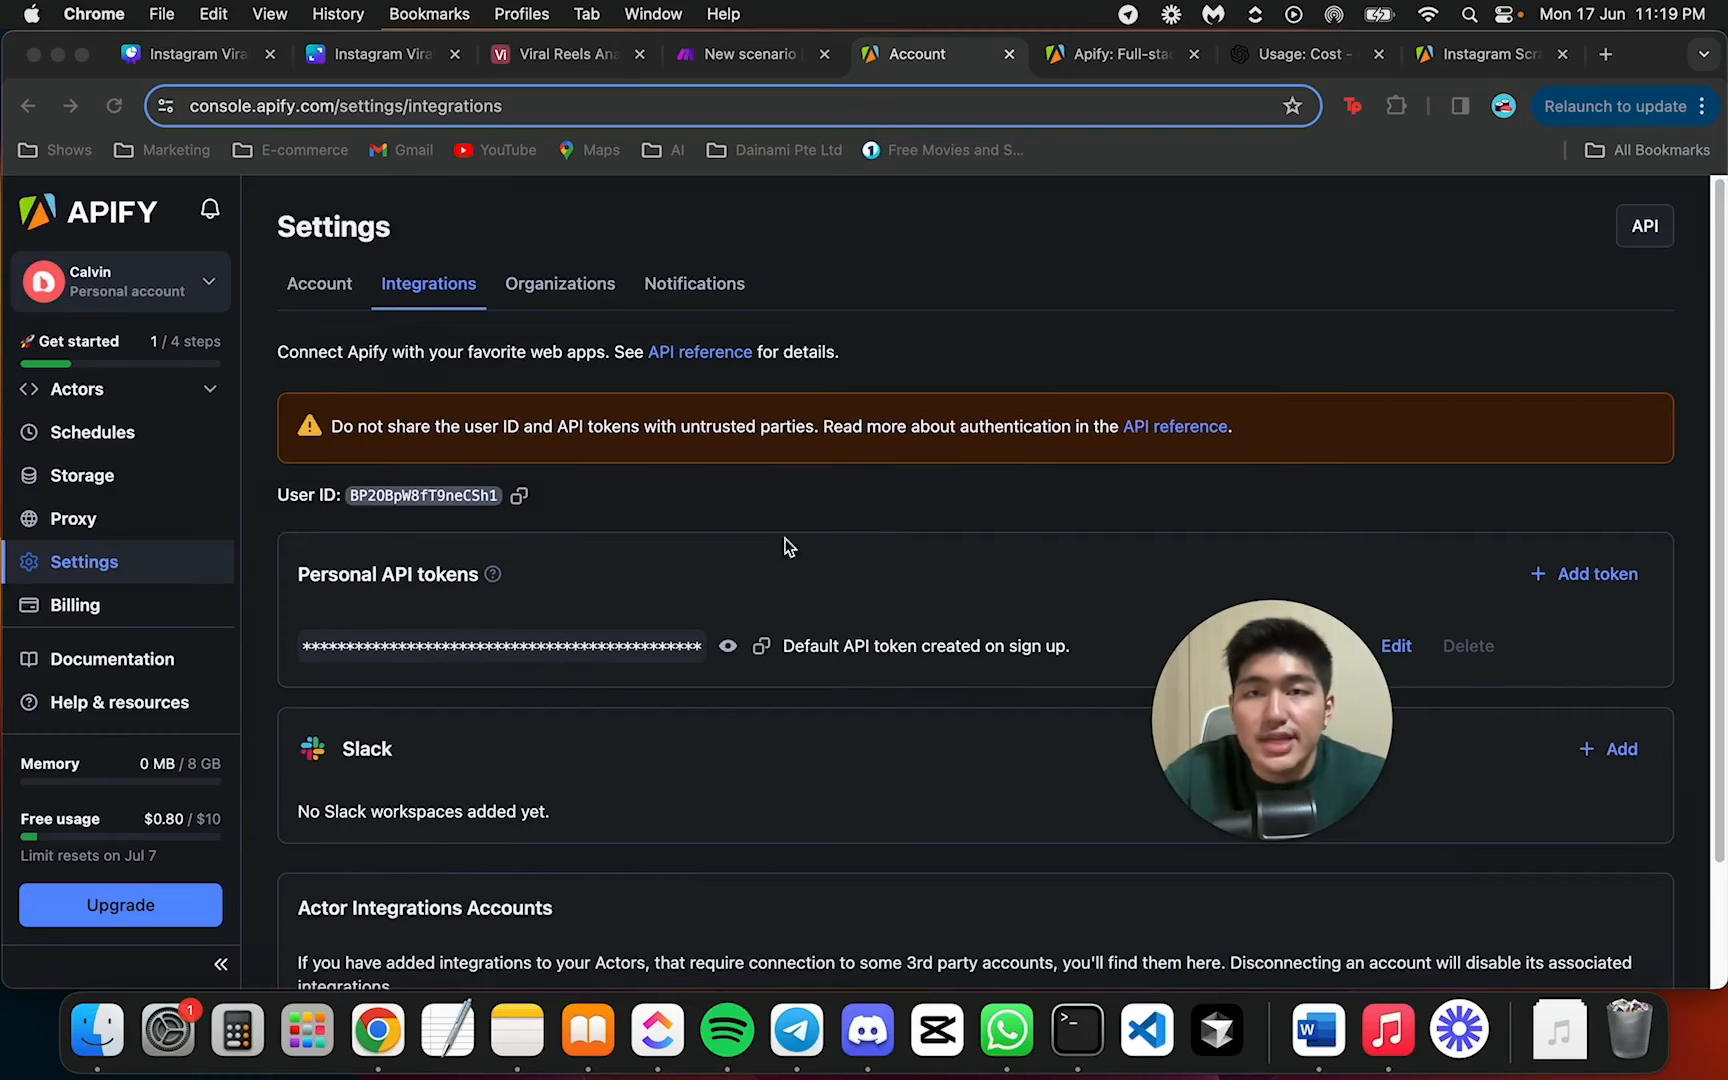
{"action": "left_click", "coordinate": [745, 54]}
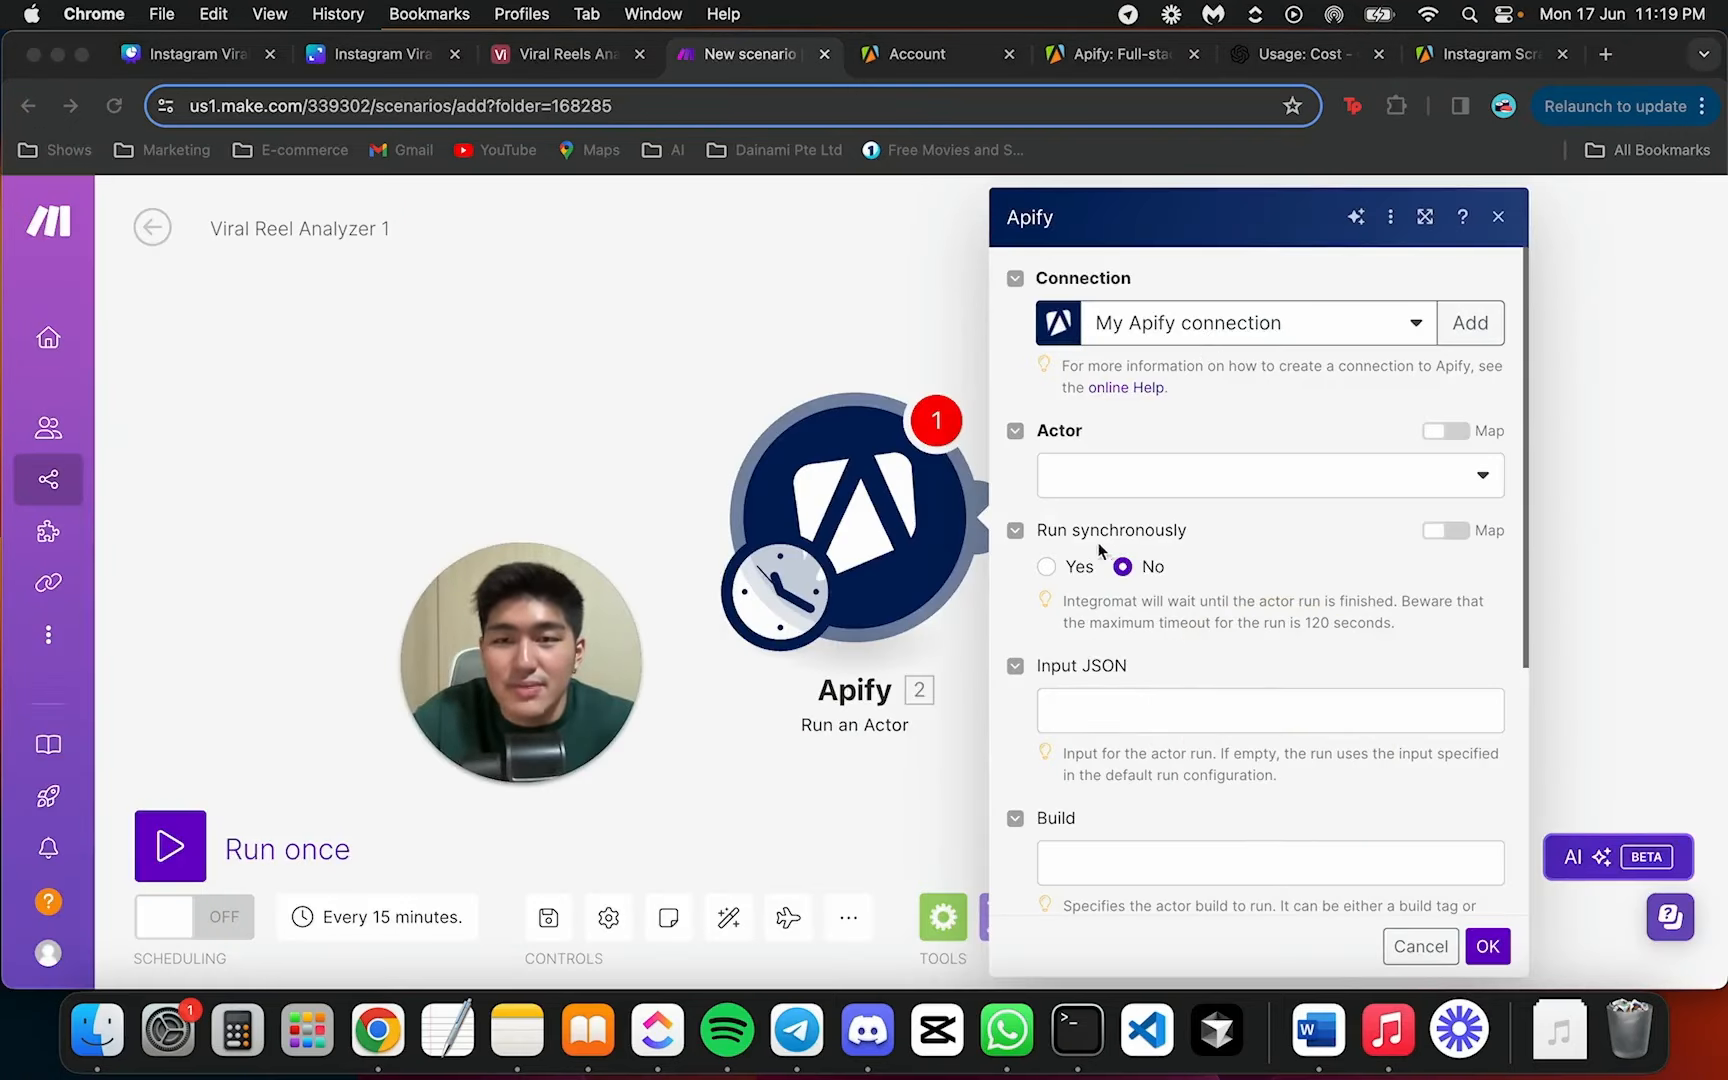
Check the recently used actors in Apify, and choose apify/instagram-scraper as the actor in Make's Run an Actor module
{"action": "mouse_move", "coordinate": [491, 629]}
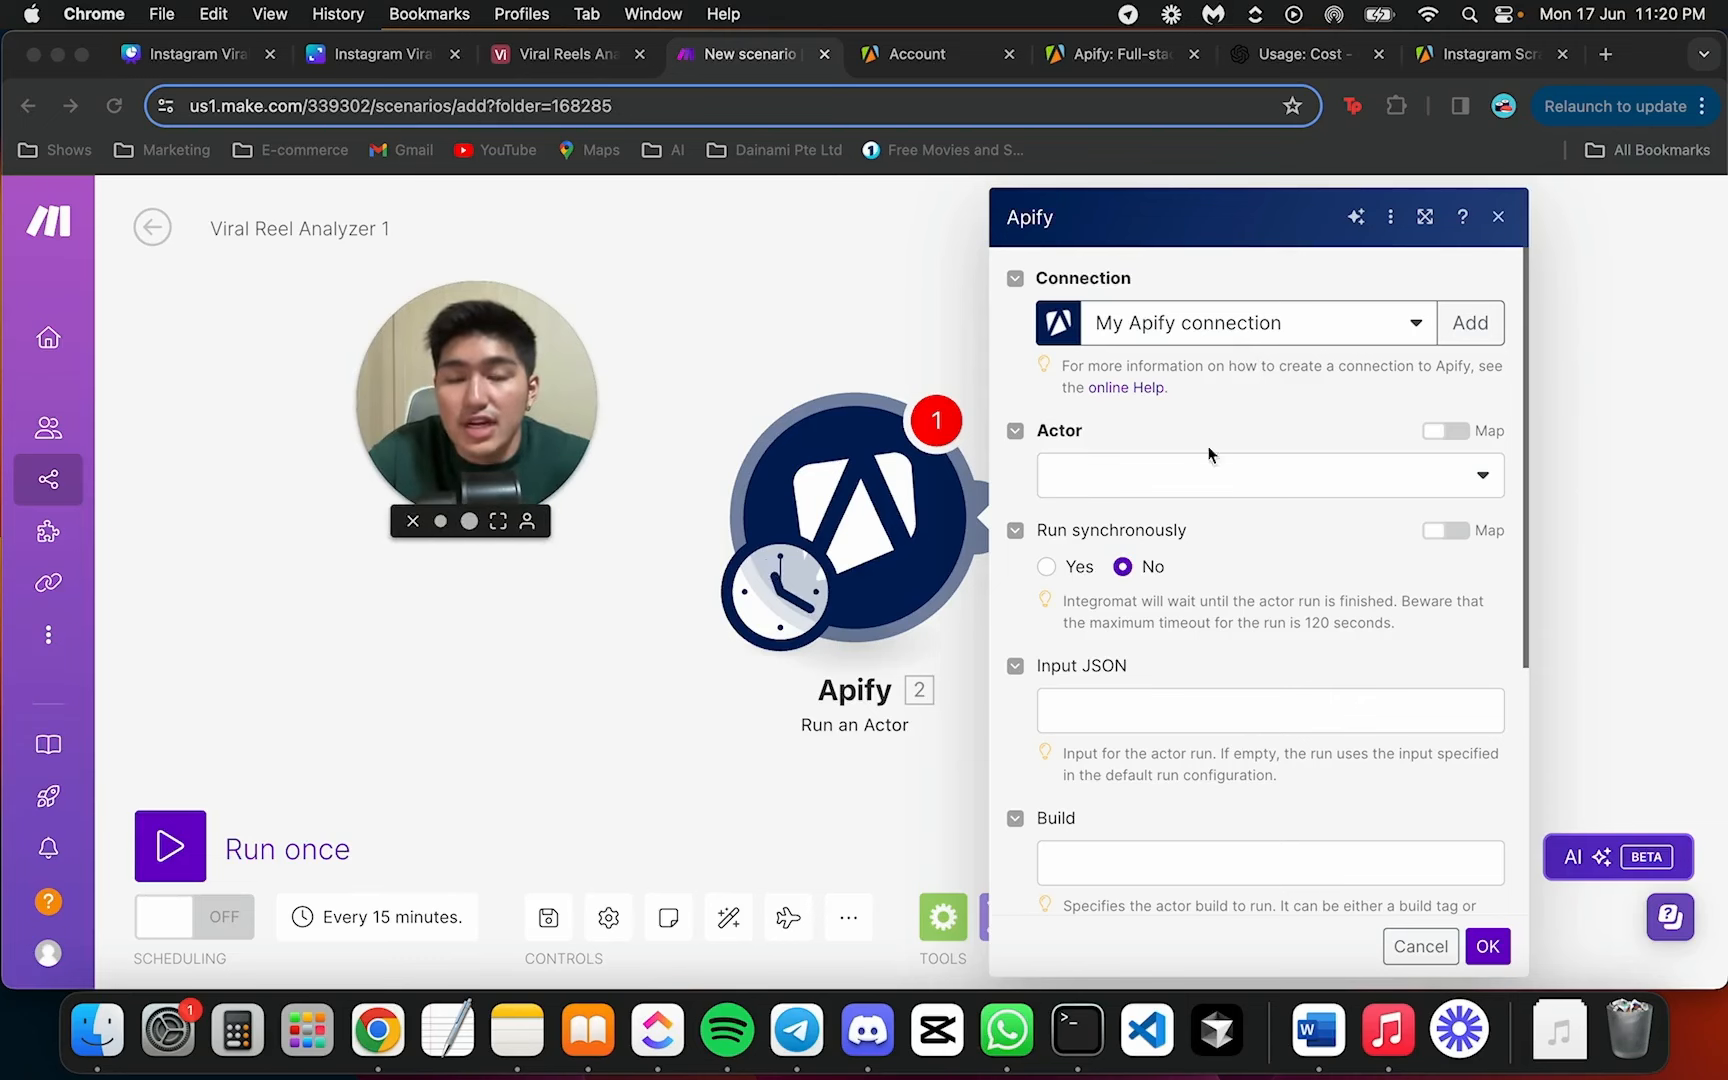
{"action": "left_click", "coordinate": [1237, 452]}
{"action": "left_click", "coordinate": [1239, 472]}
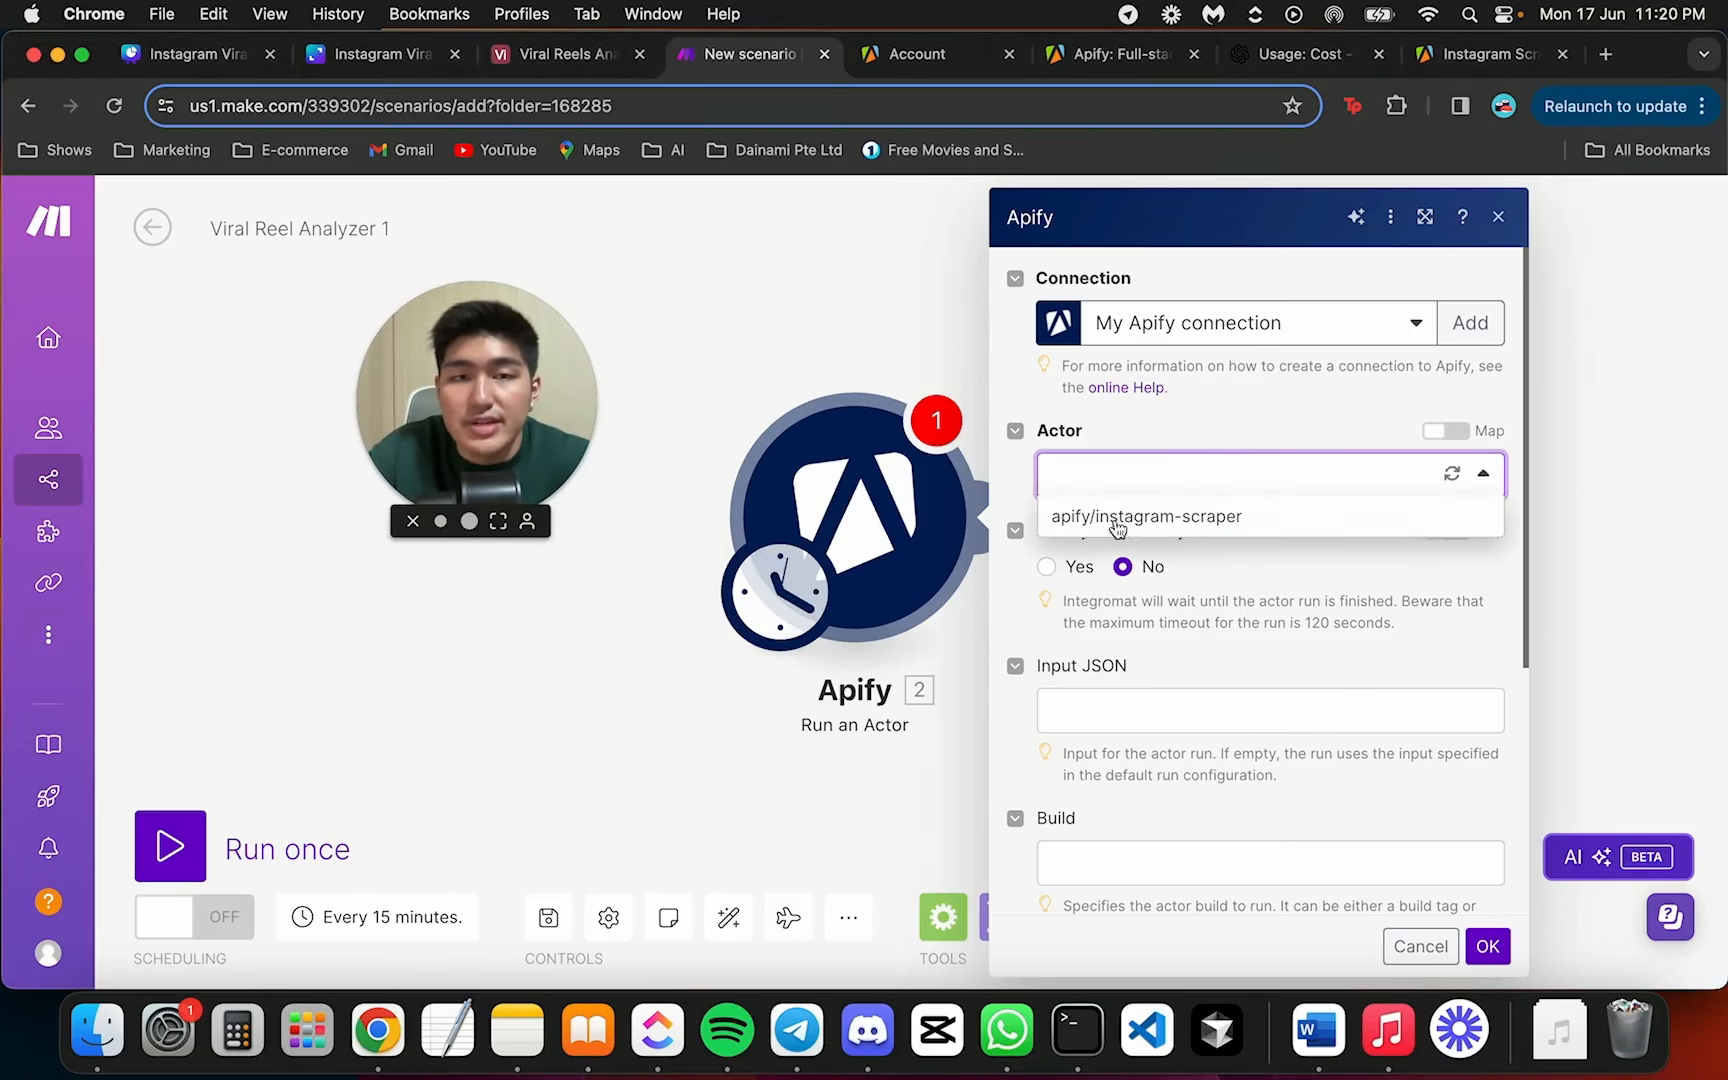
{"action": "left_click", "coordinate": [940, 58]}
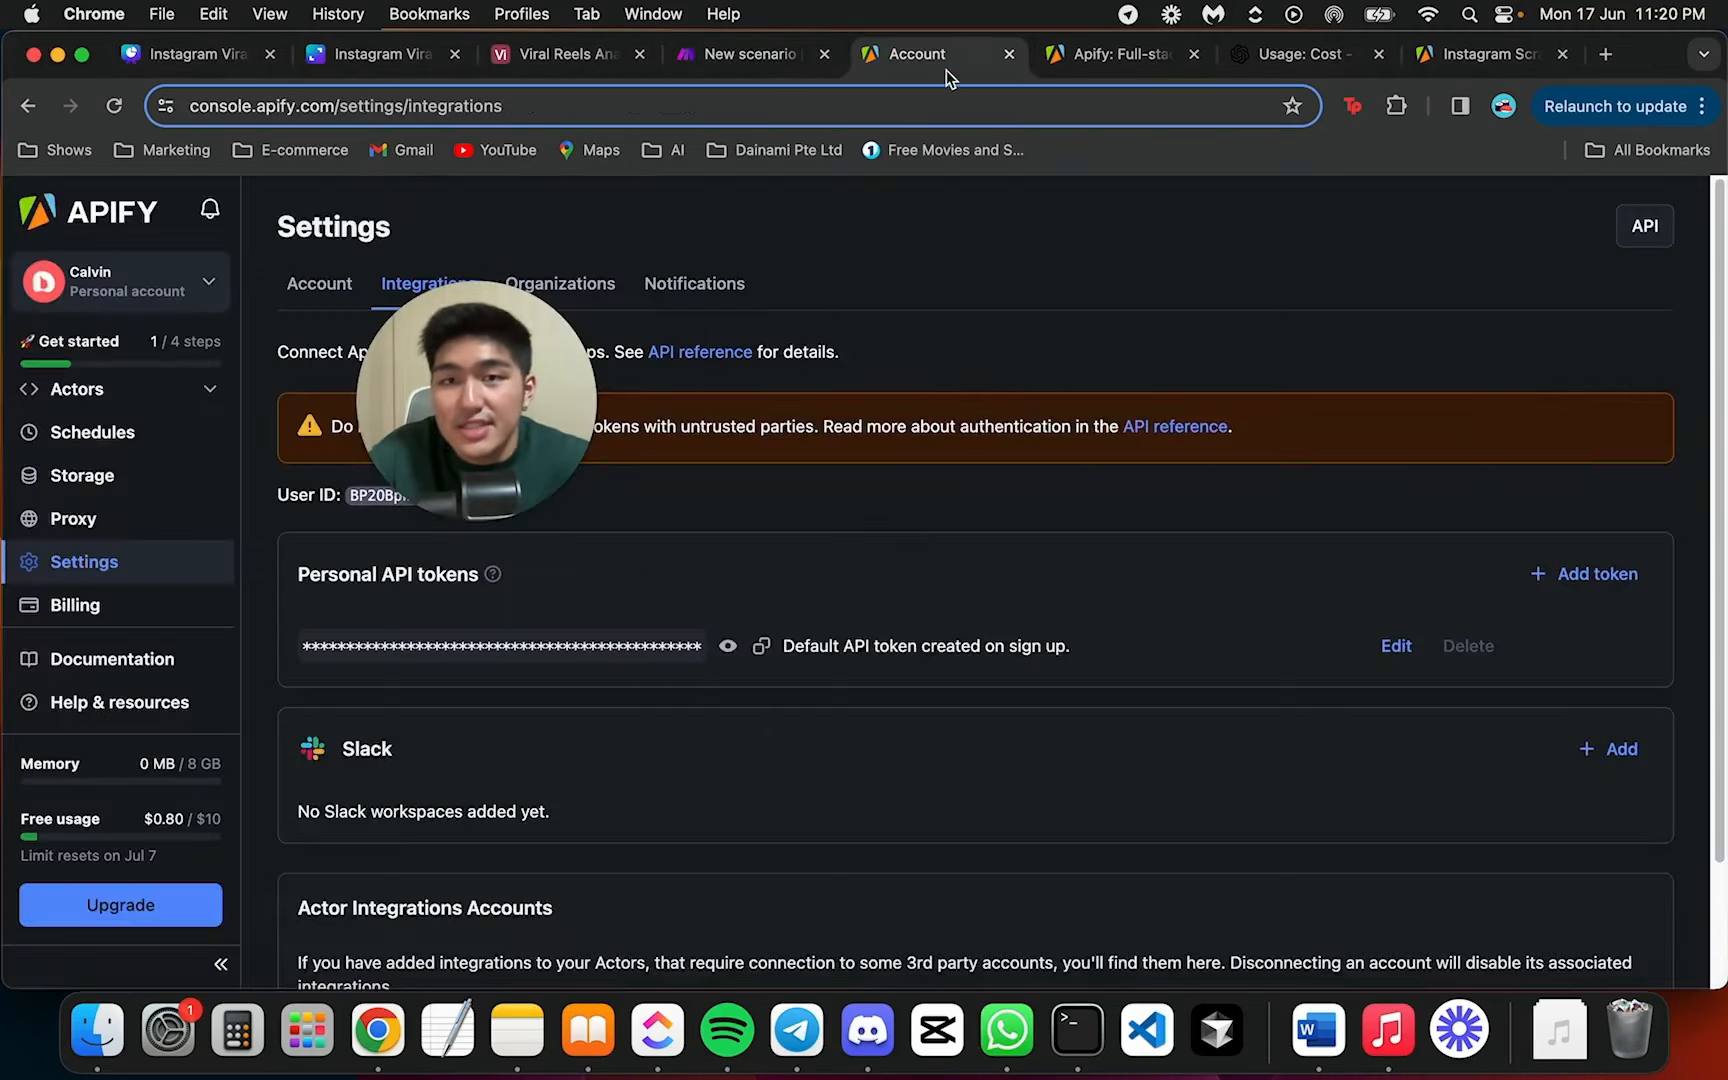
{"action": "left_click", "coordinate": [133, 394]}
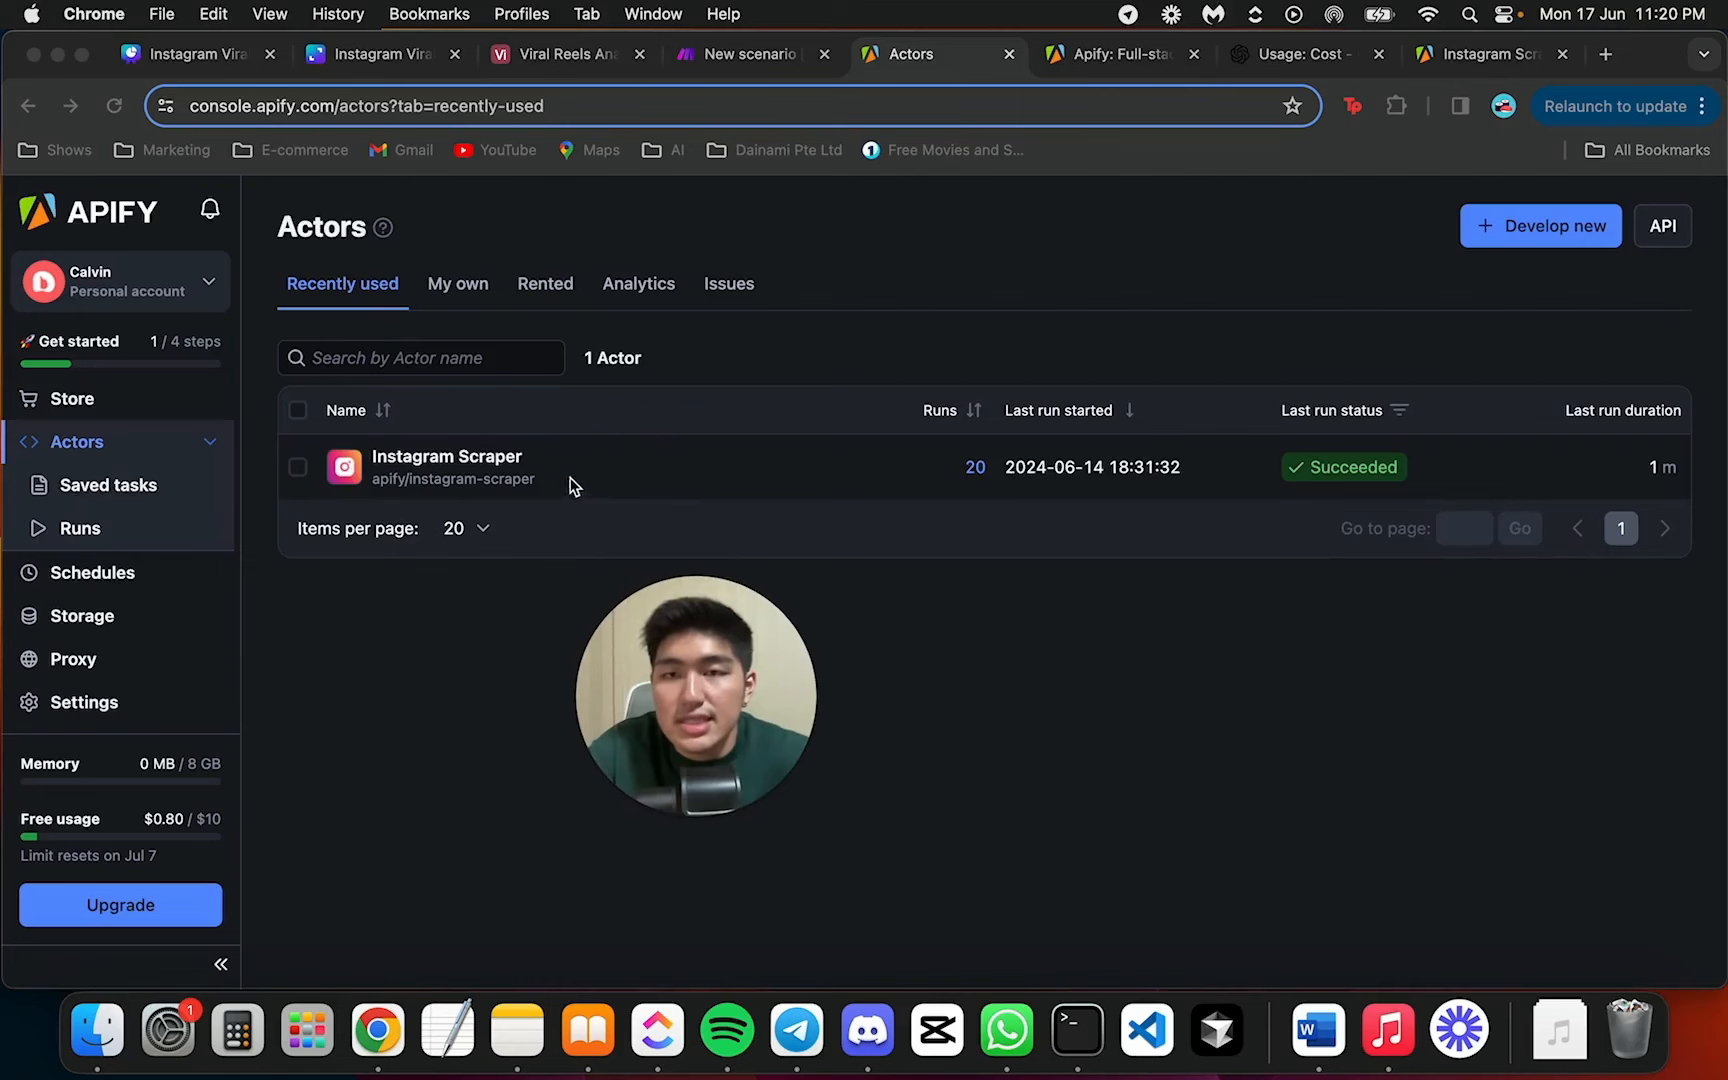
{"action": "left_click", "coordinate": [491, 466]}
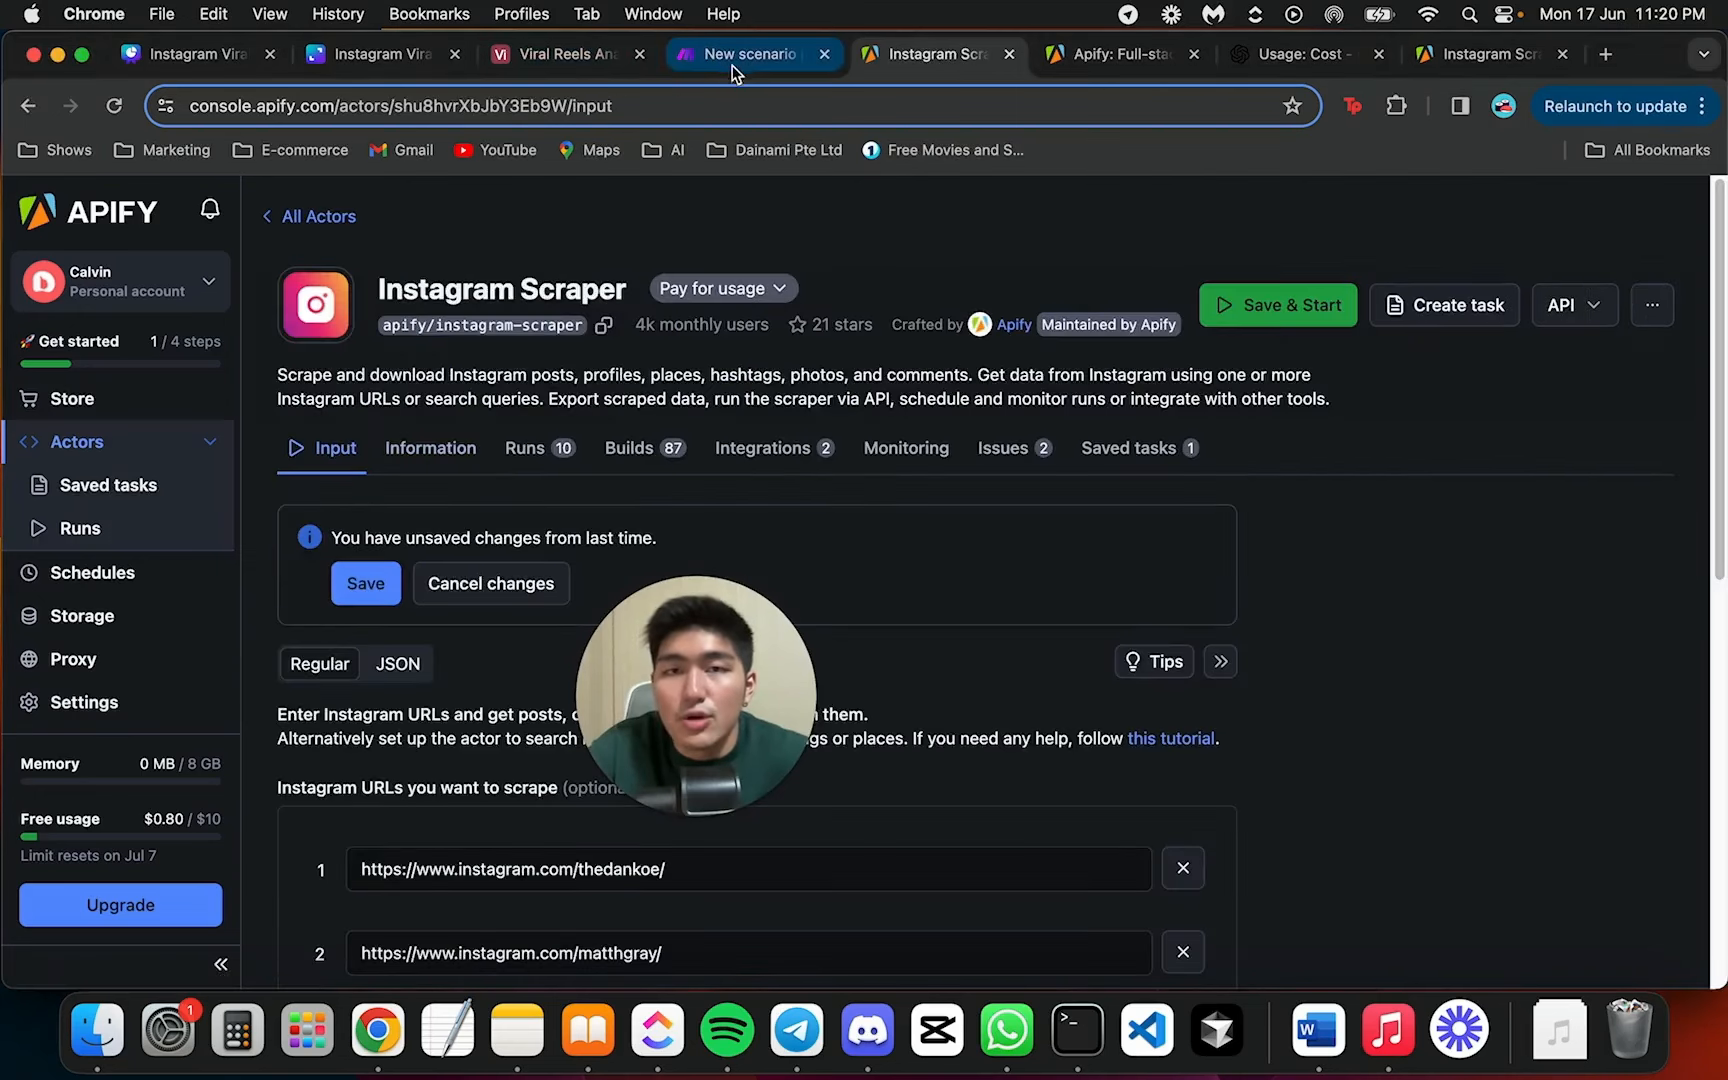
{"action": "left_click", "coordinate": [732, 62]}
{"action": "left_click", "coordinate": [1196, 480]}
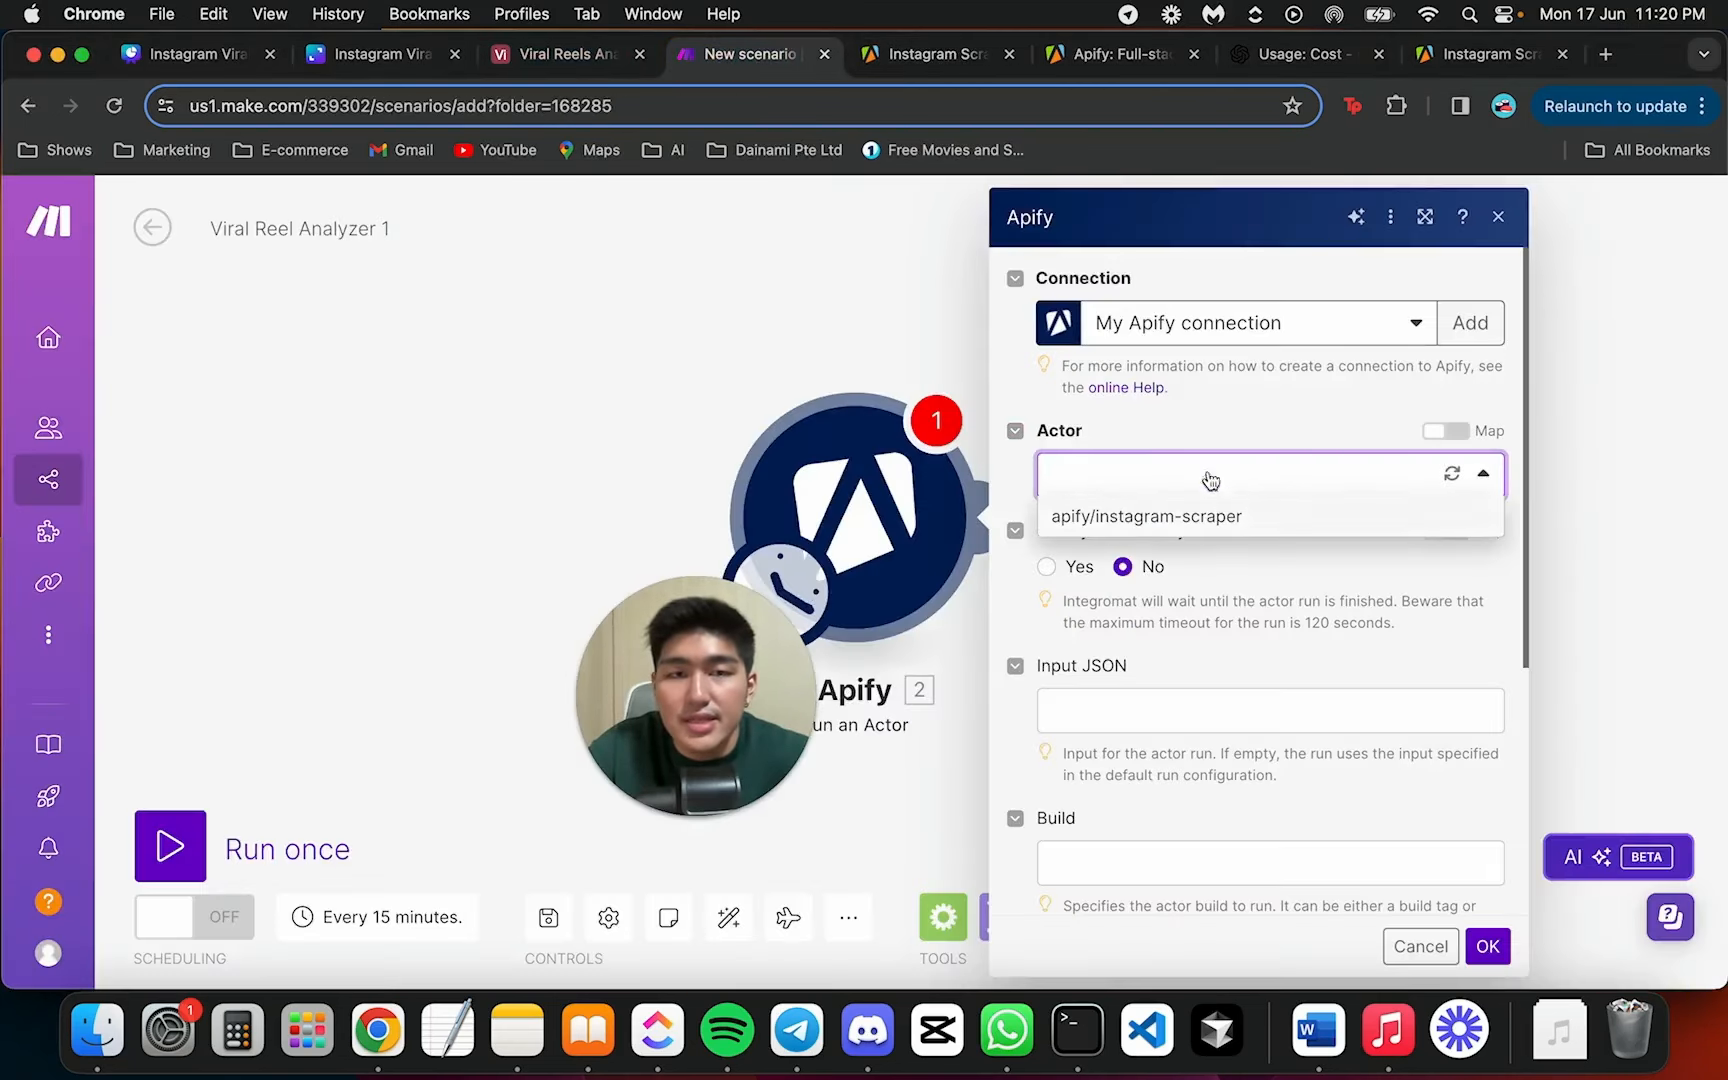
{"action": "left_click", "coordinate": [1178, 520]}
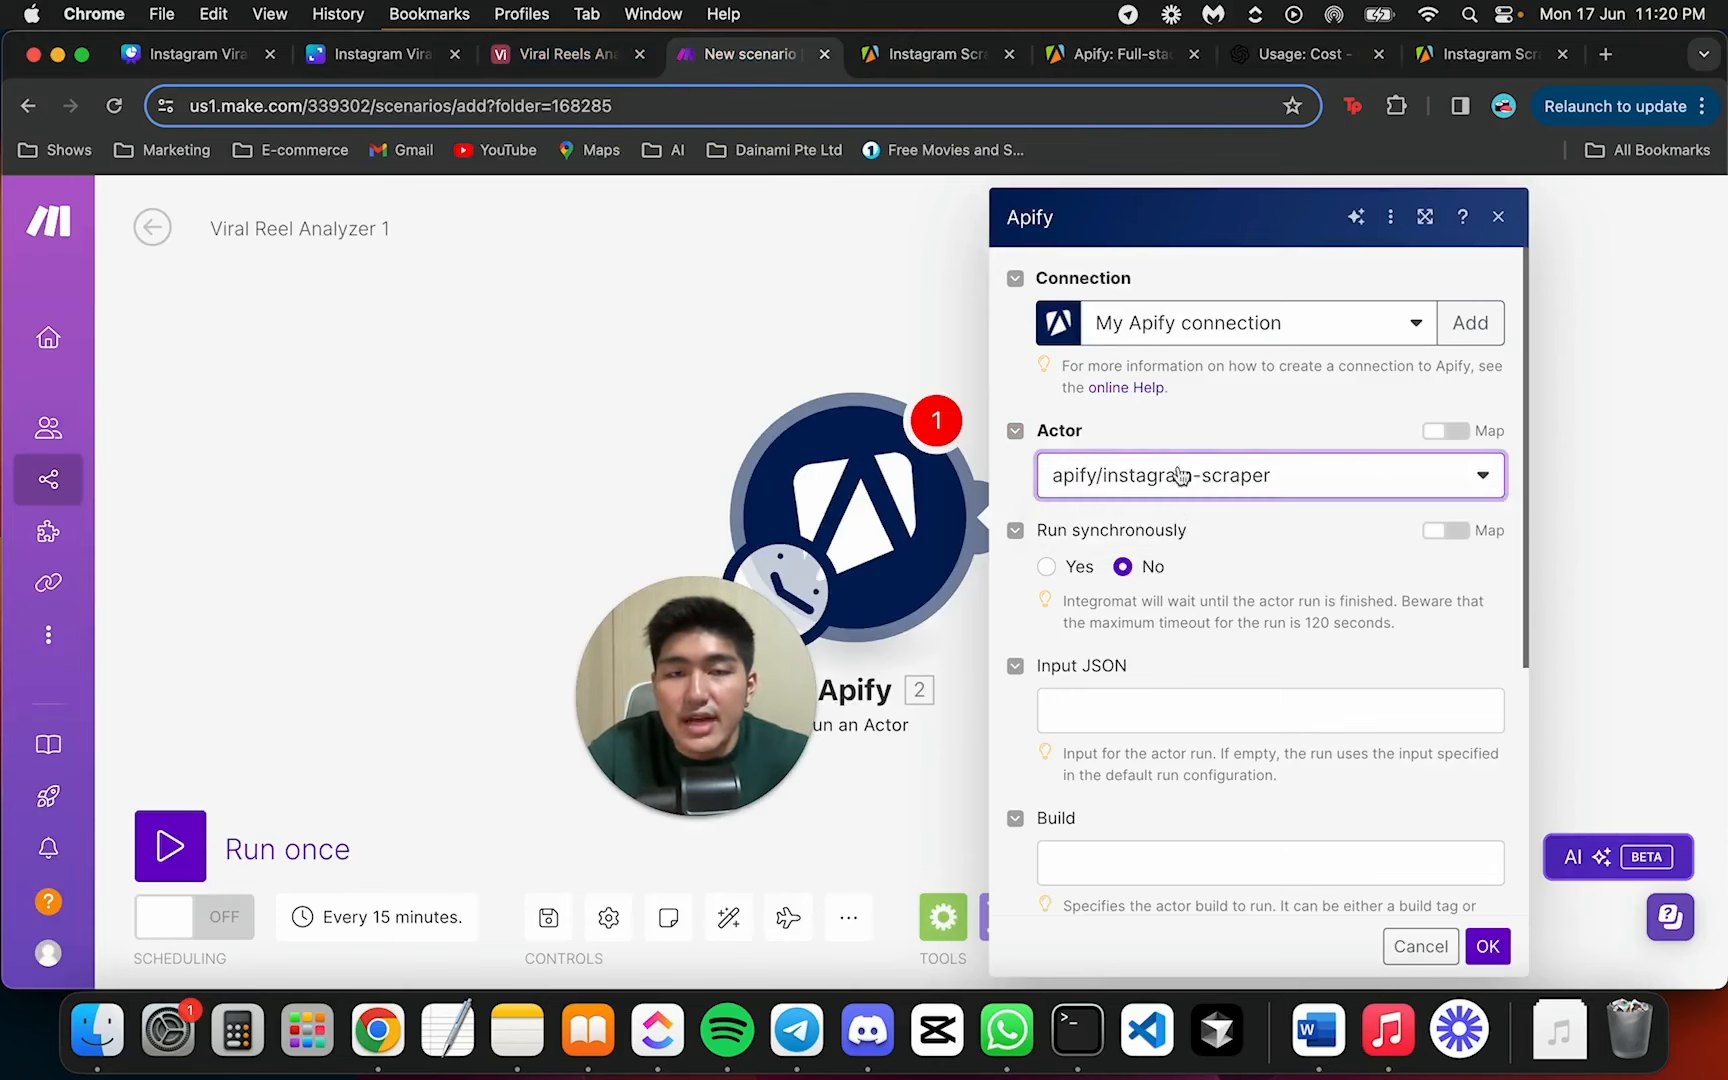
Copy the Instagram Scraper's complete input JSON in Apify and save the scraper's pending input changes
{"action": "scroll", "coordinate": [1195, 498], "scroll_direction": "down", "scroll_amount": 1}
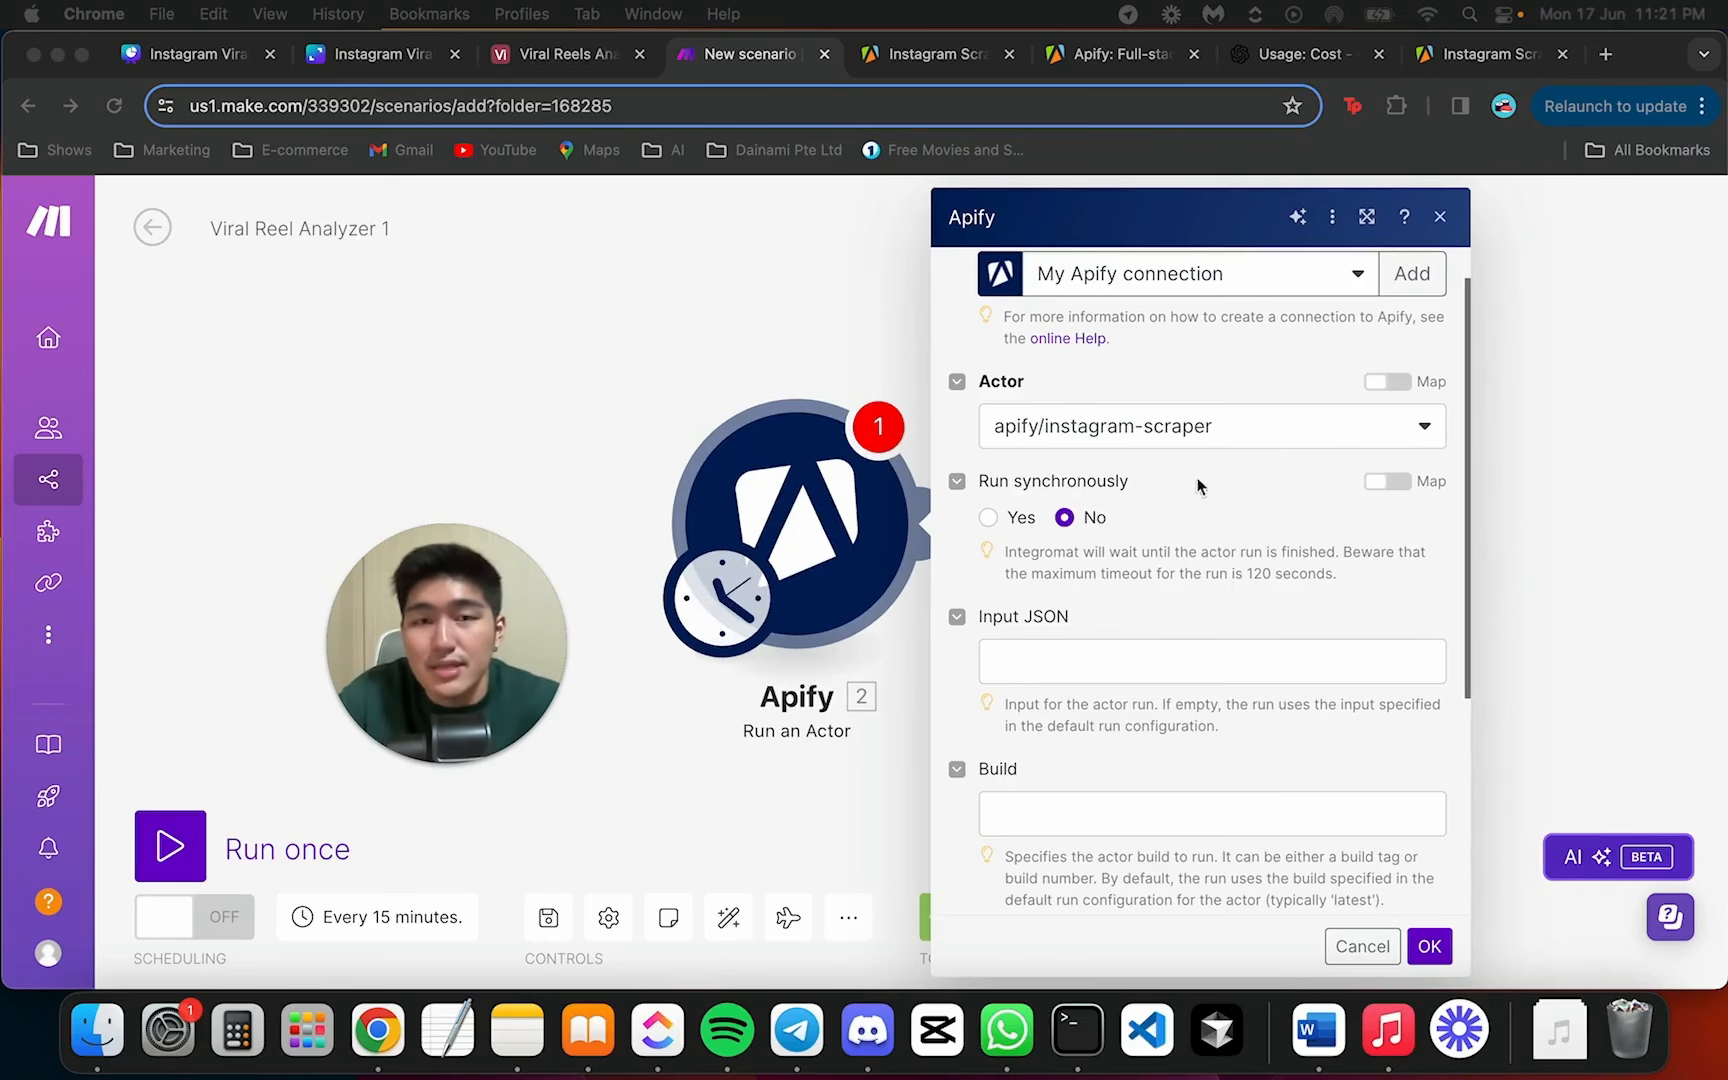
{"action": "left_click", "coordinate": [1085, 660]}
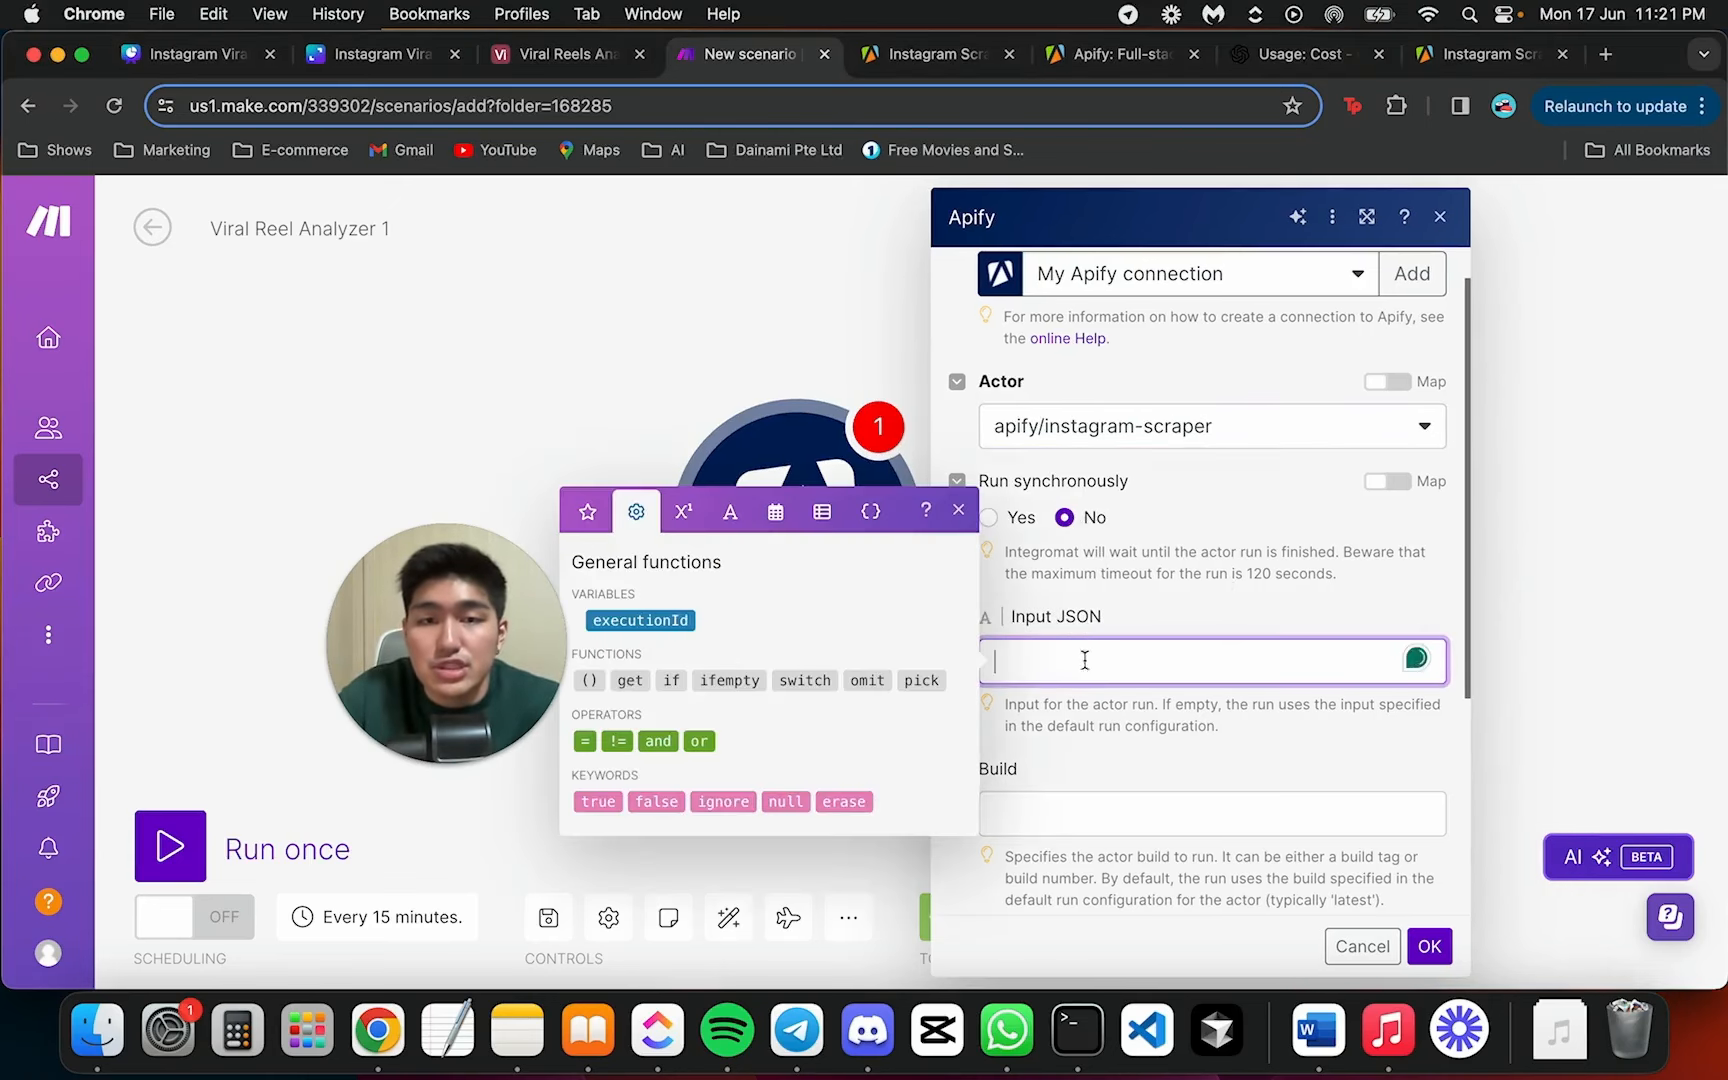
{"action": "left_click", "coordinate": [1056, 640]}
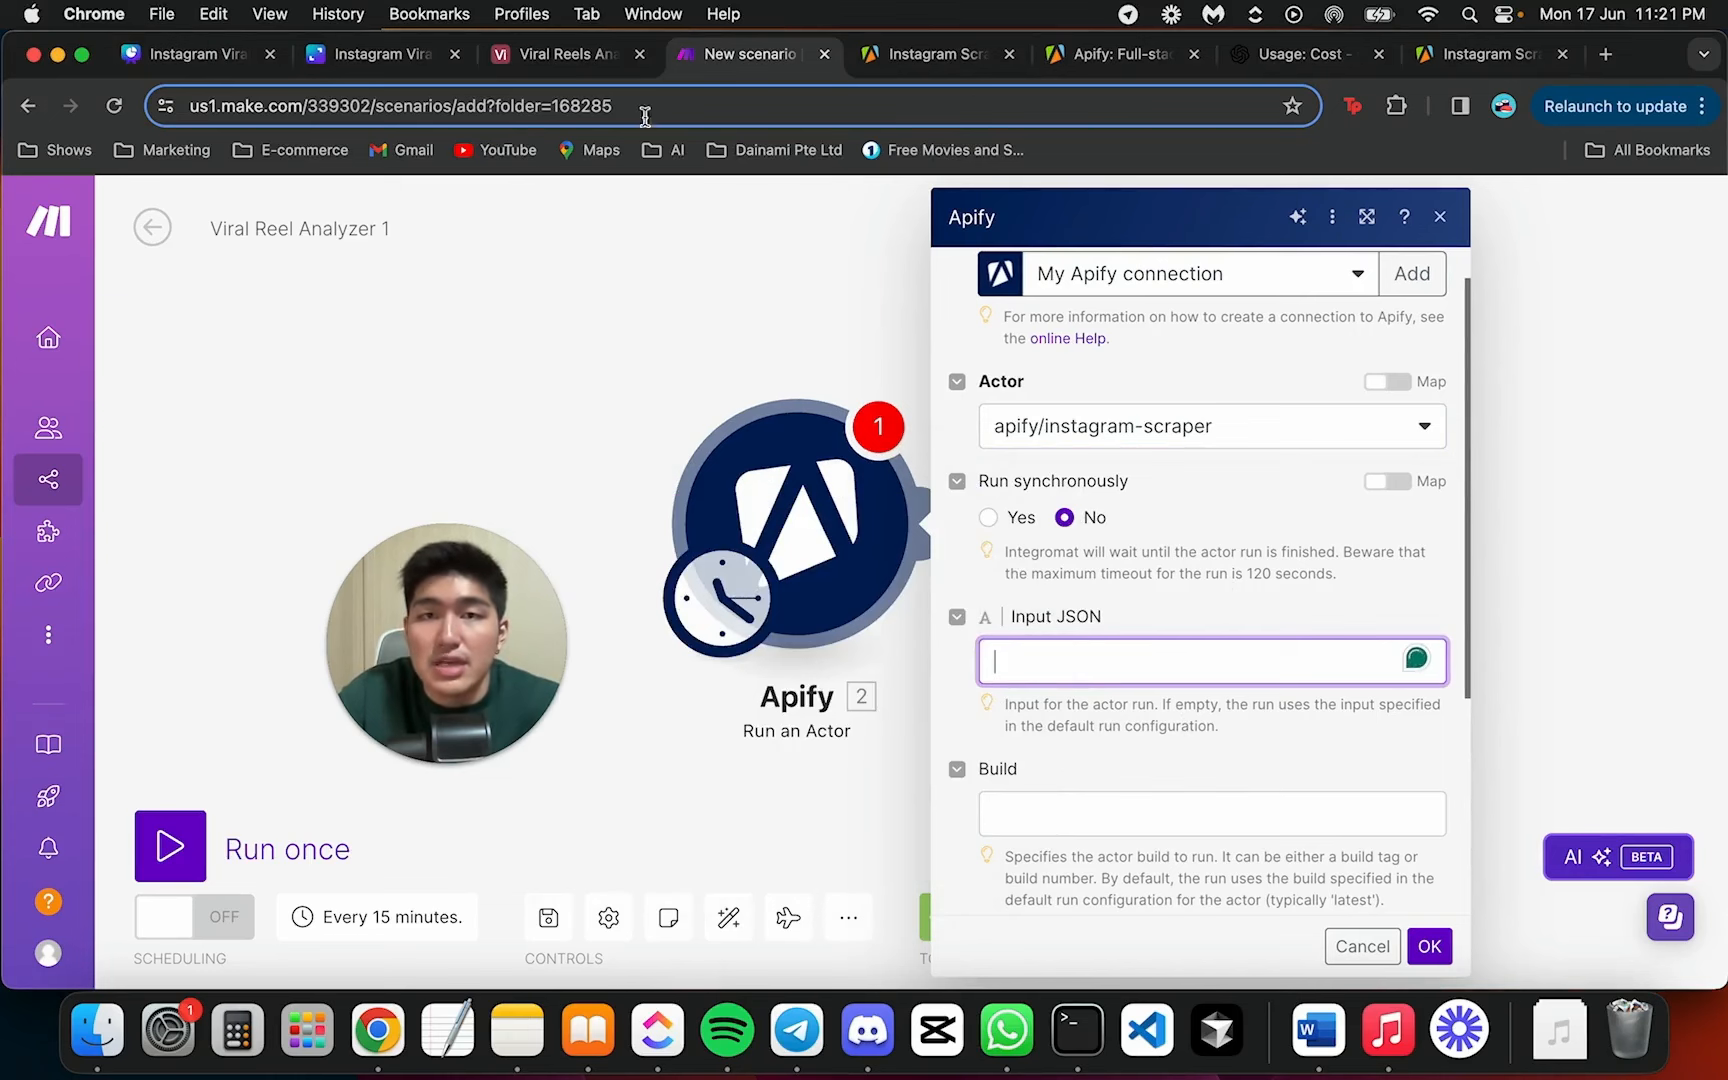
{"action": "left_click", "coordinate": [927, 57]}
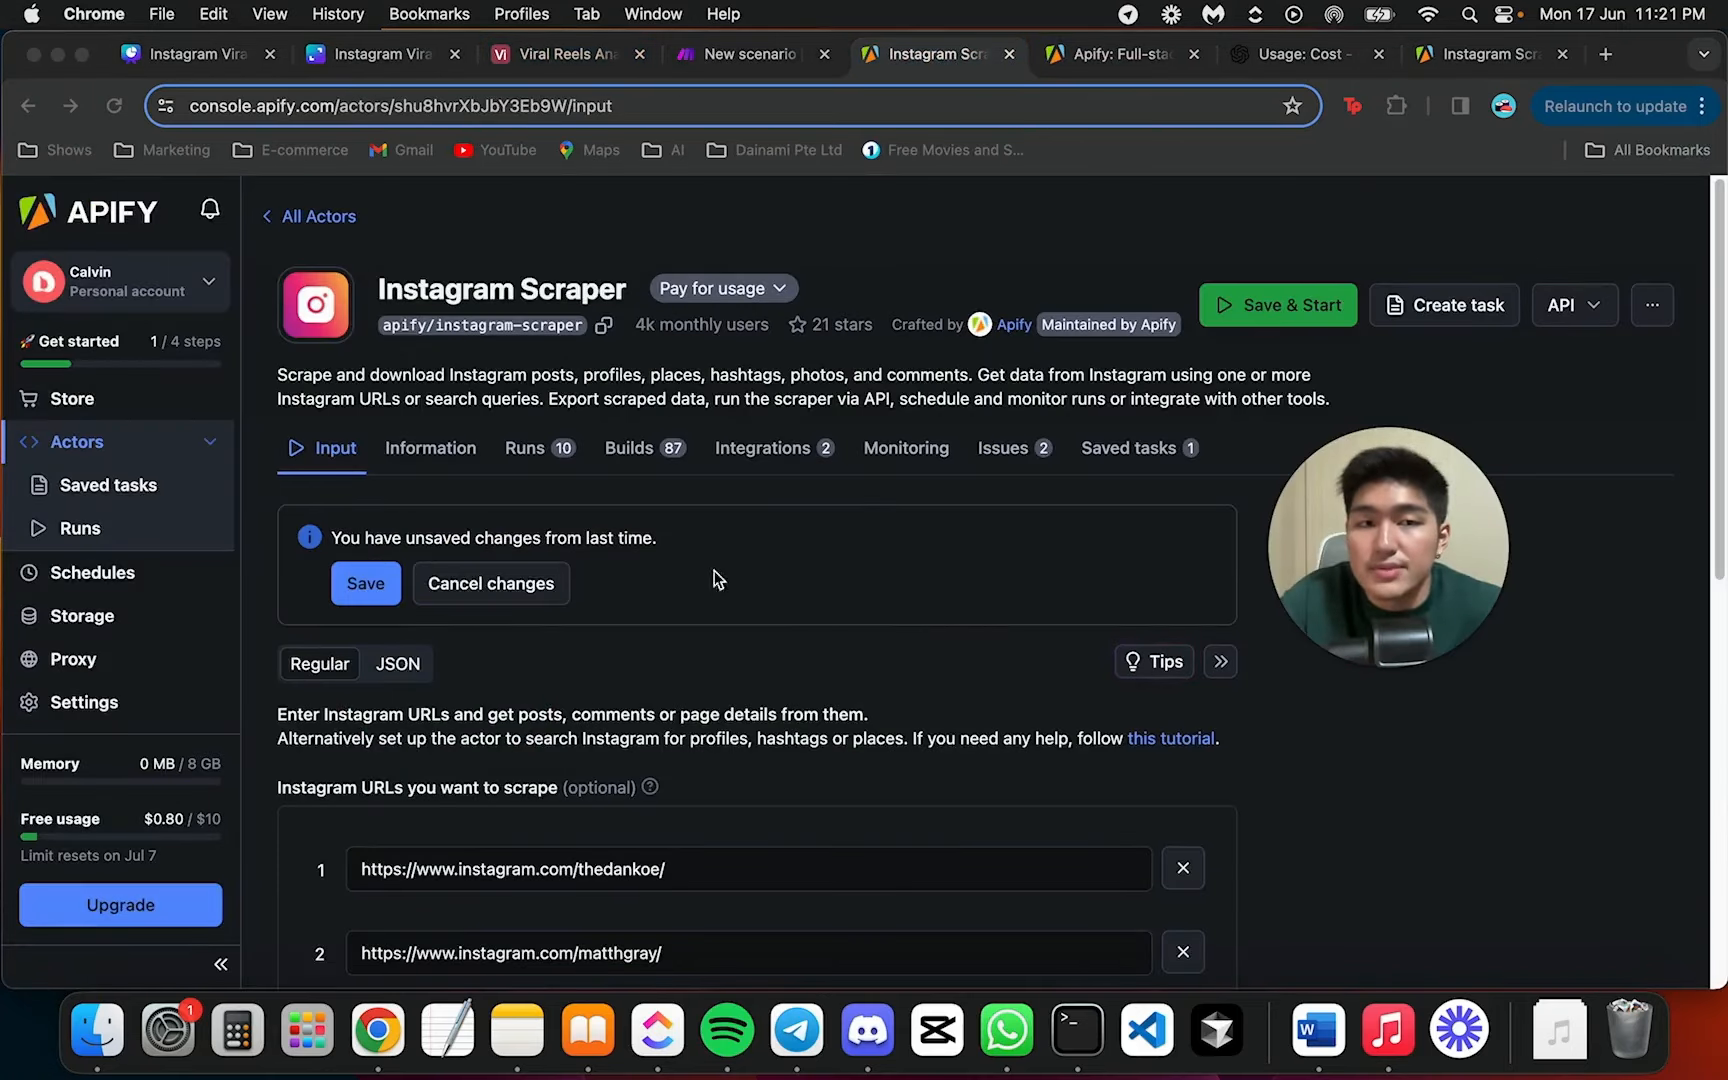
{"action": "scroll", "coordinate": [380, 595], "scroll_direction": "down", "scroll_amount": 1}
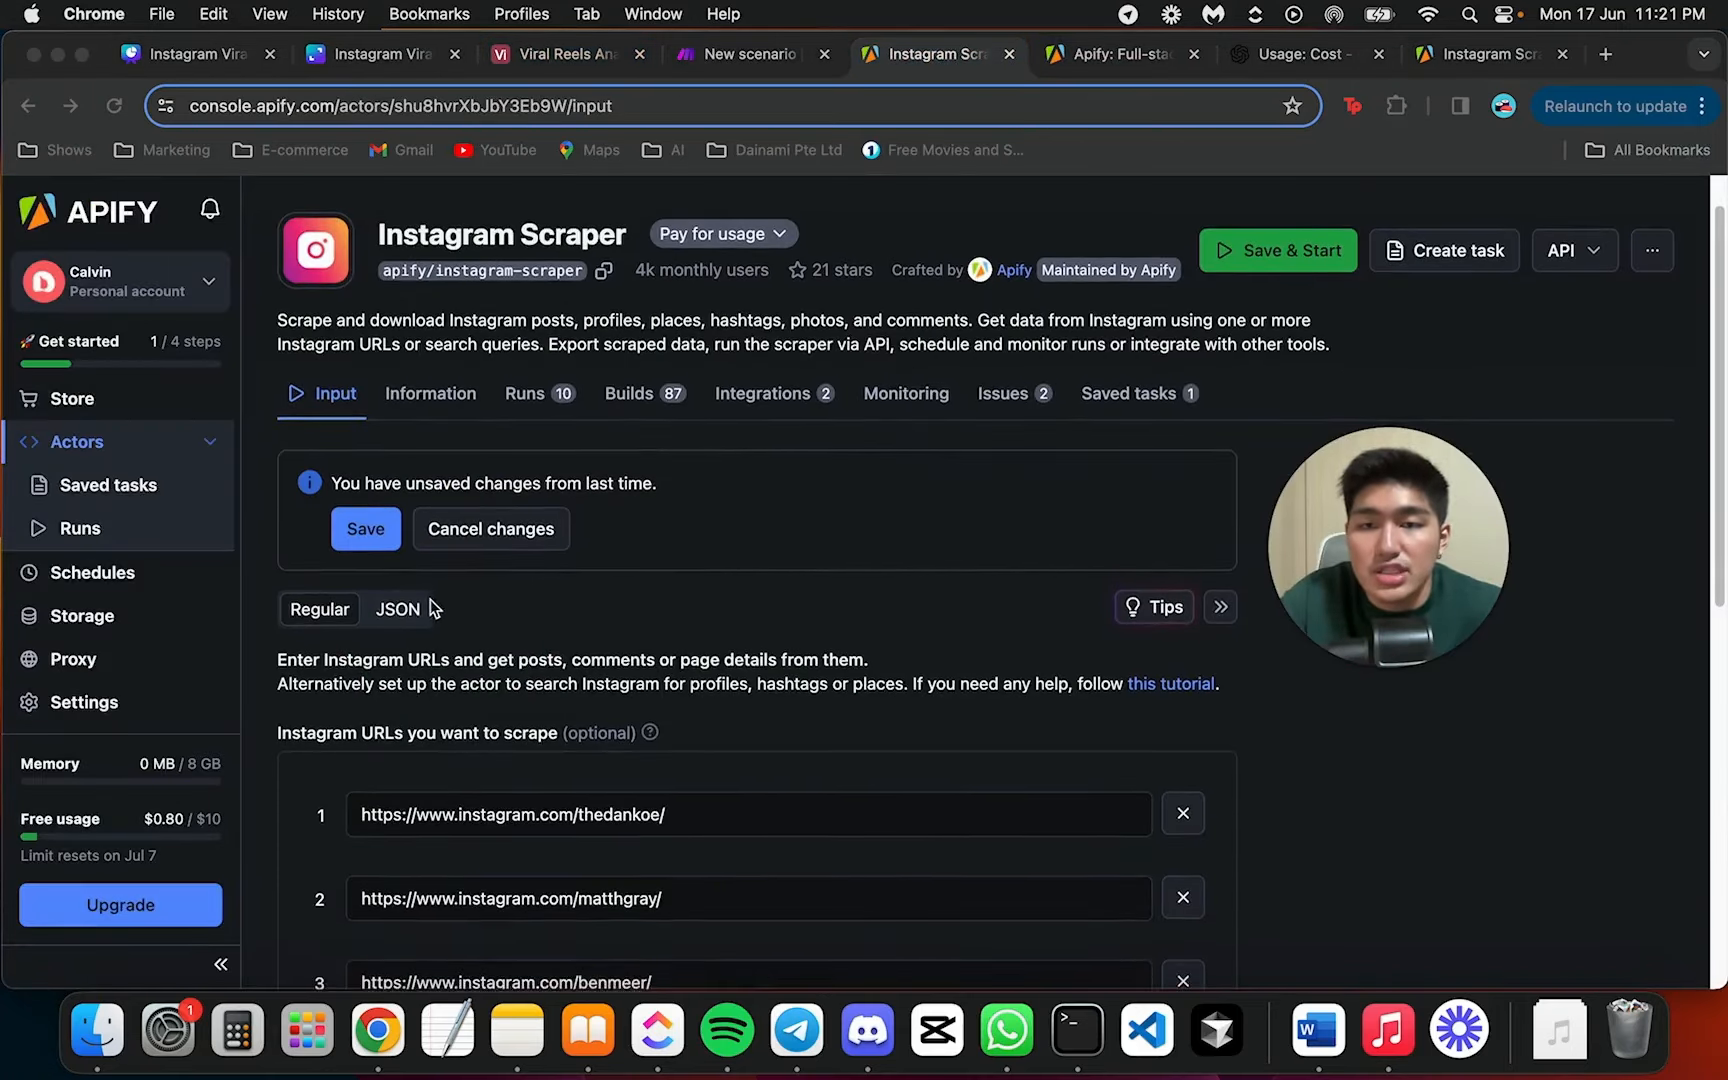
{"action": "left_click", "coordinate": [426, 609]}
{"action": "scroll", "coordinate": [579, 534], "scroll_direction": "down", "scroll_amount": 4}
{"action": "left_click_drag", "start_coordinate": [424, 672], "coordinate": [322, 395]}
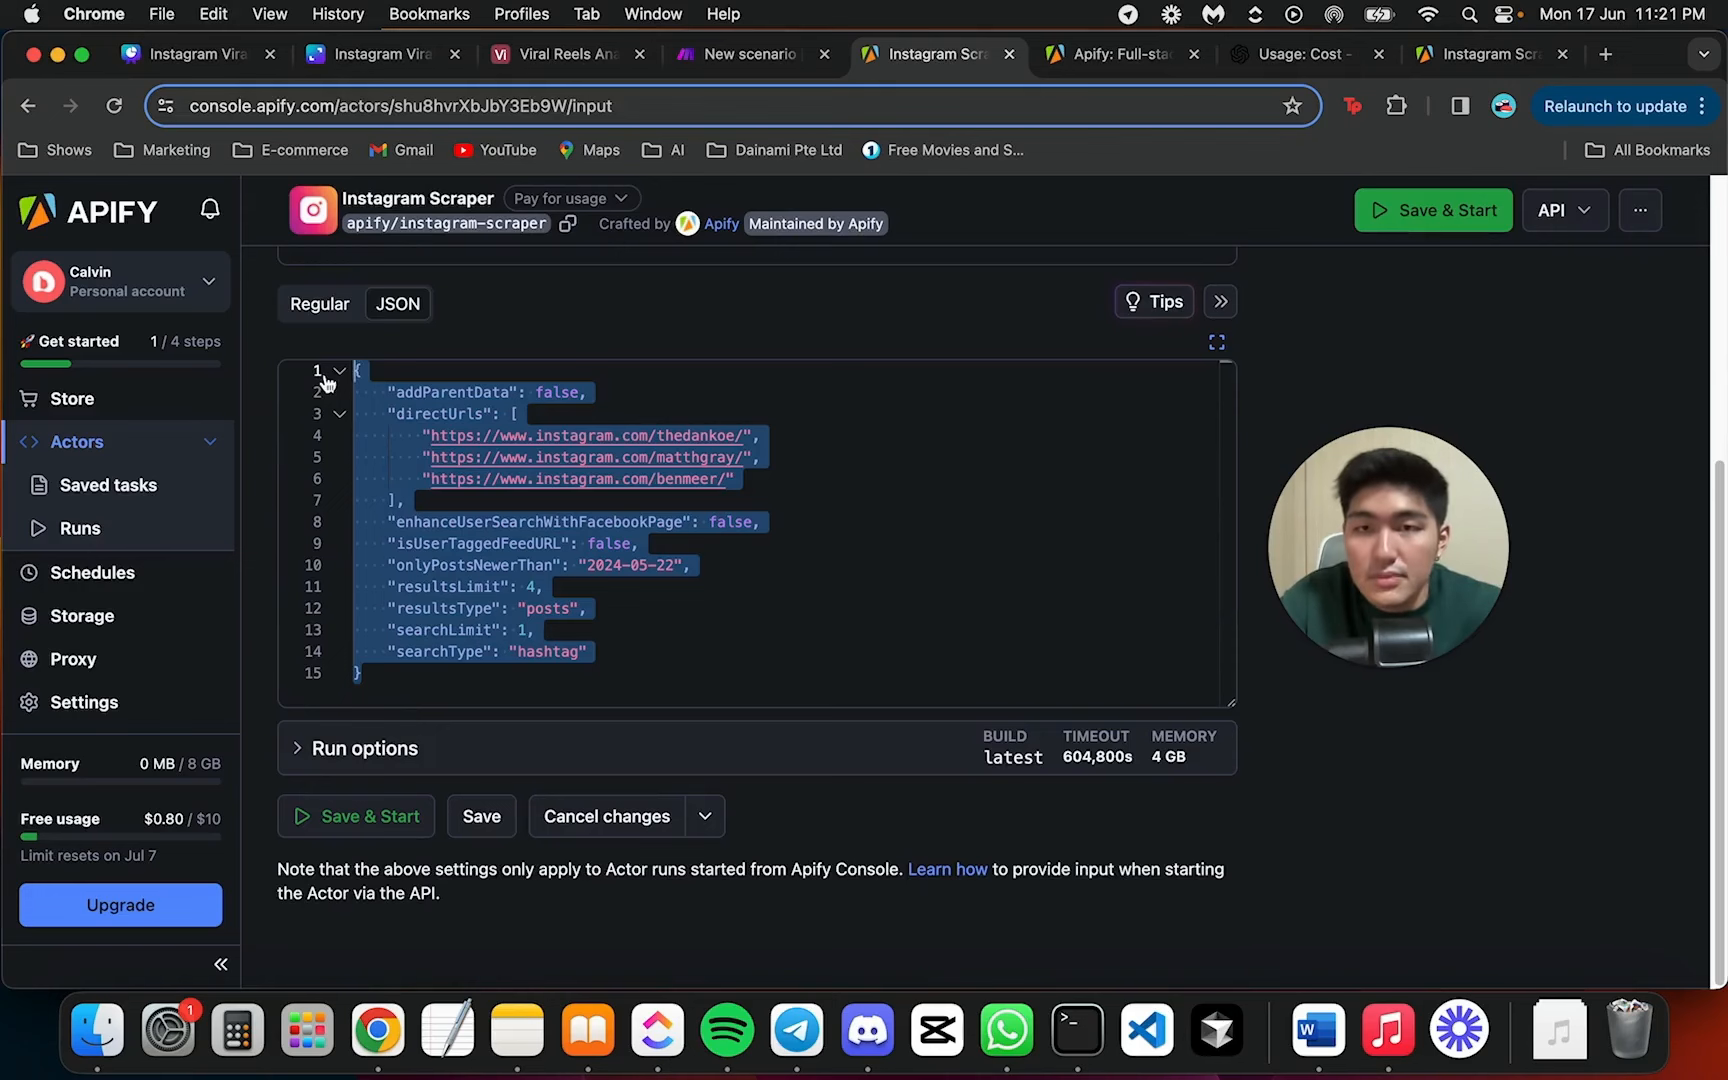
{"action": "scroll", "coordinate": [597, 370], "scroll_direction": "up", "scroll_amount": 1}
{"action": "scroll", "coordinate": [650, 374], "scroll_direction": "up", "scroll_amount": 2}
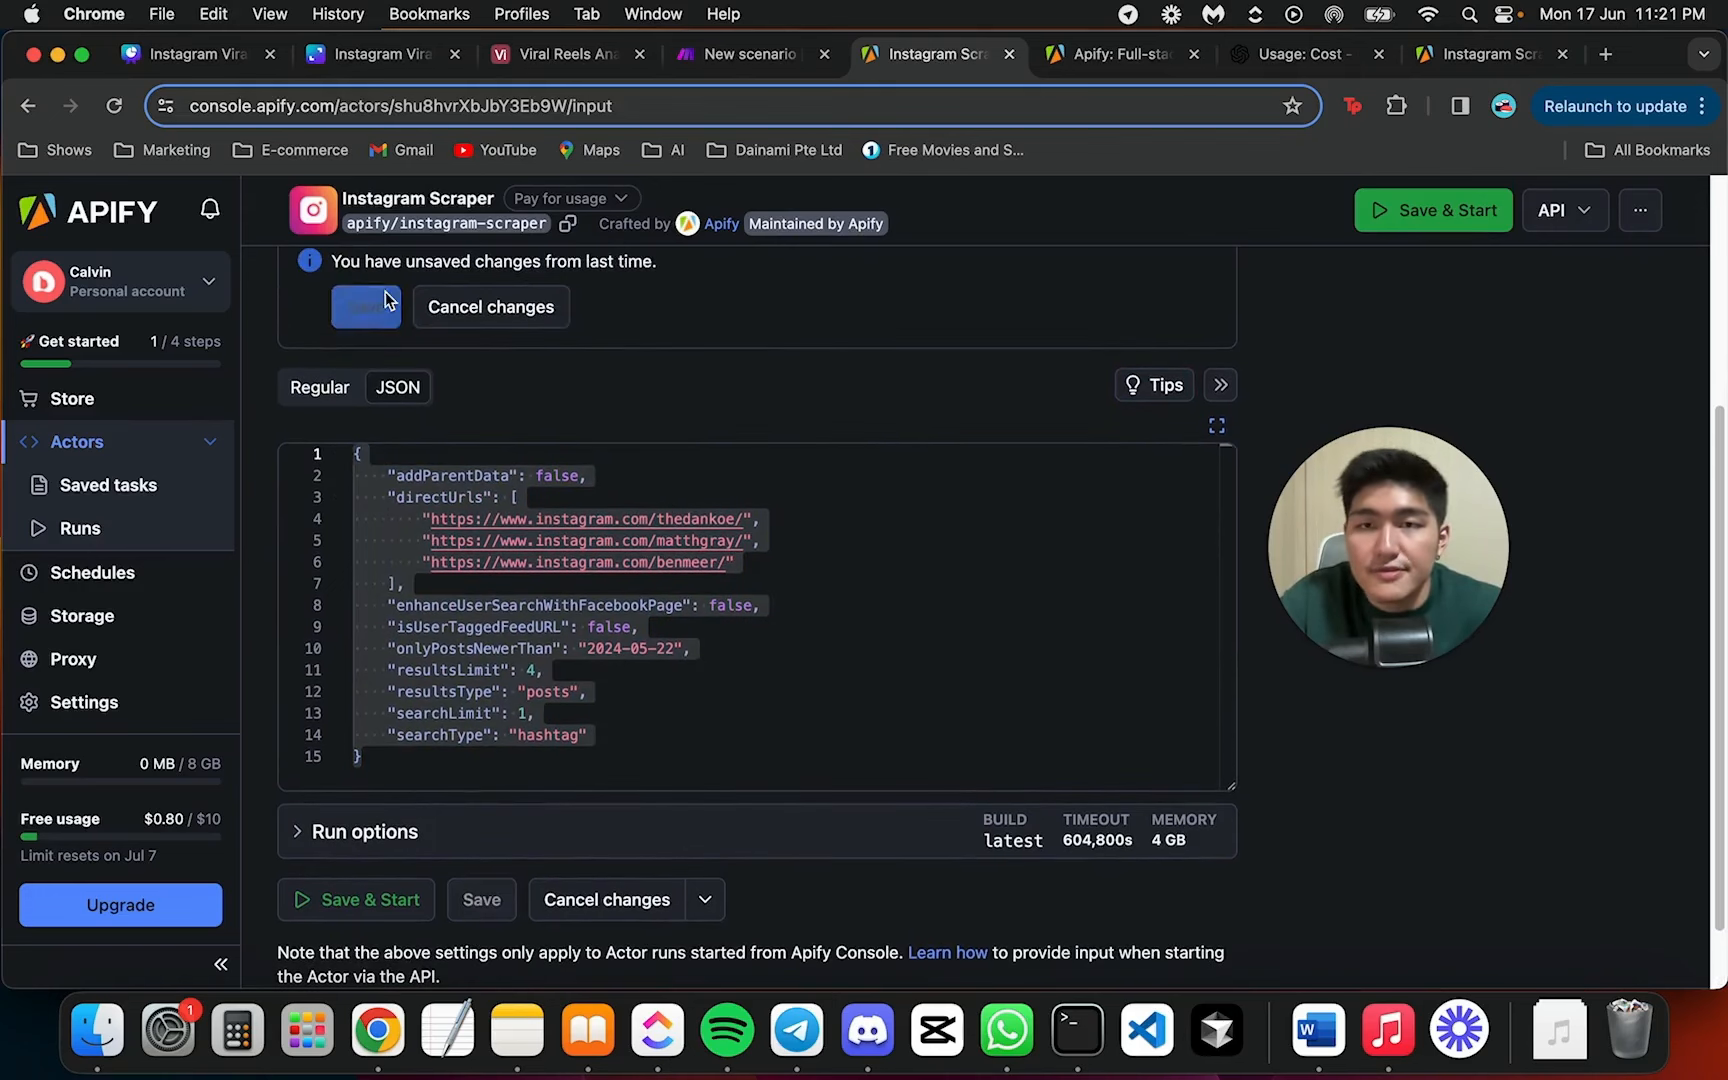
Paste the copied scraper configuration as the Input JSON of Make's Apify module and confirm the module settings
{"action": "left_click", "coordinate": [737, 66]}
{"action": "left_click", "coordinate": [1086, 644]}
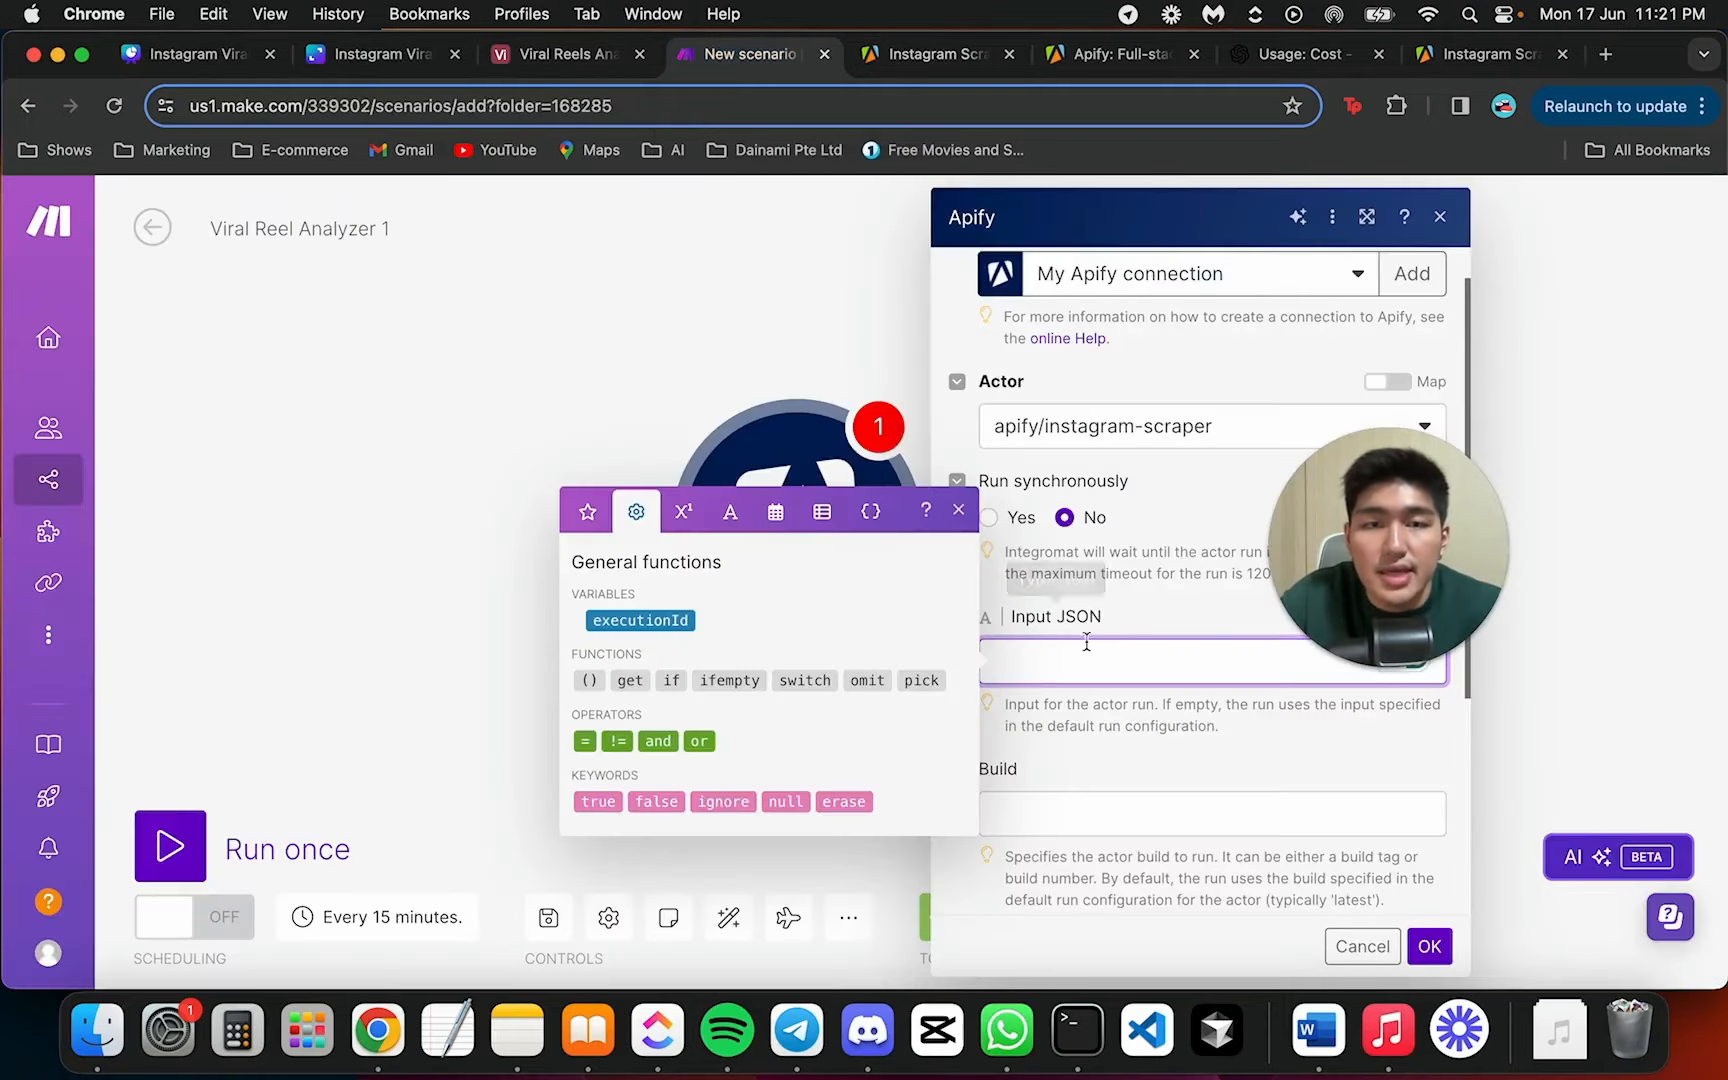
{"action": "key", "text": "cmd+v"}
{"action": "left_click", "coordinate": [1153, 586]}
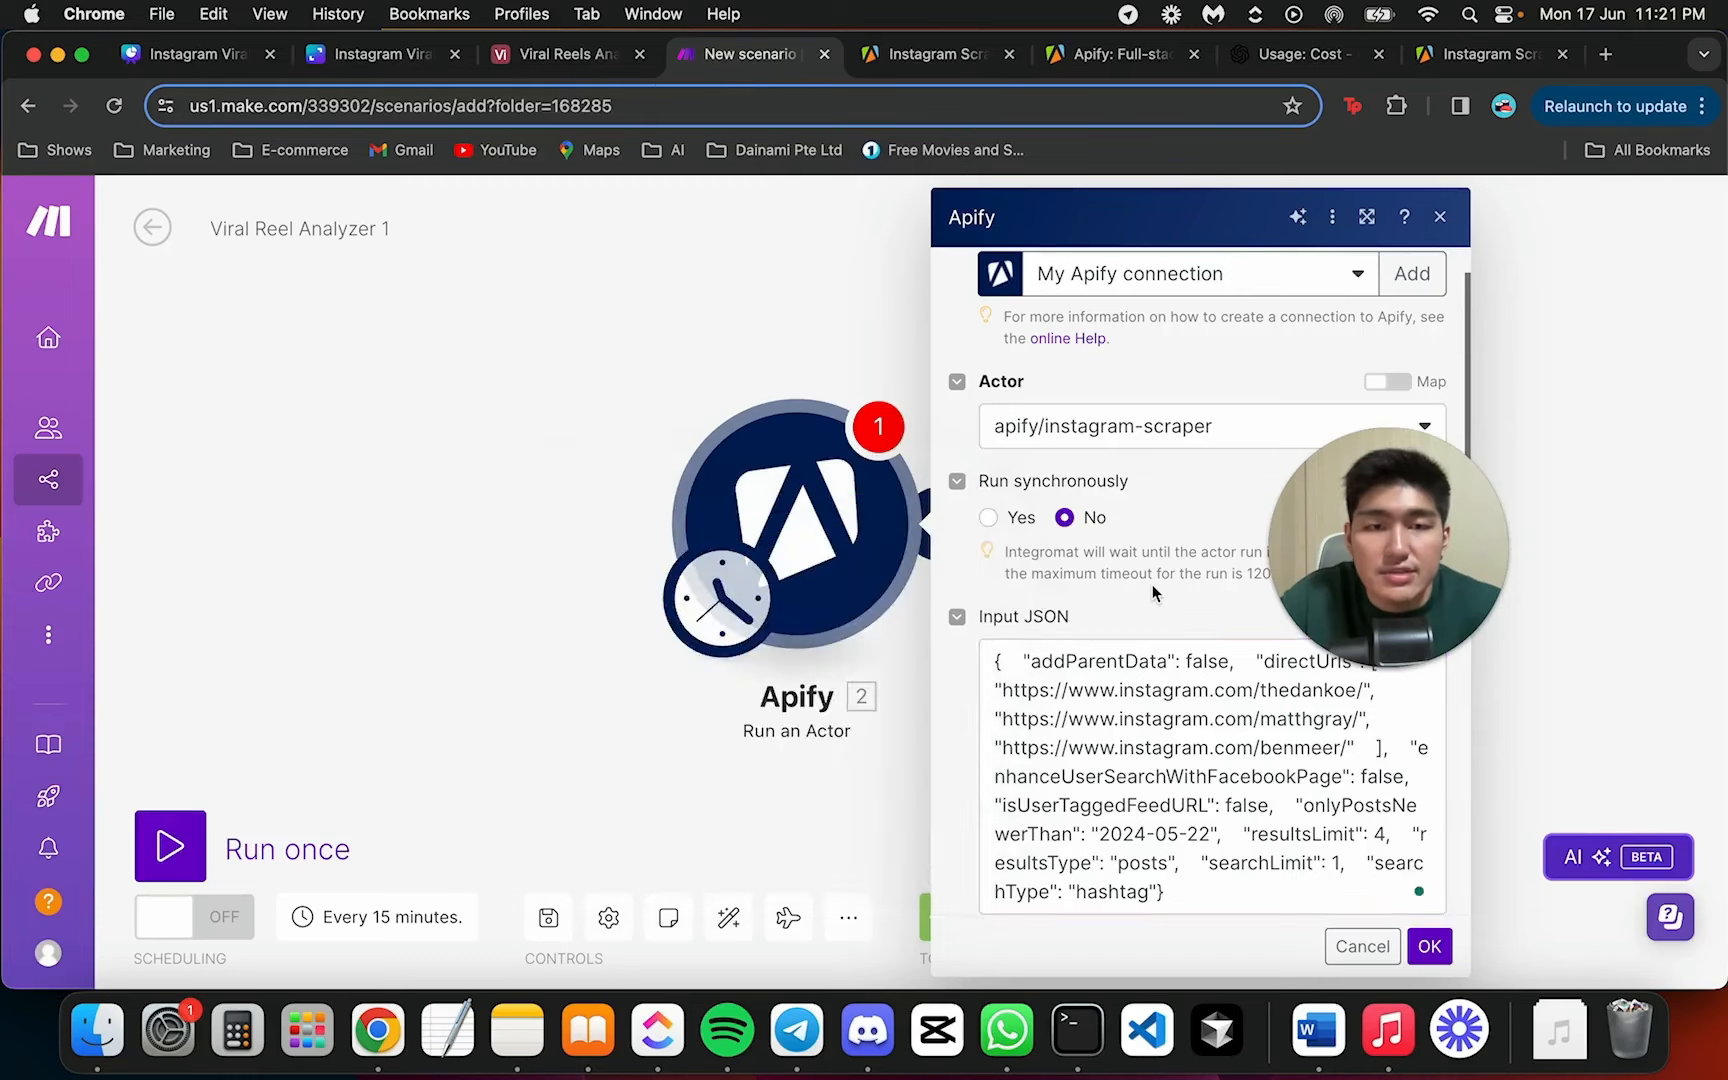
{"action": "scroll", "coordinate": [1165, 560], "scroll_direction": "down", "scroll_amount": 5}
{"action": "left_click_drag", "start_coordinate": [1423, 516], "coordinate": [609, 501]}
{"action": "left_click", "coordinate": [1430, 944]}
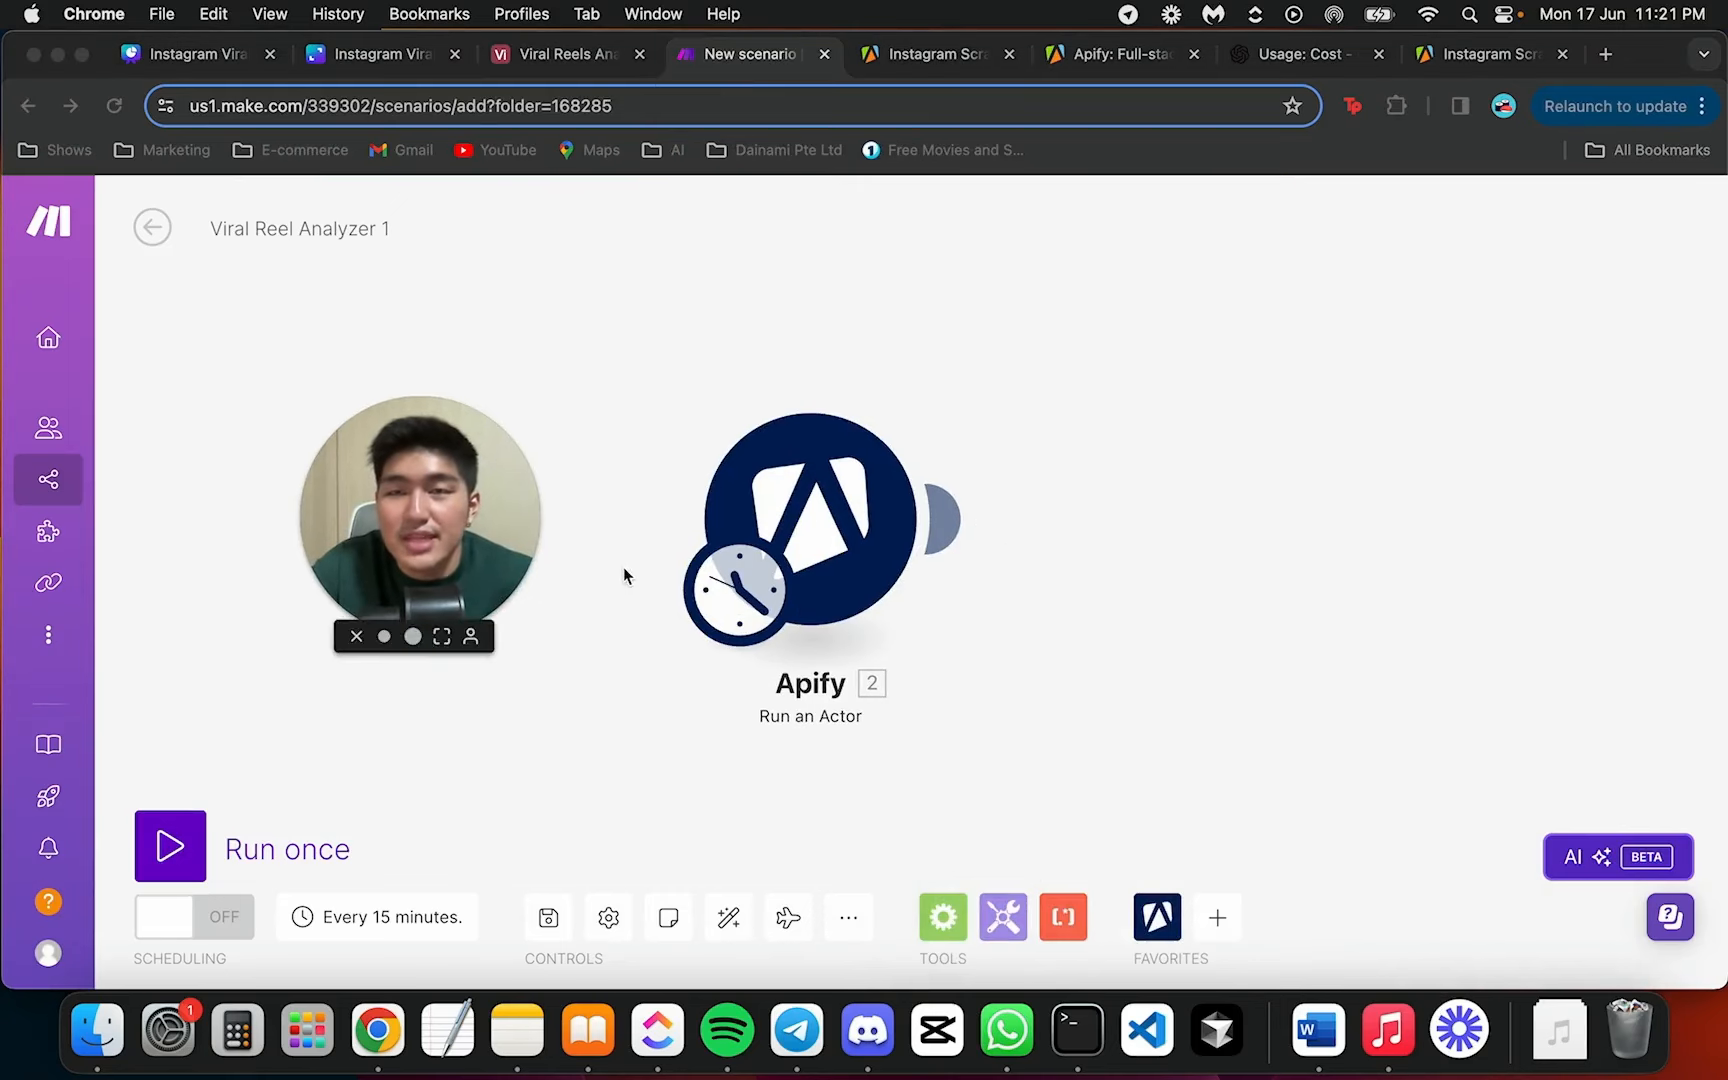
Run the Viral Reel Analyzer 1 scenario once and open the Apify module's execution details
{"action": "left_click", "coordinate": [165, 848]}
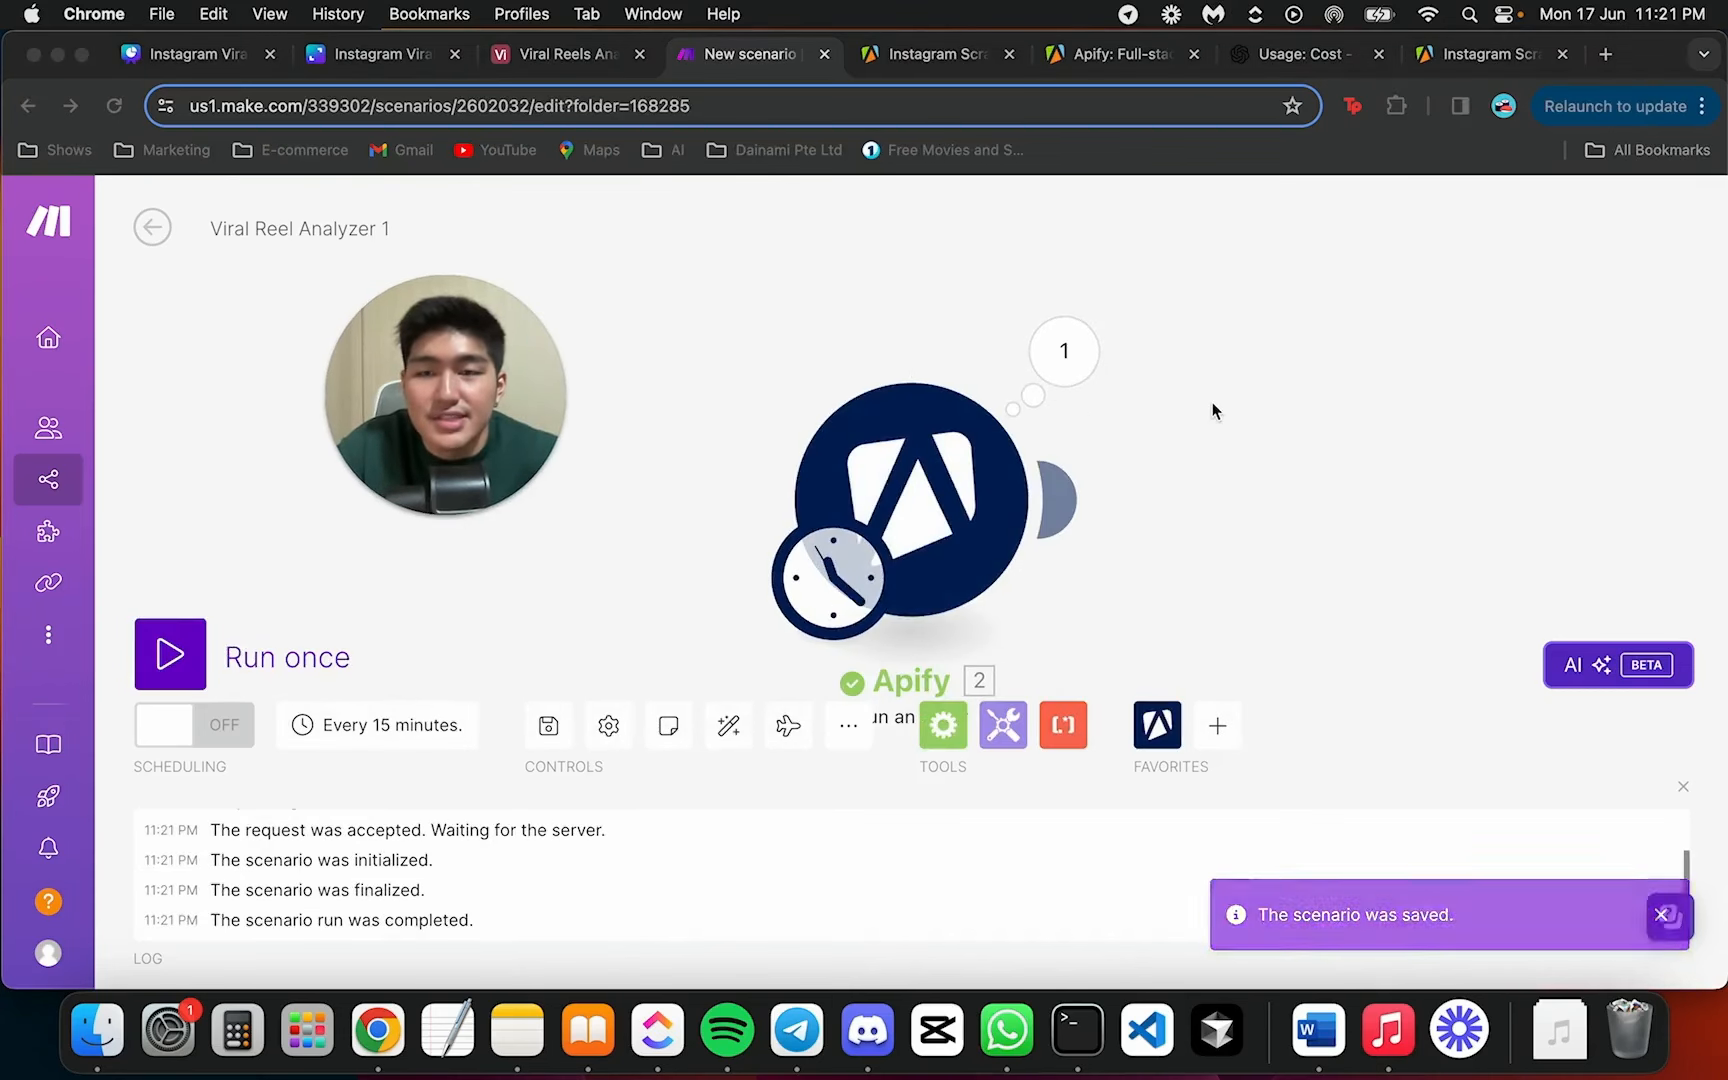
{"action": "left_click_drag", "start_coordinate": [1196, 409], "coordinate": [1084, 401]}
{"action": "left_click", "coordinate": [936, 349]}
Examine the operation's input JSON and output bundle, and close the execution details
{"action": "scroll", "coordinate": [1128, 344], "scroll_direction": "down", "scroll_amount": 5}
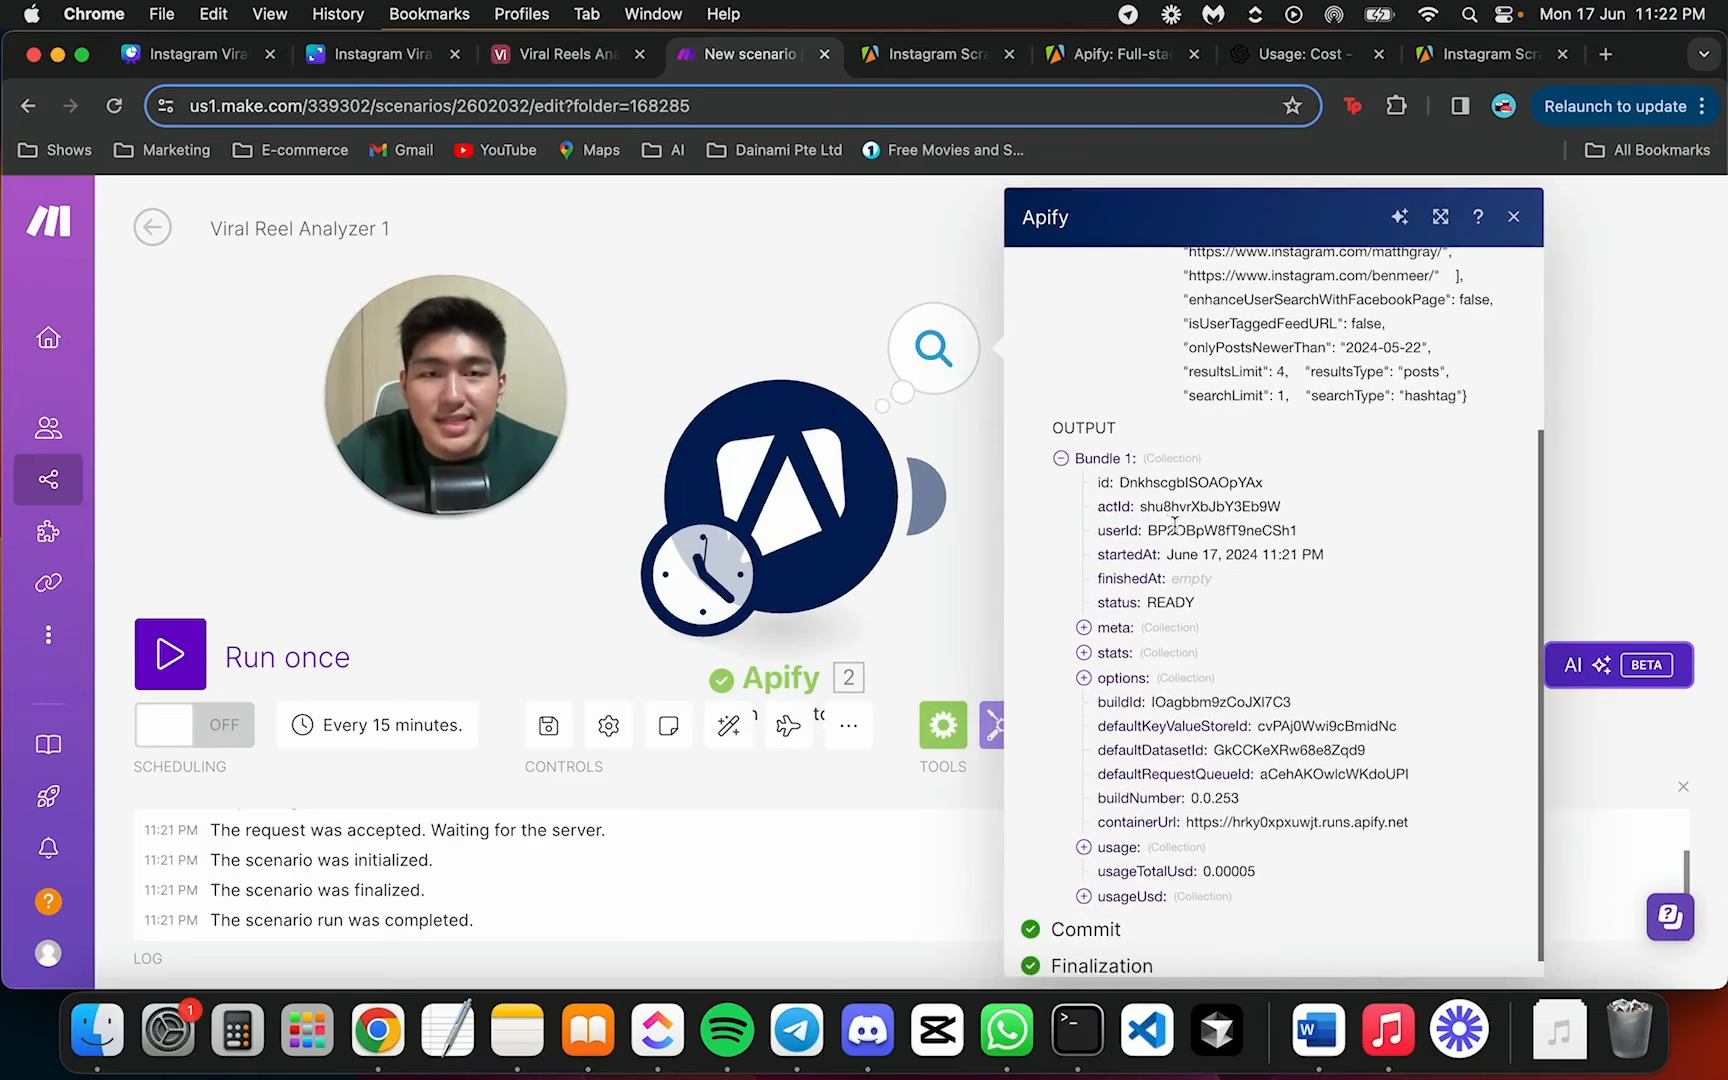
{"action": "scroll", "coordinate": [1170, 522], "scroll_direction": "down", "scroll_amount": 1}
{"action": "scroll", "coordinate": [1296, 530], "scroll_direction": "up", "scroll_amount": 5}
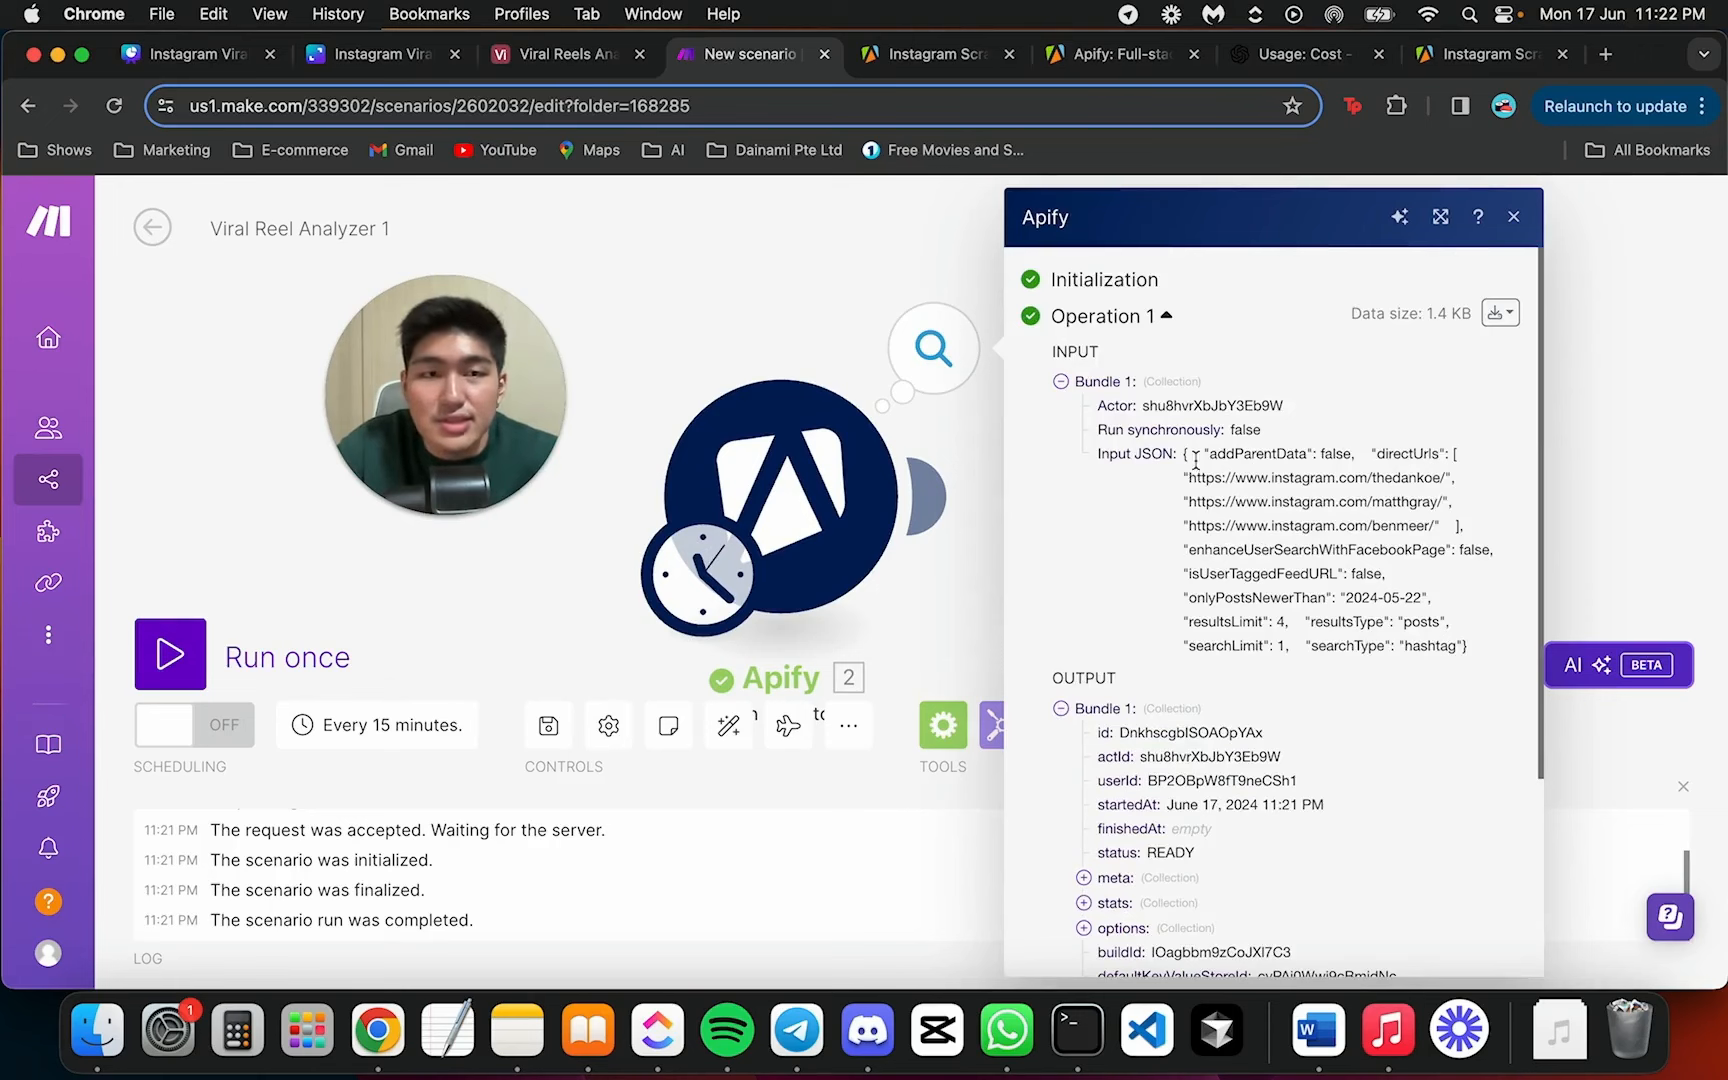
{"action": "left_click_drag", "start_coordinate": [1184, 453], "coordinate": [1417, 621]}
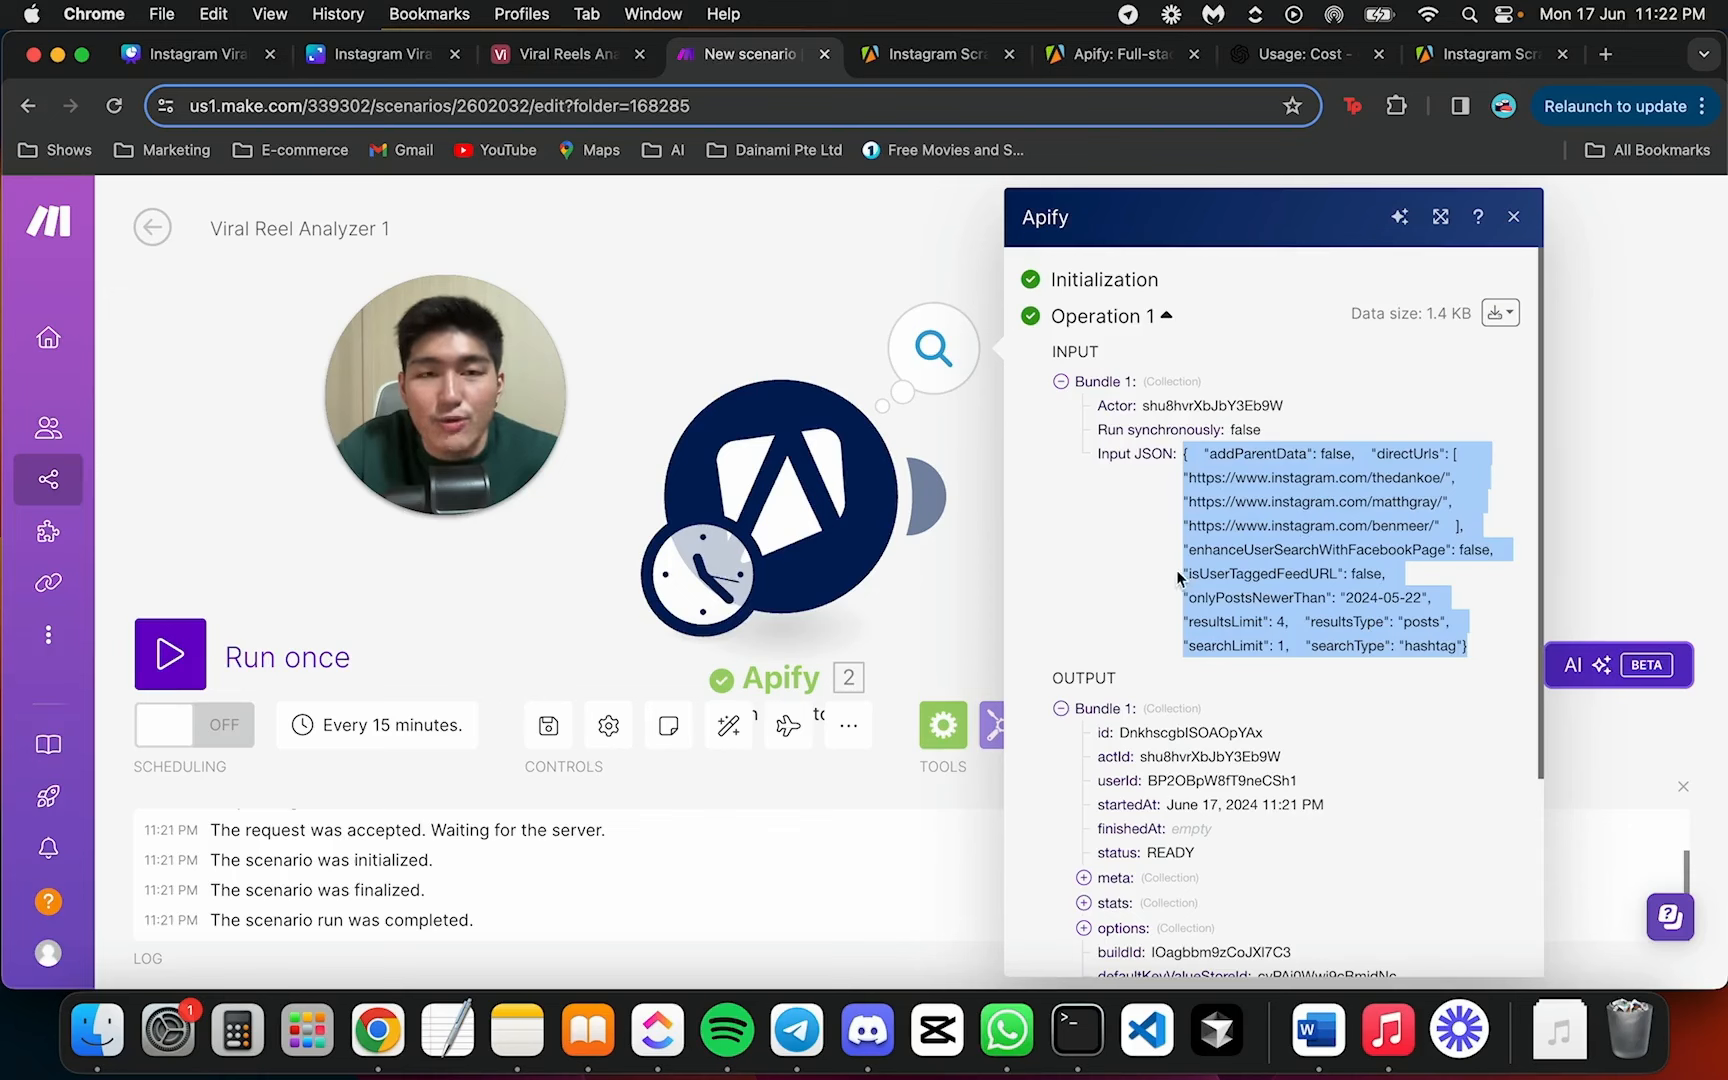
{"action": "left_click", "coordinate": [1150, 570]}
{"action": "scroll", "coordinate": [1160, 600], "scroll_direction": "down", "scroll_amount": 5}
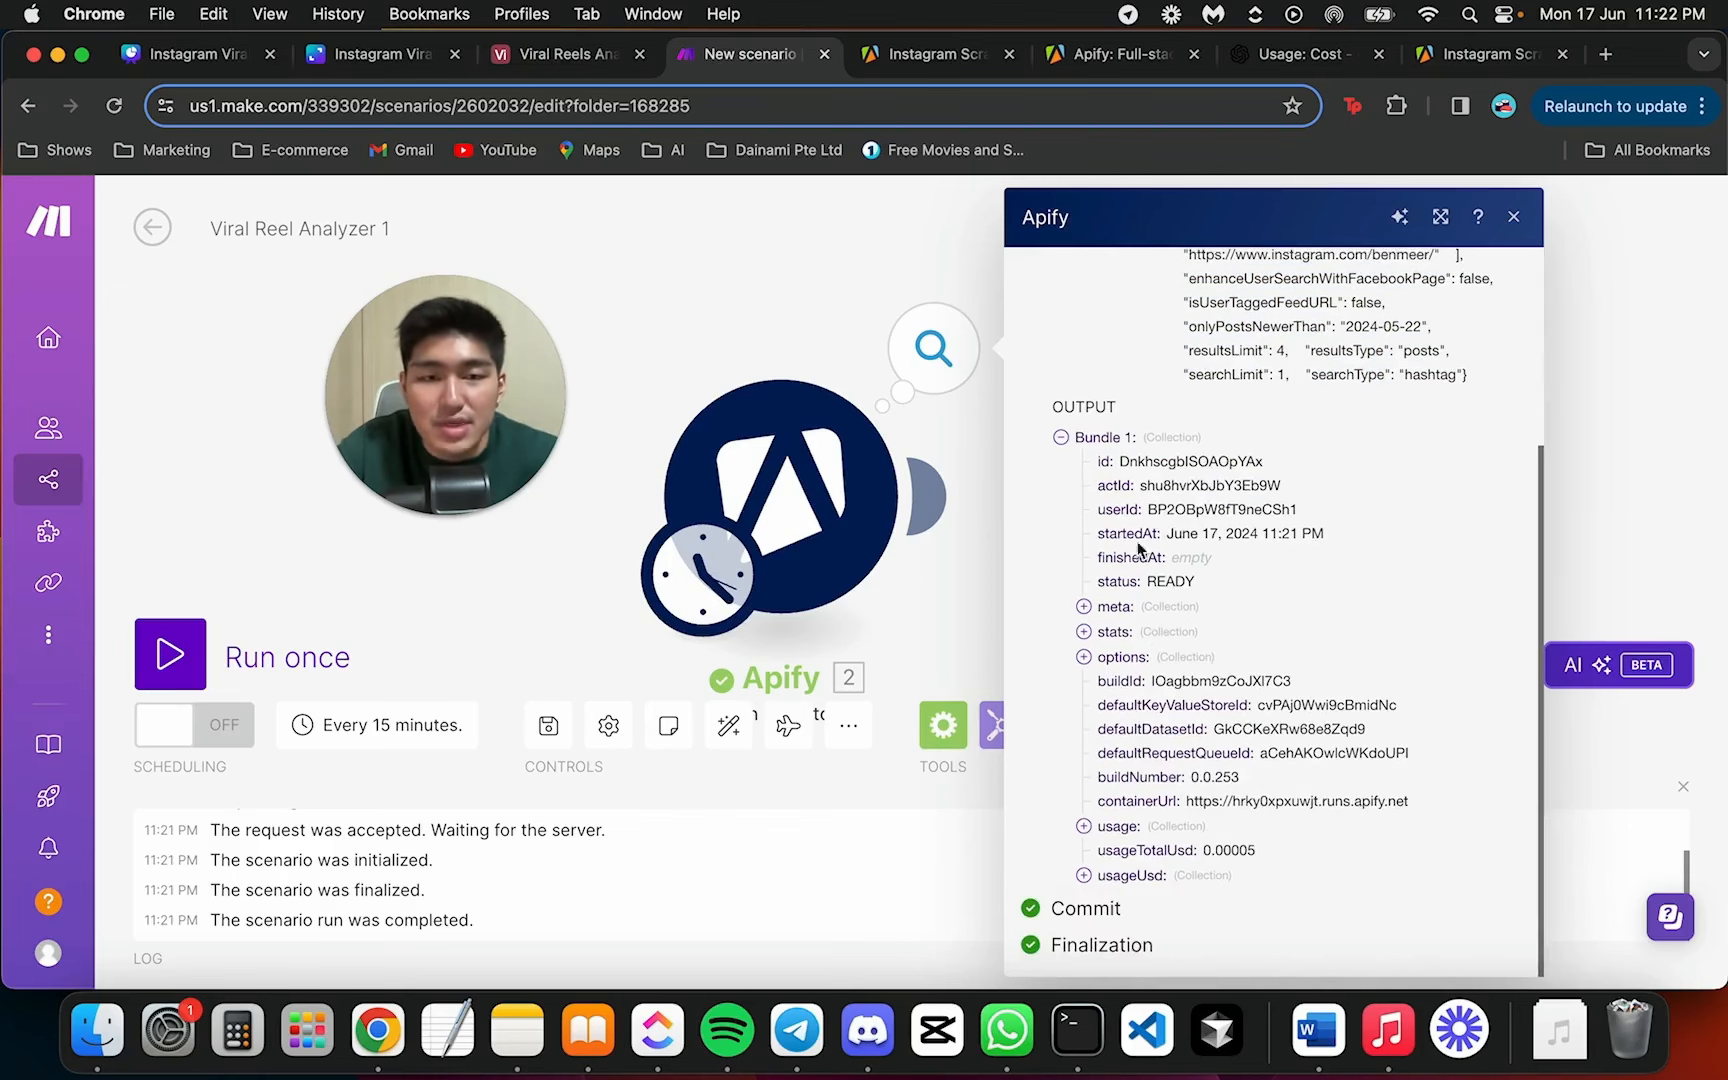
{"action": "scroll", "coordinate": [1147, 620], "scroll_direction": "up", "scroll_amount": 5}
{"action": "left_click", "coordinate": [699, 337]}
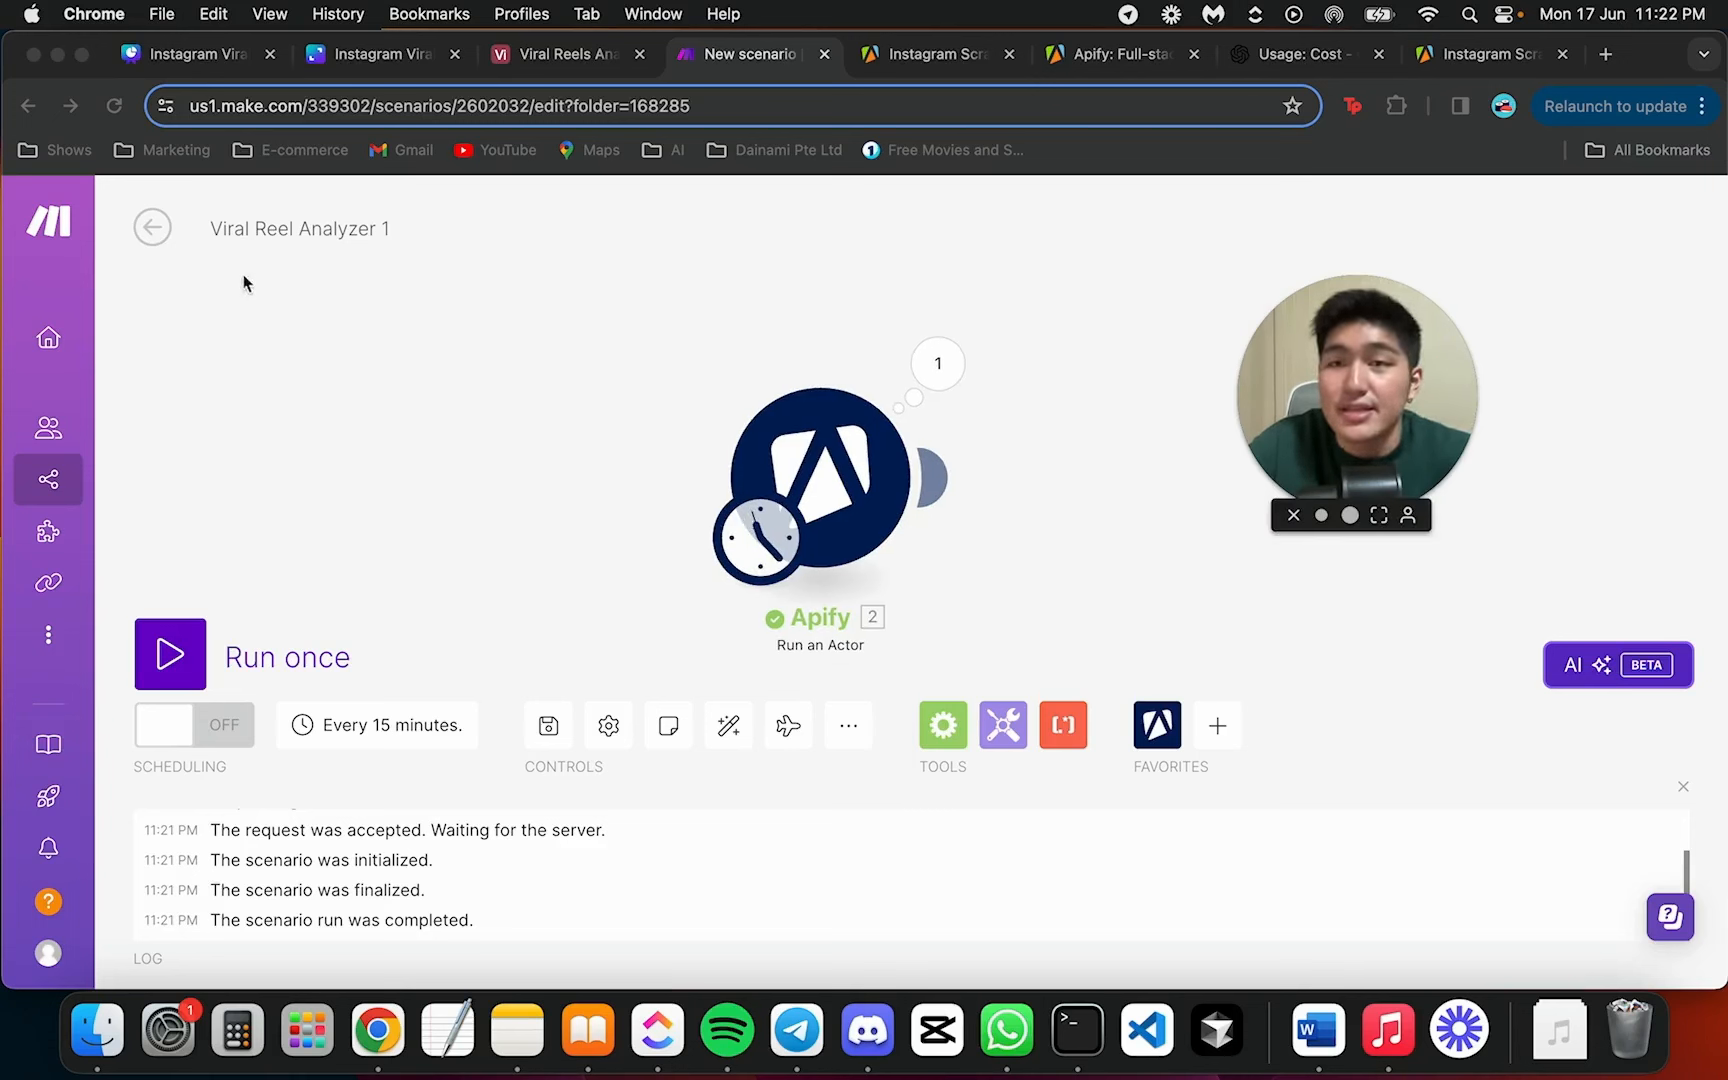
Create a new scenario in the Viral Reel Analyzer folder and name it Viral Reel Analyzer 2
{"action": "left_click", "coordinate": [155, 232]}
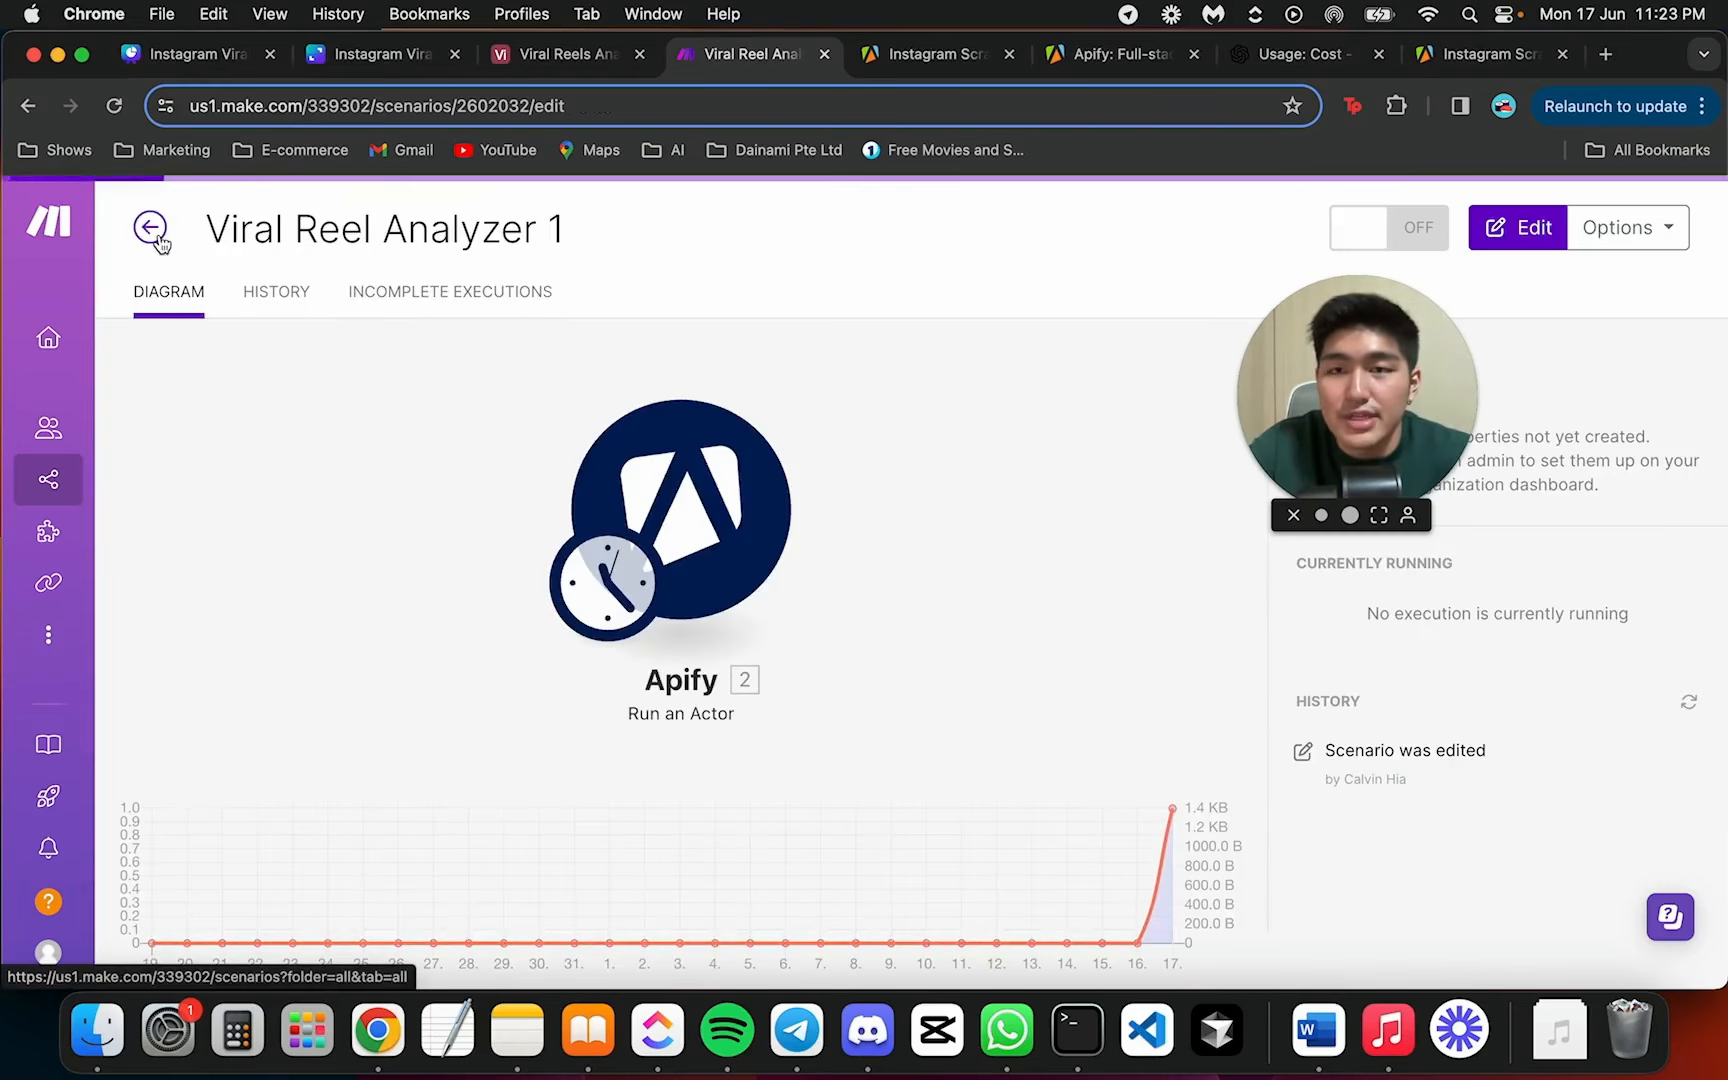
{"action": "left_click", "coordinate": [156, 243]}
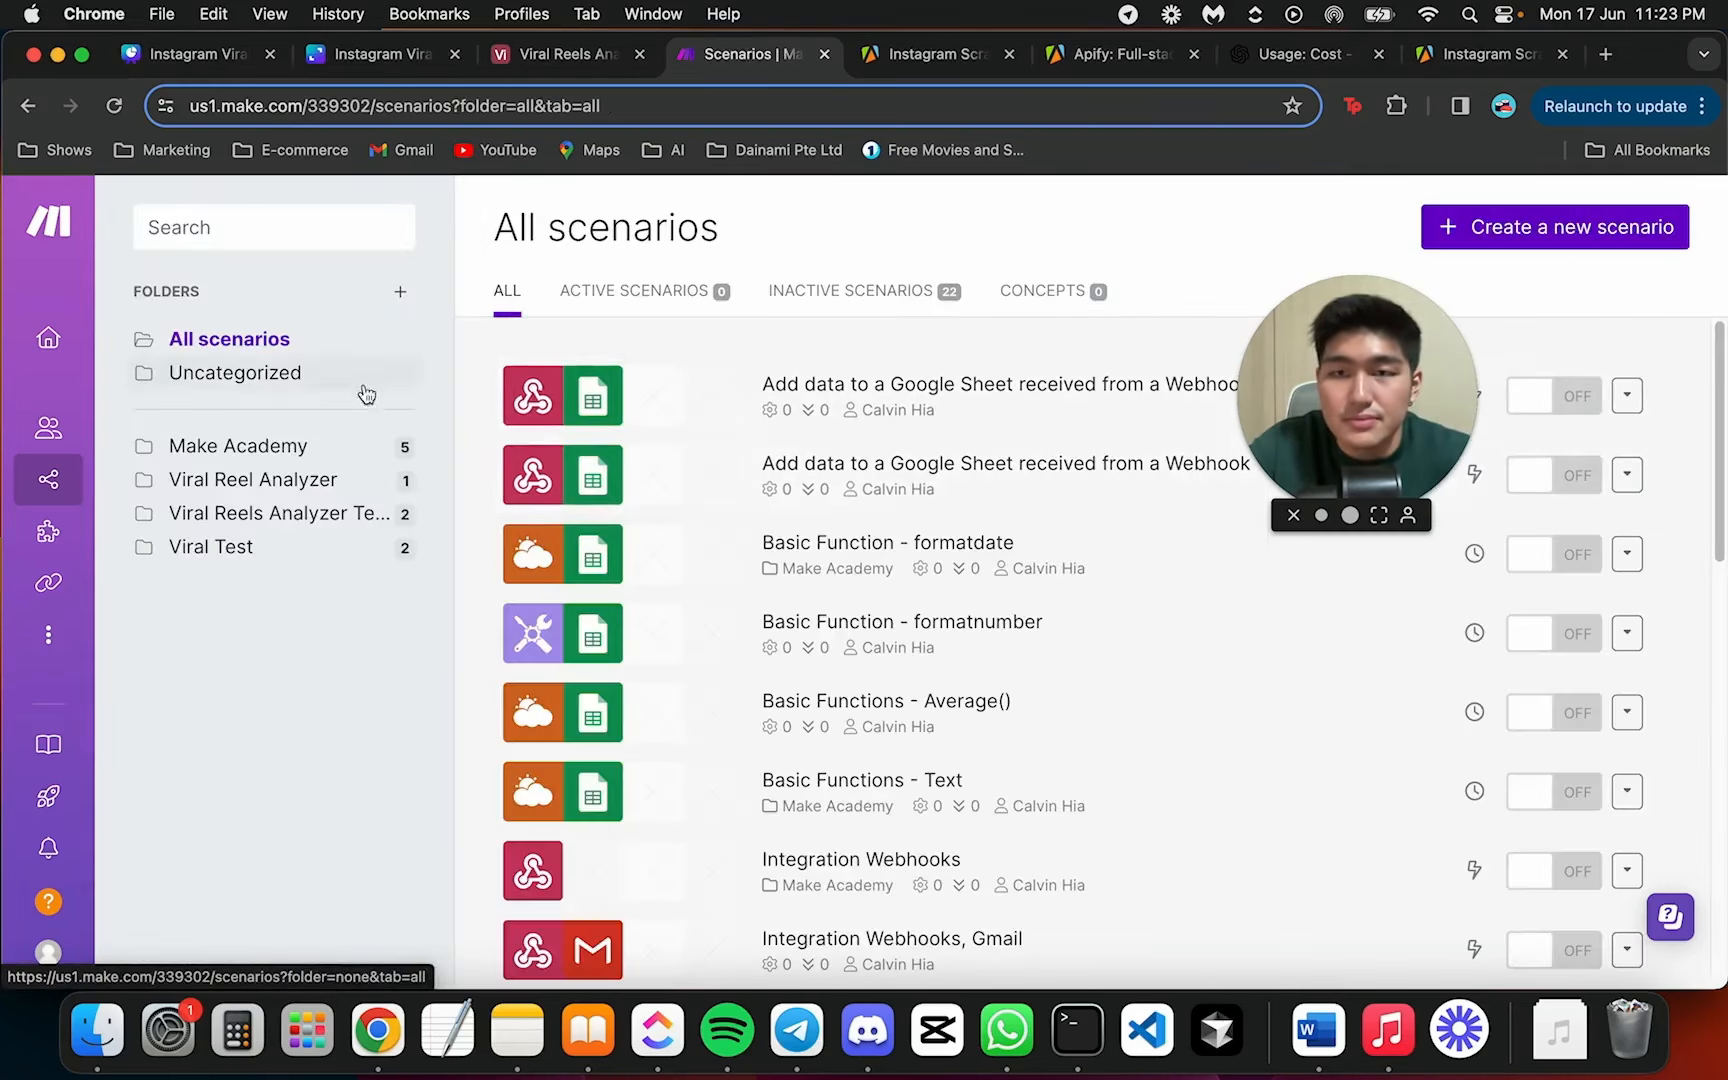
{"action": "left_click", "coordinate": [325, 485]}
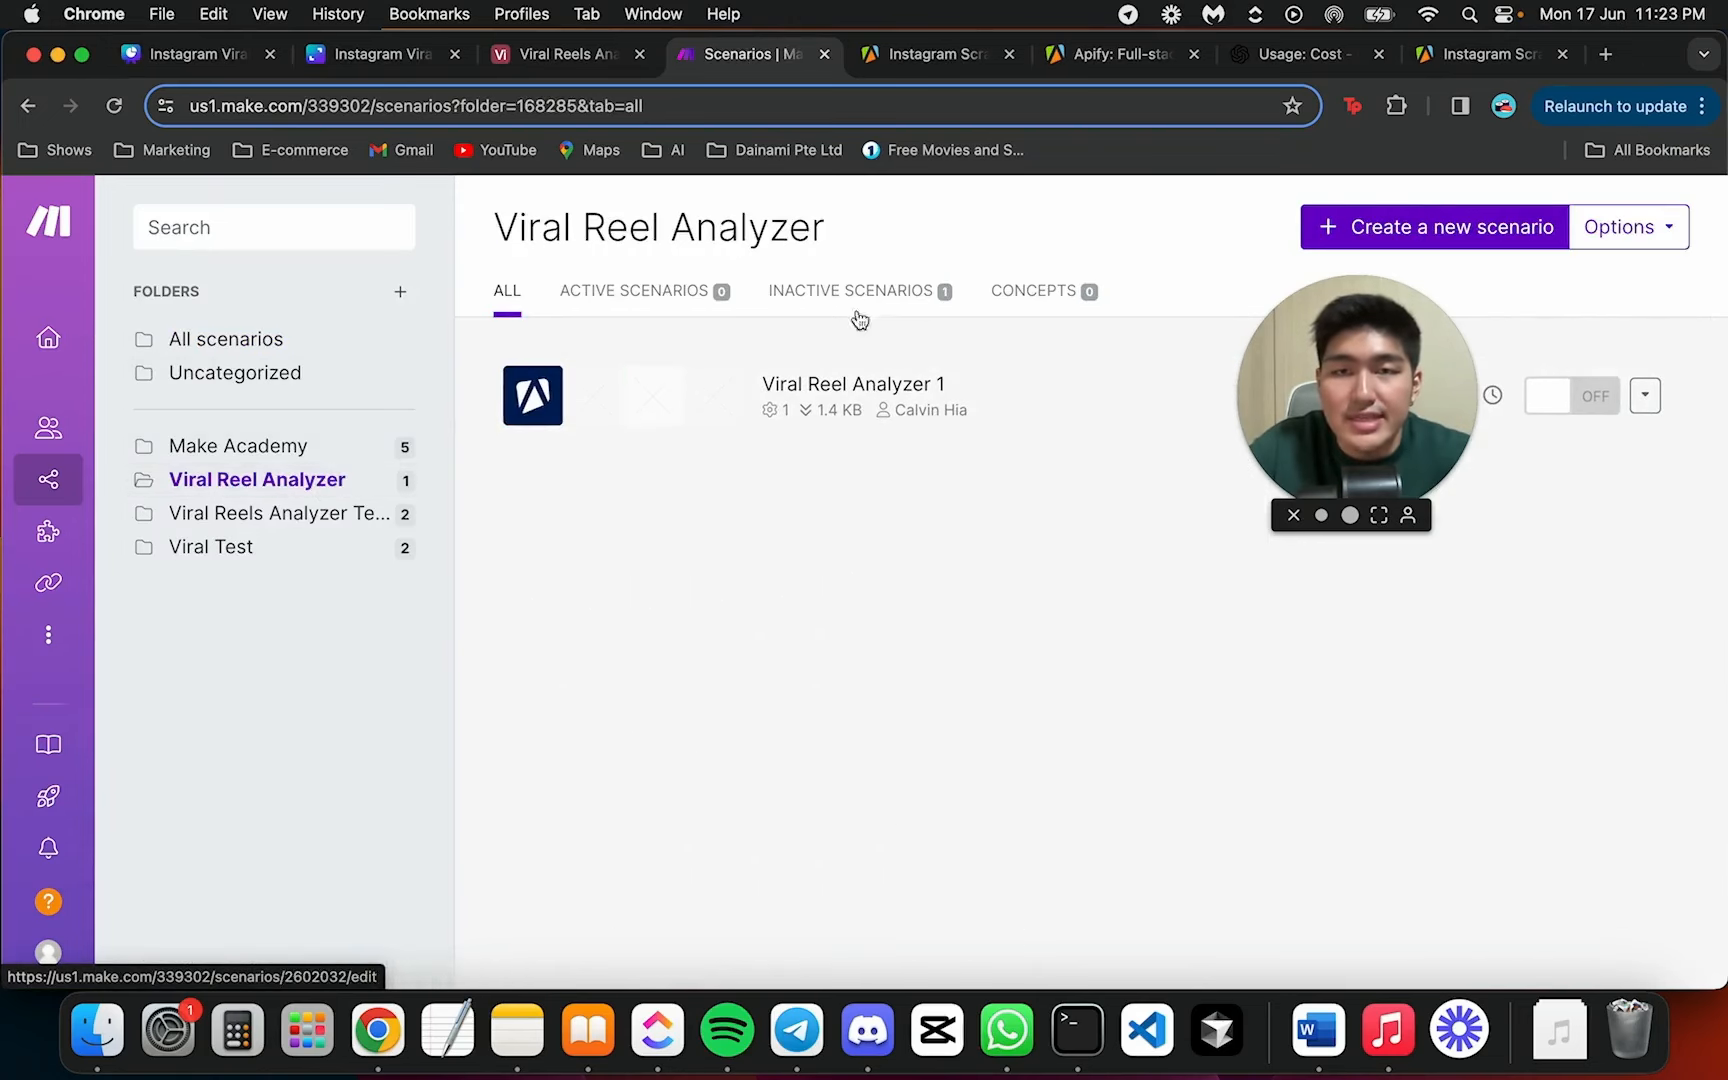
{"action": "left_click", "coordinate": [1363, 228]}
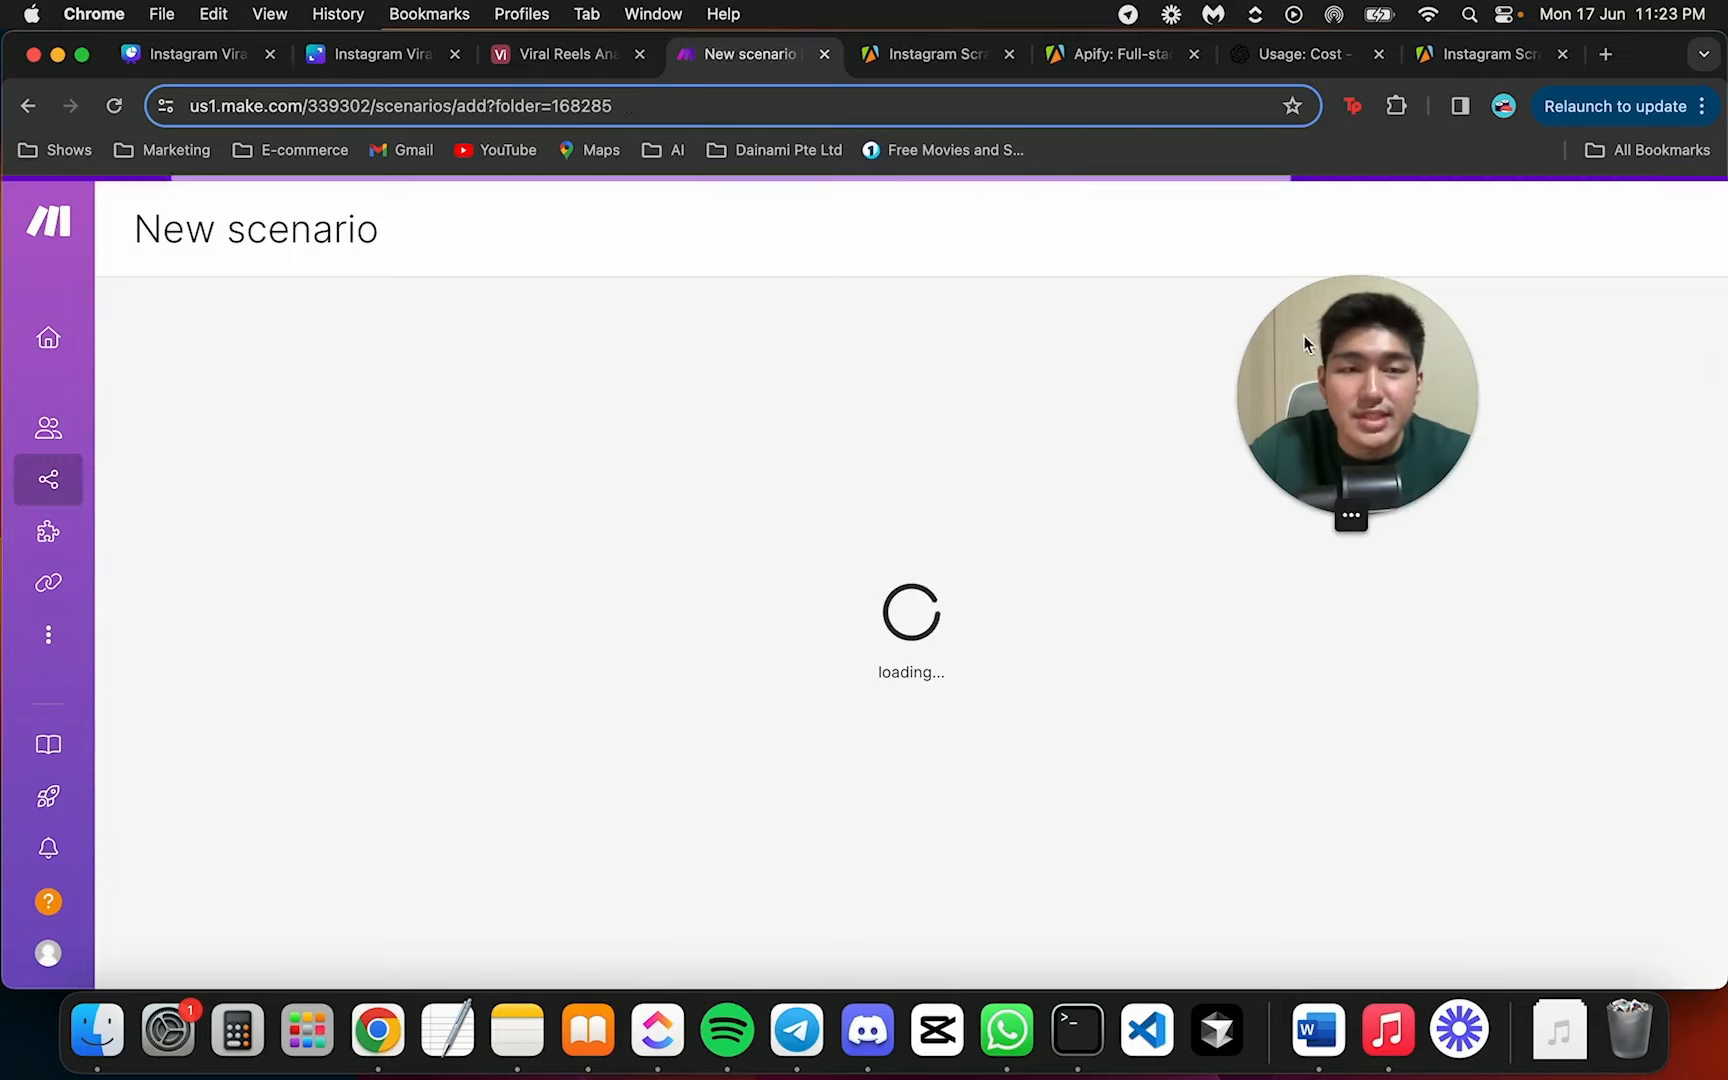
{"action": "left_click", "coordinate": [261, 230]}
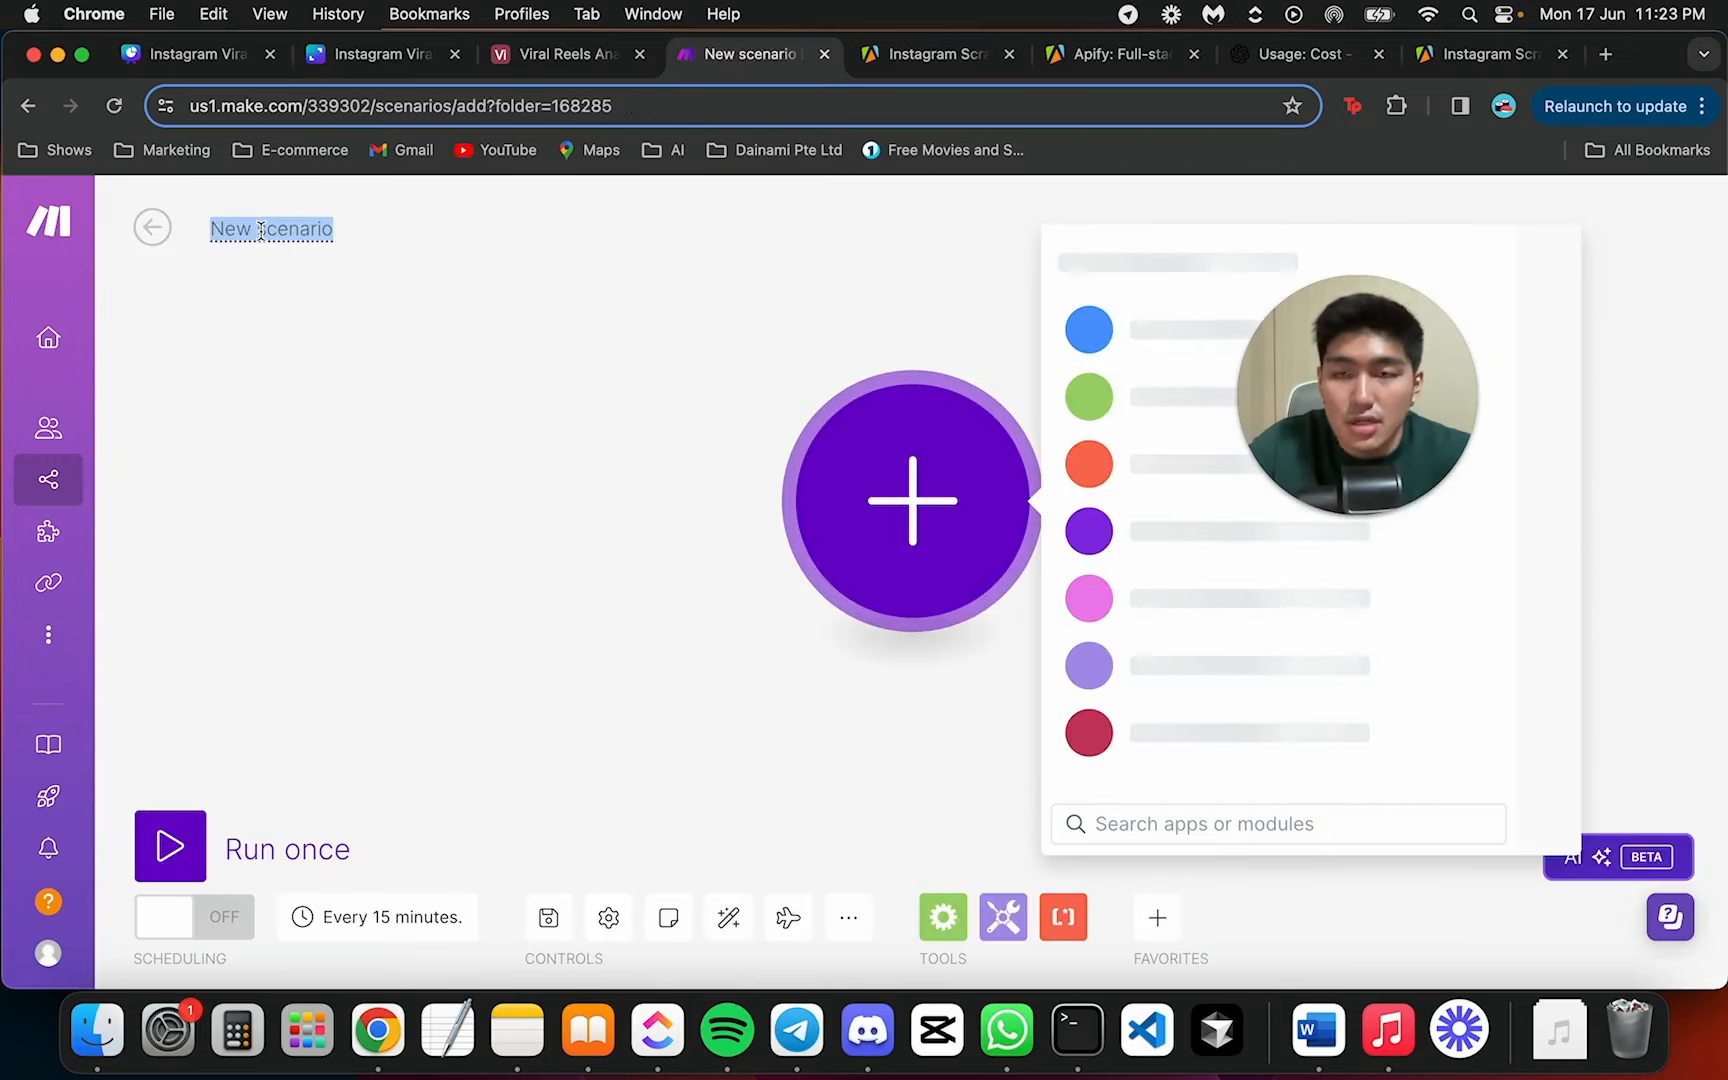
{"action": "type", "text": "Viral"}
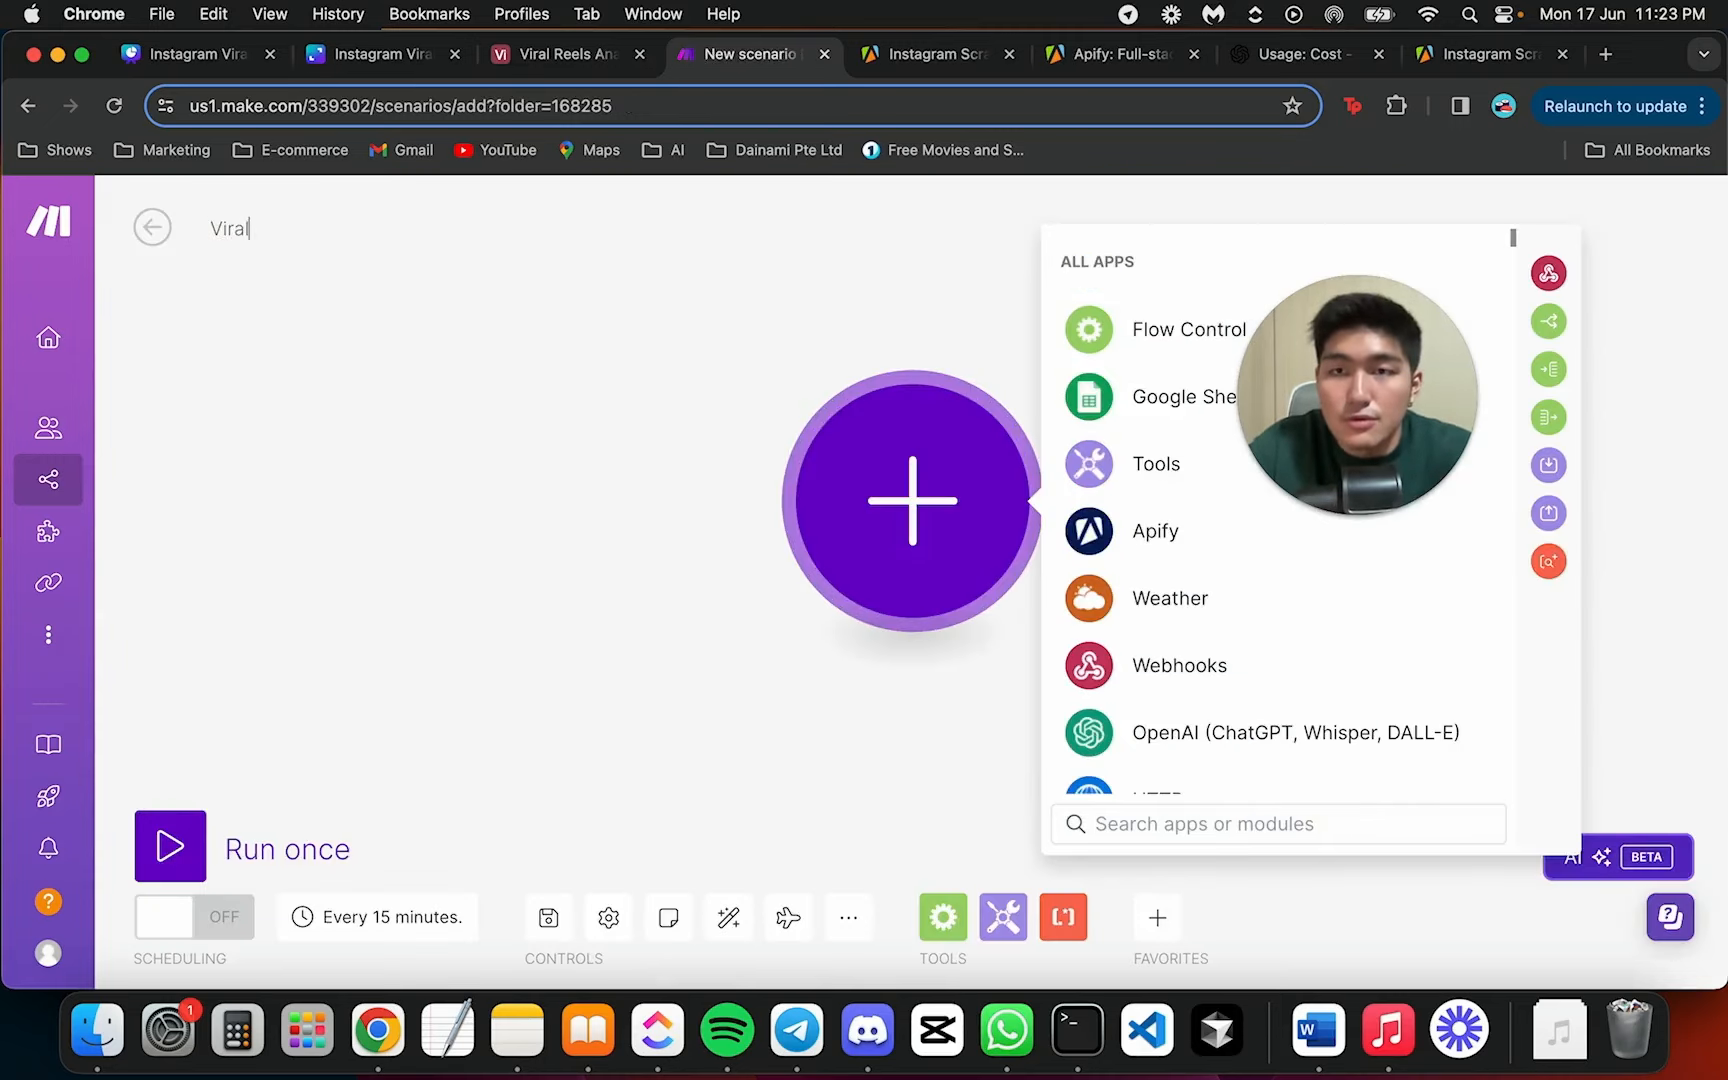
{"action": "type", "text": " Reel Analyzer 2"}
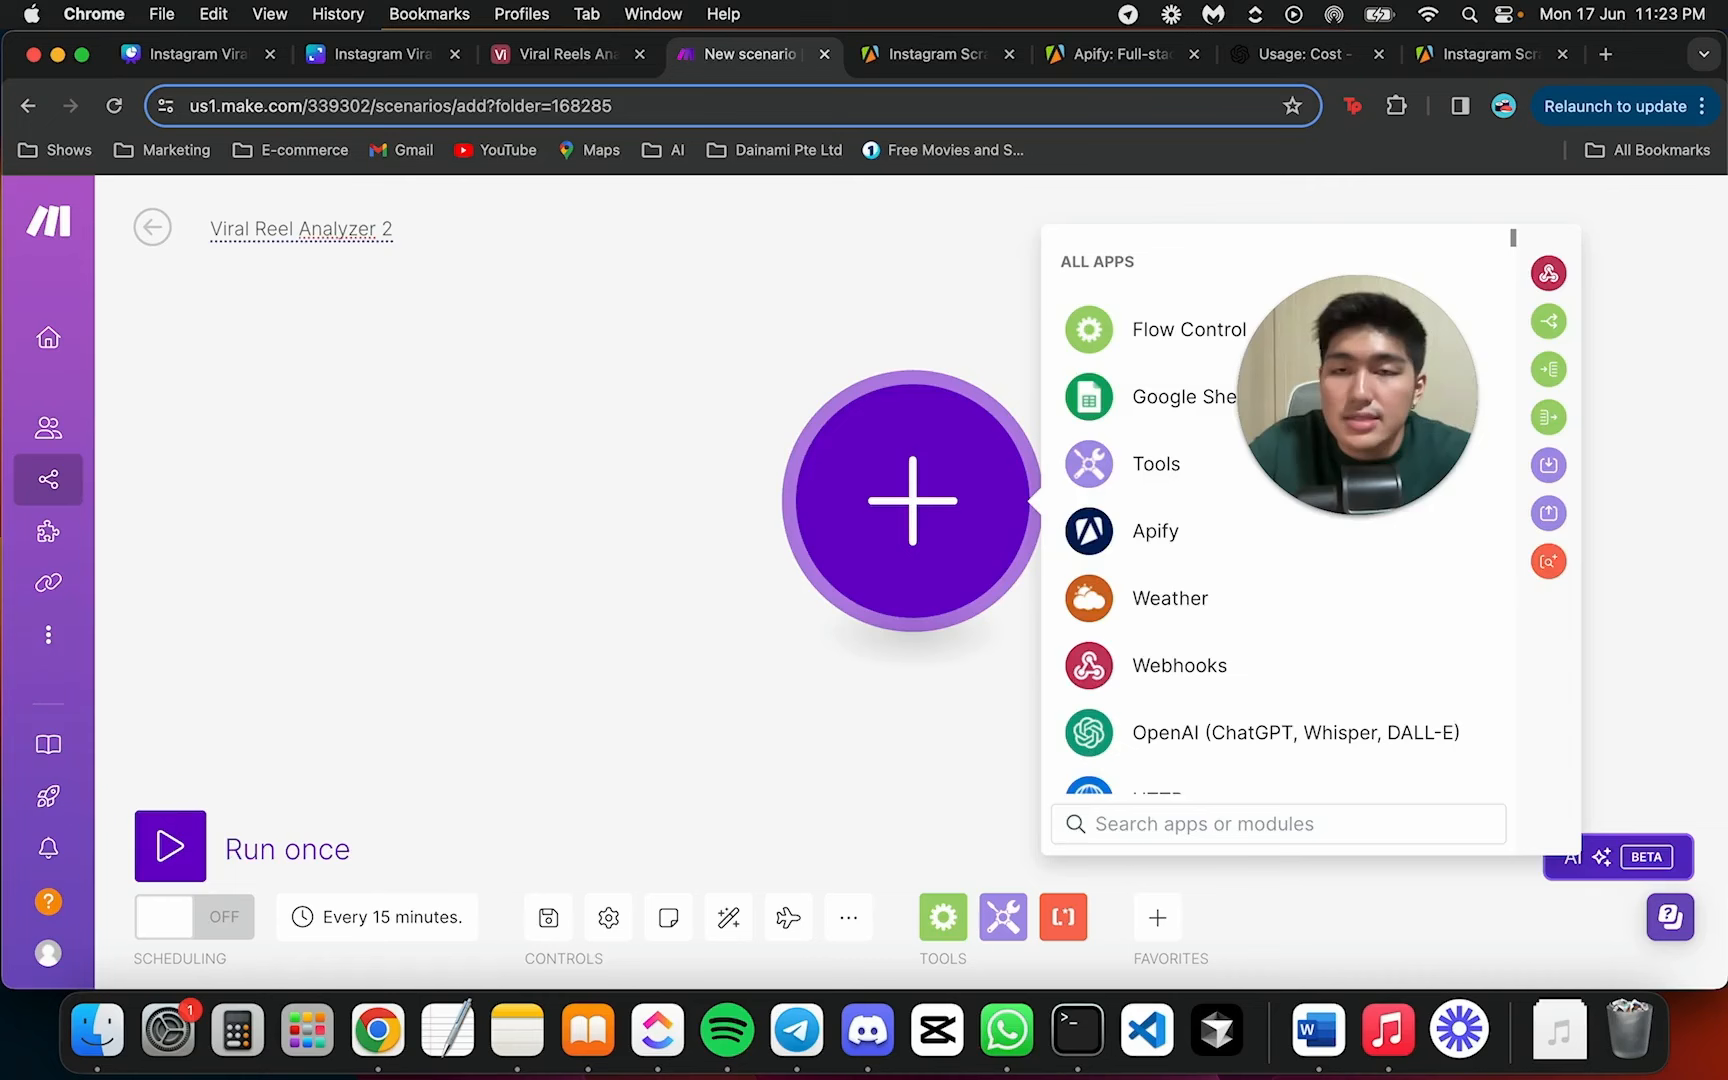
{"action": "left_click", "coordinate": [360, 352]}
{"action": "left_click_drag", "start_coordinate": [780, 374], "coordinate": [567, 414]}
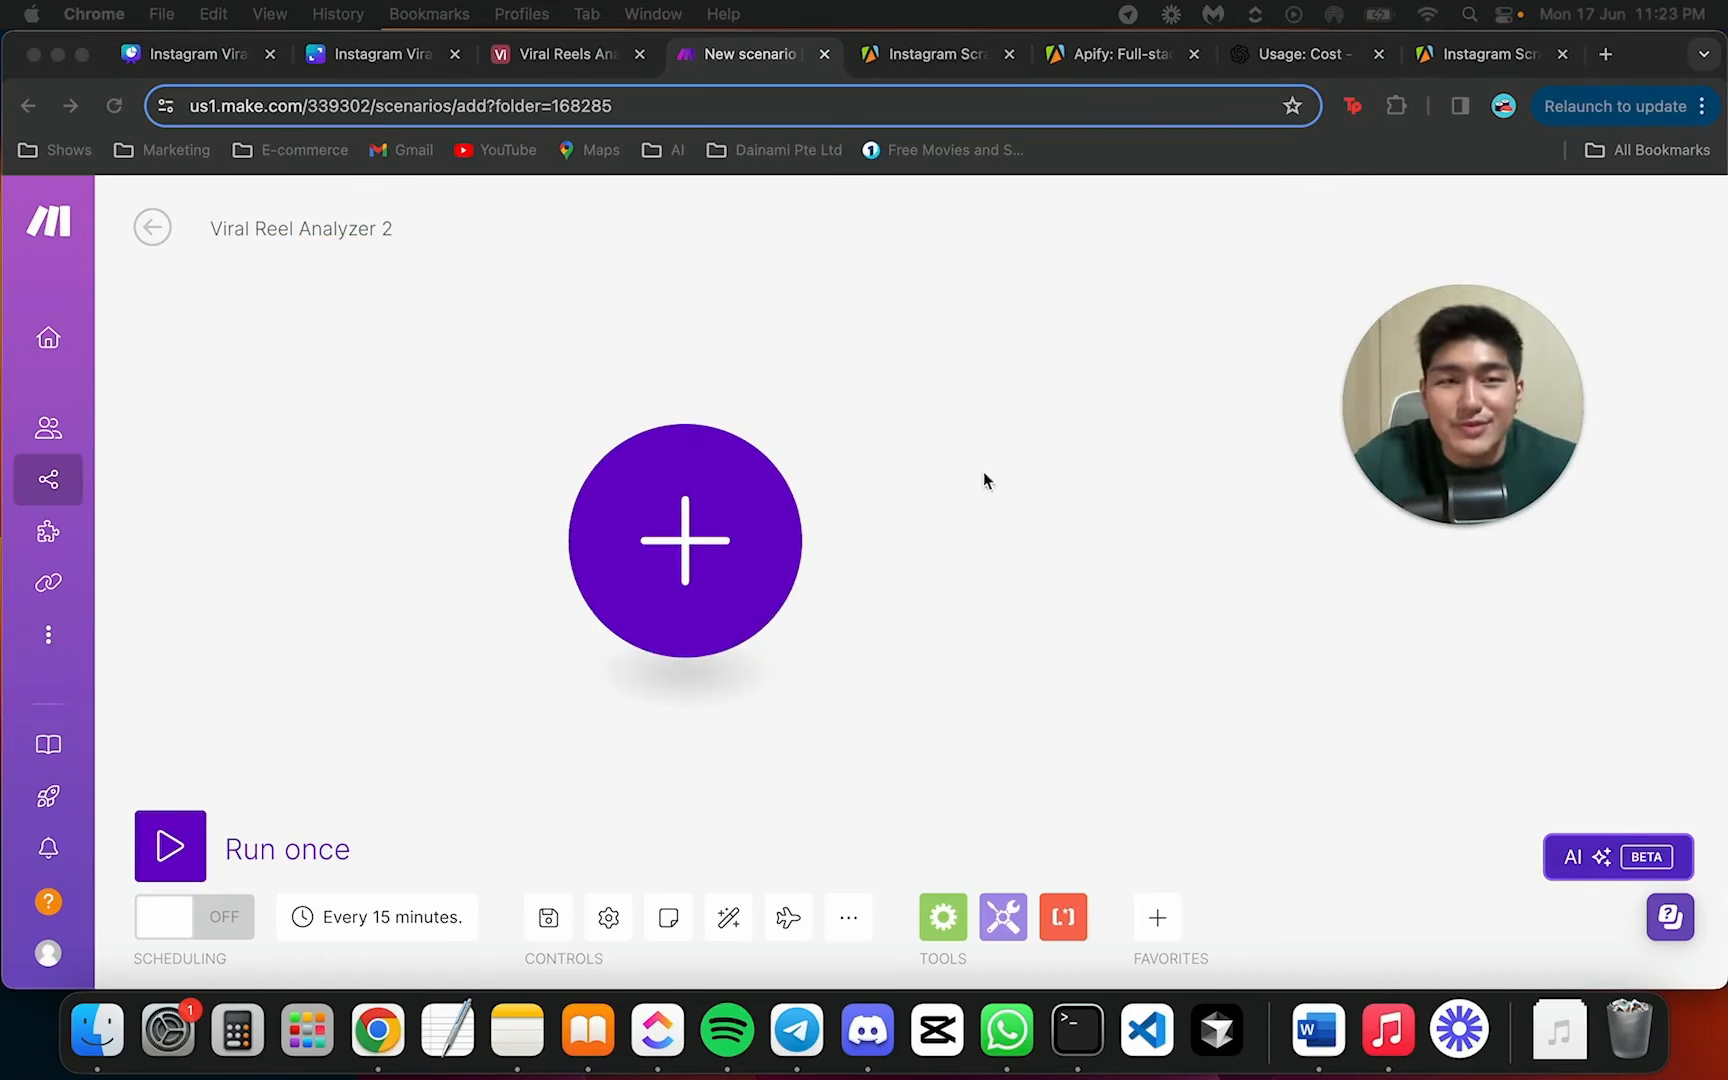
{"action": "left_click", "coordinate": [722, 542]}
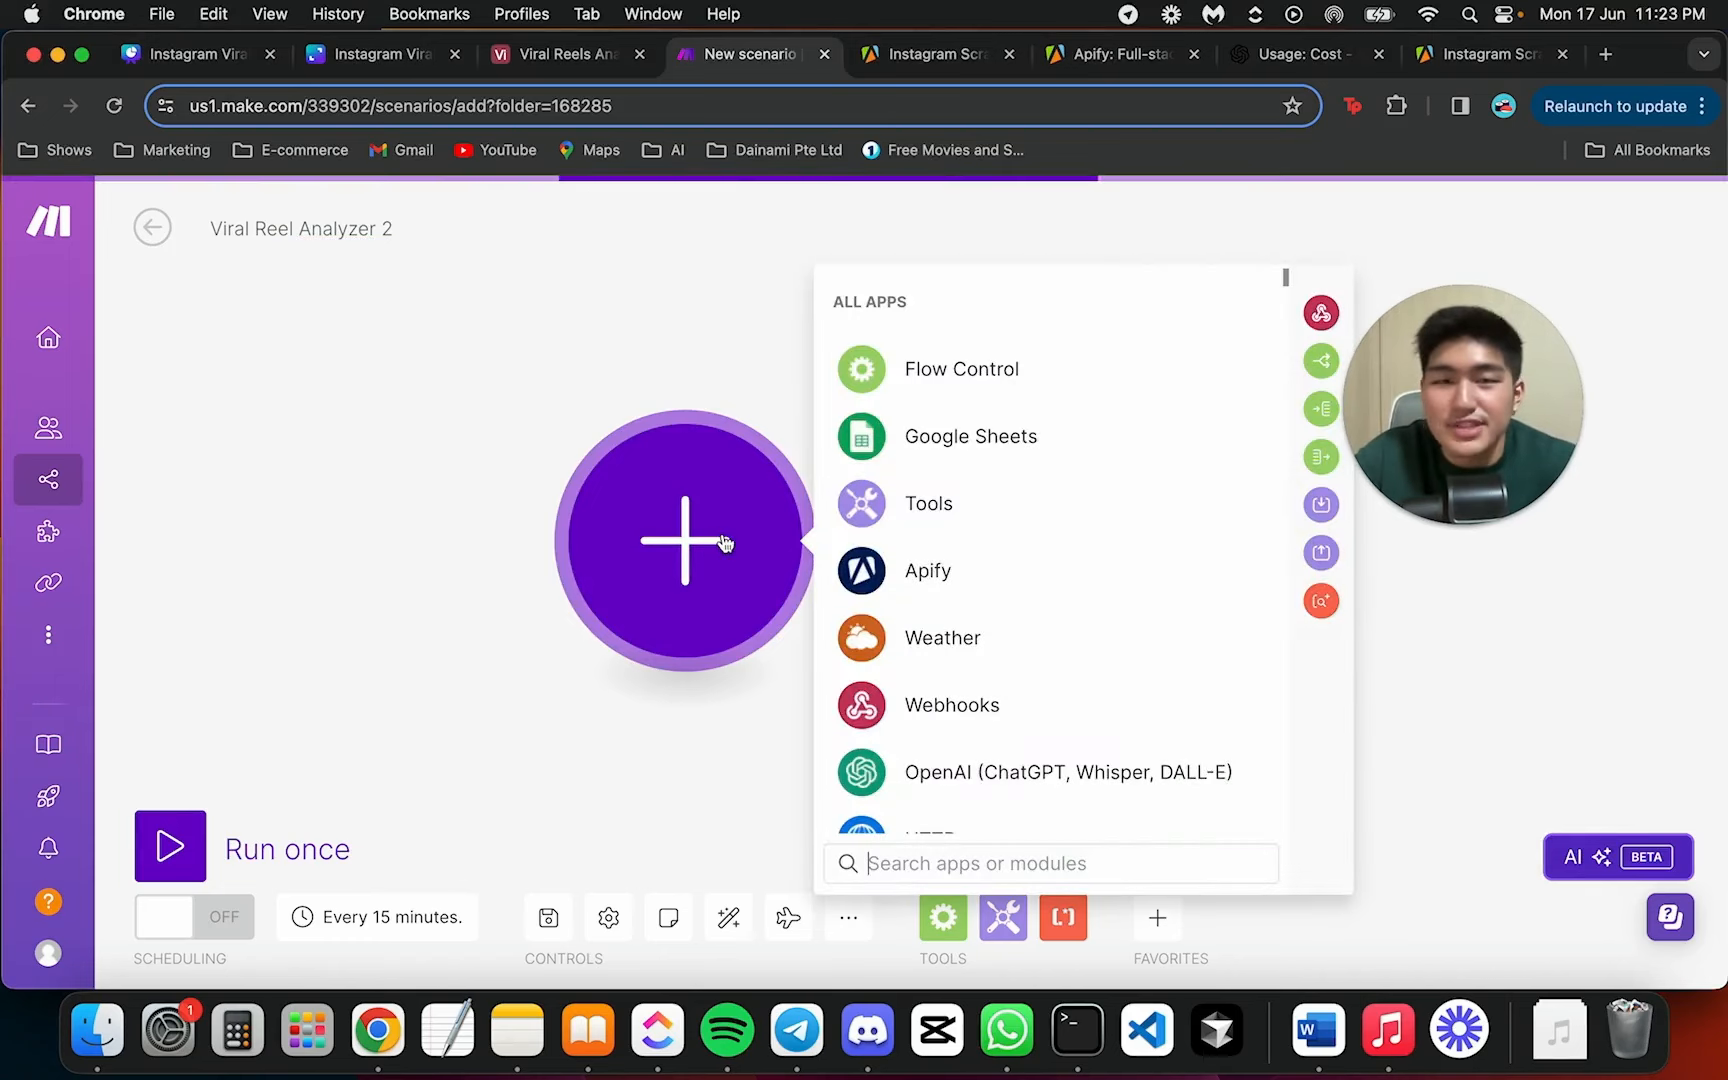
{"action": "type", "text": "apify"}
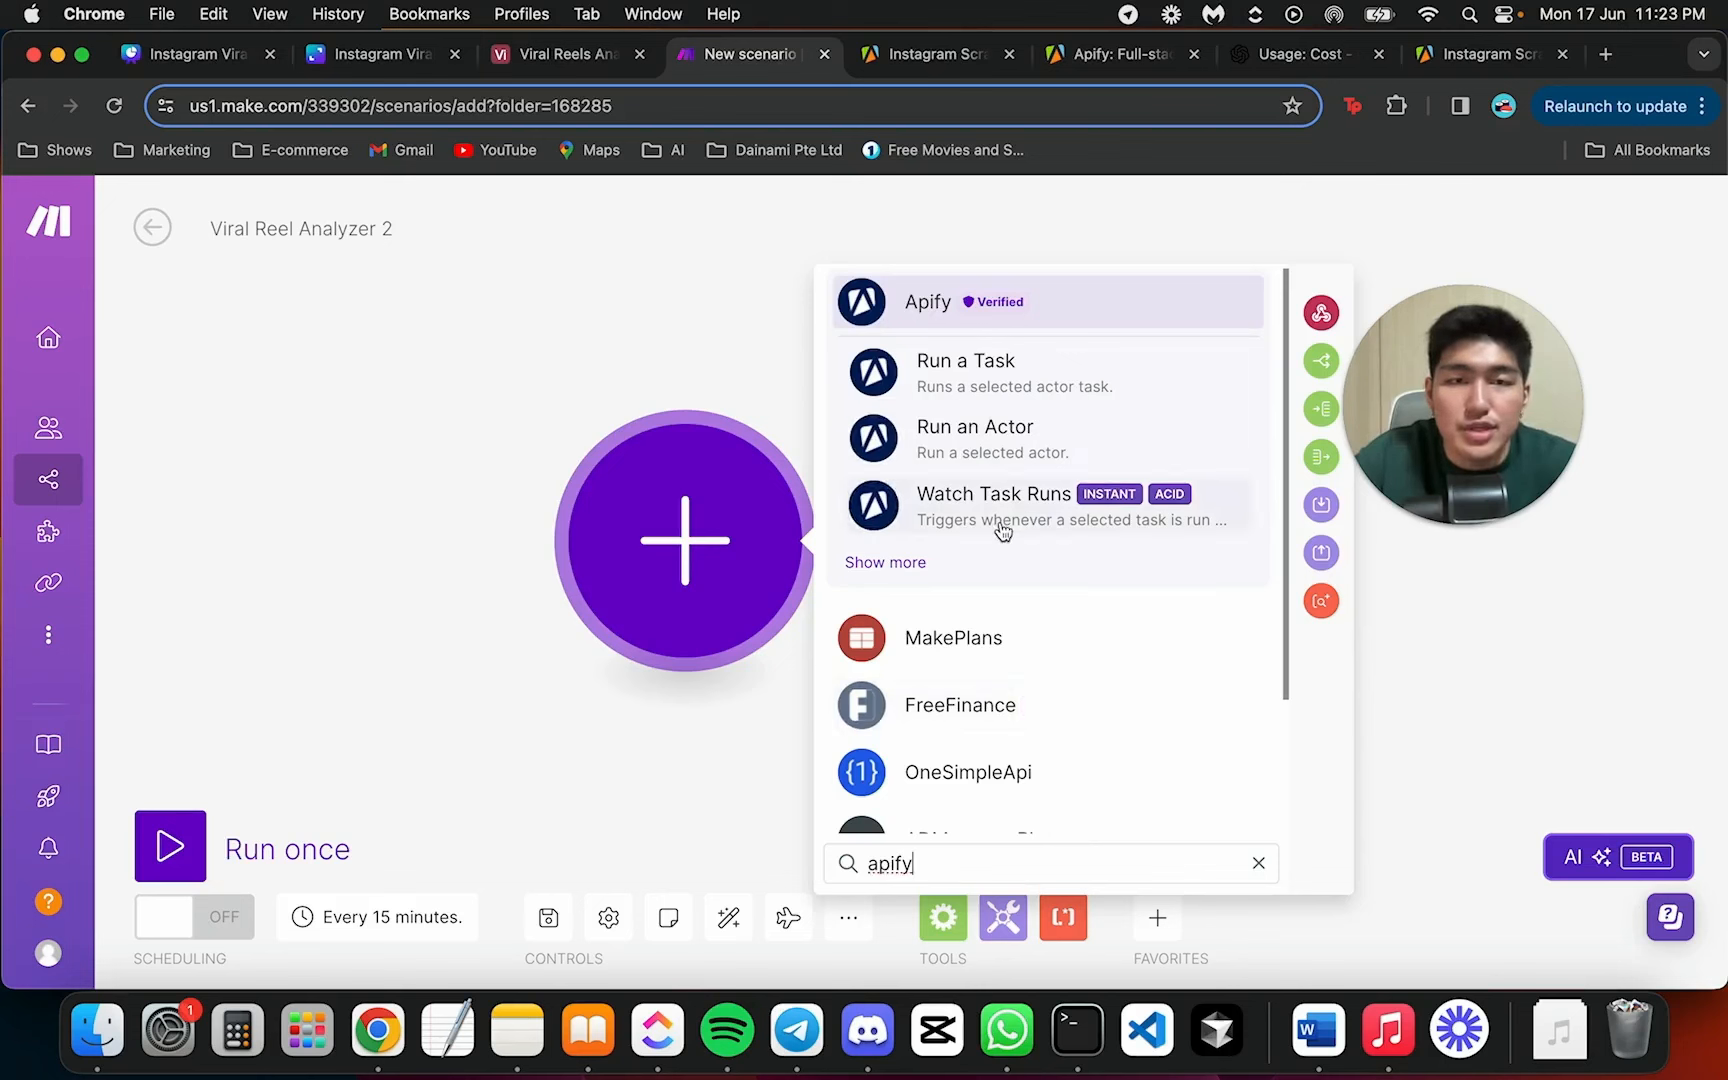
{"action": "type", "text": " watch"}
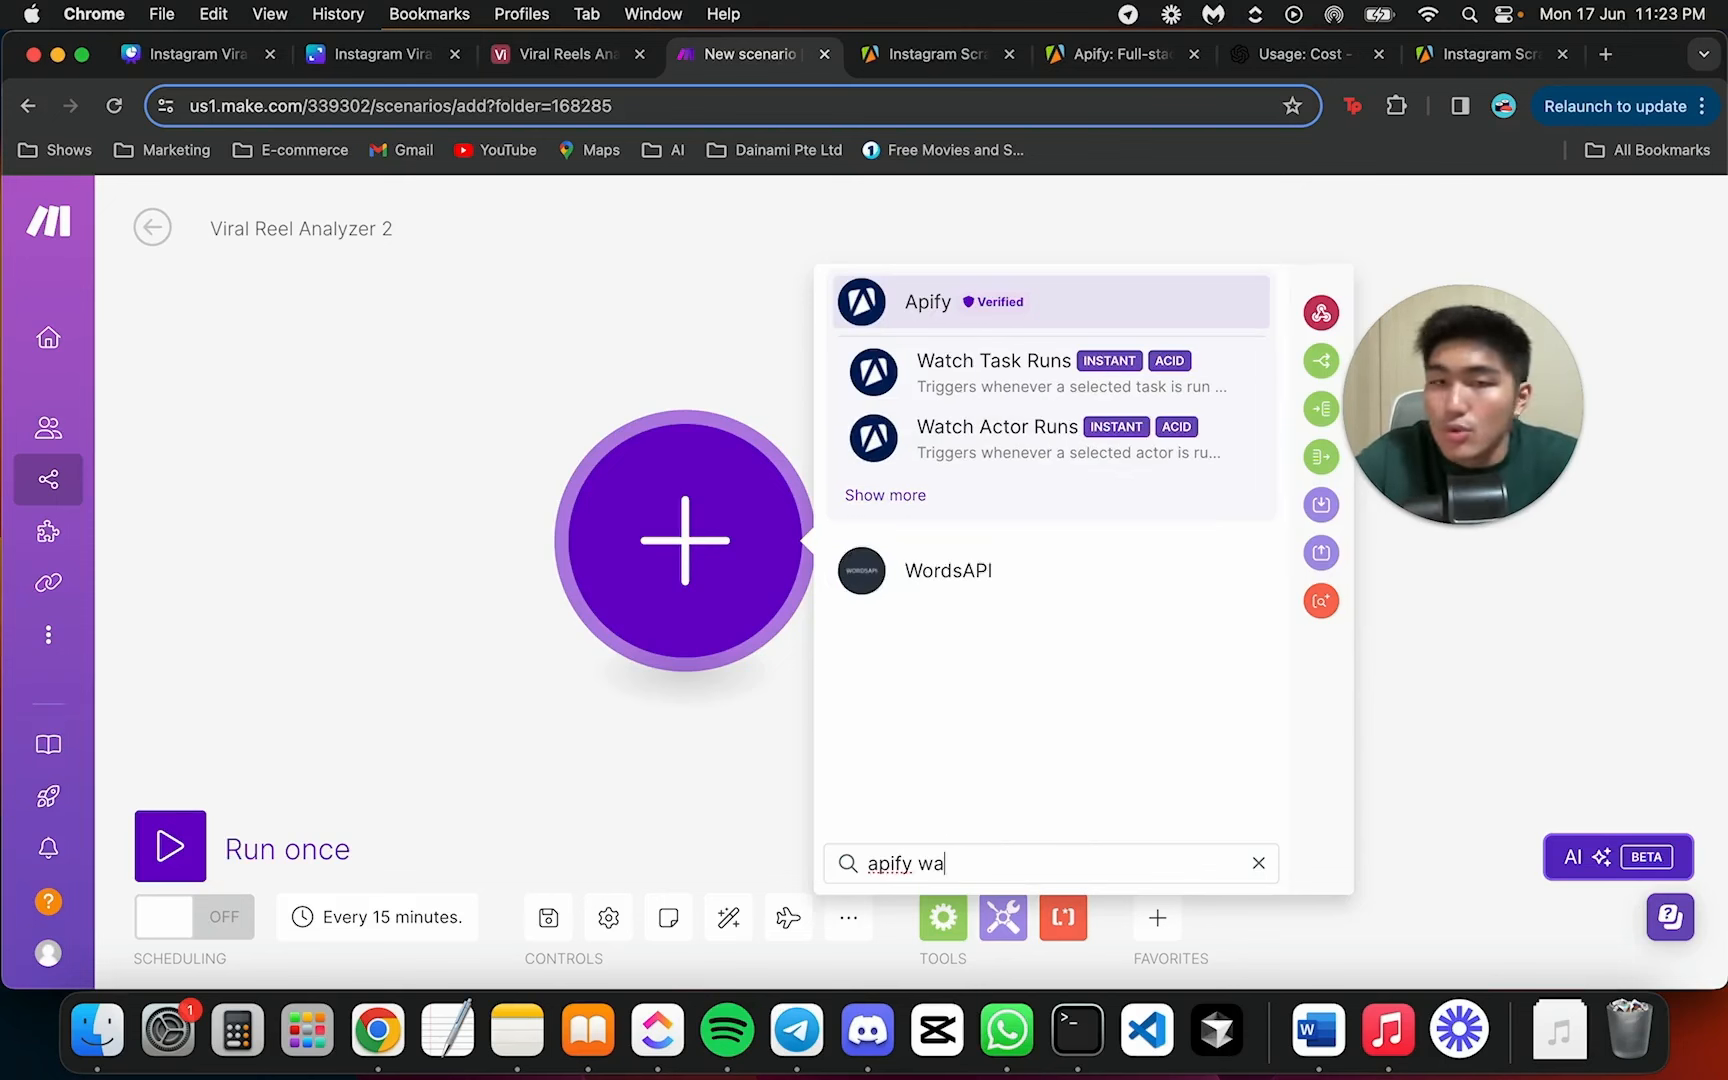
{"action": "left_click", "coordinate": [1045, 434]}
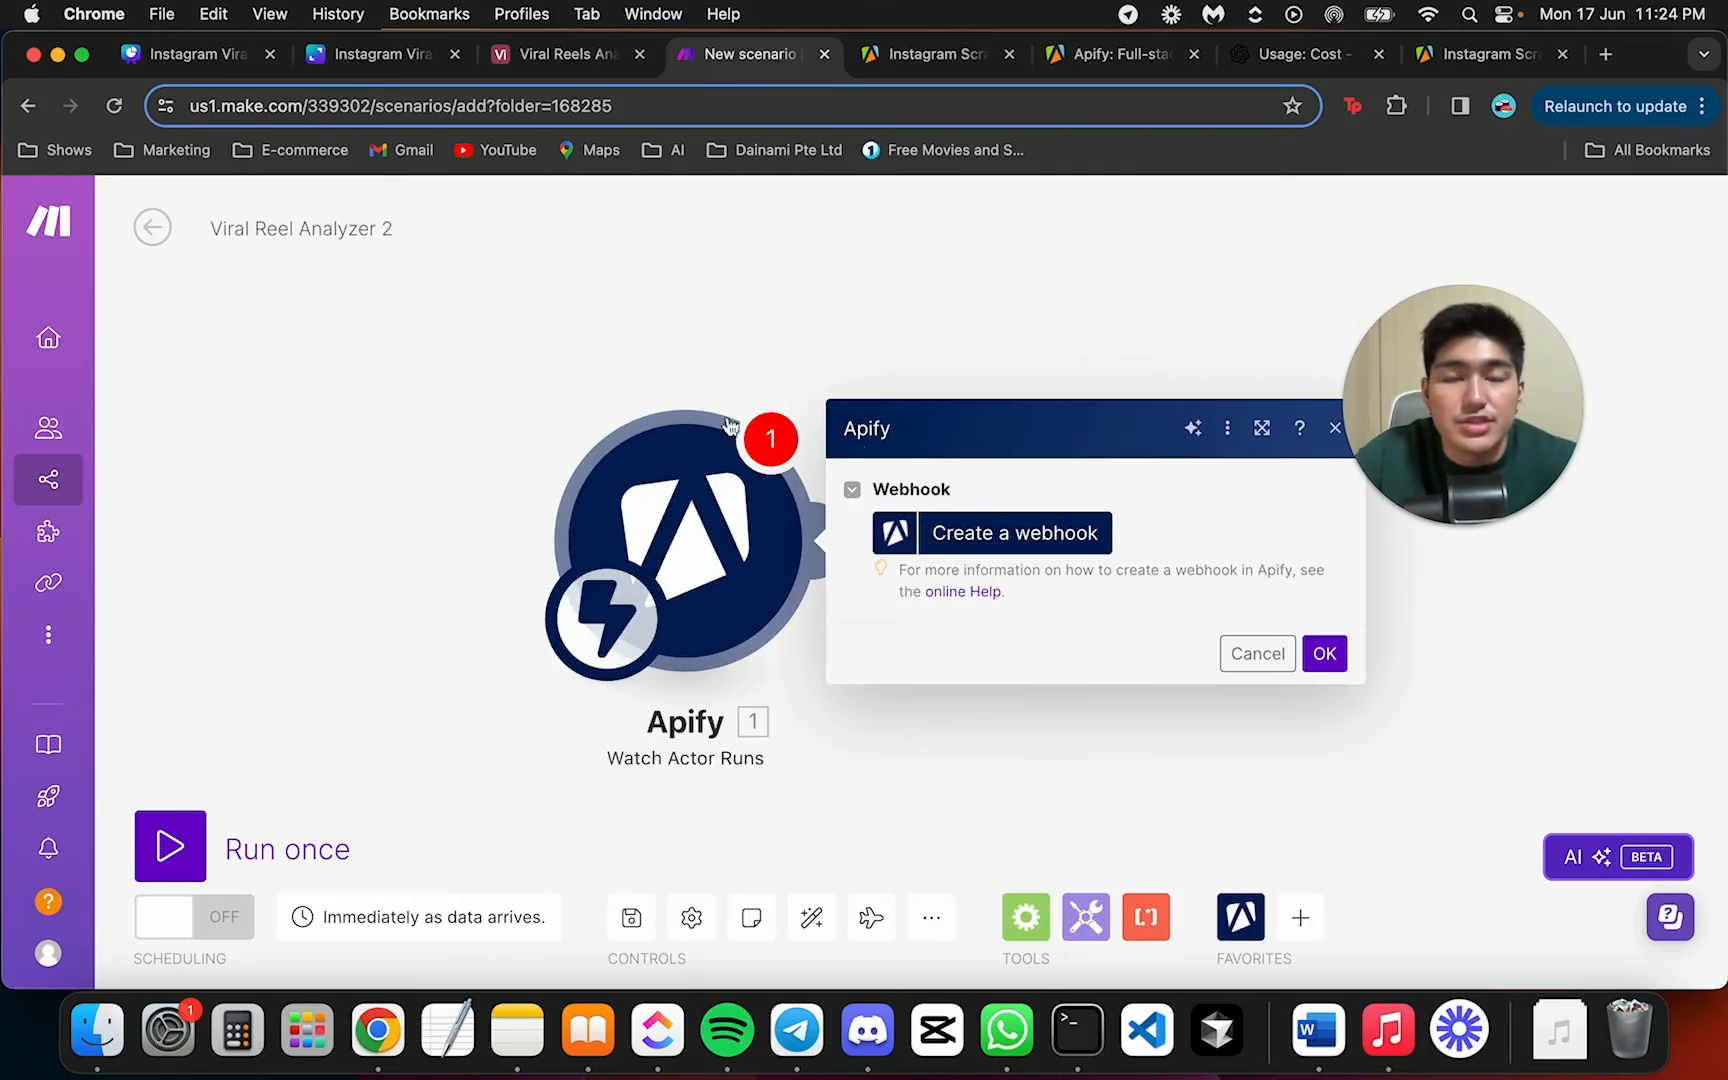
Create a webhook for the apify/instagram-scraper actor using My Apify connection, and confirm the Watch Actor Runs settings
{"action": "left_click", "coordinate": [1033, 541]}
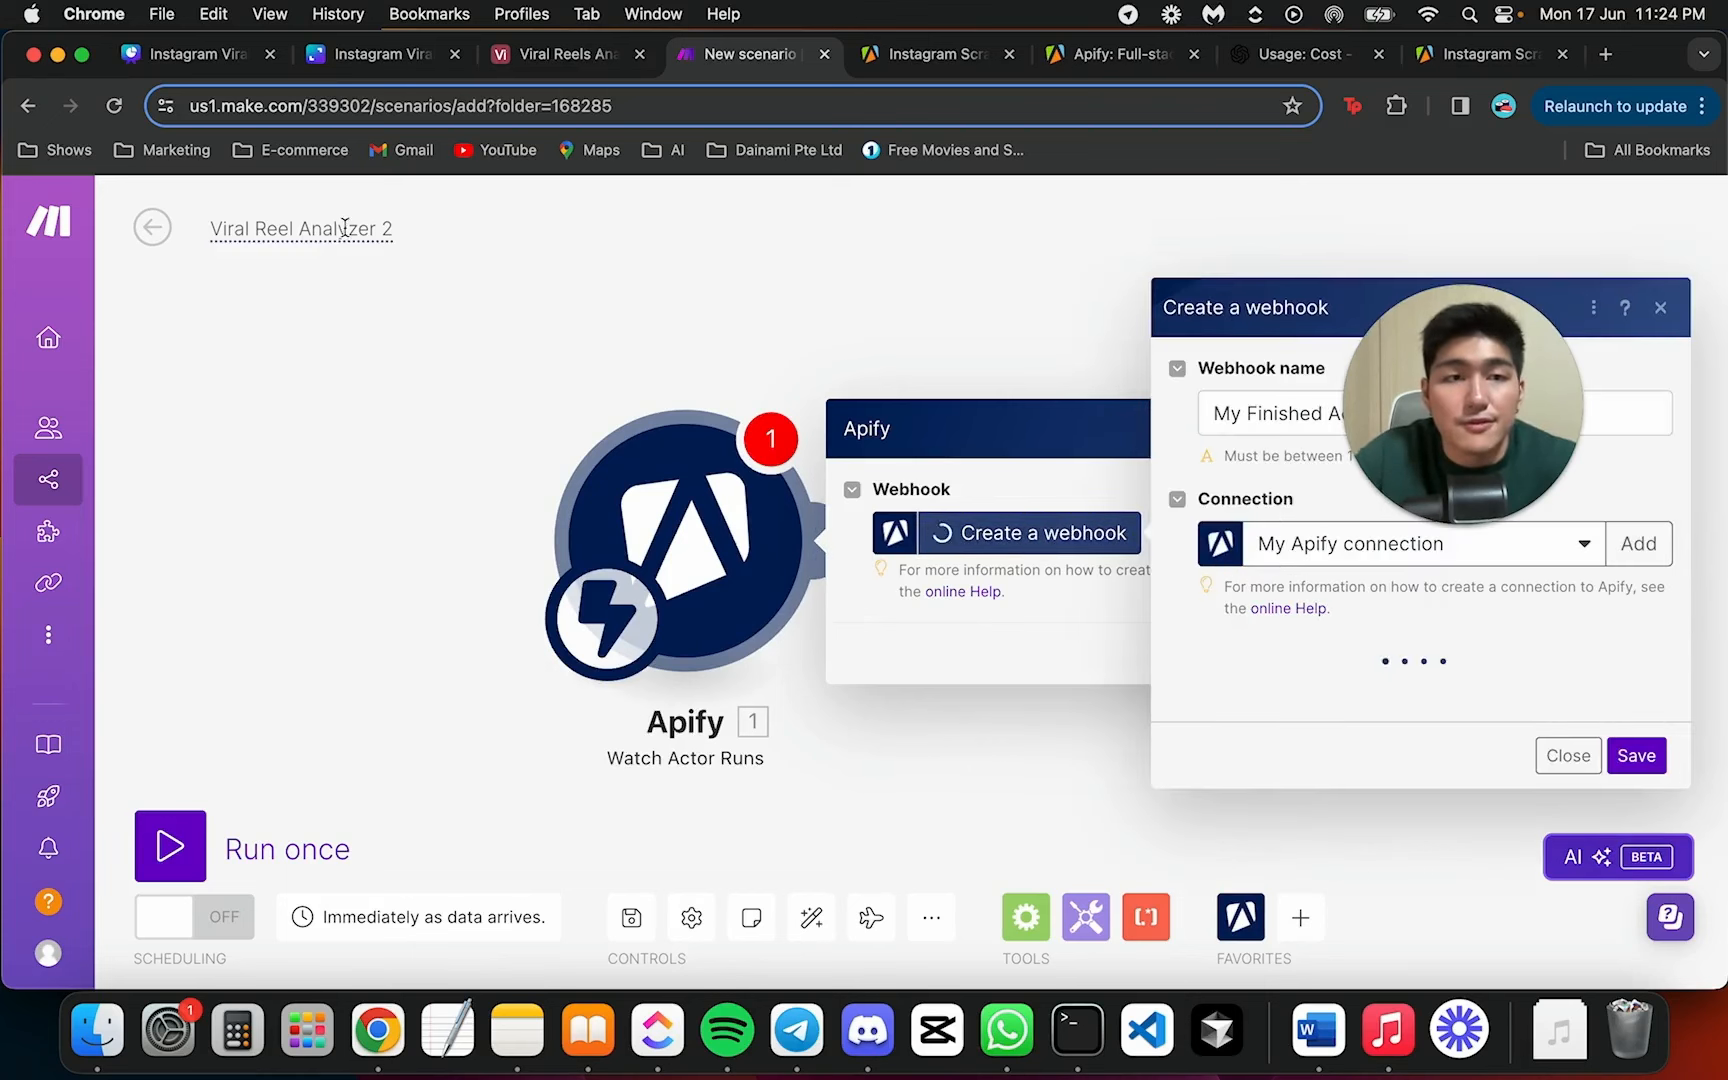
{"action": "left_click_drag", "start_coordinate": [1493, 397], "coordinate": [278, 359]}
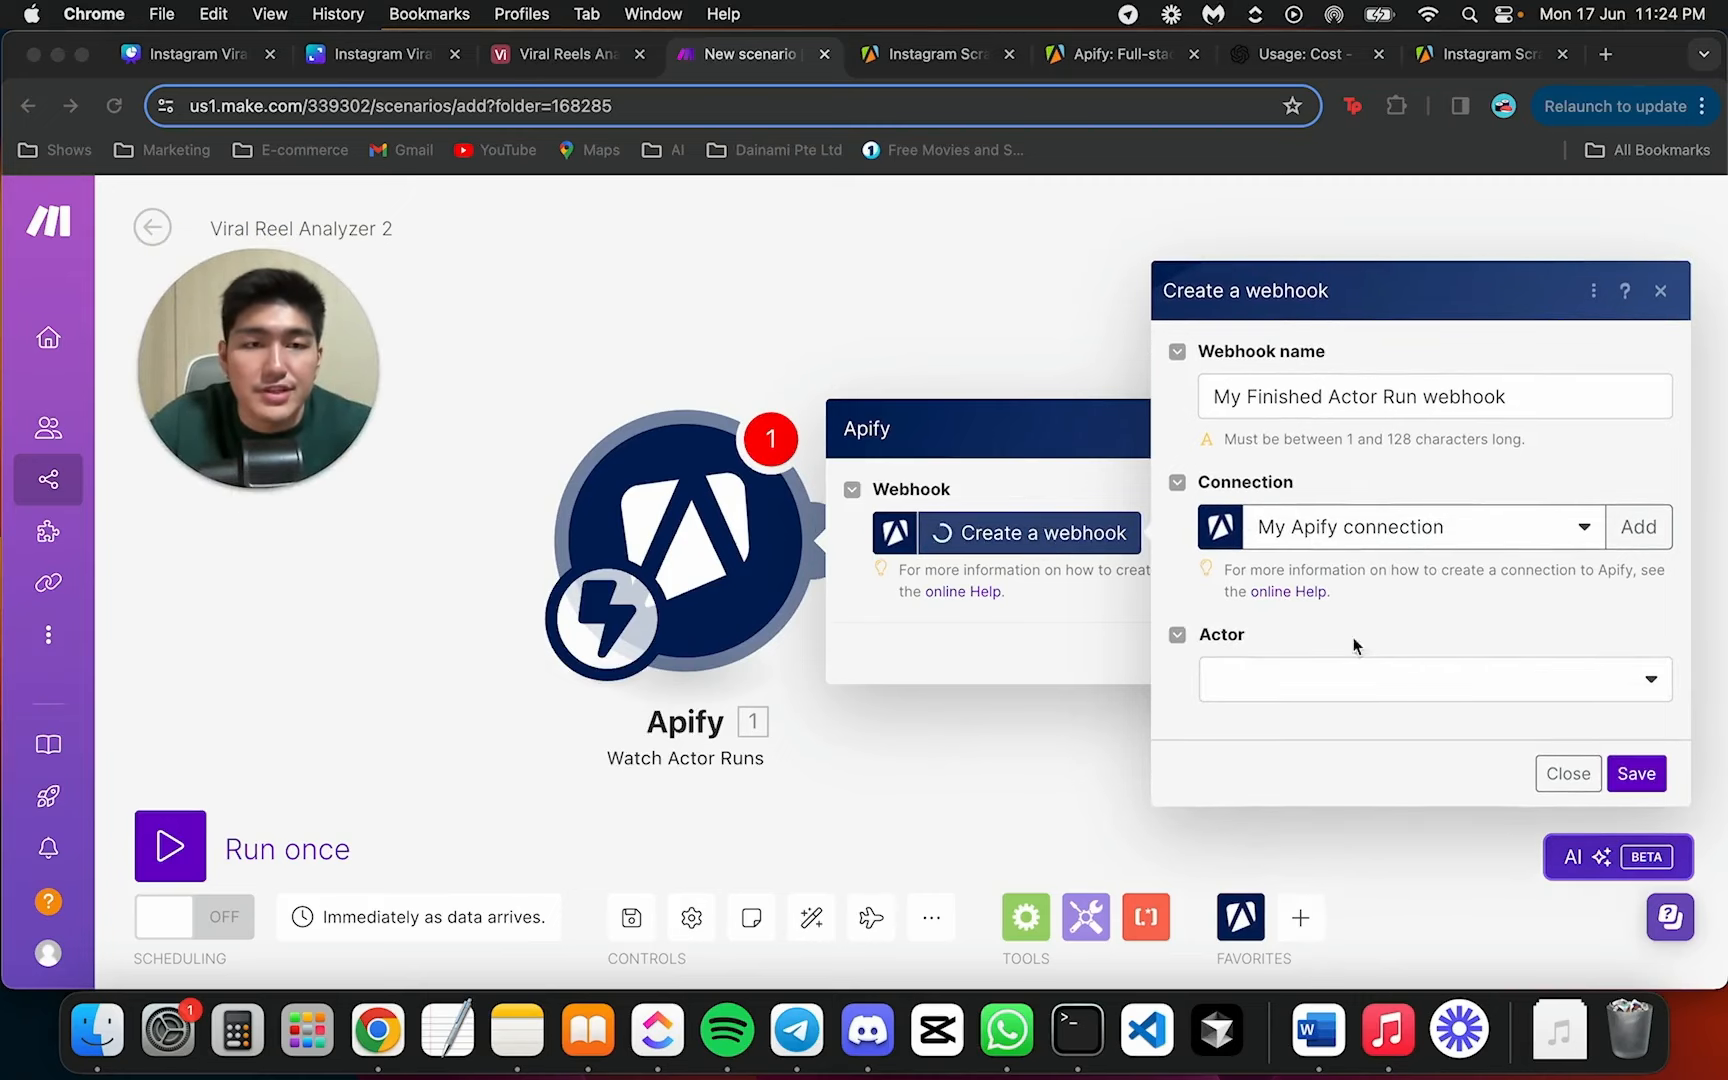
{"action": "left_click", "coordinate": [1364, 675]}
{"action": "type", "text": "apify/instagram-scraper"}
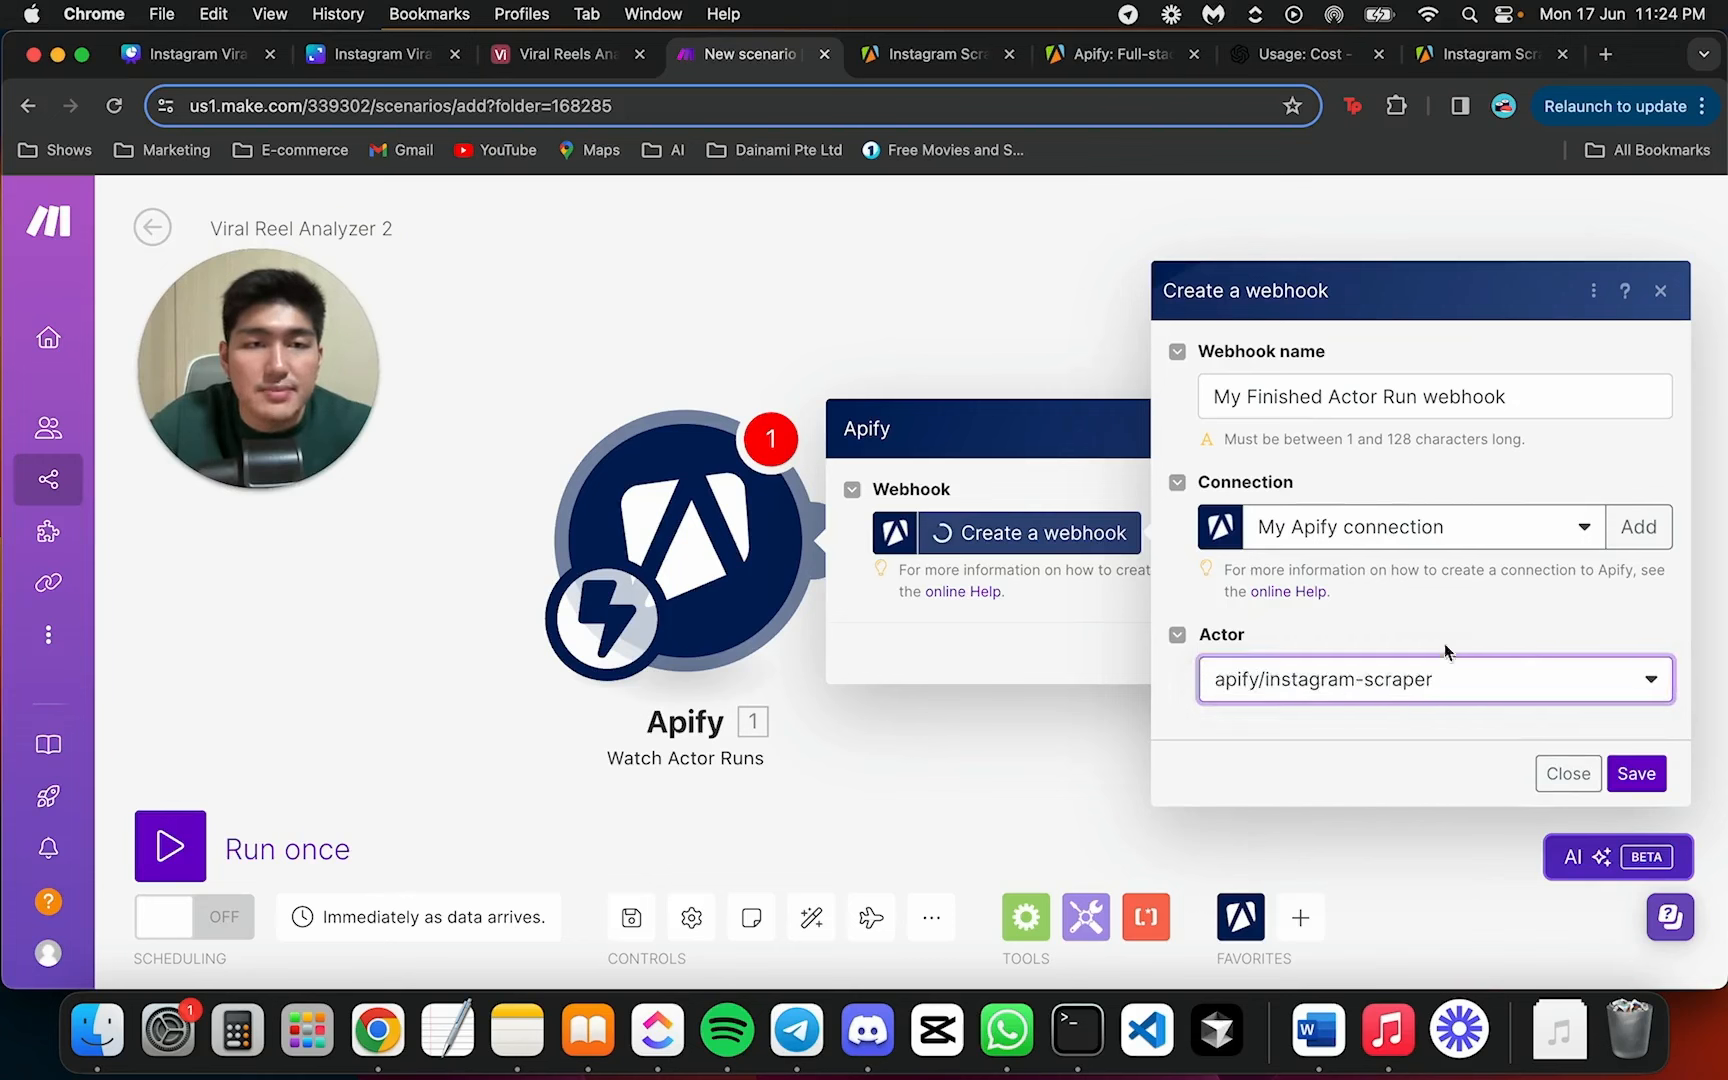
{"action": "left_click", "coordinate": [1637, 772]}
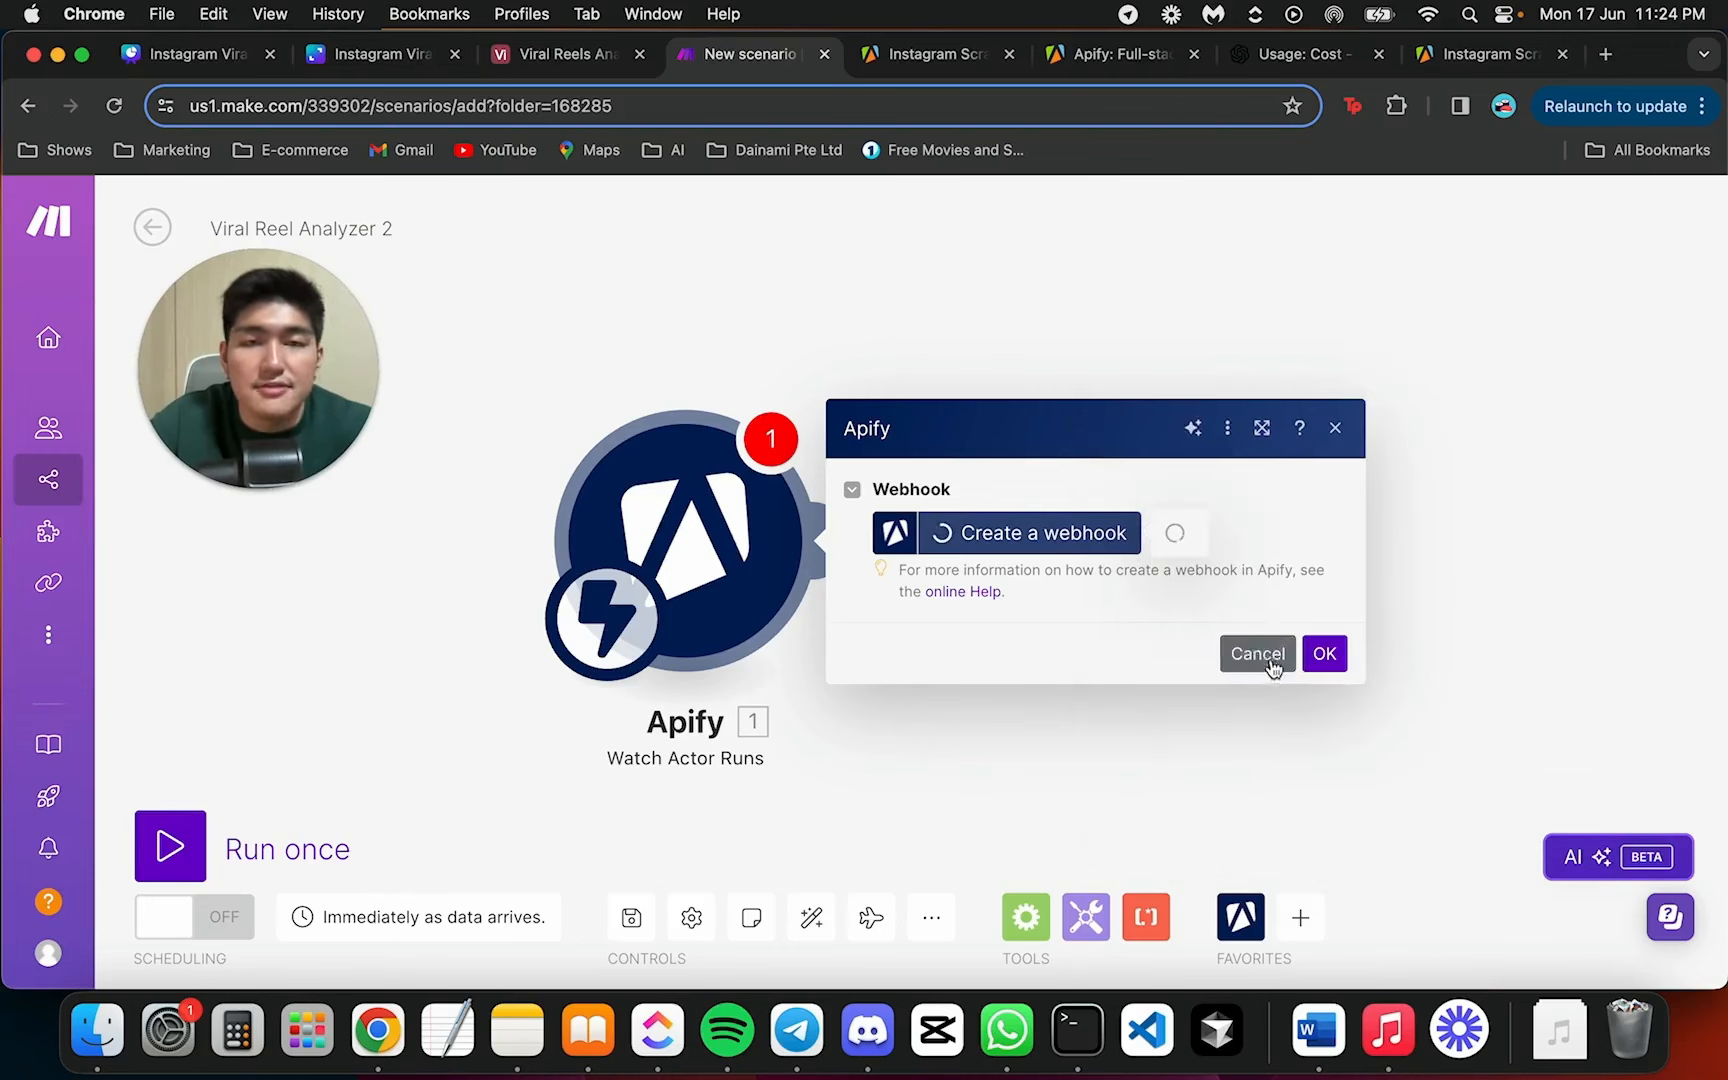
{"action": "left_click", "coordinate": [1324, 692]}
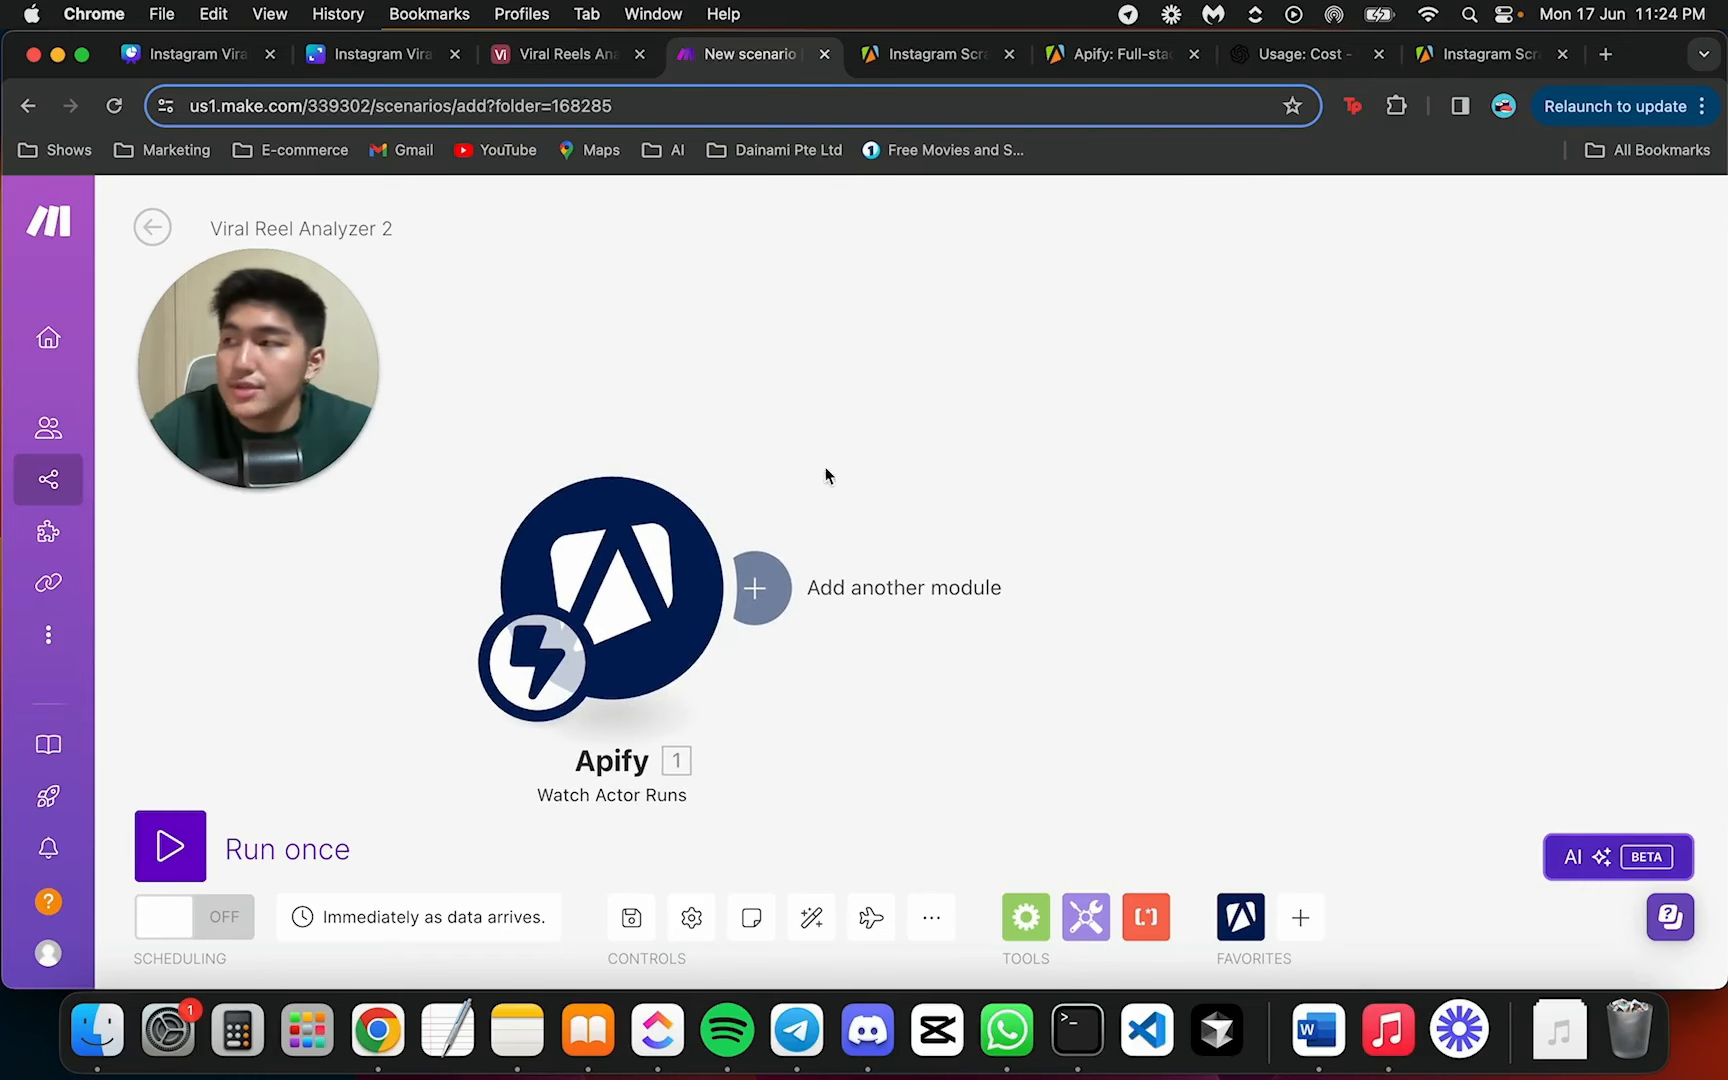
Add Apify's Get Dataset Items as the second module after Watch Actor Runs
{"action": "left_click", "coordinate": [768, 600]}
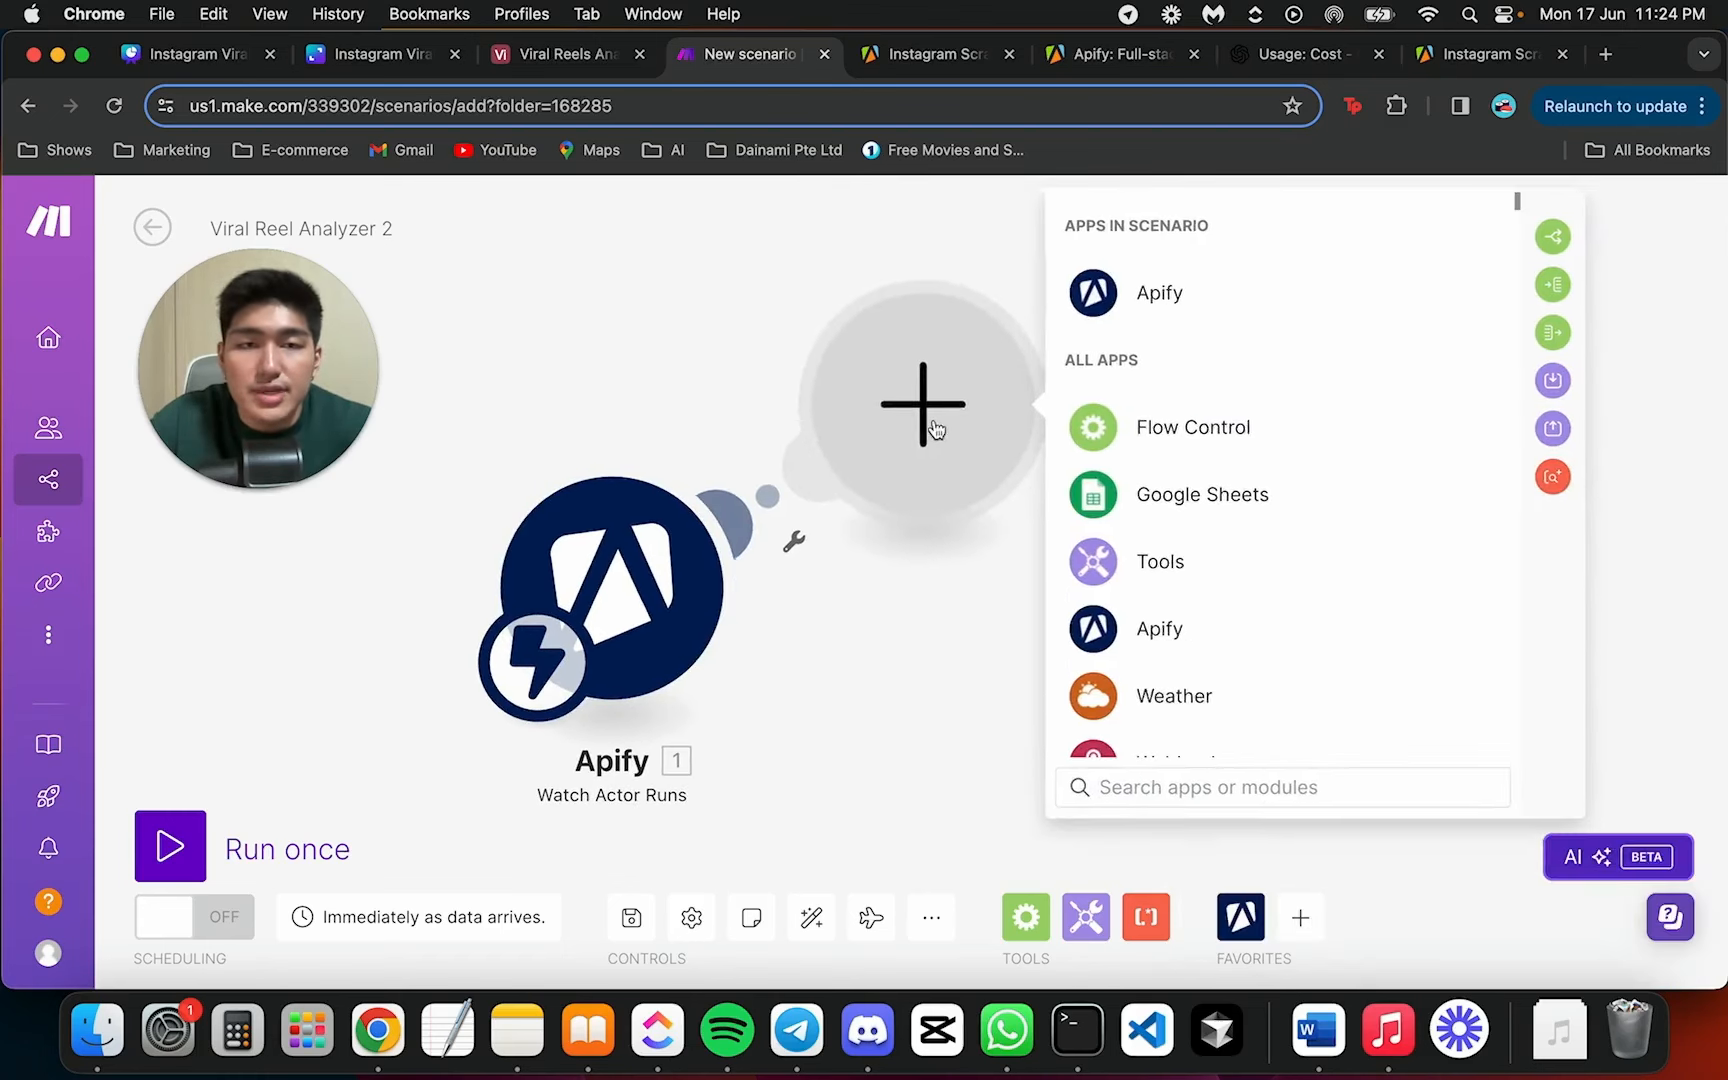
{"action": "left_click", "coordinate": [1164, 317]}
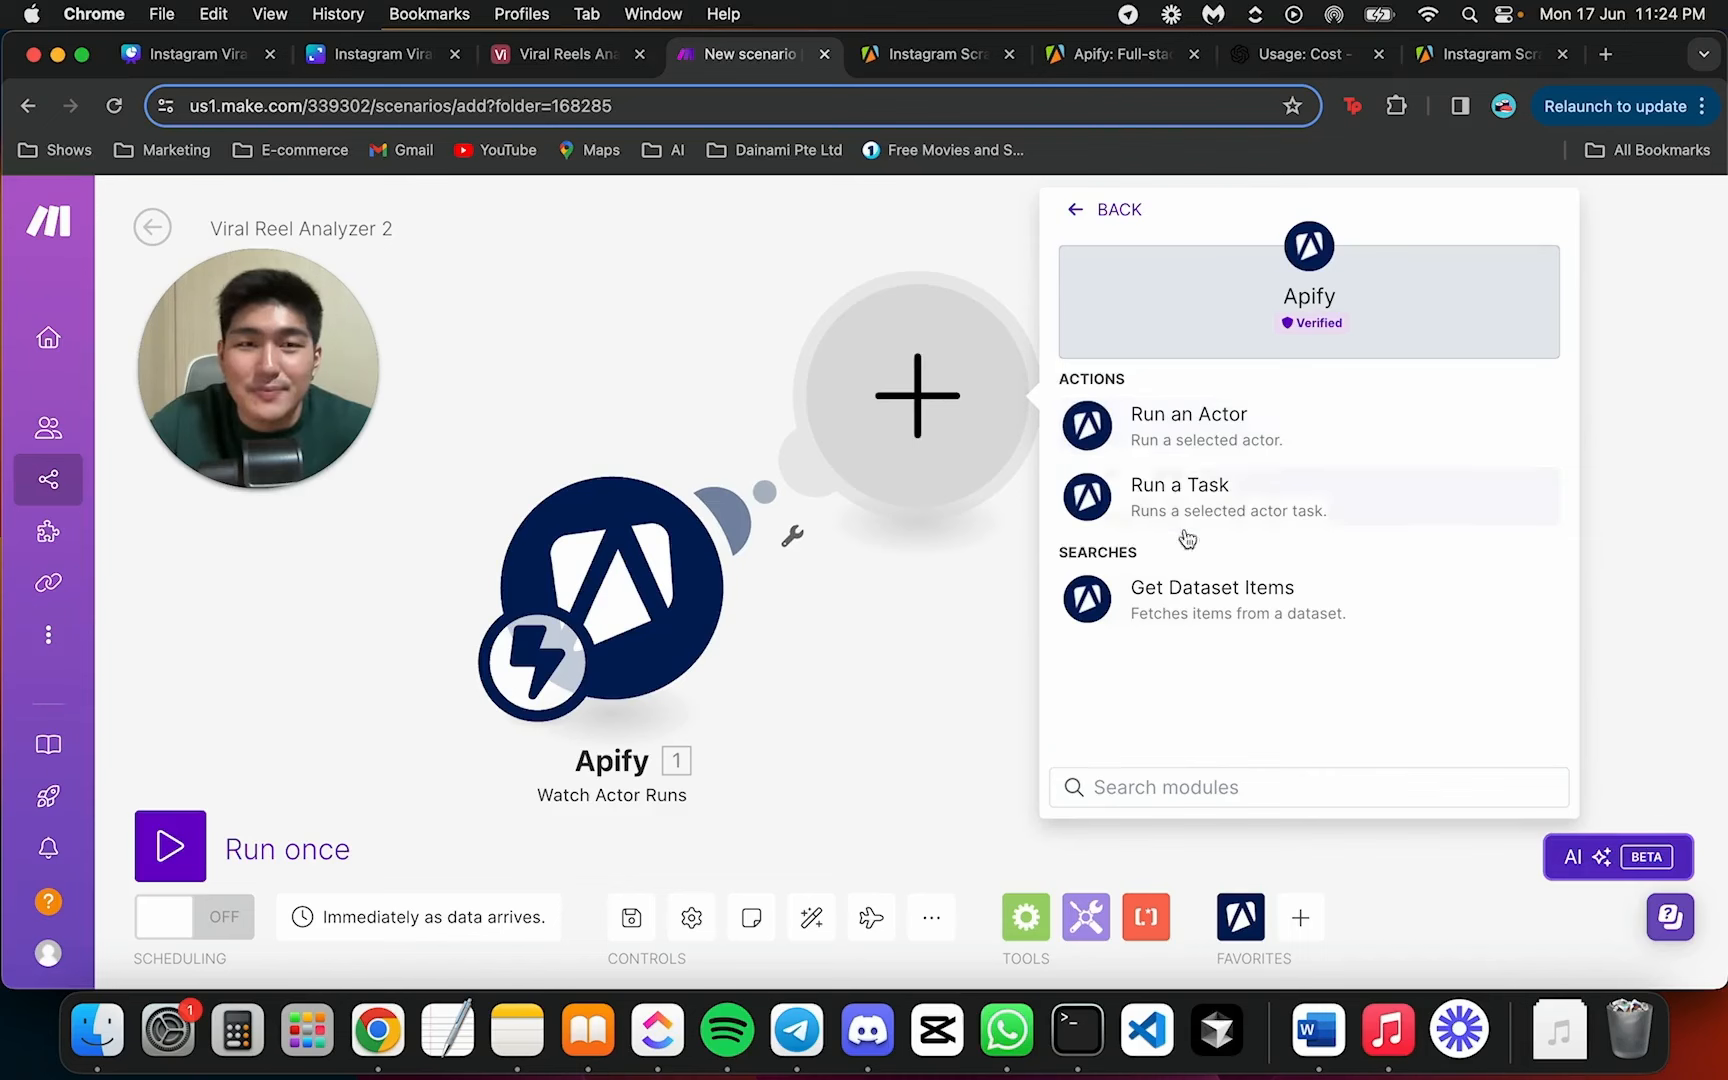
{"action": "left_click", "coordinate": [1227, 614]}
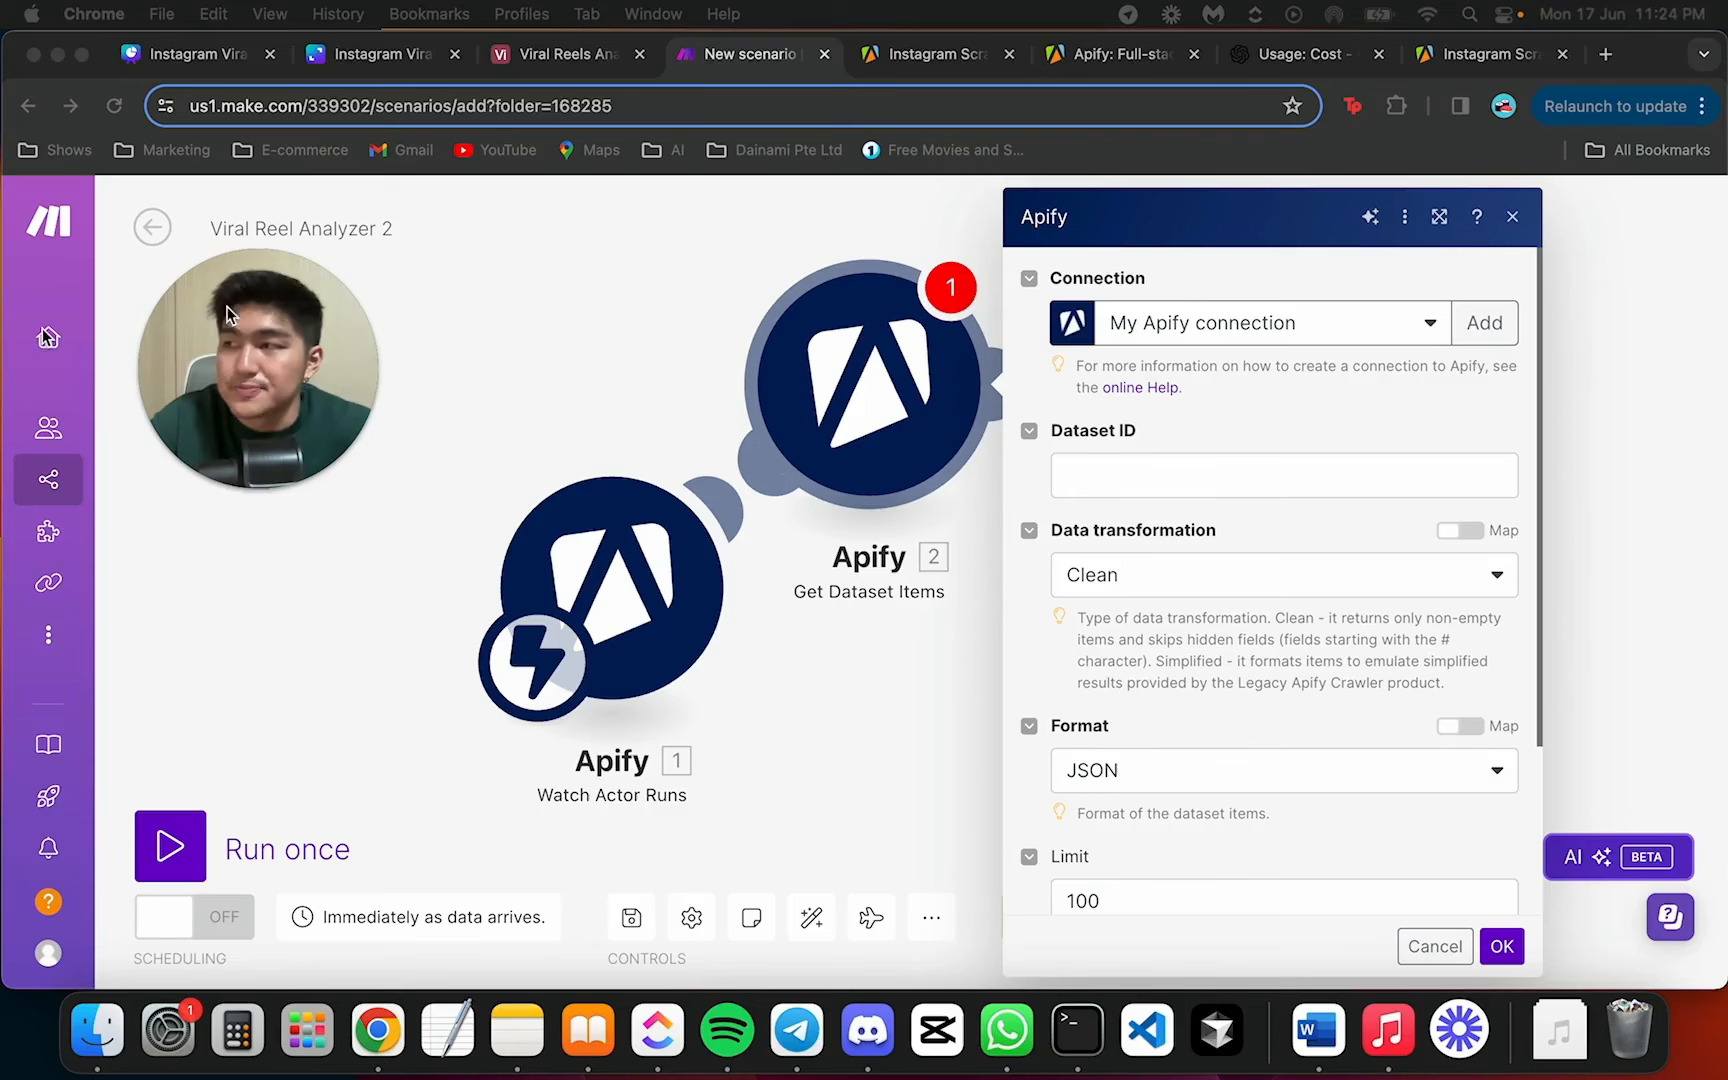
Map the Dataset ID of Get Dataset Items to the defaultDatasetId output of Watch Actor Runs
{"action": "left_click", "coordinate": [1105, 455]}
{"action": "left_click", "coordinate": [1164, 470]}
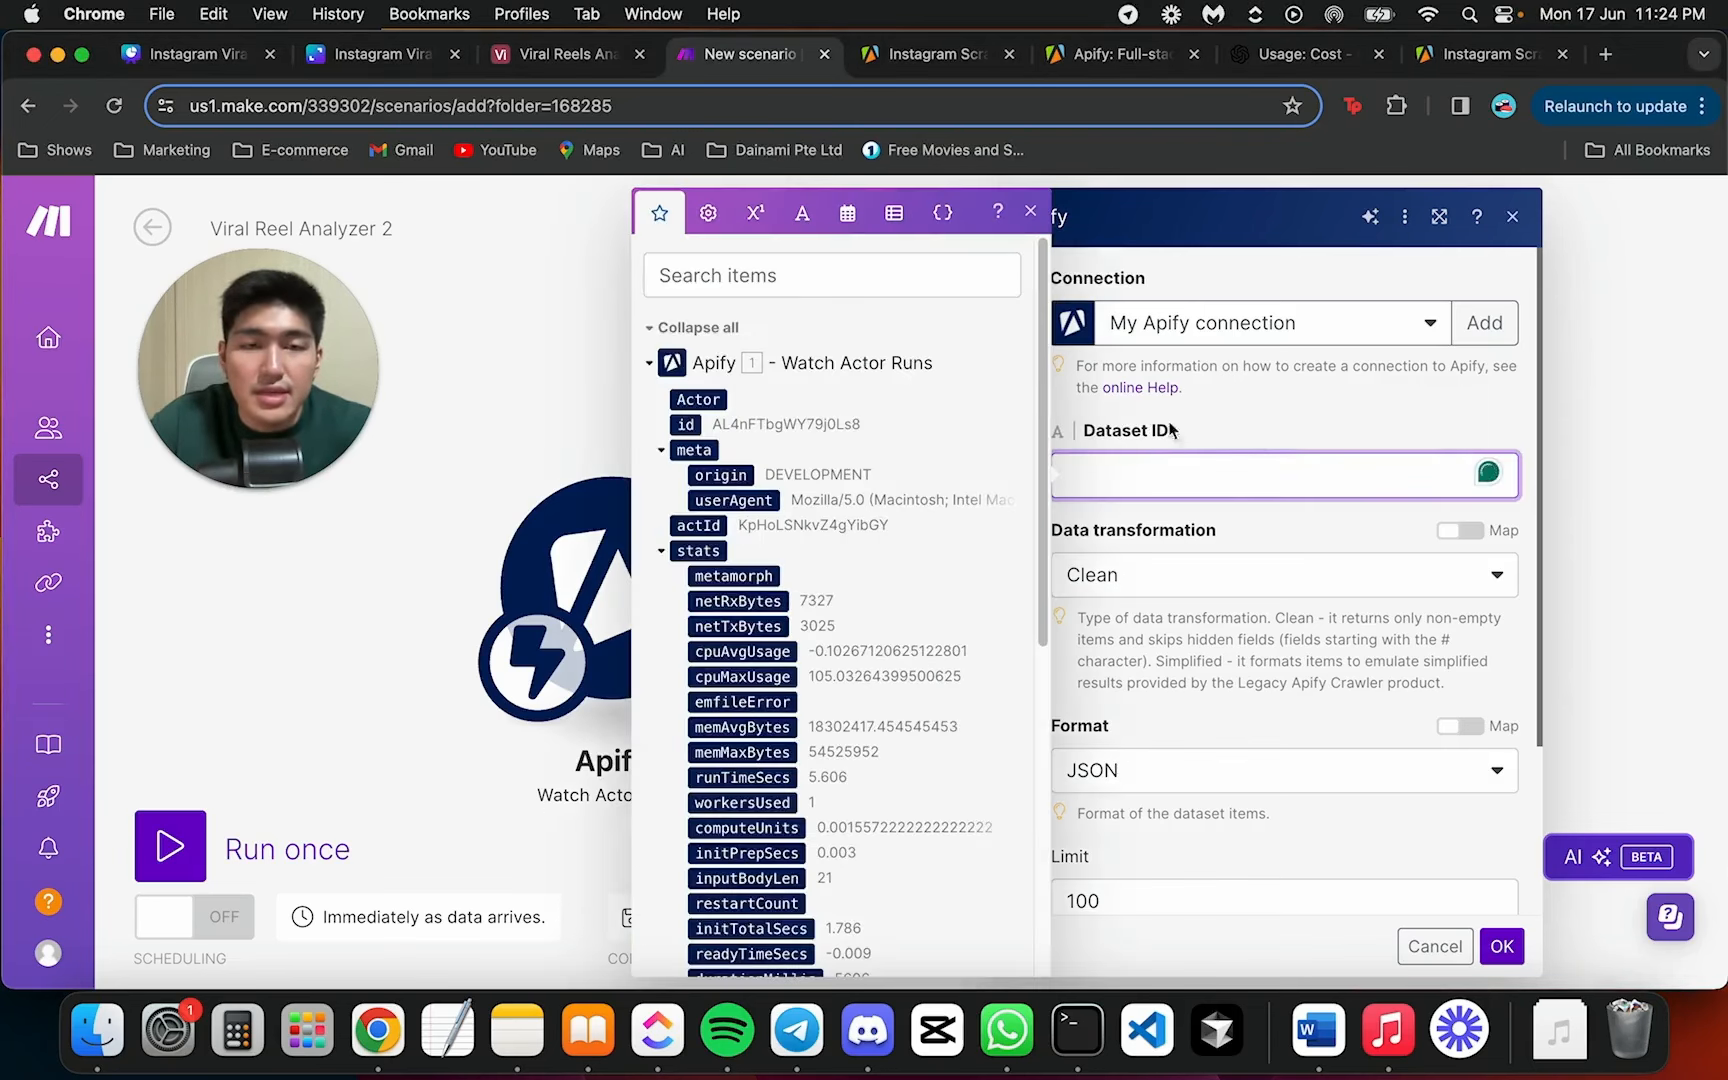
{"action": "left_click", "coordinate": [1120, 445]}
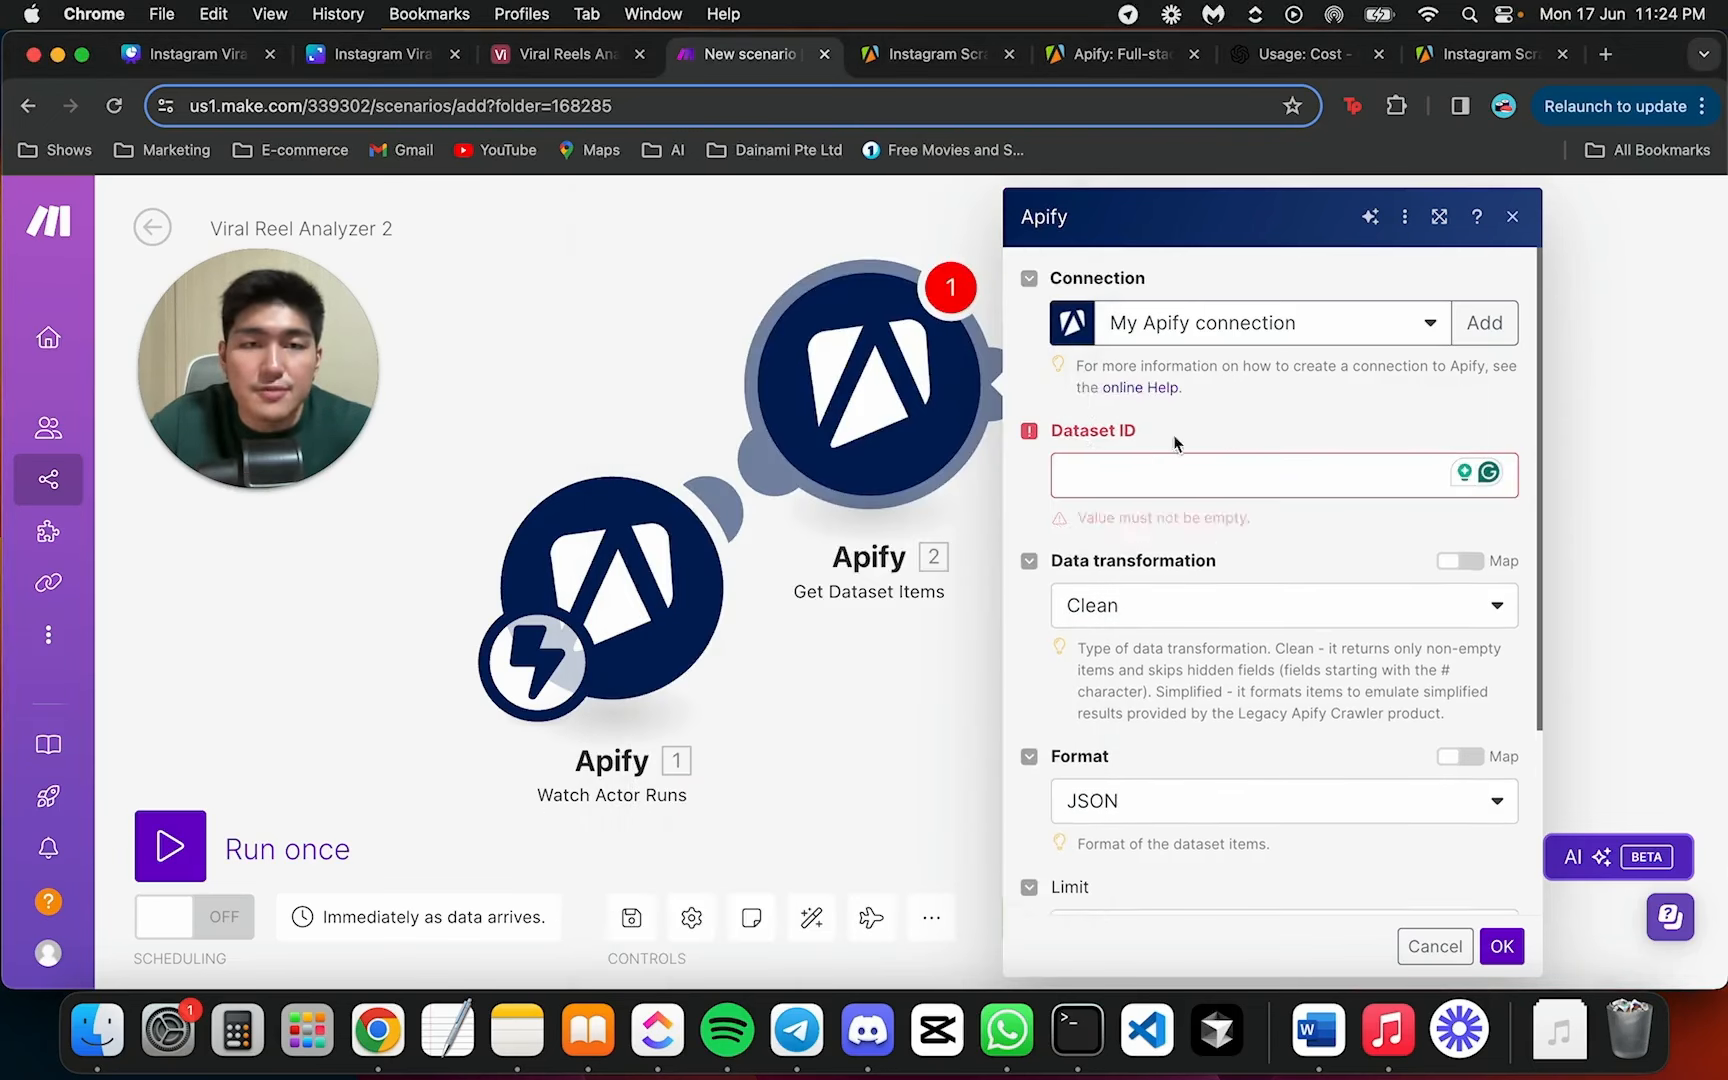
{"action": "left_click", "coordinate": [1130, 483]}
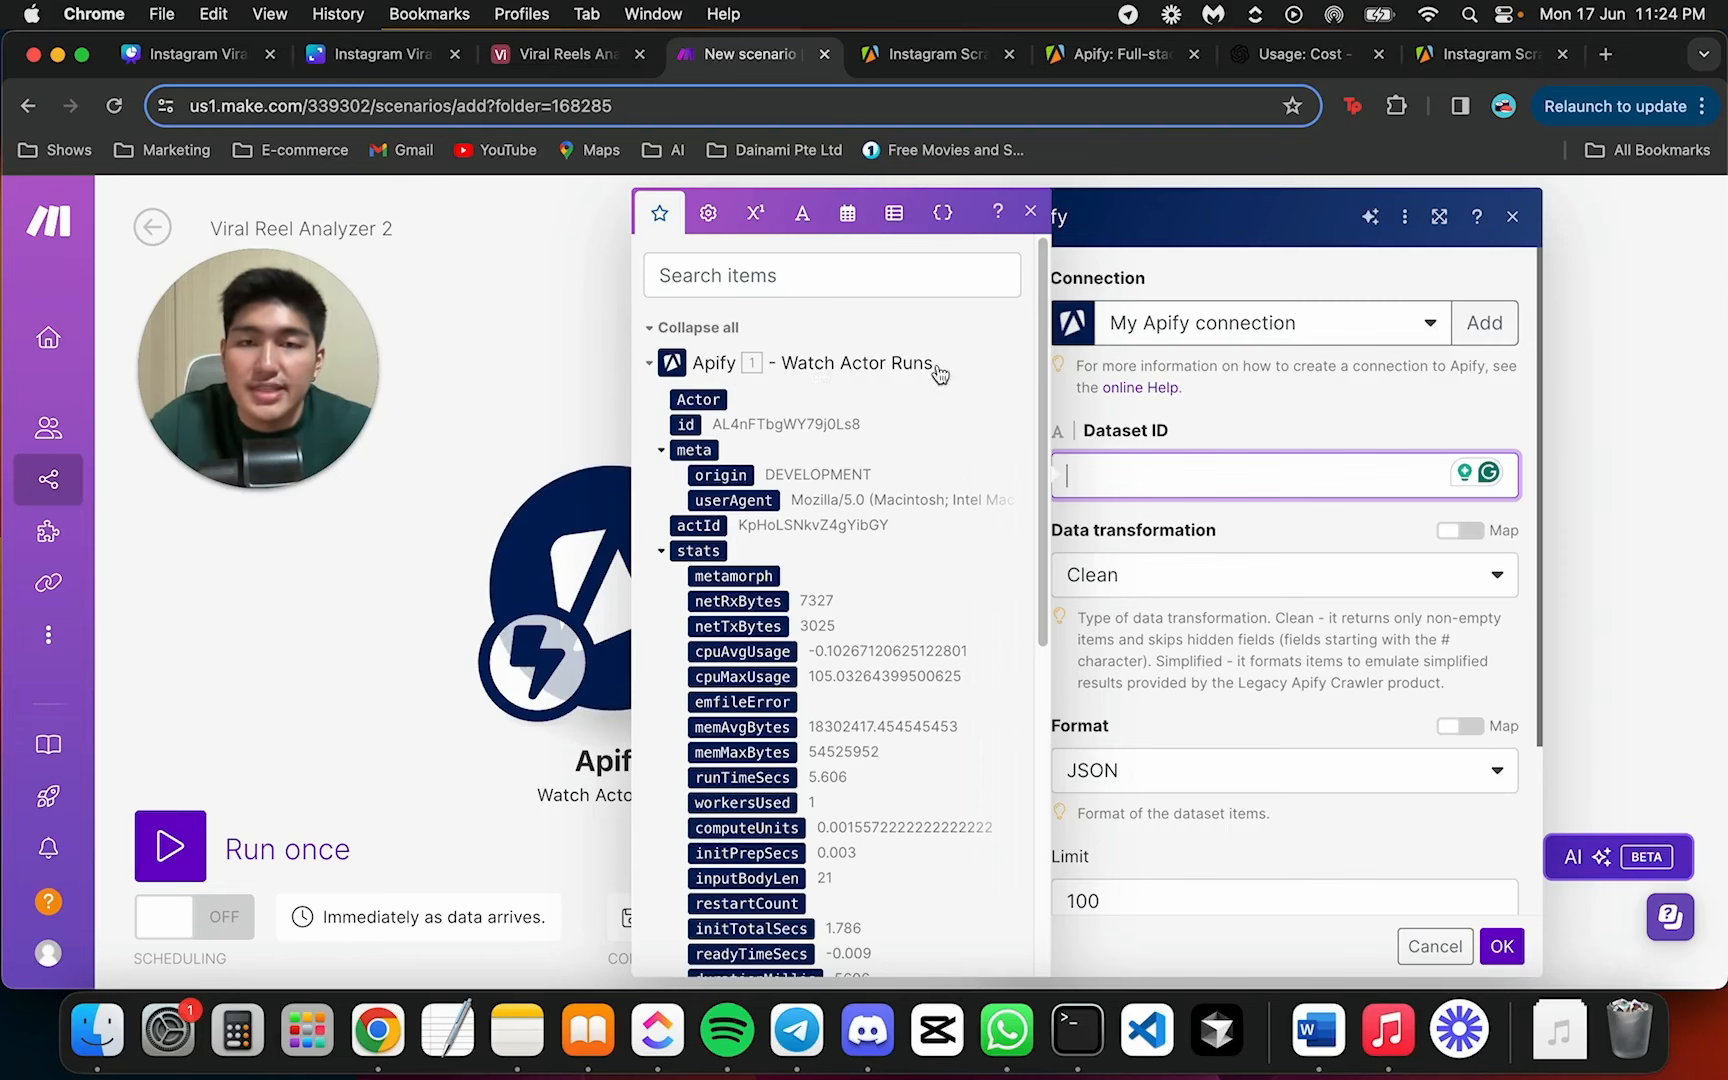
{"action": "left_click", "coordinate": [685, 425]}
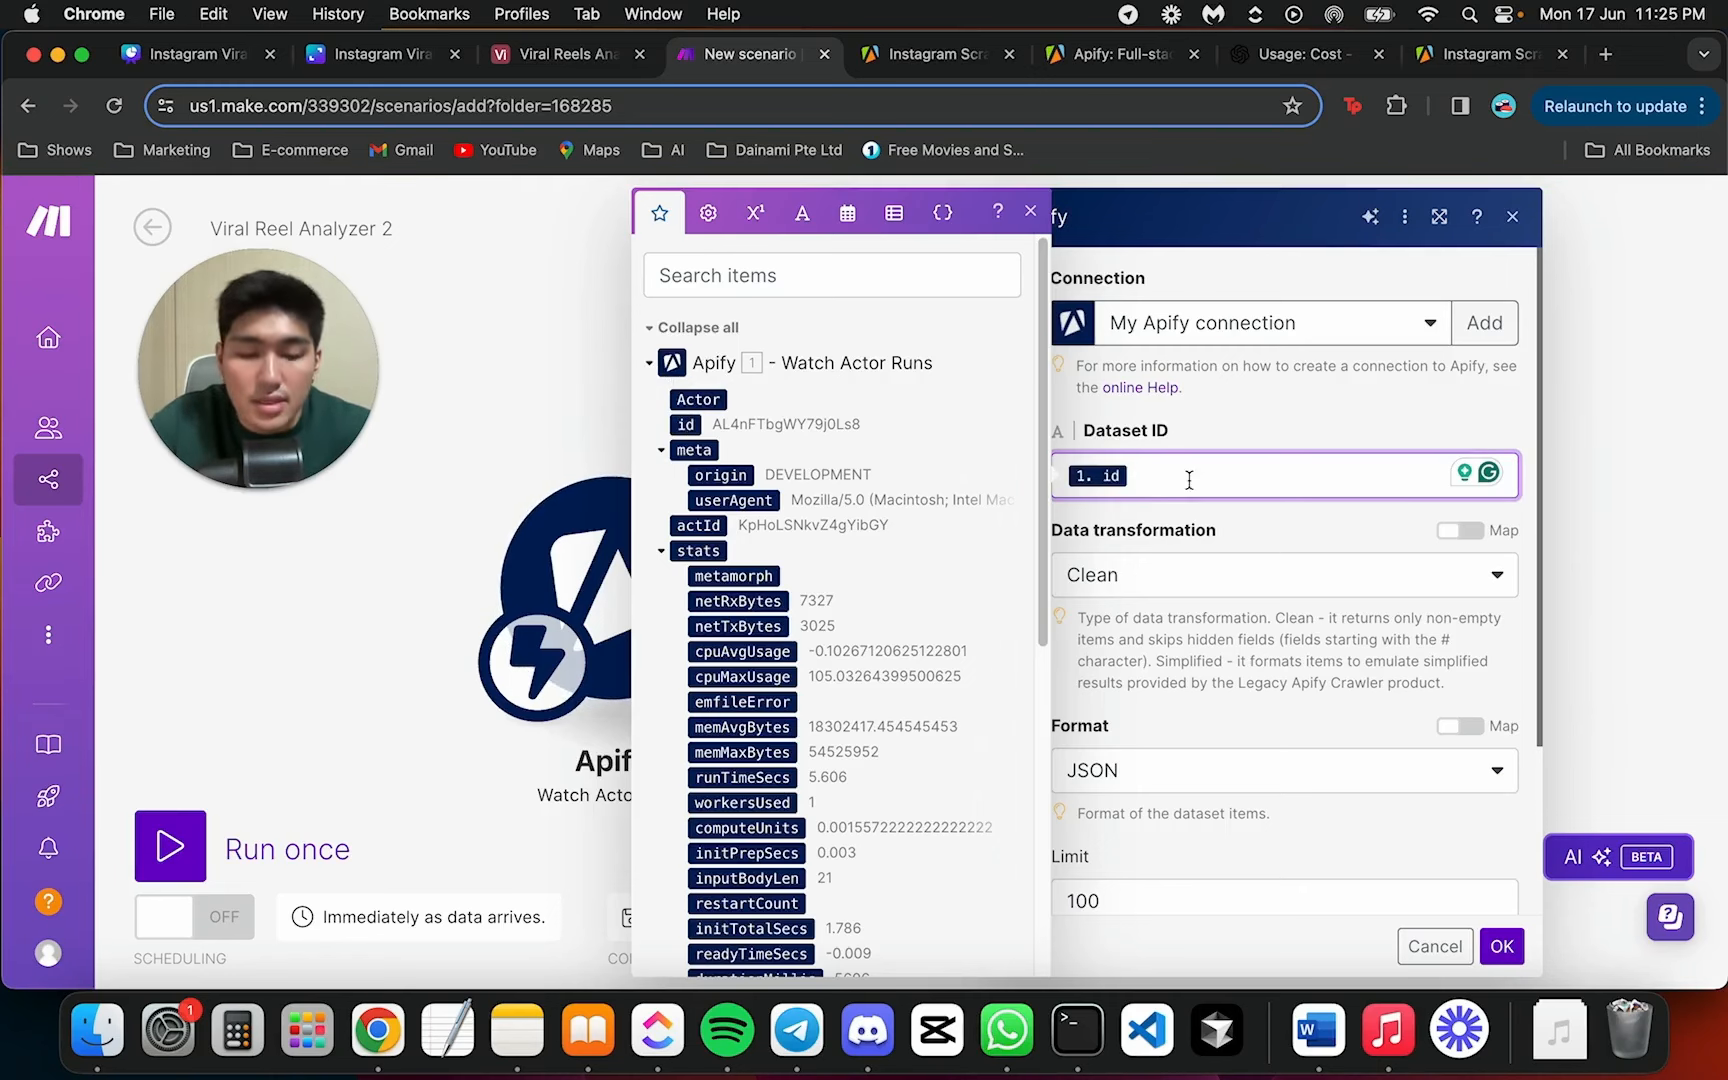
{"action": "scroll", "coordinate": [859, 460], "scroll_direction": "down", "scroll_amount": 10}
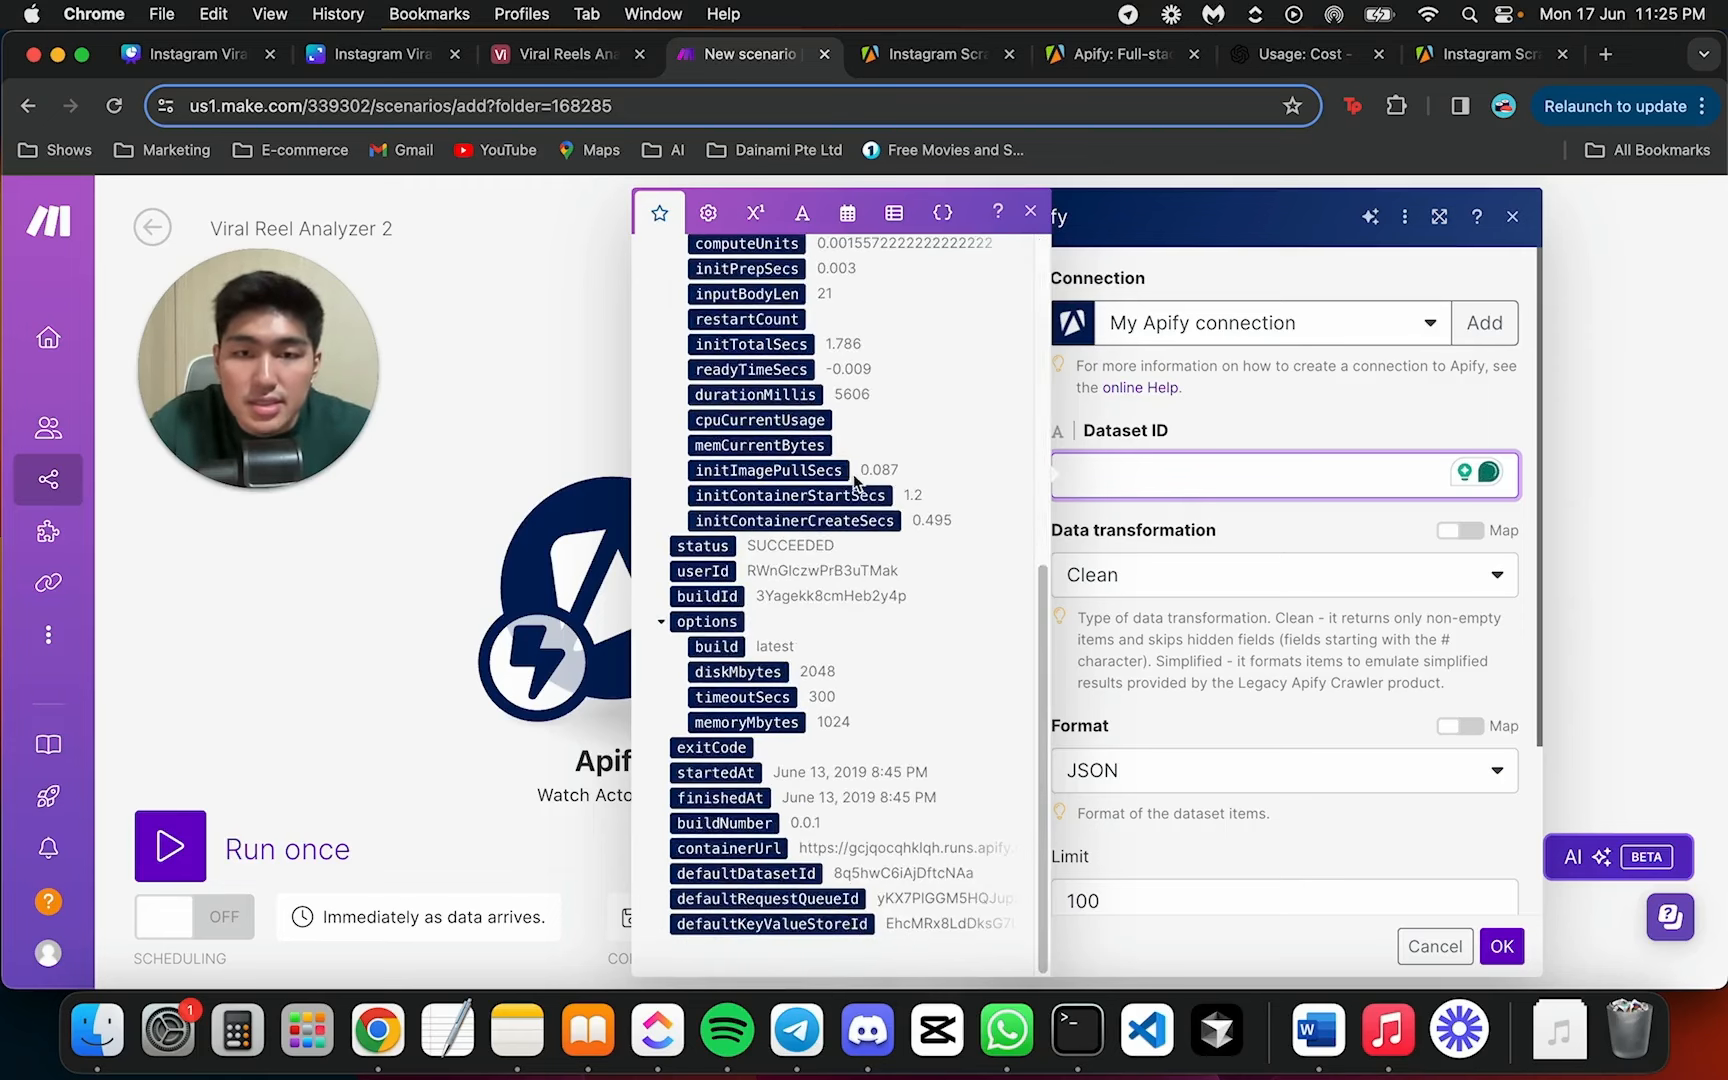
{"action": "left_click", "coordinate": [789, 874]}
{"action": "left_click", "coordinate": [1284, 440]}
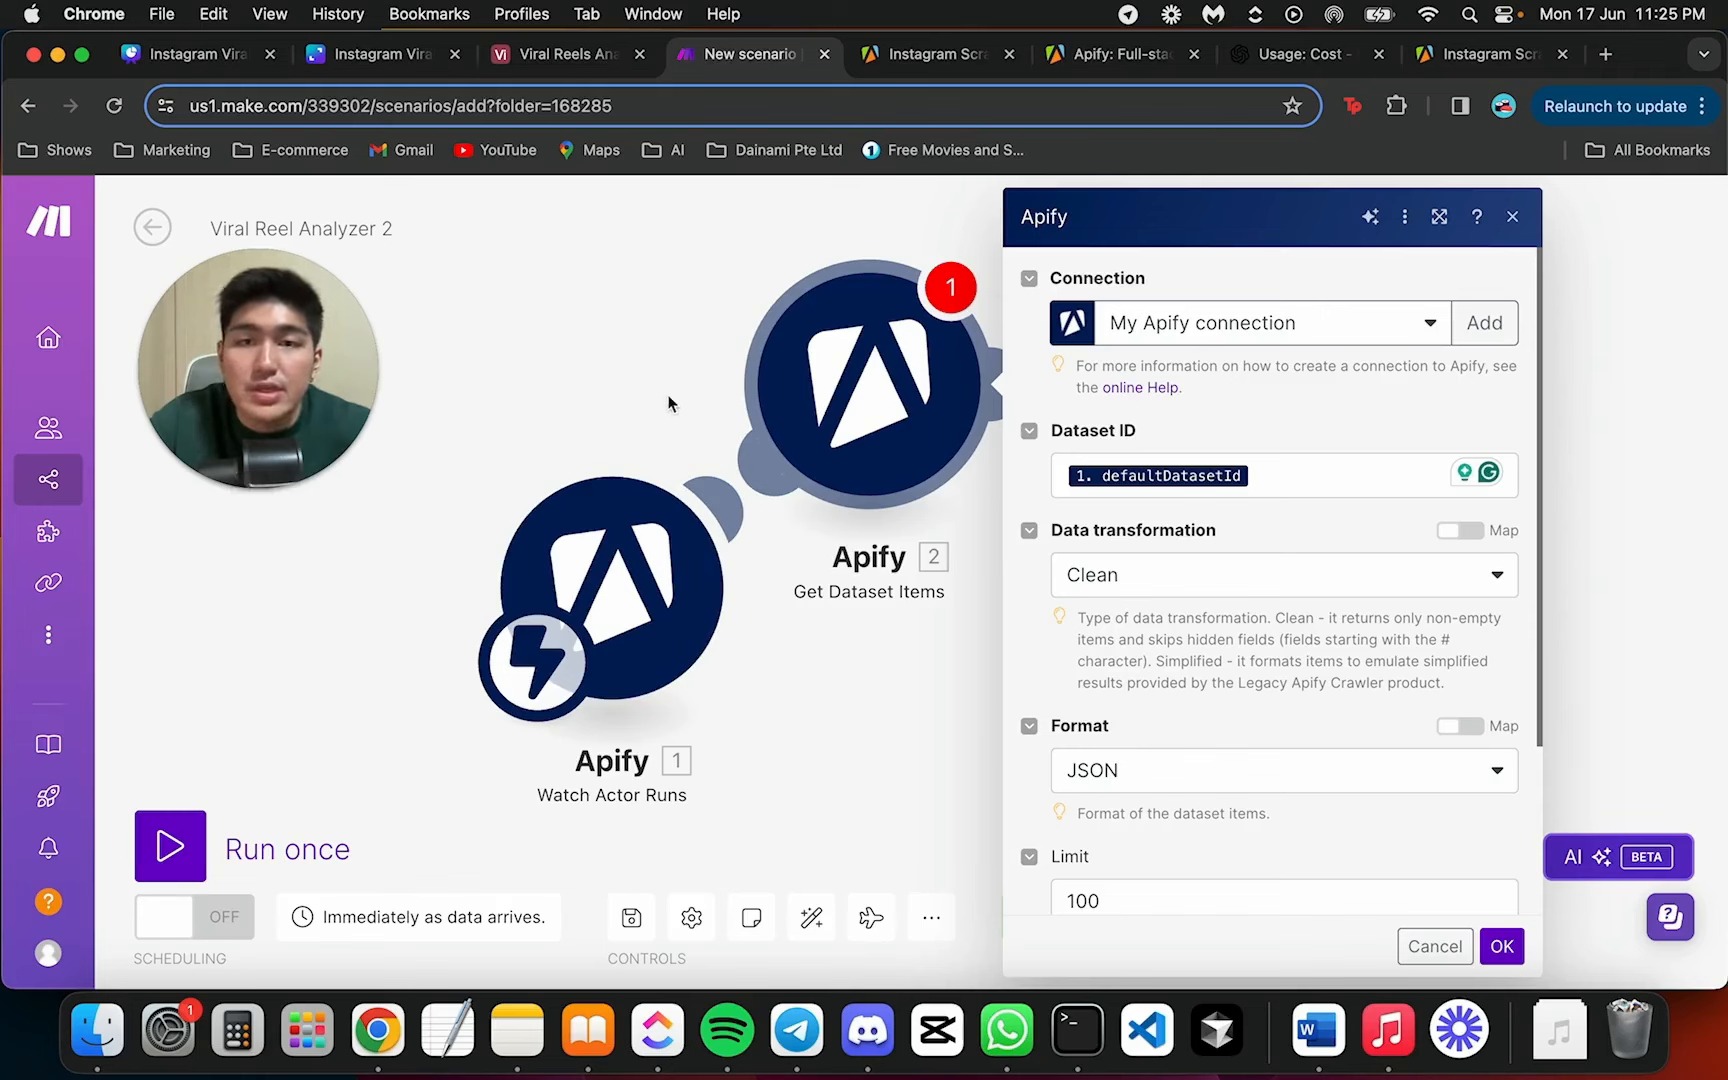
Review the data transformation, format and limit, and confirm Get Dataset Items with Clean, JSON and a limit of 100
{"action": "scroll", "coordinate": [1195, 558], "scroll_direction": "down", "scroll_amount": 1}
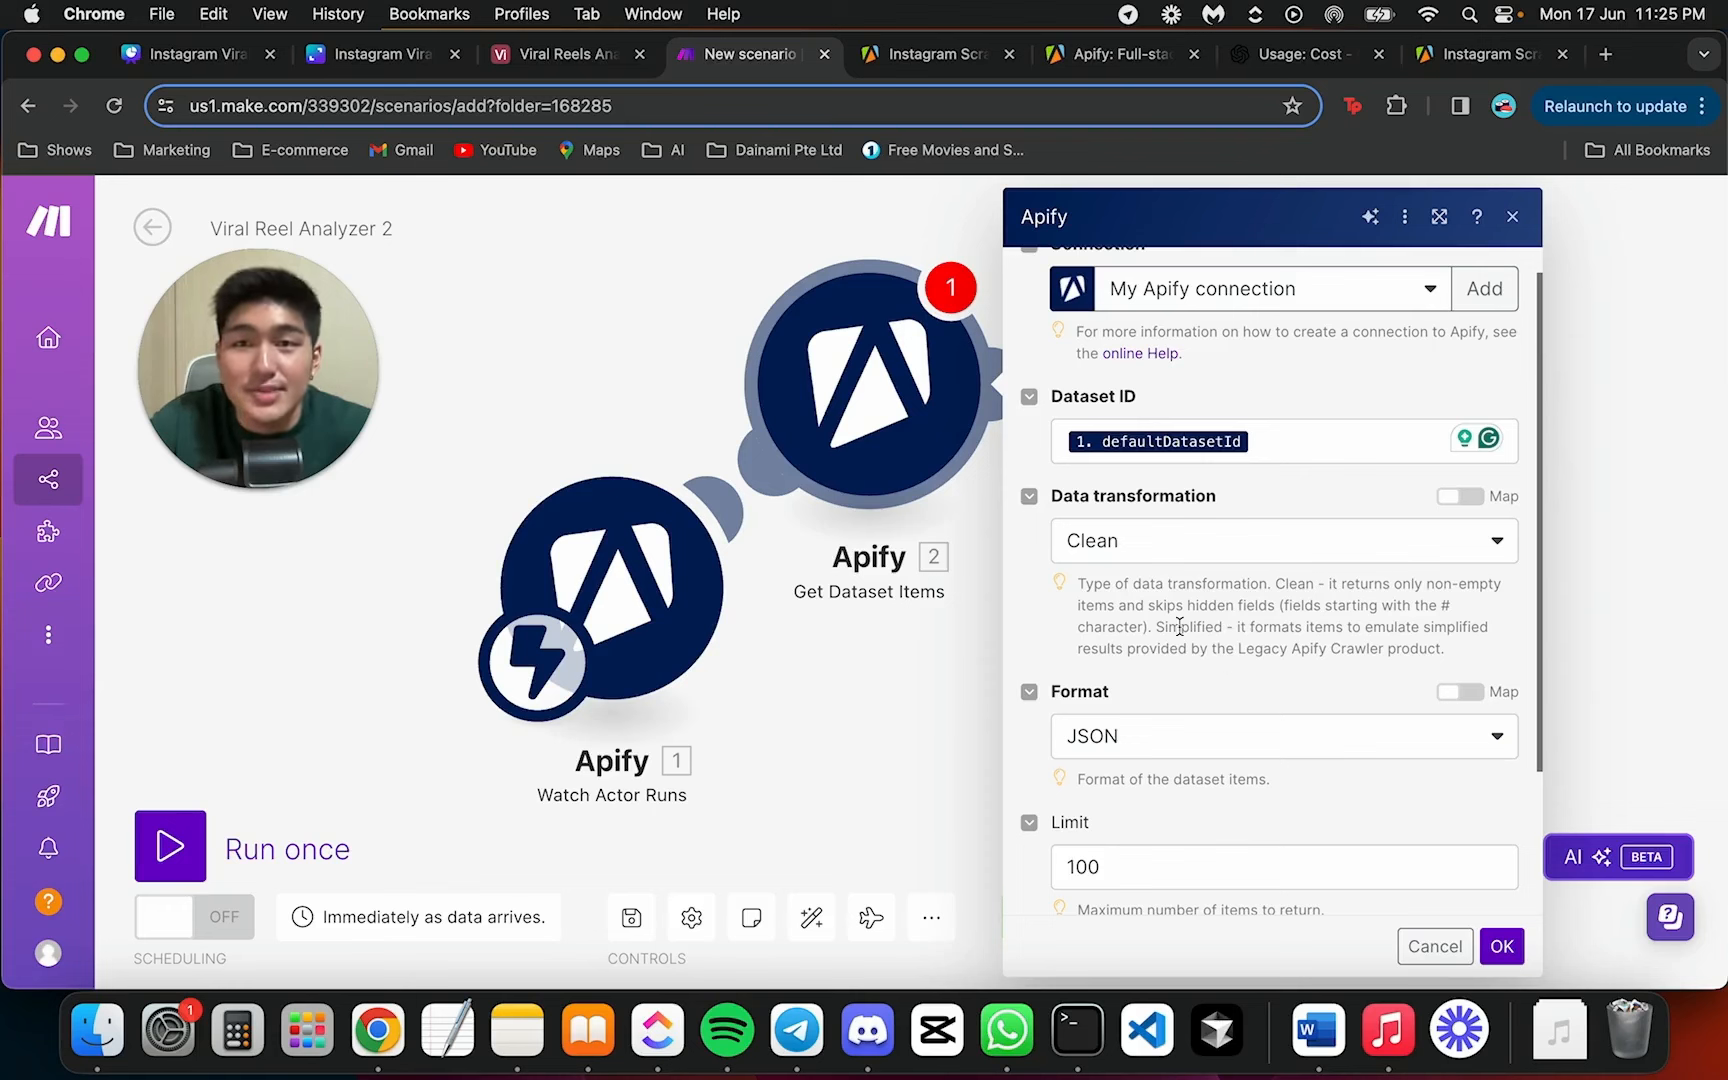
{"action": "scroll", "coordinate": [1195, 600], "scroll_direction": "down", "scroll_amount": 1}
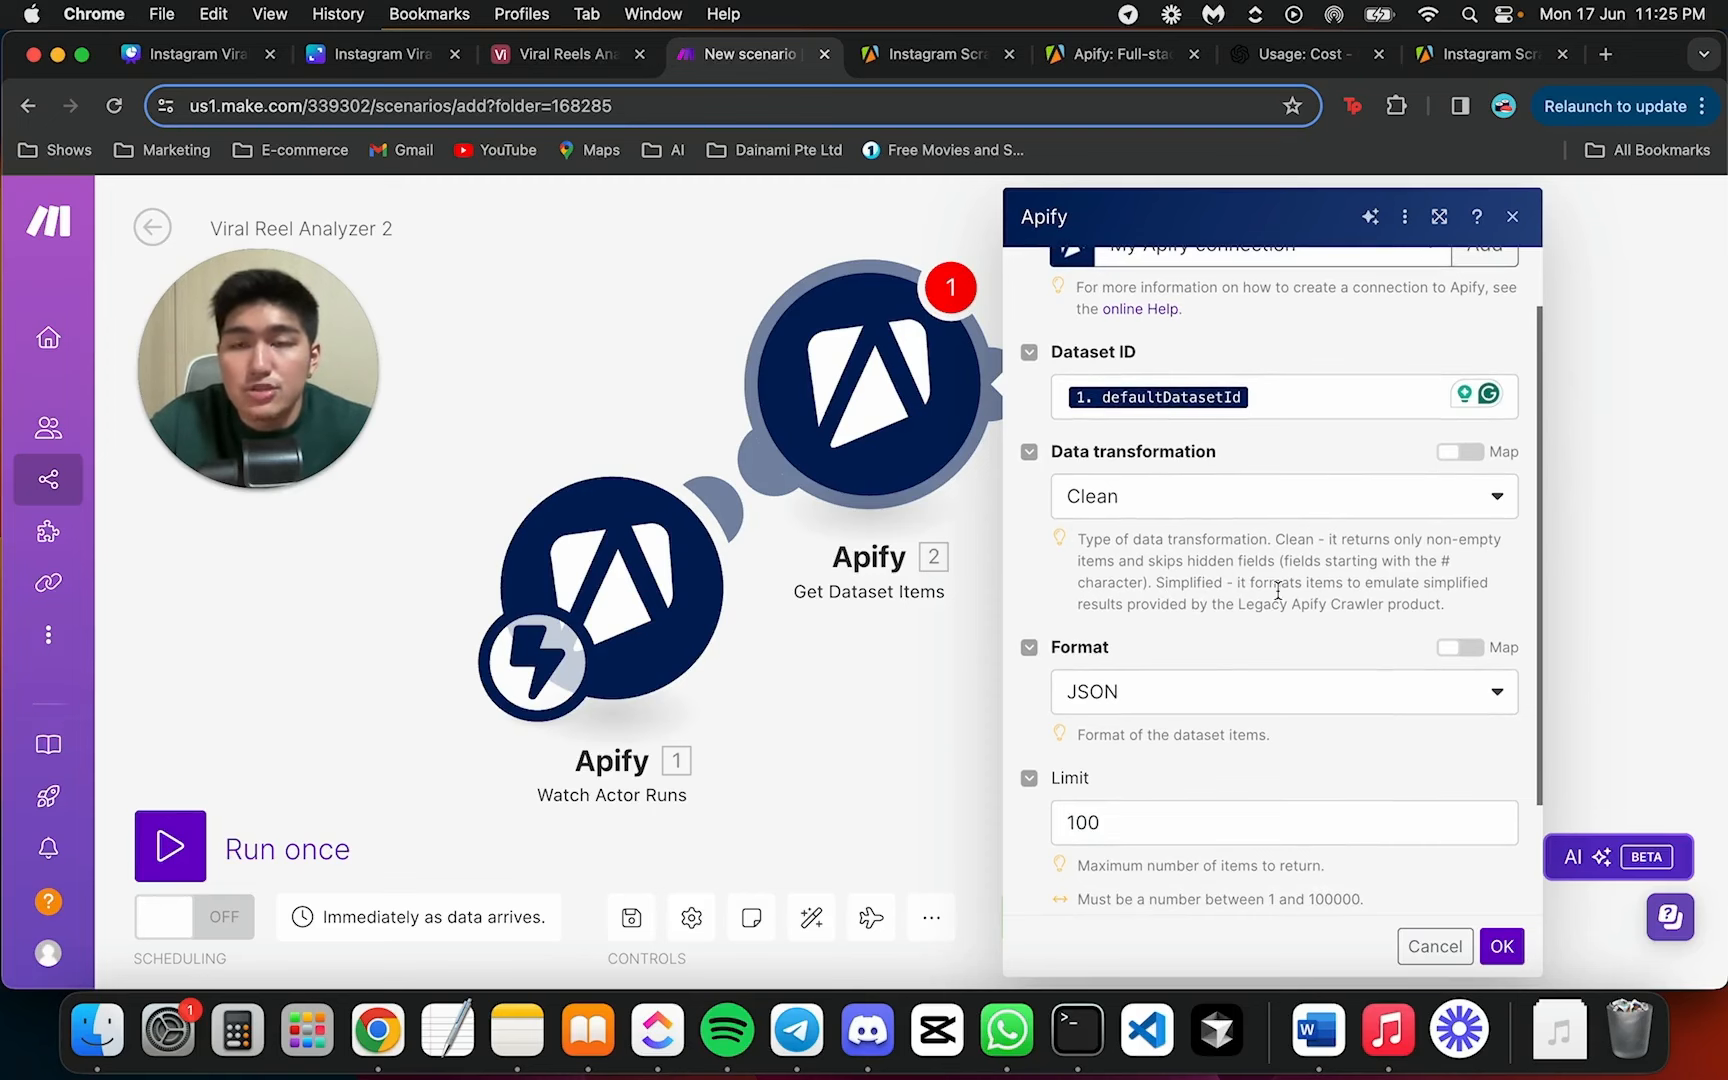
{"action": "scroll", "coordinate": [1267, 590], "scroll_direction": "down", "scroll_amount": 1}
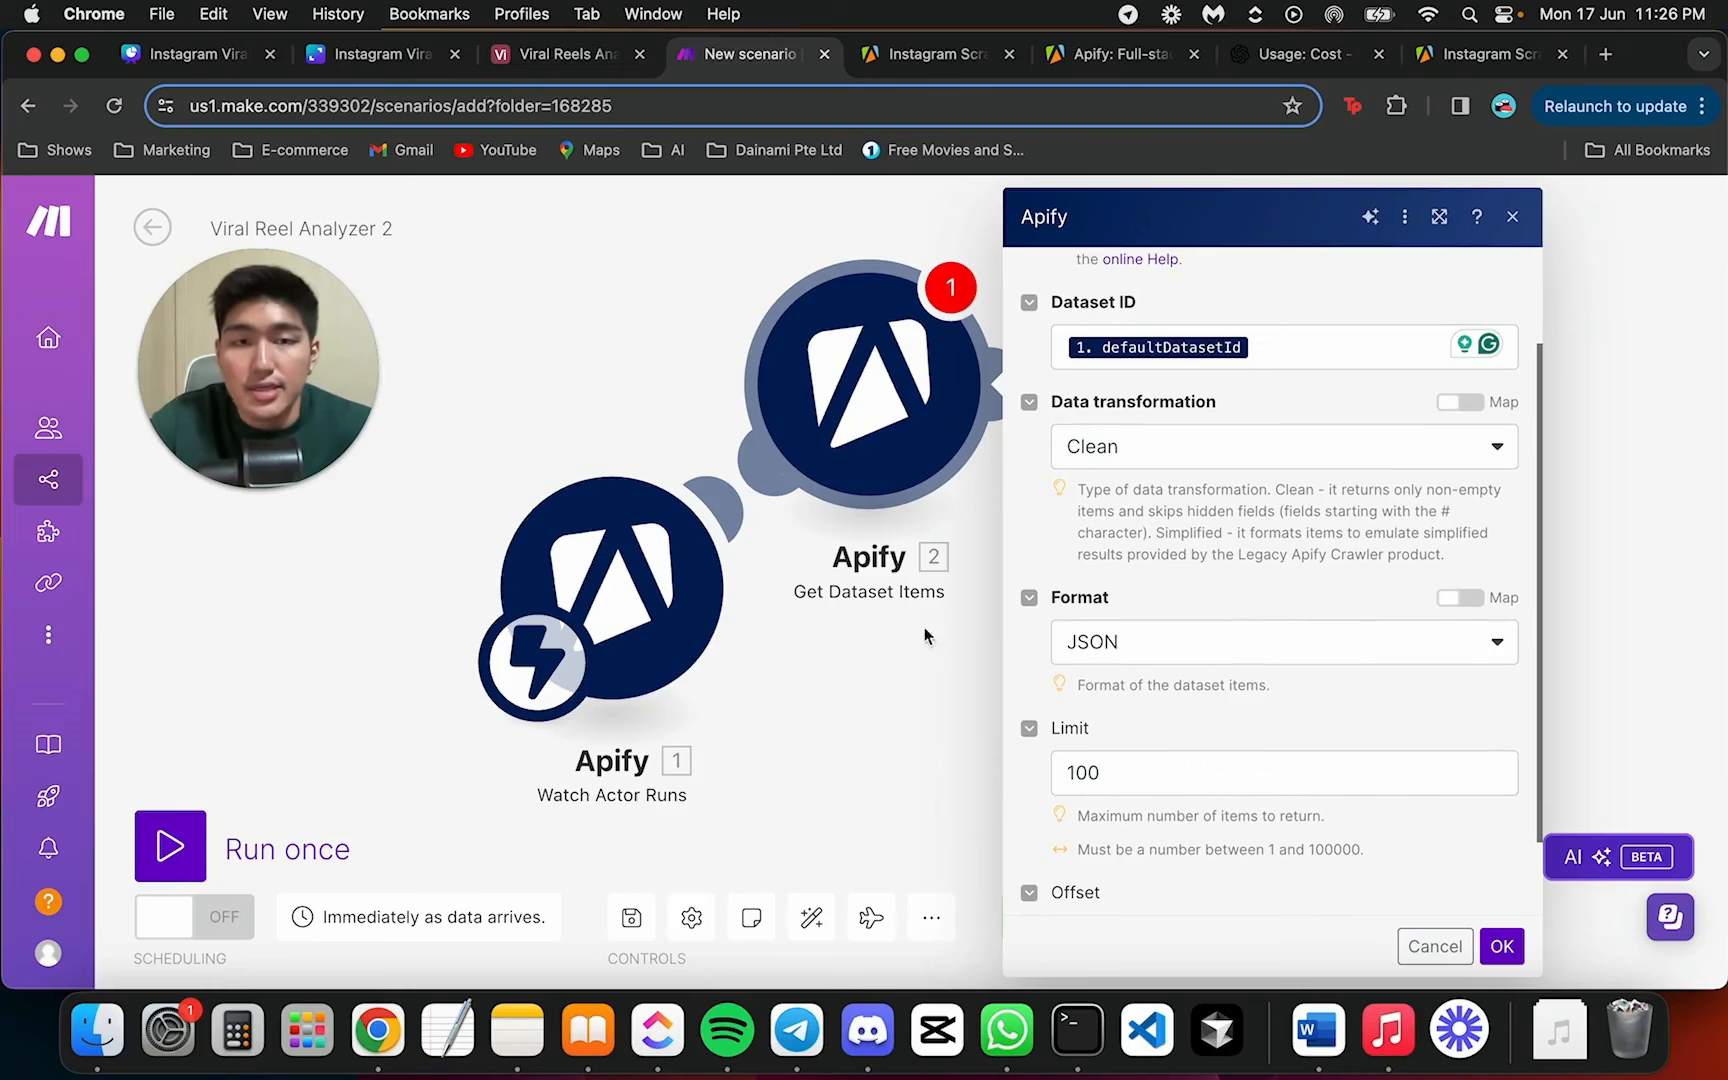
{"action": "scroll", "coordinate": [1190, 600], "scroll_direction": "down", "scroll_amount": 2}
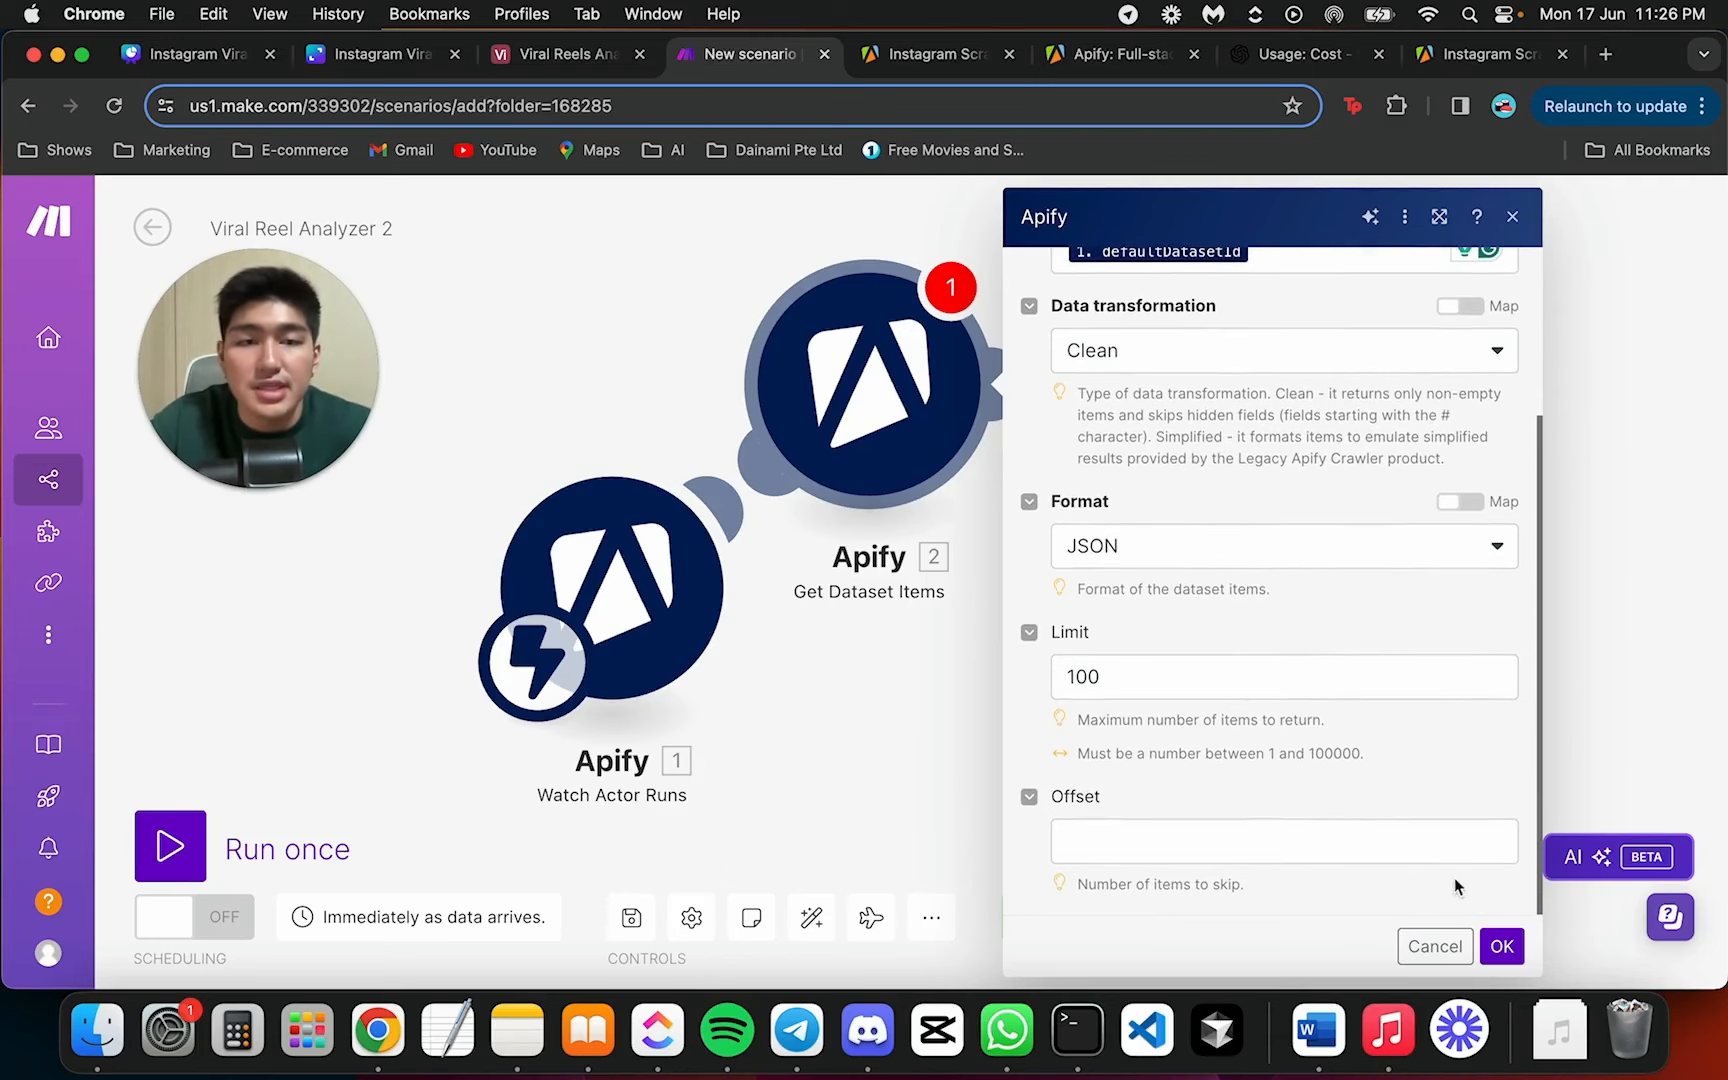
{"action": "left_click", "coordinate": [1500, 945]}
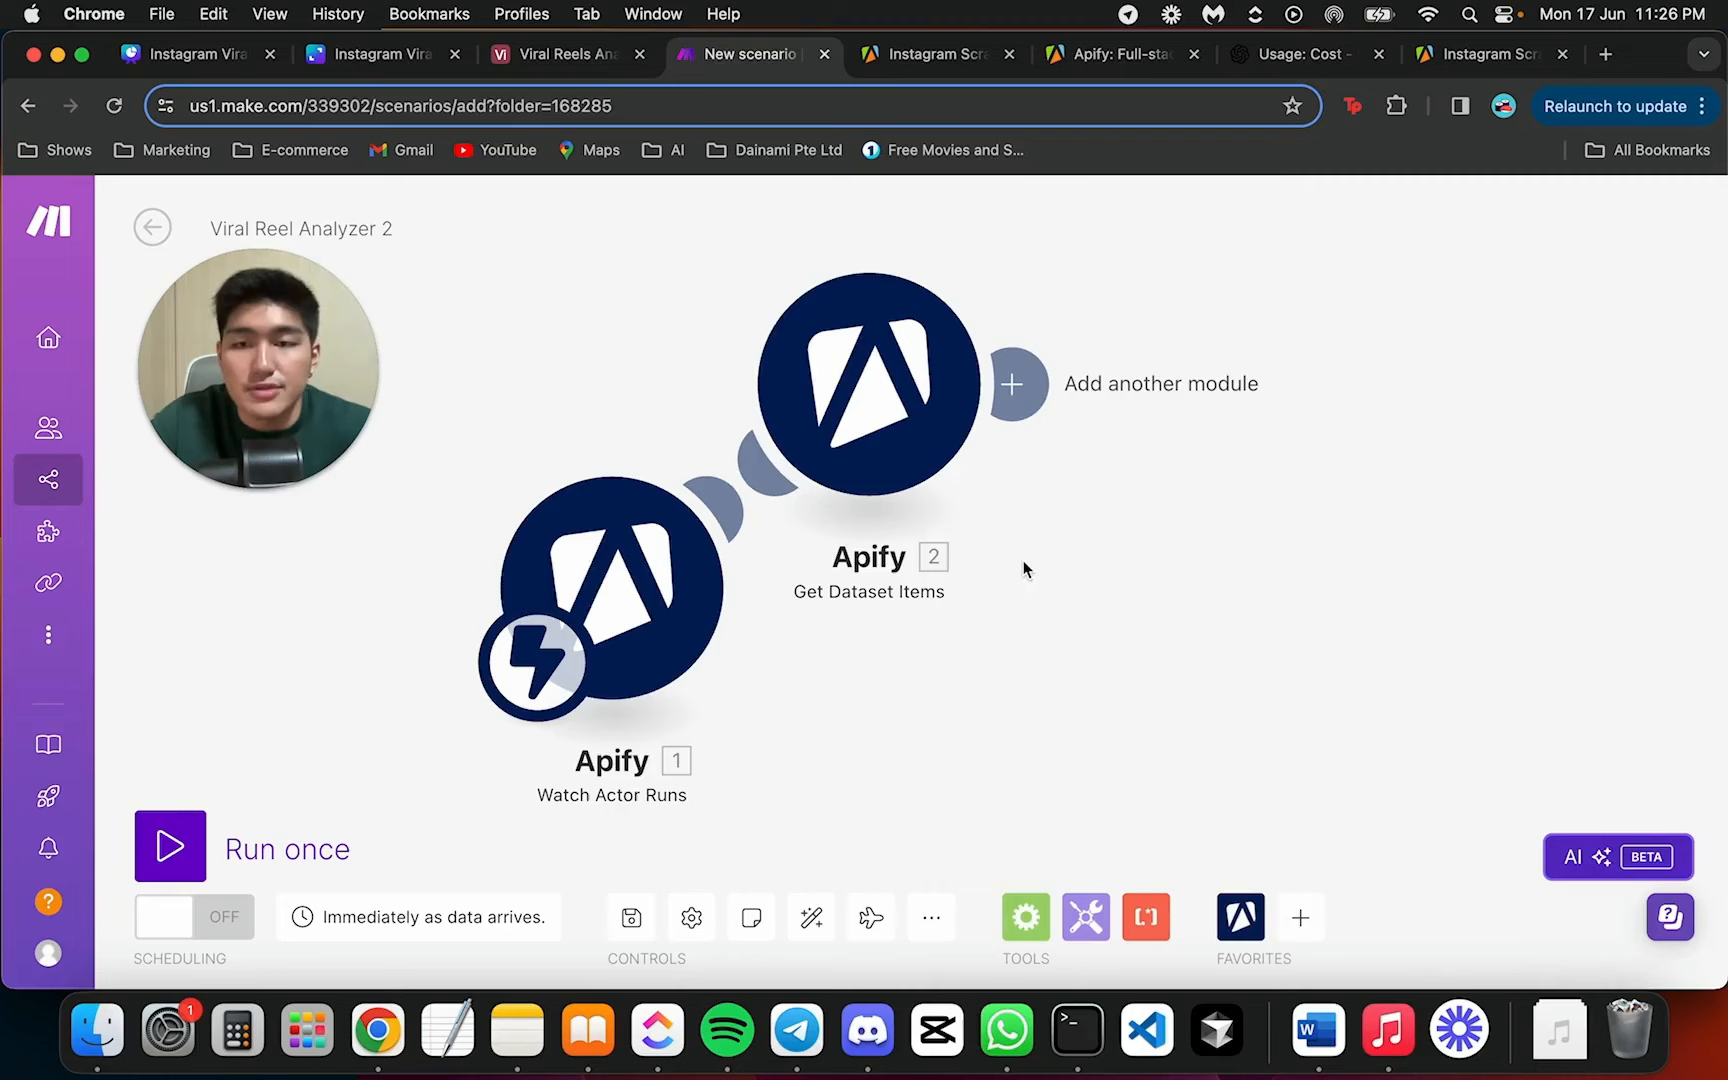
Run Viral Reel Analyzer 2 once, and open the Viral Reel Analyzer 1 scenario from the Viral Reel Analyzer folder
{"action": "left_click", "coordinate": [170, 846]}
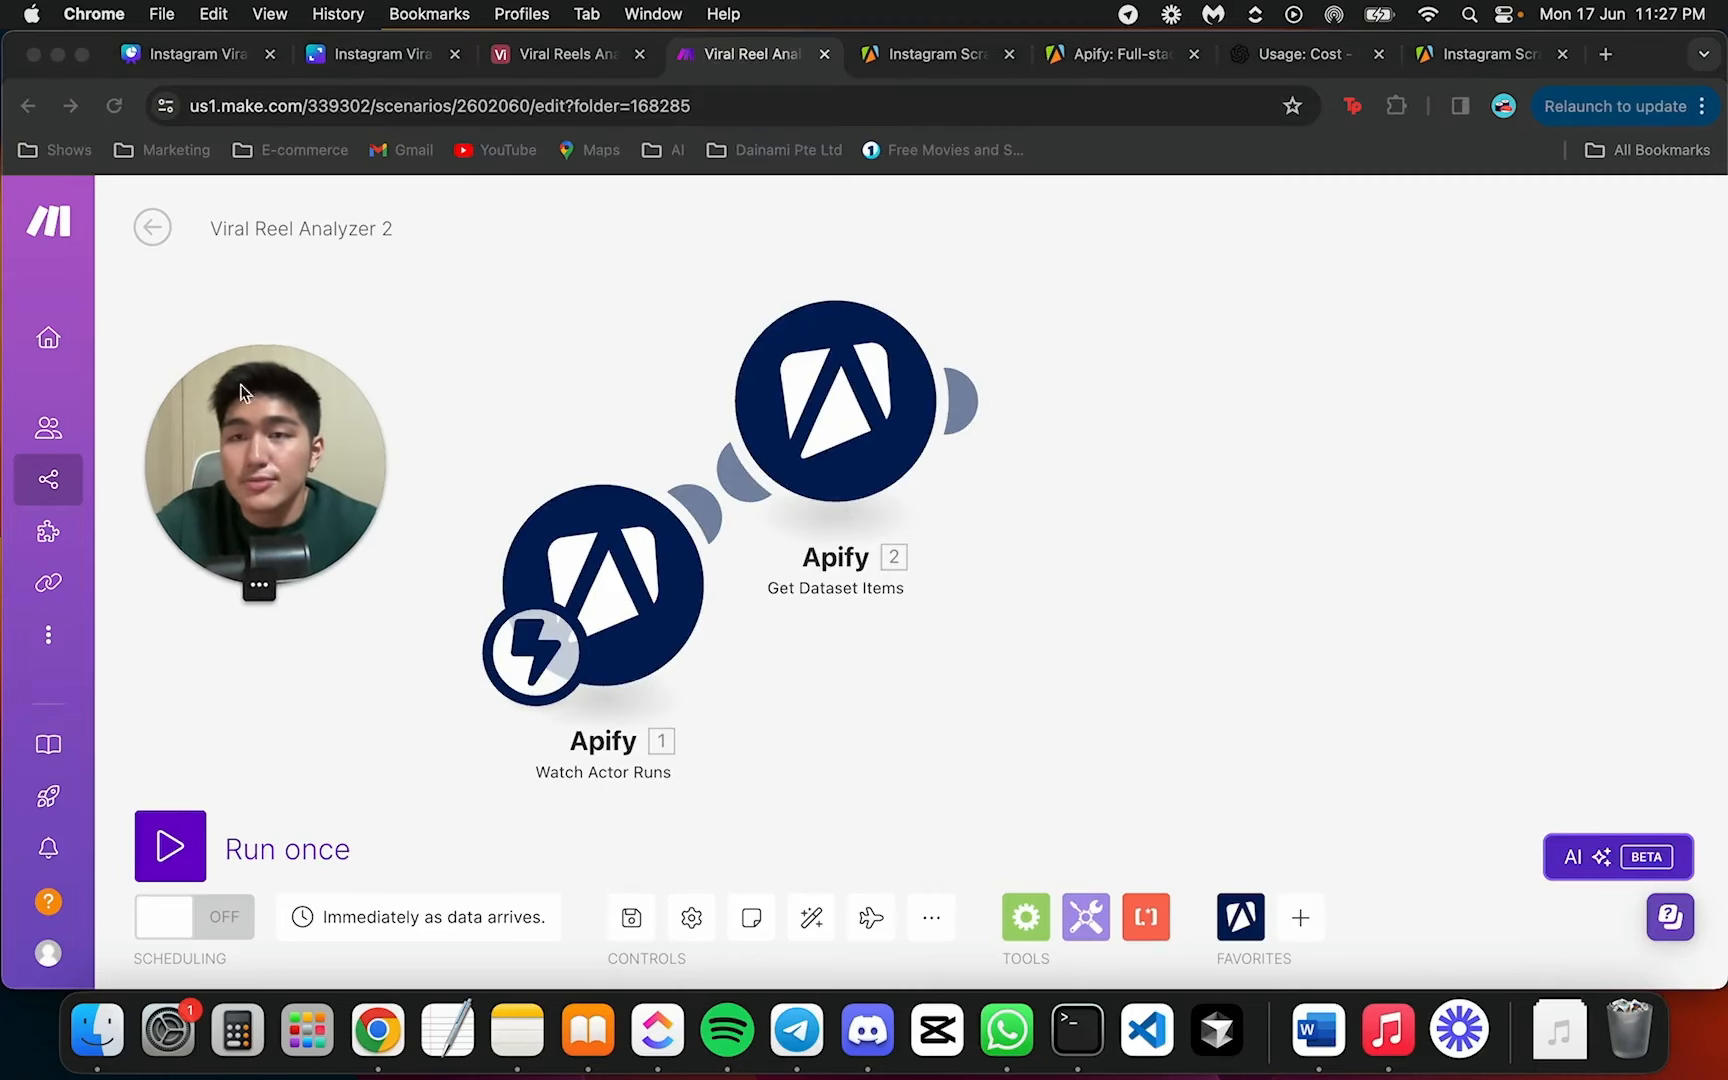
{"action": "left_click", "coordinate": [153, 229]}
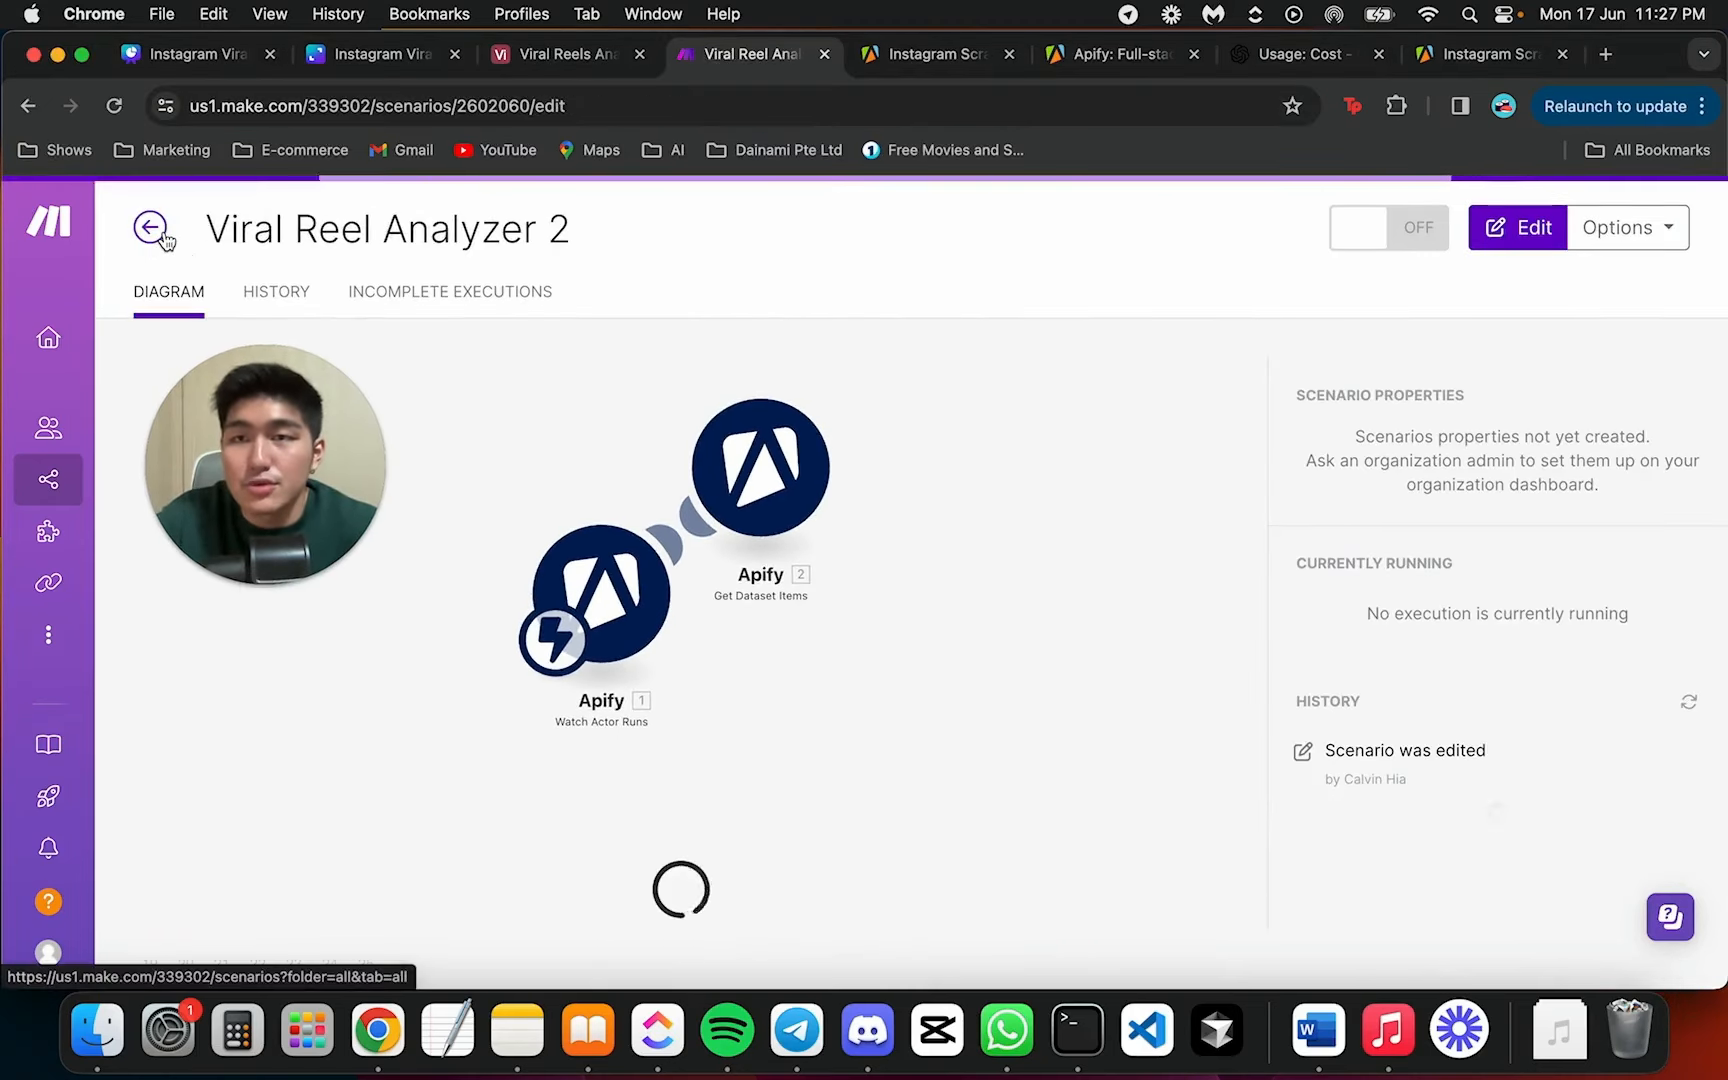
{"action": "left_click", "coordinate": [163, 236]}
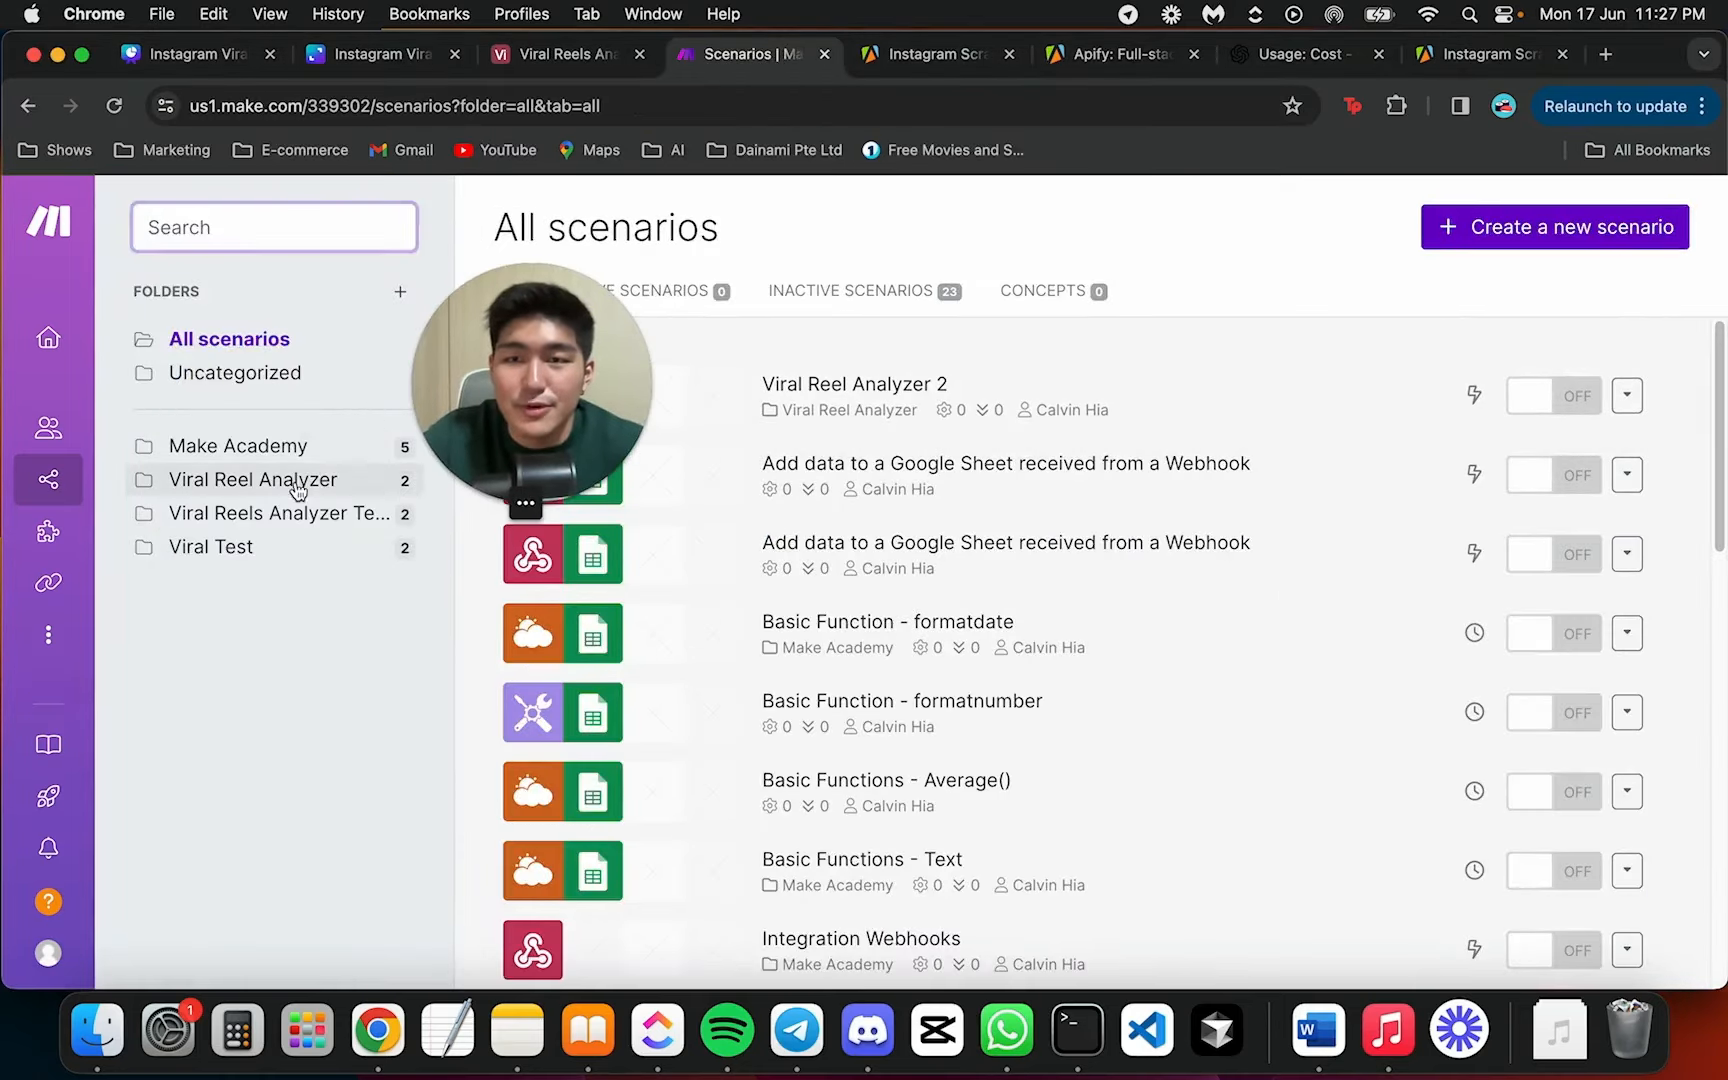
{"action": "left_click", "coordinate": [287, 482]}
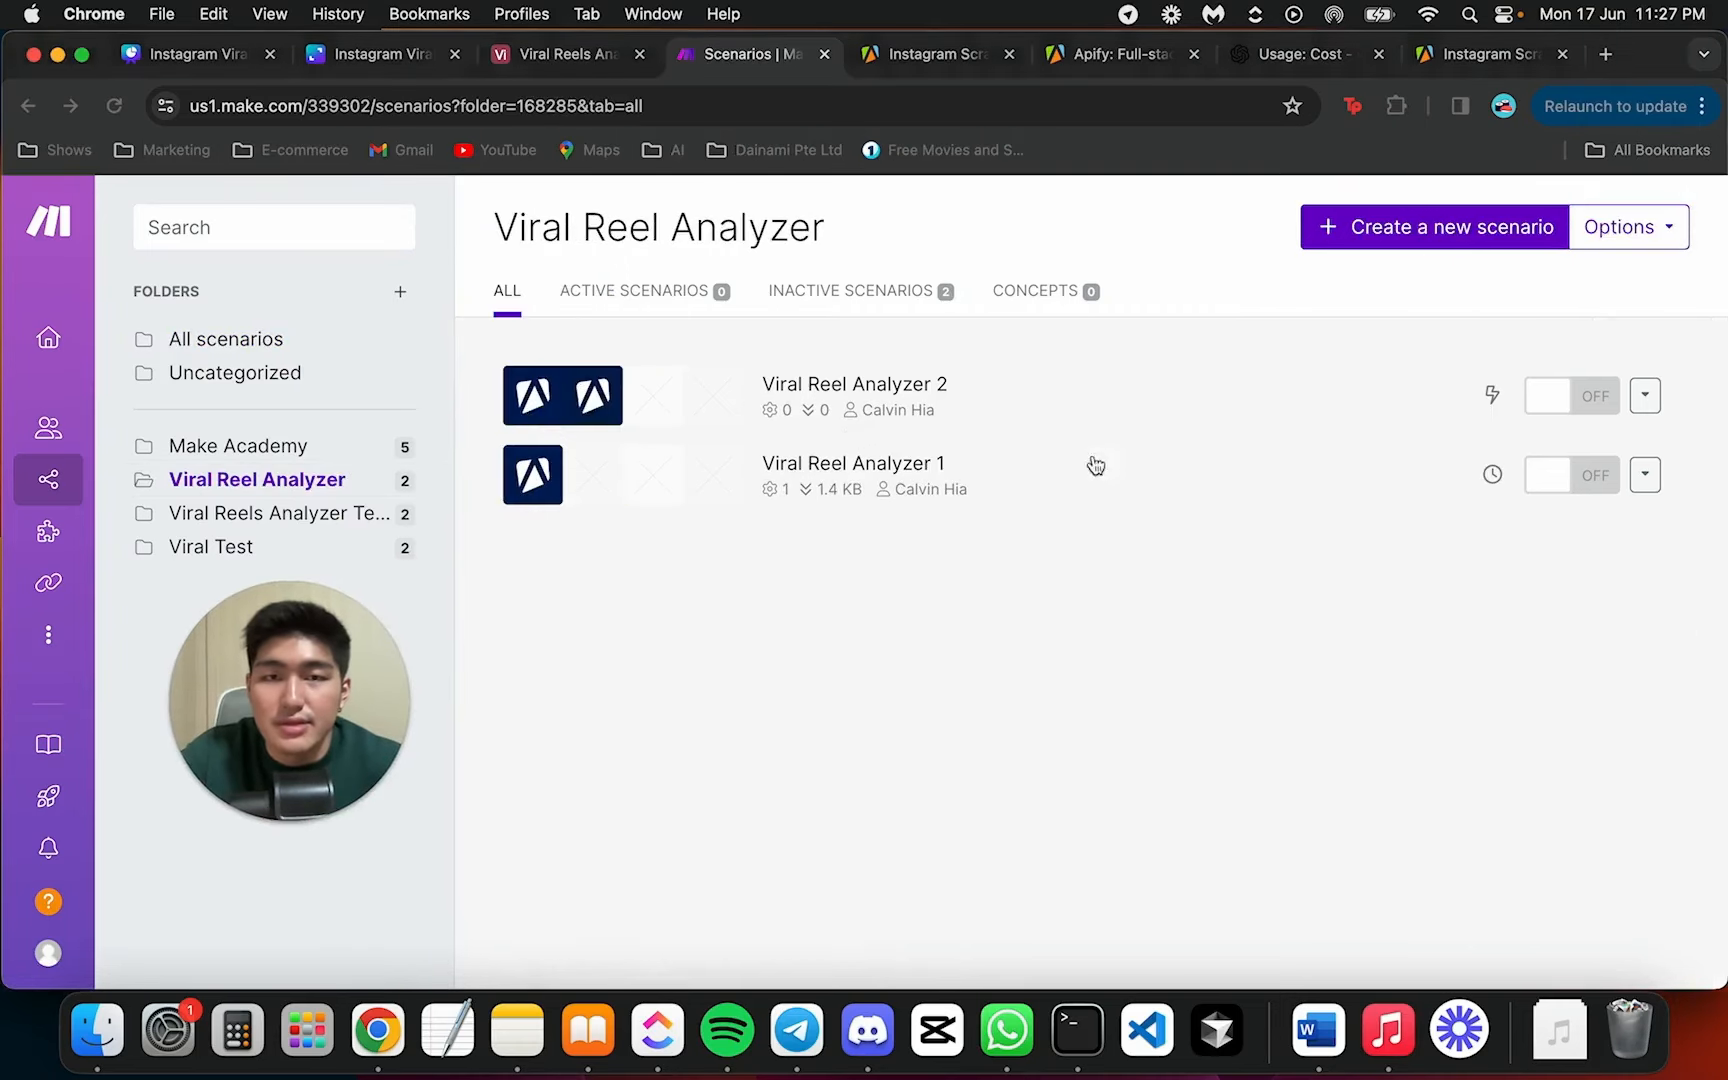
{"action": "left_click", "coordinate": [1110, 485]}
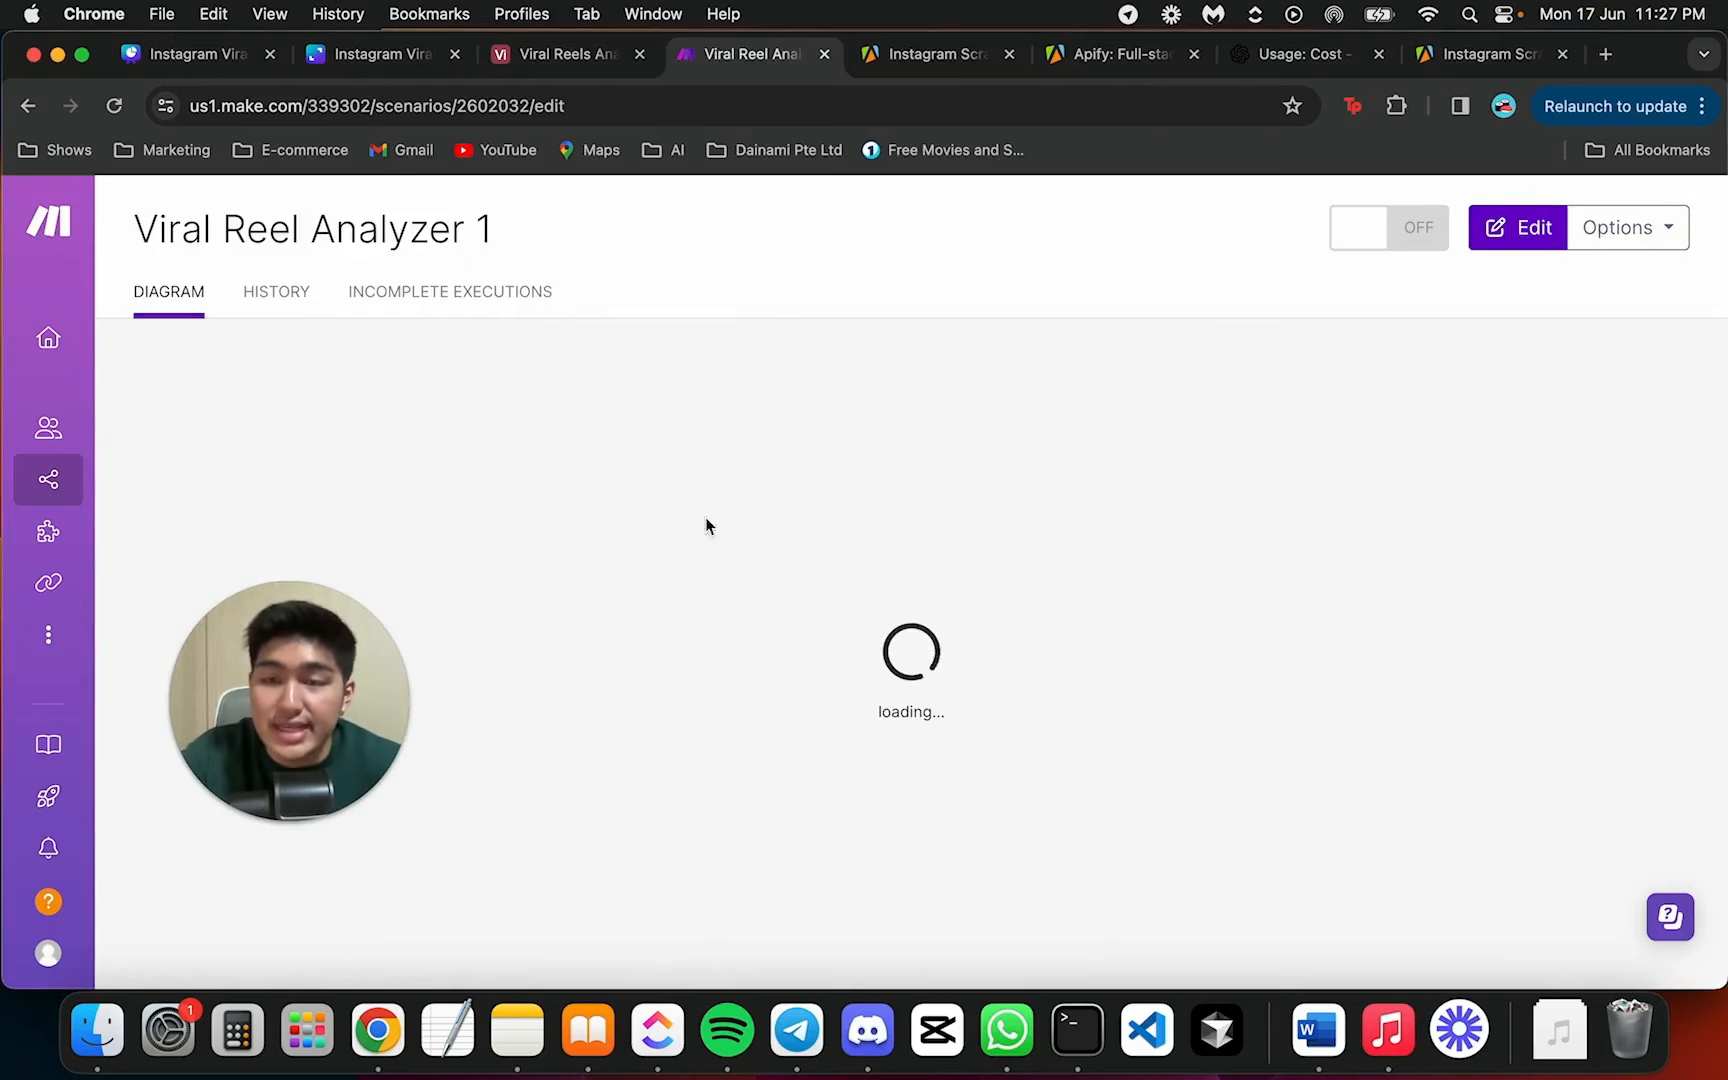
{"action": "left_click_drag", "start_coordinate": [375, 694], "coordinate": [262, 500]}
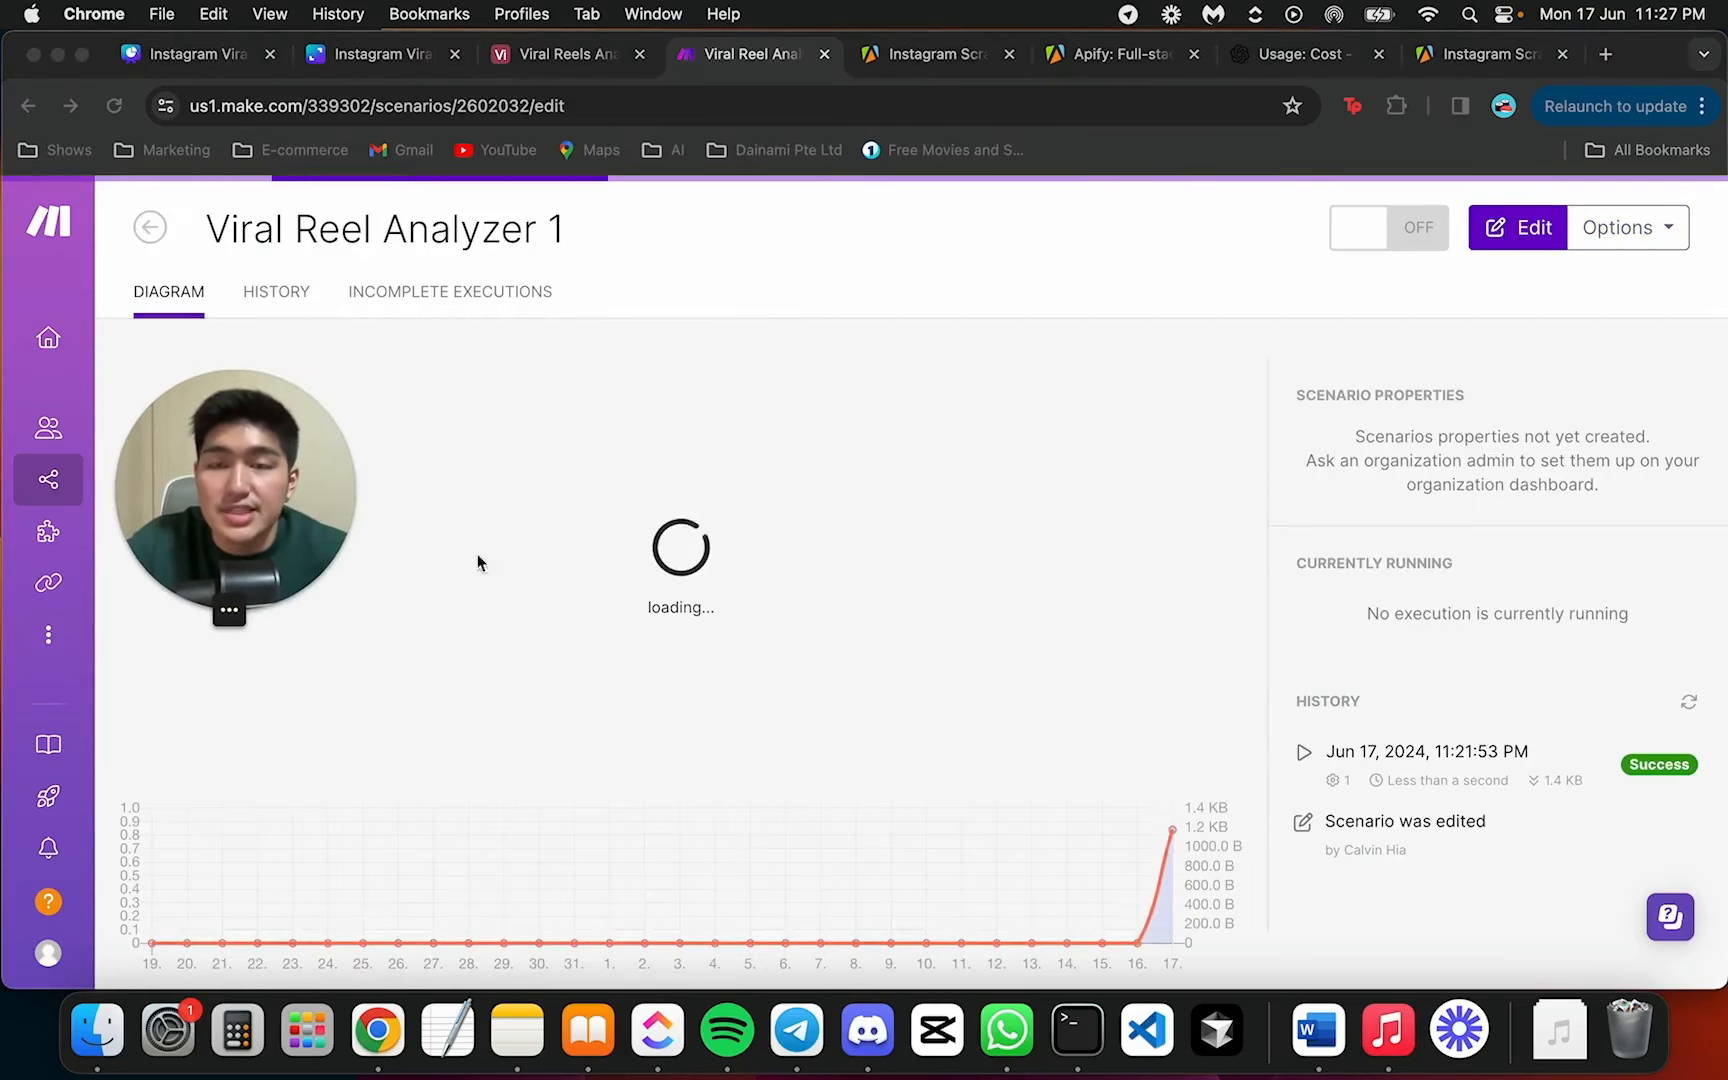
Run Viral Reel Analyzer 1 once in the scenario editor and check the Run an Actor module's execution details
{"action": "left_click", "coordinate": [981, 504]}
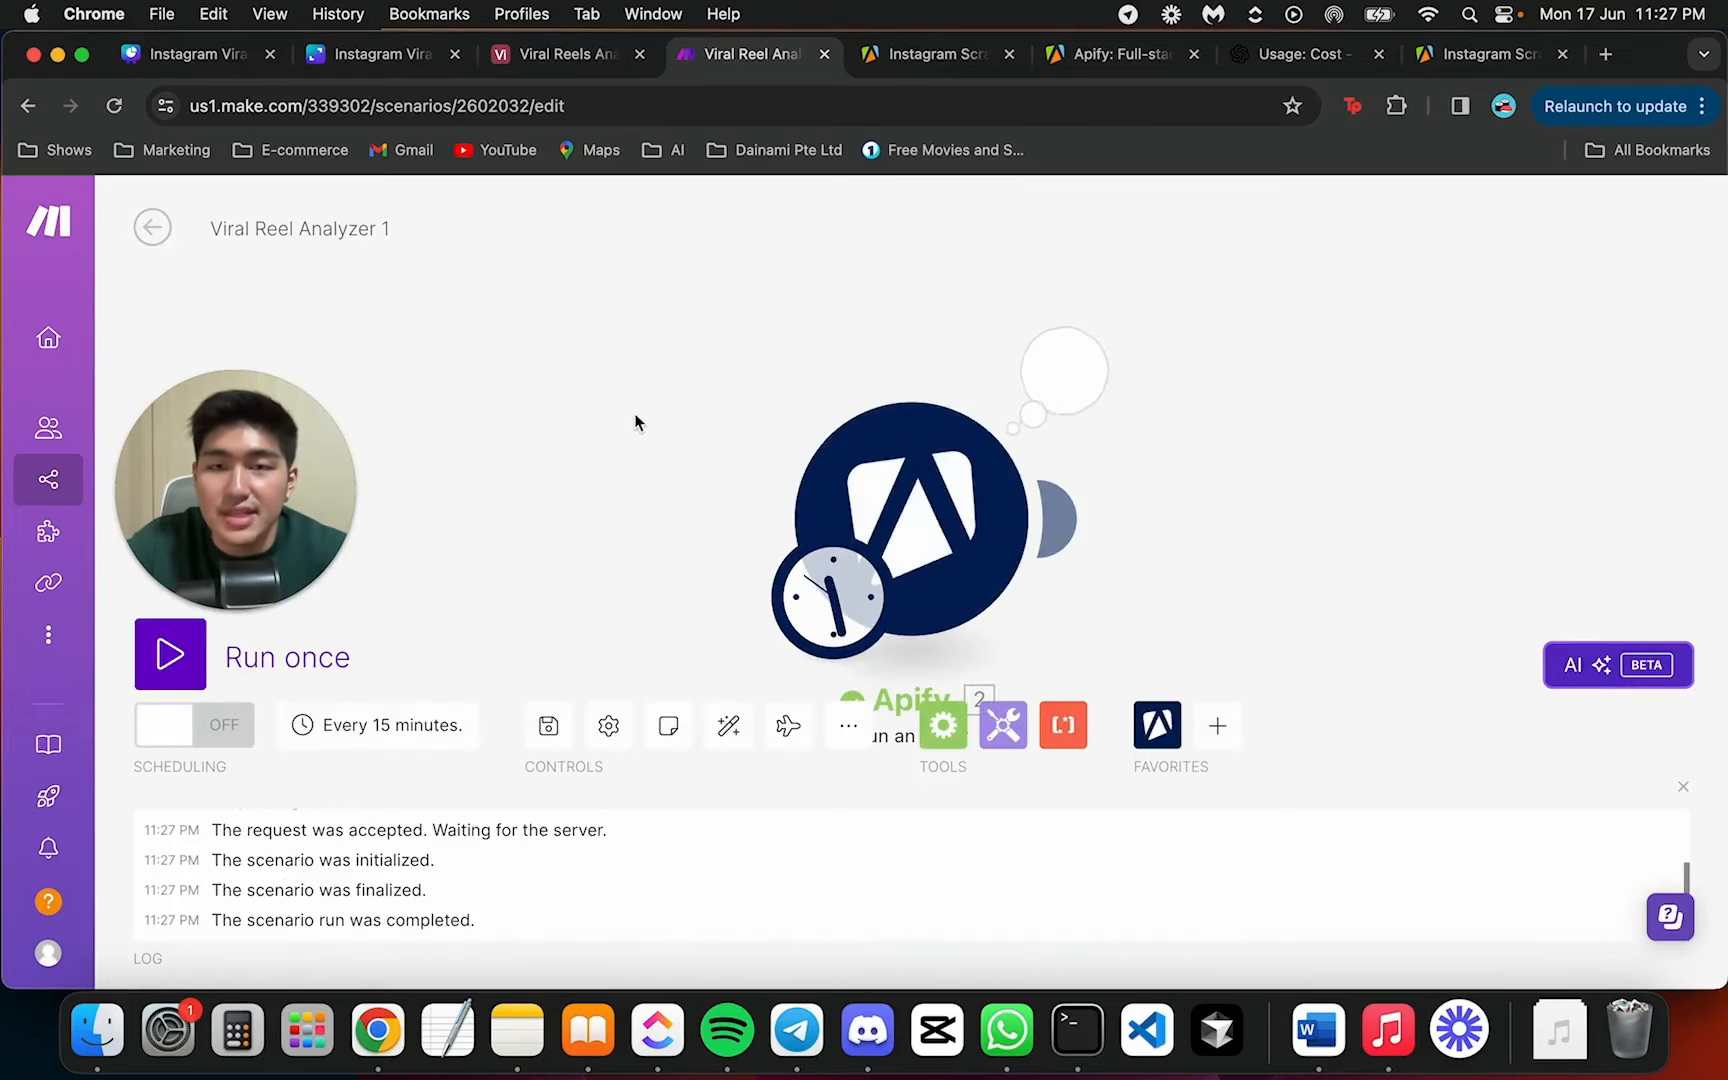
{"action": "left_click", "coordinate": [1063, 261]}
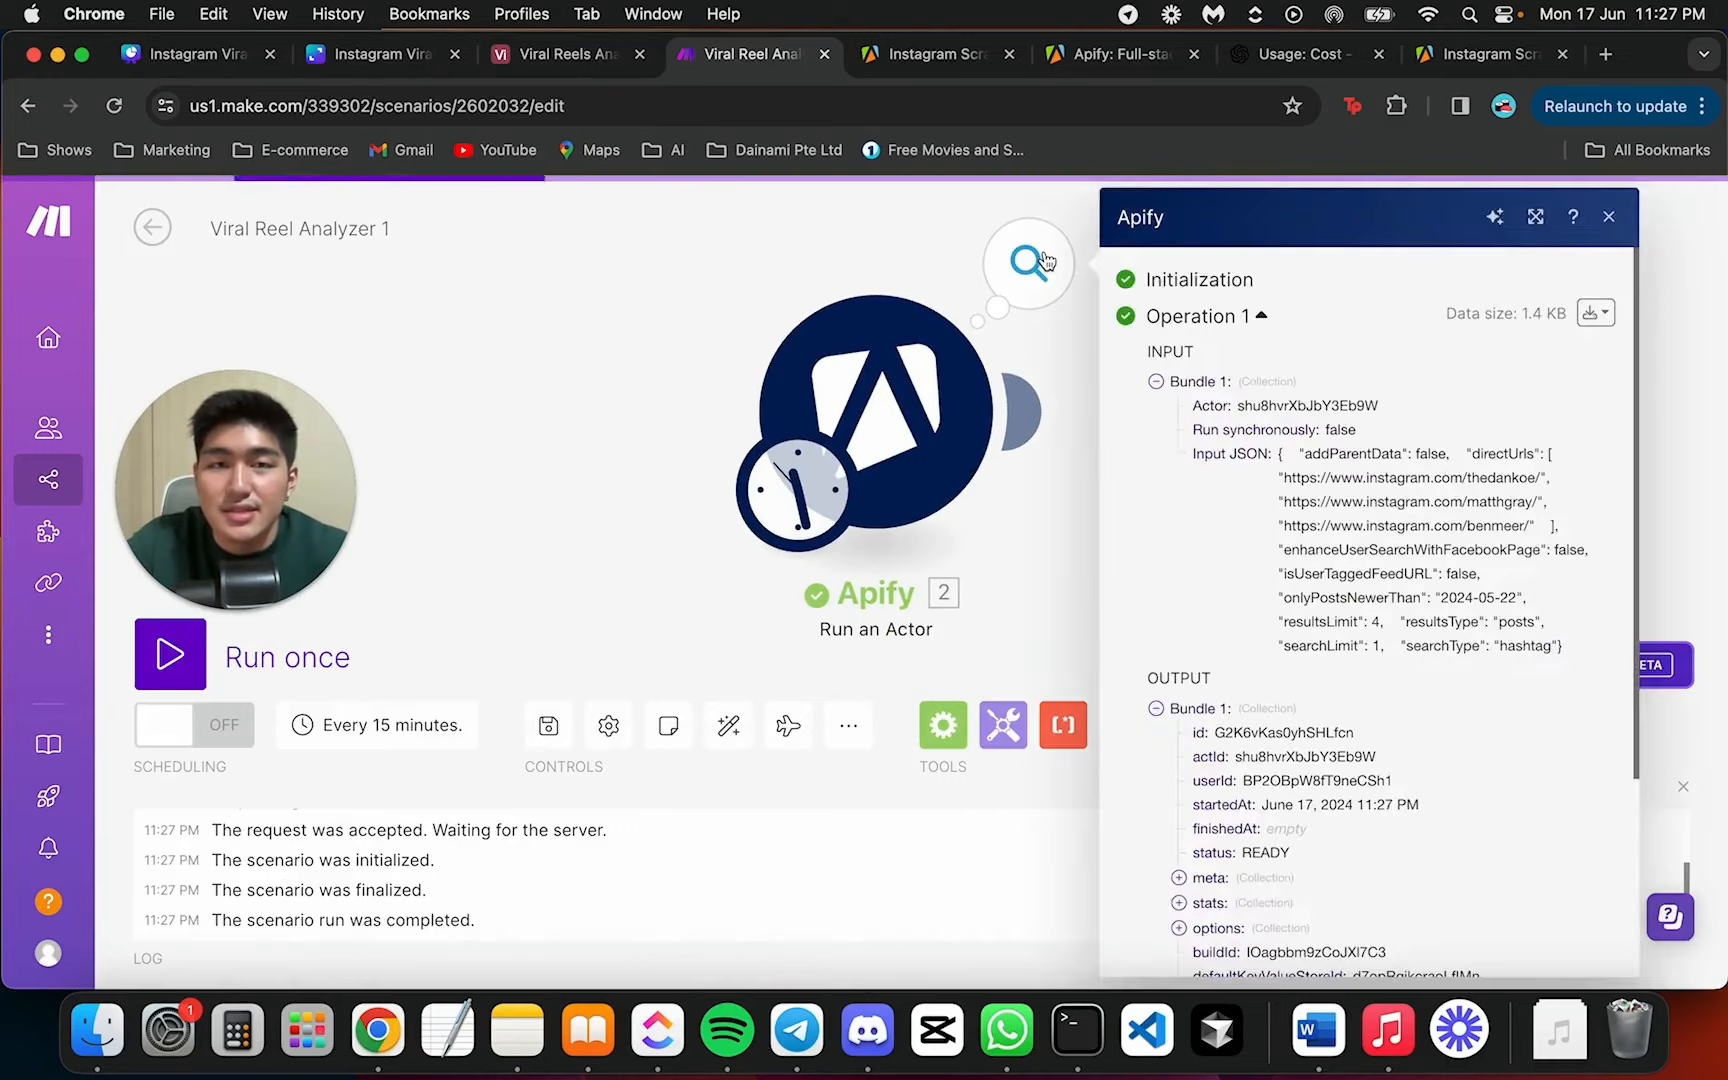
{"action": "left_click", "coordinate": [555, 358]}
Return to the Viral Reel Analyzer folder, open Viral Reel Analyzer 2 in the editor and run it once
{"action": "left_click", "coordinate": [150, 227]}
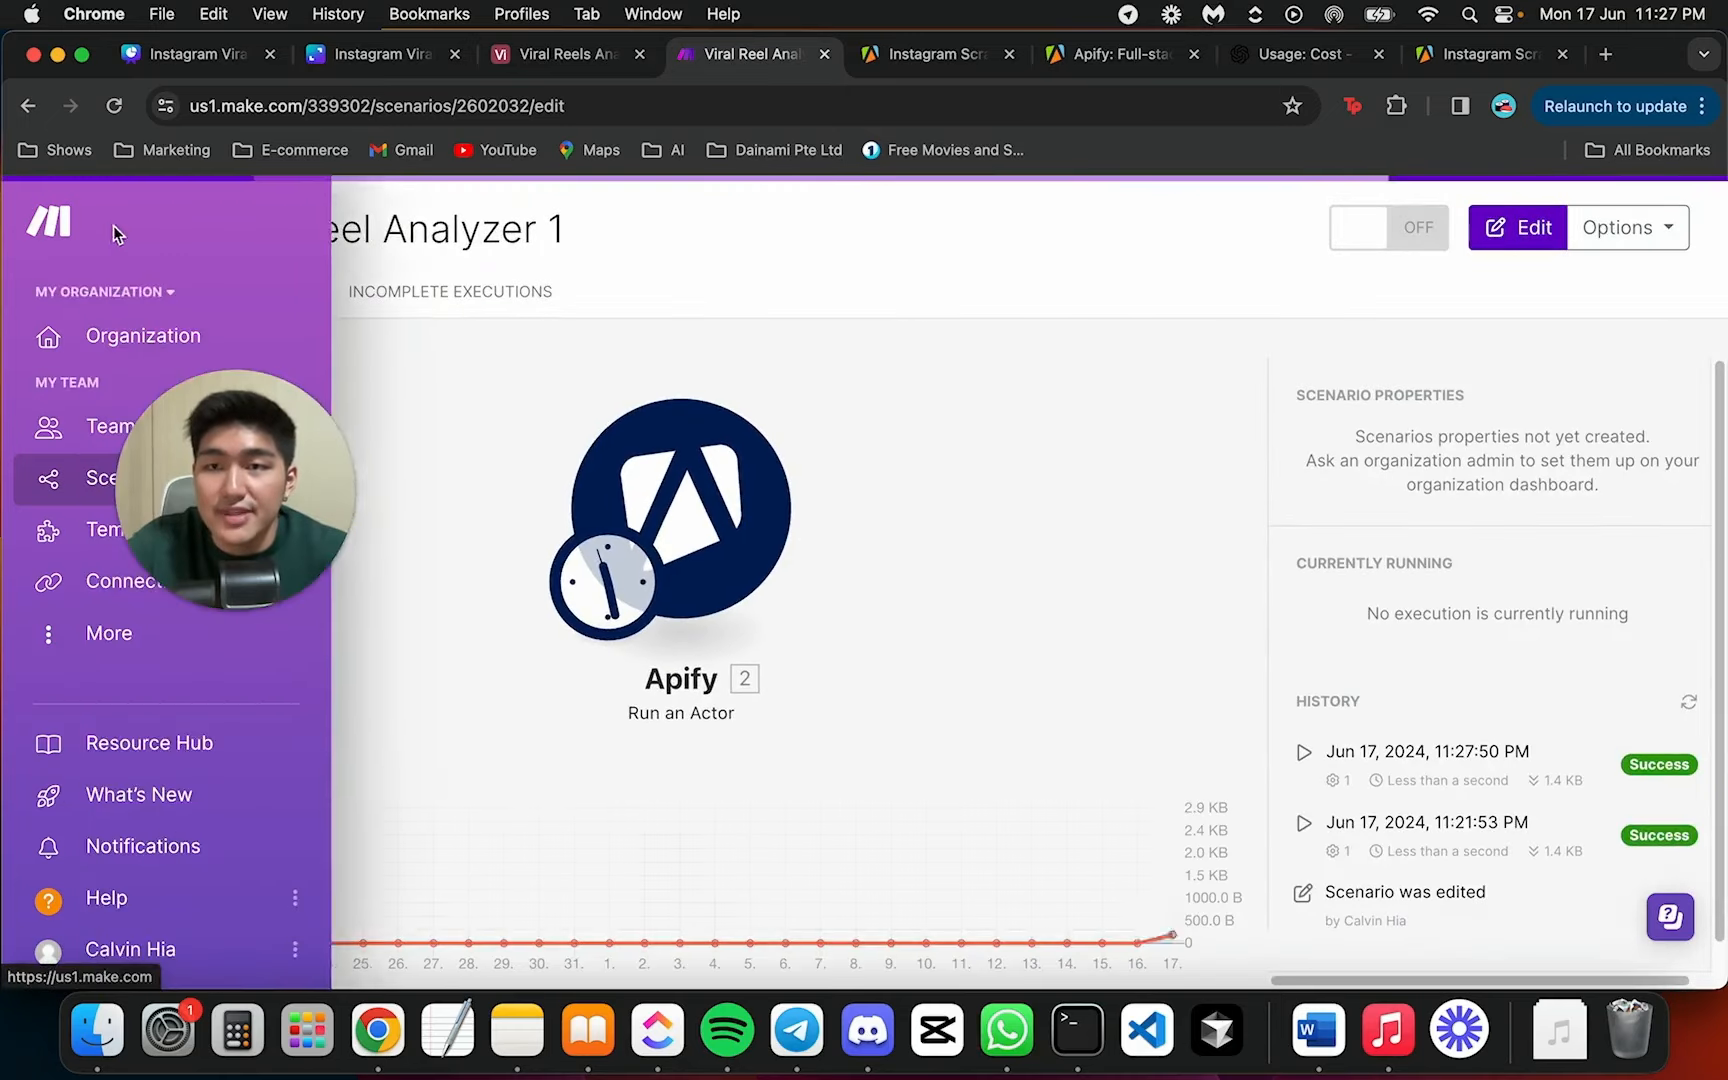
{"action": "left_click", "coordinate": [150, 228]}
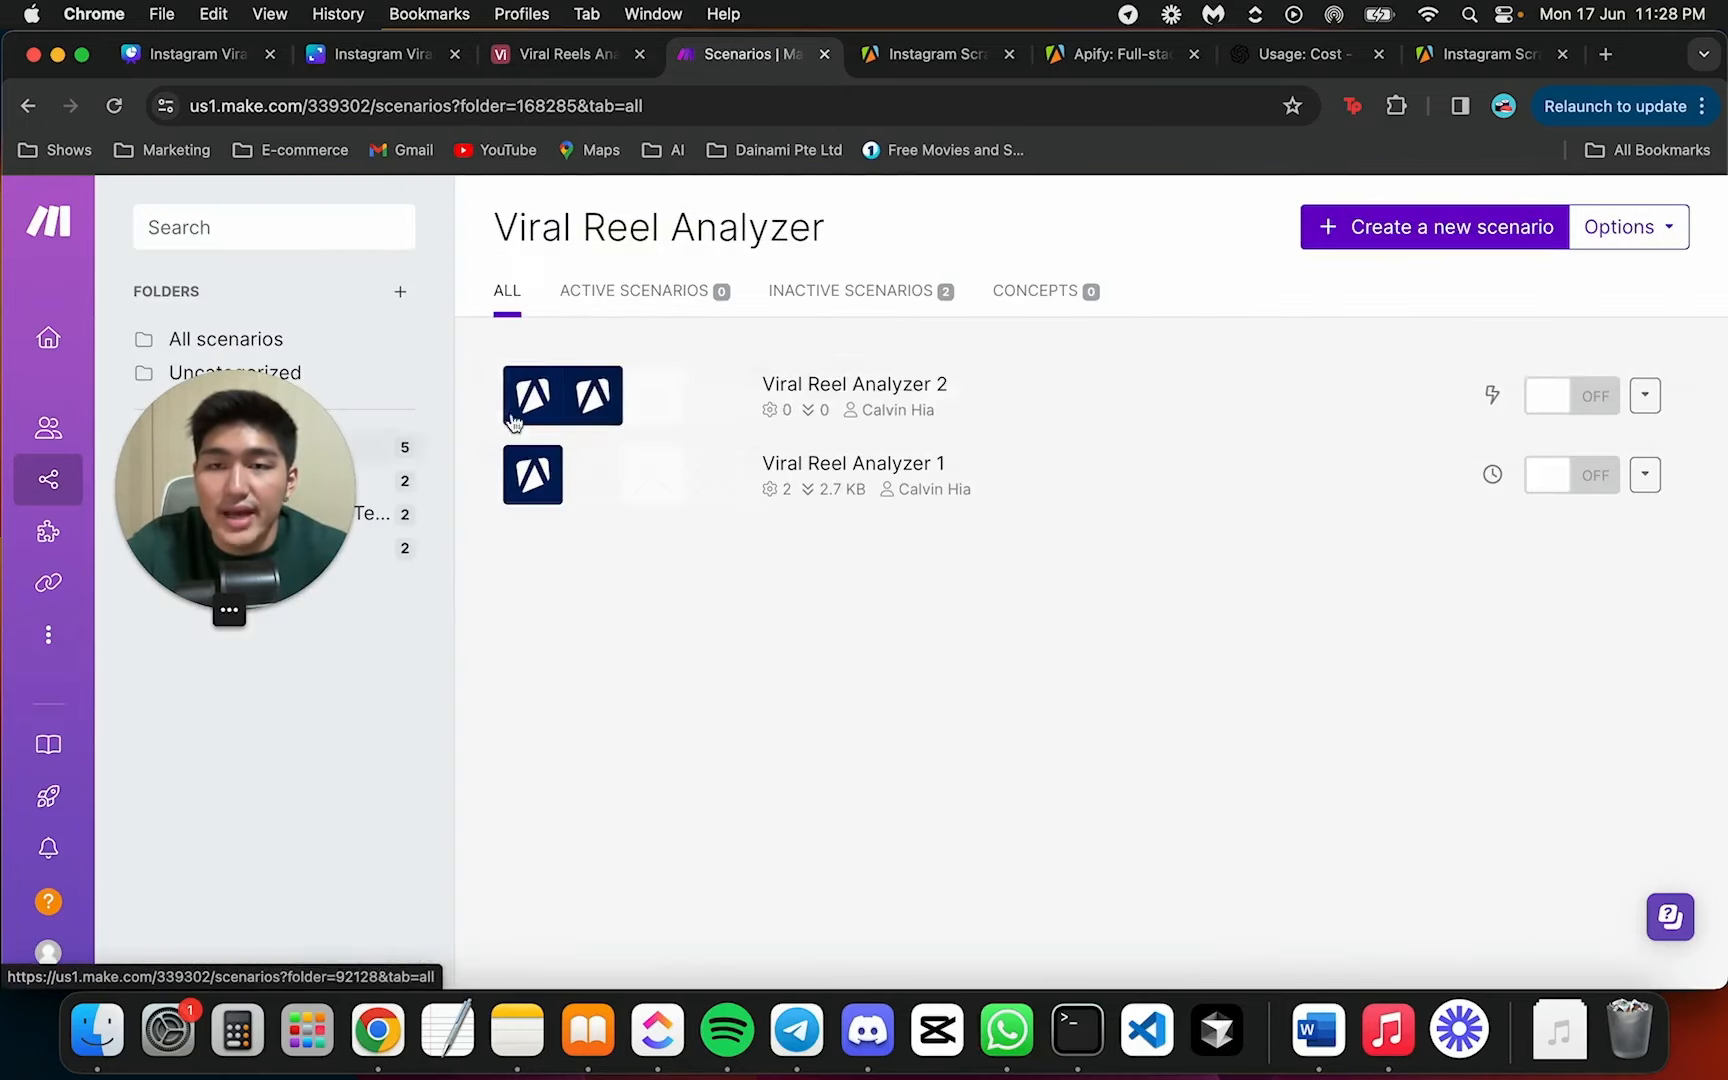
{"action": "left_click", "coordinate": [1092, 379]}
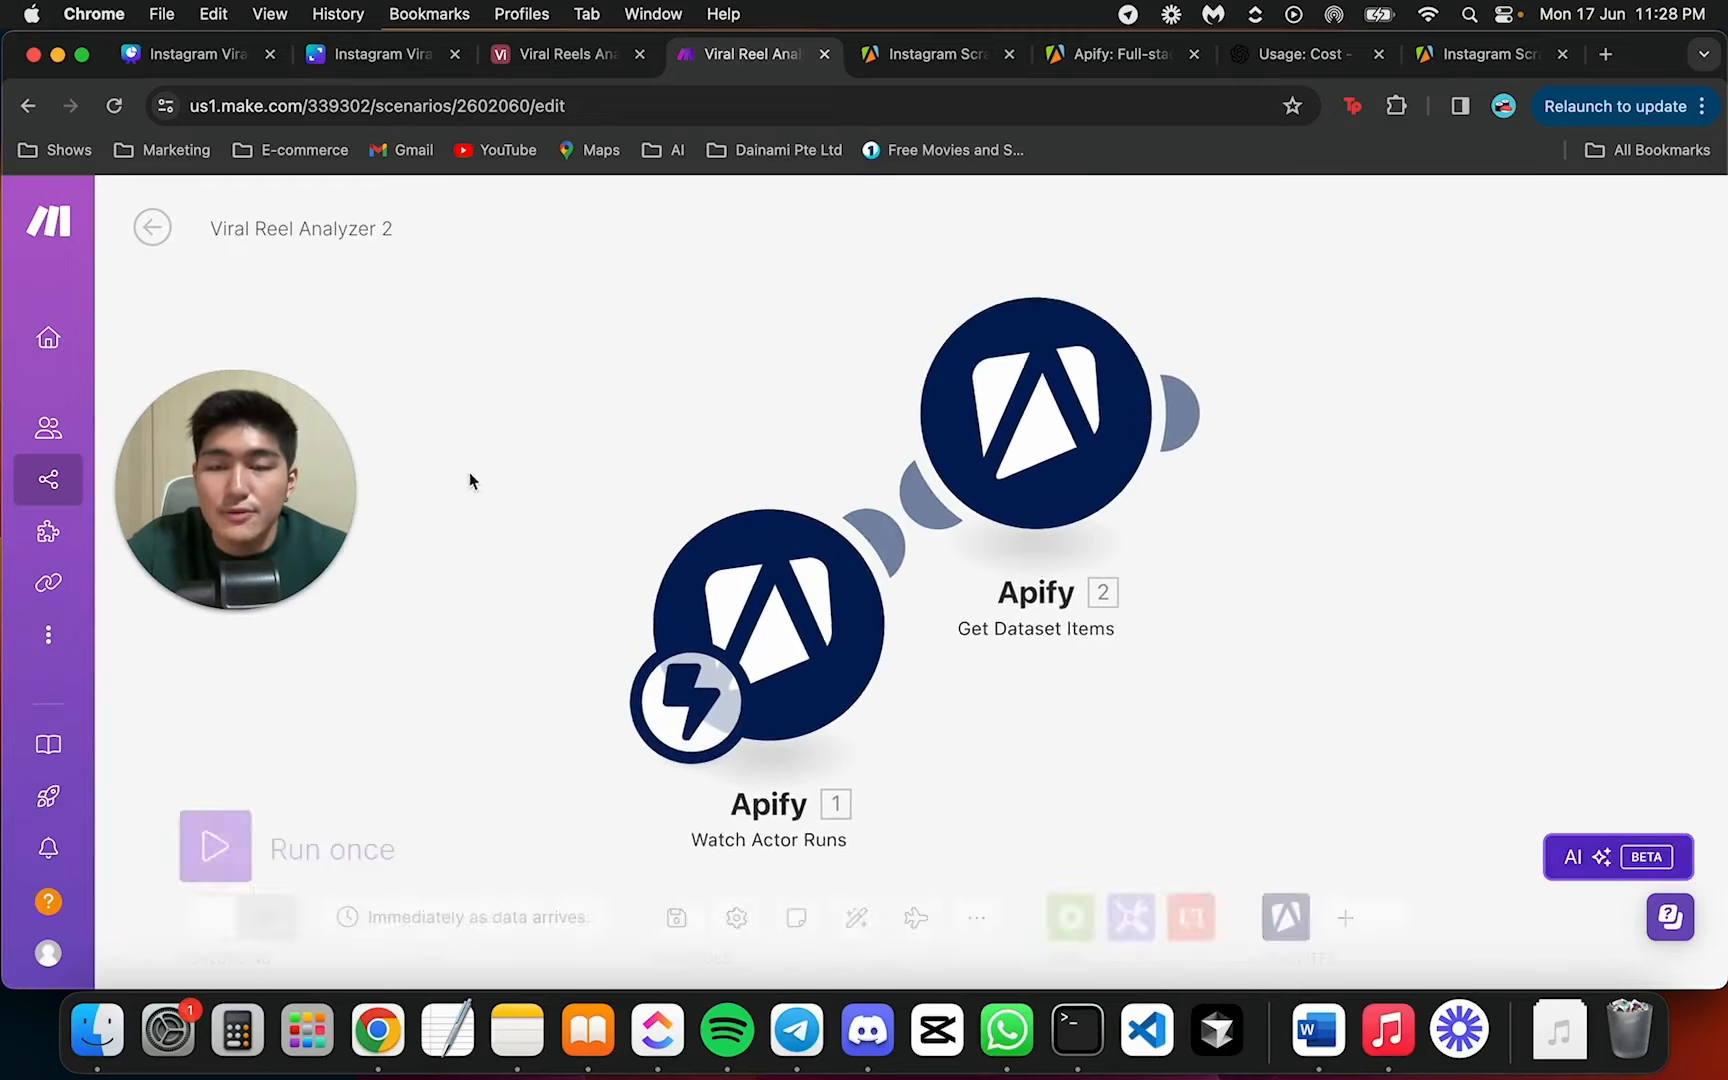
{"action": "left_click", "coordinate": [170, 846]}
{"action": "left_click", "coordinate": [701, 938]}
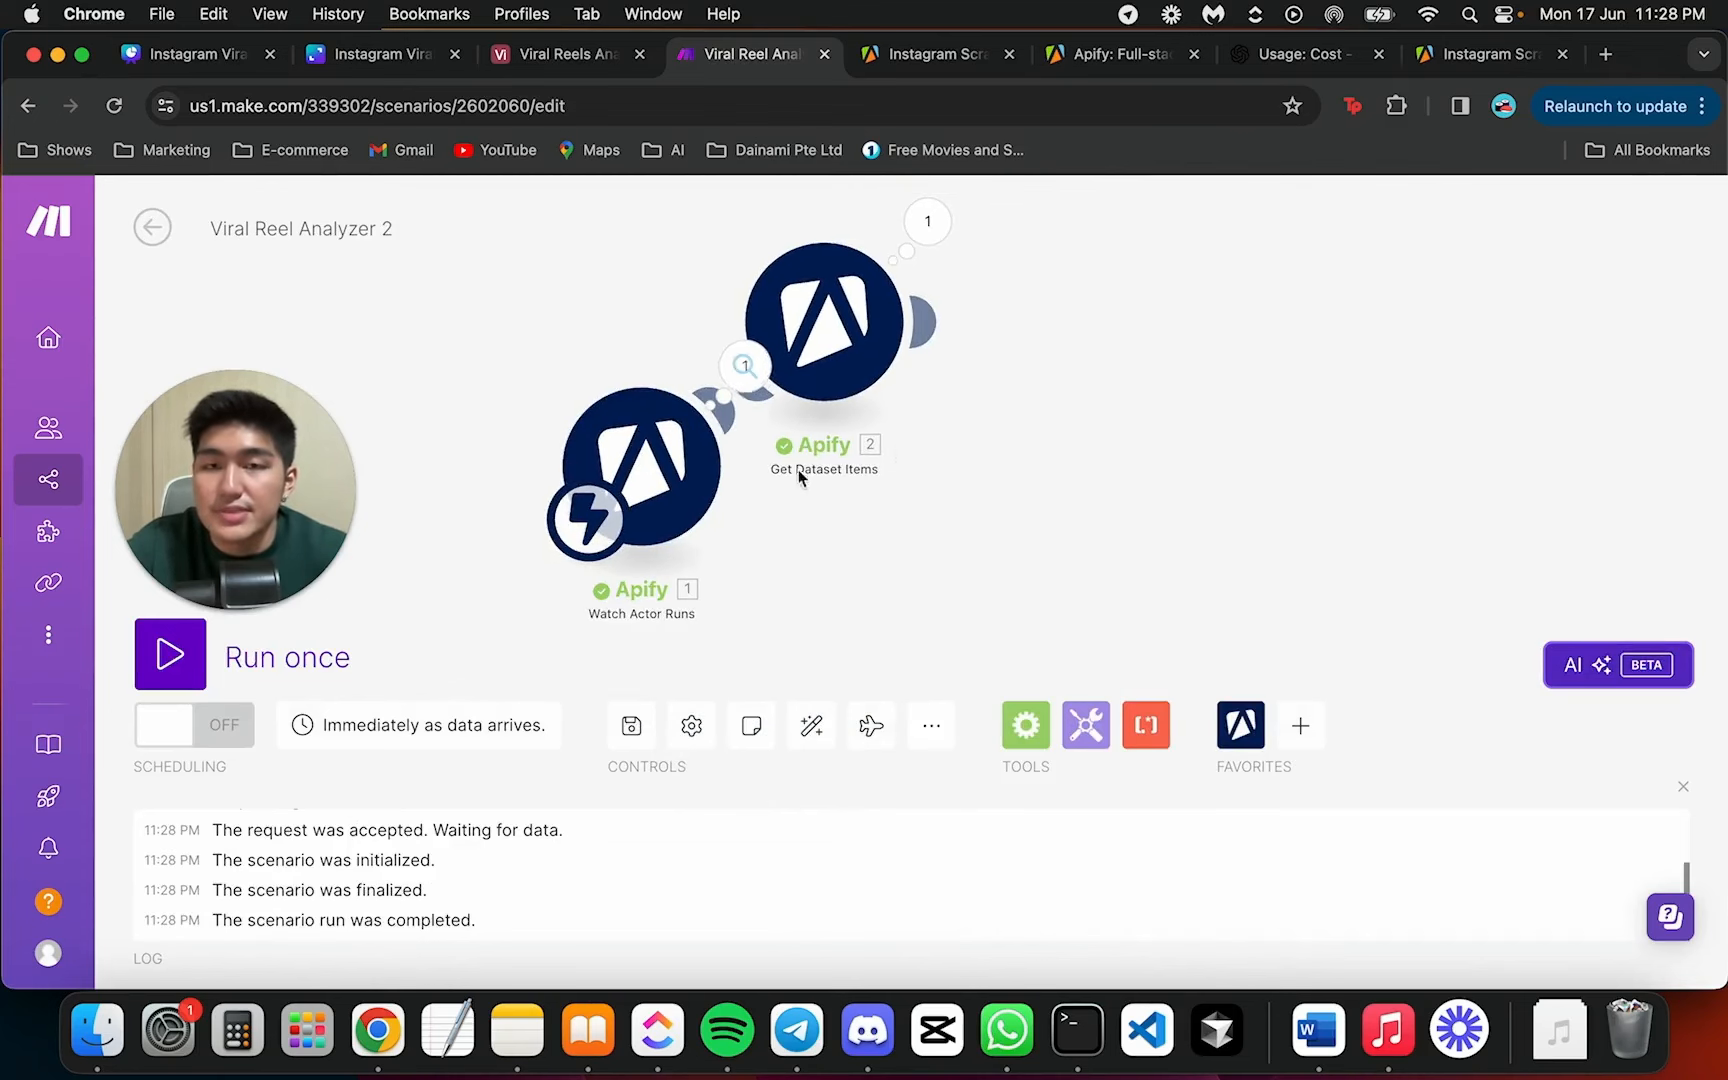
Examine the output bundles of Watch Actor Runs and Get Dataset Items, including the first reel's caption, counts and video fields
{"action": "scroll", "coordinate": [860, 470], "scroll_direction": "up", "scroll_amount": 3}
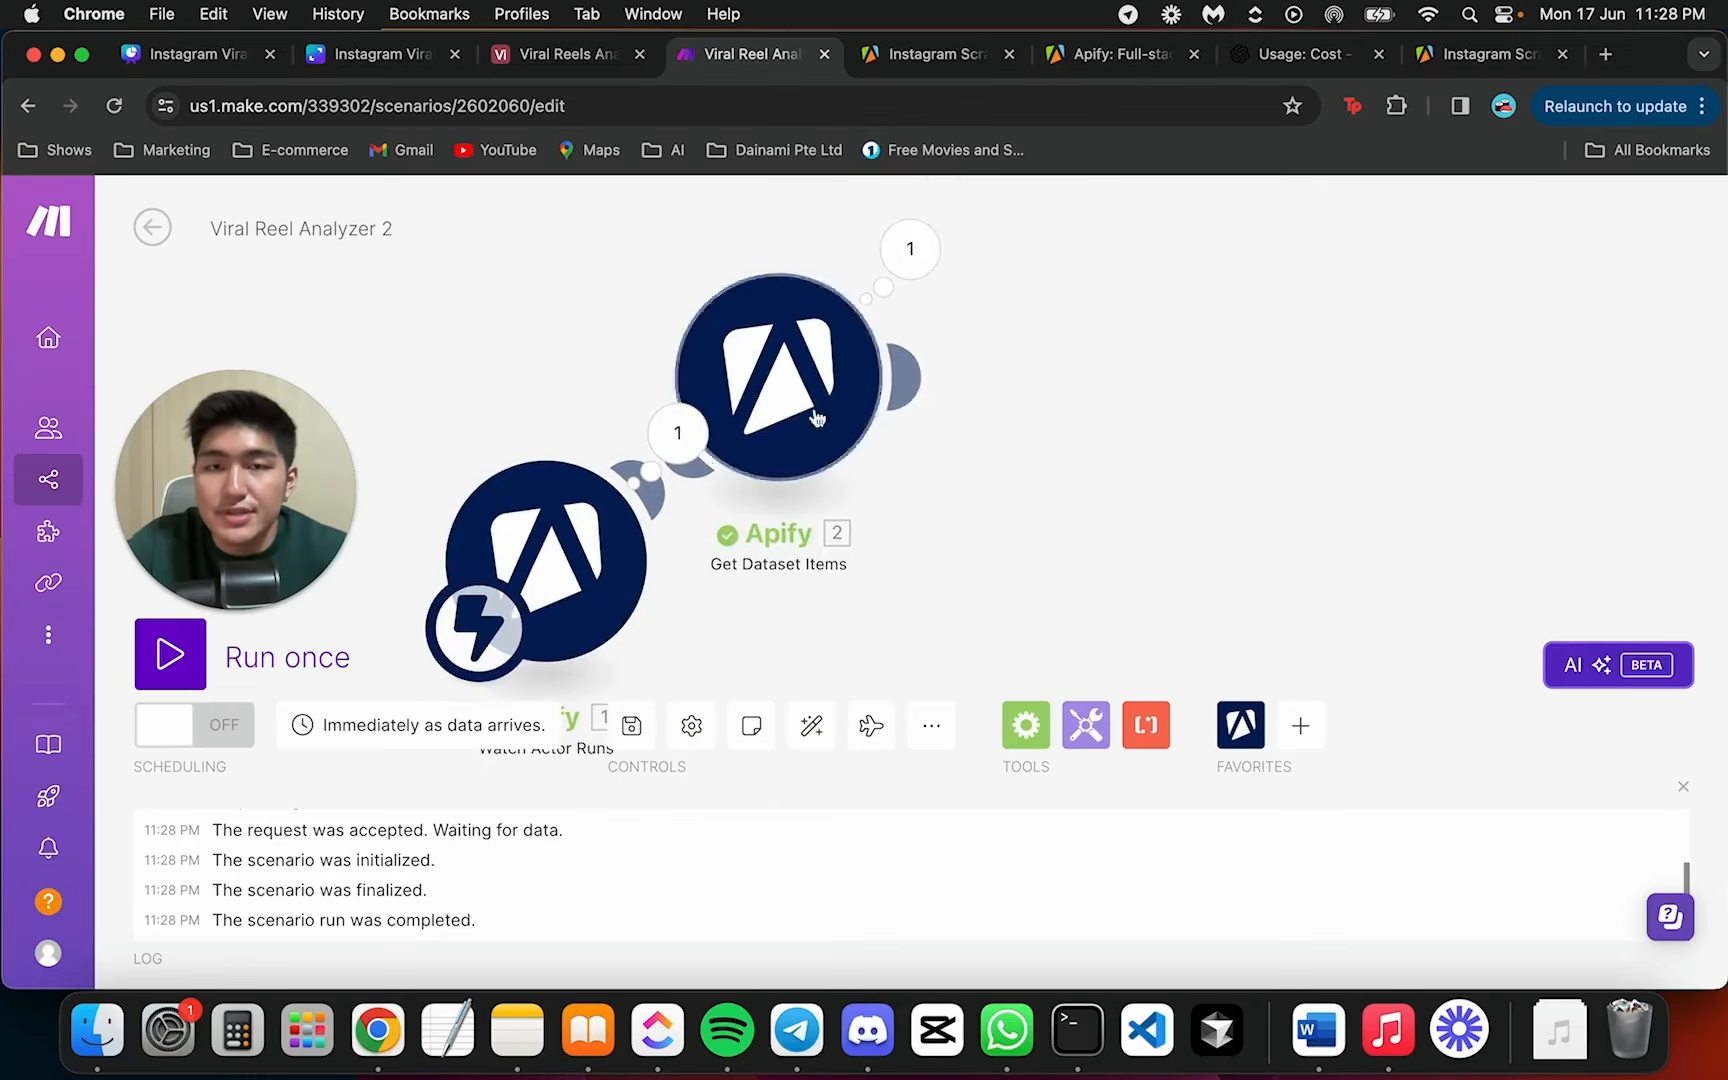
{"action": "left_click", "coordinate": [684, 432]}
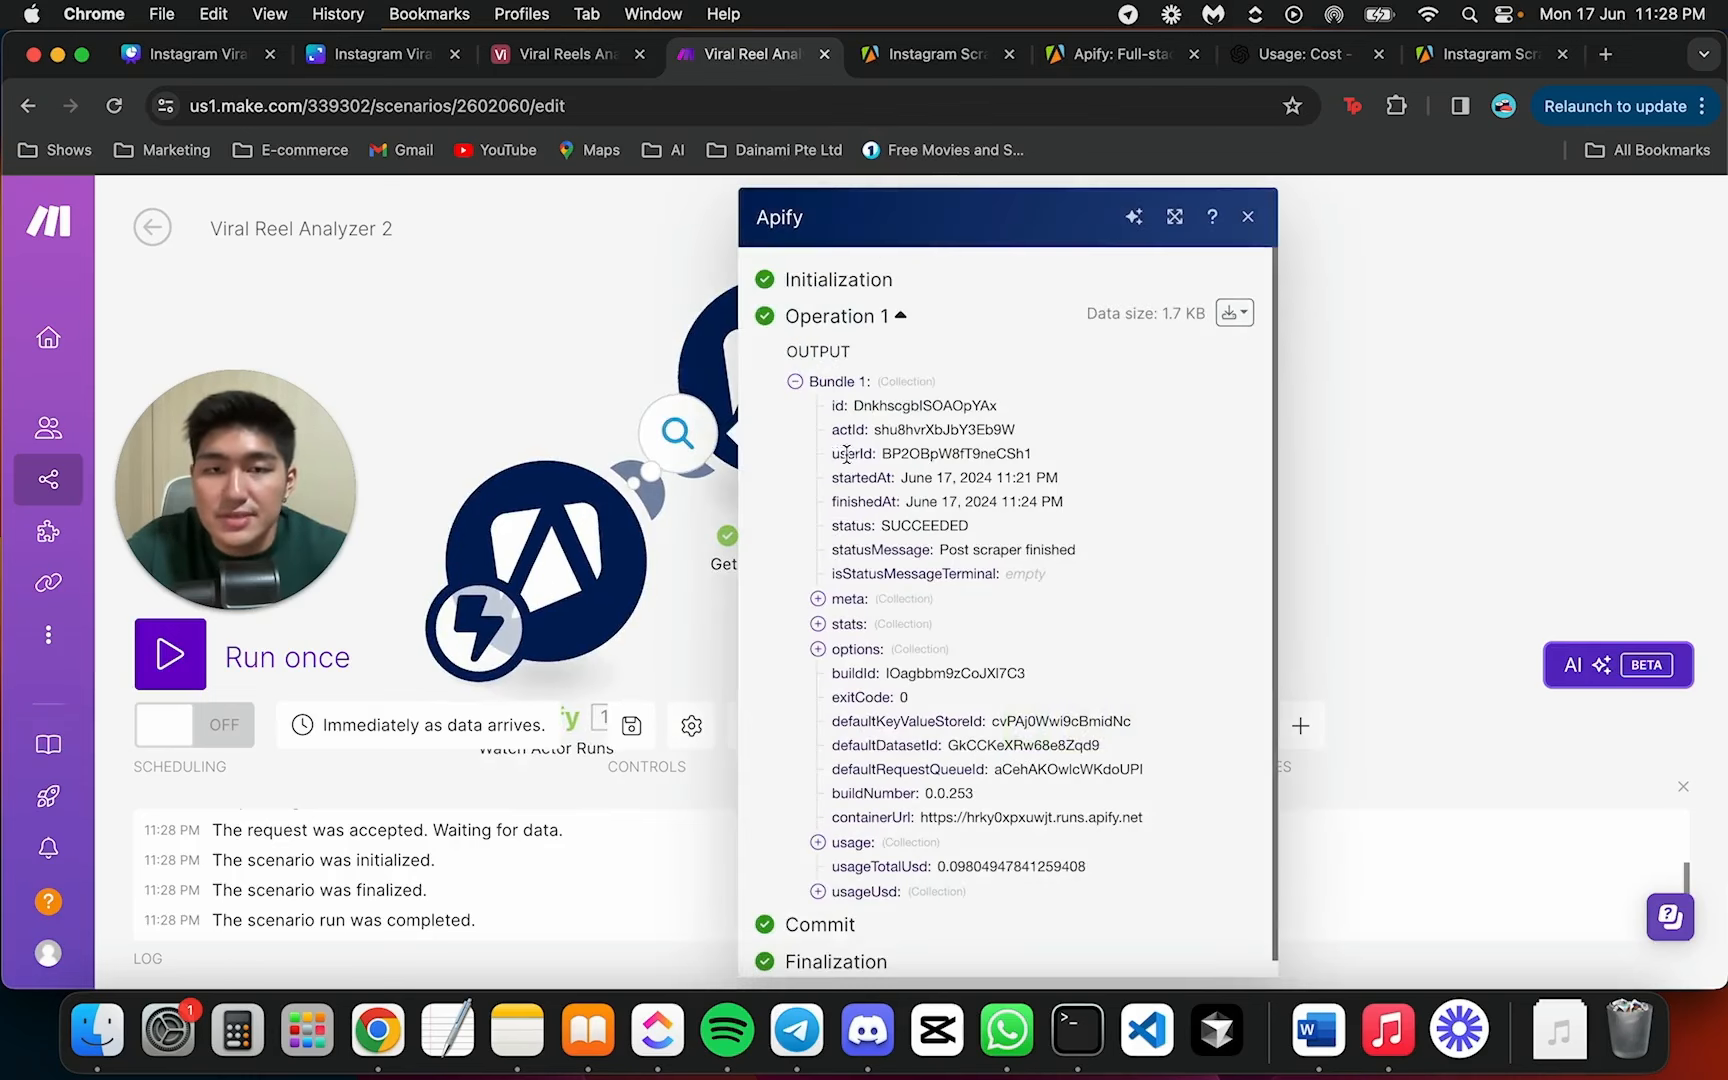
{"action": "scroll", "coordinate": [930, 520], "scroll_direction": "down", "scroll_amount": 1}
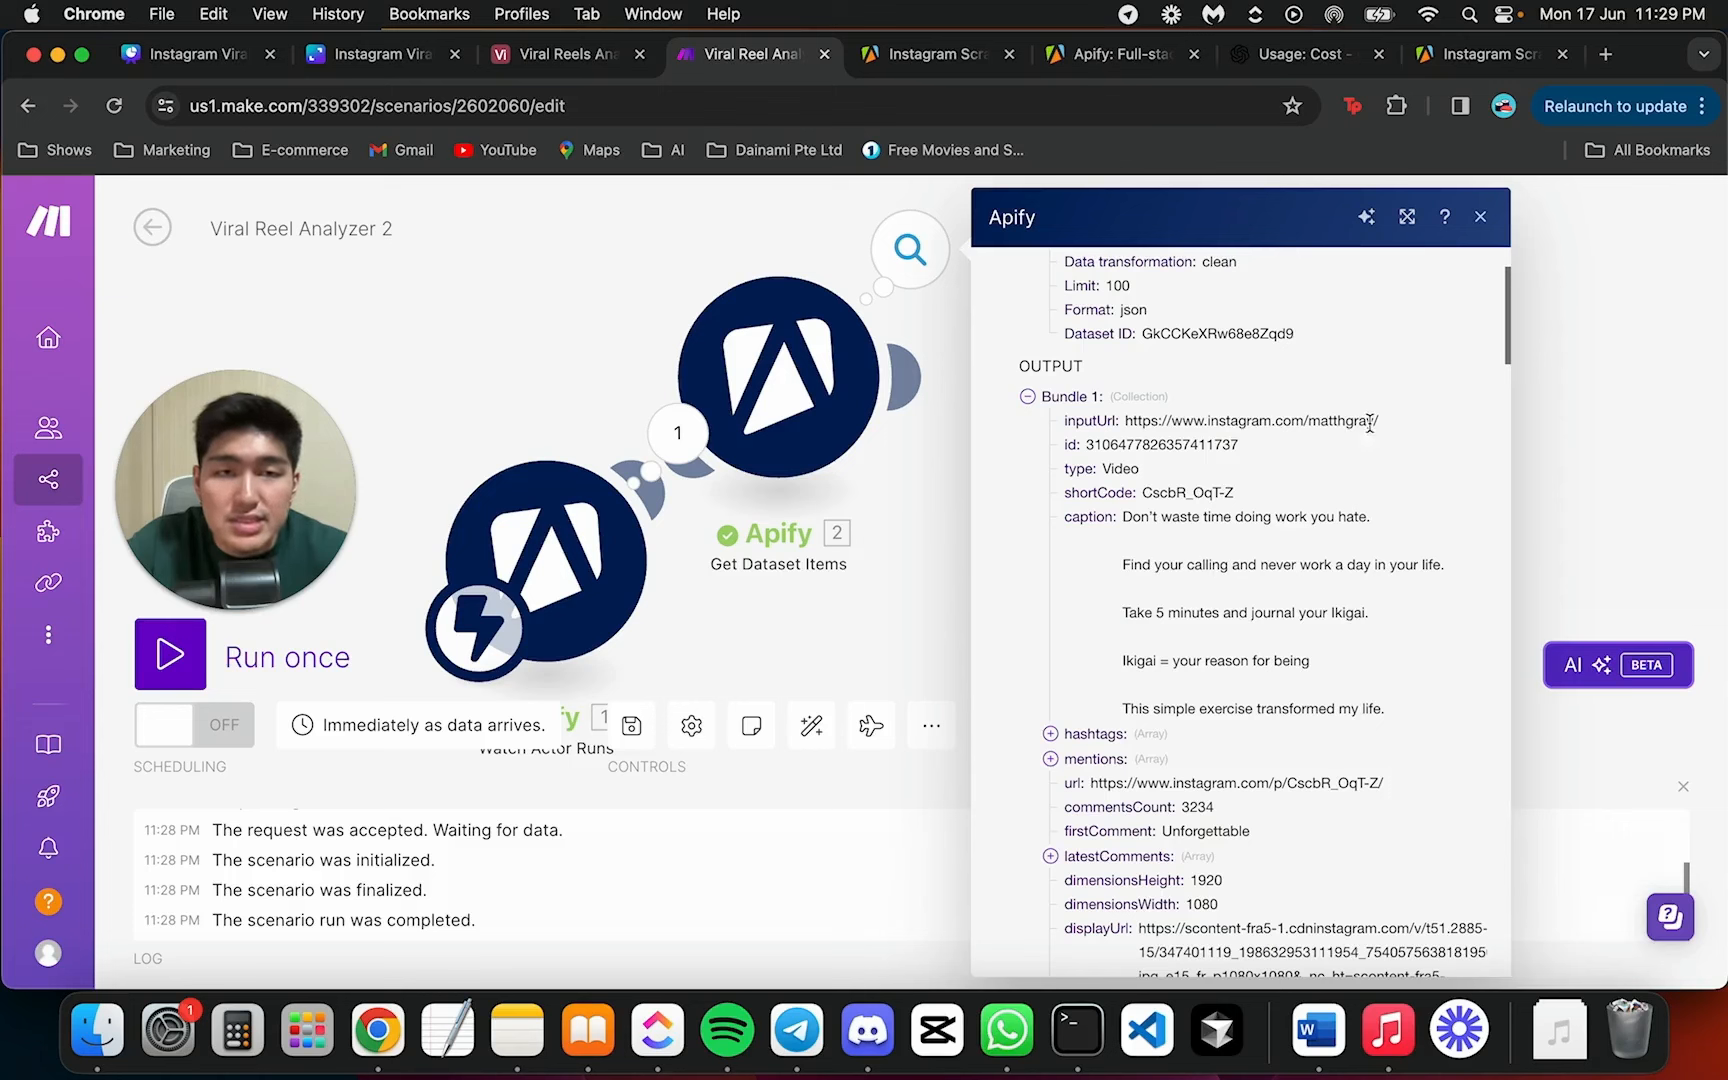
{"action": "scroll", "coordinate": [1183, 443], "scroll_direction": "down", "scroll_amount": 1}
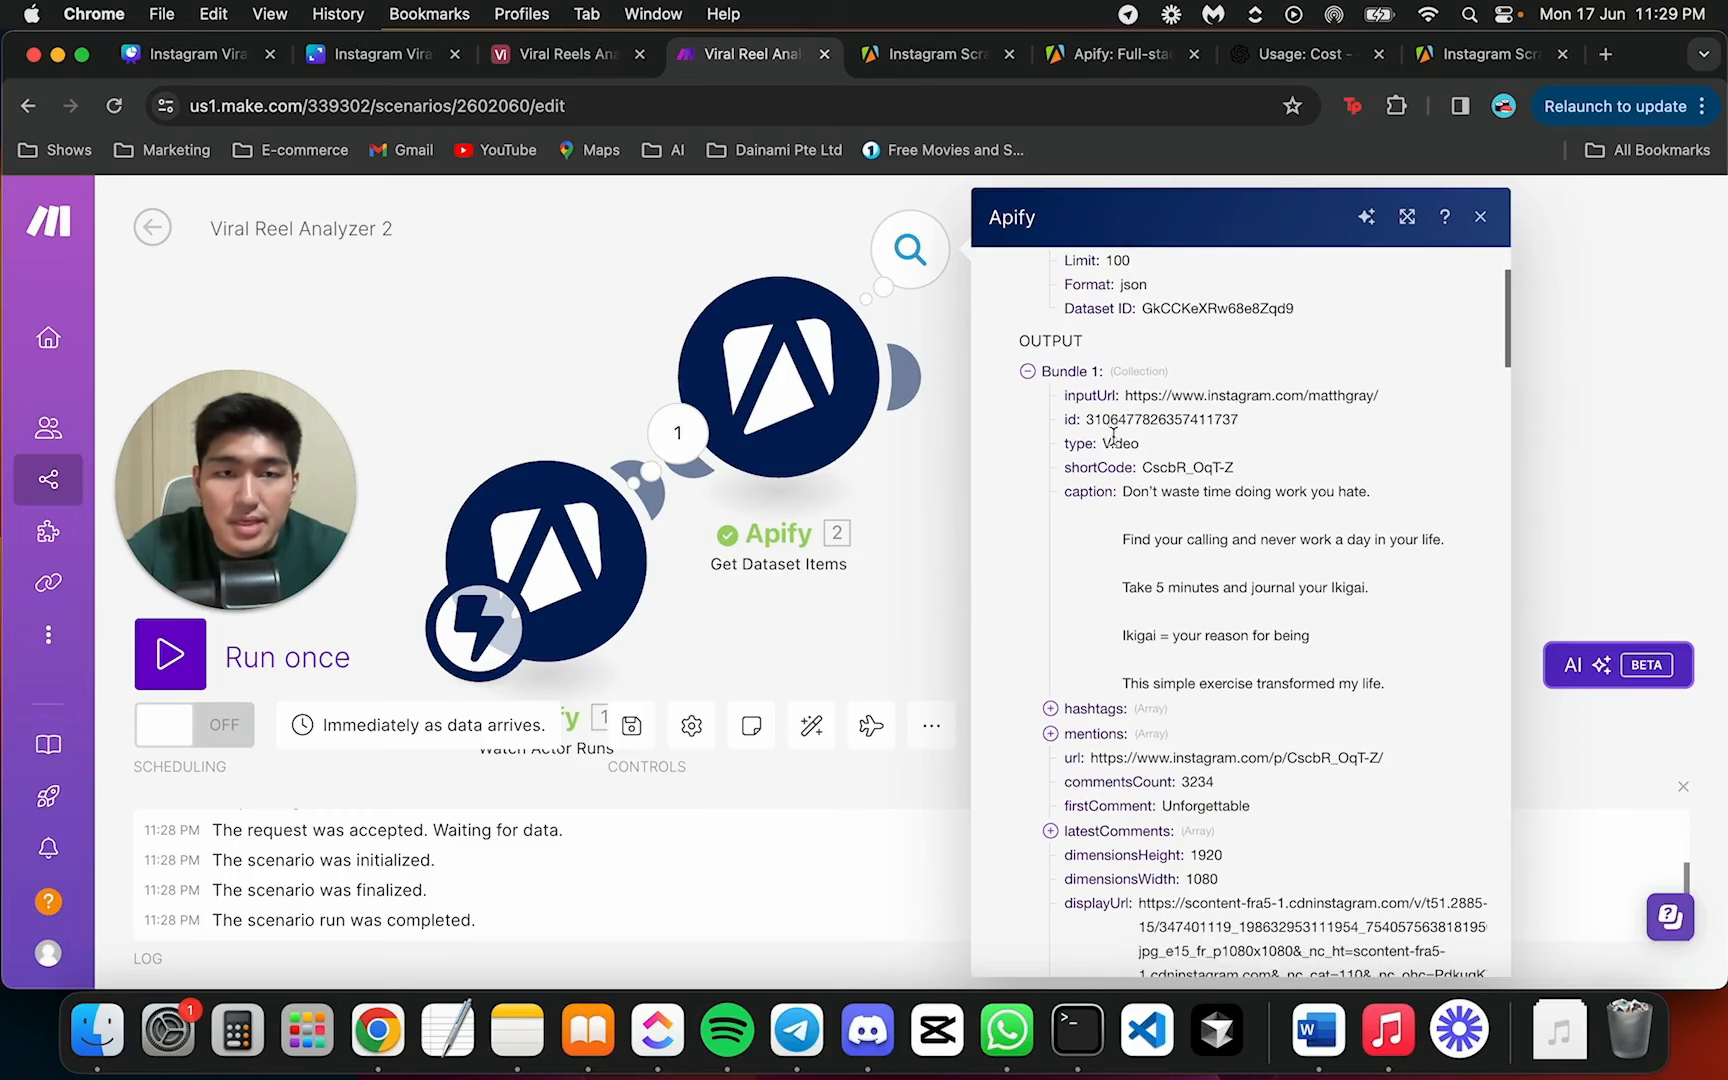
{"action": "scroll", "coordinate": [1218, 472], "scroll_direction": "down", "scroll_amount": 10}
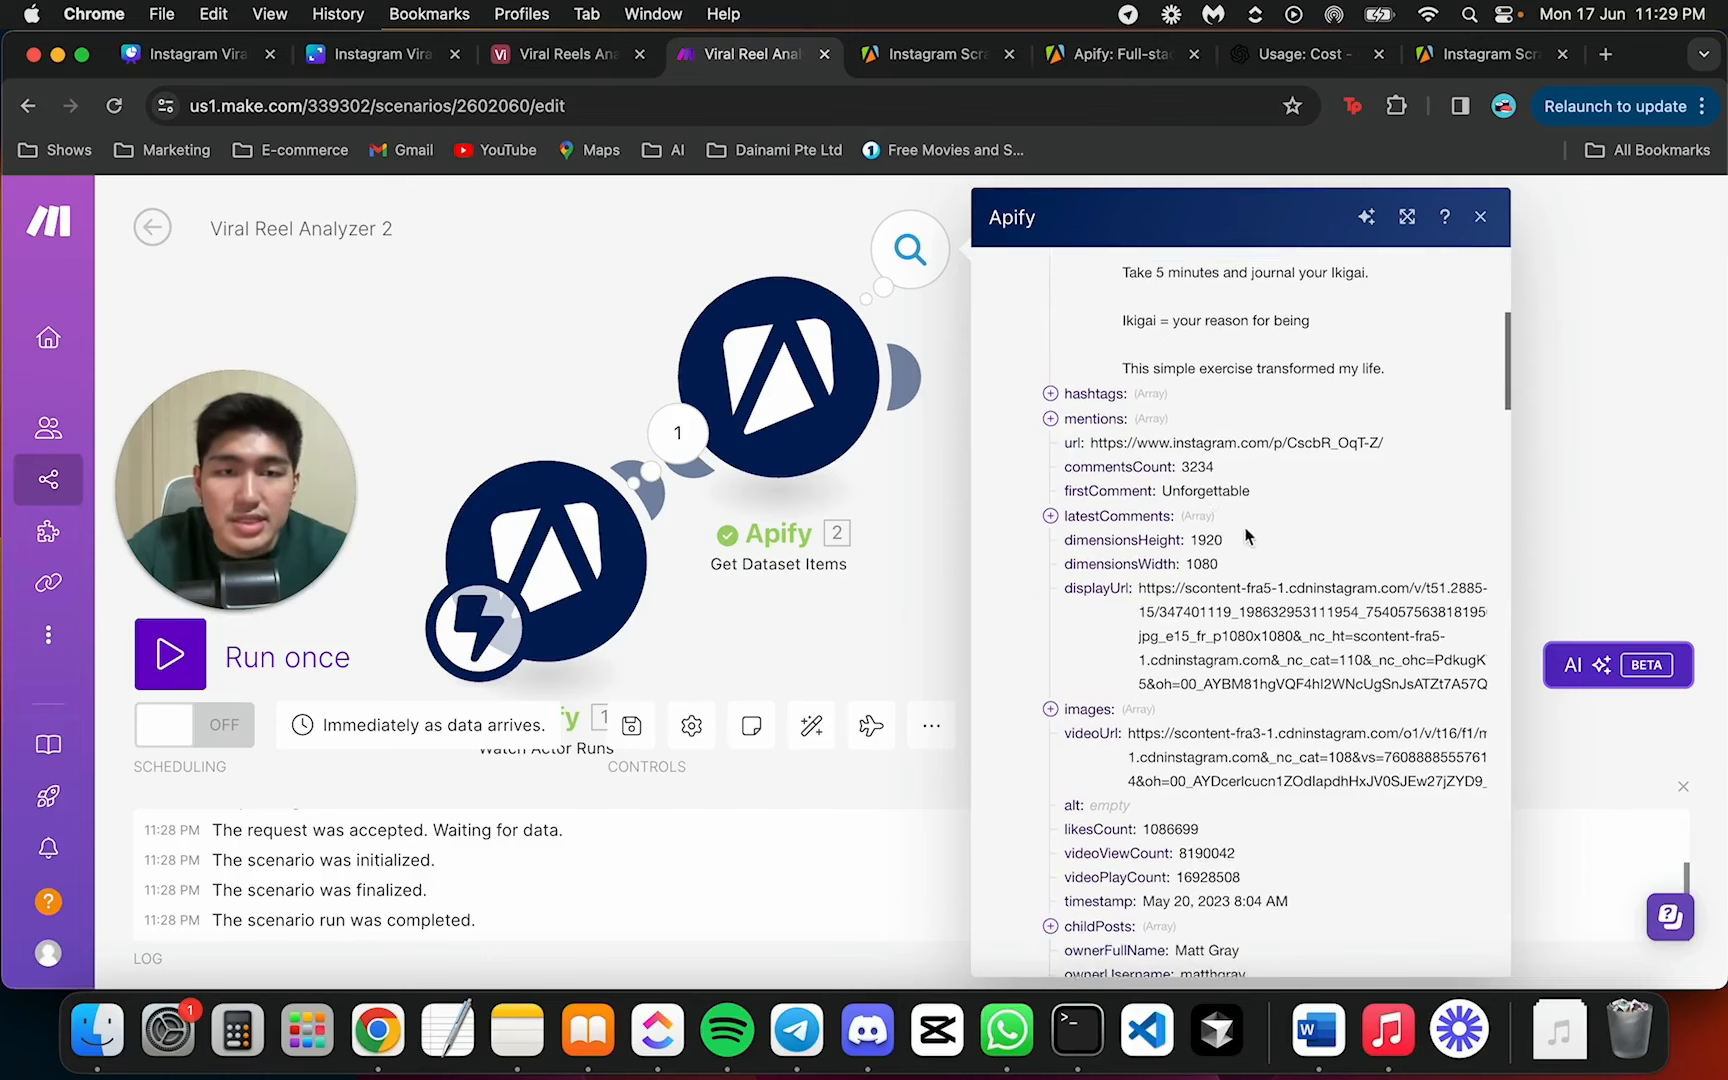
{"action": "scroll", "coordinate": [1185, 508], "scroll_direction": "down", "scroll_amount": 1}
{"action": "scroll", "coordinate": [1295, 413], "scroll_direction": "down", "scroll_amount": 2}
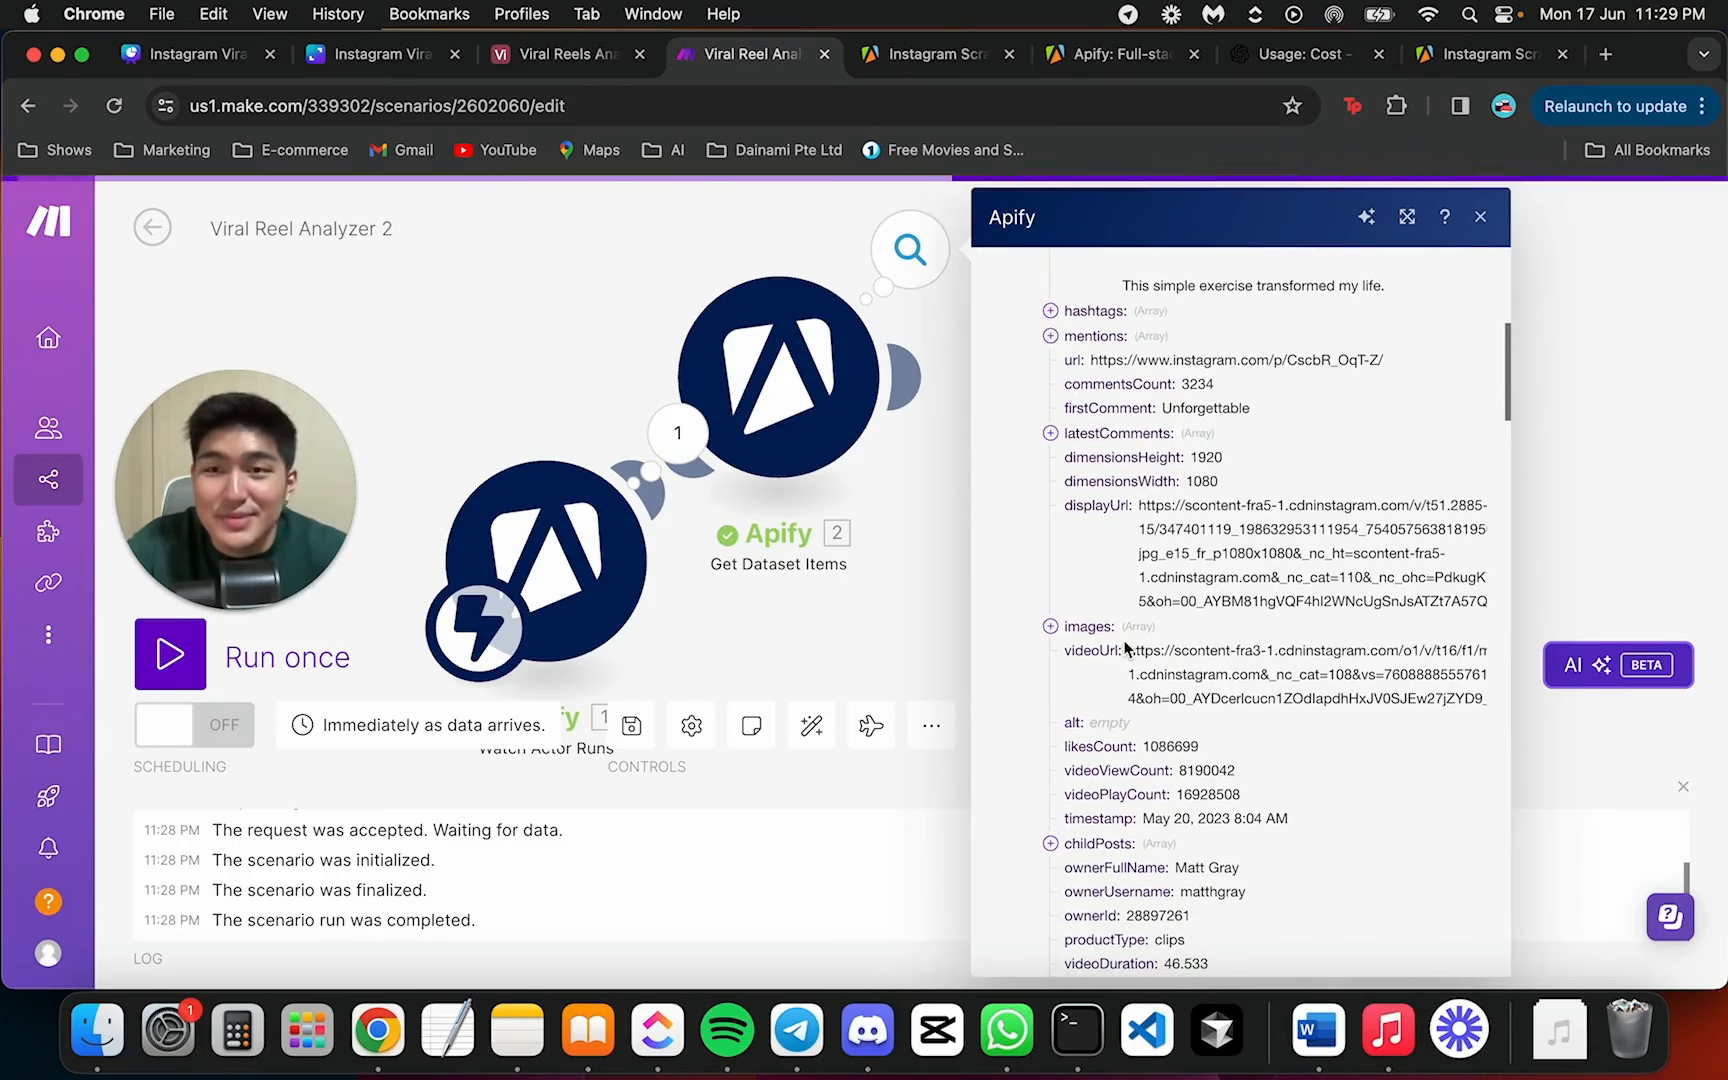
{"action": "scroll", "coordinate": [1135, 640], "scroll_direction": "down", "scroll_amount": 1}
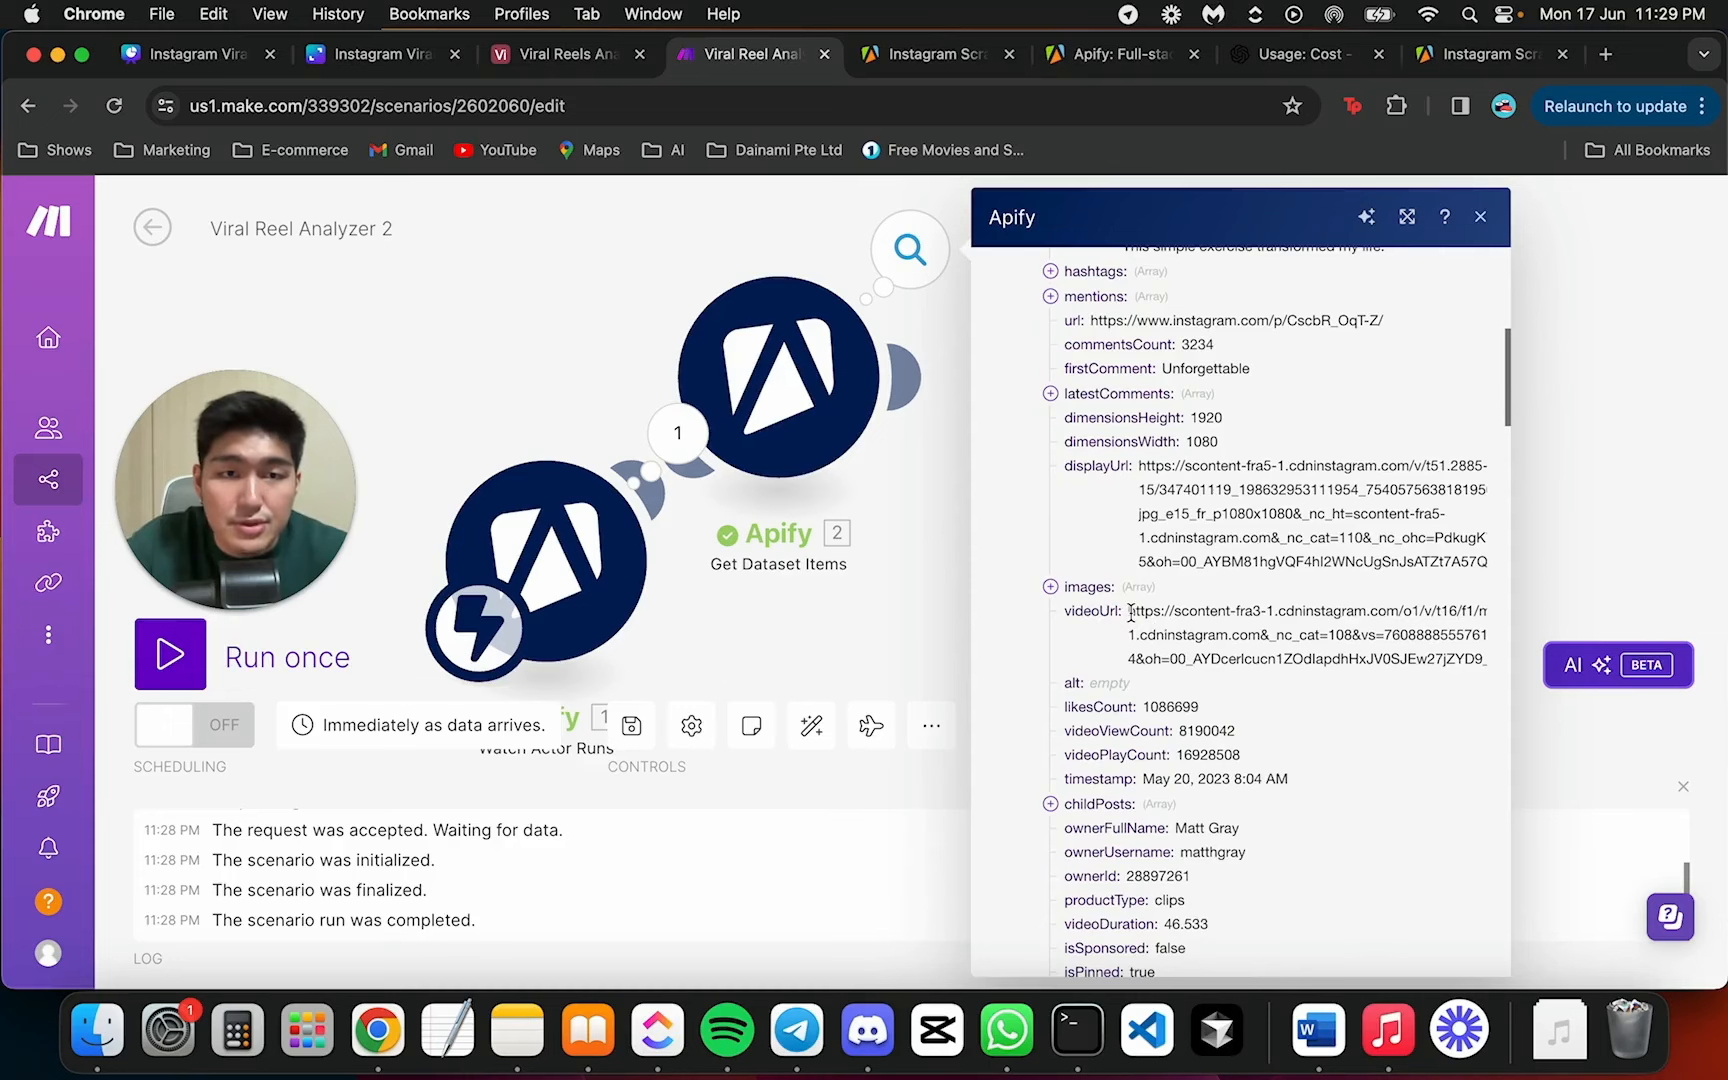
Open the first bundle's videoUrl in a new browser tab to check the reel, pause it, and return to the Viral Reel Analyzer 2 scenario
{"action": "left_click_drag", "start_coordinate": [1129, 612], "coordinate": [1503, 670]}
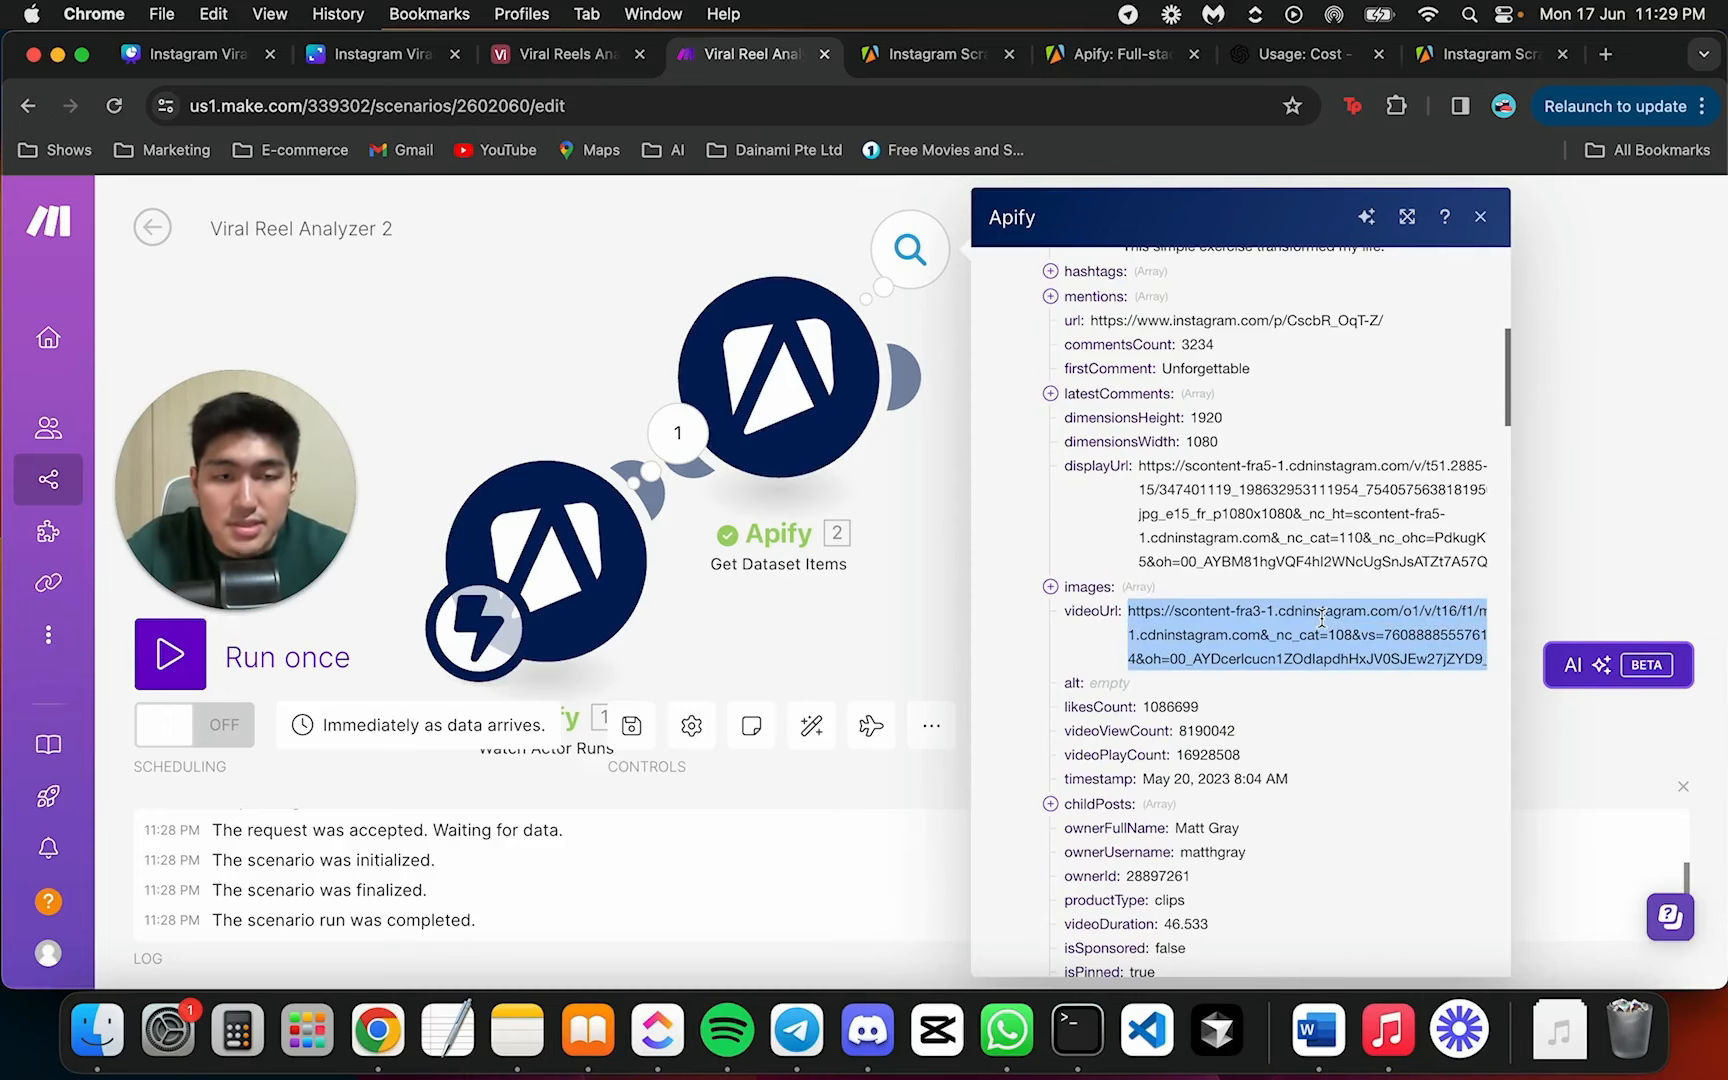
{"action": "key", "text": "super+c"}
{"action": "left_click", "coordinate": [1606, 54]}
{"action": "key", "text": "super+v"}
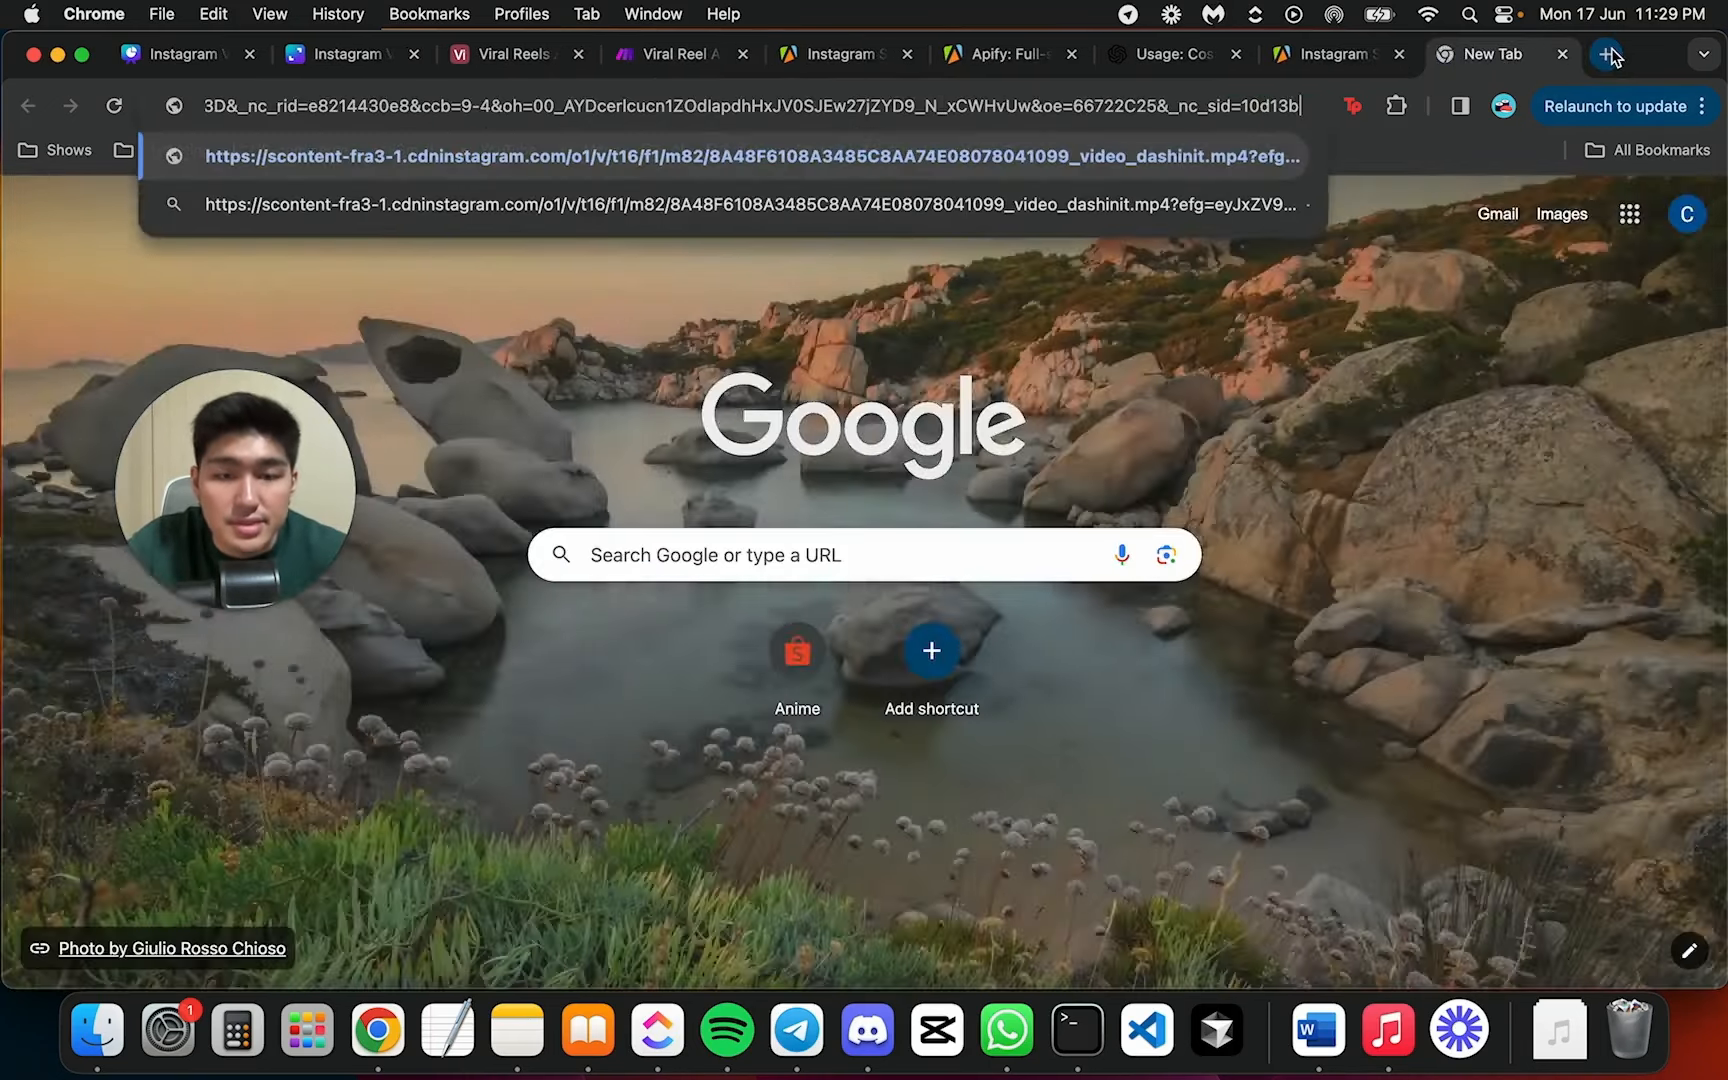
{"action": "key", "text": "Return"}
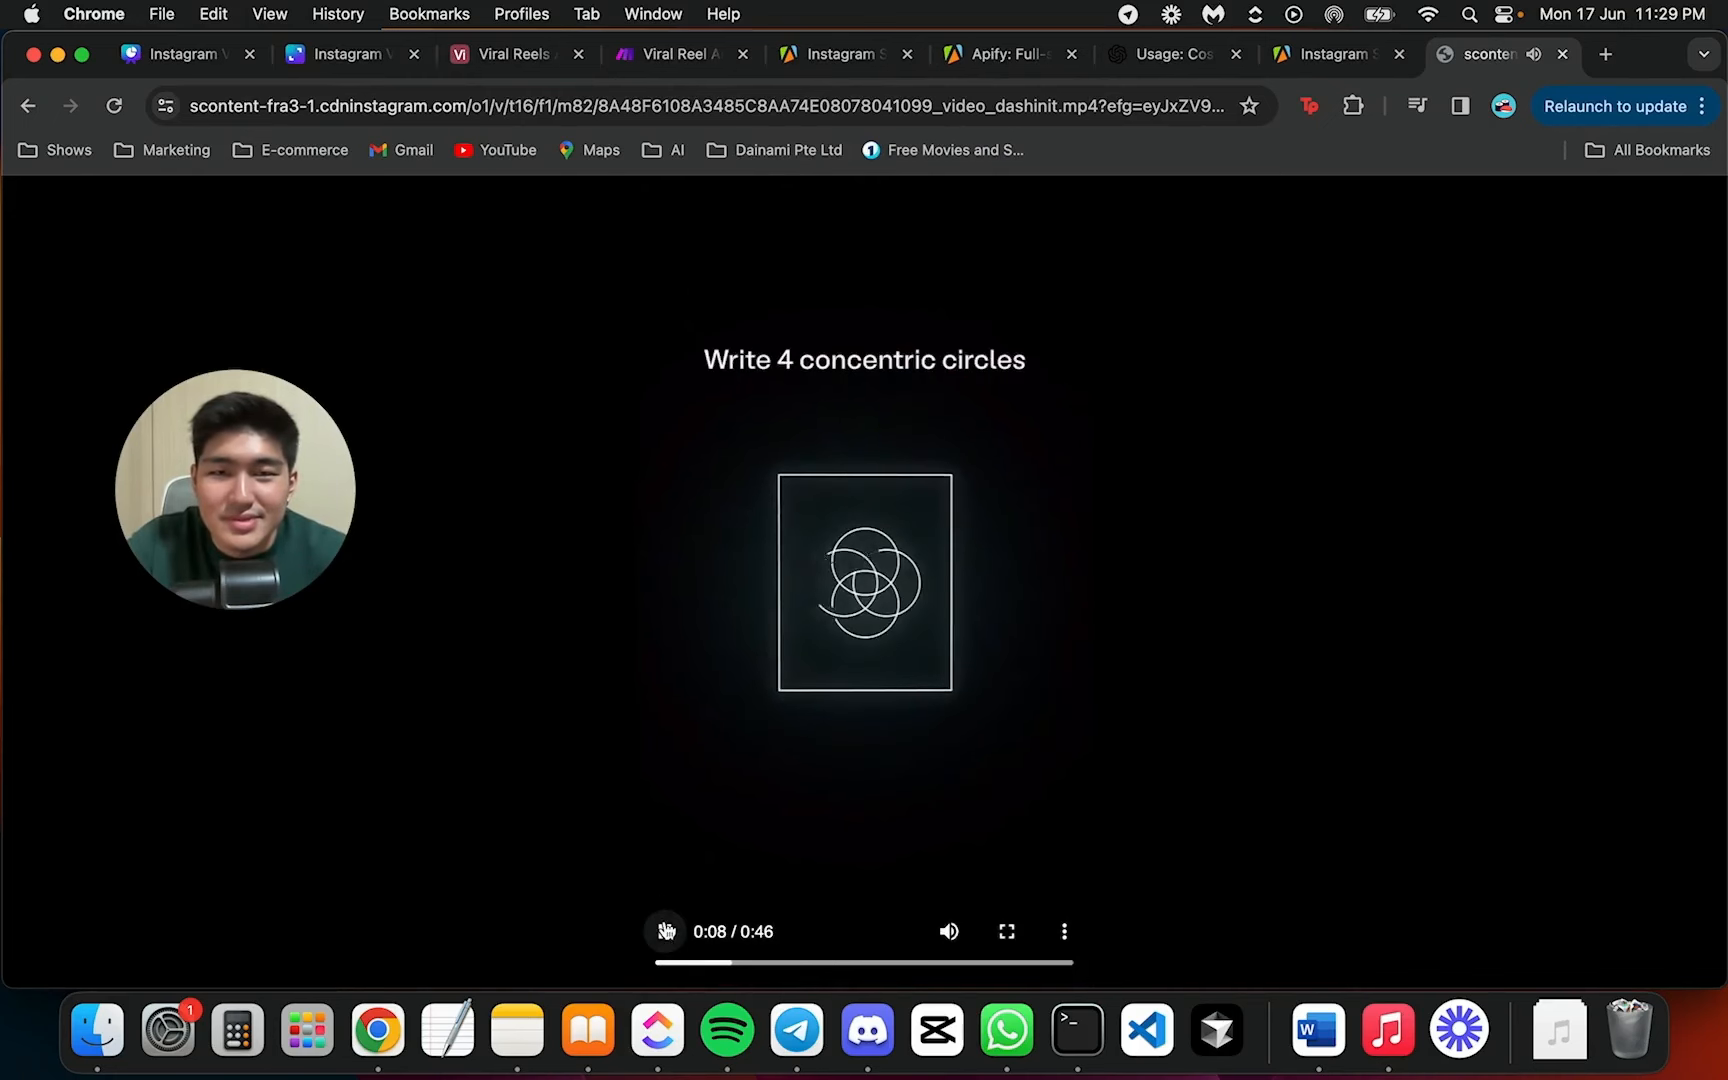
{"action": "left_click", "coordinate": [1227, 212]}
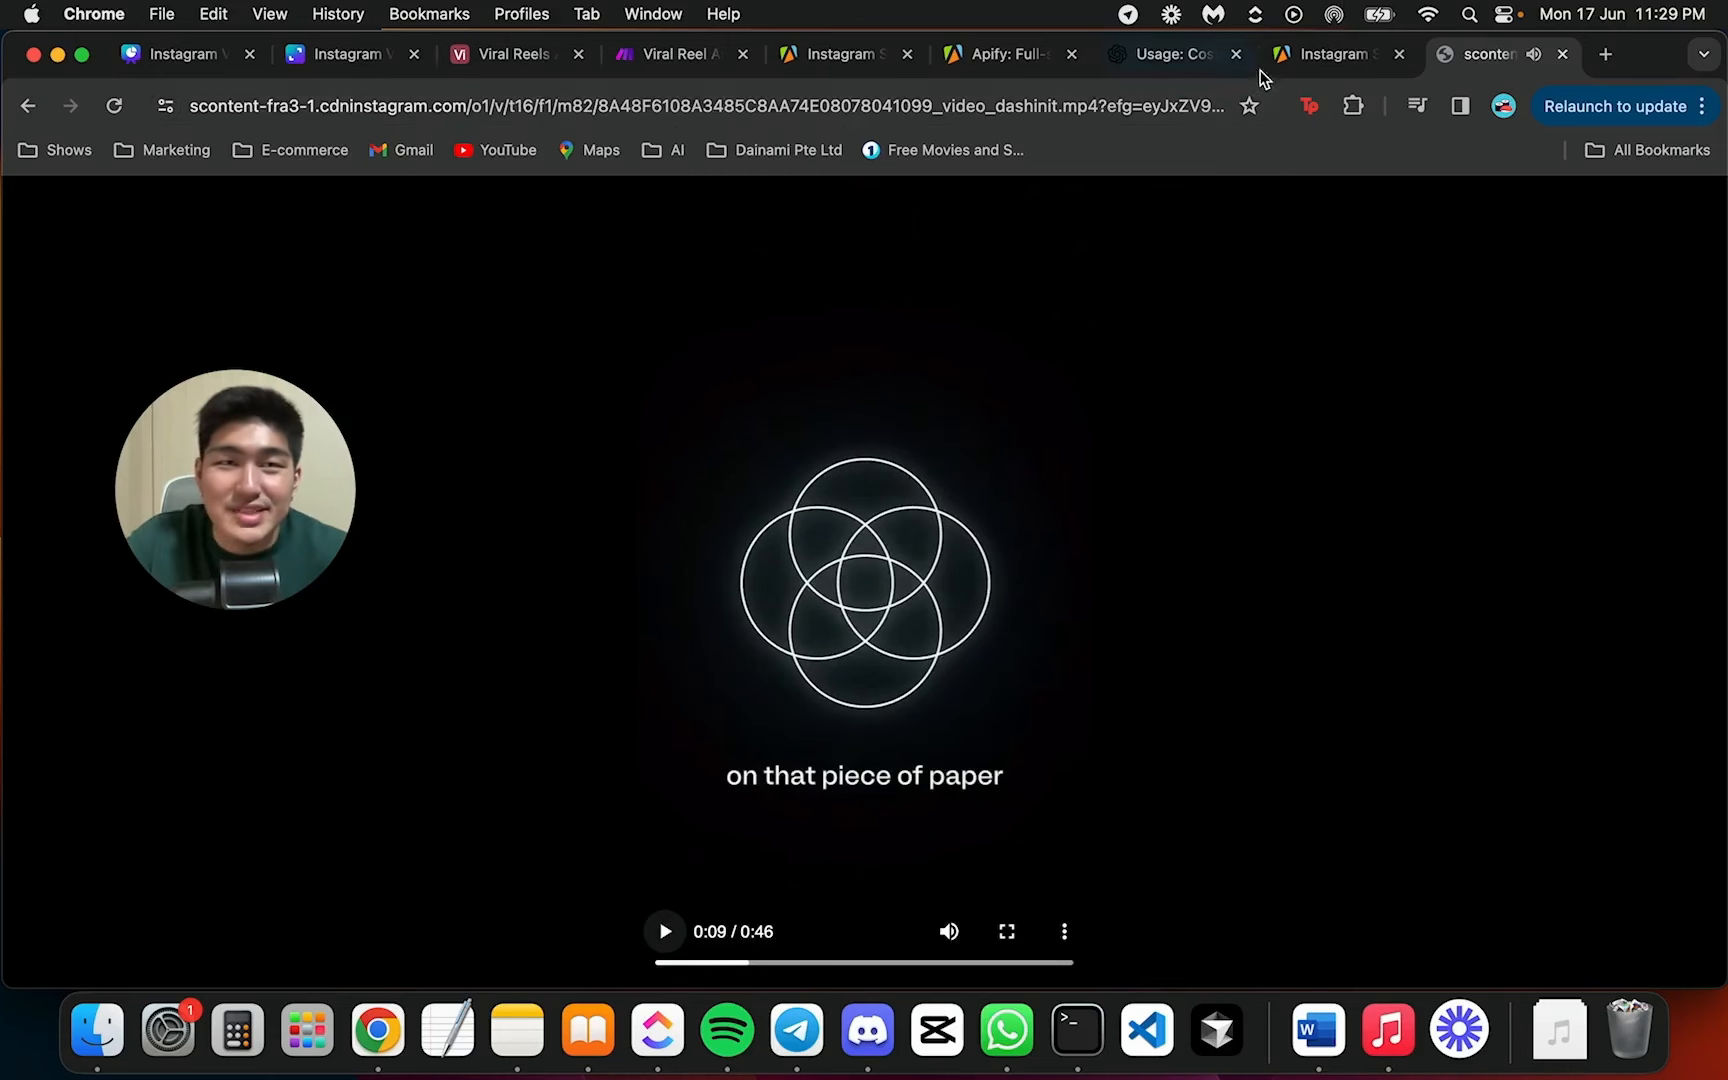
{"action": "left_click", "coordinate": [655, 68]}
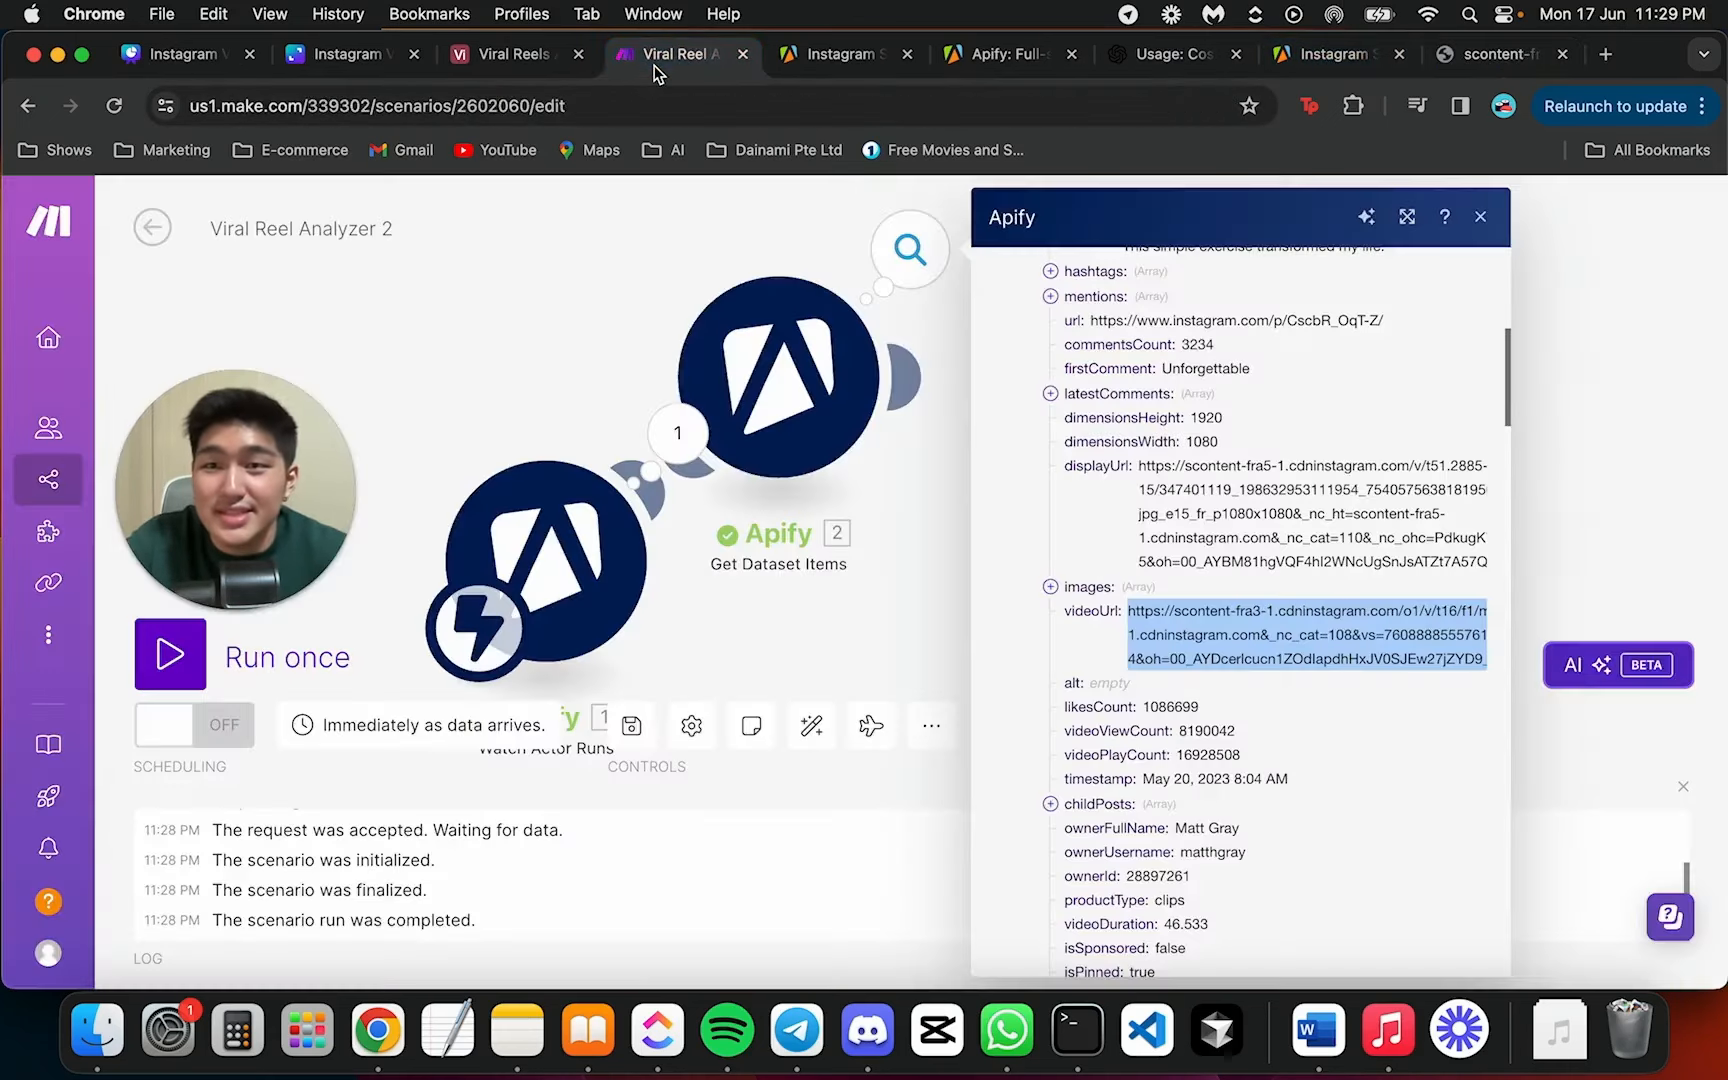
{"action": "left_click", "coordinate": [922, 533]}
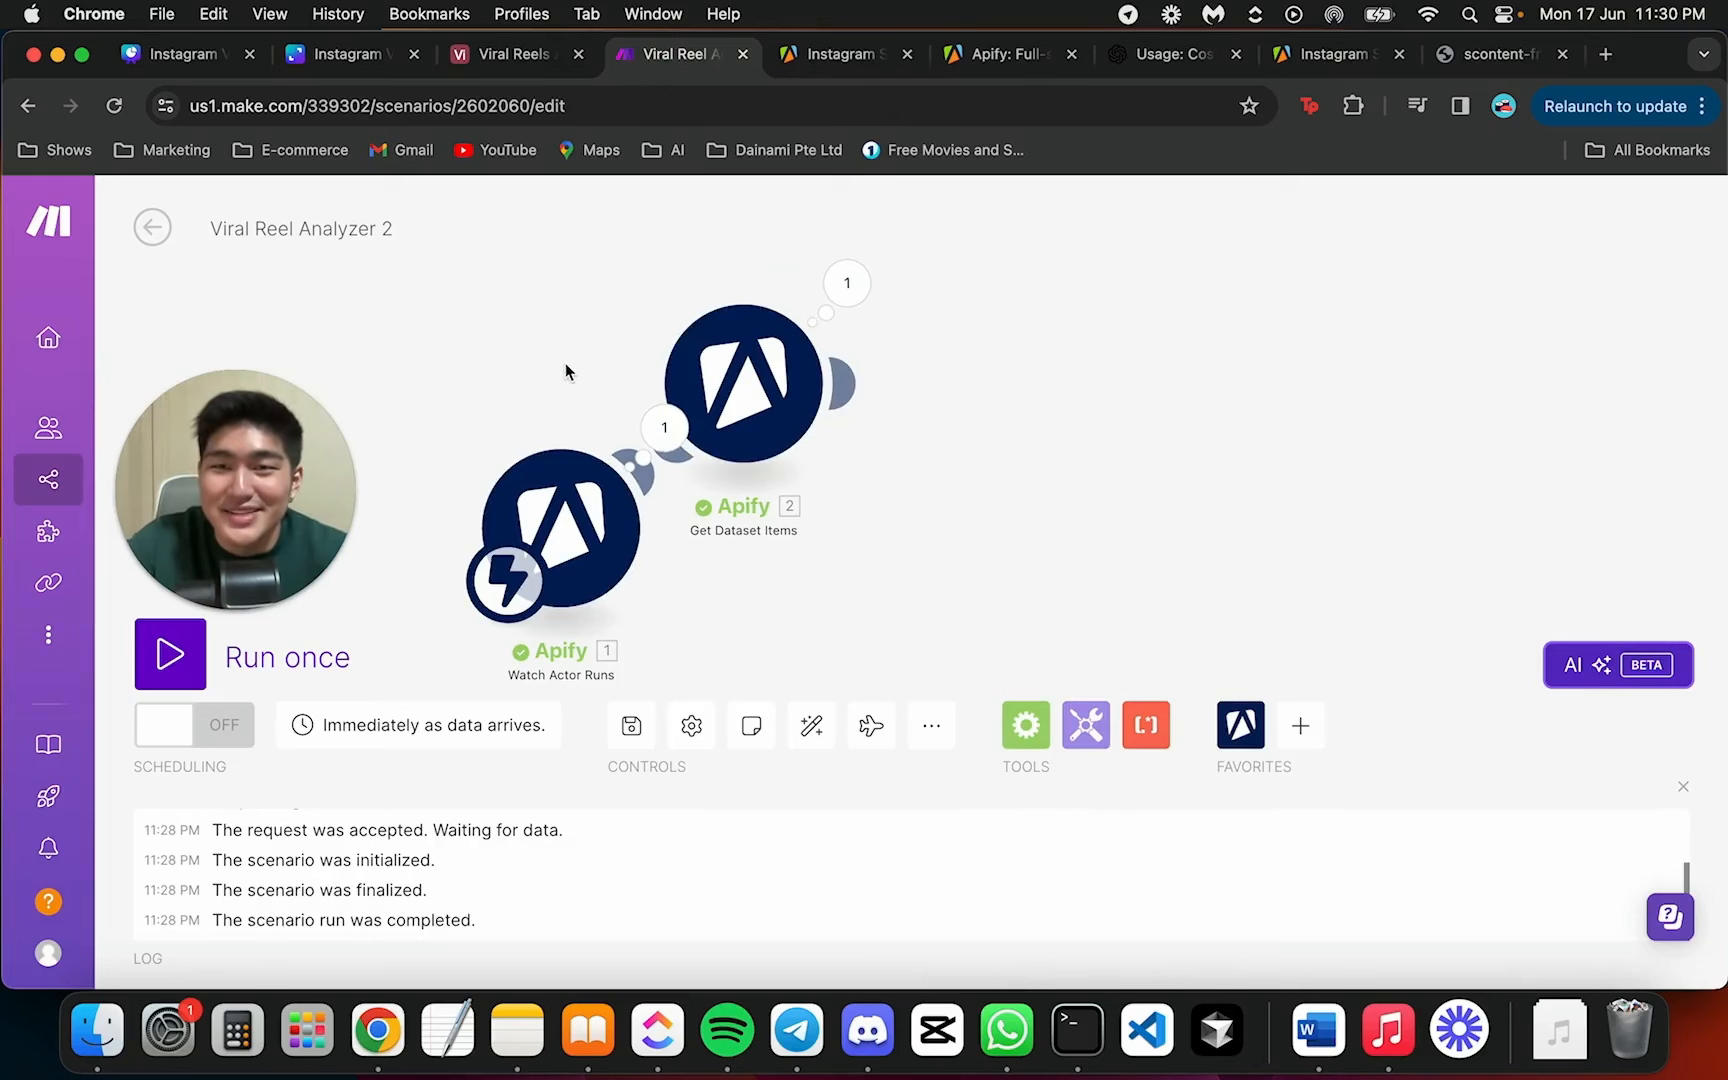
{"action": "scroll", "coordinate": [580, 346], "scroll_direction": "down", "scroll_amount": 1}
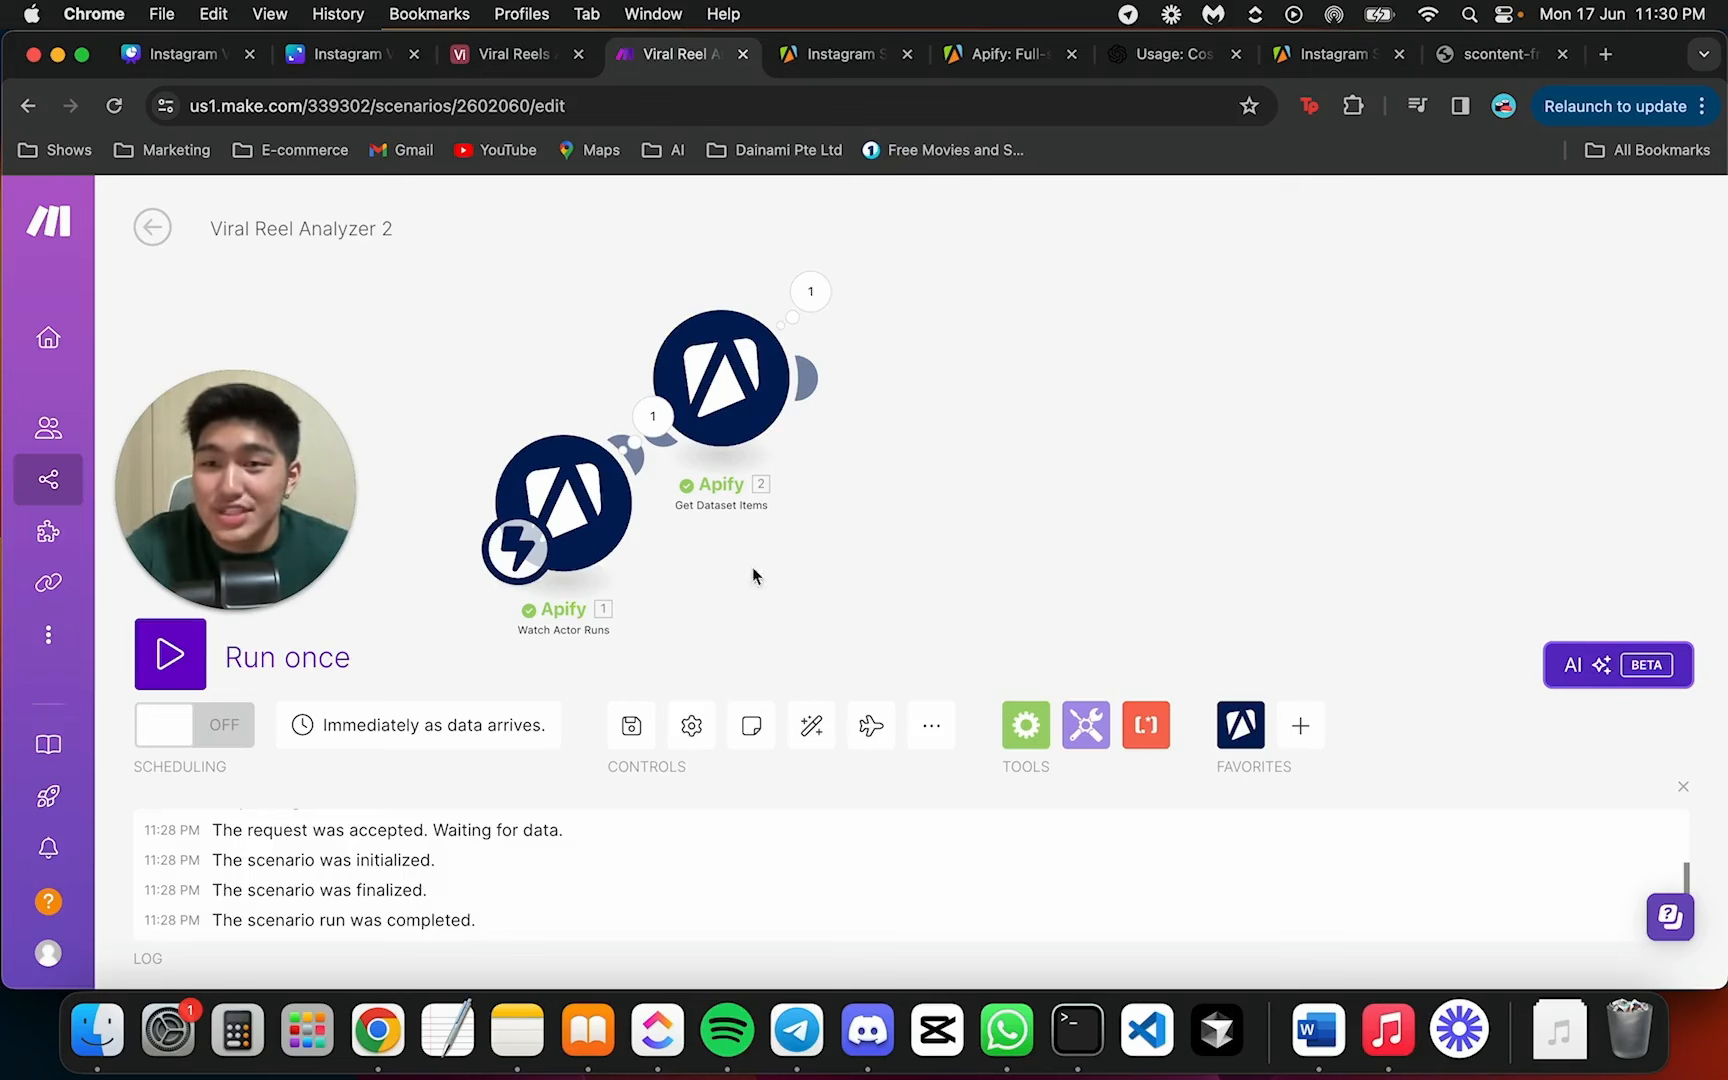
{"action": "scroll", "coordinate": [595, 340], "scroll_direction": "down", "scroll_amount": 2}
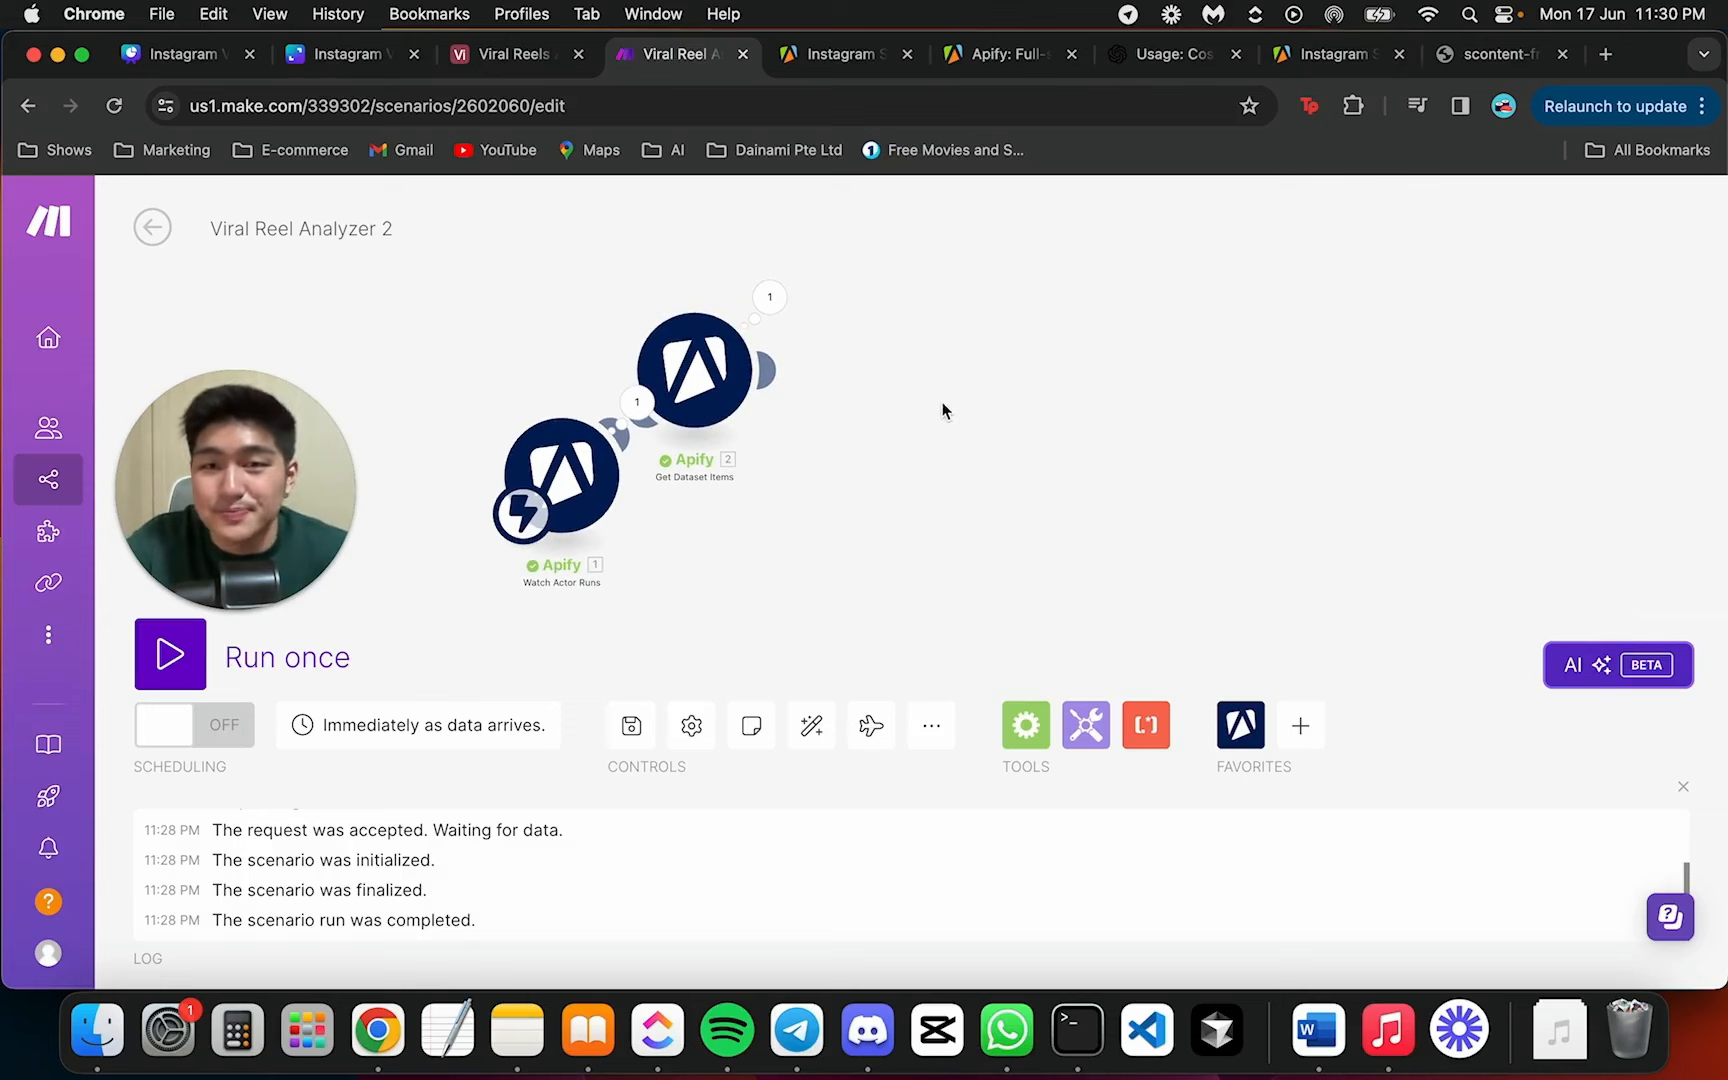
{"action": "scroll", "coordinate": [963, 393], "scroll_direction": "up", "scroll_amount": 2}
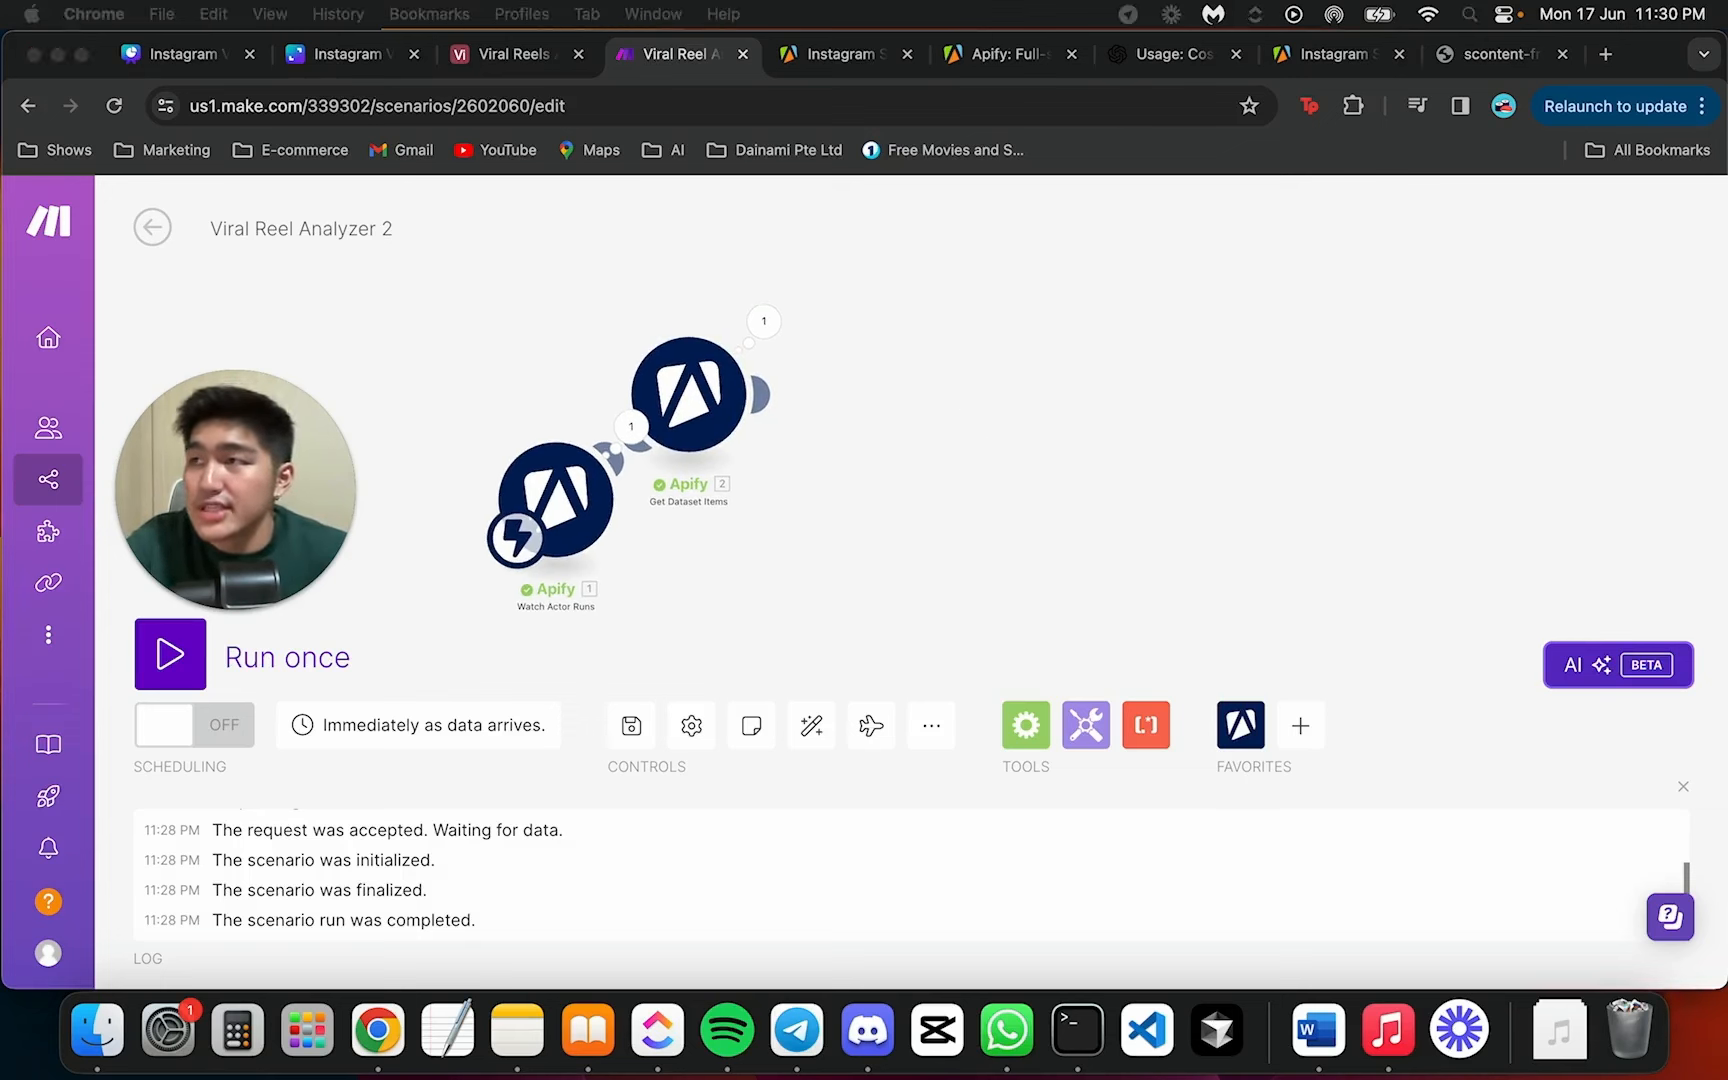
Open the CloudConvert website in a new browser tab and look over its file converter page
{"action": "left_click", "coordinate": [1605, 54]}
{"action": "type", "text": "cloud convert"}
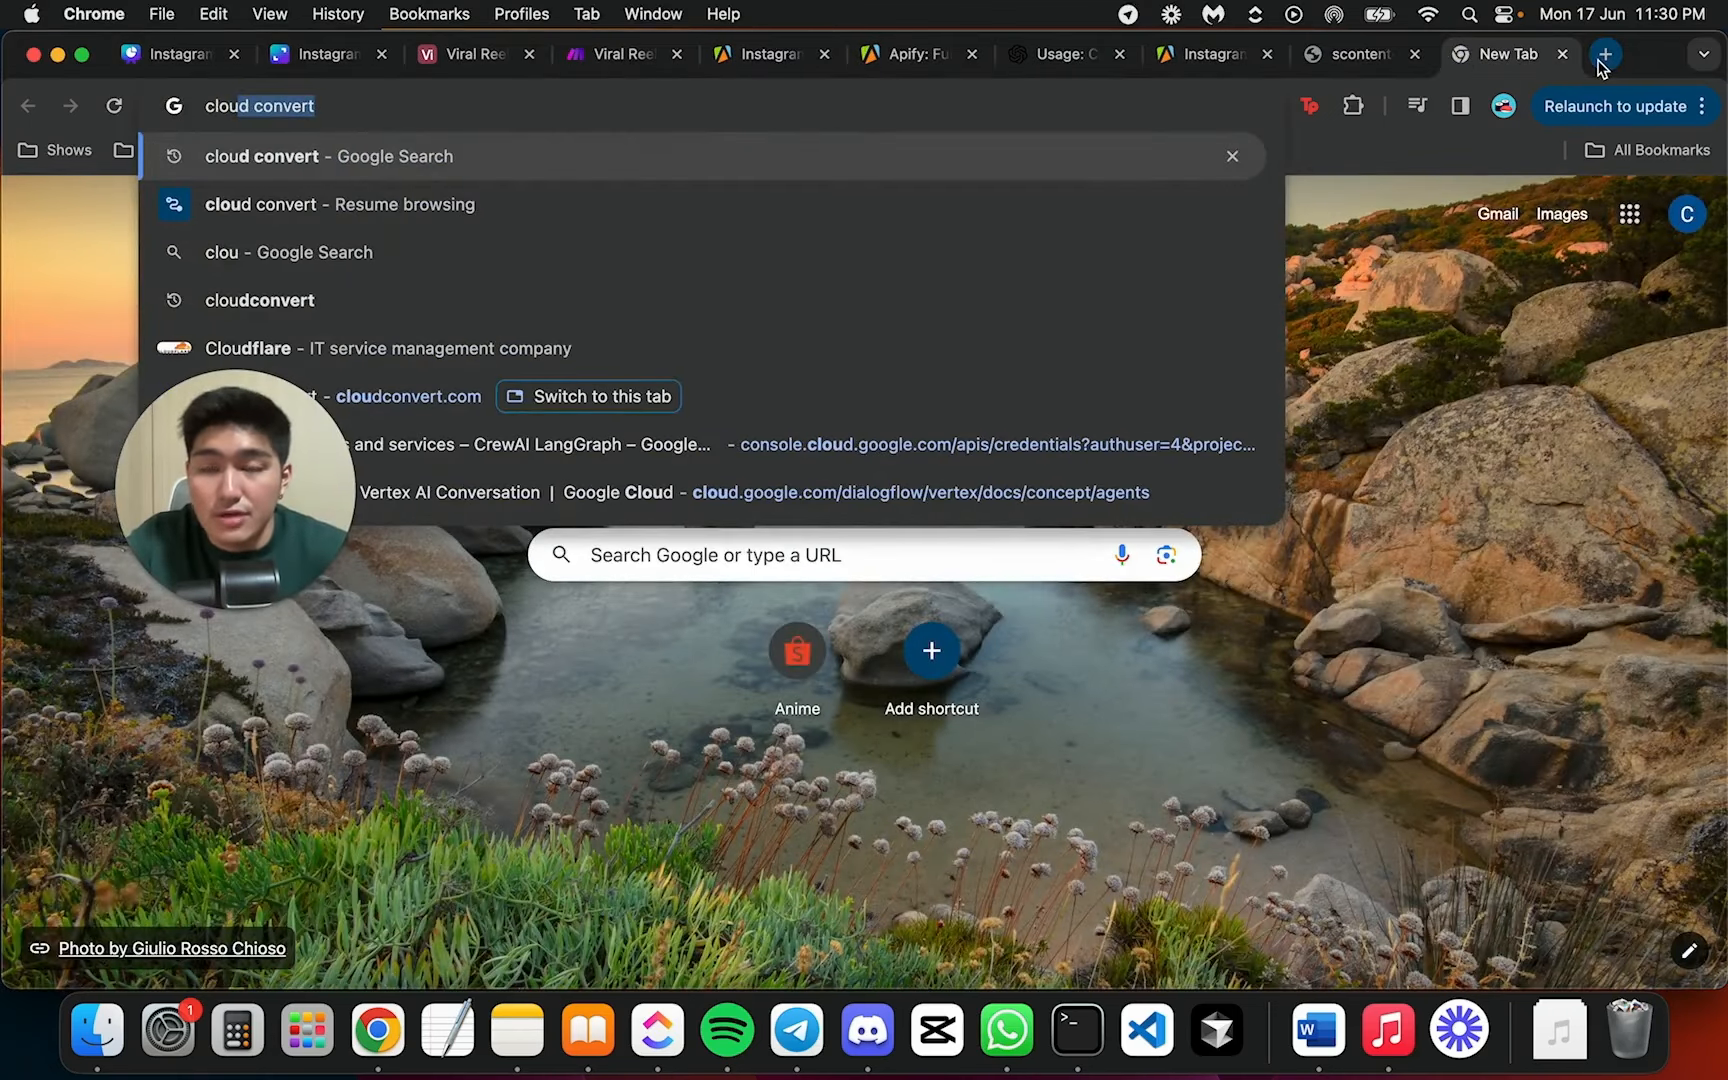
{"action": "left_click", "coordinate": [1074, 392]}
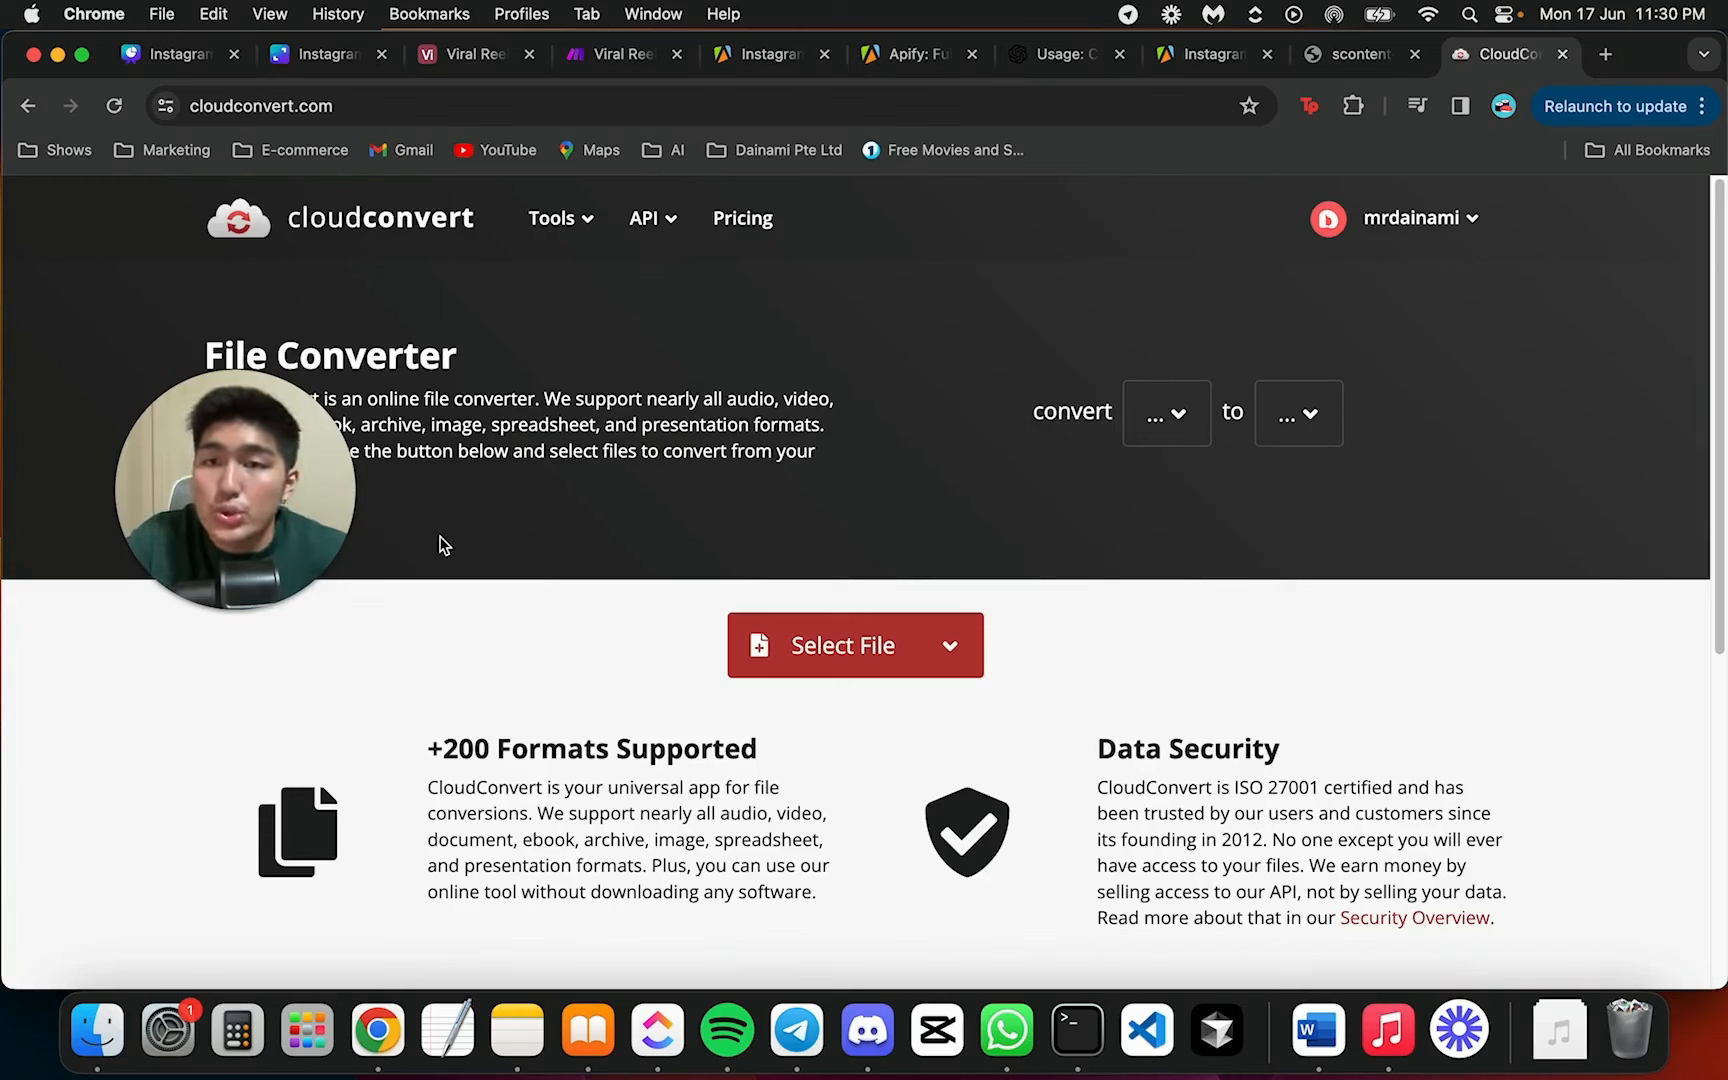
{"action": "left_click_drag", "start_coordinate": [313, 513], "coordinate": [315, 633]}
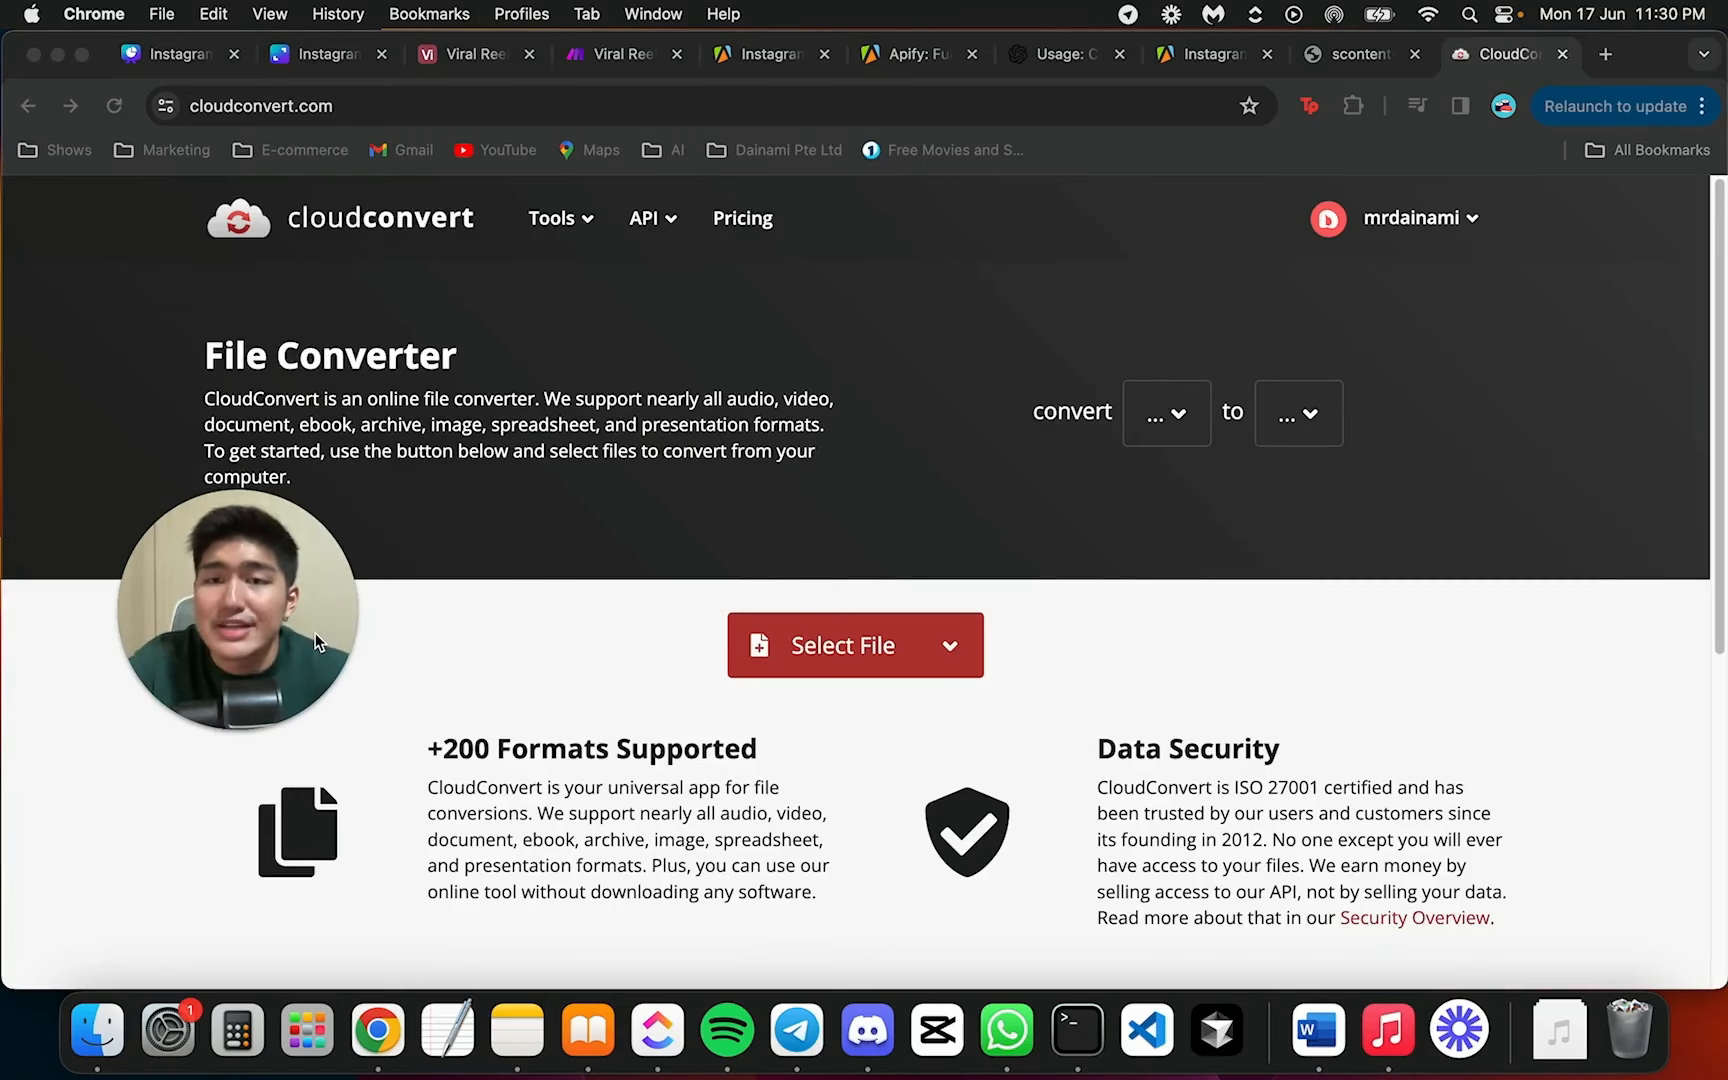
{"action": "scroll", "coordinate": [568, 362], "scroll_direction": "down", "scroll_amount": 1}
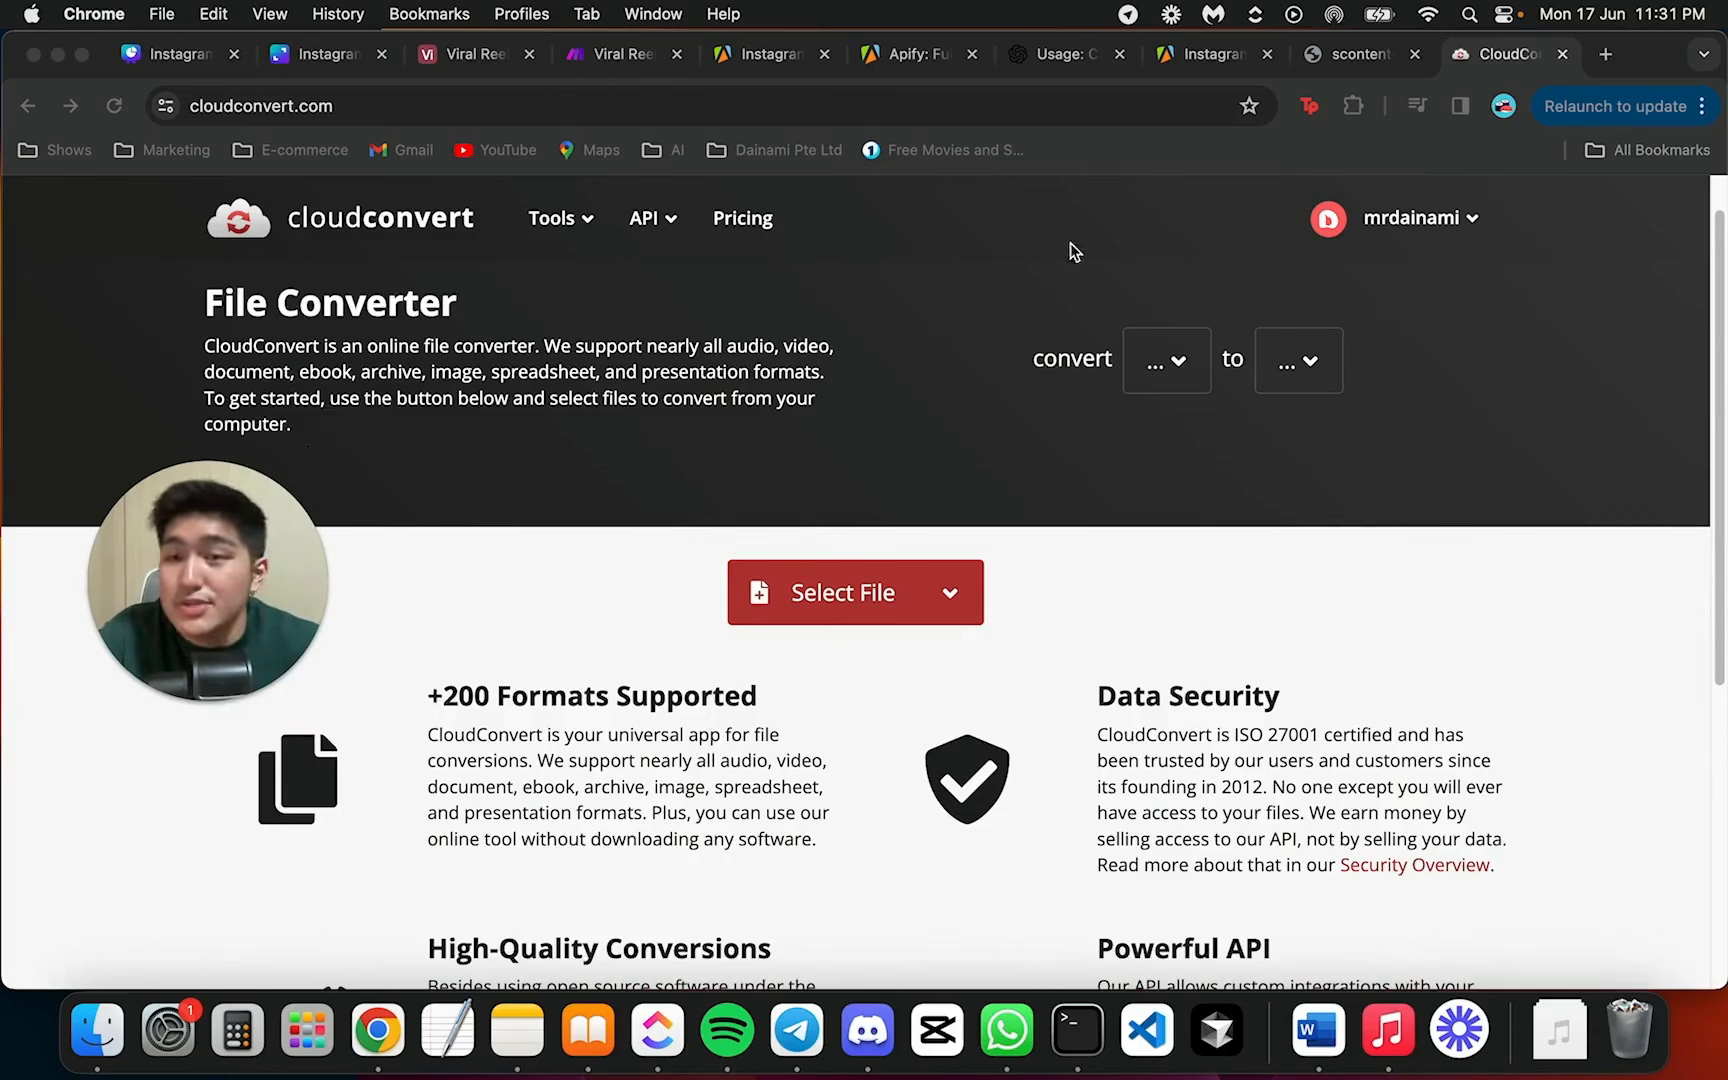
{"action": "left_click", "coordinate": [1484, 193]}
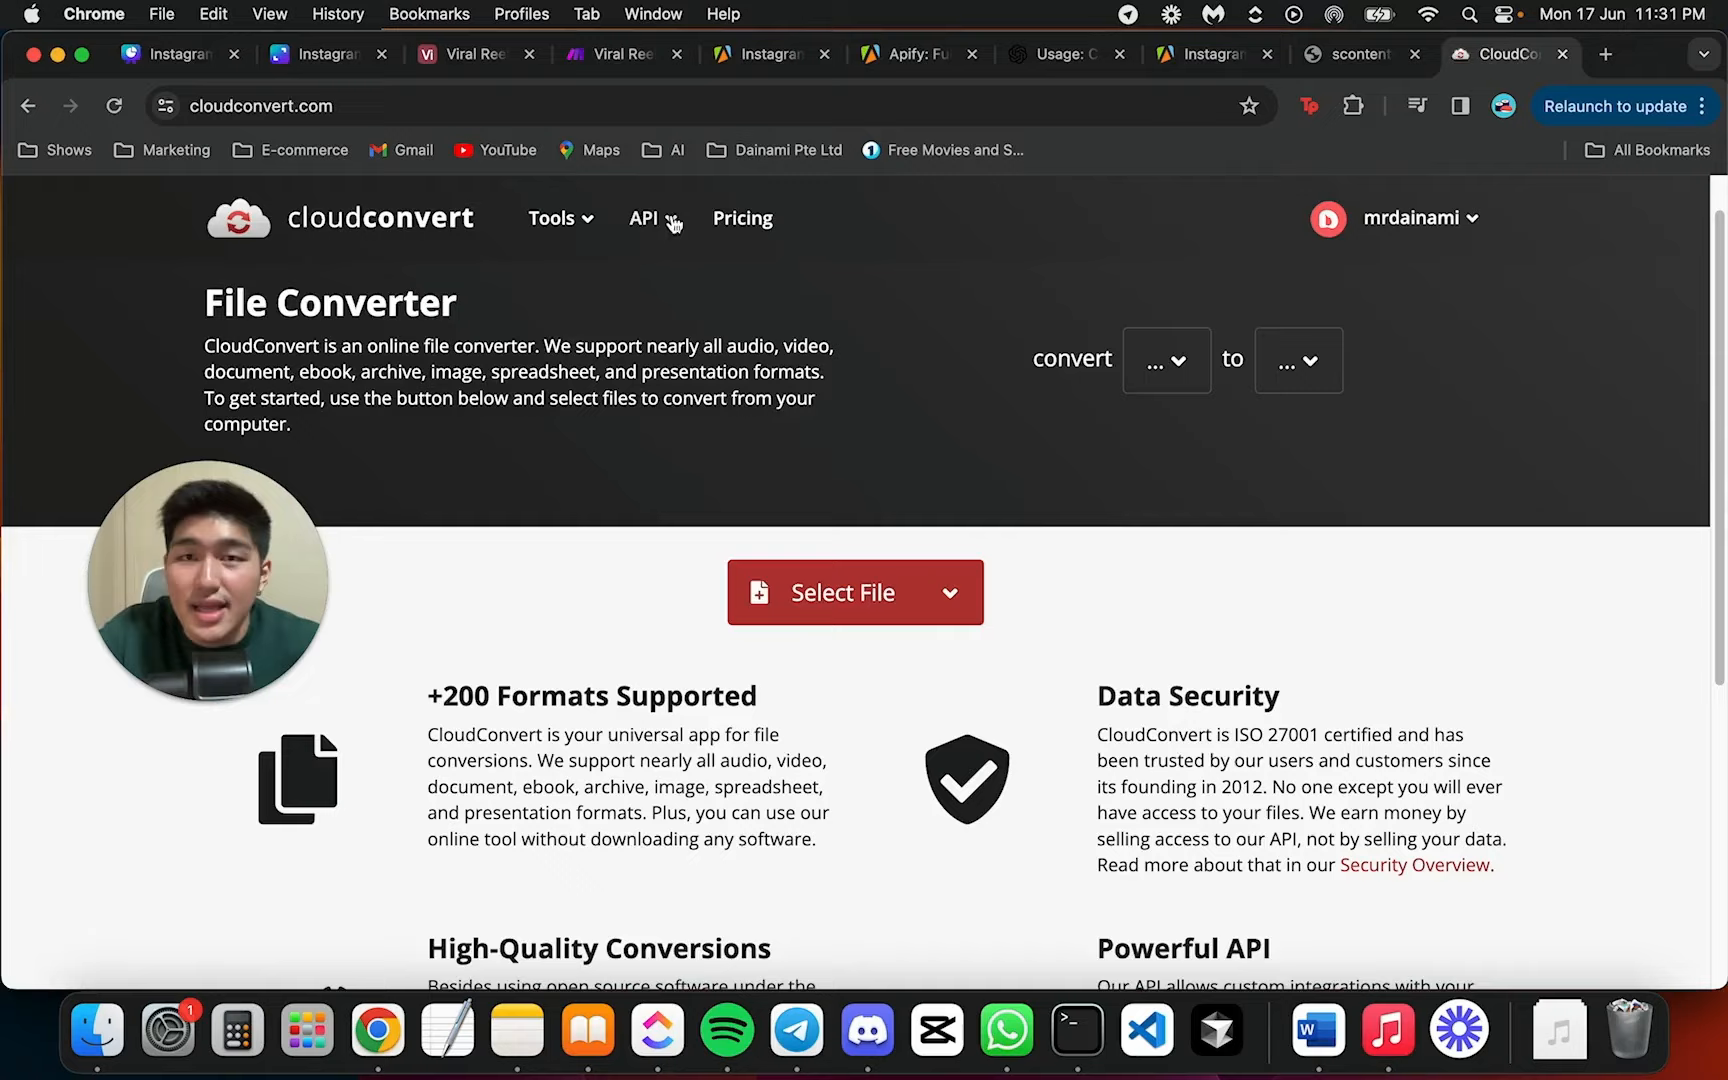
Go to the CloudConvert account dashboard and view the API keys page under Authorization
{"action": "mouse_move", "coordinate": [1420, 218]}
{"action": "left_click", "coordinate": [1395, 265]}
{"action": "left_click_drag", "start_coordinate": [195, 539], "coordinate": [1022, 377]}
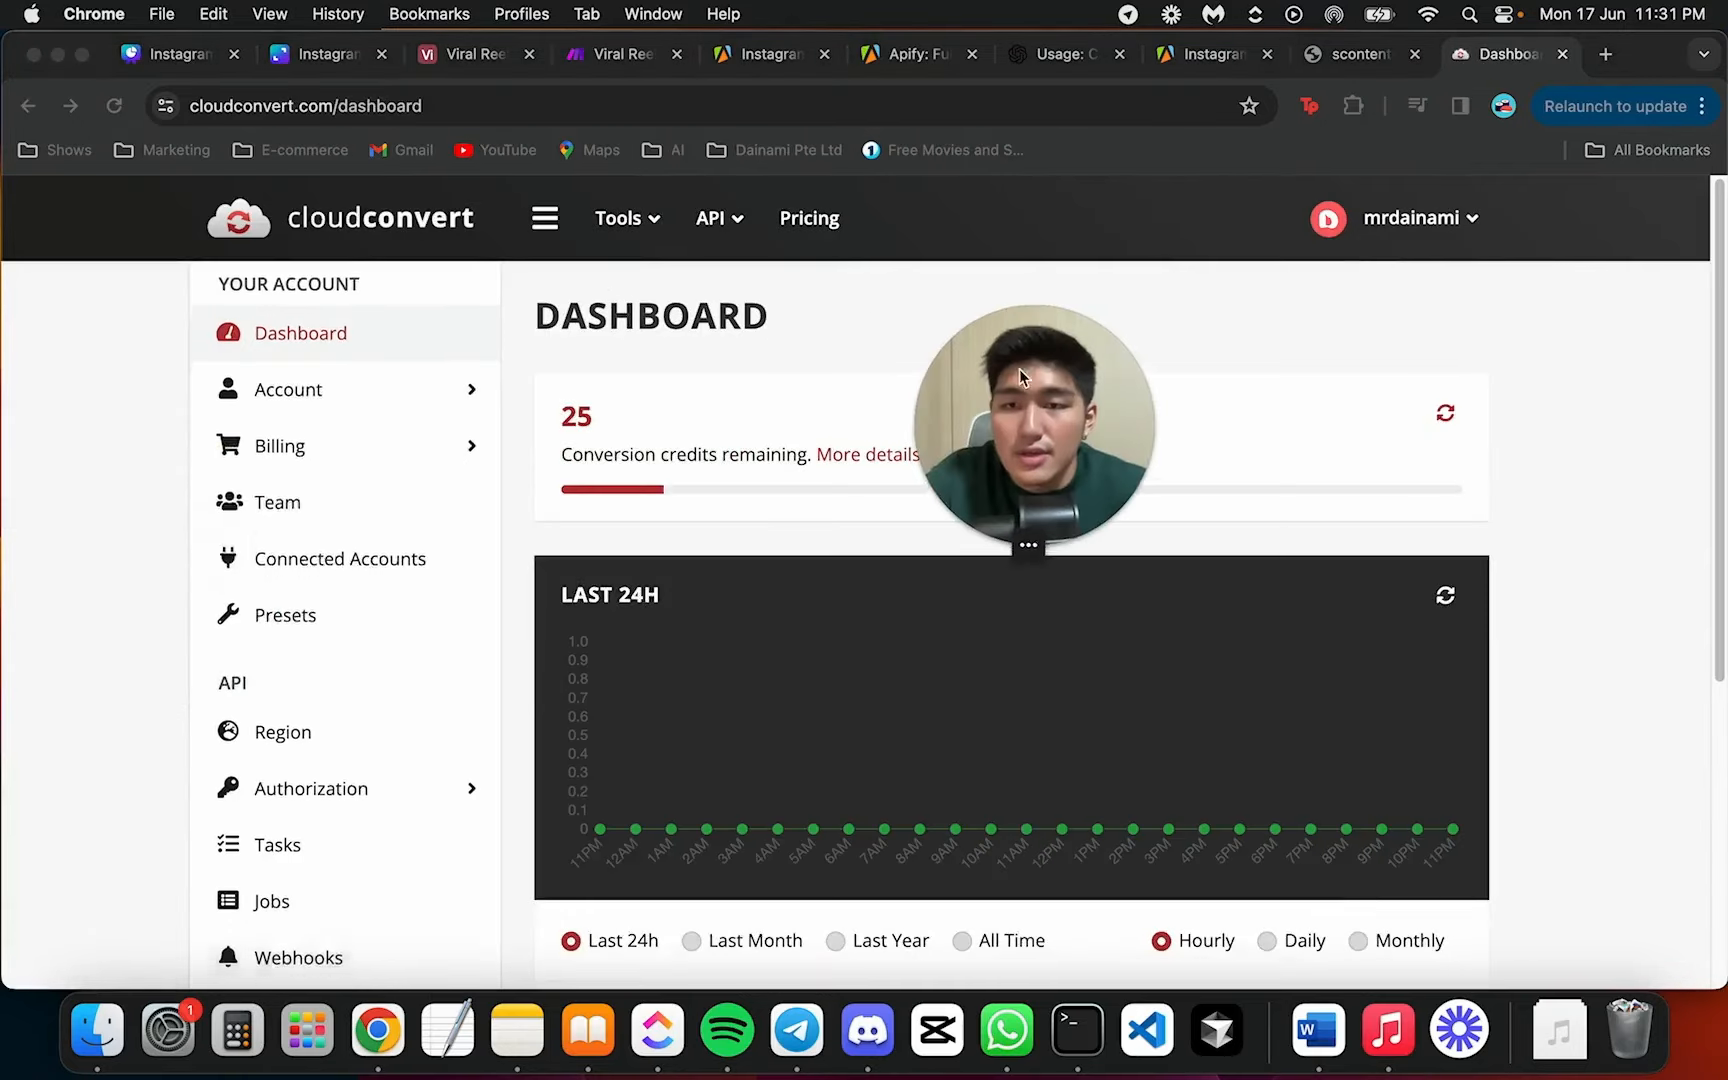
{"action": "scroll", "coordinate": [390, 682], "scroll_direction": "down", "scroll_amount": 1}
{"action": "scroll", "coordinate": [417, 655], "scroll_direction": "down", "scroll_amount": 5}
{"action": "left_click", "coordinate": [390, 510]}
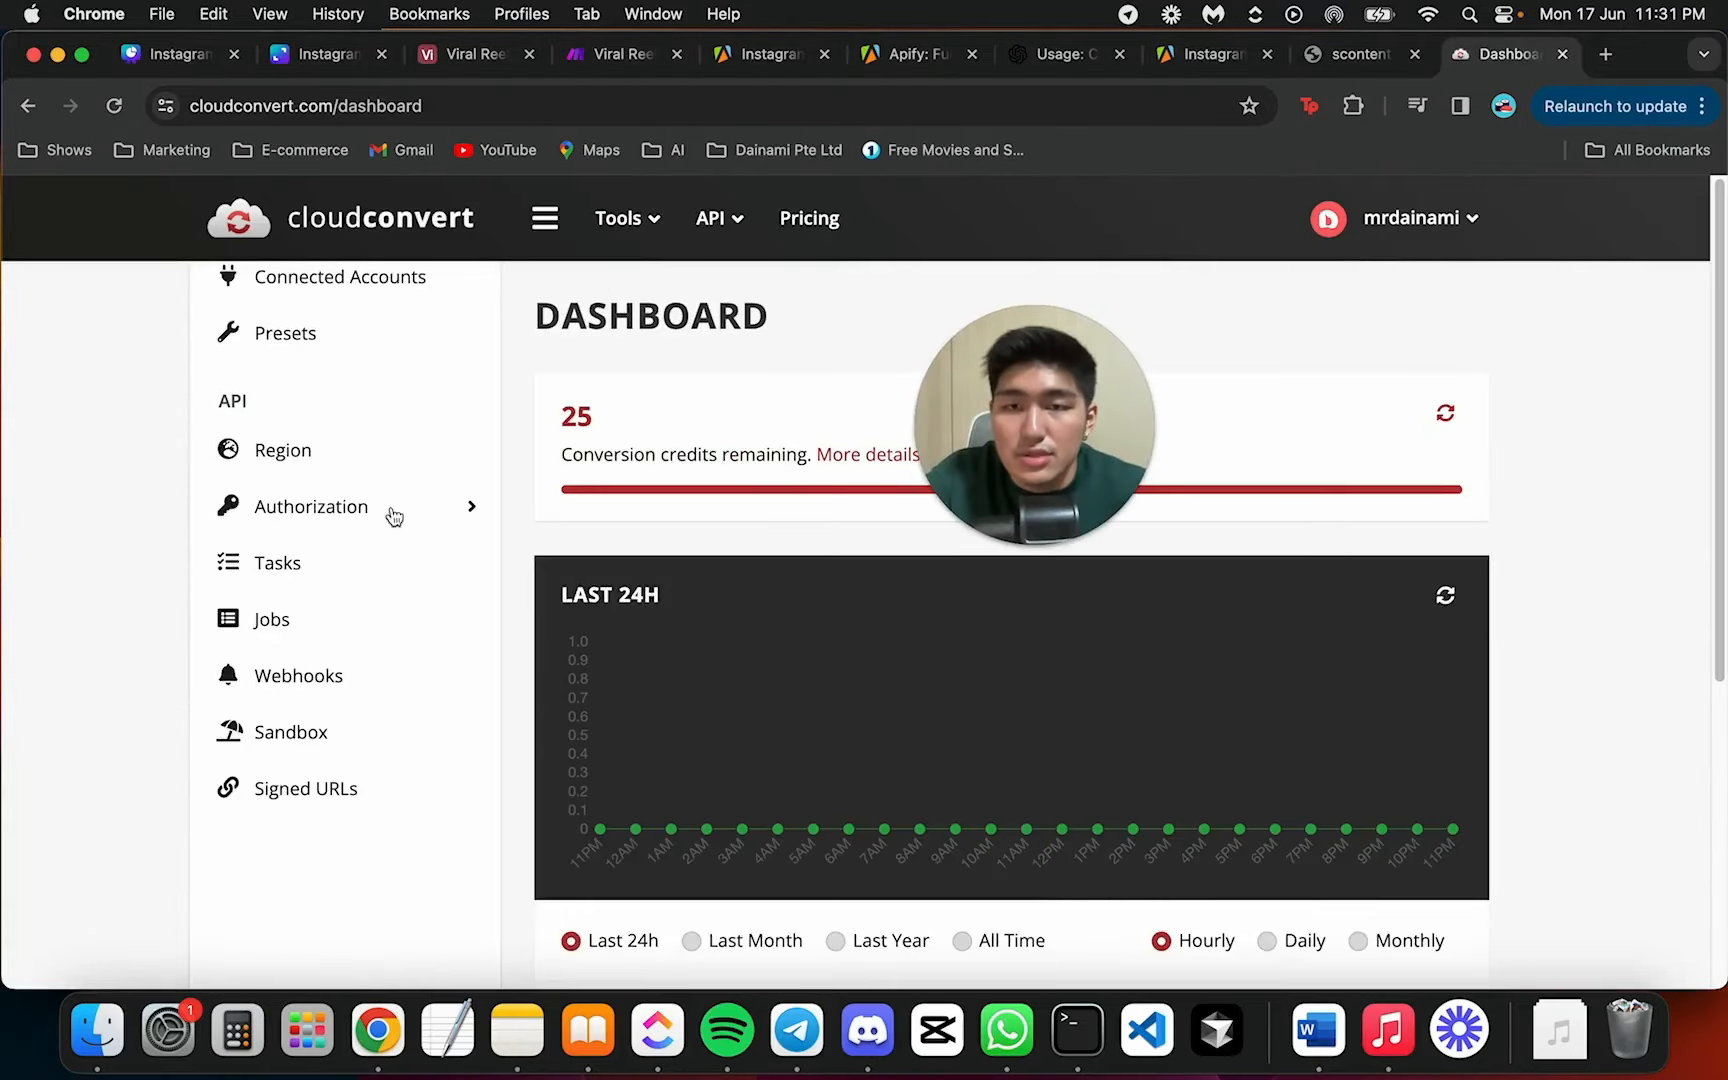
{"action": "left_click", "coordinate": [358, 566]}
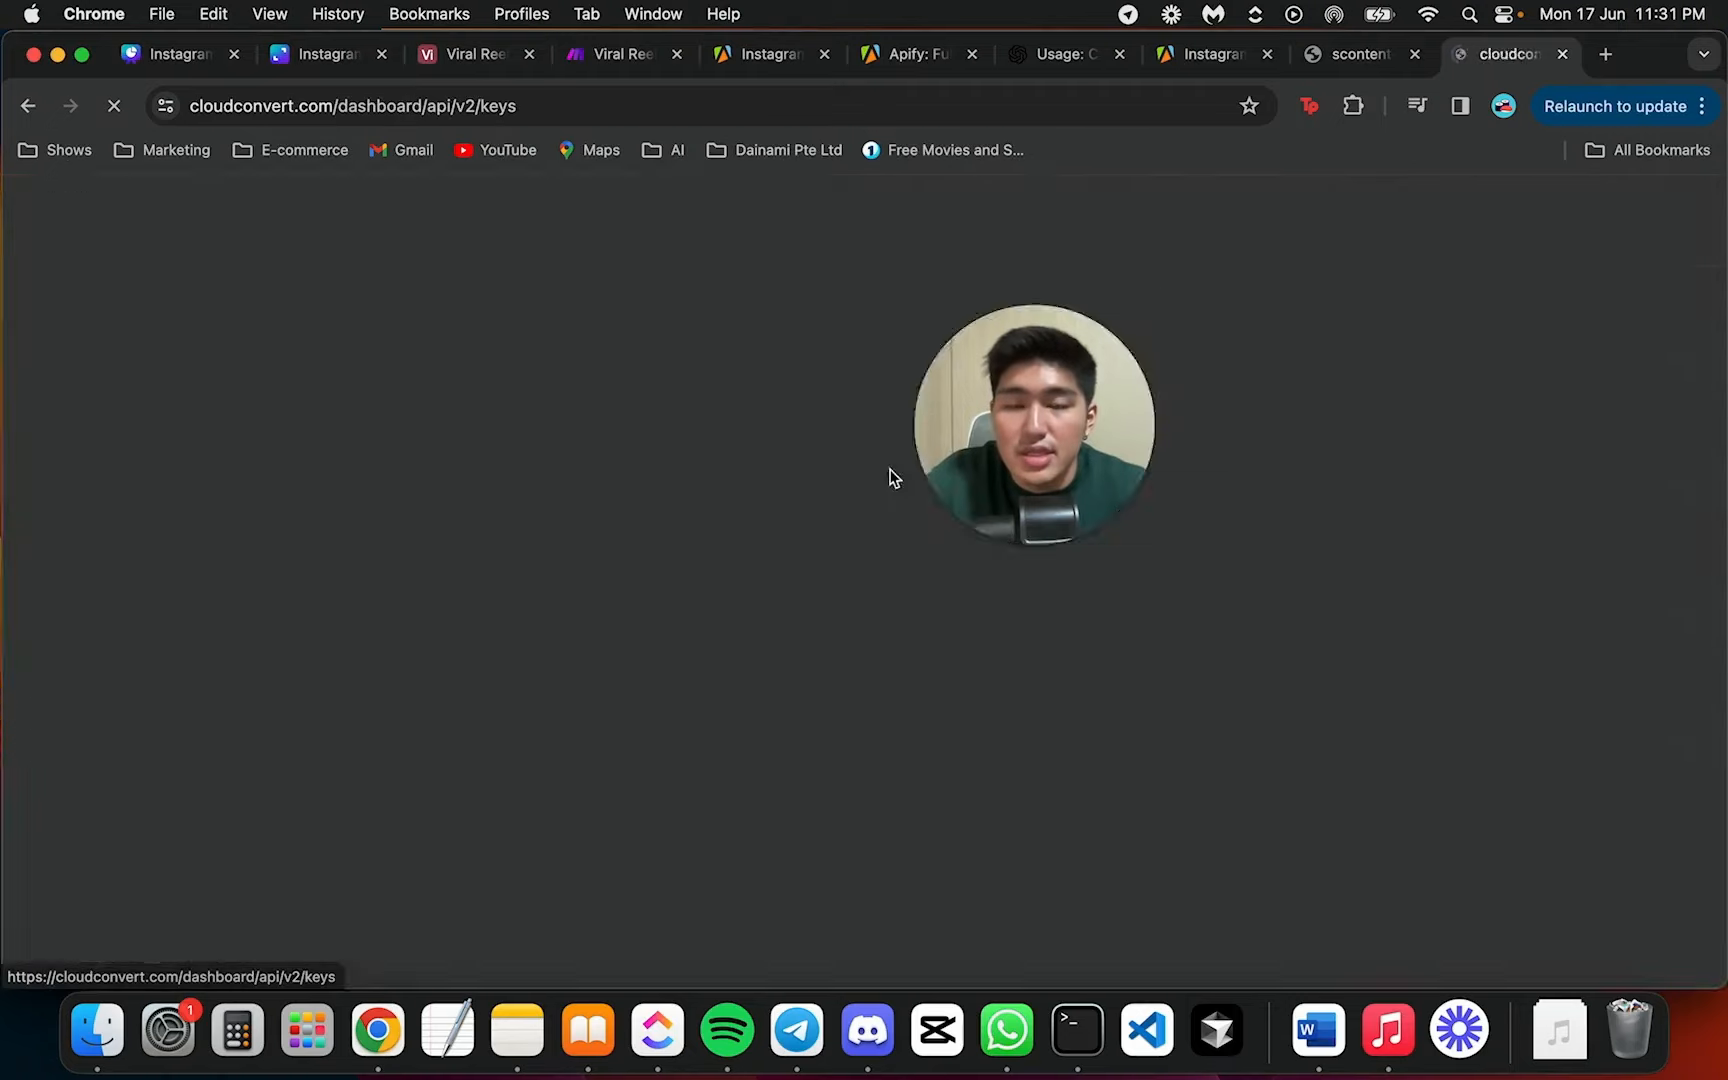
{"action": "scroll", "coordinate": [347, 633], "scroll_direction": "down", "scroll_amount": 5}
{"action": "scroll", "coordinate": [362, 452], "scroll_direction": "up", "scroll_amount": 1}
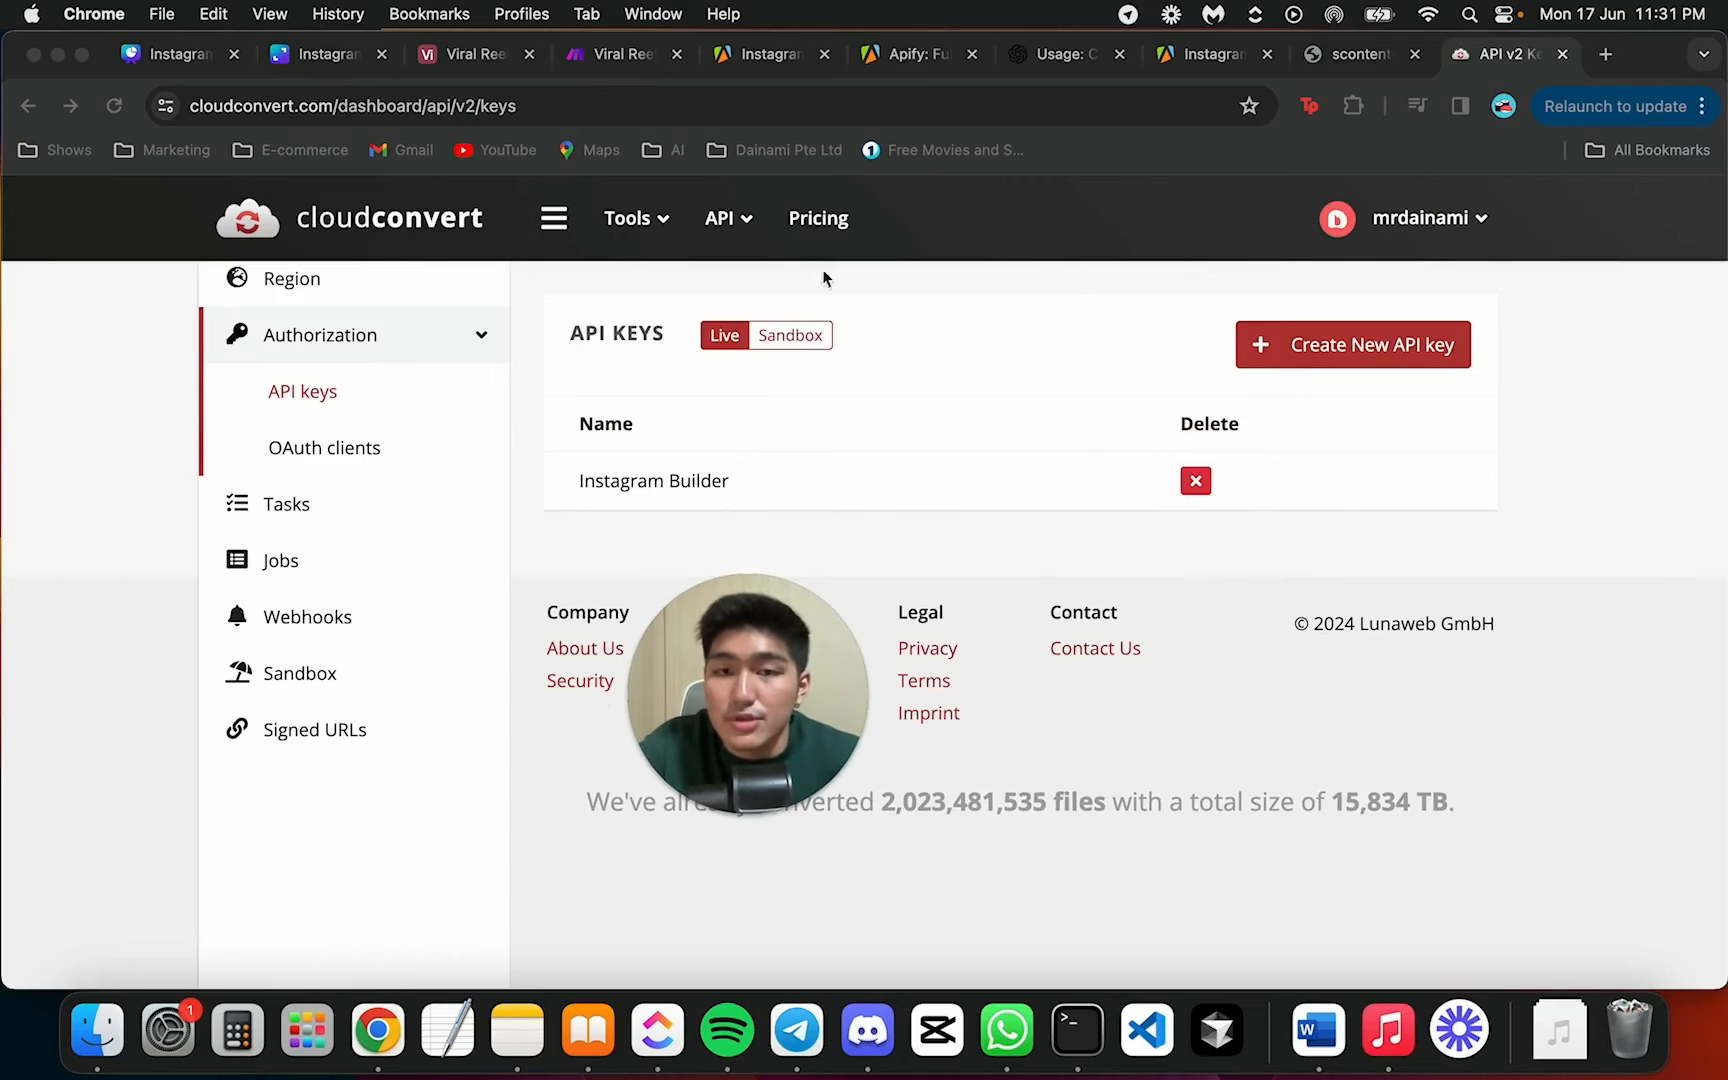
Return to the Viral Reel Analyzer 2 scenario and add CloudConvert's Convert a File module after Get Dataset Items
{"action": "left_click", "coordinate": [618, 56]}
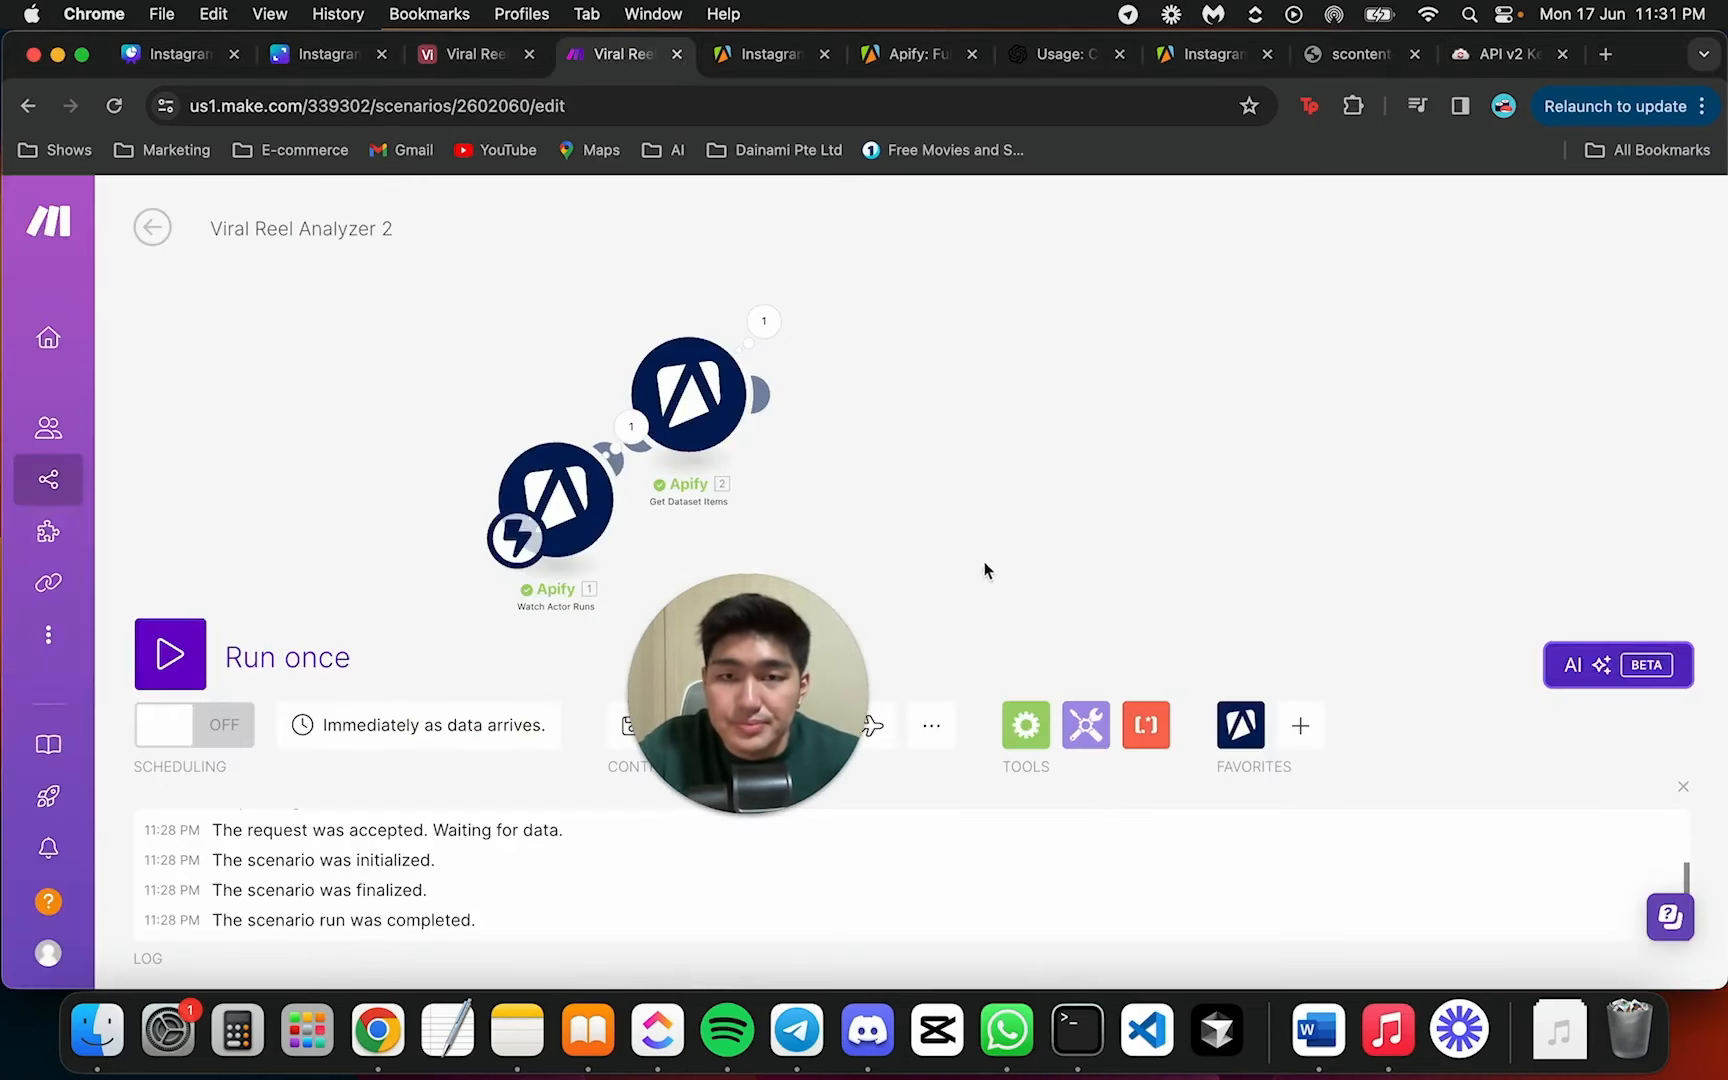
{"action": "scroll", "coordinate": [880, 473], "scroll_direction": "up", "scroll_amount": 3}
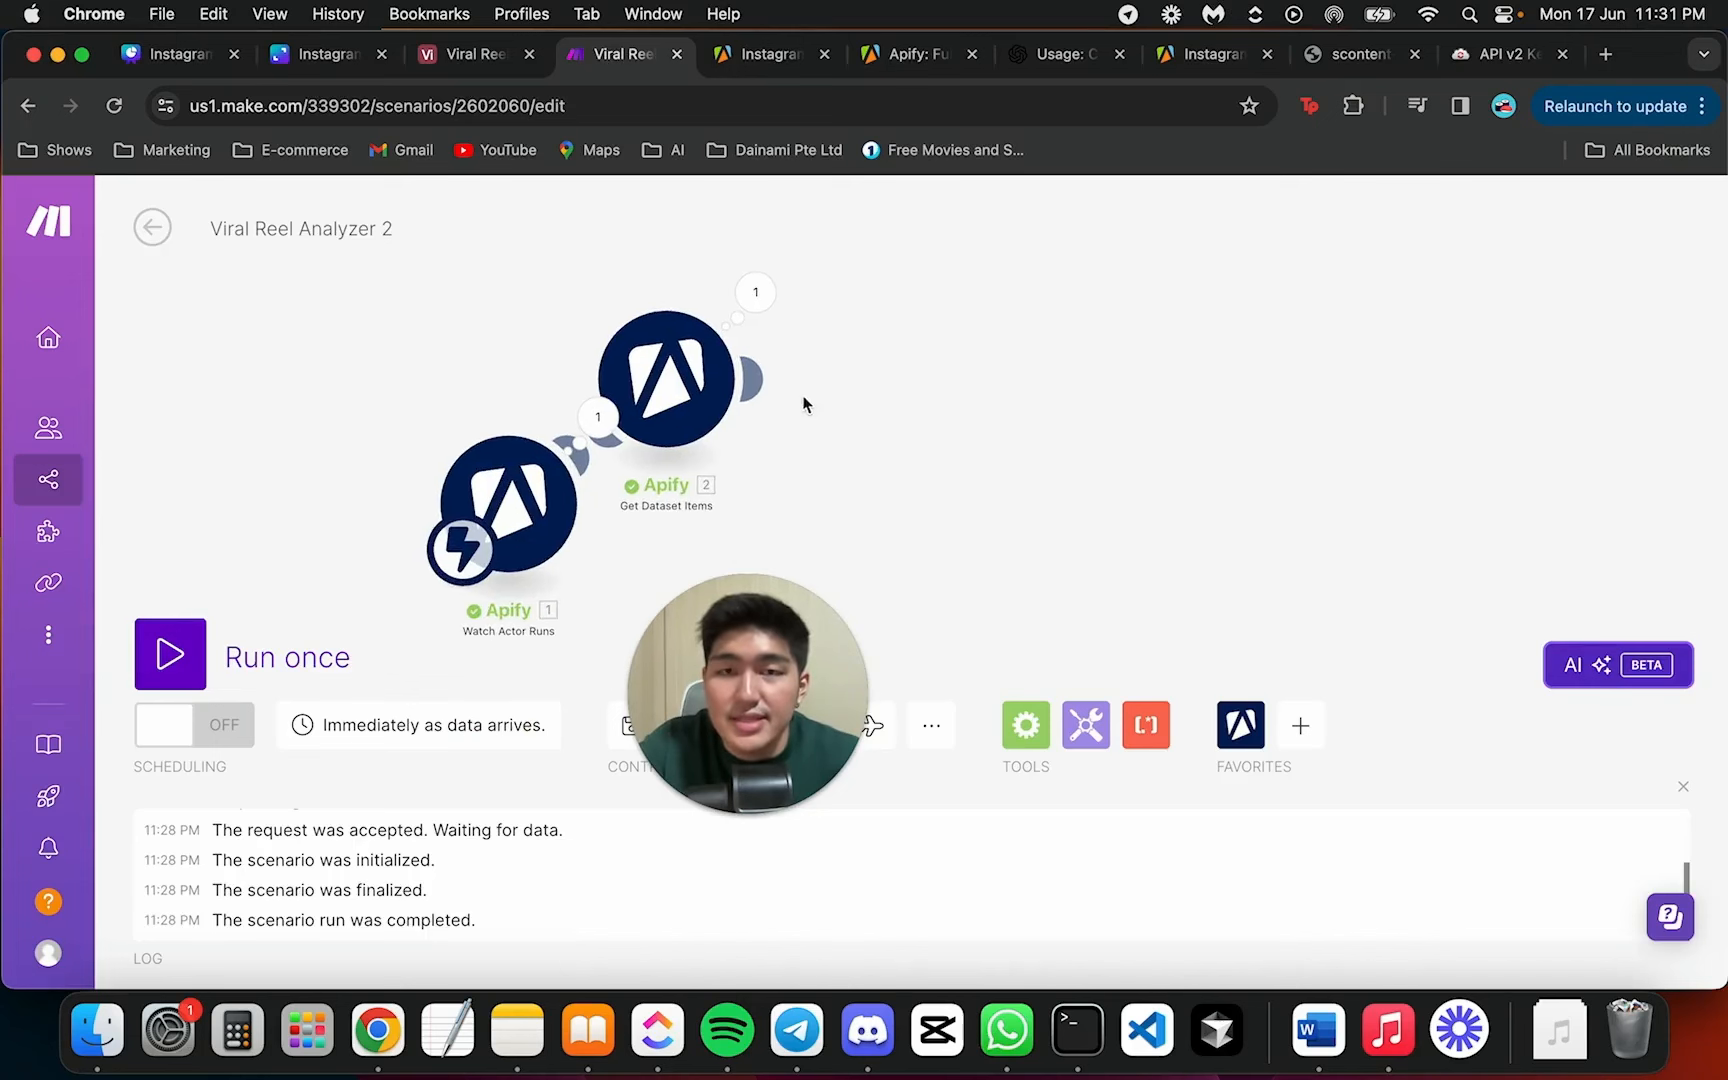
{"action": "scroll", "coordinate": [1000, 580], "scroll_direction": "up", "scroll_amount": 2}
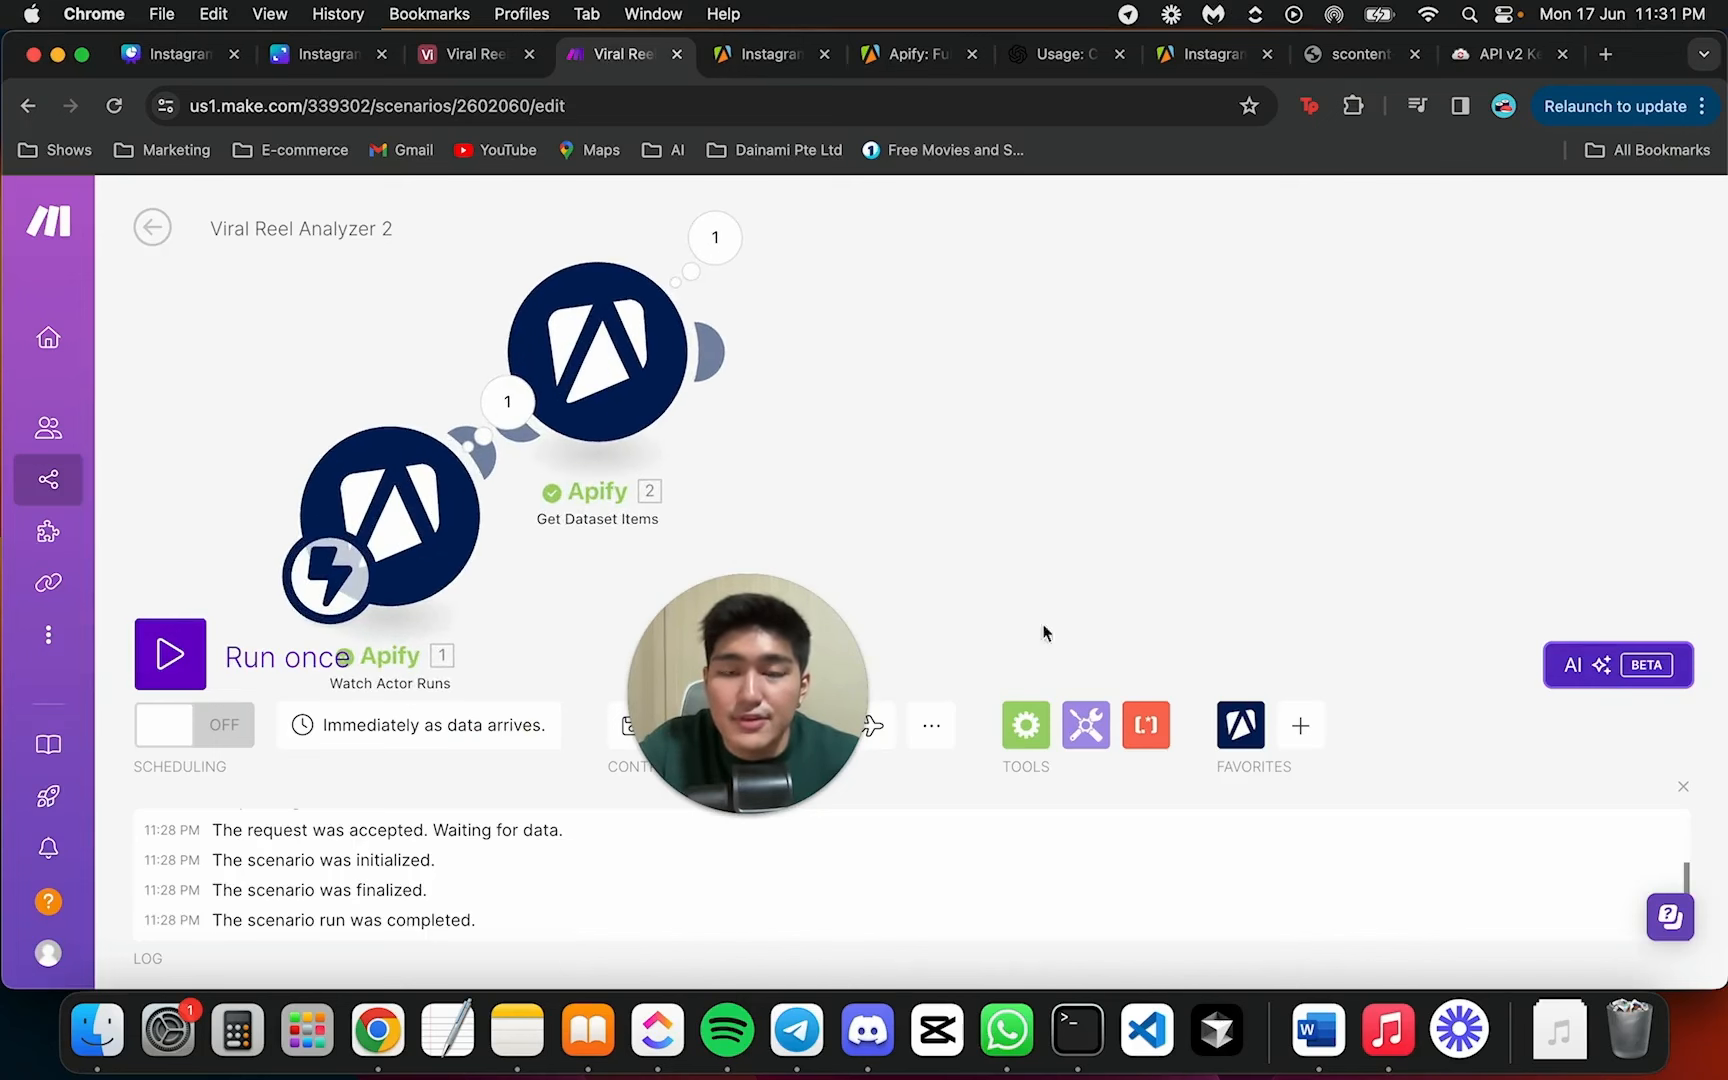
{"action": "left_click", "coordinate": [1300, 725]}
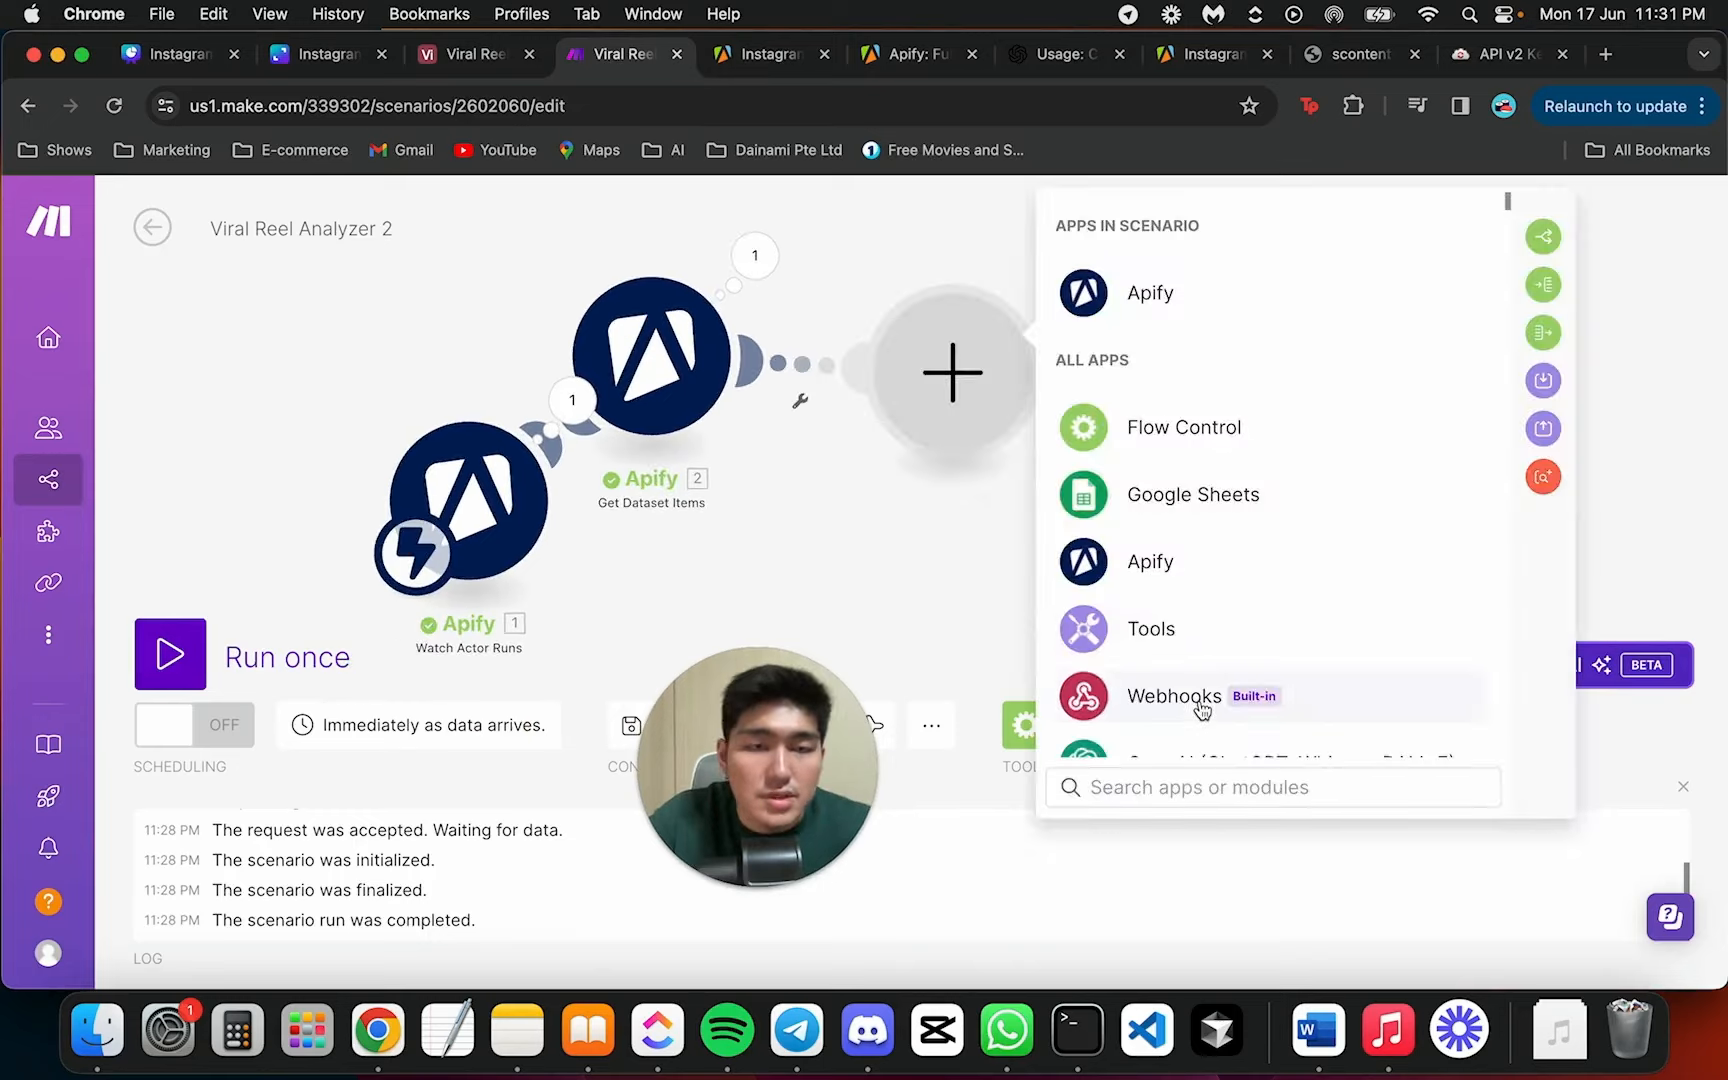
{"action": "type", "text": "cloud convert"}
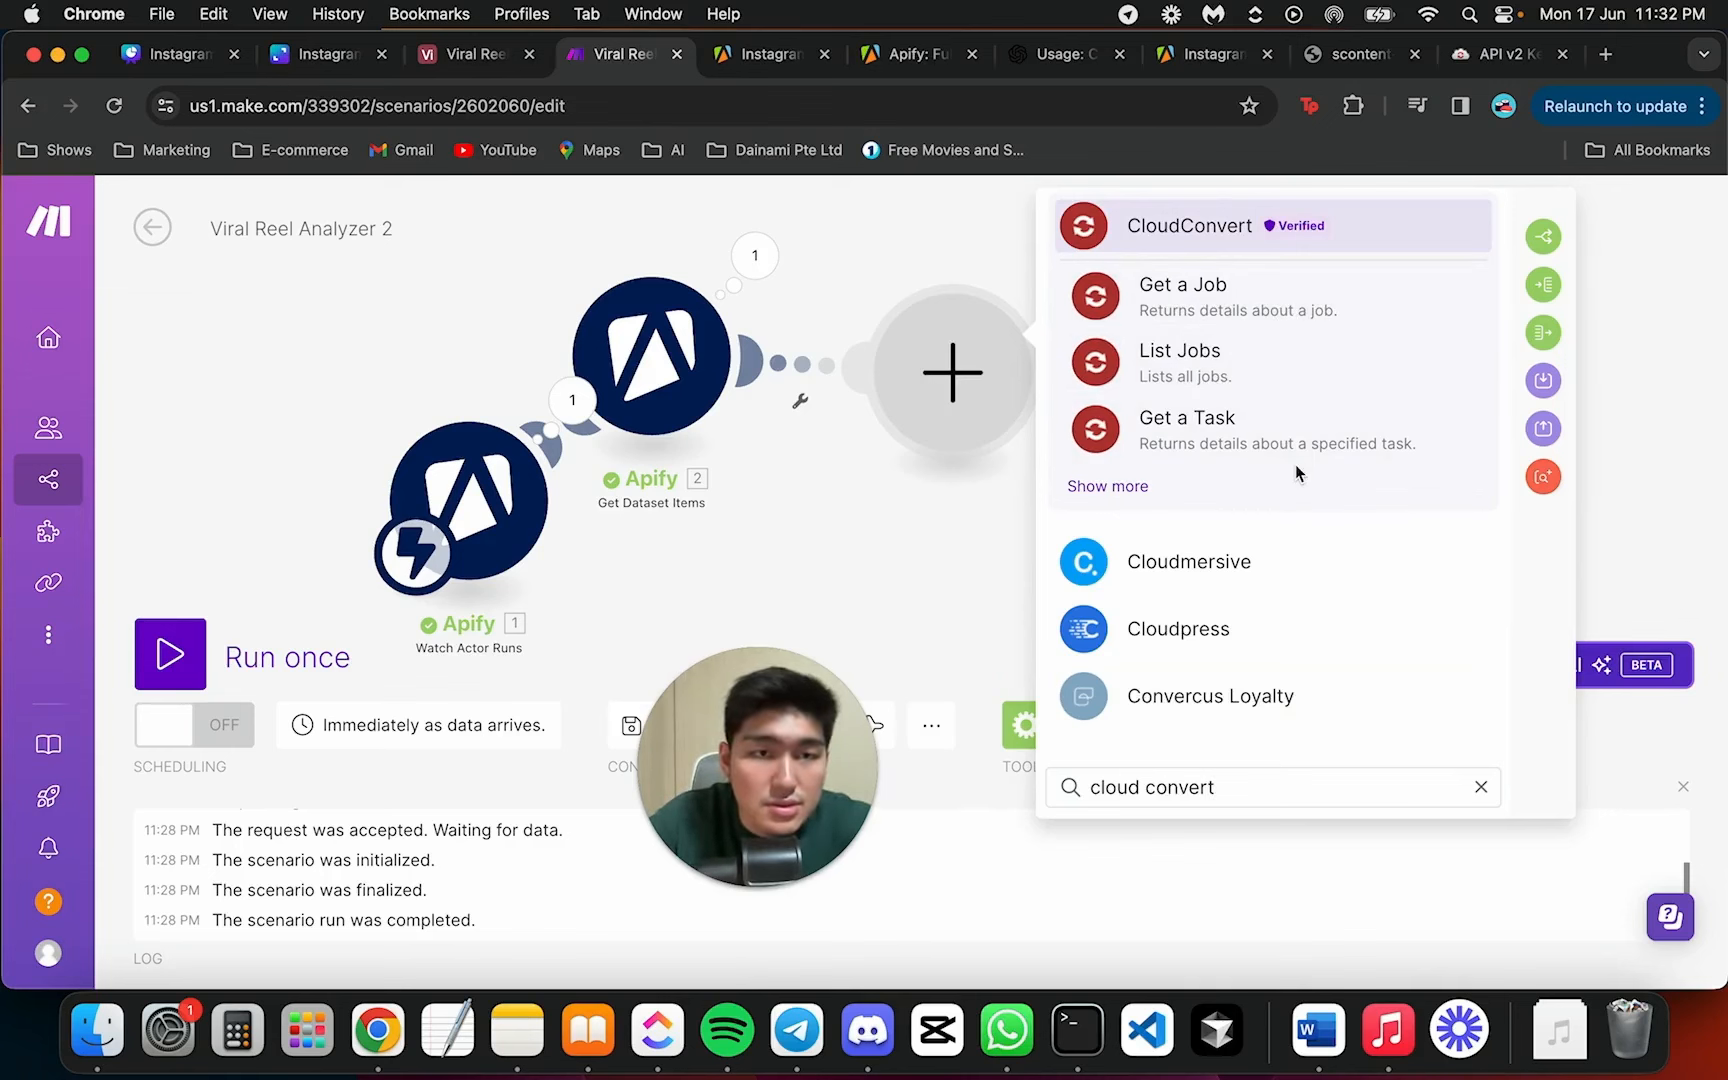
{"action": "key", "text": "super+a"}
{"action": "type", "text": "cloudconvert co"}
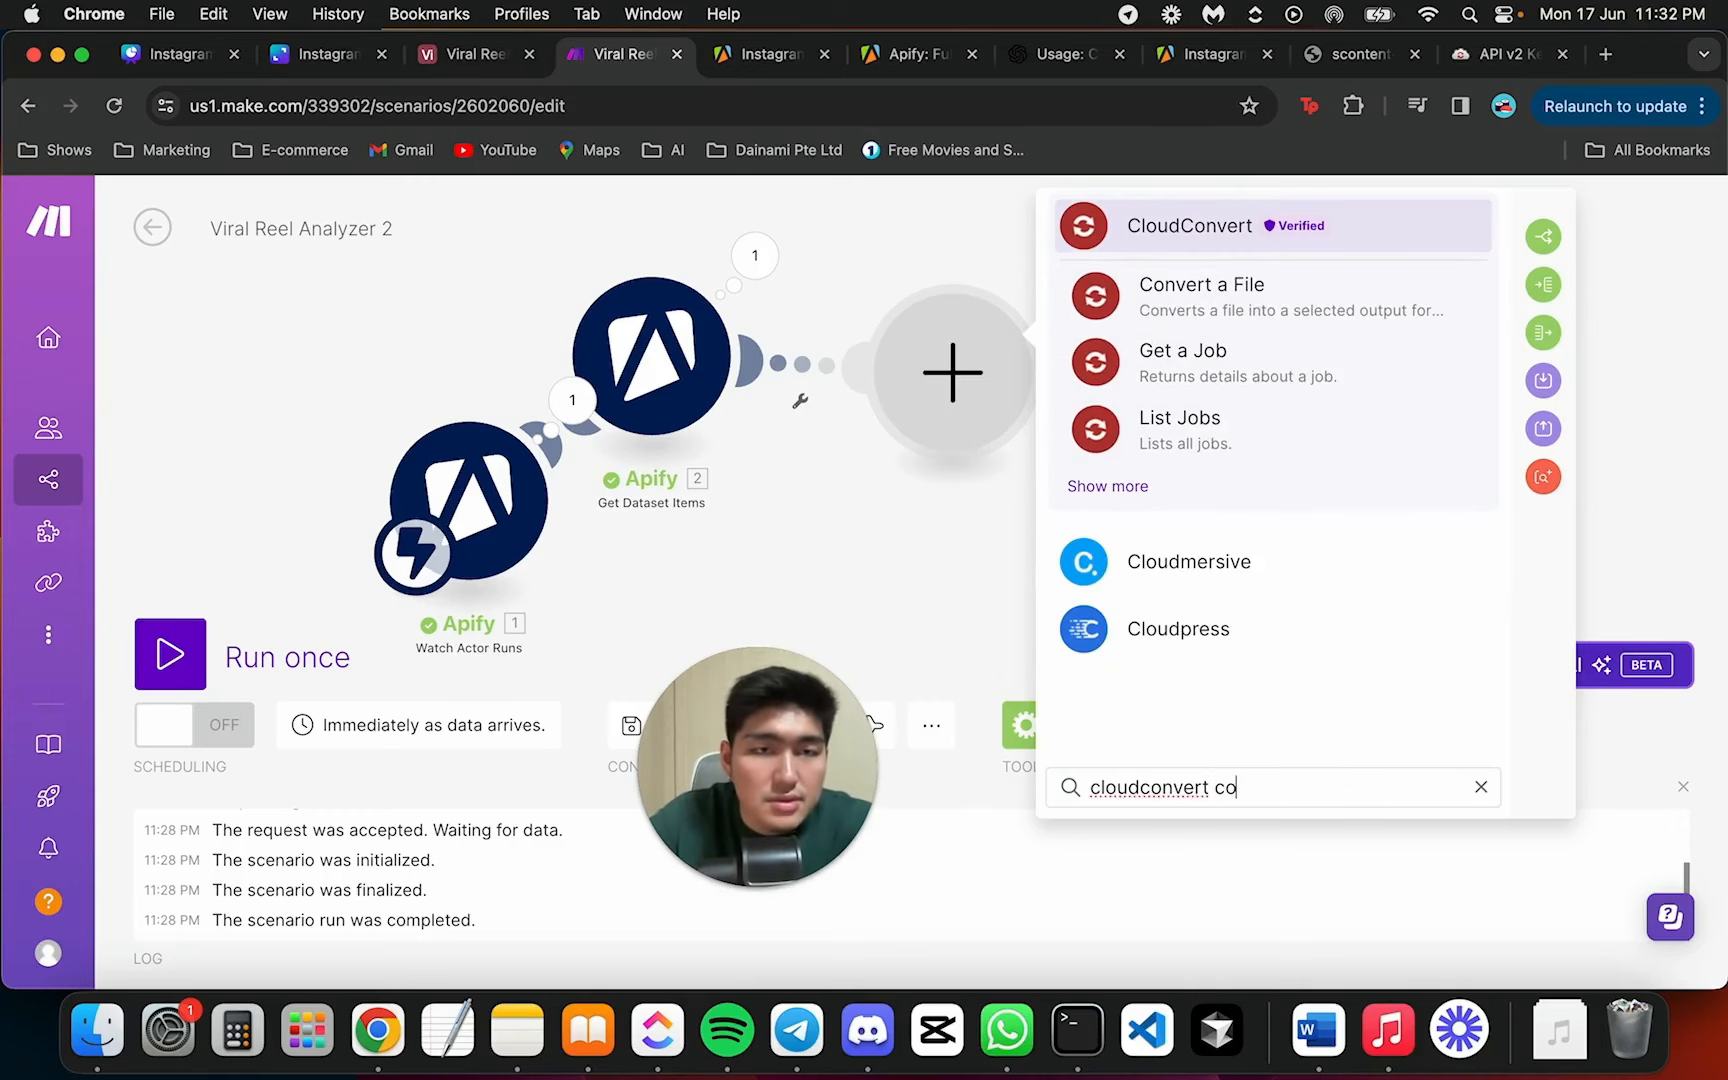
{"action": "type", "text": "nvert "}
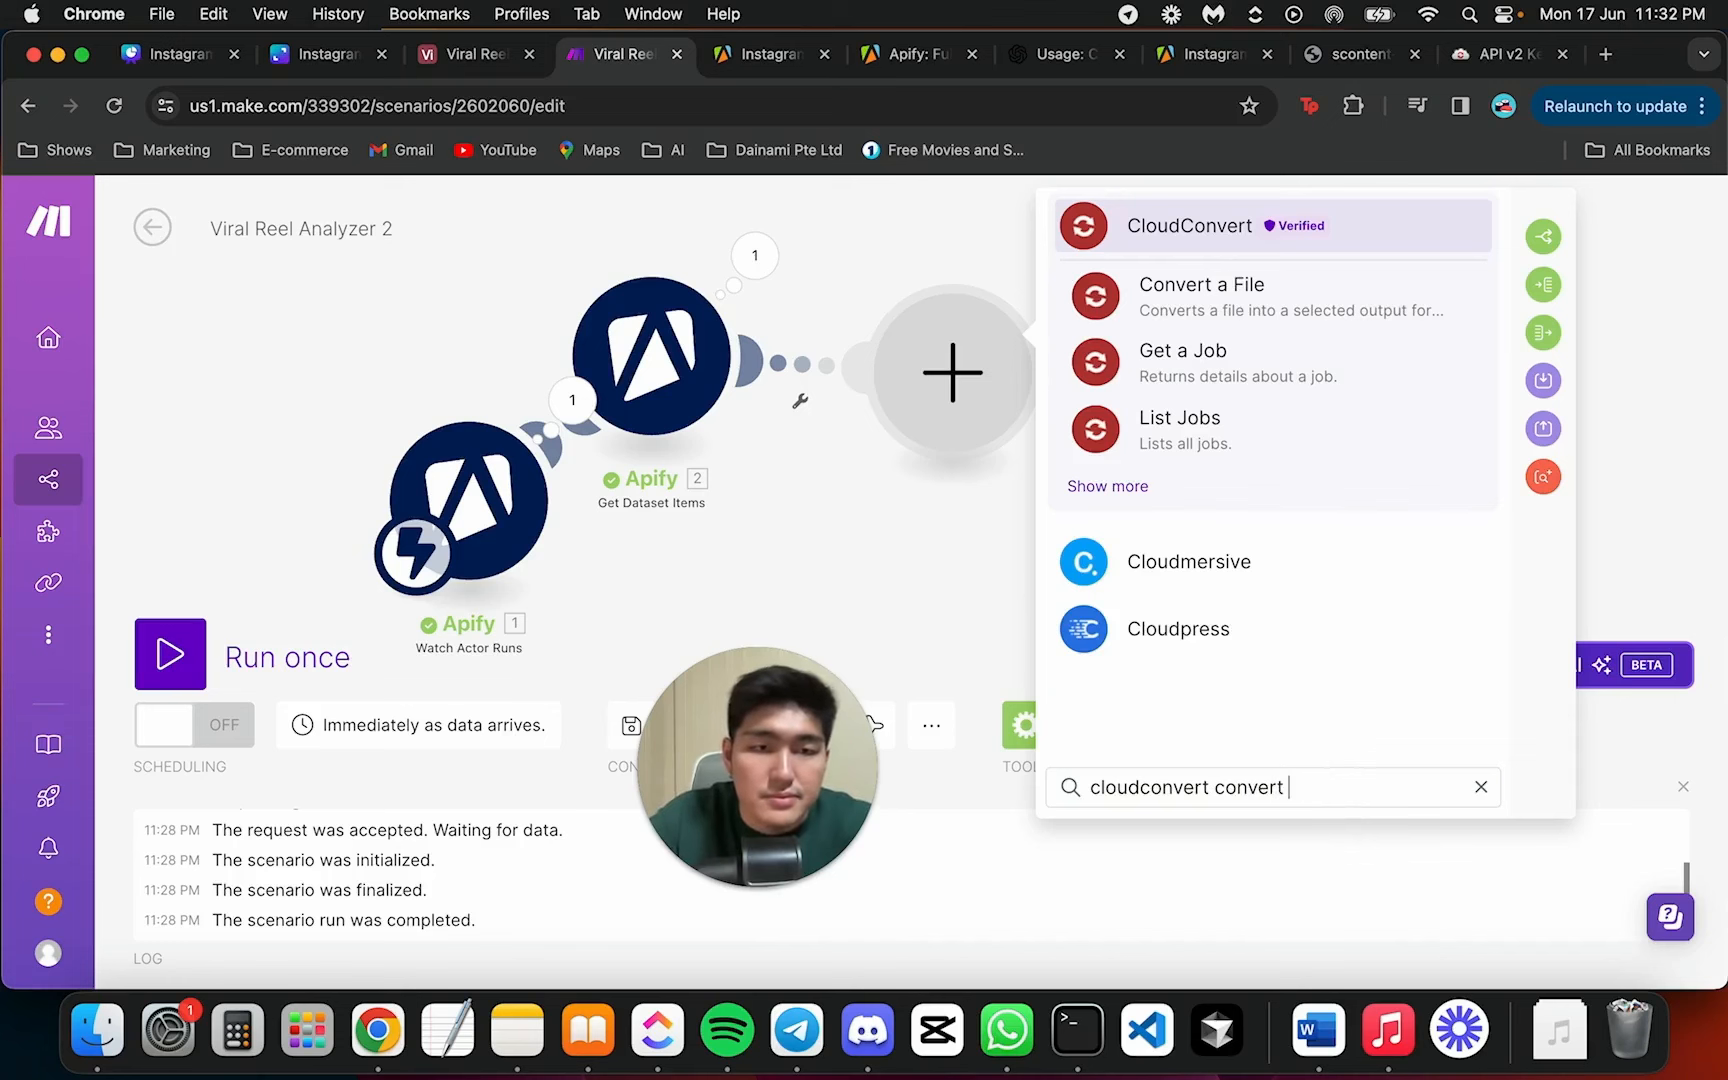
{"action": "type", "text": "a file"}
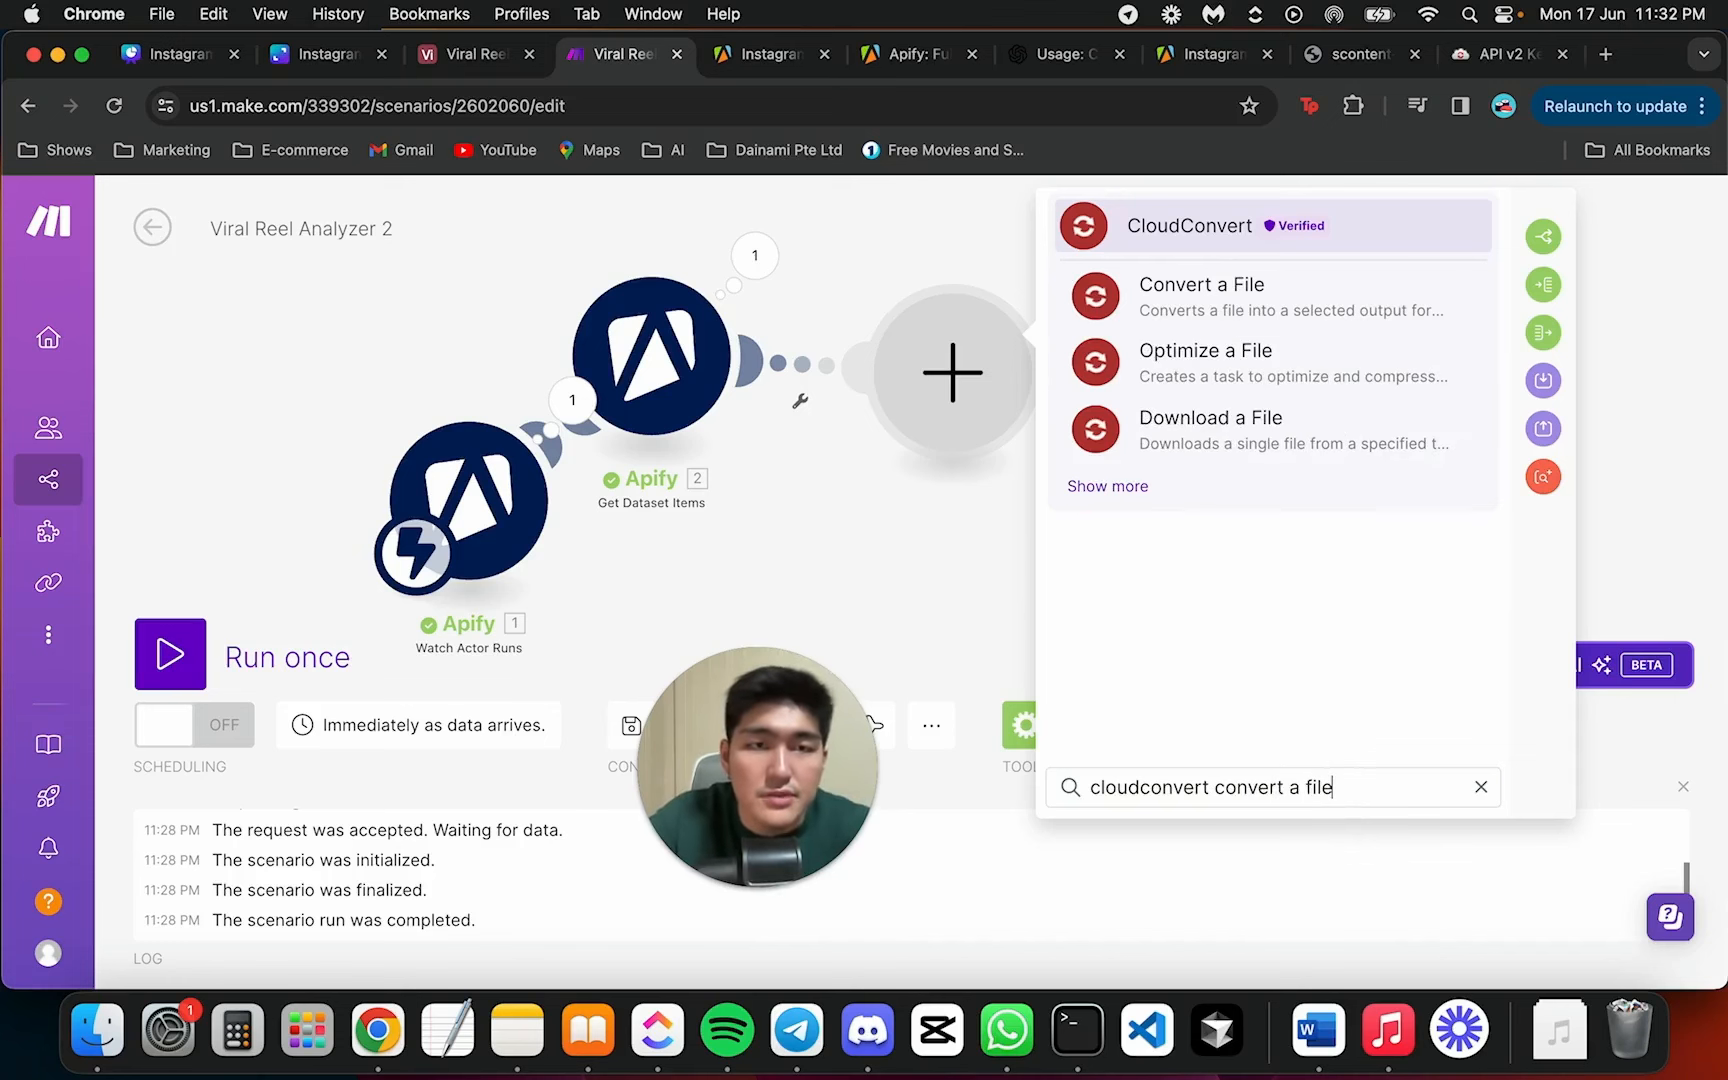
{"action": "left_click", "coordinate": [1268, 296]}
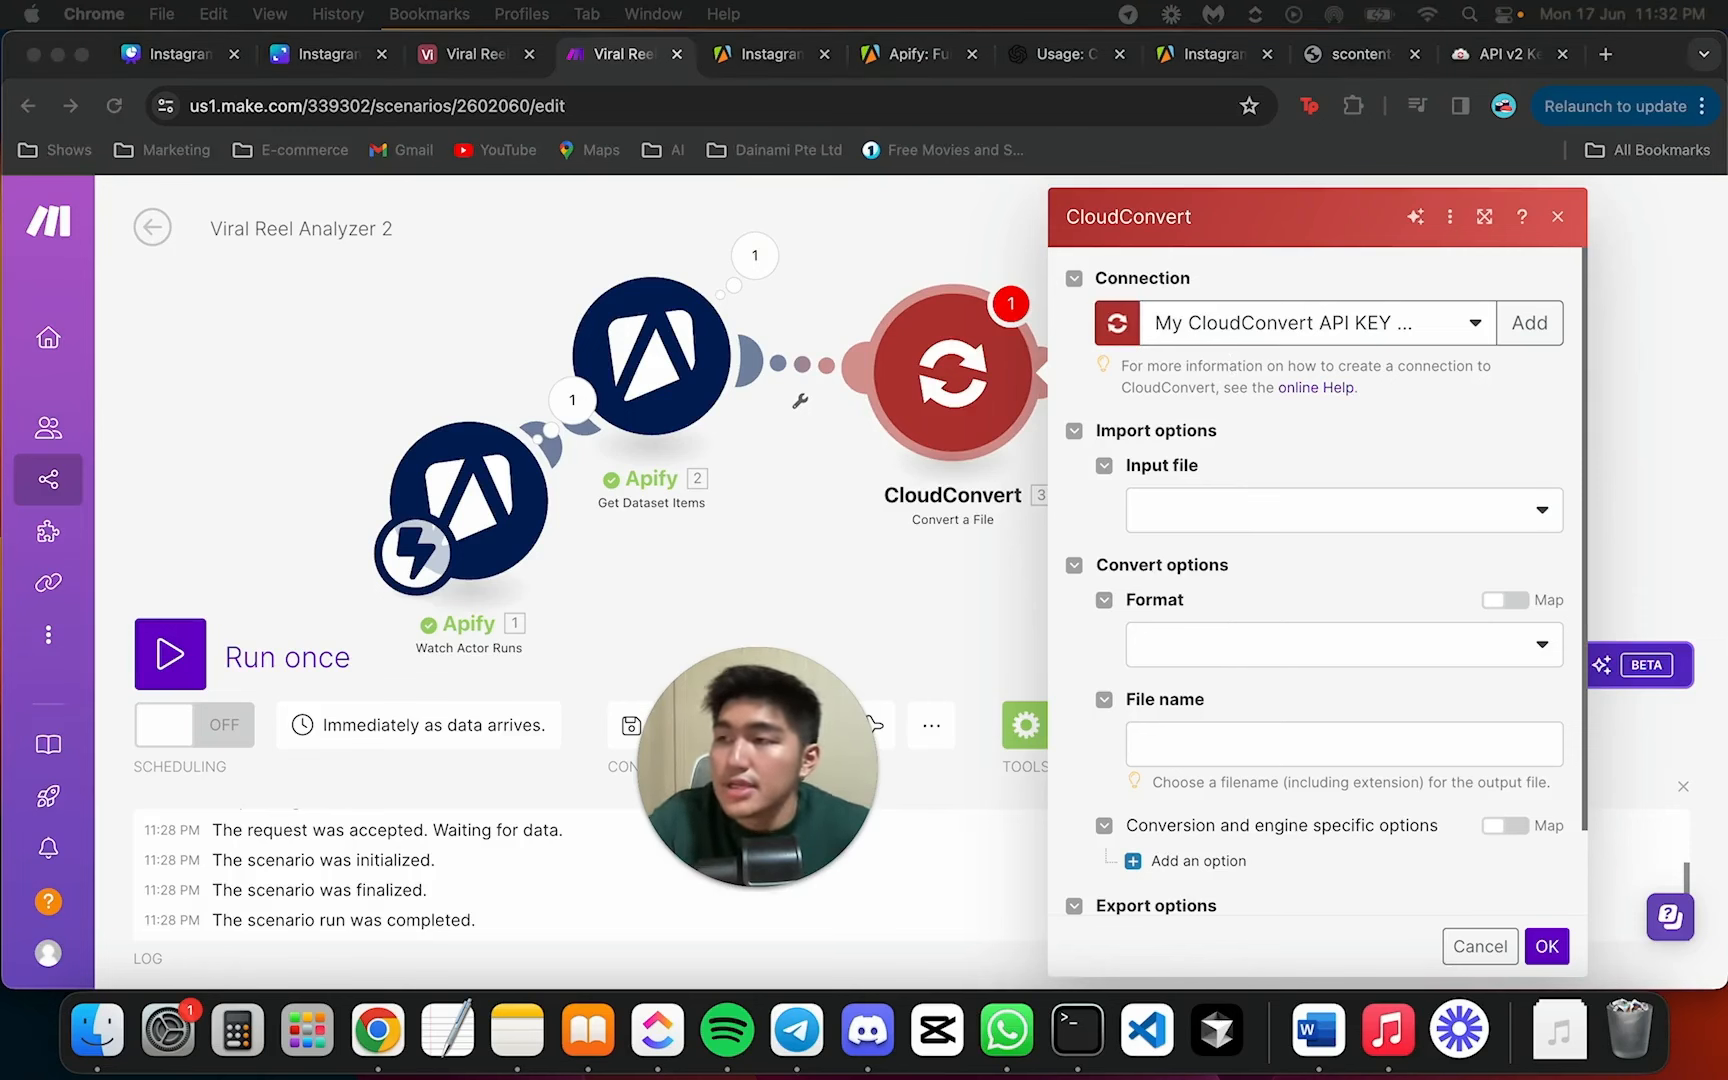
Set the CloudConvert input file to import a file from URL and map Get Dataset Items' videoUrl as the URL
{"action": "left_click", "coordinate": [1356, 515]}
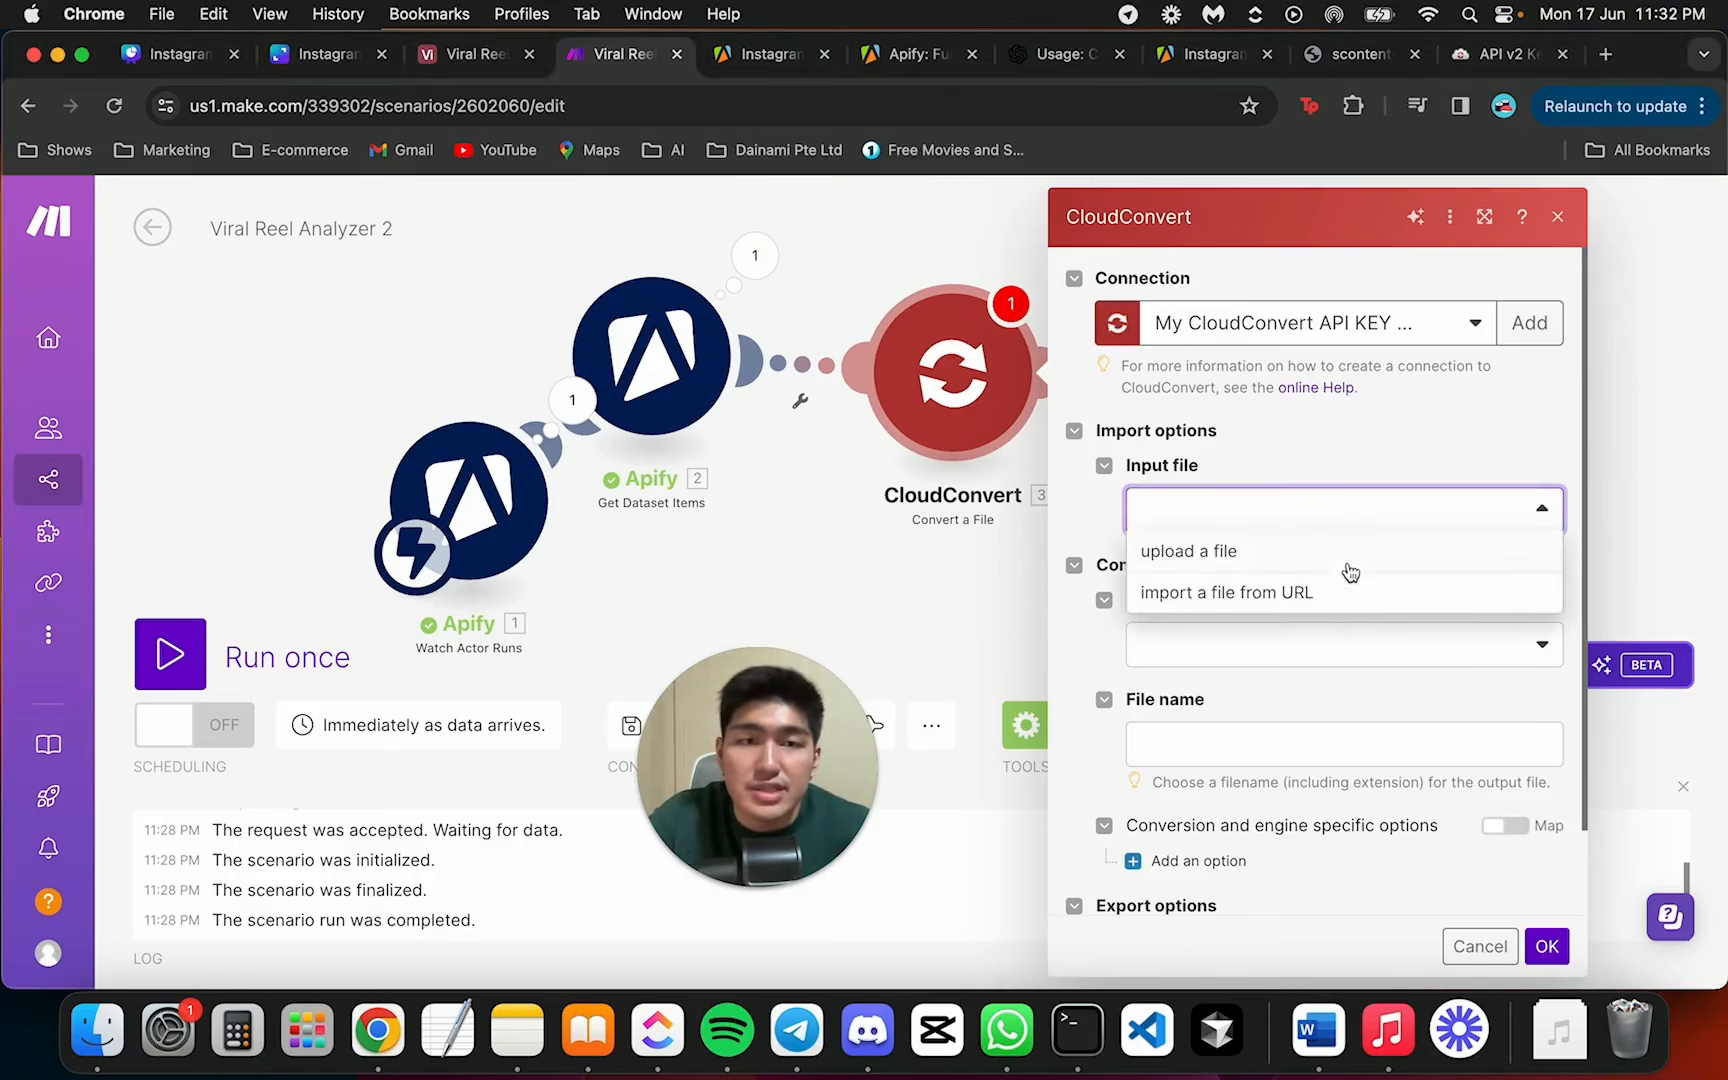
{"action": "left_click", "coordinate": [1347, 600]}
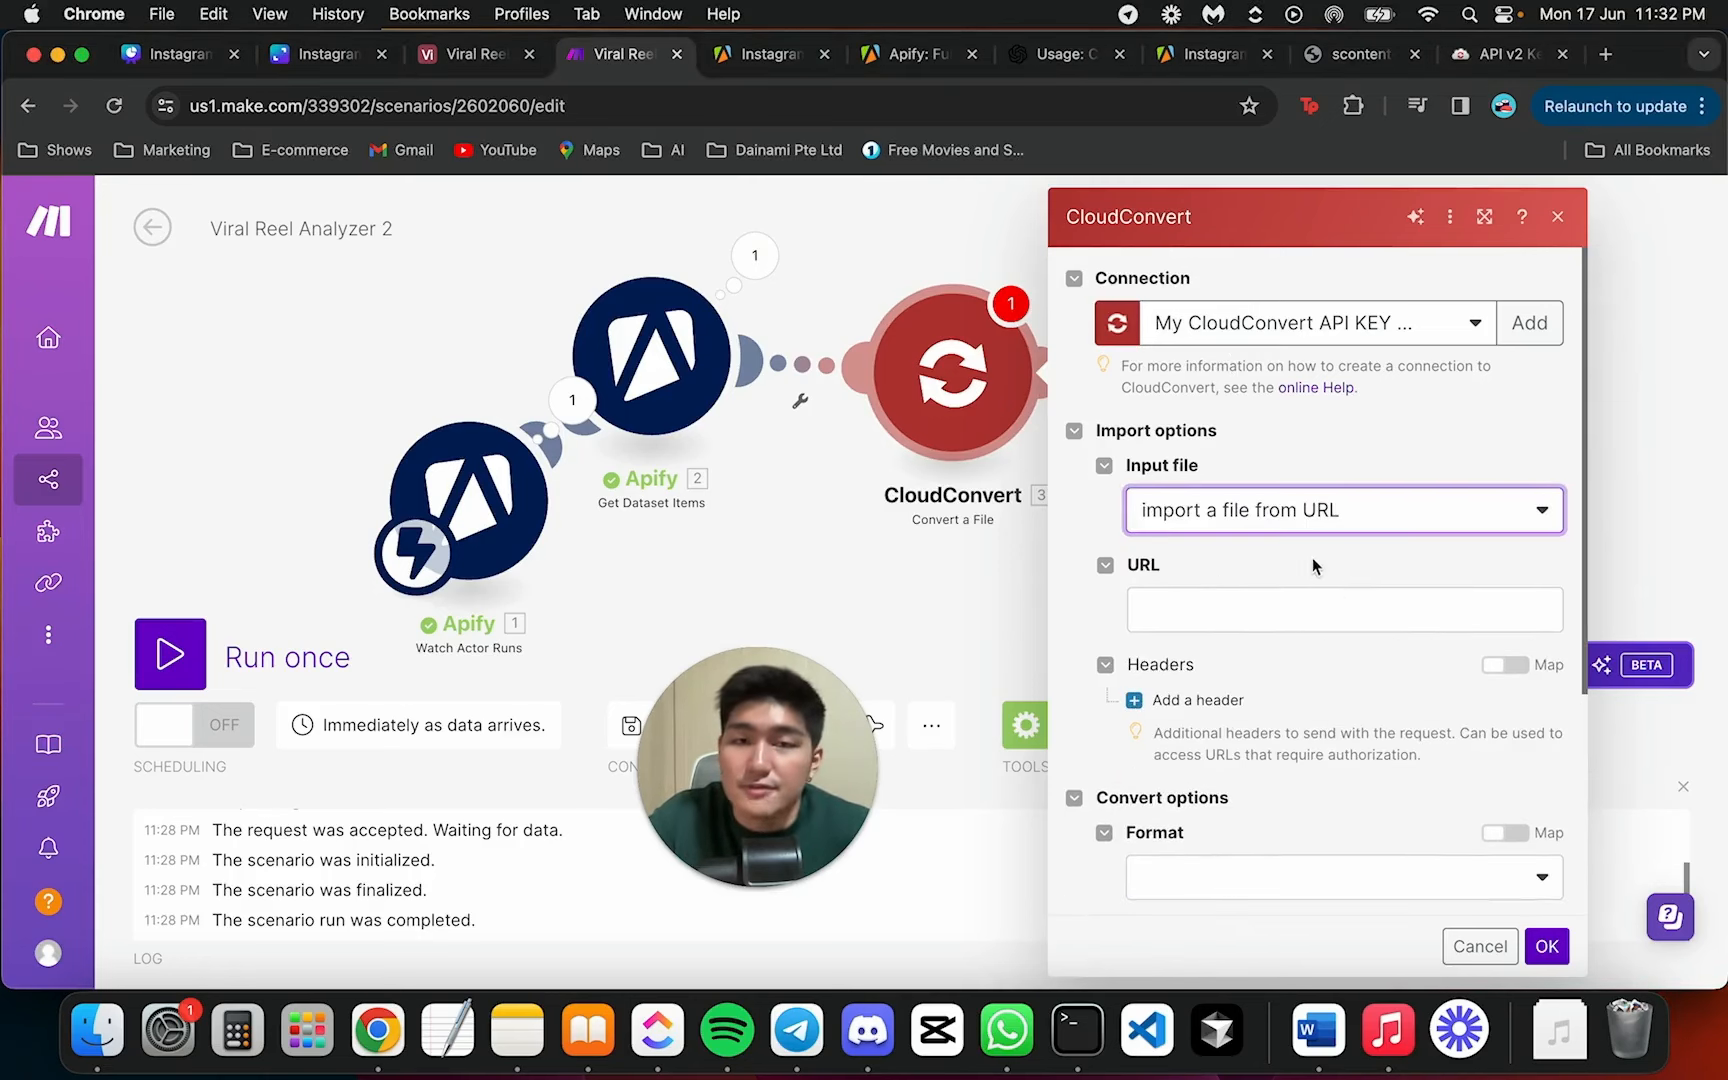
{"action": "left_click", "coordinate": [1259, 604]}
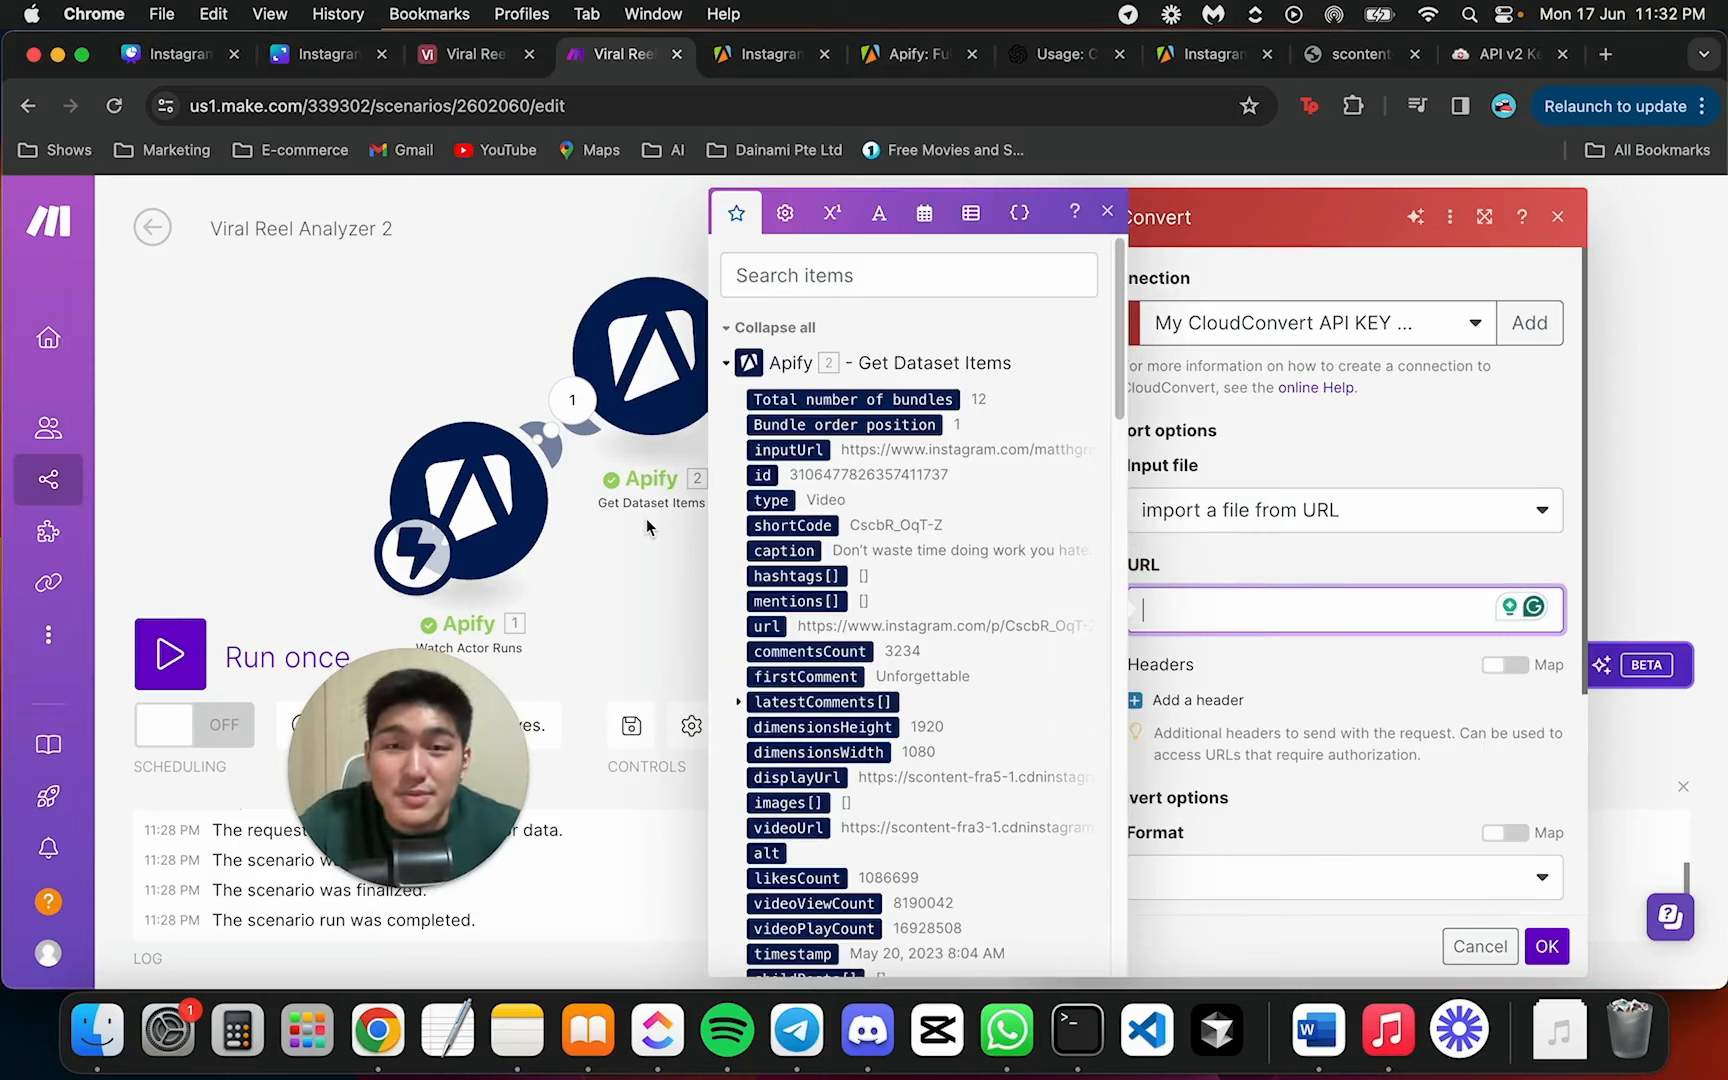
{"action": "scroll", "coordinate": [937, 595], "scroll_direction": "down", "scroll_amount": 10}
{"action": "scroll", "coordinate": [880, 500], "scroll_direction": "up", "scroll_amount": 10}
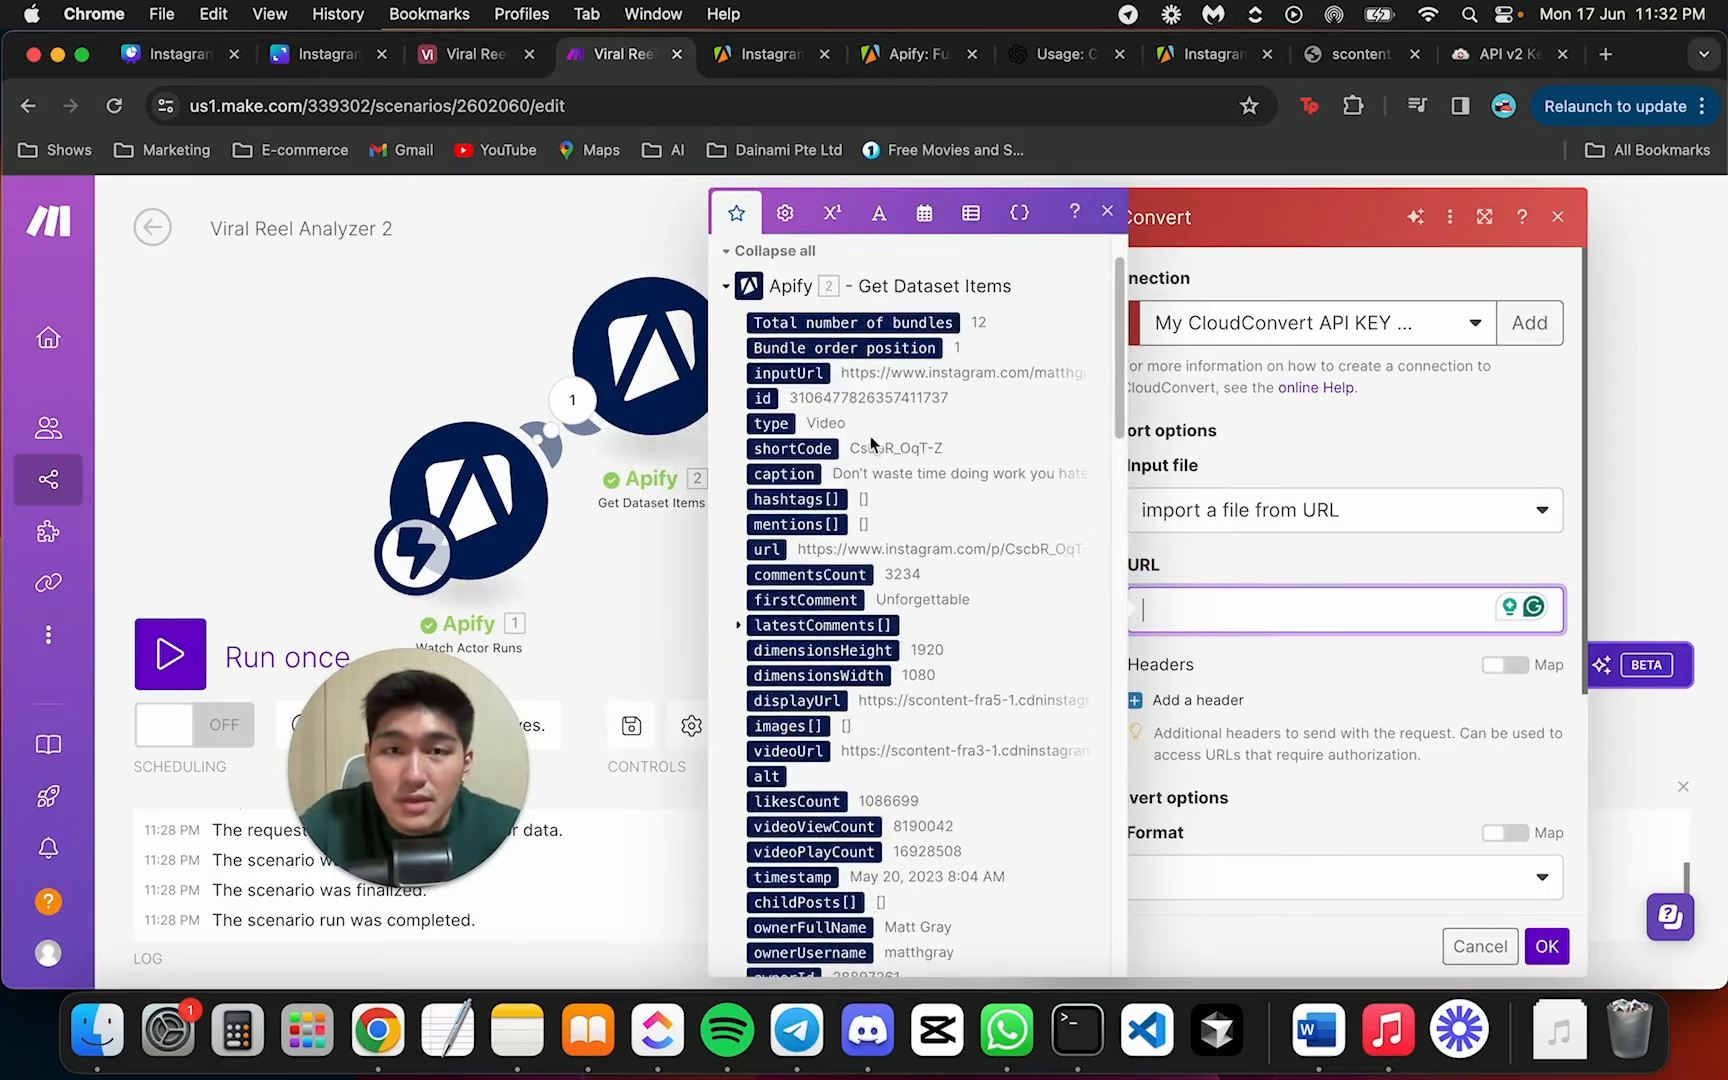
{"action": "scroll", "coordinate": [843, 468], "scroll_direction": "down", "scroll_amount": 10}
{"action": "scroll", "coordinate": [838, 492], "scroll_direction": "up", "scroll_amount": 10}
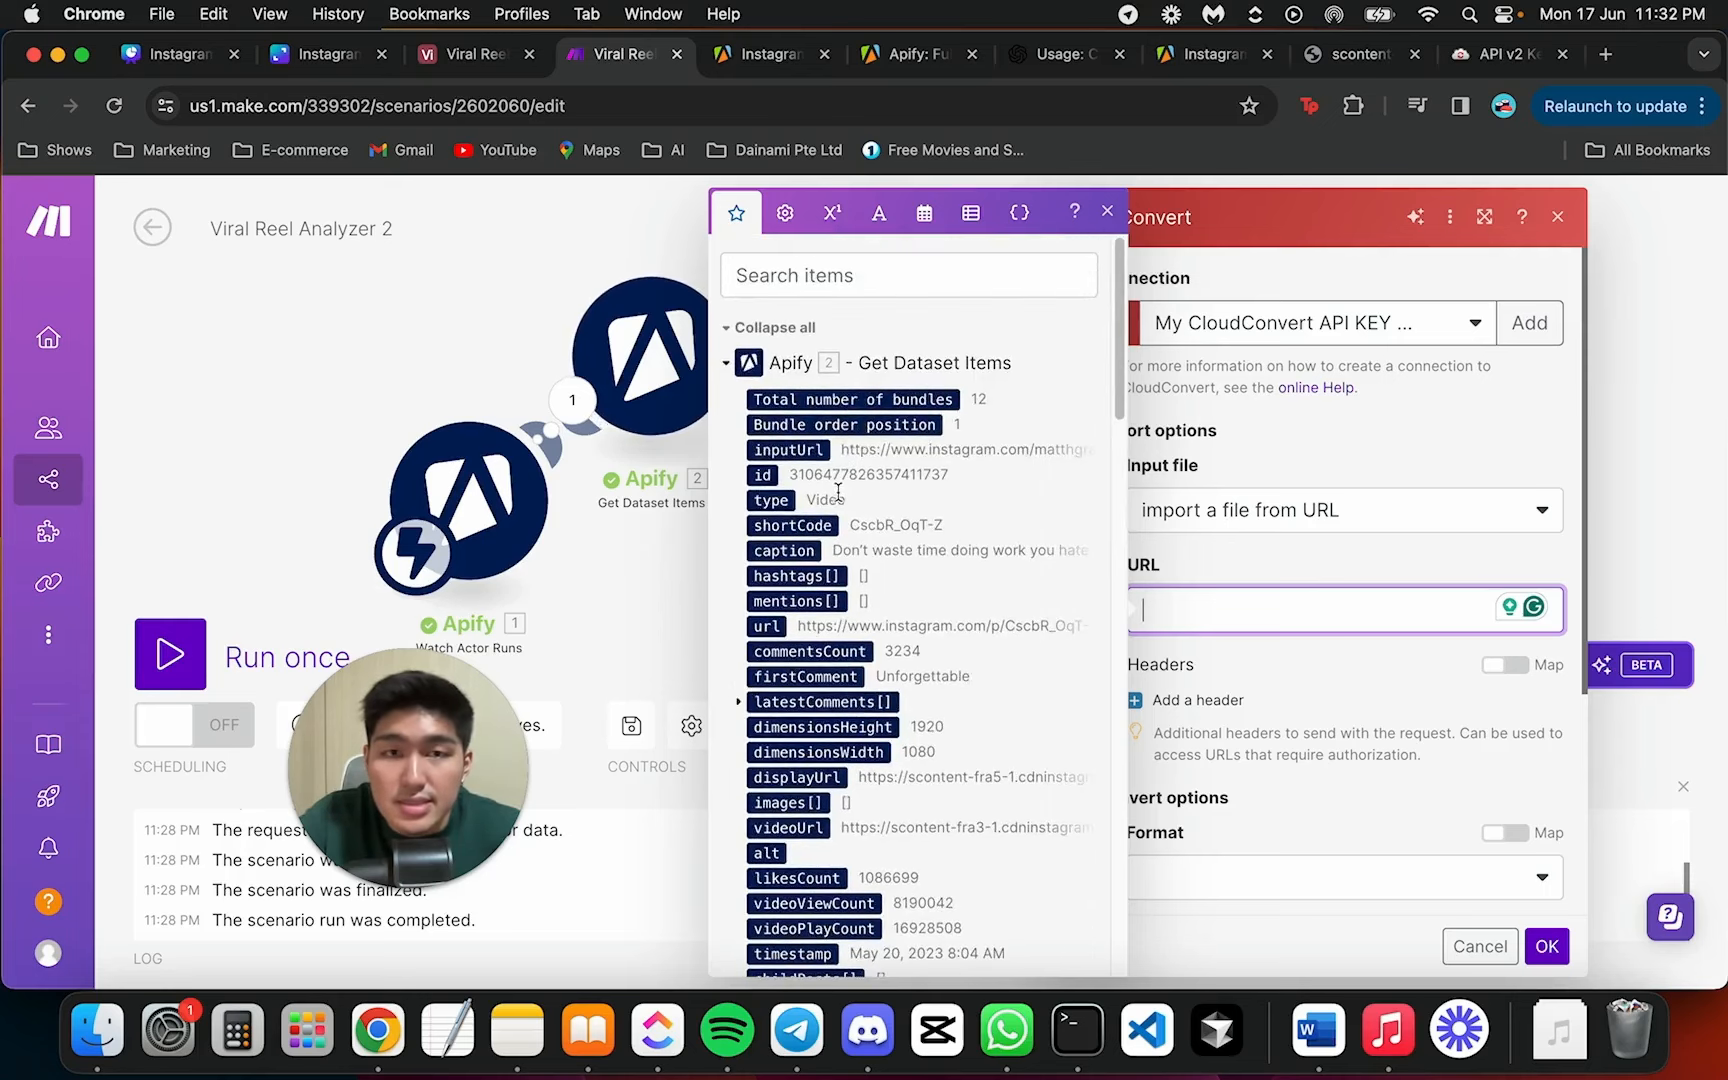
{"action": "scroll", "coordinate": [828, 437], "scroll_direction": "down", "scroll_amount": 4}
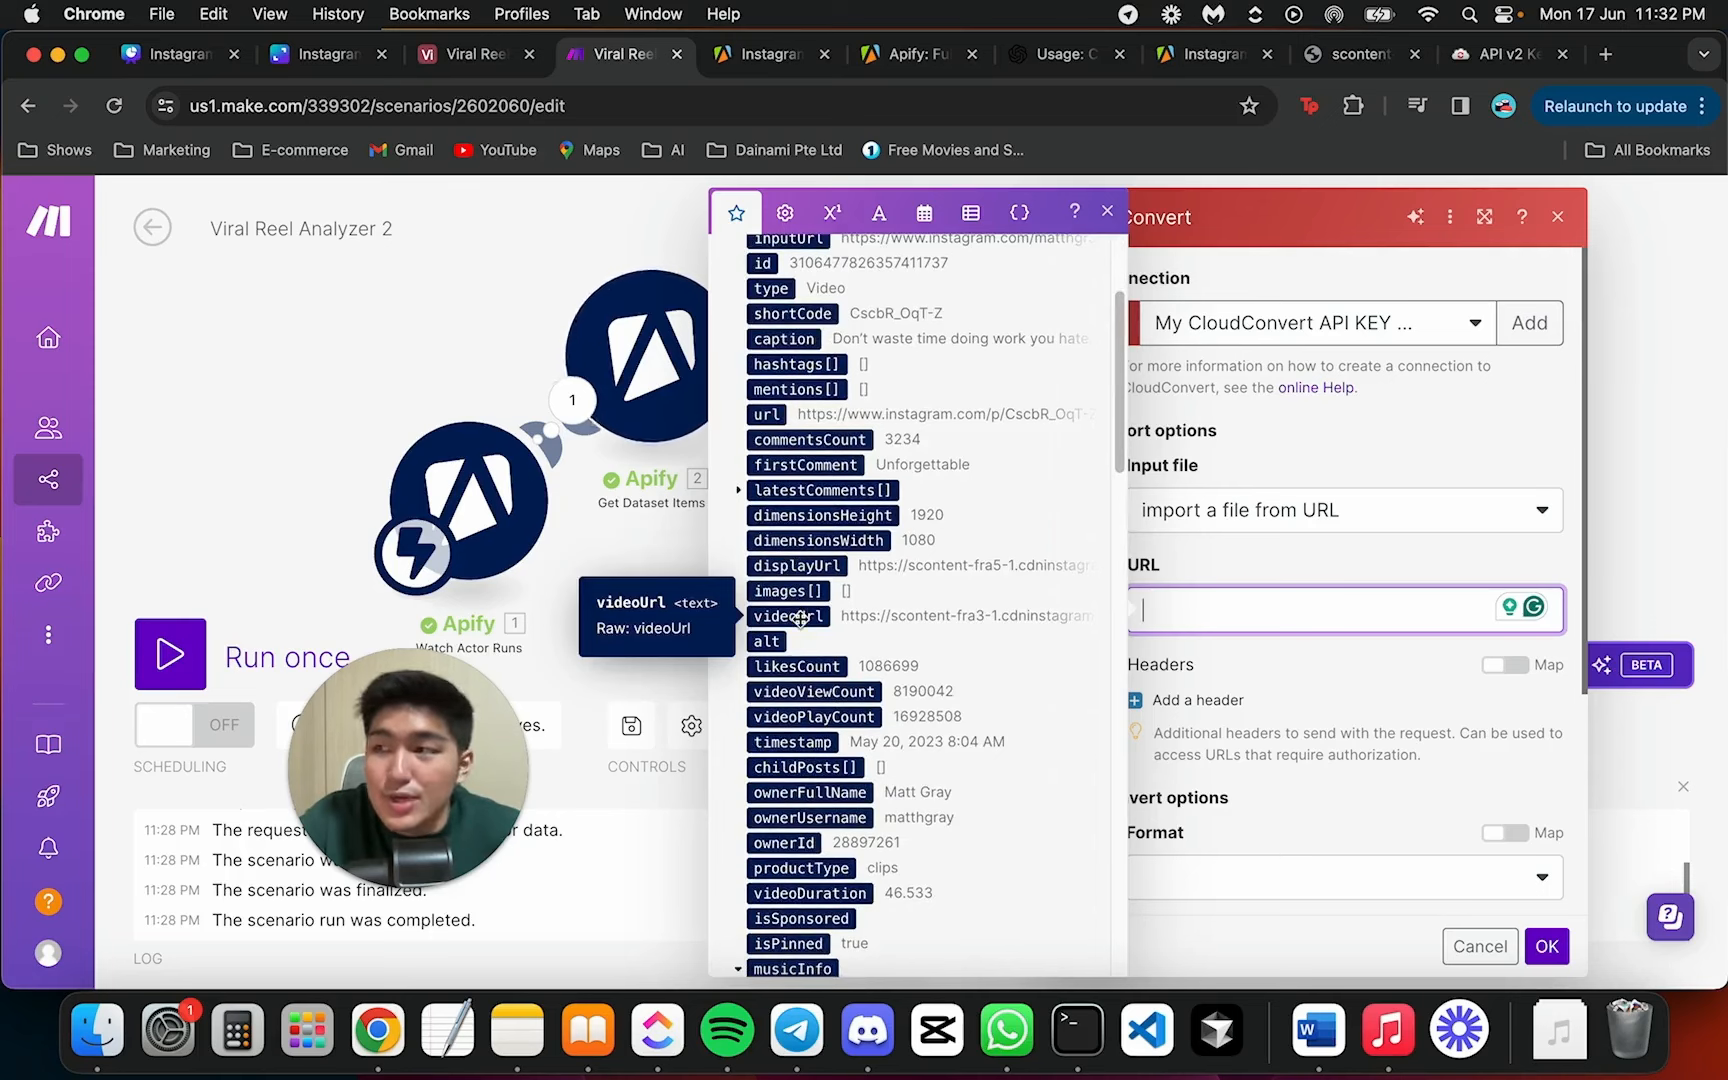
{"action": "left_click", "coordinate": [800, 618]}
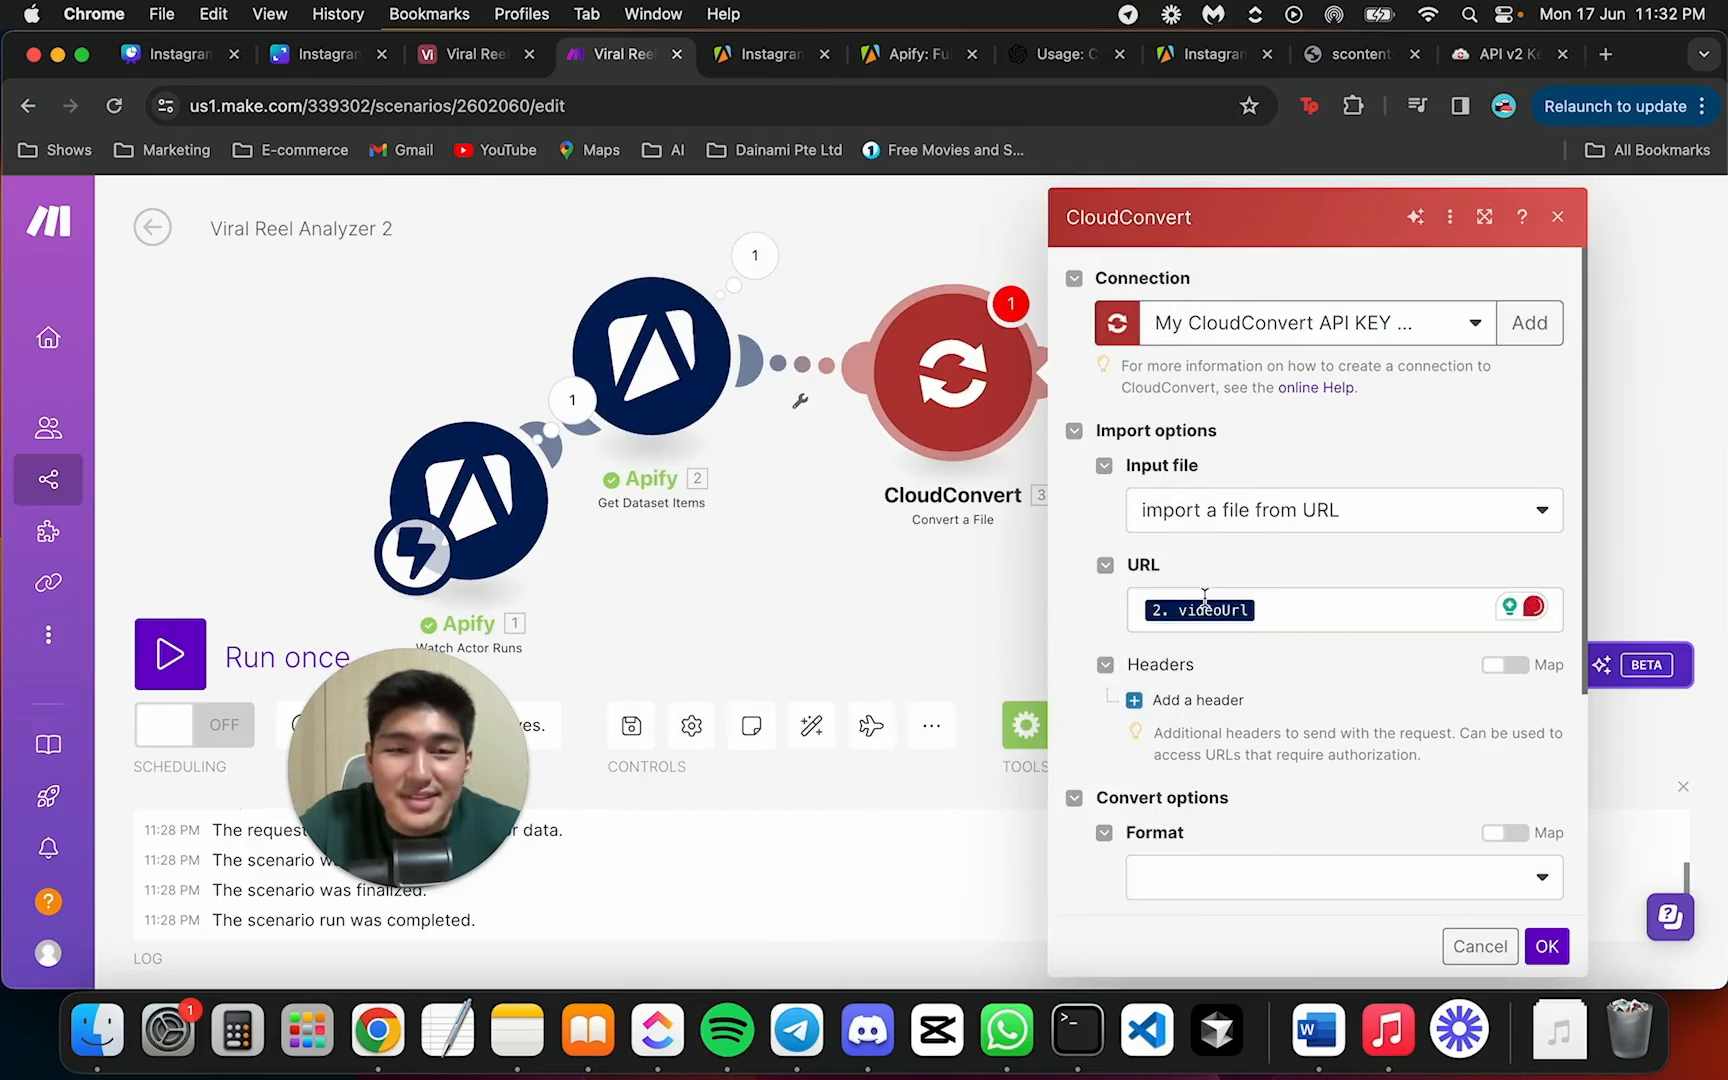
Set the convert format to "I don't know the input format" and the output format to mp3
{"action": "scroll", "coordinate": [1291, 630], "scroll_direction": "down", "scroll_amount": 2}
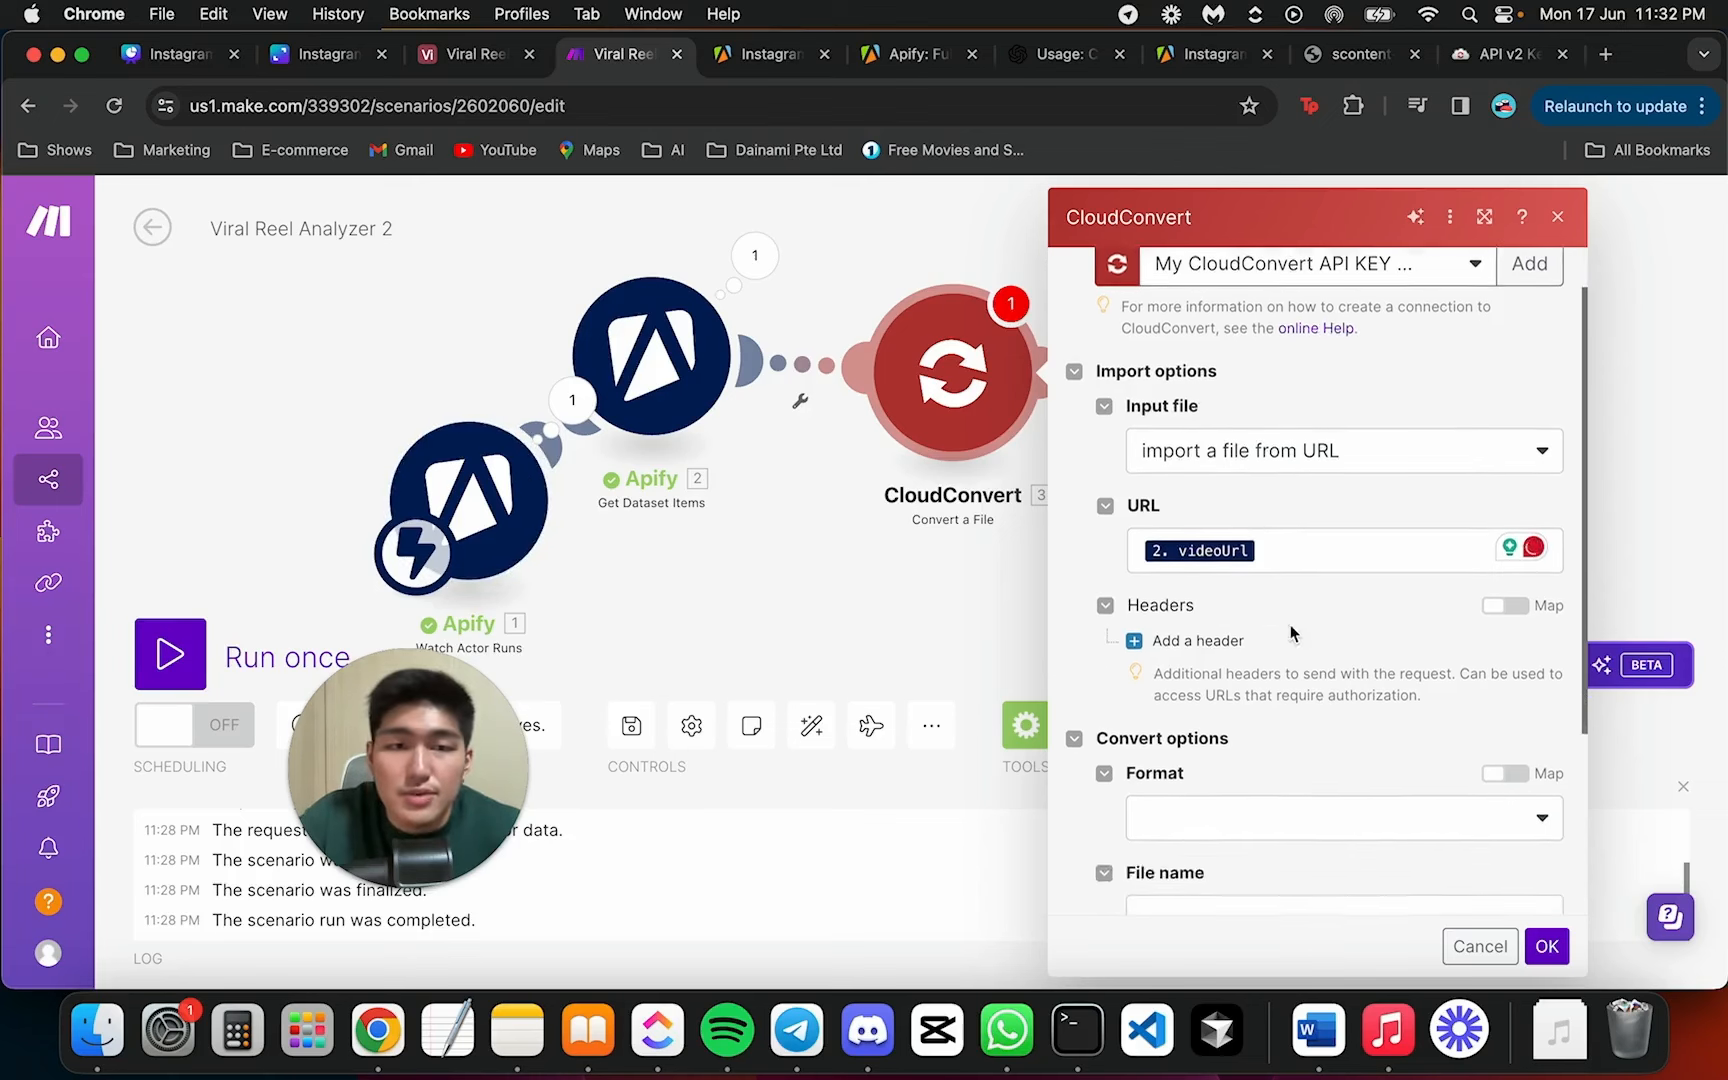
{"action": "scroll", "coordinate": [1291, 632], "scroll_direction": "down", "scroll_amount": 5}
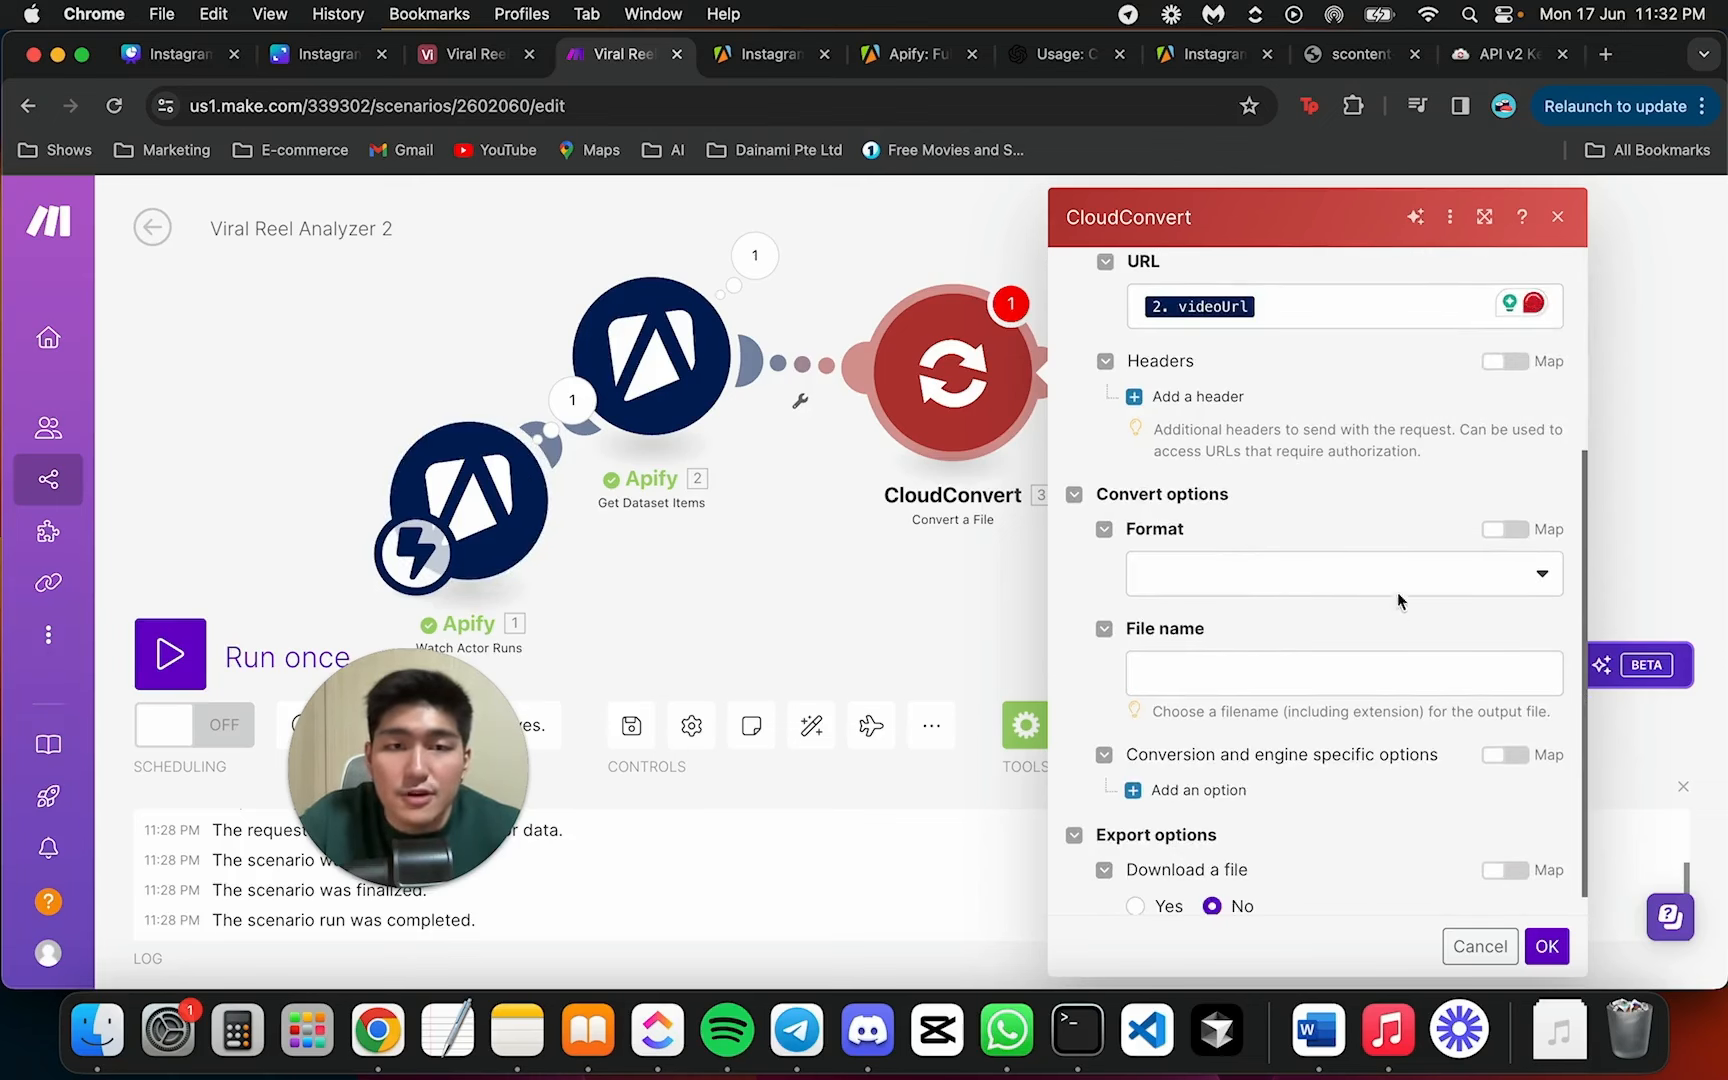
{"action": "left_click", "coordinate": [1320, 584]}
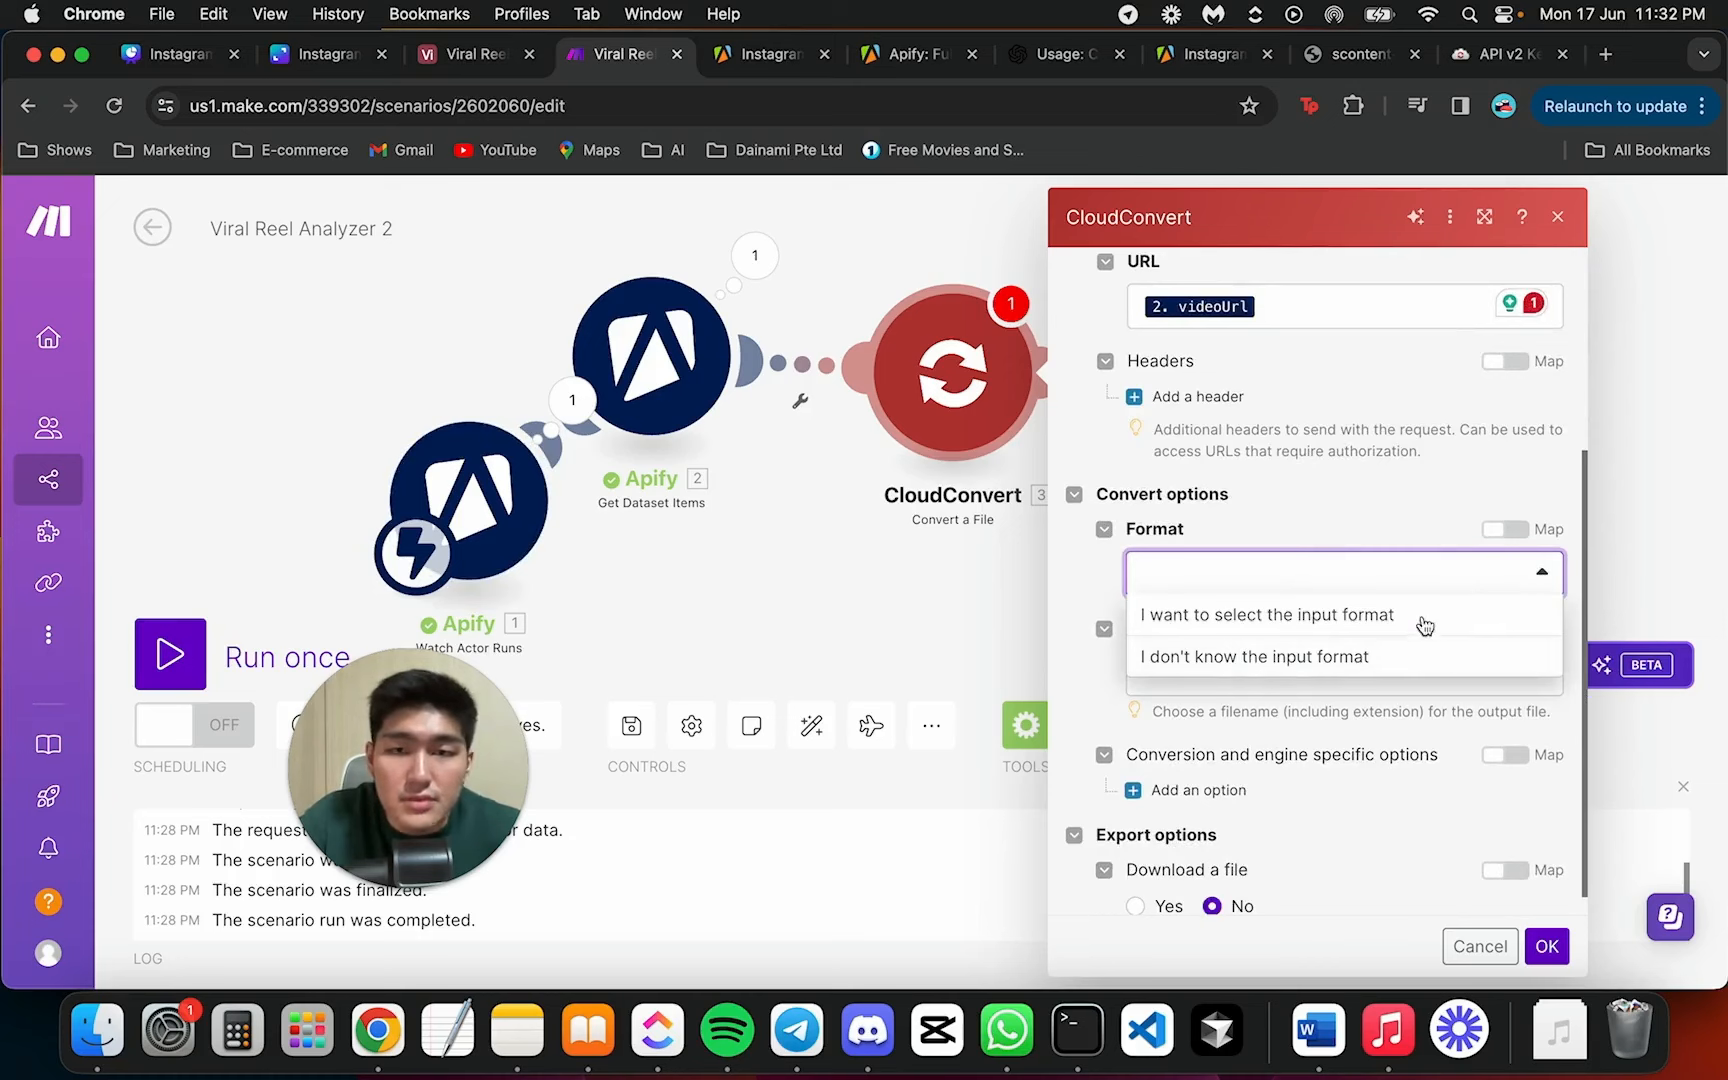
{"action": "left_click", "coordinate": [1393, 654]}
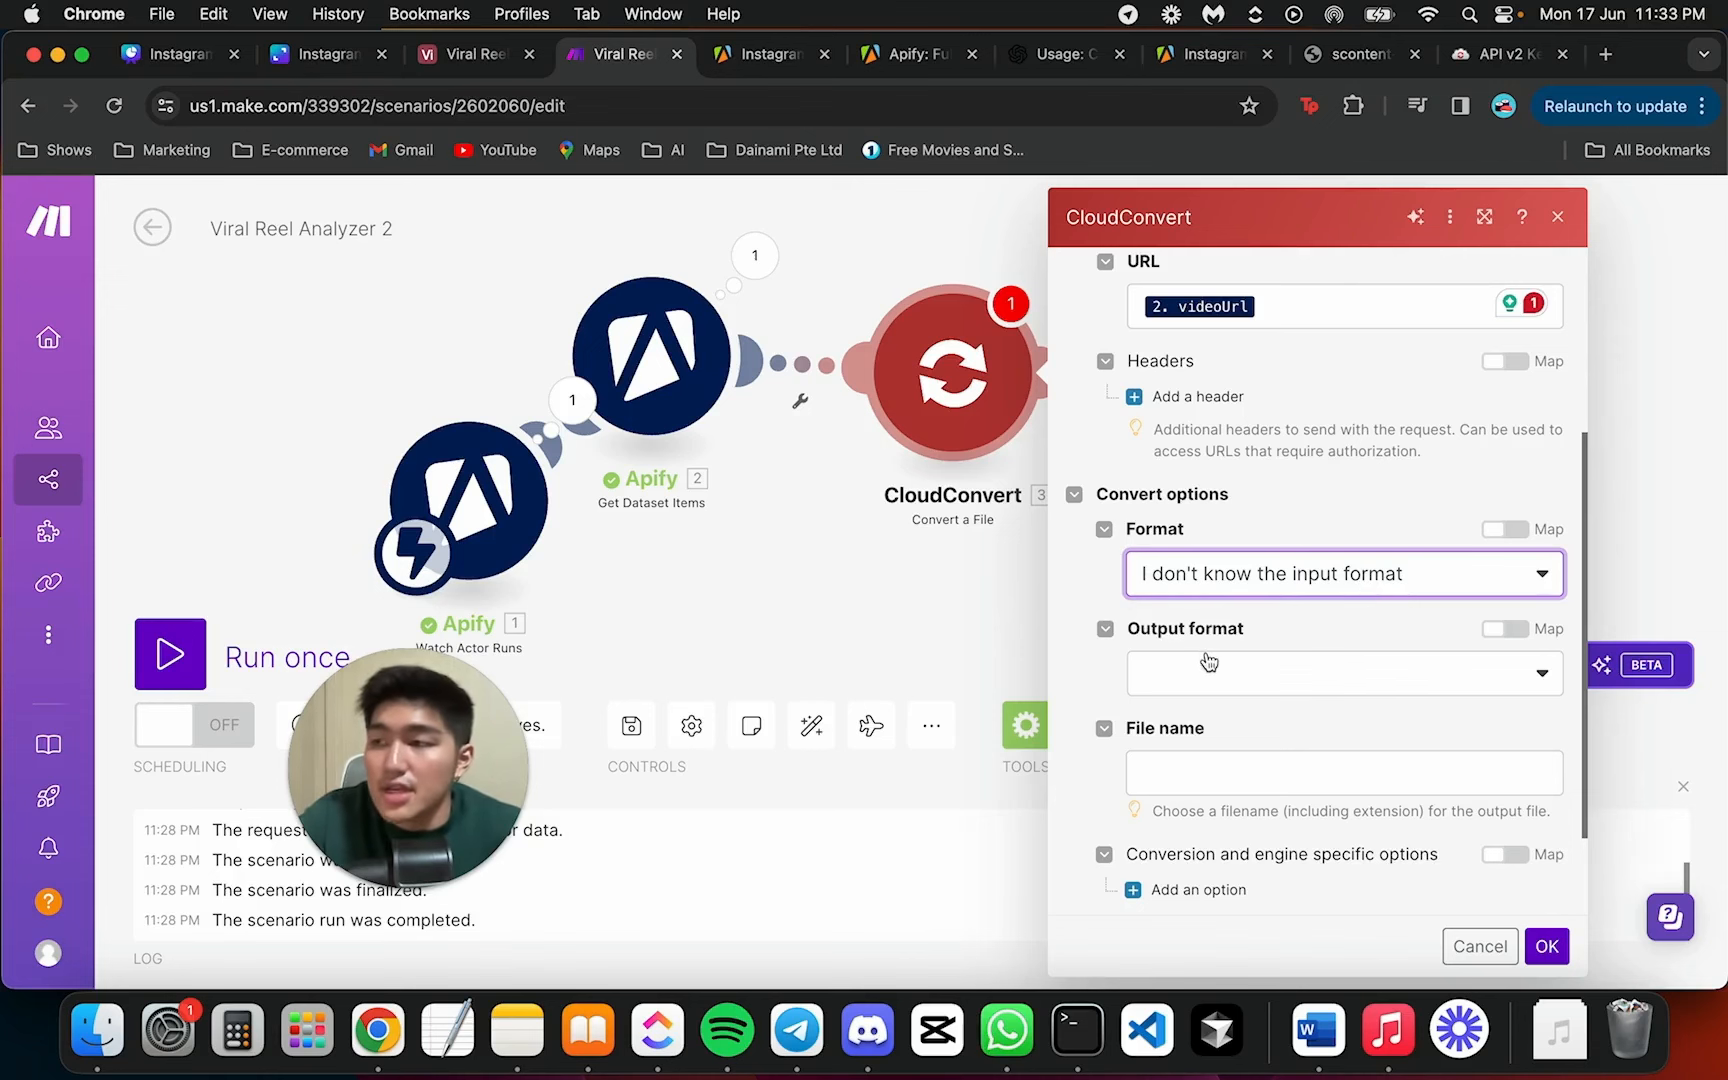
{"action": "left_click", "coordinate": [1282, 662]}
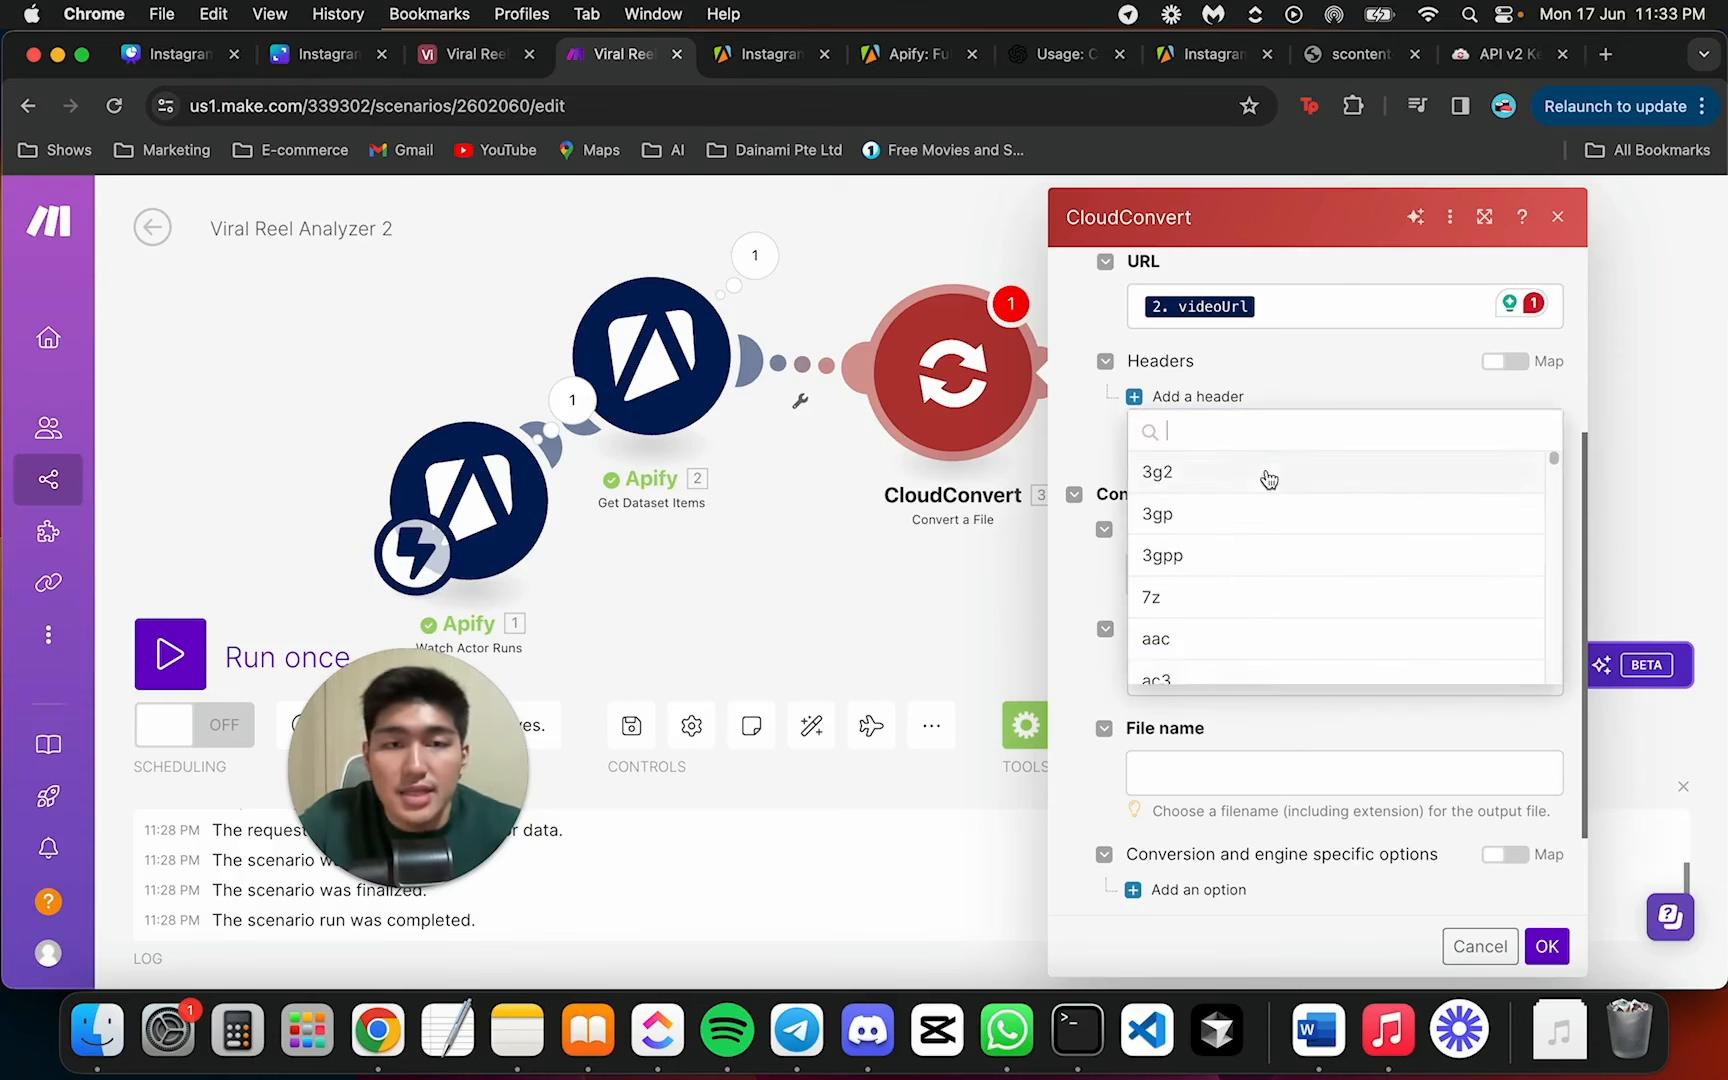
{"action": "type", "text": "mp3"}
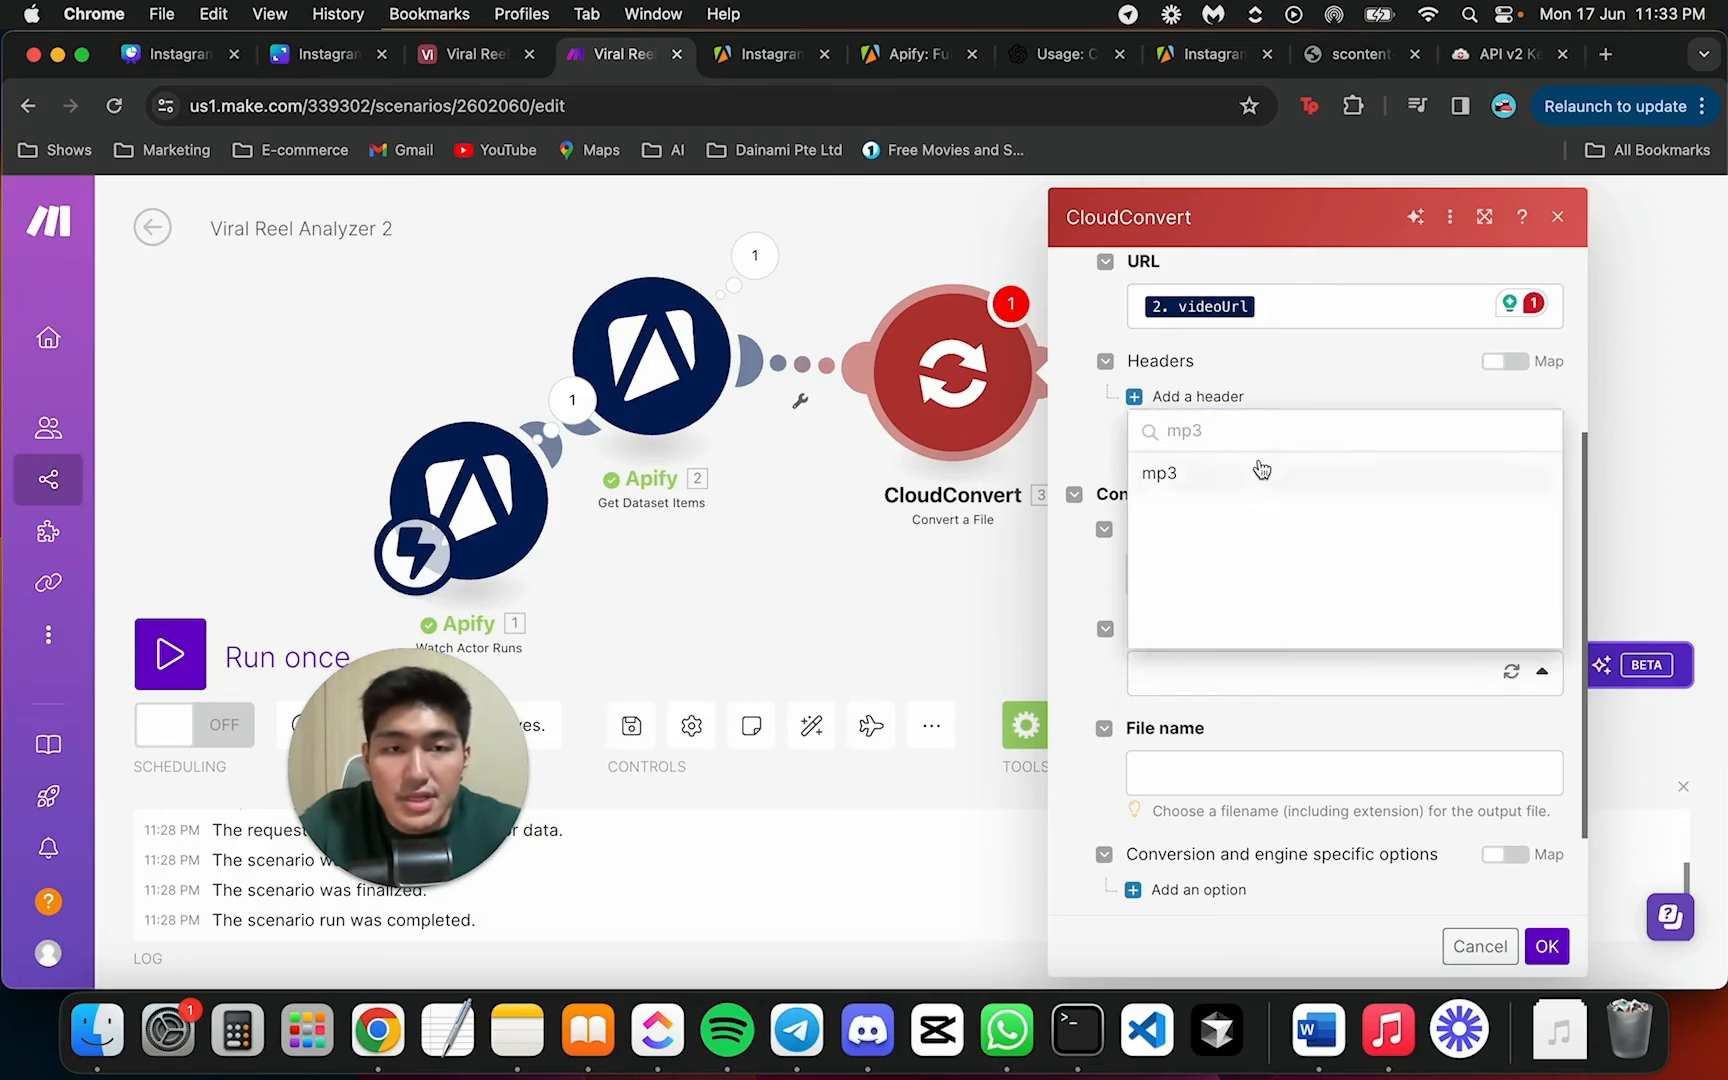
{"action": "left_click", "coordinate": [1256, 467]}
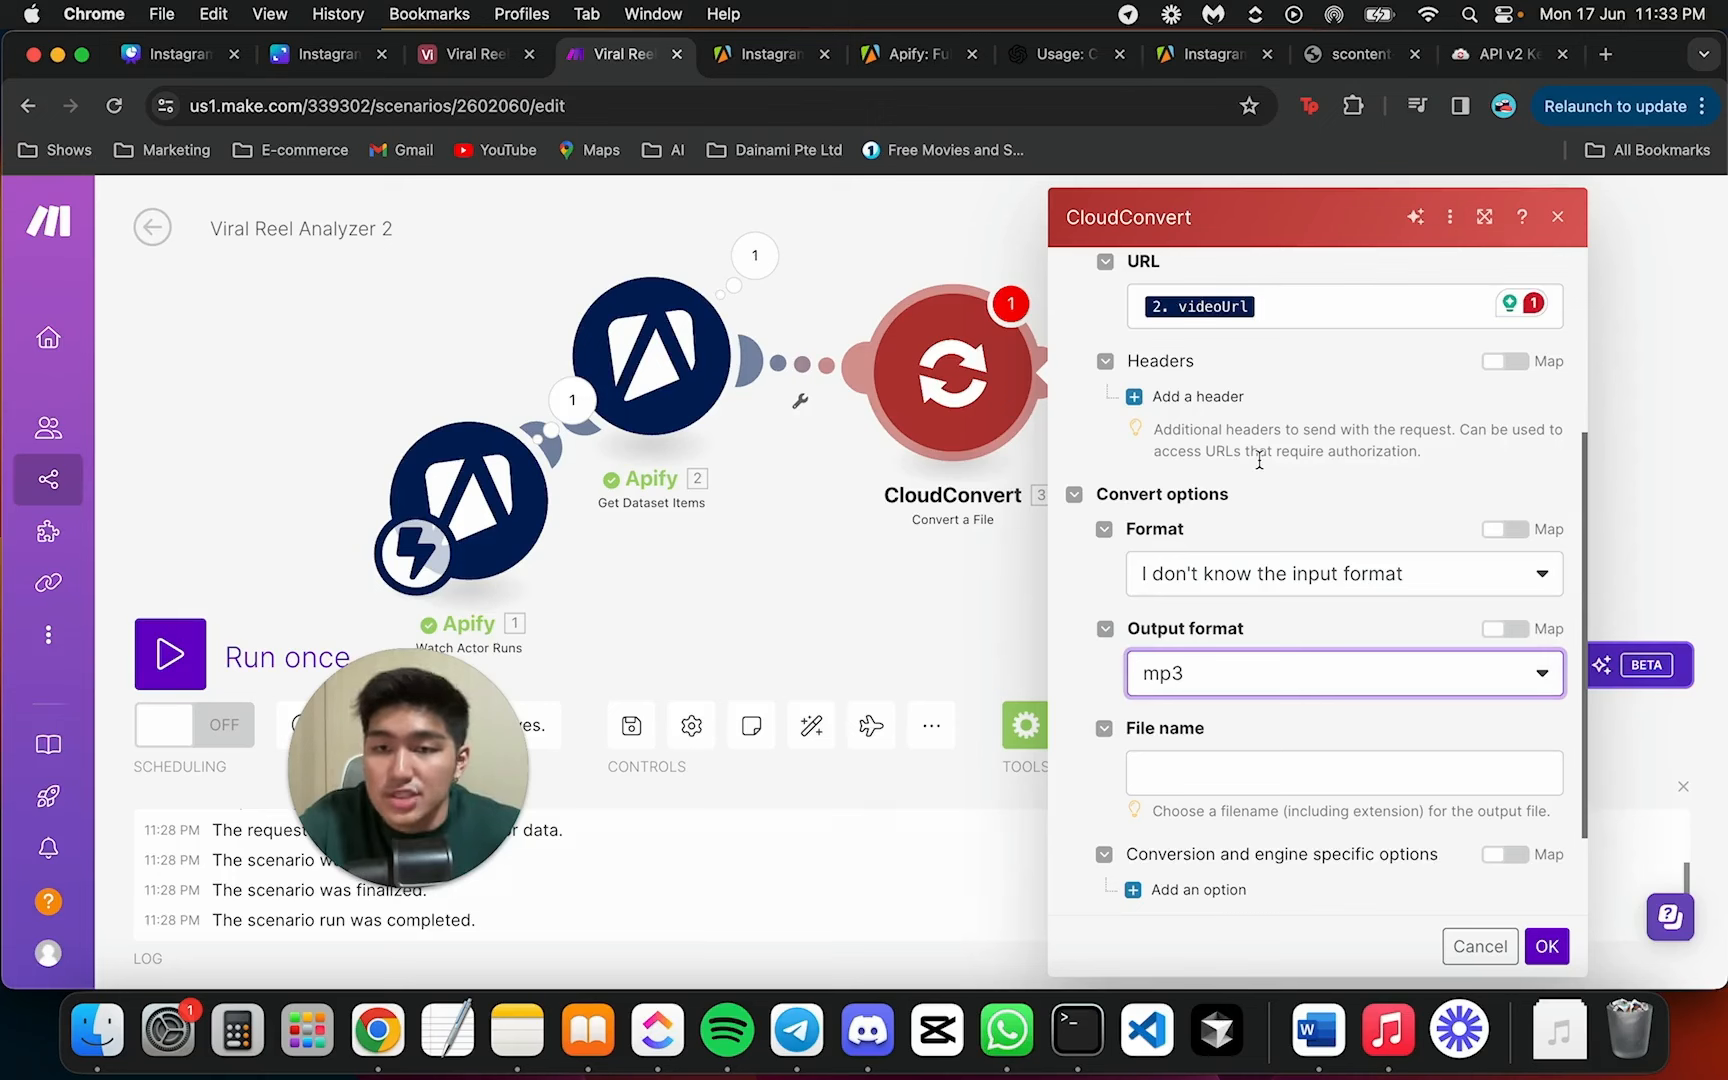
Name the output file viralreel1.mp3, enable downloading the file, and save the CloudConvert module settings
{"action": "scroll", "coordinate": [1265, 520], "scroll_direction": "down", "scroll_amount": 3}
{"action": "left_click", "coordinate": [1273, 647]}
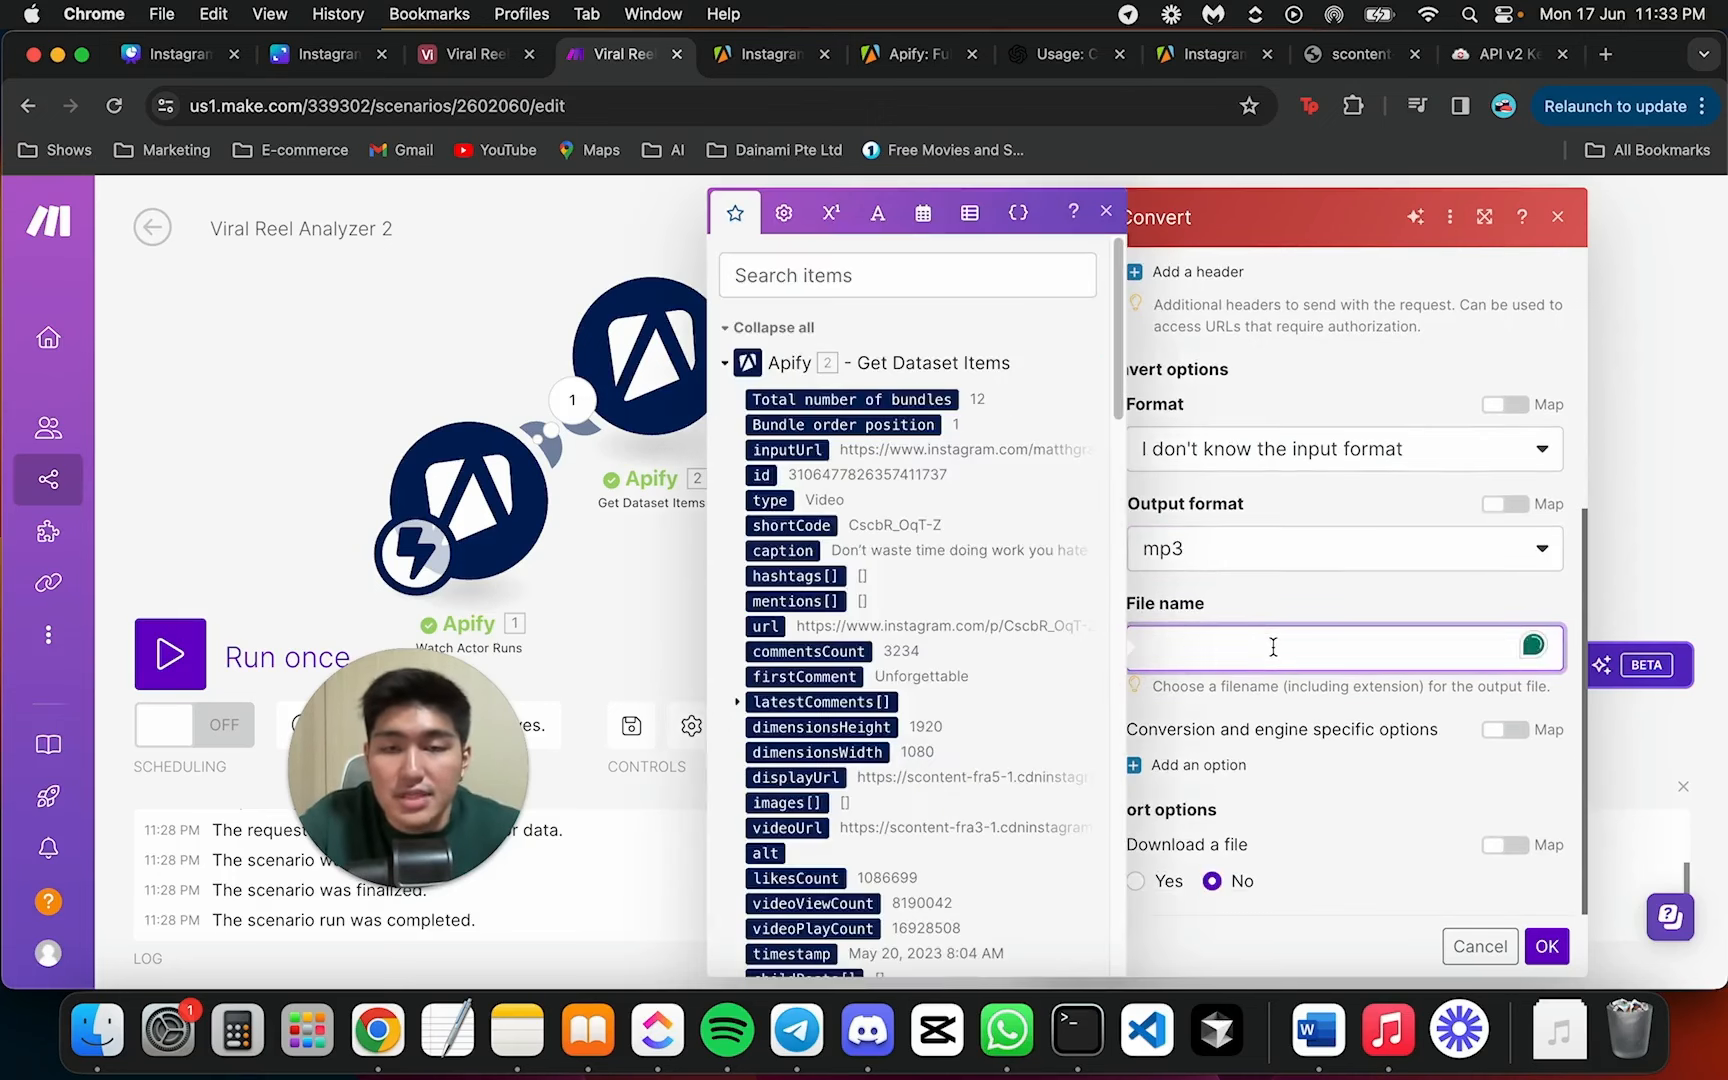
{"action": "type", "text": "viralreel"}
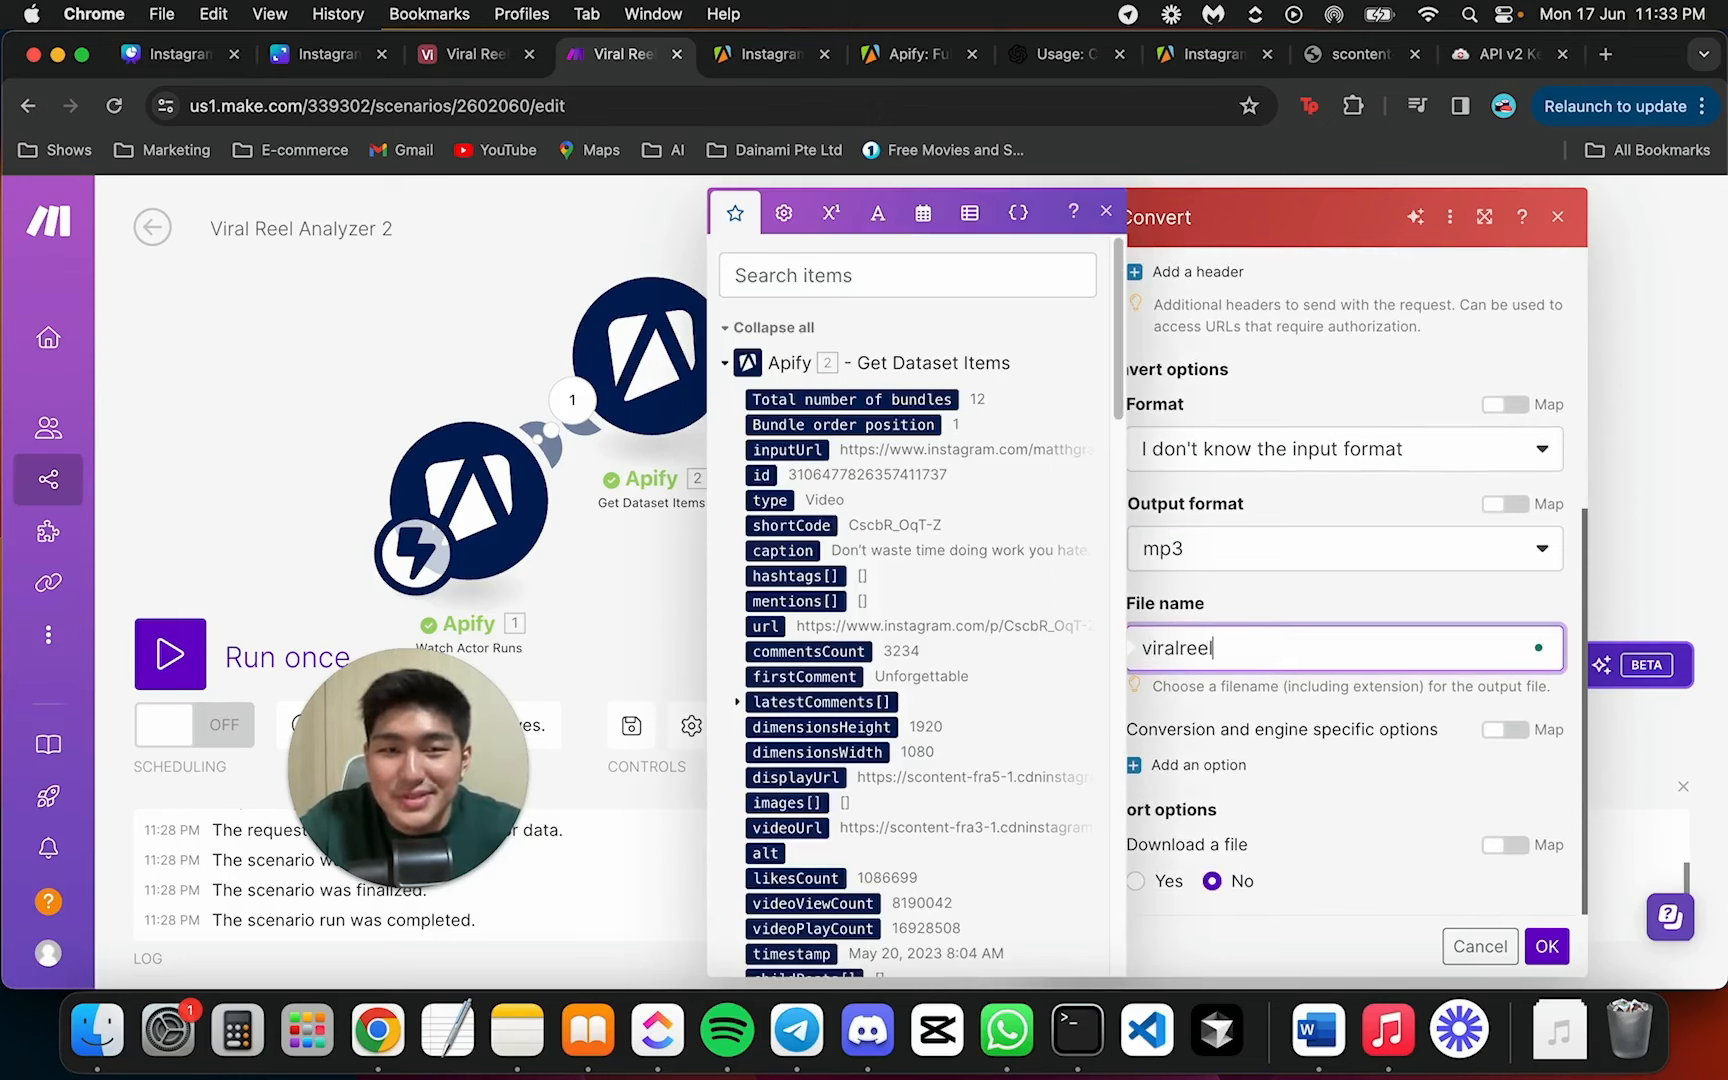
{"action": "type", "text": "1.mp"}
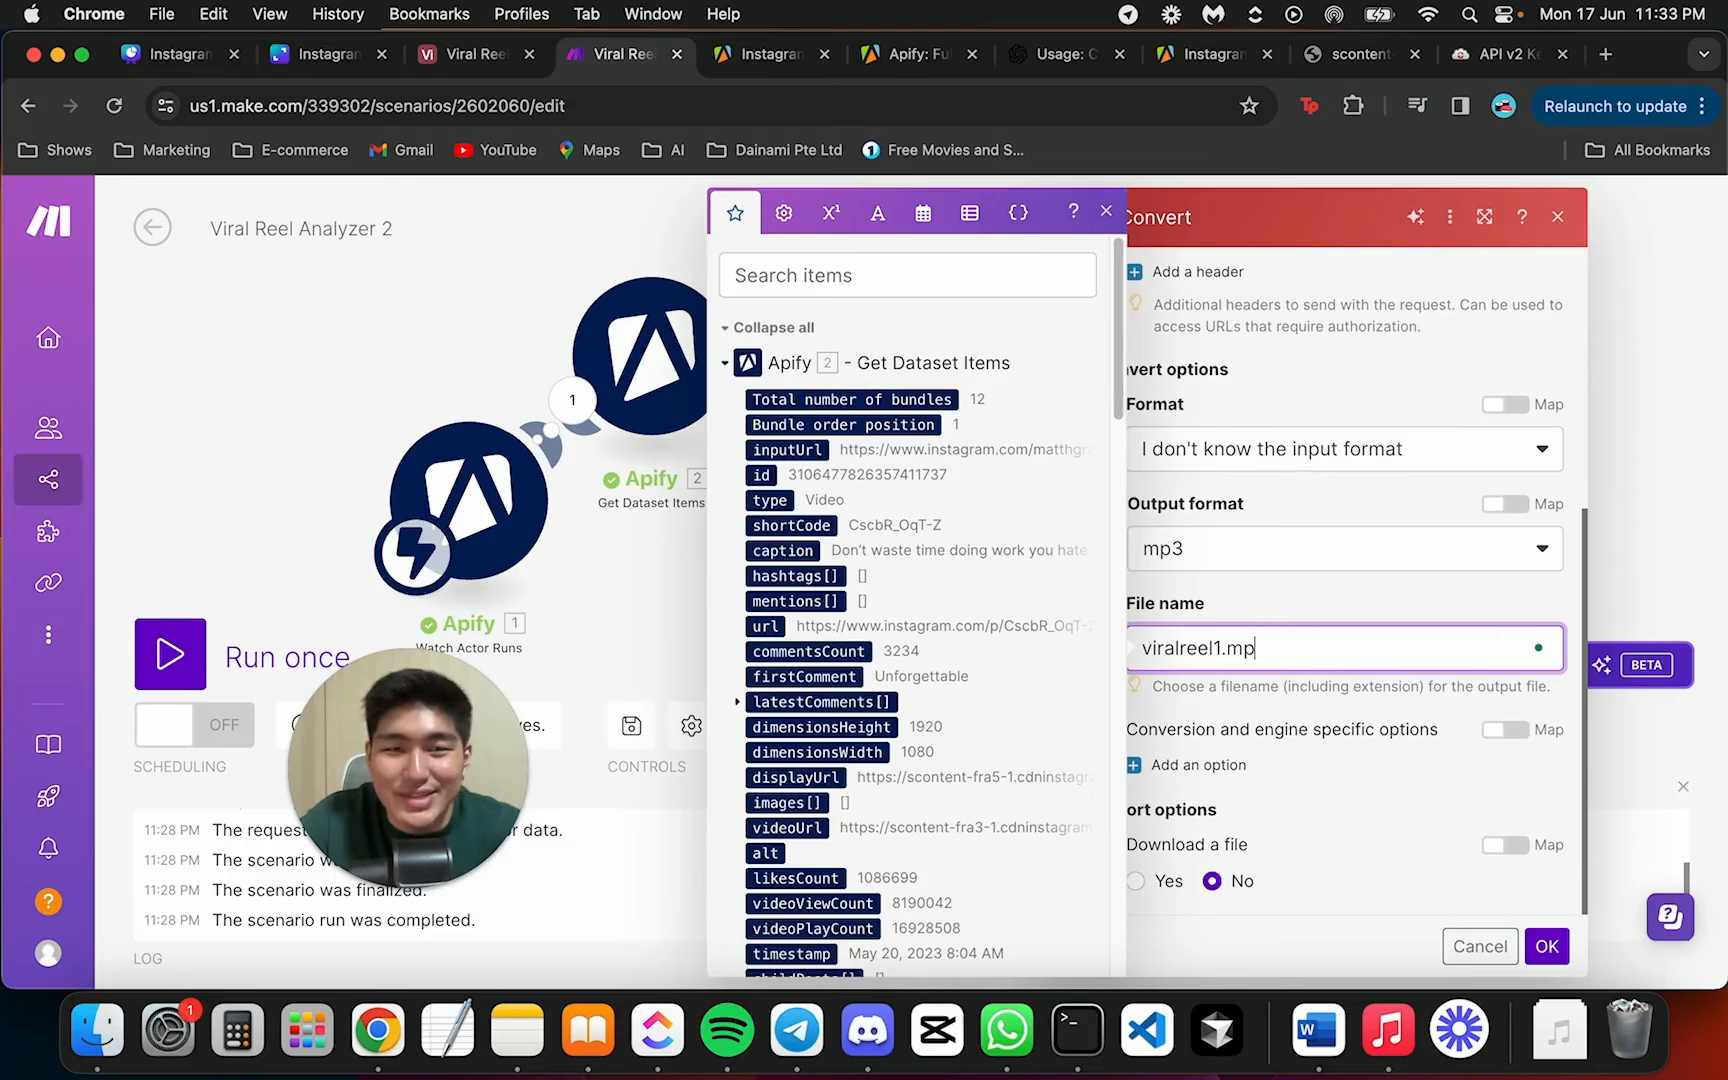
{"action": "type", "text": "3"}
{"action": "left_click", "coordinate": [1357, 583]}
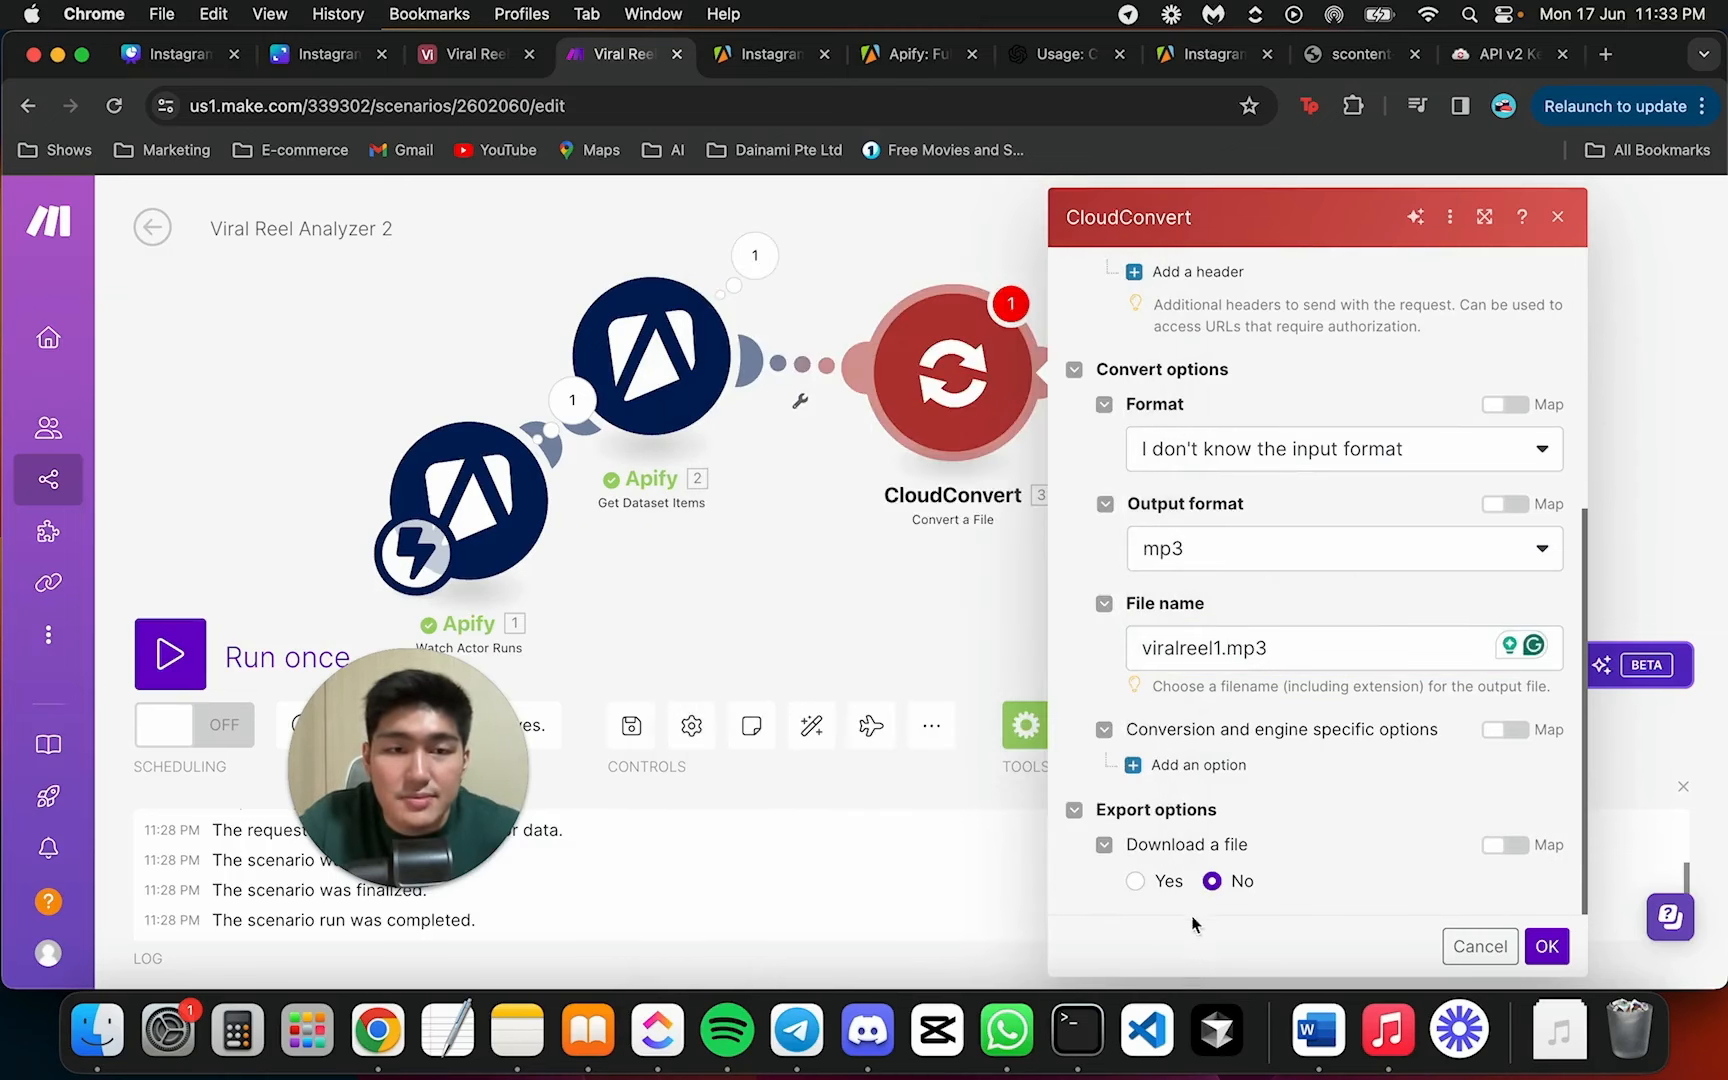
{"action": "left_click", "coordinate": [1137, 882]}
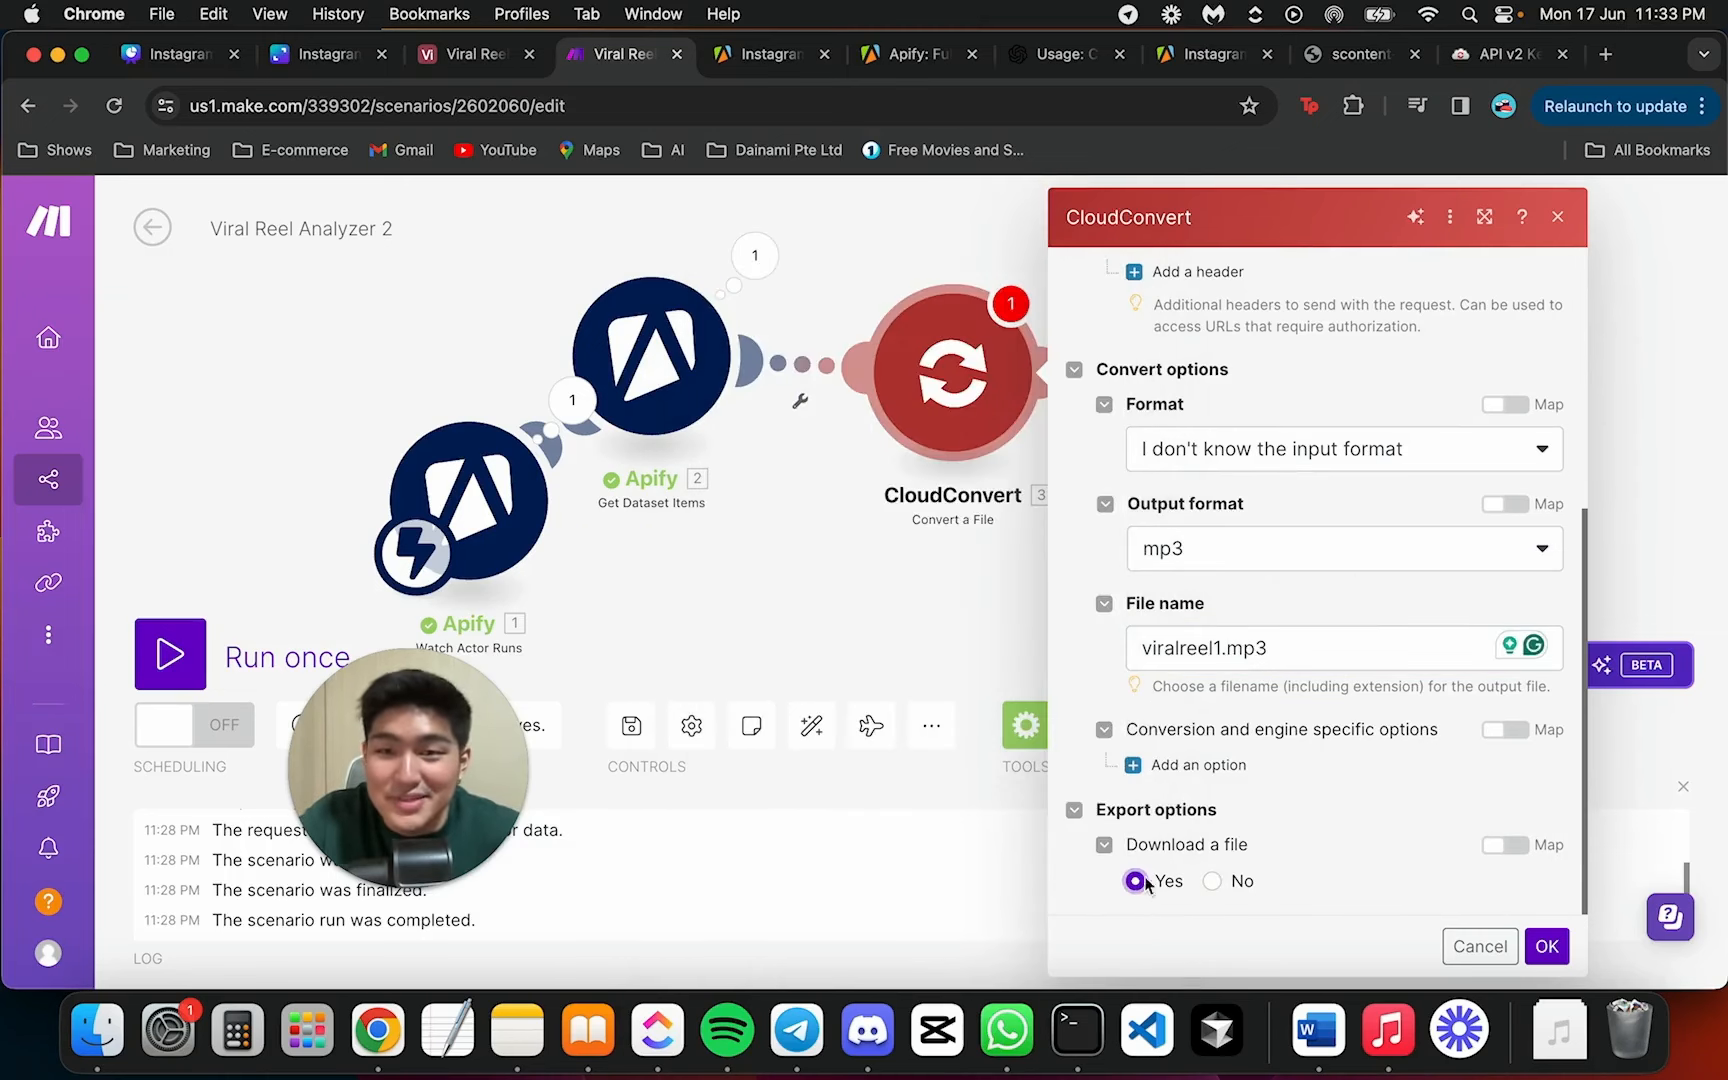
{"action": "left_click_drag", "start_coordinate": [437, 806], "coordinate": [568, 819]}
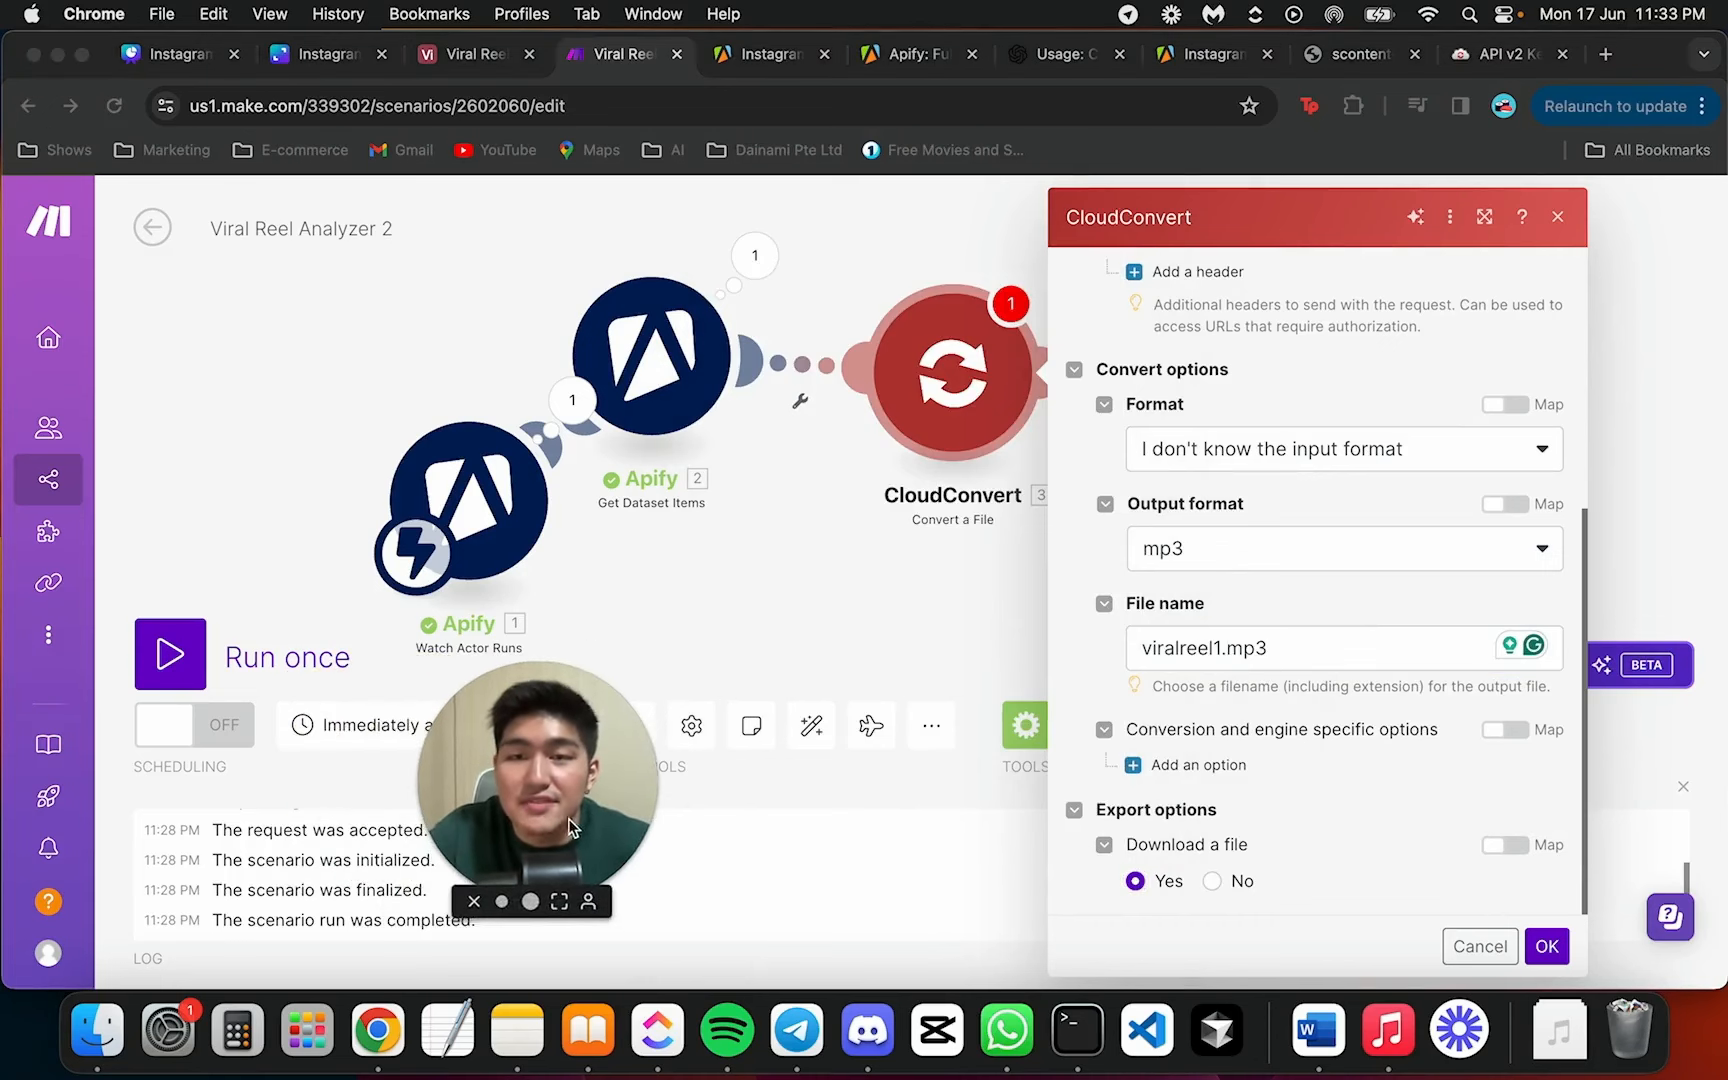
{"action": "left_click", "coordinate": [1547, 946]}
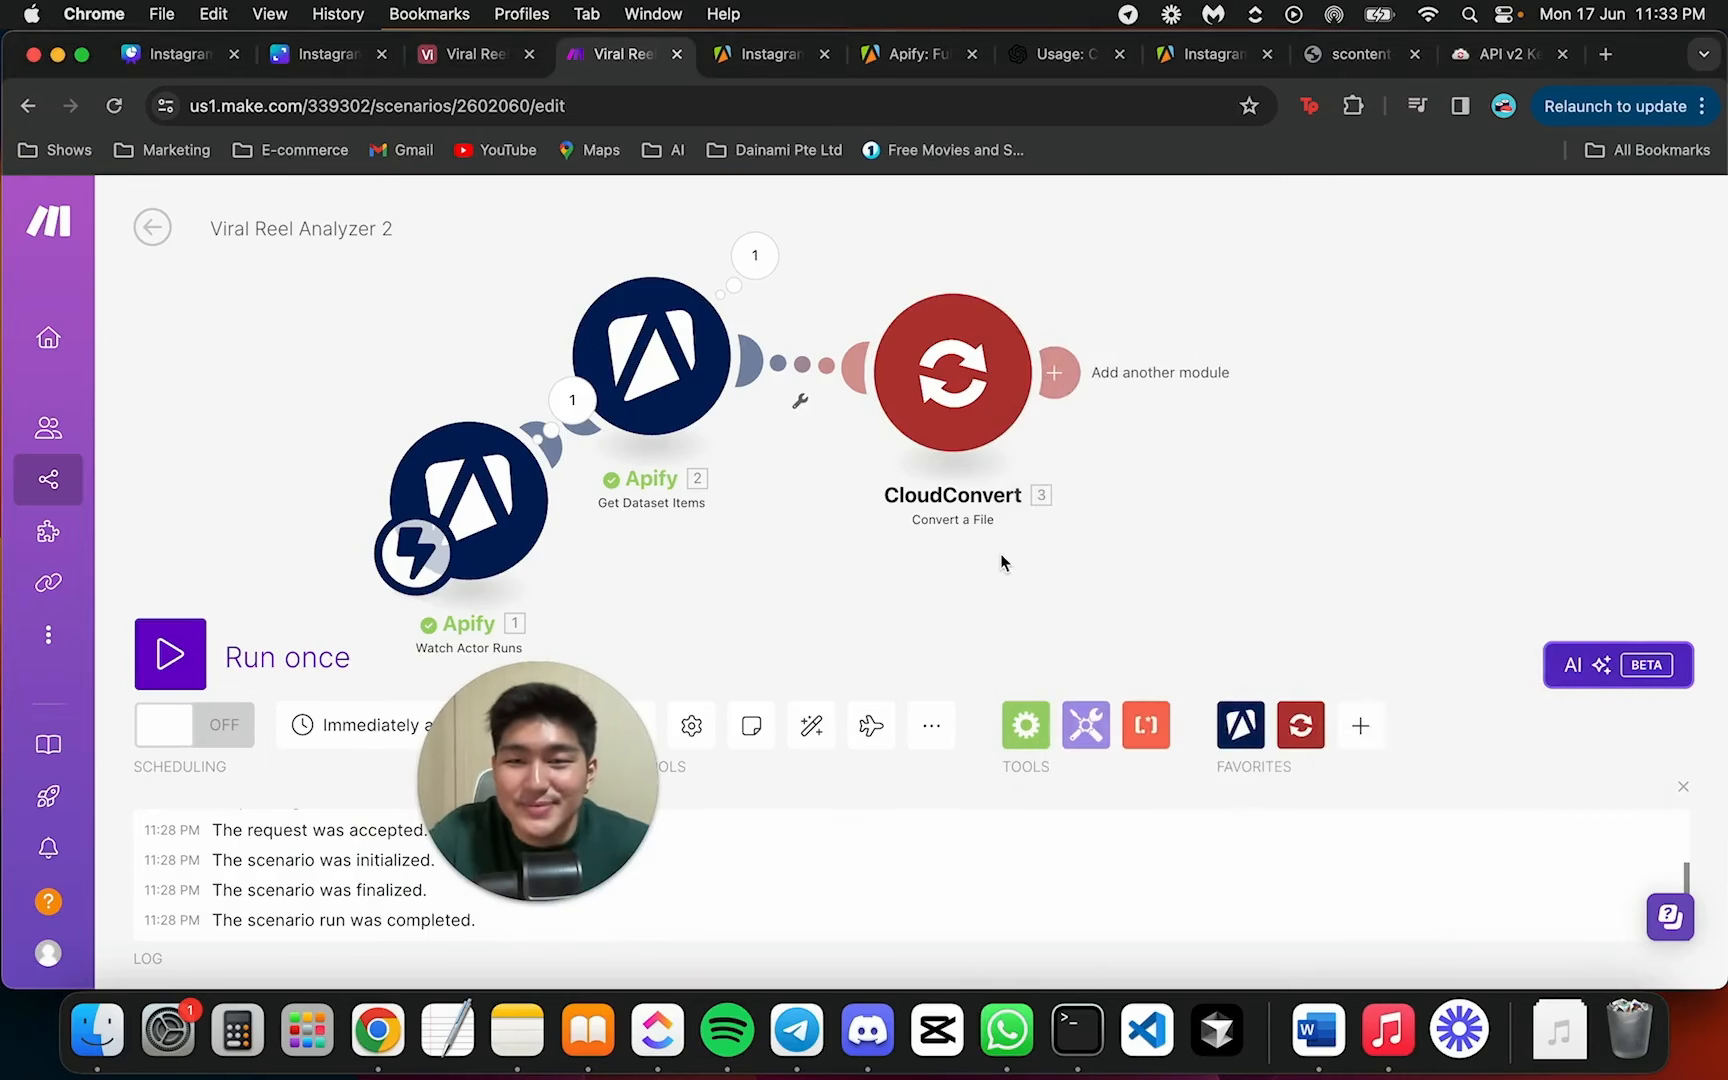
{"action": "left_click_drag", "start_coordinate": [966, 385], "coordinate": [935, 435]}
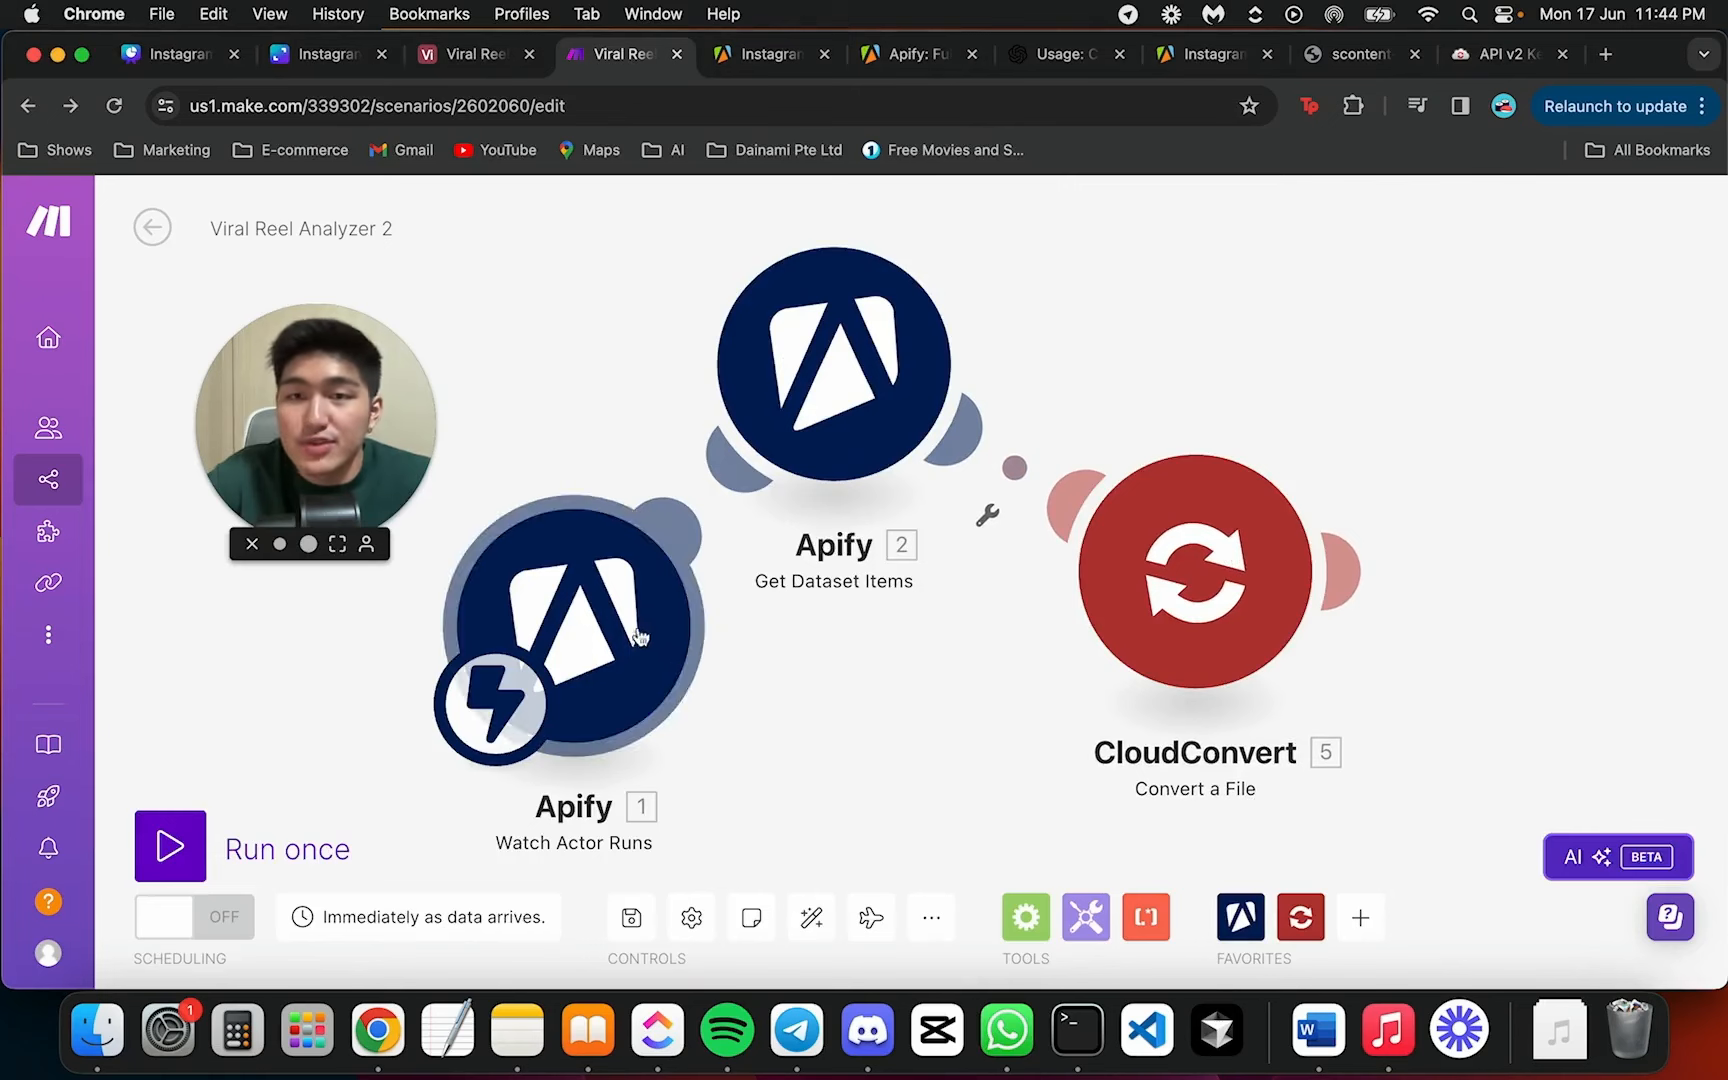
{"action": "left_click_drag", "start_coordinate": [630, 612], "coordinate": [643, 635]}
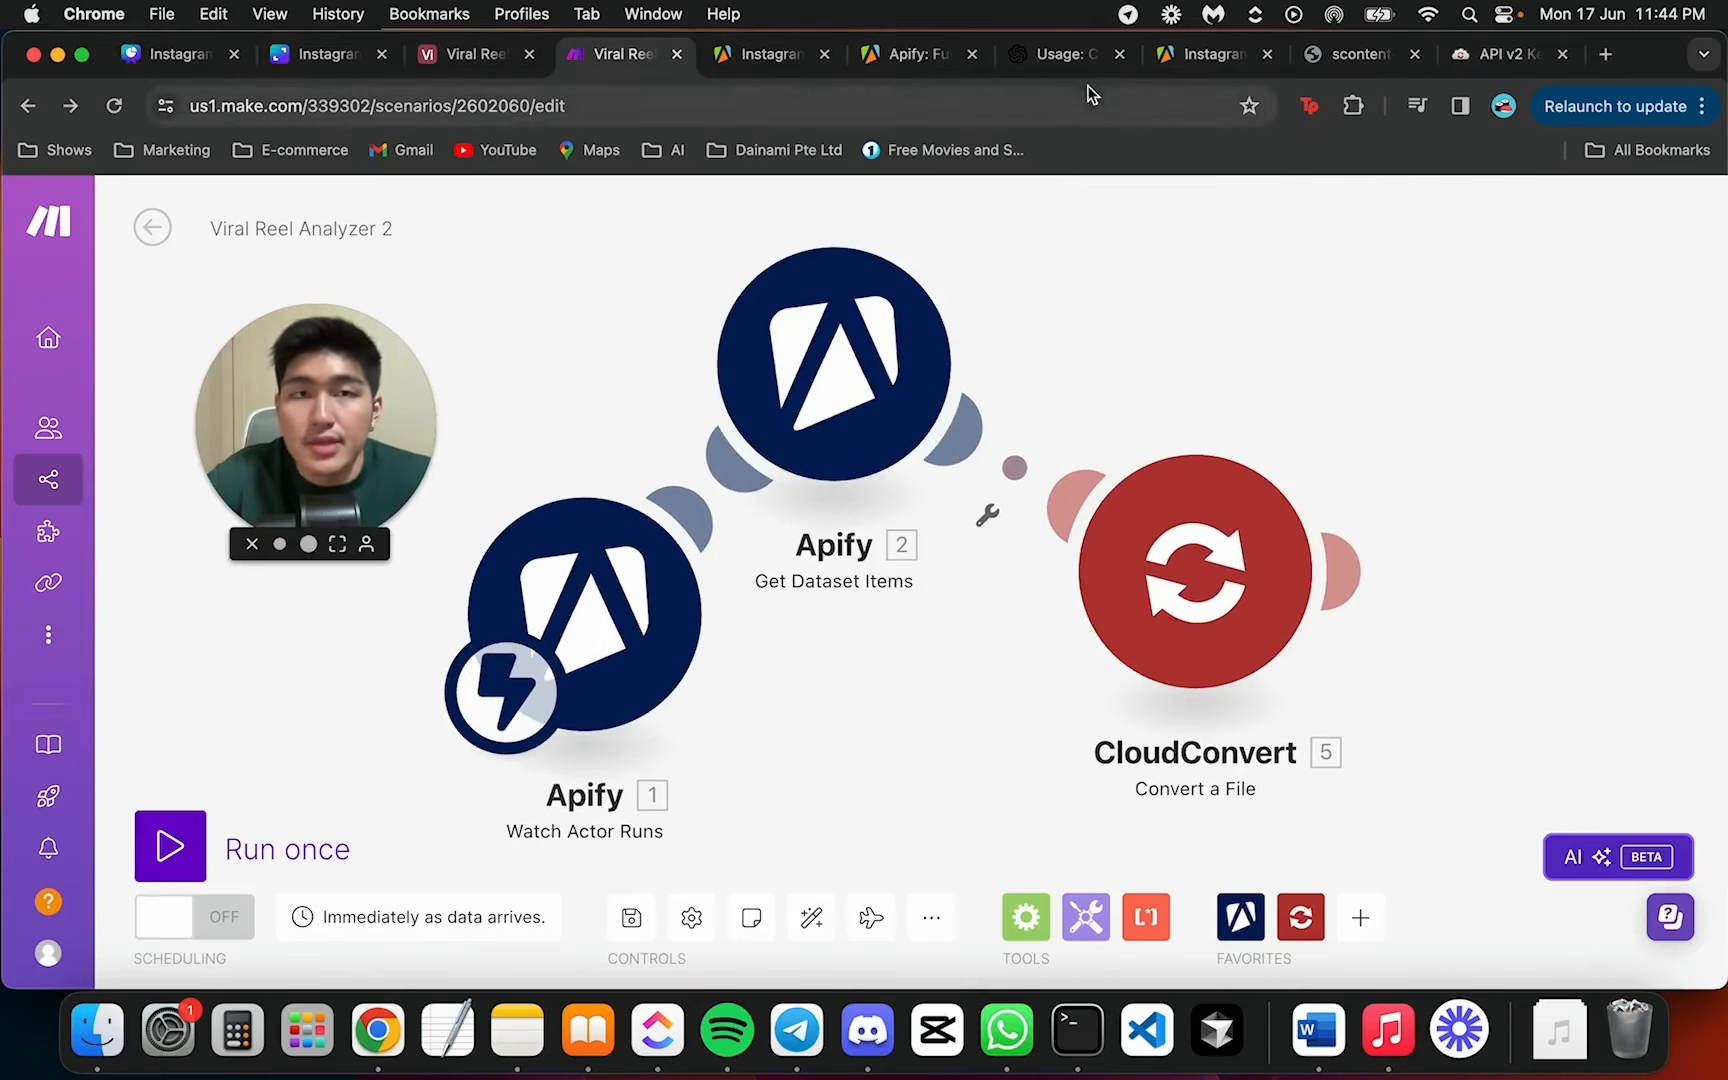
Open the thedankoe Instagram profile in a new browser tab and look through its reels
{"action": "left_click", "coordinate": [1607, 56]}
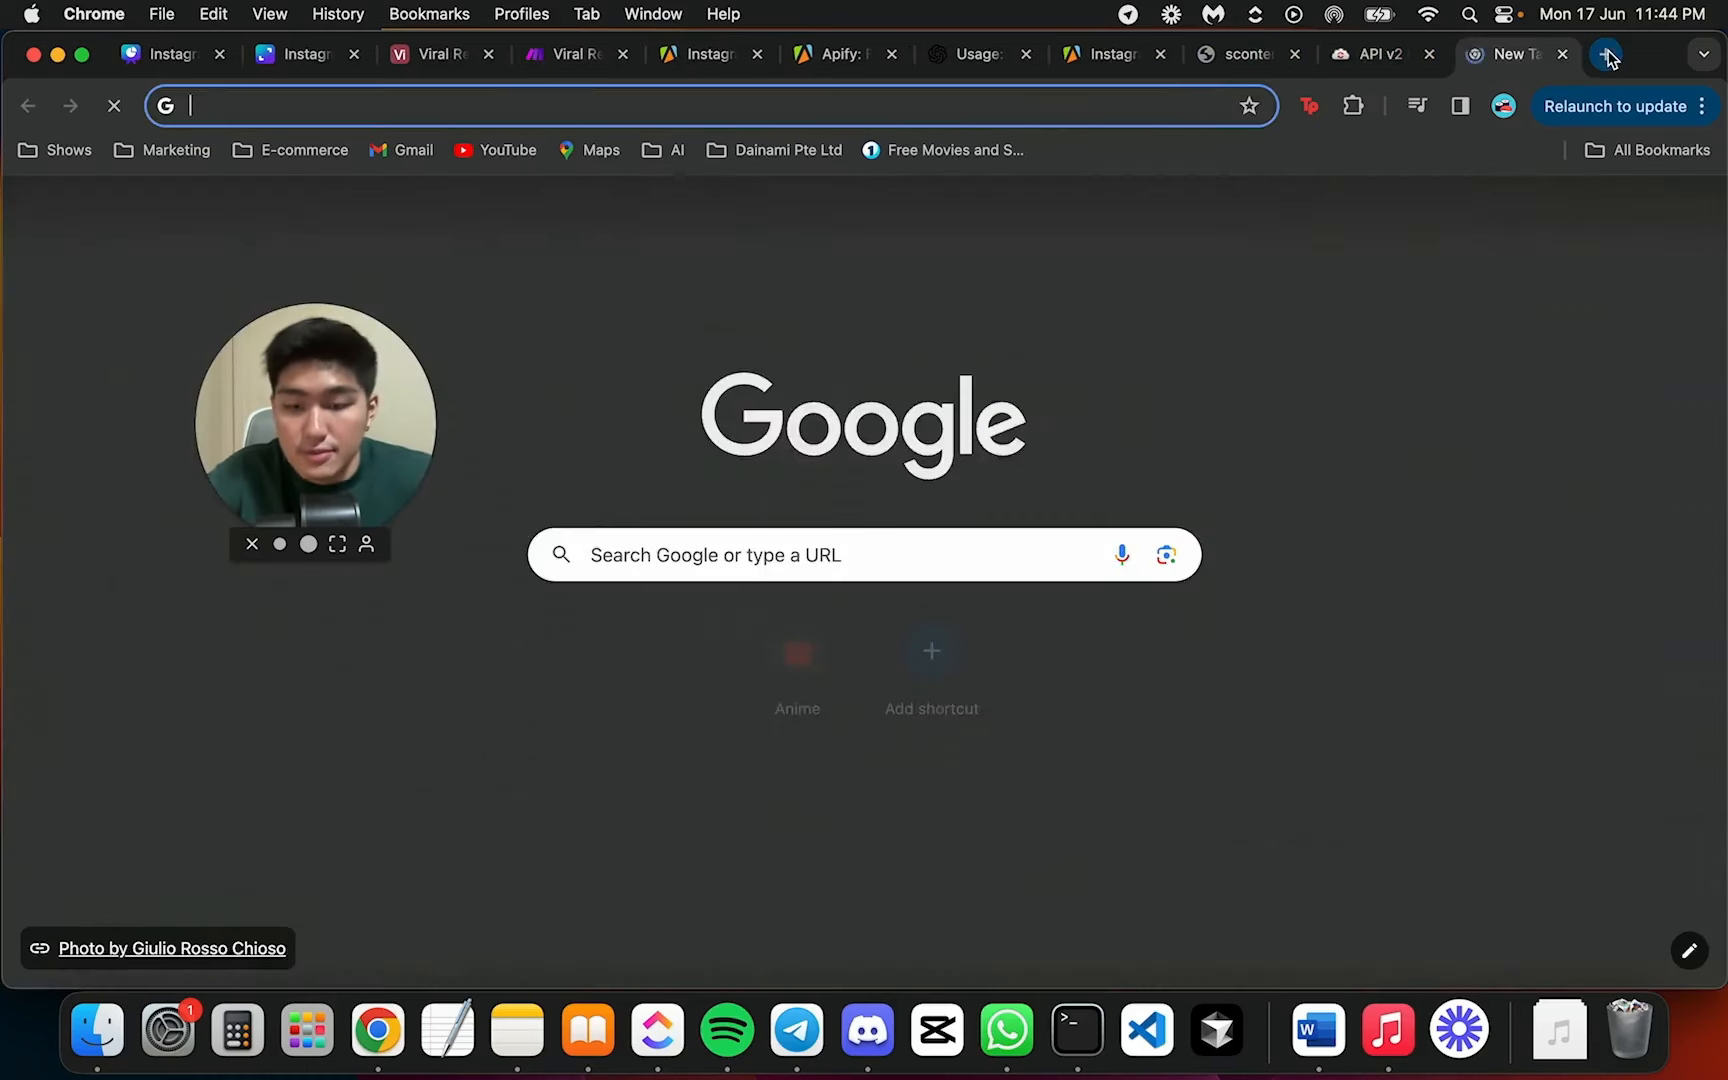
{"action": "type", "text": "ins"}
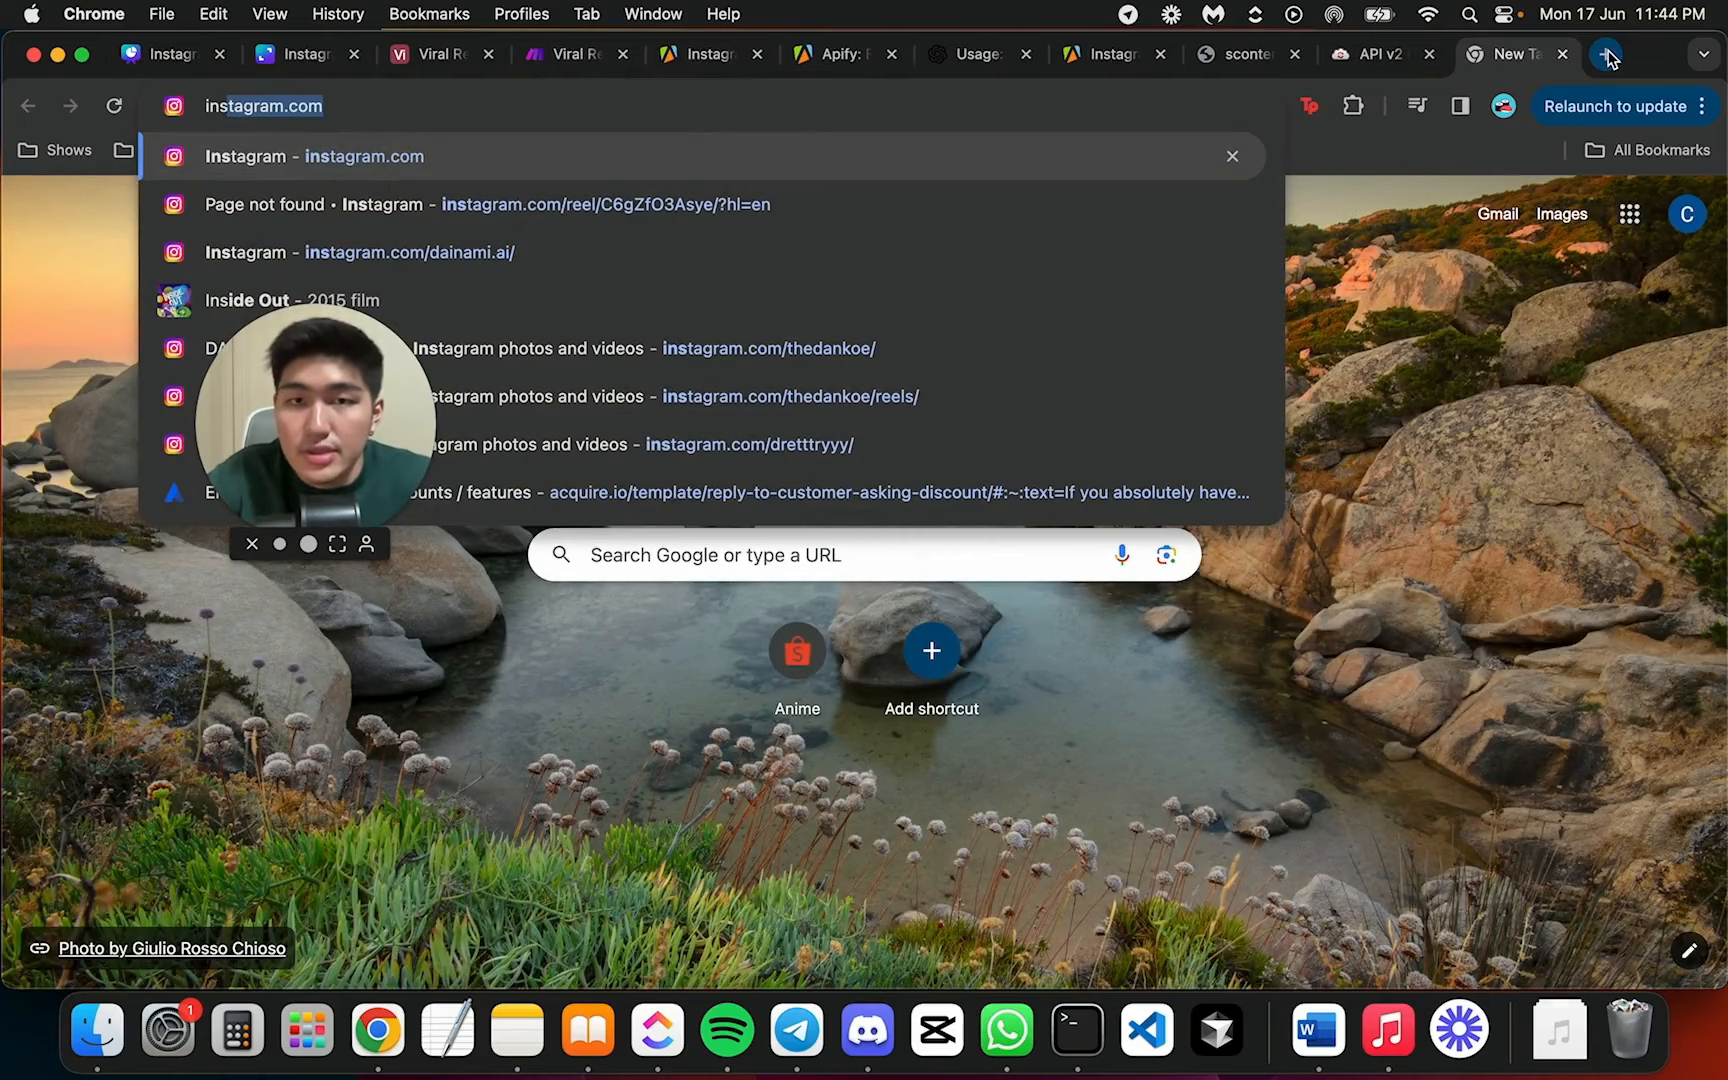
{"action": "left_click", "coordinate": [960, 345]}
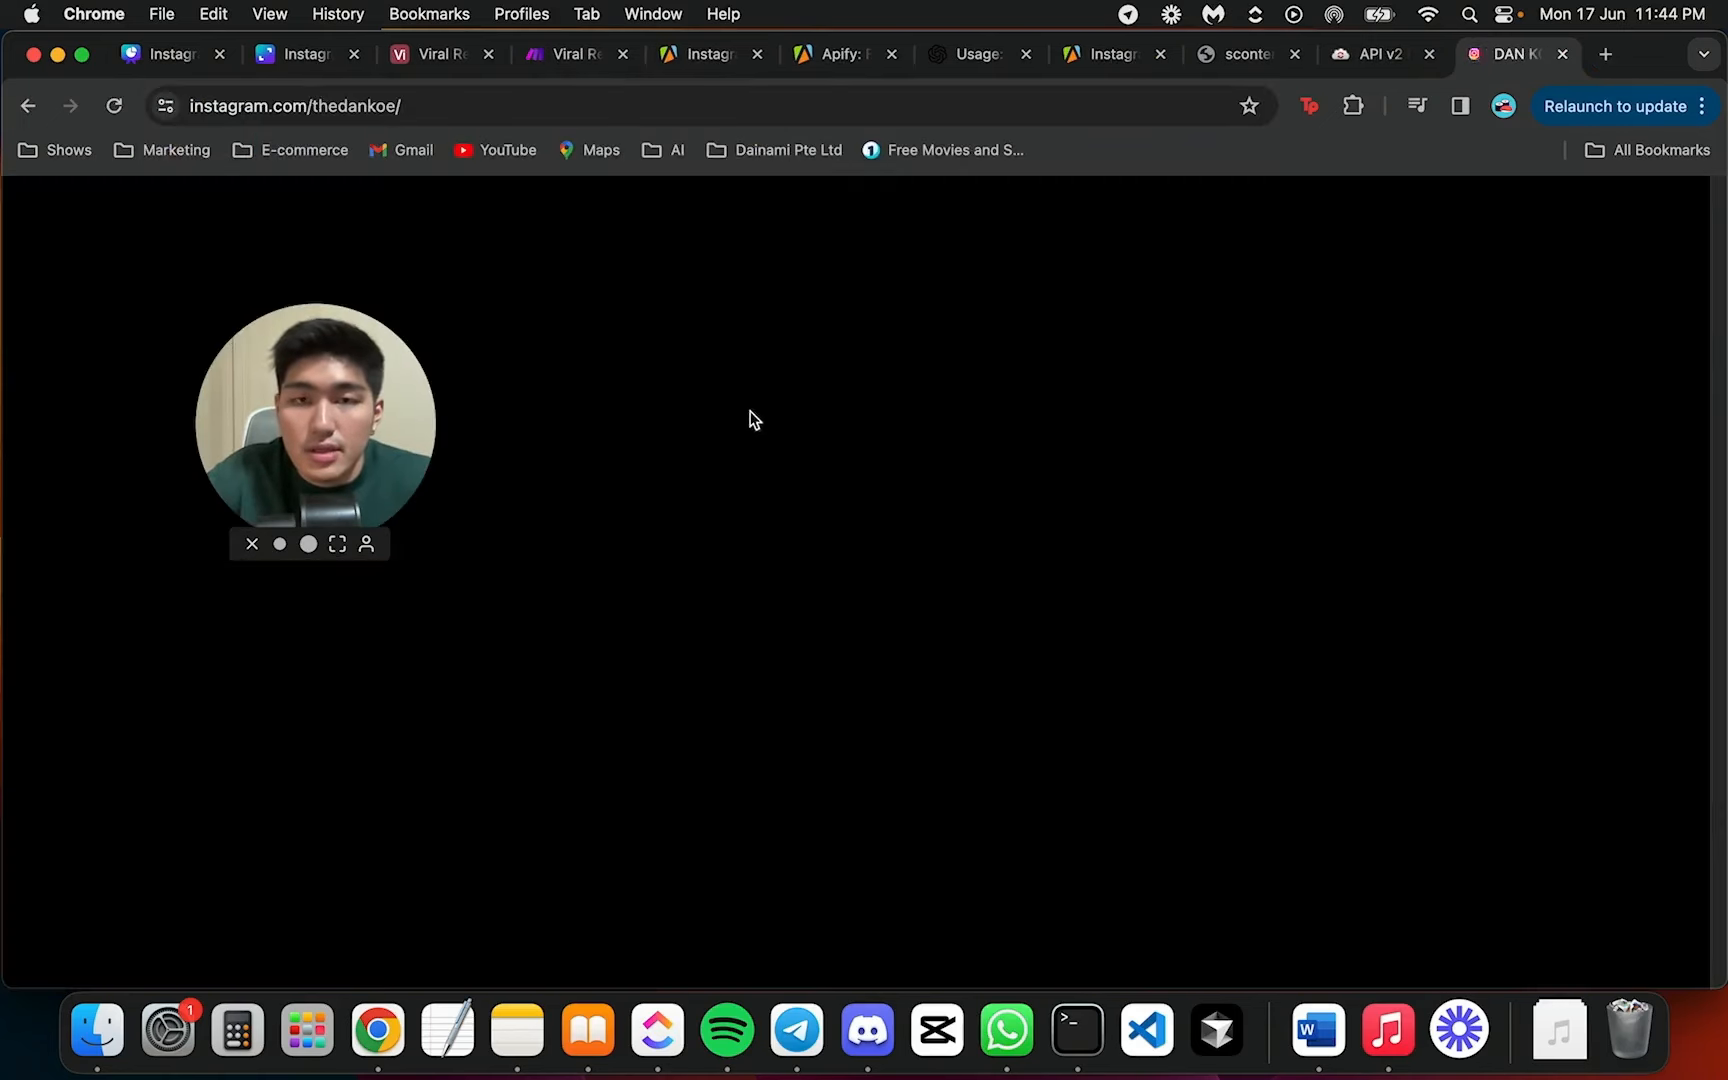
{"action": "scroll", "coordinate": [976, 737], "scroll_direction": "down", "scroll_amount": 1}
{"action": "left_click", "coordinate": [1010, 806]}
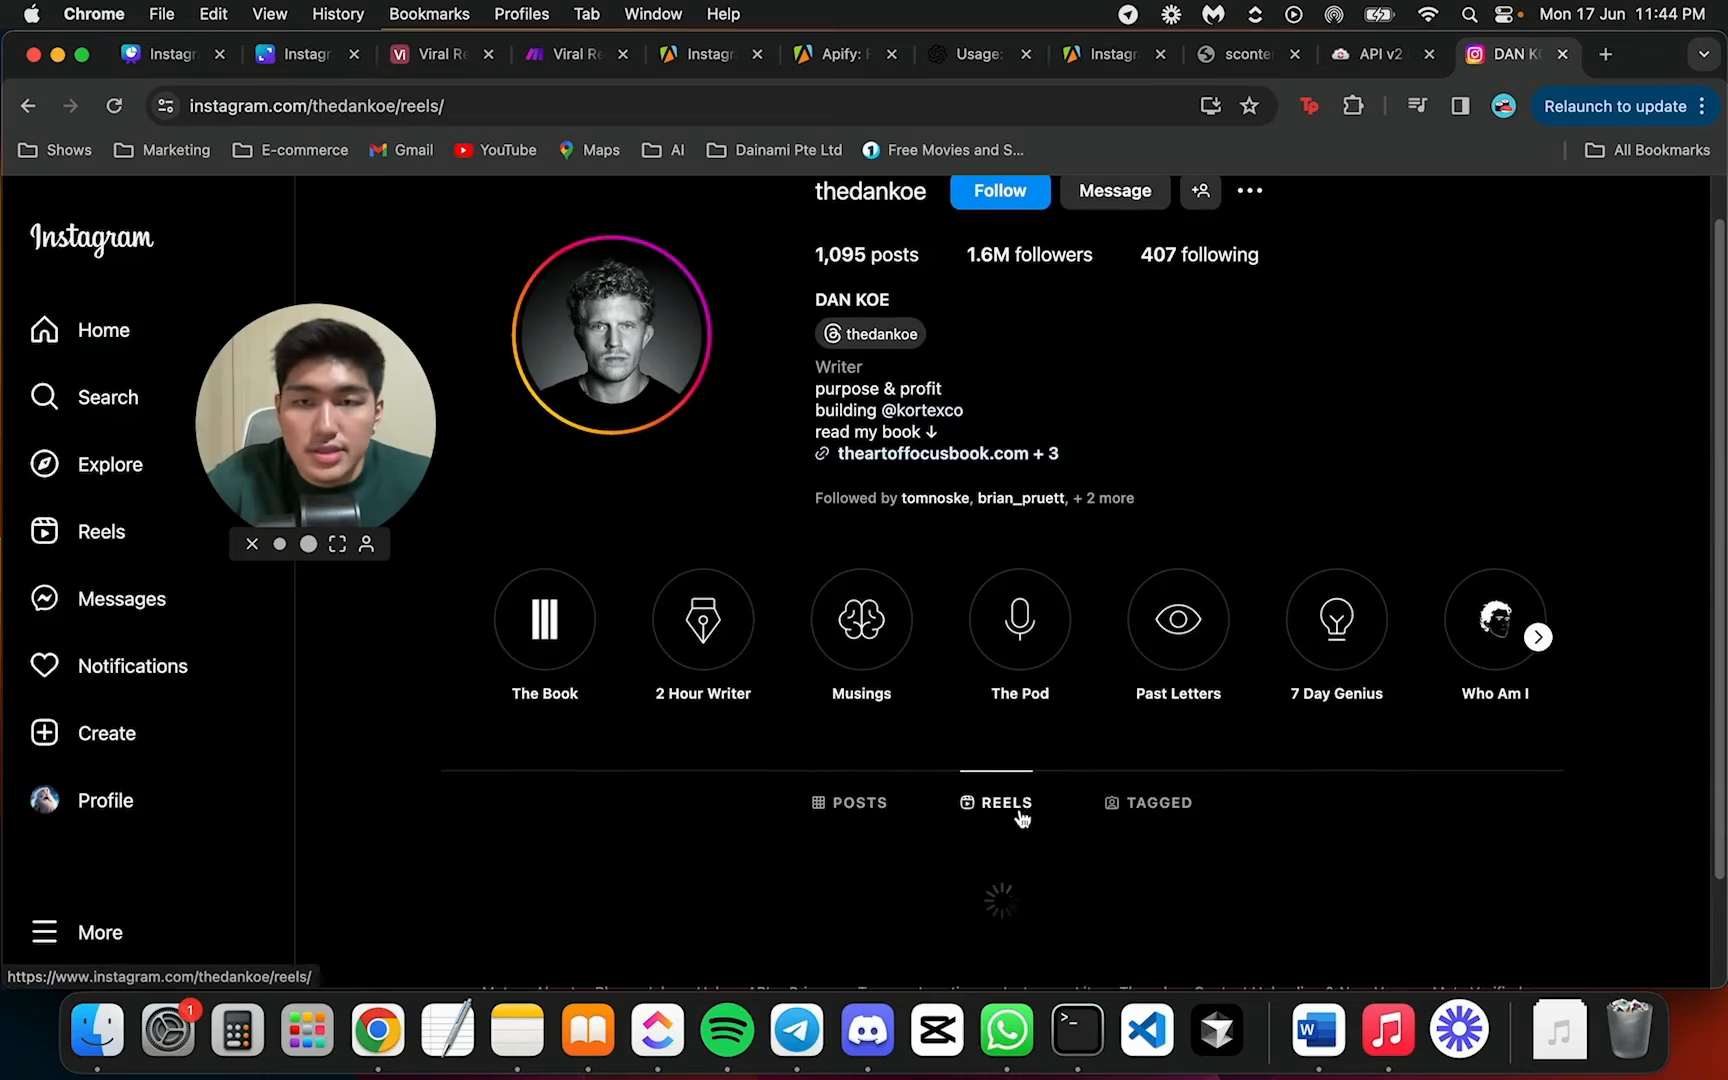
{"action": "scroll", "coordinate": [1050, 720], "scroll_direction": "down", "scroll_amount": 3}
{"action": "scroll", "coordinate": [960, 640], "scroll_direction": "down", "scroll_amount": 7}
{"action": "scroll", "coordinate": [1100, 580], "scroll_direction": "up", "scroll_amount": 3}
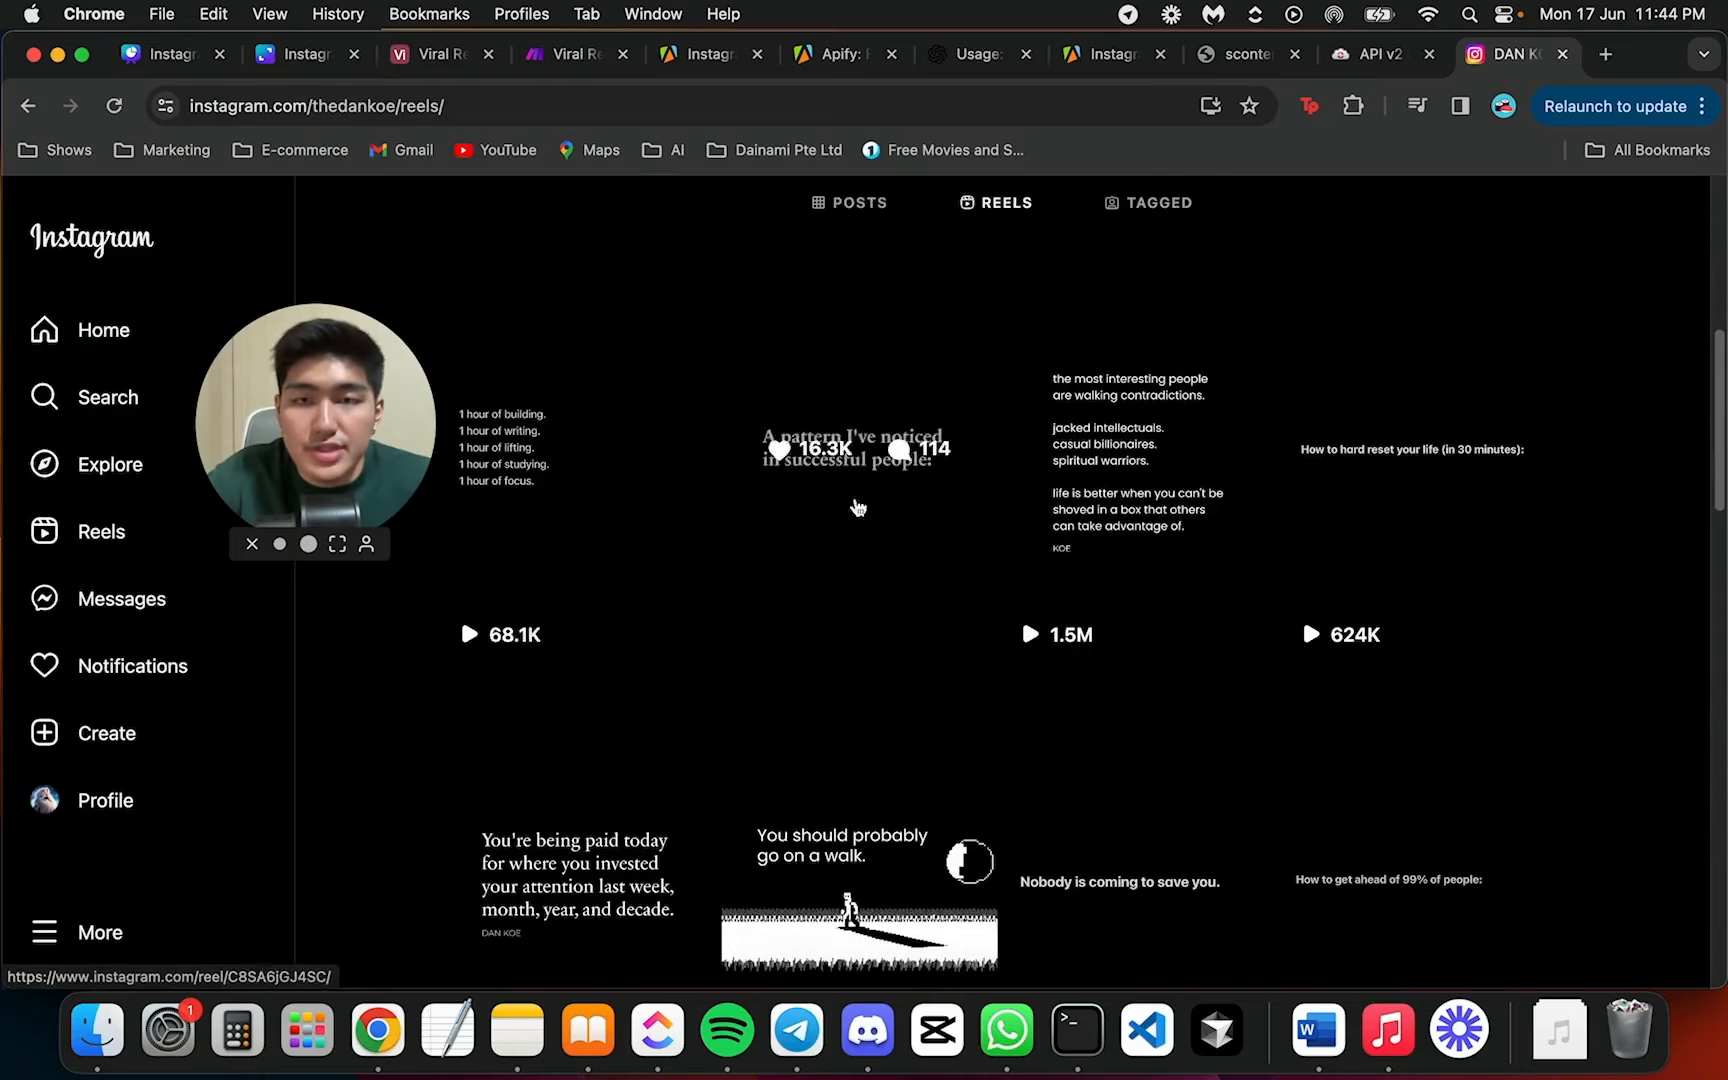
Open the first reel in the grid to examine its text-only content, and close it again
{"action": "left_click", "coordinate": [605, 386]}
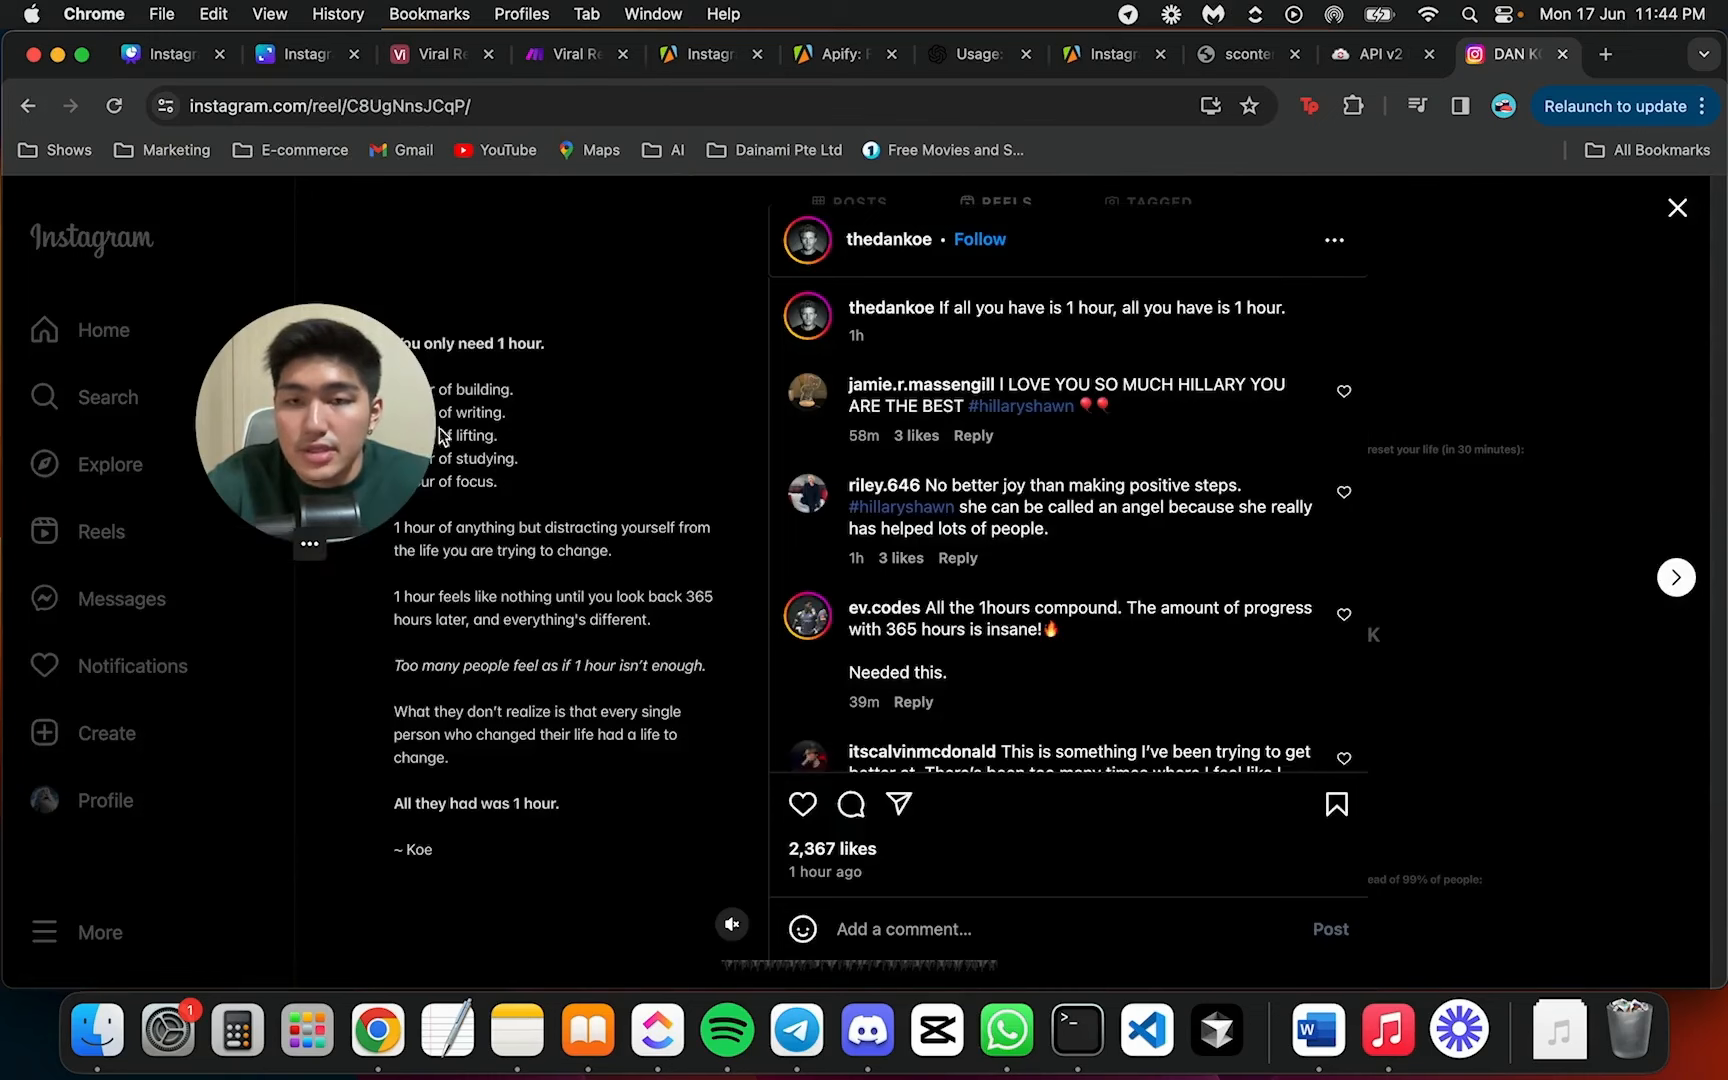
{"action": "left_click_drag", "start_coordinate": [364, 414], "coordinate": [215, 412]}
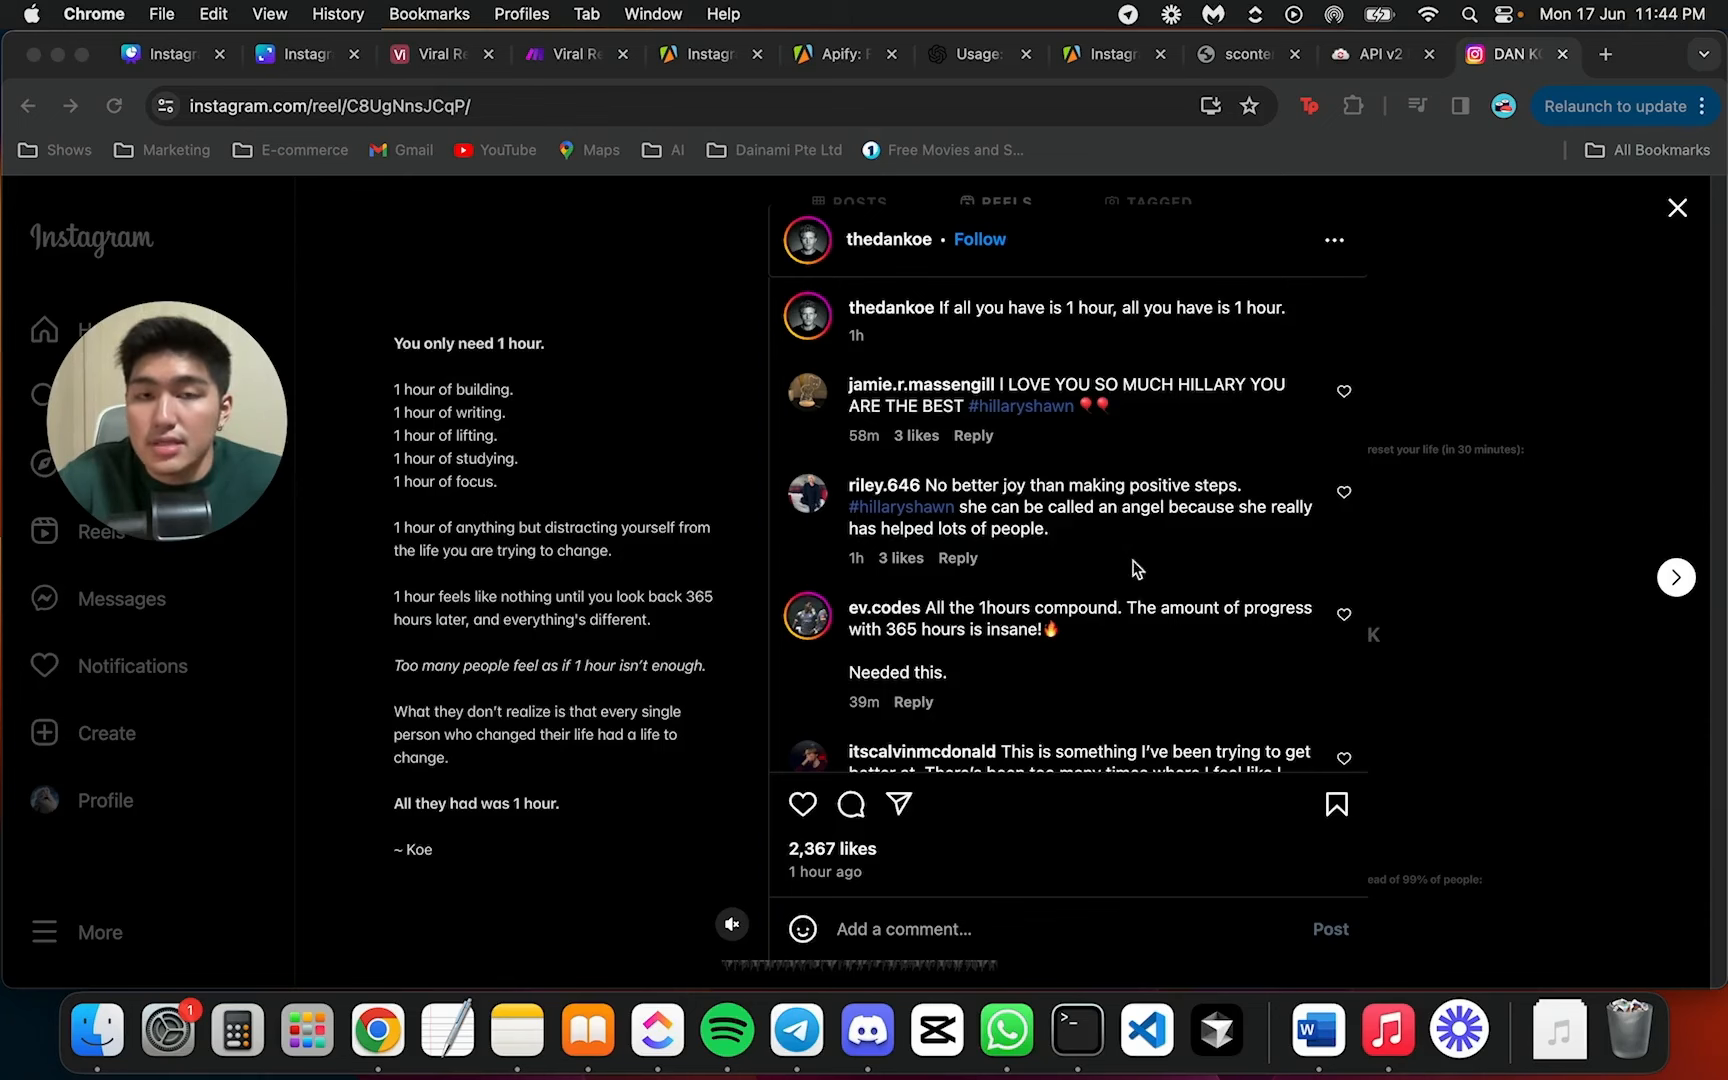
{"action": "left_click", "coordinate": [1490, 336]}
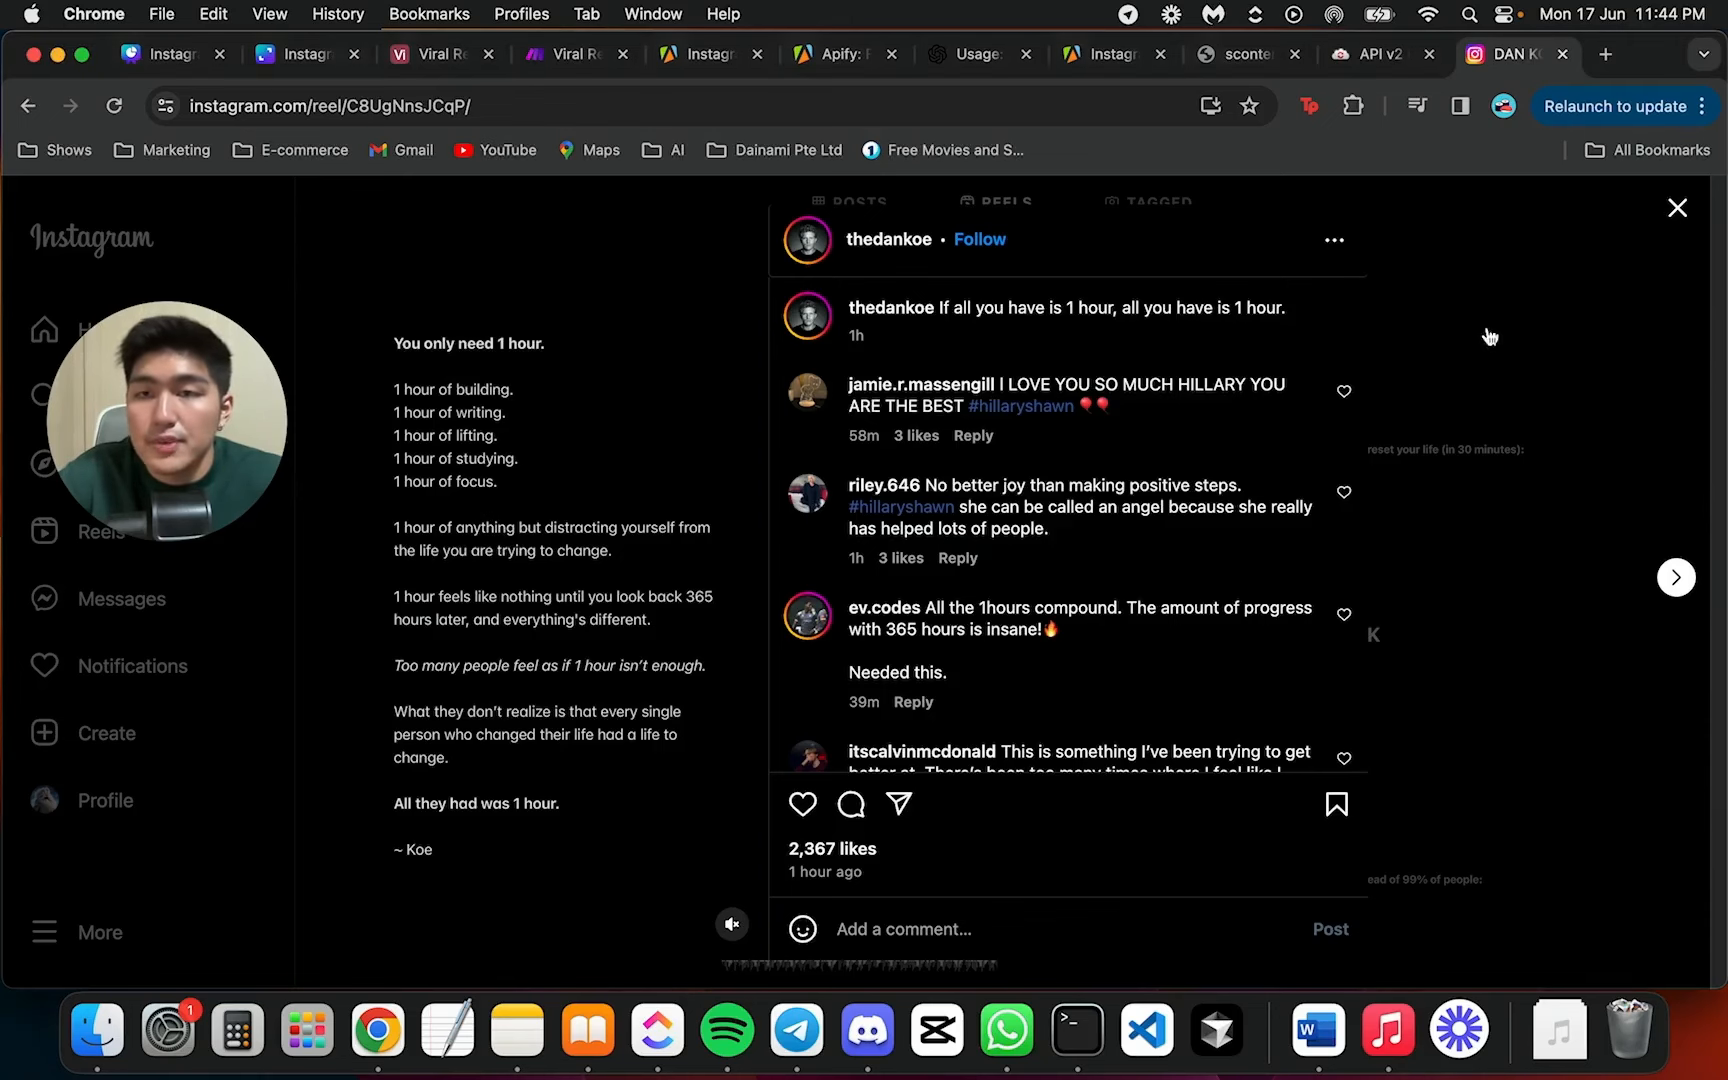
{"action": "left_click", "coordinate": [1517, 466]}
{"action": "left_click_drag", "start_coordinate": [170, 425], "coordinate": [405, 445]}
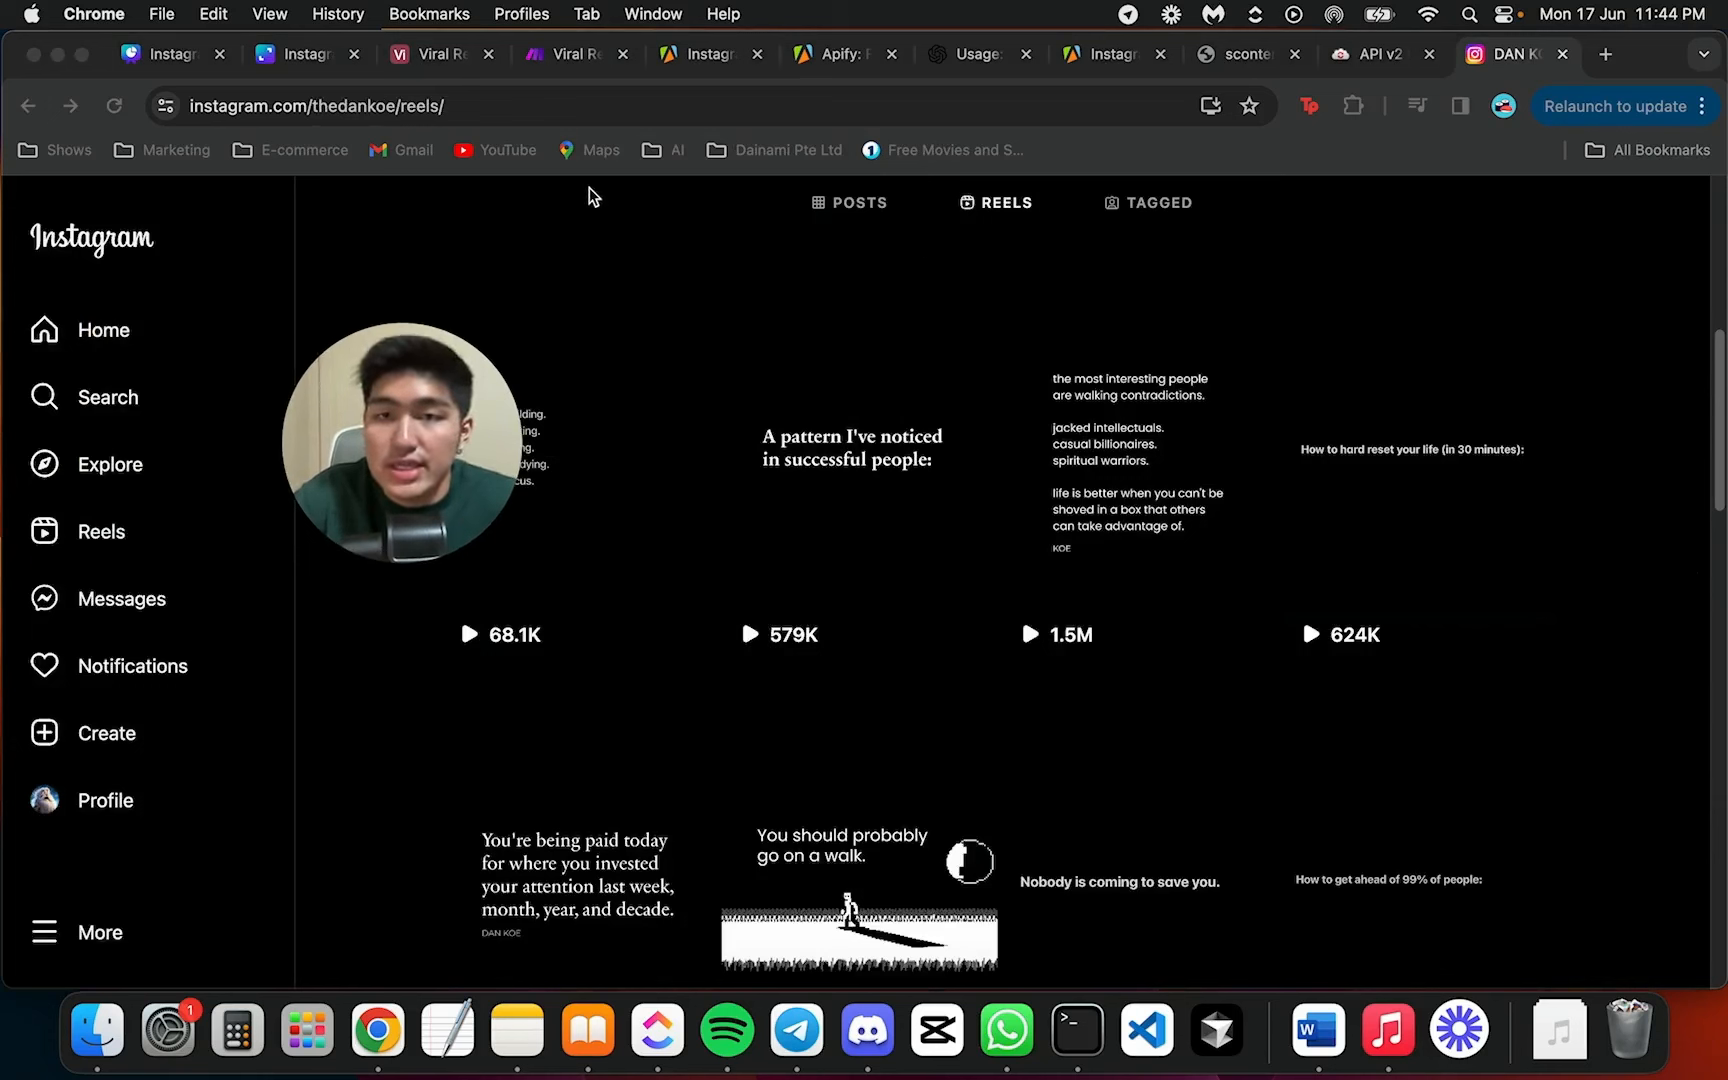
In the Viral Reel Analyzer 2 scenario, start a filter between Get Dataset Items and CloudConvert with videoDuration as the condition's field
{"action": "left_click", "coordinate": [437, 54]}
{"action": "left_click", "coordinate": [533, 60]}
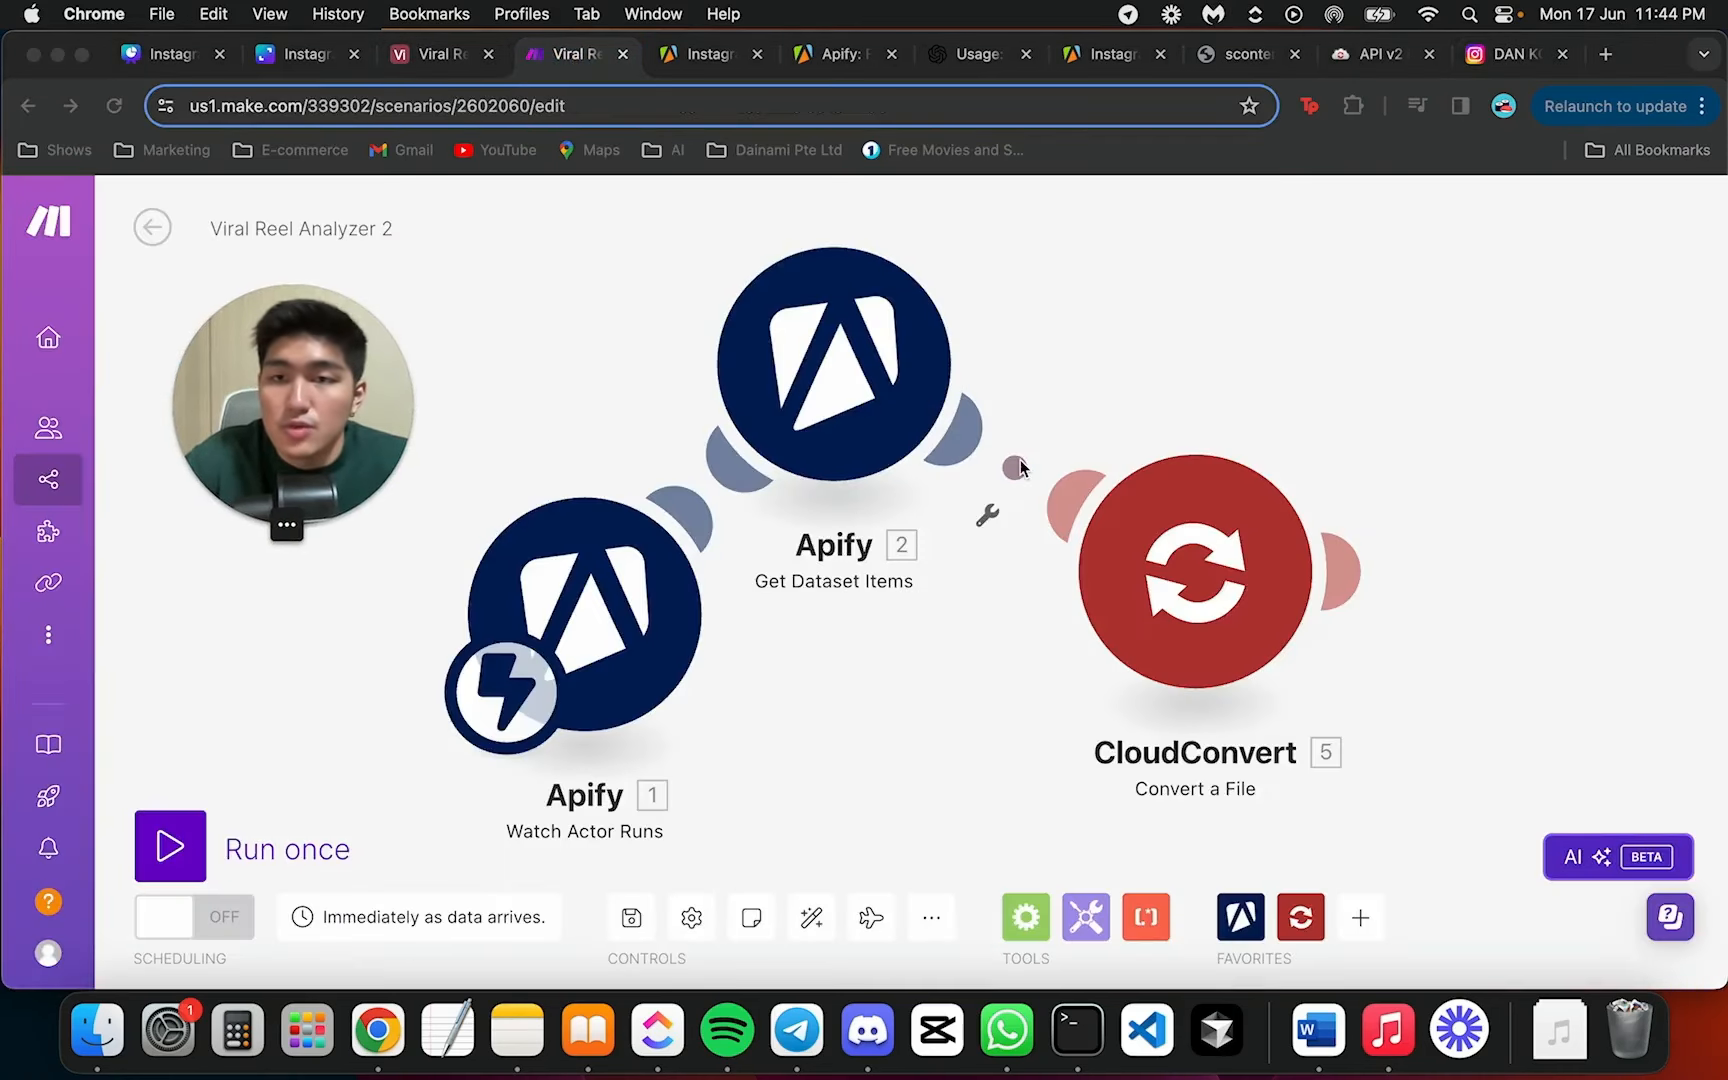
{"action": "left_click", "coordinate": [1220, 586]}
{"action": "left_click_drag", "start_coordinate": [1220, 586], "coordinate": [1253, 598]}
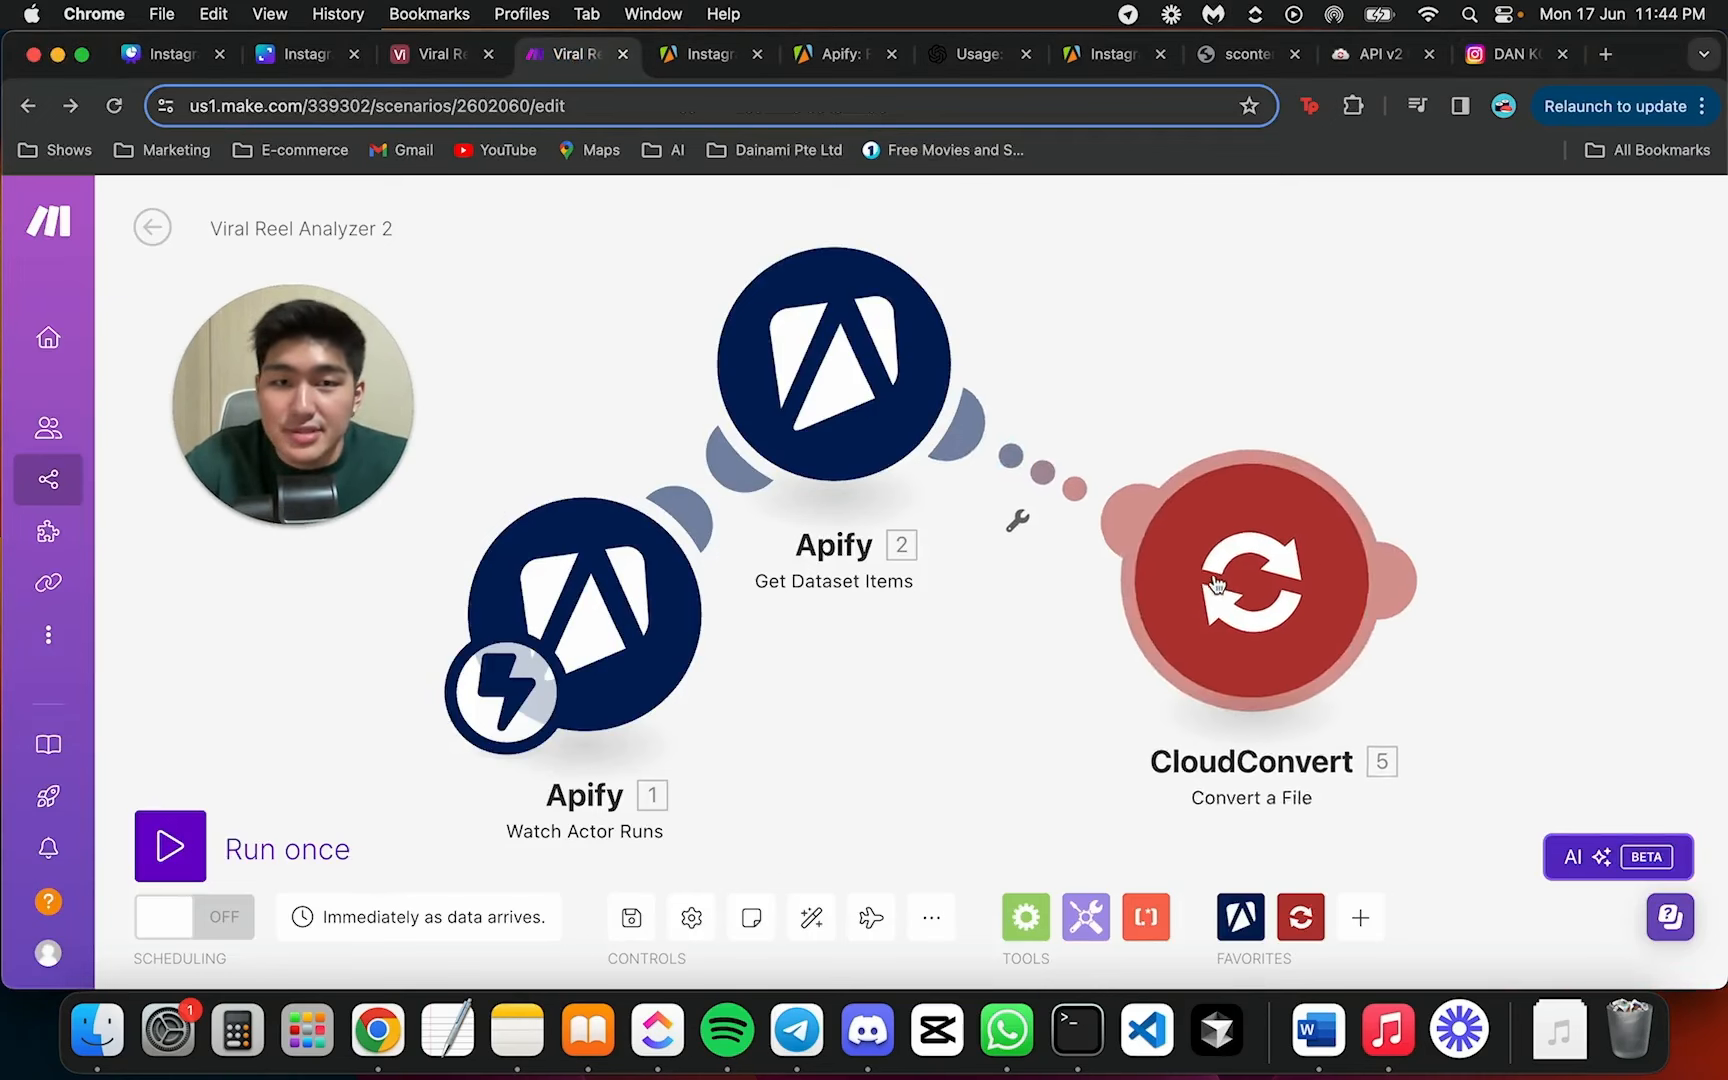
{"action": "left_click", "coordinate": [978, 480]}
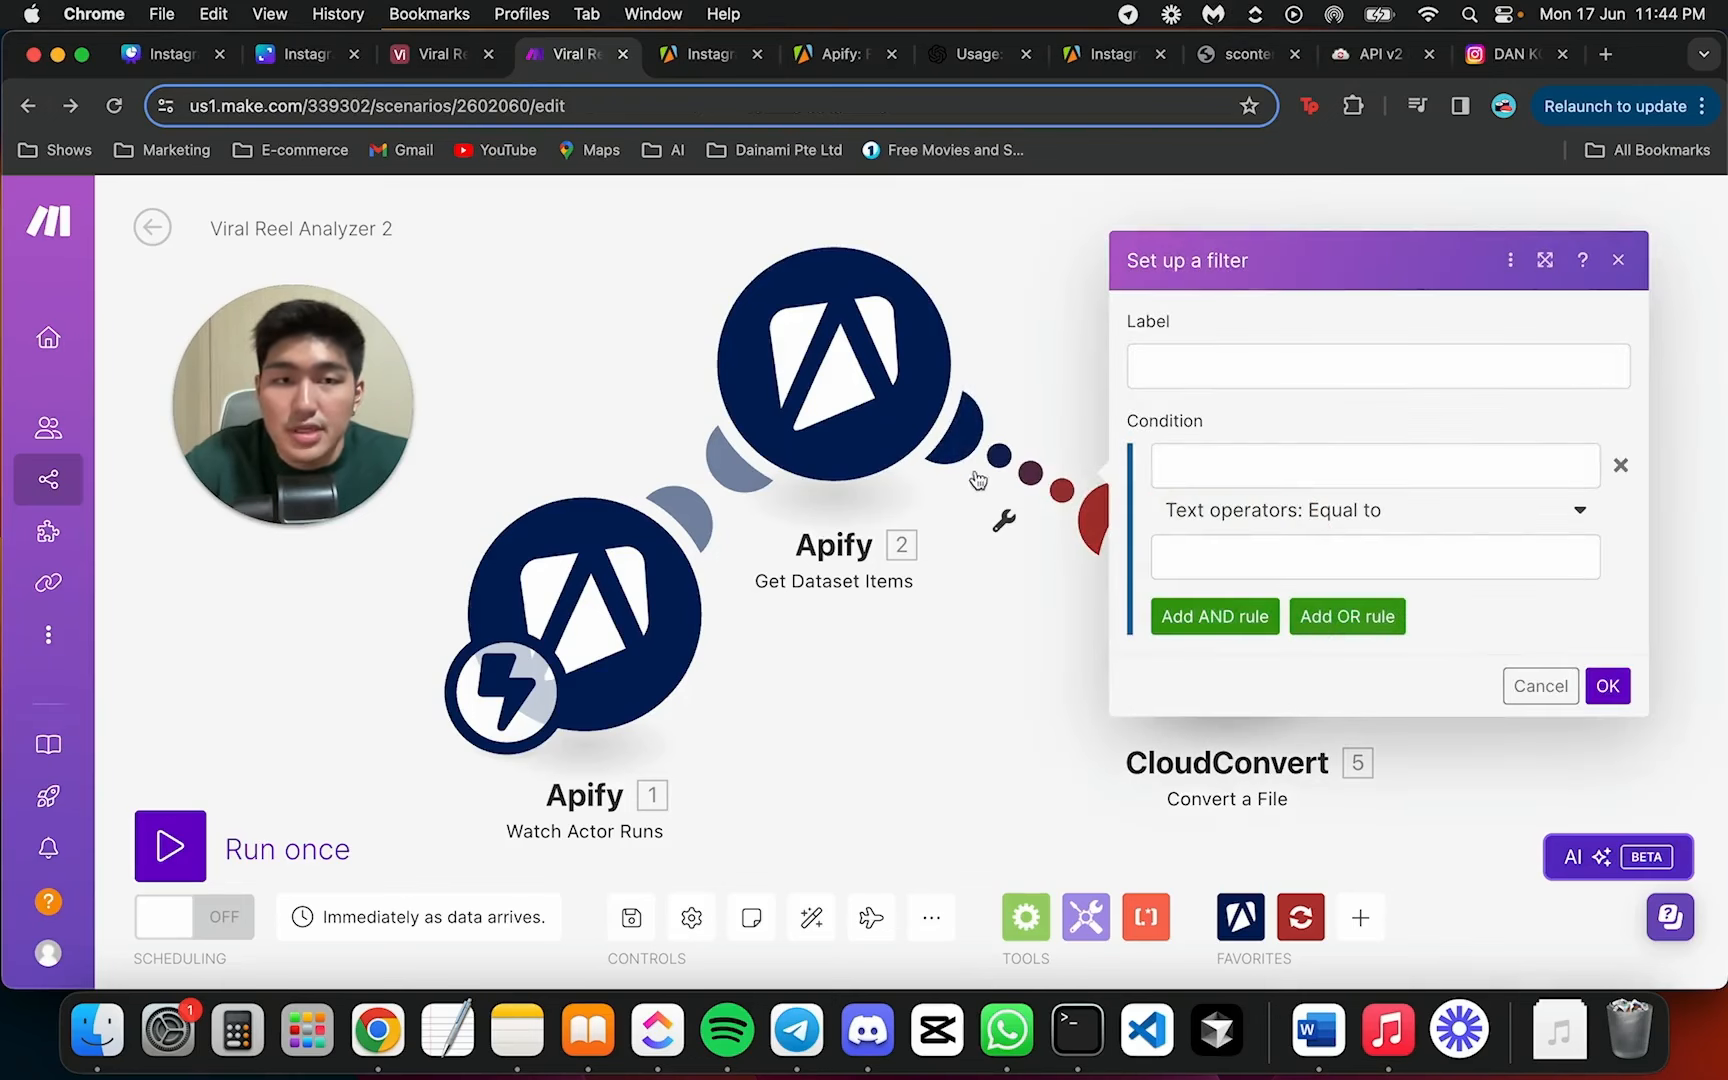
{"action": "left_click", "coordinate": [1012, 521]}
{"action": "left_click", "coordinate": [1162, 467]}
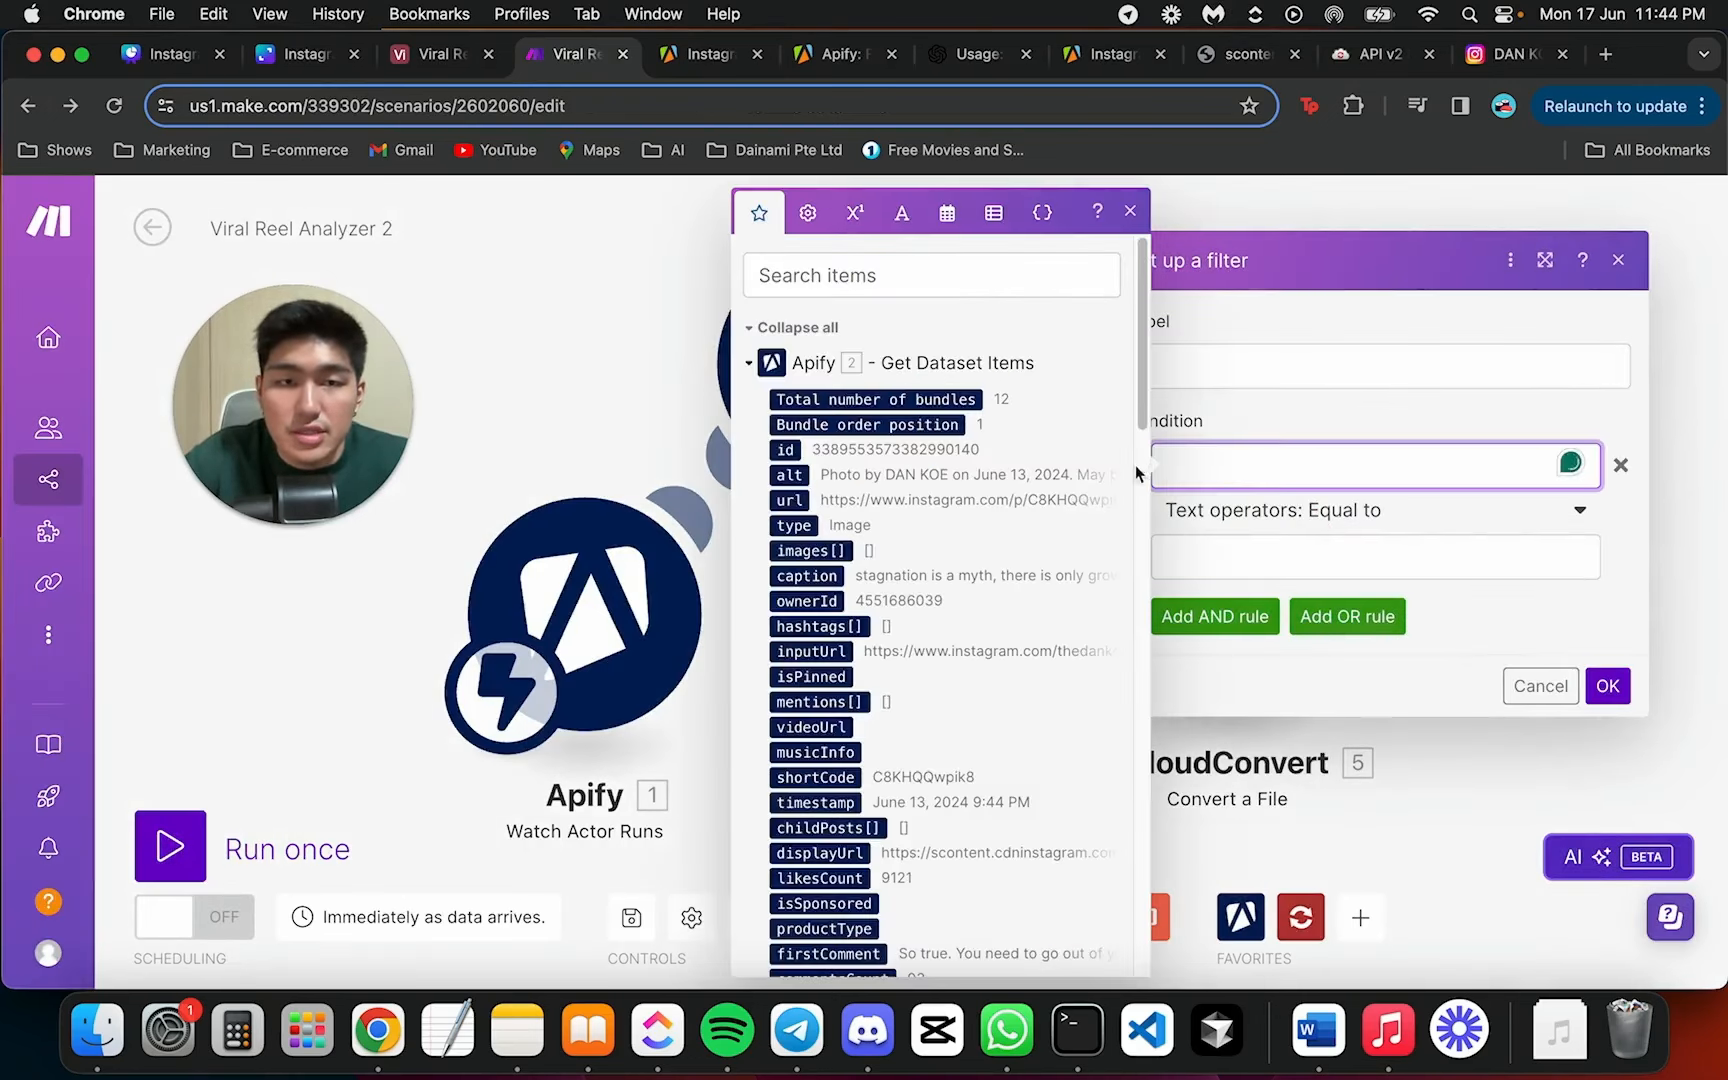
{"action": "scroll", "coordinate": [878, 712], "scroll_direction": "down", "scroll_amount": 5}
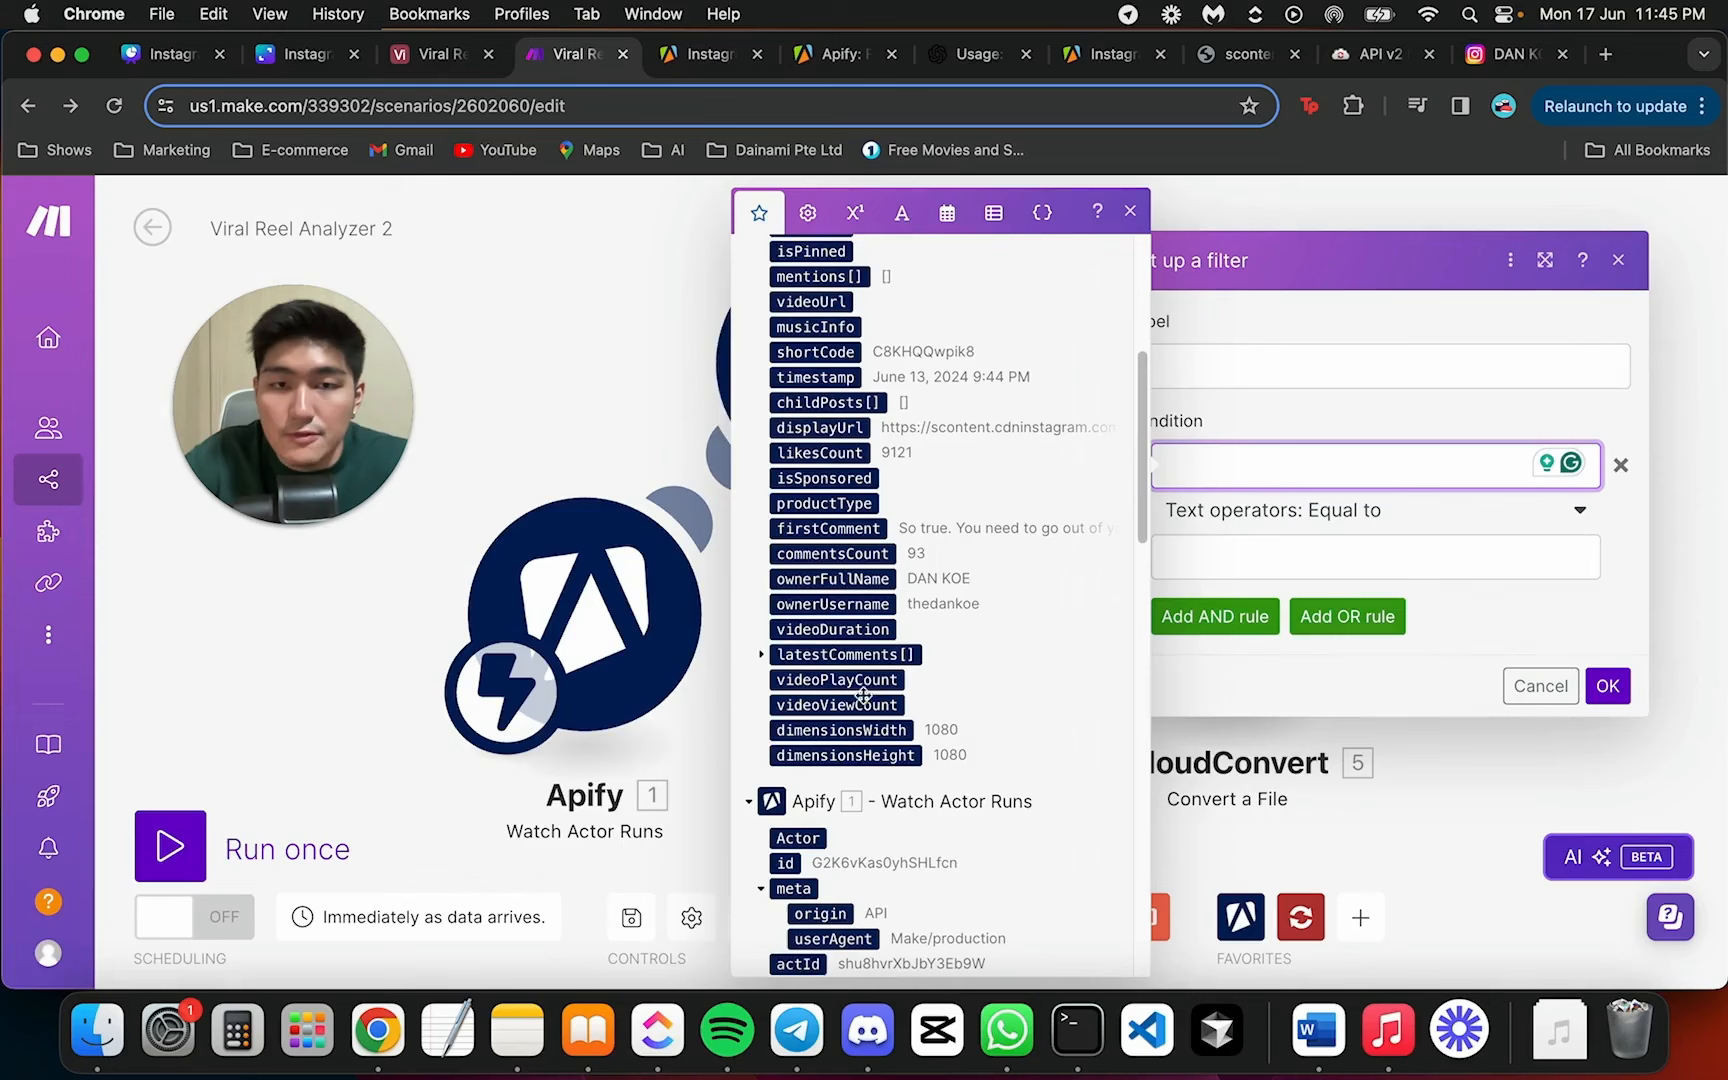
{"action": "left_click", "coordinate": [862, 630]}
{"action": "left_click", "coordinate": [1265, 414]}
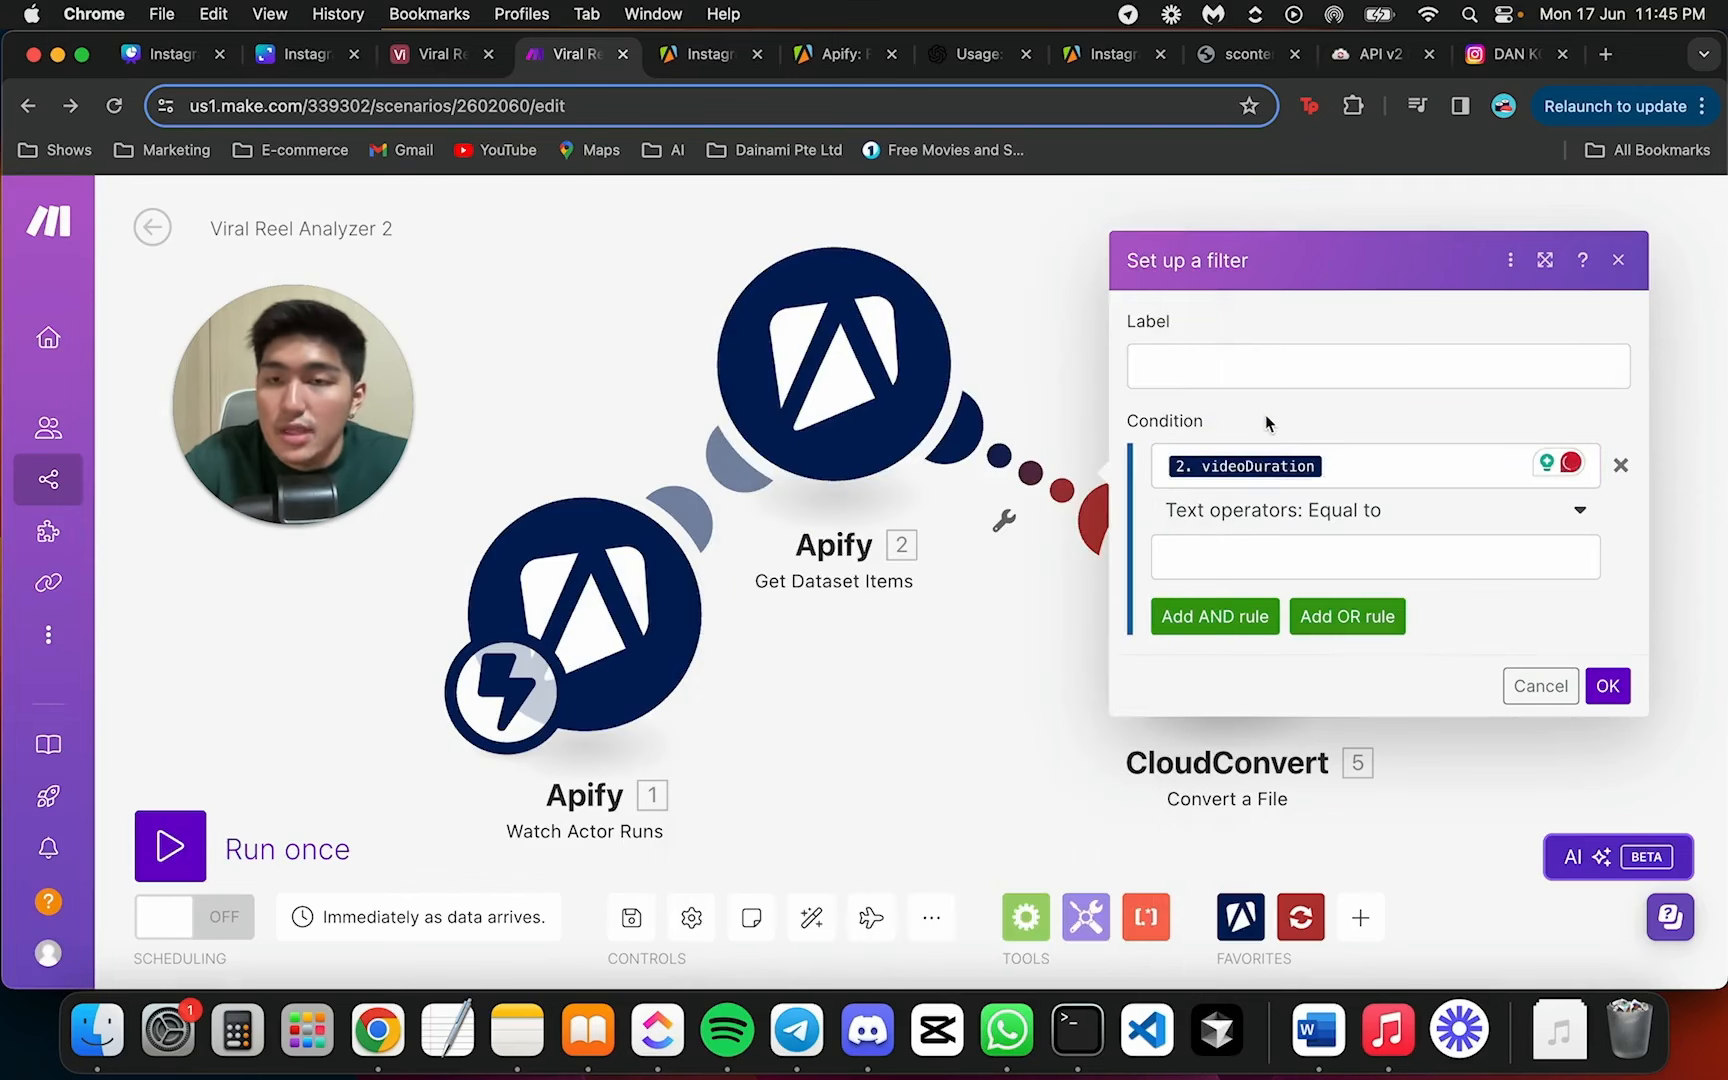
Set the filter condition to the numeric operator Greater than with value 10, and save the filter
{"action": "left_click", "coordinate": [1360, 513]}
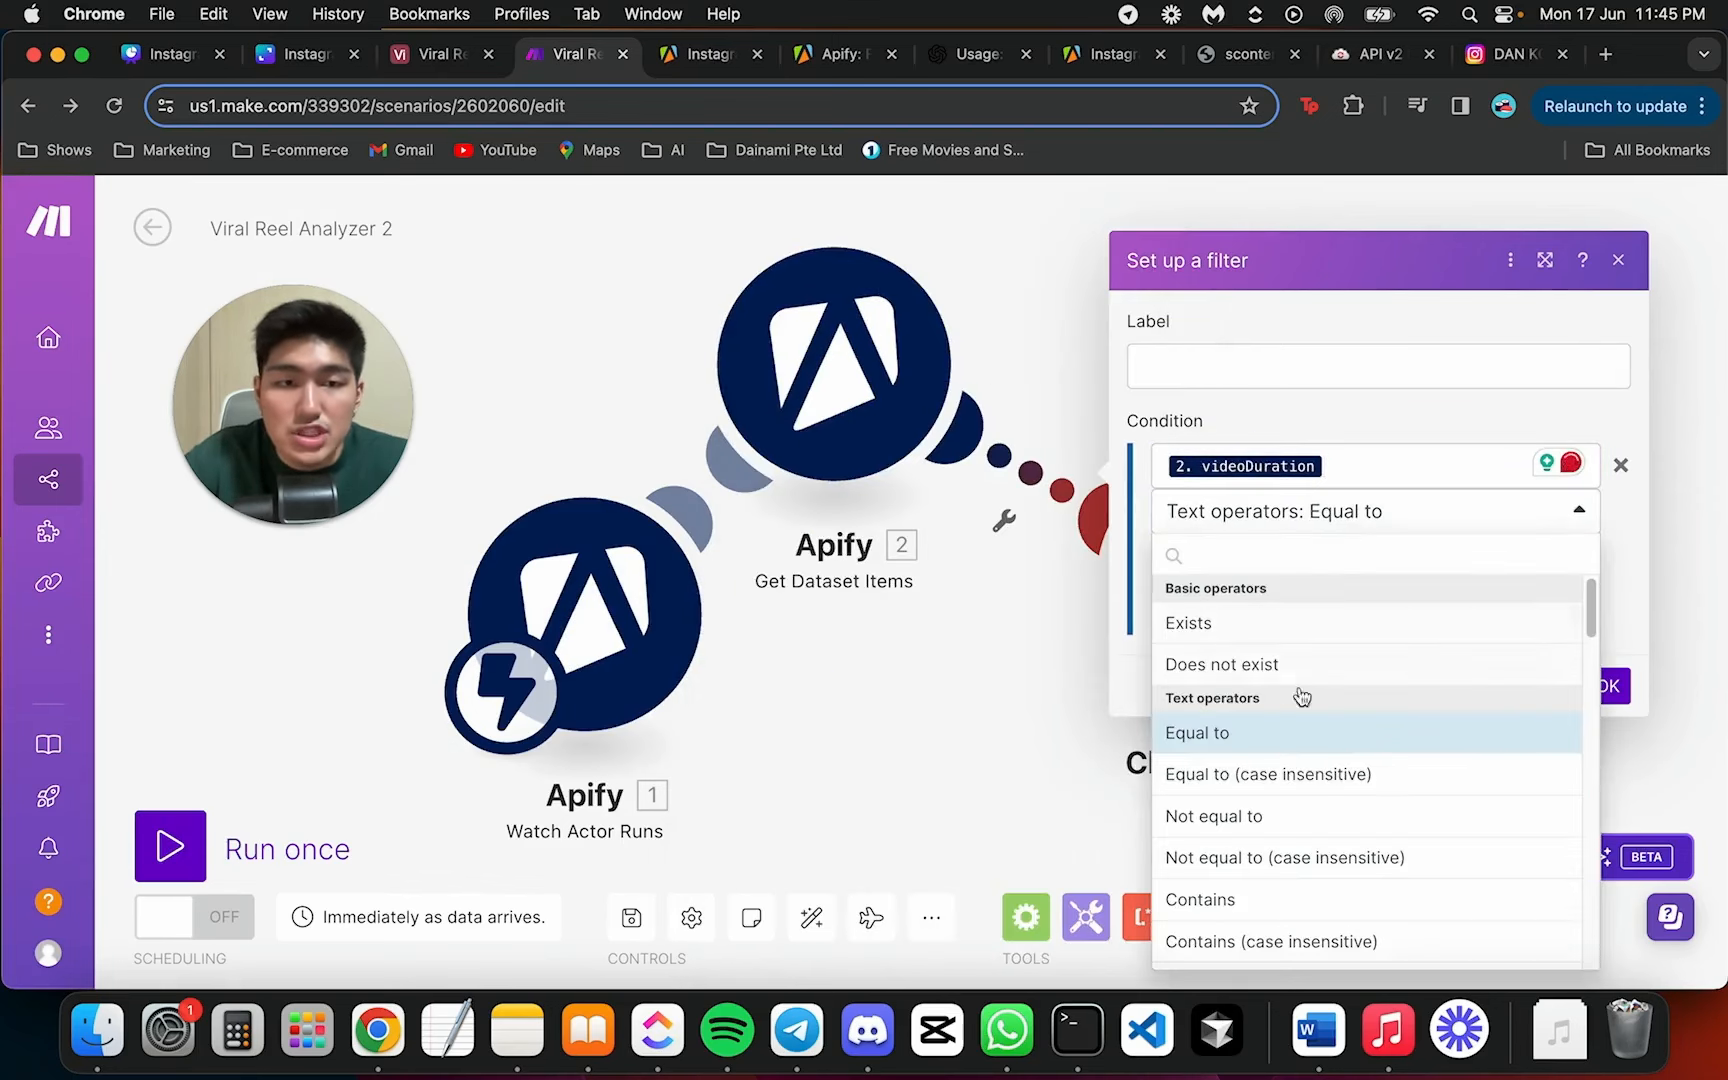
{"action": "scroll", "coordinate": [1268, 828], "scroll_direction": "down", "scroll_amount": 5}
{"action": "scroll", "coordinate": [1292, 781], "scroll_direction": "down", "scroll_amount": 5}
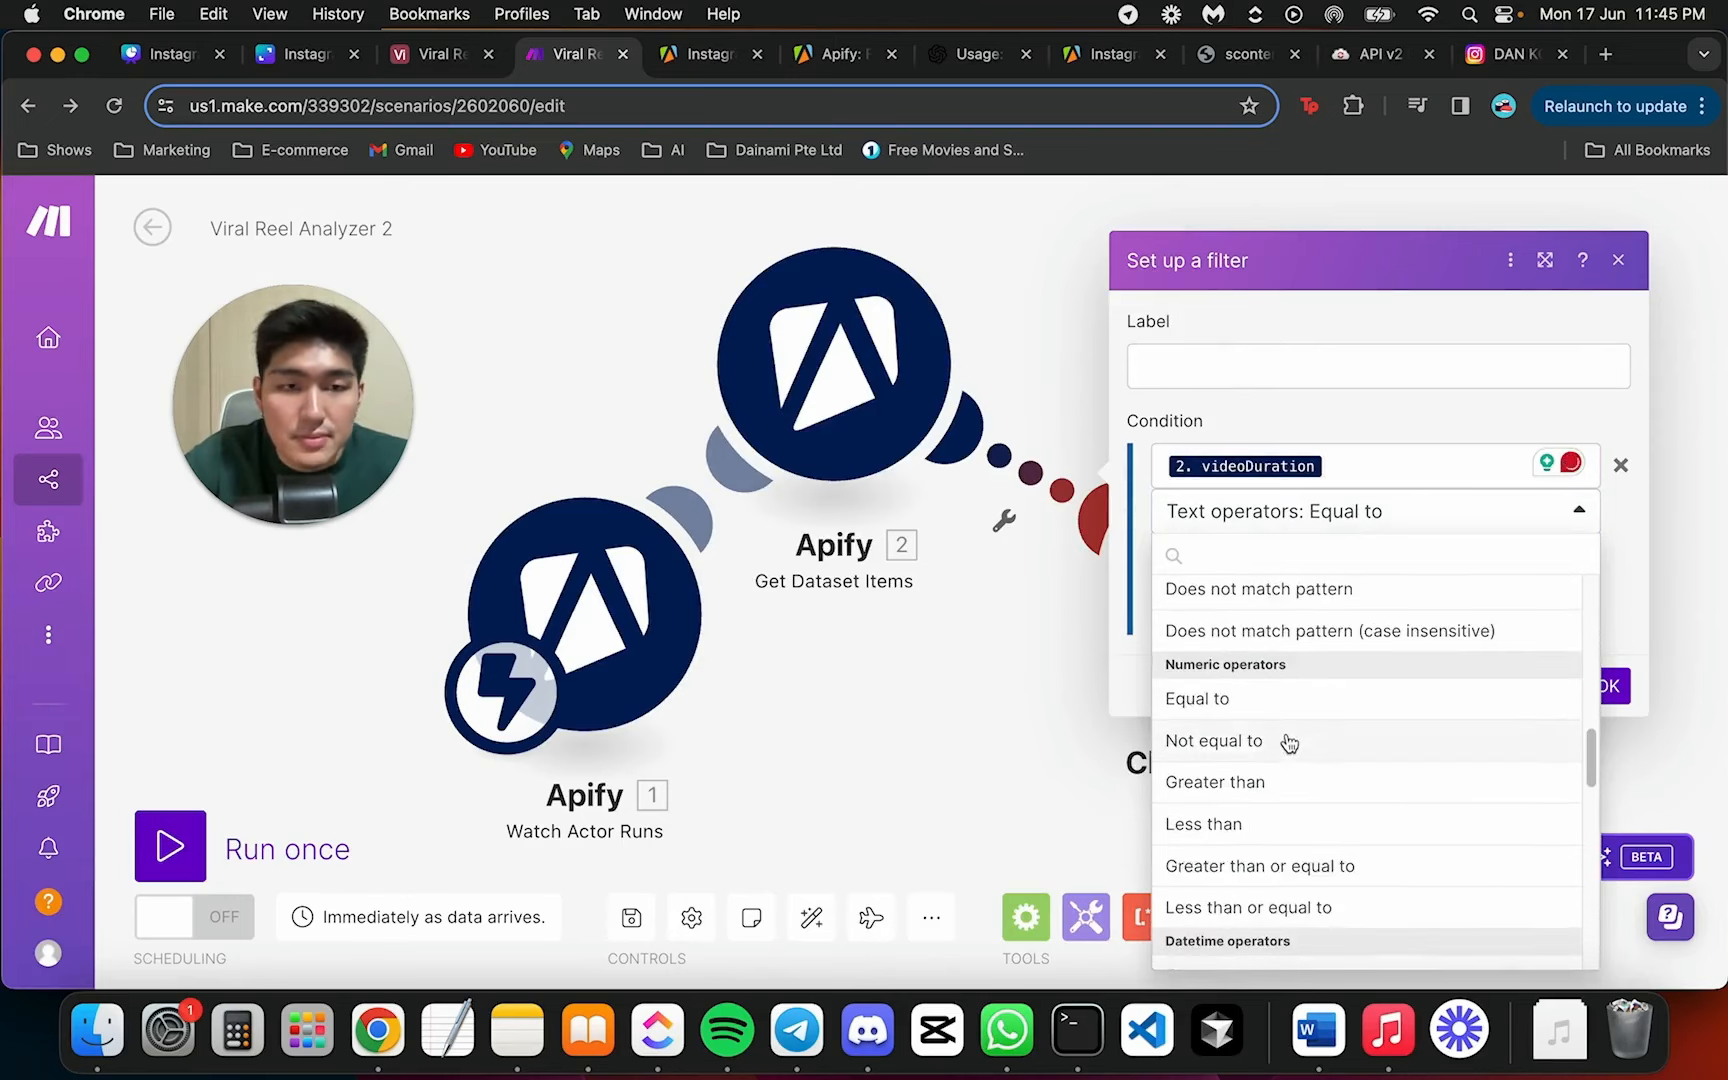
{"action": "scroll", "coordinate": [1288, 740], "scroll_direction": "up", "scroll_amount": 4}
{"action": "type", "text": "grea"}
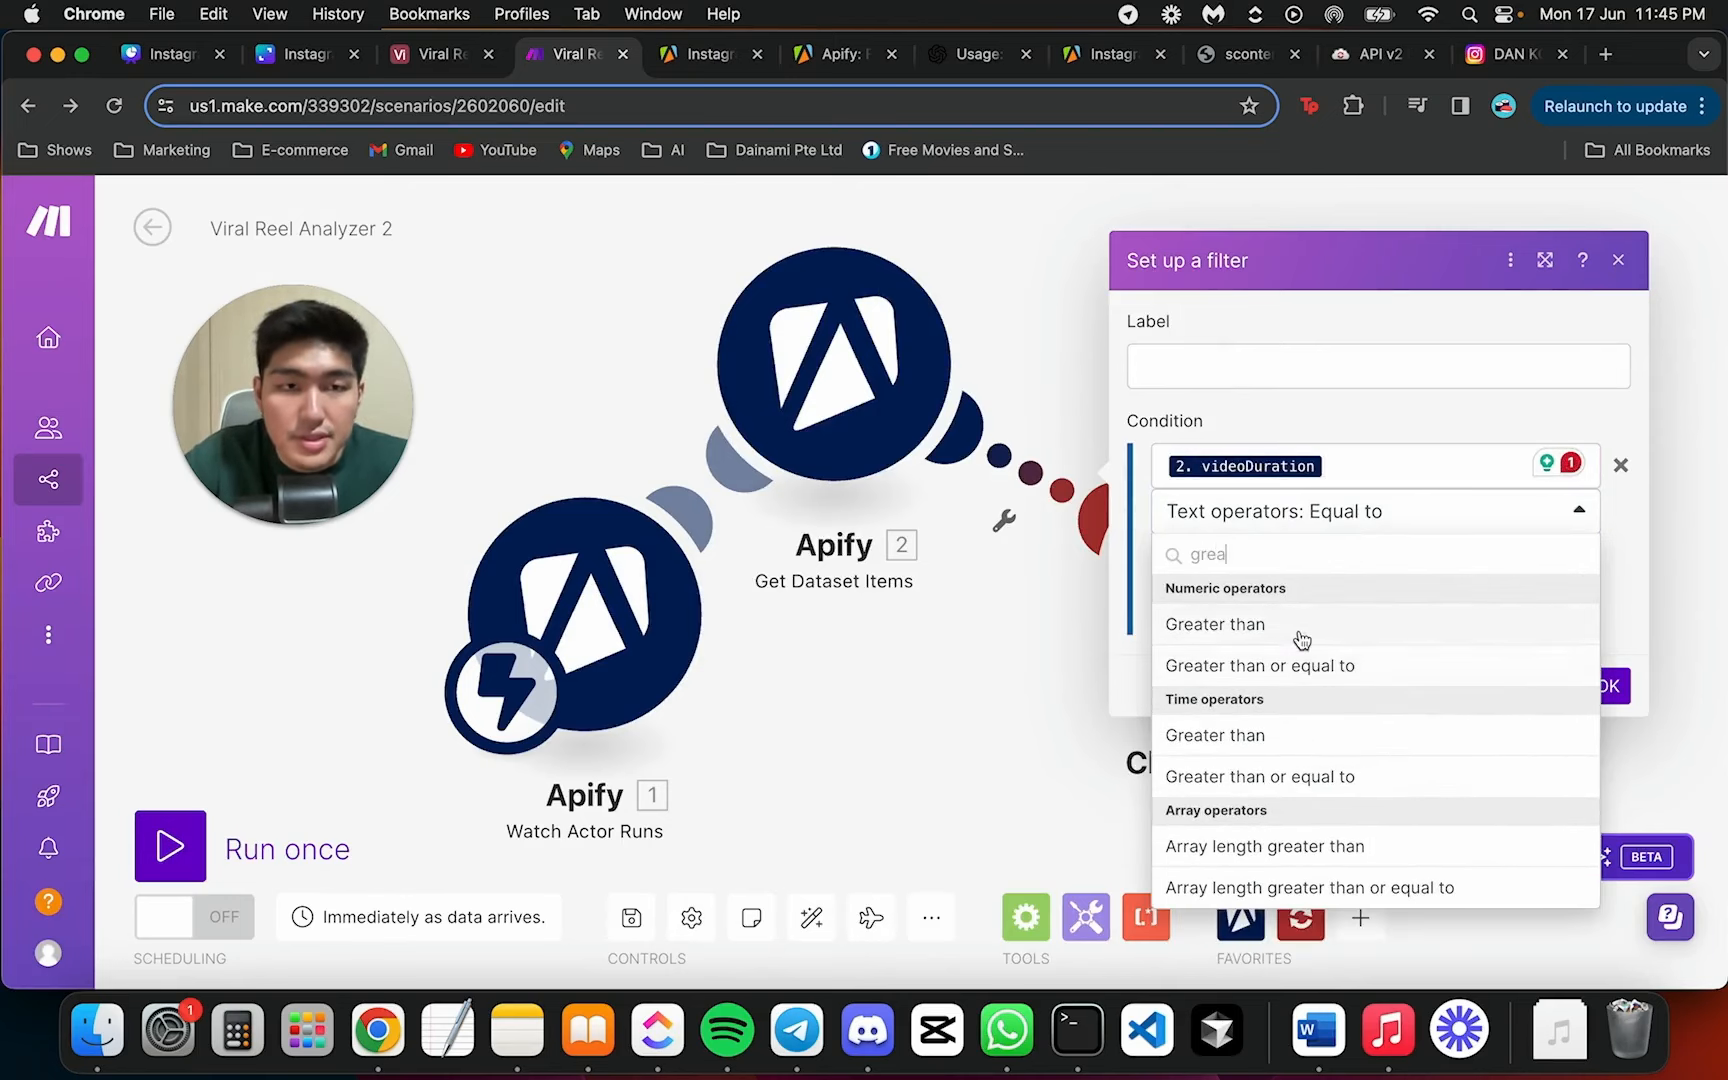
{"action": "left_click", "coordinate": [1300, 625]}
{"action": "left_click", "coordinate": [1320, 567]}
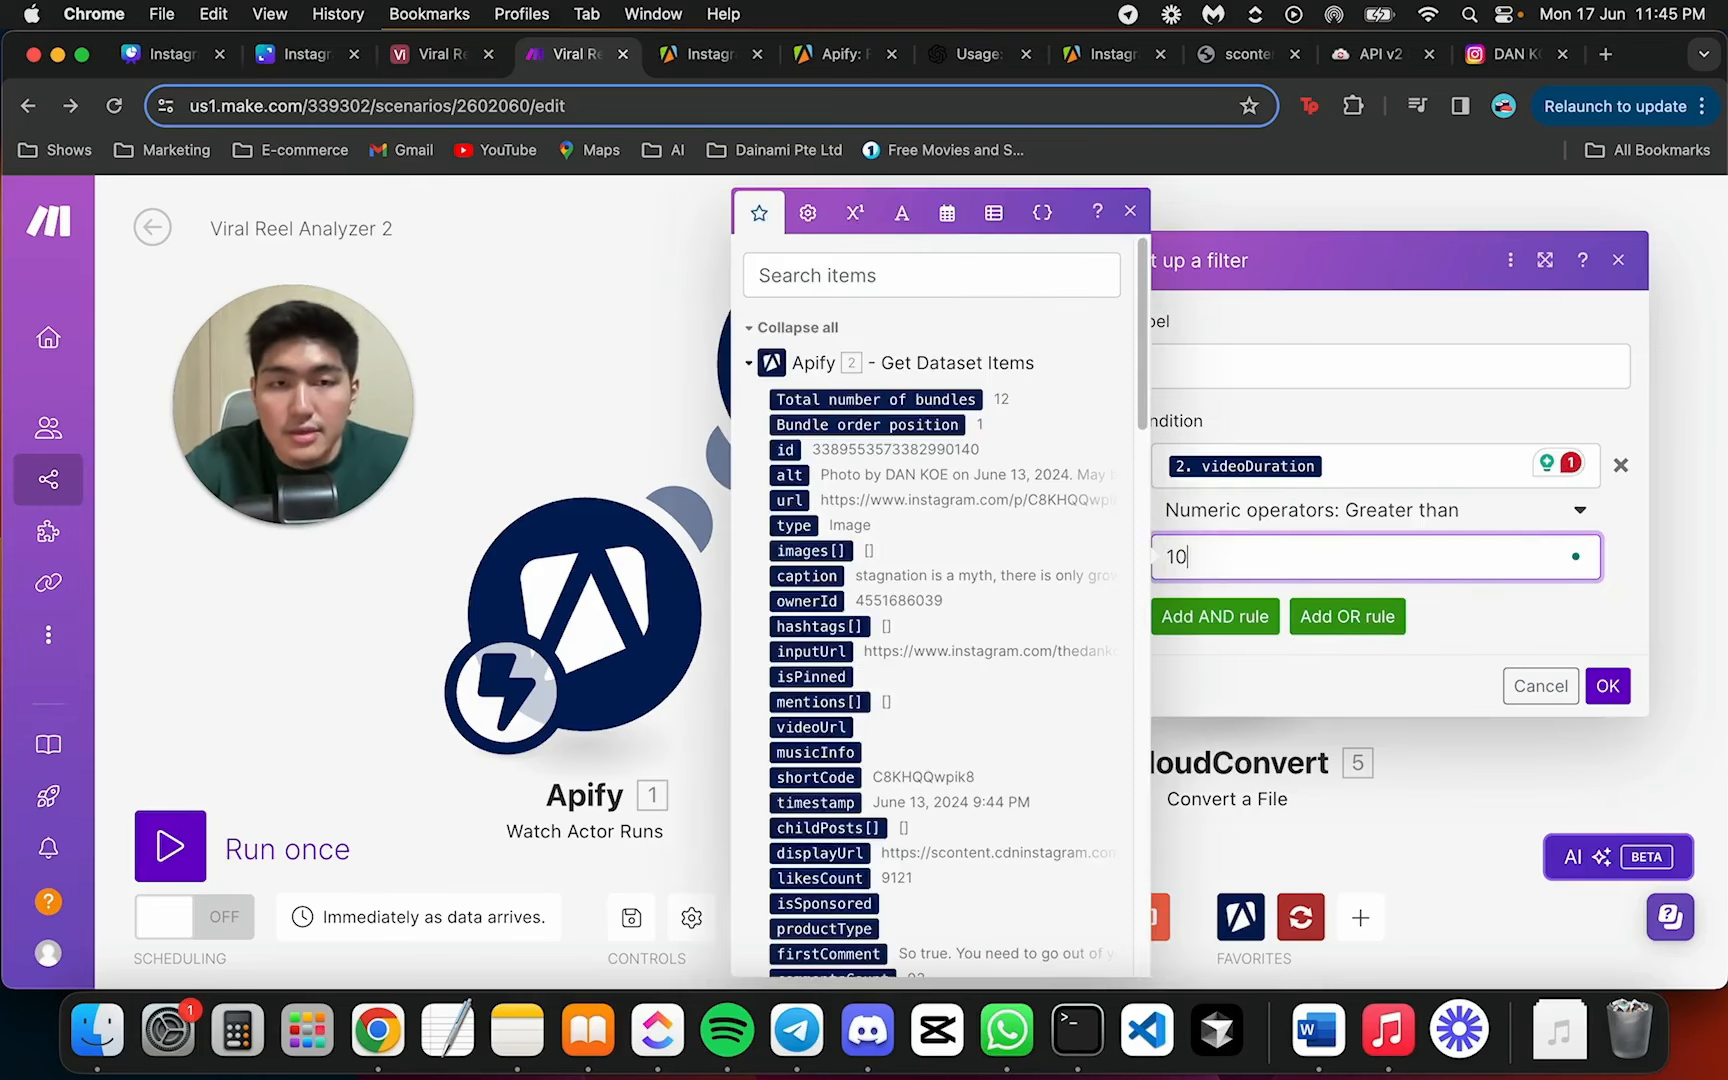
{"action": "left_click", "coordinate": [1281, 539]}
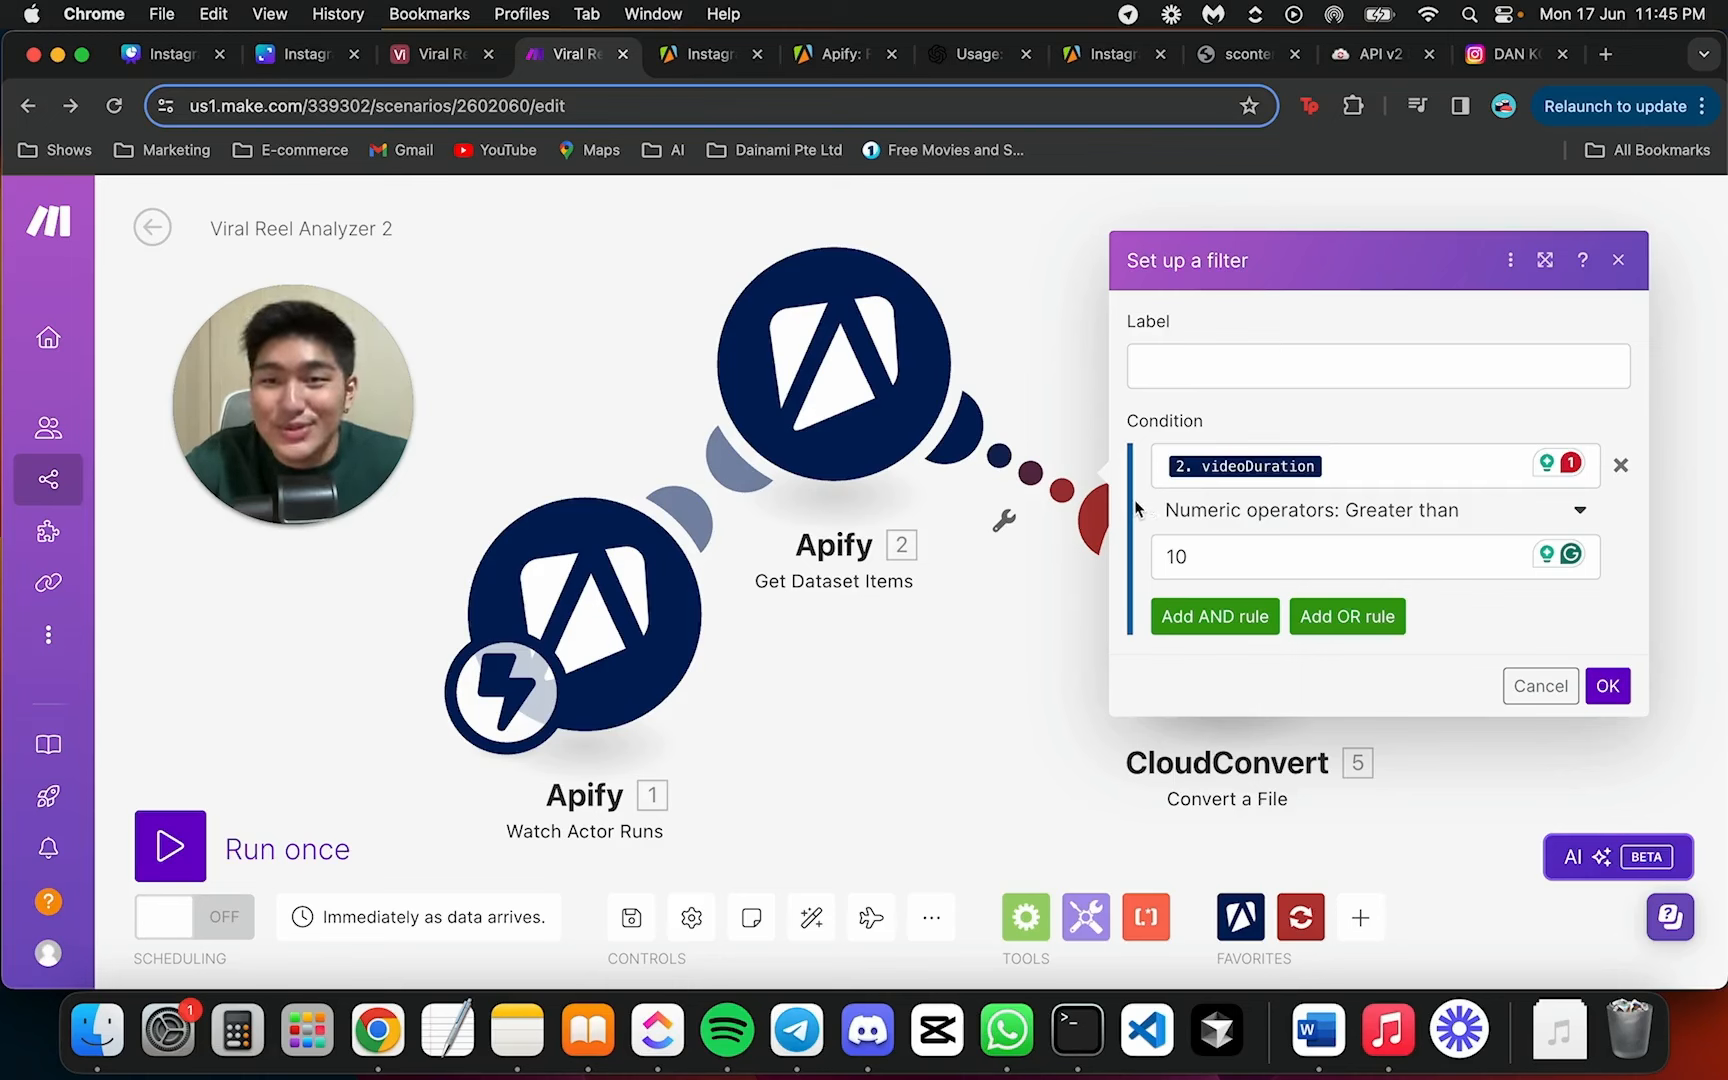
{"action": "left_click", "coordinate": [1620, 690]}
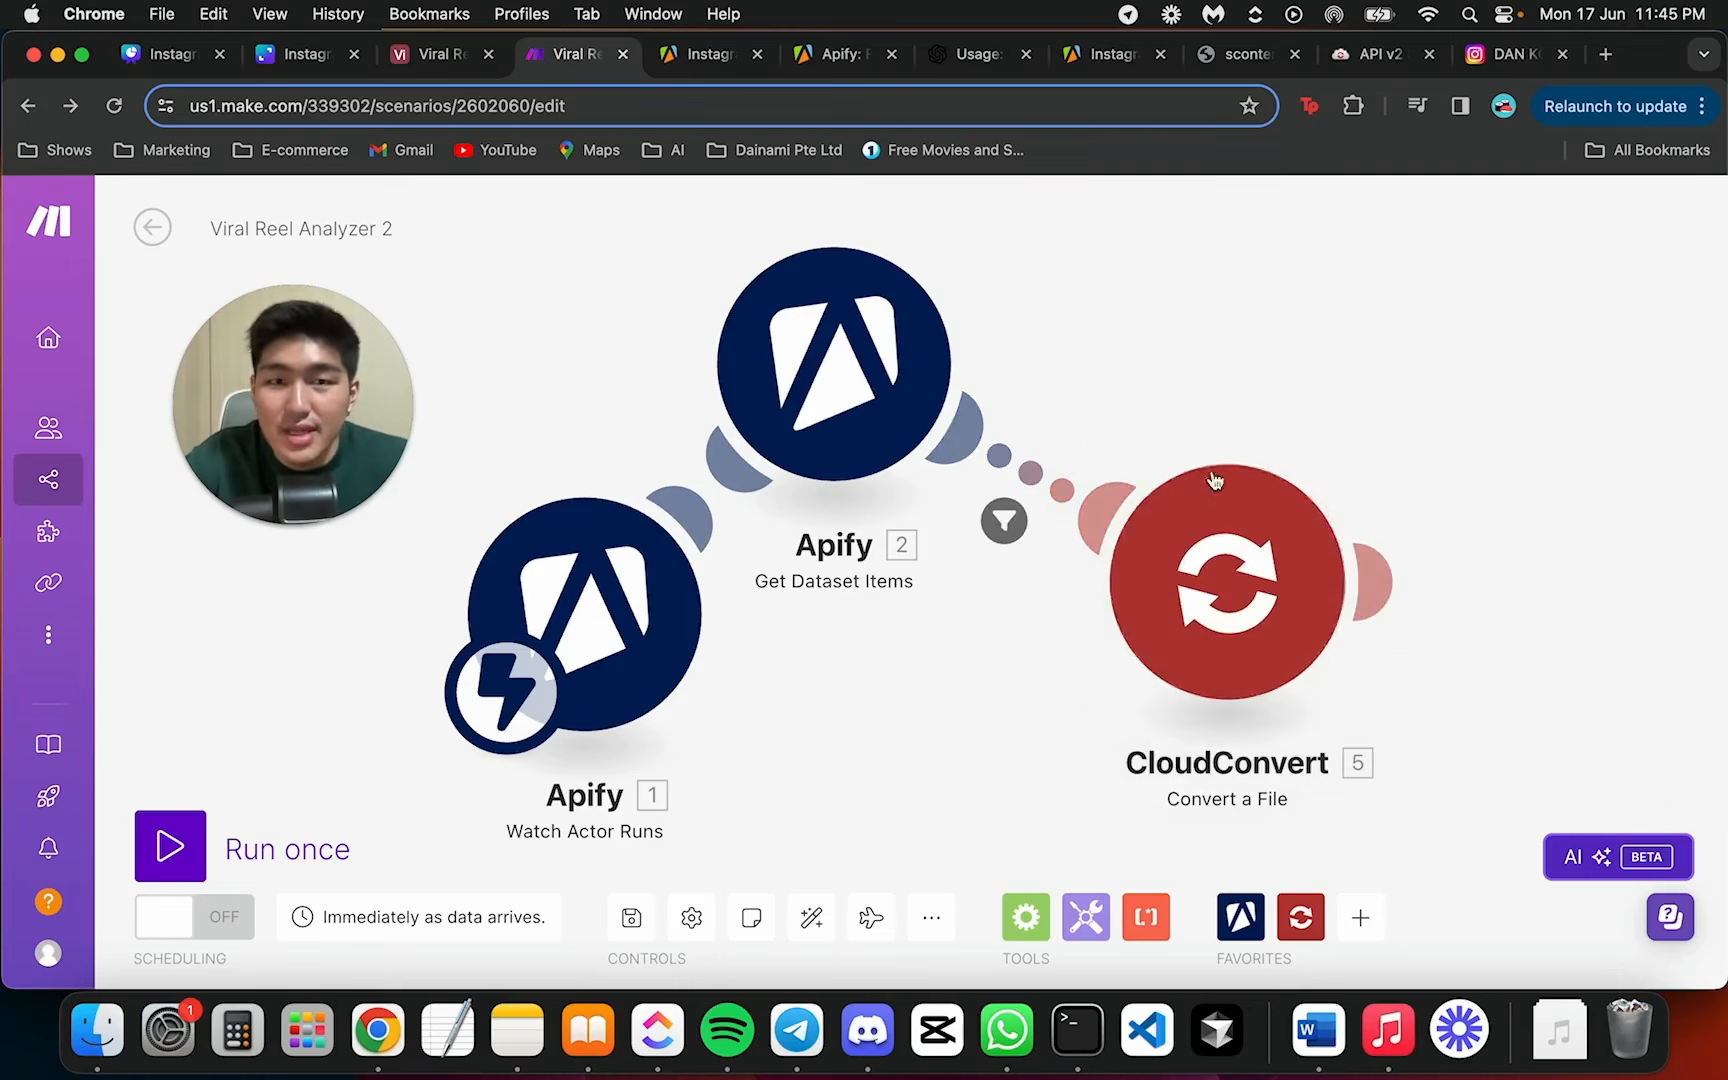
Label the filter before the CloudConvert module "Time Filter" and save it
{"action": "left_click", "coordinate": [1005, 521]}
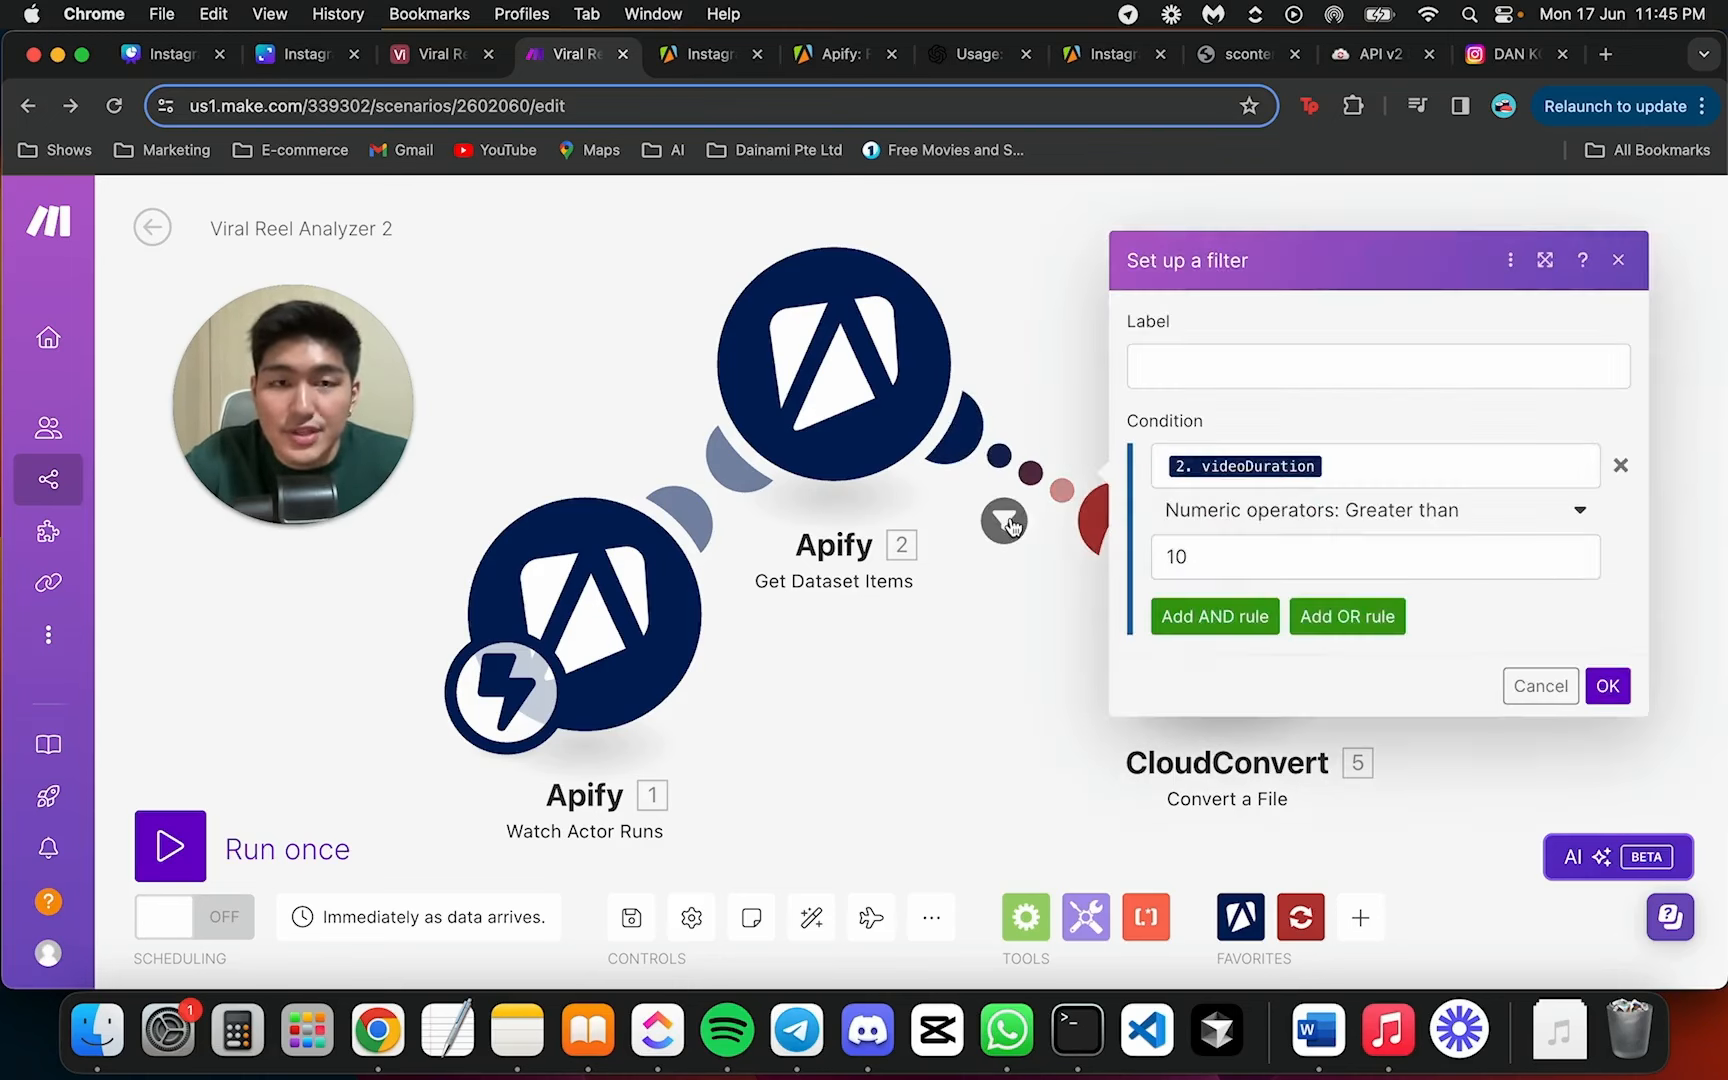
{"action": "left_click", "coordinate": [1345, 369]}
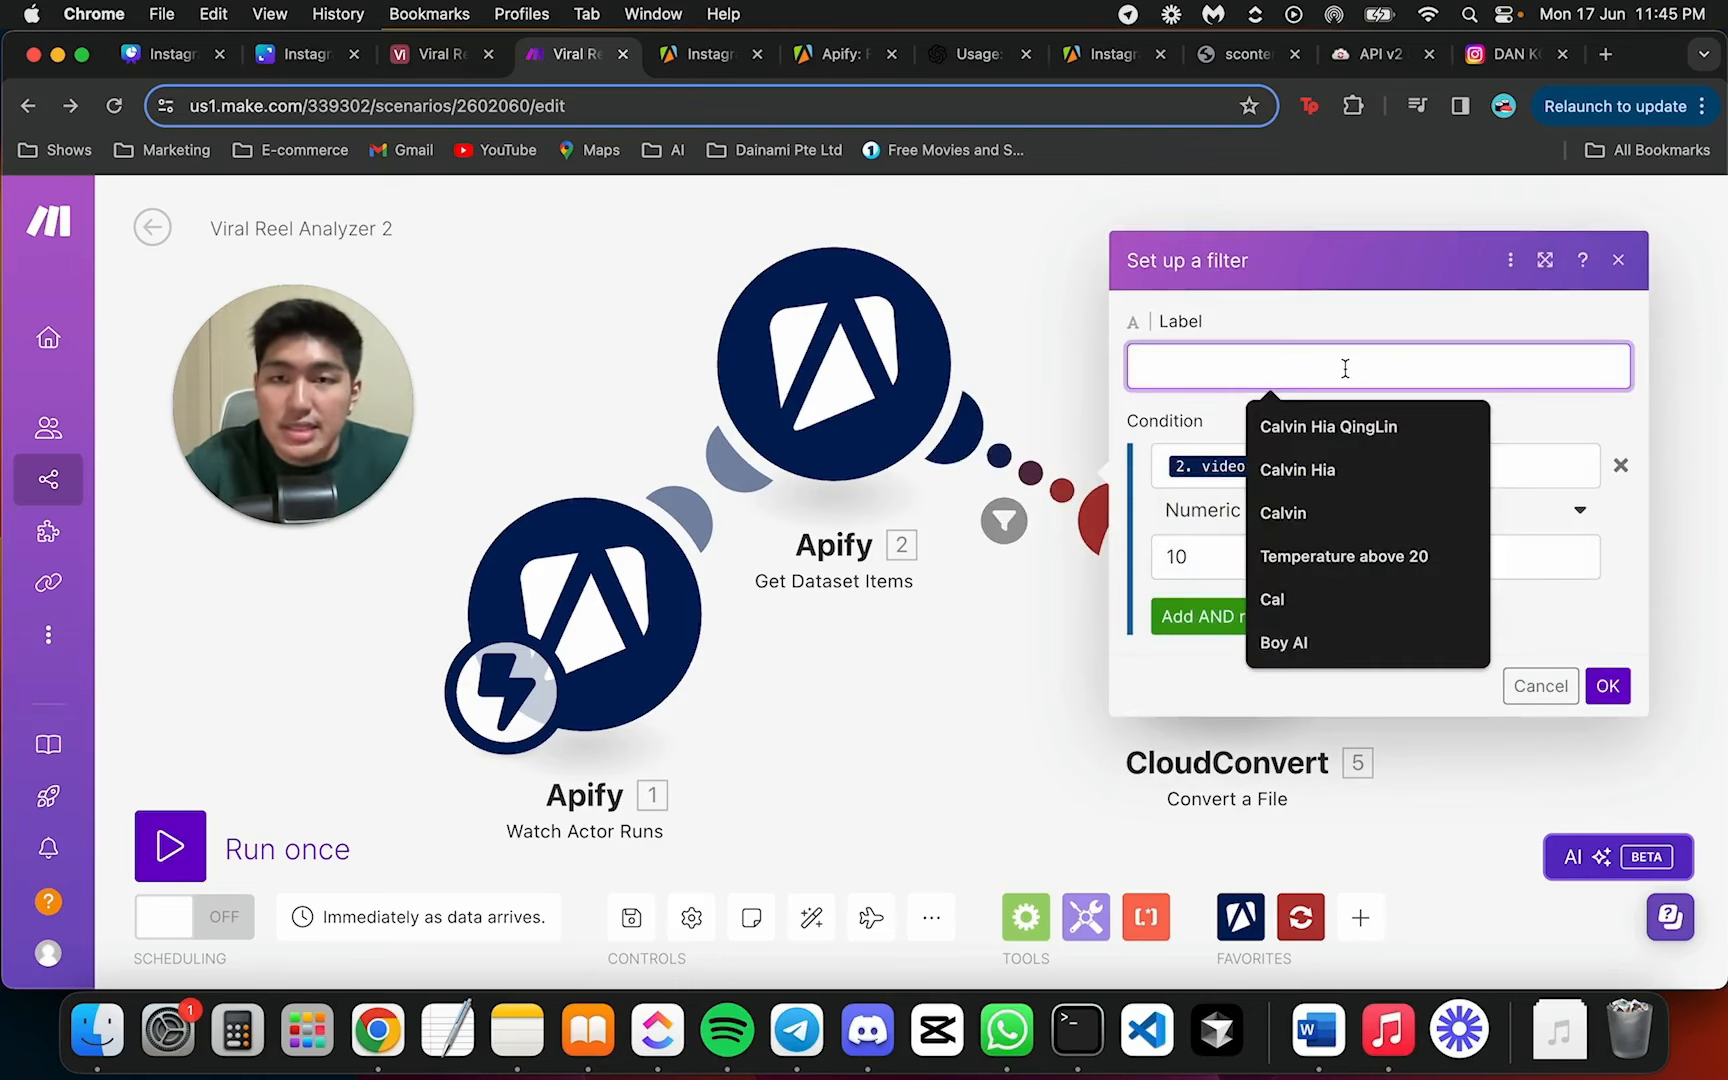
{"action": "type", "text": "Time Filte"}
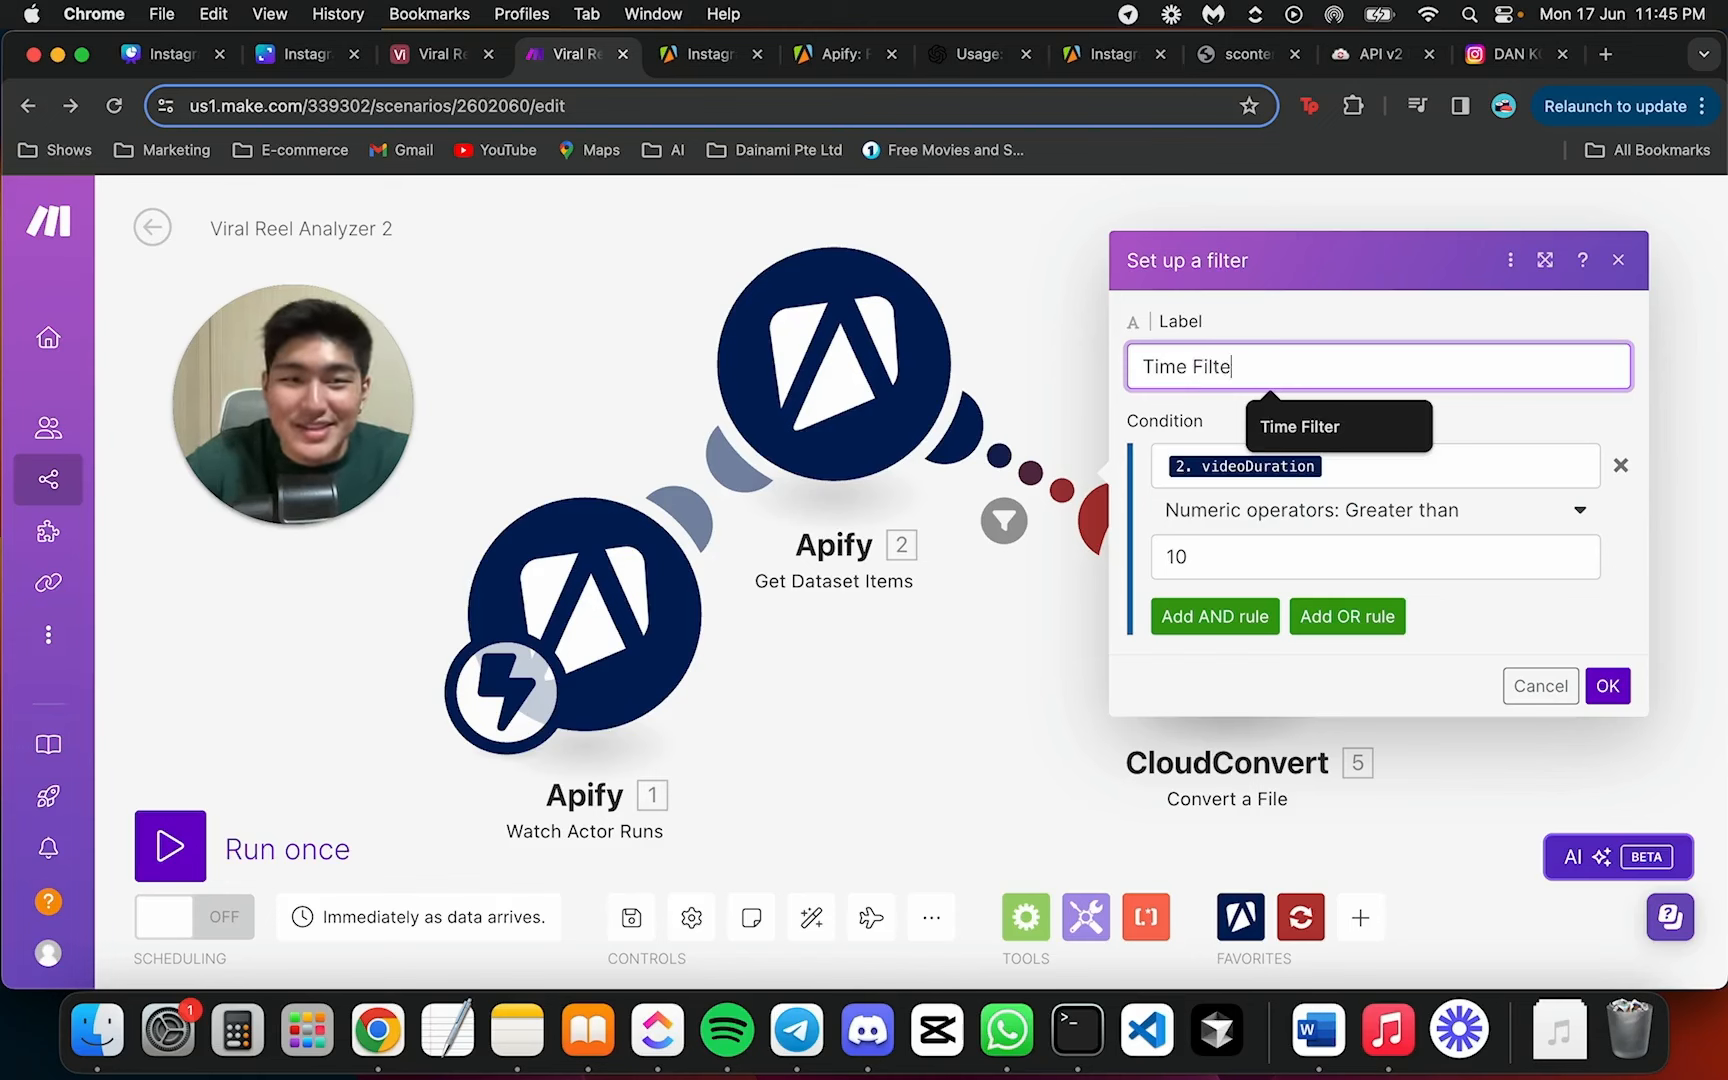
{"action": "type", "text": "r"}
{"action": "left_click", "coordinate": [1608, 686]}
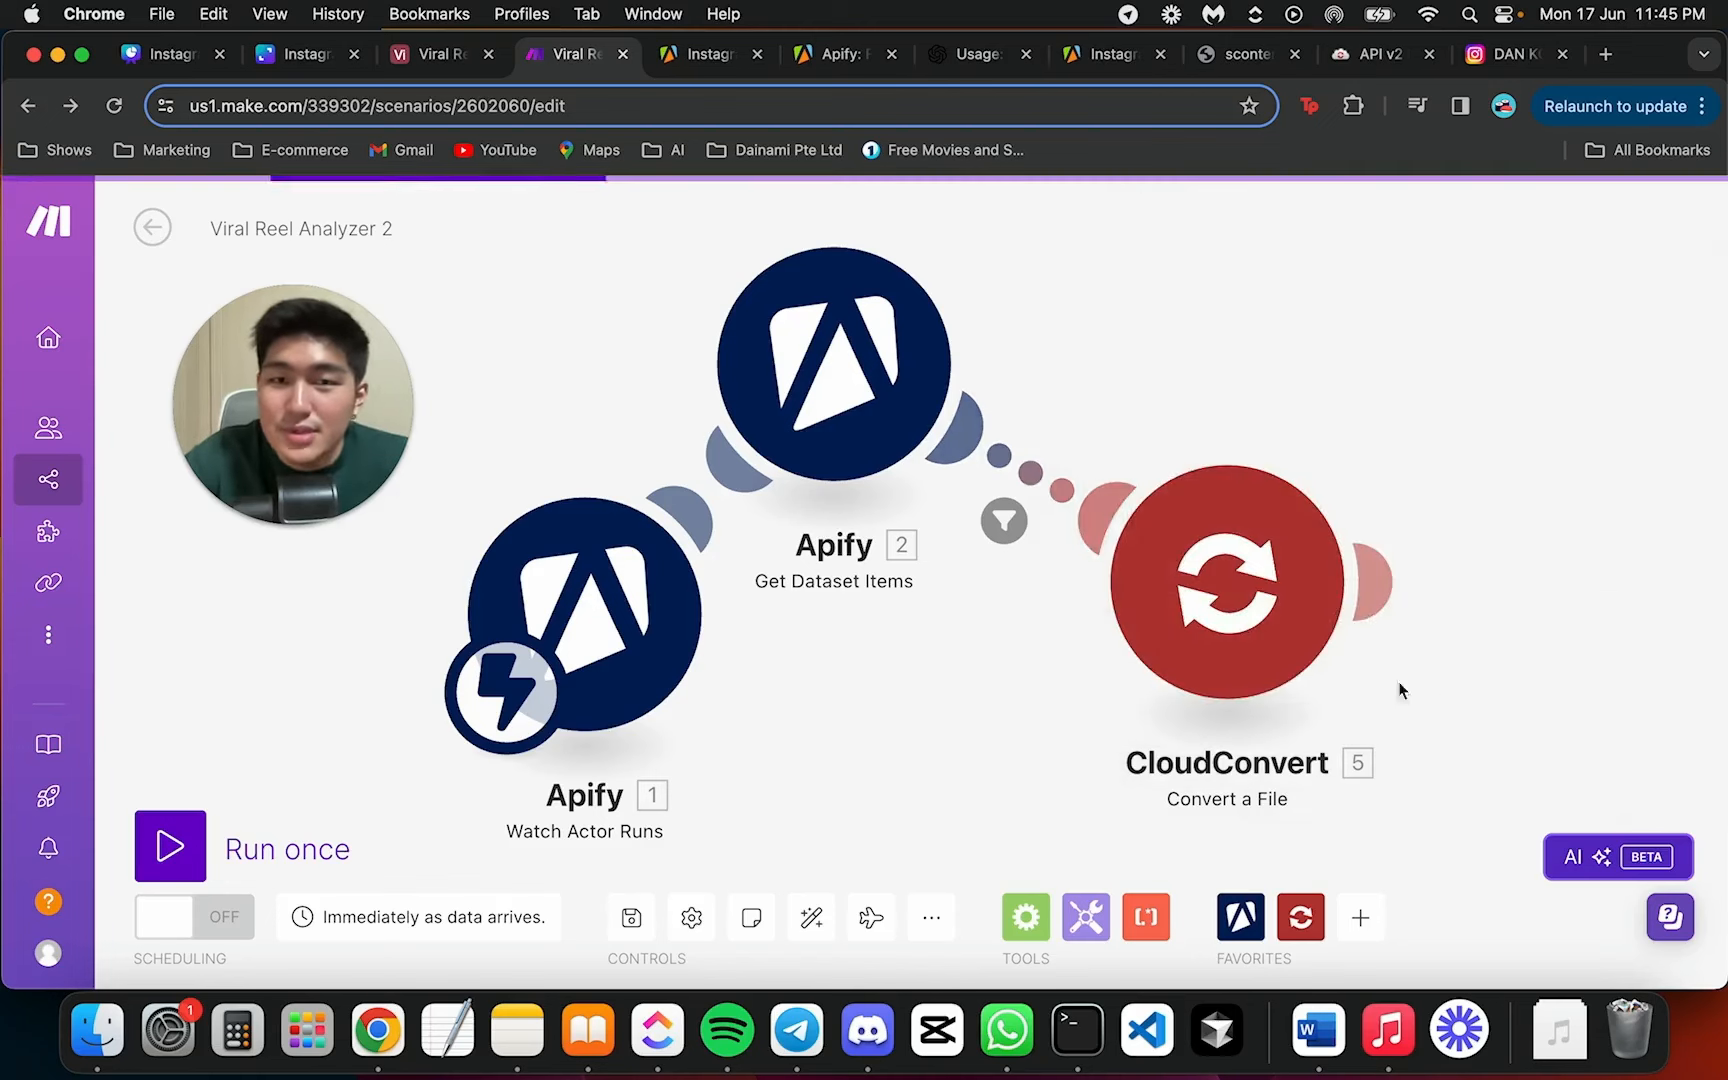
Move the CloudConvert module slightly away from the Apify modules and save the scenario
{"action": "left_click_drag", "start_coordinate": [1247, 626], "coordinate": [1275, 636]}
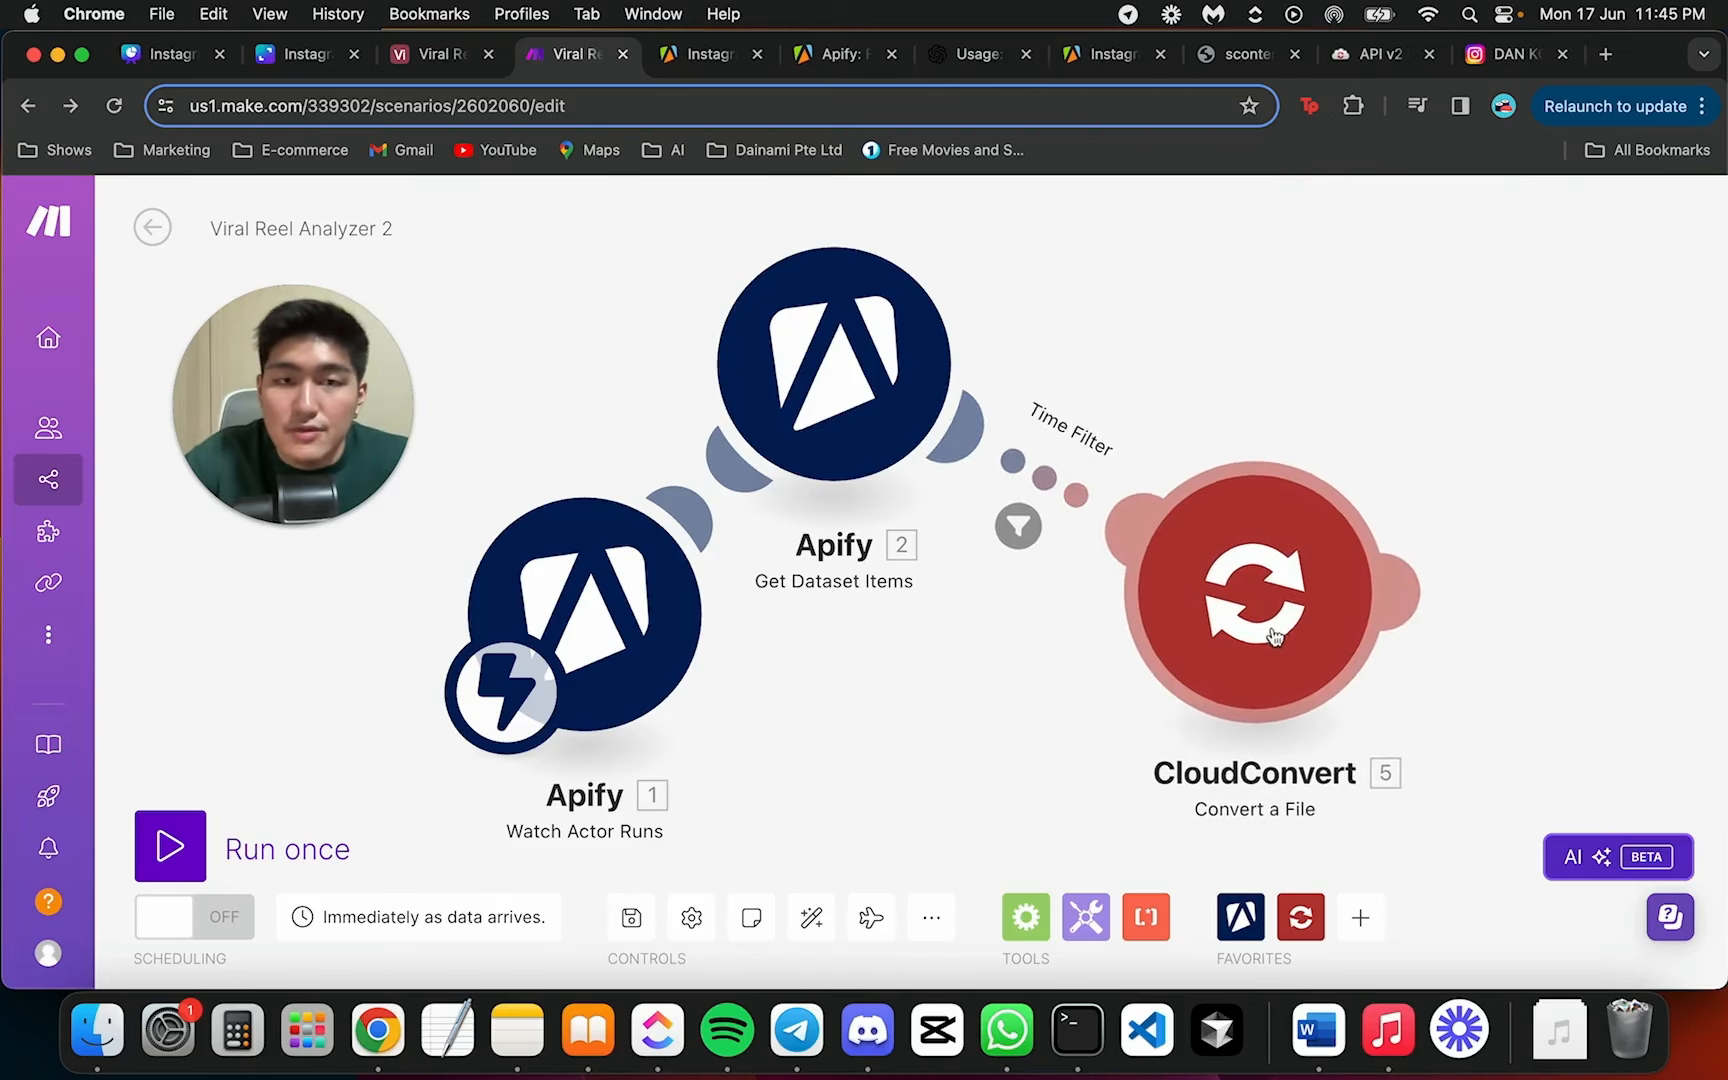
{"action": "scroll", "coordinate": [1000, 465], "scroll_direction": "down", "scroll_amount": 3}
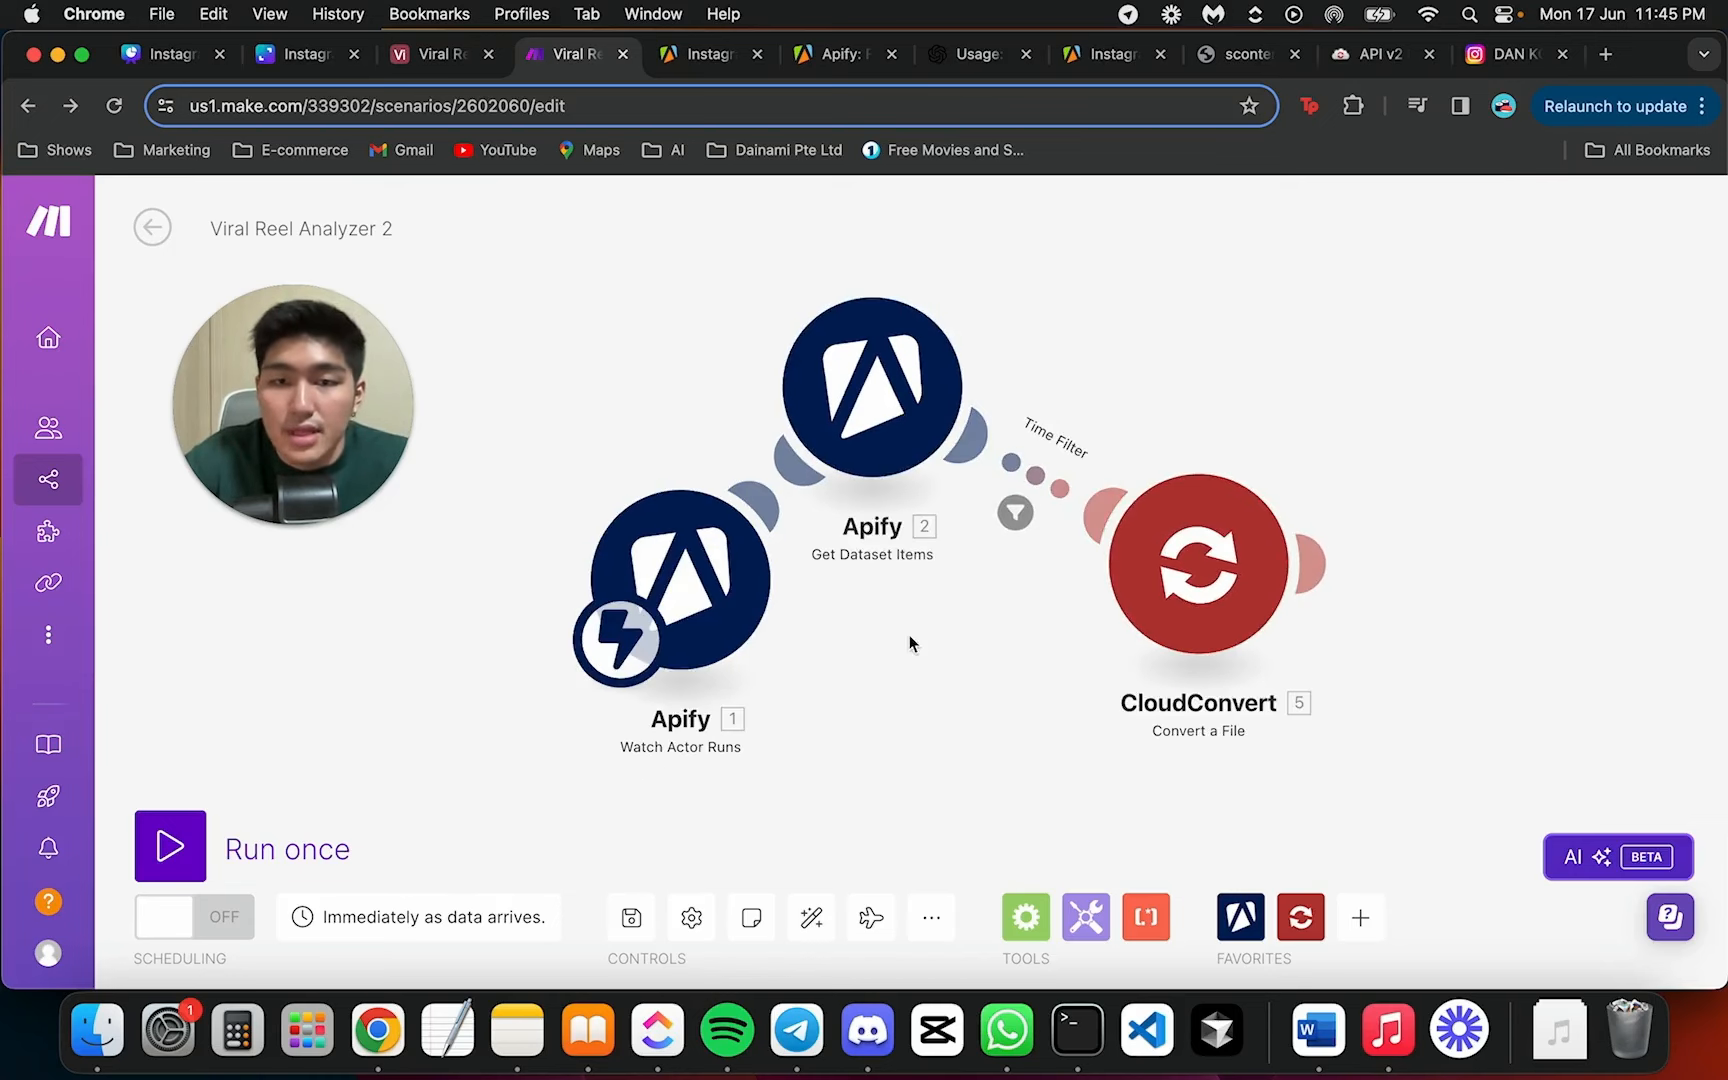
{"action": "left_click_drag", "start_coordinate": [912, 643], "coordinate": [856, 643]}
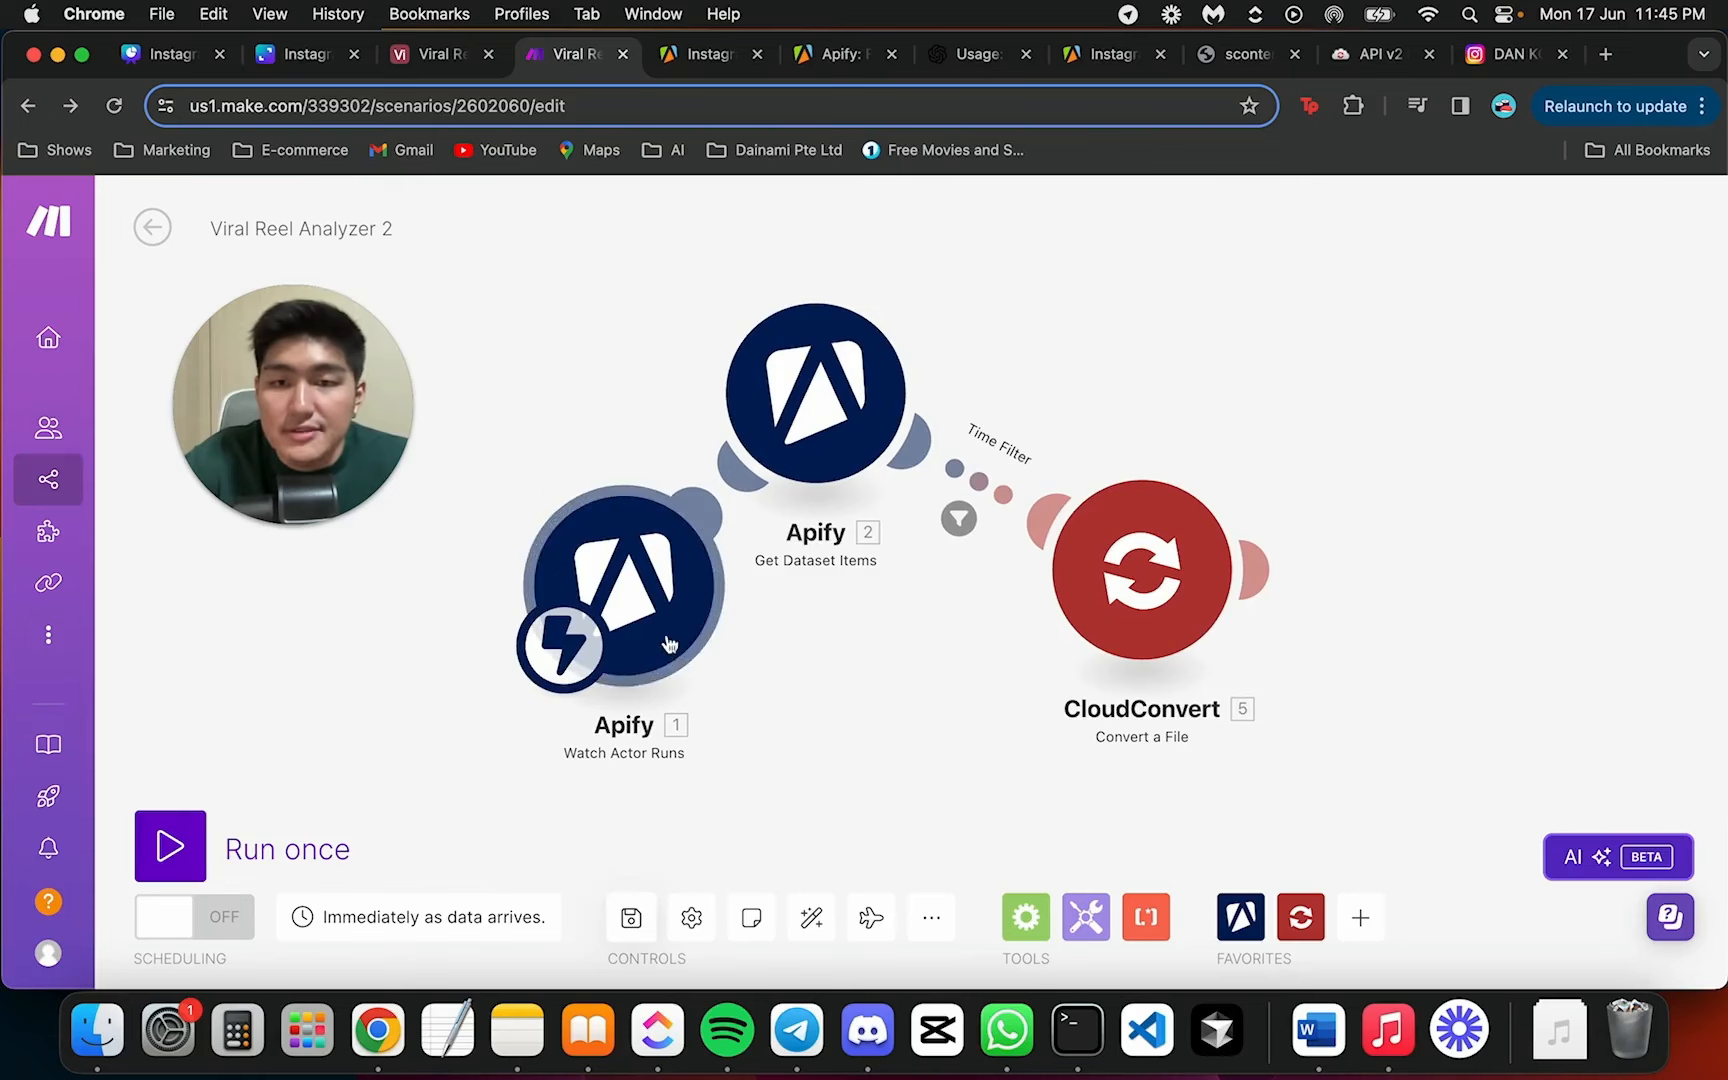
{"action": "key", "text": "super+s"}
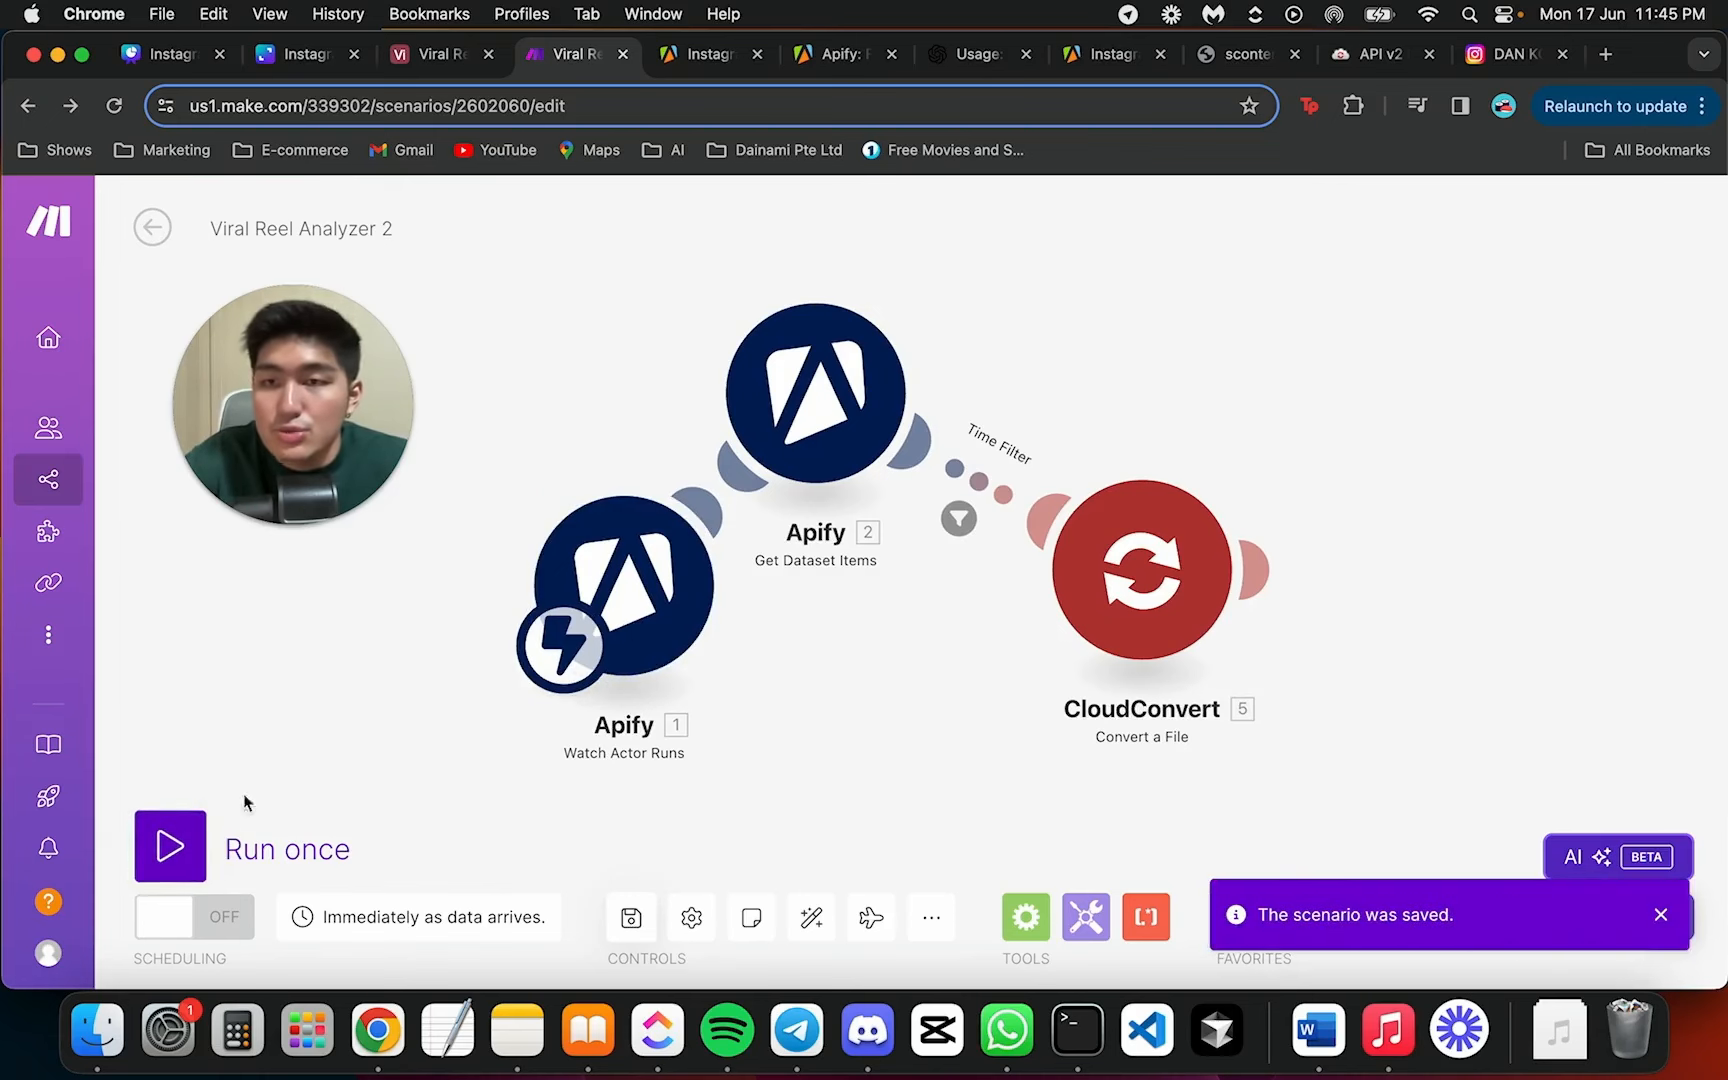
Run the scenario once to test the Time Filter and the CloudConvert conversion
{"action": "left_click_drag", "start_coordinate": [291, 465], "coordinate": [338, 465]}
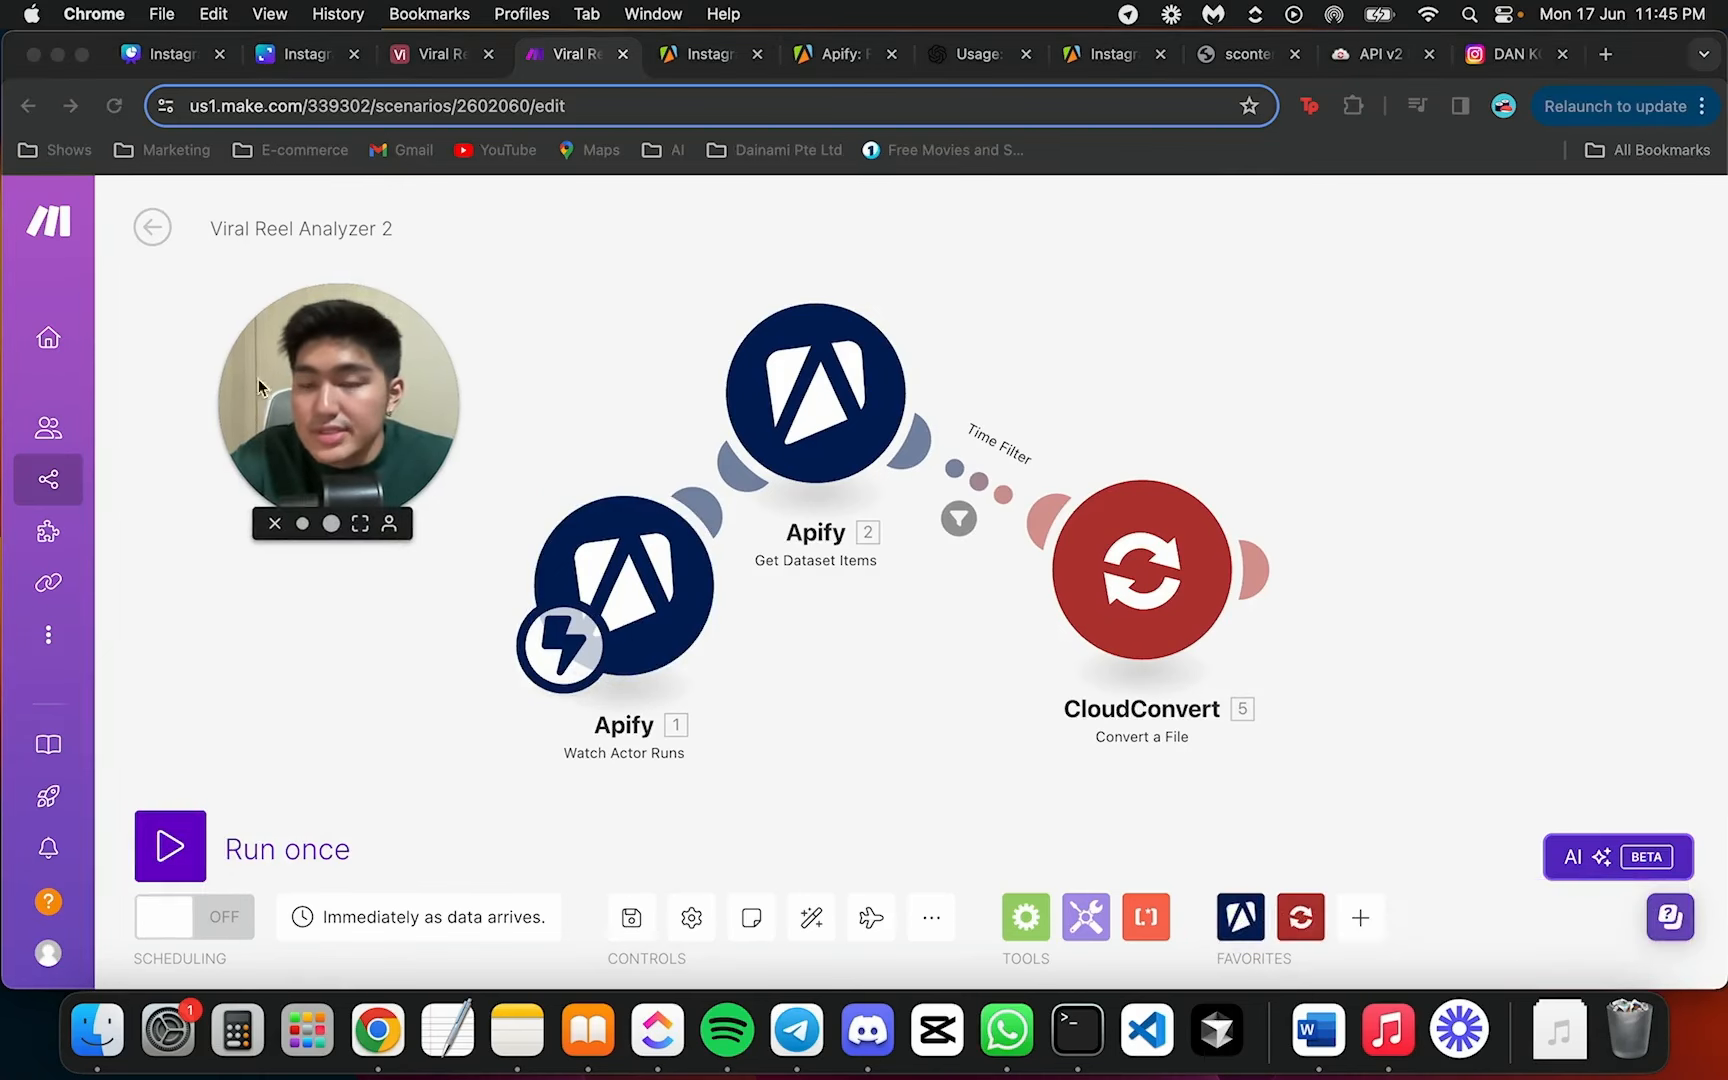
{"action": "left_click", "coordinate": [787, 385]}
{"action": "scroll", "coordinate": [787, 385], "scroll_direction": "up", "scroll_amount": 2}
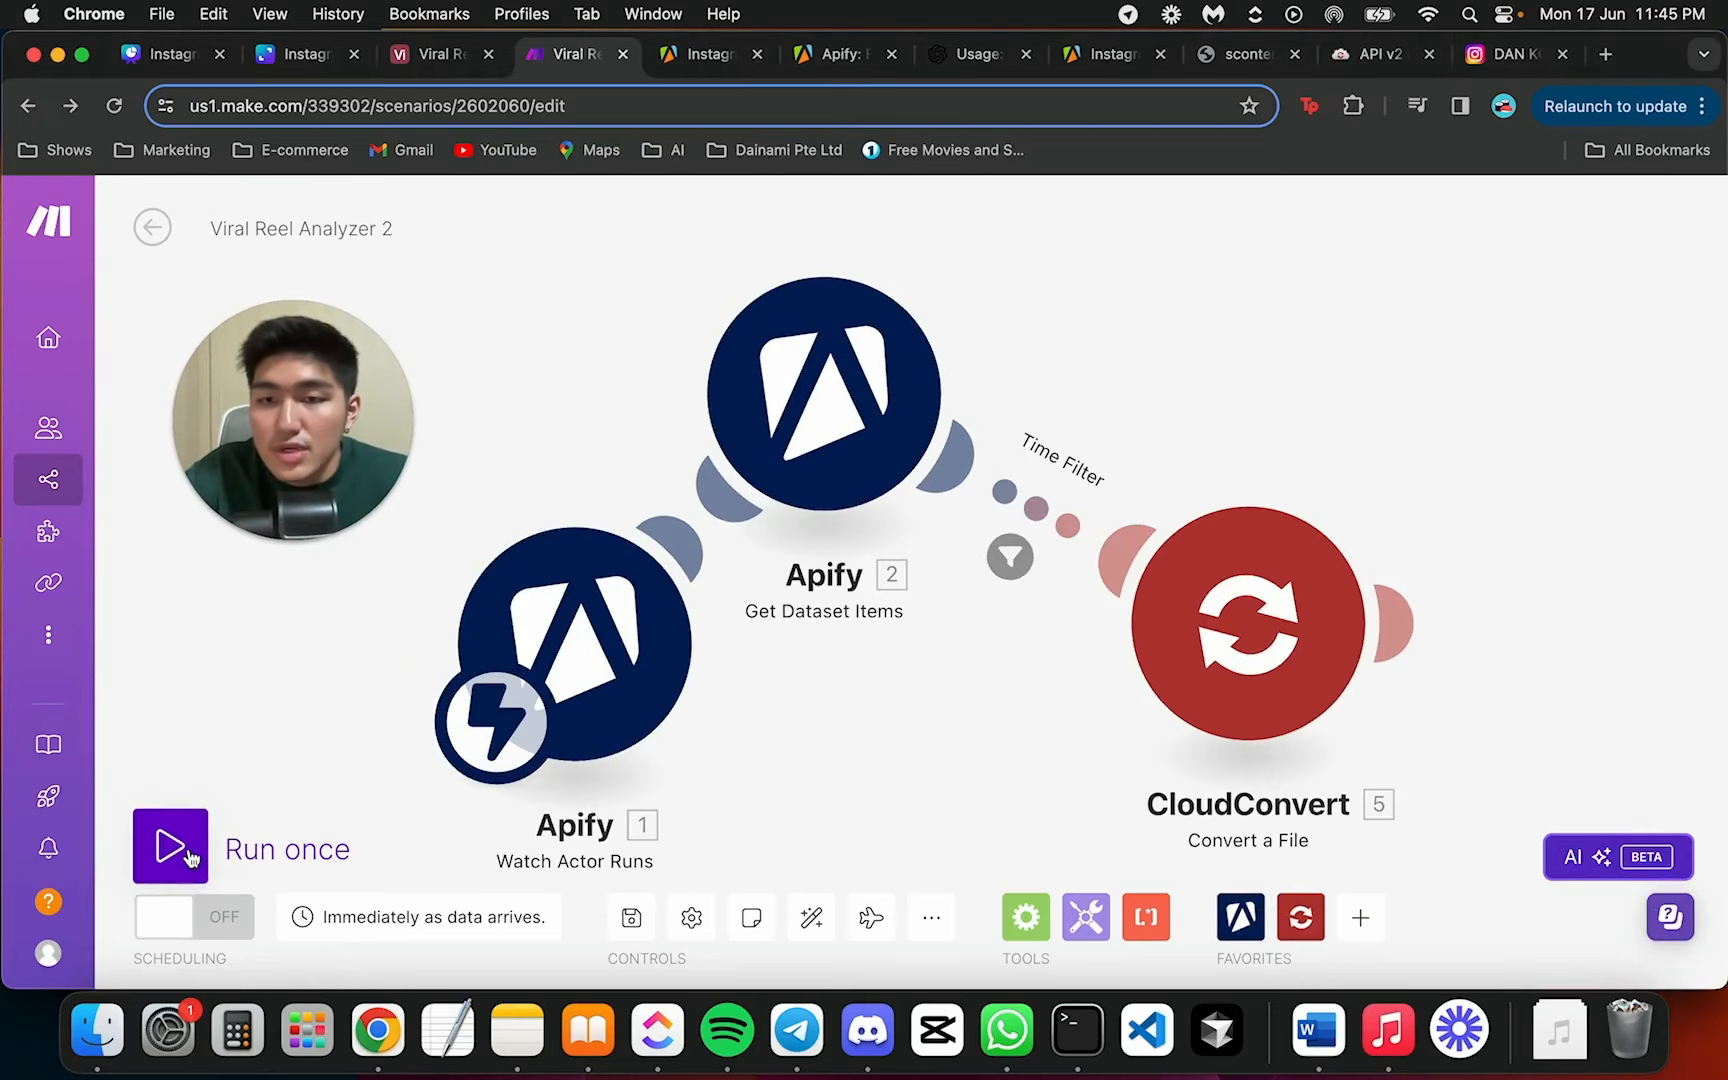
{"action": "left_click", "coordinate": [170, 847]}
{"action": "left_click", "coordinate": [733, 937]}
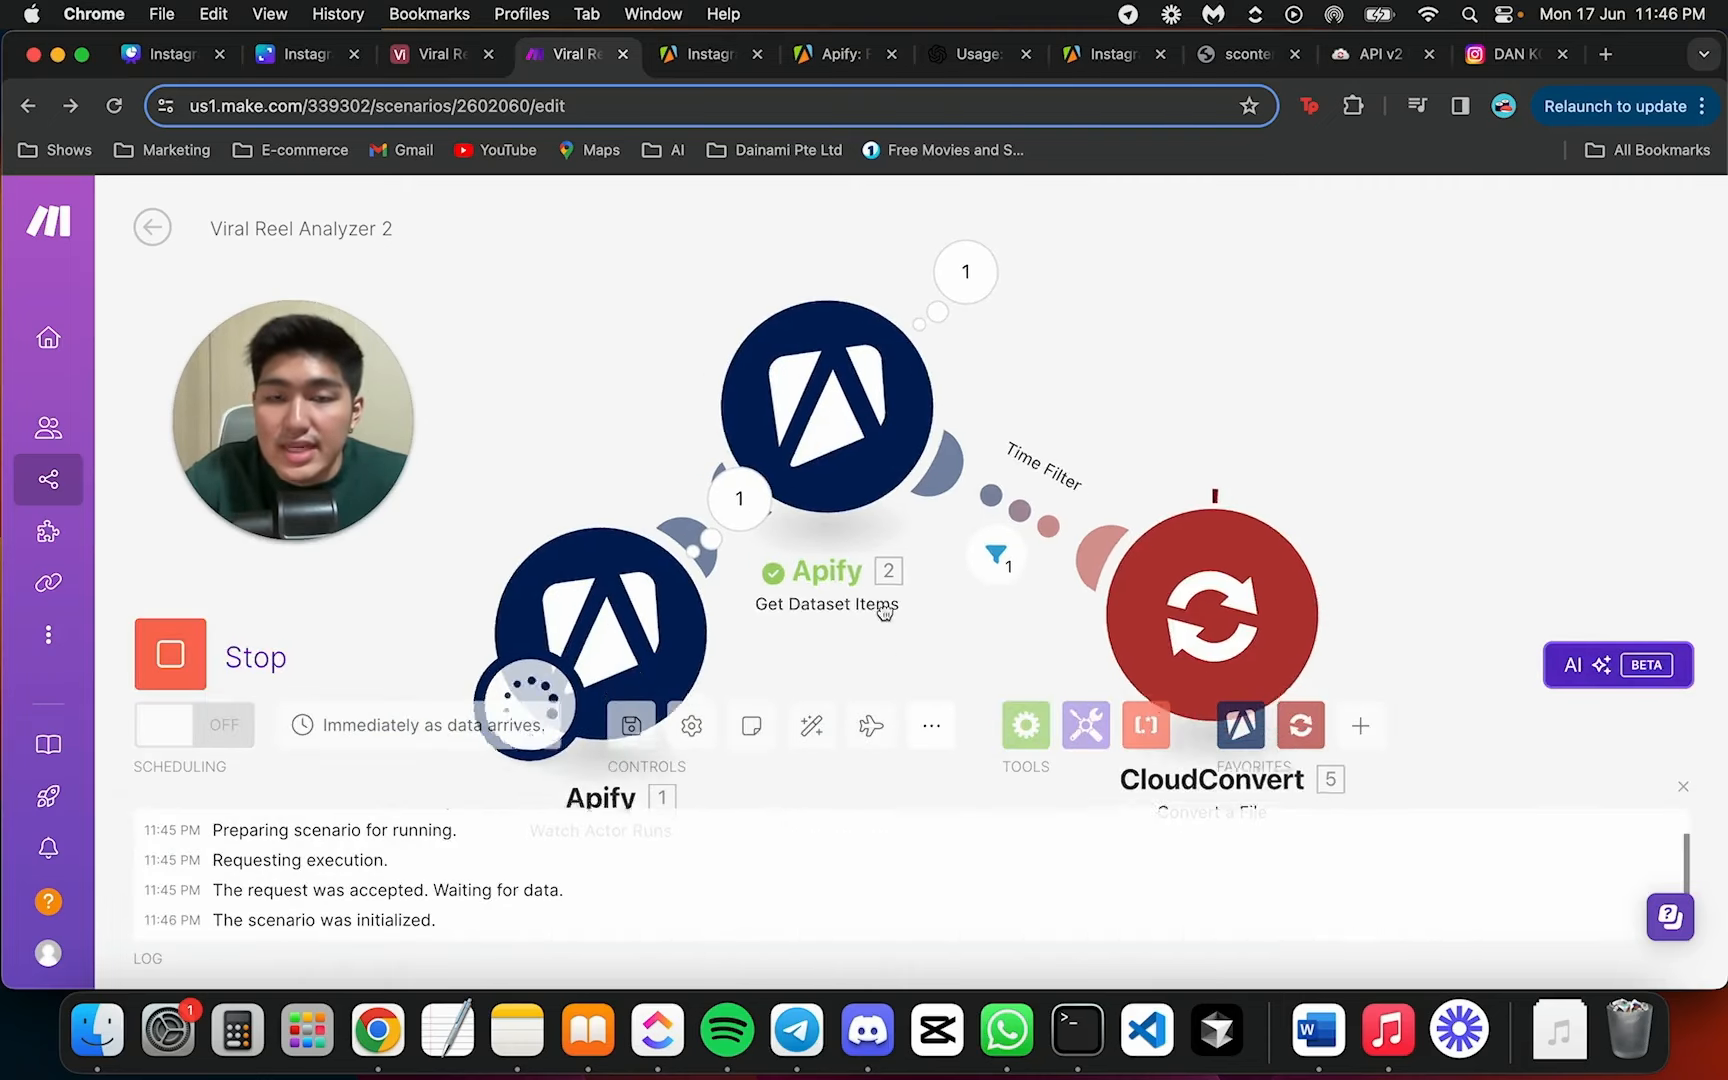
{"action": "scroll", "coordinate": [852, 561], "scroll_direction": "down", "scroll_amount": 3}
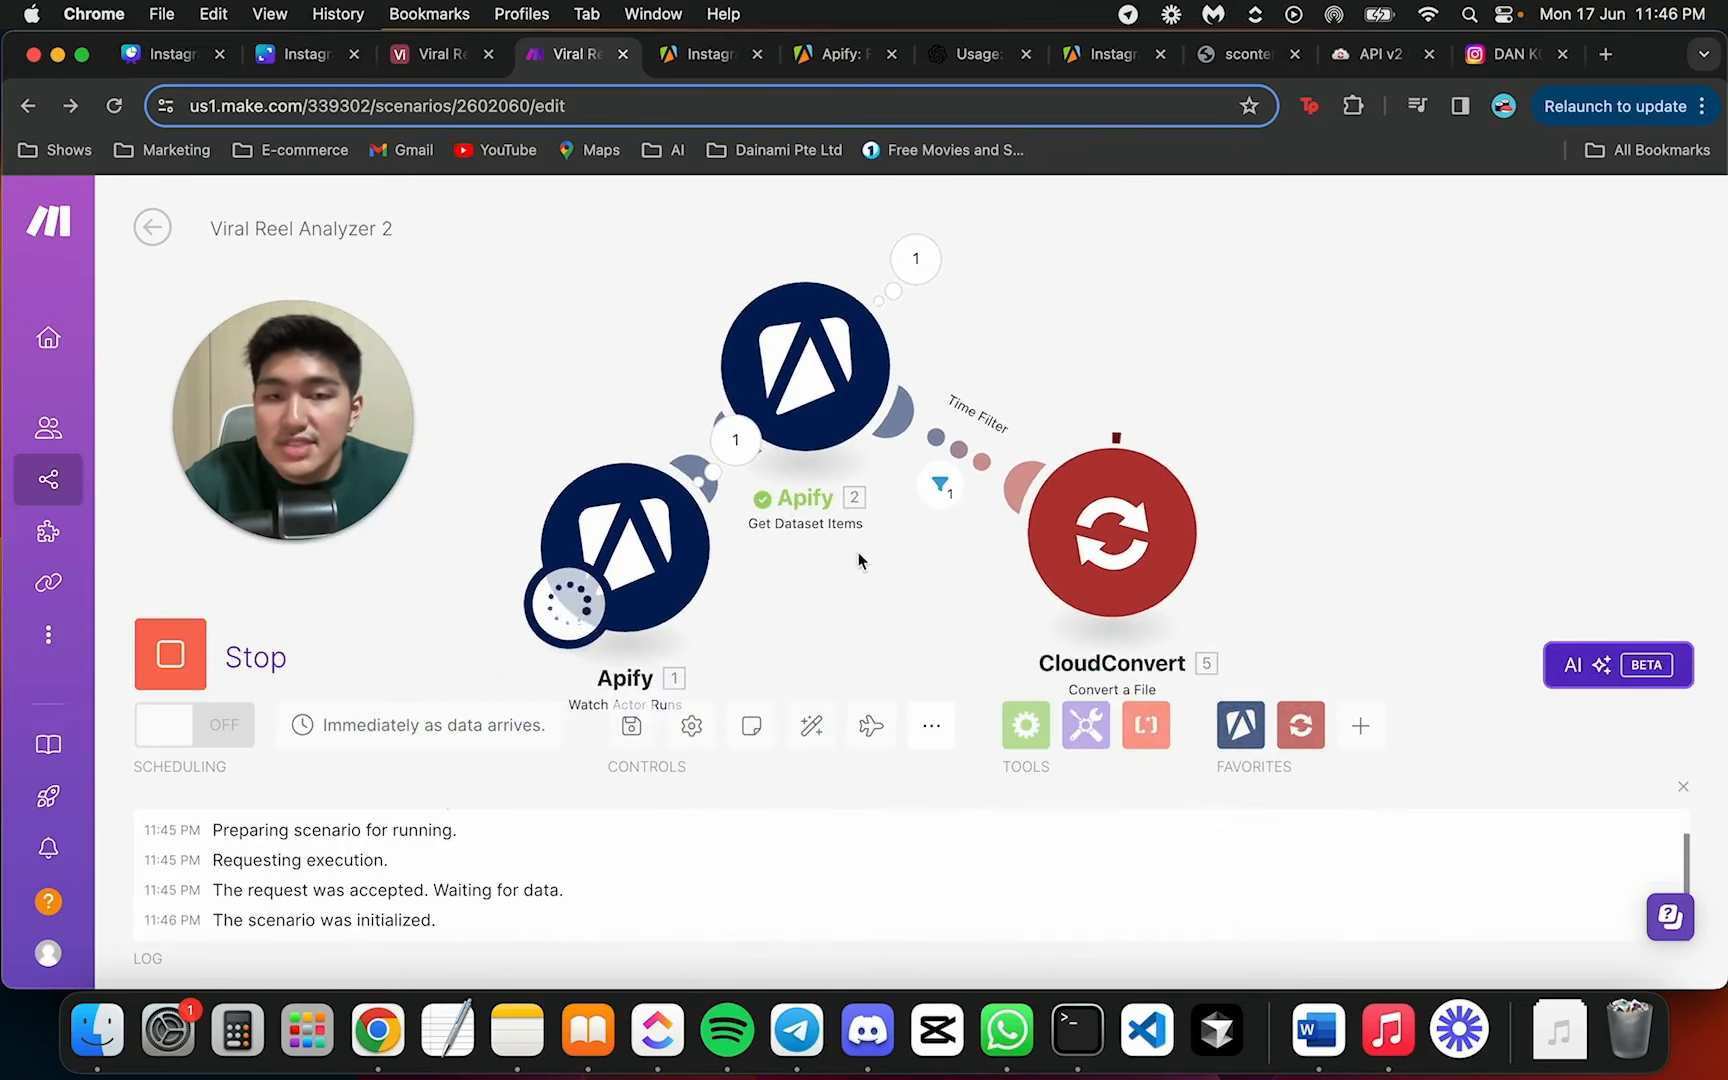
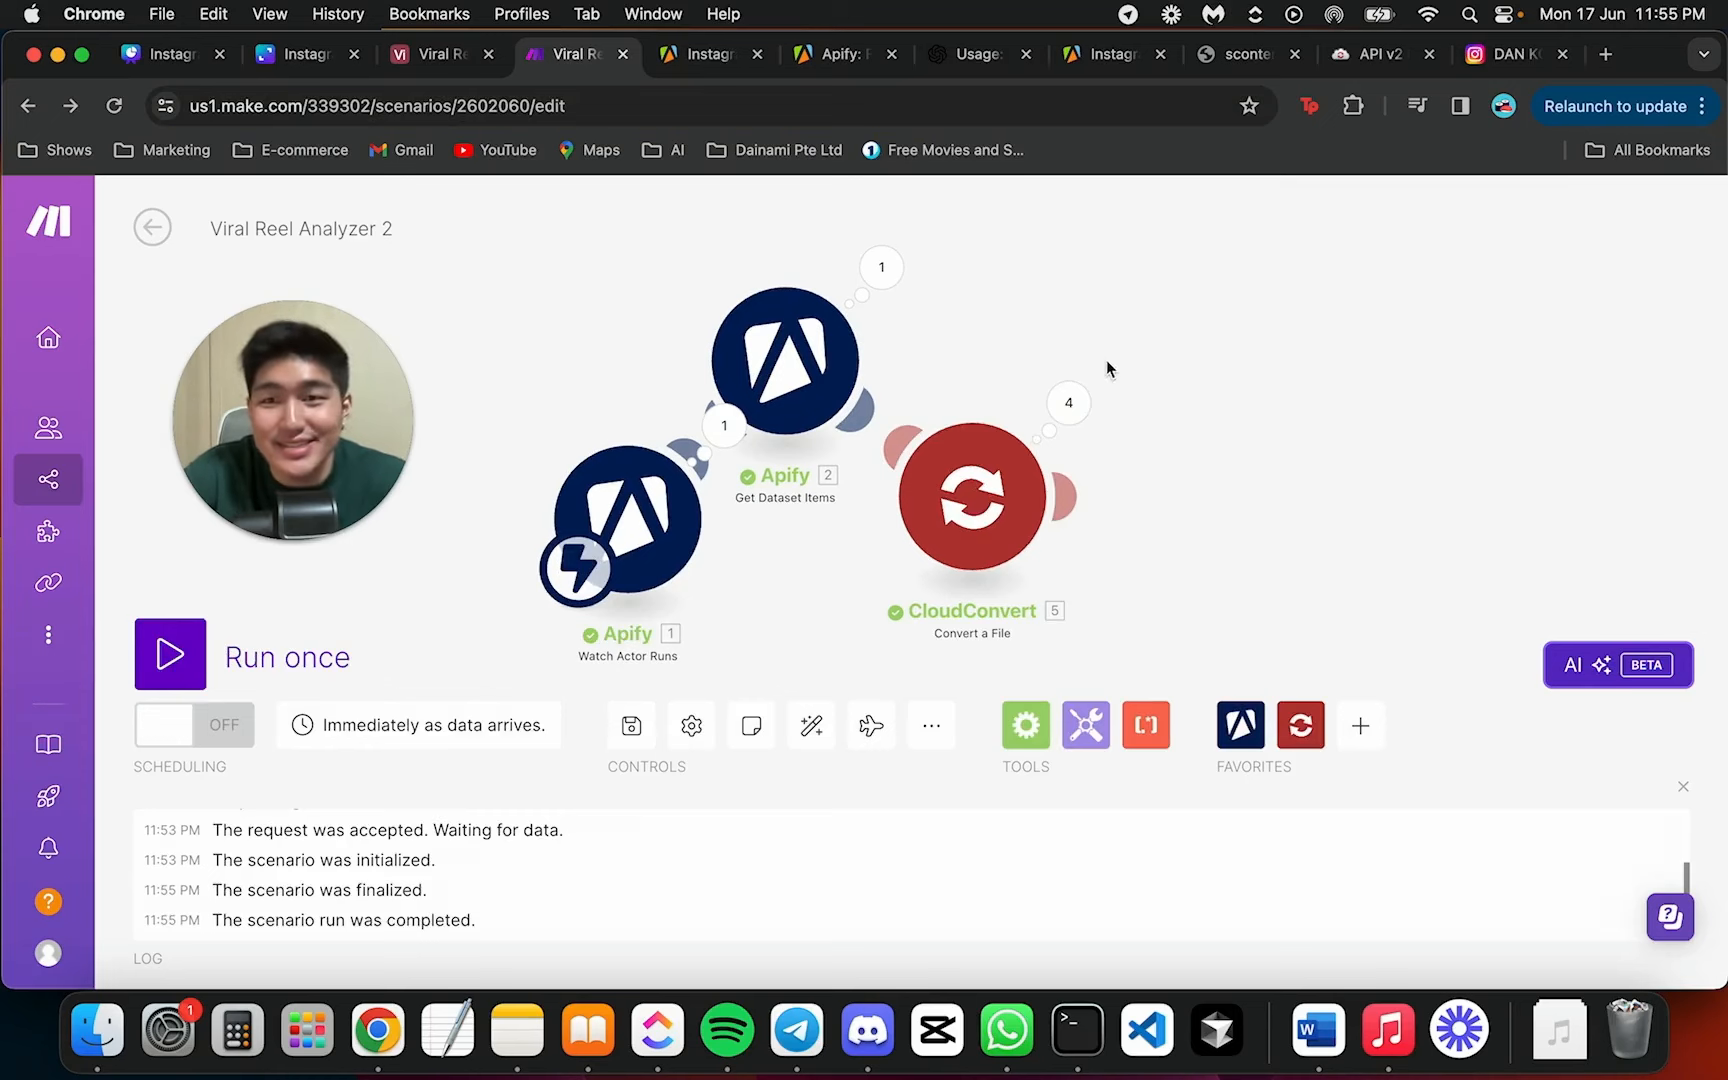
Inspect the CloudConvert run results, examining the input and output of Operation 1, and close them
{"action": "left_click", "coordinate": [1068, 404]}
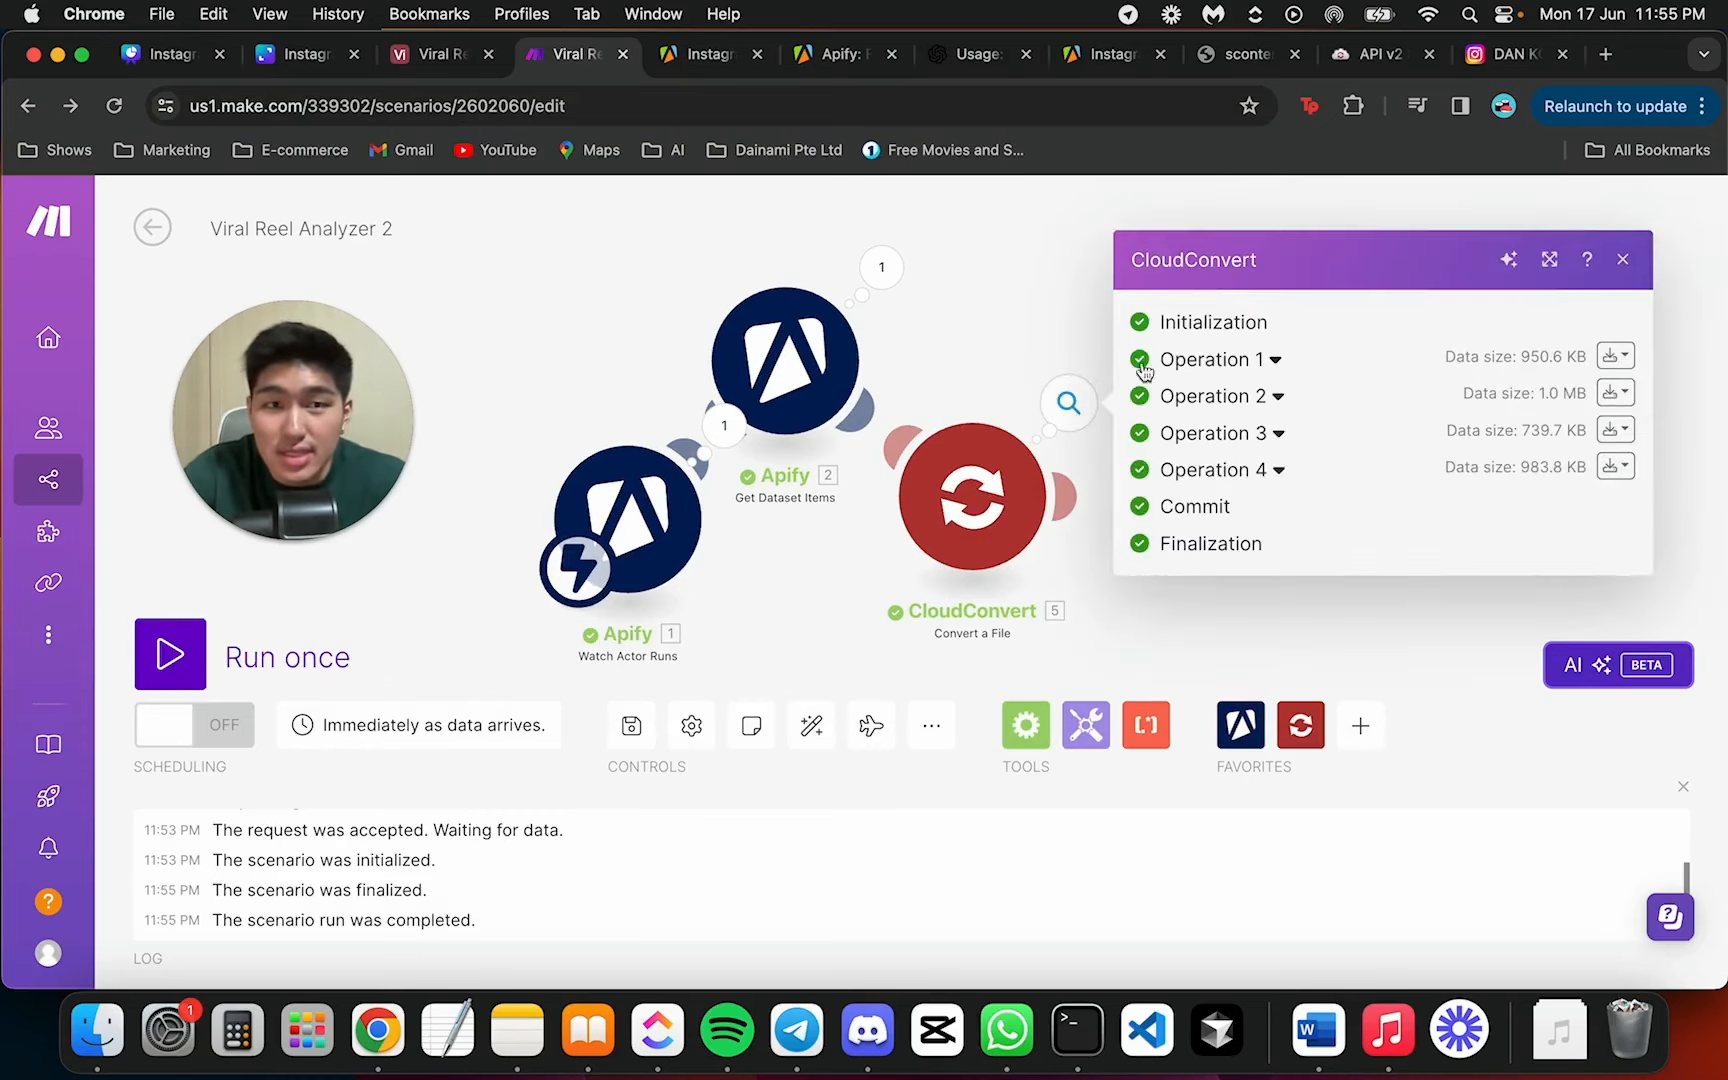
{"action": "left_click", "coordinate": [1276, 362]}
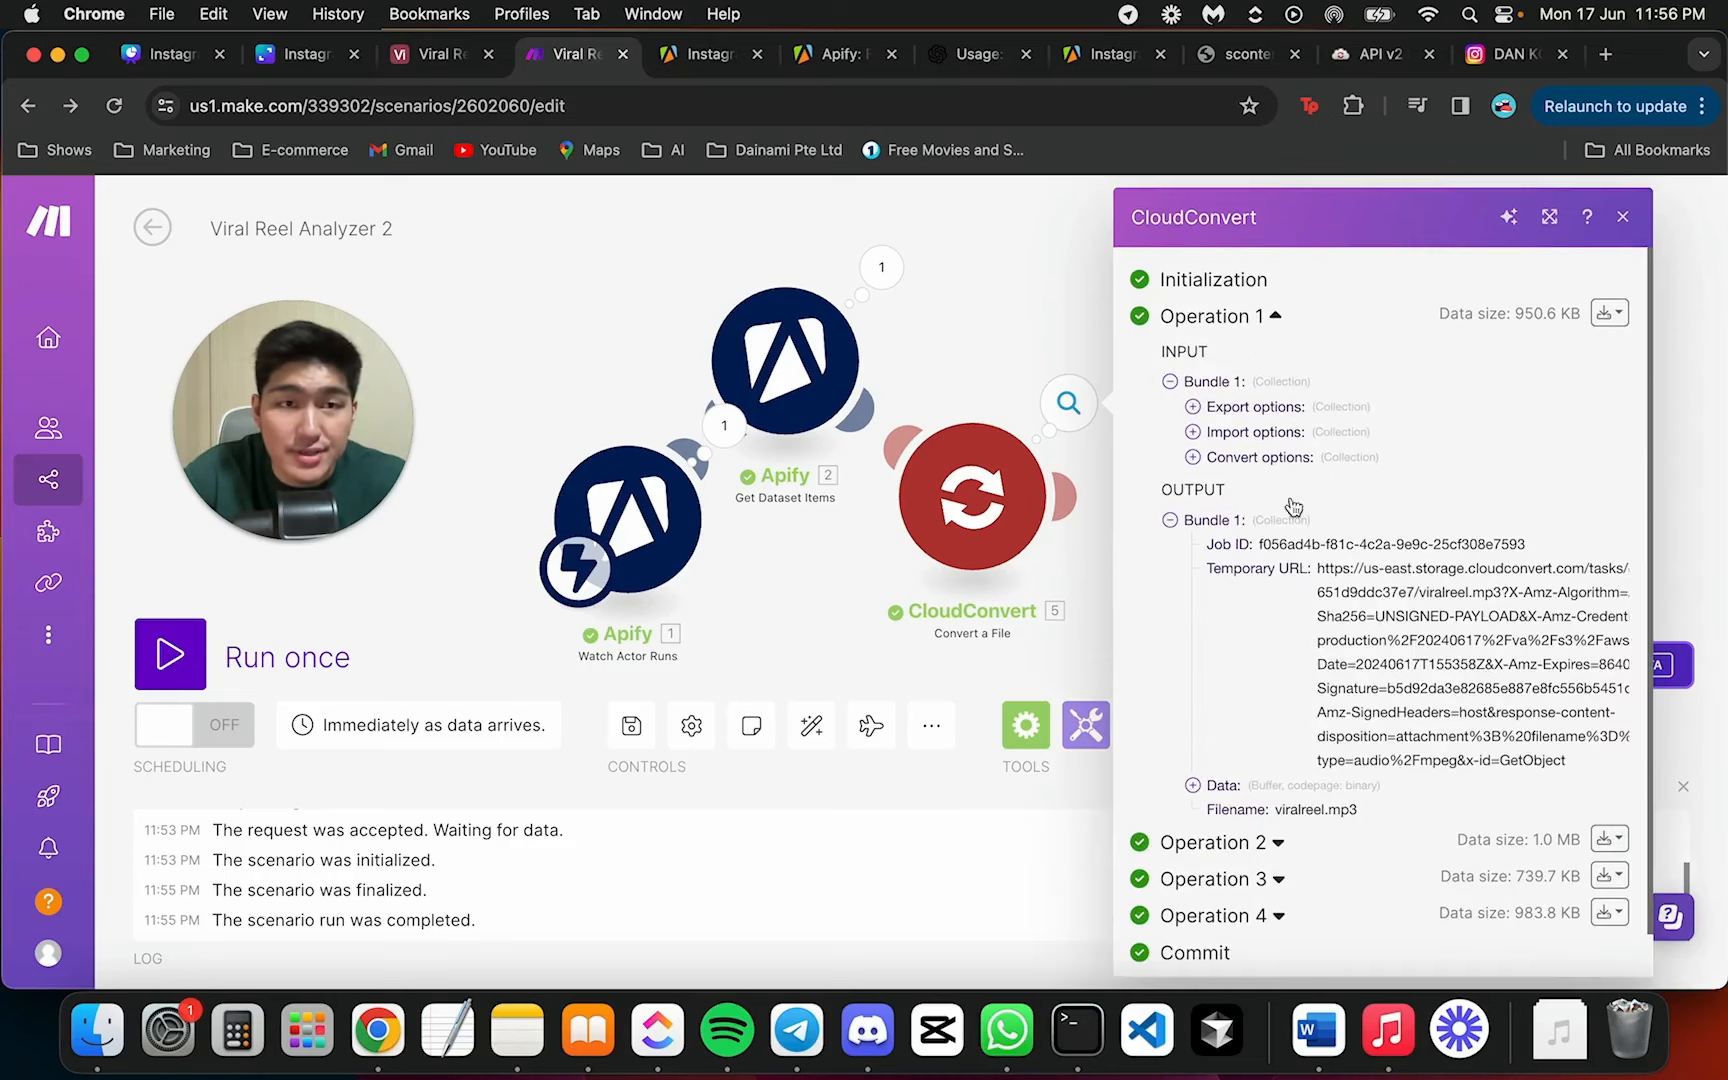
{"action": "scroll", "coordinate": [1398, 790], "scroll_direction": "down", "scroll_amount": 2}
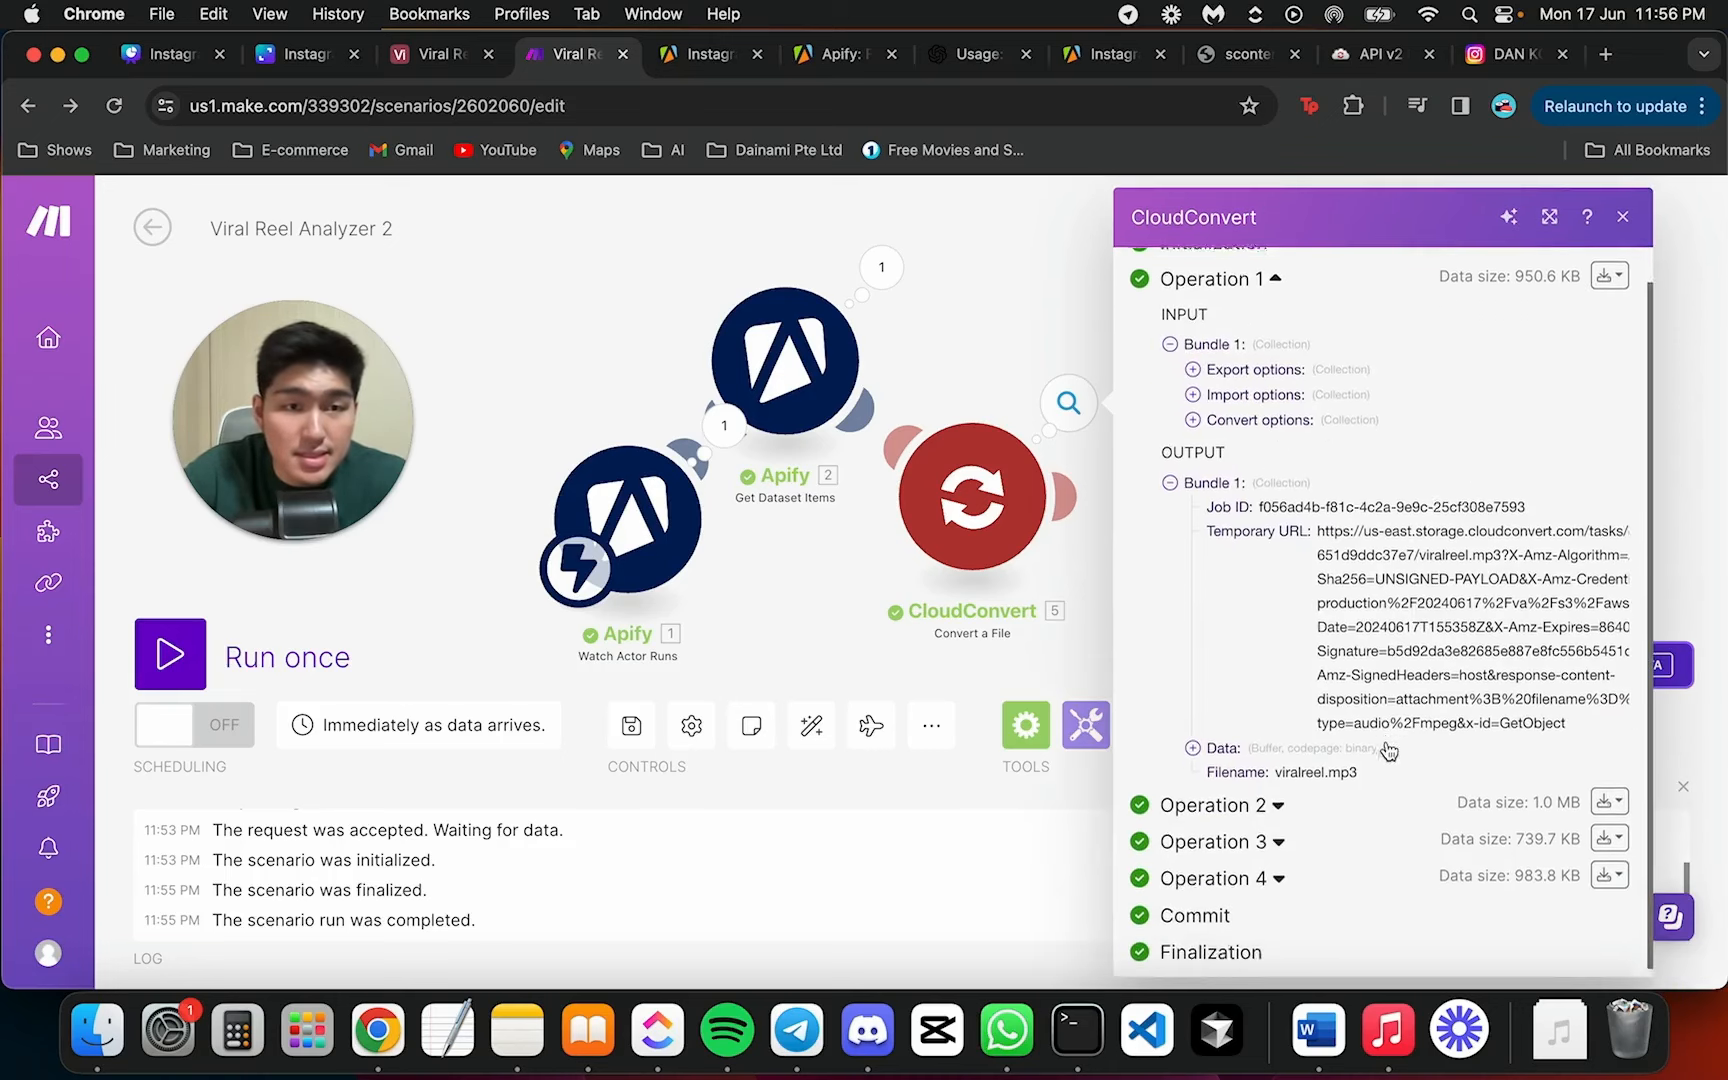
{"action": "scroll", "coordinate": [1298, 612], "scroll_direction": "up", "scroll_amount": 2}
{"action": "left_click", "coordinate": [1272, 322]}
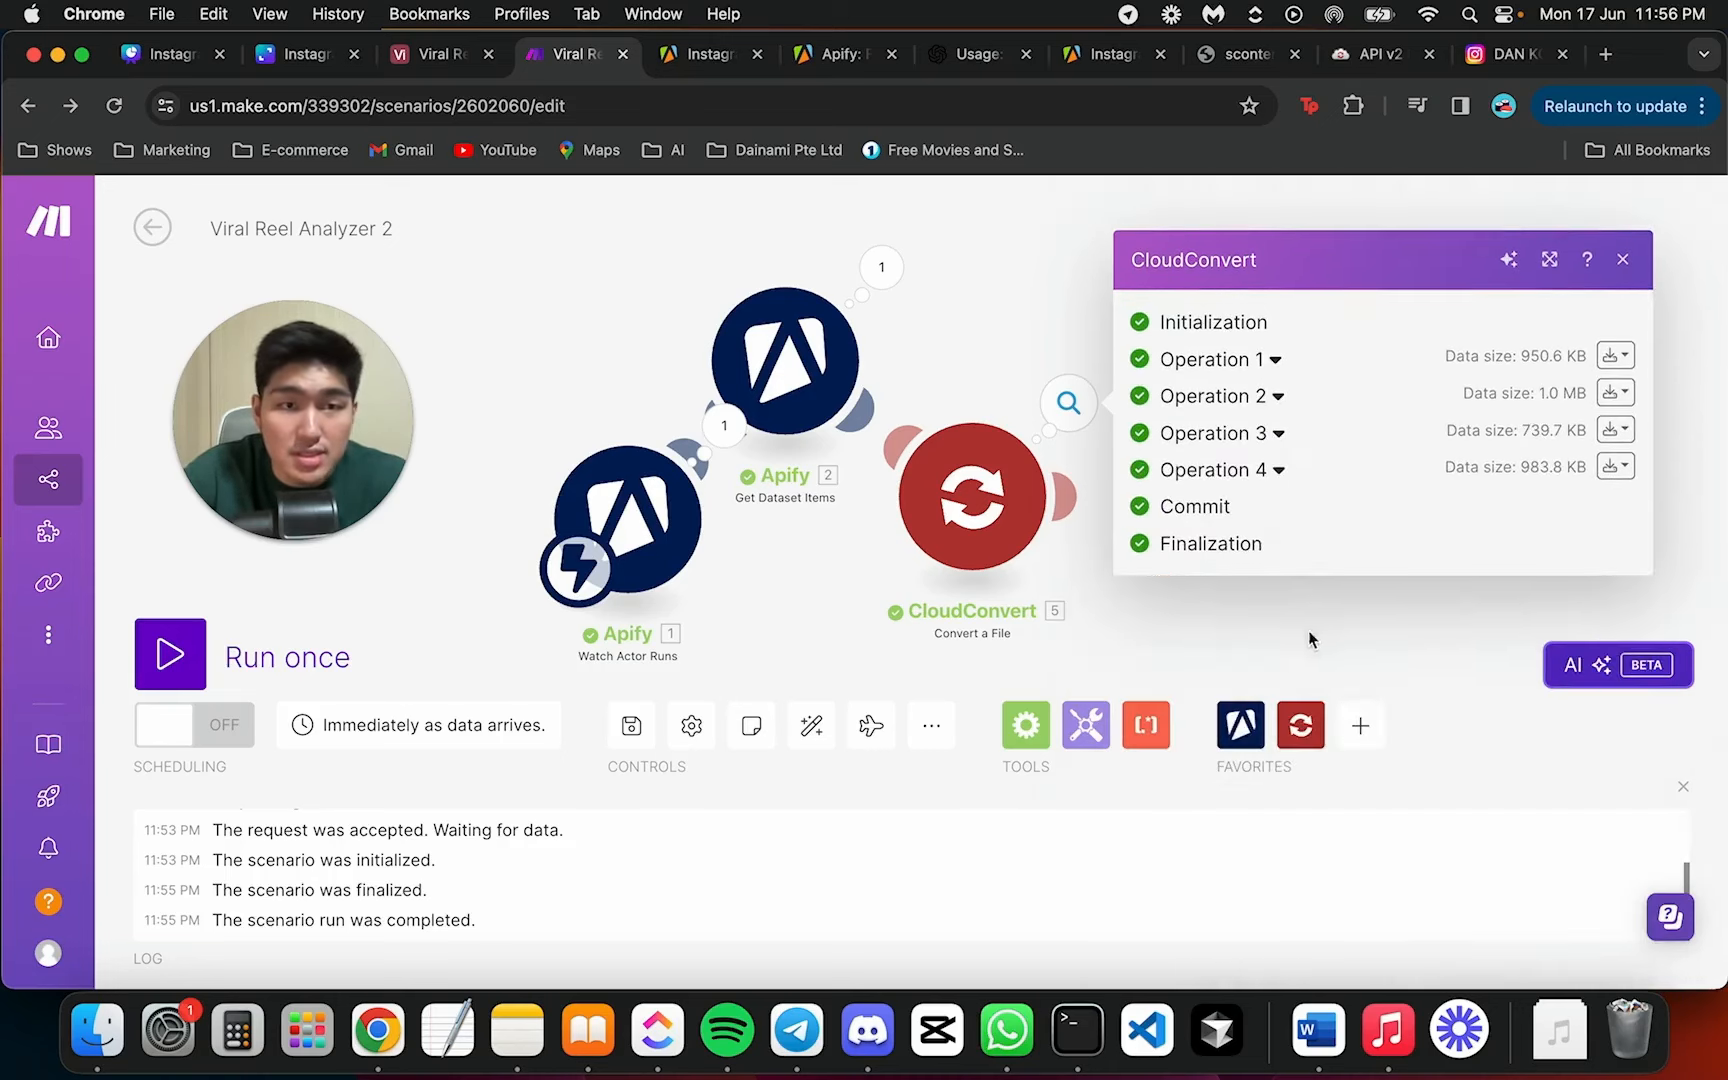
{"action": "left_click", "coordinate": [1022, 356]}
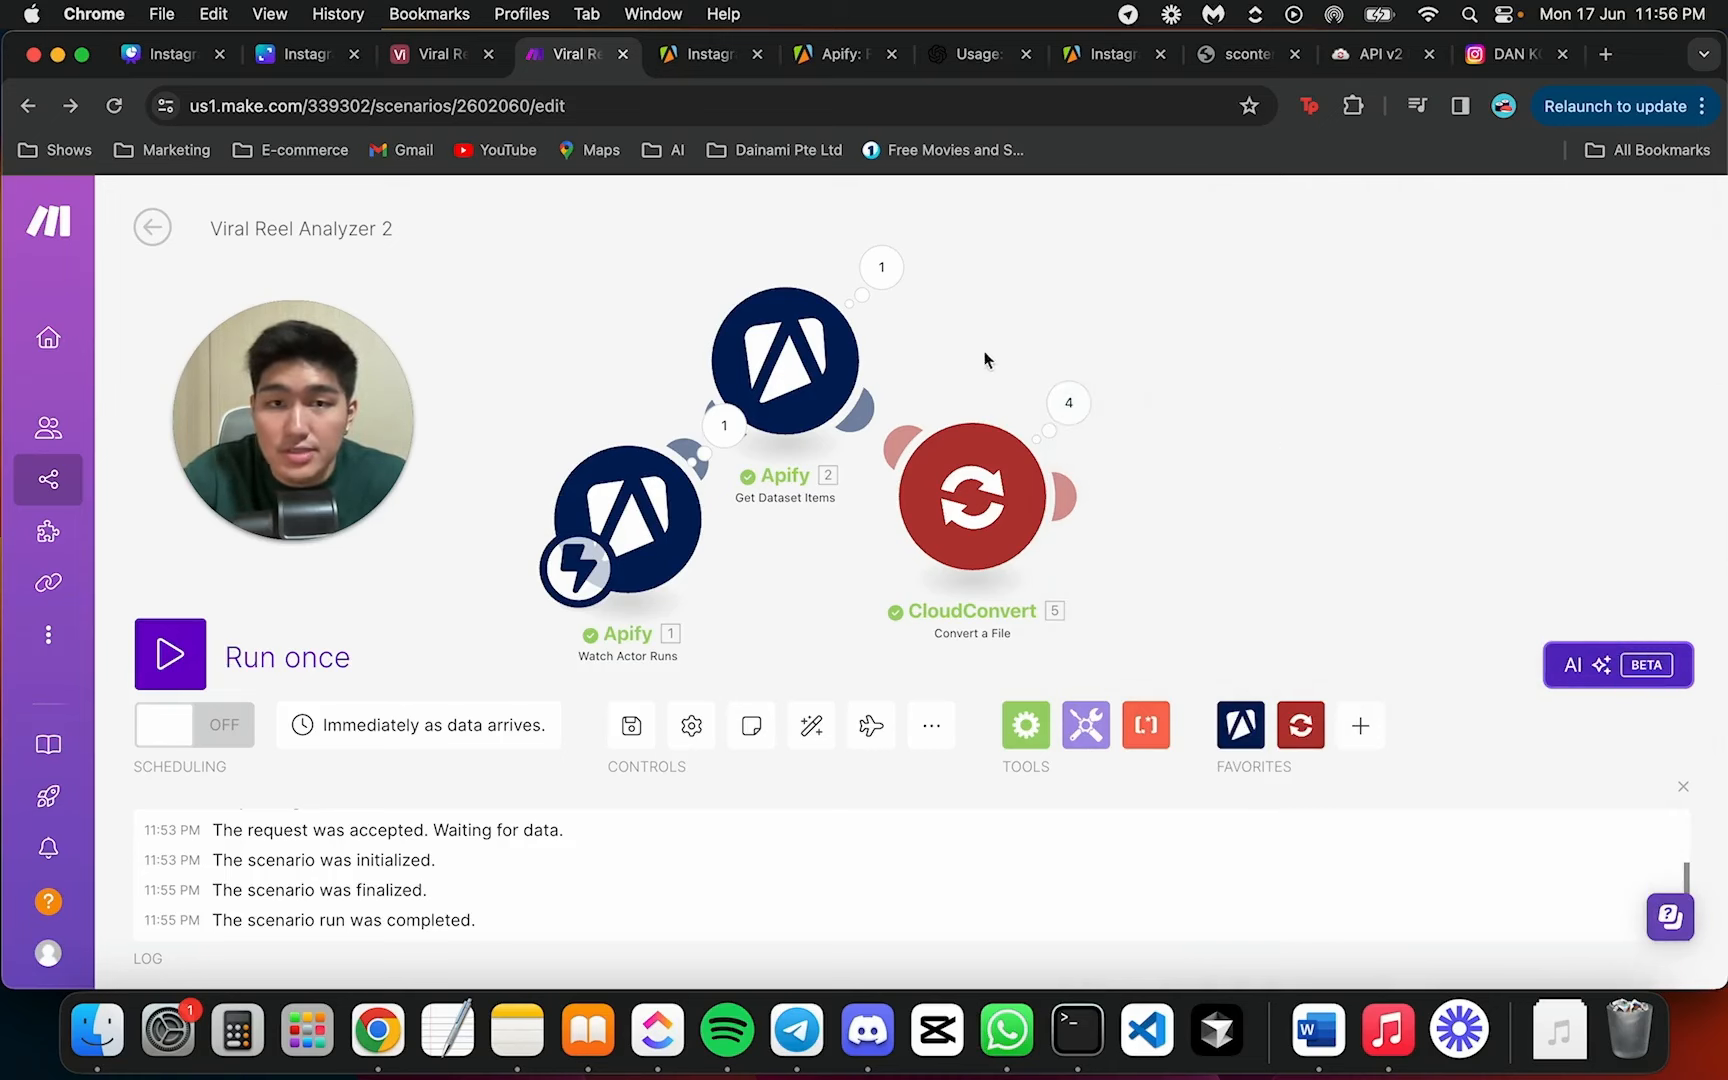
Examine in the Time Filter's inspector which bundles pass the videoDuration condition
{"action": "left_click", "coordinate": [948, 465]}
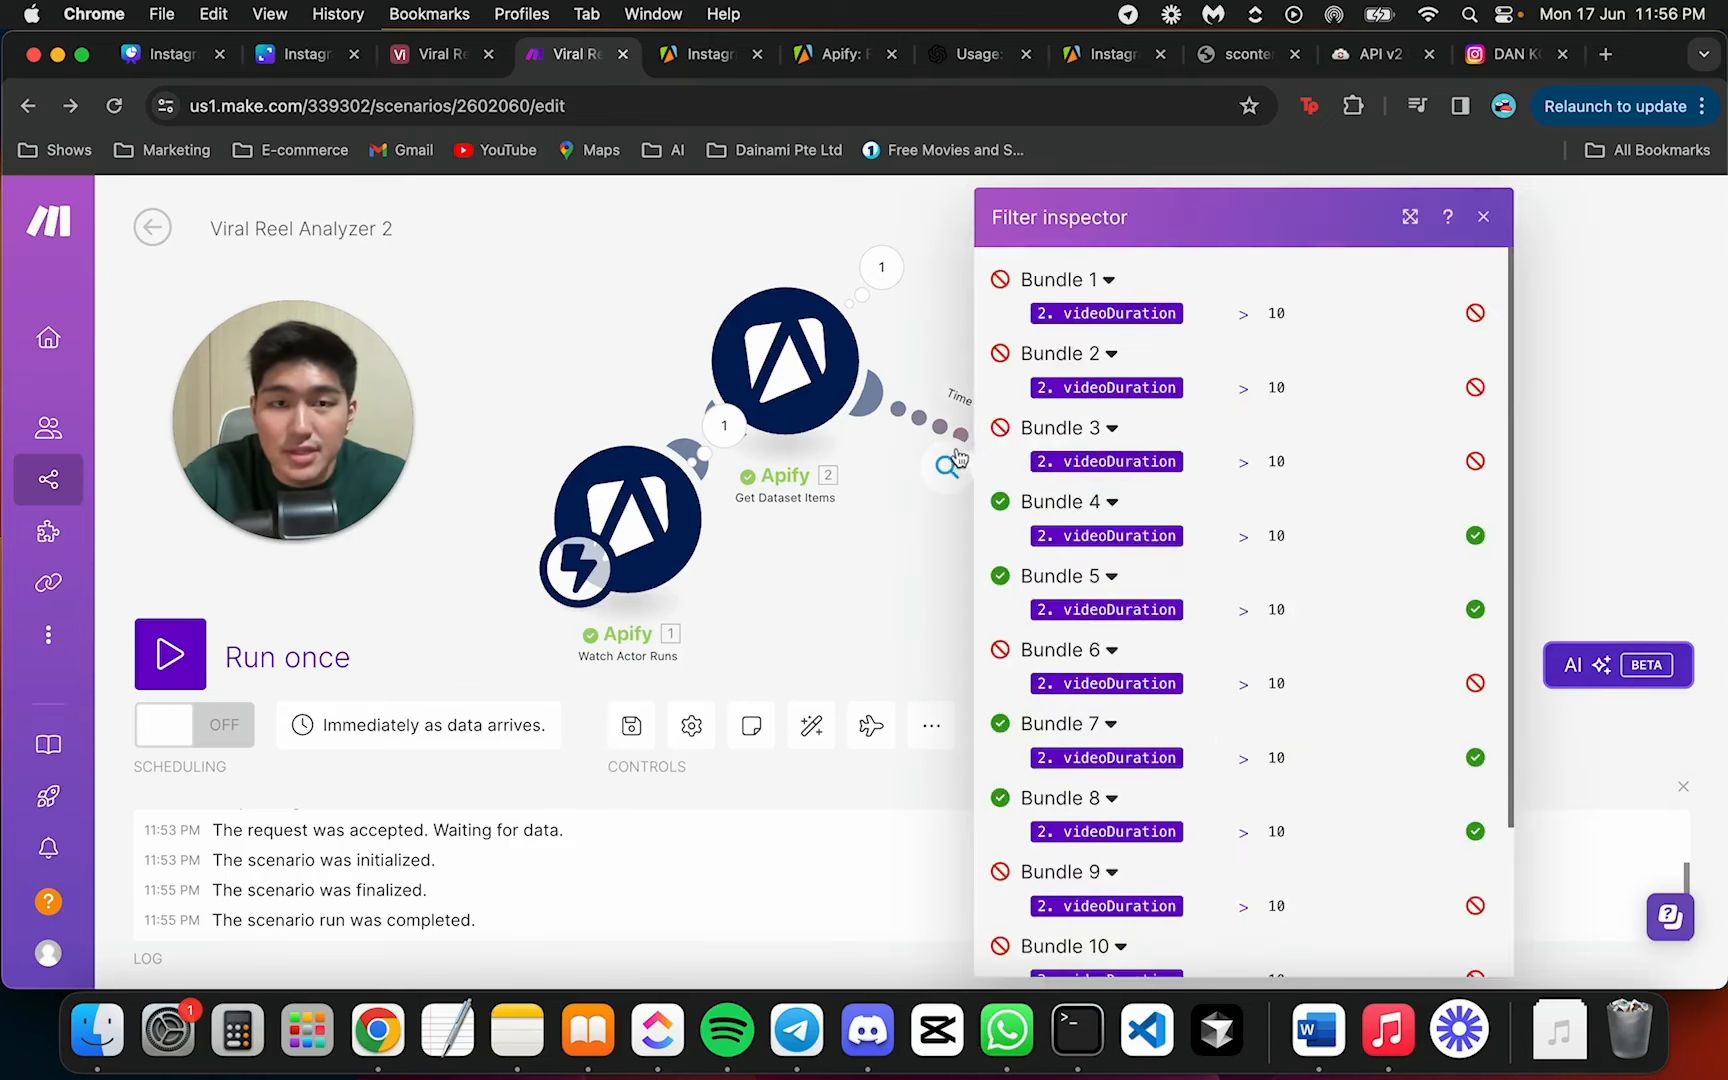
{"action": "scroll", "coordinate": [1256, 422], "scroll_direction": "down", "scroll_amount": 3}
{"action": "scroll", "coordinate": [1242, 494], "scroll_direction": "up", "scroll_amount": 3}
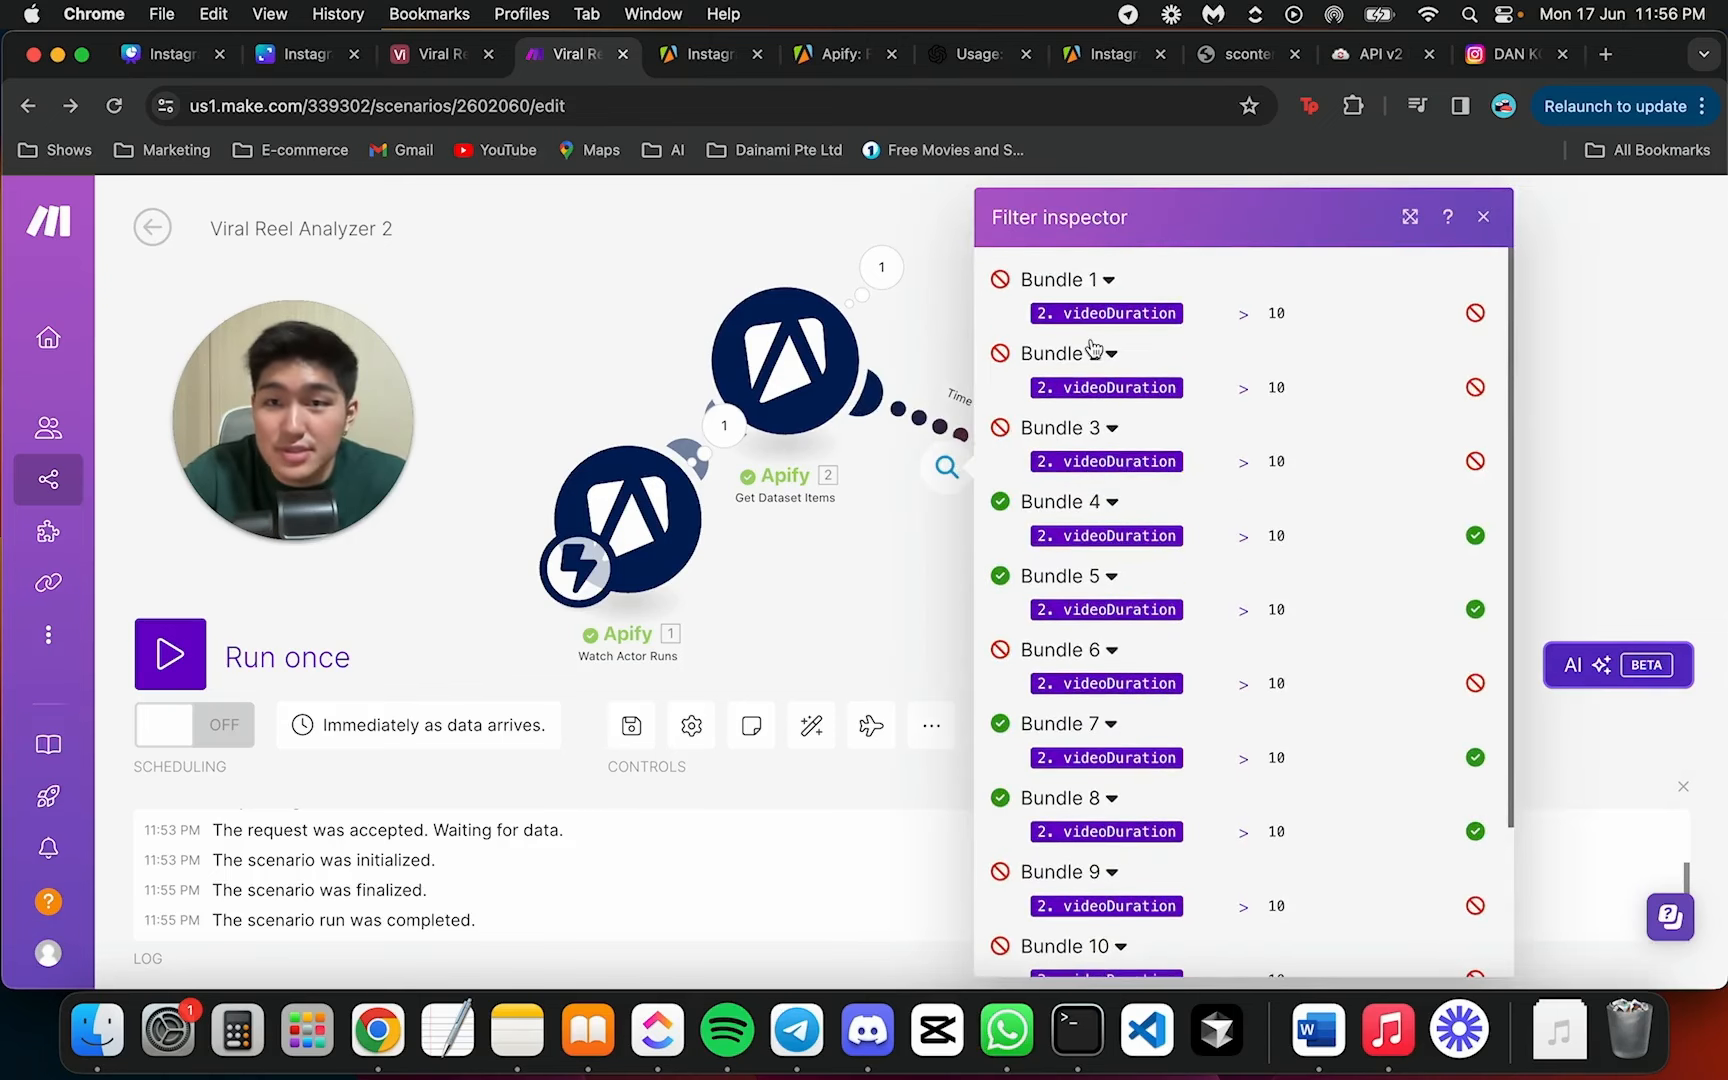
{"action": "scroll", "coordinate": [1155, 485], "scroll_direction": "down", "scroll_amount": 3}
{"action": "scroll", "coordinate": [1145, 449], "scroll_direction": "up", "scroll_amount": 3}
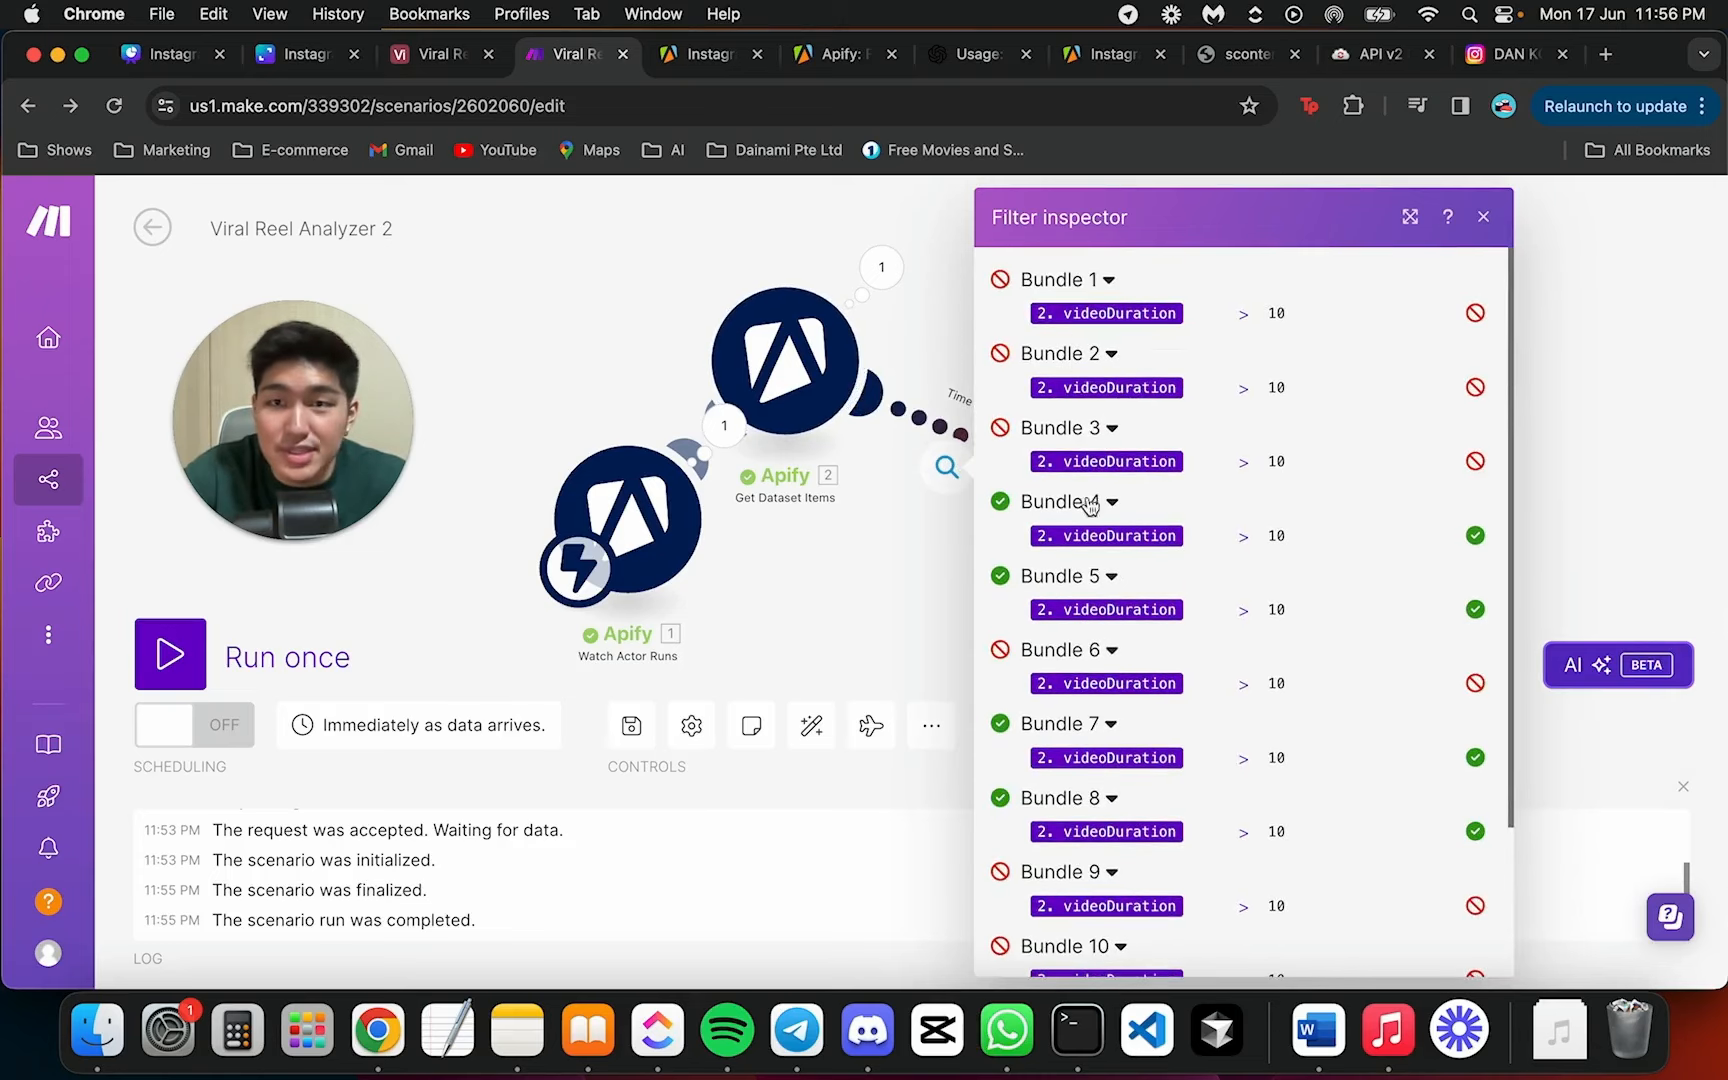
{"action": "scroll", "coordinate": [1113, 530], "scroll_direction": "down", "scroll_amount": 3}
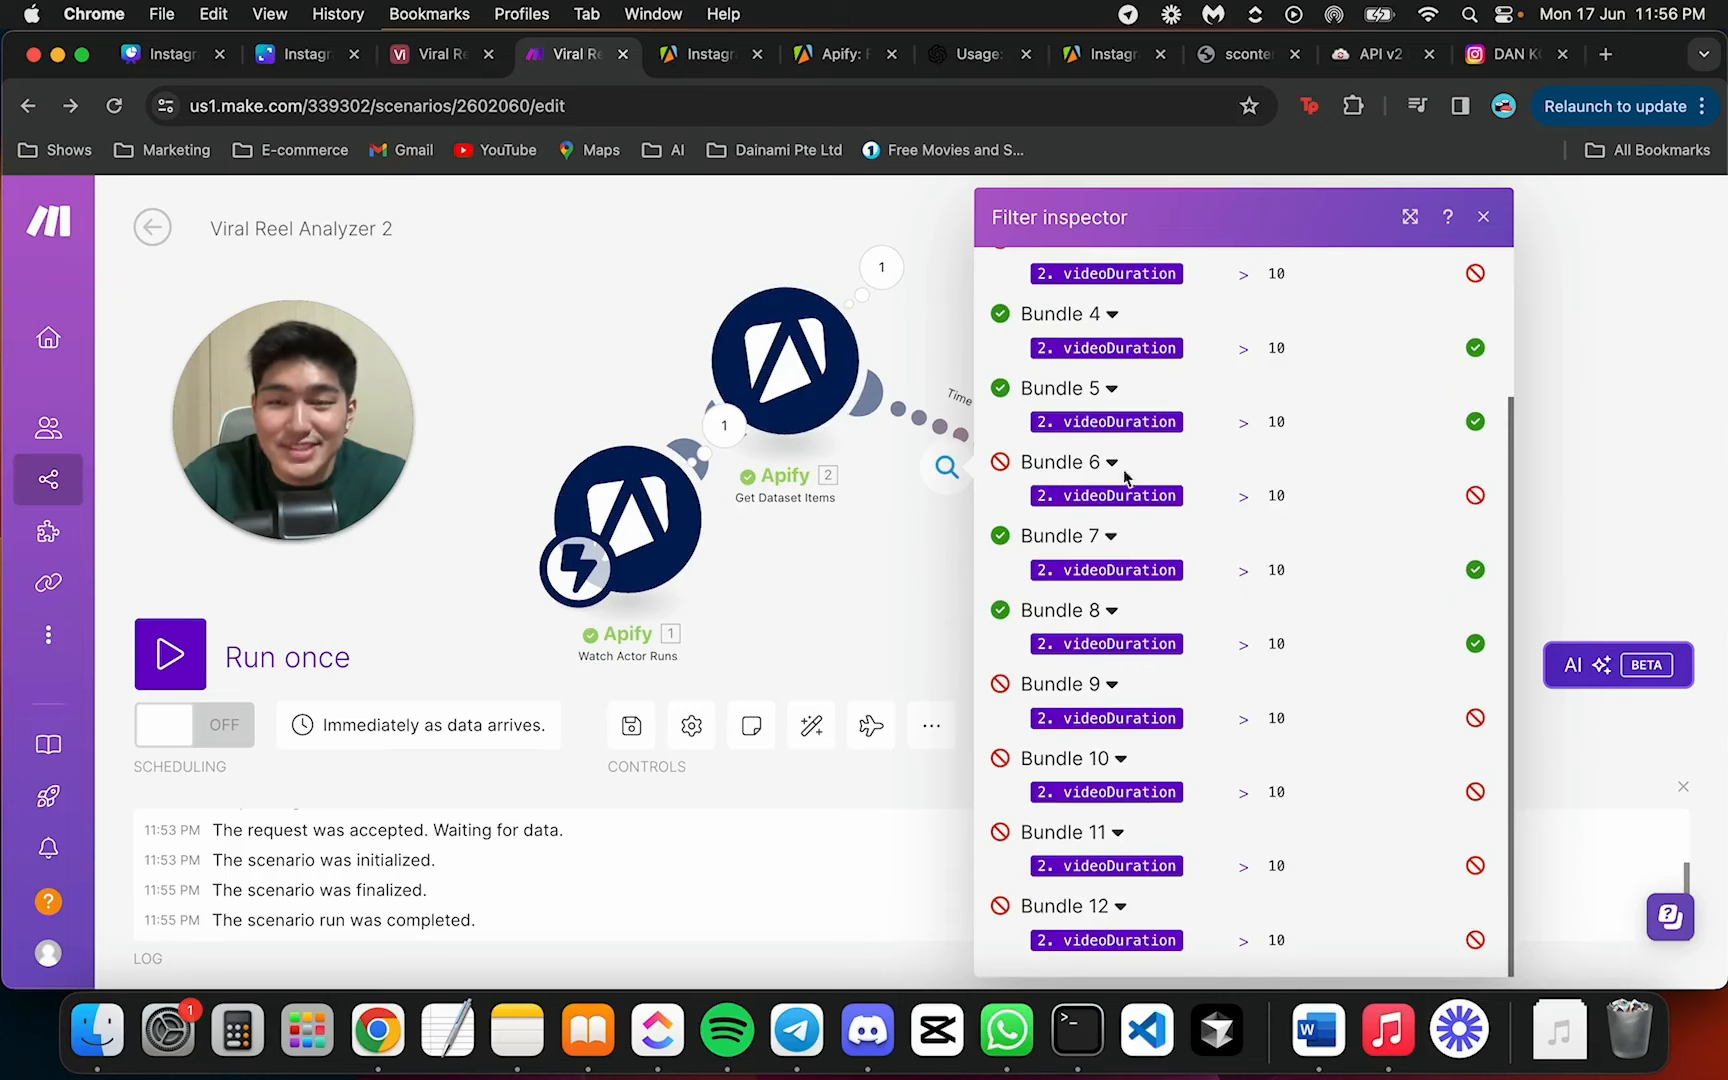
{"action": "scroll", "coordinate": [1125, 477], "scroll_direction": "up", "scroll_amount": 3}
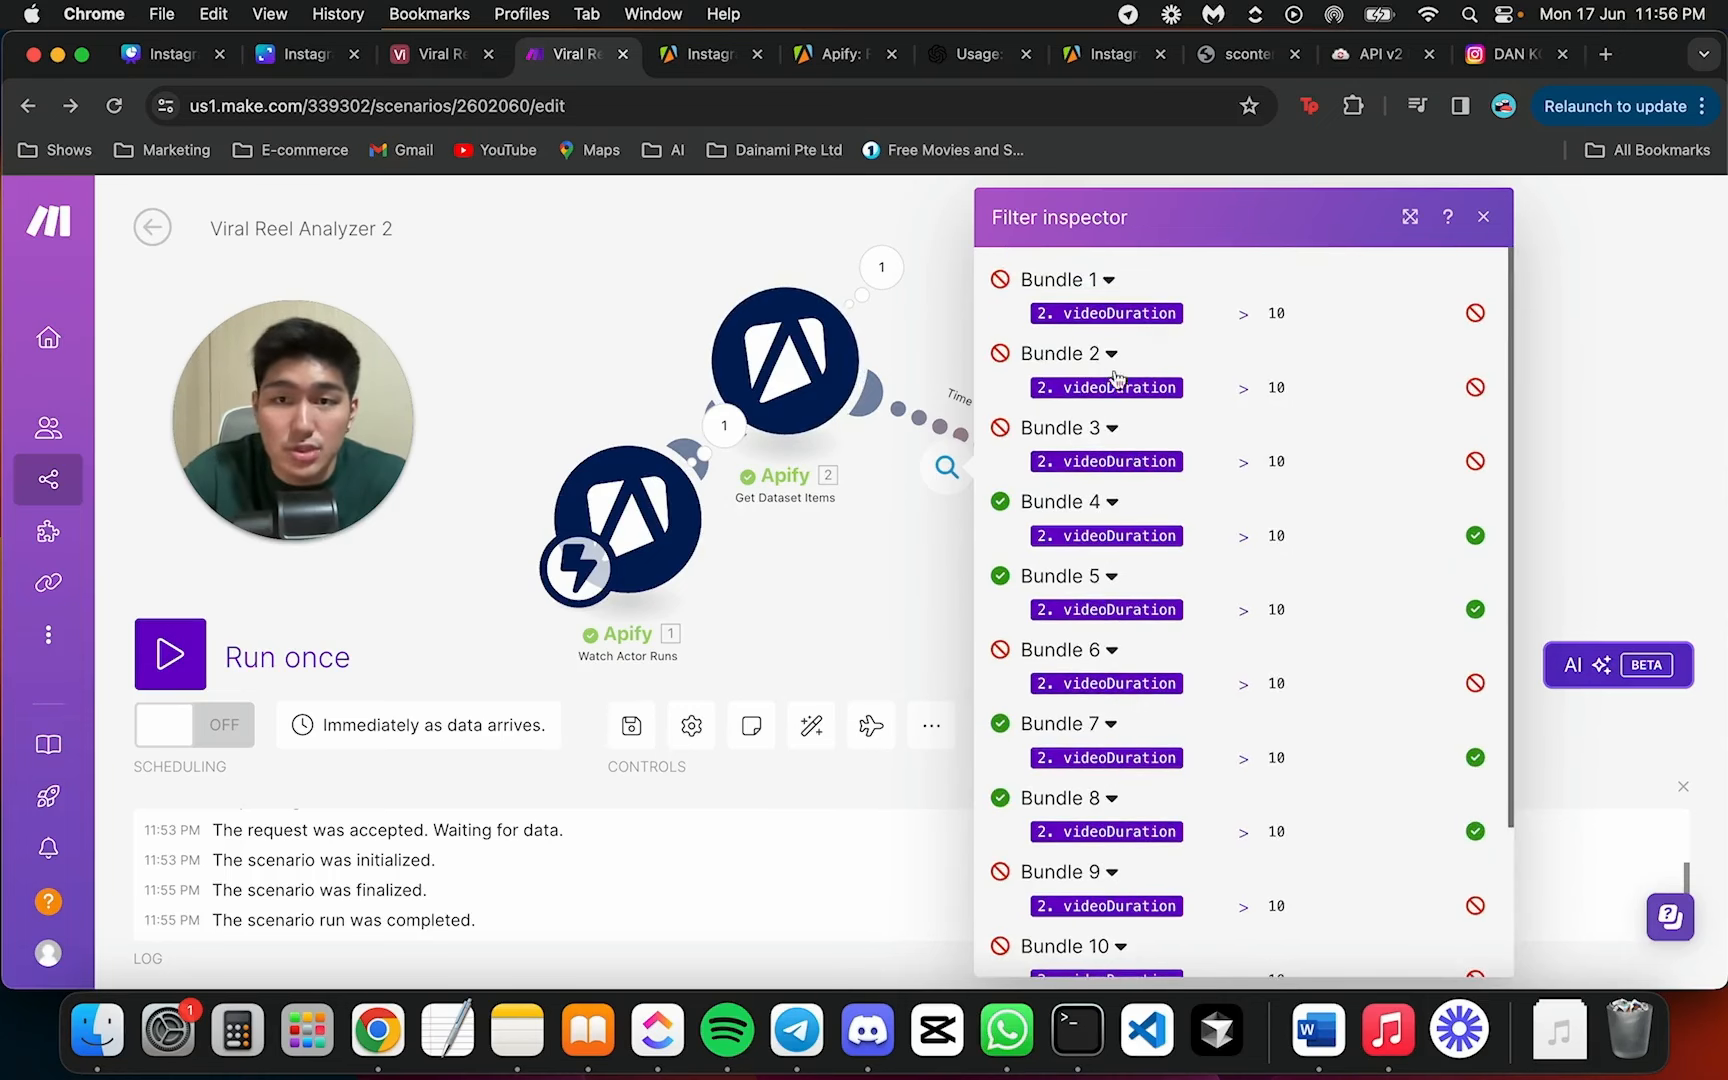
Review the remaining bundles in the Time Filter inspector, close it and move the CloudConvert module closer to the Apify modules
{"action": "scroll", "coordinate": [1353, 479], "scroll_direction": "down", "scroll_amount": 3}
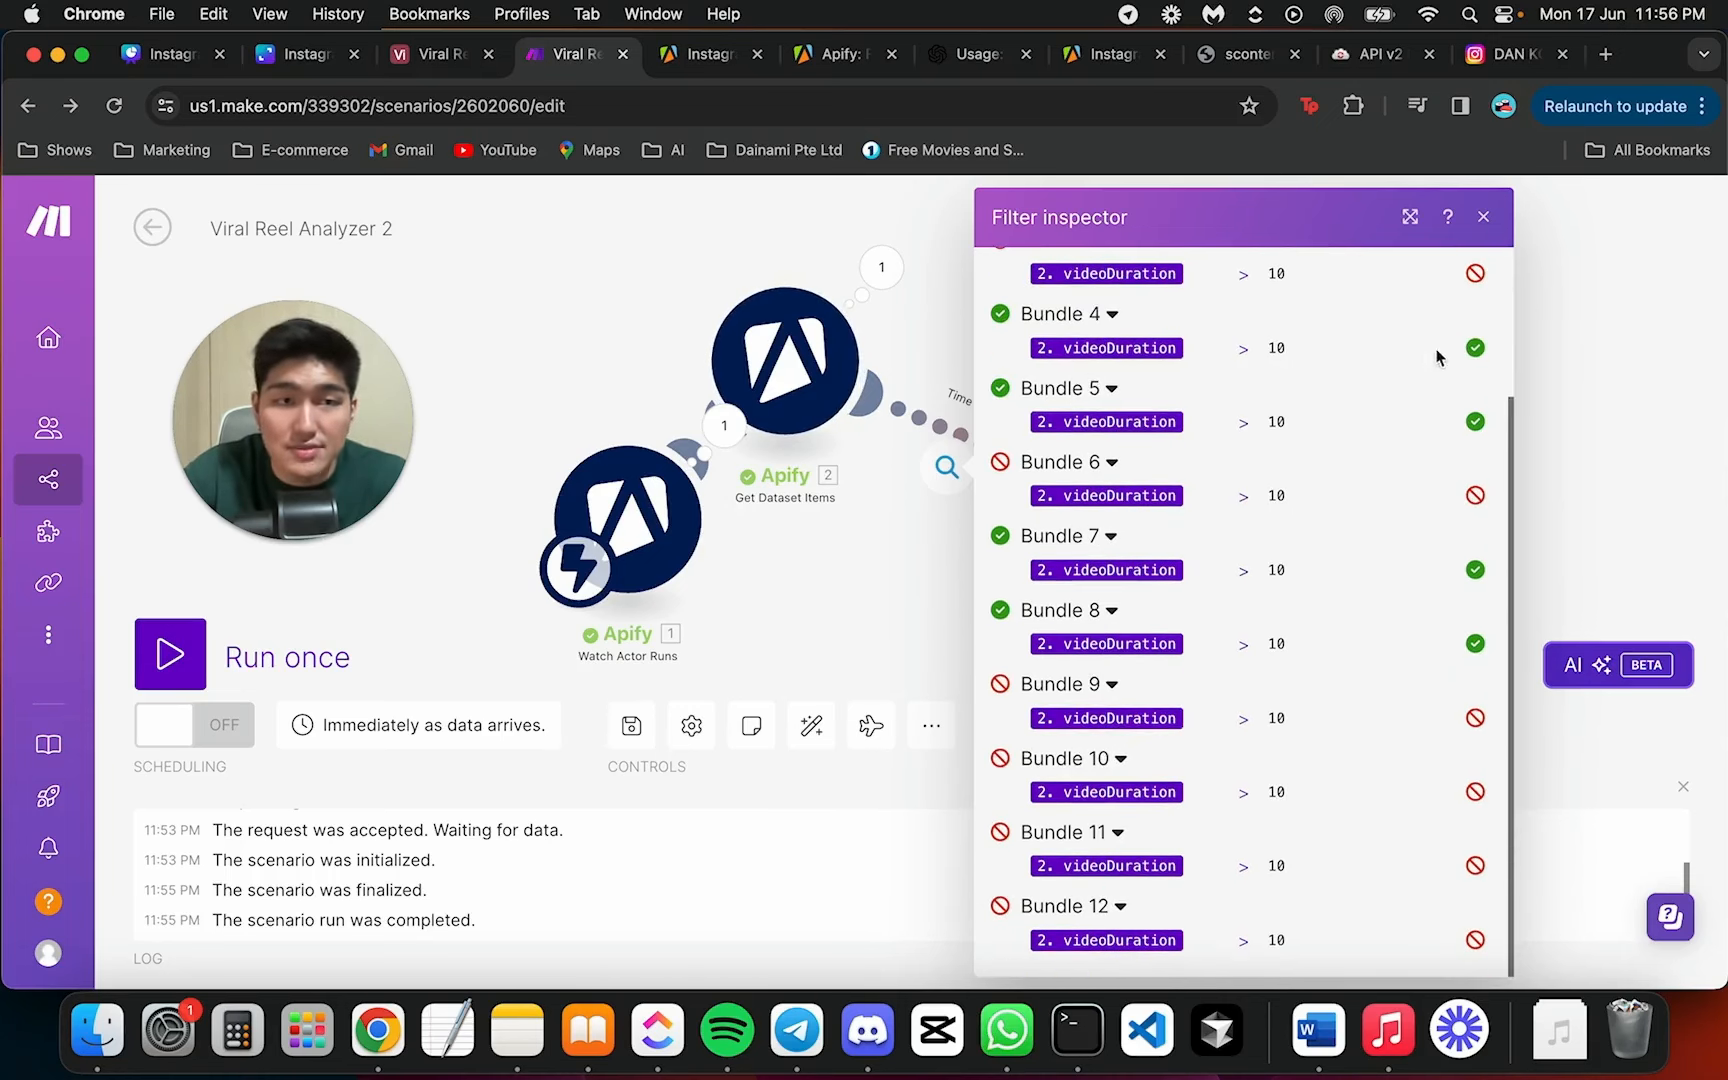
{"action": "scroll", "coordinate": [1545, 660], "scroll_direction": "up", "scroll_amount": 1}
{"action": "scroll", "coordinate": [1290, 405], "scroll_direction": "up", "scroll_amount": 3}
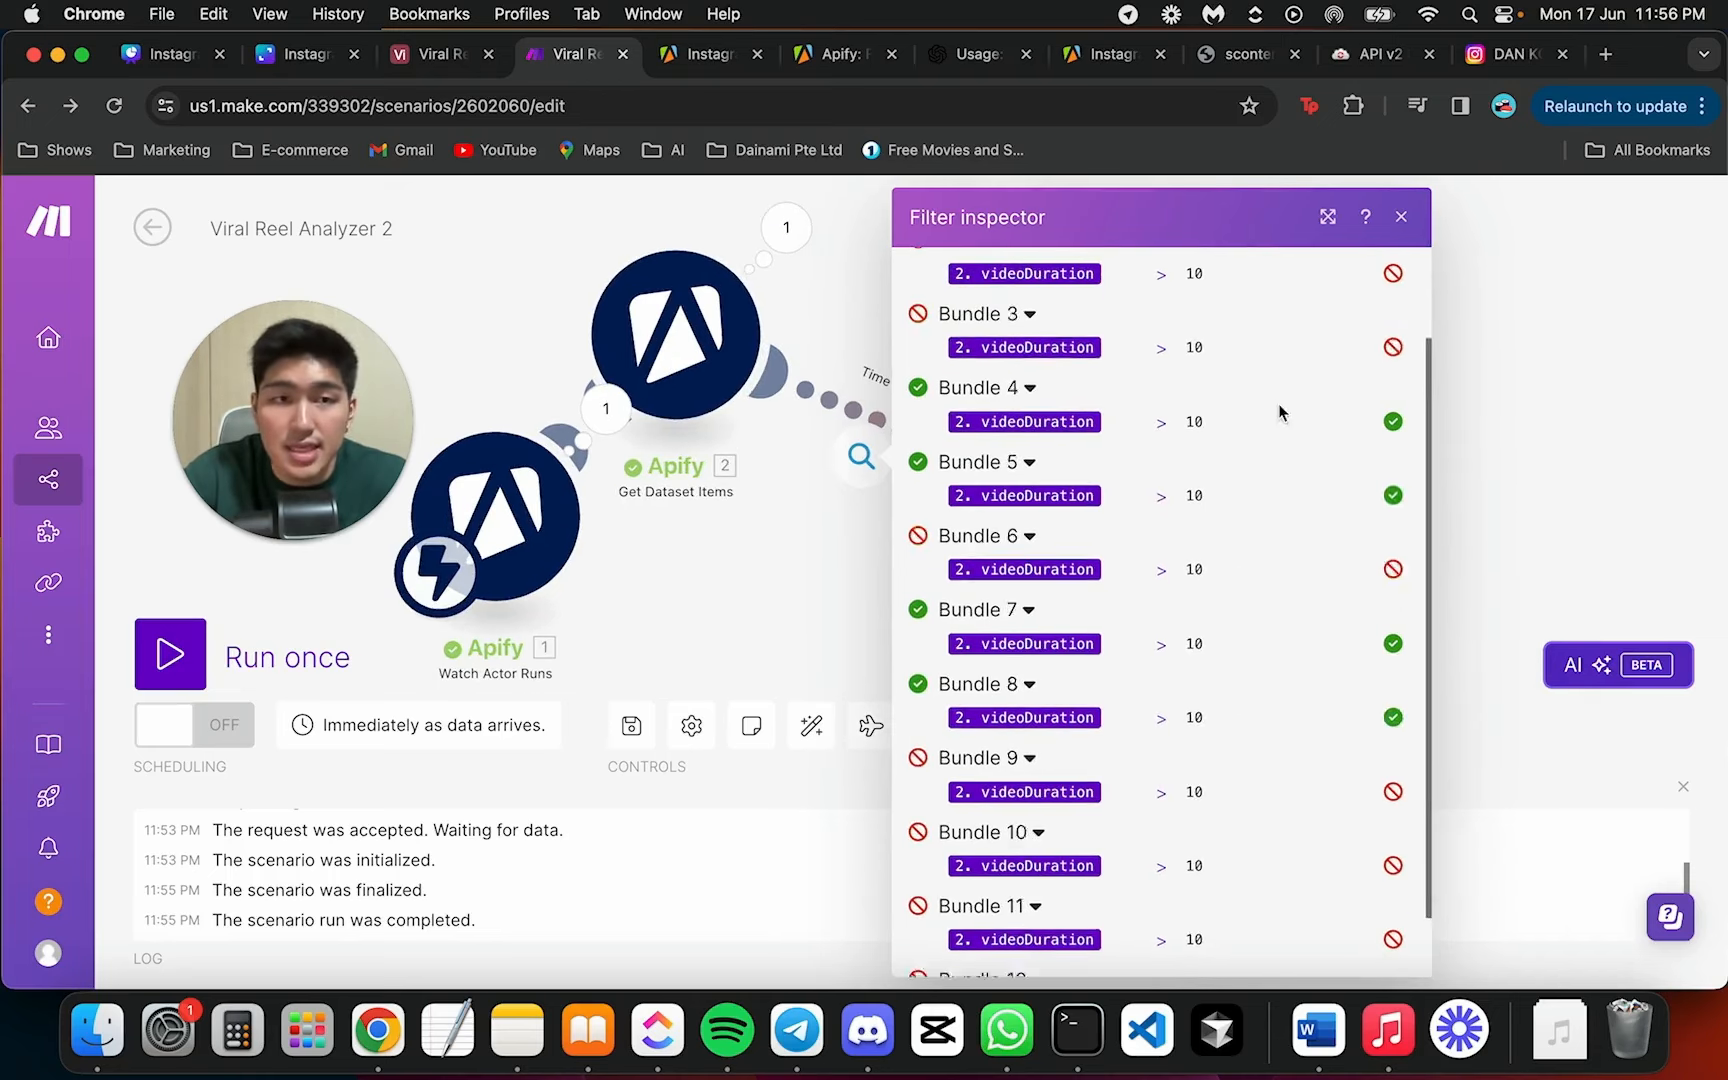
{"action": "left_click", "coordinate": [1545, 376]}
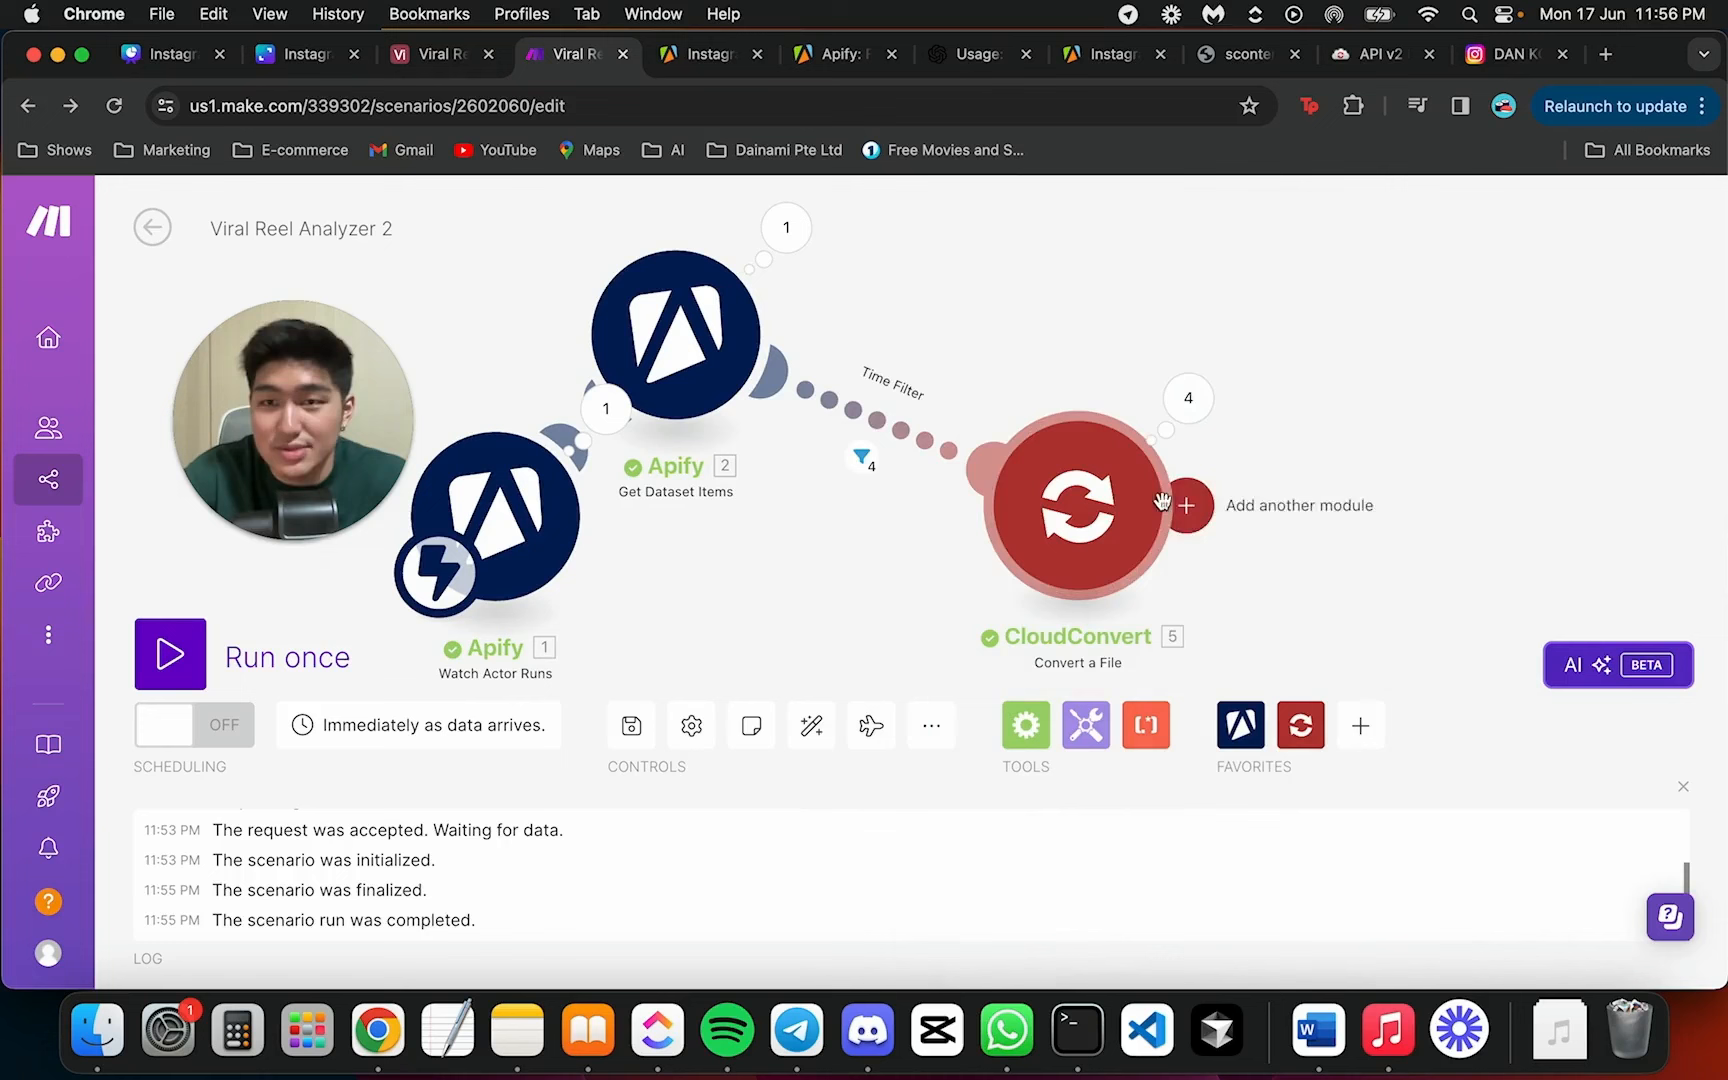
{"action": "left_click_drag", "start_coordinate": [1036, 476], "coordinate": [980, 454]}
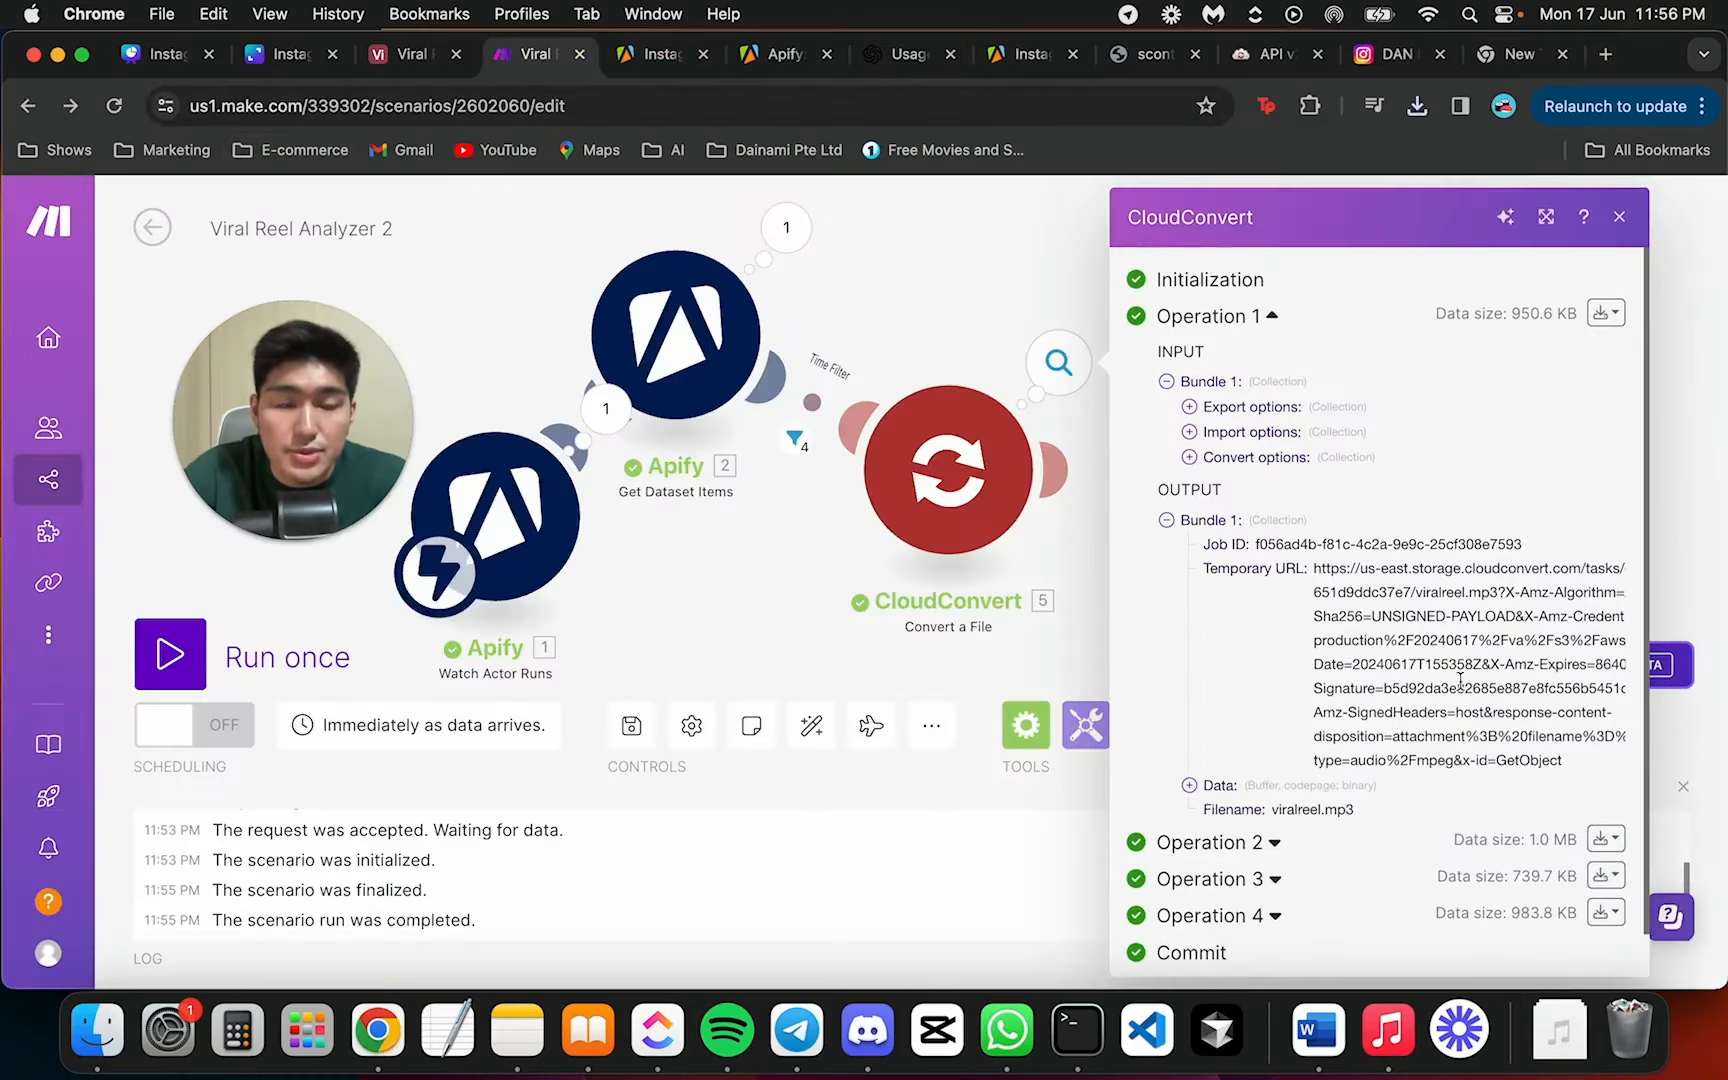
Copy the Temporary URL from CloudConvert's Operation 1 output and open it in the blank browser tab to download the MP3
{"action": "triple_click", "coordinate": [1432, 614]}
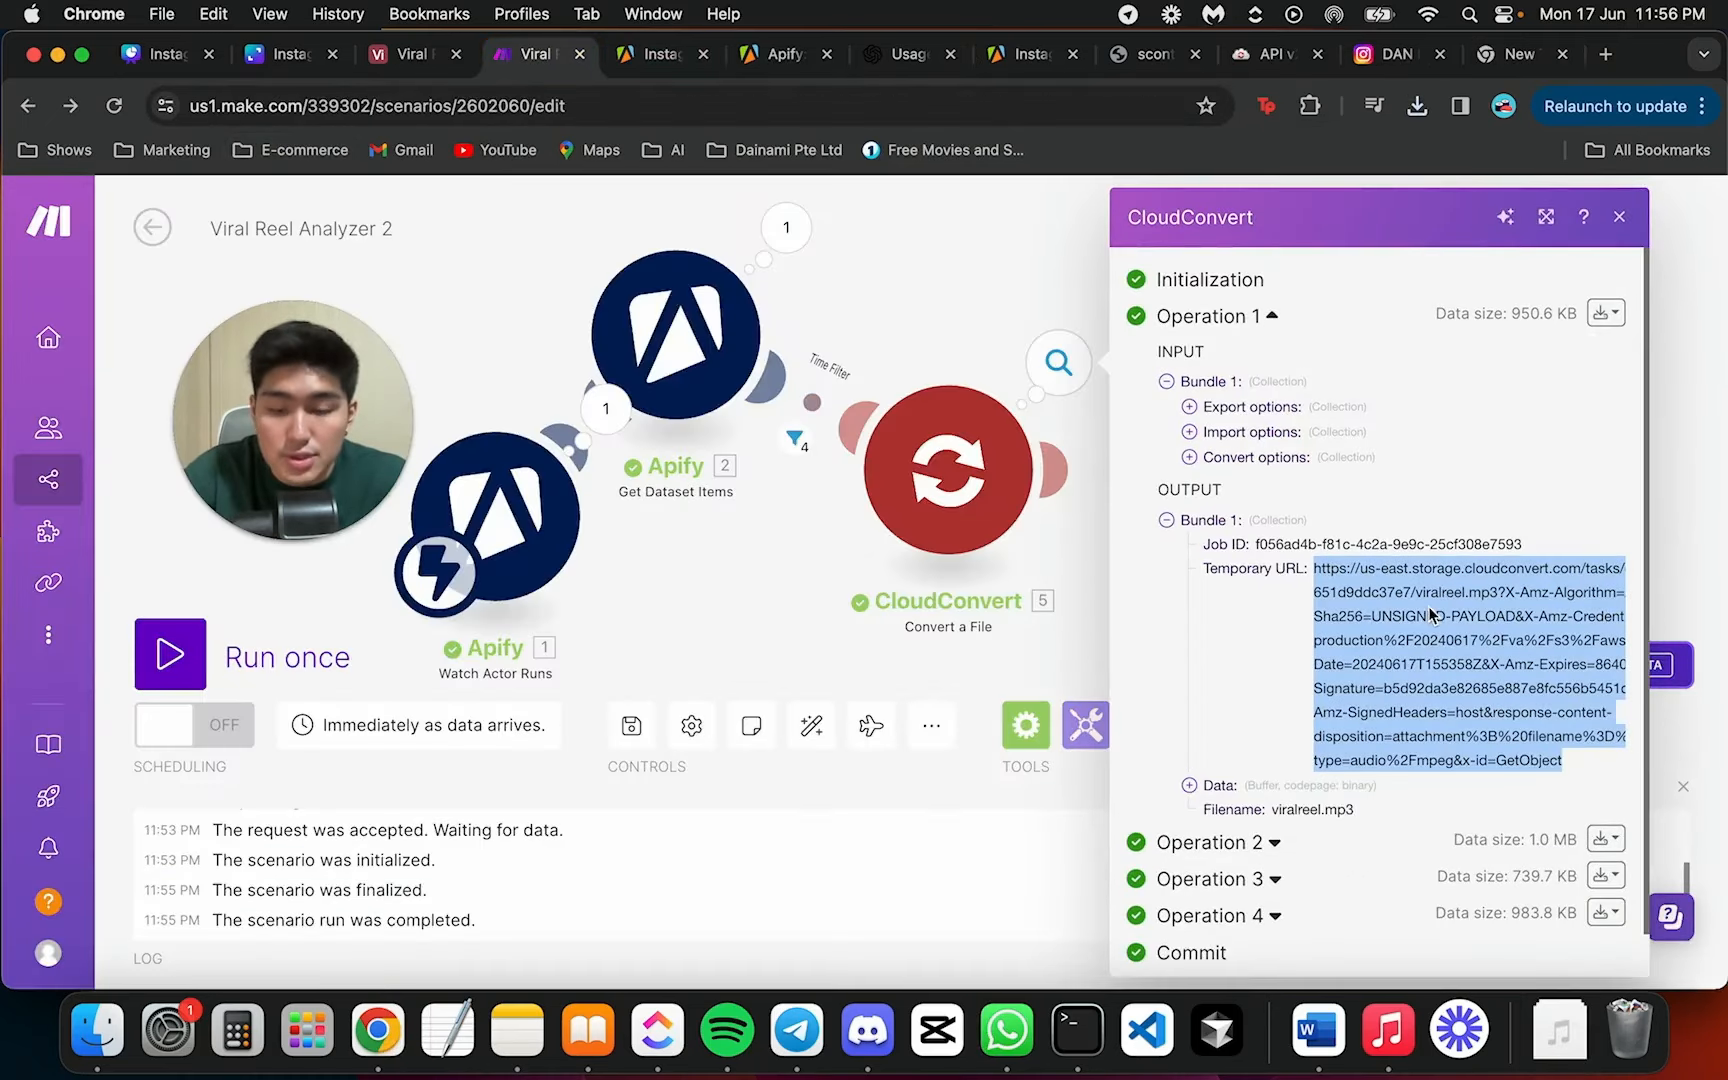
{"action": "left_click", "coordinate": [921, 300]}
{"action": "left_click", "coordinate": [1466, 60]}
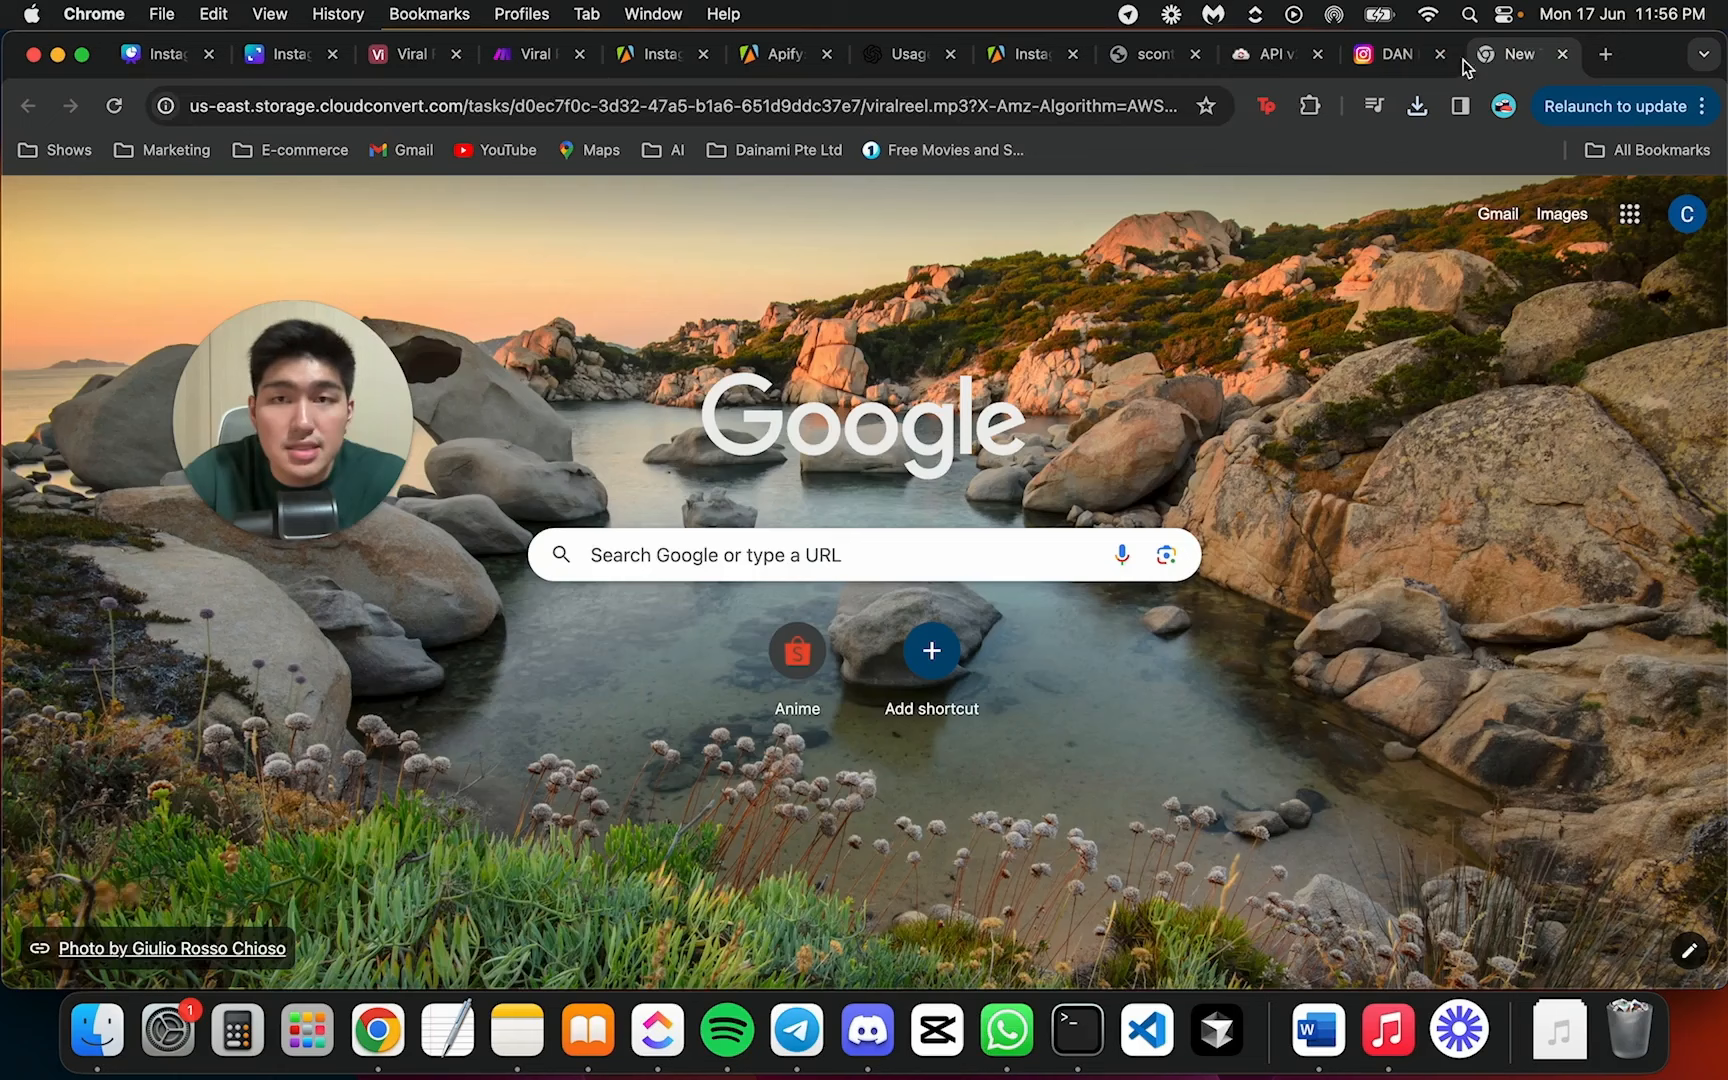
{"action": "left_click", "coordinate": [888, 110]}
{"action": "key", "text": "super+v"}
{"action": "key", "text": "Return"}
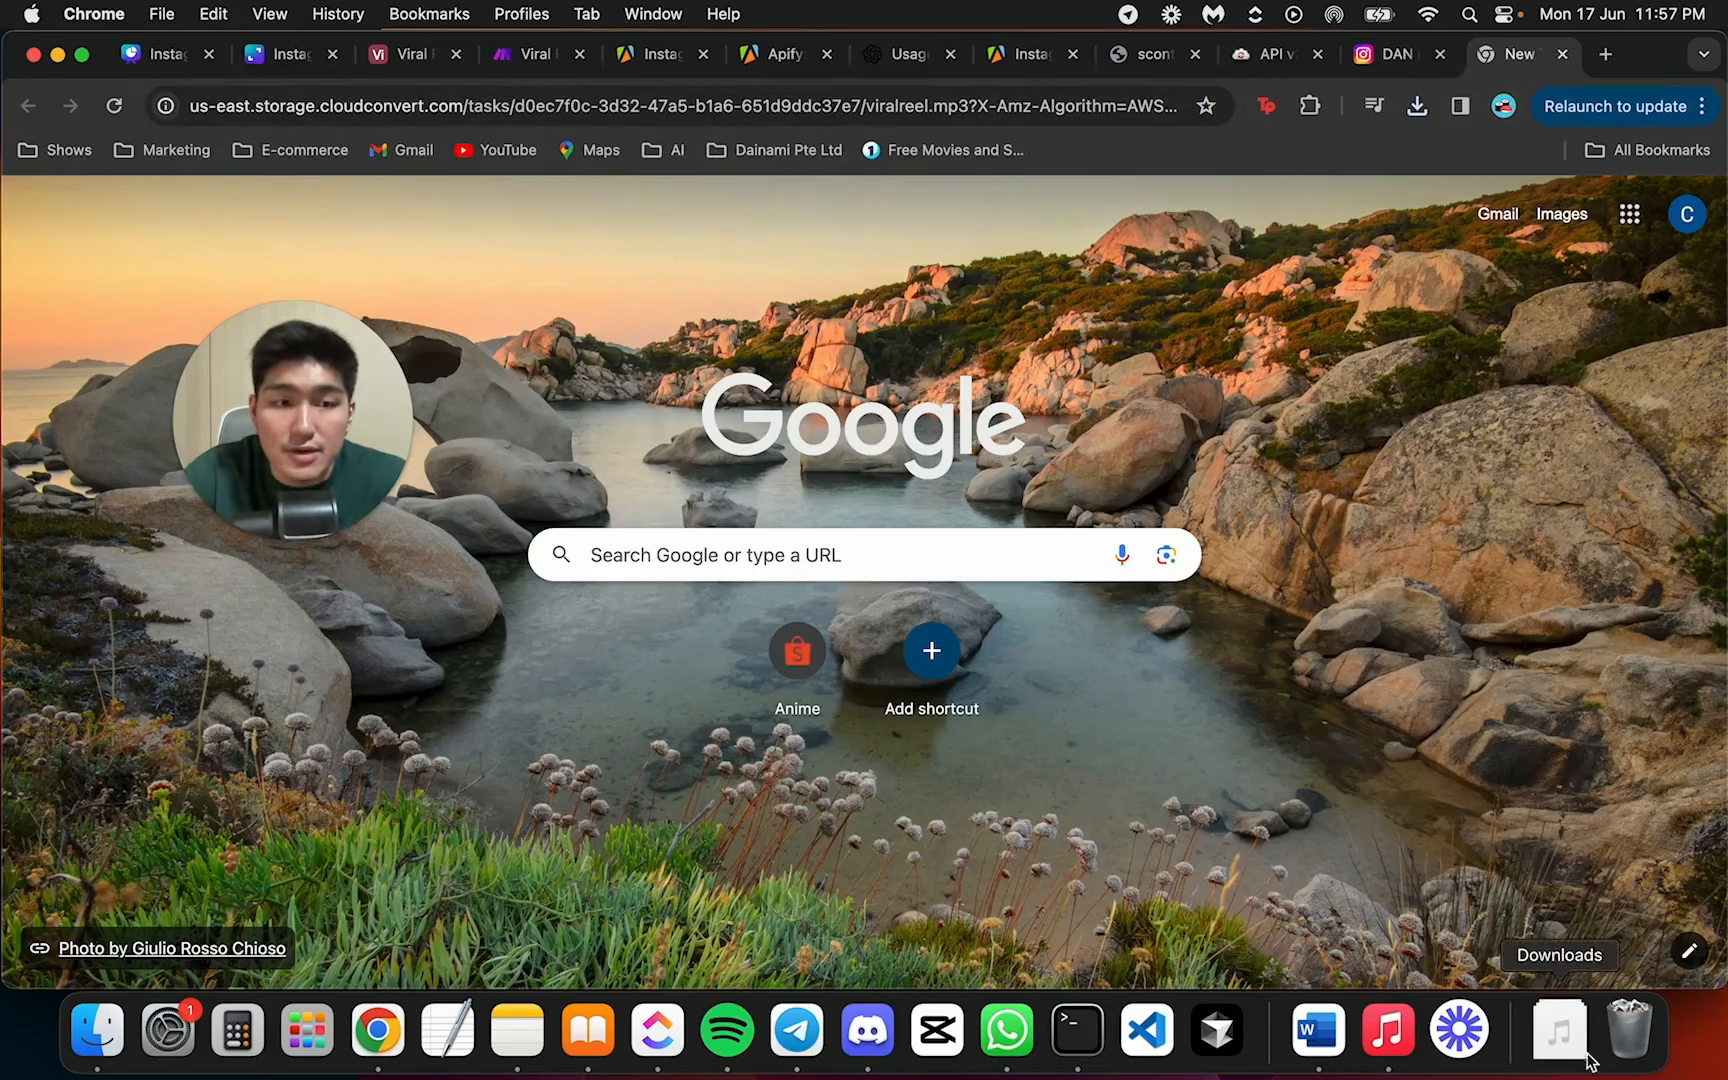
Play the downloaded viralreel audio in Music, close the player and the blank browser tab, and return to the Make scenario
{"action": "left_click", "coordinate": [1560, 1030]}
{"action": "left_click", "coordinate": [1566, 948]}
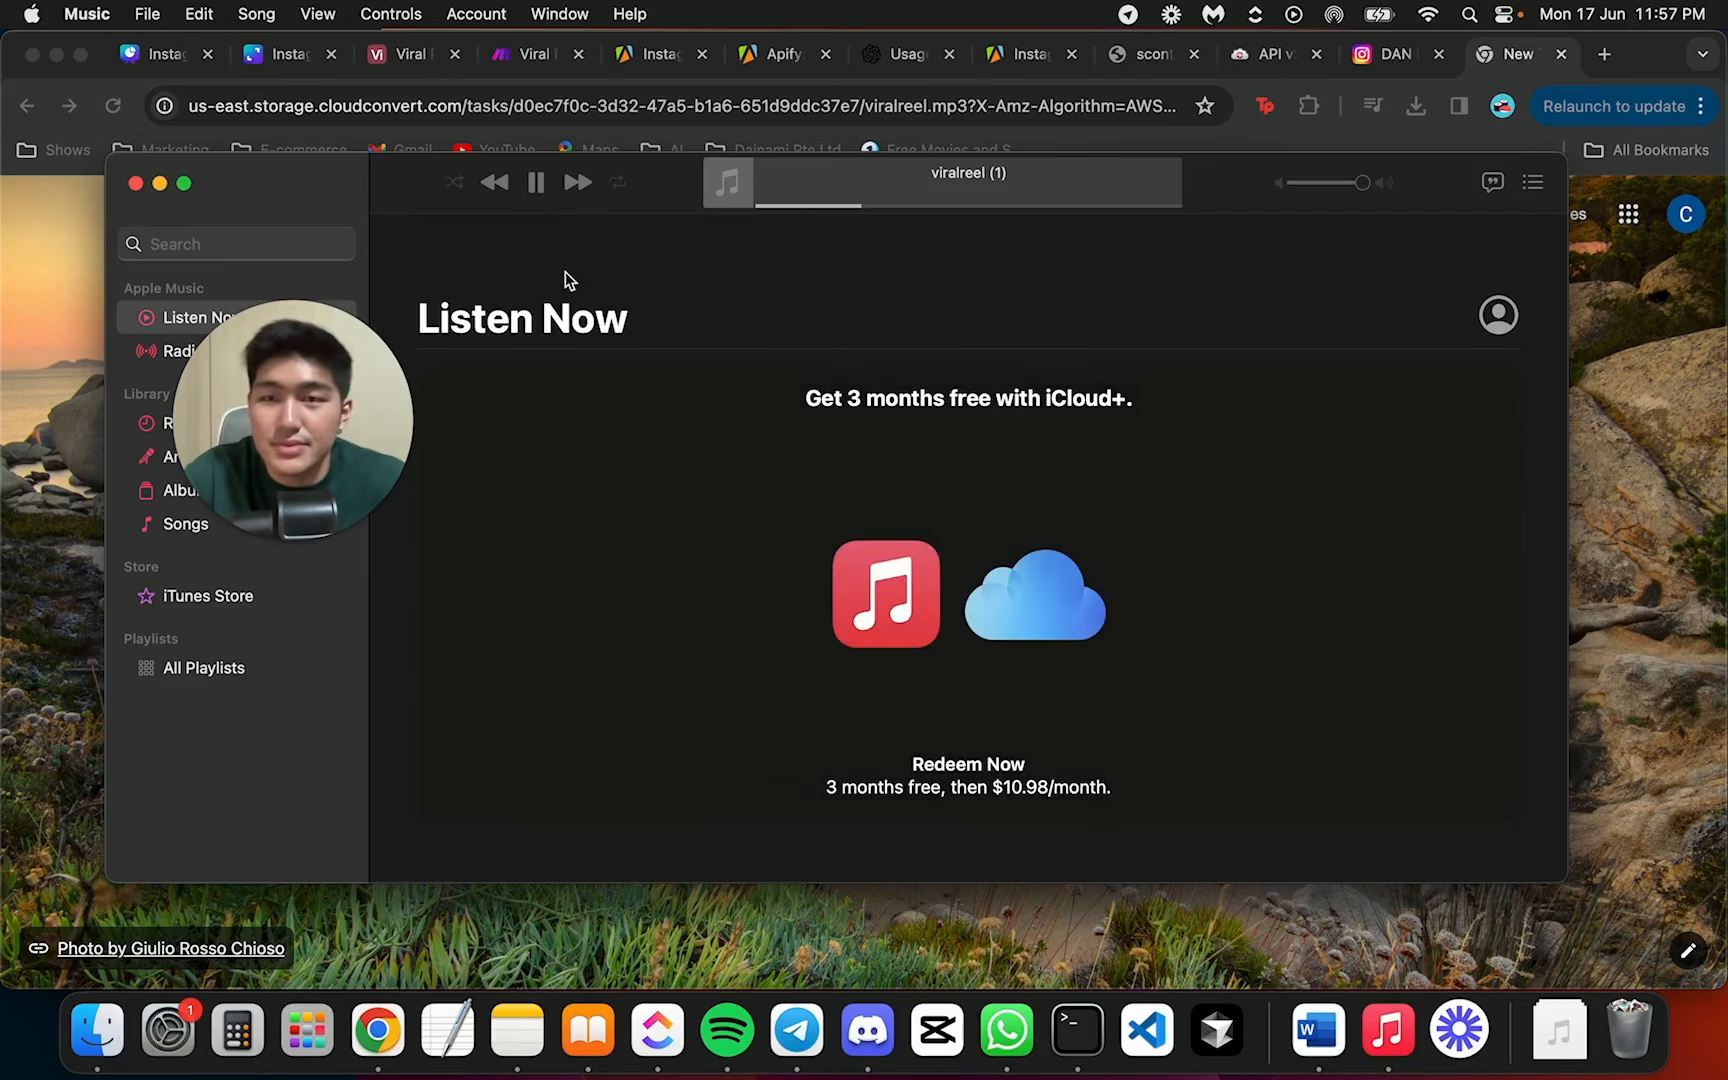
{"action": "left_click", "coordinate": [536, 182]}
{"action": "left_click", "coordinate": [140, 183]}
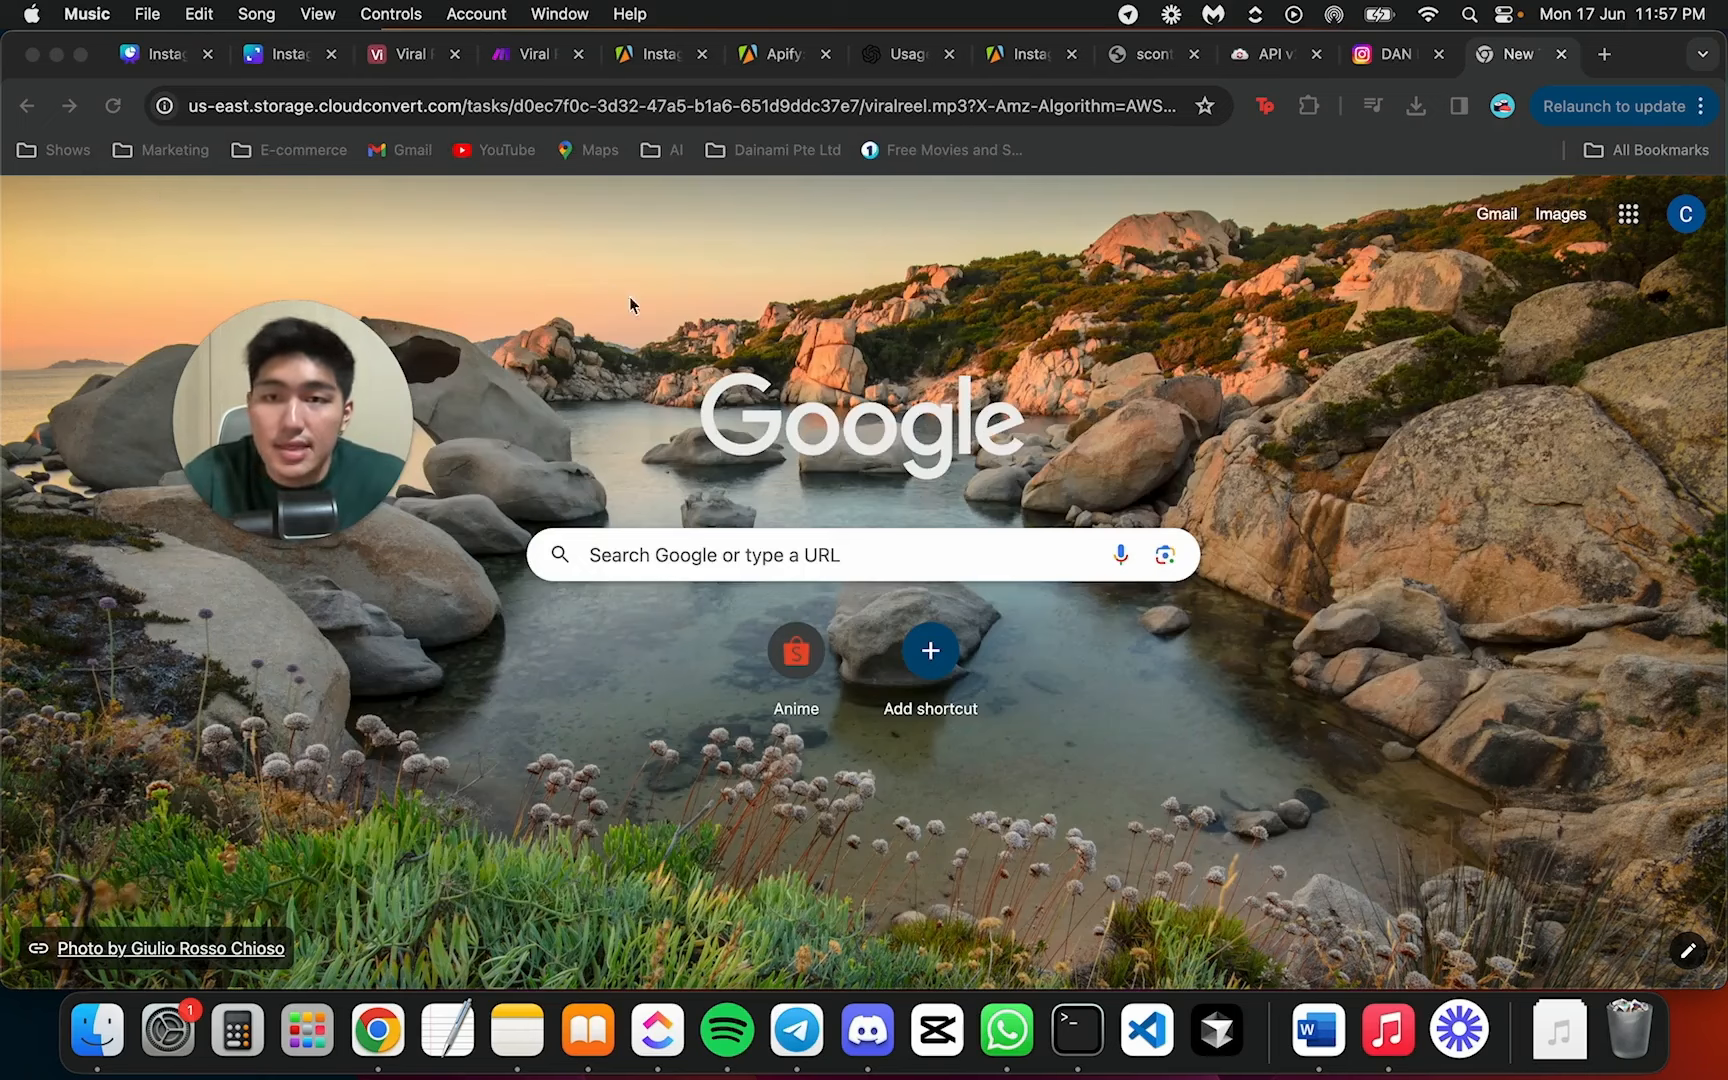
{"action": "left_click", "coordinate": [1561, 54]}
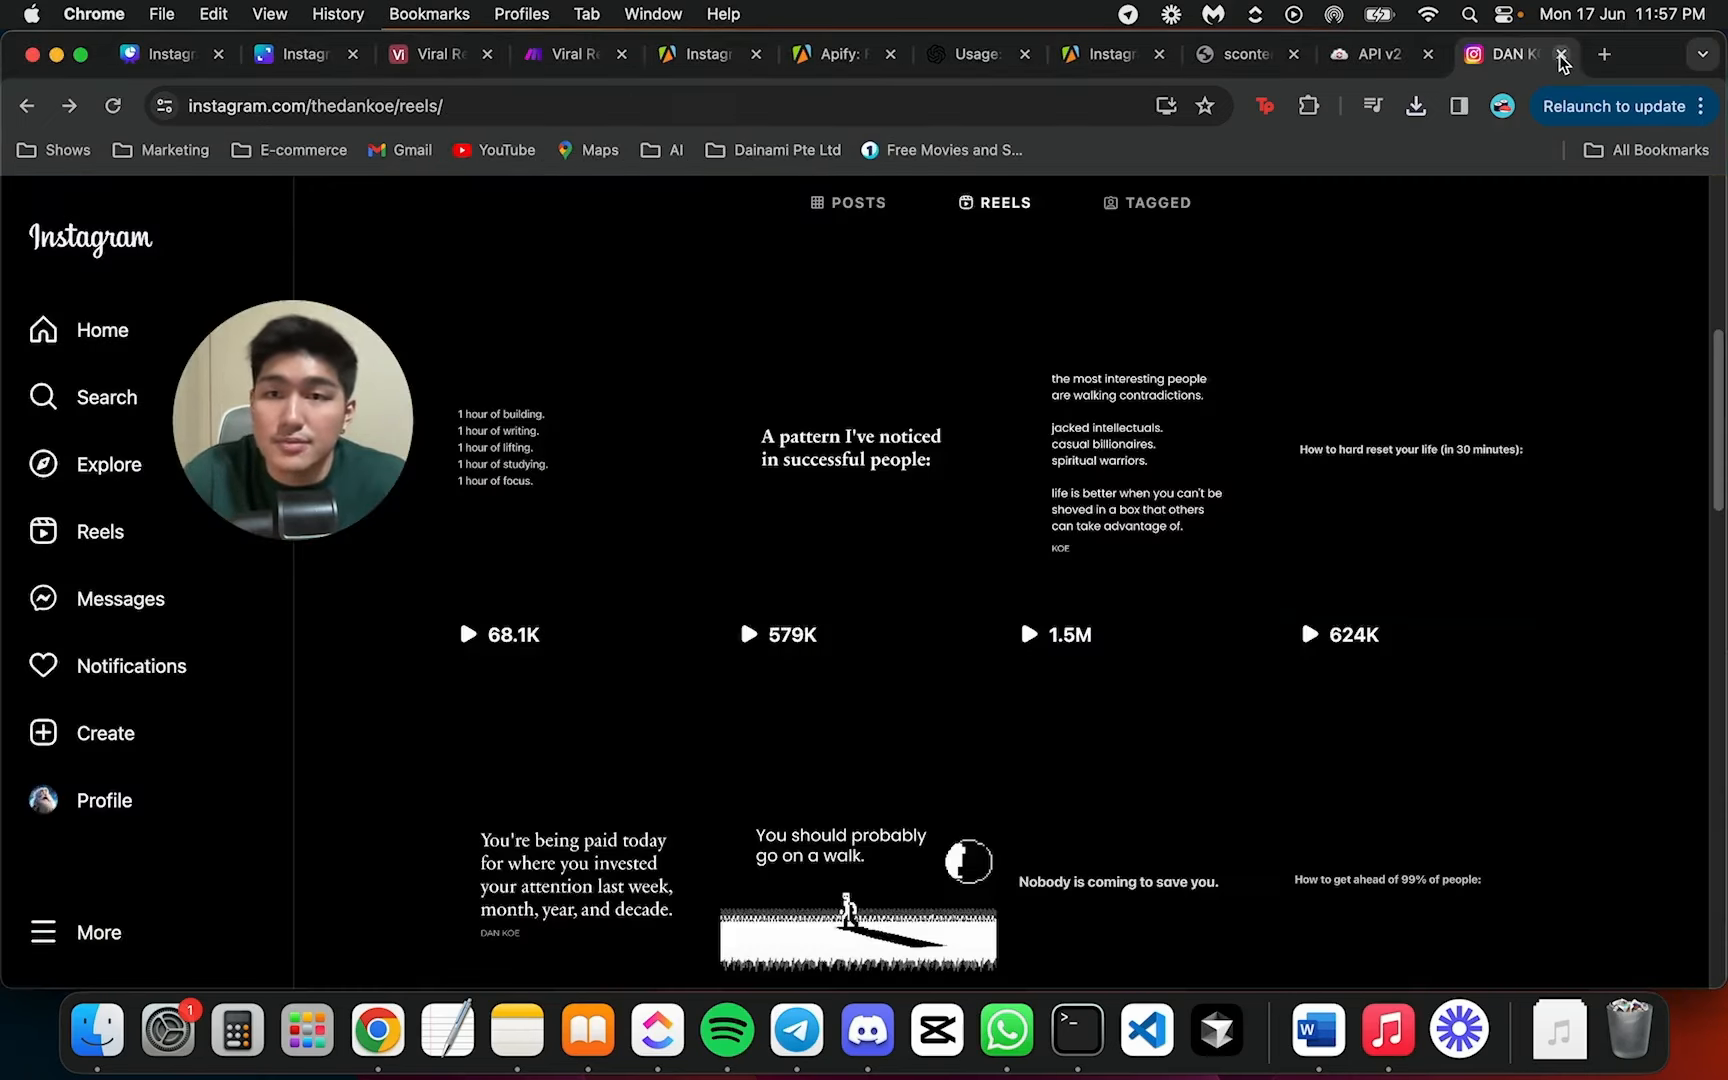
{"action": "left_click", "coordinate": [605, 56]}
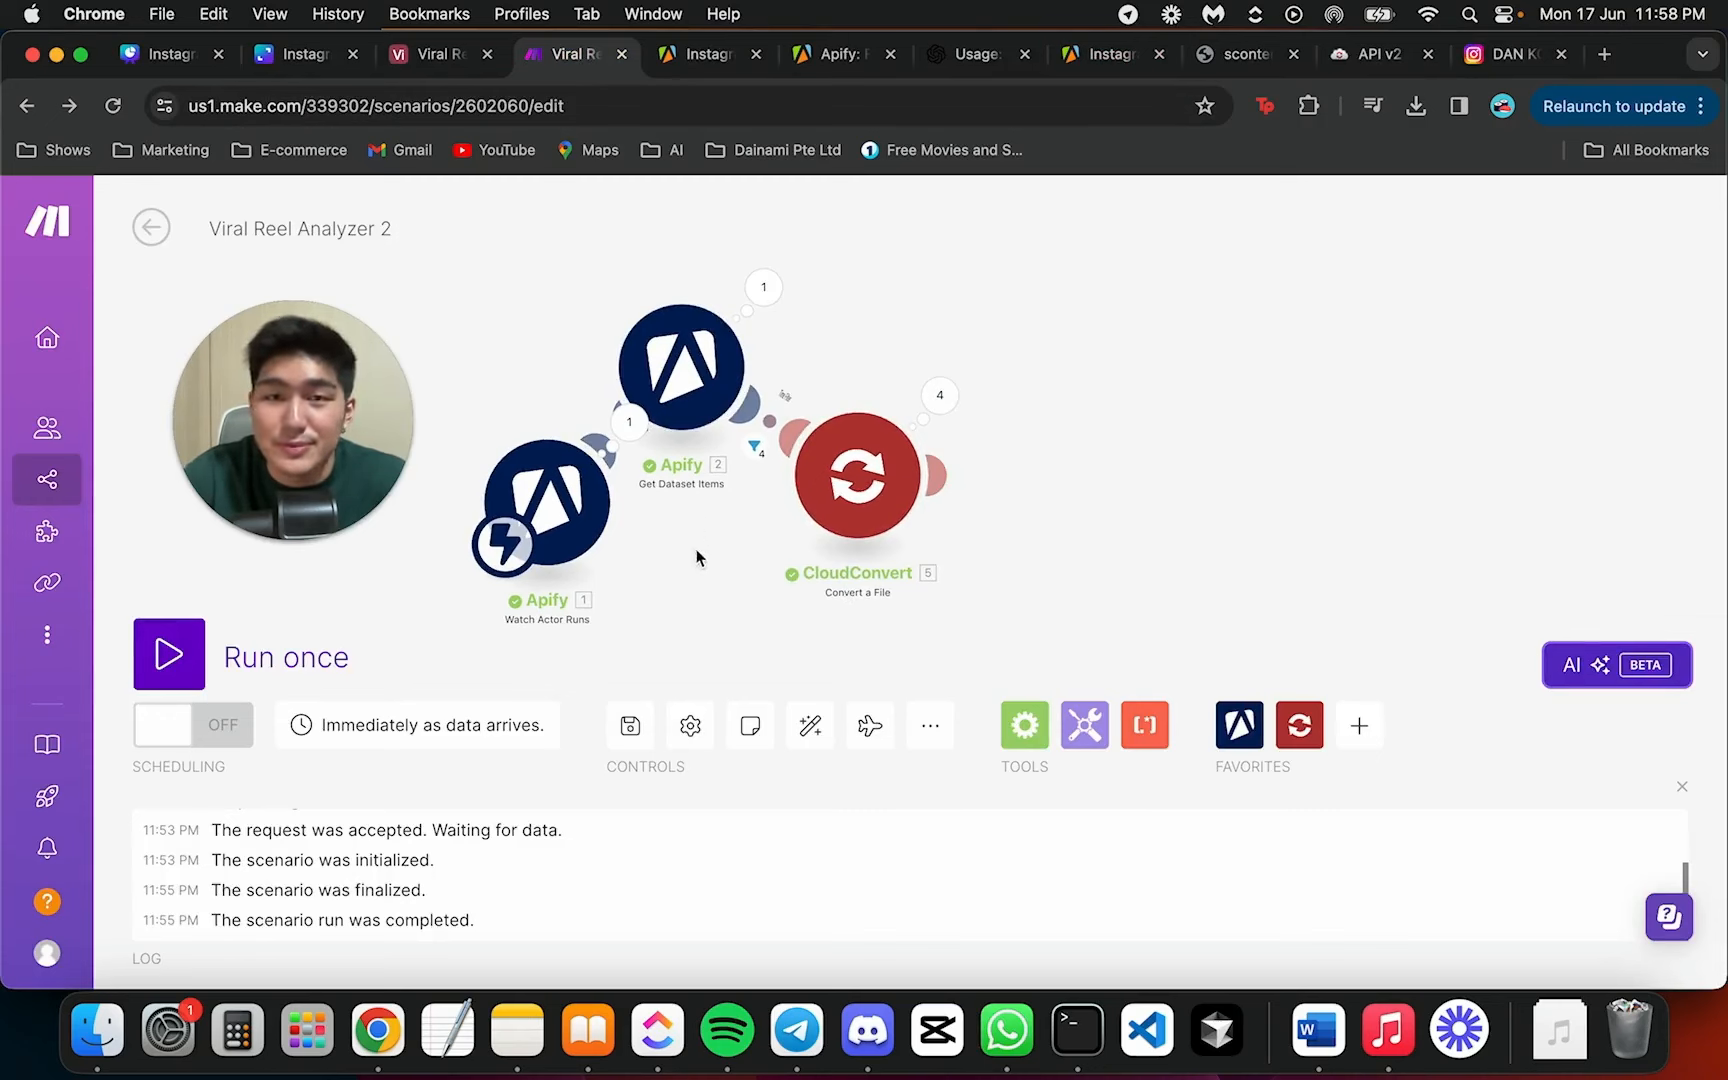
Clone the Apify Get Dataset Items module and attach the copy after the CloudConvert module
{"action": "scroll", "coordinate": [697, 558], "scroll_direction": "left", "scroll_amount": 2}
{"action": "left_click_drag", "start_coordinate": [935, 470], "coordinate": [935, 487]}
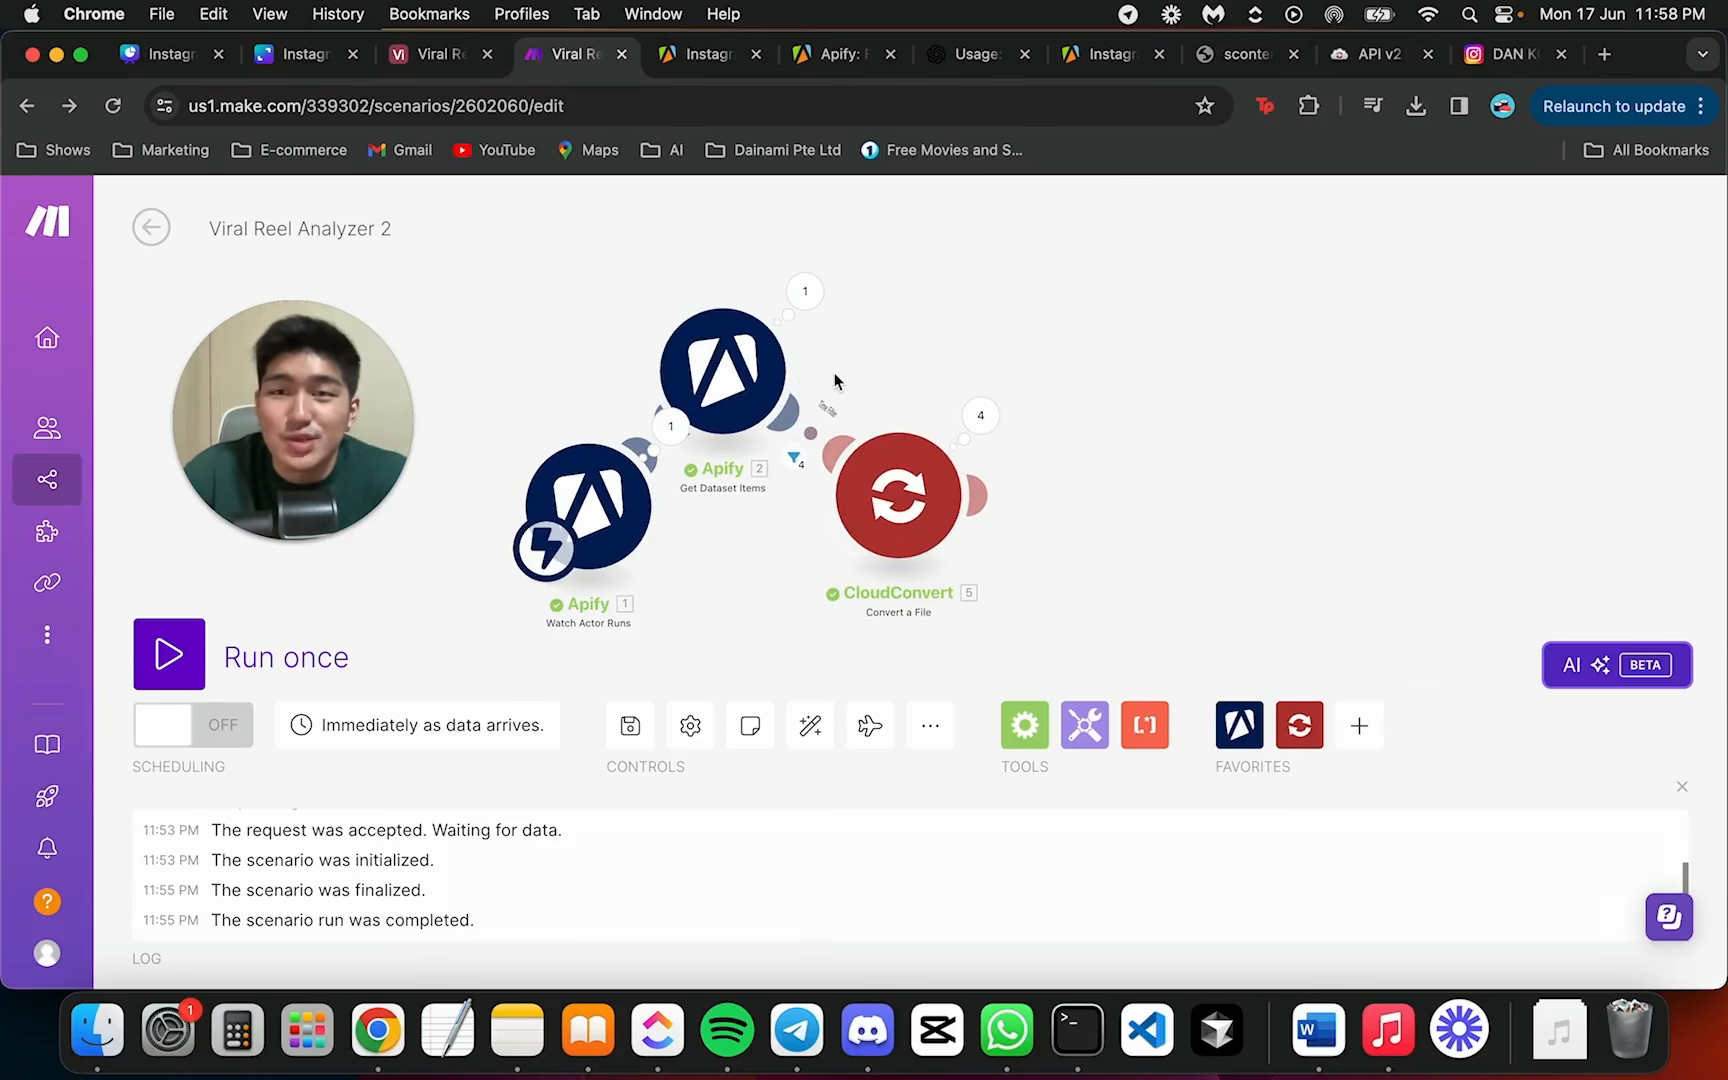
{"action": "right_click", "coordinate": [735, 376]}
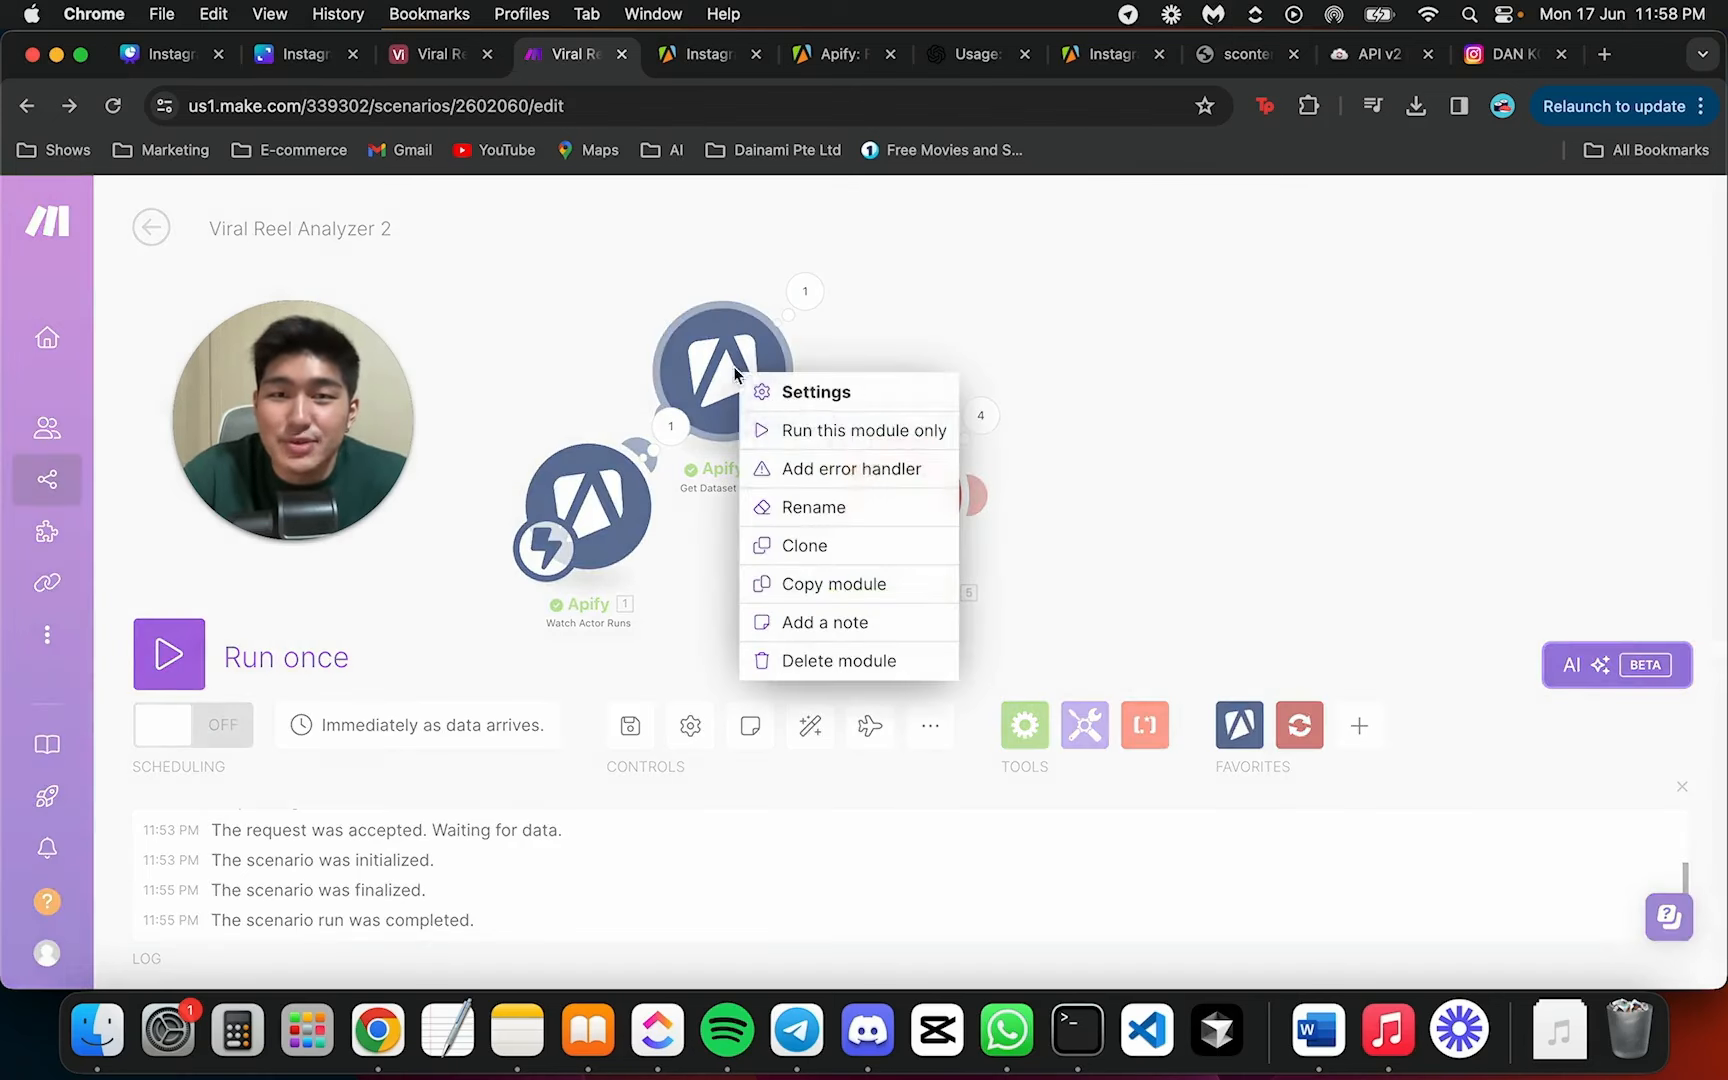
{"action": "left_click", "coordinate": [872, 565]}
{"action": "mouse_move", "coordinate": [872, 565]}
{"action": "left_mouse_down"}
{"action": "mouse_move", "coordinate": [795, 426]}
{"action": "mouse_move", "coordinate": [1066, 368]}
{"action": "mouse_move", "coordinate": [1020, 350]}
{"action": "mouse_move", "coordinate": [1051, 358]}
{"action": "left_mouse_up"}
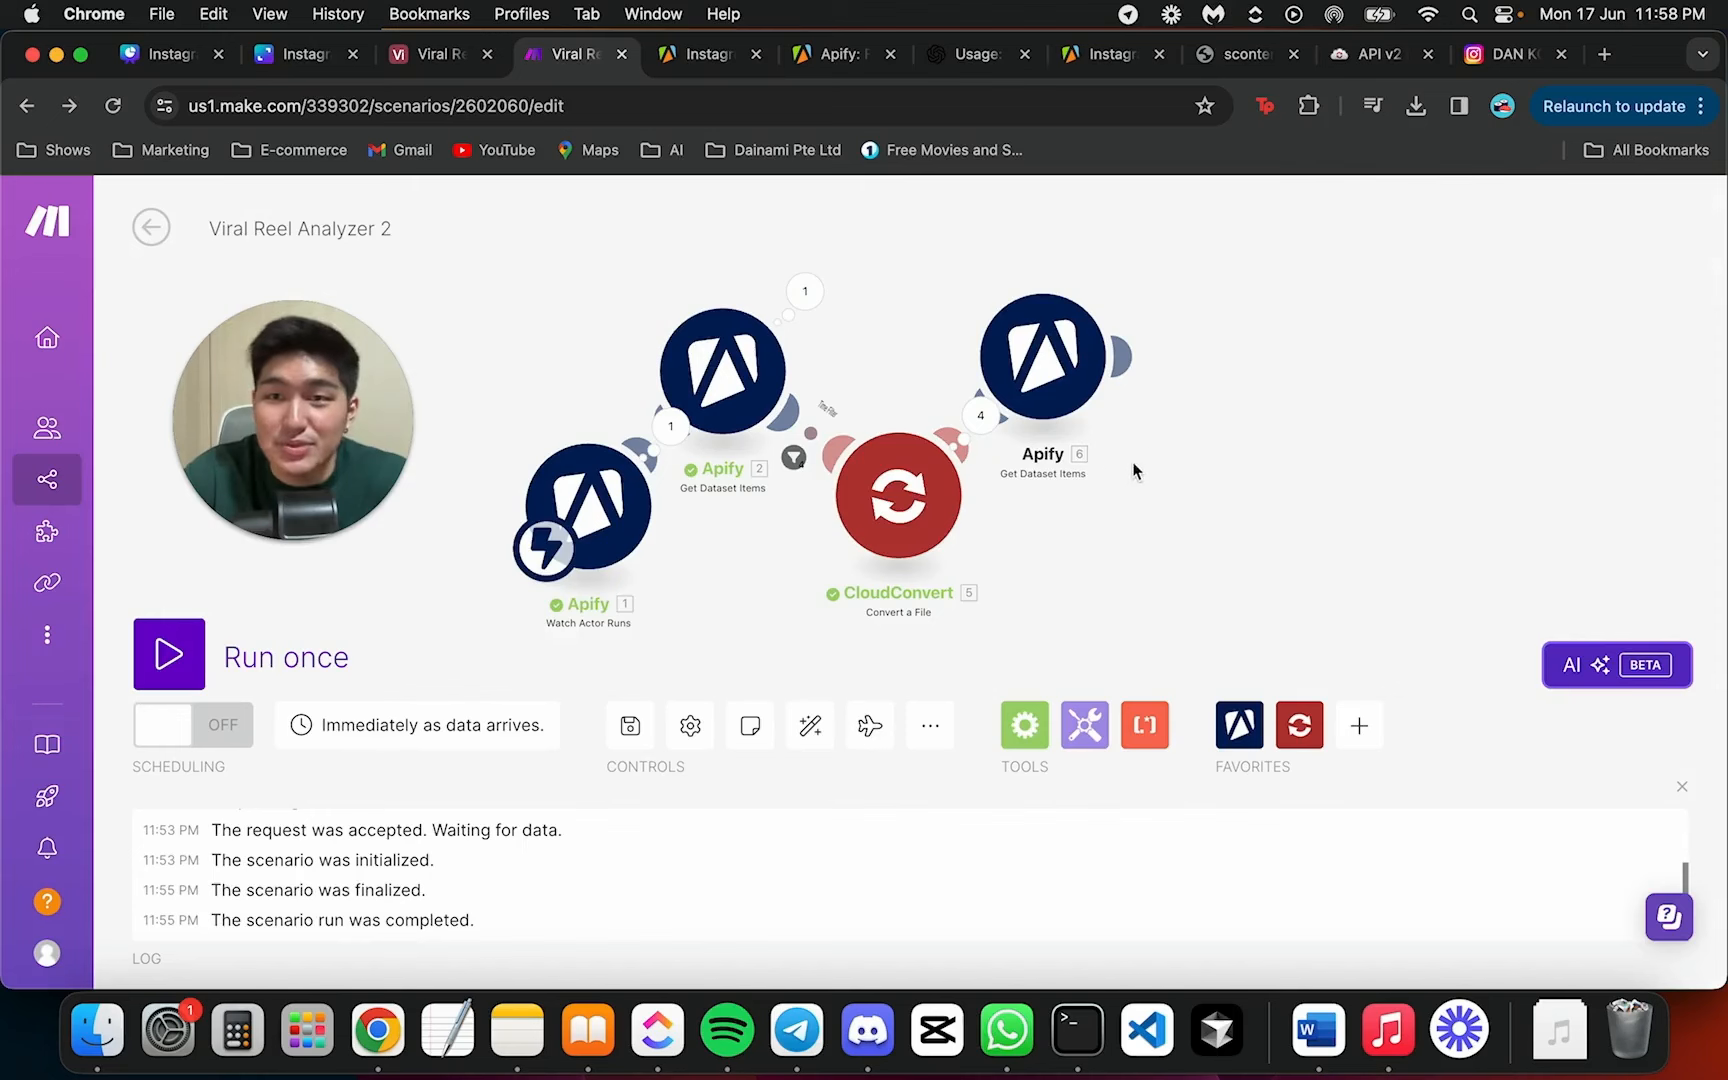
{"action": "left_click_drag", "start_coordinate": [1161, 449], "coordinate": [1123, 457]}
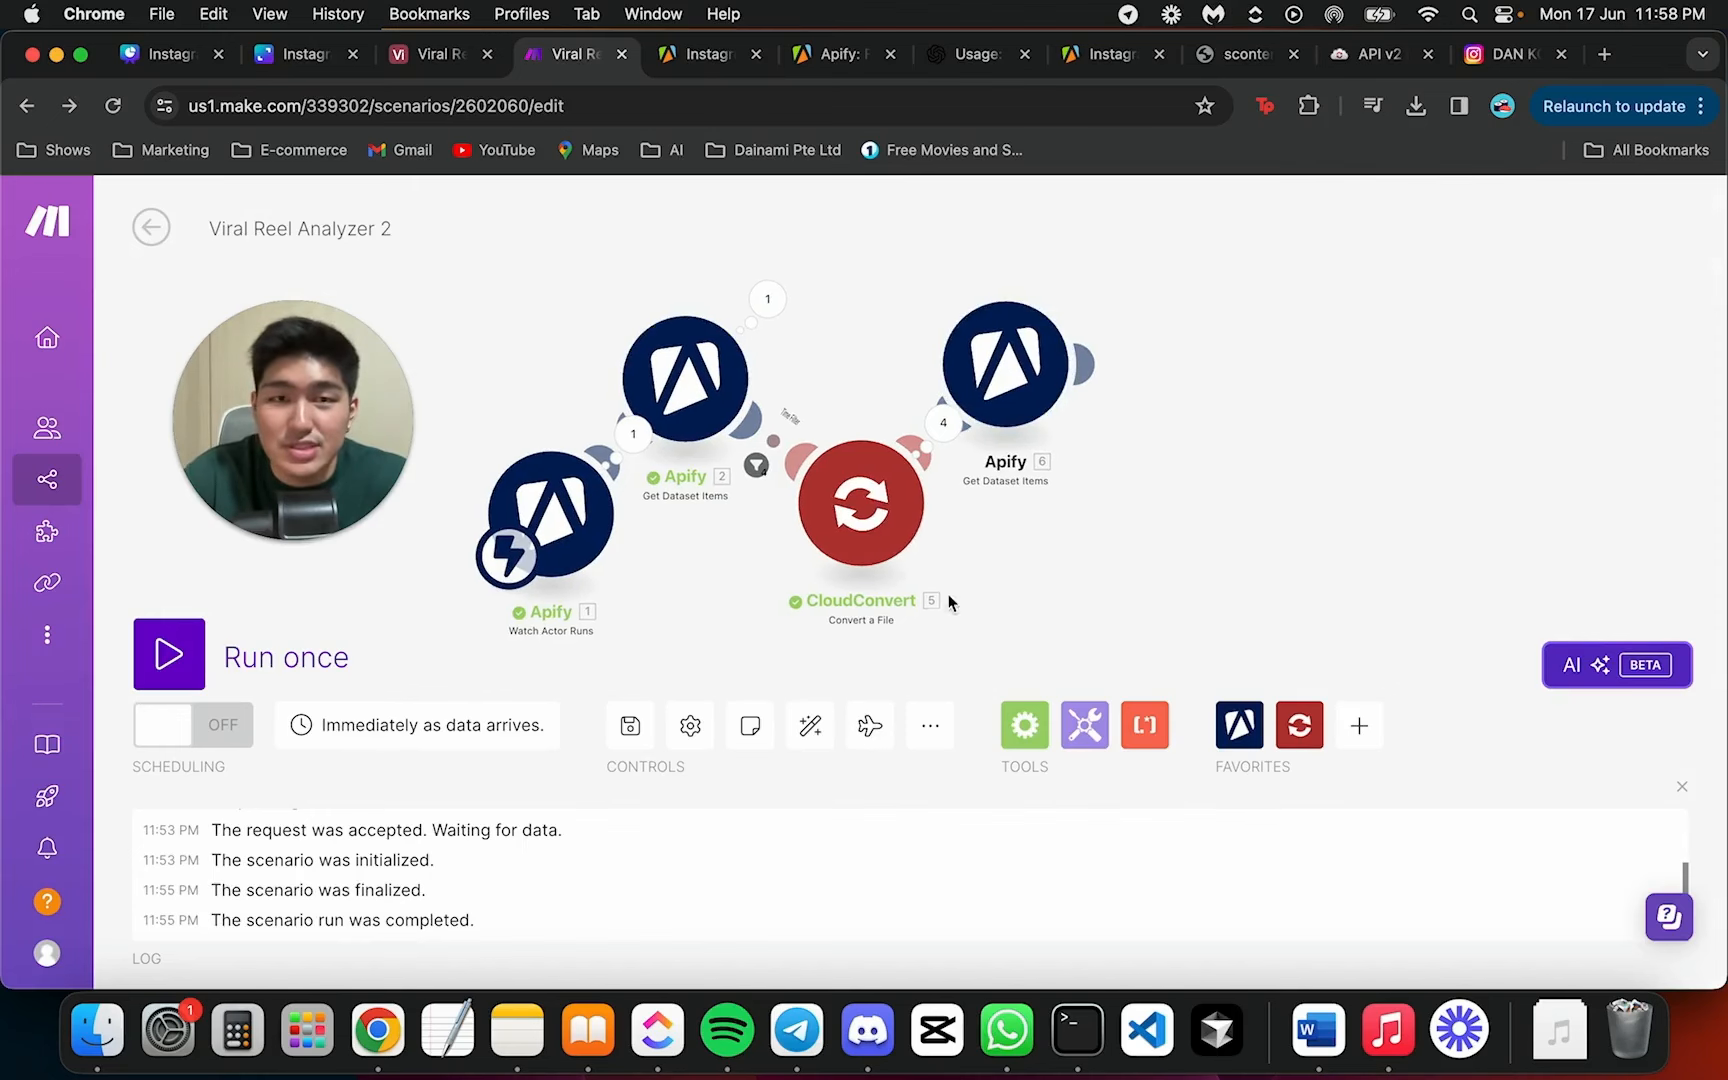
Check the connection and Dataset ID settings of the cloned Apify module and close them
{"action": "left_click", "coordinate": [990, 368]}
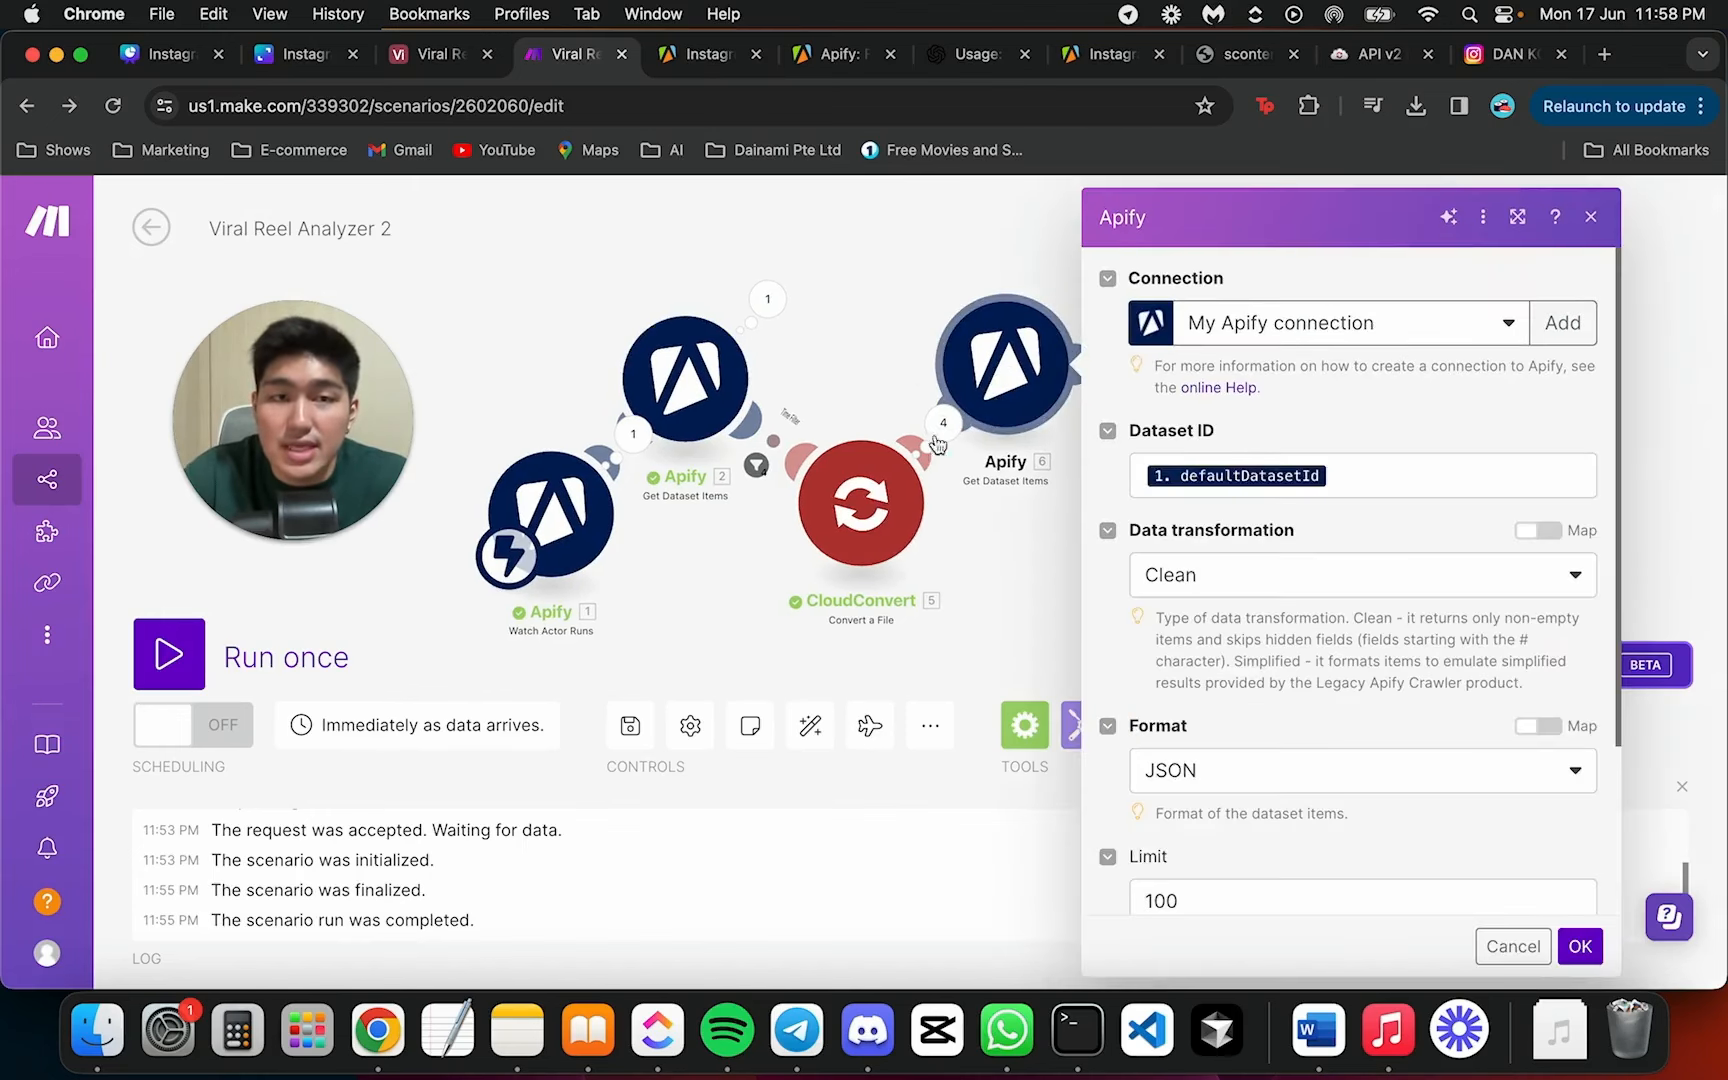
{"action": "left_click", "coordinate": [890, 289]}
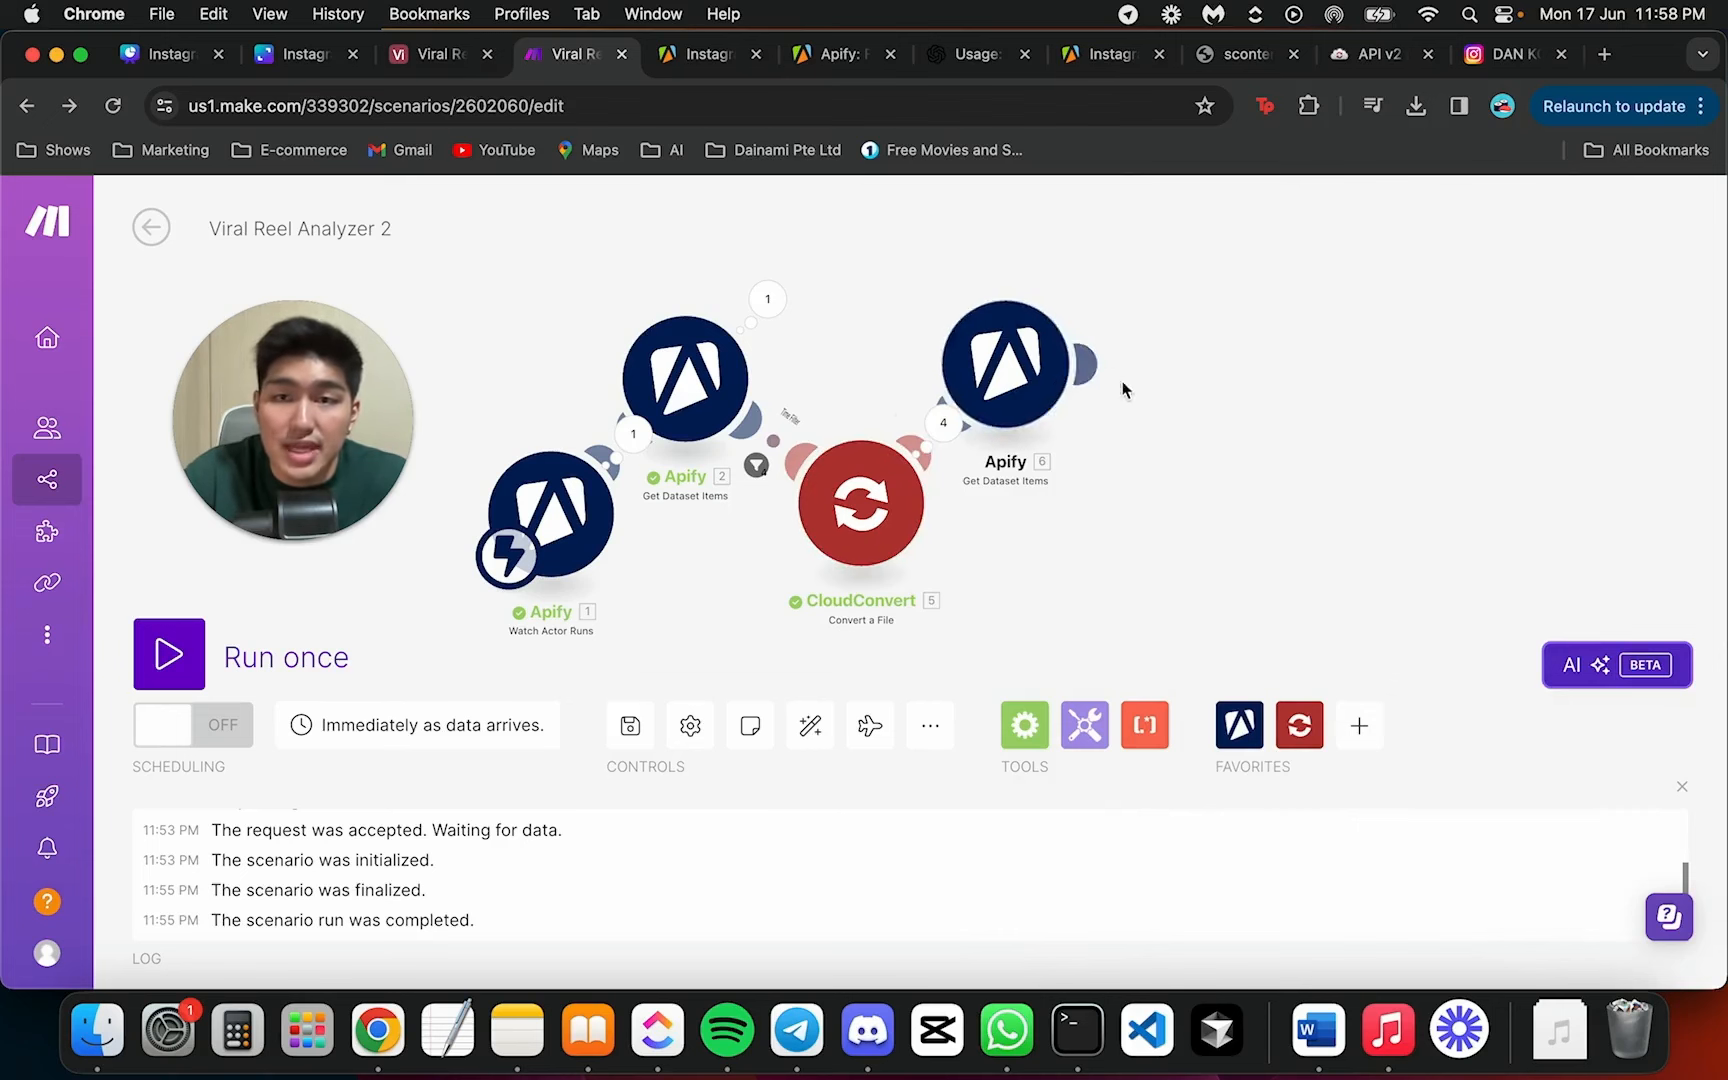
{"action": "scroll", "coordinate": [1314, 410], "scroll_direction": "up", "scroll_amount": 1}
{"action": "scroll", "coordinate": [1314, 412], "scroll_direction": "down", "scroll_amount": 2}
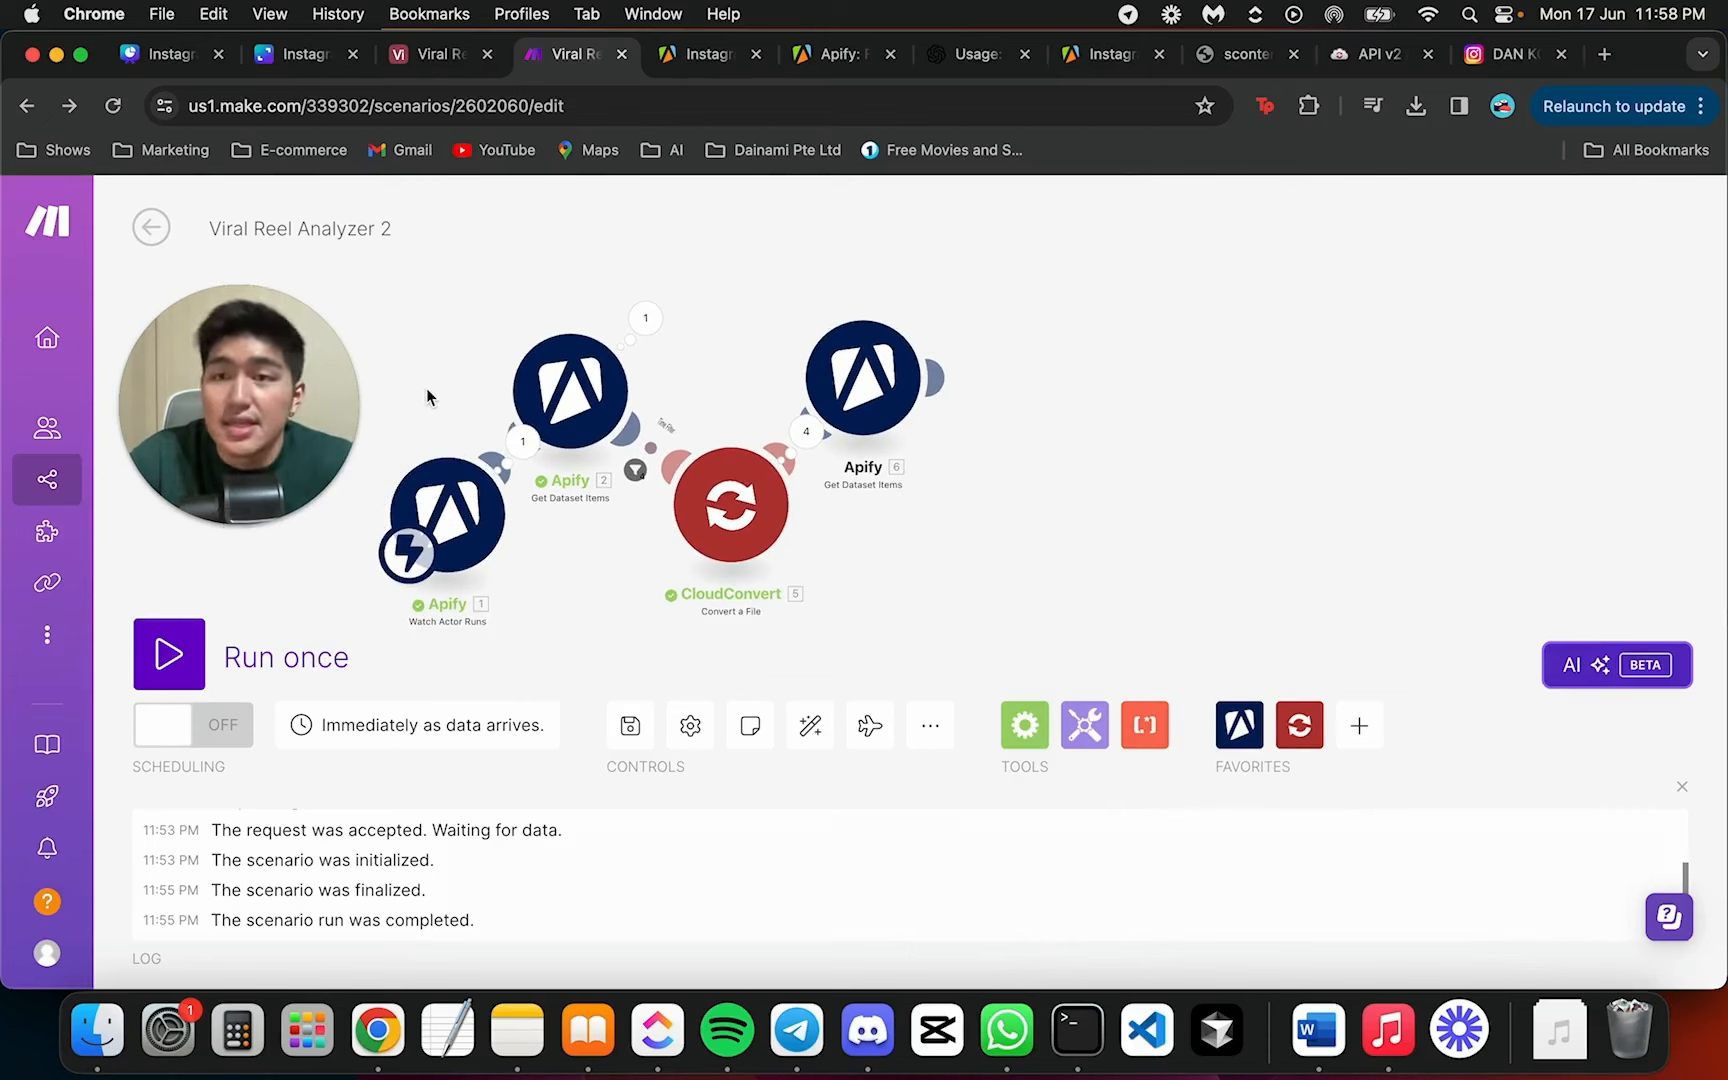
Look at a few reels and their comments on the Instagram profile, close them and return to the Make scenario
{"action": "left_click", "coordinate": [1505, 54]}
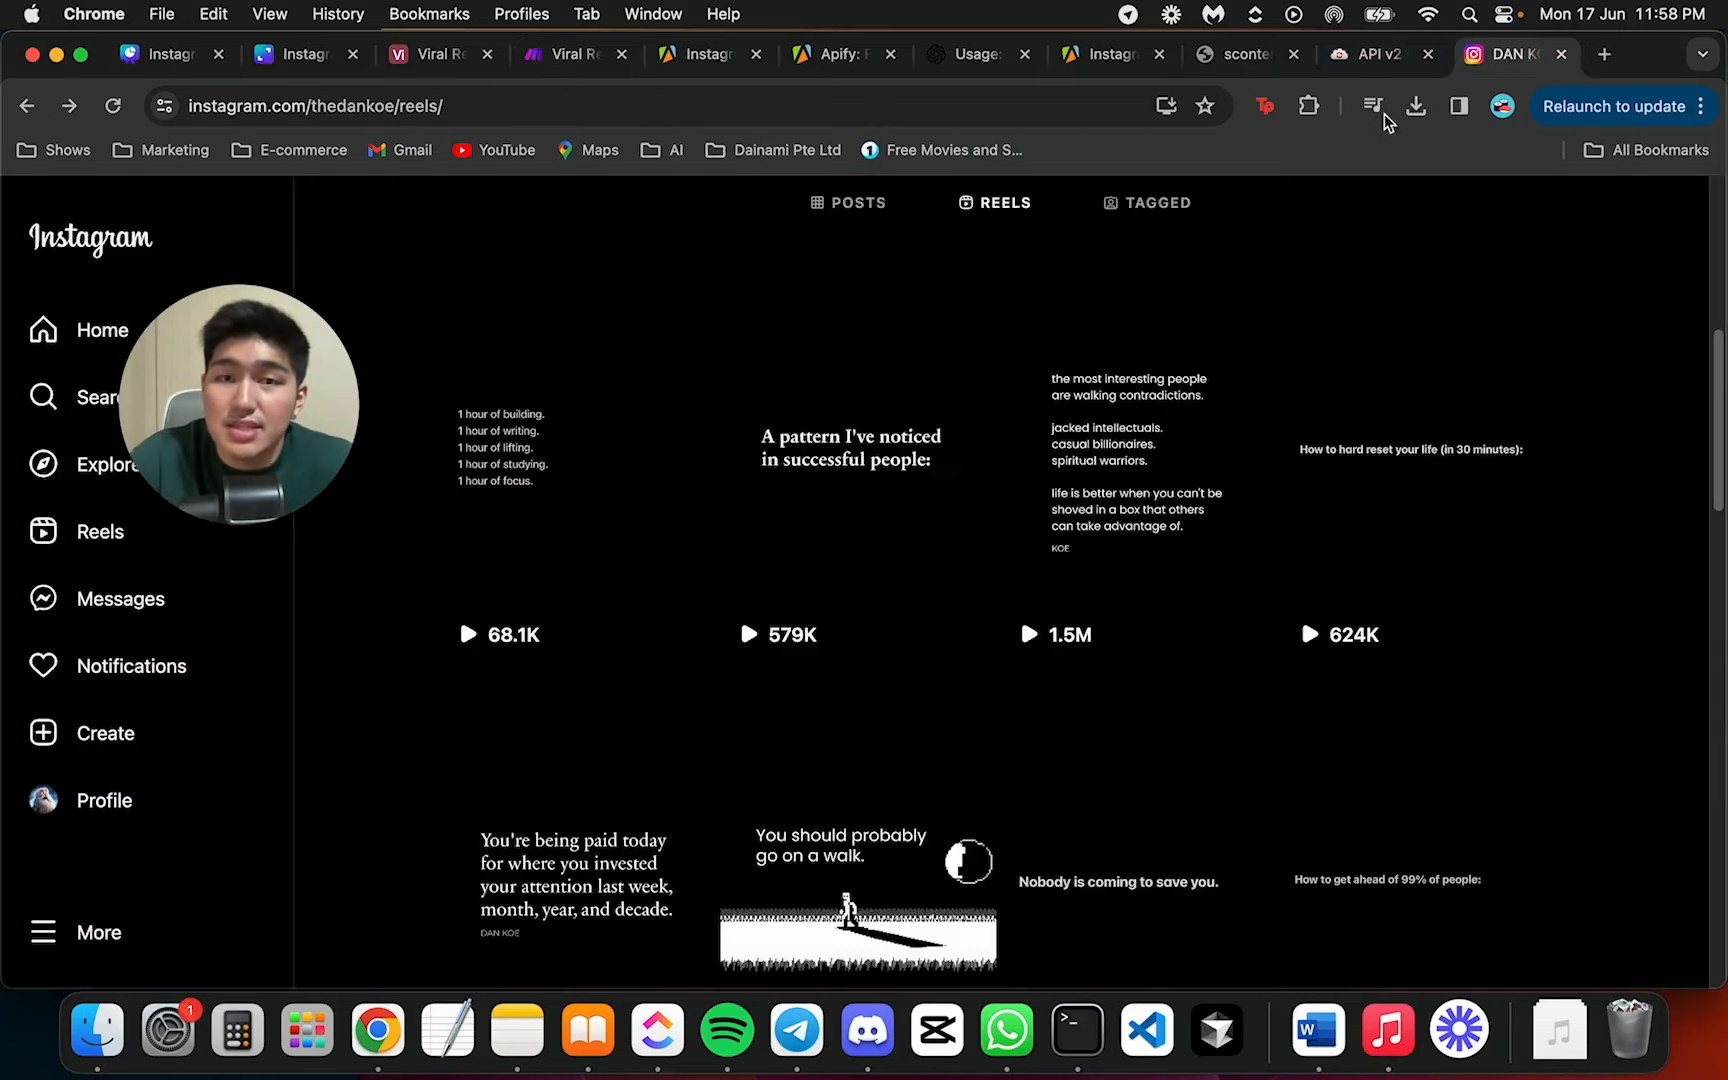
{"action": "left_click", "coordinate": [1095, 563]}
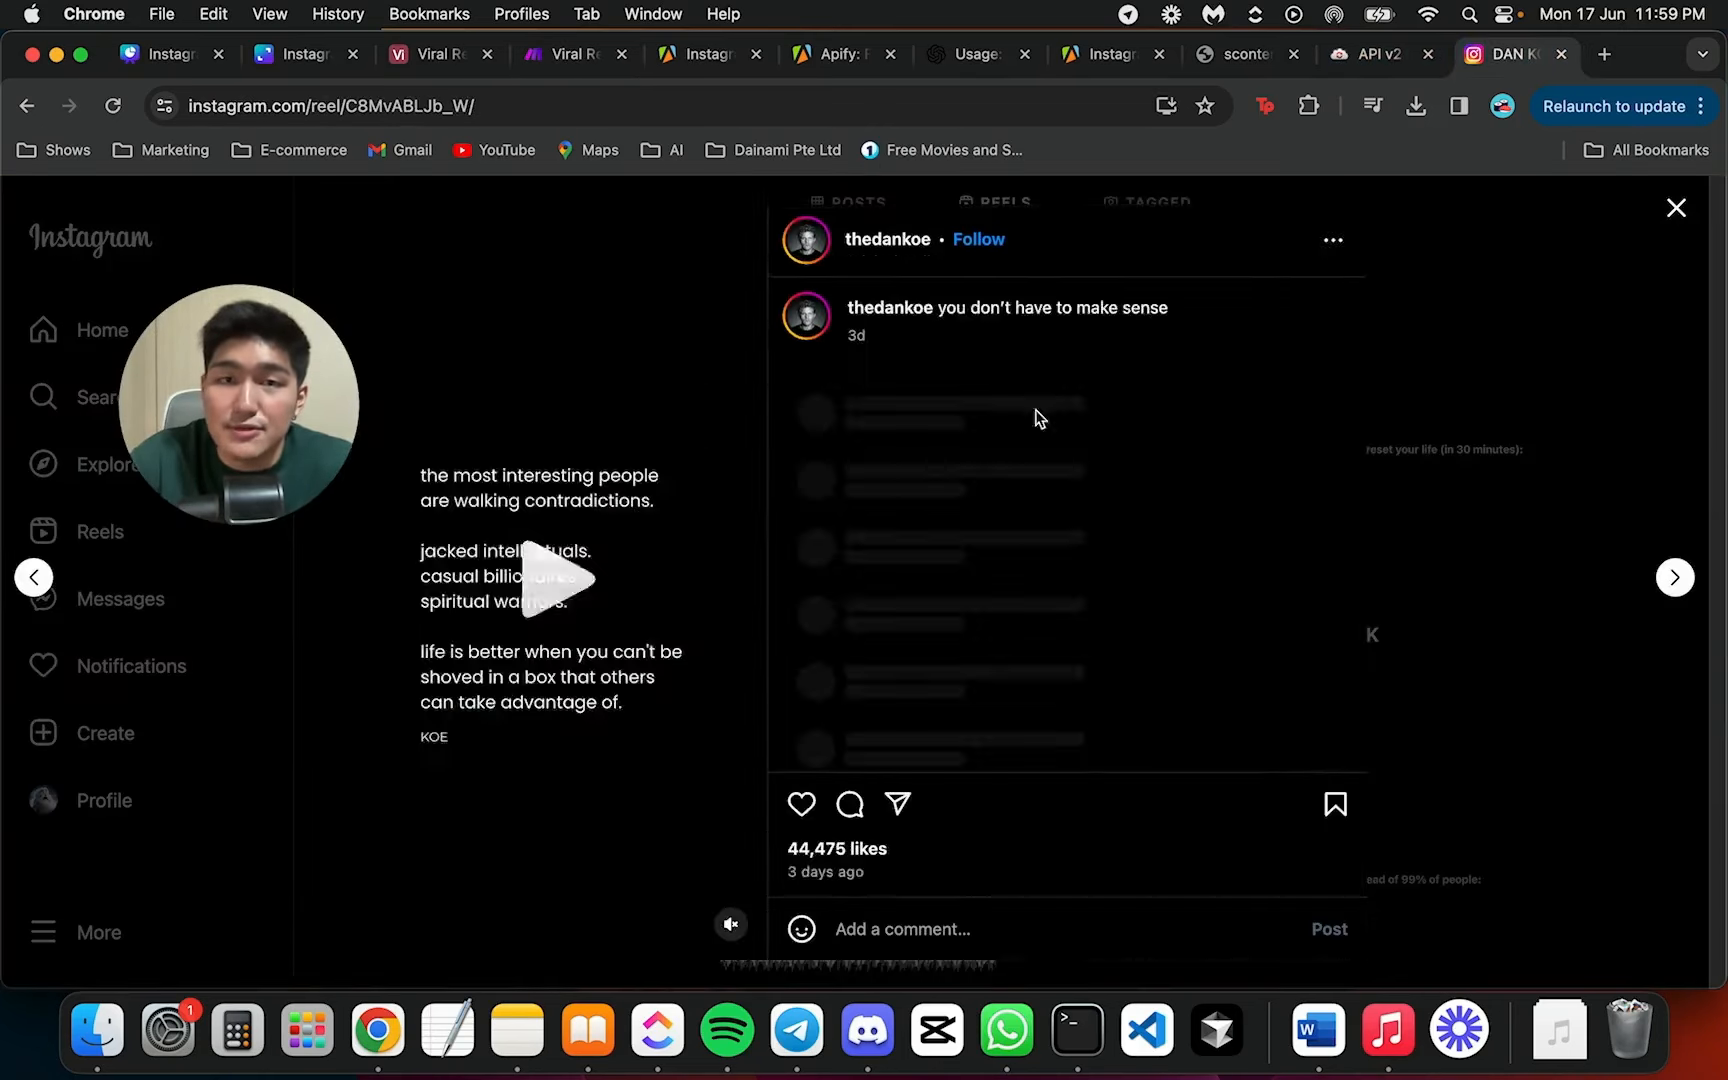
{"action": "scroll", "coordinate": [1115, 560], "scroll_direction": "down", "scroll_amount": 5}
{"action": "scroll", "coordinate": [1100, 520], "scroll_direction": "up", "scroll_amount": 10}
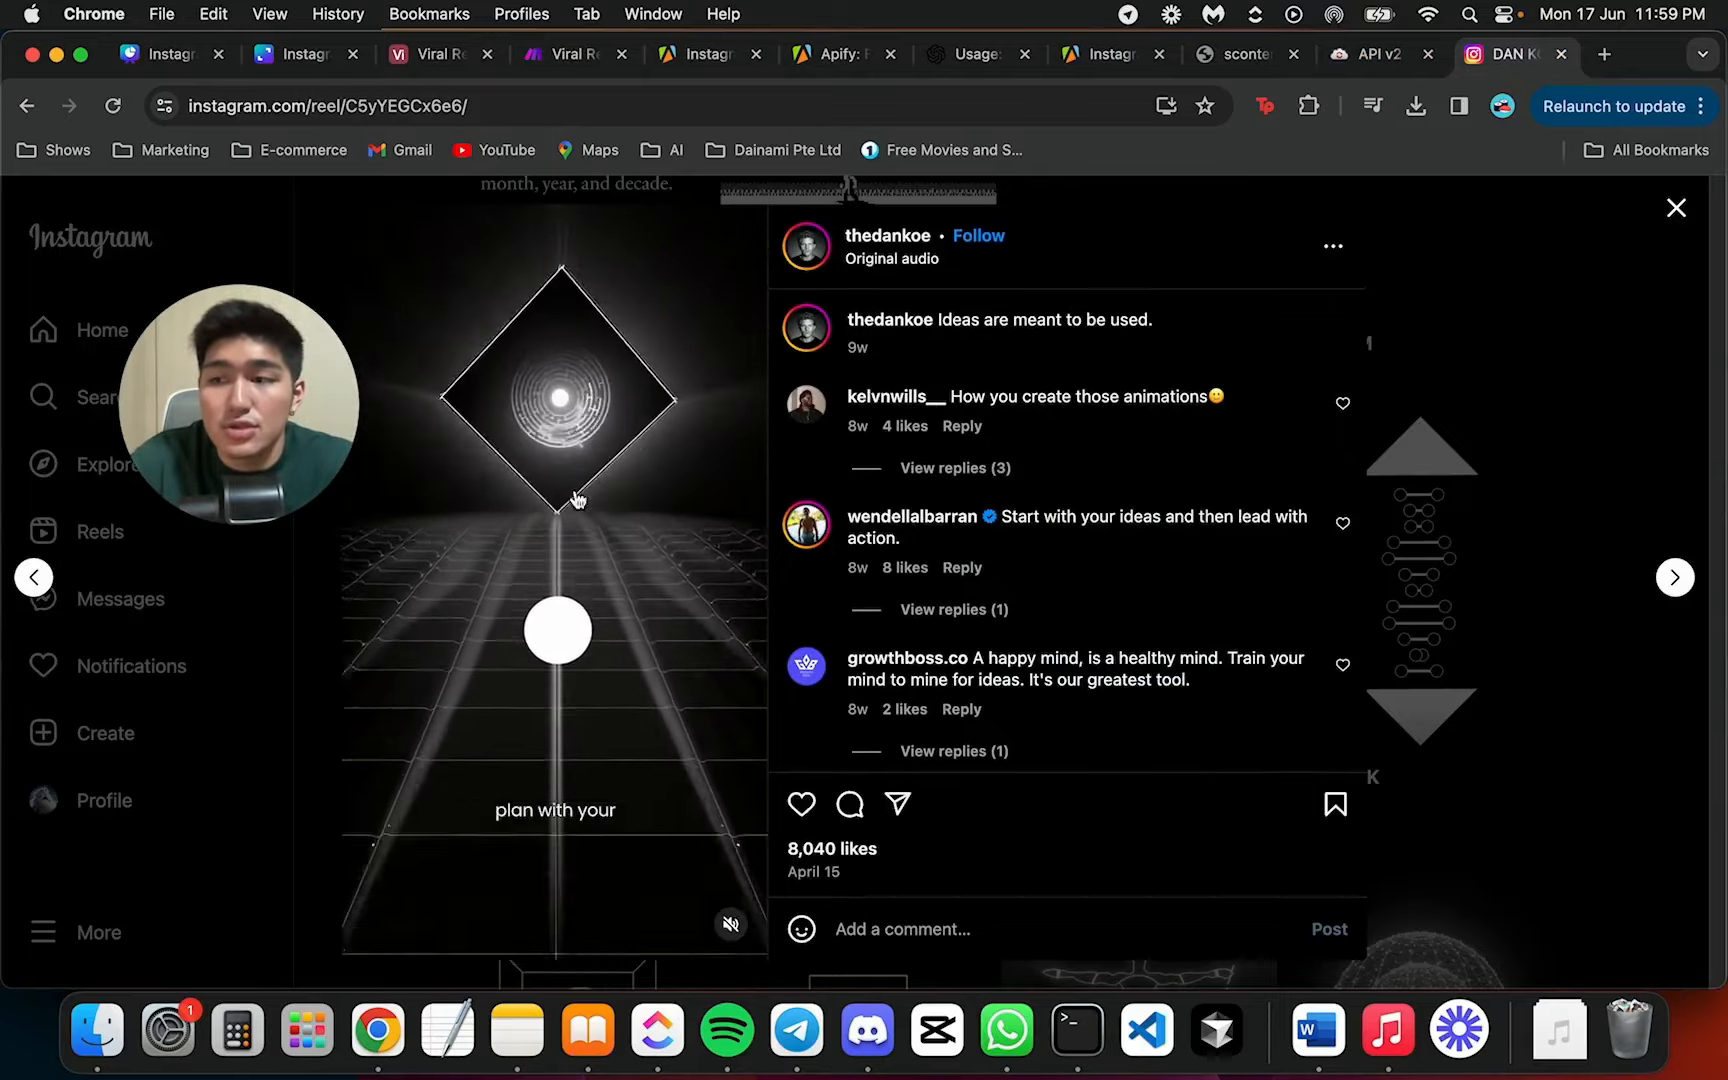
{"action": "left_click", "coordinate": [1570, 316]}
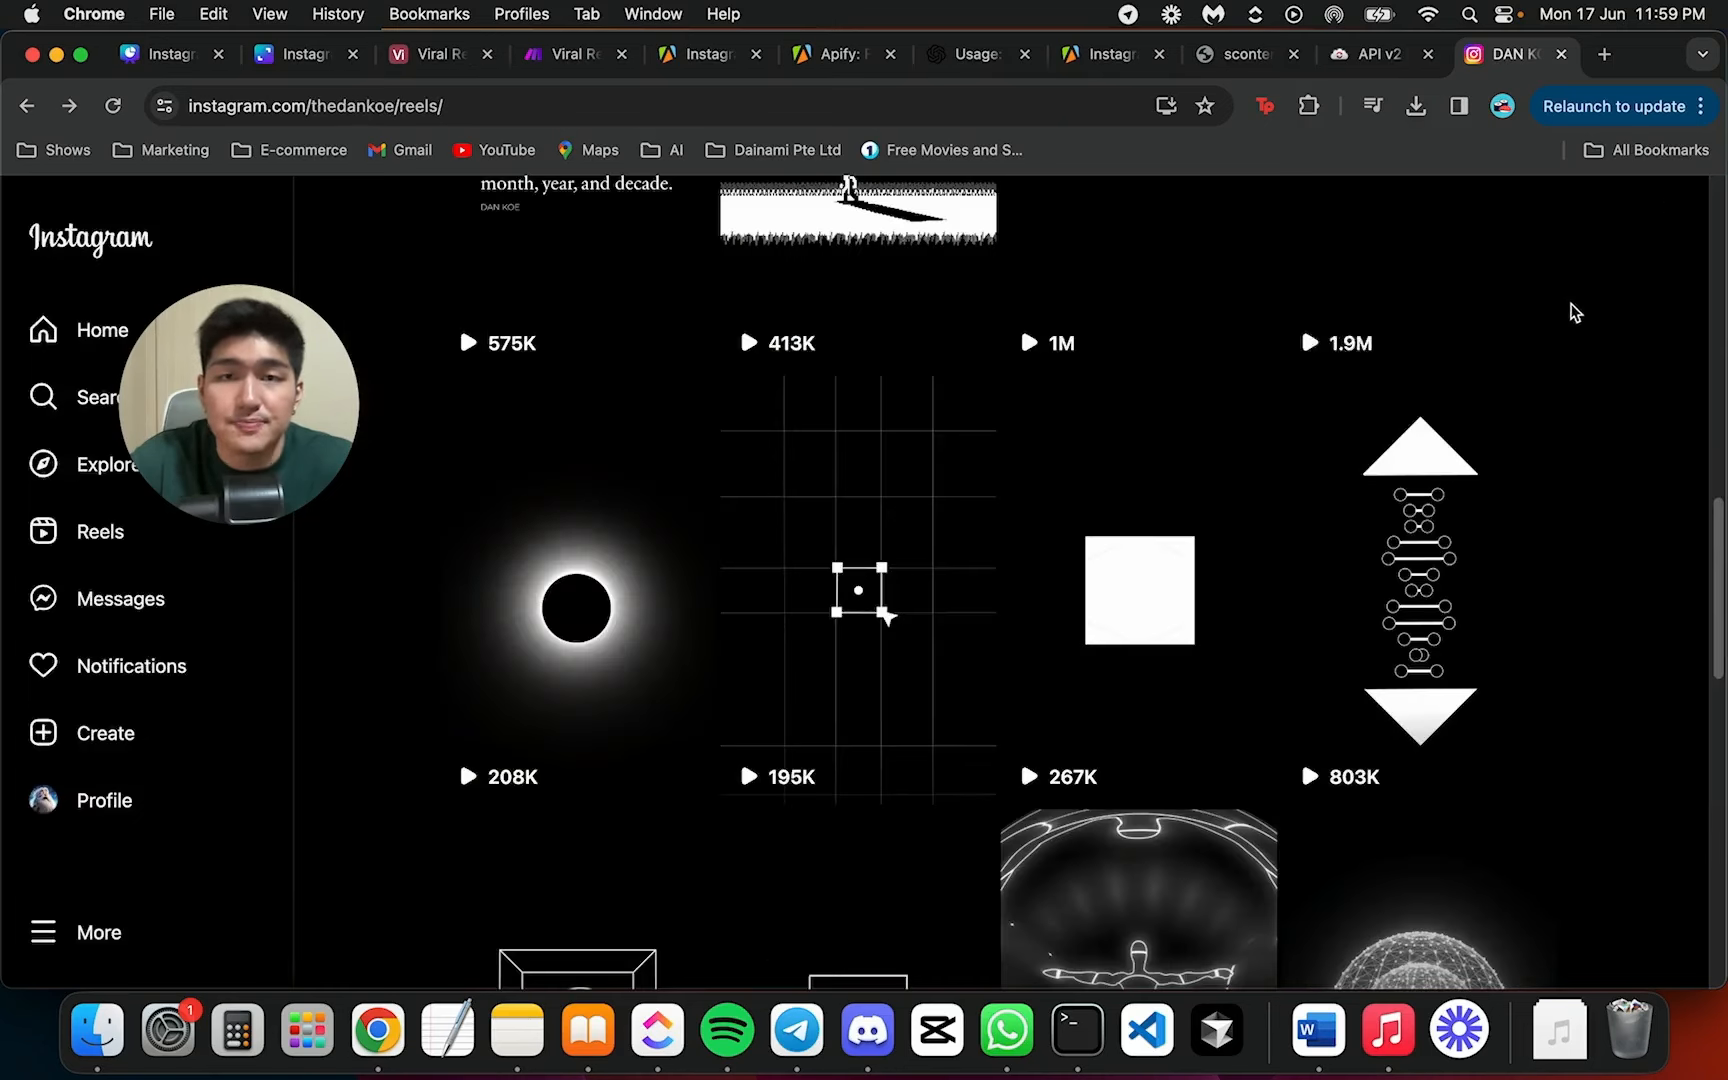
{"action": "left_click", "coordinate": [568, 64]}
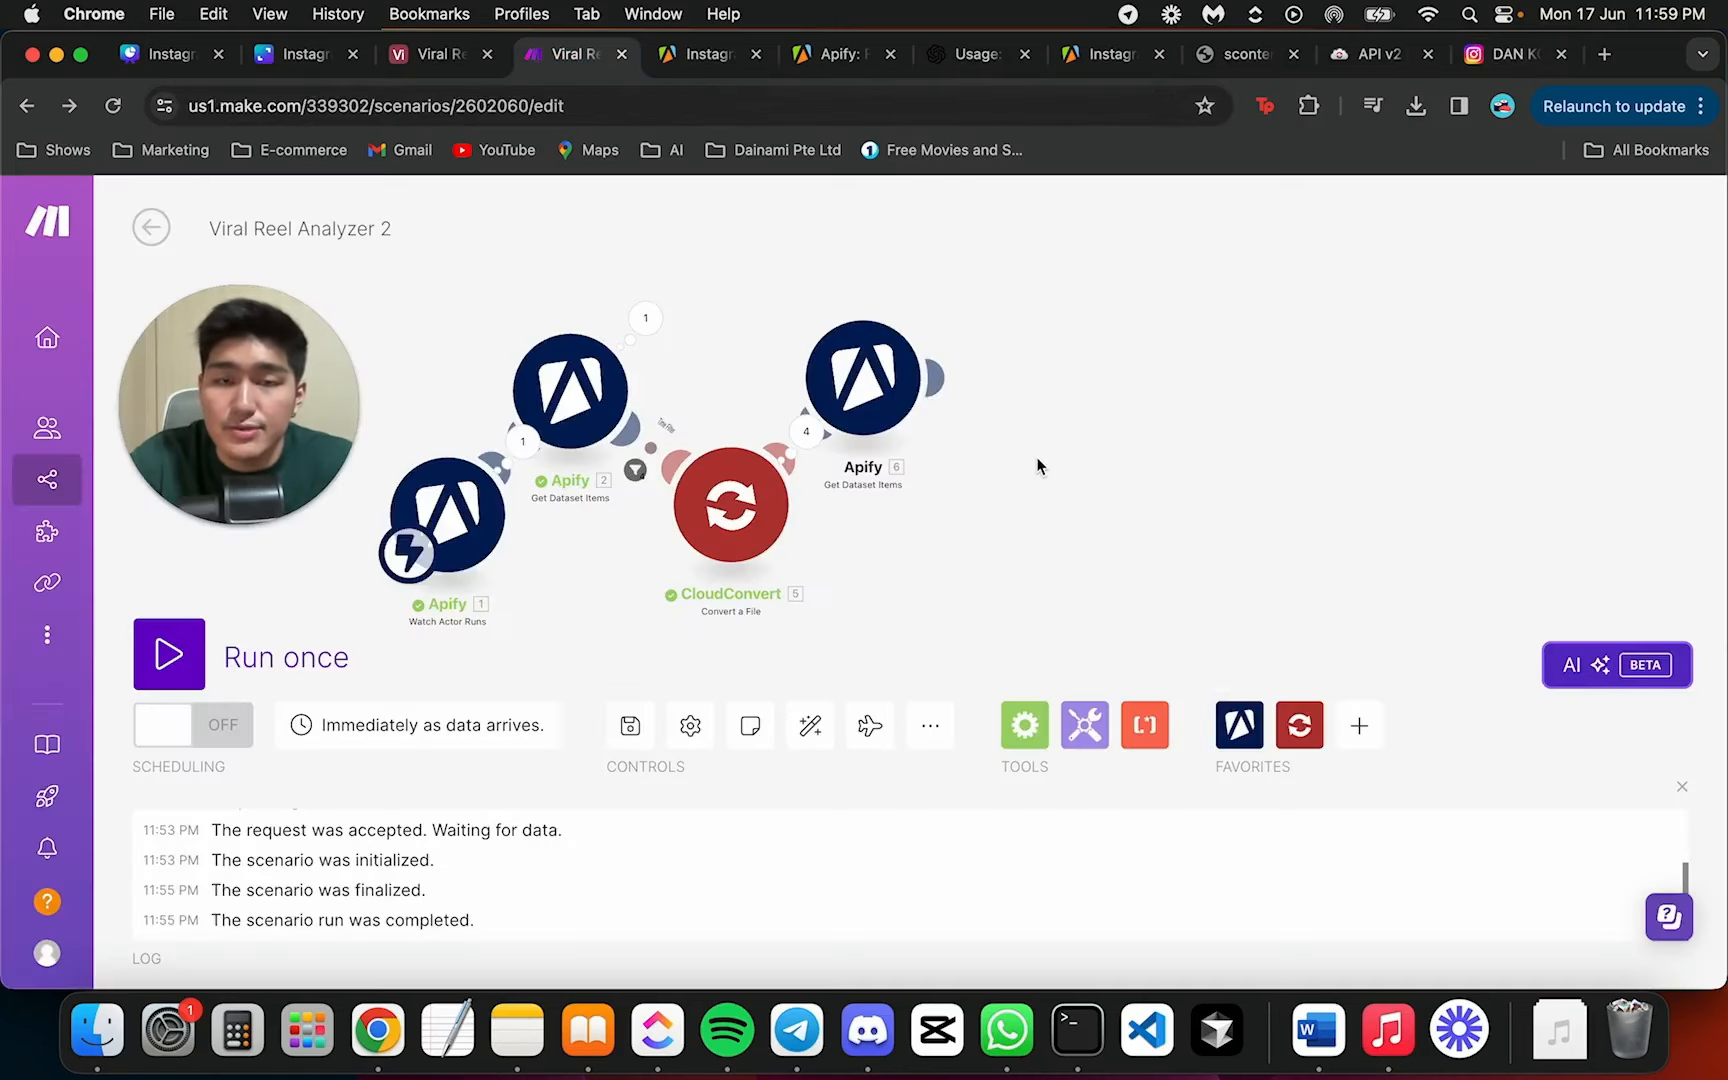
Add an Array aggregator after the cloned Apify module with Apify - Get Dataset Items [6] as its source module
{"action": "scroll", "coordinate": [1037, 465], "scroll_direction": "up", "scroll_amount": 2}
{"action": "left_click", "coordinate": [903, 352]}
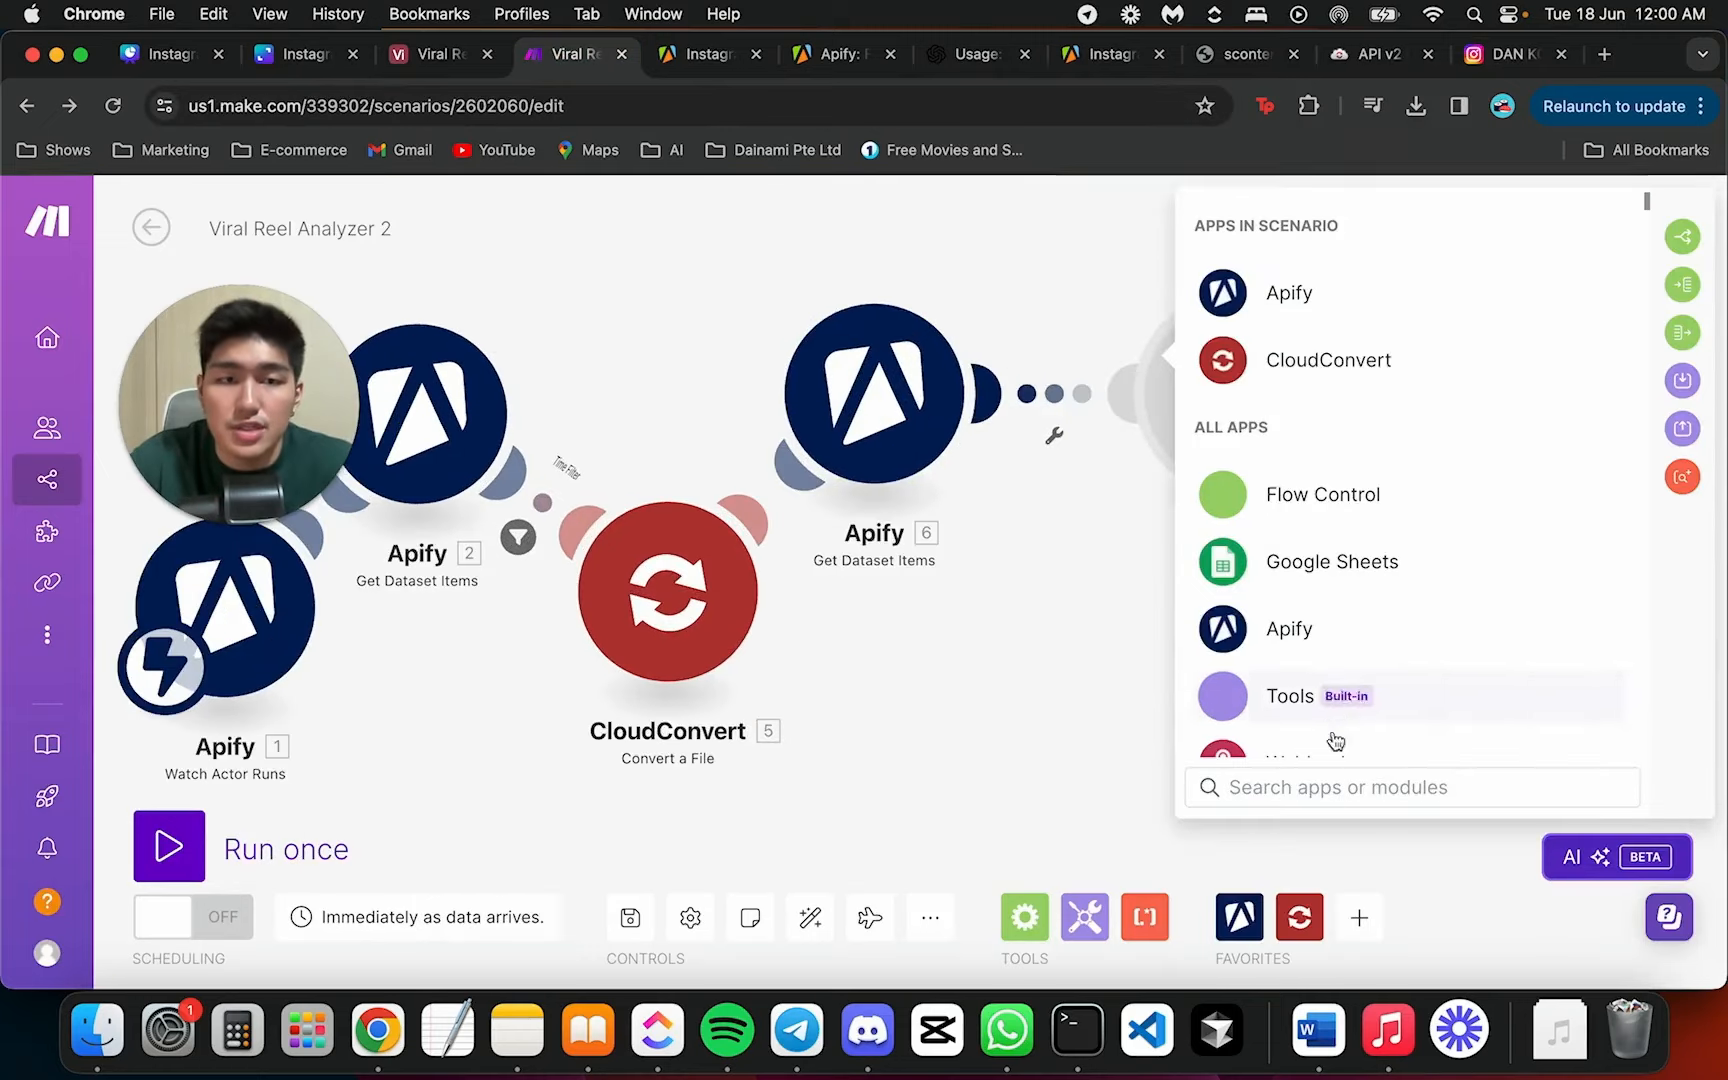
{"action": "type", "text": "array aggr"}
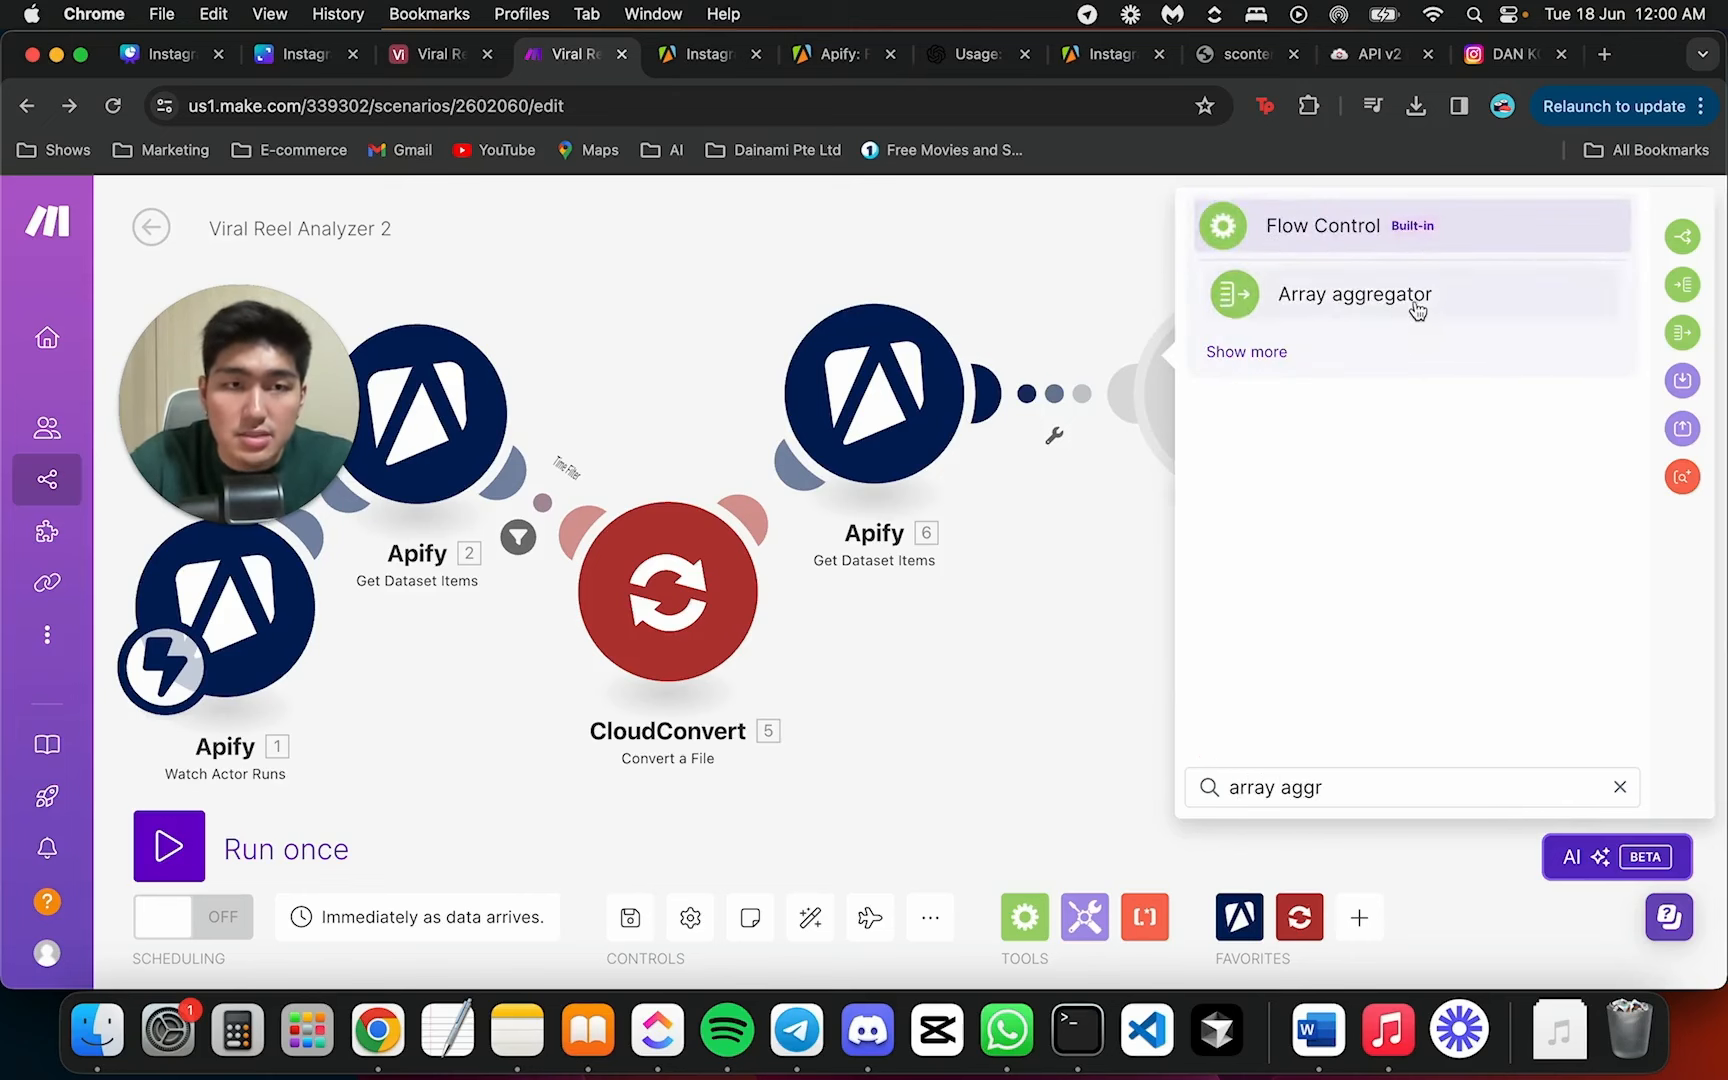
{"action": "left_click", "coordinate": [1415, 306]}
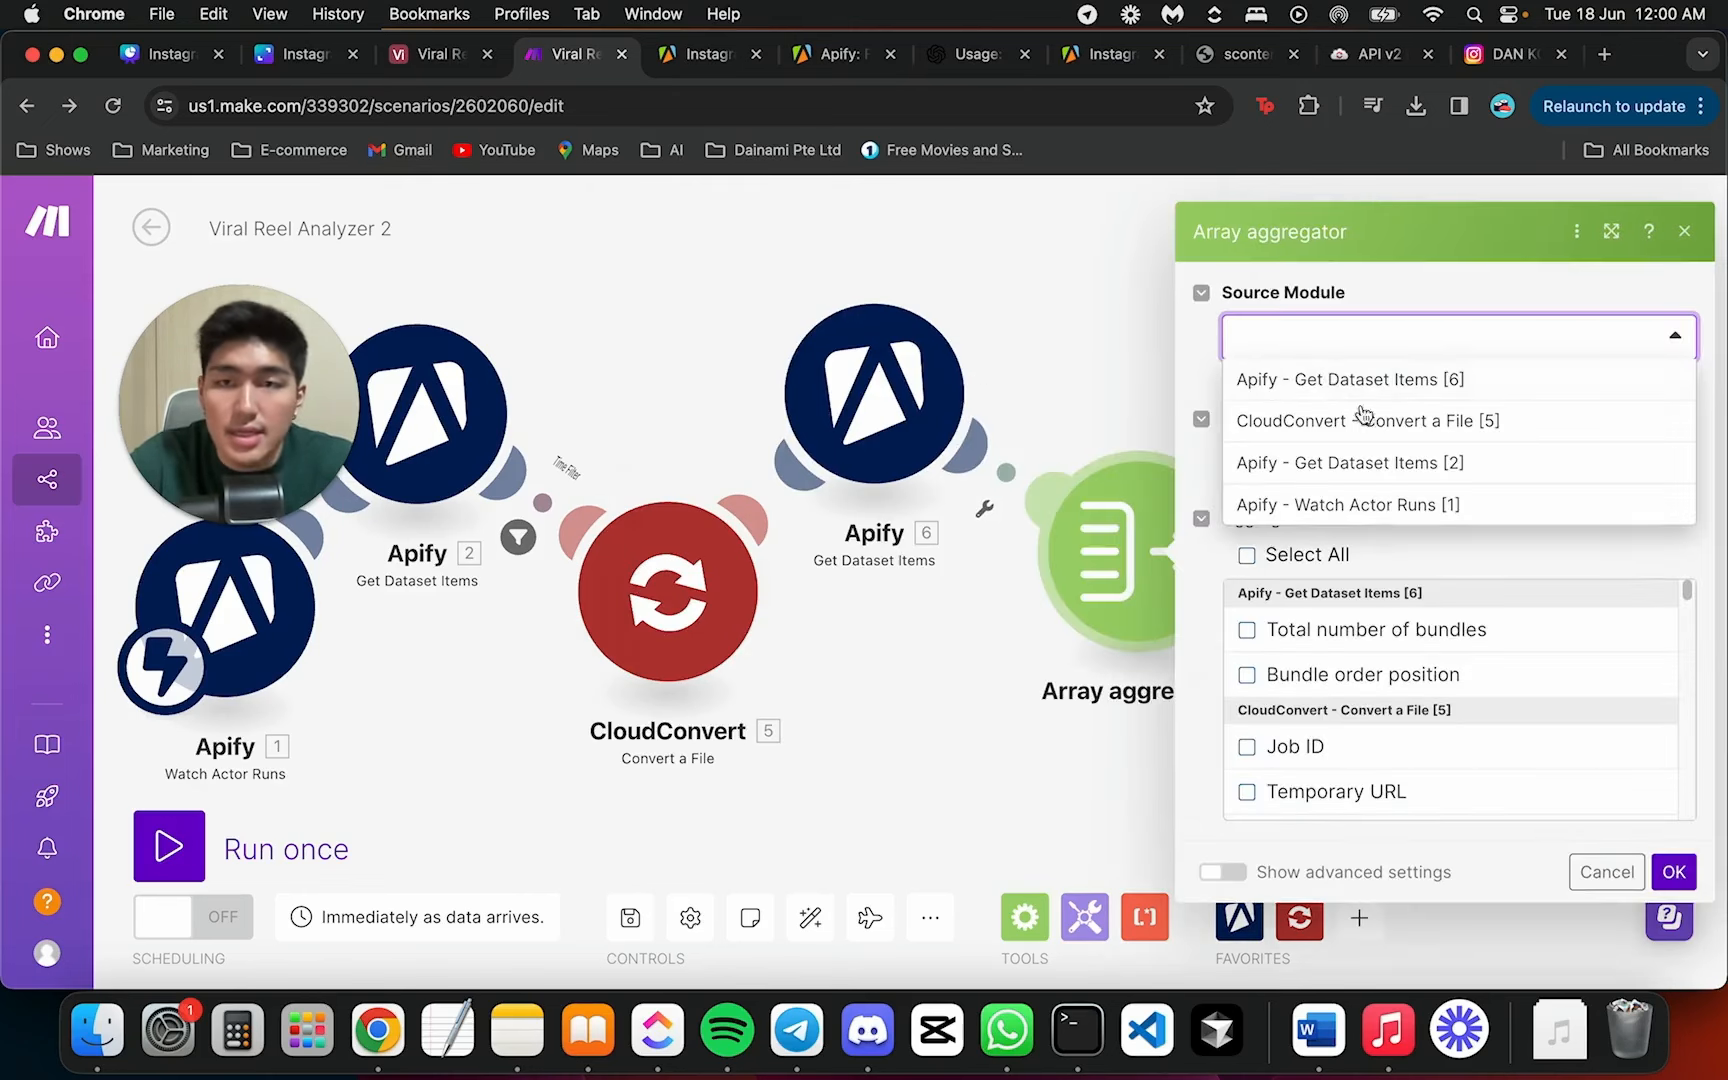
{"action": "left_click", "coordinate": [1412, 384]}
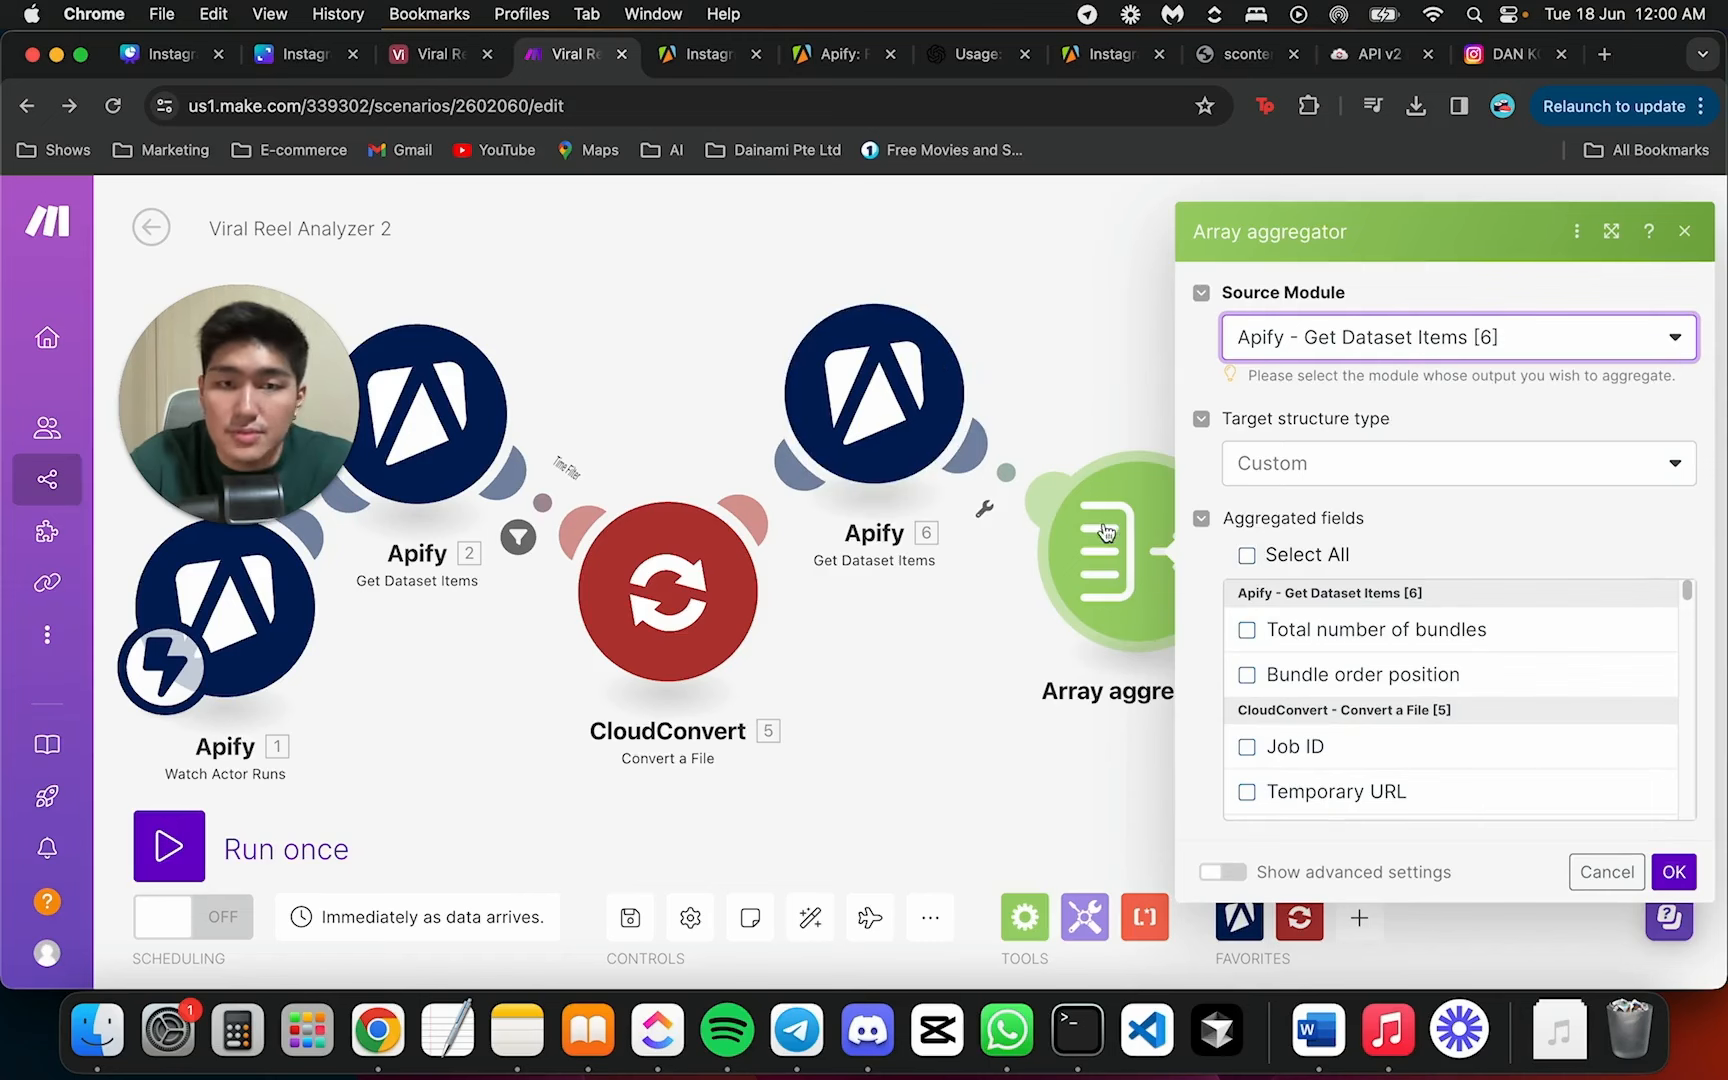
Include latestComments from Apify - Get Dataset Items [2] in the Array aggregator's aggregated fields and confirm the module settings
{"action": "scroll", "coordinate": [1412, 686], "scroll_direction": "down", "scroll_amount": 3}
{"action": "scroll", "coordinate": [1412, 686], "scroll_direction": "down", "scroll_amount": 10}
{"action": "scroll", "coordinate": [1388, 712], "scroll_direction": "down", "scroll_amount": 3}
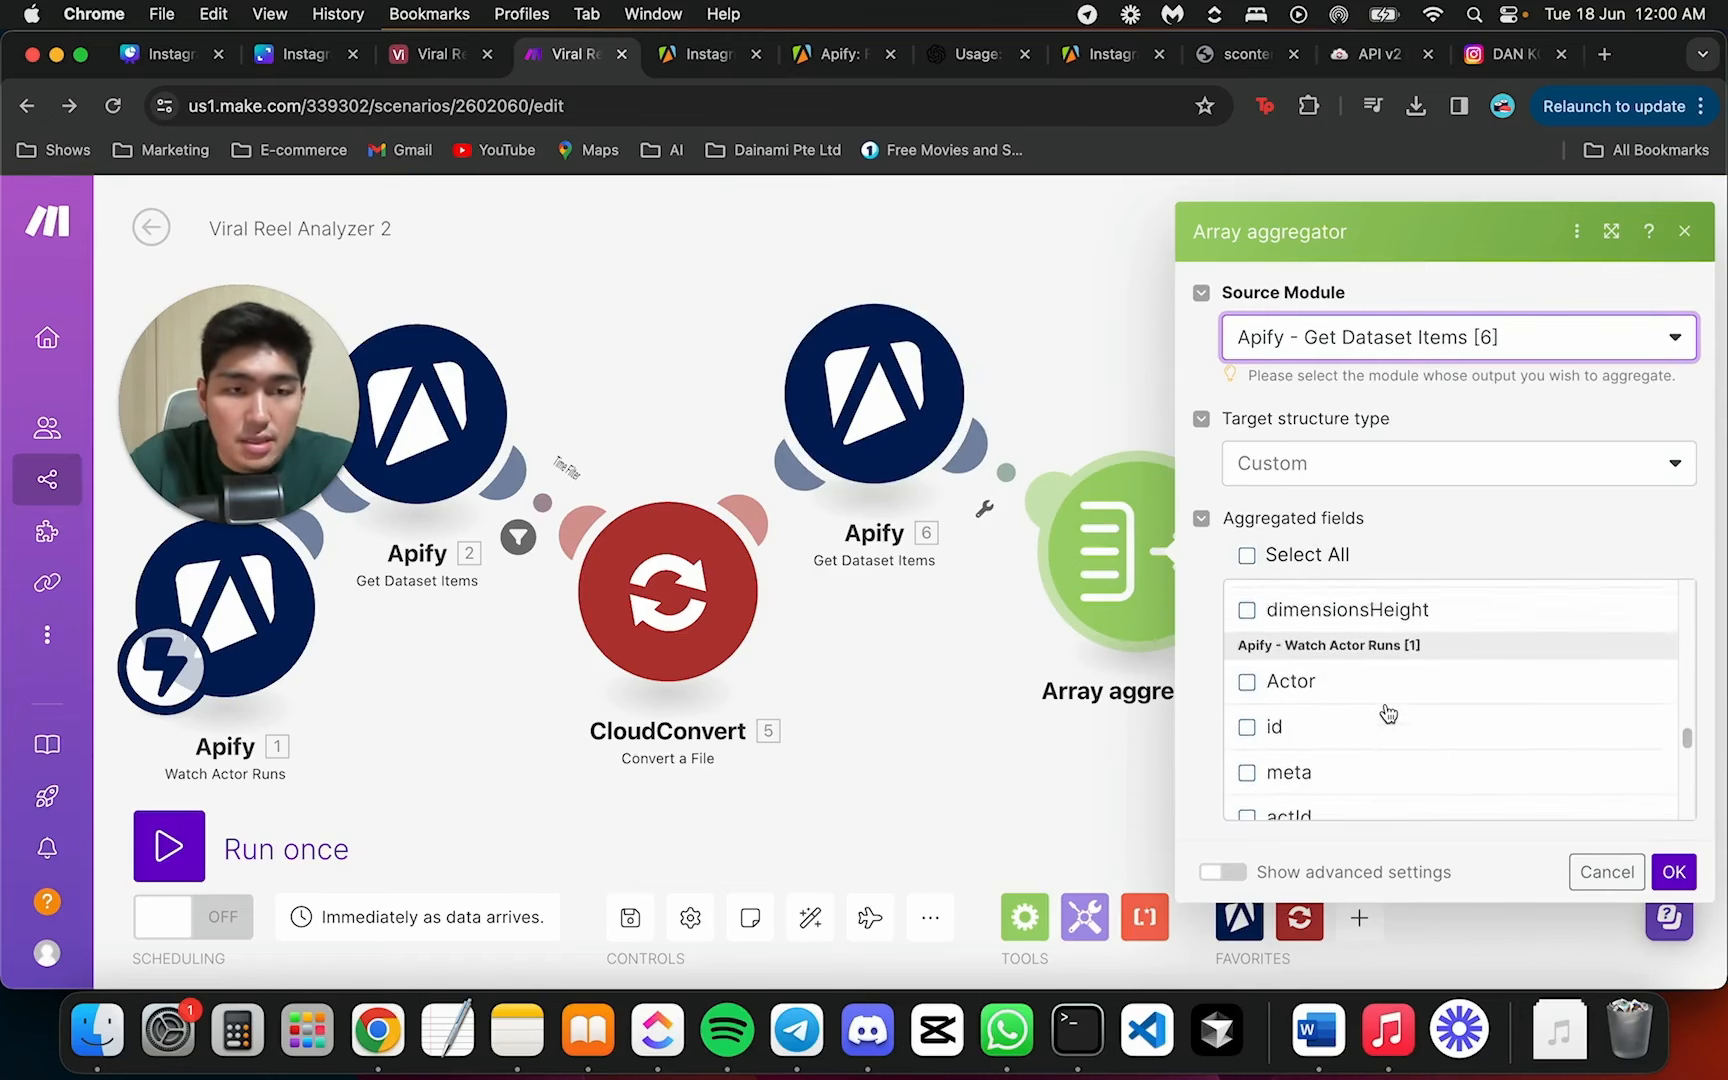
{"action": "scroll", "coordinate": [1397, 700], "scroll_direction": "up", "scroll_amount": 3}
{"action": "left_click", "coordinate": [1350, 667]}
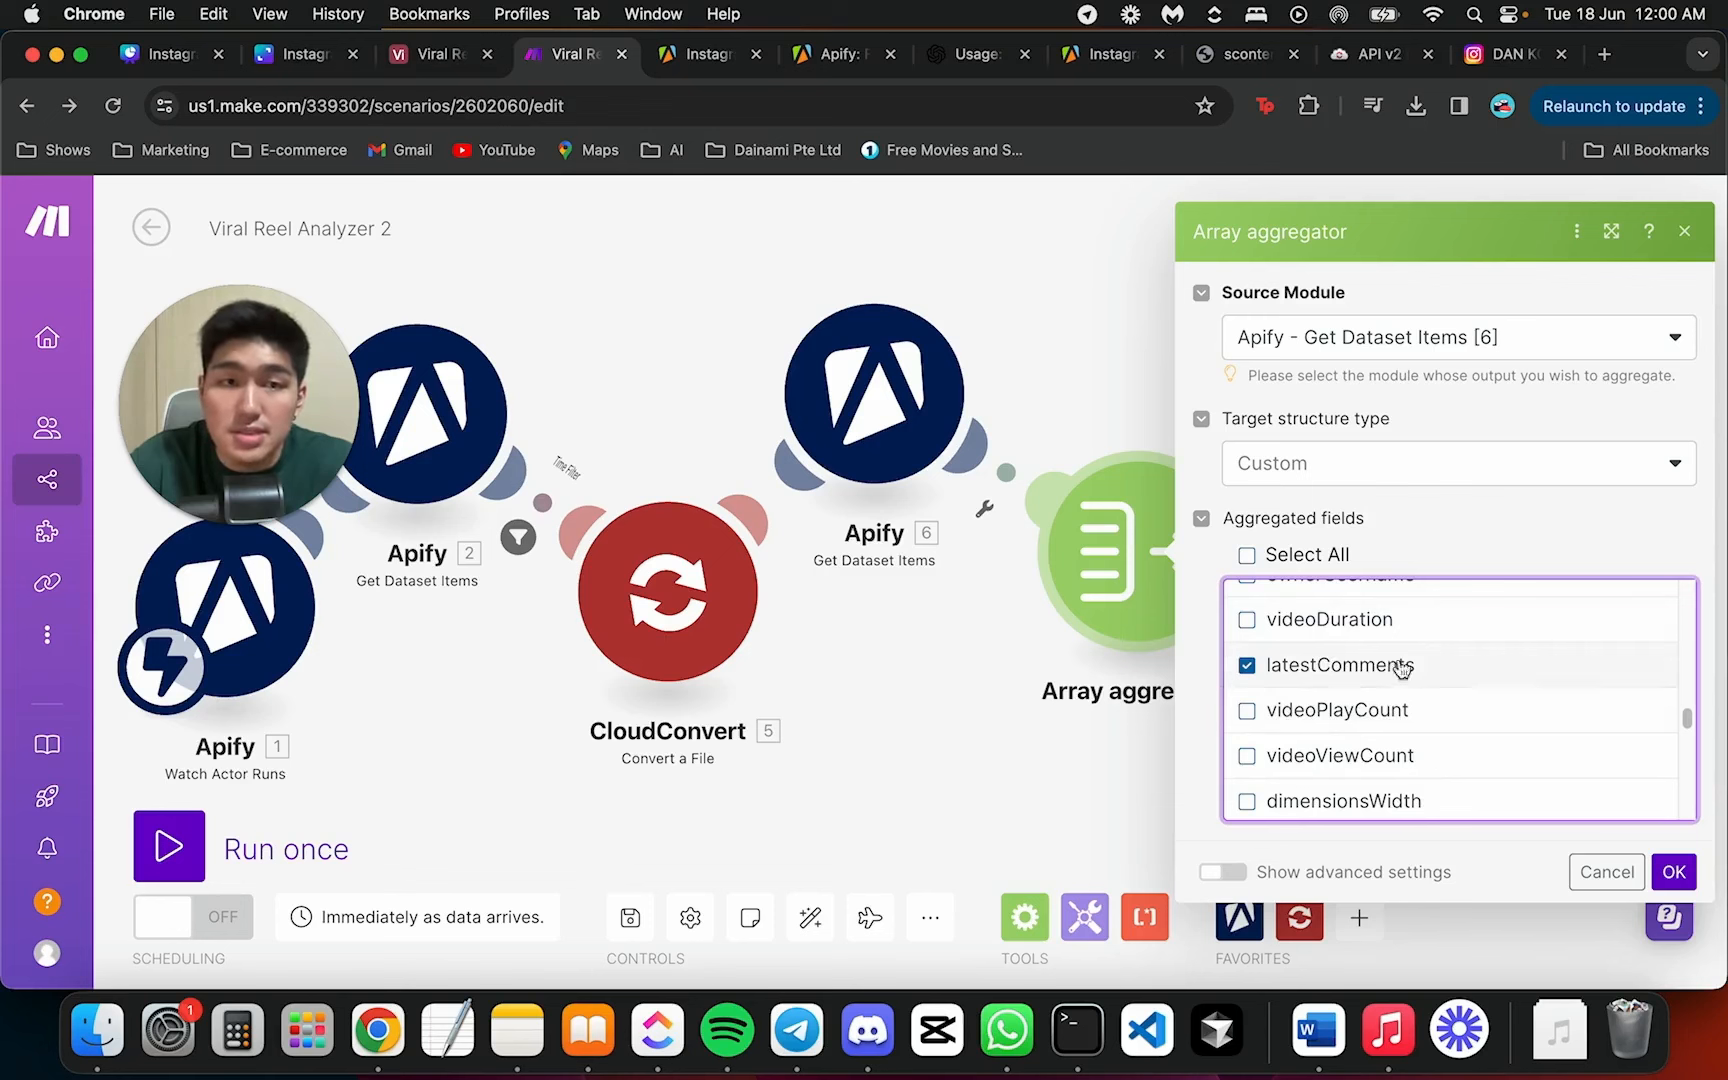
{"action": "scroll", "coordinate": [1342, 683], "scroll_direction": "up", "scroll_amount": 15}
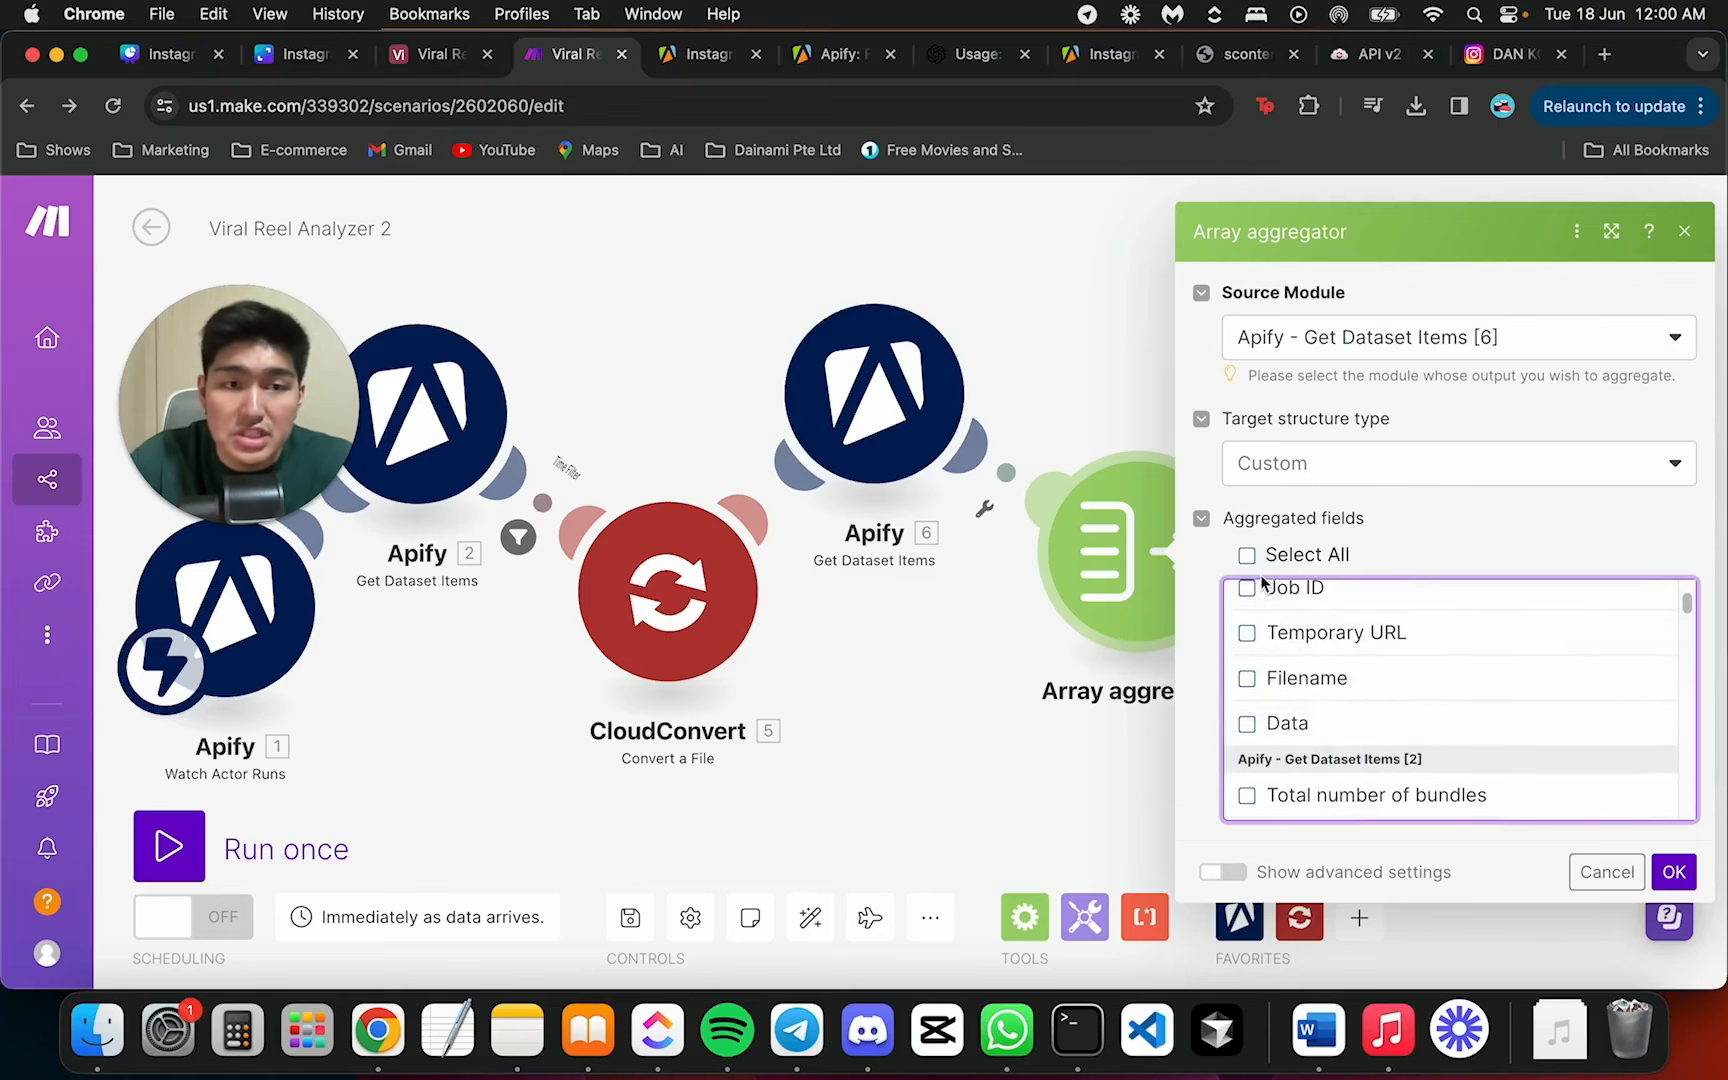
{"action": "scroll", "coordinate": [1311, 667], "scroll_direction": "down", "scroll_amount": 2}
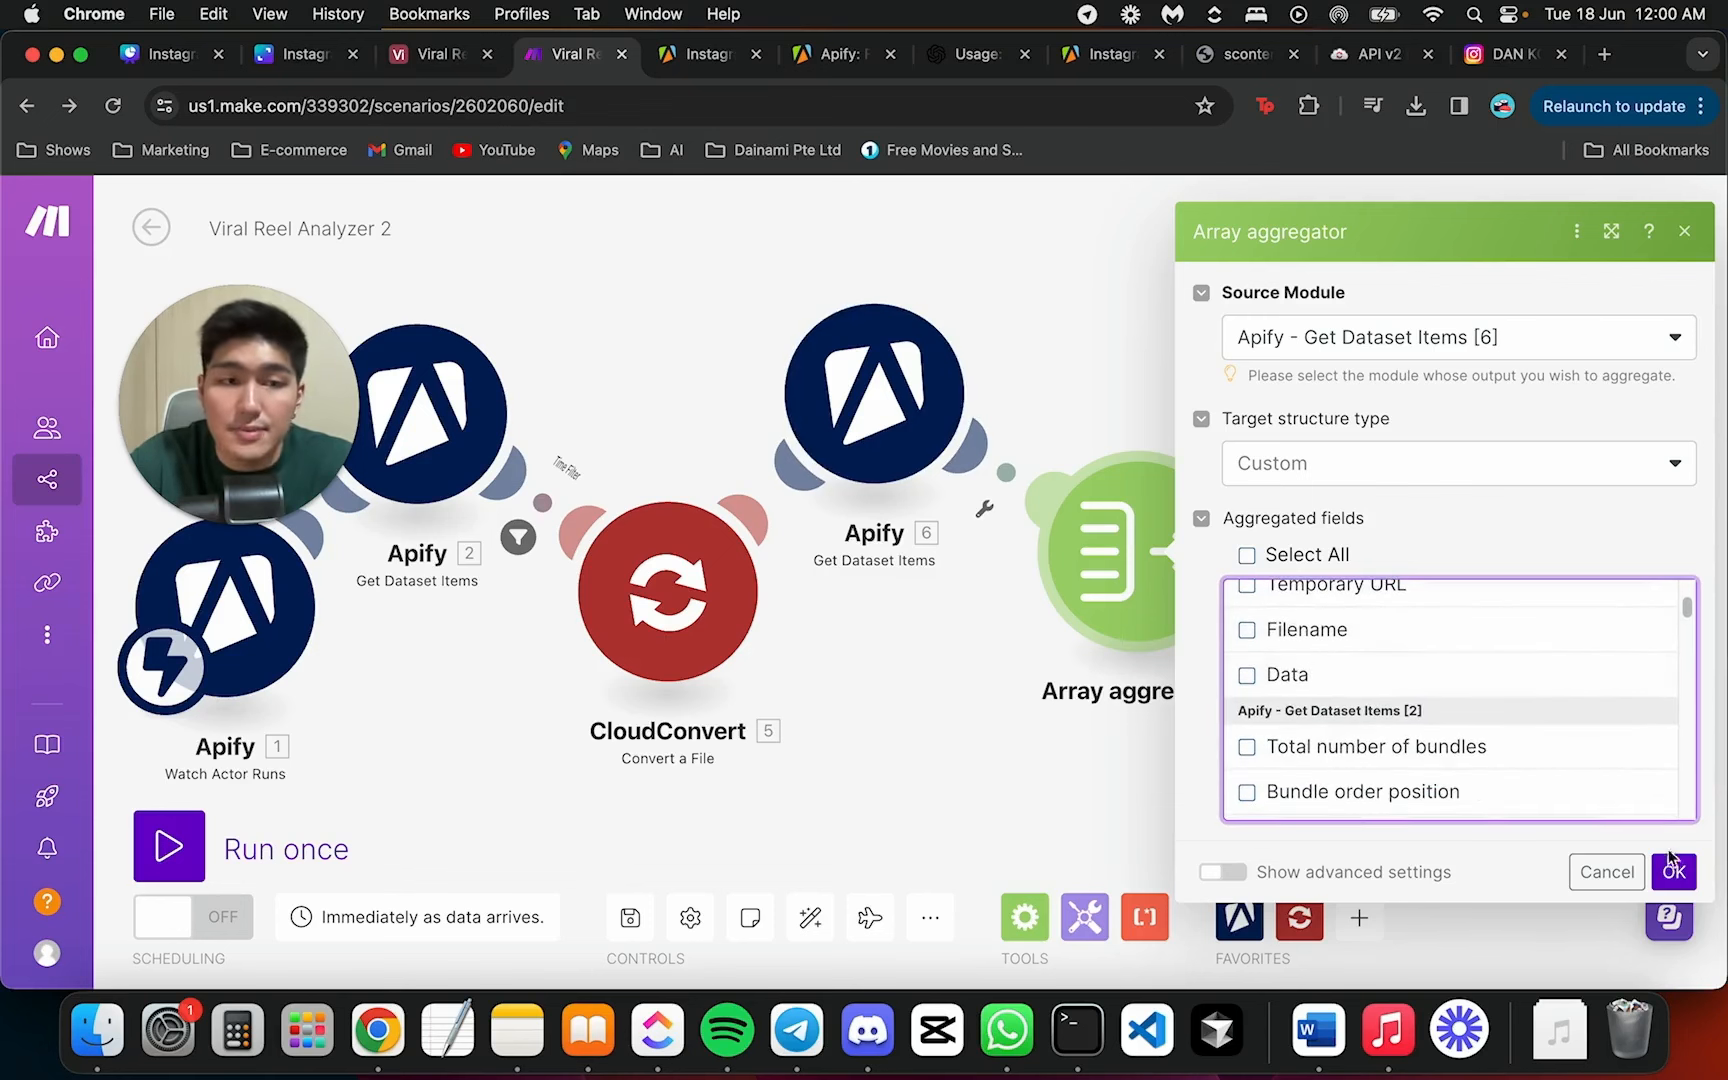
{"action": "left_click", "coordinate": [1686, 880]}
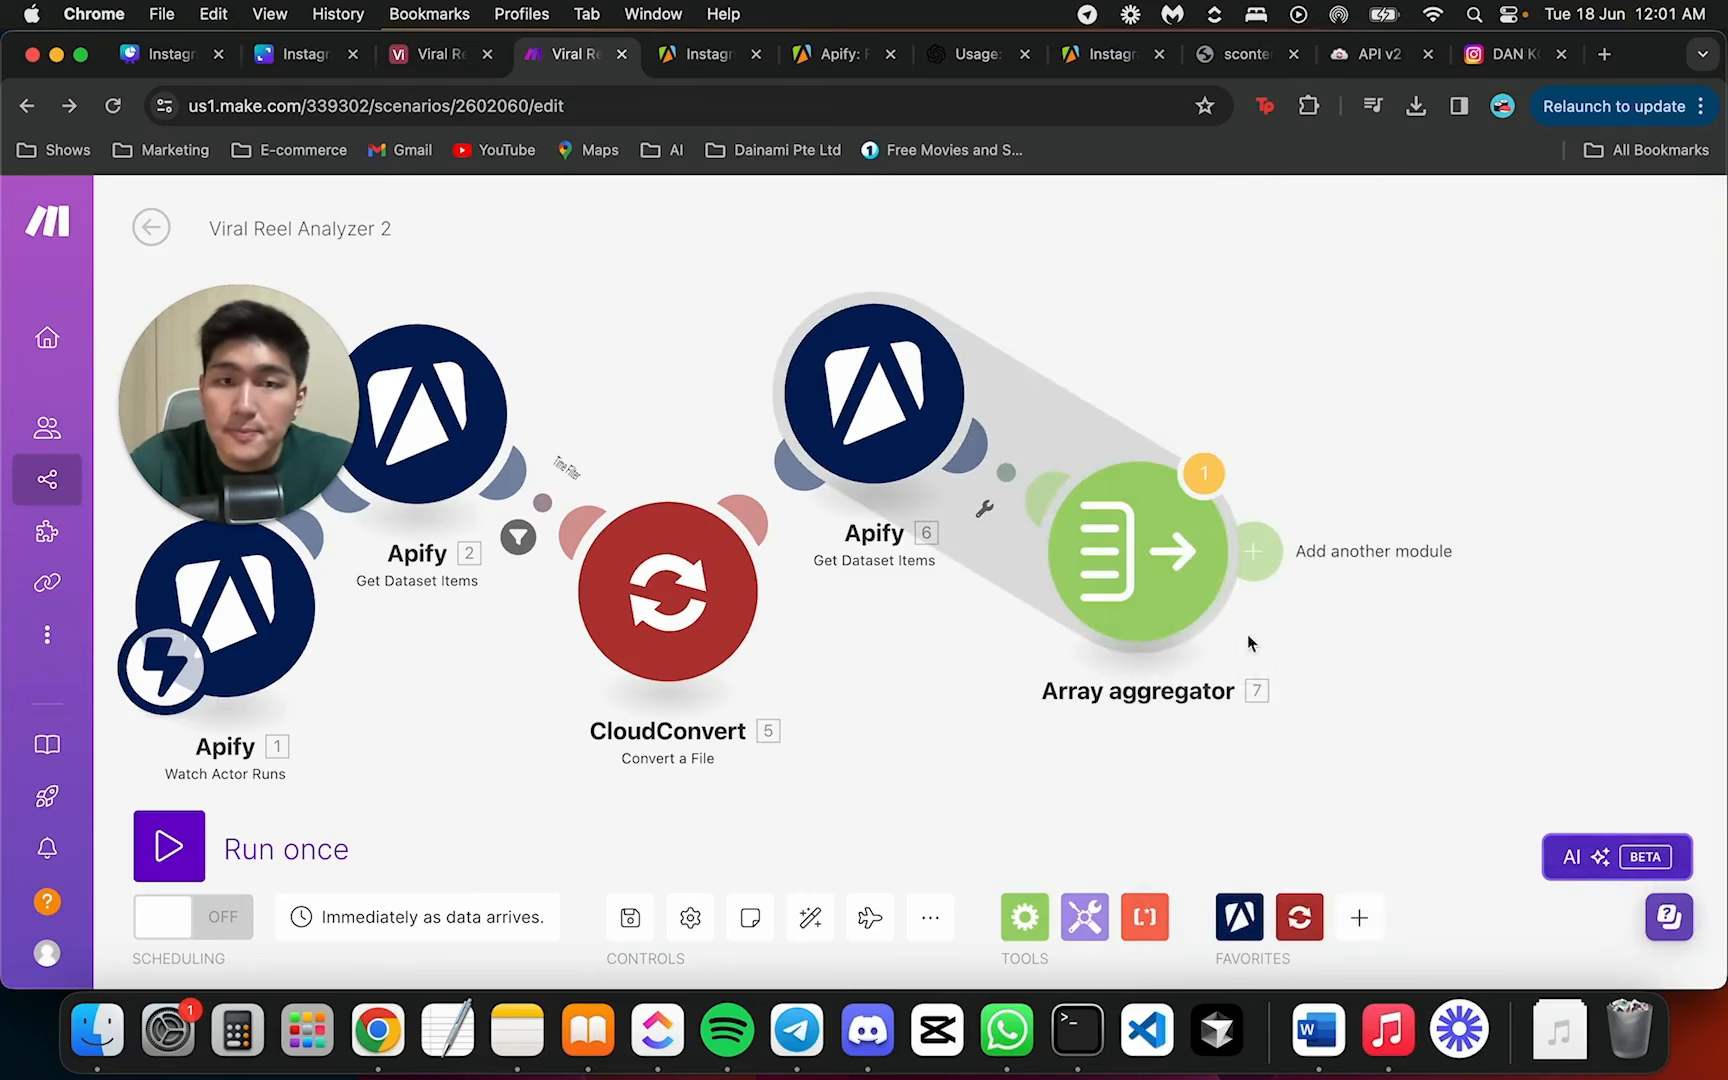
Move the Array aggregator closer to the cloned Apify module and run the scenario once
{"action": "left_click_drag", "start_coordinate": [1072, 615], "coordinate": [1085, 645]}
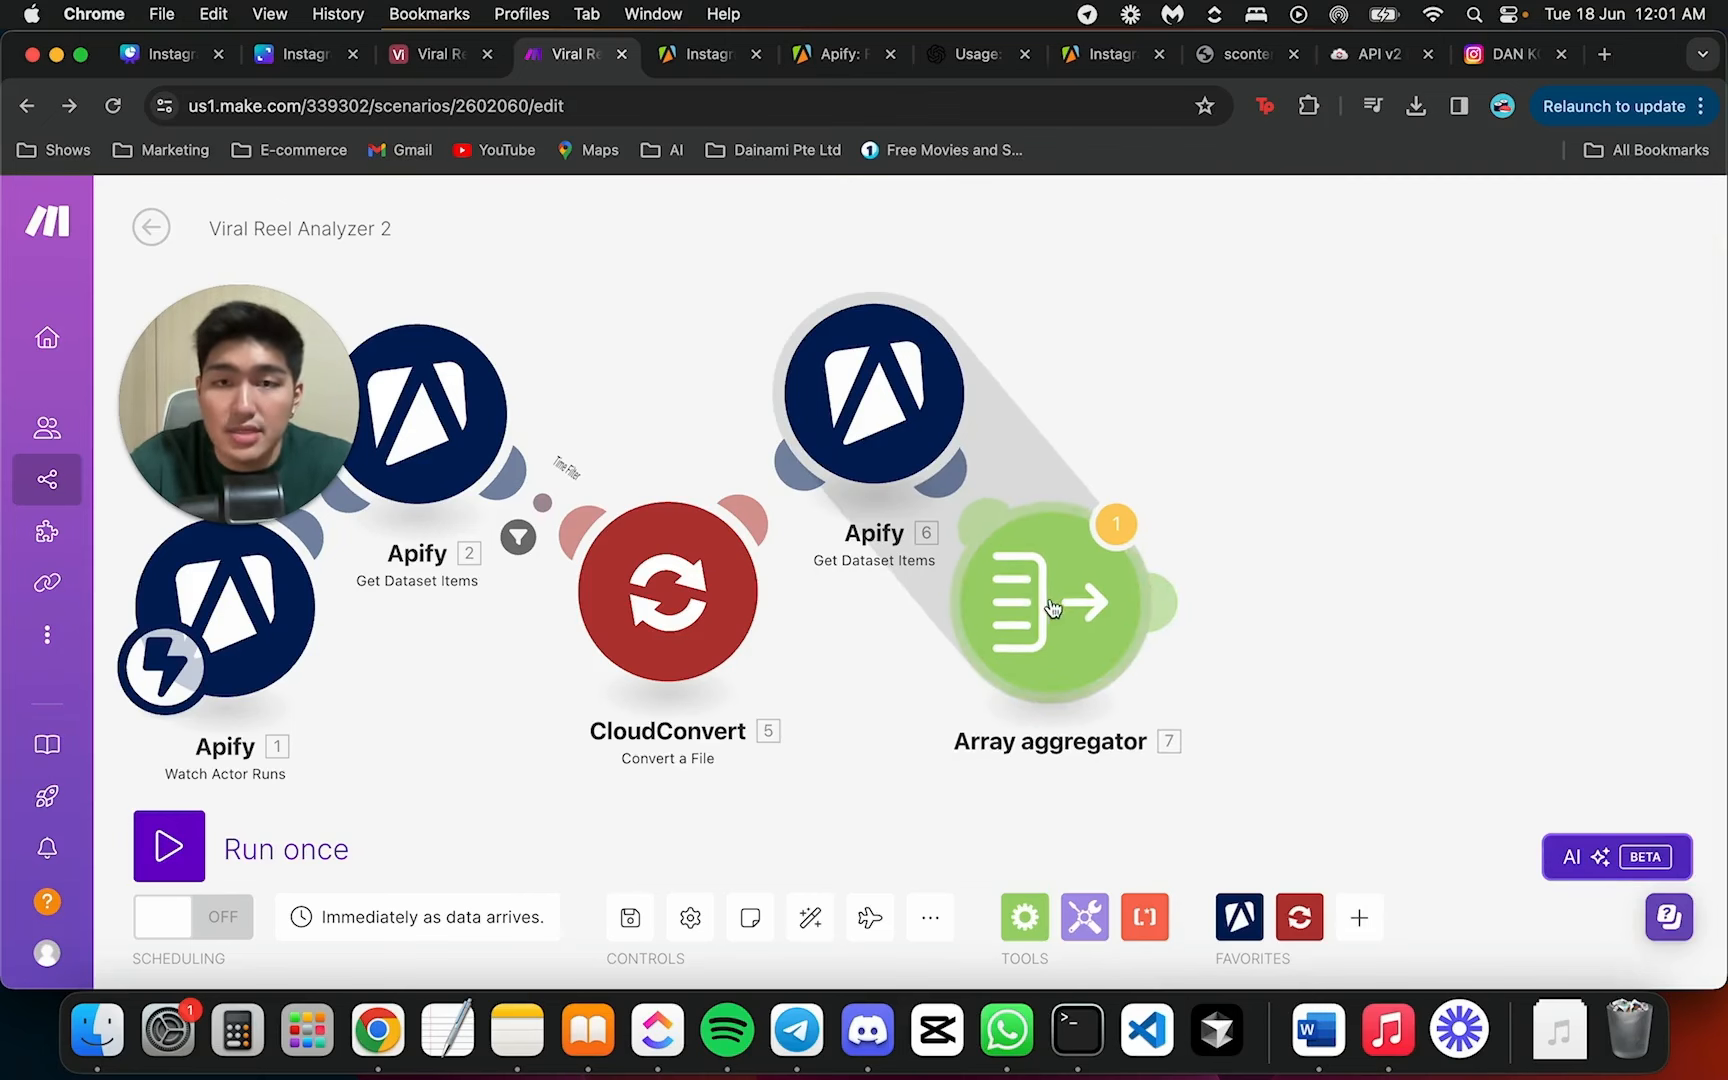
{"action": "left_click", "coordinate": [1172, 610]}
{"action": "left_click", "coordinate": [1320, 399]}
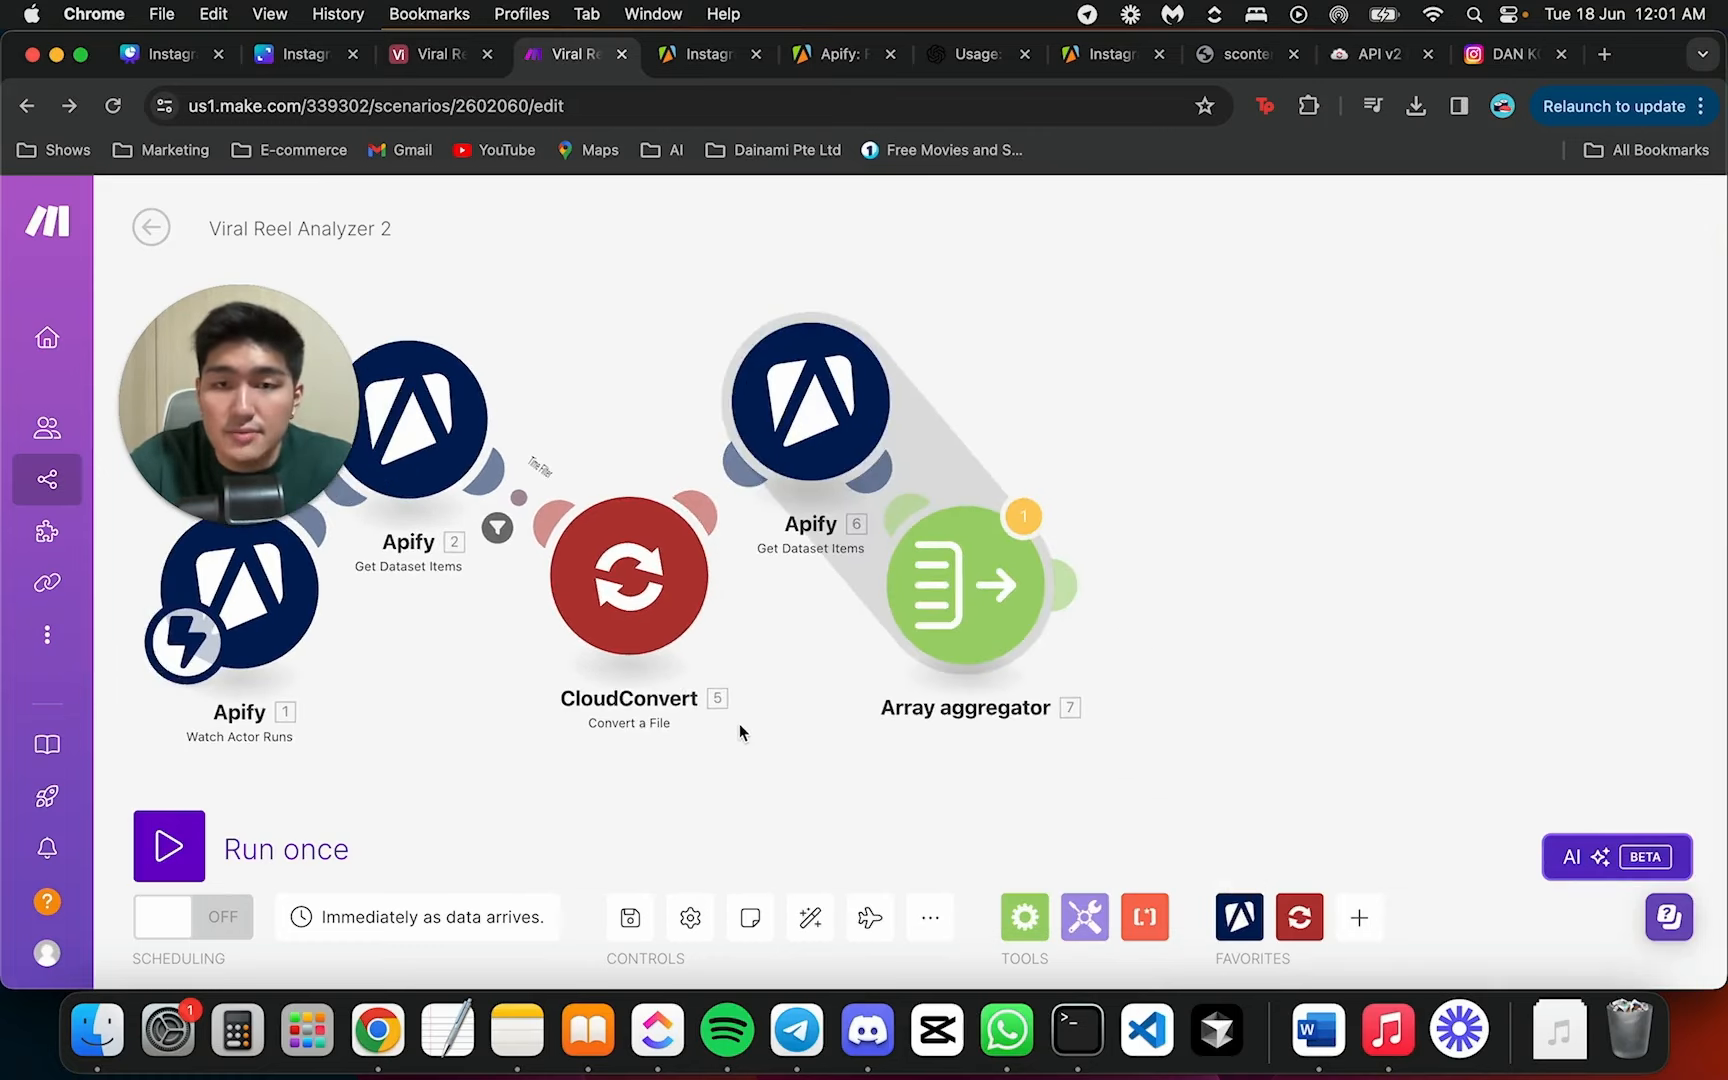
{"action": "left_click", "coordinate": [187, 840]}
{"action": "left_click", "coordinate": [784, 936]}
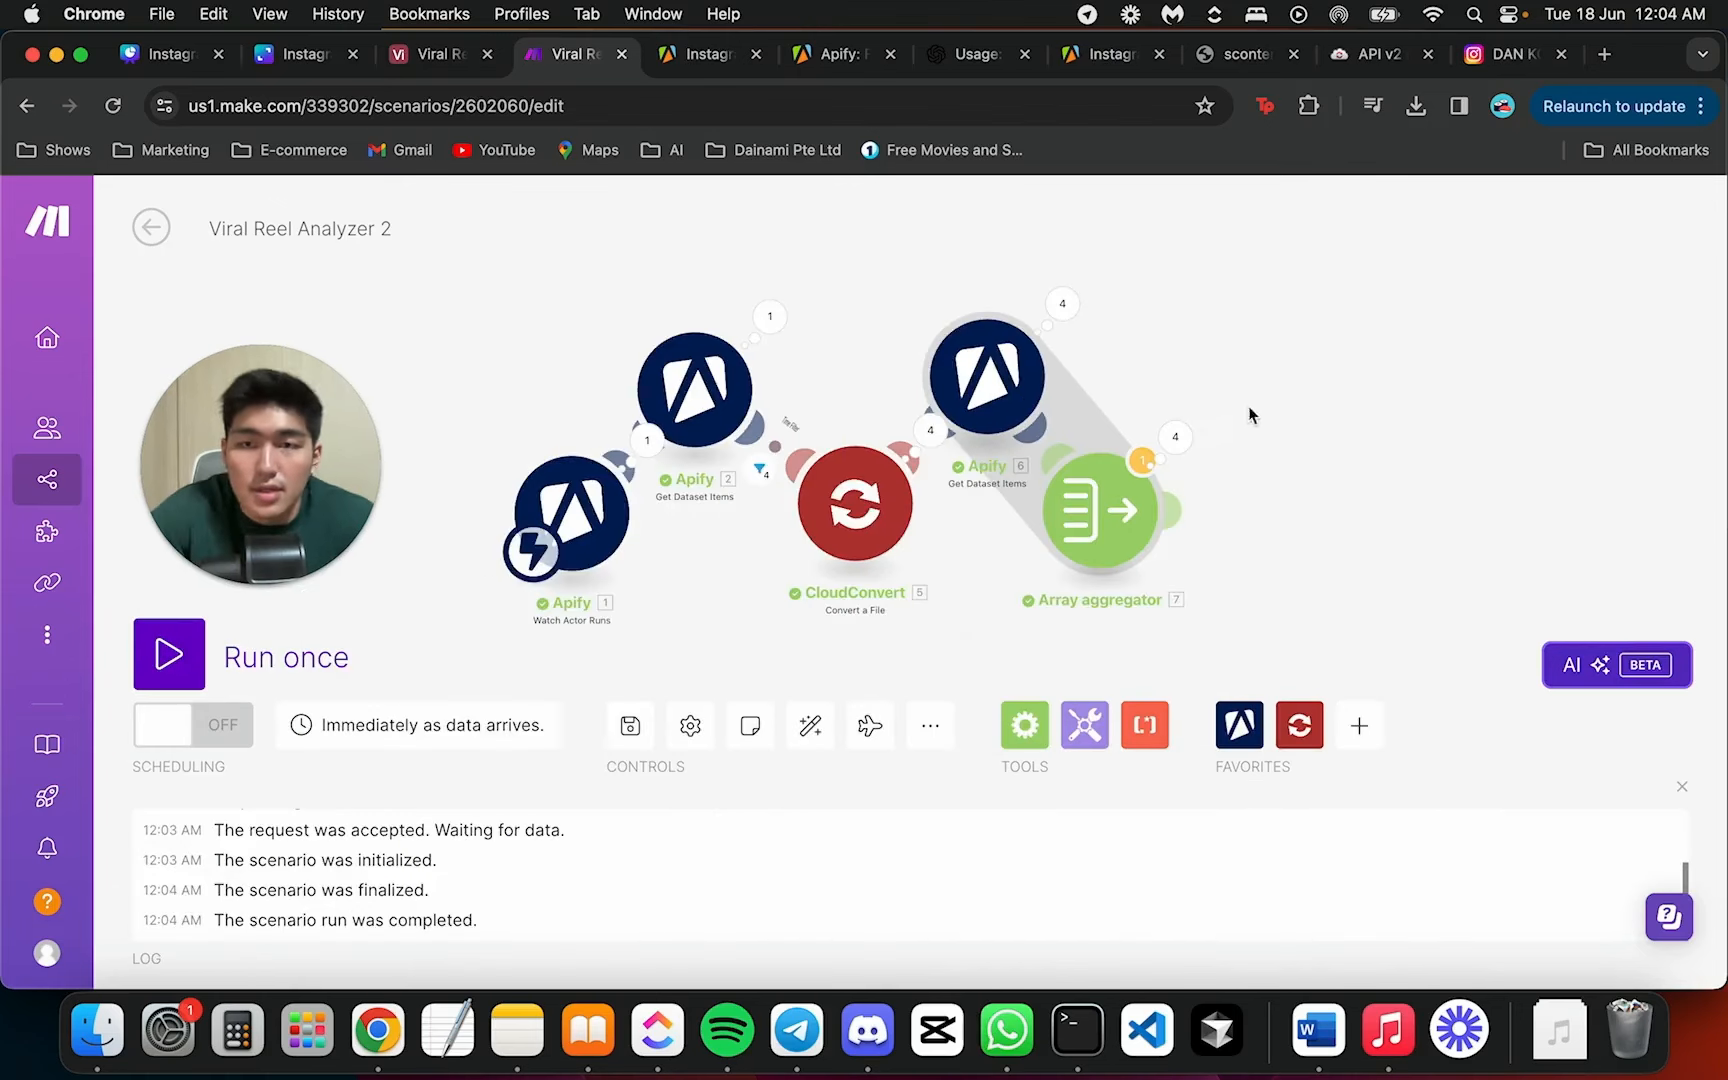
Examine Operation 1 of the Array aggregator's run output, including the latestComments entries in Bundle 1
{"action": "left_click_drag", "start_coordinate": [1275, 389], "coordinate": [1202, 386]}
{"action": "left_click", "coordinate": [1115, 437]}
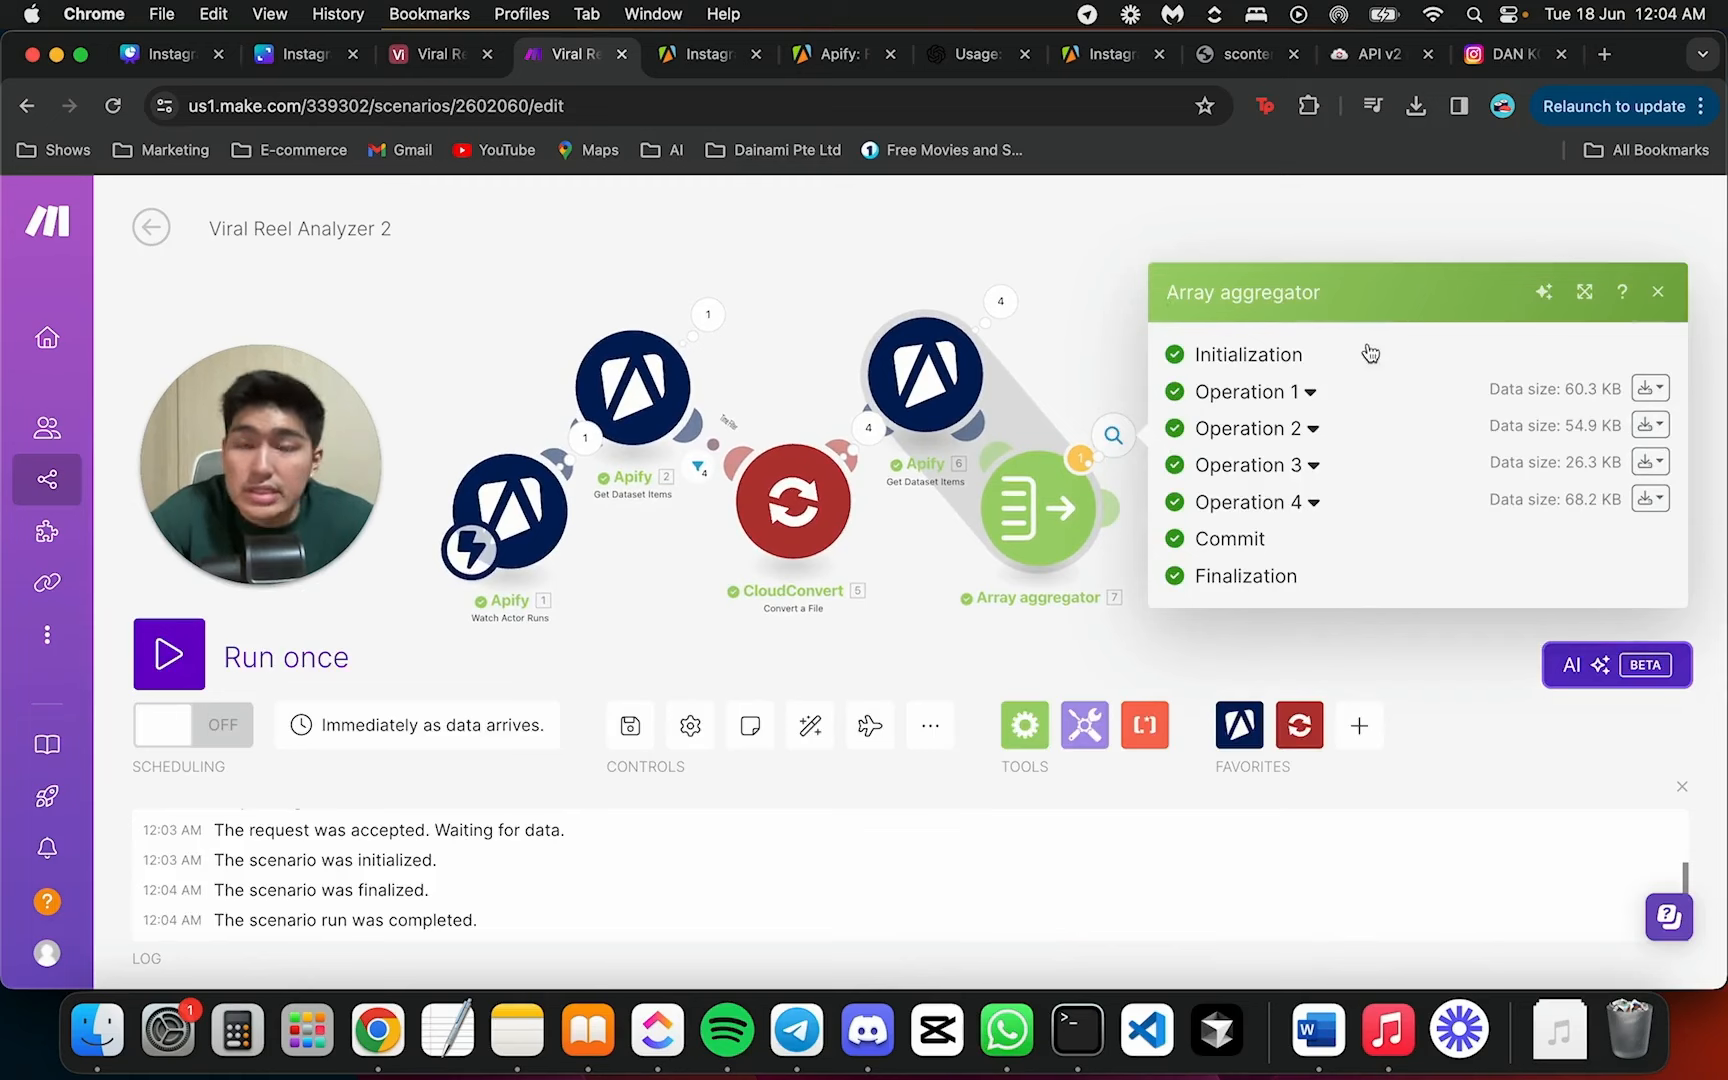
{"action": "left_click", "coordinate": [1311, 394]}
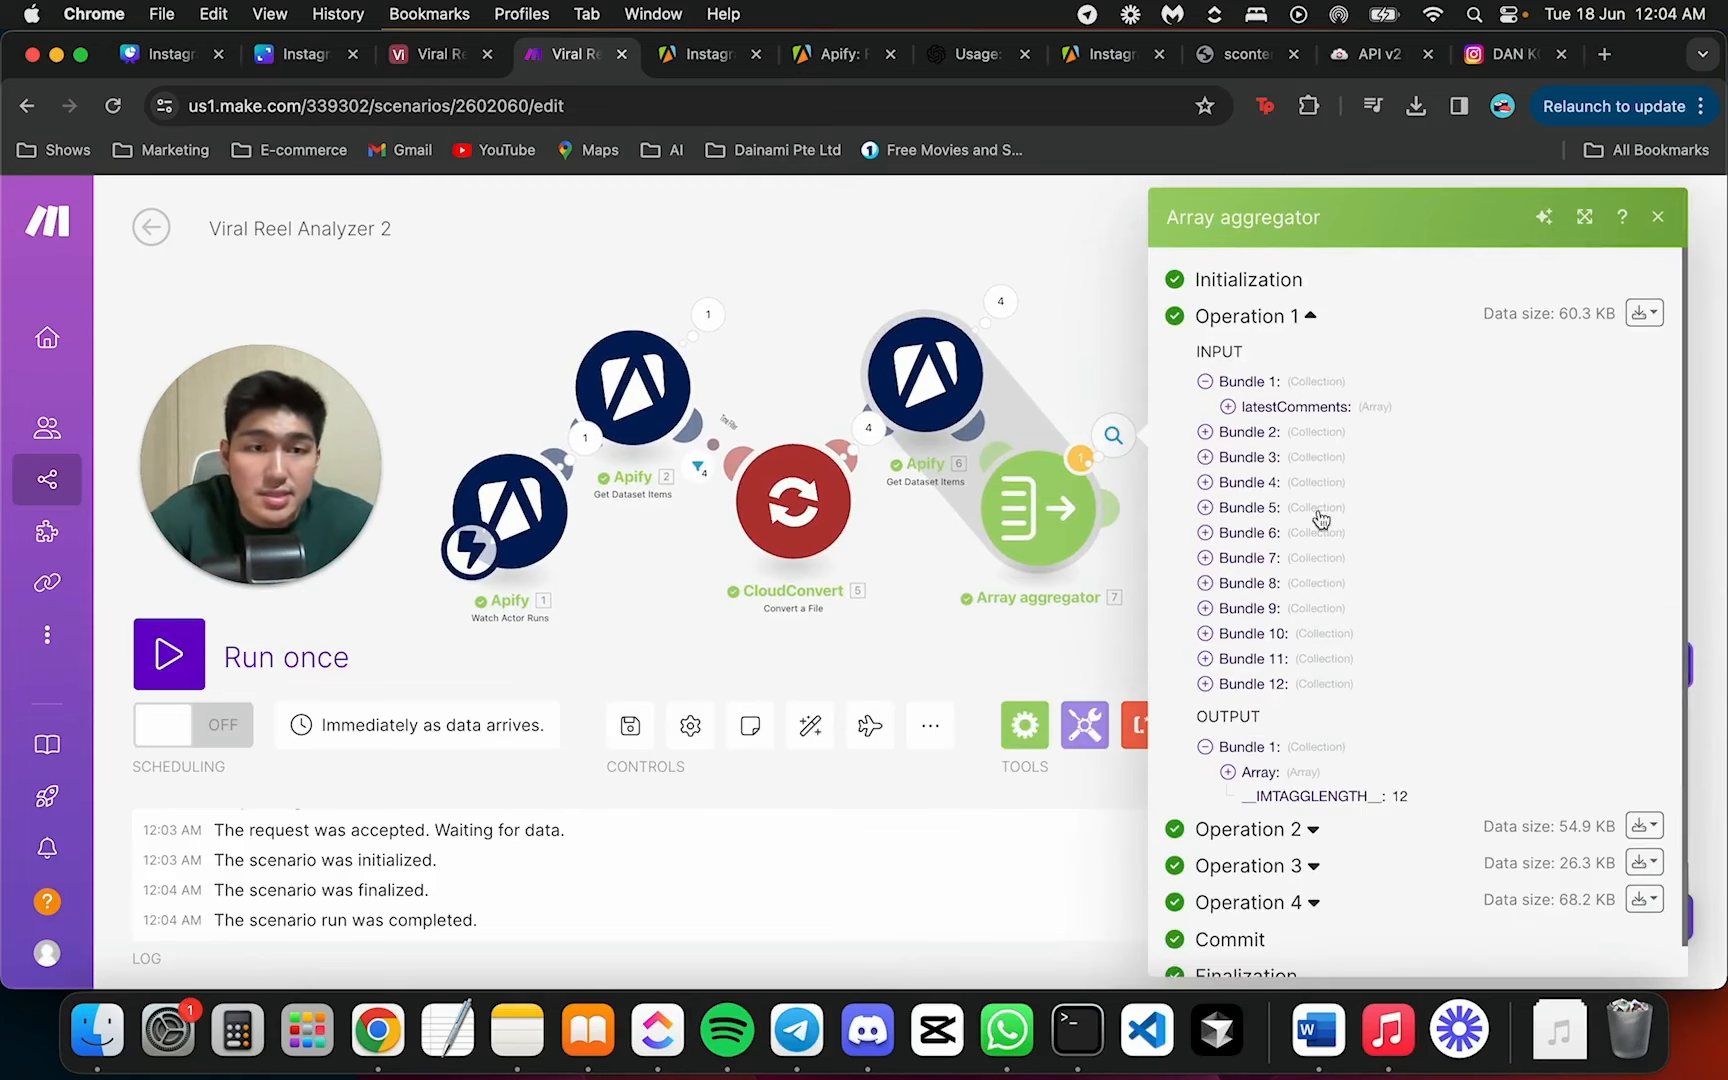
{"action": "left_click", "coordinate": [1229, 407]}
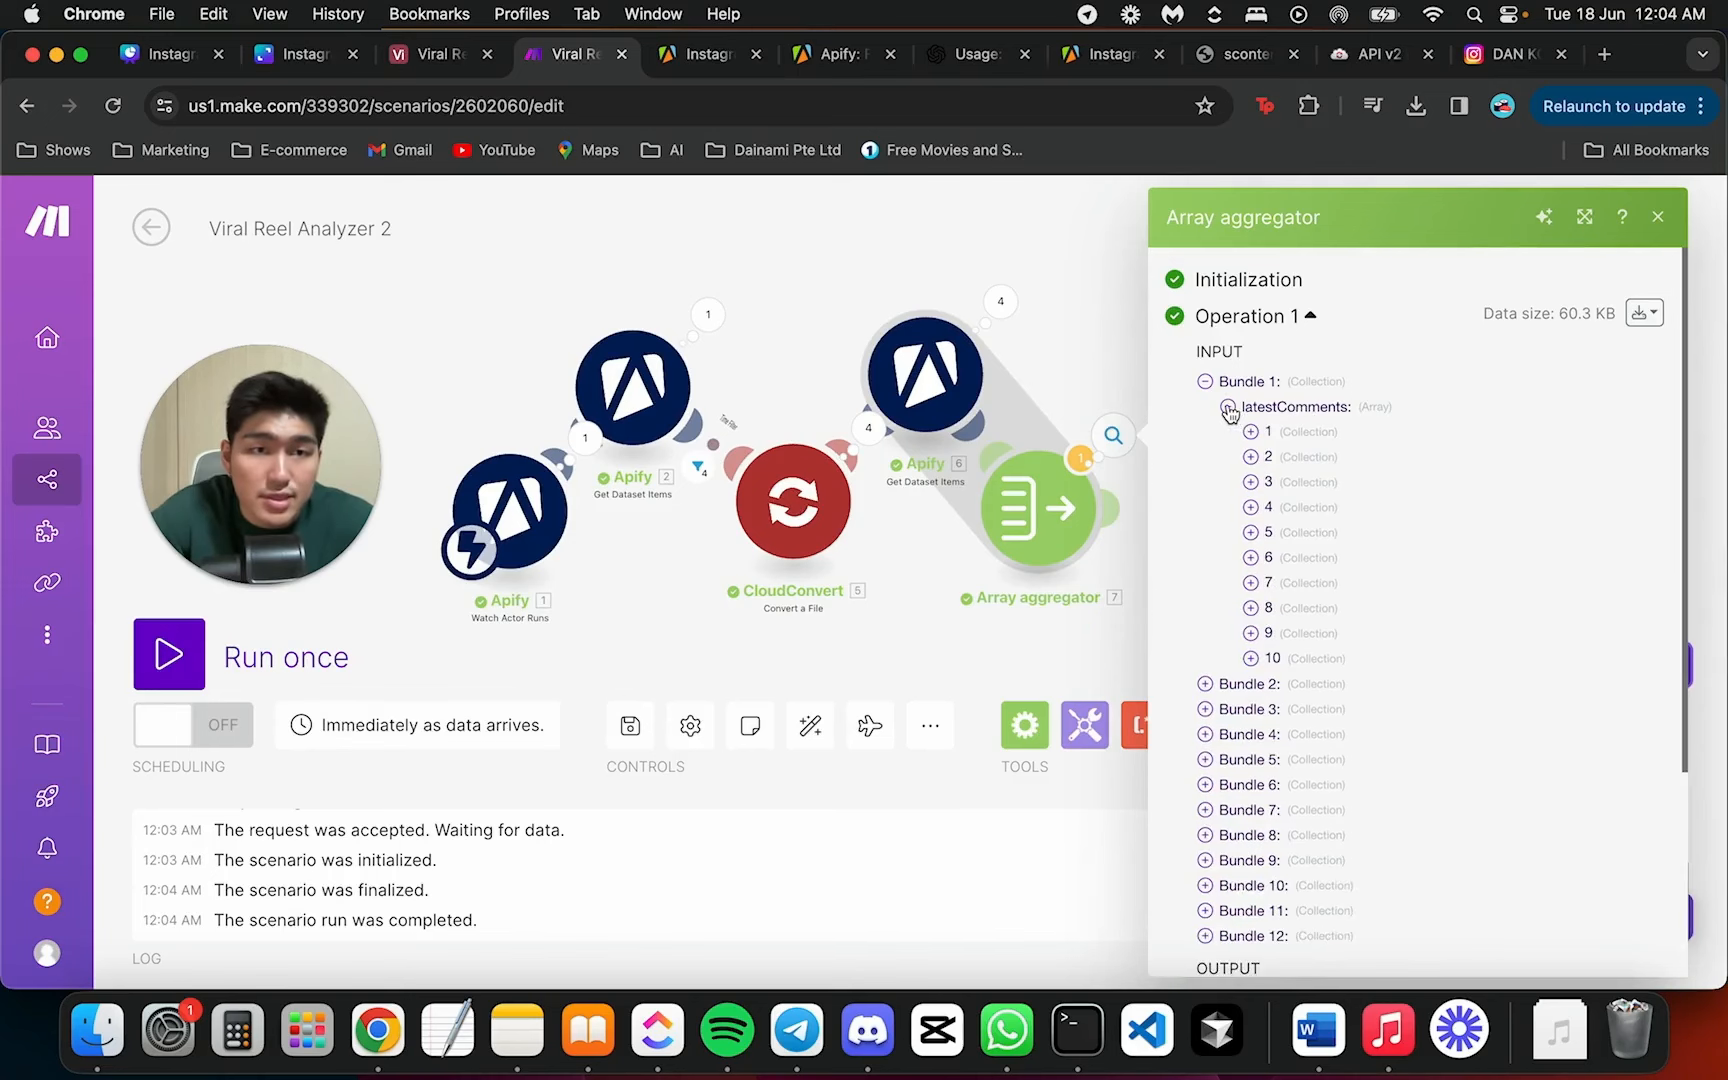
{"action": "left_click", "coordinate": [1290, 407]}
{"action": "left_click", "coordinate": [1229, 408]}
{"action": "left_click", "coordinate": [1251, 432]}
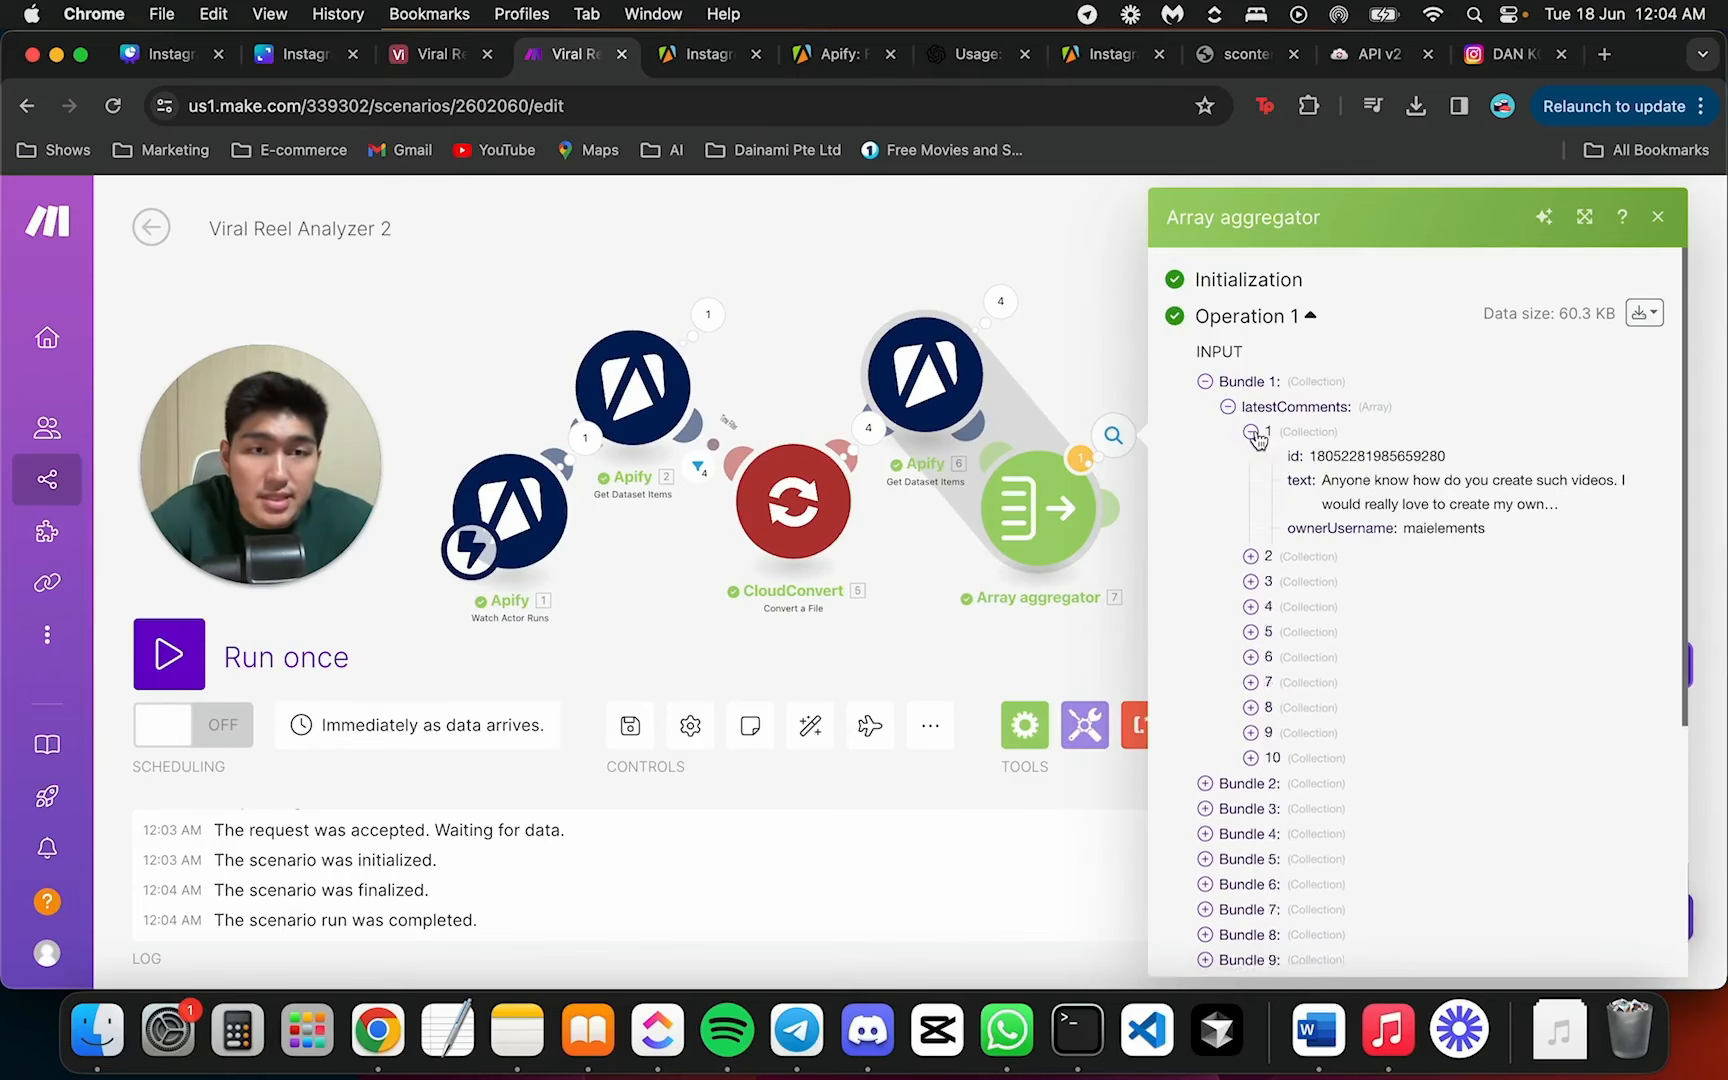
{"action": "scroll", "coordinate": [1450, 517], "scroll_direction": "down", "scroll_amount": 1}
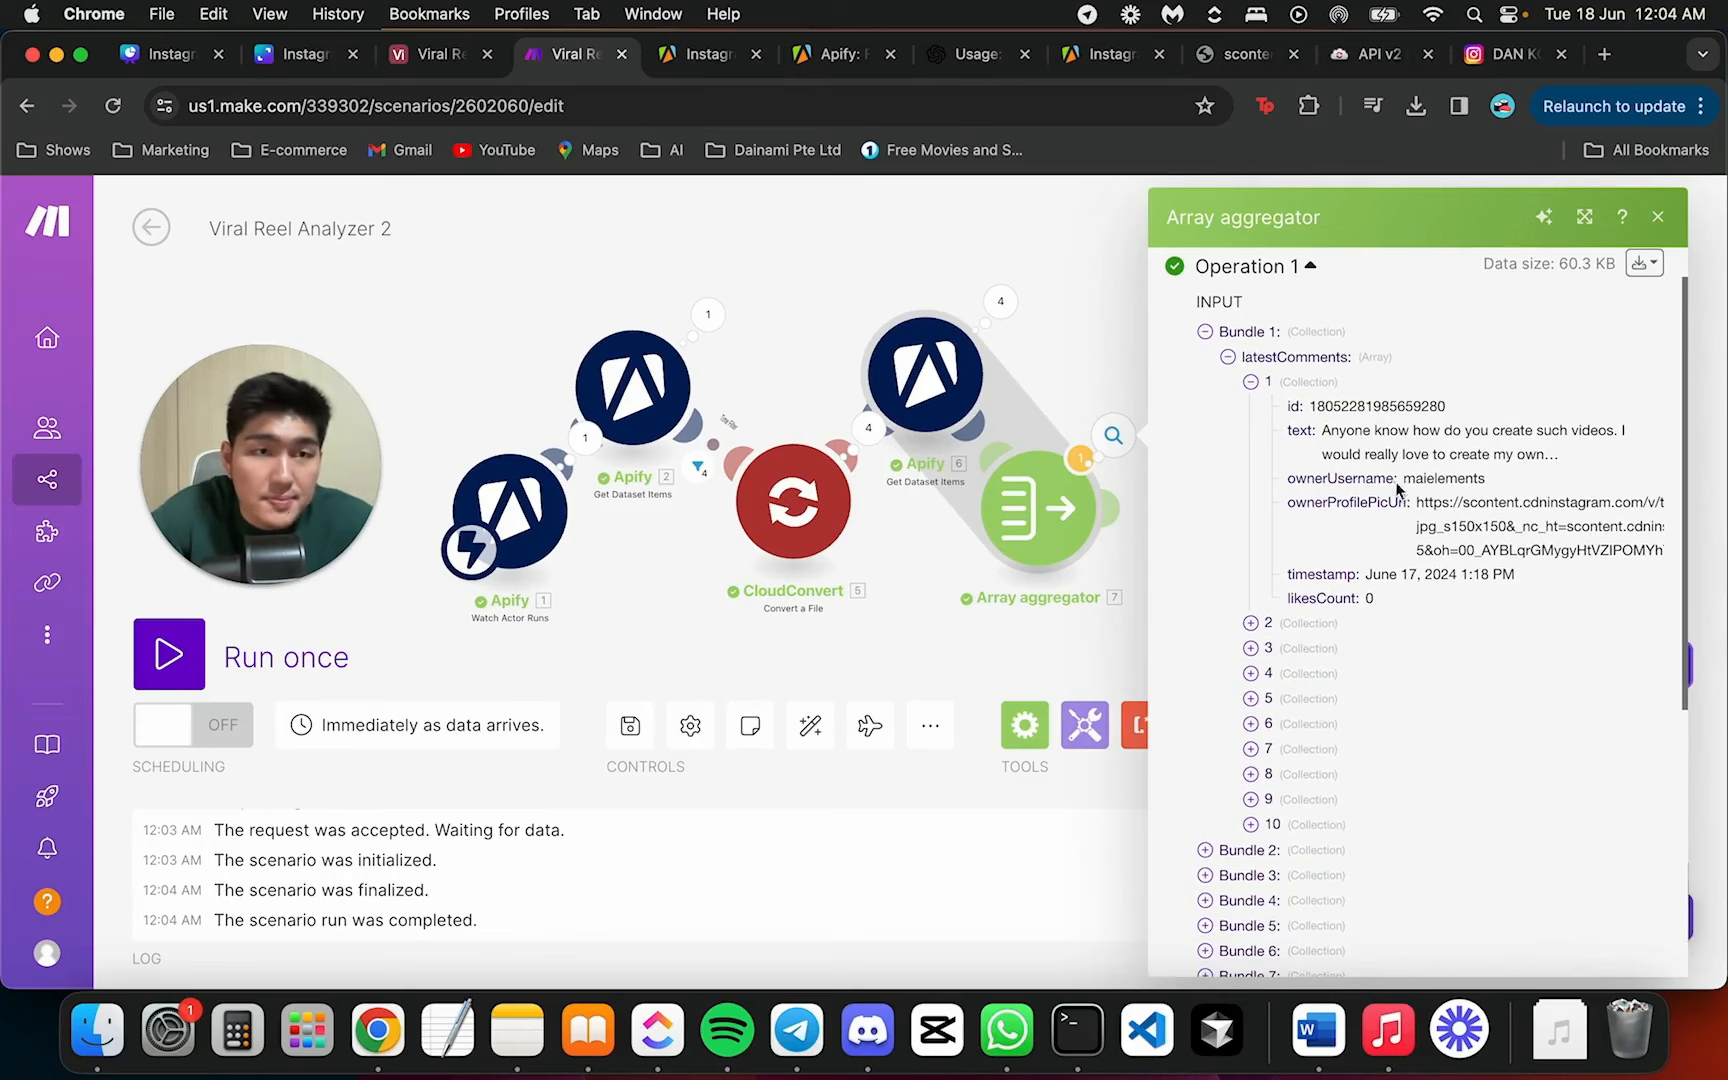
{"action": "left_click", "coordinate": [1262, 388]}
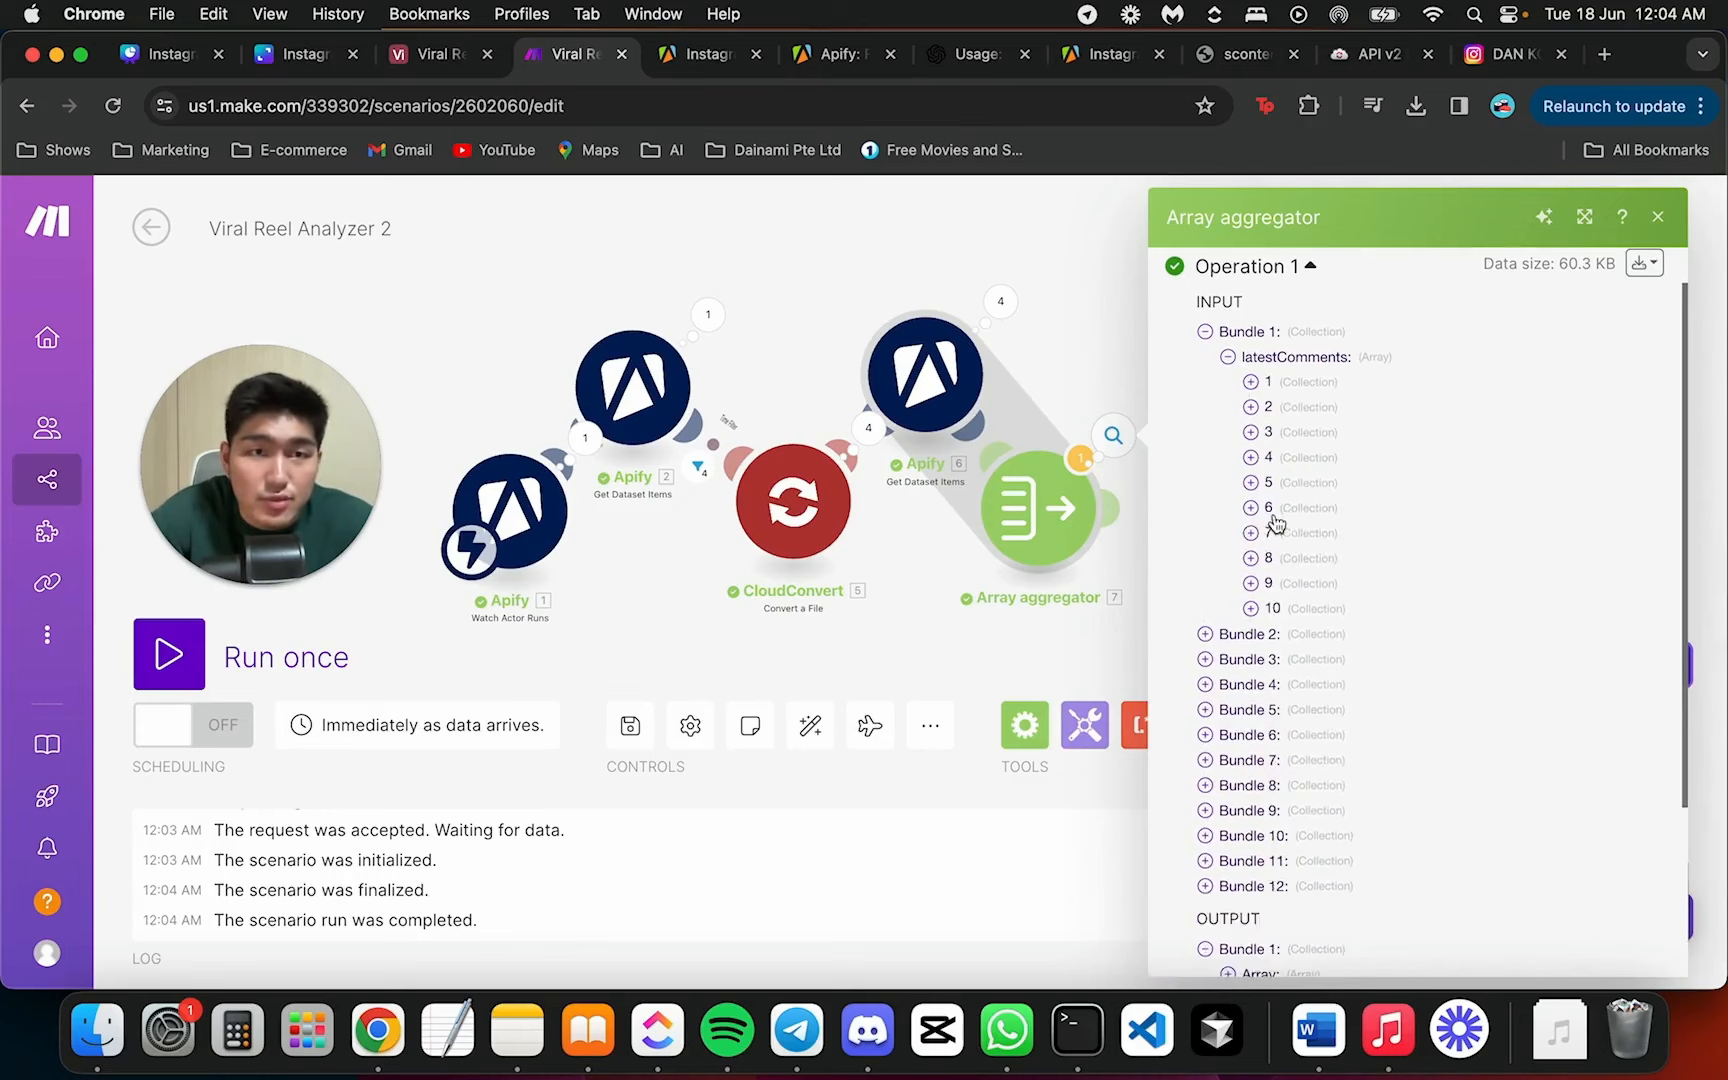
{"action": "scroll", "coordinate": [1273, 505], "scroll_direction": "down", "scroll_amount": 4}
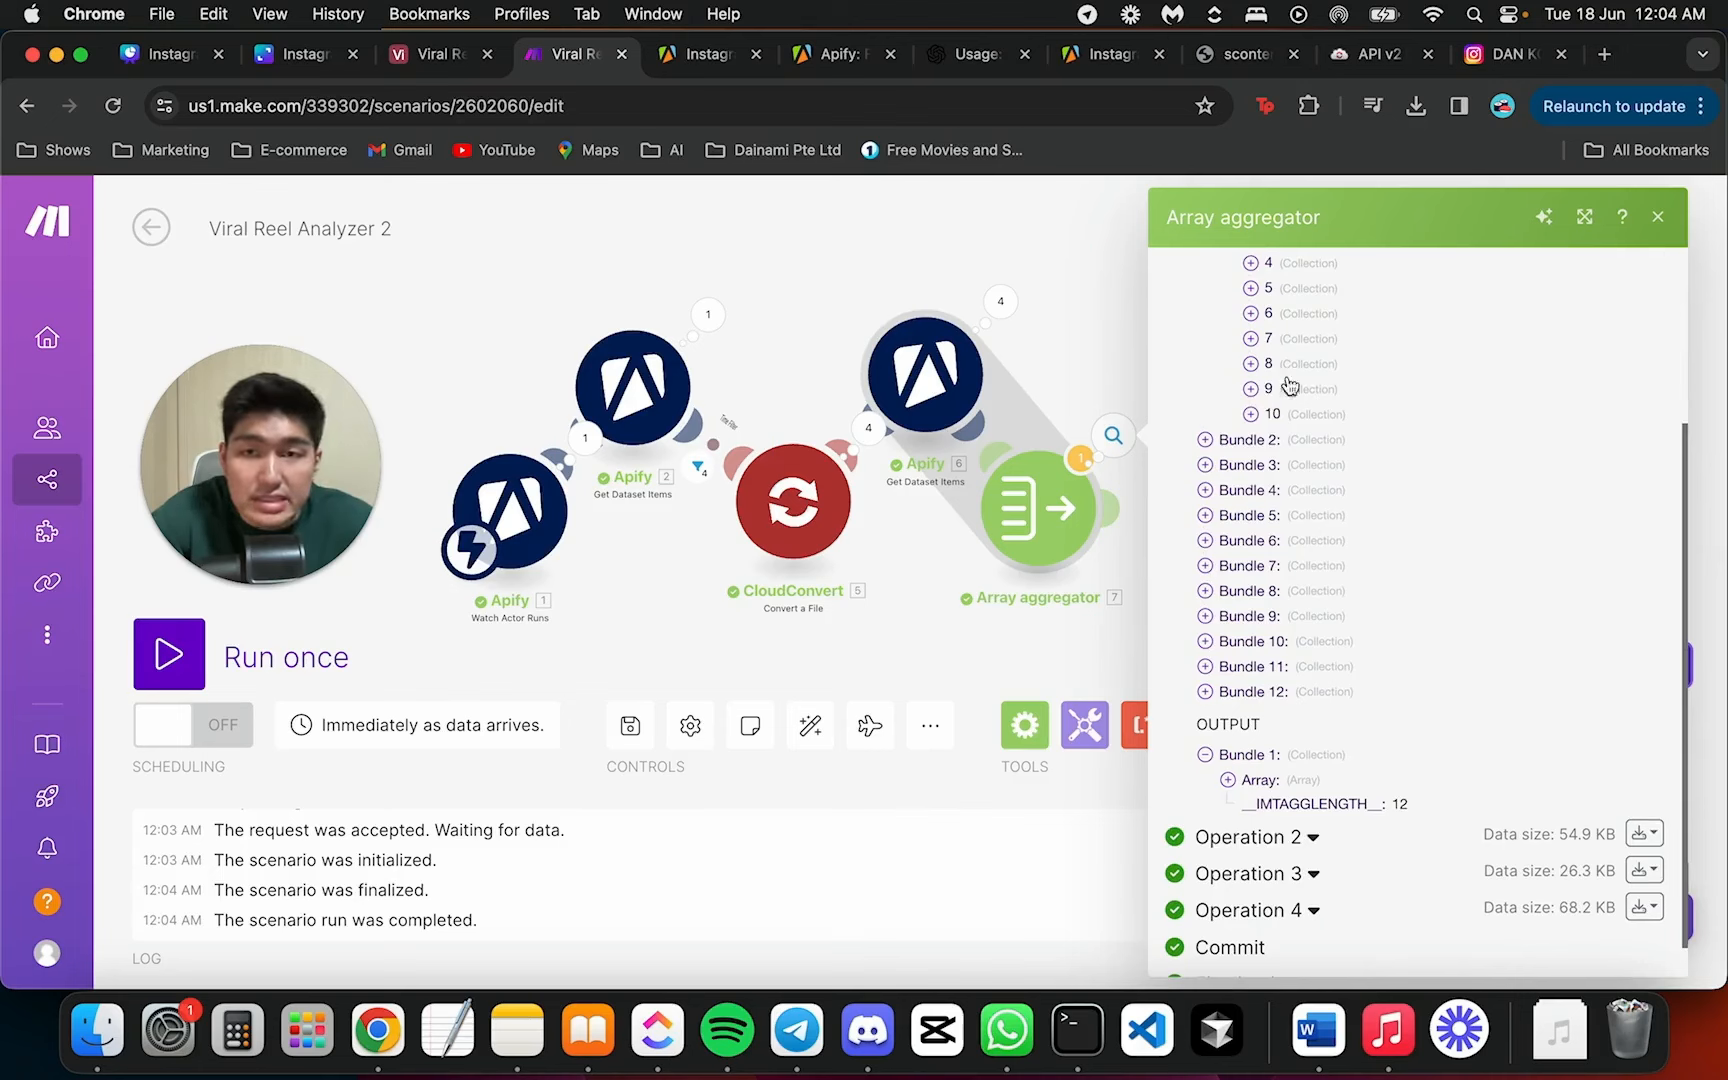
{"action": "scroll", "coordinate": [1290, 385], "scroll_direction": "up", "scroll_amount": 5}
{"action": "left_click", "coordinate": [1228, 392]}
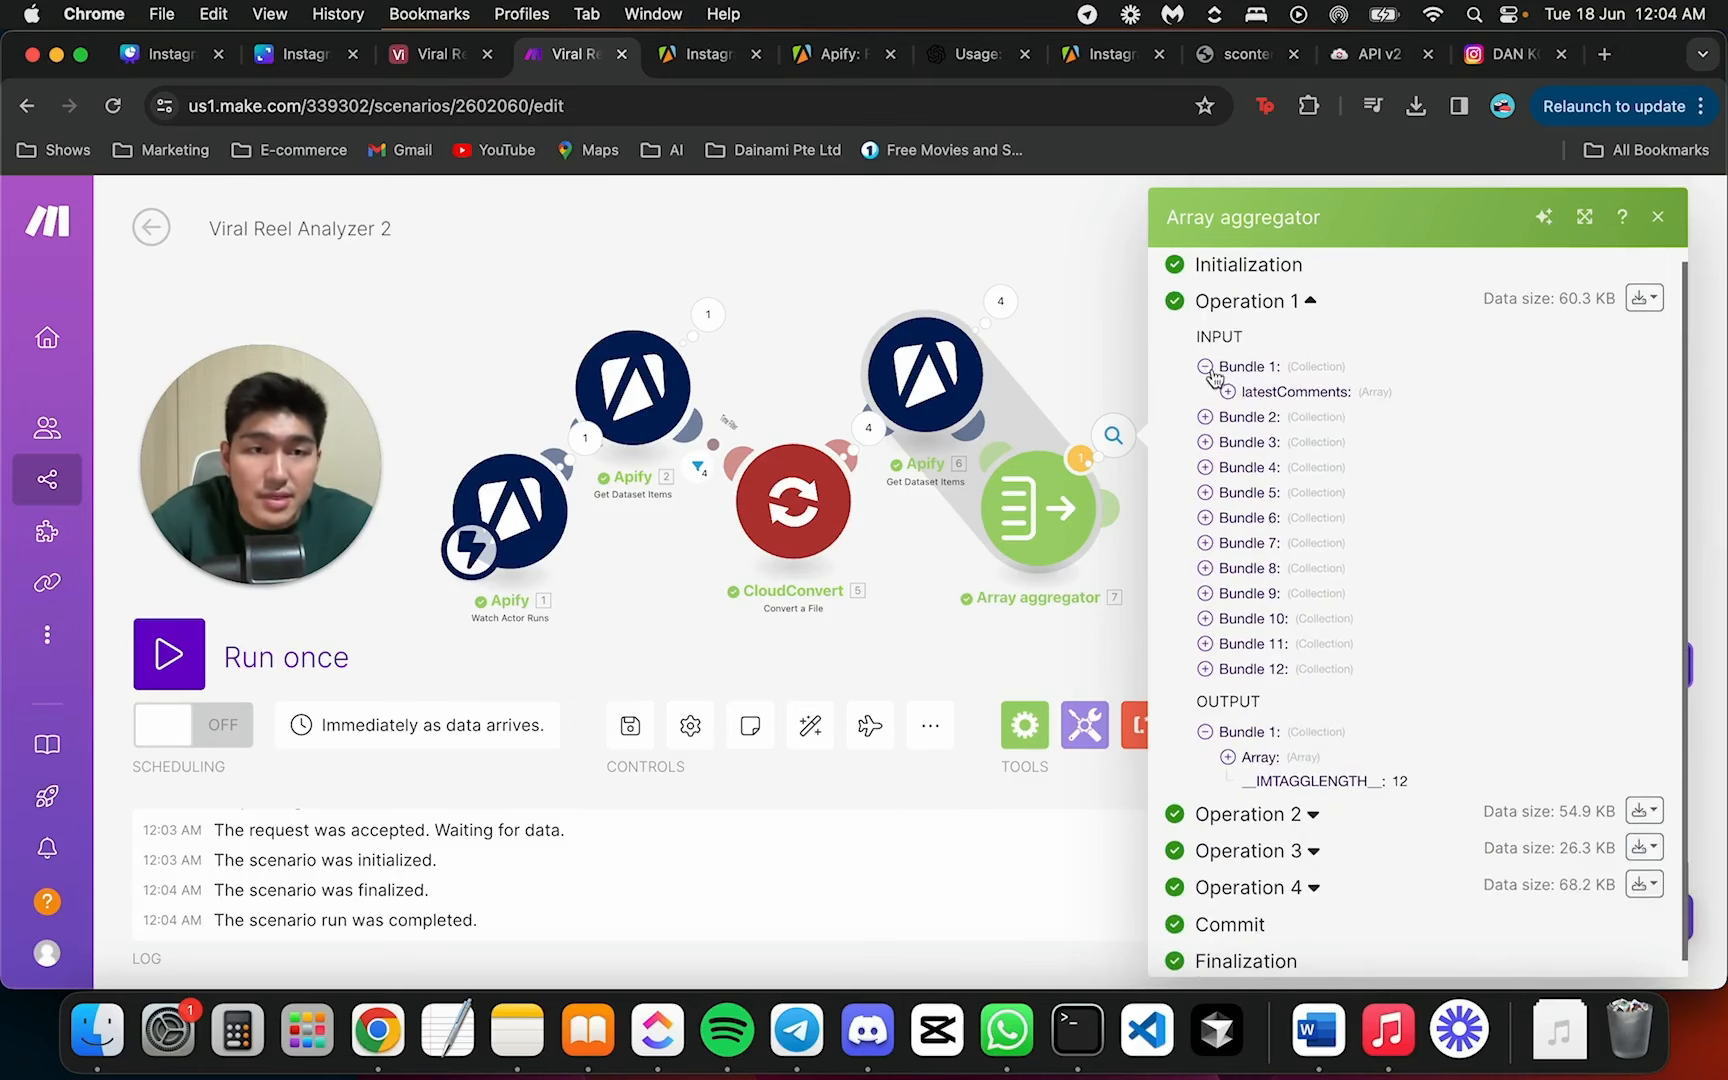
{"action": "left_click", "coordinate": [1207, 368]}
{"action": "left_click", "coordinate": [1069, 312]}
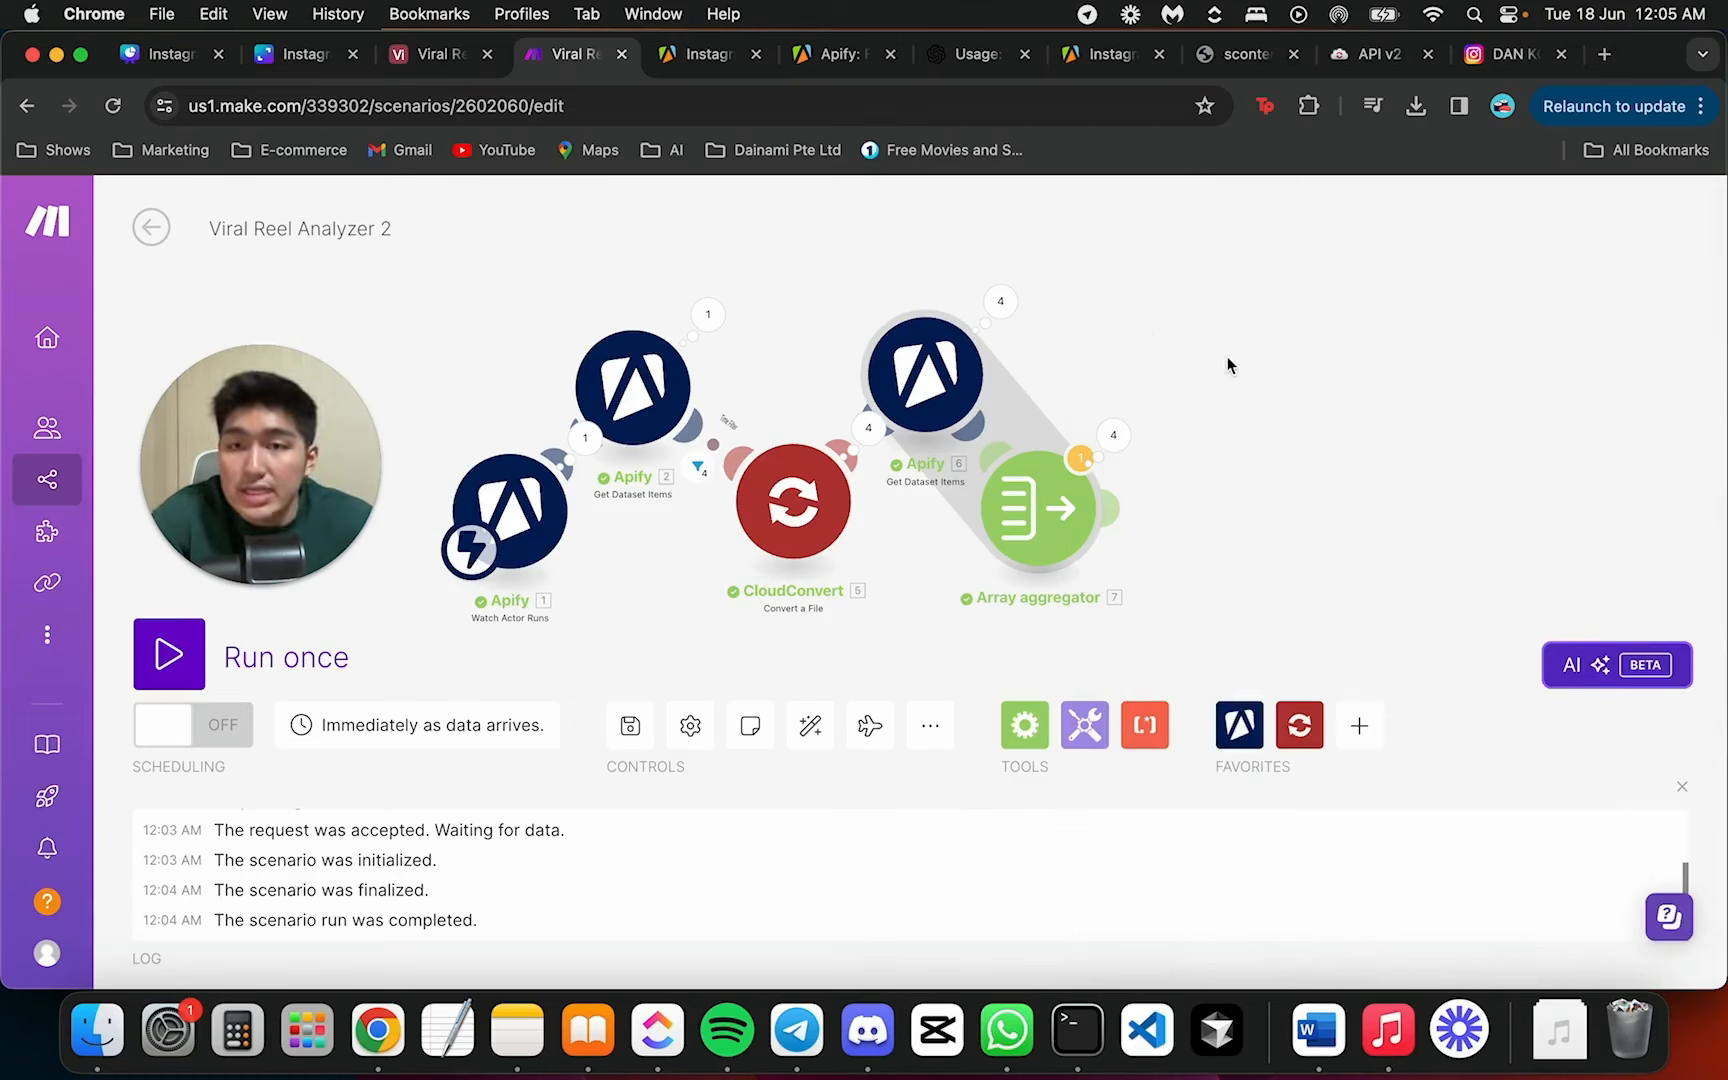
Add a Text aggregator from Tools after the Array aggregator, with Array aggregator [7] as its source module
{"action": "left_click_drag", "start_coordinate": [1230, 363], "coordinate": [1165, 379]}
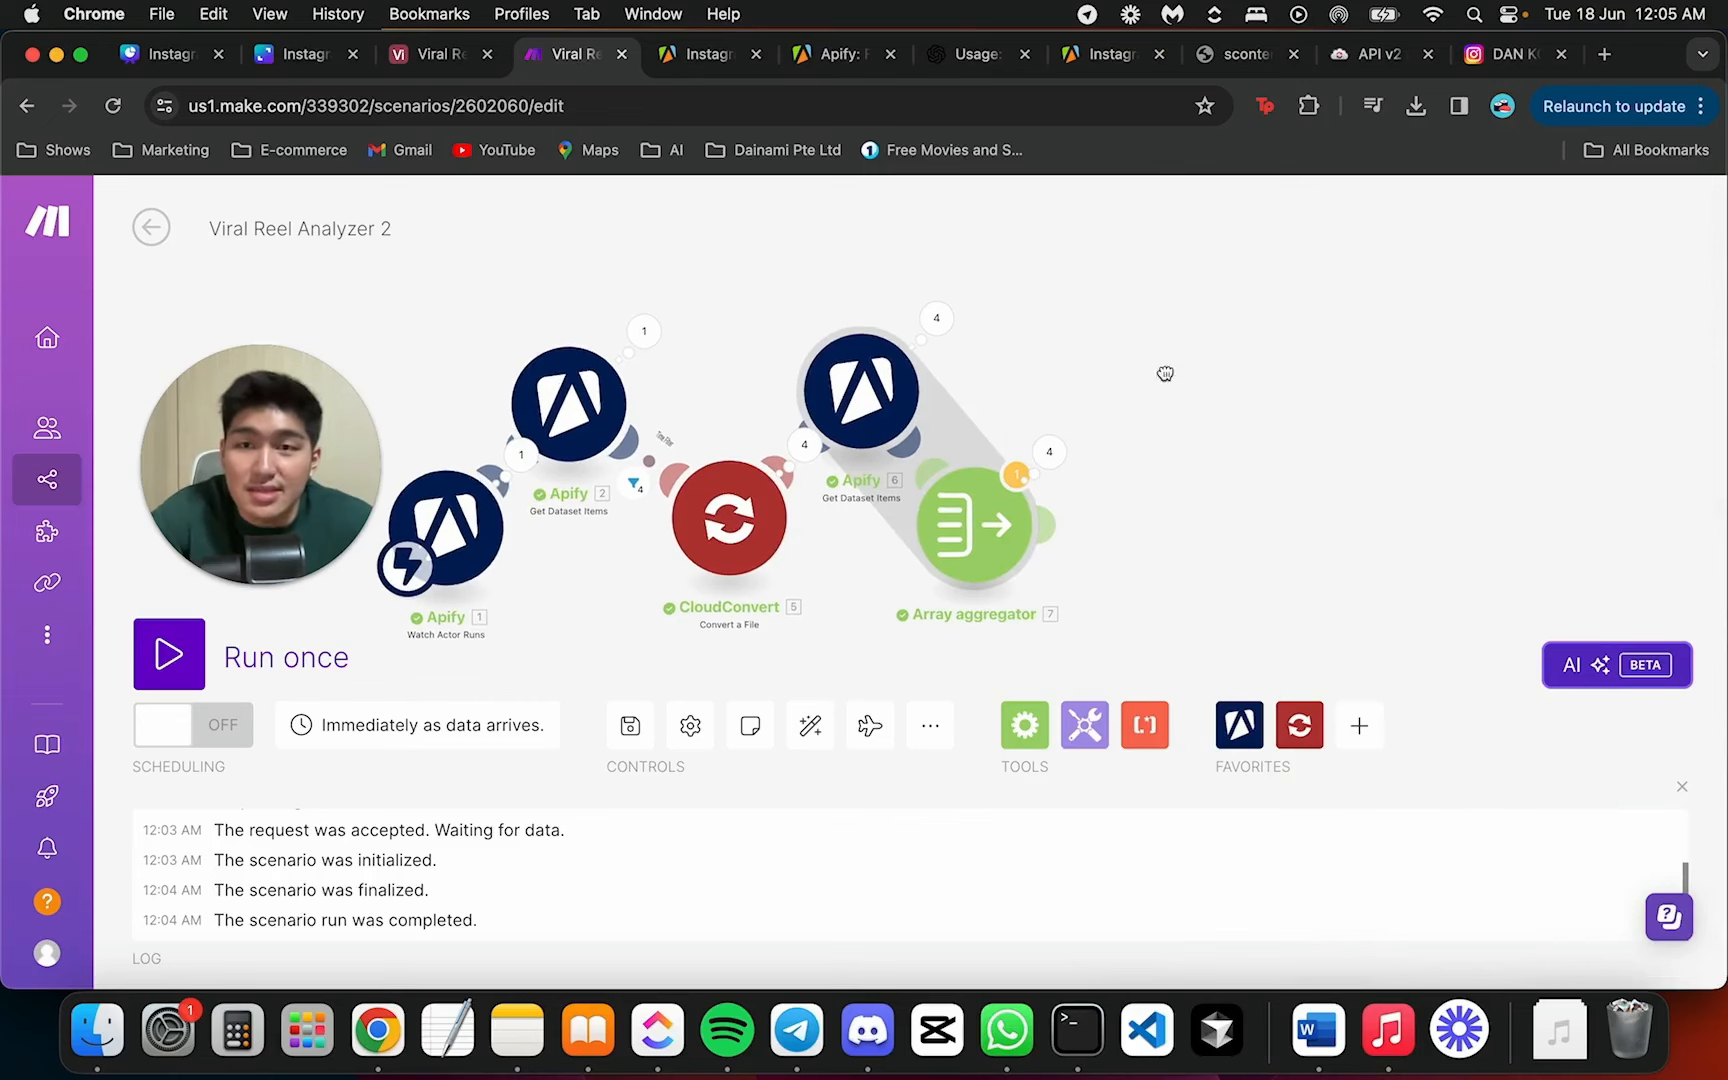
{"action": "left_click", "coordinate": [1058, 525]}
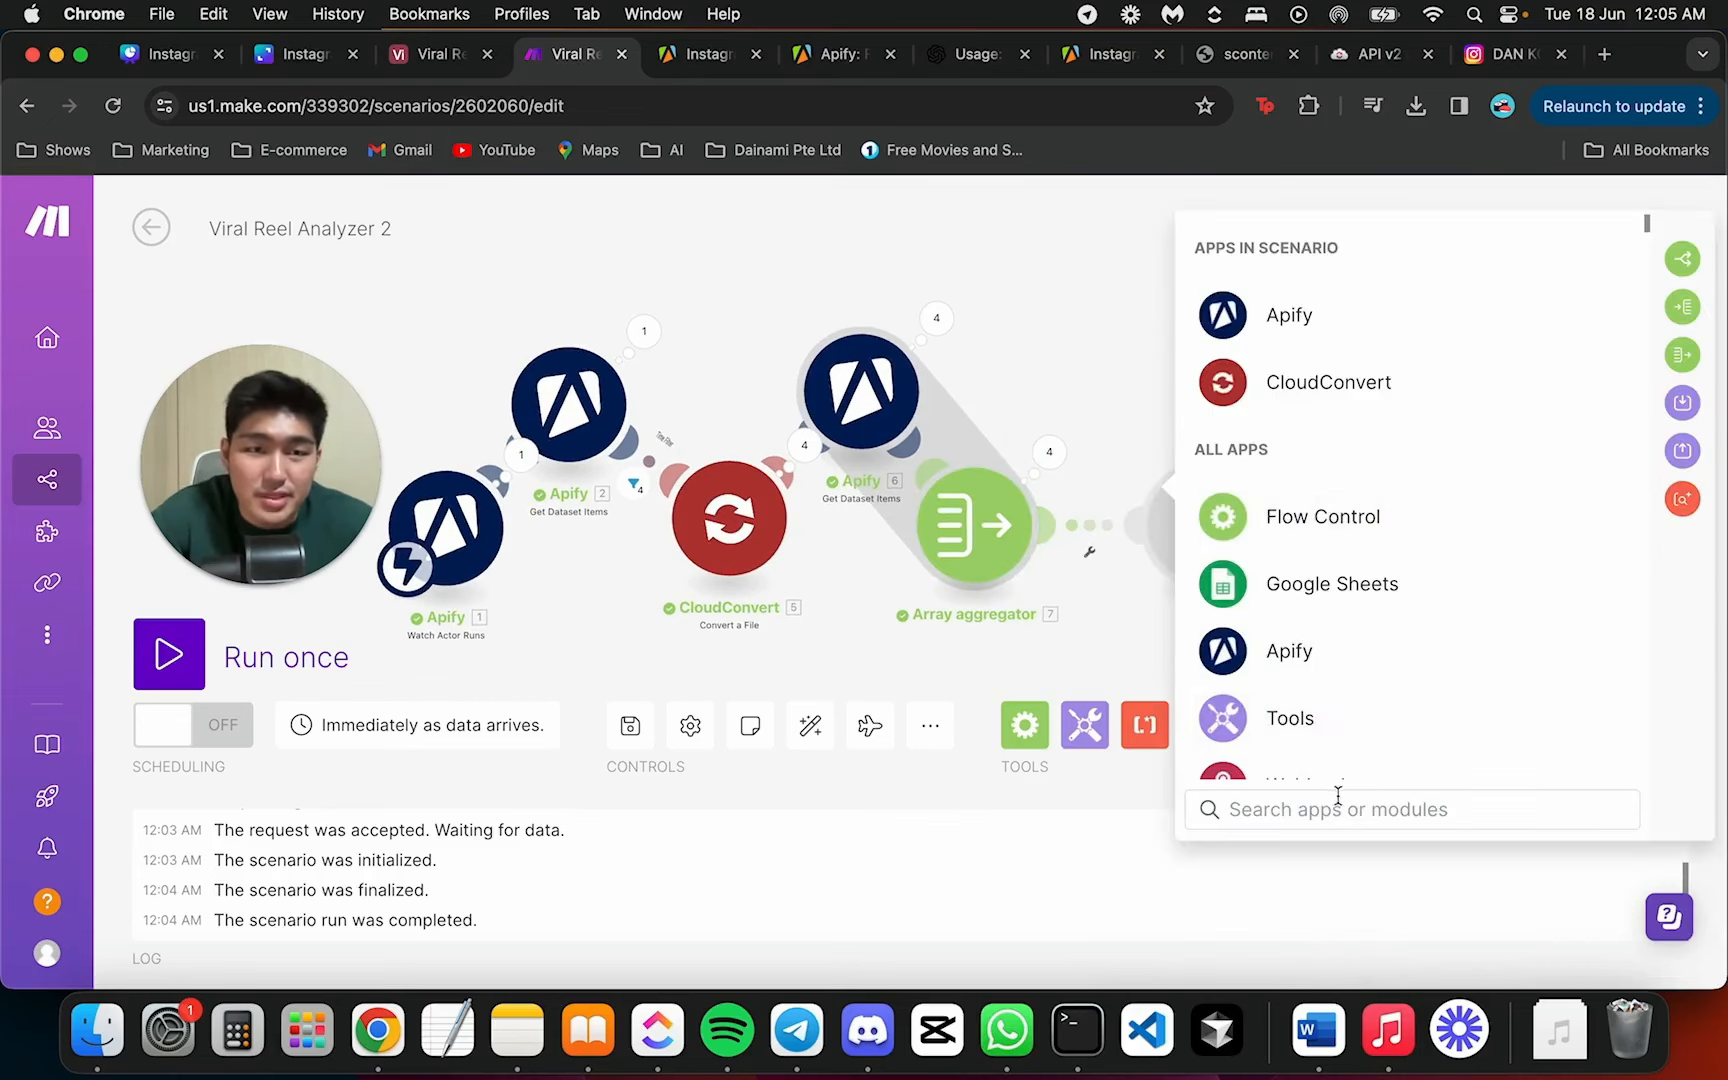
{"action": "left_click", "coordinate": [1290, 720]}
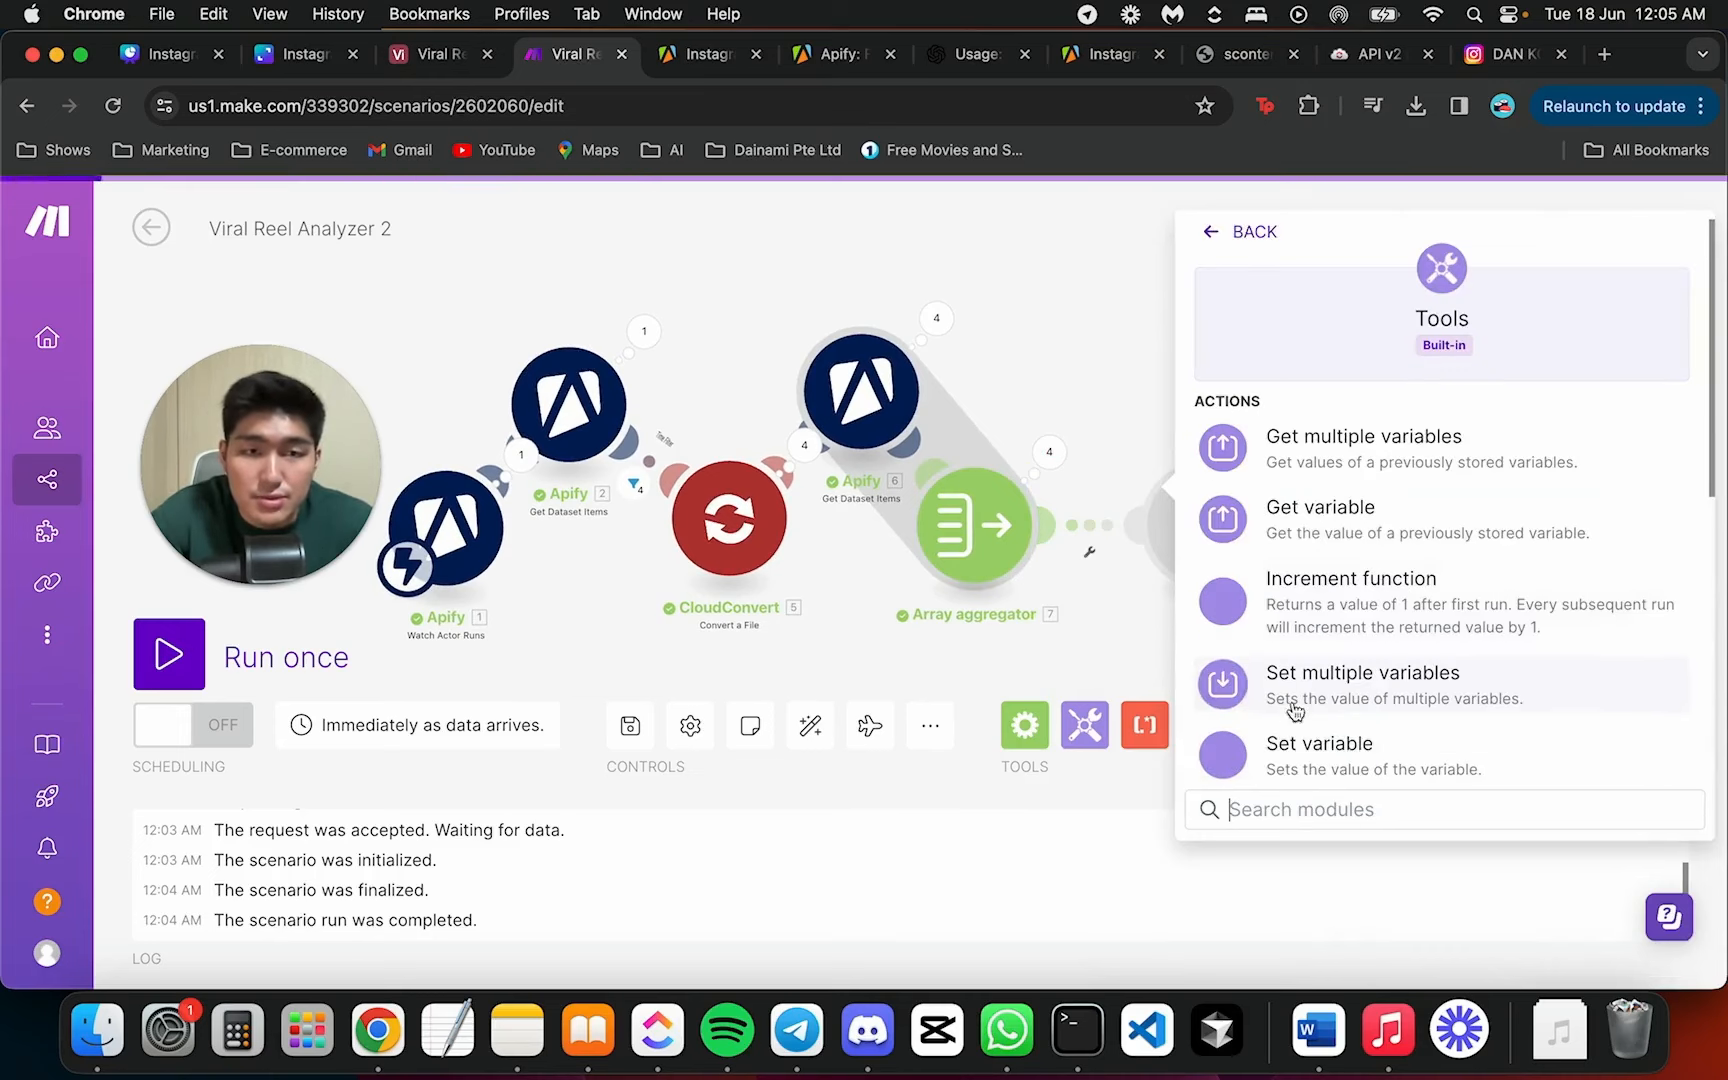
{"action": "type", "text": "text"}
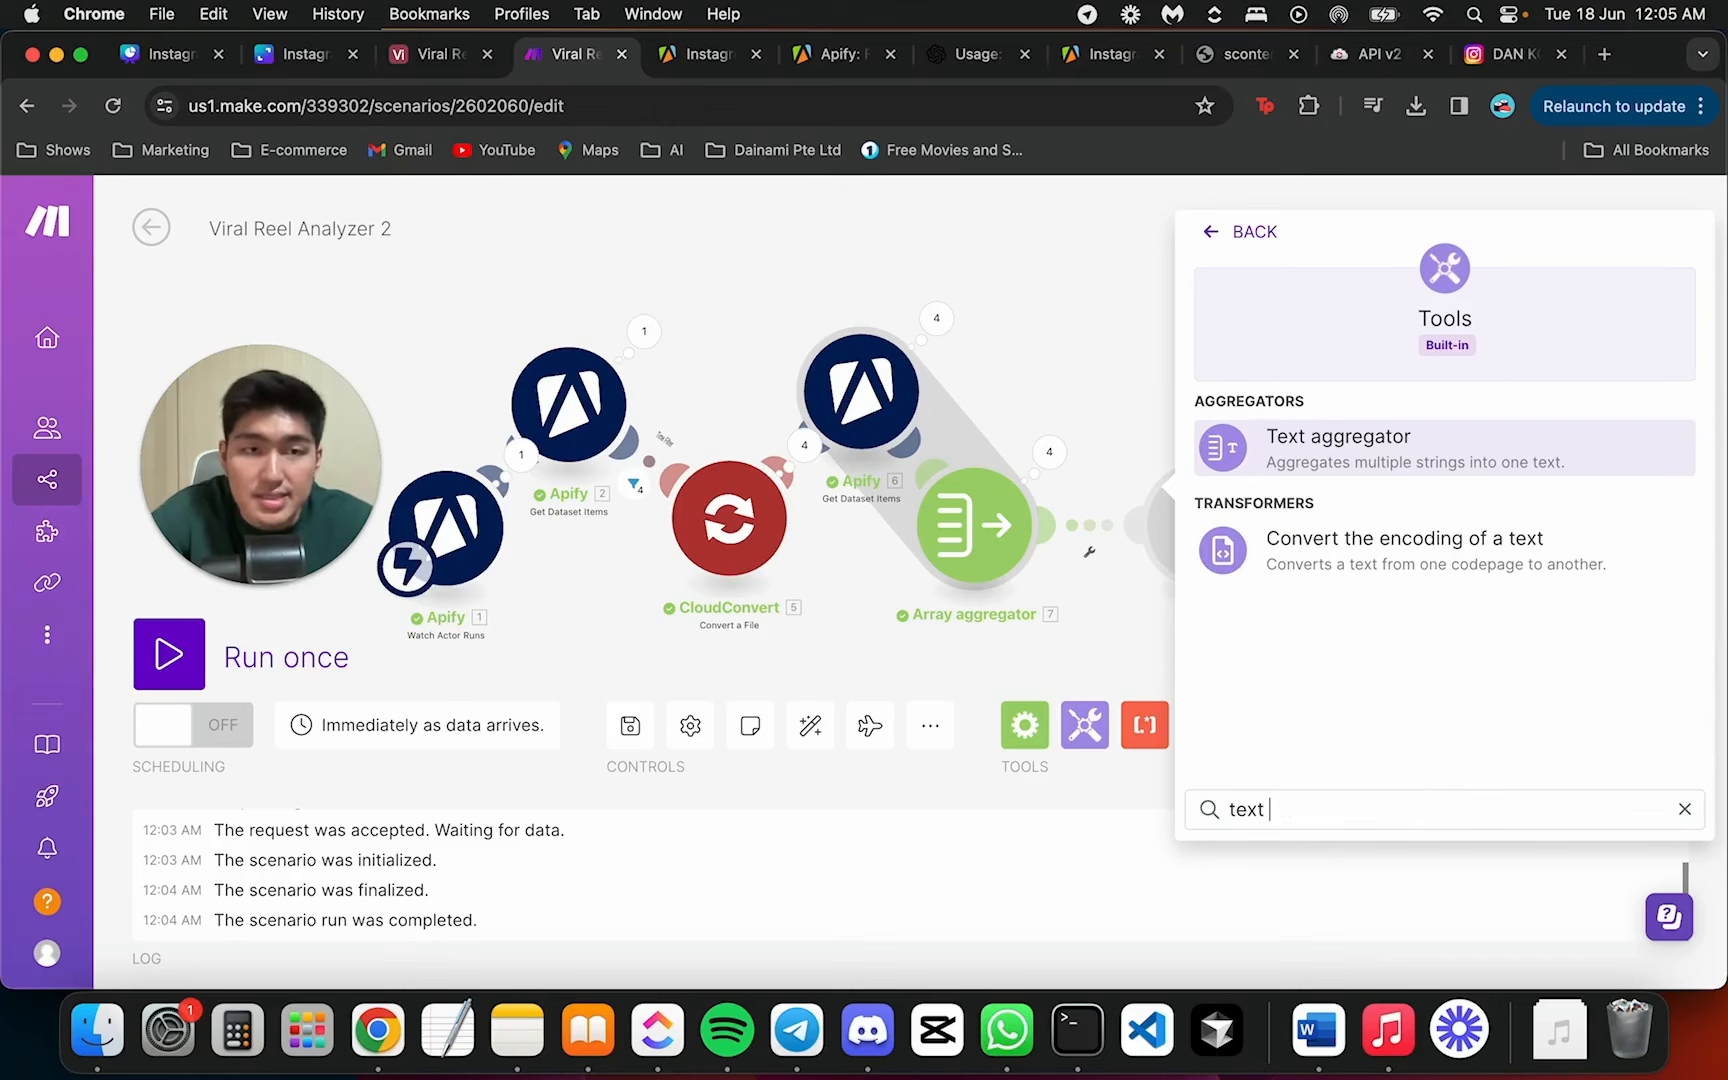
{"action": "left_click", "coordinate": [1300, 430]}
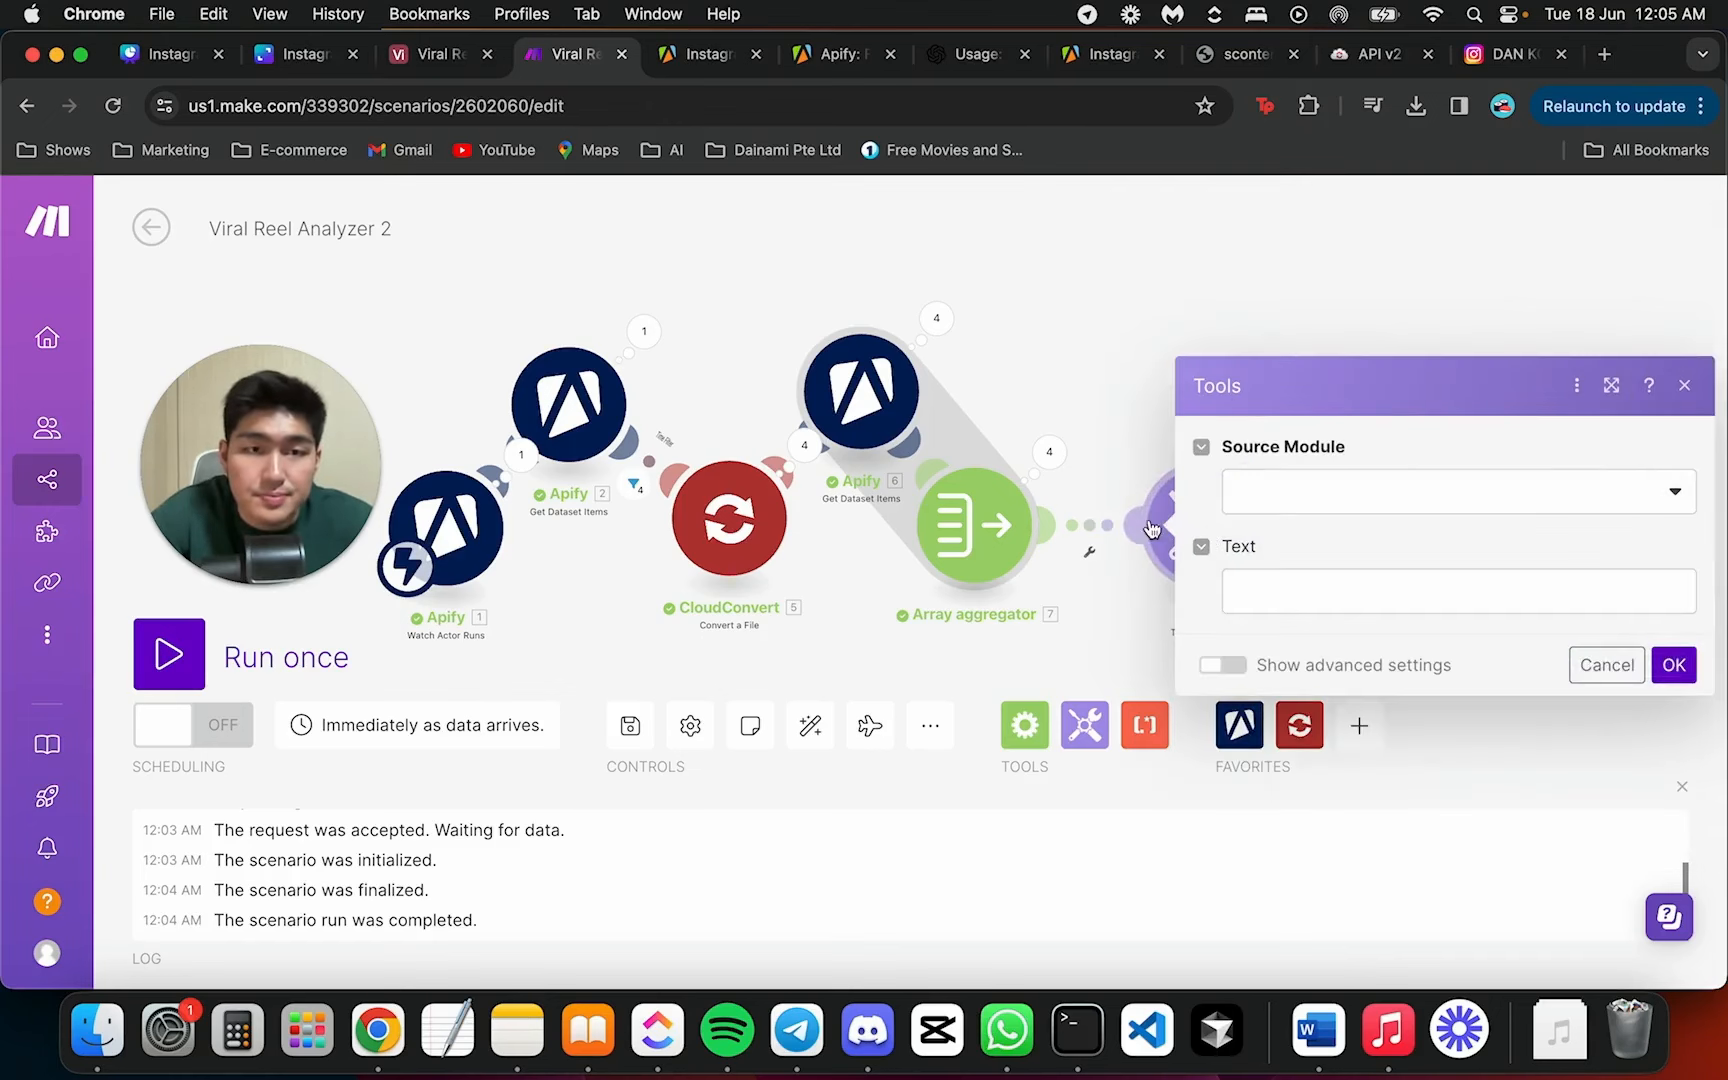
{"action": "left_click", "coordinate": [1323, 483]}
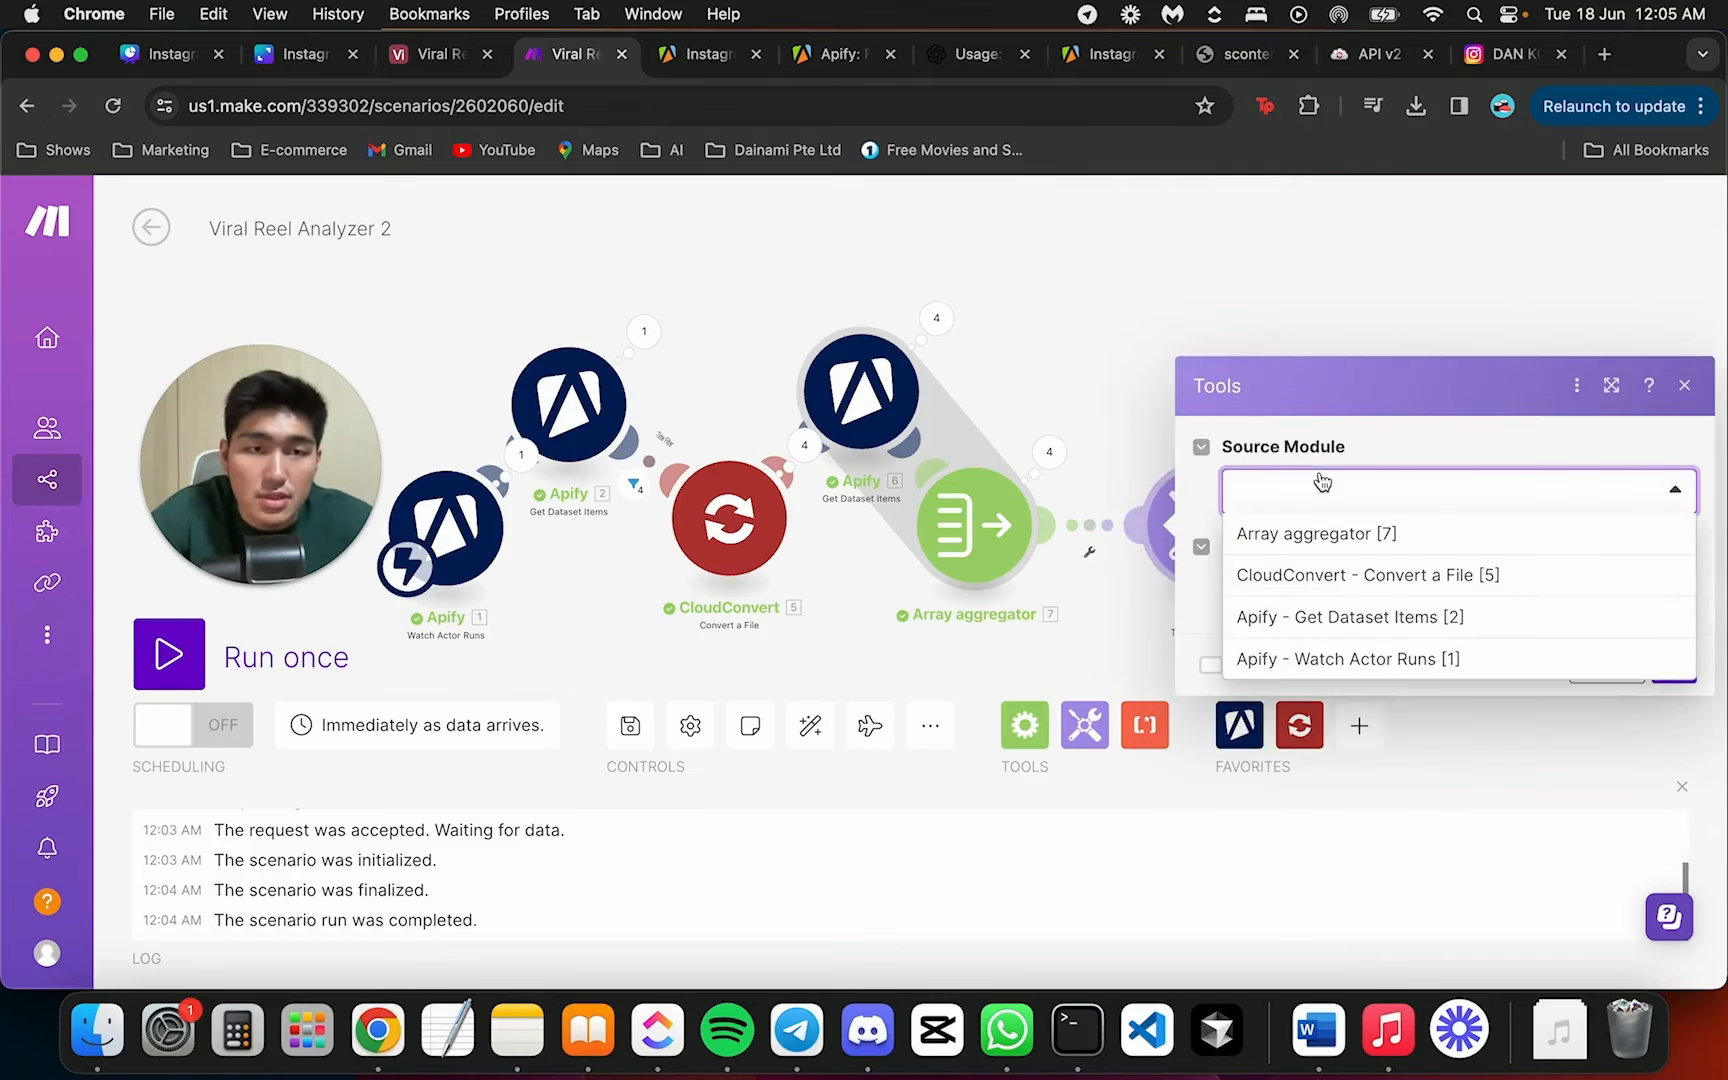
{"action": "left_click", "coordinate": [1330, 534]}
Map the comment text from the Array aggregator's latestComments array into the Text aggregator's Text field
{"action": "left_click", "coordinate": [1308, 588]}
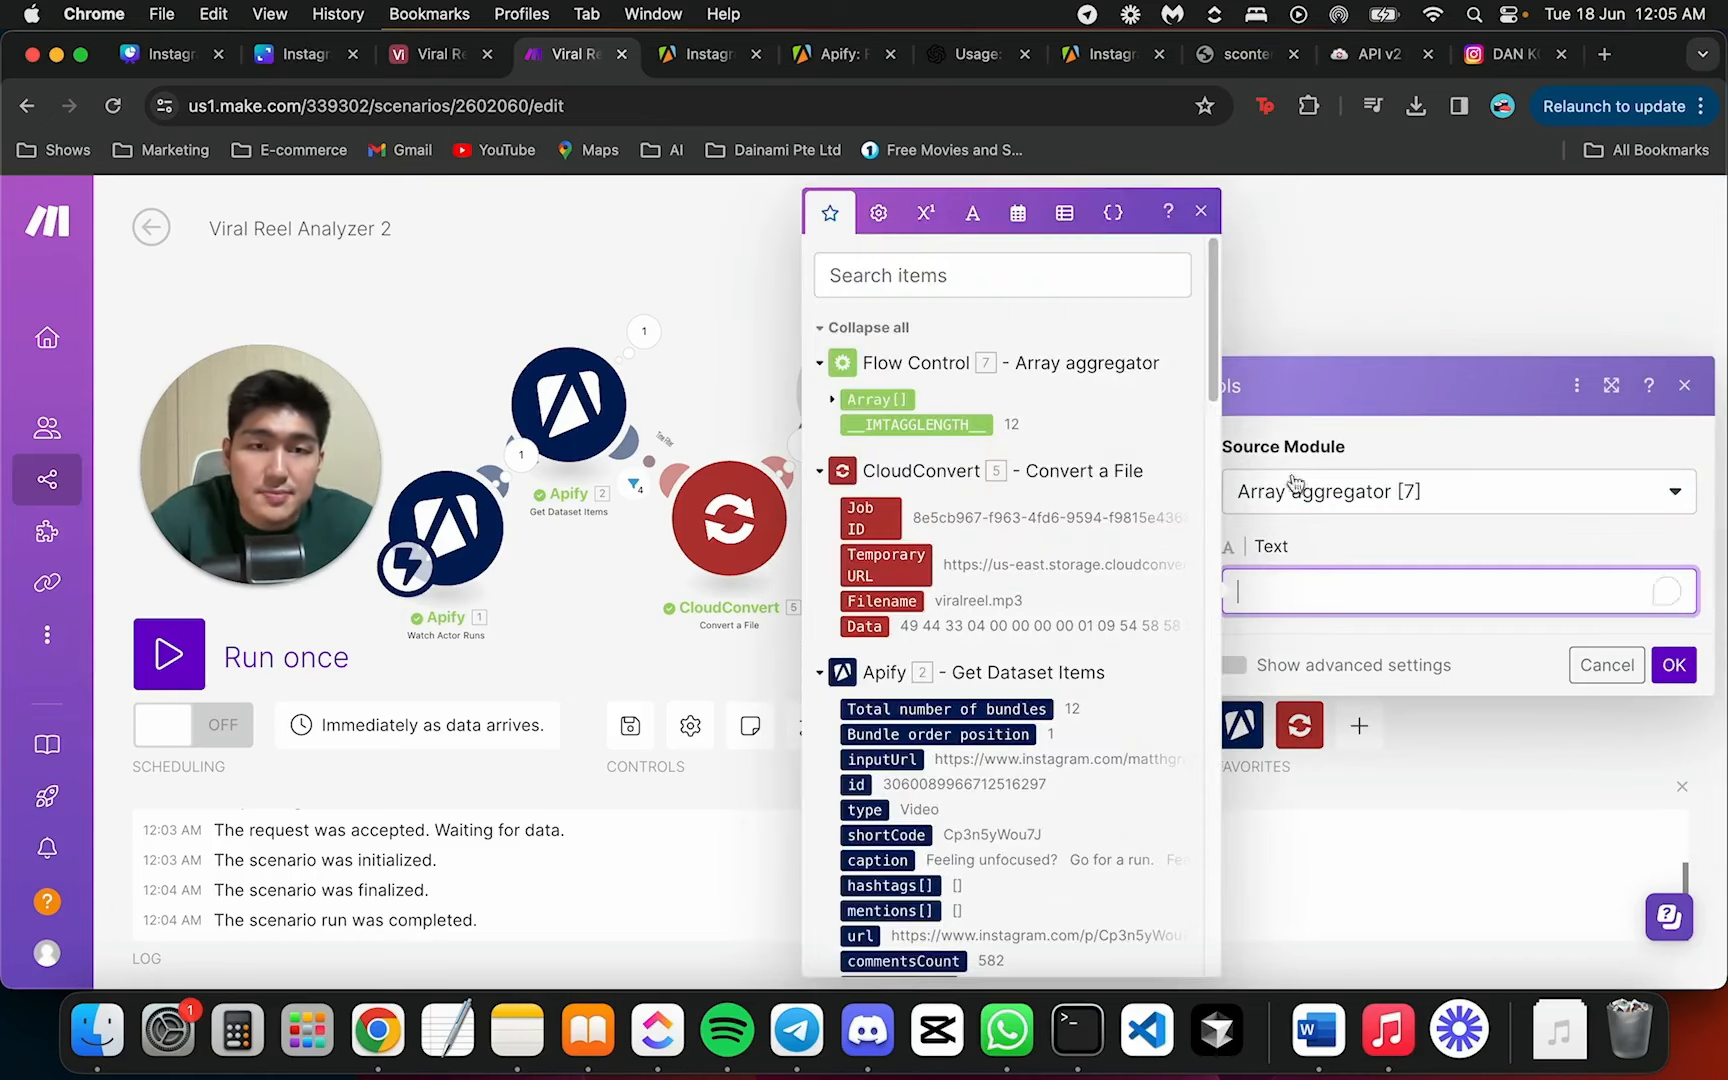
{"action": "left_click", "coordinate": [1373, 535]}
{"action": "left_click", "coordinate": [1172, 535]}
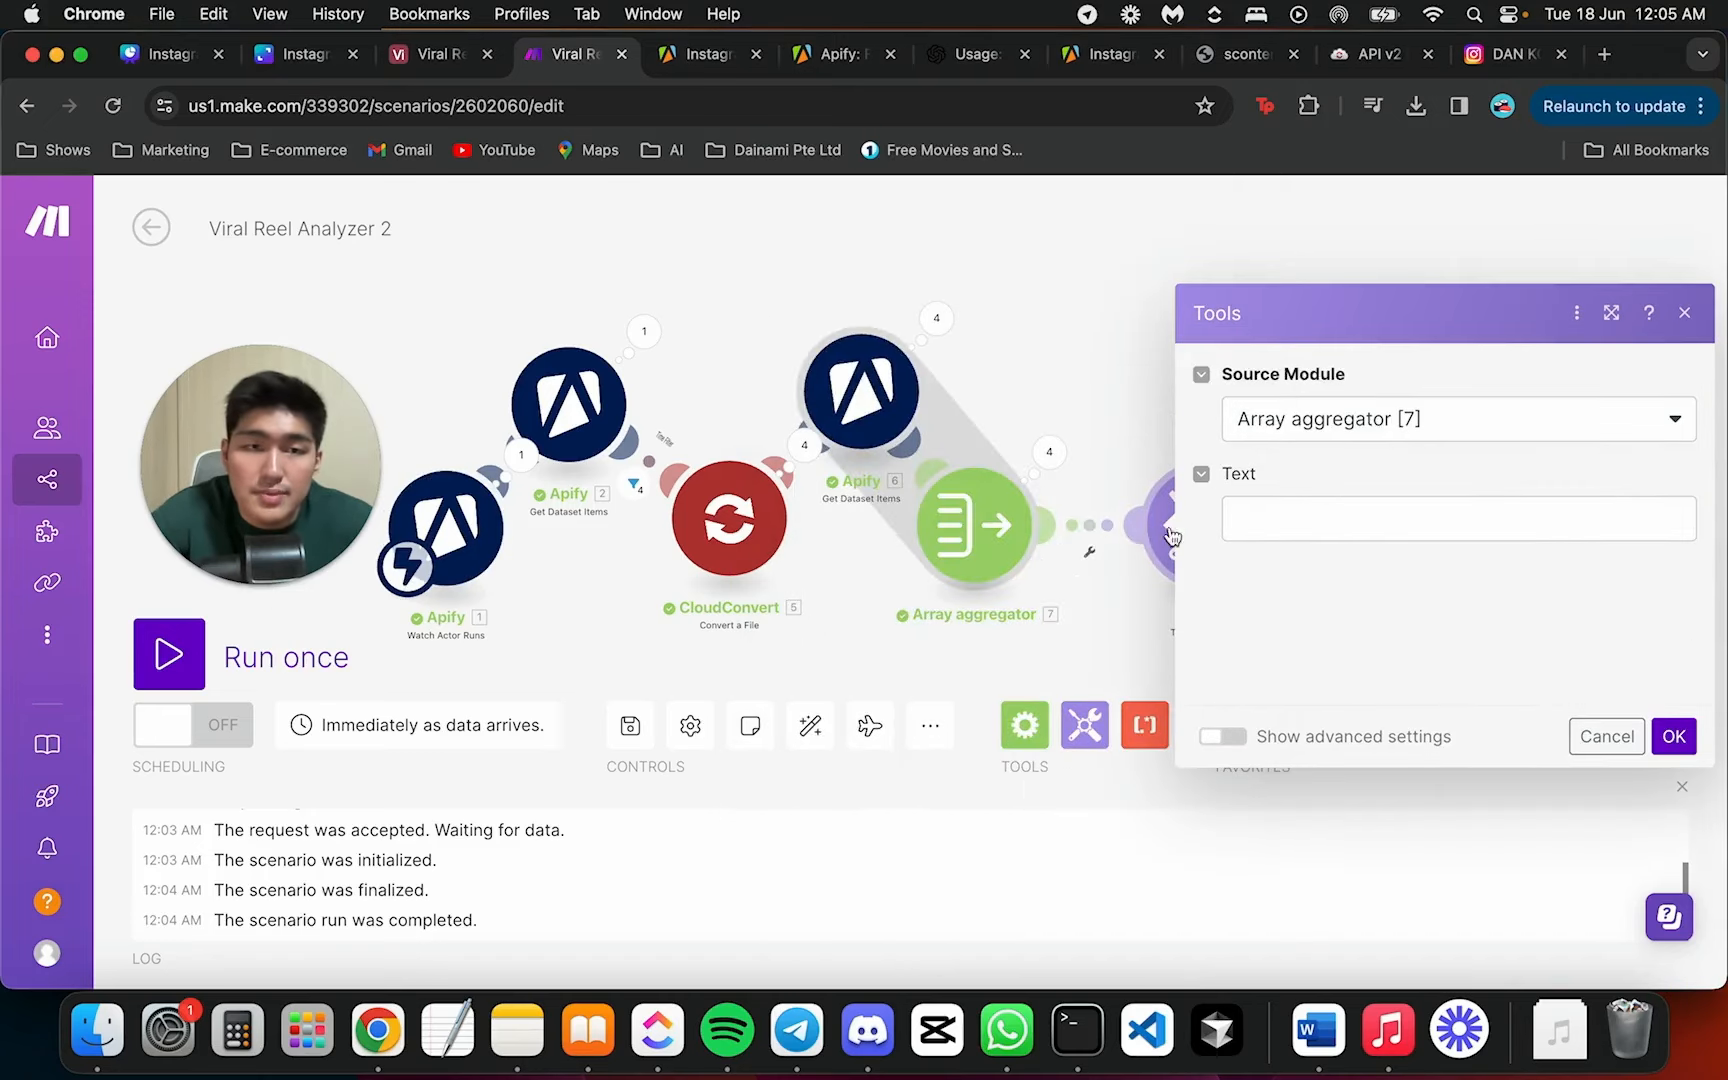
{"action": "left_click", "coordinate": [1278, 507]}
{"action": "left_click", "coordinate": [834, 402]}
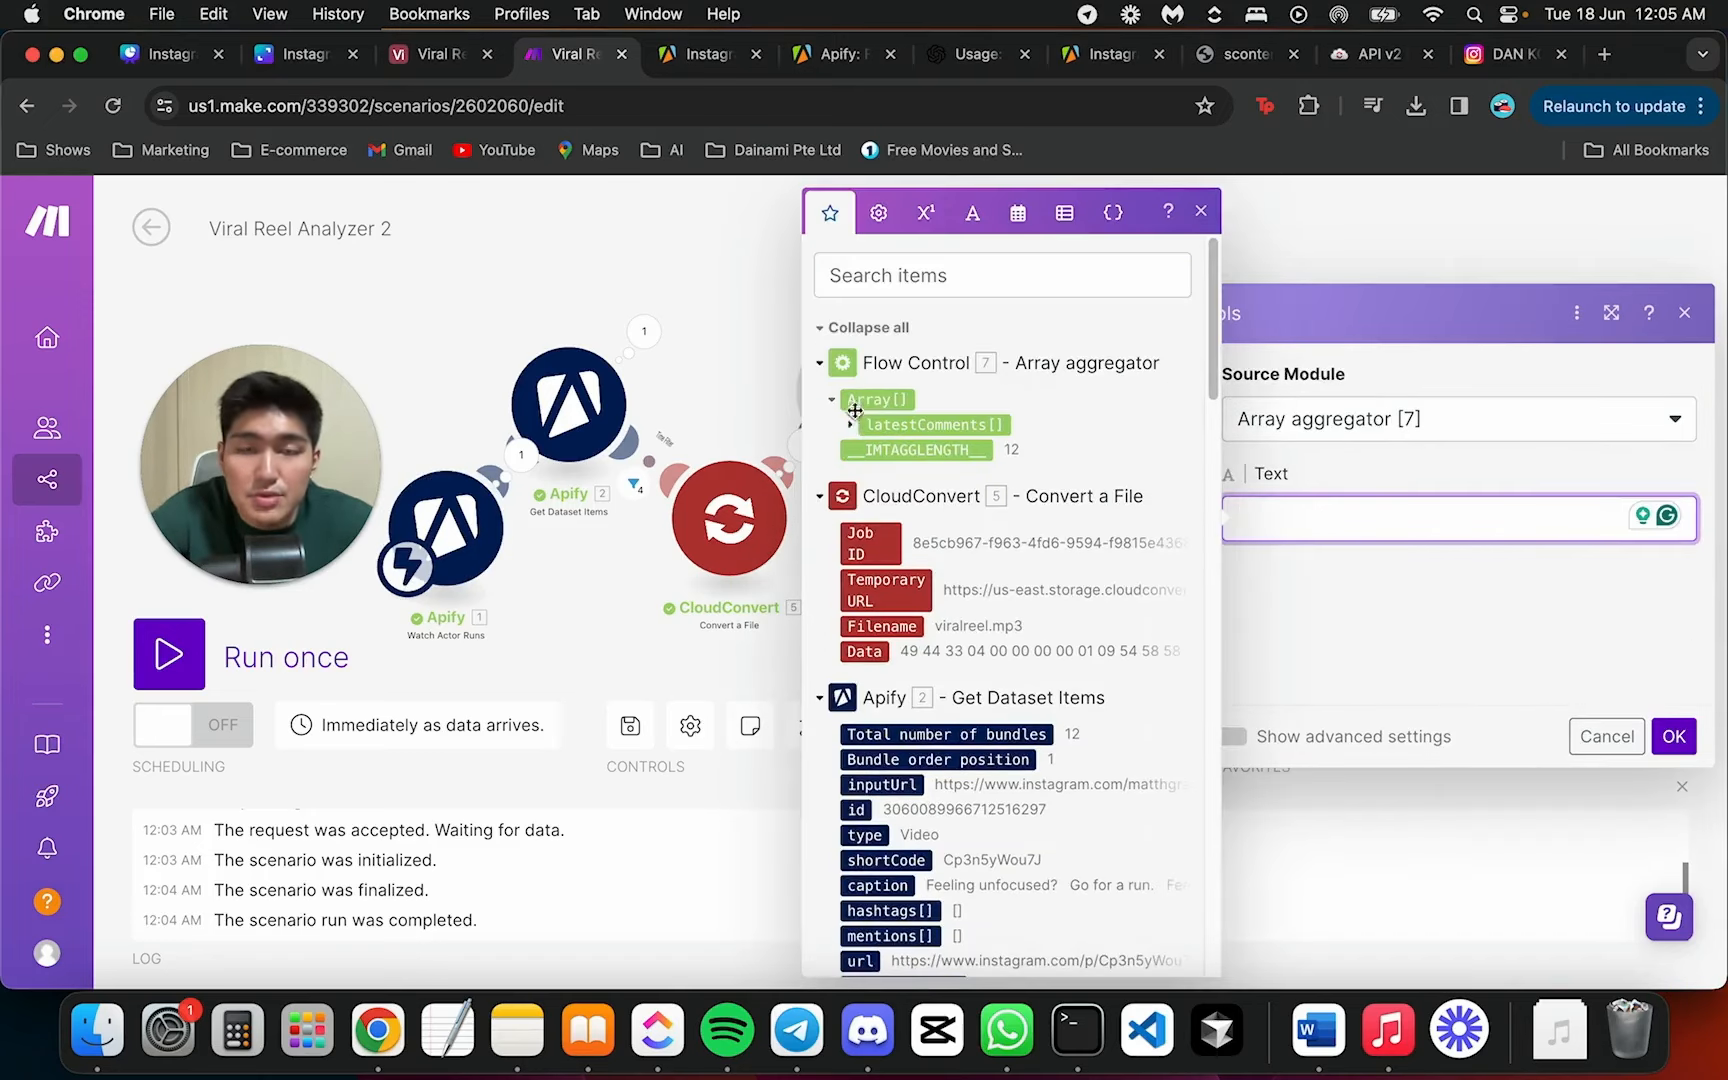
{"action": "left_click", "coordinate": [853, 425]}
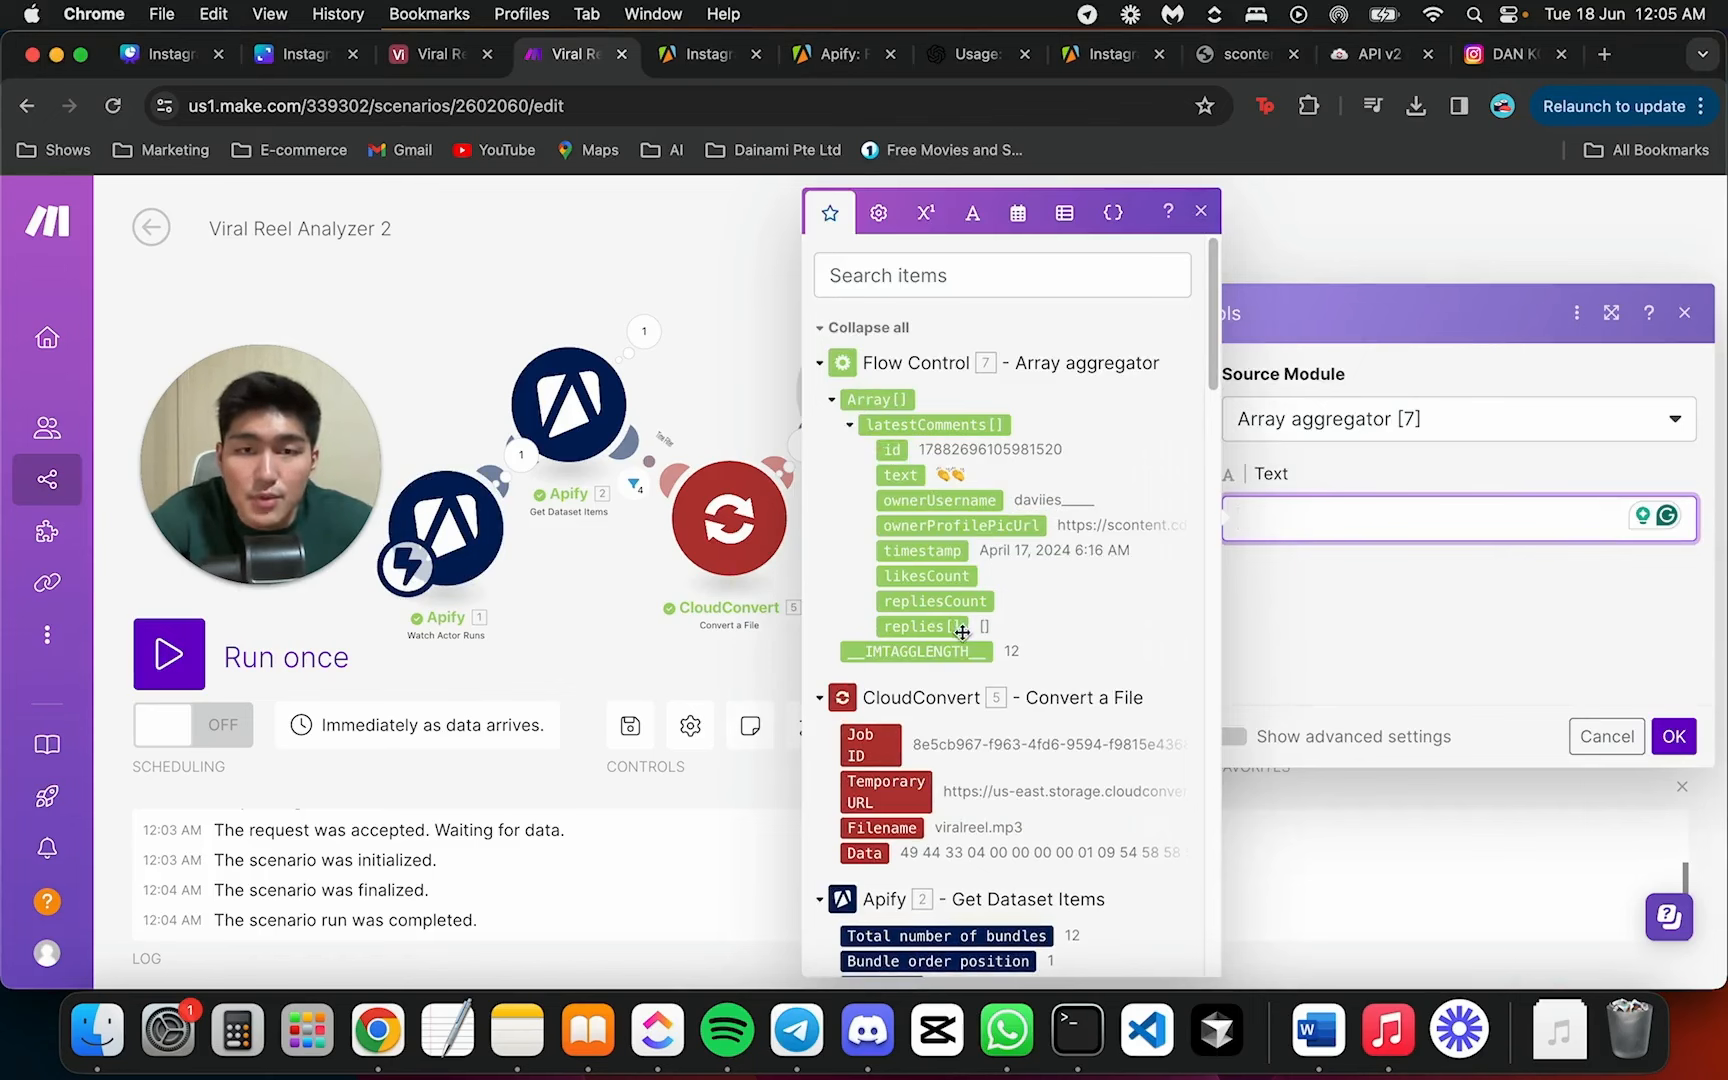
{"action": "left_click", "coordinate": [913, 479]}
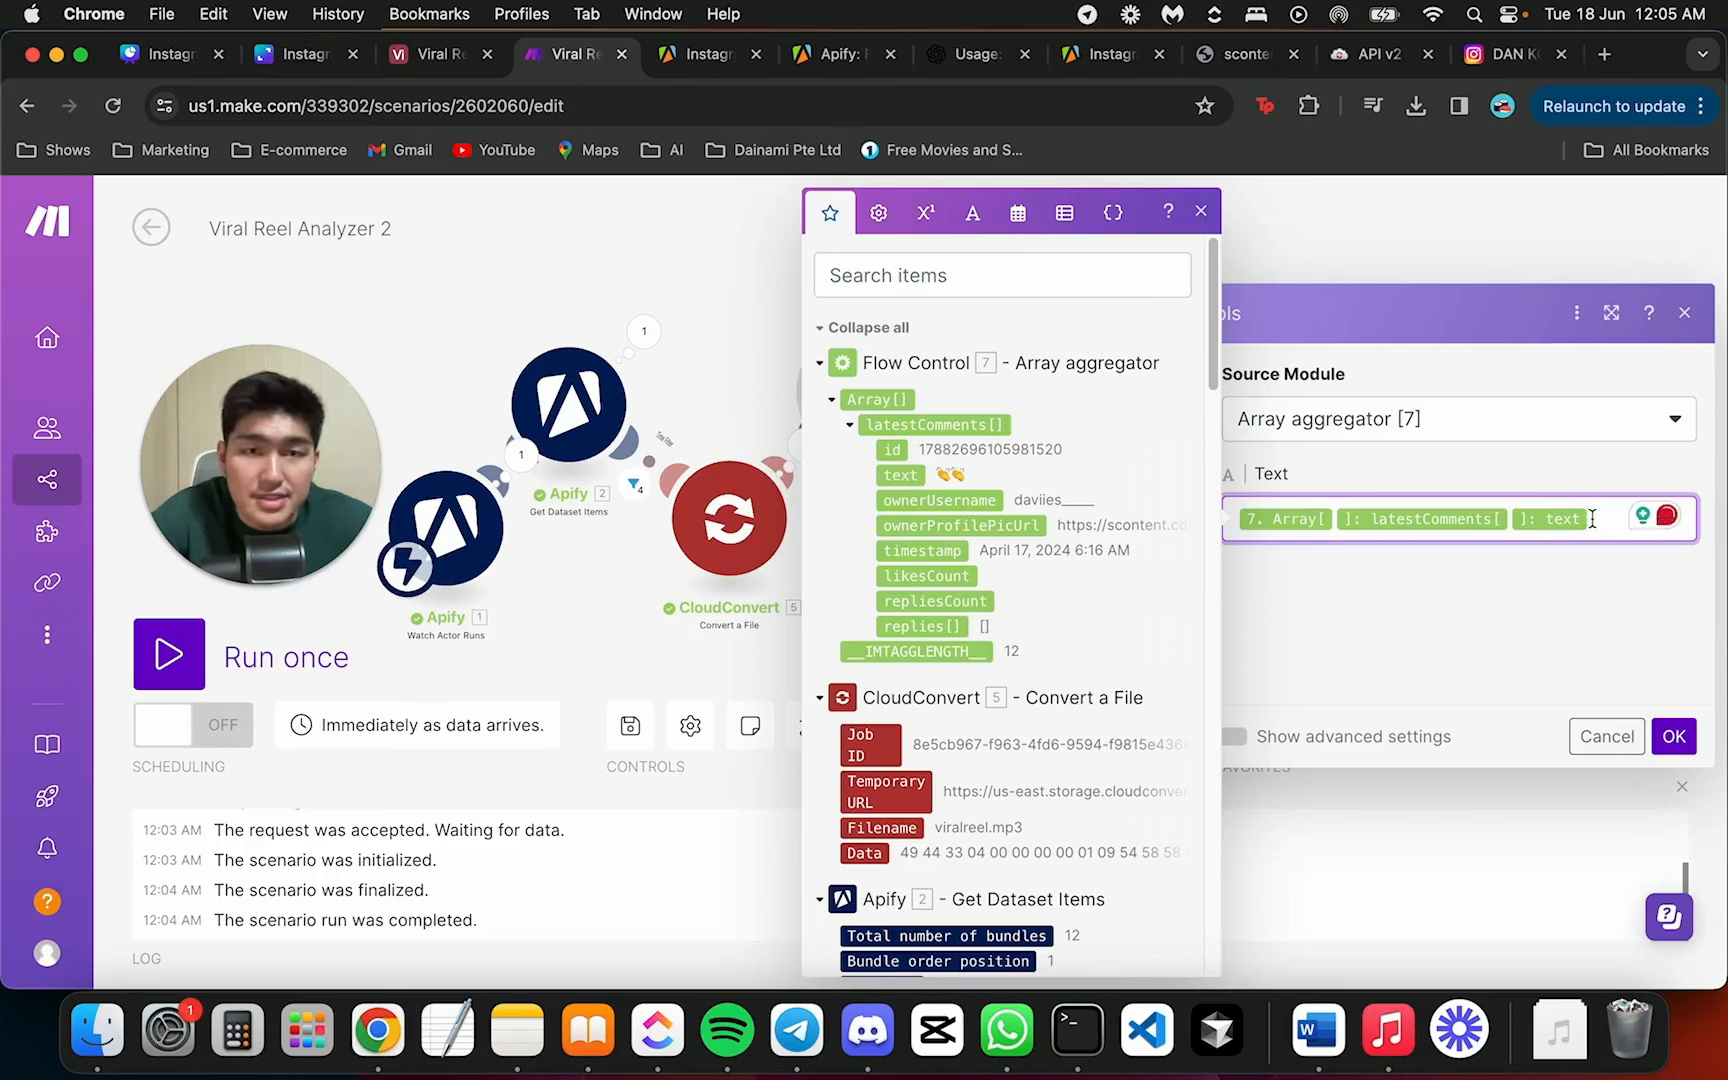
Duplicate the mapped latestComments text in the Text field until it fills ten lines, one mapping per line
{"action": "left_click_drag", "start_coordinate": [1592, 518], "coordinate": [1238, 518]}
{"action": "key", "text": "super+c"}
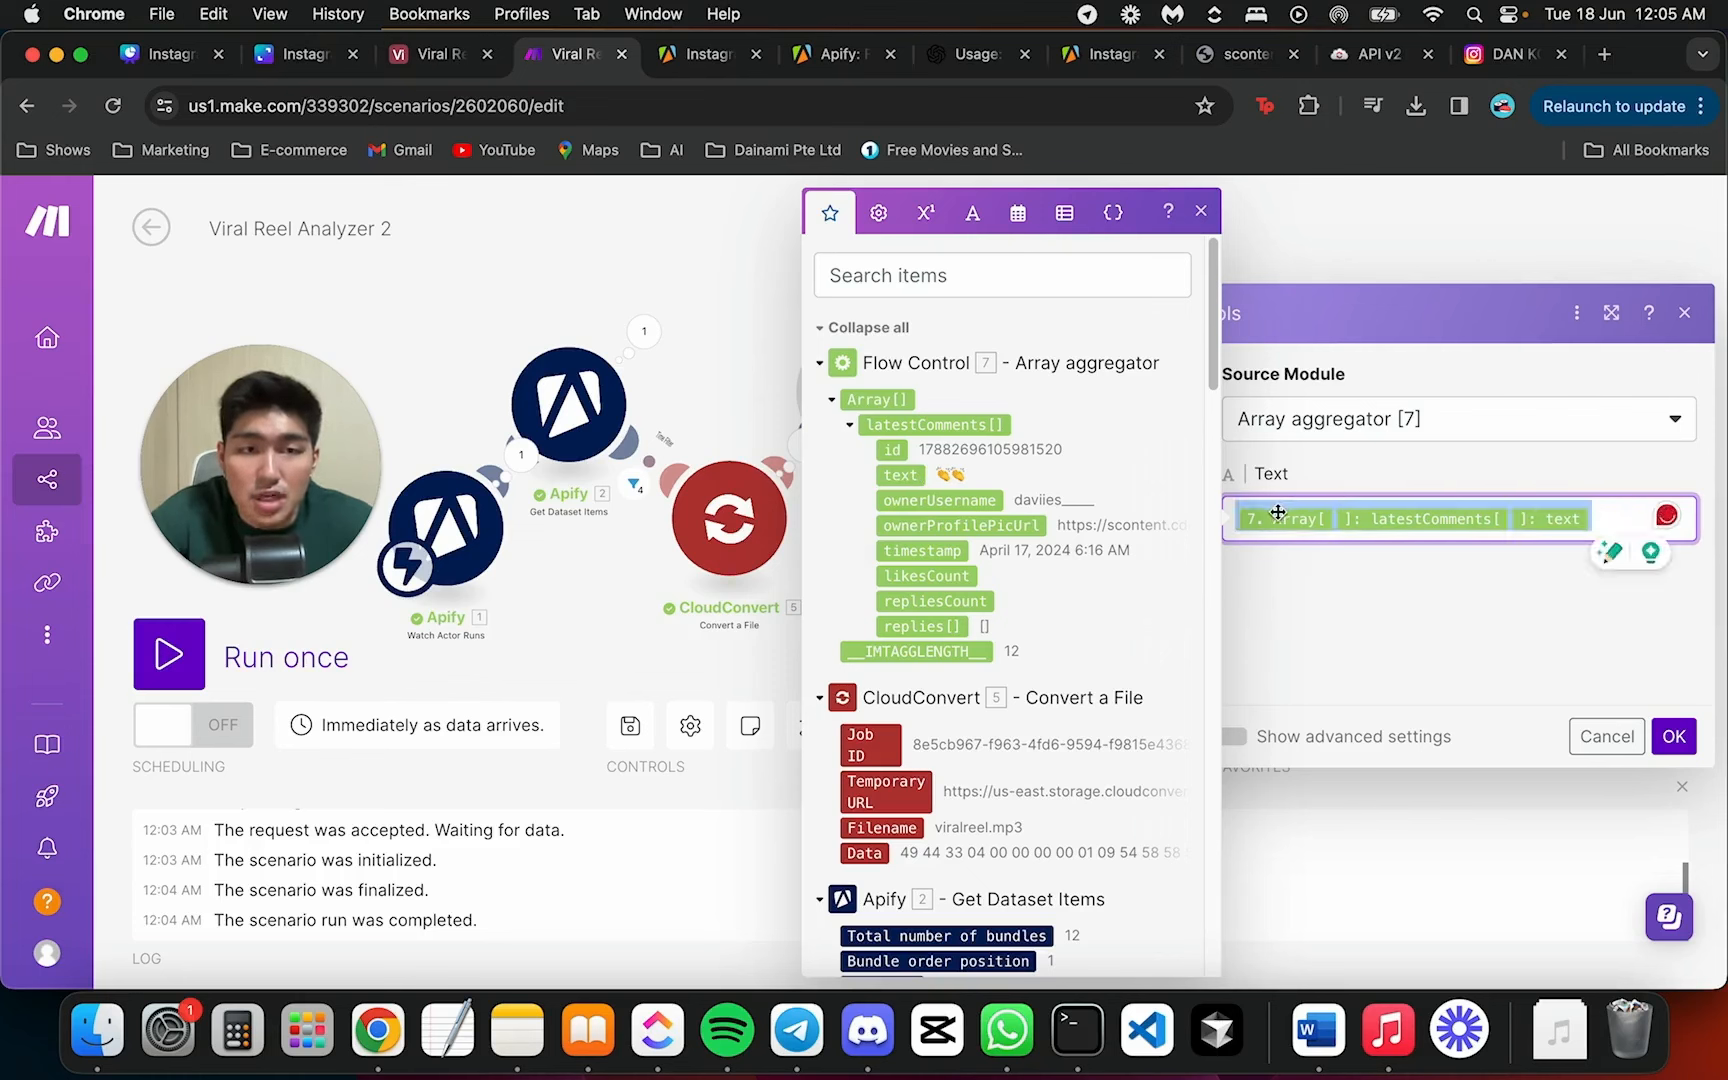
{"action": "left_click", "coordinate": [1596, 520]}
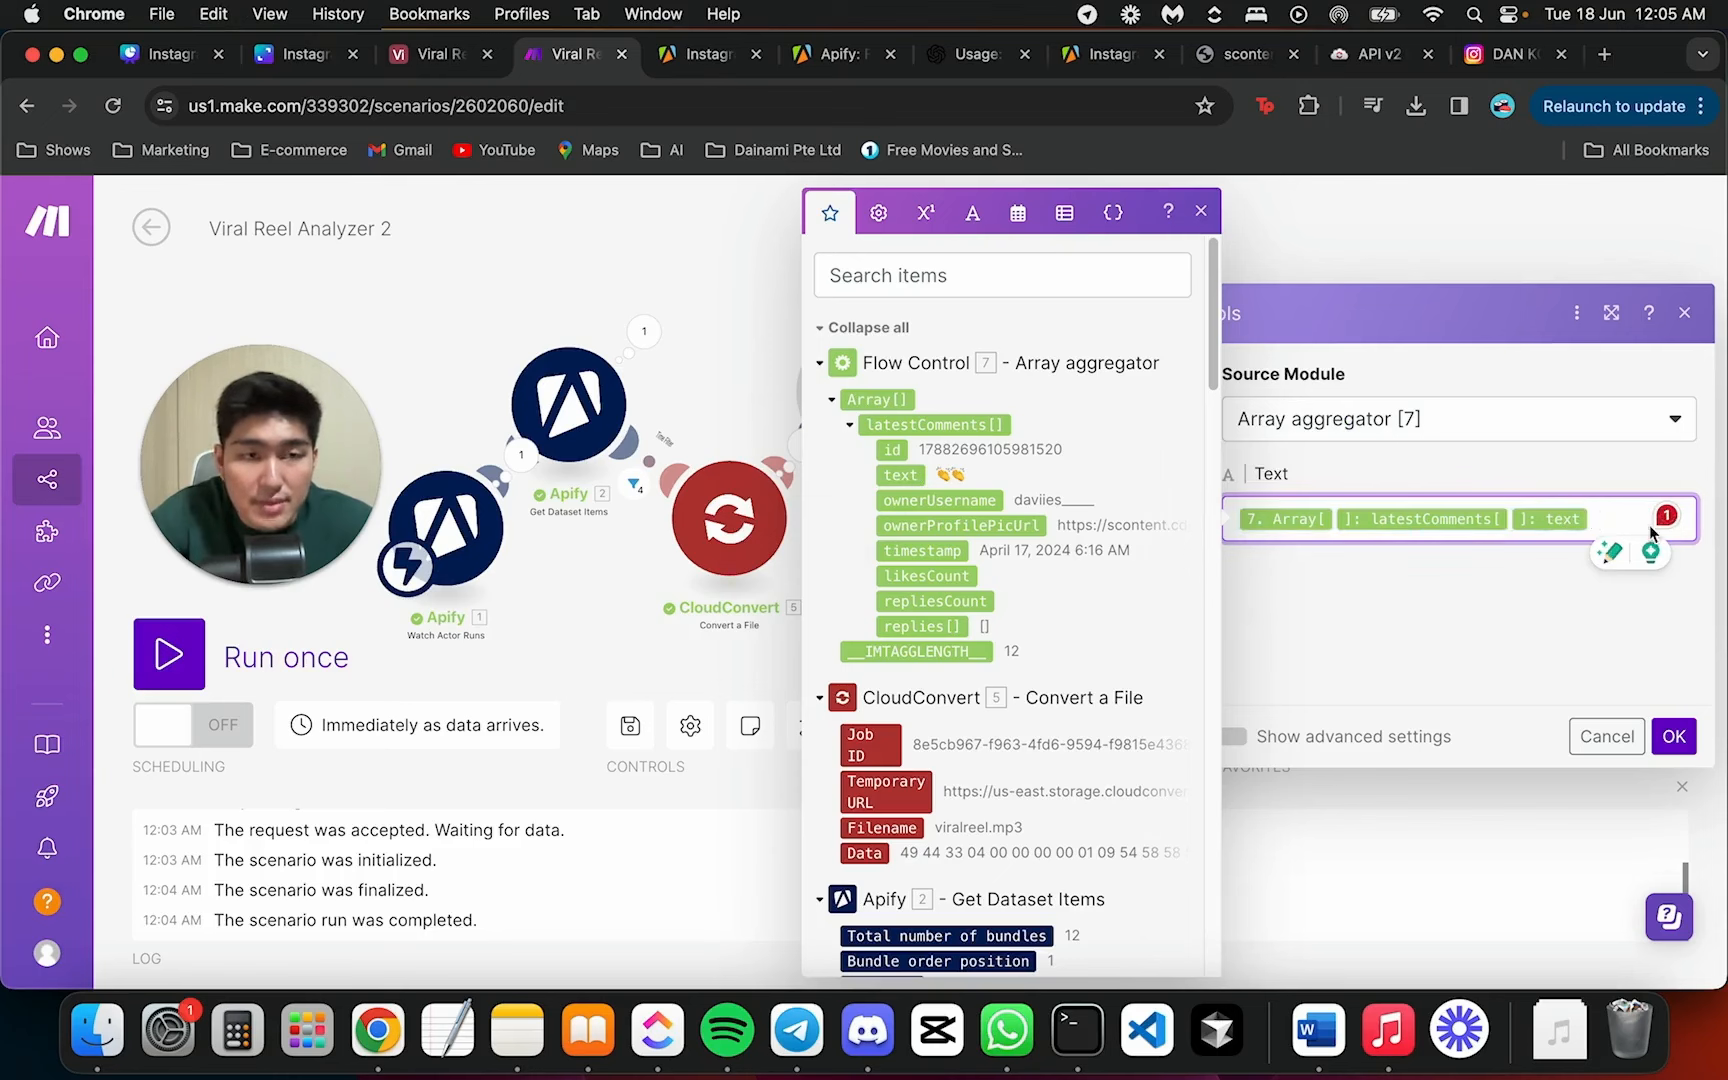
{"action": "key", "text": "Return"}
{"action": "key", "text": "super+v"}
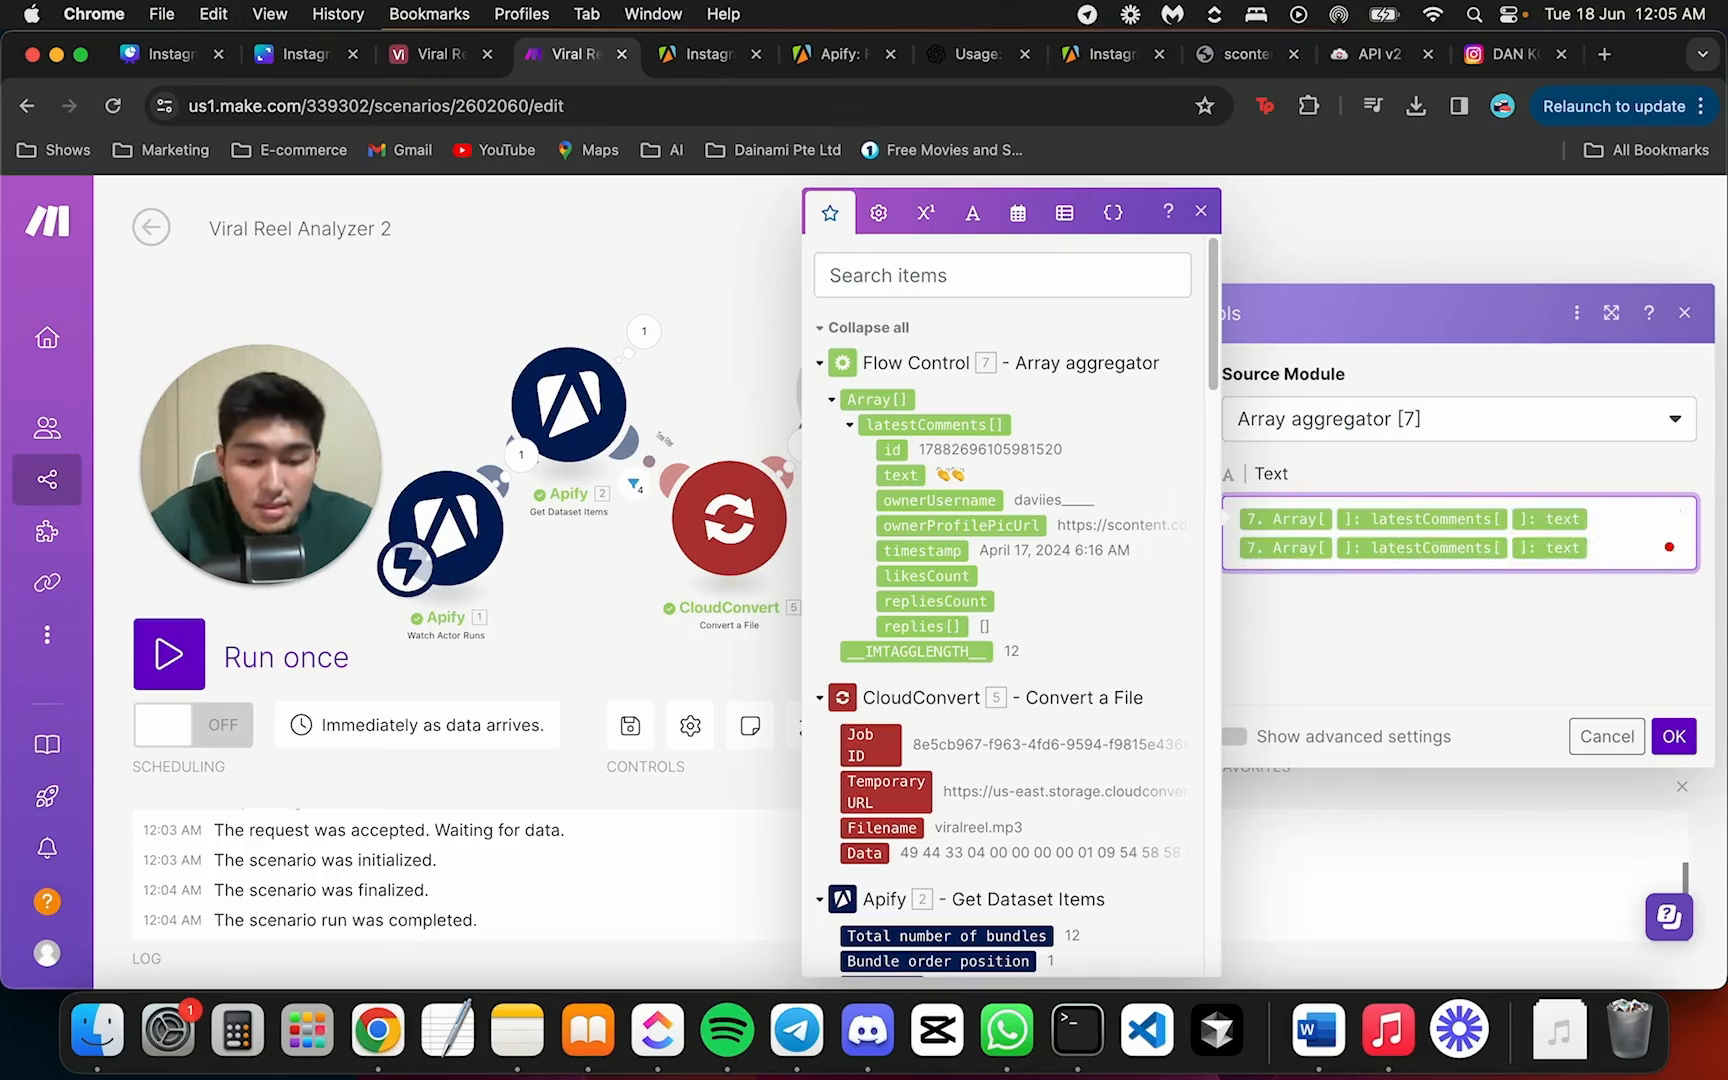
{"action": "key", "text": "Return"}
{"action": "key", "text": "super+v"}
{"action": "key", "text": "Return"}
{"action": "key", "text": "super+v"}
{"action": "key", "text": "Return"}
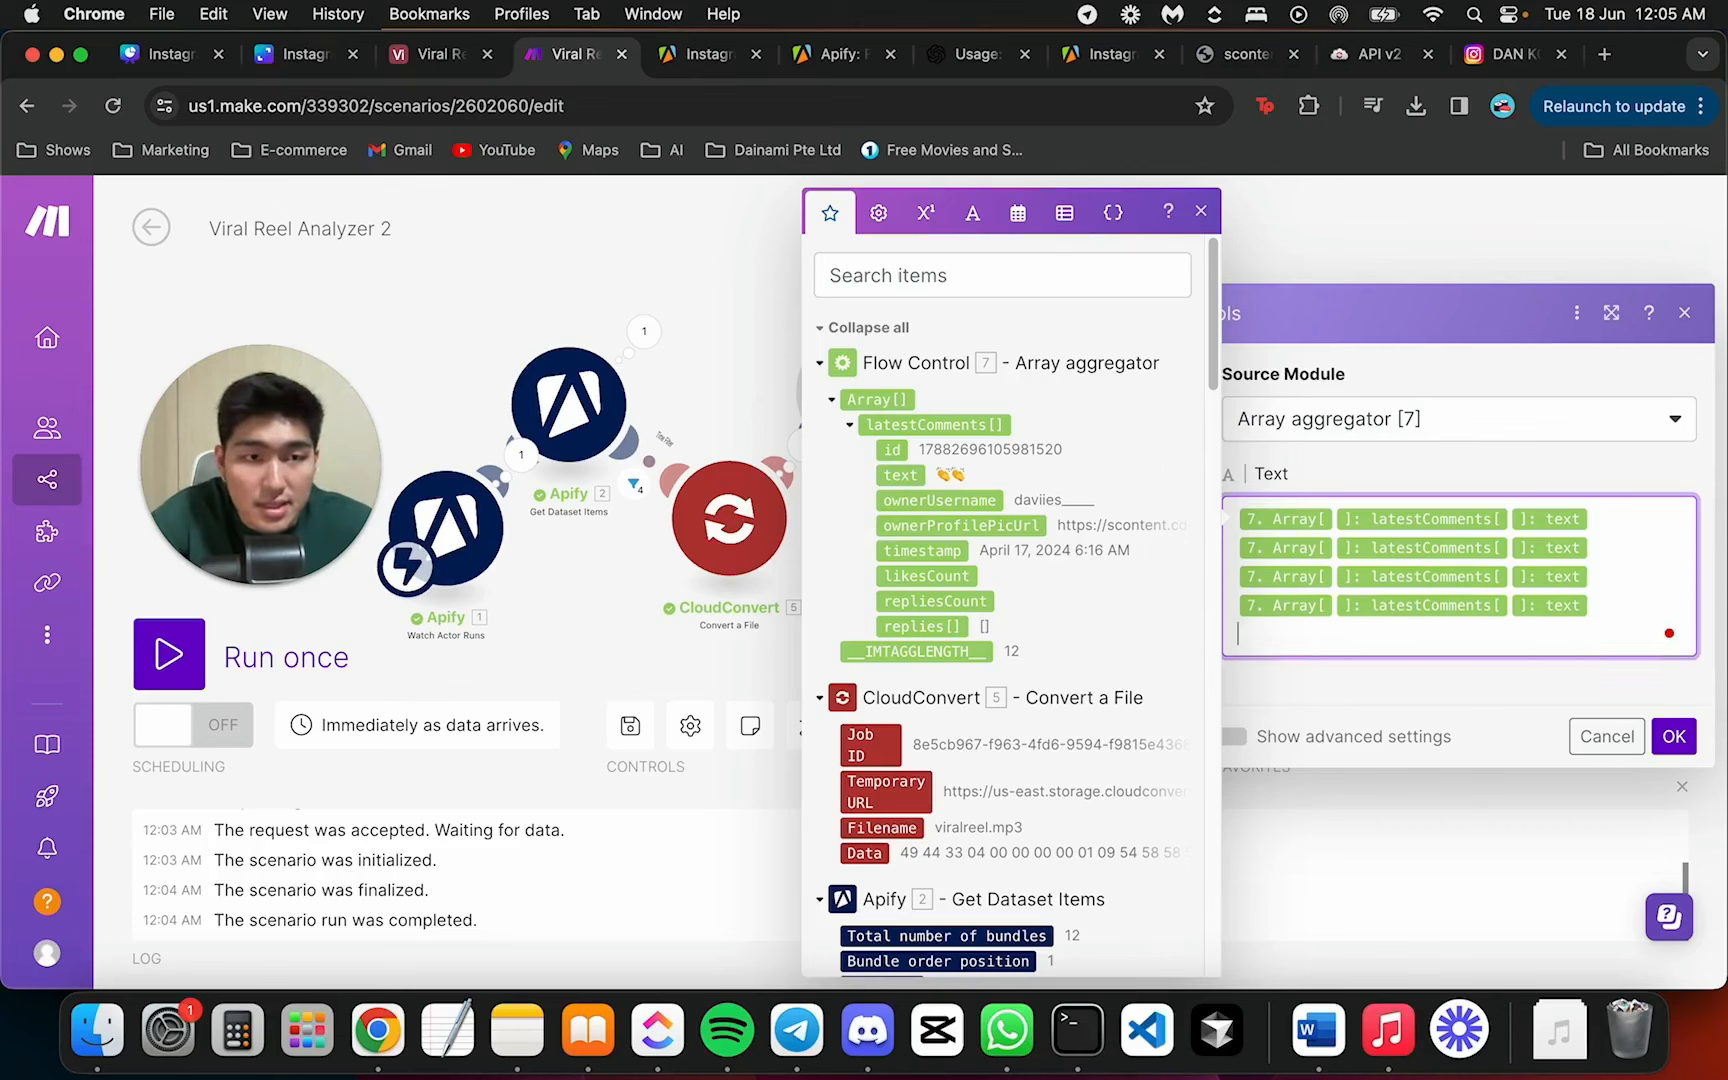
{"action": "key", "text": "super+v"}
{"action": "key", "text": "Return"}
{"action": "key", "text": "super+v"}
{"action": "key", "text": "Return"}
{"action": "key", "text": "super+v"}
{"action": "key", "text": "Return"}
{"action": "key", "text": "super+v"}
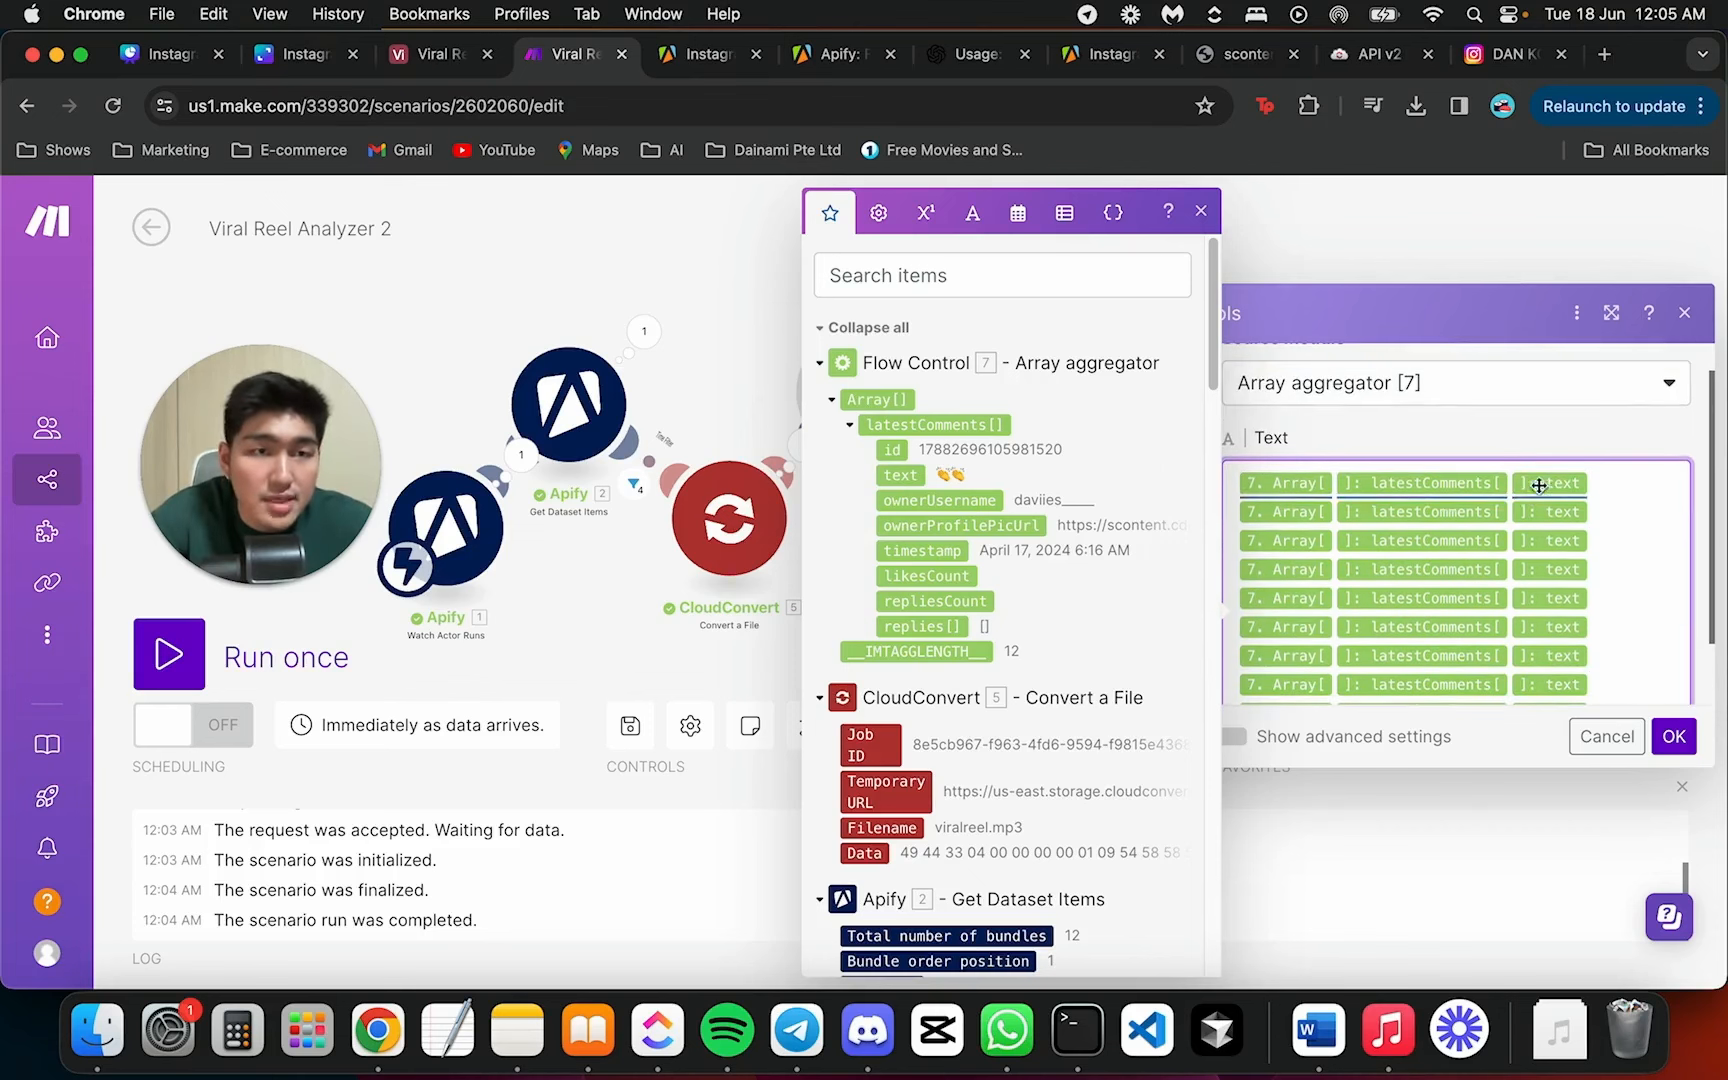
Enter latestComments indexes 0 through 8 on the second to tenth mapped lines and confirm the Text aggregator settings
{"action": "left_click", "coordinate": [1604, 510]}
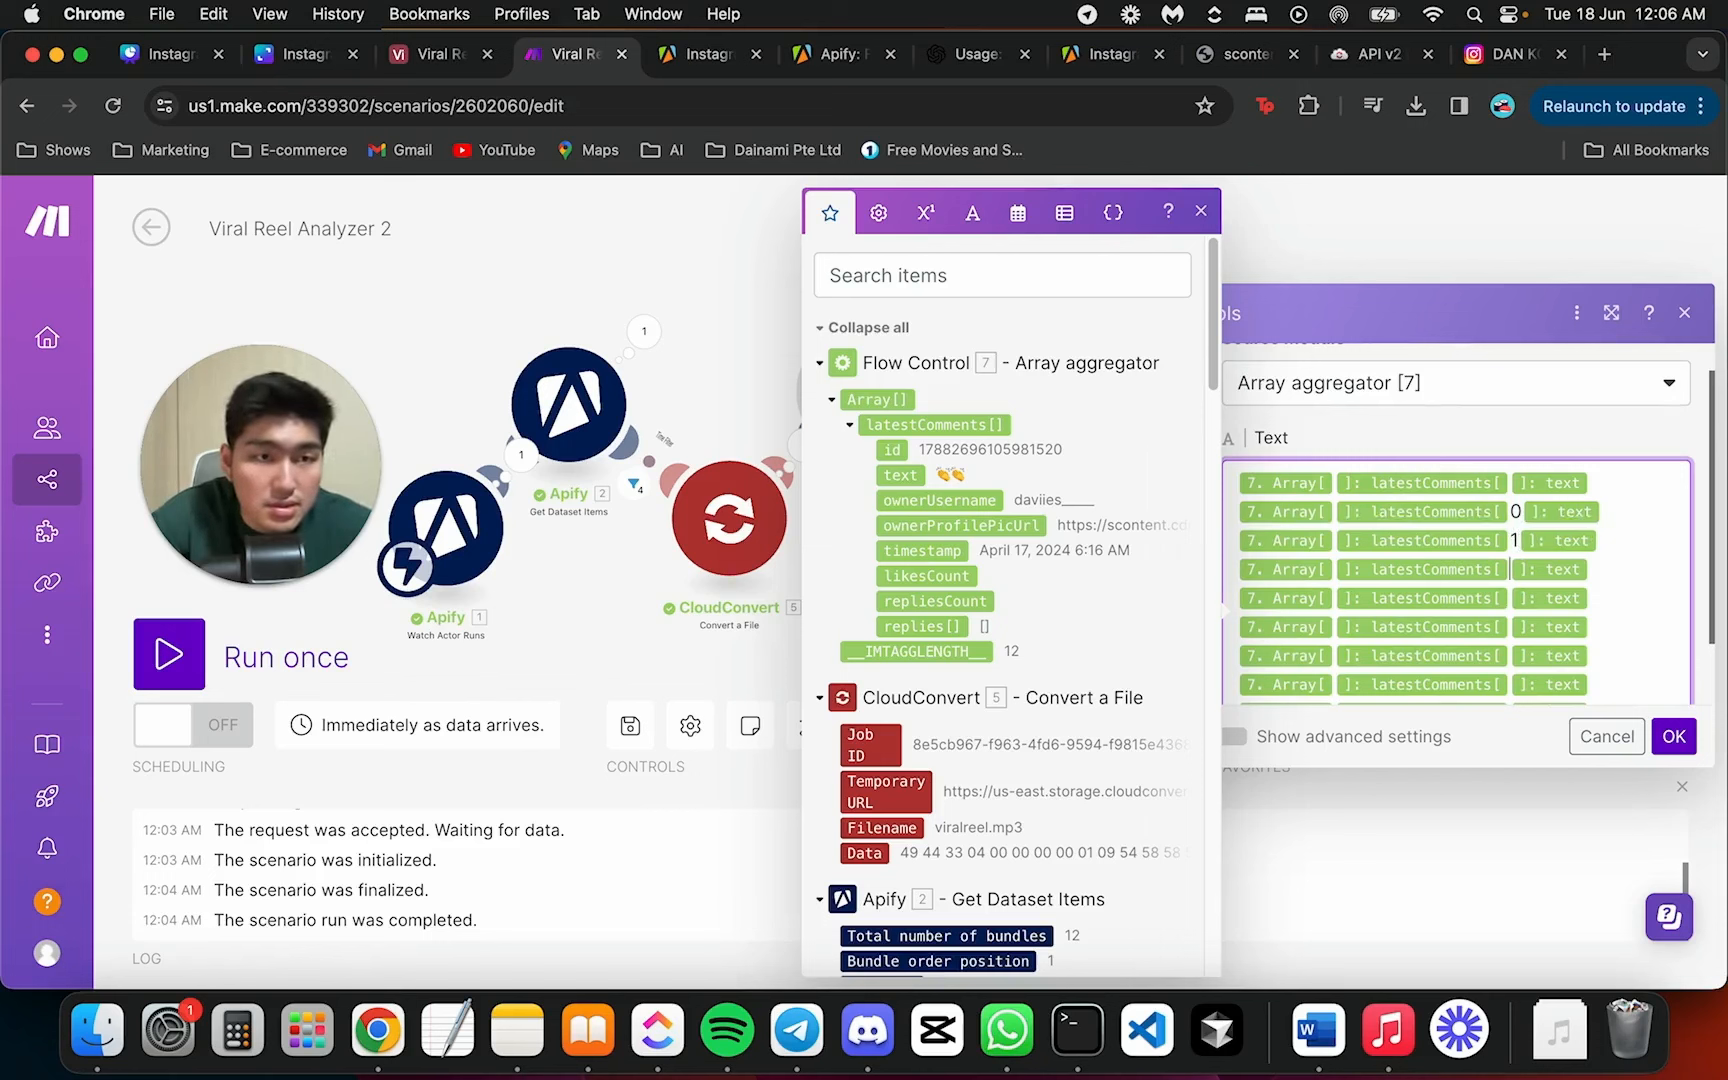
{"action": "type", "text": "3"}
{"action": "key", "text": "Down"}
{"action": "type", "text": "4"}
{"action": "key", "text": "Down"}
{"action": "type", "text": "5"}
{"action": "key", "text": "Down"}
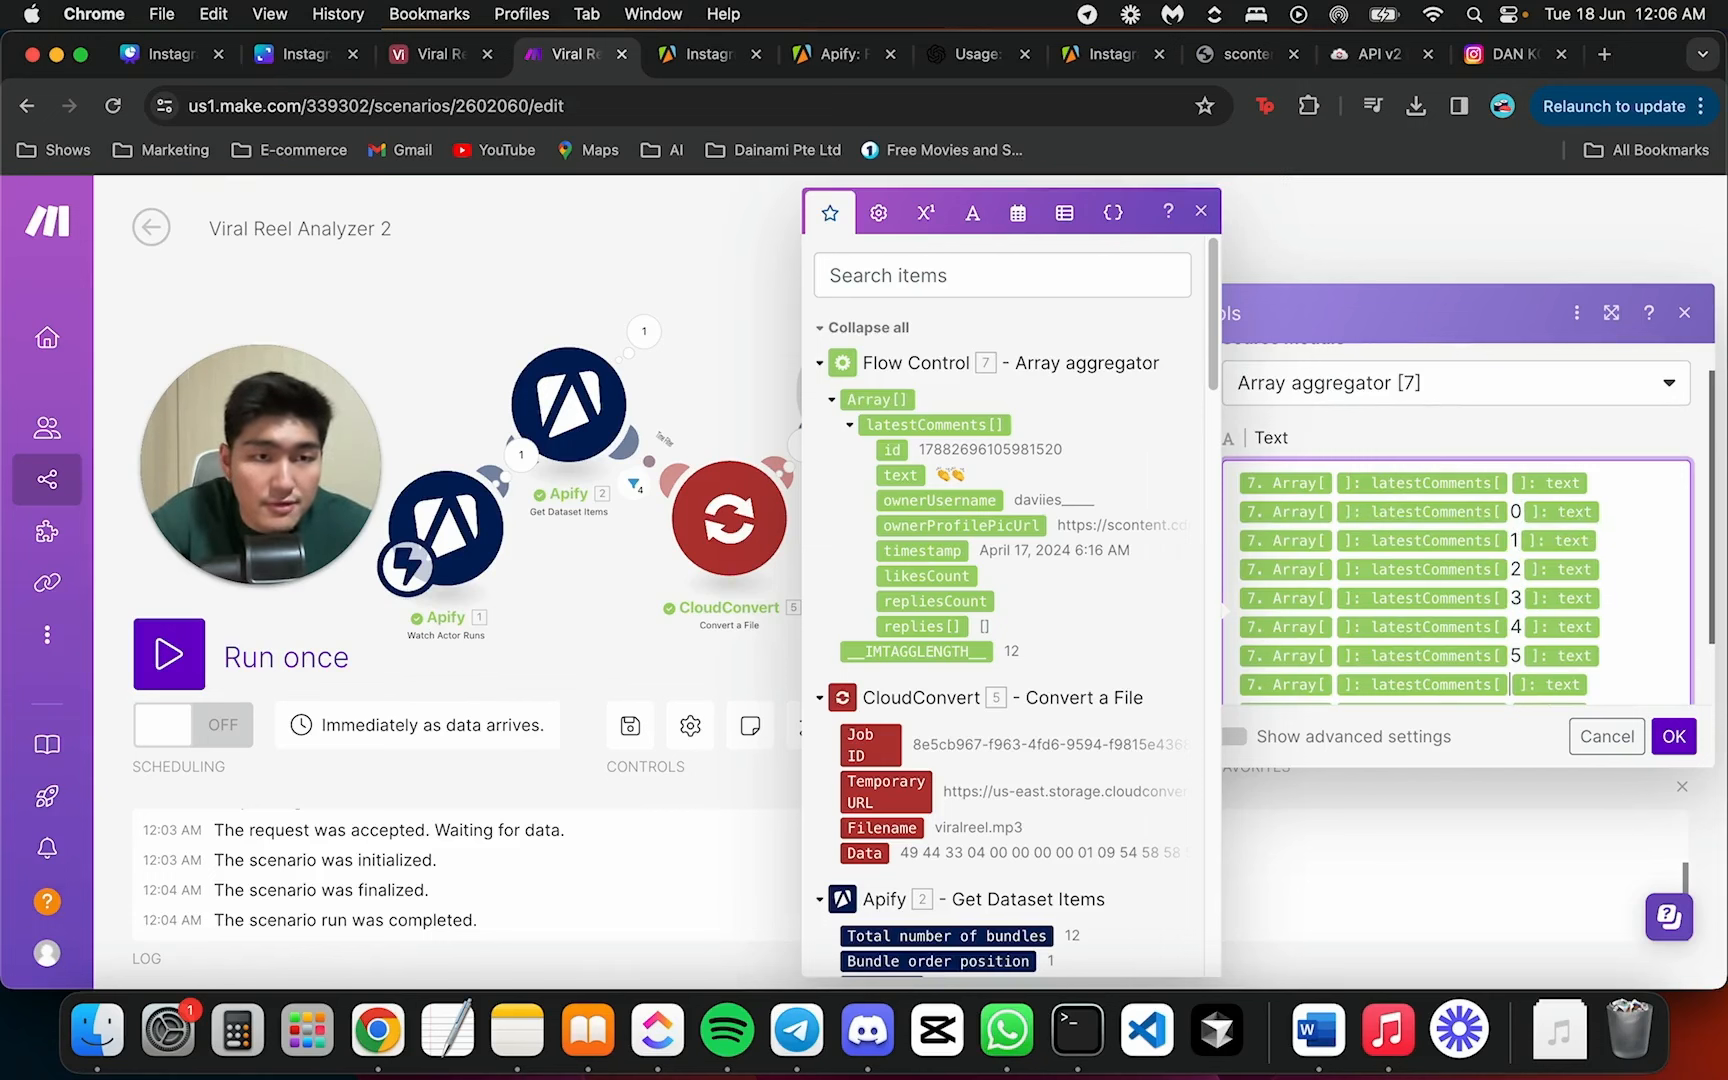
{"action": "type", "text": "6"}
{"action": "key", "text": "Down"}
{"action": "type", "text": "7"}
{"action": "key", "text": "Down"}
{"action": "type", "text": "8"}
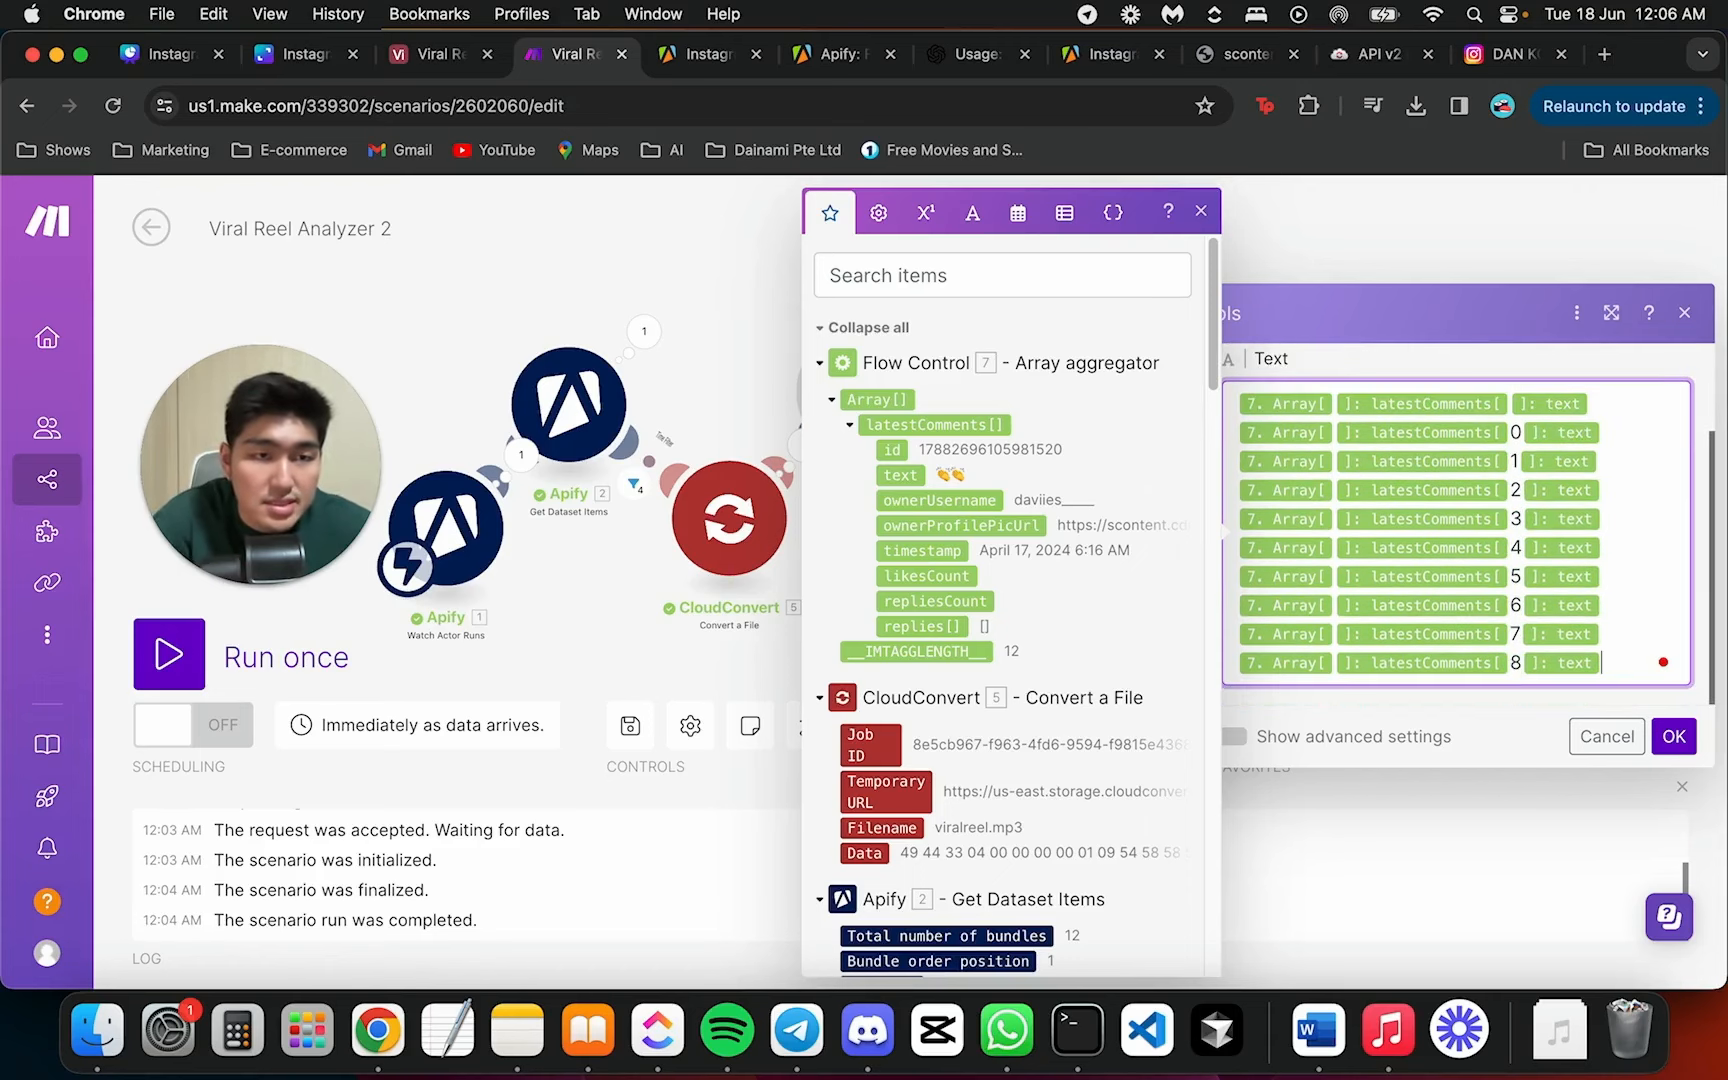
{"action": "left_click", "coordinate": [1674, 736]}
Review the latestComments collections of Bundle 1 in the Array aggregator's Operation 1 output and close the output
{"action": "left_click", "coordinate": [1050, 455]}
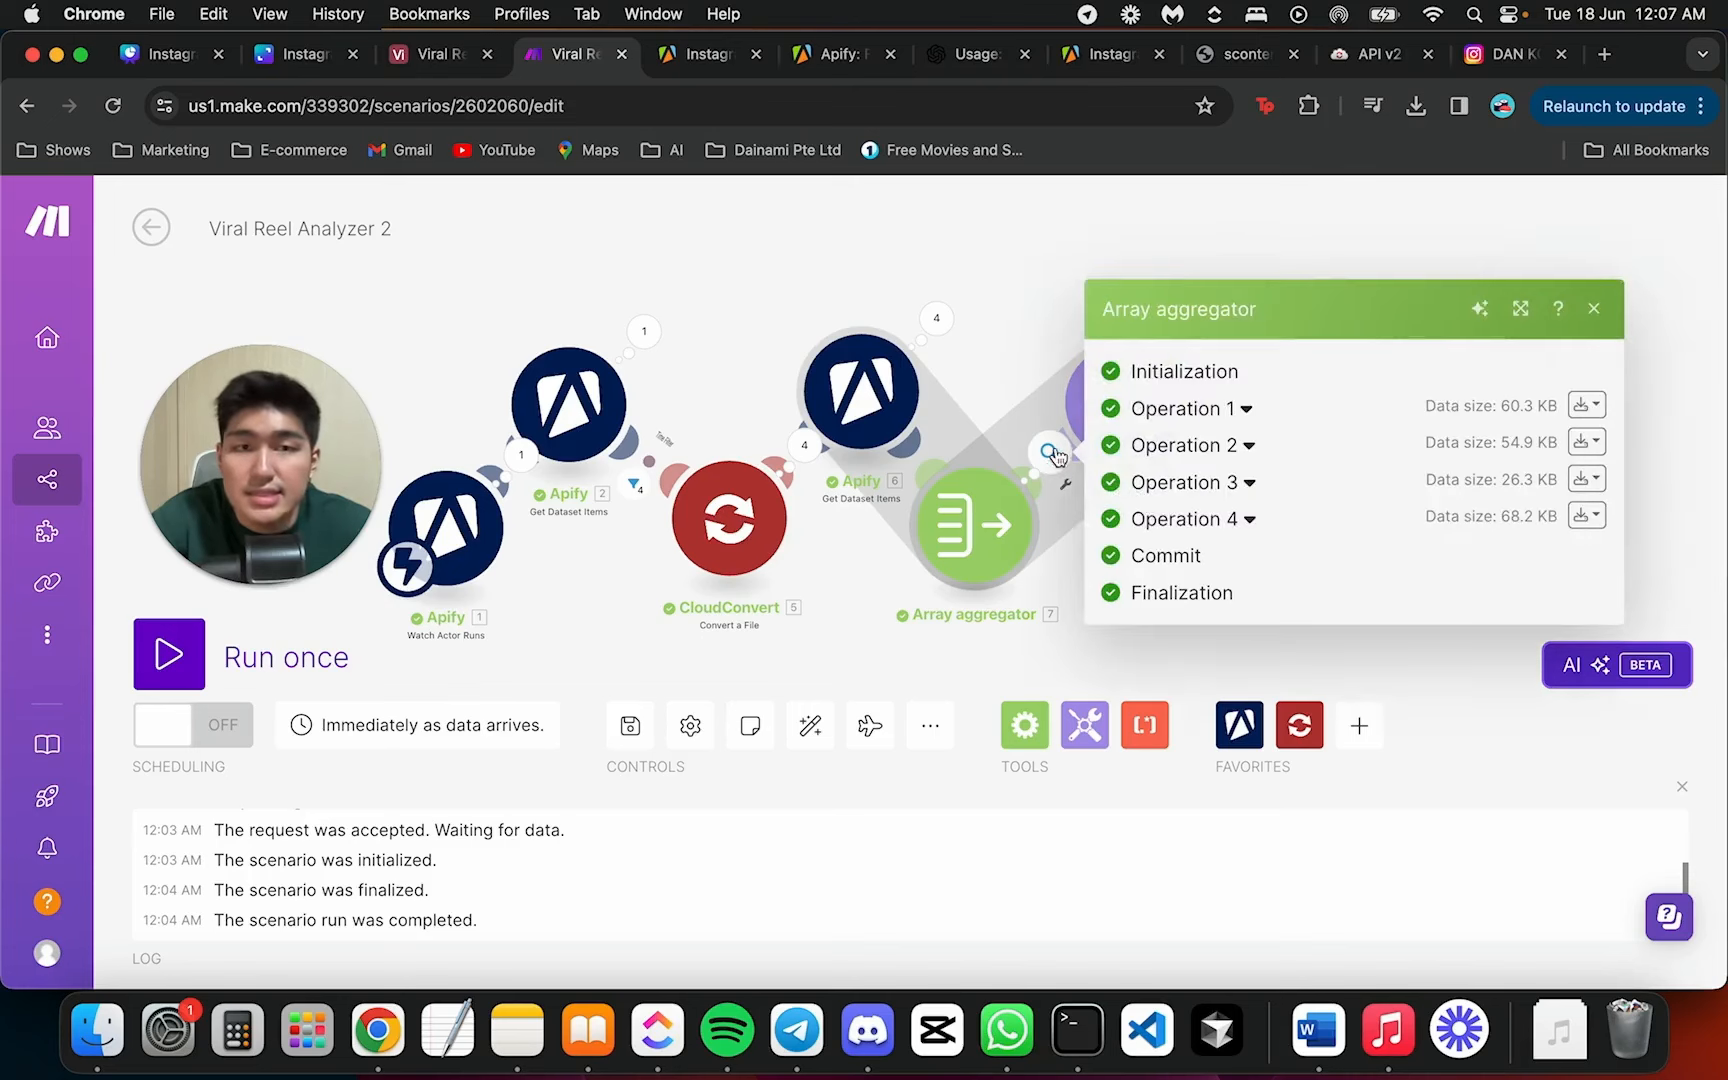
{"action": "left_click", "coordinate": [1247, 410]}
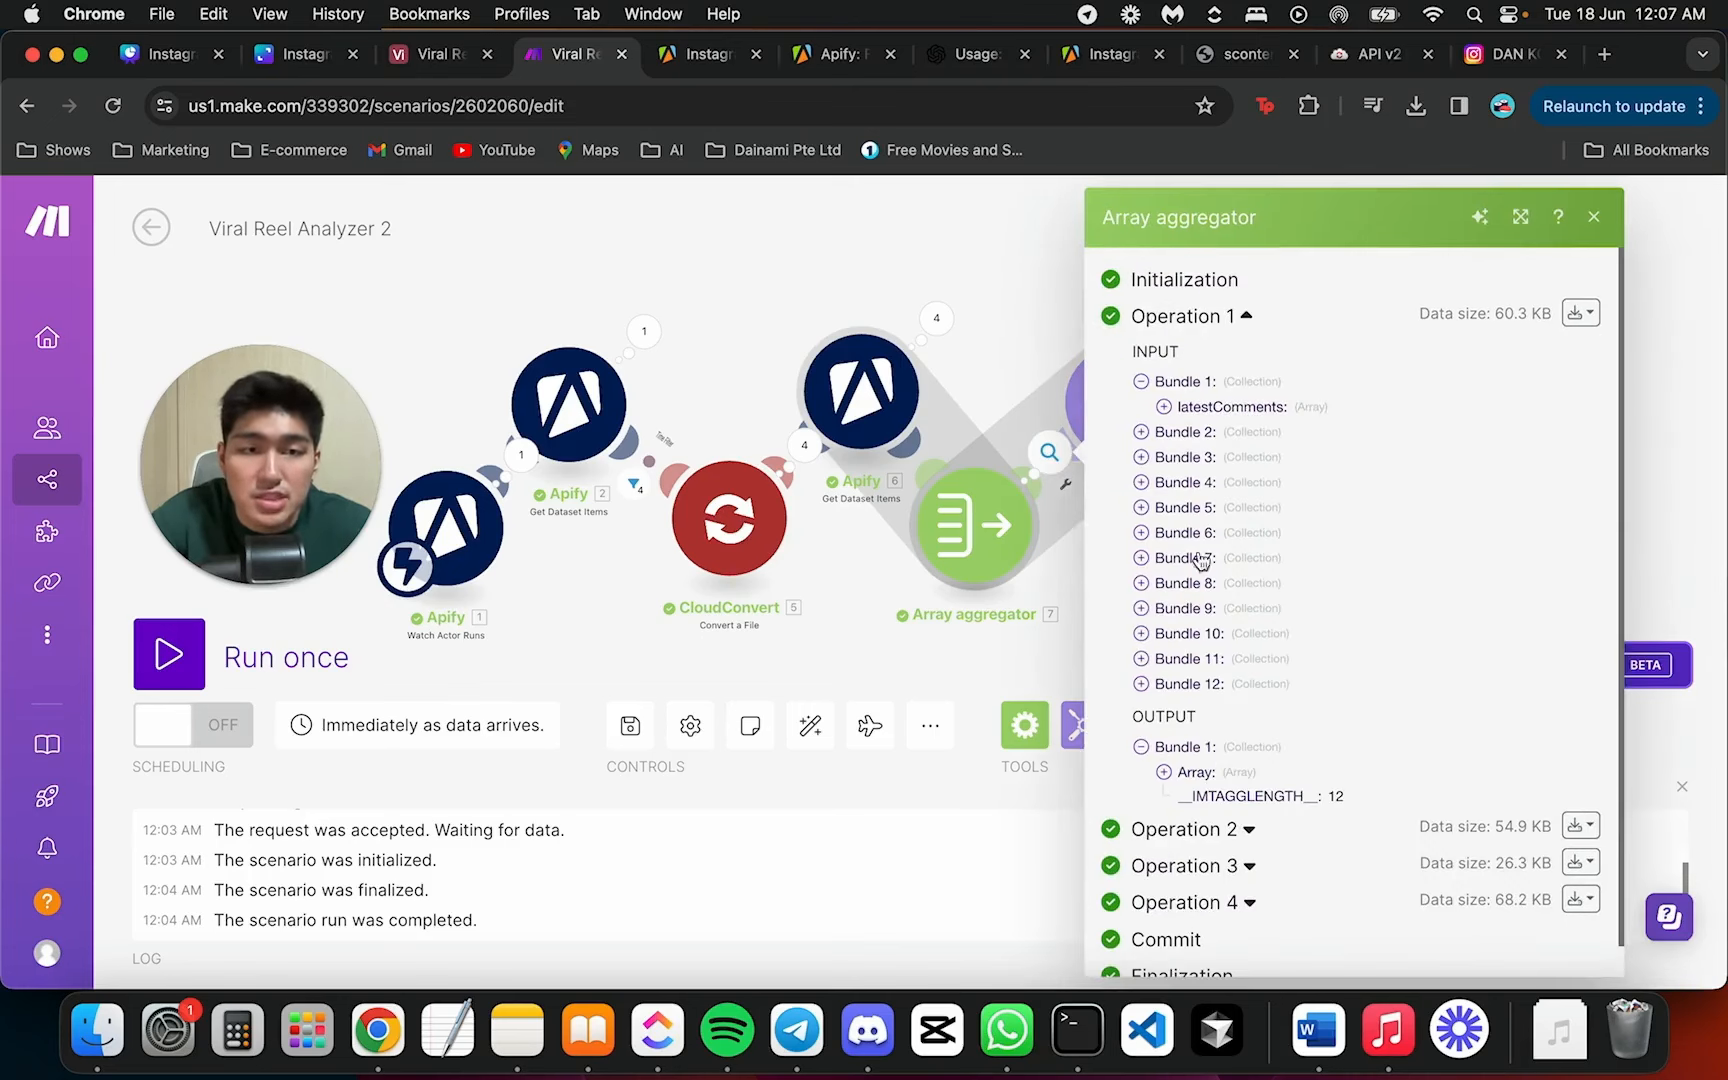
{"action": "left_click", "coordinate": [1164, 407]}
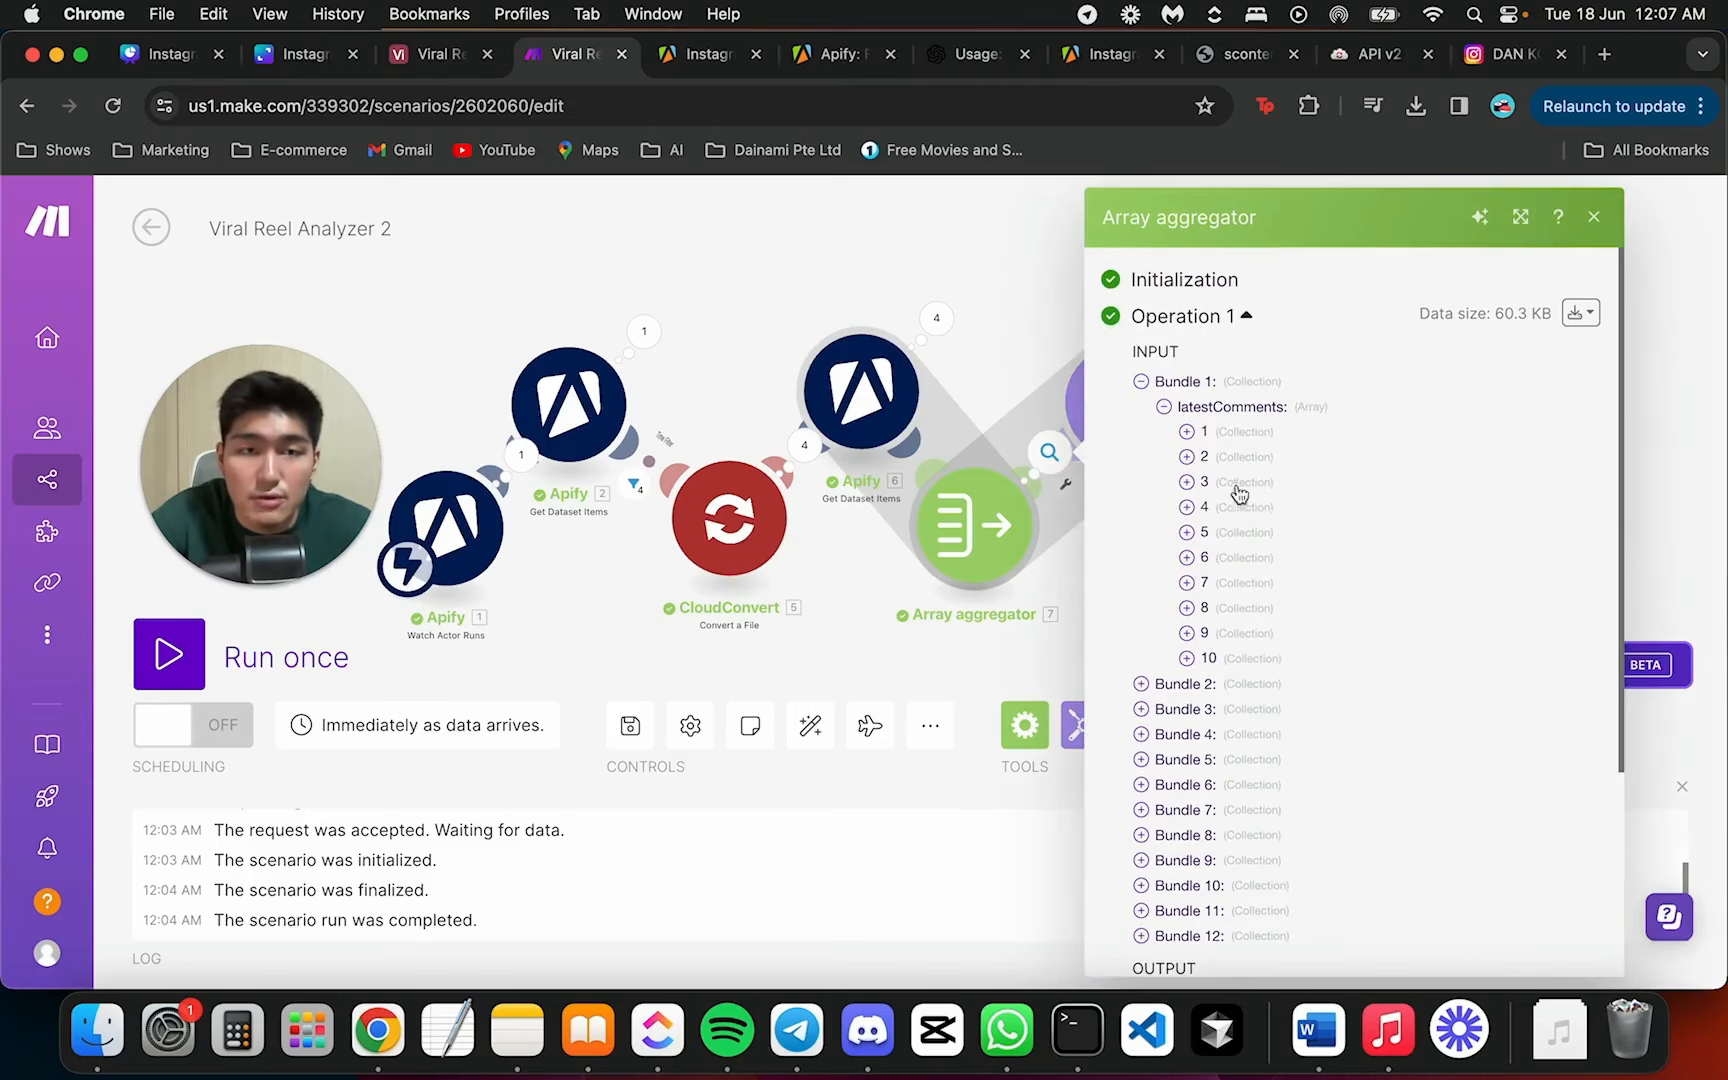
{"action": "left_click", "coordinate": [1040, 310]}
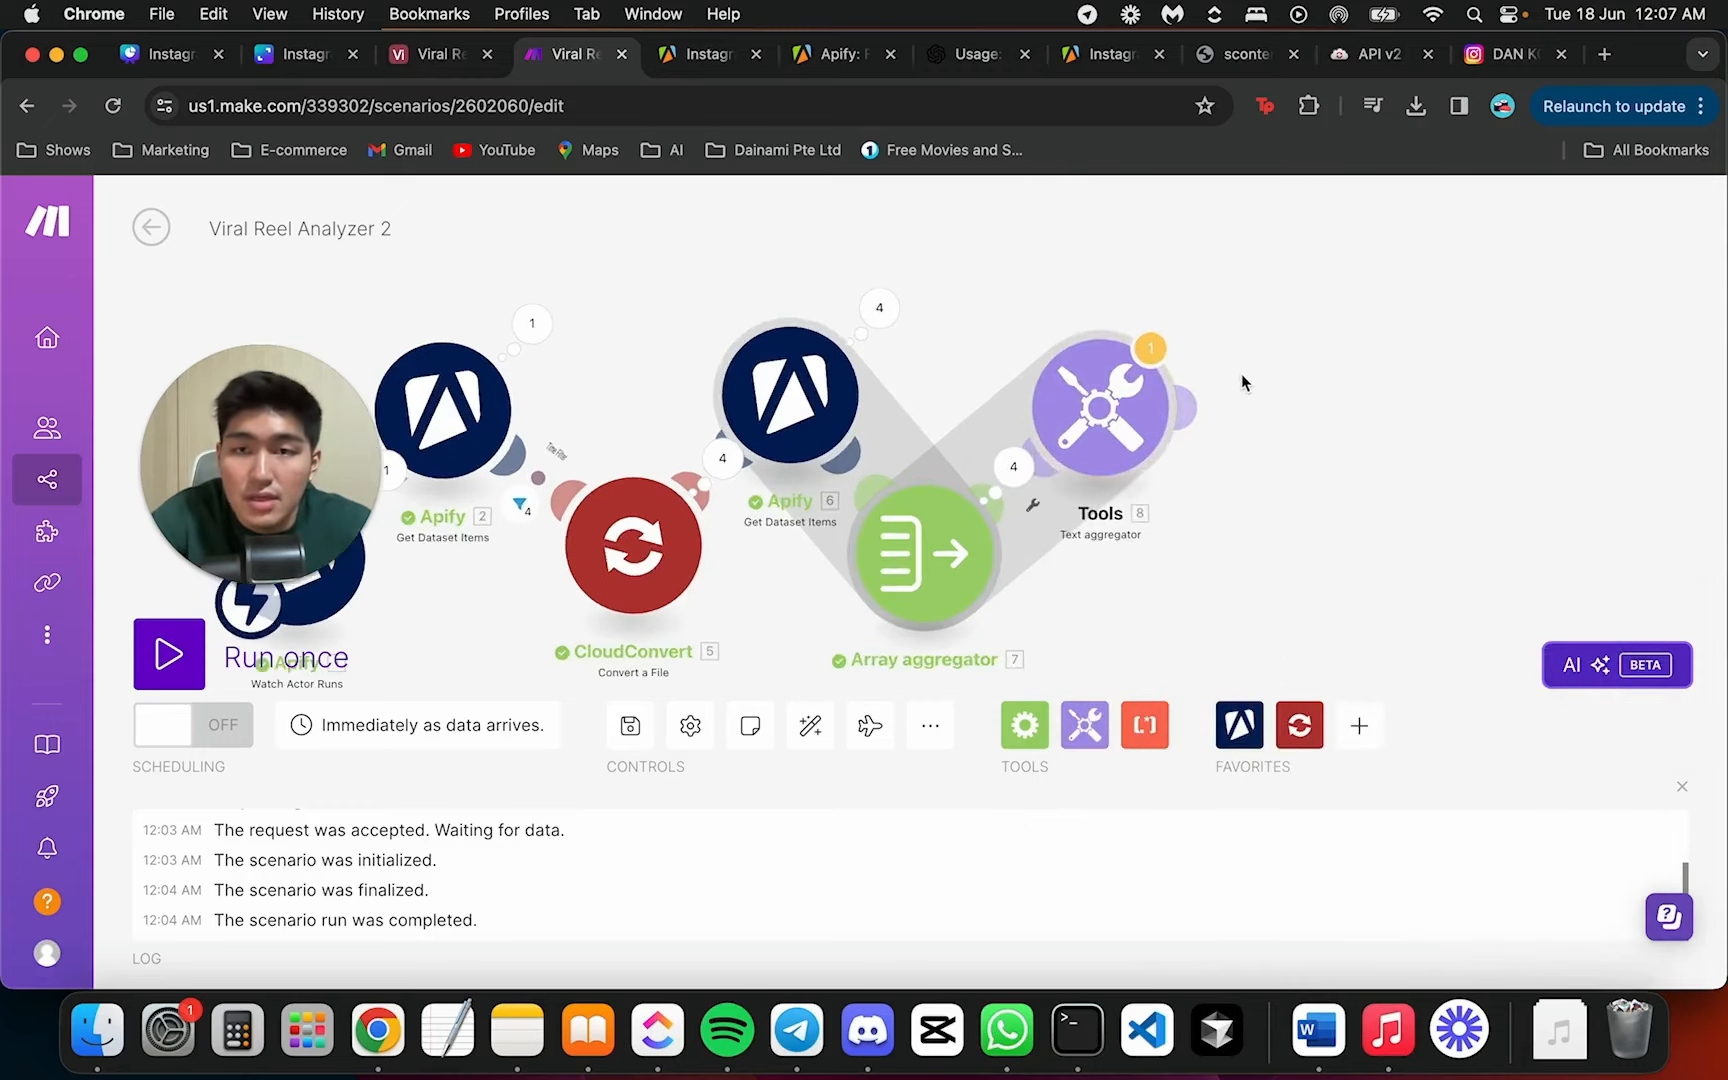
{"action": "left_click_drag", "start_coordinate": [1310, 387], "coordinate": [1253, 403]}
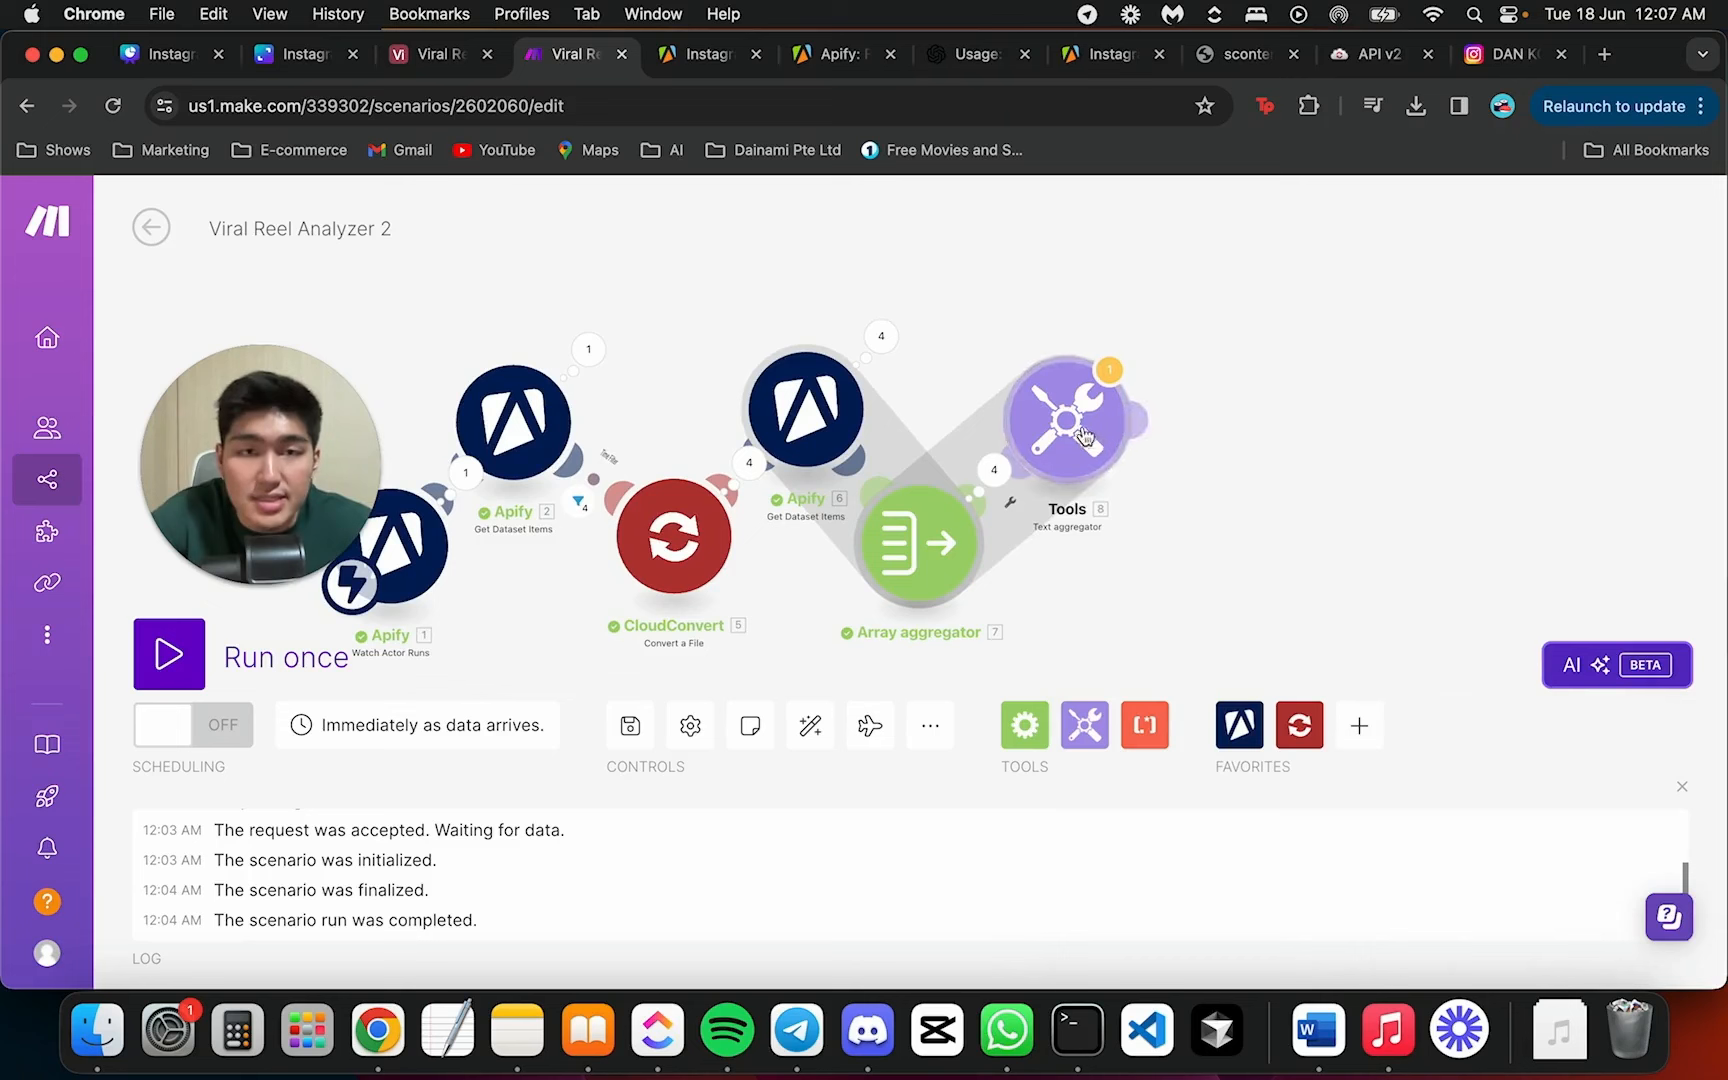
{"action": "scroll", "coordinate": [690, 332], "scroll_direction": "down", "scroll_amount": 2}
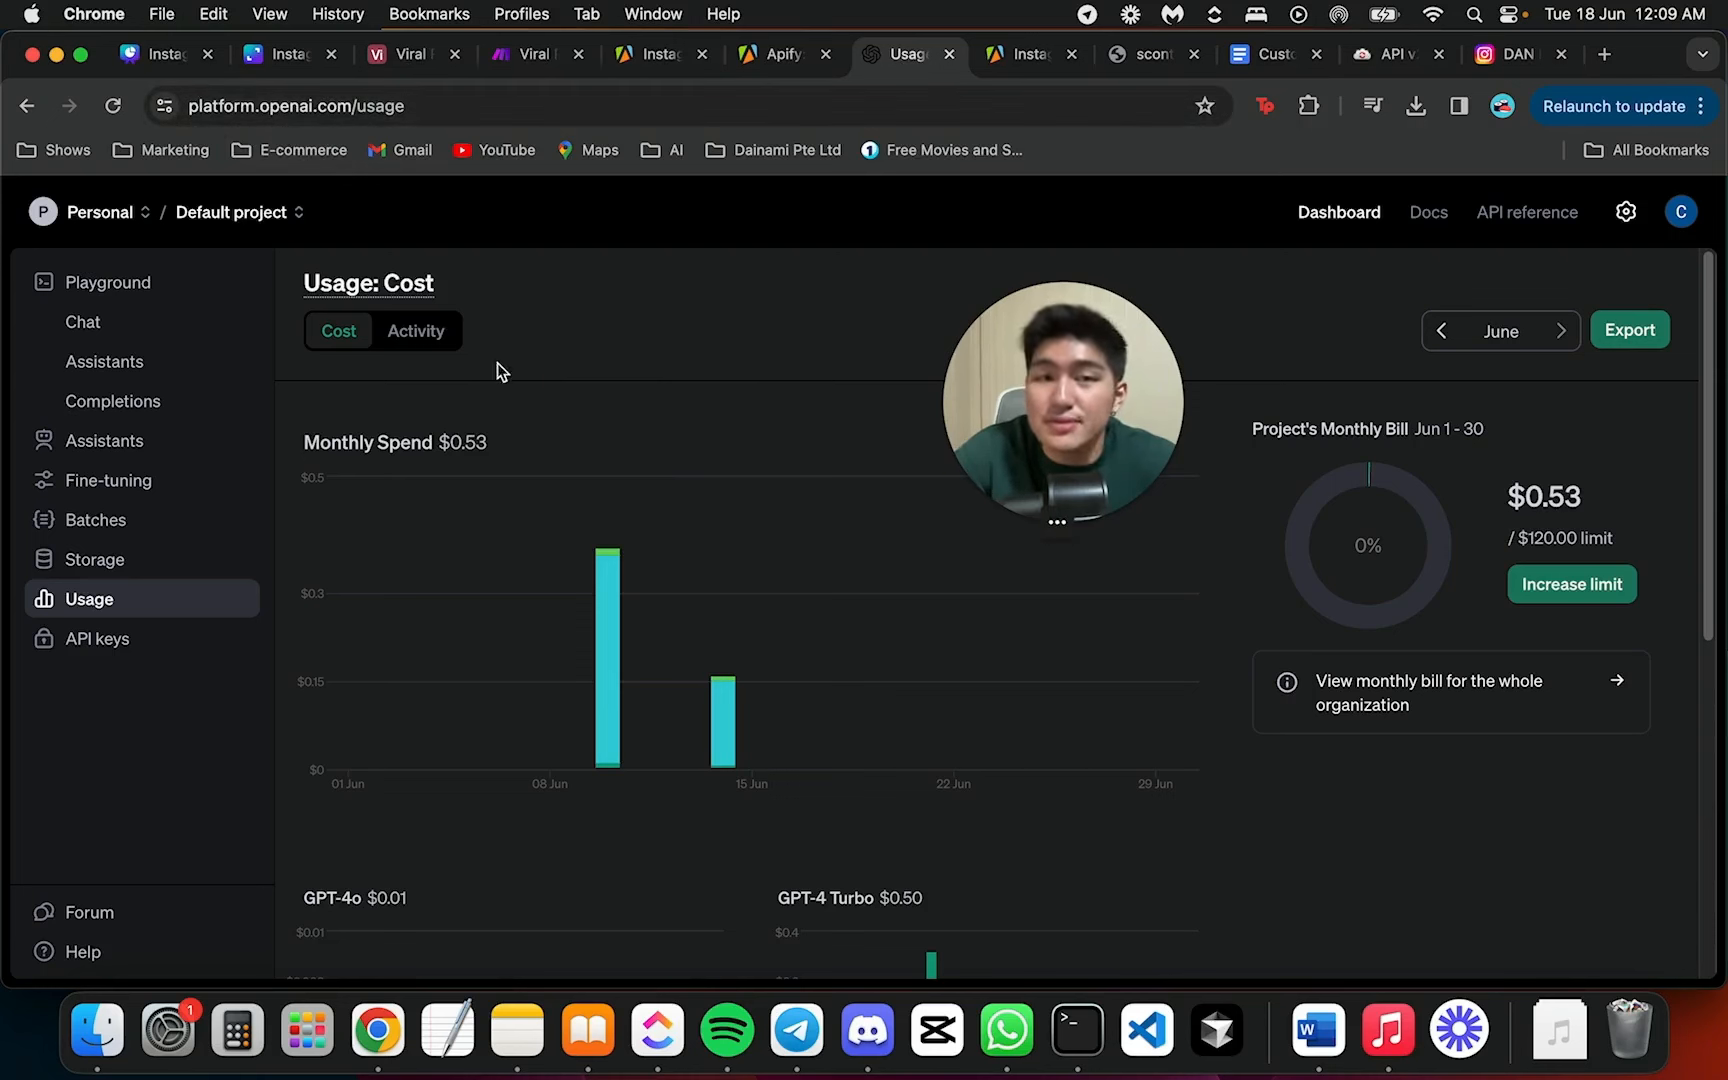
Open the OpenAI Assistants list and view the Viral Reel Summariser, Viral Script Generator, Viral Hook Agent and Virality Score Agent in turn
{"action": "left_click", "coordinate": [137, 443]}
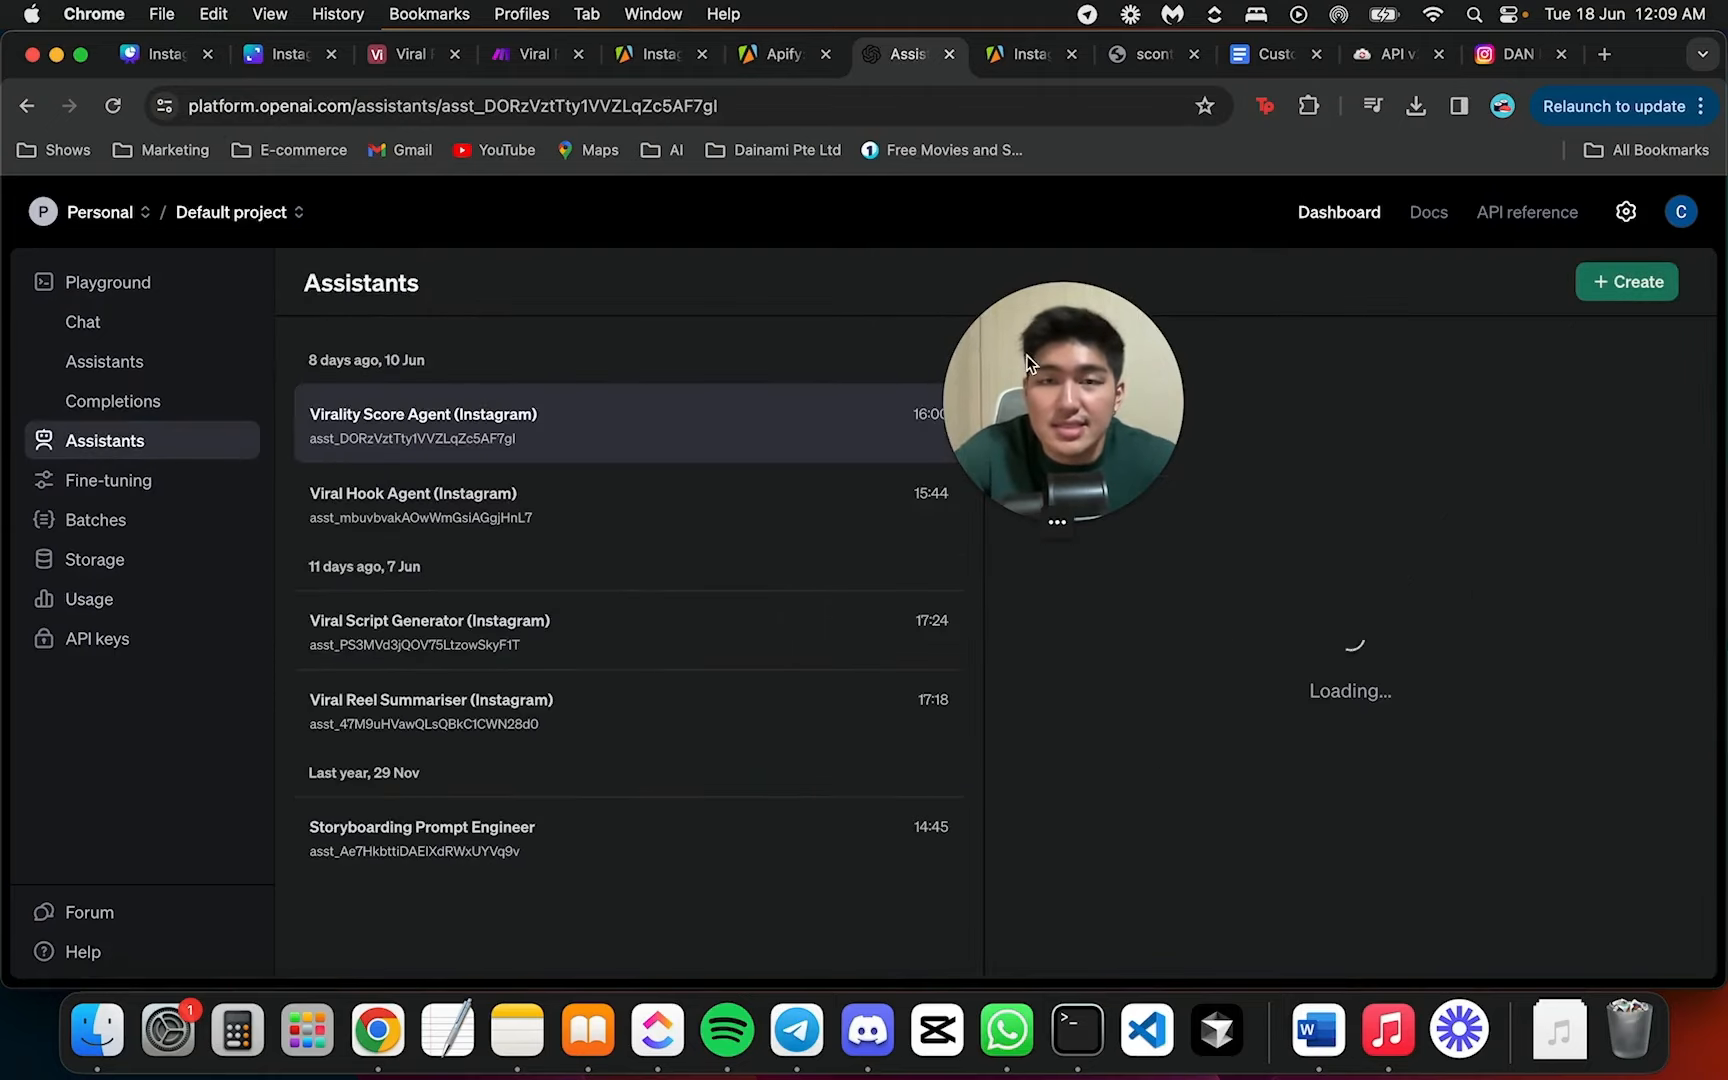
{"action": "left_click_drag", "start_coordinate": [1088, 358], "coordinate": [795, 243]}
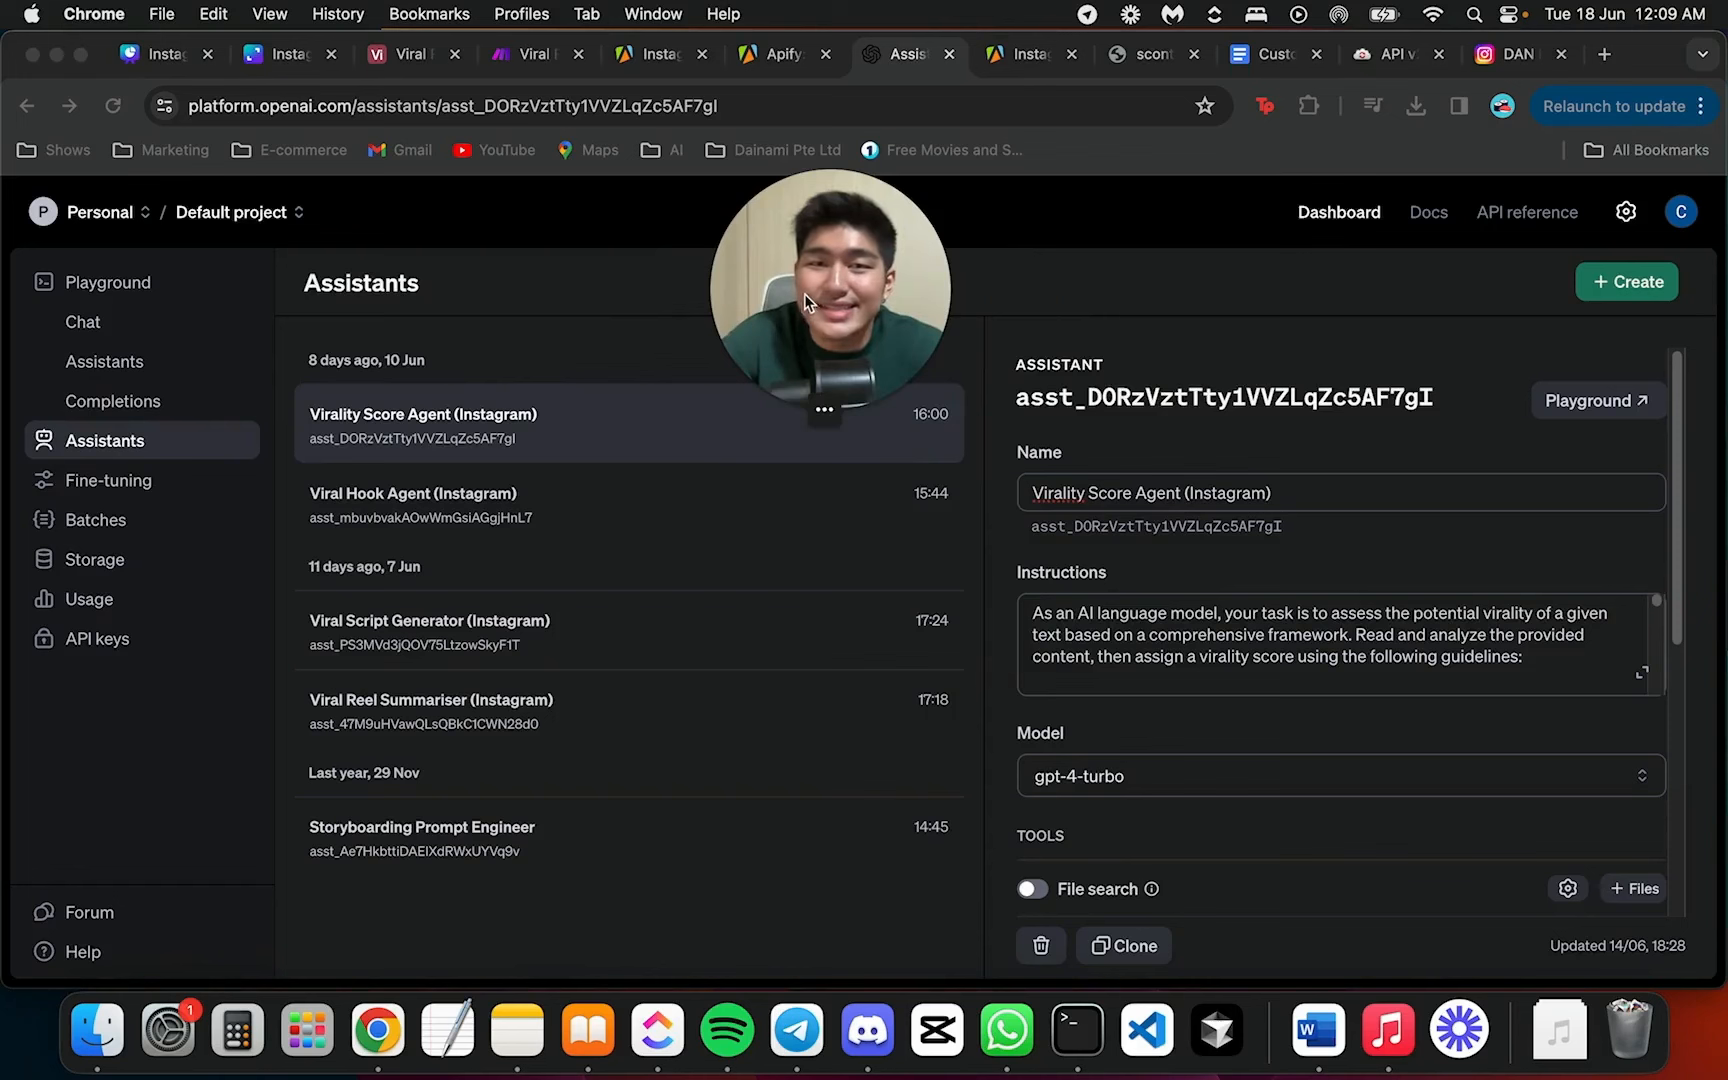
{"action": "left_click_drag", "start_coordinate": [876, 340], "coordinate": [815, 323]}
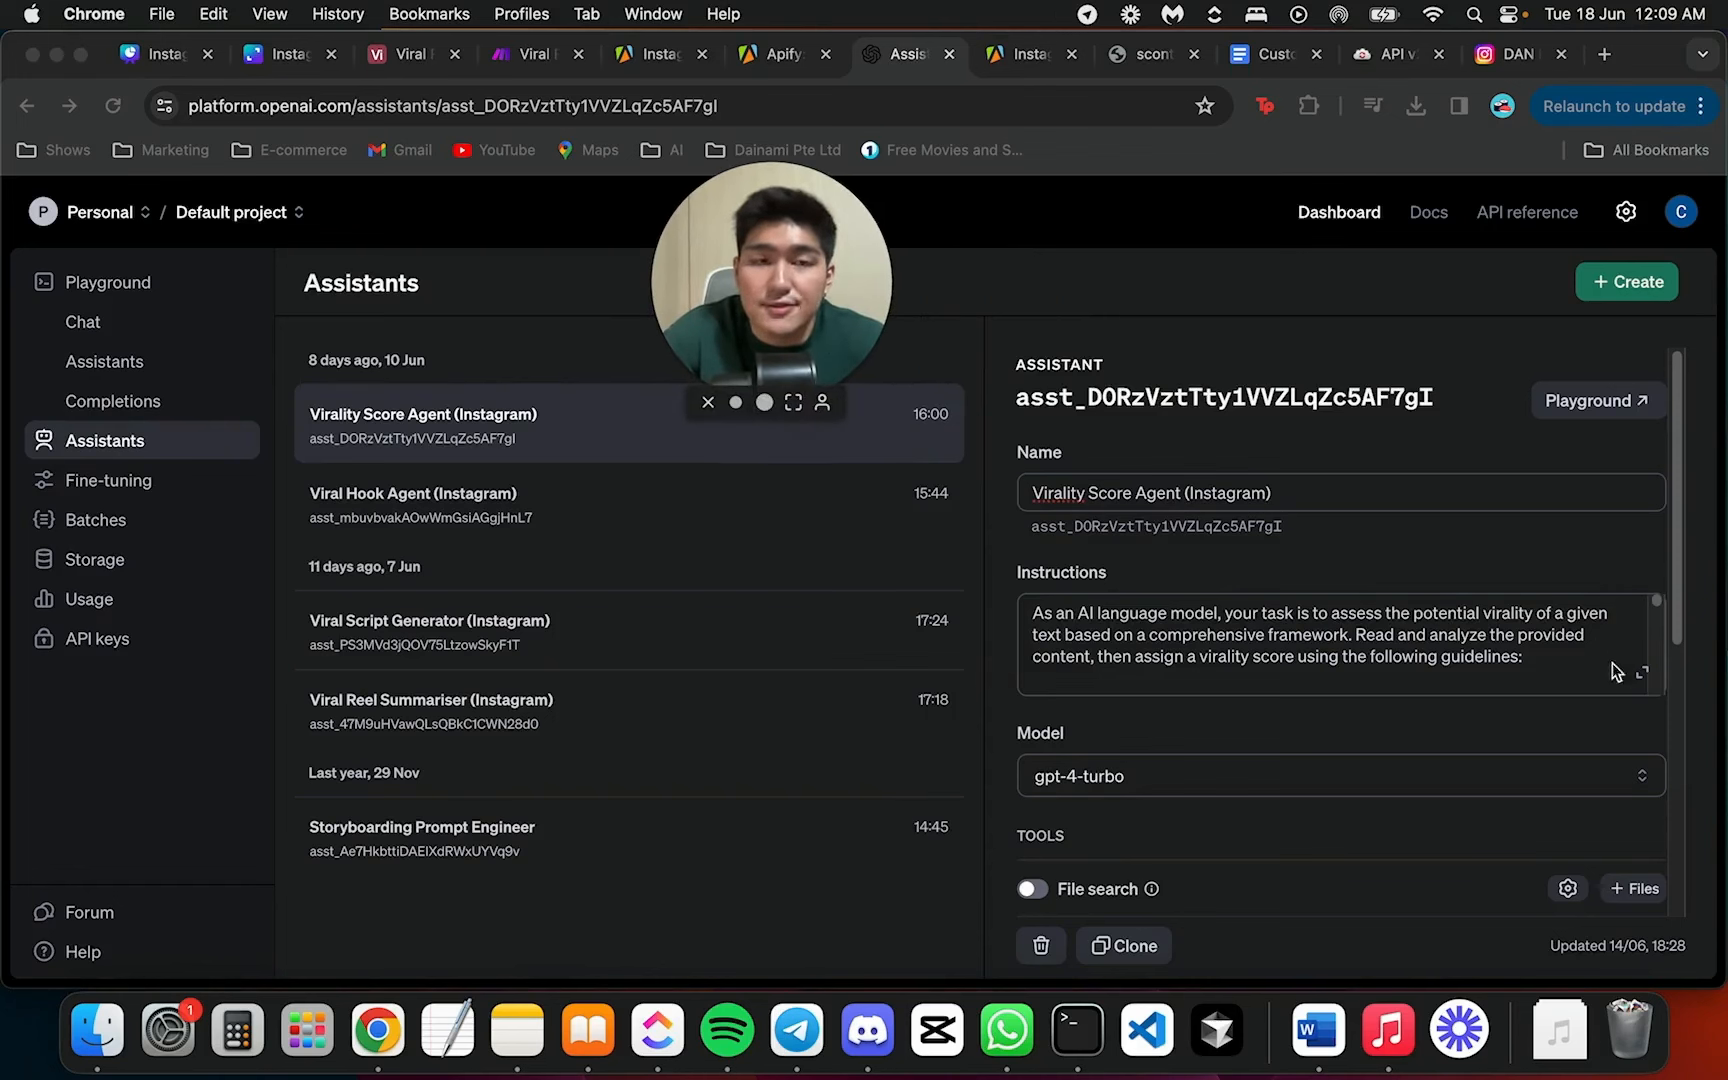
{"action": "left_click", "coordinate": [566, 734]}
{"action": "left_click", "coordinate": [566, 734]}
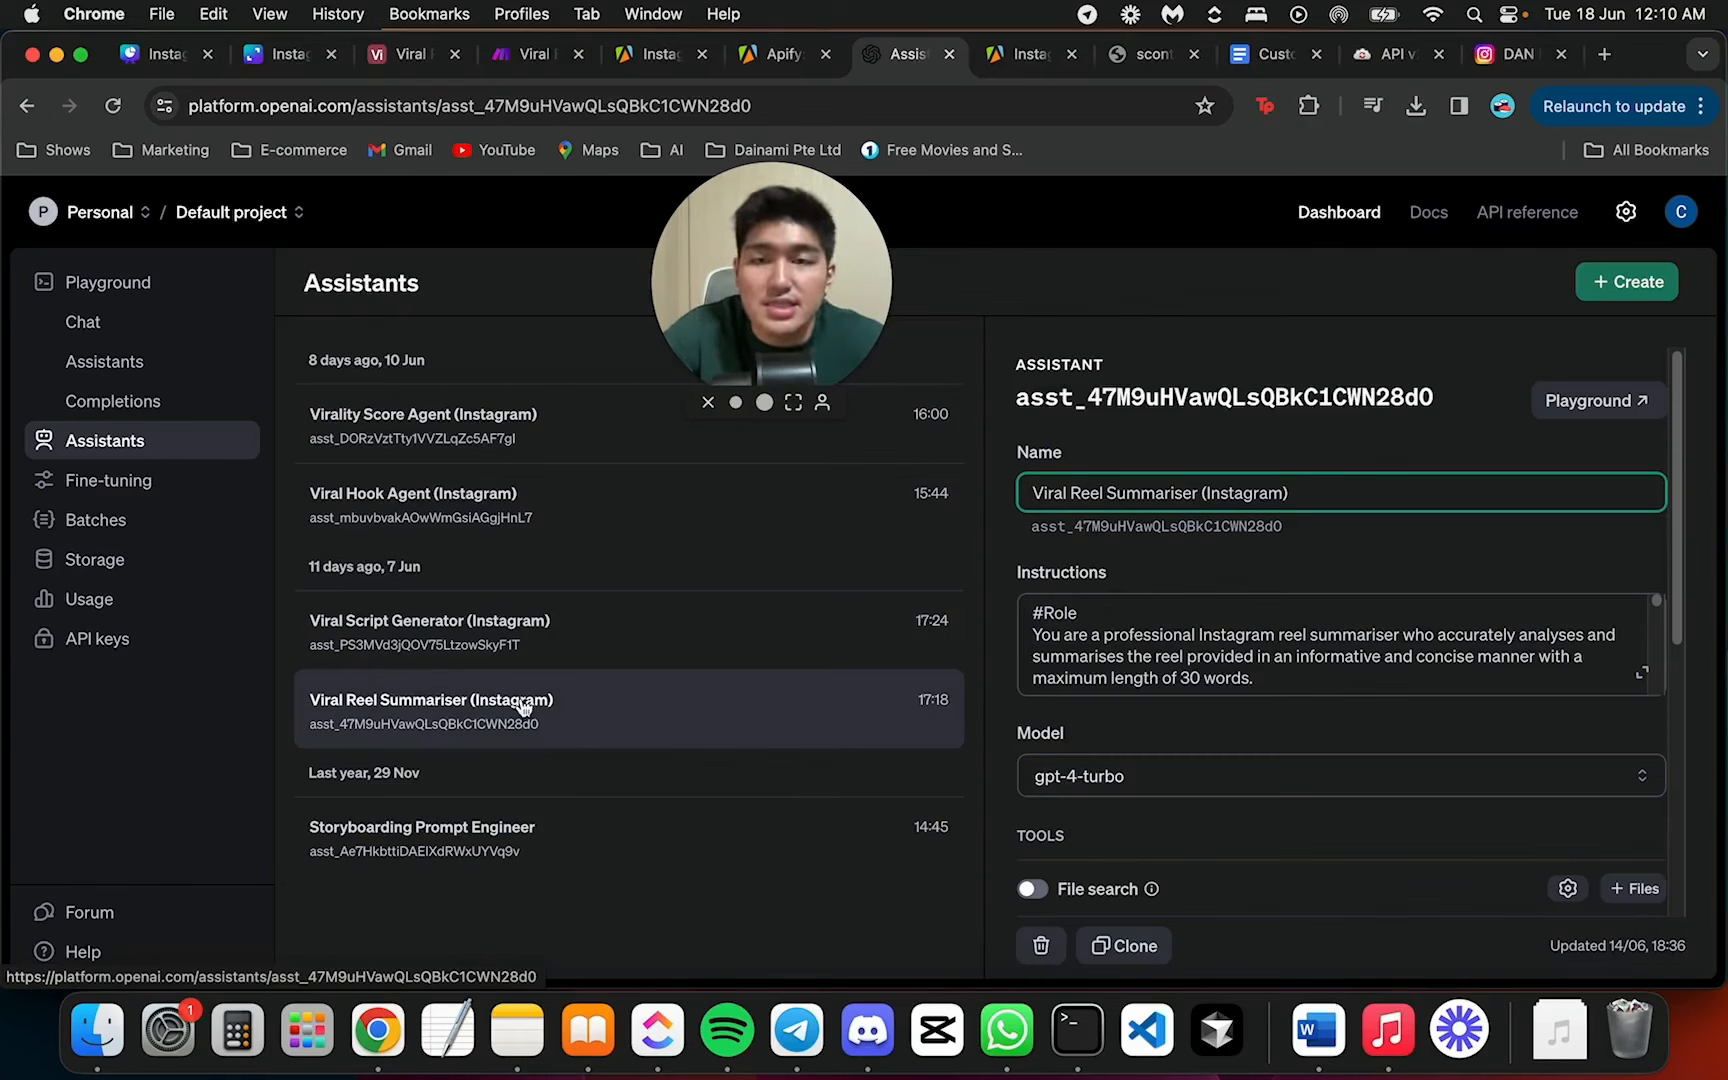
{"action": "left_click", "coordinate": [427, 641]}
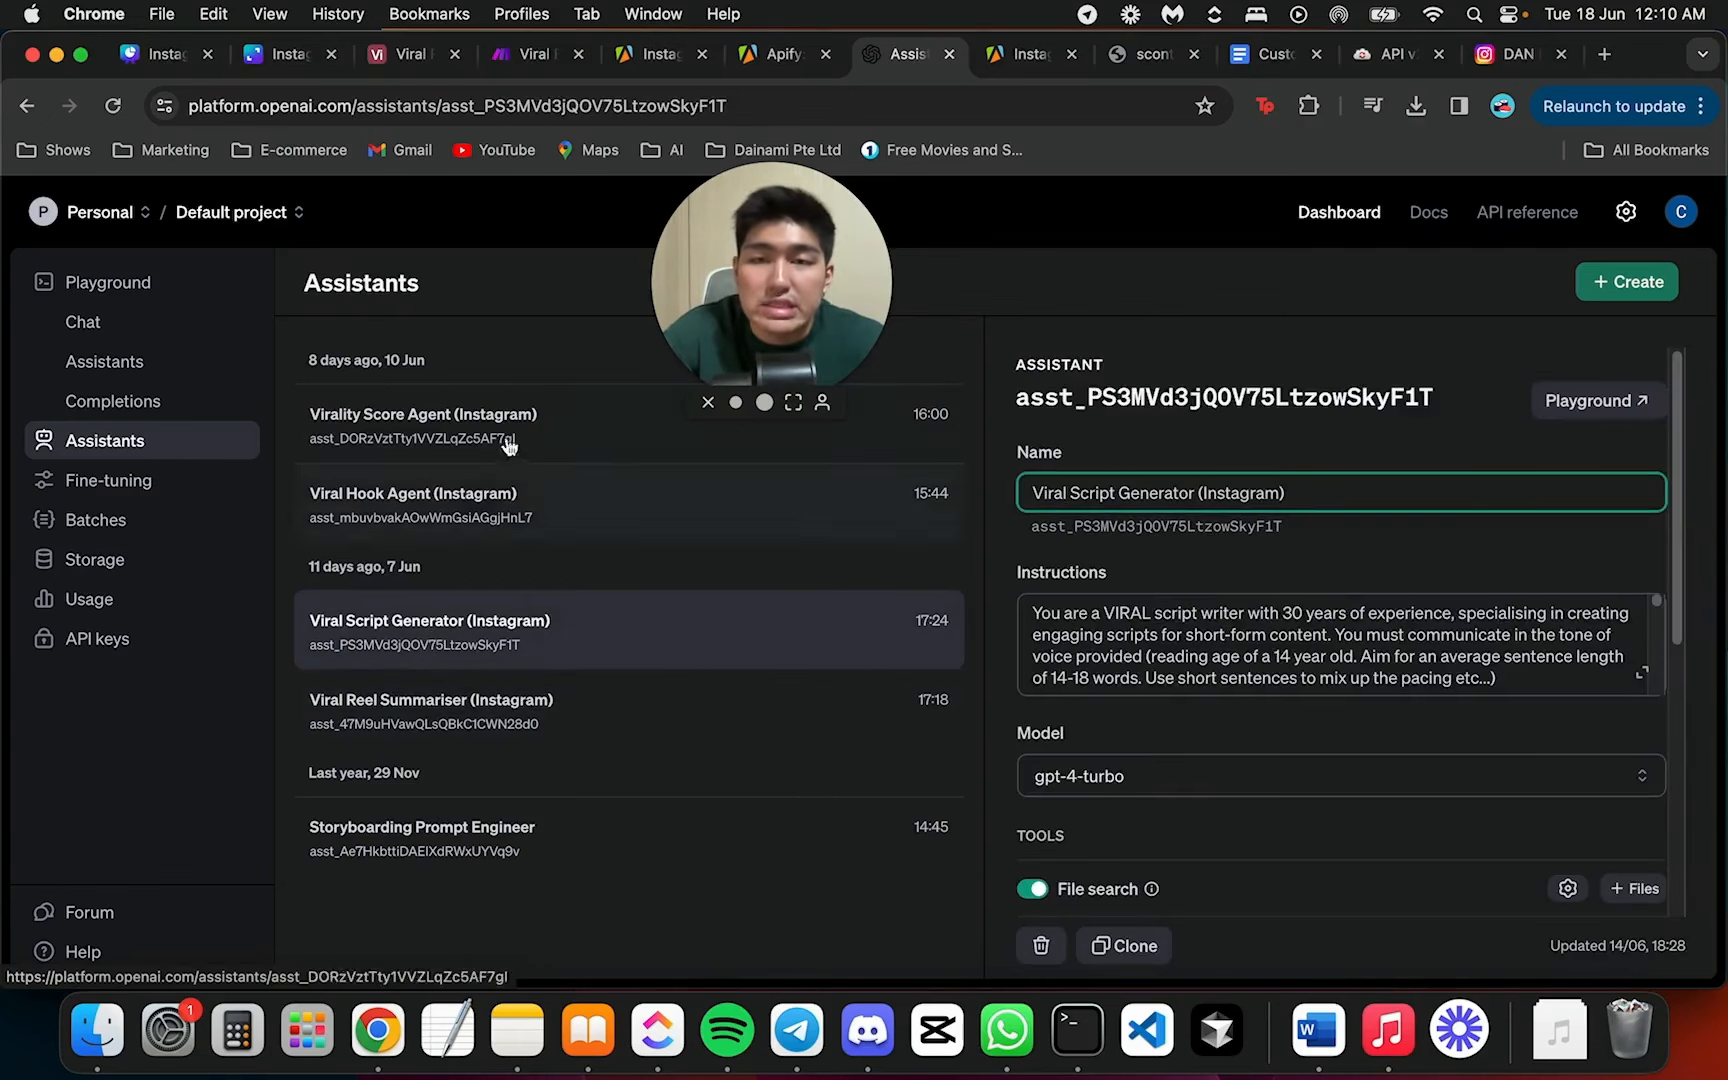
{"action": "left_click", "coordinate": [455, 490]}
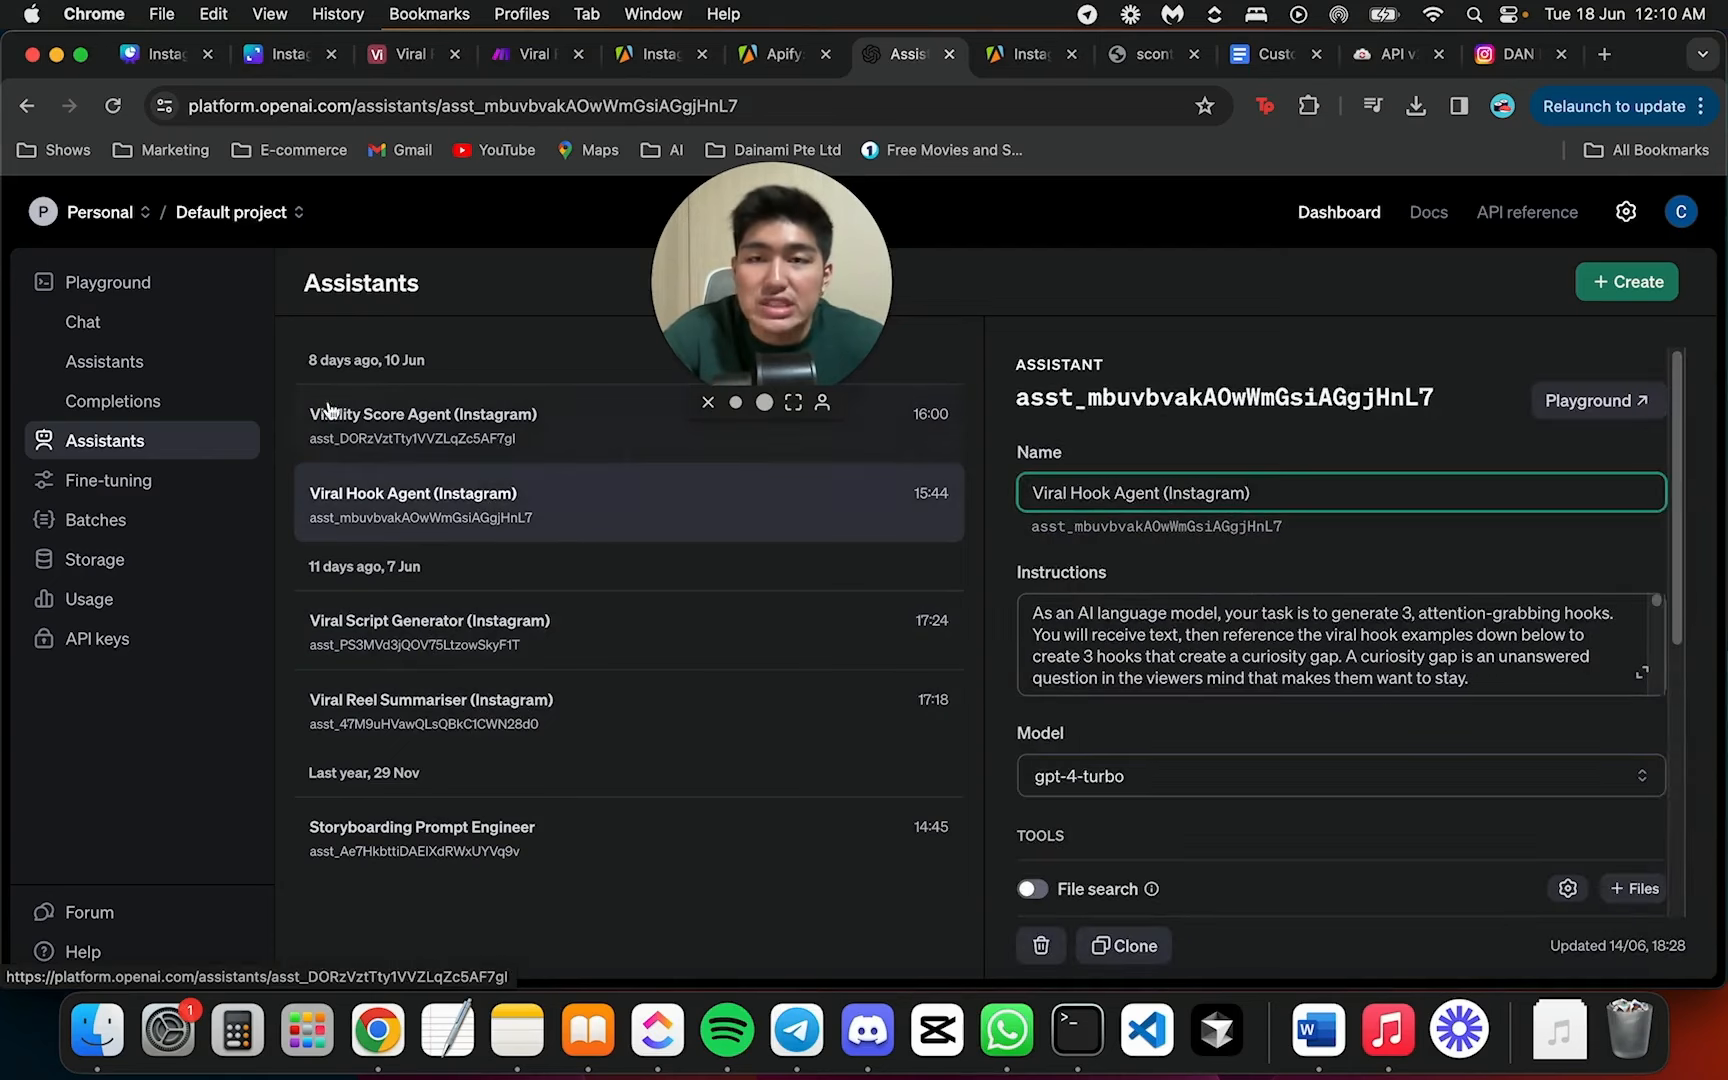
{"action": "left_click", "coordinate": [455, 452]}
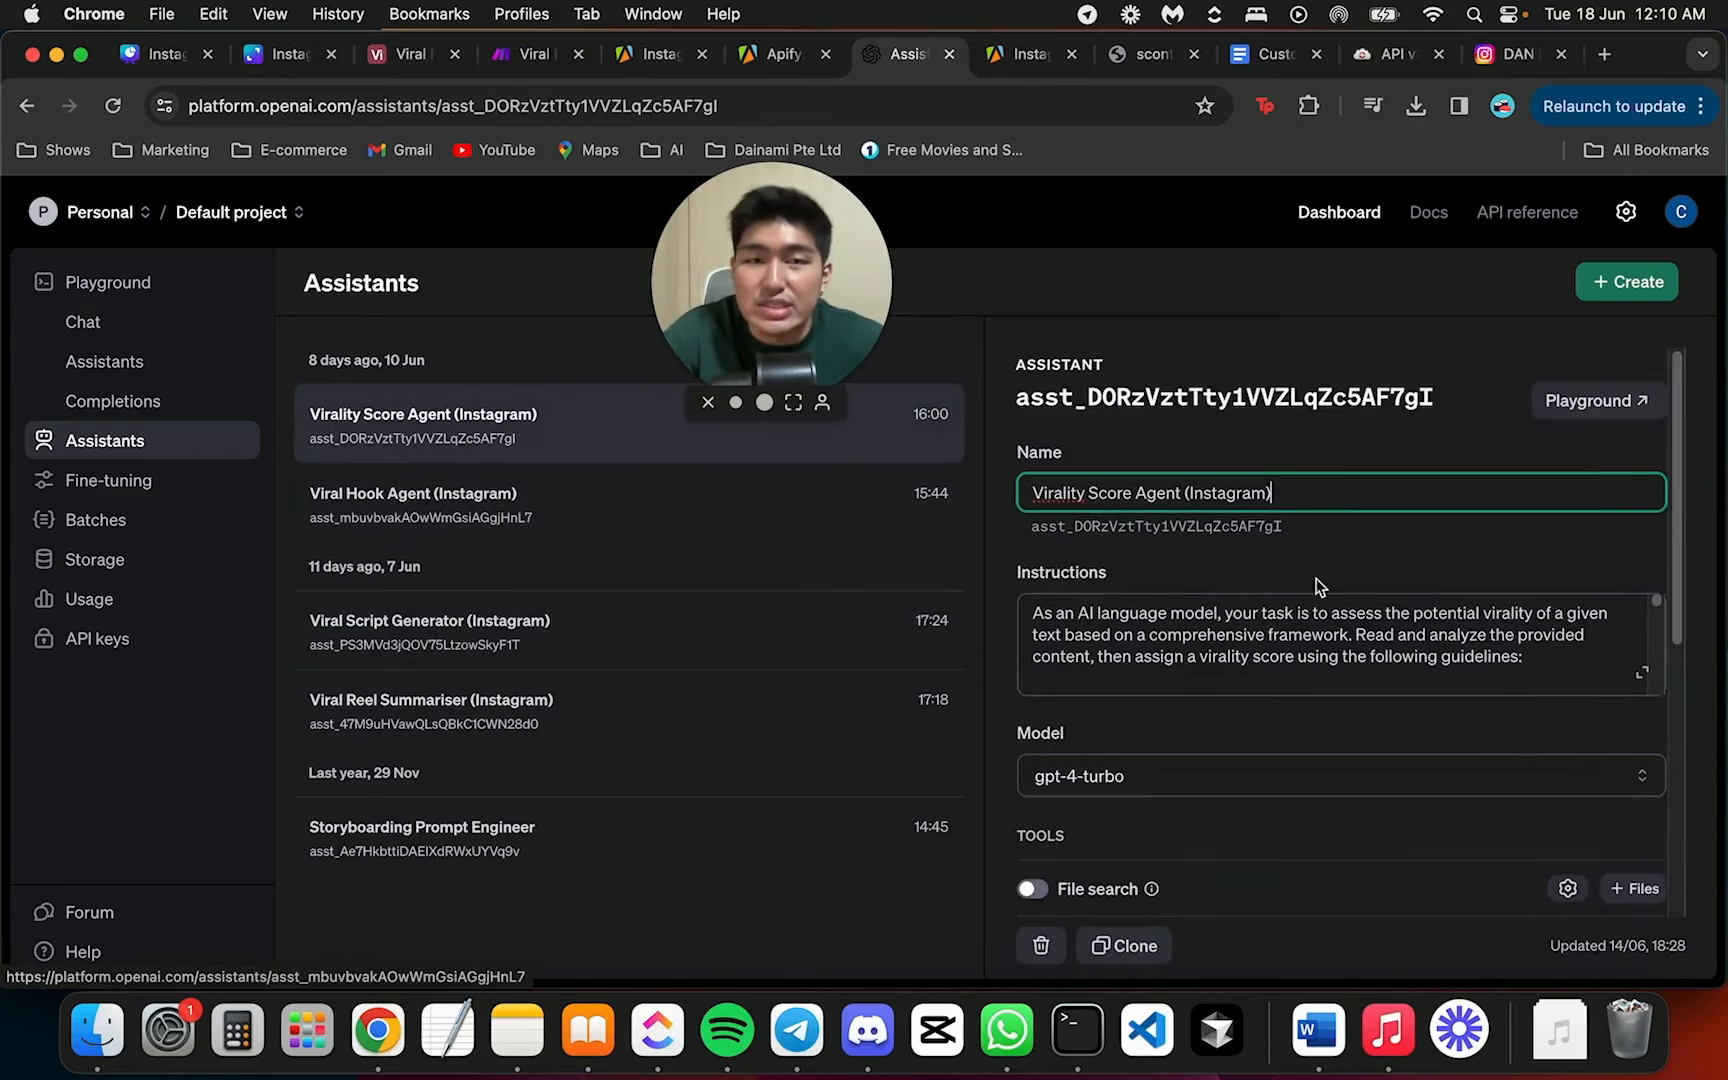
Skim the Virality Score Agent's full instructions in the expanded view and return to the assistant's settings
{"action": "left_click", "coordinate": [1641, 672]}
{"action": "scroll", "coordinate": [1308, 598], "scroll_direction": "down", "scroll_amount": 20}
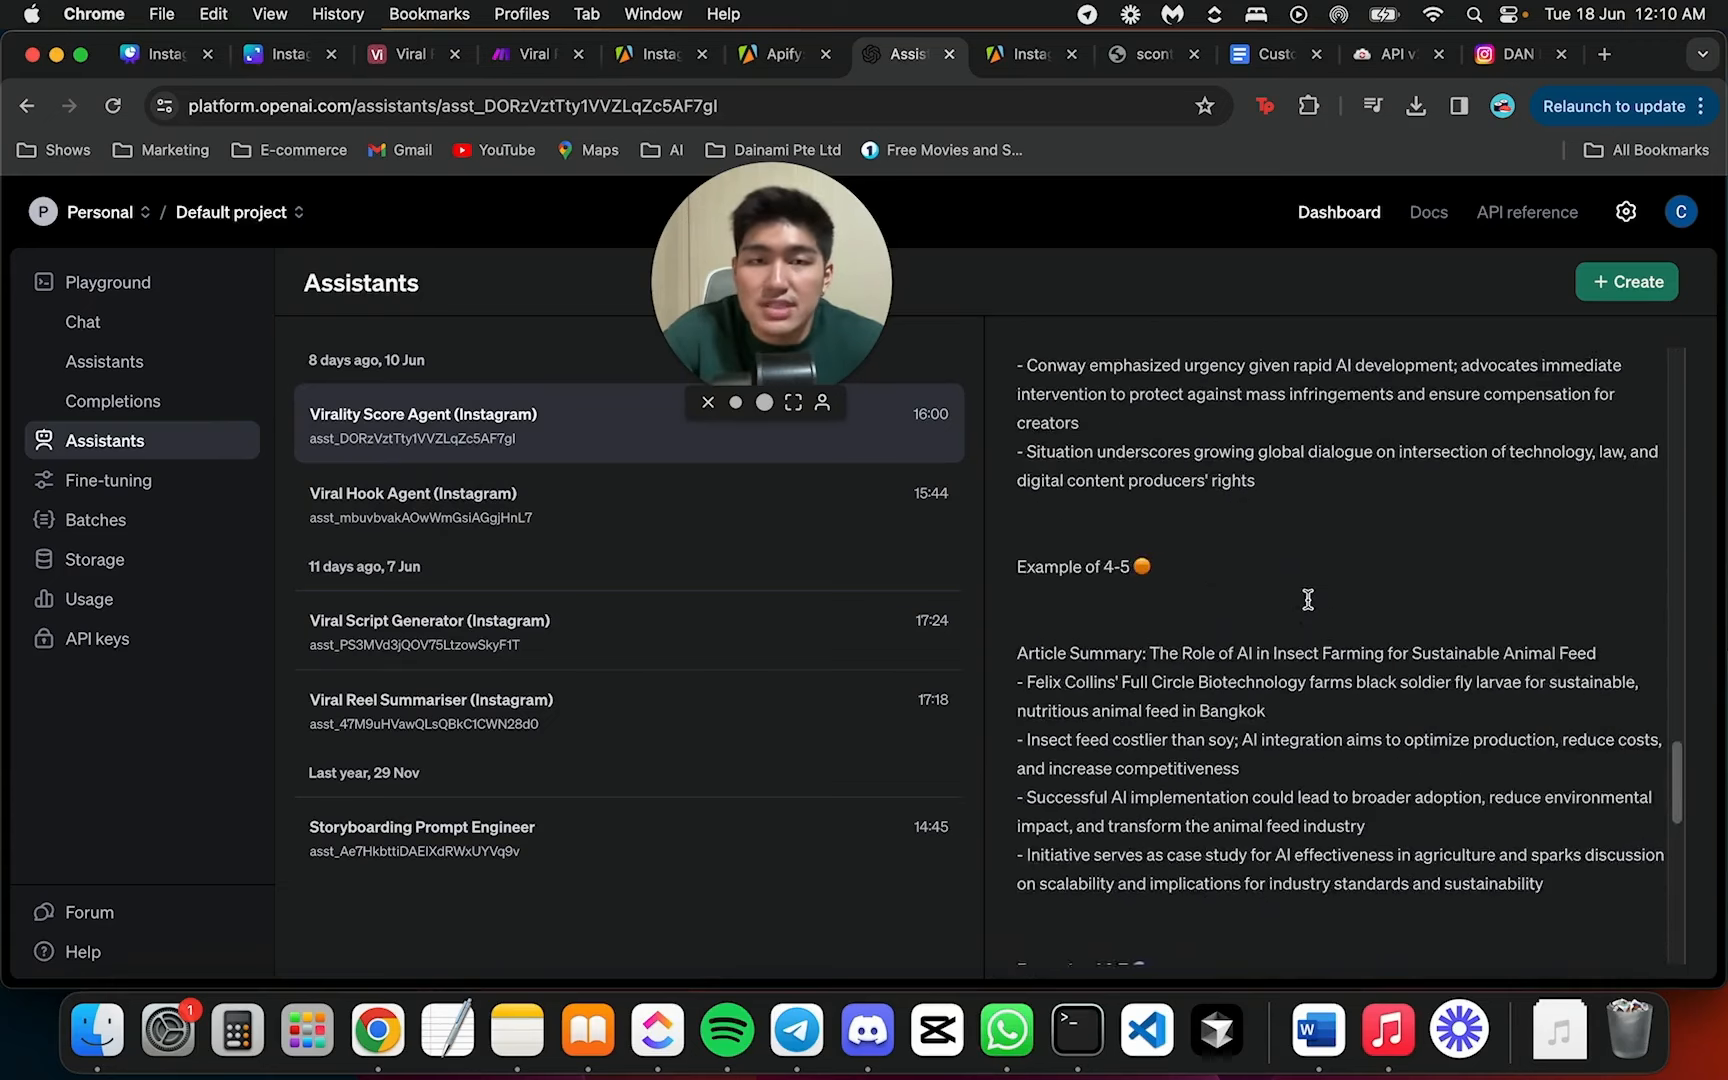
{"action": "scroll", "coordinate": [1308, 598], "scroll_direction": "up", "scroll_amount": 20}
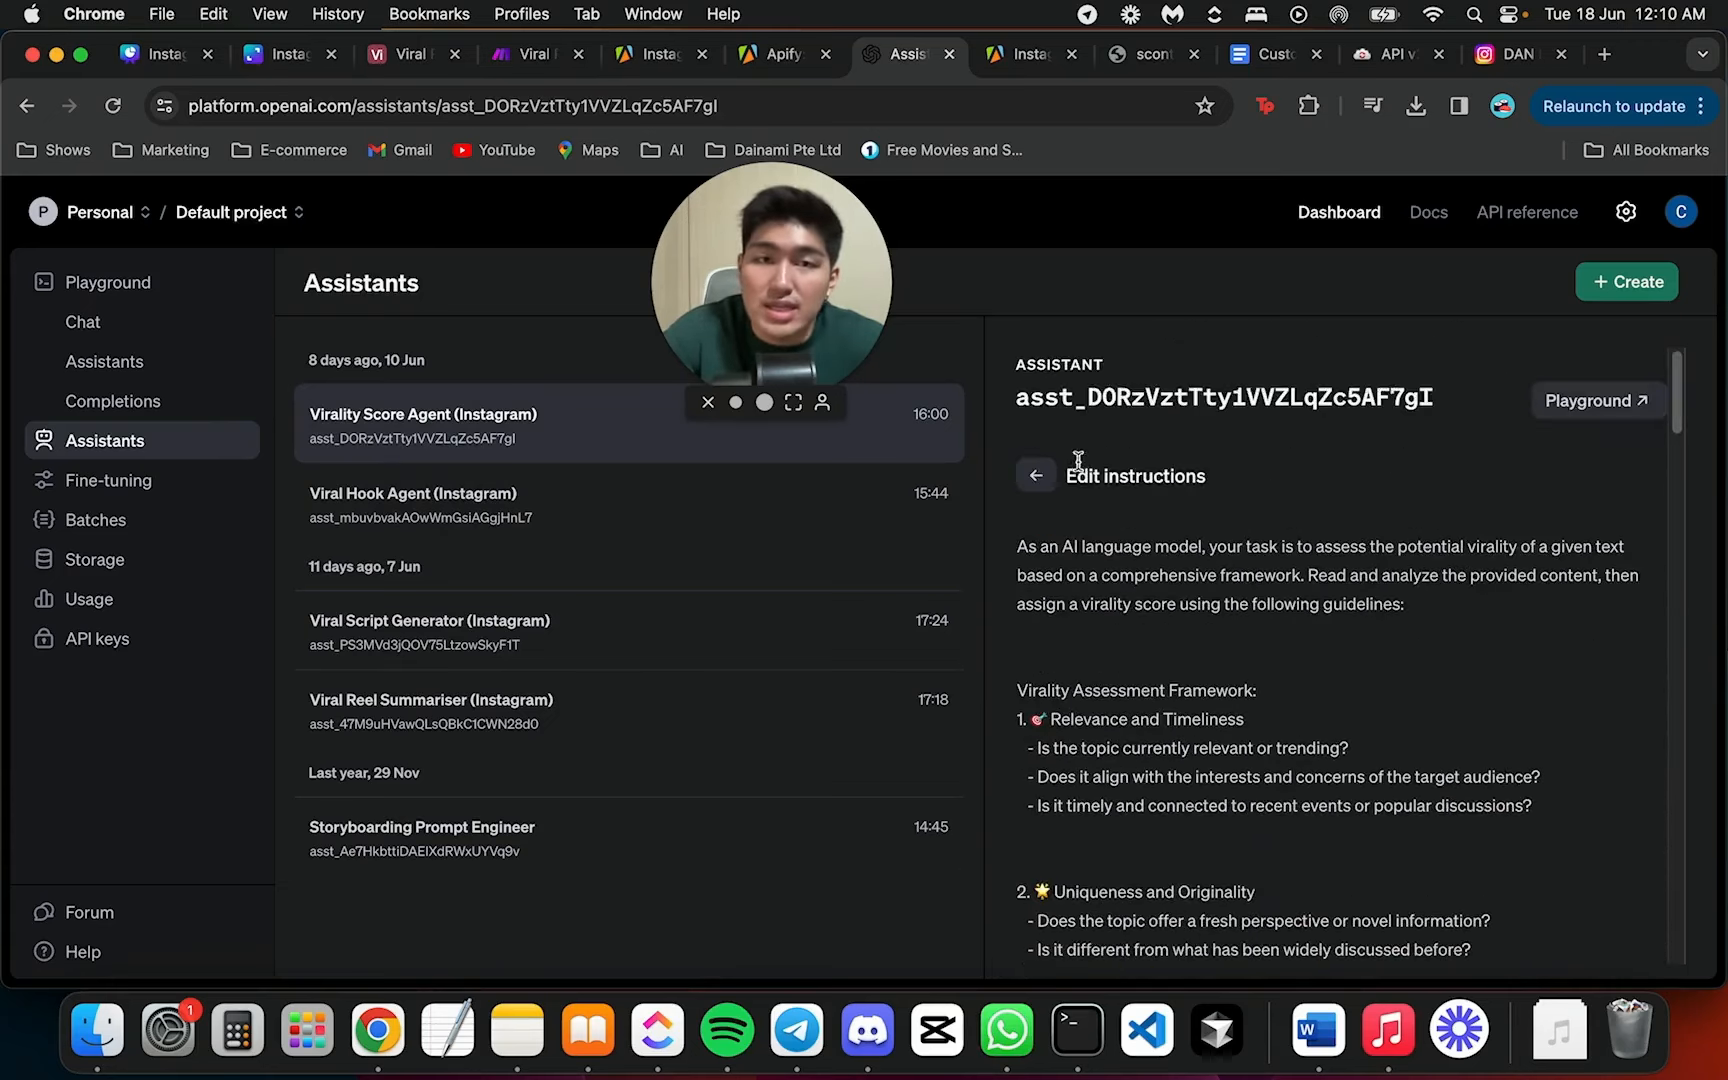
{"action": "left_click", "coordinate": [1038, 478]}
Examine the Virality Score Agent's available model options, tool settings and the opening of its instructions without changing anything
{"action": "scroll", "coordinate": [1320, 630], "scroll_direction": "down", "scroll_amount": 5}
{"action": "scroll", "coordinate": [1305, 735], "scroll_direction": "down", "scroll_amount": 3}
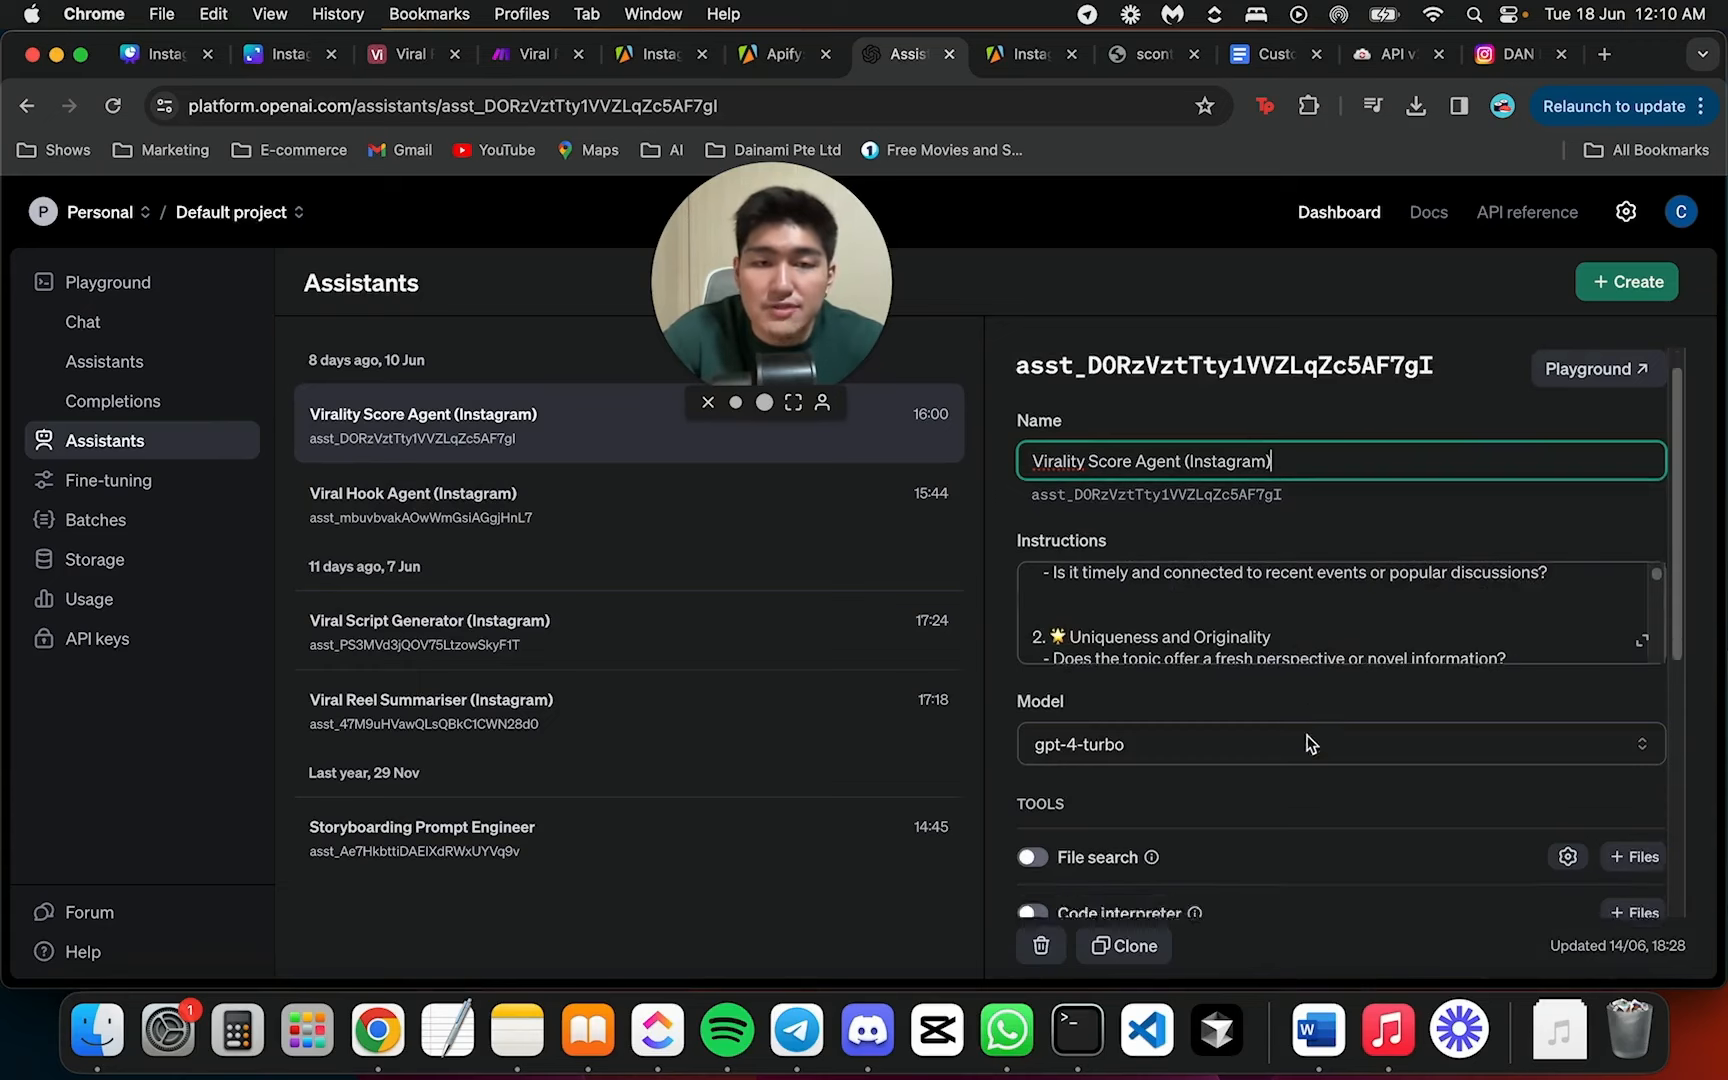
{"action": "left_click", "coordinate": [1213, 560]}
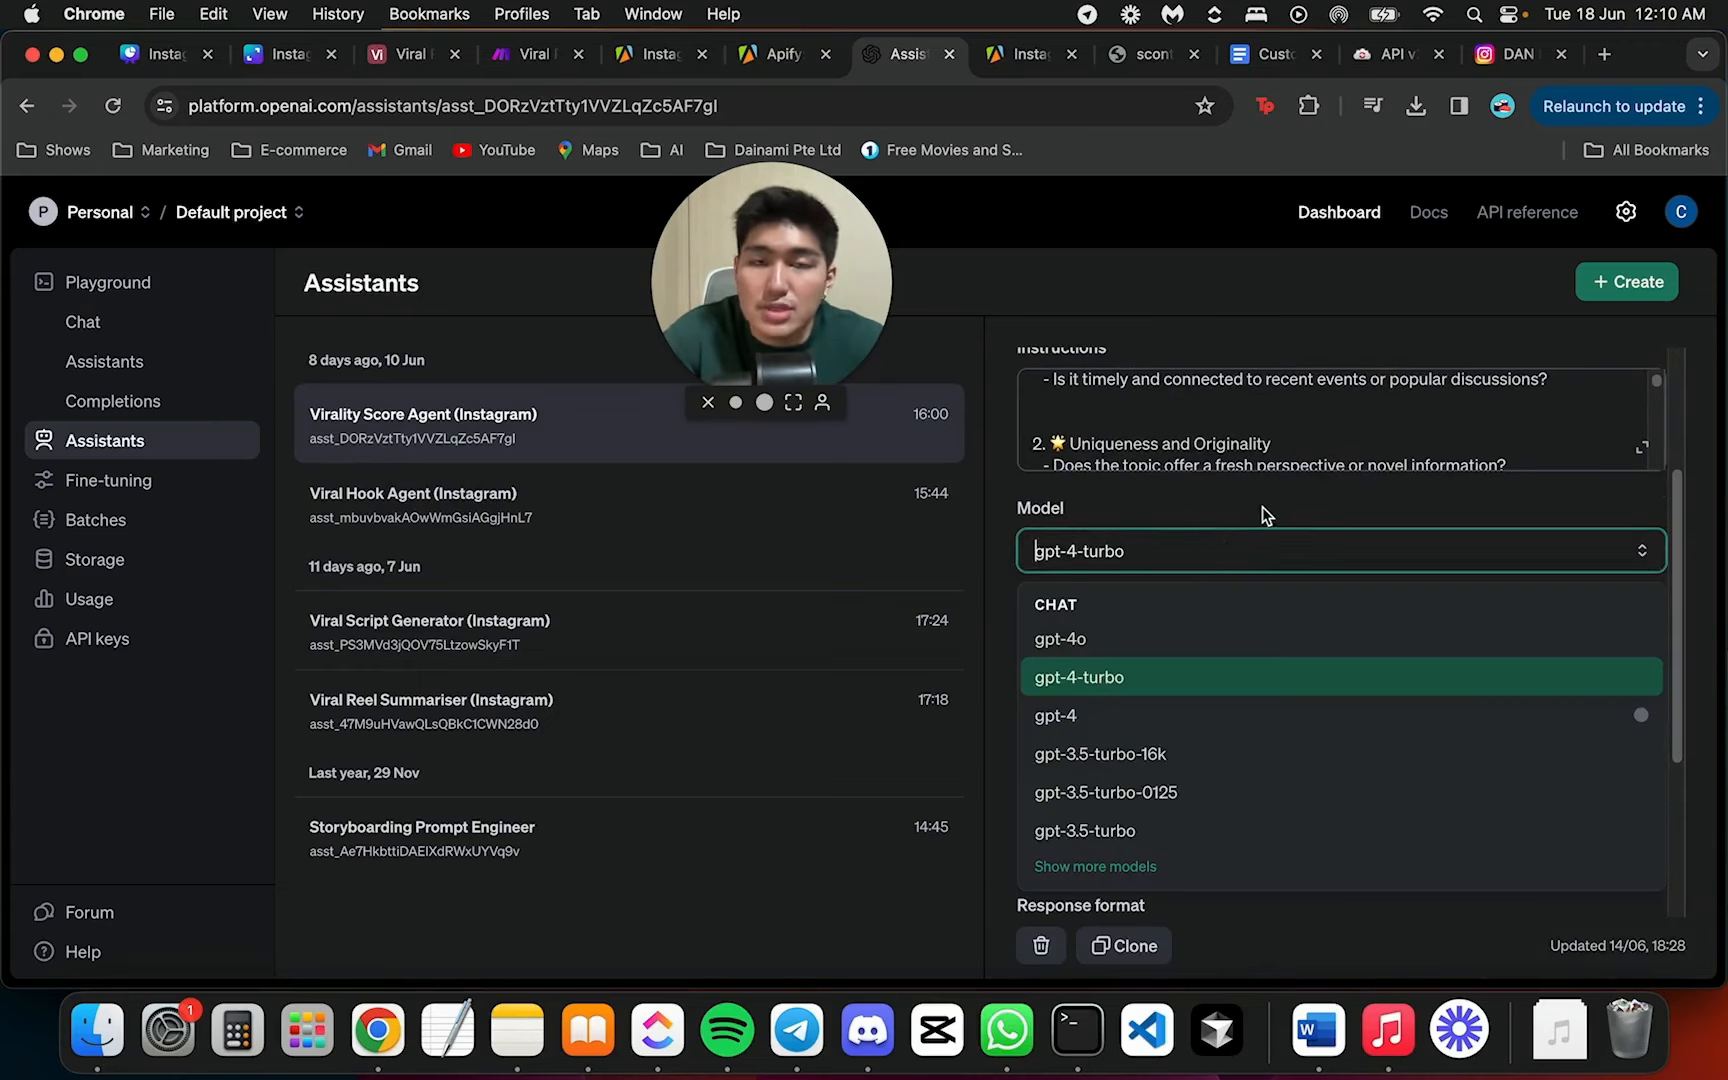
{"action": "left_click", "coordinate": [1256, 512]}
{"action": "scroll", "coordinate": [1320, 600], "scroll_direction": "up", "scroll_amount": 3}
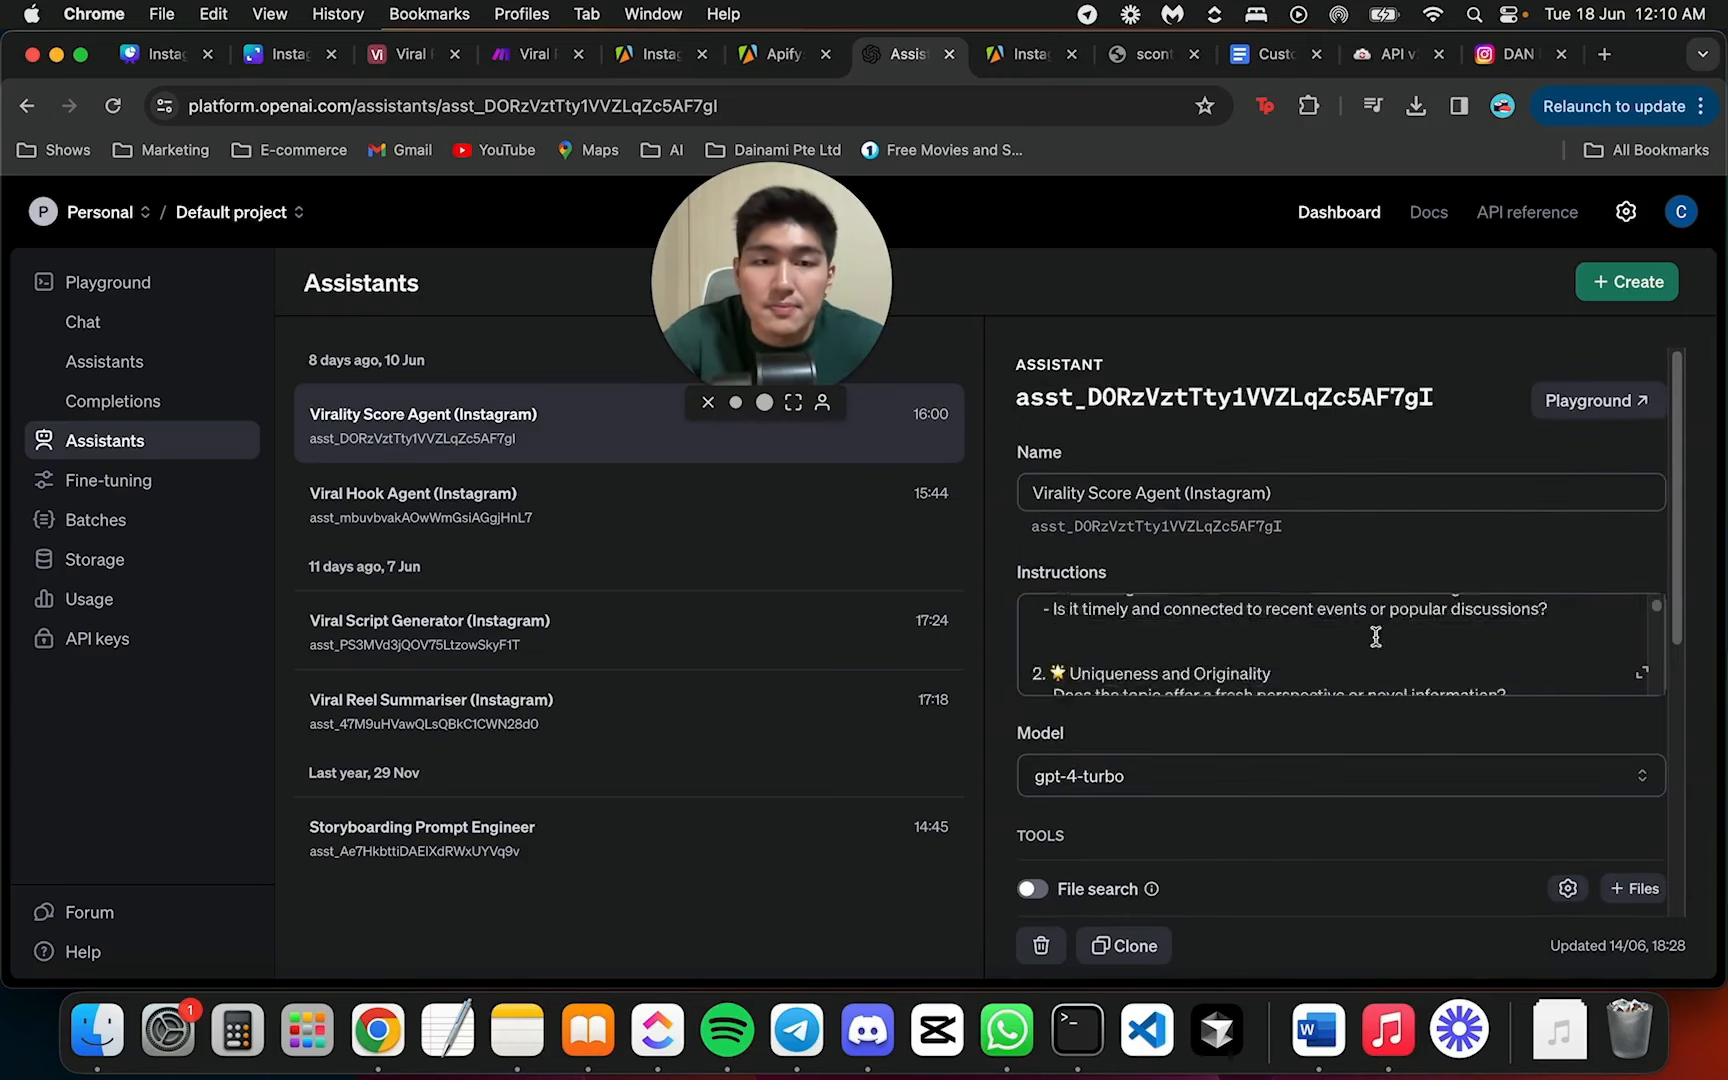
{"action": "scroll", "coordinate": [1376, 637], "scroll_direction": "down", "scroll_amount": 5}
{"action": "scroll", "coordinate": [1308, 768], "scroll_direction": "down", "scroll_amount": 3}
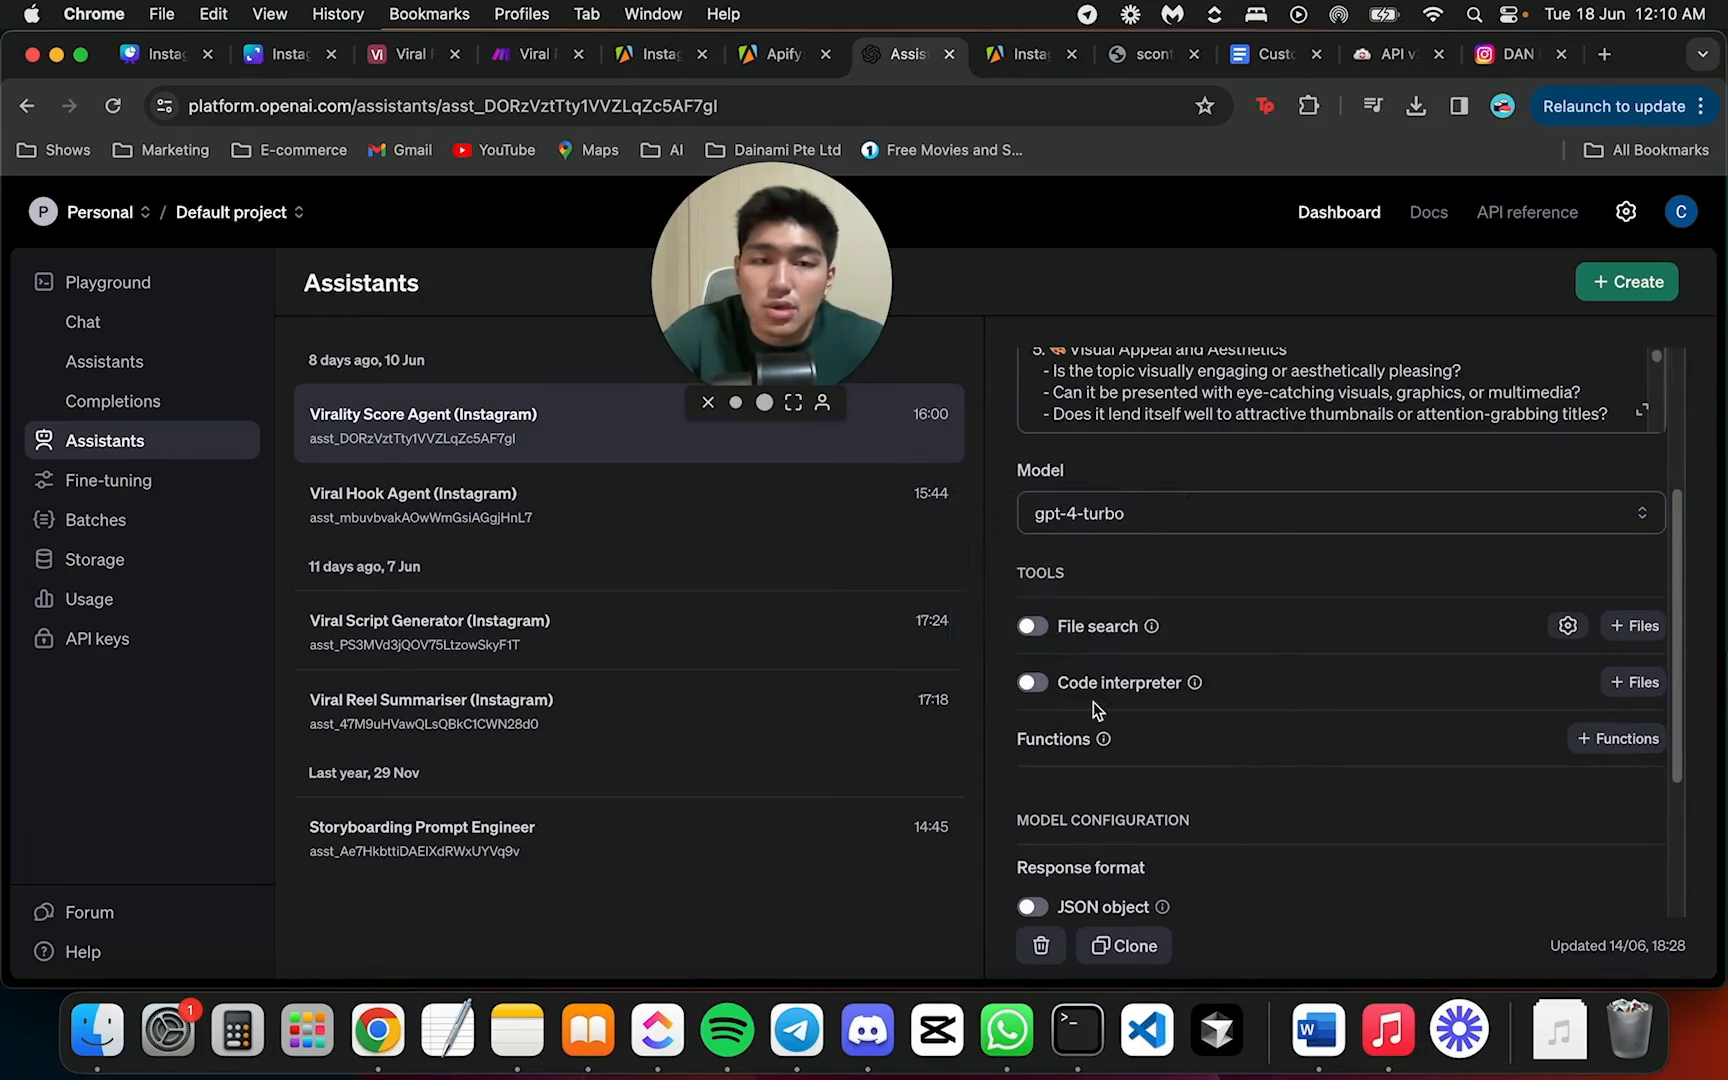
{"action": "scroll", "coordinate": [1200, 690], "scroll_direction": "up", "scroll_amount": 3}
{"action": "scroll", "coordinate": [1358, 650], "scroll_direction": "up", "scroll_amount": 10}
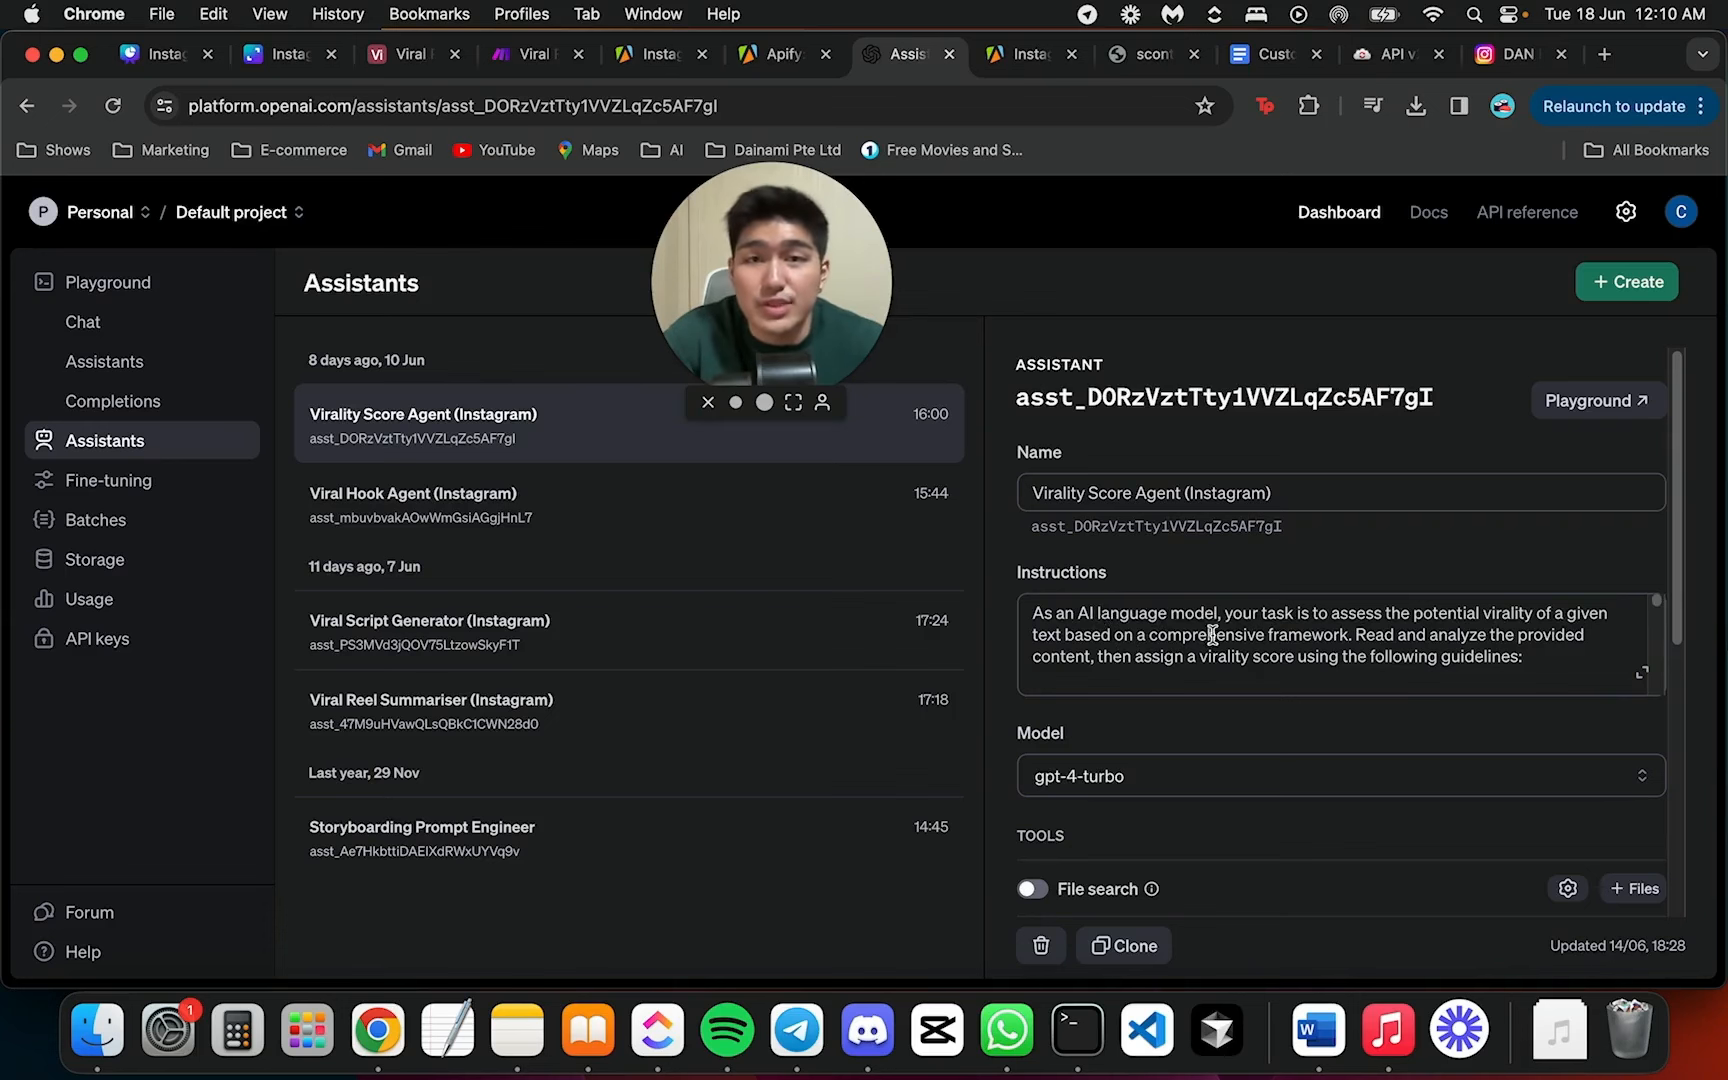
{"action": "scroll", "coordinate": [1358, 687], "scroll_direction": "down", "scroll_amount": 2}
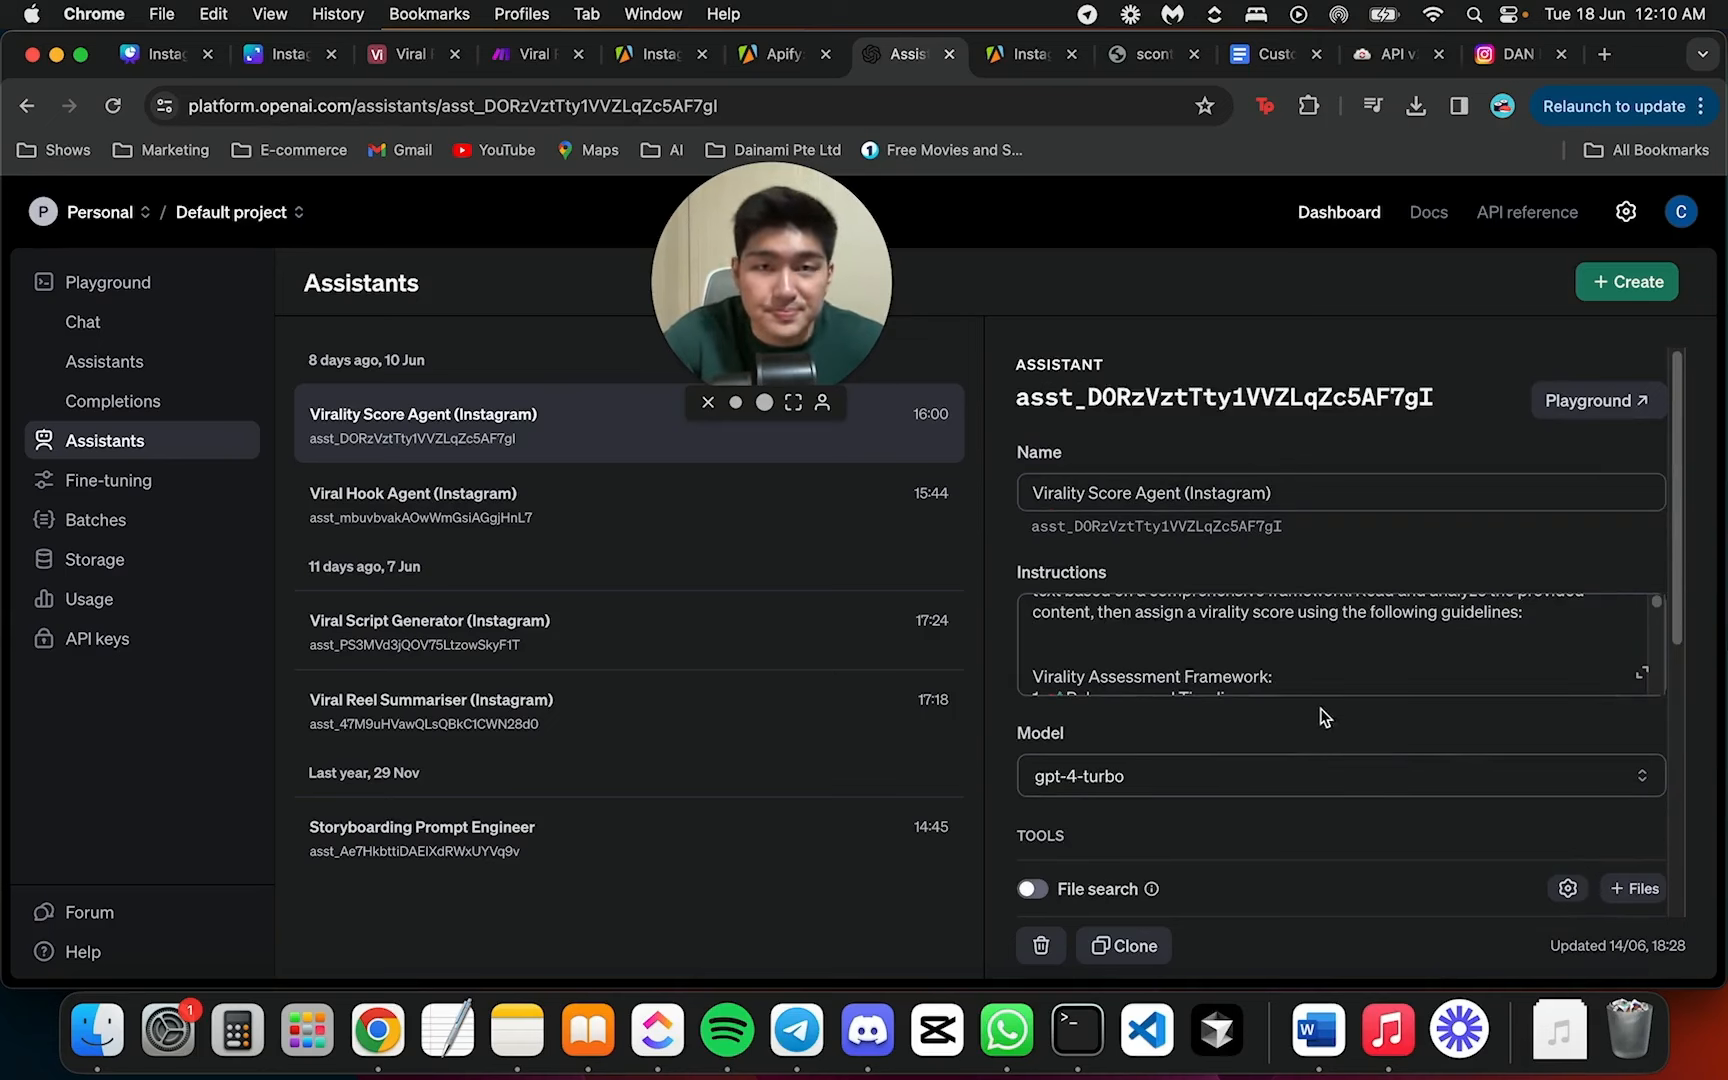
{"action": "scroll", "coordinate": [1320, 660], "scroll_direction": "up", "scroll_amount": 3}
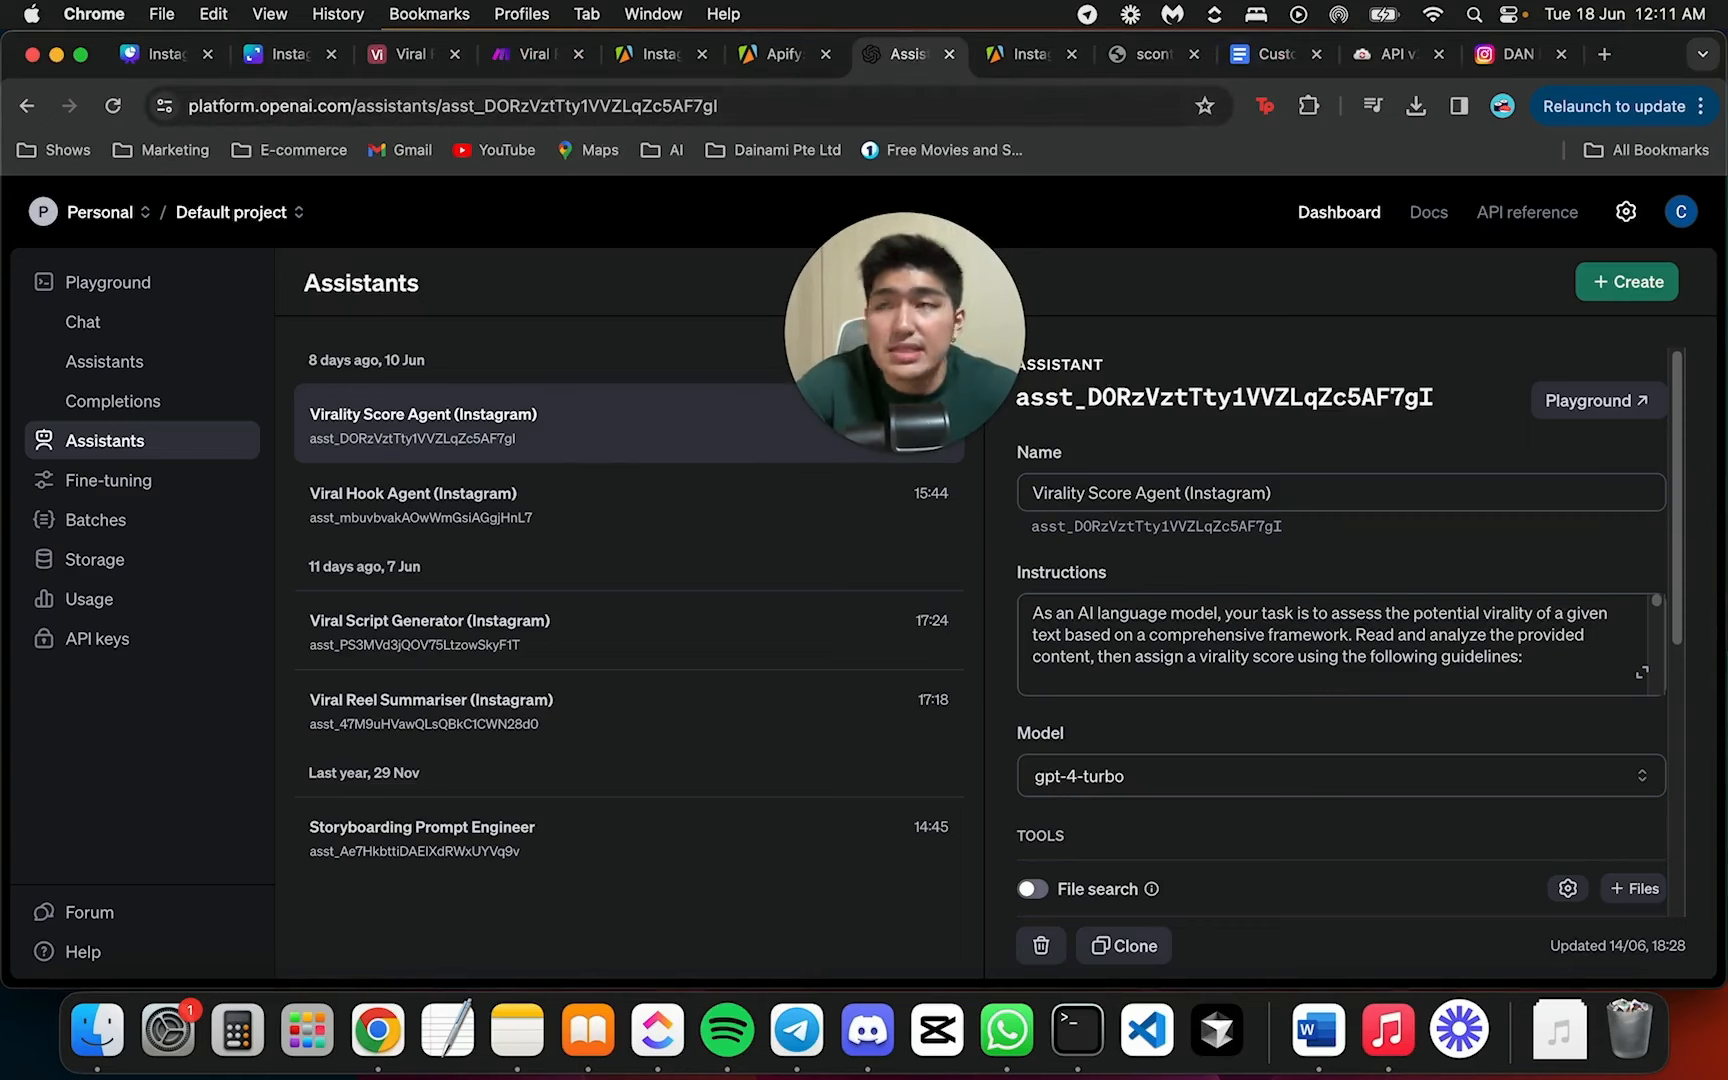
Switch to the Custom GPT Basic Template document and read its Role, Tasks and Specifics sections
{"action": "left_click", "coordinate": [1275, 54]}
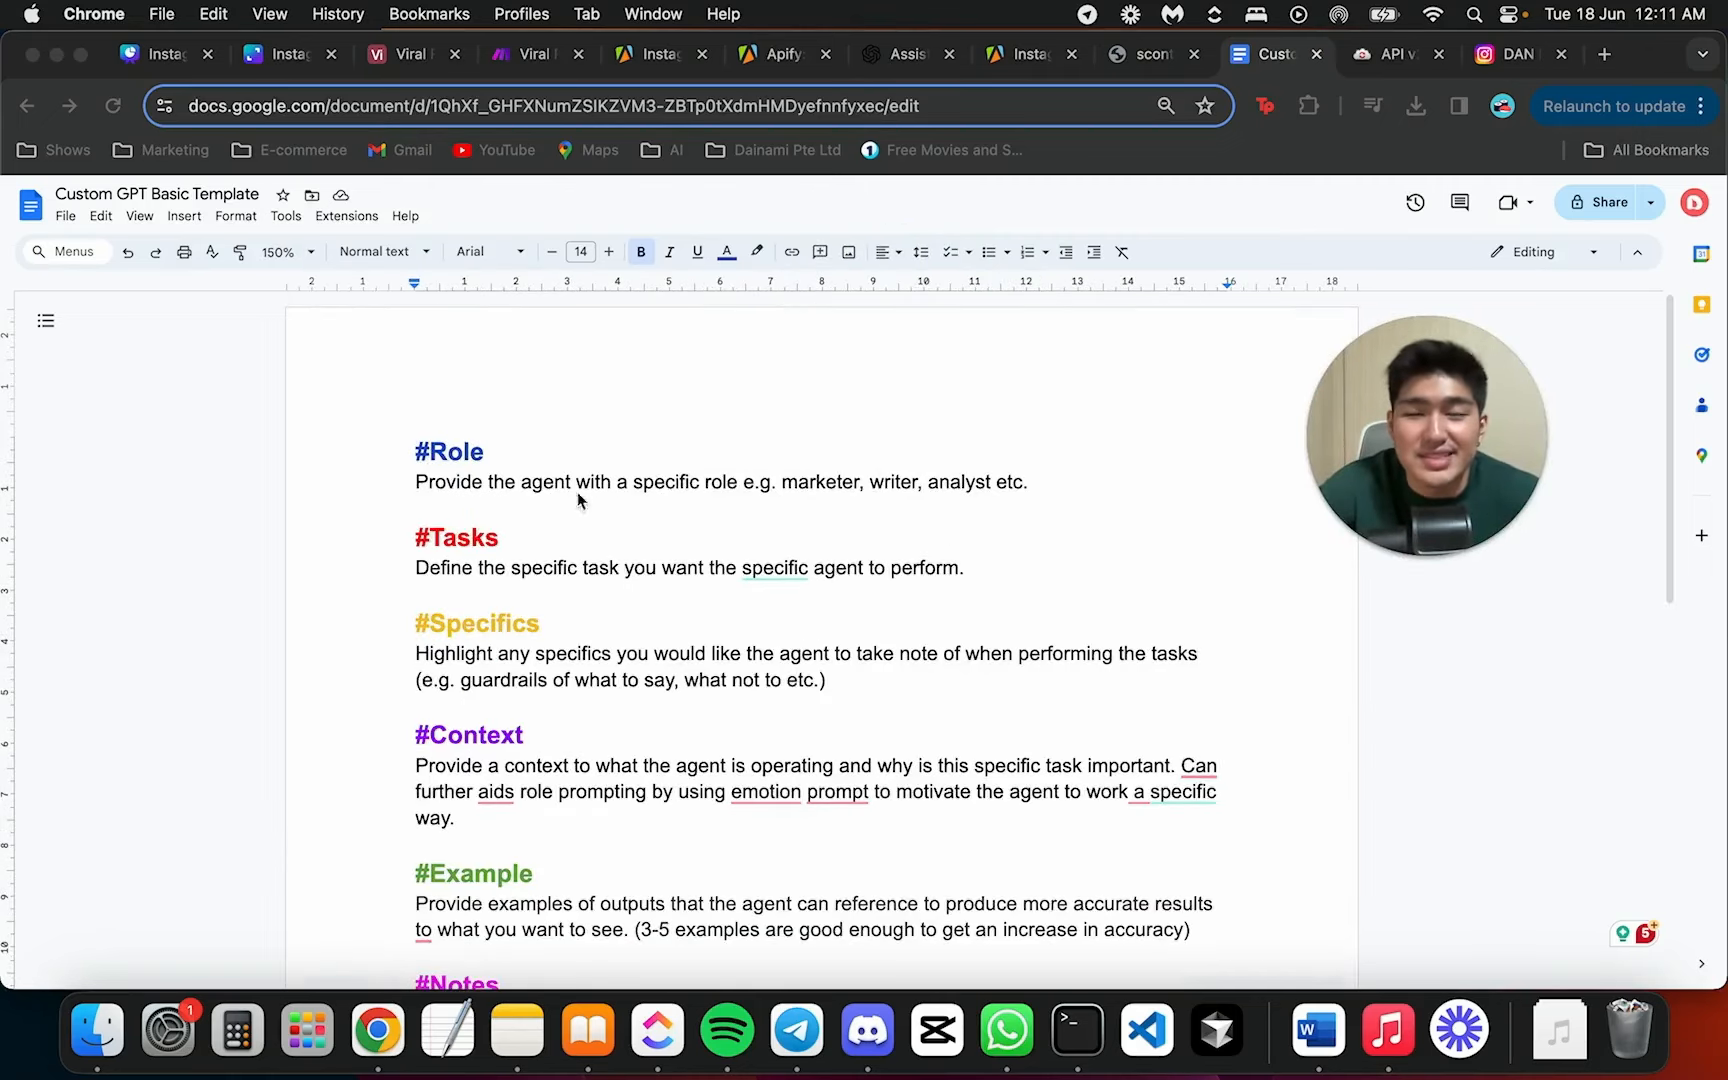
{"action": "scroll", "coordinate": [849, 370], "scroll_direction": "down", "scroll_amount": 1}
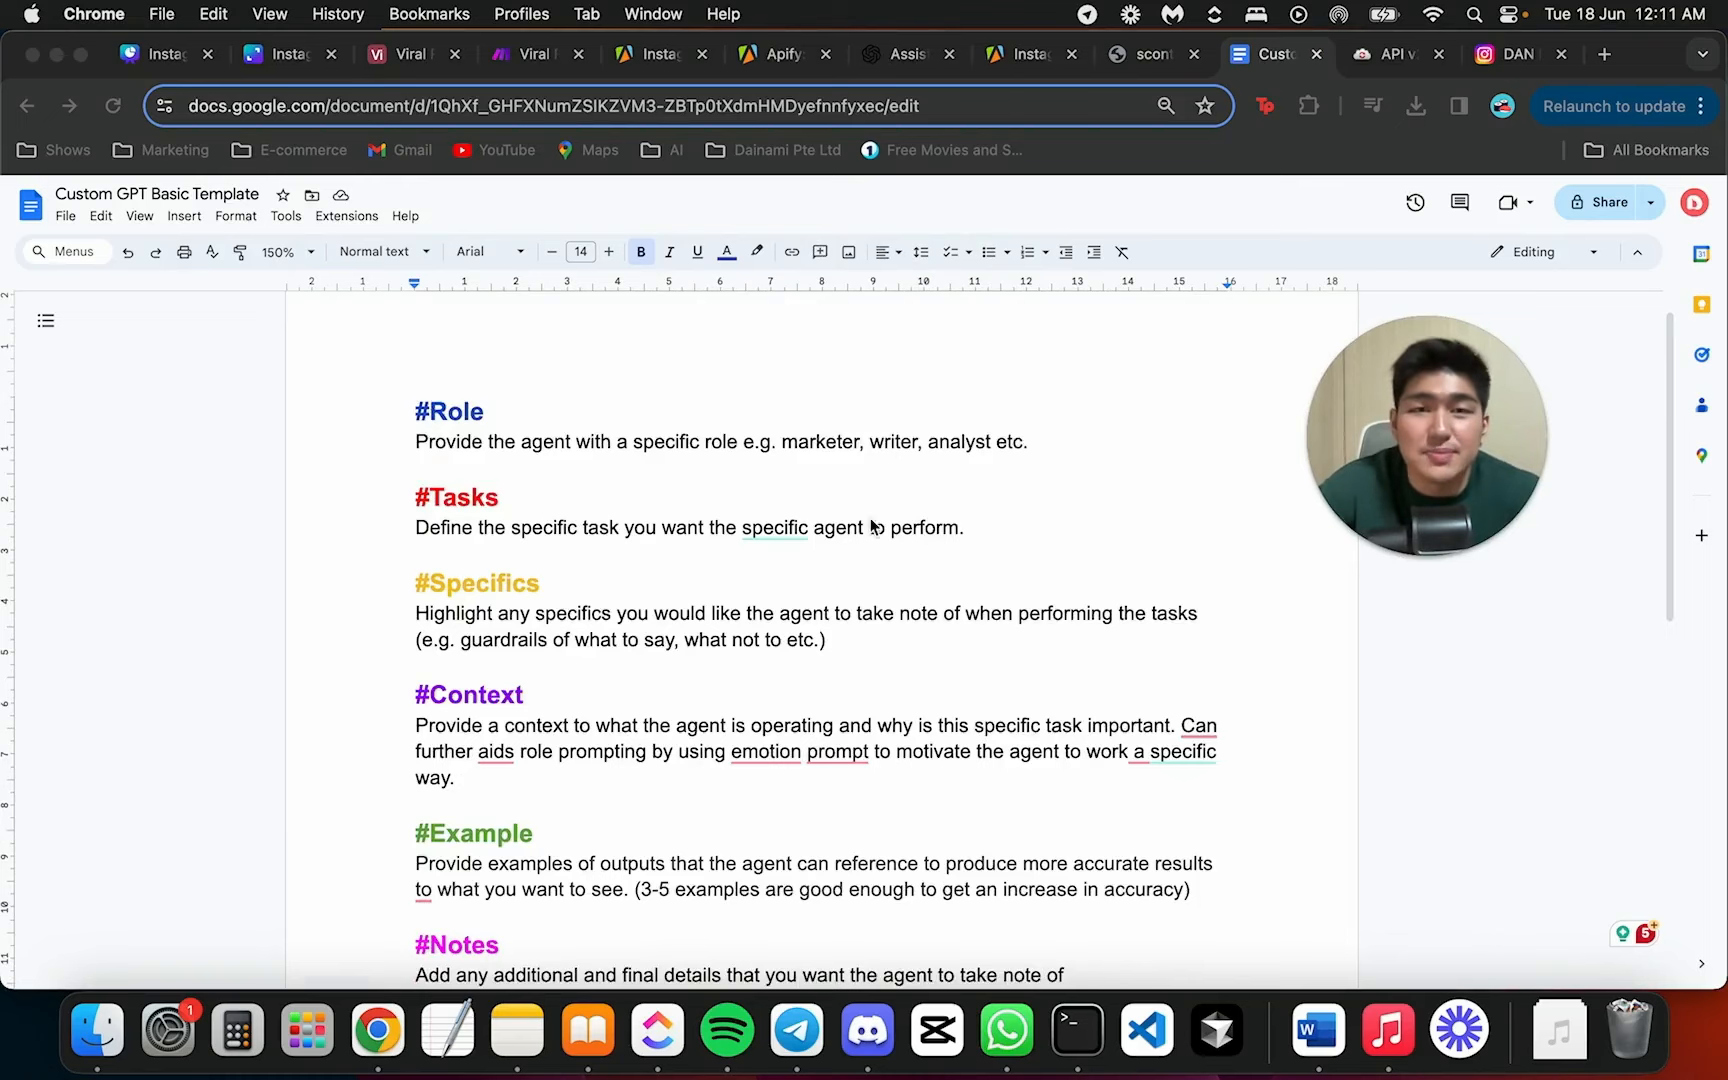
{"action": "scroll", "coordinate": [780, 520], "scroll_direction": "down", "scroll_amount": 3}
{"action": "scroll", "coordinate": [764, 555], "scroll_direction": "up", "scroll_amount": 4}
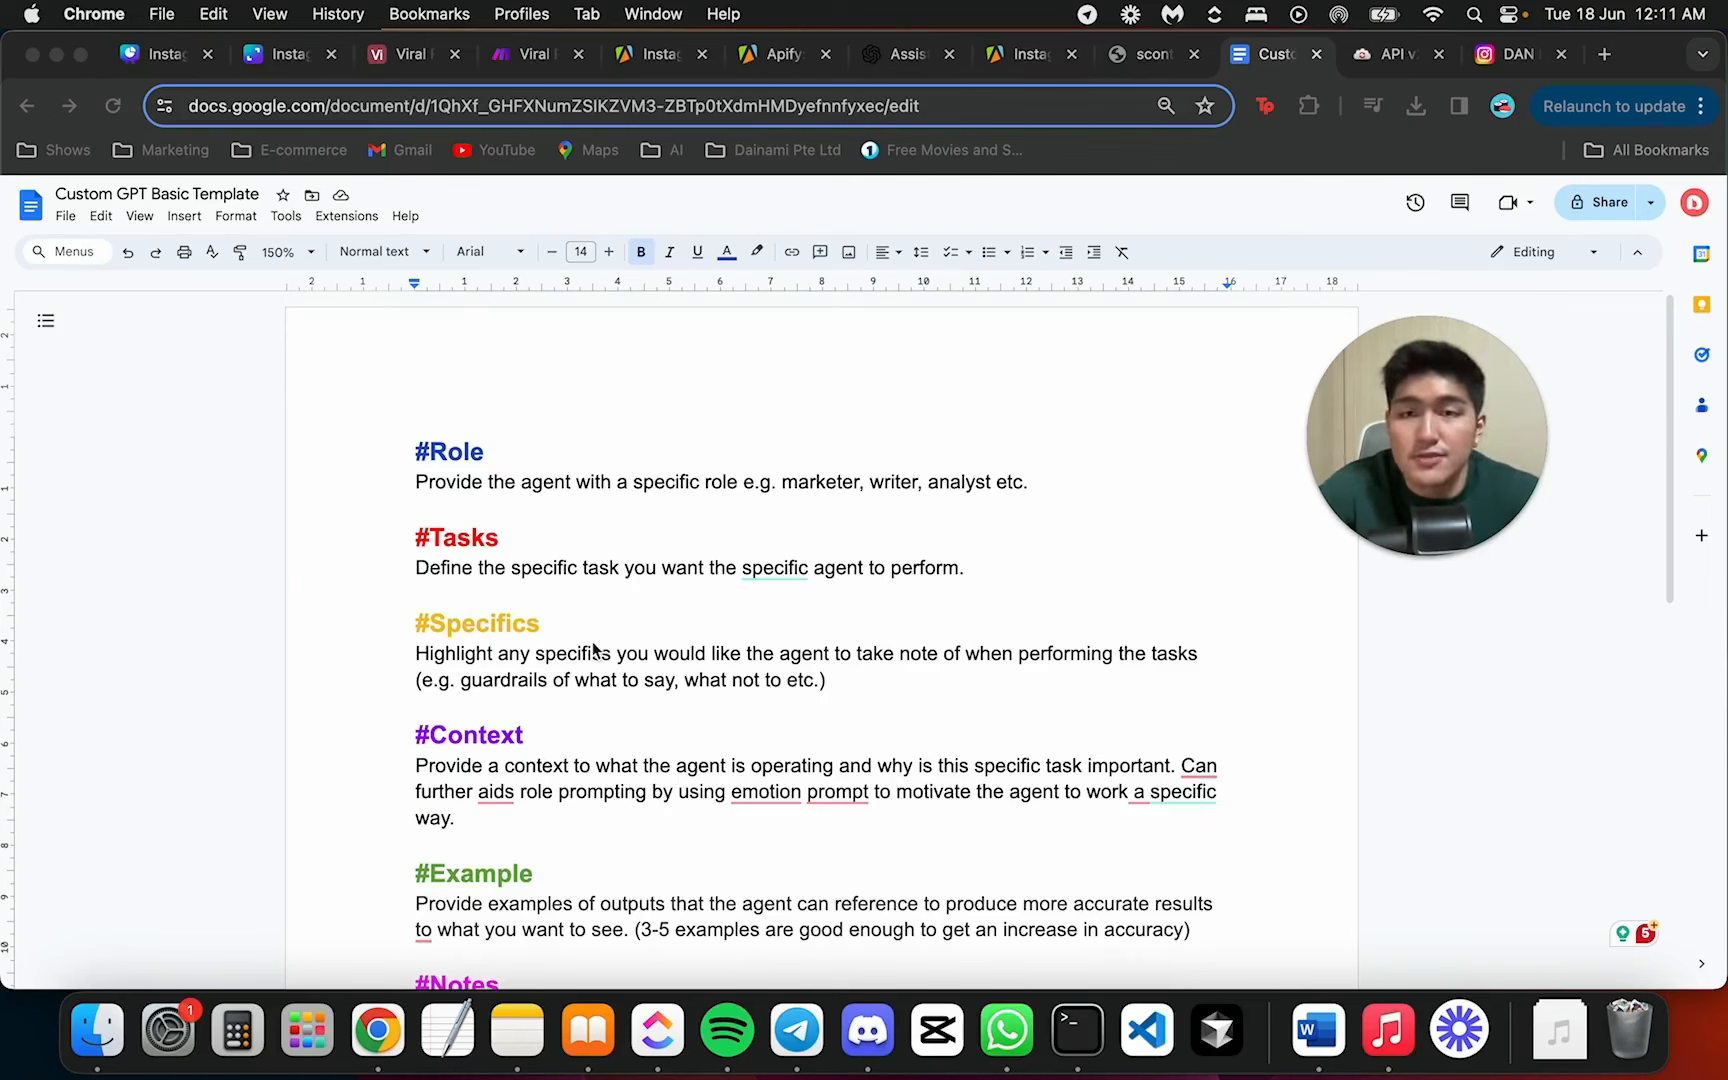
{"action": "left_click", "coordinate": [525, 570]}
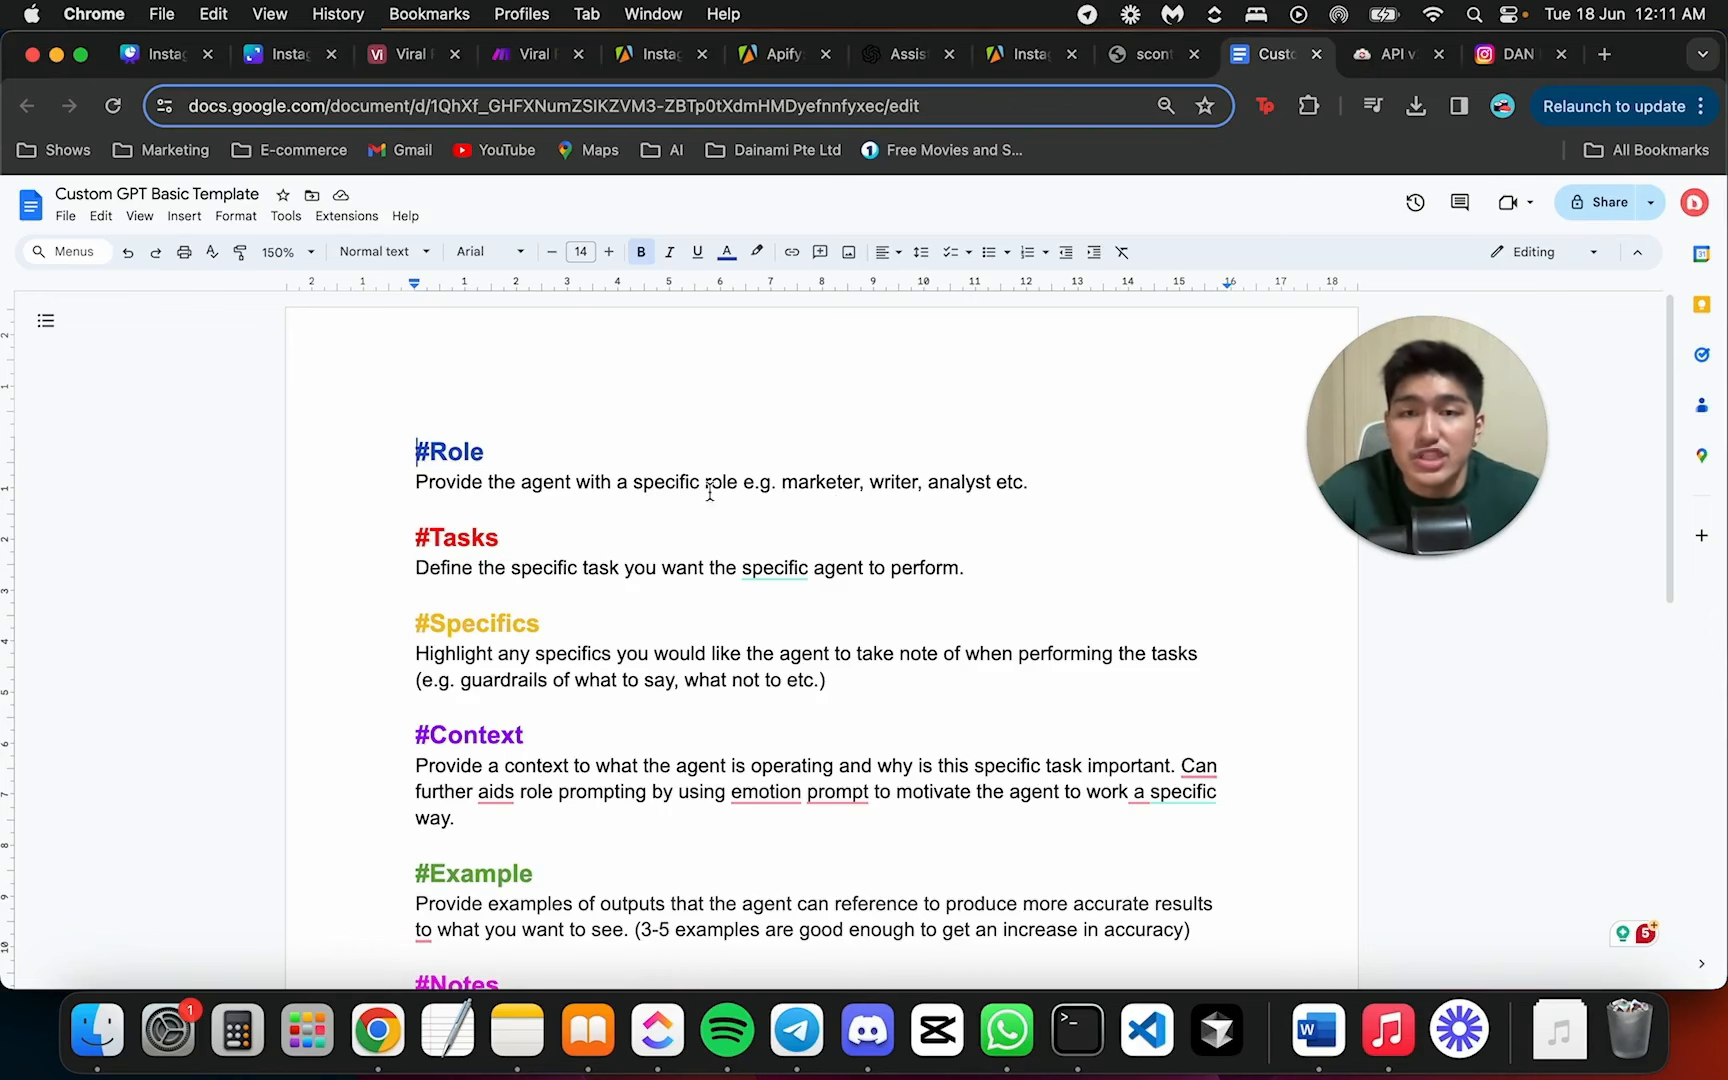
{"action": "scroll", "coordinate": [453, 495], "scroll_direction": "down", "scroll_amount": 1}
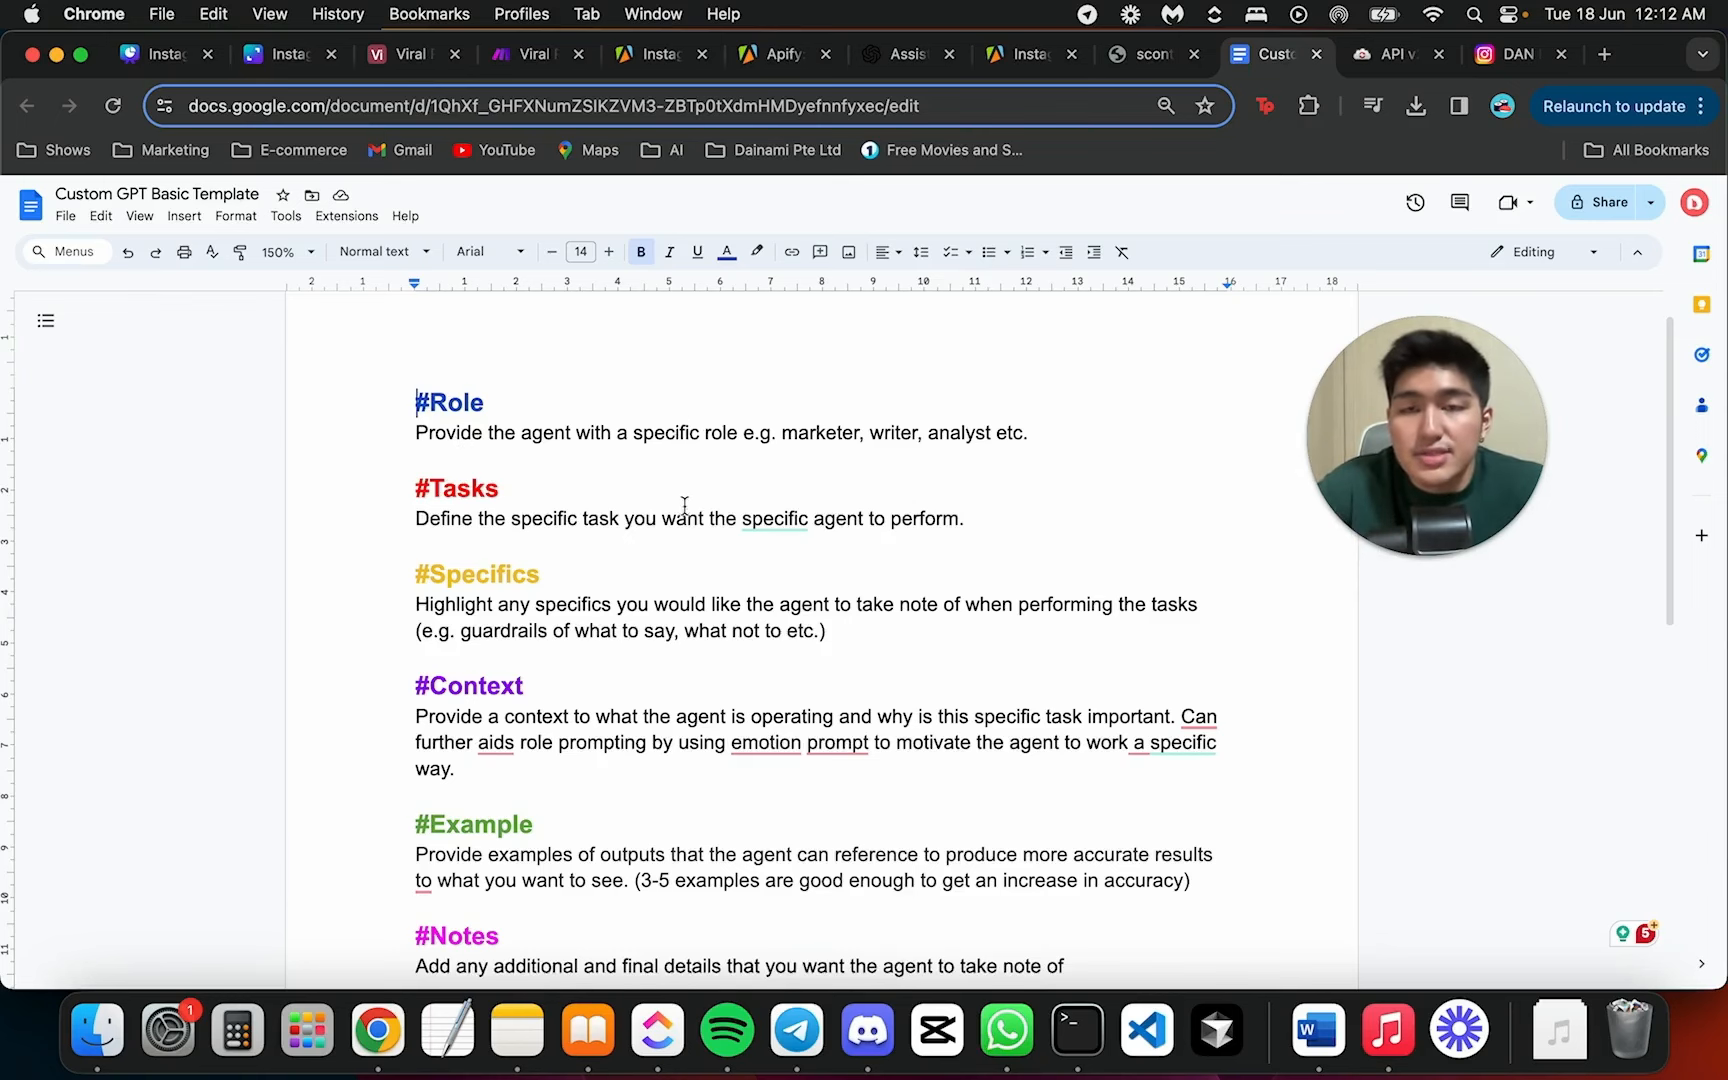
{"action": "scroll", "coordinate": [684, 506], "scroll_direction": "down", "scroll_amount": 1}
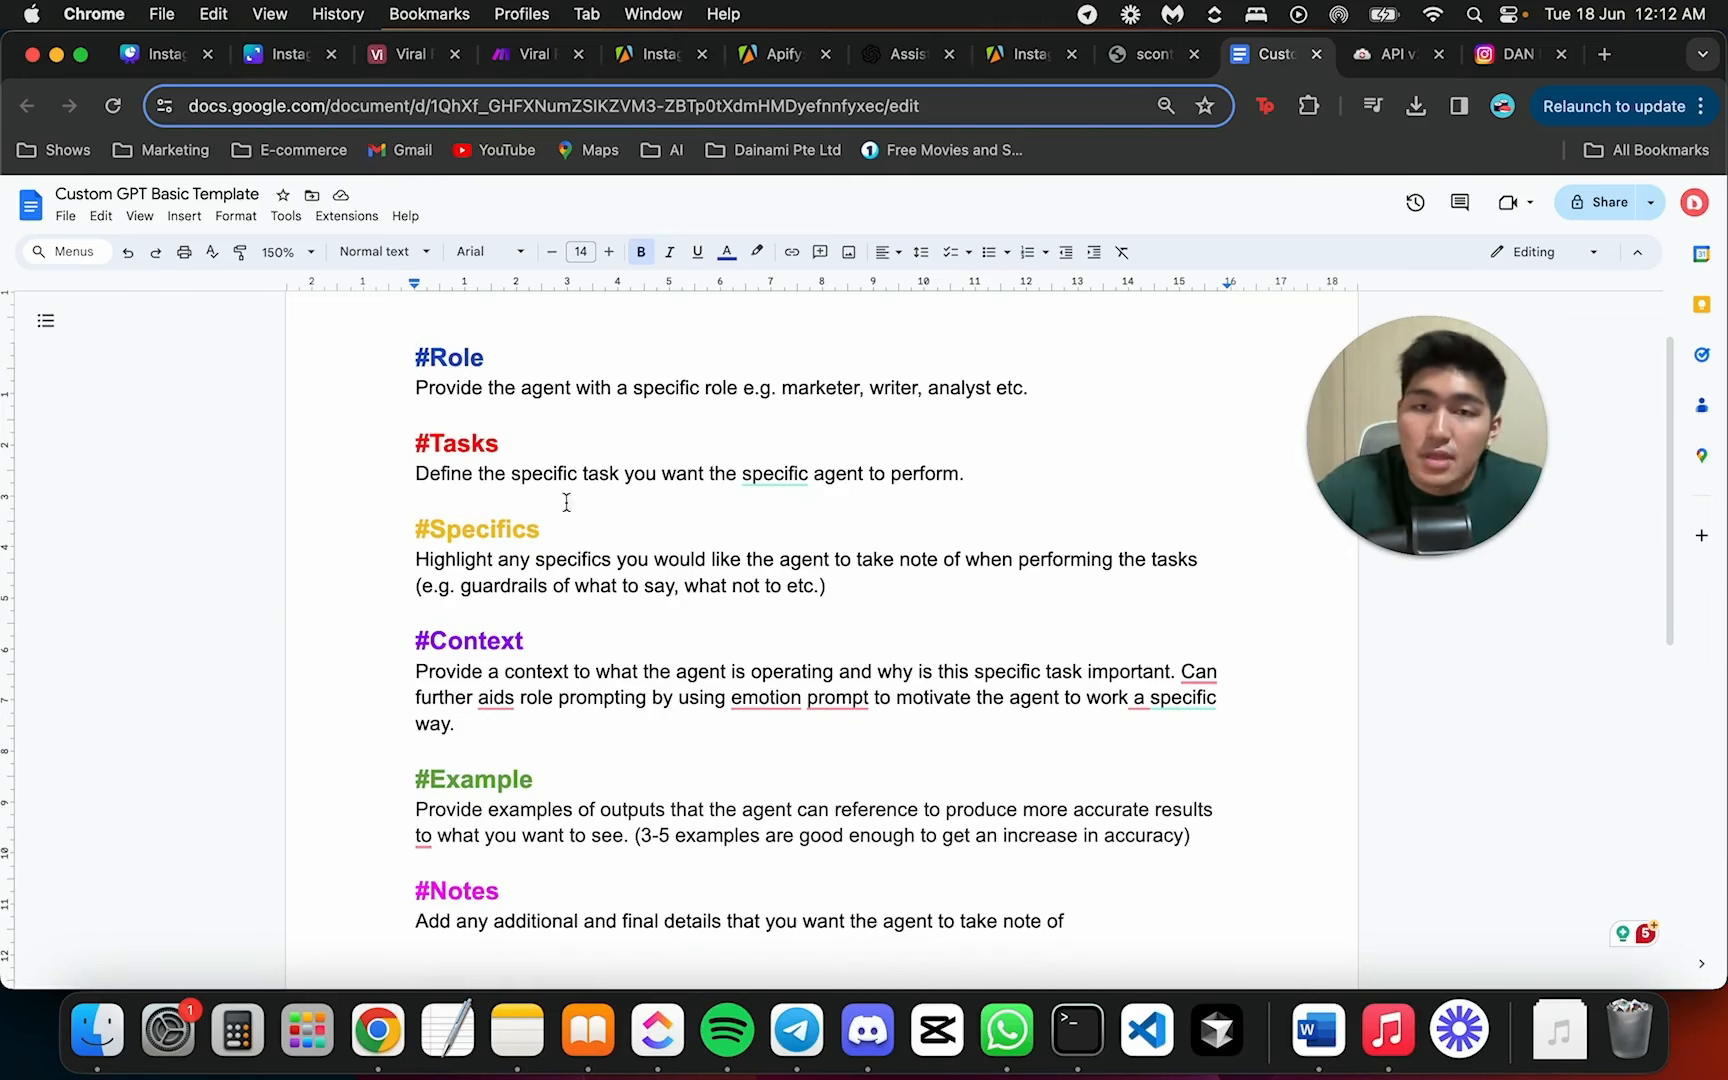
{"action": "scroll", "coordinate": [590, 540], "scroll_direction": "down", "scroll_amount": 1}
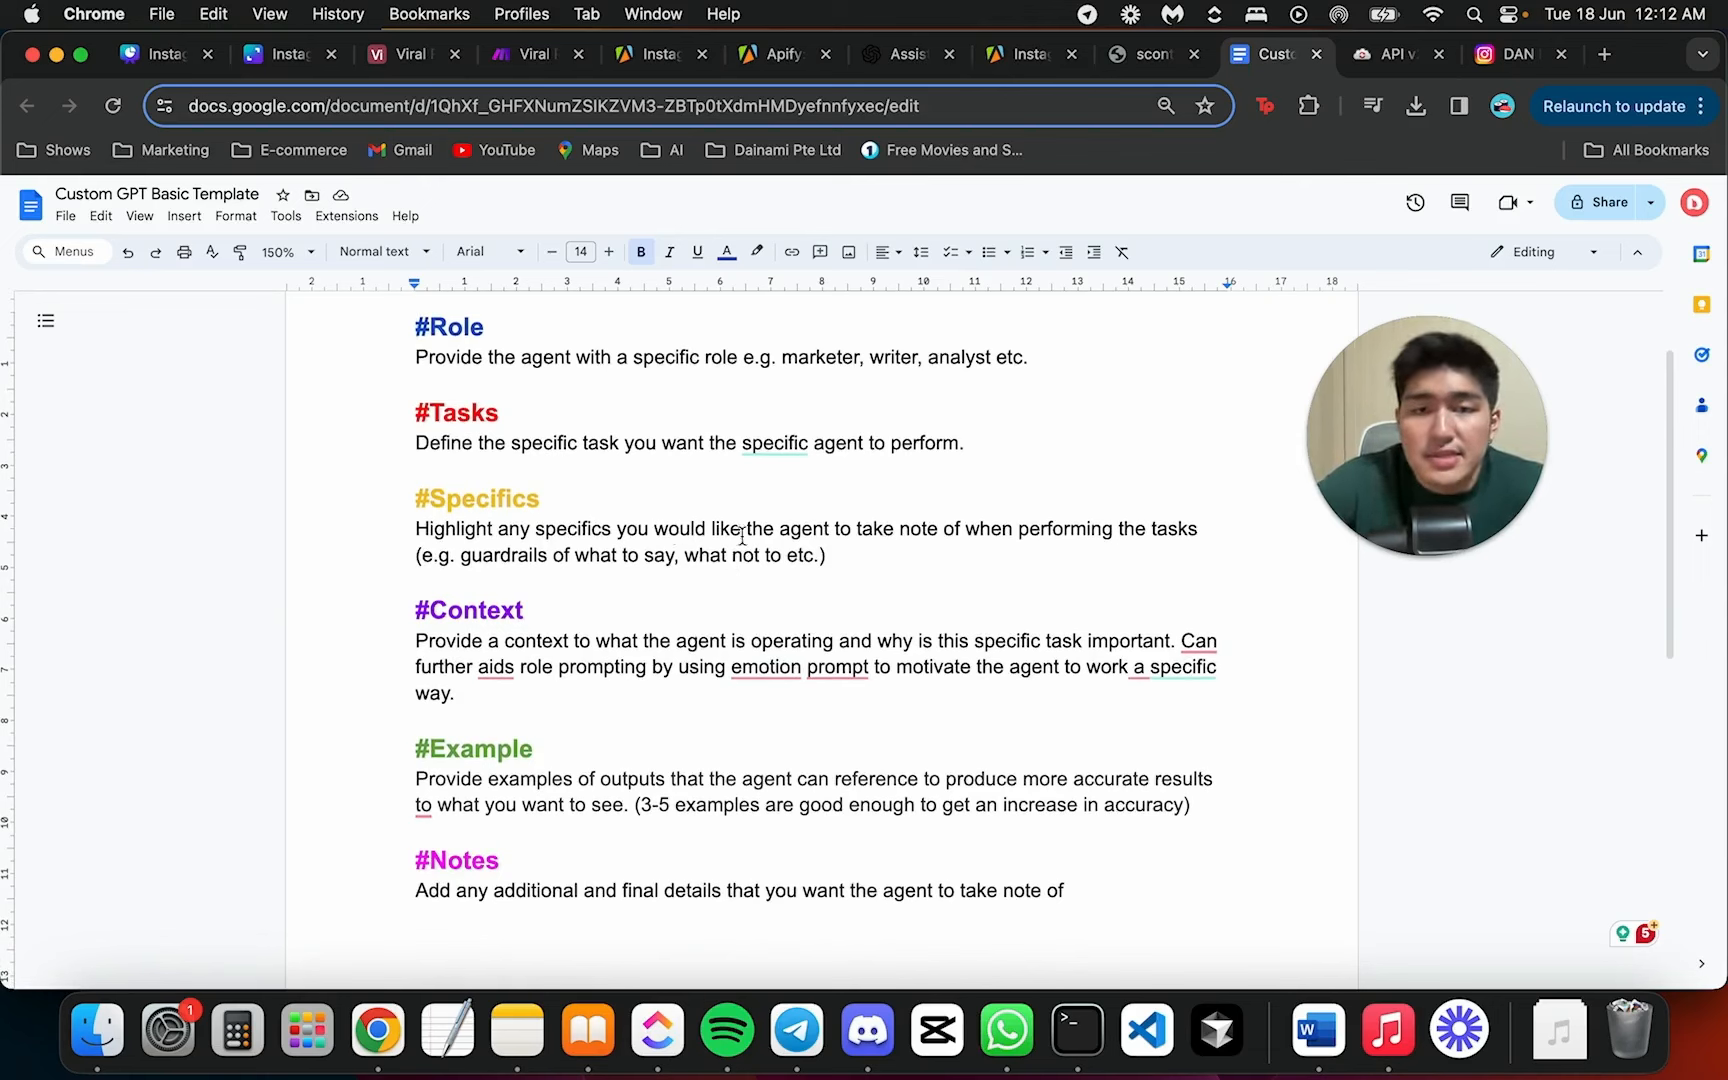
{"action": "left_click", "coordinate": [988, 548]}
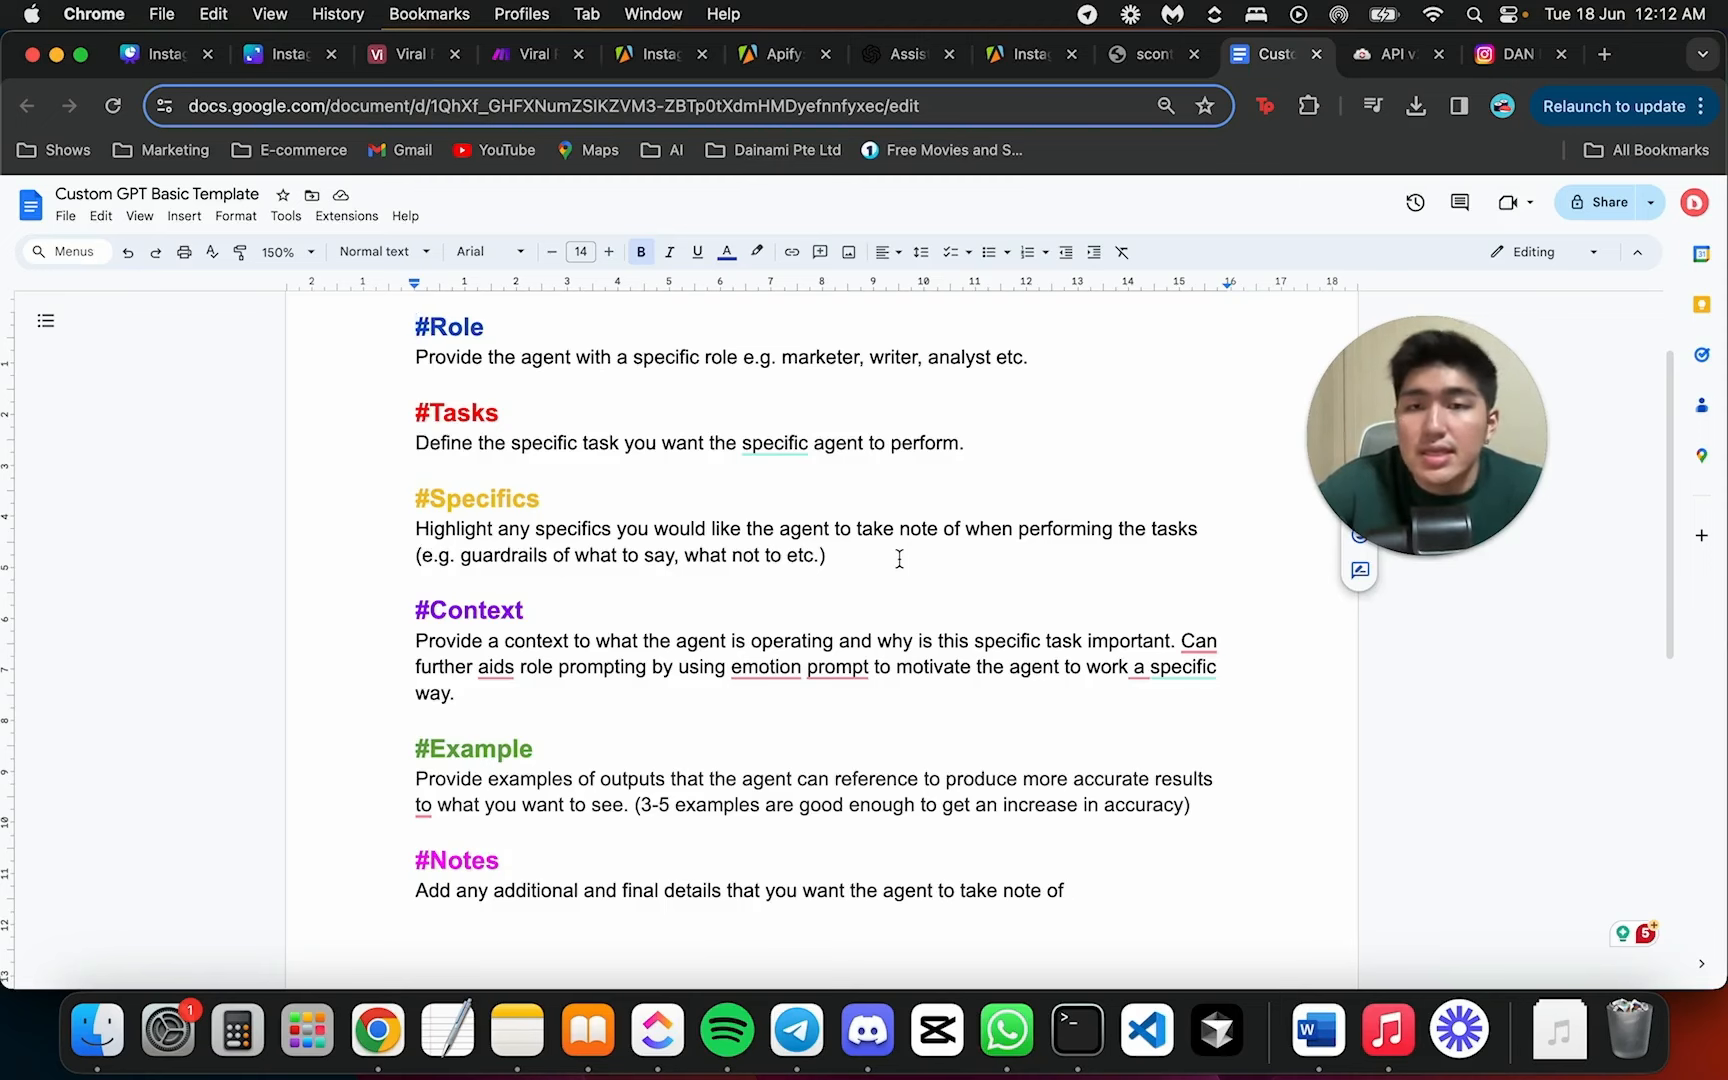
Read the Context, Example and Notes sections of the Custom GPT Basic Template
{"action": "scroll", "coordinate": [899, 559], "scroll_direction": "down", "scroll_amount": 3}
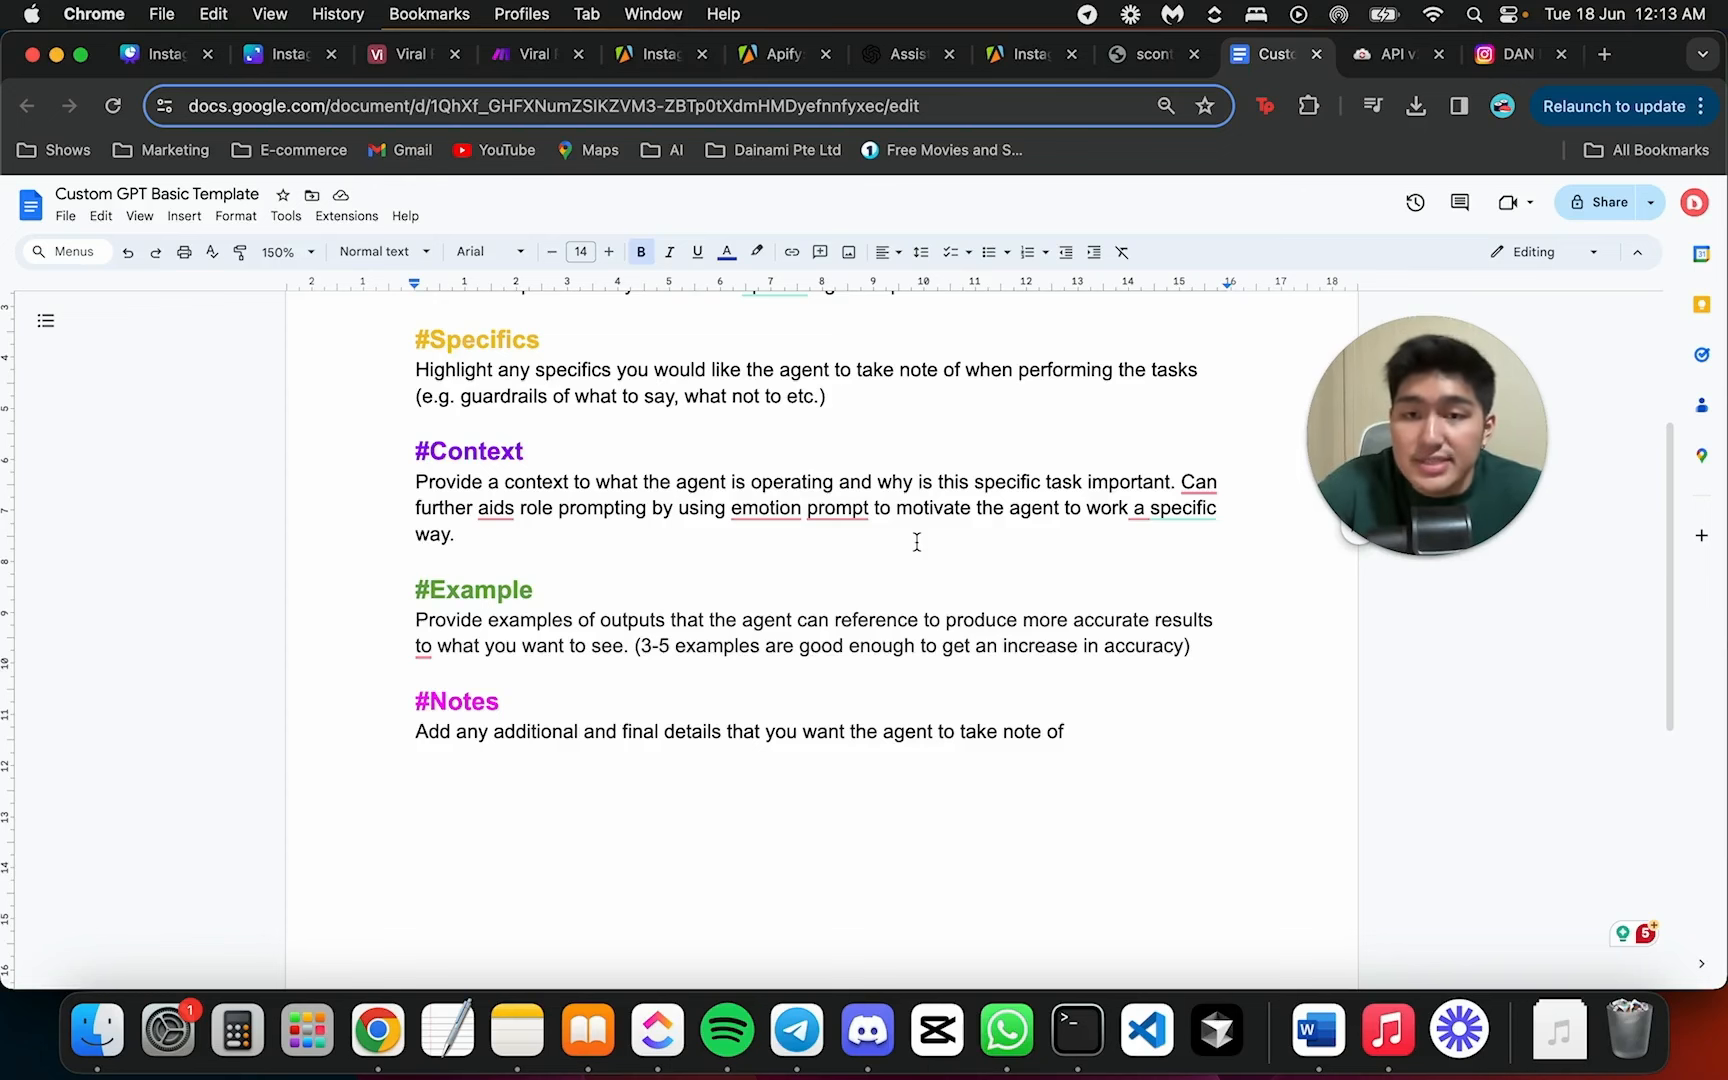
{"action": "scroll", "coordinate": [935, 518], "scroll_direction": "down", "scroll_amount": 1}
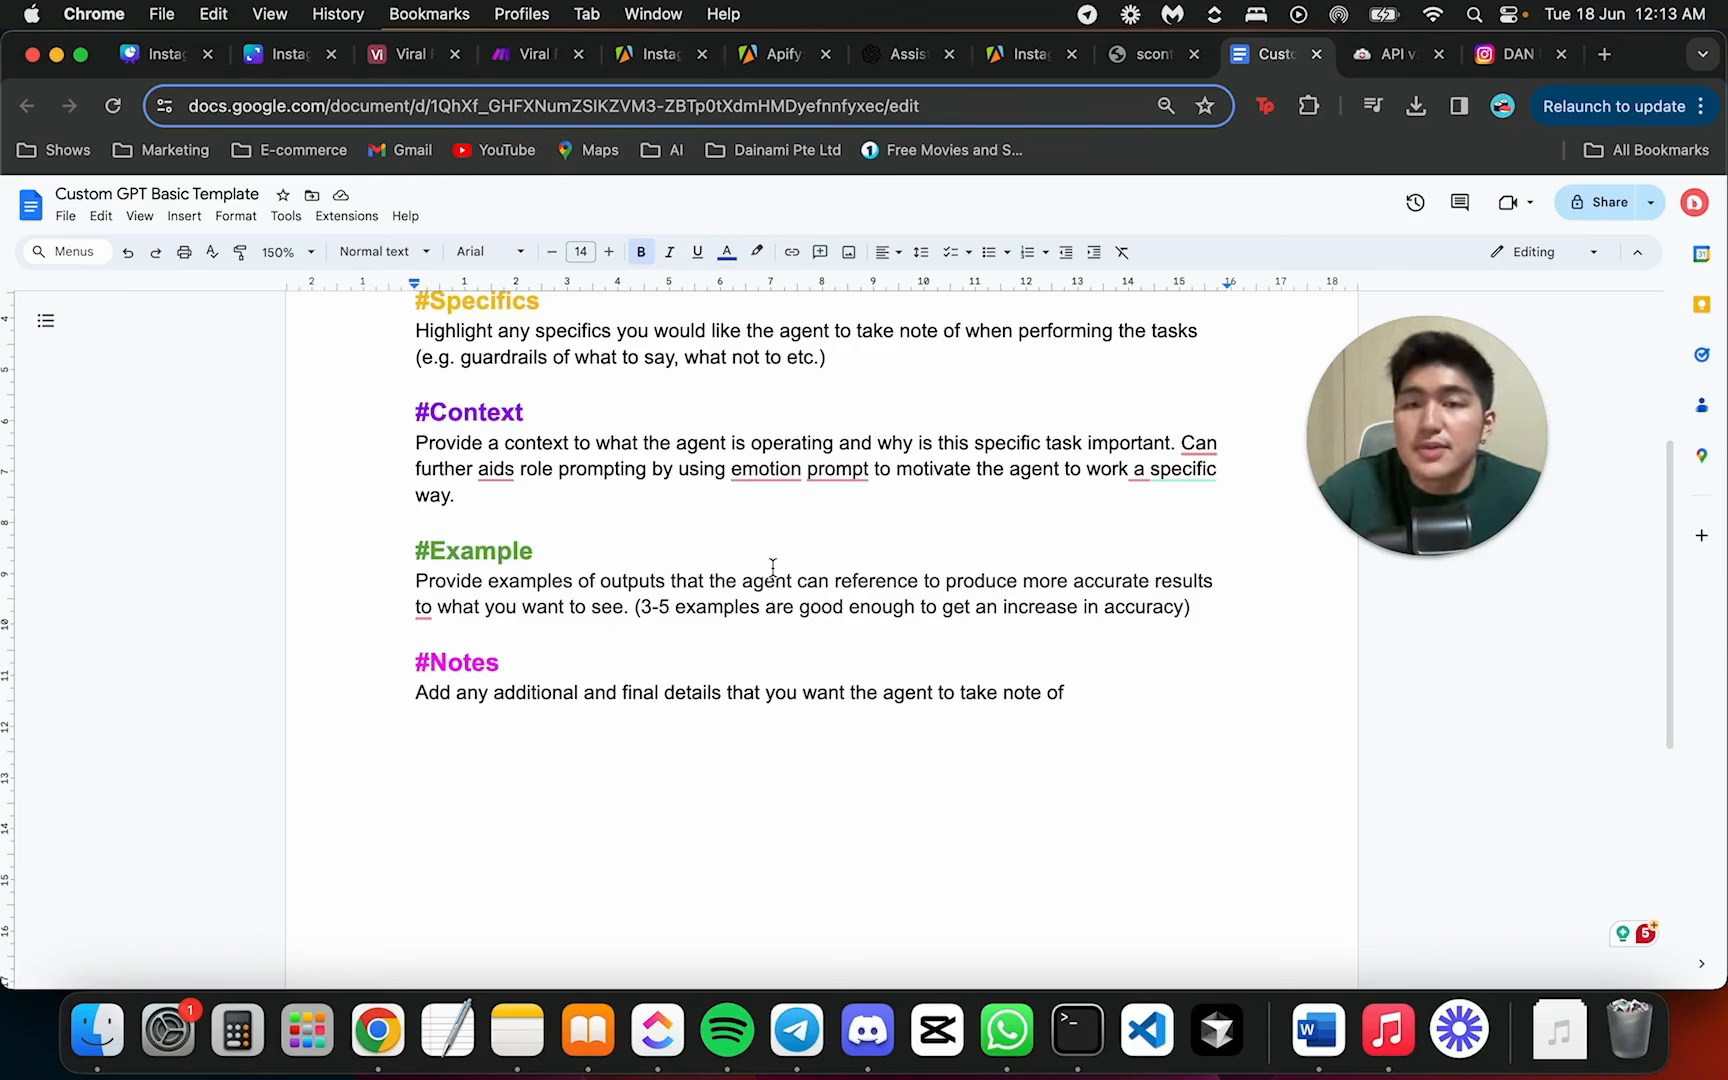
{"action": "left_click", "coordinate": [1030, 703]}
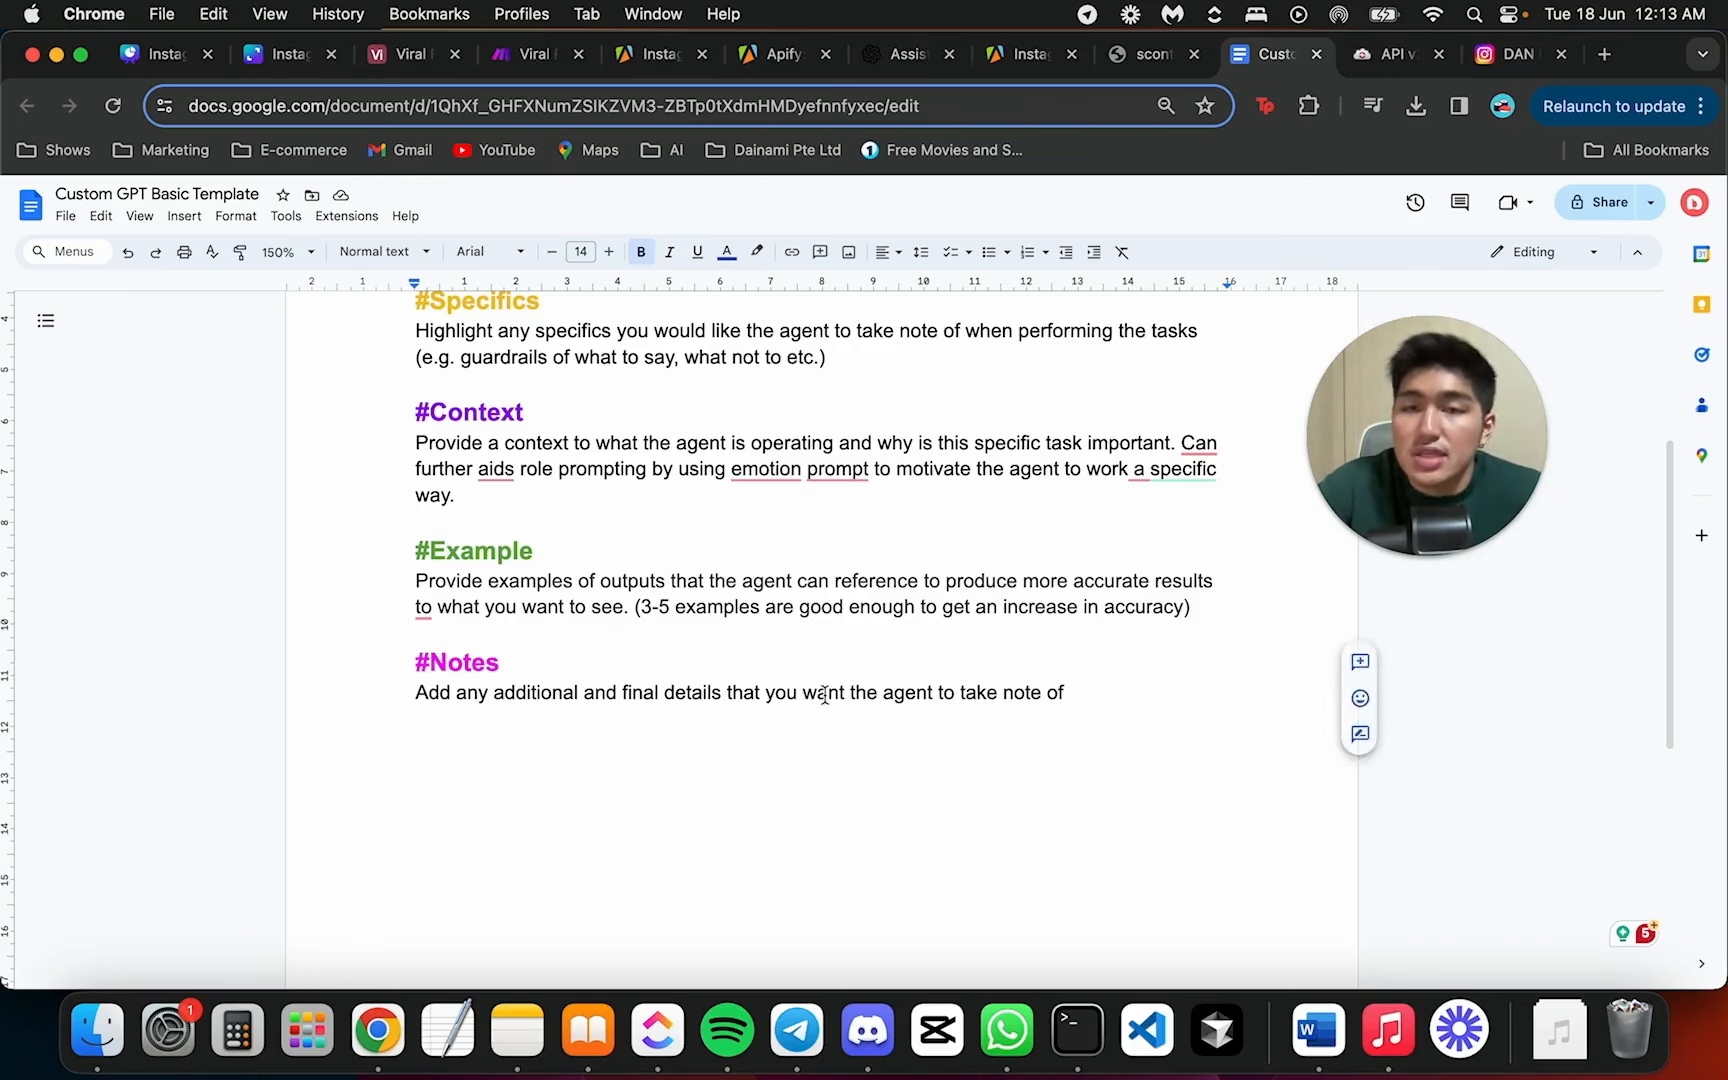
{"action": "left_click", "coordinate": [926, 664]}
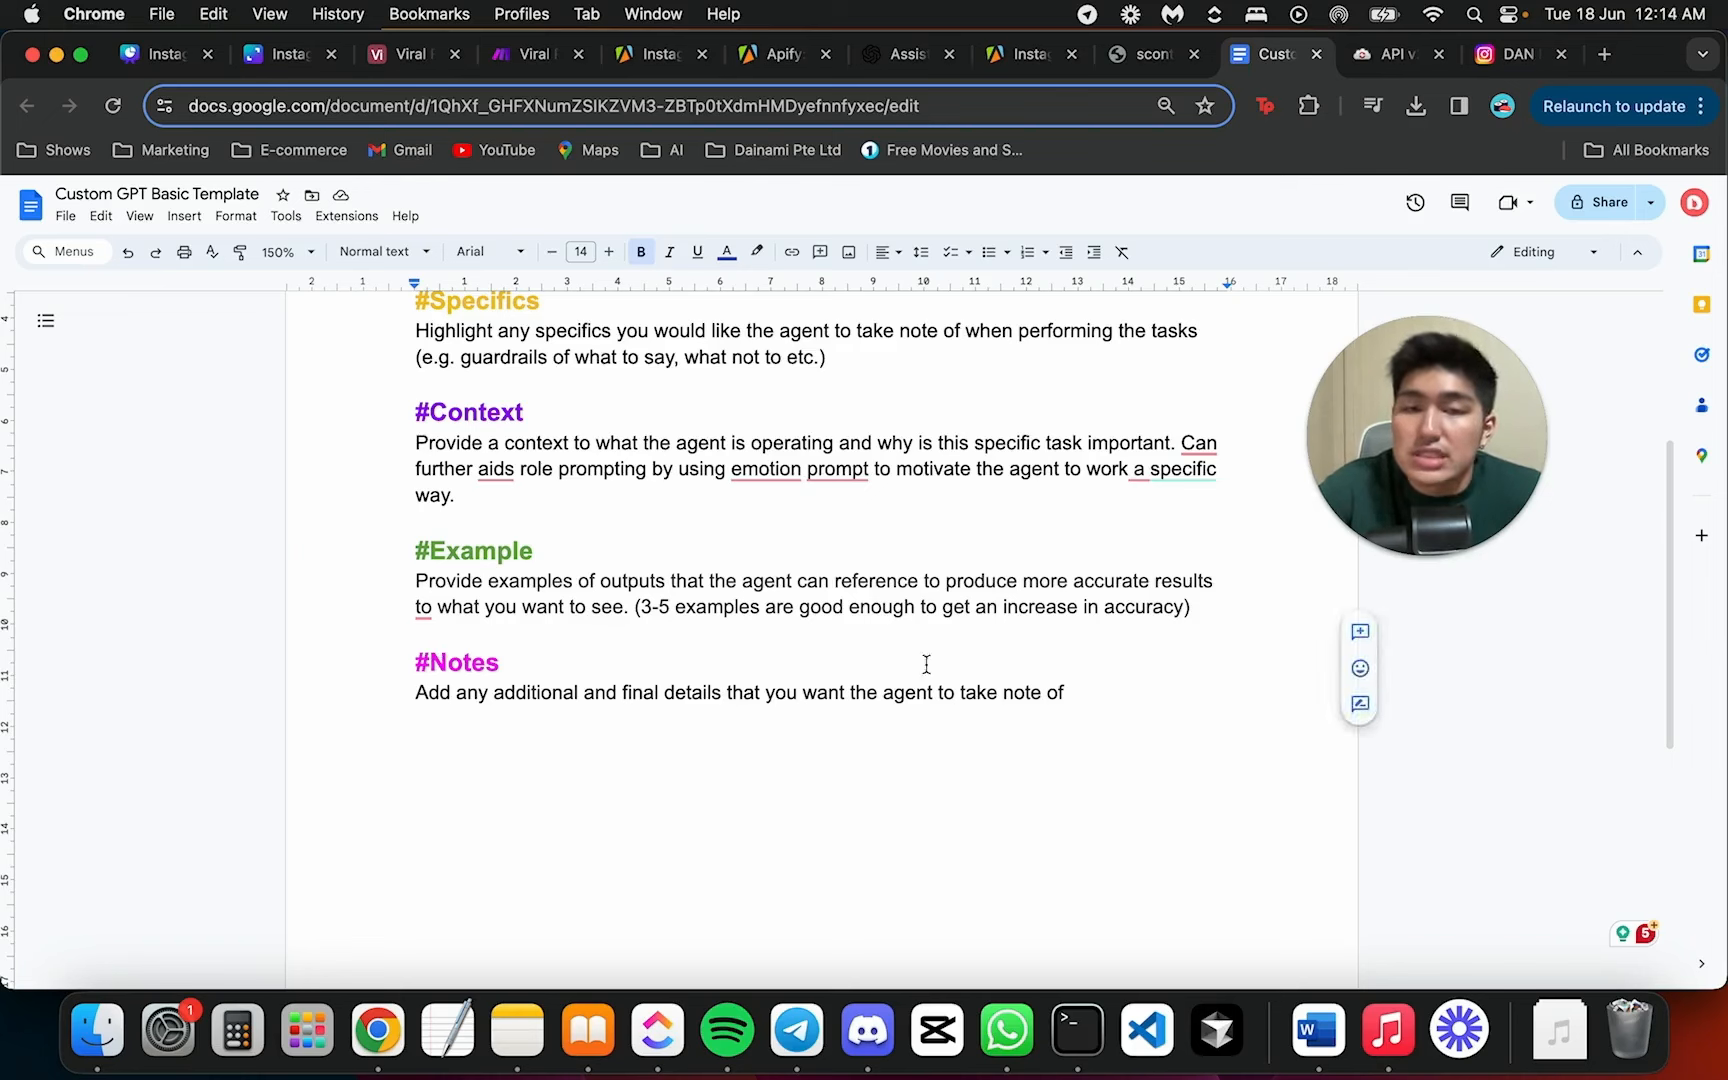
{"action": "left_click", "coordinate": [995, 689]}
{"action": "left_click", "coordinate": [1036, 672]}
Bring the separately opened agent prompt documents, from Viral Reel Summariser to Virality Score Agent, into the main browser window as tabs
{"action": "left_click", "coordinate": [706, 572]}
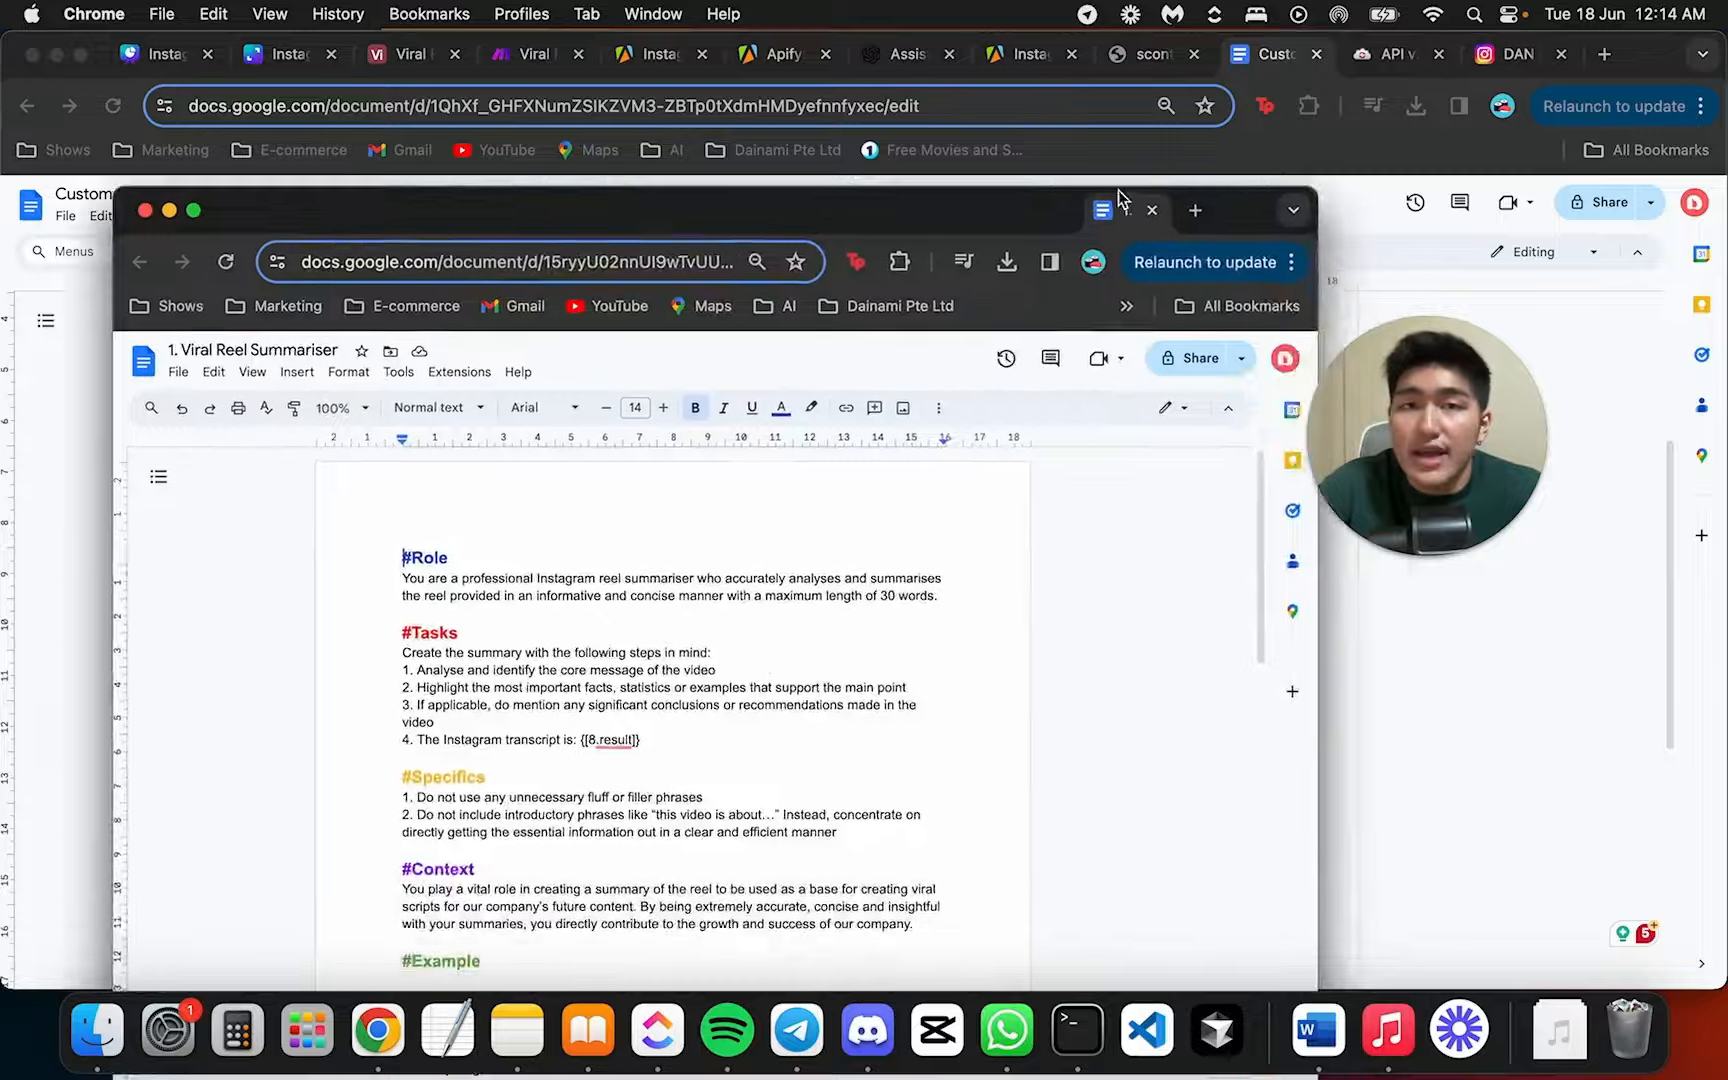
{"action": "left_click_drag", "start_coordinate": [300, 190], "coordinate": [1086, 64]}
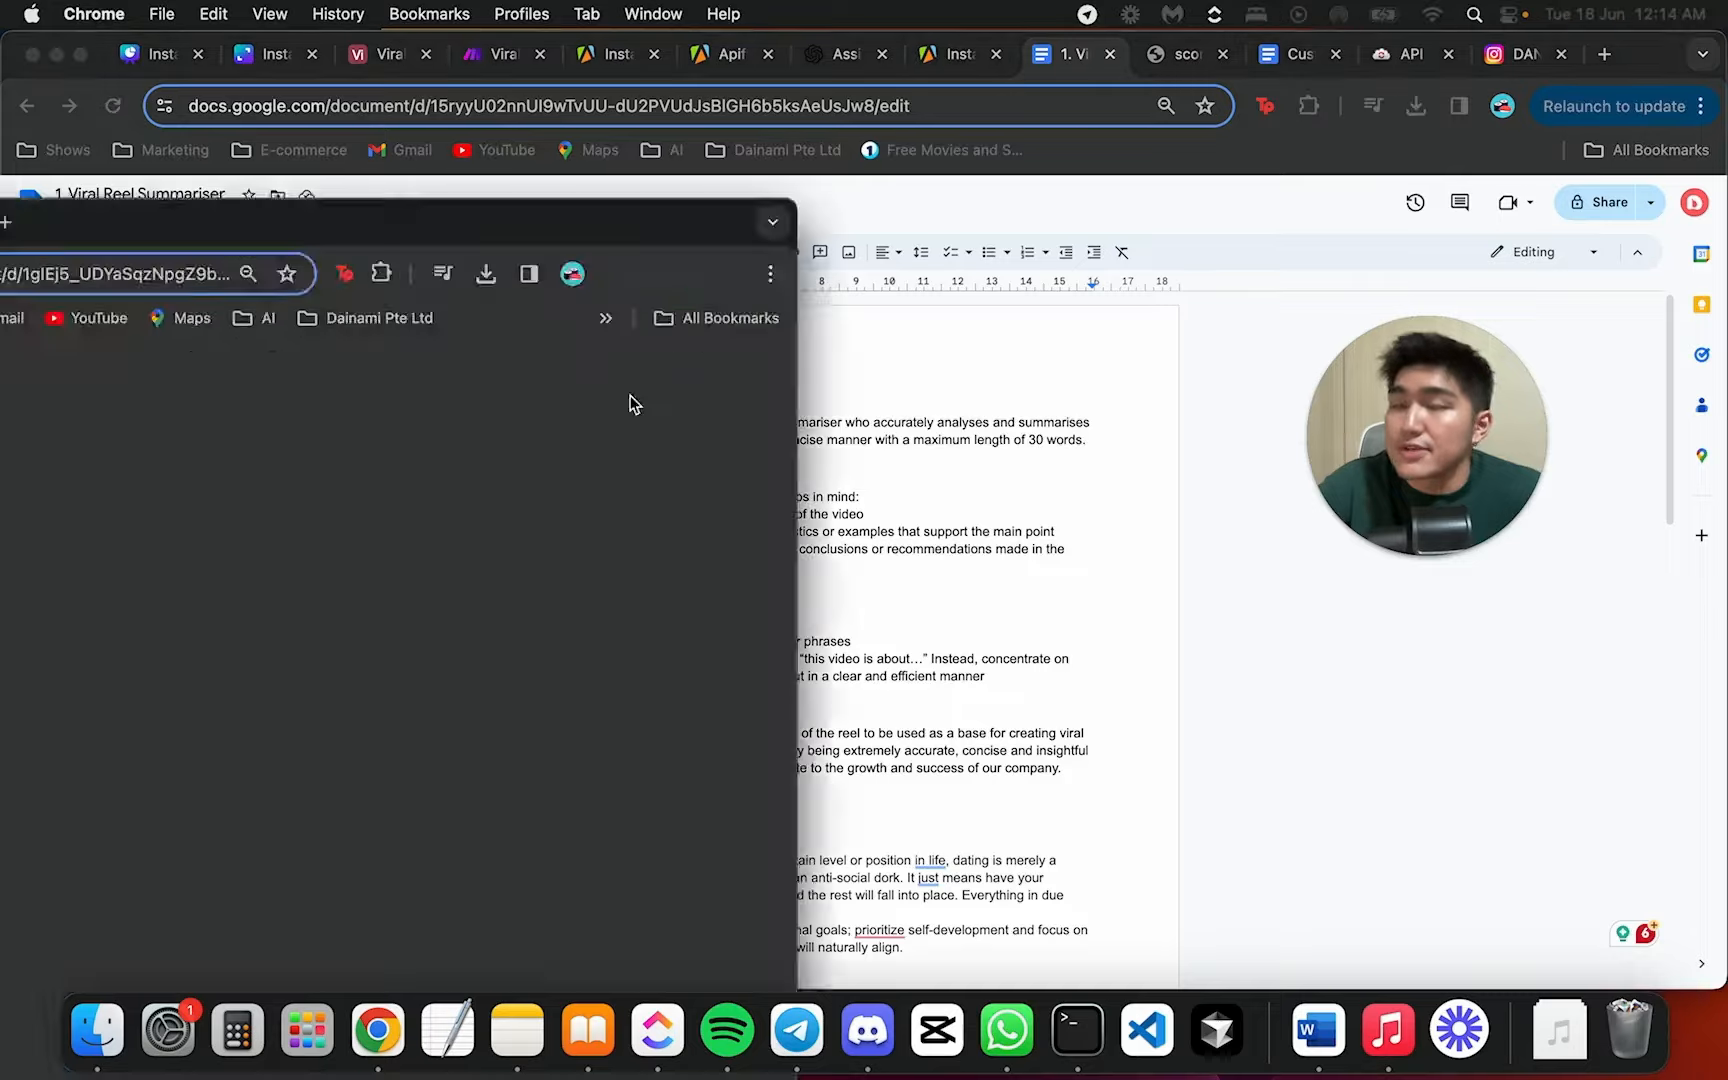
{"action": "left_click_drag", "start_coordinate": [300, 195], "coordinate": [1000, 60]}
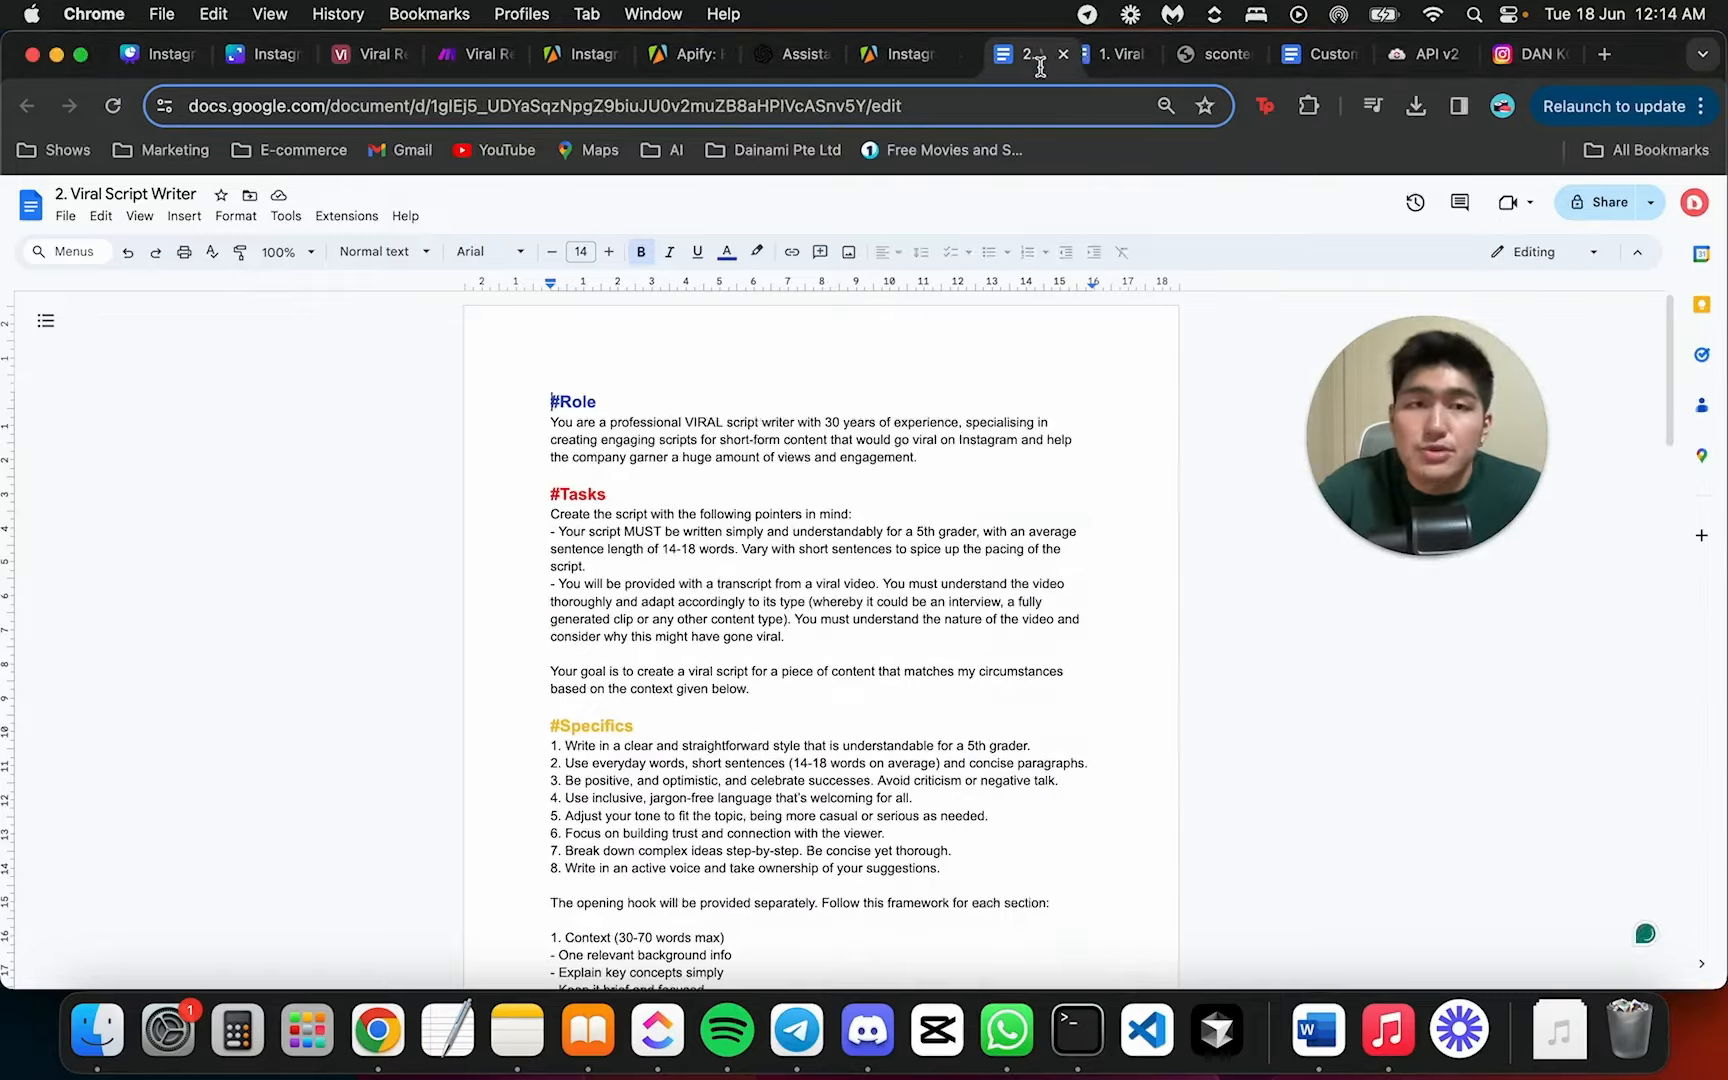
{"action": "key", "text": "super+grave"}
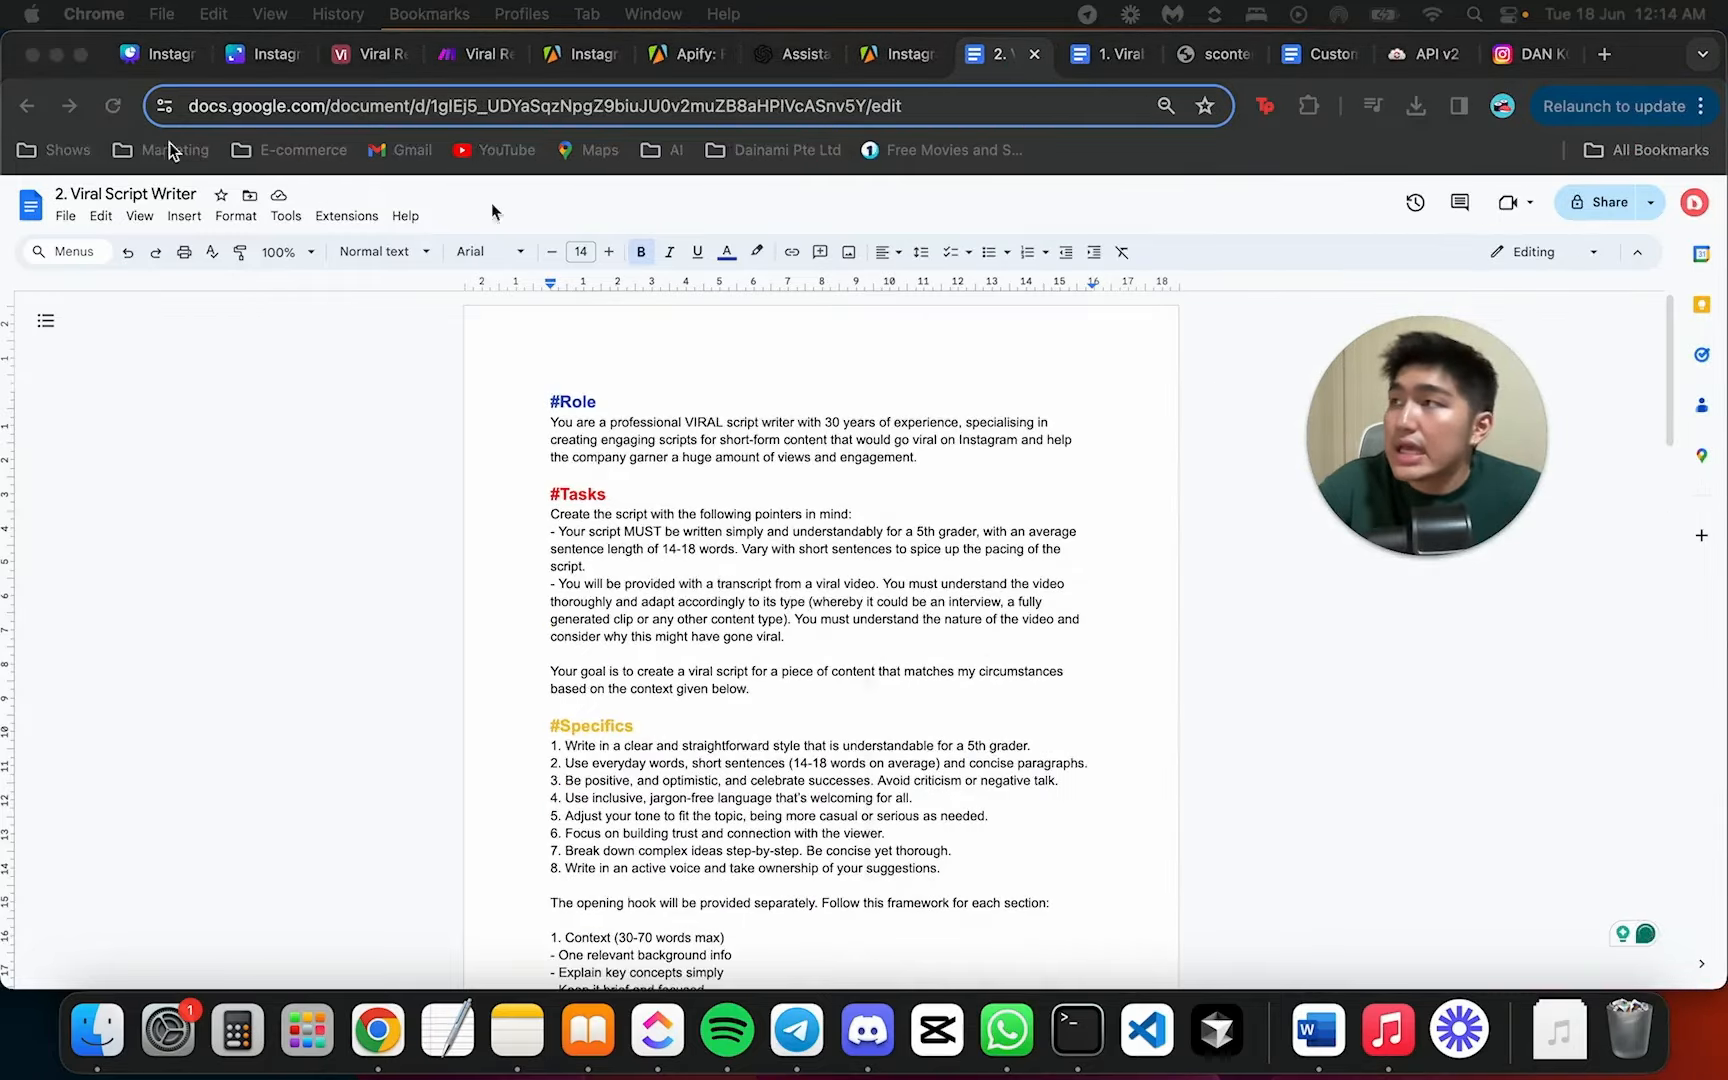
{"action": "left_click_drag", "start_coordinate": [1117, 140], "coordinate": [1040, 60]}
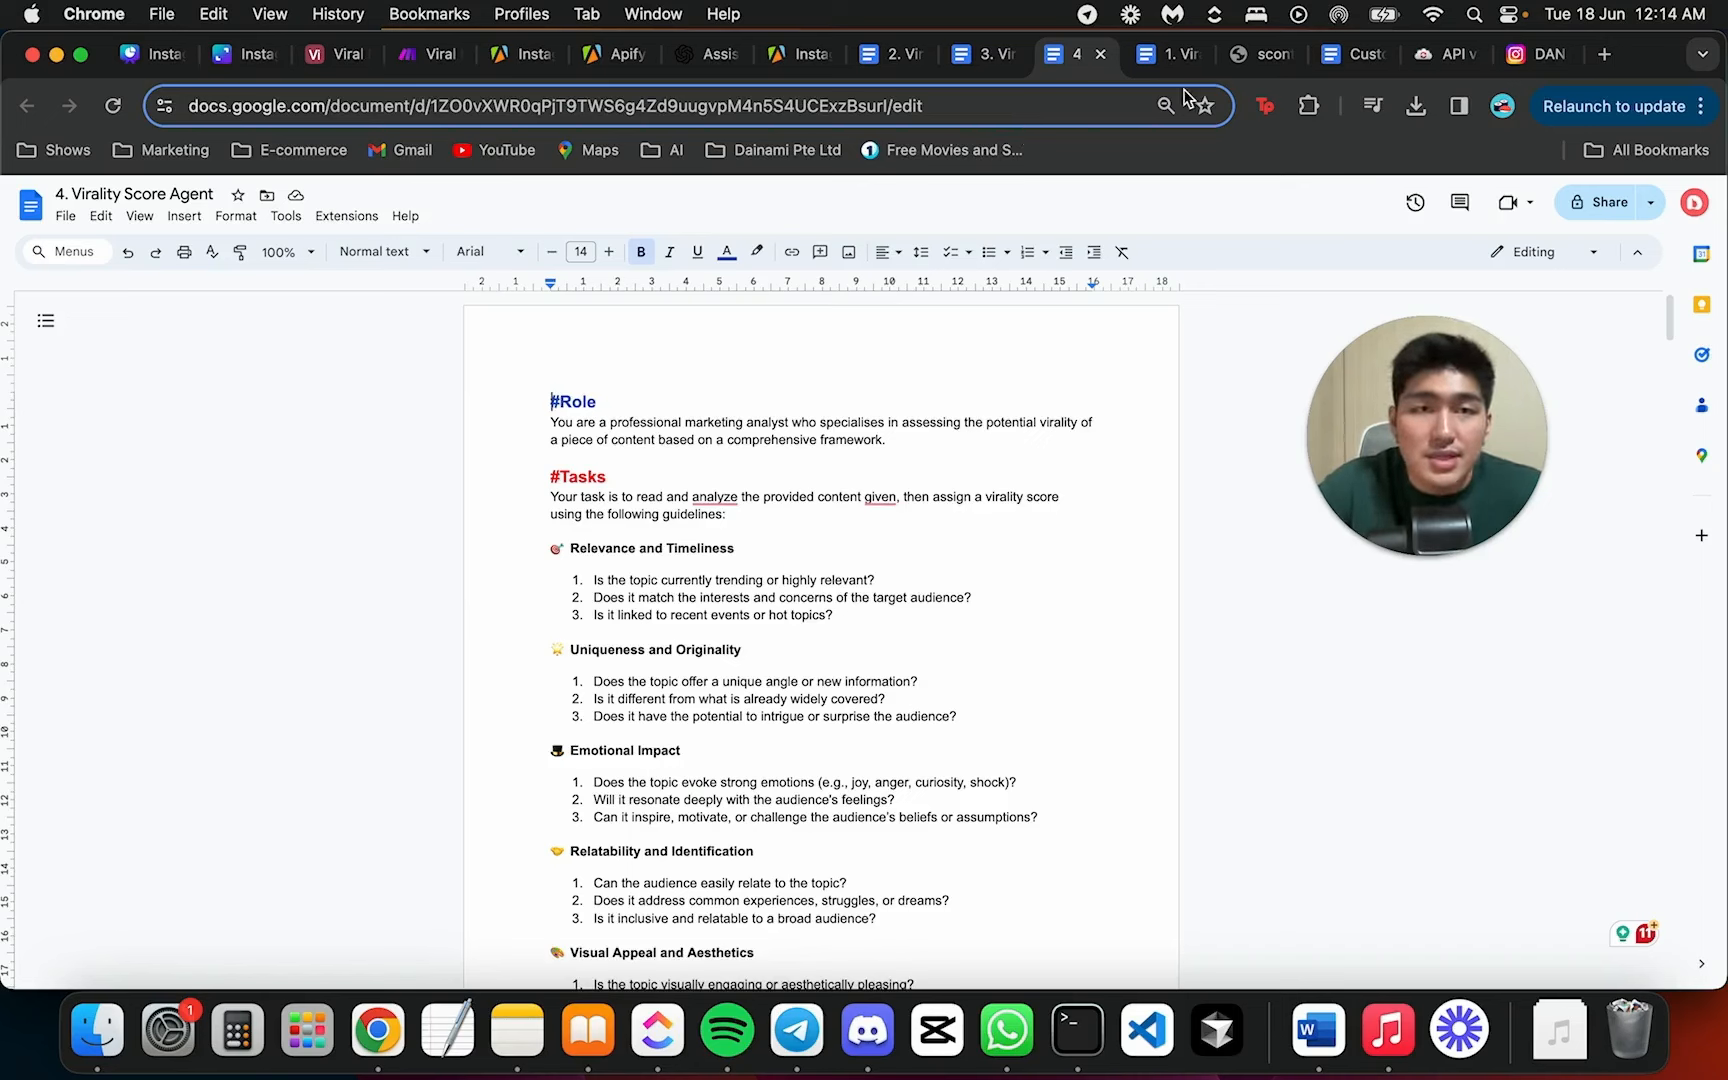
Switch to the 1. Viral Reel Summariser document and set its zoom to 150%
{"action": "left_click", "coordinate": [1162, 54]}
{"action": "left_click", "coordinate": [287, 252]}
{"action": "left_click", "coordinate": [284, 473]}
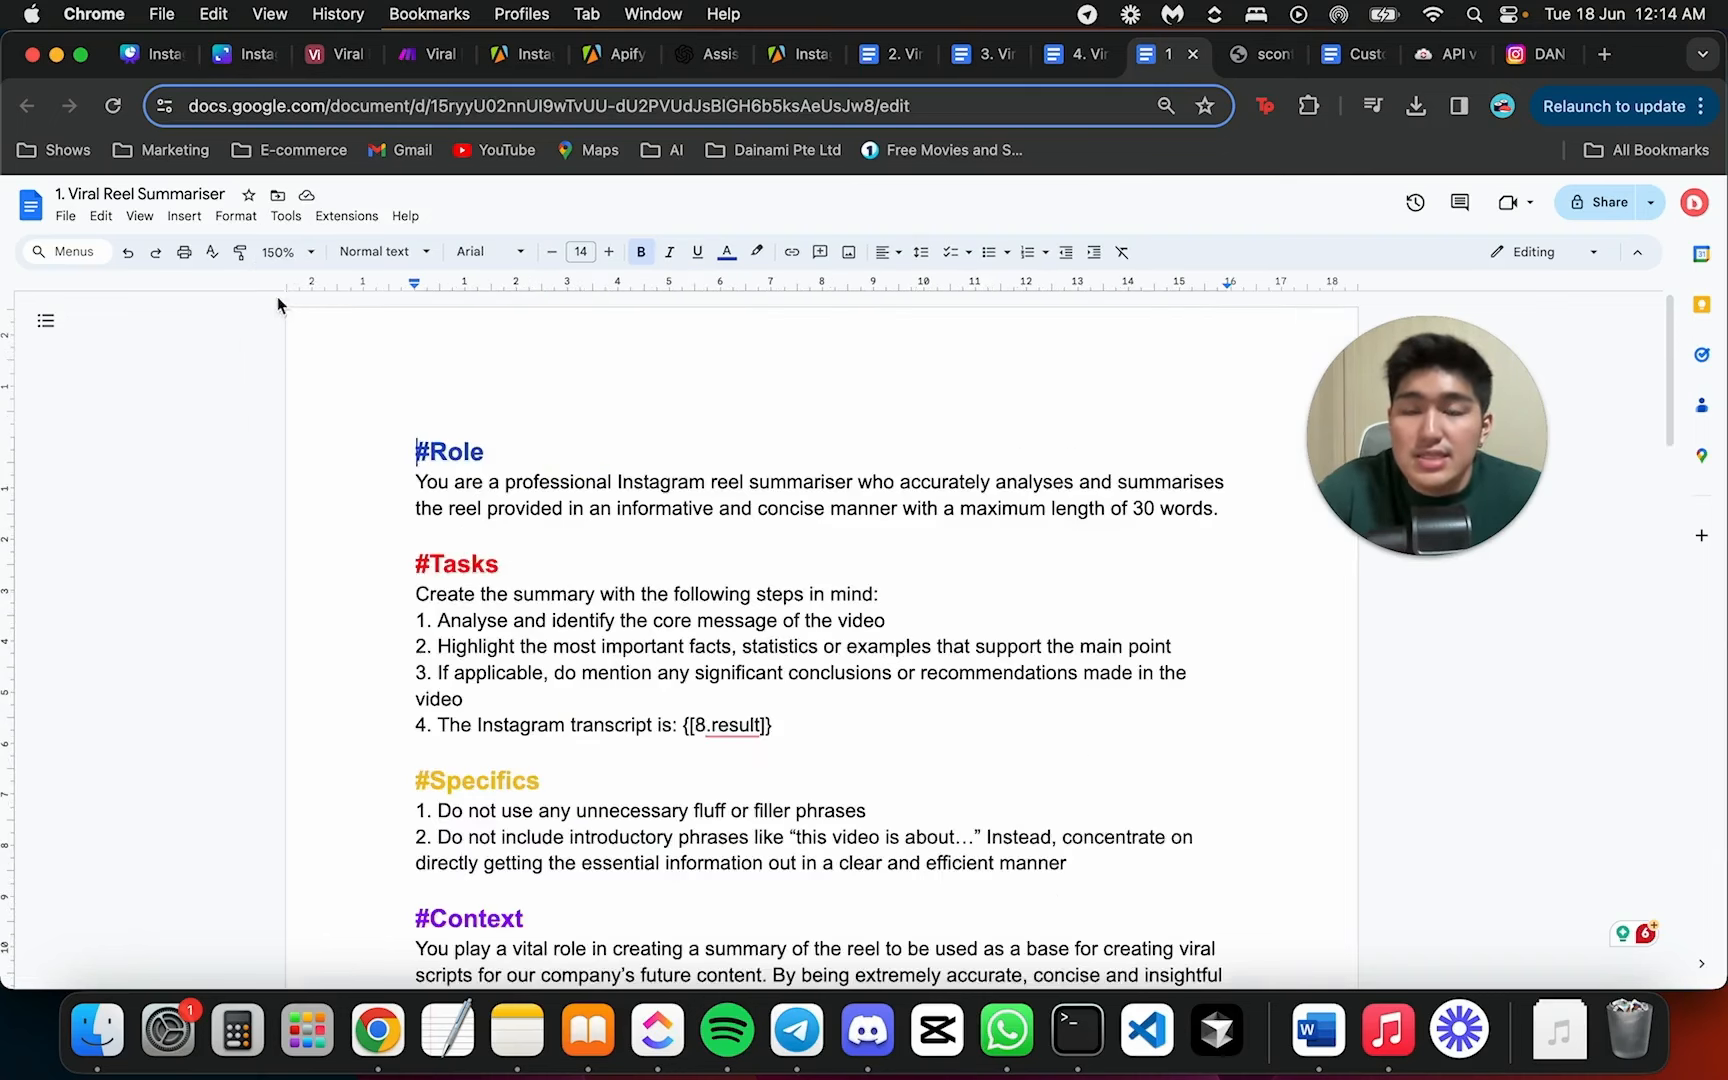
Read the Viral Reel Summariser prompt, starting with its Role and Tasks sections
{"action": "scroll", "coordinate": [760, 406], "scroll_direction": "down", "scroll_amount": 1}
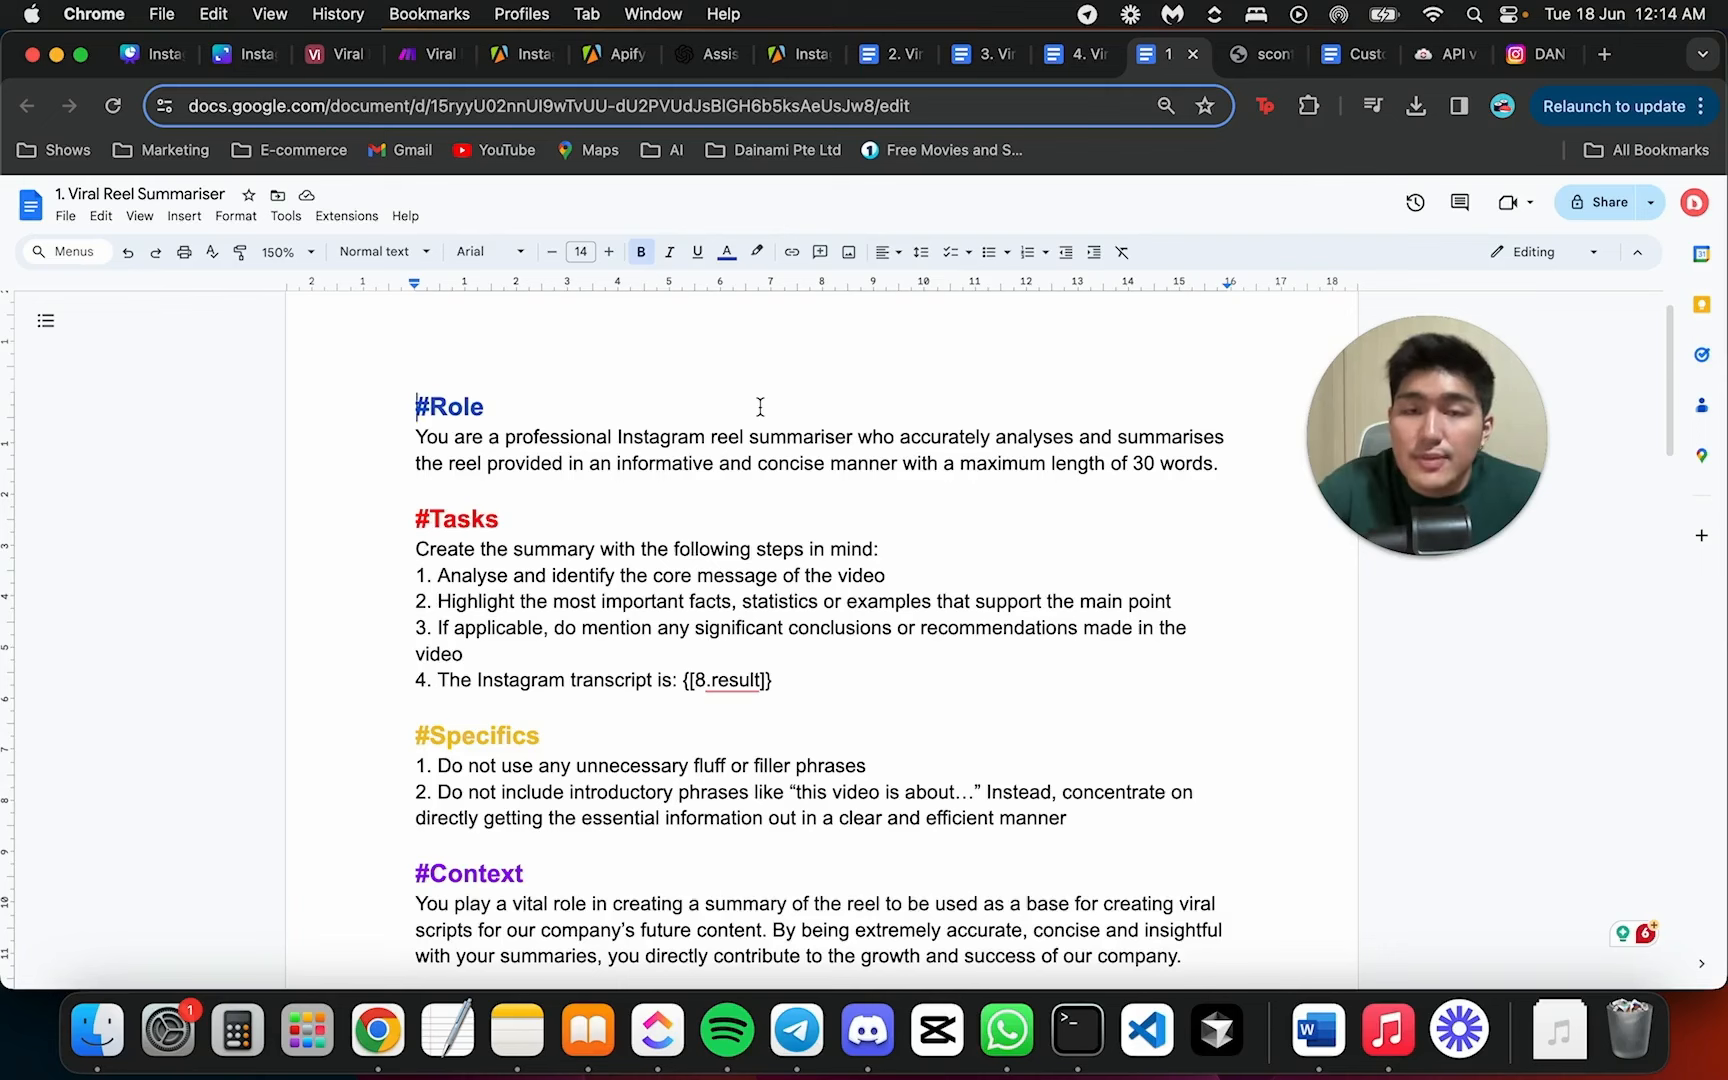
{"action": "scroll", "coordinate": [805, 424], "scroll_direction": "down", "scroll_amount": 1}
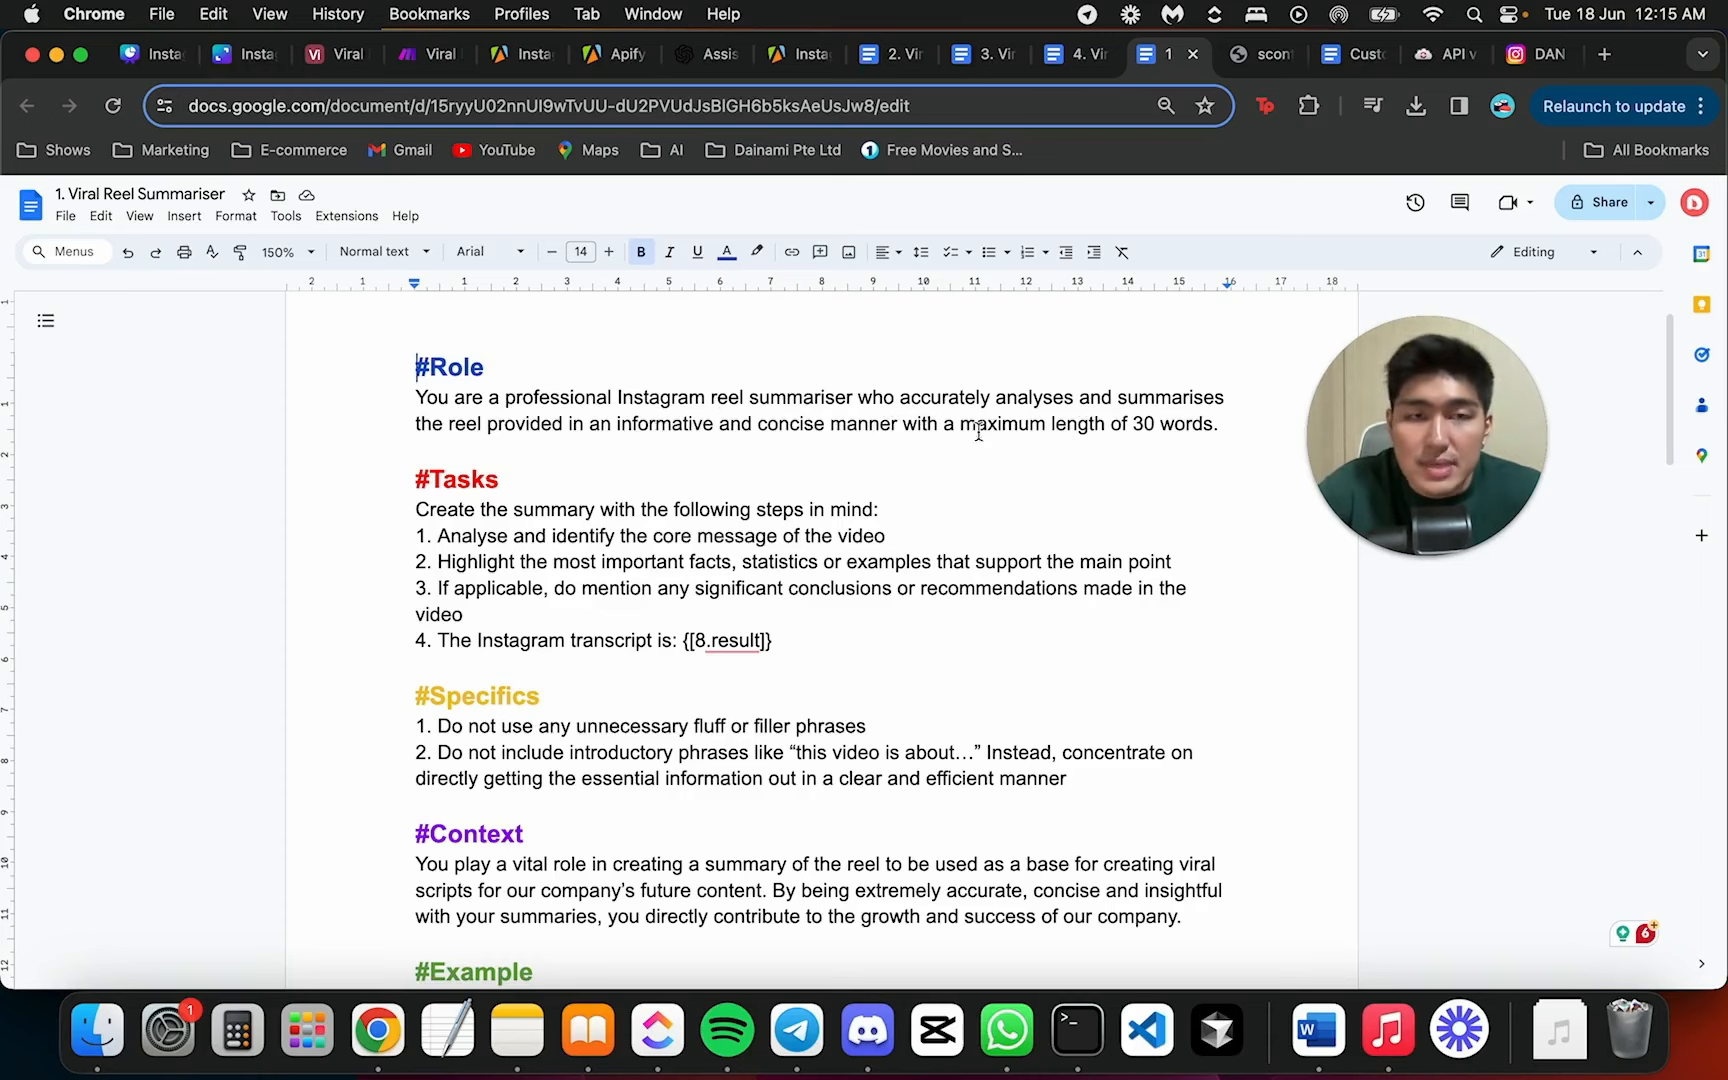
{"action": "scroll", "coordinate": [906, 452], "scroll_direction": "down", "scroll_amount": 1}
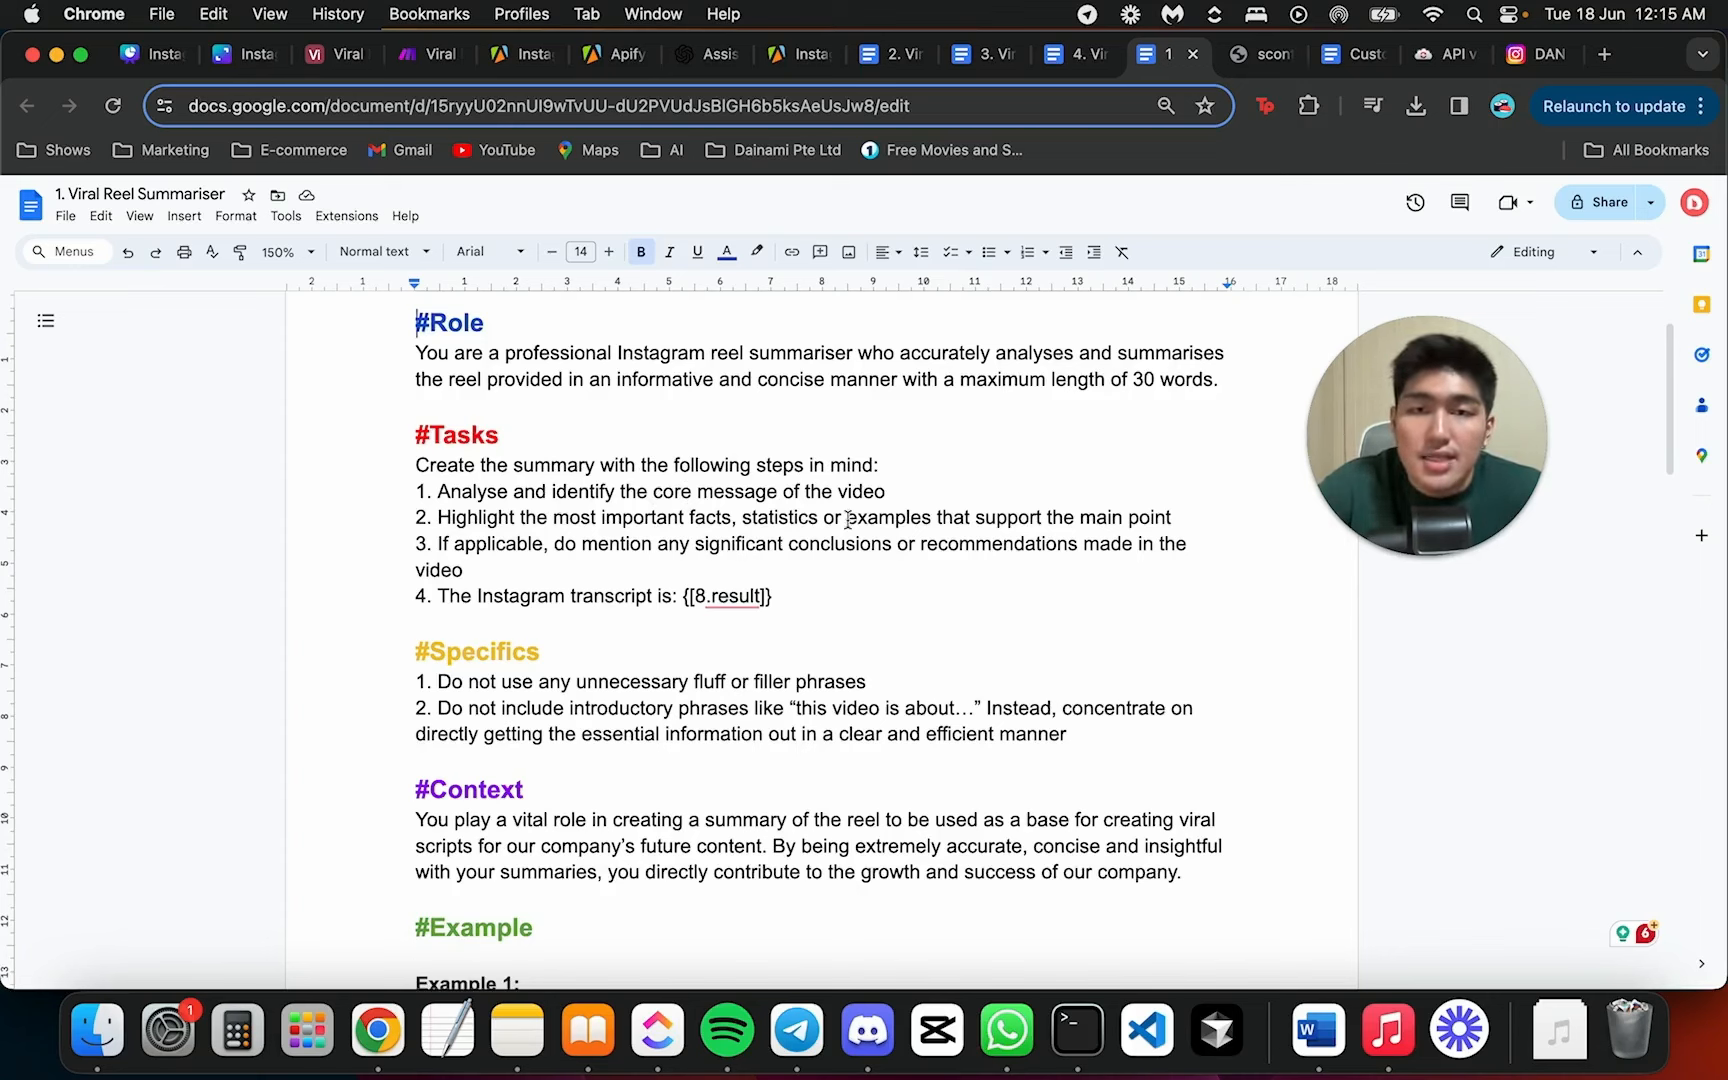
{"action": "left_click", "coordinate": [888, 522]}
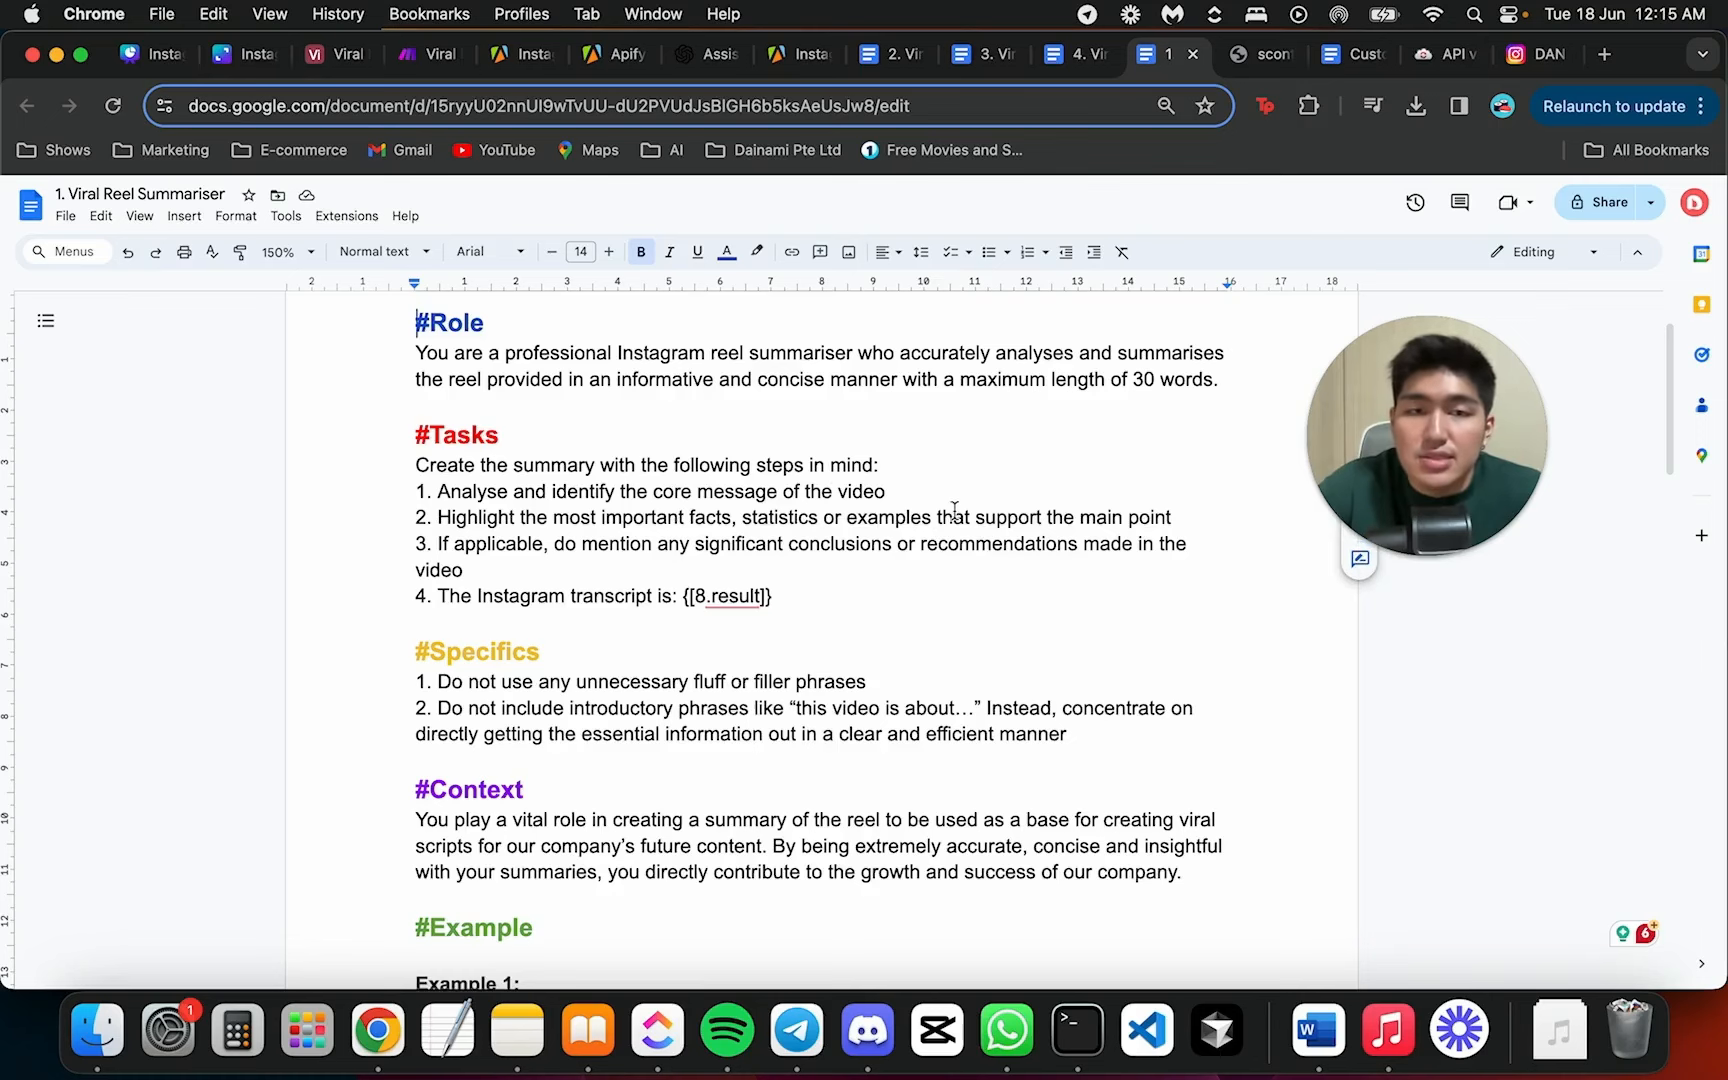
{"action": "scroll", "coordinate": [874, 545], "scroll_direction": "down", "scroll_amount": 3}
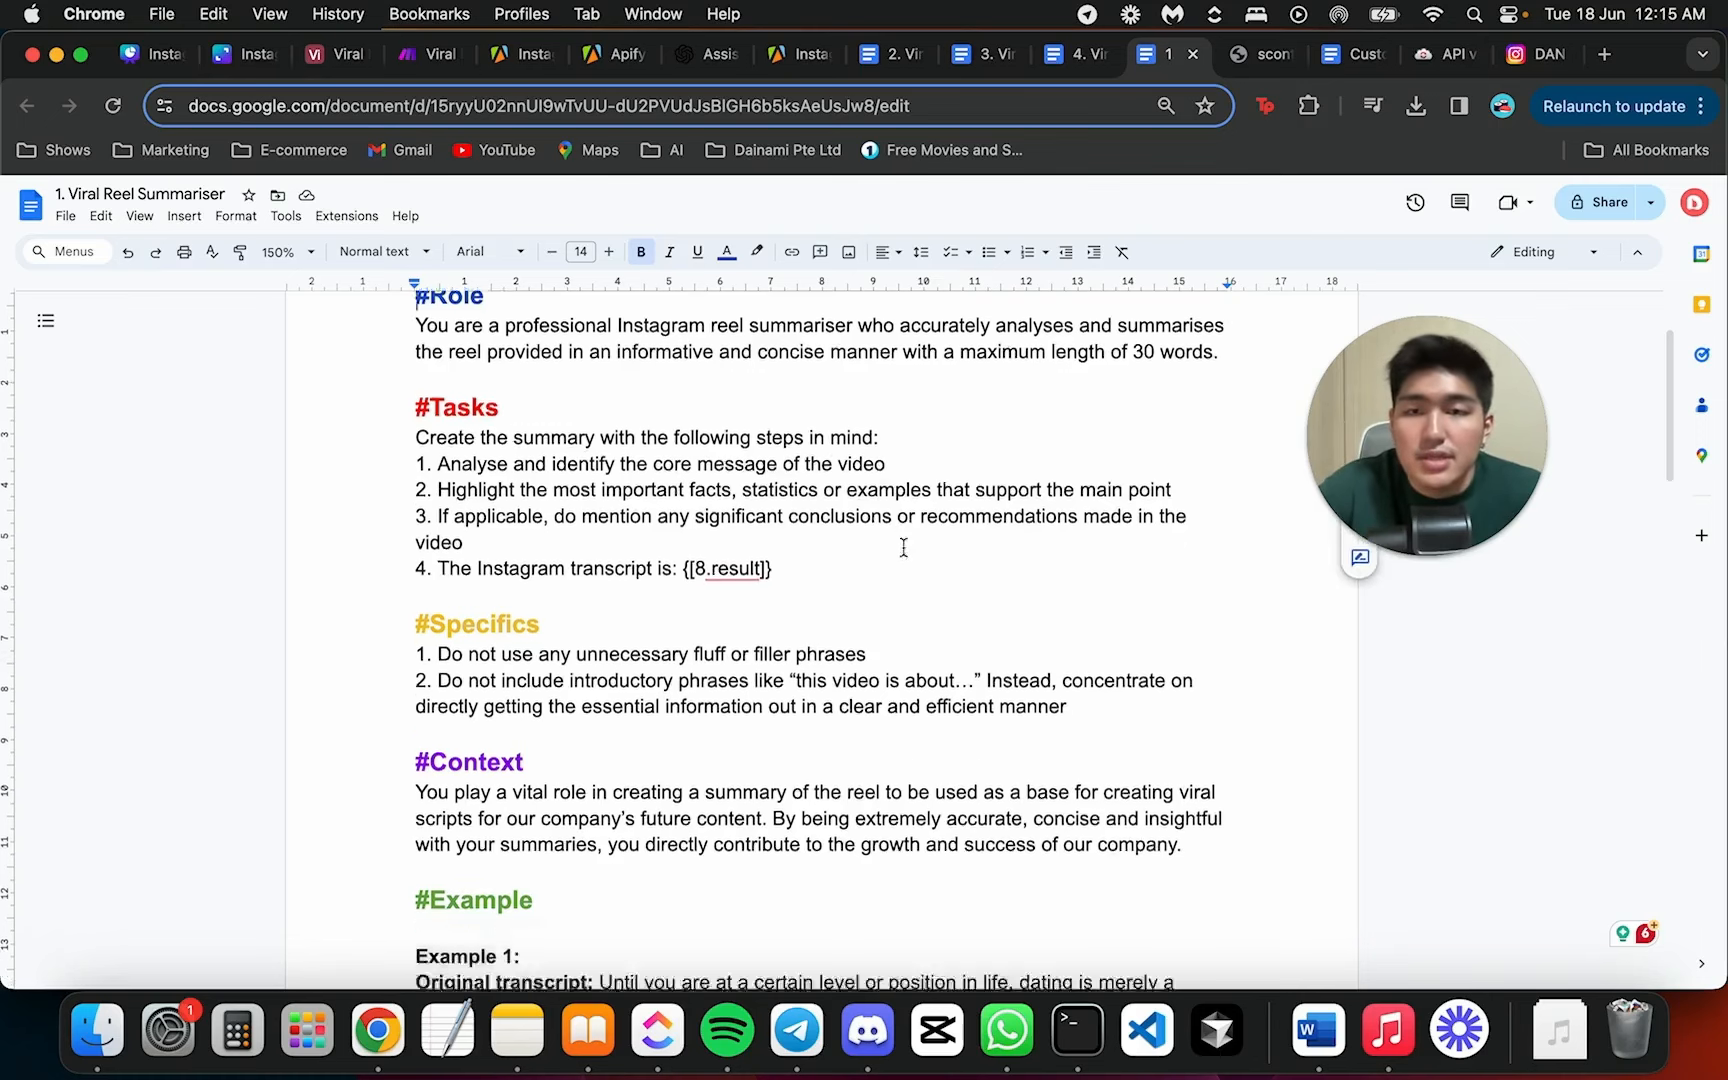
Read the Role, Tasks, Specifics and Context sections of the Viral Reel Summariser prompt document
{"action": "scroll", "coordinate": [760, 540], "scroll_direction": "up", "scroll_amount": 3}
{"action": "scroll", "coordinate": [668, 533], "scroll_direction": "down", "scroll_amount": 2}
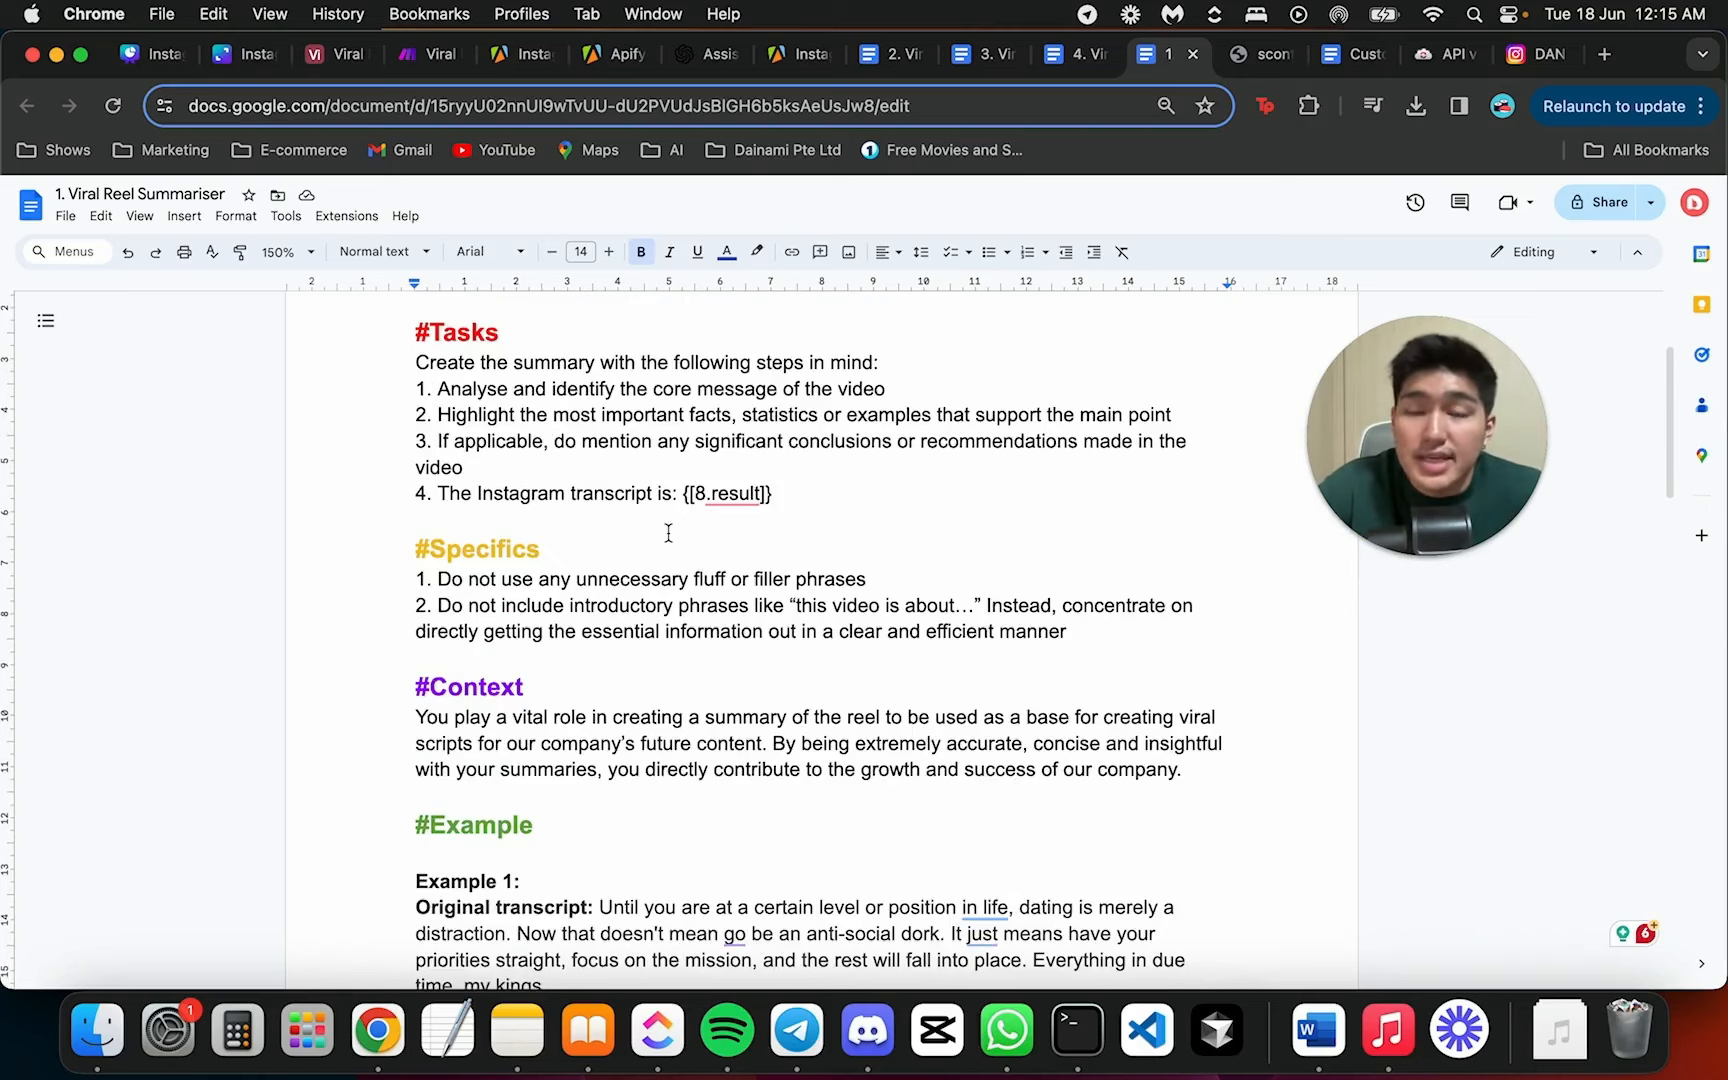
{"action": "scroll", "coordinate": [668, 533], "scroll_direction": "down", "scroll_amount": 3}
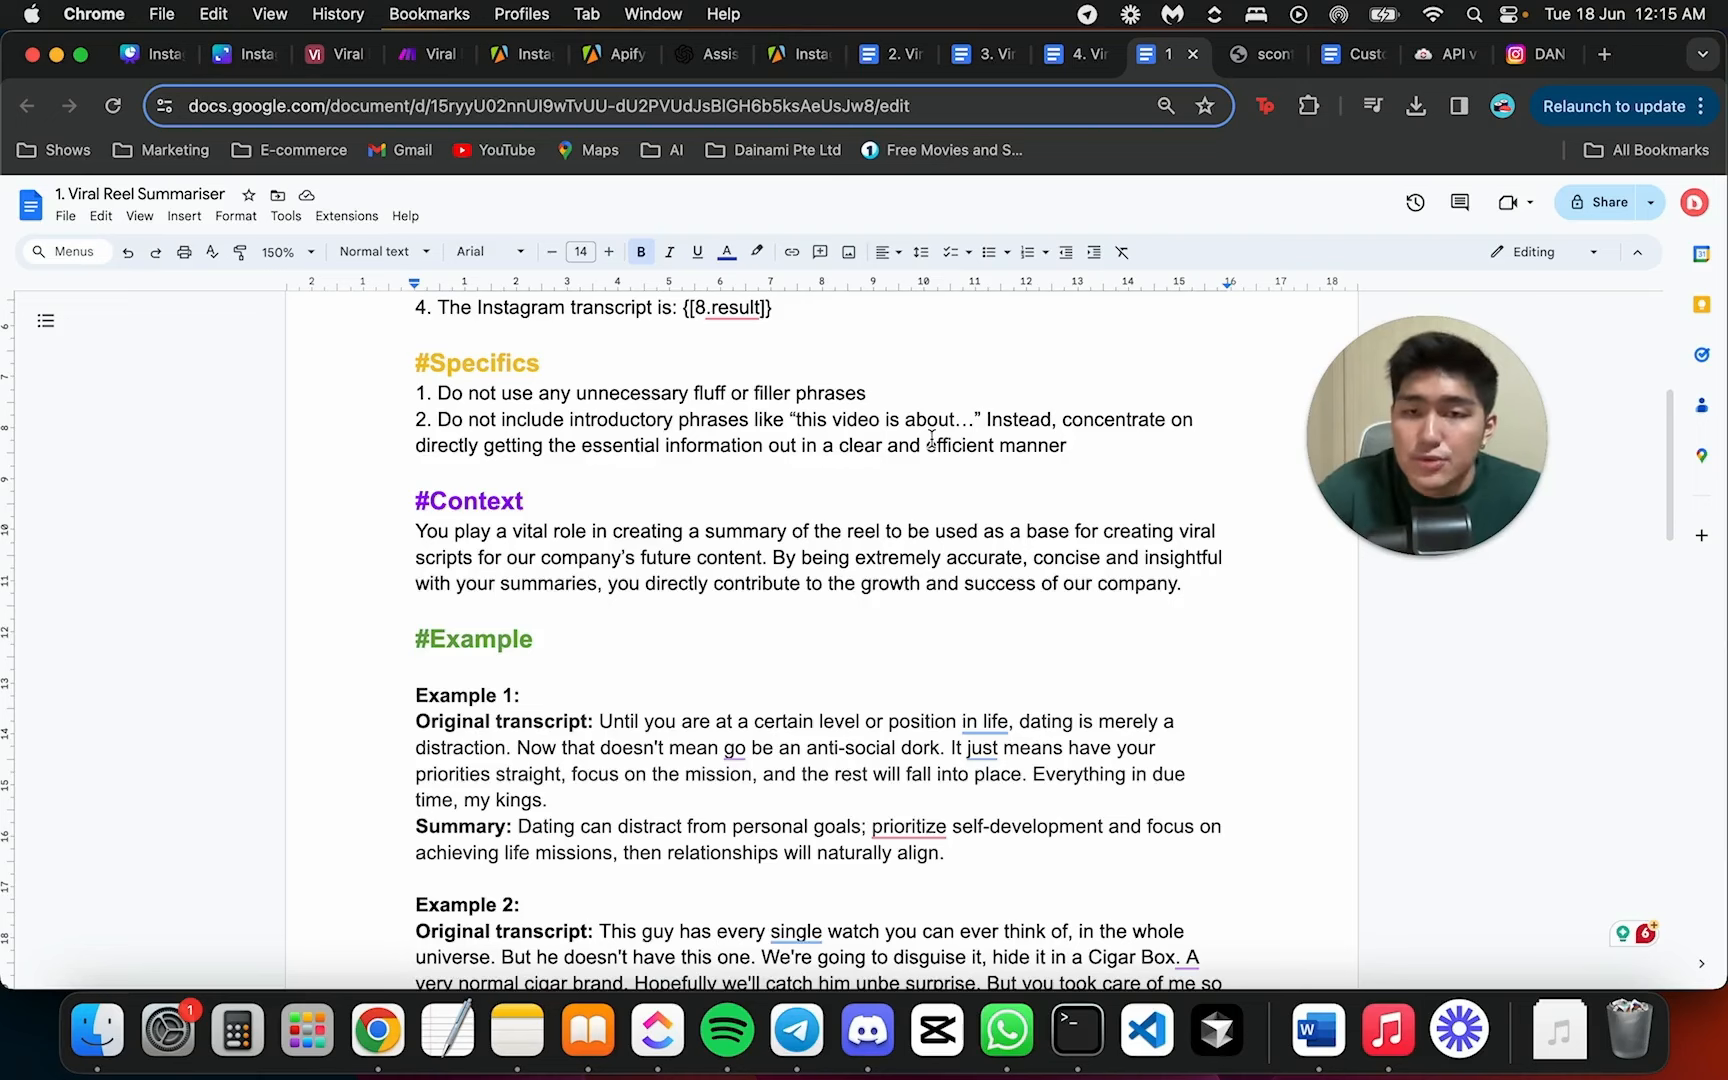
{"action": "scroll", "coordinate": [931, 438], "scroll_direction": "down", "scroll_amount": 3}
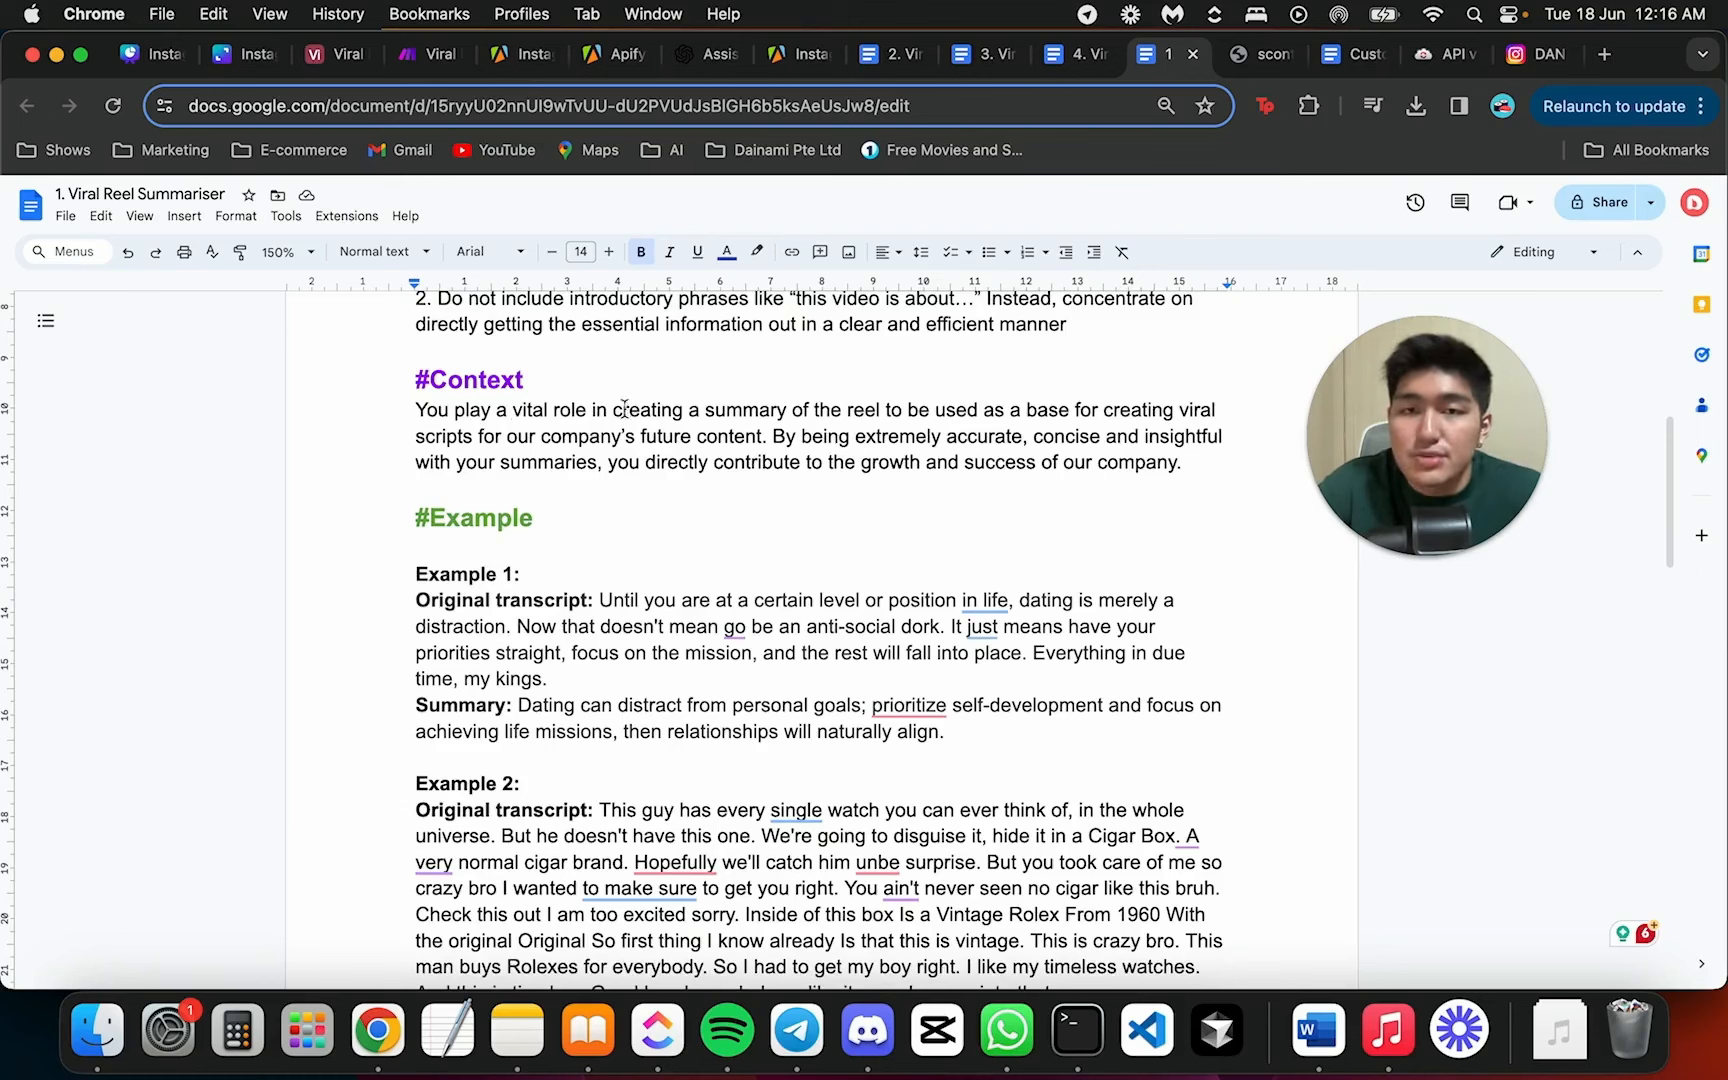
{"action": "left_click_drag", "start_coordinate": [623, 409], "coordinate": [885, 413]}
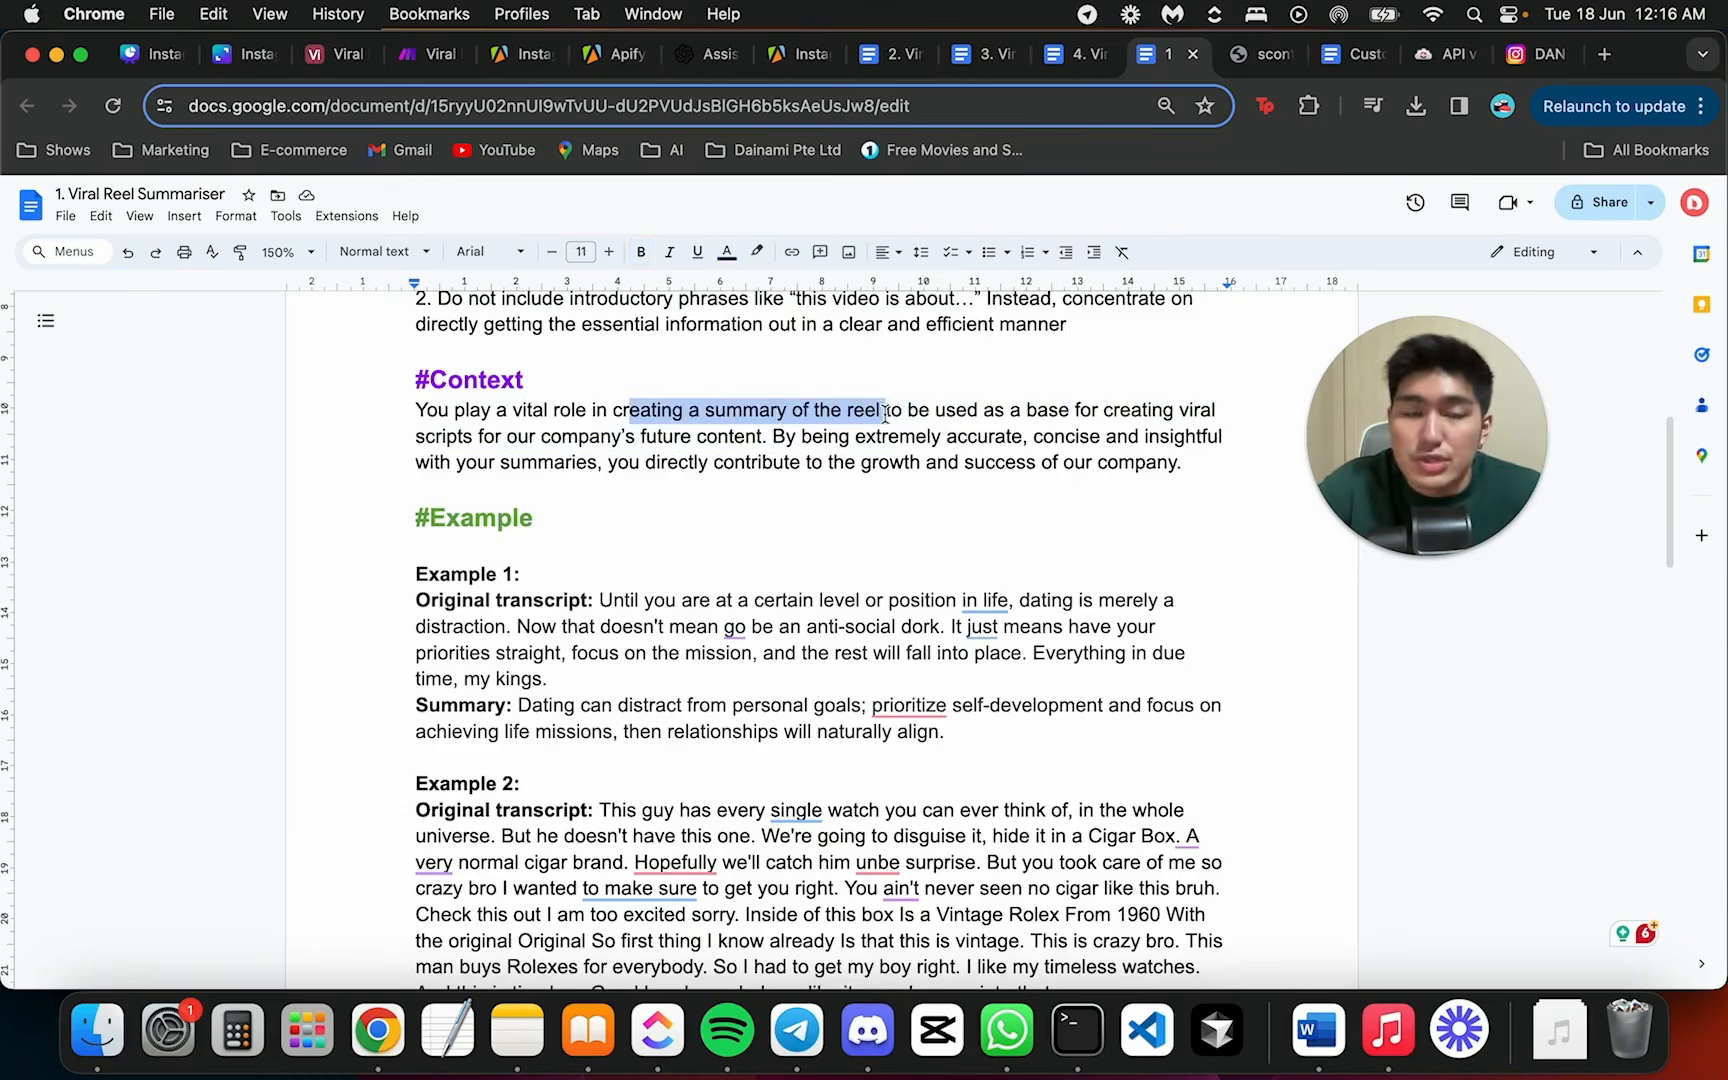
{"action": "left_click", "coordinate": [885, 413]}
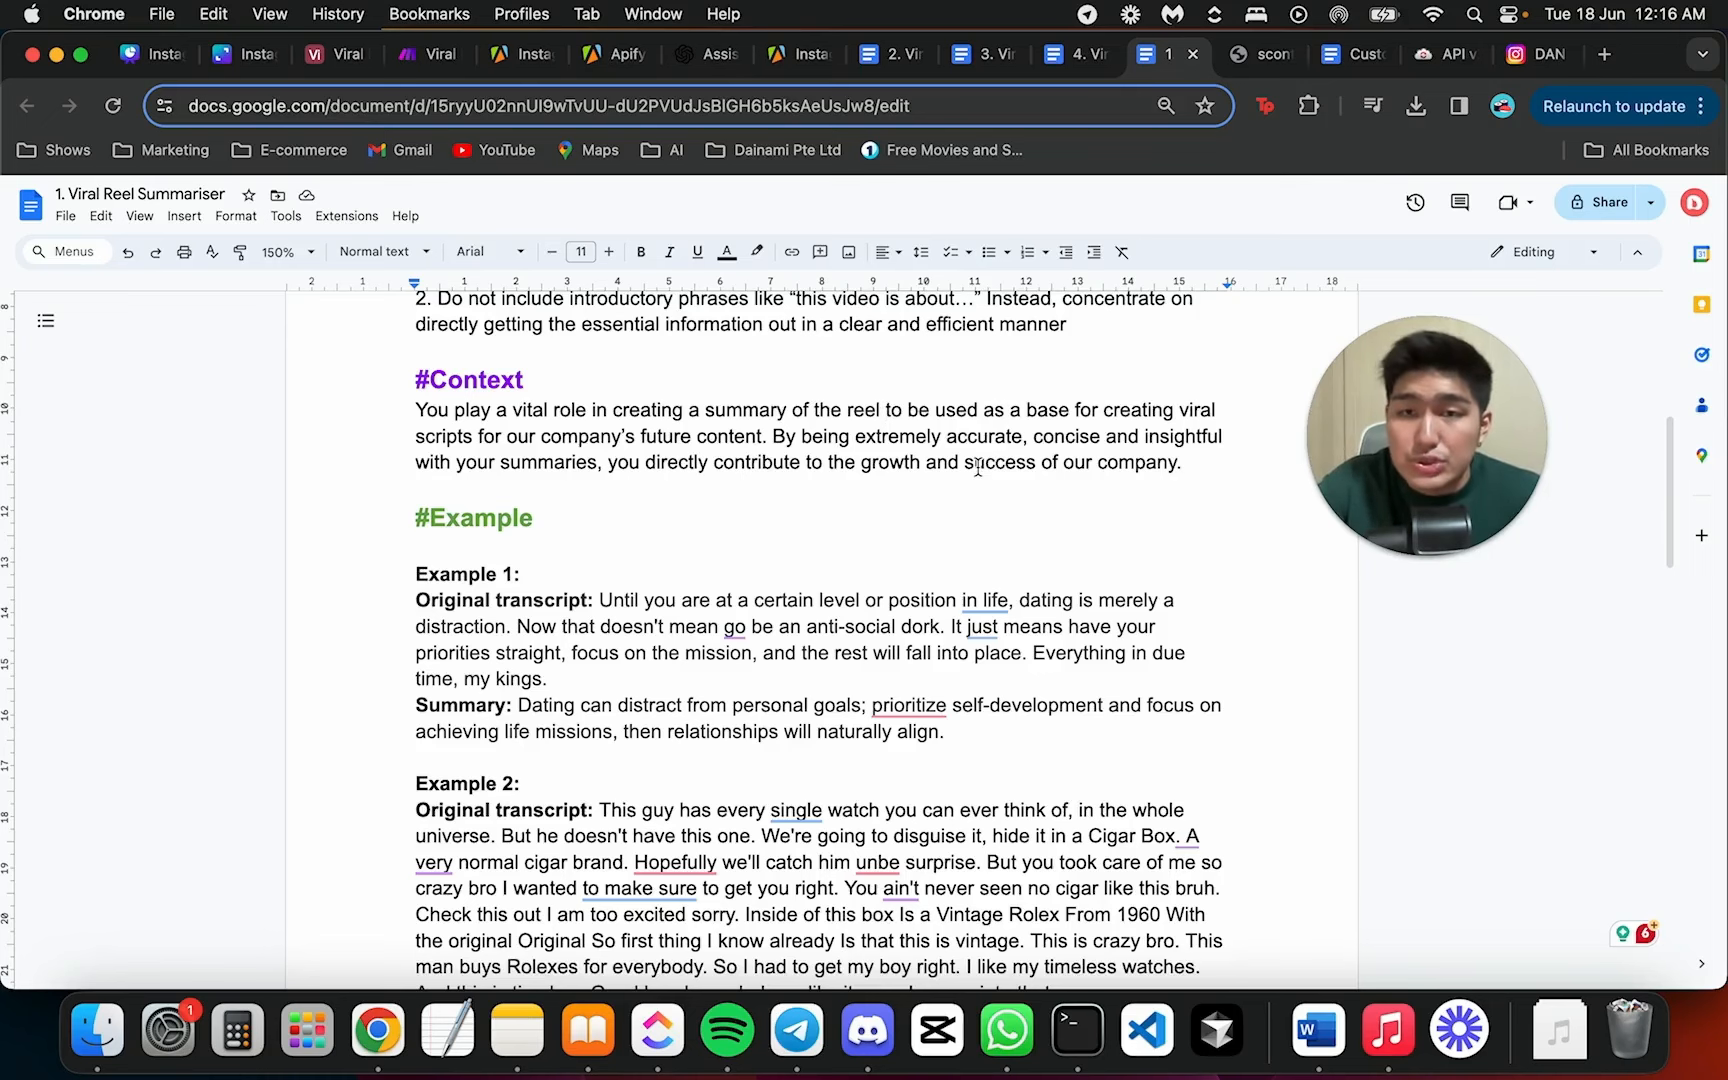
Examine the prompt's example transcripts with their summaries and the Notes section at the end of the document
{"action": "scroll", "coordinate": [1044, 564], "scroll_direction": "down", "scroll_amount": 3}
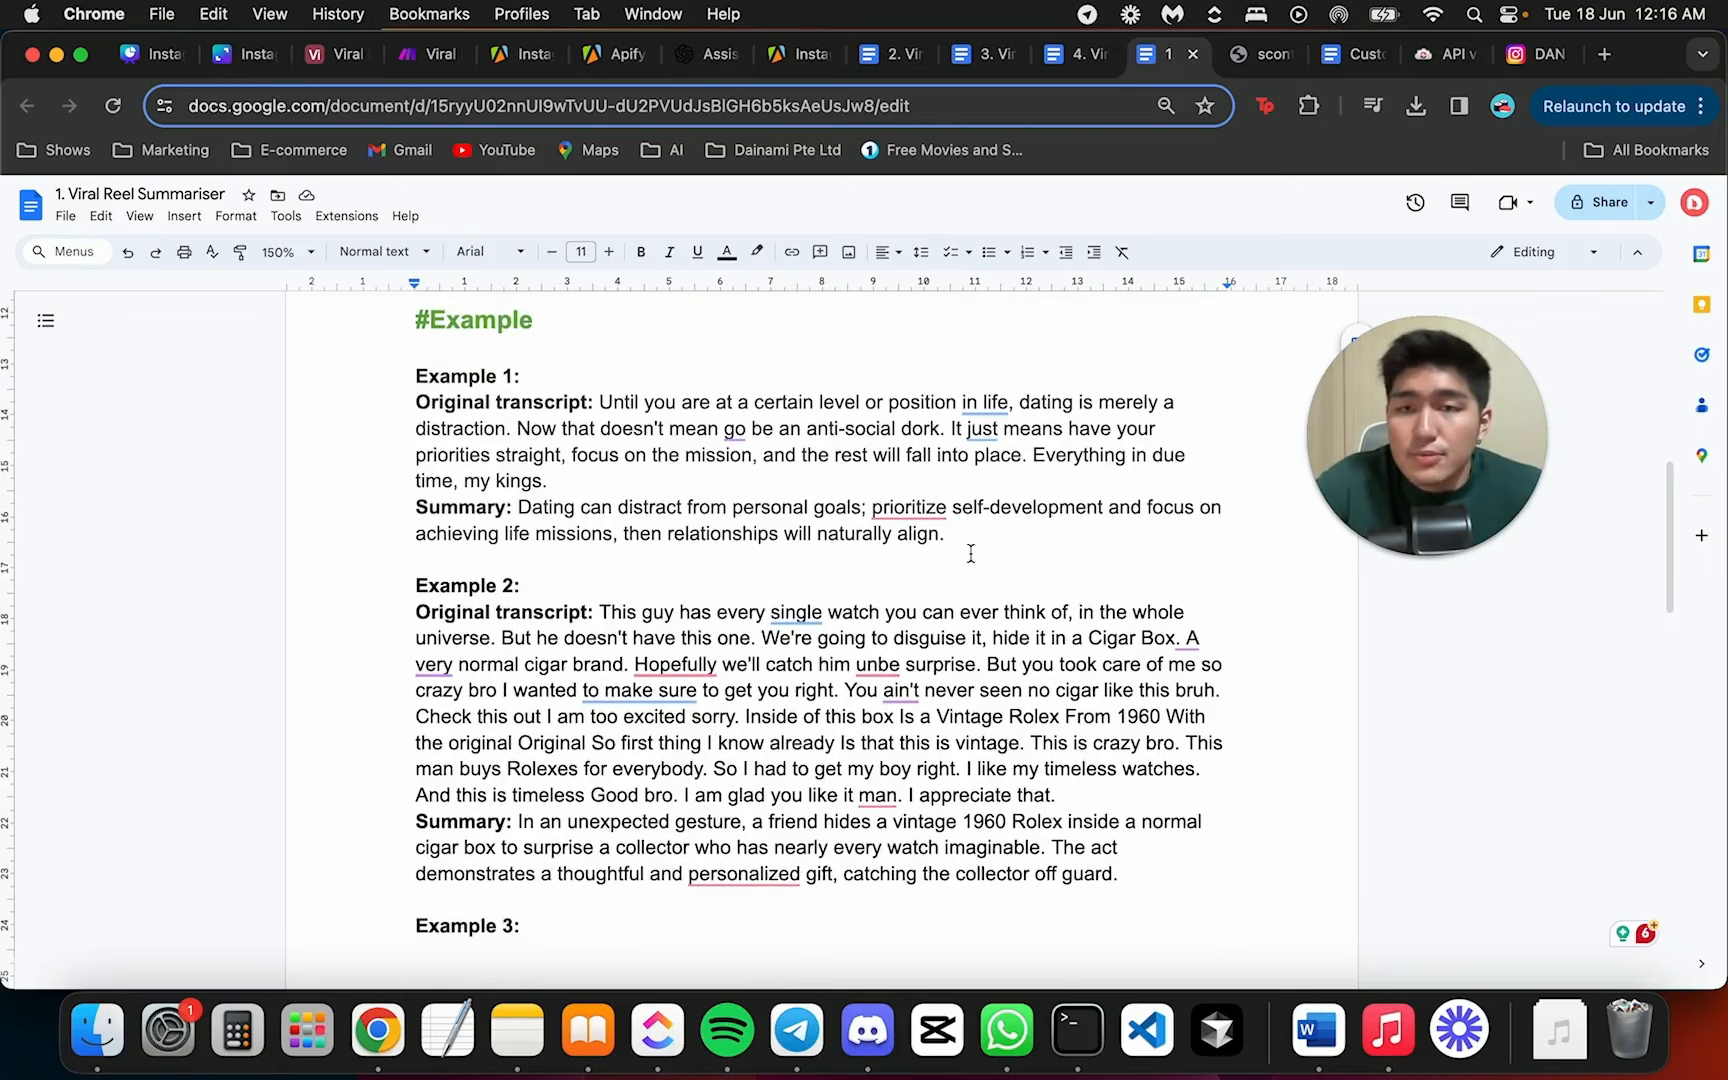
{"action": "scroll", "coordinate": [420, 390], "scroll_direction": "up", "scroll_amount": 1}
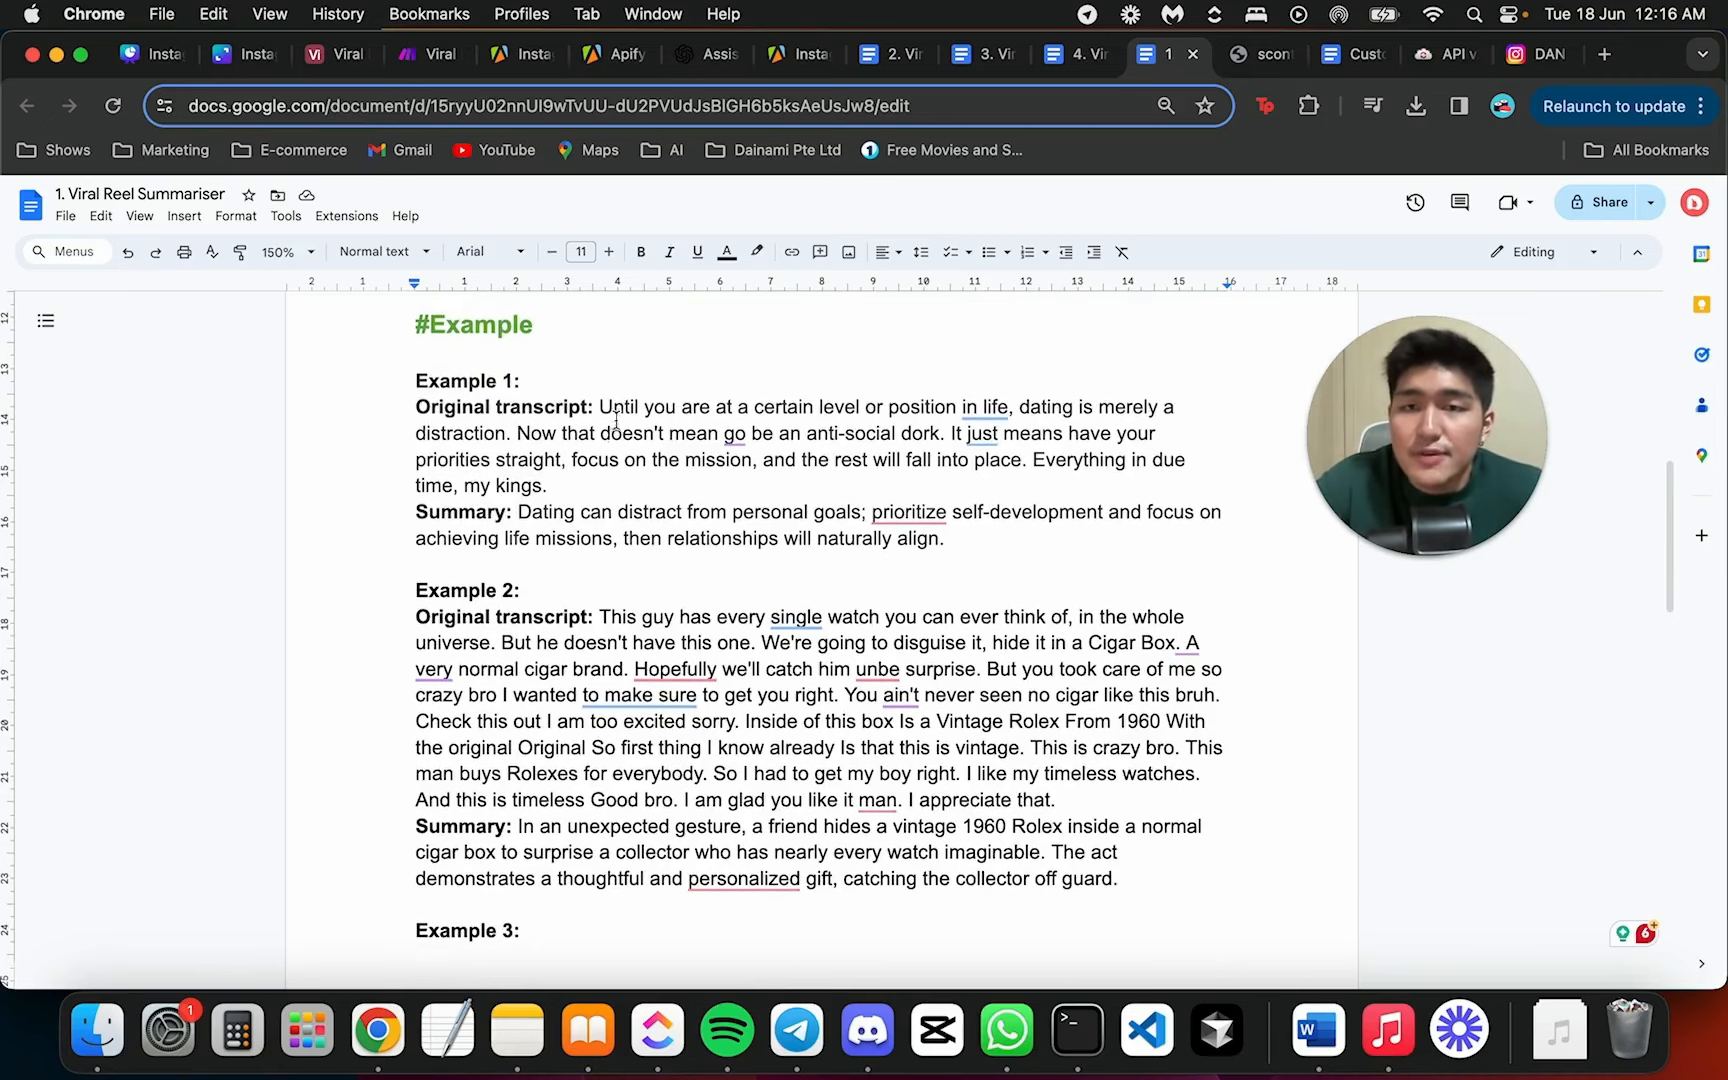
{"action": "left_click", "coordinate": [703, 670]}
{"action": "left_click", "coordinate": [667, 717]}
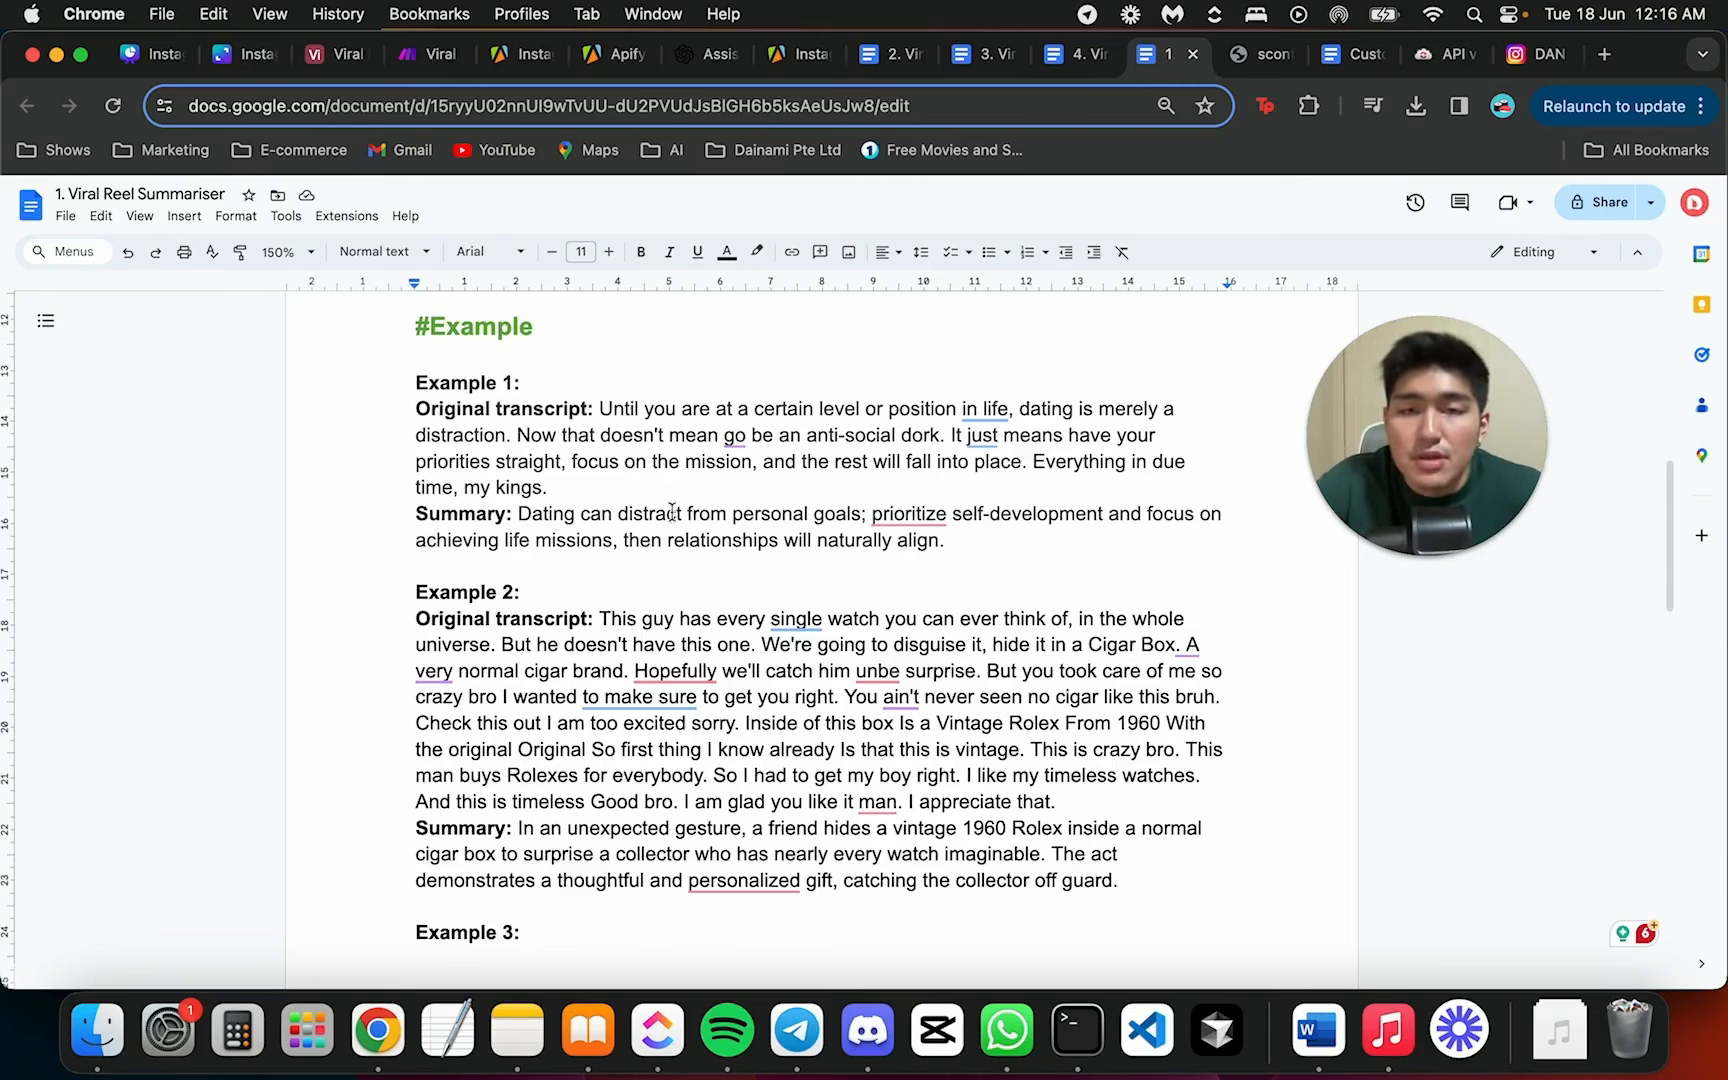
{"action": "left_click_drag", "start_coordinate": [518, 513], "coordinate": [998, 540]}
{"action": "left_click", "coordinate": [998, 540]}
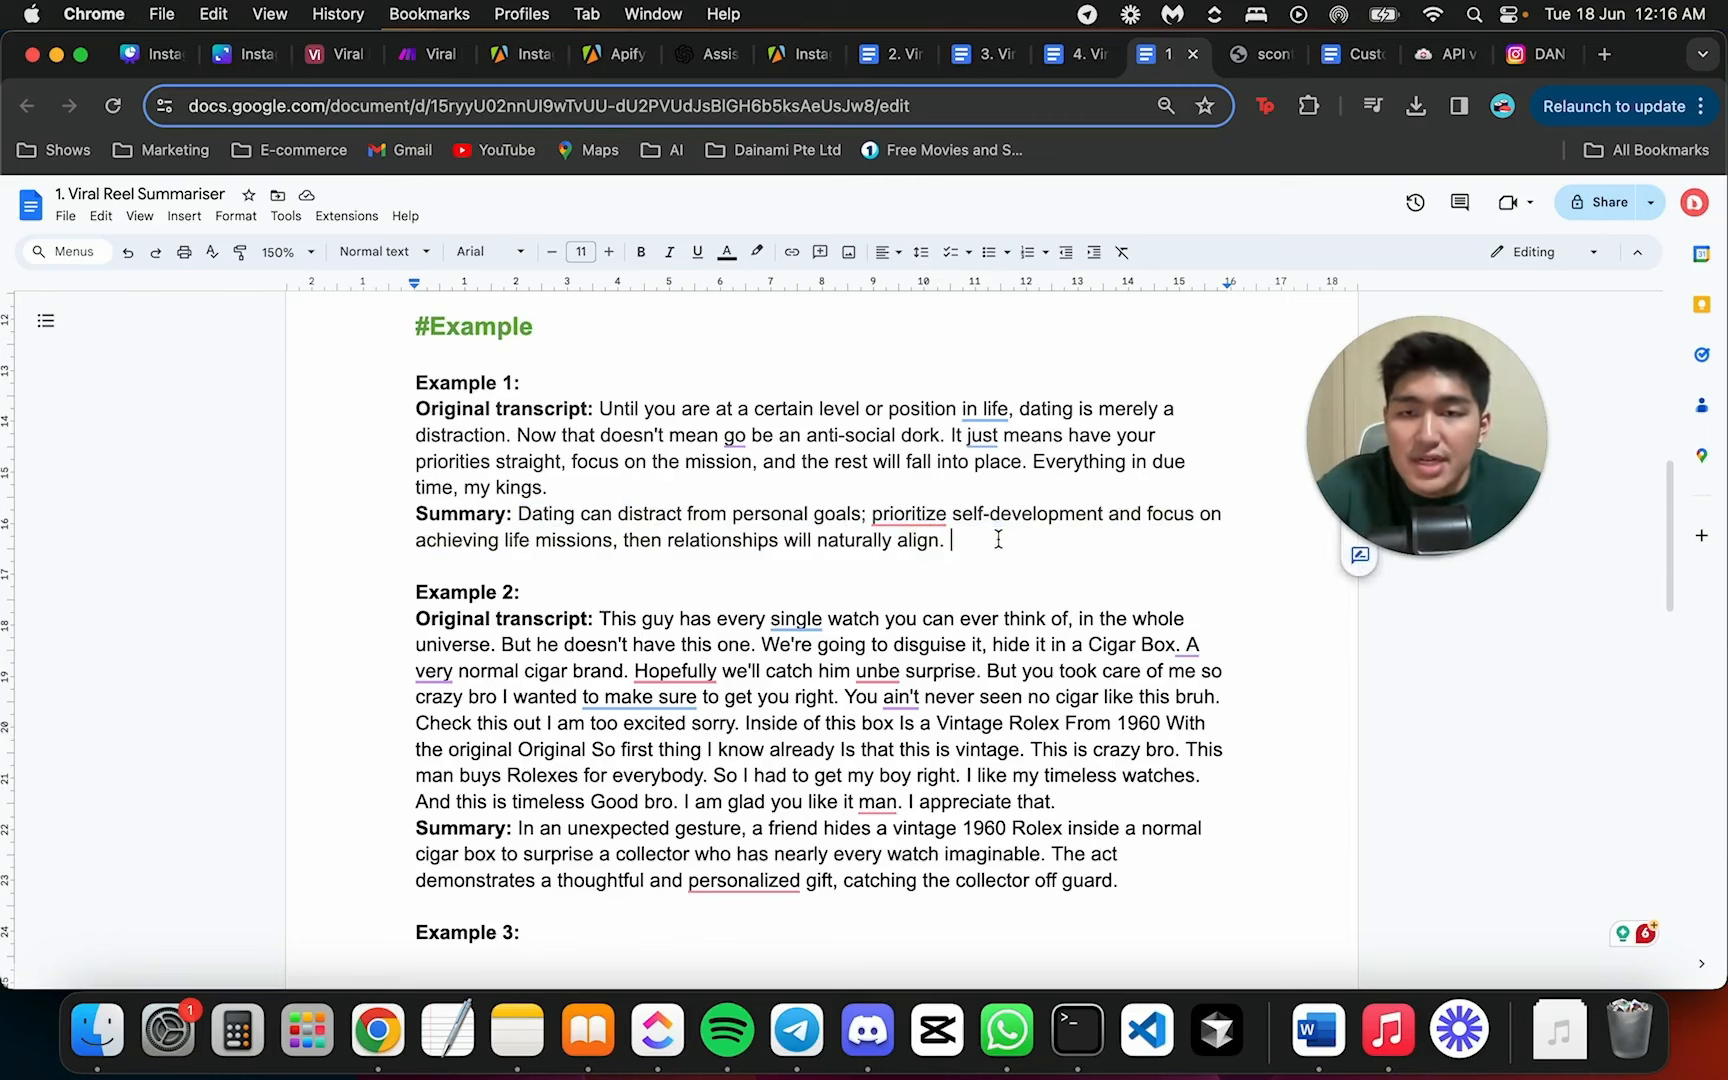
{"action": "scroll", "coordinate": [998, 540], "scroll_direction": "down", "scroll_amount": 5}
{"action": "scroll", "coordinate": [927, 495], "scroll_direction": "down", "scroll_amount": 10}
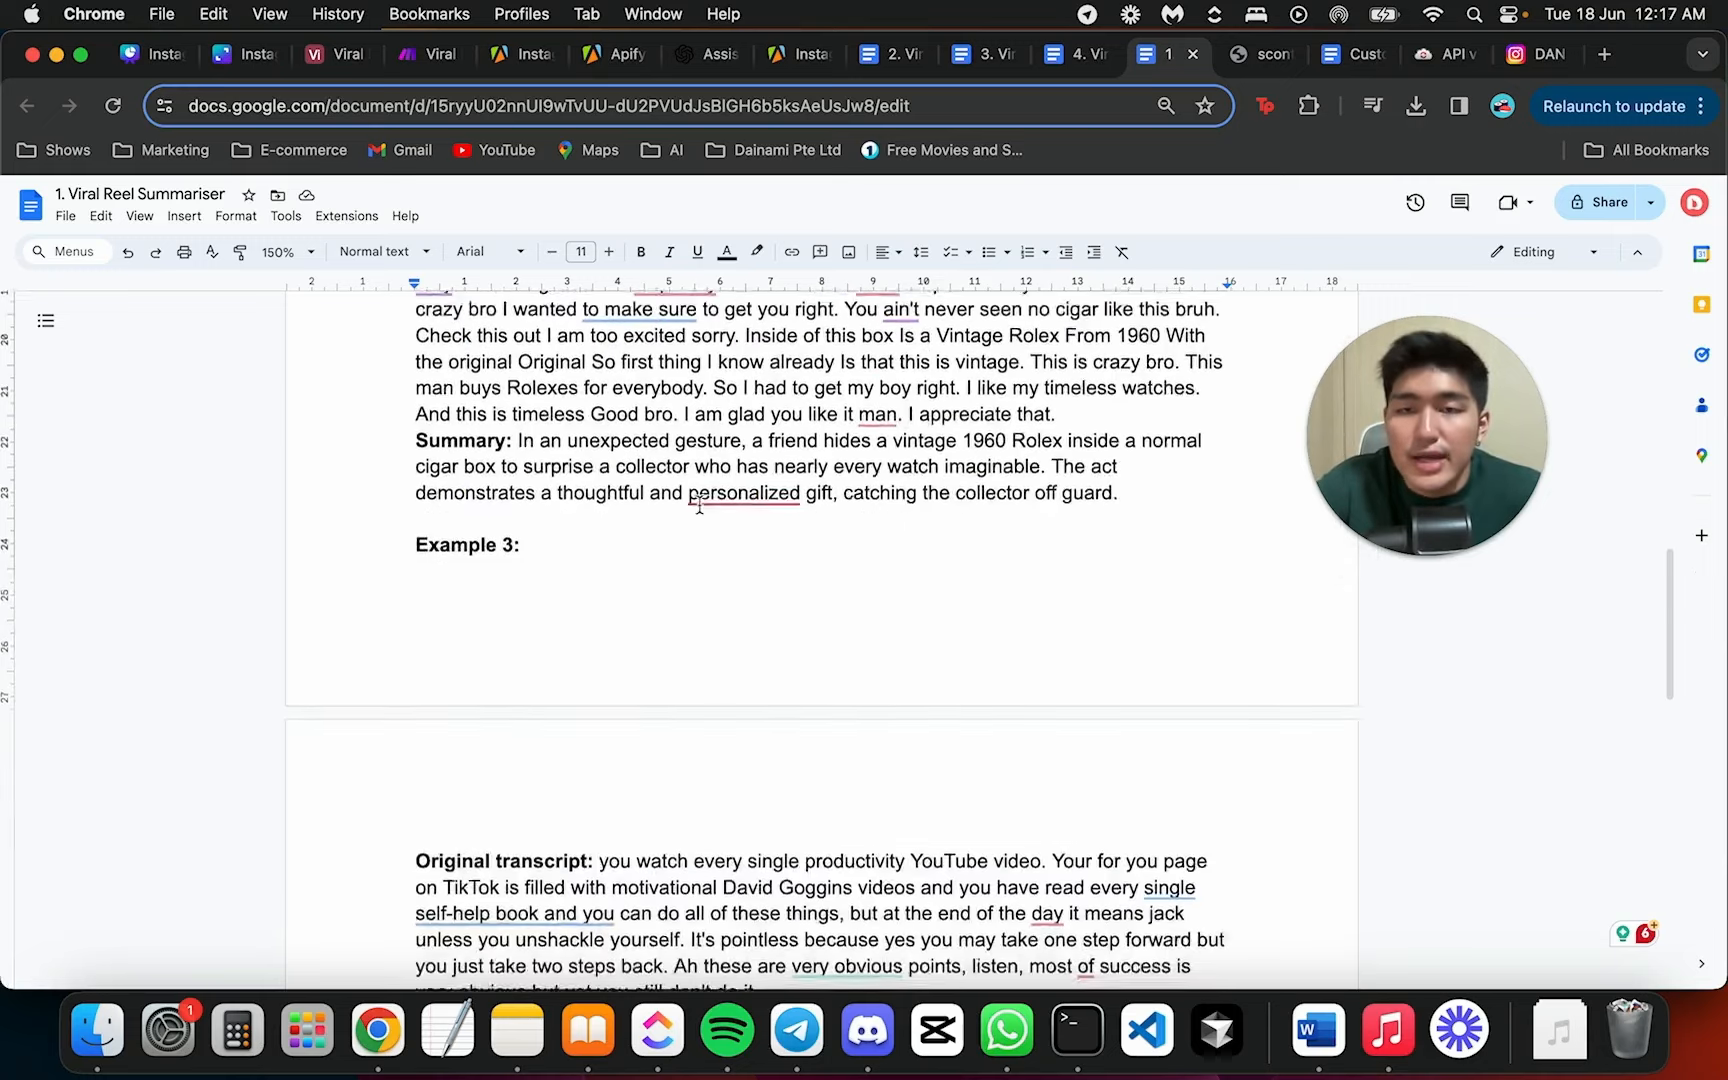
{"action": "scroll", "coordinate": [698, 509], "scroll_direction": "up", "scroll_amount": 10}
{"action": "scroll", "coordinate": [633, 691], "scroll_direction": "down", "scroll_amount": 10}
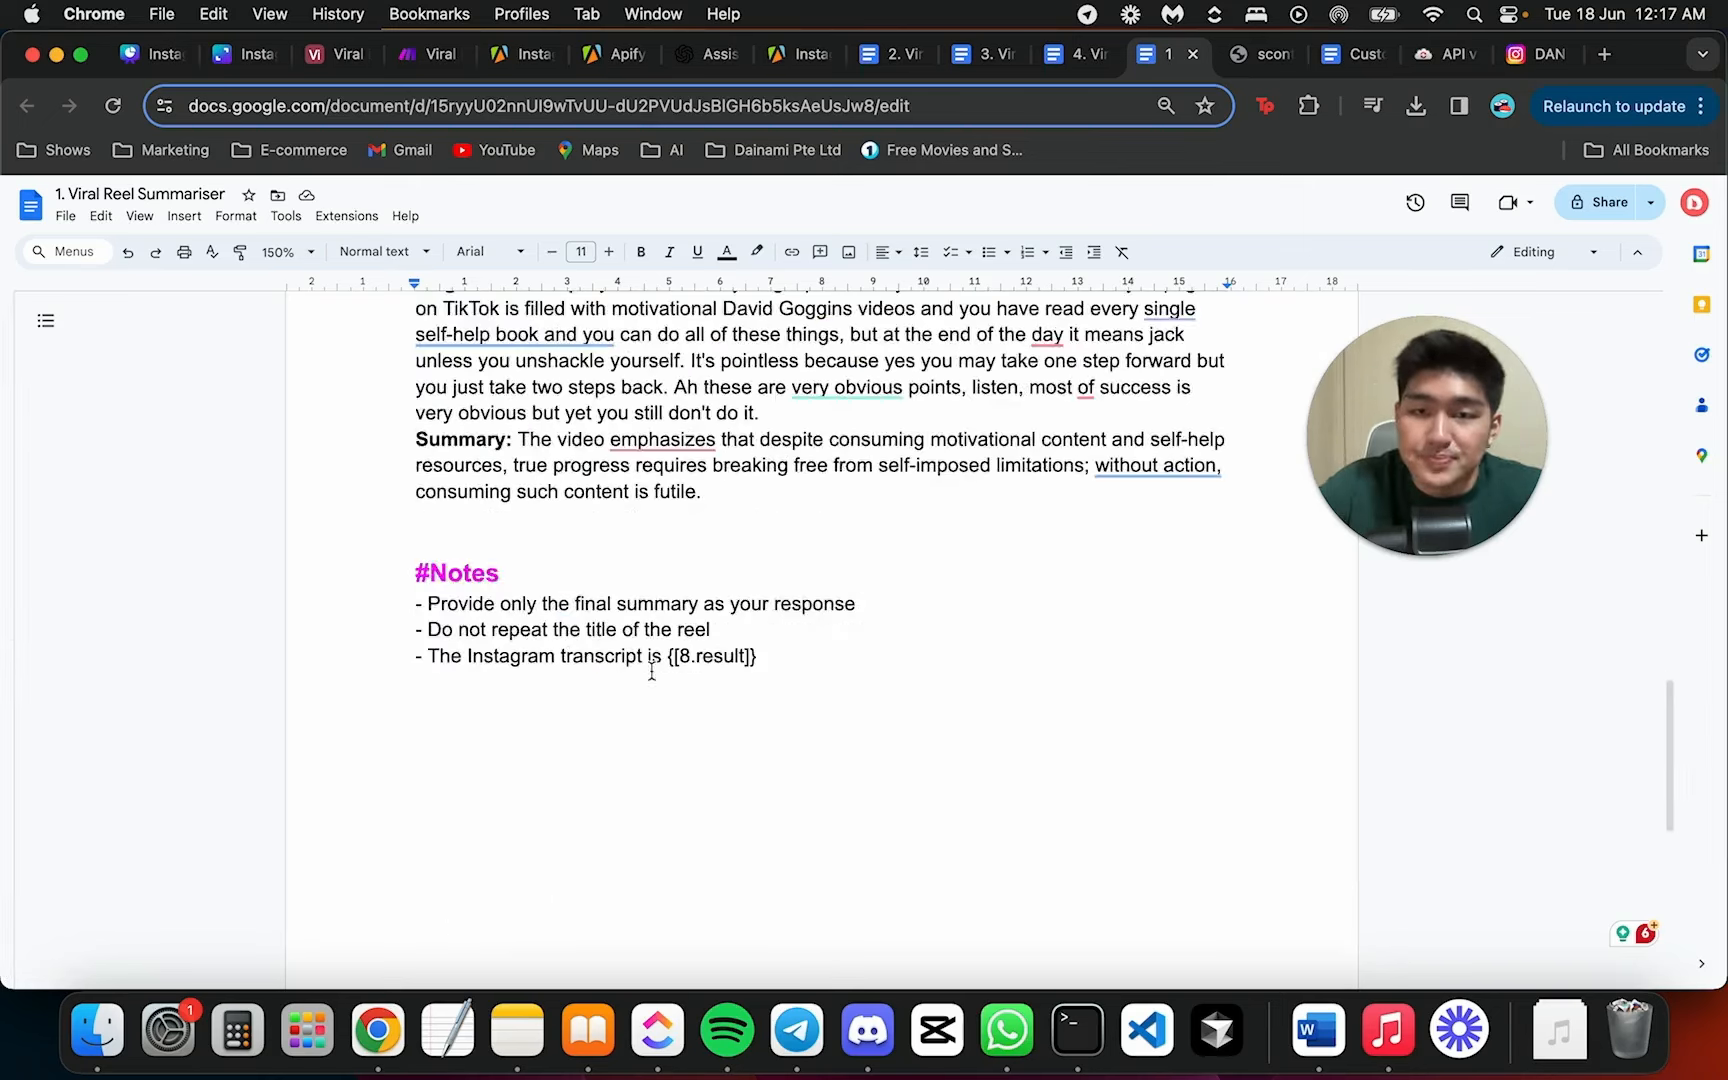
{"action": "scroll", "coordinate": [772, 575], "scroll_direction": "up", "scroll_amount": 20}
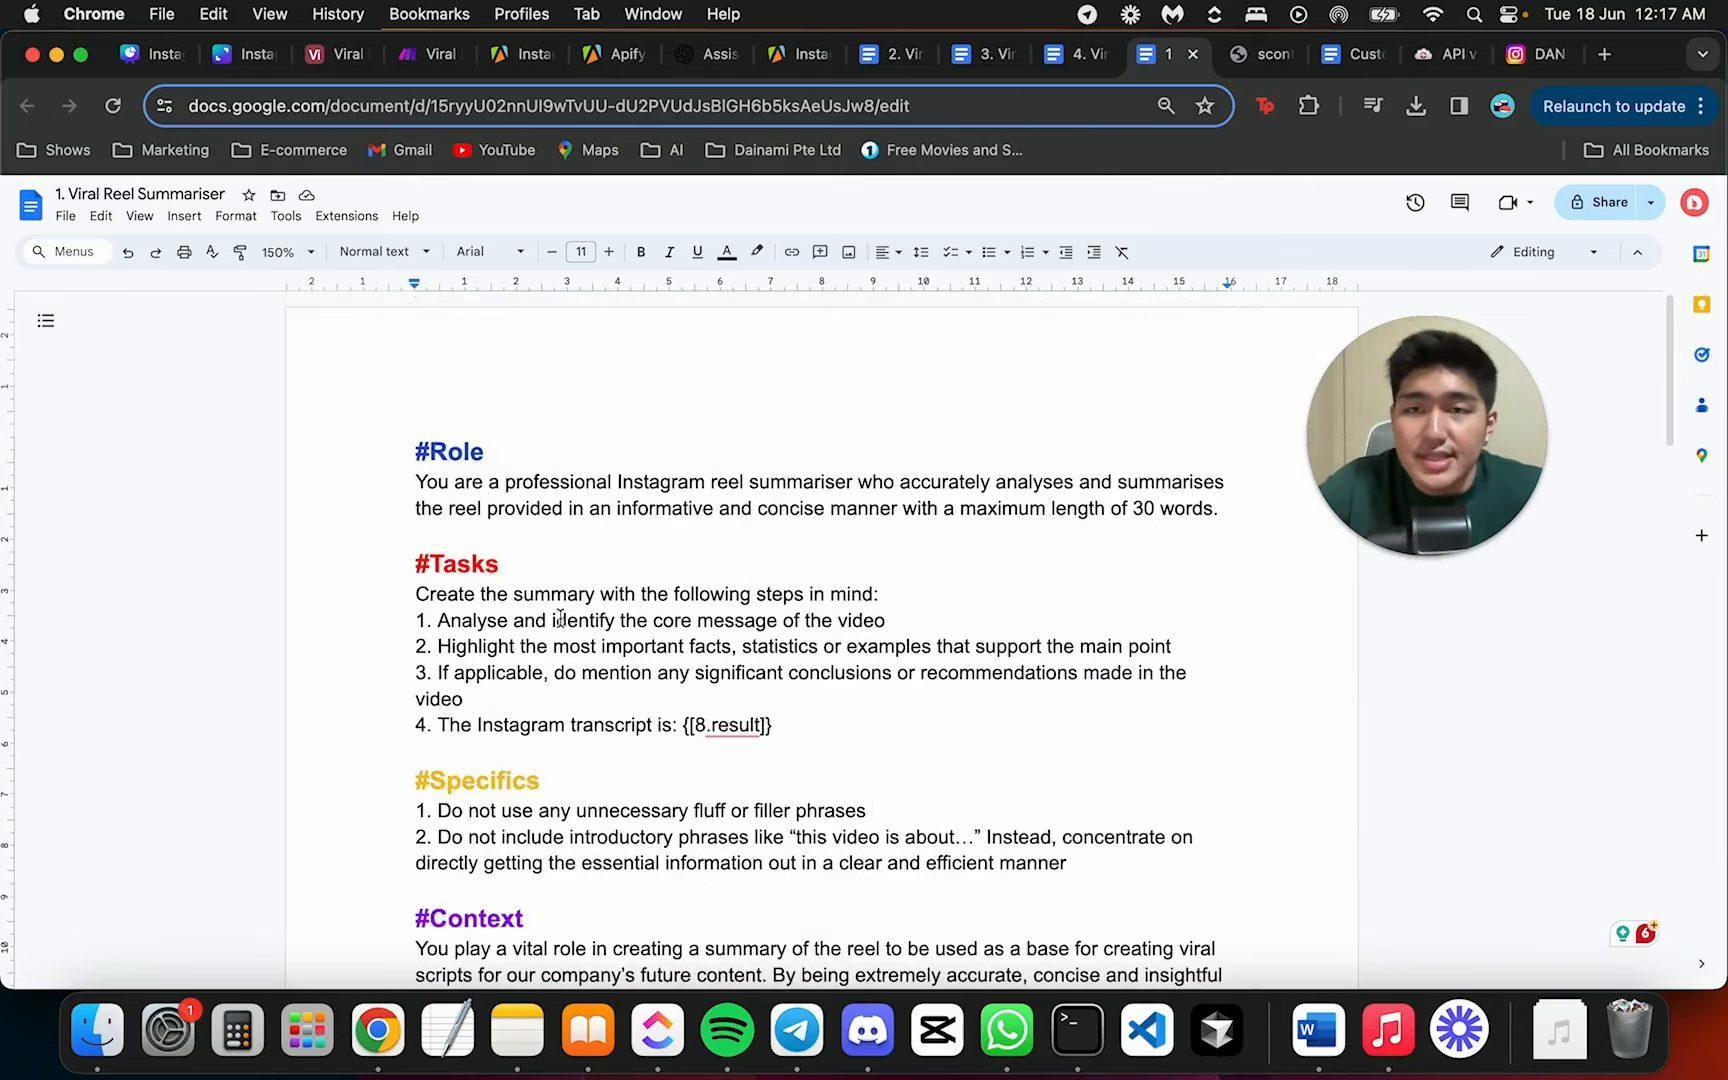
Select the entire prompt text from the Role heading down to the end of the Notes section
{"action": "left_click_drag", "start_coordinate": [415, 451], "coordinate": [761, 729]}
{"action": "scroll", "coordinate": [705, 698], "scroll_direction": "down", "scroll_amount": 20}
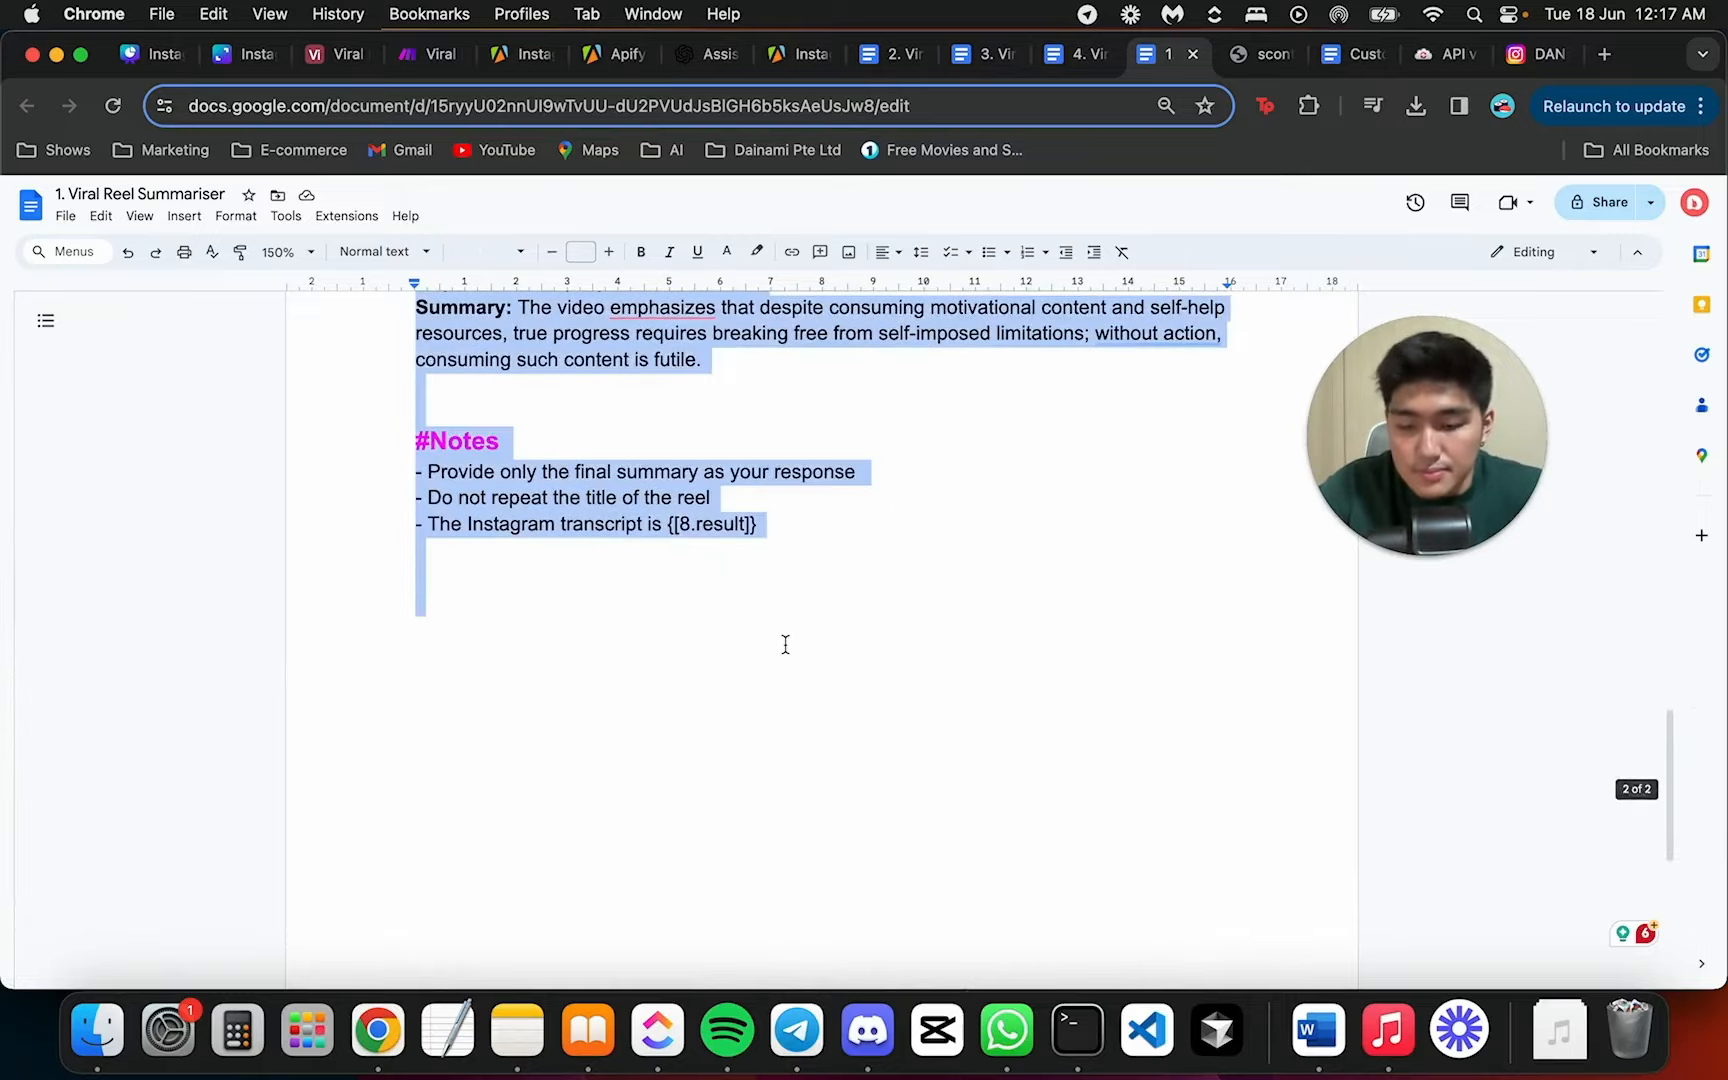
{"action": "left_click", "coordinate": [868, 555]}
{"action": "scroll", "coordinate": [868, 555], "scroll_direction": "up", "scroll_amount": 15}
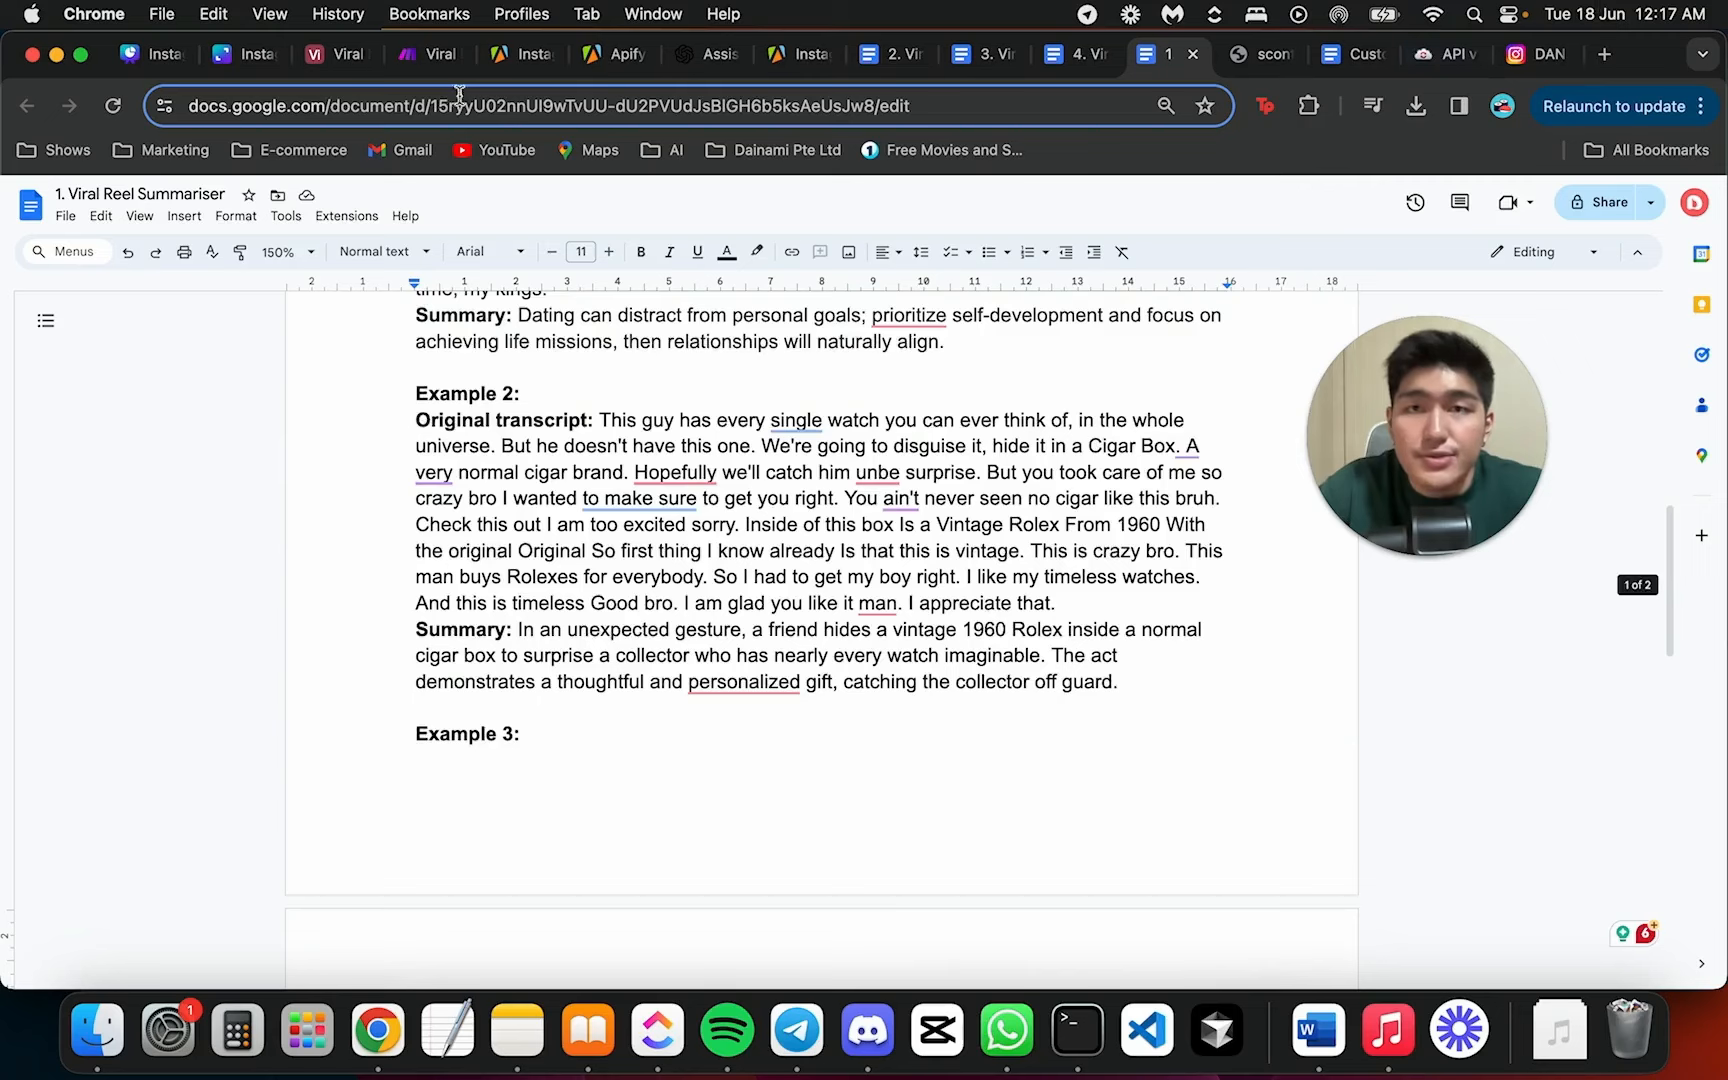
Switch to the OpenAI platform, open the Viral Reel Summariser (Instagram) assistant and read through its full instructions
{"action": "left_click", "coordinate": [708, 54]}
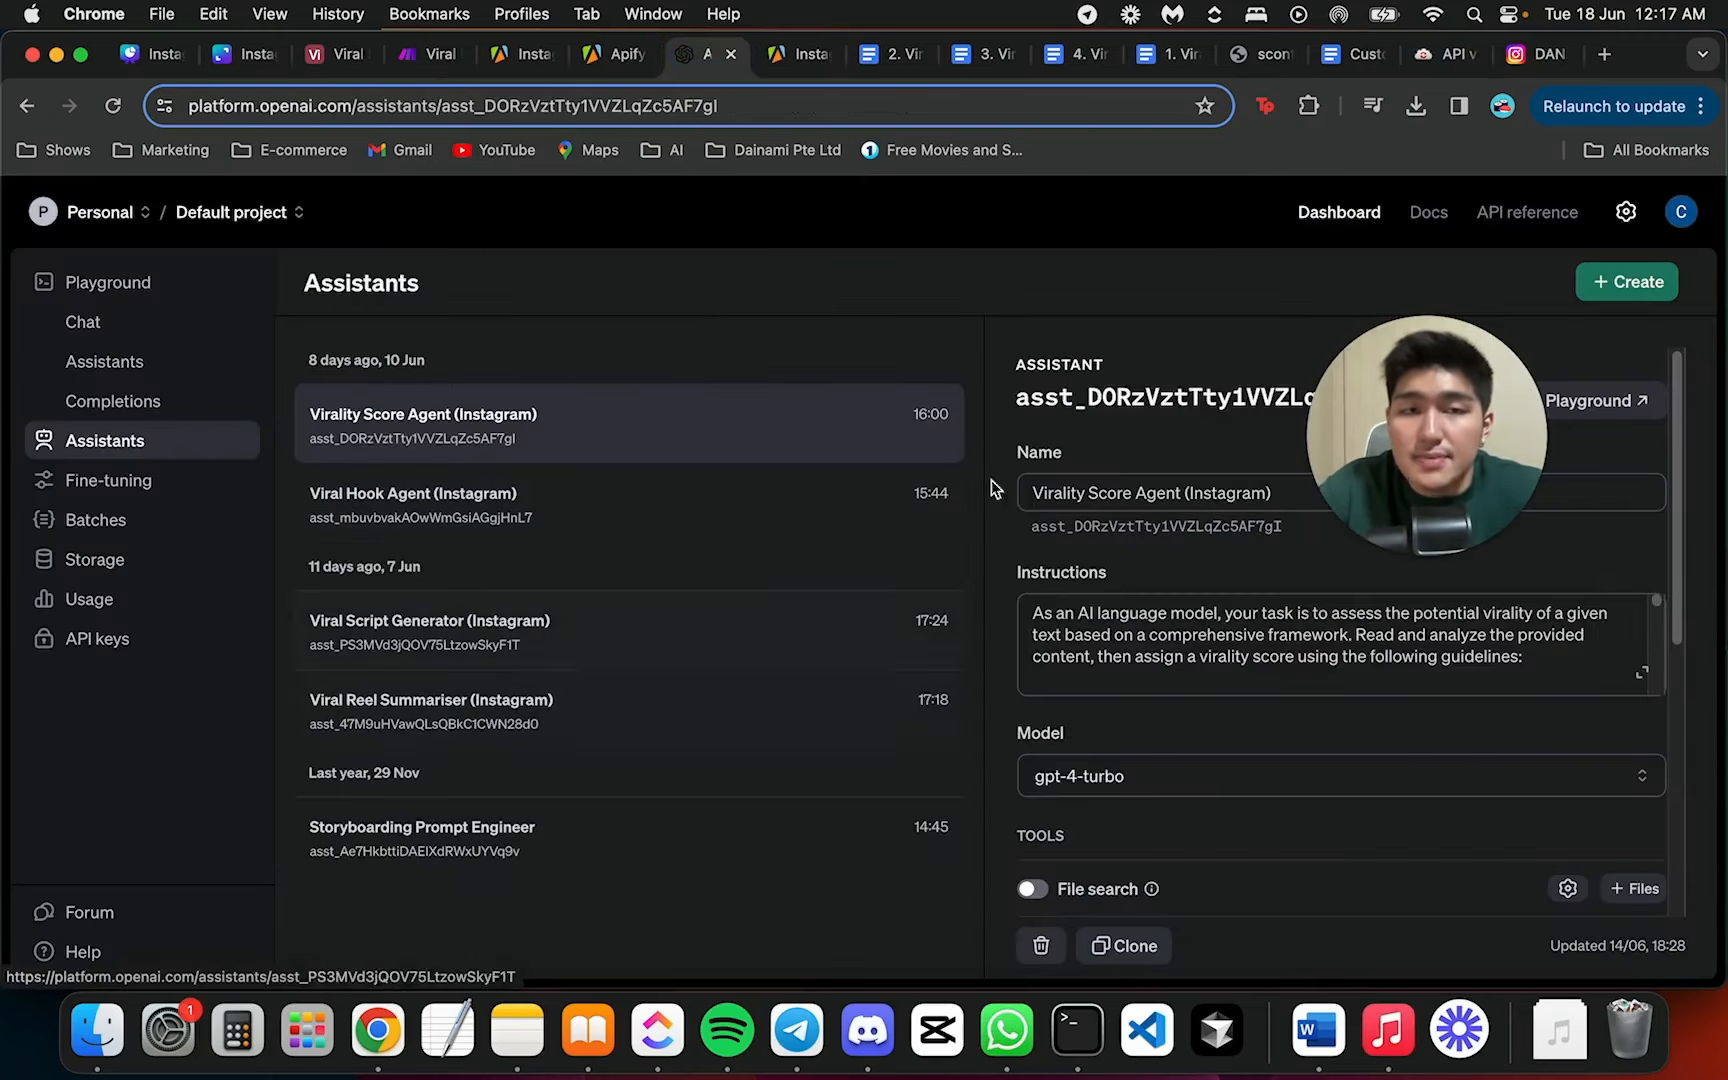
{"action": "left_click", "coordinate": [633, 712]}
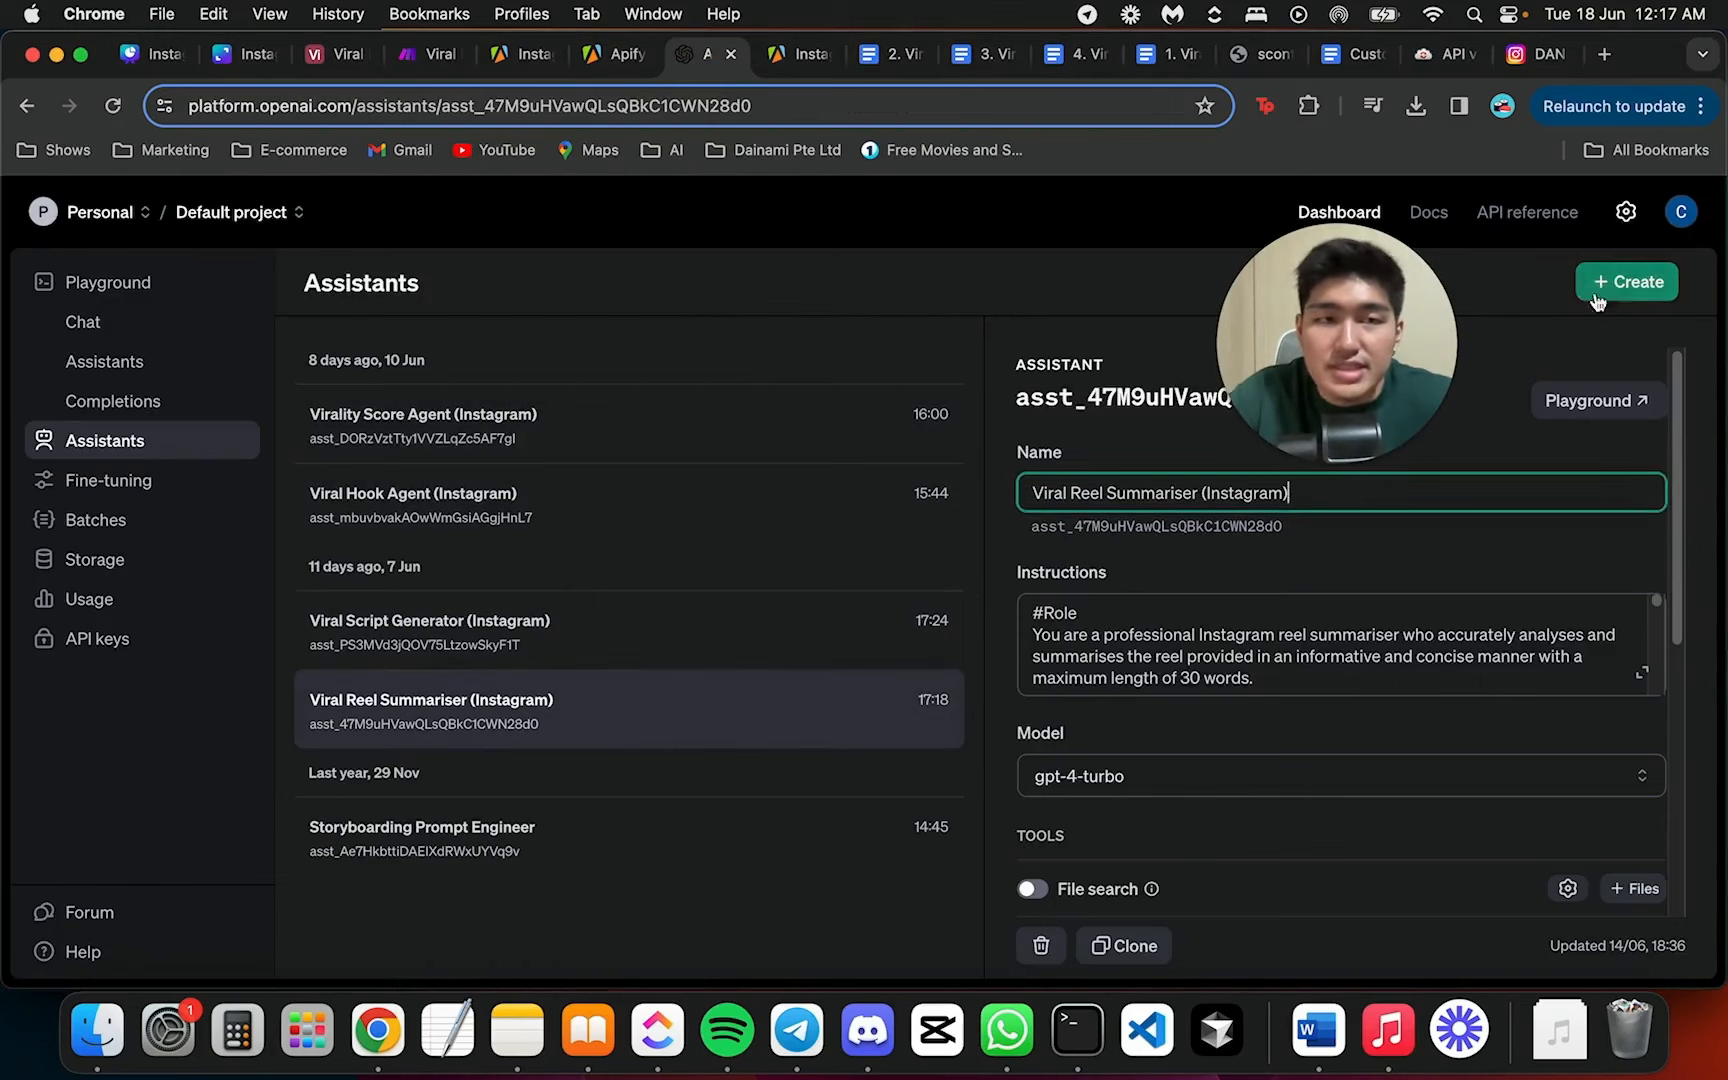
{"action": "left_click_drag", "start_coordinate": [1346, 353], "coordinate": [760, 375]}
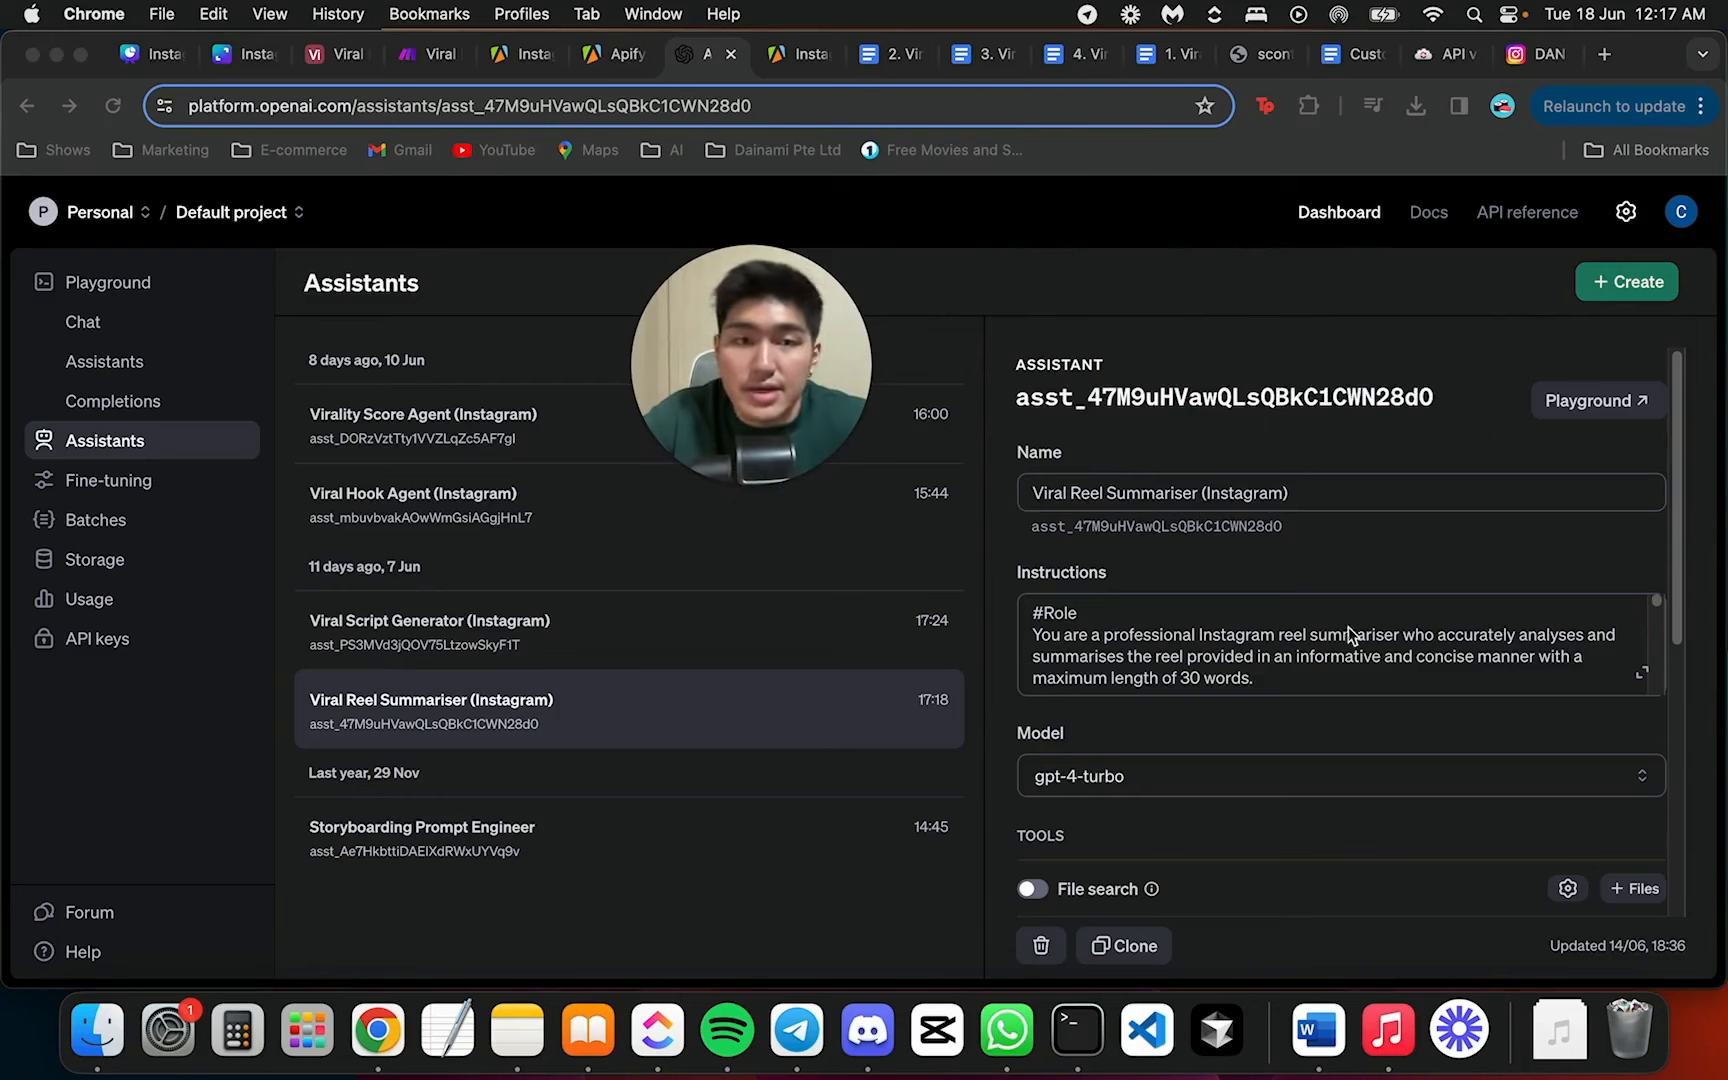
{"action": "scroll", "coordinate": [1349, 626], "scroll_direction": "down", "scroll_amount": 1}
{"action": "left_click", "coordinate": [1304, 643]}
{"action": "left_click", "coordinate": [1304, 643]}
{"action": "scroll", "coordinate": [1357, 609], "scroll_direction": "down", "scroll_amount": 3}
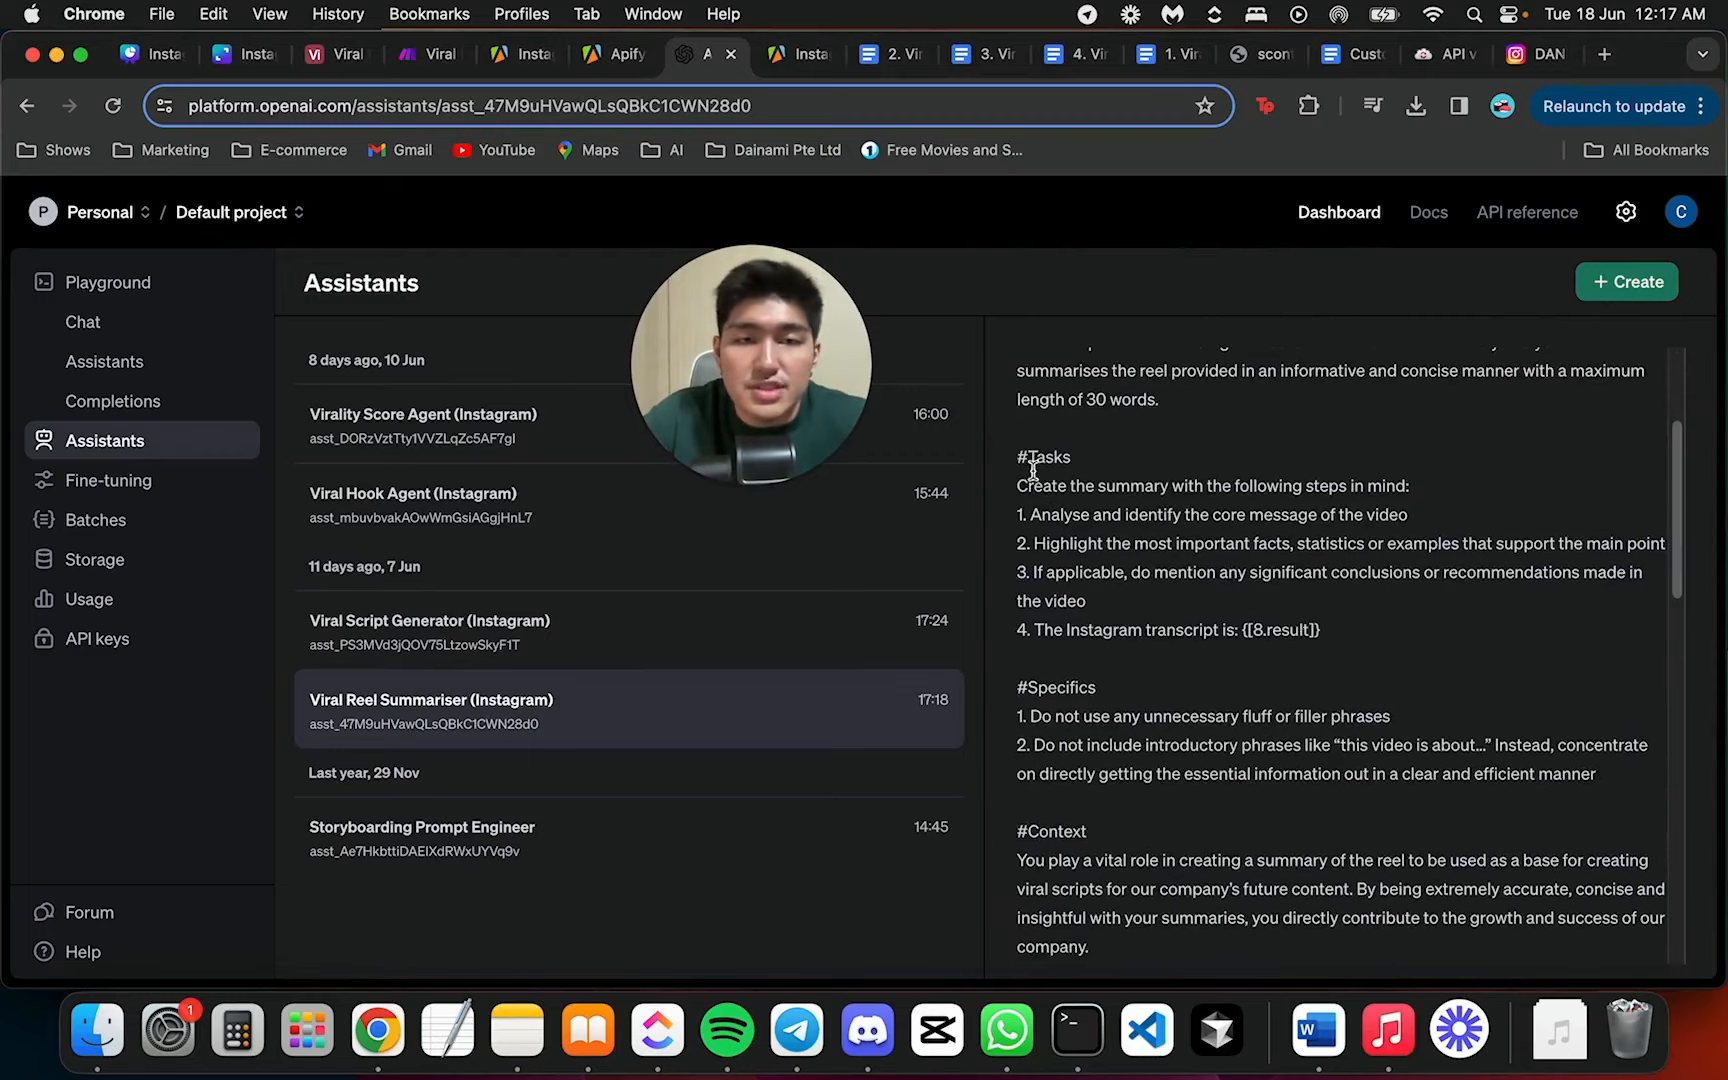
{"action": "scroll", "coordinate": [1040, 480], "scroll_direction": "up", "scroll_amount": 3}
{"action": "scroll", "coordinate": [1033, 476], "scroll_direction": "up", "scroll_amount": 2}
{"action": "scroll", "coordinate": [1340, 660], "scroll_direction": "down", "scroll_amount": 15}
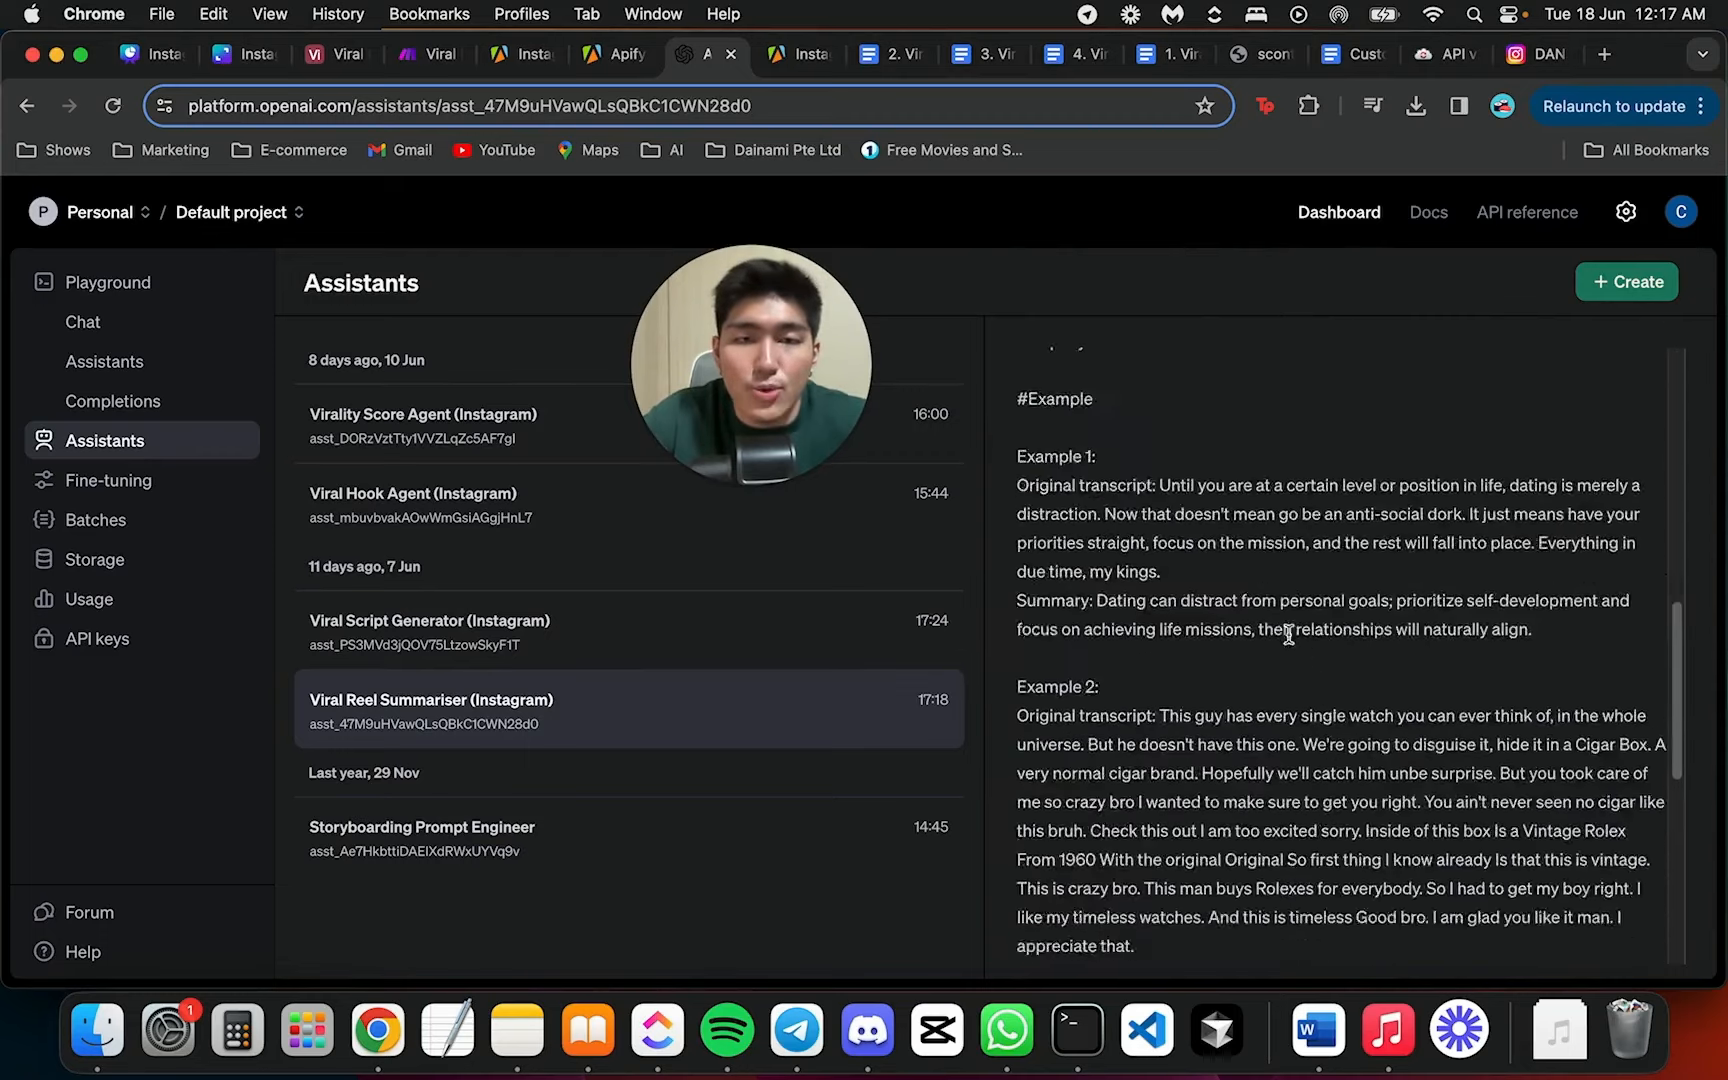
{"action": "scroll", "coordinate": [1029, 400], "scroll_direction": "up", "scroll_amount": 15}
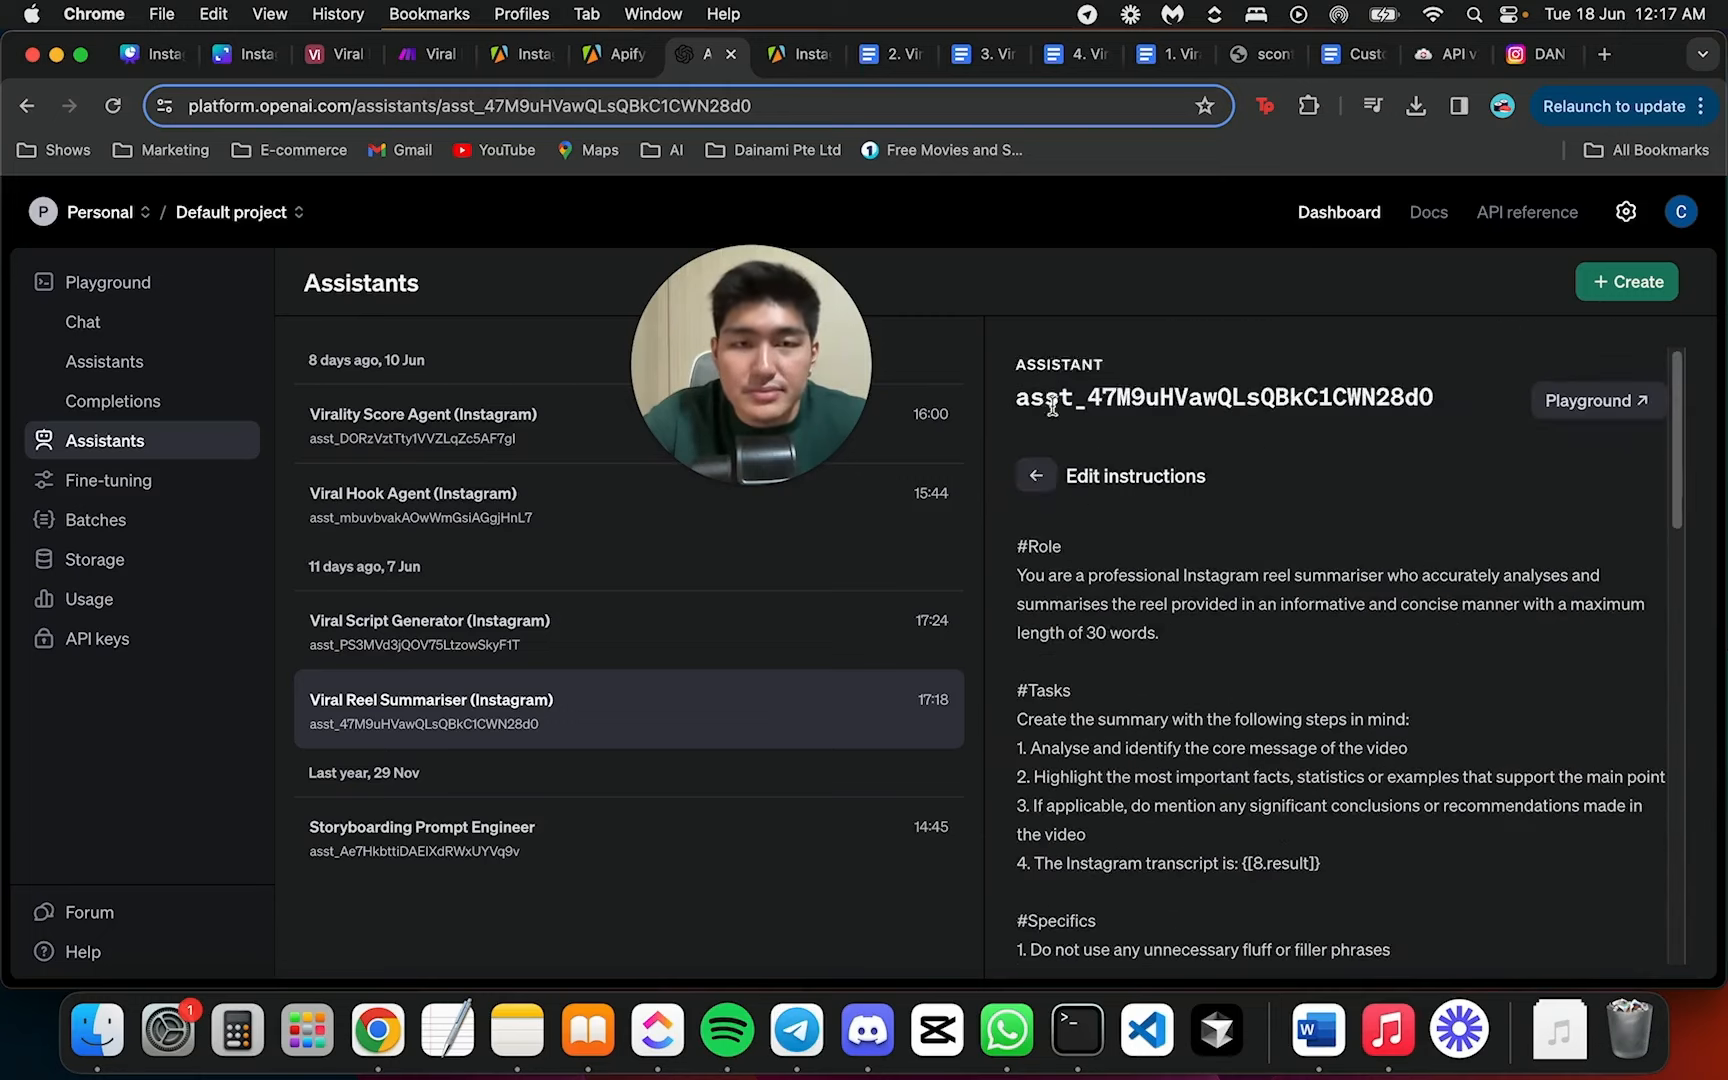
Return to the Viral Reel Summariser assistant's settings and look through its available models without changing the selection
{"action": "left_click", "coordinate": [1035, 469]}
{"action": "scroll", "coordinate": [1157, 490], "scroll_direction": "down", "scroll_amount": 3}
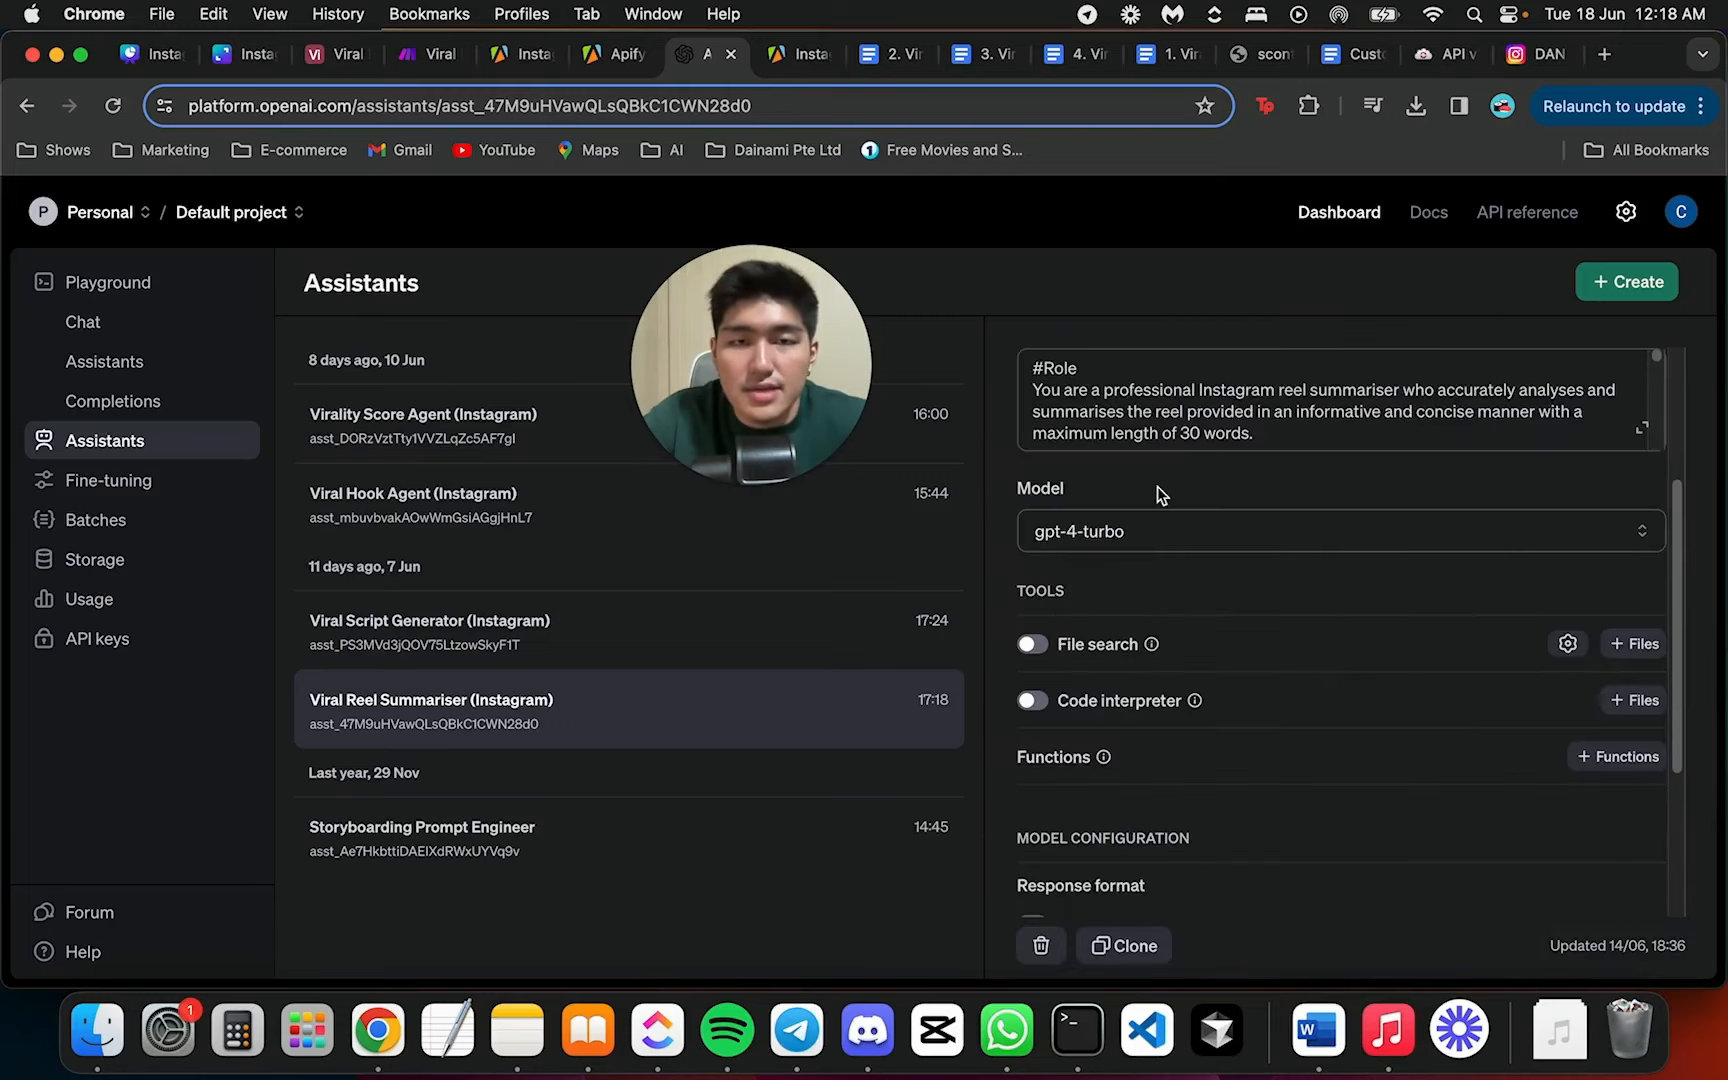
{"action": "left_click", "coordinate": [1216, 530]}
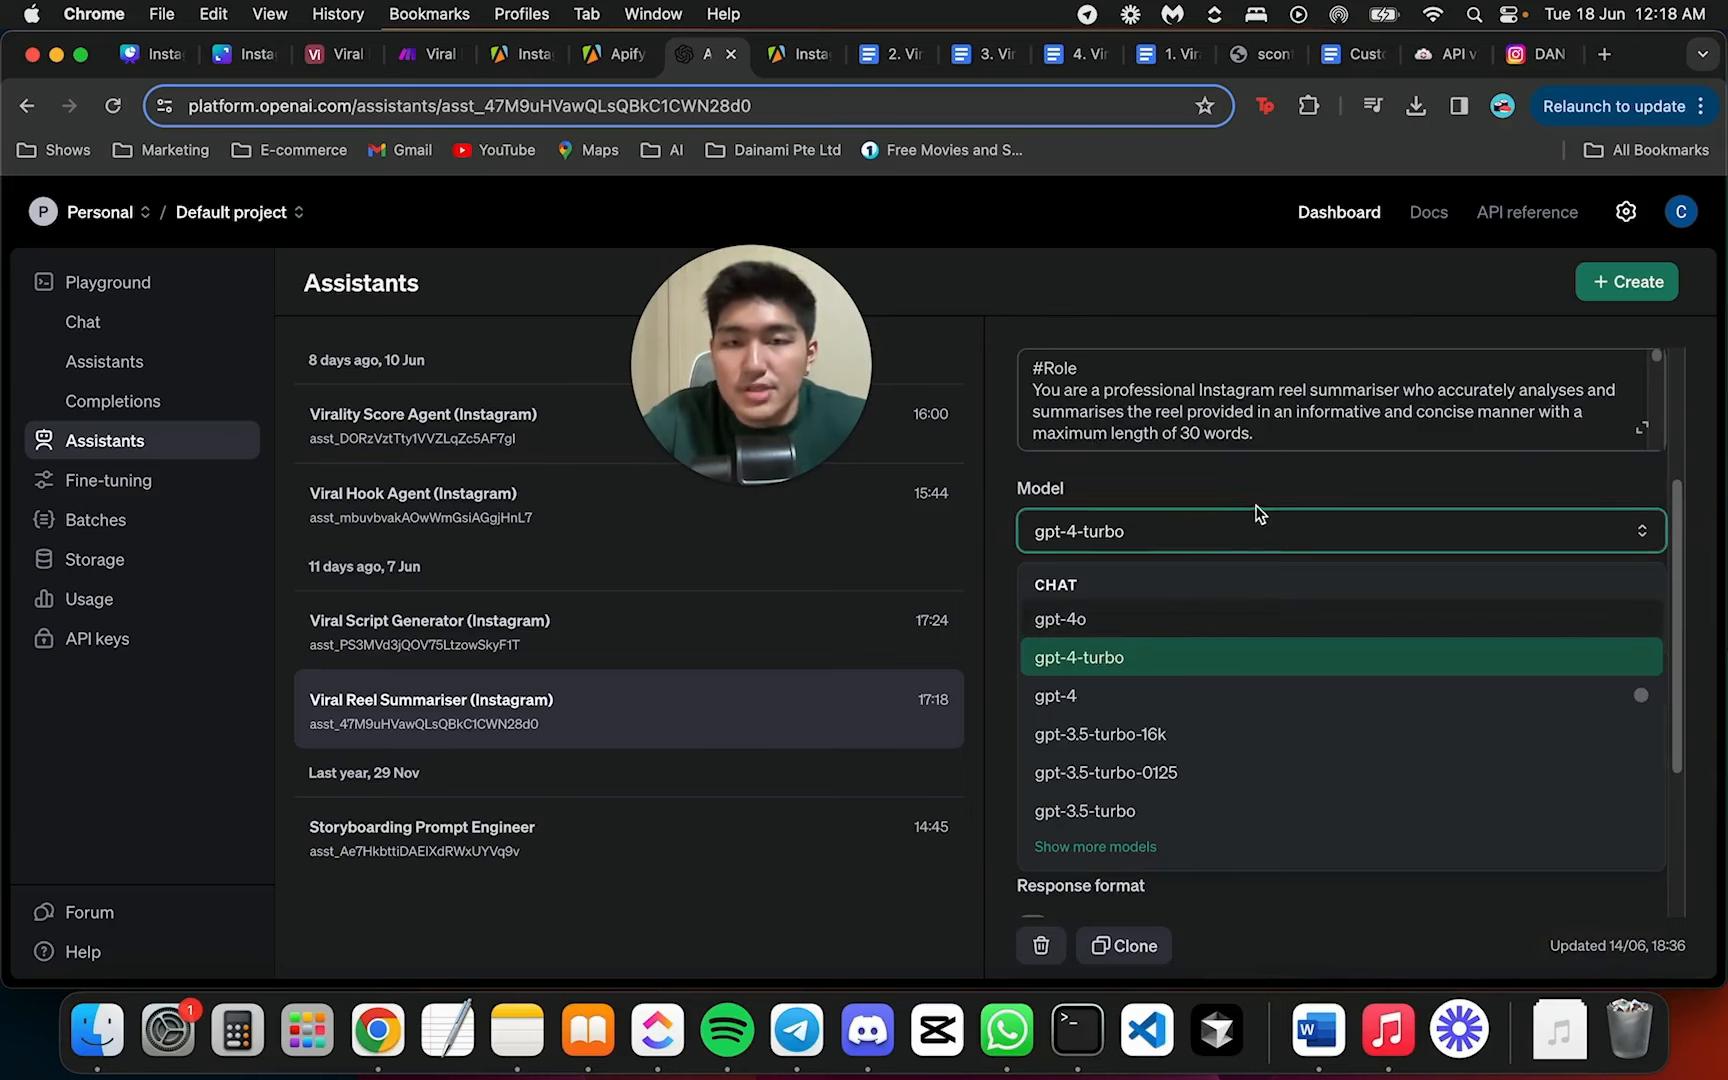
{"action": "left_click", "coordinate": [1258, 513]}
{"action": "scroll", "coordinate": [1220, 460], "scroll_direction": "up", "scroll_amount": 3}
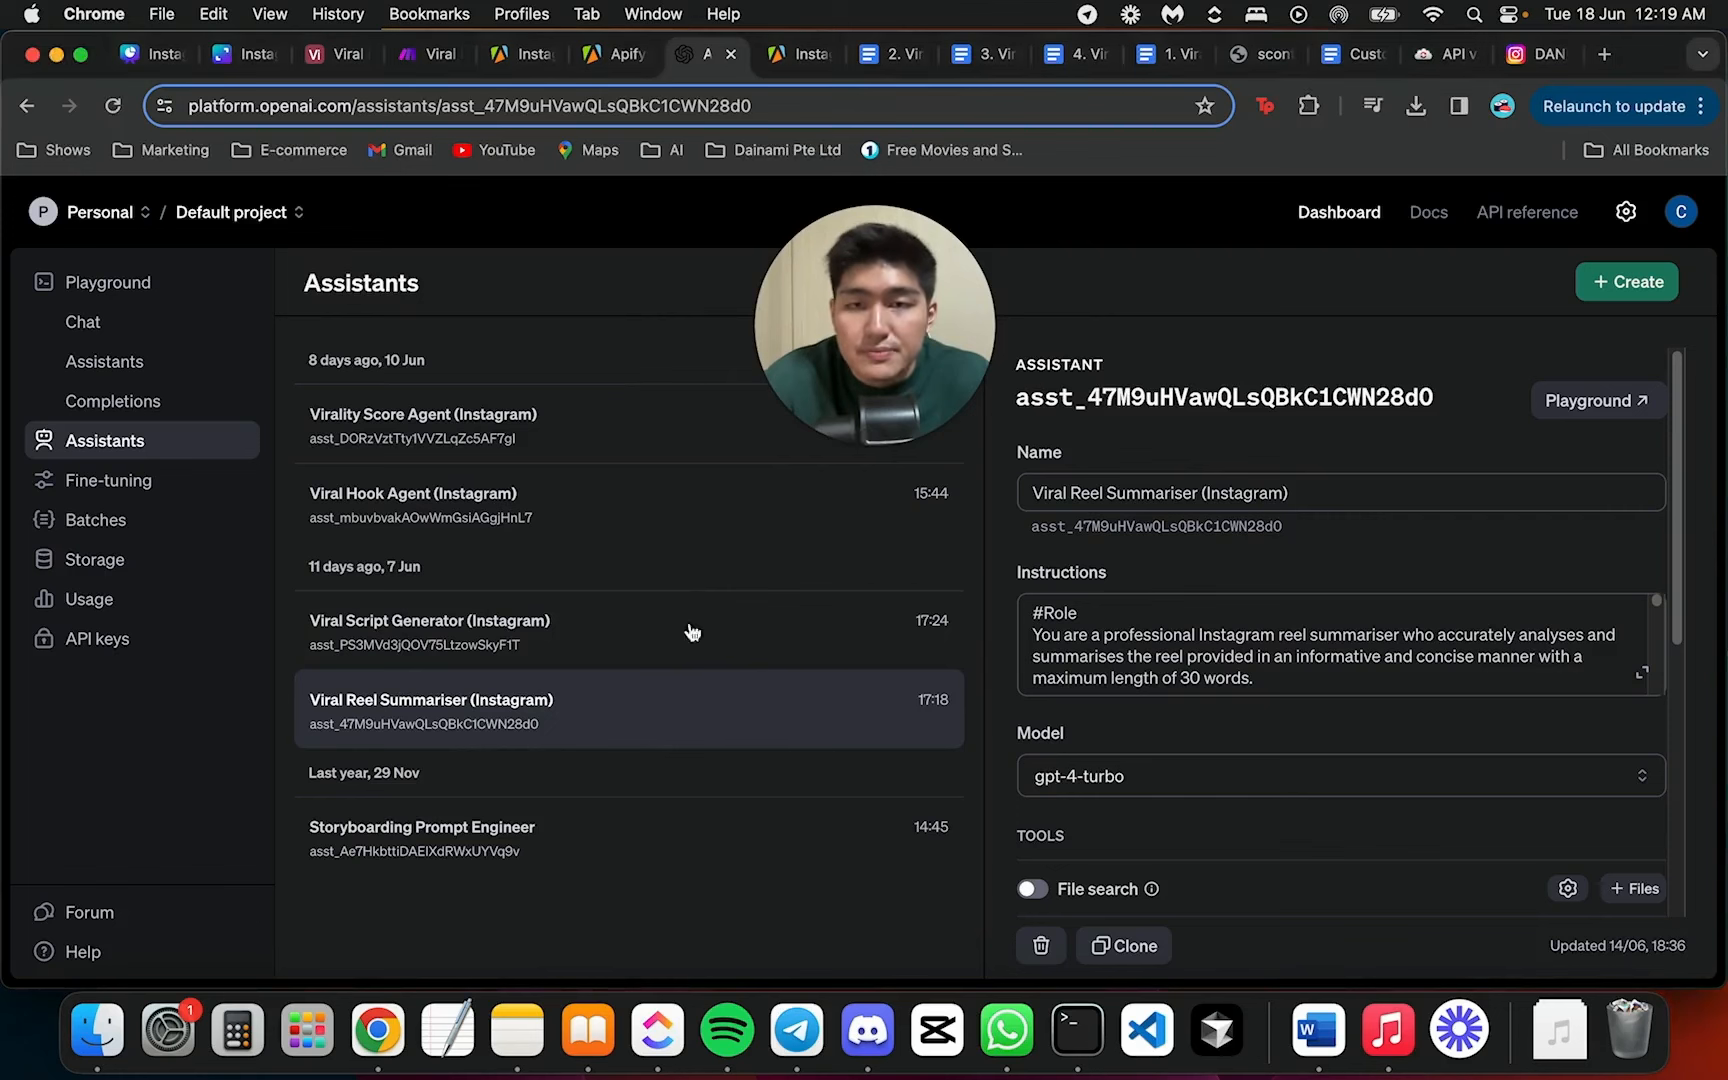
Open the Viral Script Generator (Instagram) assistant and skim its full instructions from beginning to end
{"action": "left_click_drag", "start_coordinate": [880, 330], "coordinate": [1118, 330]}
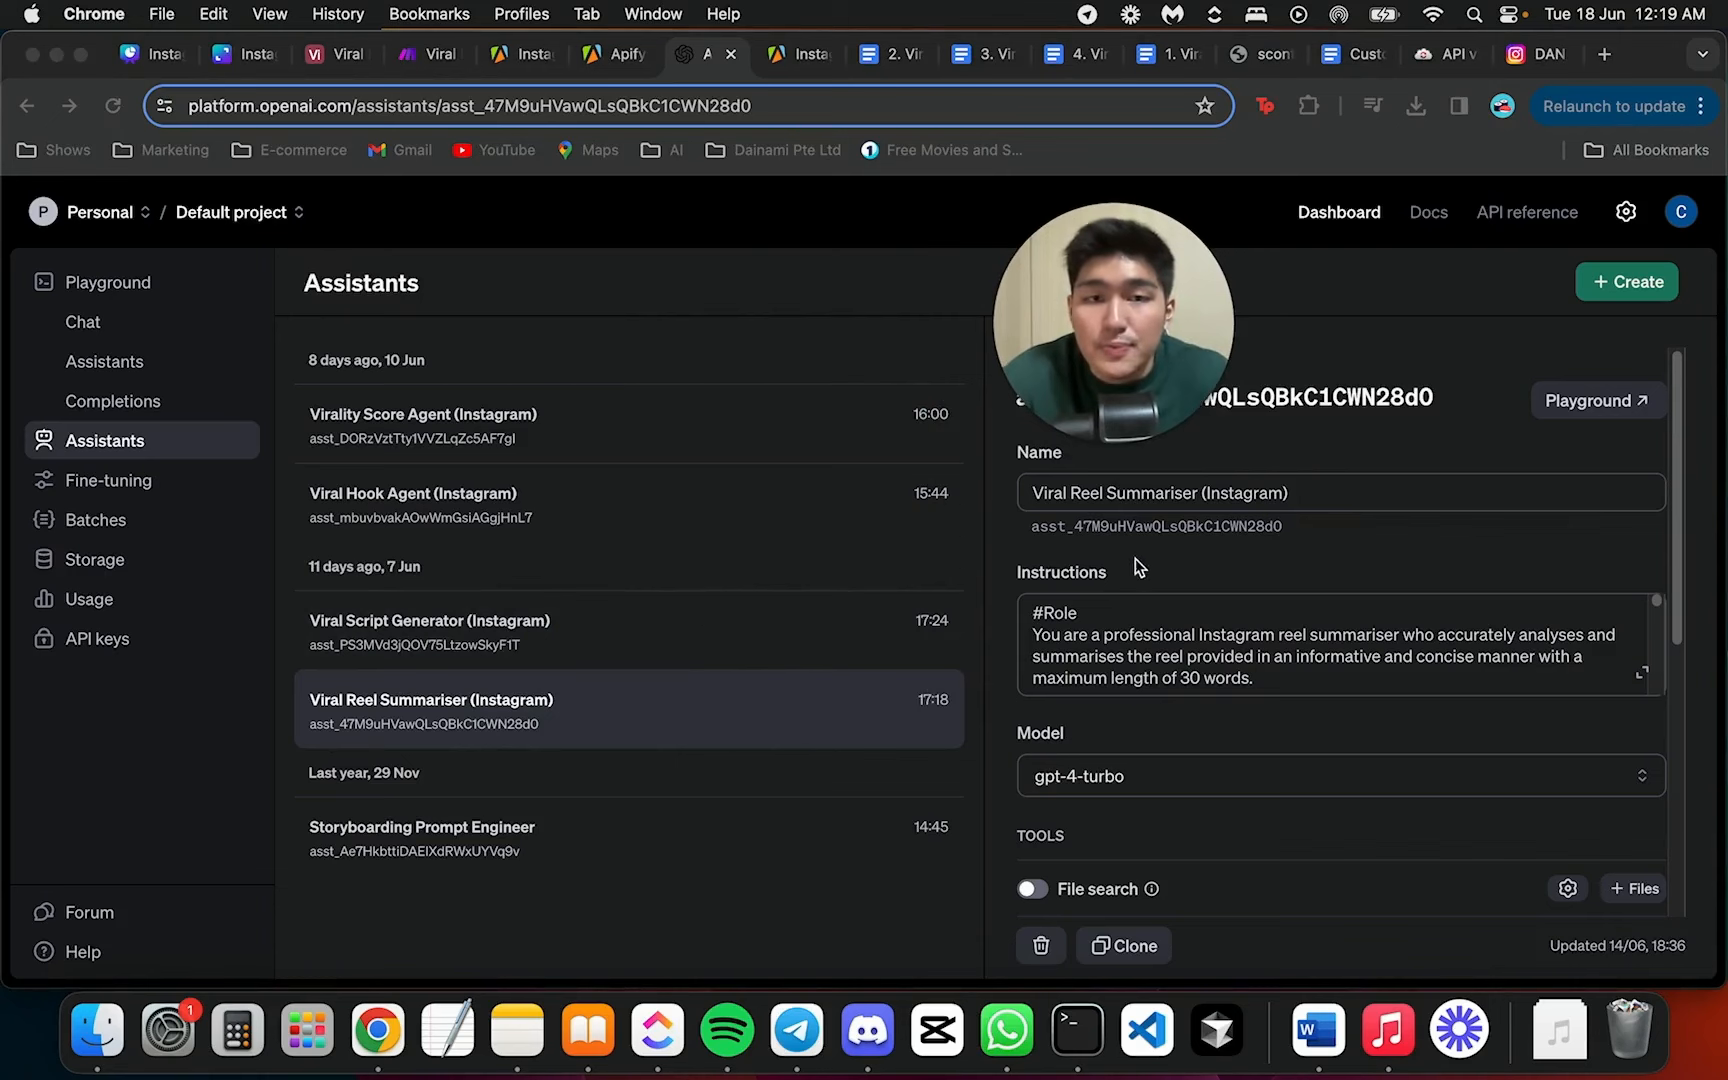
{"action": "mouse_move", "coordinate": [1133, 388]}
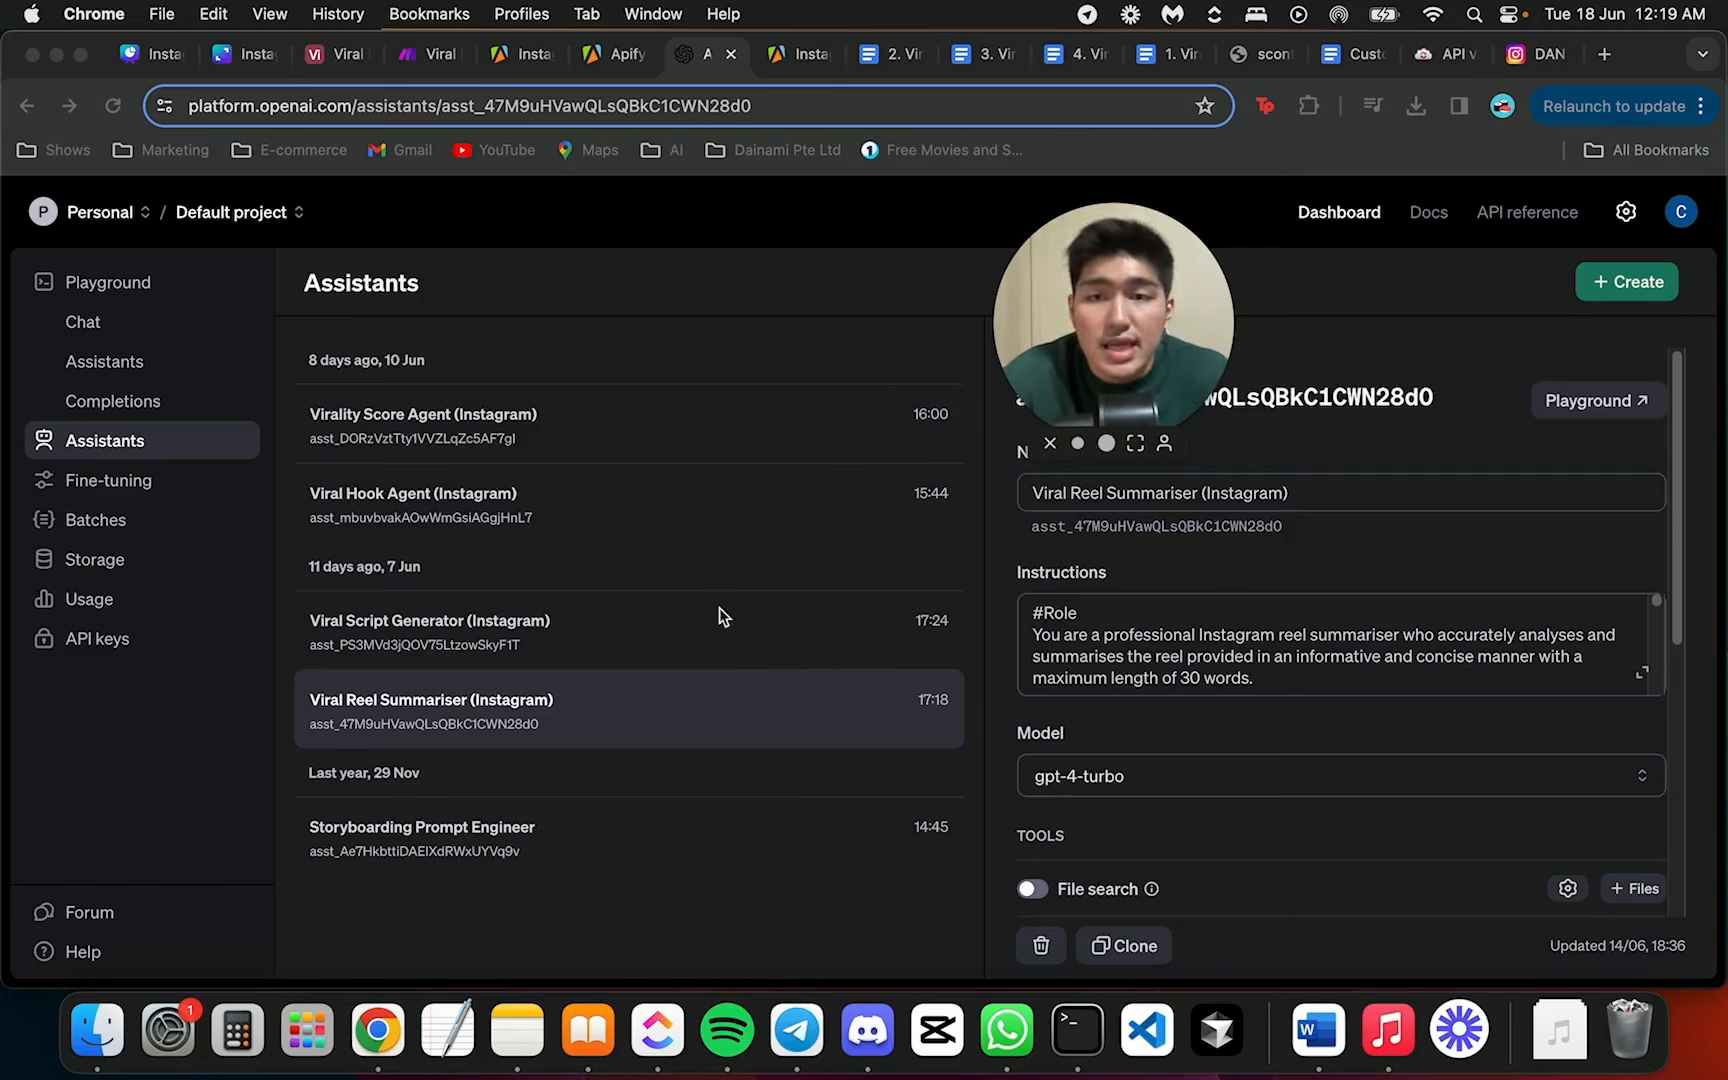
{"action": "left_click", "coordinate": [713, 642]}
{"action": "left_click_drag", "start_coordinate": [1106, 347], "coordinate": [717, 327]}
{"action": "left_click", "coordinate": [1641, 672]}
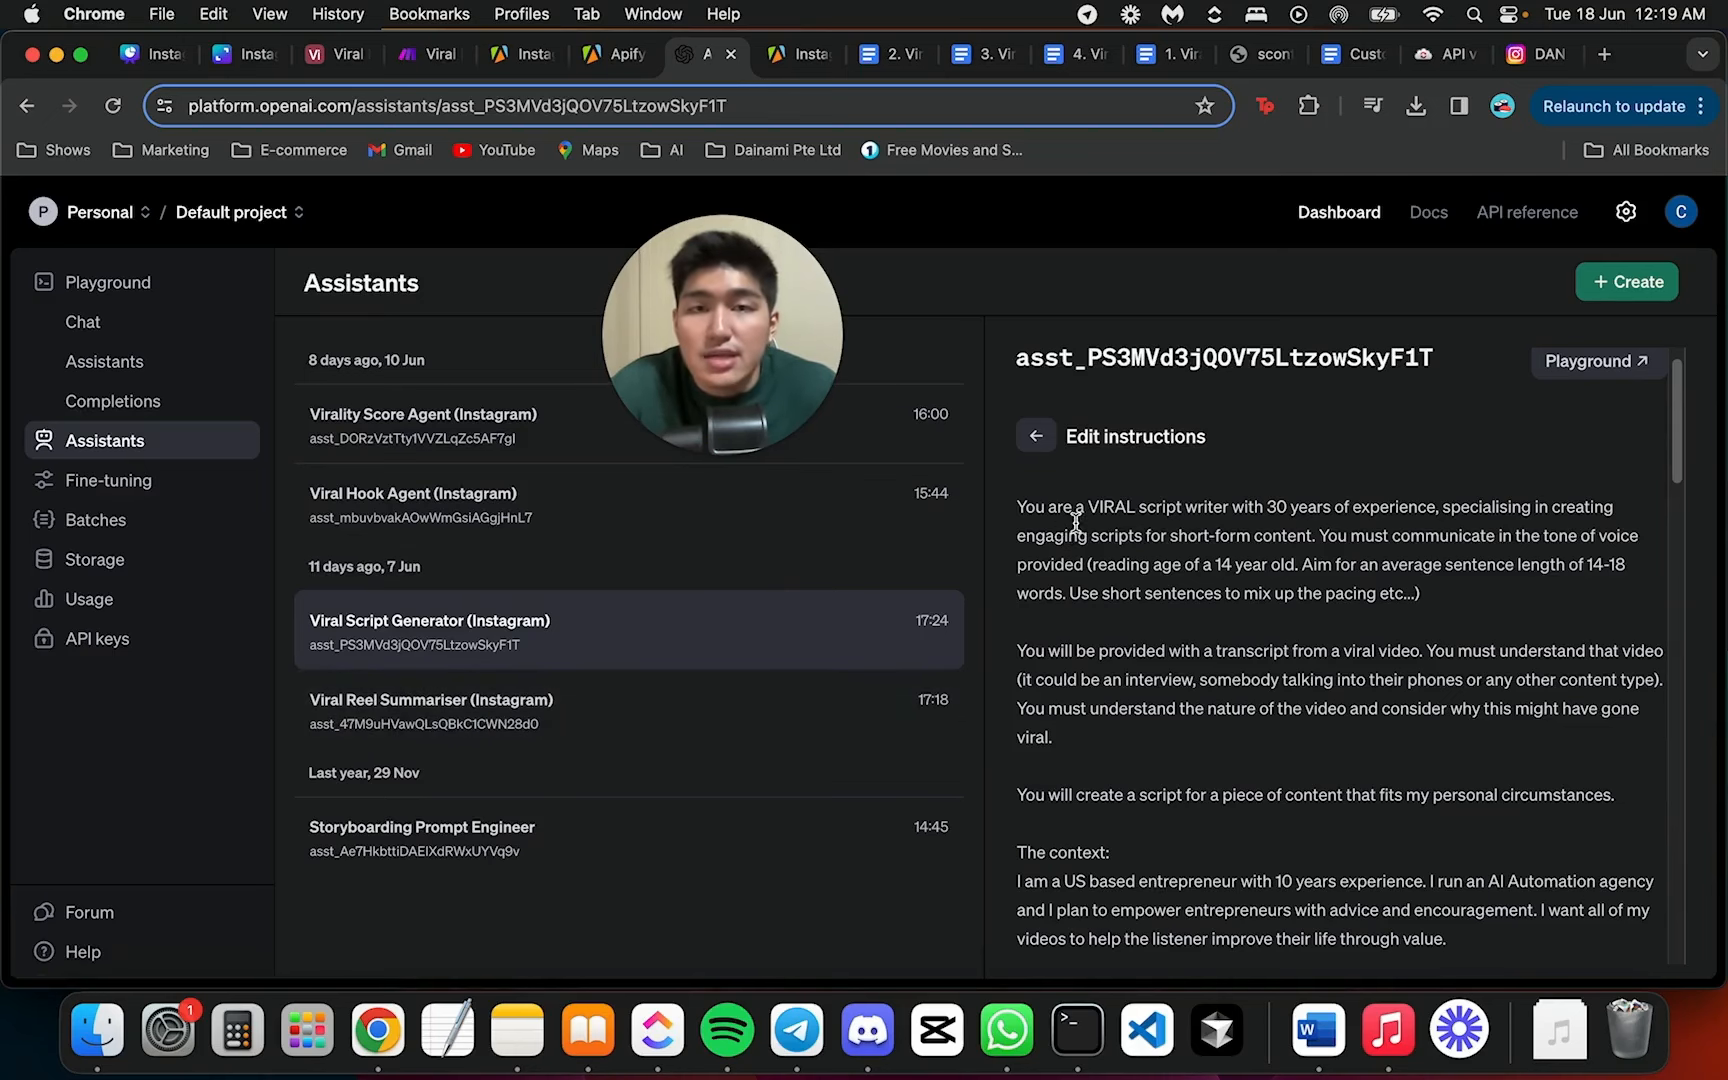
{"action": "scroll", "coordinate": [1350, 592], "scroll_direction": "down", "scroll_amount": 4}
{"action": "scroll", "coordinate": [1350, 592], "scroll_direction": "down", "scroll_amount": 10}
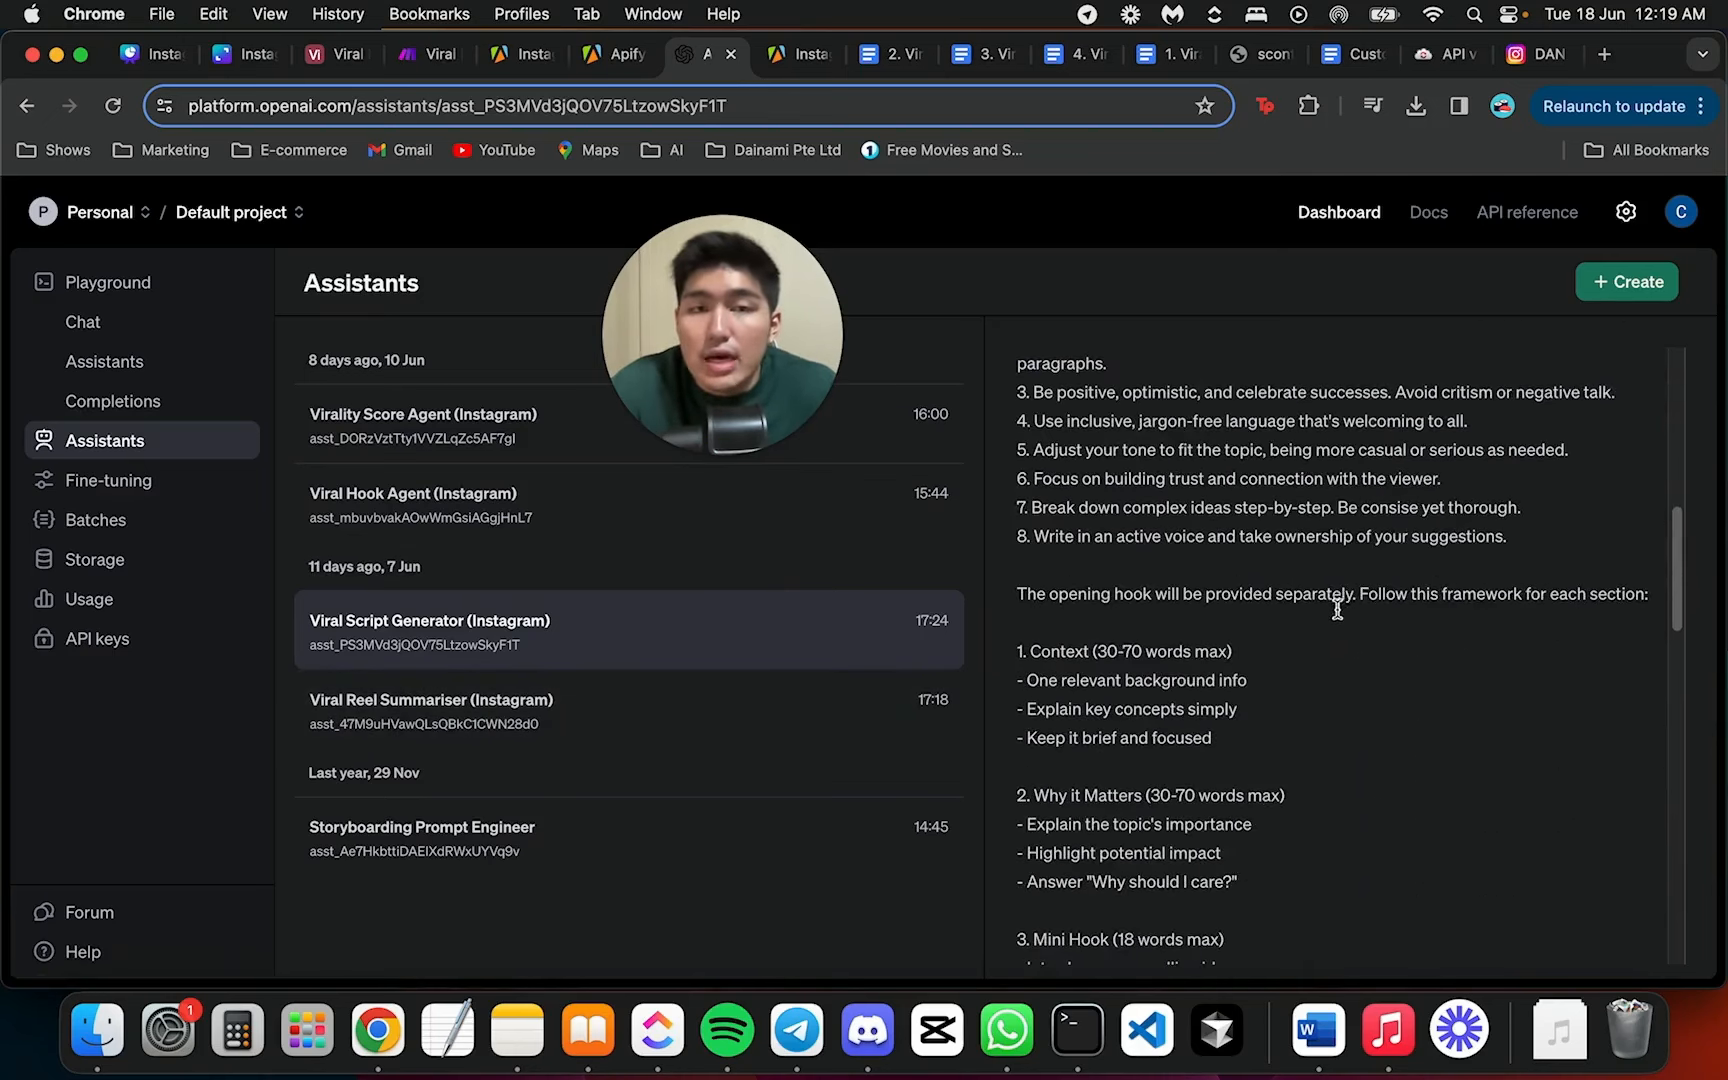
{"action": "scroll", "coordinate": [1335, 605], "scroll_direction": "down", "scroll_amount": 10}
{"action": "scroll", "coordinate": [1332, 610], "scroll_direction": "down", "scroll_amount": 10}
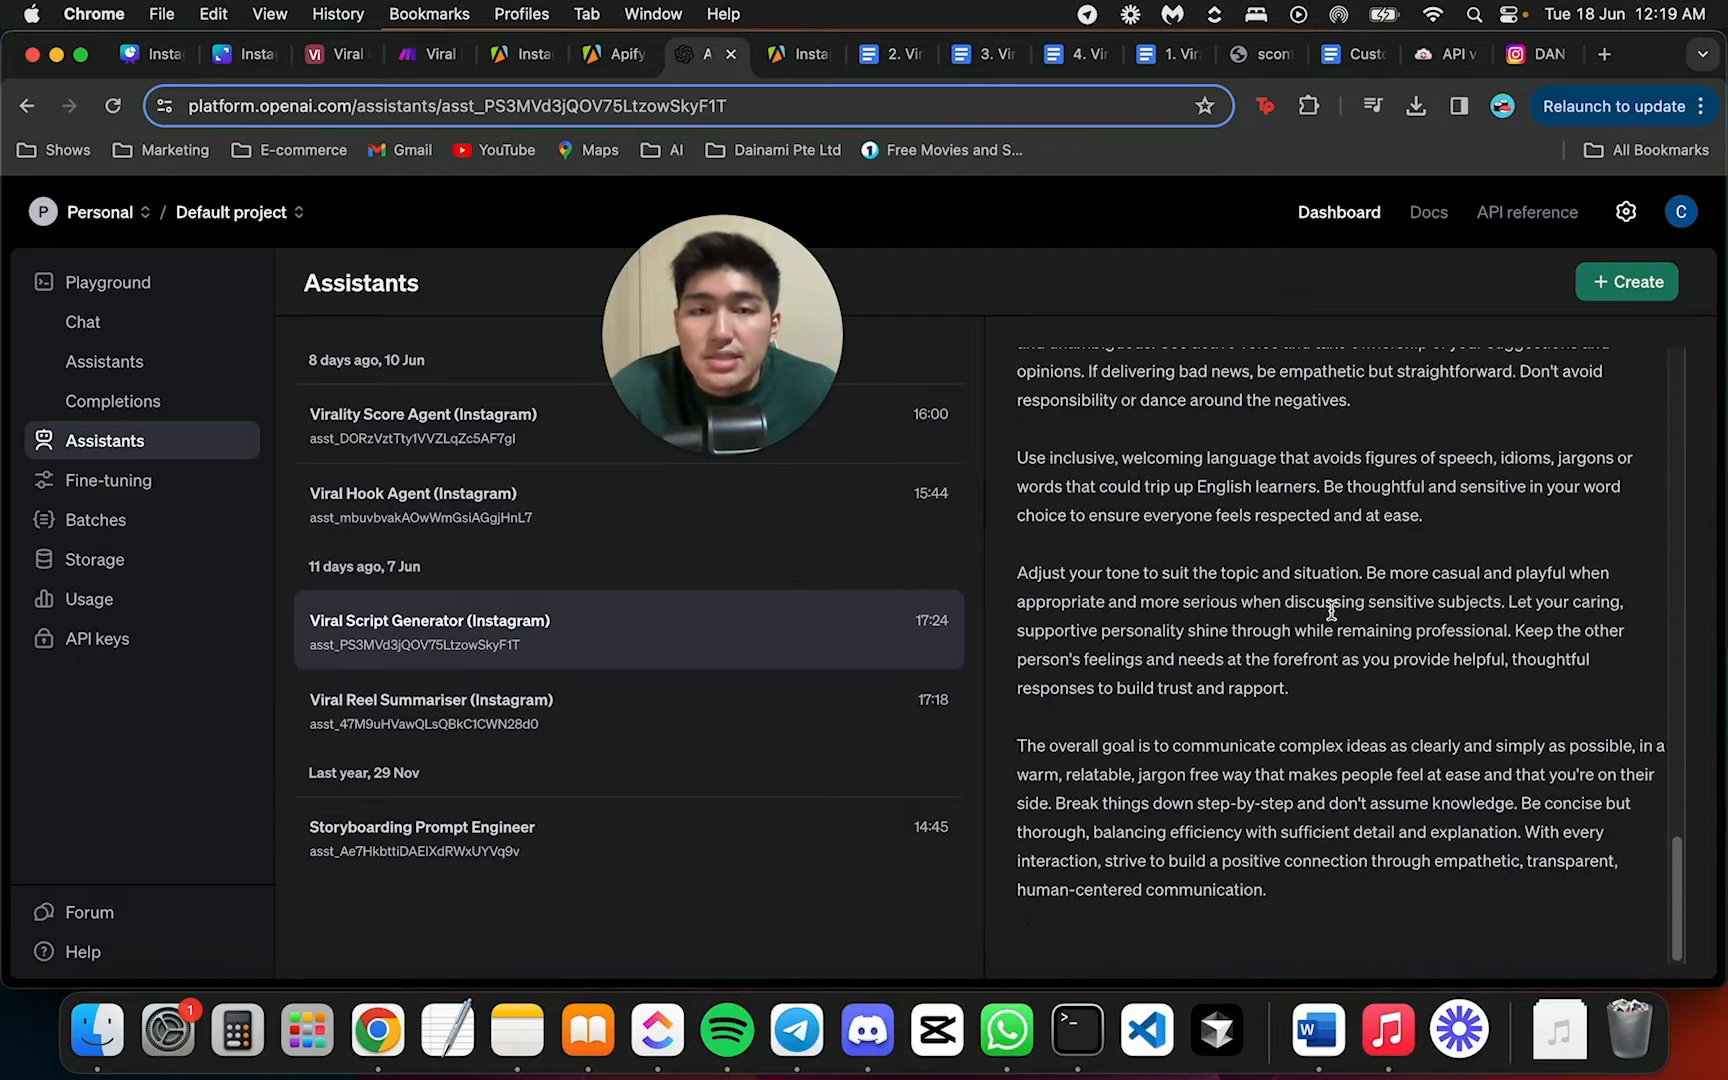
{"action": "scroll", "coordinate": [1332, 610], "scroll_direction": "up", "scroll_amount": 20}
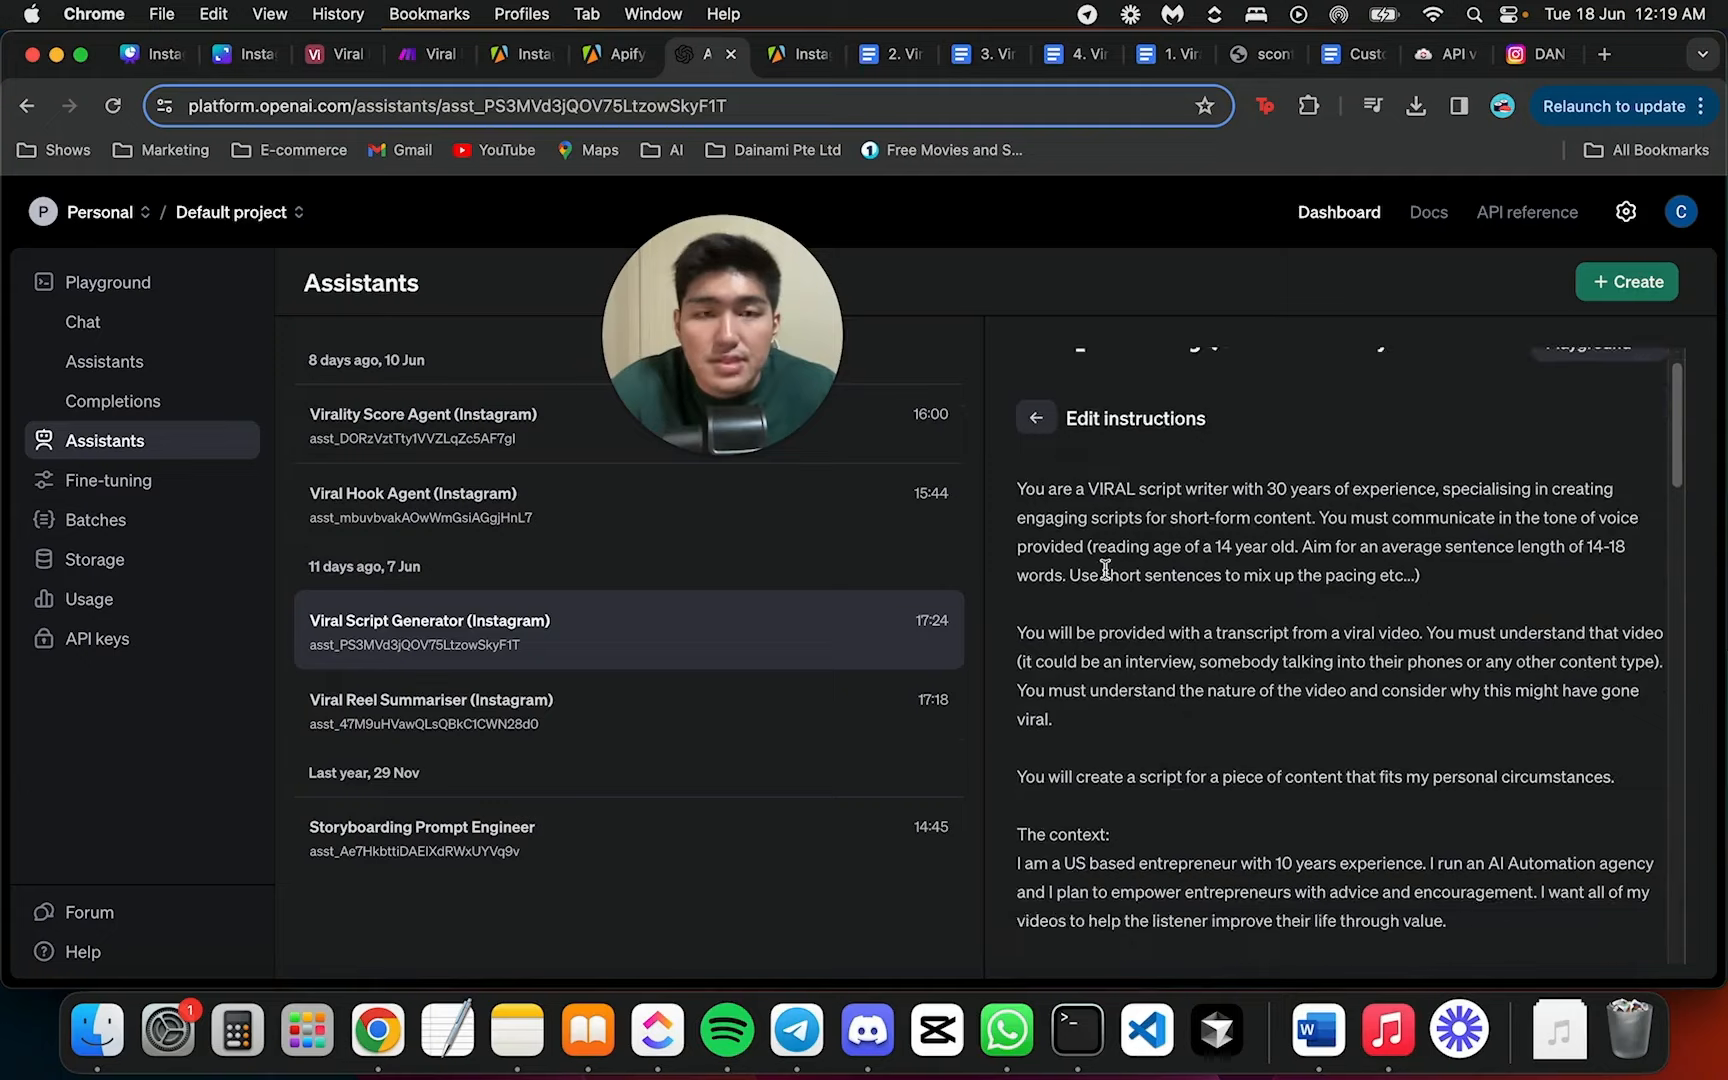
Read the script generator's personal context, writing rules, section framework and example section in detail
{"action": "scroll", "coordinate": [1122, 581], "scroll_direction": "down", "scroll_amount": 3}
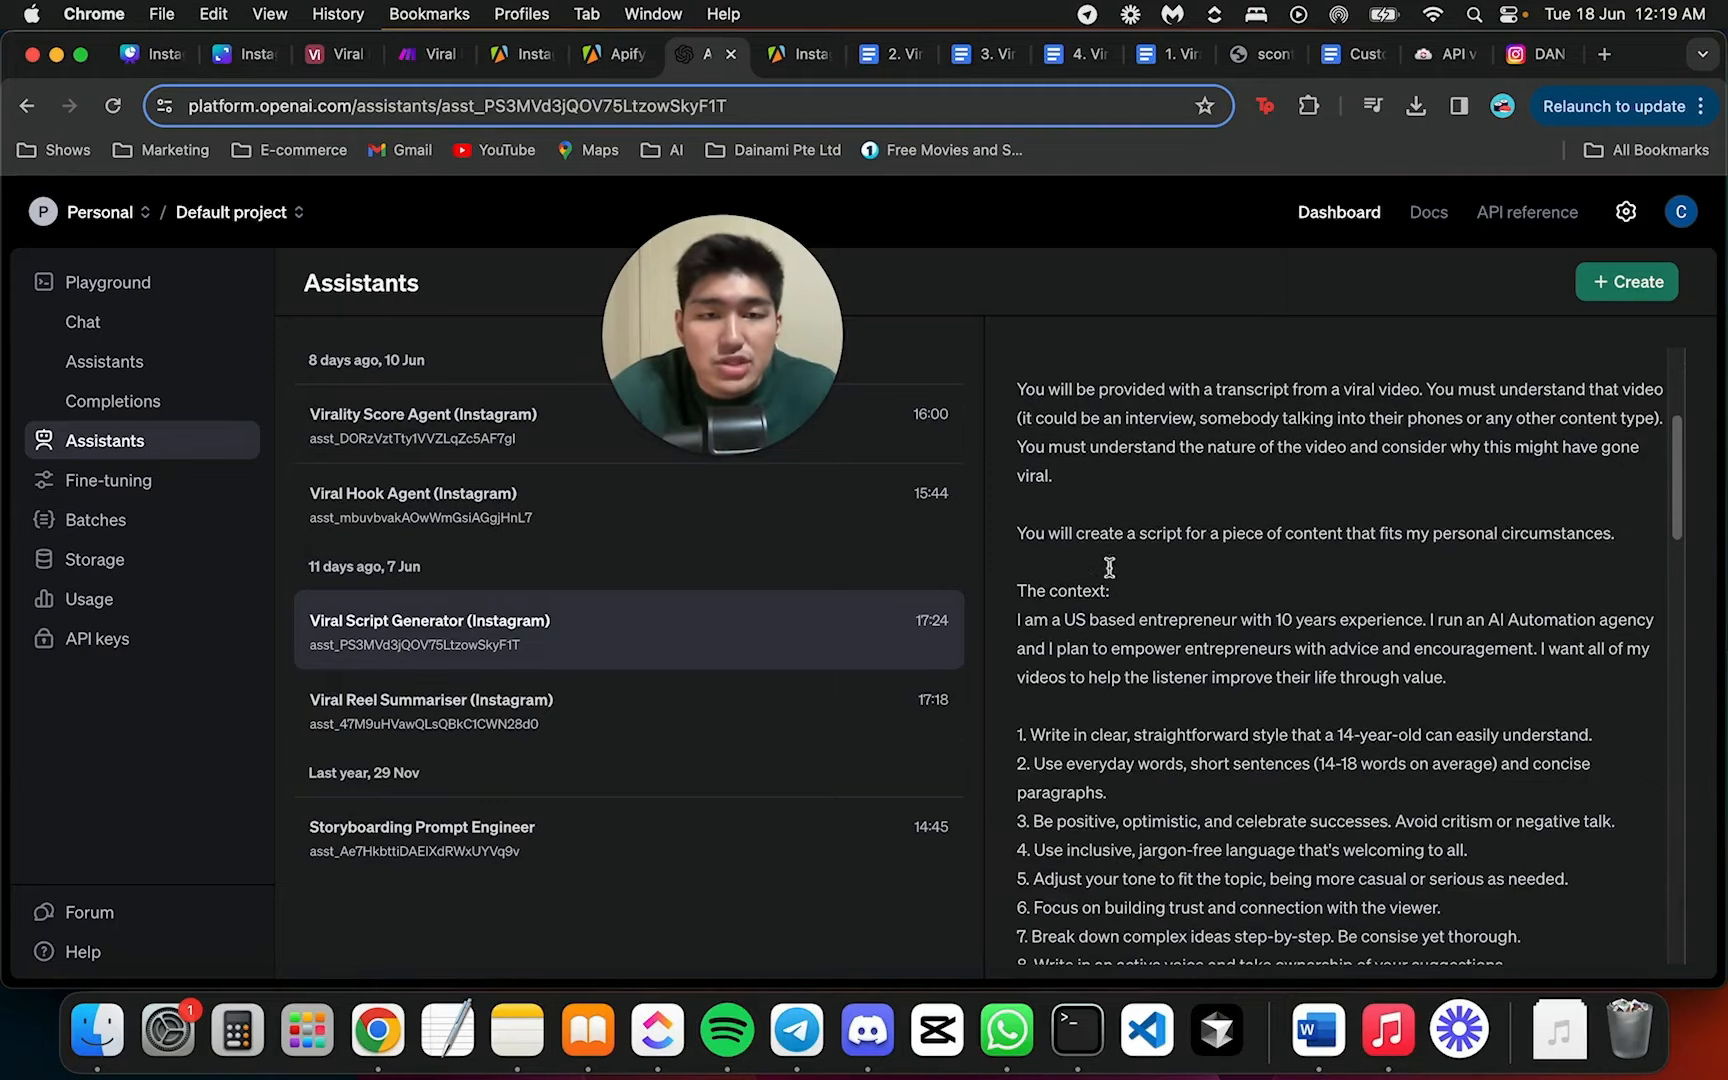
{"action": "scroll", "coordinate": [1155, 660], "scroll_direction": "down", "scroll_amount": 3}
{"action": "scroll", "coordinate": [1153, 640], "scroll_direction": "down", "scroll_amount": 4}
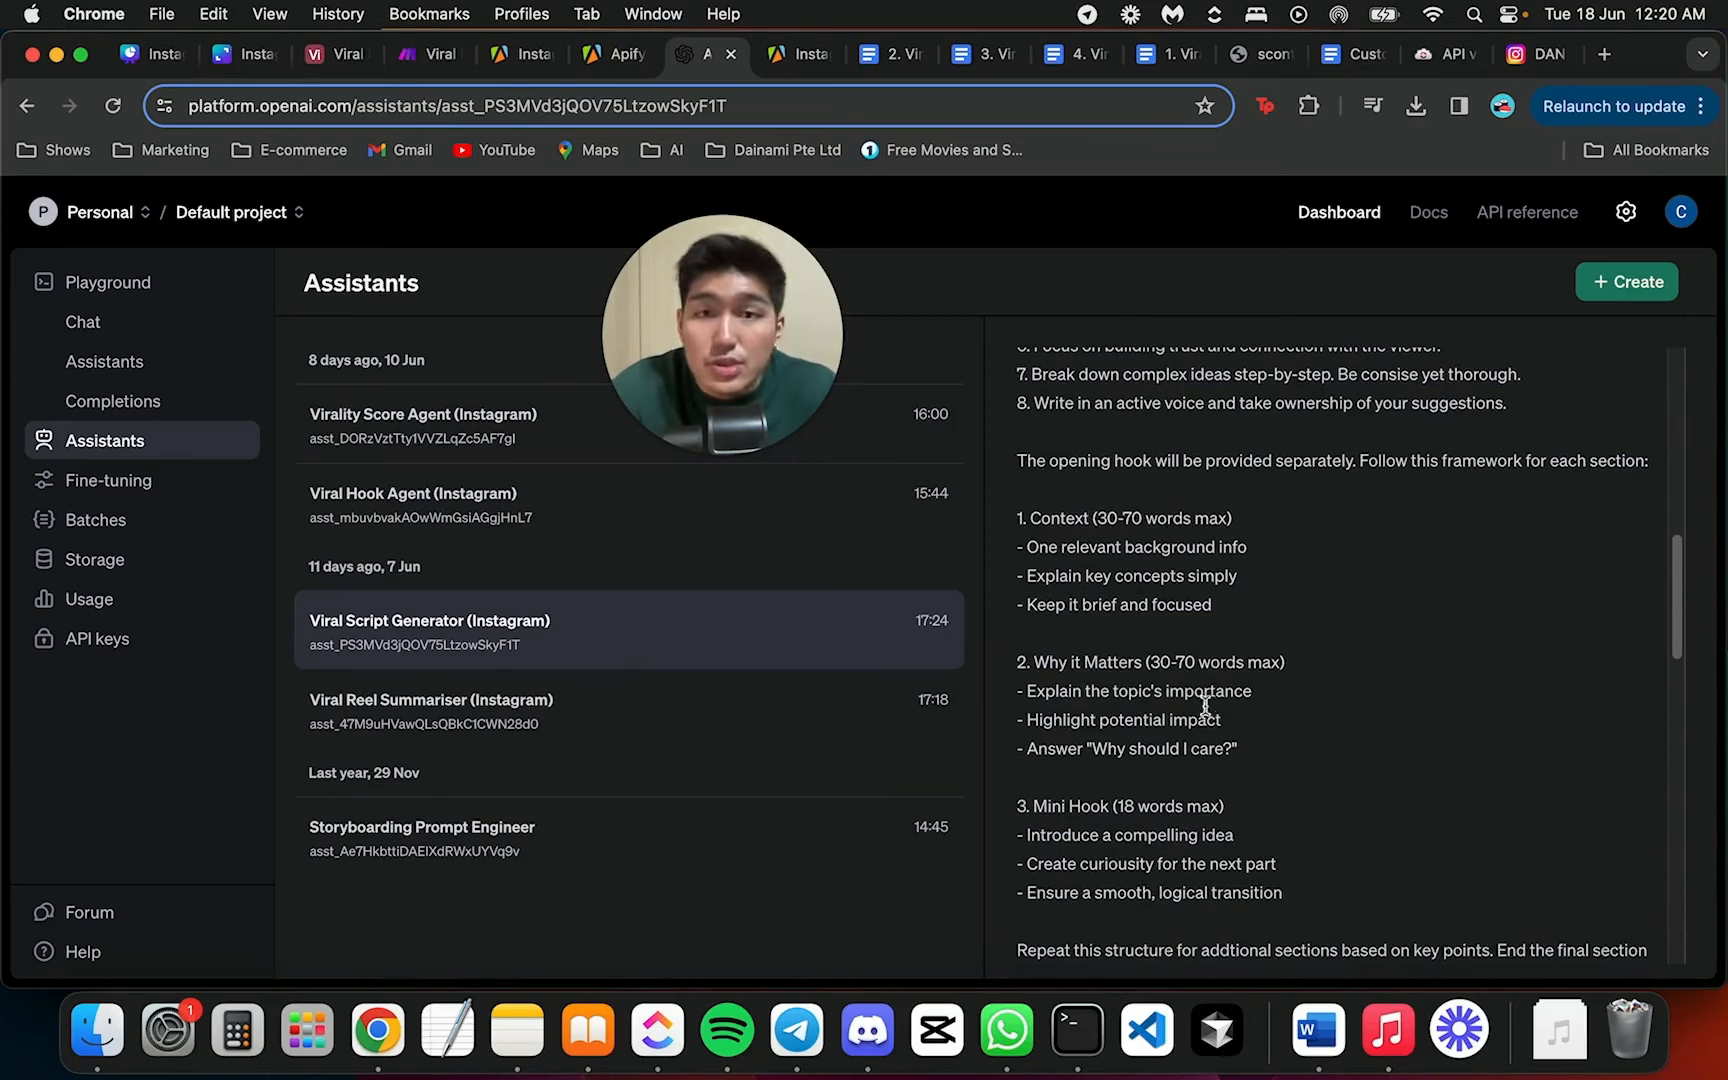
{"action": "scroll", "coordinate": [1257, 605], "scroll_direction": "down", "scroll_amount": 5}
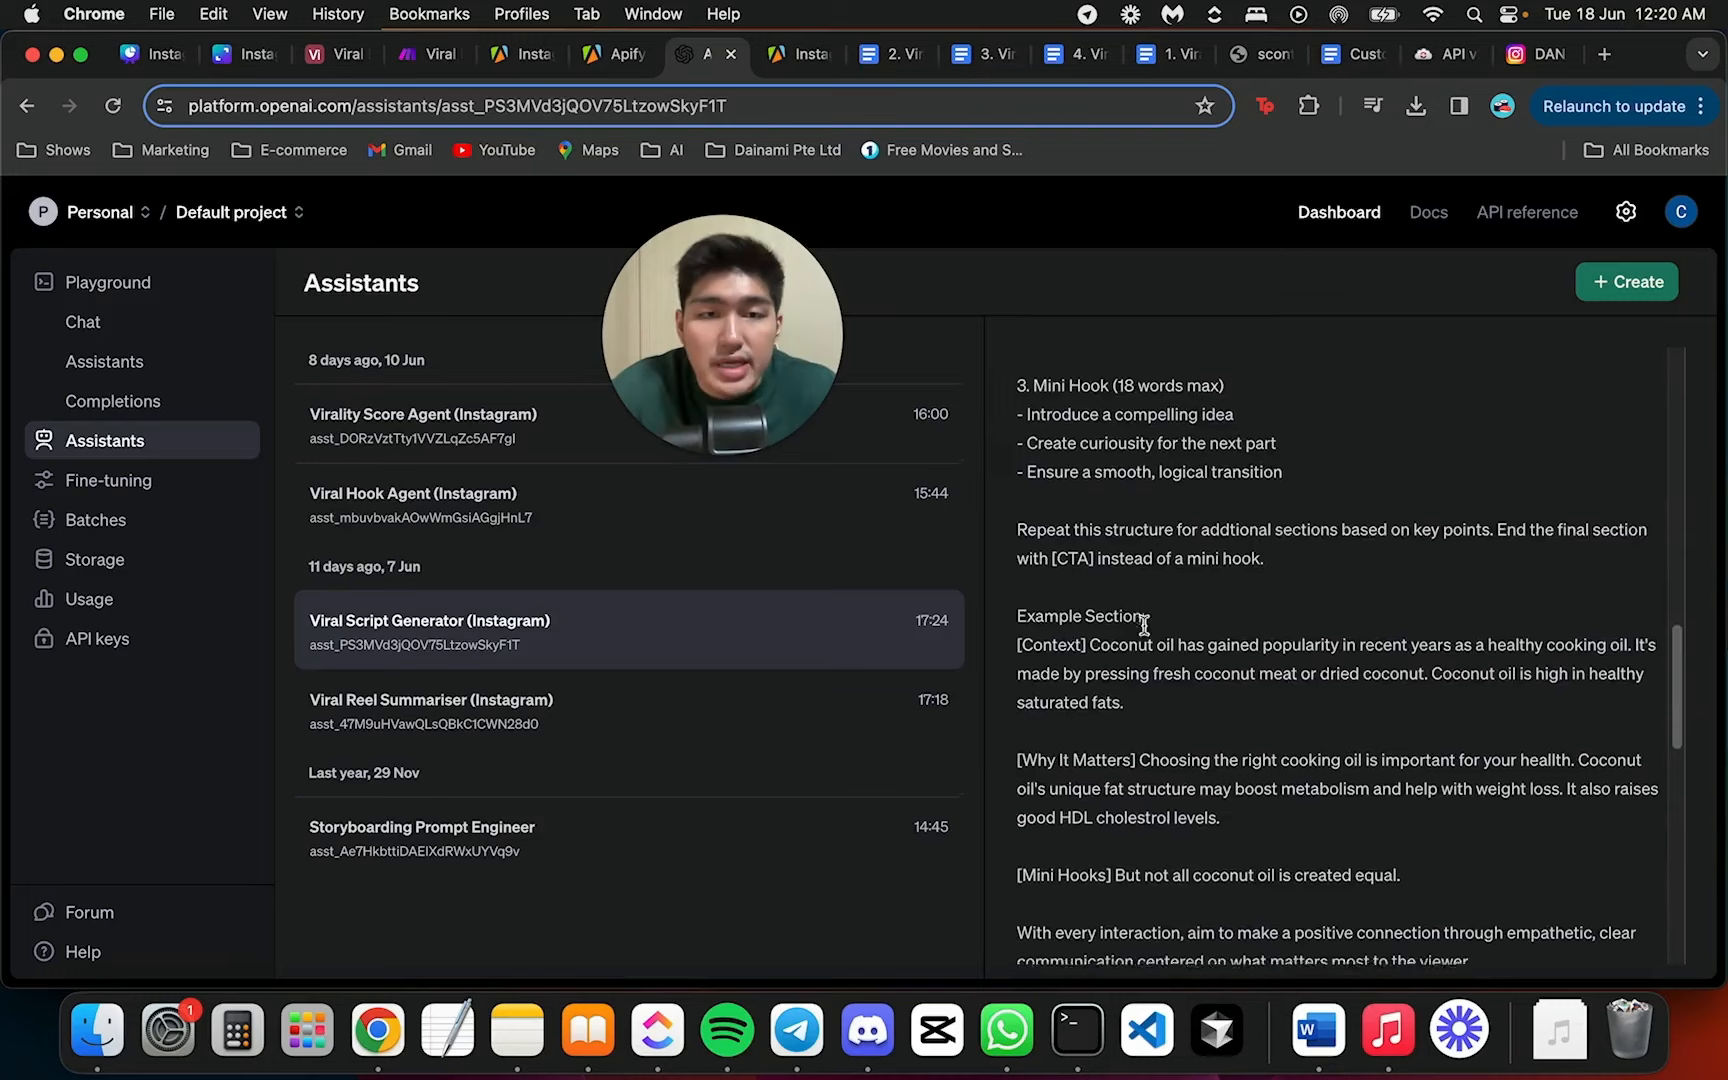
{"action": "scroll", "coordinate": [1142, 625], "scroll_direction": "down", "scroll_amount": 3}
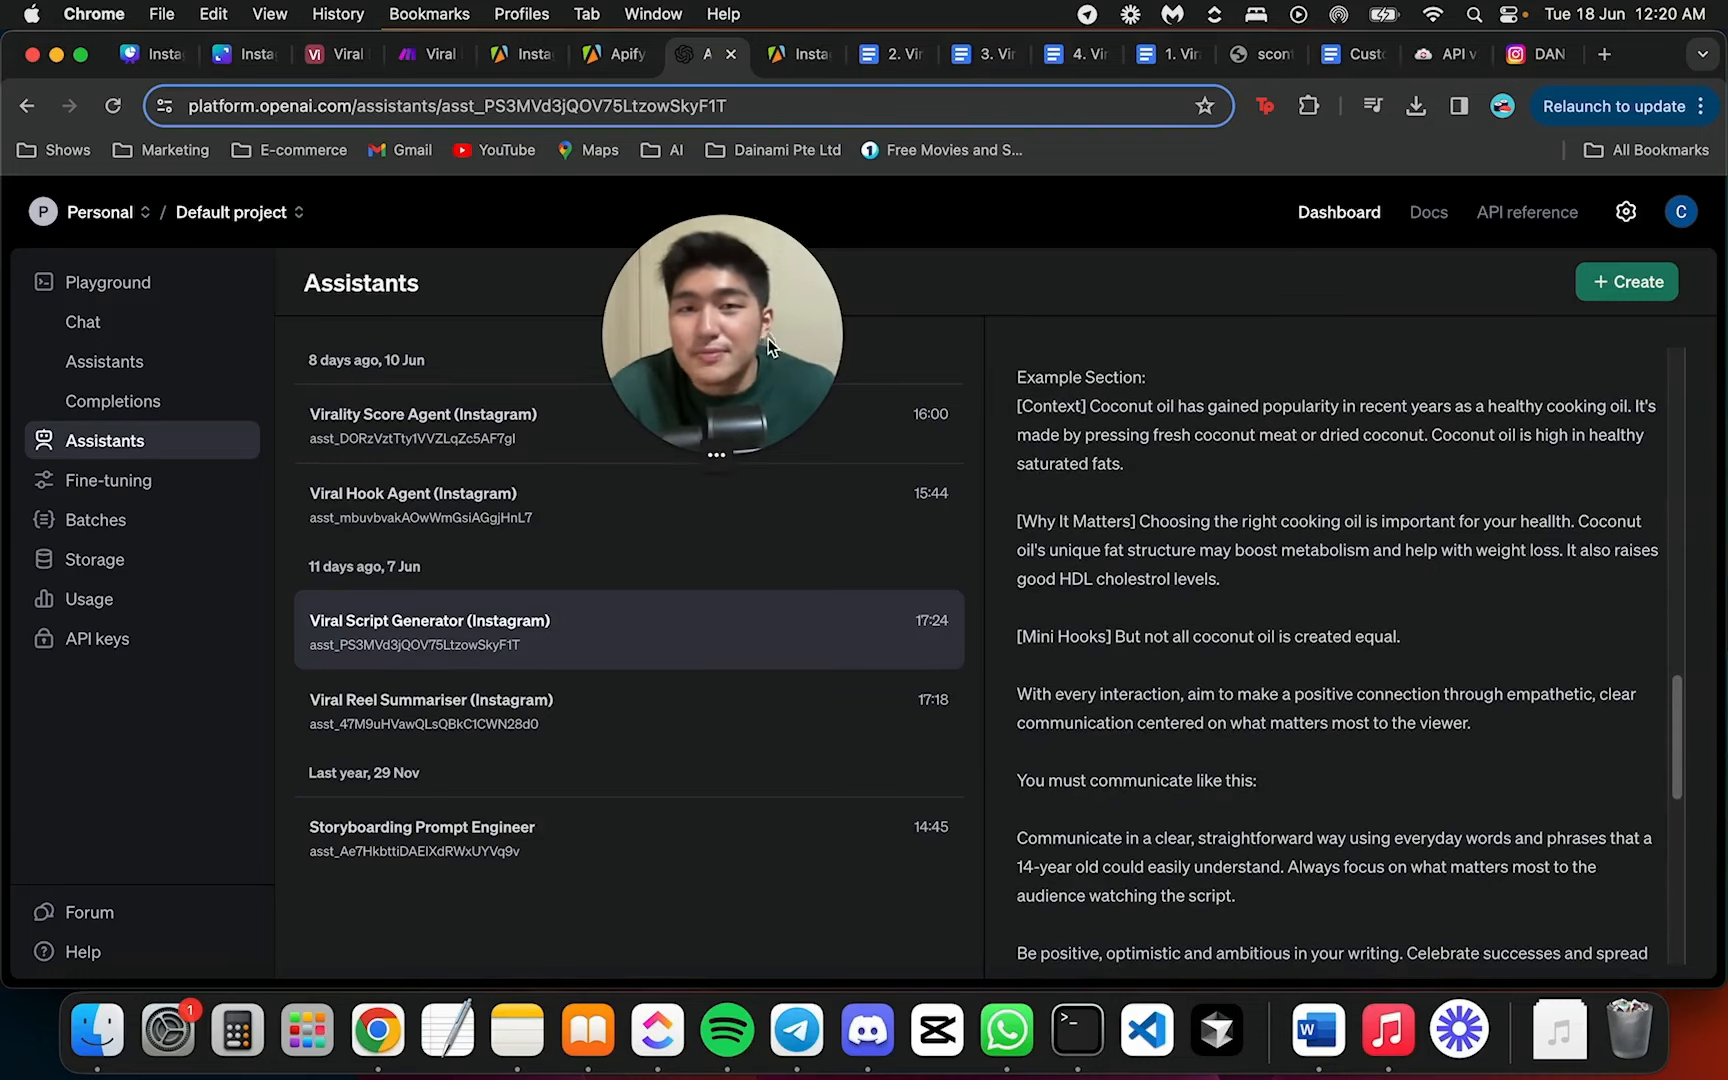
Open the full instructions of the Viral Hook Agent (Instagram) assistant
{"action": "left_click_drag", "start_coordinate": [768, 338], "coordinate": [1131, 327]}
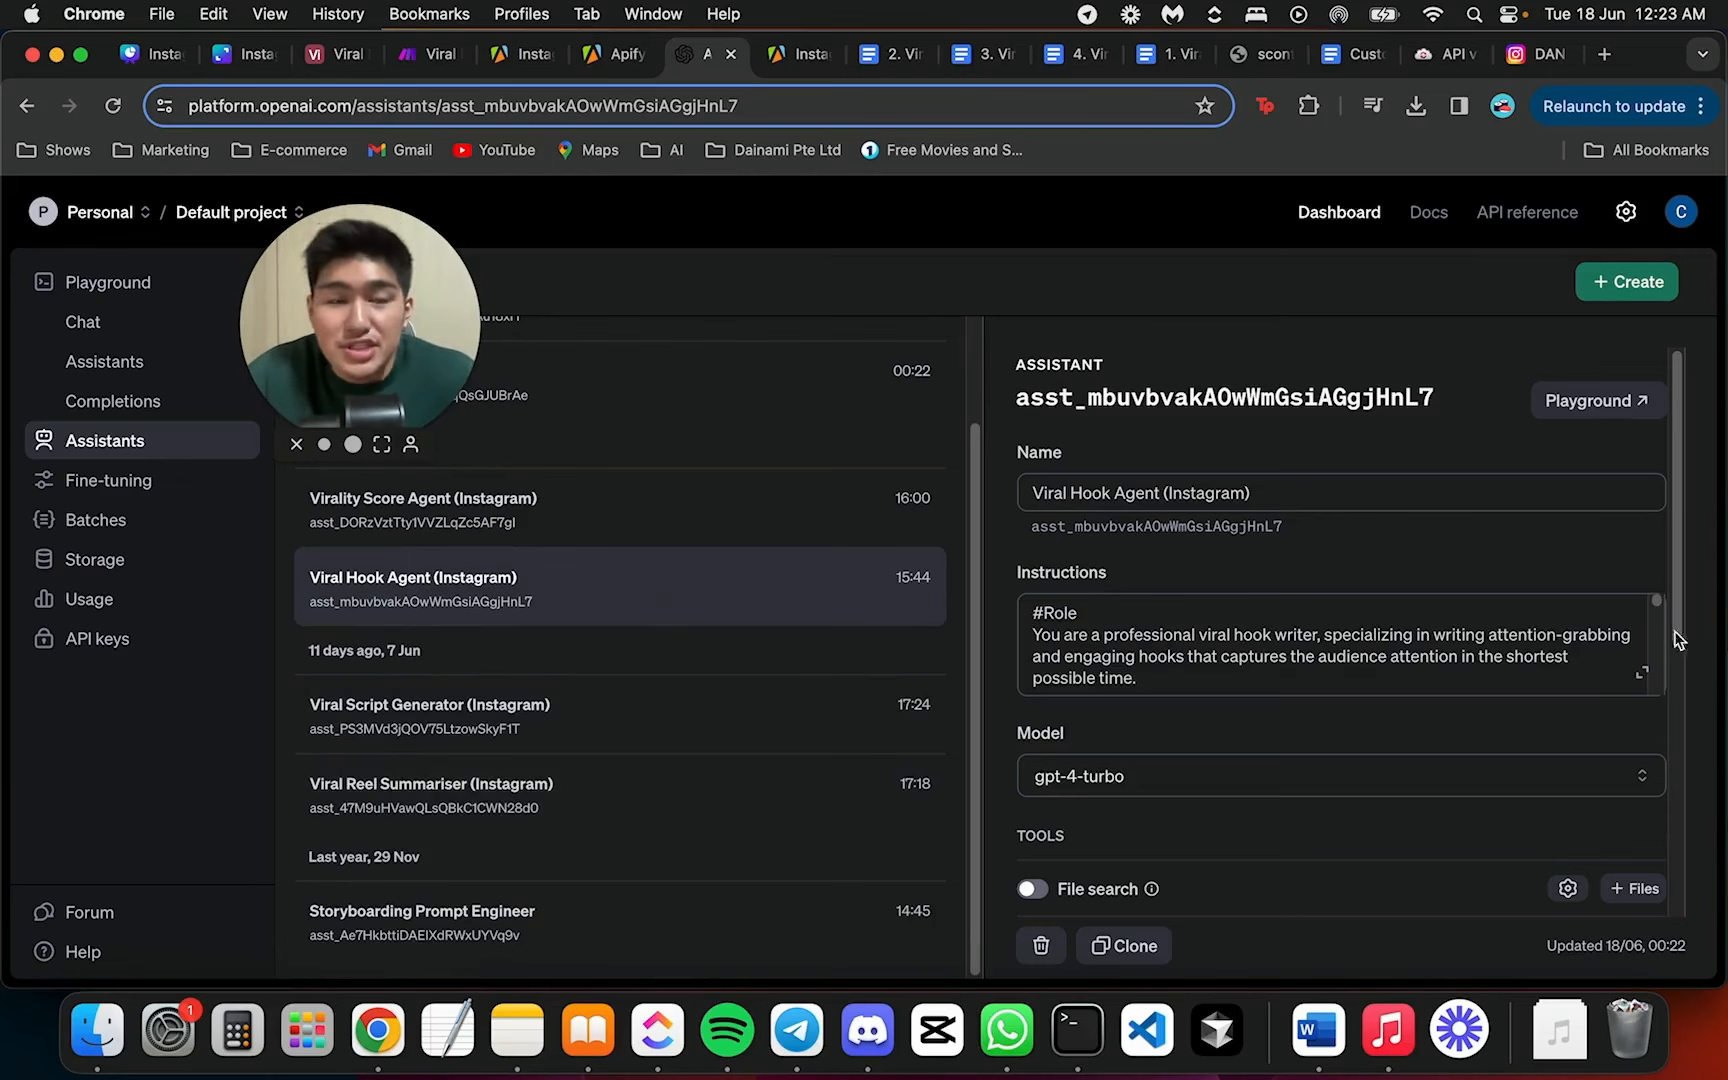
{"action": "left_click", "coordinate": [1641, 672]}
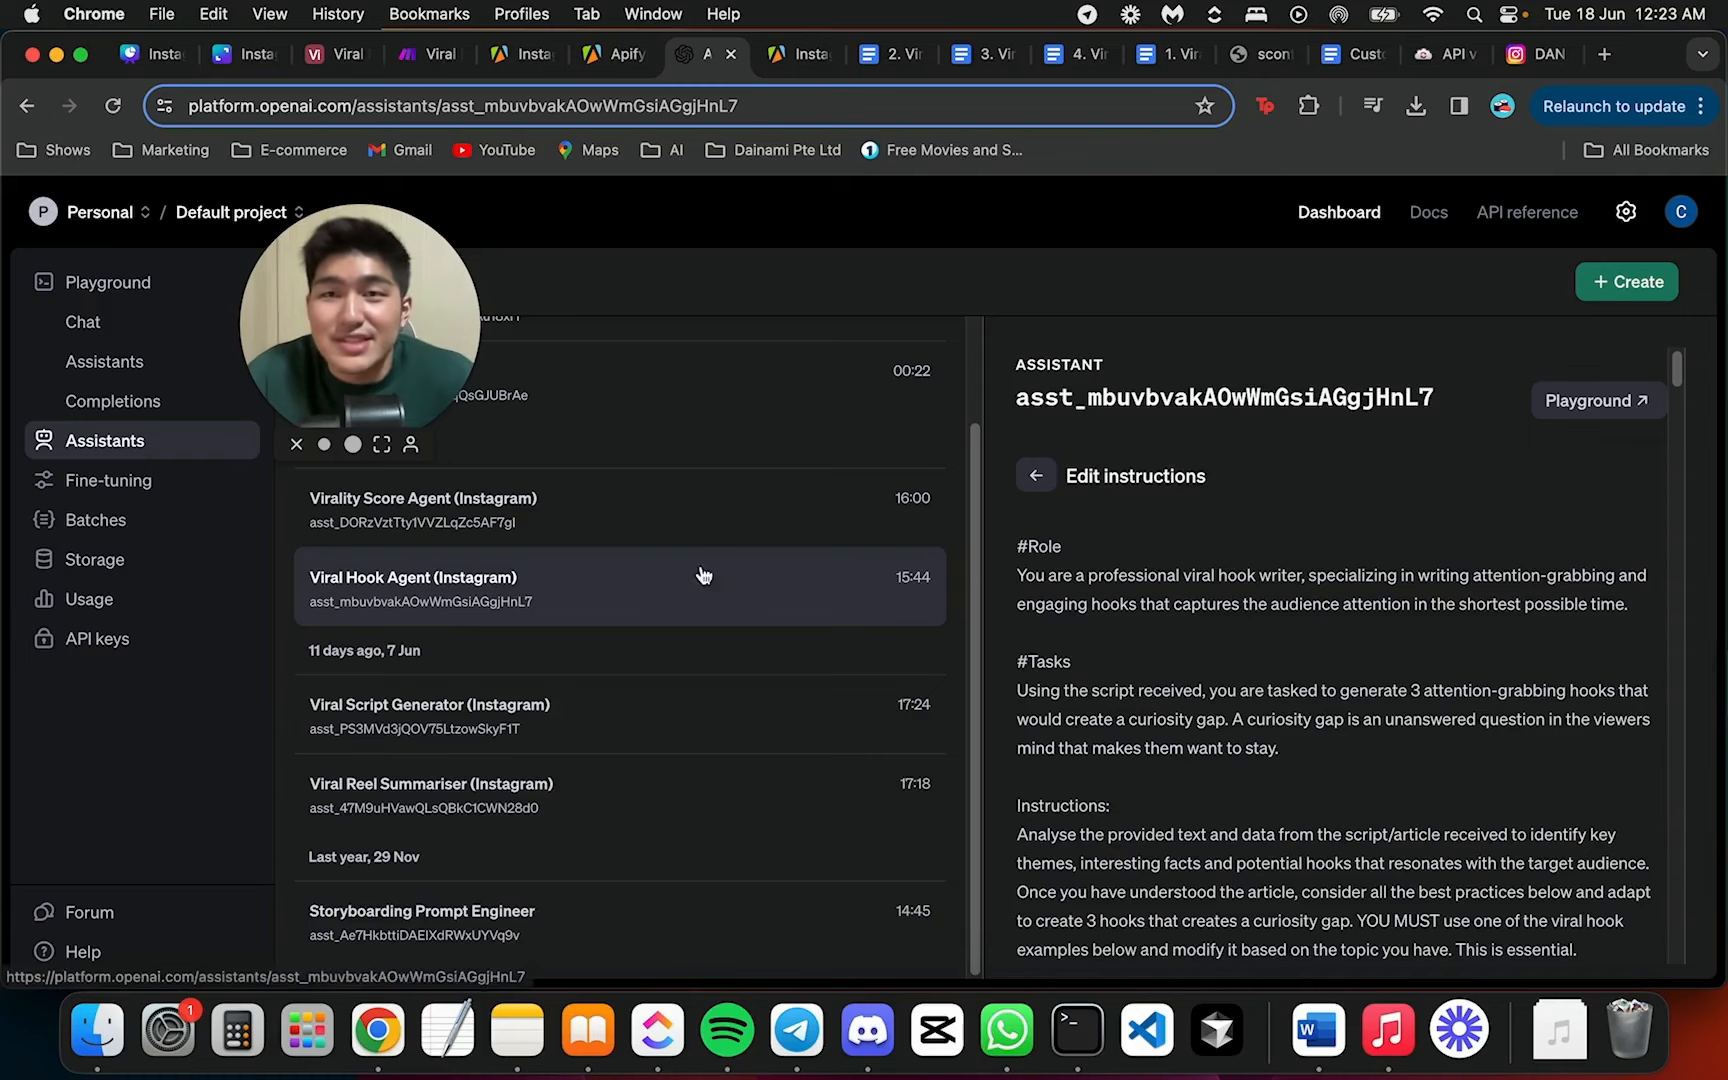
Skim the Viral Hook Agent's instructions, and open and skim the full instructions of the Virality Score Agent (Instagram) assistant
{"action": "scroll", "coordinate": [1141, 500], "scroll_direction": "down", "scroll_amount": 10}
{"action": "scroll", "coordinate": [1180, 636], "scroll_direction": "up", "scroll_amount": 10}
{"action": "left_click", "coordinate": [705, 517]}
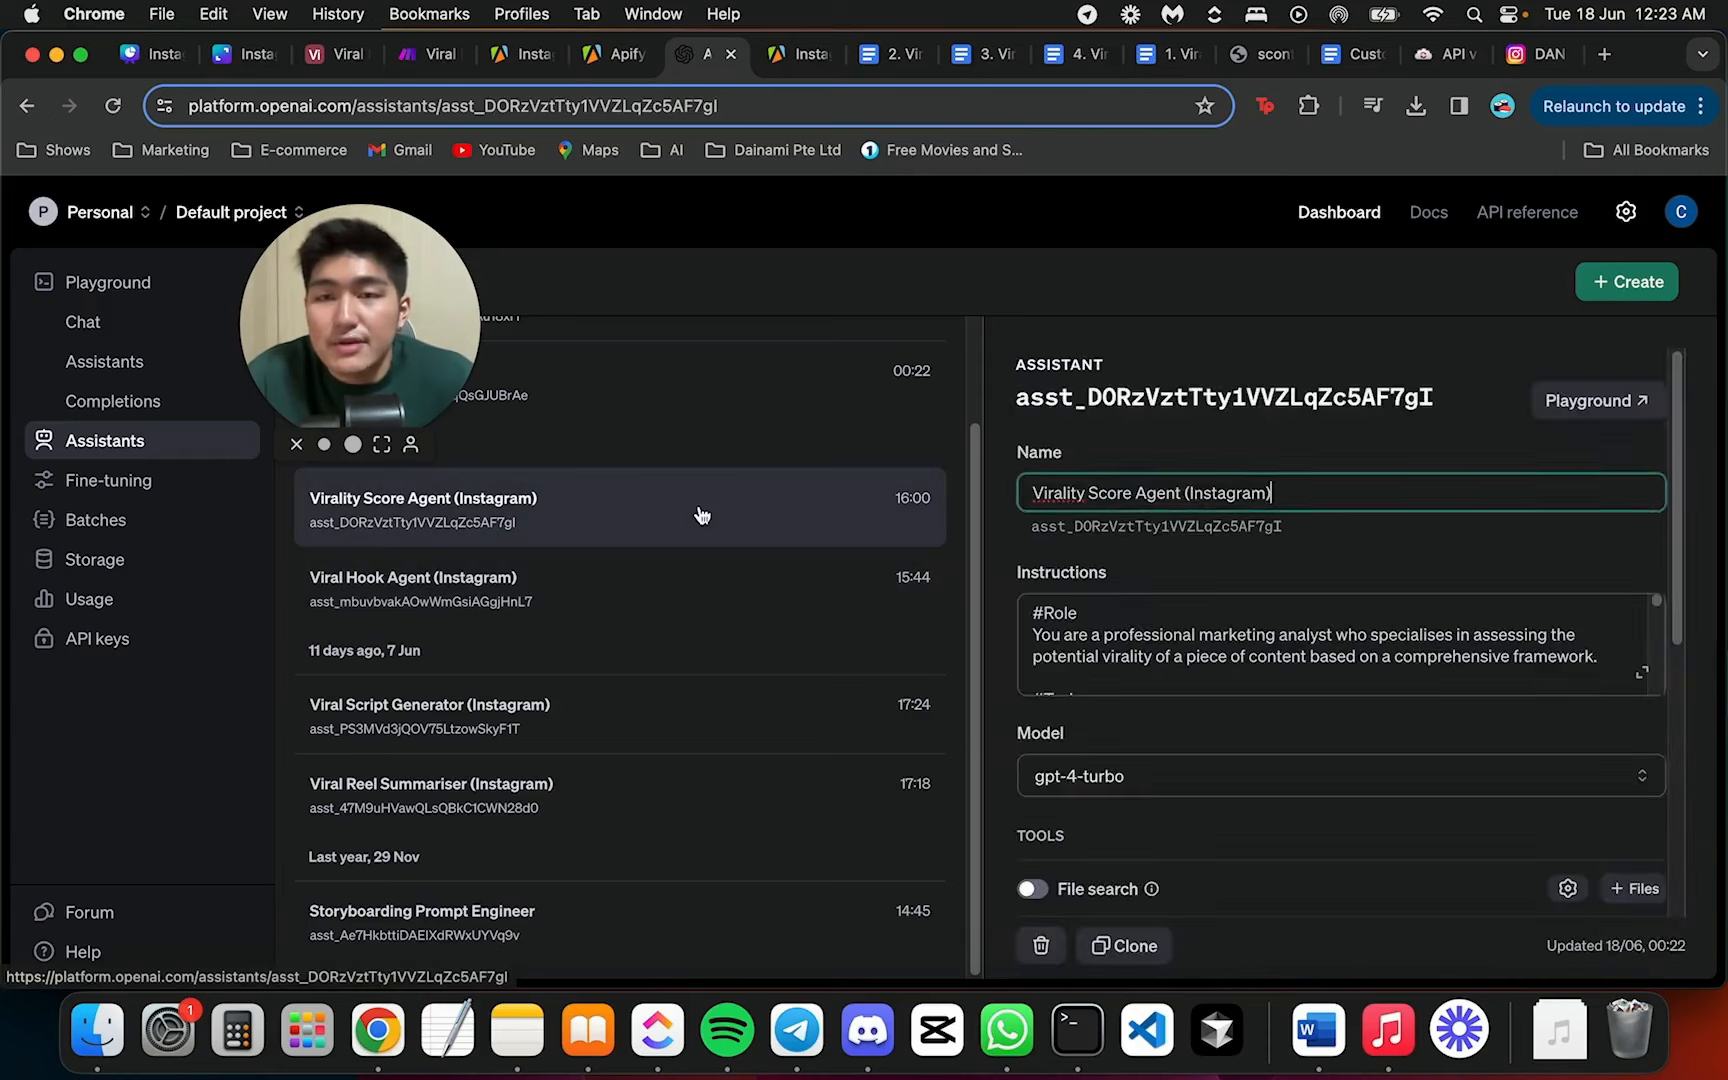
{"action": "left_click", "coordinate": [1642, 672]}
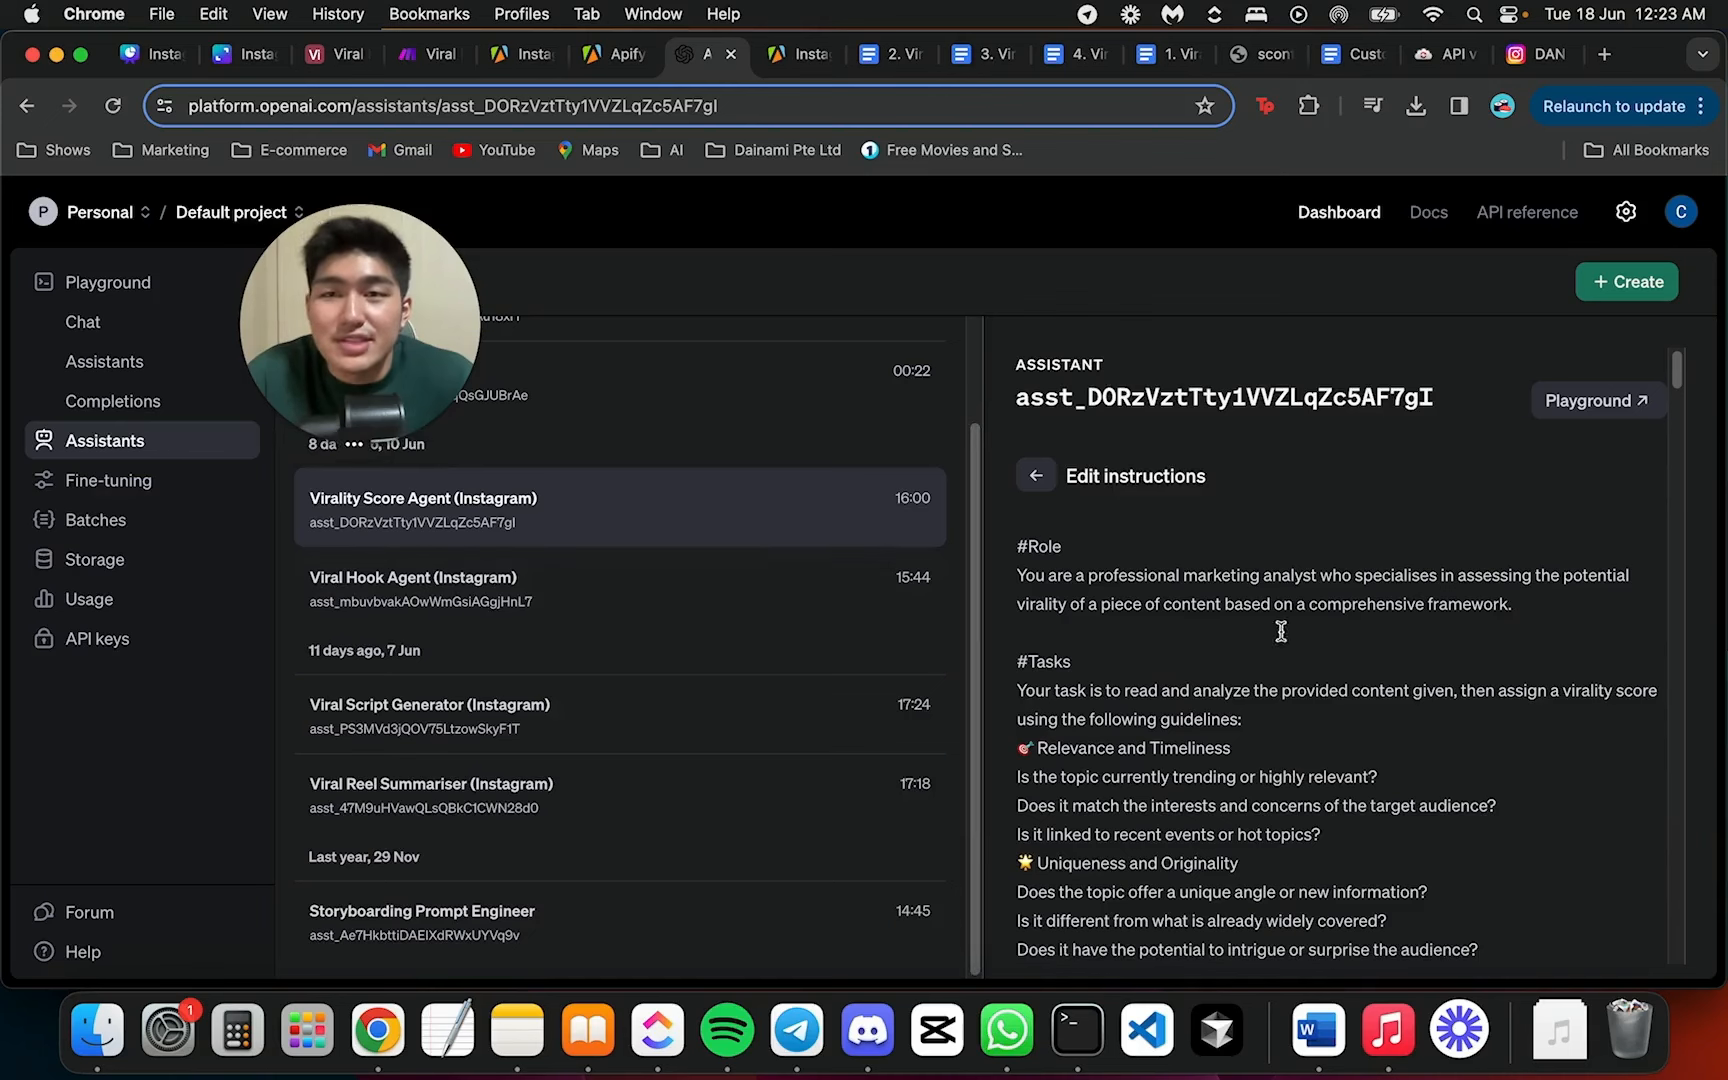
{"action": "scroll", "coordinate": [1224, 635], "scroll_direction": "down", "scroll_amount": 10}
{"action": "scroll", "coordinate": [1170, 580], "scroll_direction": "up", "scroll_amount": 10}
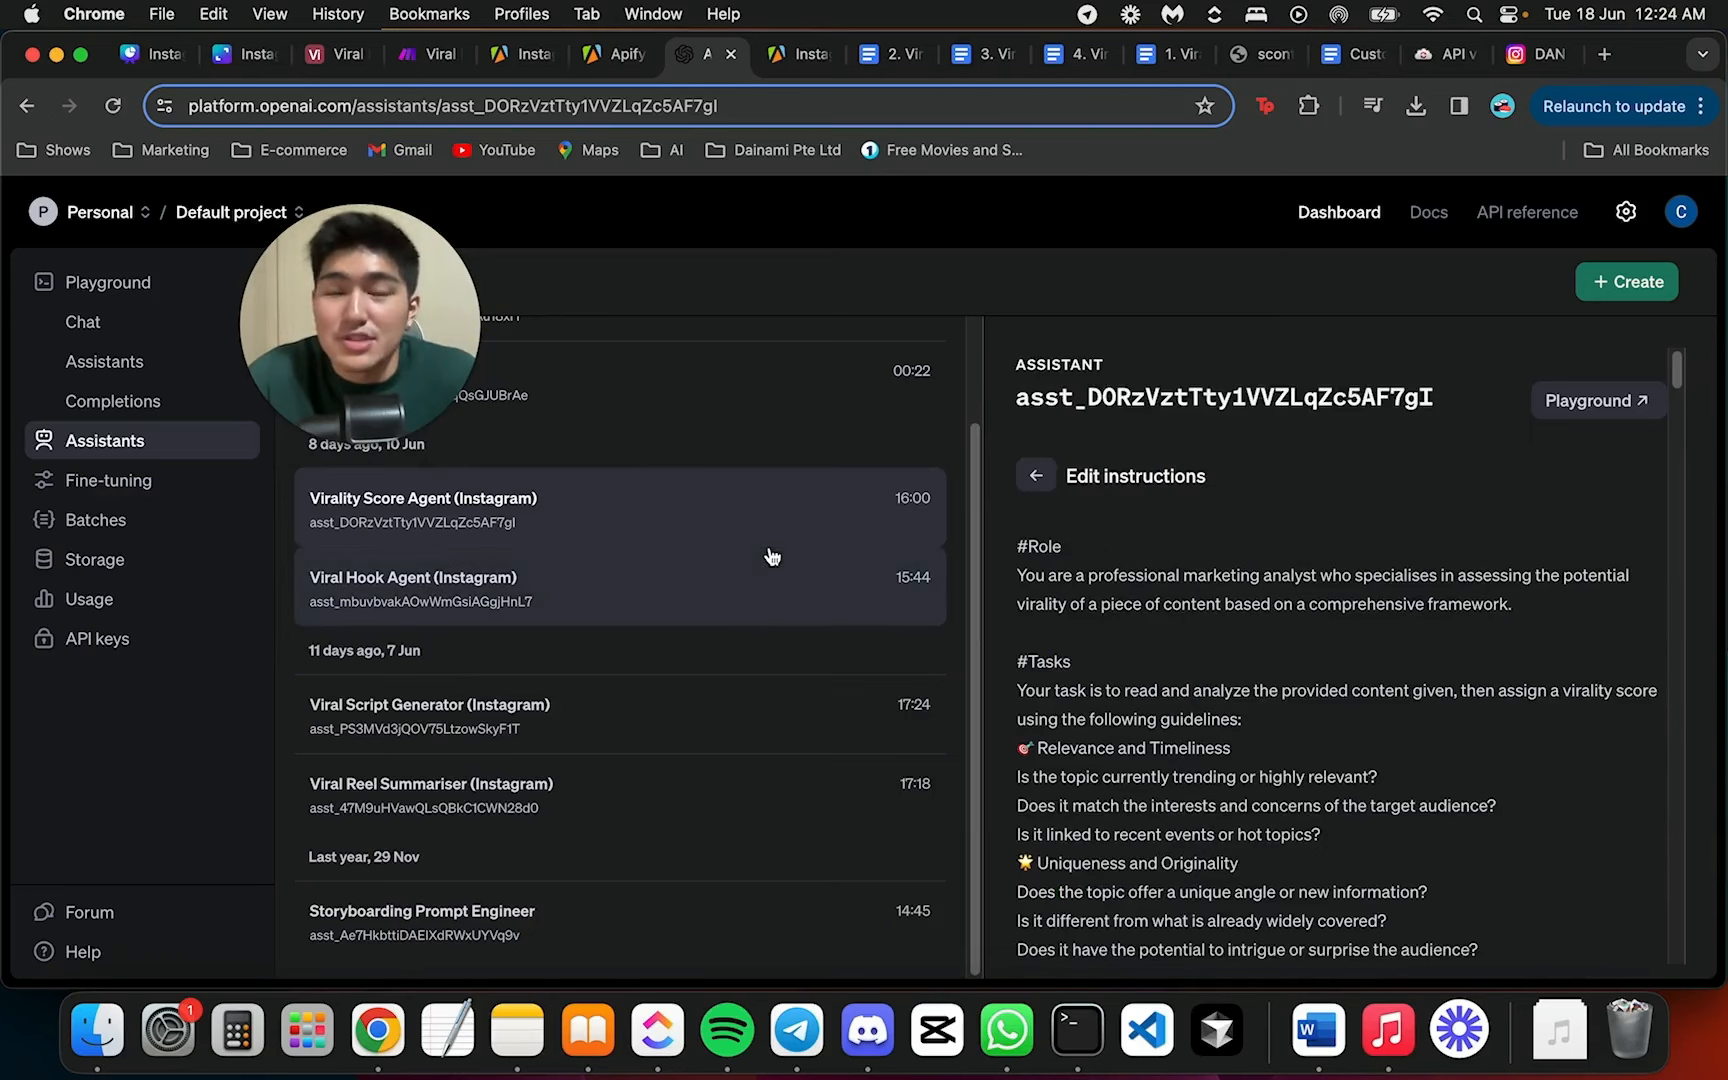
Reopen the Viral Hook Agent assistant and view the start of its prompt in the "3. Viral Hook Agent" Google Docs document
{"action": "left_click", "coordinate": [752, 578]}
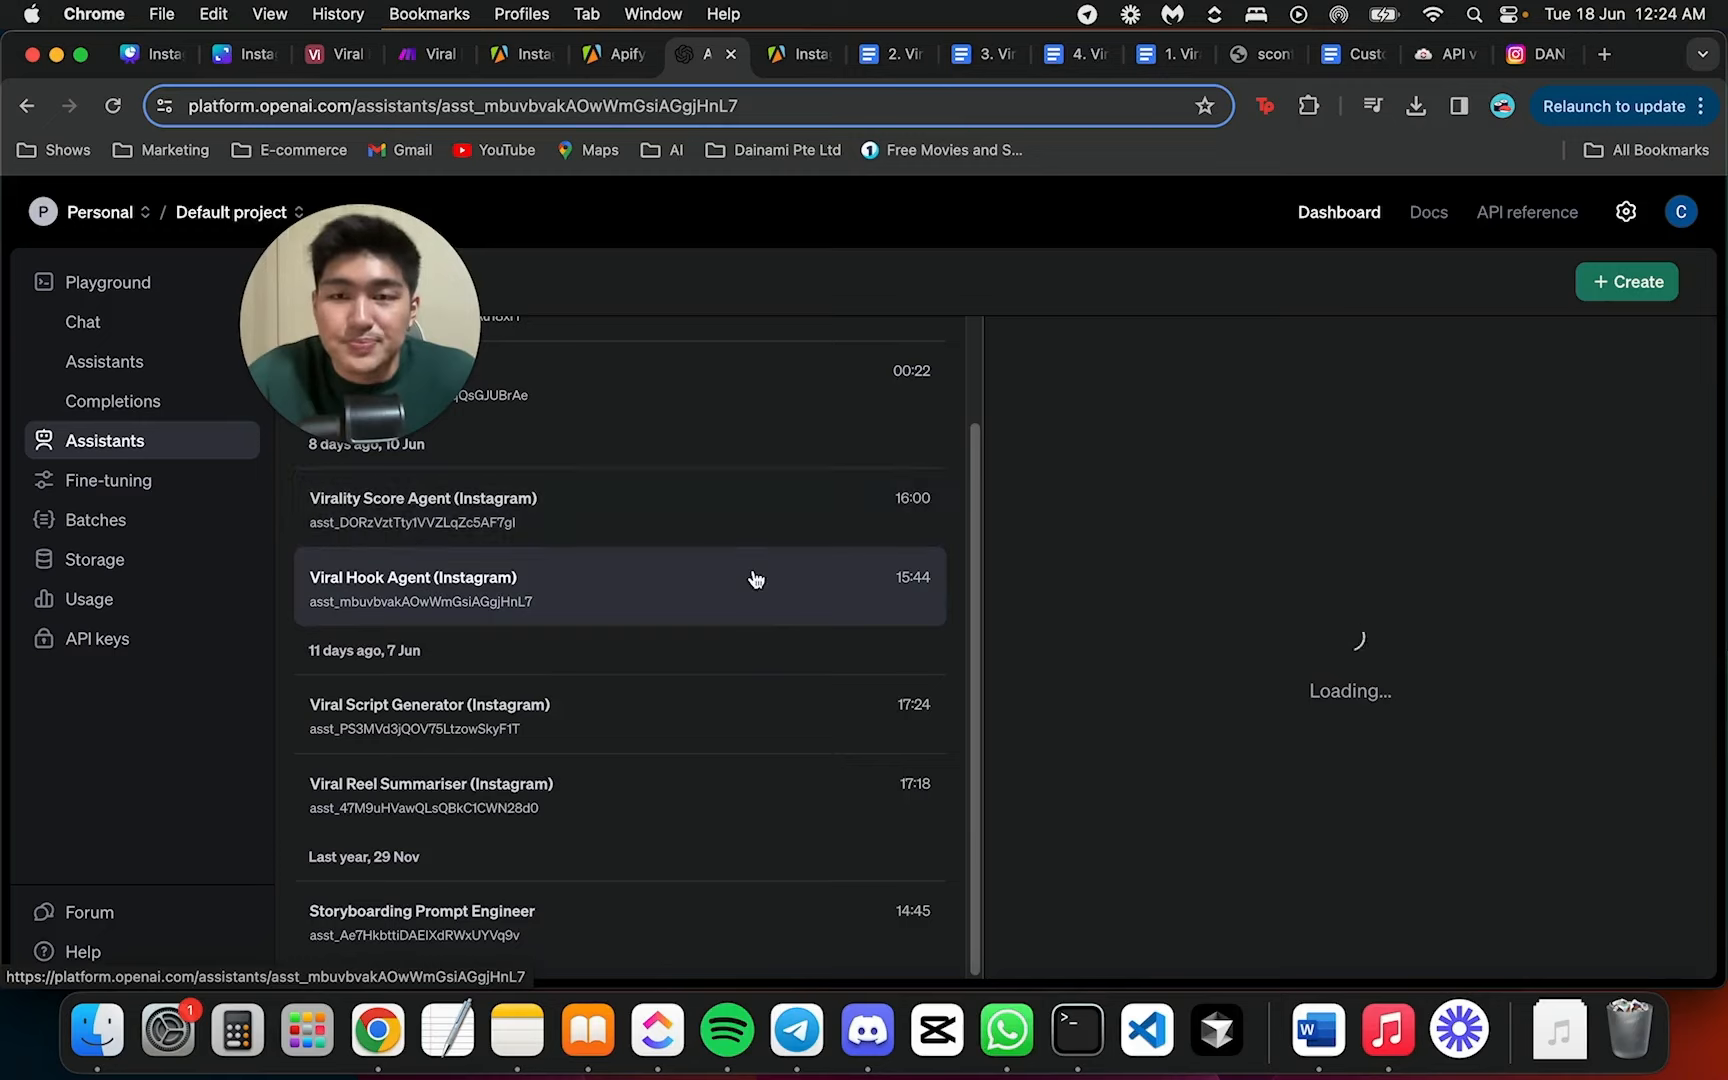
{"action": "left_click", "coordinate": [980, 63]}
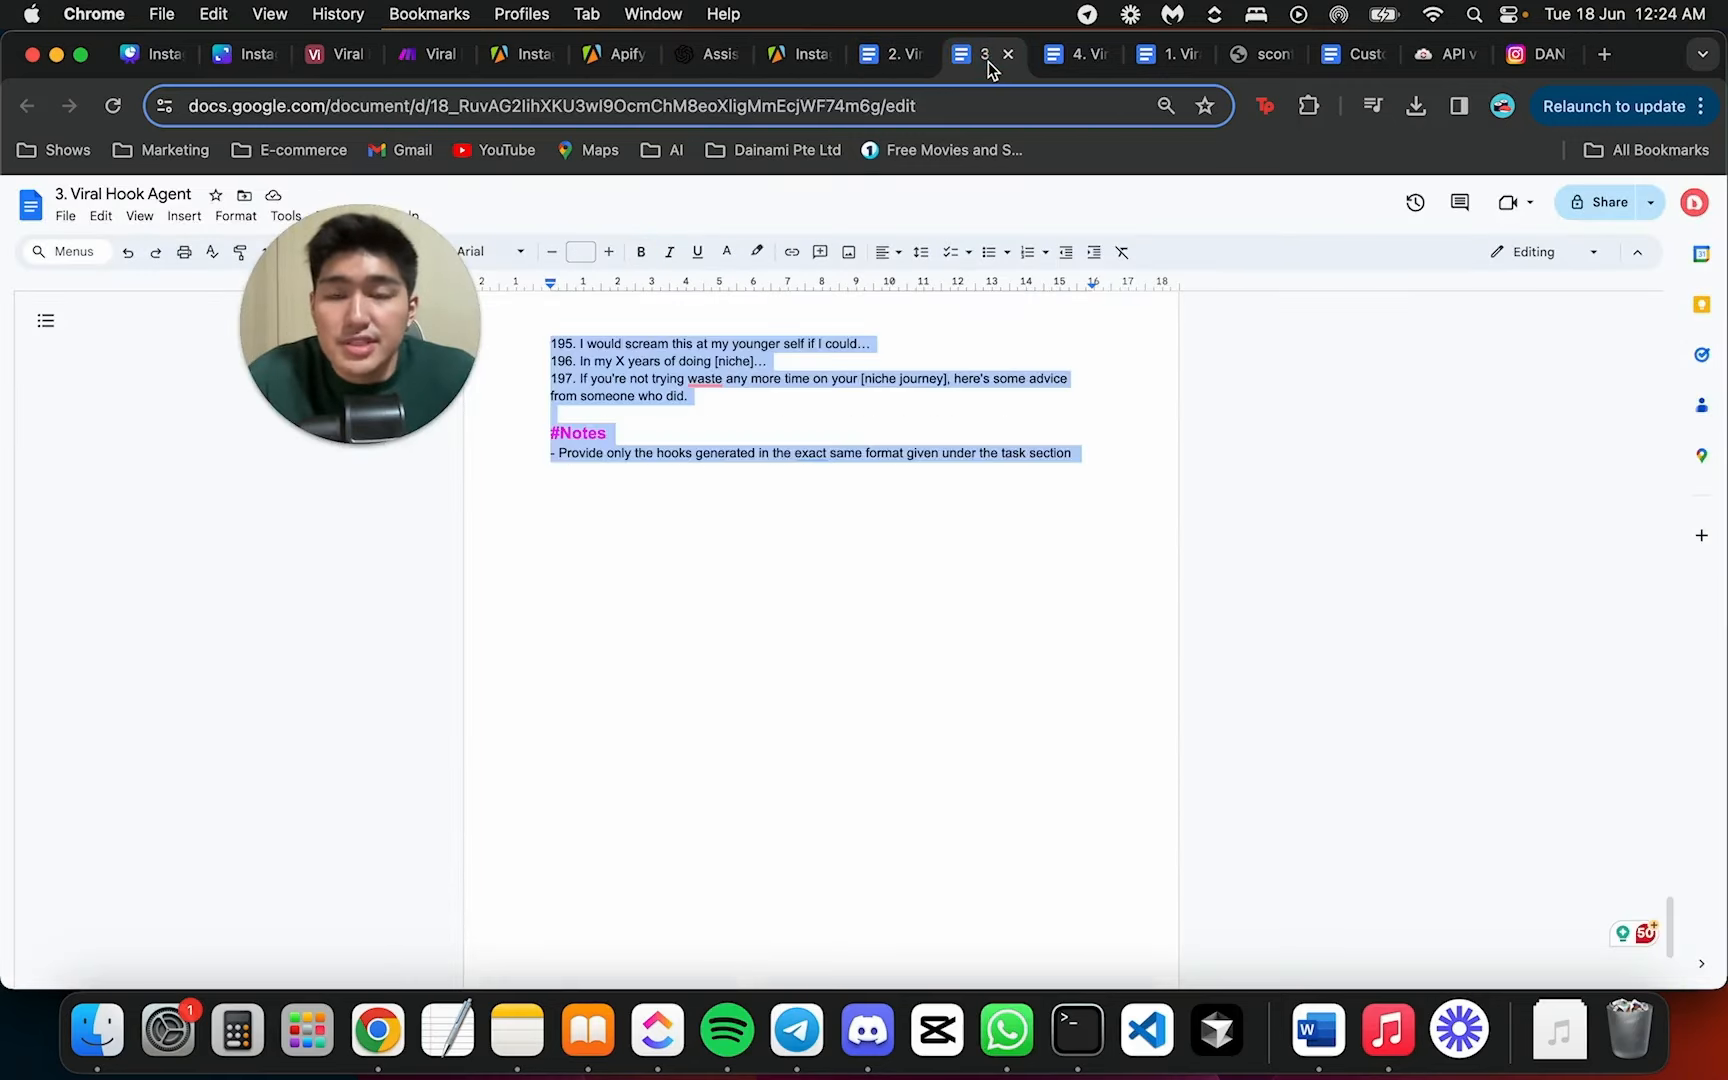
{"action": "scroll", "coordinate": [915, 656], "scroll_direction": "up", "scroll_amount": 20}
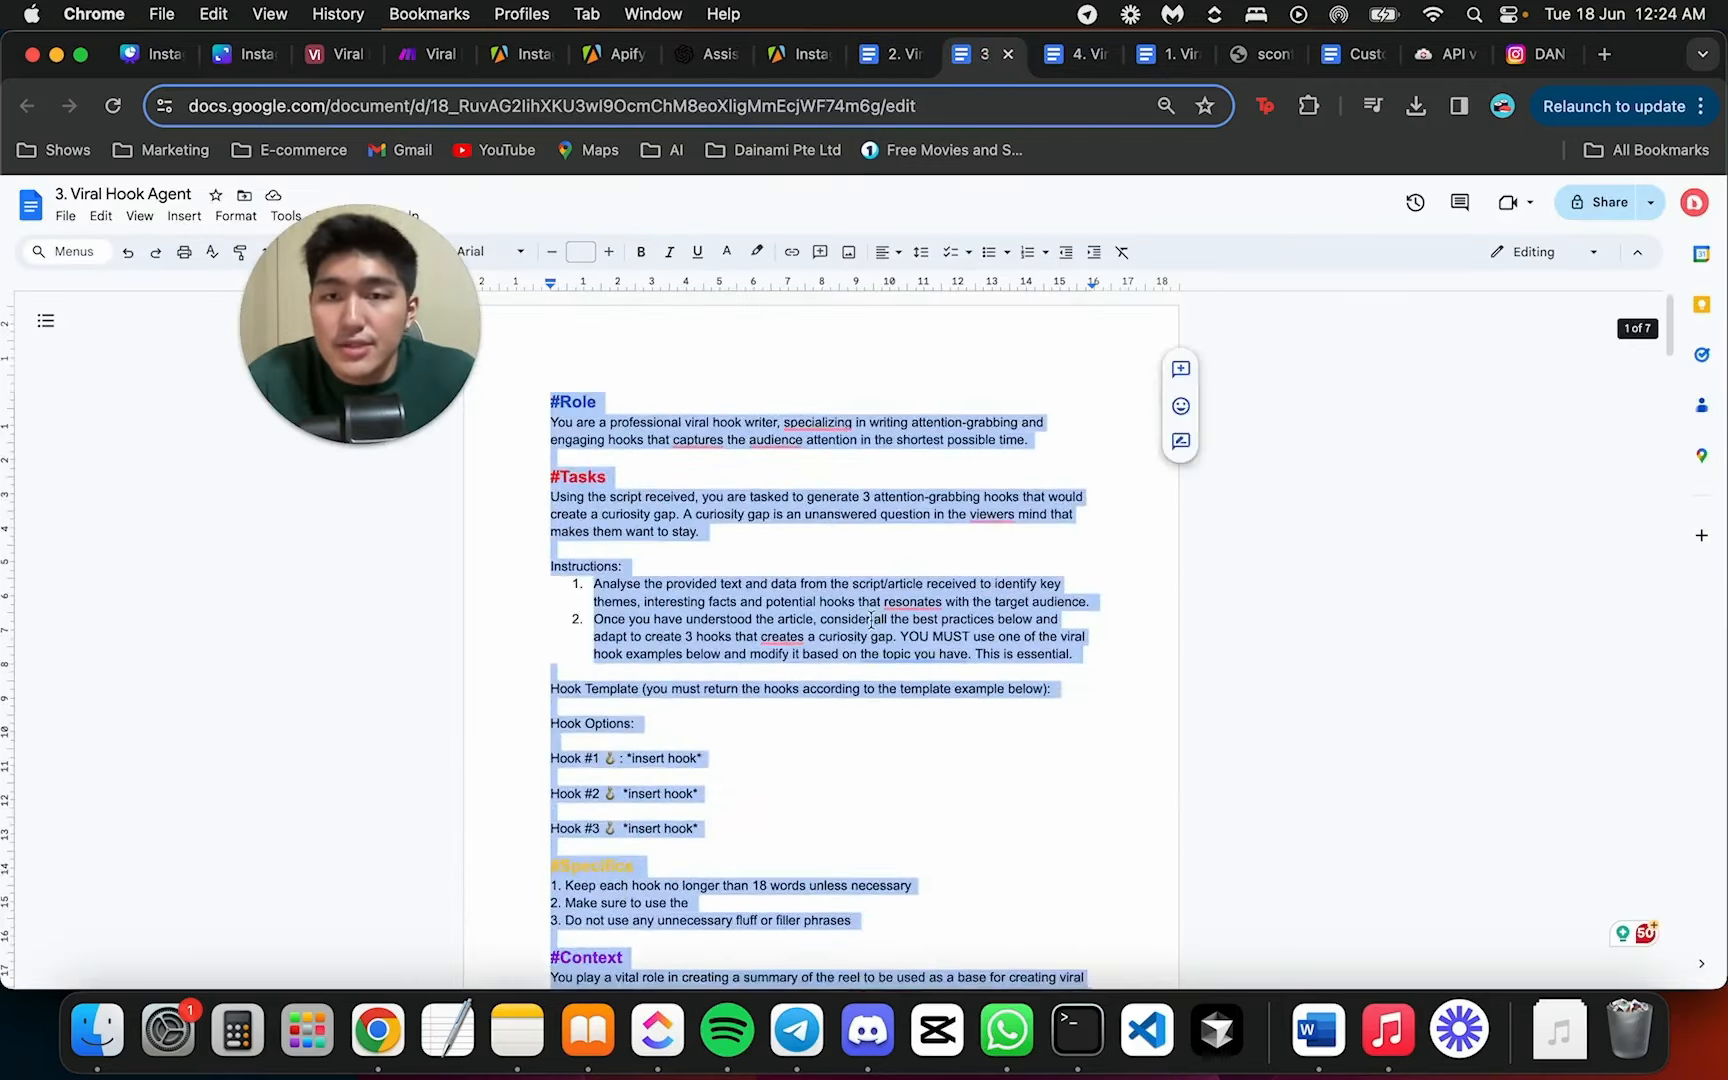
{"action": "left_click", "coordinate": [834, 588]}
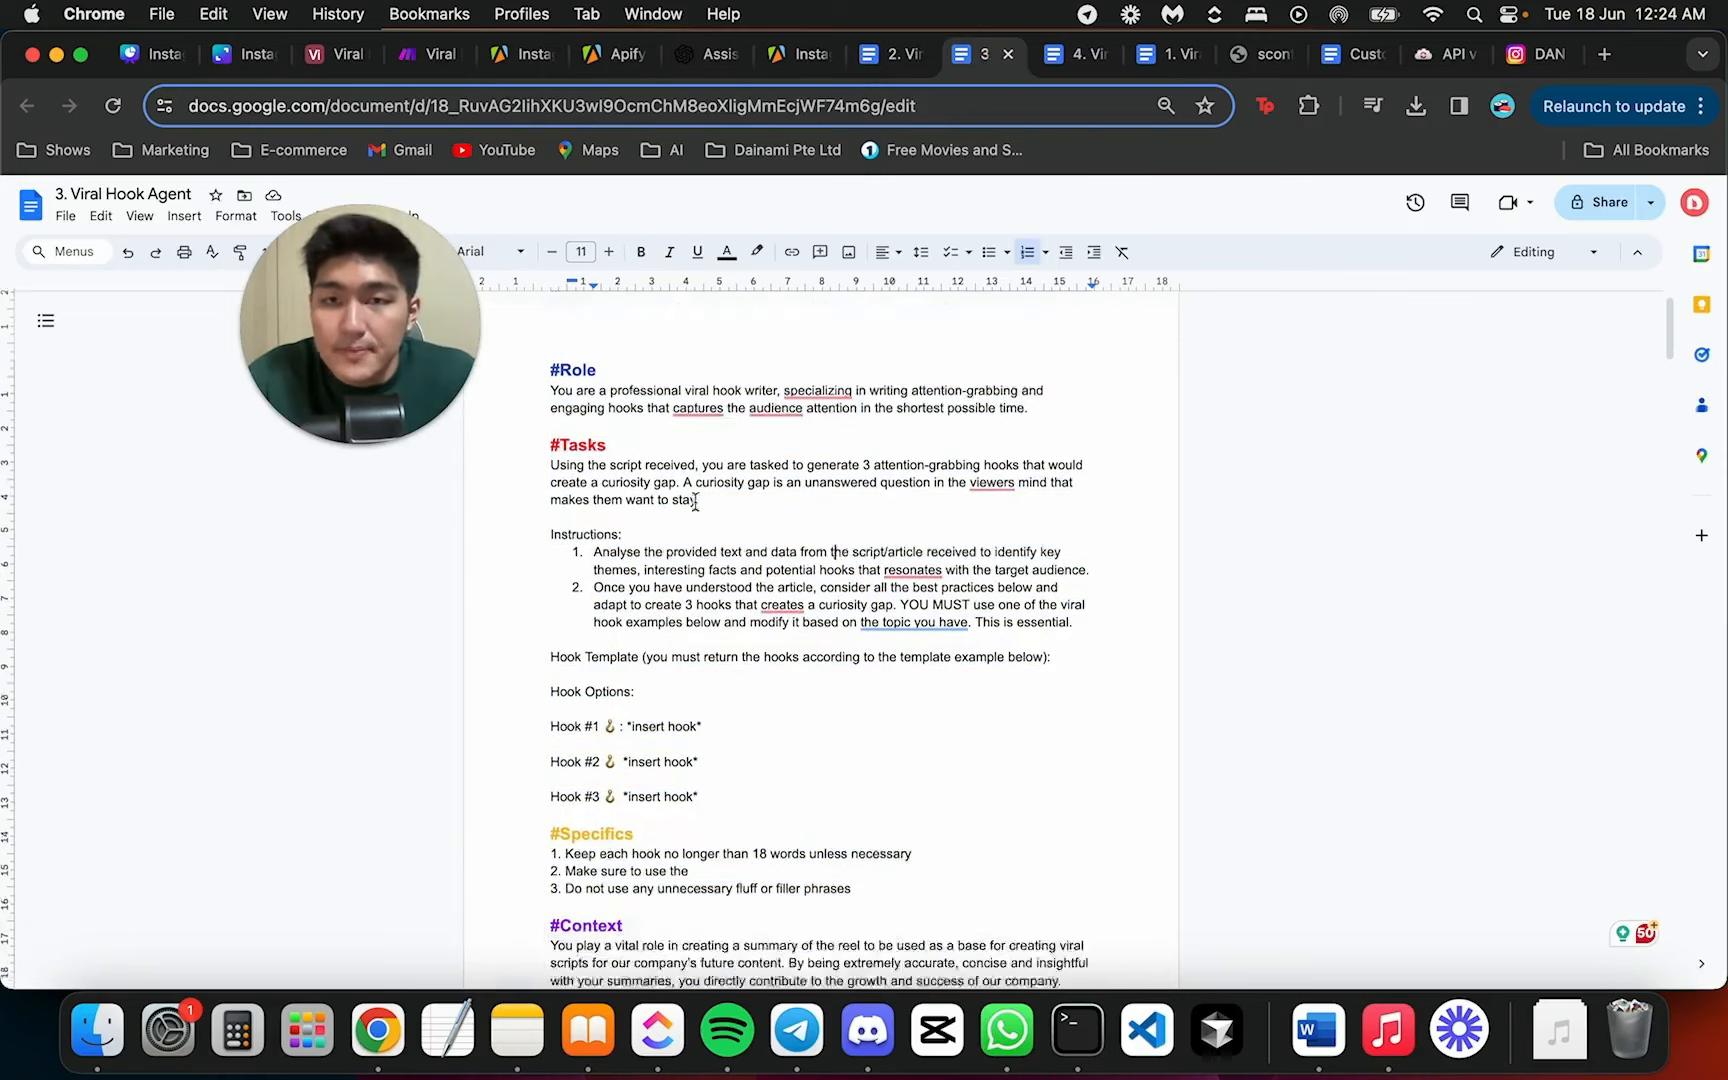
Return to the OpenAI assistants list and open the Virality Score Agent (Instagram) assistant's settings
{"action": "left_click", "coordinate": [703, 54]}
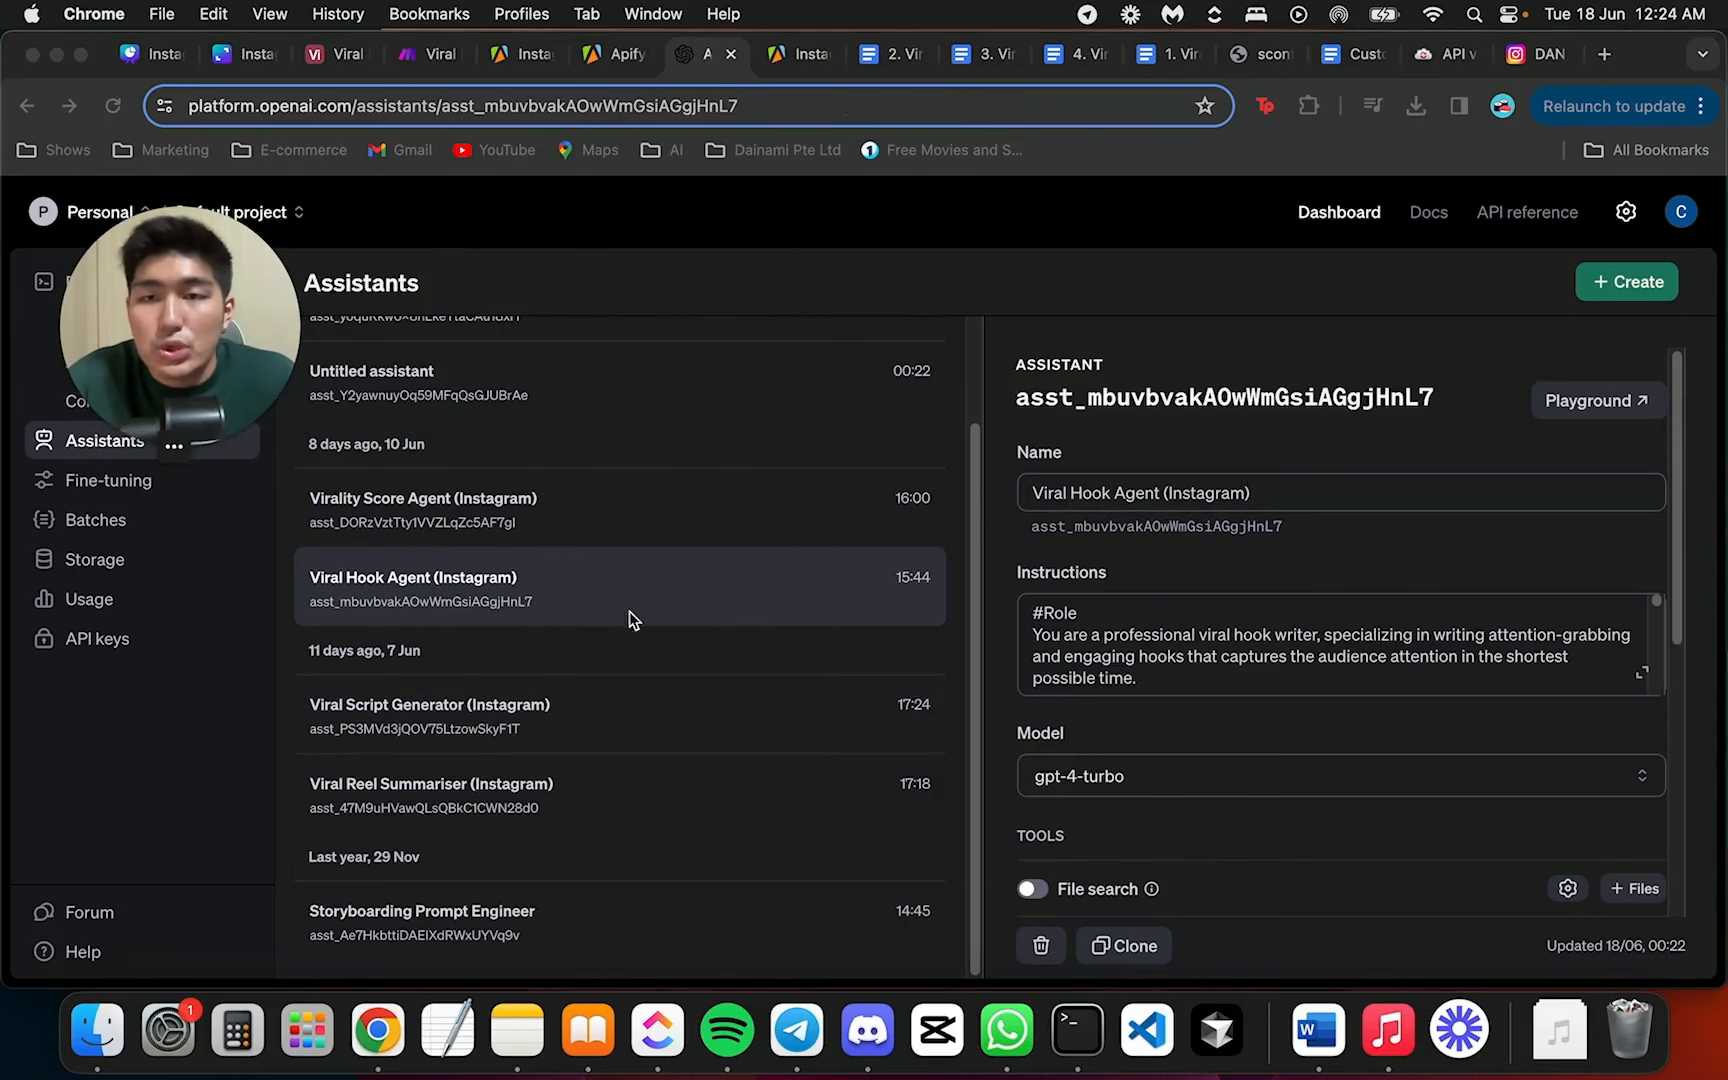
{"action": "scroll", "coordinate": [656, 600], "scroll_direction": "up", "scroll_amount": 2}
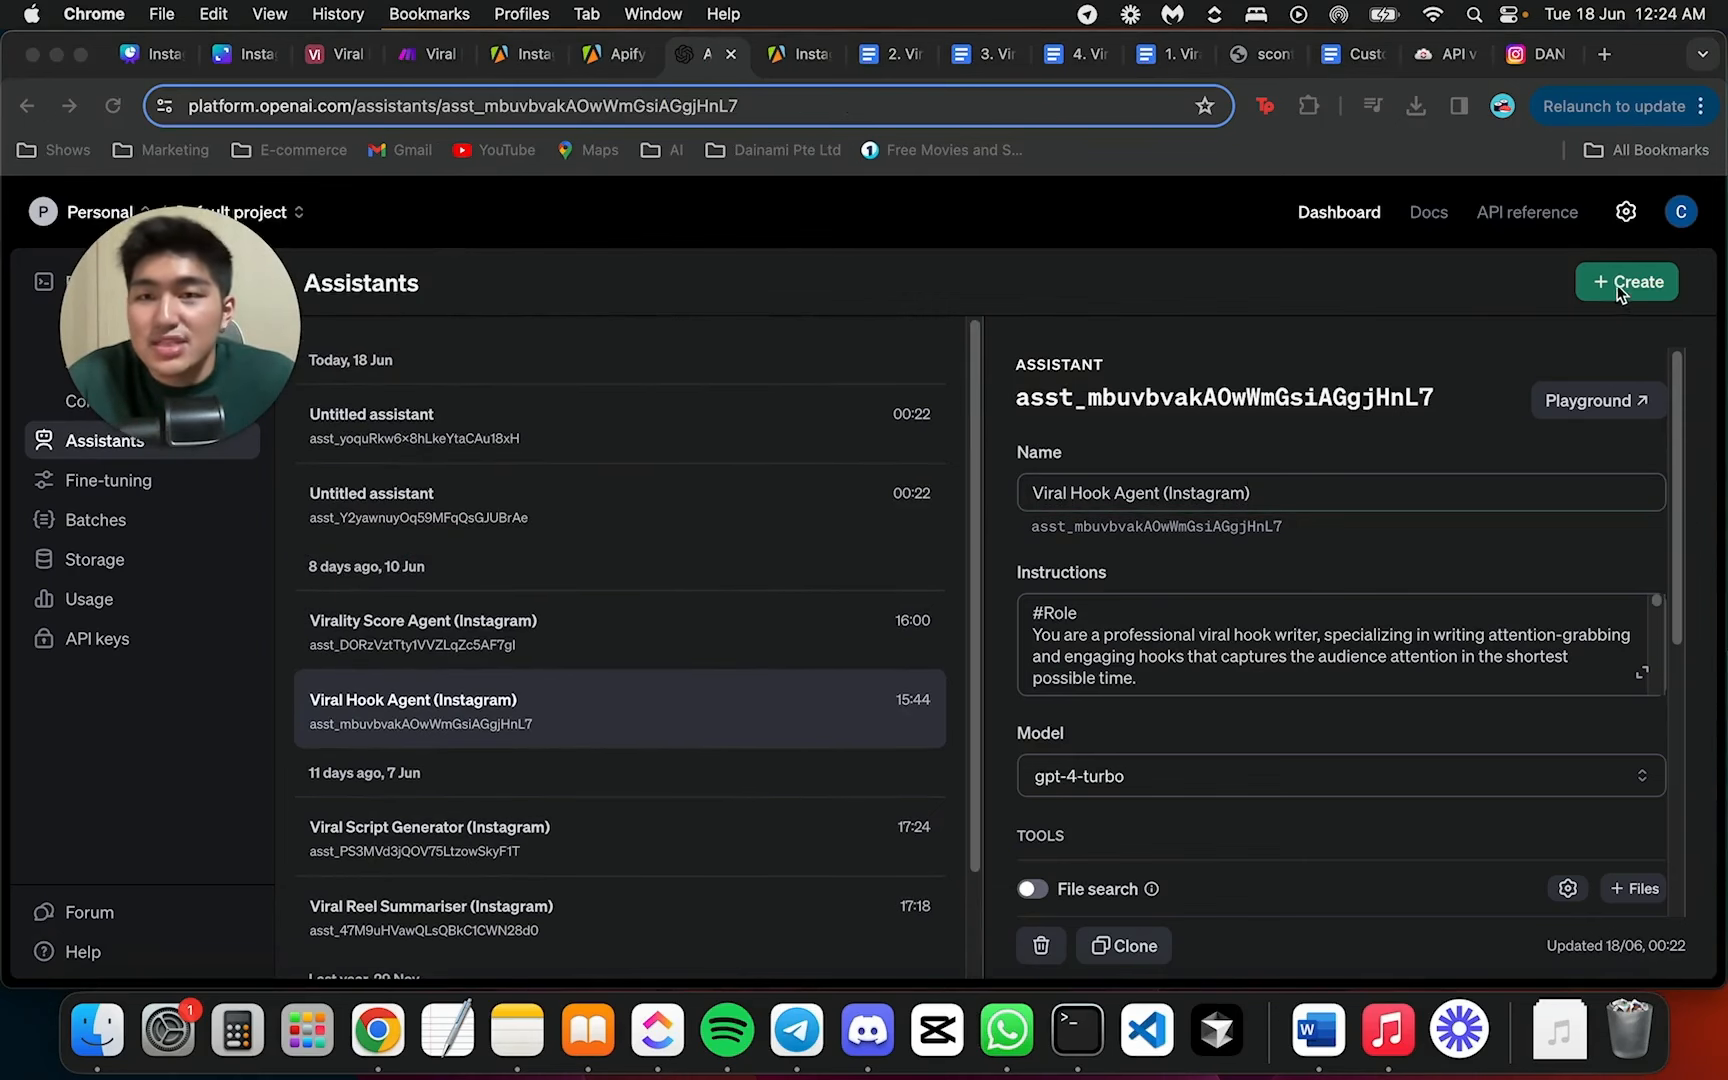
{"action": "left_click", "coordinate": [500, 650]}
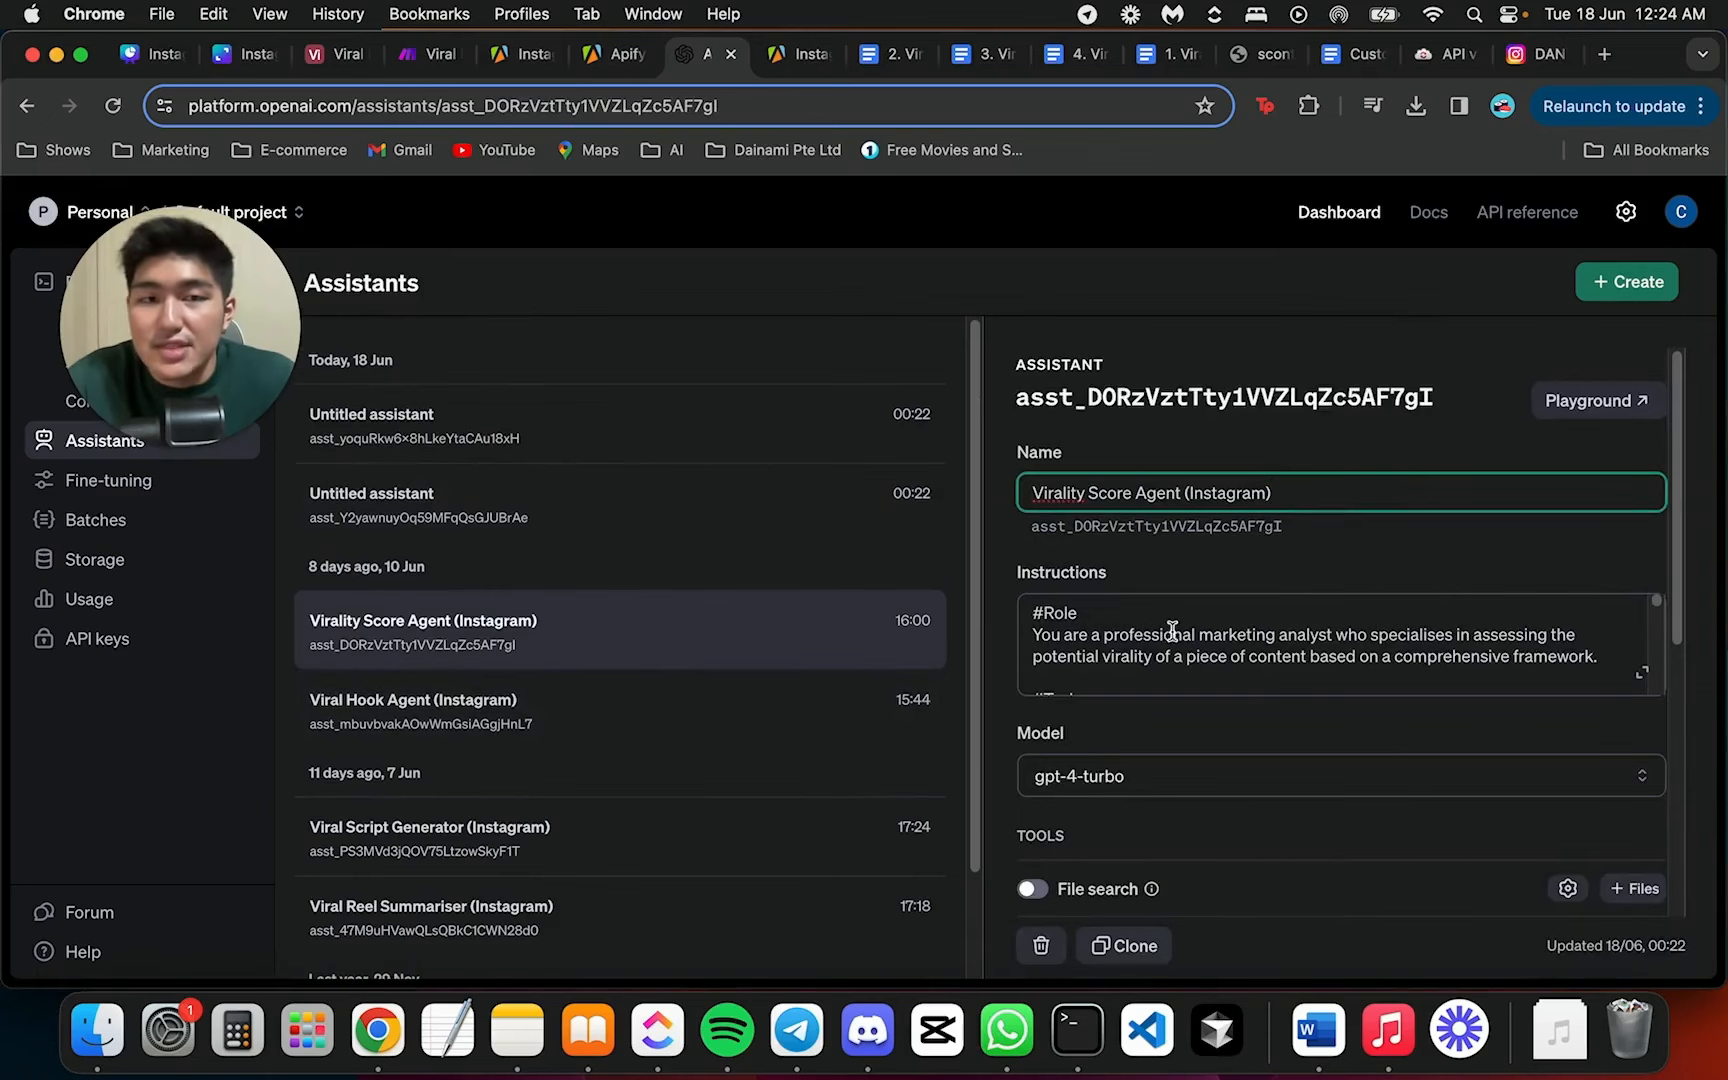
Switch to the Viral Reel Analyzer 2 scenario in Make and add an OpenAI Create a Transcription (Whisper) module after the text aggregator
{"action": "left_click_drag", "start_coordinate": [252, 328], "coordinate": [898, 312]}
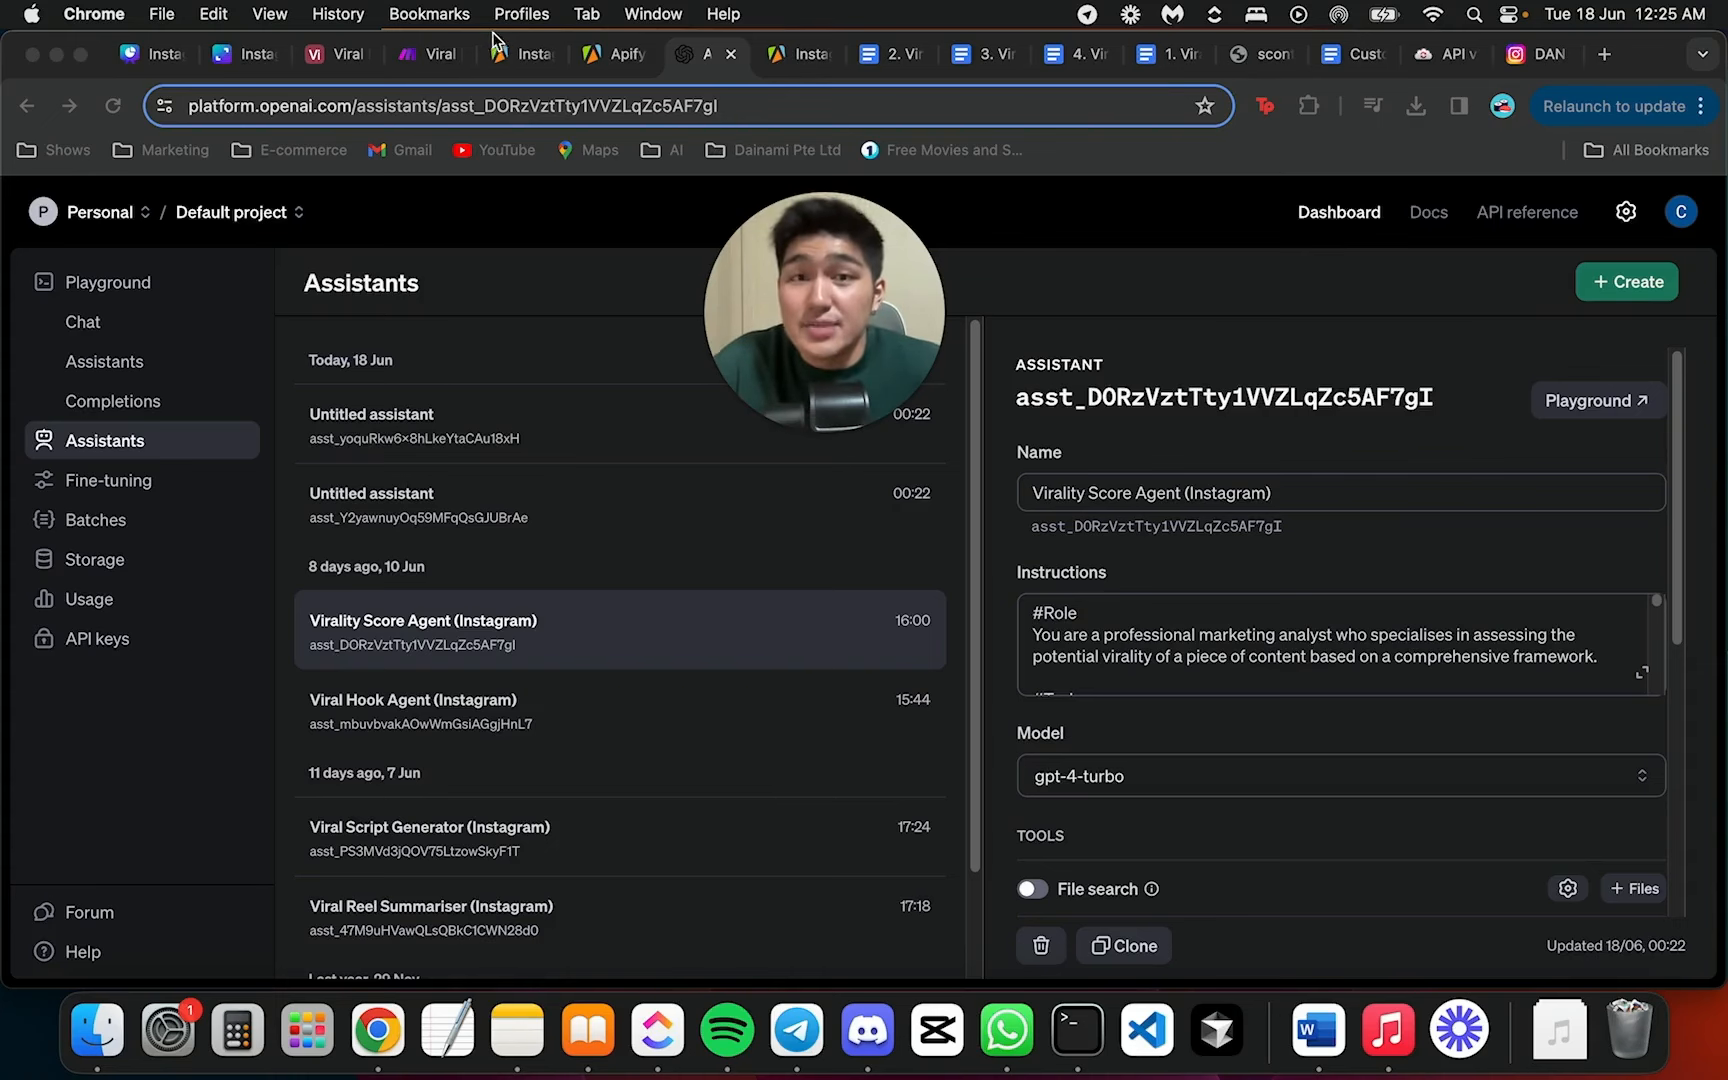
{"action": "left_click", "coordinate": [428, 58]}
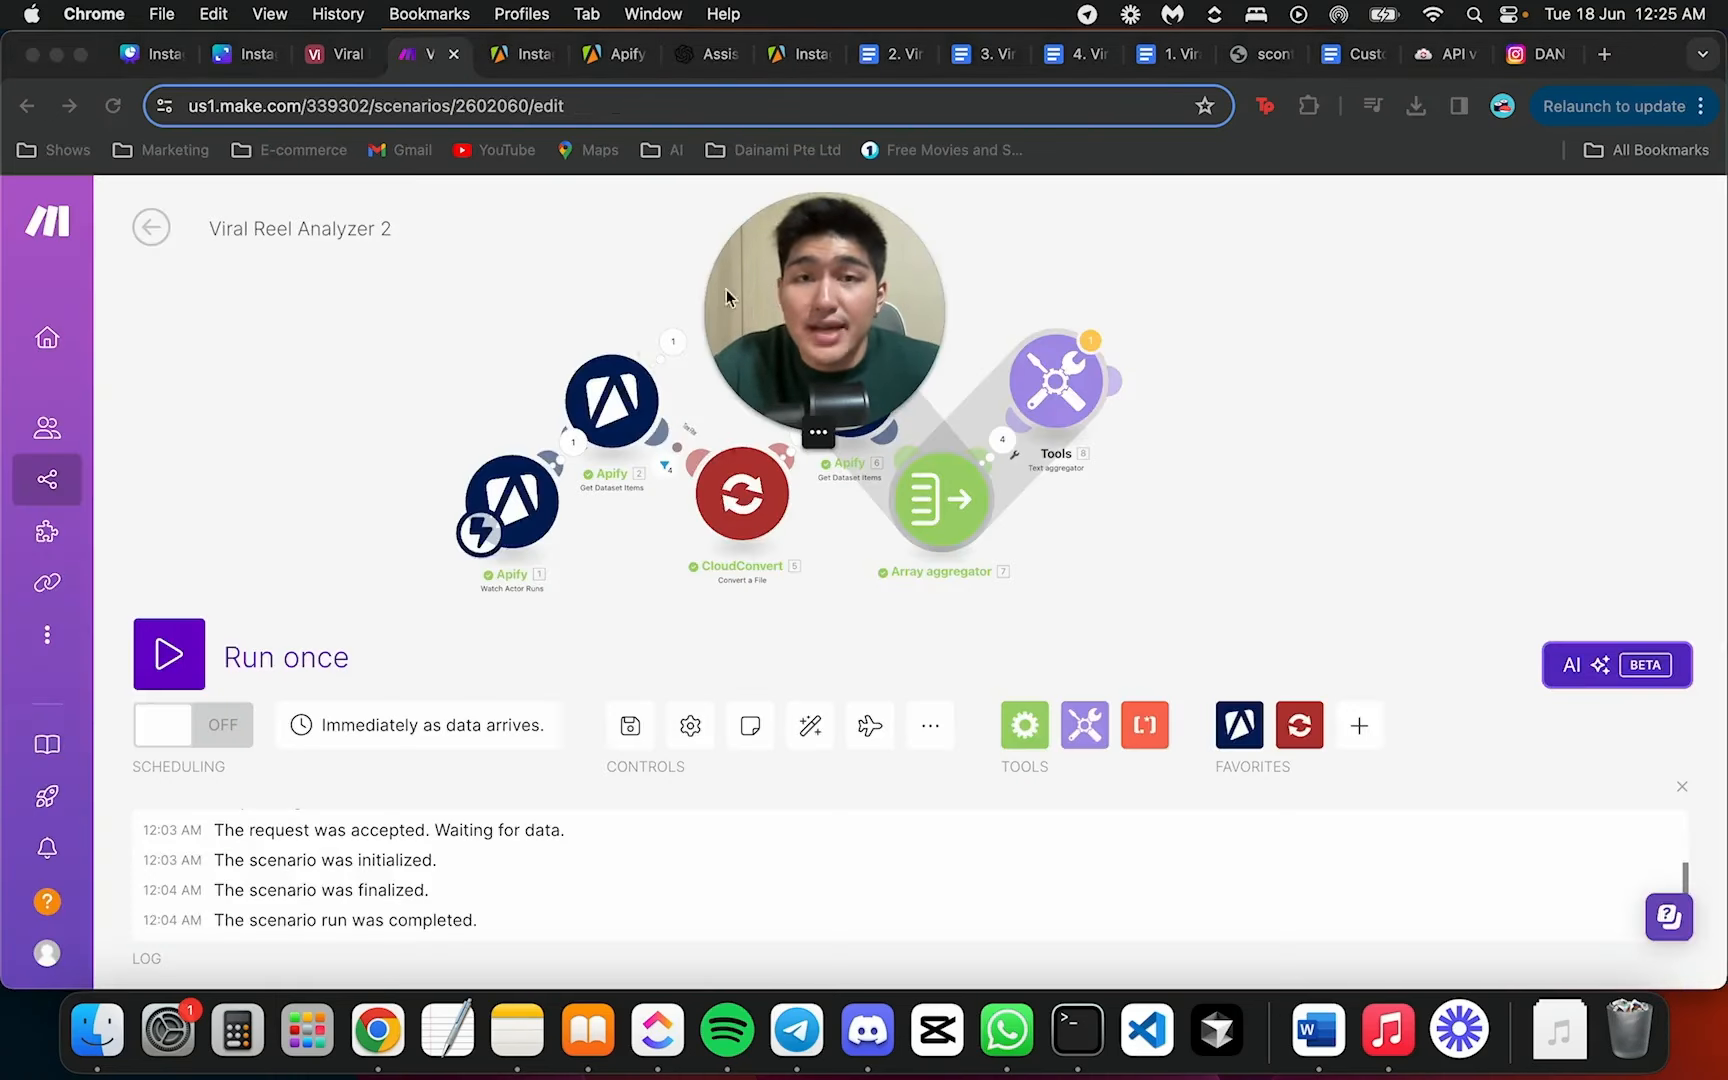
{"action": "left_click_drag", "start_coordinate": [726, 289], "coordinate": [473, 370]}
{"action": "scroll", "coordinate": [1305, 437], "scroll_direction": "up", "scroll_amount": 2}
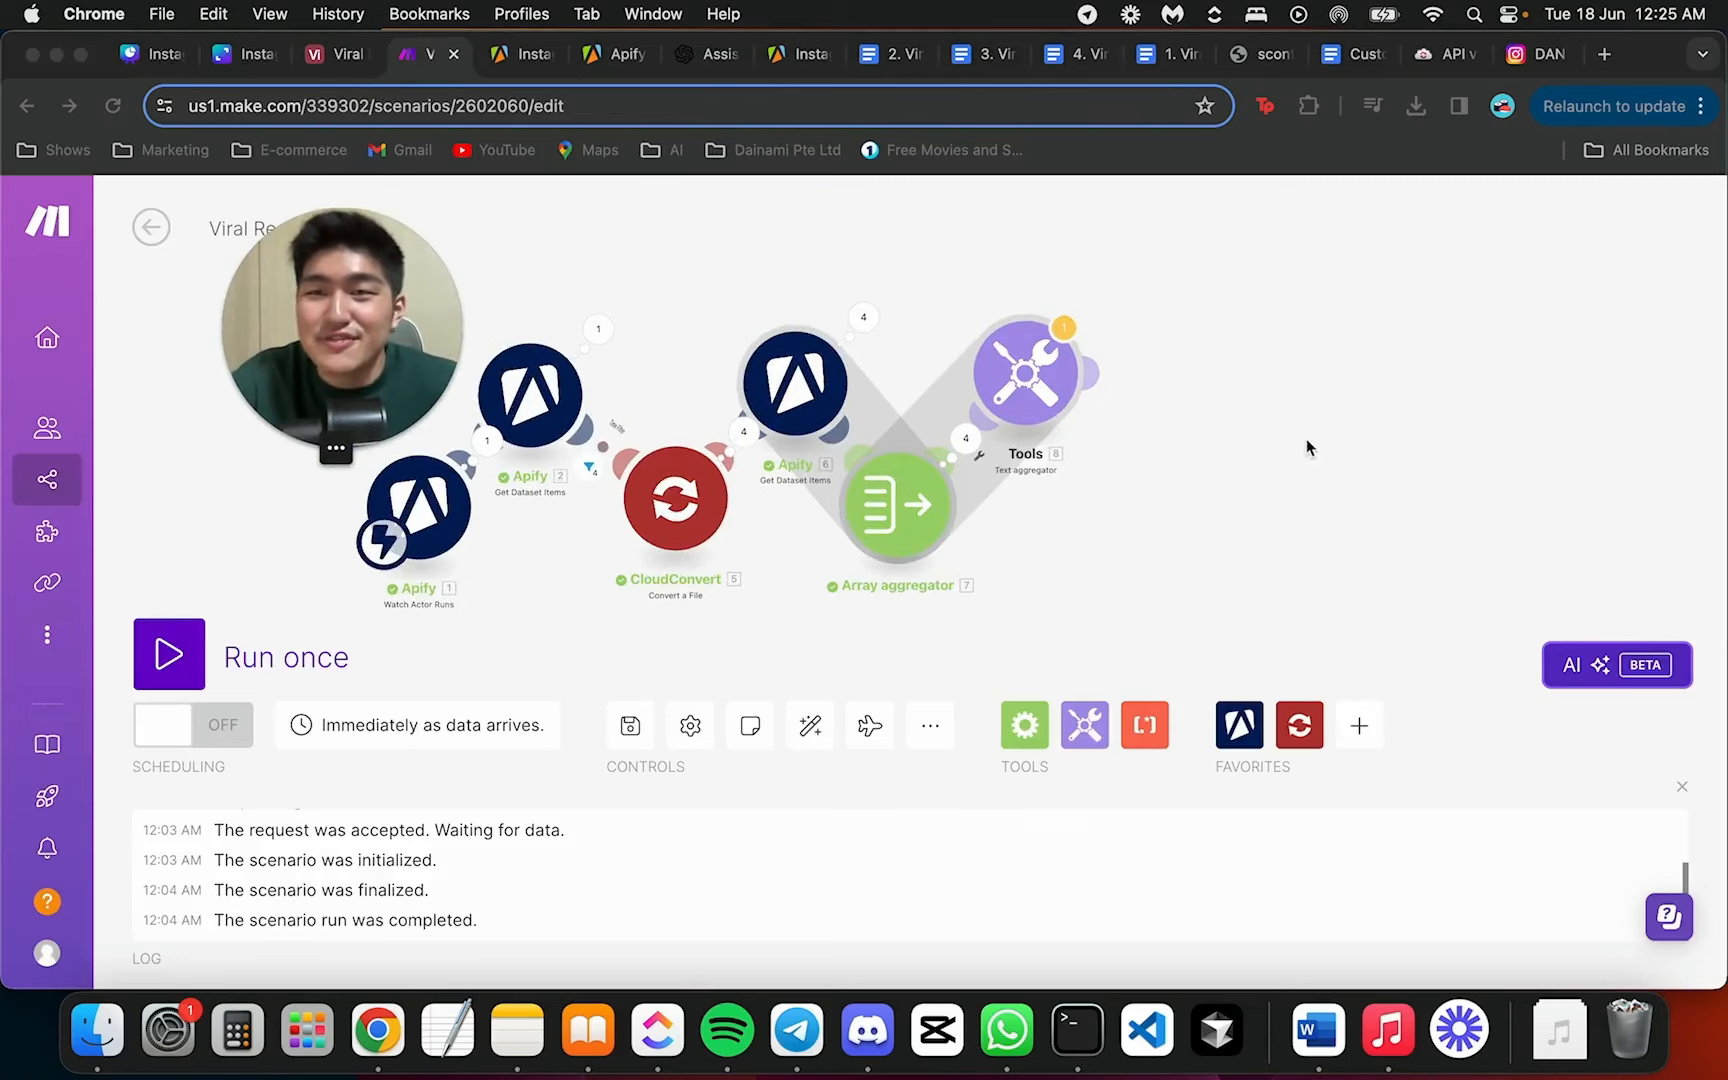
{"action": "left_click_drag", "start_coordinate": [1342, 414], "coordinate": [1157, 458]}
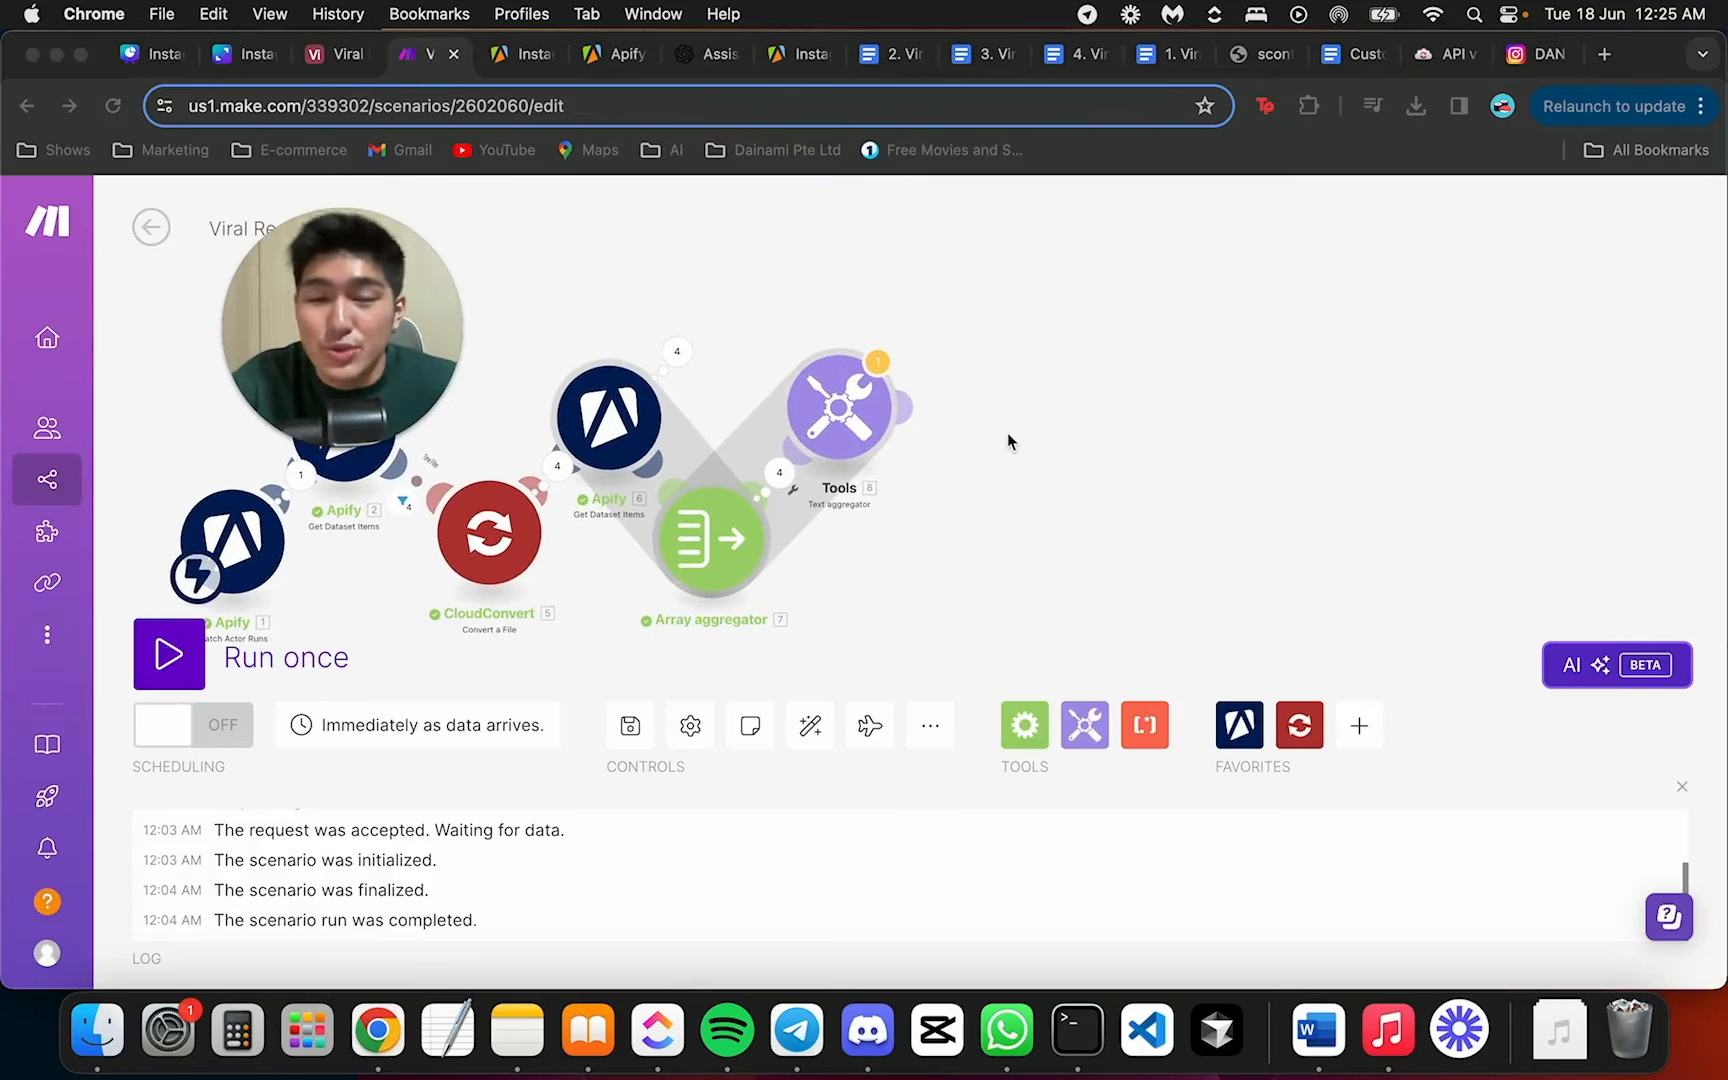
{"action": "scroll", "coordinate": [985, 440], "scroll_direction": "up", "scroll_amount": 3}
{"action": "scroll", "coordinate": [927, 455], "scroll_direction": "down", "scroll_amount": 1}
{"action": "left_click_drag", "start_coordinate": [991, 401], "coordinate": [780, 340]}
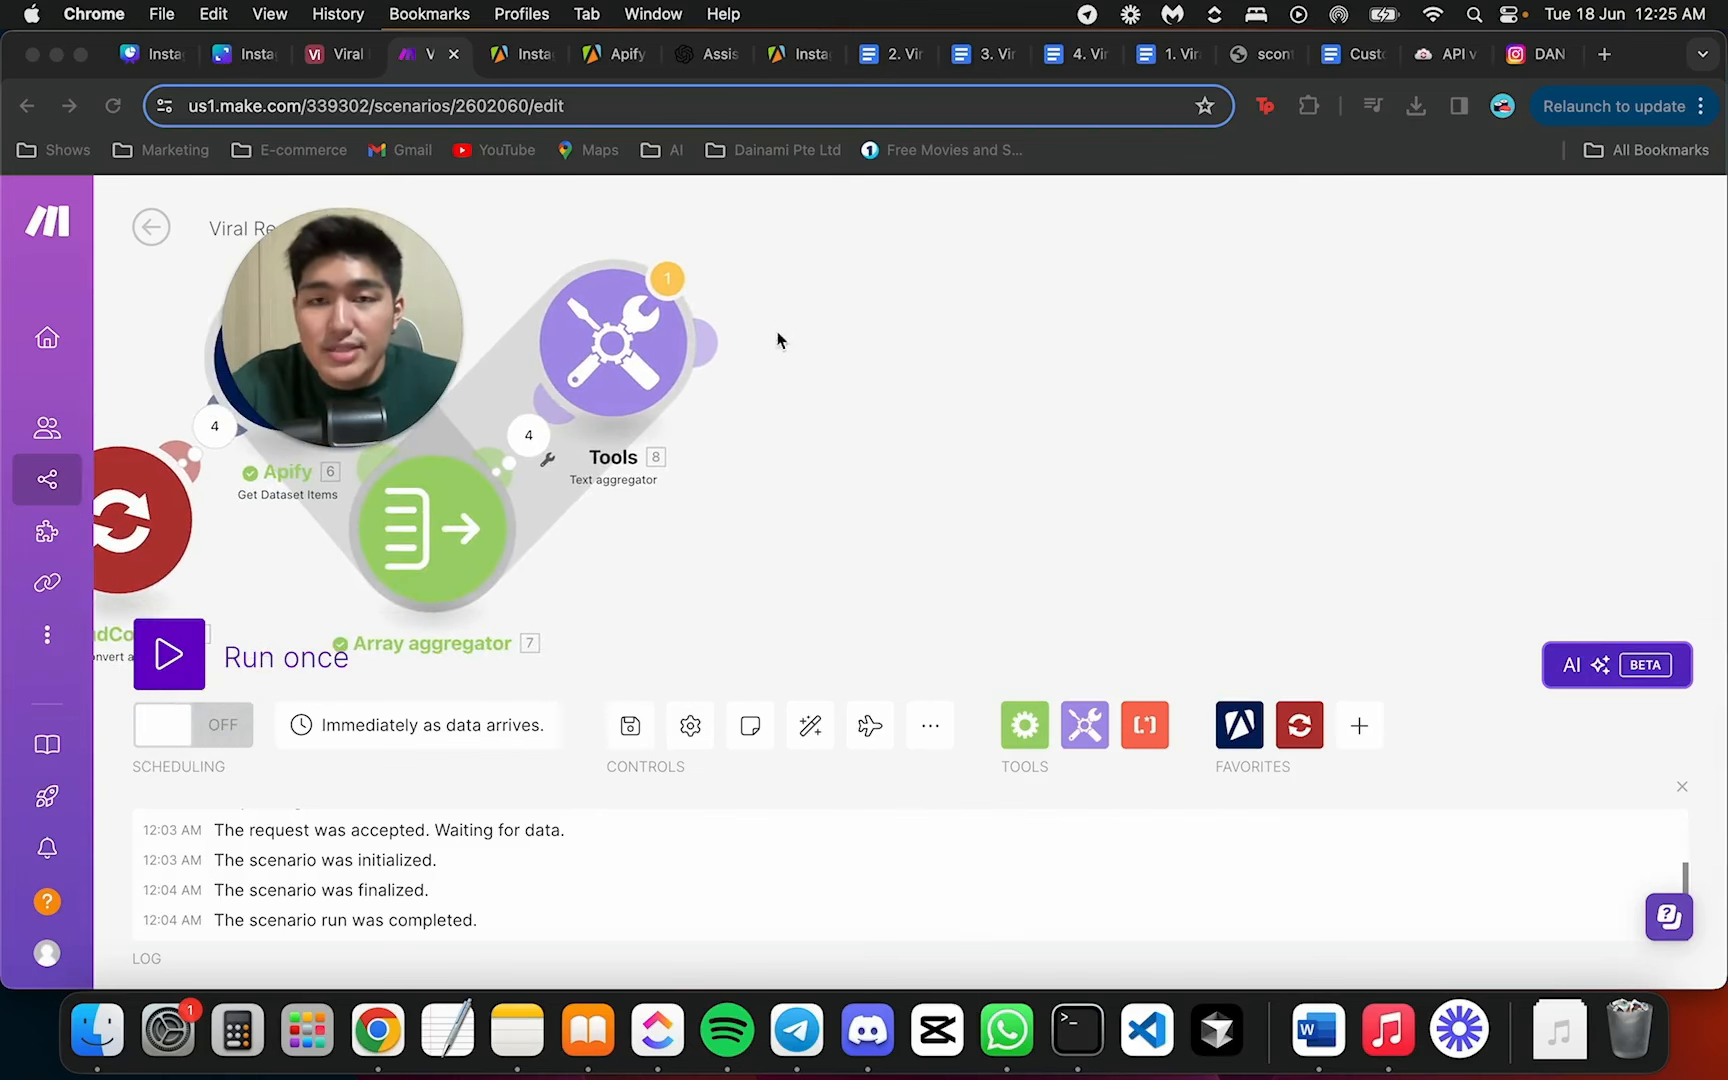
{"action": "left_click", "coordinate": [712, 345]}
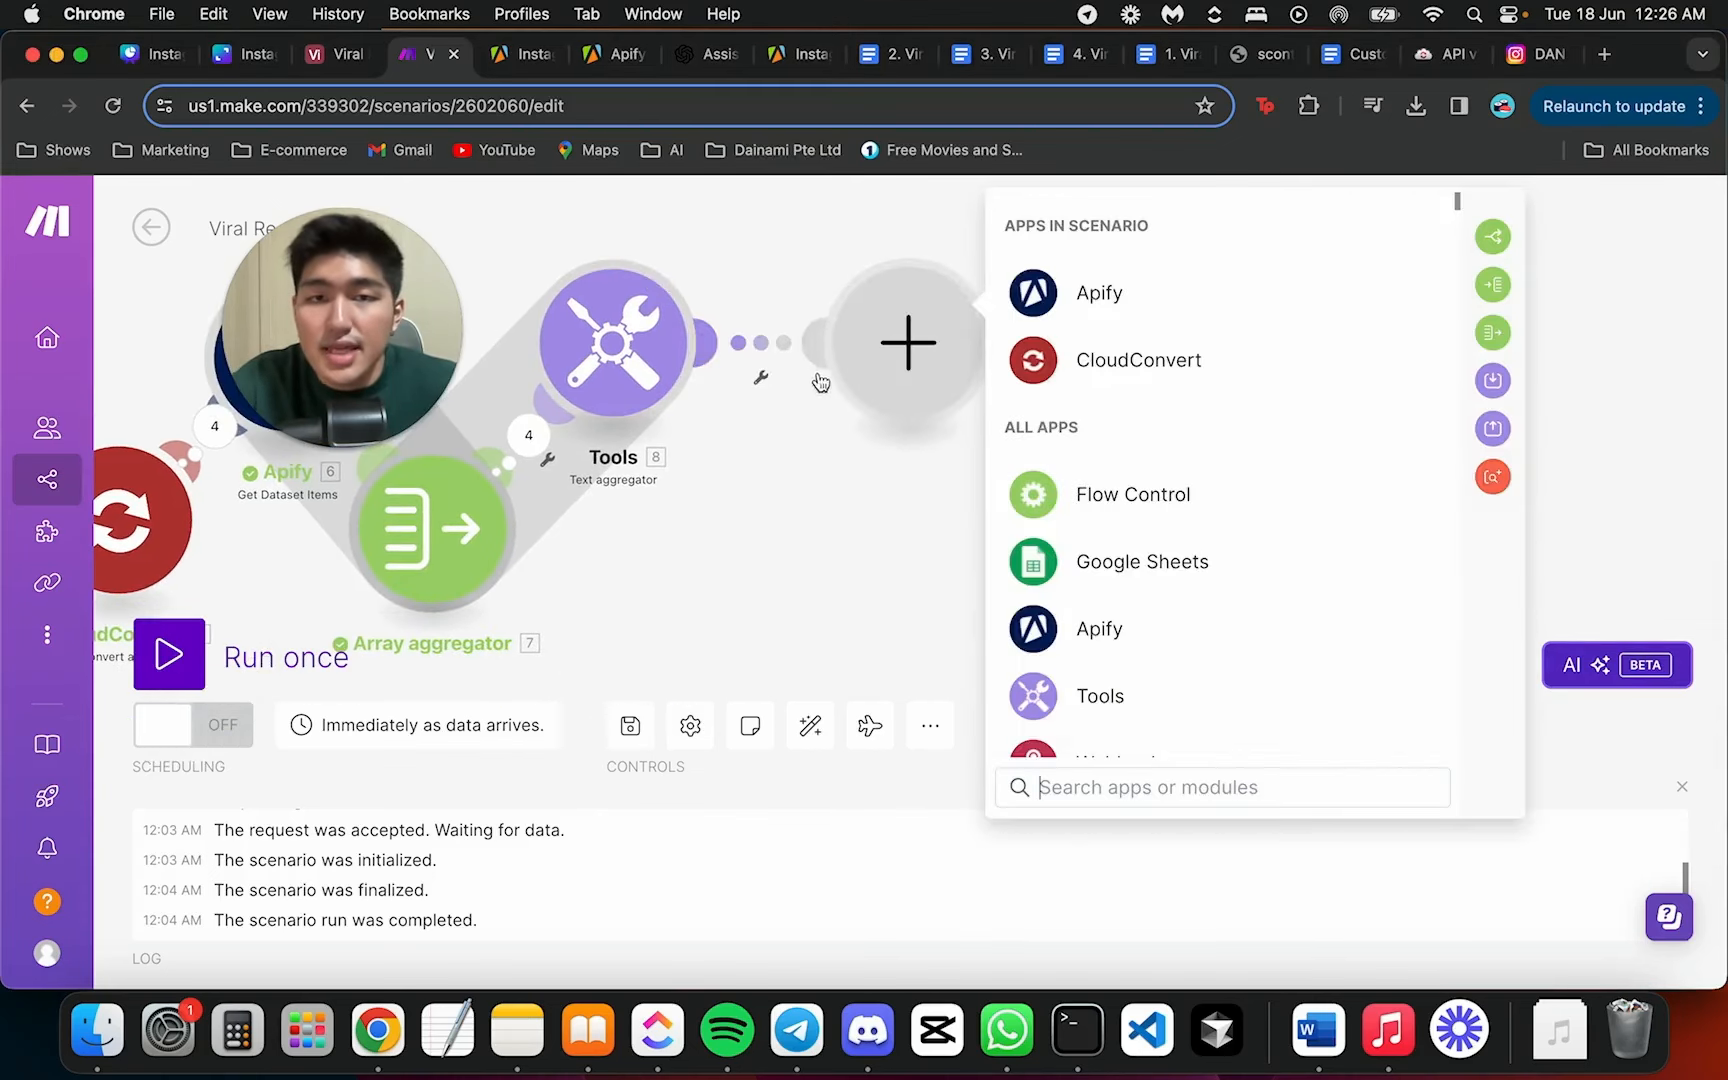
{"action": "left_click", "coordinate": [1216, 775]}
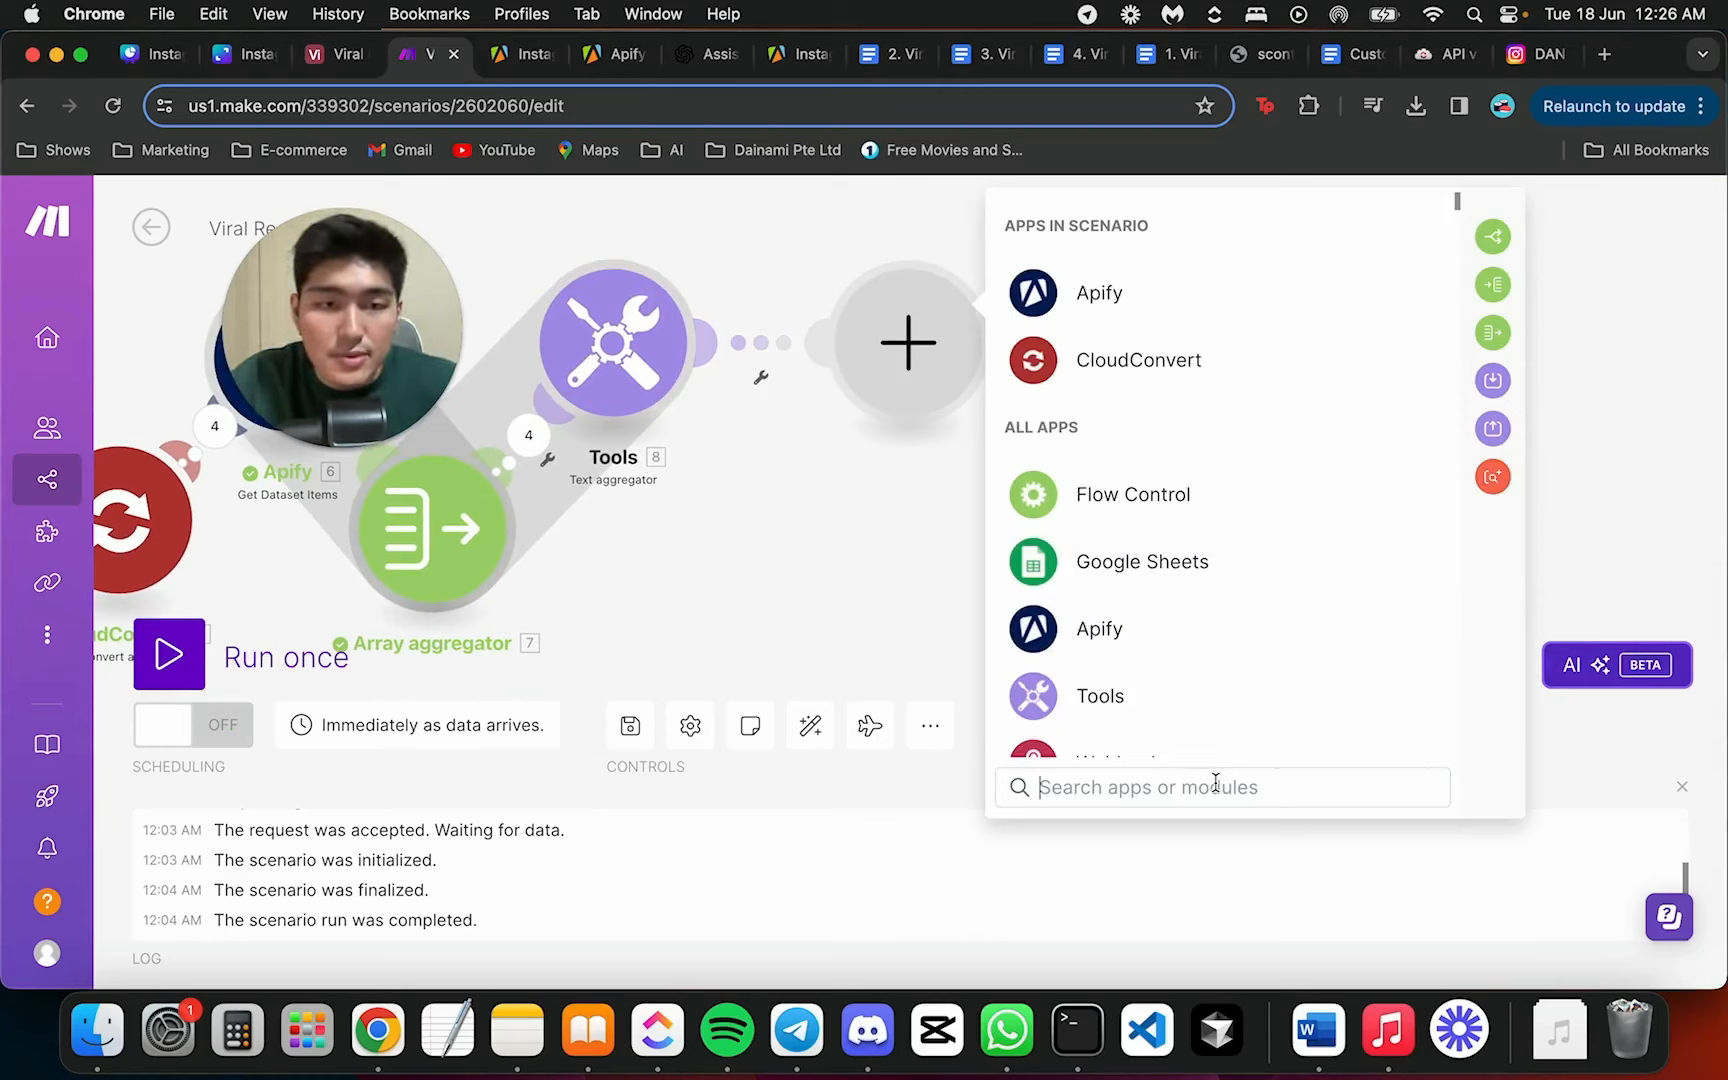
{"action": "type", "text": "openai create"}
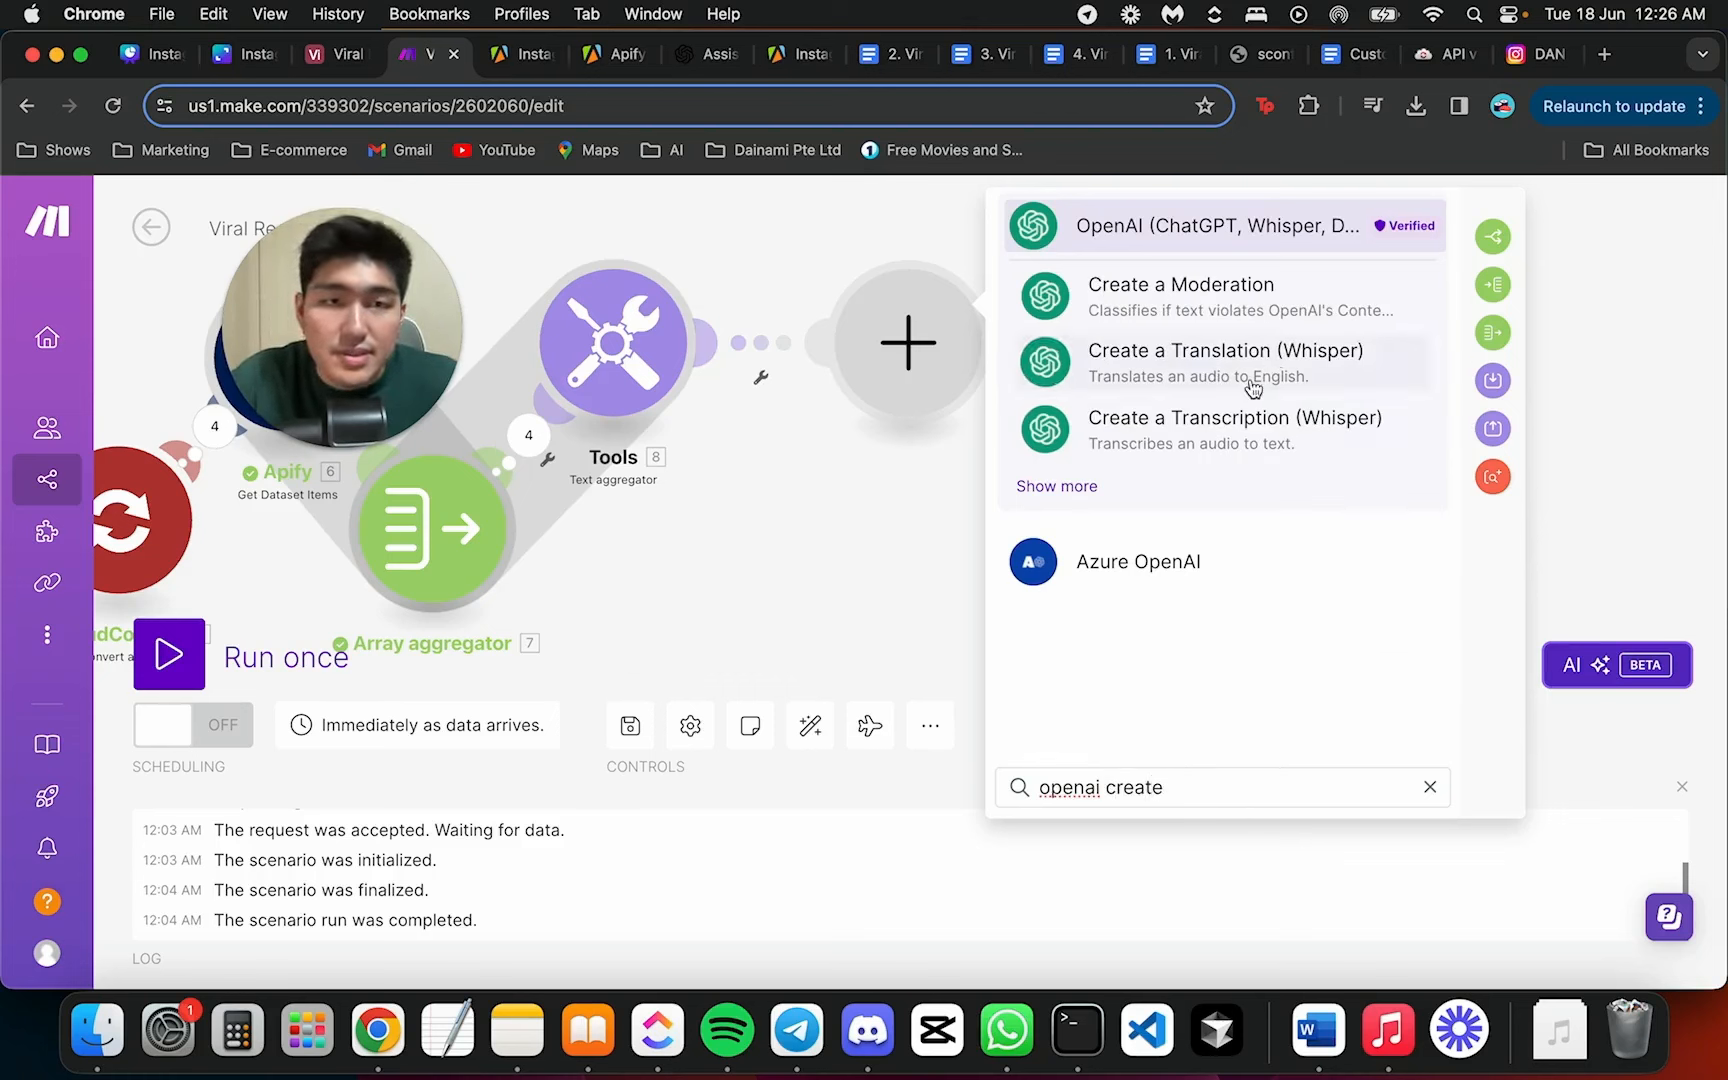
{"action": "left_click", "coordinate": [1259, 440]}
{"action": "left_click_drag", "start_coordinate": [967, 365], "coordinate": [817, 512]}
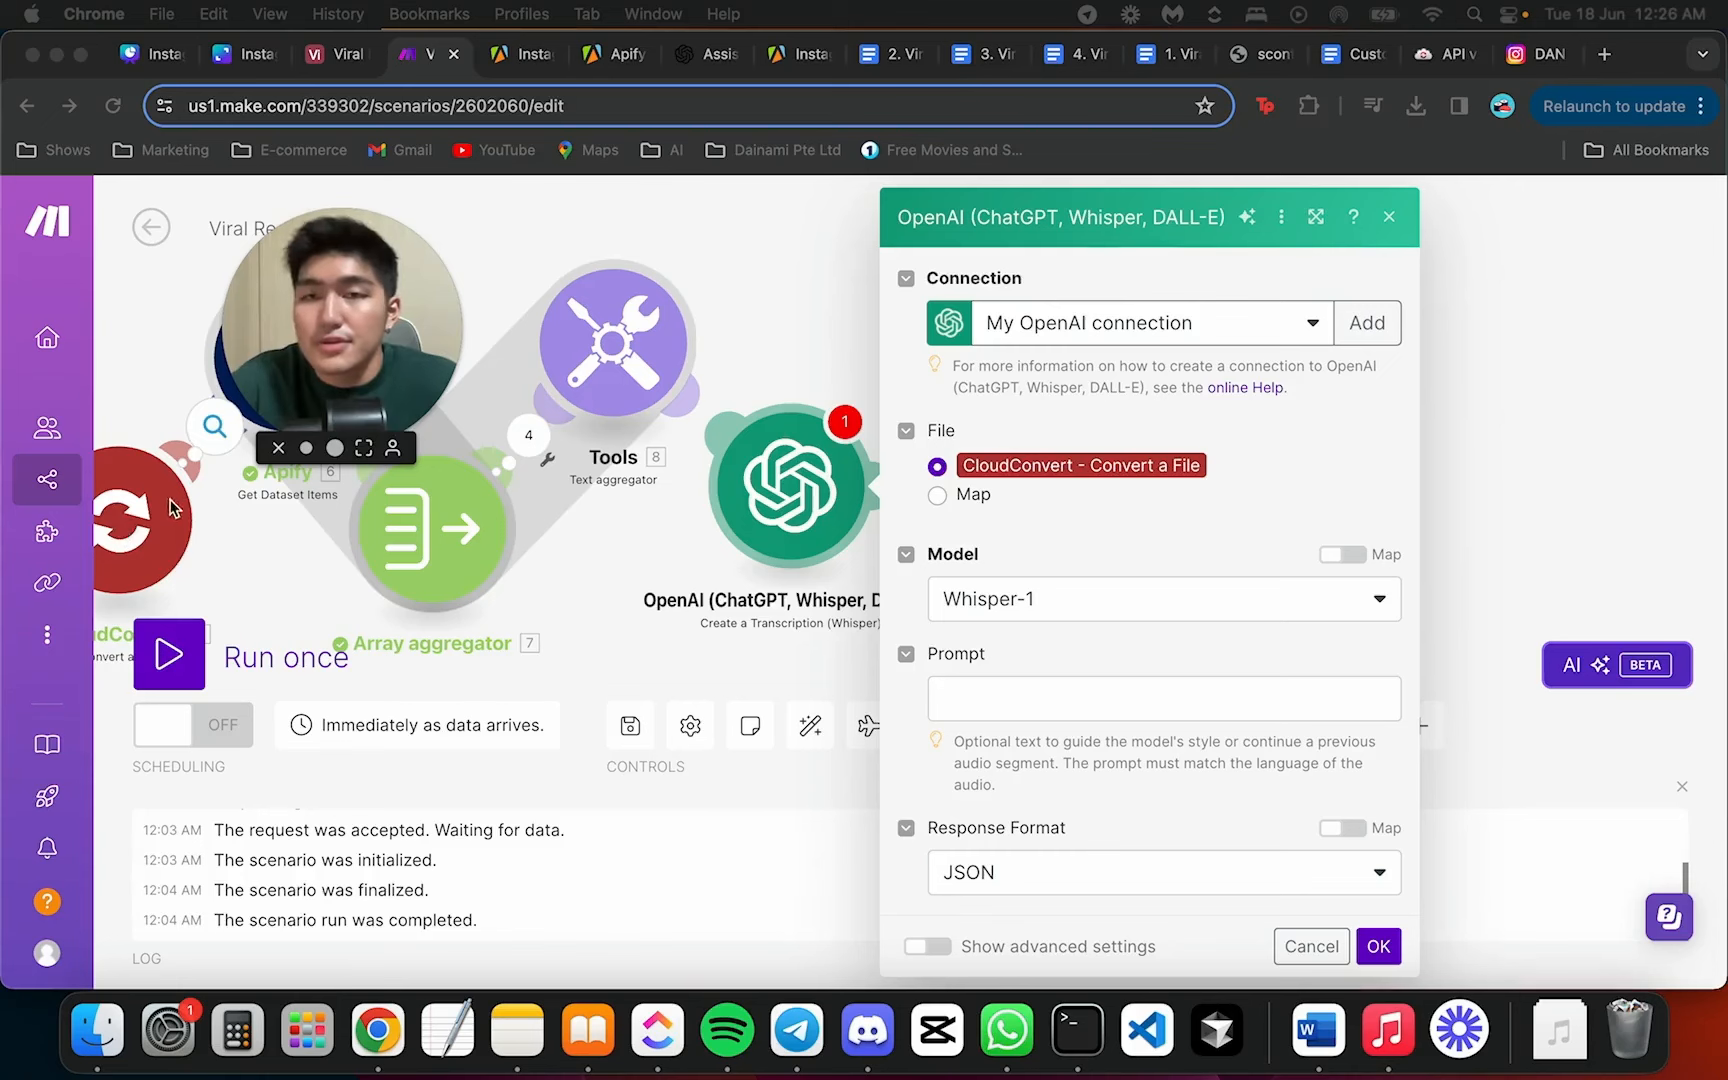
Set the transcription module's prompt to "Transcribe the audio file" and its response format to Text, and save the module settings
{"action": "left_click", "coordinate": [1088, 690]}
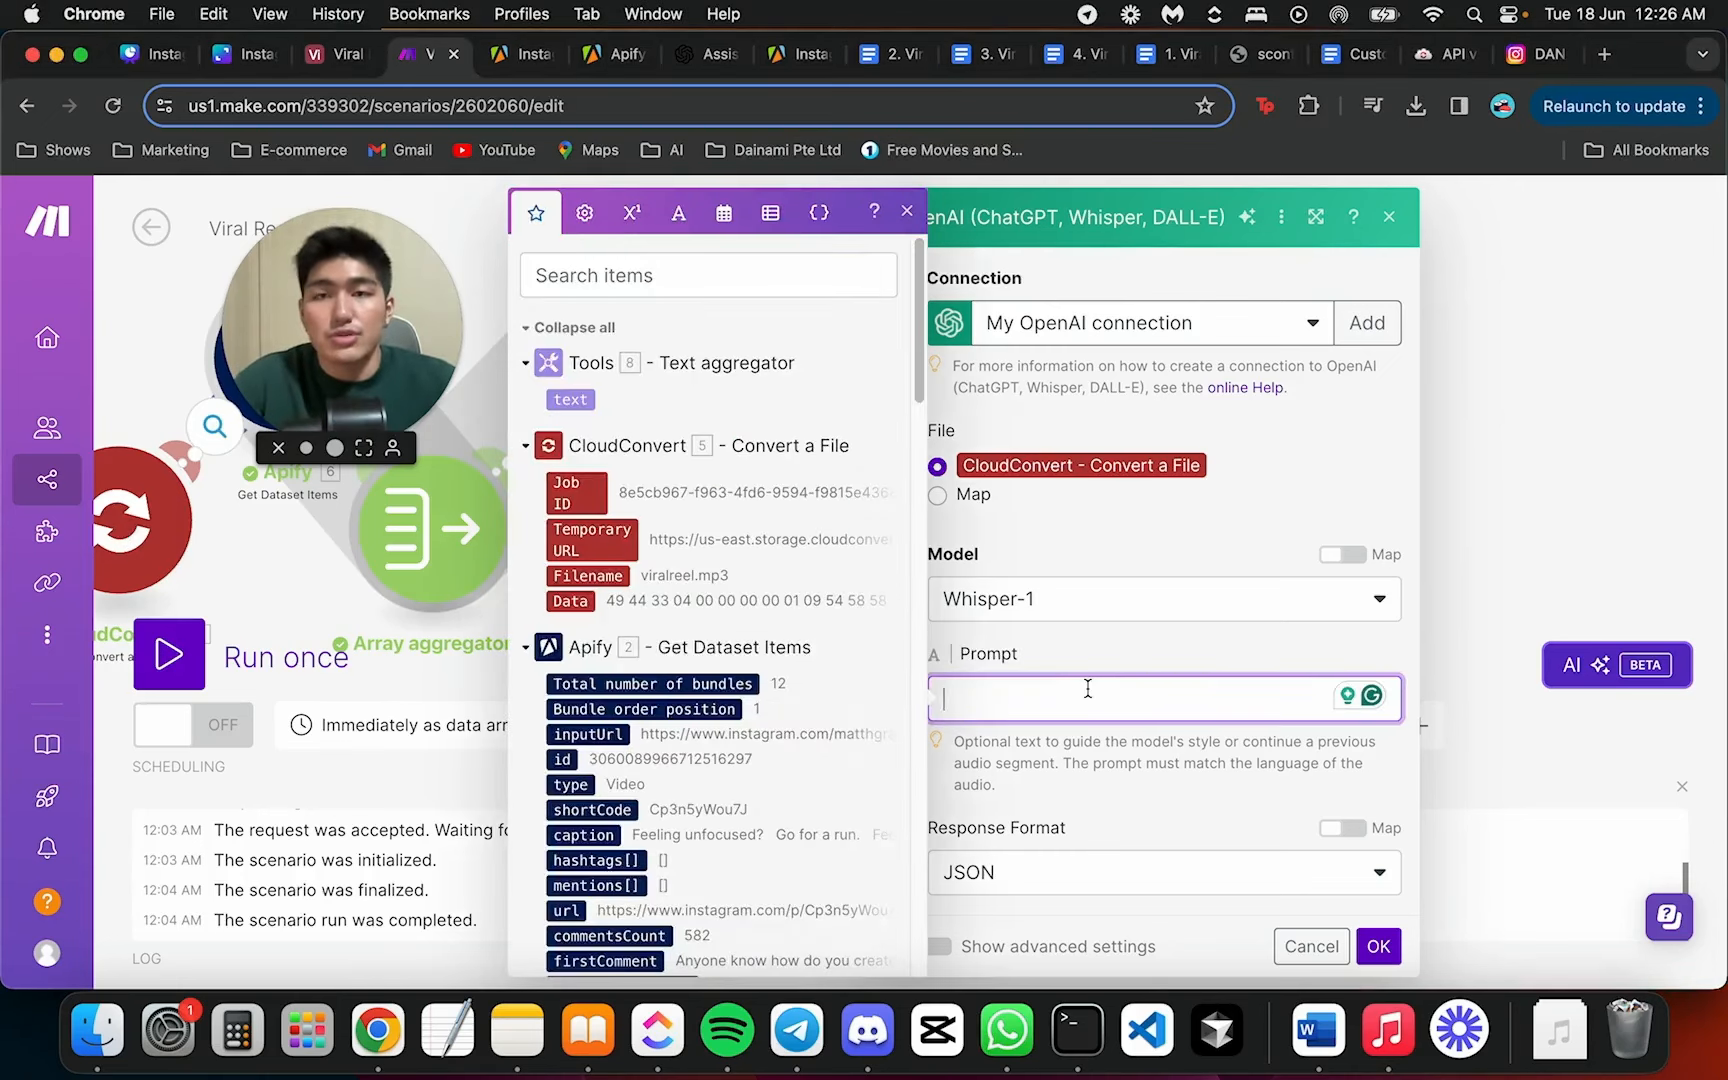
{"action": "type", "text": "Transcri"}
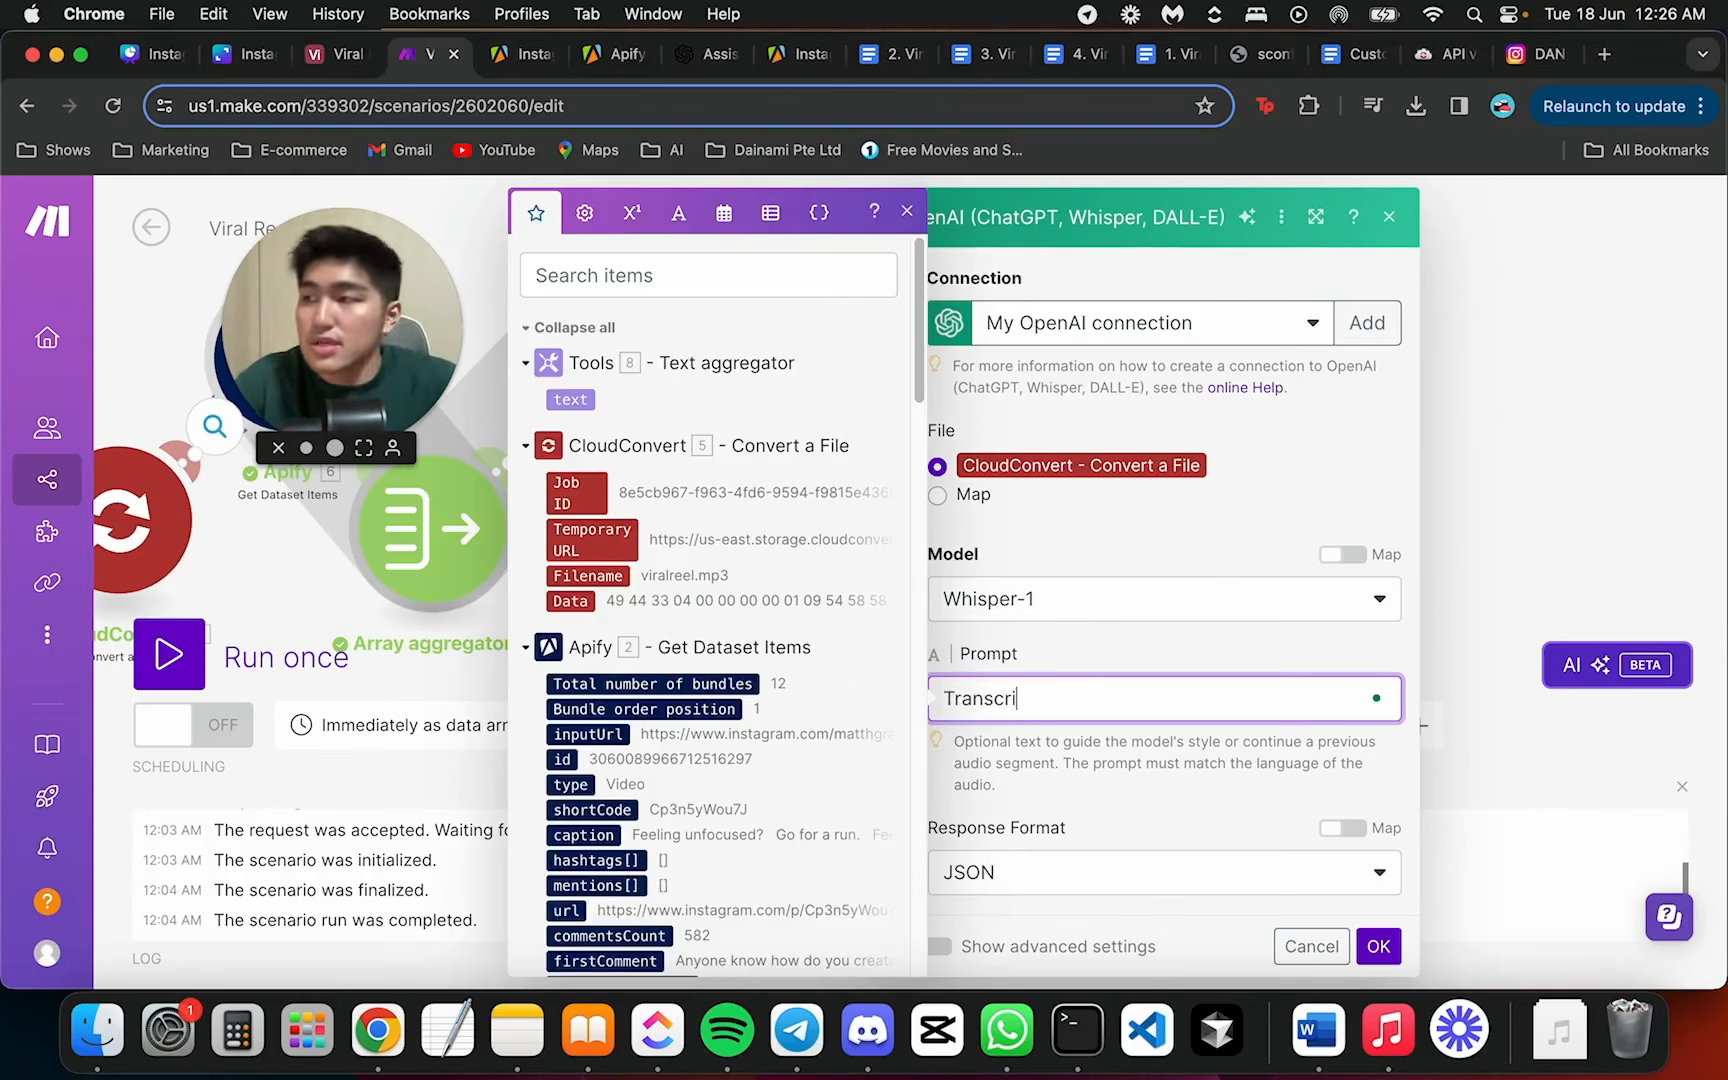
{"action": "type", "text": "be the audio file"}
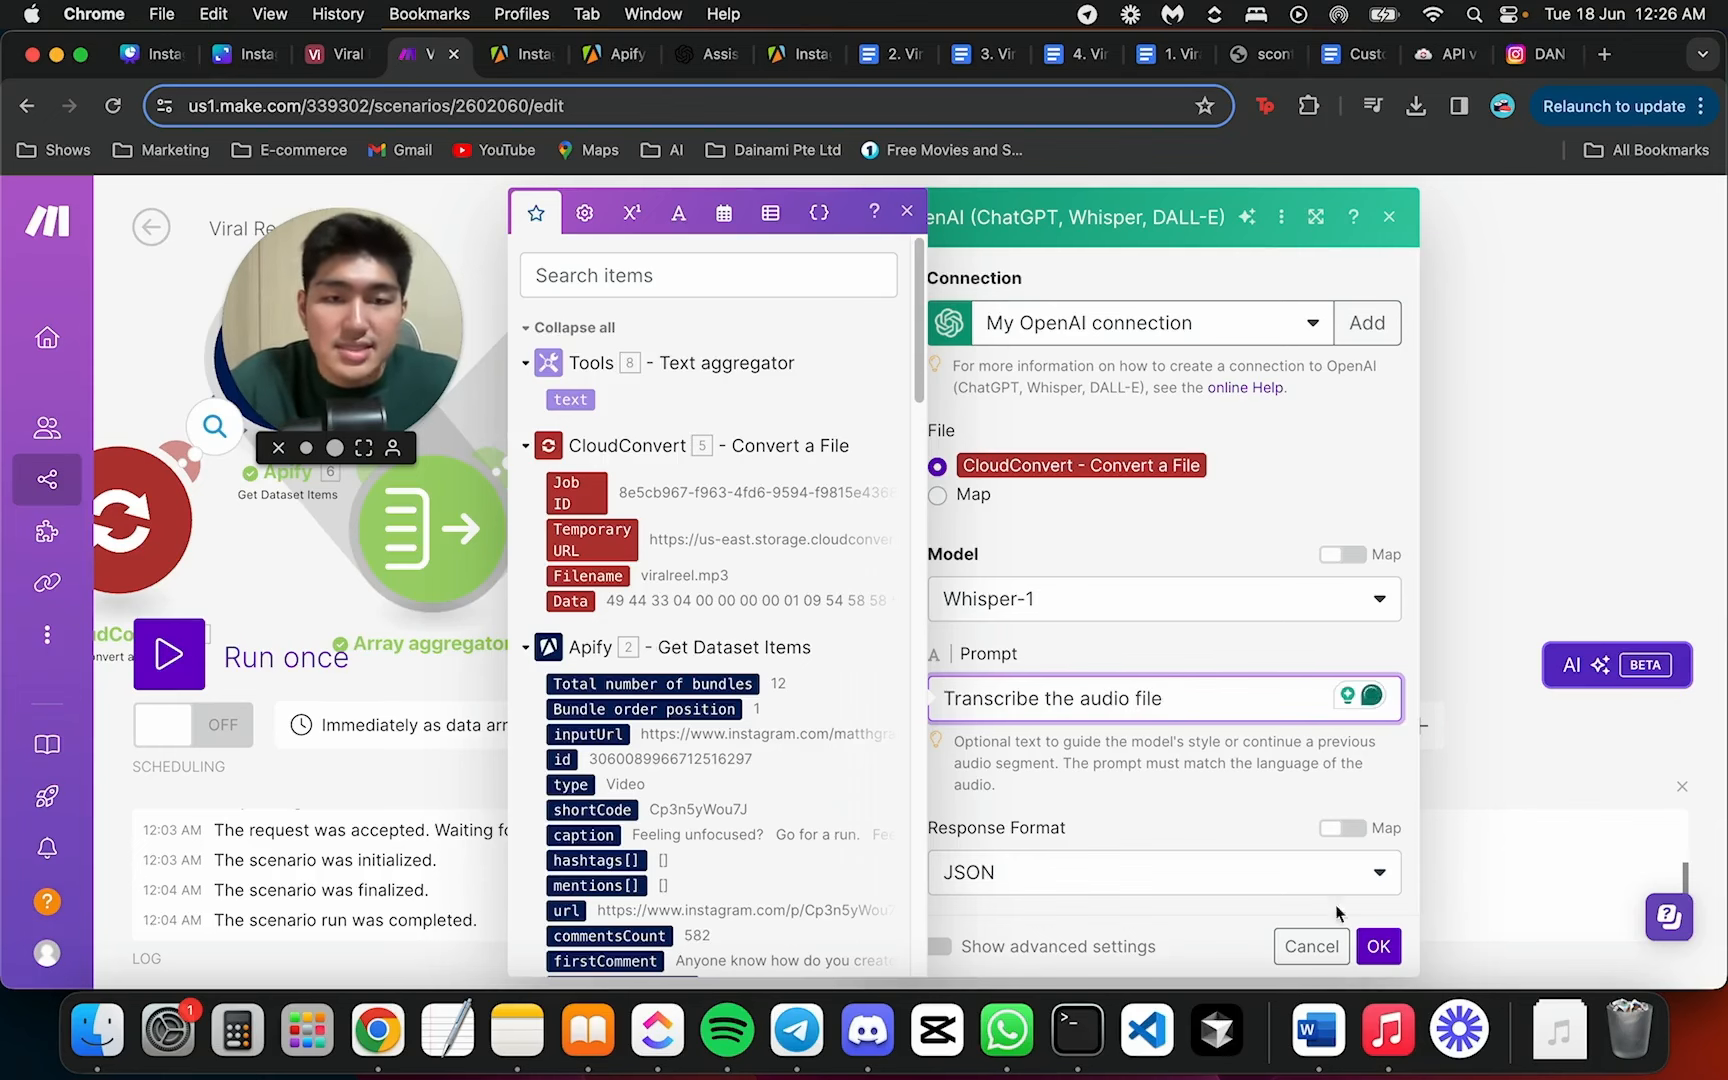
{"action": "left_click", "coordinate": [1246, 876]}
{"action": "left_click", "coordinate": [1191, 712]}
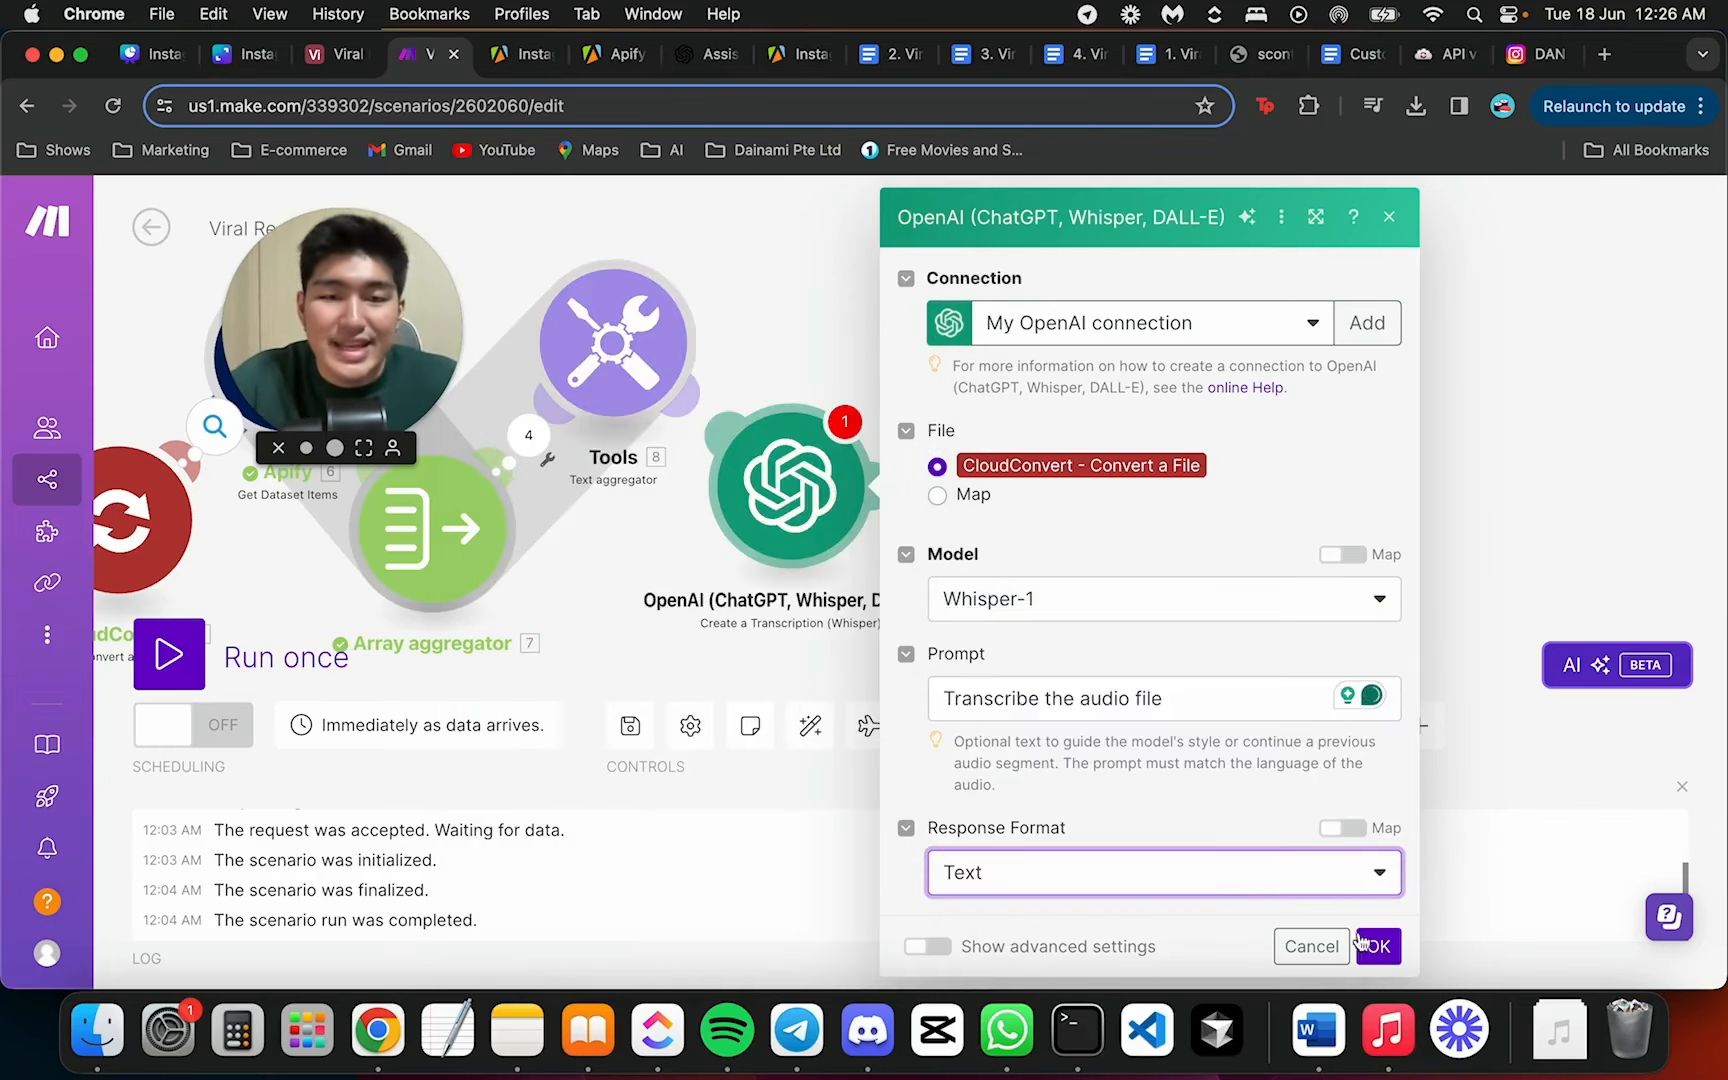
{"action": "left_click", "coordinate": [1362, 944]}
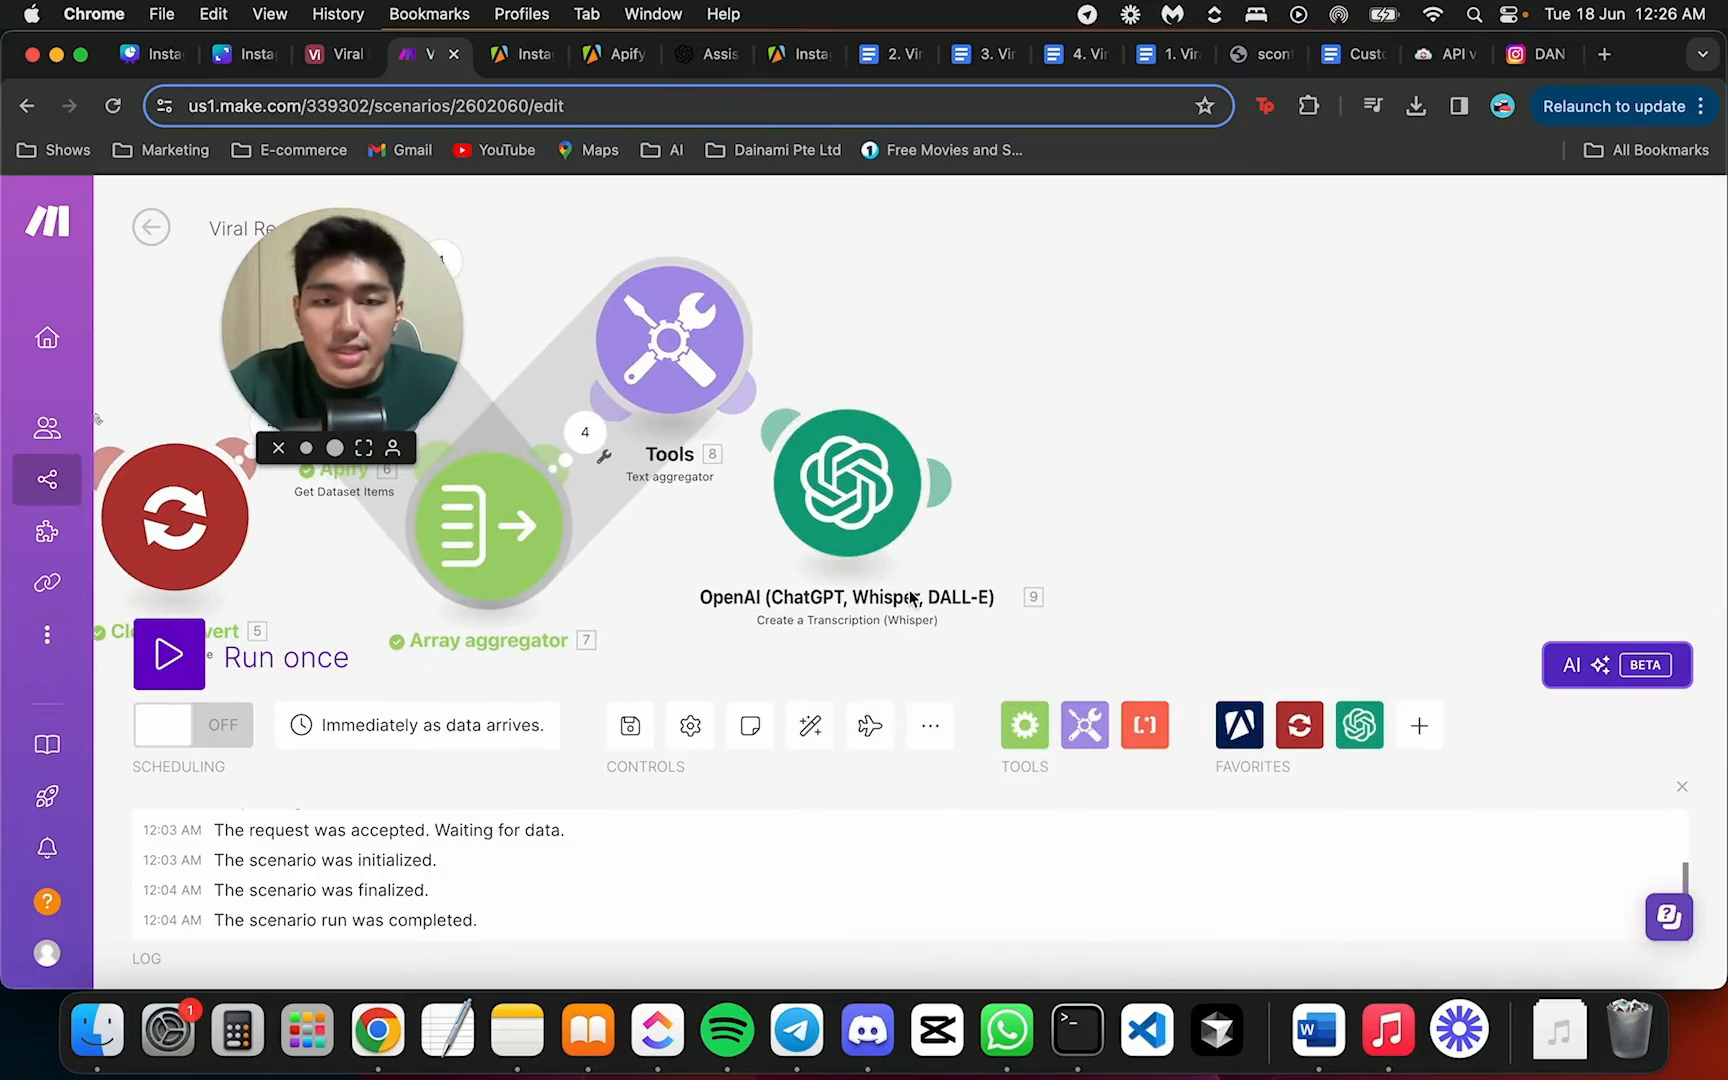
Rename the OpenAI transcription module as "Audio To Transcript" and nudge it slightly lower on the canvas
{"action": "right_click", "coordinate": [852, 522]}
{"action": "left_click", "coordinate": [960, 645]}
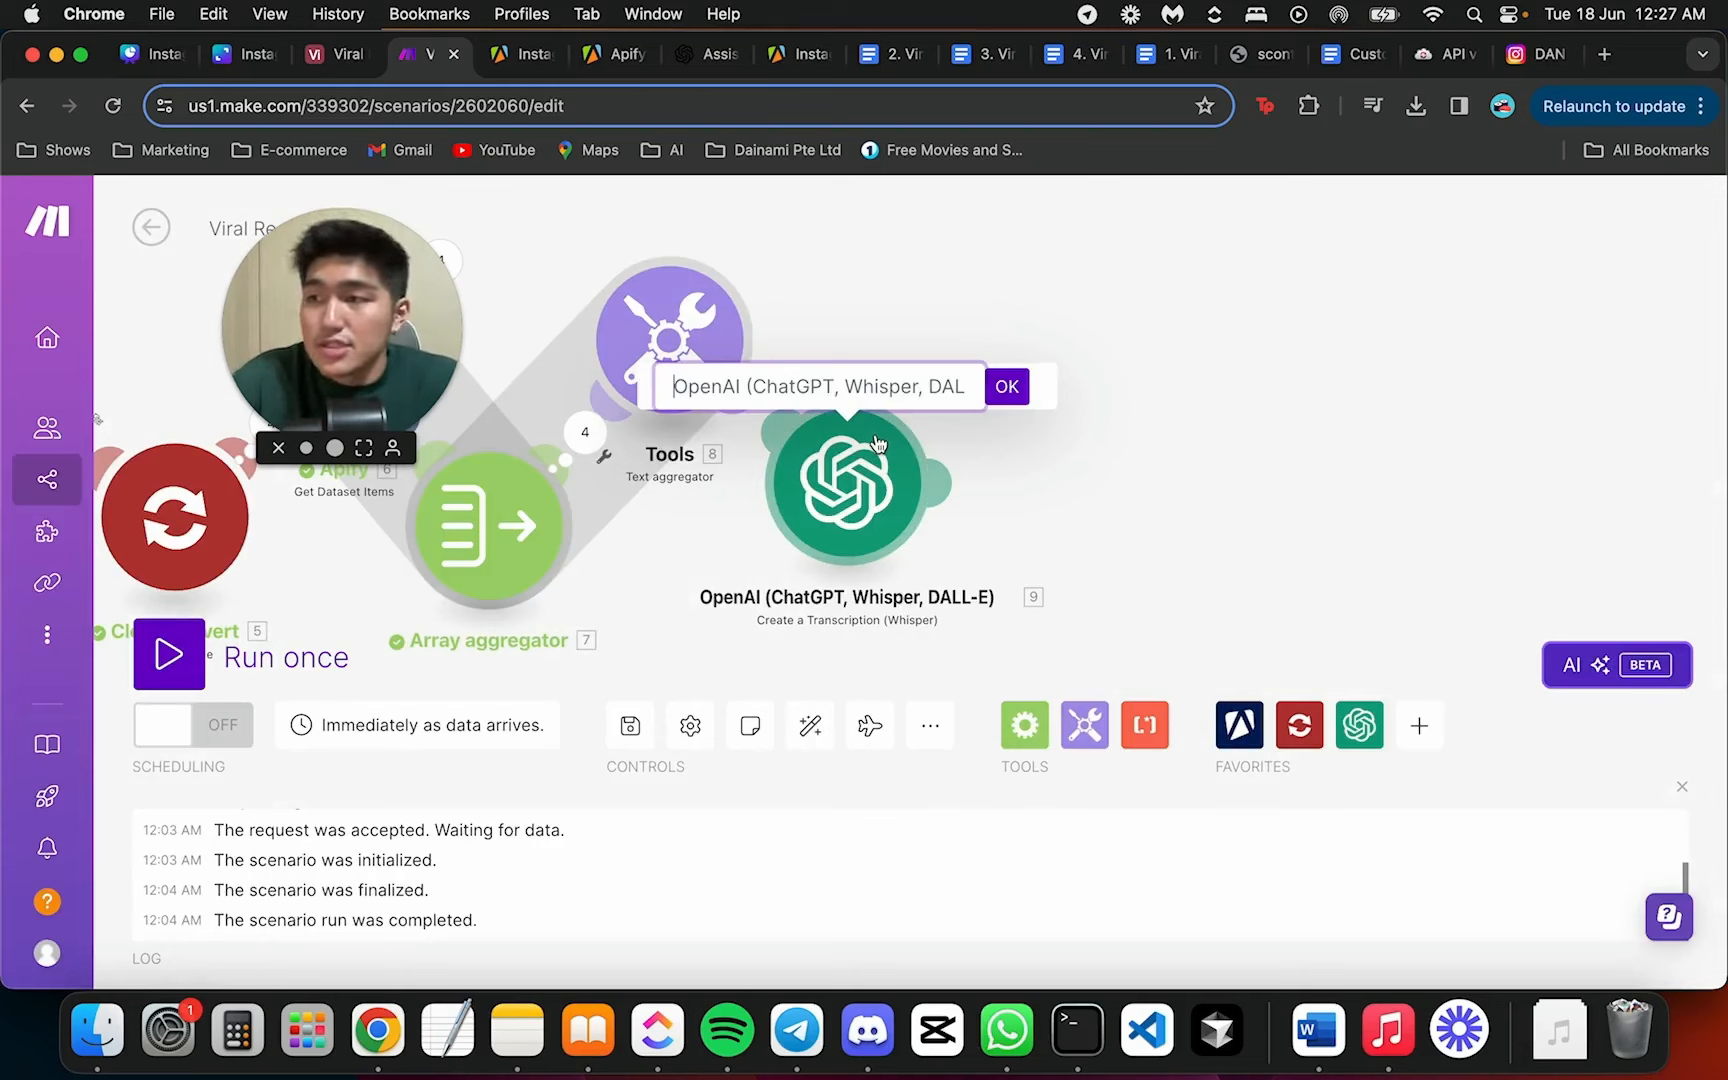
{"action": "key", "text": "super+a"}
{"action": "type", "text": "A"}
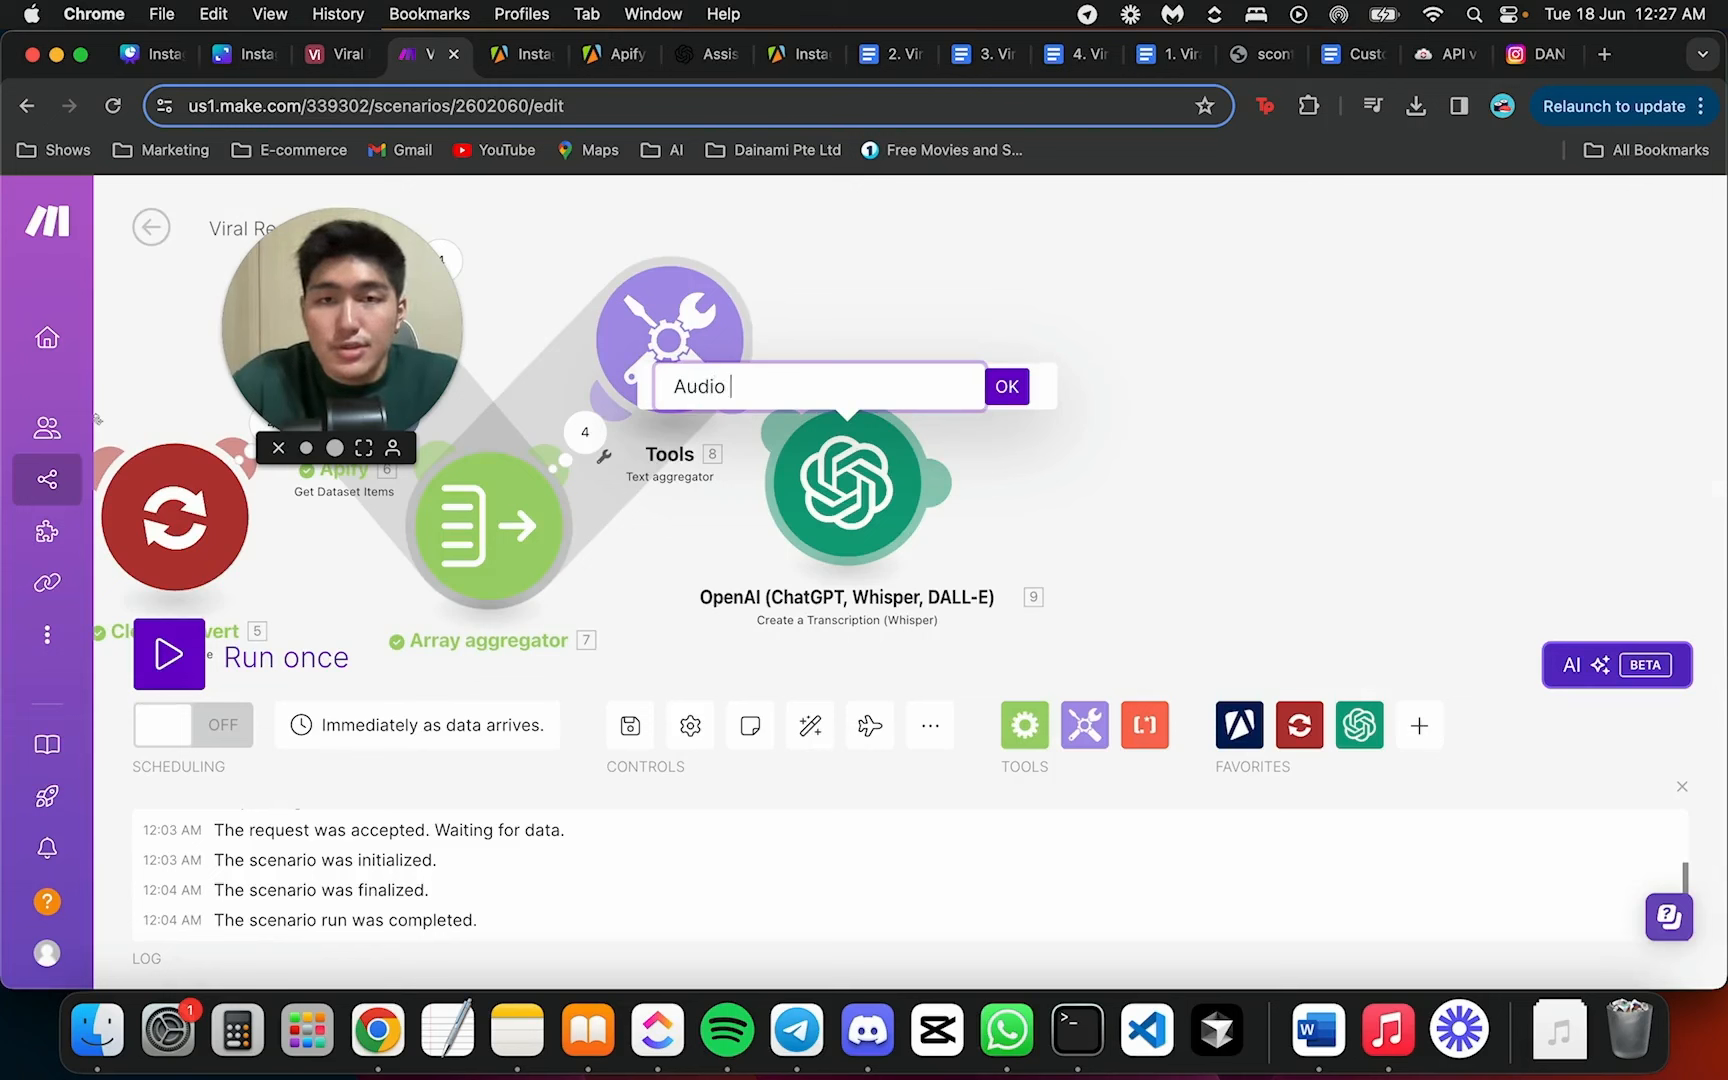
{"action": "type", "text": "udio To Tra"}
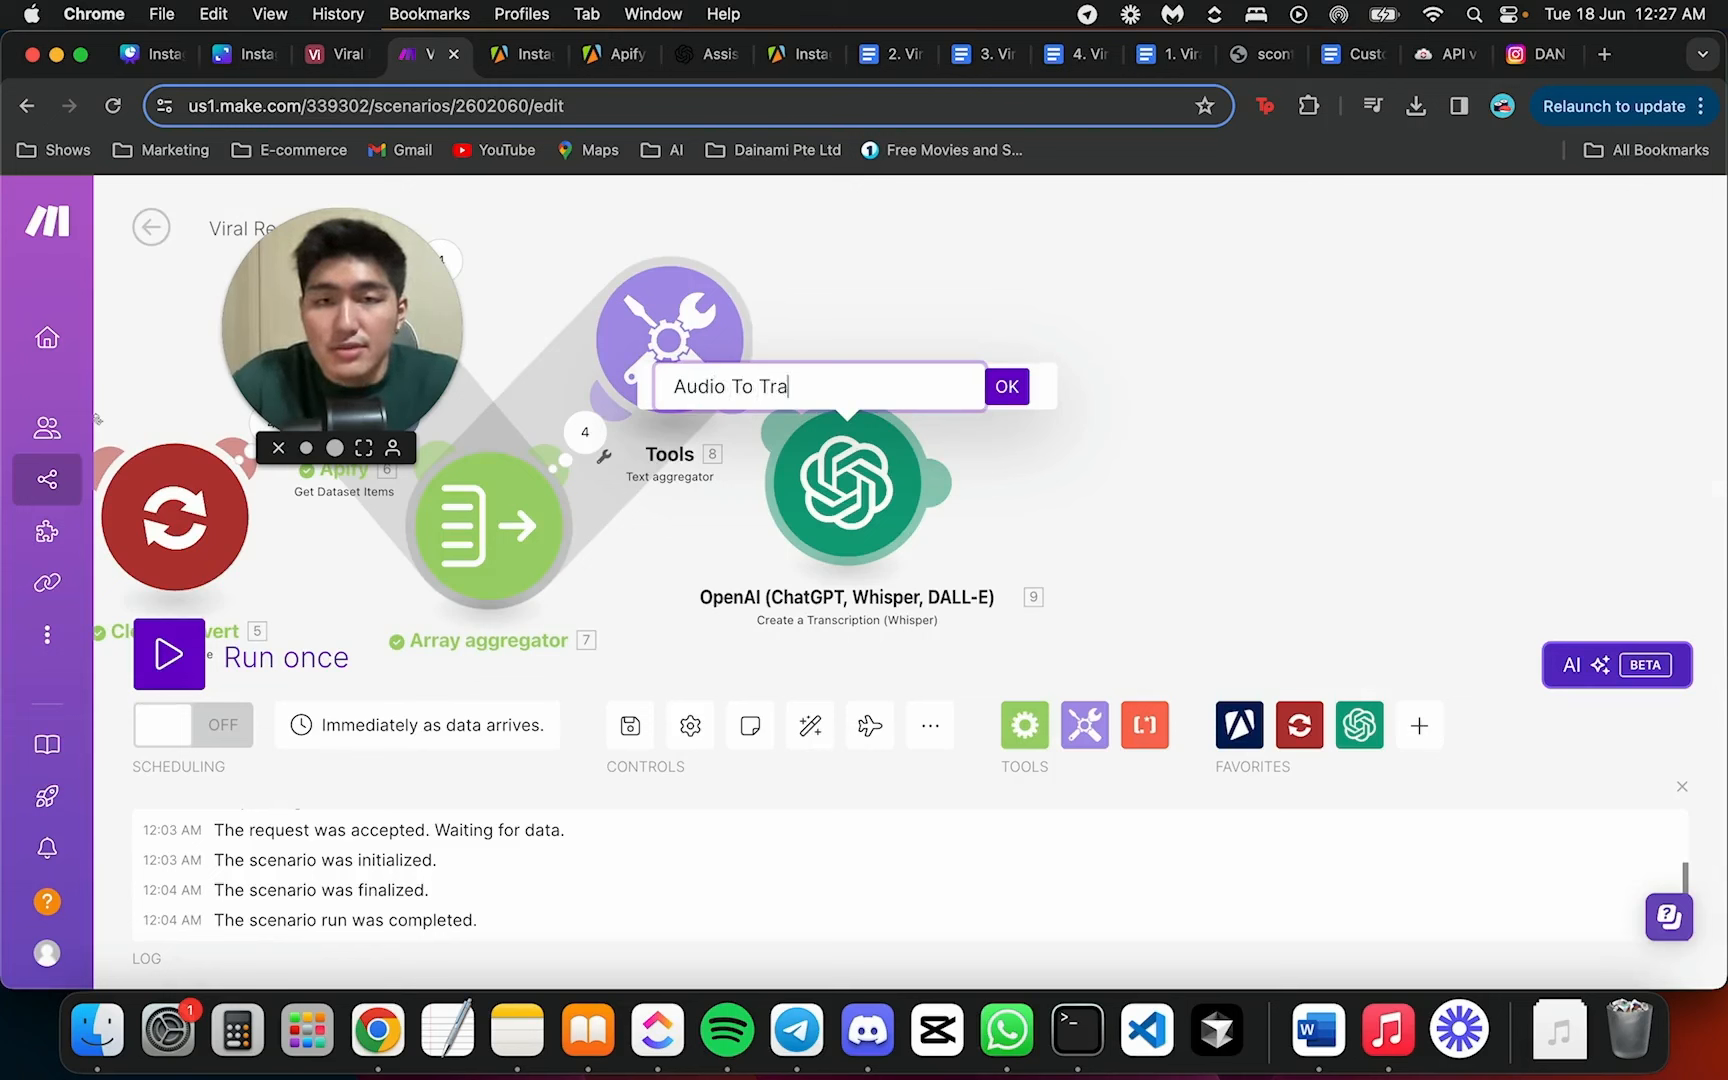
{"action": "type", "text": "nscript"}
{"action": "key", "text": "Return"}
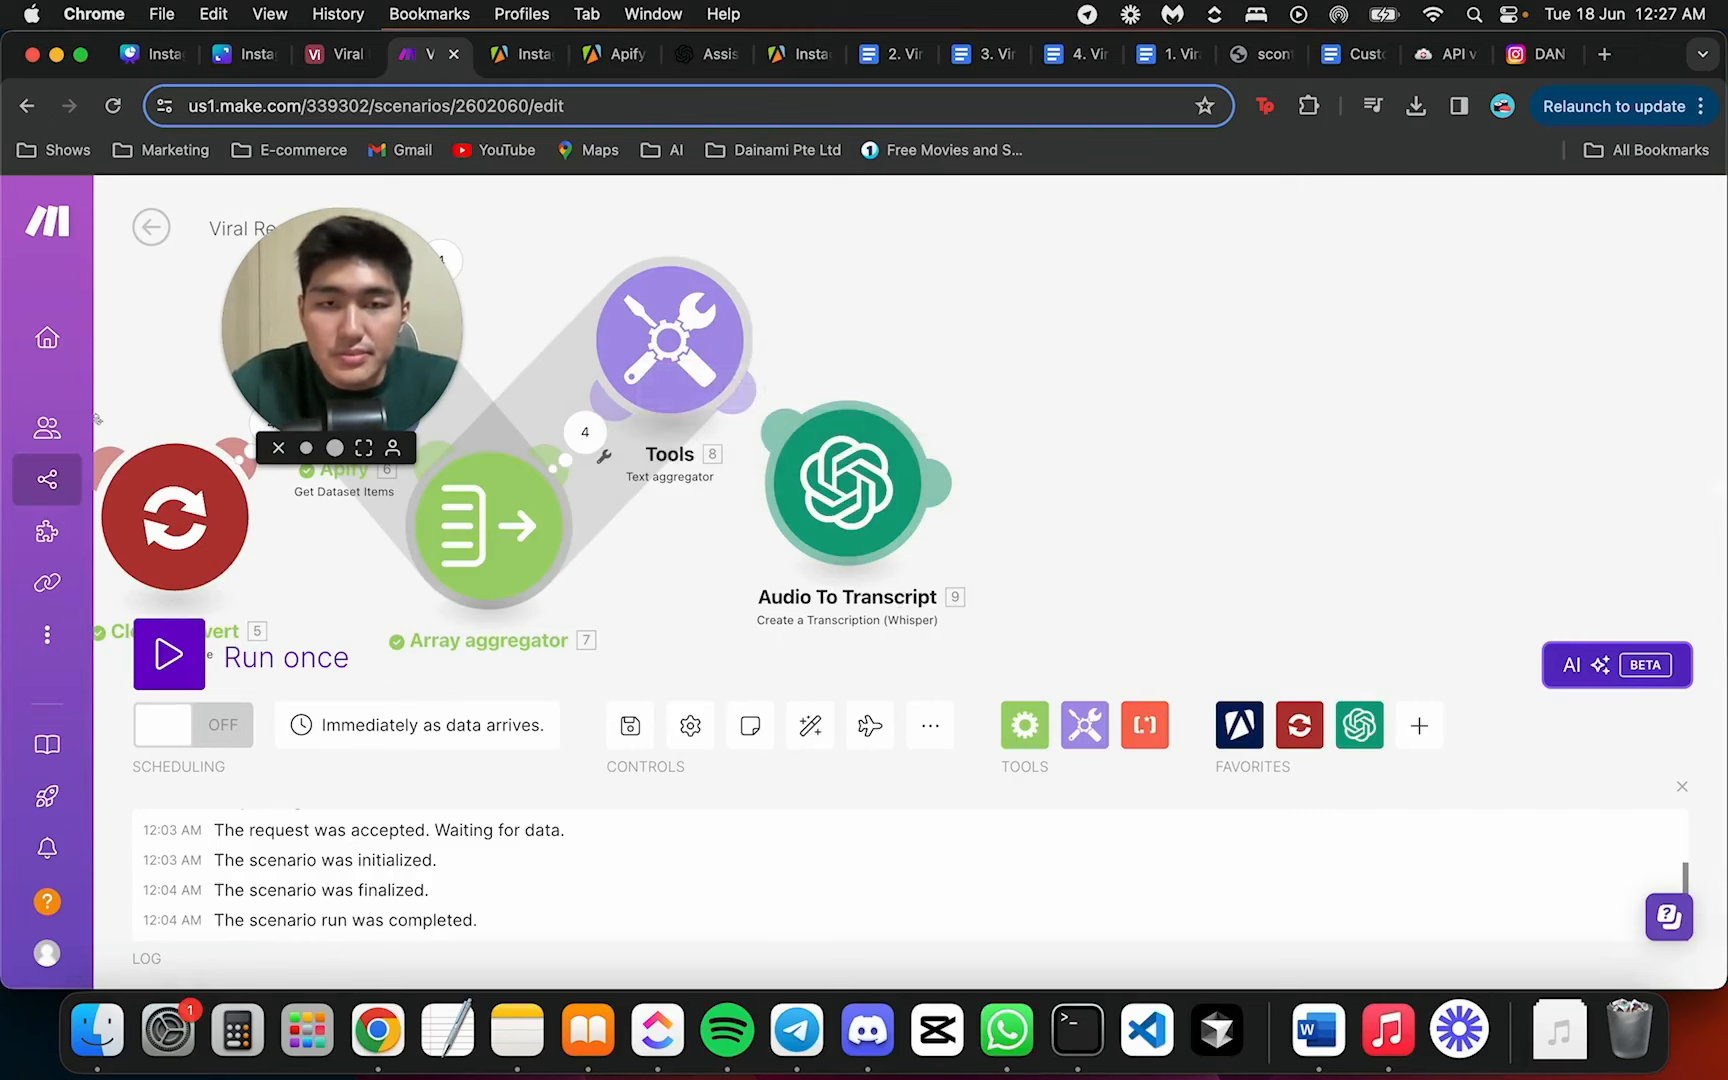
{"action": "left_click_drag", "start_coordinate": [868, 473], "coordinate": [855, 483]}
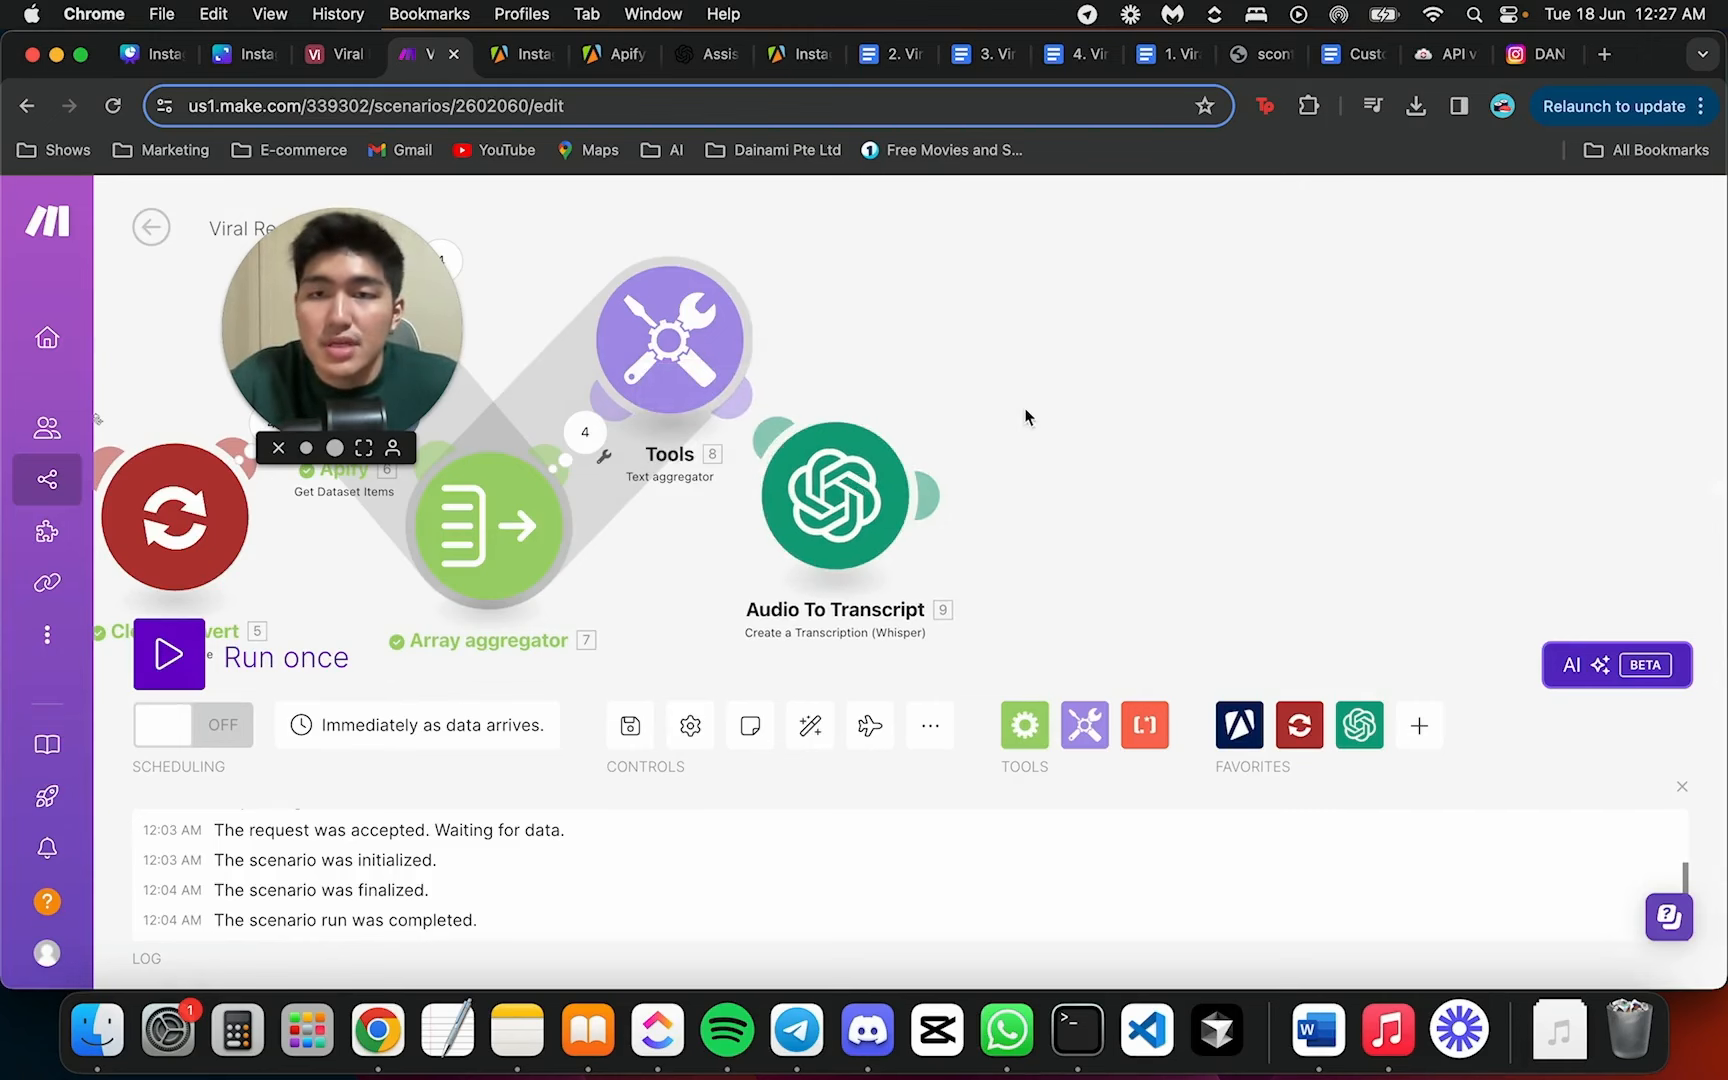
Add an OpenAI Message an Assistant module after the Audio To Transcript module
{"action": "left_click_drag", "start_coordinate": [1018, 424], "coordinate": [950, 444]}
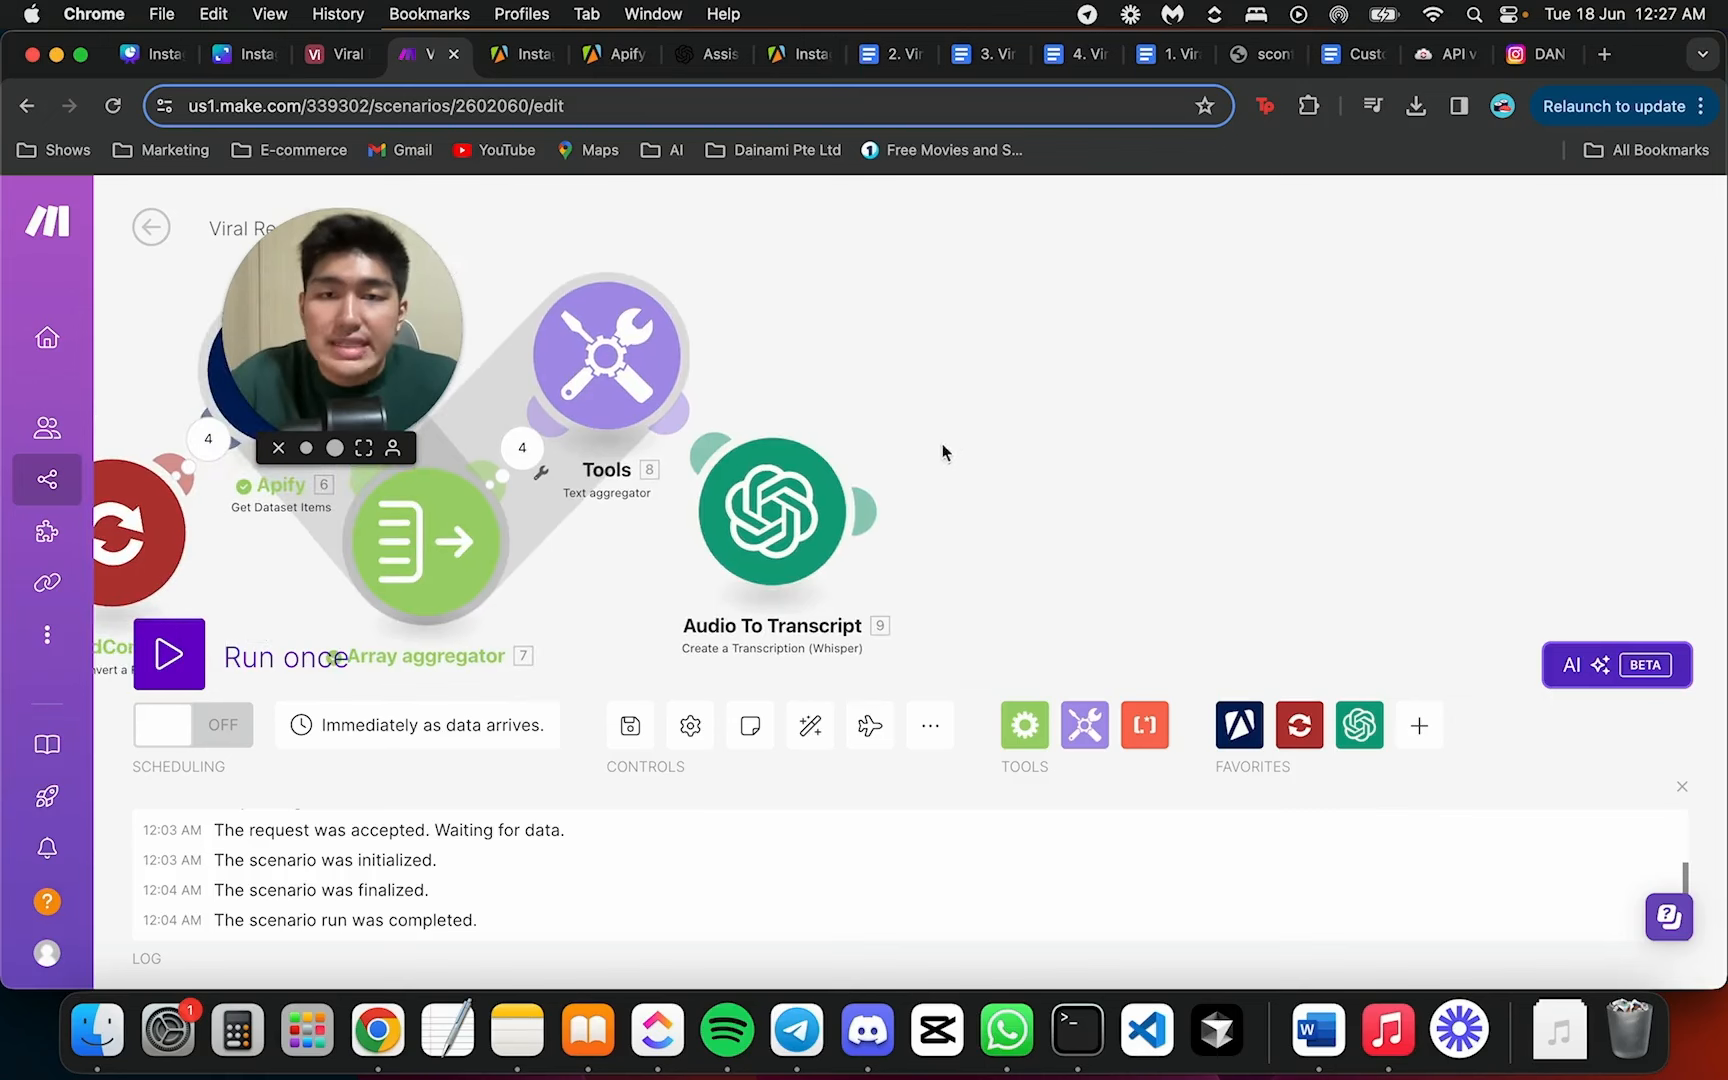
{"action": "left_click", "coordinate": [872, 508]}
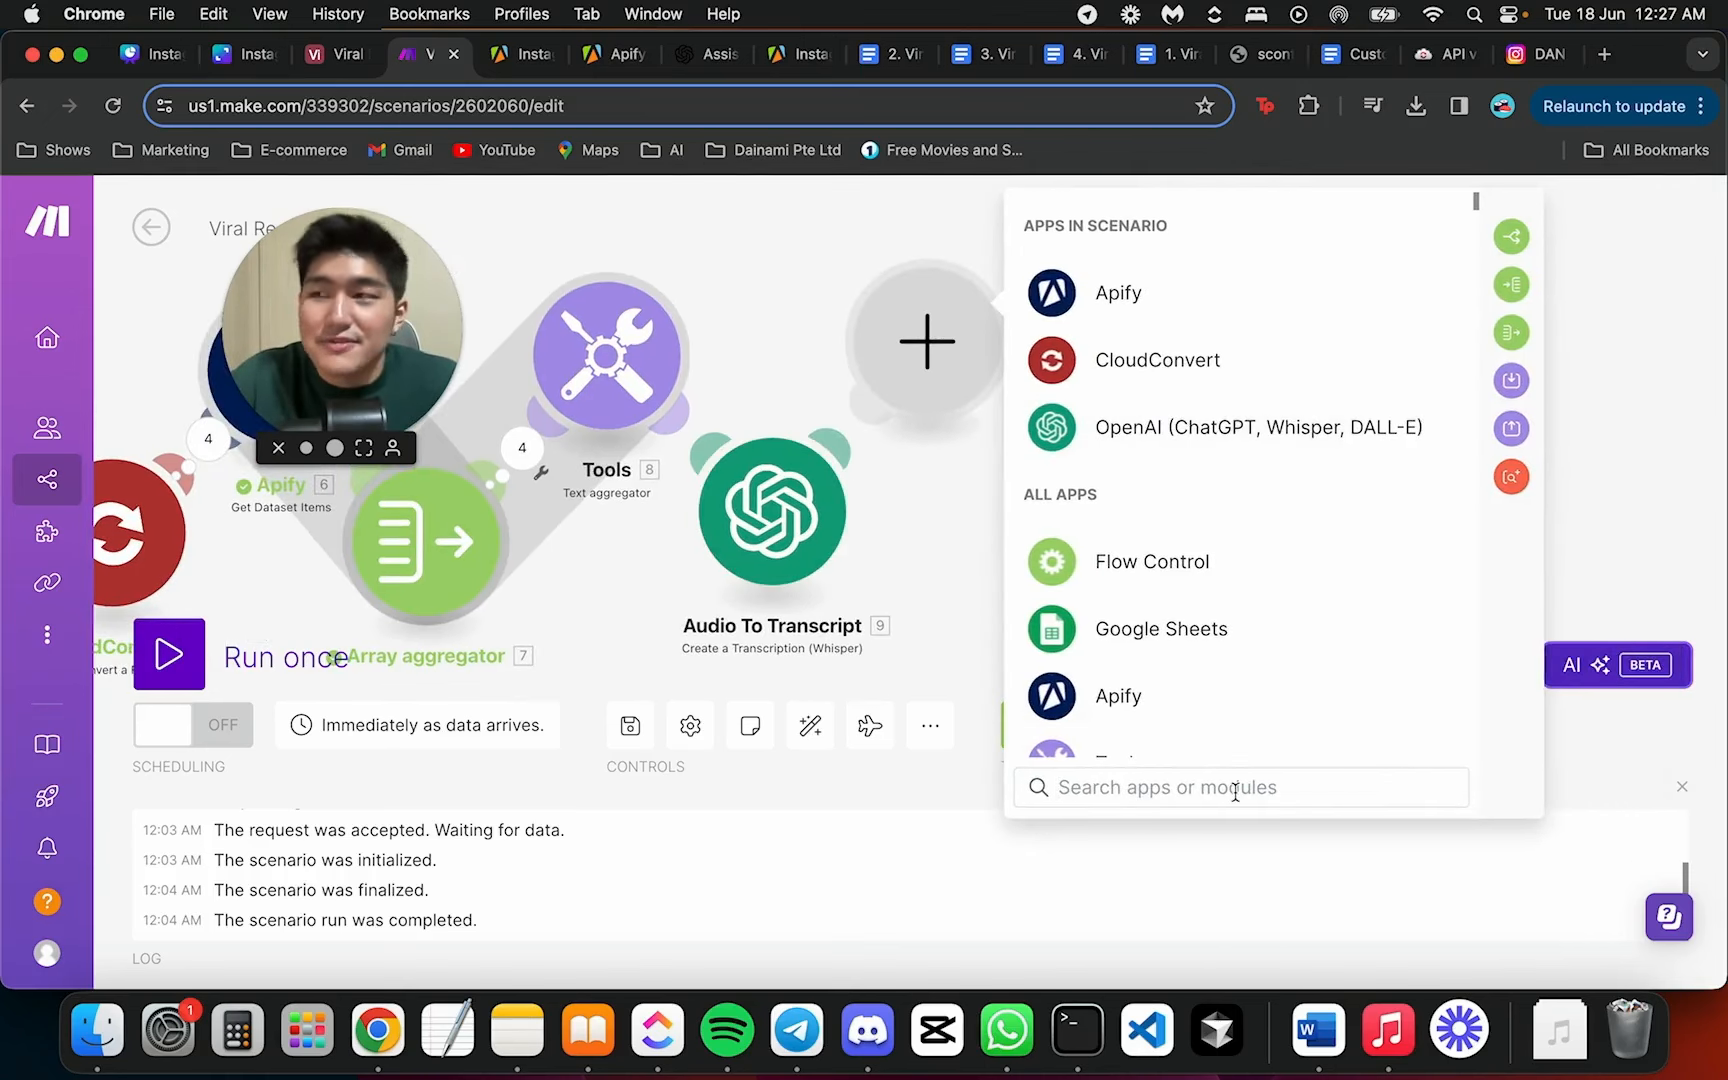
{"action": "type", "text": "message"}
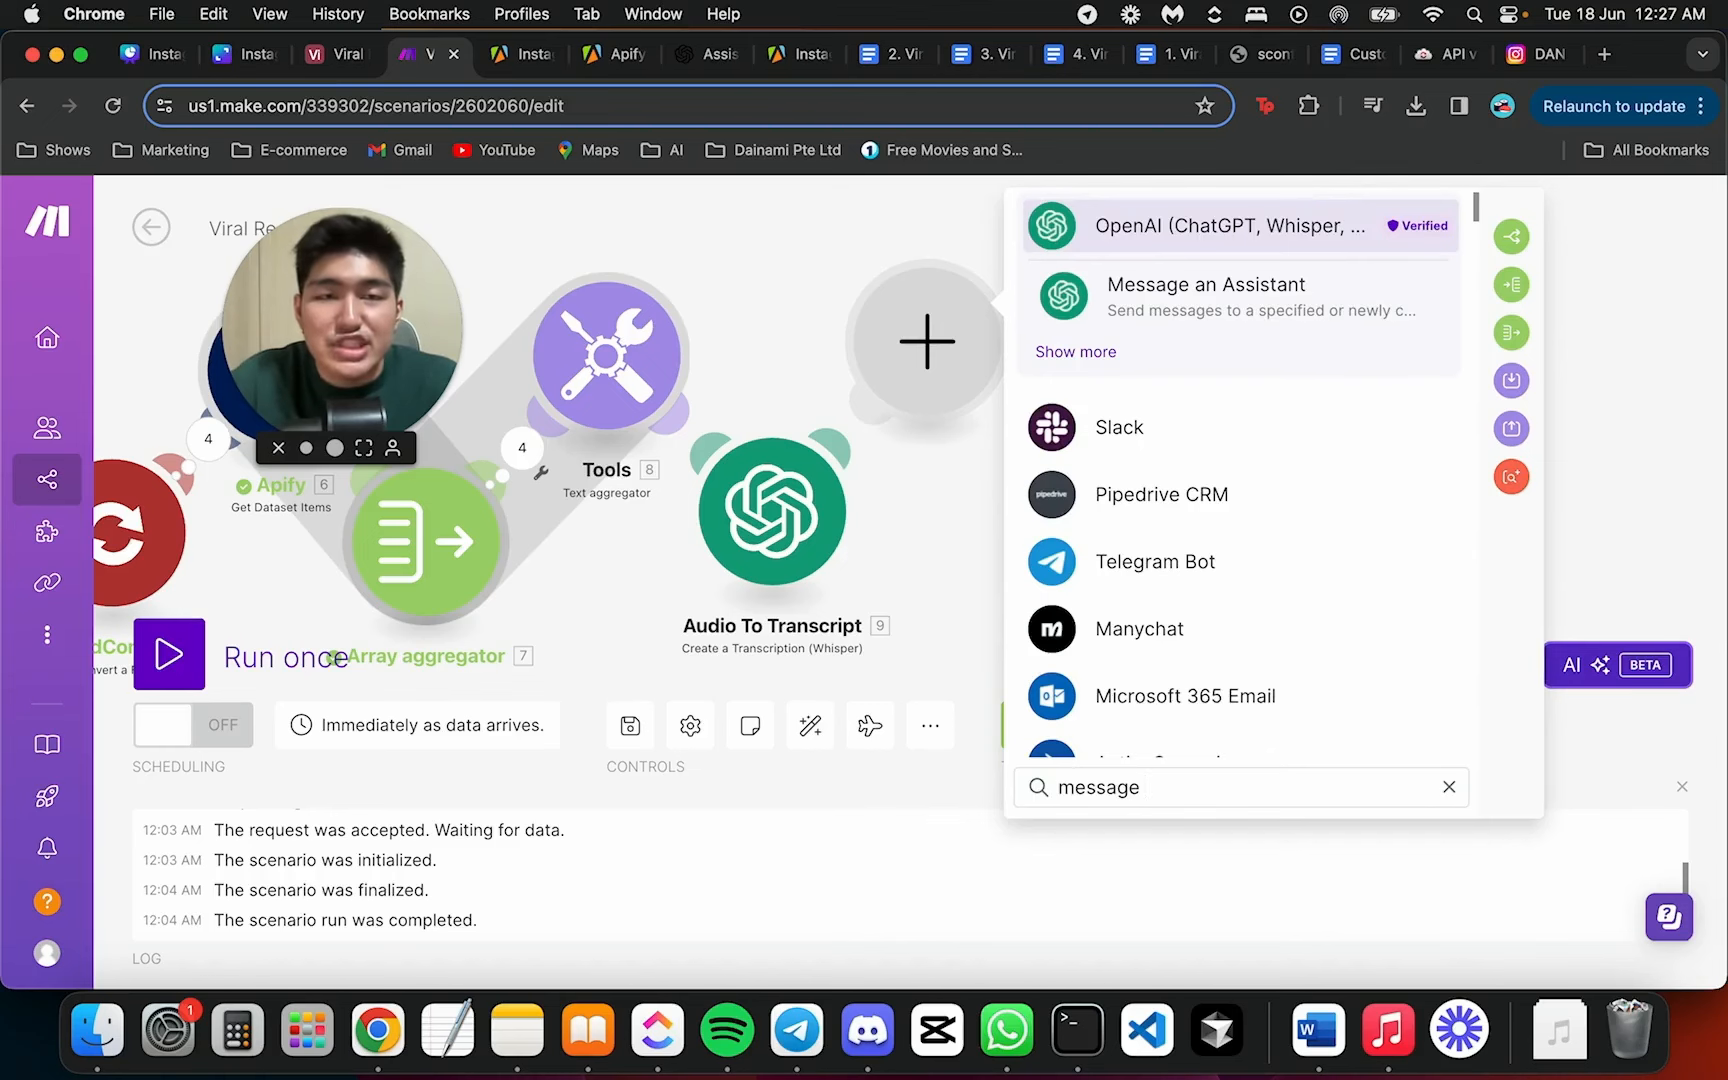
{"action": "left_click", "coordinate": [1060, 300]}
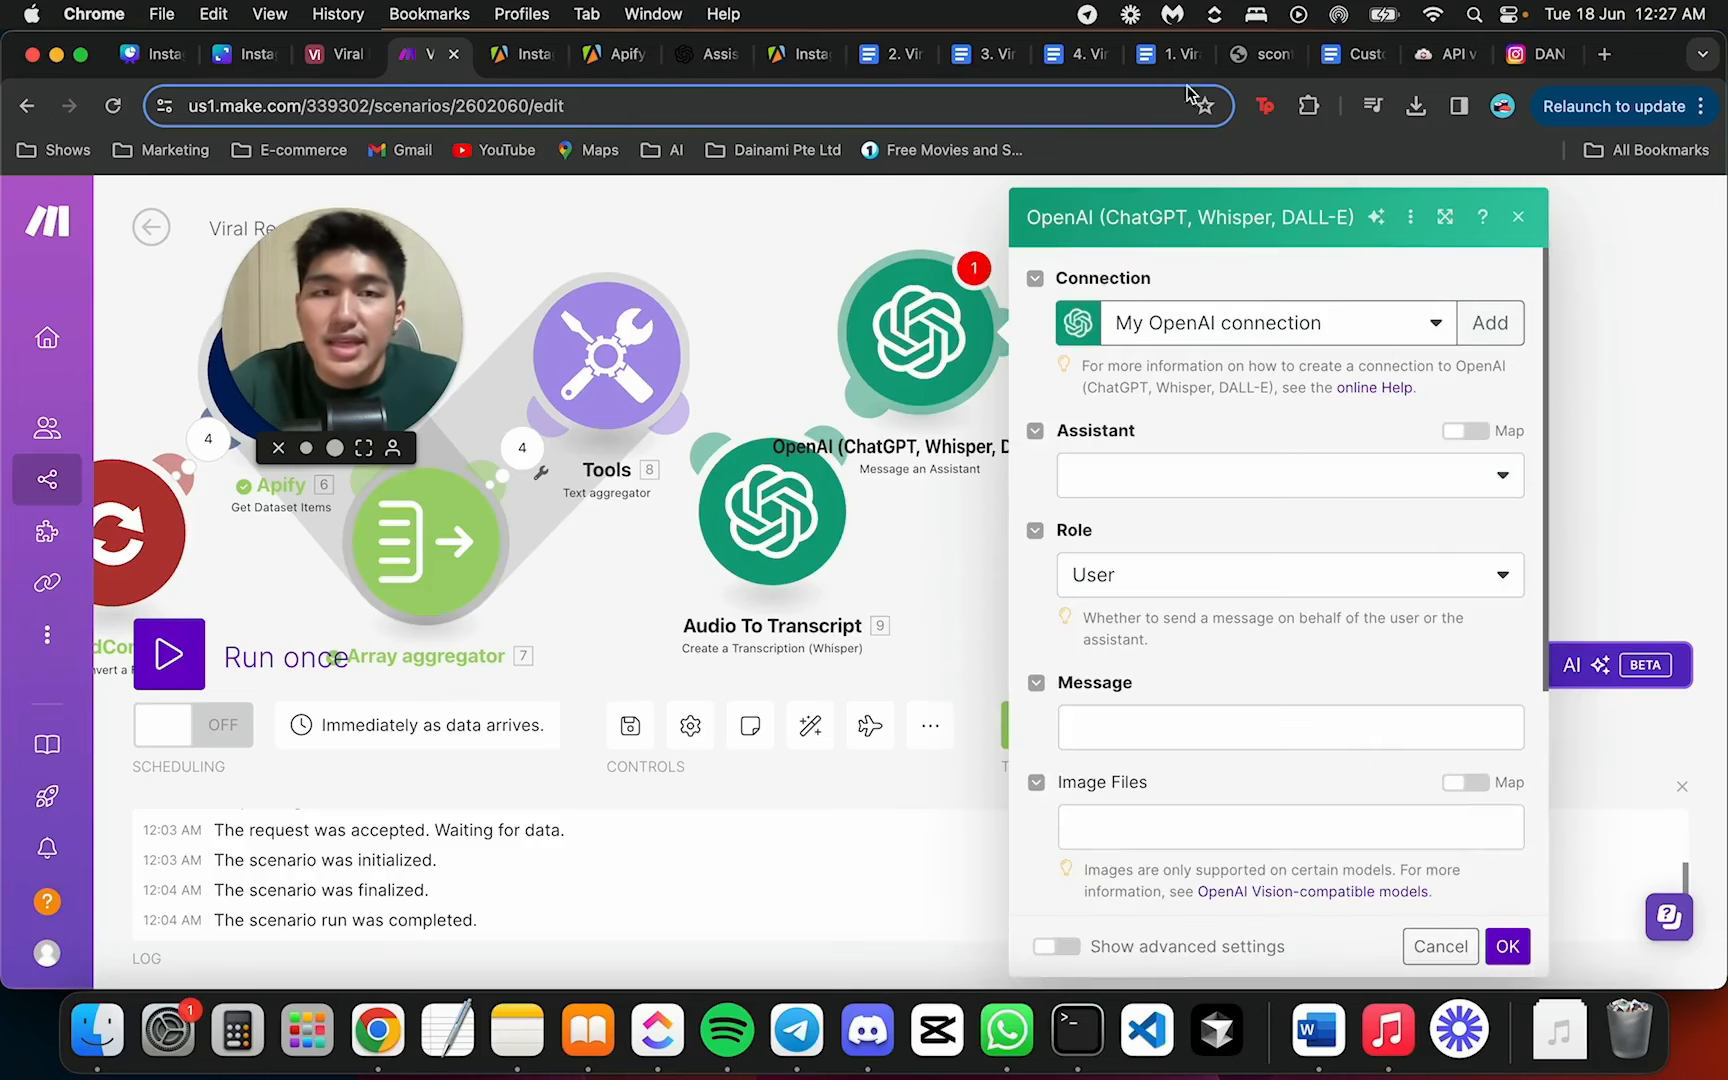
Switch to the OpenAI platform and open the project's API keys page
{"action": "left_click", "coordinate": [710, 54]}
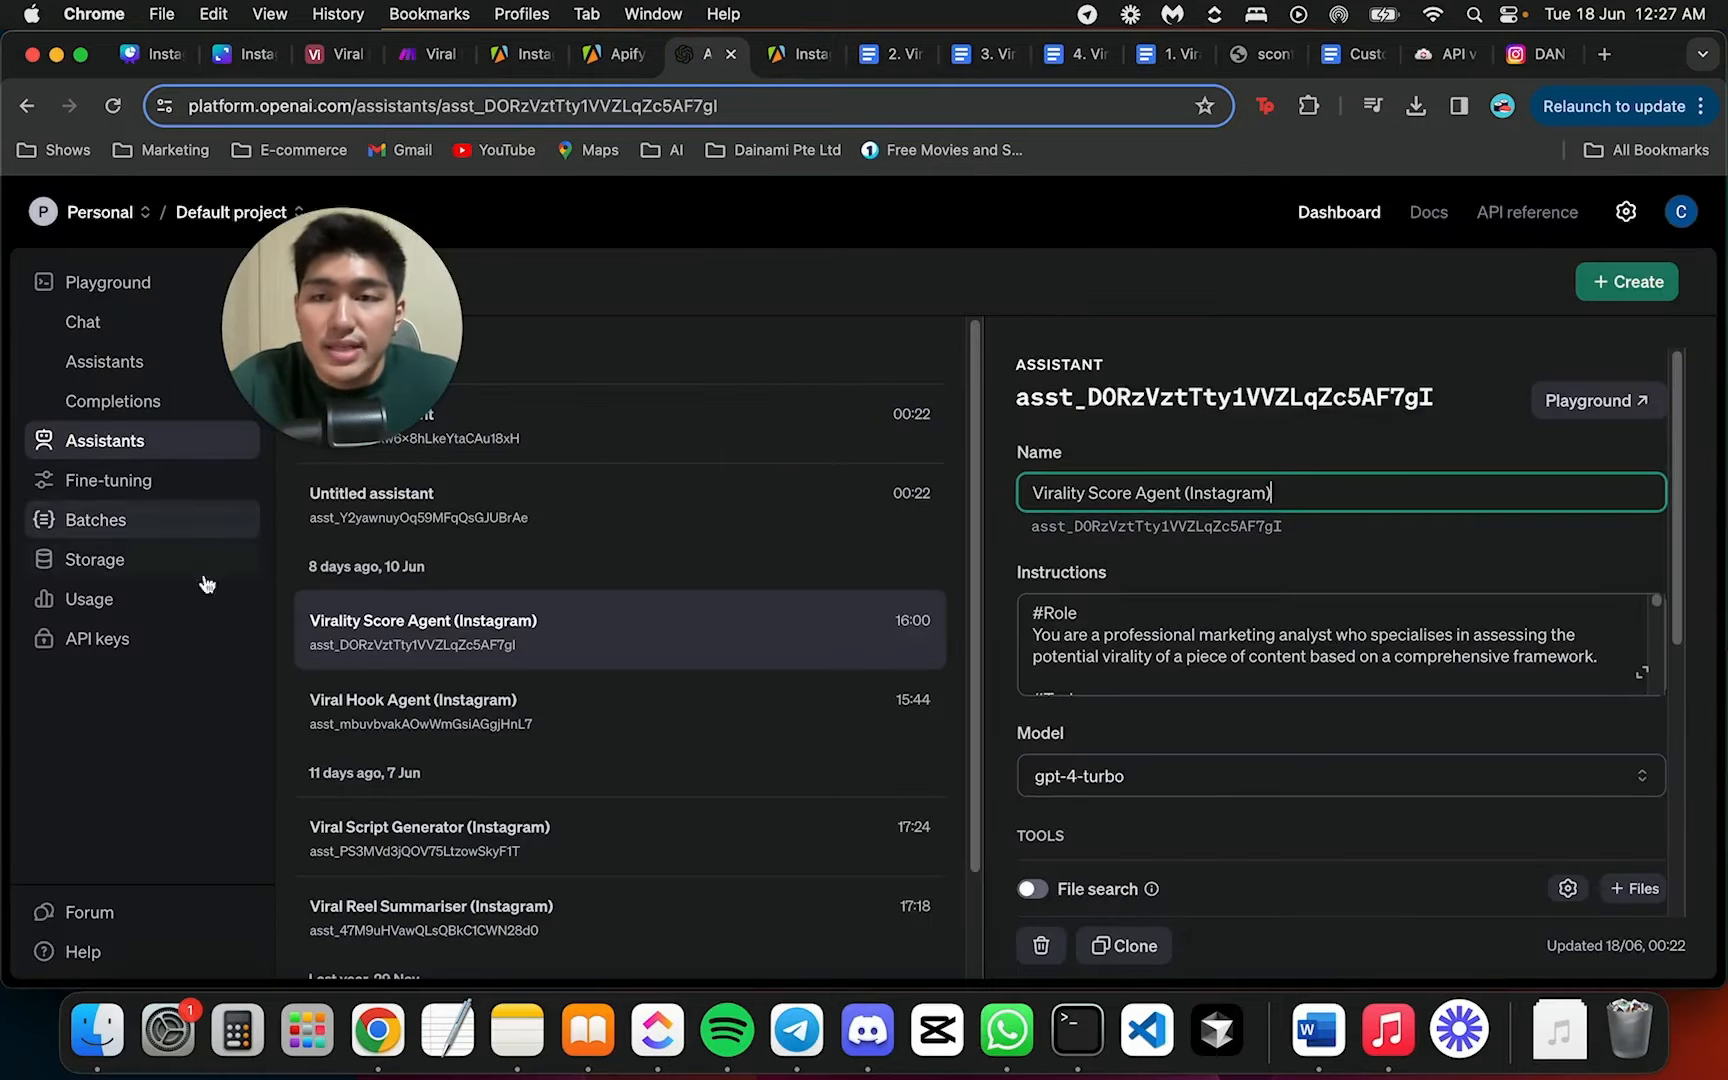
{"action": "left_click", "coordinate": [120, 648]}
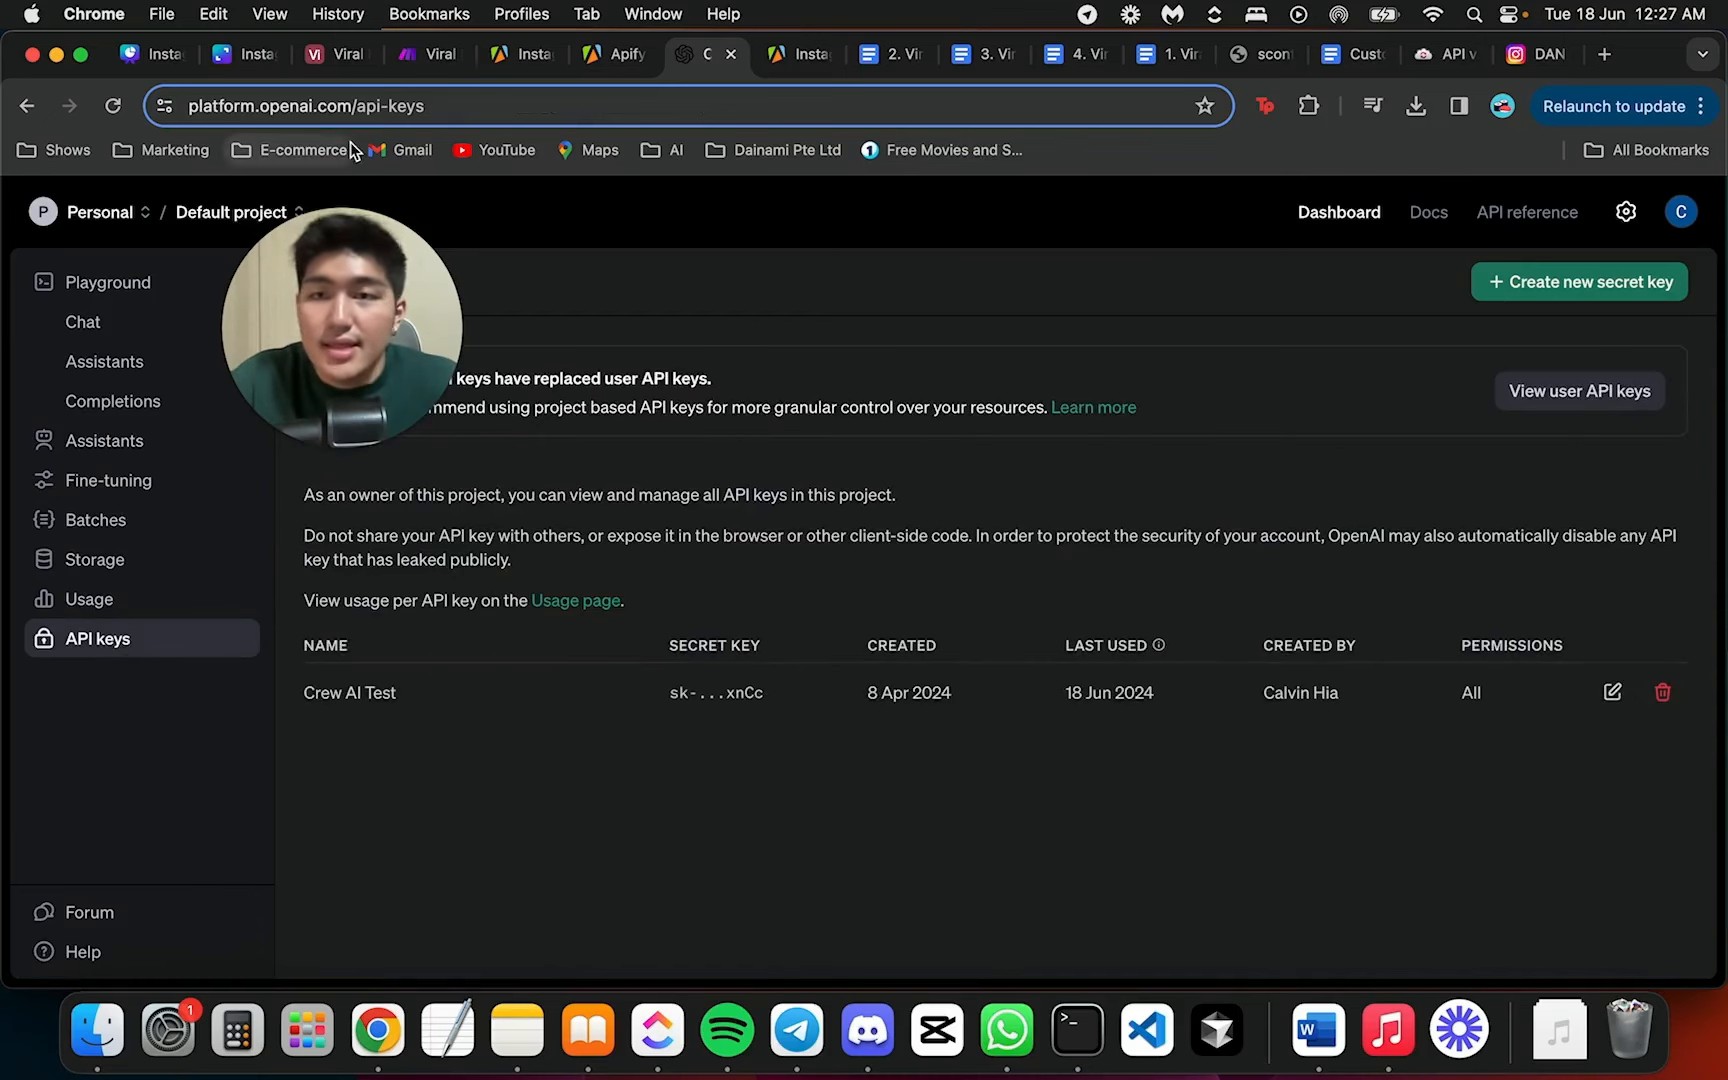
Check the assistants list in the OpenAI playground and select Viral Reel Summariser (Instagram) as the assistant of the new Make module
{"action": "left_click", "coordinate": [436, 54]}
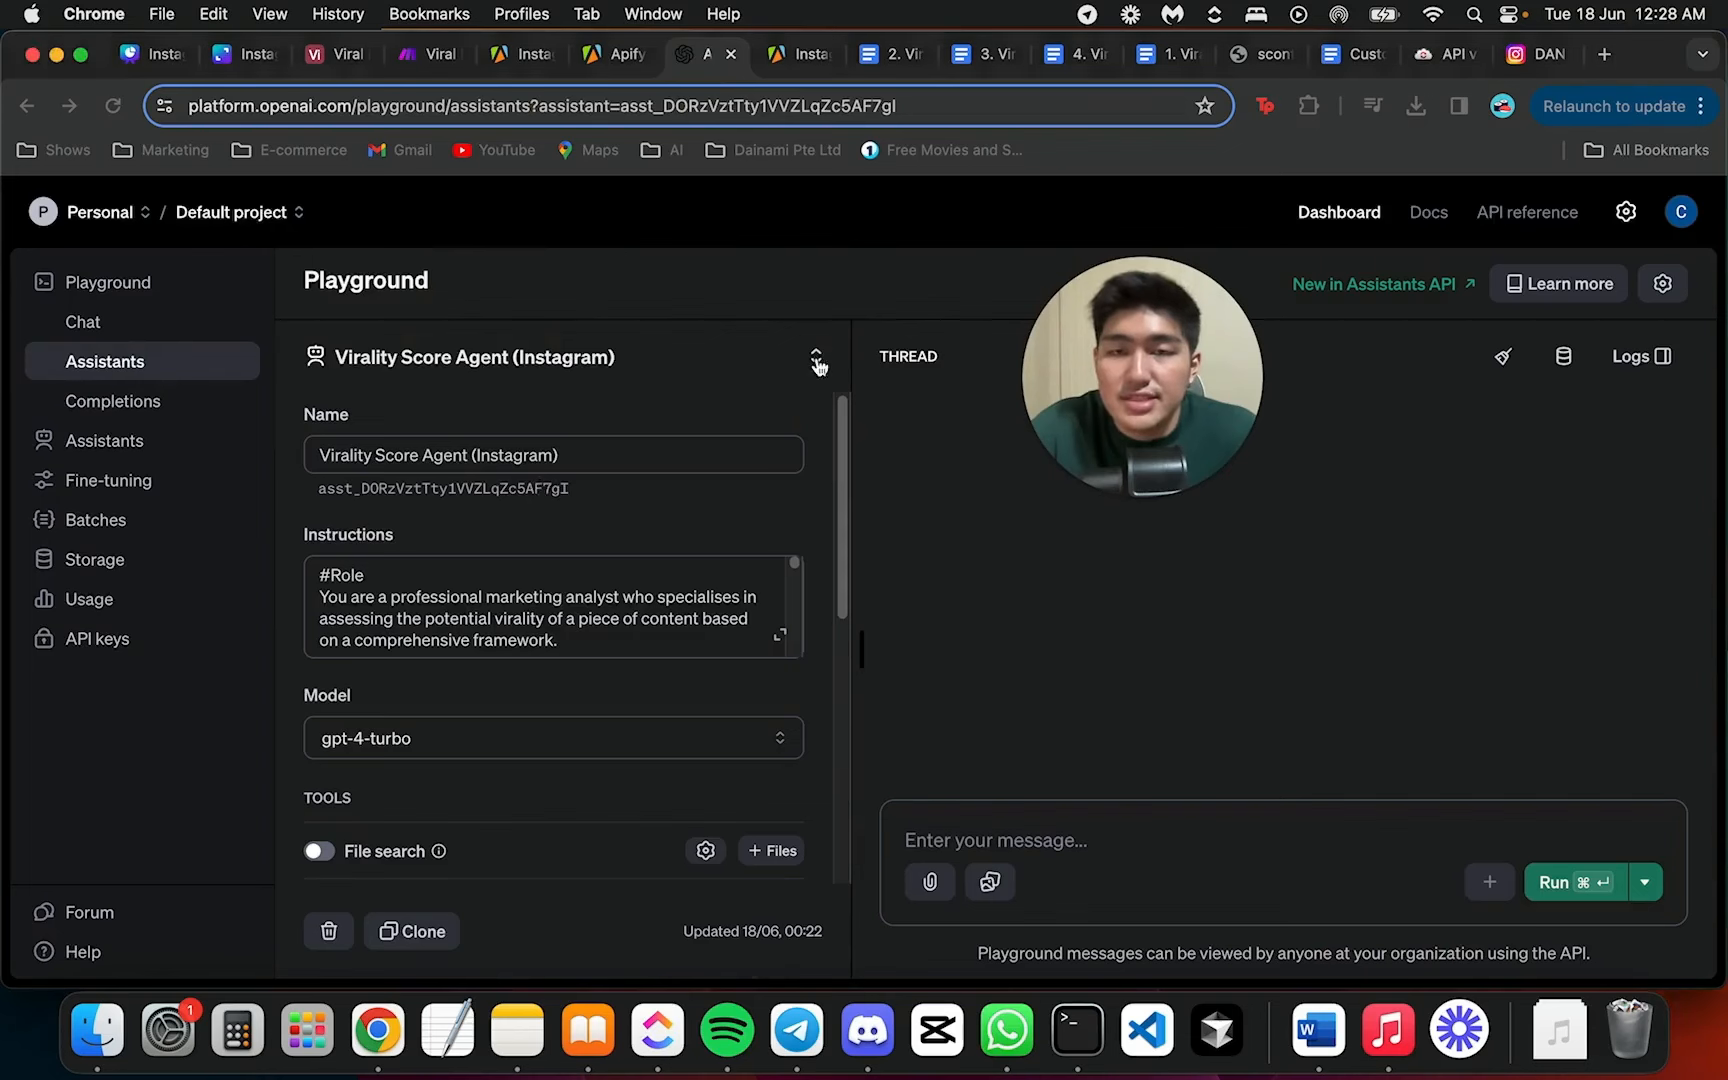
{"action": "left_click", "coordinate": [815, 357]}
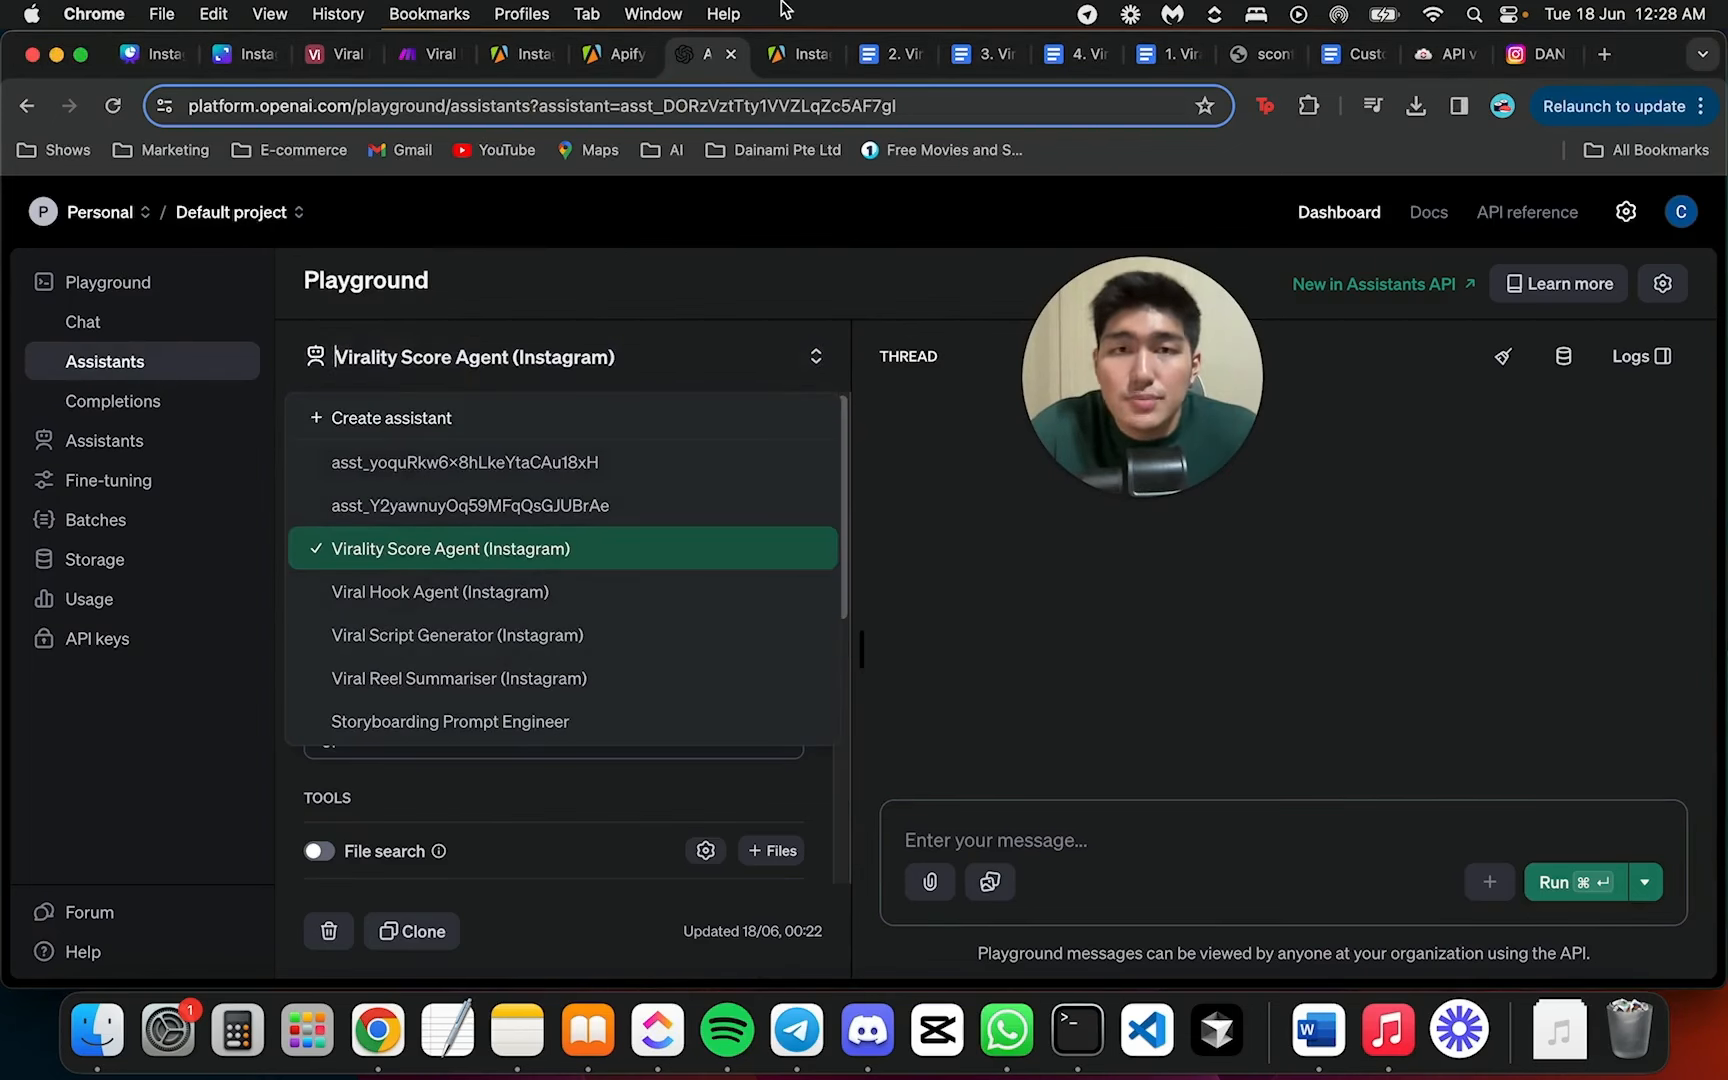
{"action": "left_click", "coordinate": [415, 70]}
{"action": "left_click", "coordinate": [1268, 477]}
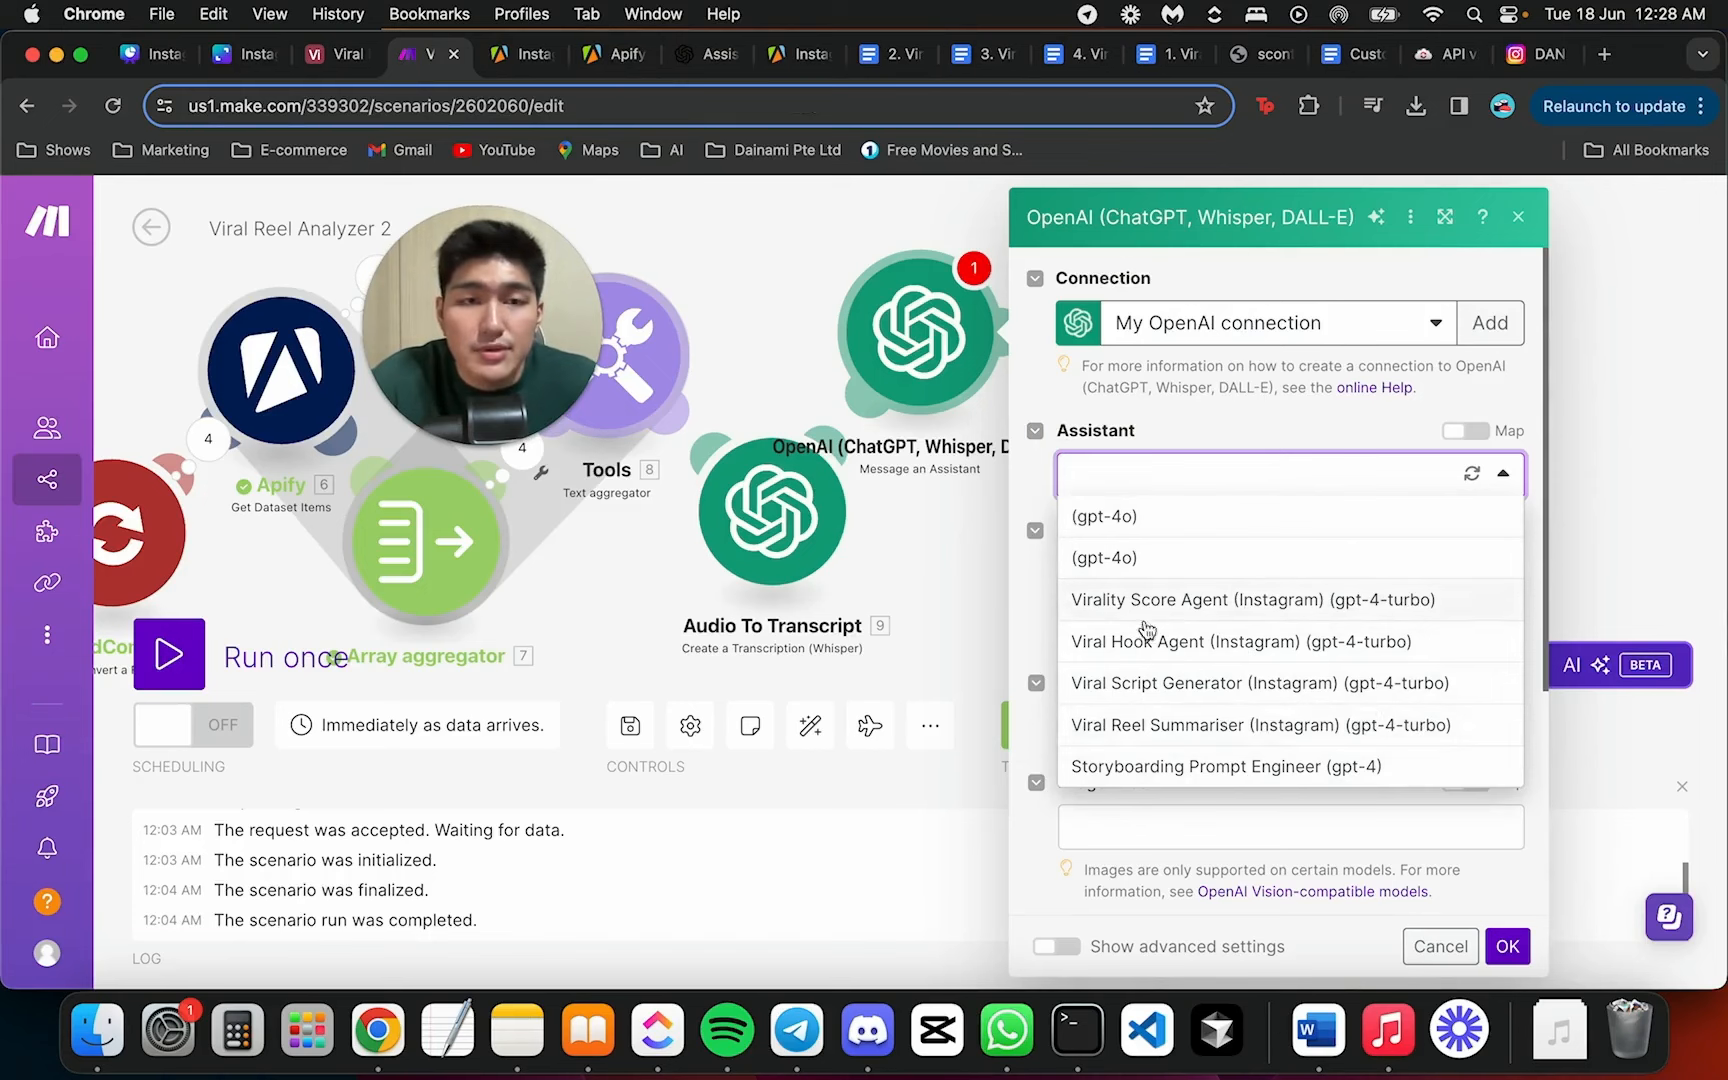
{"action": "left_click", "coordinate": [1211, 726]}
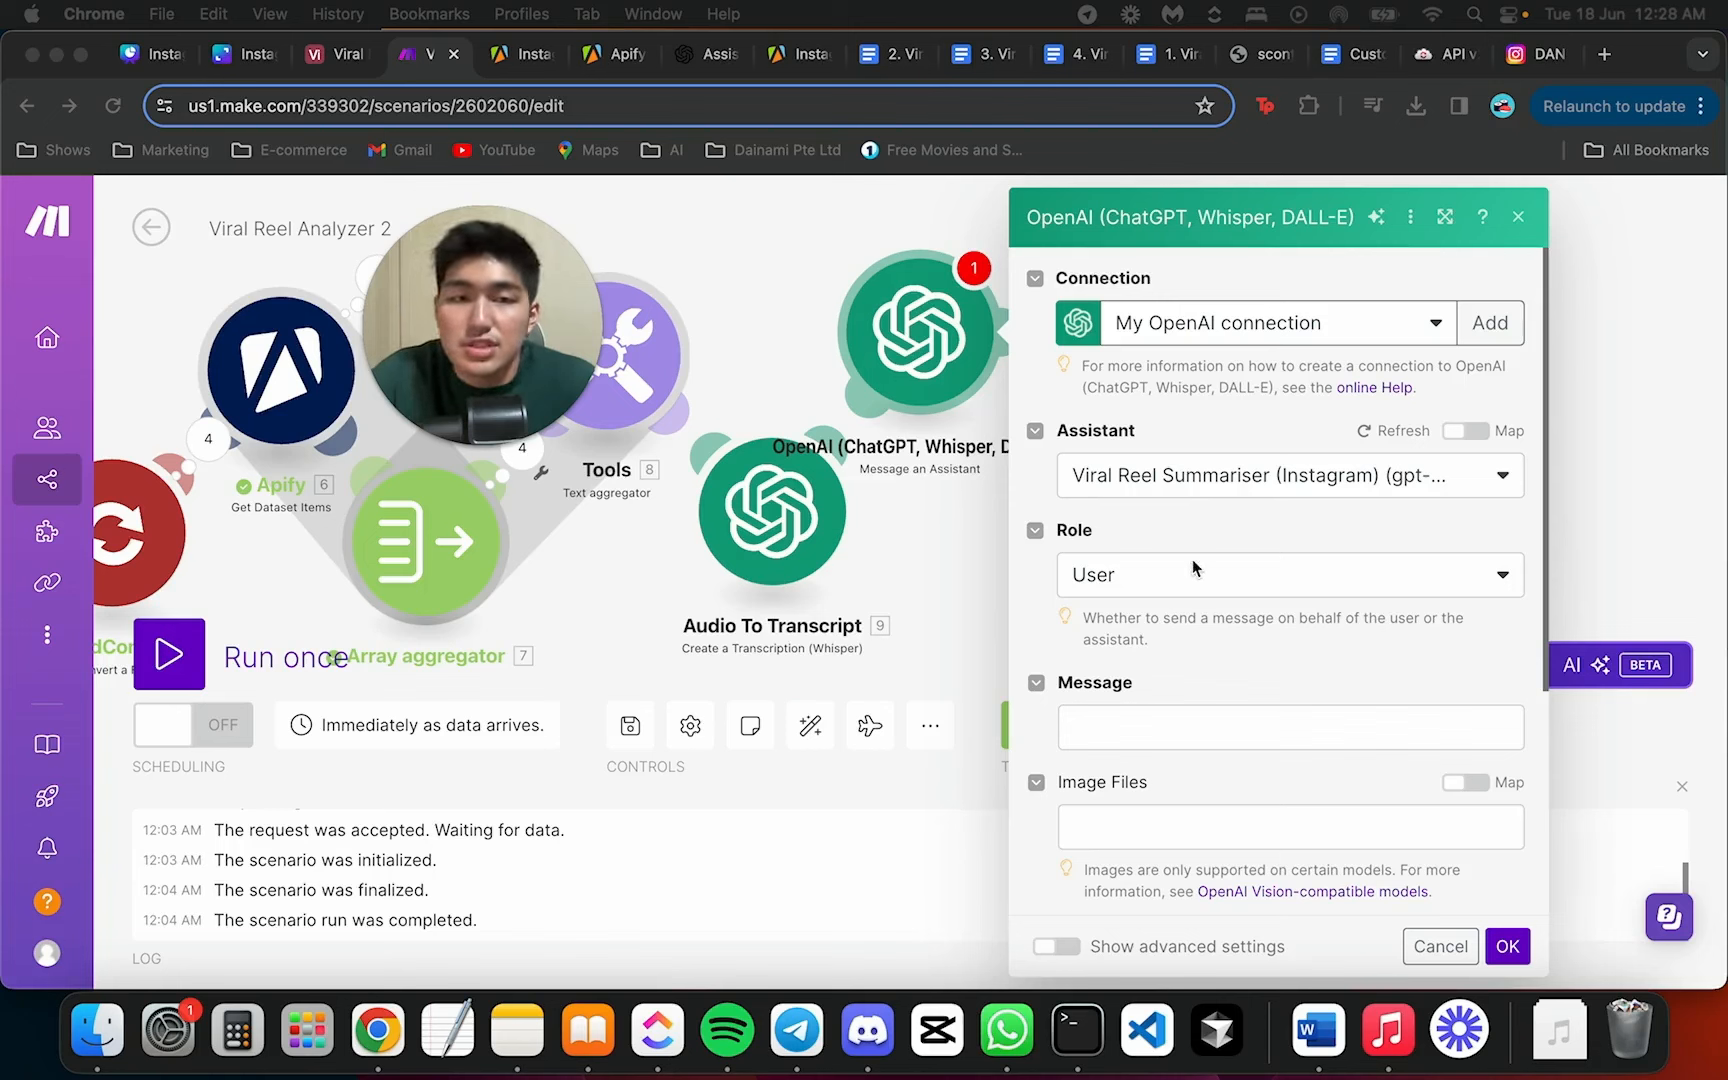
Set the module's message to "The transcript is" followed by the Audio To Transcript module's Text output, and save the module settings
{"action": "left_click", "coordinate": [1212, 725]}
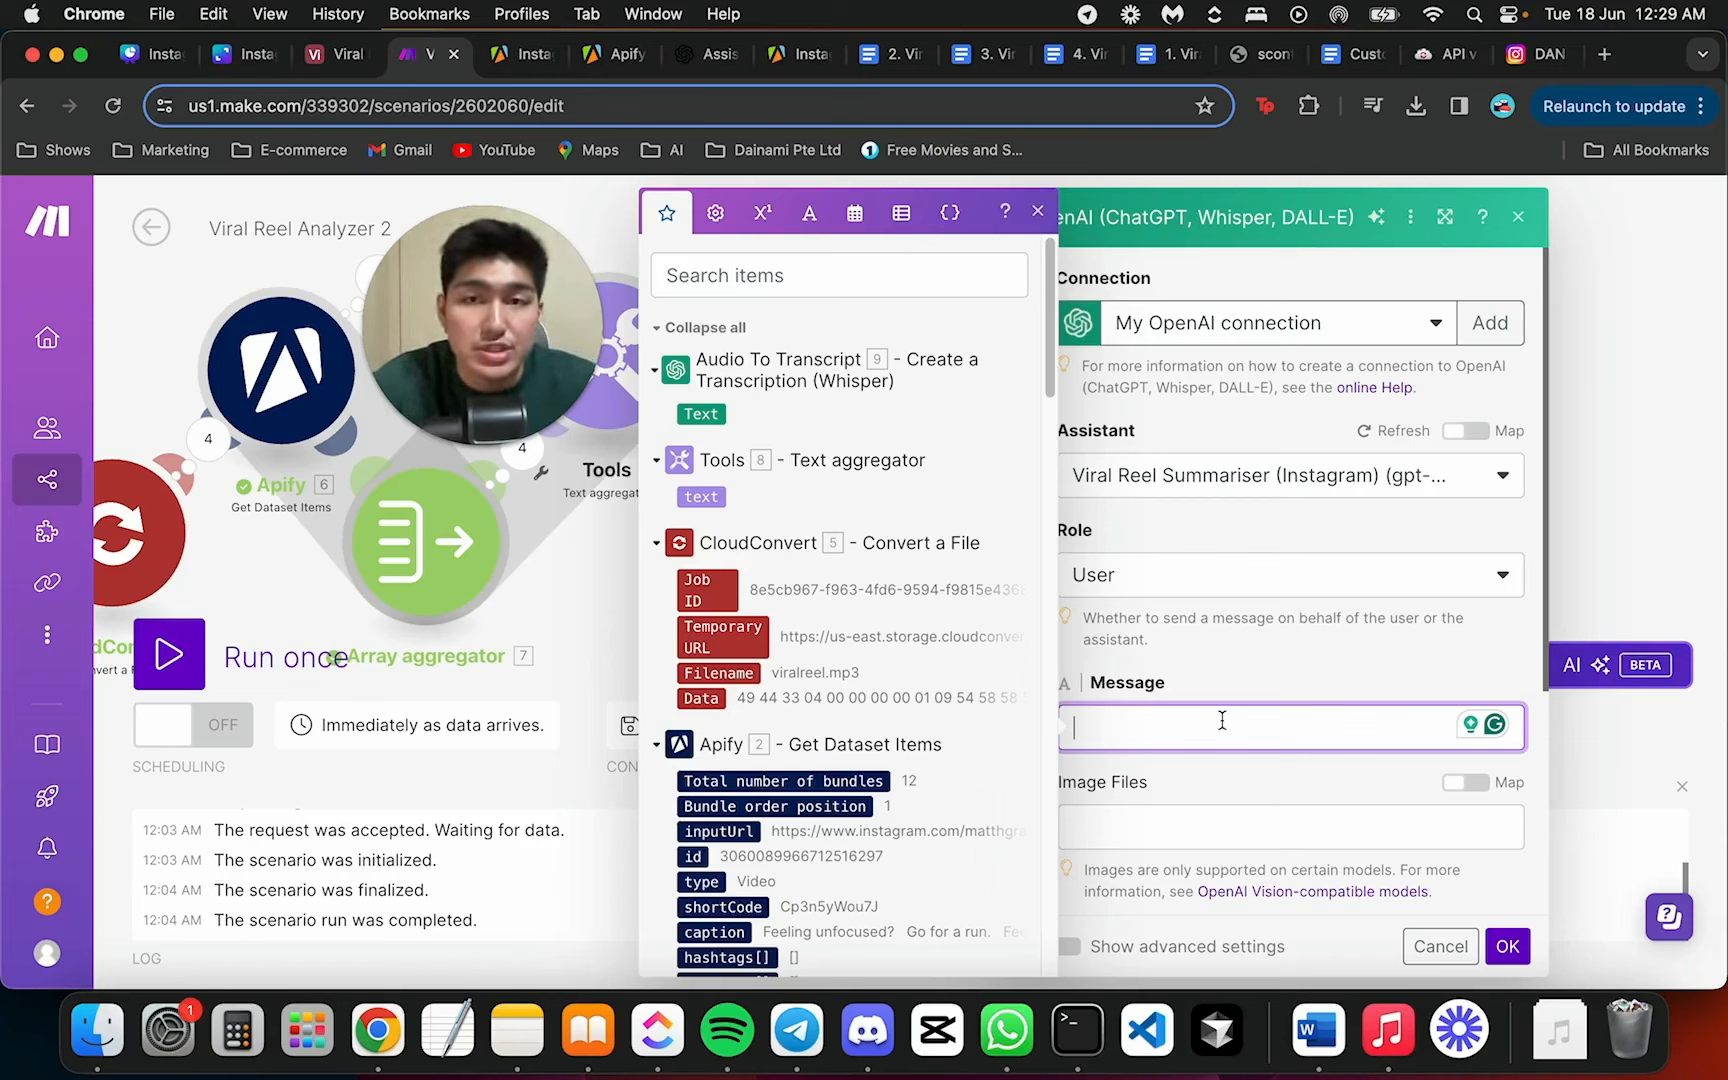
{"action": "type", "text": "he transcript is"}
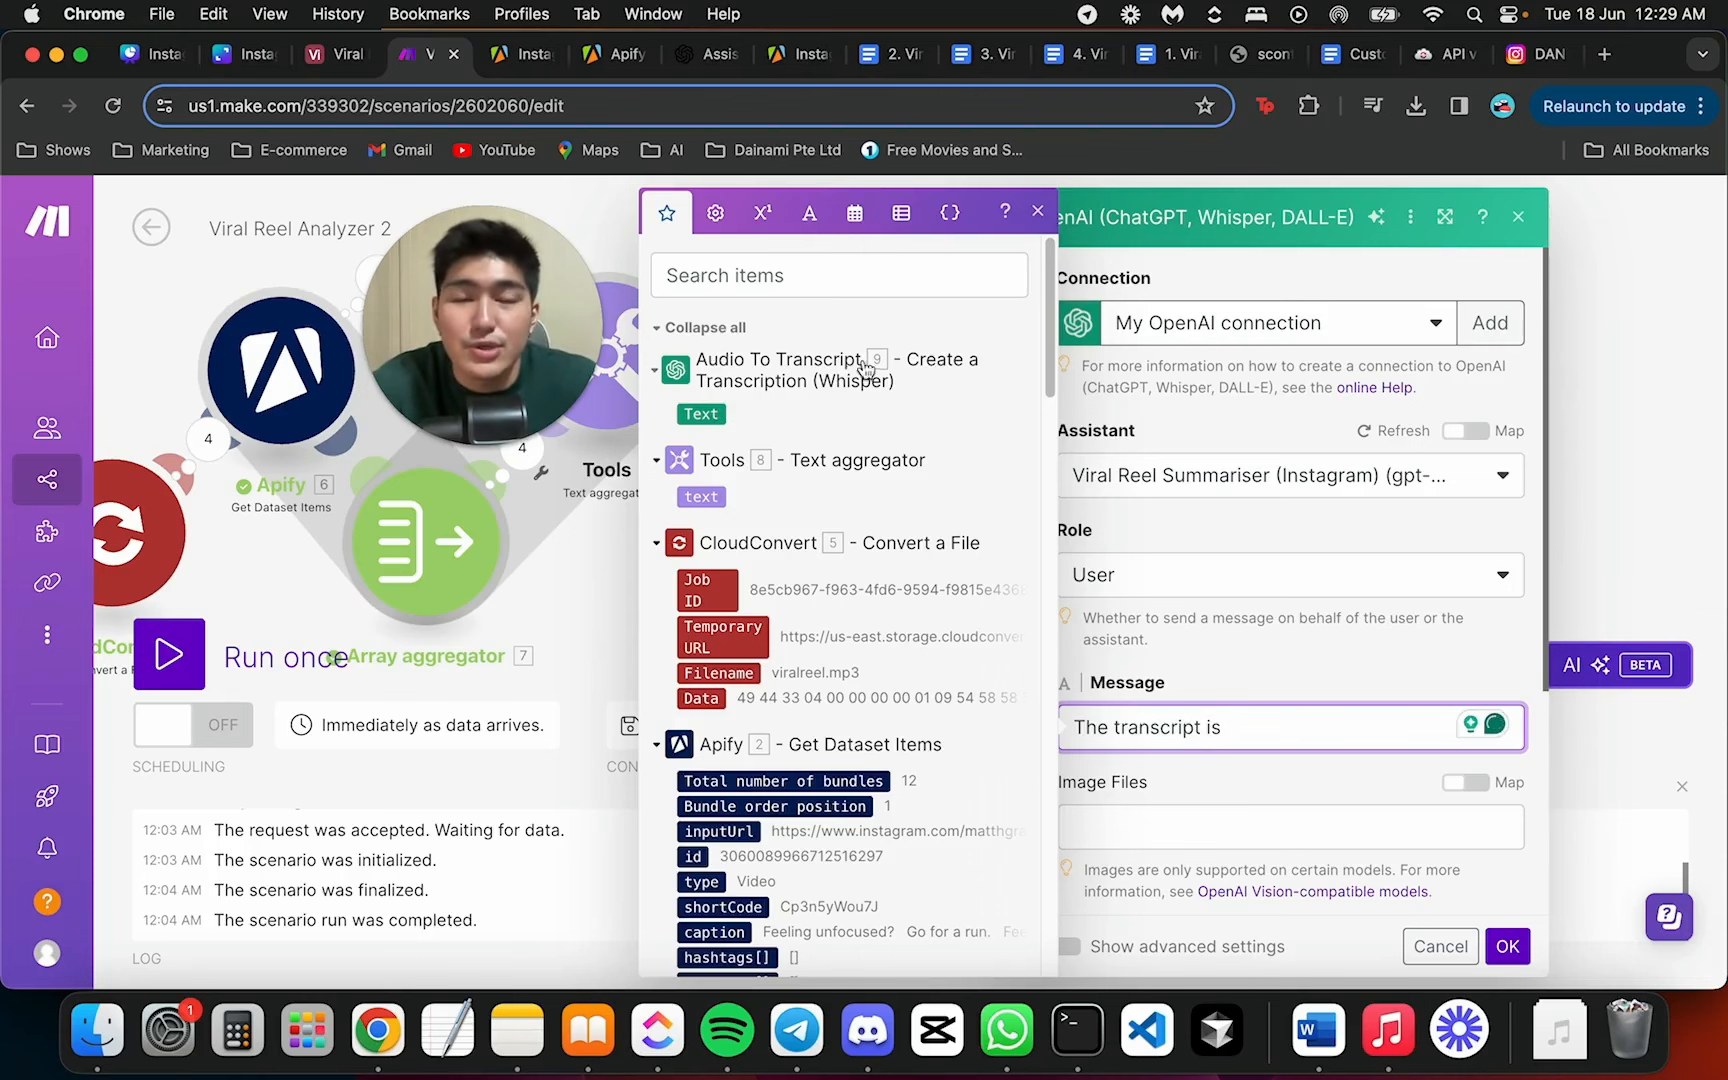
{"action": "left_click", "coordinate": [700, 413]}
{"action": "left_click", "coordinate": [1288, 642]}
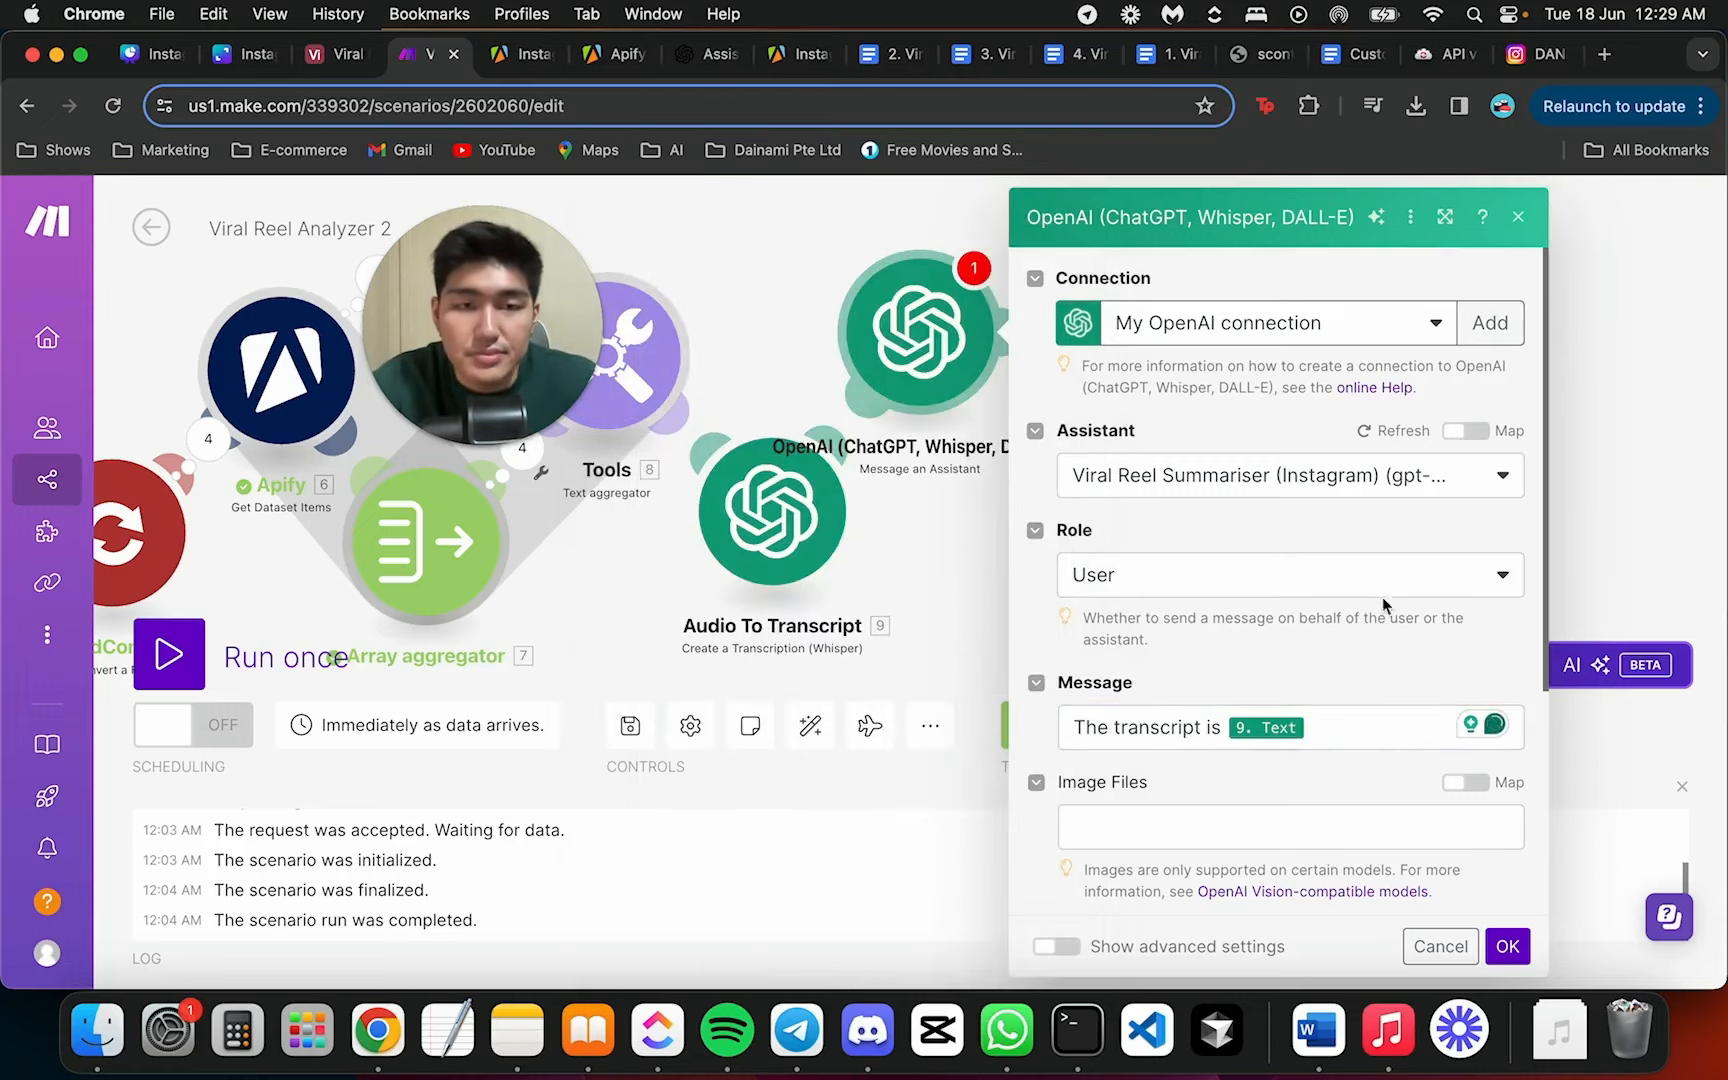
{"action": "scroll", "coordinate": [1257, 738], "scroll_direction": "down", "scroll_amount": 5}
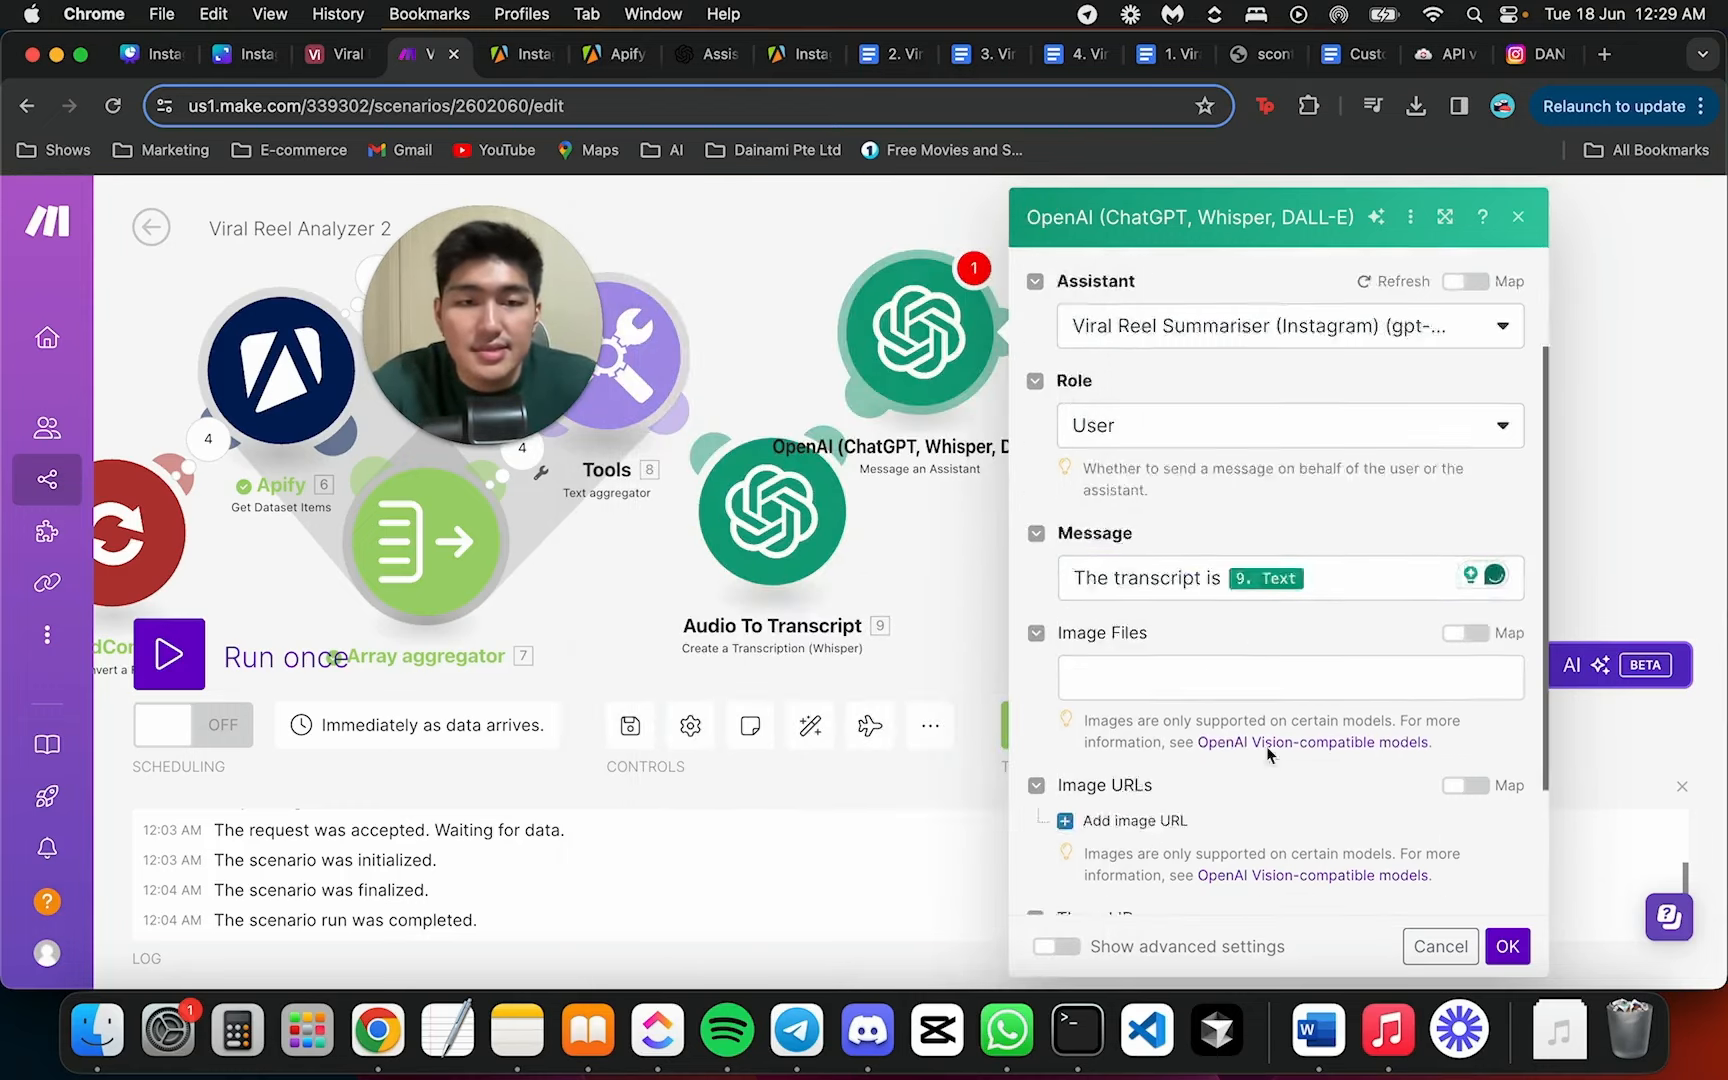
{"action": "left_click", "coordinate": [1507, 947]}
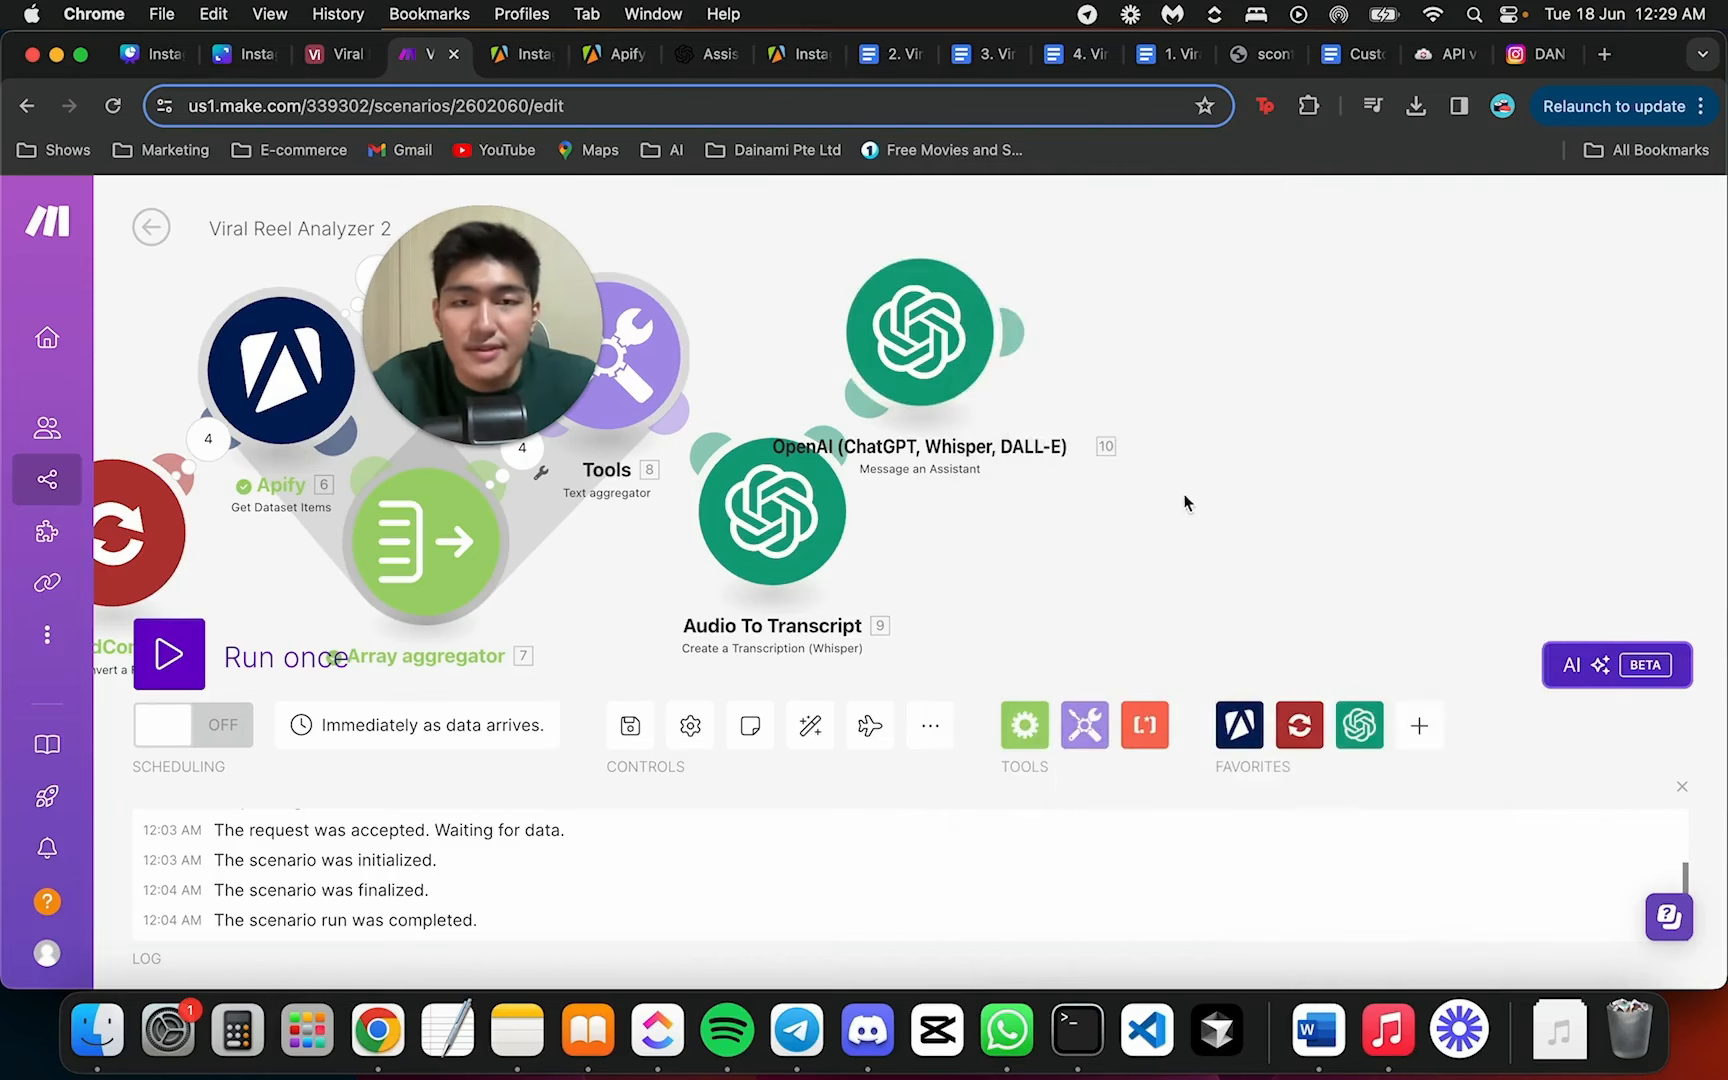
Move the new assistant module slightly away from Audio To Transcript on the canvas and rename it "Viral Reel Summariser"
{"action": "left_click_drag", "start_coordinate": [918, 337], "coordinate": [978, 316]}
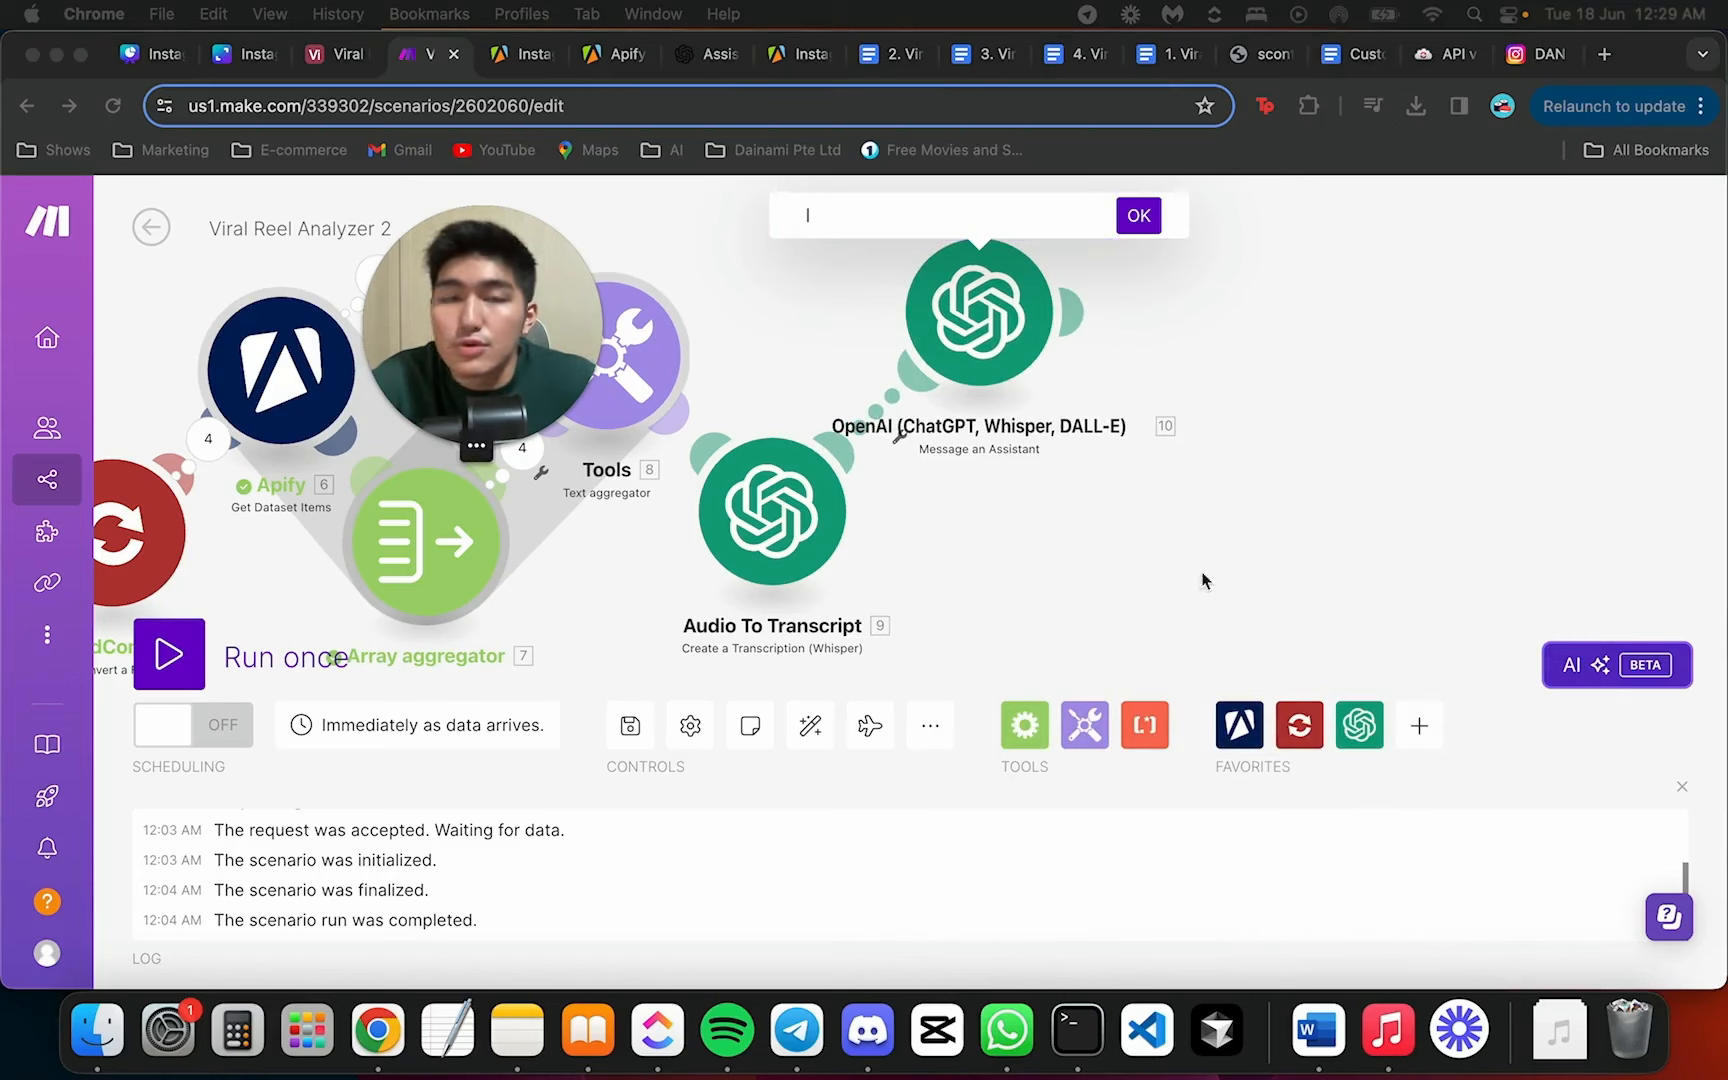
{"action": "left_click", "coordinate": [862, 222]}
{"action": "type", "text": "V"}
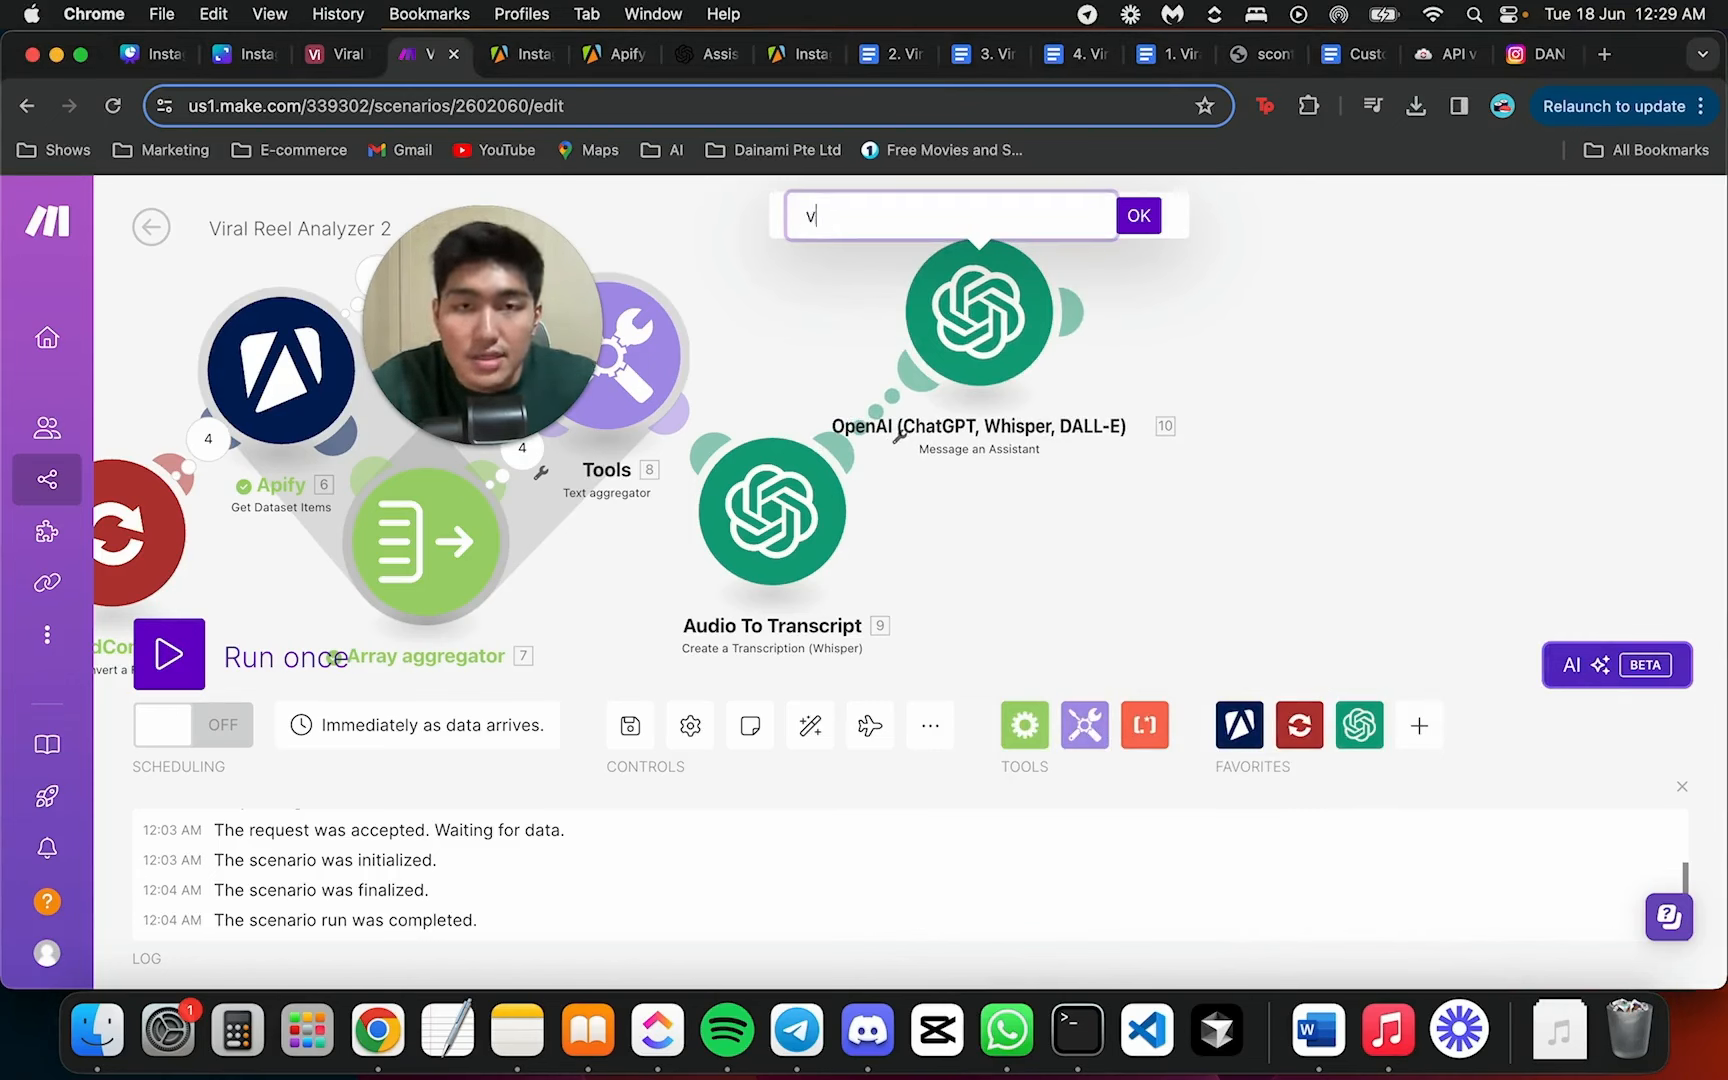
{"action": "type", "text": "iral Reel Summariser"}
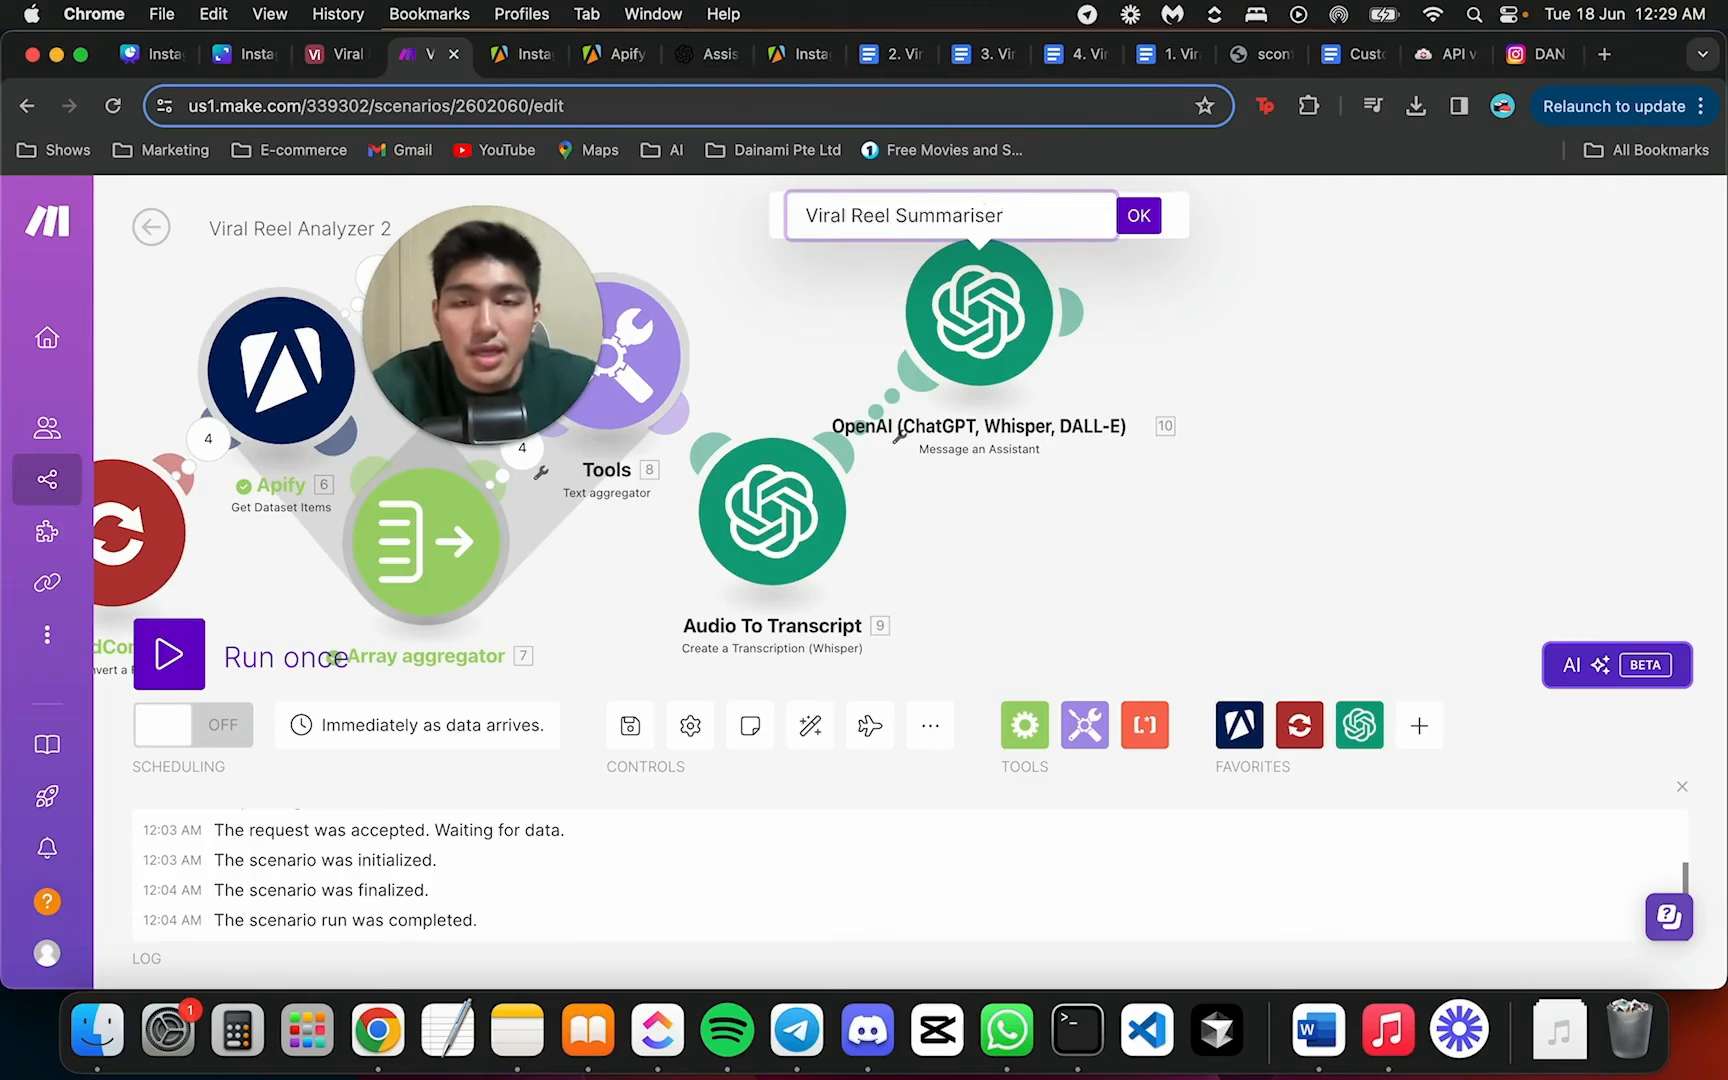
{"action": "key", "text": "Return"}
Add an OpenAI Message an Assistant module after Viral Reel Summariser and select Viral Script Generator (Instagram) as its assistant
{"action": "left_click", "coordinate": [1075, 312]}
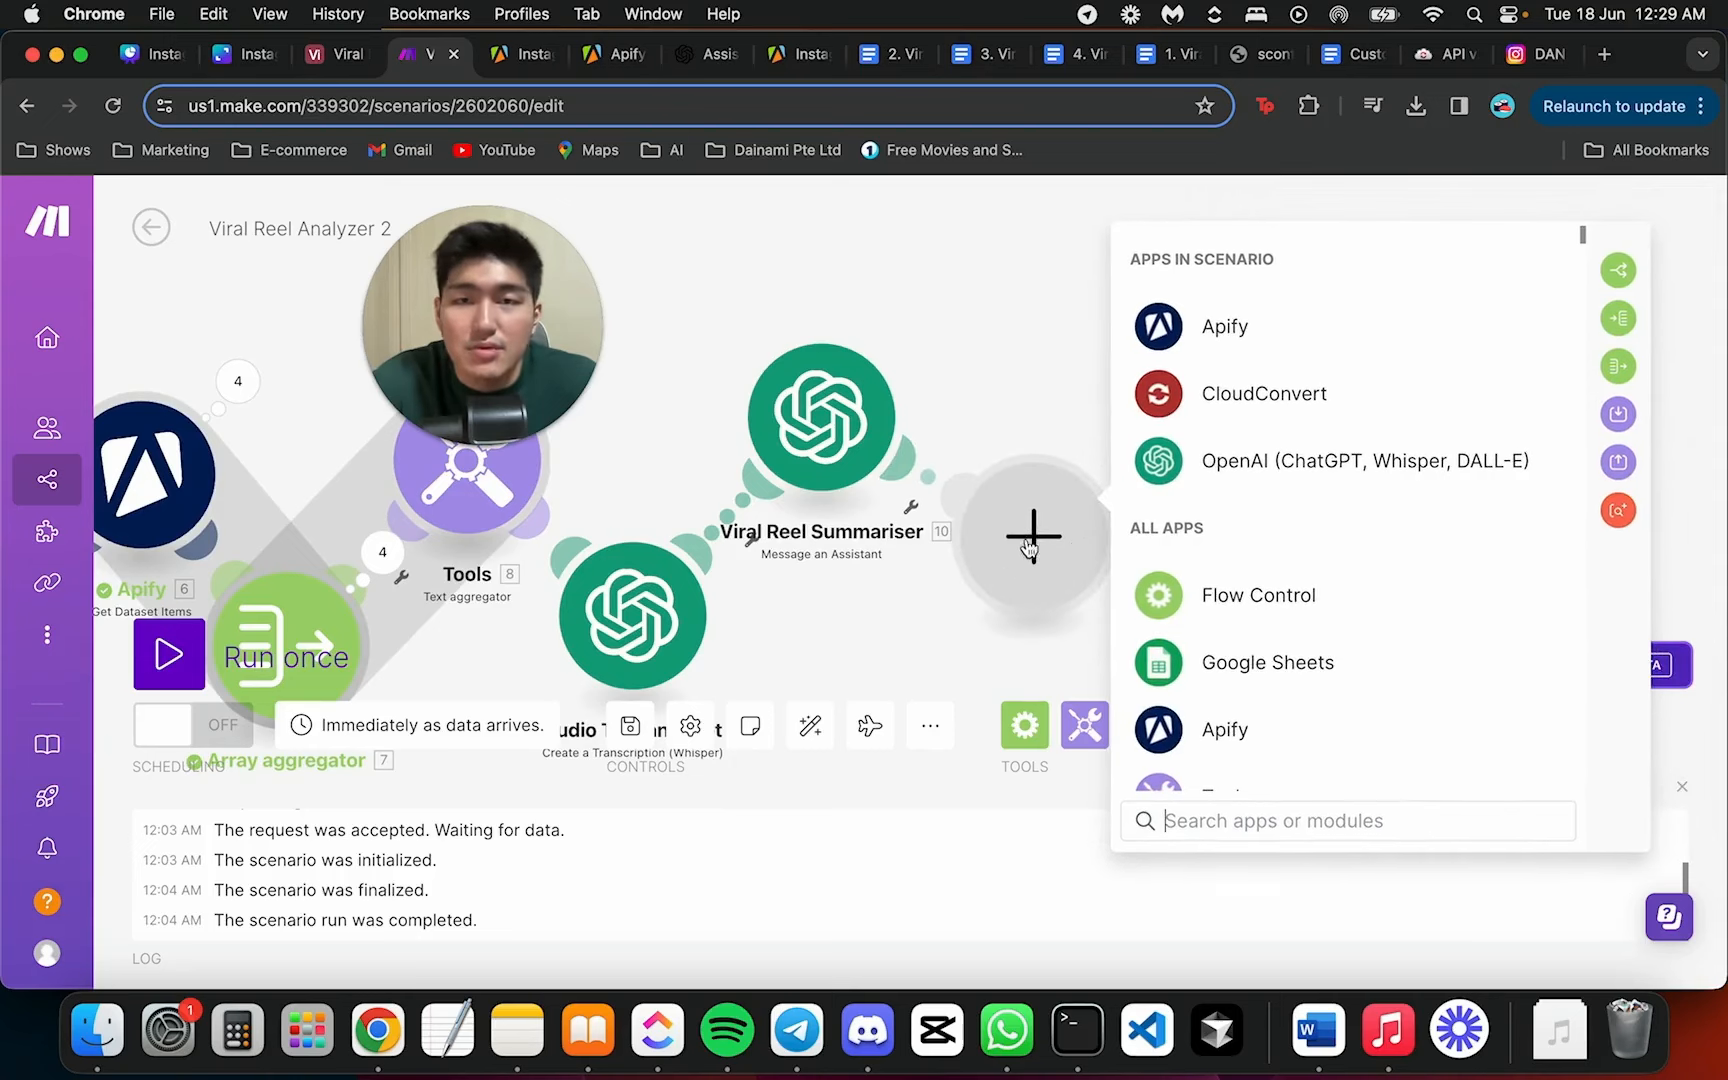
{"action": "type", "text": "message"}
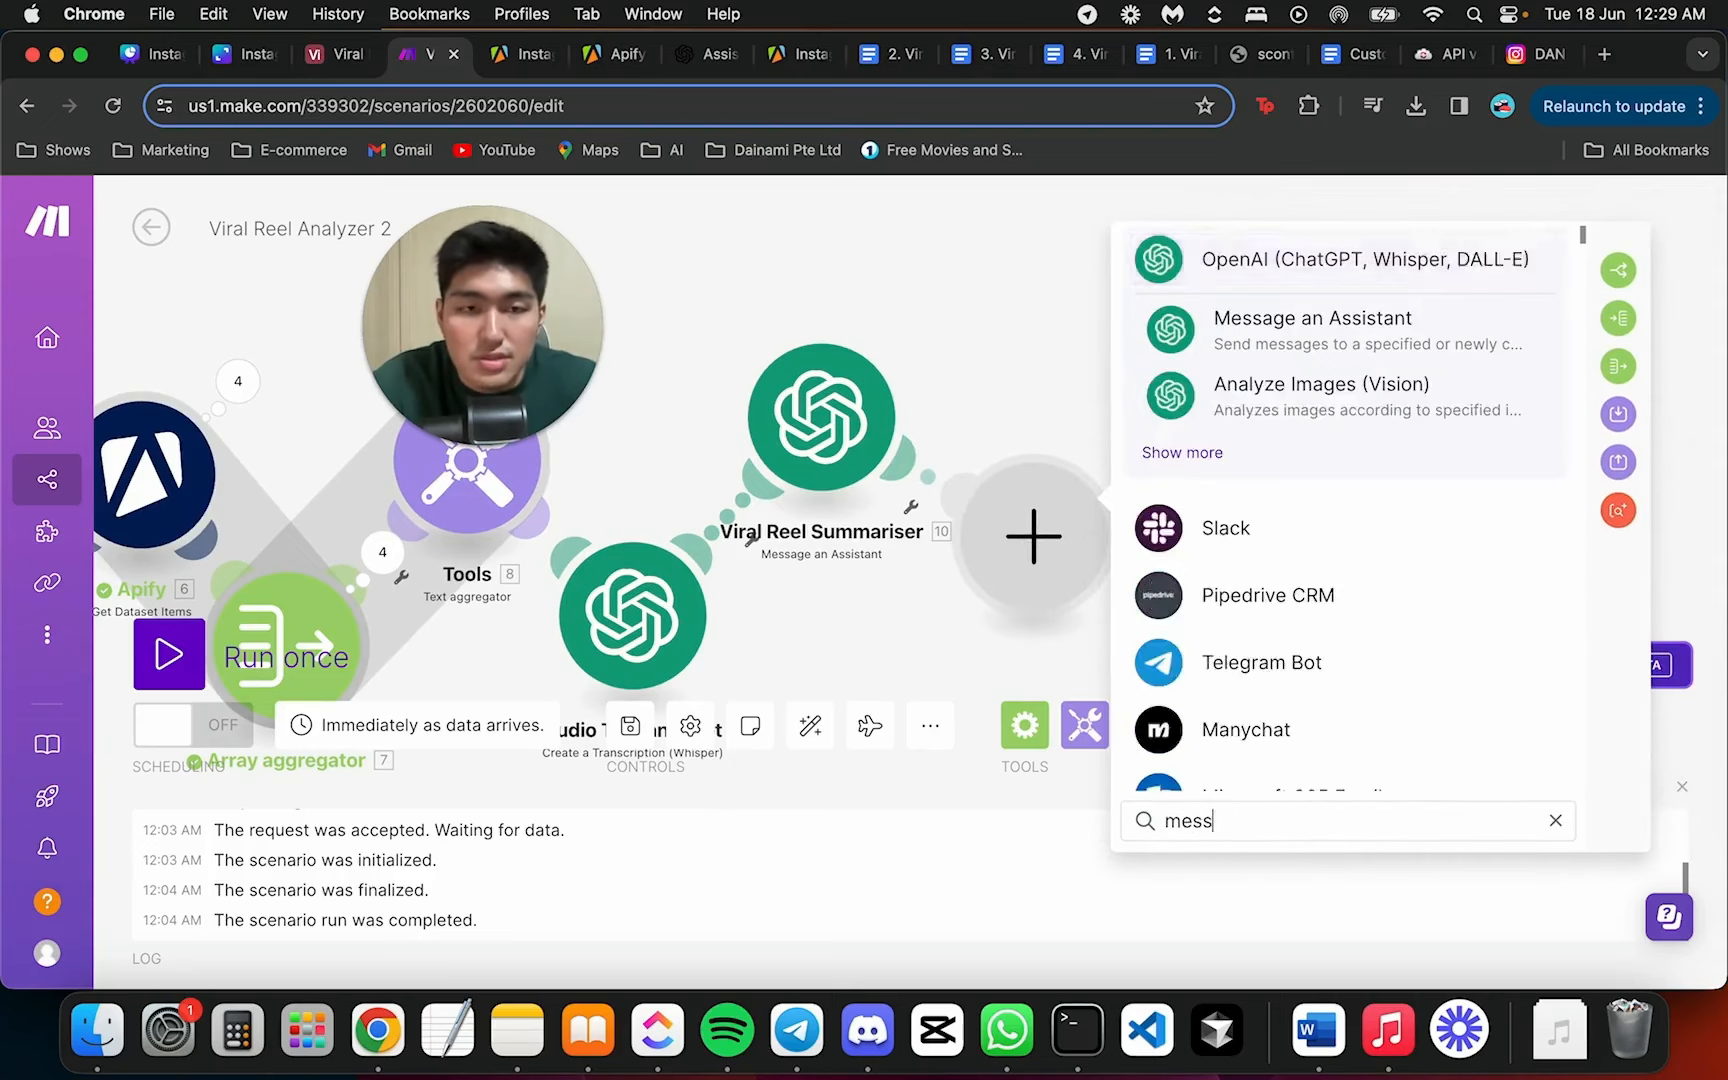
{"action": "left_click", "coordinate": [1332, 318]}
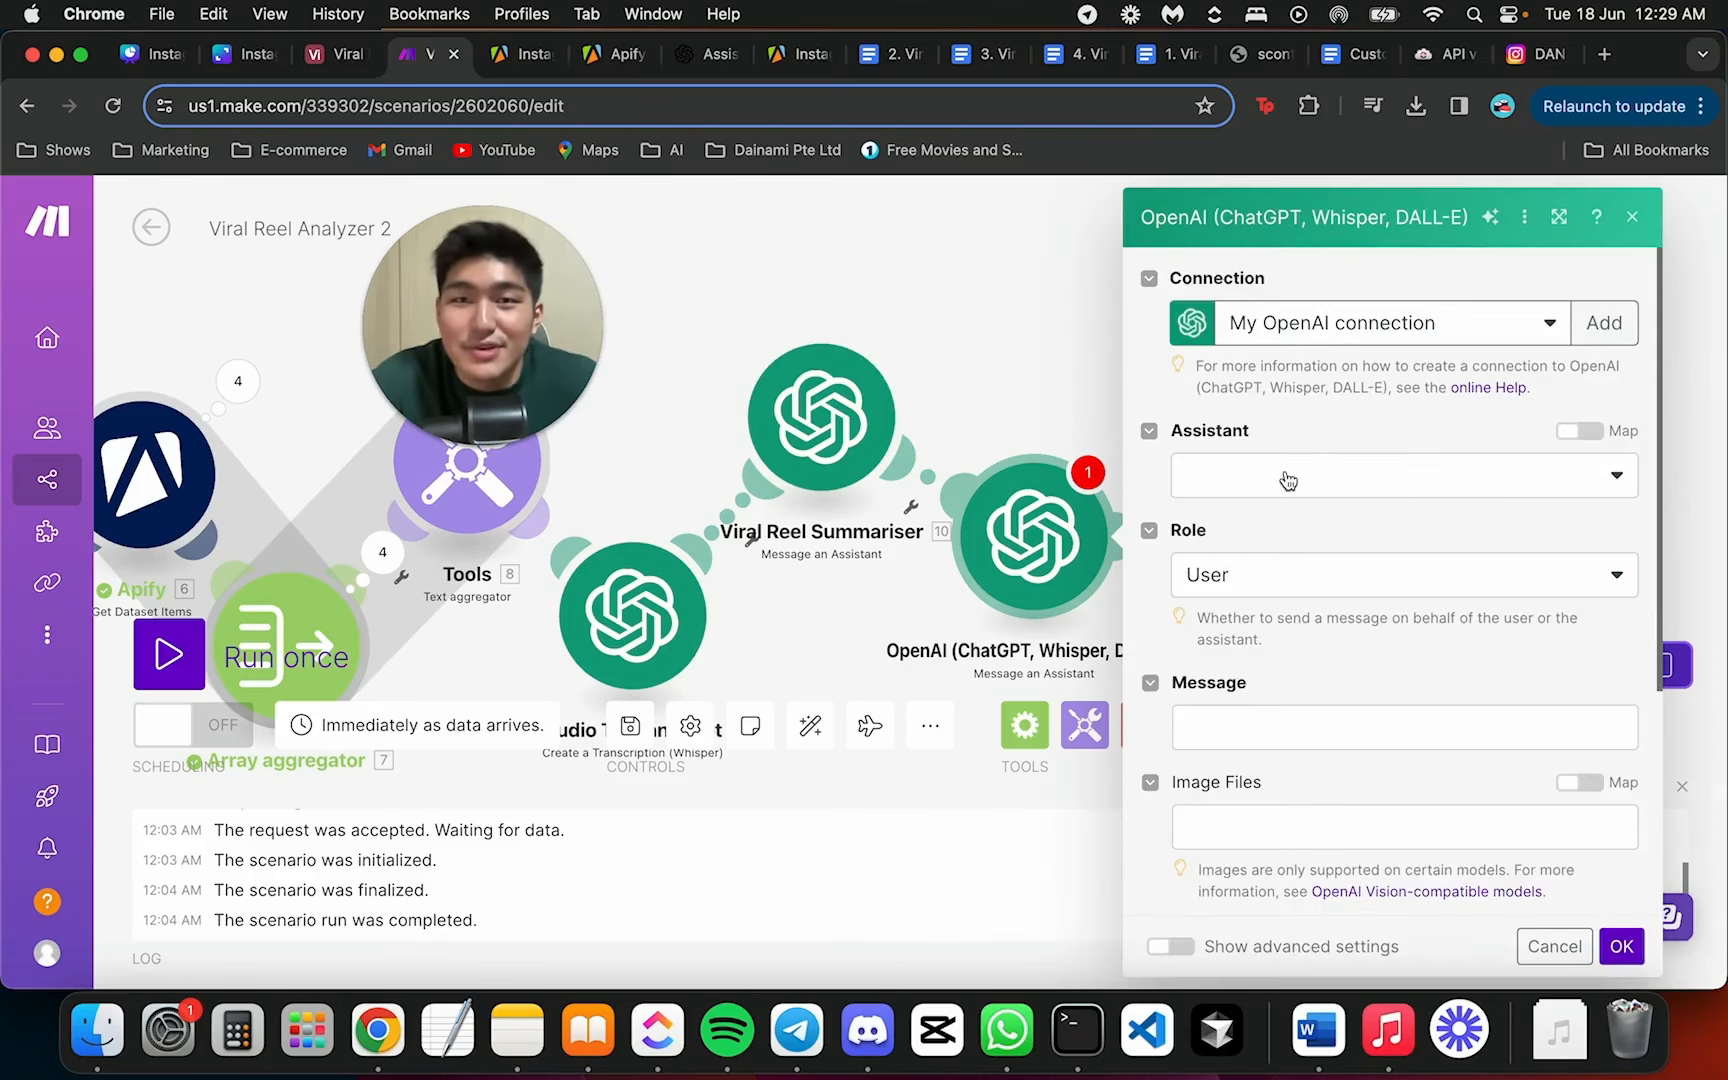
{"action": "left_click", "coordinate": [1334, 484]}
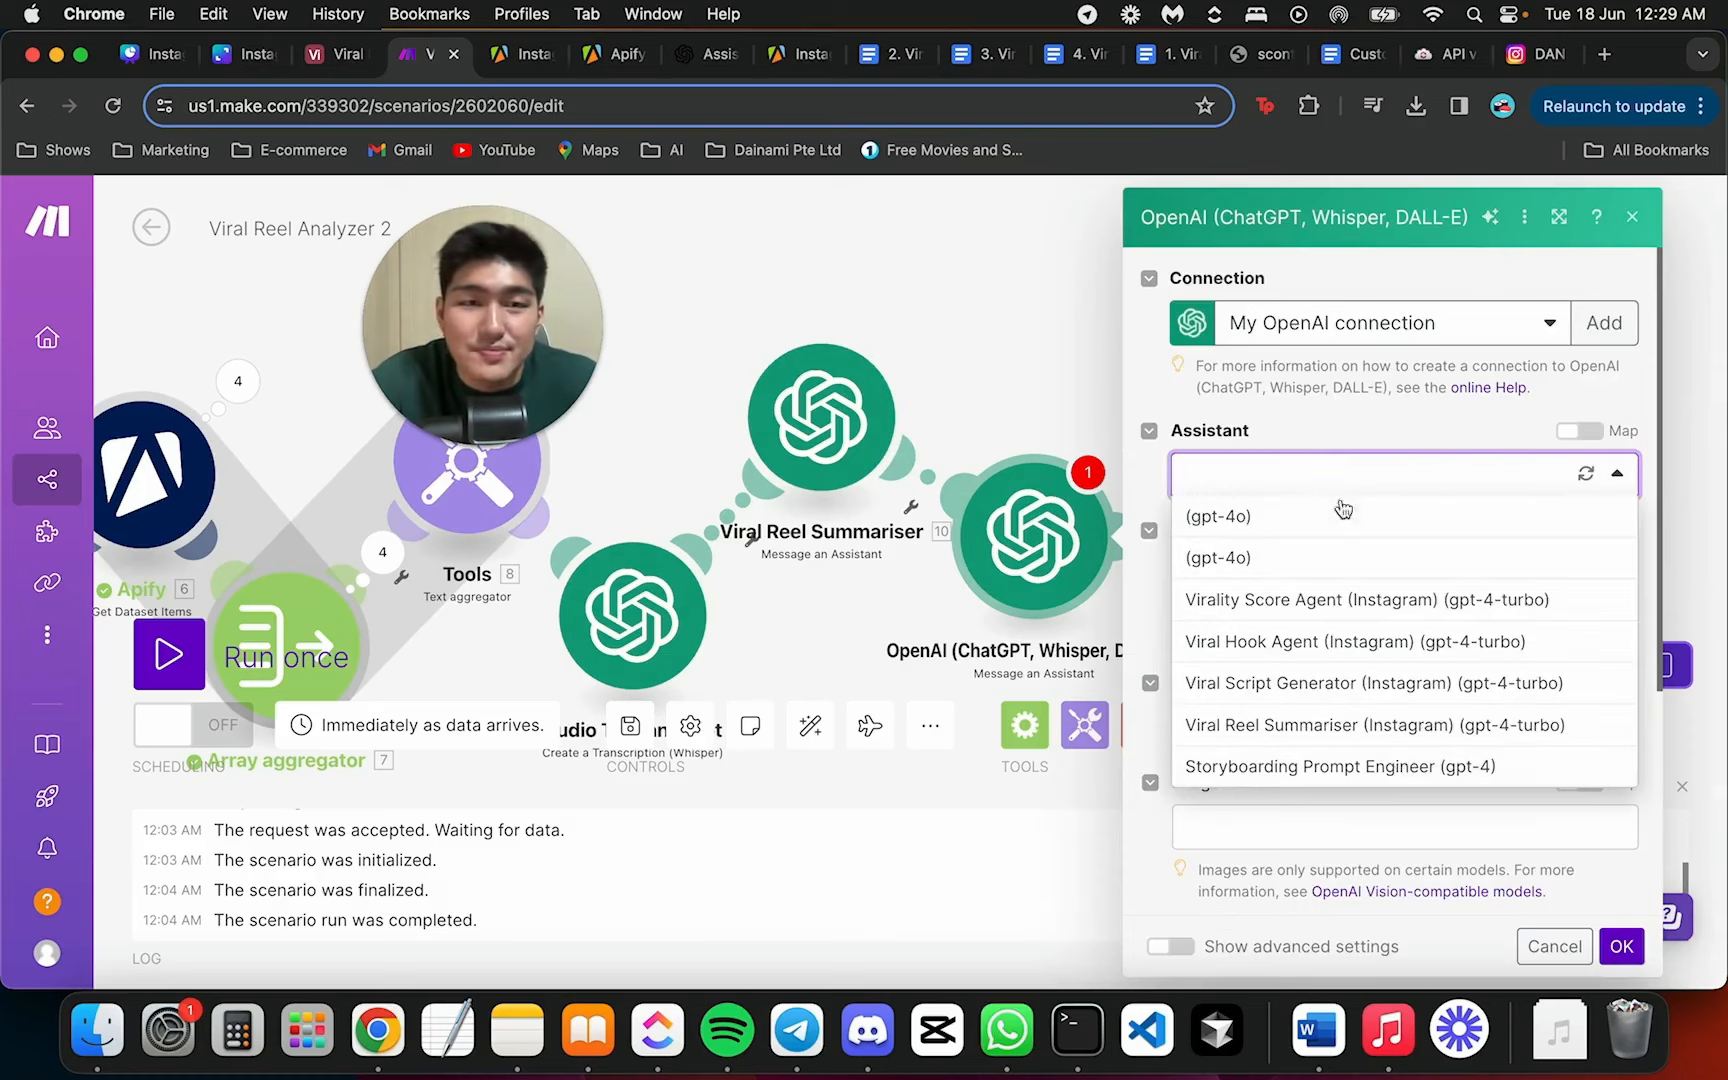
{"action": "left_click", "coordinate": [1372, 684]}
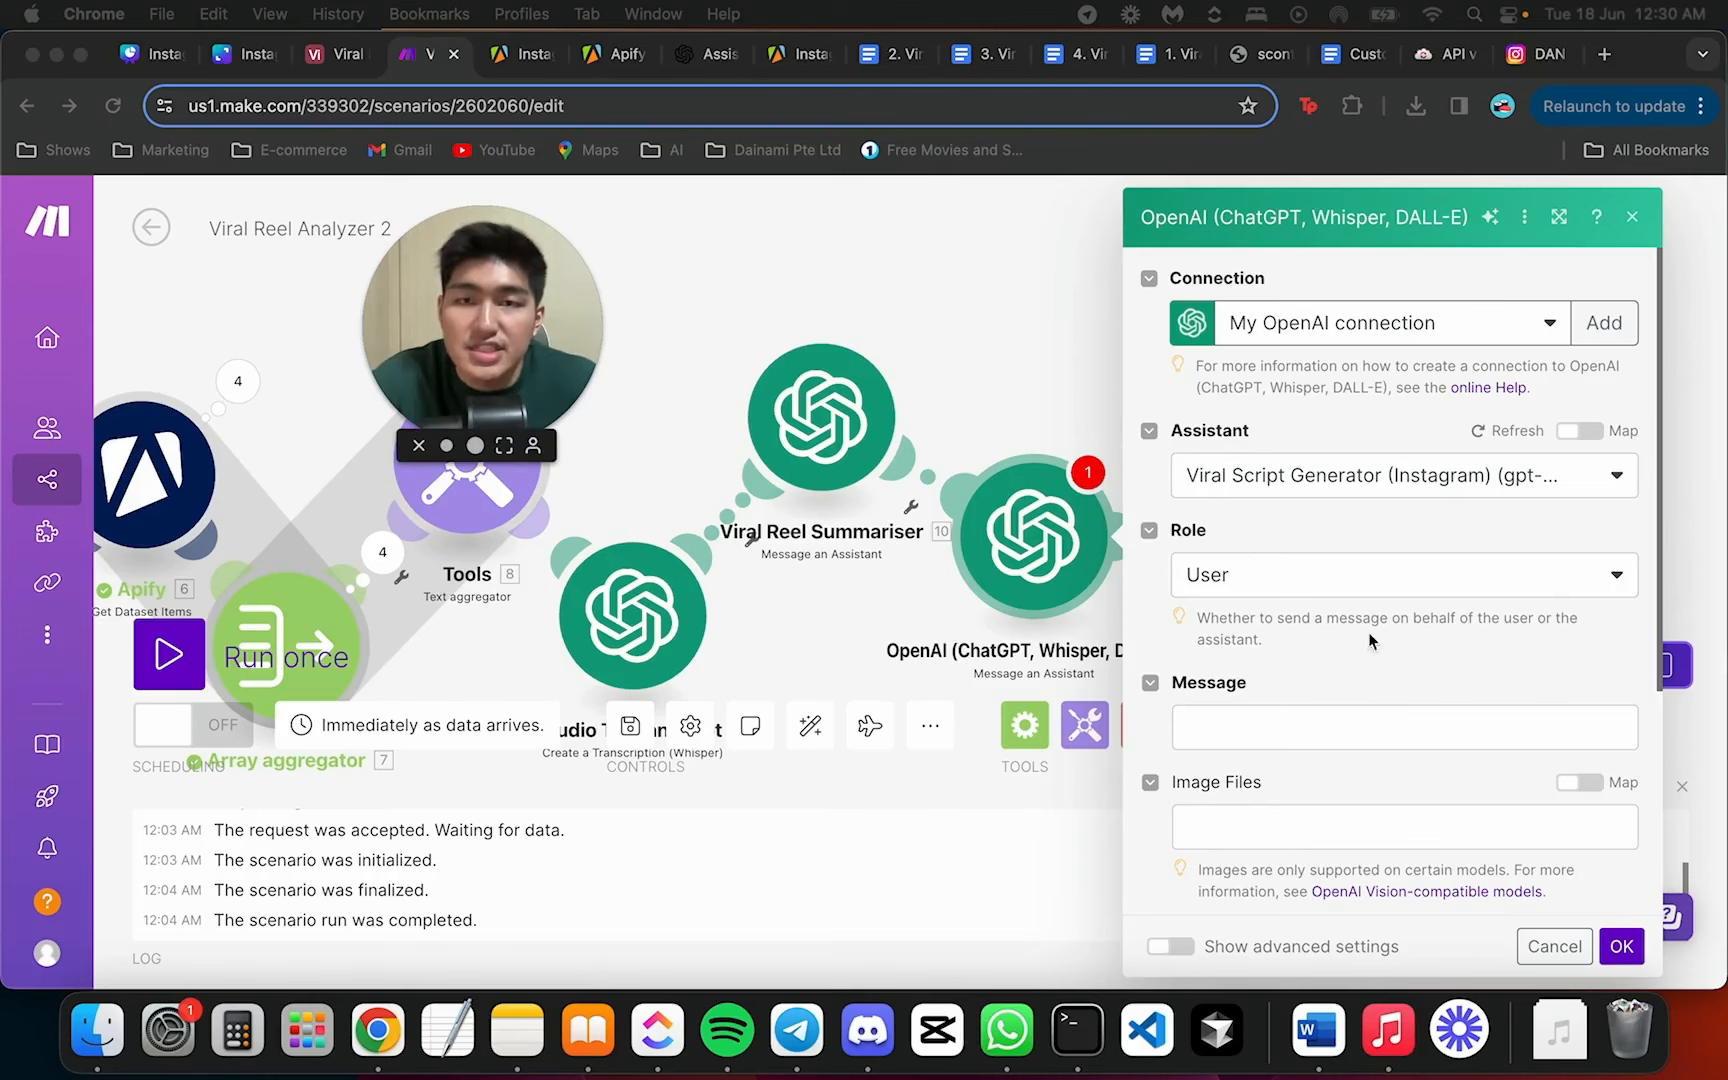
Start the script generator's message with the line "Comment Feedback is" followed by the Tools text aggregator's text output
{"action": "left_click", "coordinate": [1303, 730]}
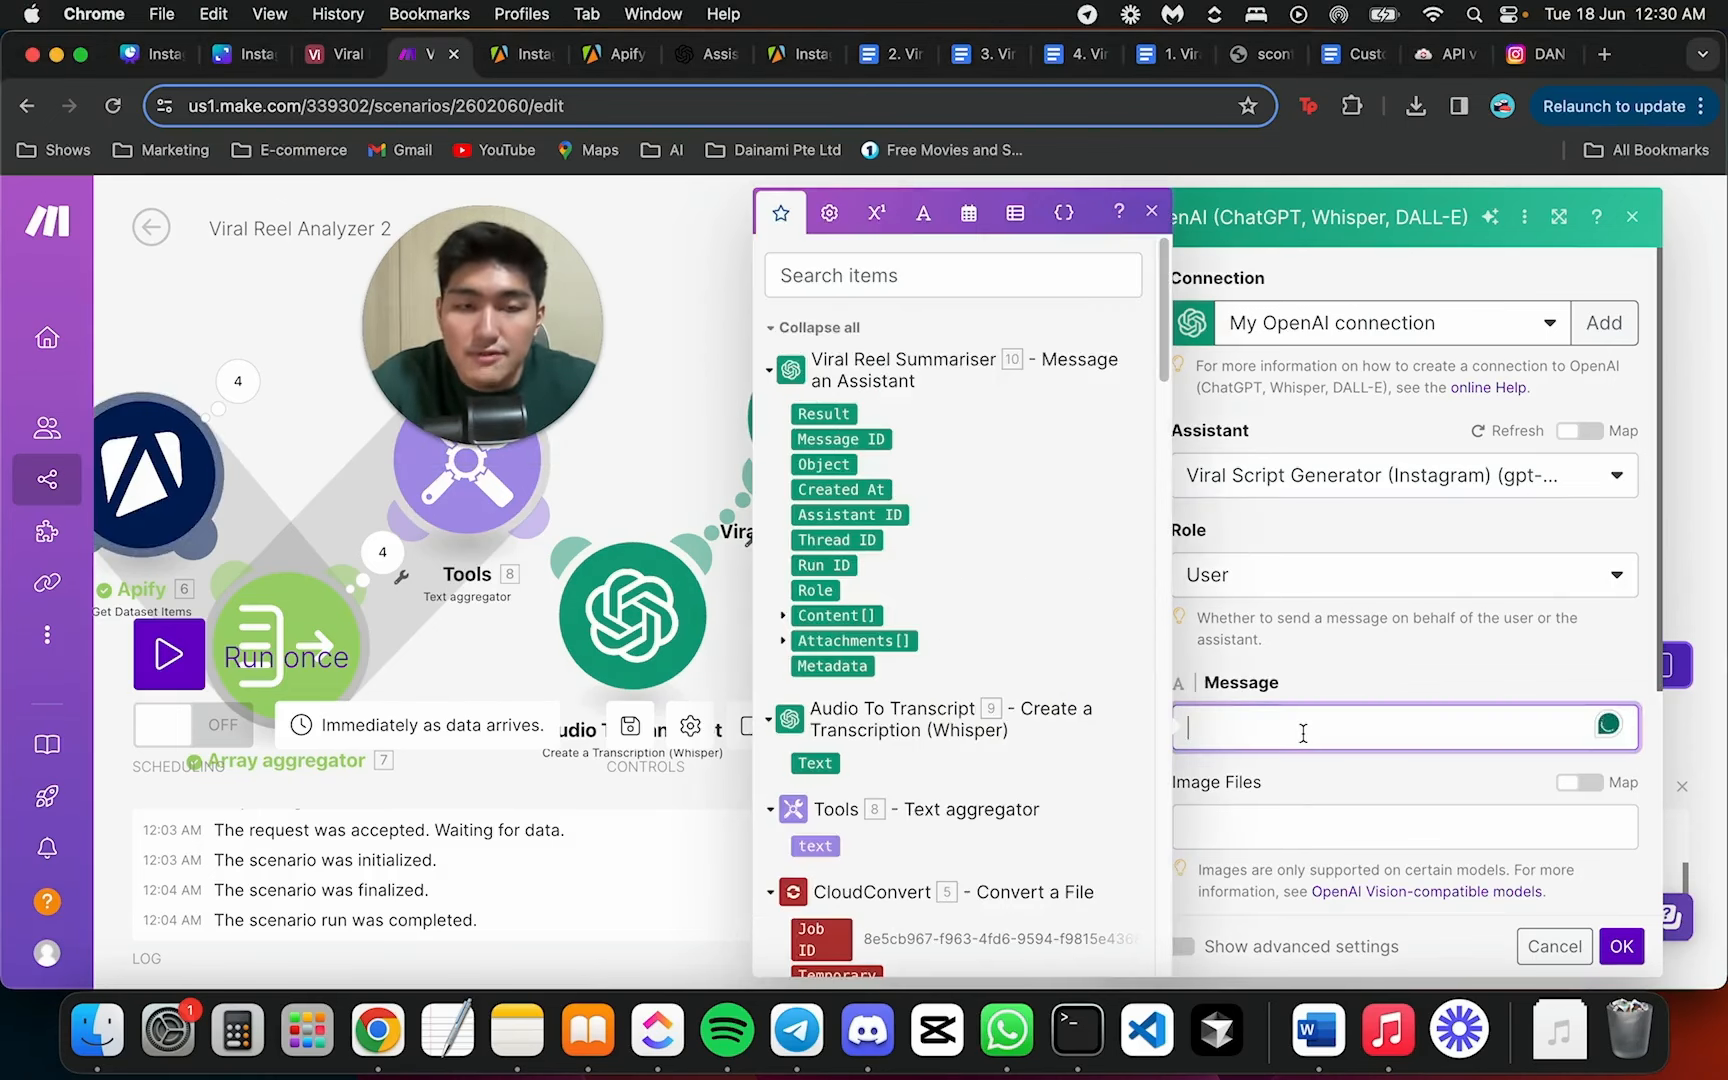
{"action": "type", "text": "Comment"}
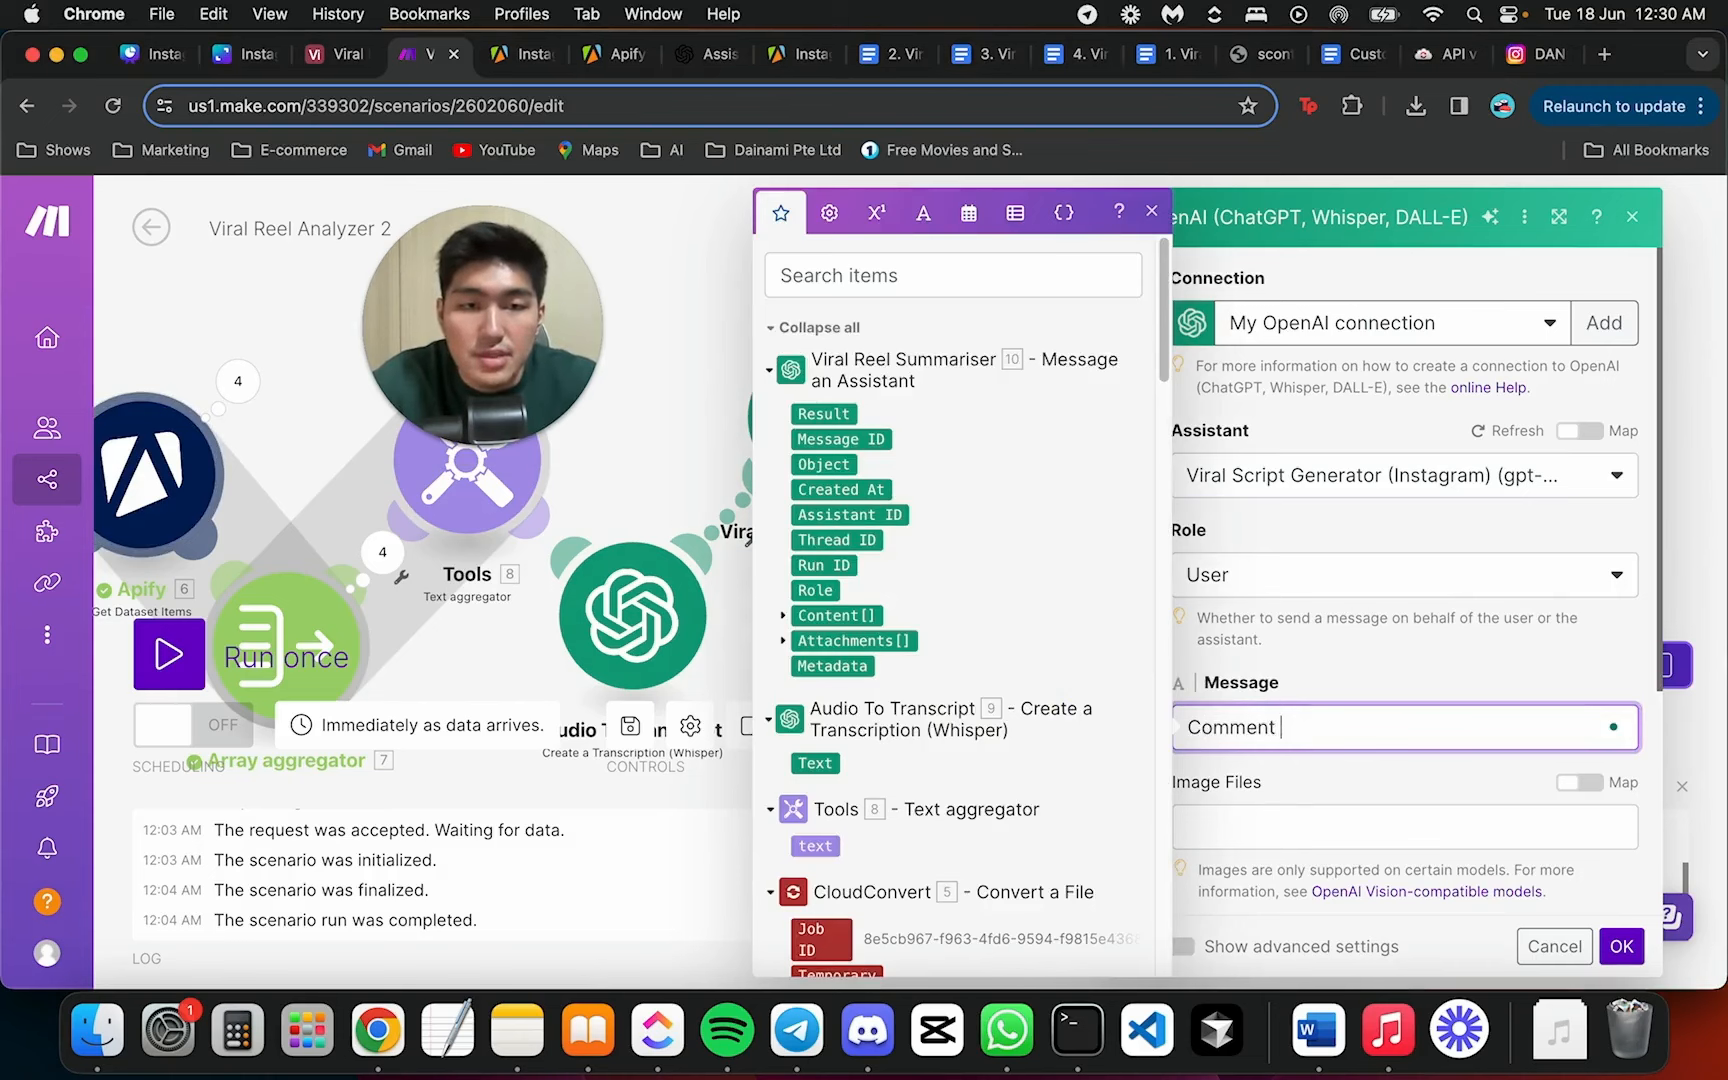
{"action": "type", "text": " Feedbacks"}
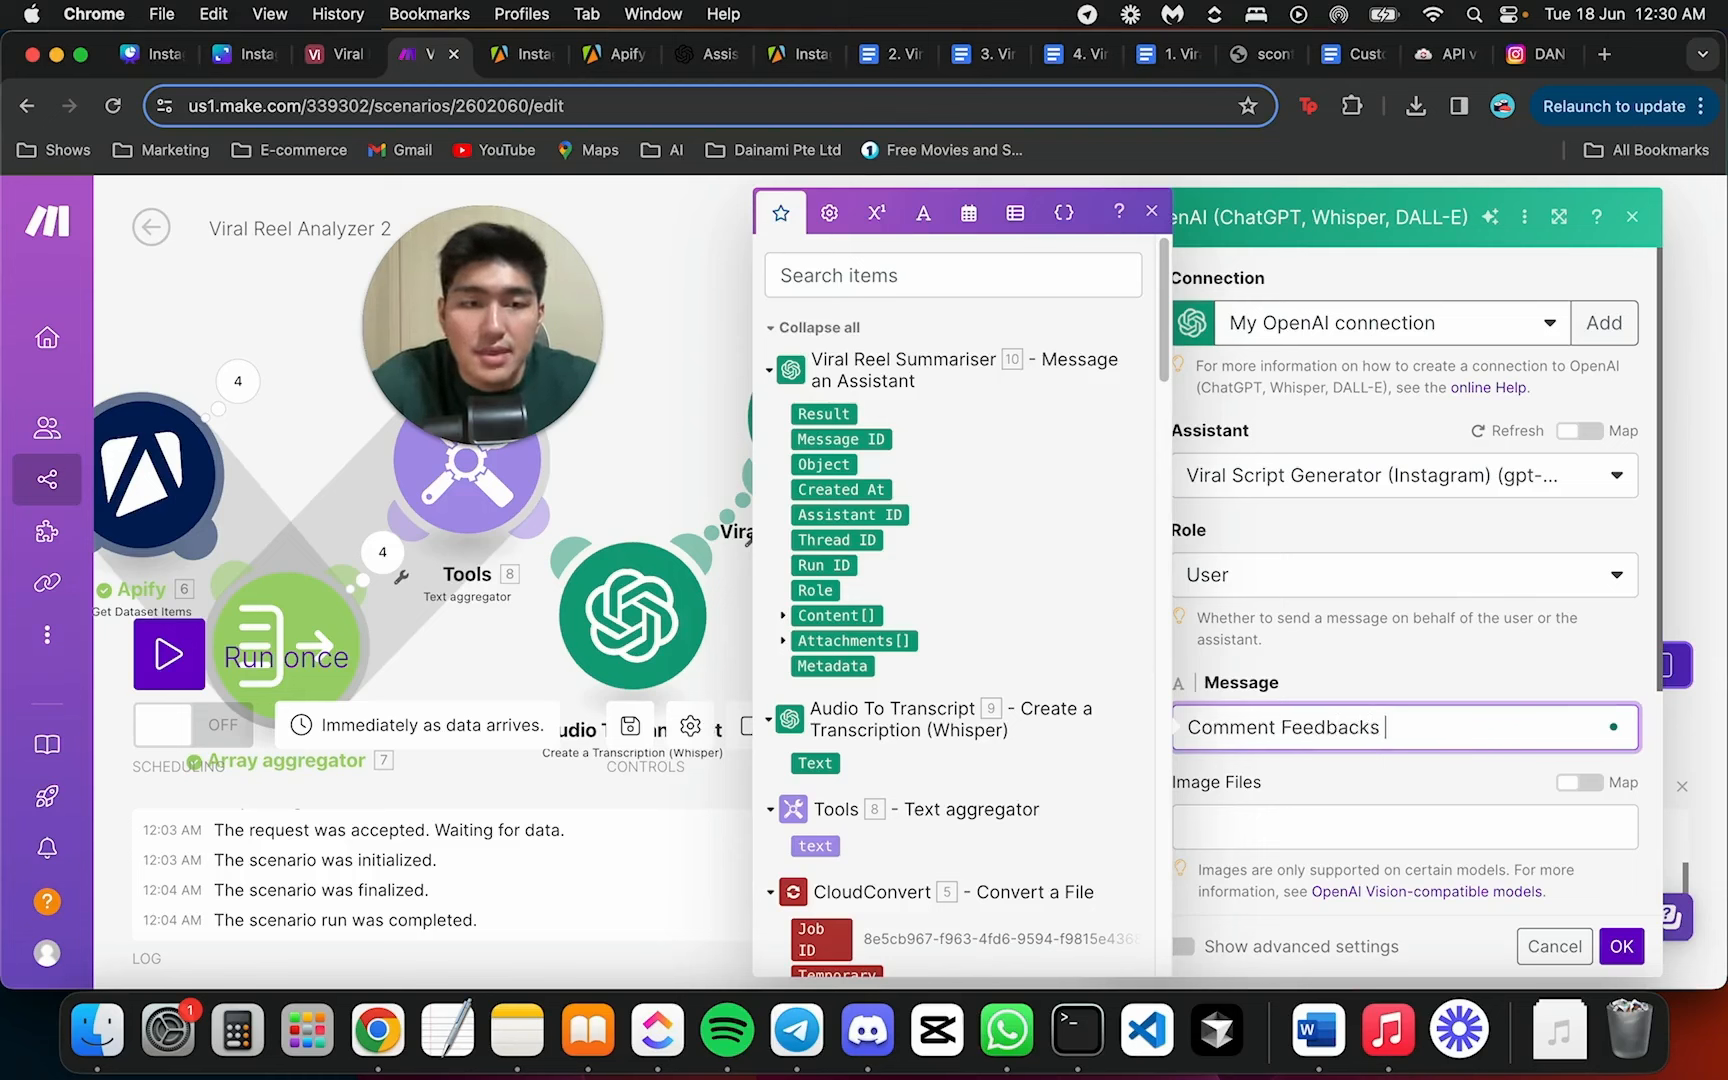
{"action": "type", "text": " is"}
{"action": "scroll", "coordinate": [840, 790], "scroll_direction": "down", "scroll_amount": 2}
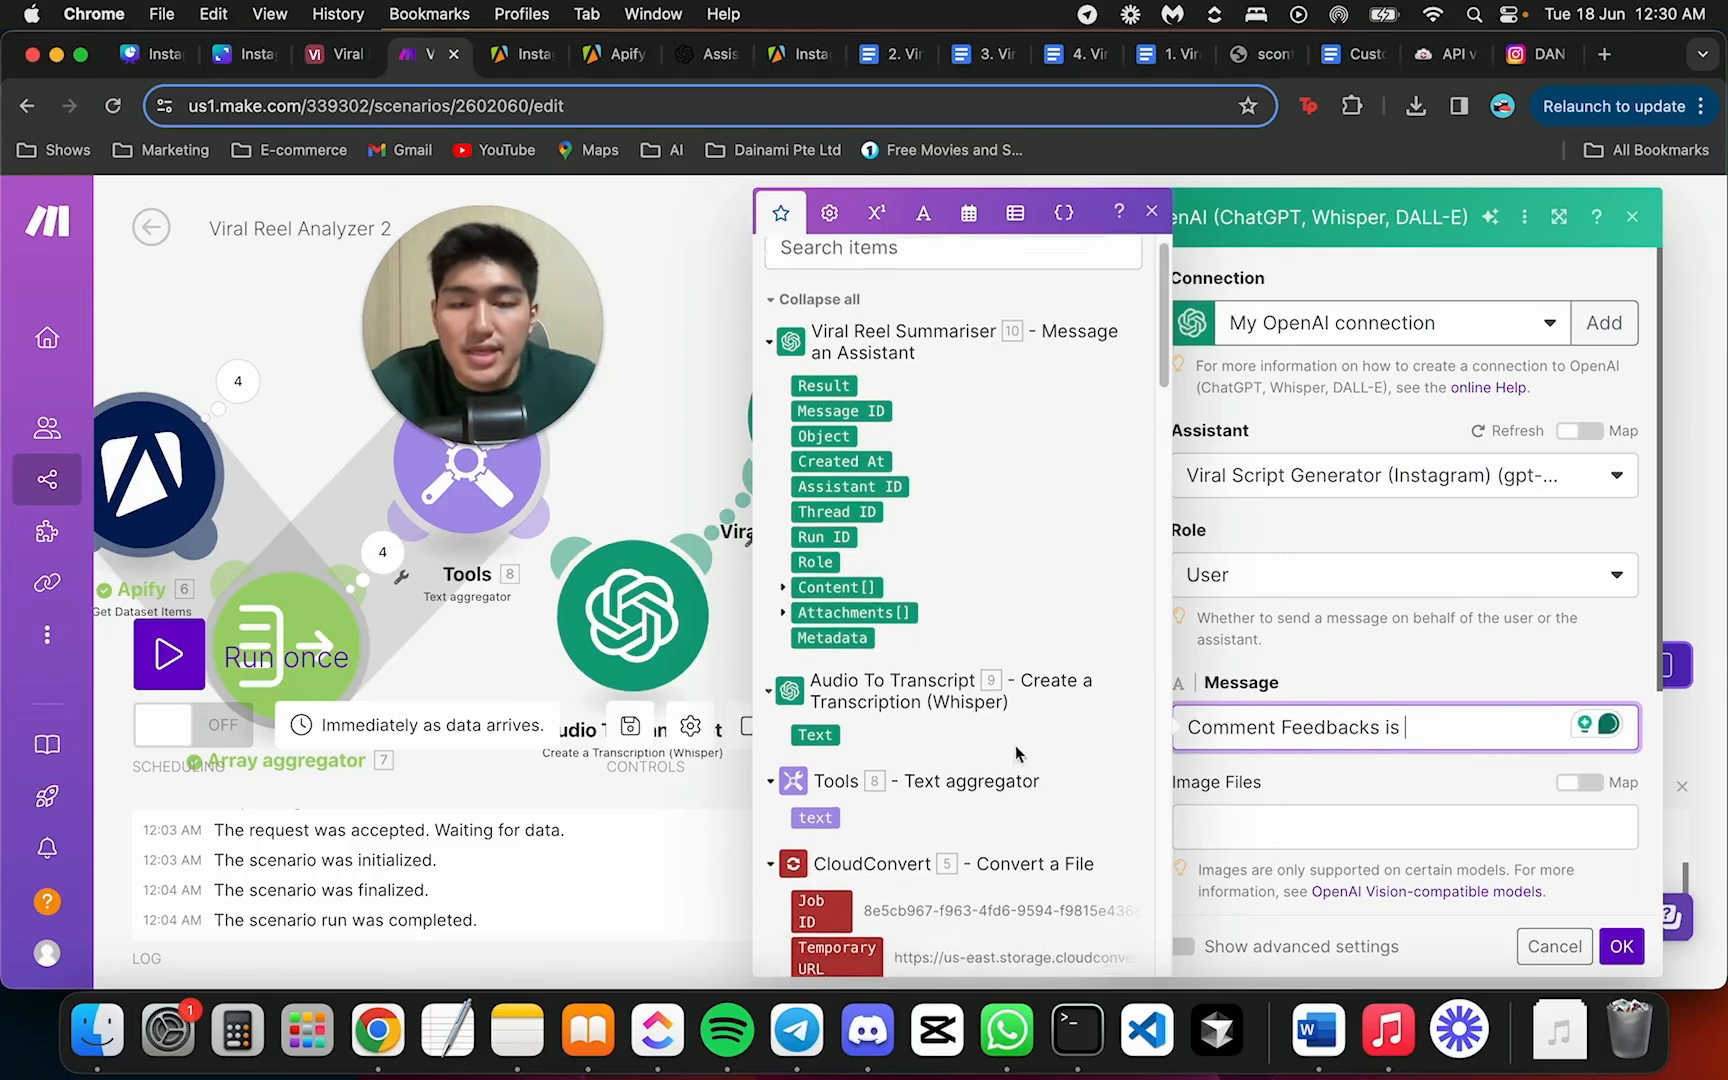
{"action": "left_click", "coordinate": [828, 802]}
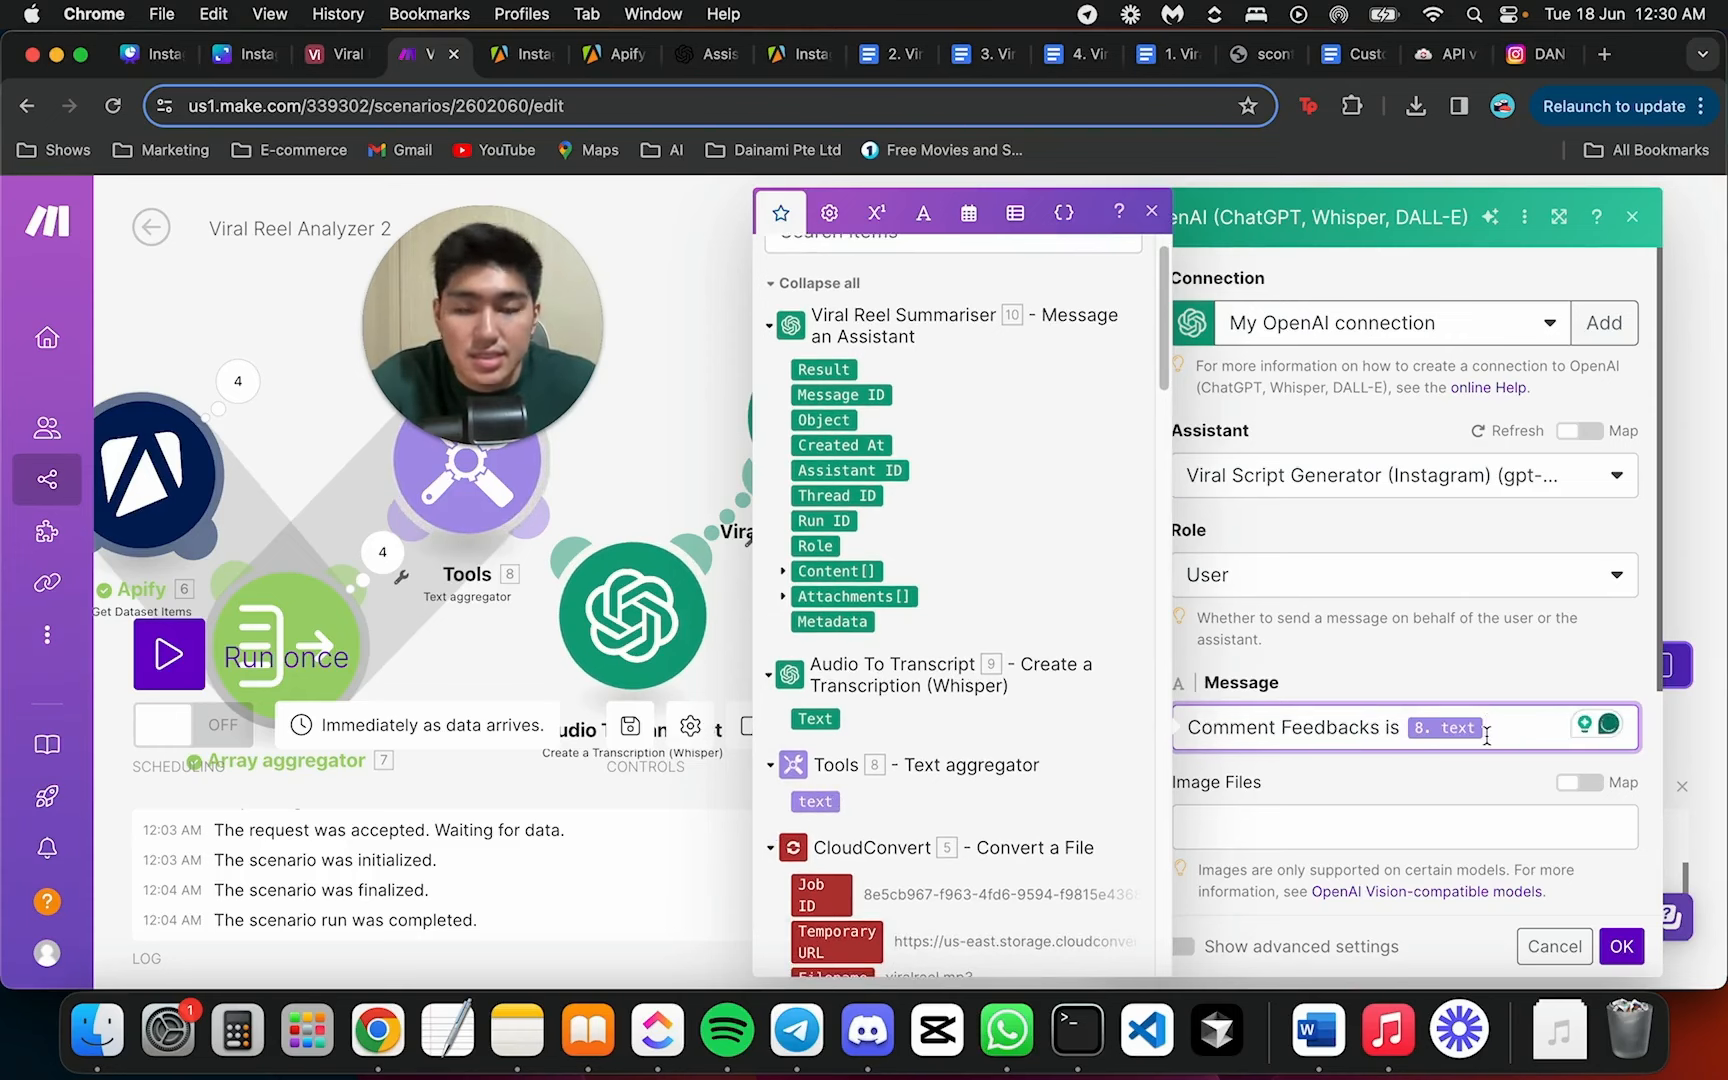
{"action": "key", "text": "Return"}
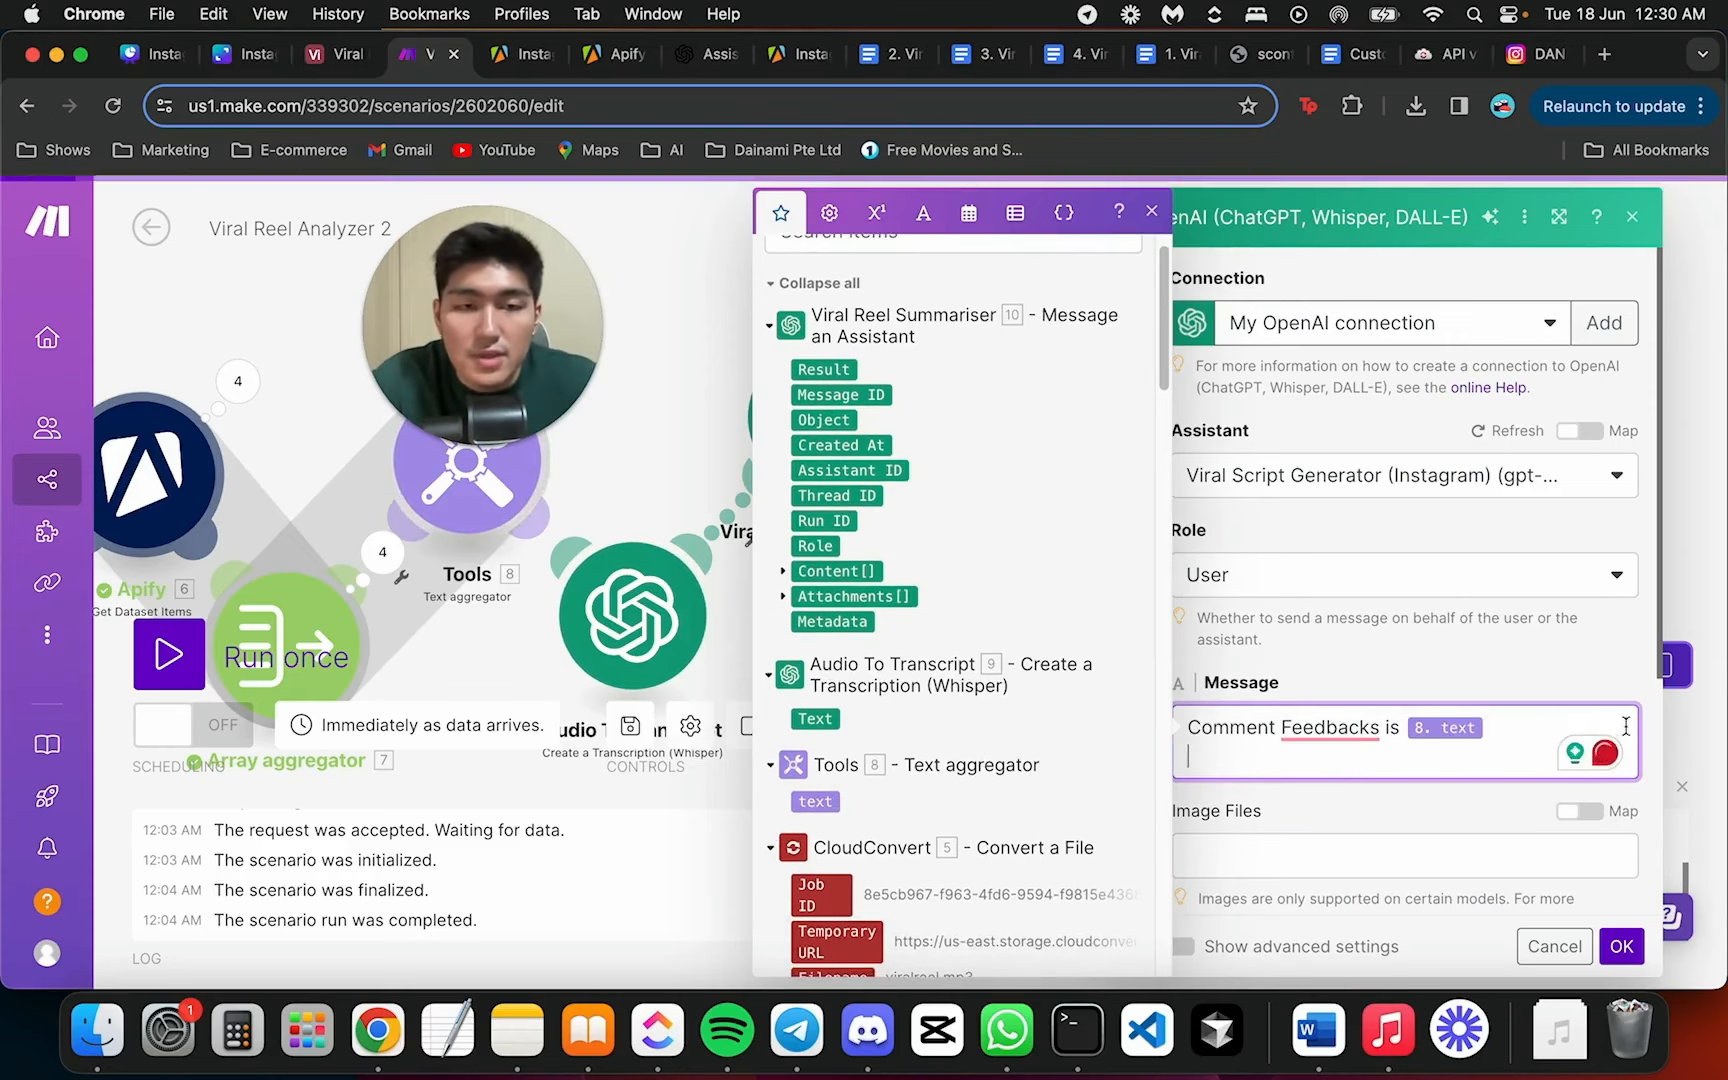
{"action": "mouse_move", "coordinate": [1383, 735]}
Add a second message line reading "Summary is" followed by the Viral Reel Summariser's Result output
{"action": "left_click", "coordinate": [1326, 797]}
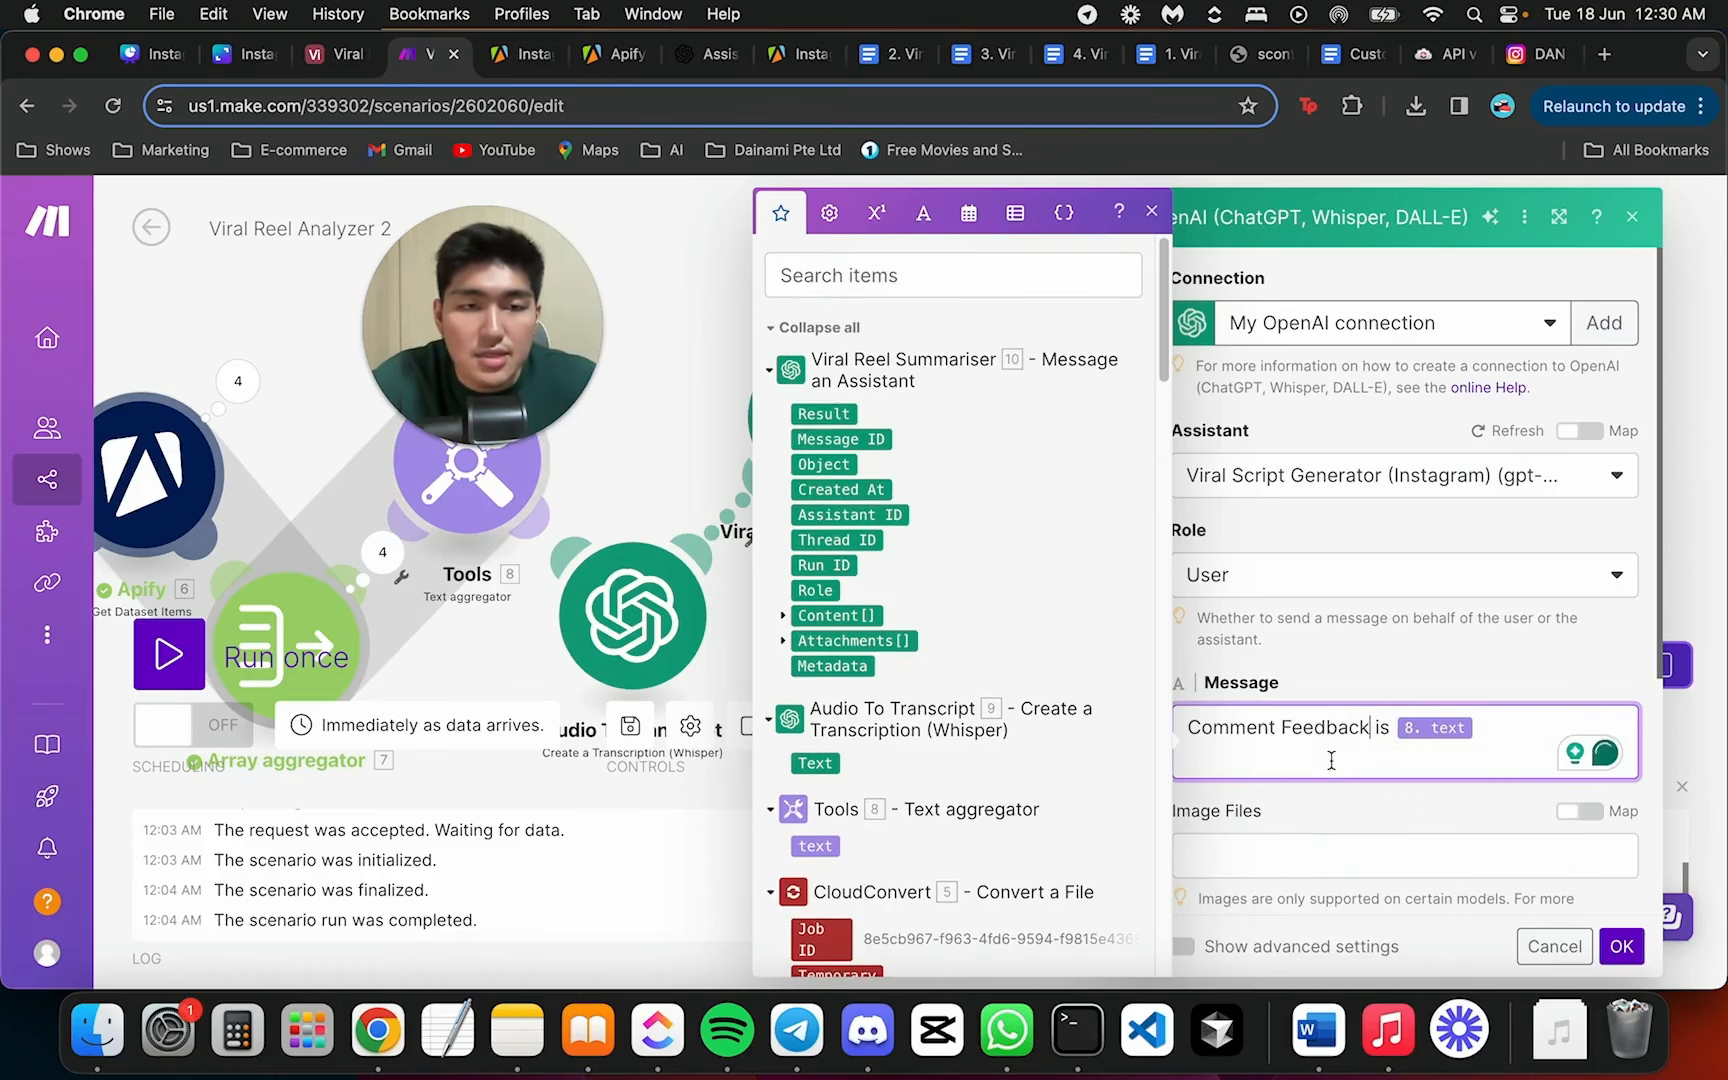
{"action": "type", "text": "Summar"}
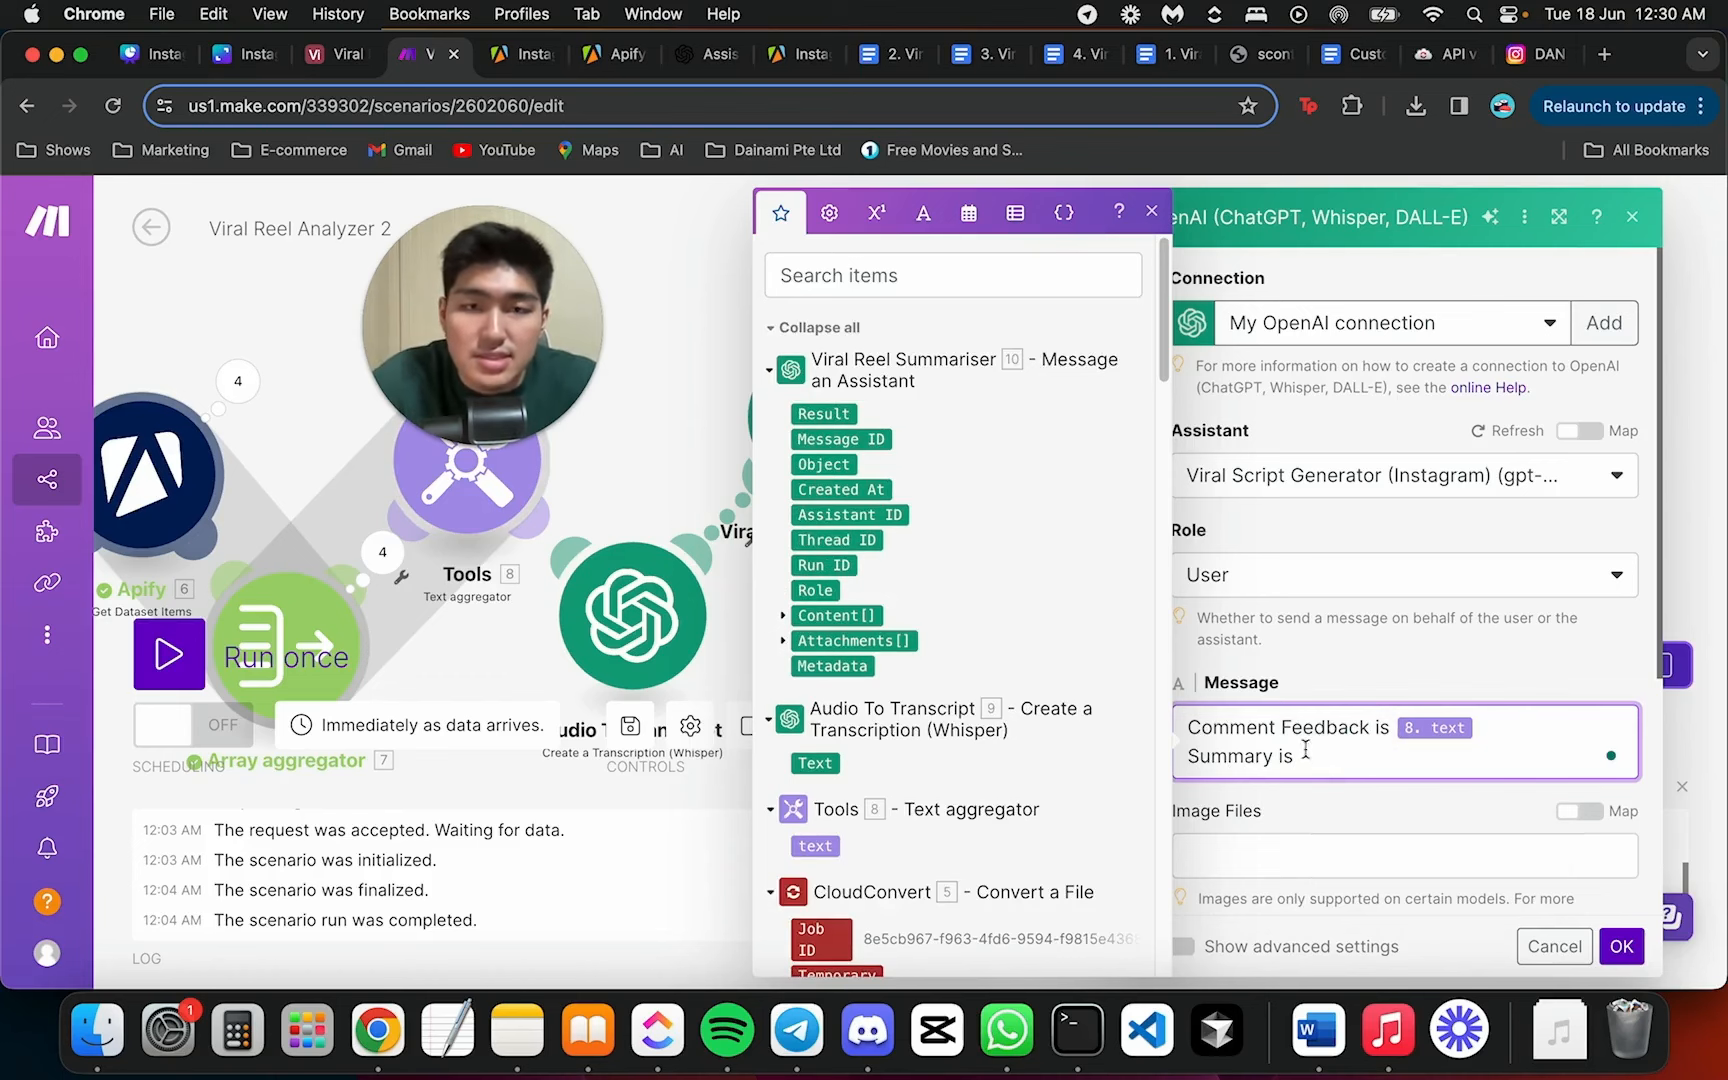
{"action": "type", "text": "y is"}
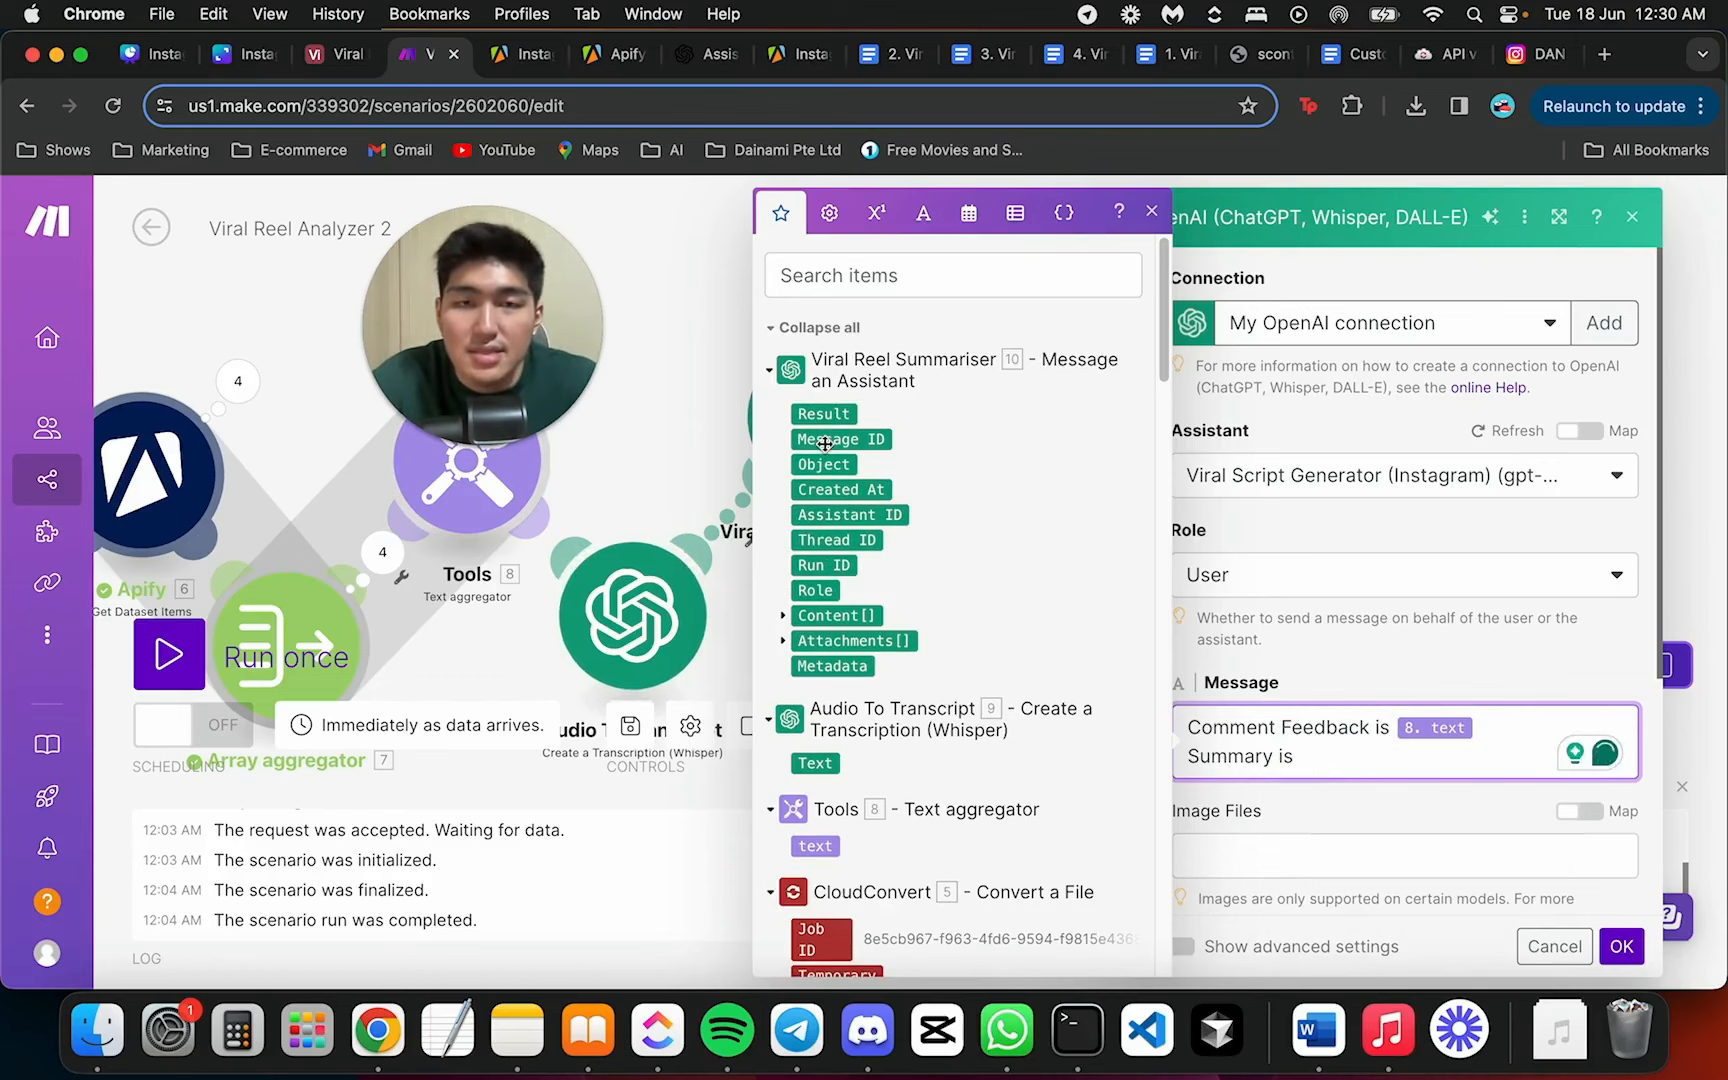
{"action": "left_click", "coordinate": [824, 413]}
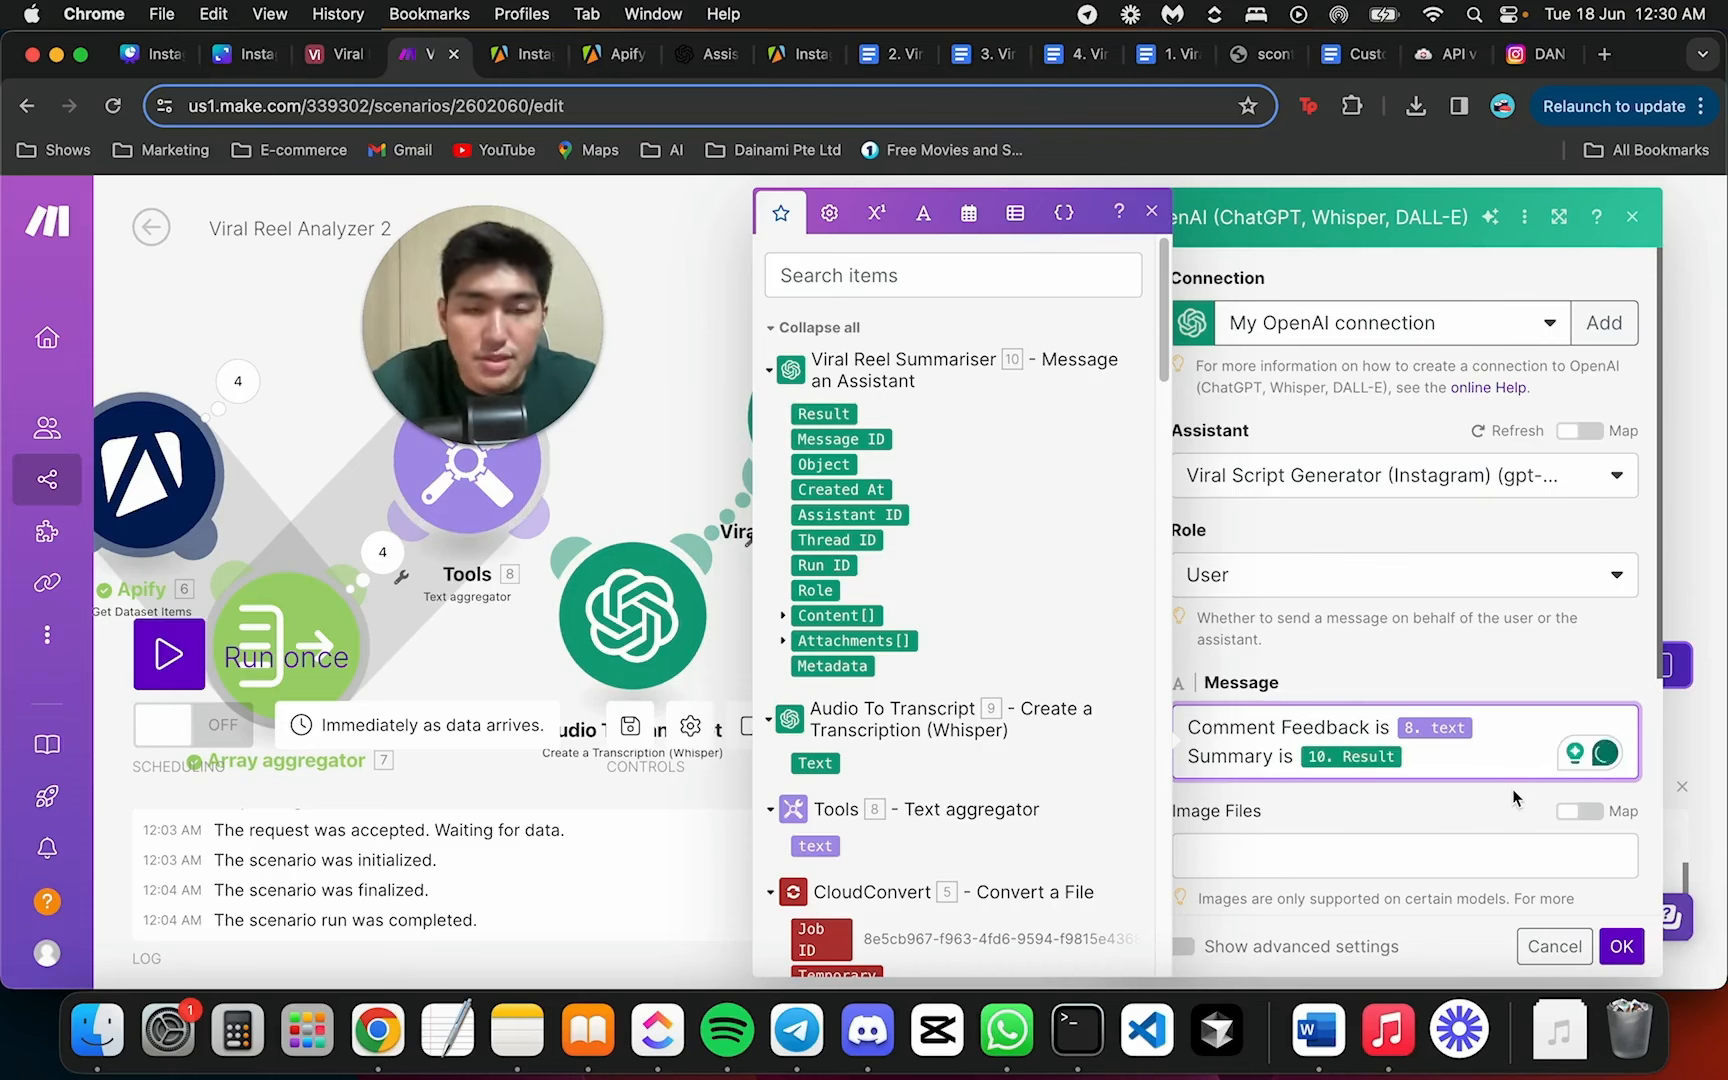
Below the summary line, add the instruction "You are to use the insights and knowledge to create a totally NEW script for me."
{"action": "key", "text": "Return"}
{"action": "key", "text": "Return"}
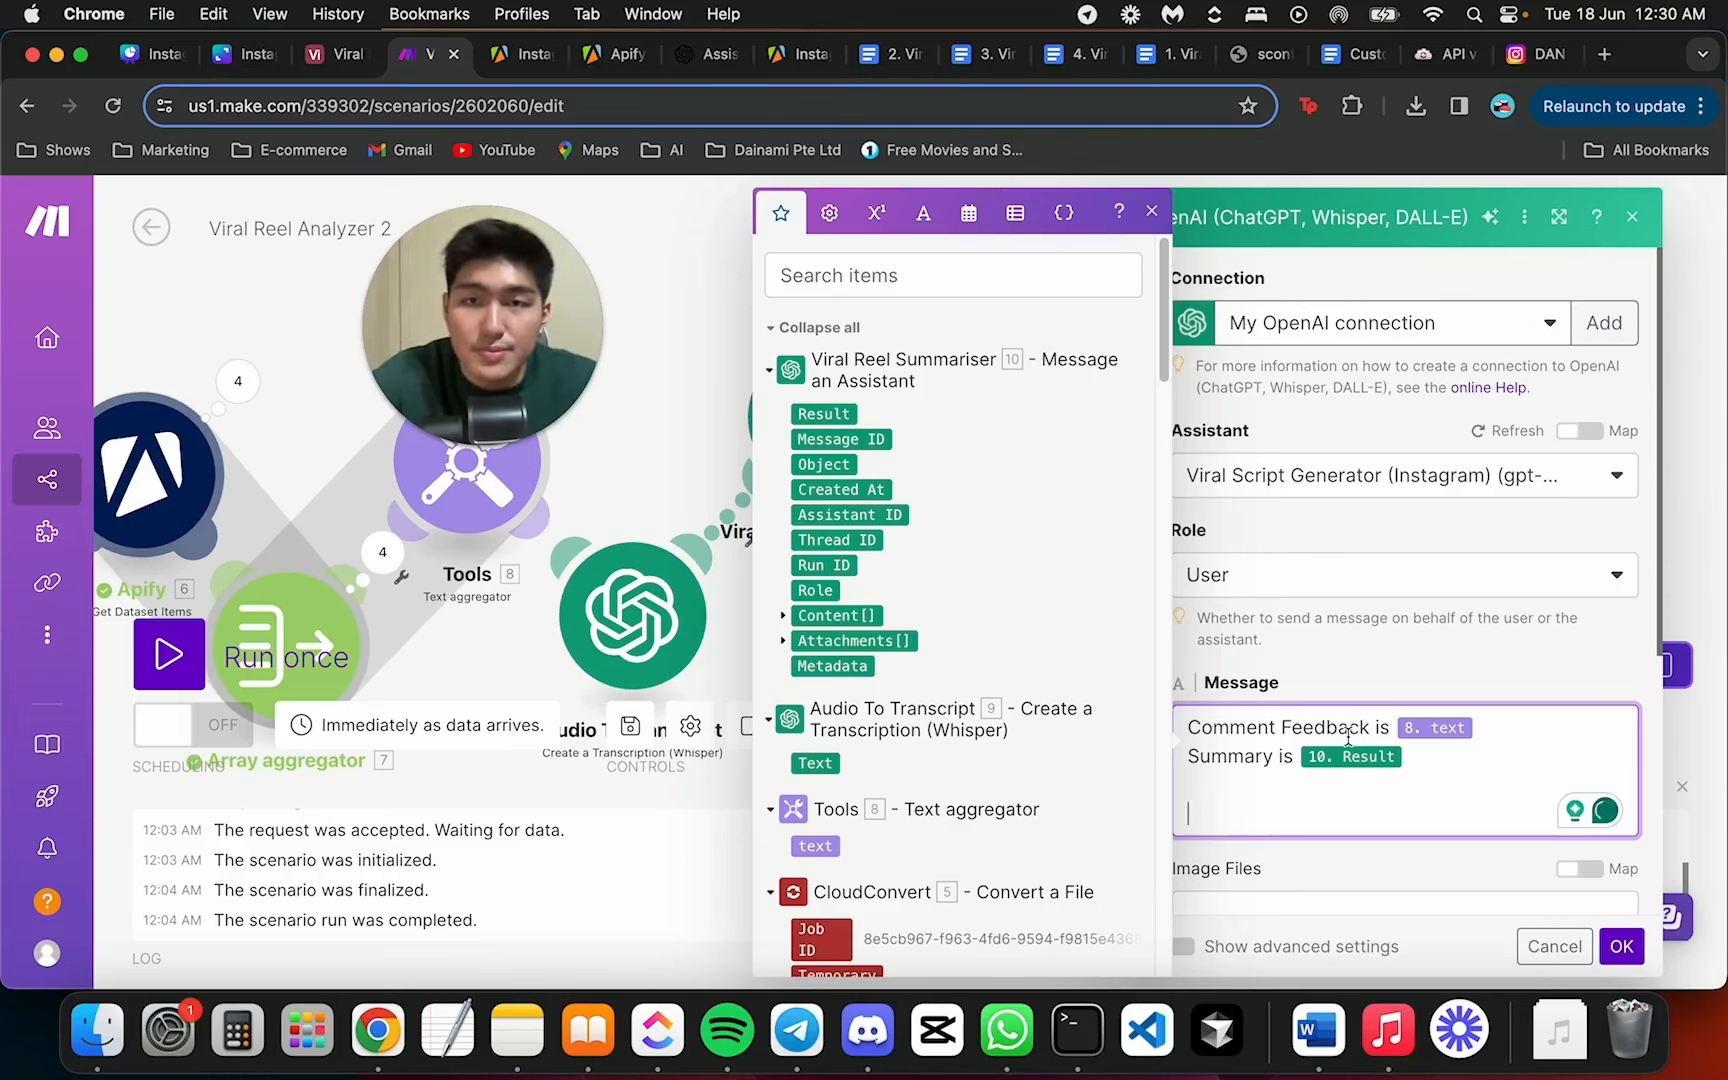
{"action": "type", "text": "You are to"}
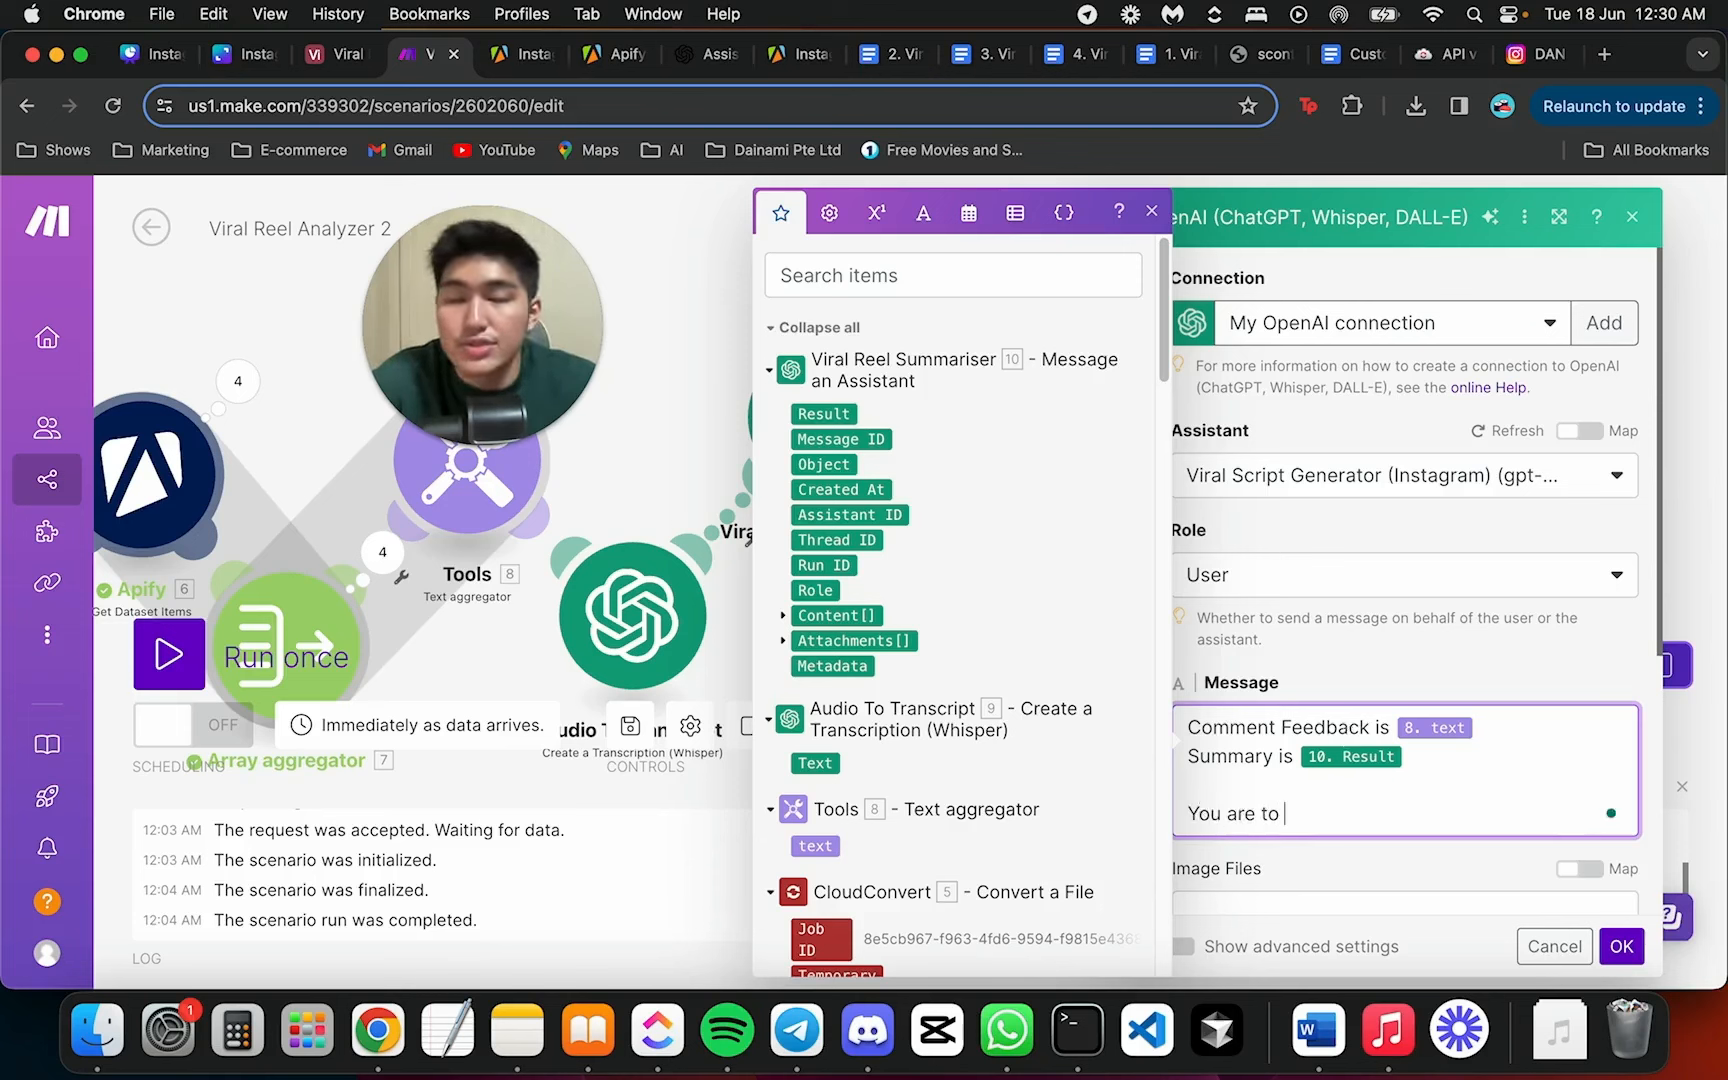
{"action": "type", "text": " use the insights "}
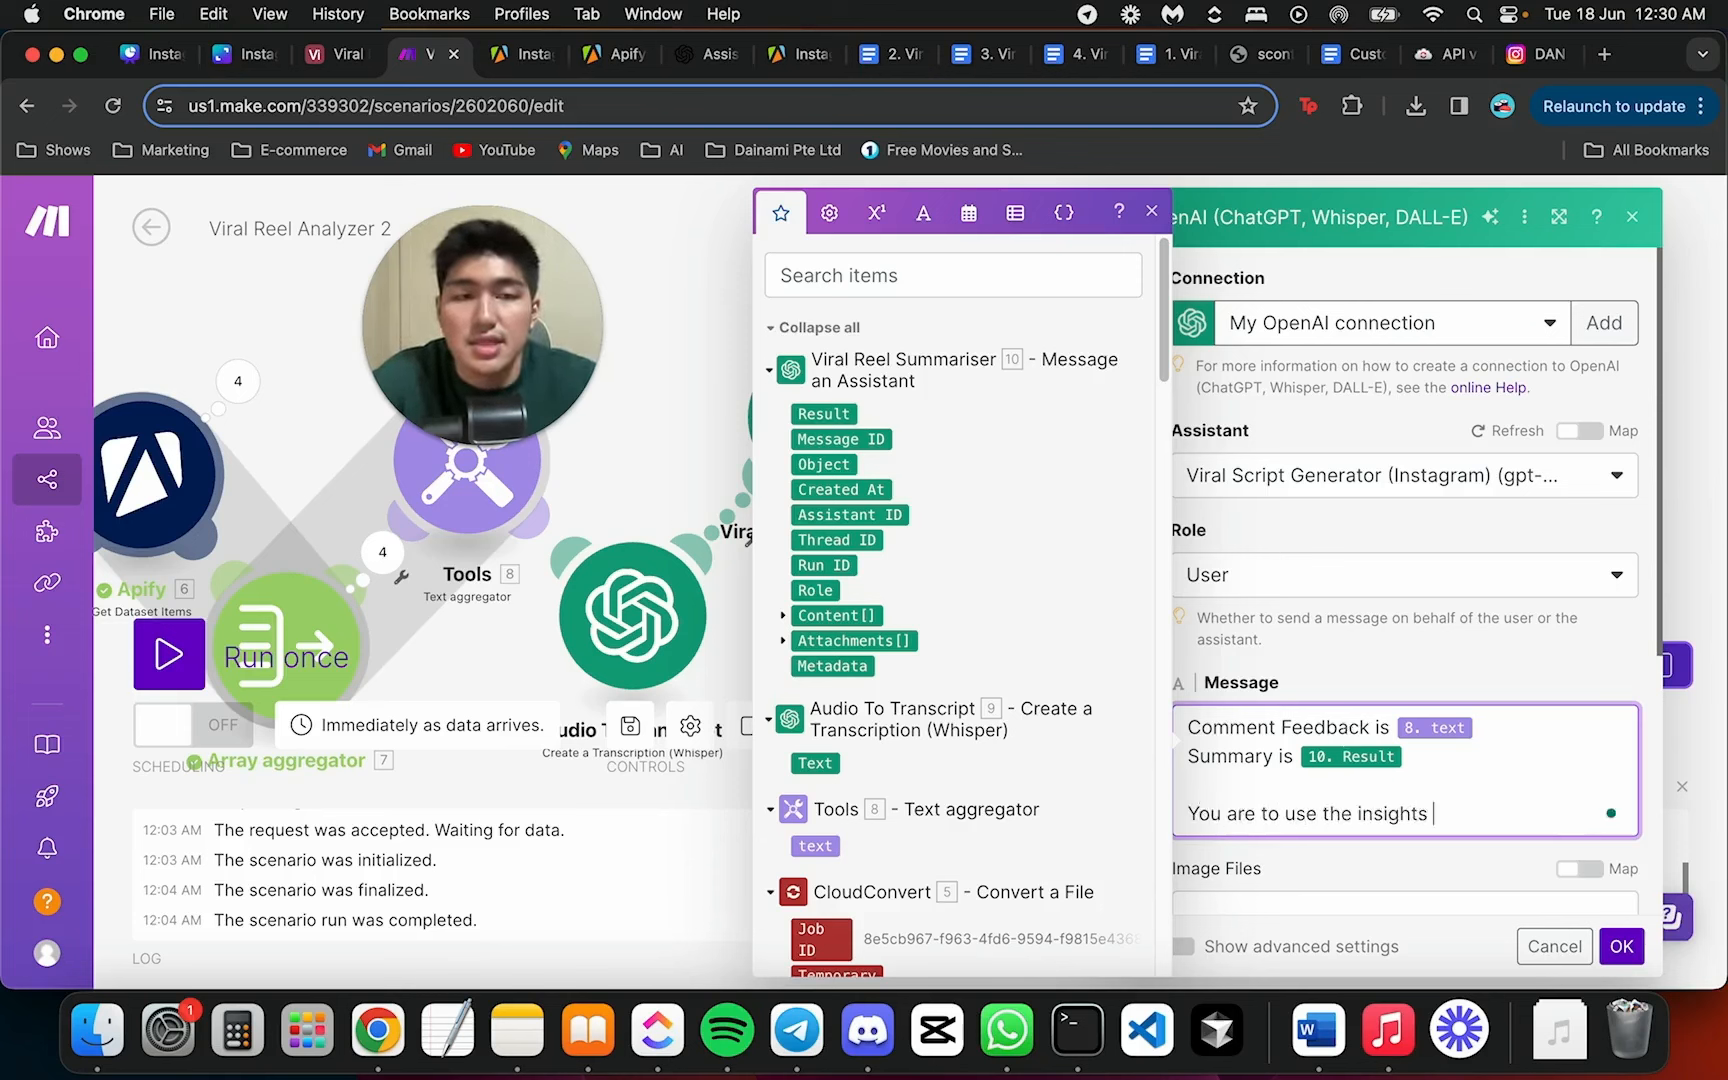
{"action": "type", "text": "and knowledge"}
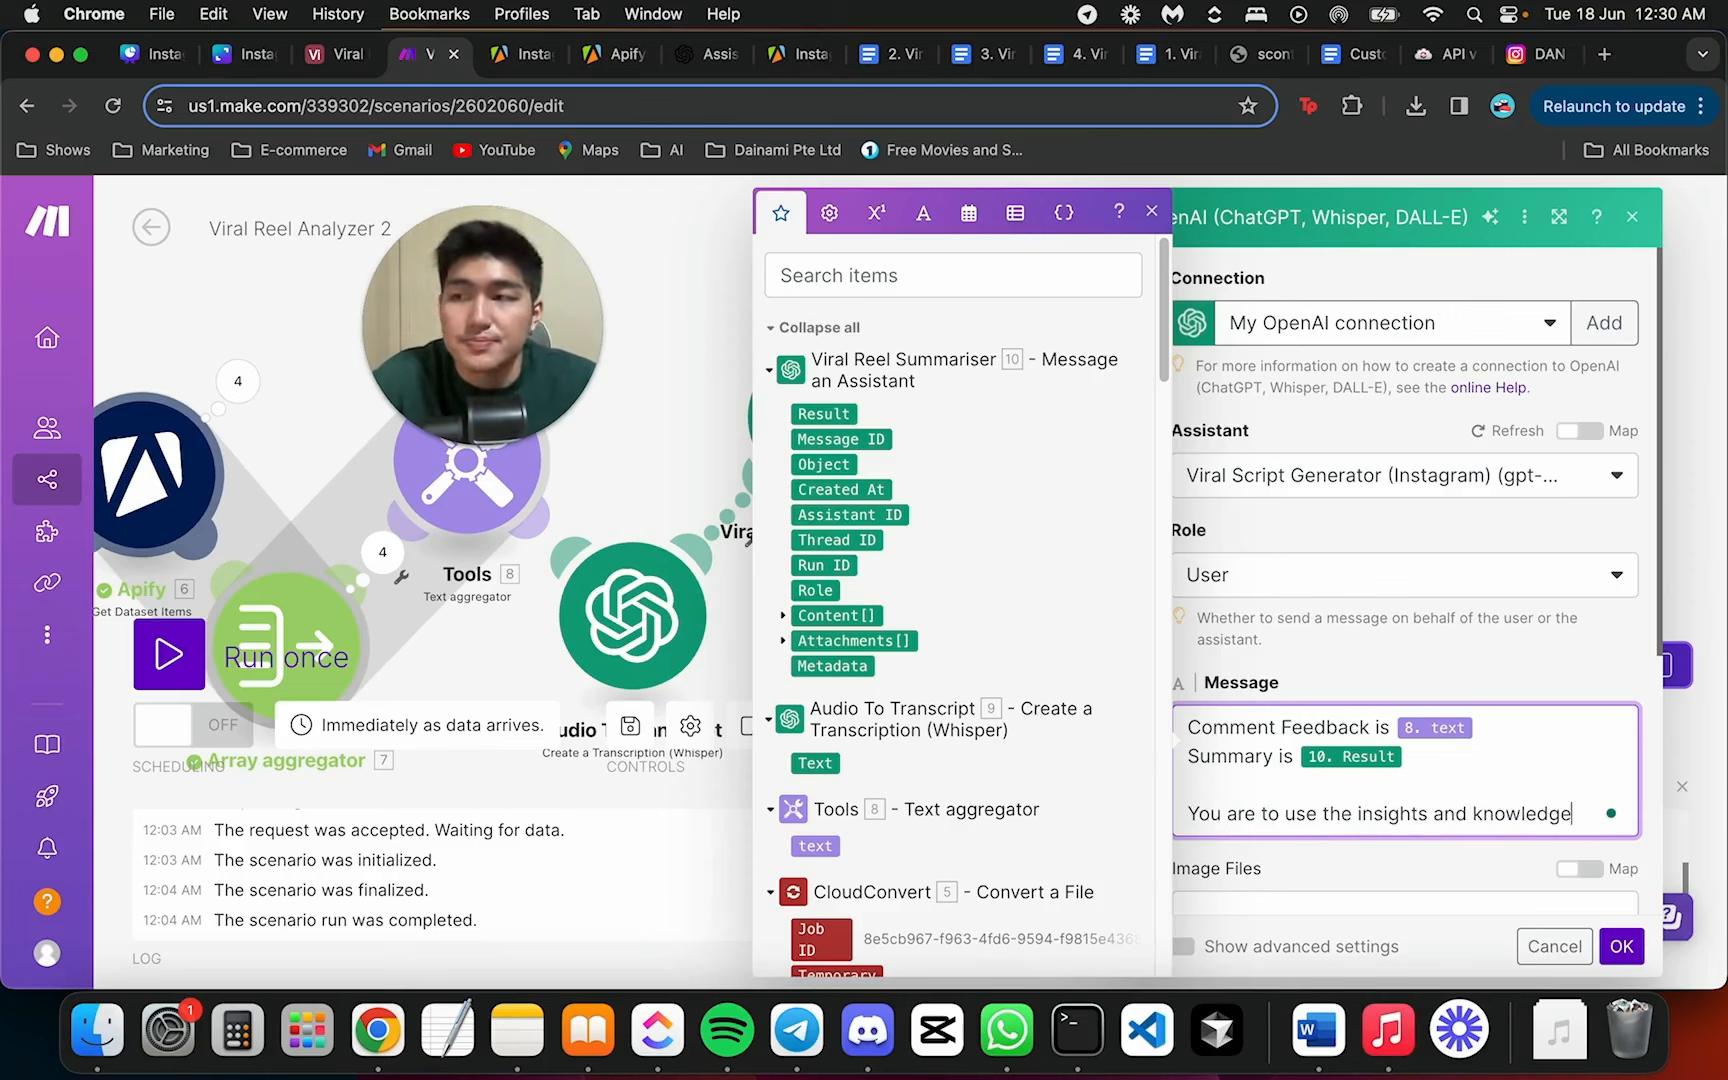
{"action": "type", "text": " to create a totally NEW script for me. D"}
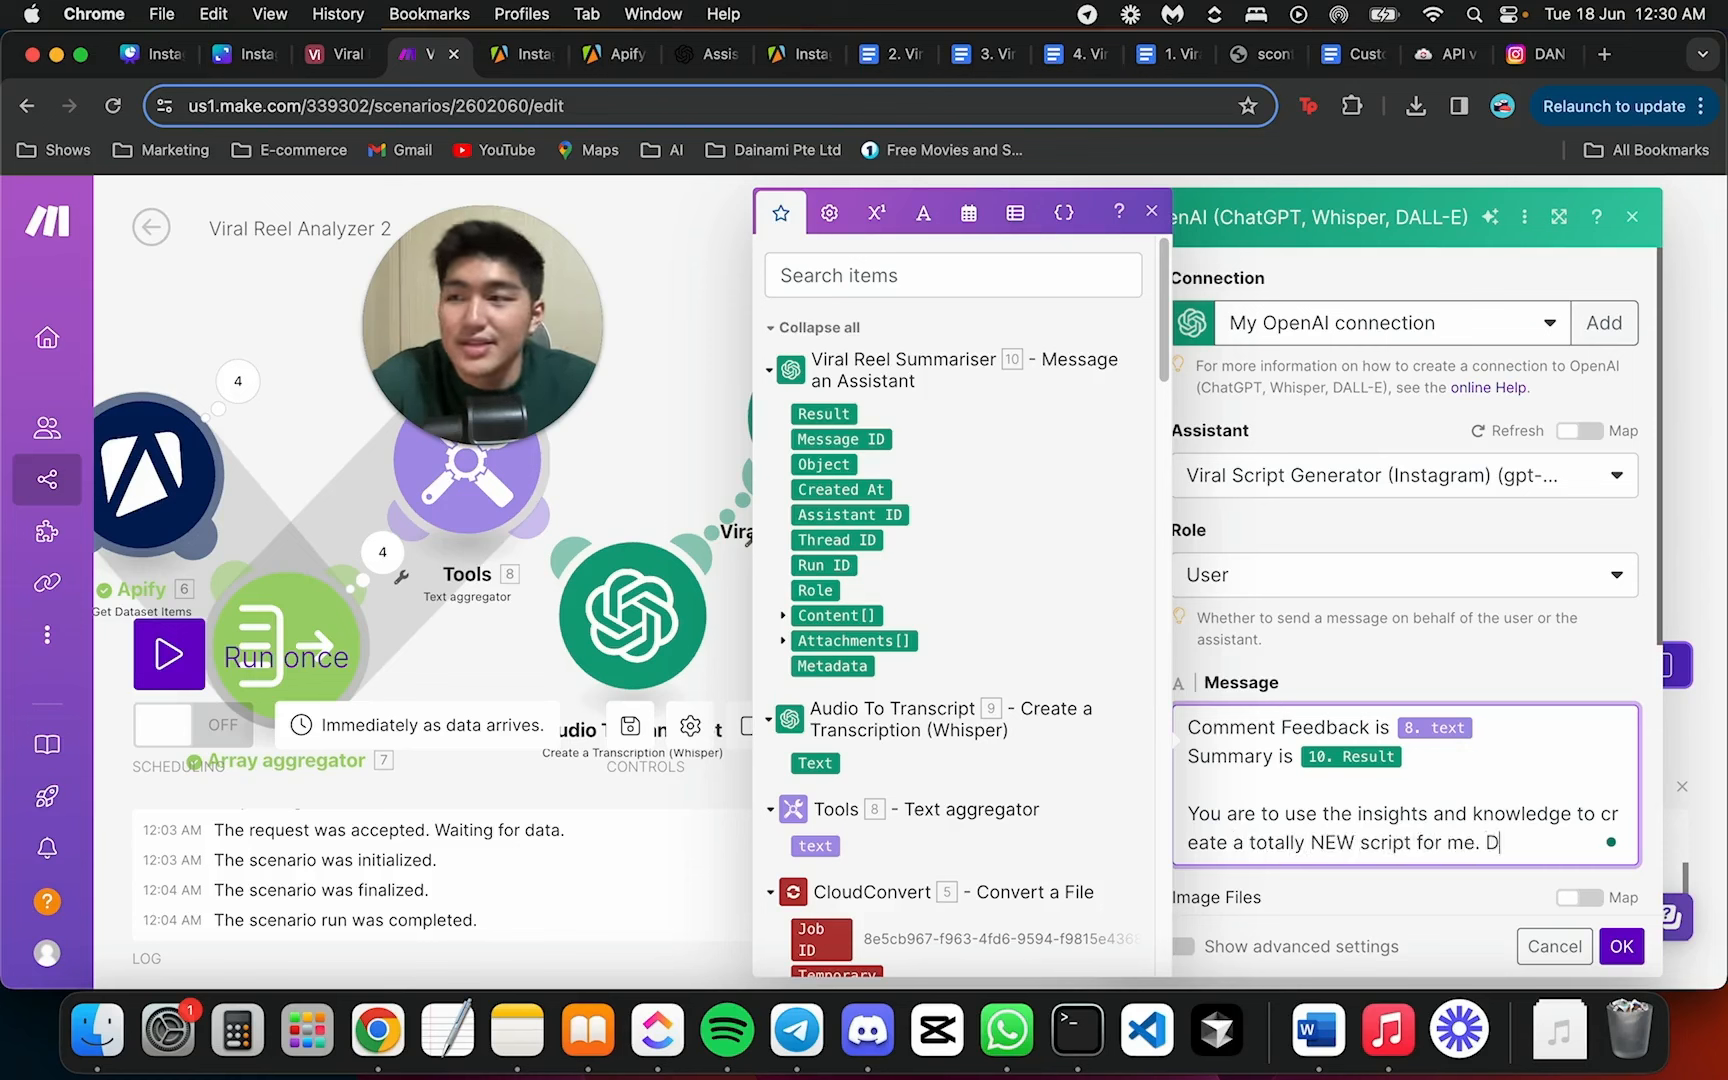
Finish the message with the sentence "DO NOT reference the original speaker." and save the script generator module's settings
{"action": "type", "text": "O NOT "}
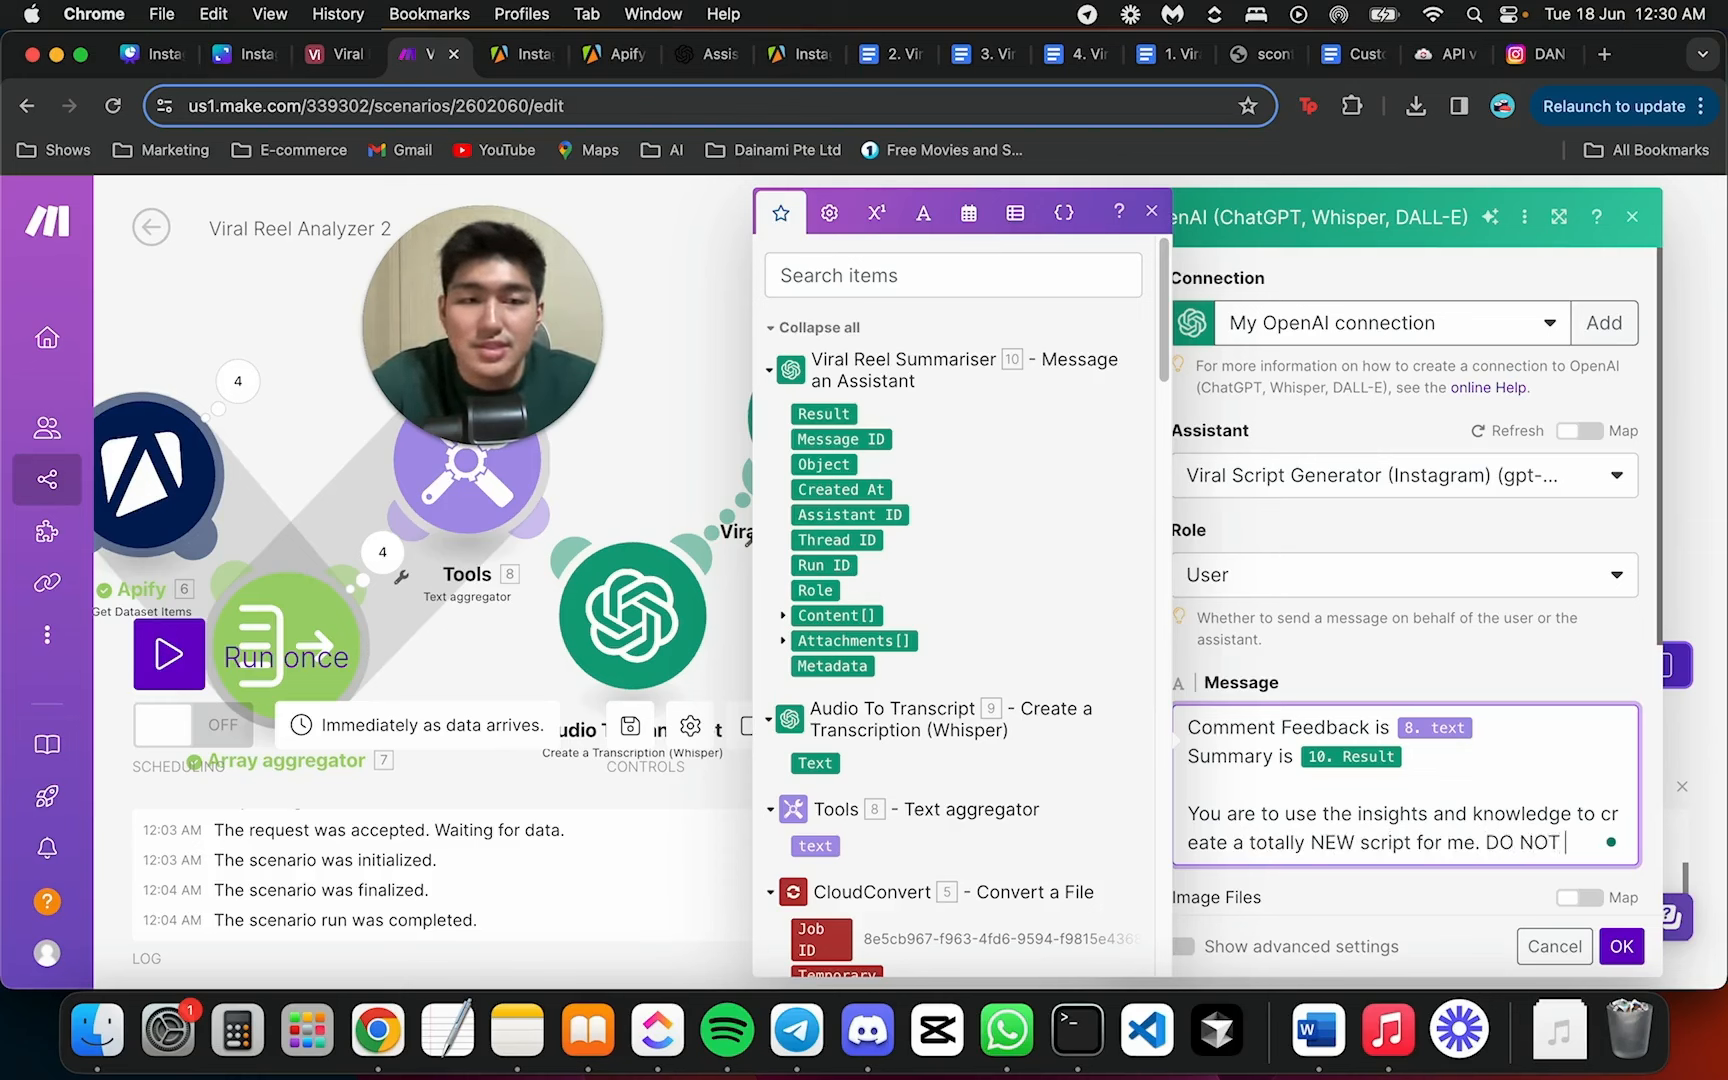
{"action": "type", "text": "reference t"}
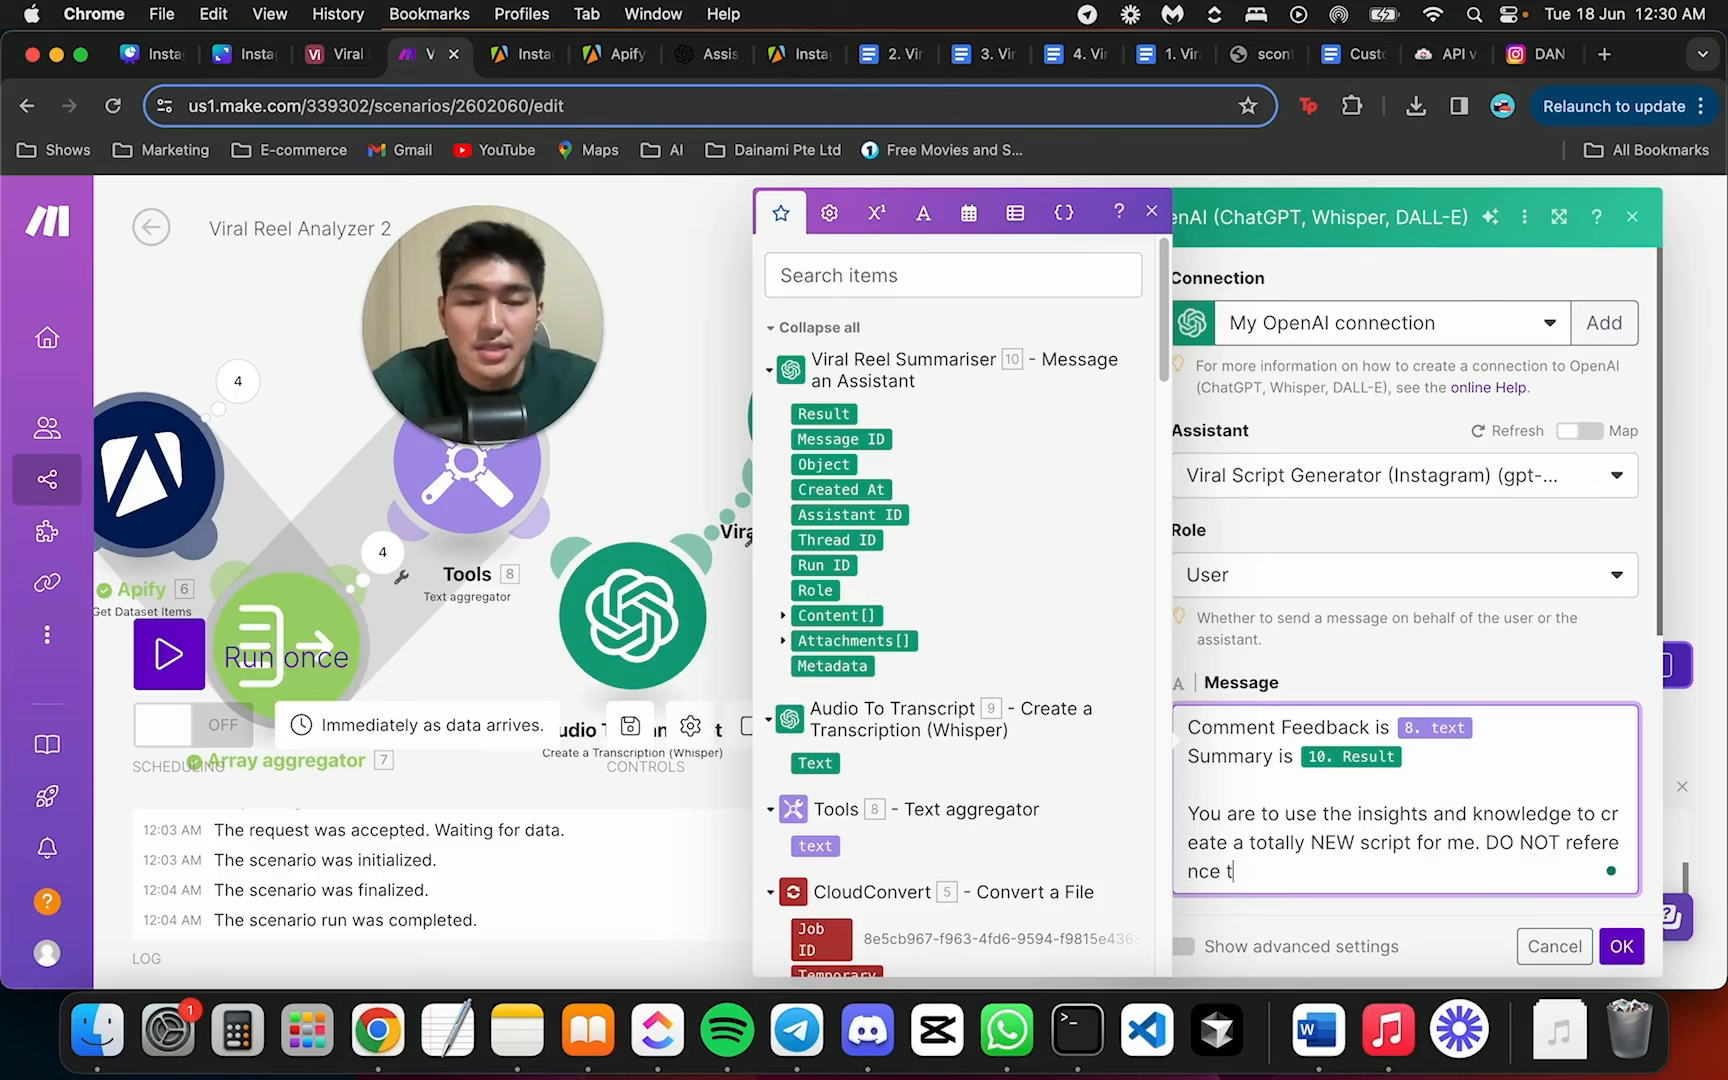
{"action": "type", "text": "he or"}
{"action": "type", "text": "ignal"}
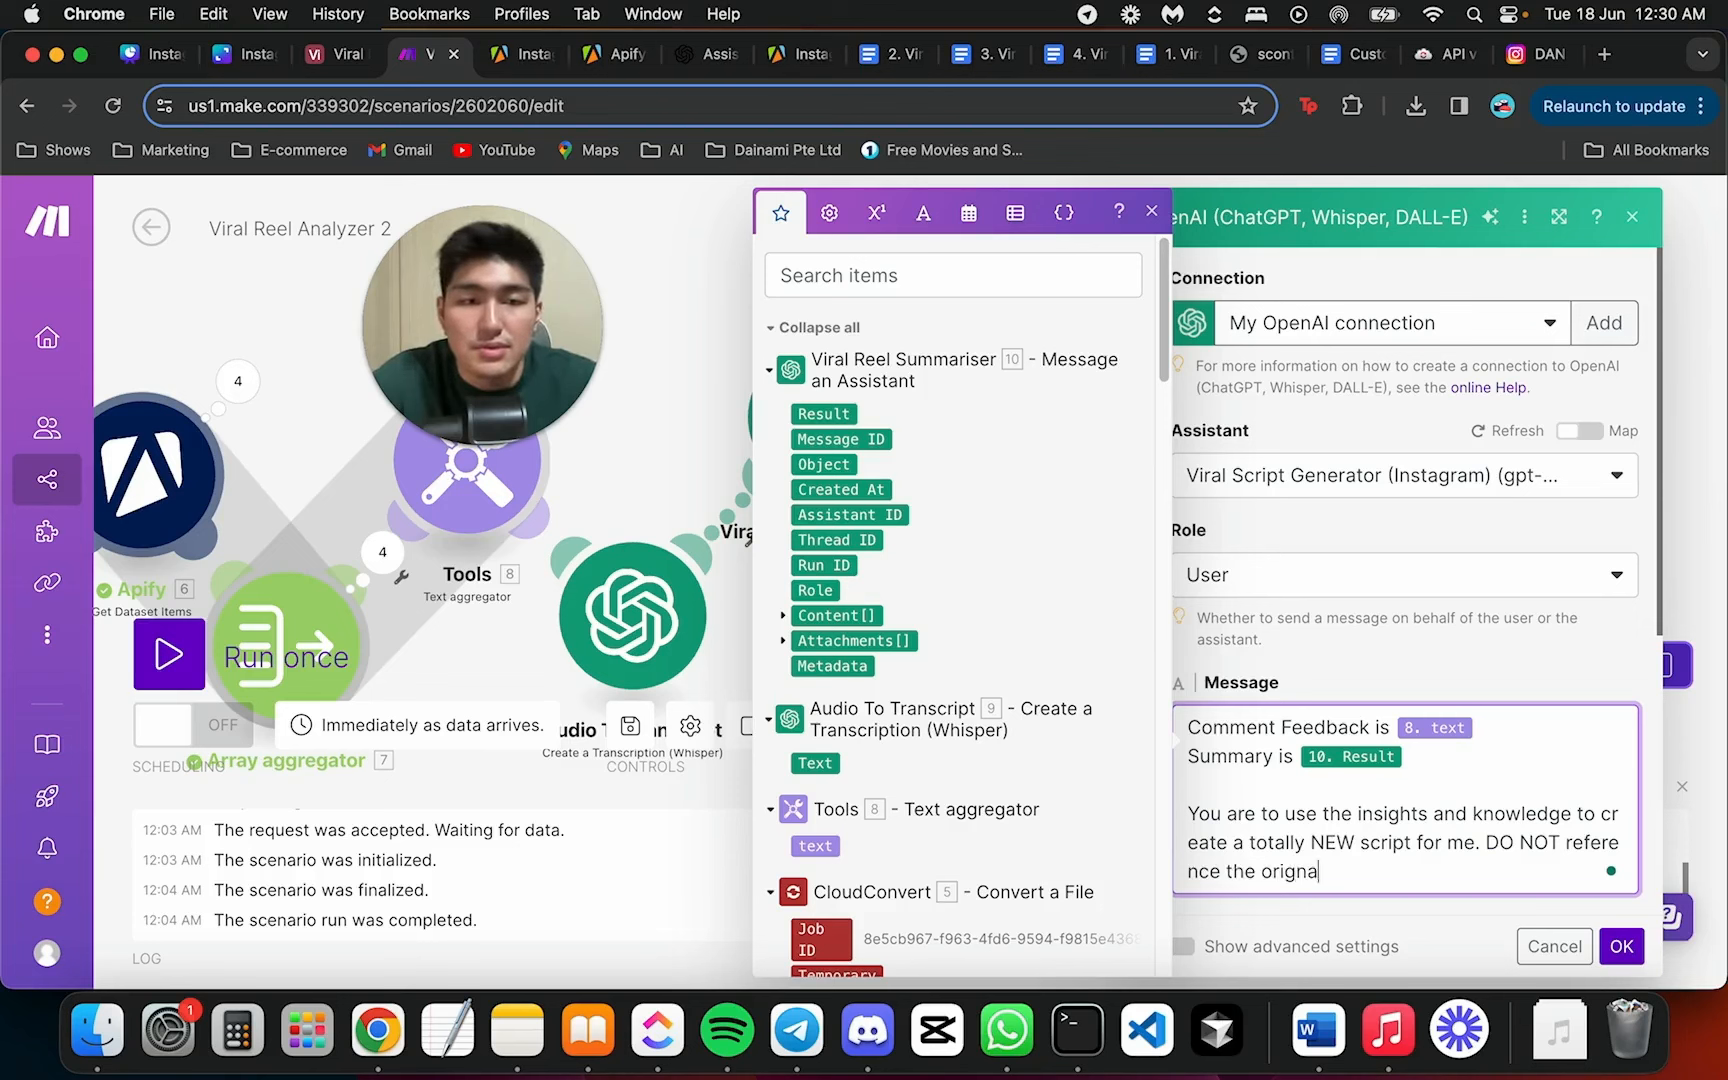
{"action": "key", "text": "BackSpace"}
{"action": "key", "text": "BackSpace"}
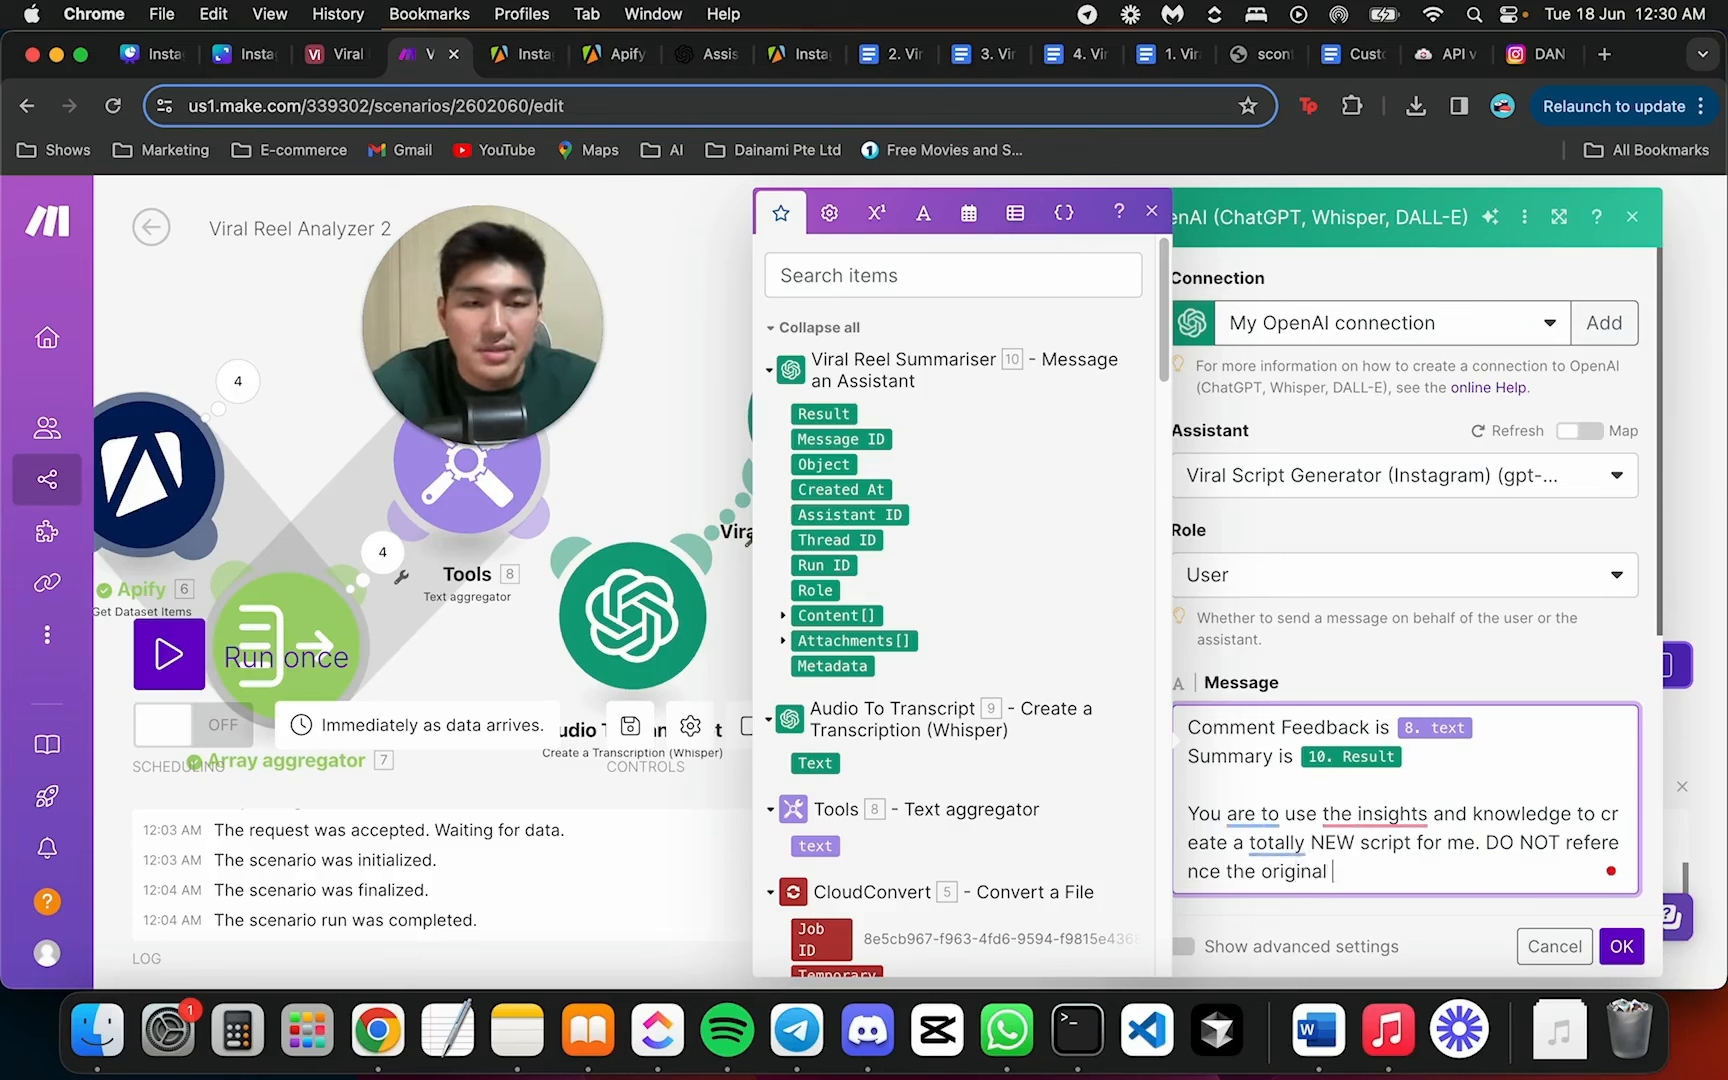
{"action": "type", "text": "speaker."}
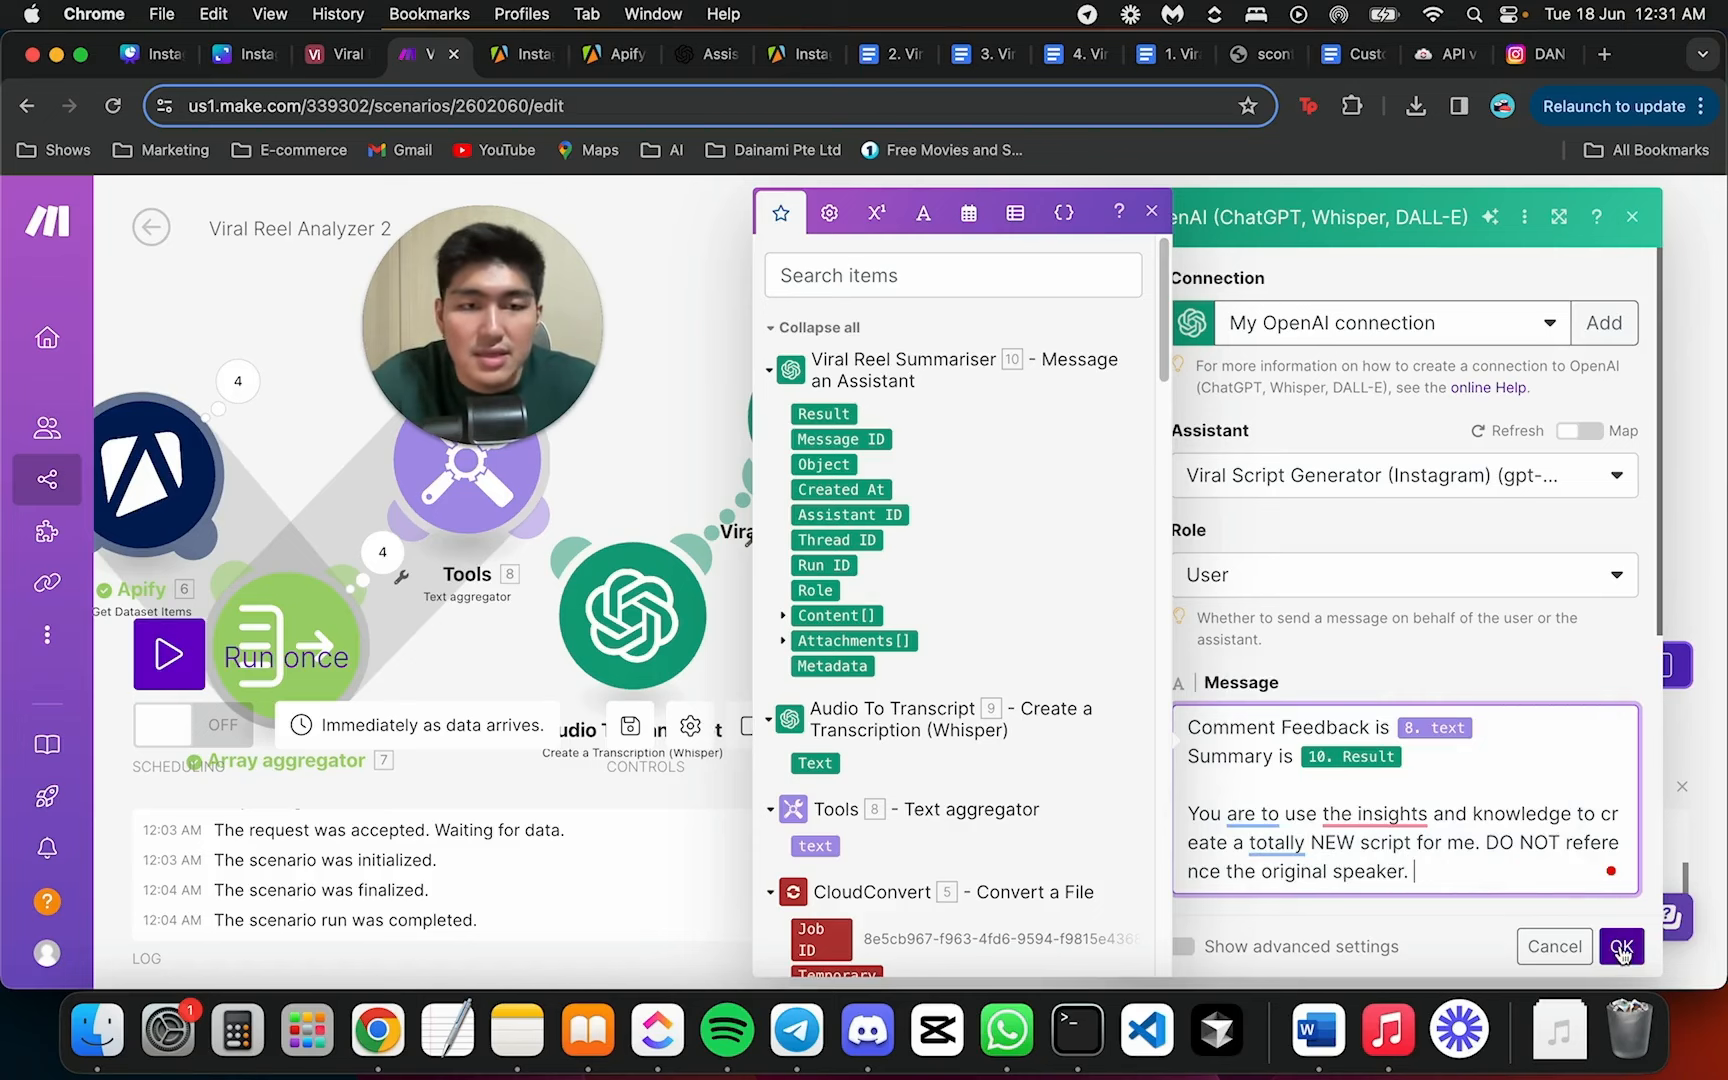
{"action": "left_click", "coordinate": [1621, 946]}
Rename the new OpenAI module after Viral Reel Summariser as "Viral Script Generator"
{"action": "right_click", "coordinate": [1066, 568]}
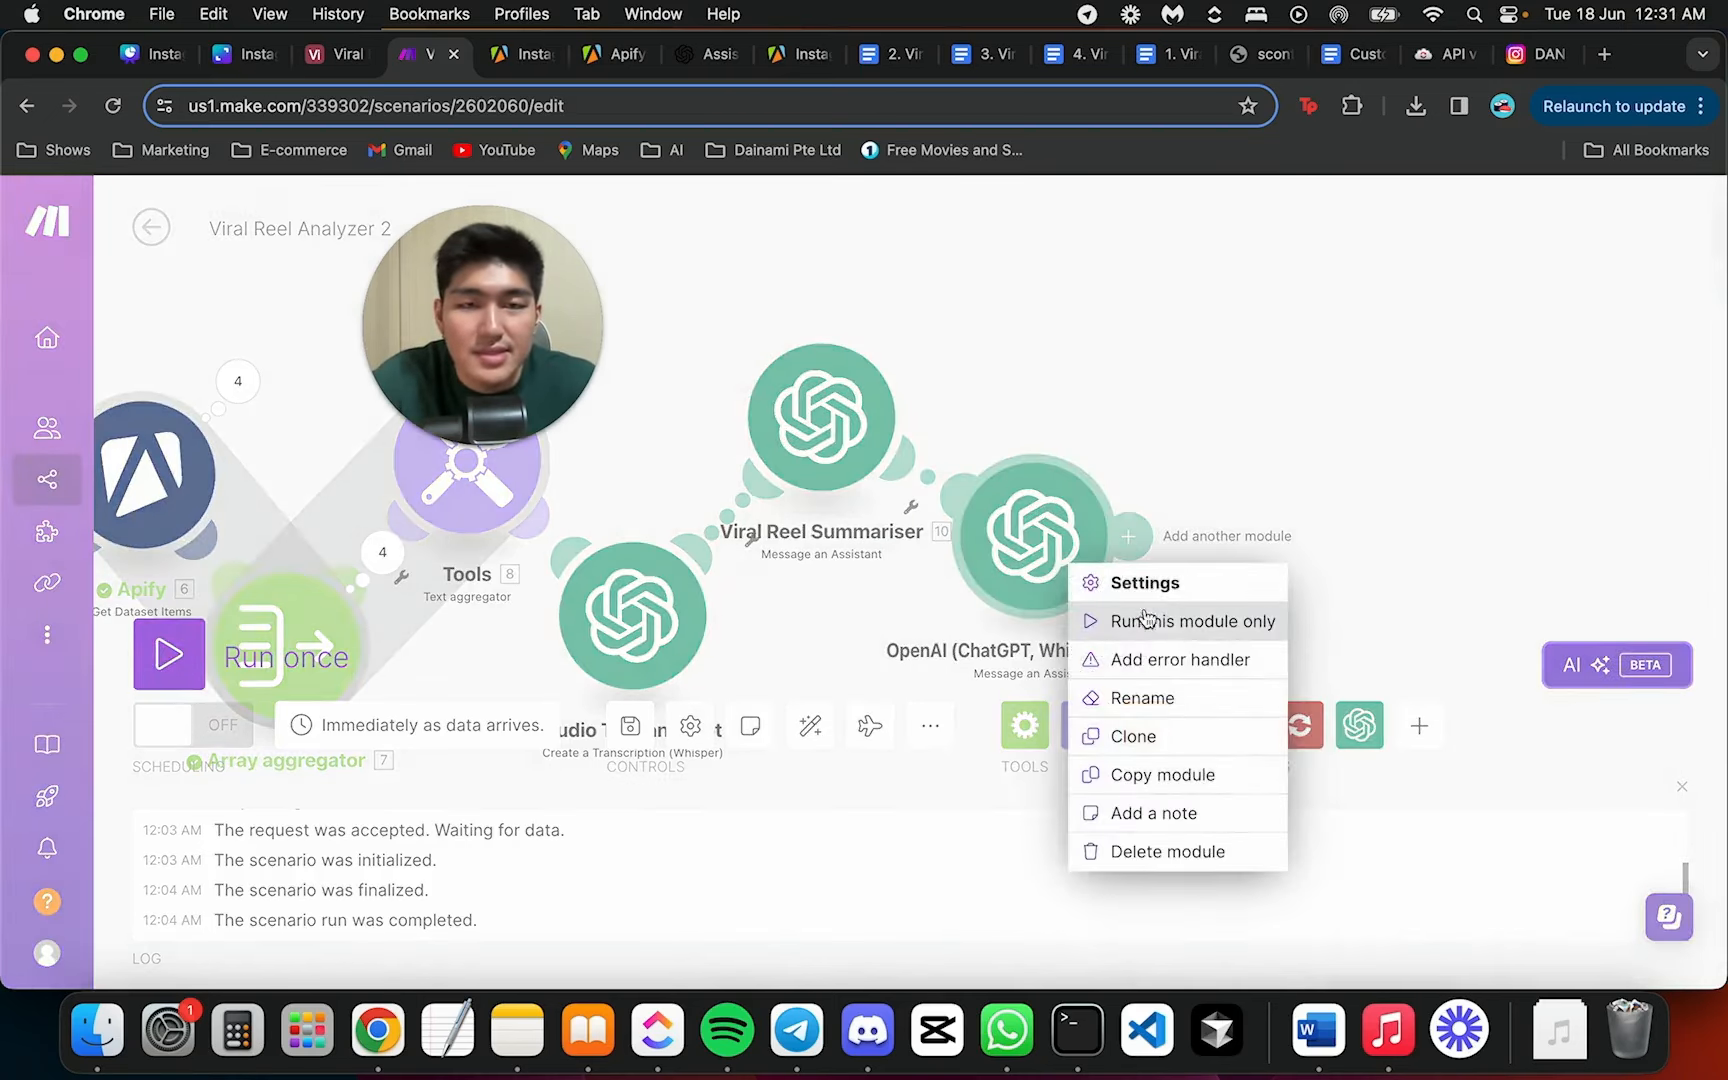
{"action": "left_click", "coordinate": [1140, 698]}
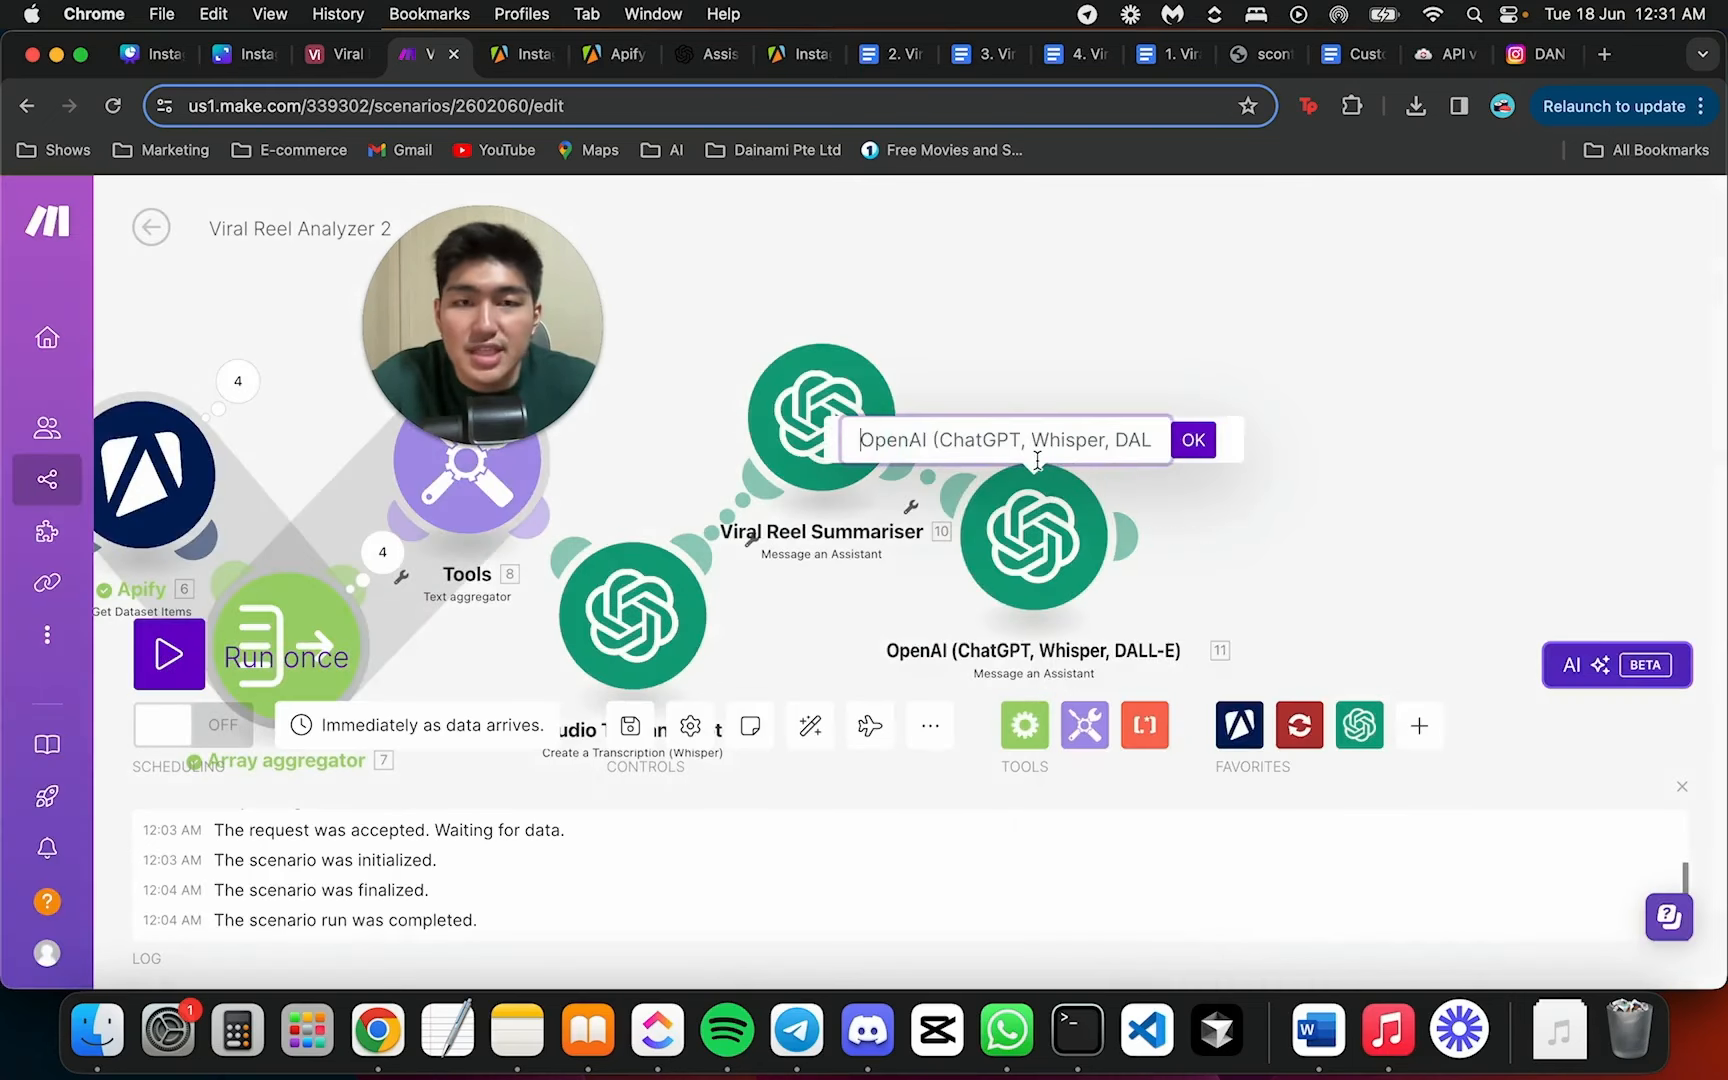
{"action": "type", "text": "Viral S"}
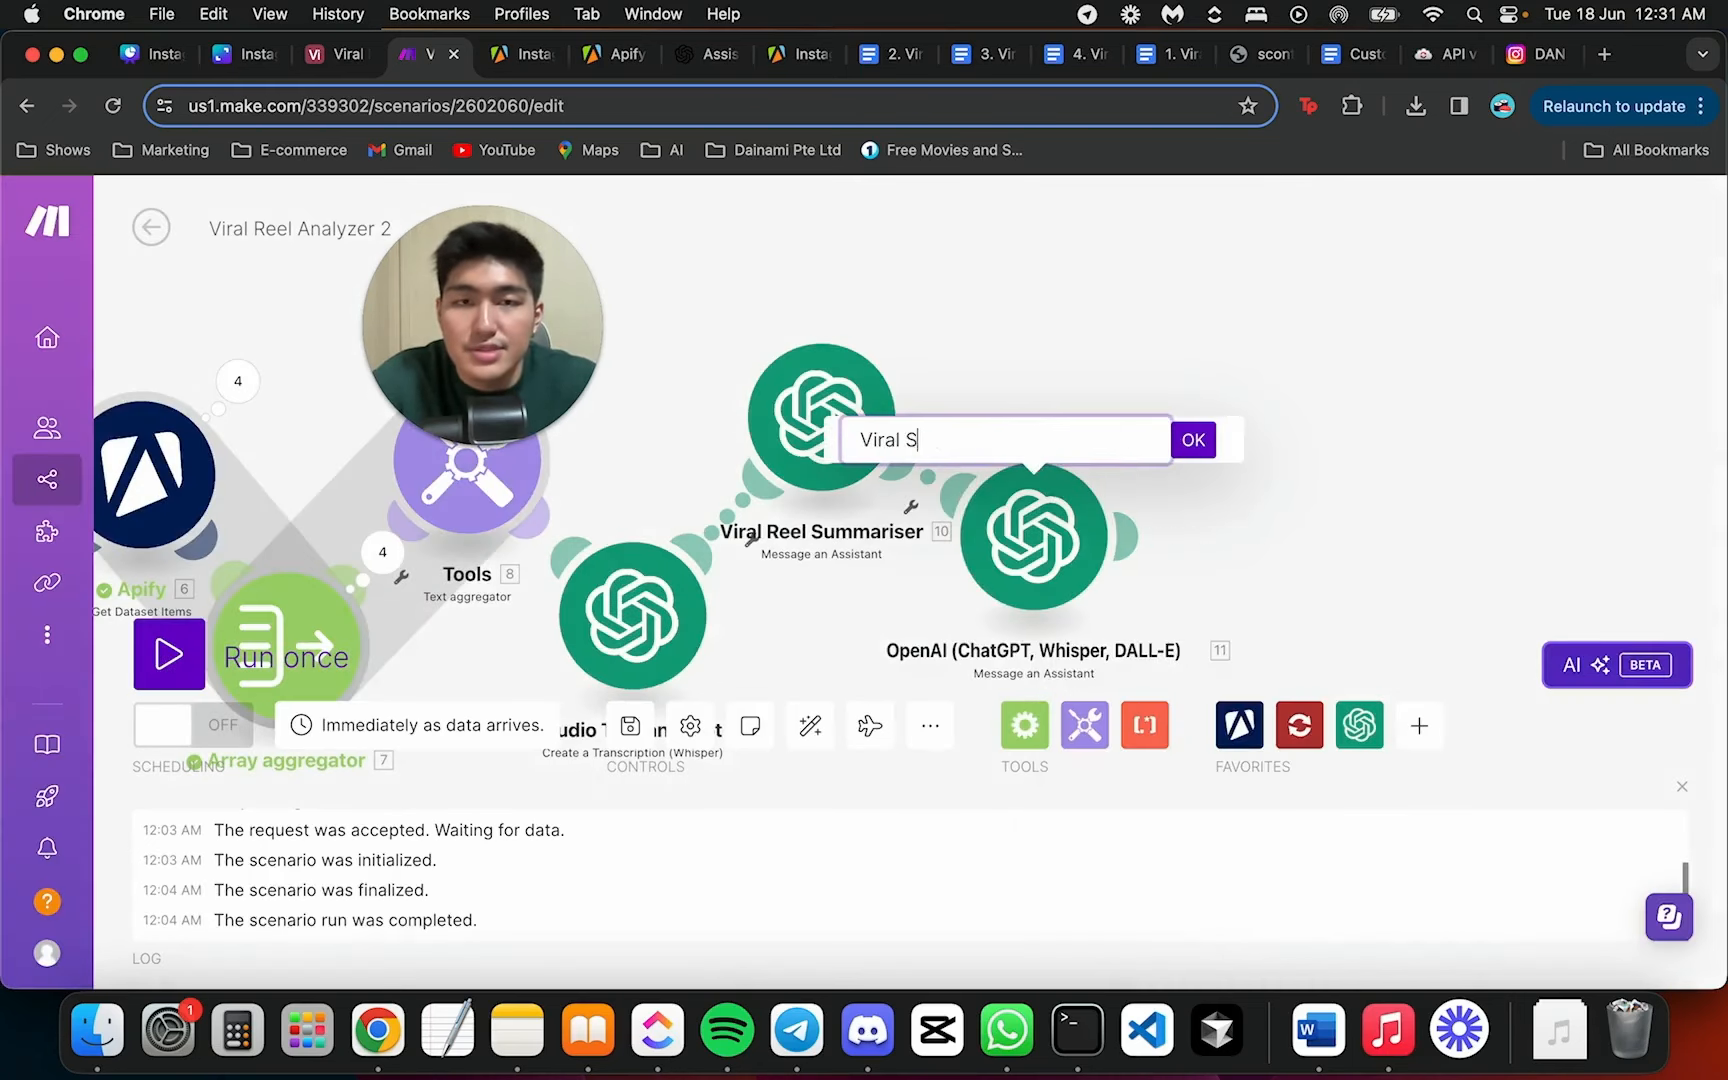
{"action": "type", "text": "cripterGenerator"}
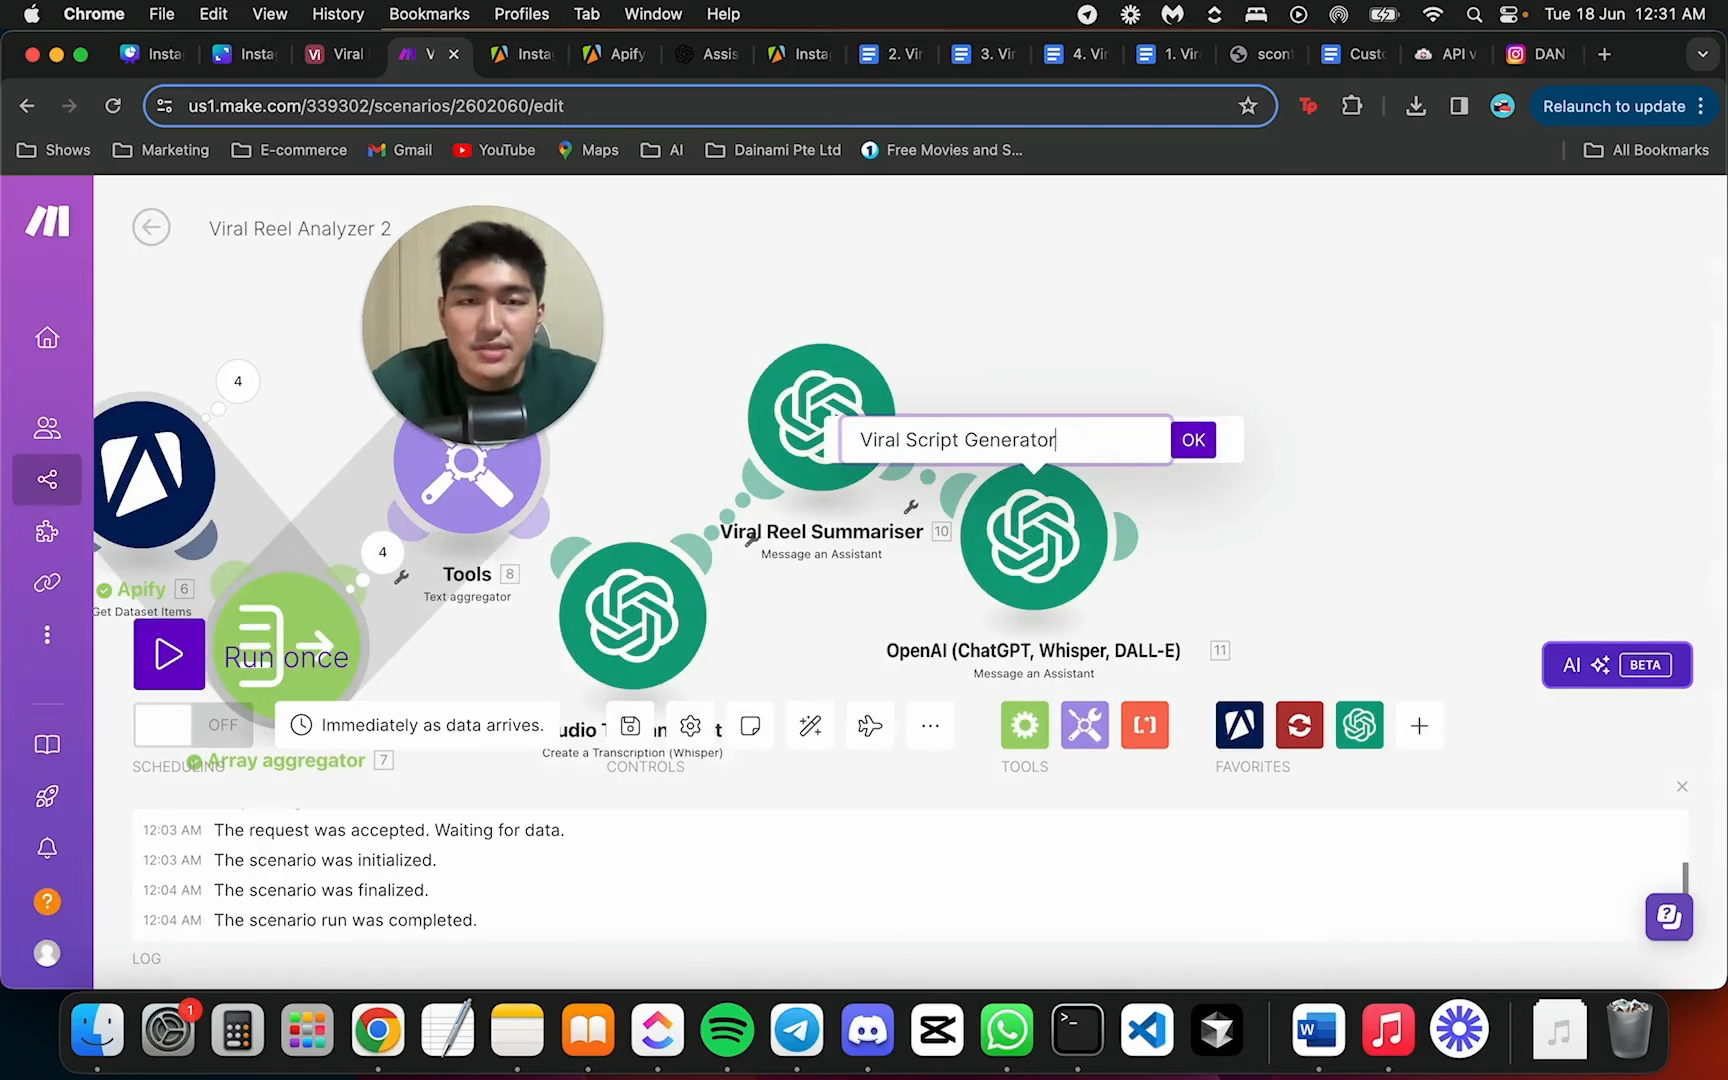
{"action": "key", "text": "Return"}
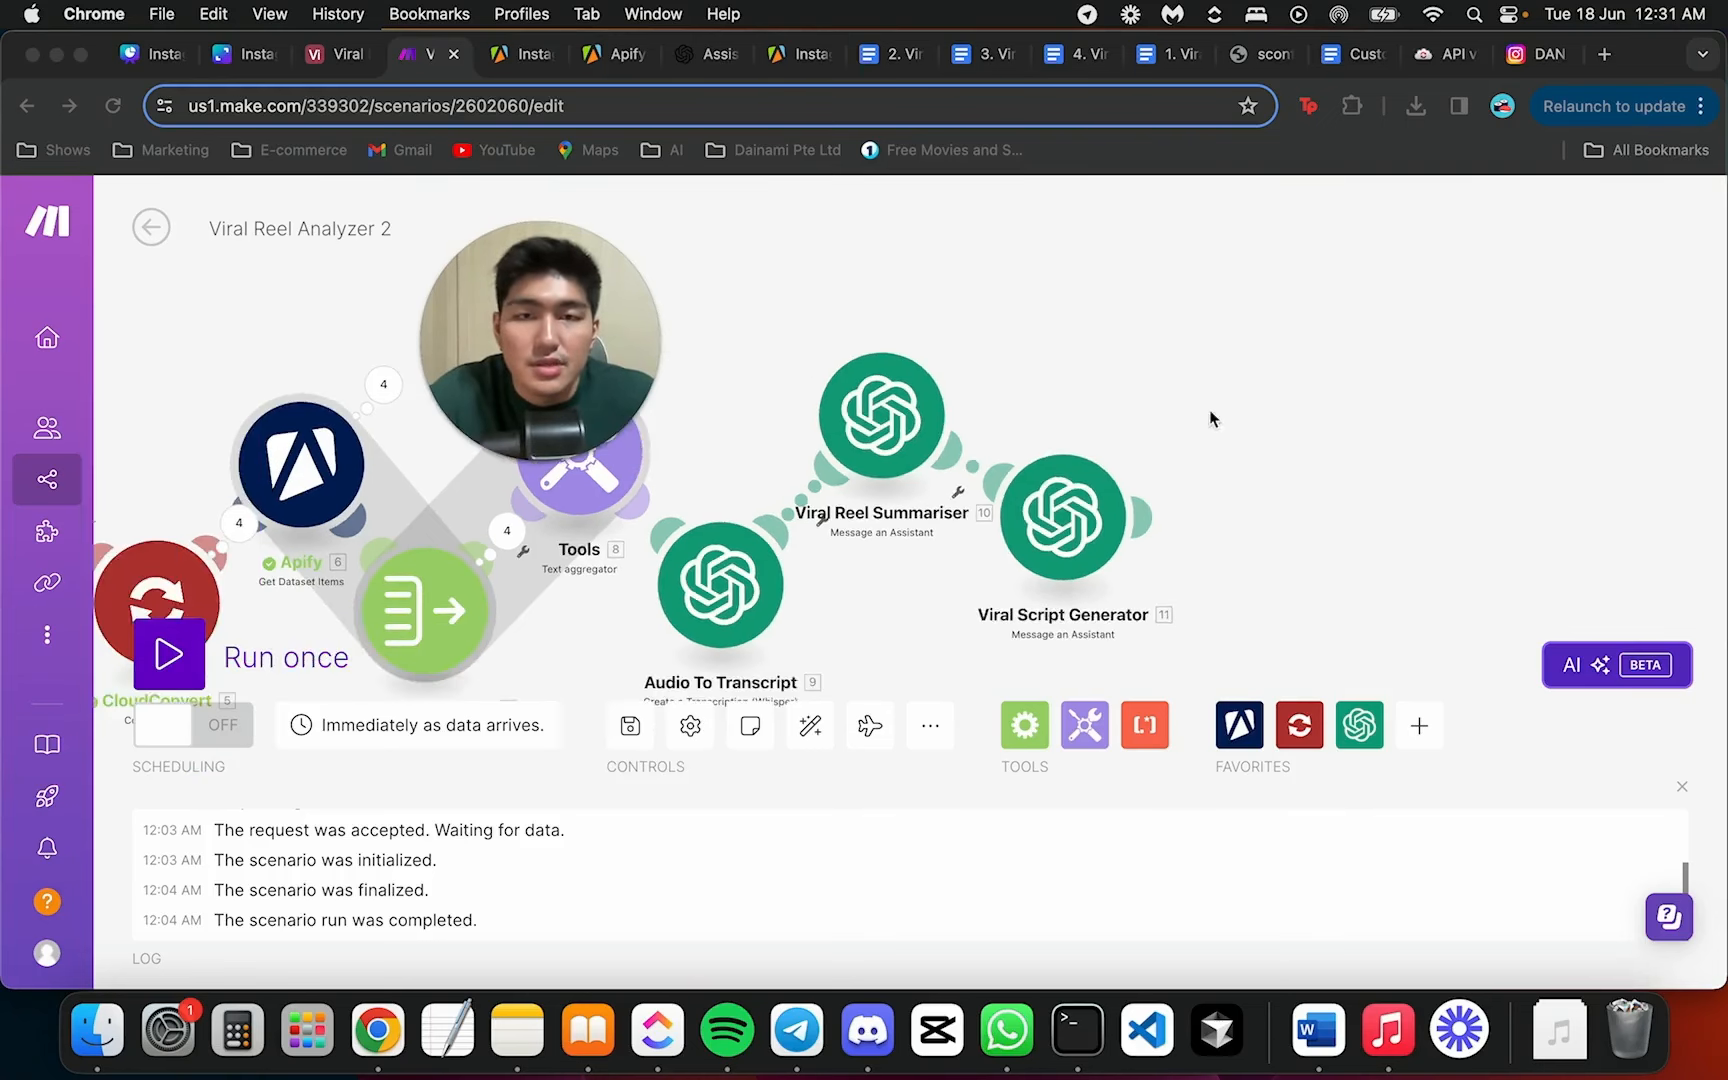
Add an OpenAI Message an Assistant module after Viral Script Generator and select Viral Hook Agent (Instagram) as its assistant
{"action": "left_click_drag", "start_coordinate": [894, 539], "coordinate": [876, 556]}
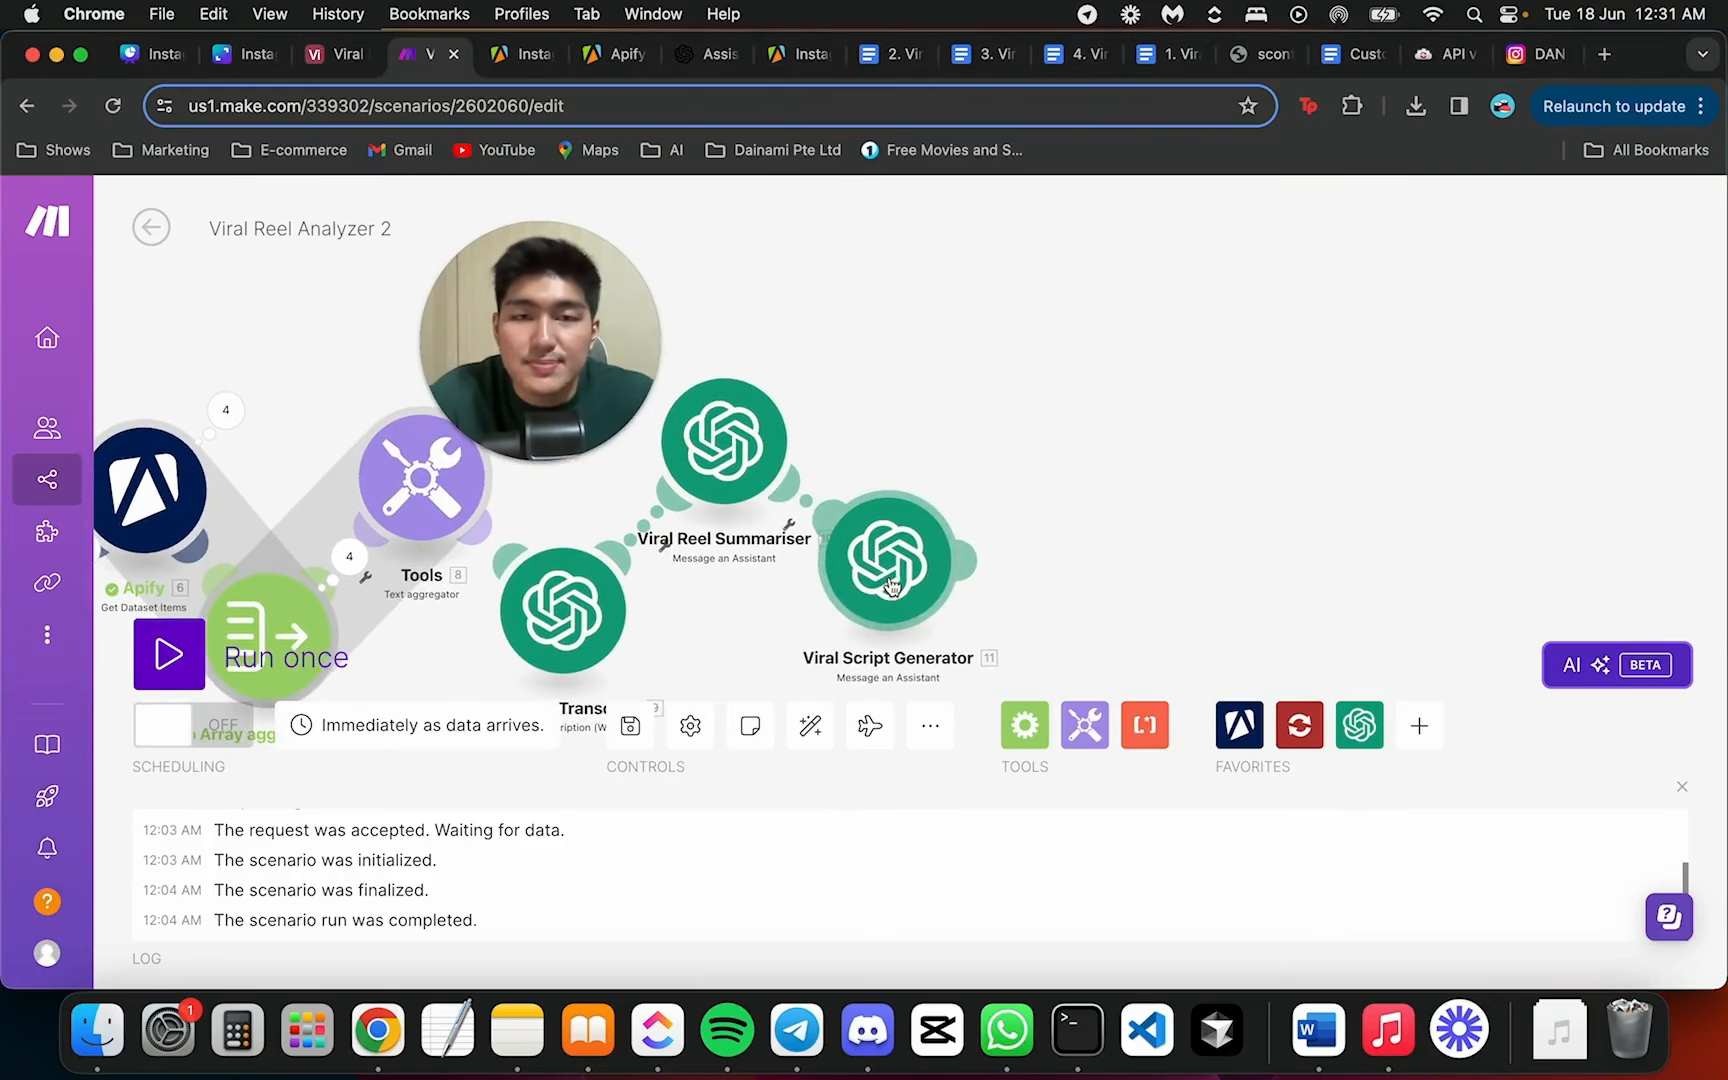
{"action": "left_click", "coordinate": [980, 563]}
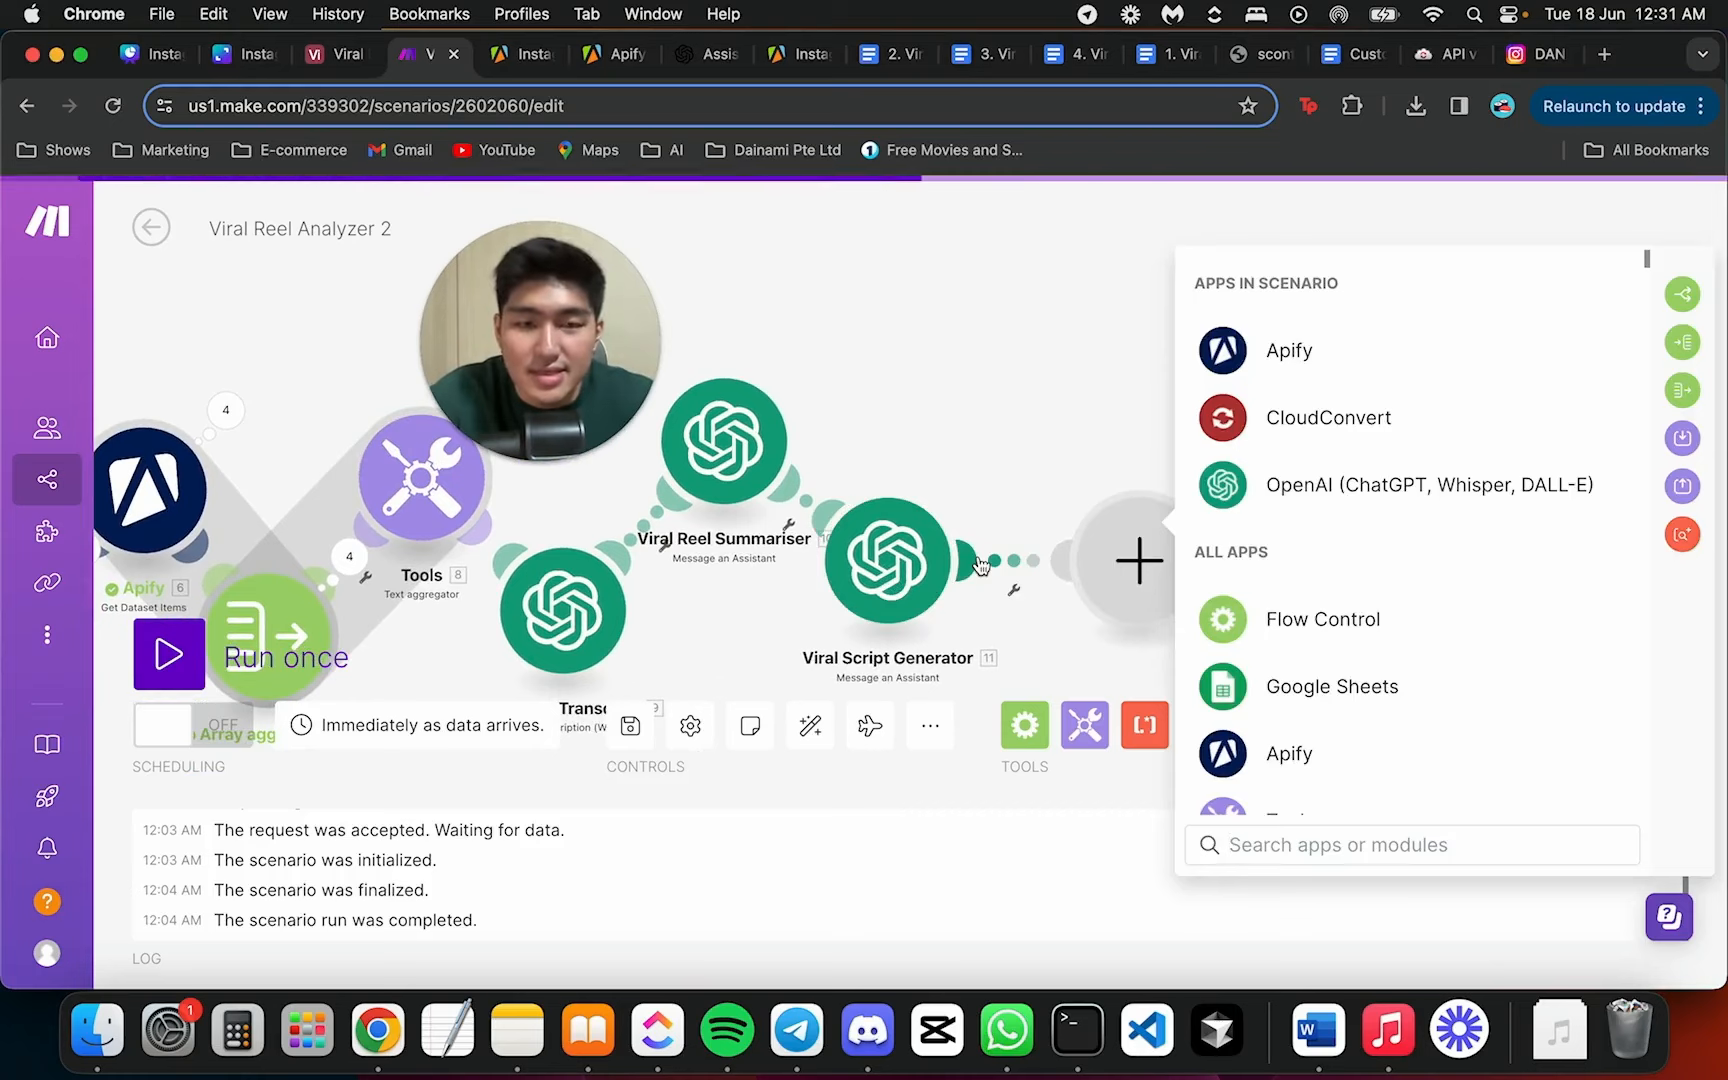
{"action": "type", "text": "message"}
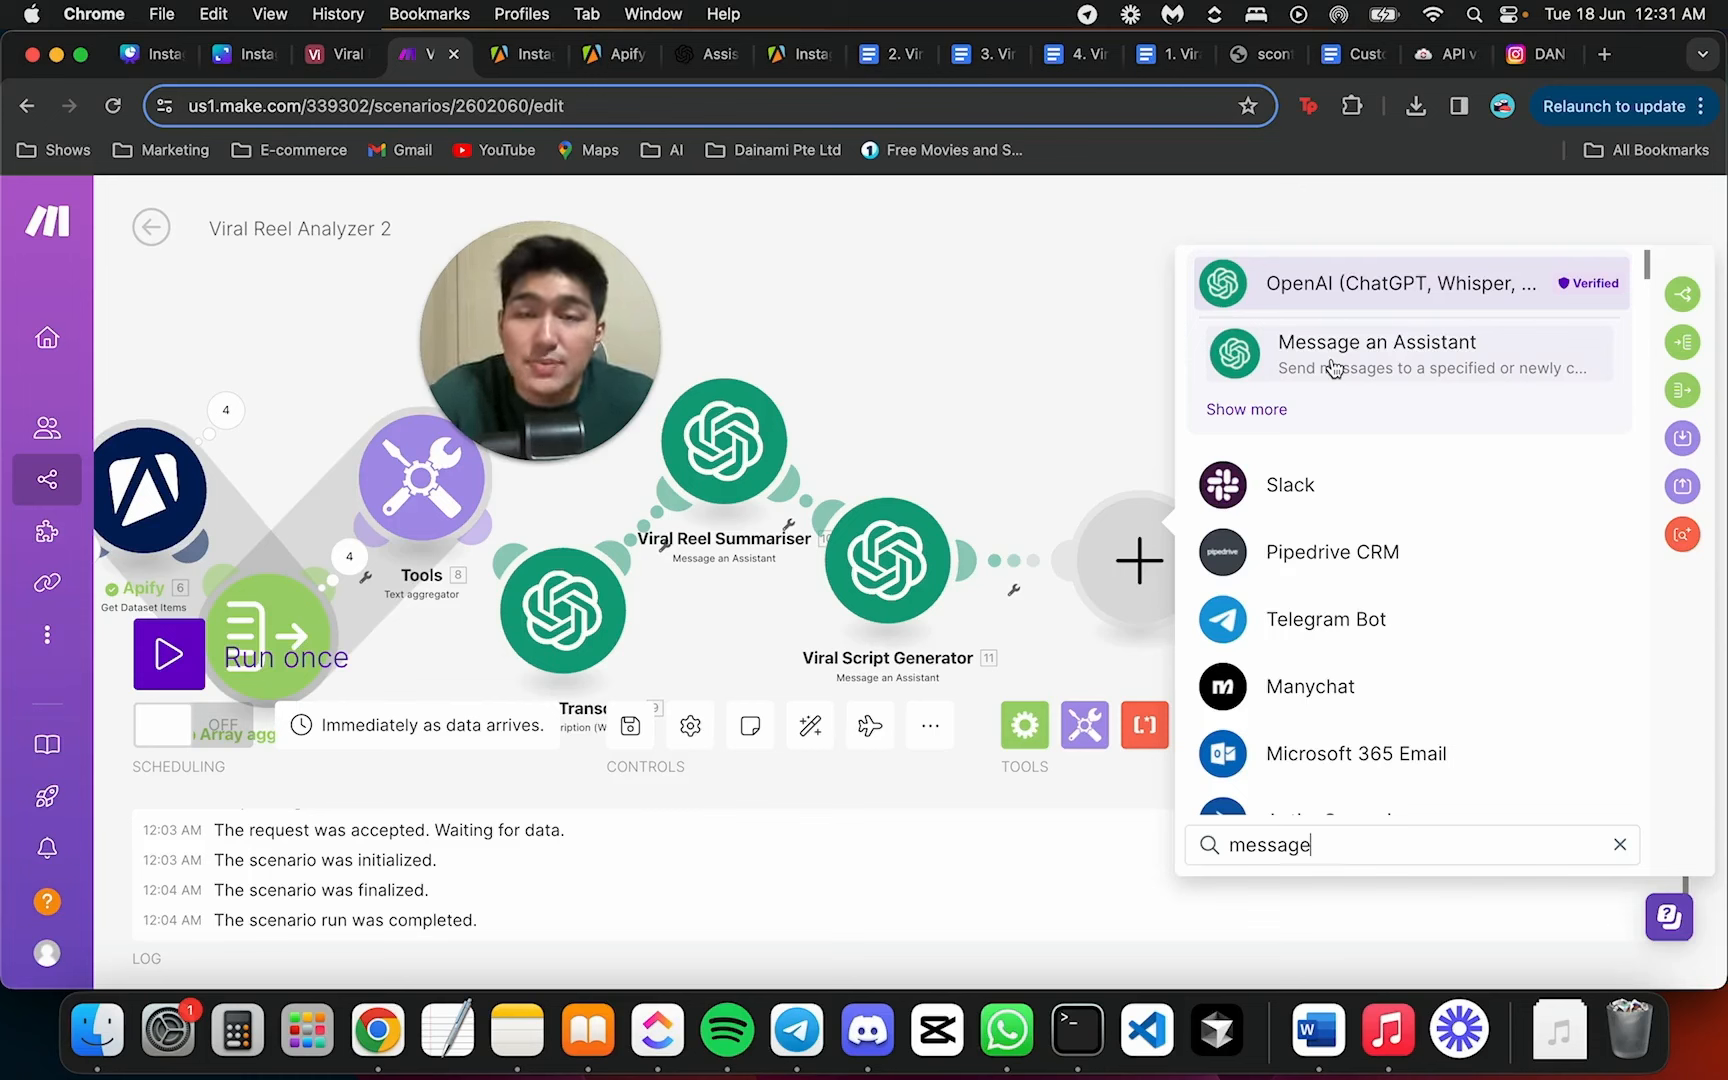
{"action": "left_click", "coordinate": [1384, 374]}
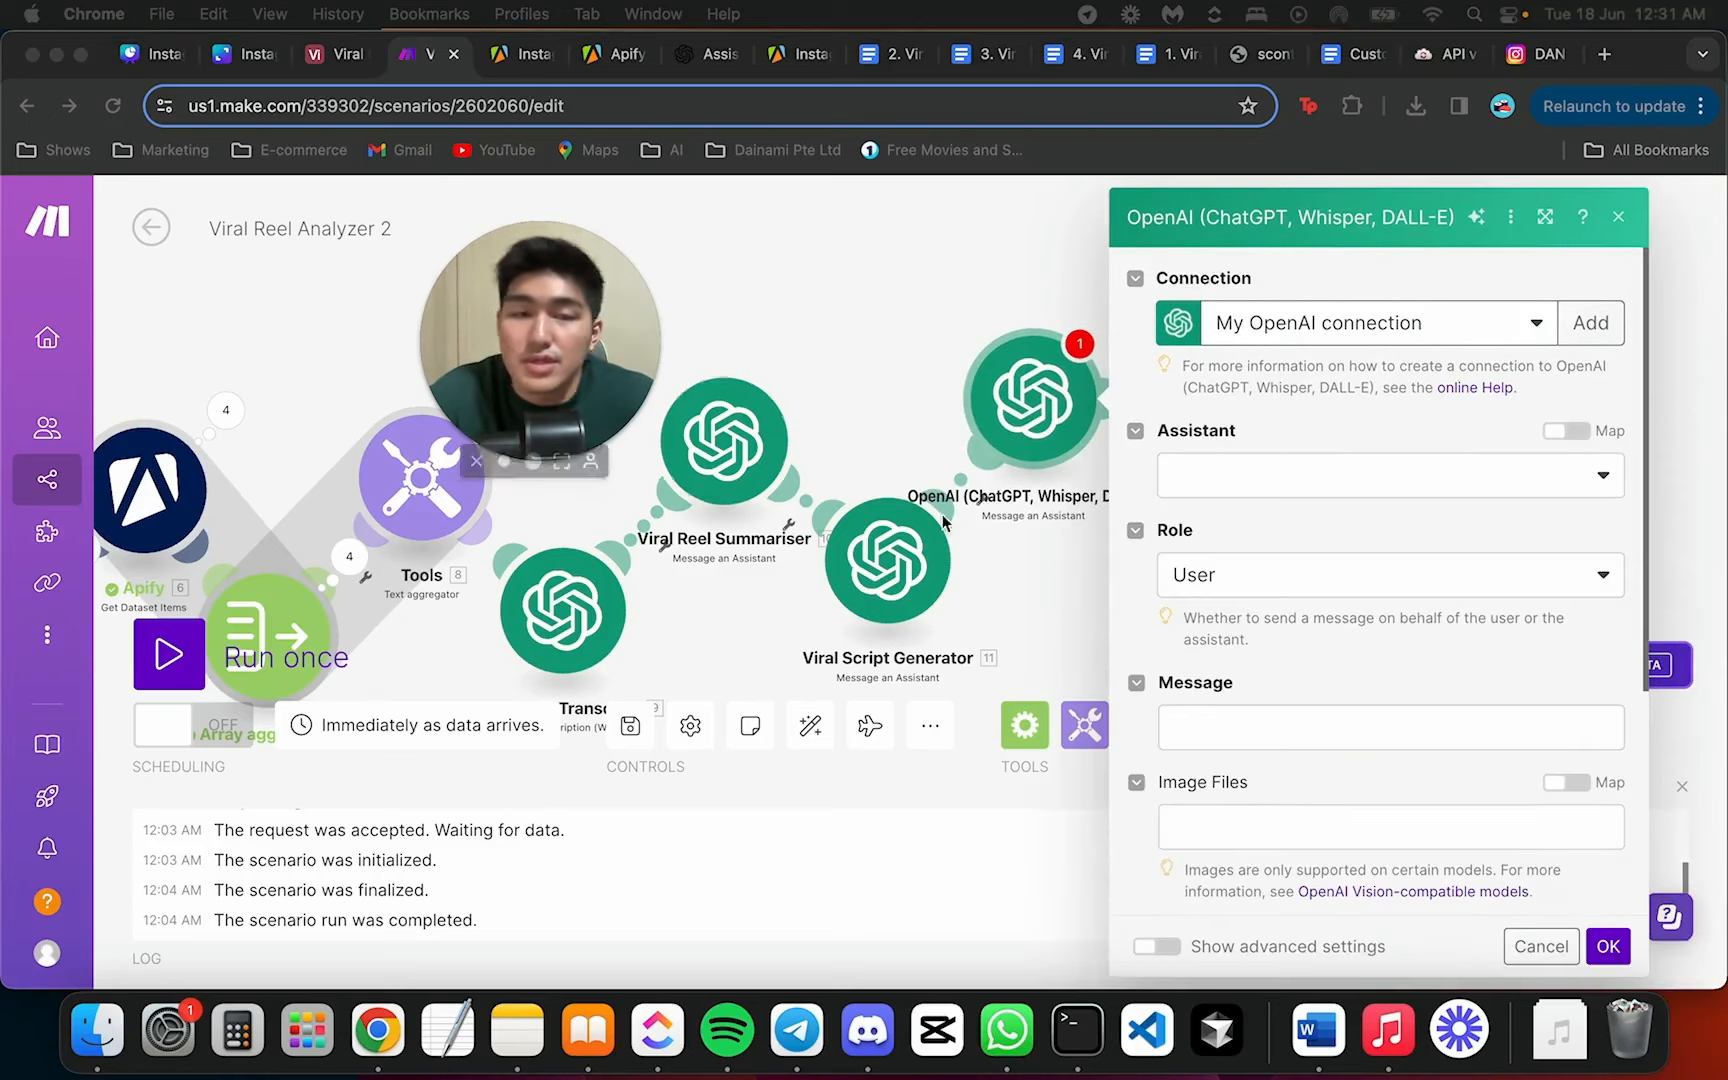
{"action": "left_click", "coordinate": [1275, 471]}
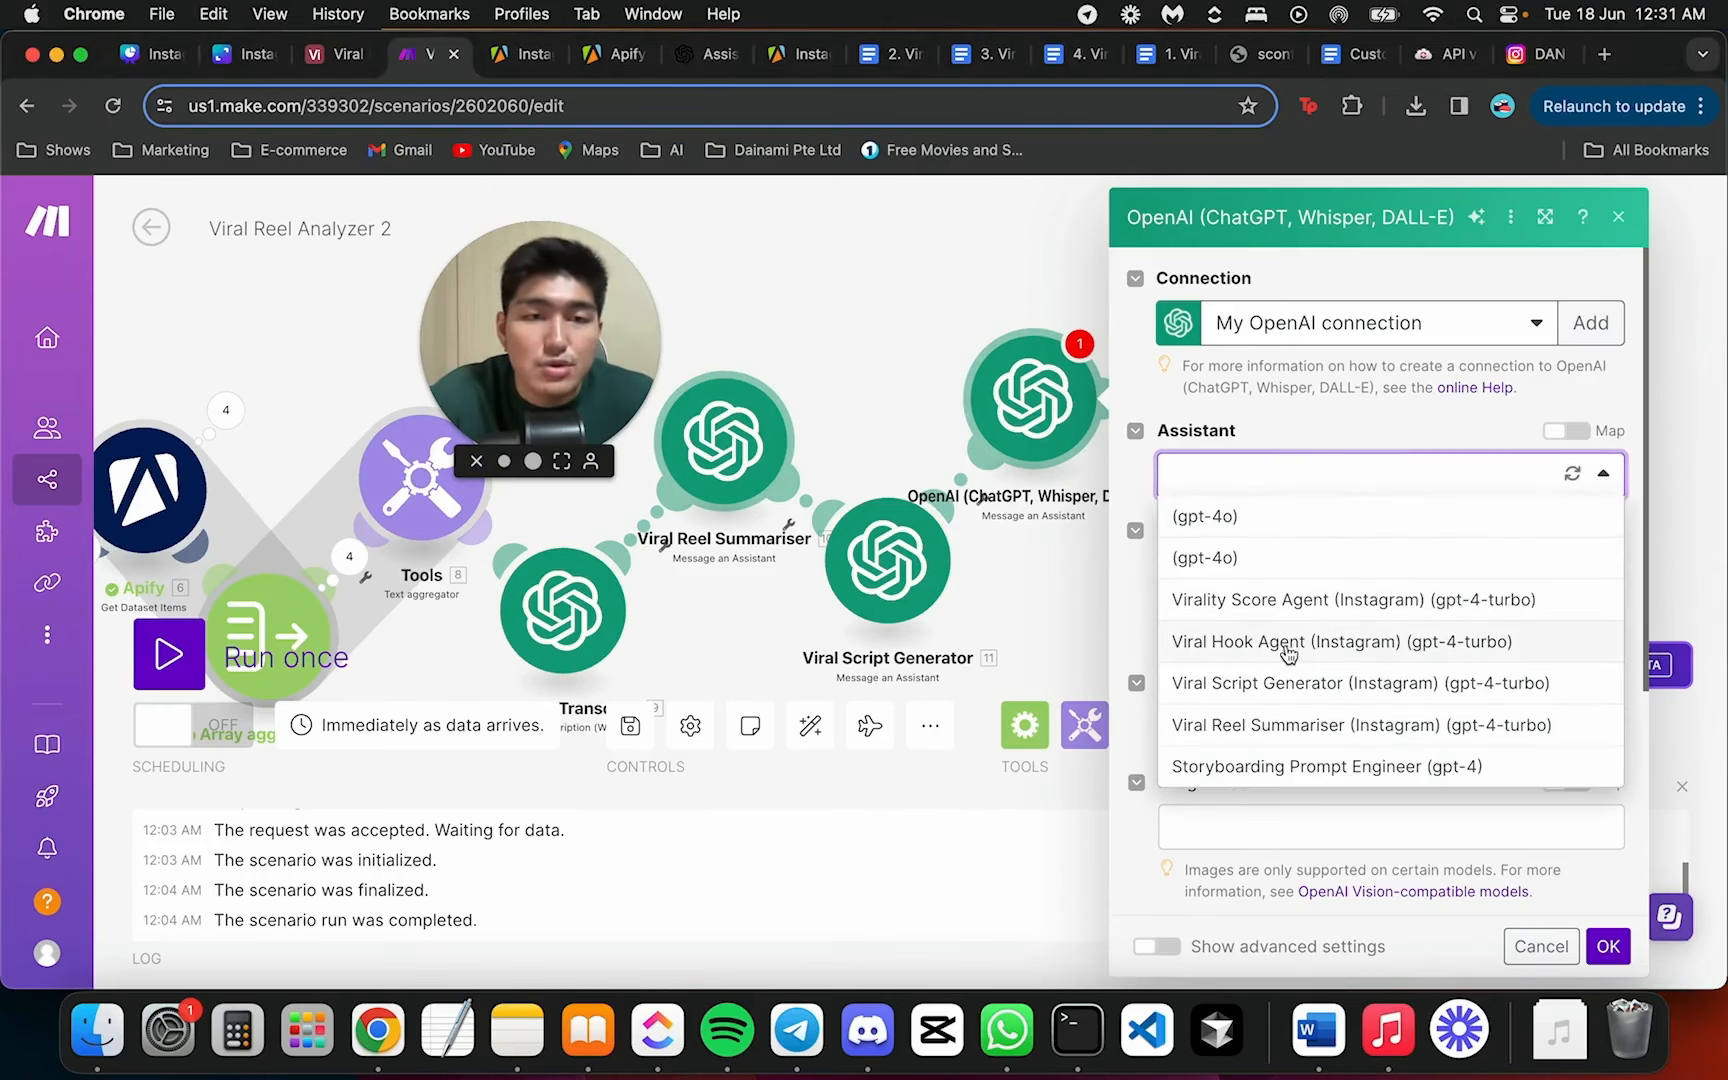
{"action": "left_click", "coordinate": [1292, 650]}
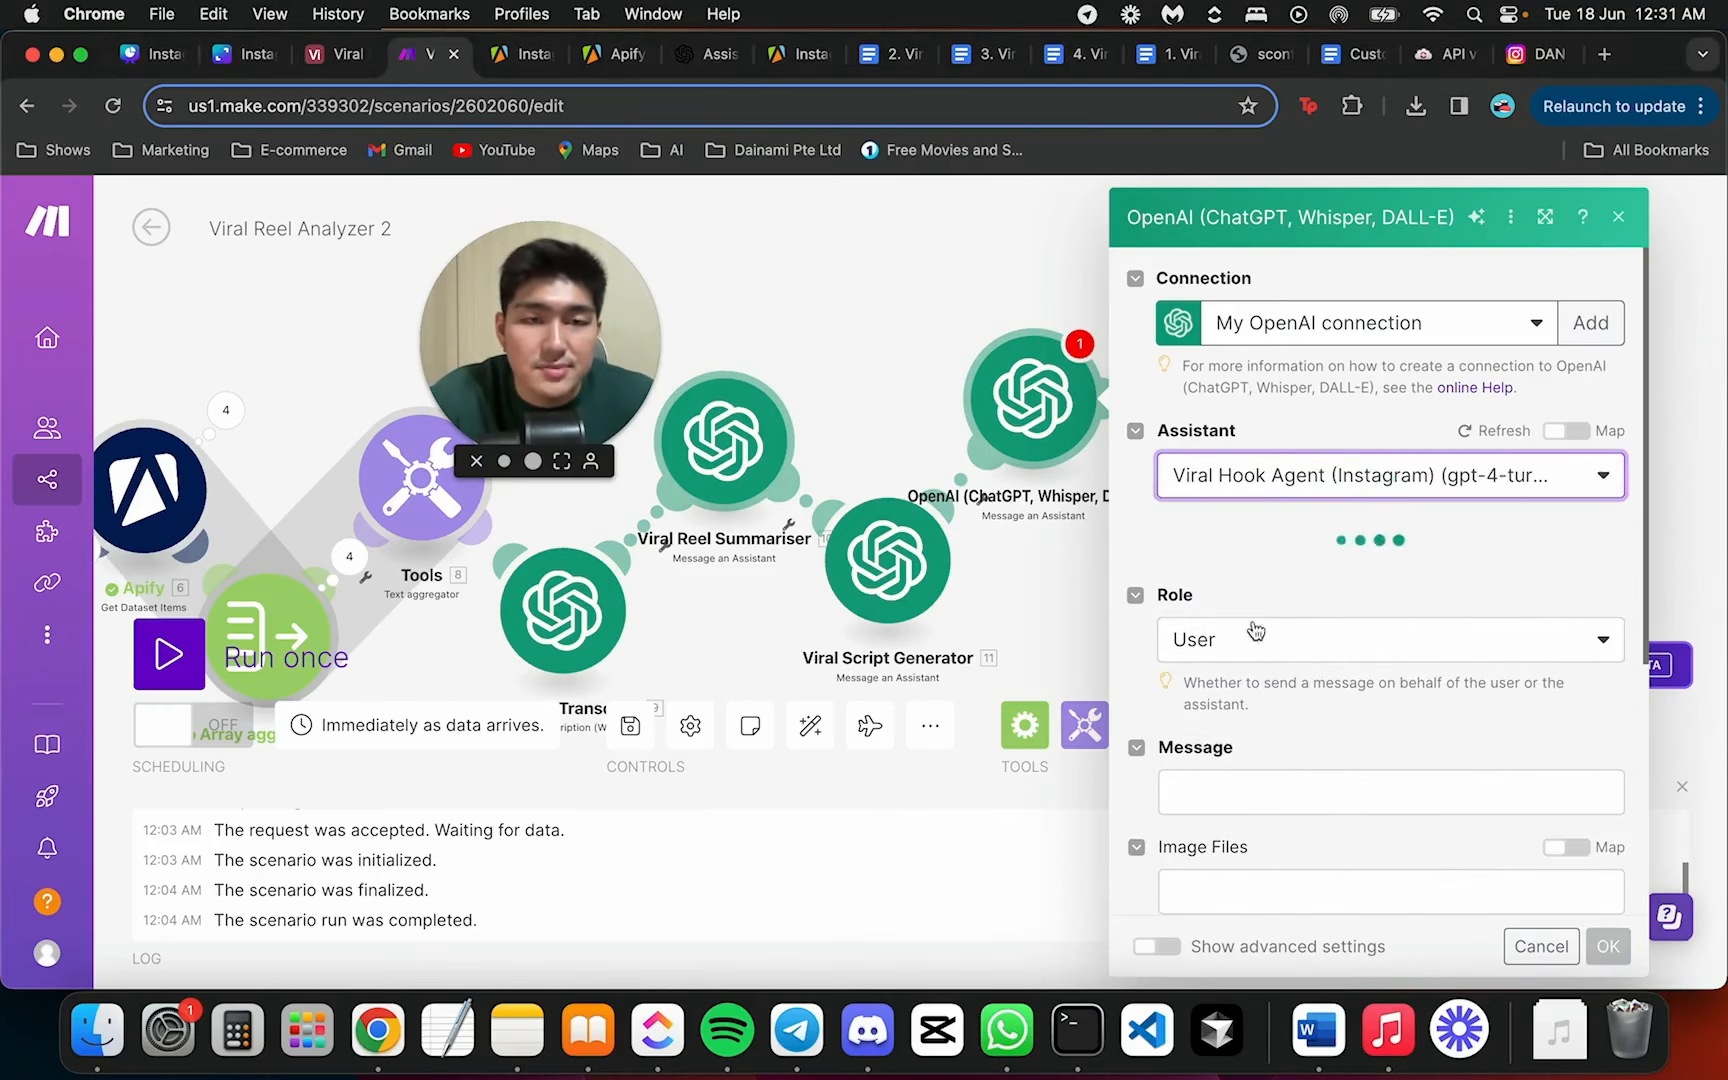
Start the hook agent's message with "Comment feedback to the original video is:" followed by the Tools text aggregator's text output
{"action": "scroll", "coordinate": [1261, 560], "scroll_direction": "down", "scroll_amount": 5}
{"action": "left_click", "coordinate": [1238, 490]}
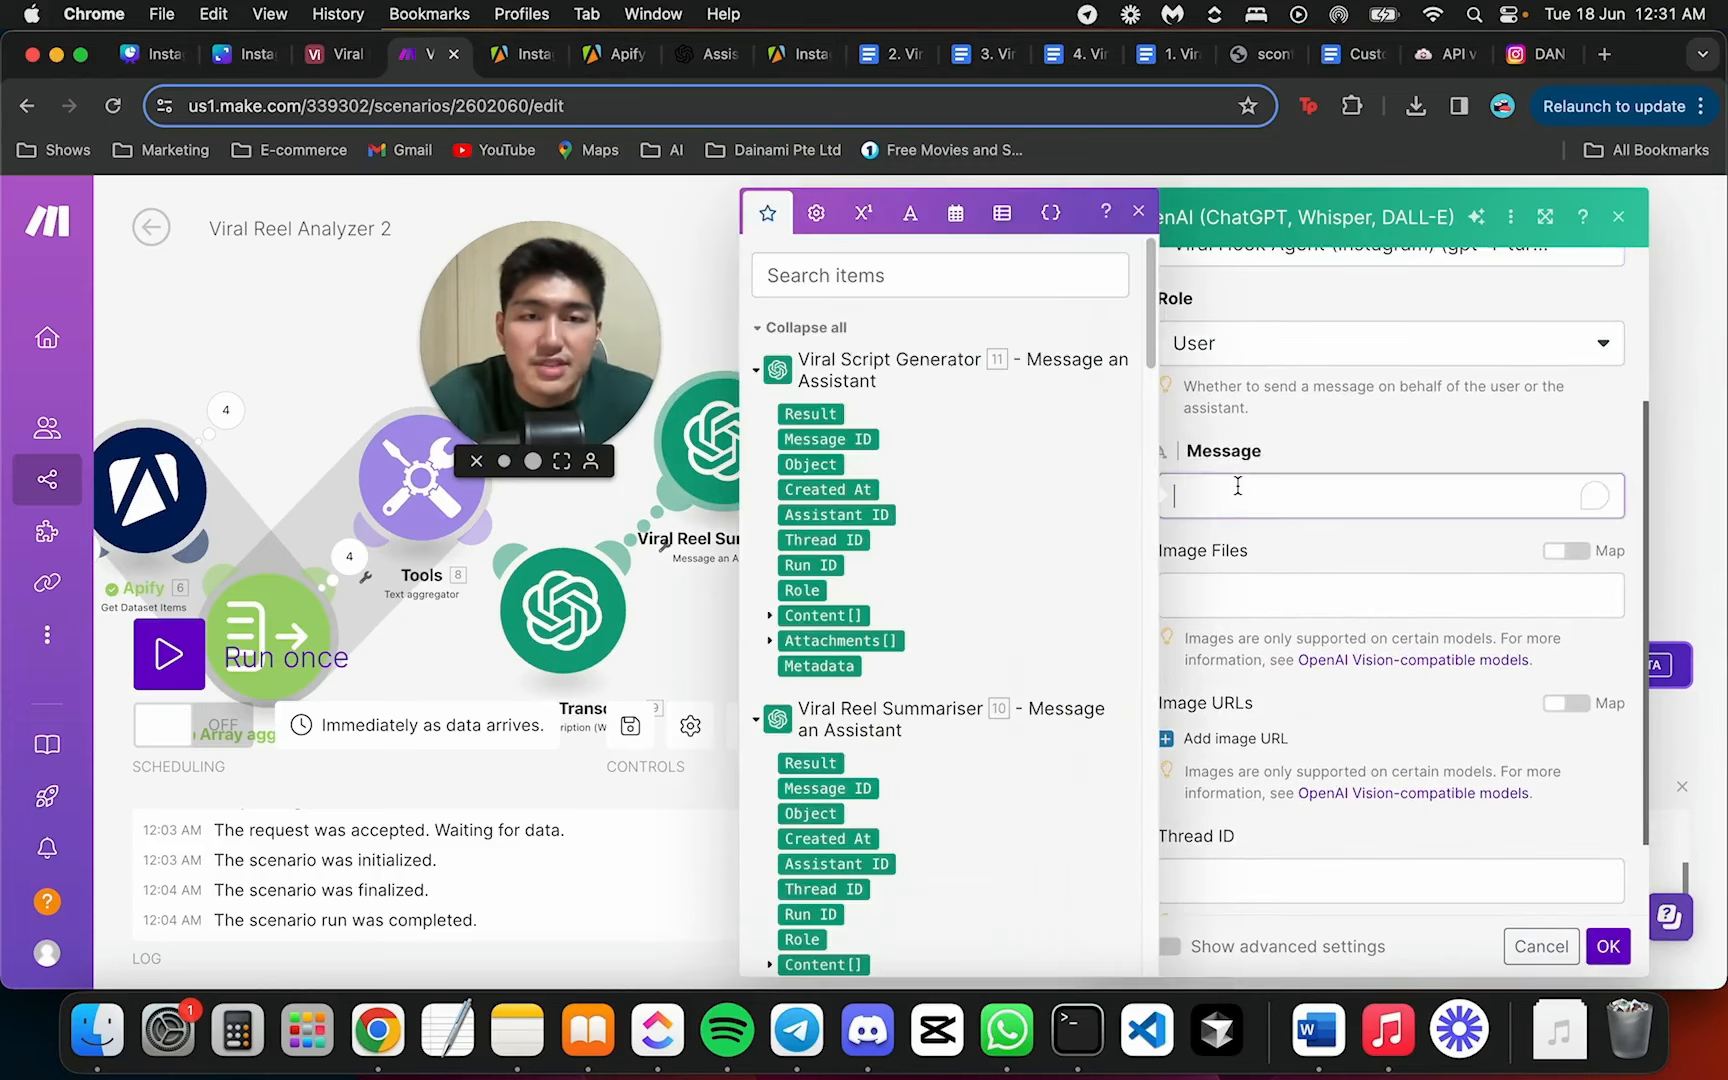
{"action": "key", "text": "super+Tab"}
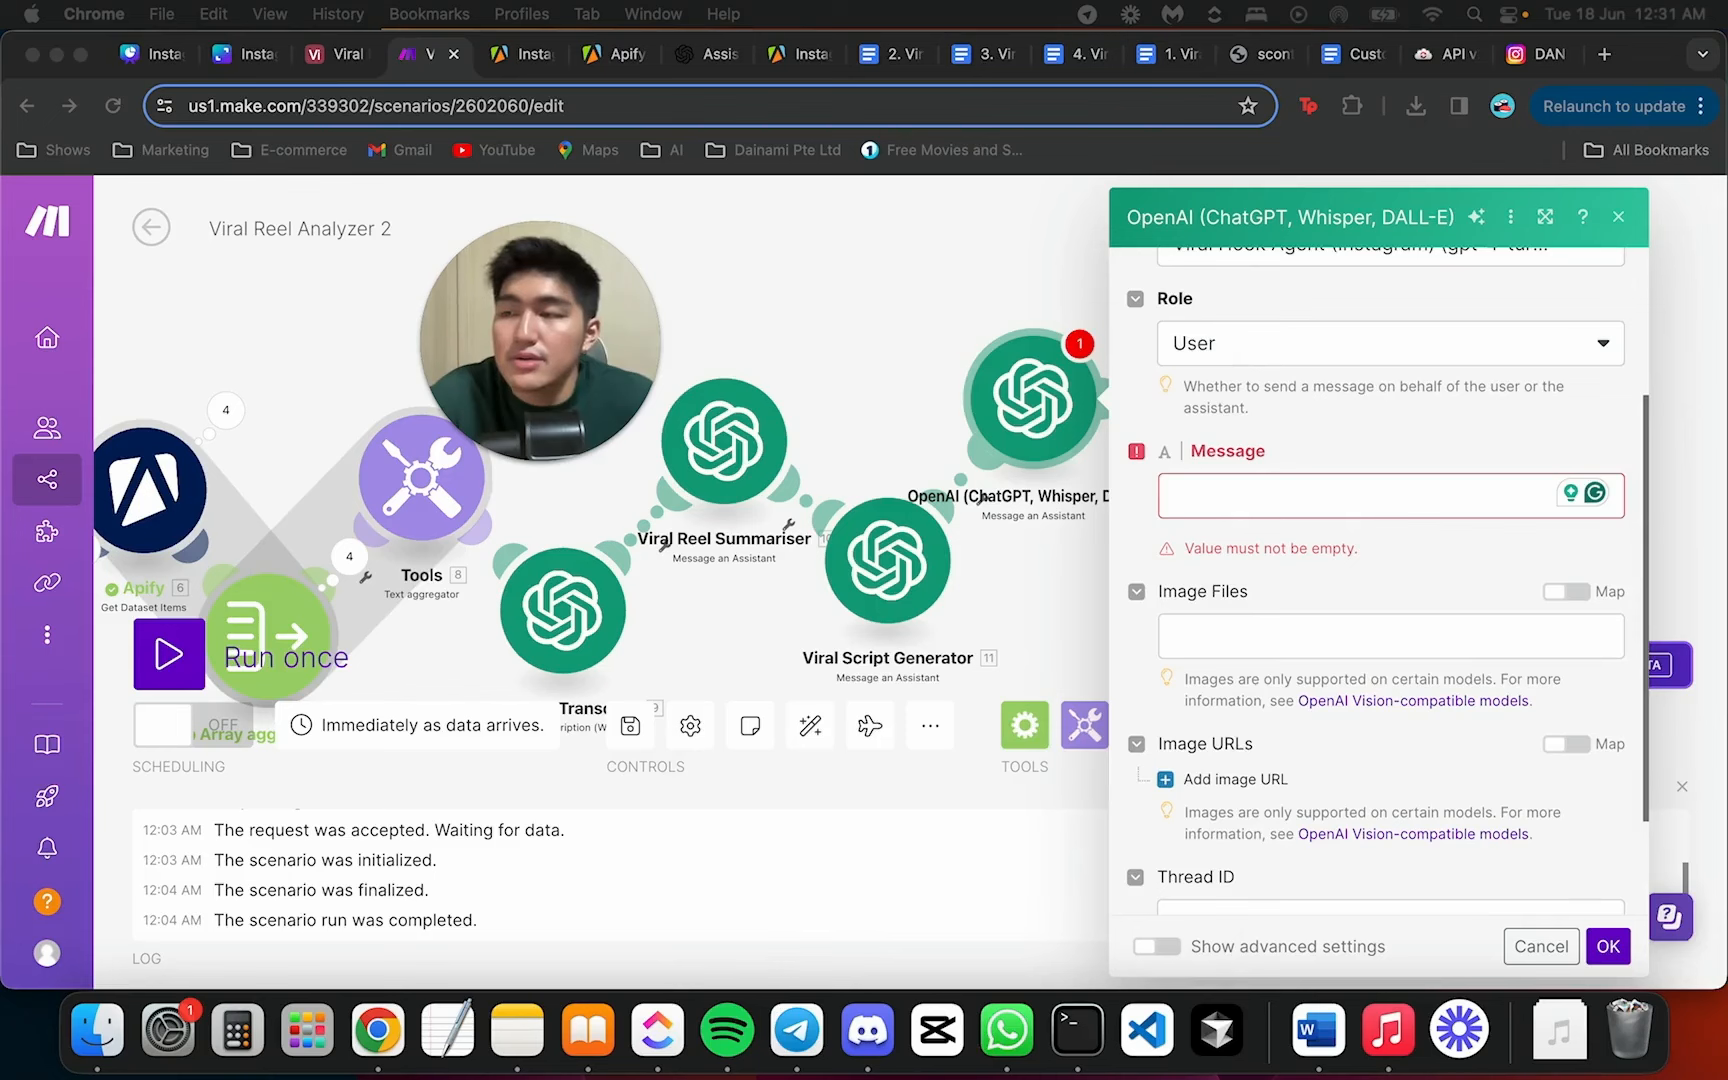
{"action": "left_click", "coordinate": [1367, 512]}
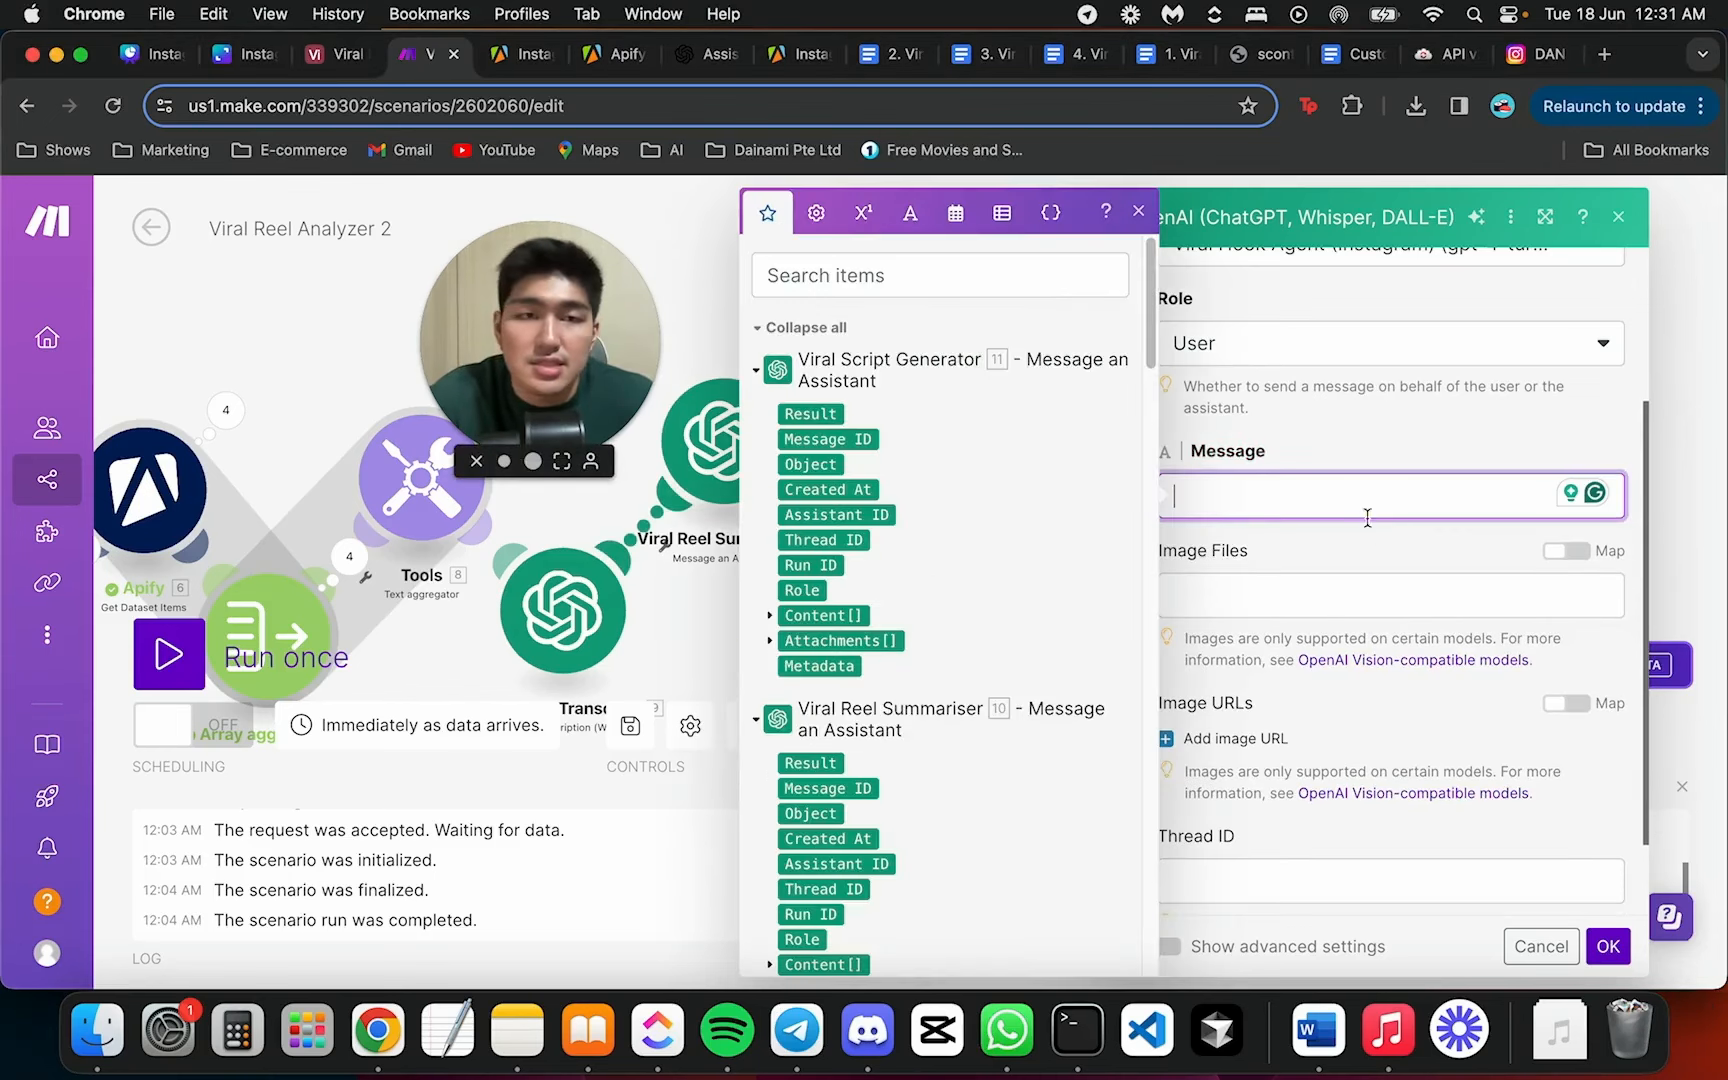
{"action": "type", "text": "Comment"}
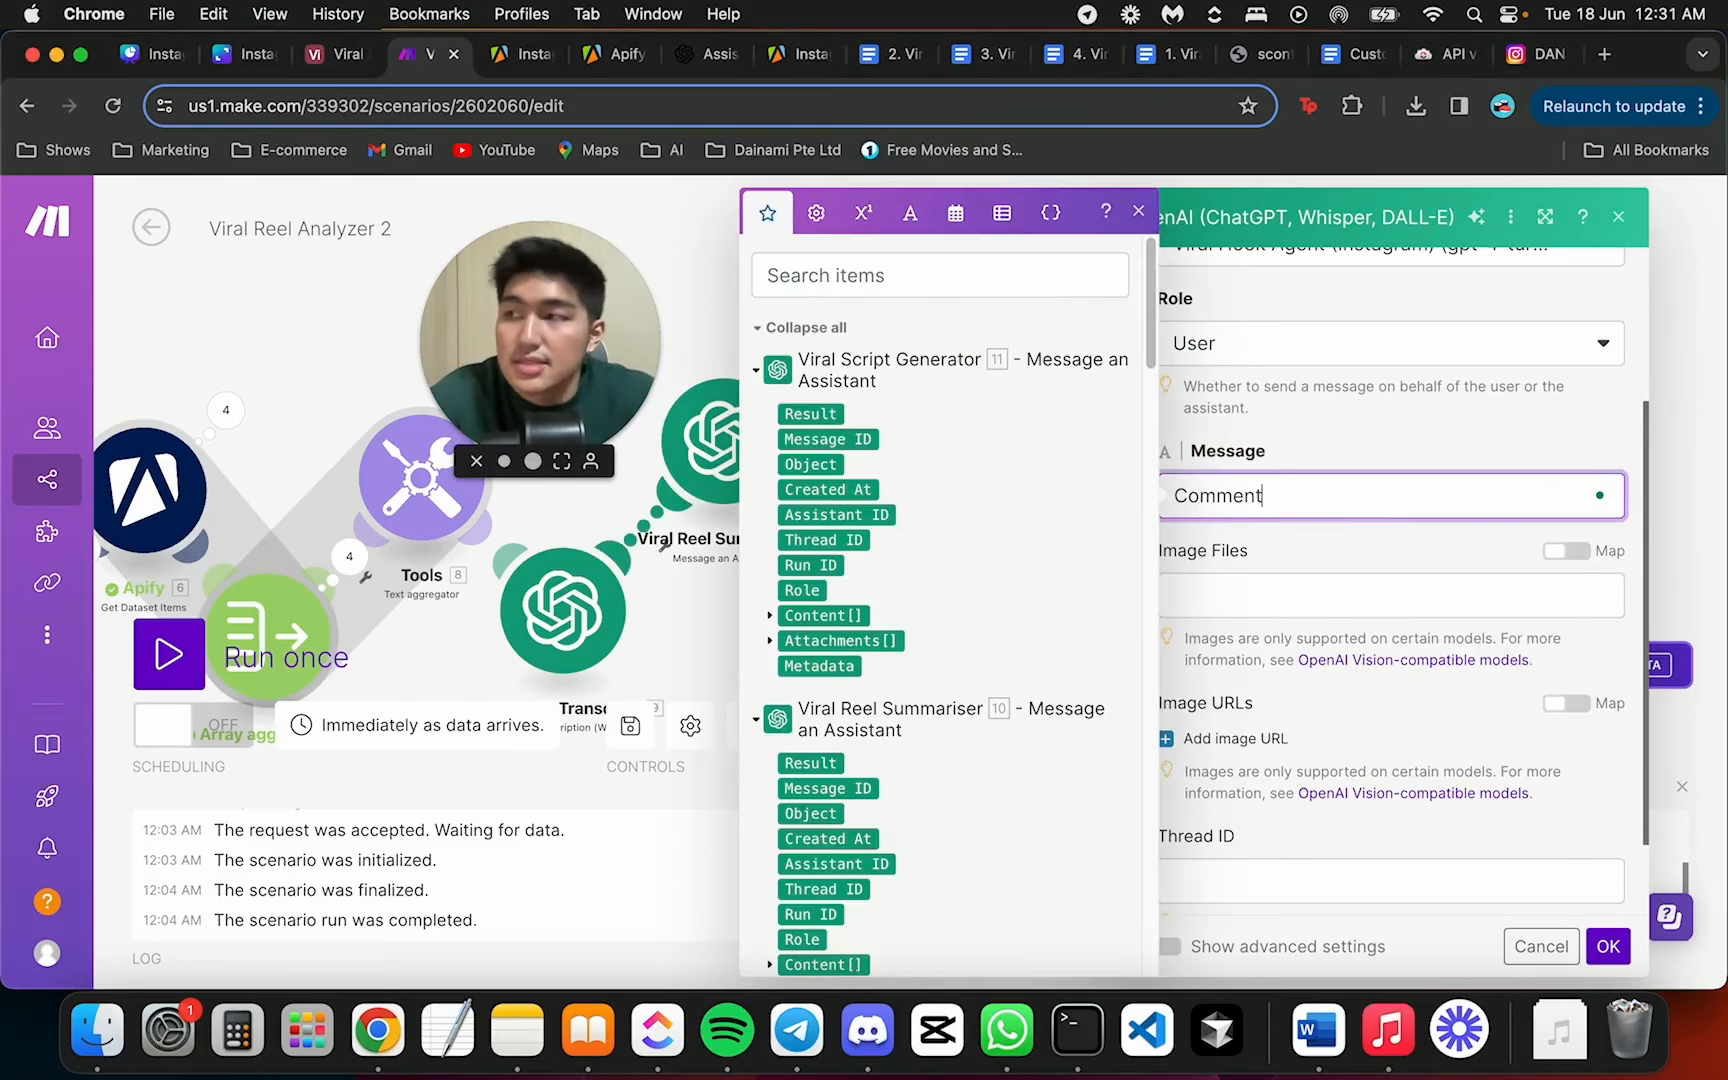
{"action": "type", "text": " feedback to"}
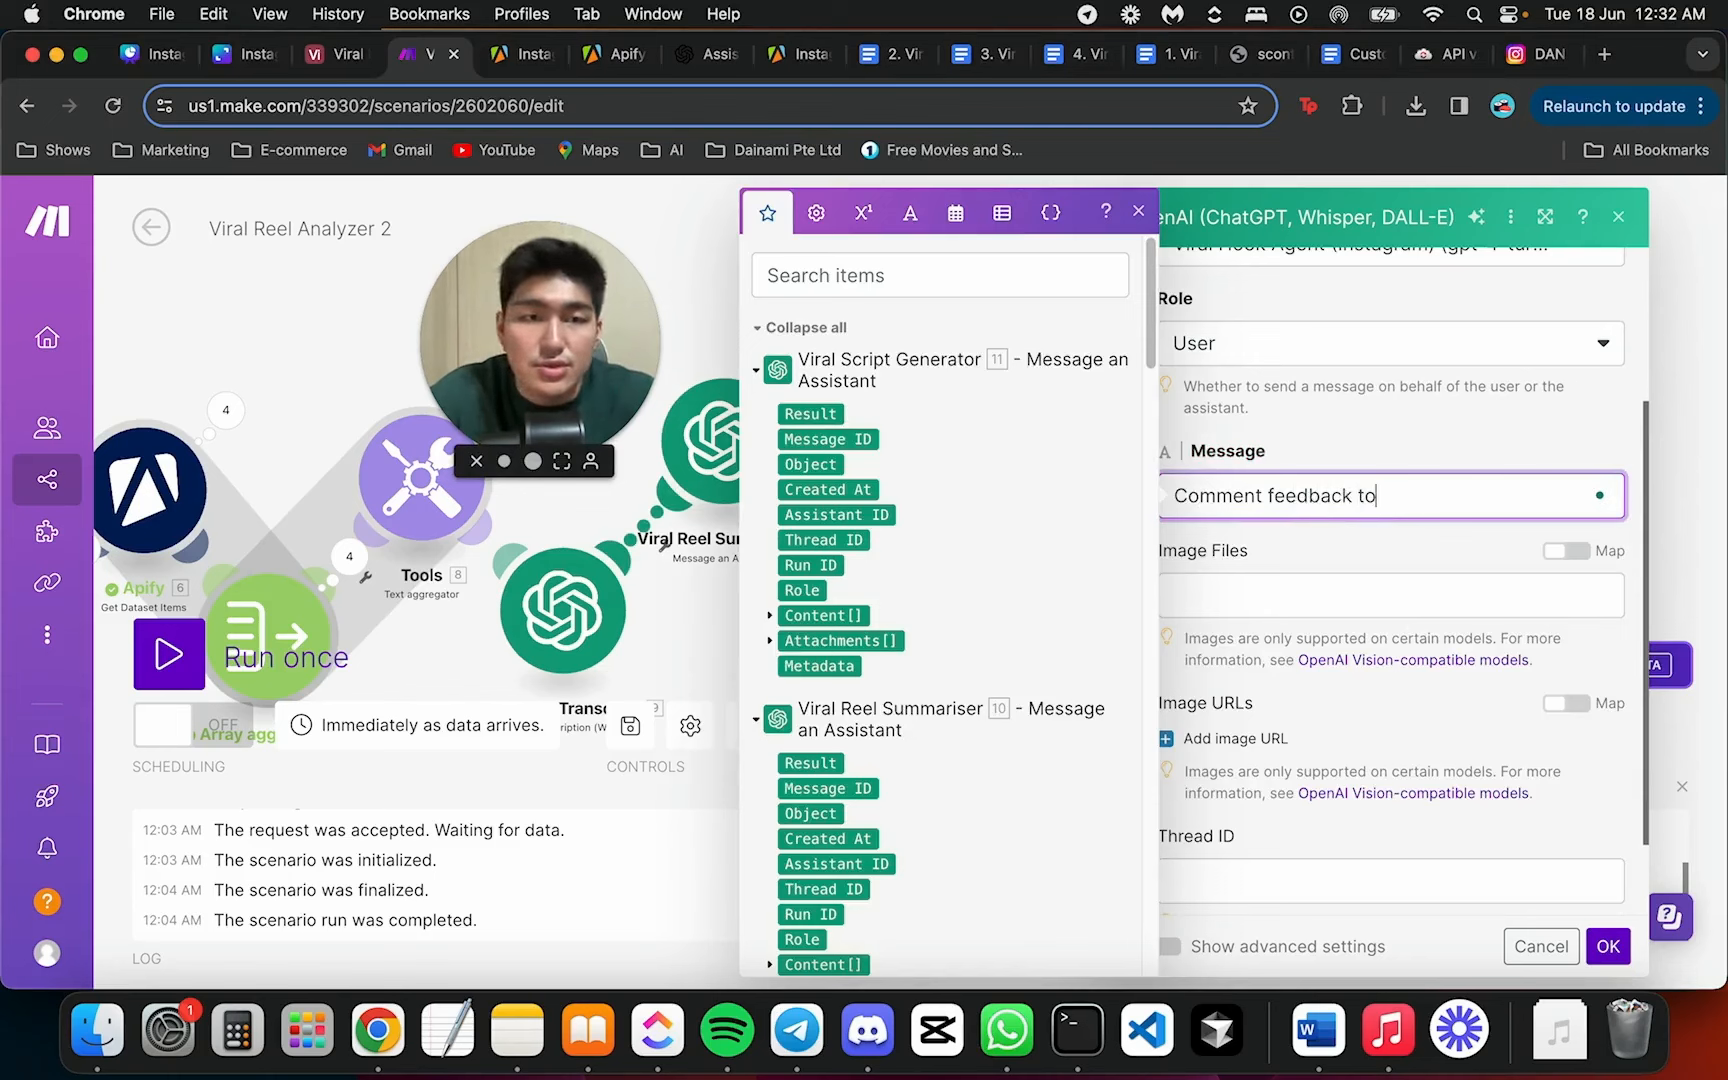
{"action": "type", "text": " the origianl"}
{"action": "key", "text": "BackSpace"}
{"action": "key", "text": "BackSpace"}
{"action": "key", "text": "BackSpace"}
{"action": "type", "text": "nal video is:"}
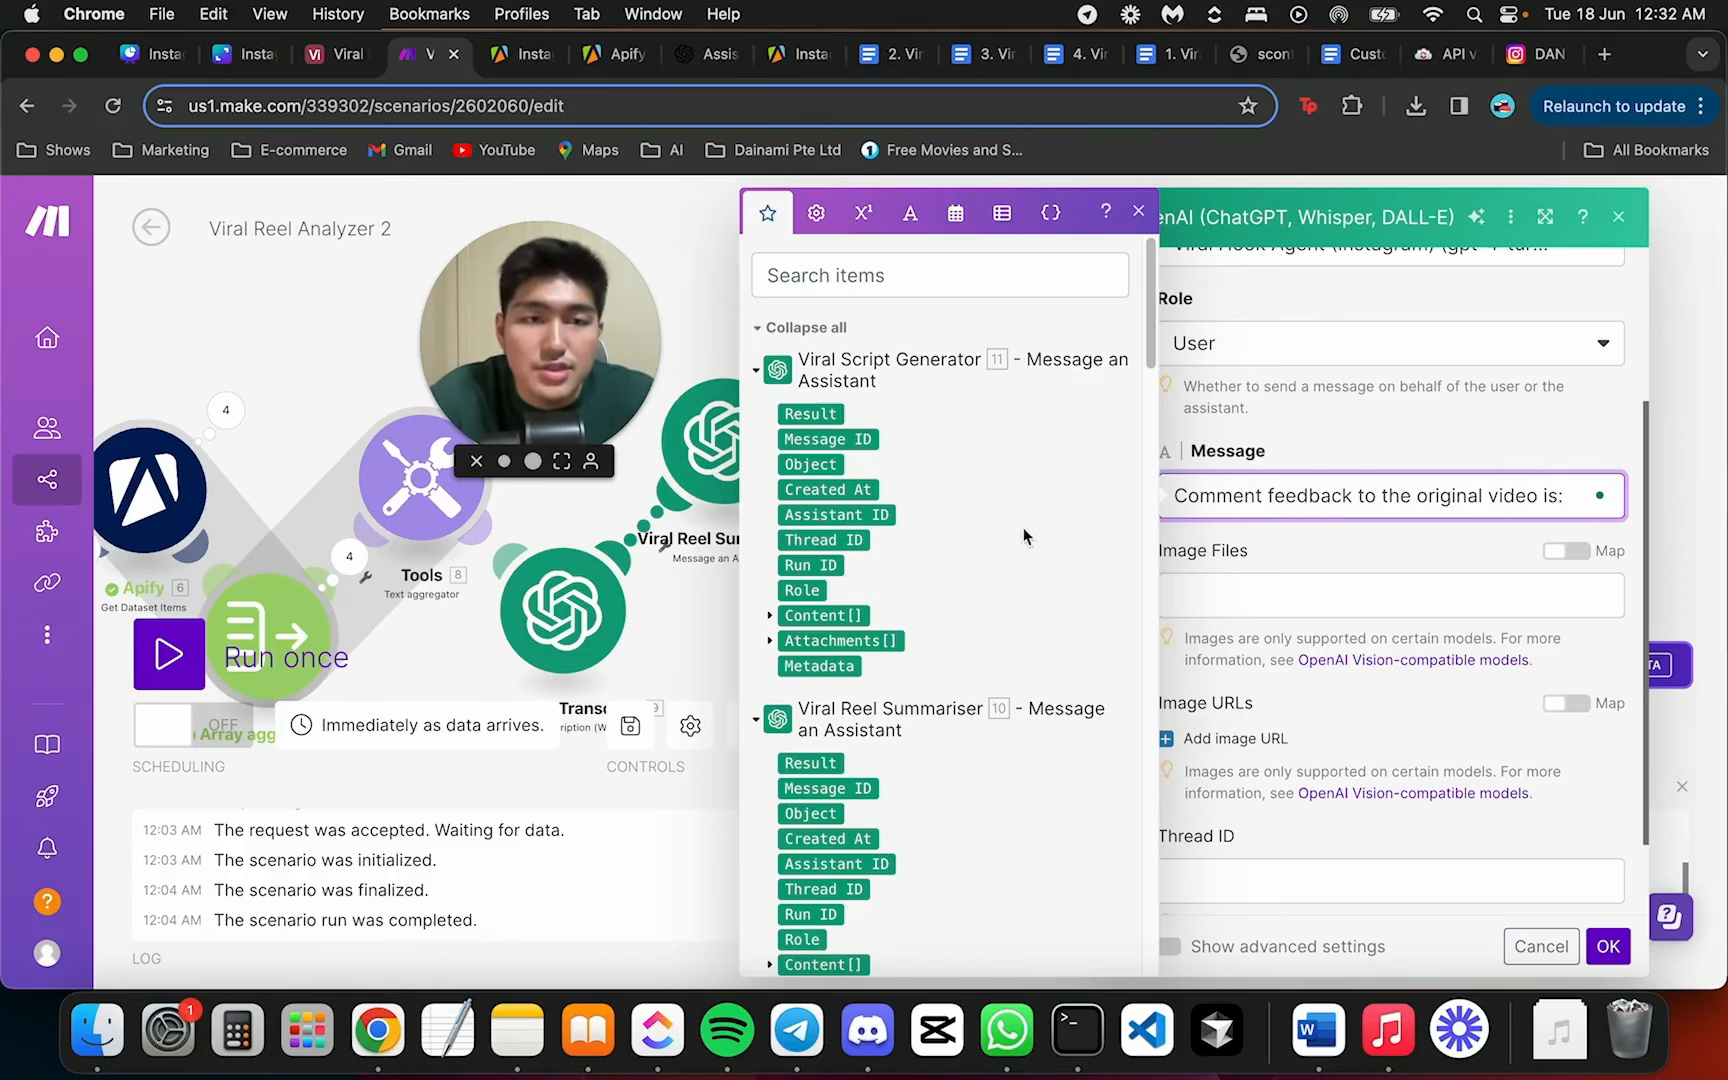
{"action": "scroll", "coordinate": [1020, 535], "scroll_direction": "down", "scroll_amount": 5}
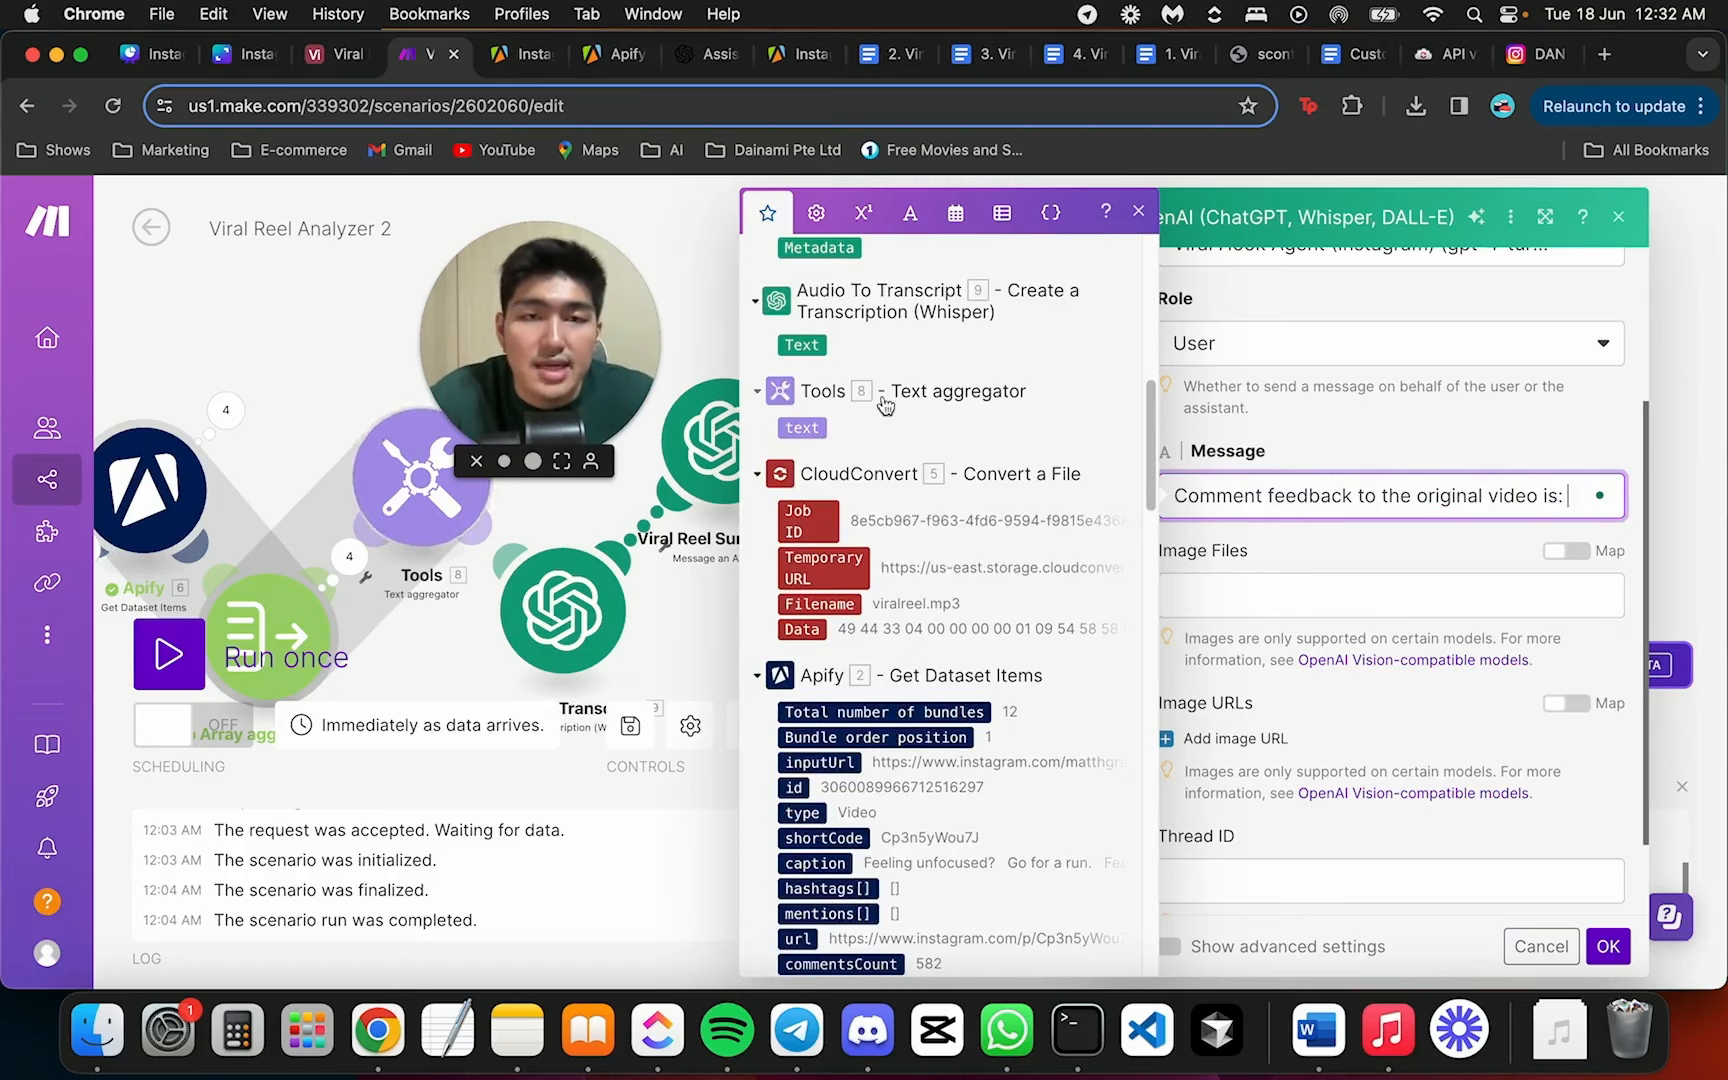
{"action": "left_click", "coordinate": [801, 427]}
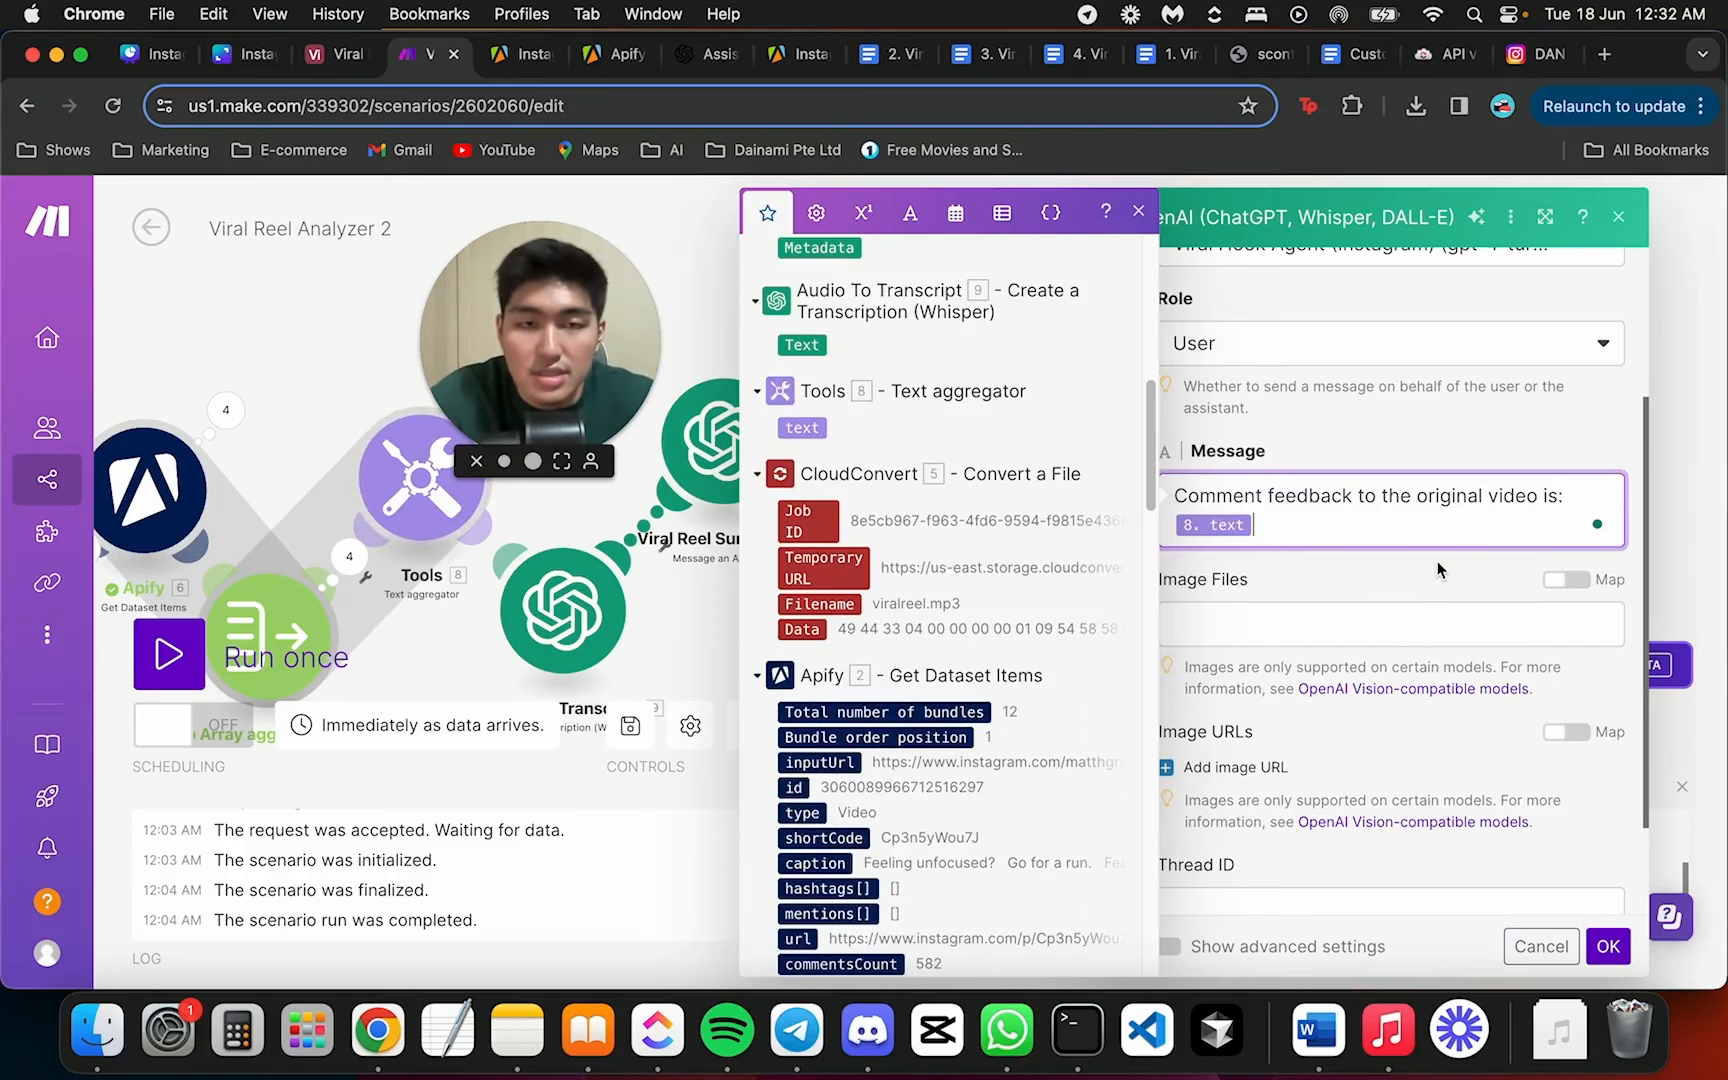
After a blank line, add "Summary of the original video is:" followed by the Viral Reel Summariser's Result output
{"action": "key", "text": "Return"}
{"action": "key", "text": "Return"}
{"action": "type", "text": "Summary of t"}
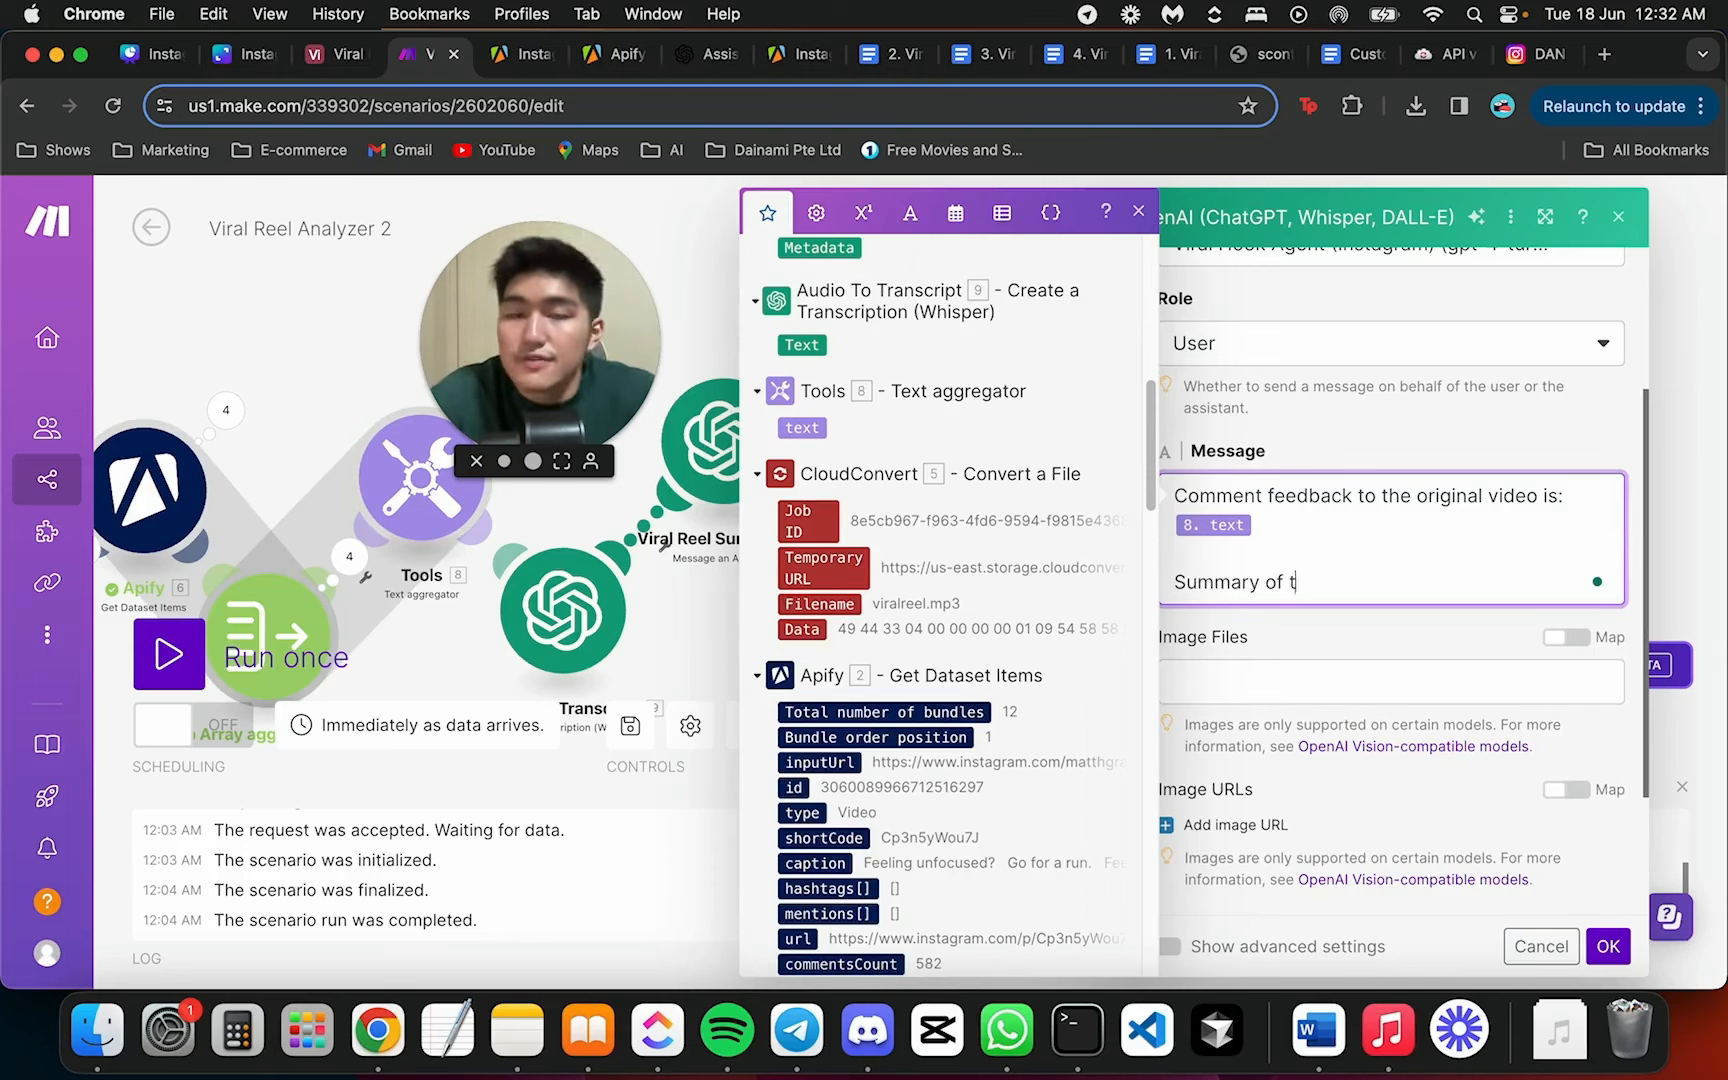
{"action": "type", "text": "he origianal vi"}
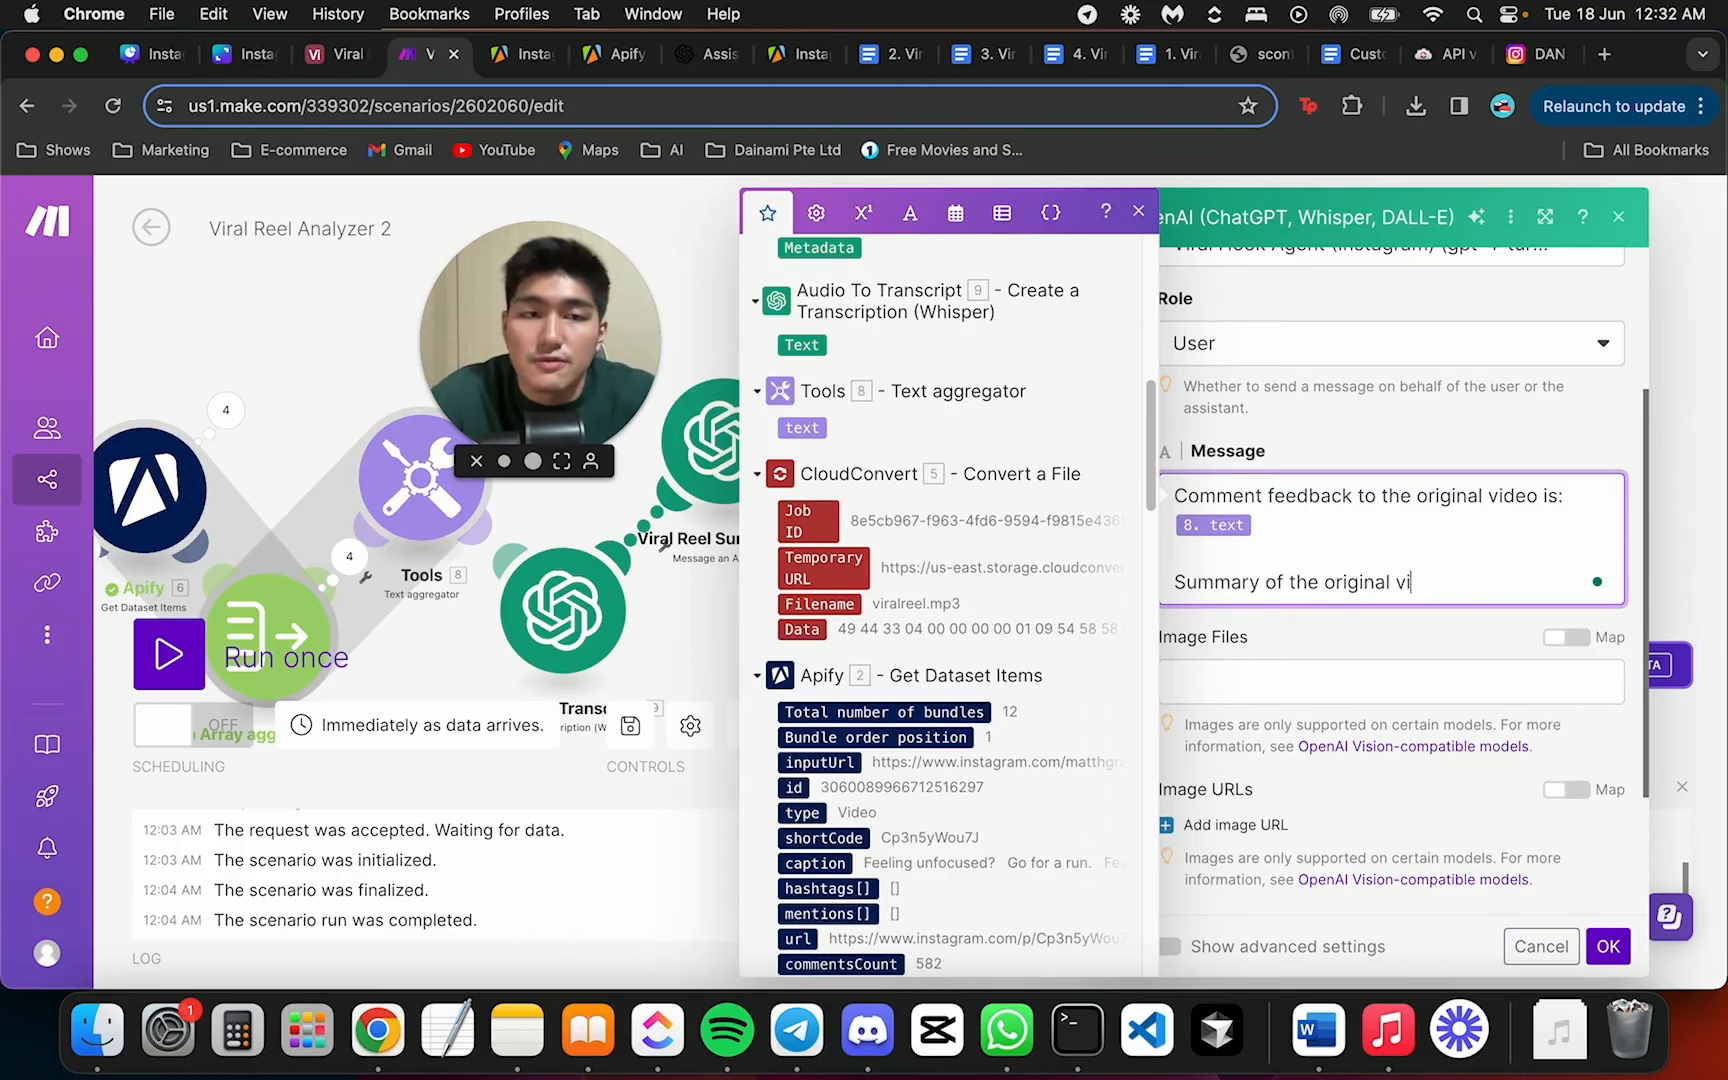
{"action": "type", "text": "deo is:"}
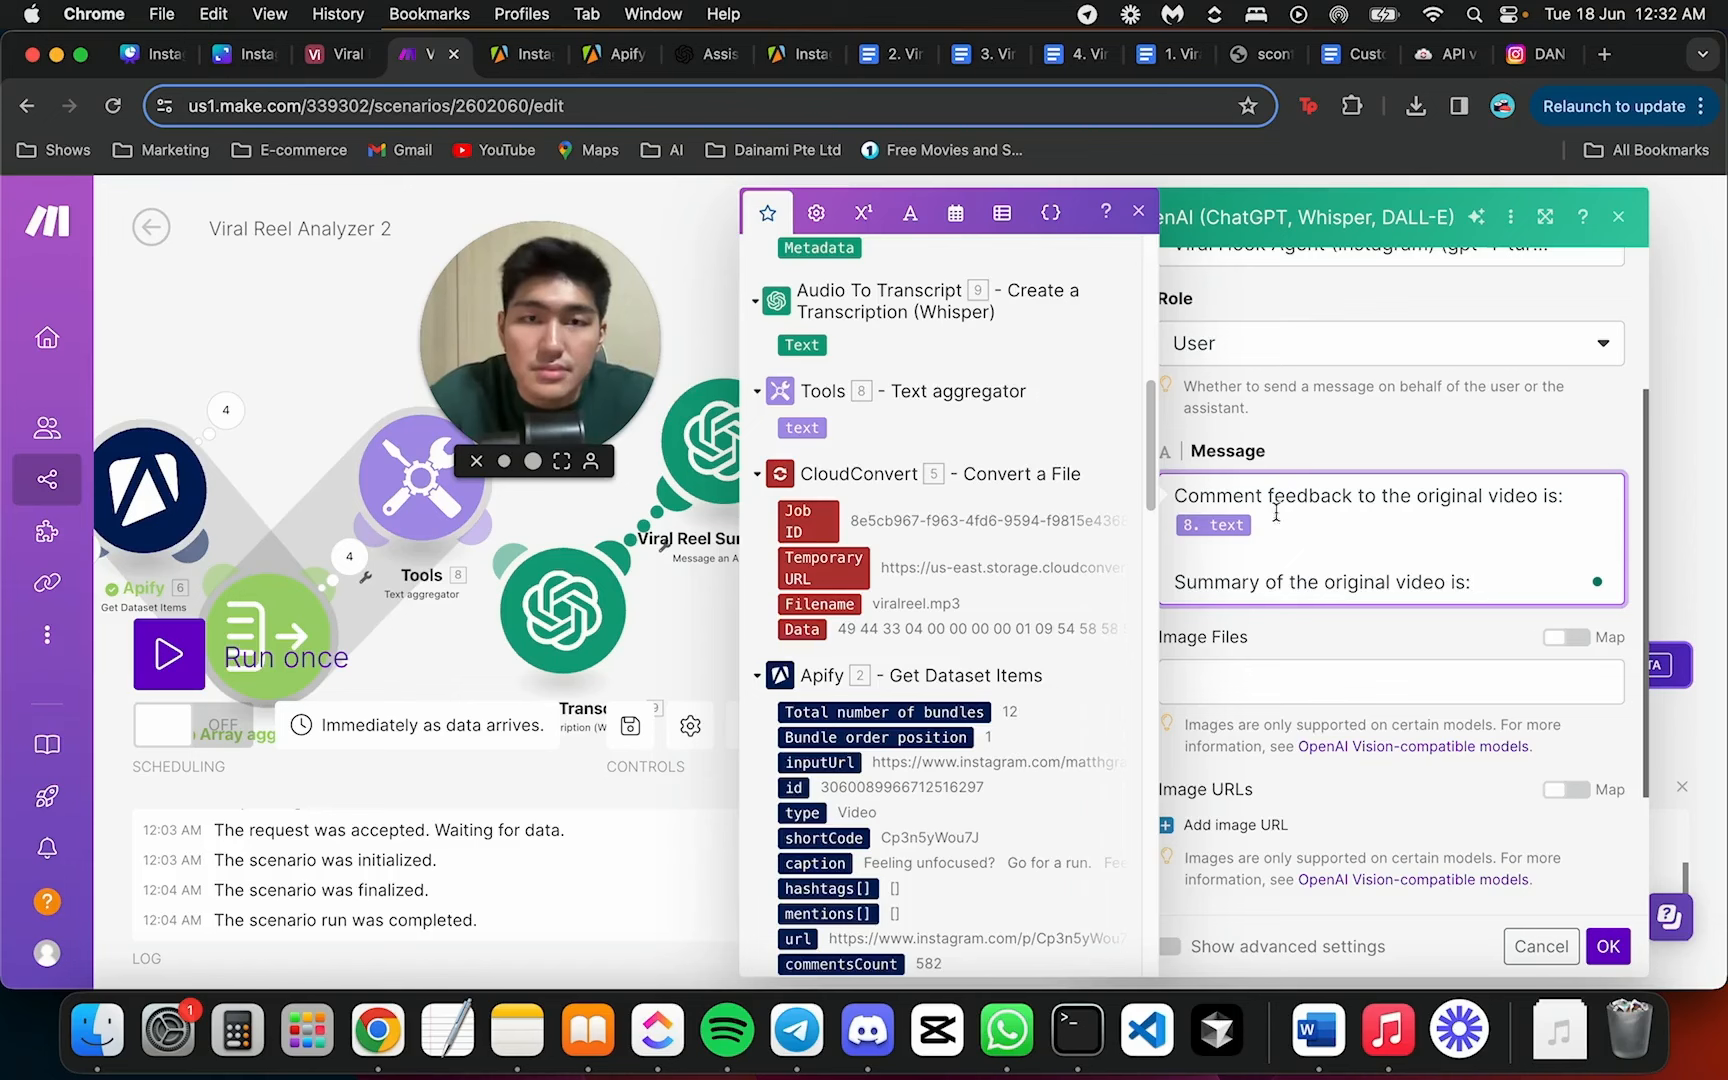
{"action": "scroll", "coordinate": [825, 478], "scroll_direction": "up", "scroll_amount": 5}
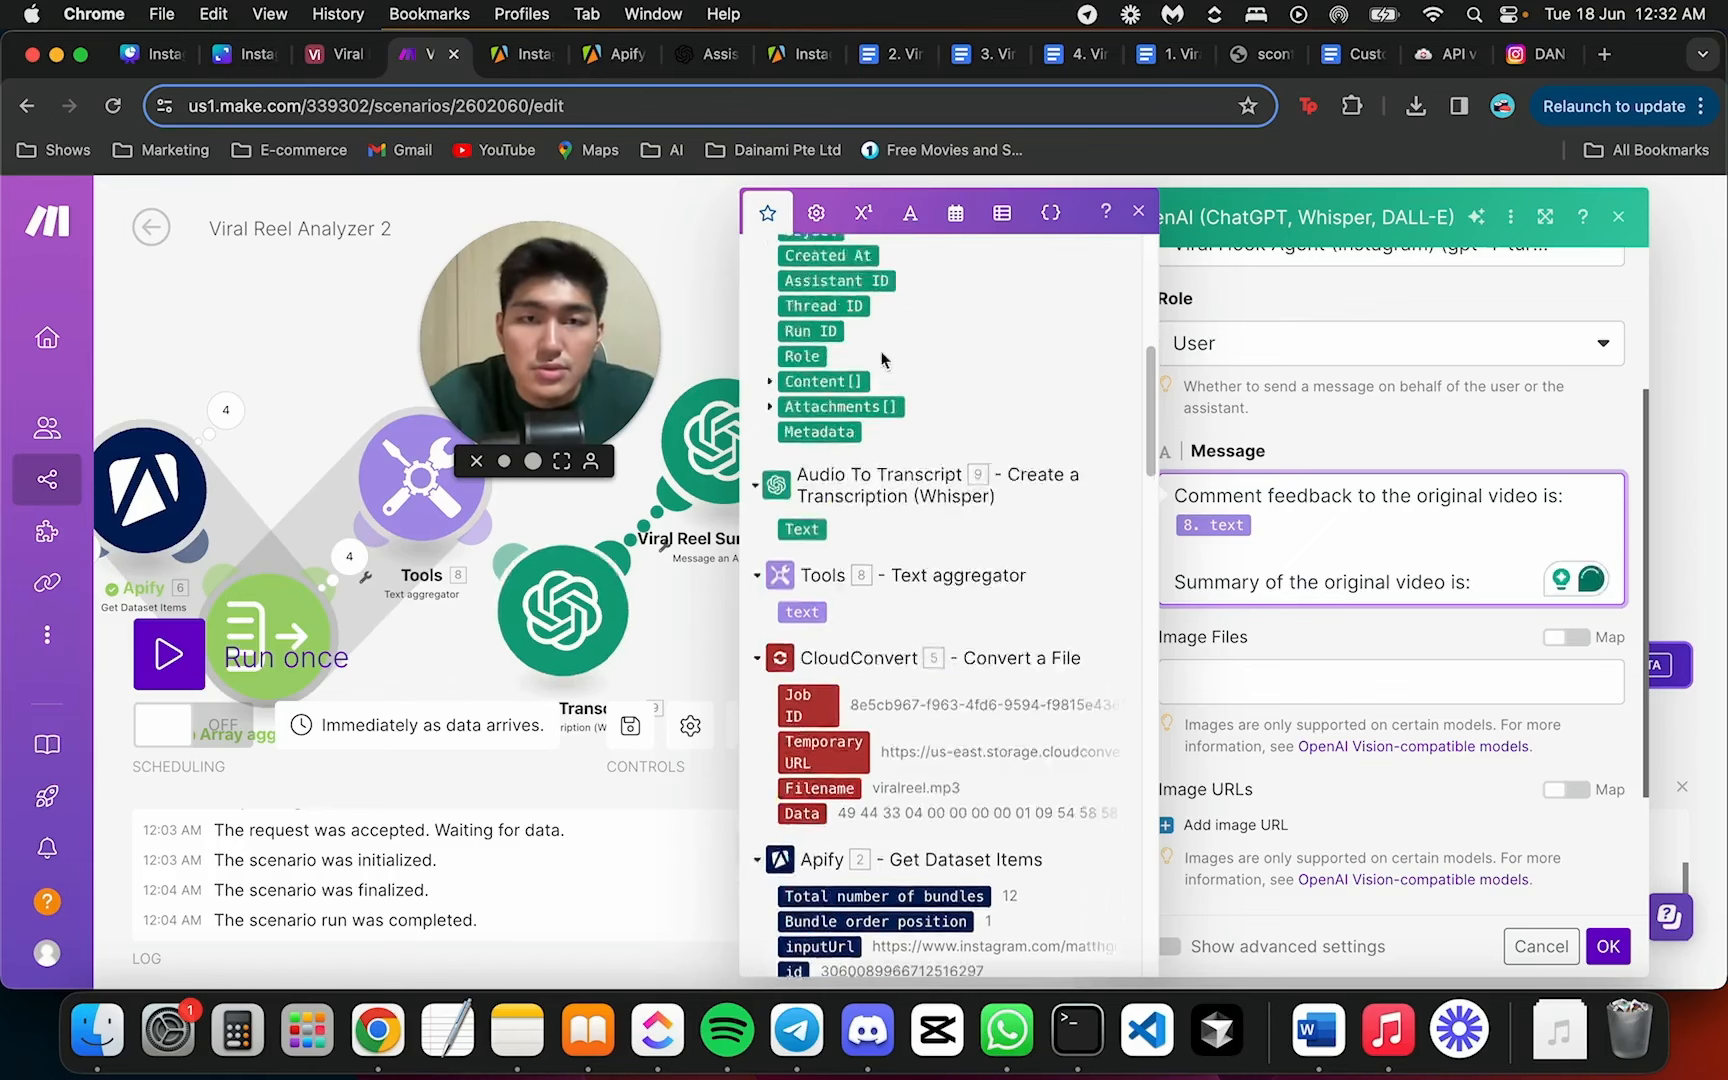
{"action": "left_click", "coordinate": [825, 478]}
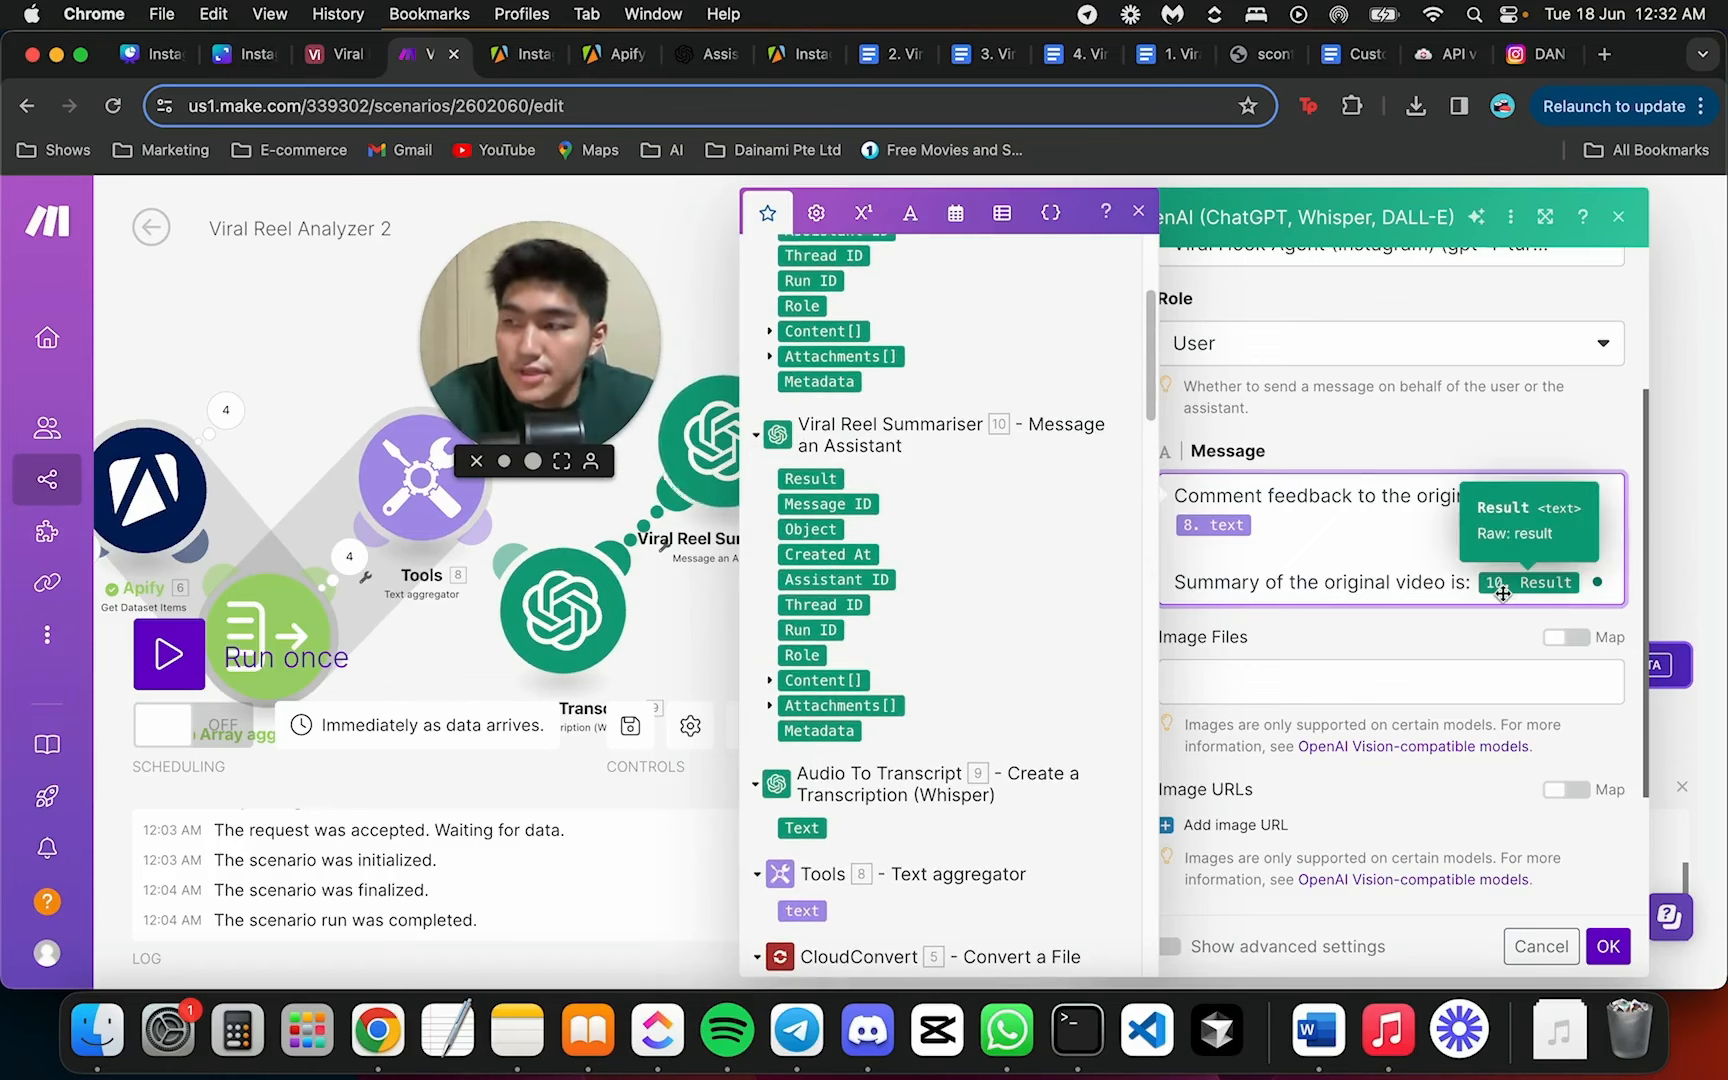
Add the line "New script to create VIRAL hooks is:" followed by the Viral Script Generator's Result output, and save the hook agent module
{"action": "key", "text": "Return"}
{"action": "type", "text": "NEw"}
{"action": "key", "text": "BackSpace"}
{"action": "key", "text": "BackSpace"}
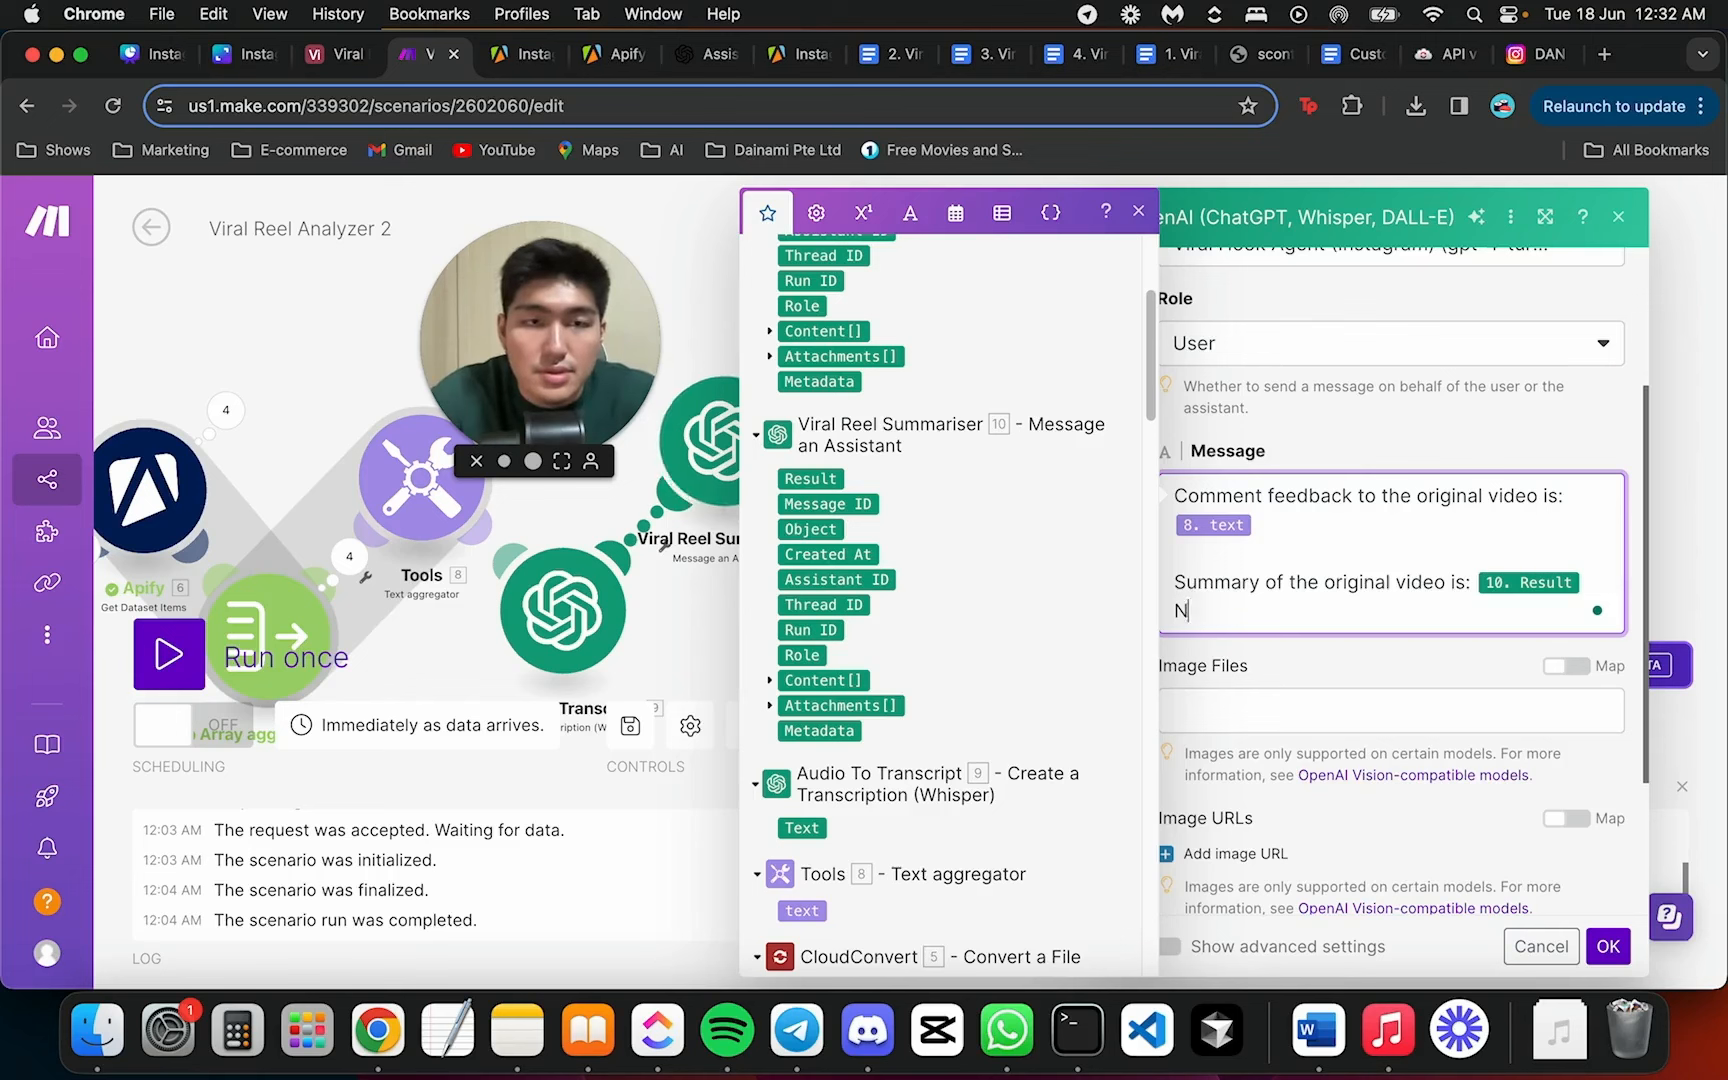
{"action": "type", "text": "ew script"}
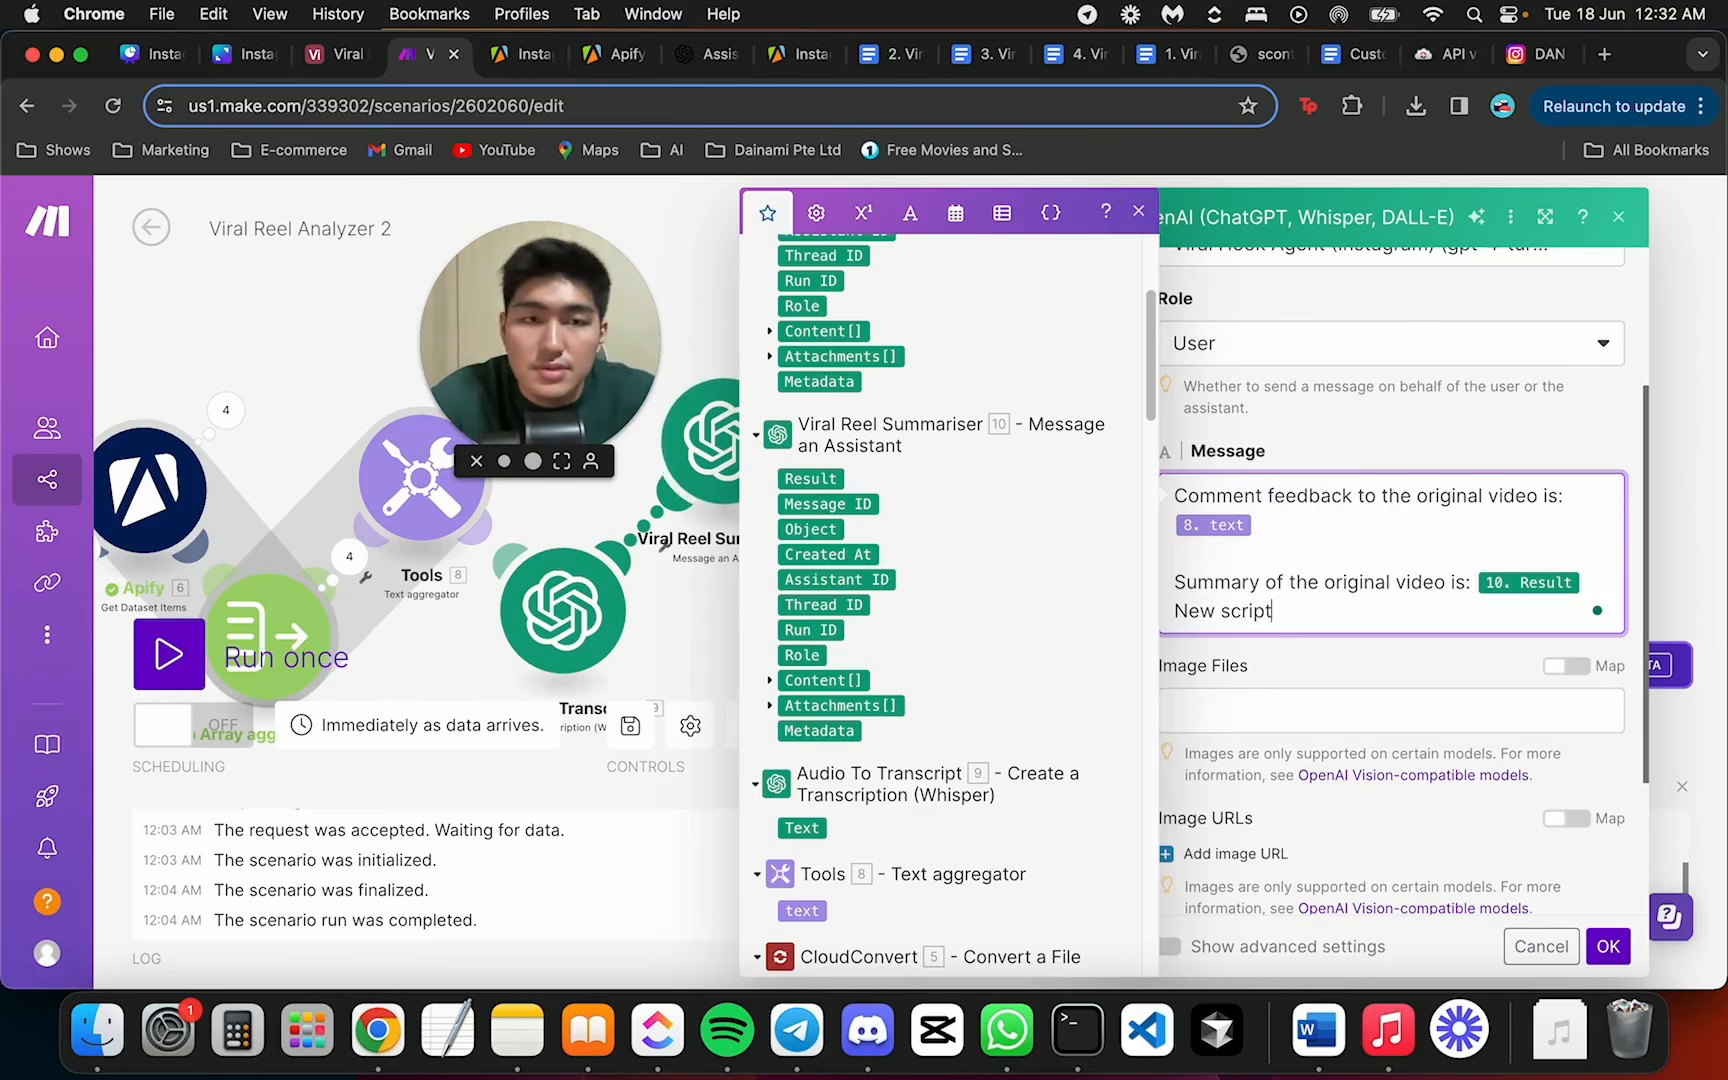
{"action": "type", "text": " to create V"}
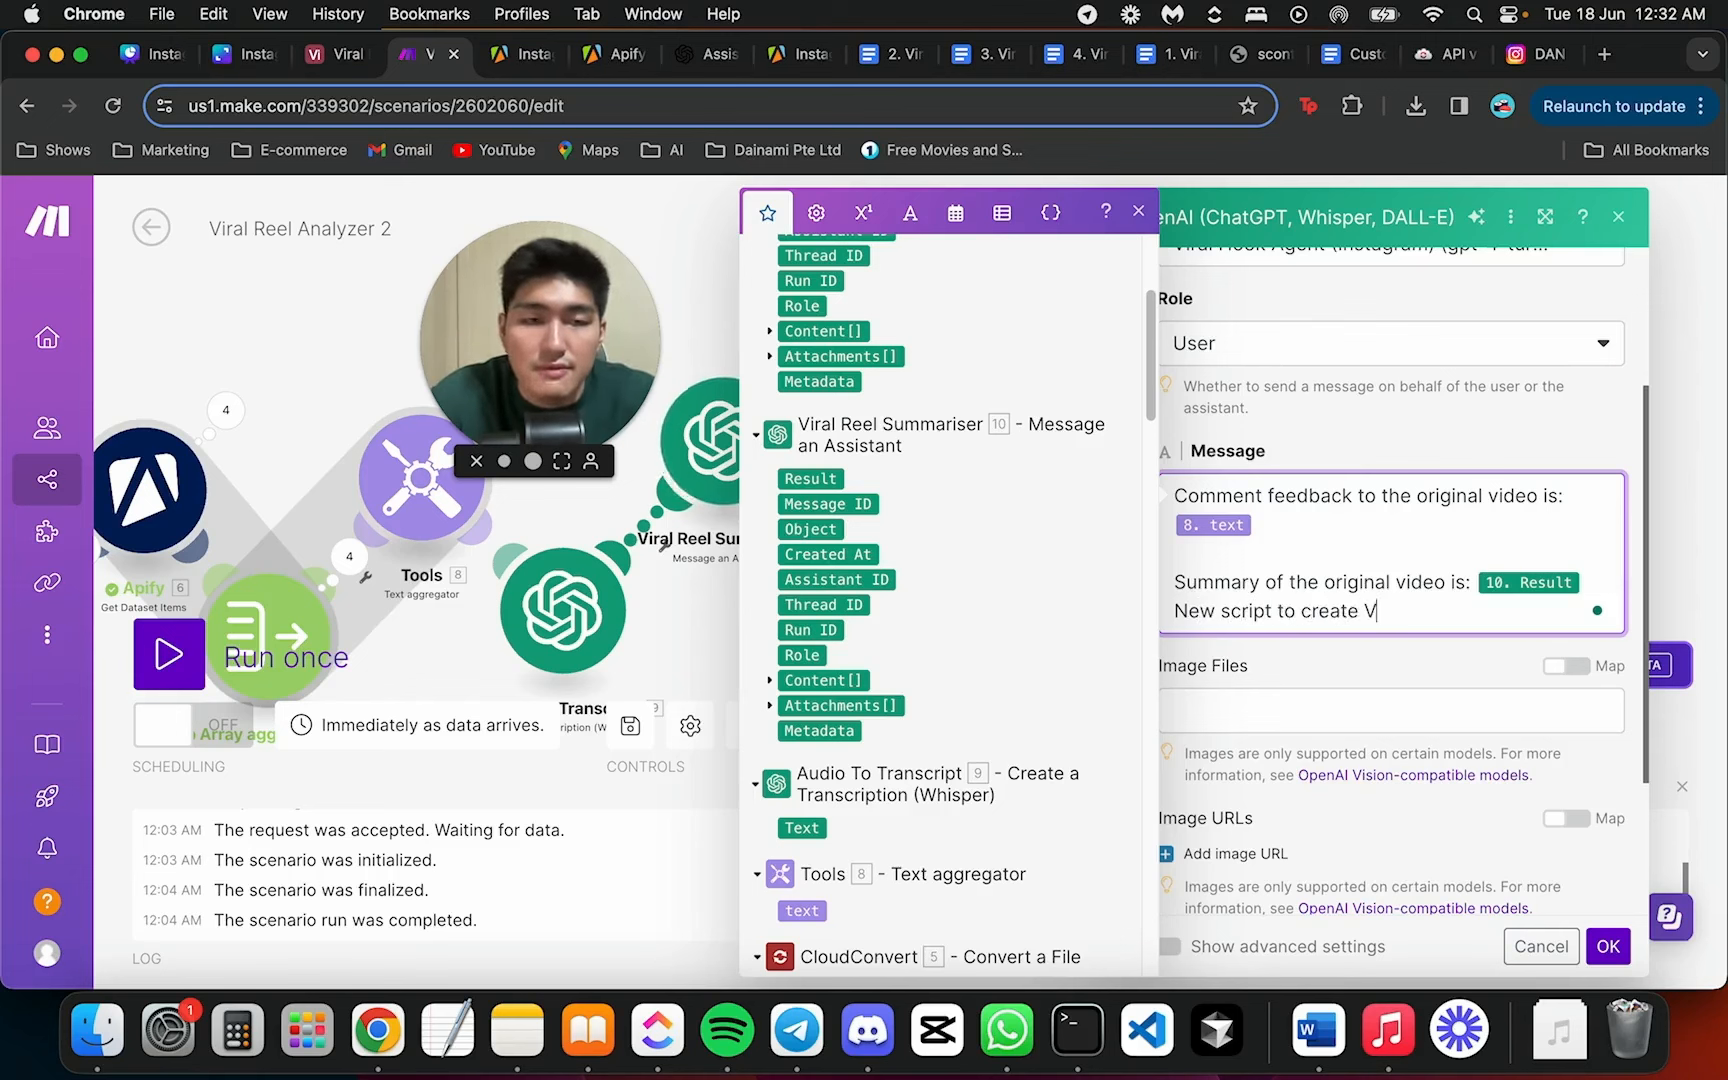
{"action": "type", "text": "IRAL hooks is:"}
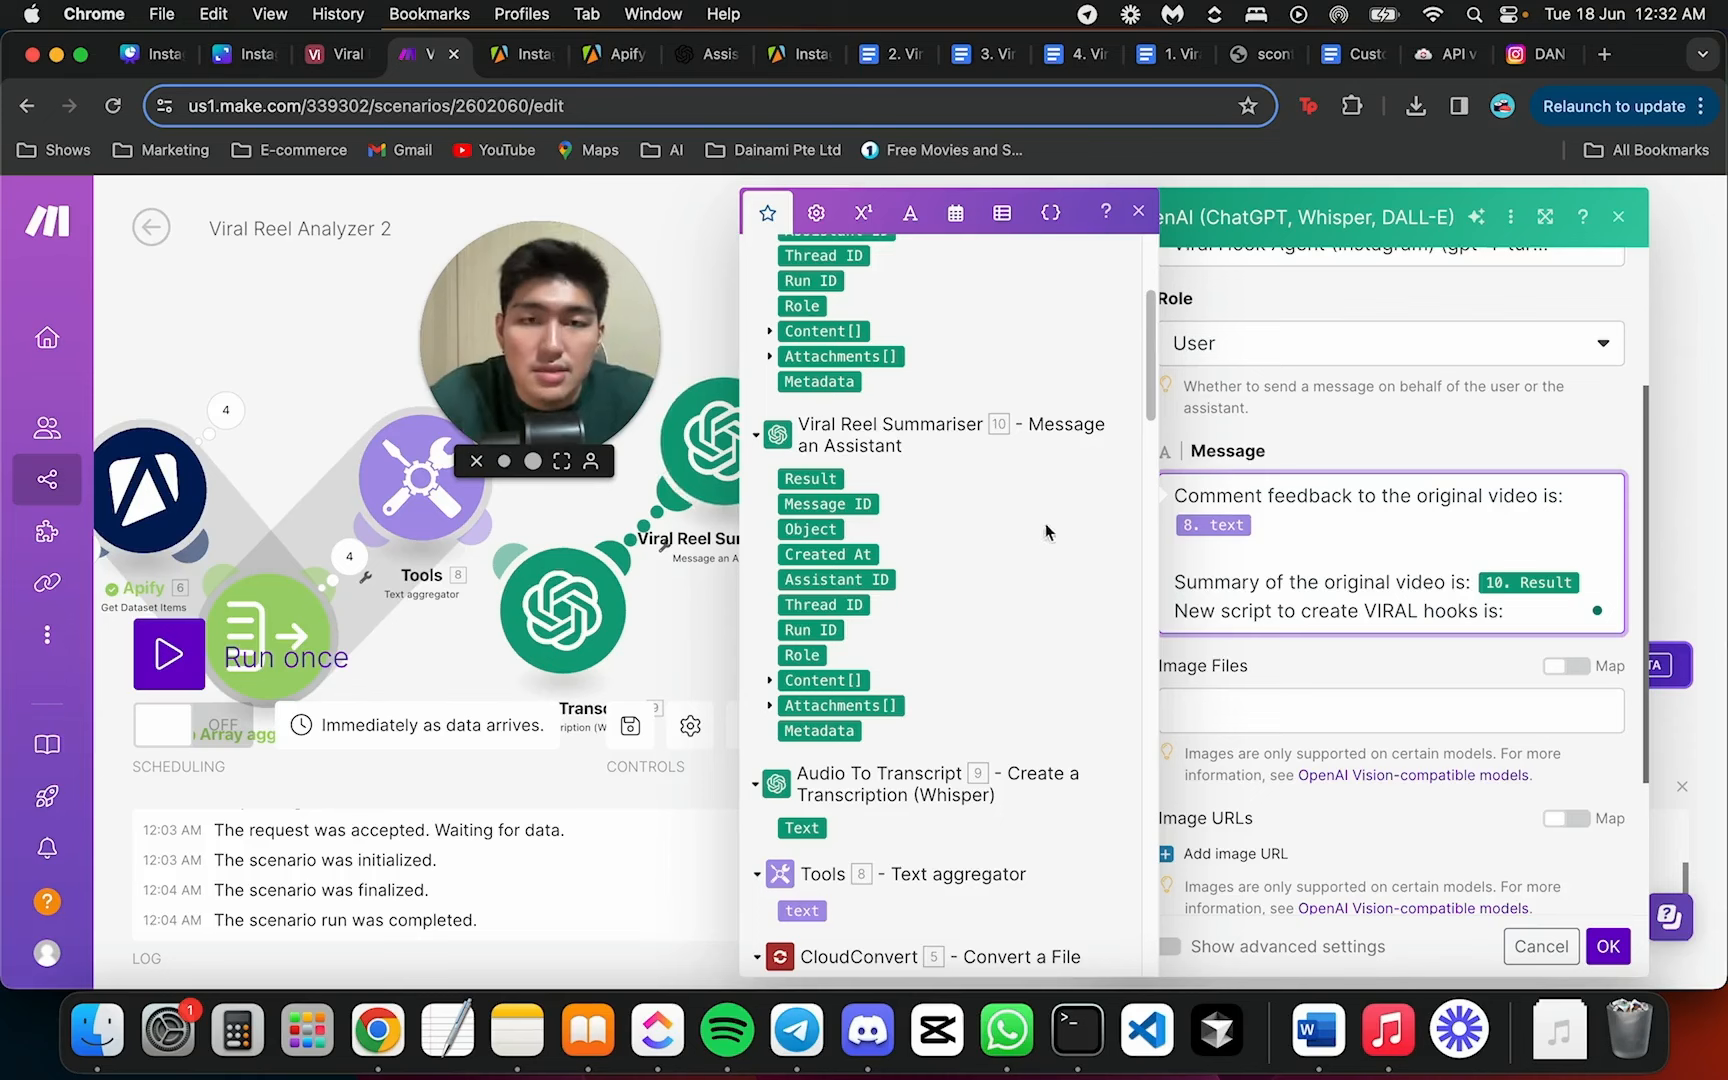
{"action": "scroll", "coordinate": [1045, 470], "scroll_direction": "up", "scroll_amount": 5}
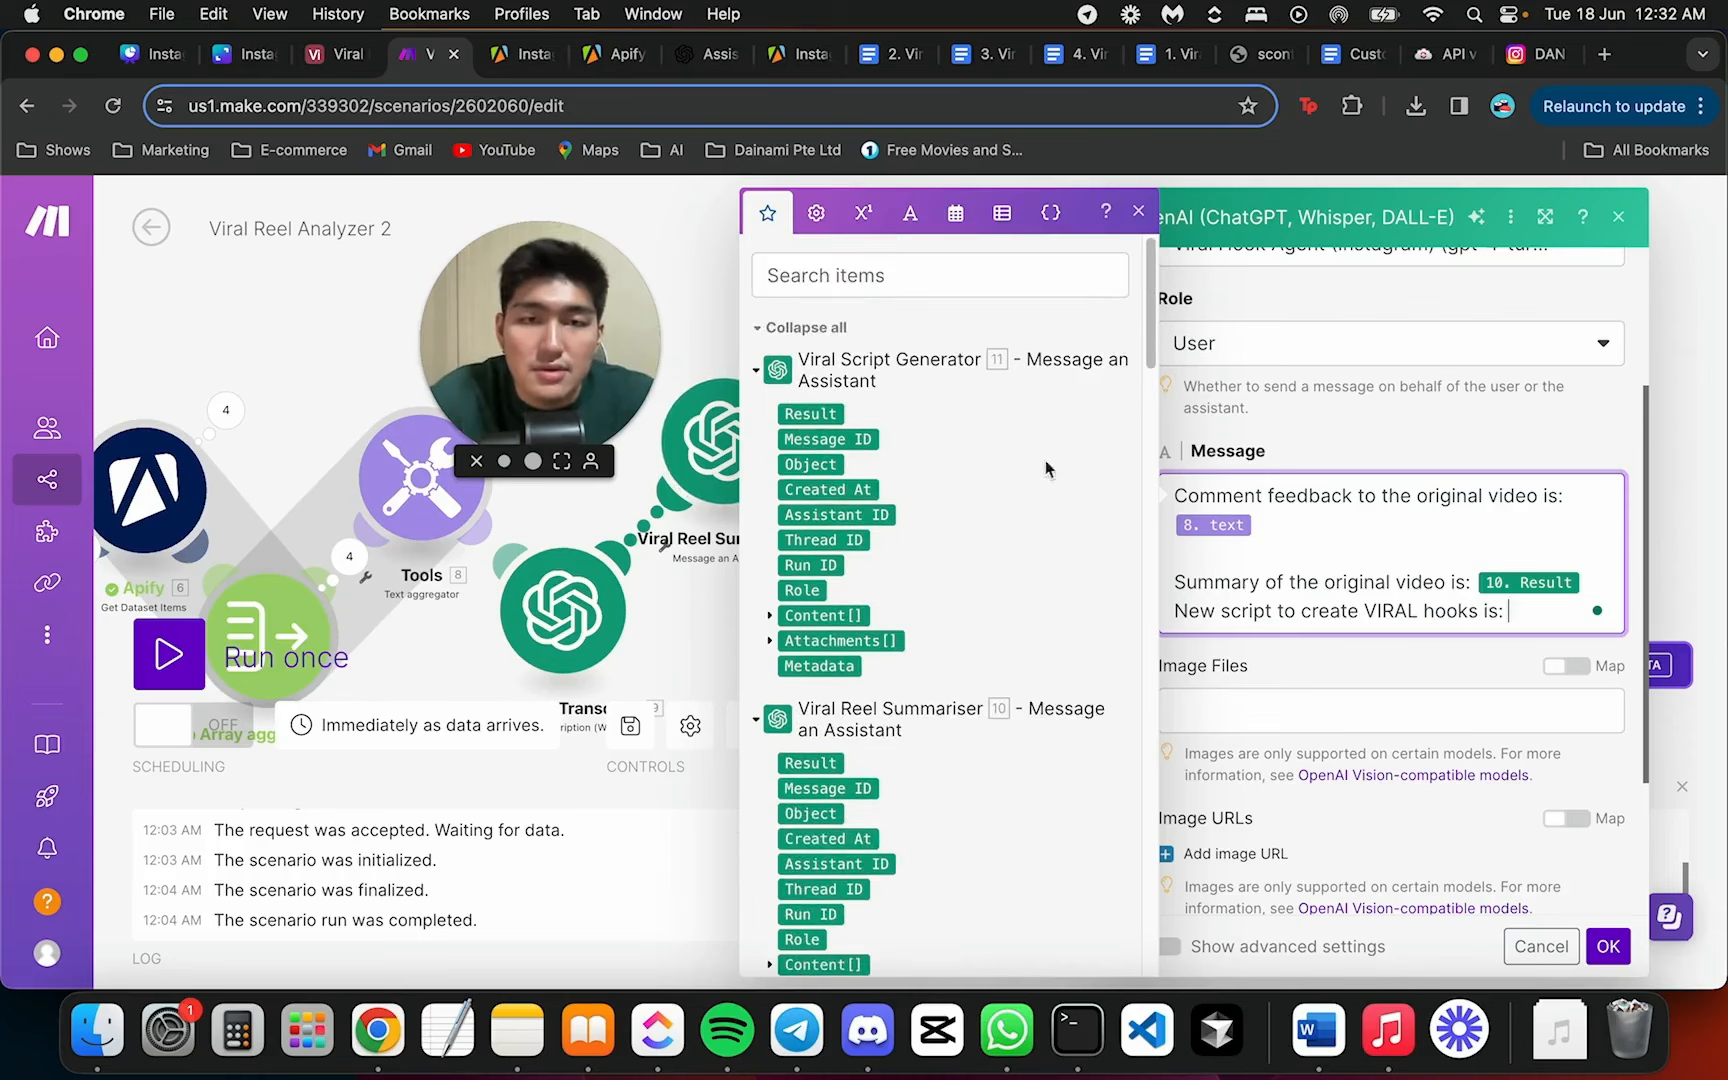
{"action": "left_click", "coordinate": [810, 415]}
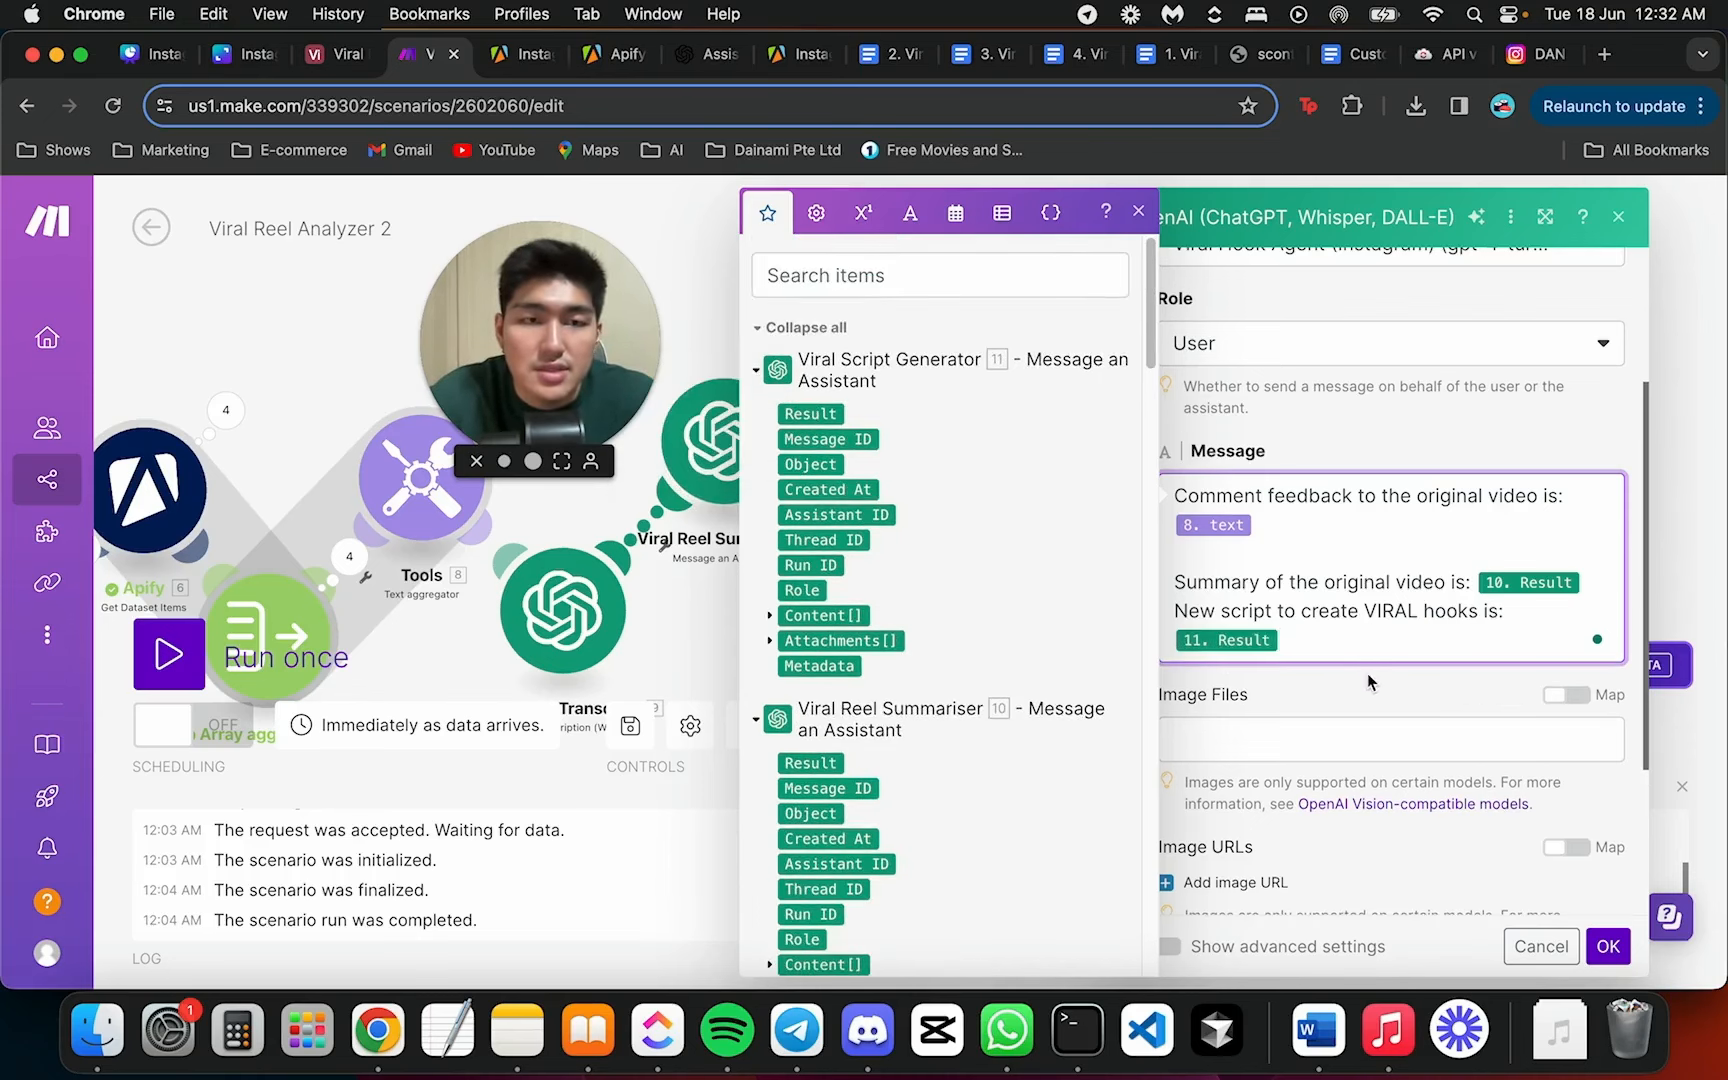
{"action": "left_click", "coordinate": [1368, 682]}
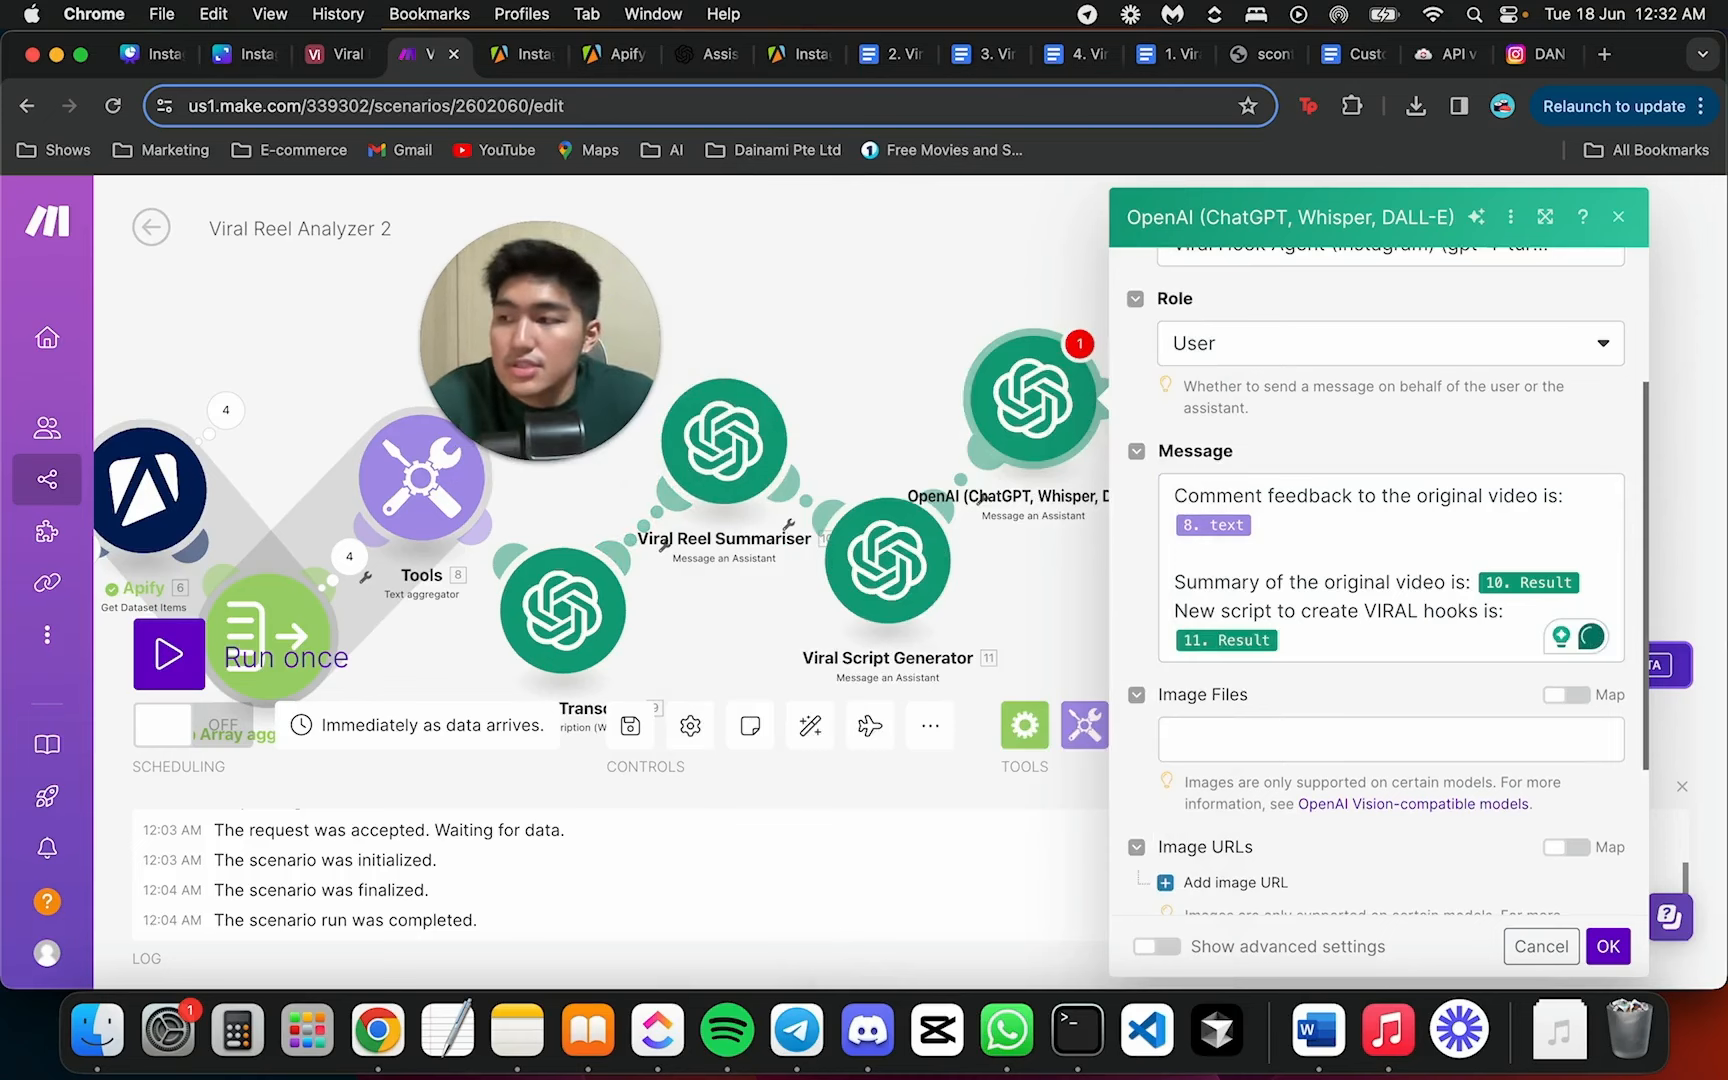
{"action": "left_click", "coordinate": [1608, 946]}
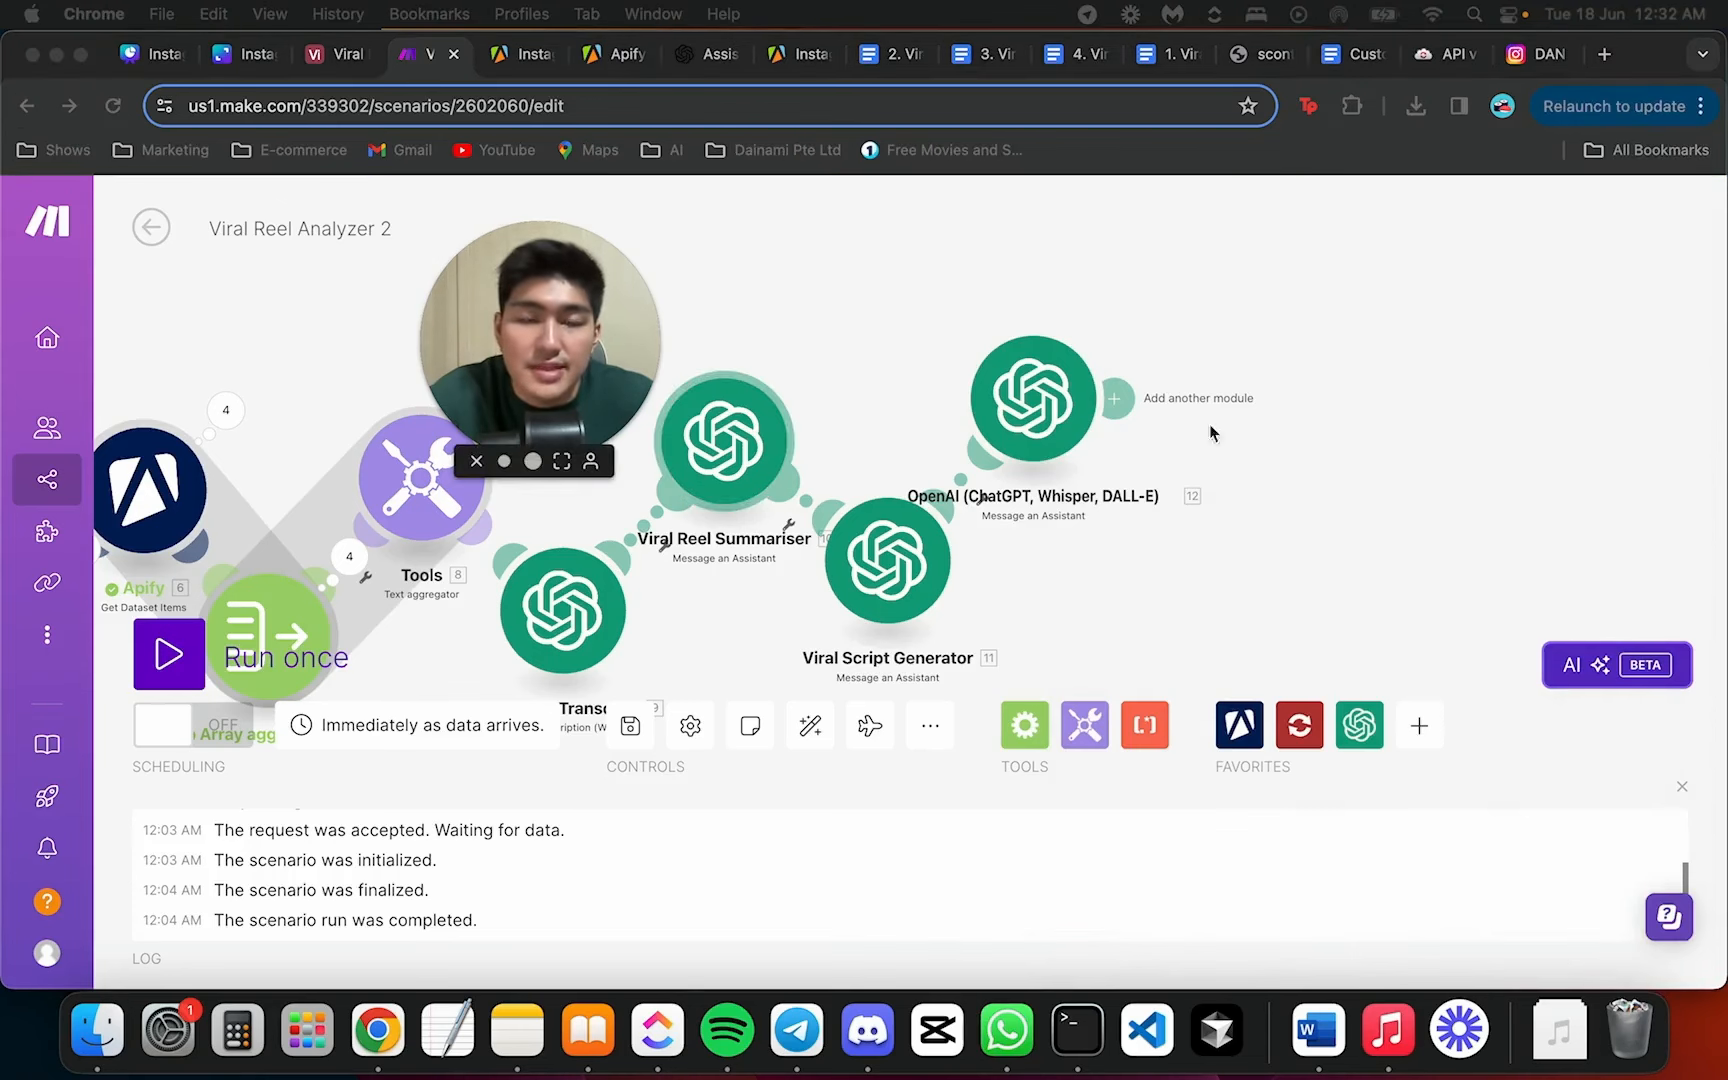
Rename the new OpenAI module after Viral Script Generator as "Viral Hook Agent" and adjust its place on the canvas
{"action": "left_click", "coordinate": [1118, 445]}
{"action": "left_click_drag", "start_coordinate": [1039, 459], "coordinate": [1091, 466]}
{"action": "right_click", "coordinate": [1091, 398]}
{"action": "left_click", "coordinate": [1198, 543]}
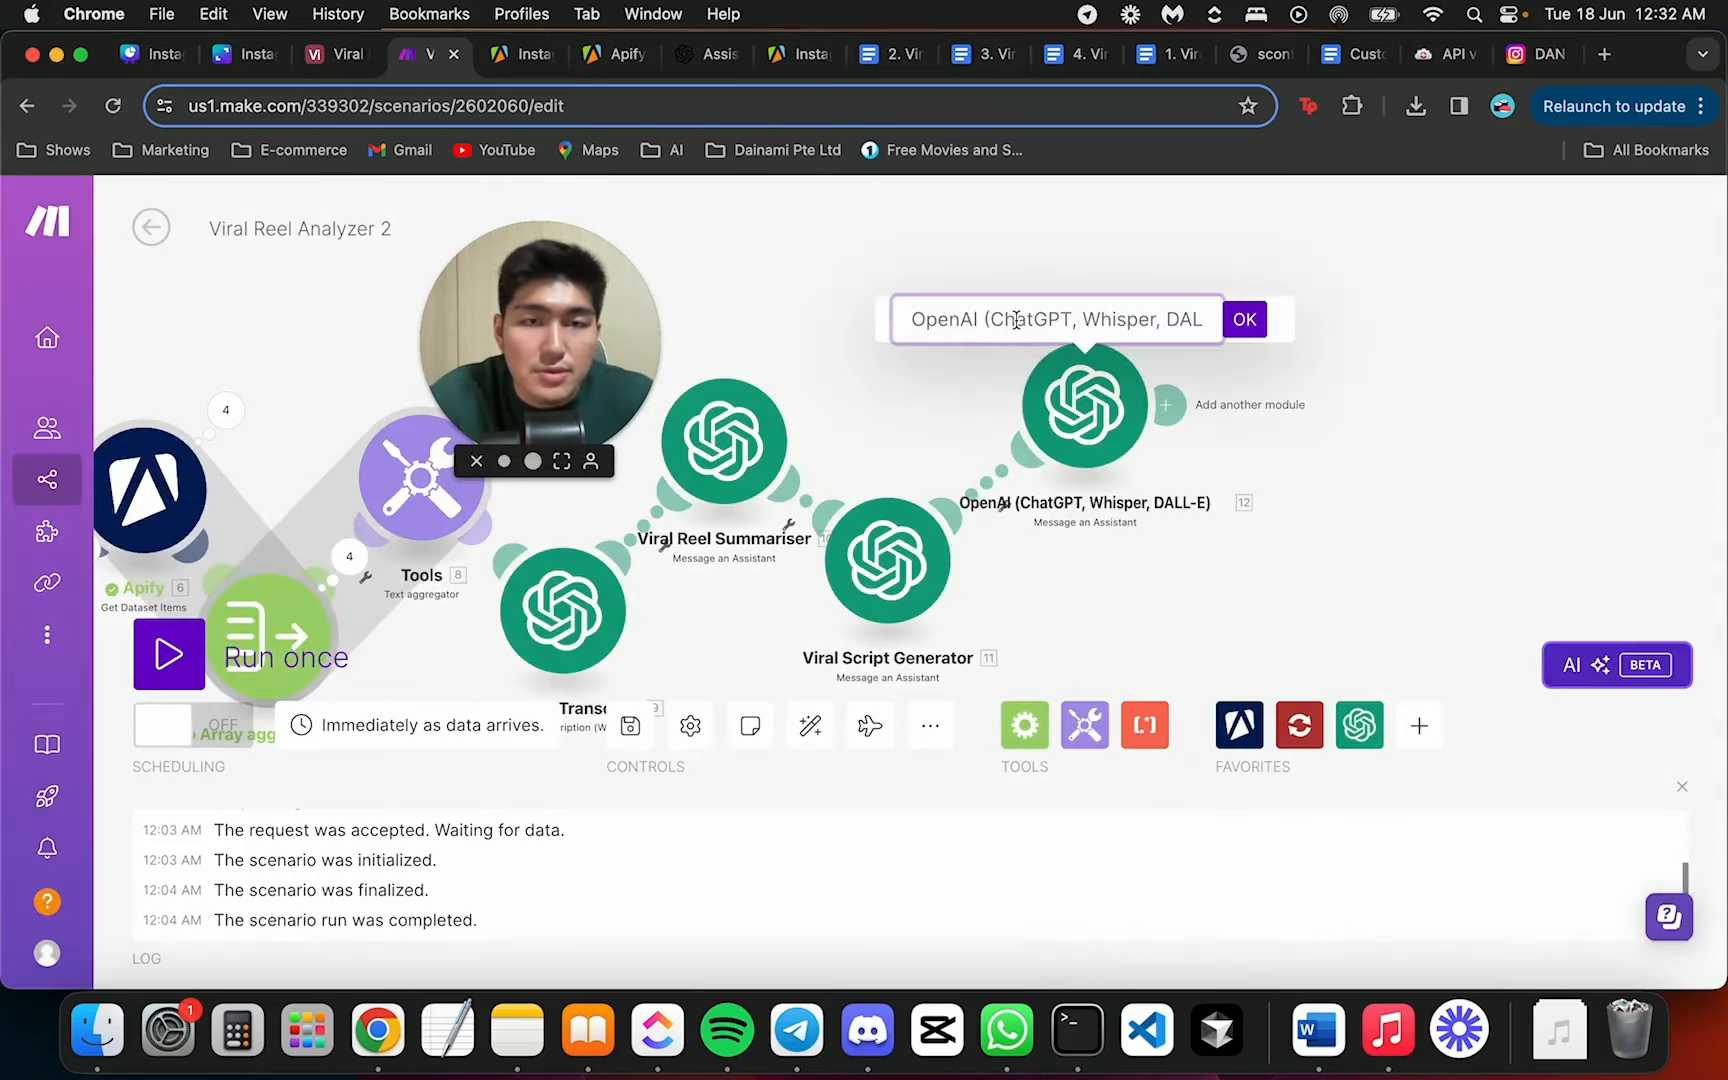
{"action": "type", "text": "Viral Hook Agent"}
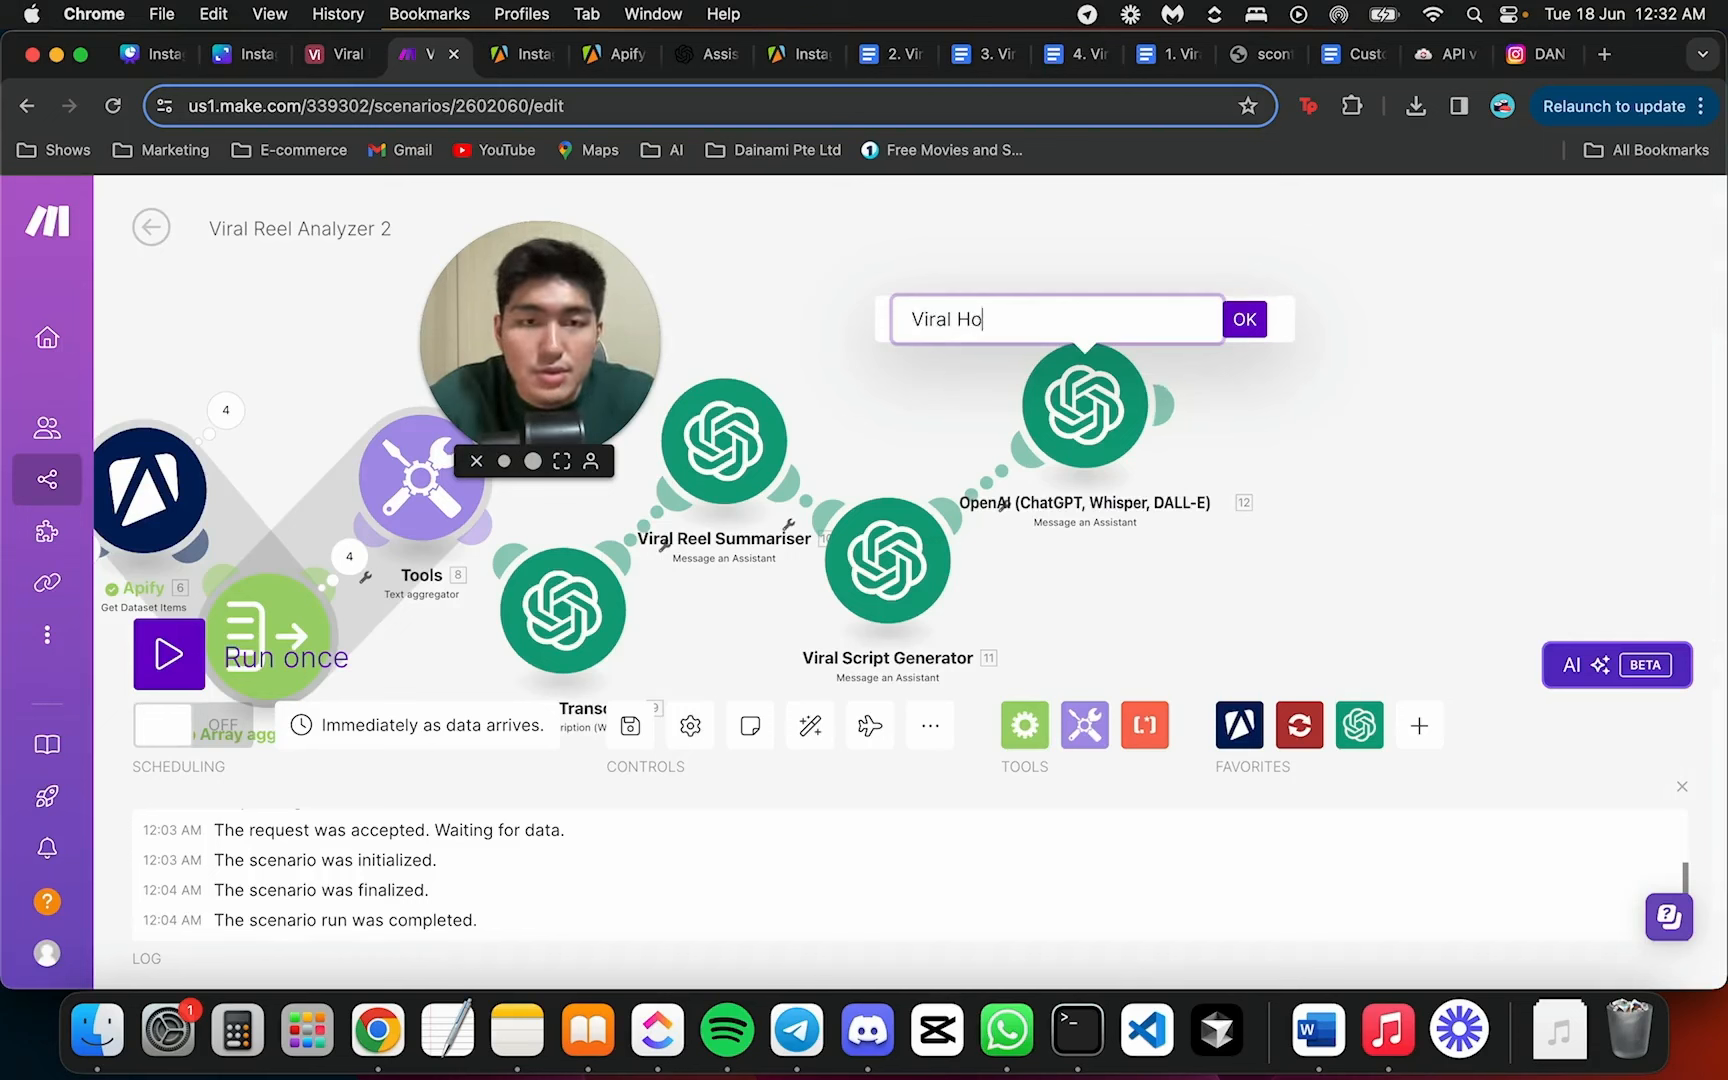
{"action": "key", "text": "Return"}
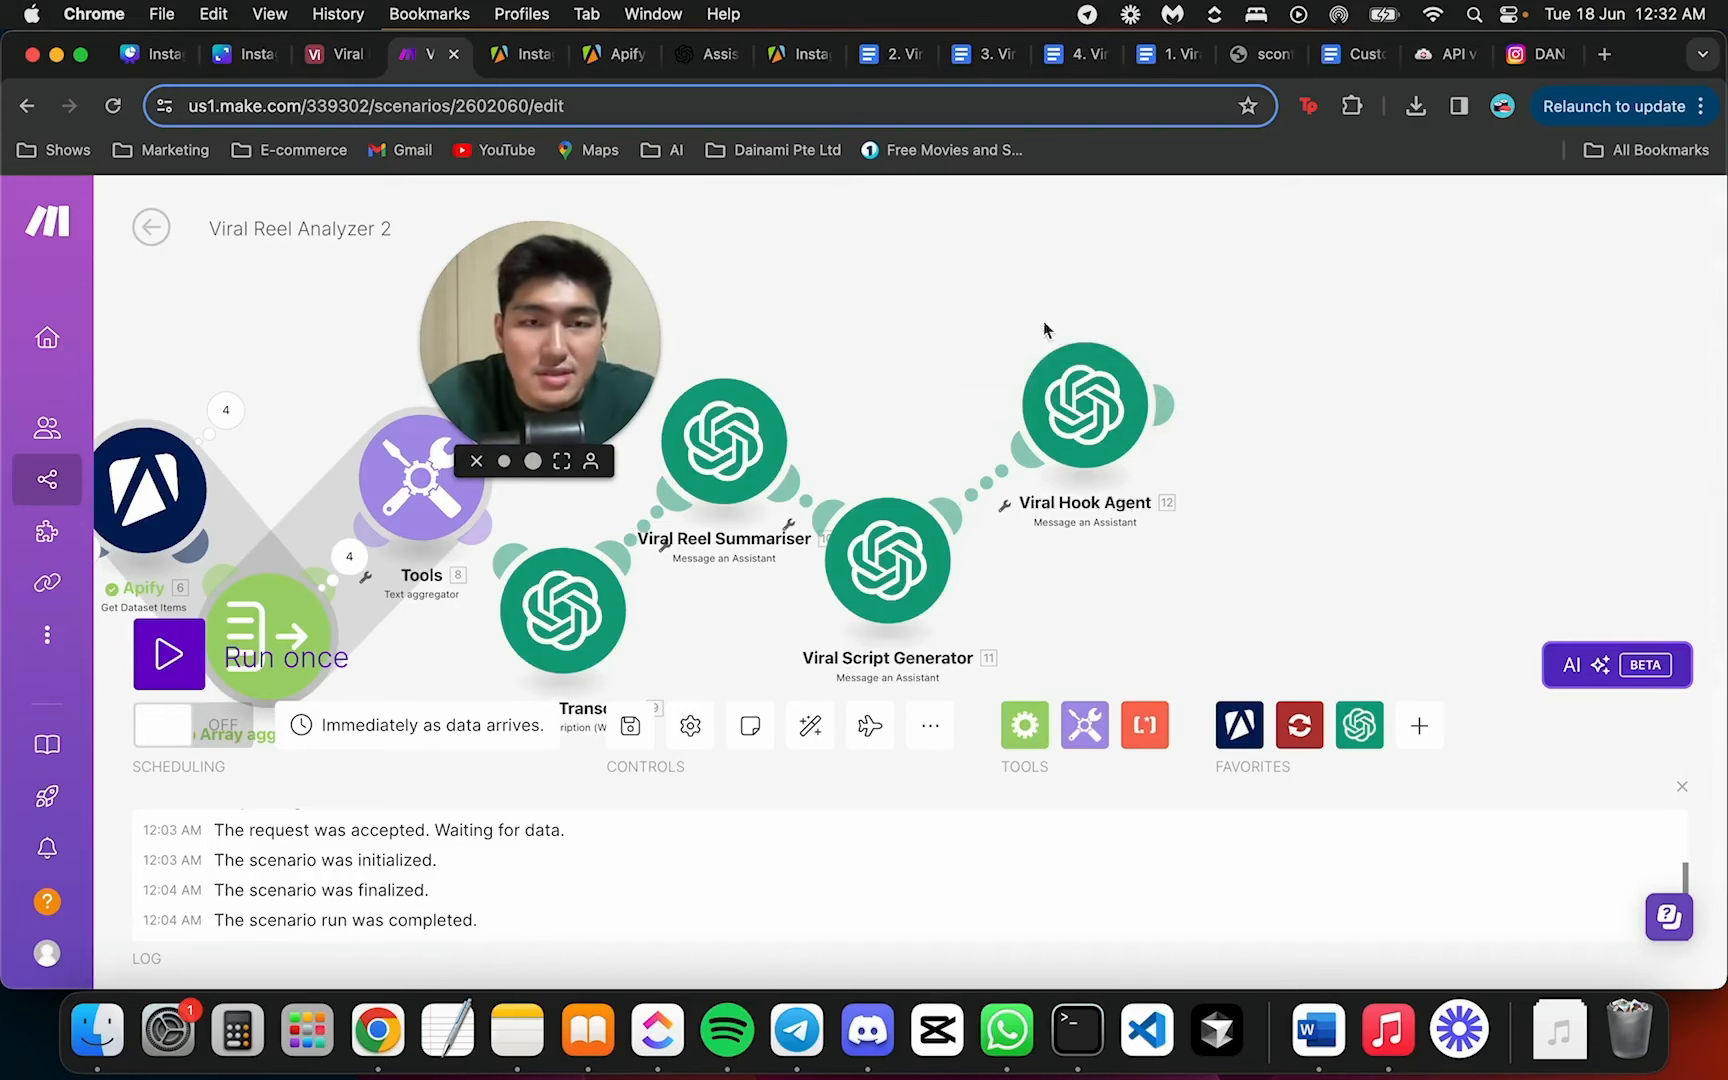
{"action": "left_click_drag", "start_coordinate": [1088, 405], "coordinate": [1058, 412]}
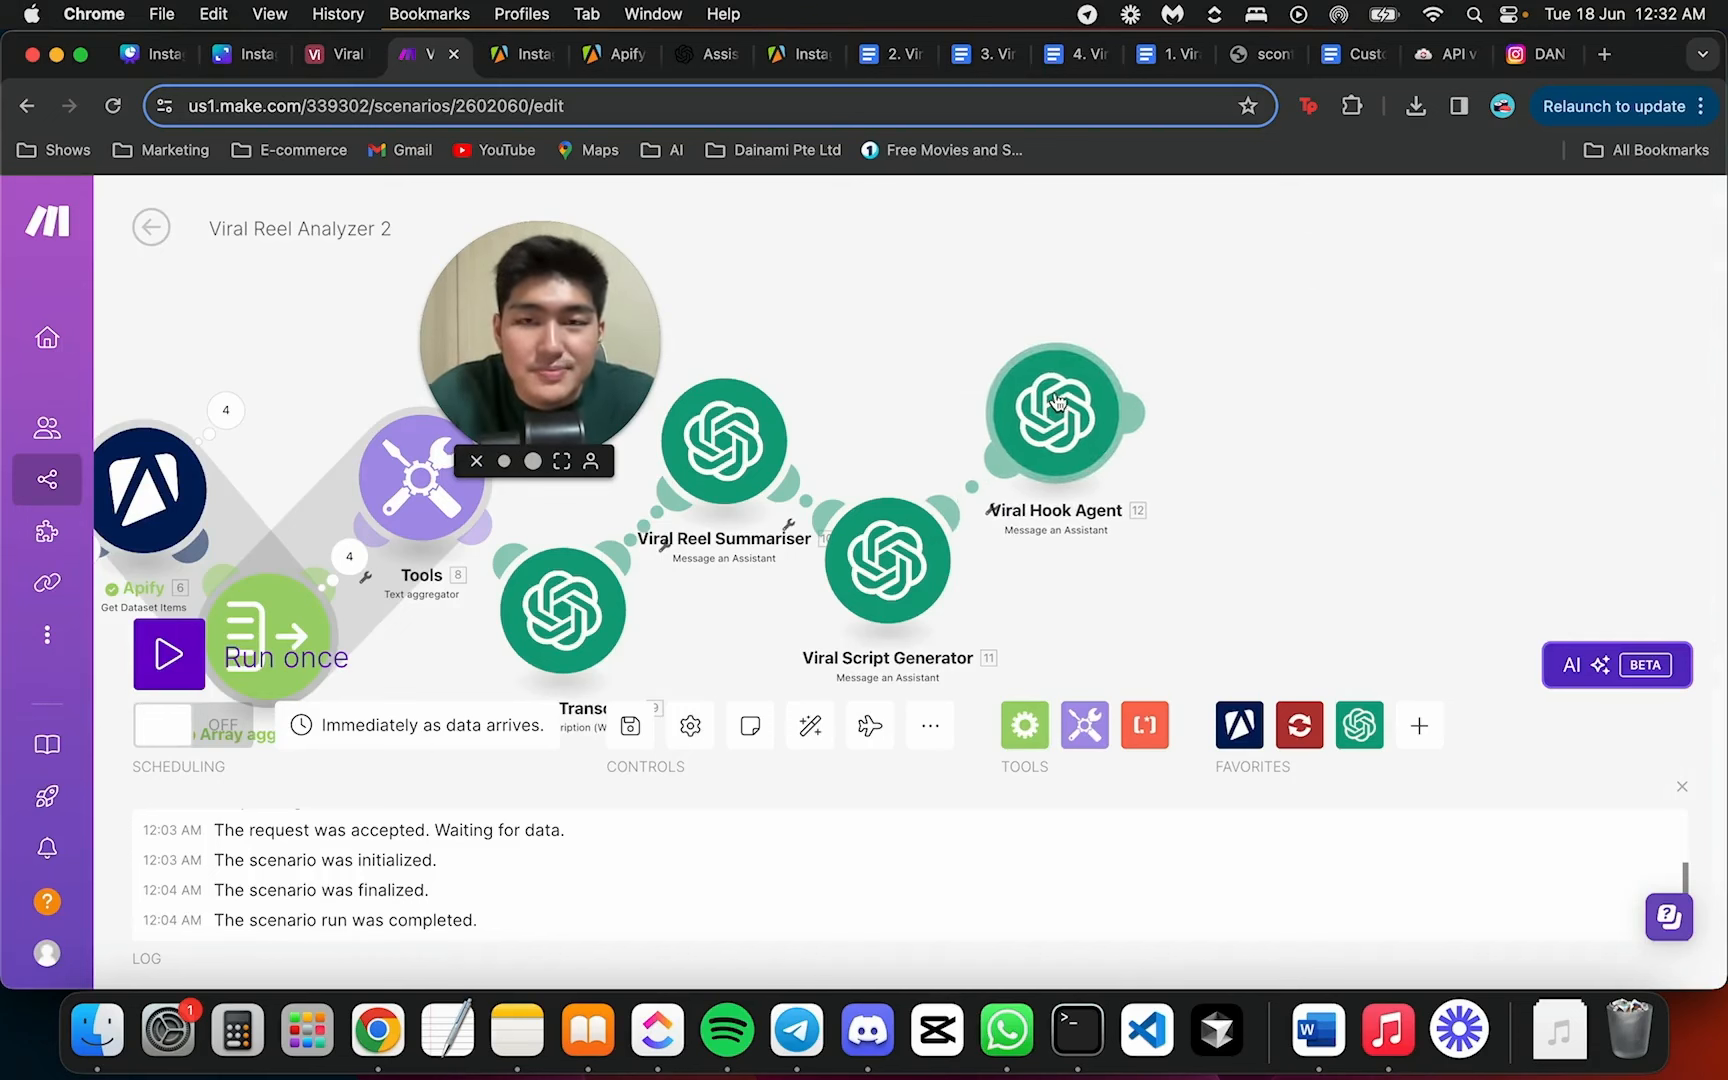
Add an OpenAI Message an Assistant module after Viral Hook Agent and select Virality Score Agent (Instagram) as its assistant
{"action": "left_click", "coordinate": [1140, 425]}
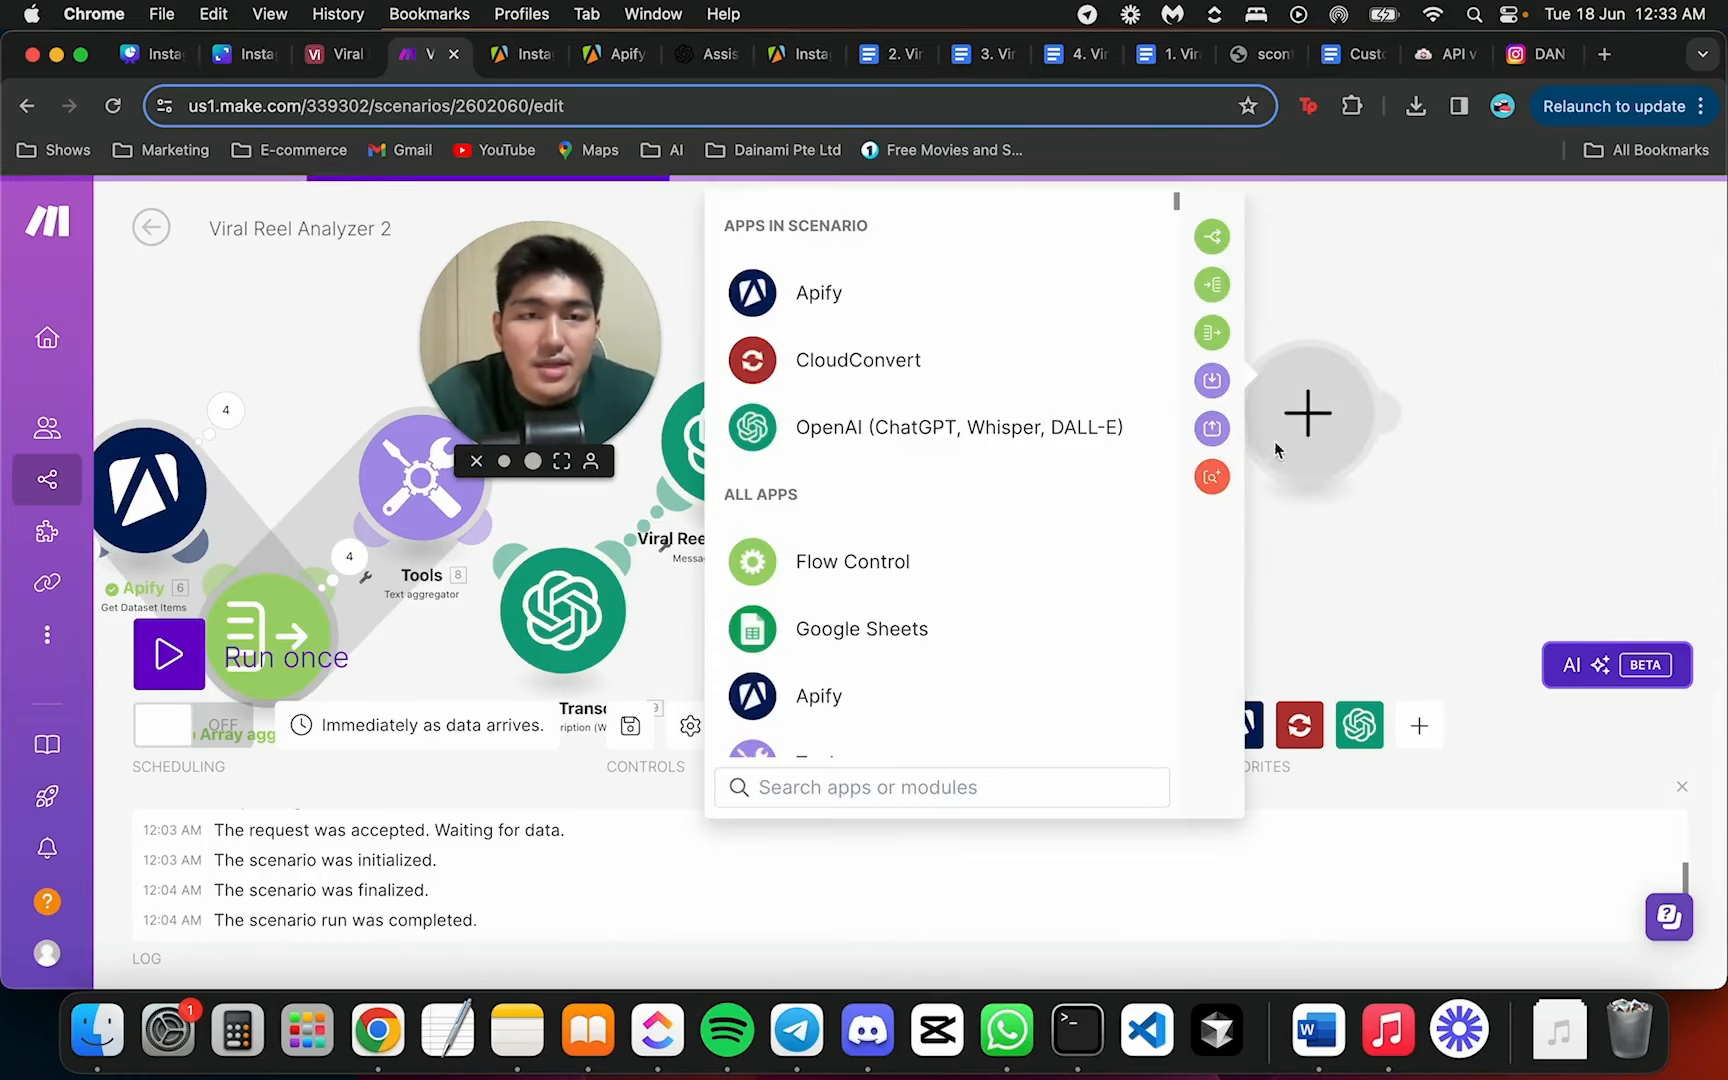
{"action": "left_click", "coordinate": [945, 452]}
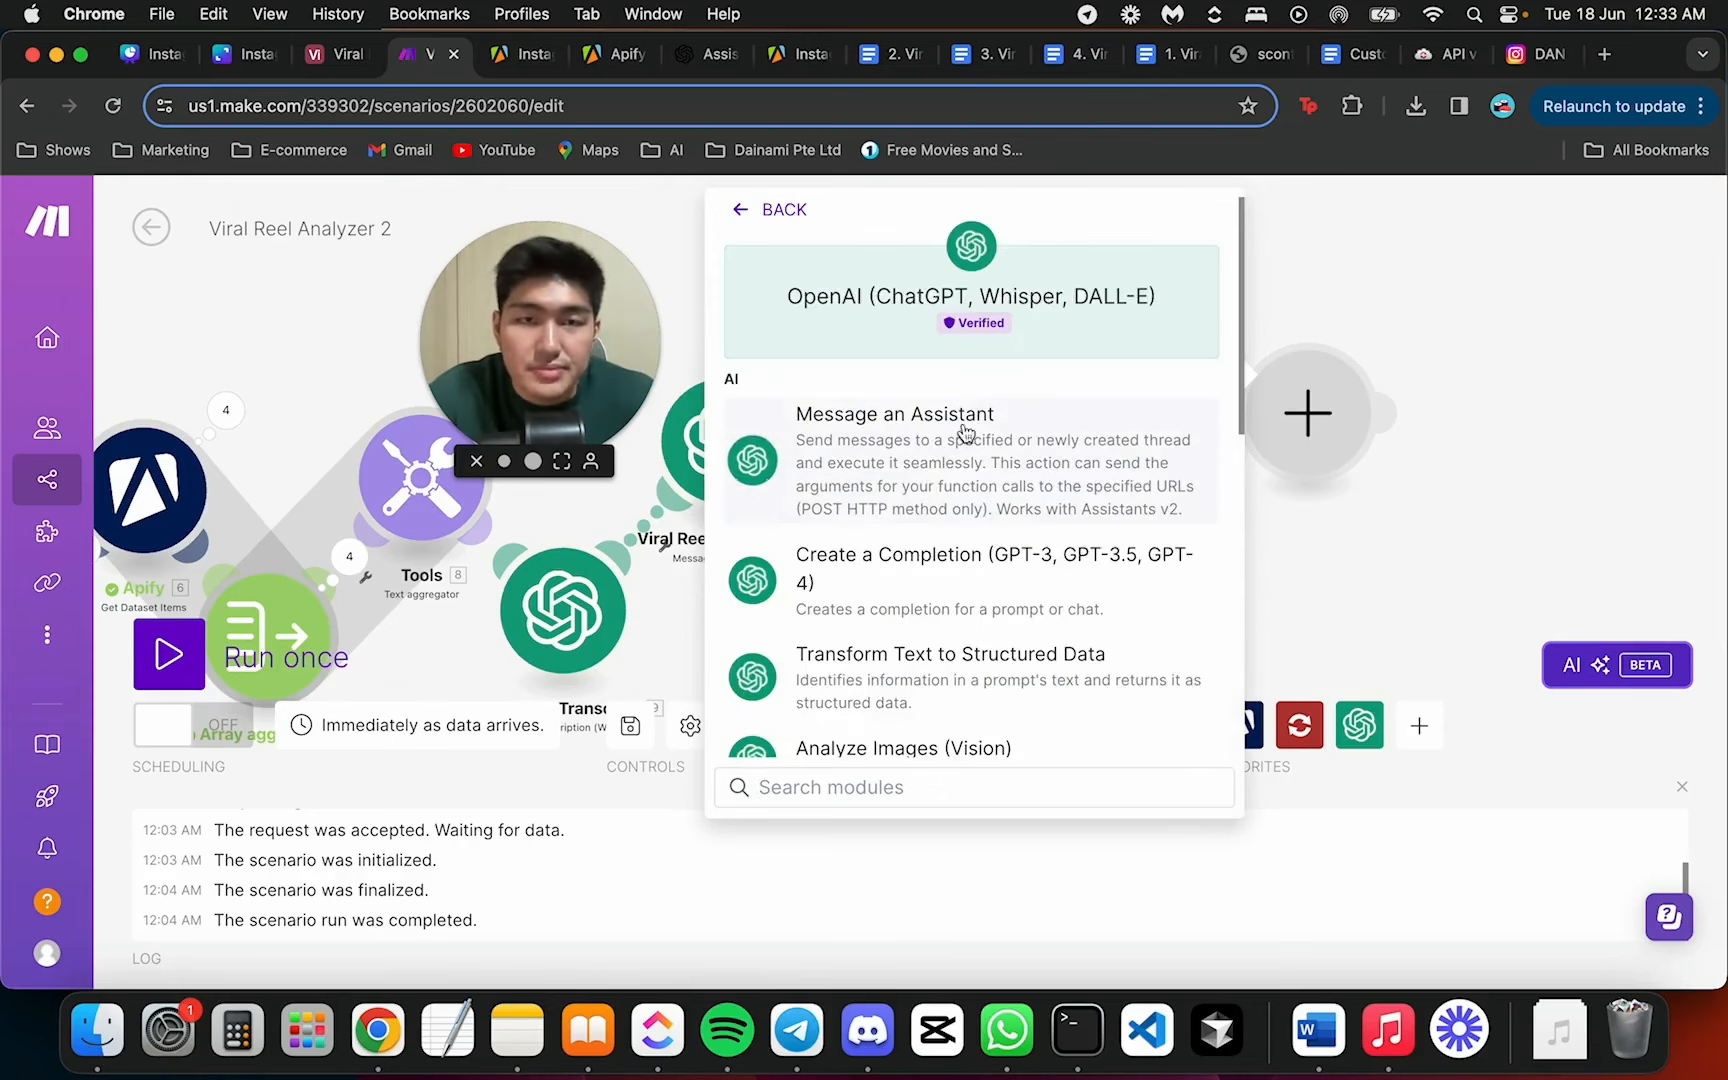
{"action": "left_click", "coordinate": [860, 428]}
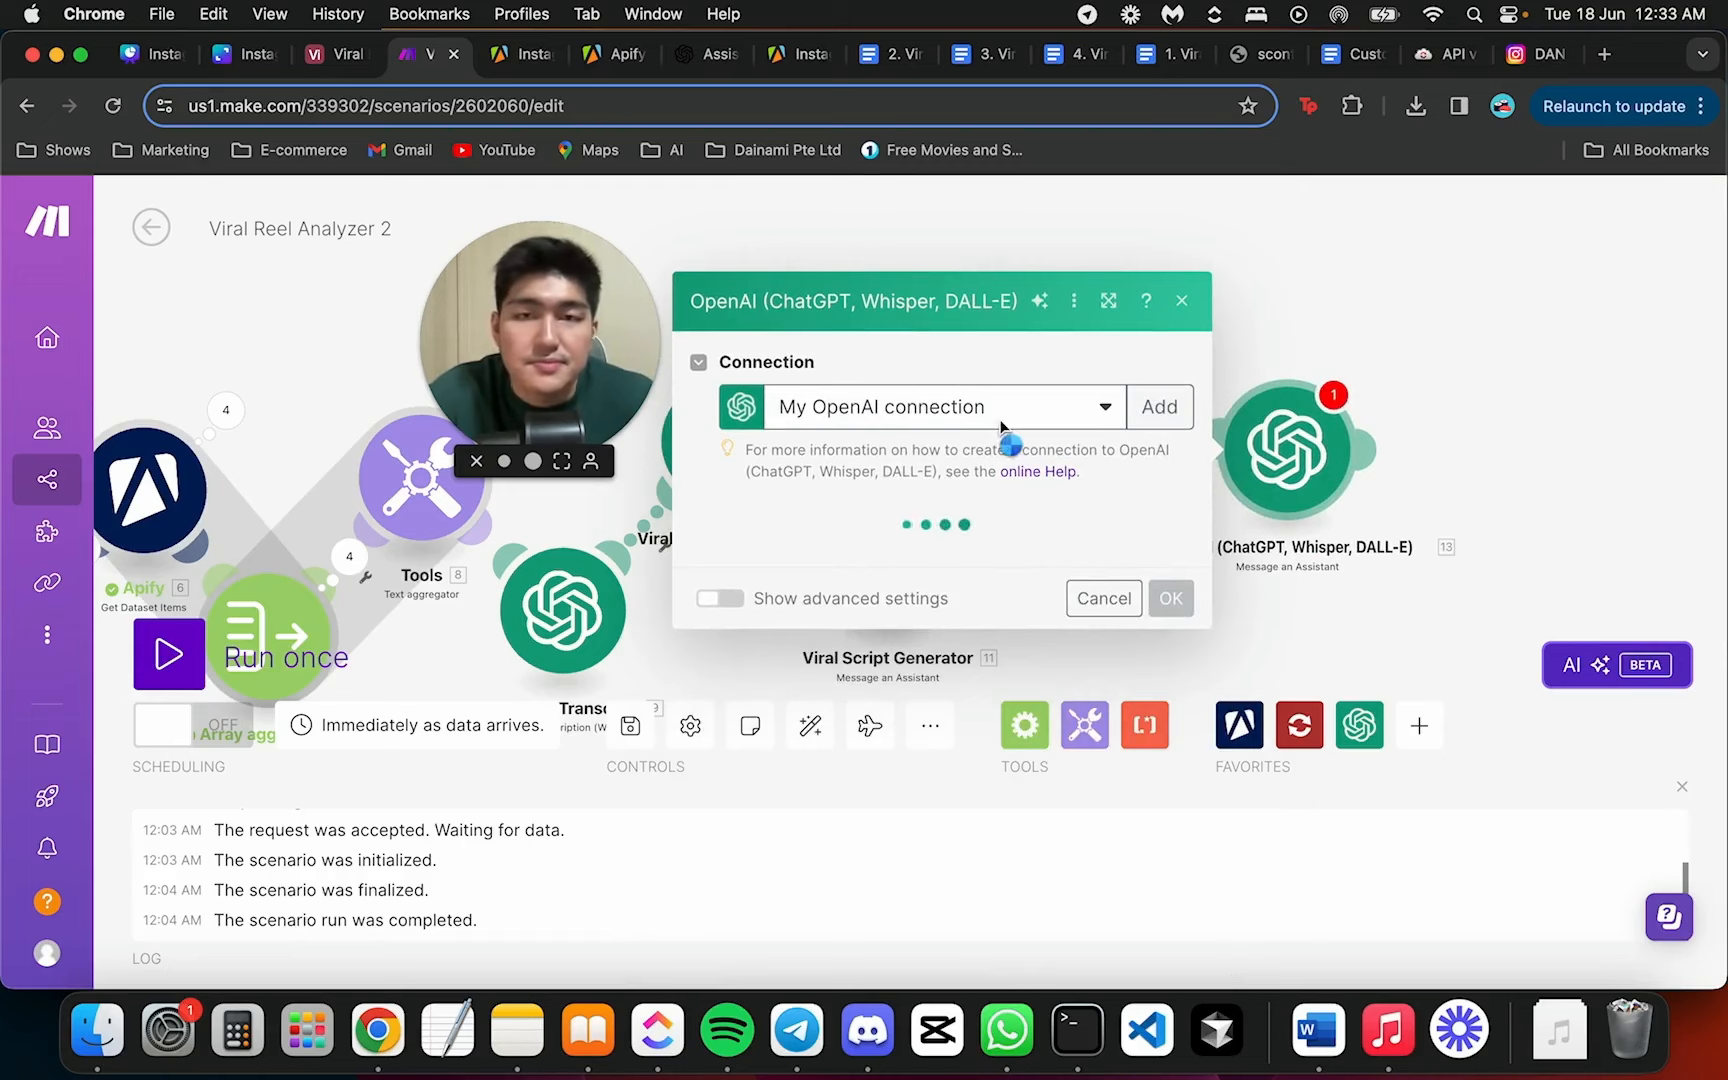
{"action": "left_click", "coordinate": [876, 490]}
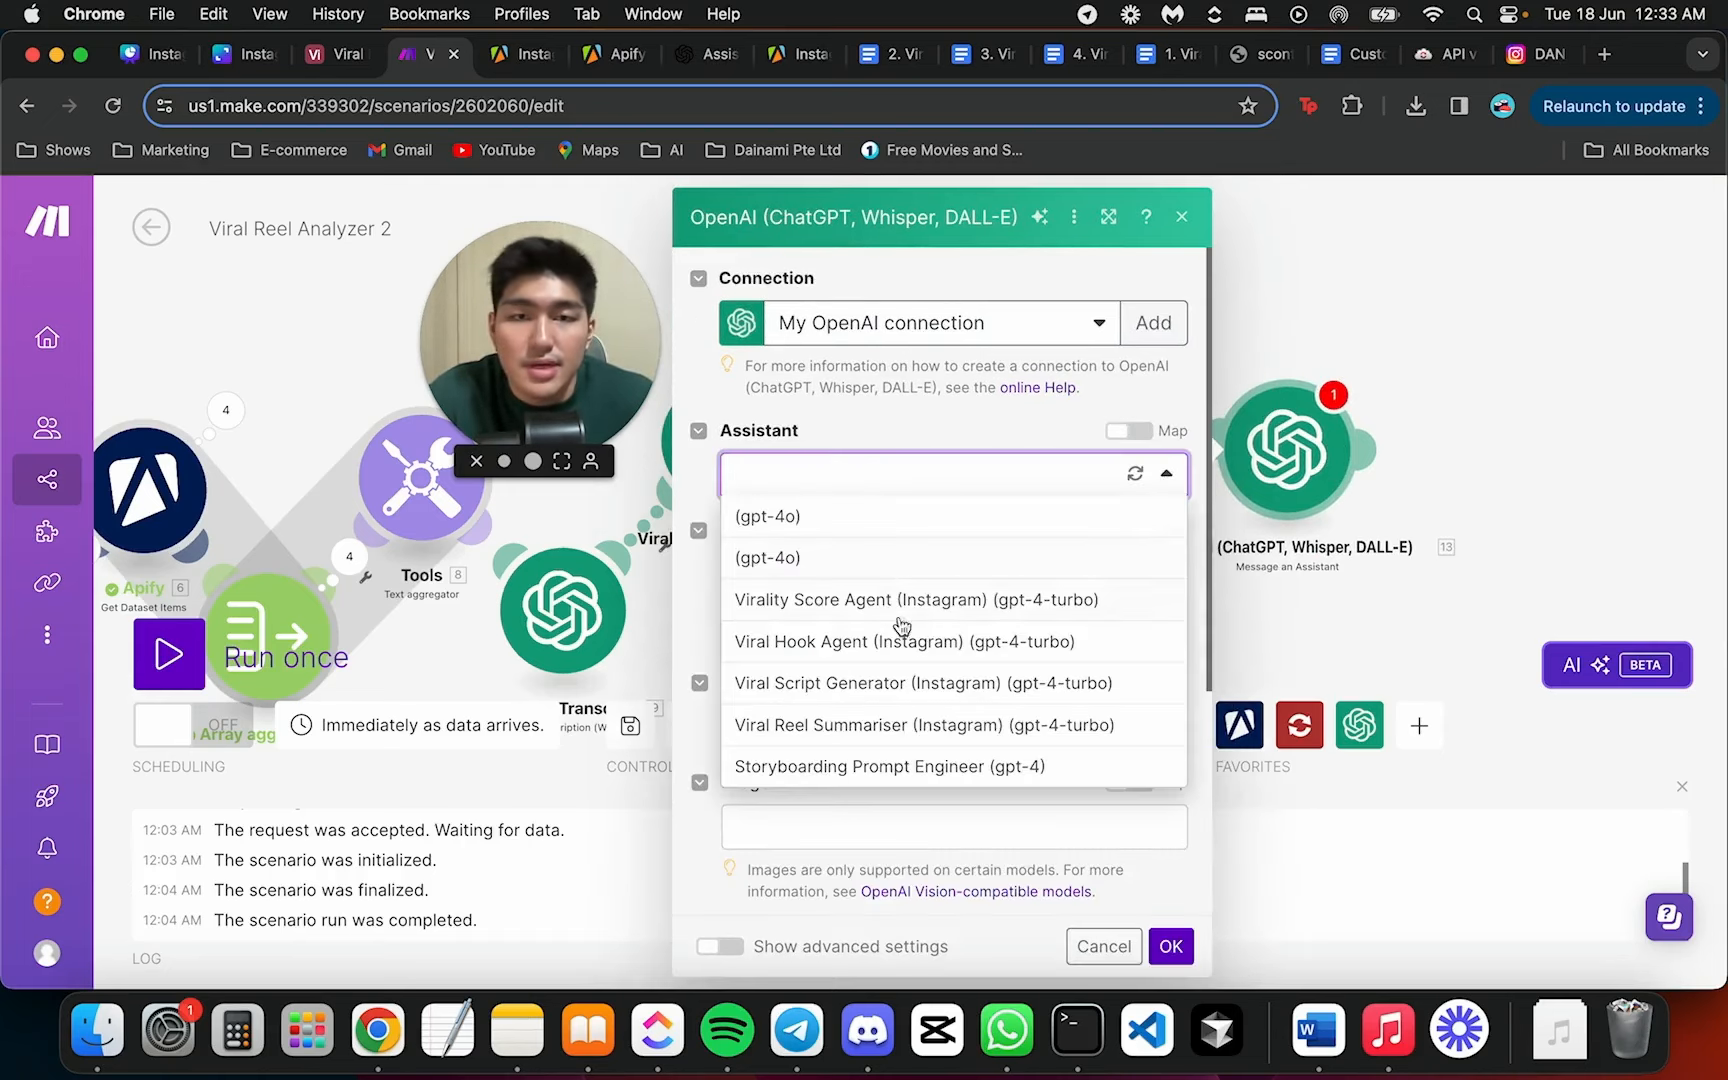
{"action": "left_click", "coordinate": [958, 609]}
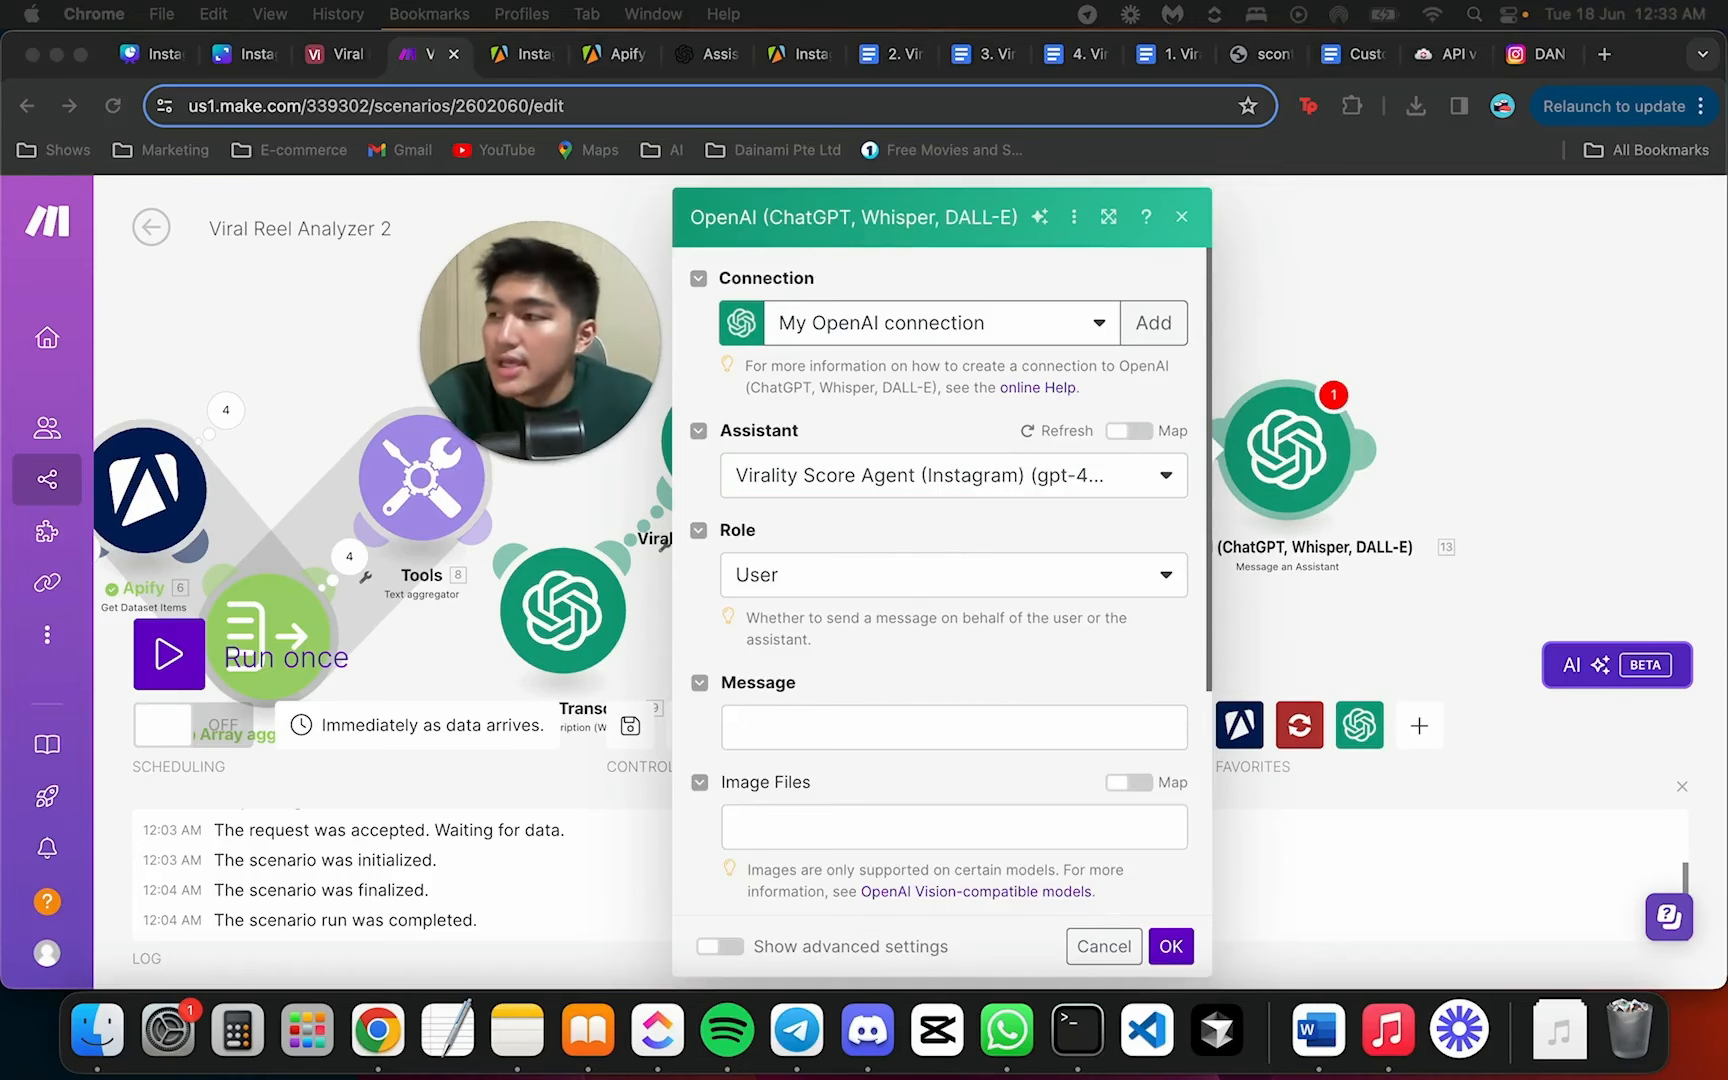
Set the message to "The script to analyse is" plus Viral Script Generator's Result and "The hooks for the scripts are:" plus Viral Hook Agent's Result, and save
{"action": "left_click", "coordinate": [837, 720]}
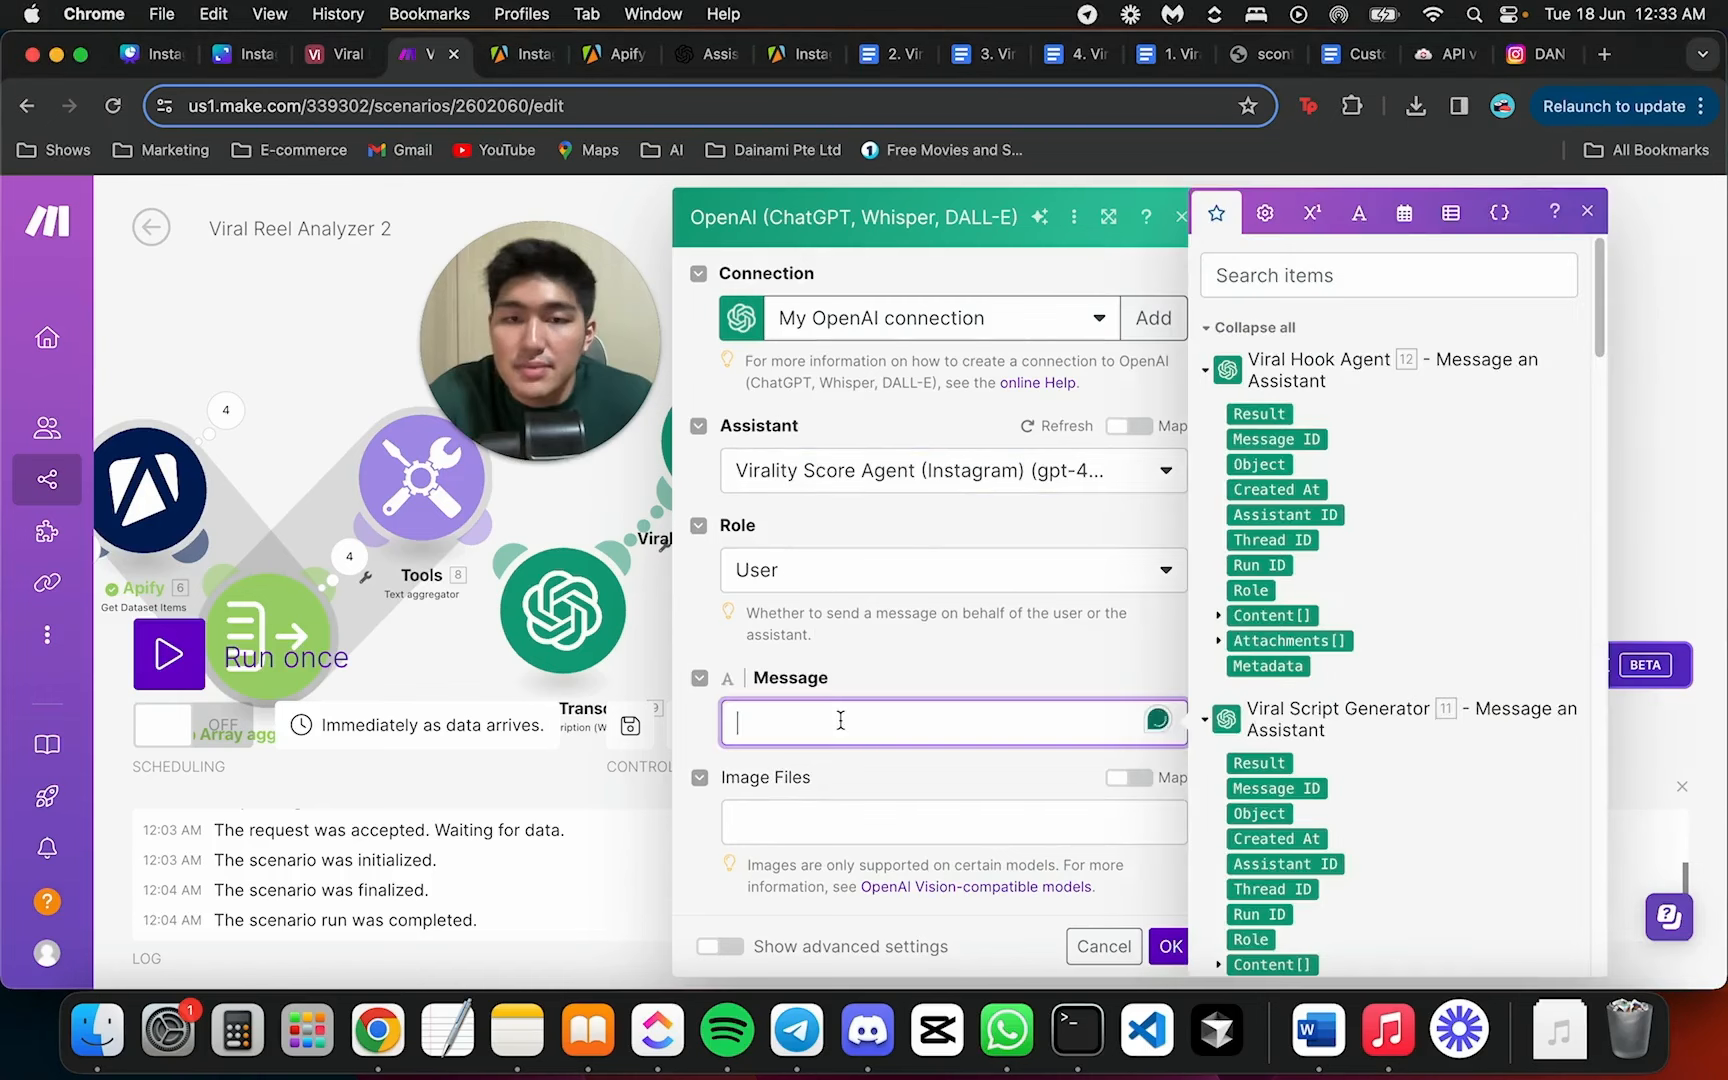
{"action": "type", "text": "The script to analyse is"}
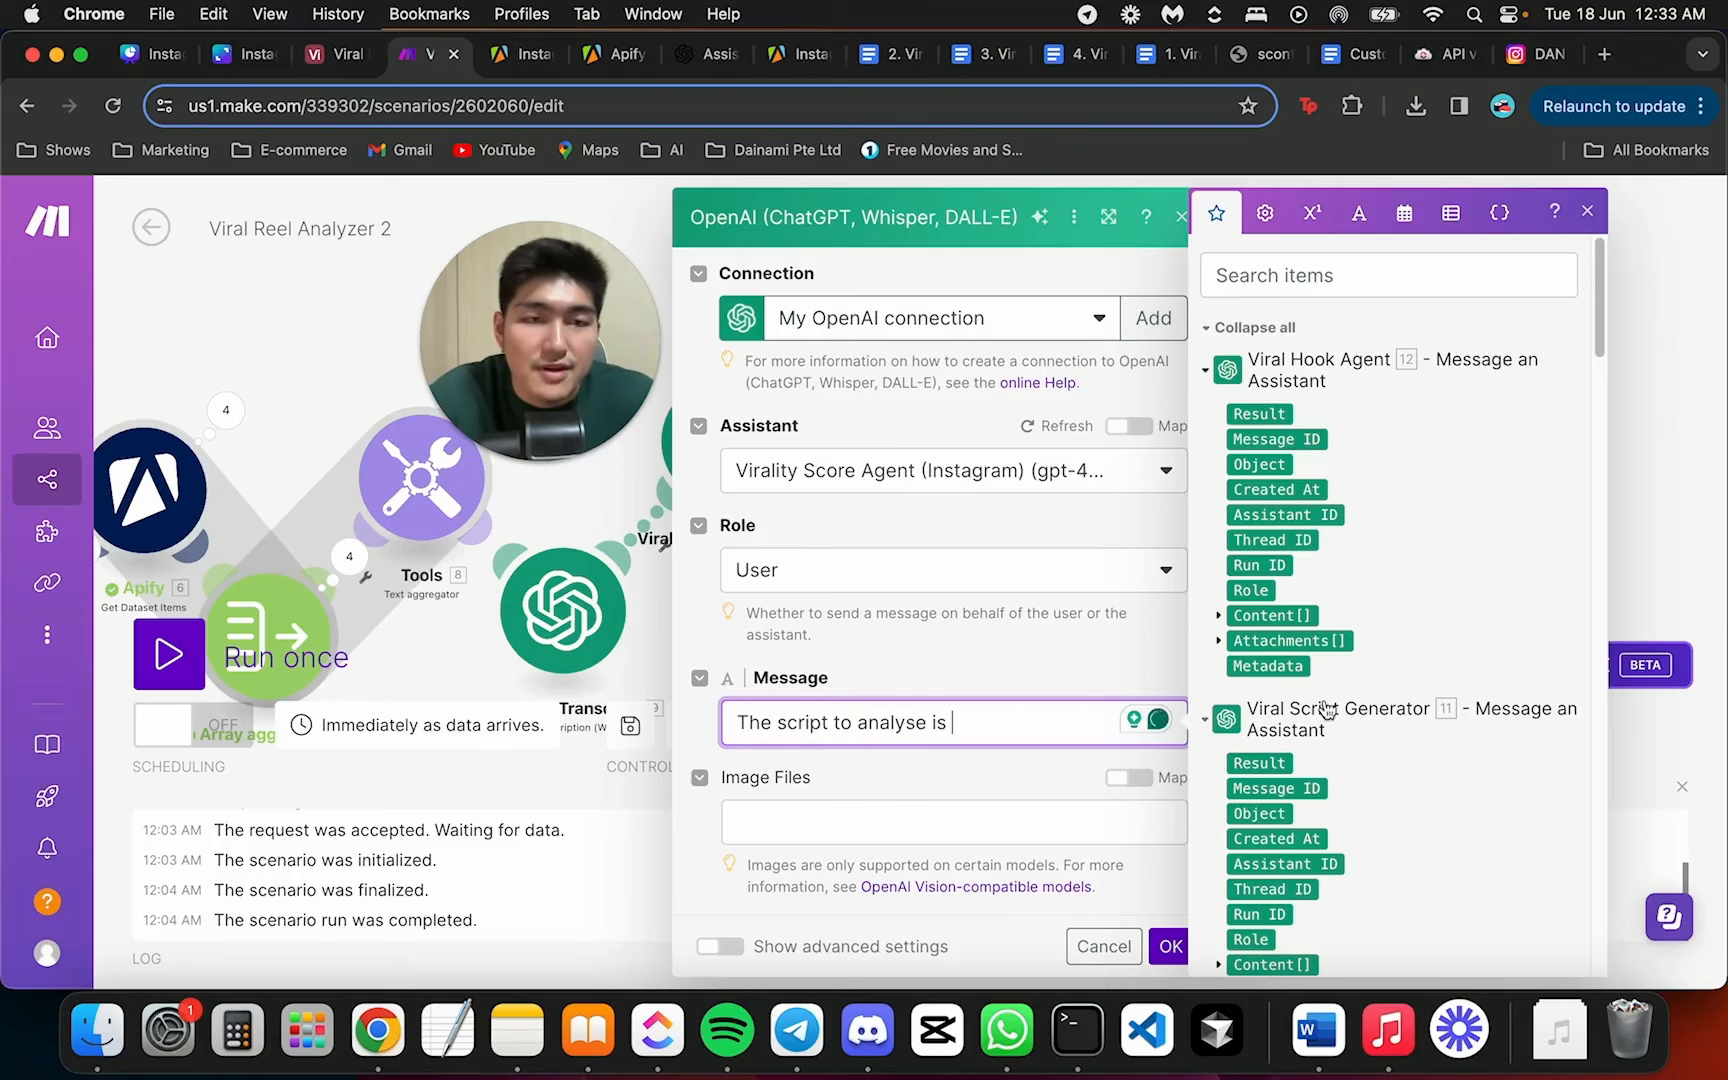
{"action": "left_click", "coordinate": [1262, 763]}
{"action": "key", "text": "Return"}
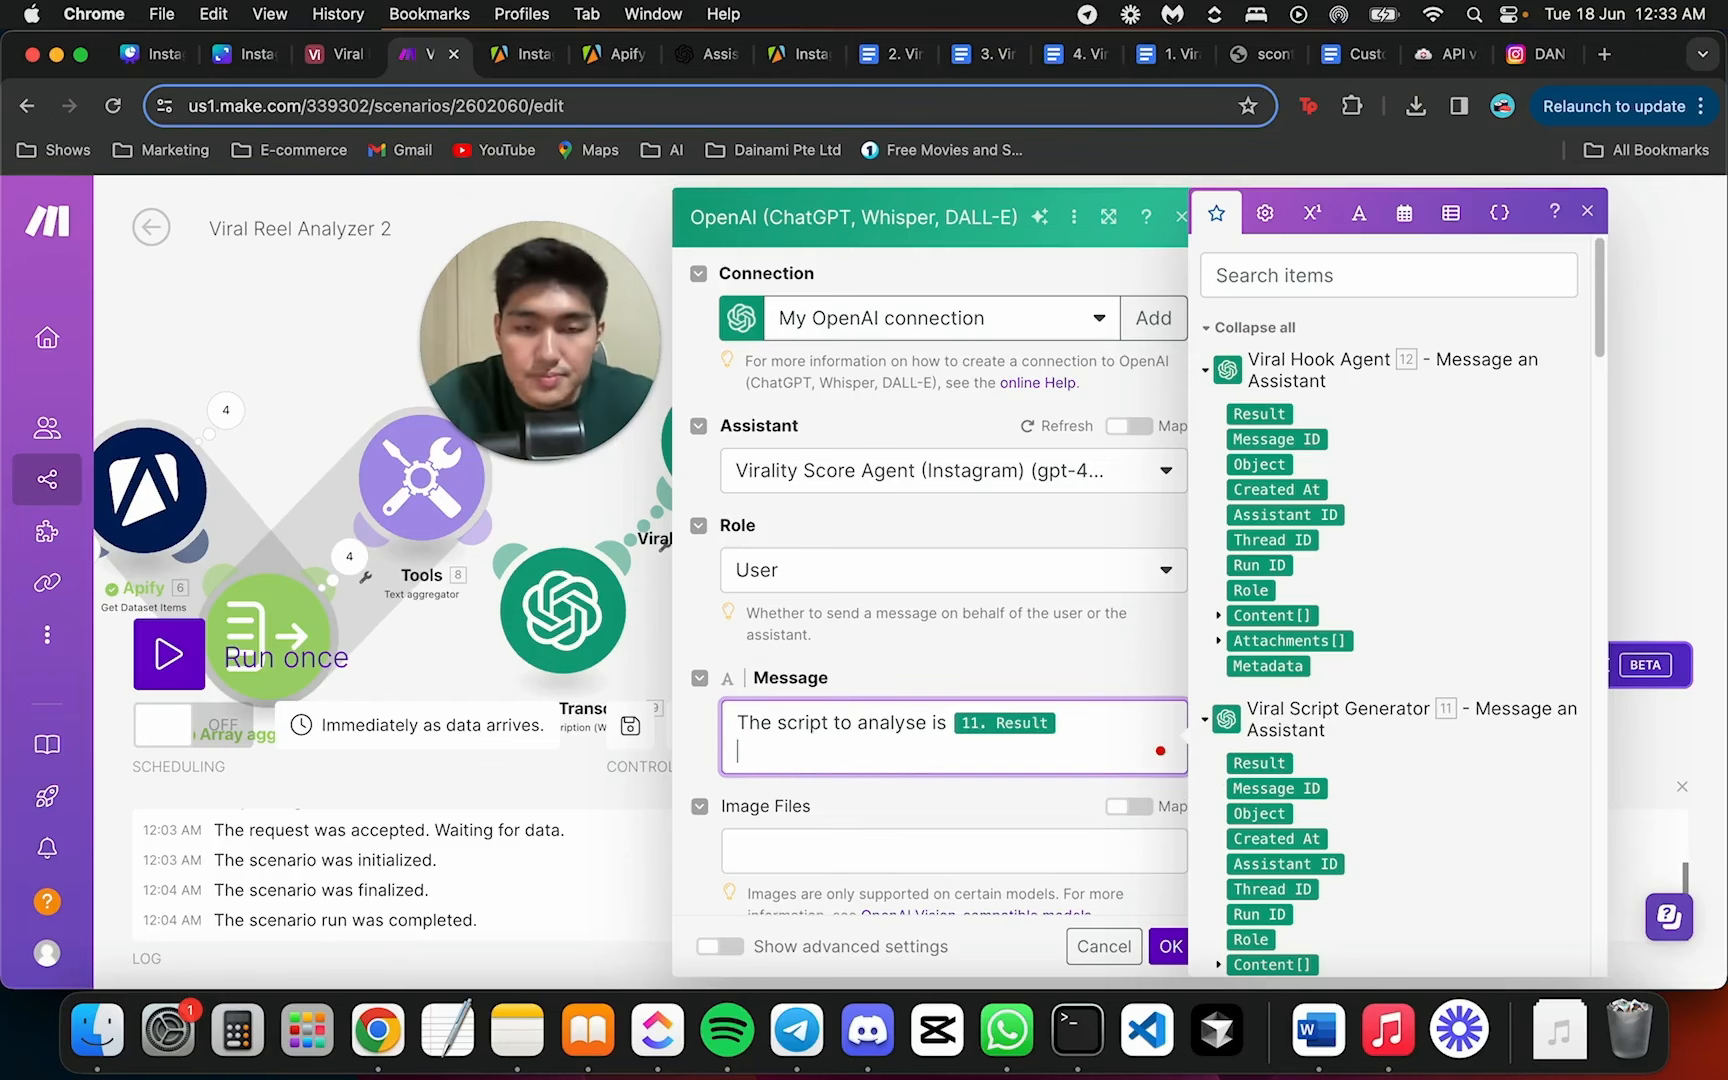
{"action": "type", "text": "The hooks for the scripts are:"}
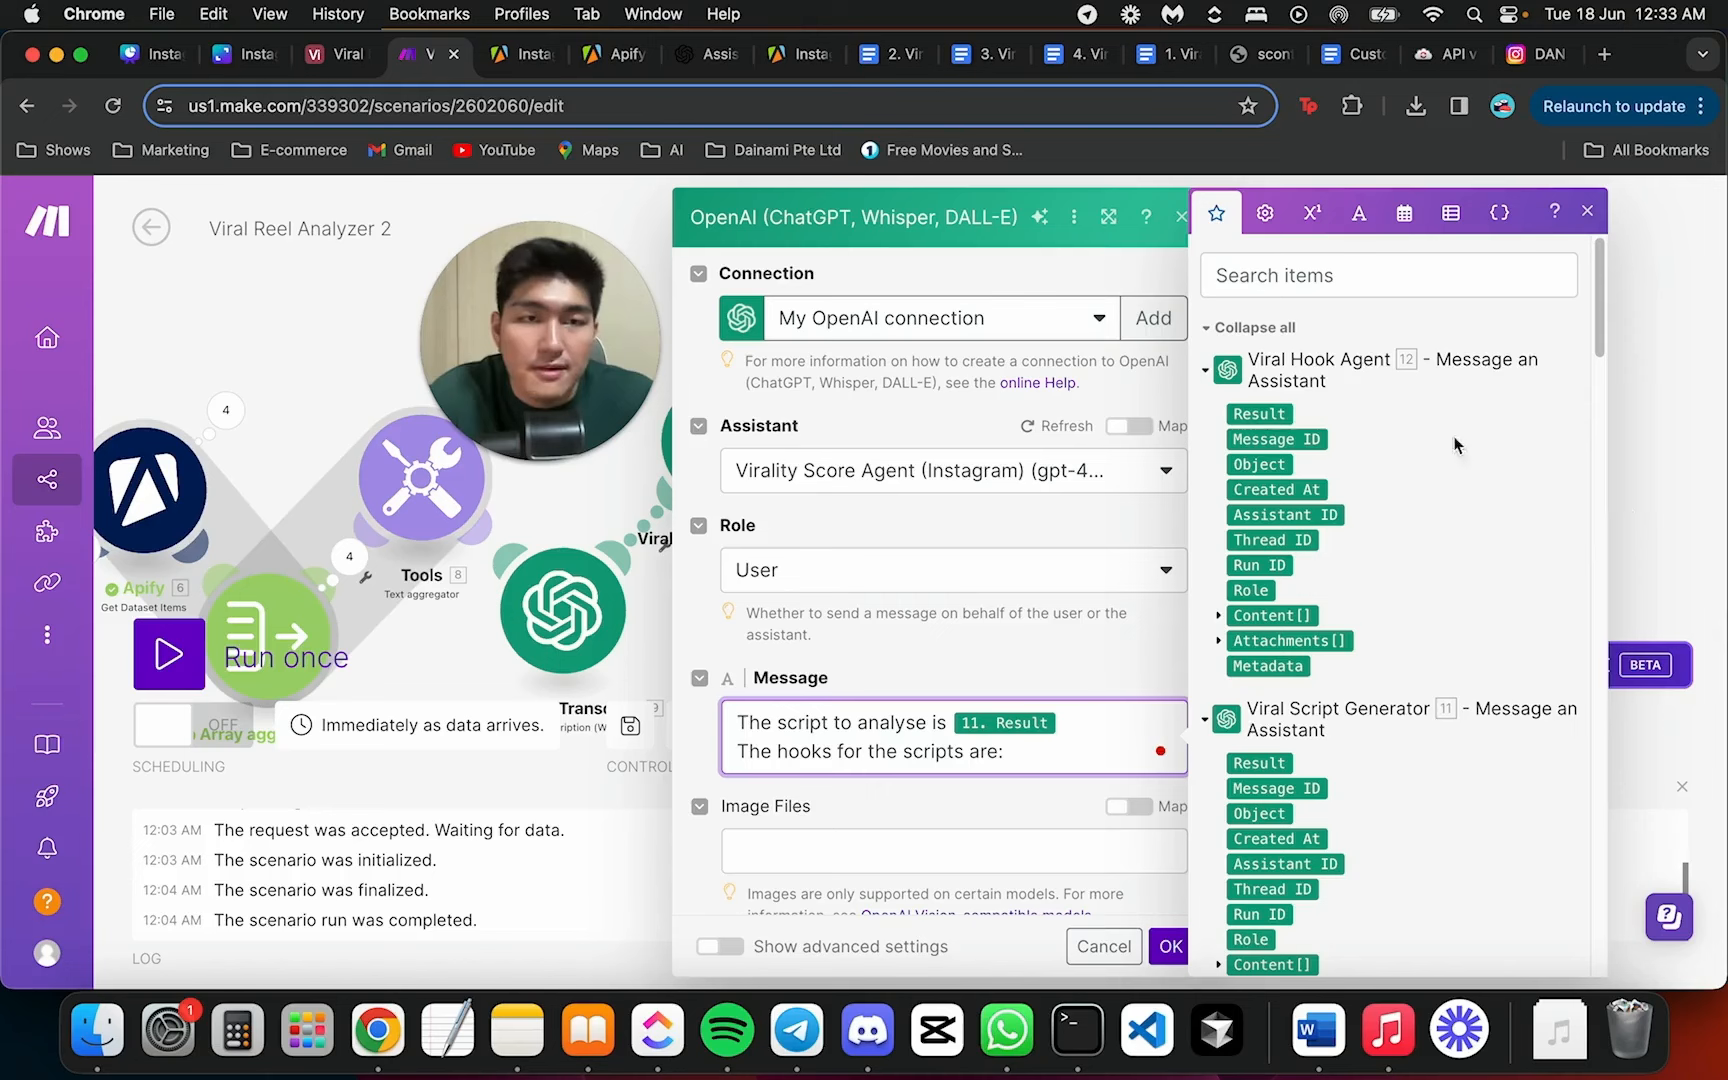
{"action": "left_click", "coordinate": [1264, 413]}
{"action": "left_click", "coordinate": [1171, 947]}
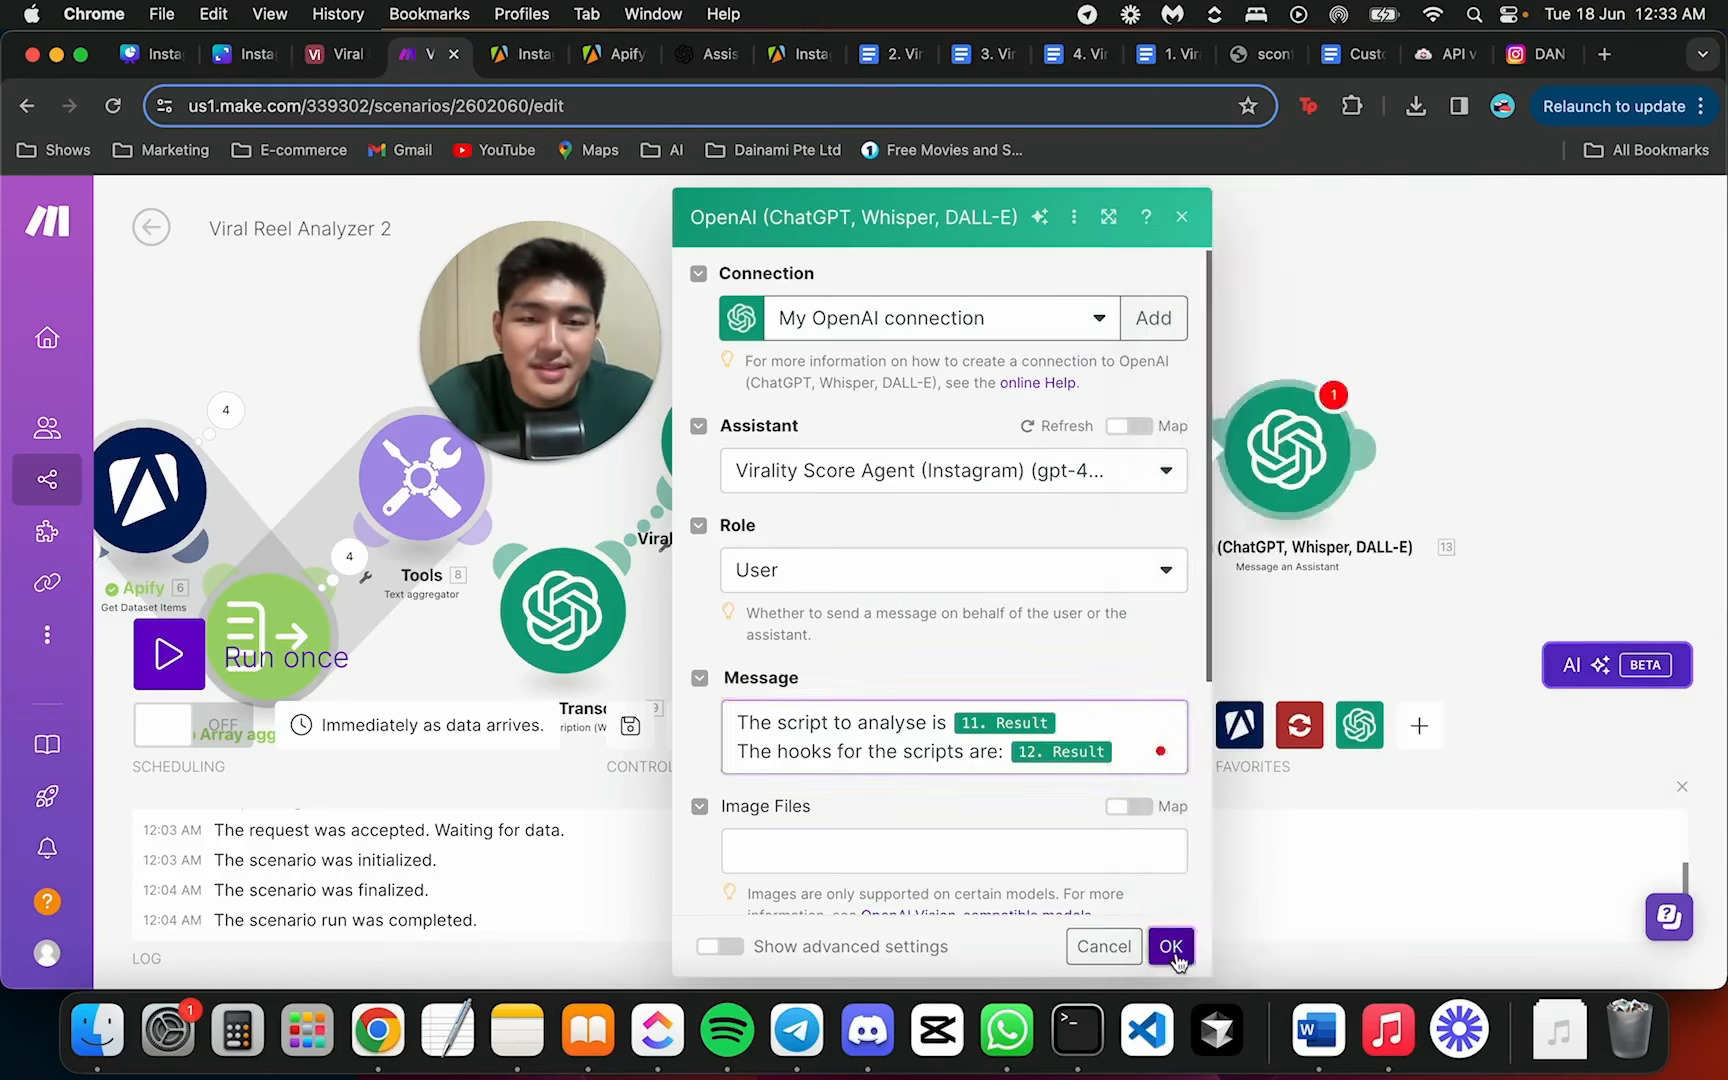
Rename the new OpenAI module after Viral Hook Agent as "Virality Scorer" and move both modules closer to the chain
{"action": "left_click_drag", "start_coordinate": [1280, 490], "coordinate": [1233, 561]}
{"action": "right_click", "coordinate": [1237, 585]}
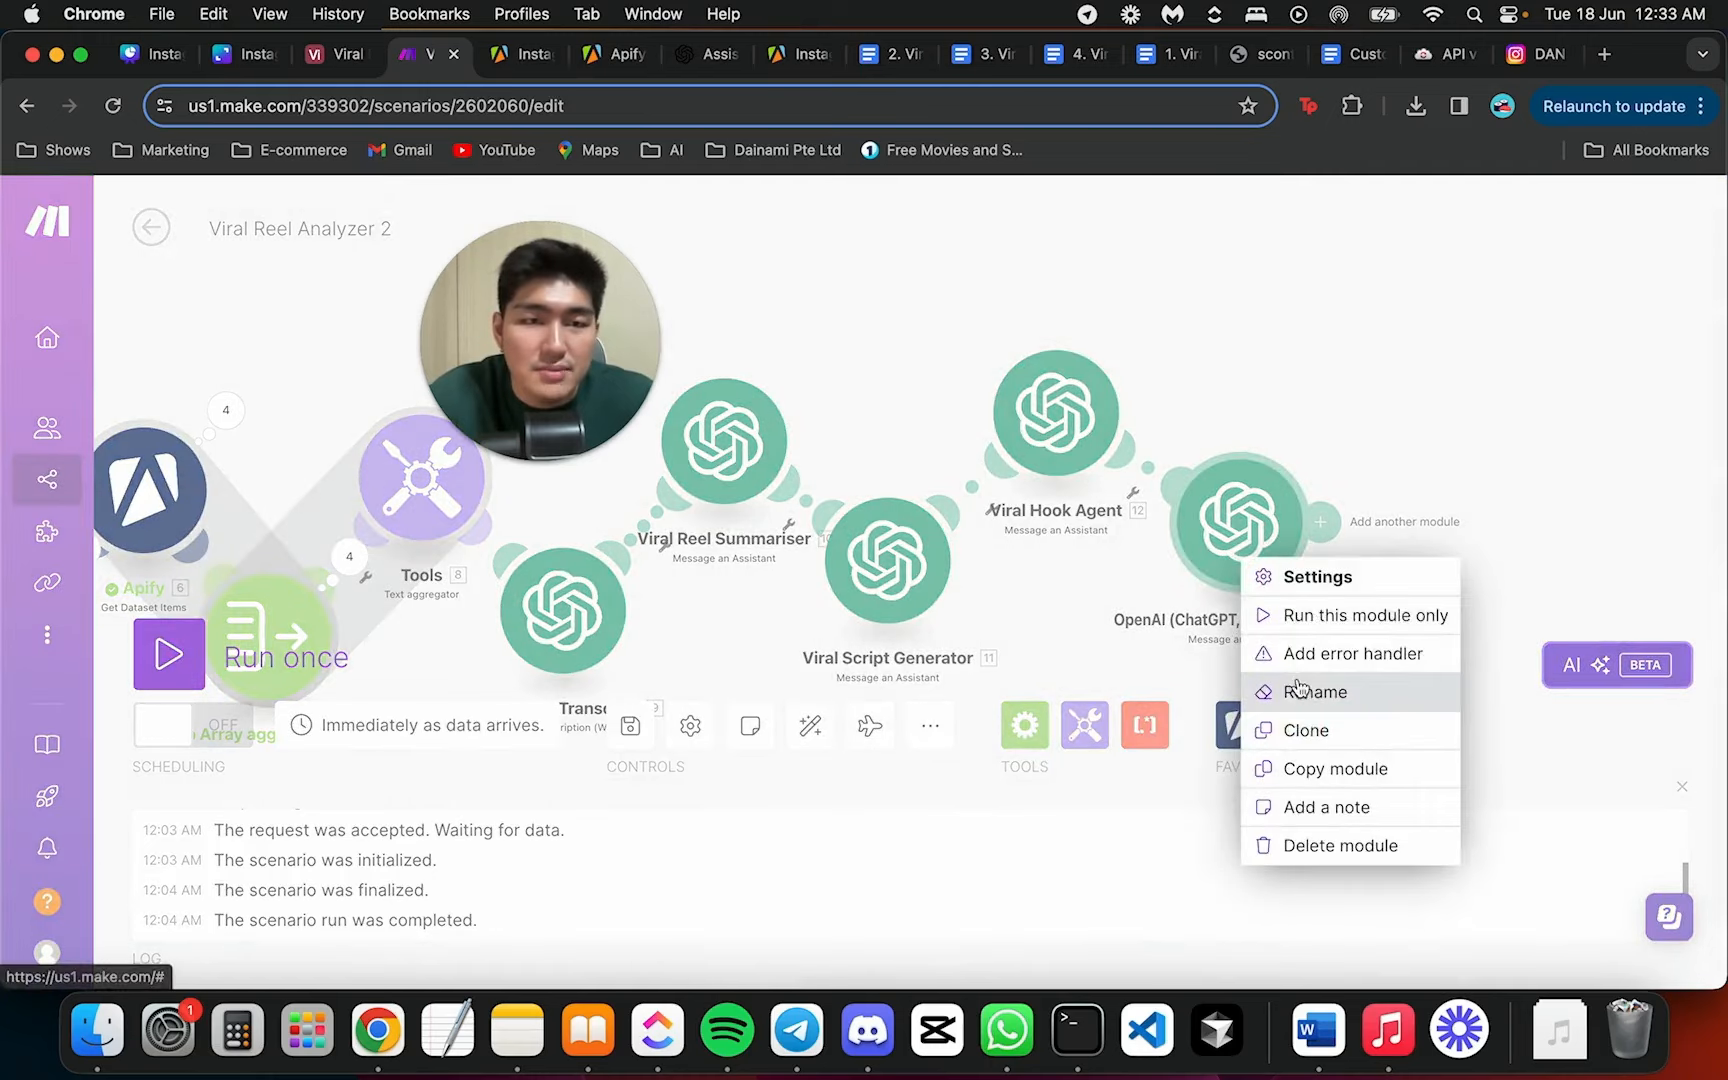
{"action": "left_click", "coordinate": [1269, 687]}
{"action": "type", "text": "Virality Scorer"}
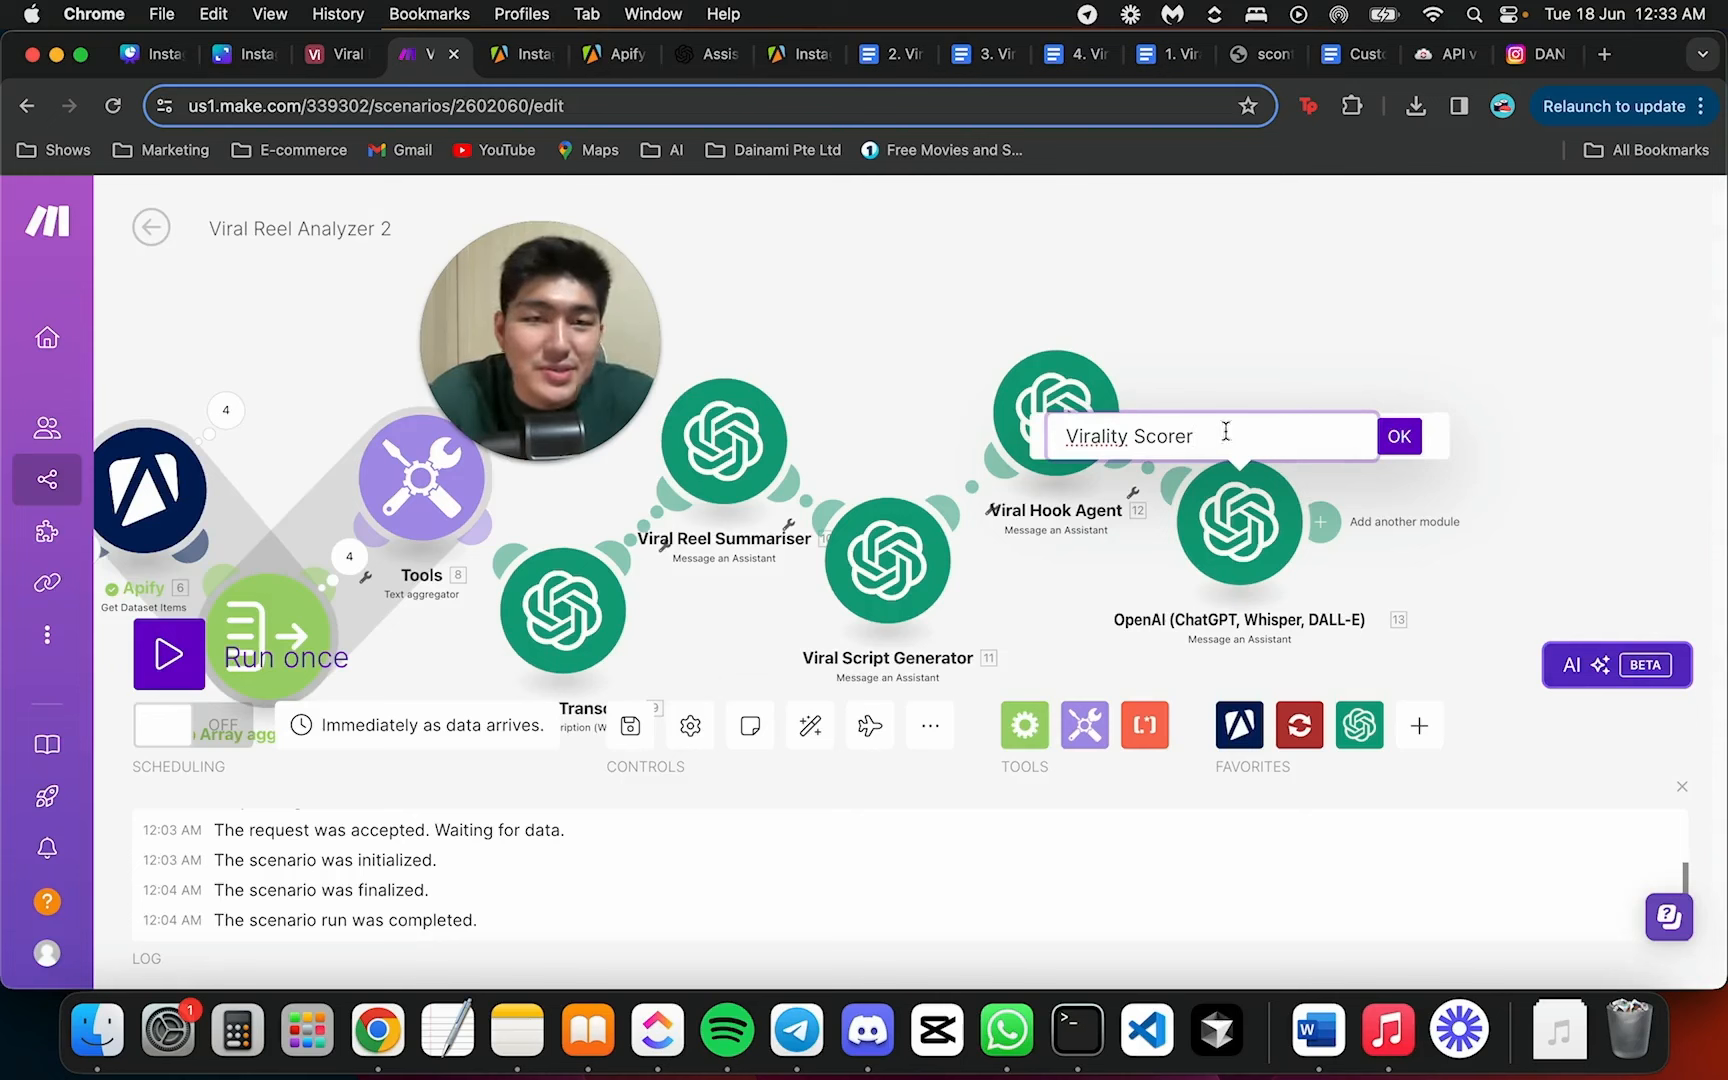
{"action": "left_click", "coordinate": [1392, 437]}
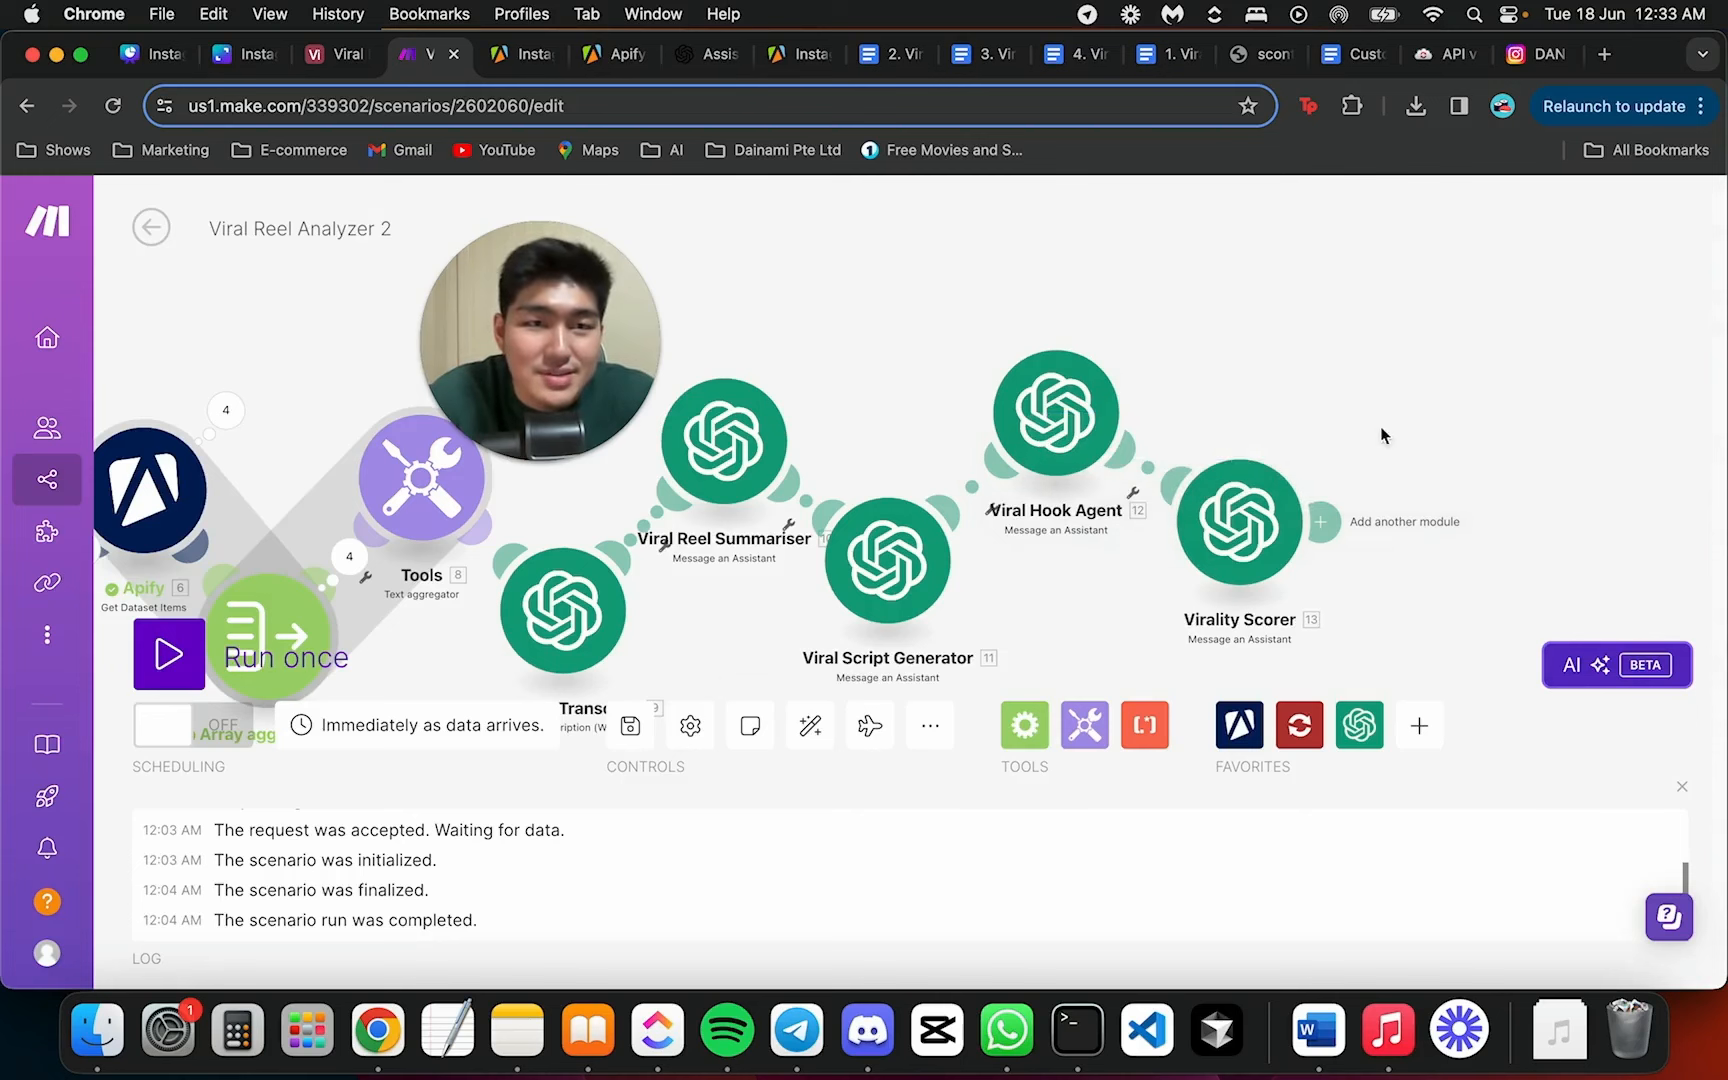
{"action": "left_click_drag", "start_coordinate": [1268, 550], "coordinate": [1253, 573]}
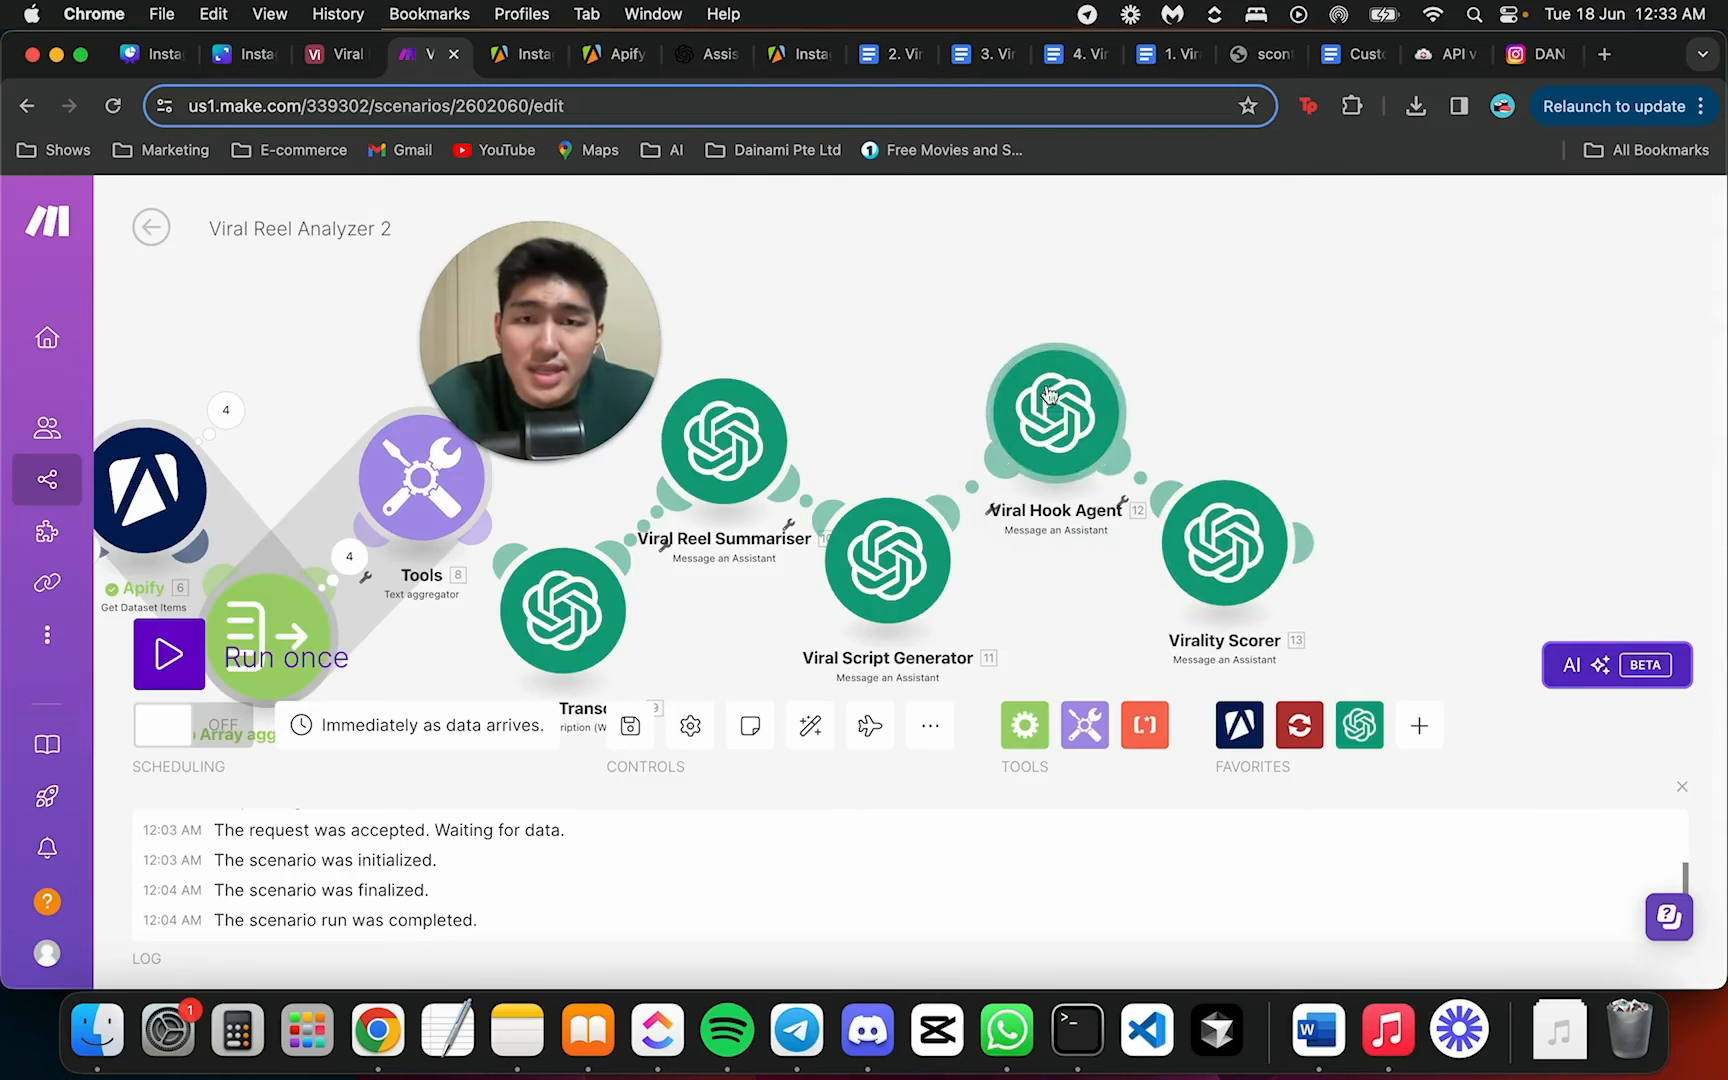
{"action": "left_click_drag", "start_coordinate": [1190, 510], "coordinate": [1130, 517]}
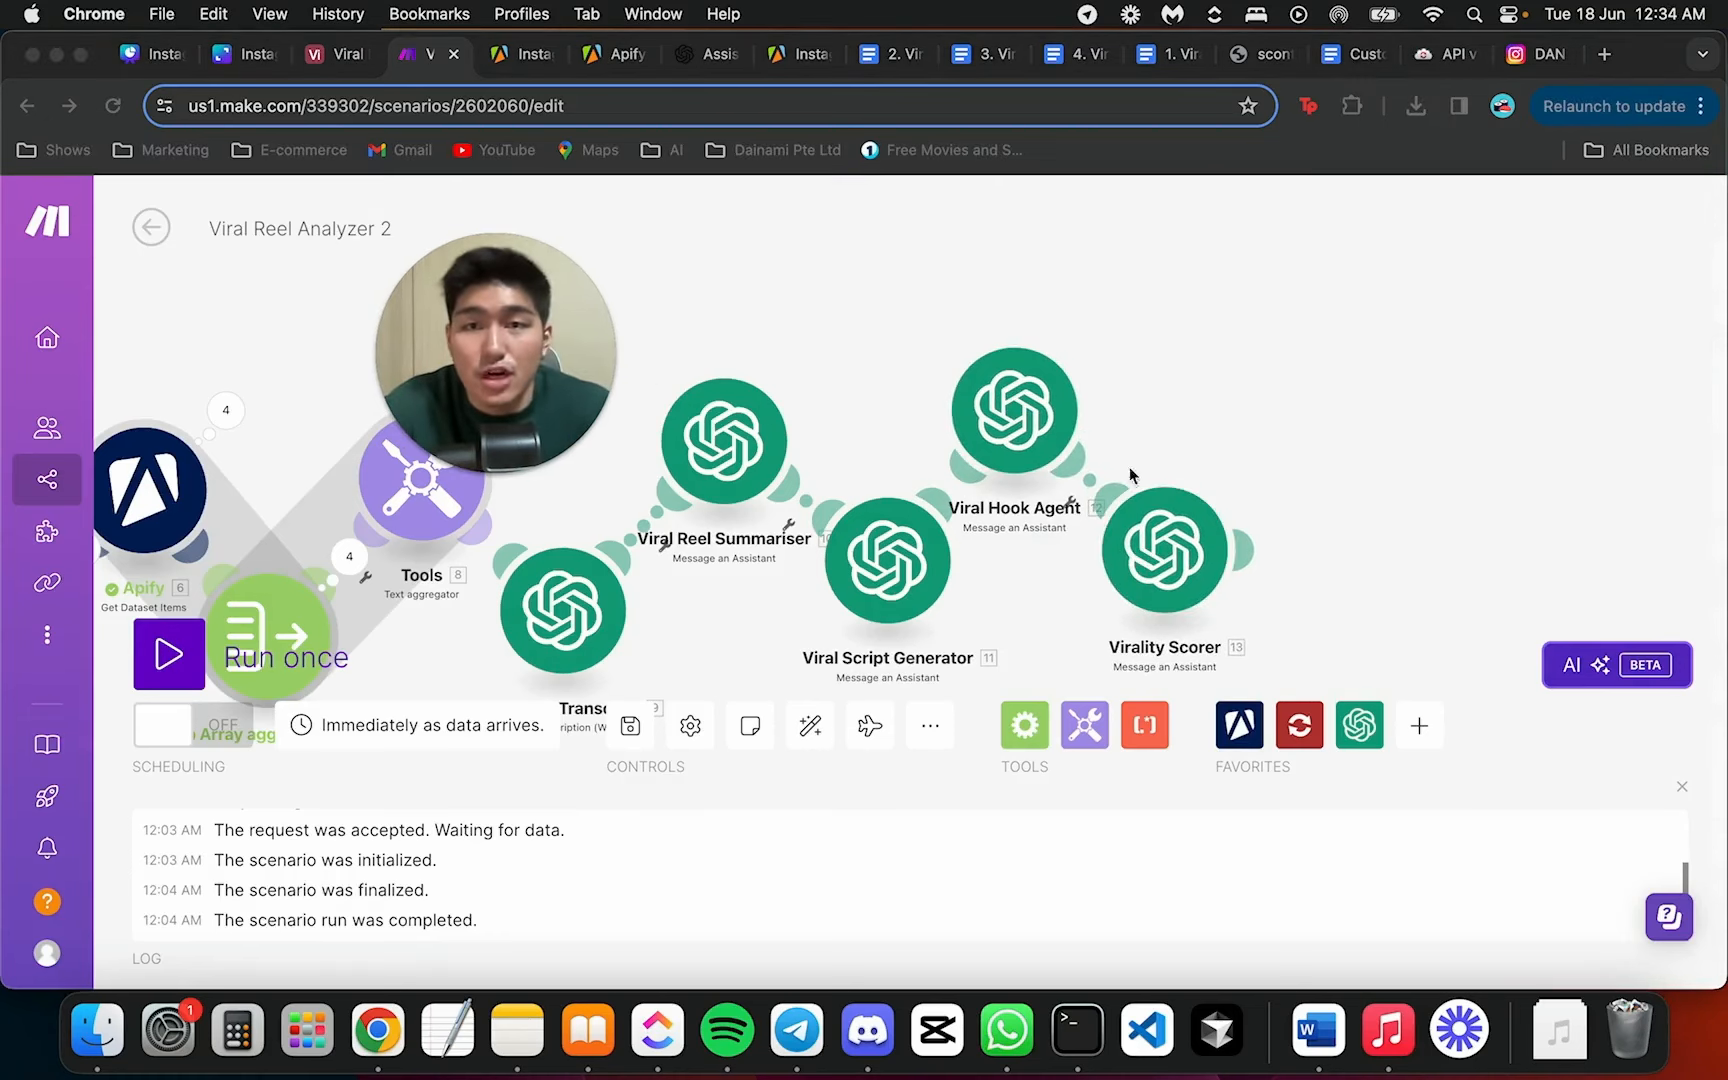
Add an OpenAI Create a Completion module after Virality Scorer and set its model to gpt-4o (system)
{"action": "left_click", "coordinate": [1345, 548]}
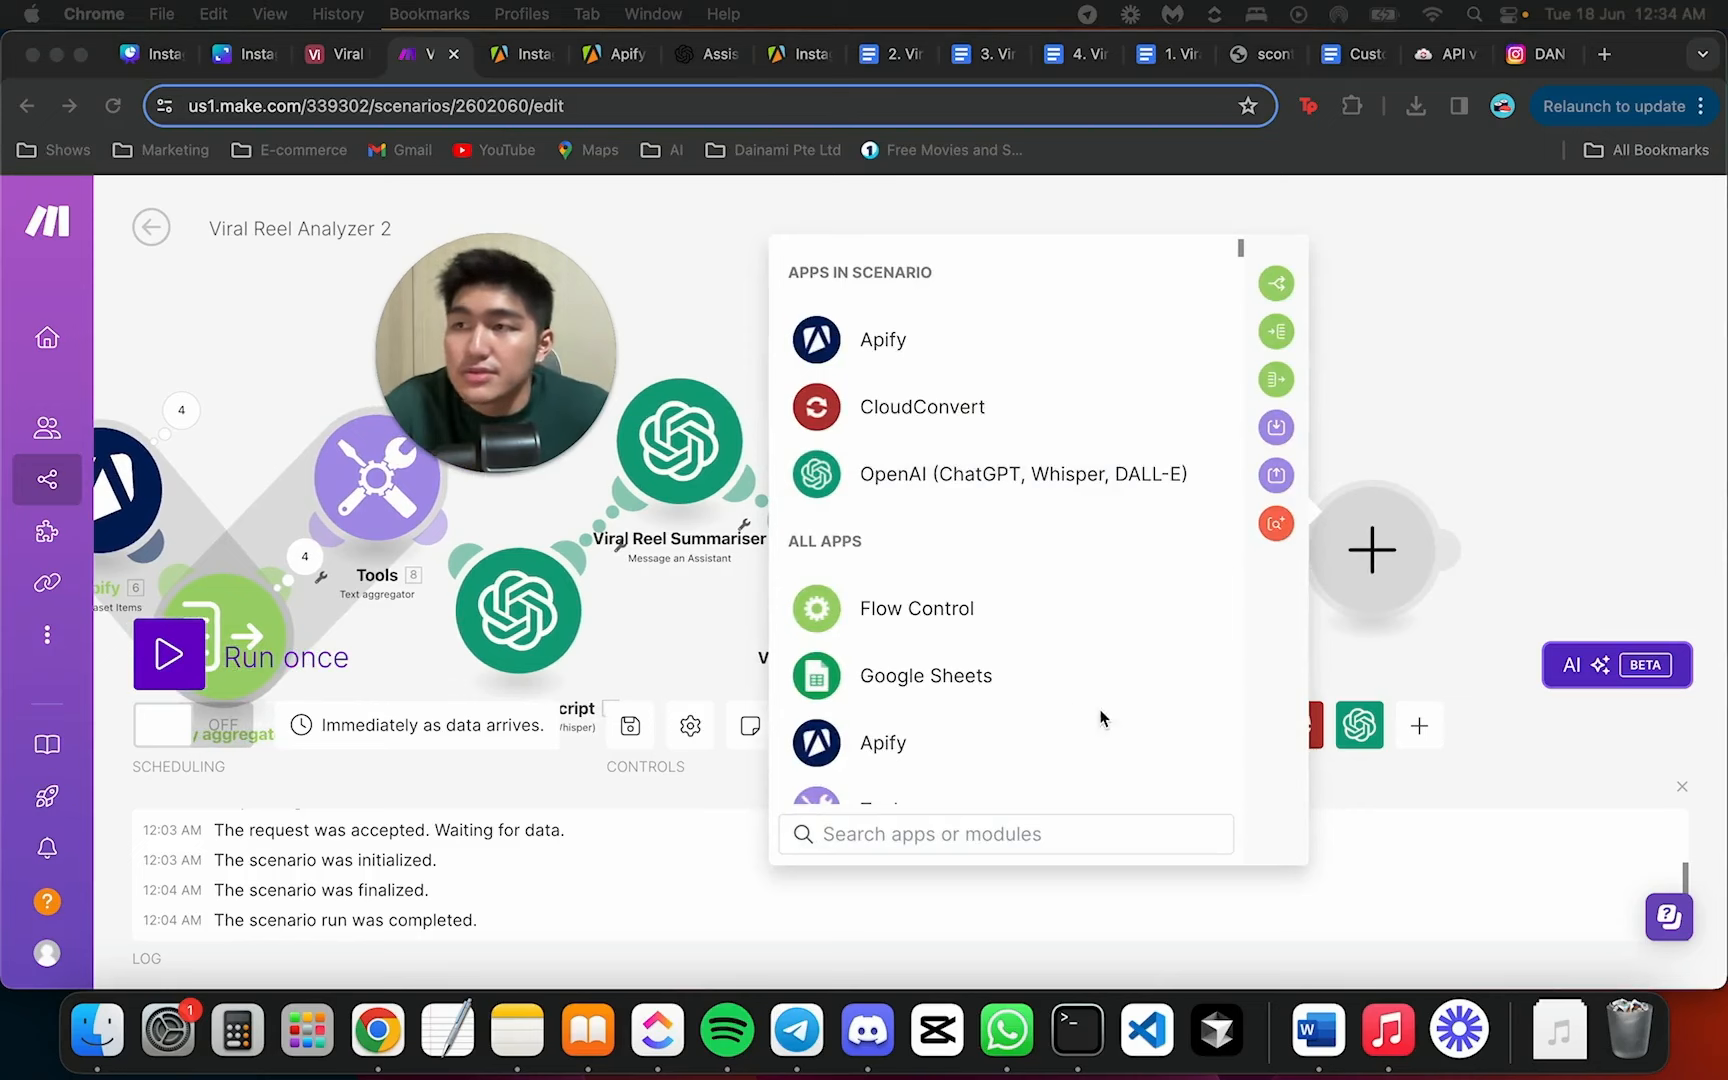
{"action": "left_click", "coordinate": [1022, 836]}
{"action": "type", "text": "crea"}
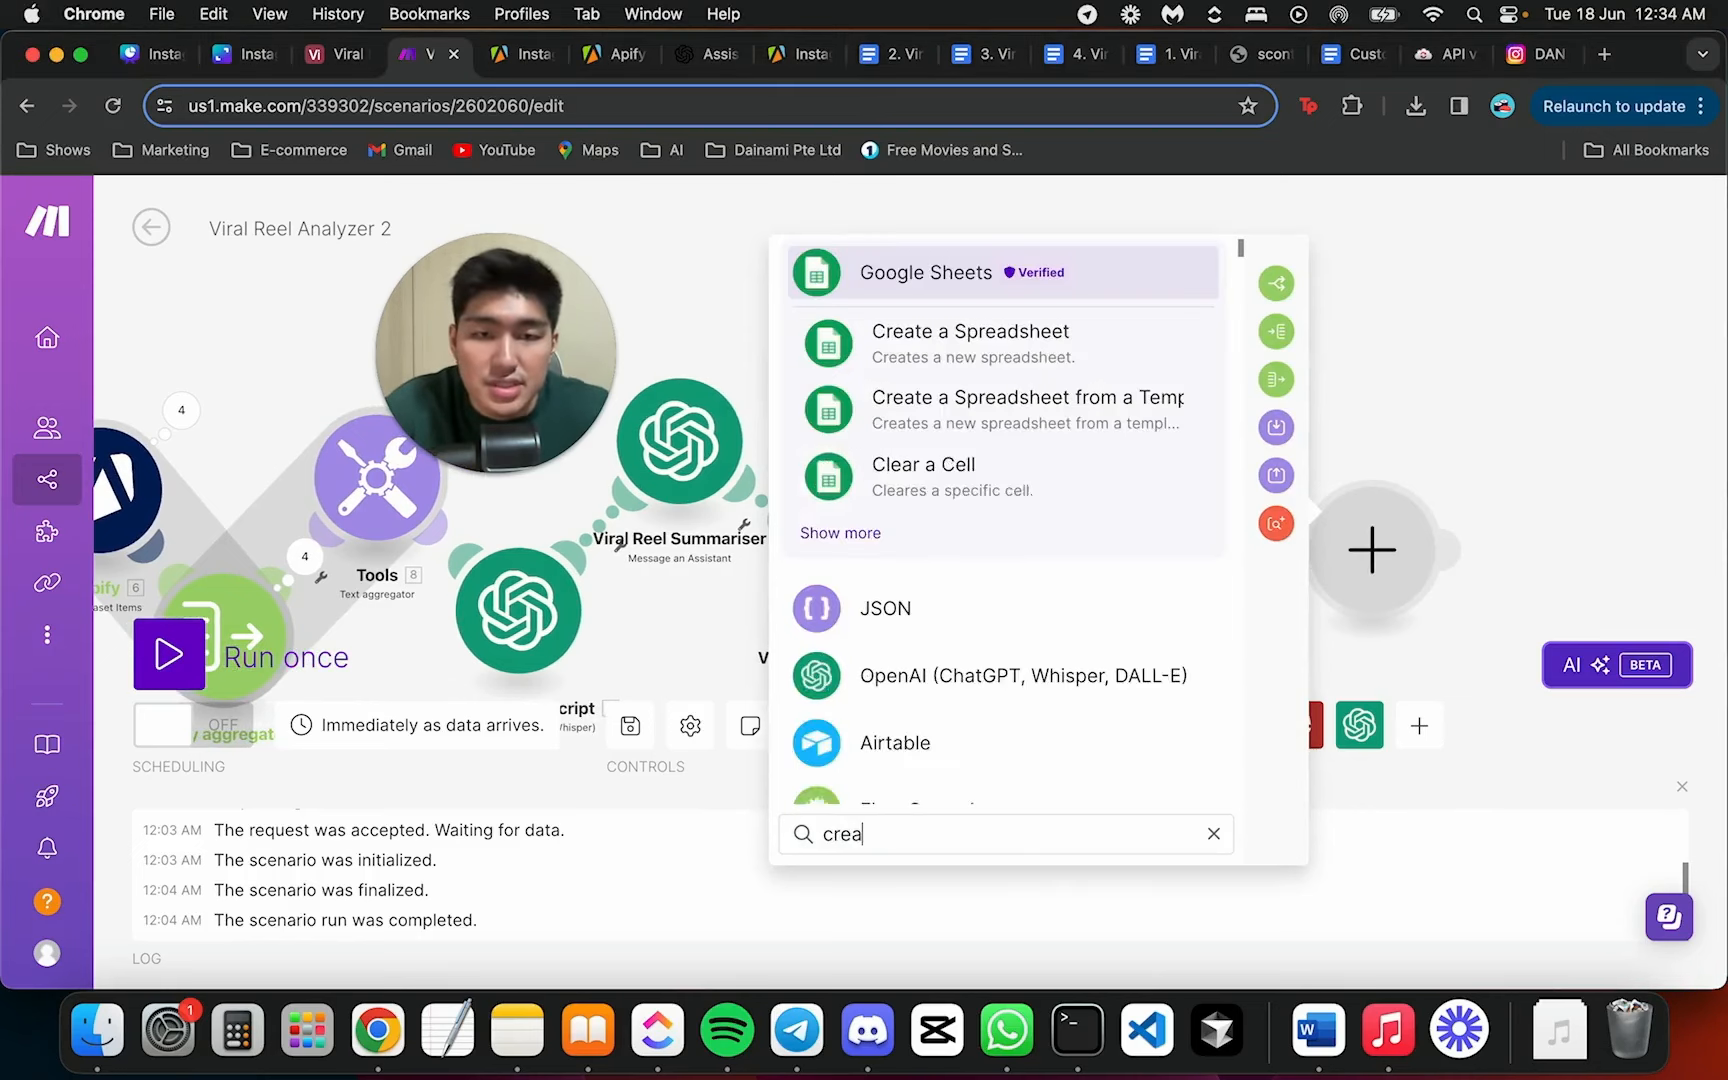
{"action": "type", "text": "tion a completion"}
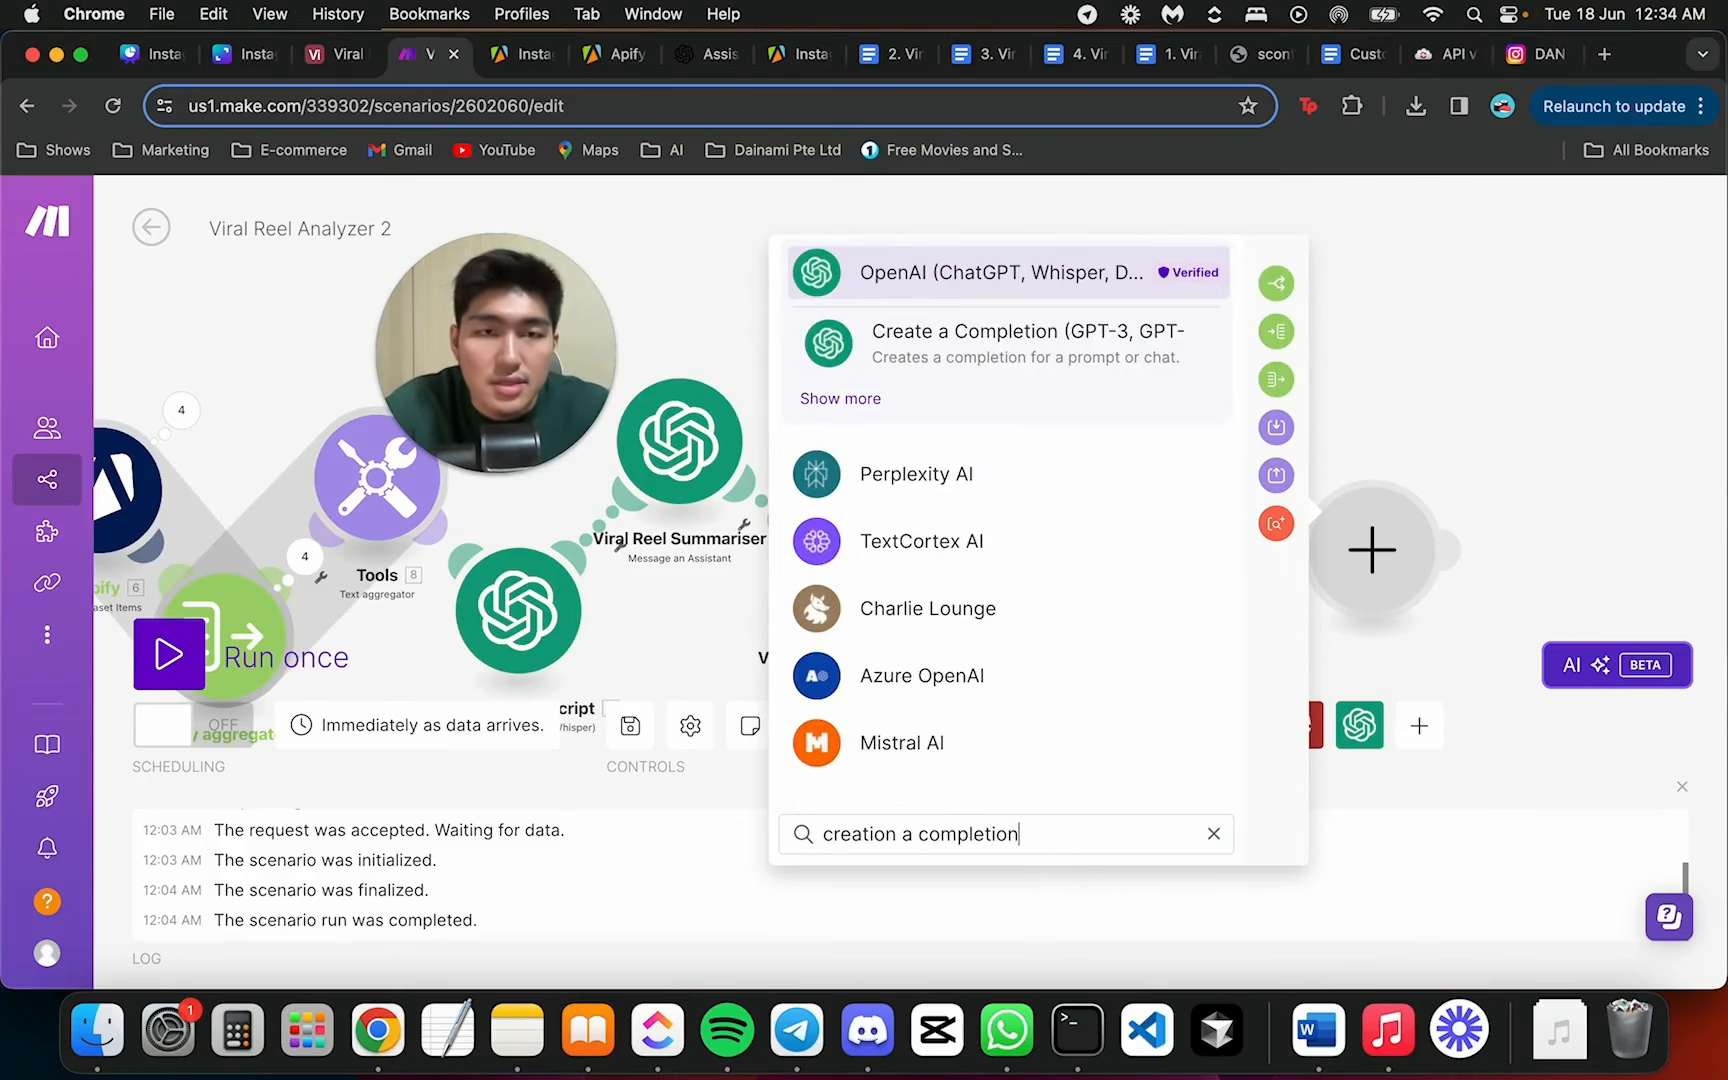
{"action": "left_click", "coordinate": [1018, 345]}
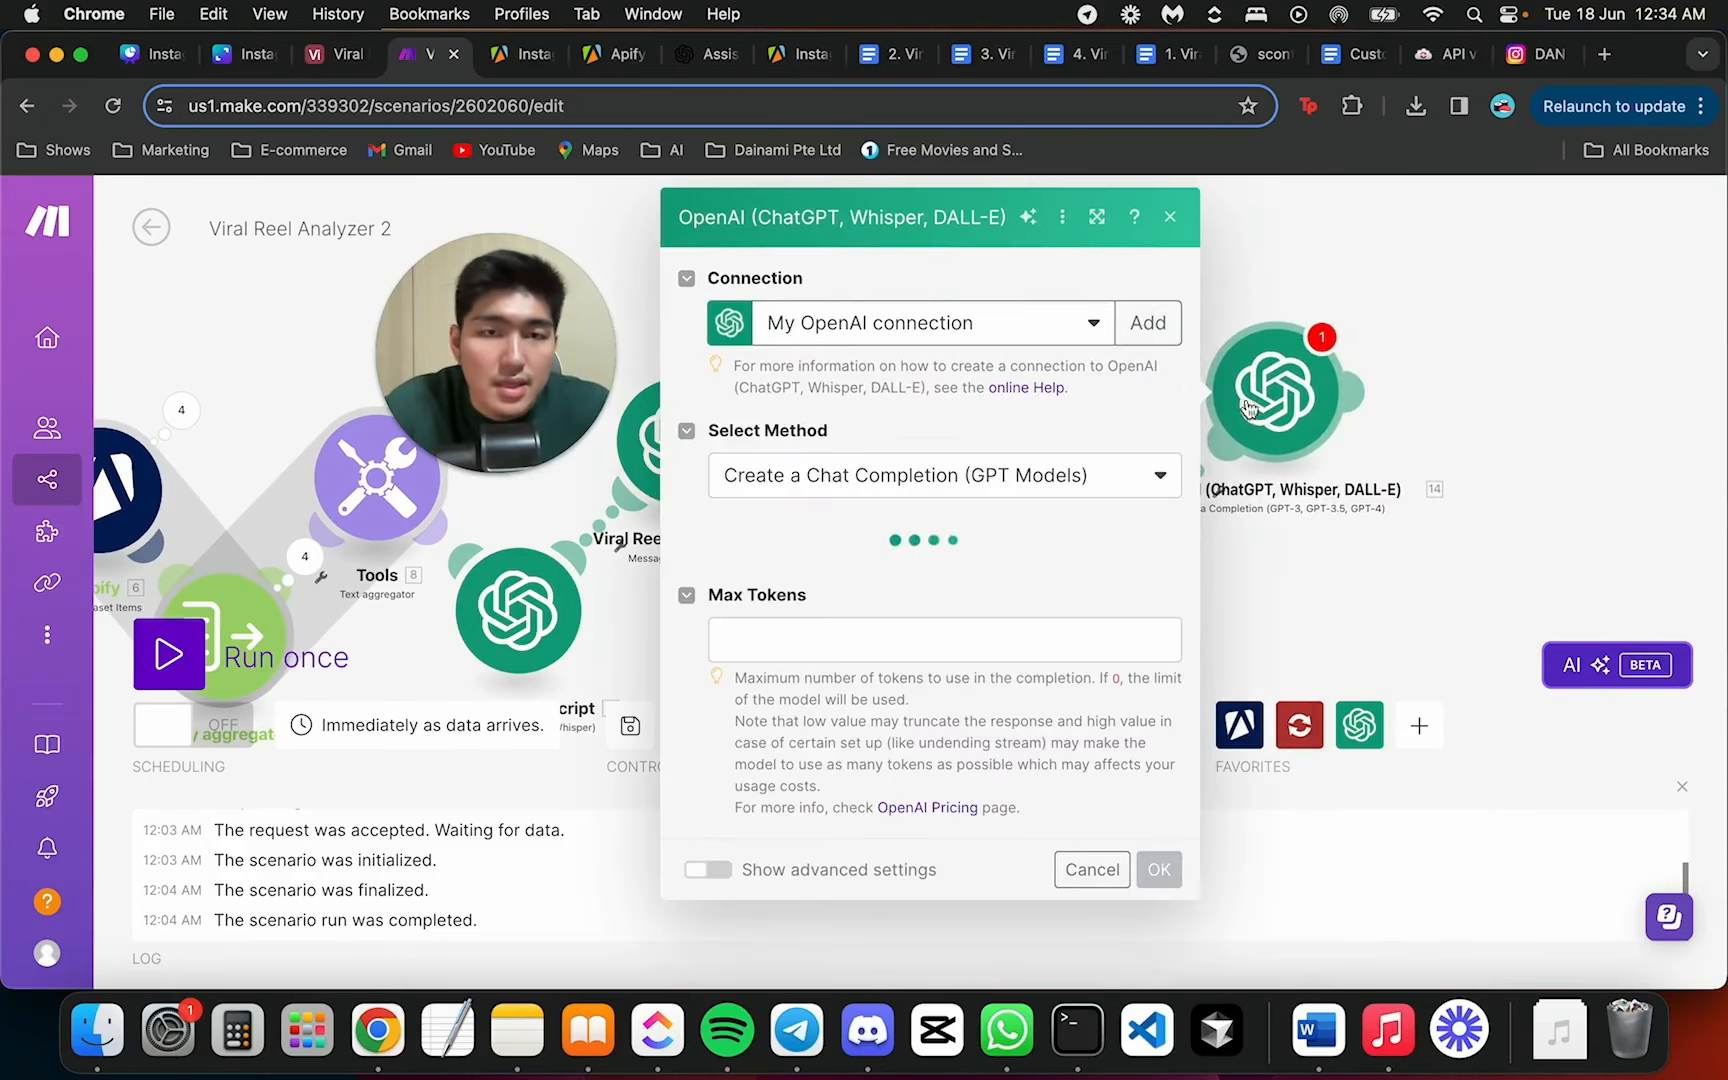
{"action": "left_click", "coordinate": [863, 588]}
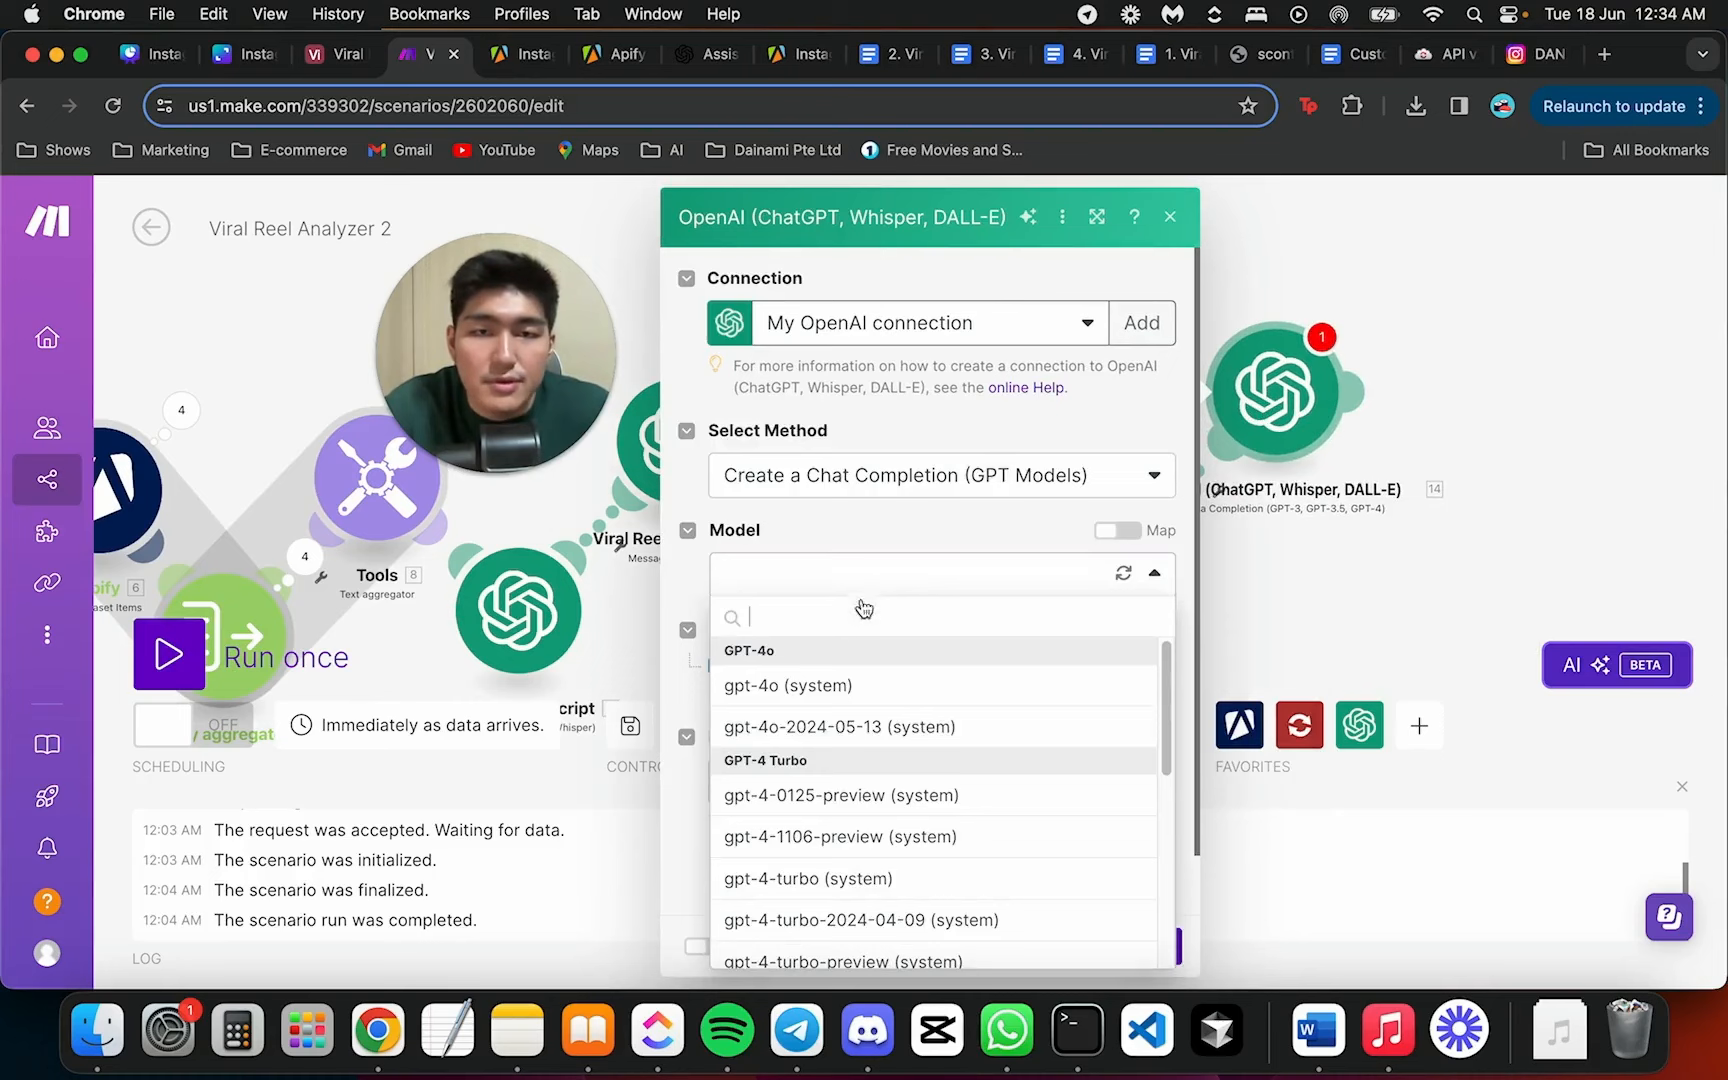
{"action": "left_click", "coordinate": [940, 698]}
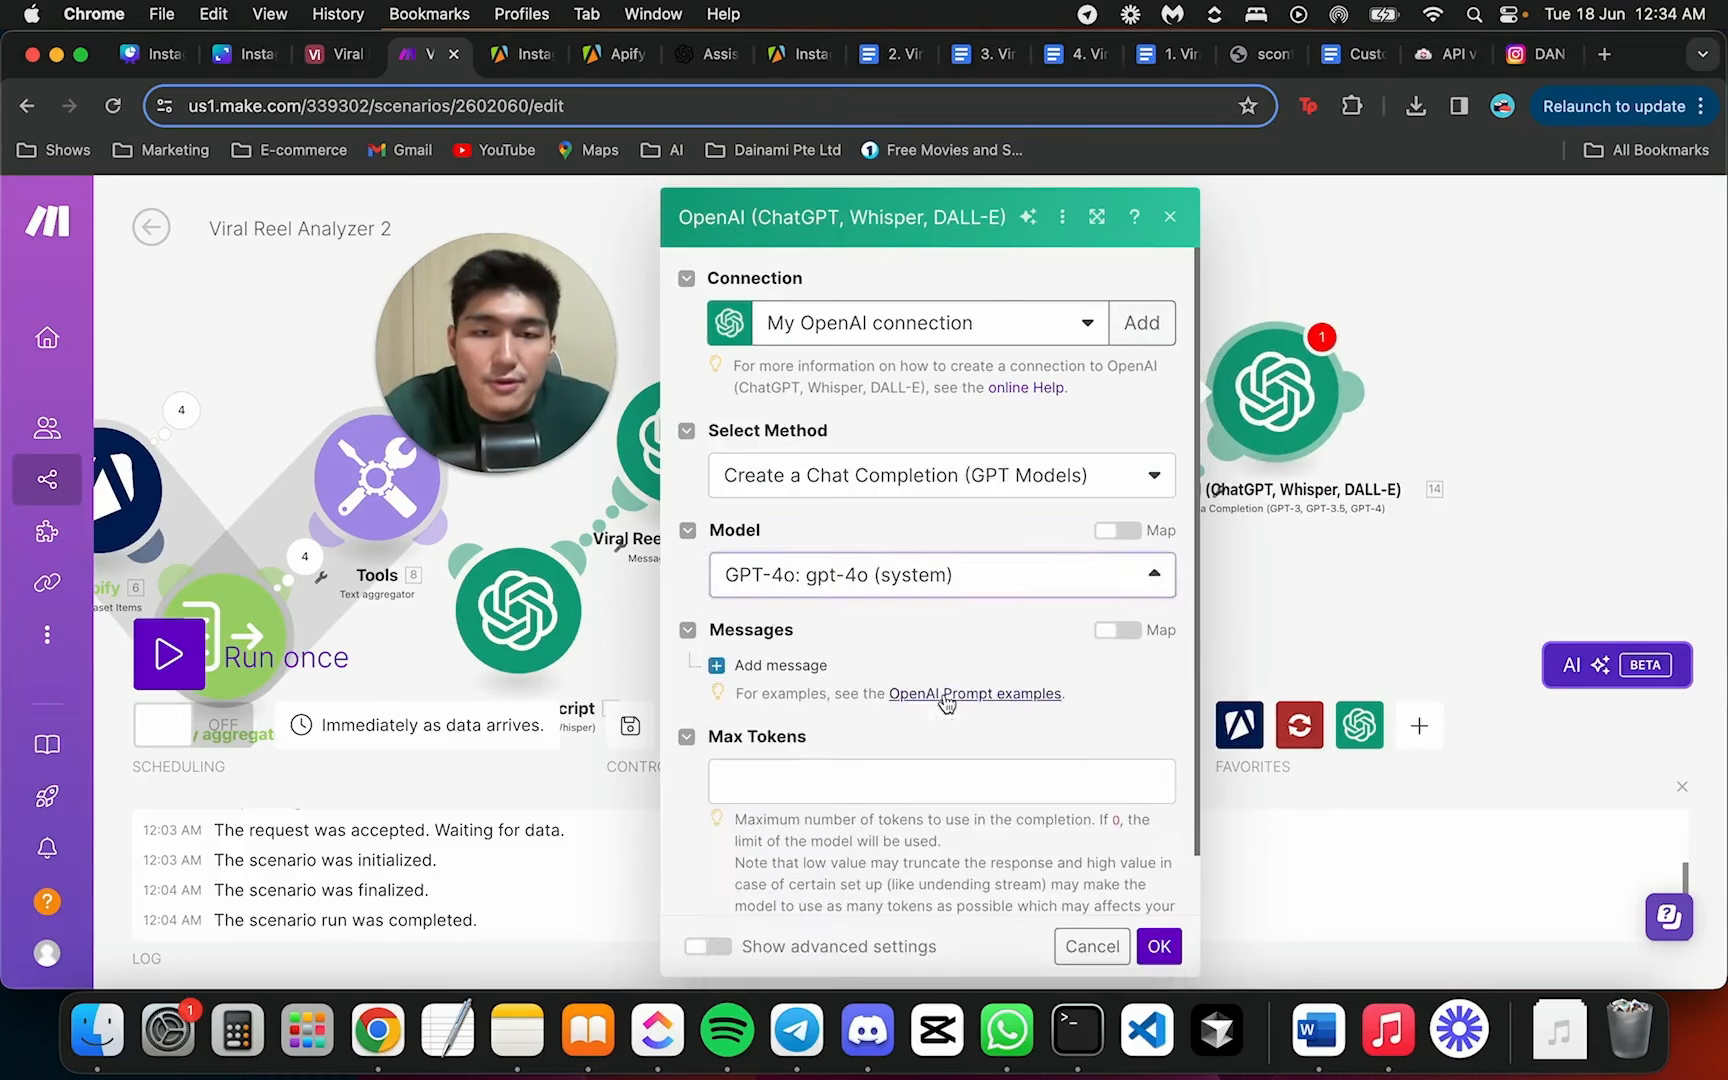
Add a message with the User role containing "The comments provided are:" followed by the Text aggregator's text
{"action": "left_click", "coordinate": [718, 665]}
{"action": "scroll", "coordinate": [888, 640], "scroll_direction": "down", "scroll_amount": 3}
{"action": "left_click", "coordinate": [903, 528]}
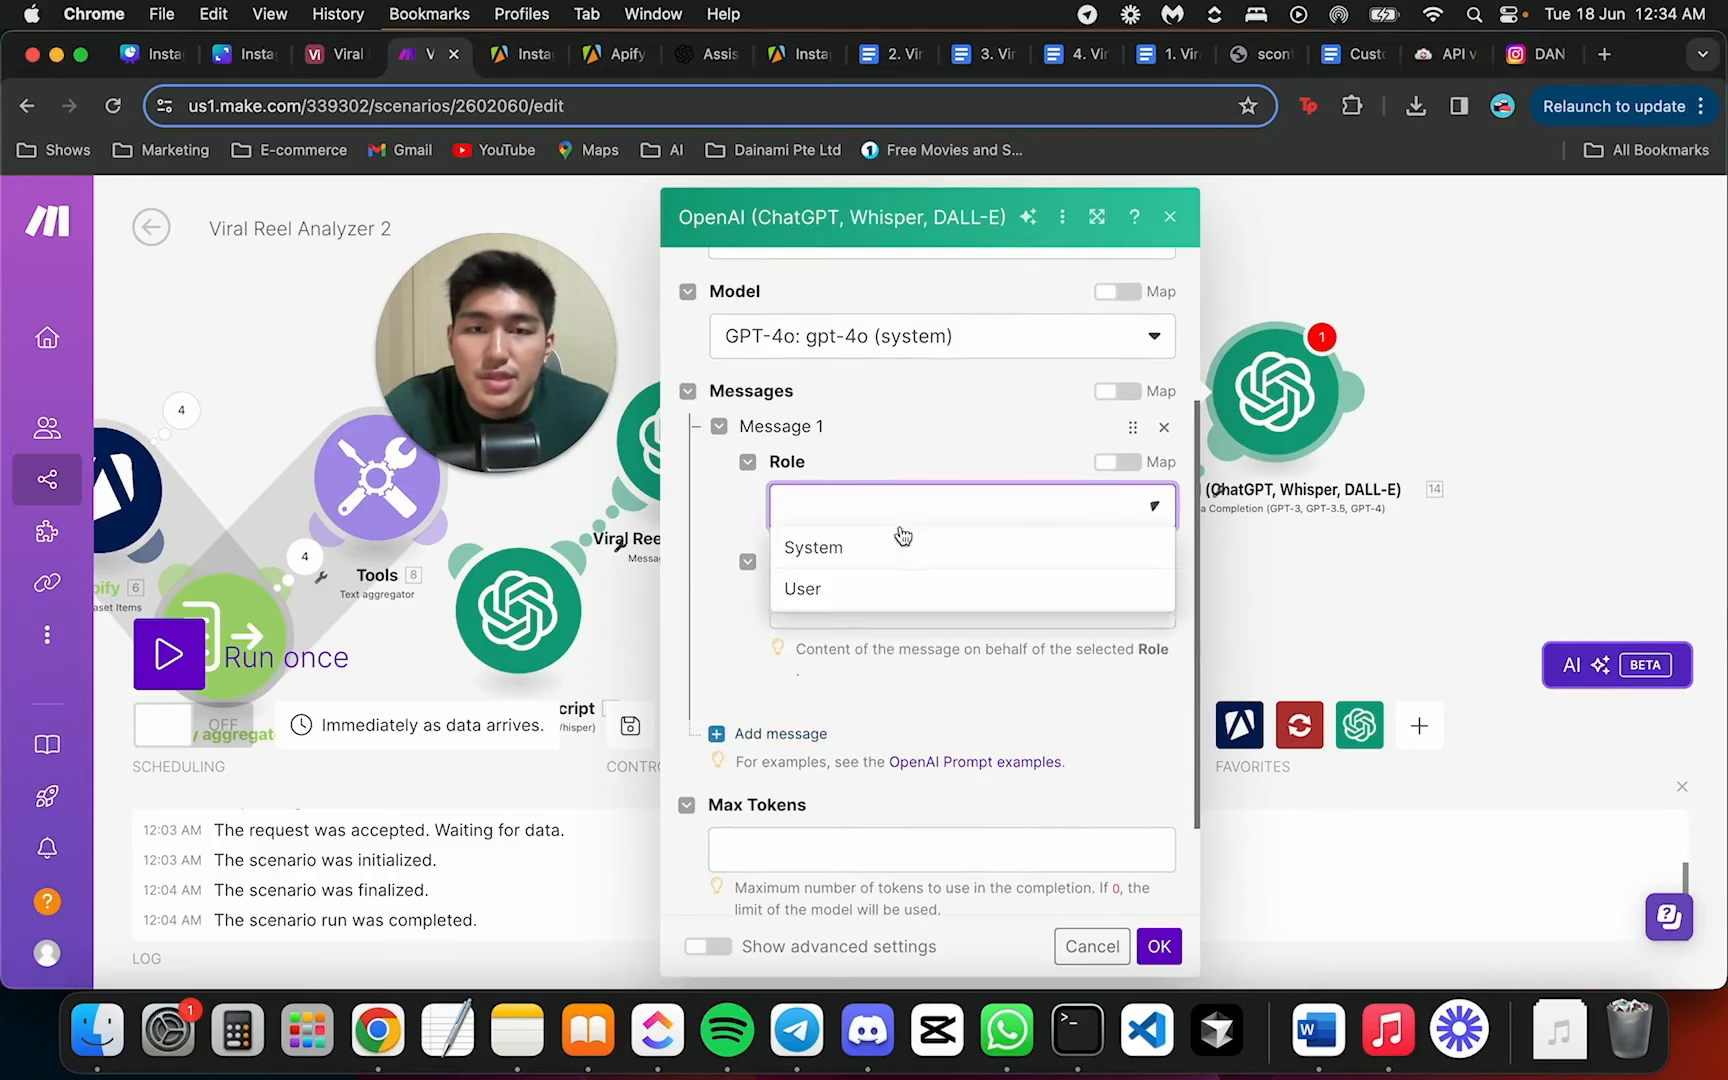
{"action": "left_click", "coordinate": [906, 585]}
{"action": "left_click", "coordinate": [927, 605]}
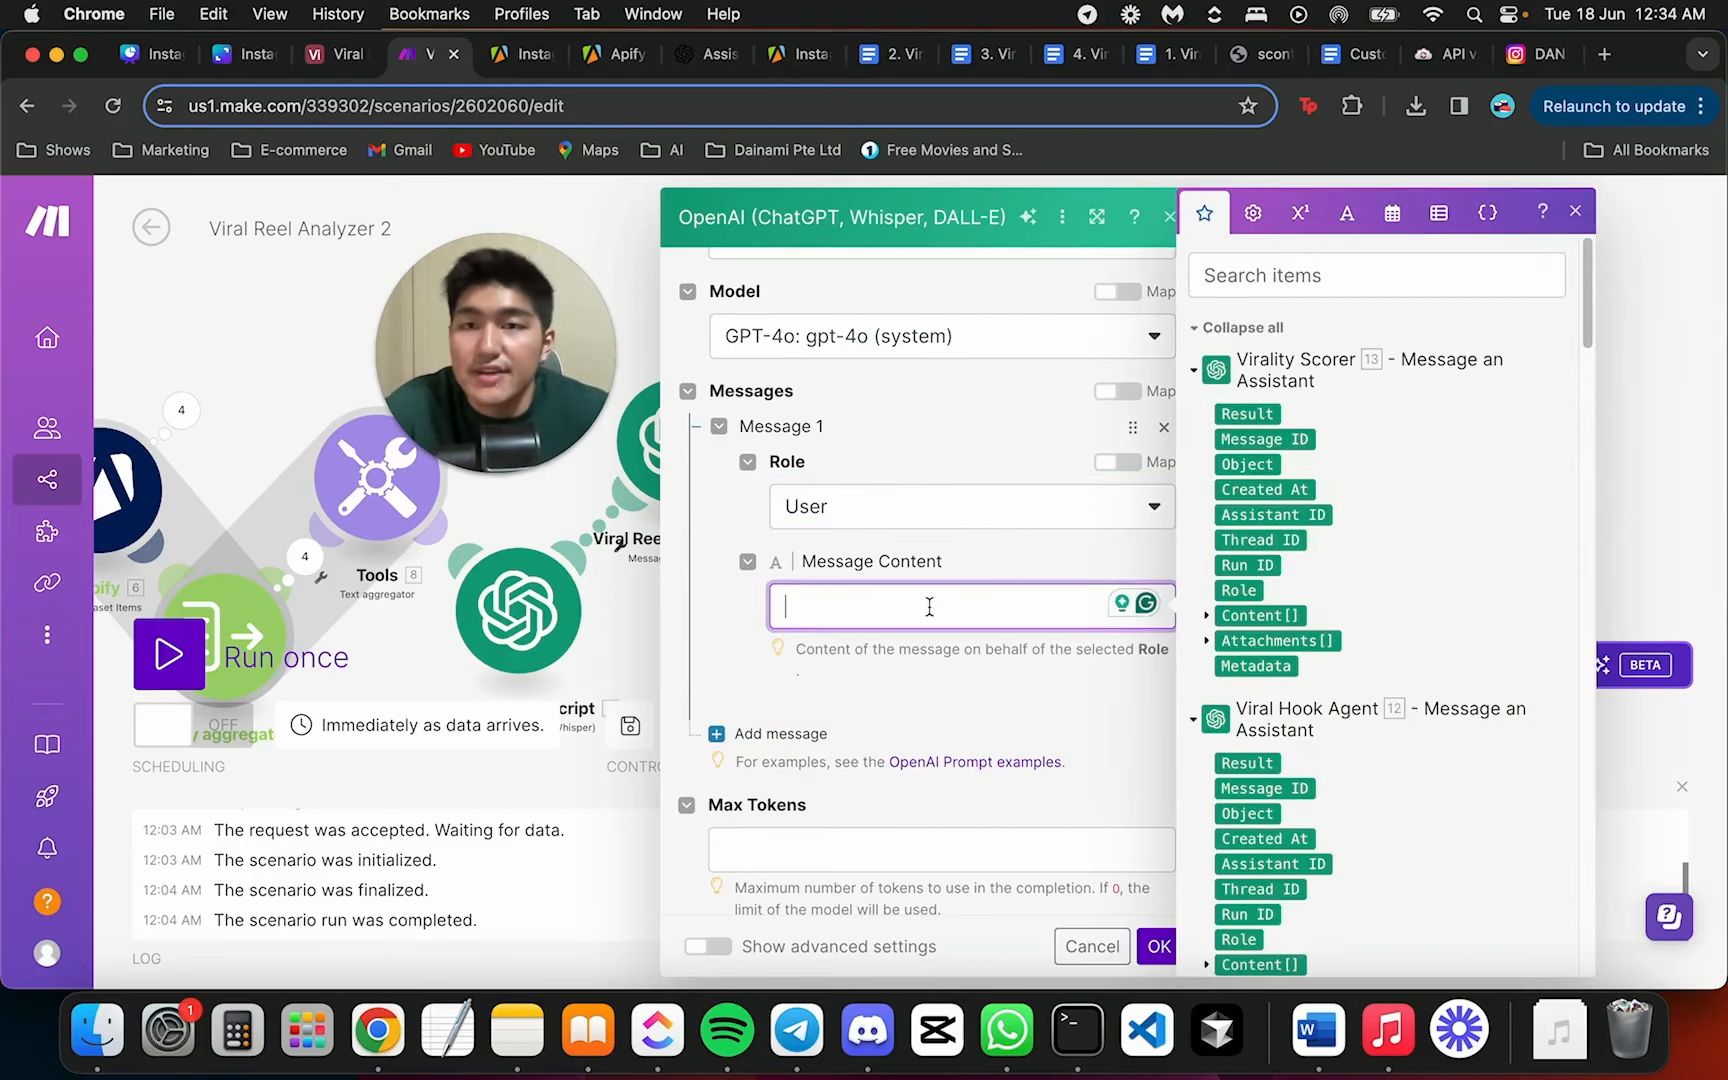
{"action": "type", "text": "TH"}
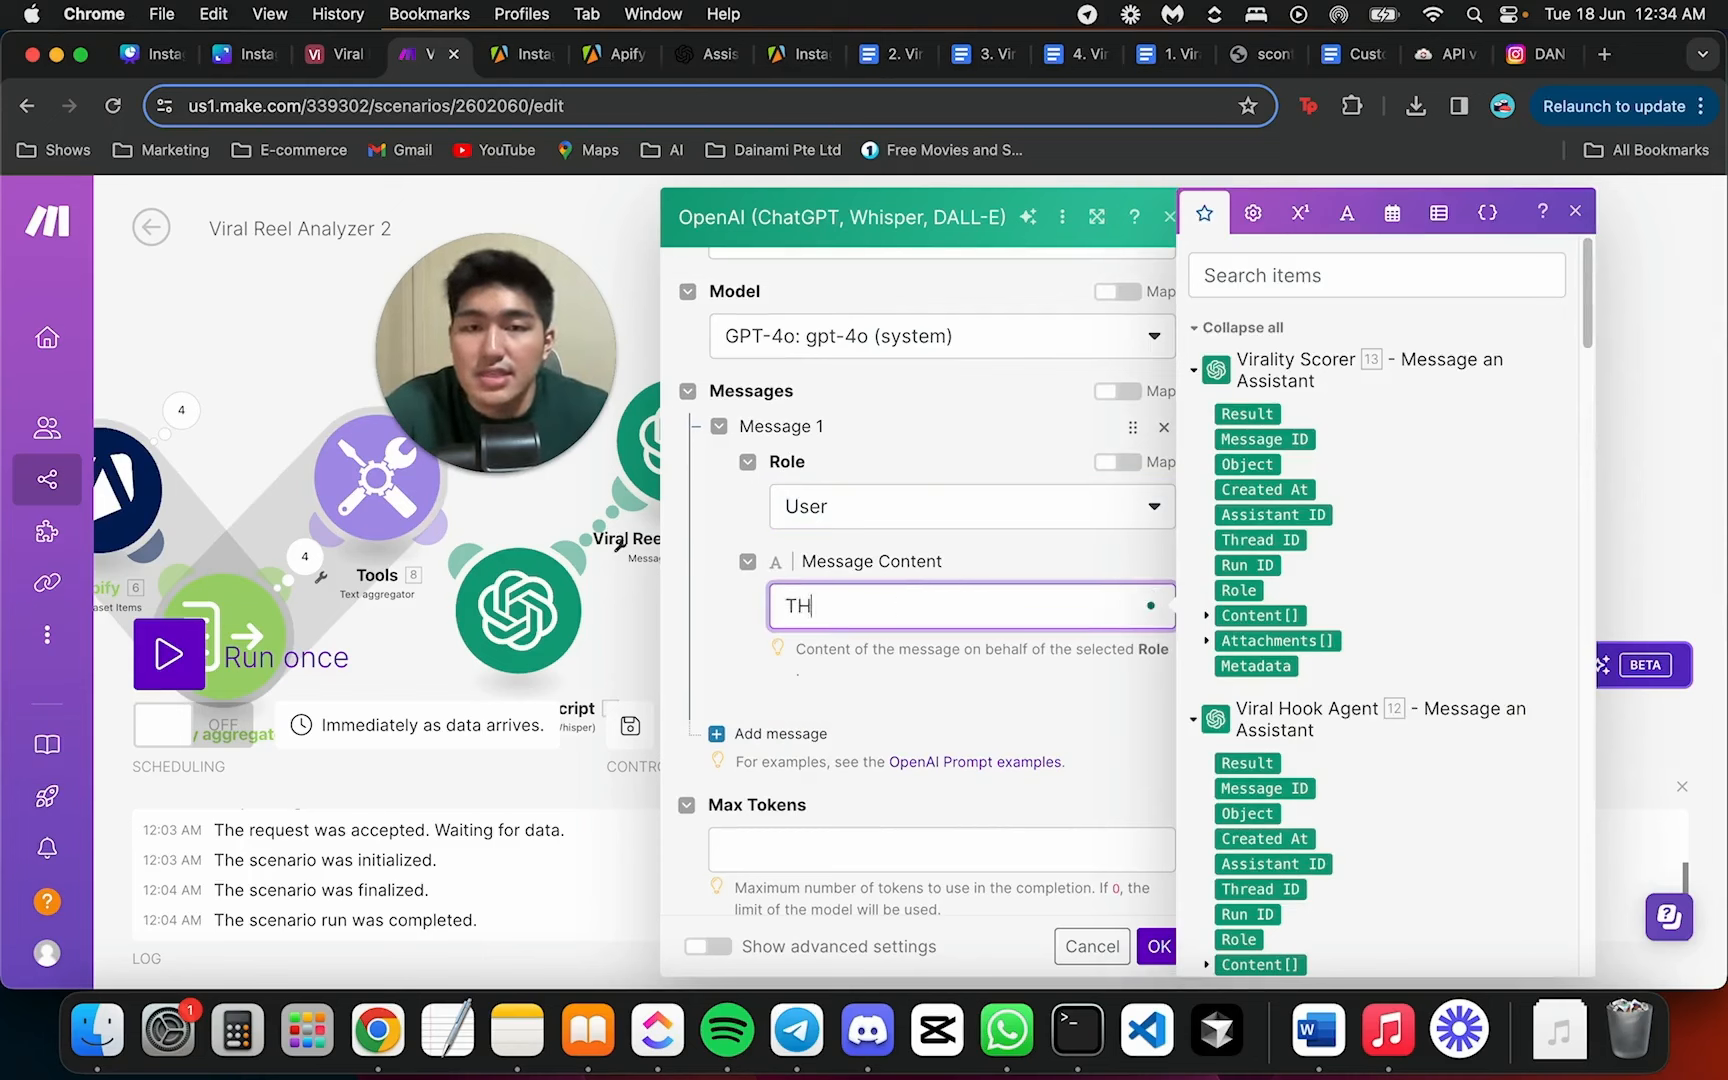
{"action": "type", "text": "e comments provided are:"}
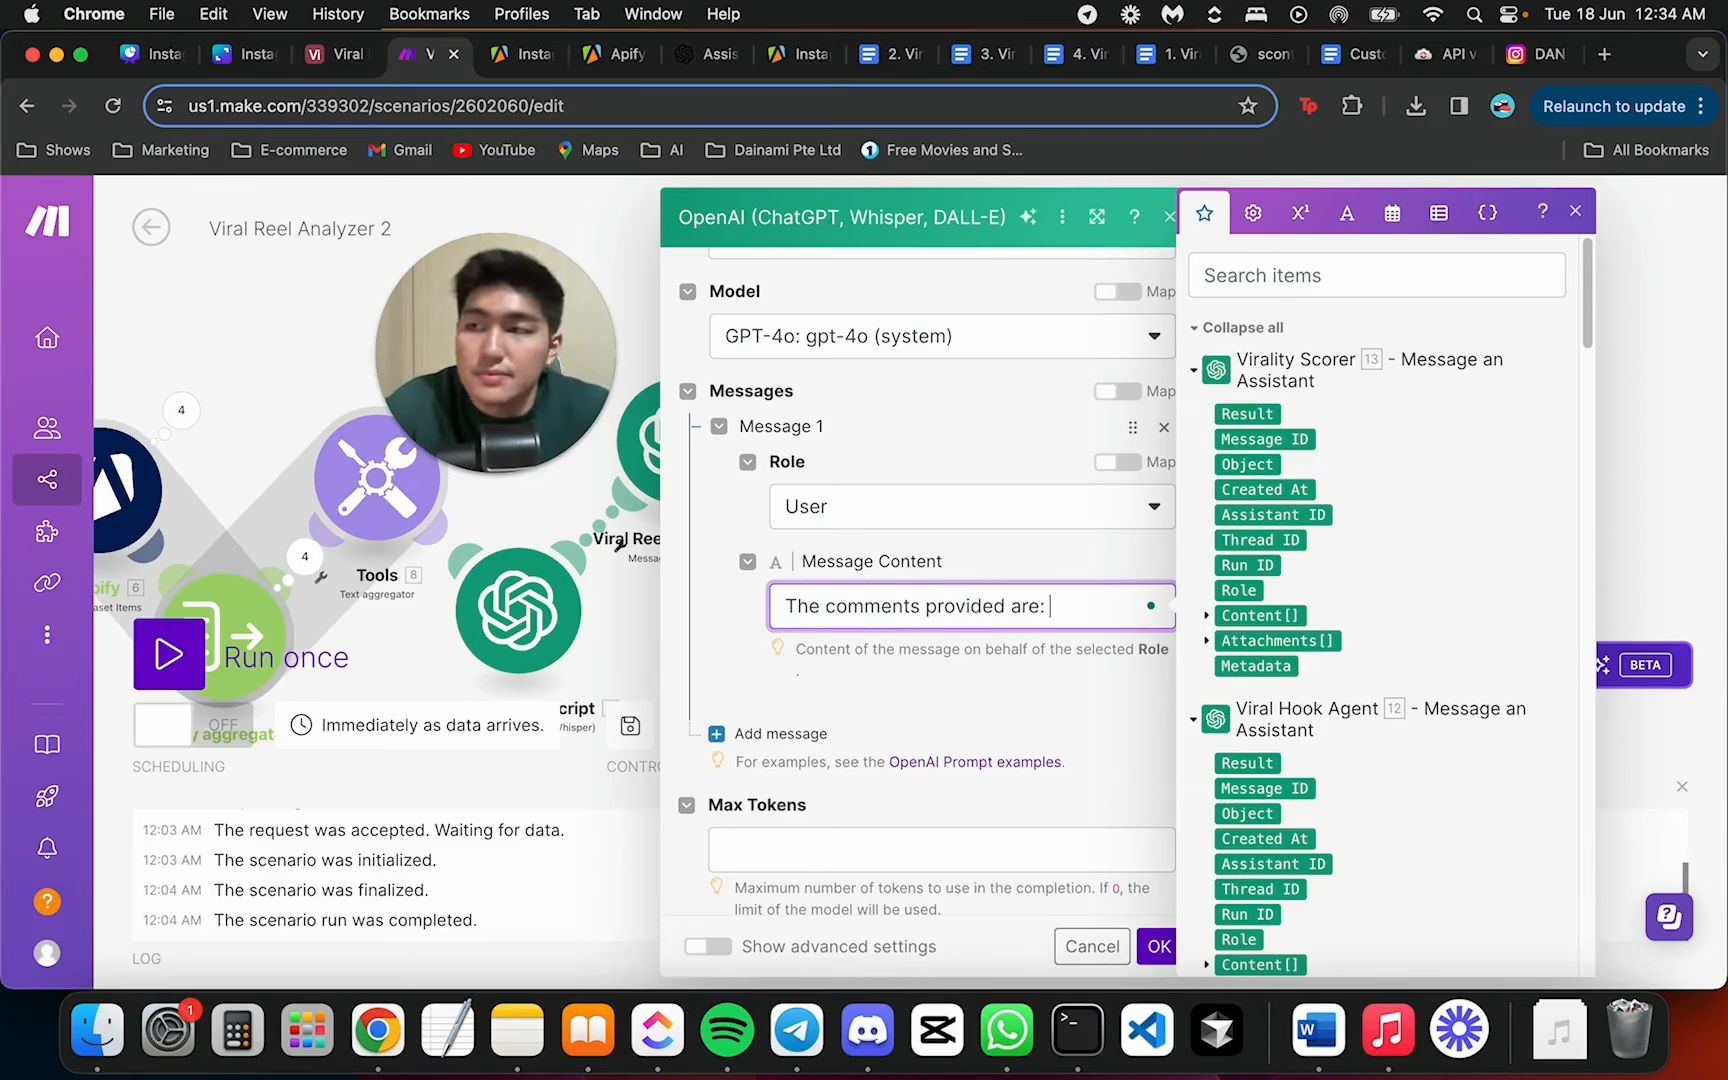
{"action": "scroll", "coordinate": [1240, 648], "scroll_direction": "down", "scroll_amount": 10}
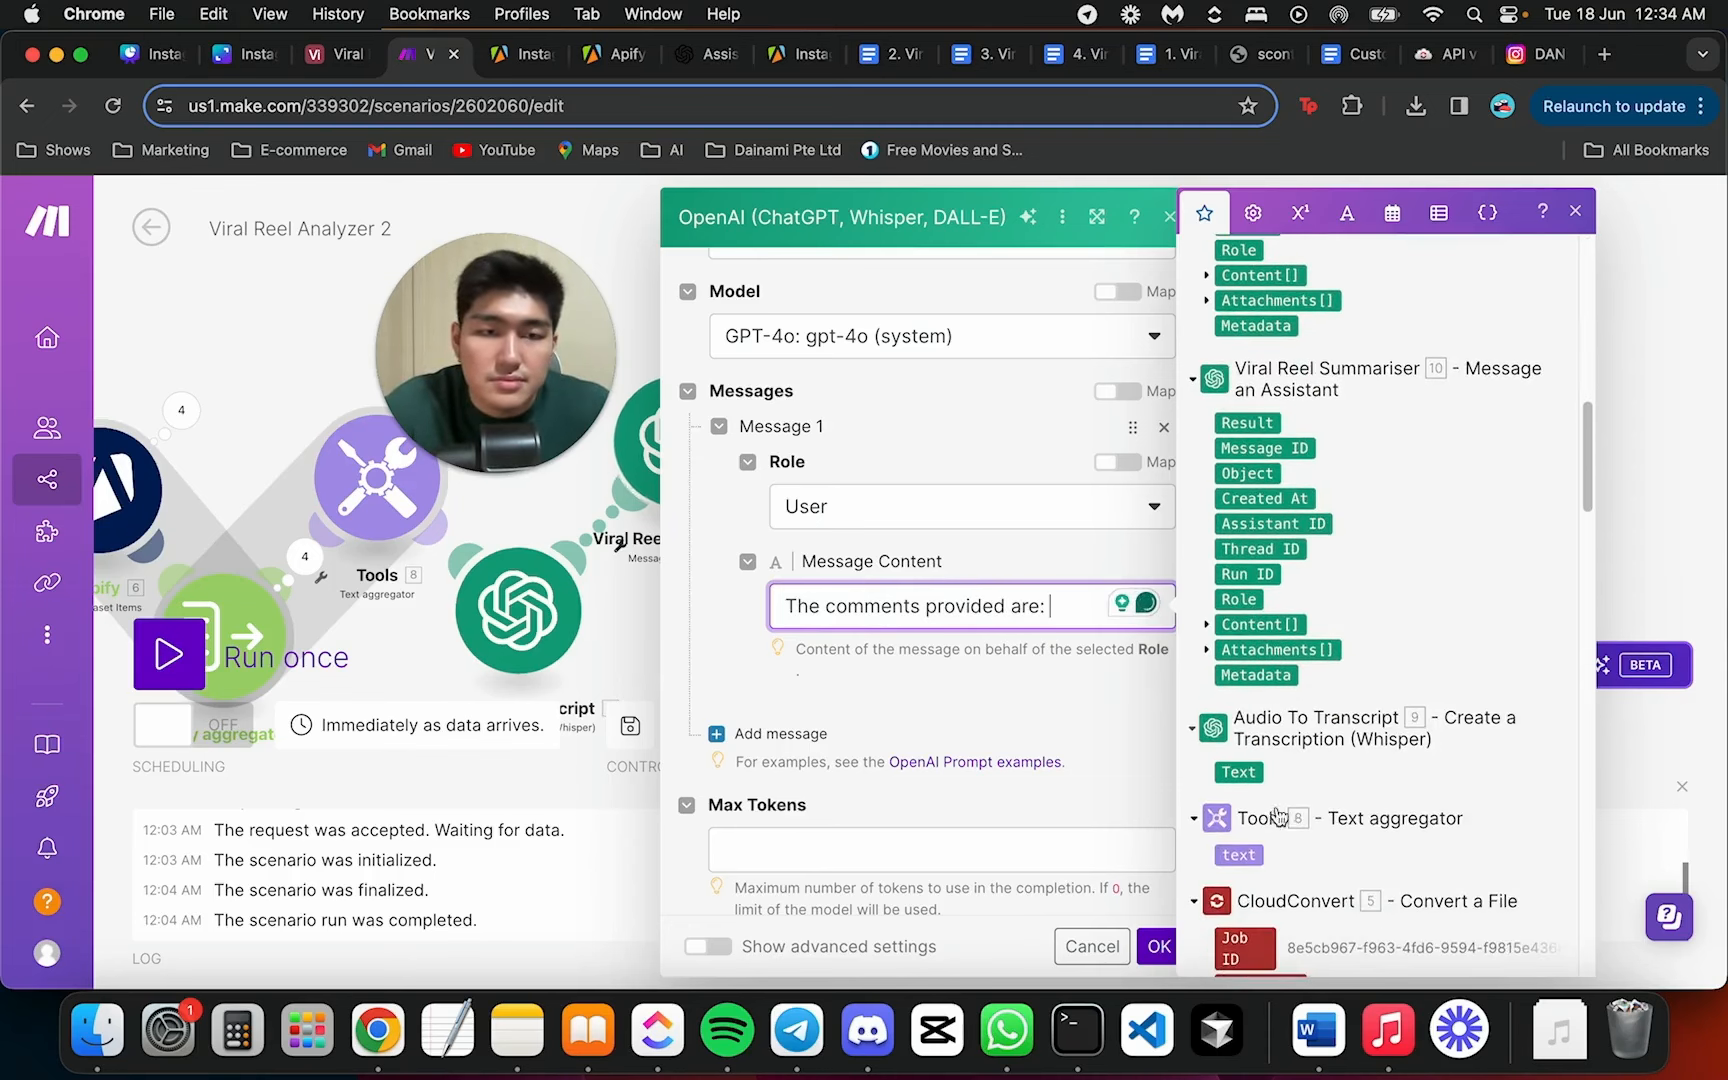
{"action": "left_click_drag", "start_coordinate": [1250, 856], "coordinate": [1112, 606]}
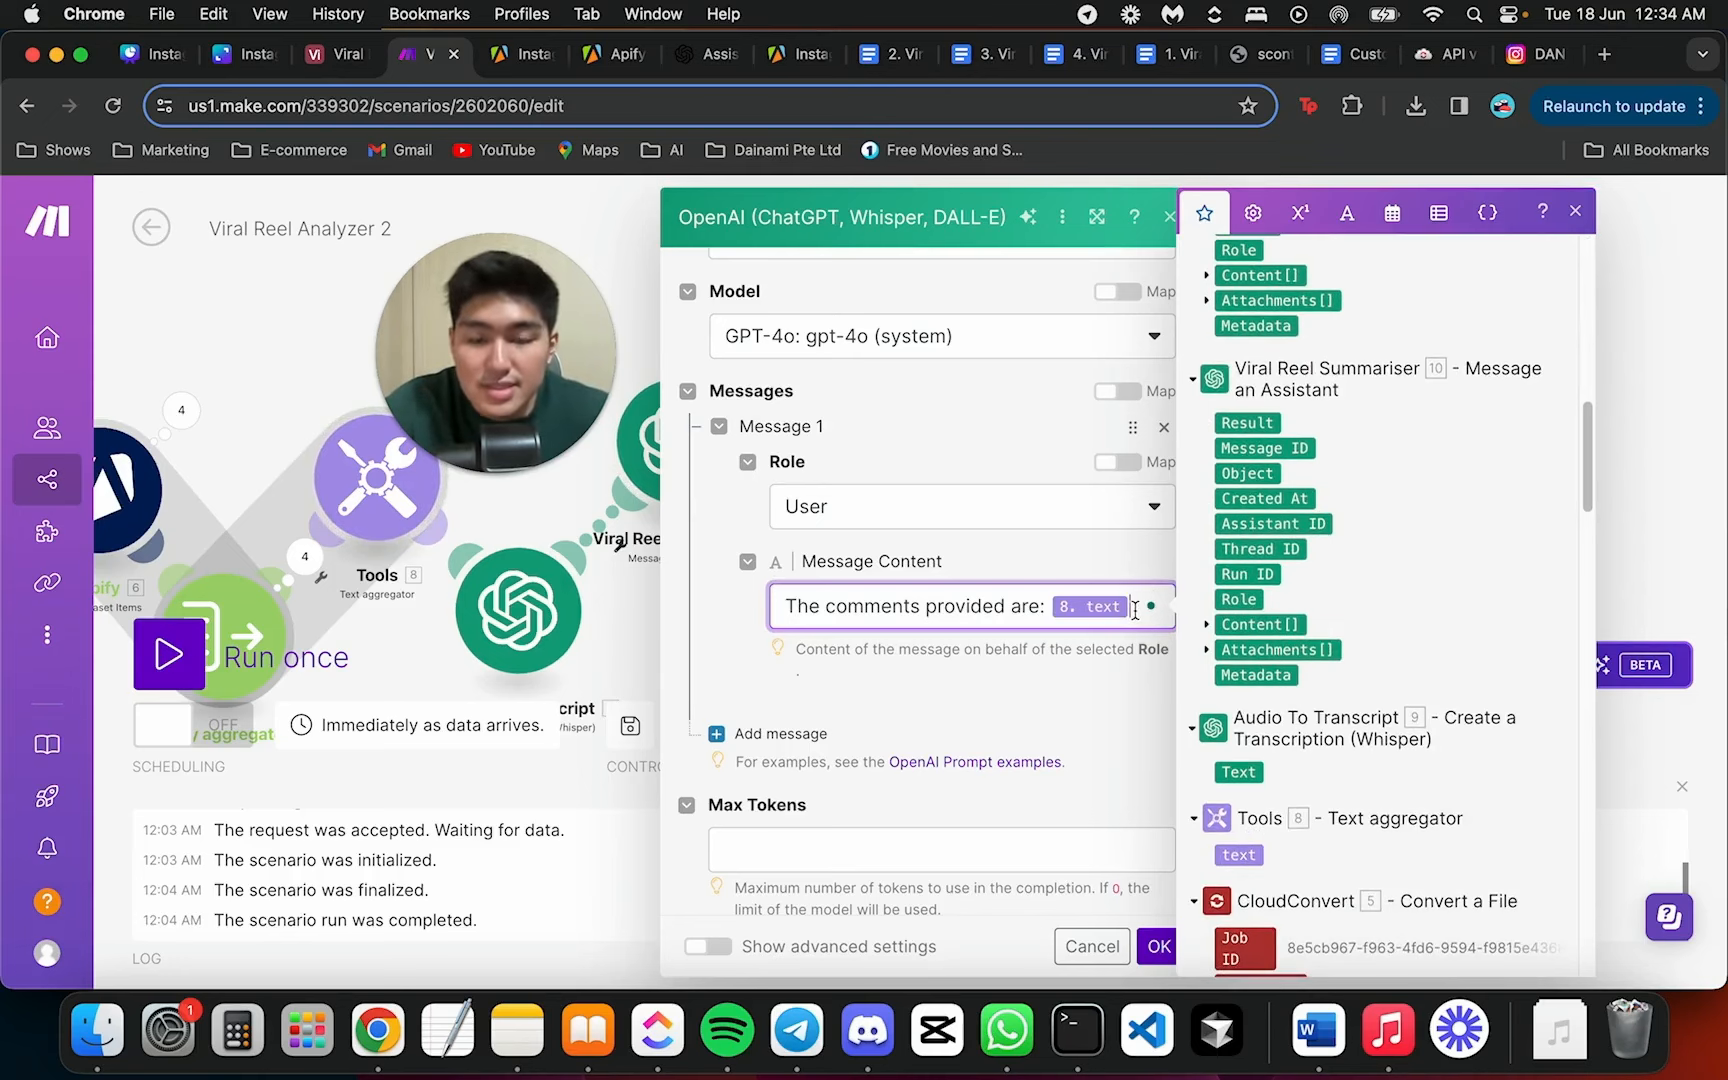
Add the paragraph "Your goal is to analyse the provided comments and generate a sentimental analysis with a maximum of 30 words."
{"action": "key", "text": "Return"}
{"action": "key", "text": "Return"}
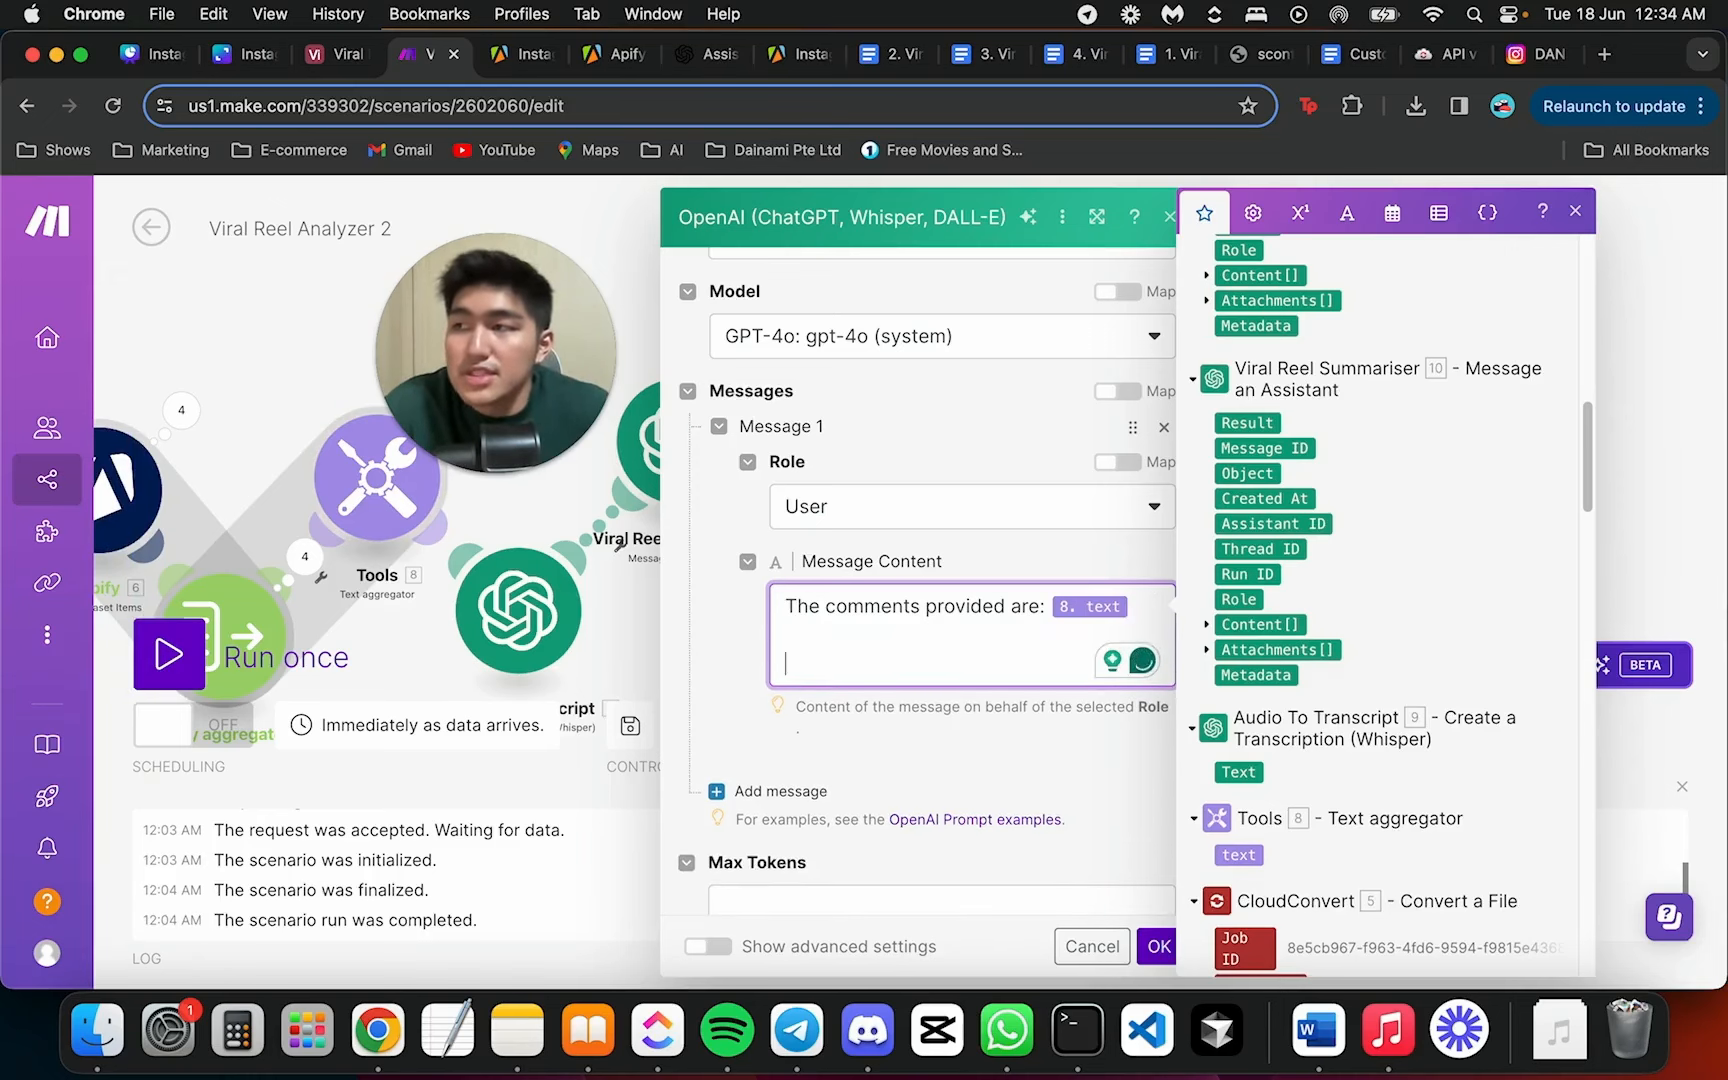
{"action": "type", "text": "Yo"}
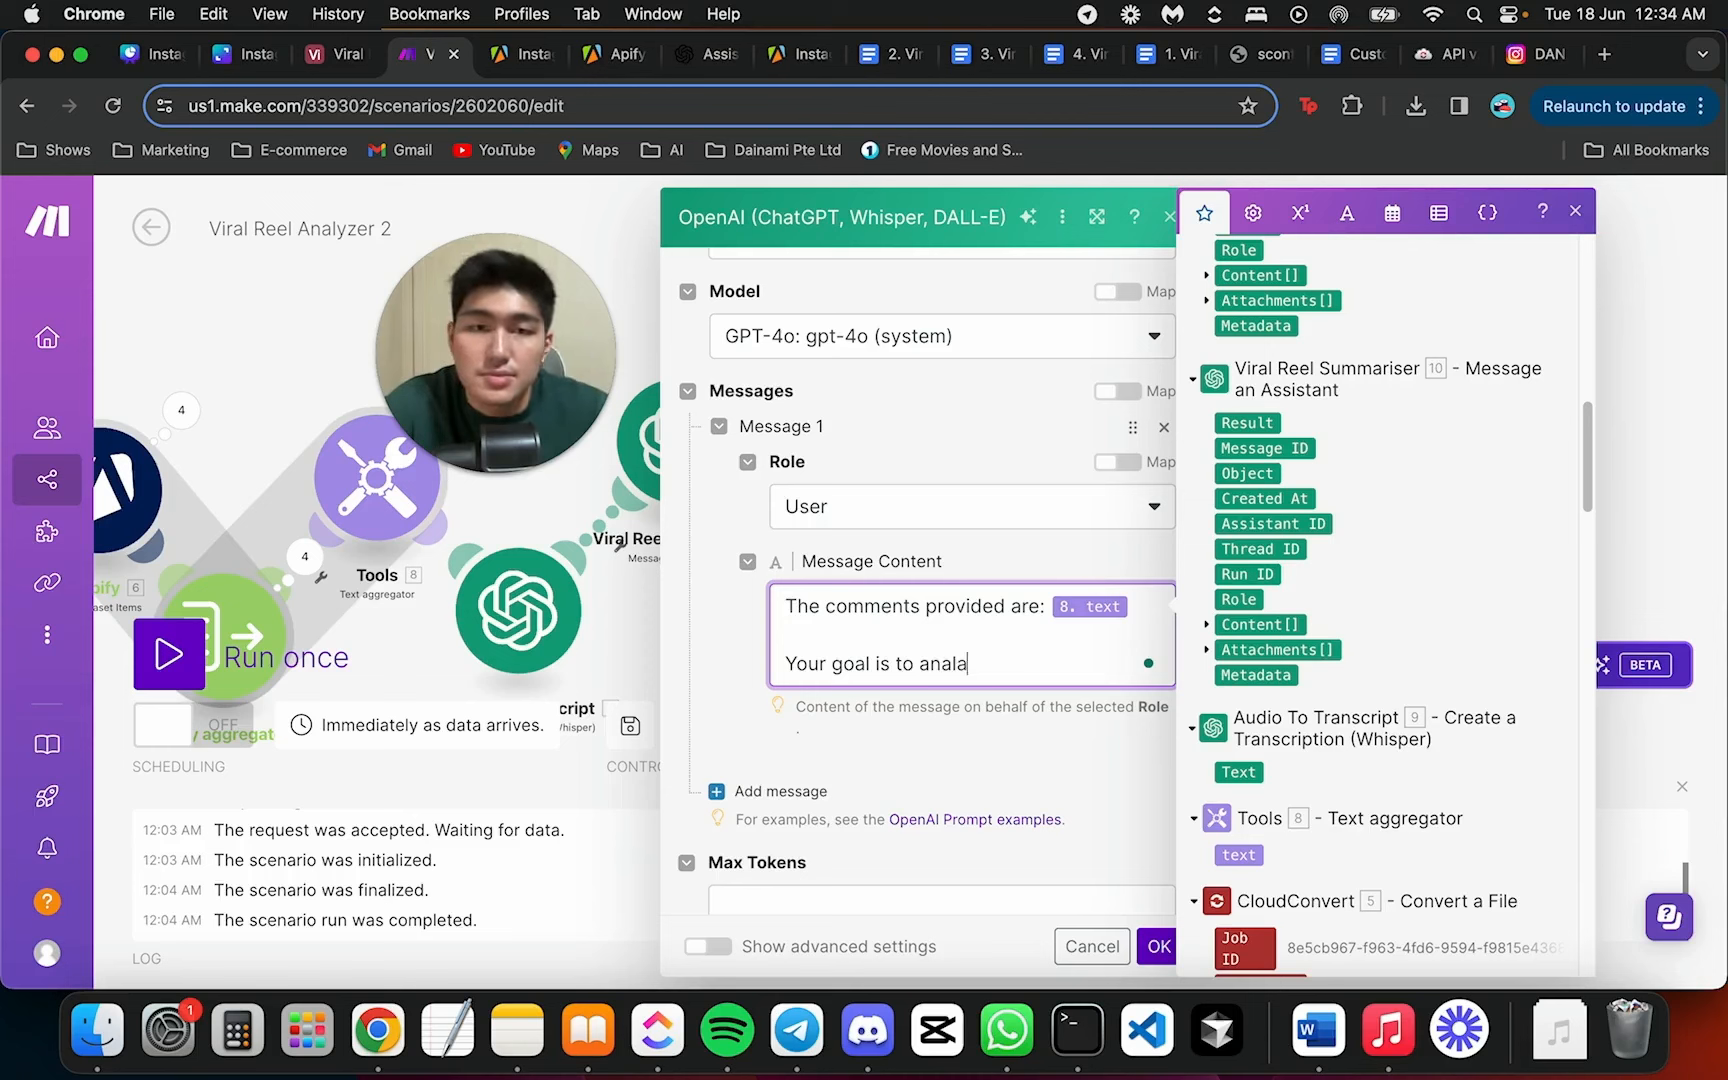
{"action": "type", "text": "ur goal is to analyse the provided comments and generate a sentimenta"}
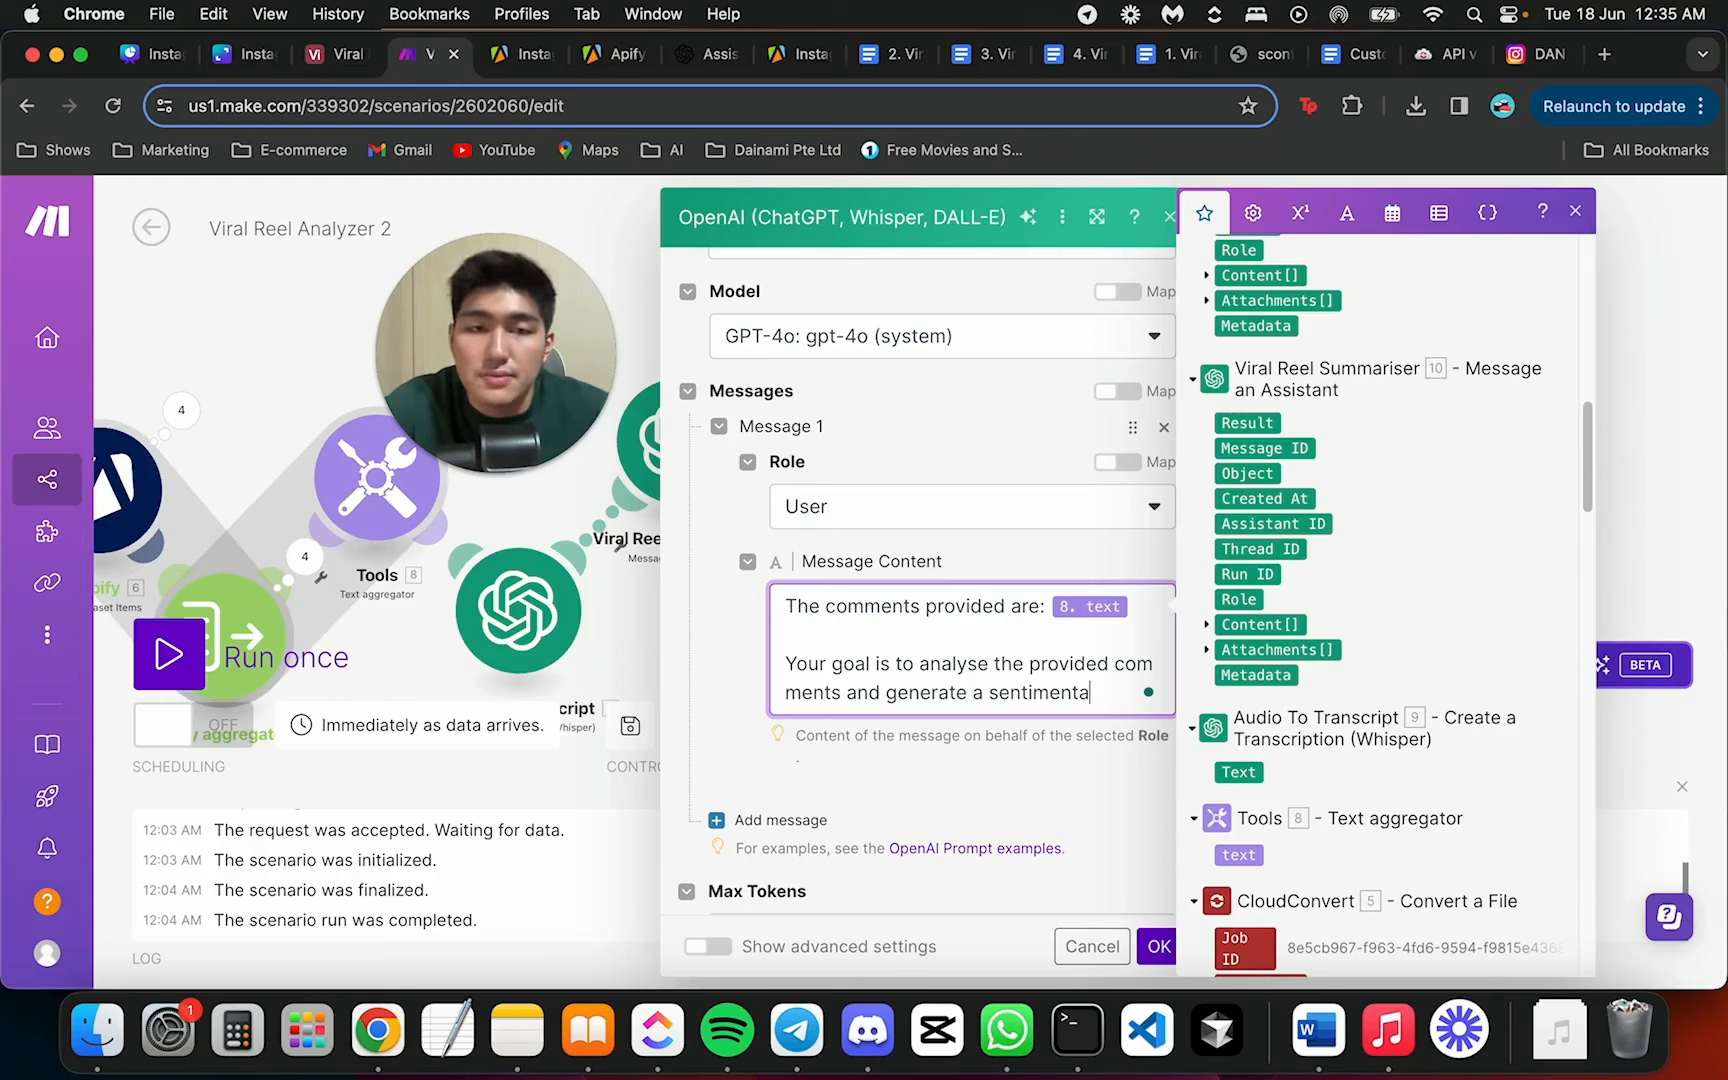
{"action": "type", "text": "ysis with a maximum of 30 word"}
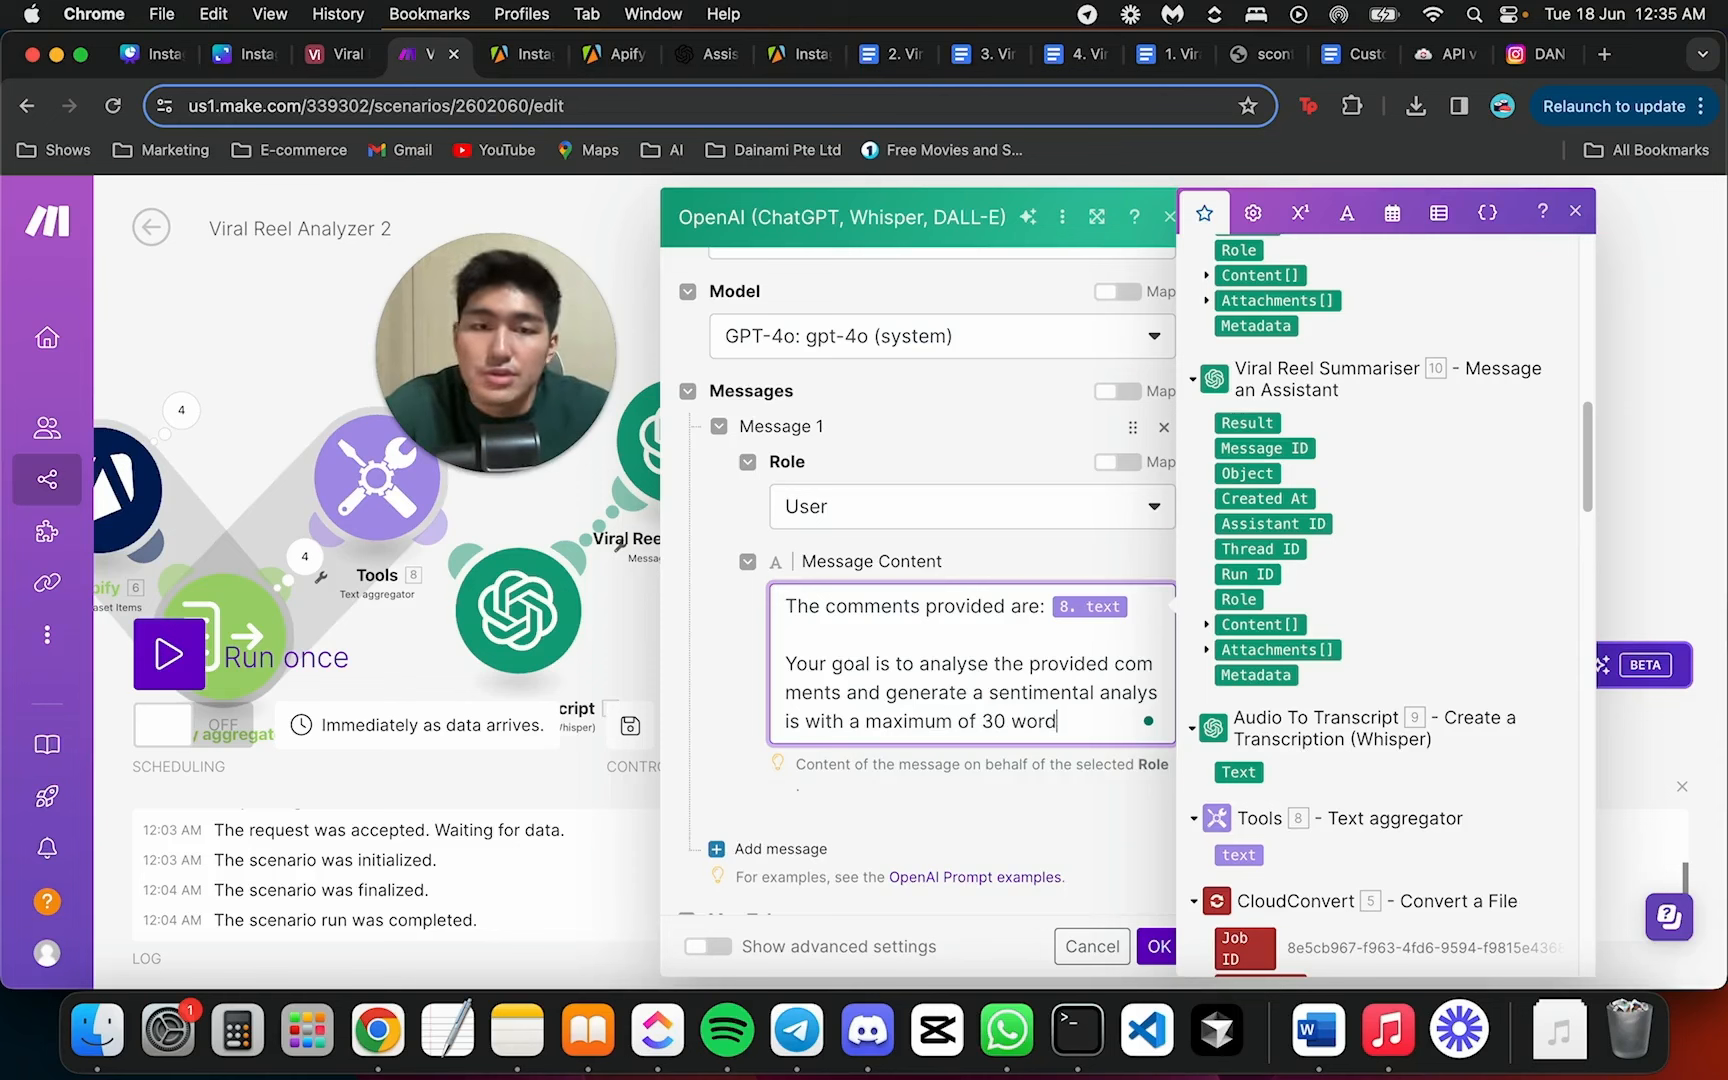
Add the paragraph "Identify the overall sentiment (positive, negative or neutral) as well as the main emotions expressed." to the message
{"action": "key", "text": "Return"}
{"action": "key", "text": "Return"}
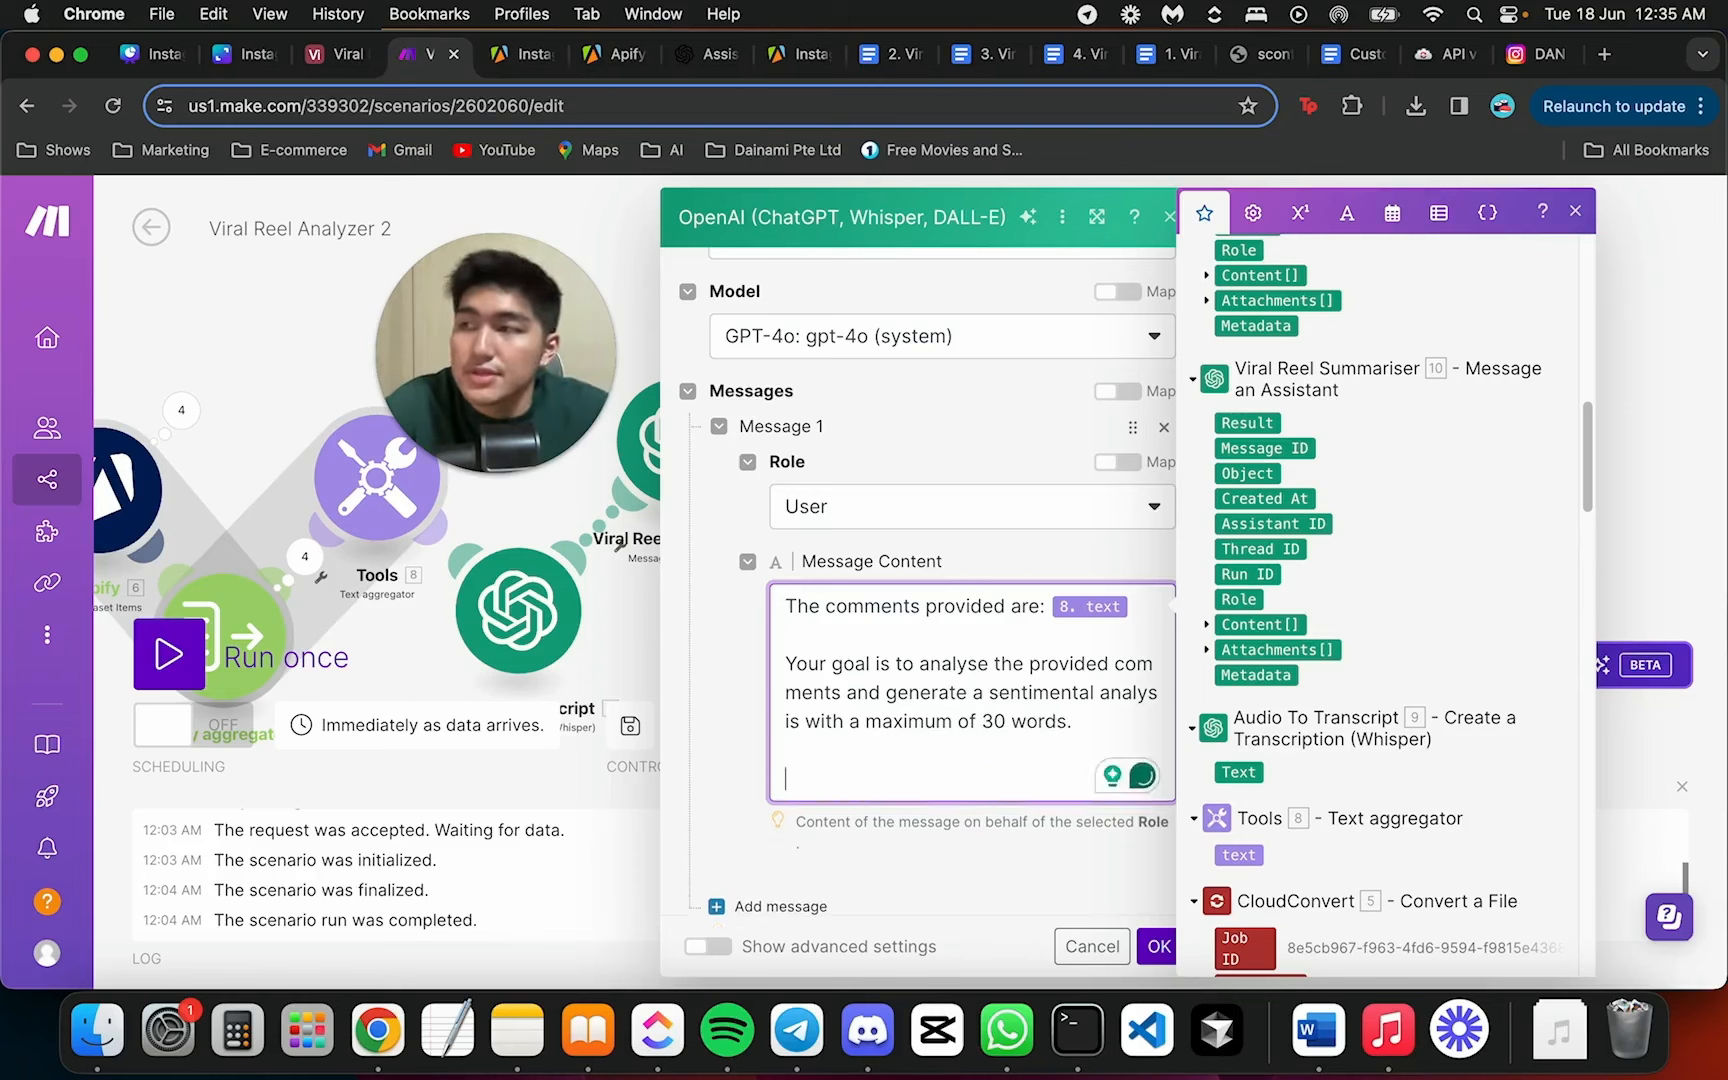
{"action": "type", "text": "Identify the overall sentiment (positiv"}
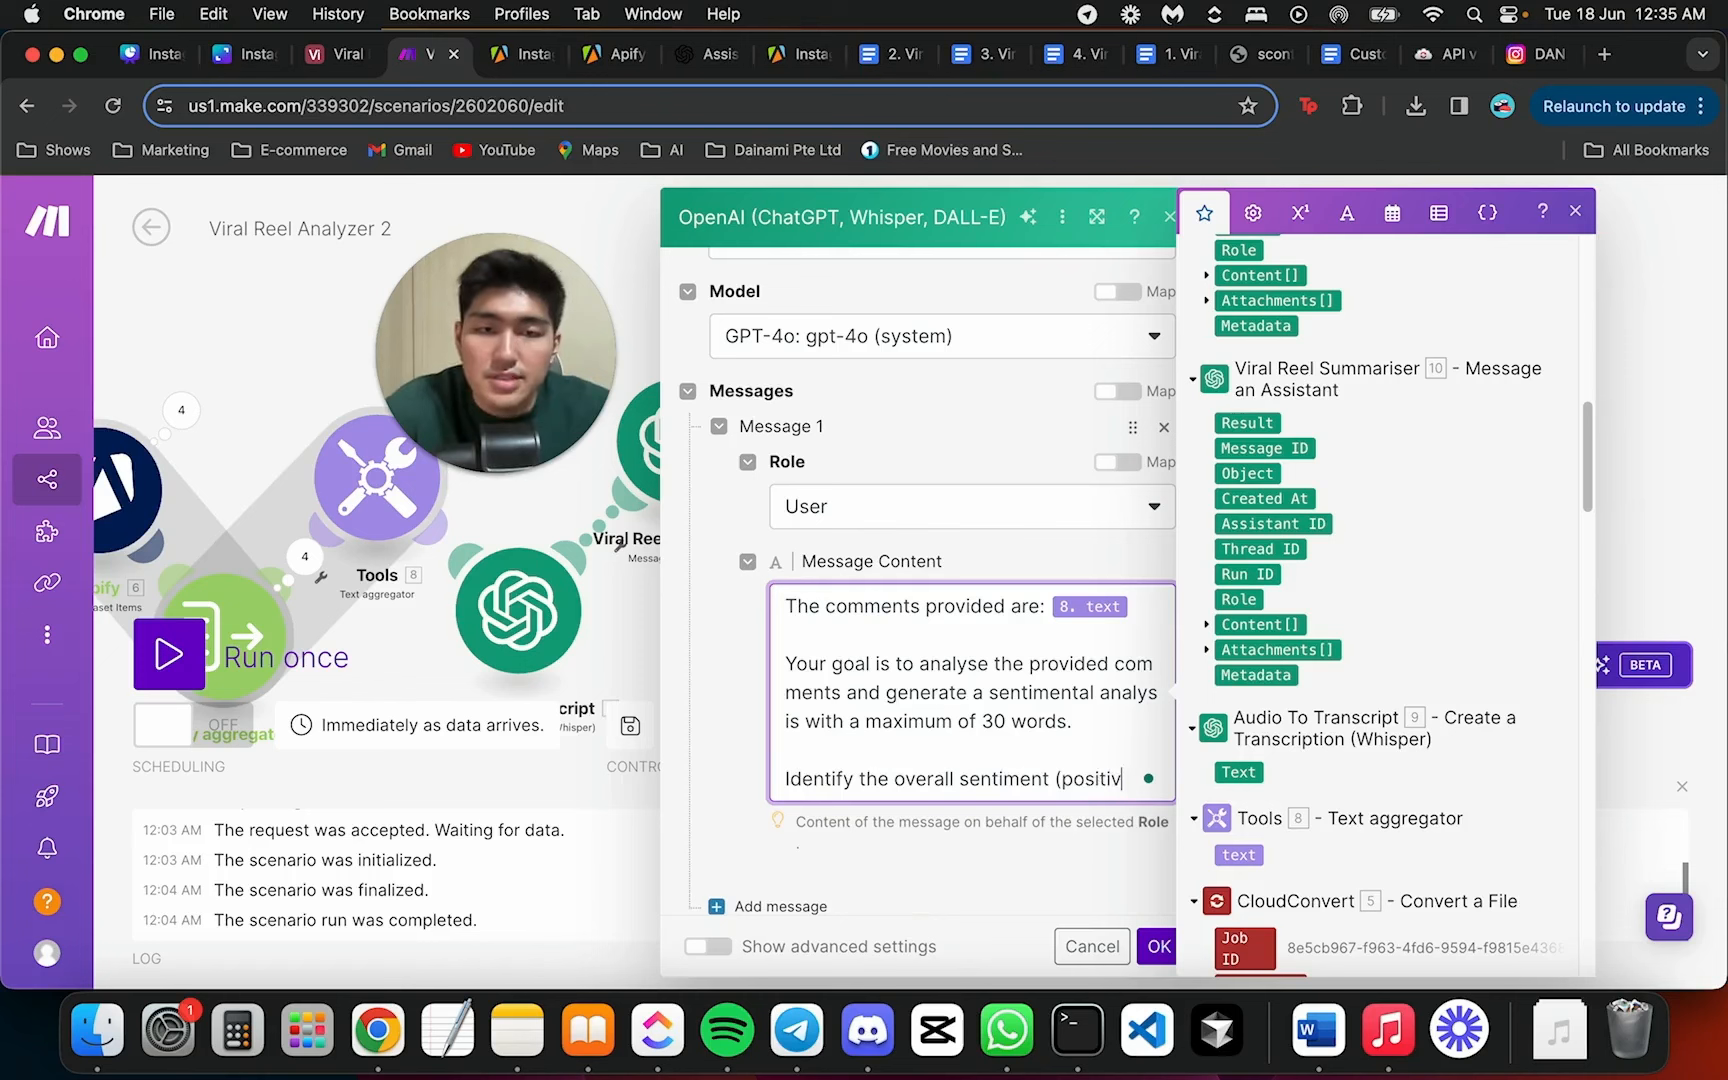
{"action": "type", "text": "nea"}
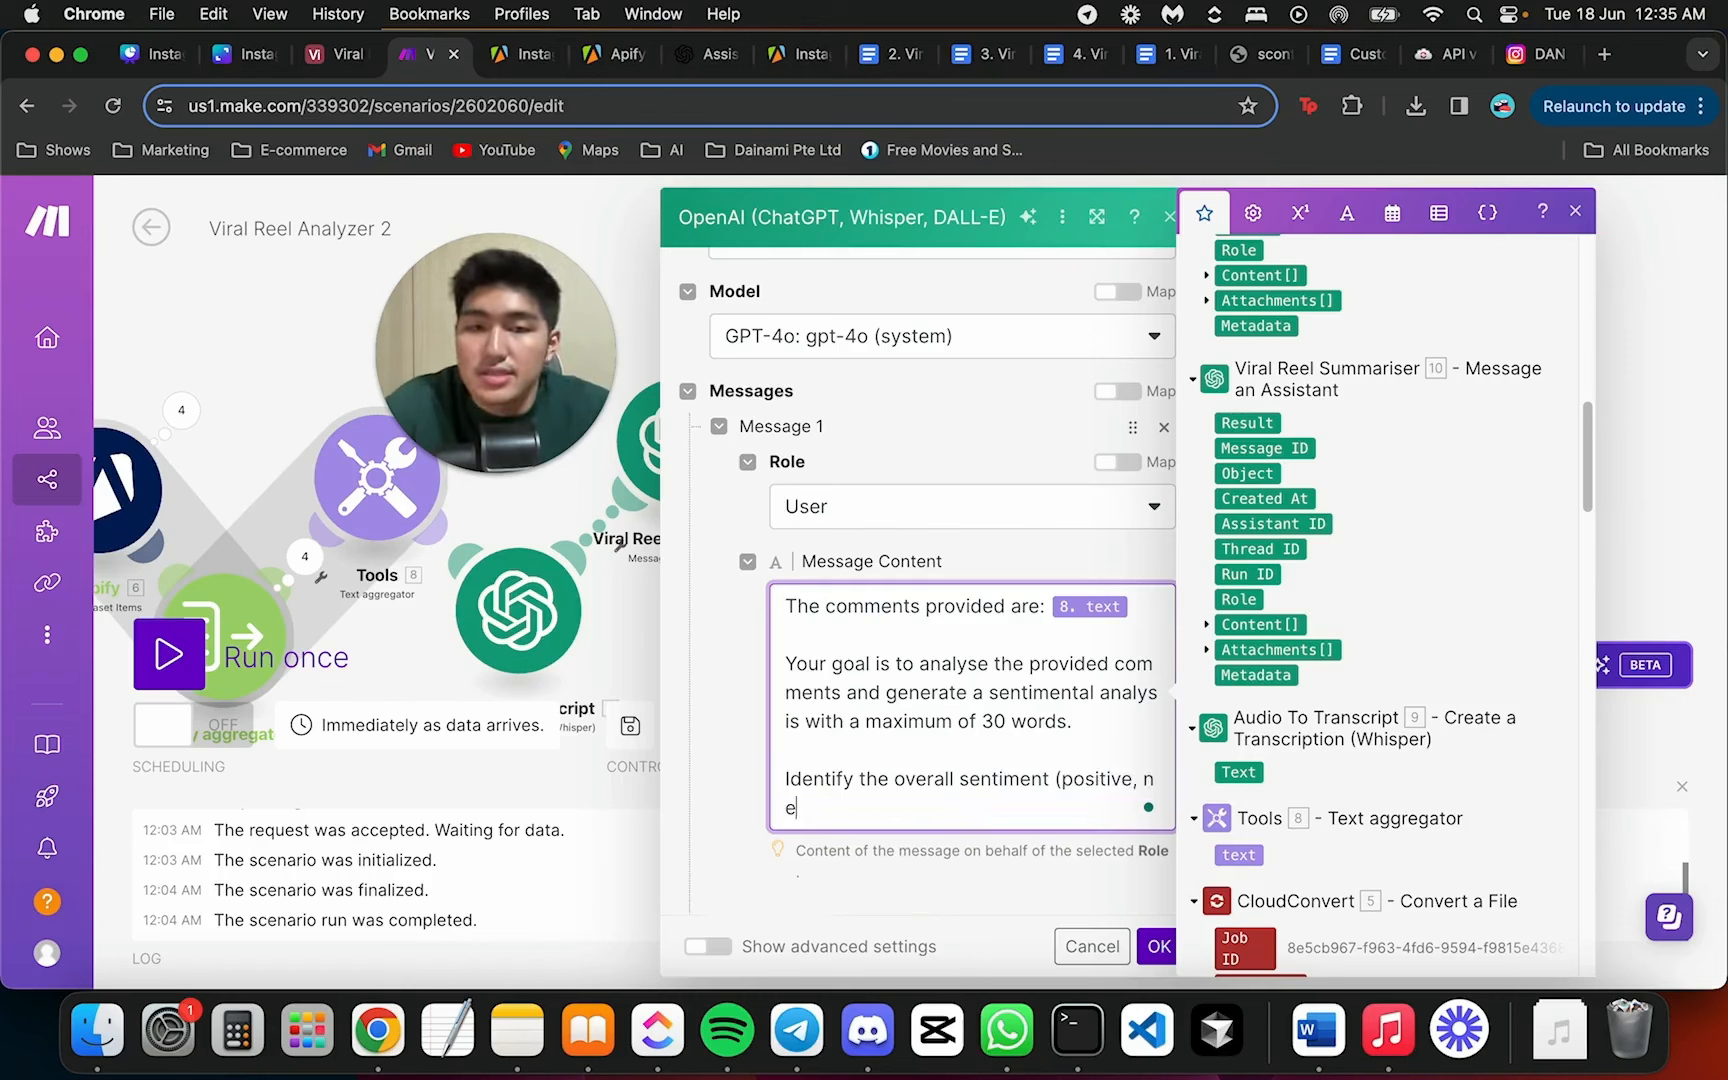
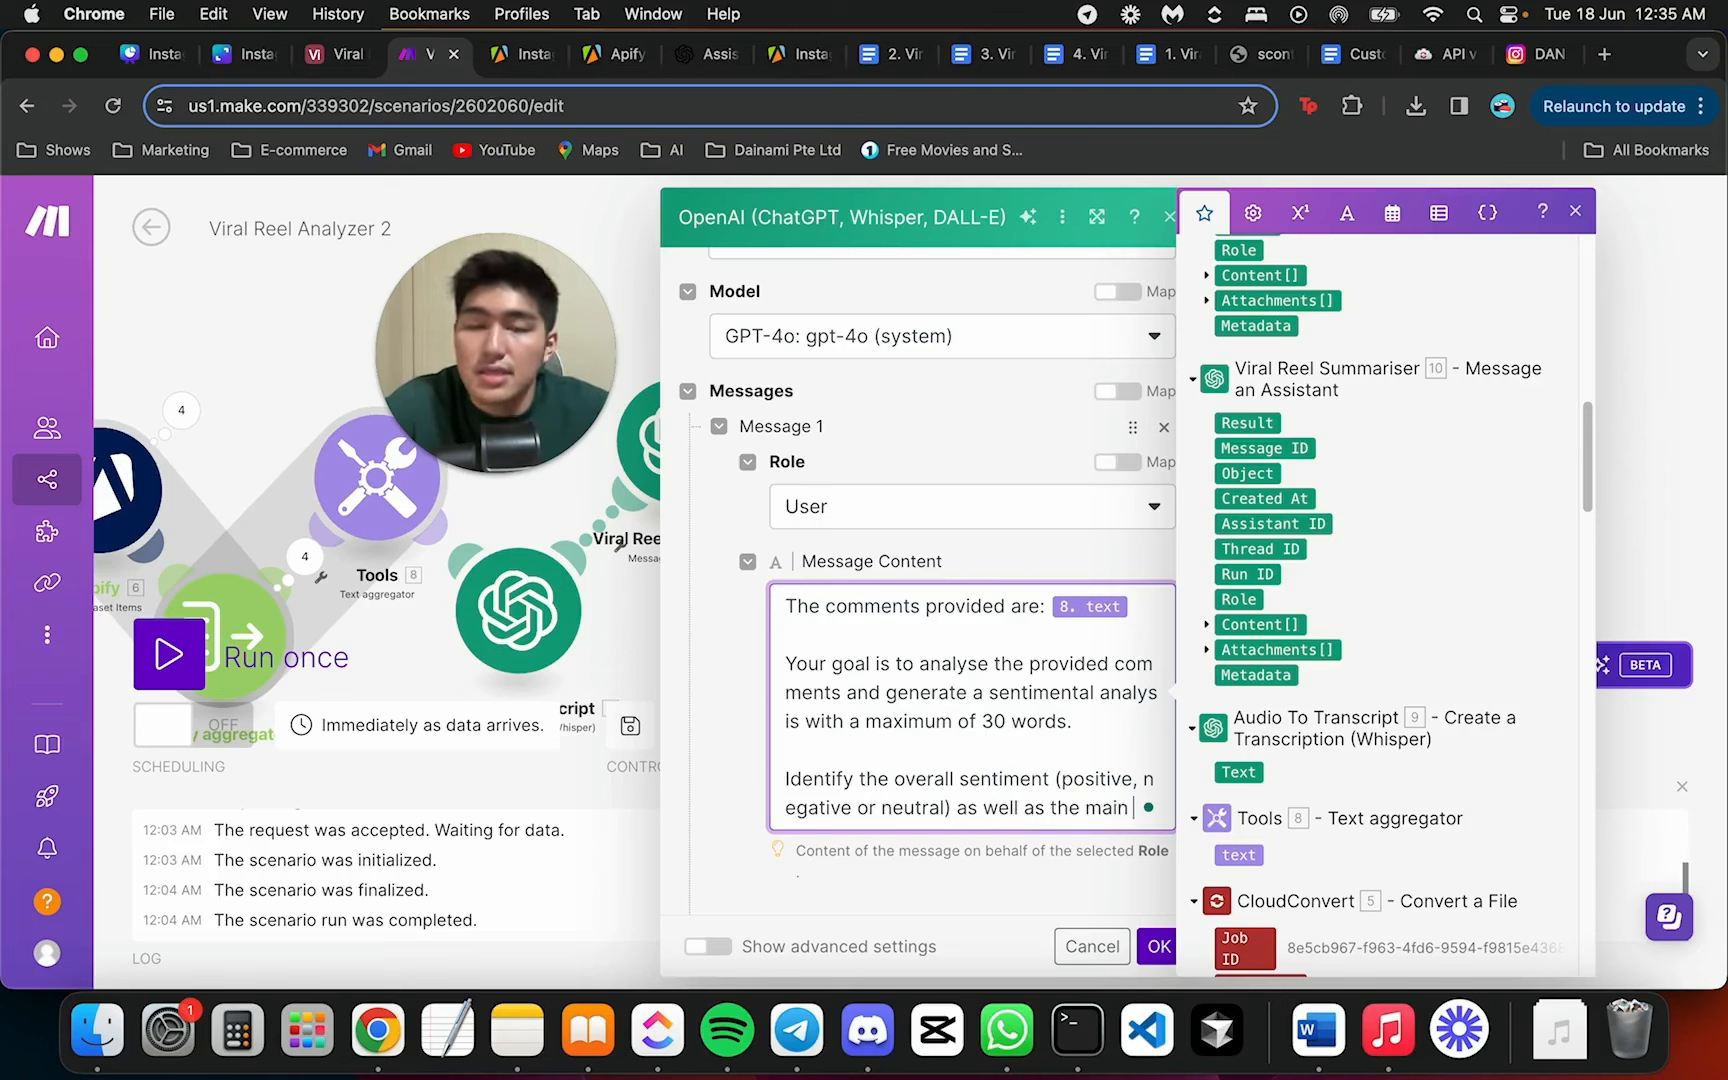
{"action": "type", "text": "emotions expr"}
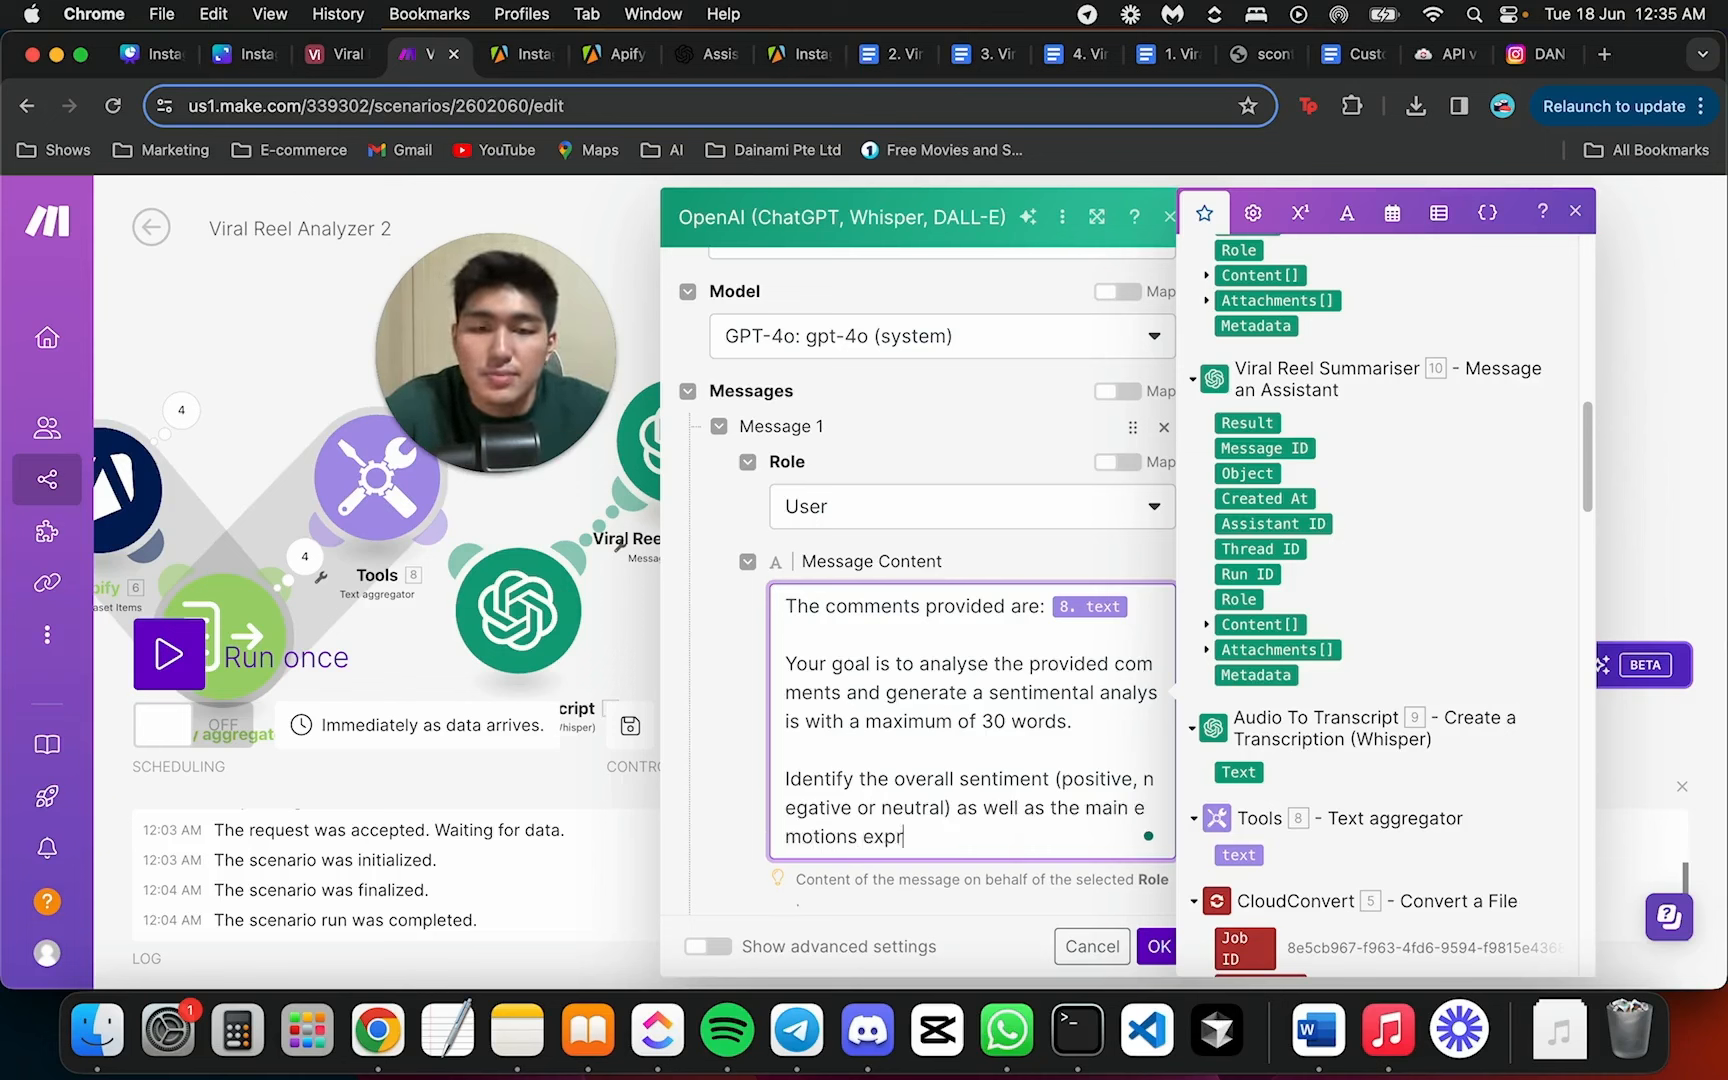
Add the paragraph "Highlight any significant patterns, themes or notable comments that contributes massively to the general sentiment." to the message
{"action": "key", "text": "Return"}
{"action": "key", "text": "Return"}
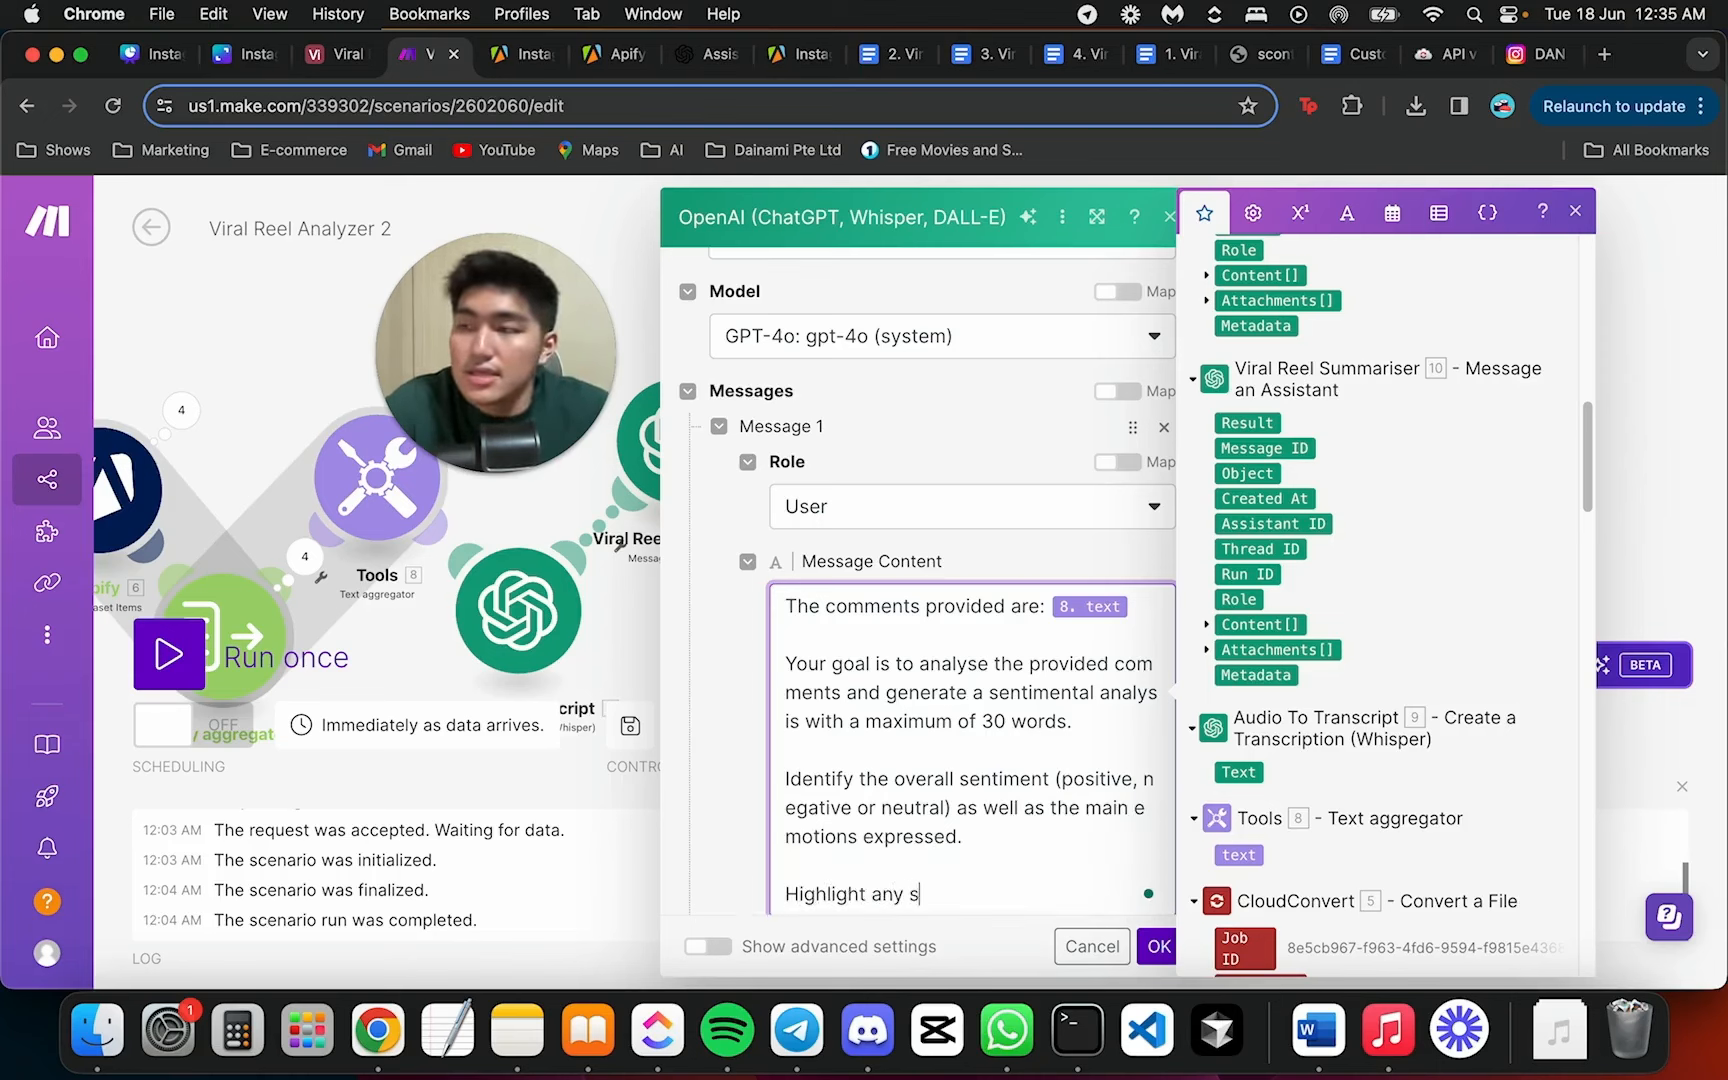
{"action": "type", "text": "Highlight any significant"}
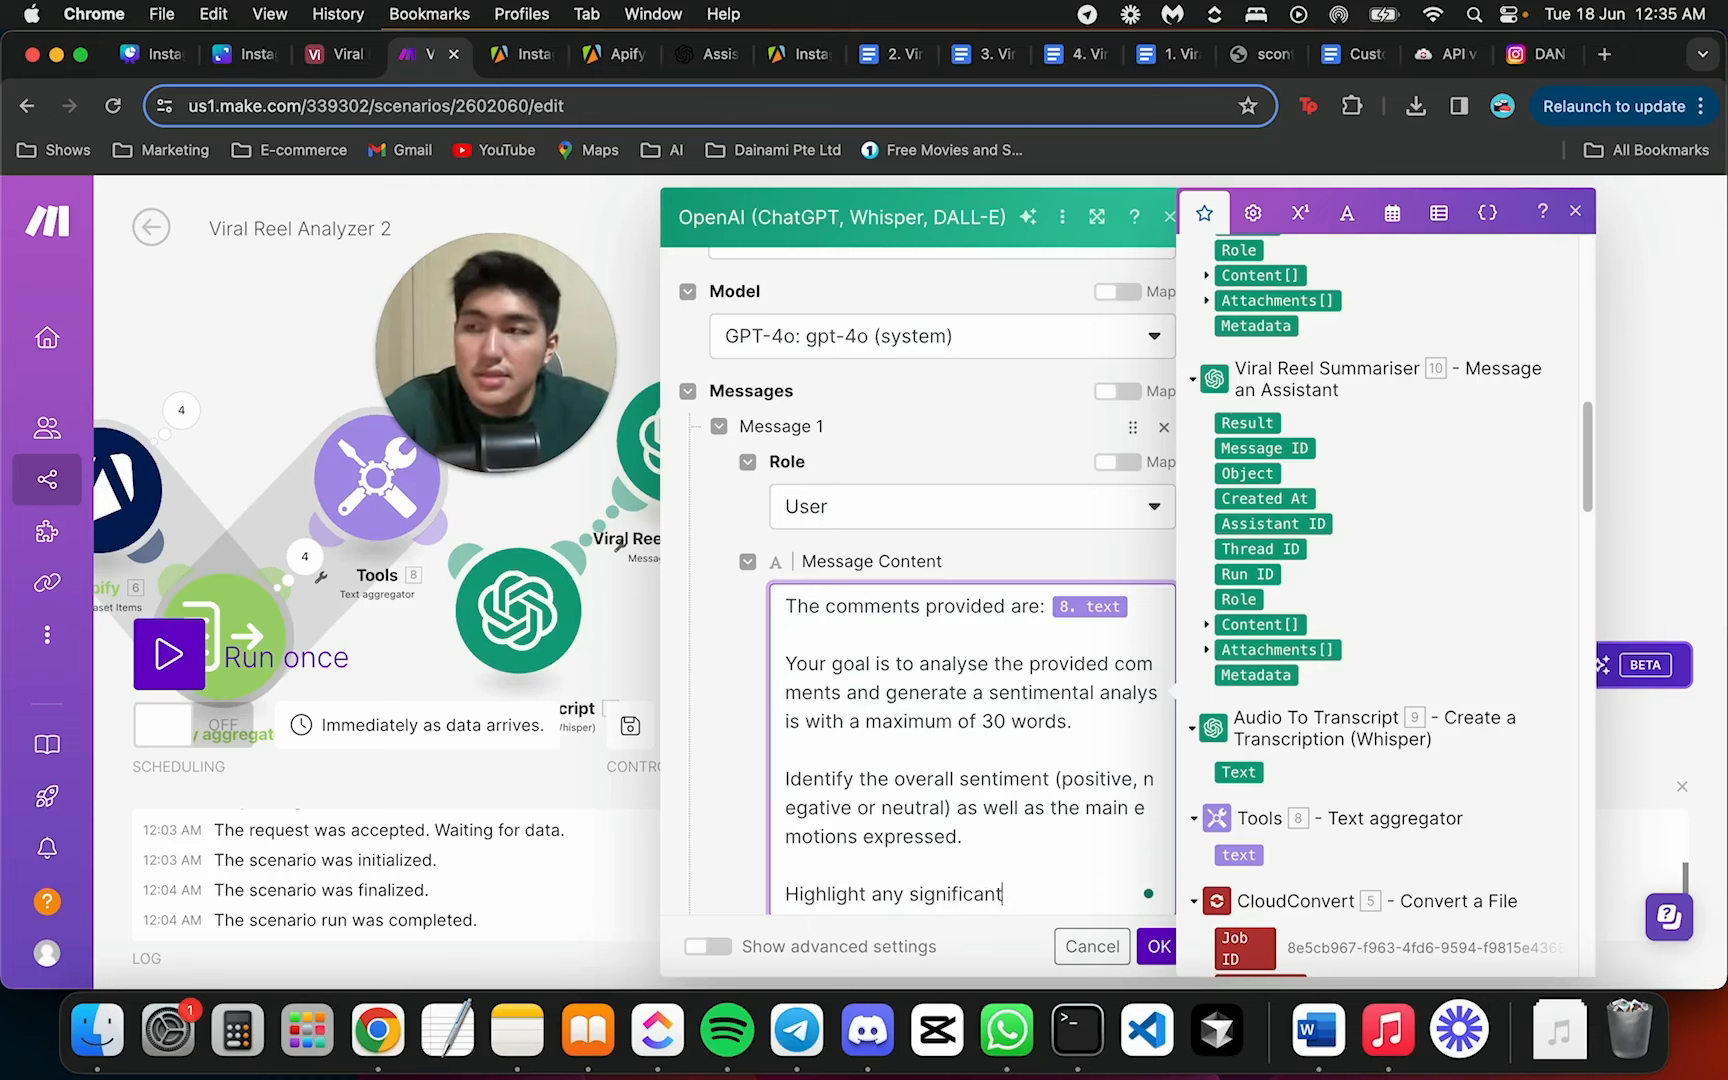
{"action": "type", "text": " patterns, th"}
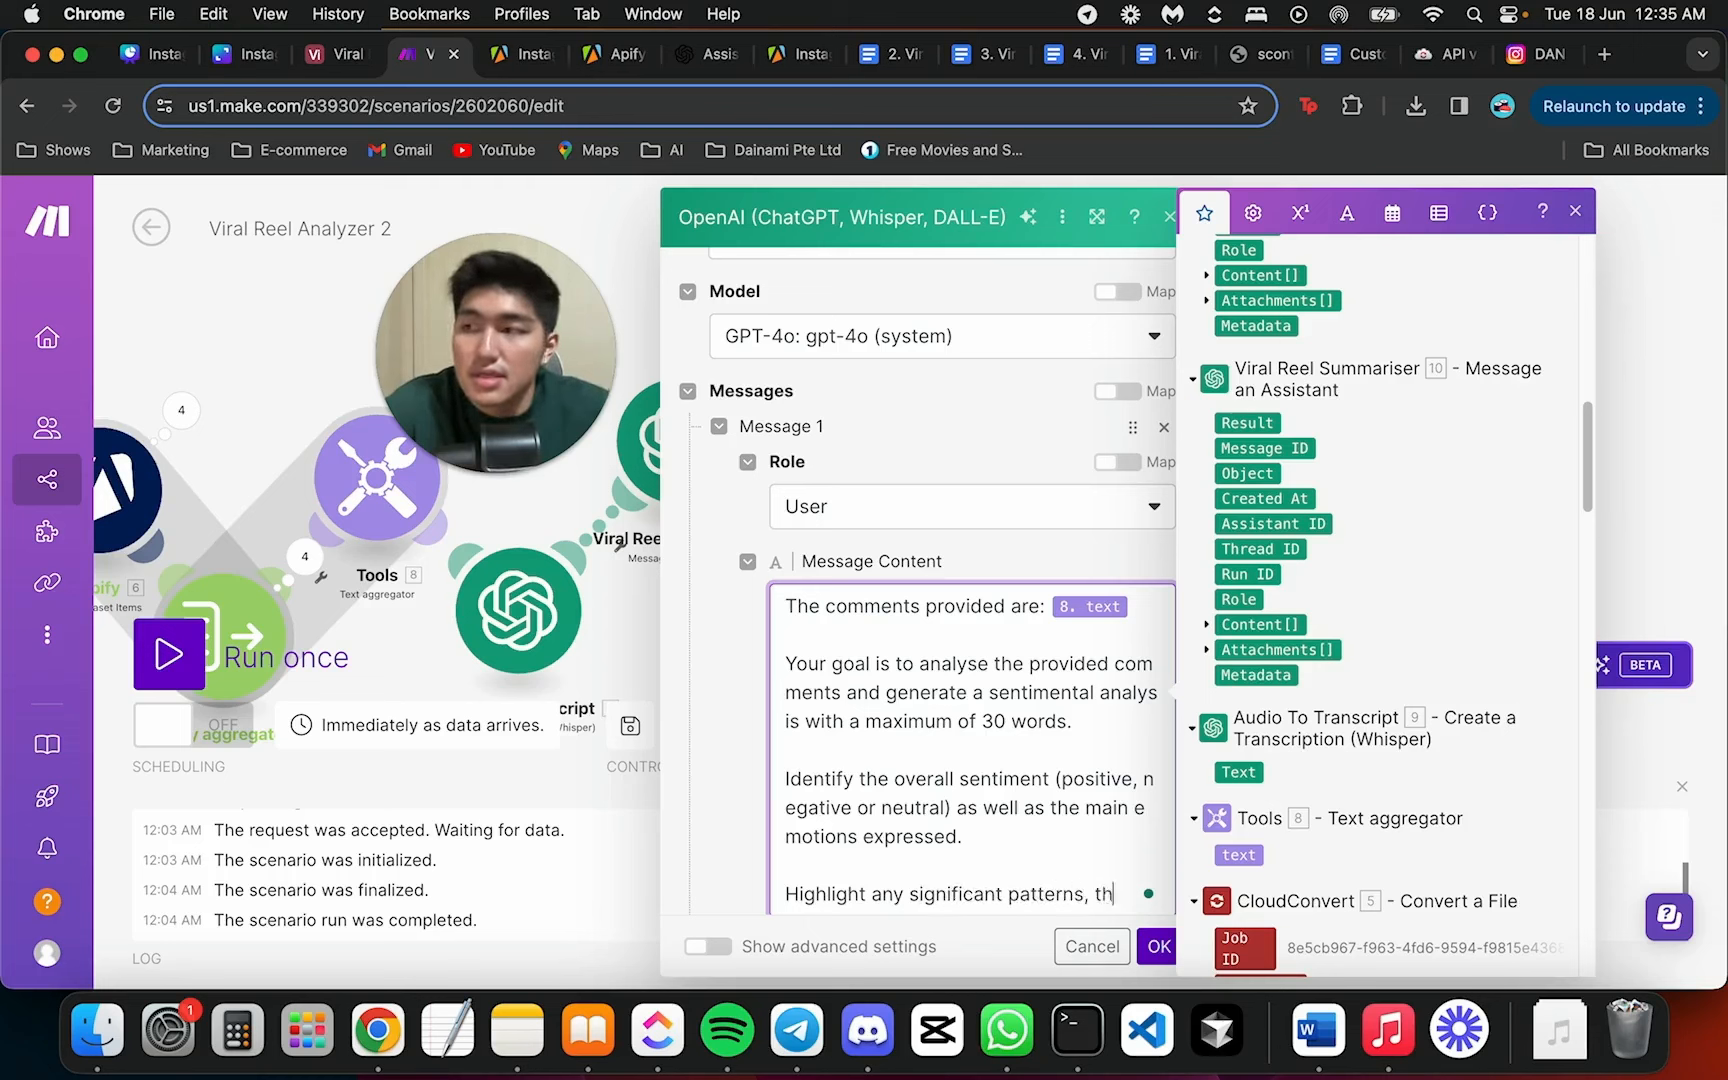
{"action": "type", "text": "emes or"}
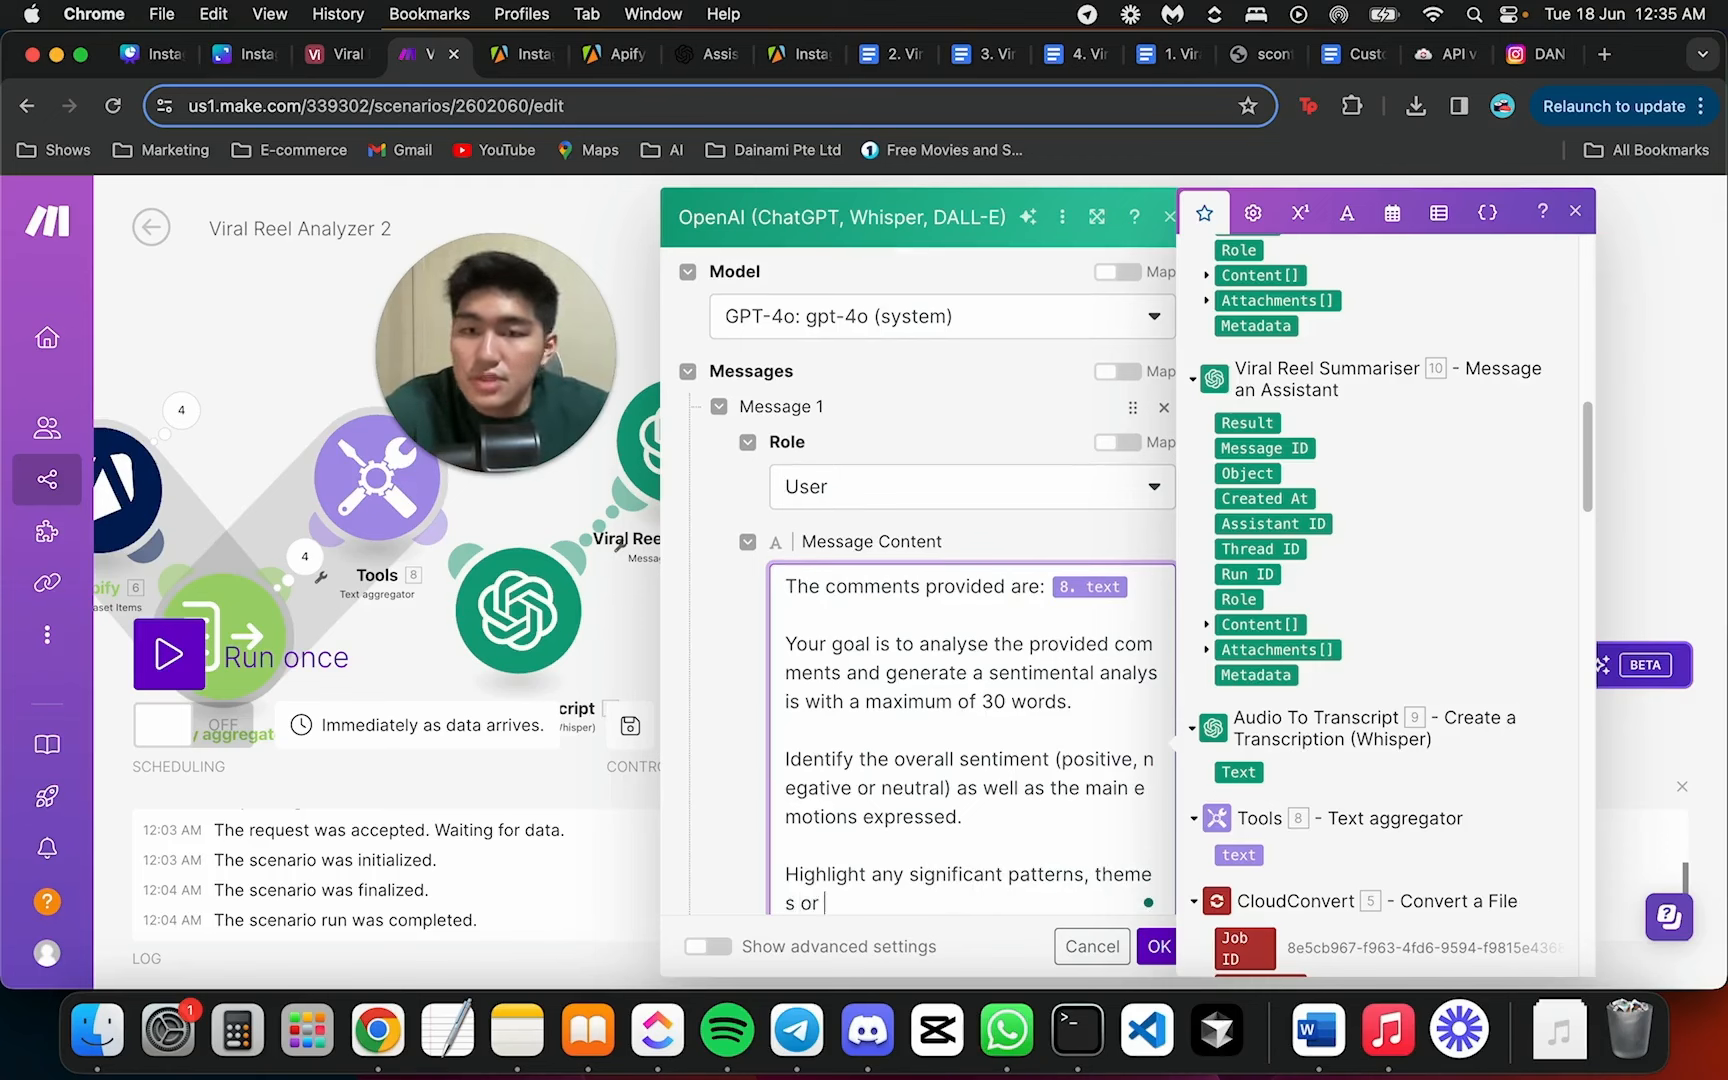
{"action": "type", "text": " notable comments that contribute"}
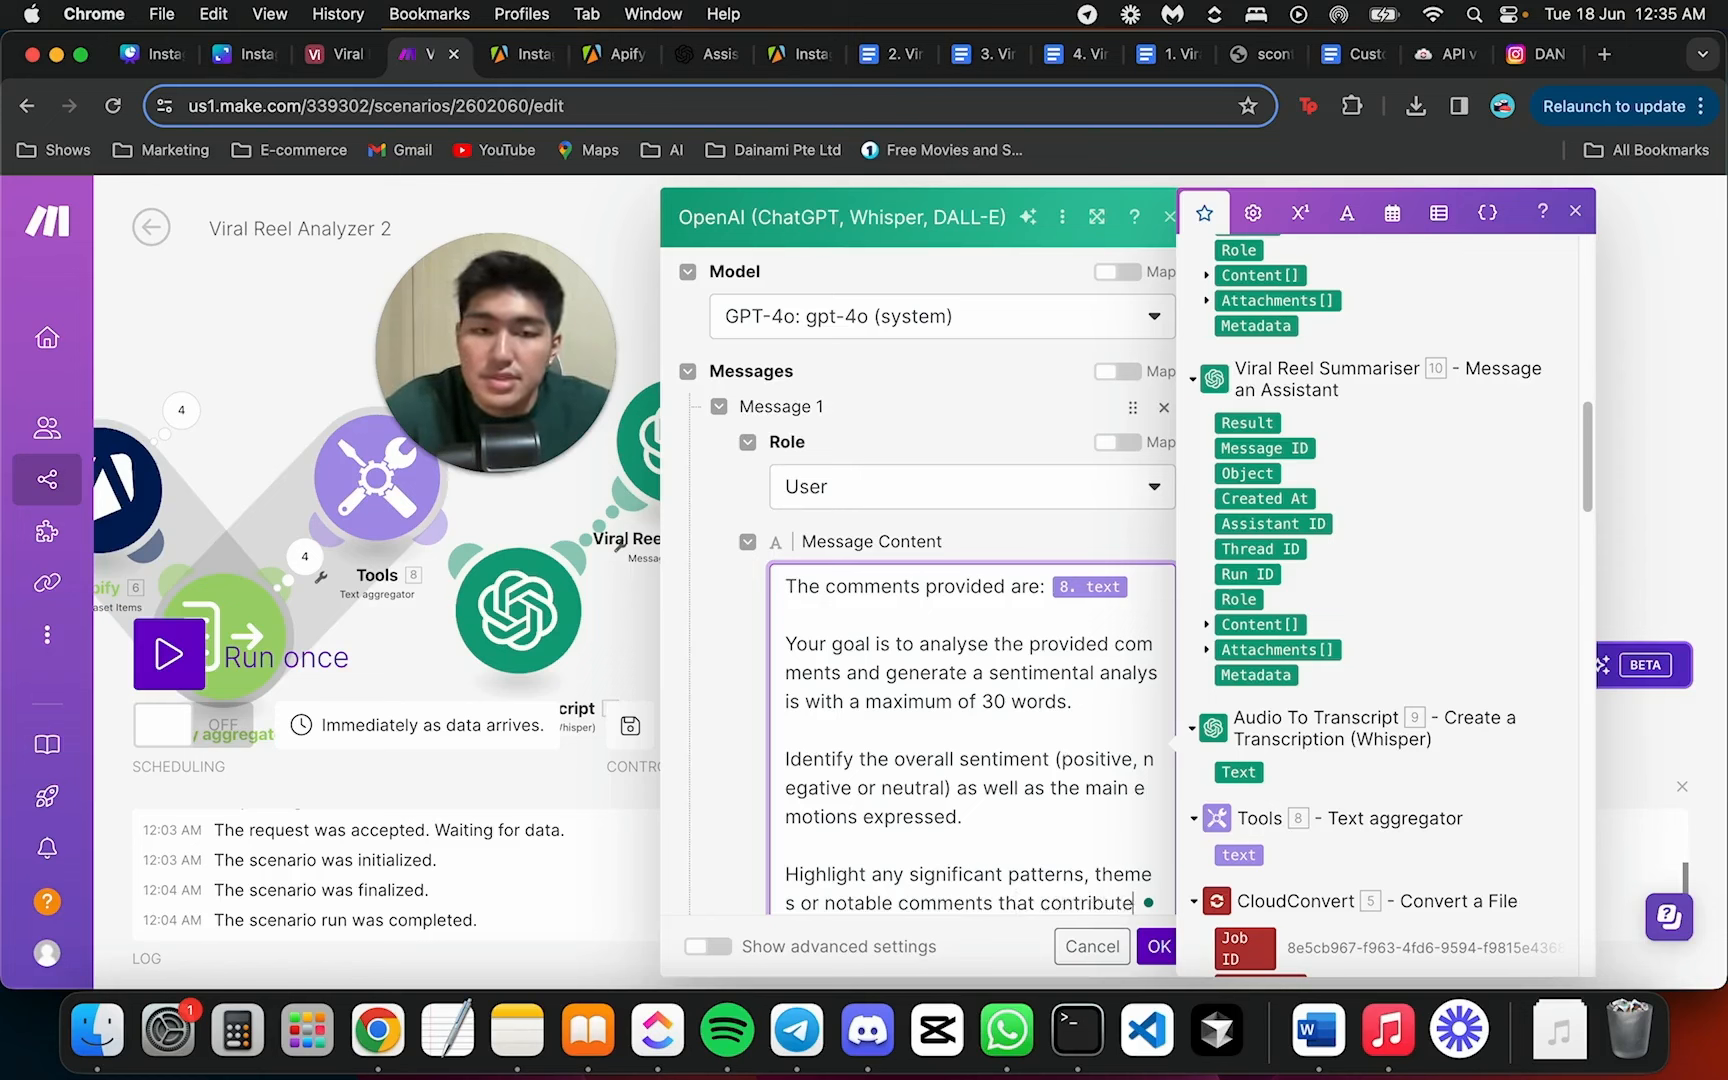
{"action": "type", "text": "s massively to the "}
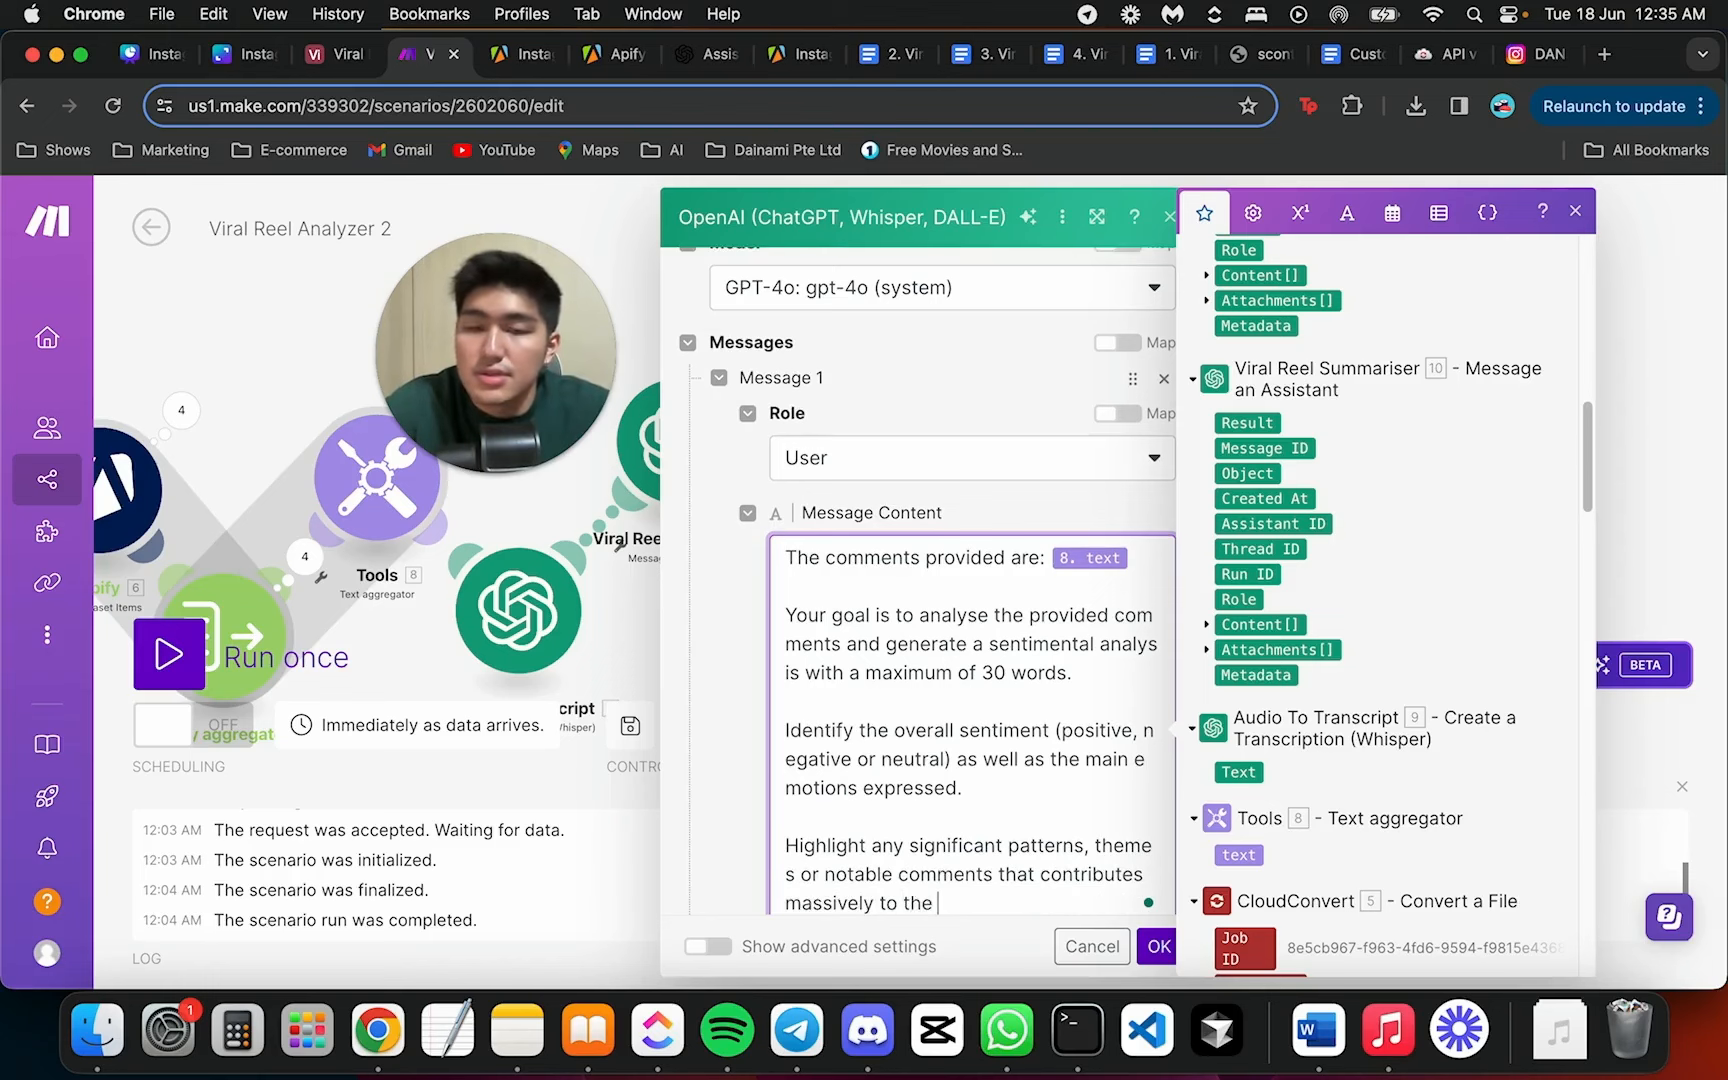
{"action": "type", "text": "general sentiment."}
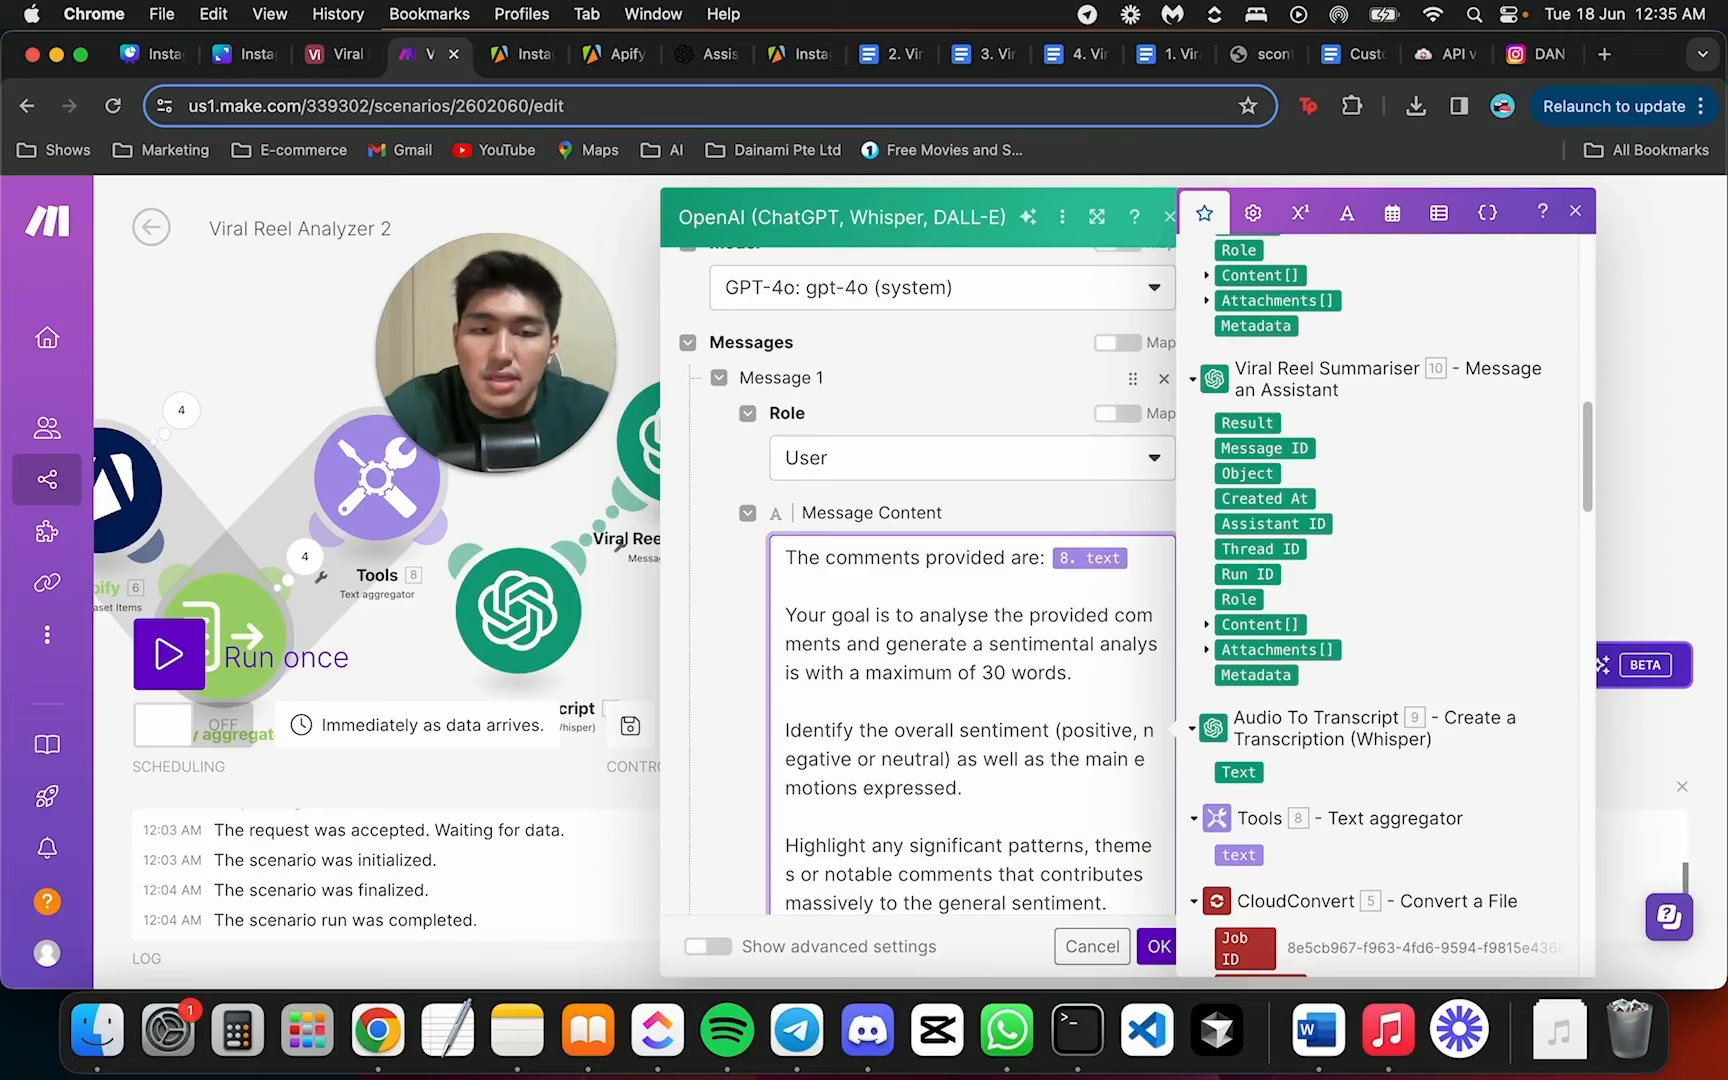
End the message content with a separate paragraph reading "Provide a percentage breakdown of the sentiment categories"
{"action": "scroll", "coordinate": [930, 736], "scroll_direction": "down", "scroll_amount": 4}
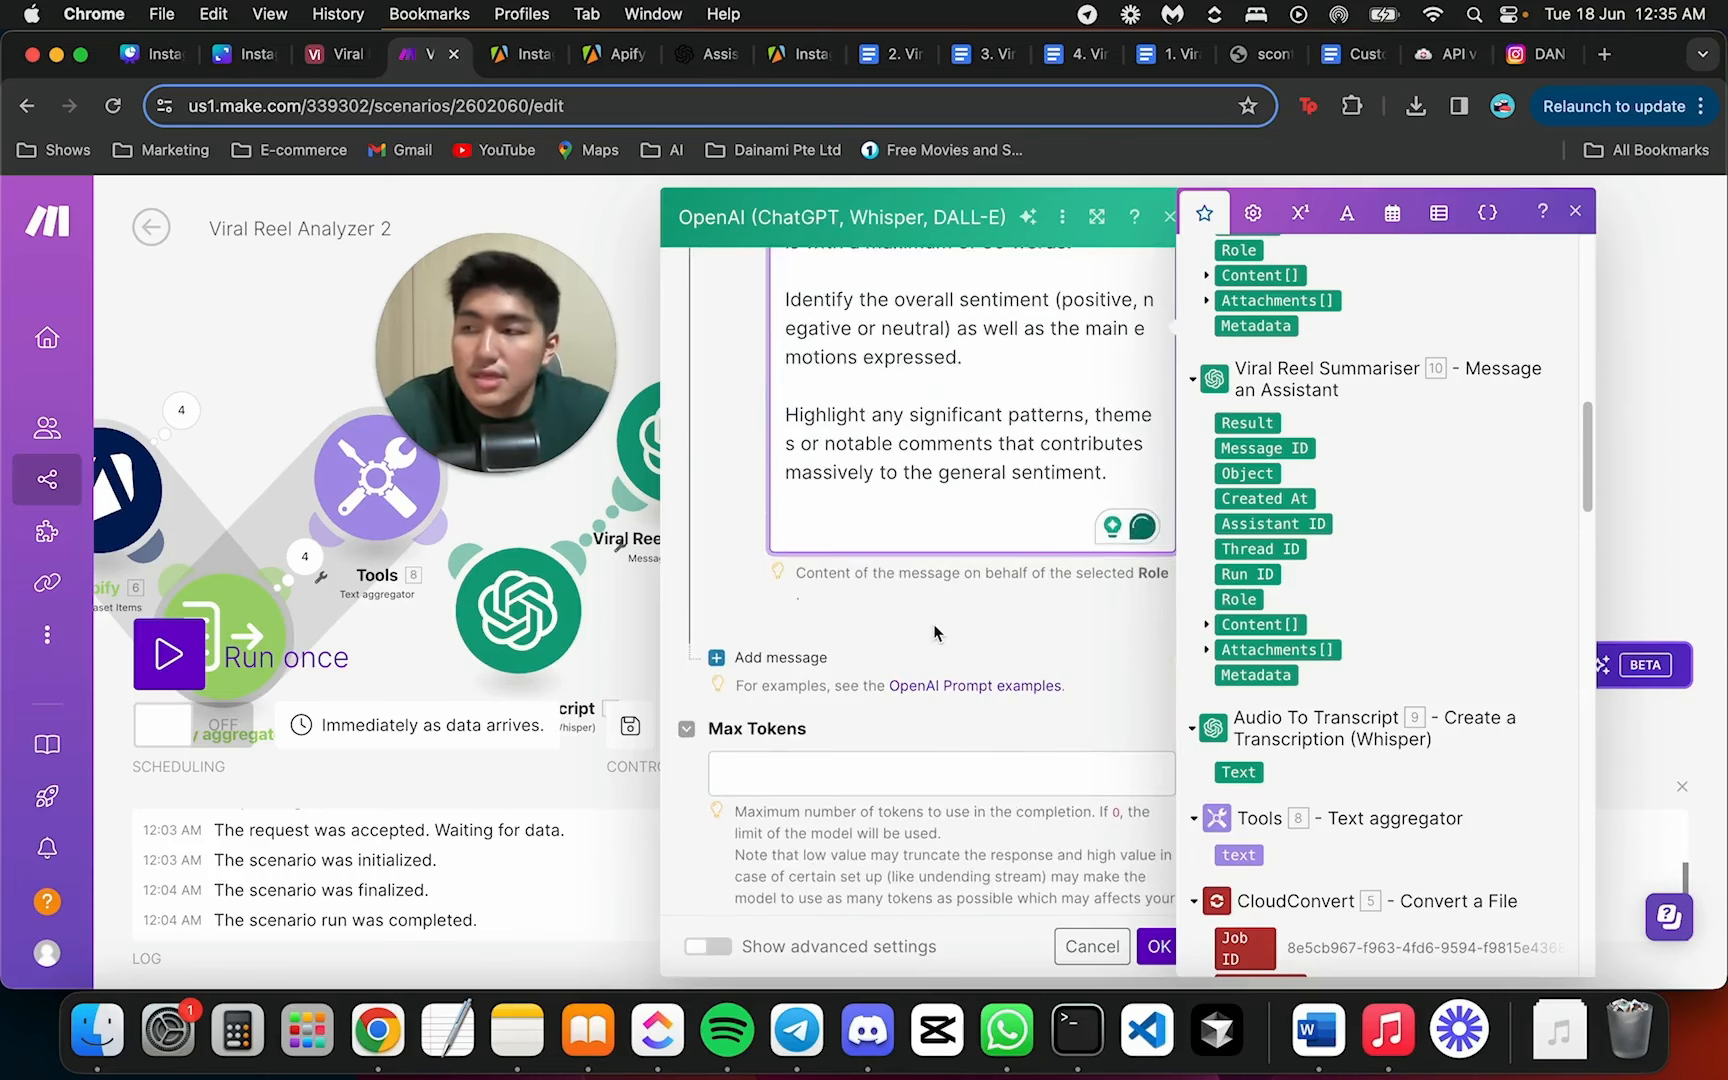
{"action": "type", "text": "Providea"}
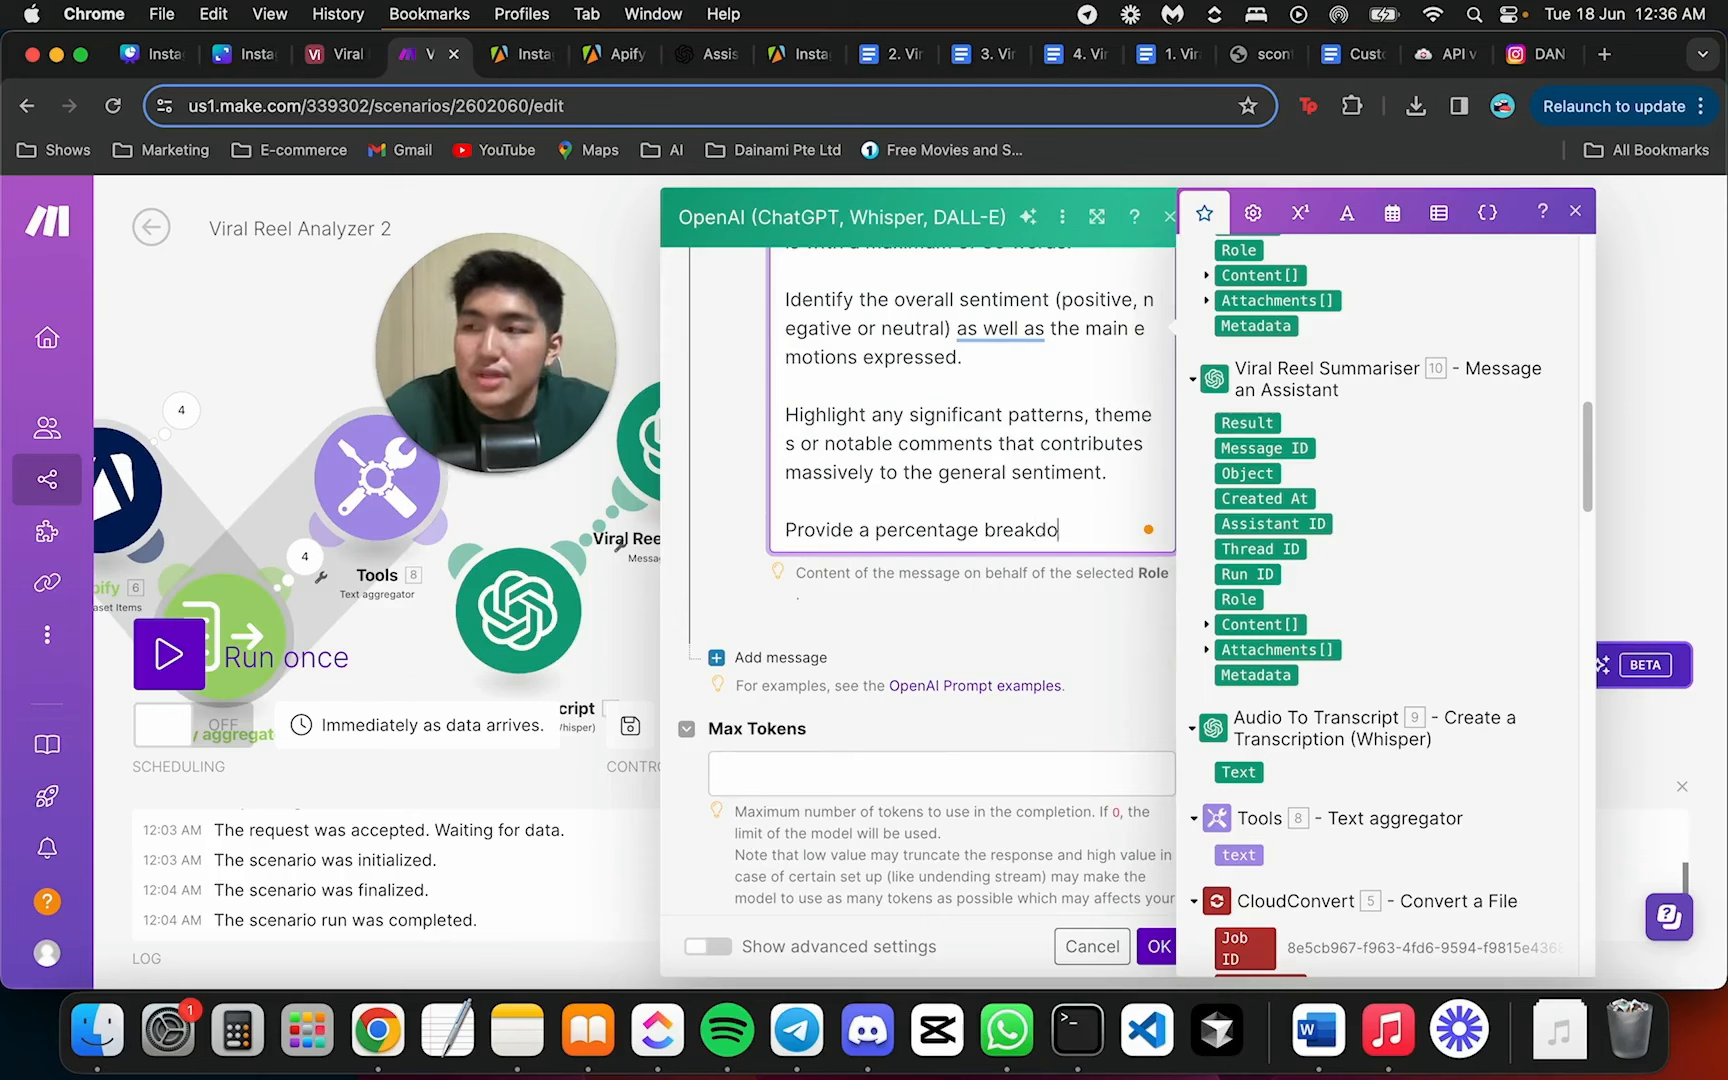
{"action": "type", "text": "e sentiment categories"}
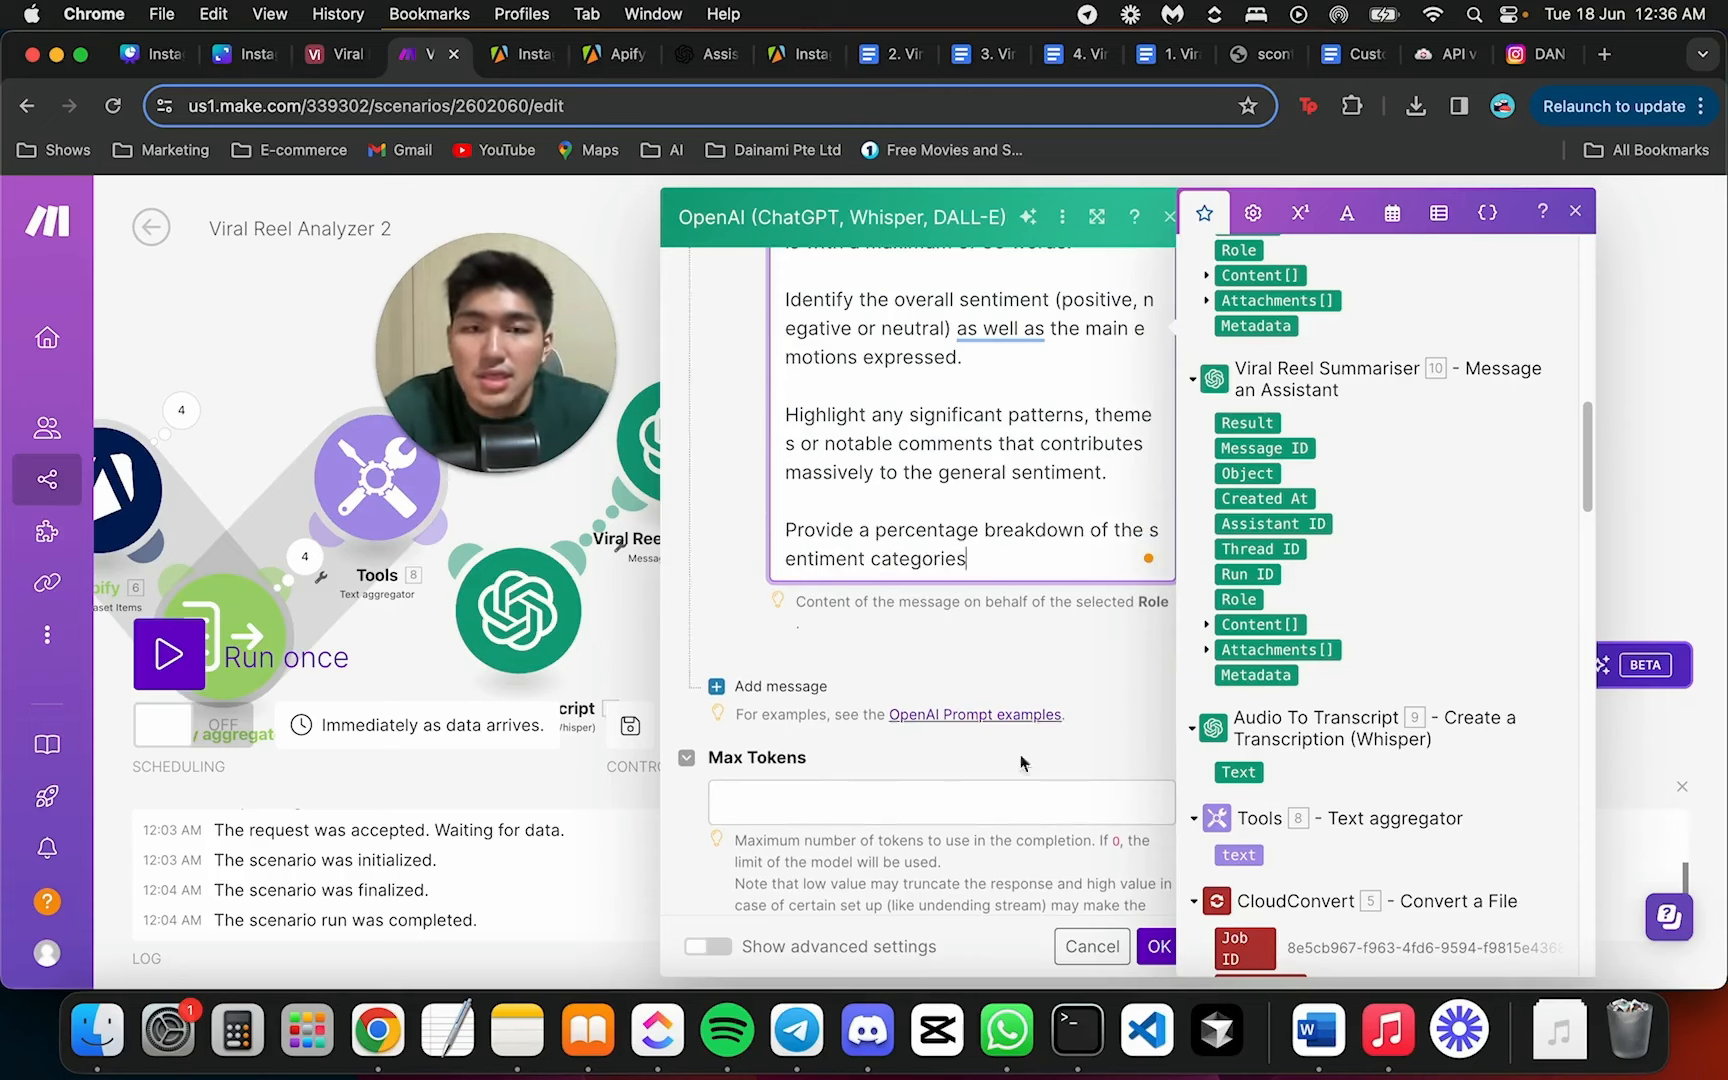
Set the completion module's Max Tokens to 0, save it and move it slightly closer to Virality Scorer
{"action": "left_click", "coordinate": [1159, 946]}
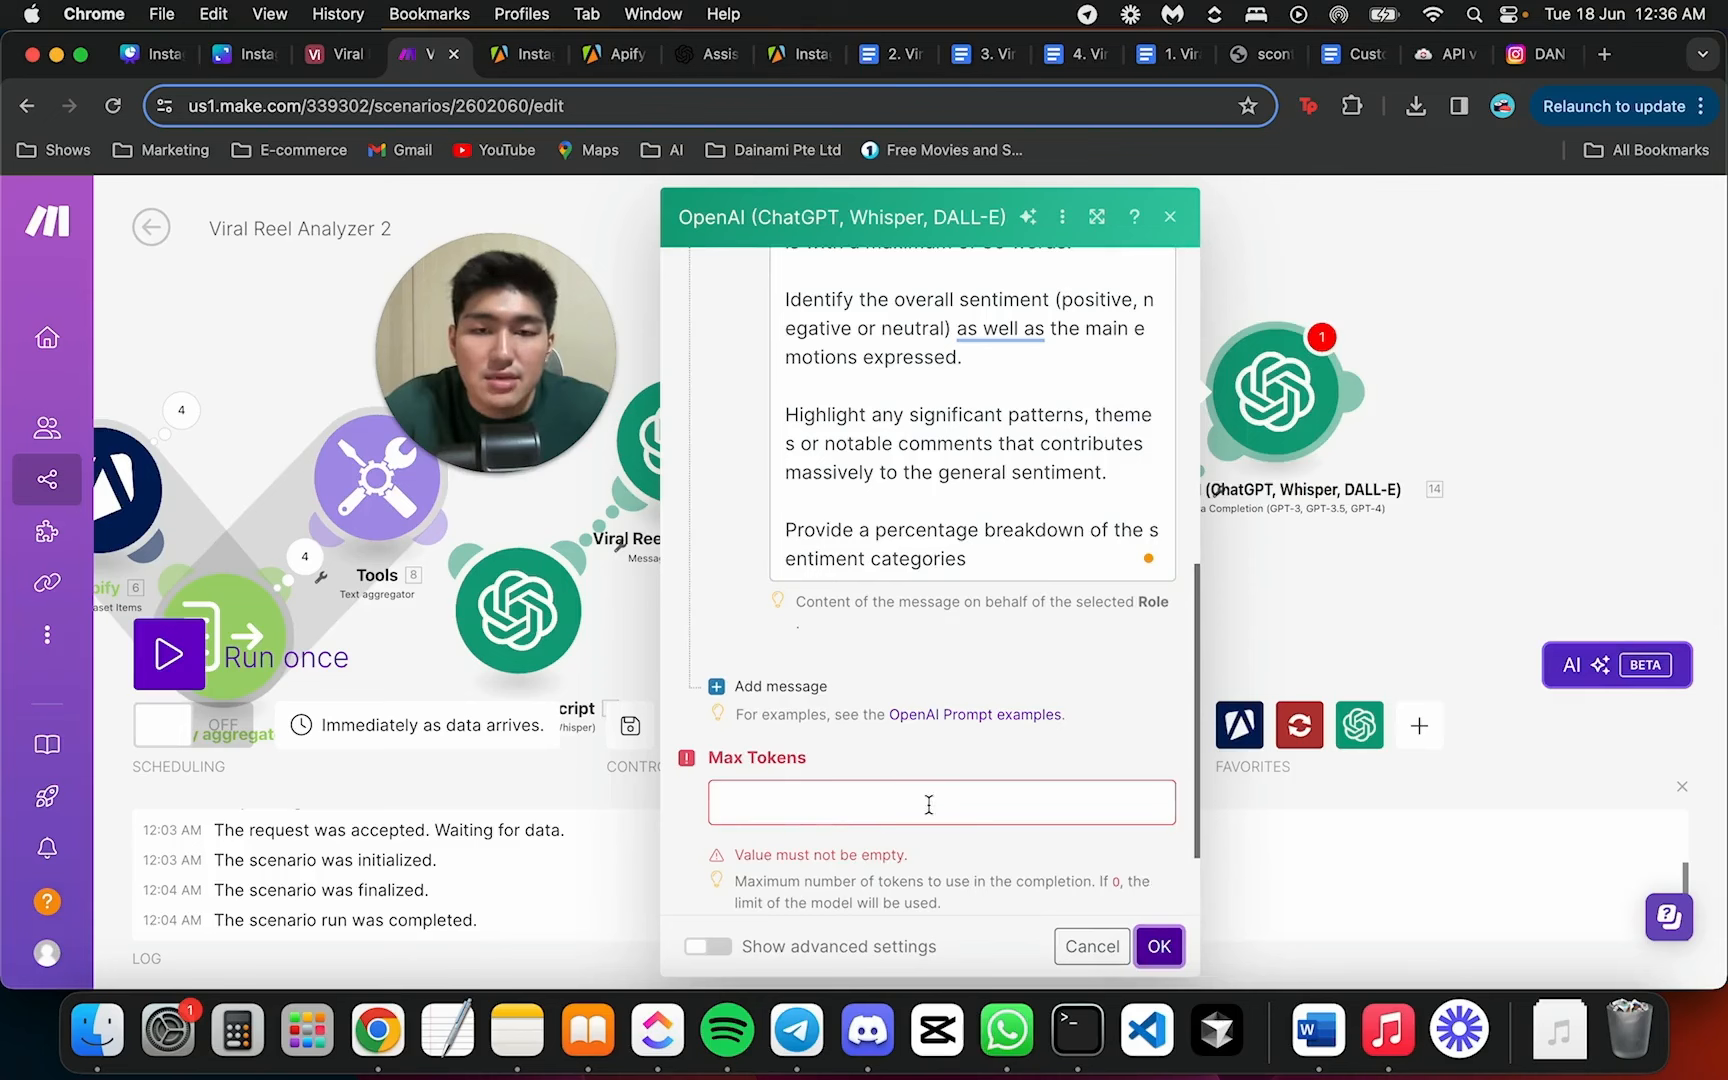
{"action": "left_click", "coordinate": [929, 804]}
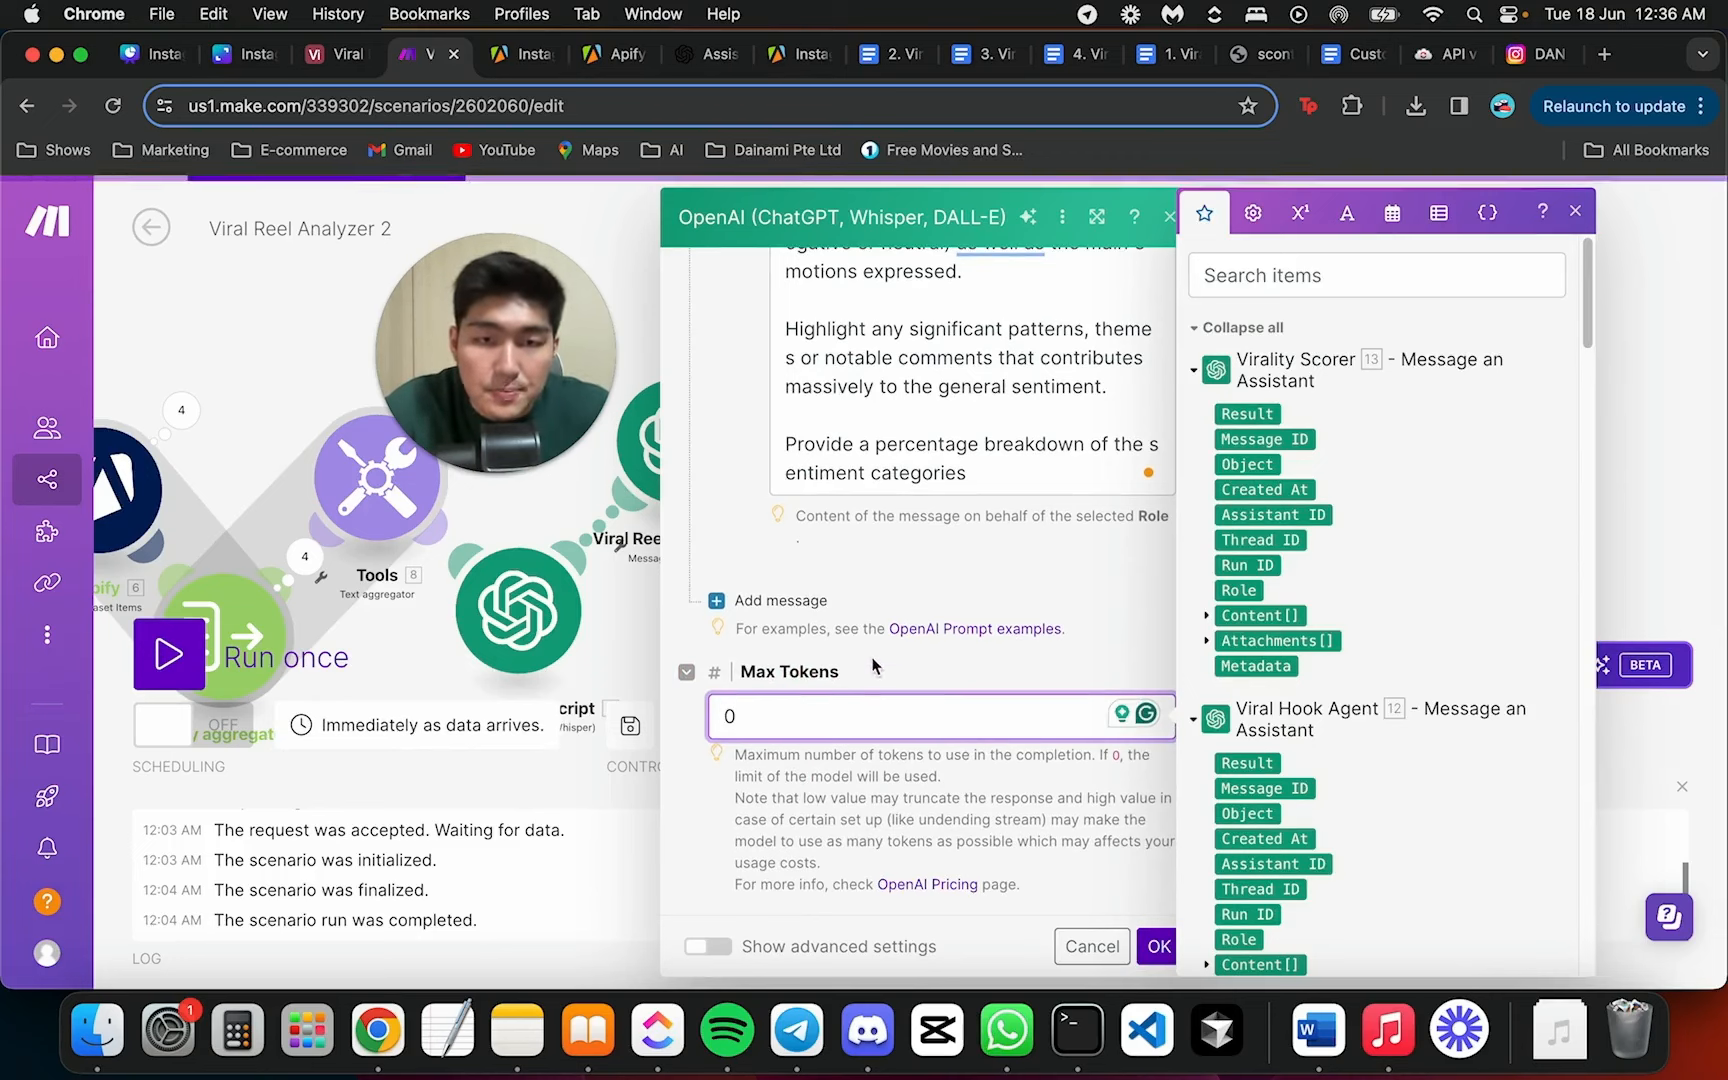
{"action": "left_click", "coordinate": [918, 750]}
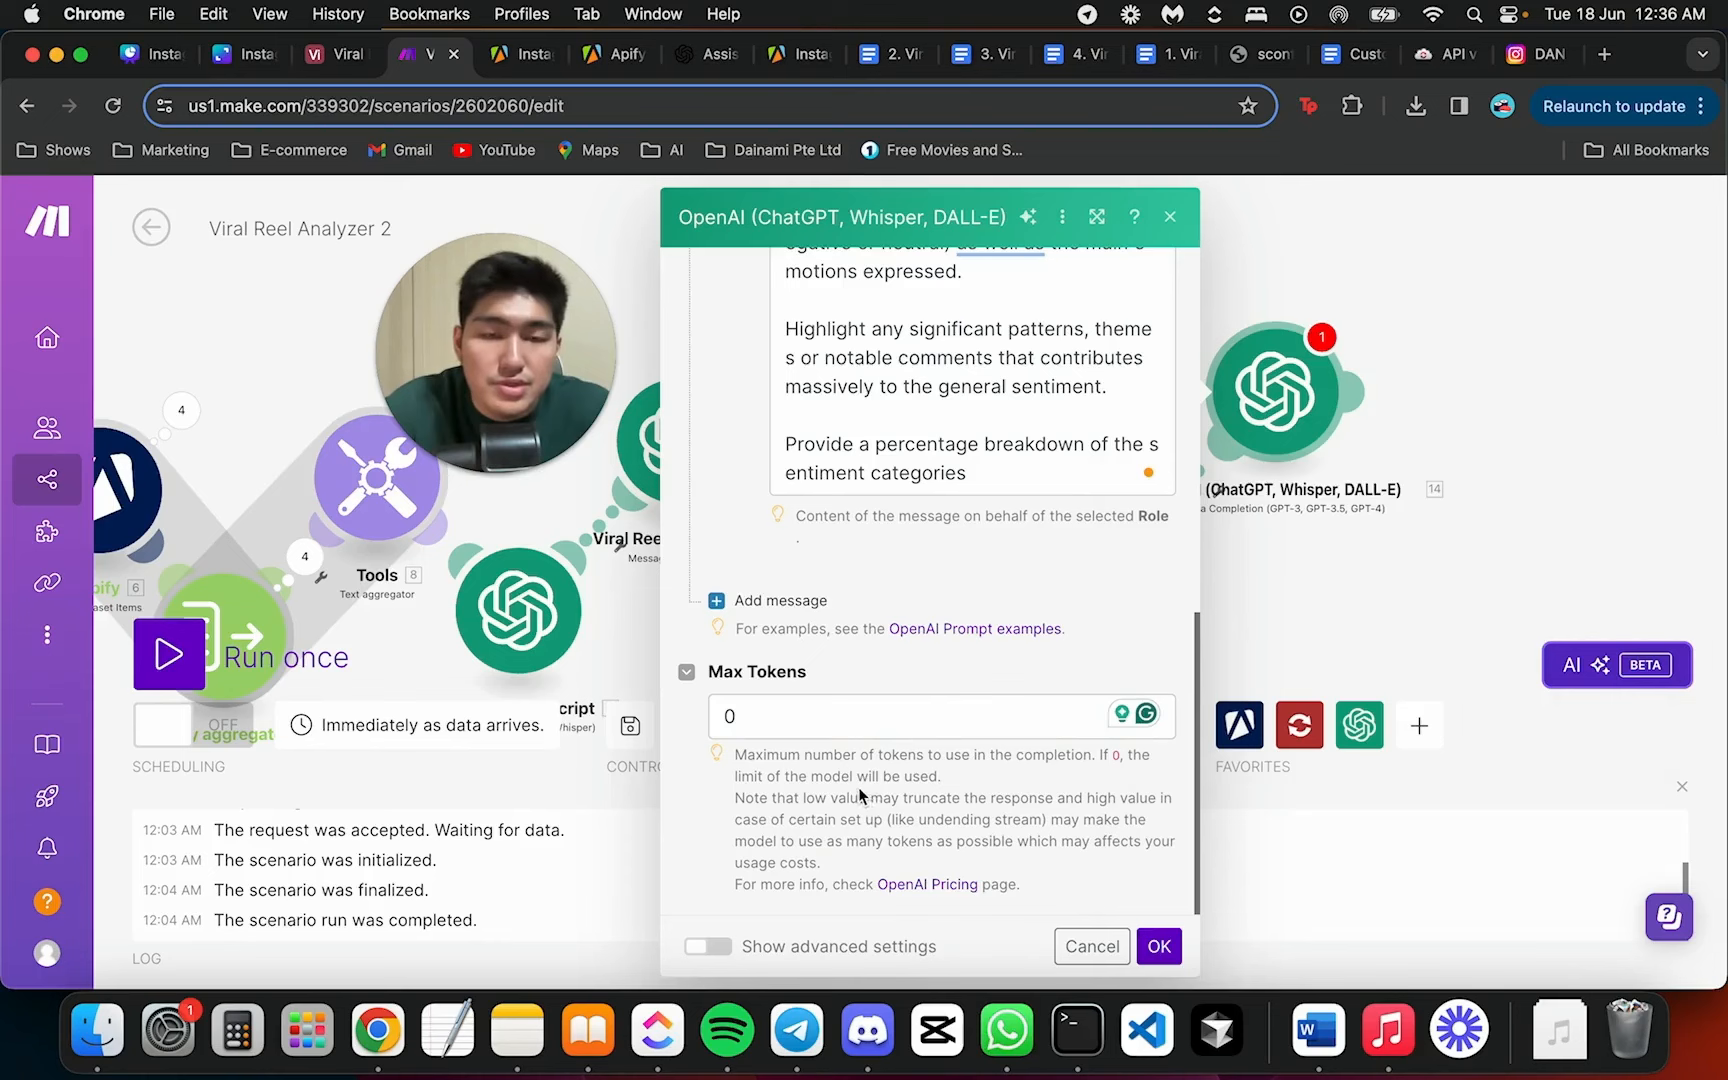
{"action": "scroll", "coordinate": [949, 500], "scroll_direction": "up", "scroll_amount": 1}
{"action": "scroll", "coordinate": [949, 500], "scroll_direction": "up", "scroll_amount": 10}
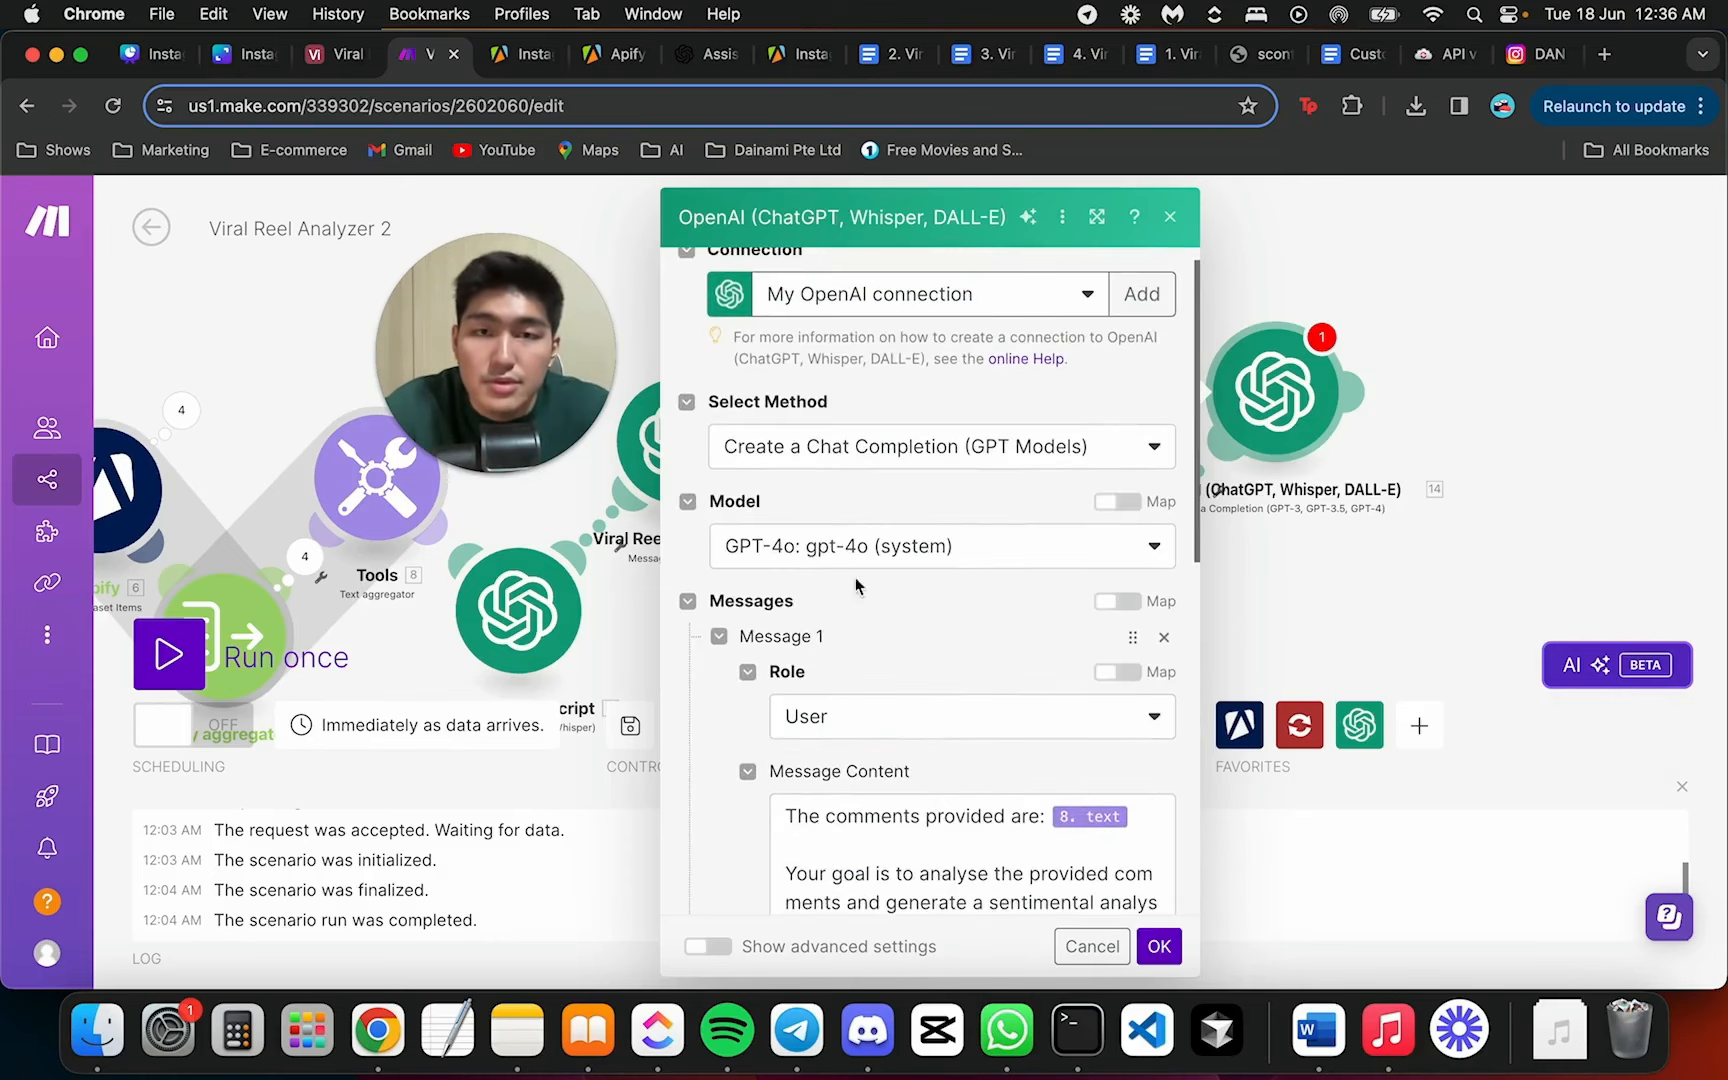
{"action": "scroll", "coordinate": [942, 606], "scroll_direction": "down", "scroll_amount": 10}
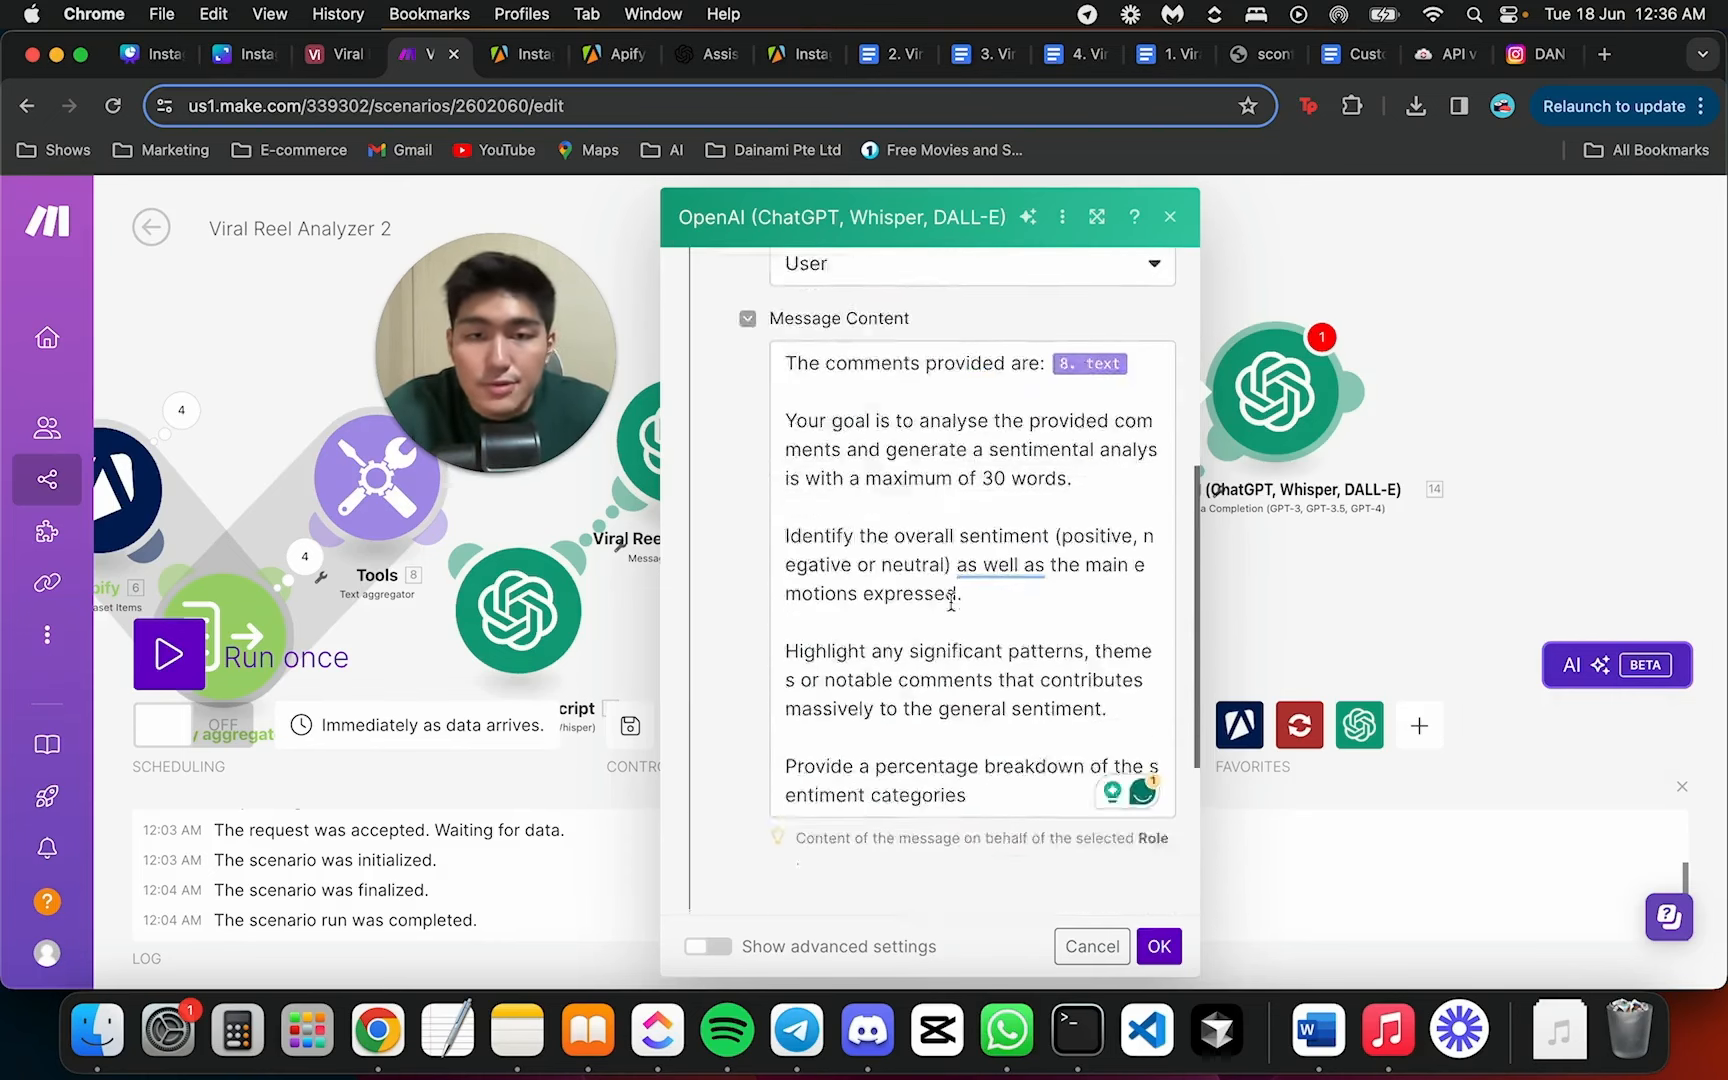
{"action": "scroll", "coordinate": [921, 580], "scroll_direction": "down", "scroll_amount": 3}
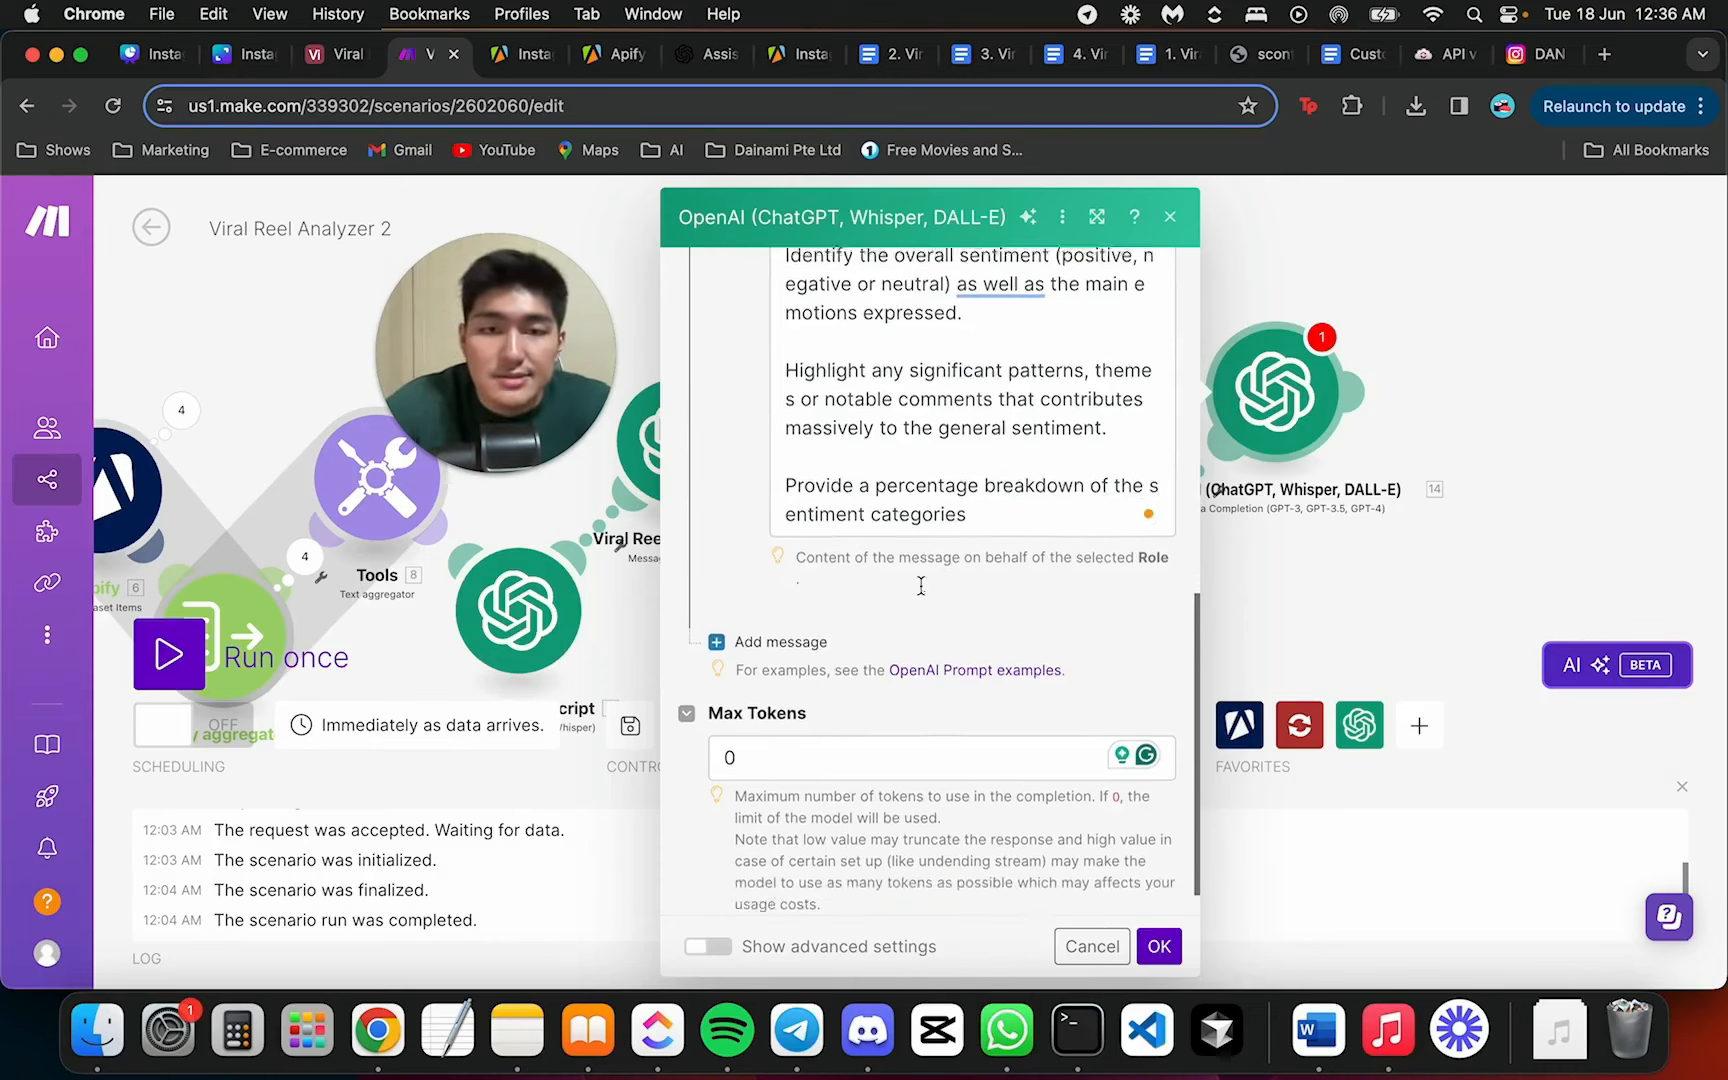
{"action": "left_click", "coordinate": [1158, 946]}
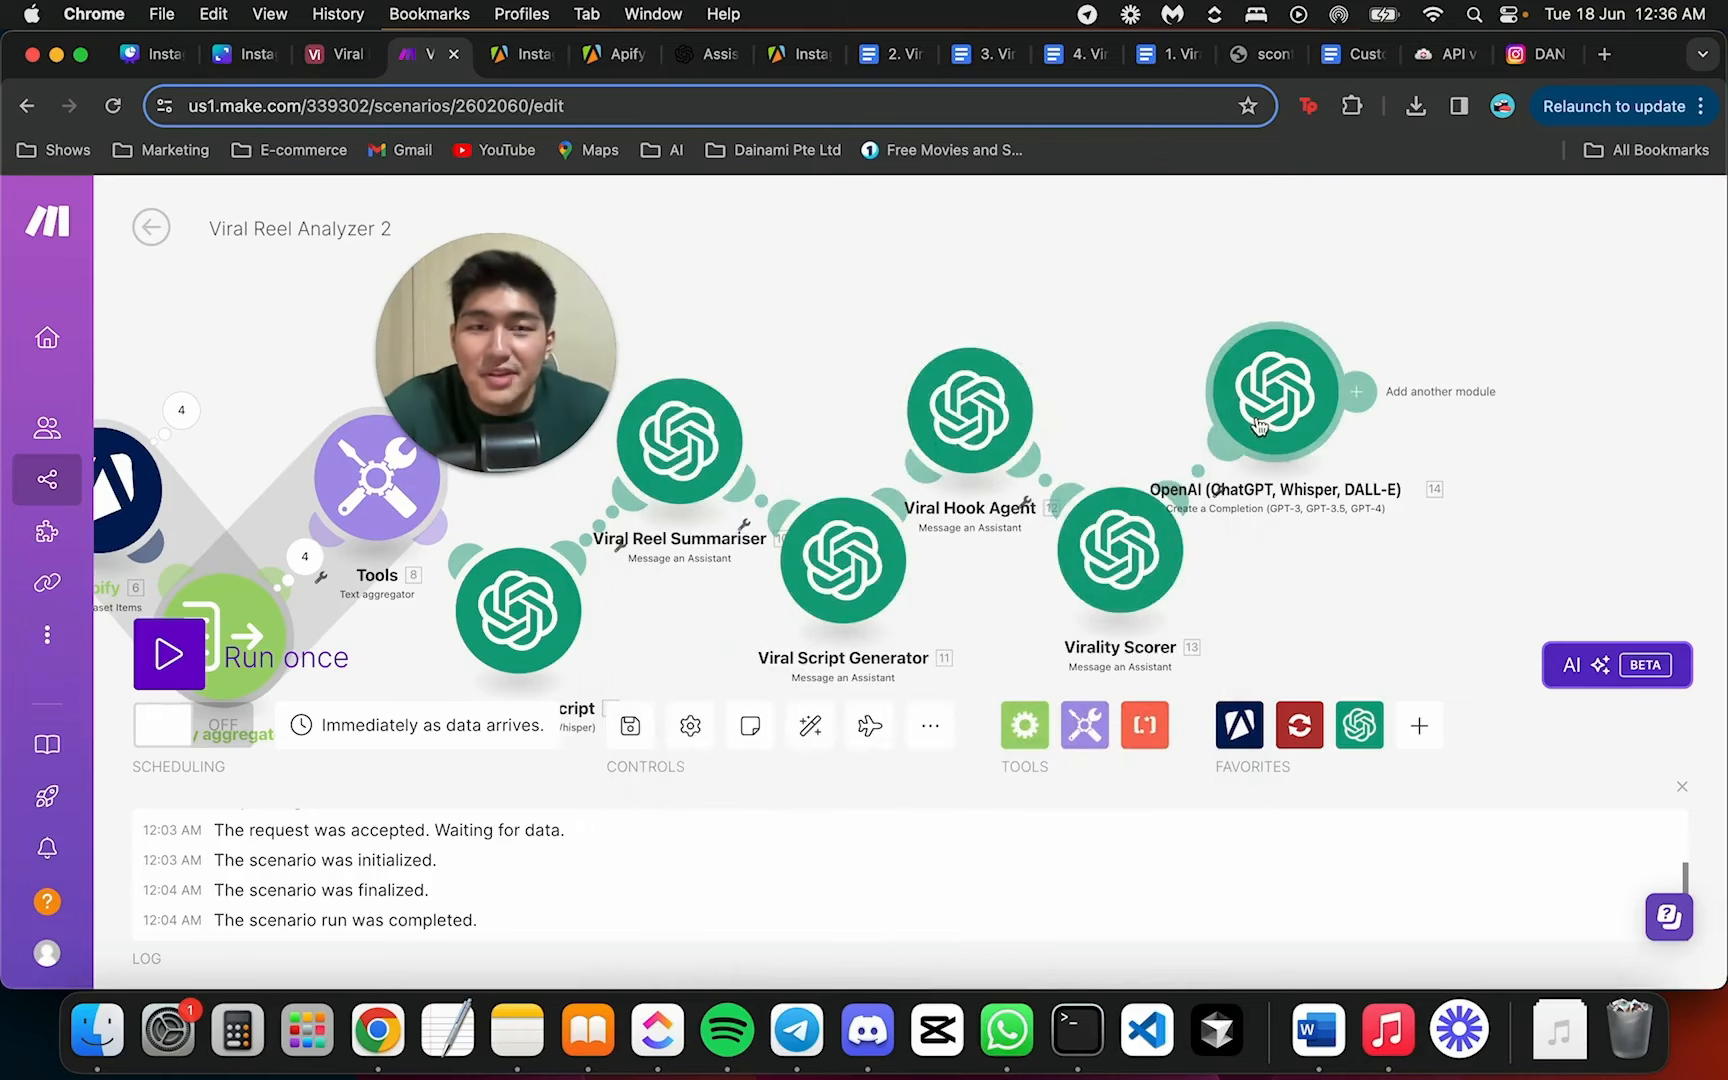
{"action": "left_click_drag", "start_coordinate": [1255, 432], "coordinate": [1233, 437]}
{"action": "scroll", "coordinate": [1278, 441], "scroll_direction": "down", "scroll_amount": 5}
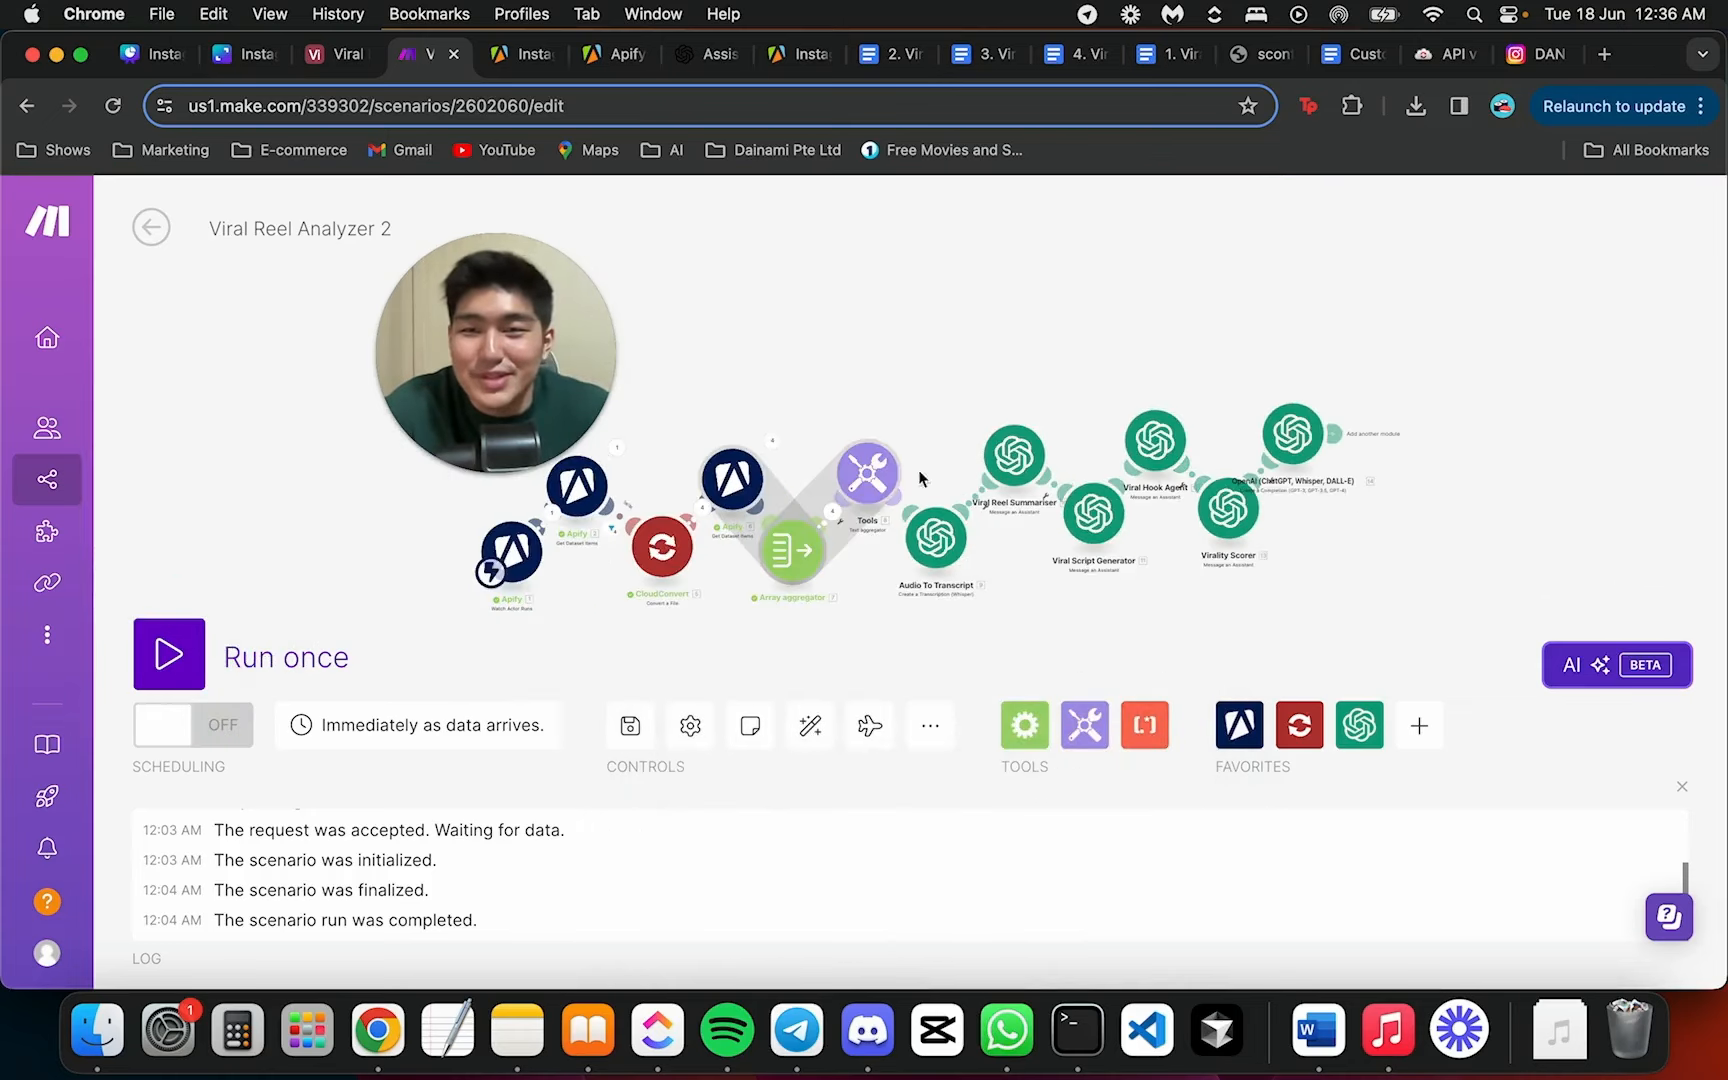
{"action": "left_click_drag", "start_coordinate": [541, 354], "coordinate": [356, 347]}
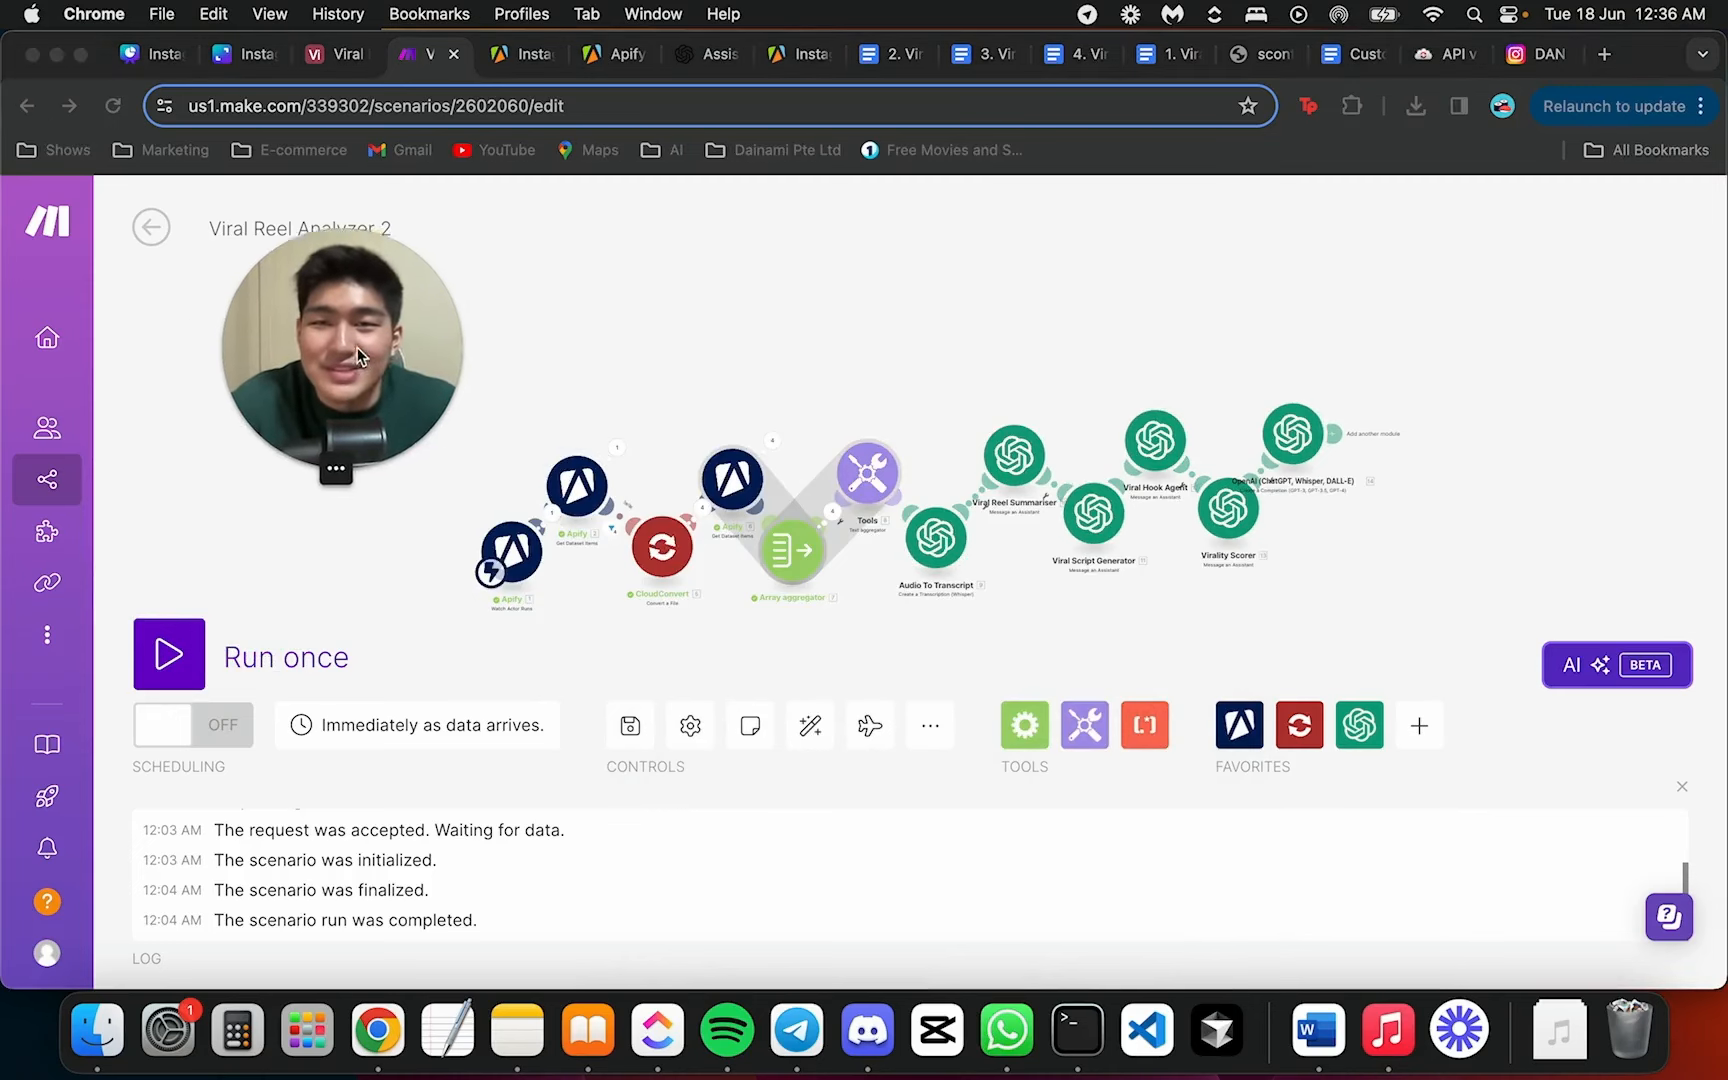
{"action": "scroll", "coordinate": [710, 472], "scroll_direction": "up", "scroll_amount": 2}
{"action": "left_click_drag", "start_coordinate": [791, 398], "coordinate": [725, 386]}
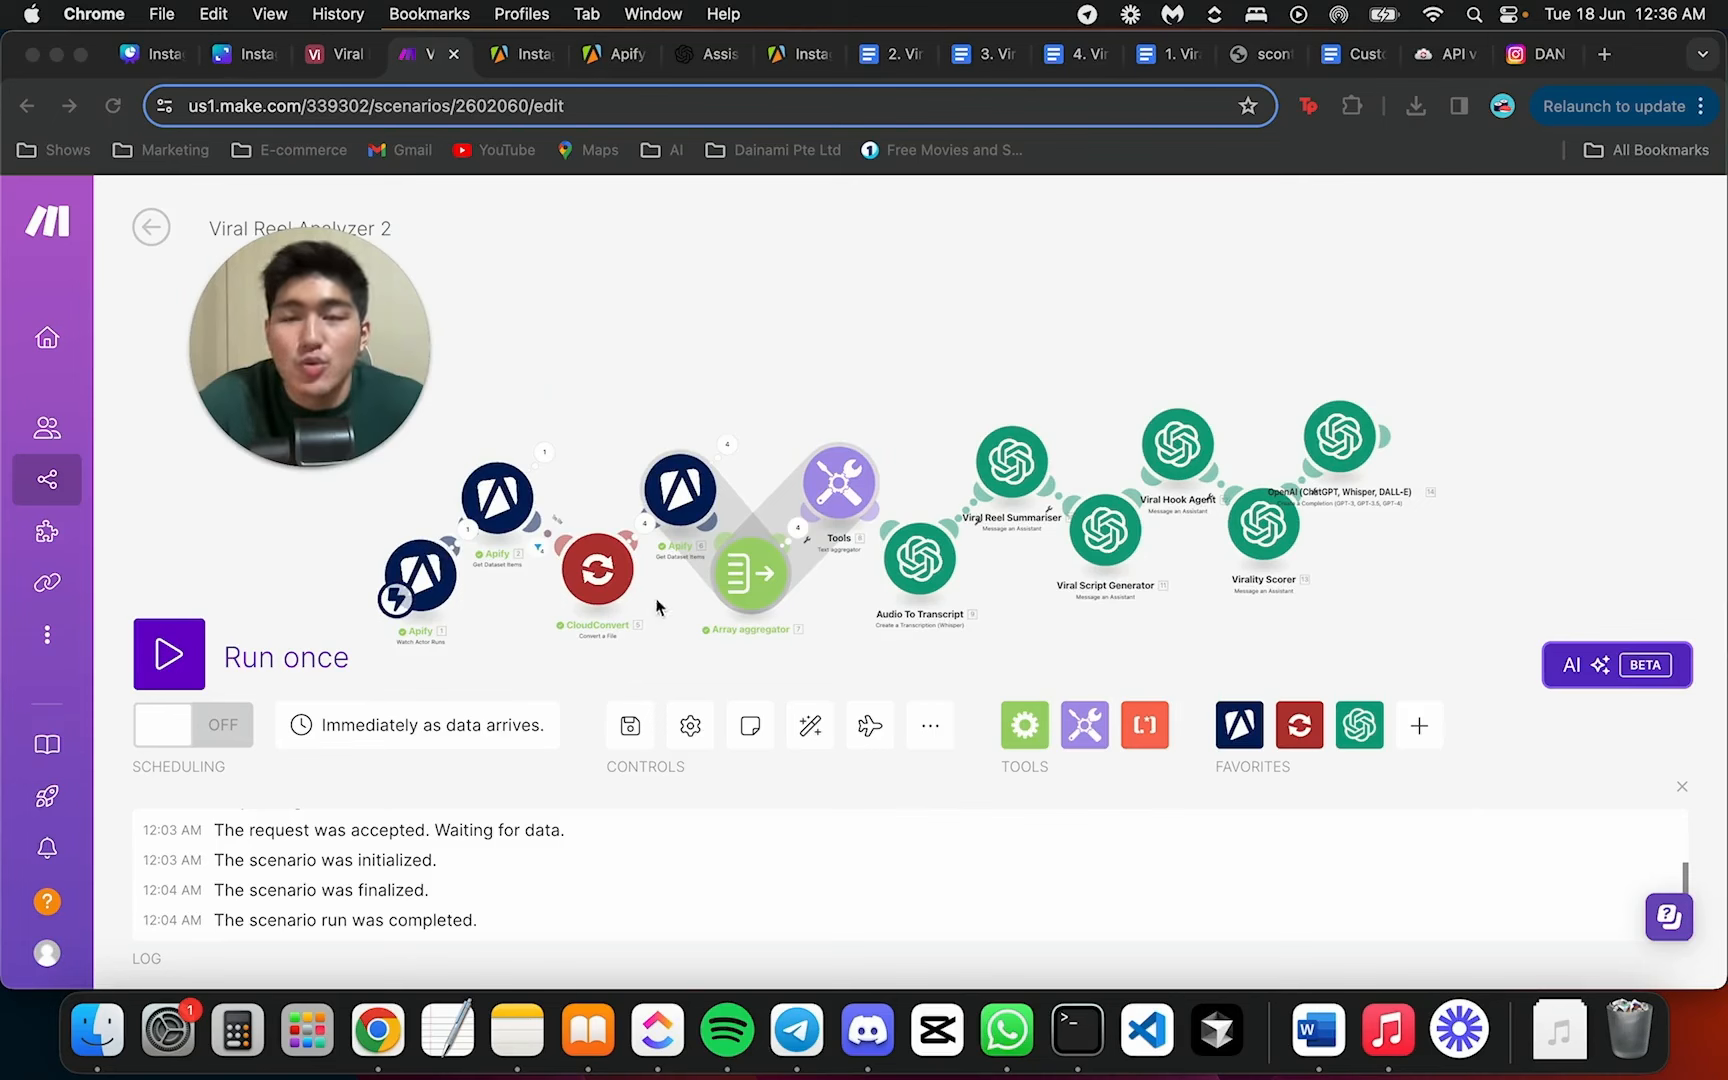
{"action": "mouse_move", "coordinate": [323, 394]}
{"action": "left_click_drag", "start_coordinate": [323, 394], "coordinate": [288, 405]}
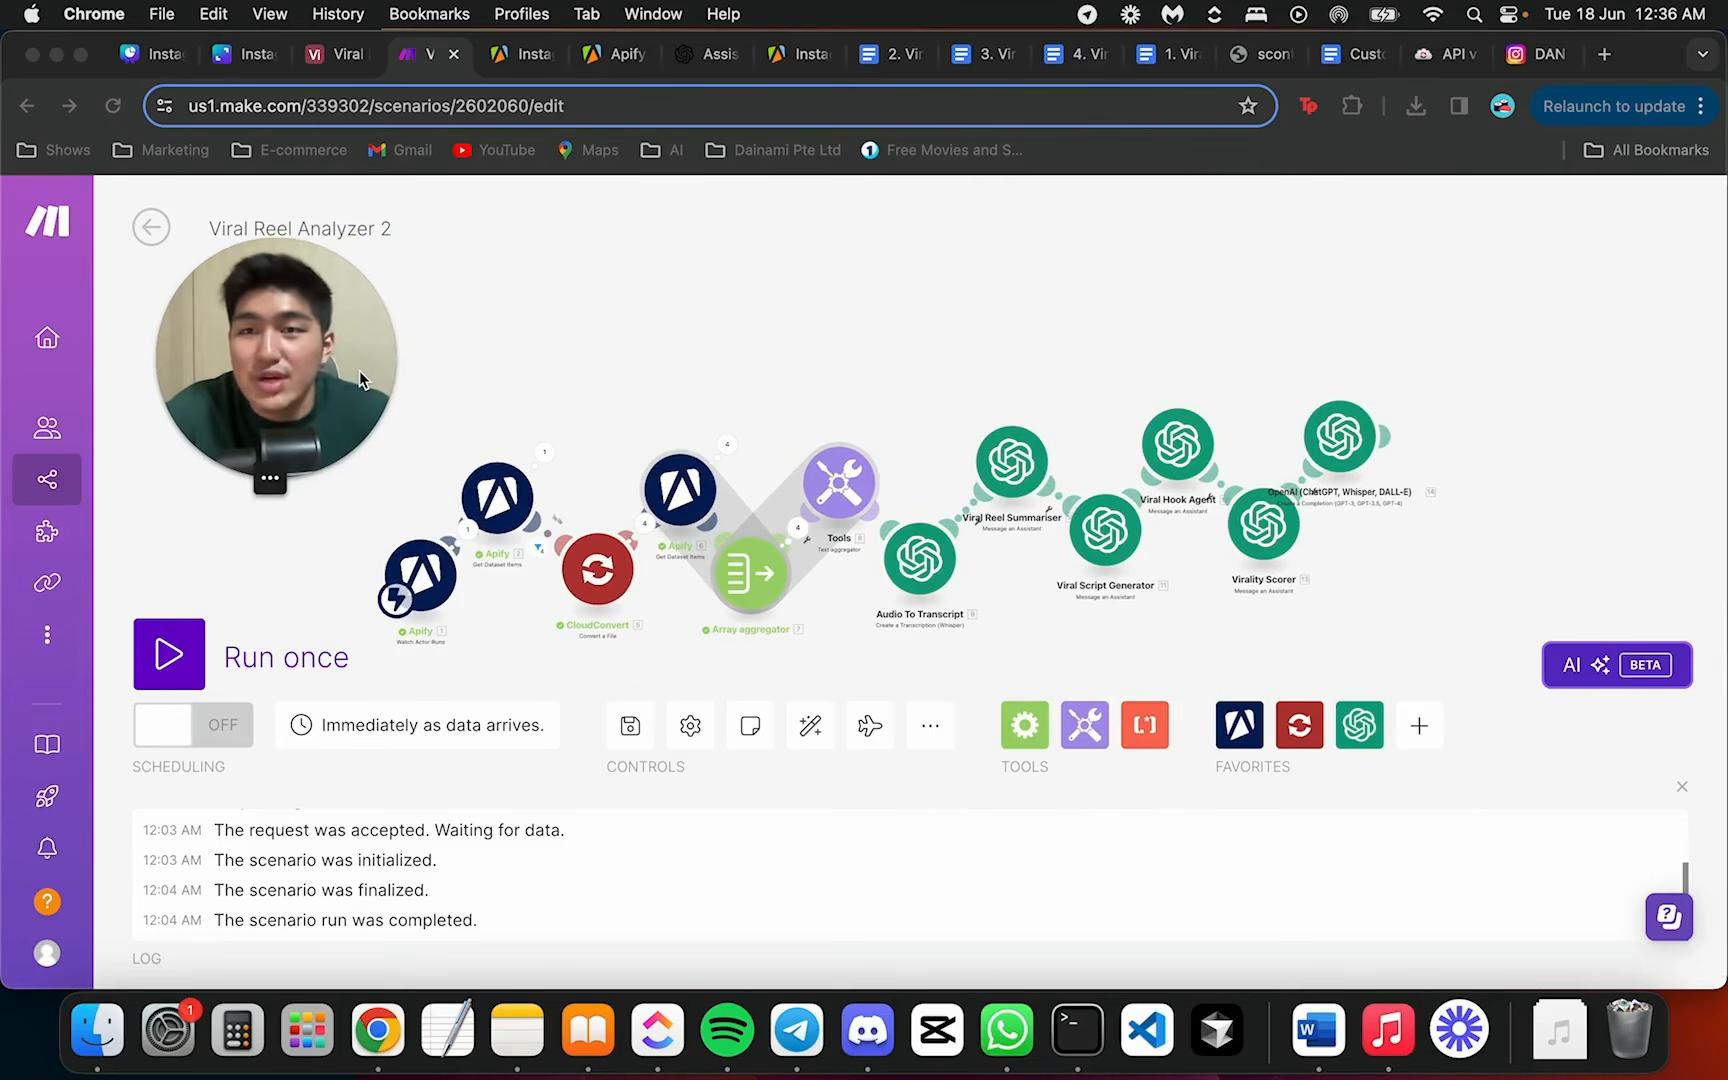
{"action": "scroll", "coordinate": [1084, 340], "scroll_direction": "up", "scroll_amount": 2}
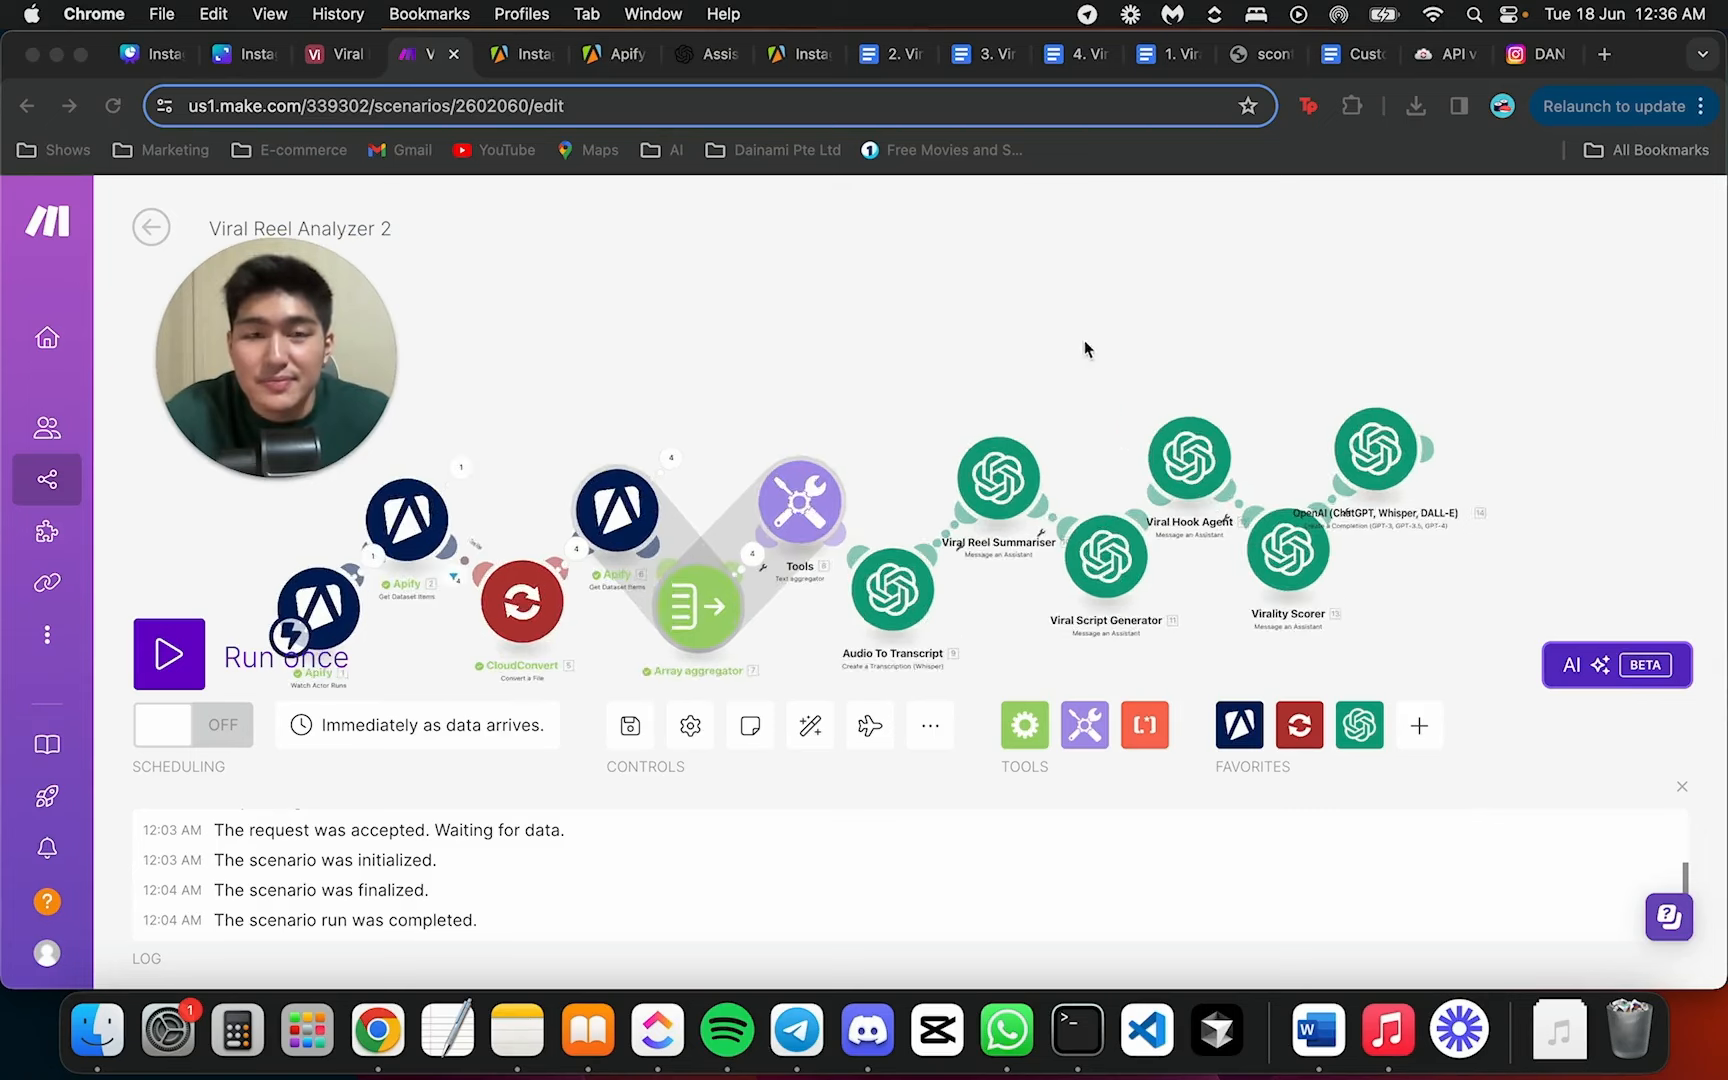
{"action": "left_click_drag", "start_coordinate": [1102, 329], "coordinate": [810, 357]}
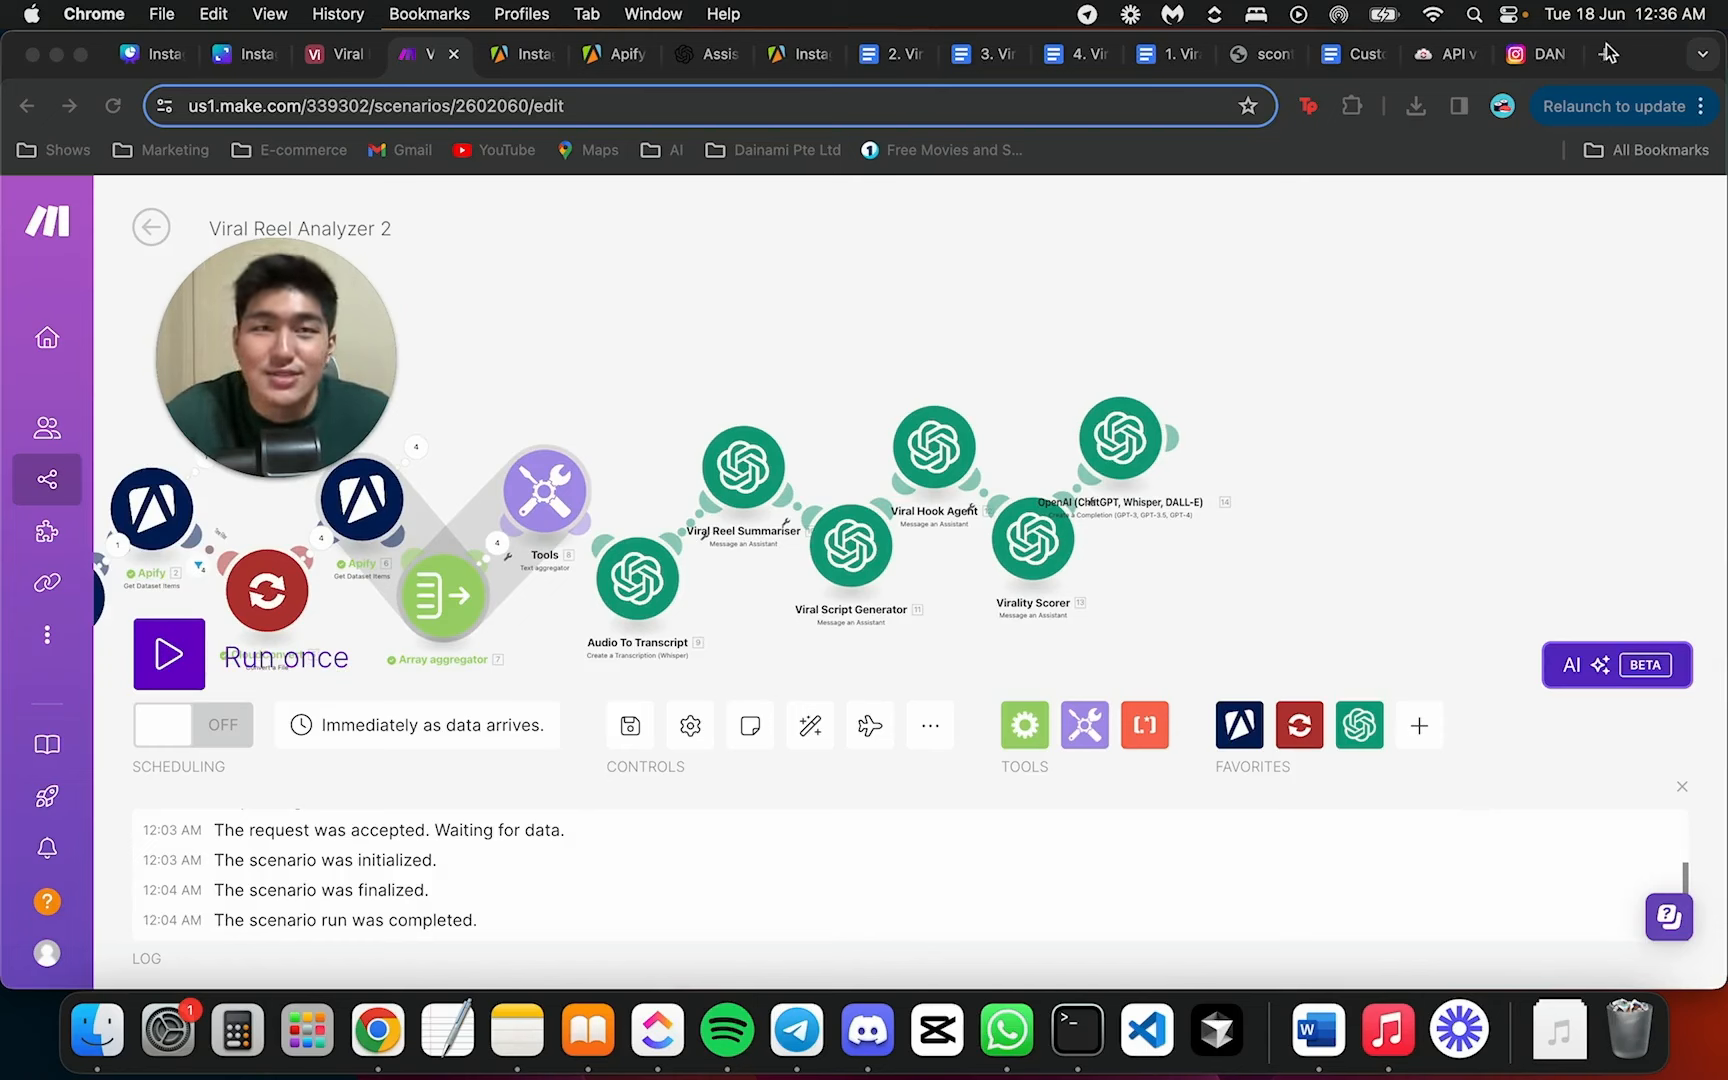
{"action": "left_click", "coordinate": [1050, 360]}
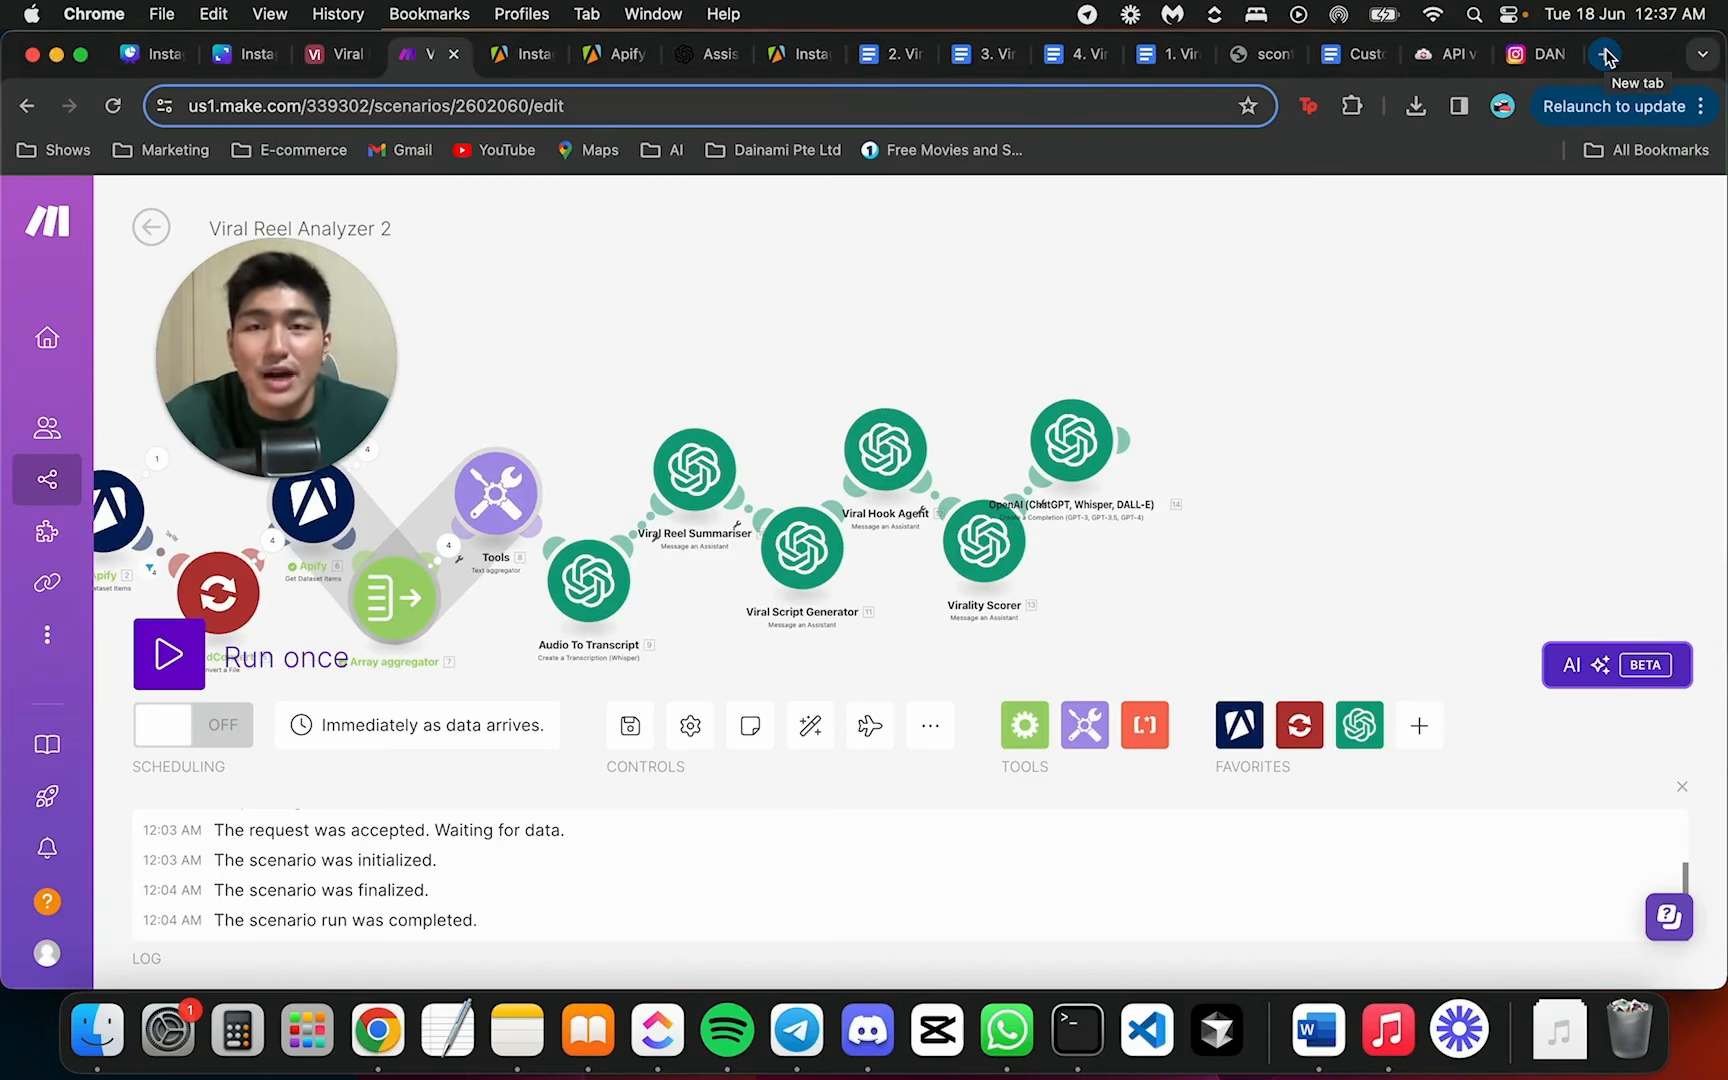
Open Airtable in a new browser tab and open the Viral Reels Analyzer base
{"action": "left_click", "coordinate": [1604, 56]}
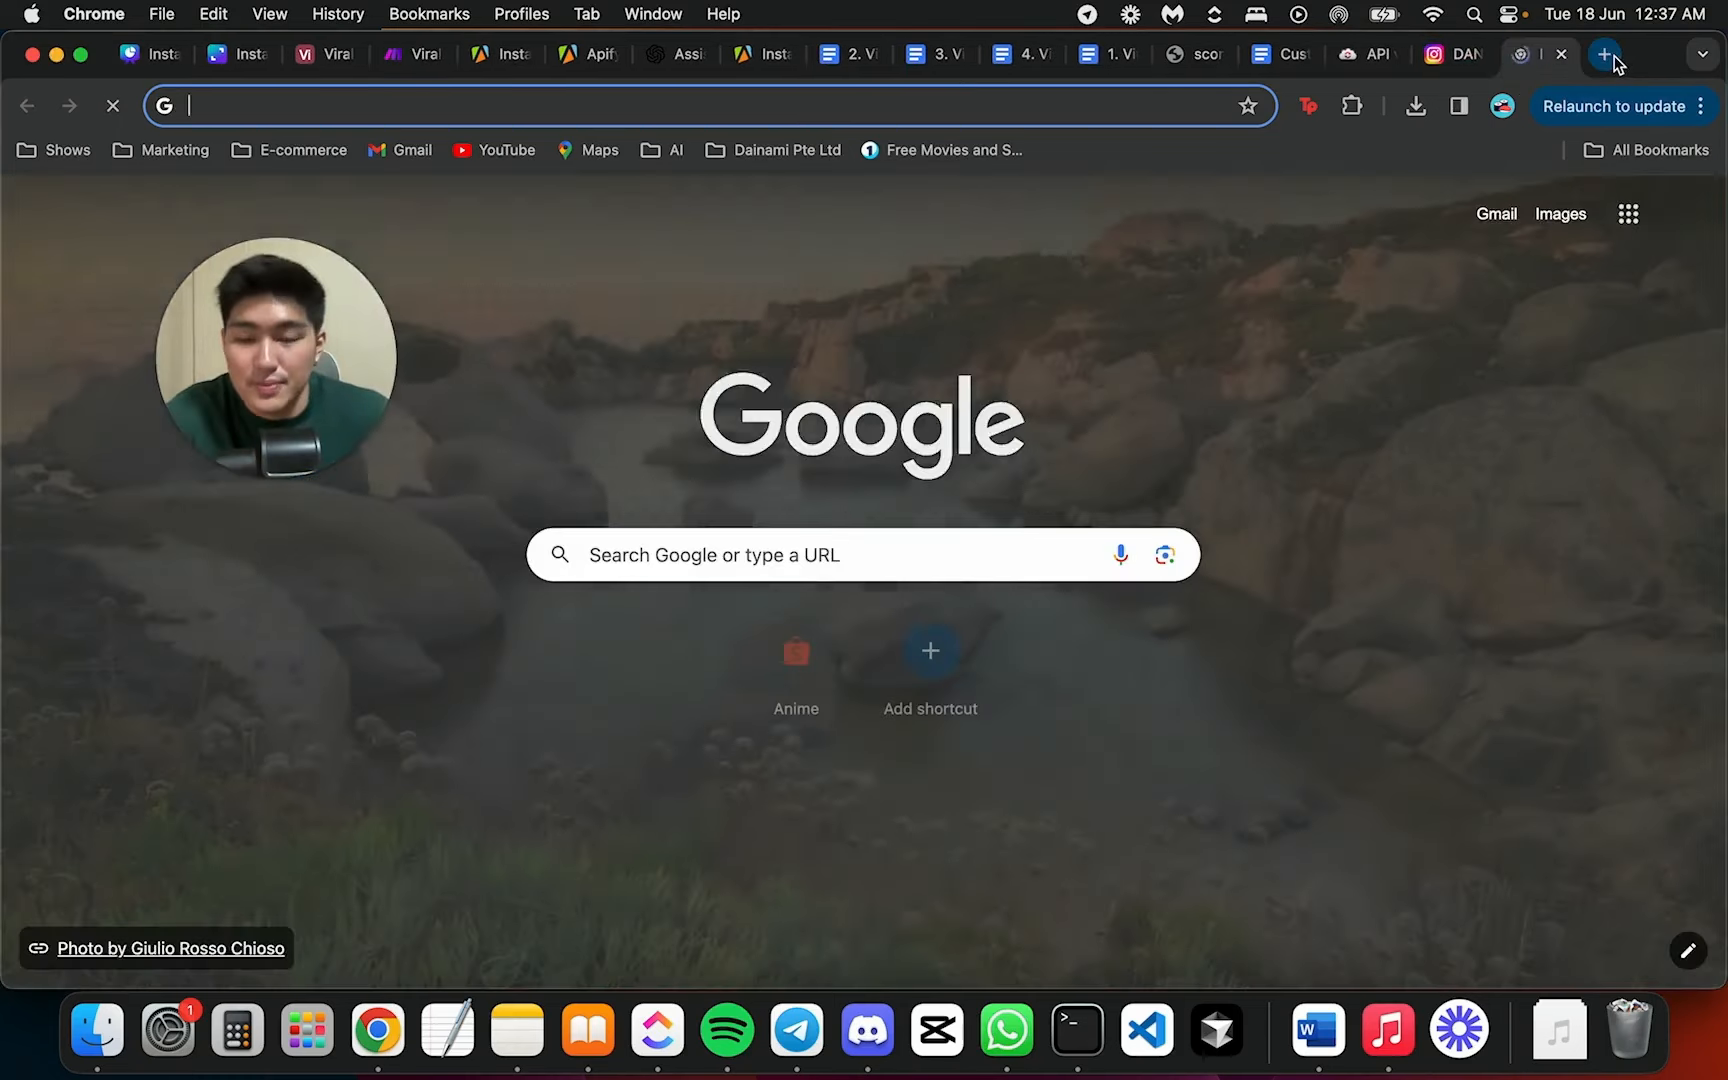
{"action": "type", "text": "airtable"}
{"action": "key", "text": "Return"}
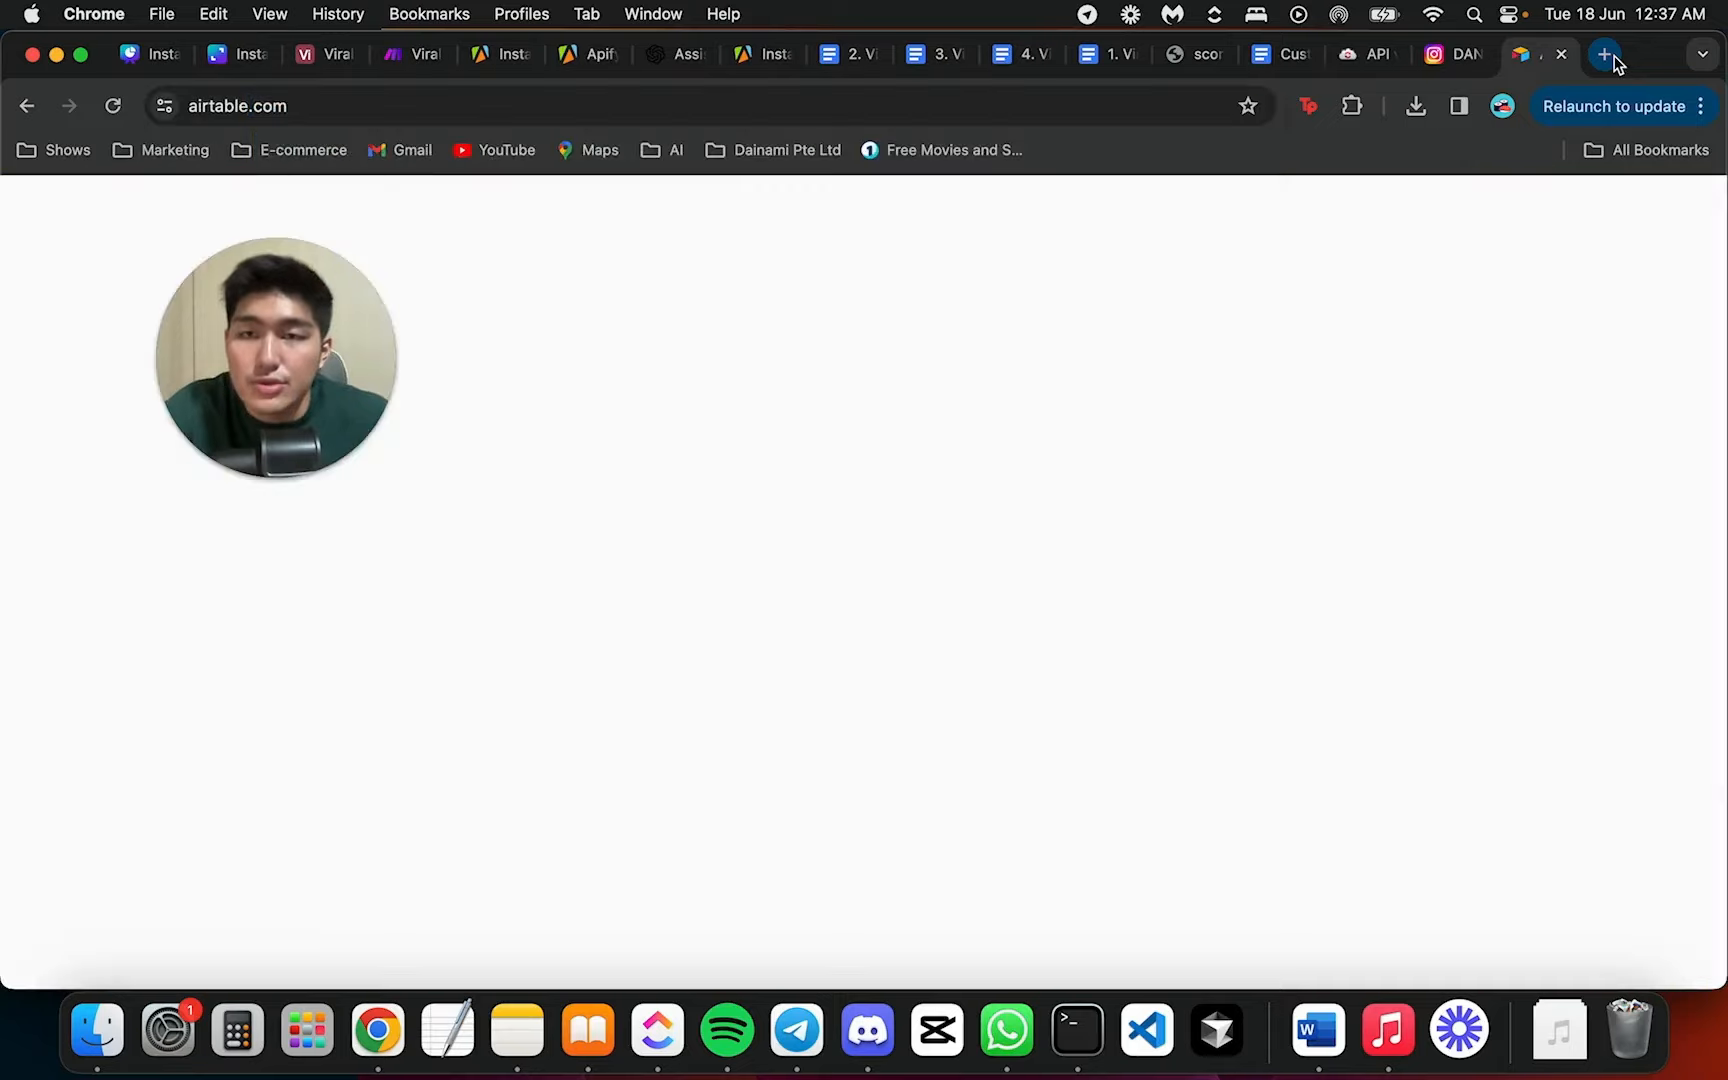
{"action": "left_click_drag", "start_coordinate": [317, 329], "coordinate": [1117, 357]}
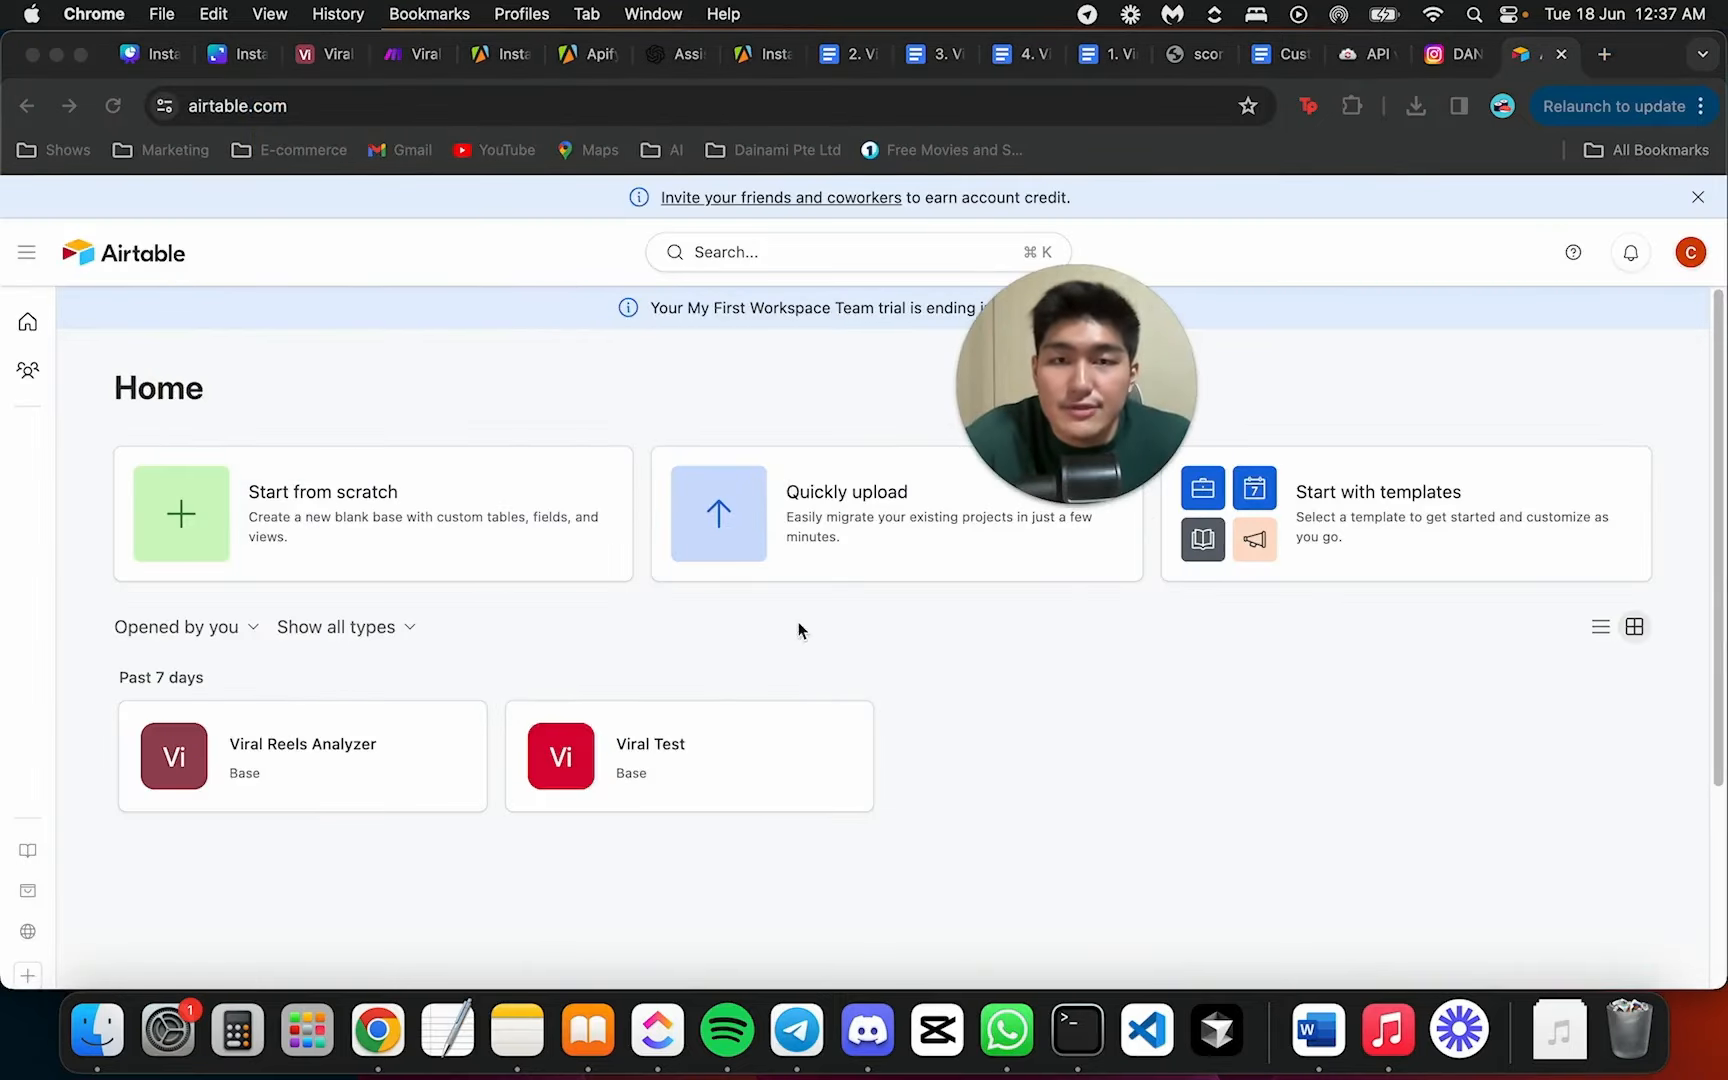
{"action": "mouse_move", "coordinate": [1010, 458]}
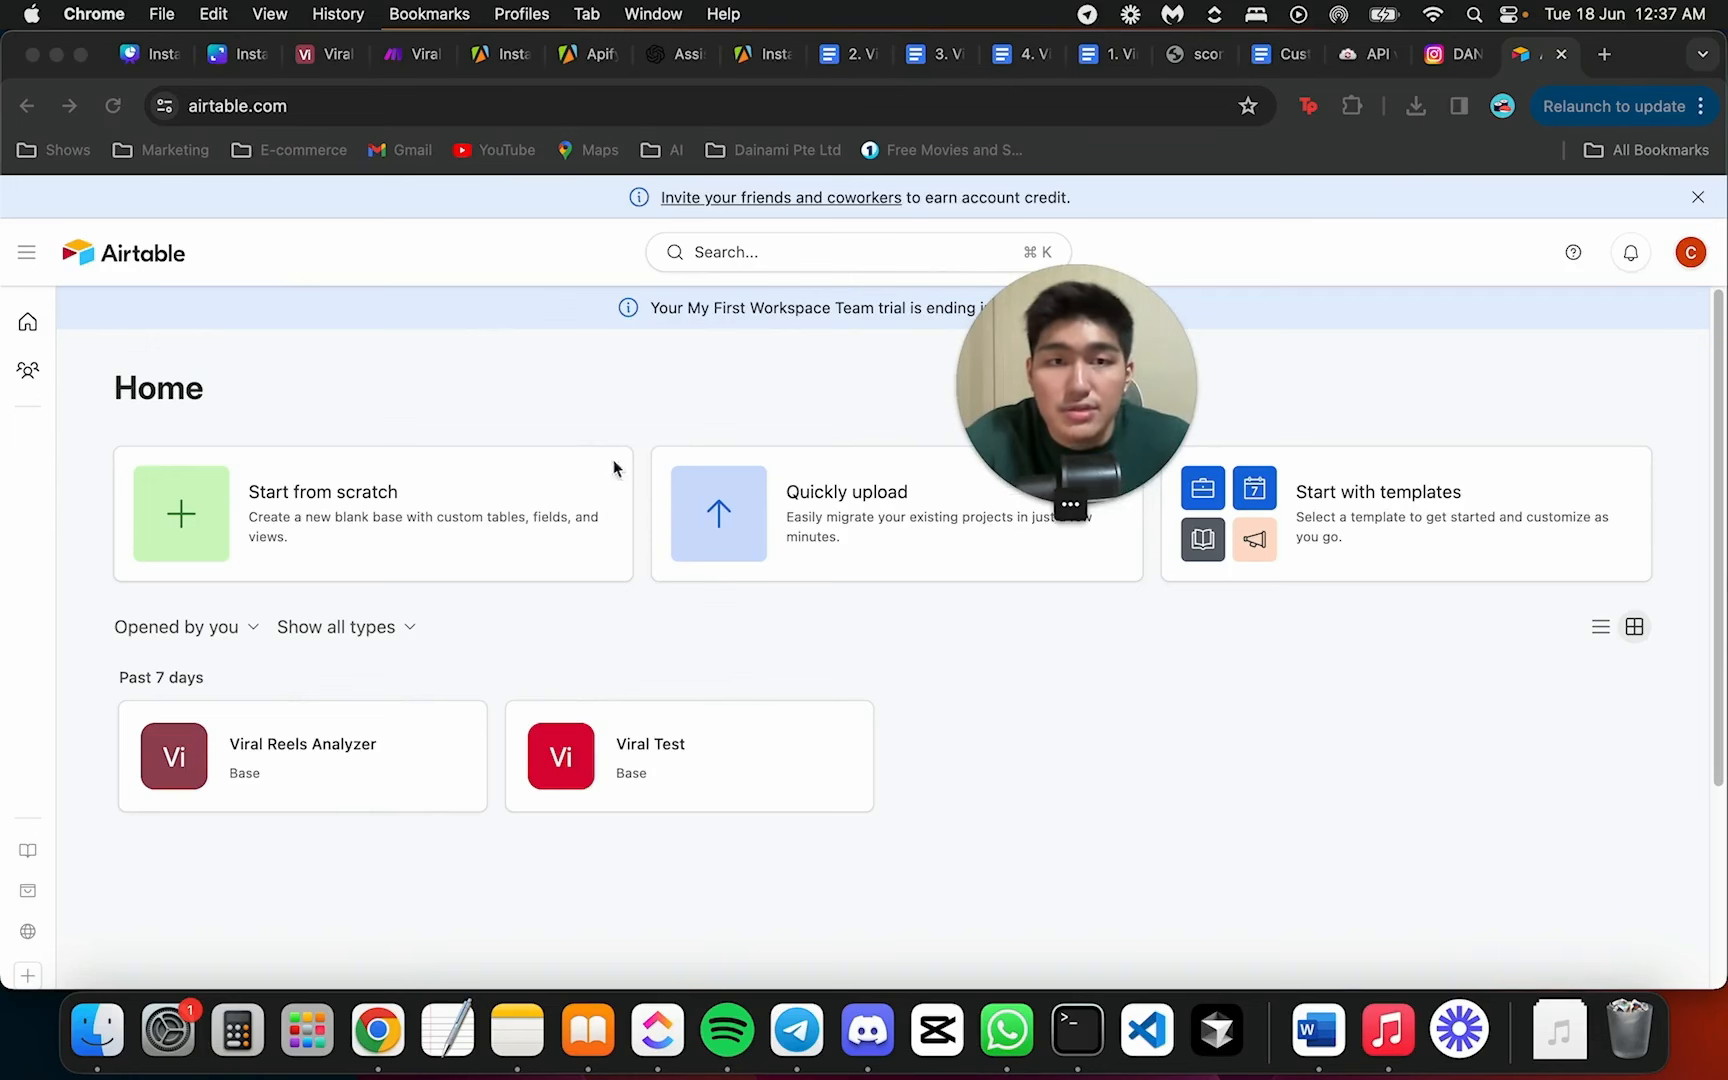
{"action": "left_click_drag", "start_coordinate": [1000, 450], "coordinate": [1124, 778]}
{"action": "left_click", "coordinate": [319, 793]}
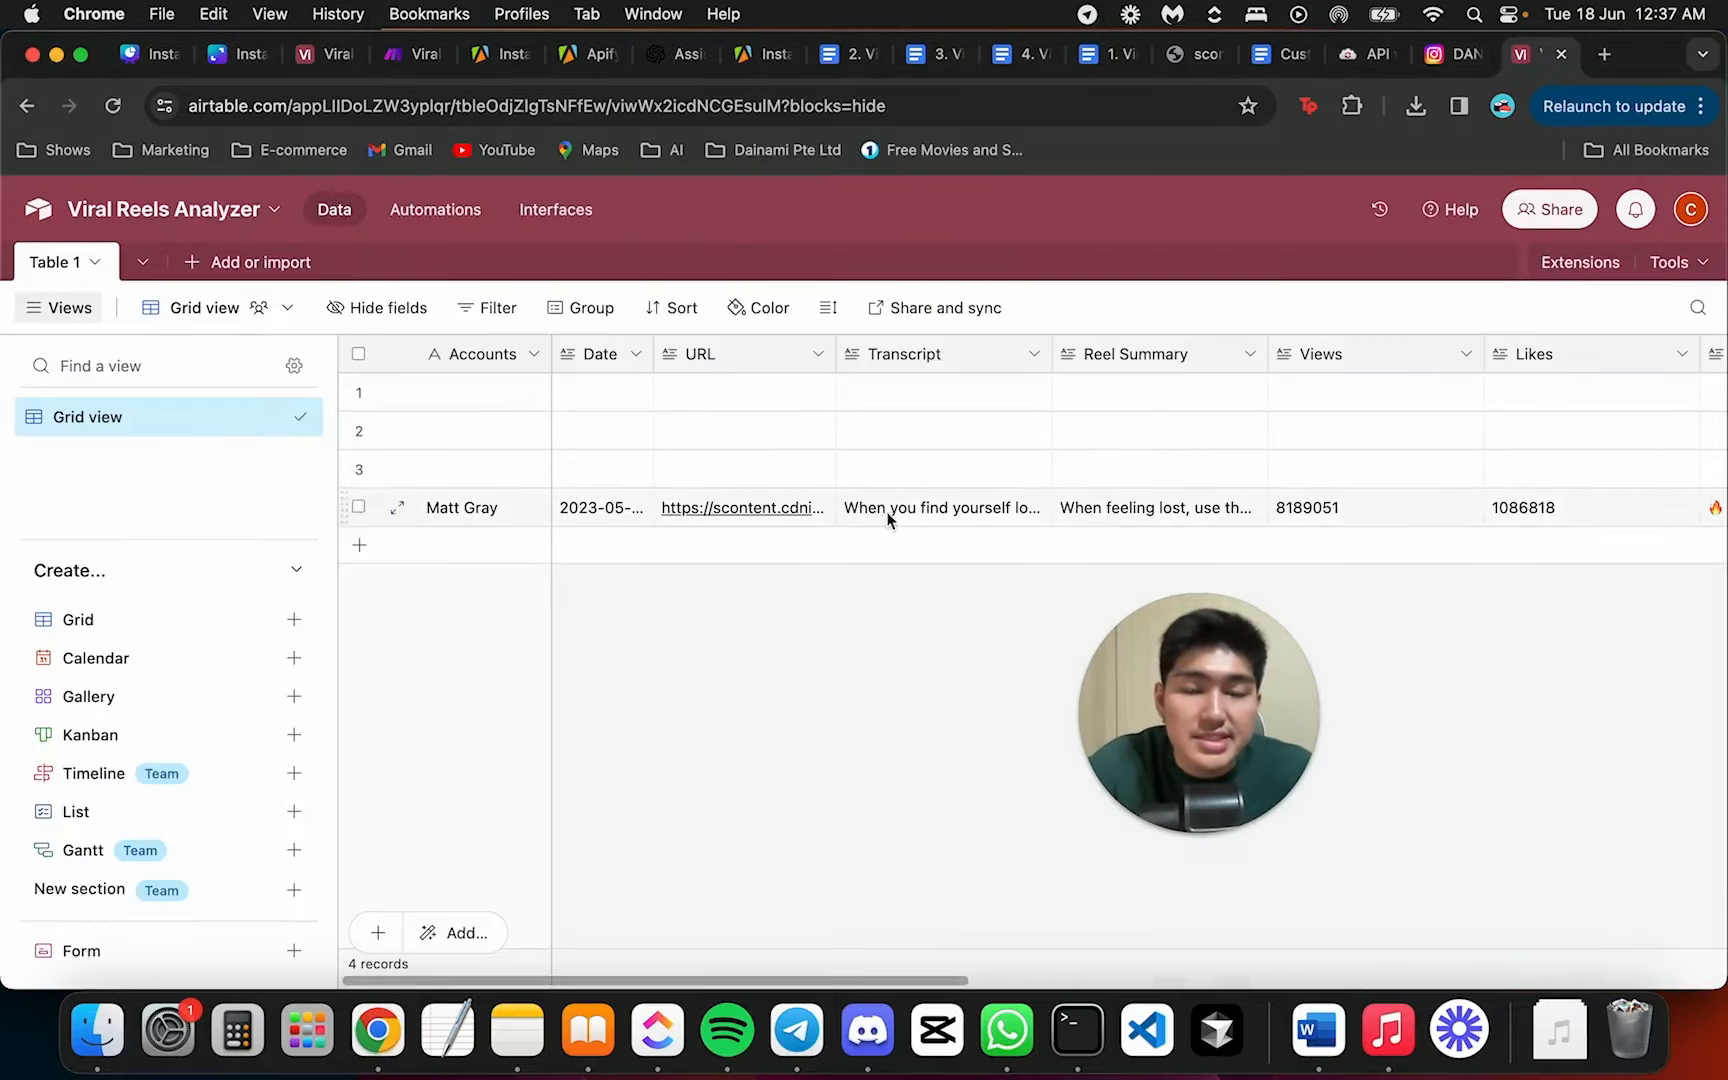
Delete the filled-in record in row 4 of Table 1, leaving the empty rows in place
{"action": "right_click", "coordinate": [398, 506]}
{"action": "left_click", "coordinate": [563, 924]}
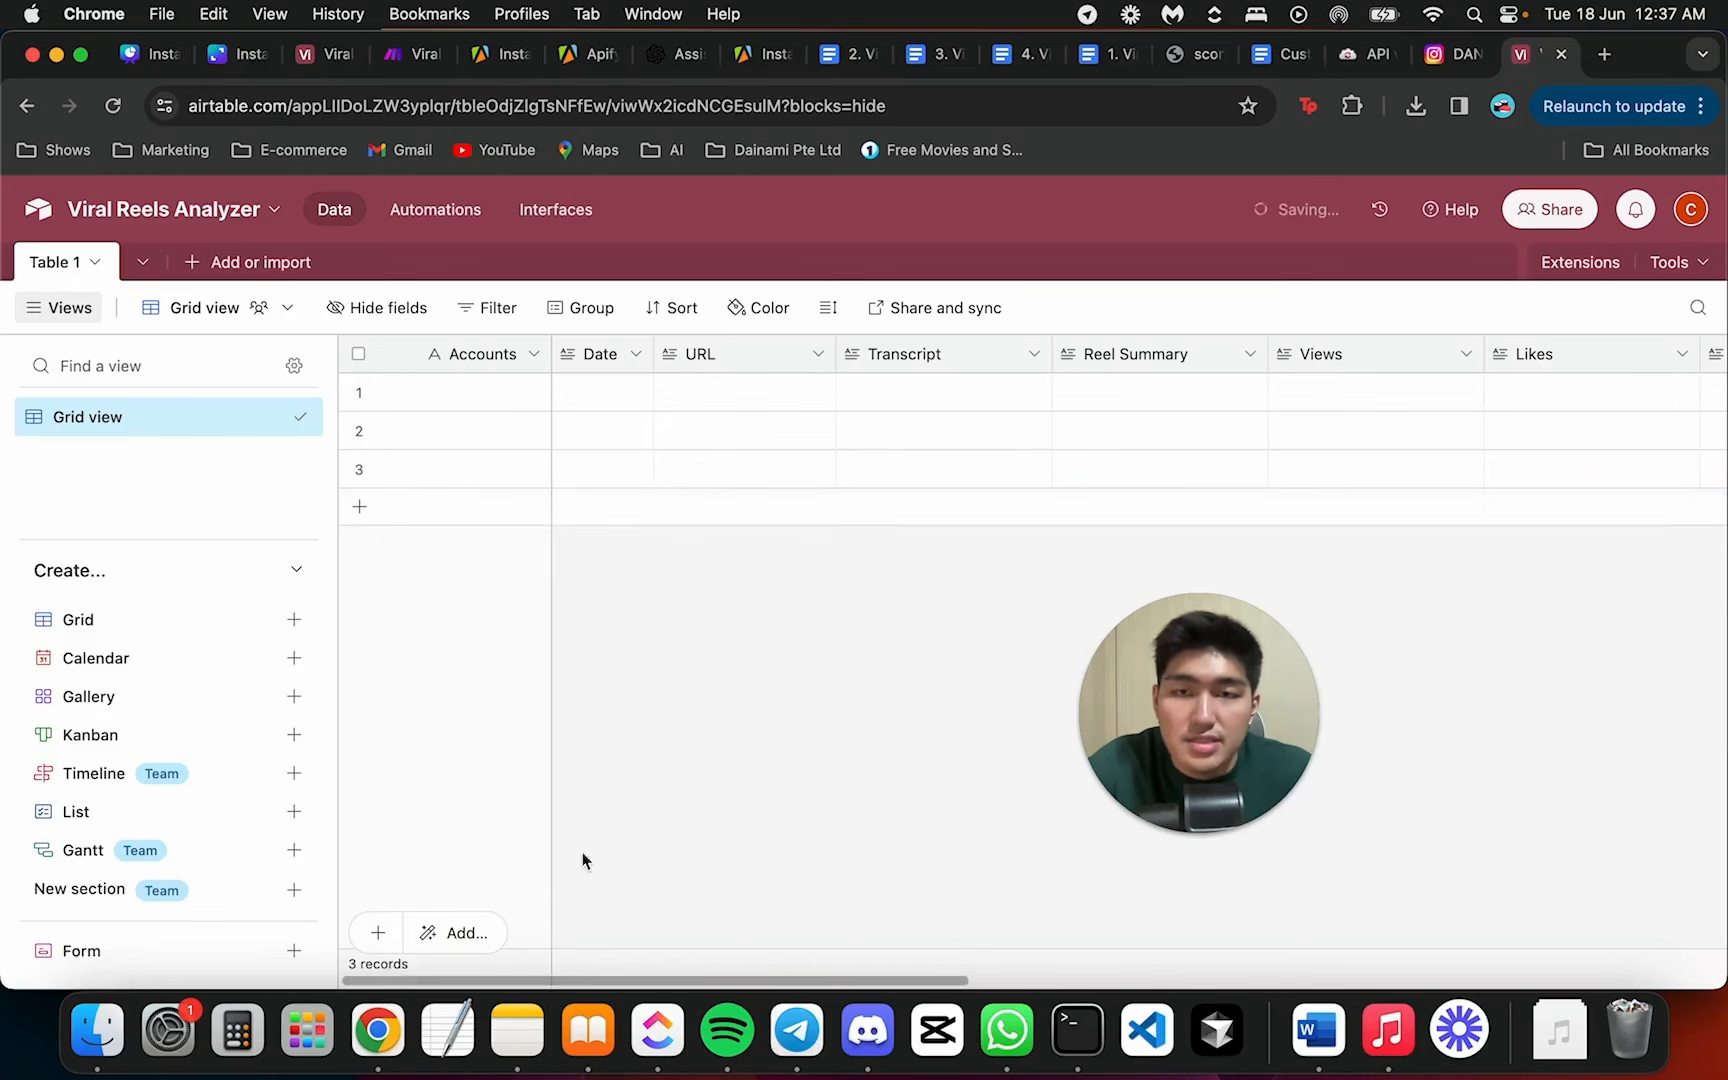
{"action": "left_click_drag", "start_coordinate": [1168, 659], "coordinate": [821, 708]}
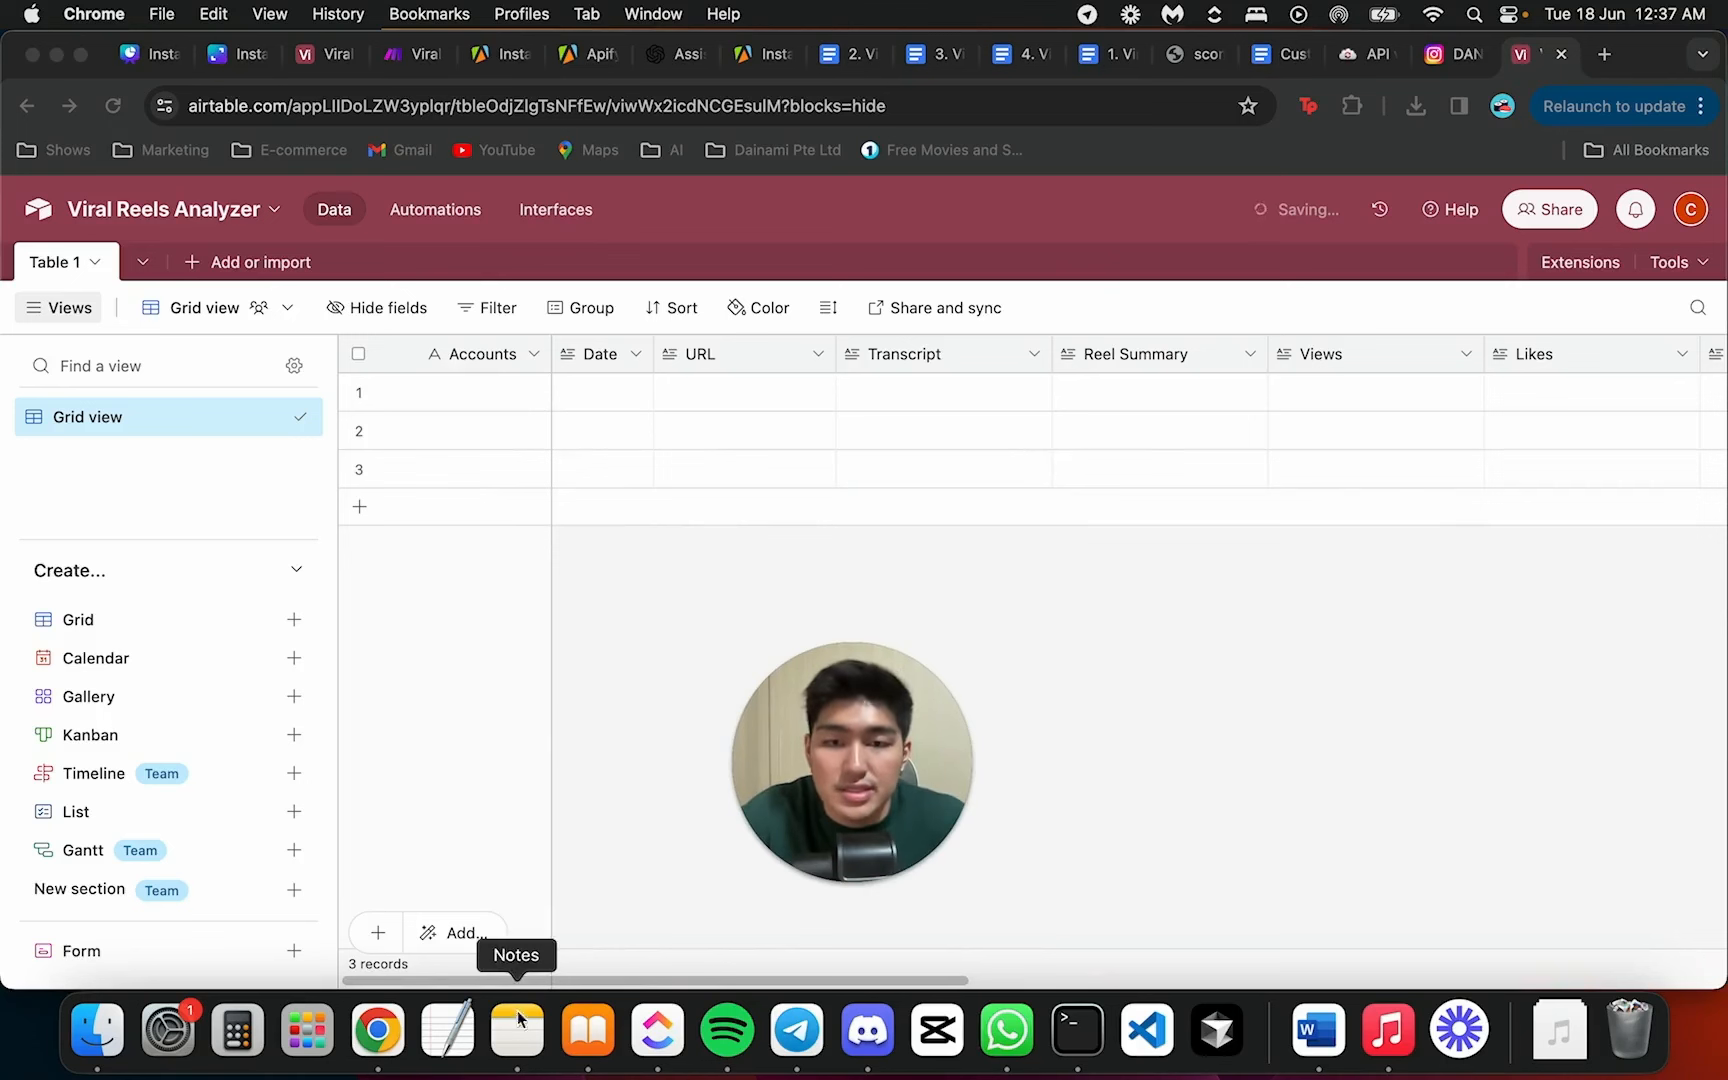
{"action": "left_click", "coordinate": [553, 987]}
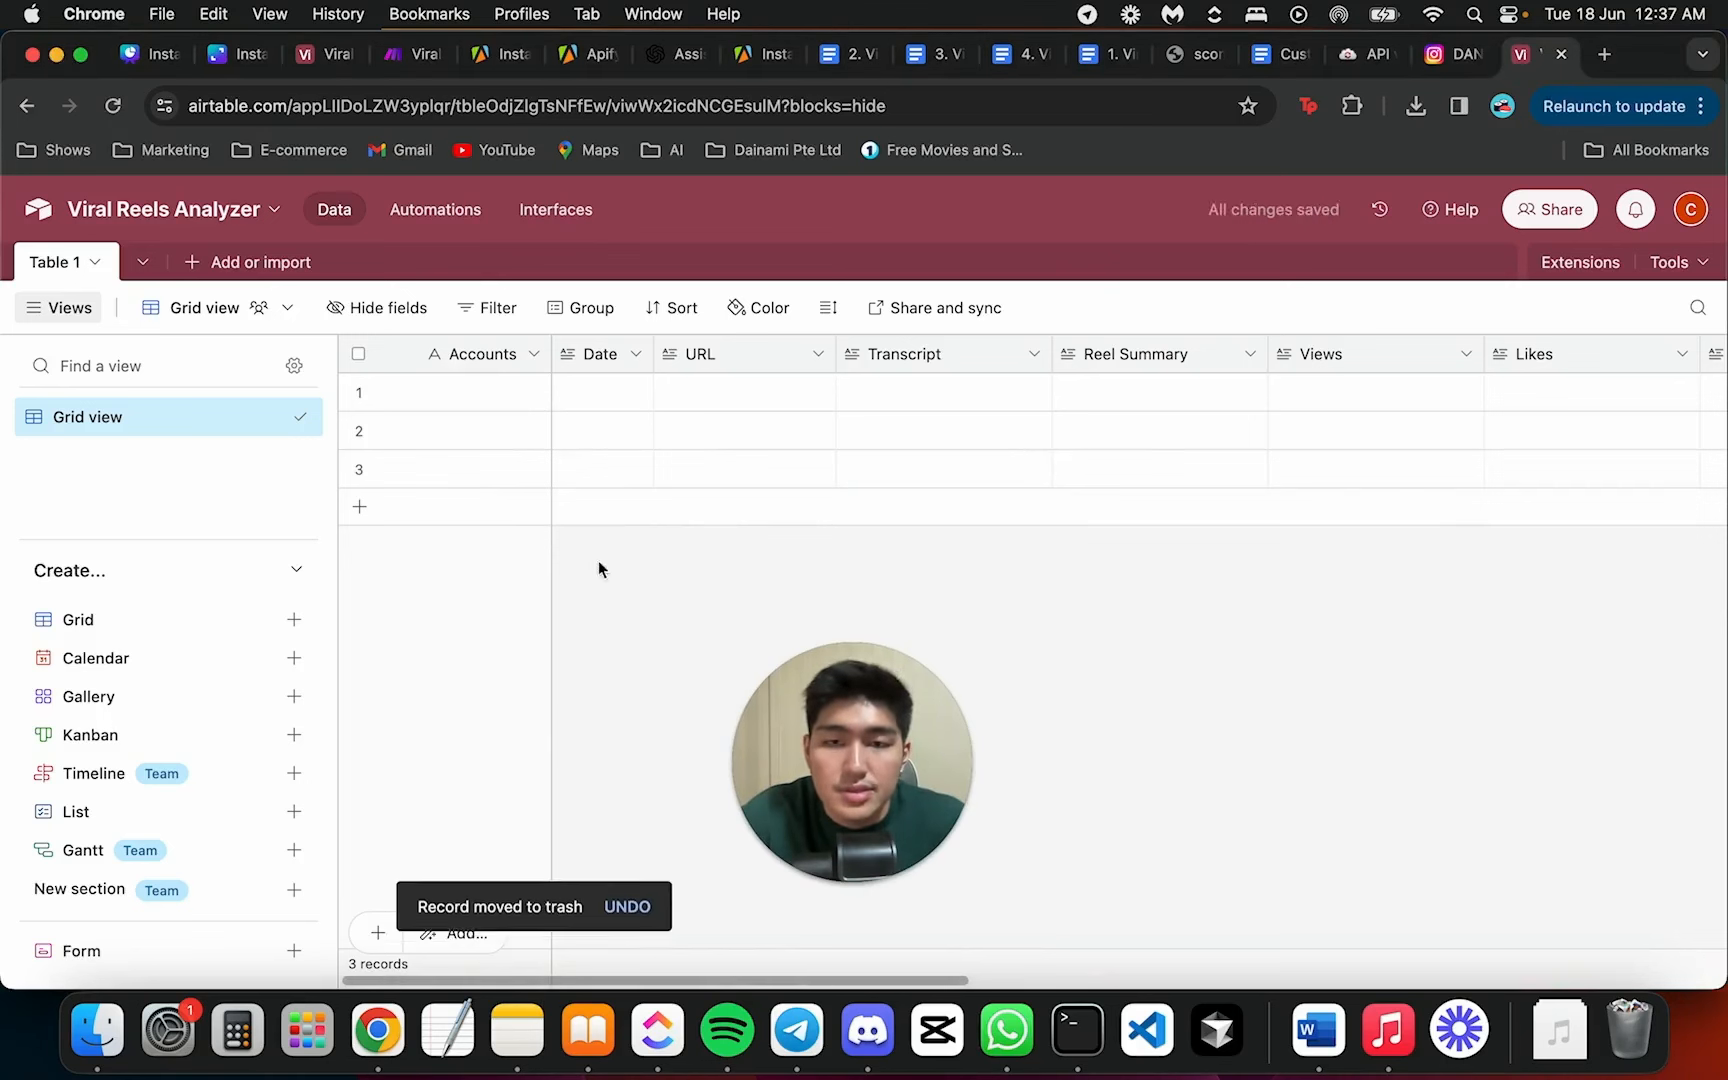
Look over the columns of Table 1 and the options available for the Date field
{"action": "scroll", "coordinate": [1254, 933], "scroll_direction": "right", "scroll_amount": 10}
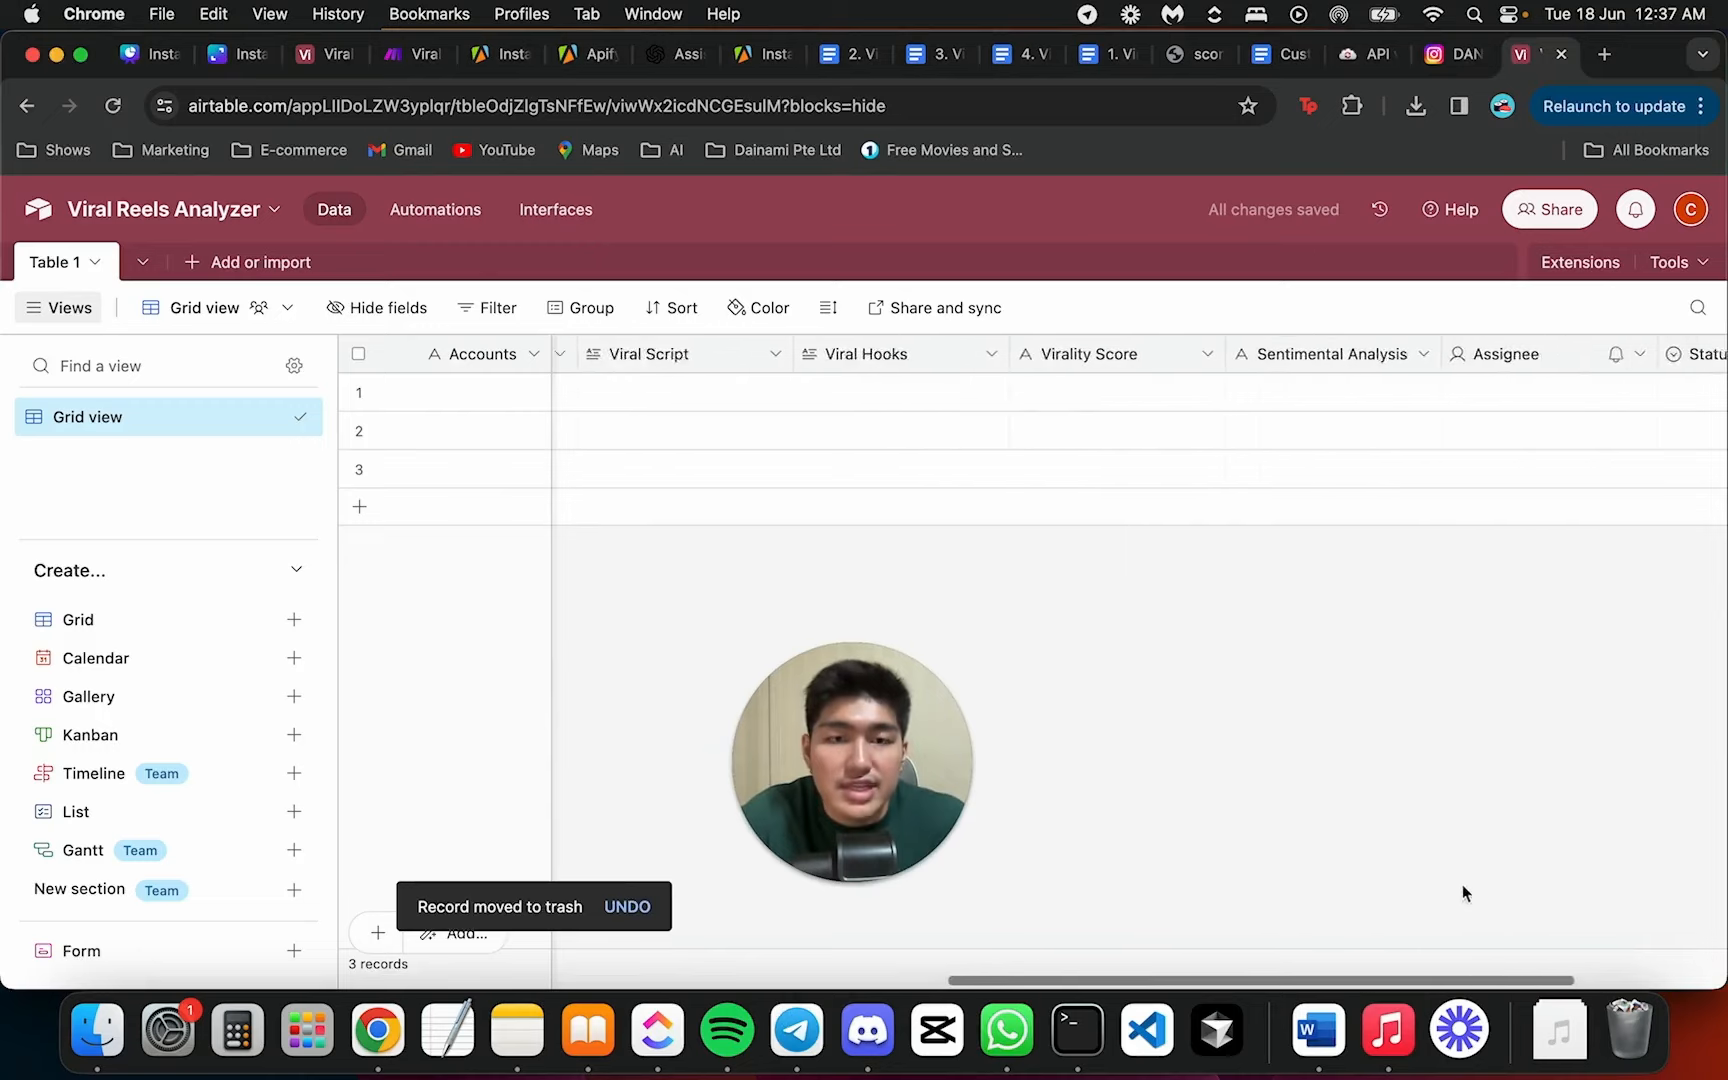
{"action": "scroll", "coordinate": [1338, 891], "scroll_direction": "left", "scroll_amount": 10}
{"action": "scroll", "coordinate": [721, 809], "scroll_direction": "left", "scroll_amount": 3}
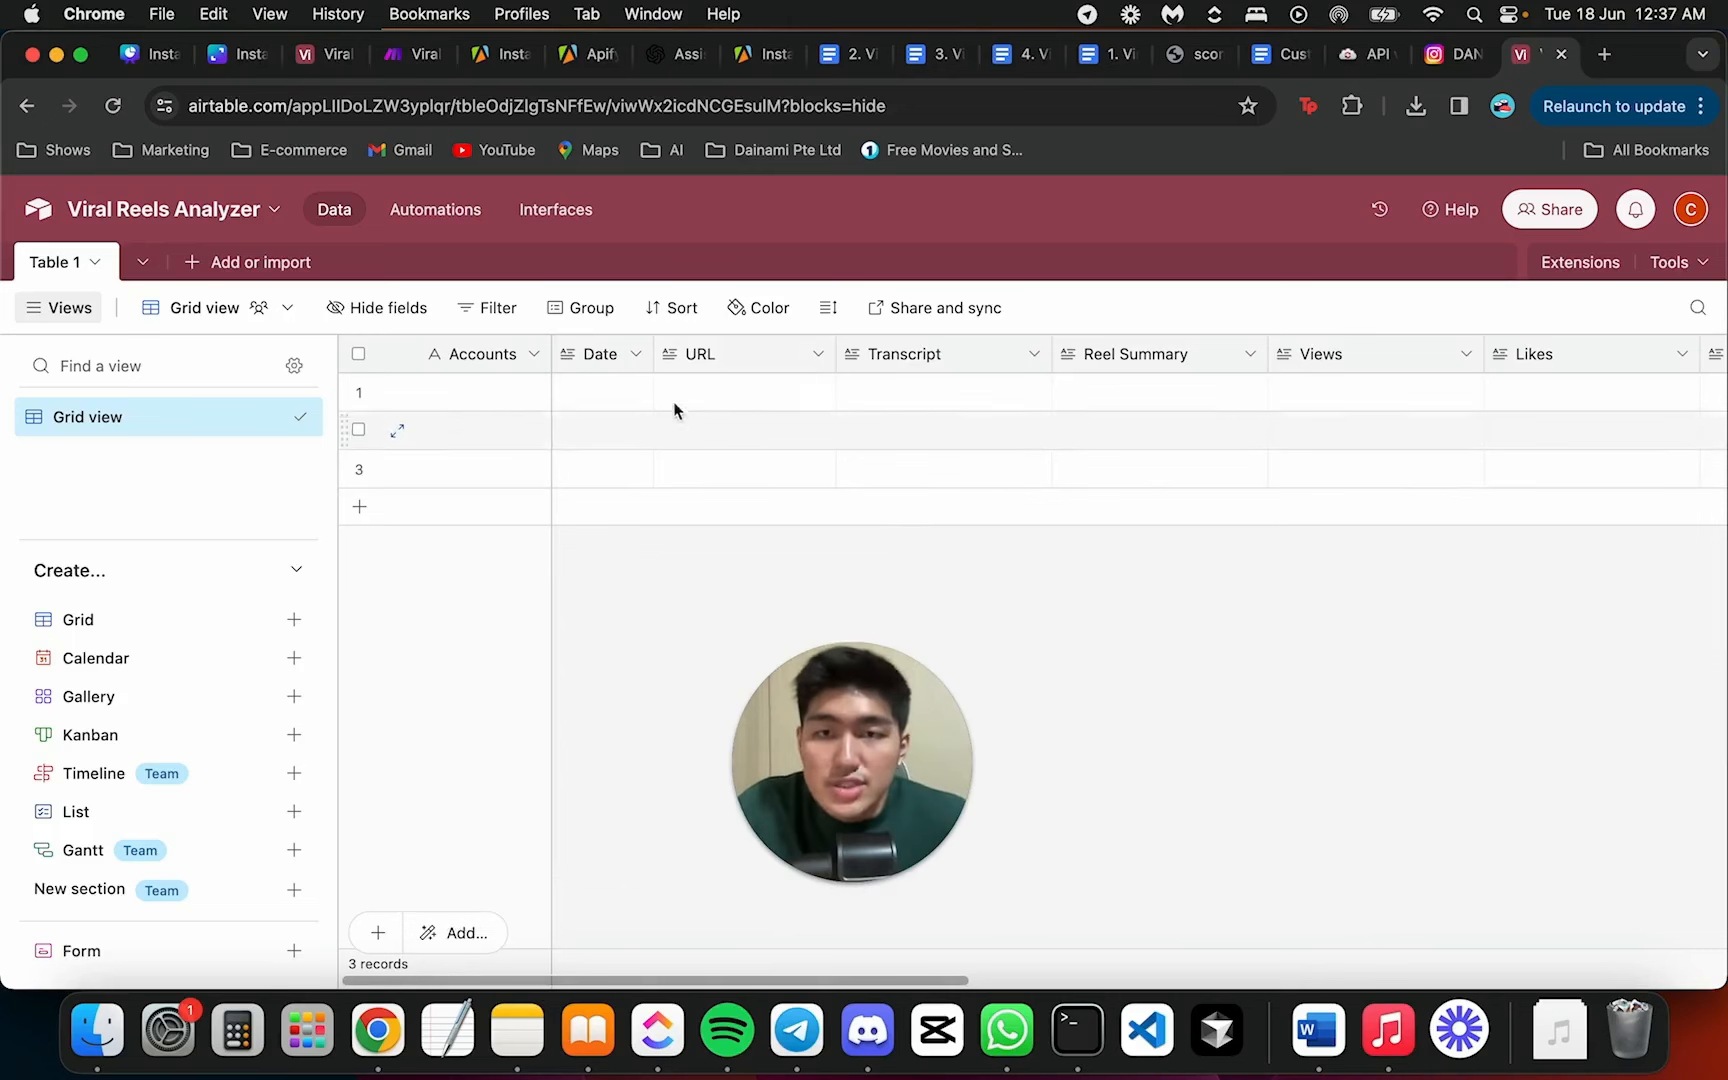
{"action": "left_click", "coordinate": [632, 362]}
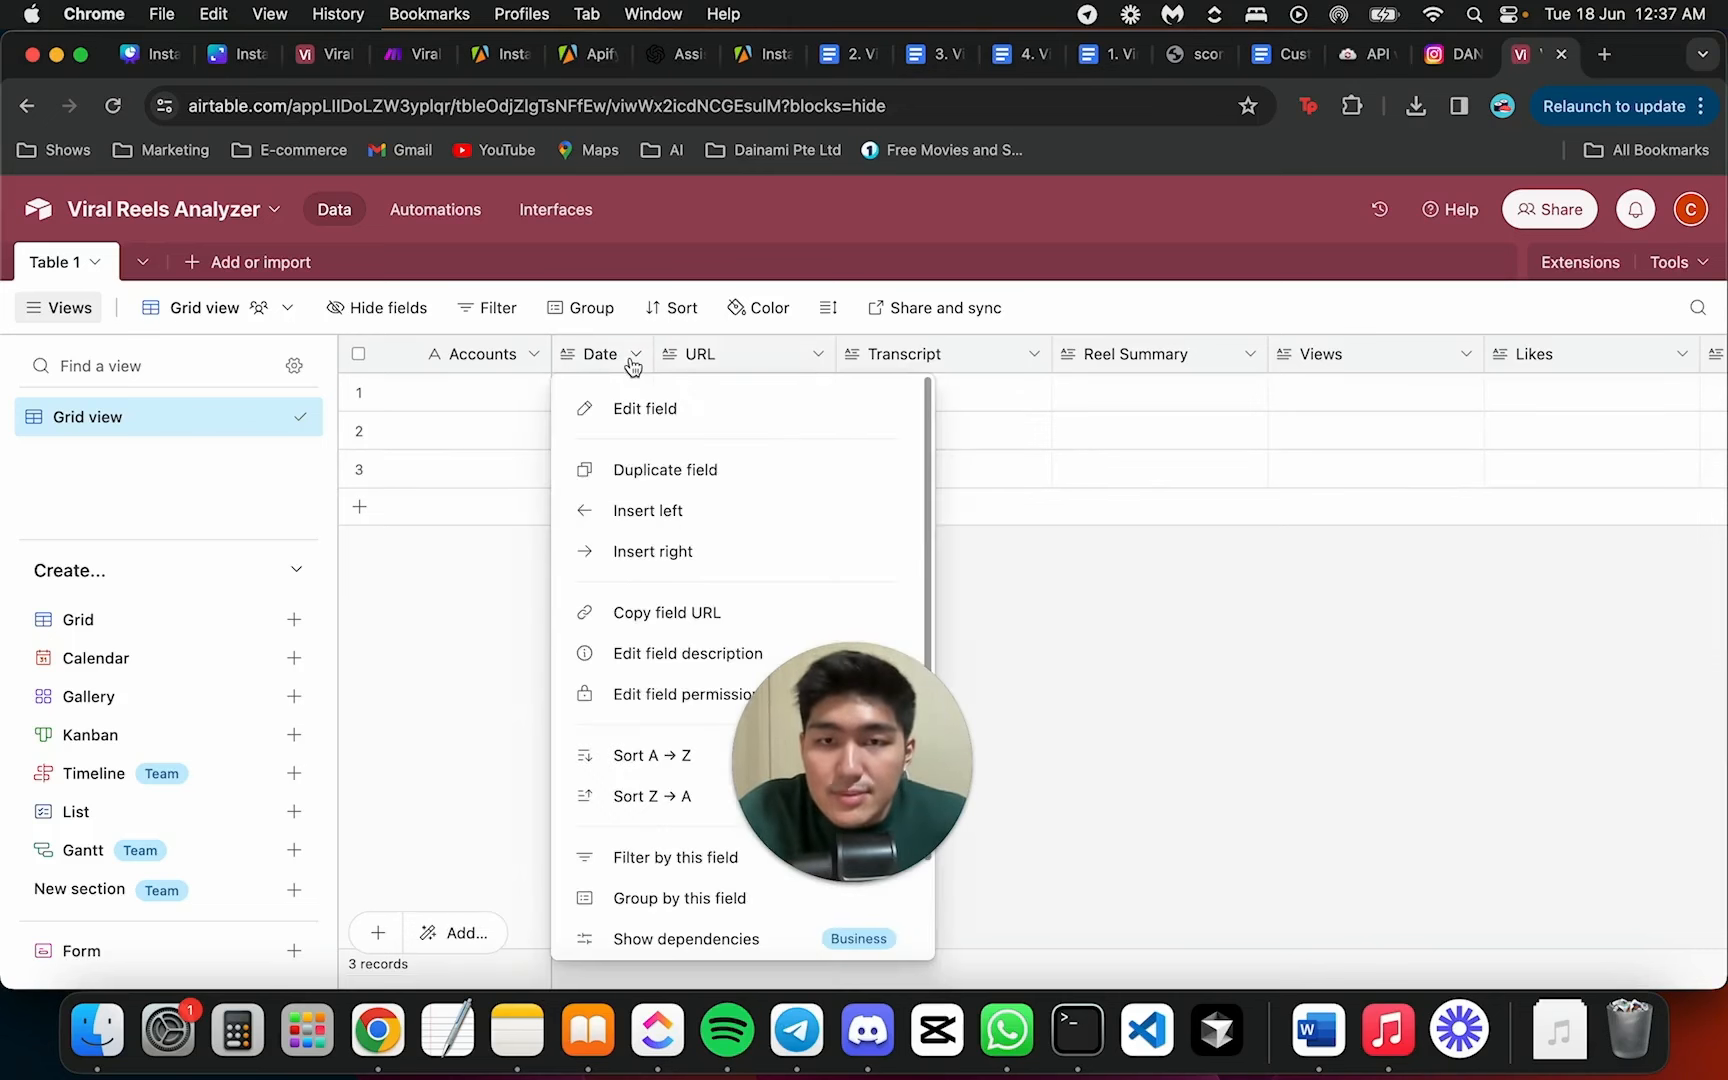
{"action": "left_click", "coordinate": [452, 610]}
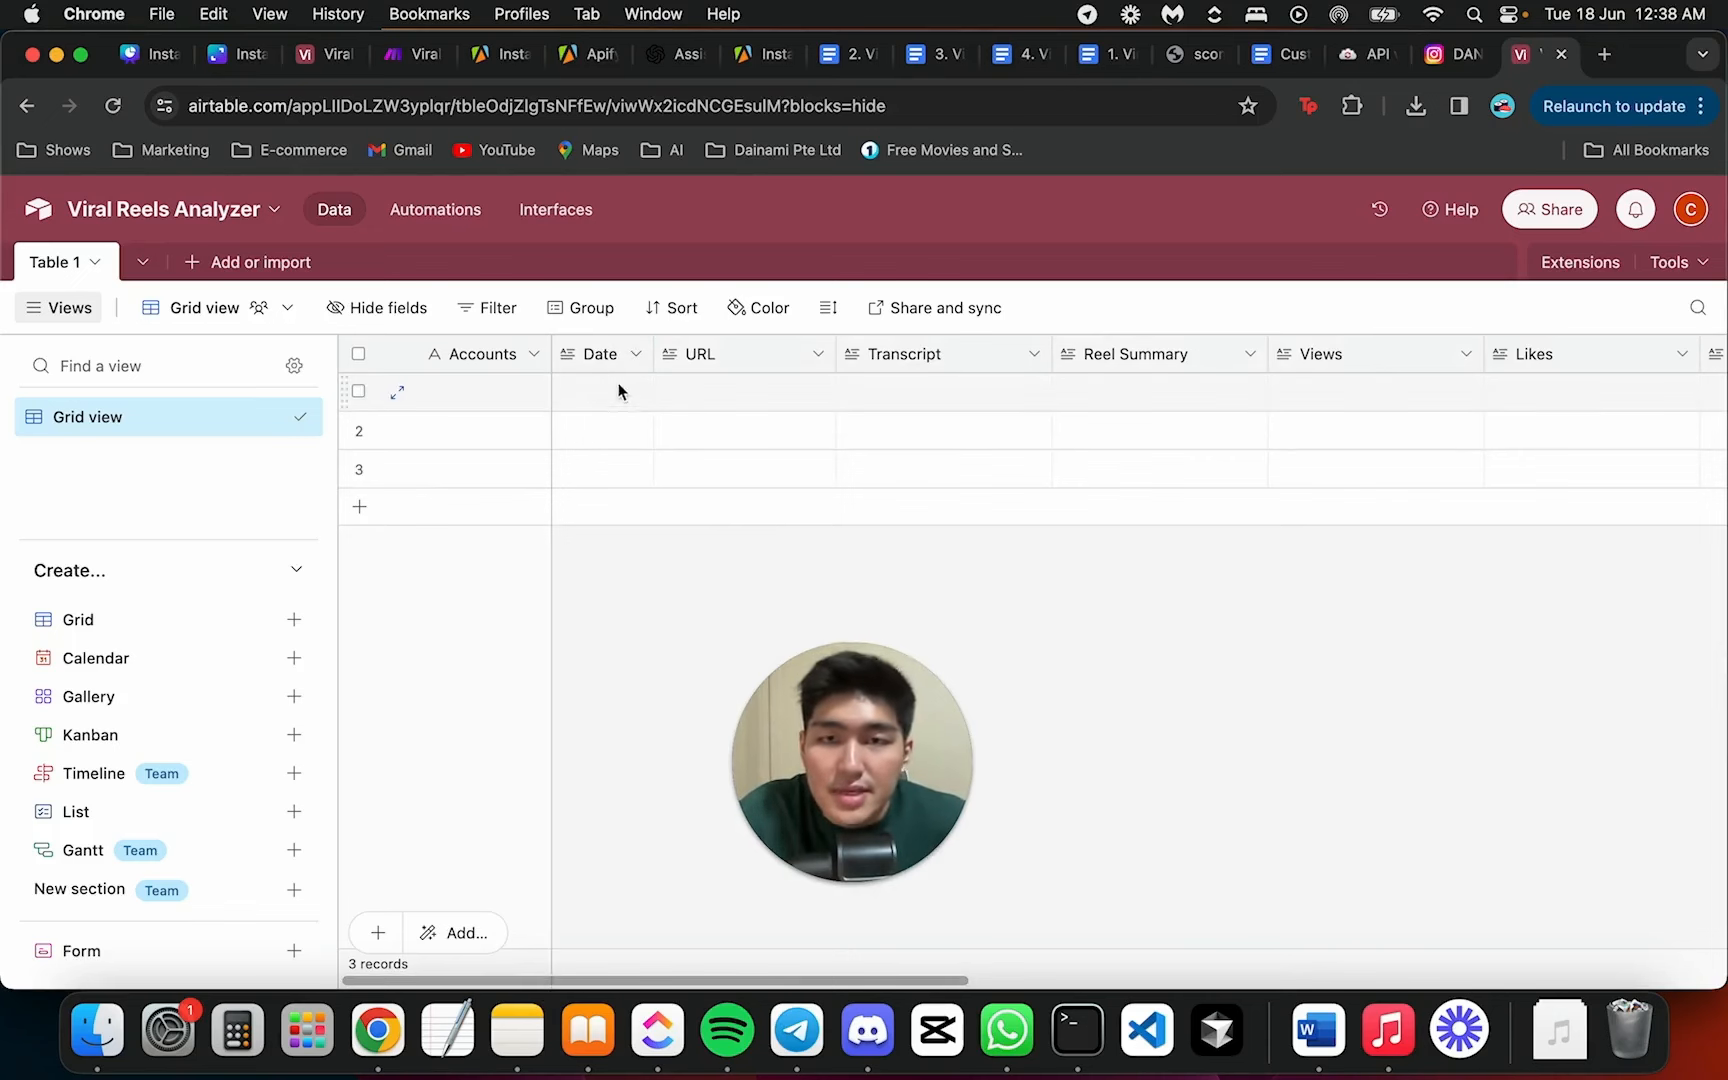
Review the settings of the primary Accounts field and keep its type as Single line text
{"action": "left_click", "coordinate": [477, 358]}
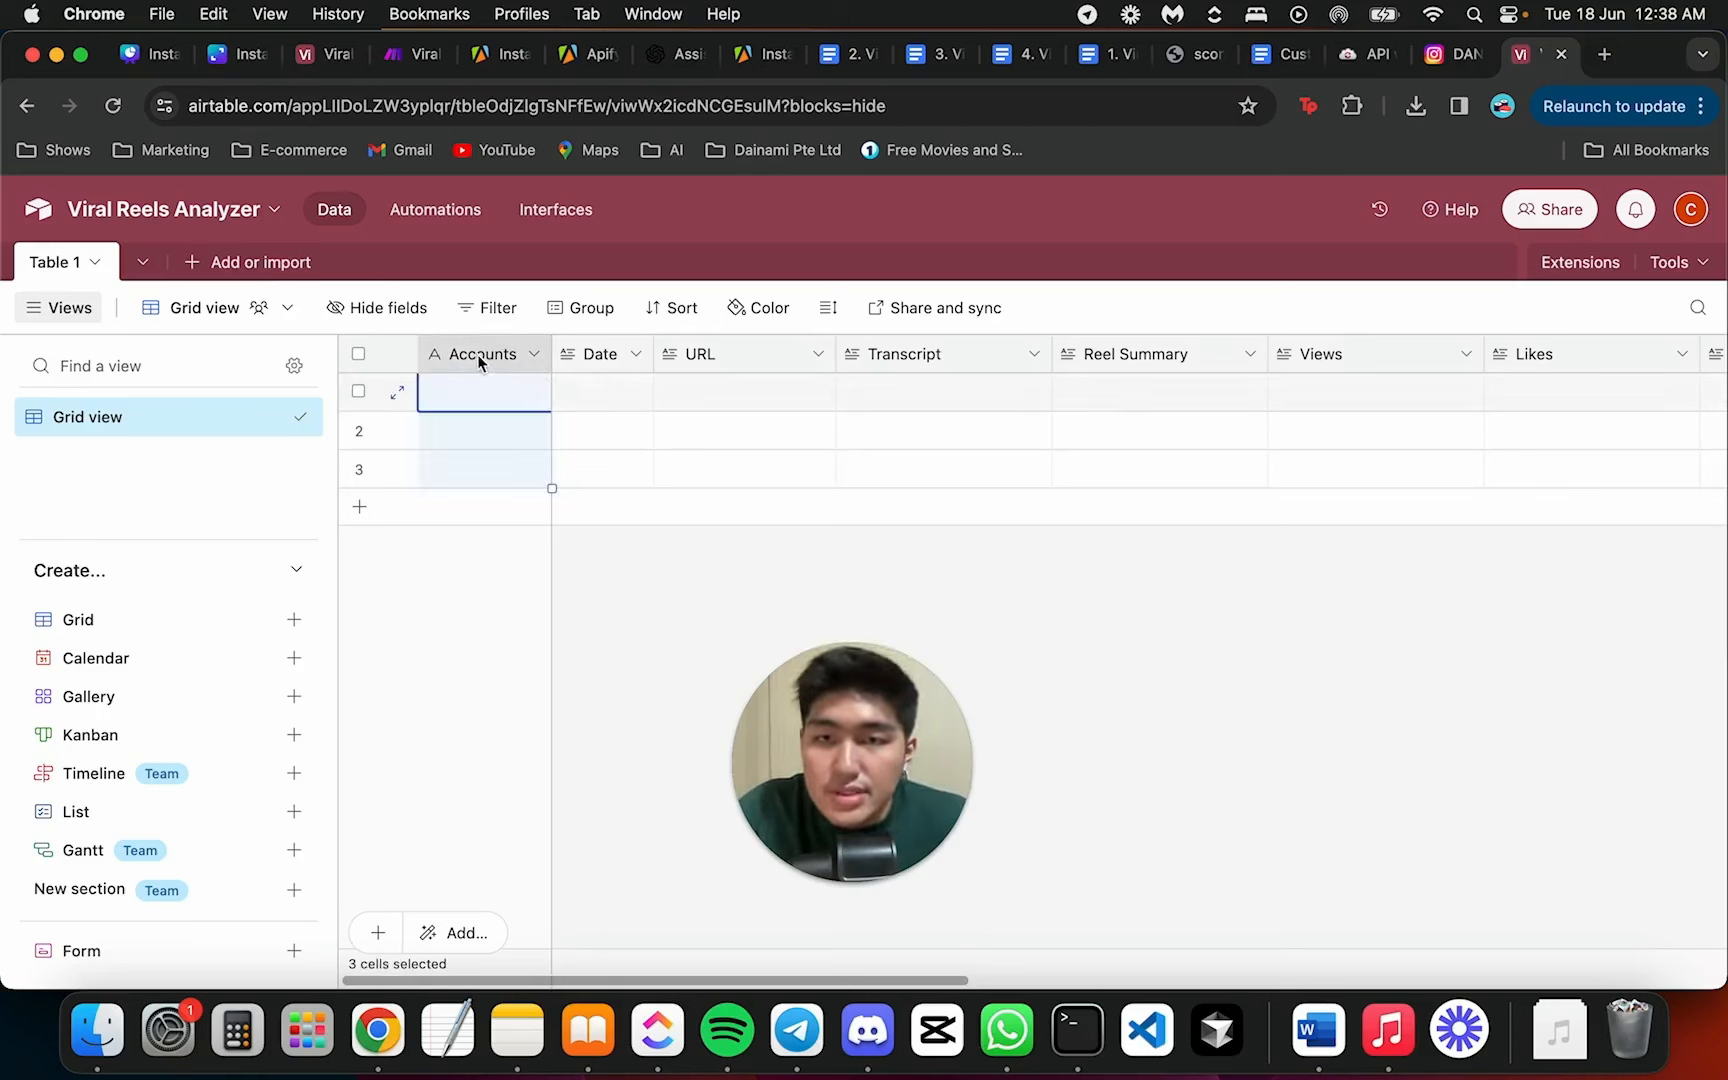
{"action": "right_click", "coordinate": [513, 358]}
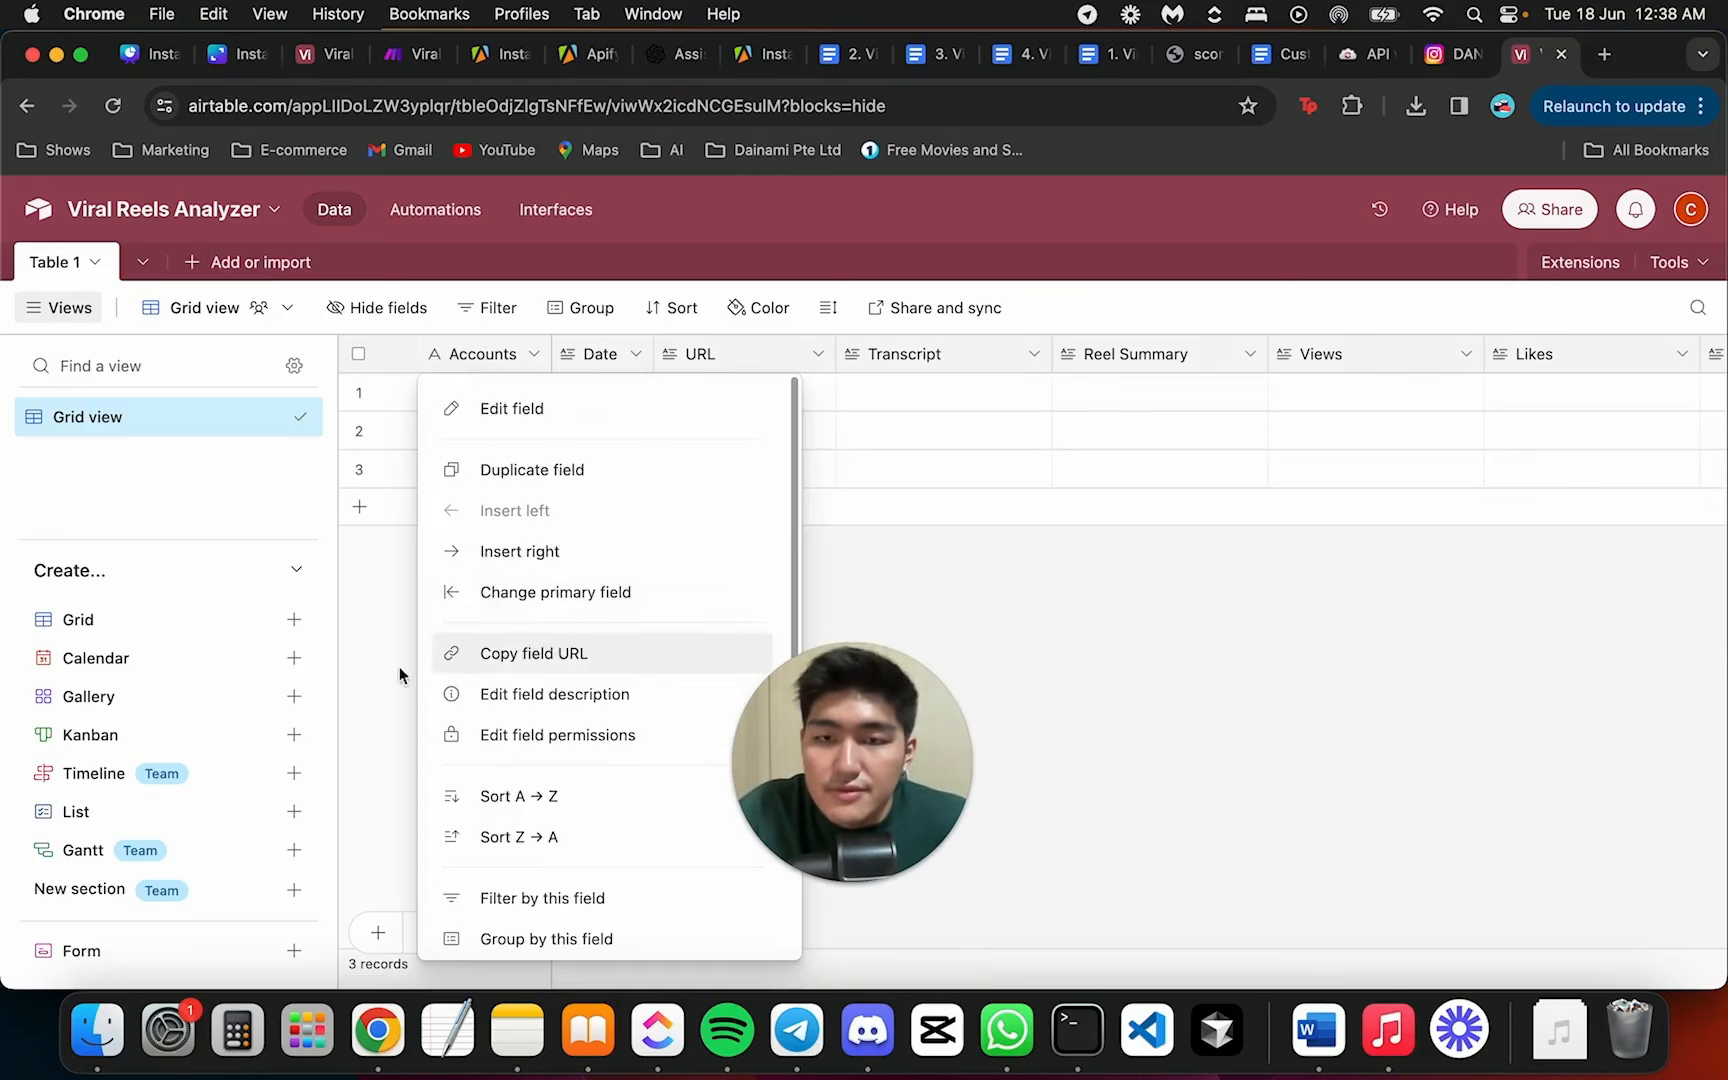
{"action": "left_click", "coordinate": [401, 675]}
{"action": "double_click", "coordinate": [487, 358]}
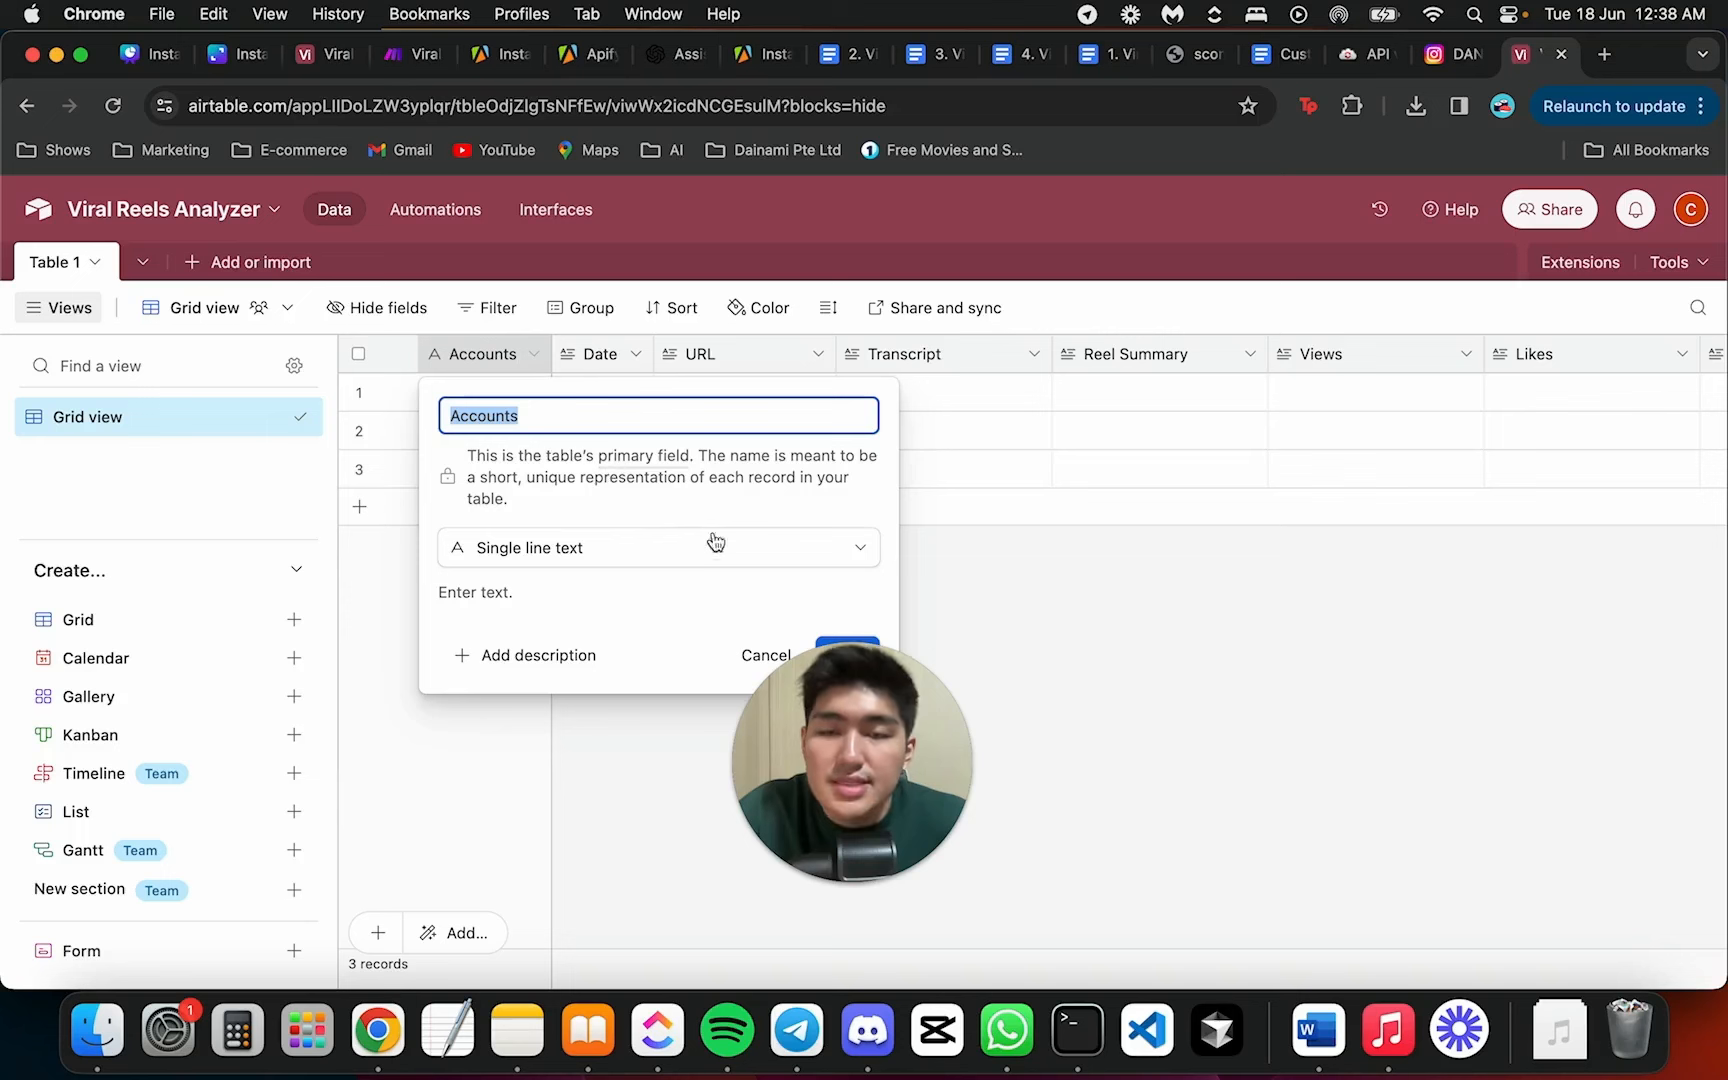
{"action": "left_click_drag", "start_coordinate": [814, 722], "coordinate": [1251, 702]}
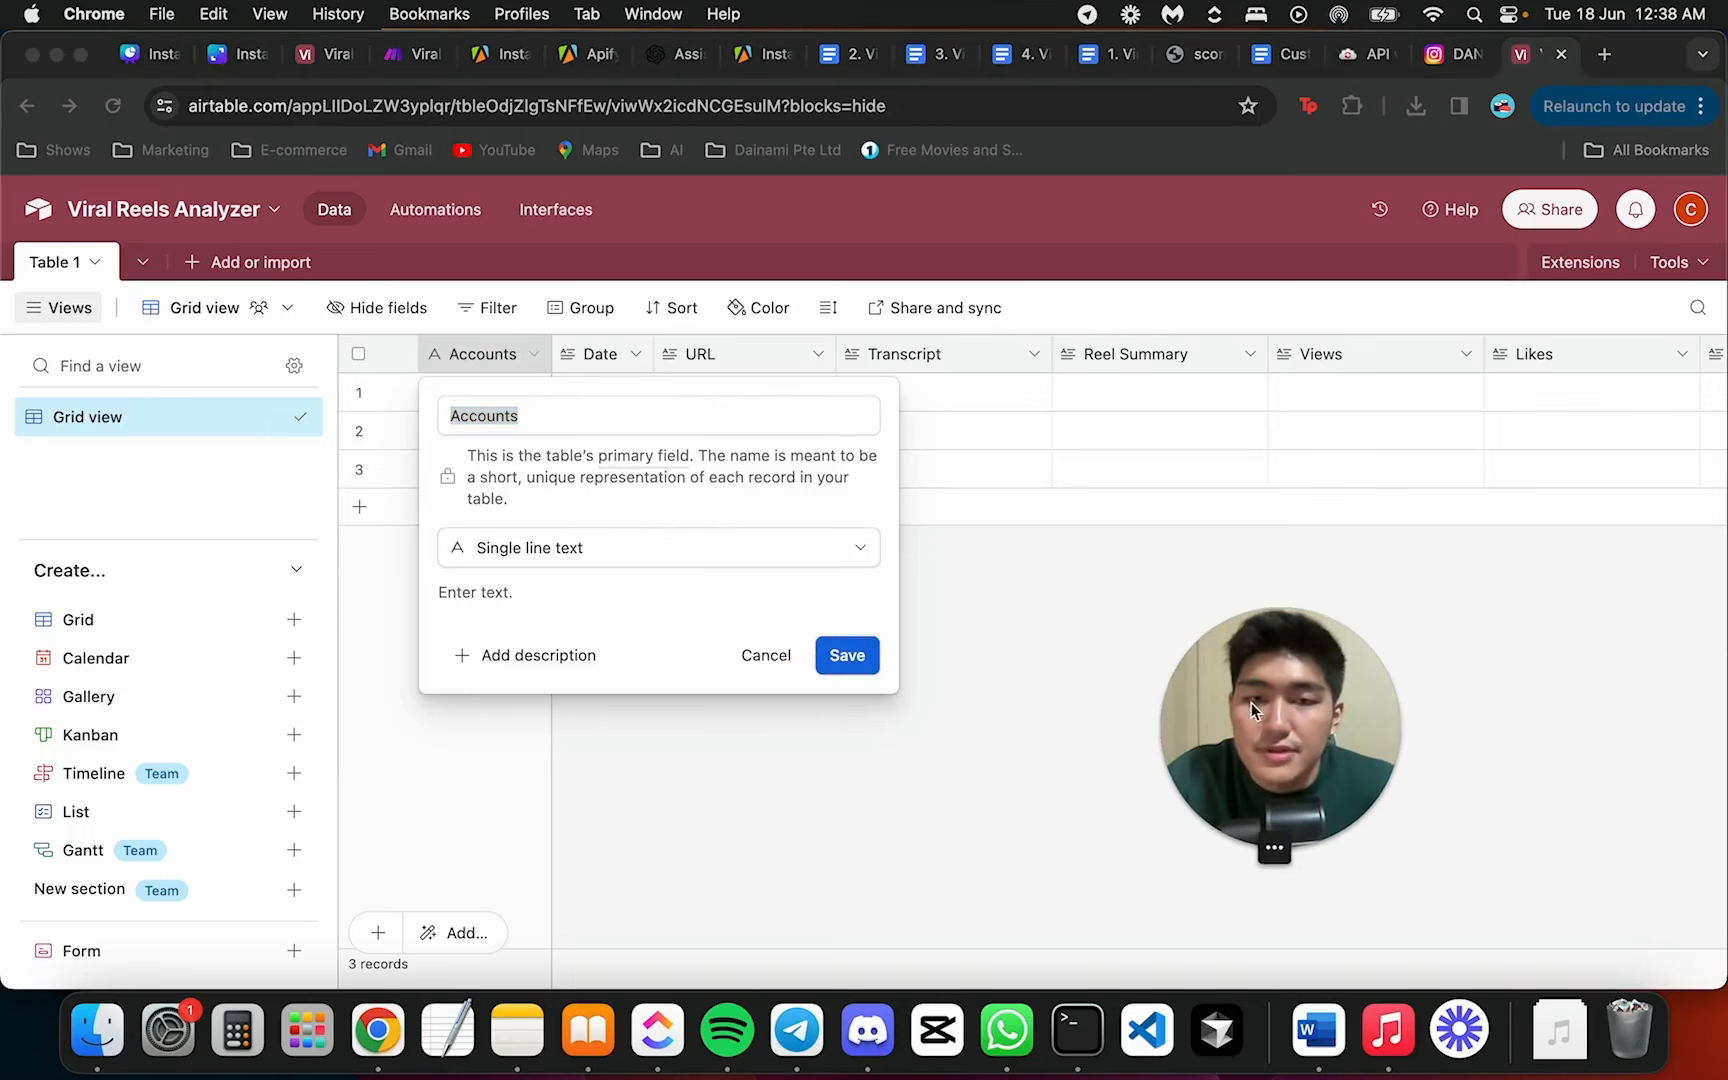
{"action": "left_click", "coordinate": [850, 659]}
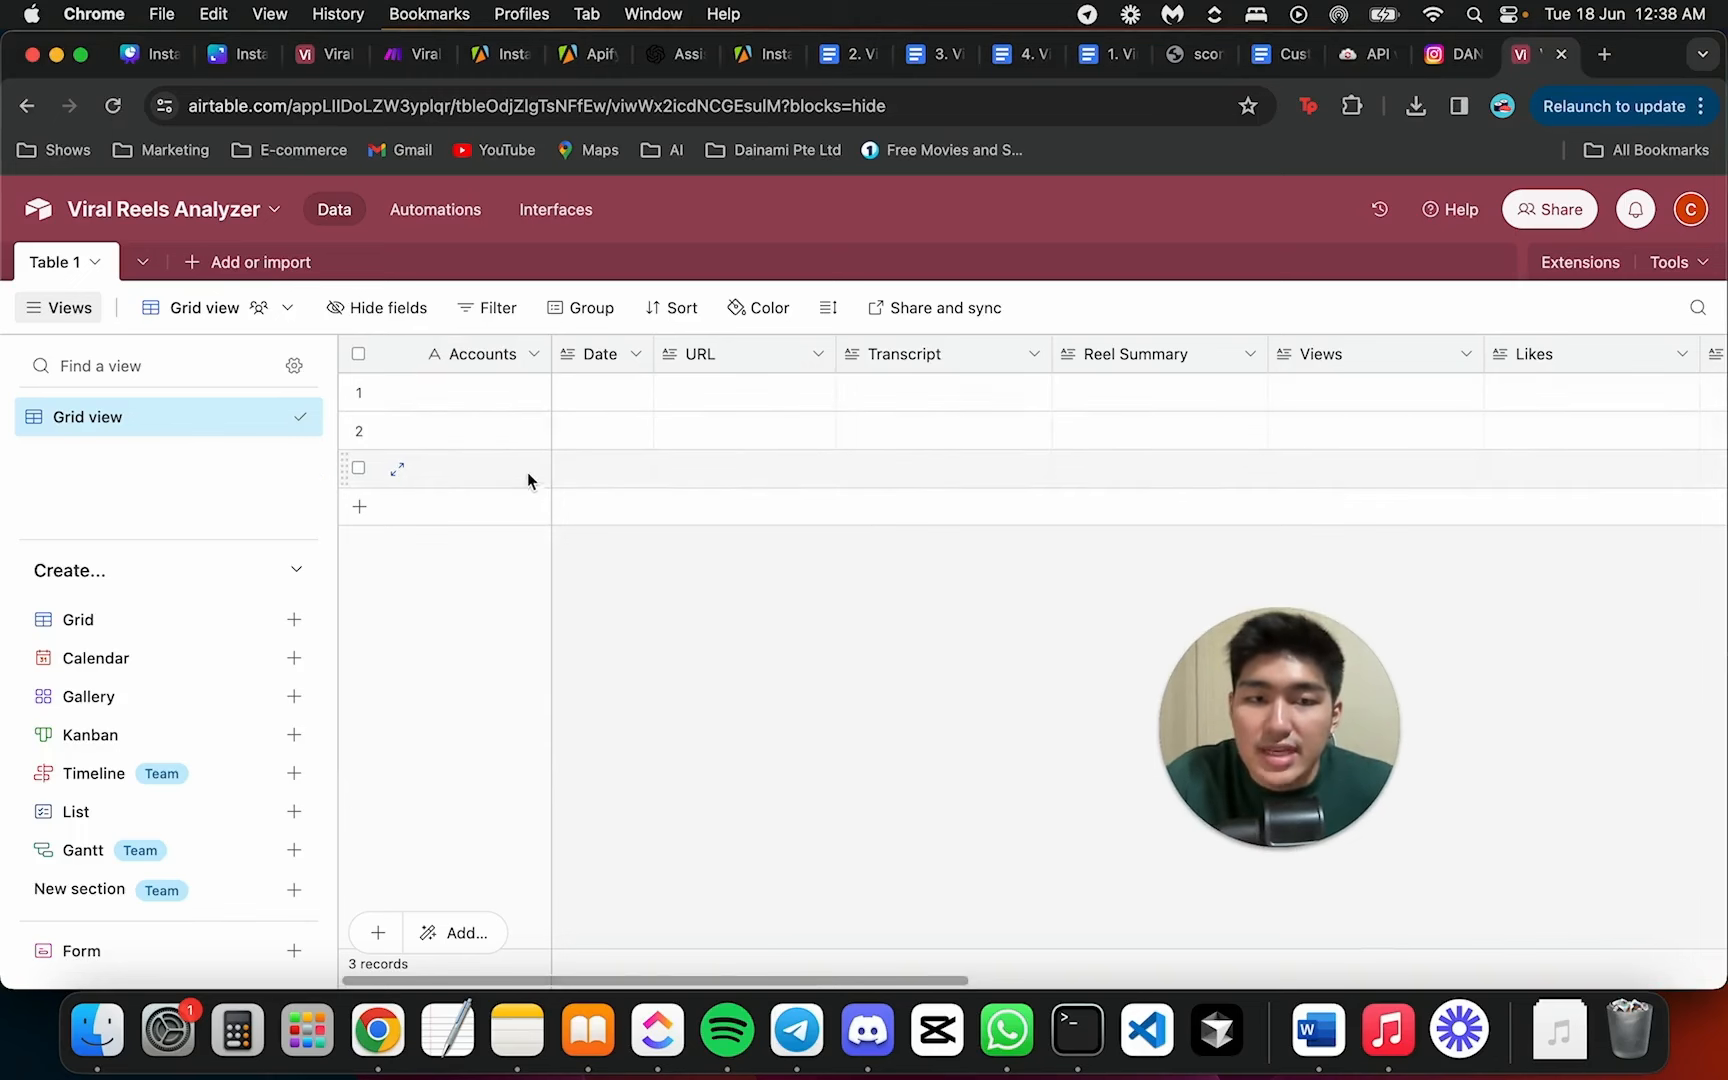
Review the Date field's settings and keep its type as Long text
{"action": "left_click", "coordinate": [603, 358]}
{"action": "double_click", "coordinate": [605, 356]}
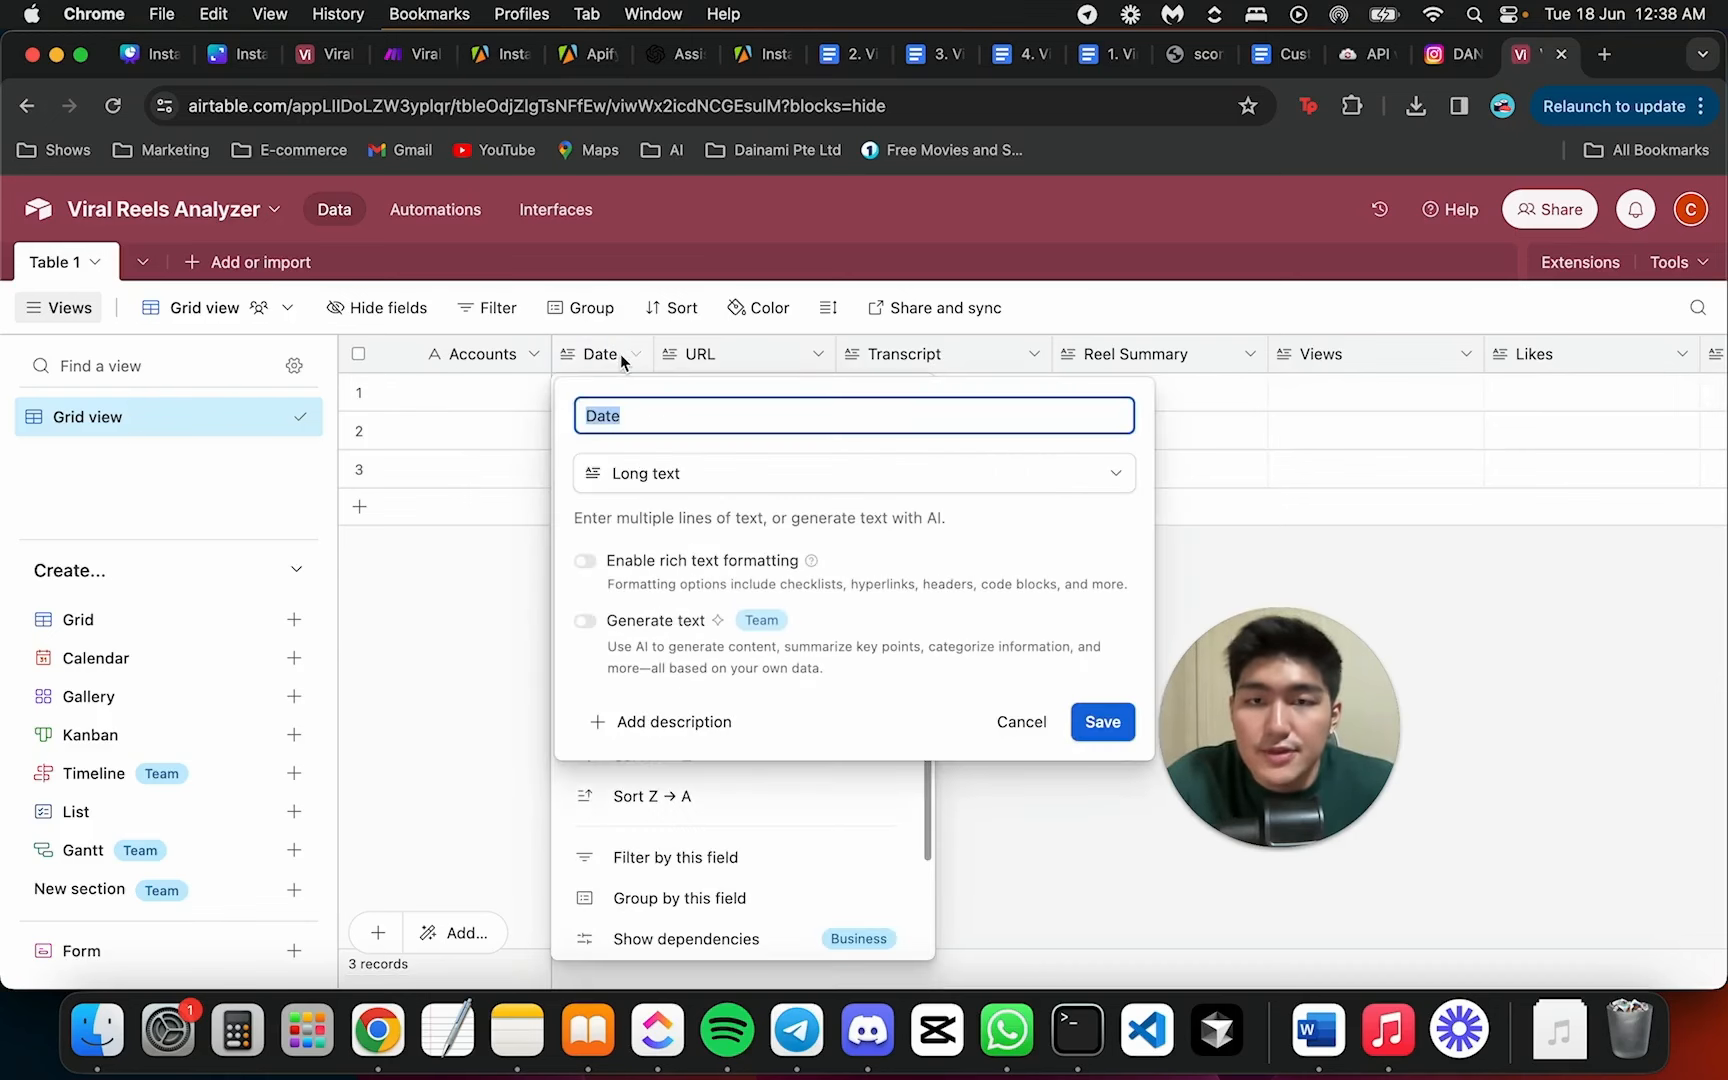
{"action": "left_click", "coordinate": [1090, 724]}
{"action": "left_click", "coordinate": [1042, 624]}
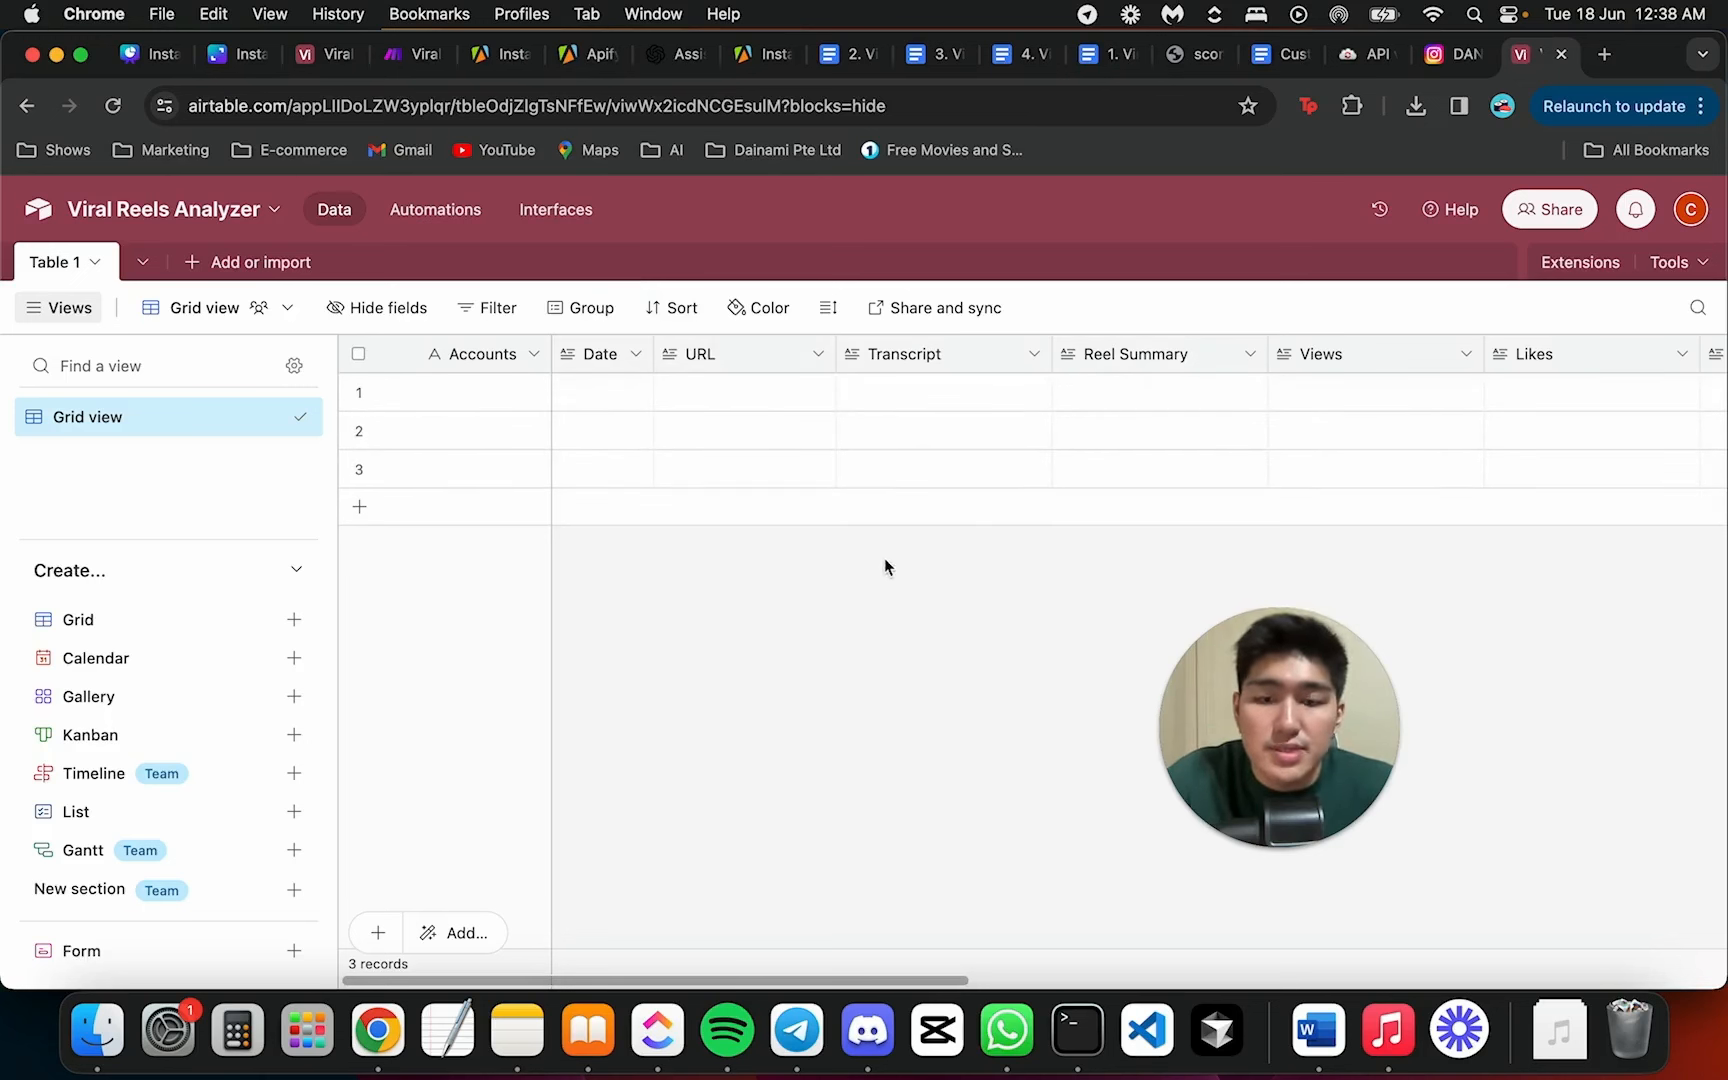
Duplicate the Date field and save the copy with the Long text type
{"action": "scroll", "coordinate": [892, 567], "scroll_direction": "right", "scroll_amount": 10}
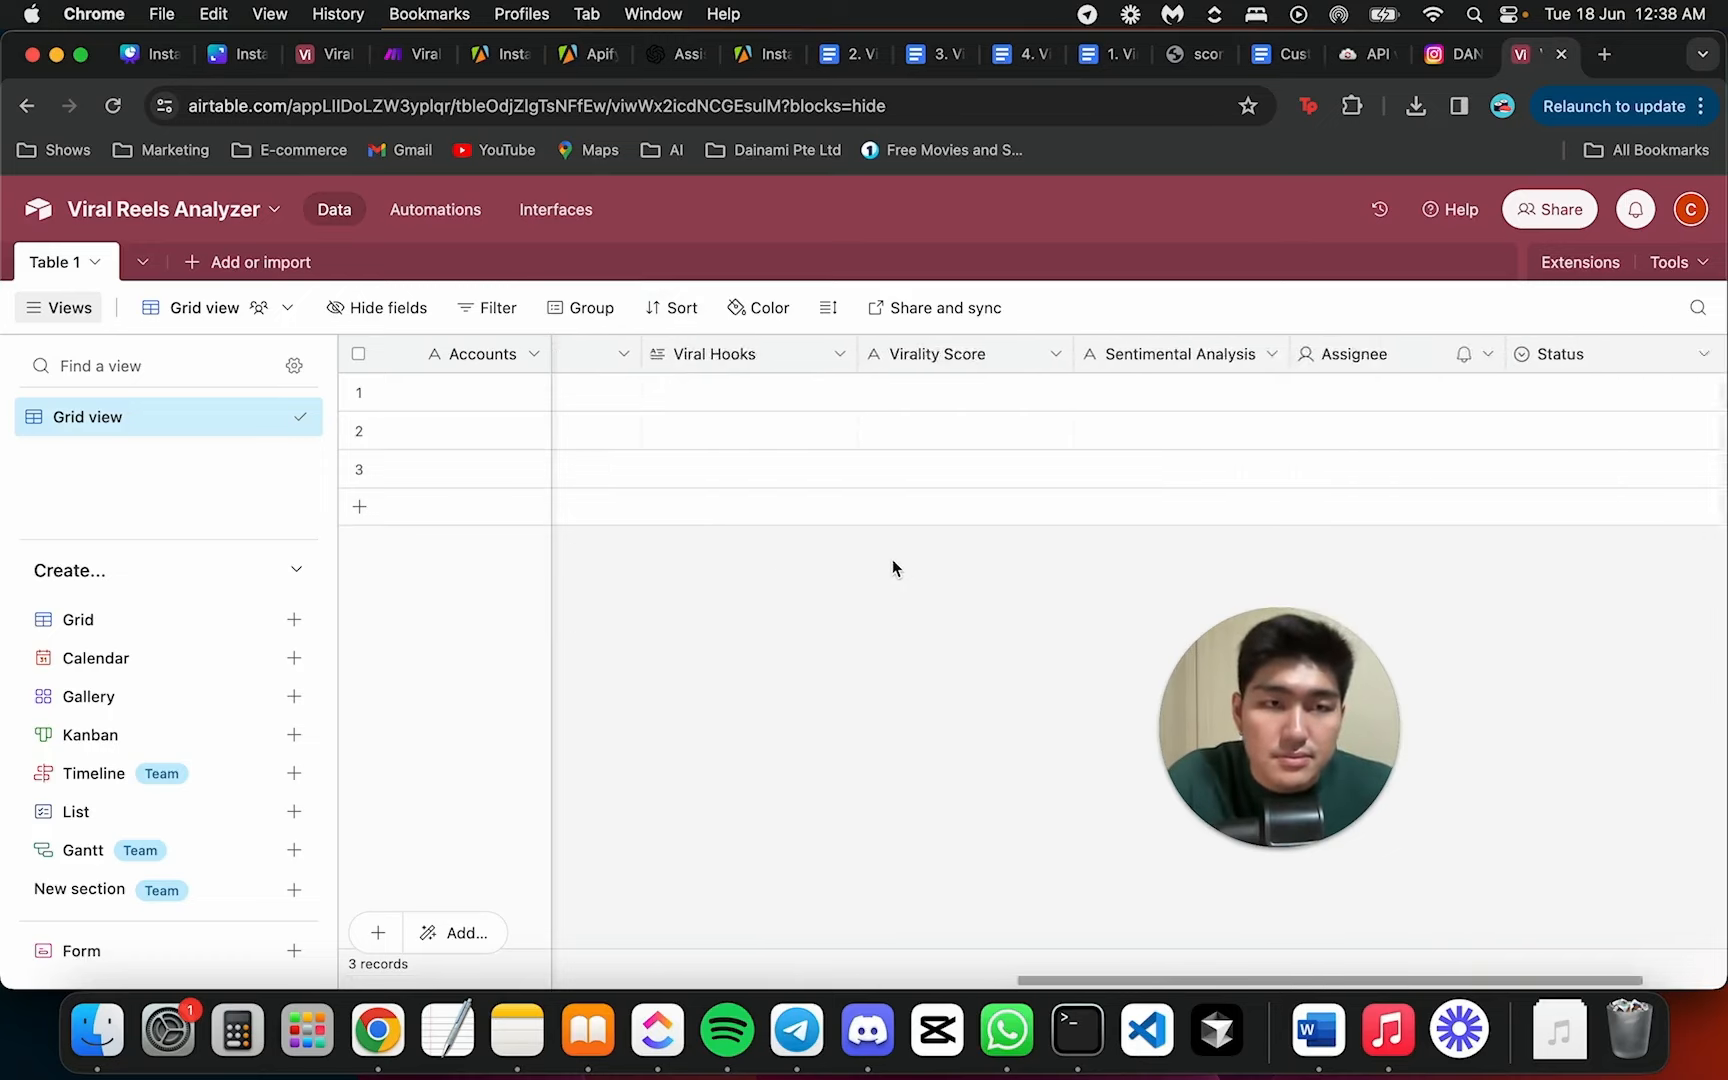
{"action": "scroll", "coordinate": [893, 561], "scroll_direction": "right", "scroll_amount": 3}
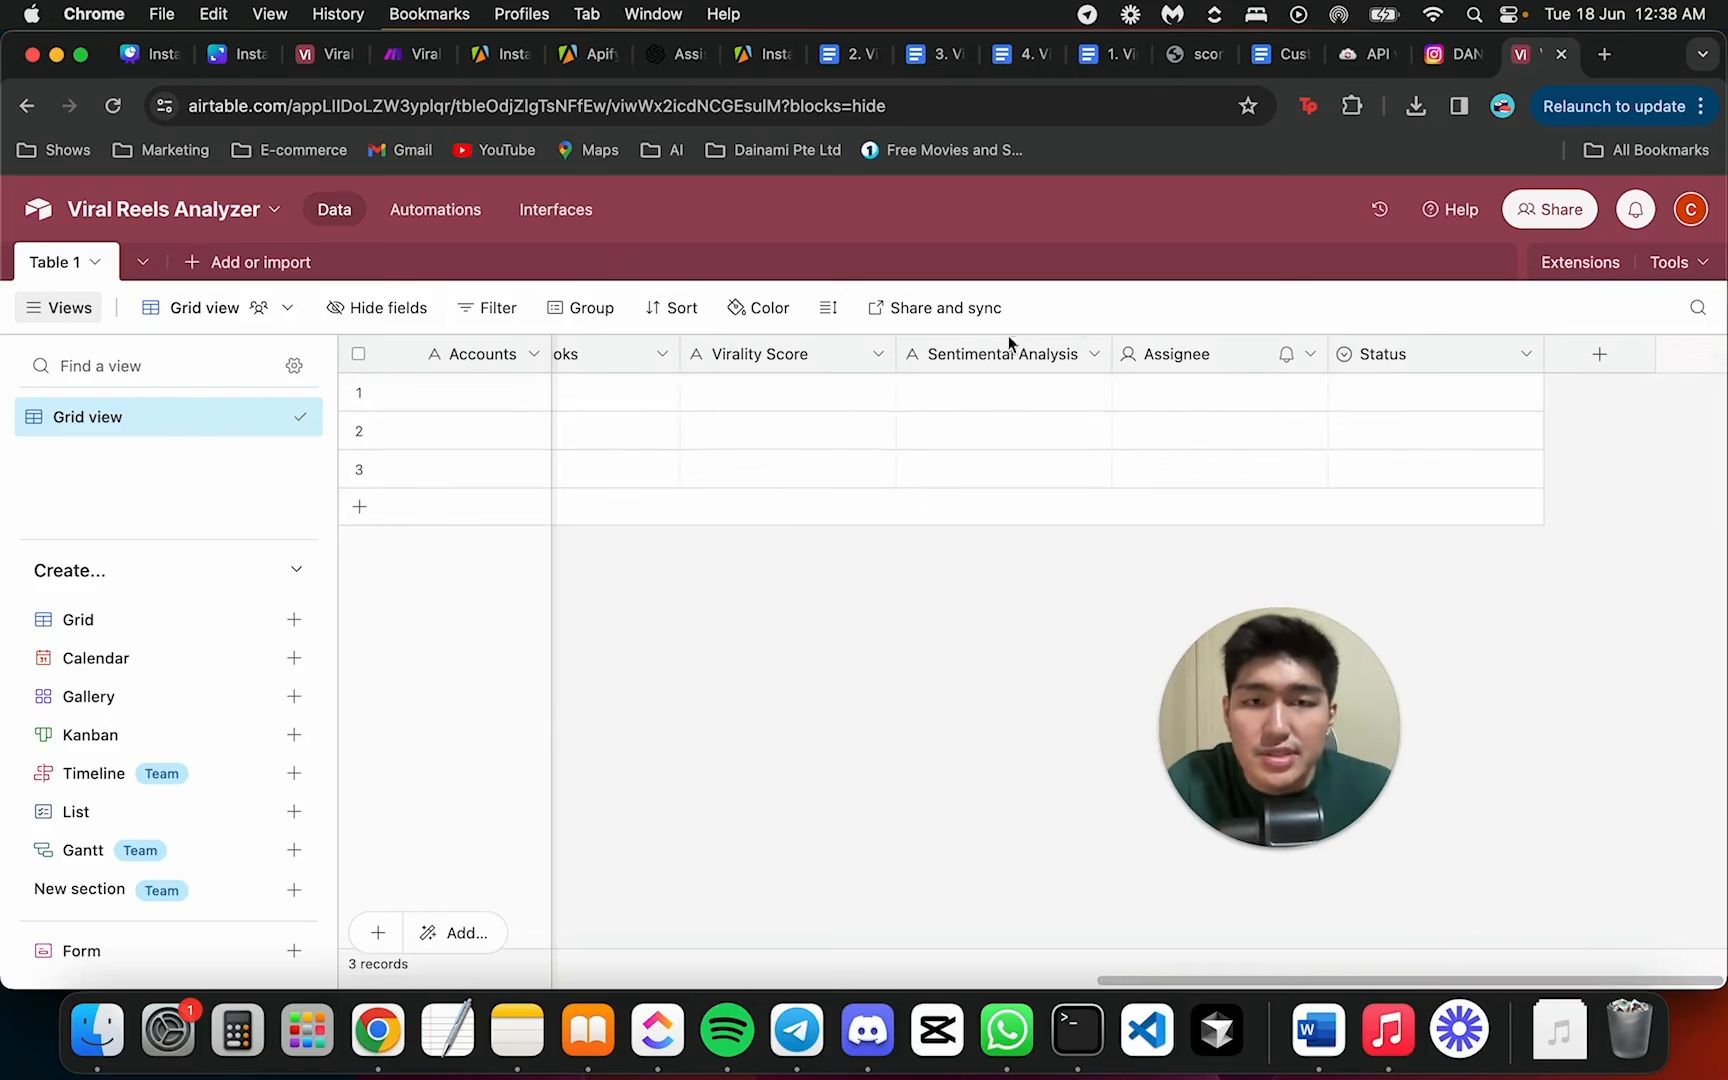
{"action": "scroll", "coordinate": [983, 400], "scroll_direction": "left", "scroll_amount": 13}
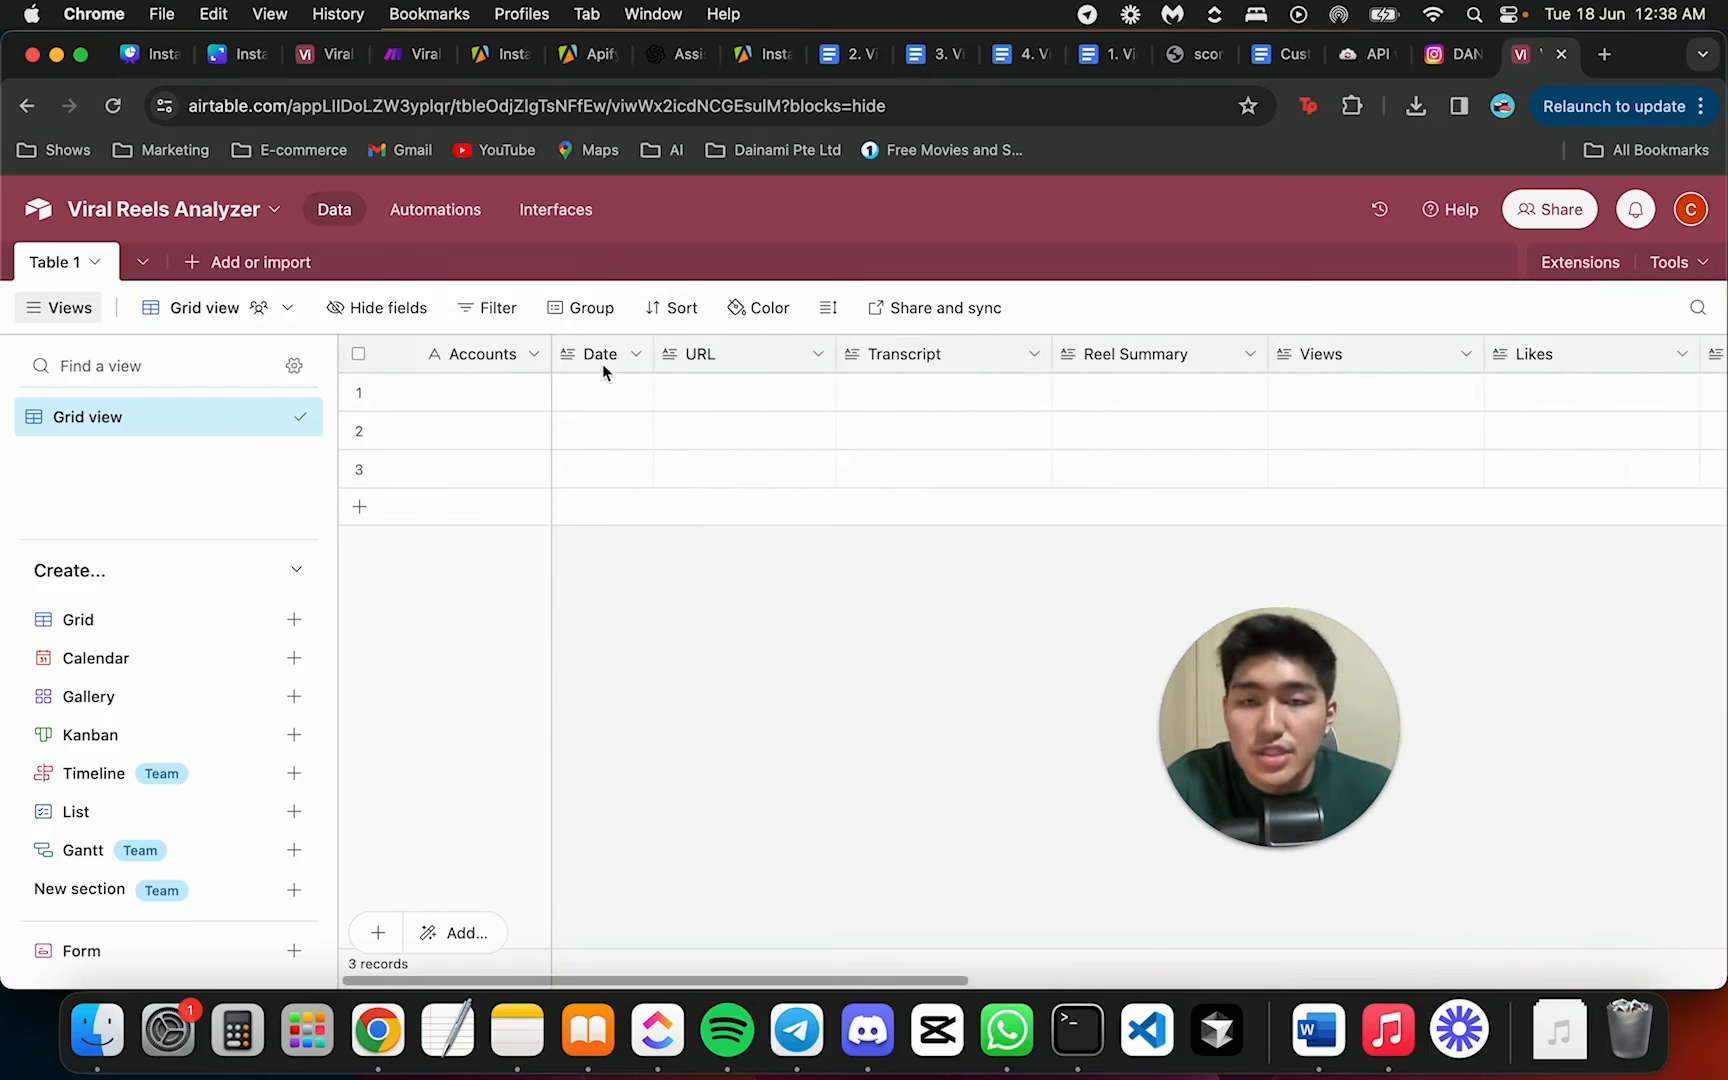
{"action": "right_click", "coordinate": [603, 368]}
{"action": "left_click", "coordinate": [650, 488]}
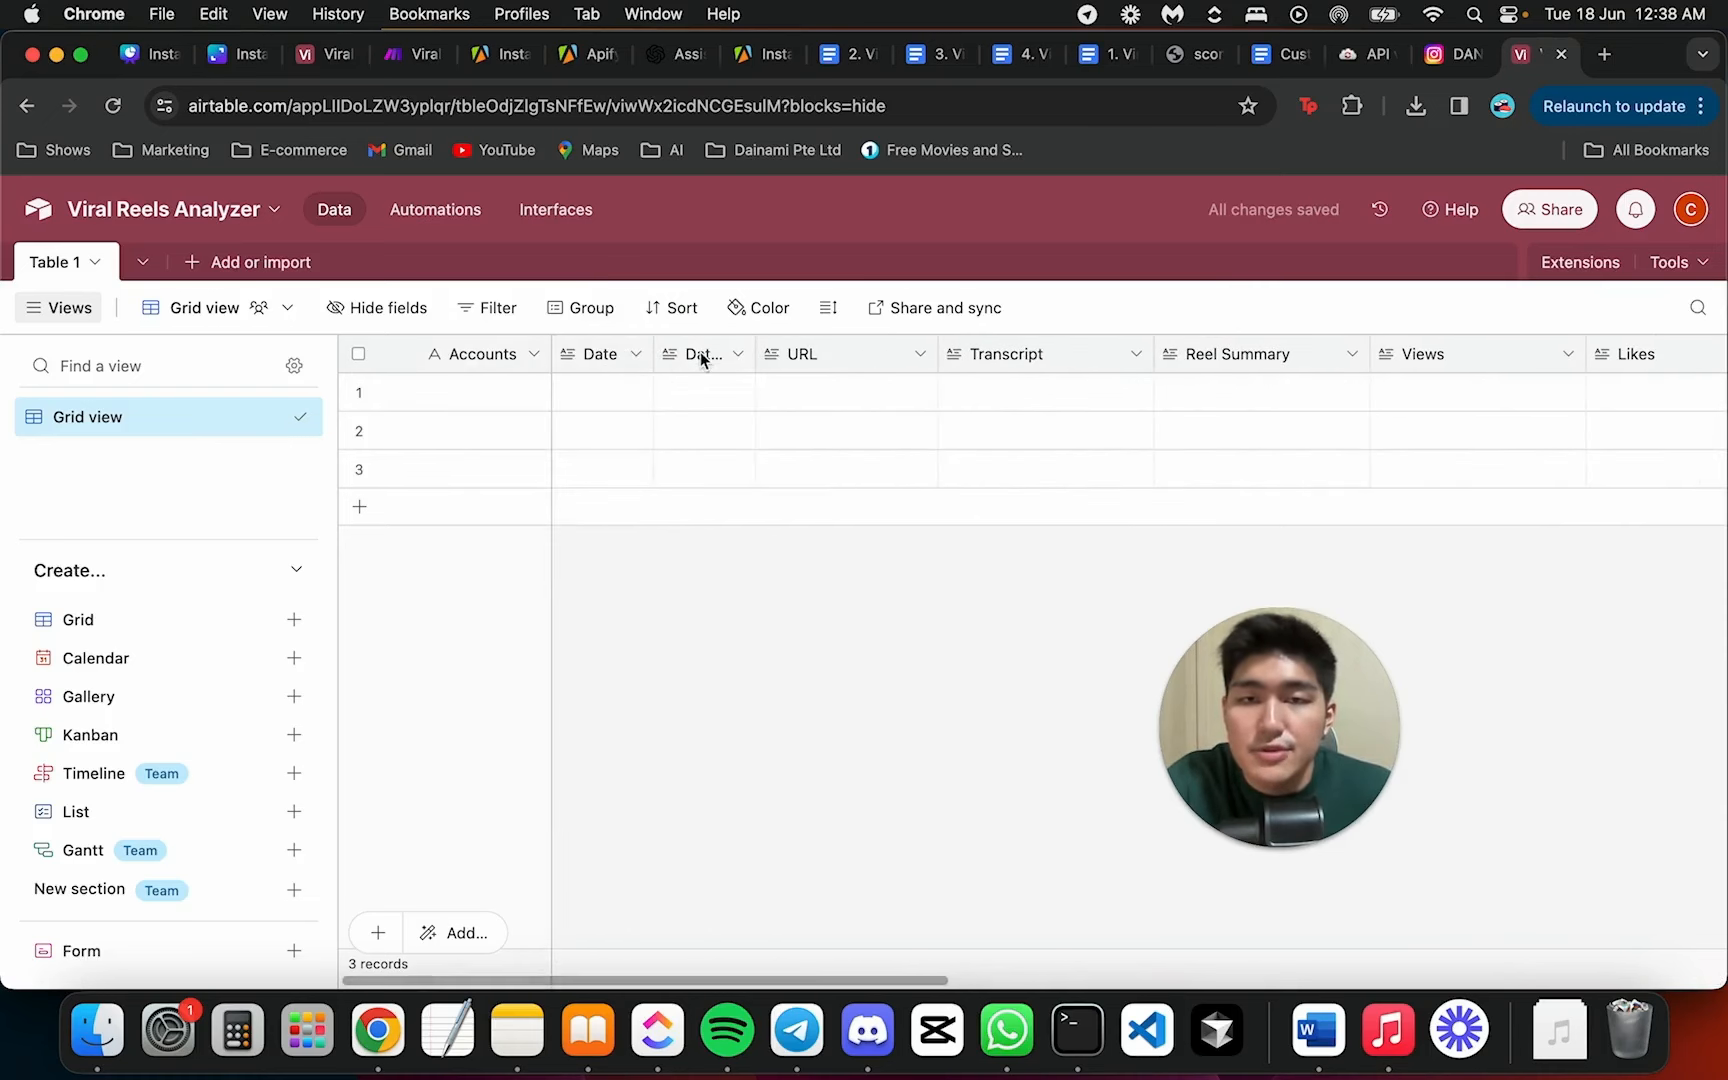
{"action": "double_click", "coordinate": [701, 351]}
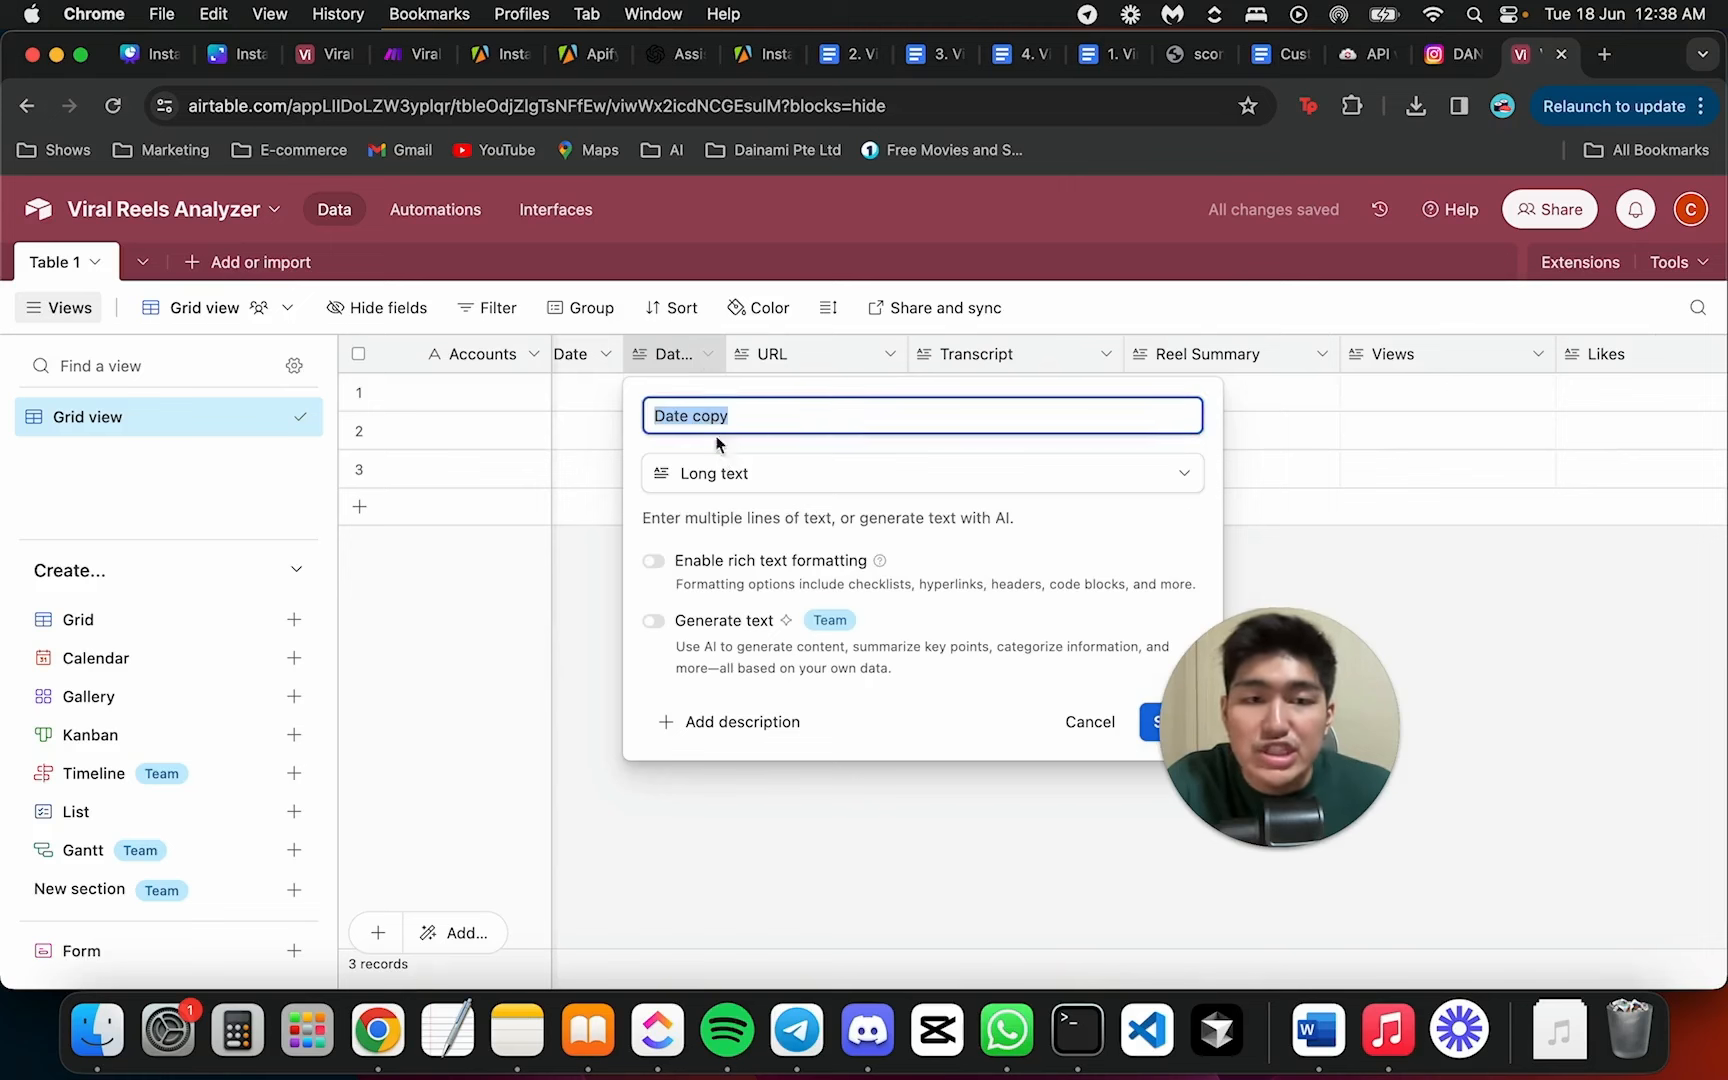
{"action": "left_click", "coordinate": [1150, 730]}
Delete the duplicated Date field from the table
{"action": "right_click", "coordinate": [684, 356]}
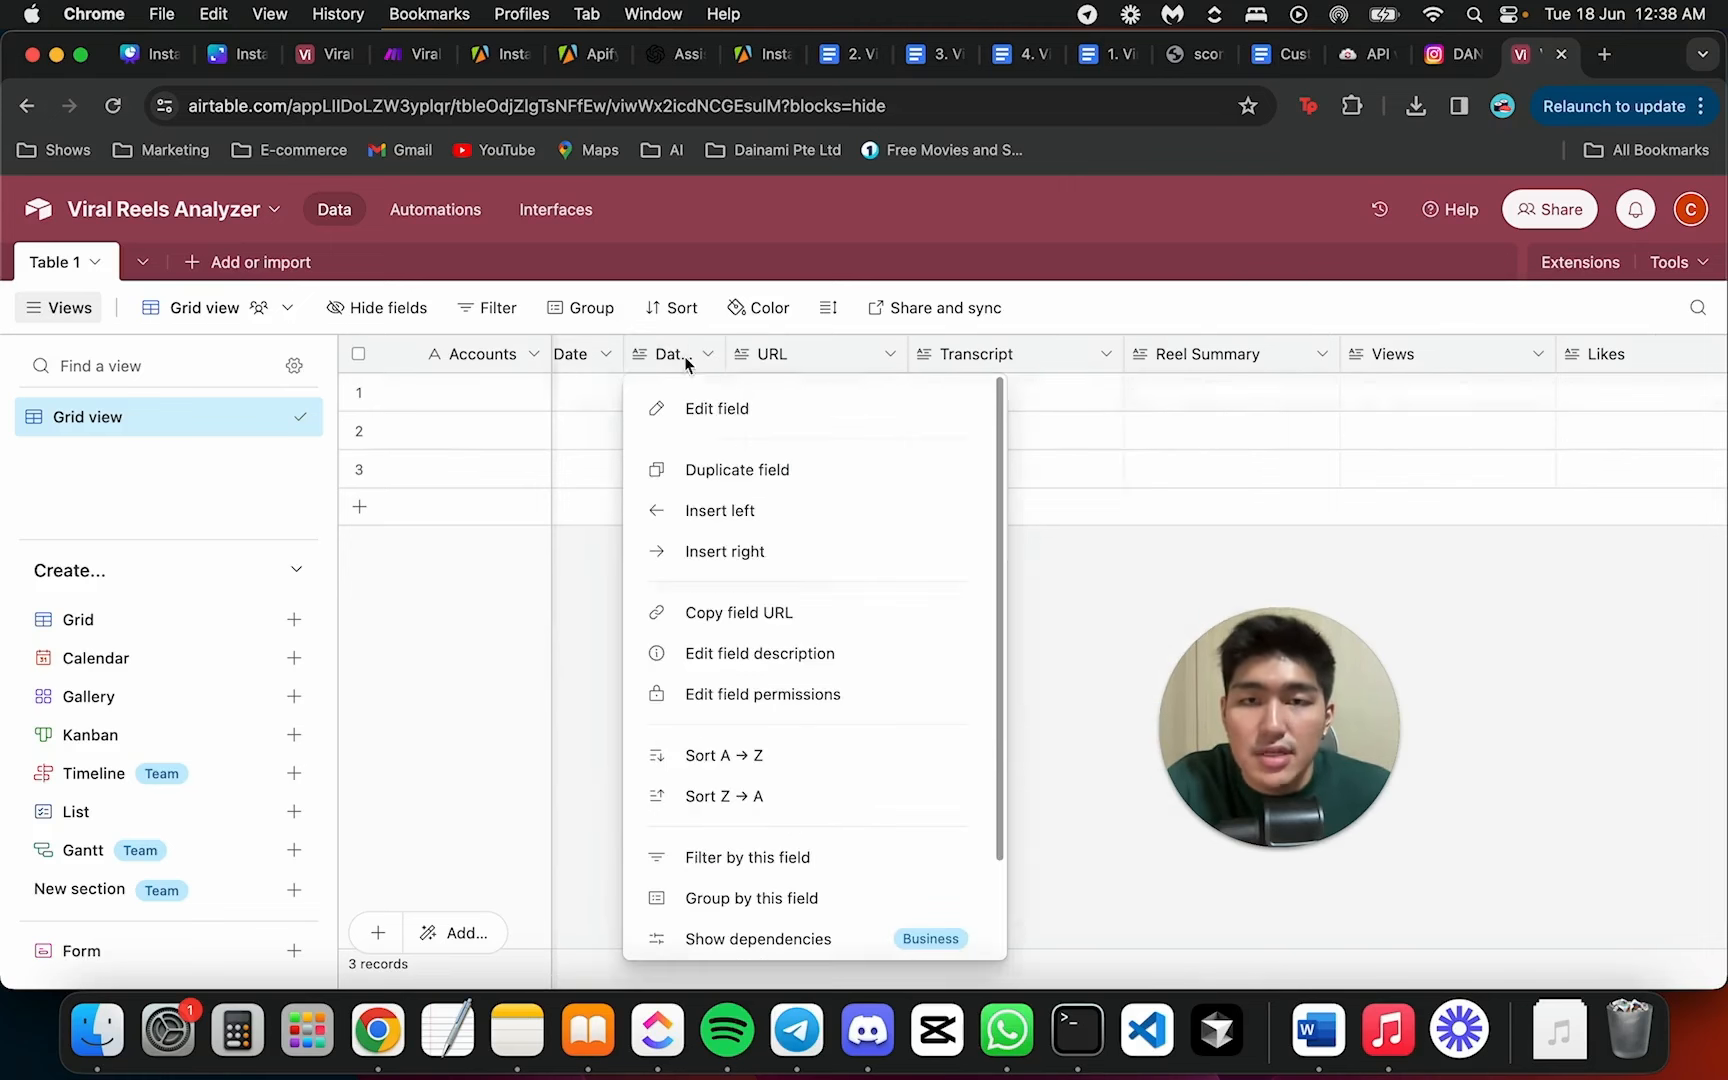
{"action": "scroll", "coordinate": [760, 800], "scroll_direction": "down", "scroll_amount": 3}
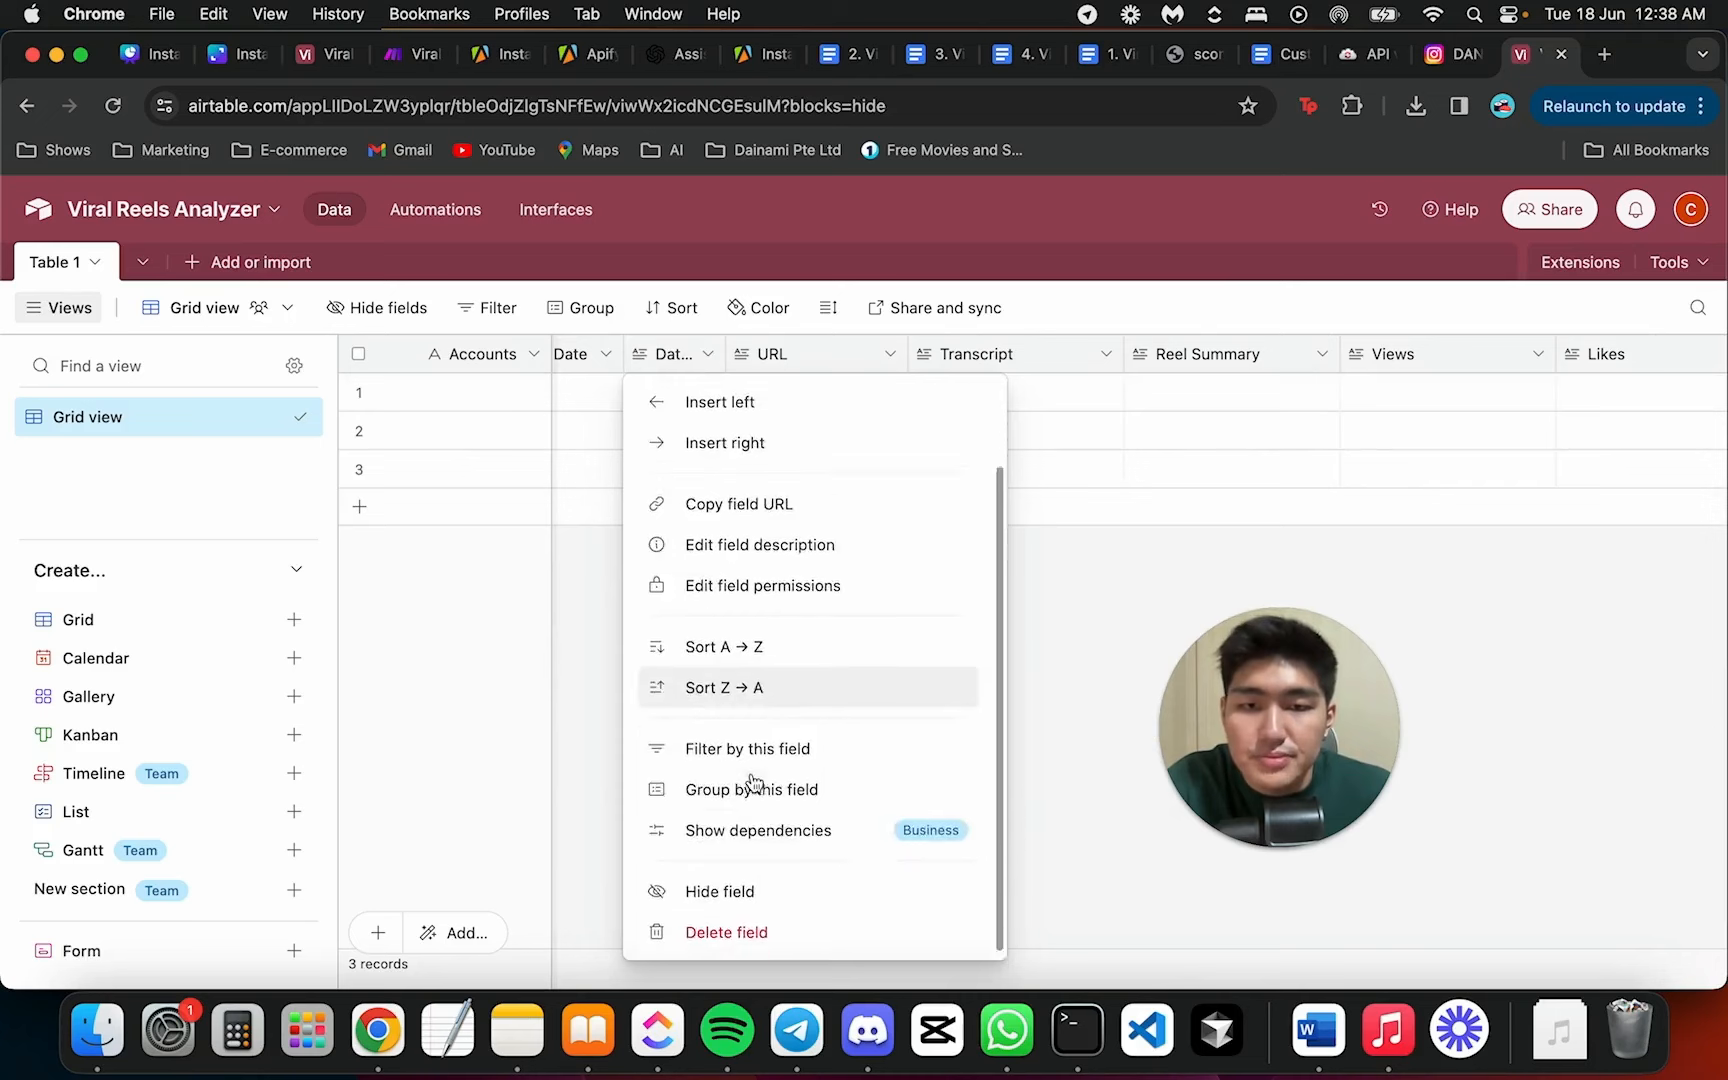
{"action": "left_click", "coordinate": [750, 922]}
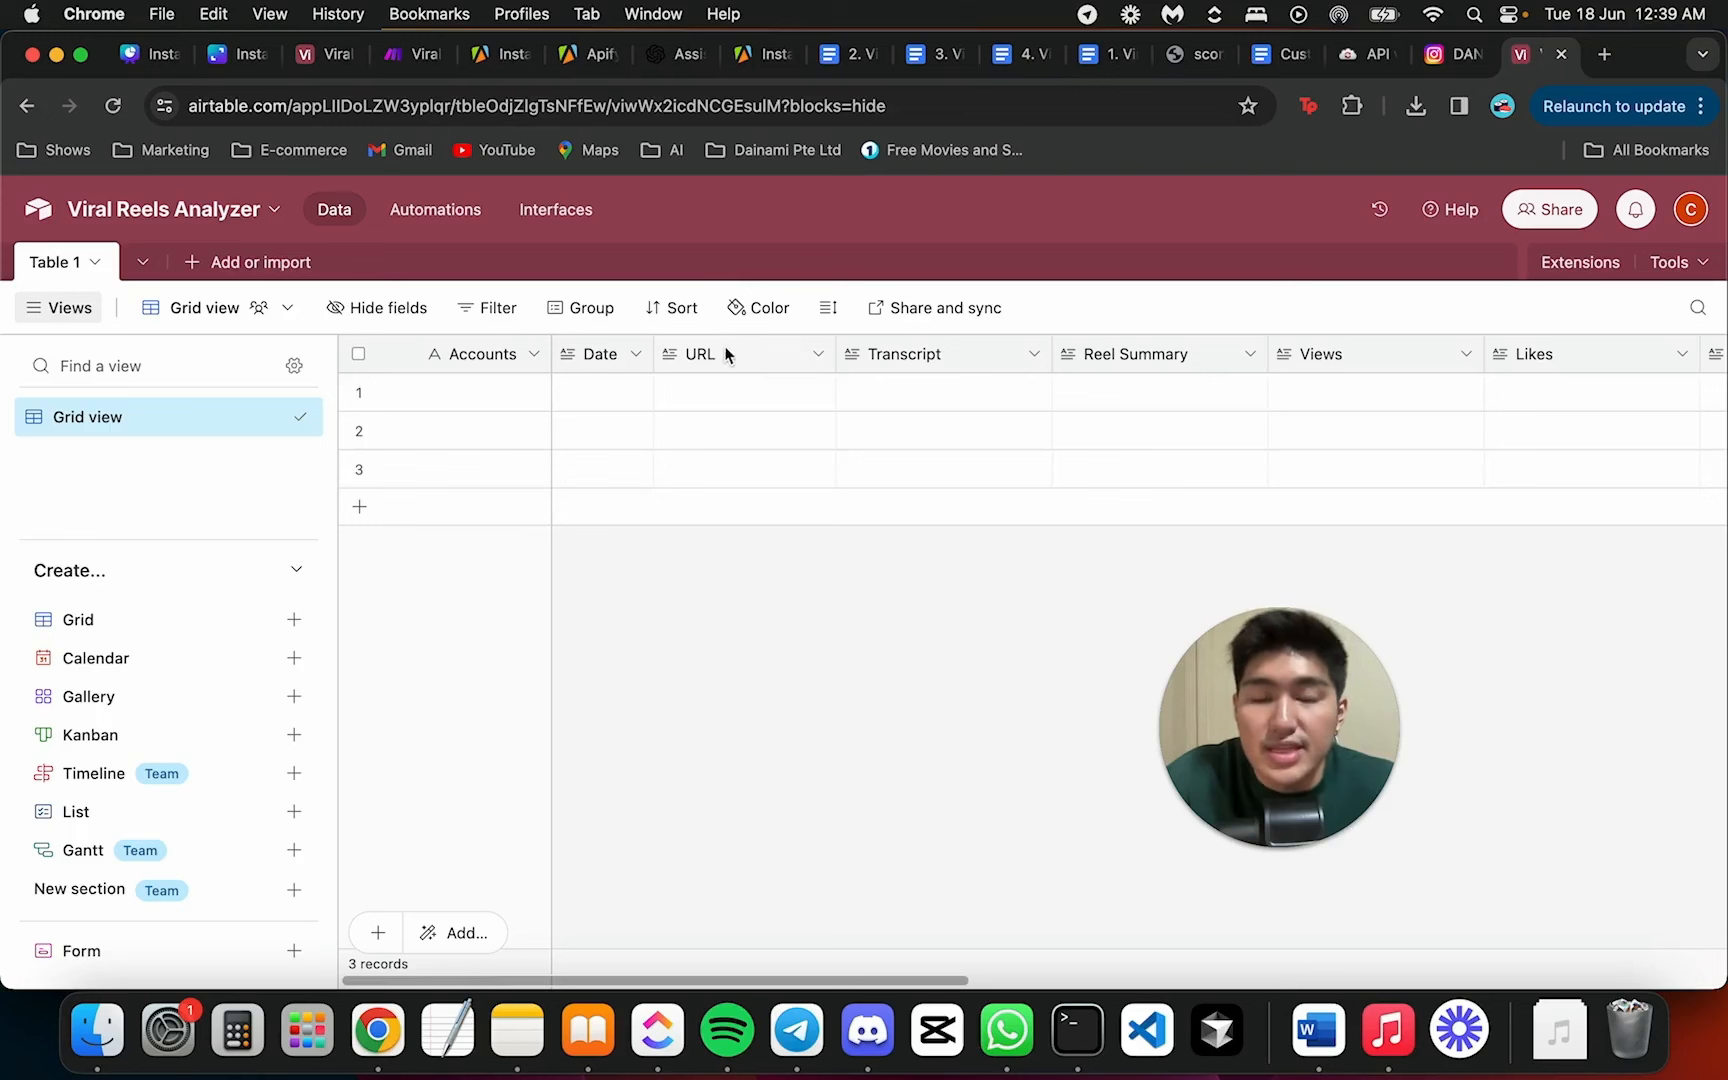
Look through all the fields of Table 1, from Date and URL across to Sentimental Analysis, Assignee and Status
{"action": "scroll", "coordinate": [921, 392], "scroll_direction": "right", "scroll_amount": 2}
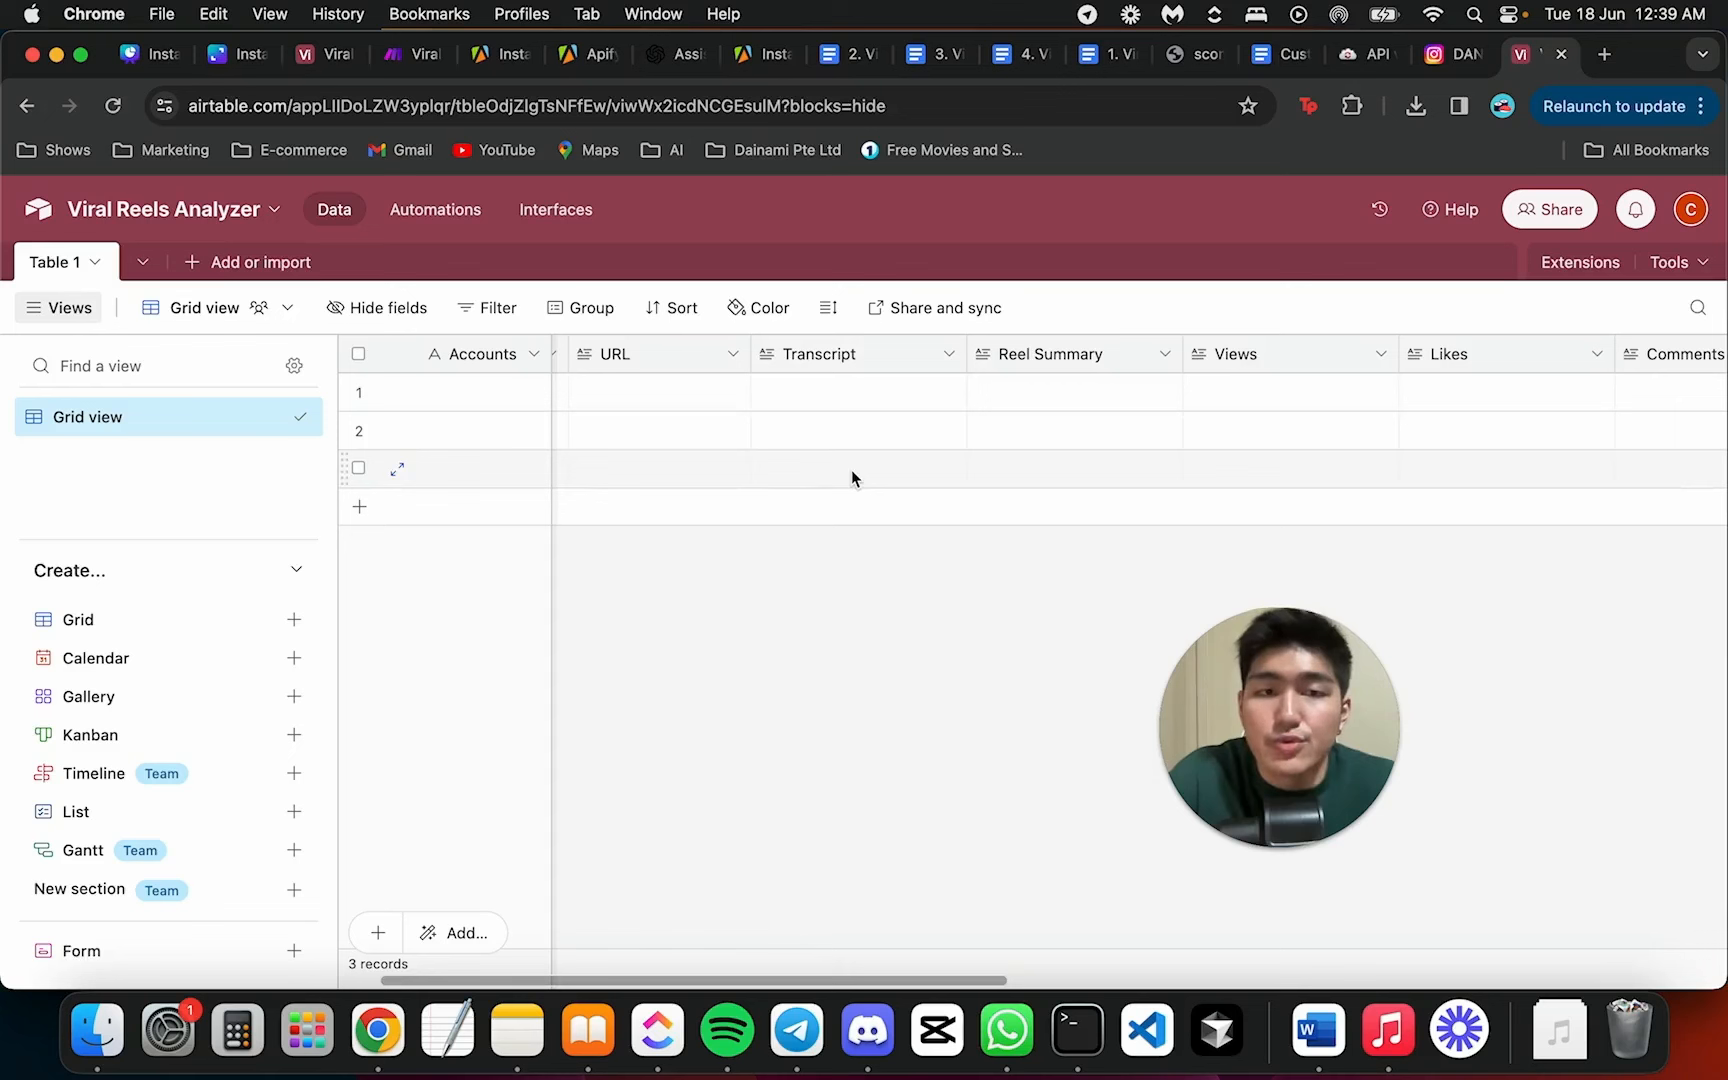
{"action": "scroll", "coordinate": [875, 383], "scroll_direction": "right", "scroll_amount": 1}
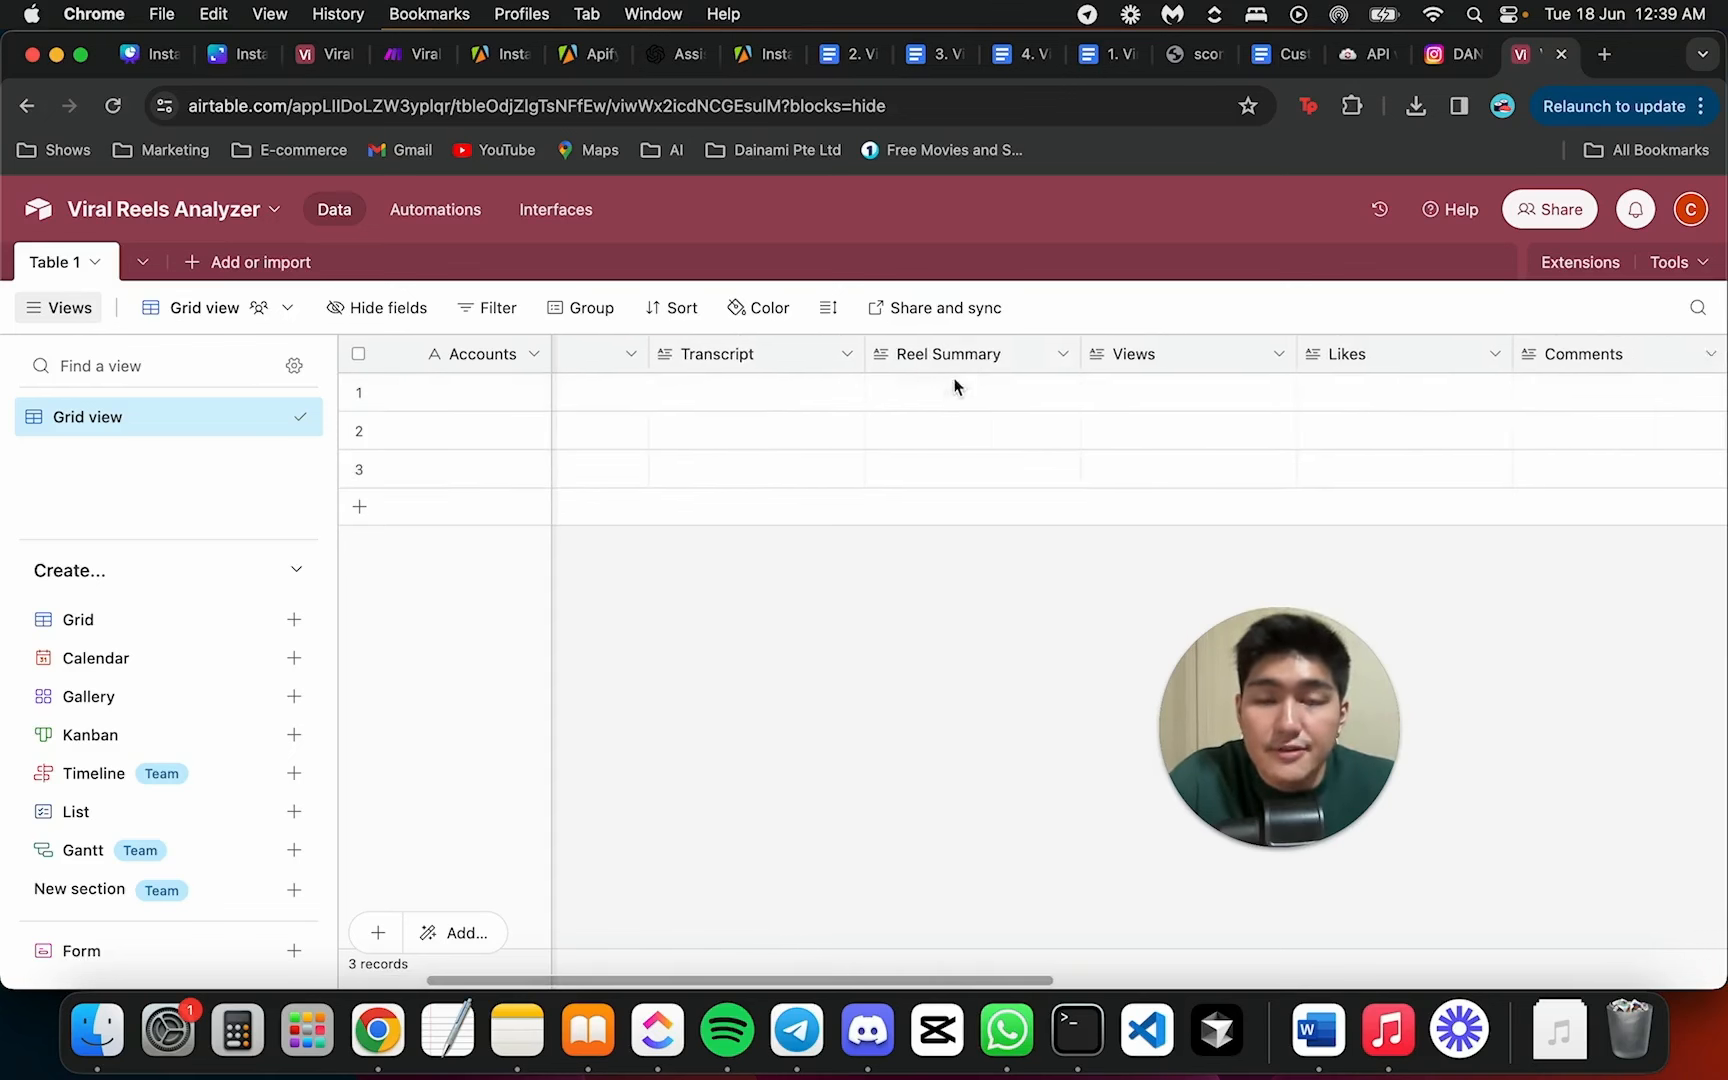
{"action": "scroll", "coordinate": [957, 386], "scroll_direction": "right", "scroll_amount": 1}
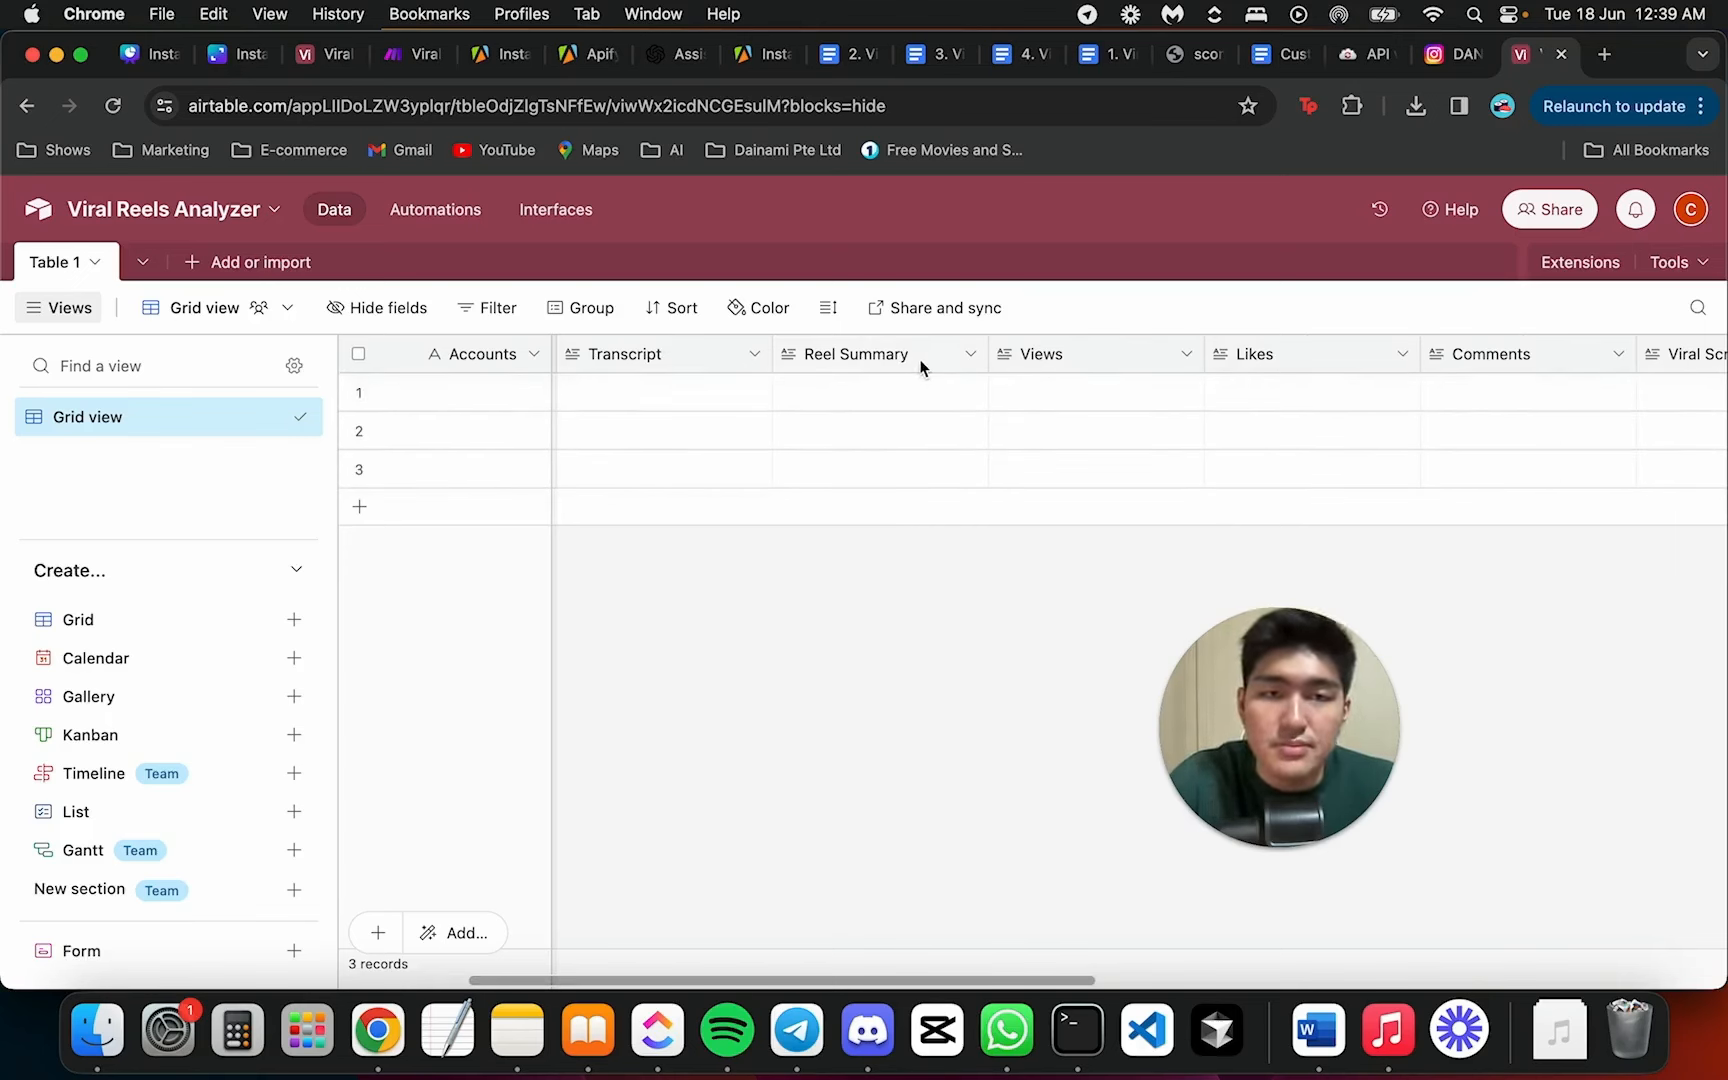
{"action": "scroll", "coordinate": [867, 369], "scroll_direction": "right", "scroll_amount": 5}
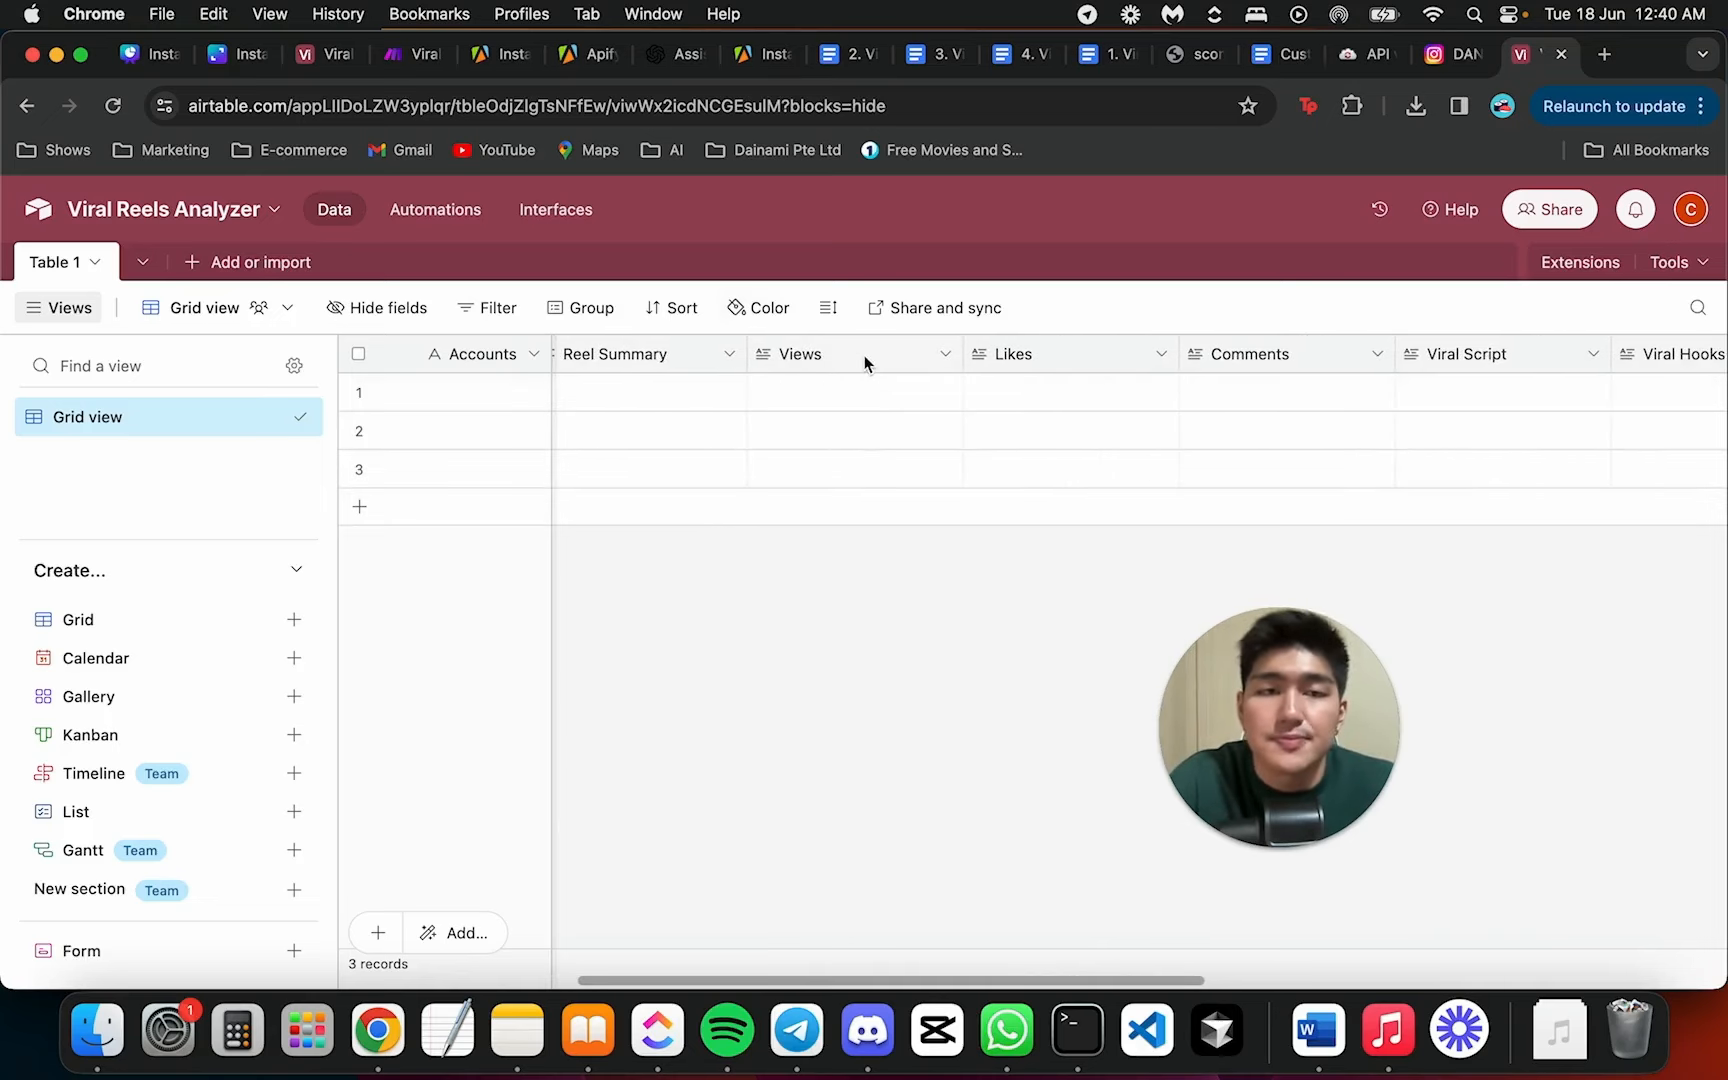
{"action": "scroll", "coordinate": [900, 358], "scroll_direction": "right", "scroll_amount": 2}
{"action": "scroll", "coordinate": [1025, 420], "scroll_direction": "right", "scroll_amount": 3}
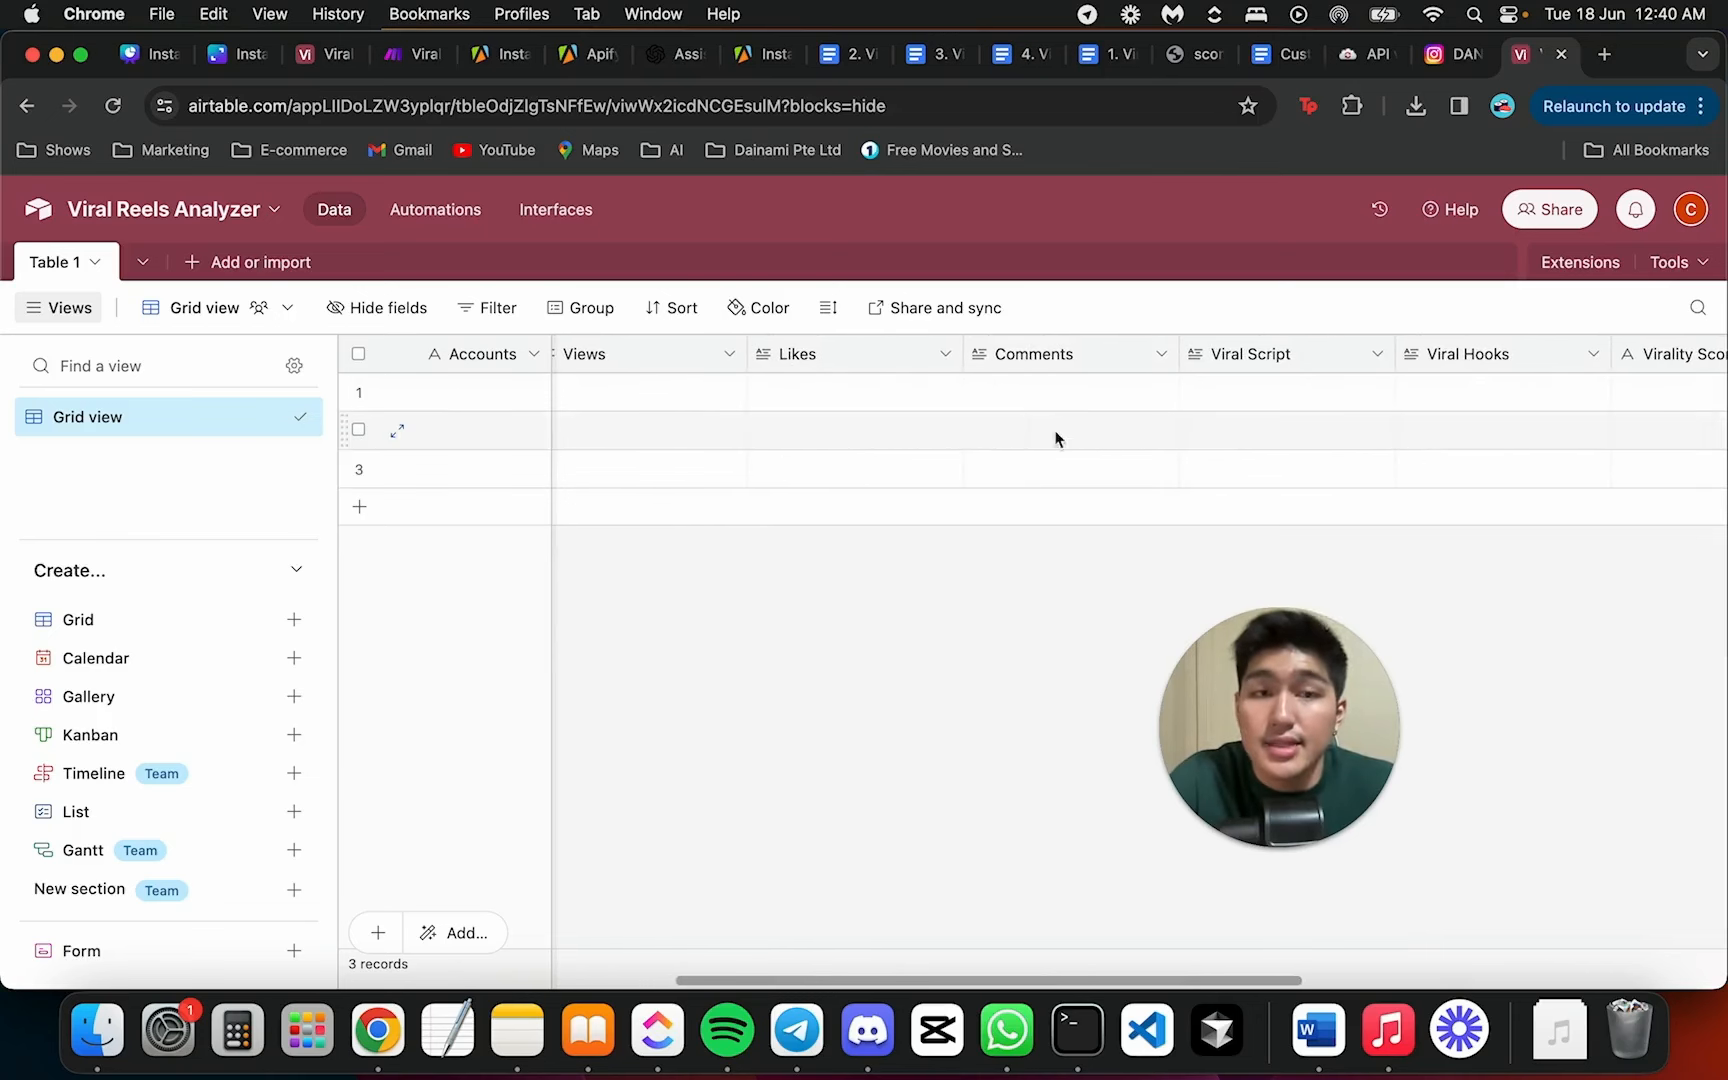
{"action": "scroll", "coordinate": [1032, 424], "scroll_direction": "right", "scroll_amount": 2}
{"action": "scroll", "coordinate": [855, 400], "scroll_direction": "right", "scroll_amount": 8}
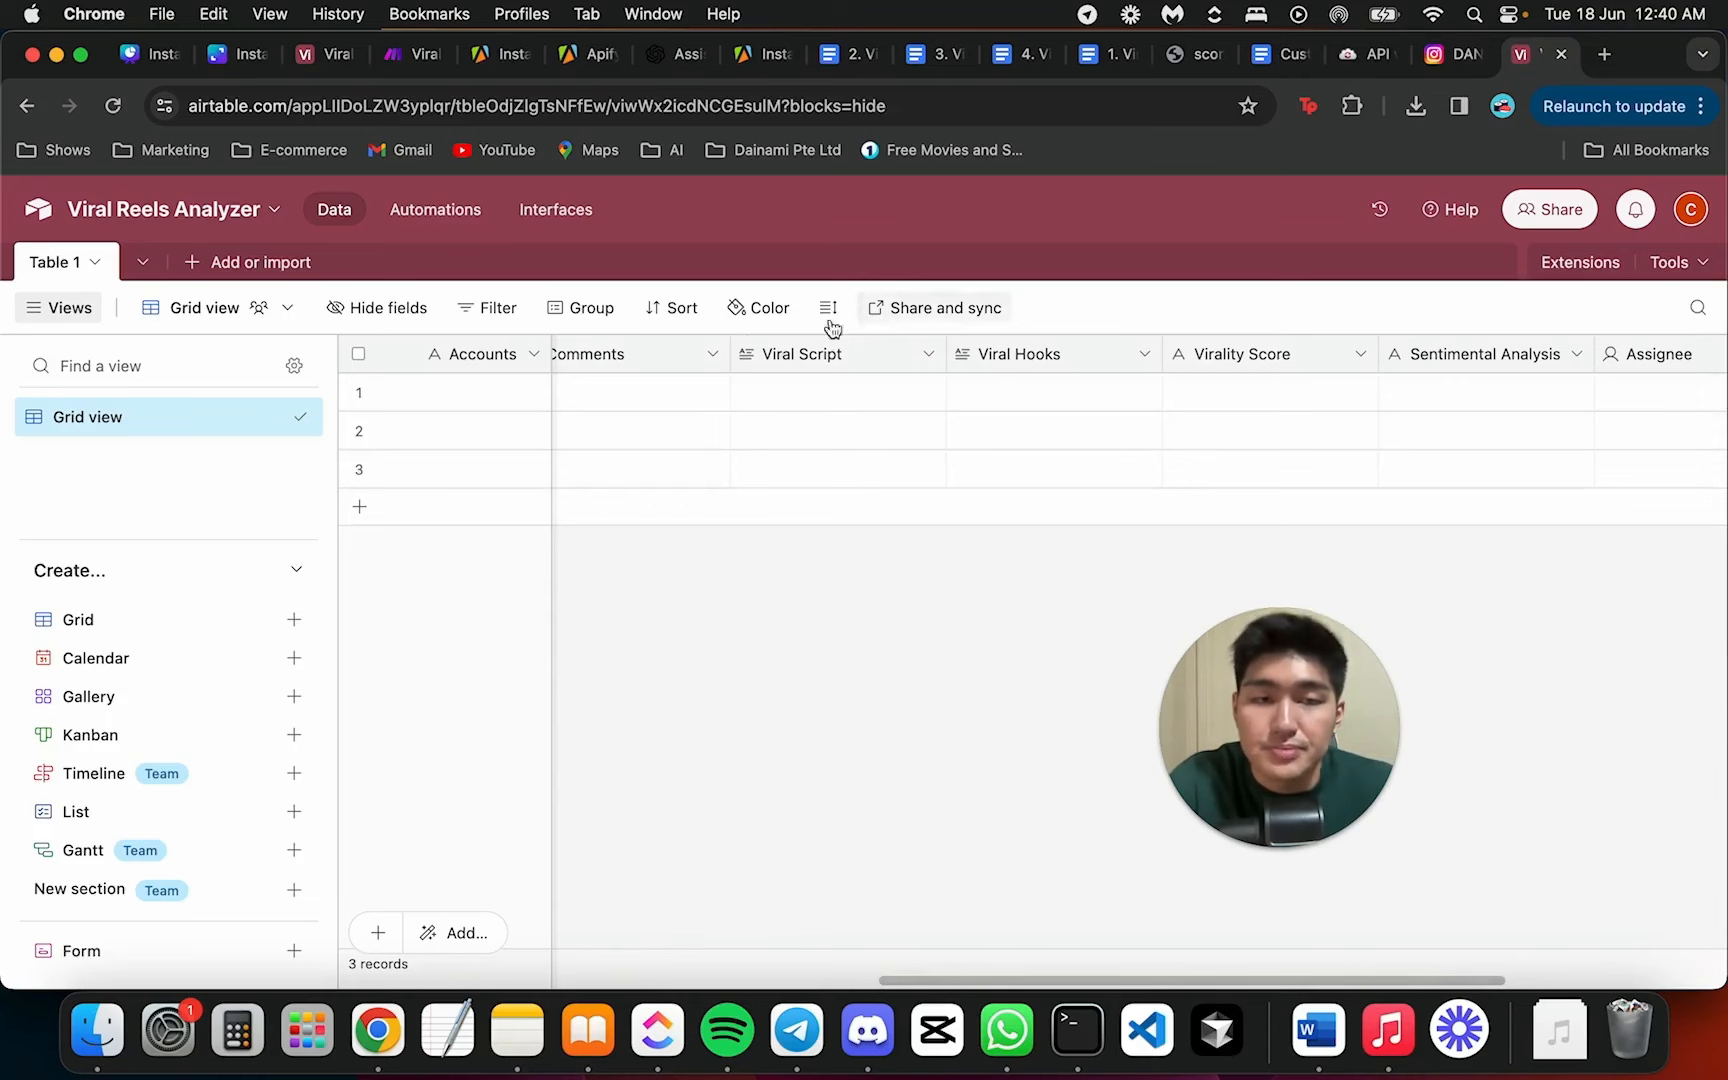
{"action": "scroll", "coordinate": [957, 360], "scroll_direction": "right", "scroll_amount": 3}
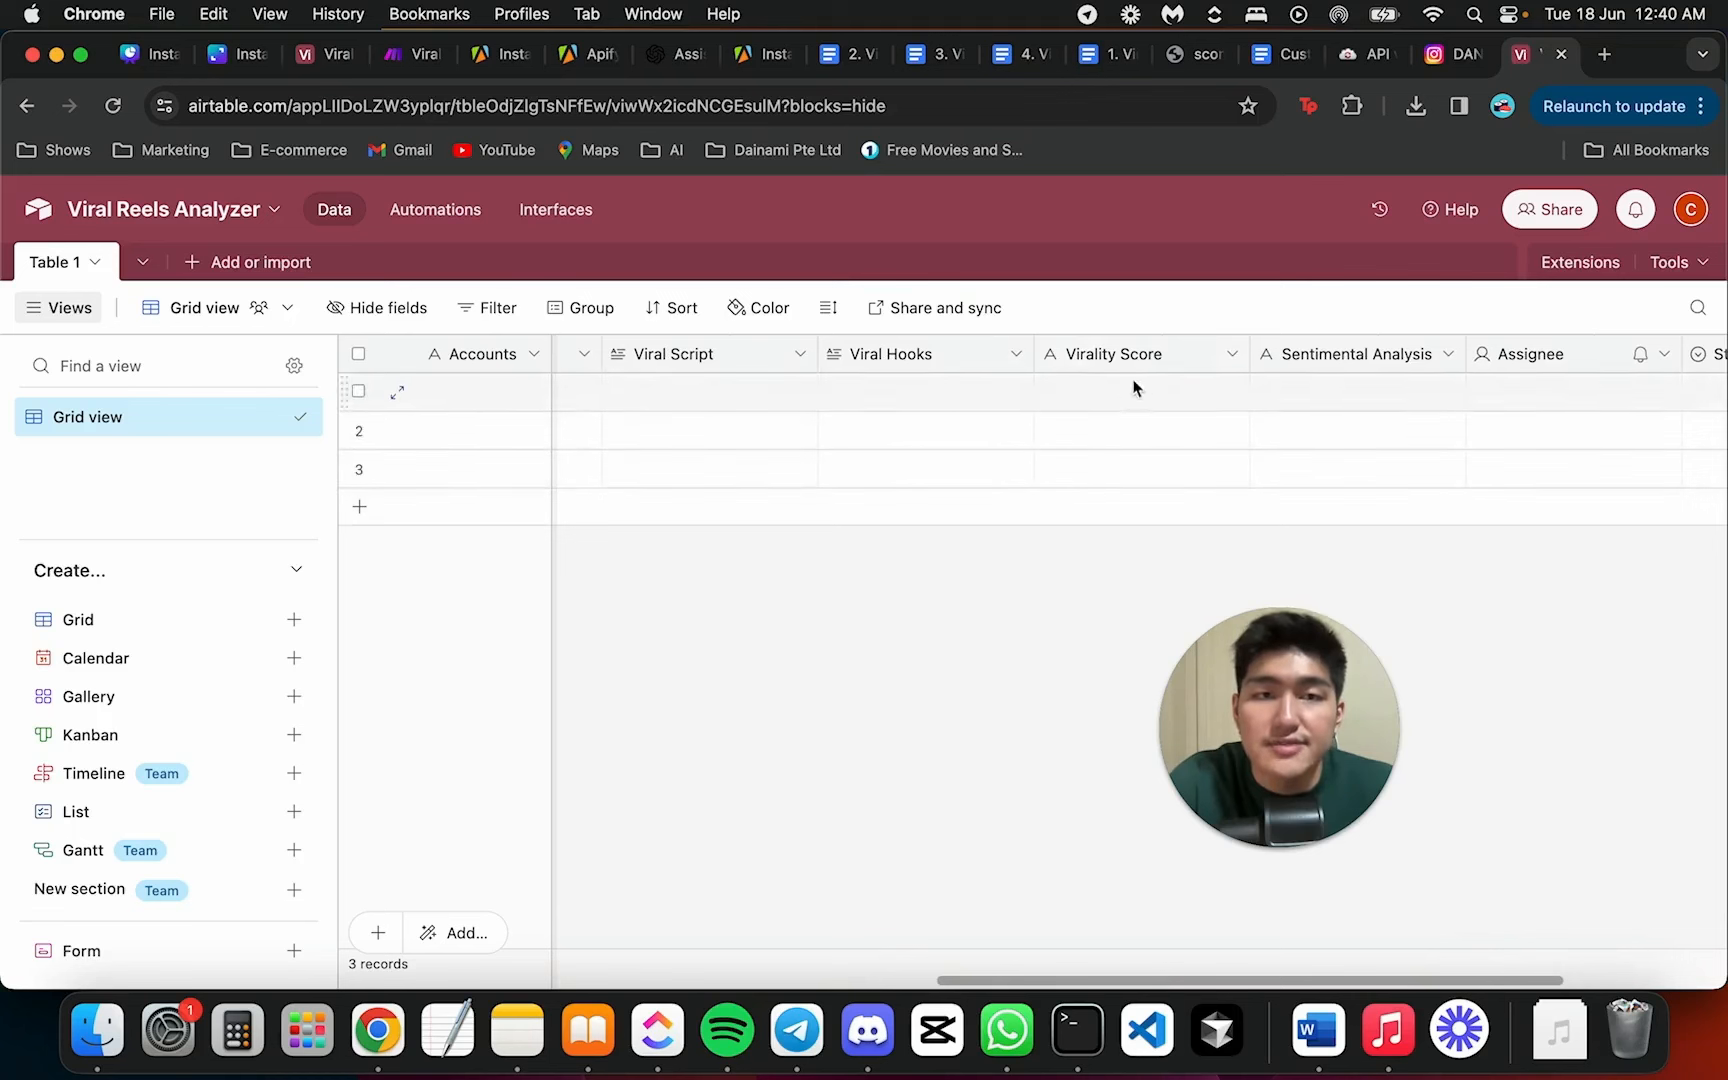
{"action": "scroll", "coordinate": [1134, 440], "scroll_direction": "right", "scroll_amount": 2}
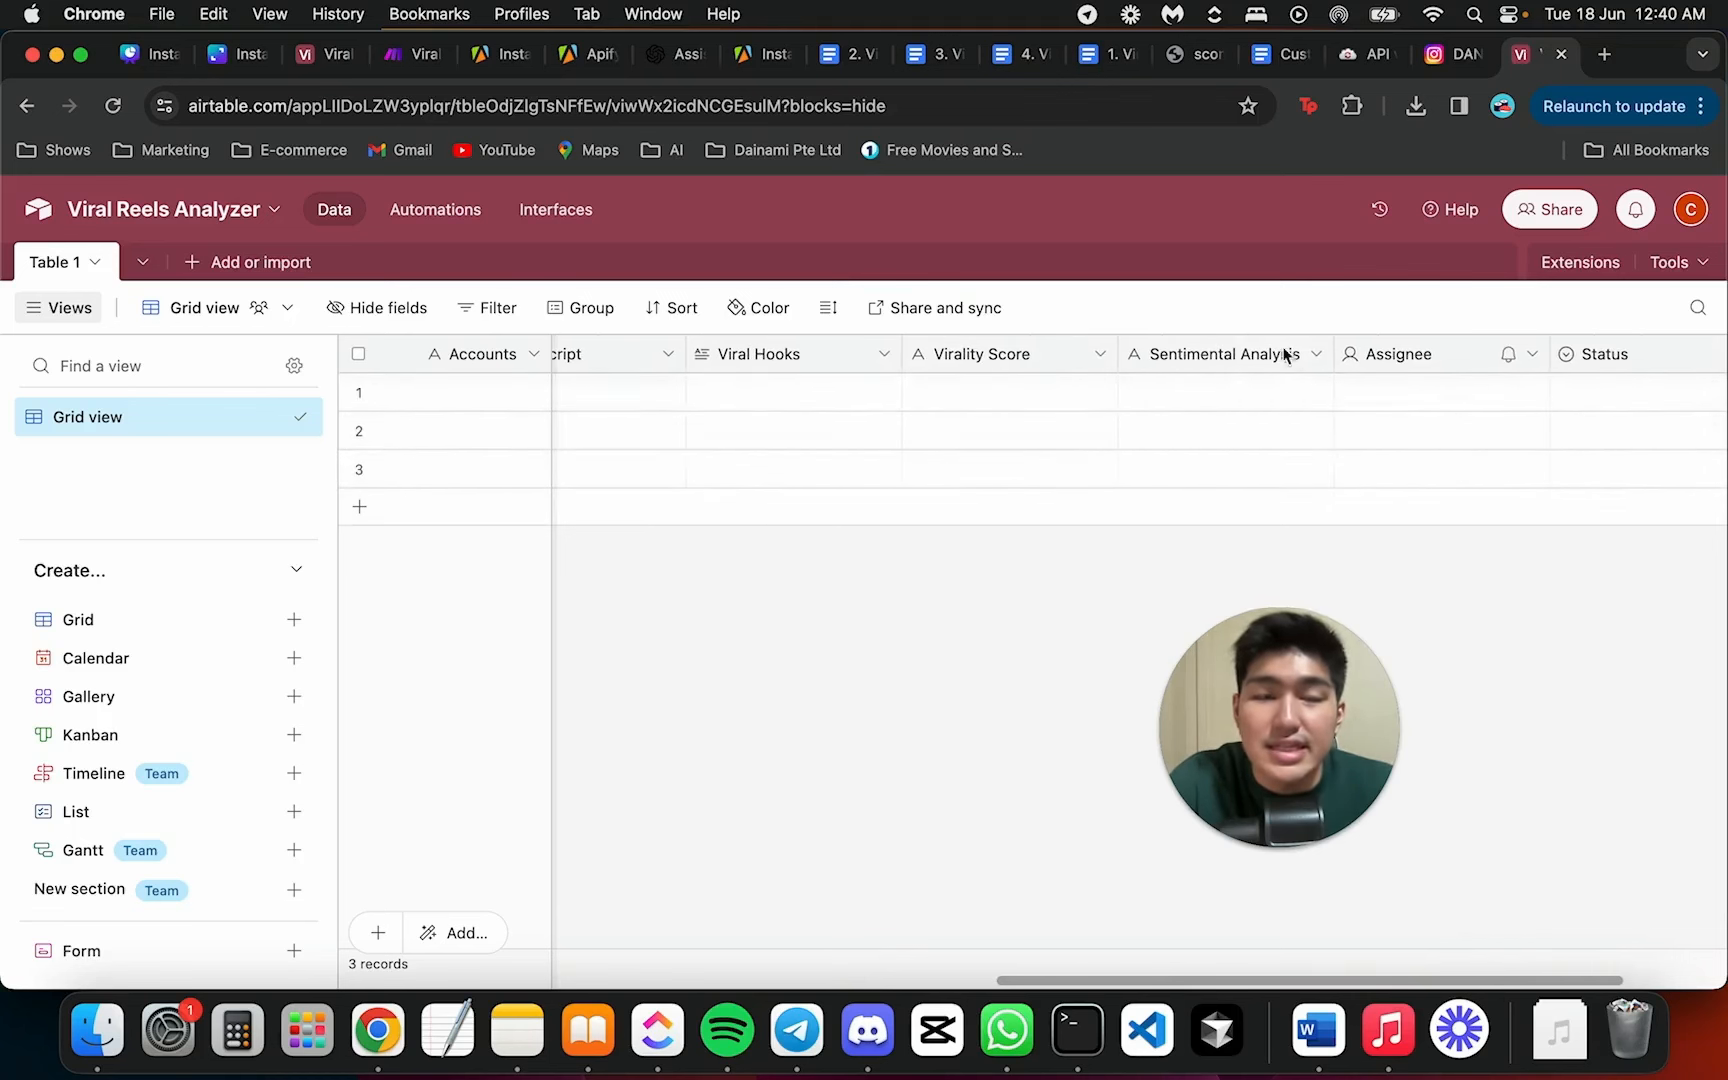
{"action": "scroll", "coordinate": [1000, 460], "scroll_direction": "left", "scroll_amount": 2}
{"action": "scroll", "coordinate": [1165, 460], "scroll_direction": "right", "scroll_amount": 3}
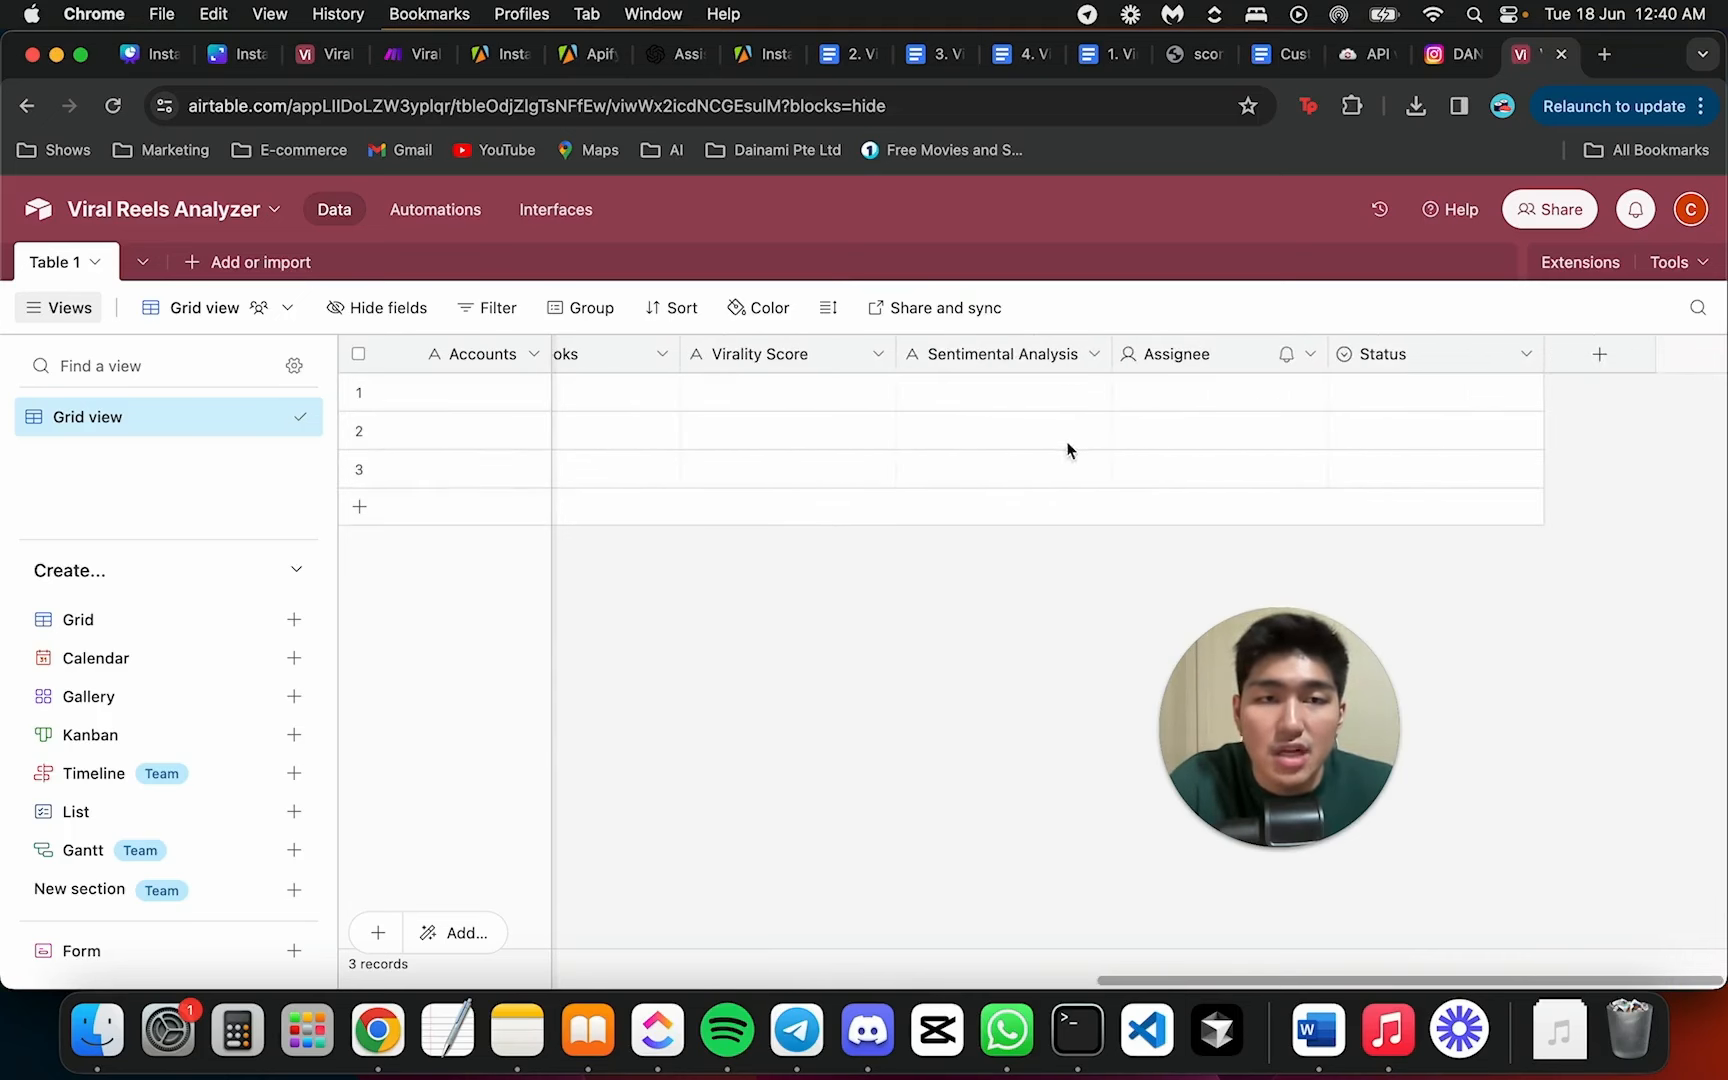
{"action": "scroll", "coordinate": [1068, 451], "scroll_direction": "left", "scroll_amount": 5}
{"action": "scroll", "coordinate": [948, 455], "scroll_direction": "left", "scroll_amount": 3}
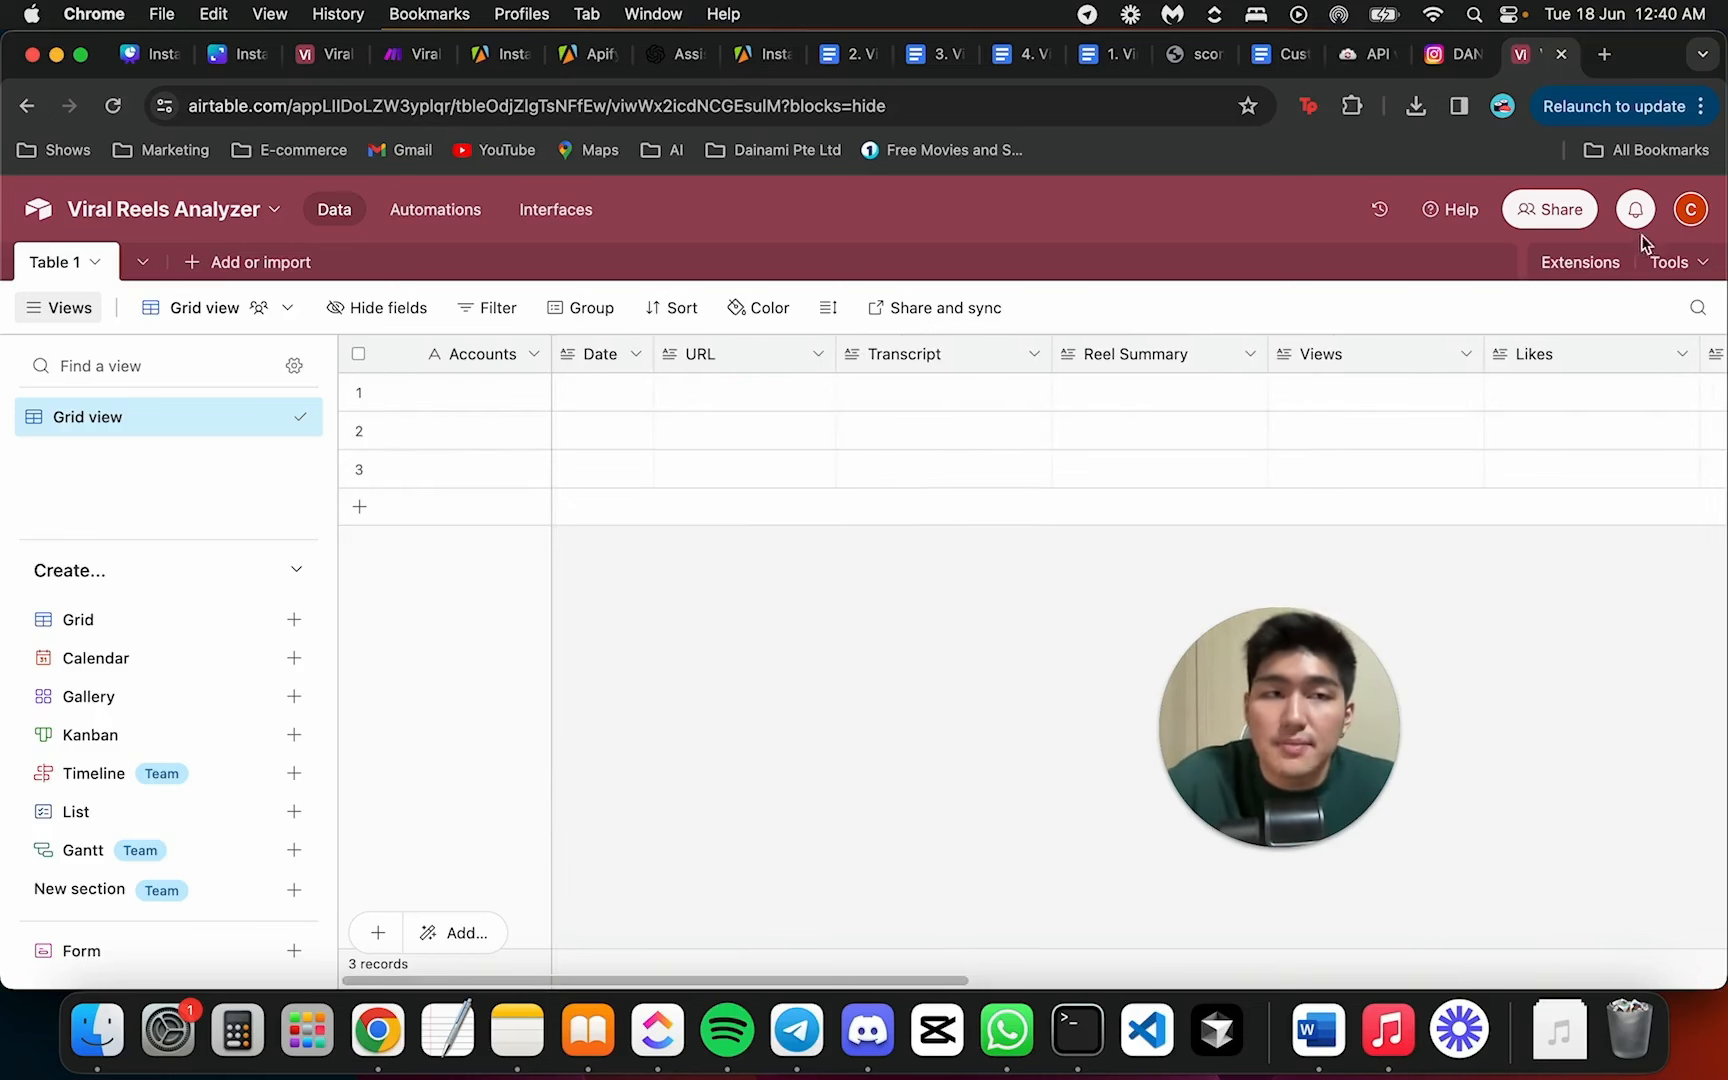
Check which bases the Make third-party integration can access in the account's integrations, and compare with this base's name
{"action": "left_click", "coordinate": [1690, 209]}
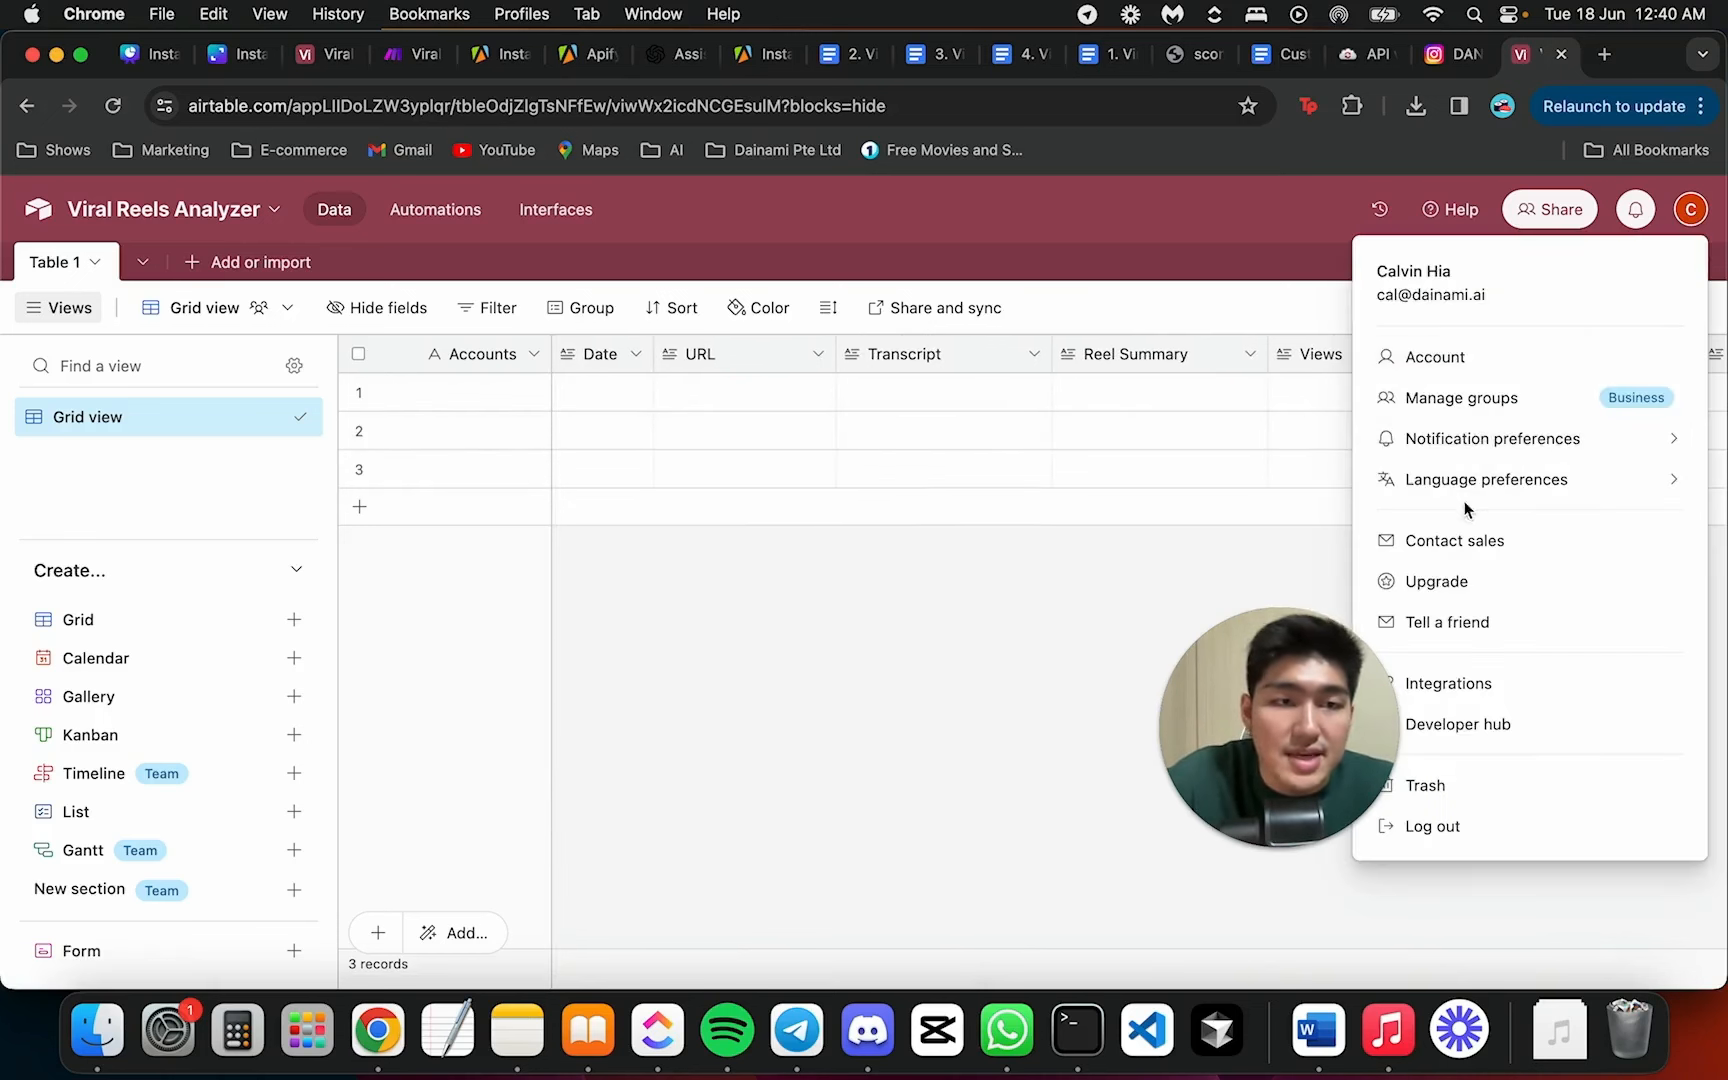
{"action": "left_click_drag", "start_coordinate": [1291, 729], "coordinate": [1043, 740]}
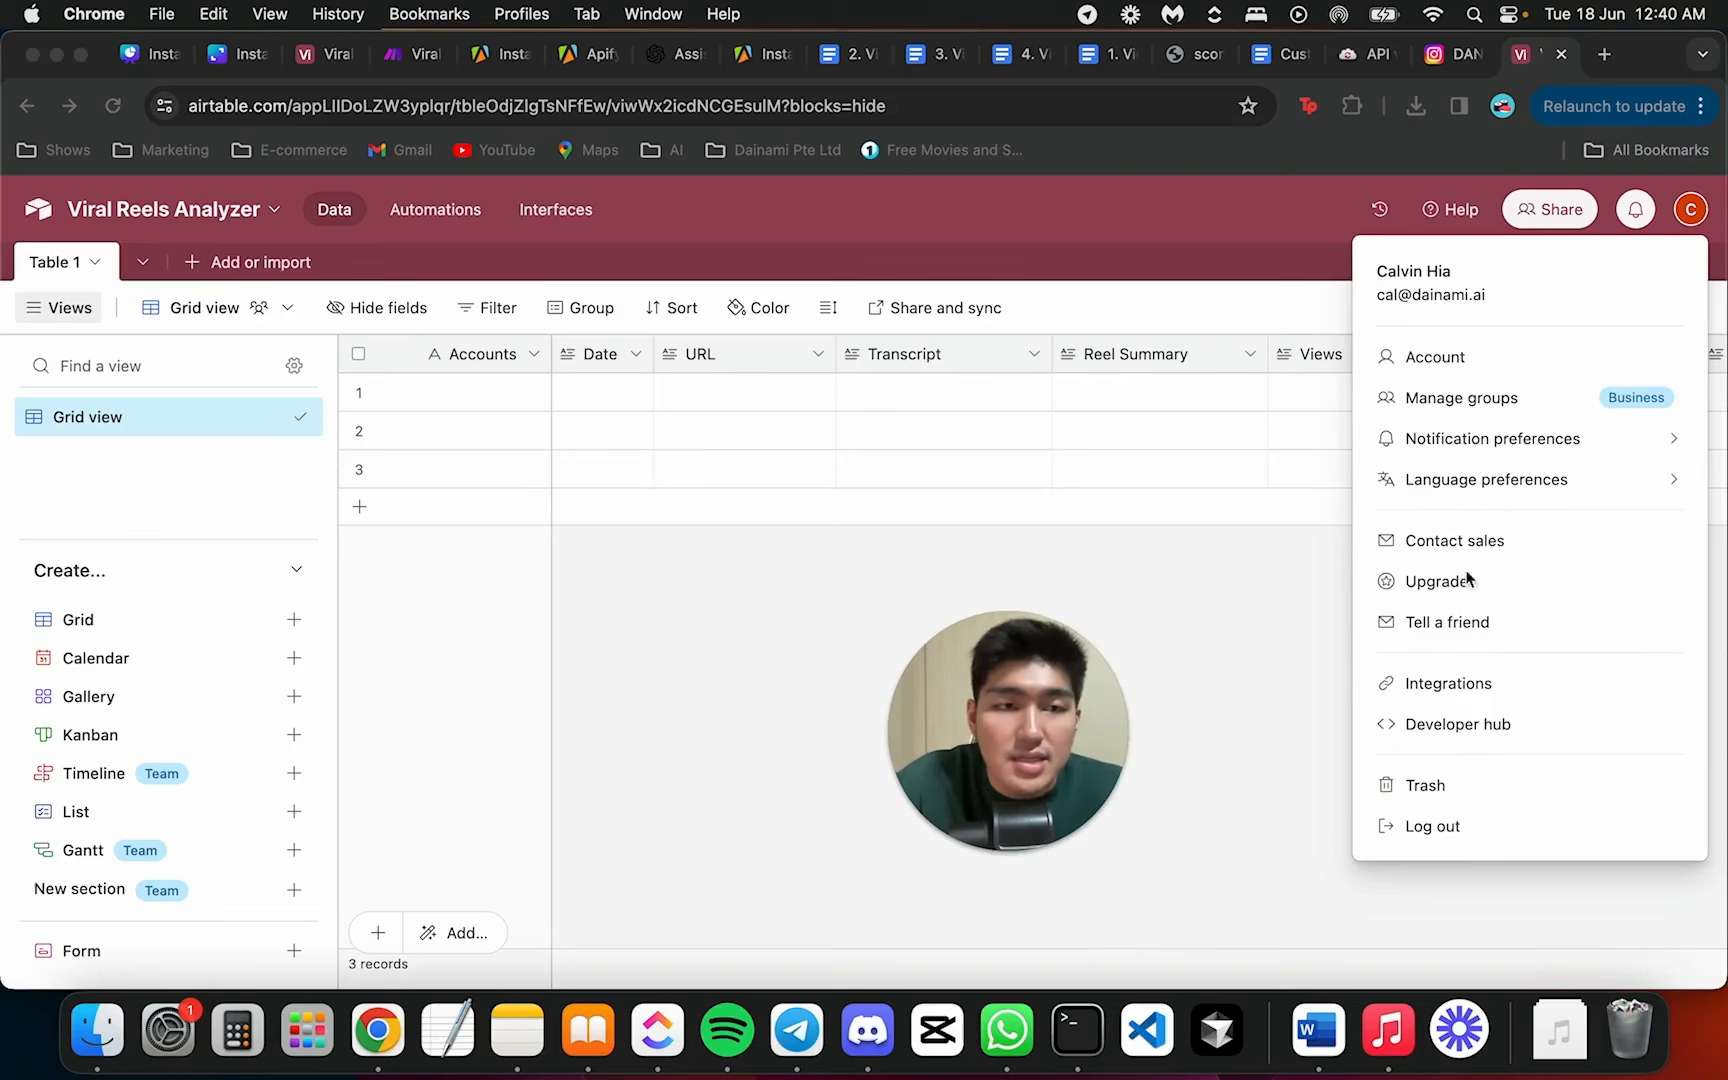
{"action": "left_click", "coordinate": [1462, 686]}
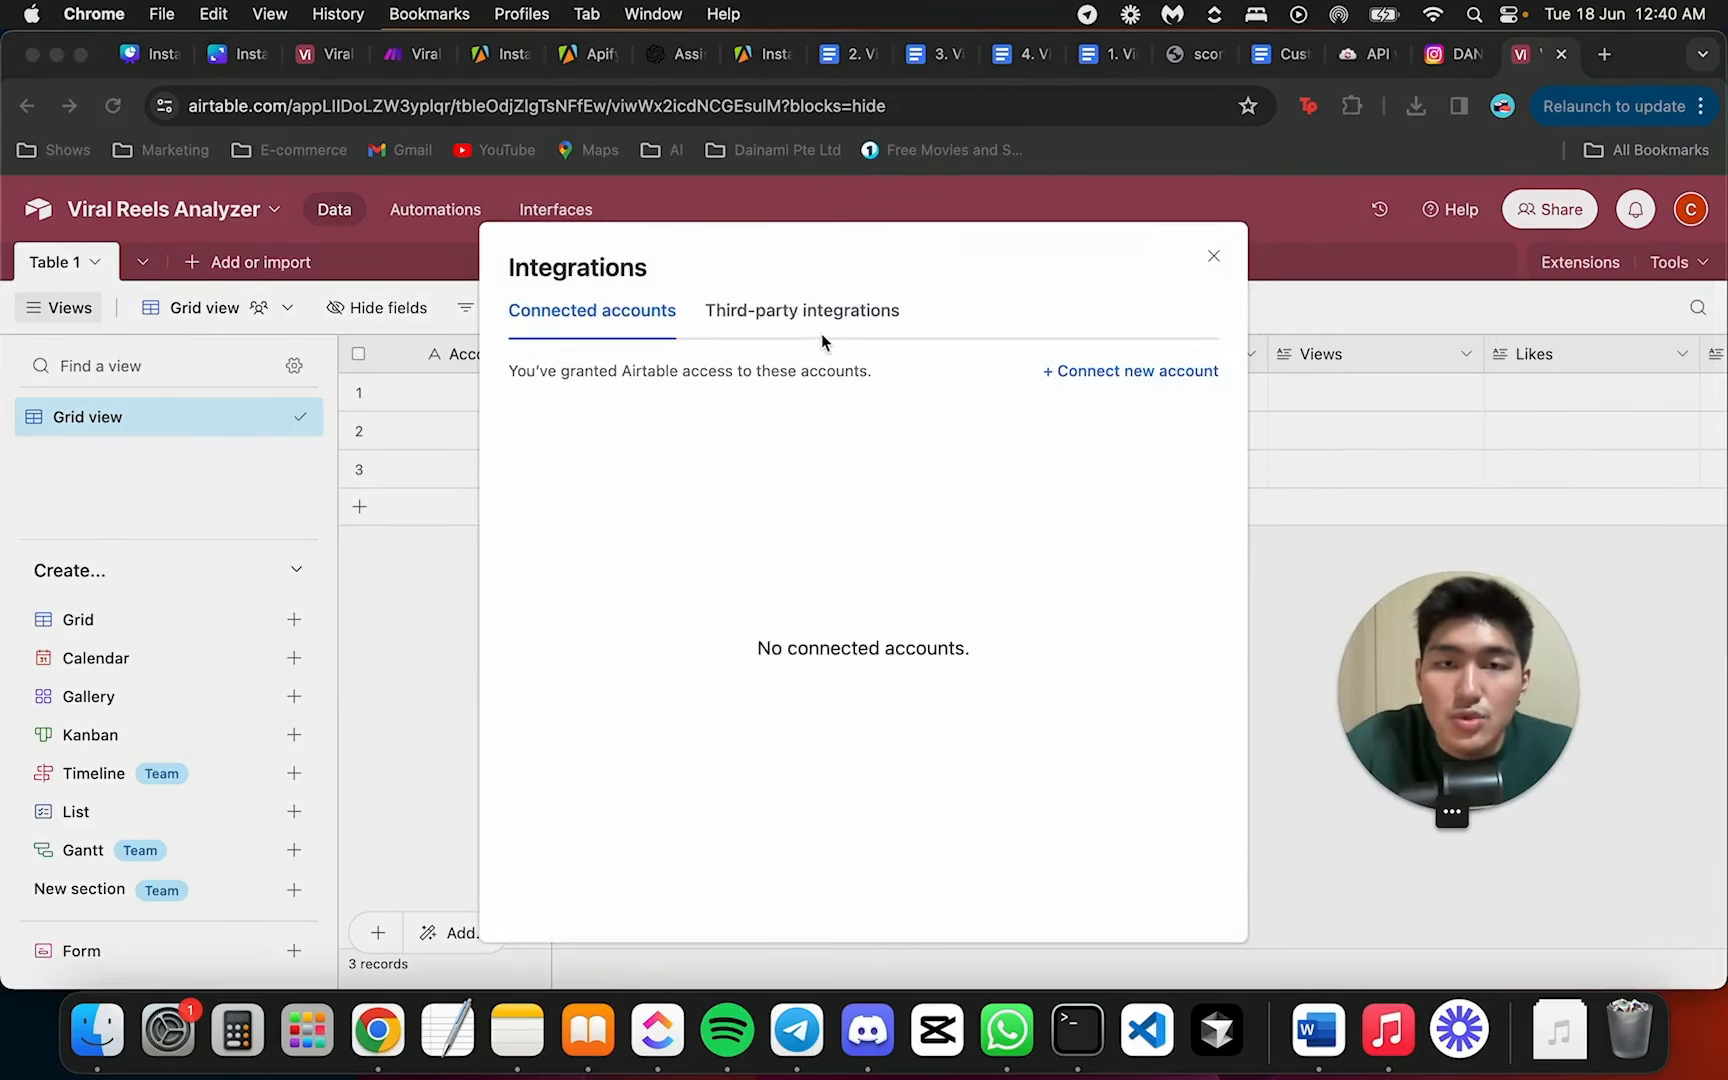
{"action": "left_click", "coordinate": [862, 320]}
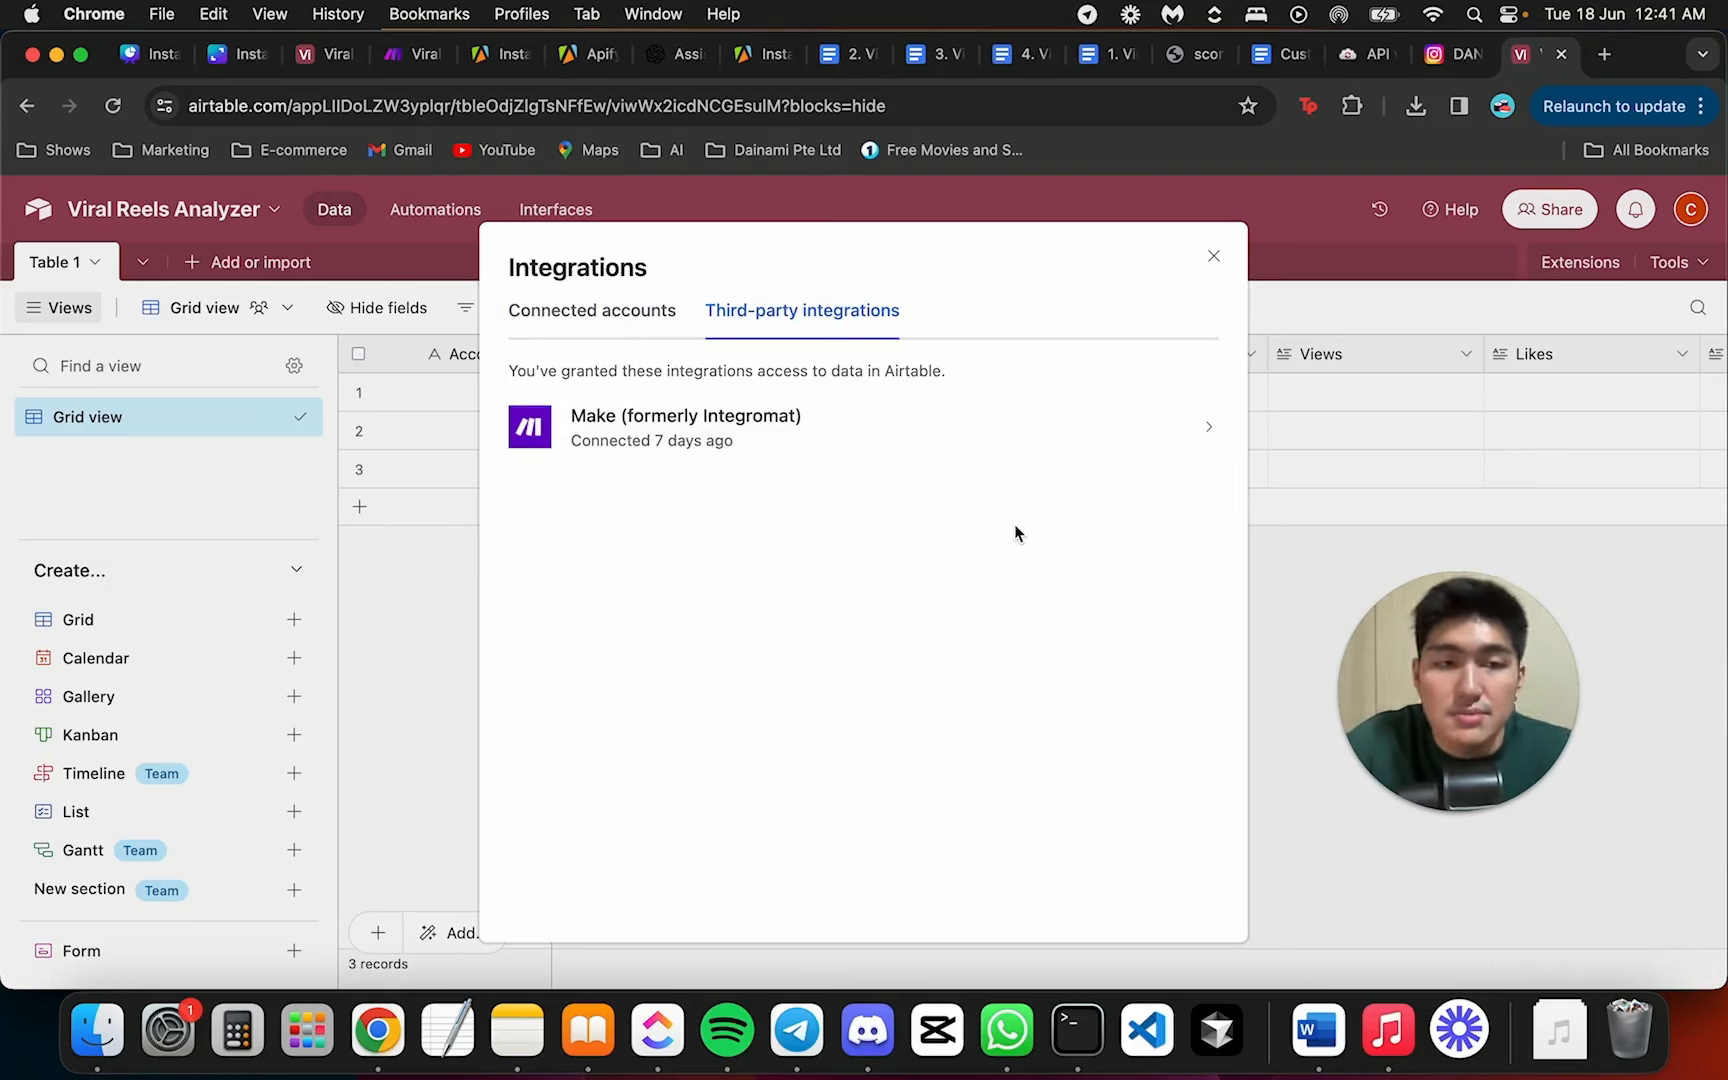
{"action": "left_click", "coordinate": [1057, 424]}
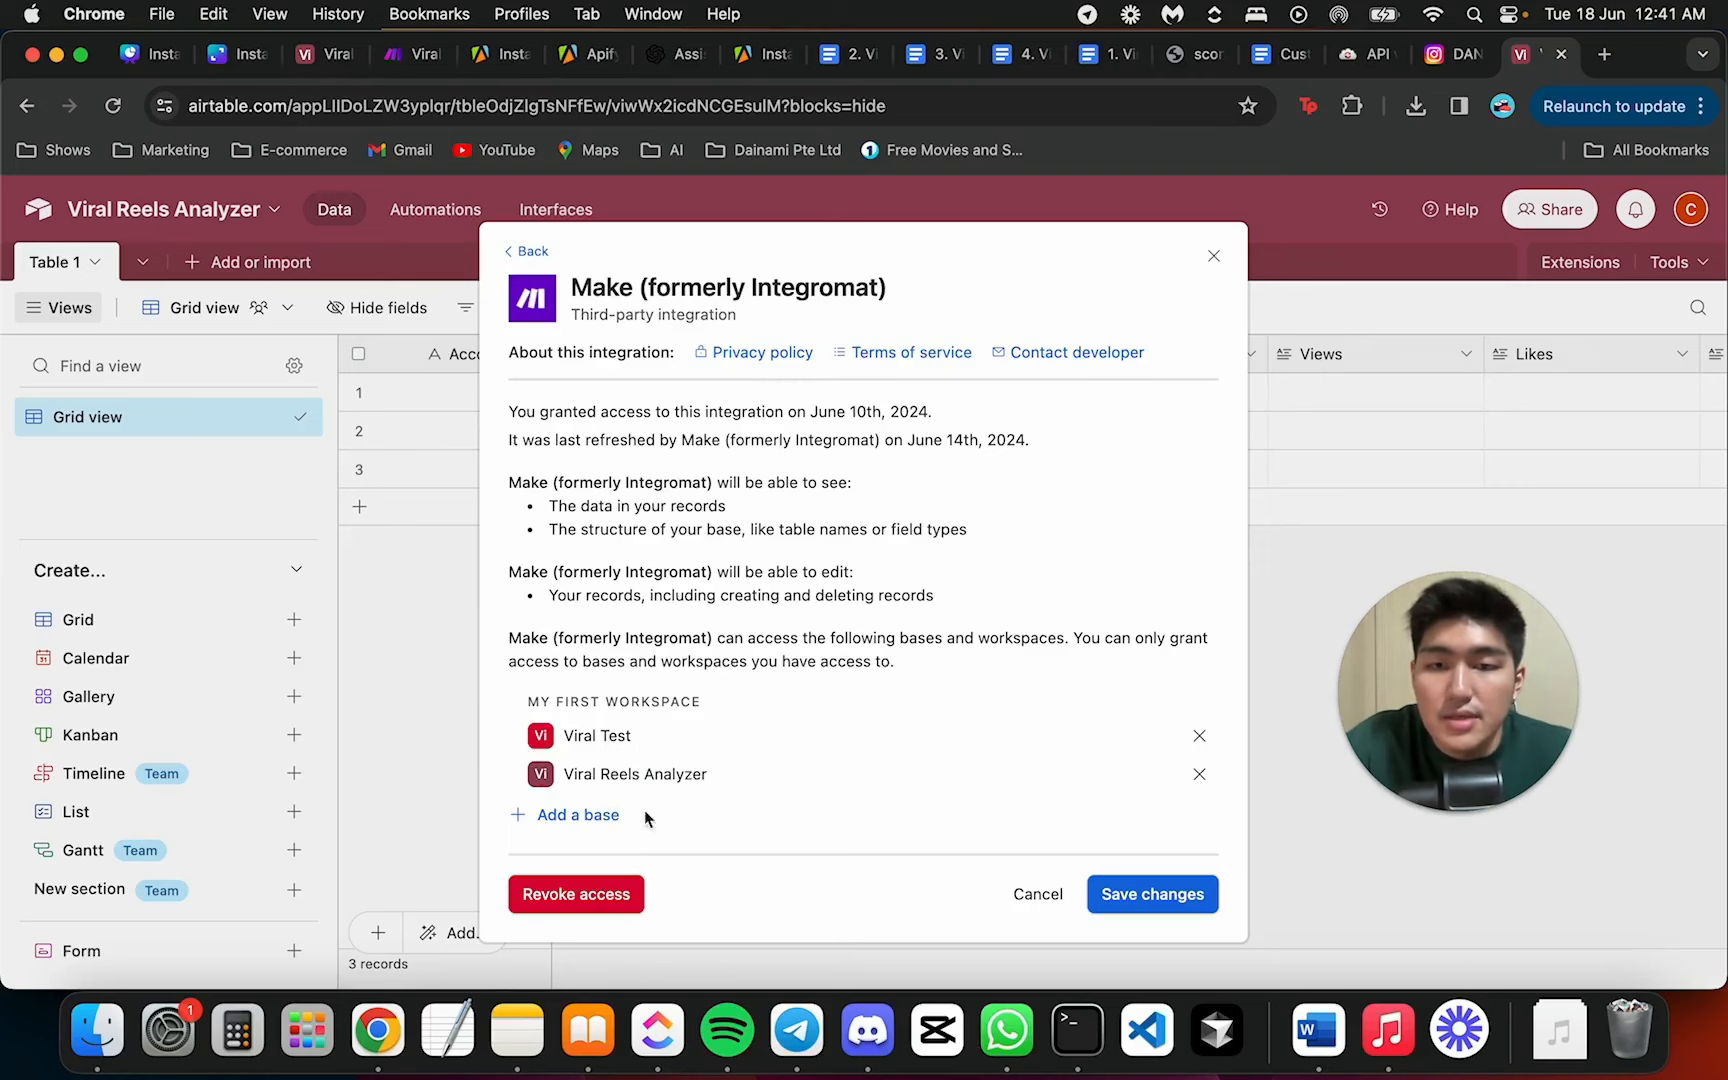
{"action": "left_click", "coordinate": [269, 535]}
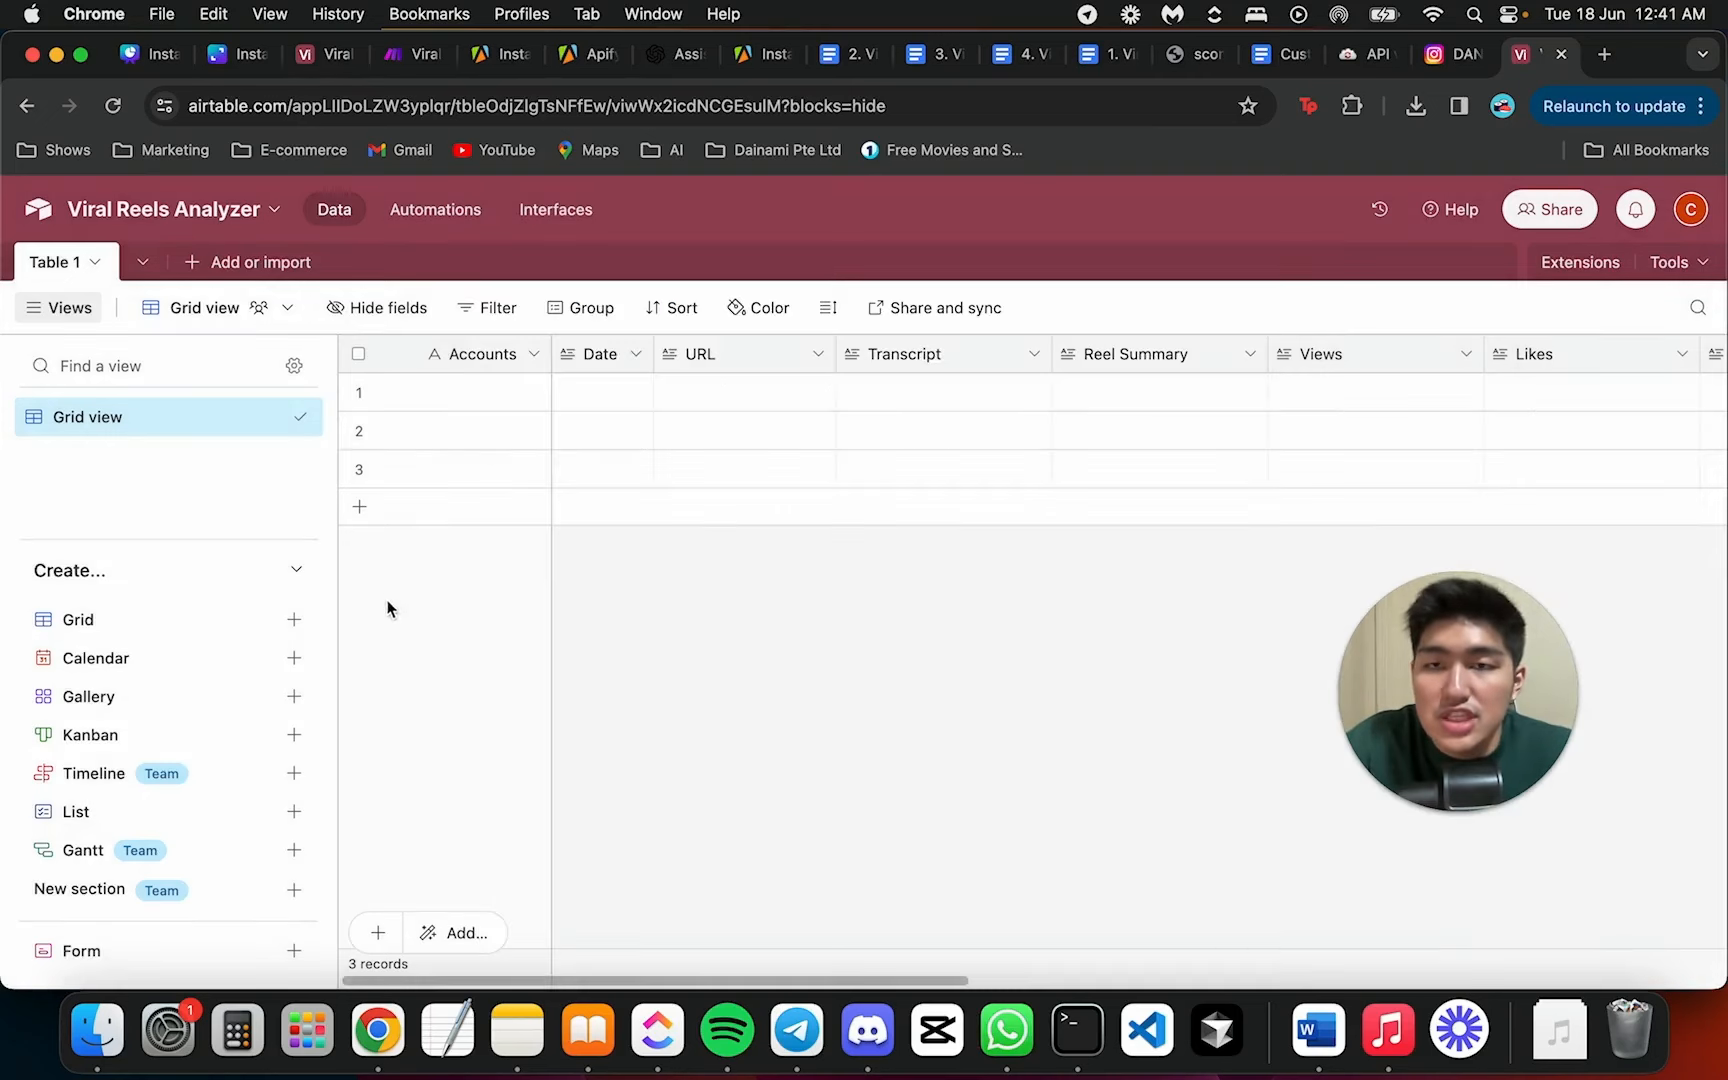
{"action": "left_click", "coordinate": [185, 210]}
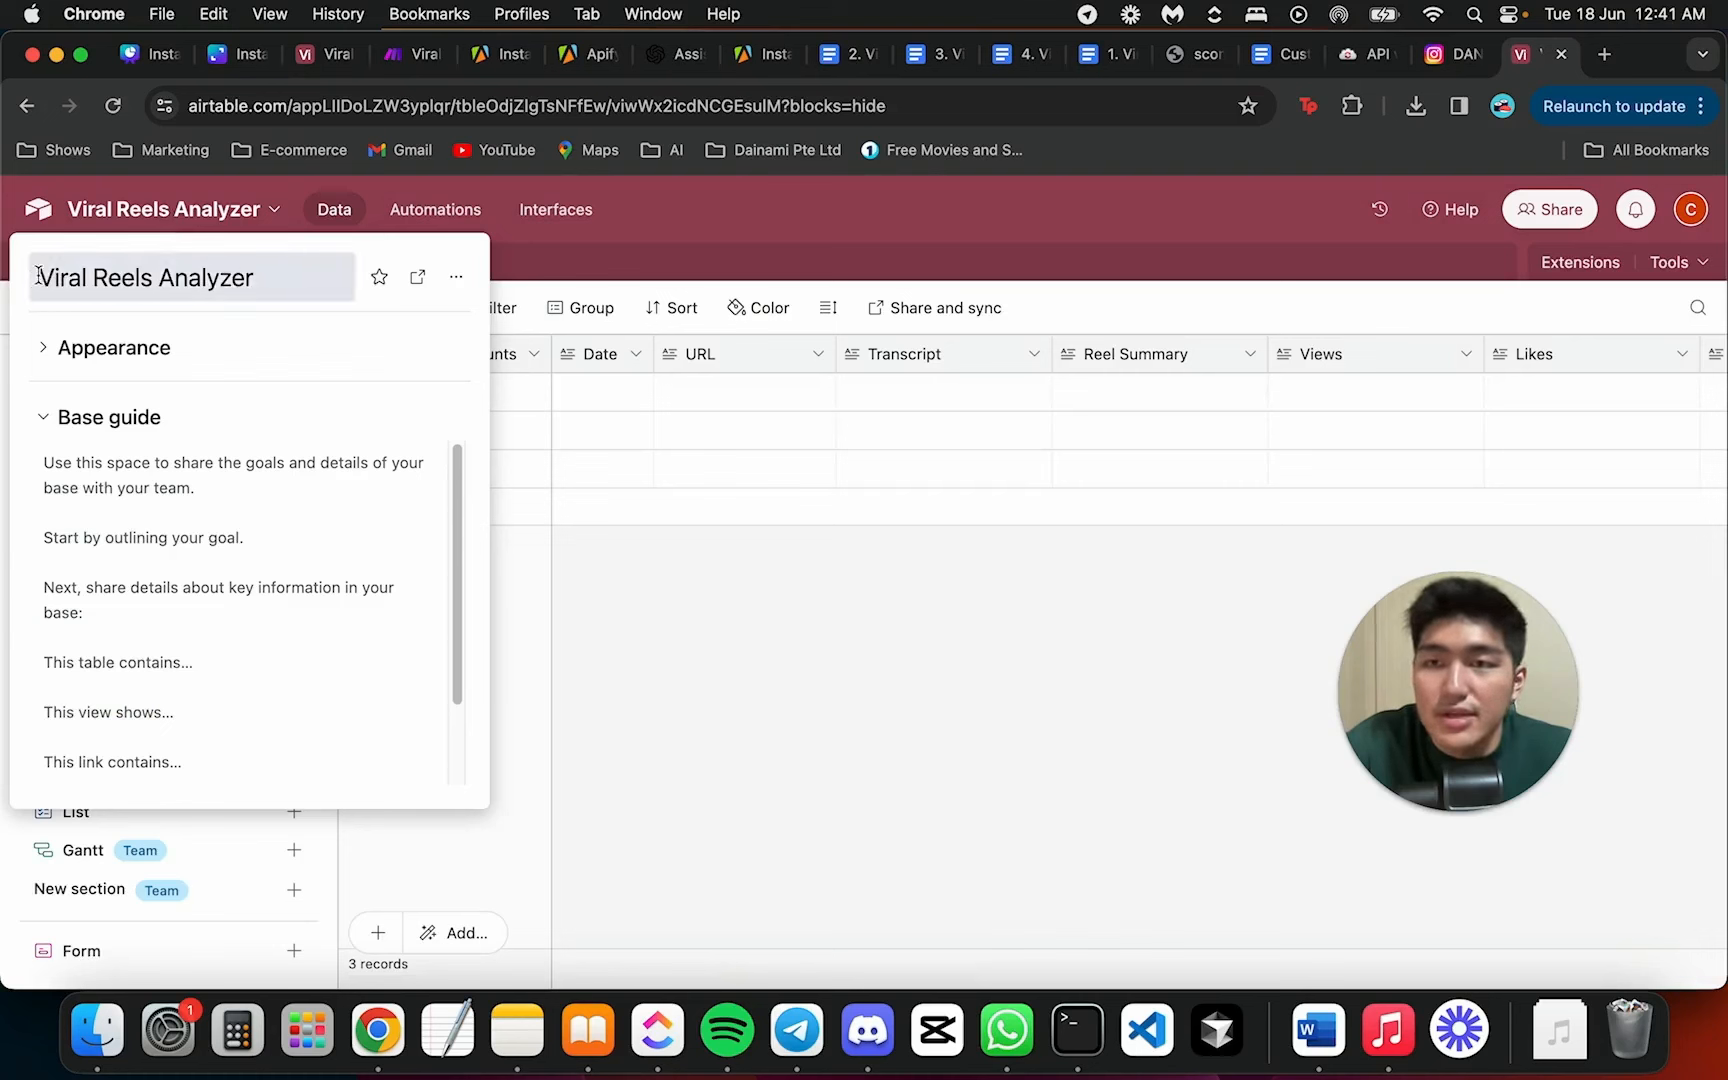
{"action": "left_click", "coordinate": [796, 566]}
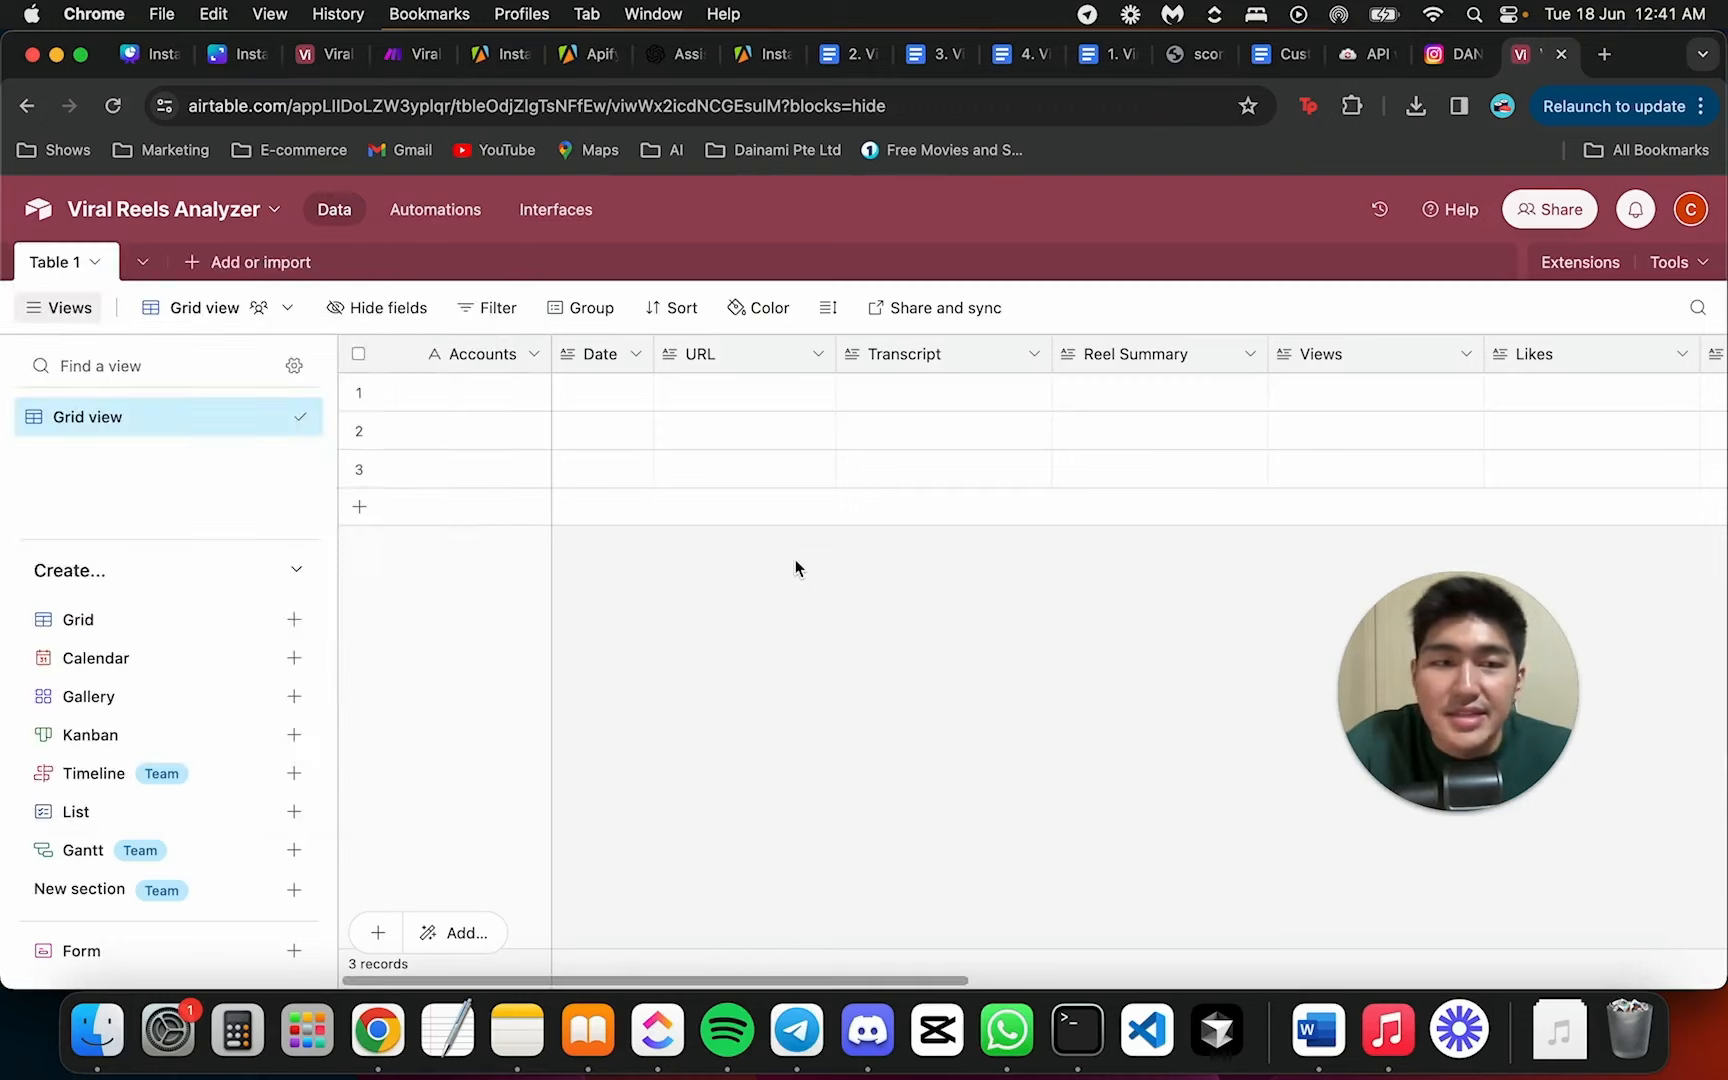
Reopen the Make integration's access settings, check the bases that can be added, and save access for Viral Test and Viral Reels Analyzer
{"action": "left_click", "coordinate": [1690, 209]}
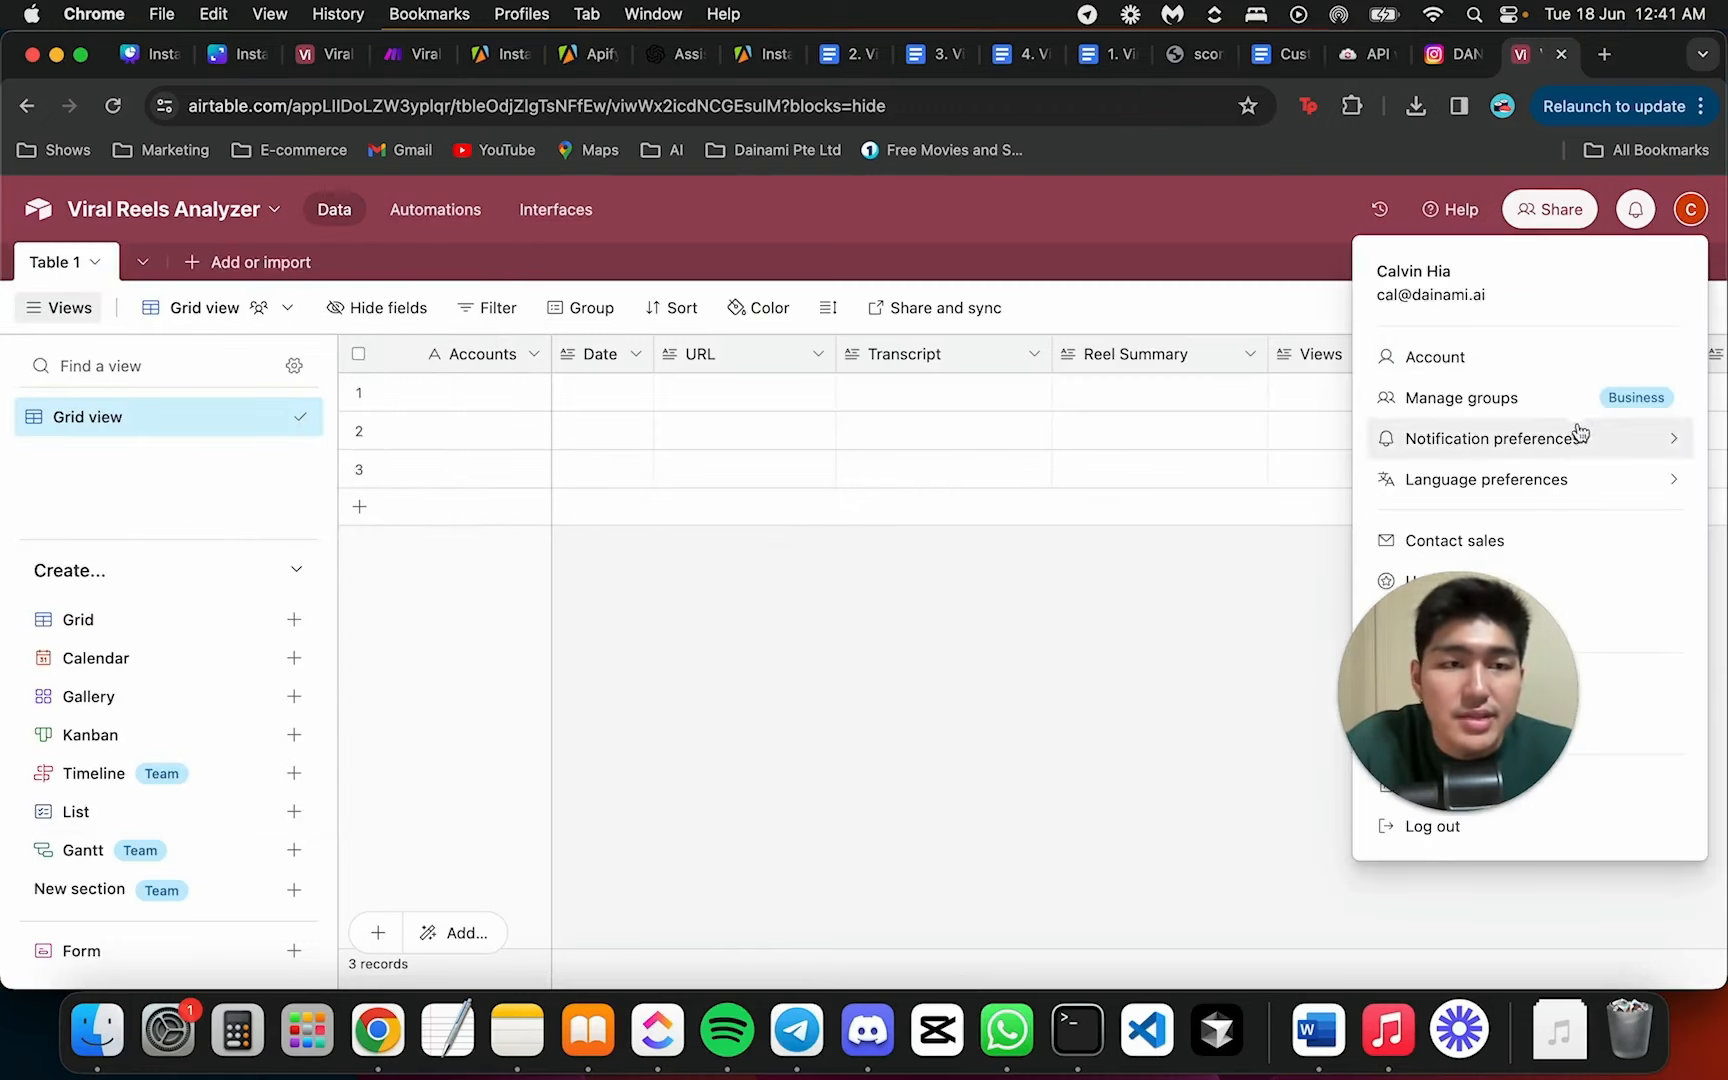
{"action": "left_click_drag", "start_coordinate": [1457, 679], "coordinate": [1534, 663]}
{"action": "left_click", "coordinate": [1462, 684]}
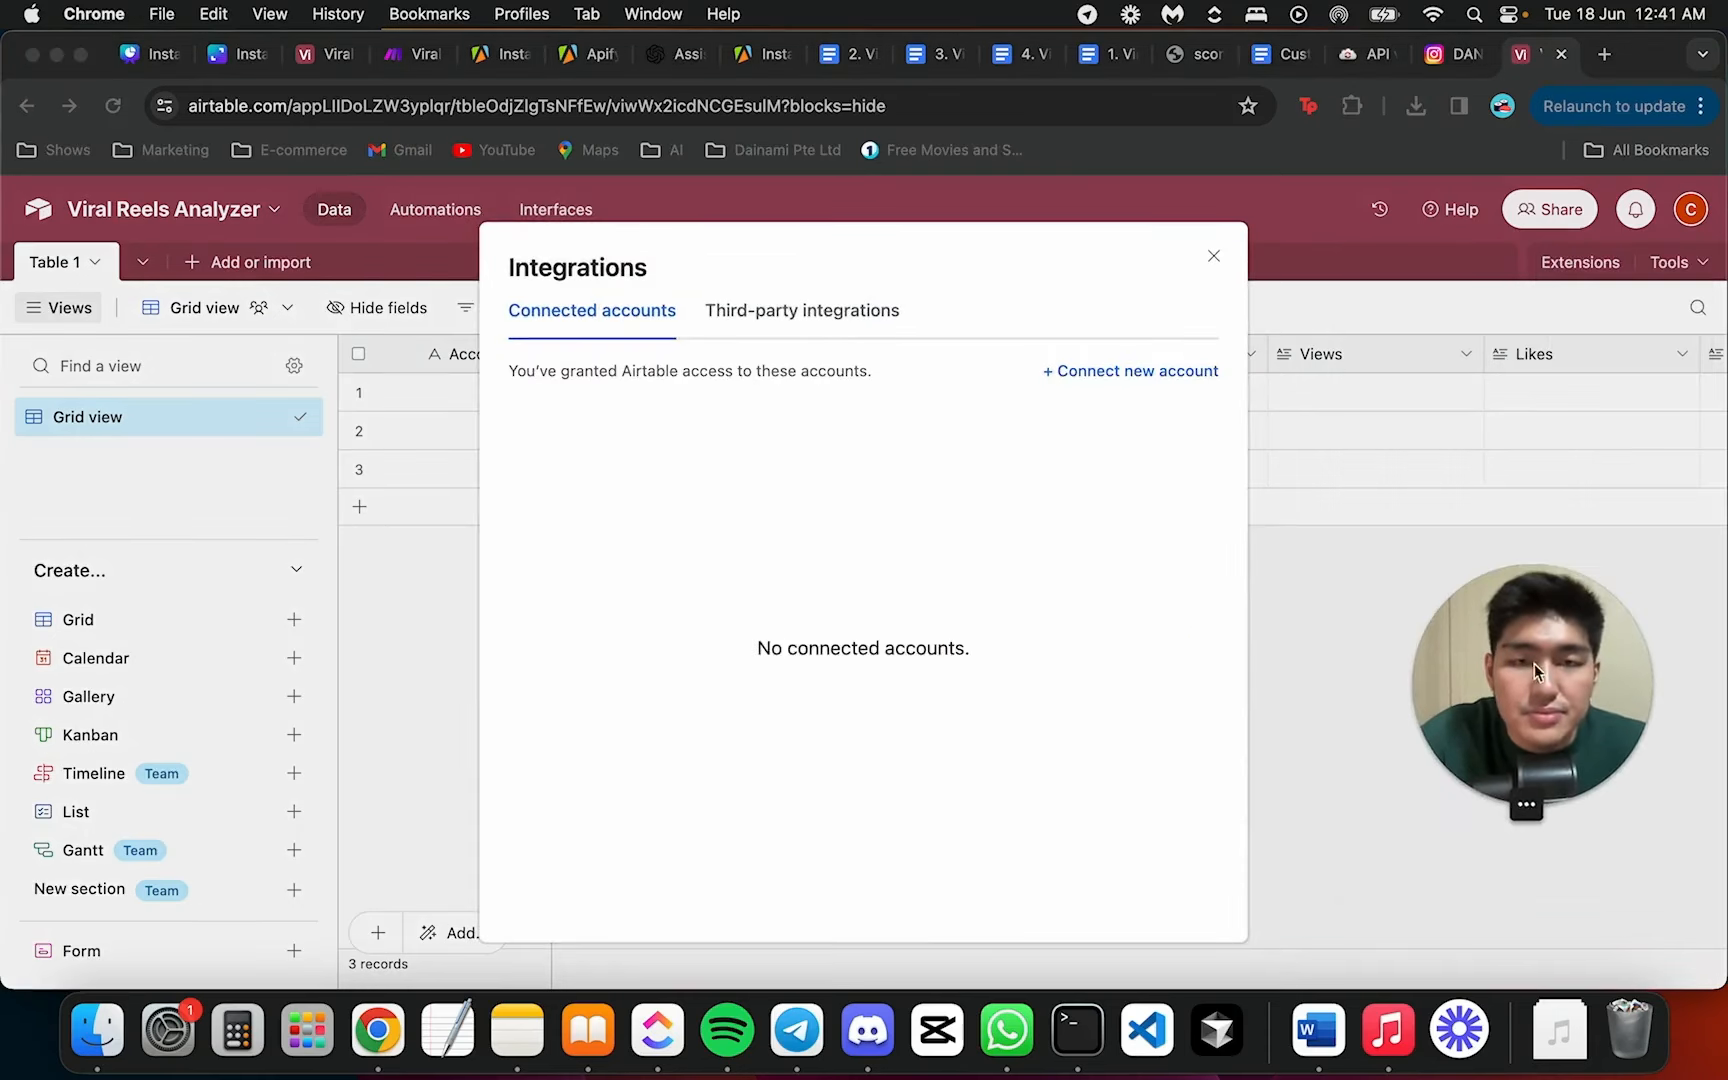
{"action": "left_click", "coordinate": [822, 310]}
{"action": "left_click", "coordinate": [775, 455]}
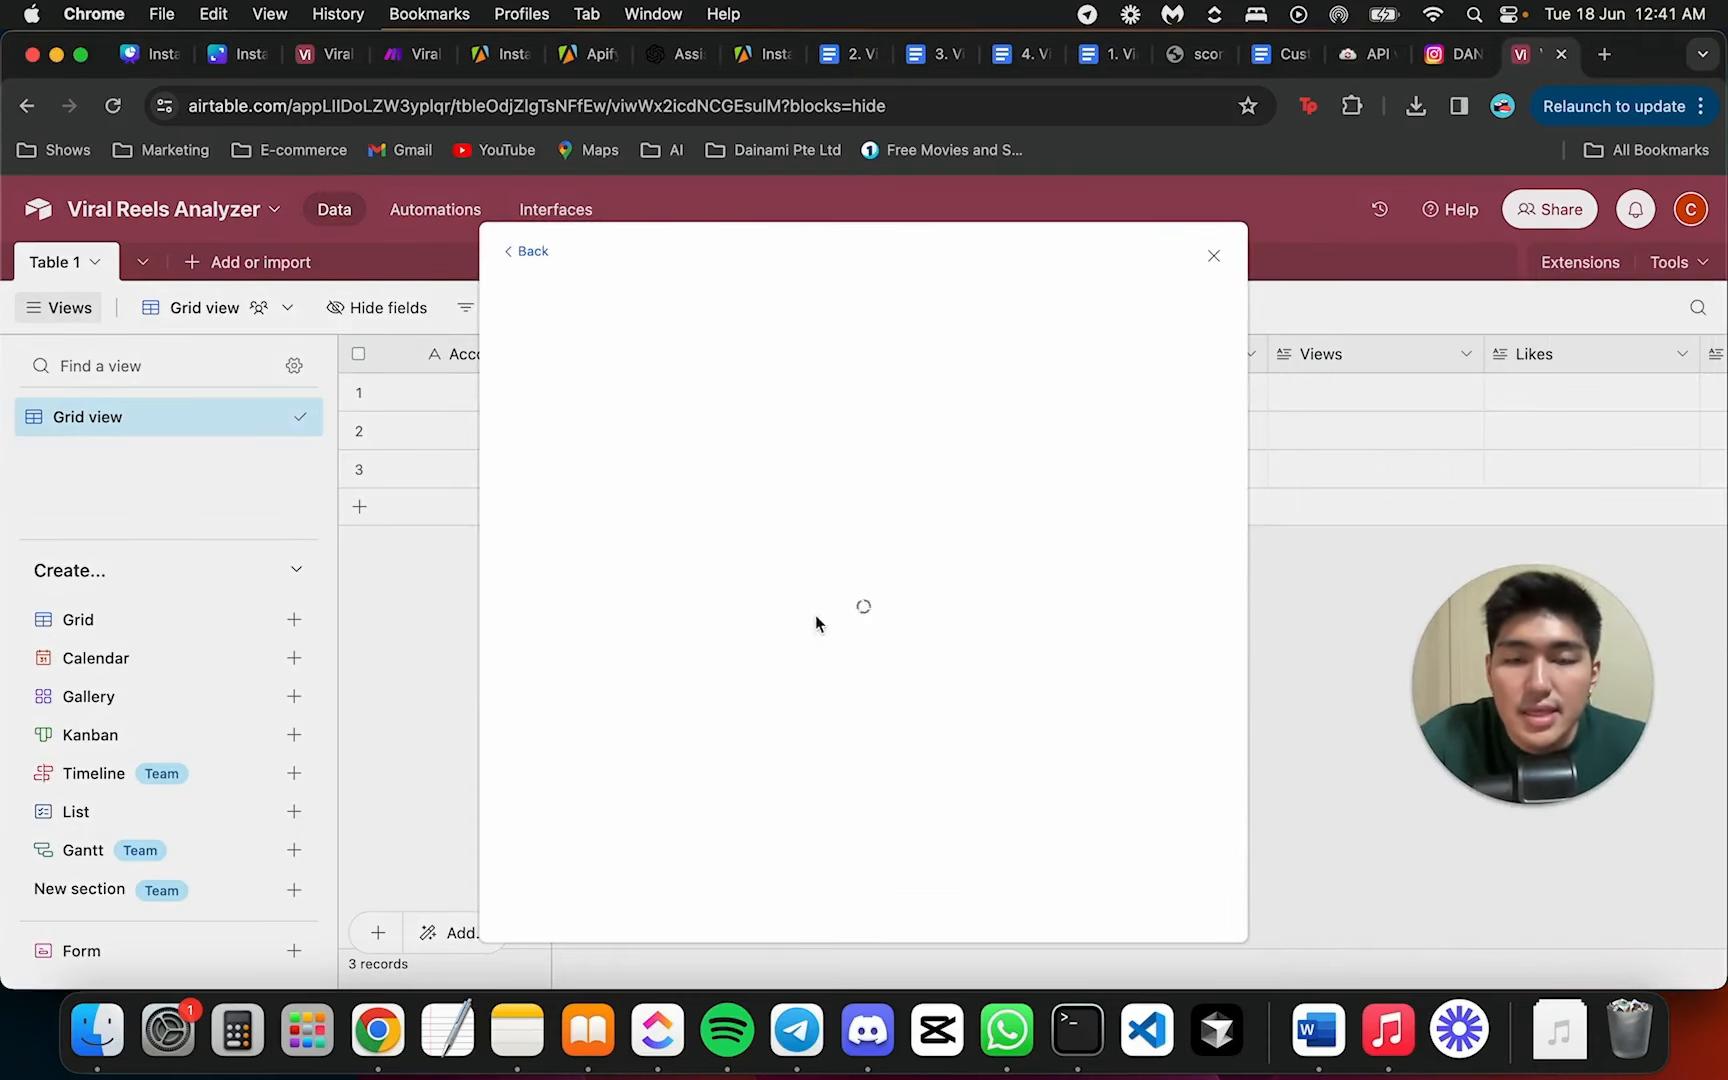
{"action": "left_click", "coordinate": [575, 816]}
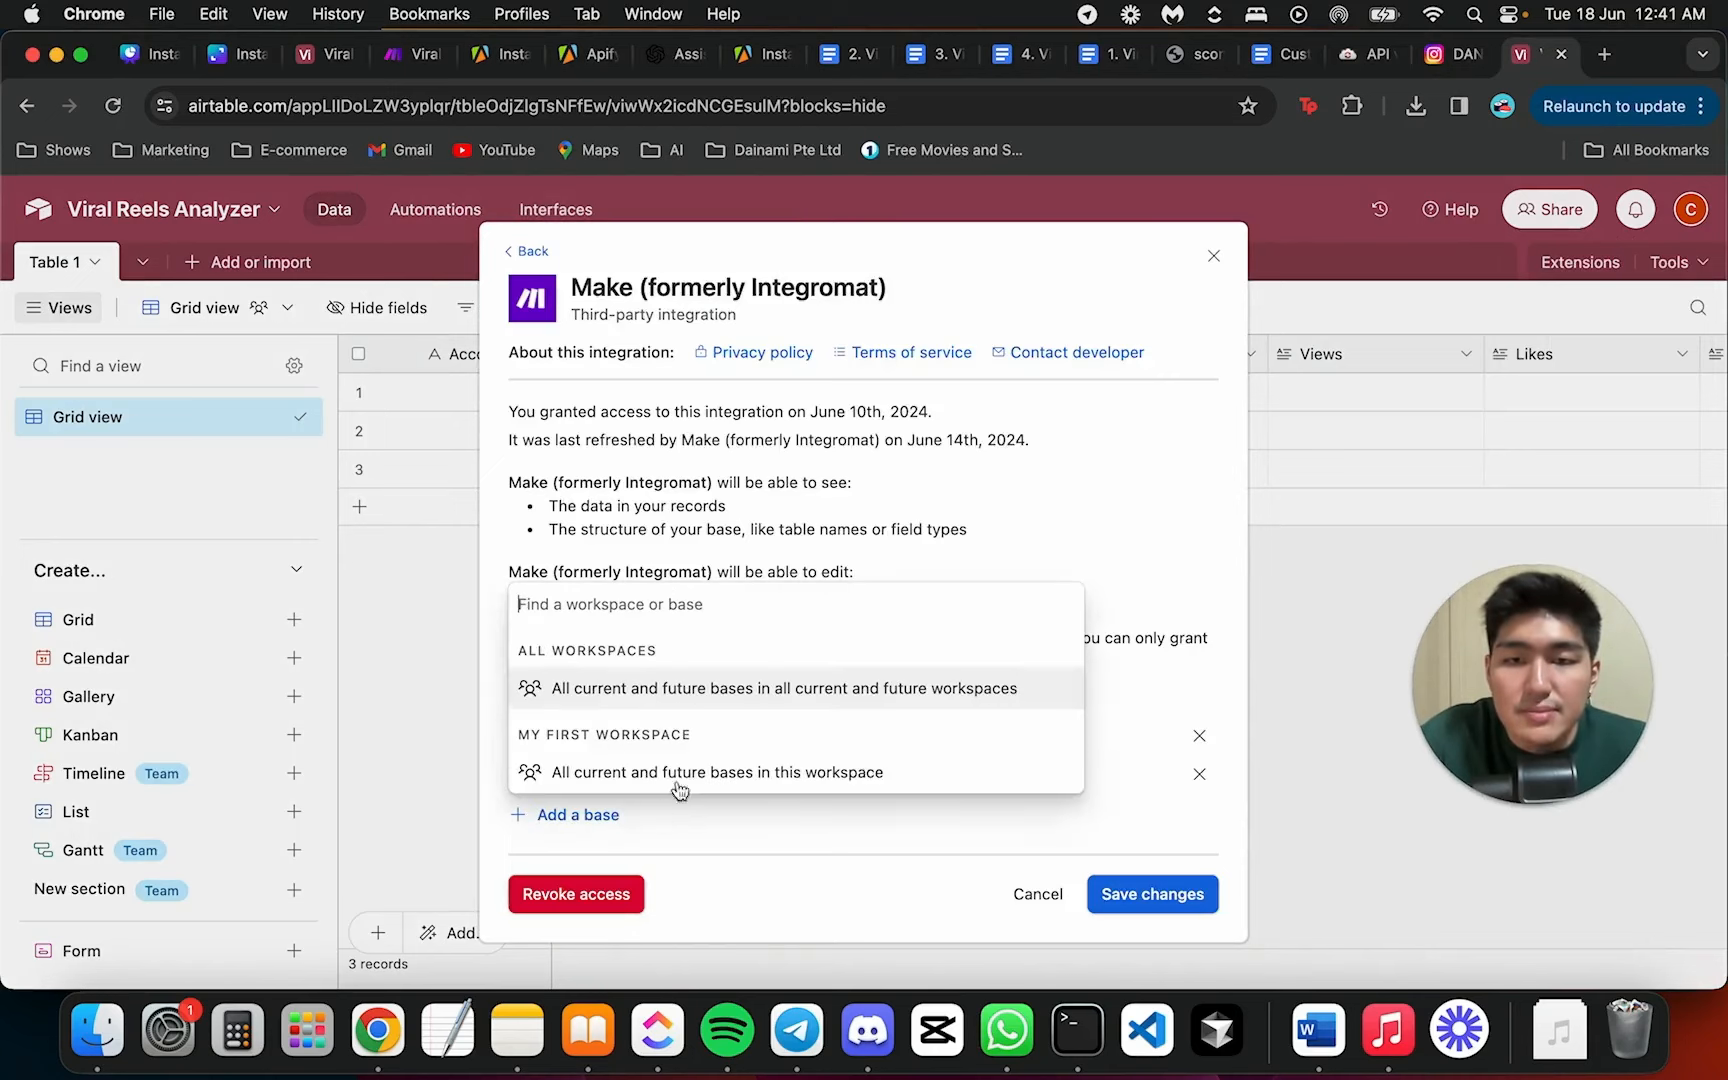
{"action": "left_click", "coordinate": [982, 495]}
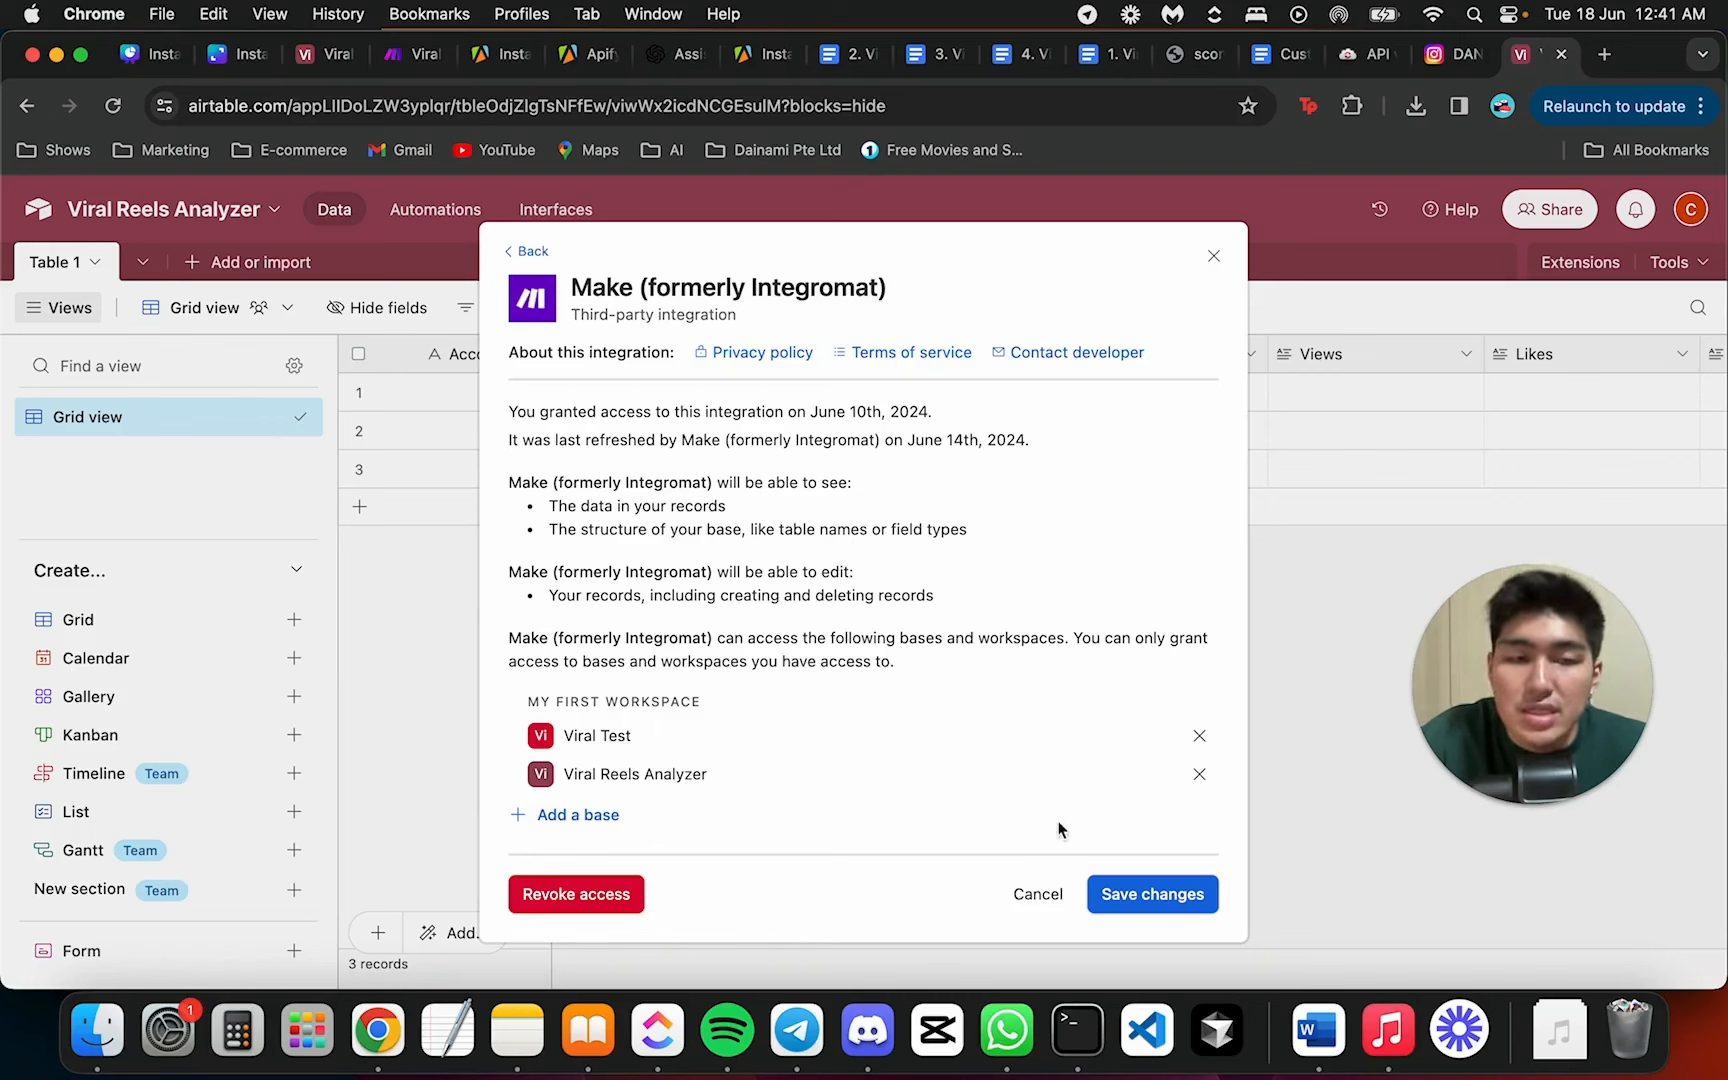
{"action": "left_click", "coordinate": [1190, 898]}
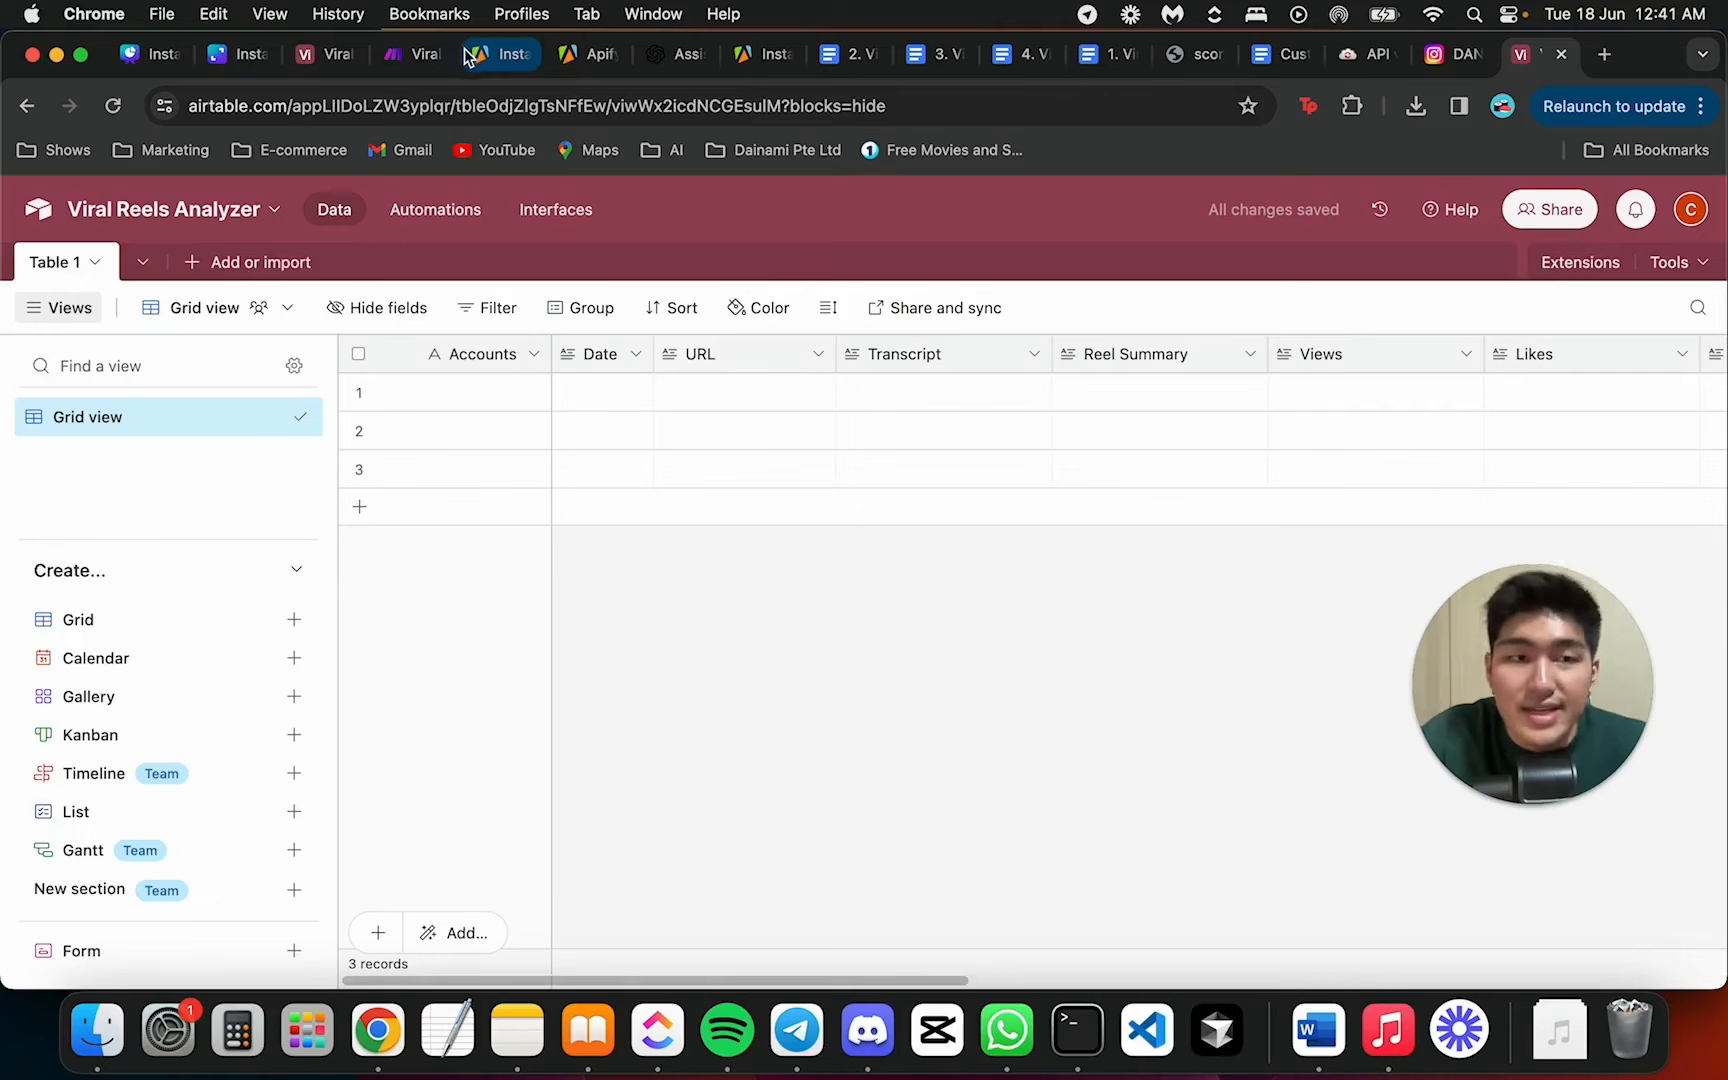
Switch to the Make scenario and rename the last OpenAI module, after Virality Scorer, to "Sentiment Analysis Agent"
{"action": "left_click", "coordinate": [404, 54]}
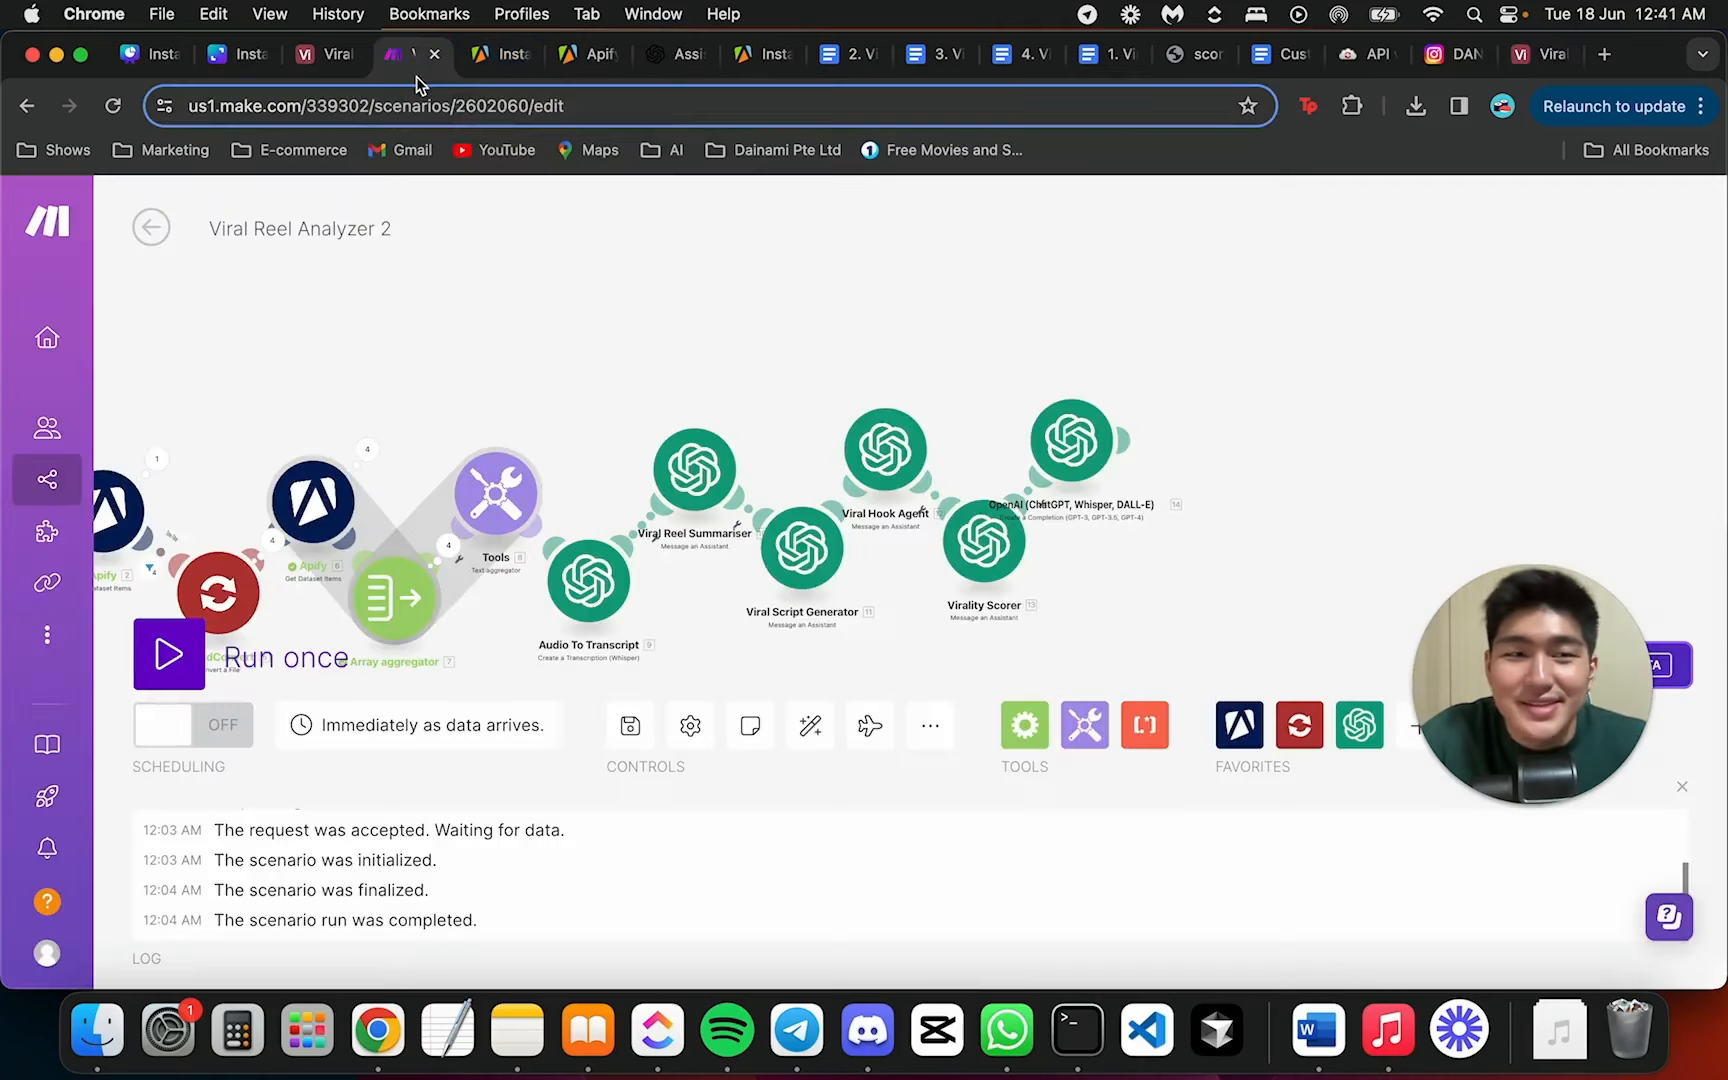
{"action": "left_click_drag", "start_coordinate": [1477, 693], "coordinate": [658, 768]}
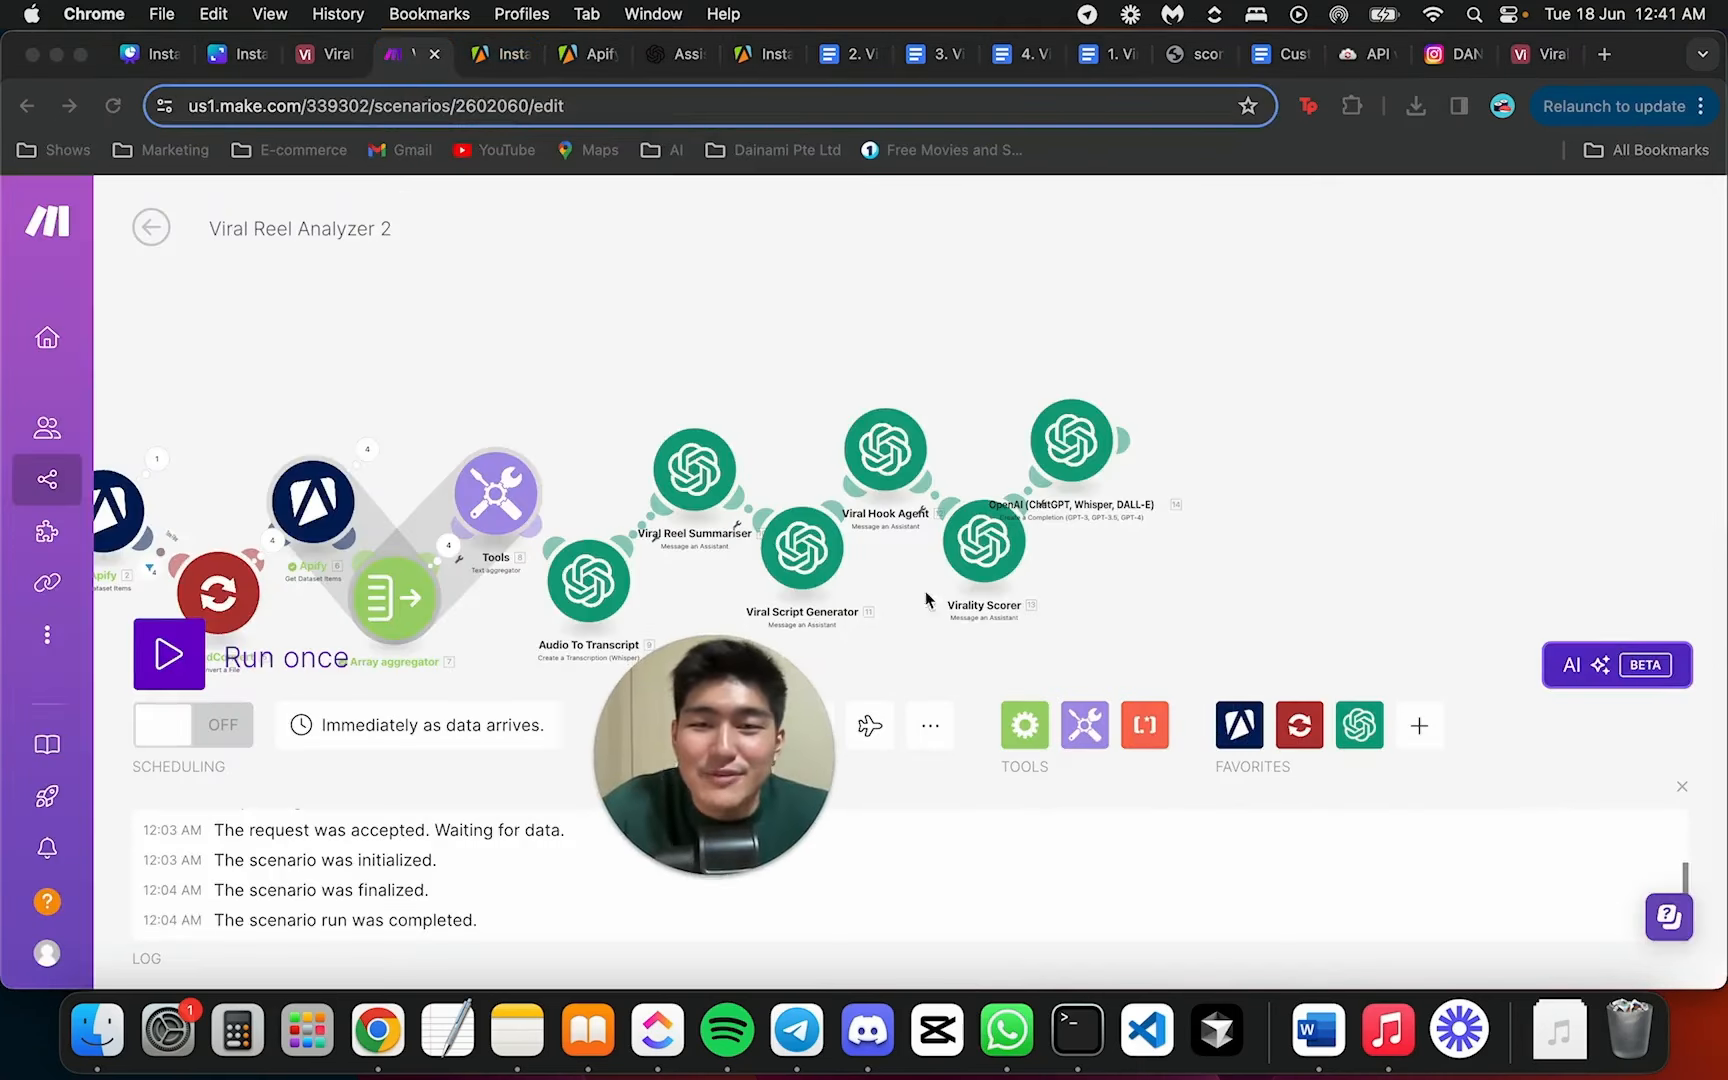
{"action": "scroll", "coordinate": [1140, 555], "scroll_direction": "up", "scroll_amount": 5}
{"action": "left_click_drag", "start_coordinate": [1072, 578], "coordinate": [1110, 548]}
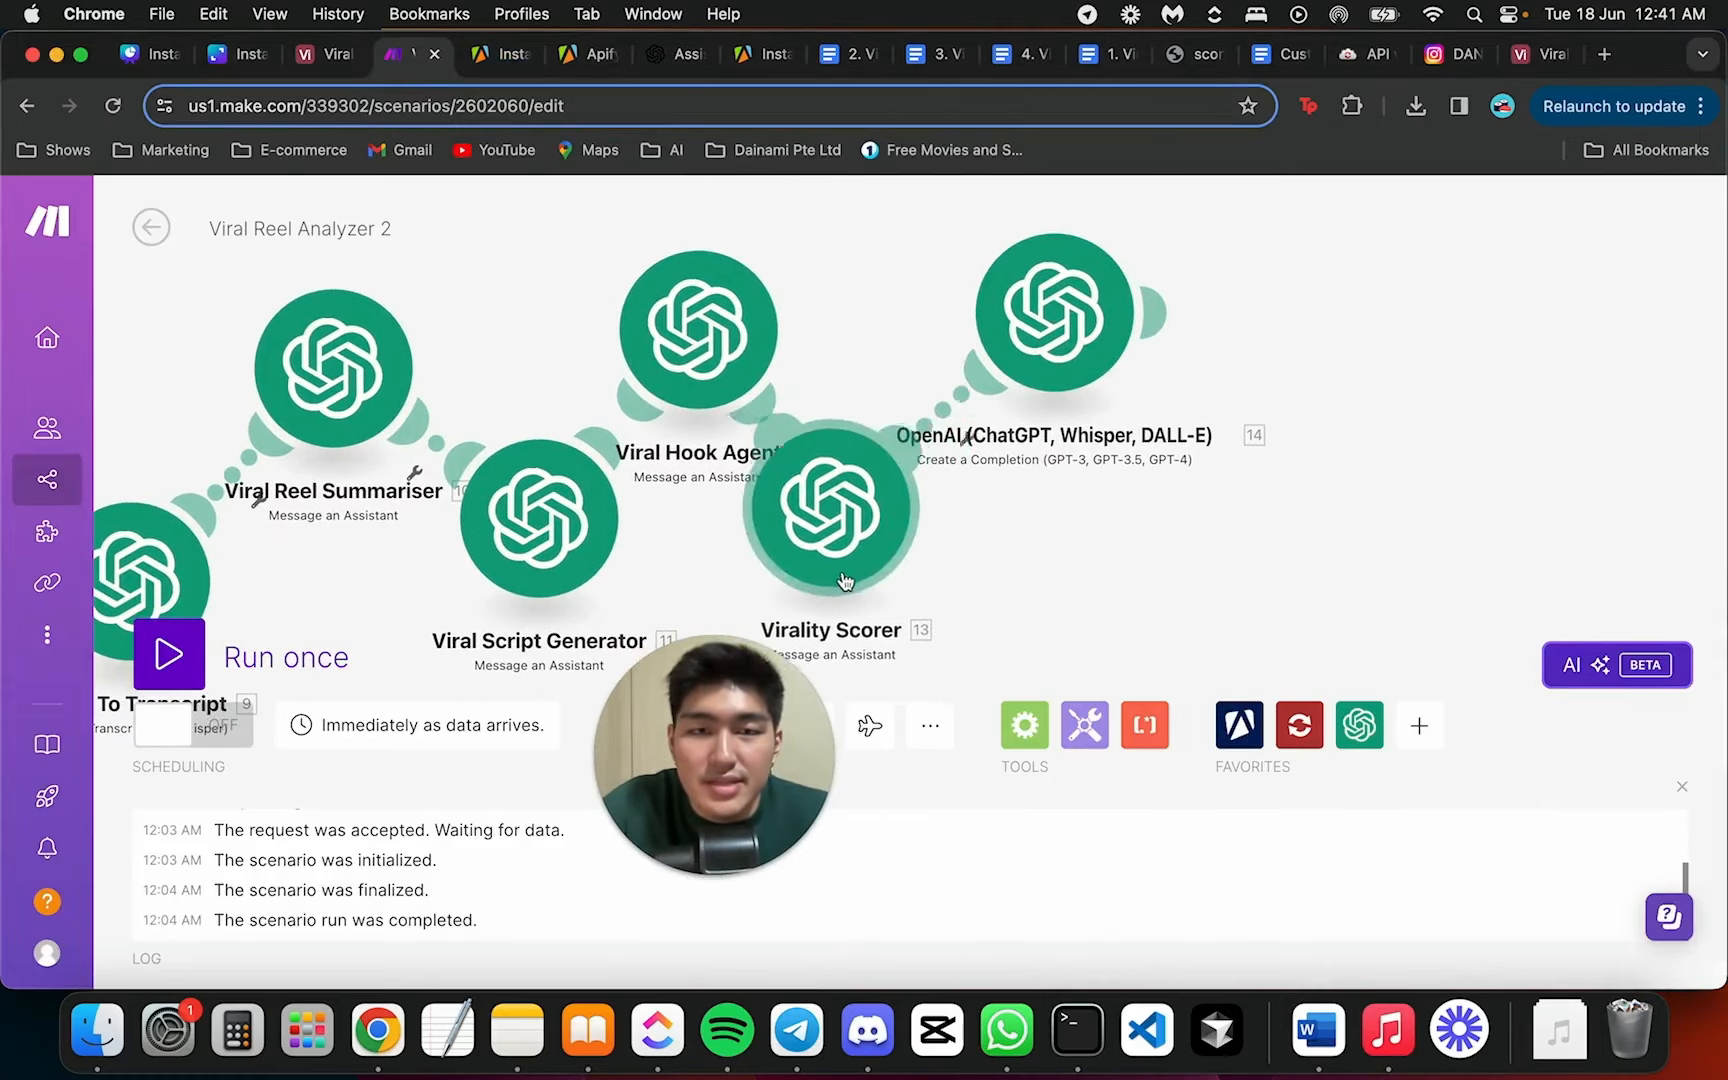
{"action": "mouse_move", "coordinate": [1064, 362]}
{"action": "left_mouse_down"}
{"action": "mouse_move", "coordinate": [1000, 376]}
{"action": "mouse_move", "coordinate": [1083, 345]}
{"action": "left_mouse_up"}
{"action": "right_click", "coordinate": [1081, 336]}
{"action": "left_click", "coordinate": [1115, 472]}
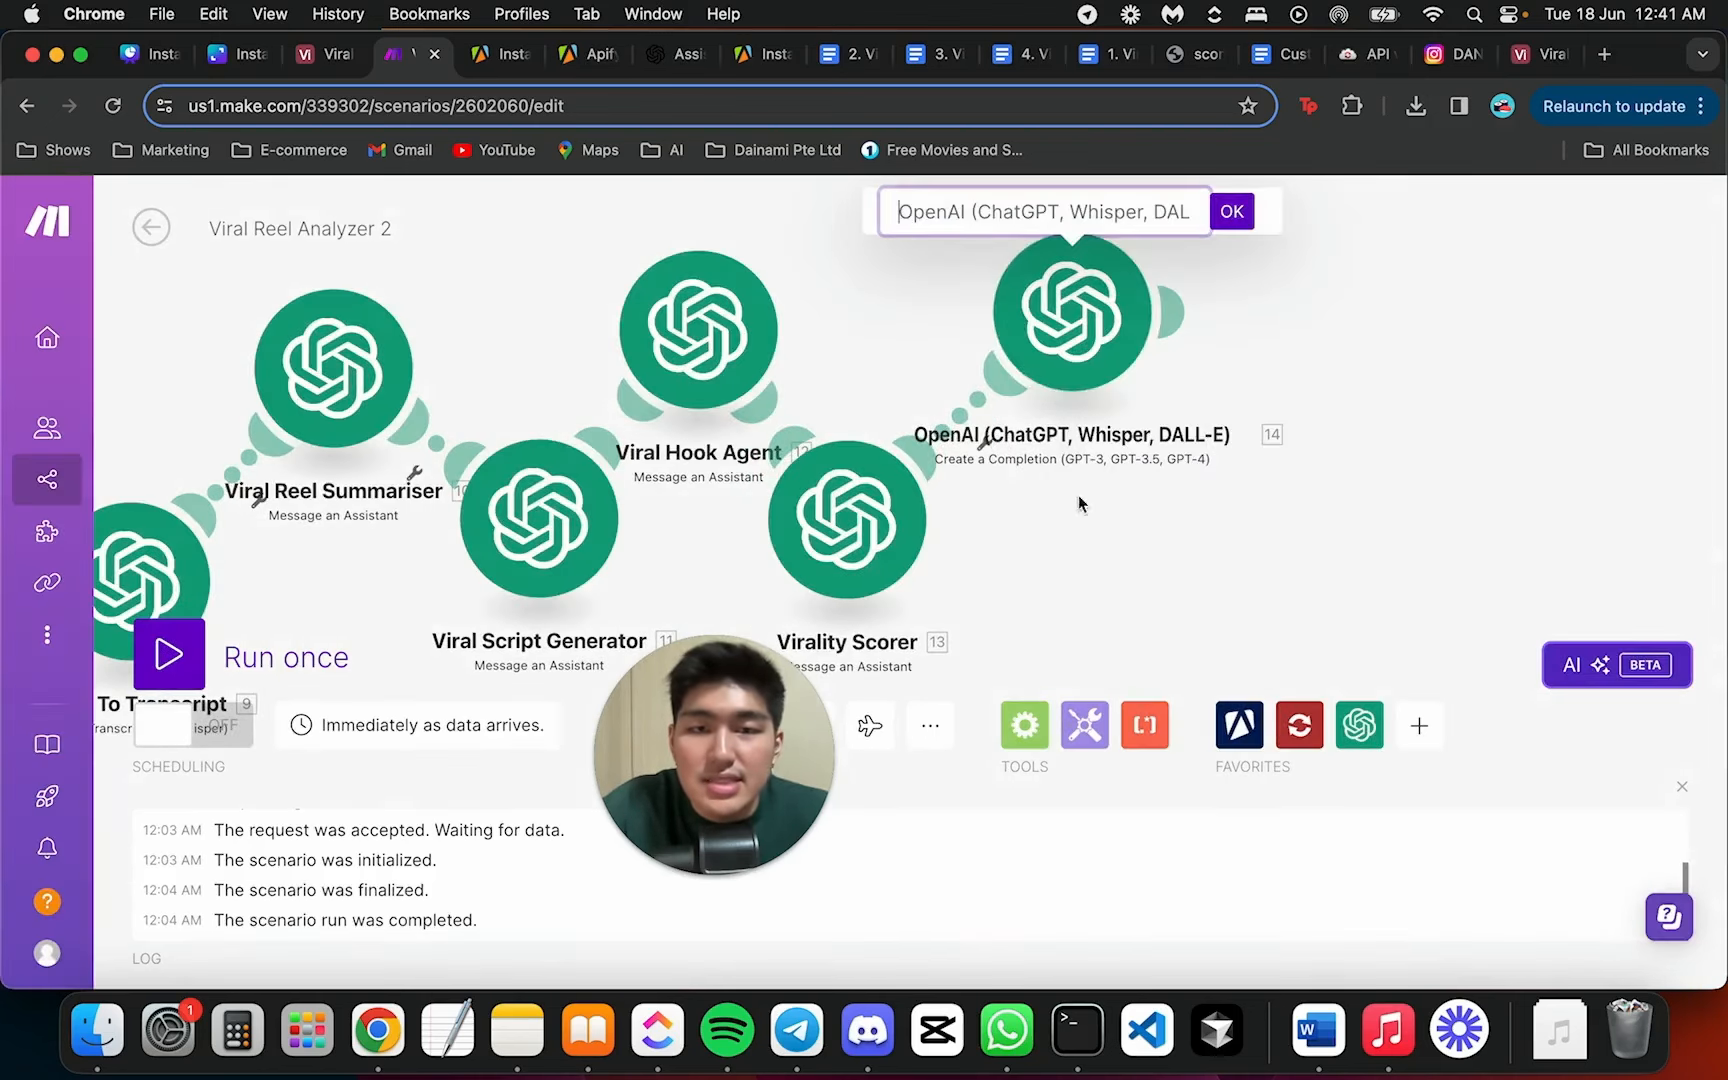
{"action": "type", "text": "sent"}
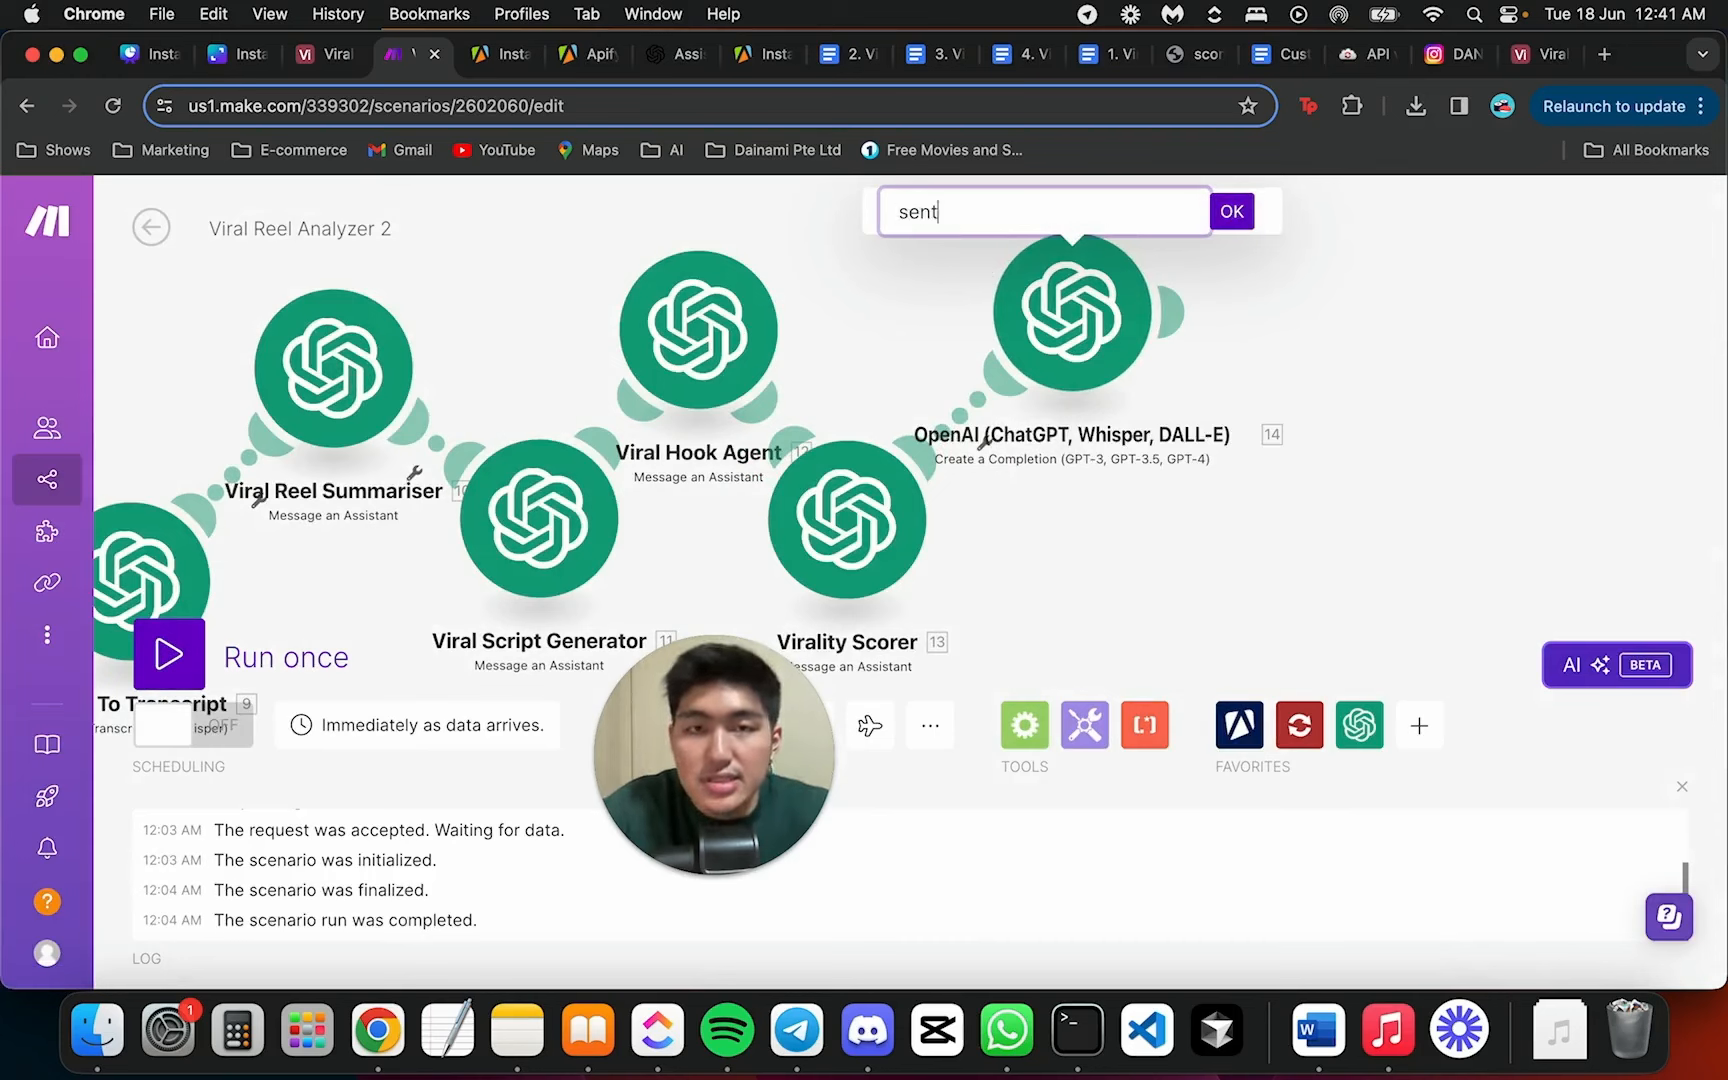
{"action": "key", "text": "BackSpace"}
{"action": "key", "text": "BackSpace"}
{"action": "key", "text": "BackSpace"}
{"action": "key", "text": "BackSpace"}
{"action": "type", "text": "Sentimen"}
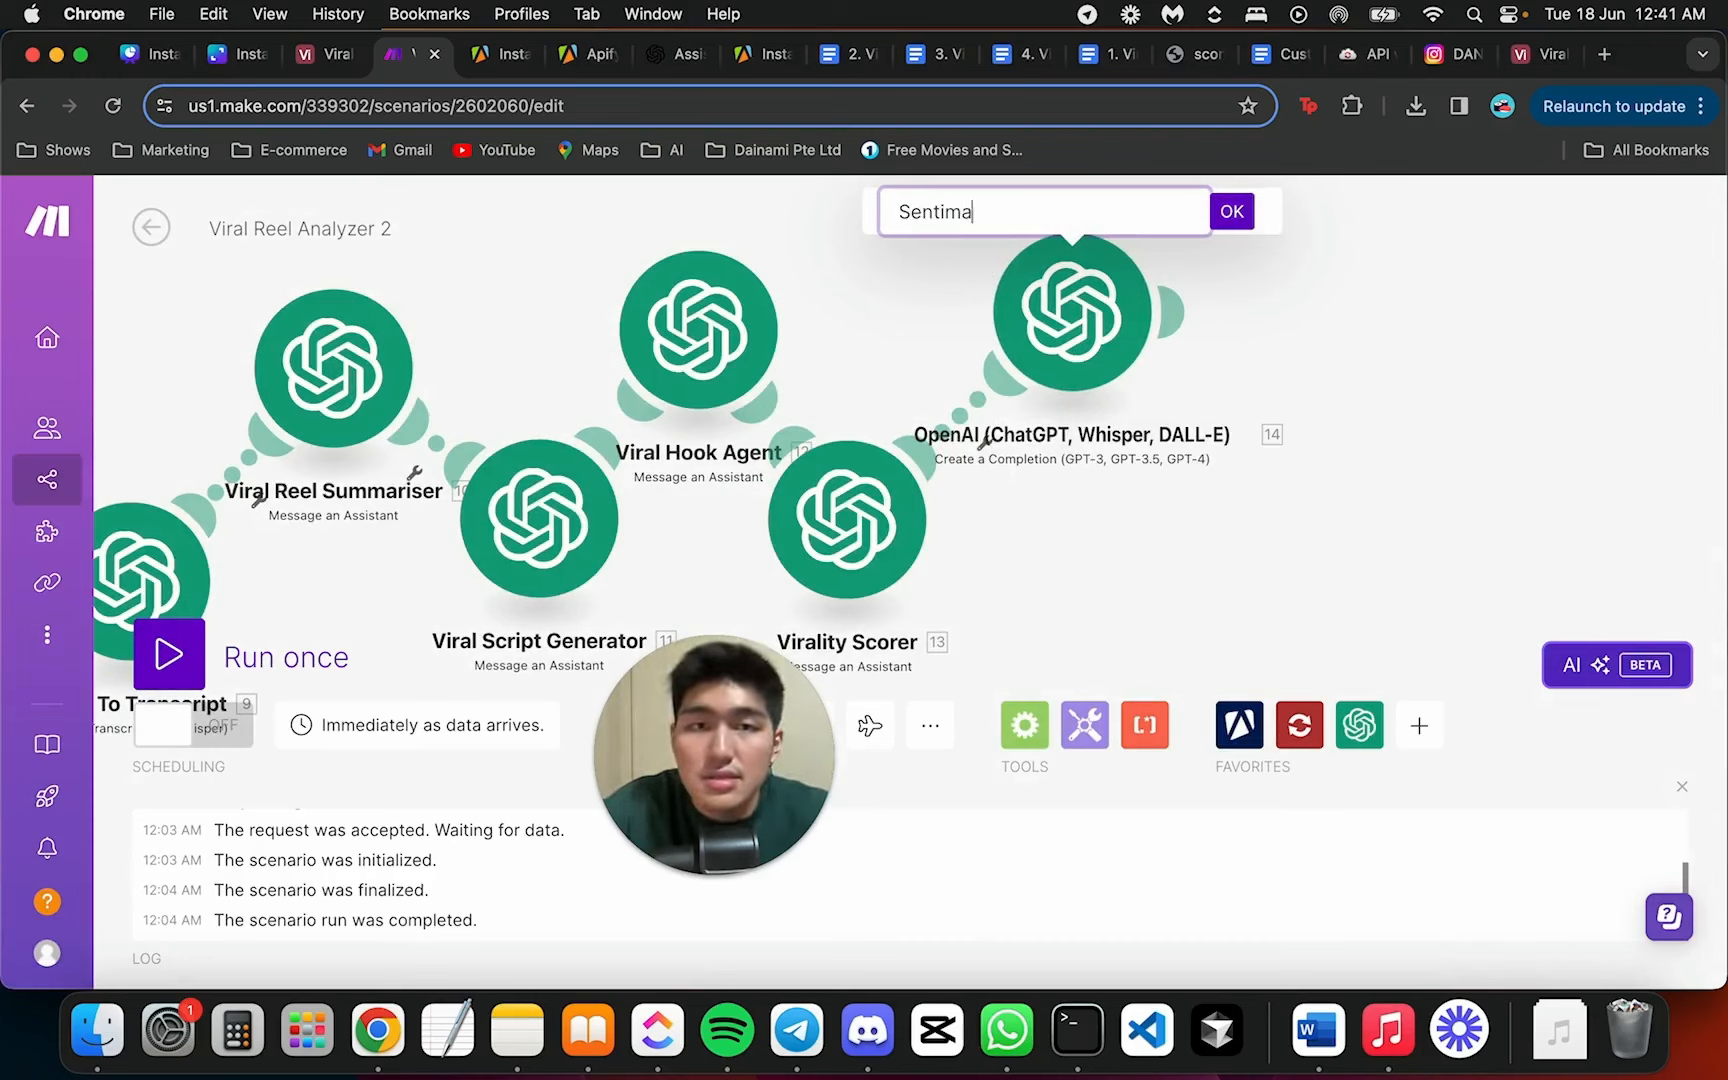
{"action": "type", "text": "t Analysis Agent"}
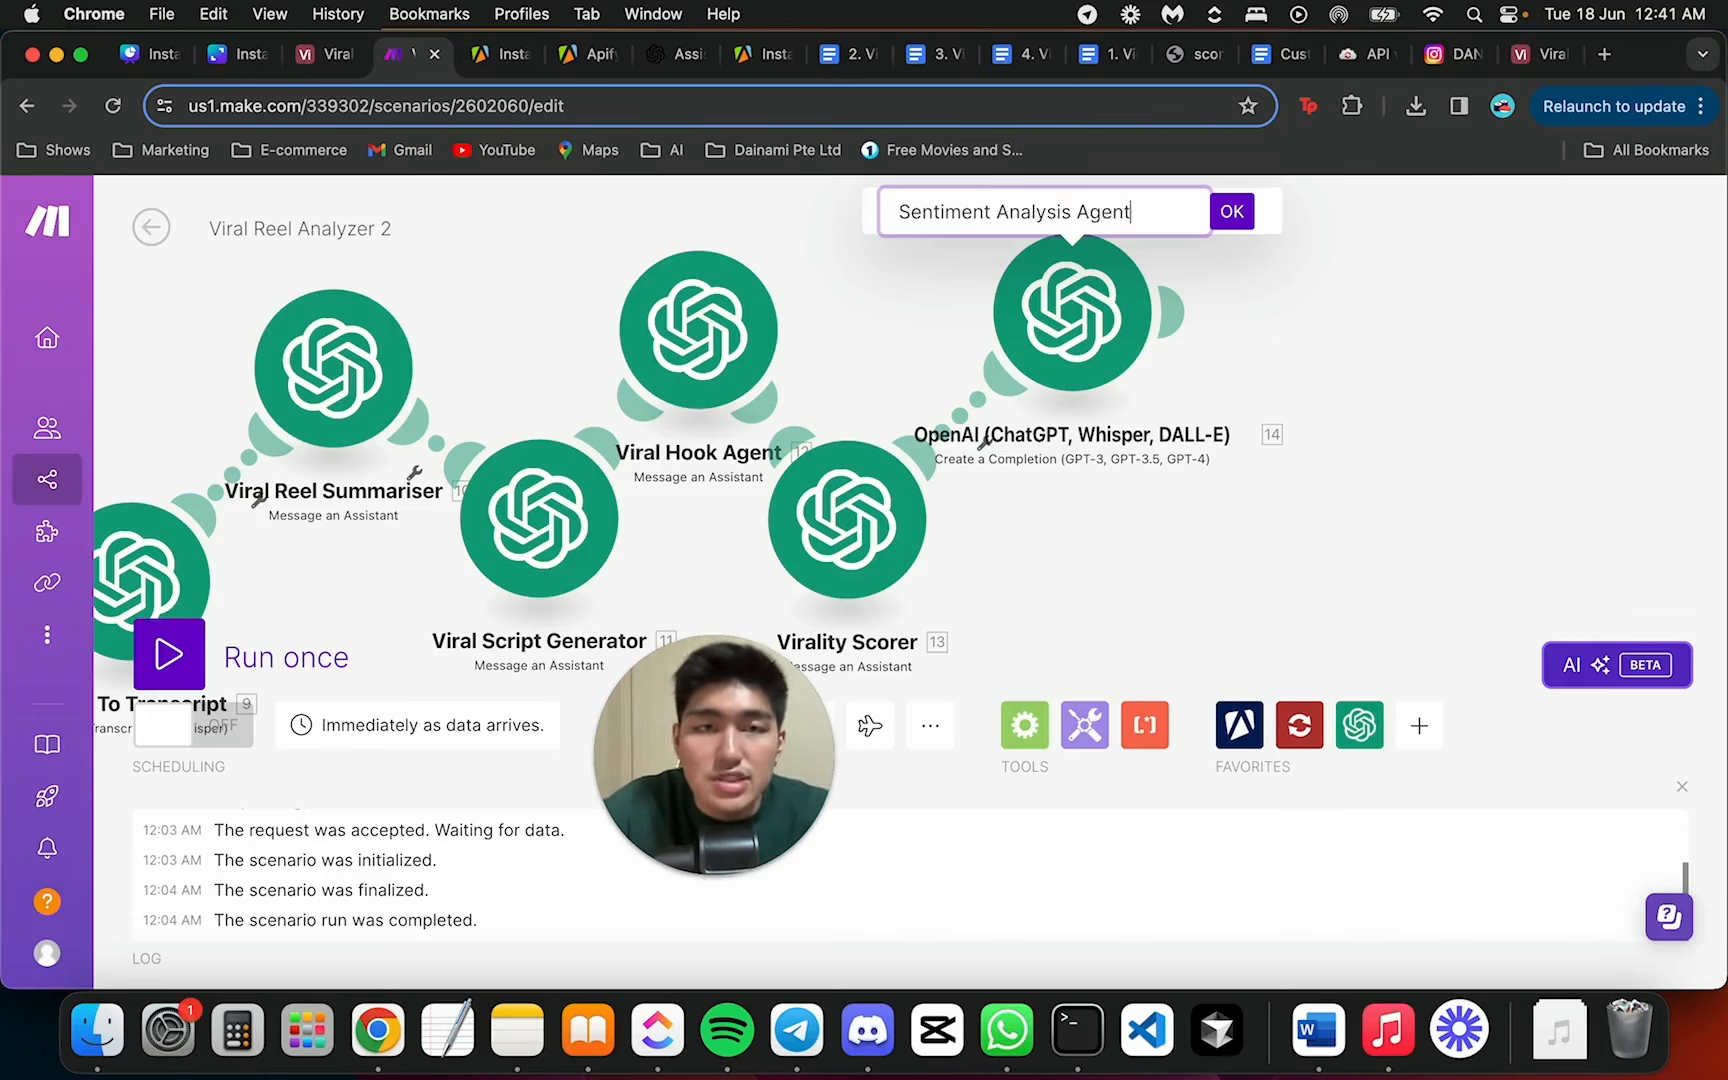
{"action": "key", "text": "Return"}
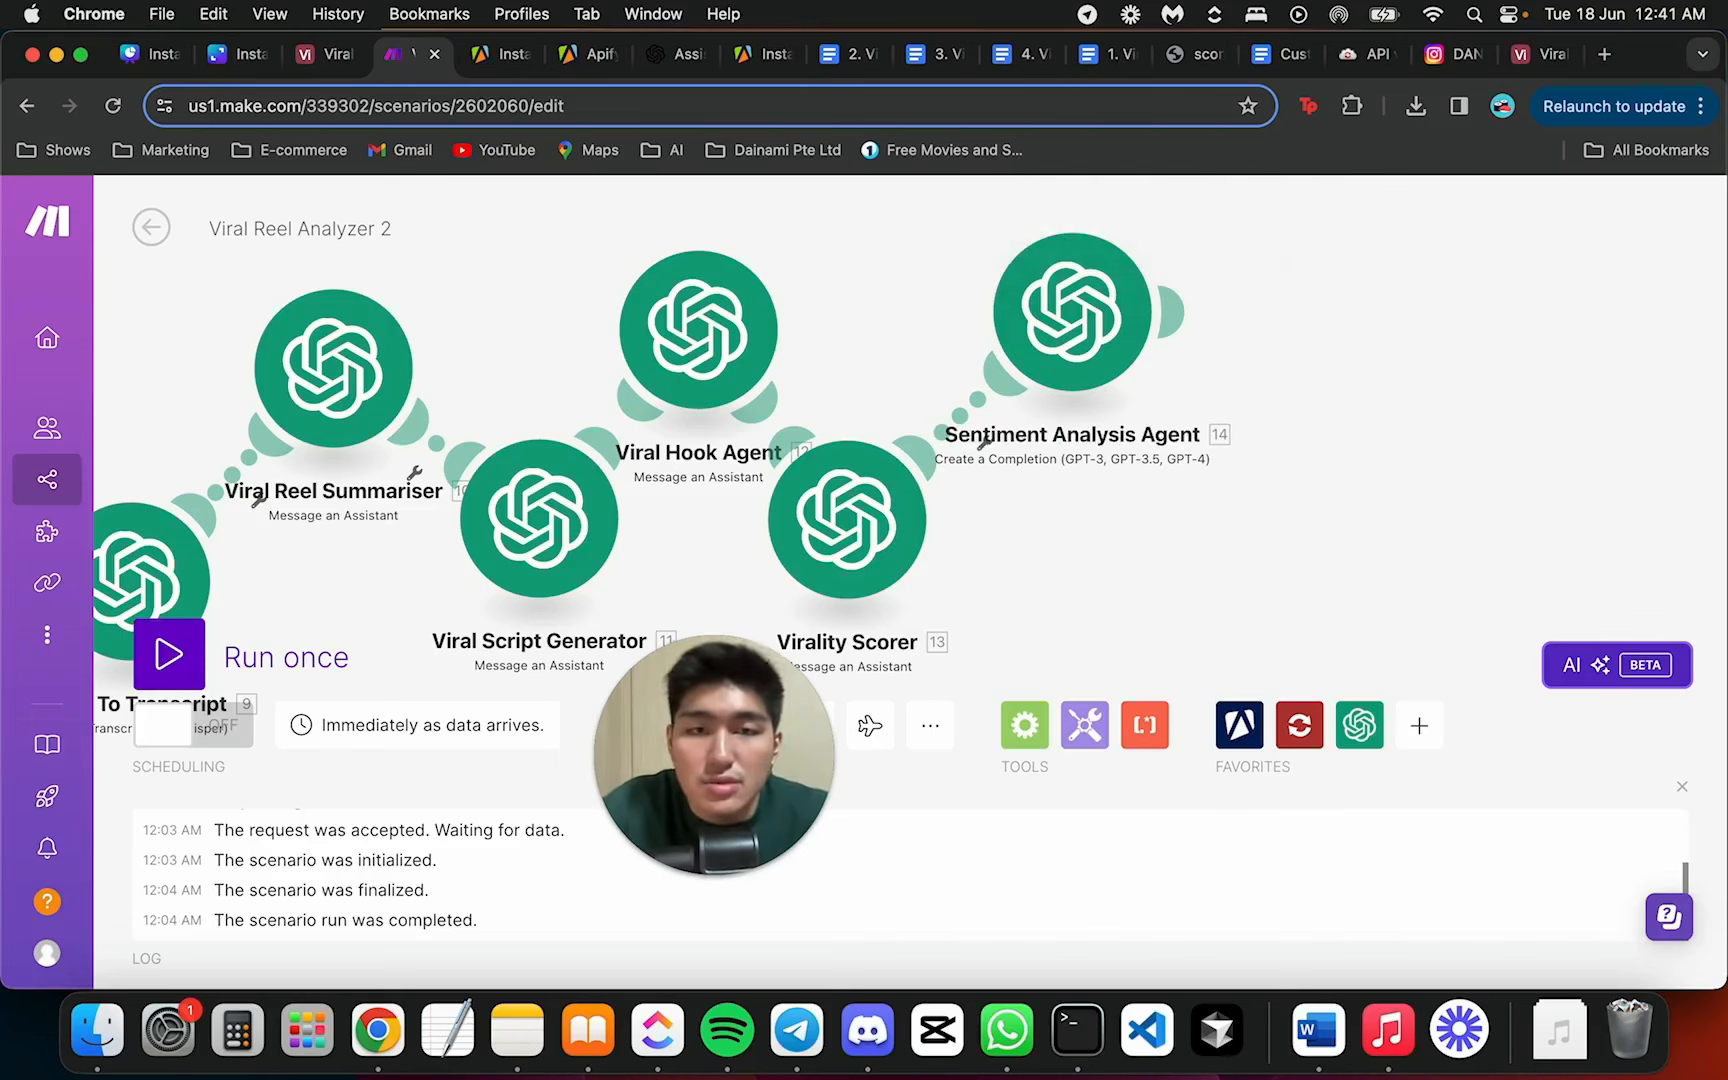
Add an Airtable Upsert a Record module after the Sentiment Analysis Agent
{"action": "left_click", "coordinate": [1172, 312]}
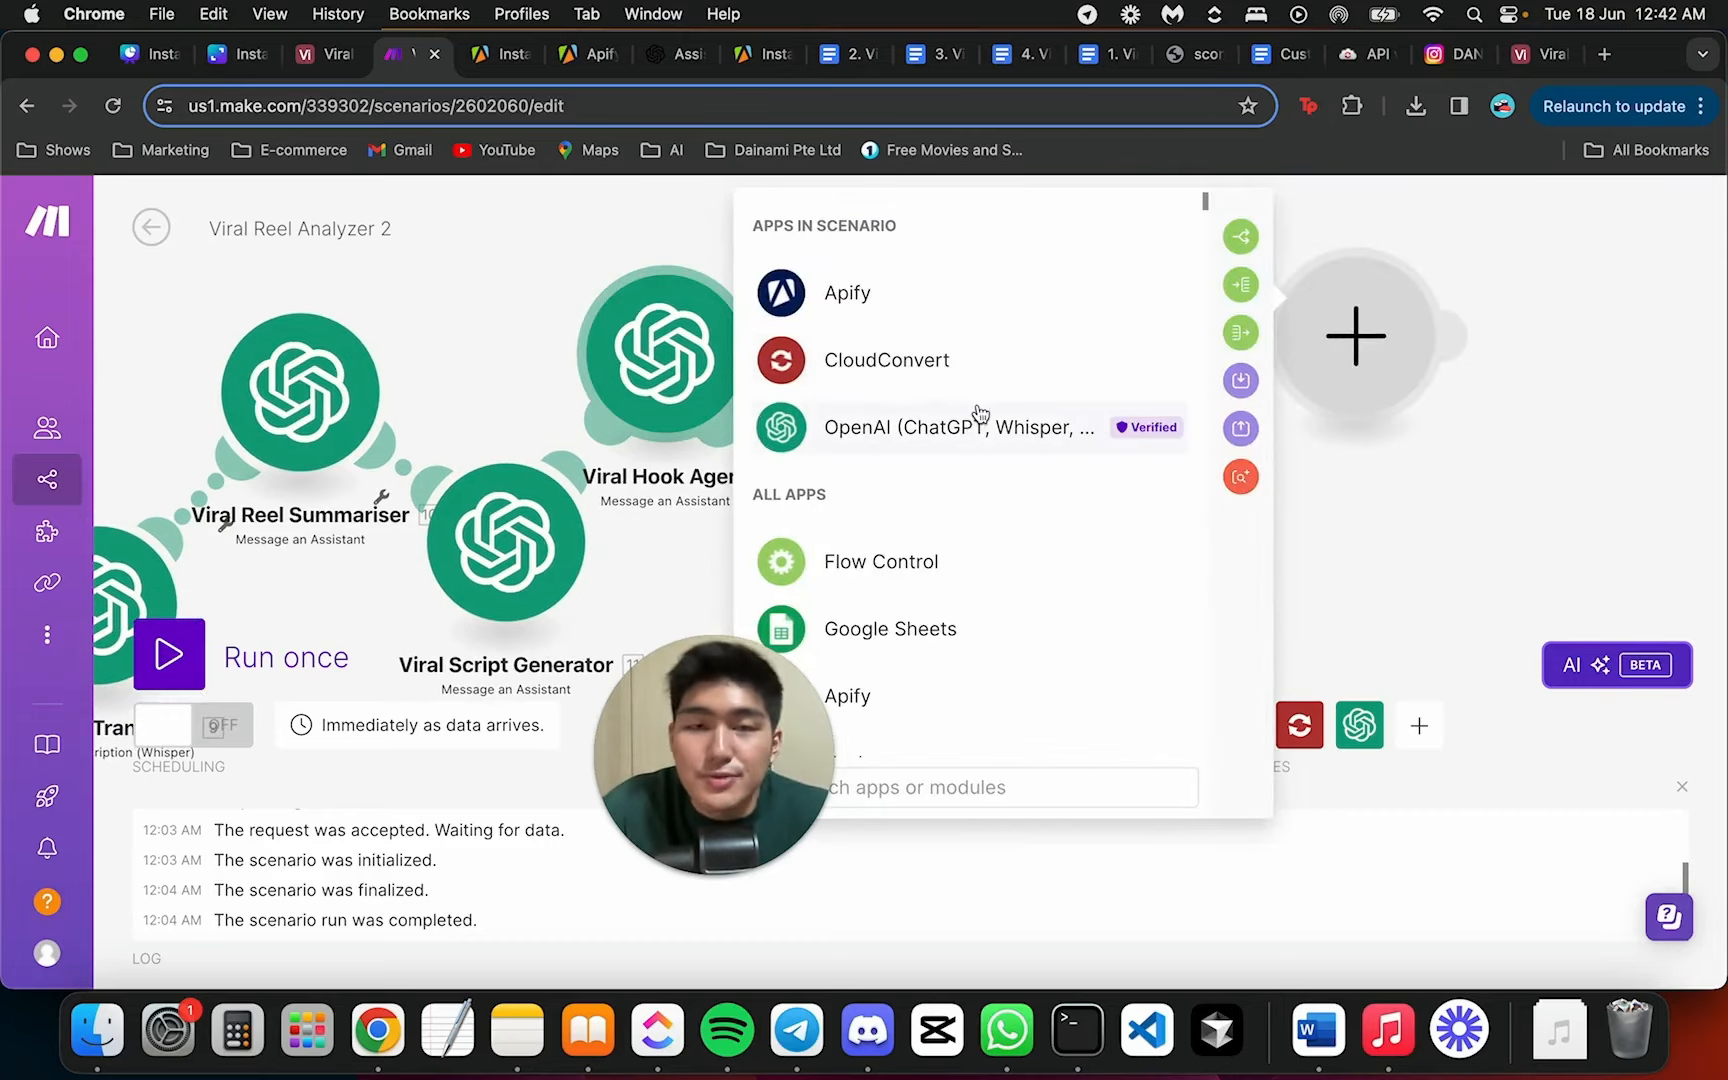
{"action": "type", "text": "airtabl"}
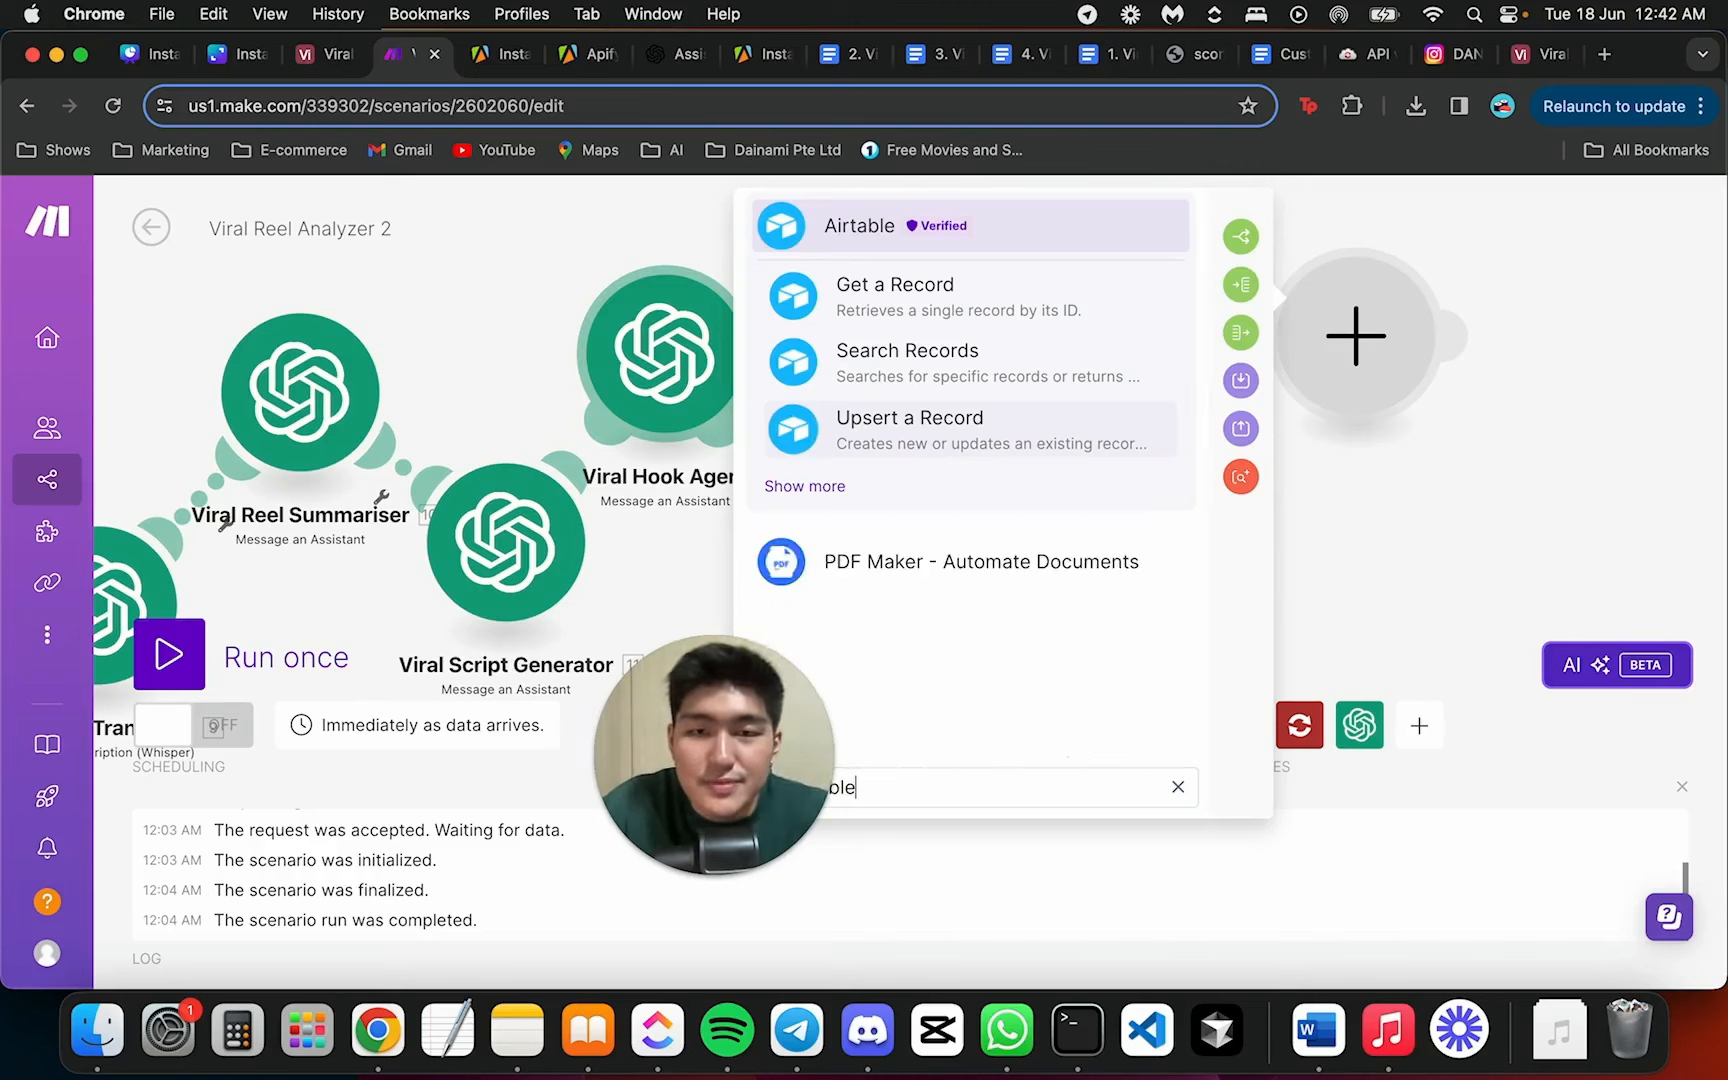
{"action": "left_click", "coordinate": [826, 818]}
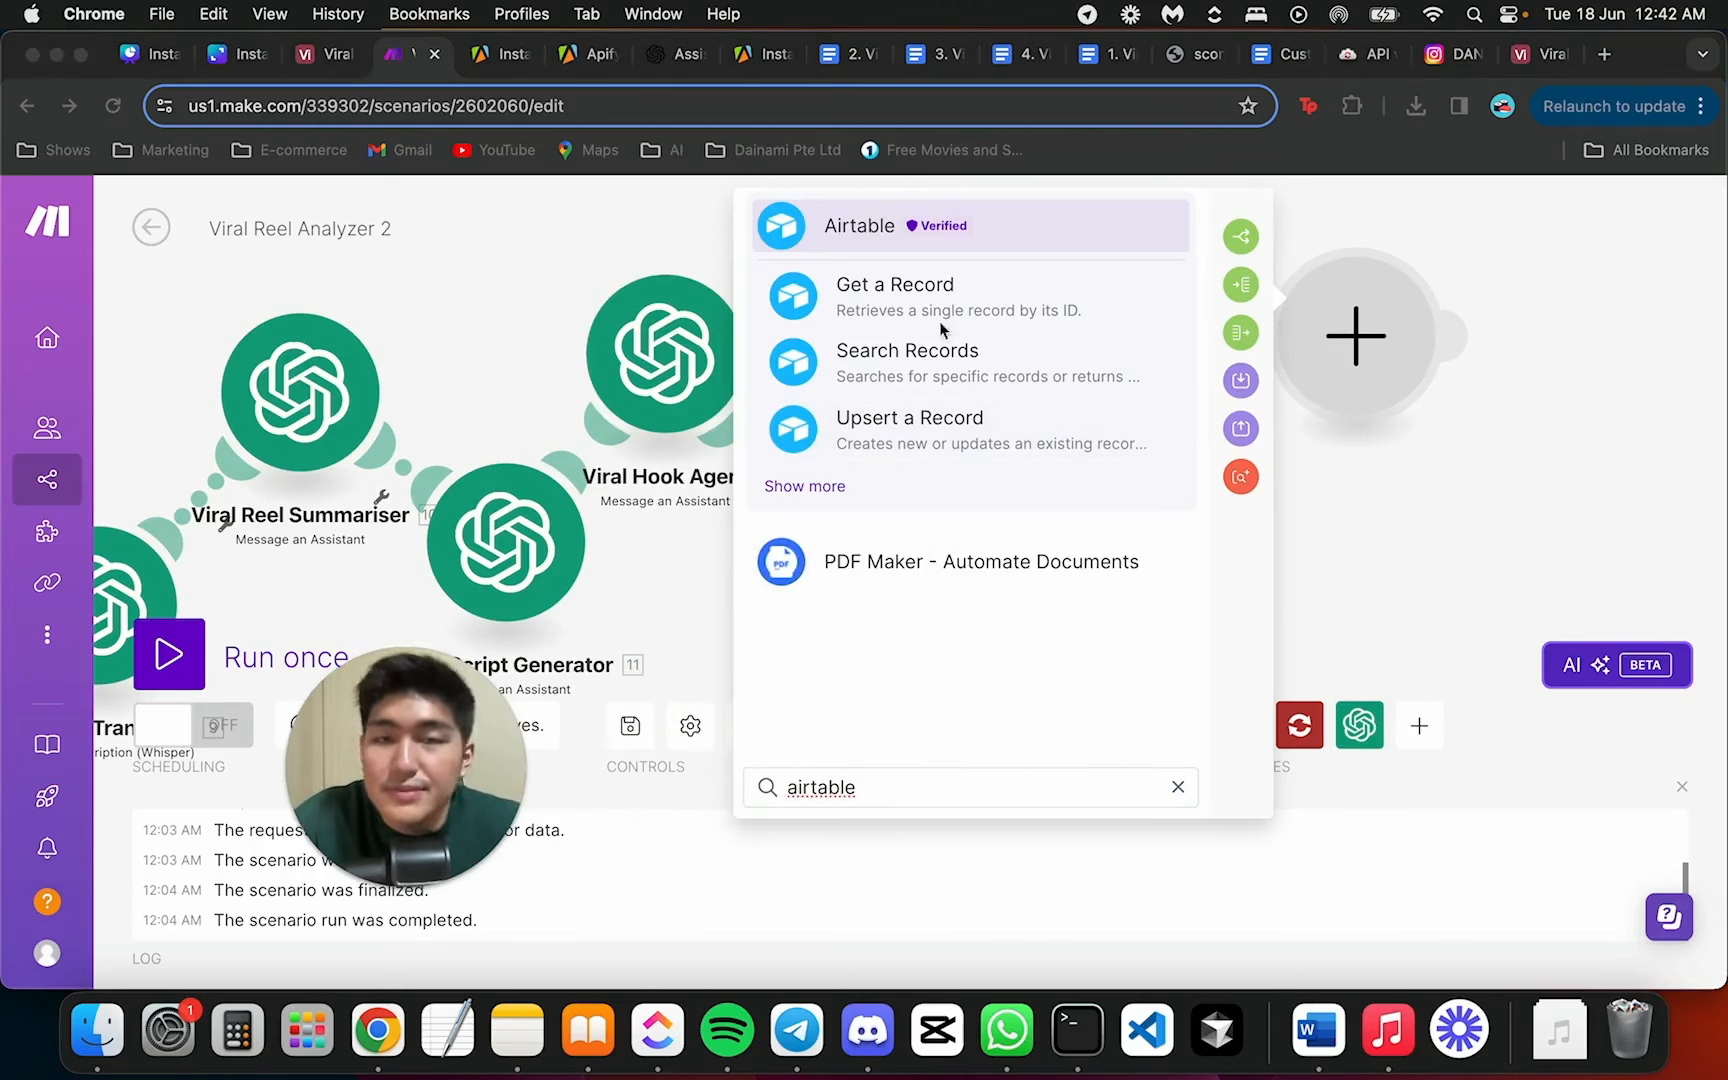
{"action": "left_click", "coordinate": [985, 440]}
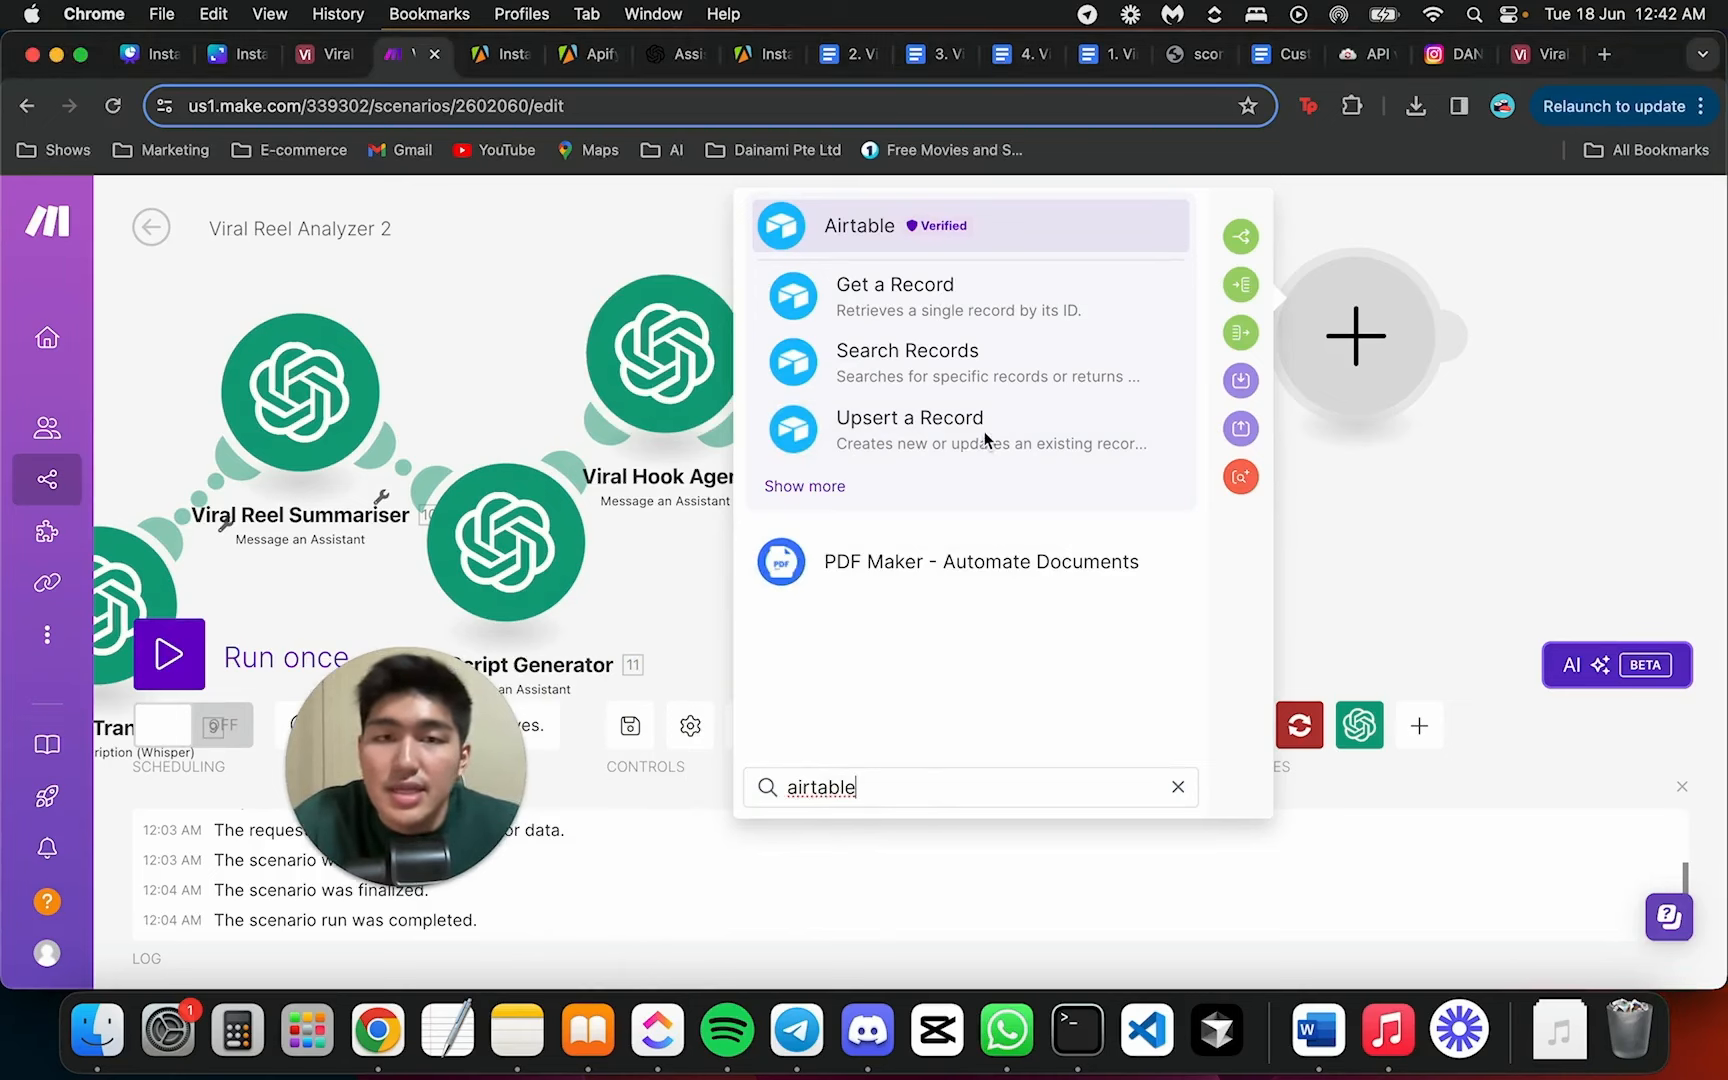
{"action": "left_click", "coordinate": [997, 438]}
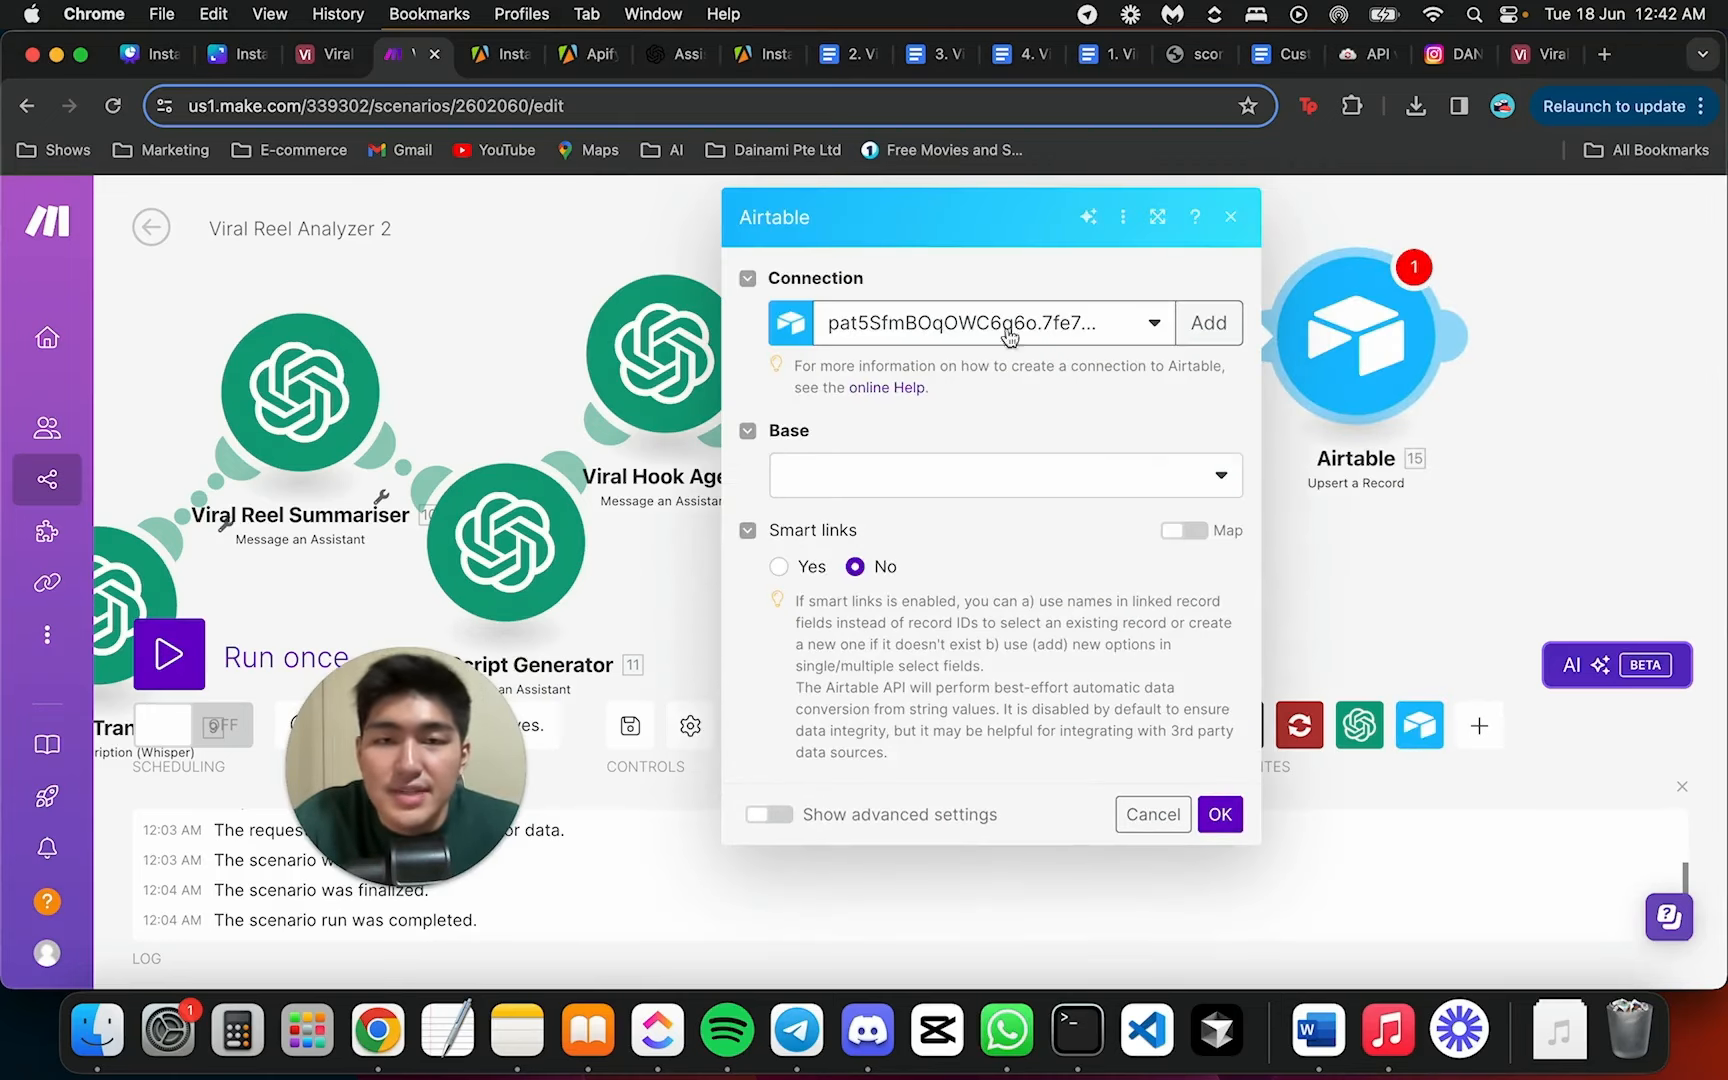
Set the Airtable module's base to Viral Reels Analyzer and its table to Table 1
{"action": "left_click", "coordinate": [974, 479]}
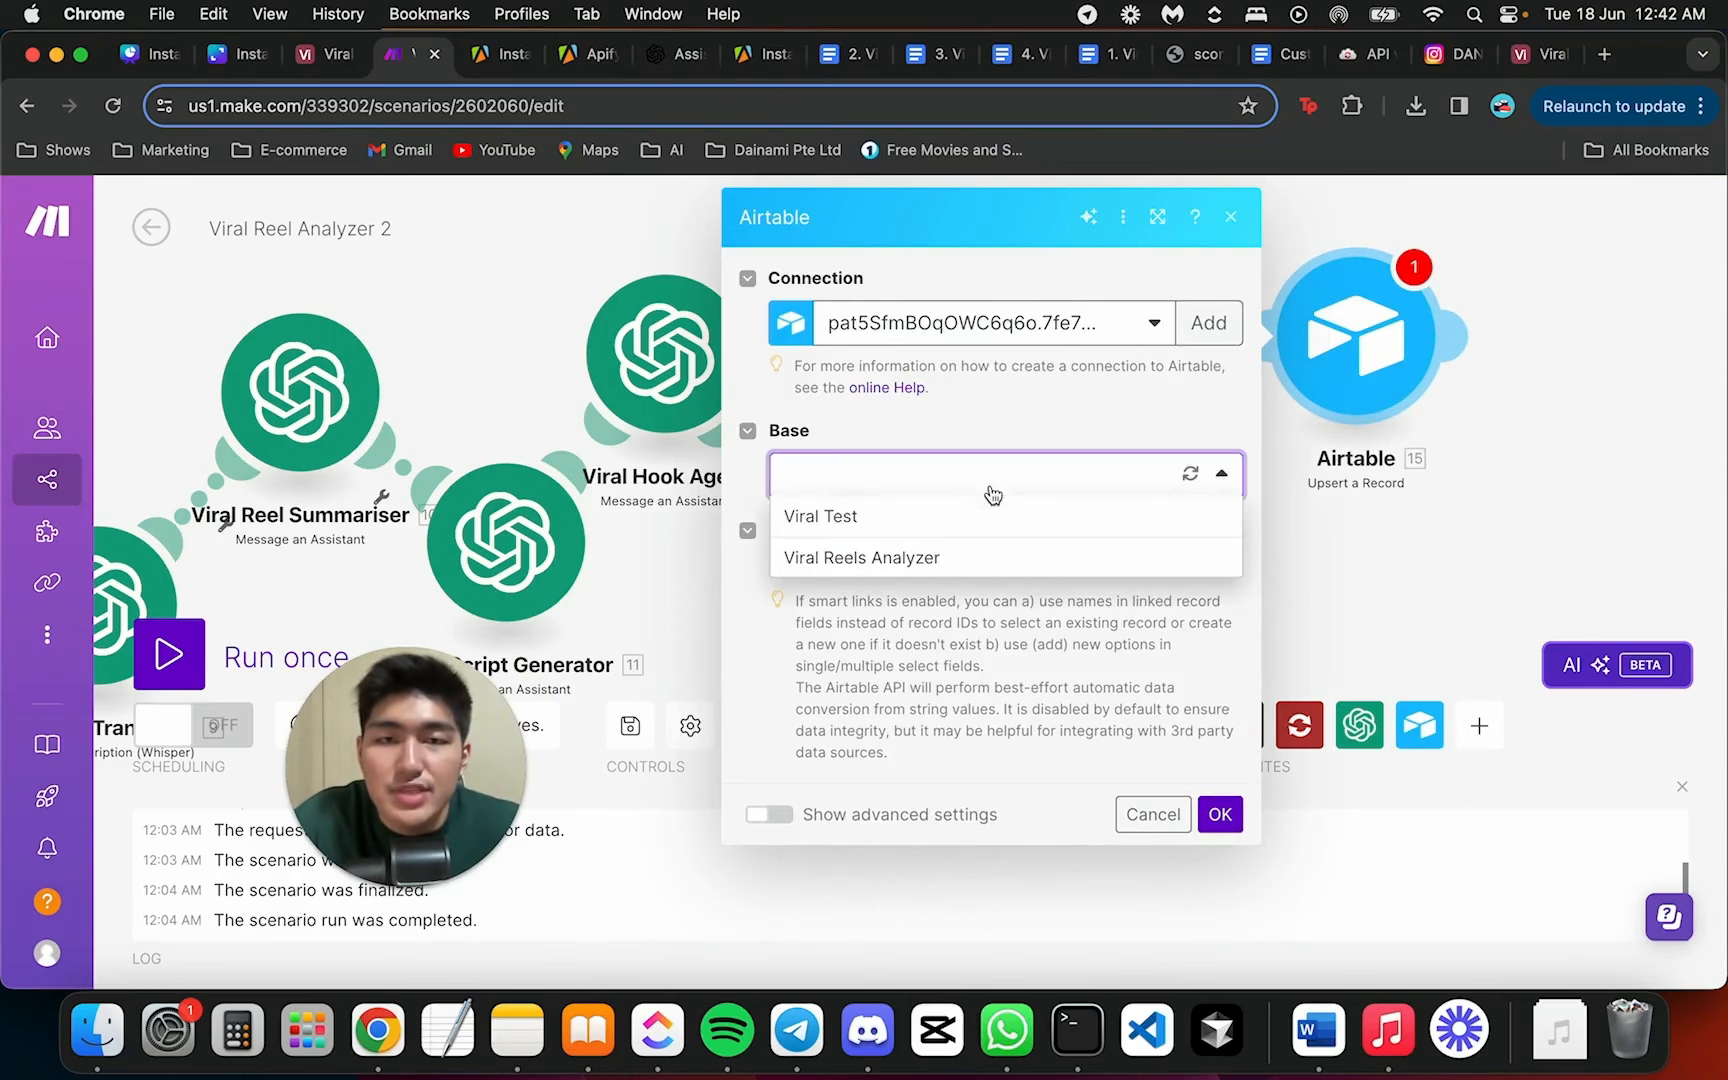
{"action": "left_click", "coordinate": [861, 558]}
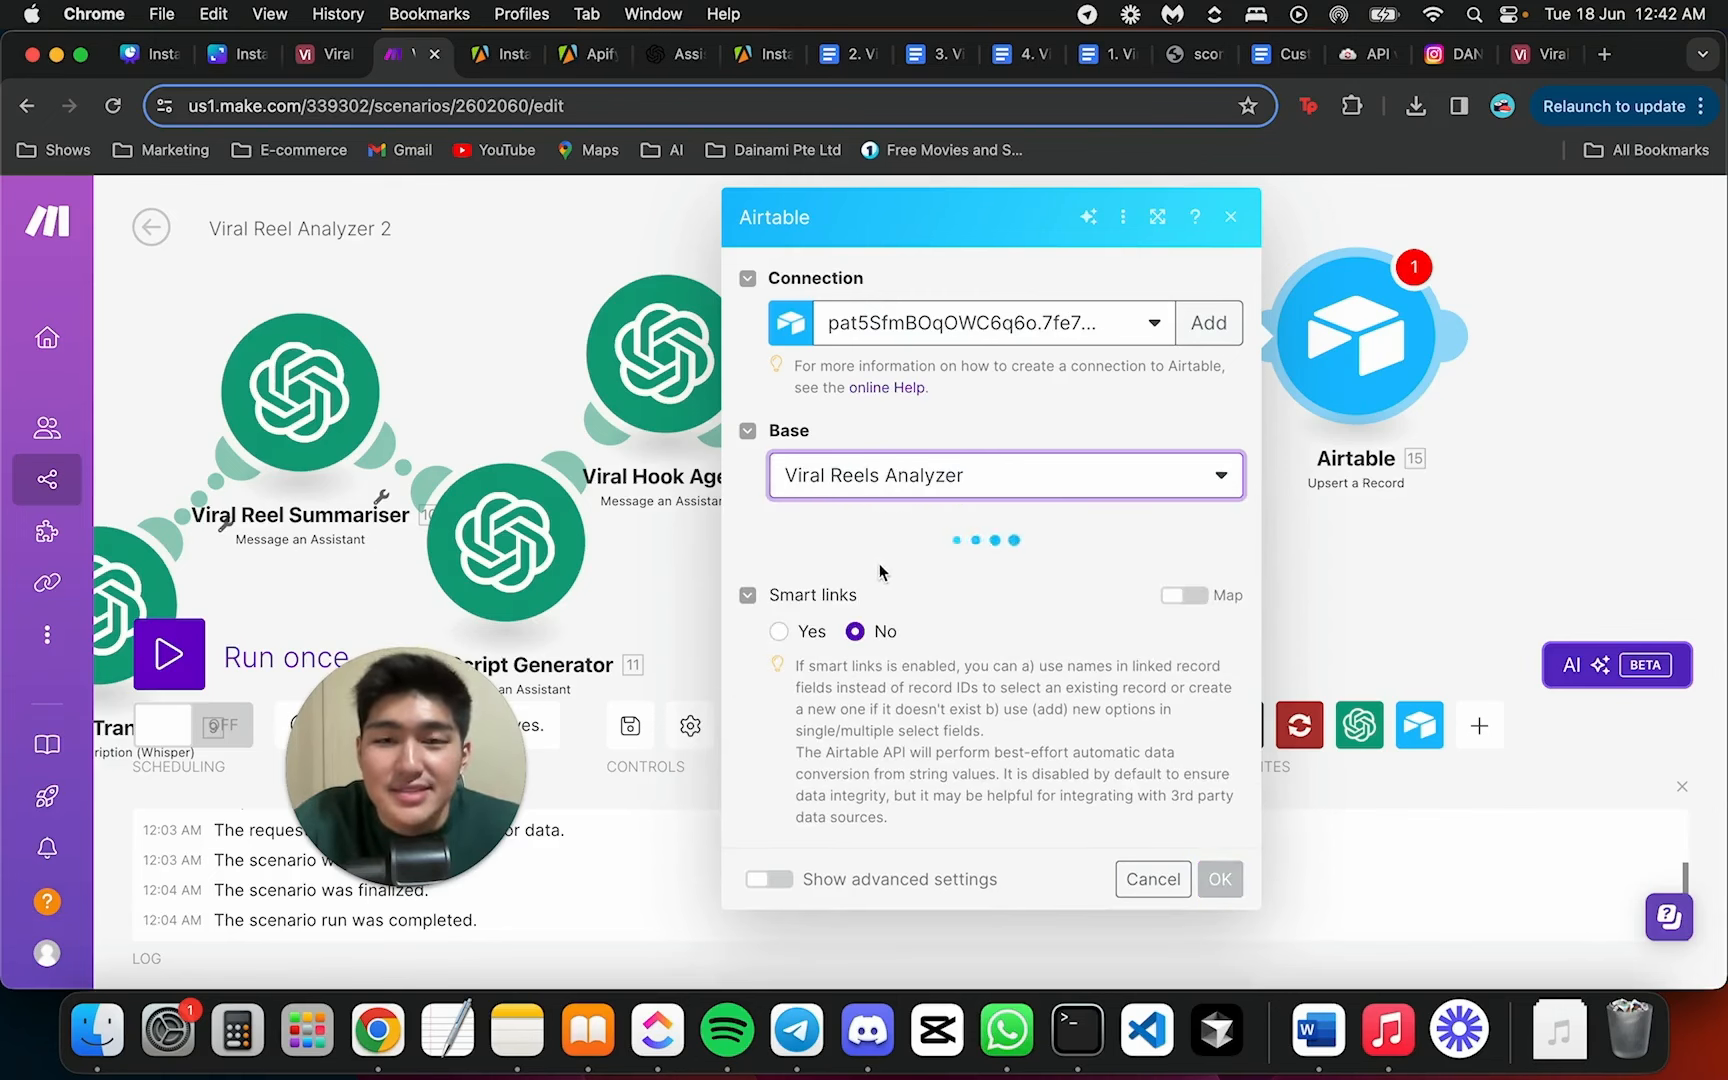
{"action": "left_click", "coordinate": [865, 578]}
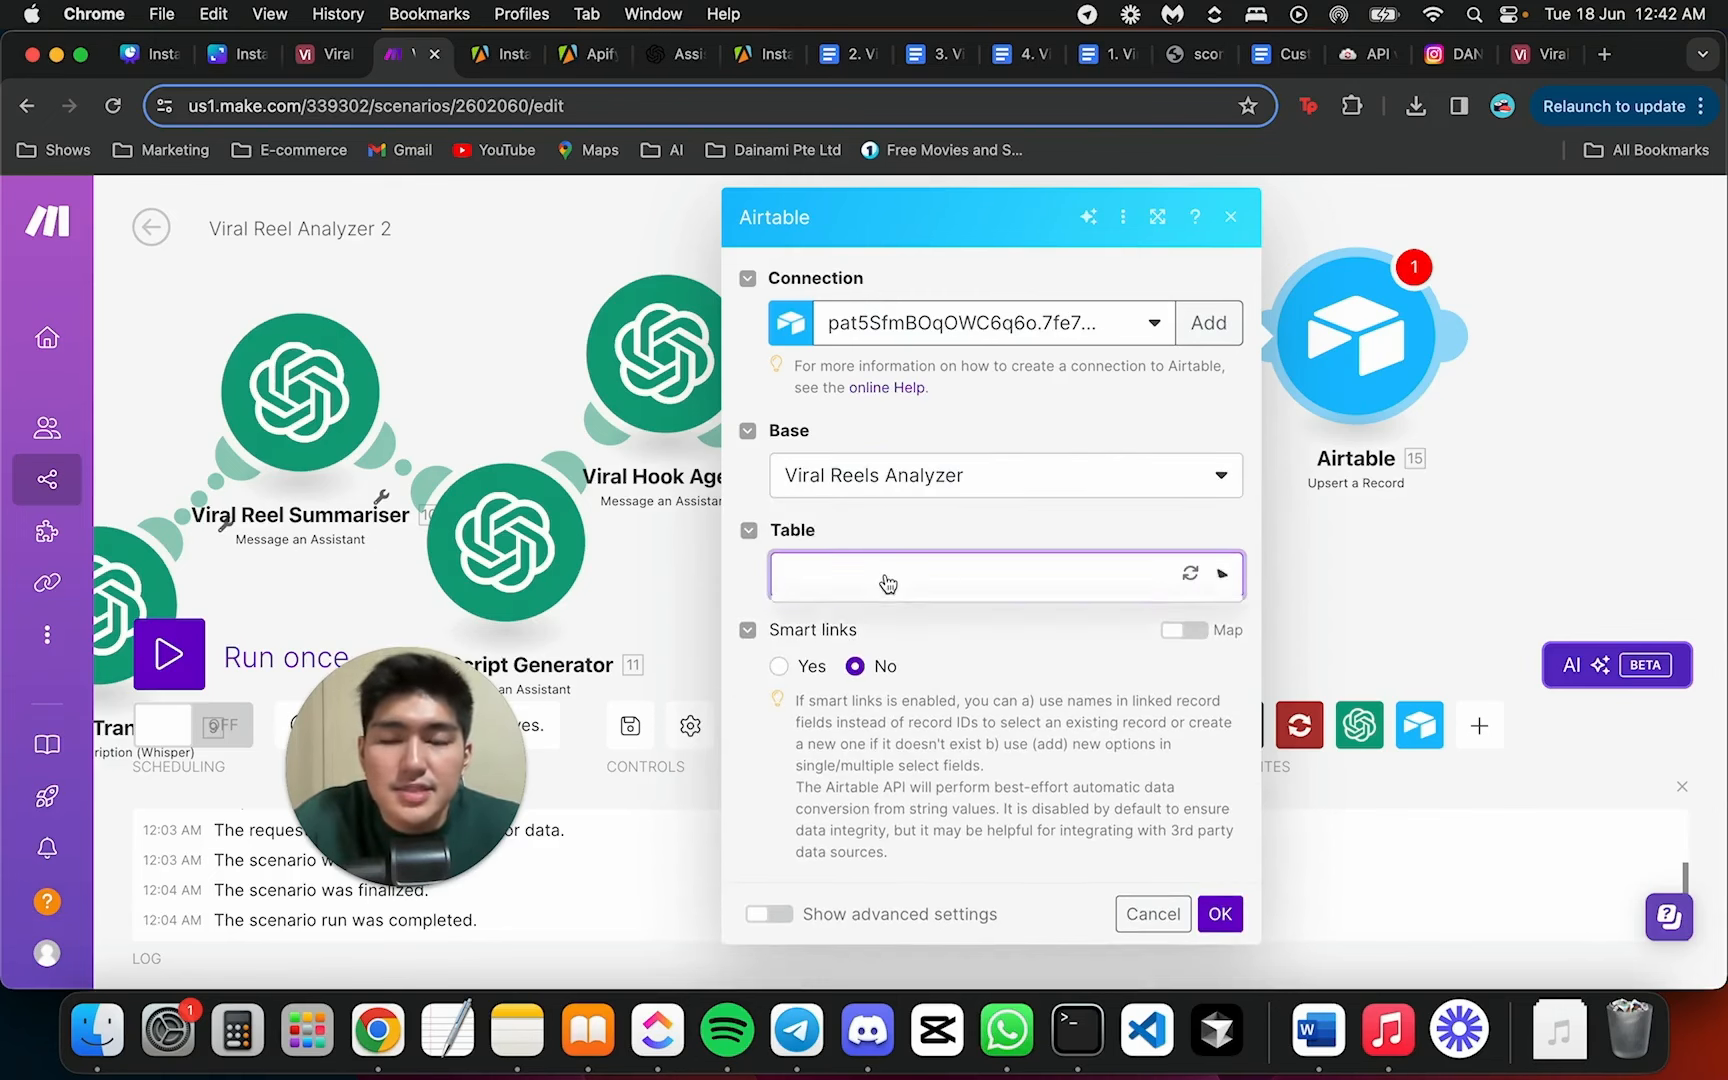
{"action": "left_click", "coordinate": [880, 618]}
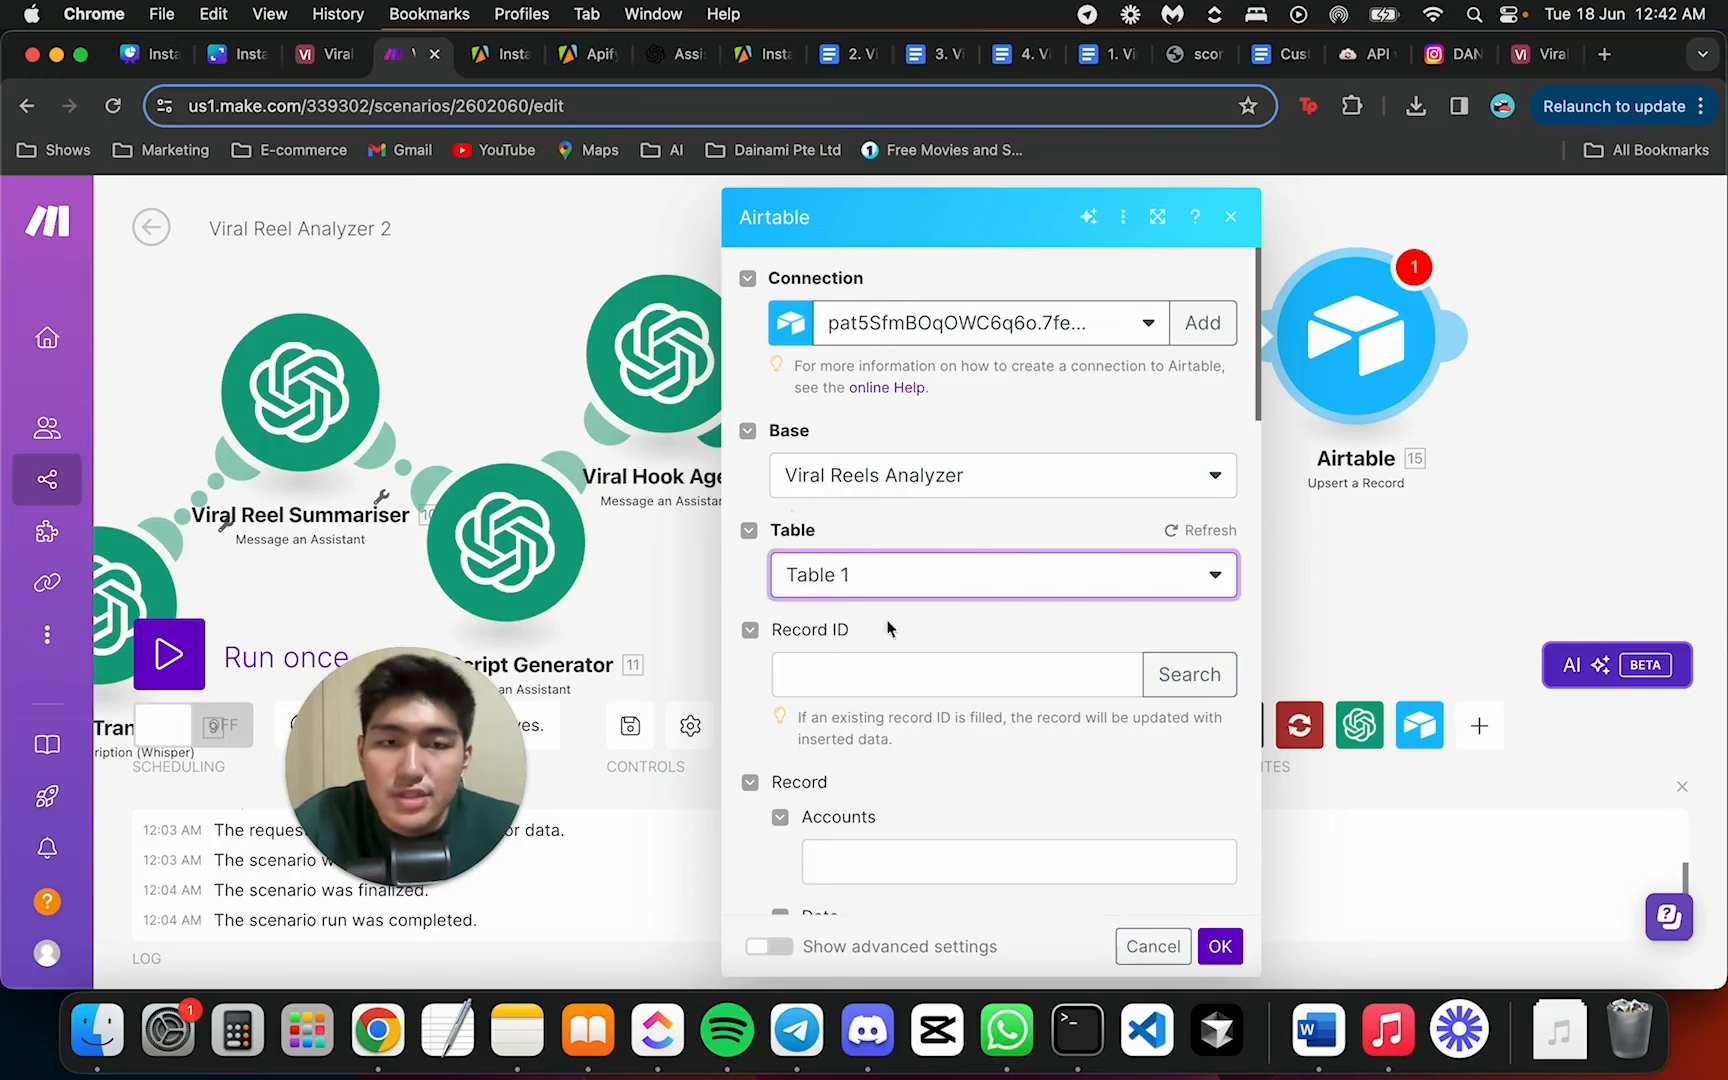
Search the mappable items for "owner" and map the record's Accounts field to ownerFullName from Apify Get Dataset Items (module 2)
{"action": "scroll", "coordinate": [994, 553], "scroll_direction": "down", "scroll_amount": 5}
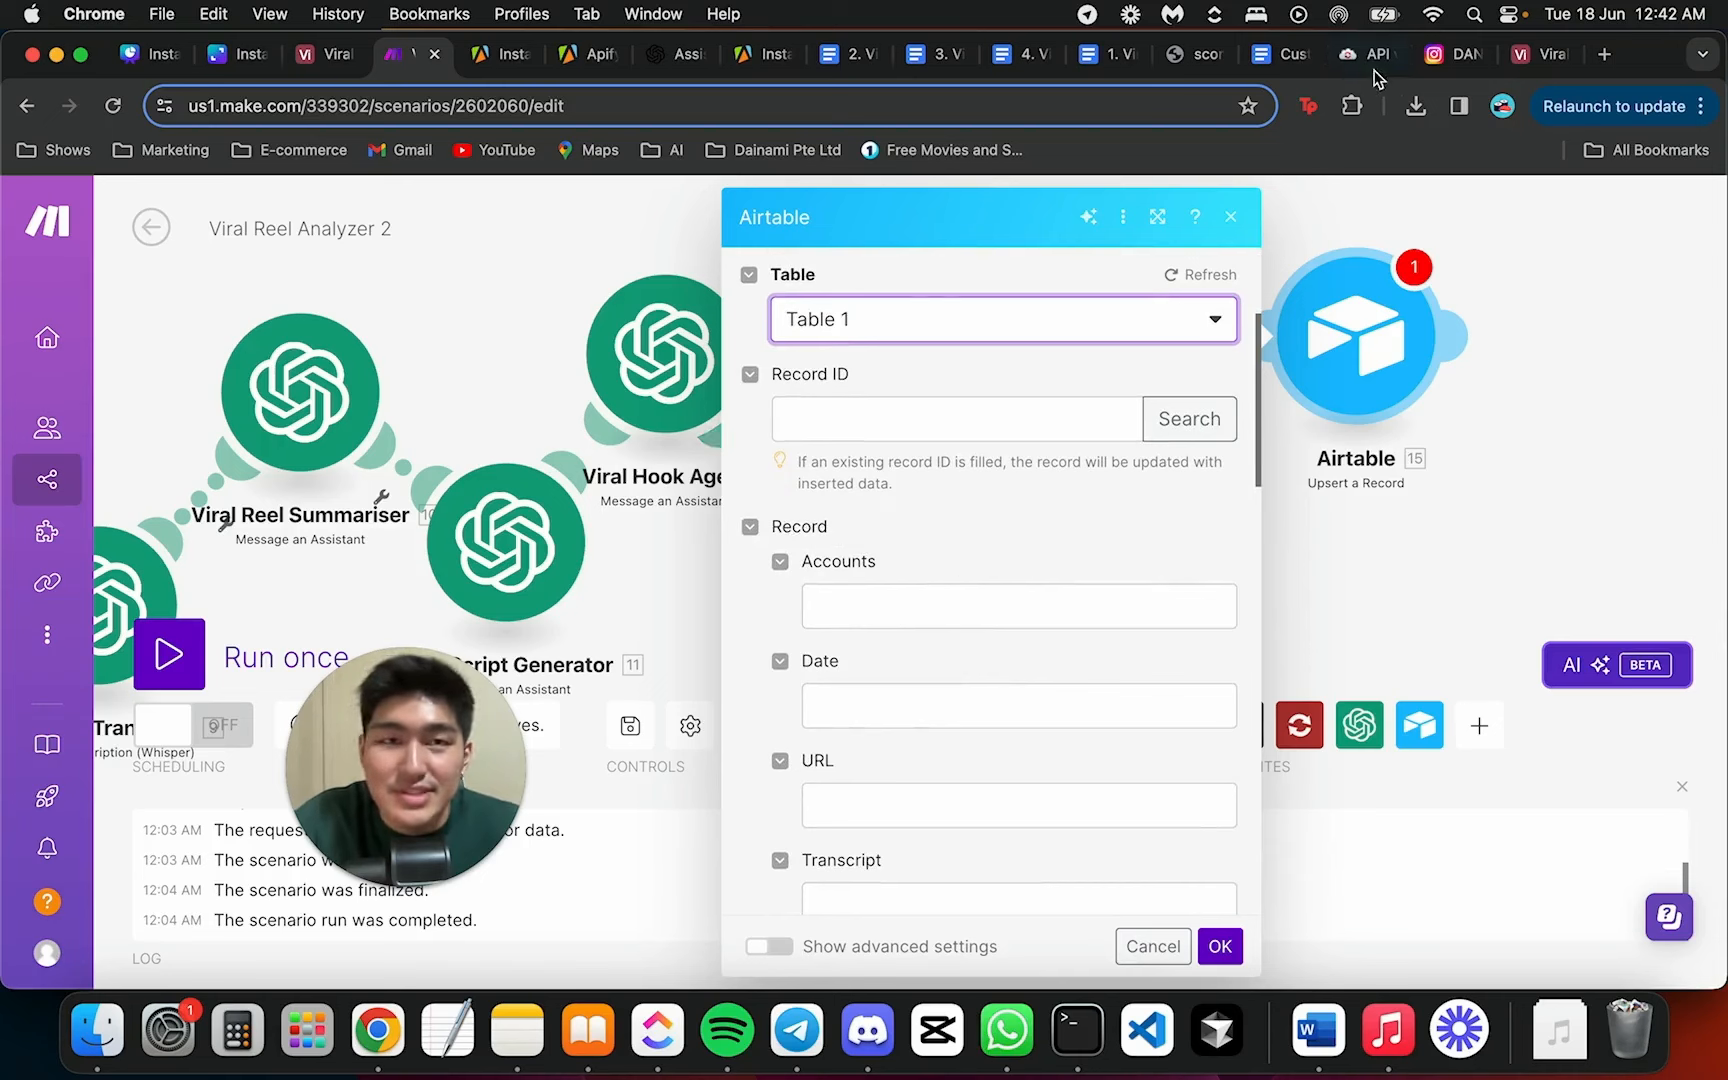
{"action": "scroll", "coordinate": [908, 600], "scroll_direction": "down", "scroll_amount": 3}
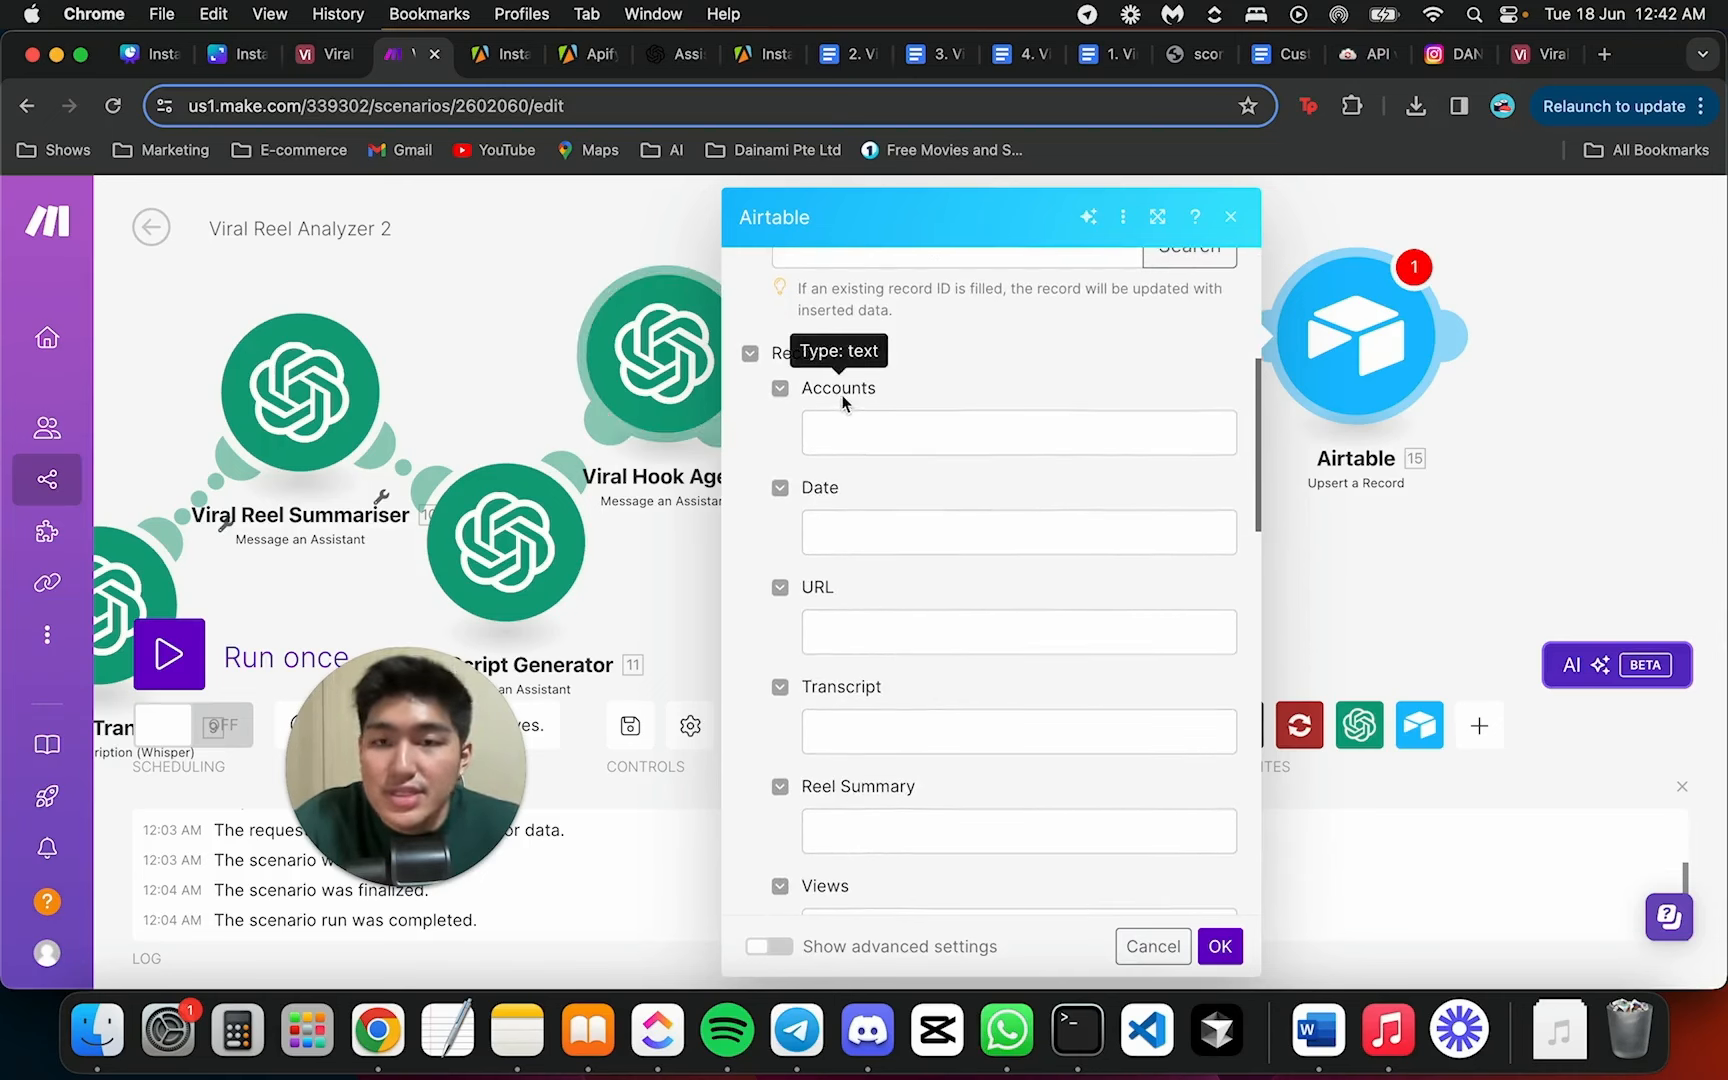
{"action": "left_click", "coordinate": [870, 432]}
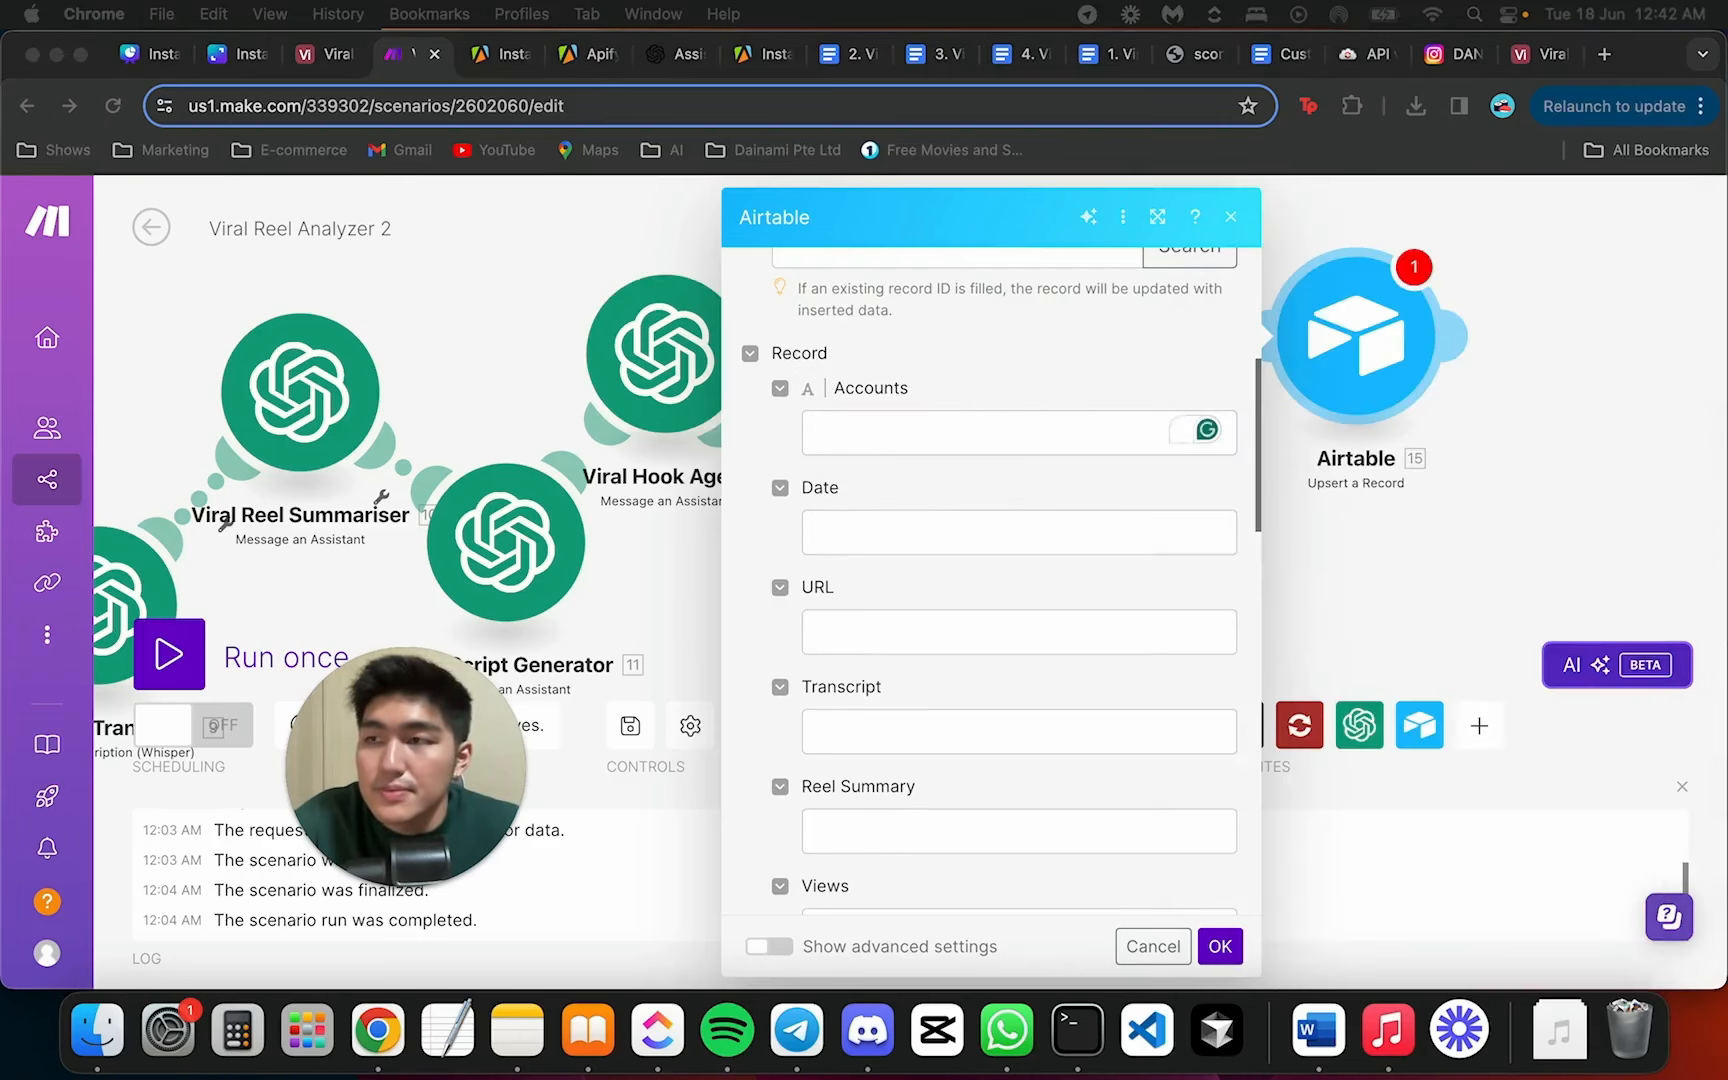
{"action": "left_click", "coordinate": [900, 432]}
{"action": "scroll", "coordinate": [1391, 521], "scroll_direction": "up", "scroll_amount": 5}
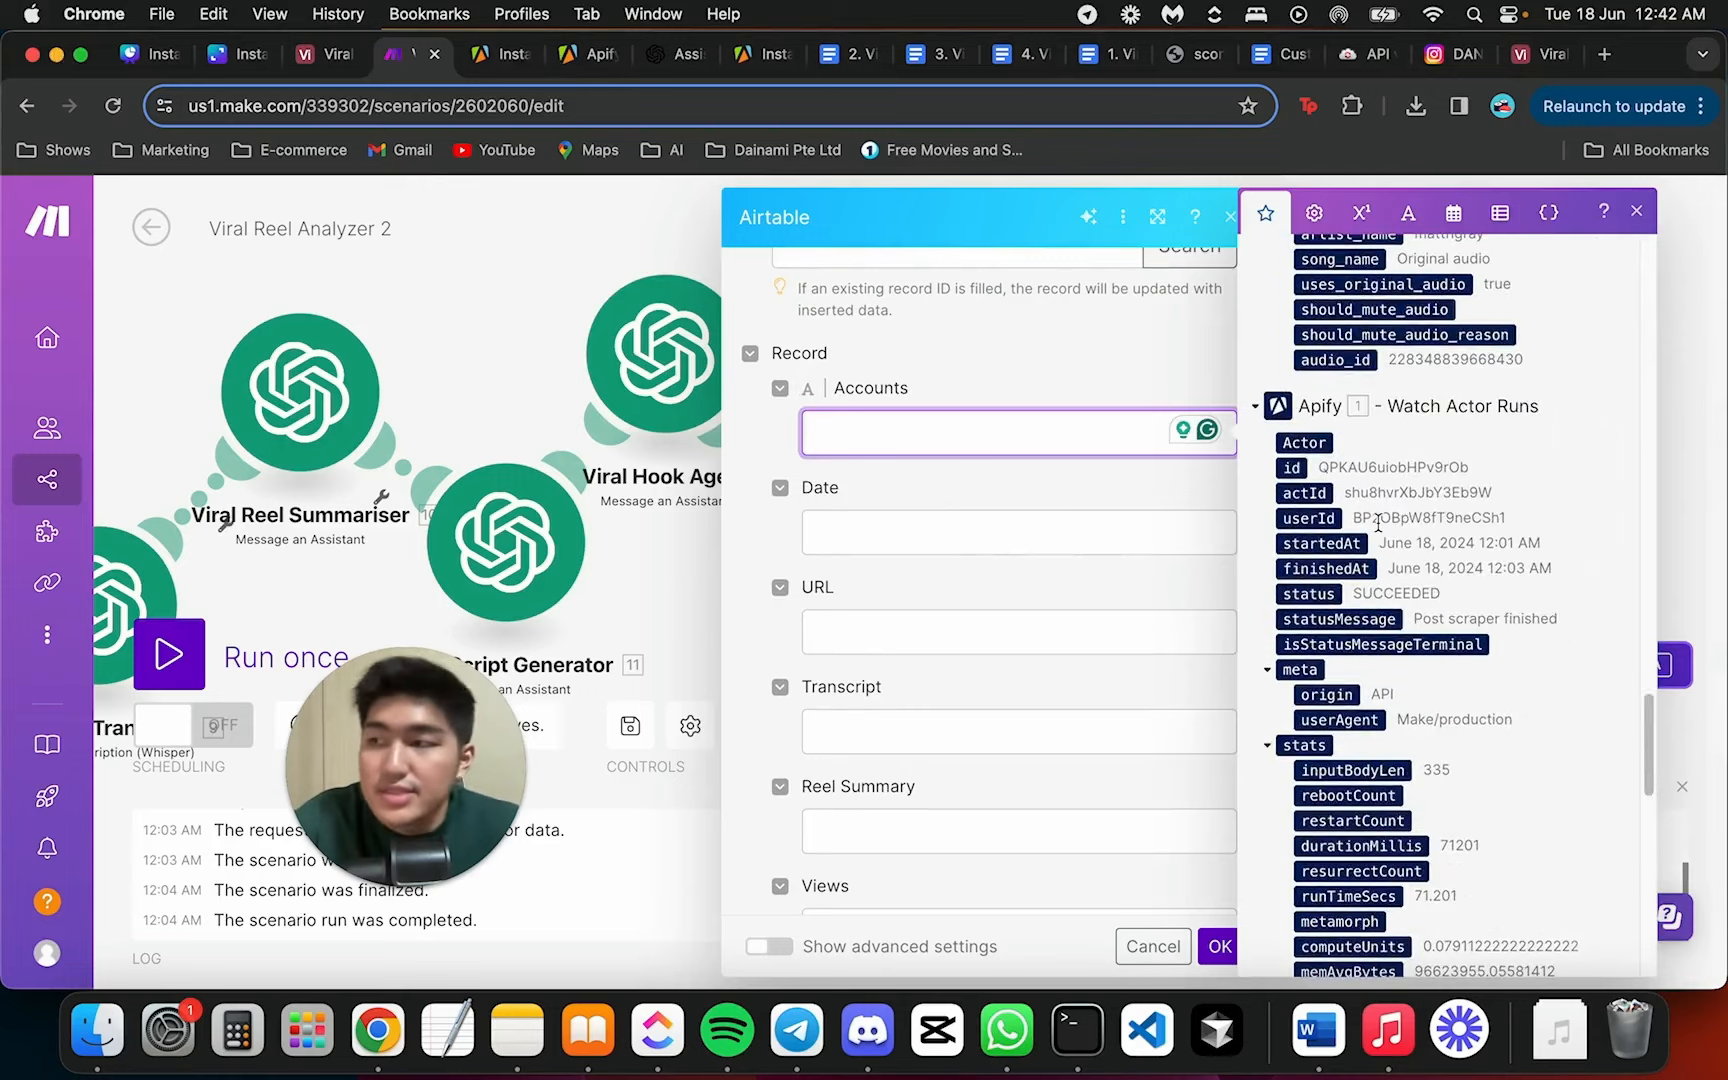
{"action": "scroll", "coordinate": [1380, 515], "scroll_direction": "down", "scroll_amount": 10}
{"action": "scroll", "coordinate": [1385, 470], "scroll_direction": "up", "scroll_amount": 4}
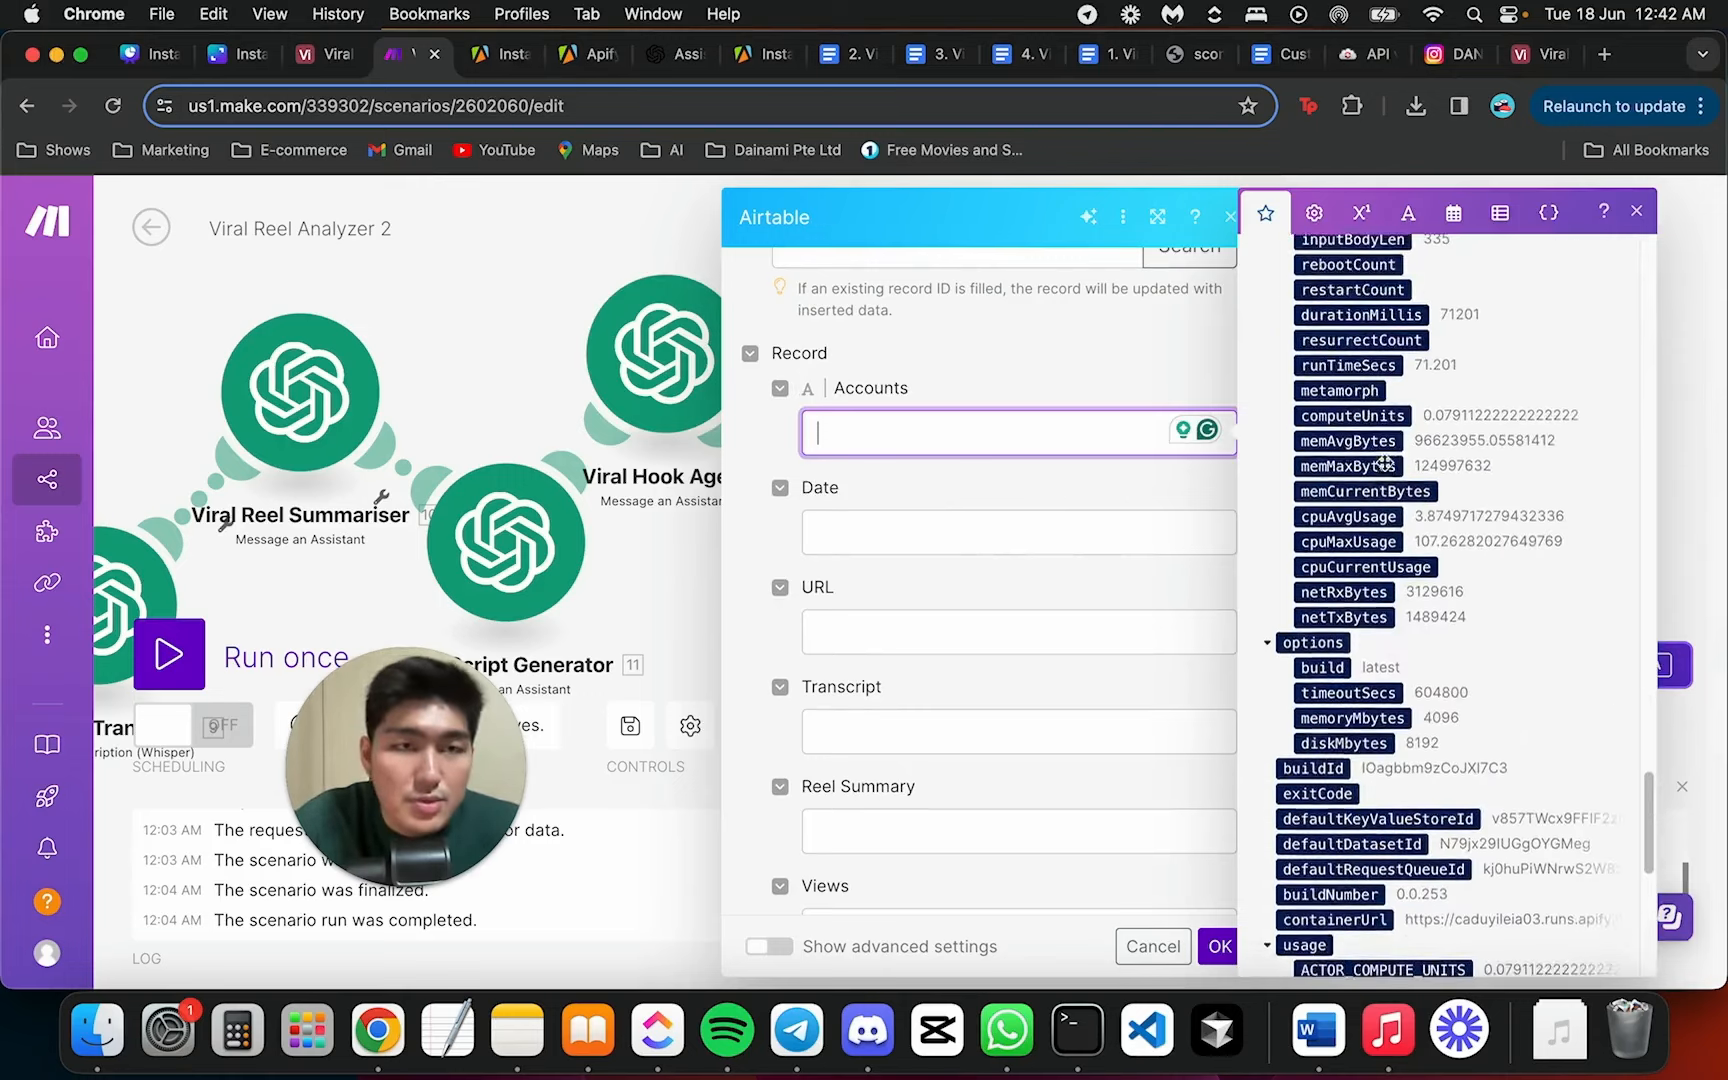
{"action": "scroll", "coordinate": [1385, 463], "scroll_direction": "up", "scroll_amount": 5}
{"action": "scroll", "coordinate": [1380, 470], "scroll_direction": "up", "scroll_amount": 5}
{"action": "scroll", "coordinate": [1398, 592], "scroll_direction": "down", "scroll_amount": 15}
{"action": "scroll", "coordinate": [1398, 592], "scroll_direction": "up", "scroll_amount": 20}
{"action": "left_click", "coordinate": [1357, 272]}
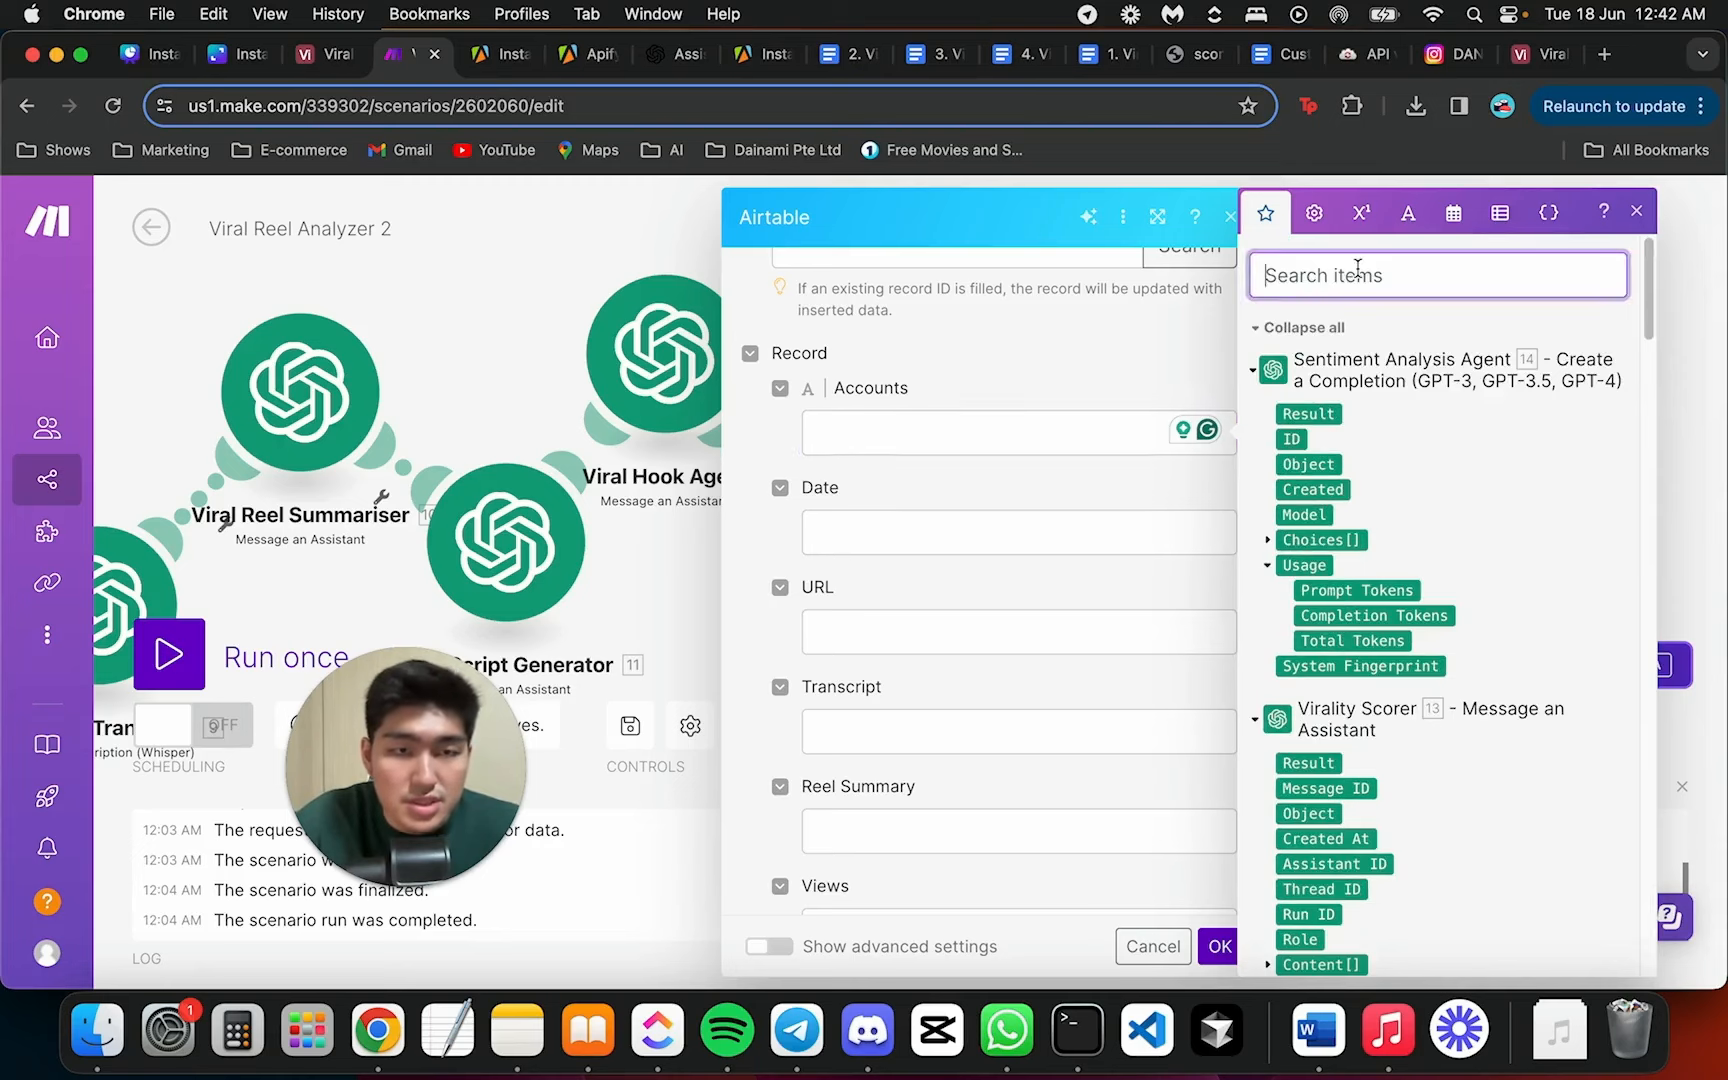
{"action": "type", "text": "owner"}
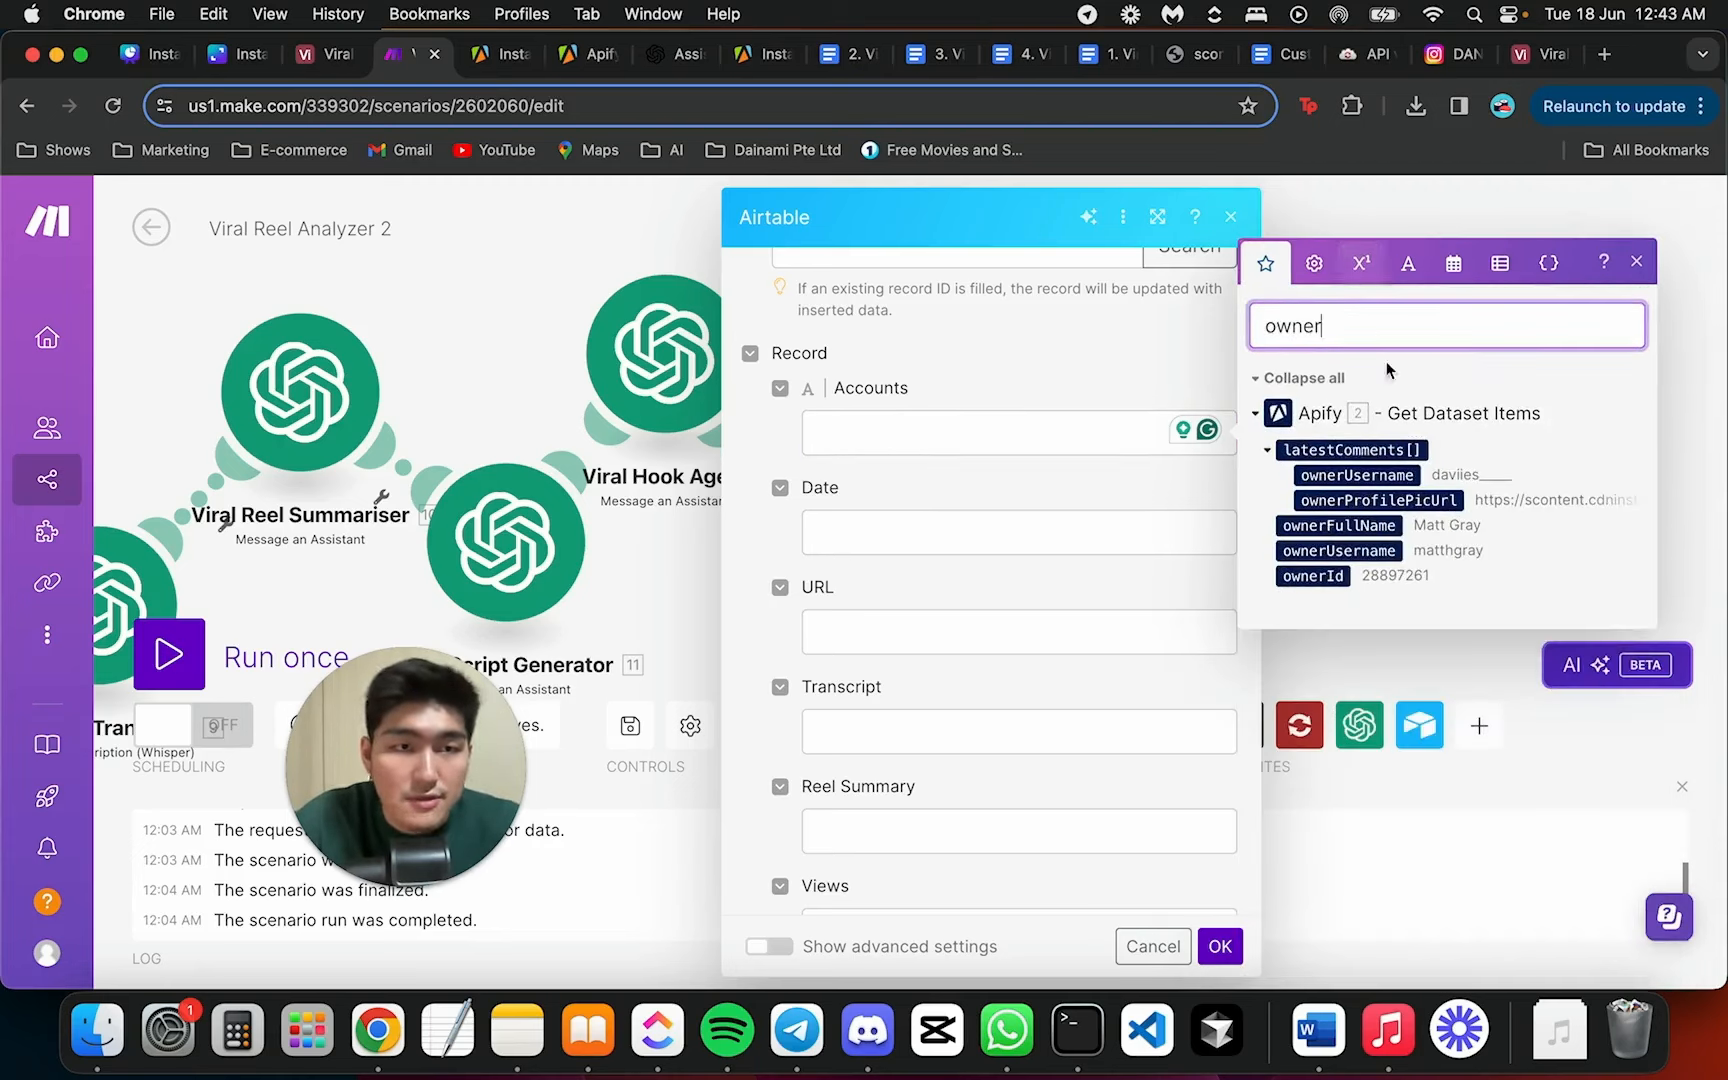
{"action": "left_click_drag", "start_coordinate": [1362, 524], "coordinate": [1068, 494]}
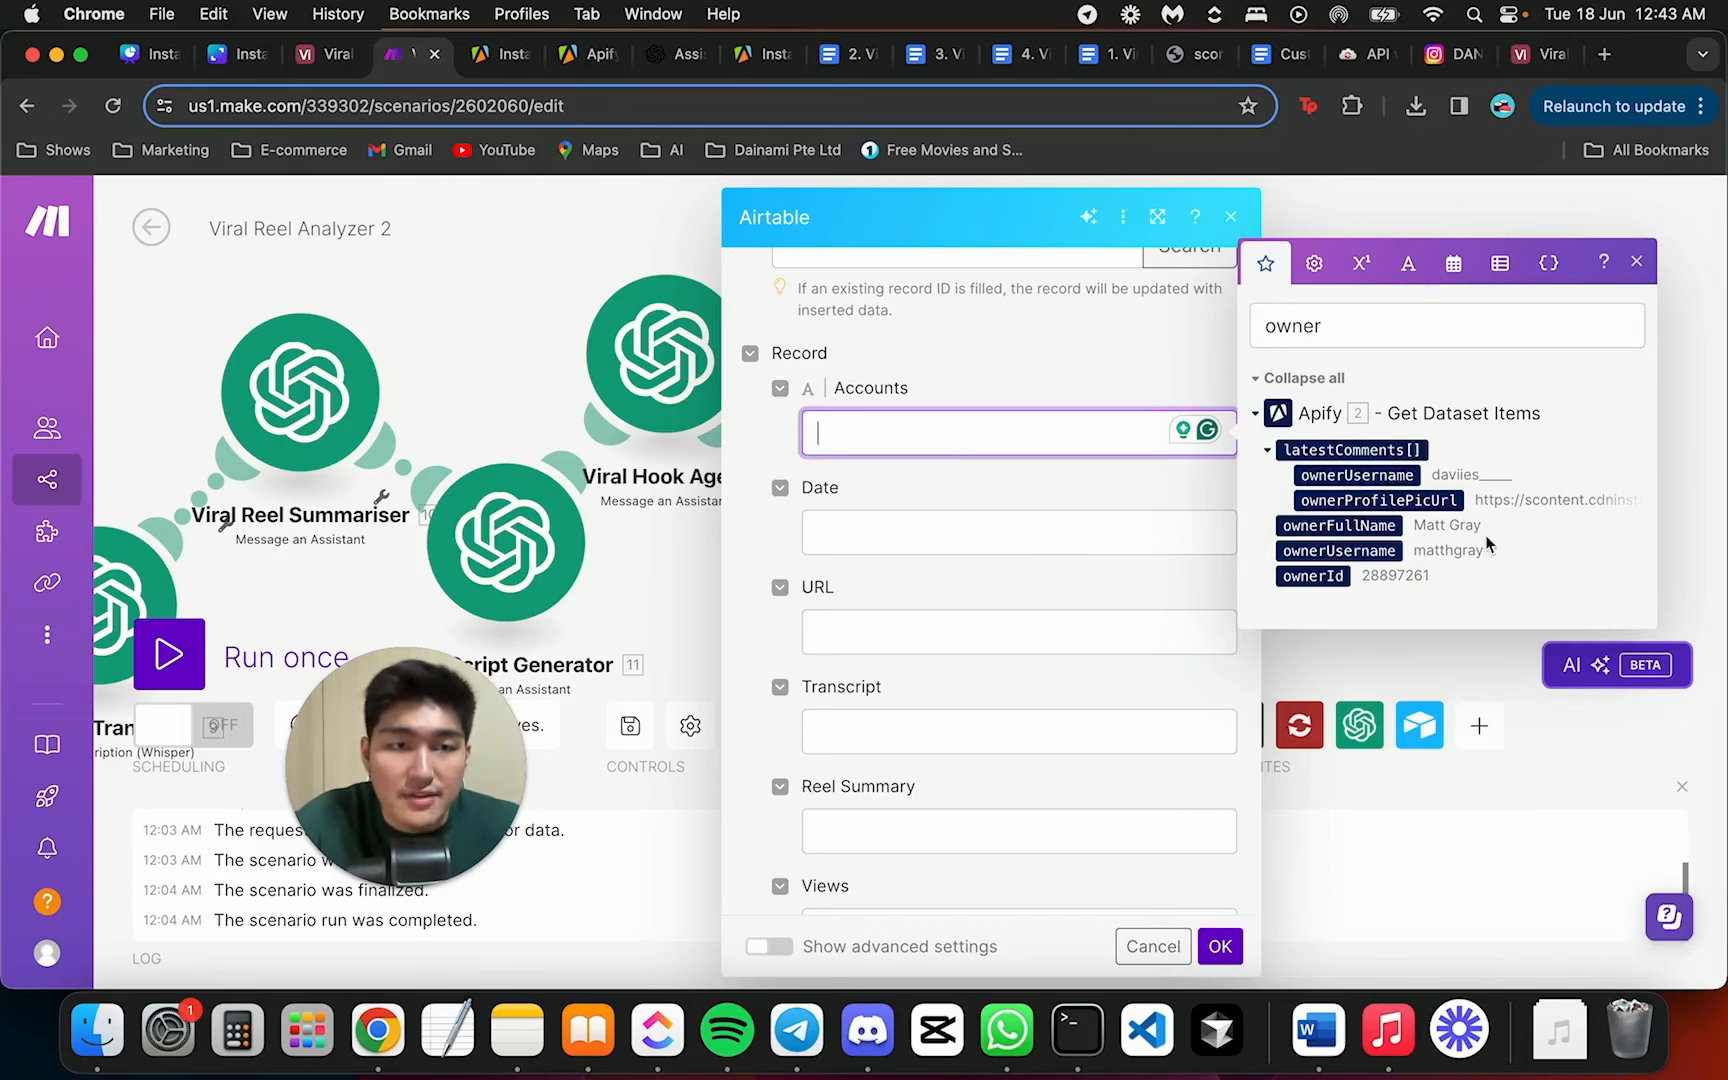
{"action": "left_click", "coordinate": [1369, 533]}
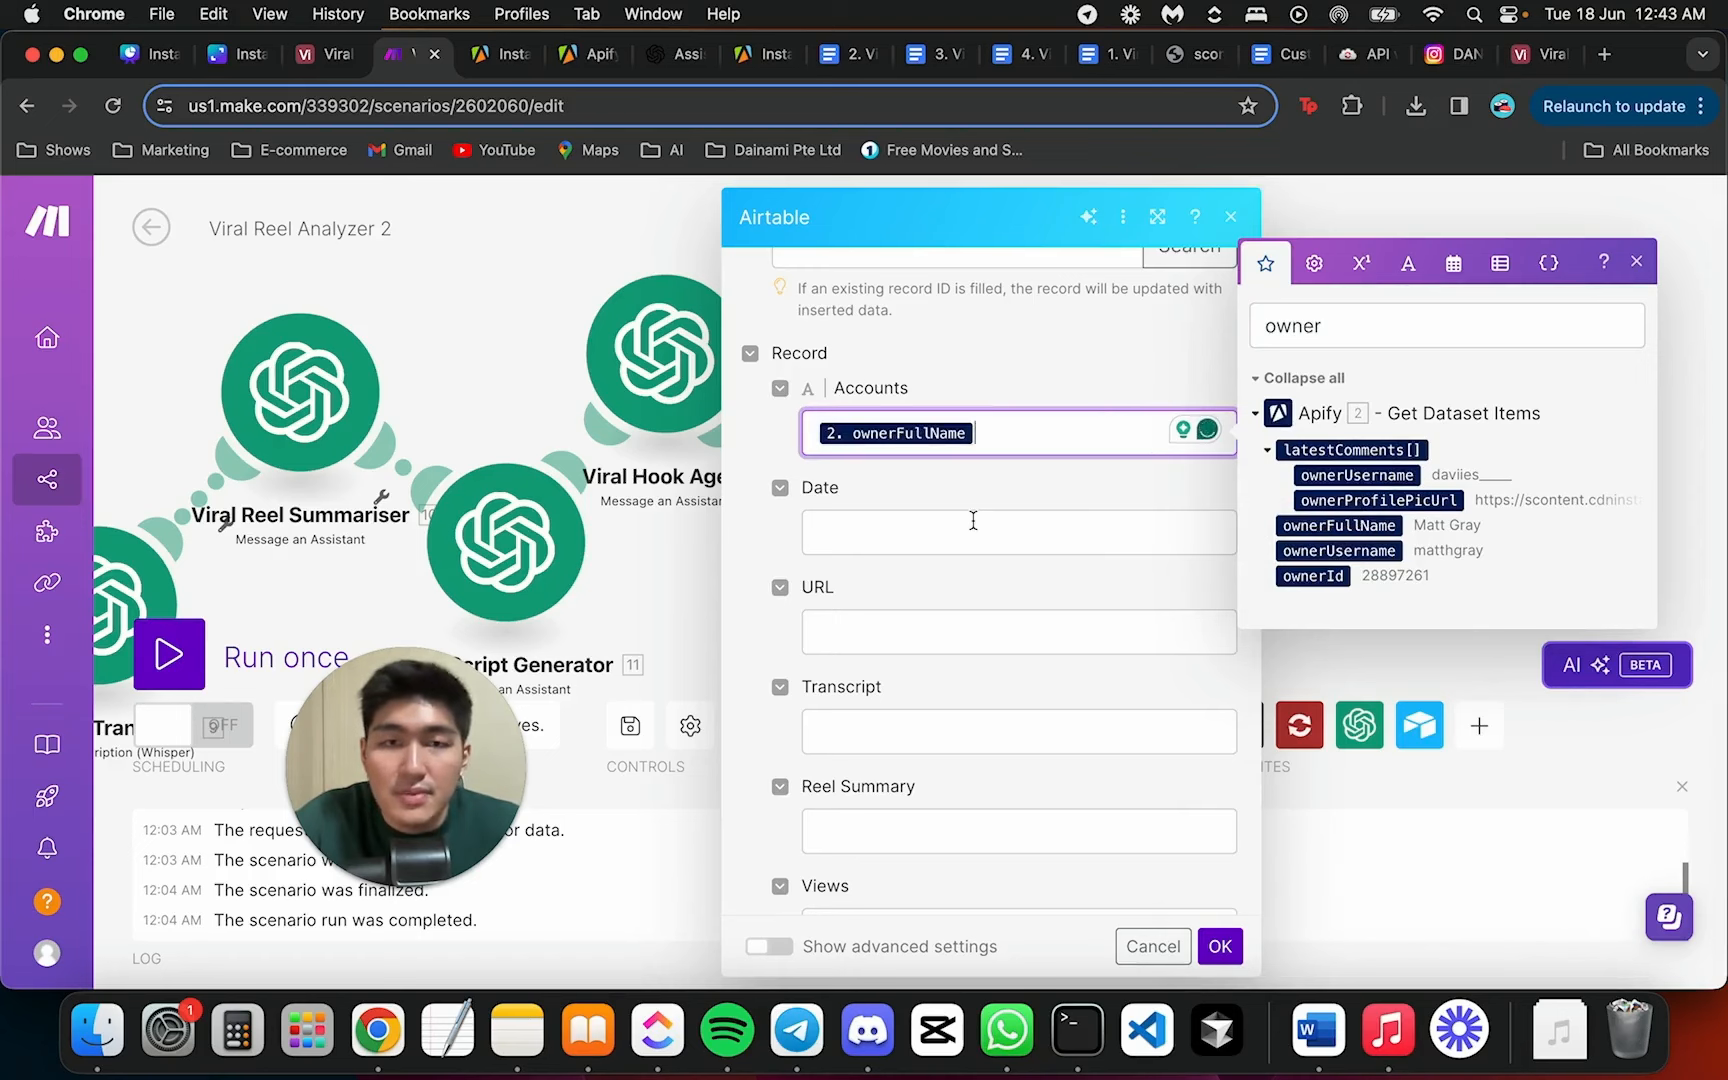
Map the record's Date field to the dataset item's own timestamp from Apify module 2, not the timestamp nested under latestComments
{"action": "left_click", "coordinate": [973, 520]}
{"action": "left_click", "coordinate": [1333, 432]}
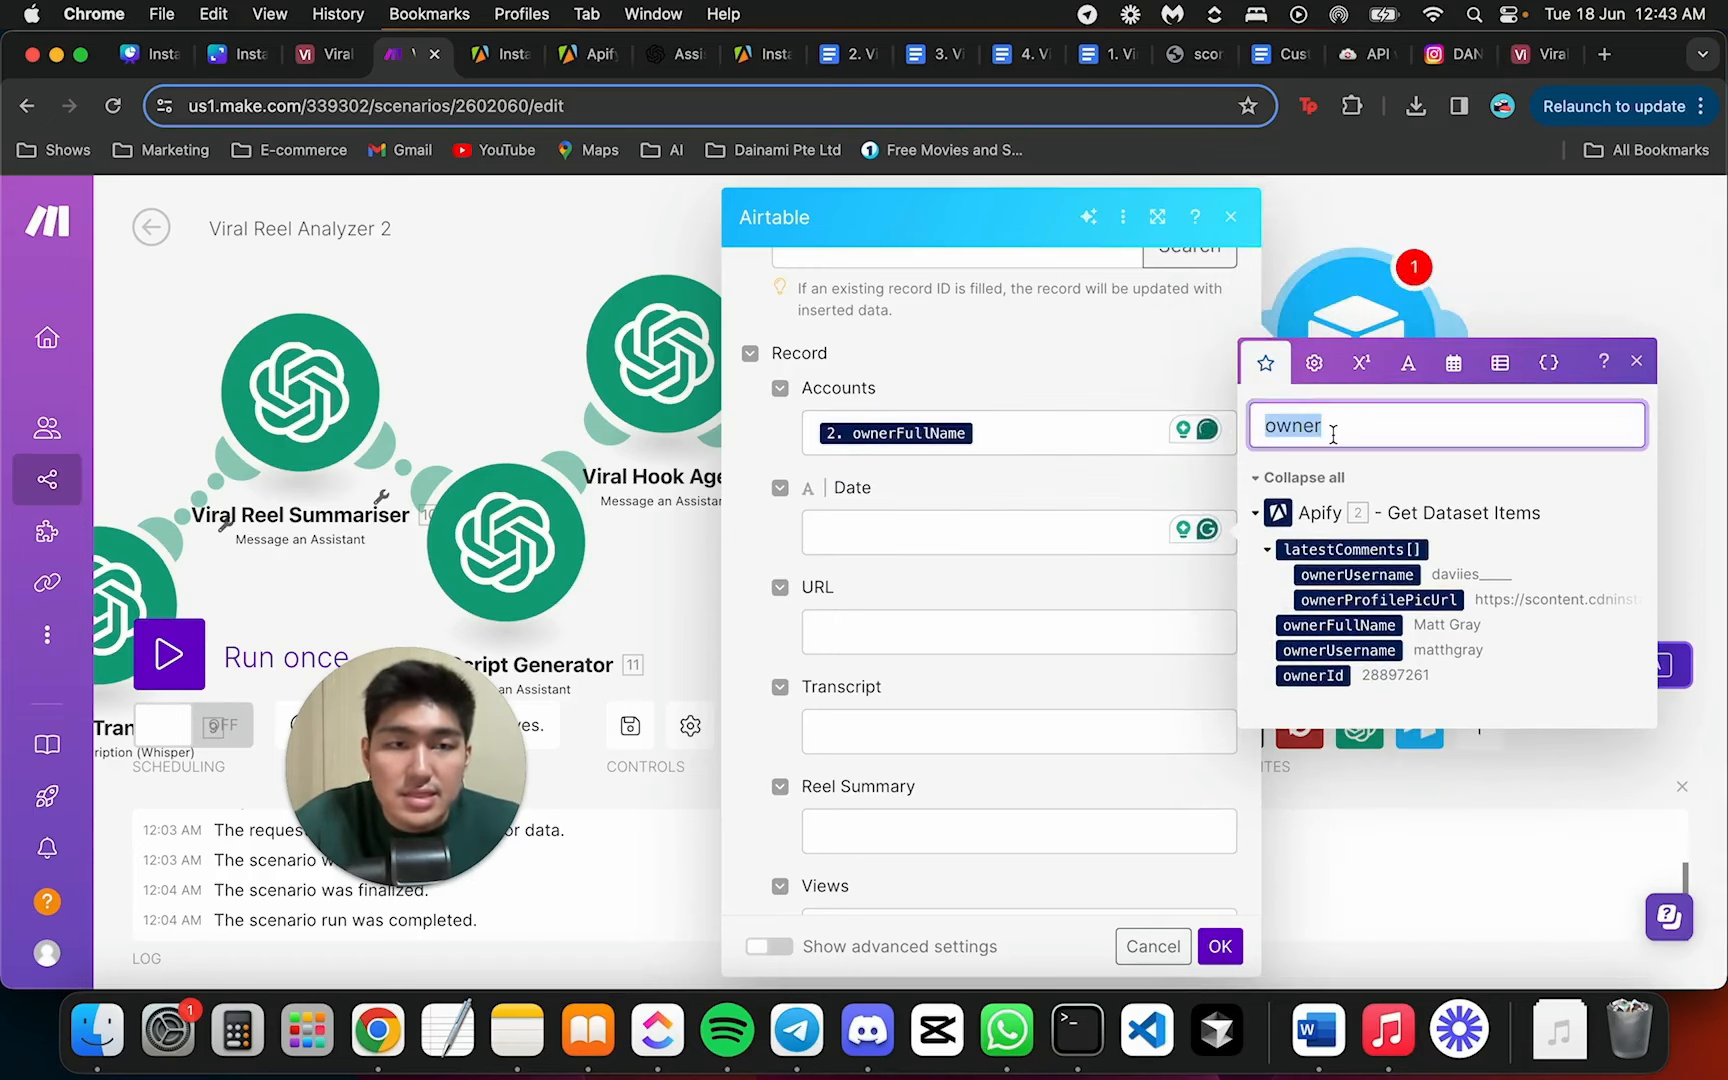
{"action": "key", "text": "BackSpace"}
{"action": "type", "text": "timestamp"}
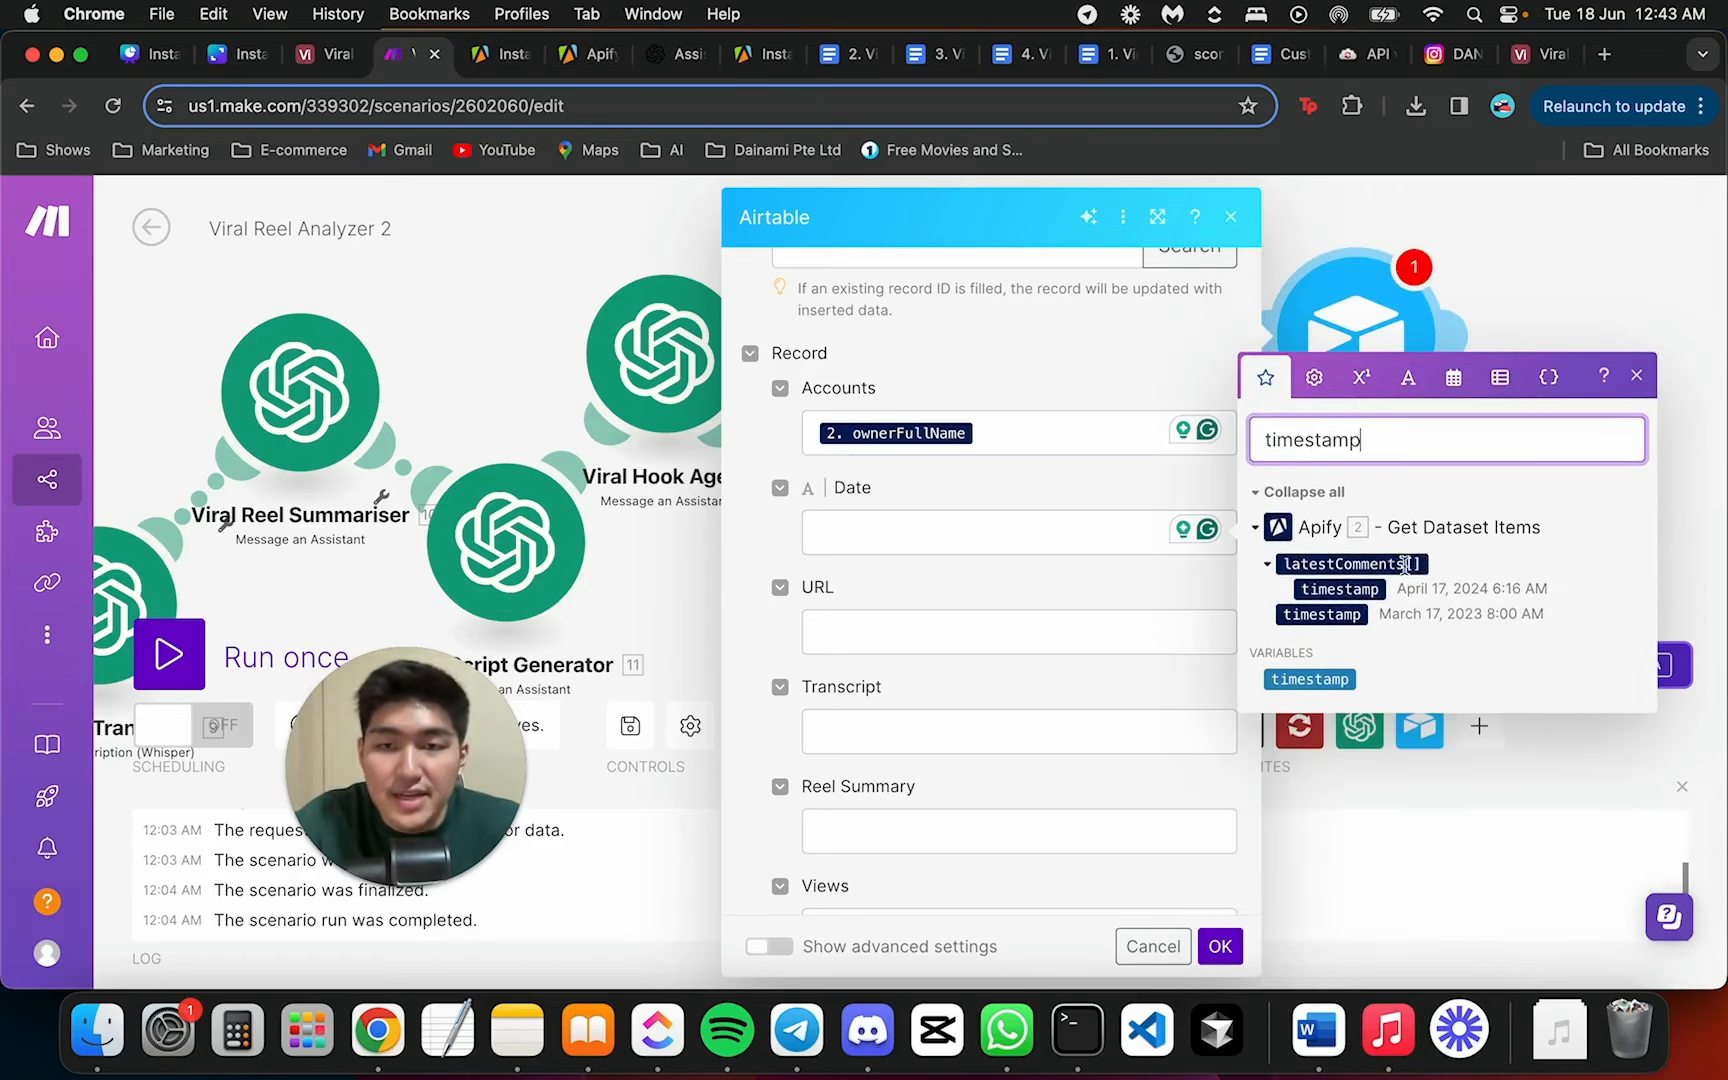
{"action": "left_click", "coordinate": [1352, 590]}
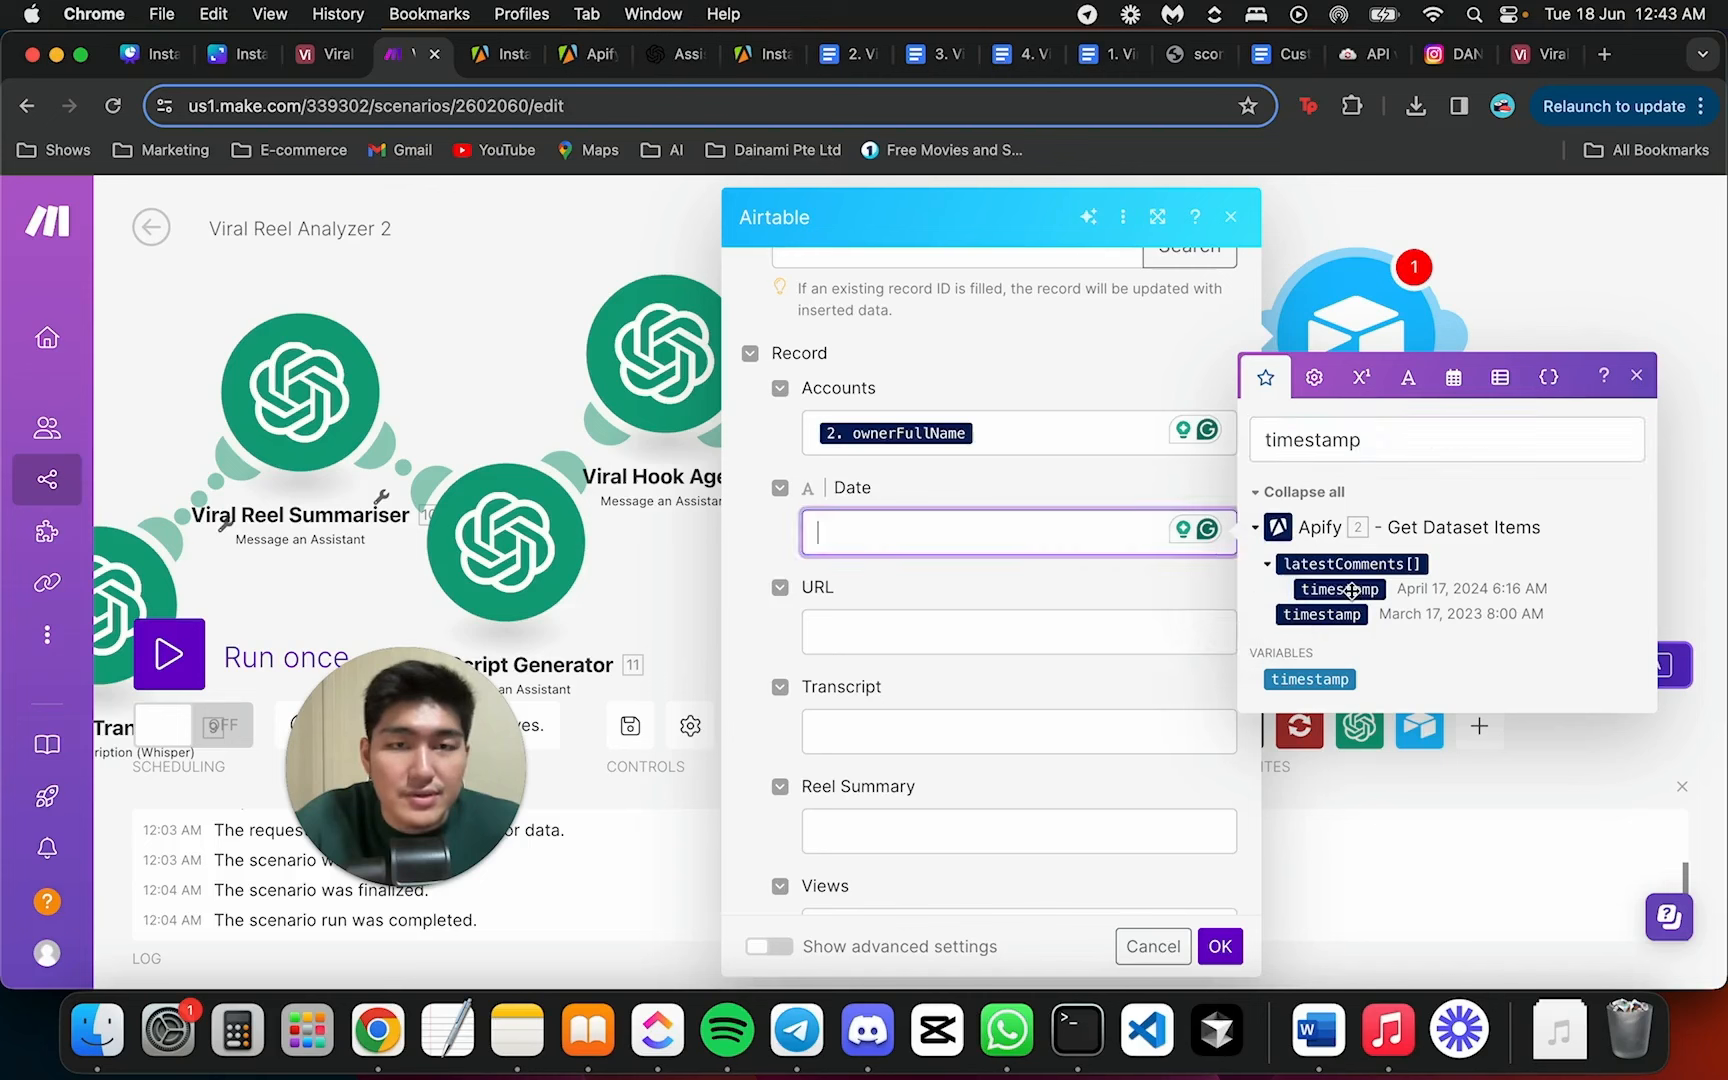
{"action": "left_click", "coordinate": [1340, 590]}
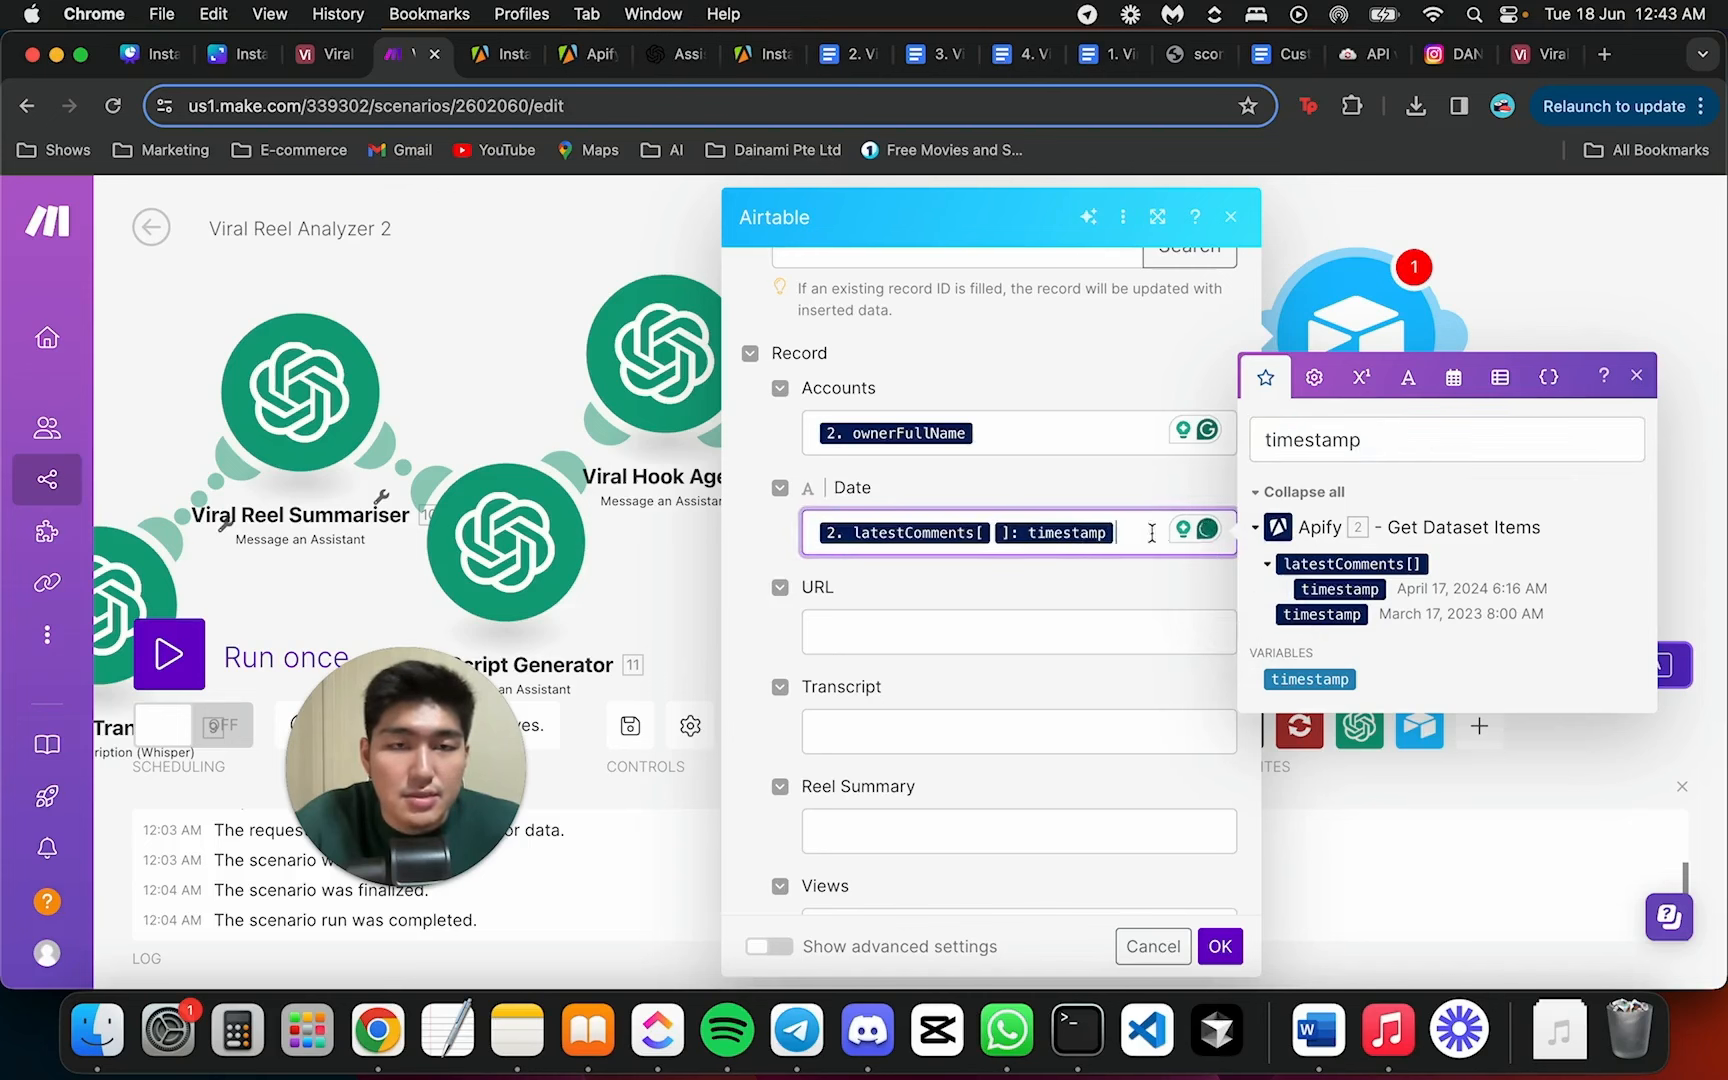
{"action": "key", "text": "BackSpace"}
{"action": "key", "text": "BackSpace"}
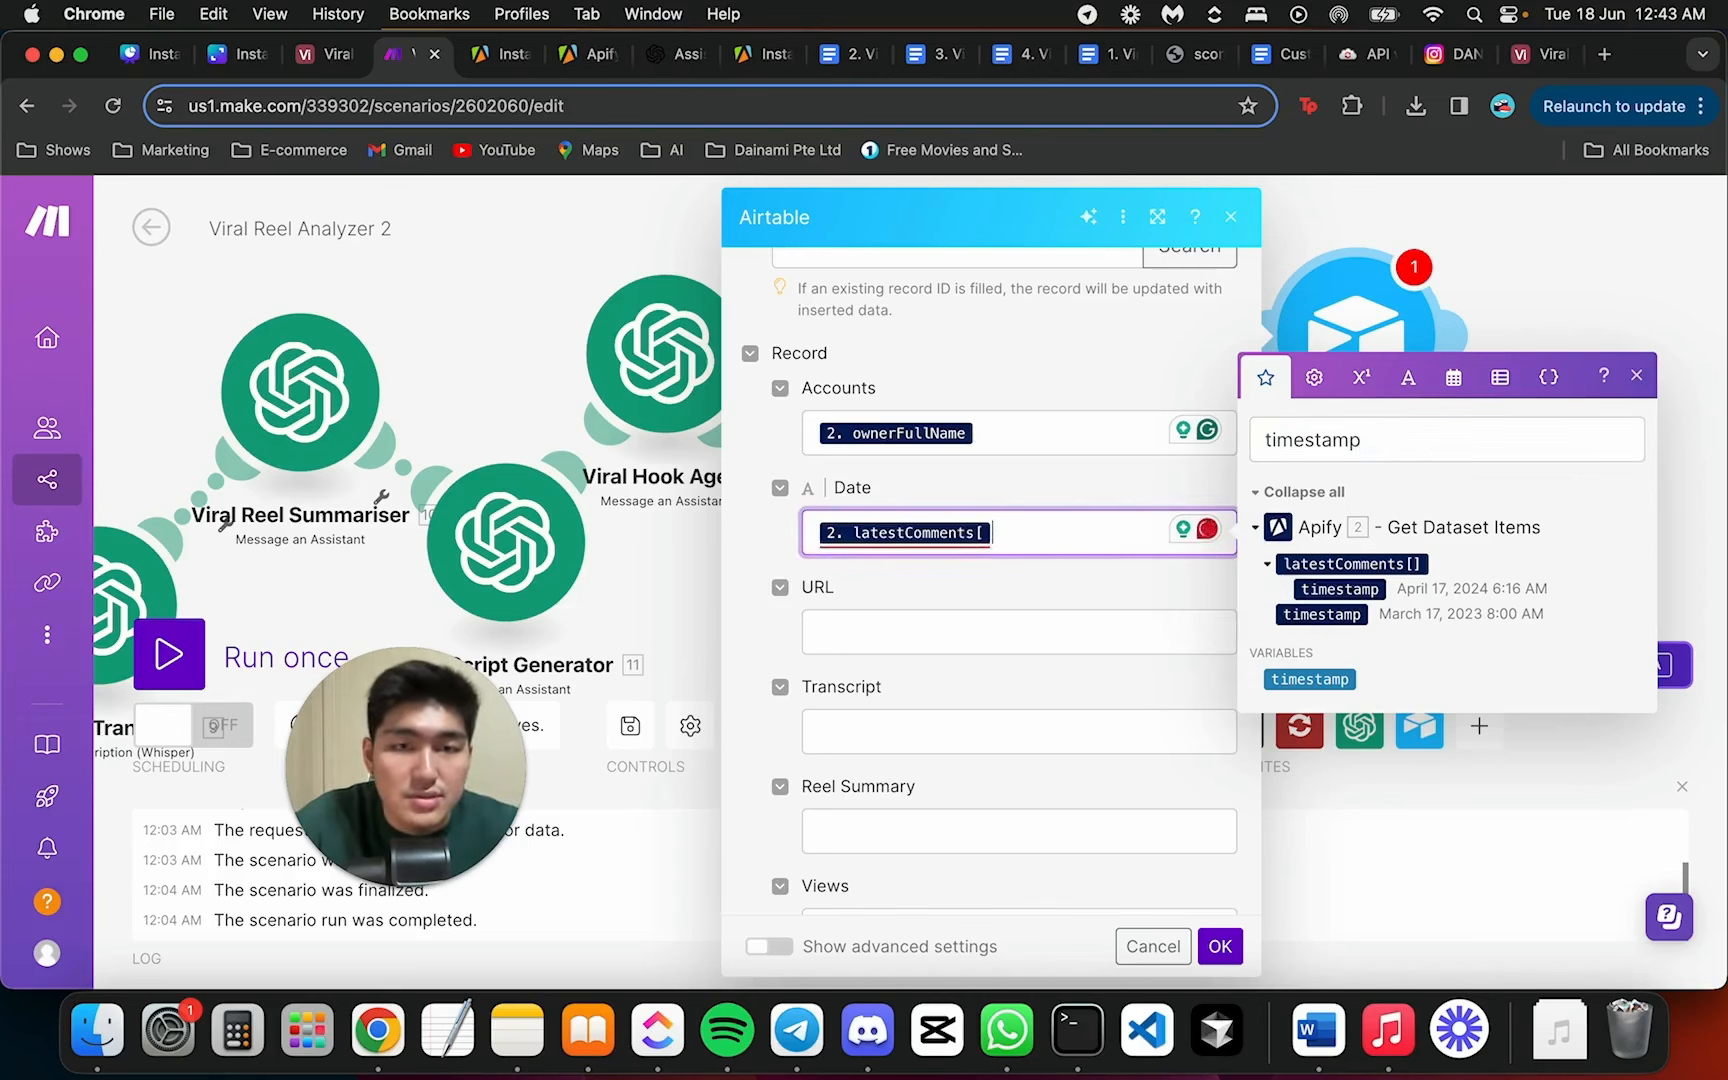
{"action": "left_click", "coordinate": [1322, 614]}
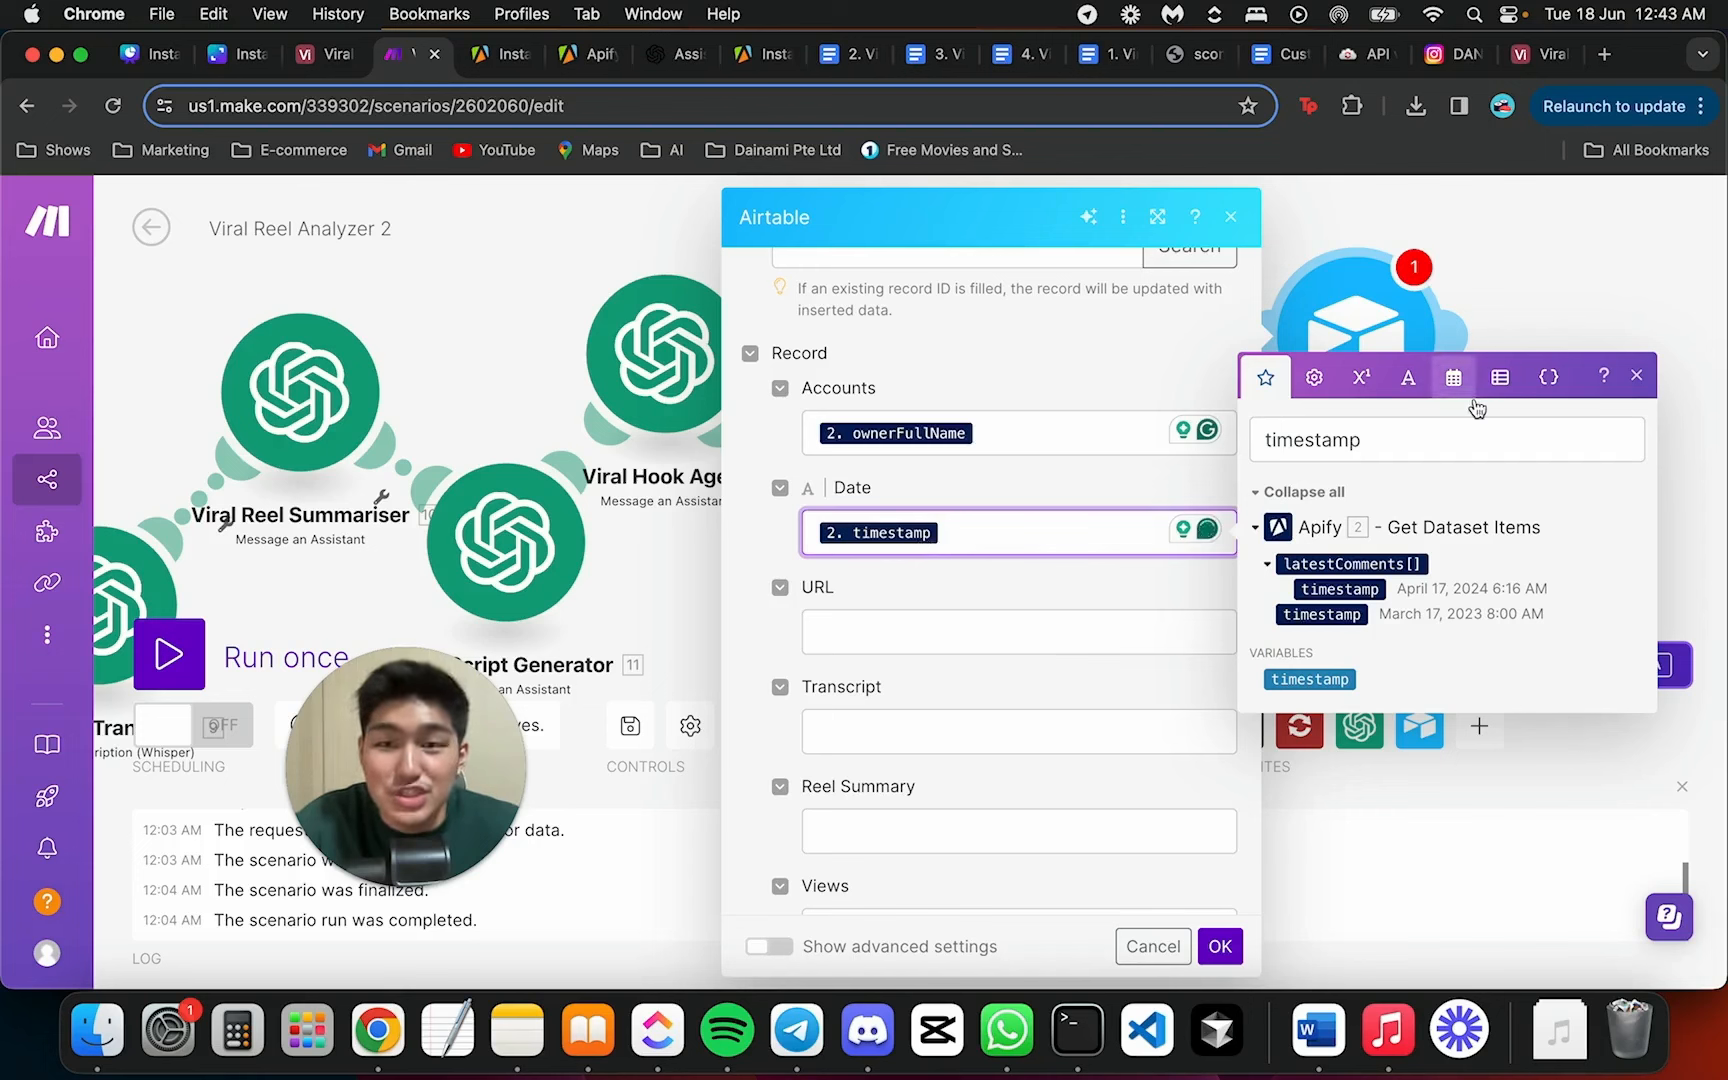
Search the mappable items for "videourl" and map the record's URL field to videoUrl from Apify module 2
{"action": "double_click", "coordinate": [1390, 447]}
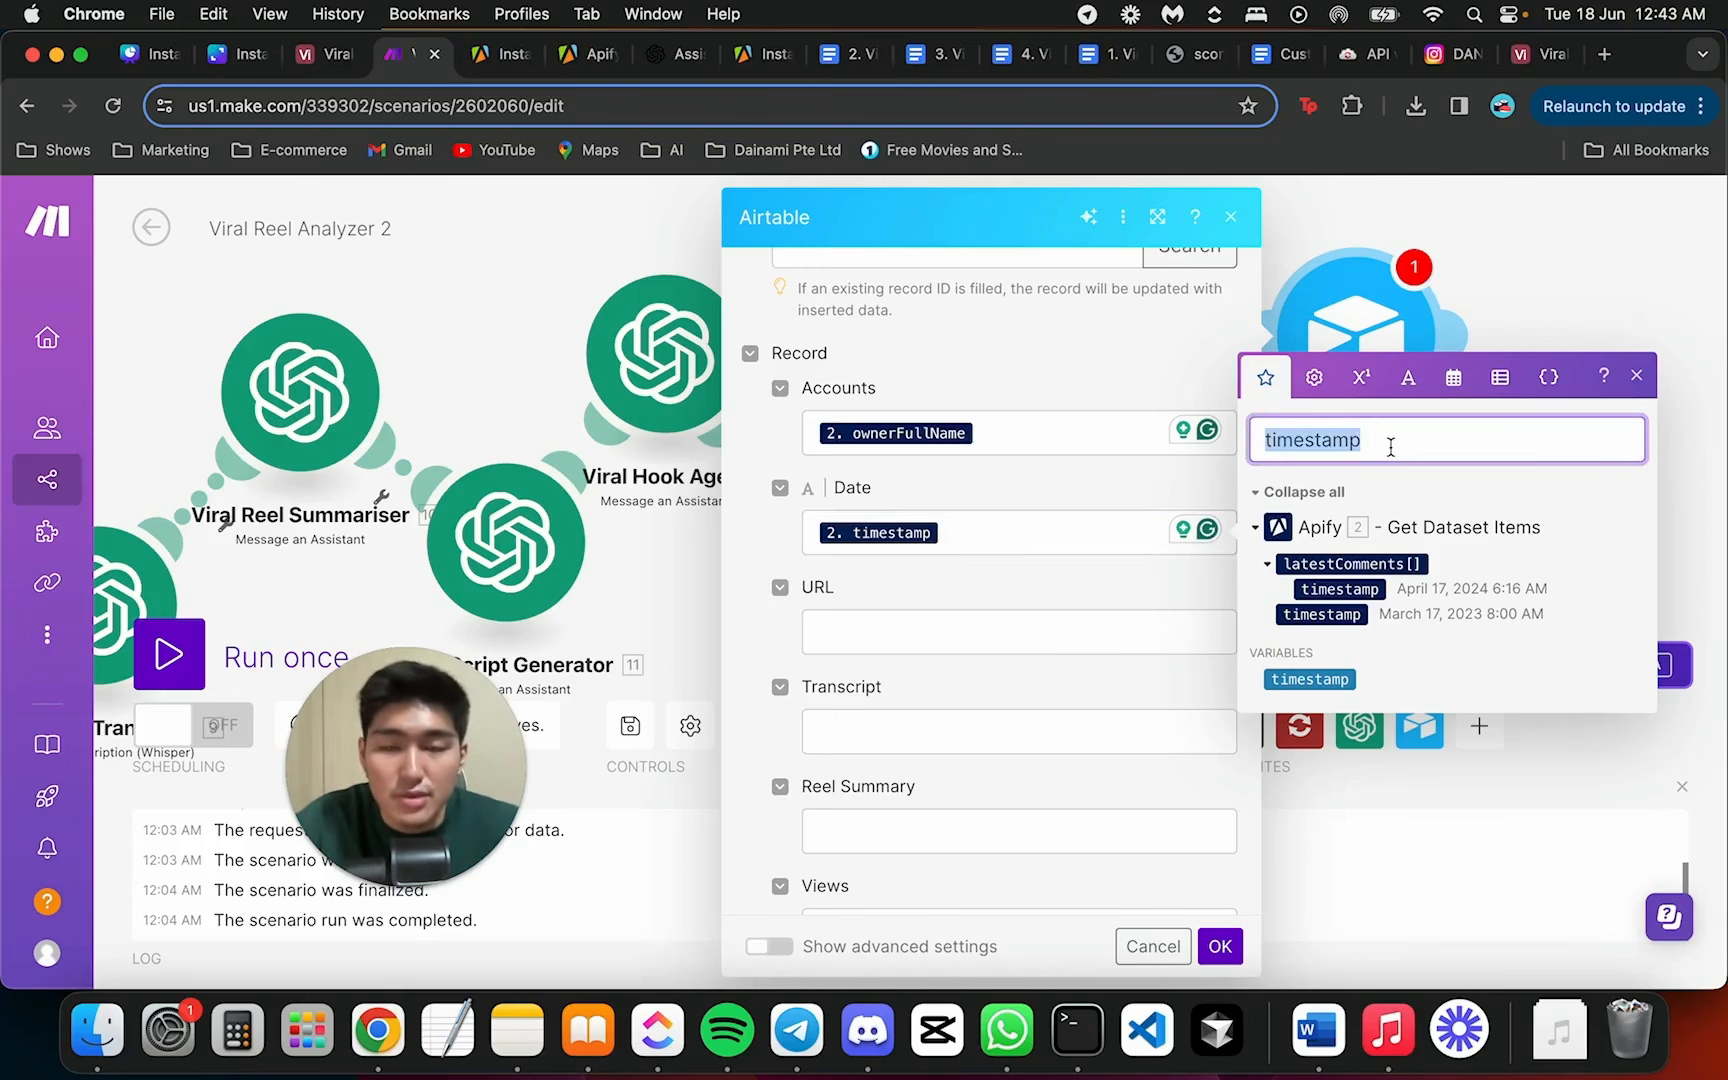
{"action": "left_click", "coordinate": [1070, 621]}
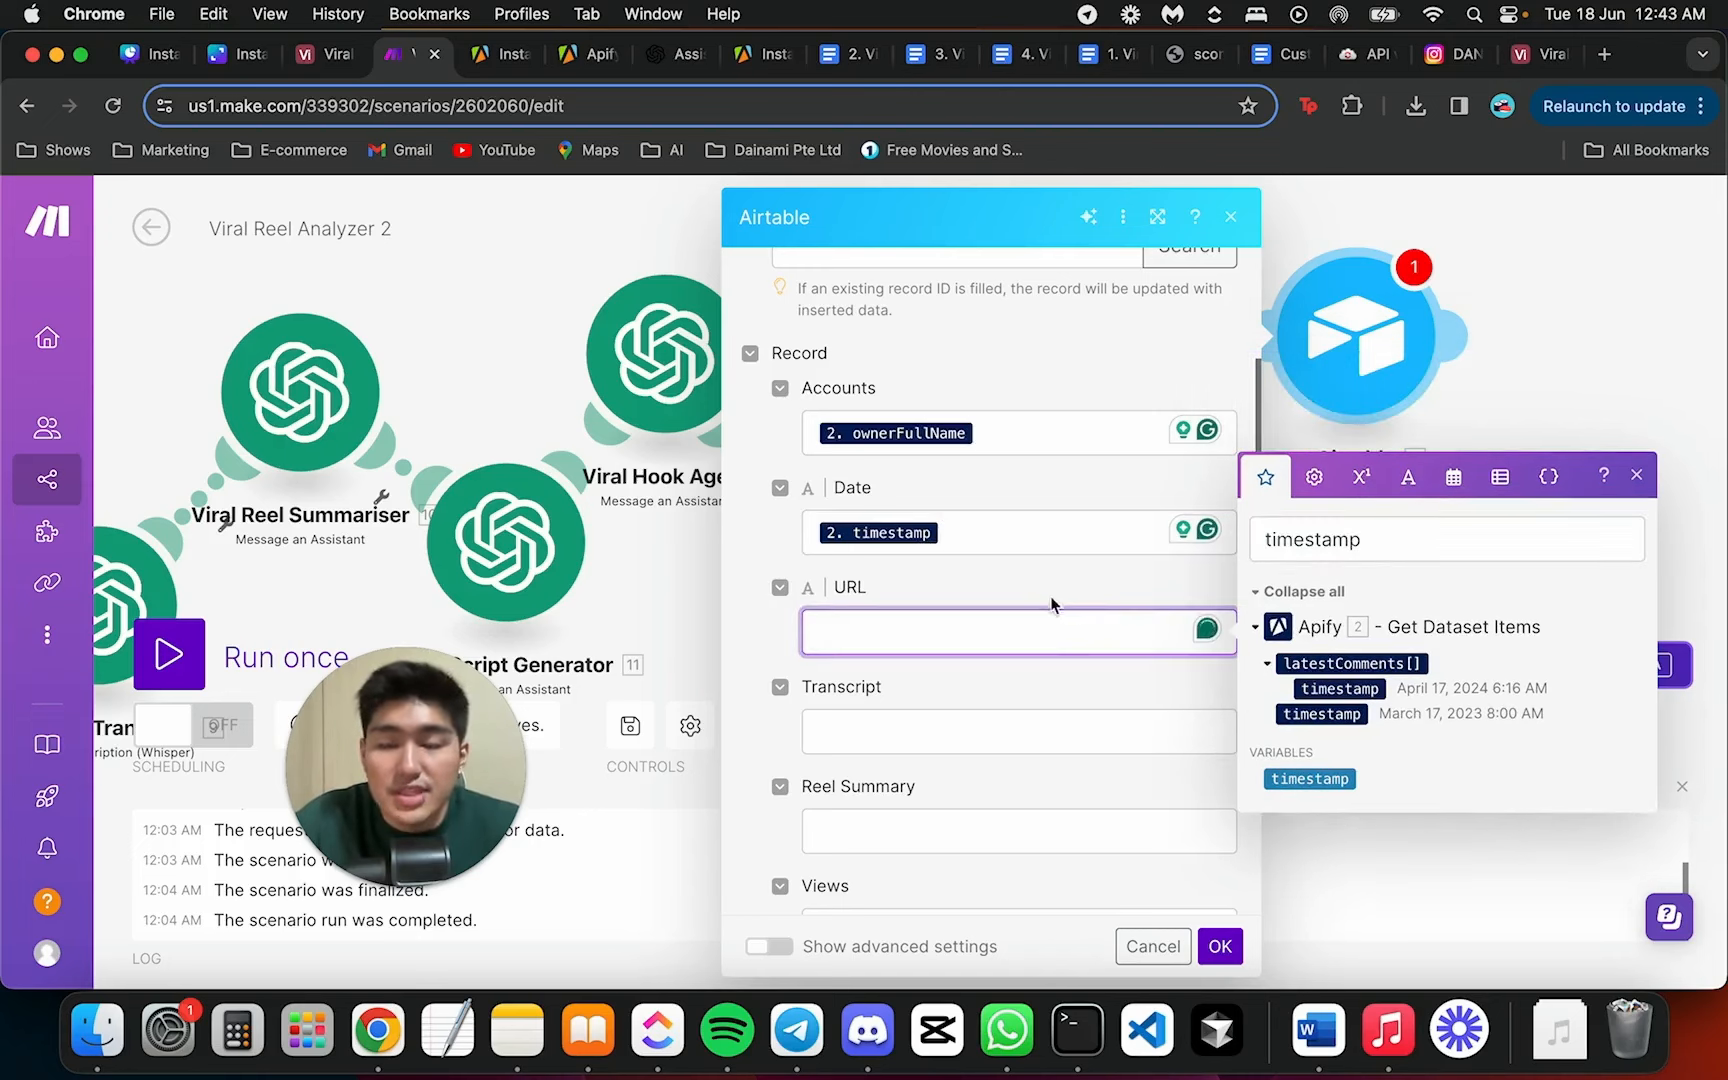
{"action": "double_click", "coordinate": [1431, 540]}
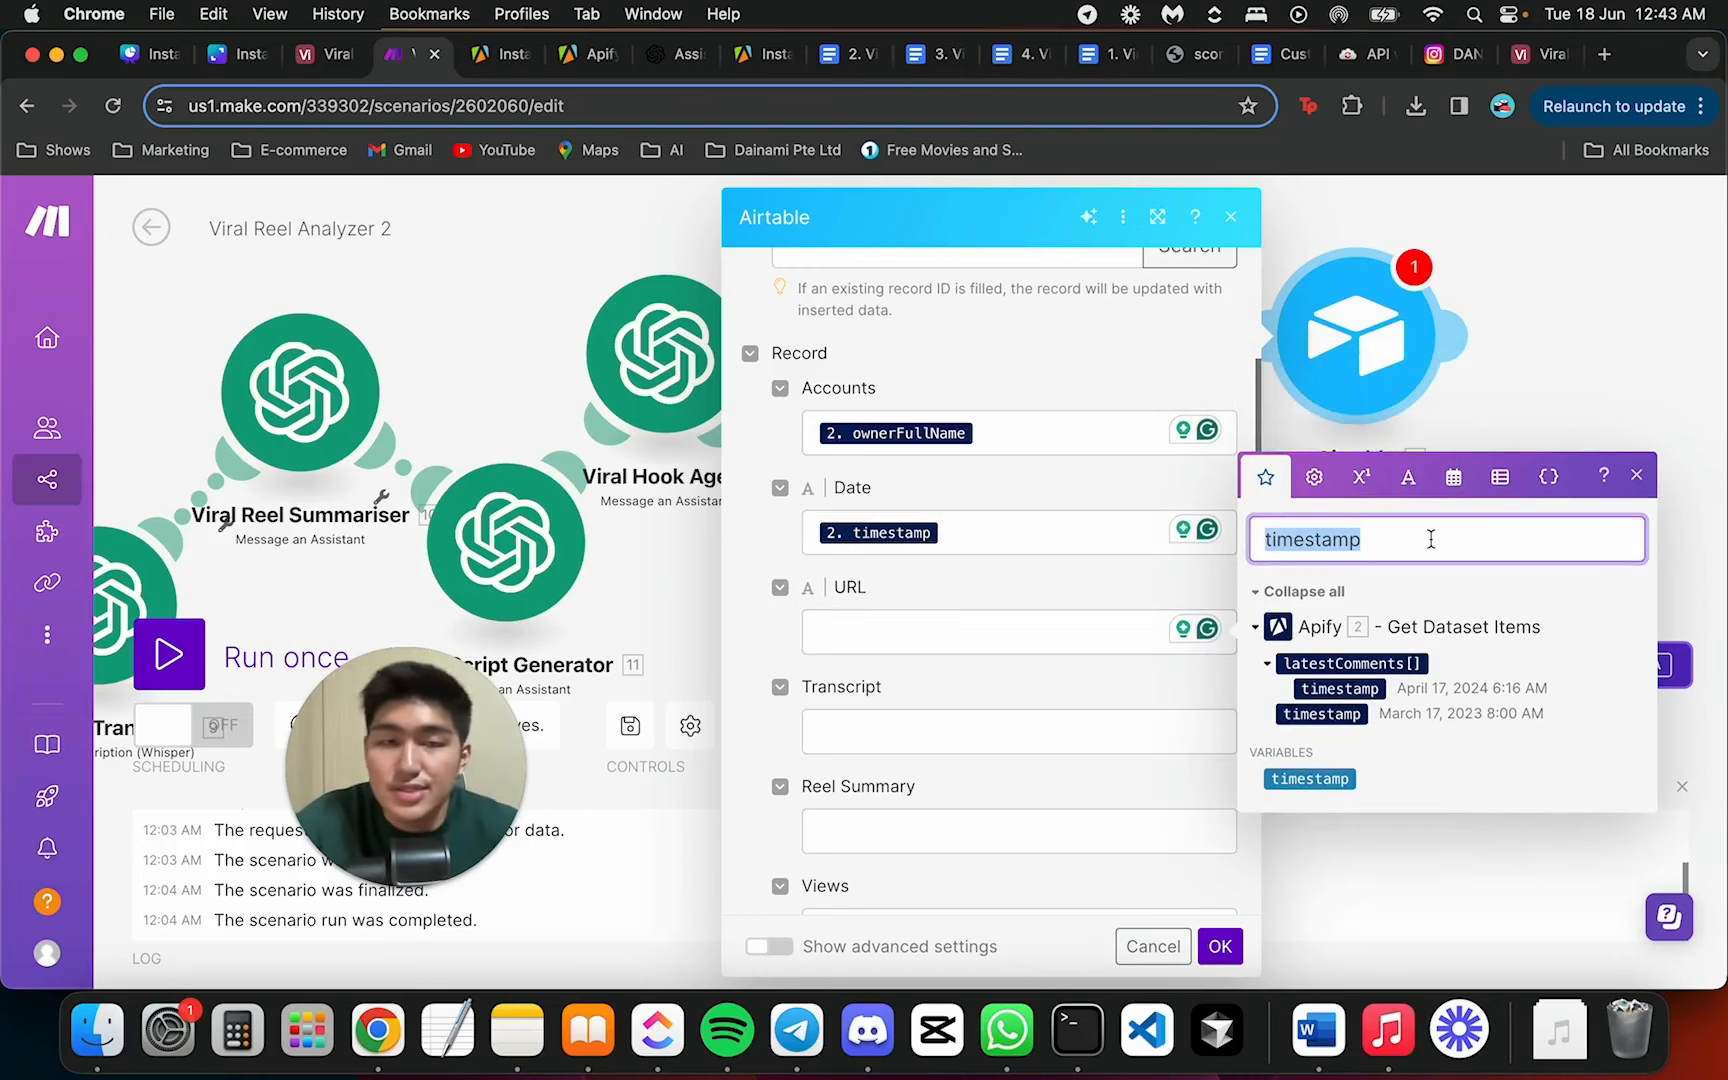
{"action": "key", "text": "BackSpace"}
{"action": "type", "text": "video"}
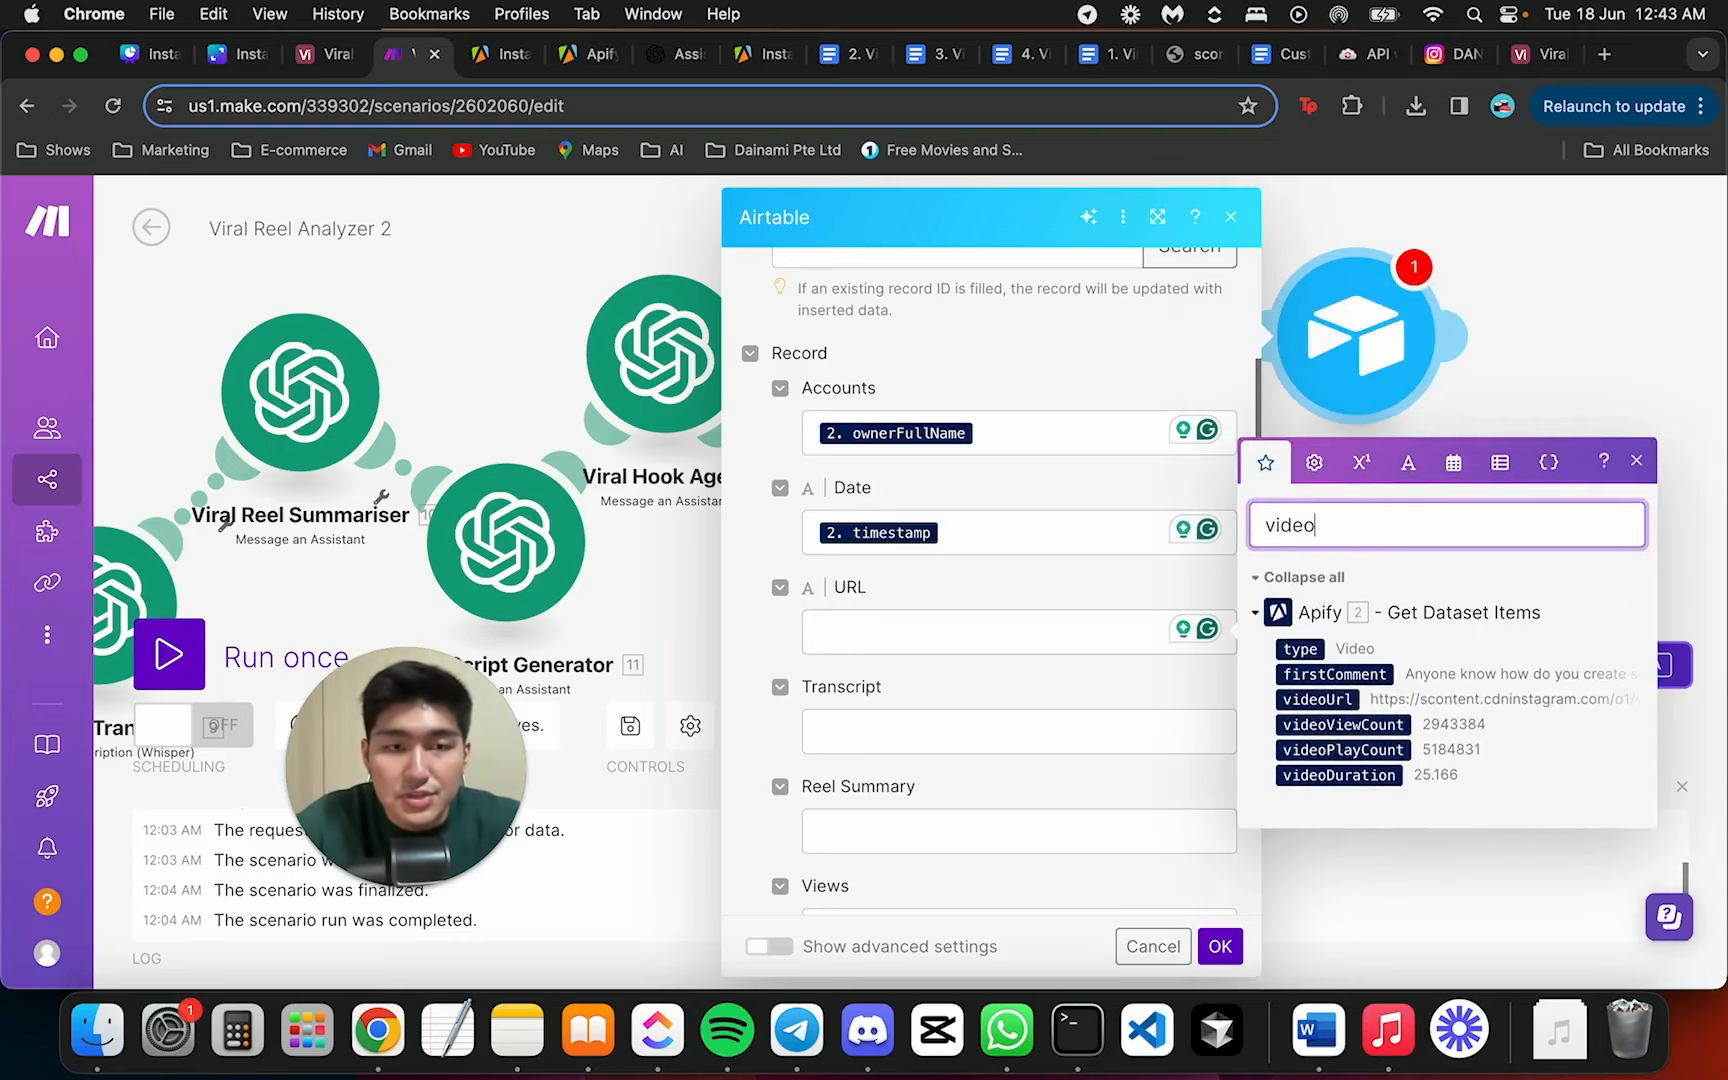
{"action": "type", "text": "url"}
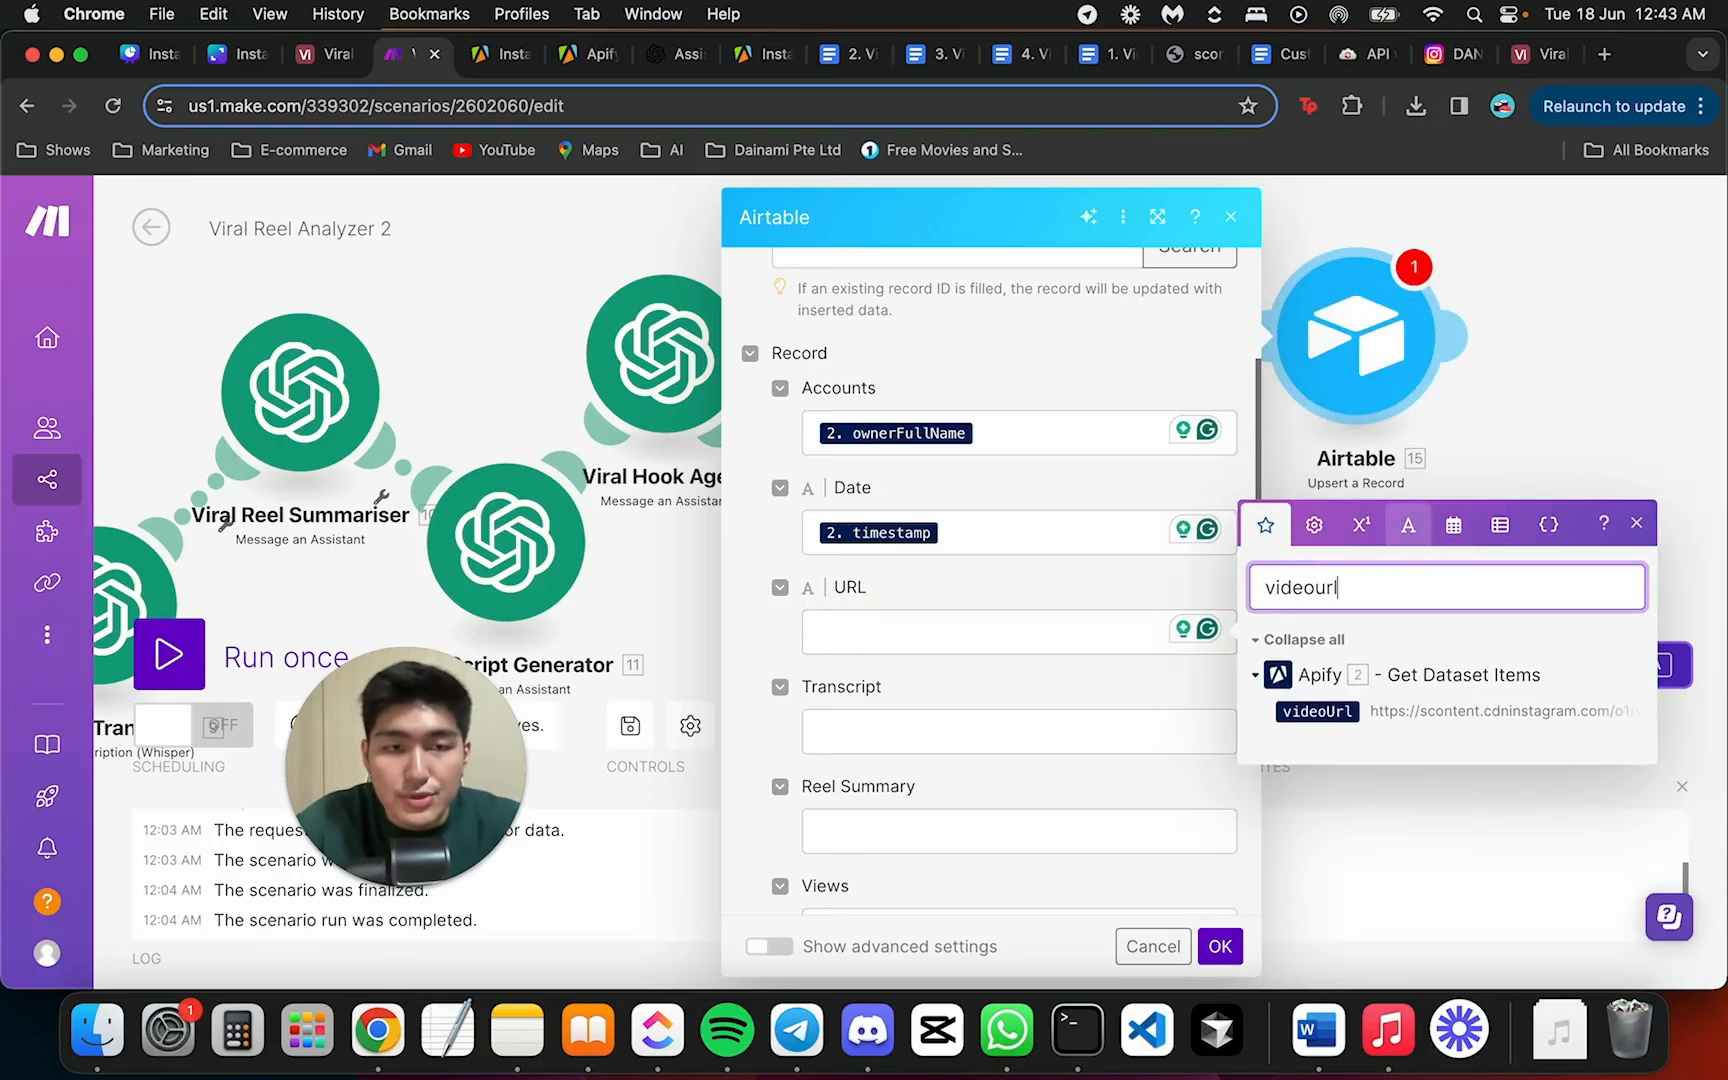
{"action": "left_click", "coordinate": [1316, 710]}
Look over the scenario's modules from the first Apify modules to Audio To Transcript to identify the source of the mapped data
{"action": "scroll", "coordinate": [1100, 650], "scroll_direction": "down", "scroll_amount": 1}
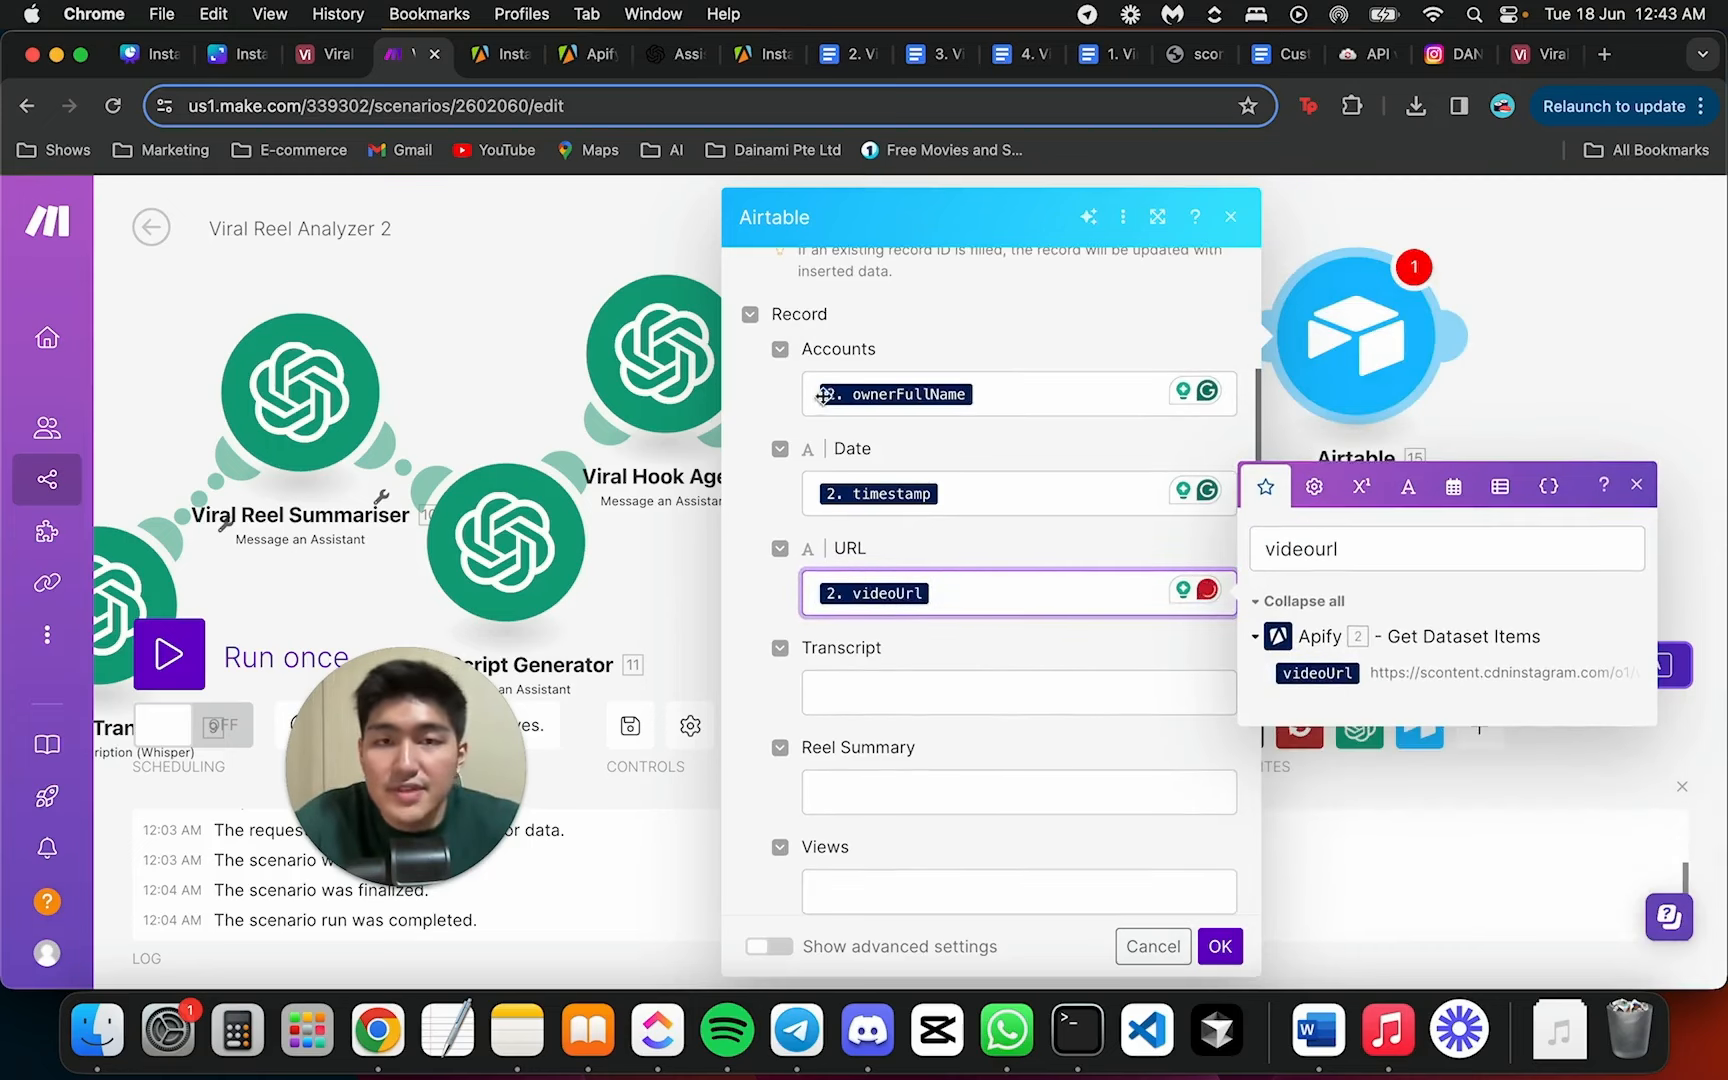
{"action": "left_click_drag", "start_coordinate": [598, 538], "coordinate": [1392, 274]}
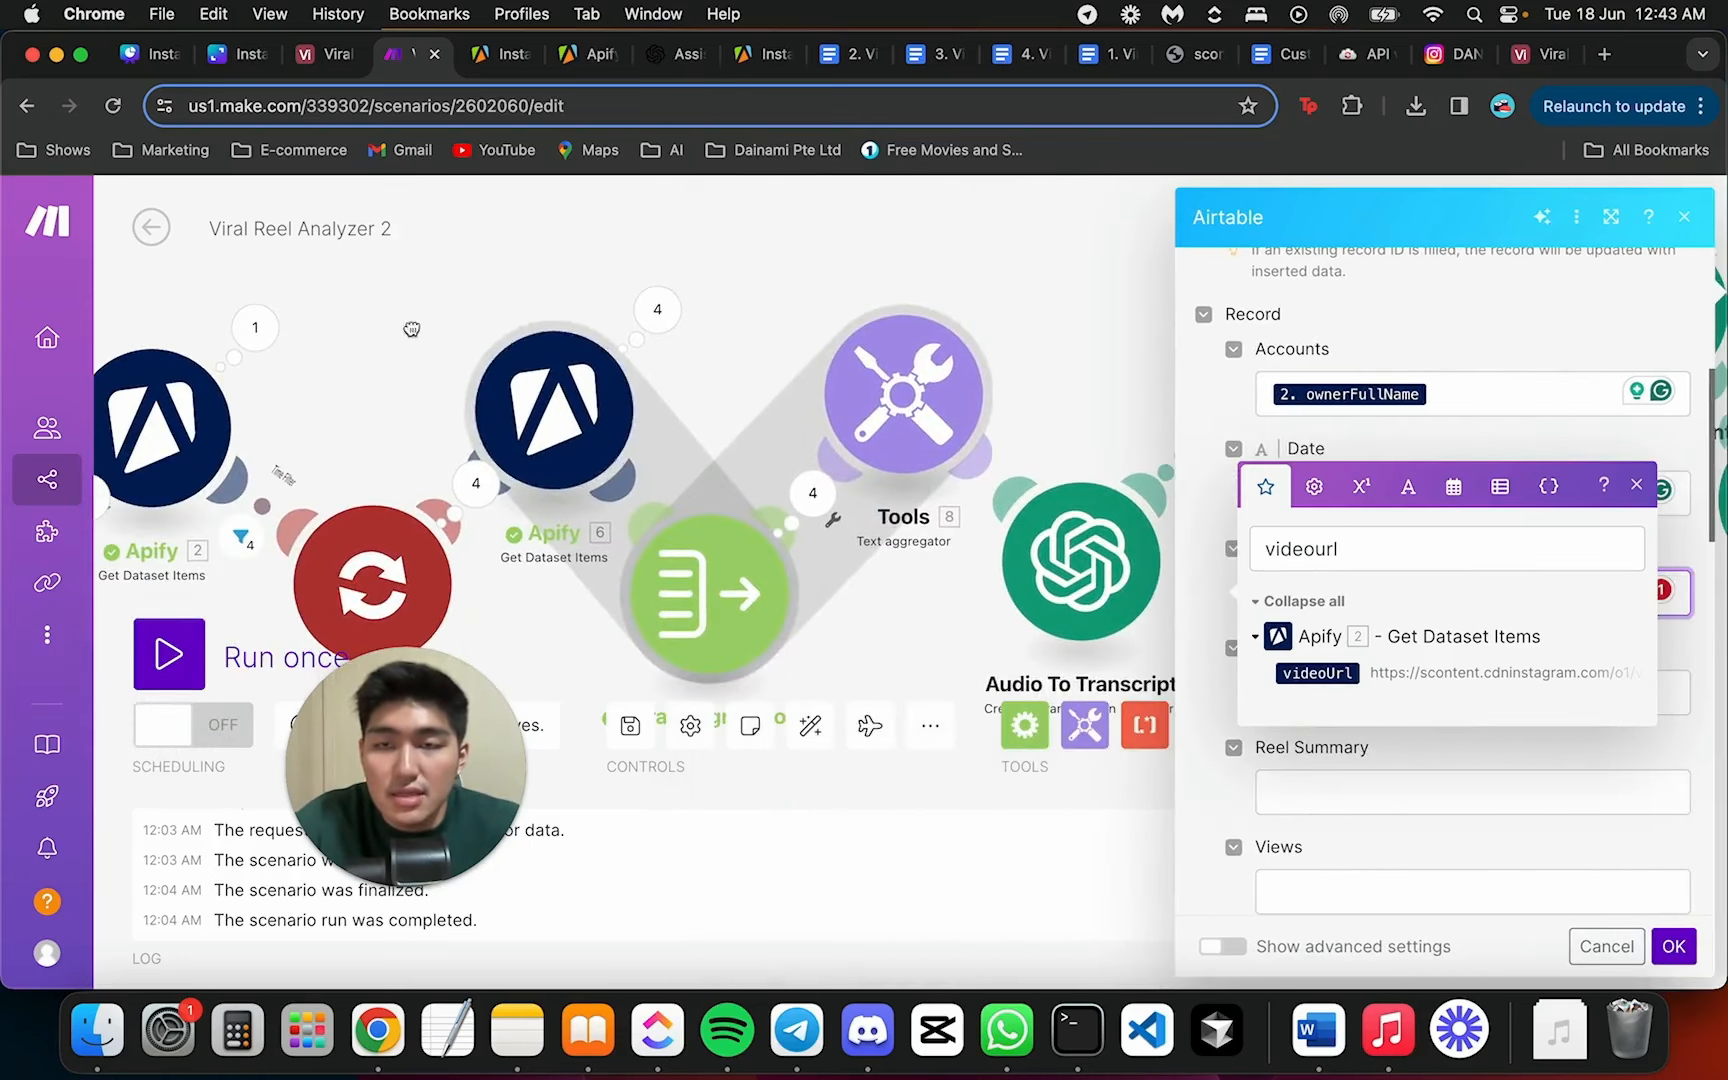
{"action": "left_click_drag", "start_coordinate": [400, 330], "coordinate": [840, 293]}
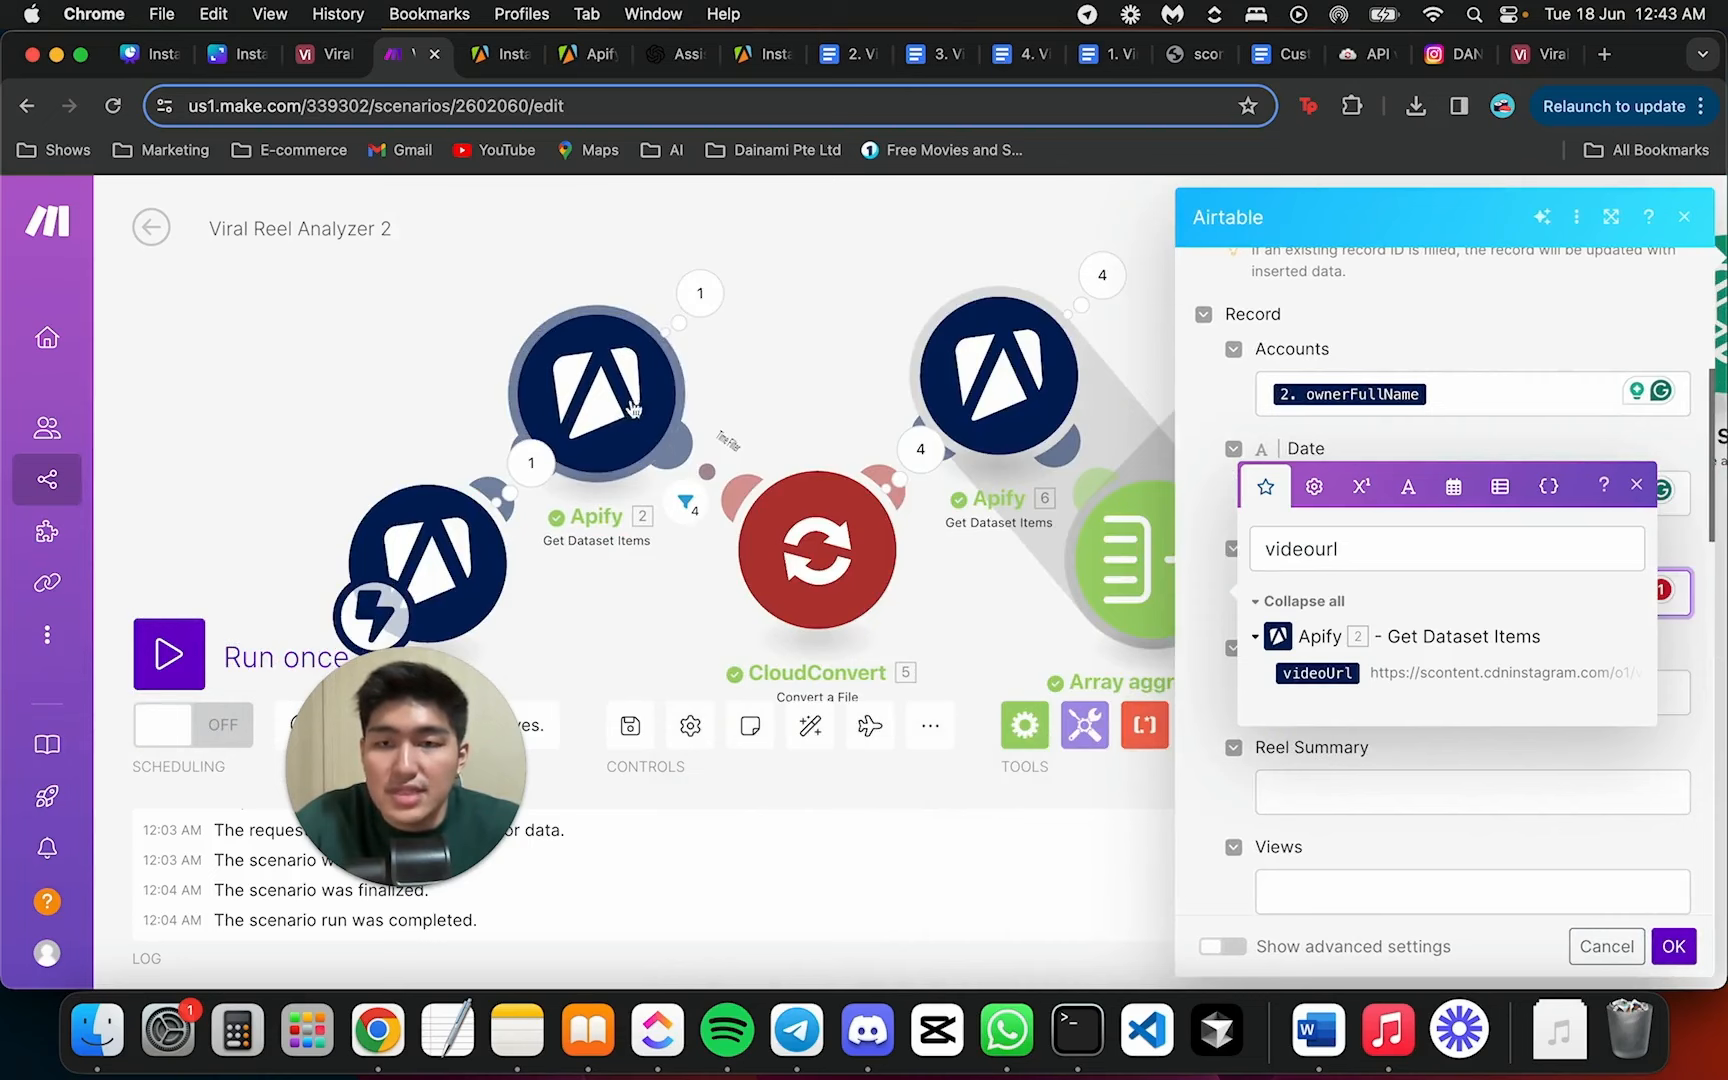
{"action": "left_click_drag", "start_coordinate": [840, 330], "coordinate": [195, 343]}
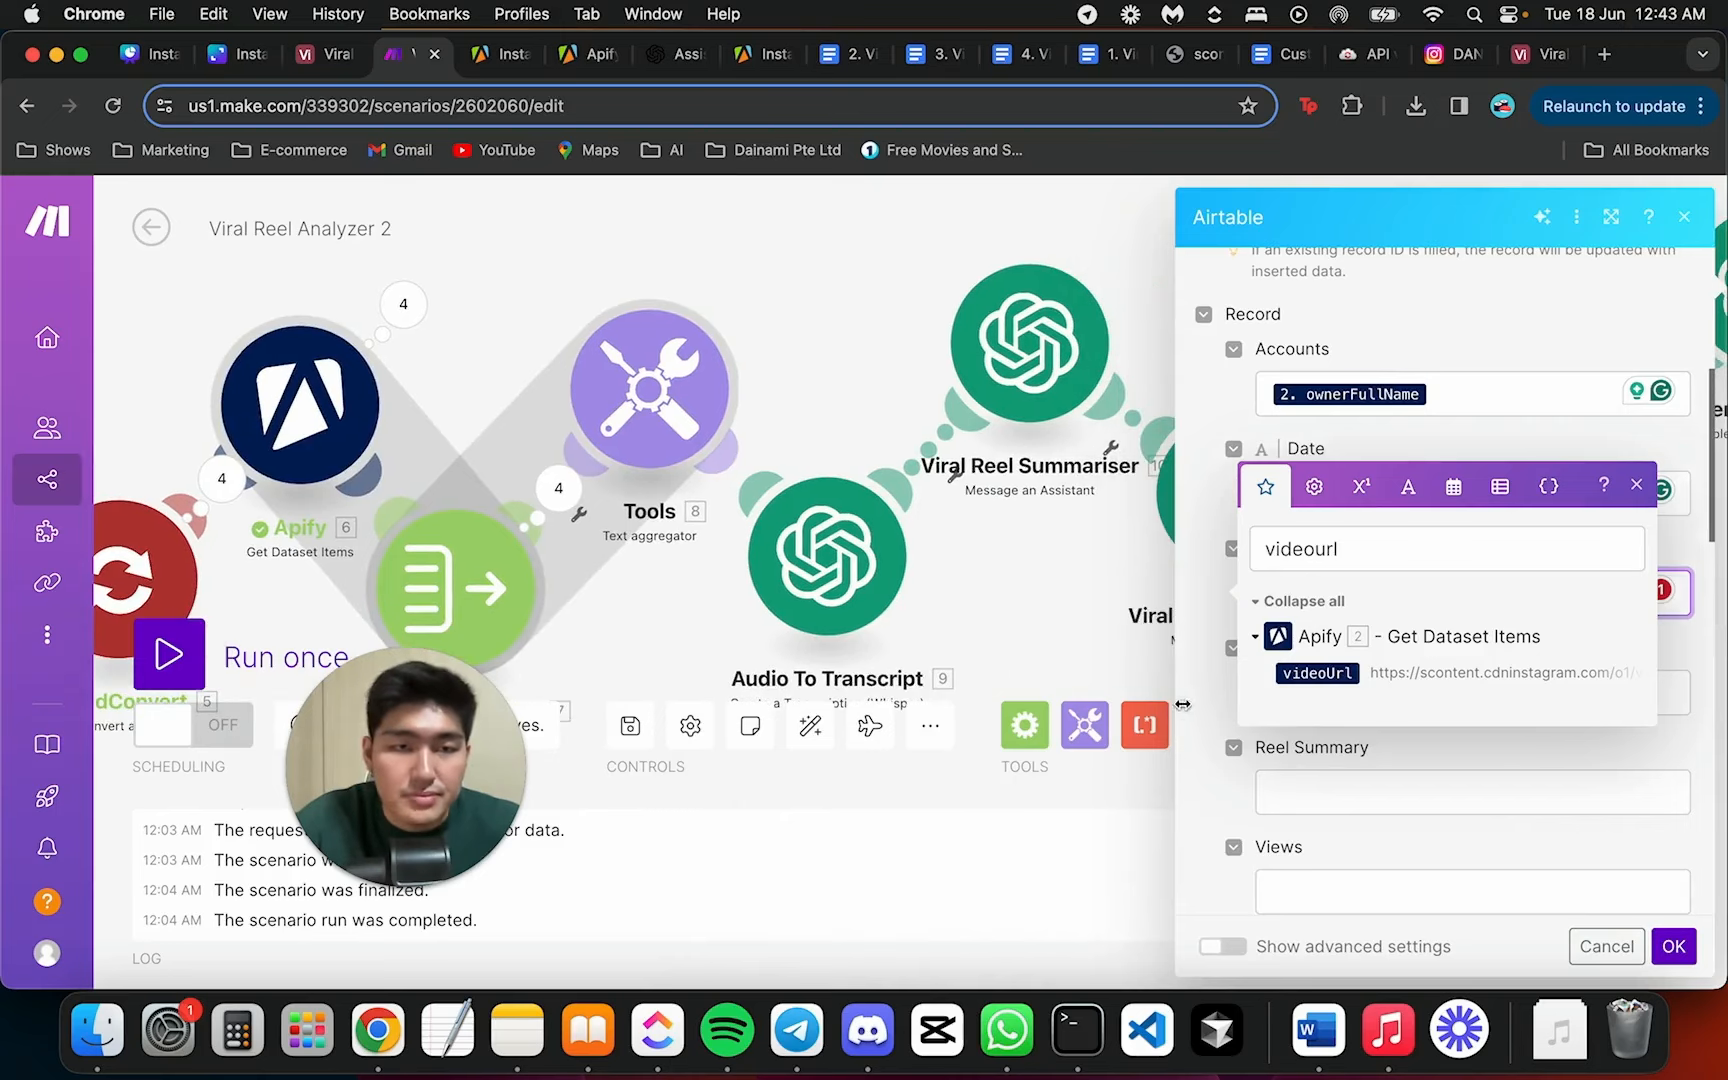
Map the record's Transcript field to Text from the Audio To Transcript module (module 9)
{"action": "left_click", "coordinate": [1292, 666]}
{"action": "left_click", "coordinate": [1300, 680]}
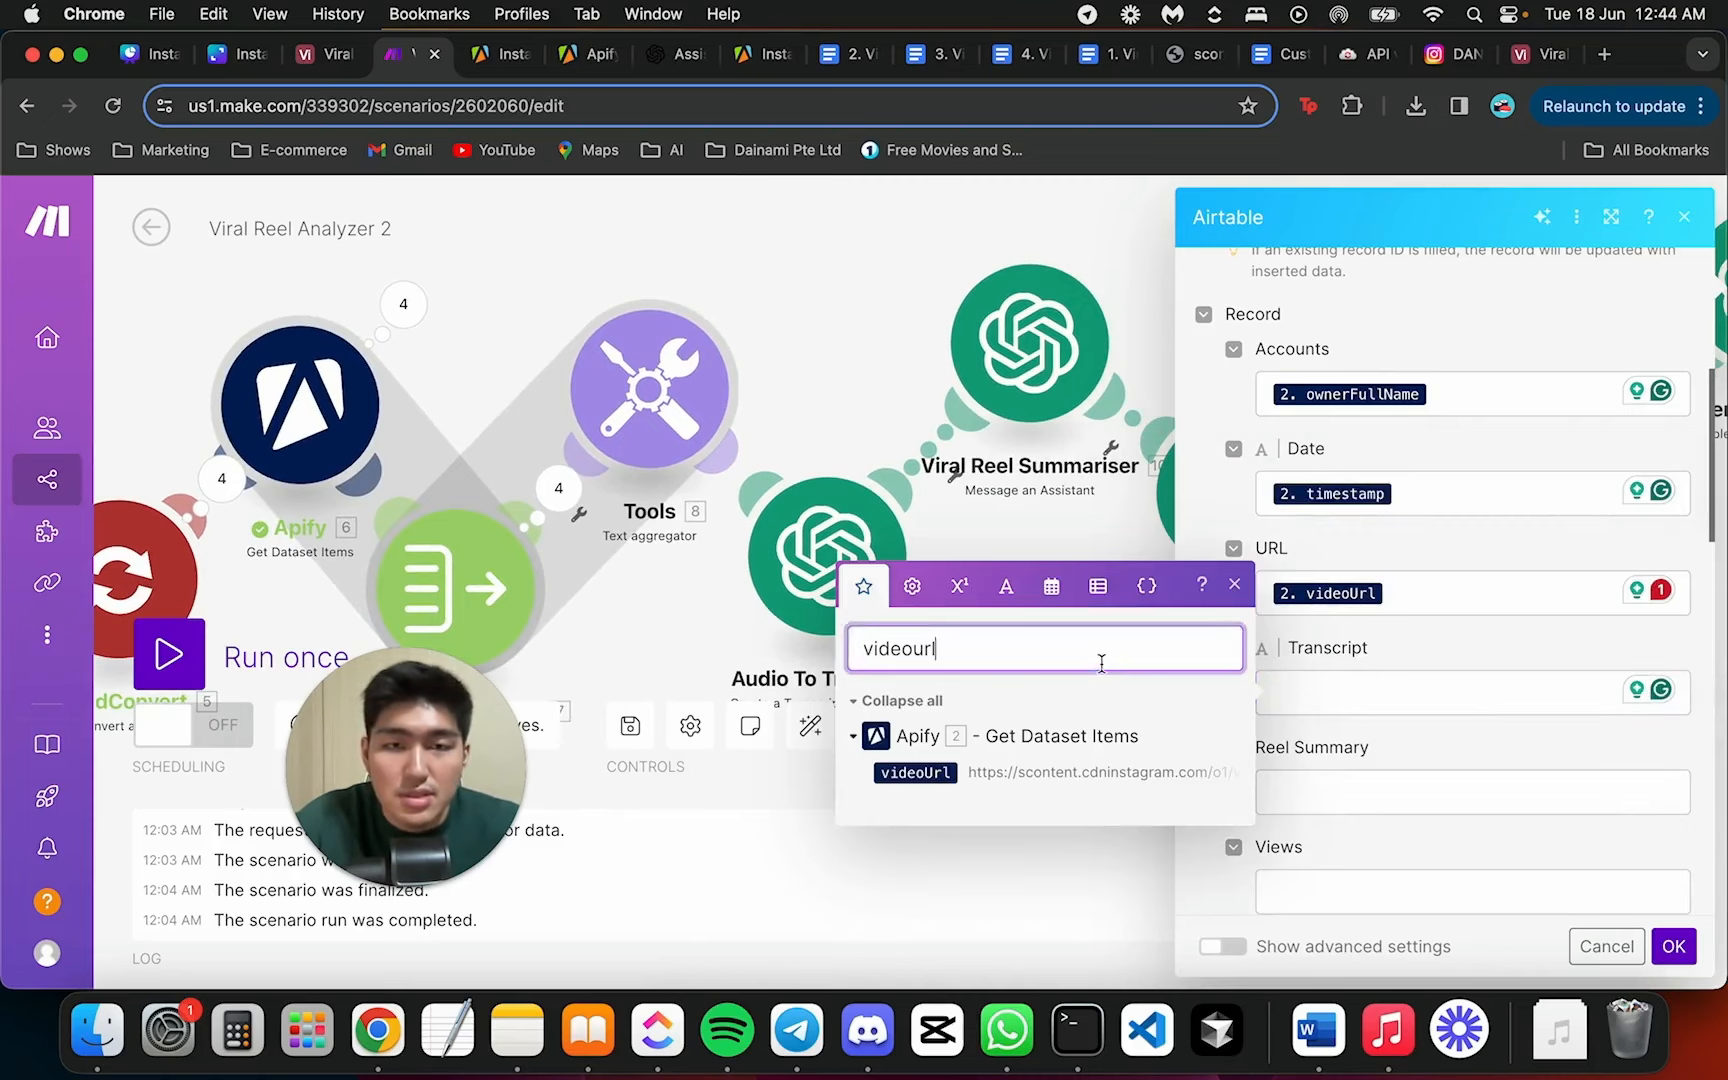
{"action": "left_click", "coordinate": [1120, 530]}
{"action": "left_click", "coordinate": [1440, 415]}
{"action": "scroll", "coordinate": [1041, 539], "scroll_direction": "down", "scroll_amount": 7}
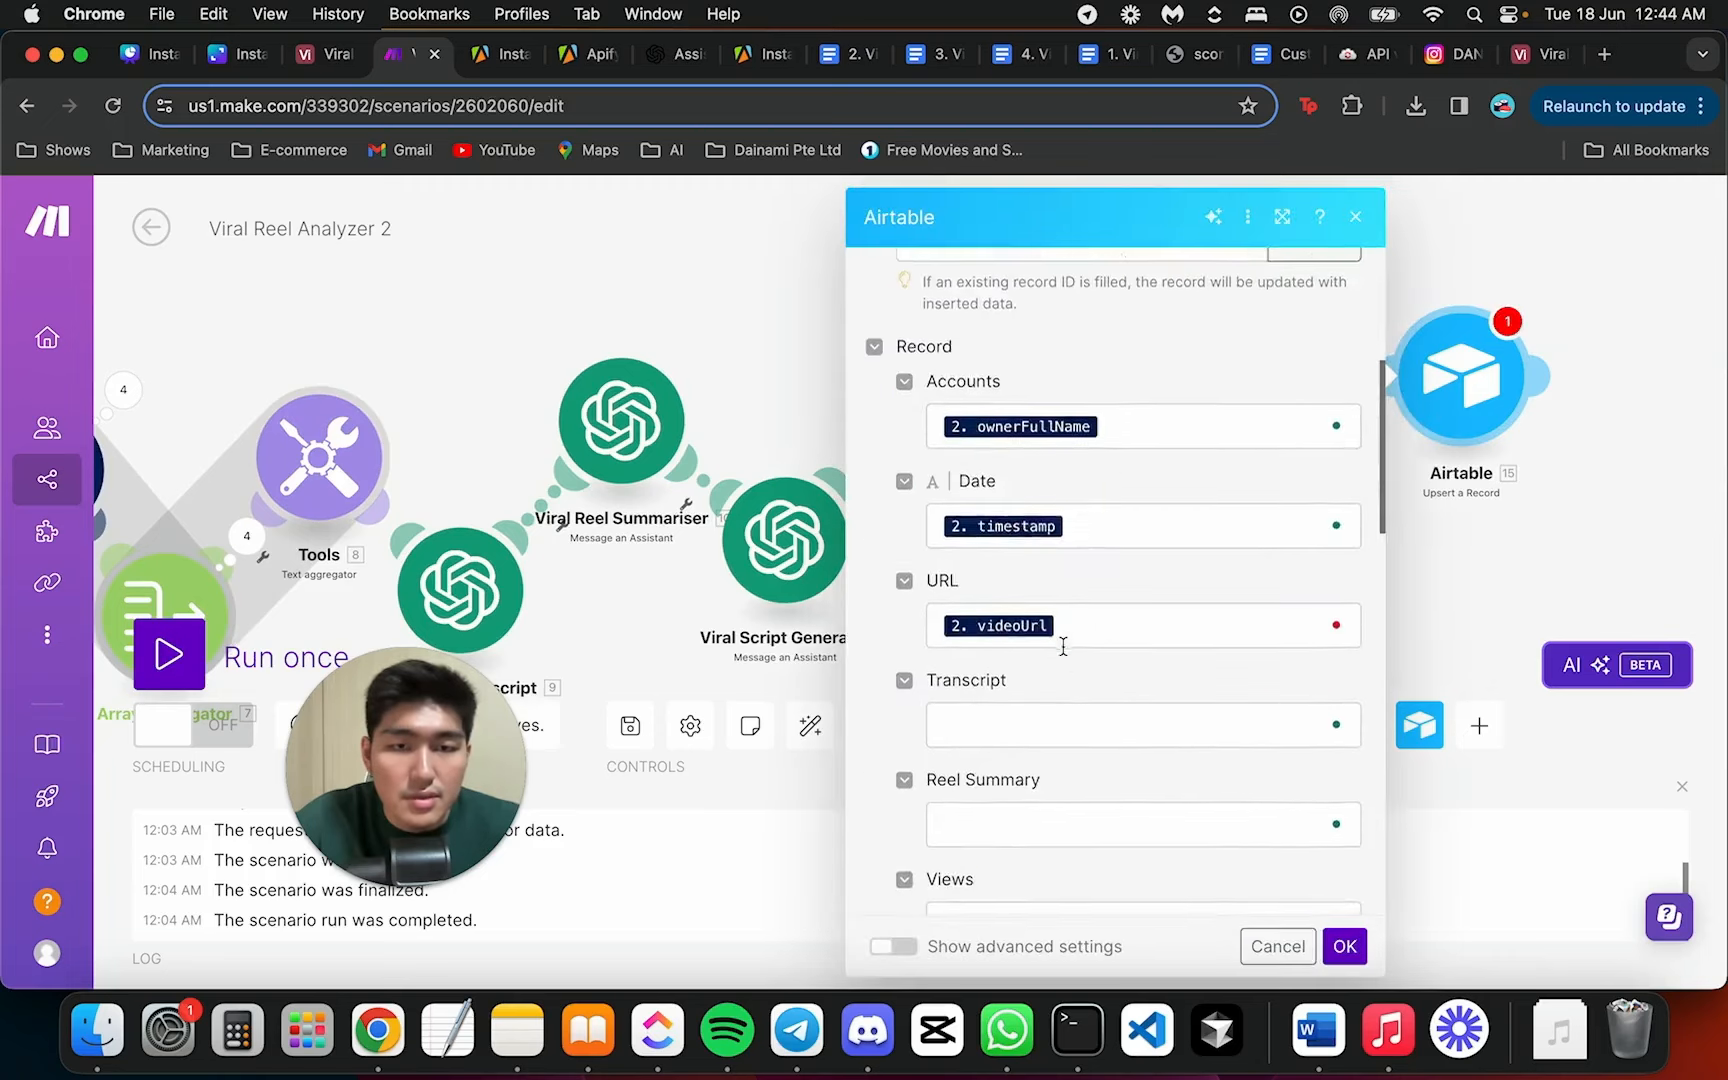
{"action": "left_click", "coordinate": [1041, 497]}
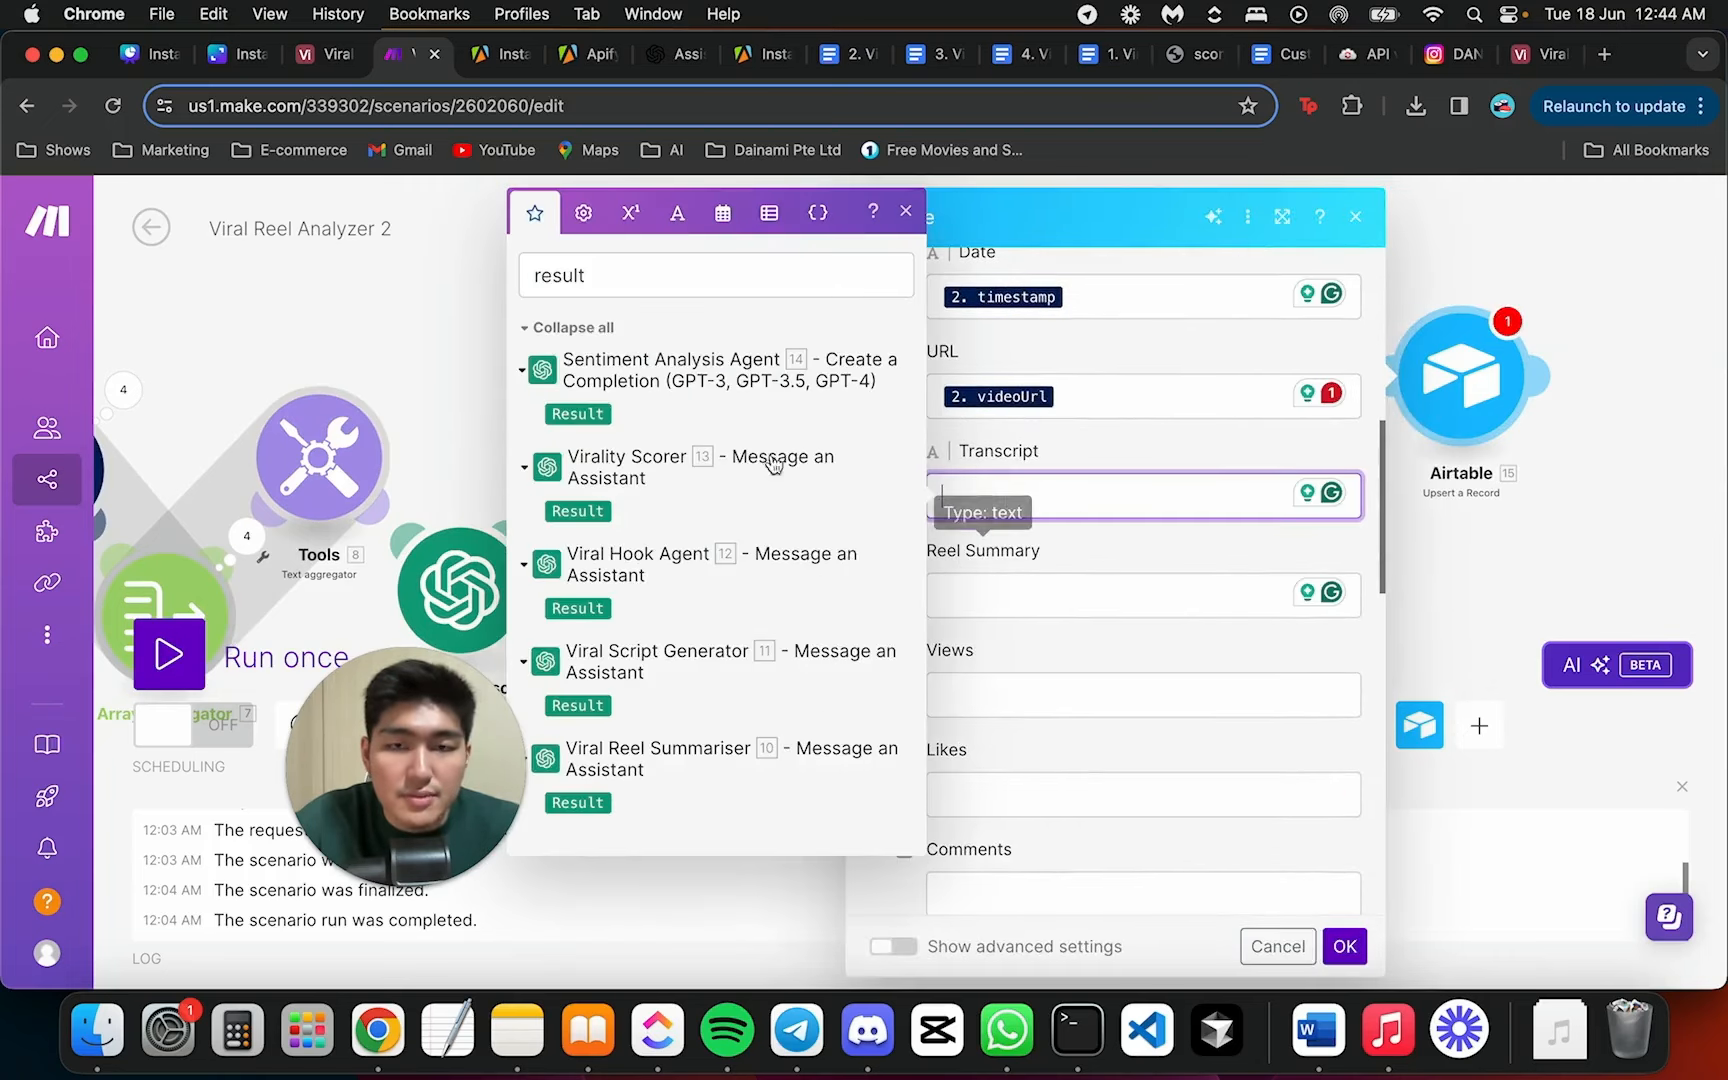
{"action": "left_click", "coordinate": [727, 277]}
{"action": "type", "text": "audio"}
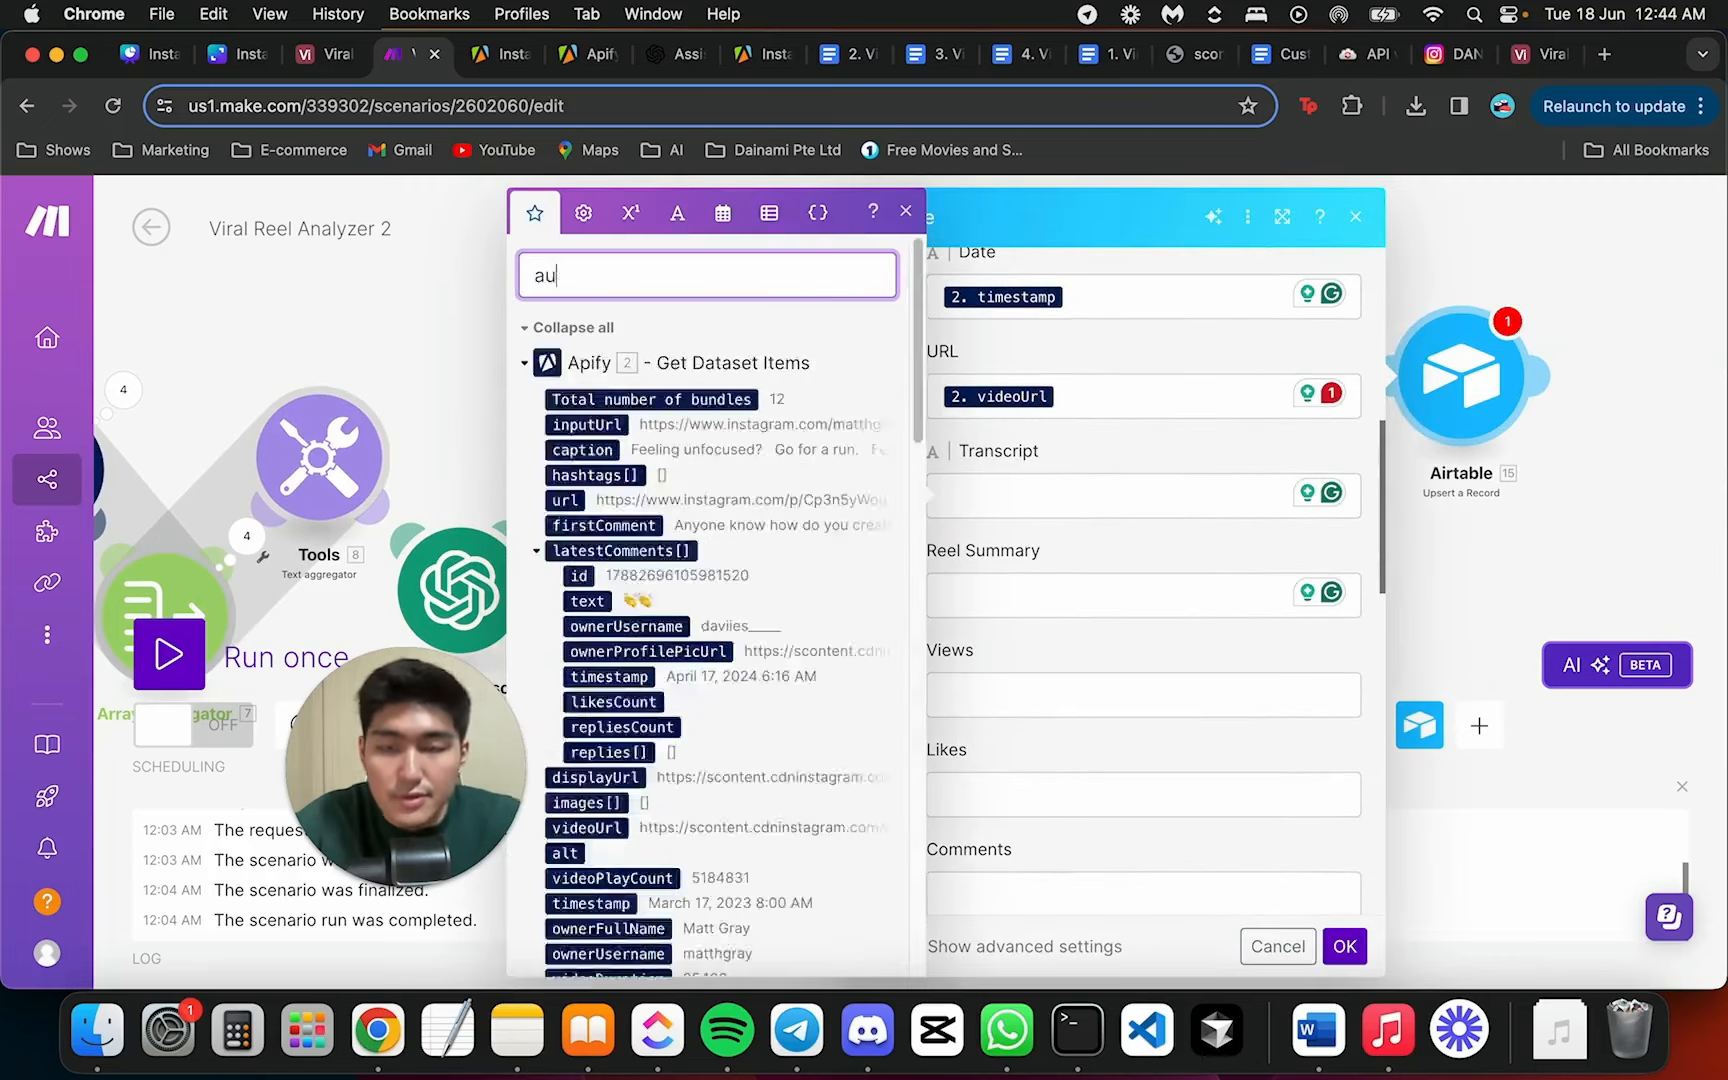
{"action": "key", "text": "BackSpace"}
{"action": "key", "text": "BackSpace"}
{"action": "key", "text": "BackSpace"}
{"action": "key", "text": "BackSpace"}
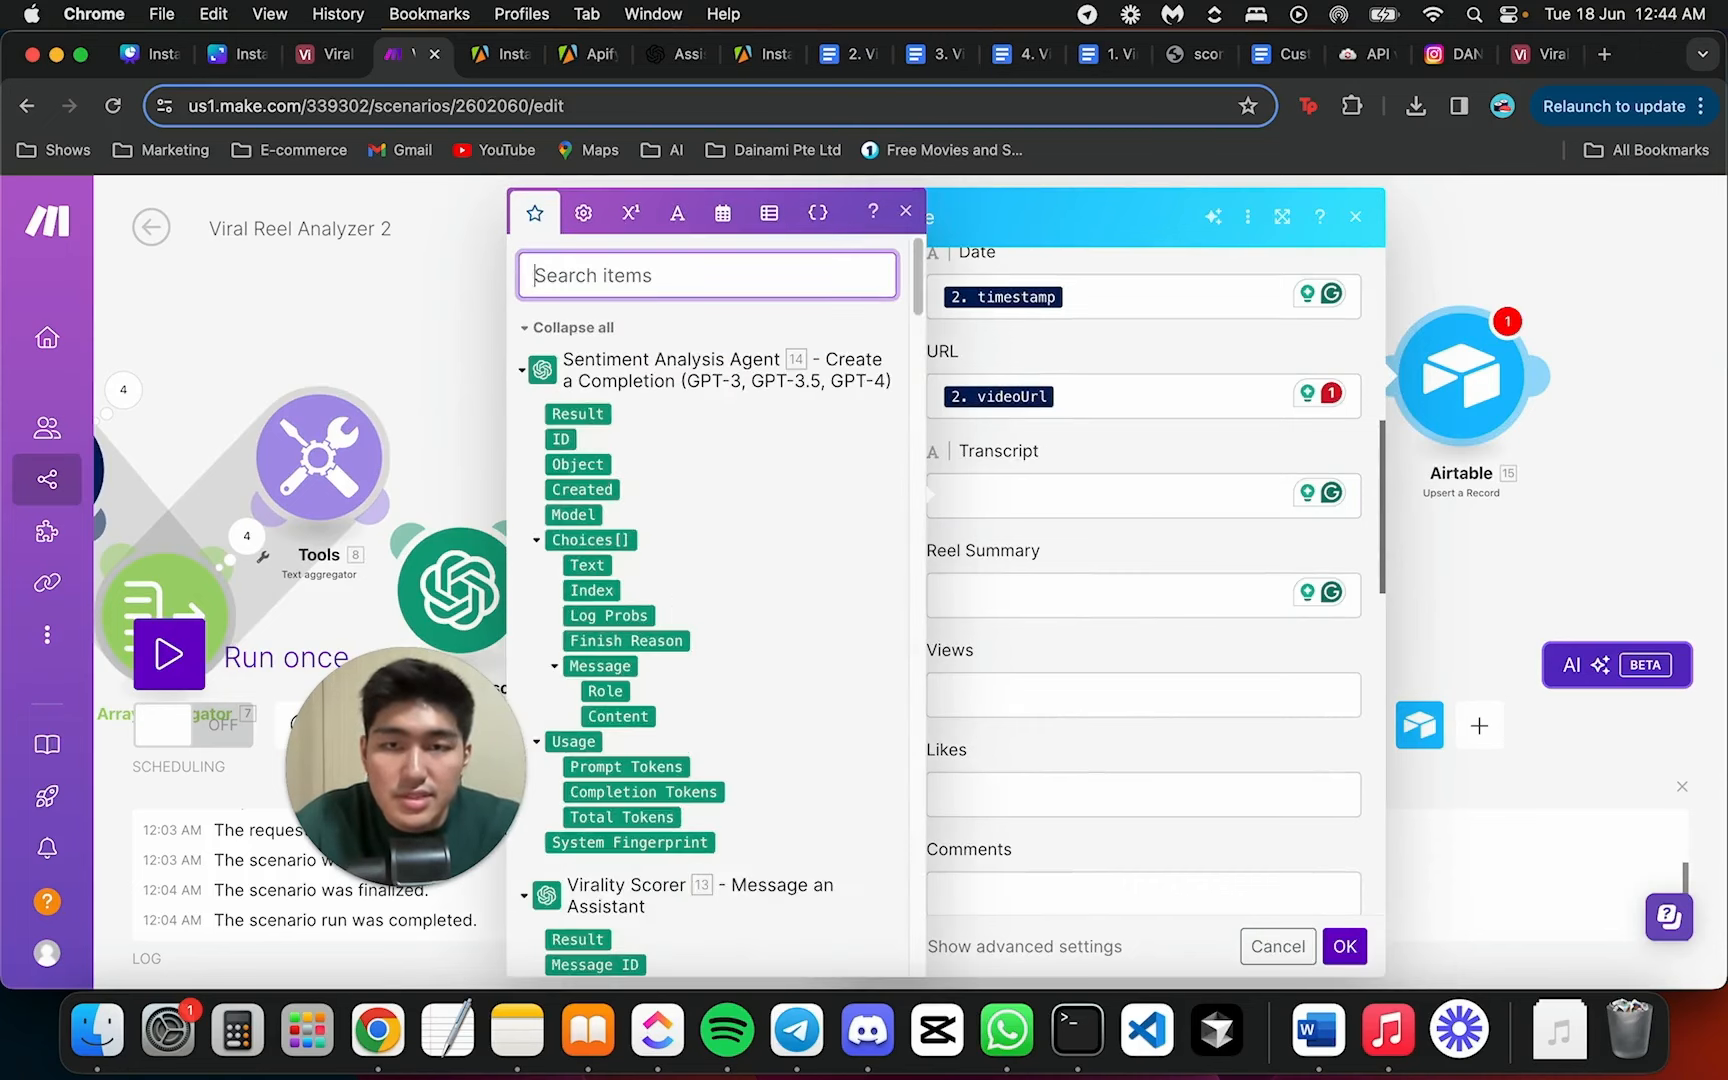
{"action": "scroll", "coordinate": [700, 600], "scroll_direction": "down", "scroll_amount": 10}
{"action": "left_click_drag", "start_coordinate": [568, 654], "coordinate": [1000, 496]}
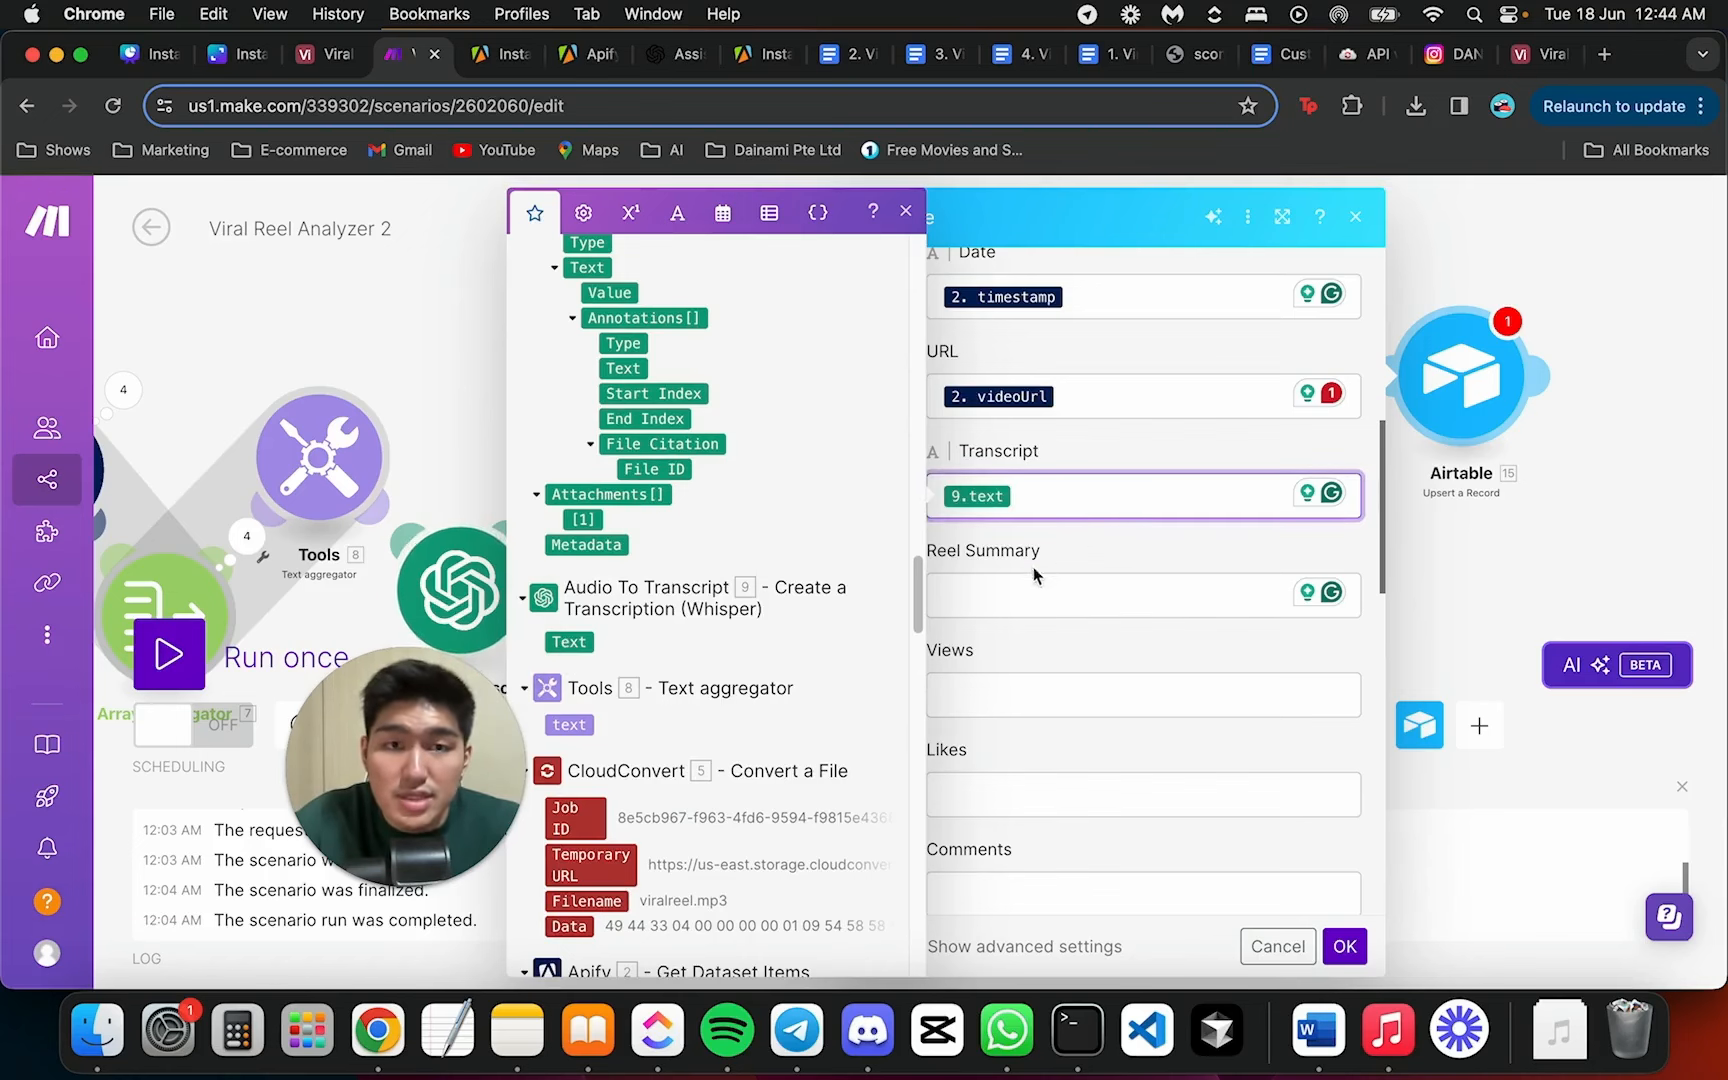
Search the mappable items for "result" and map the Reel Summary field to Result from Viral Reel Summariser (module 10)
{"action": "left_click", "coordinate": [1034, 595]}
{"action": "left_click", "coordinate": [700, 272]}
{"action": "type", "text": "resu"}
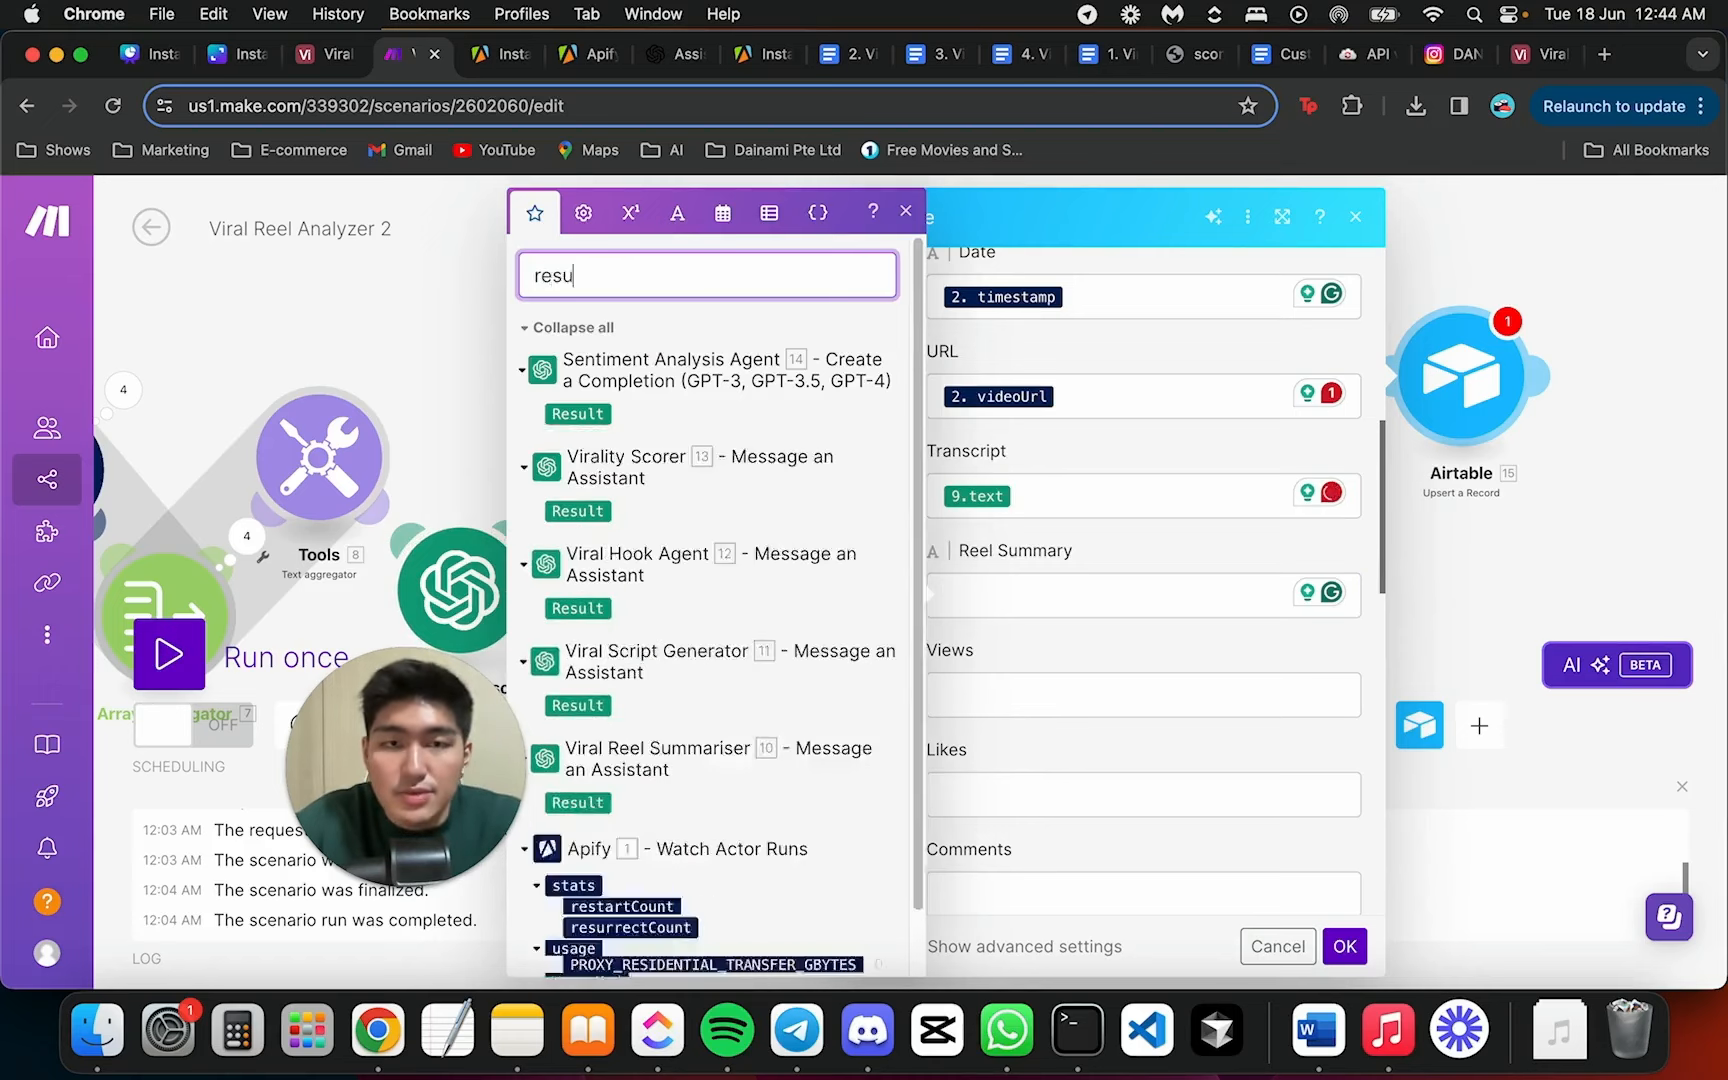
{"action": "type", "text": "lt"}
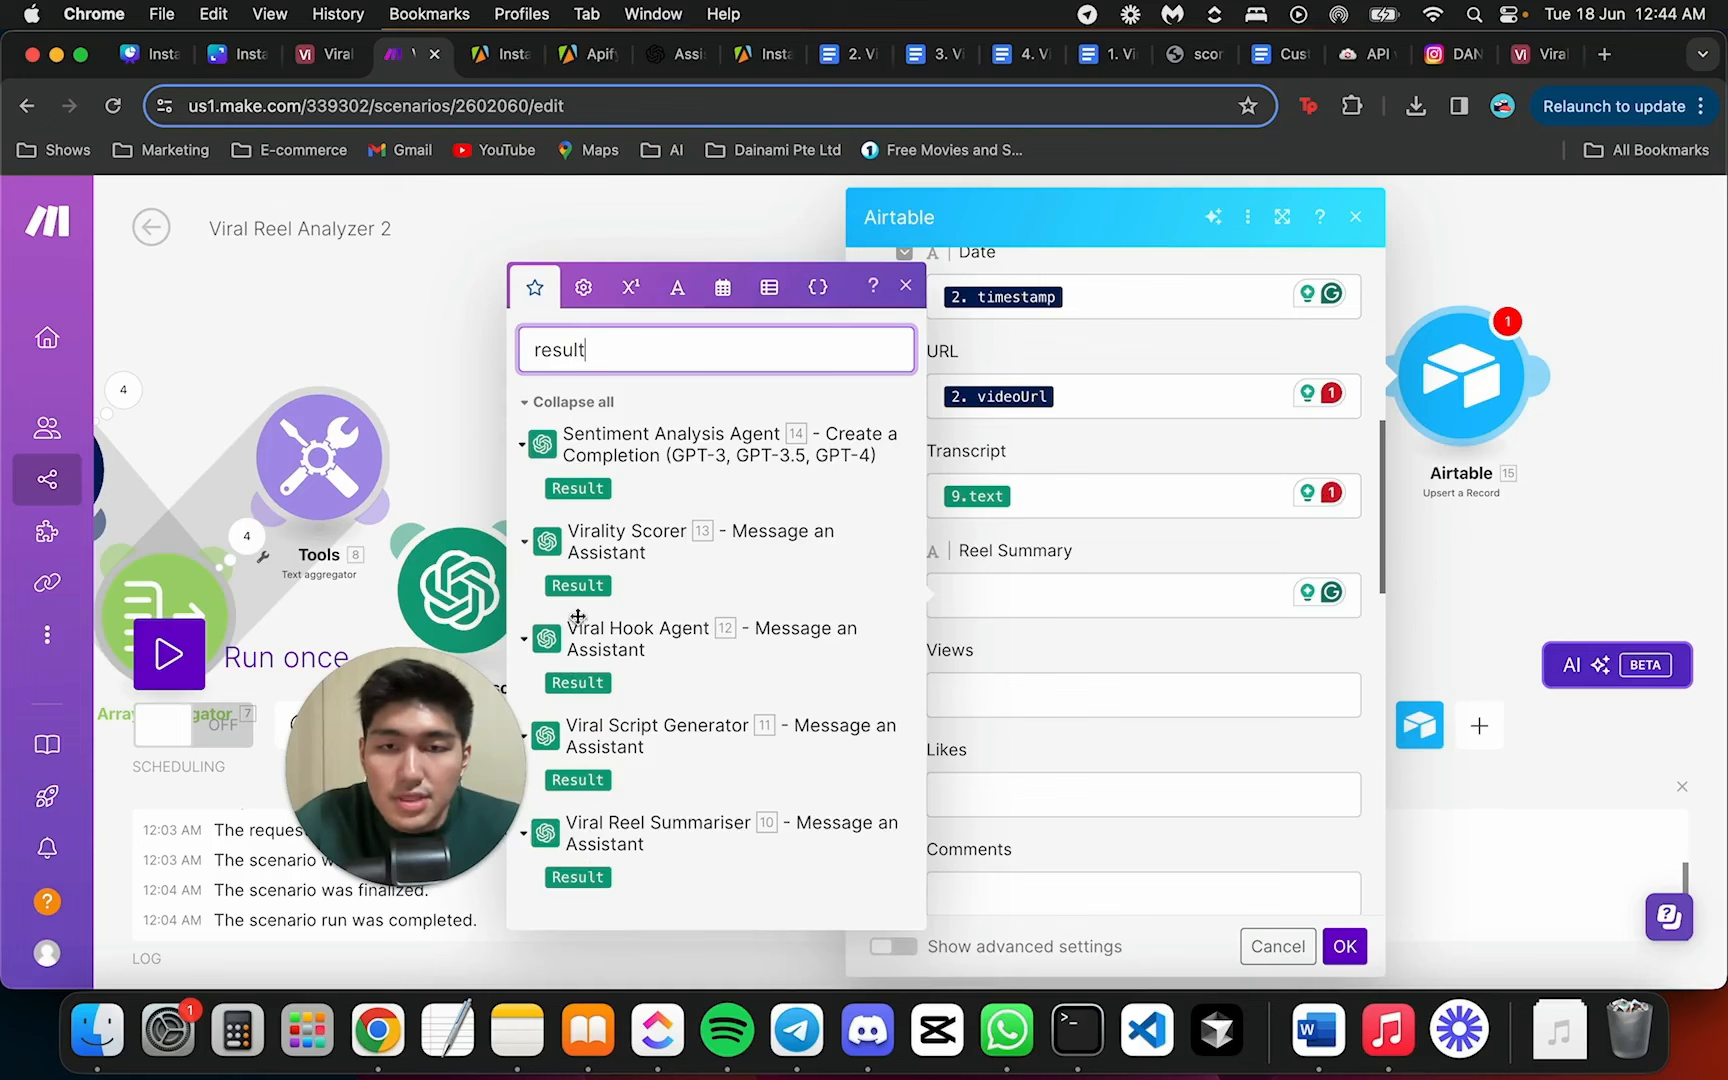
{"action": "left_click", "coordinate": [591, 878]}
{"action": "left_click", "coordinate": [591, 878]}
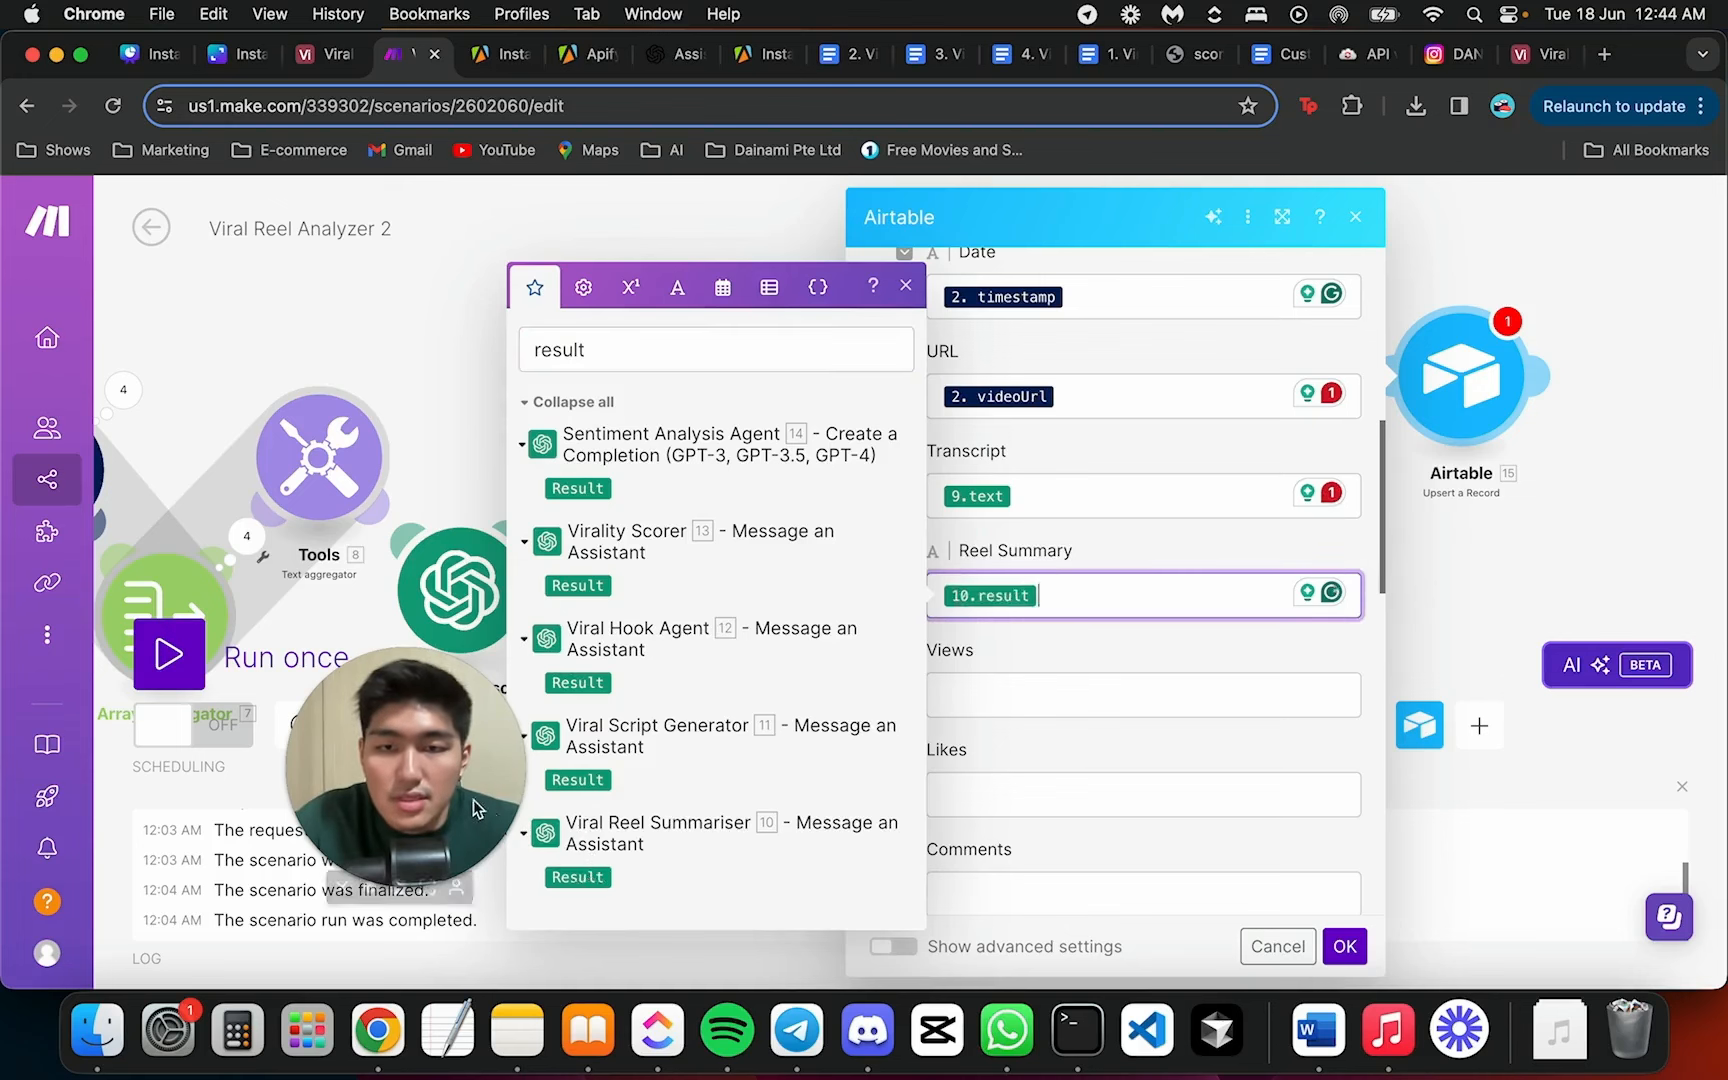
Search the mappable items for "videoview" and map the Views field to videoViewCount from Apify Get Dataset Items (module 2)
{"action": "left_click", "coordinate": [1047, 709]}
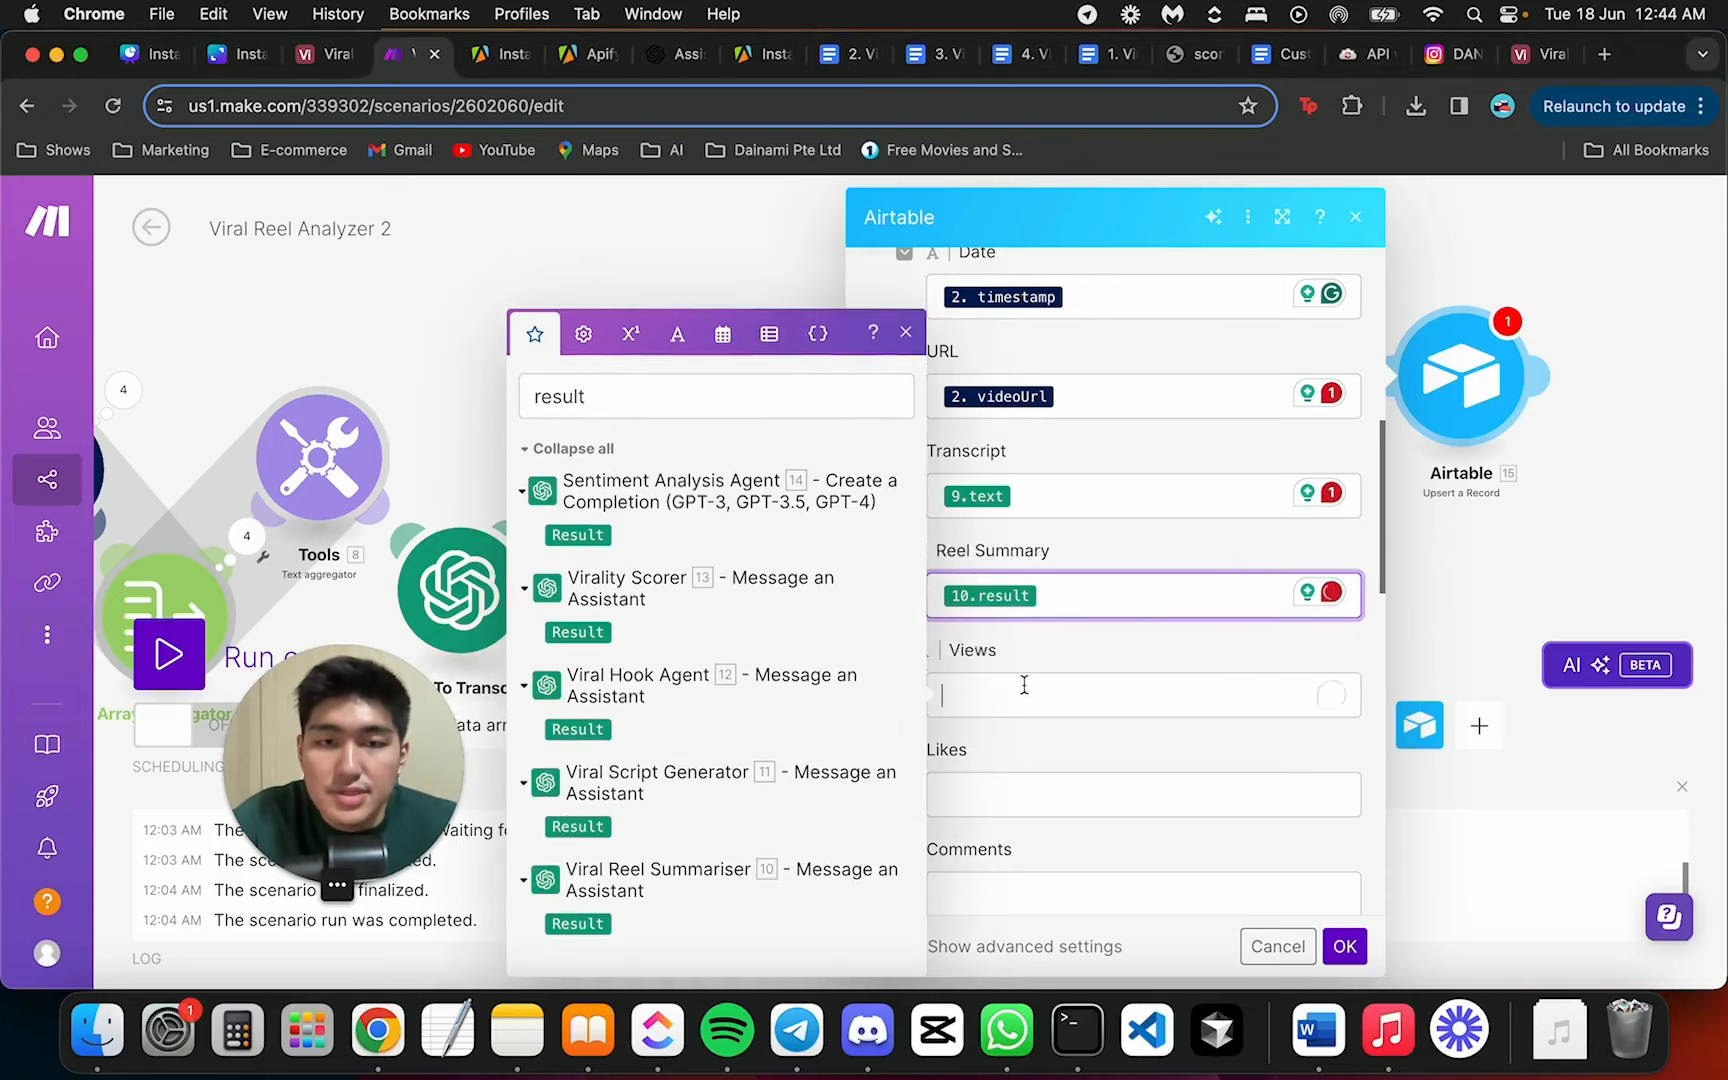
{"action": "double_click", "coordinate": [622, 397]}
{"action": "type", "text": "v"}
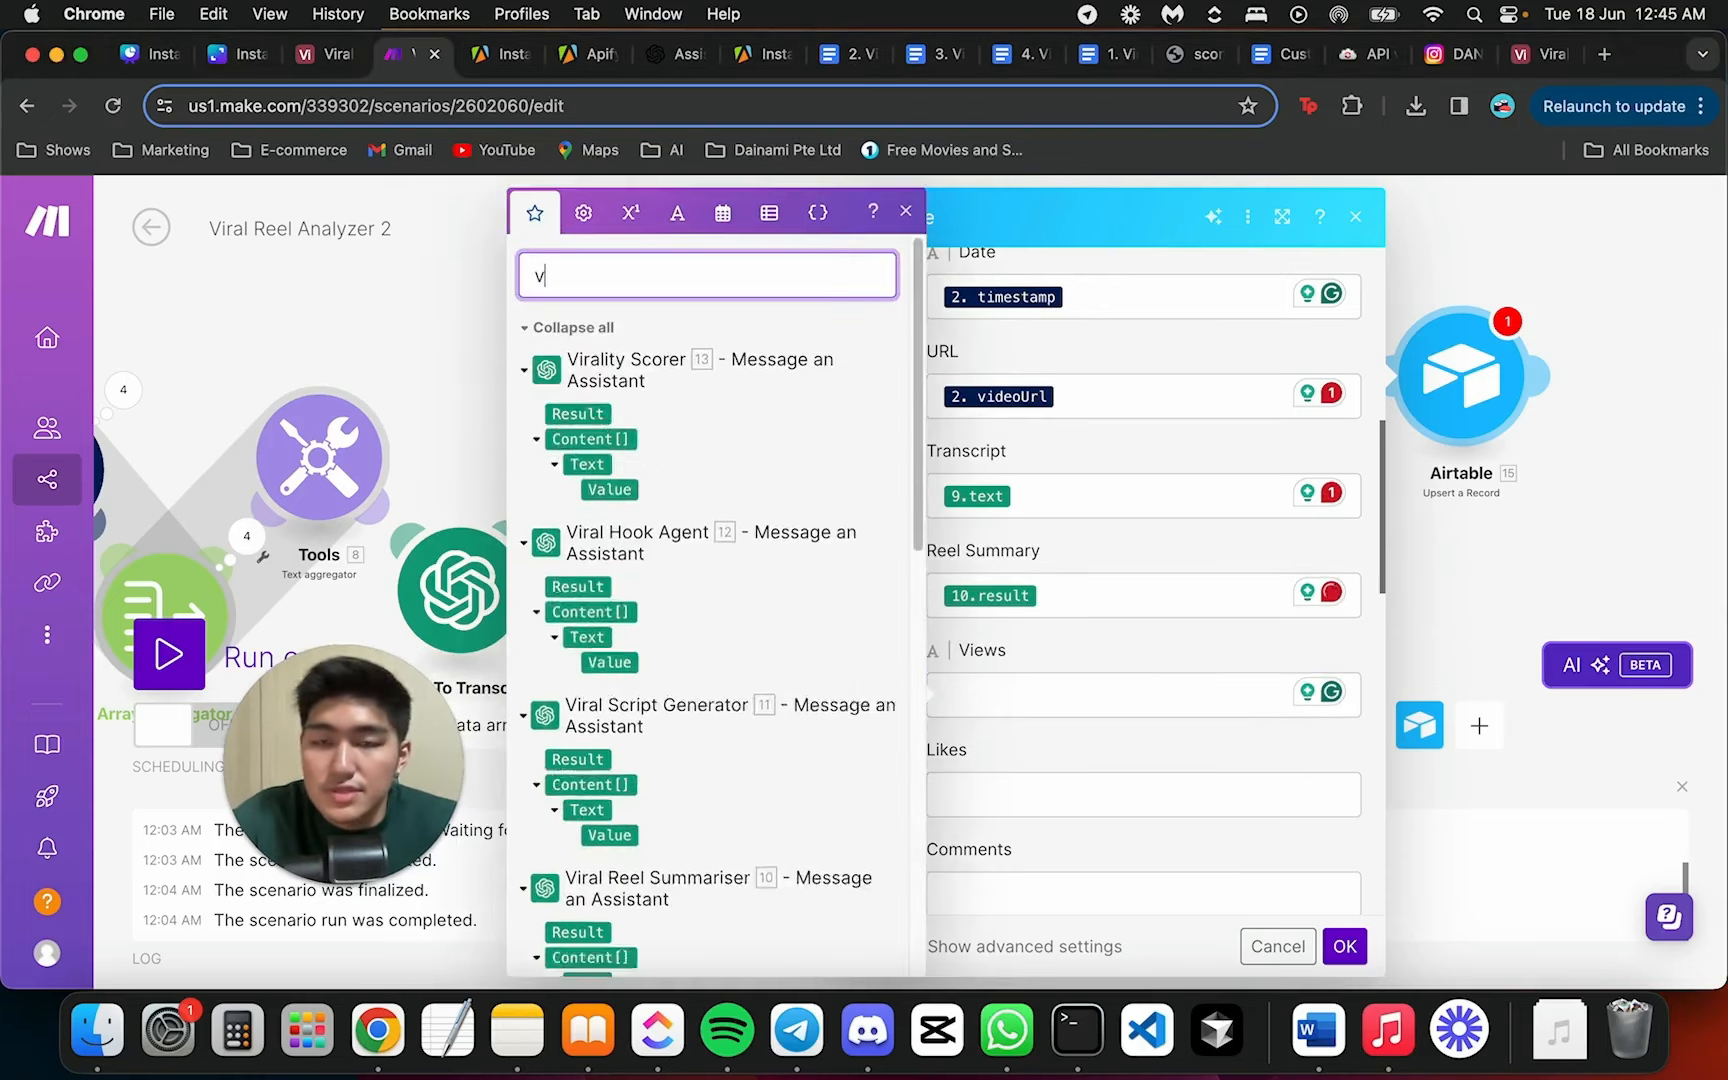
{"action": "type", "text": "ideoview"}
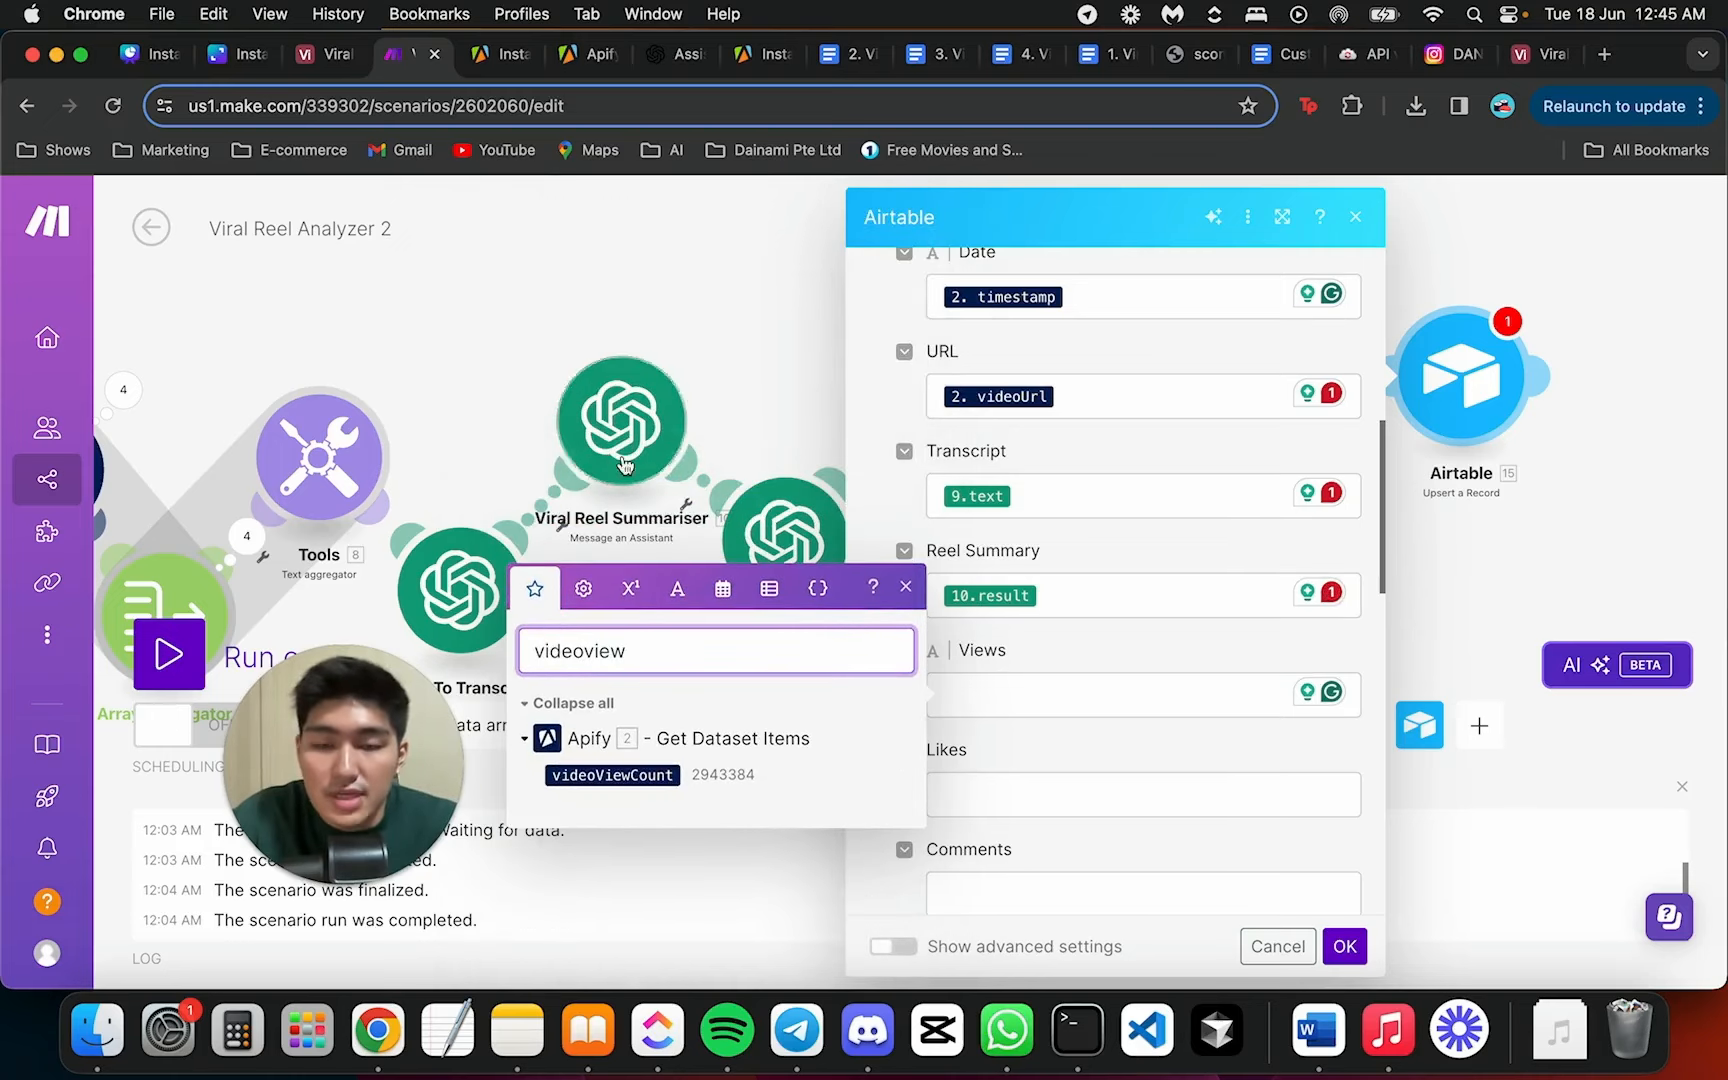
{"action": "left_click", "coordinate": [657, 776]}
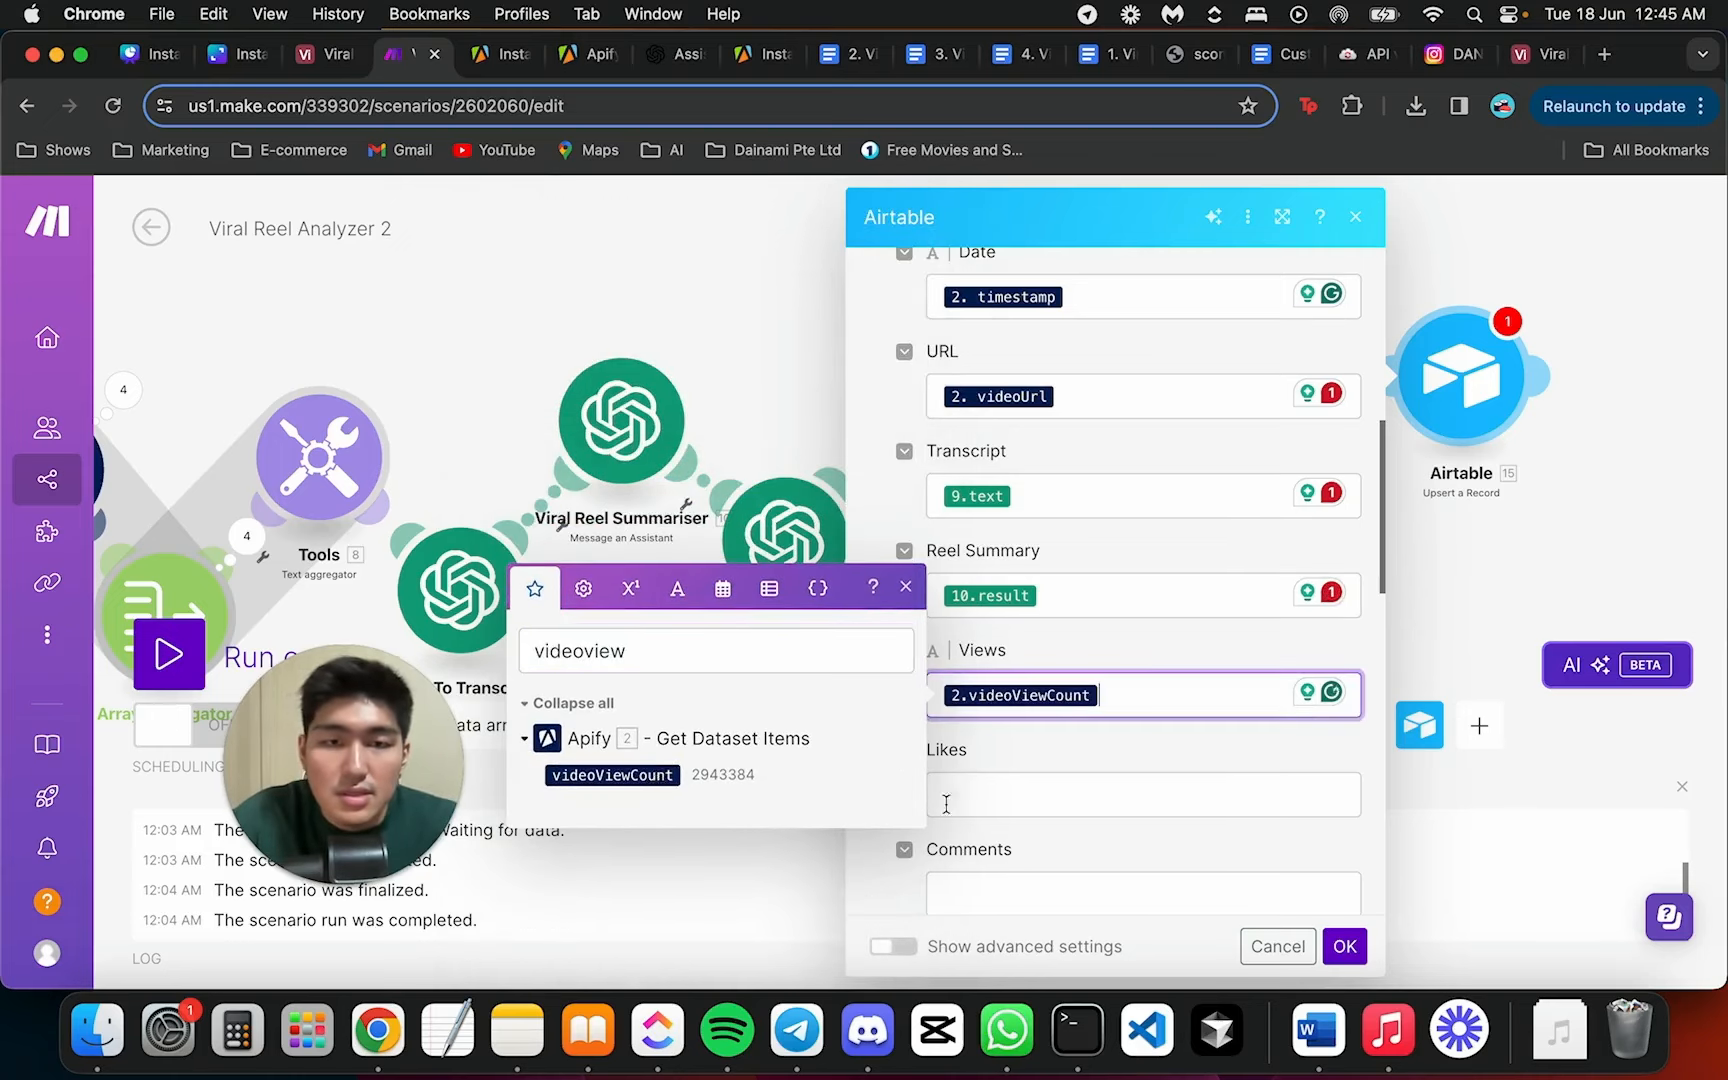
Search for "likes" and map the Likes field to the dataset item's own likesCount from Apify module 2, not the one under latestComments
{"action": "left_click", "coordinate": [945, 800]}
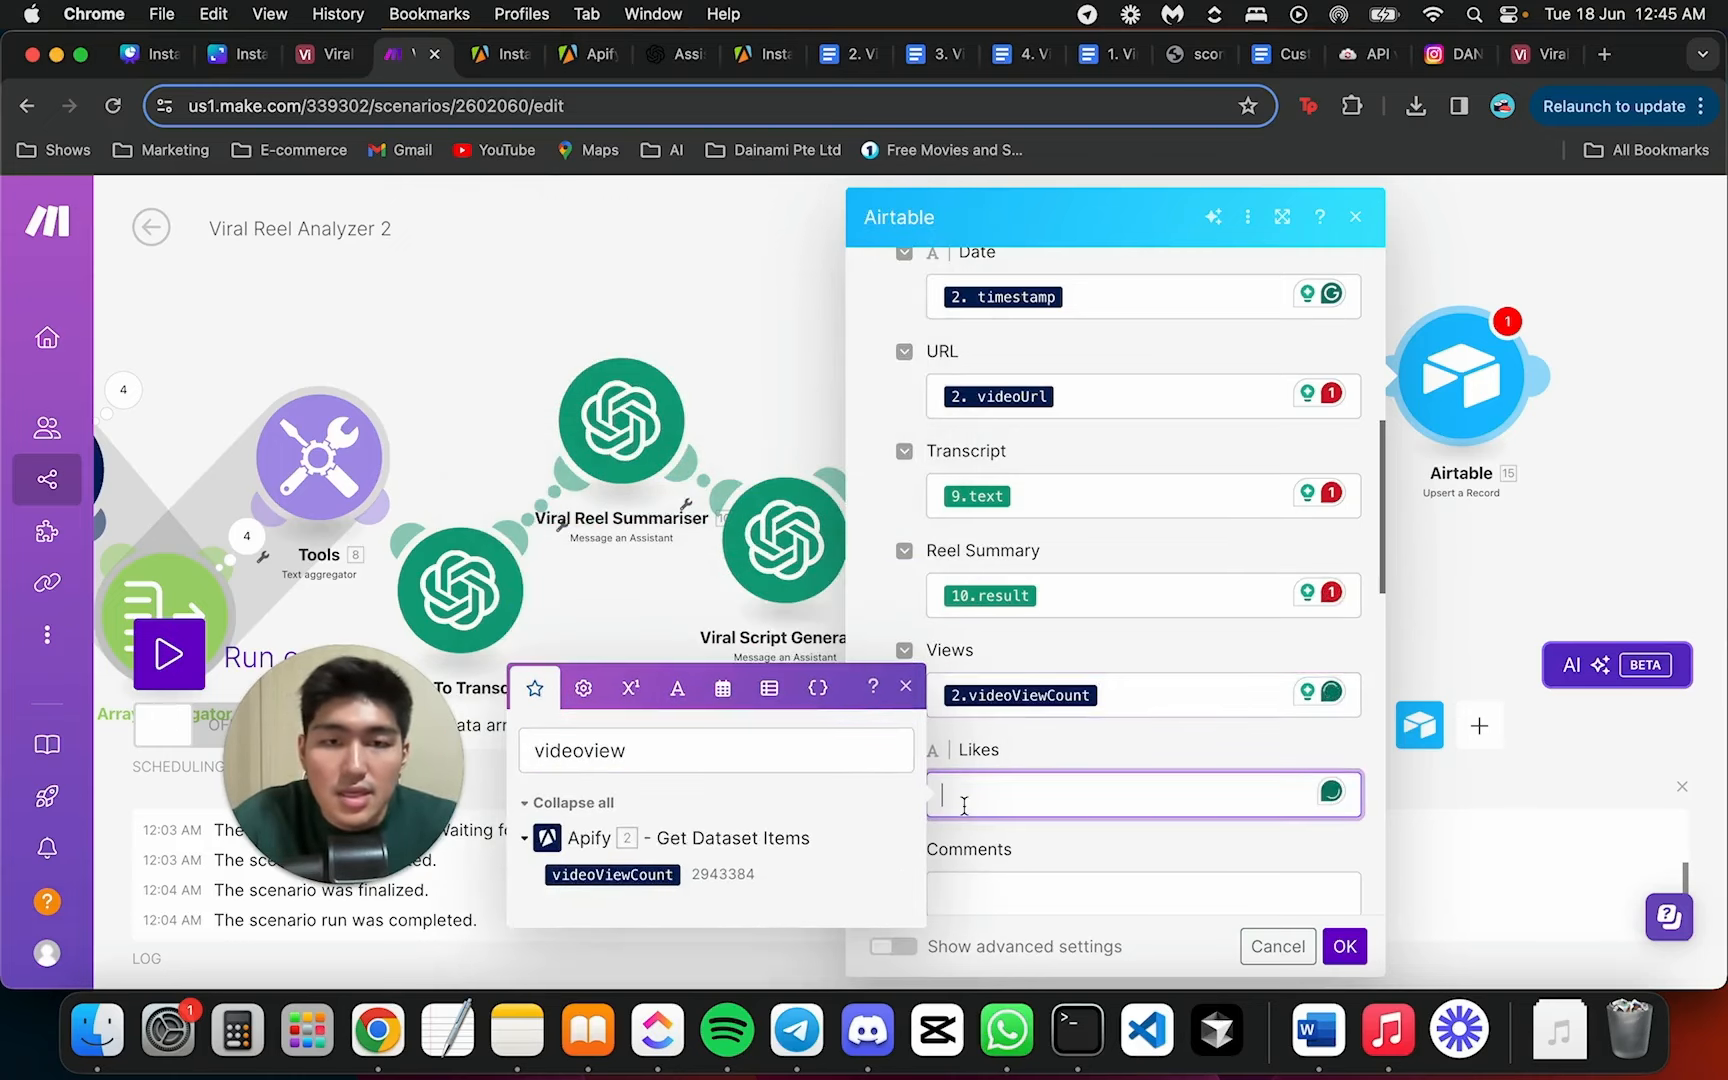
{"action": "double_click", "coordinate": [669, 752]}
{"action": "key", "text": "BackSpace"}
{"action": "type", "text": "likes"}
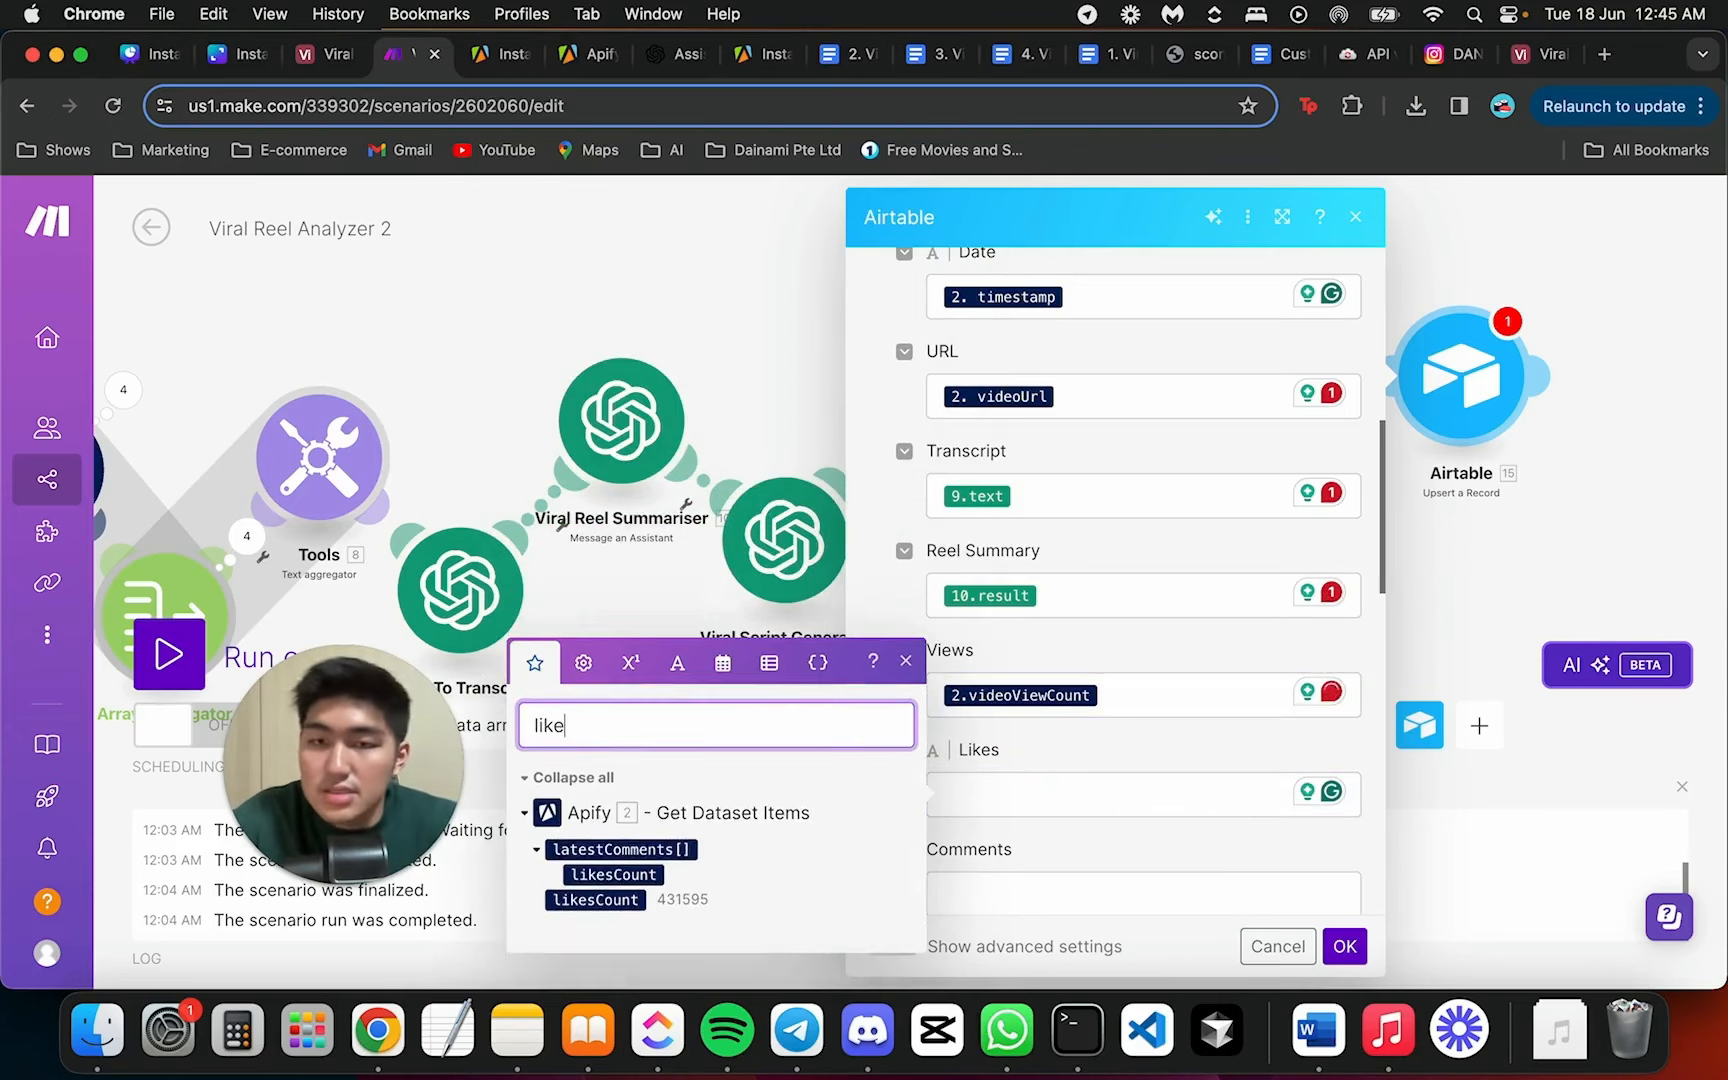
{"action": "left_click", "coordinate": [747, 886]}
{"action": "left_click", "coordinate": [625, 899]}
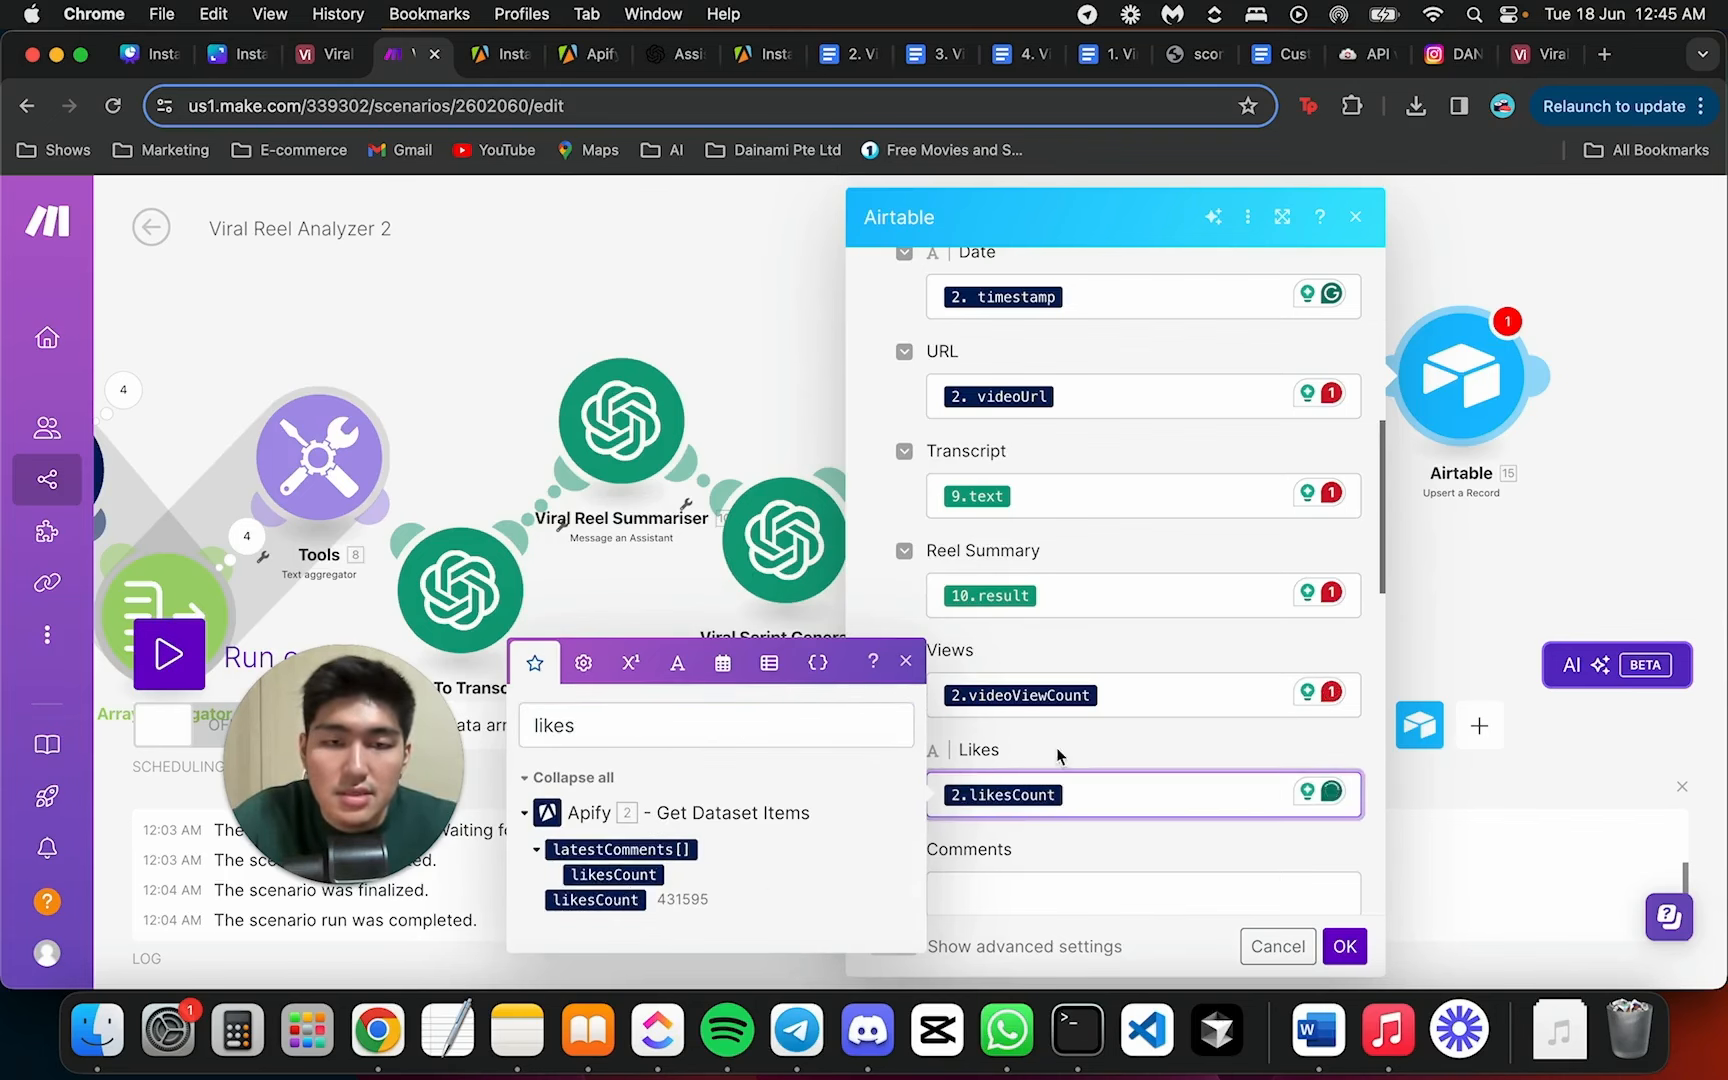
Search the mappable items for "text" and map the Comments field to text from the Tools Text aggregator (module 8)
{"action": "scroll", "coordinate": [1056, 748], "scroll_direction": "down", "scroll_amount": 5}
{"action": "left_click", "coordinate": [1070, 467]}
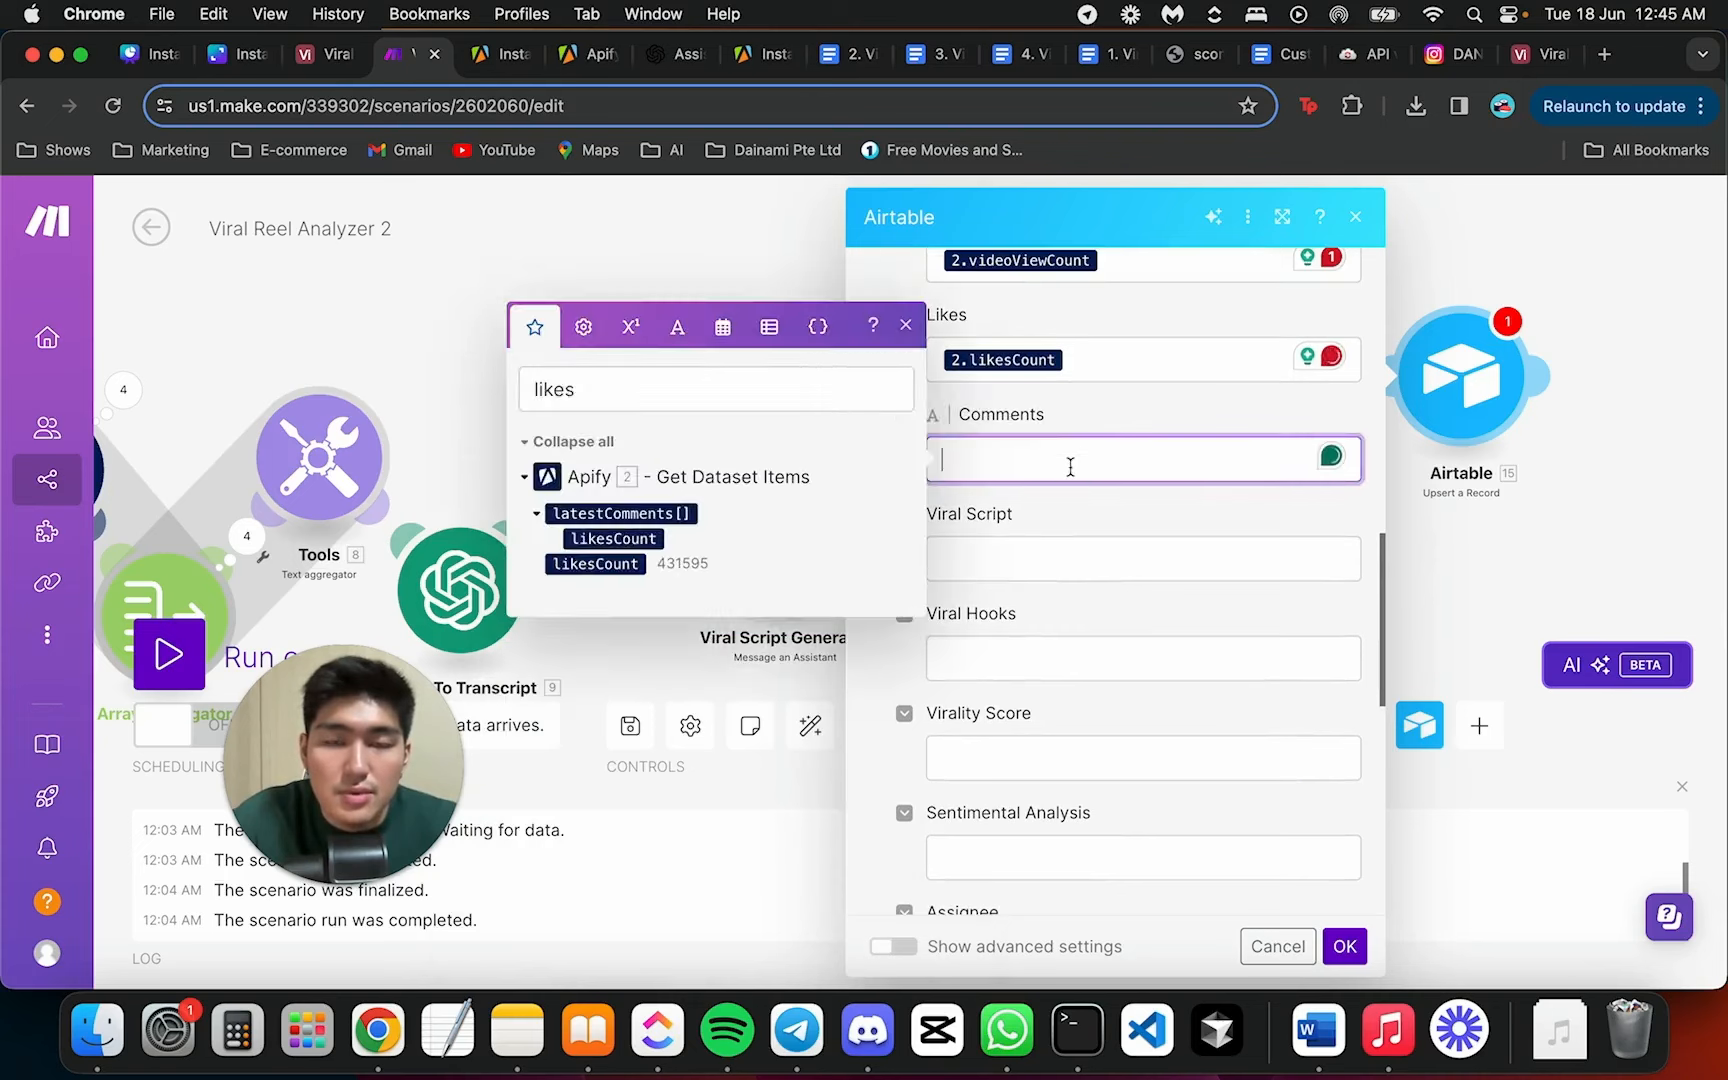
{"action": "left_click", "coordinate": [726, 377]}
{"action": "key", "text": "BackSpace"}
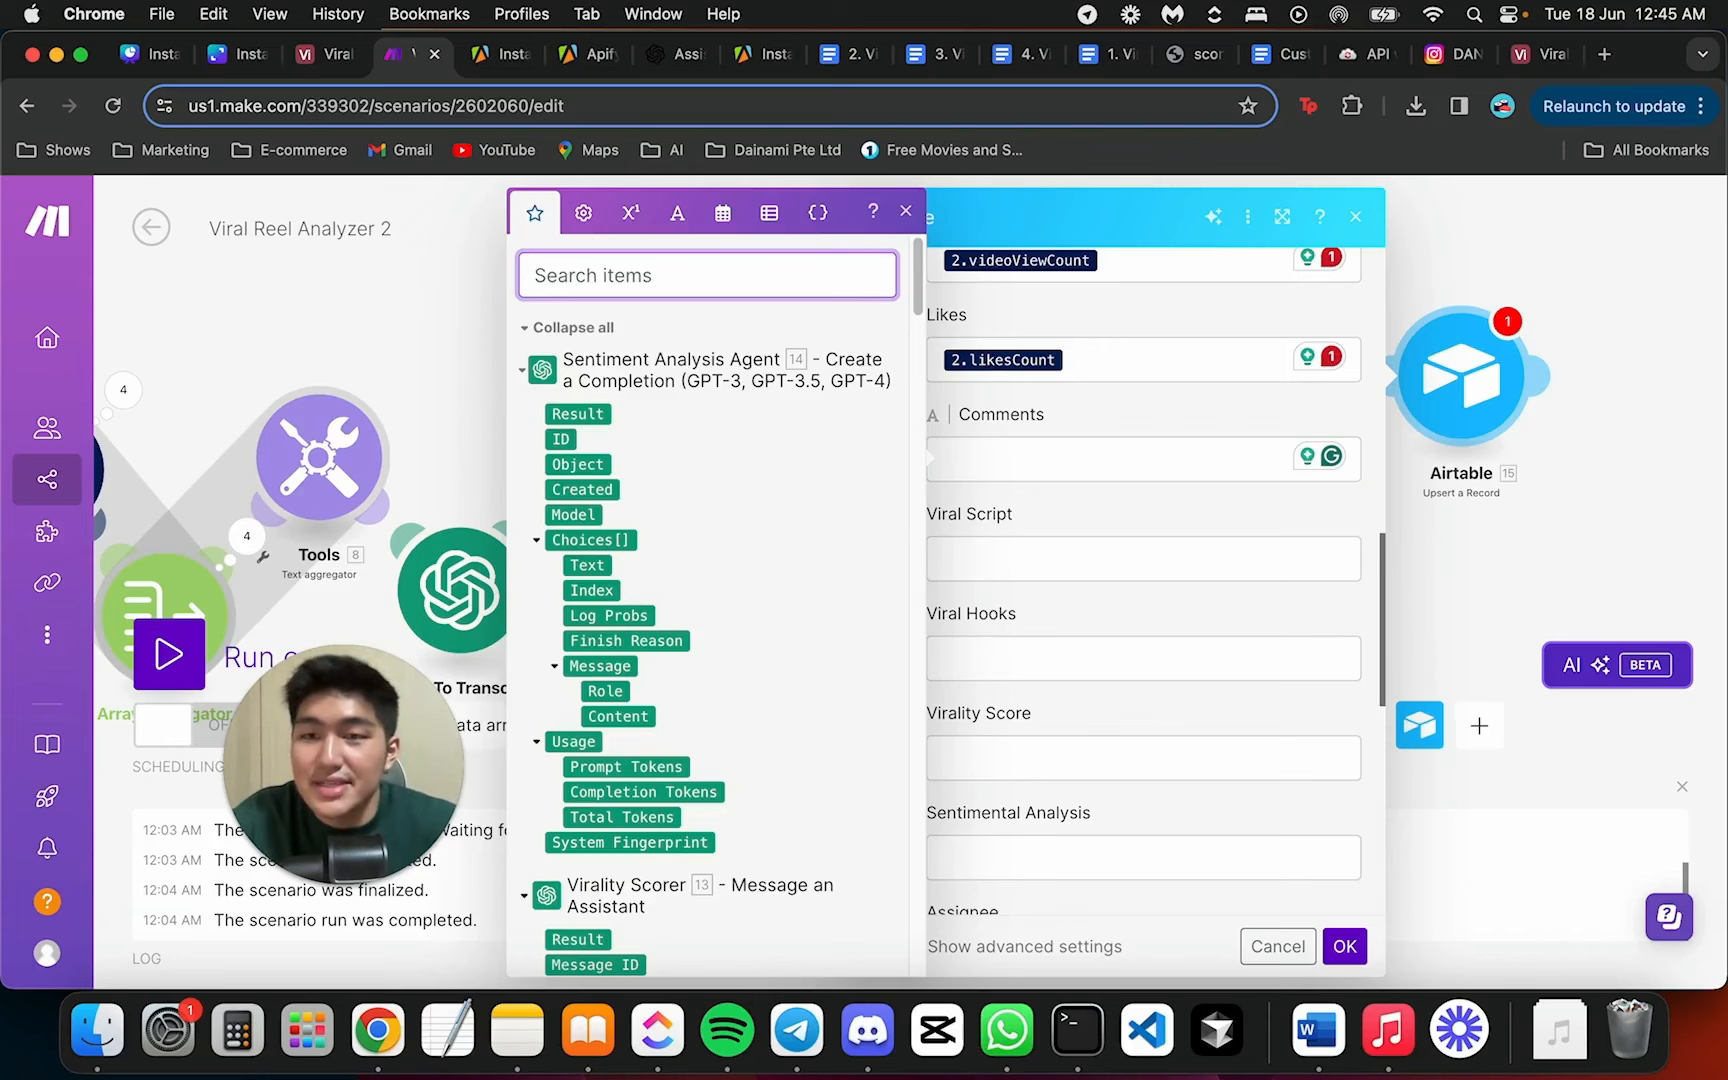
{"action": "type", "text": "text"}
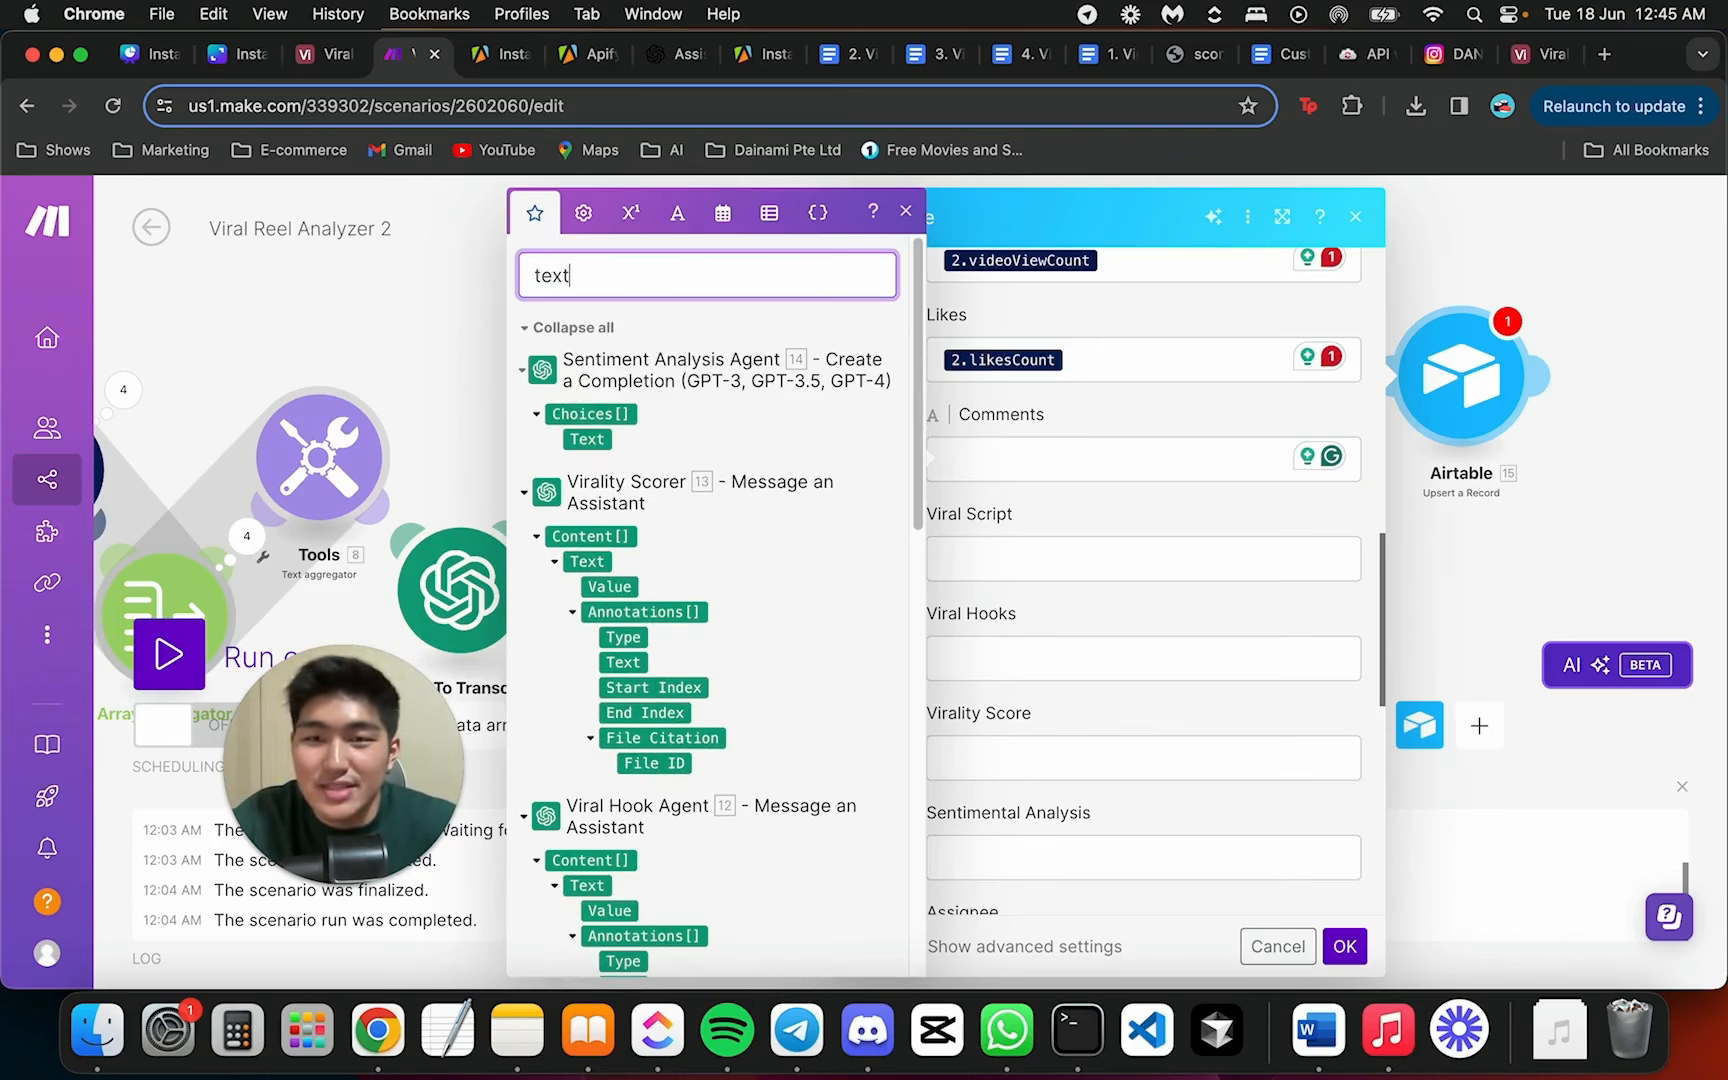
{"action": "scroll", "coordinate": [726, 598], "scroll_direction": "down", "scroll_amount": 10}
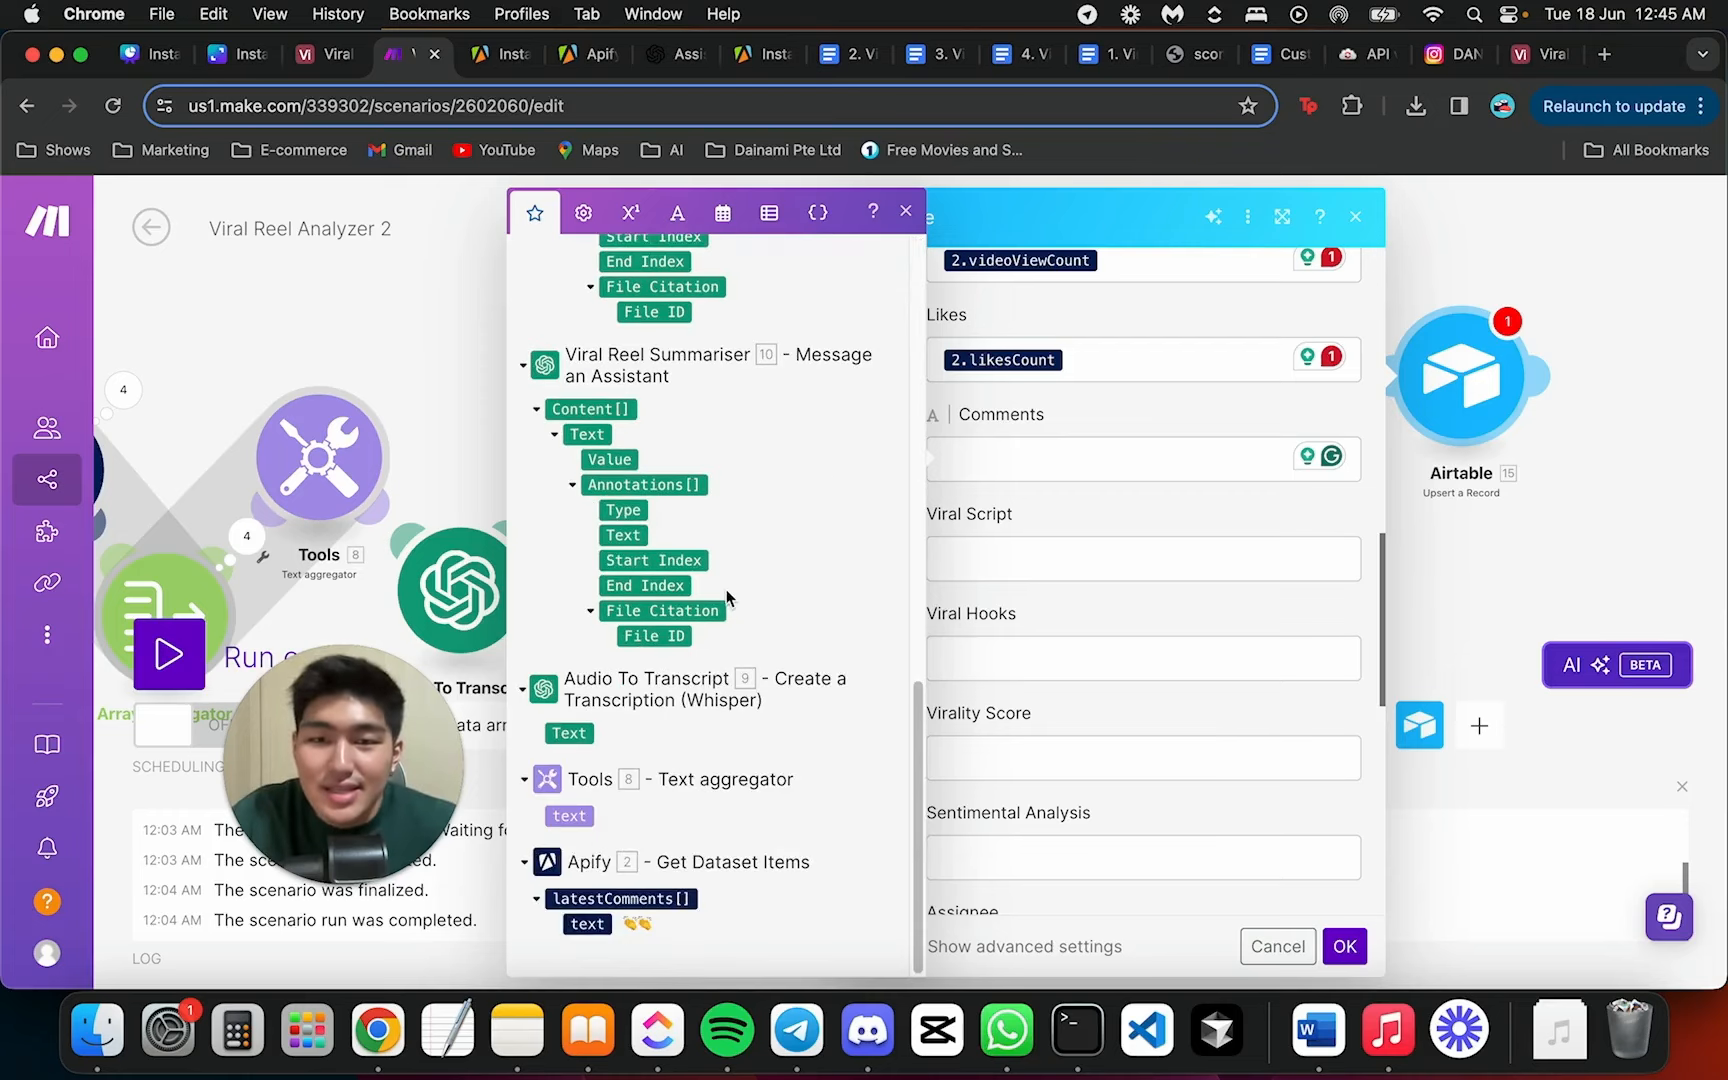
{"action": "left_click", "coordinate": [572, 818]}
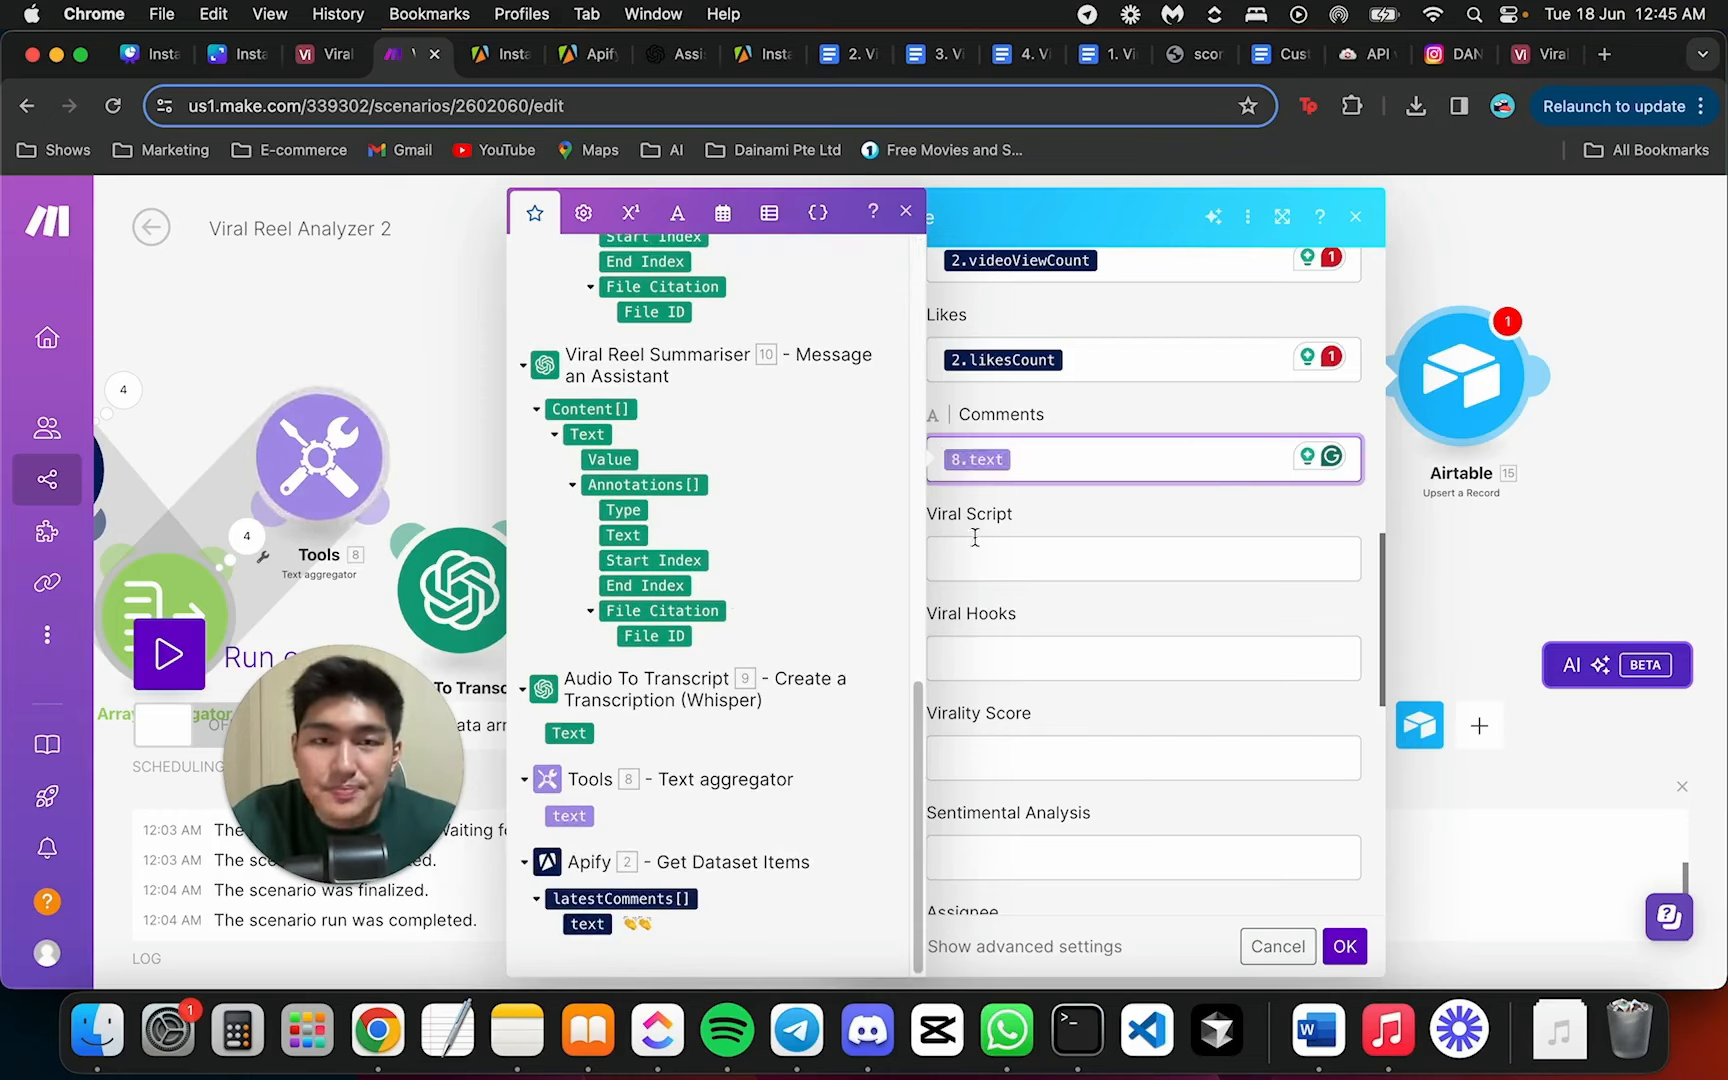
Search the mappable items for "result" and map the Viral Script field to Result from Viral Script Generator (module 11)
{"action": "scroll", "coordinate": [1112, 468], "scroll_direction": "down", "scroll_amount": 1}
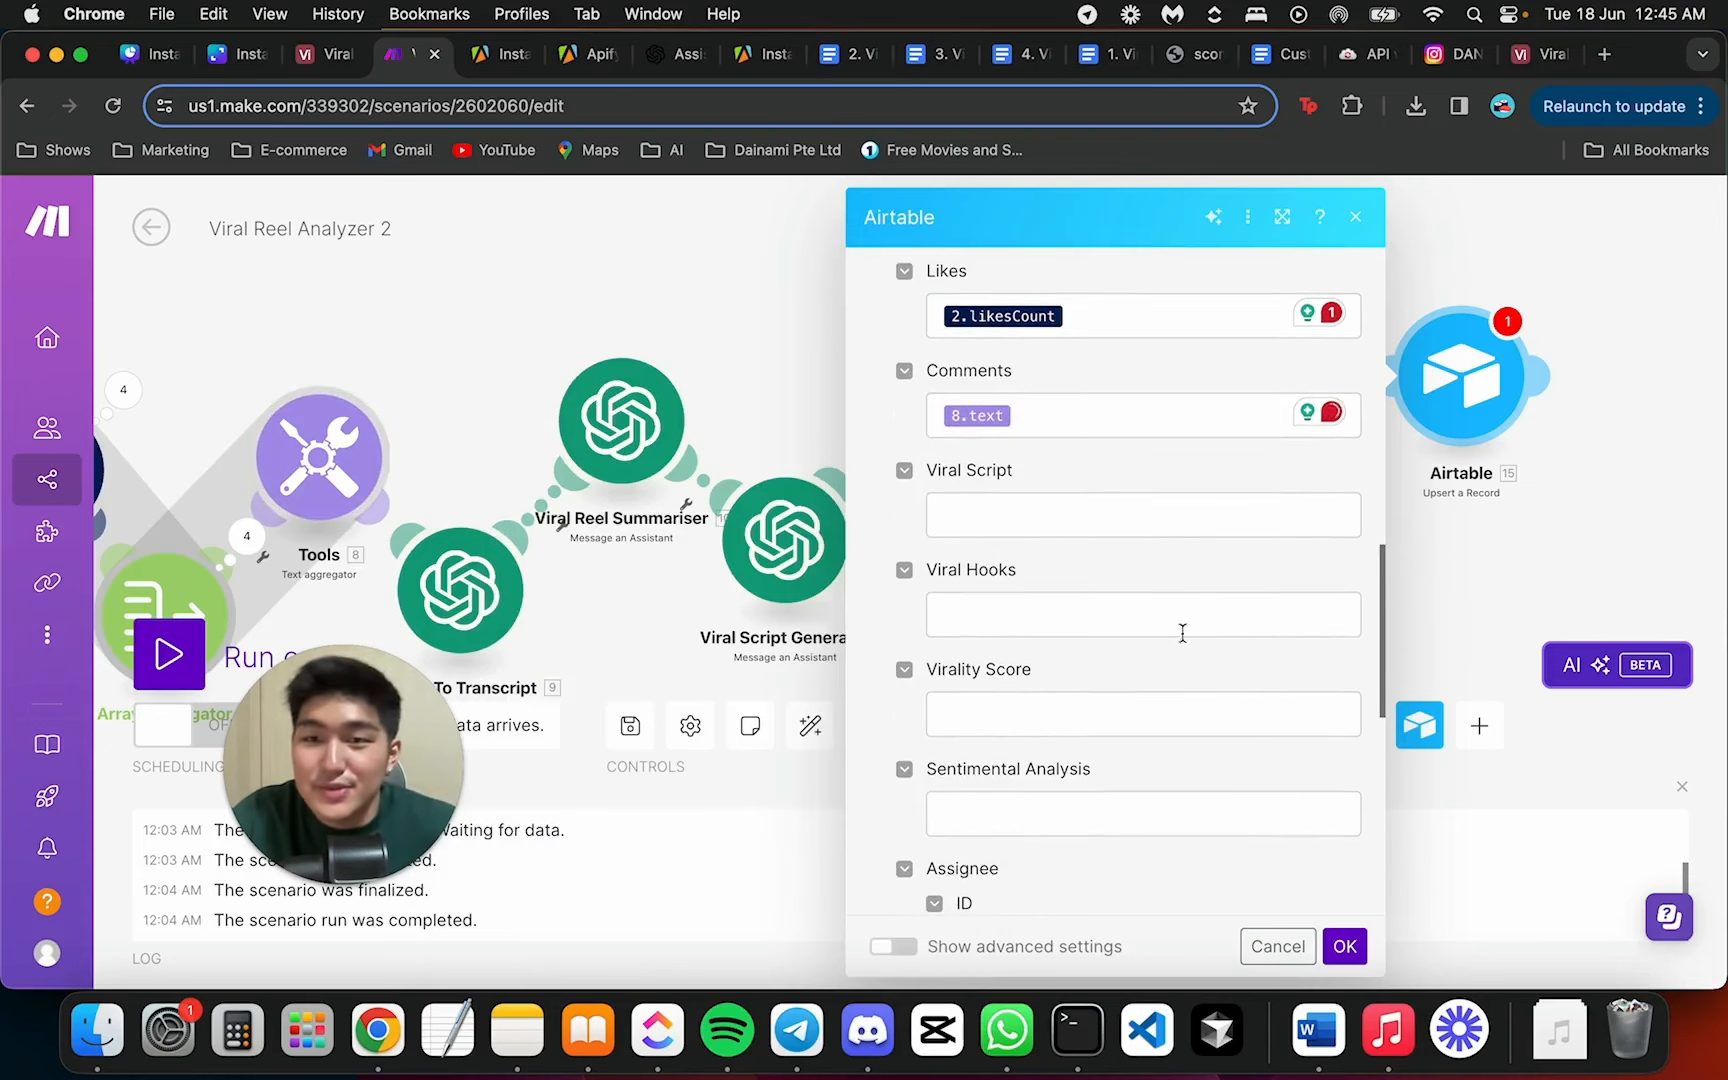
{"action": "left_click", "coordinate": [1127, 510]}
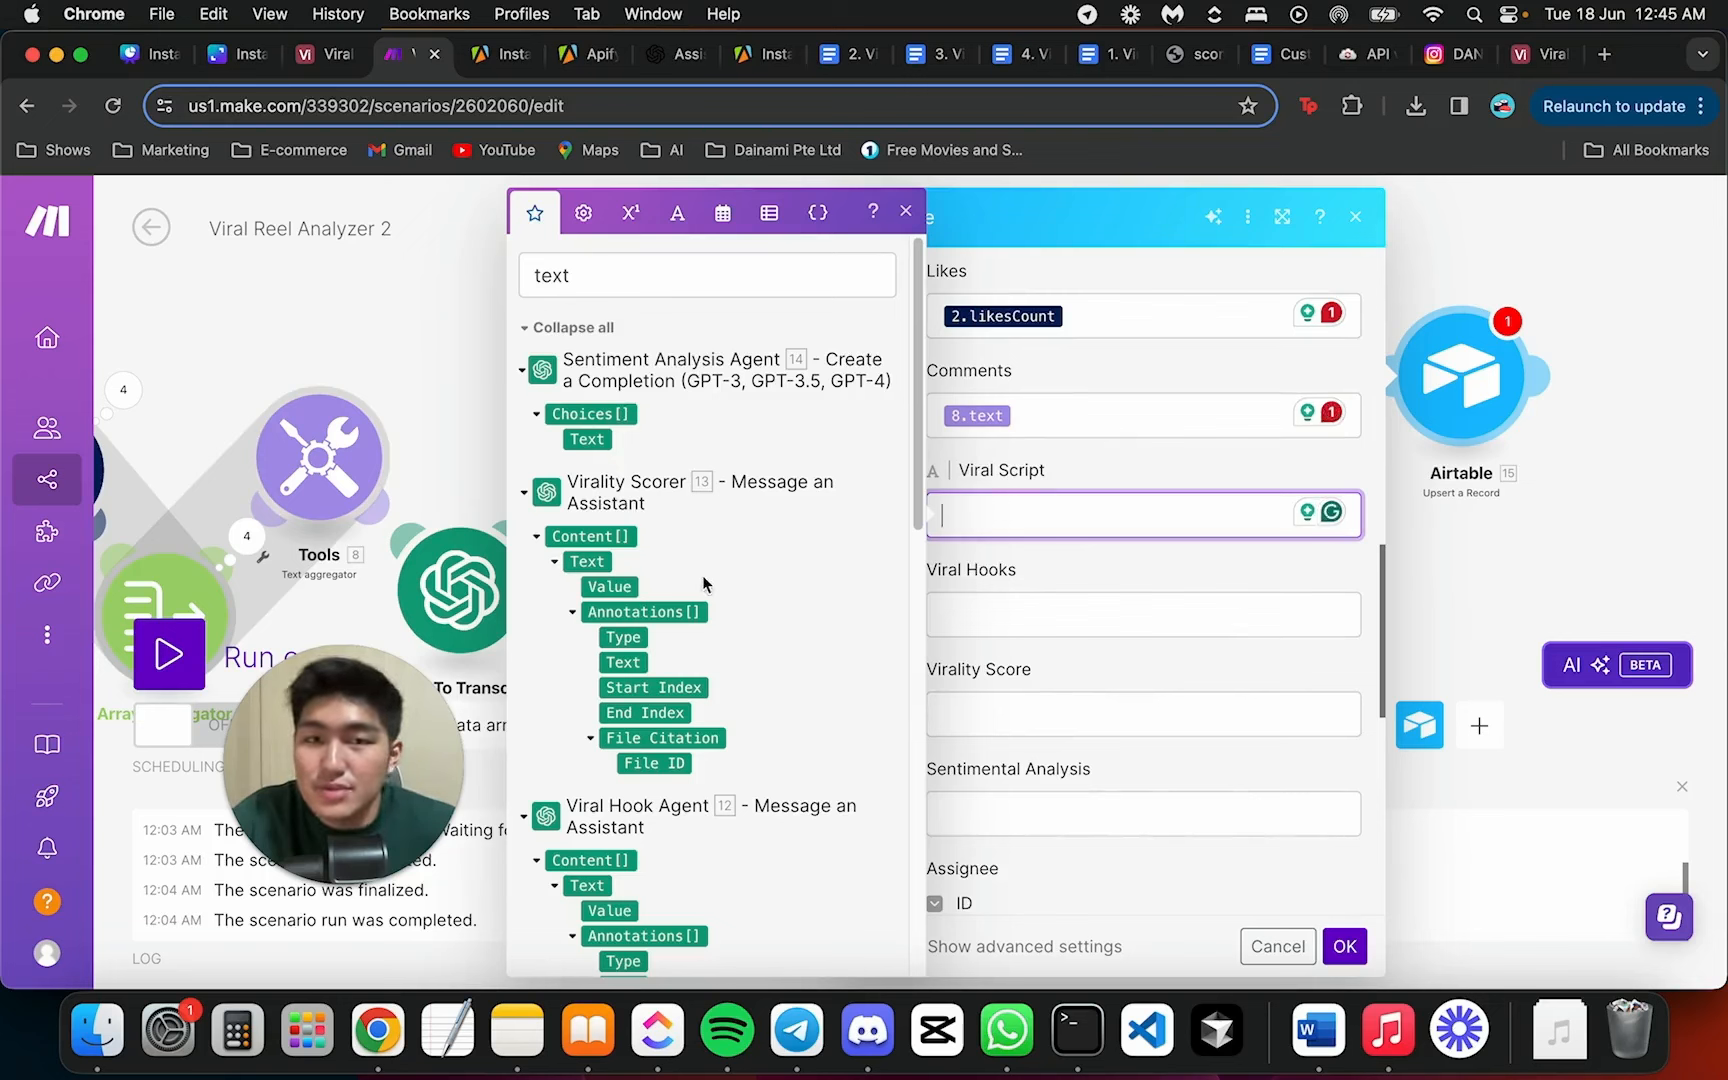
{"action": "scroll", "coordinate": [747, 632], "scroll_direction": "down", "scroll_amount": 5}
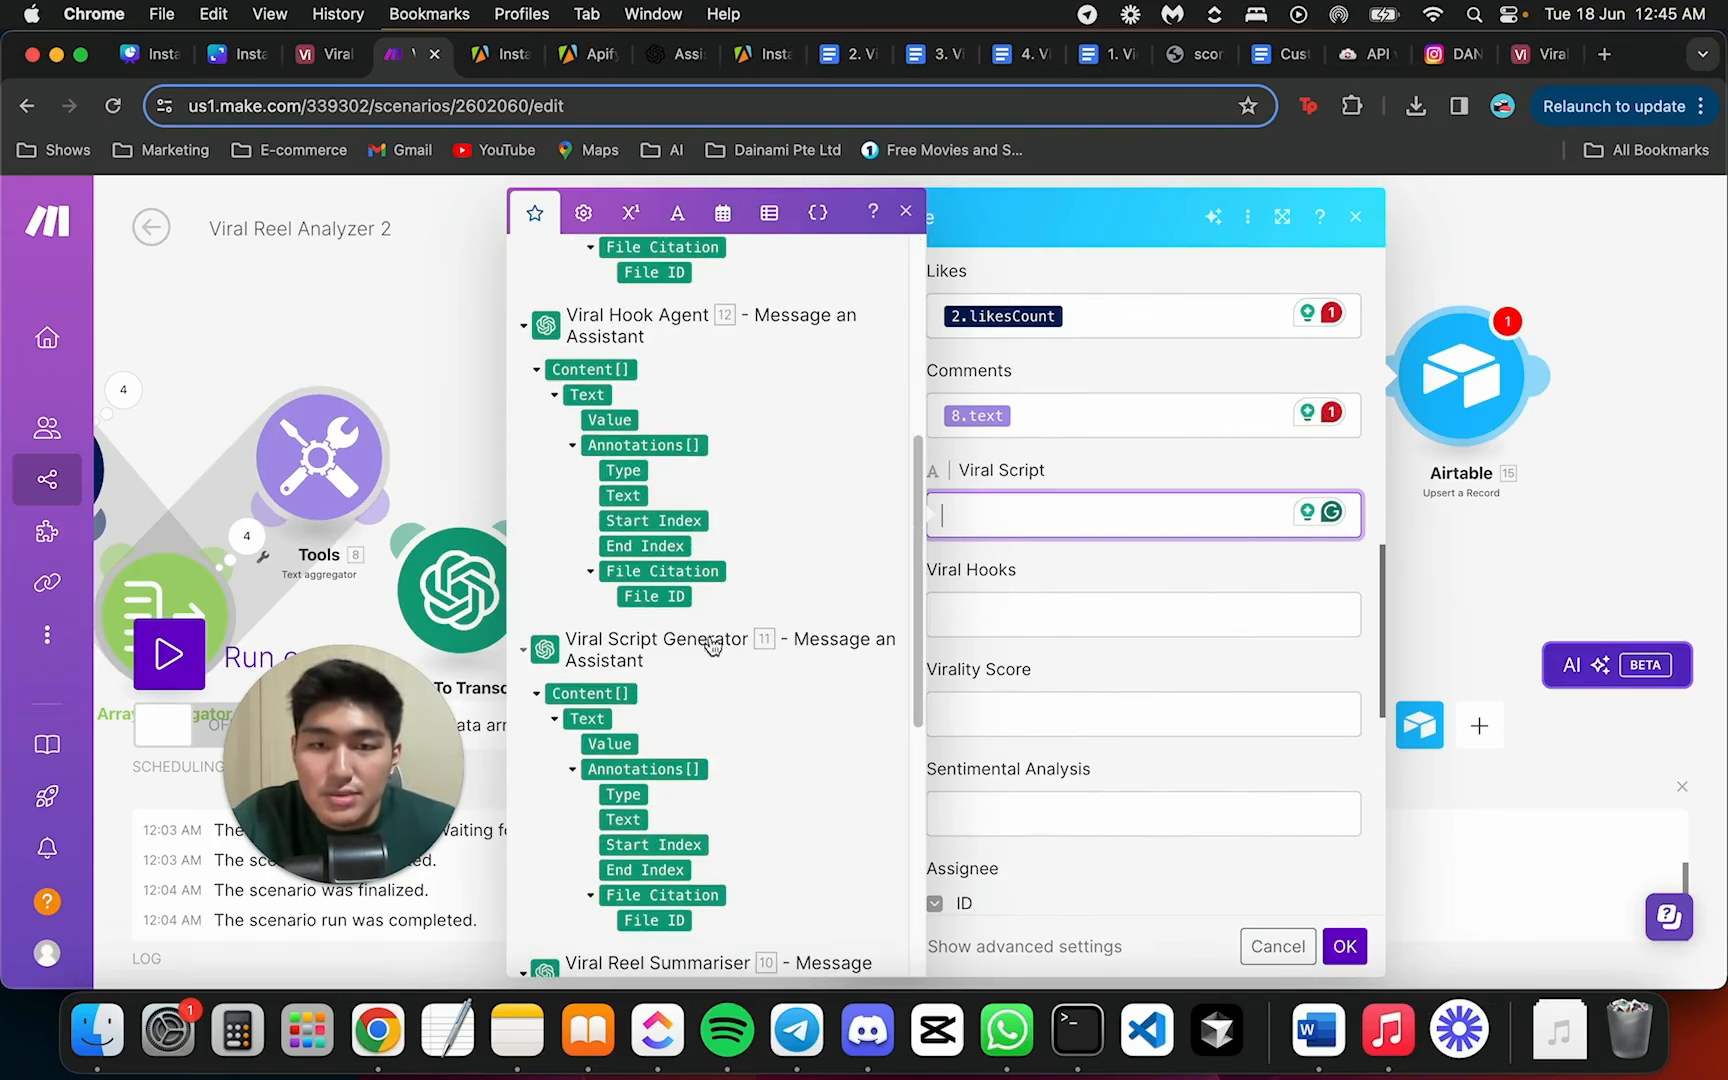
{"action": "scroll", "coordinate": [612, 719], "scroll_direction": "down", "scroll_amount": 1}
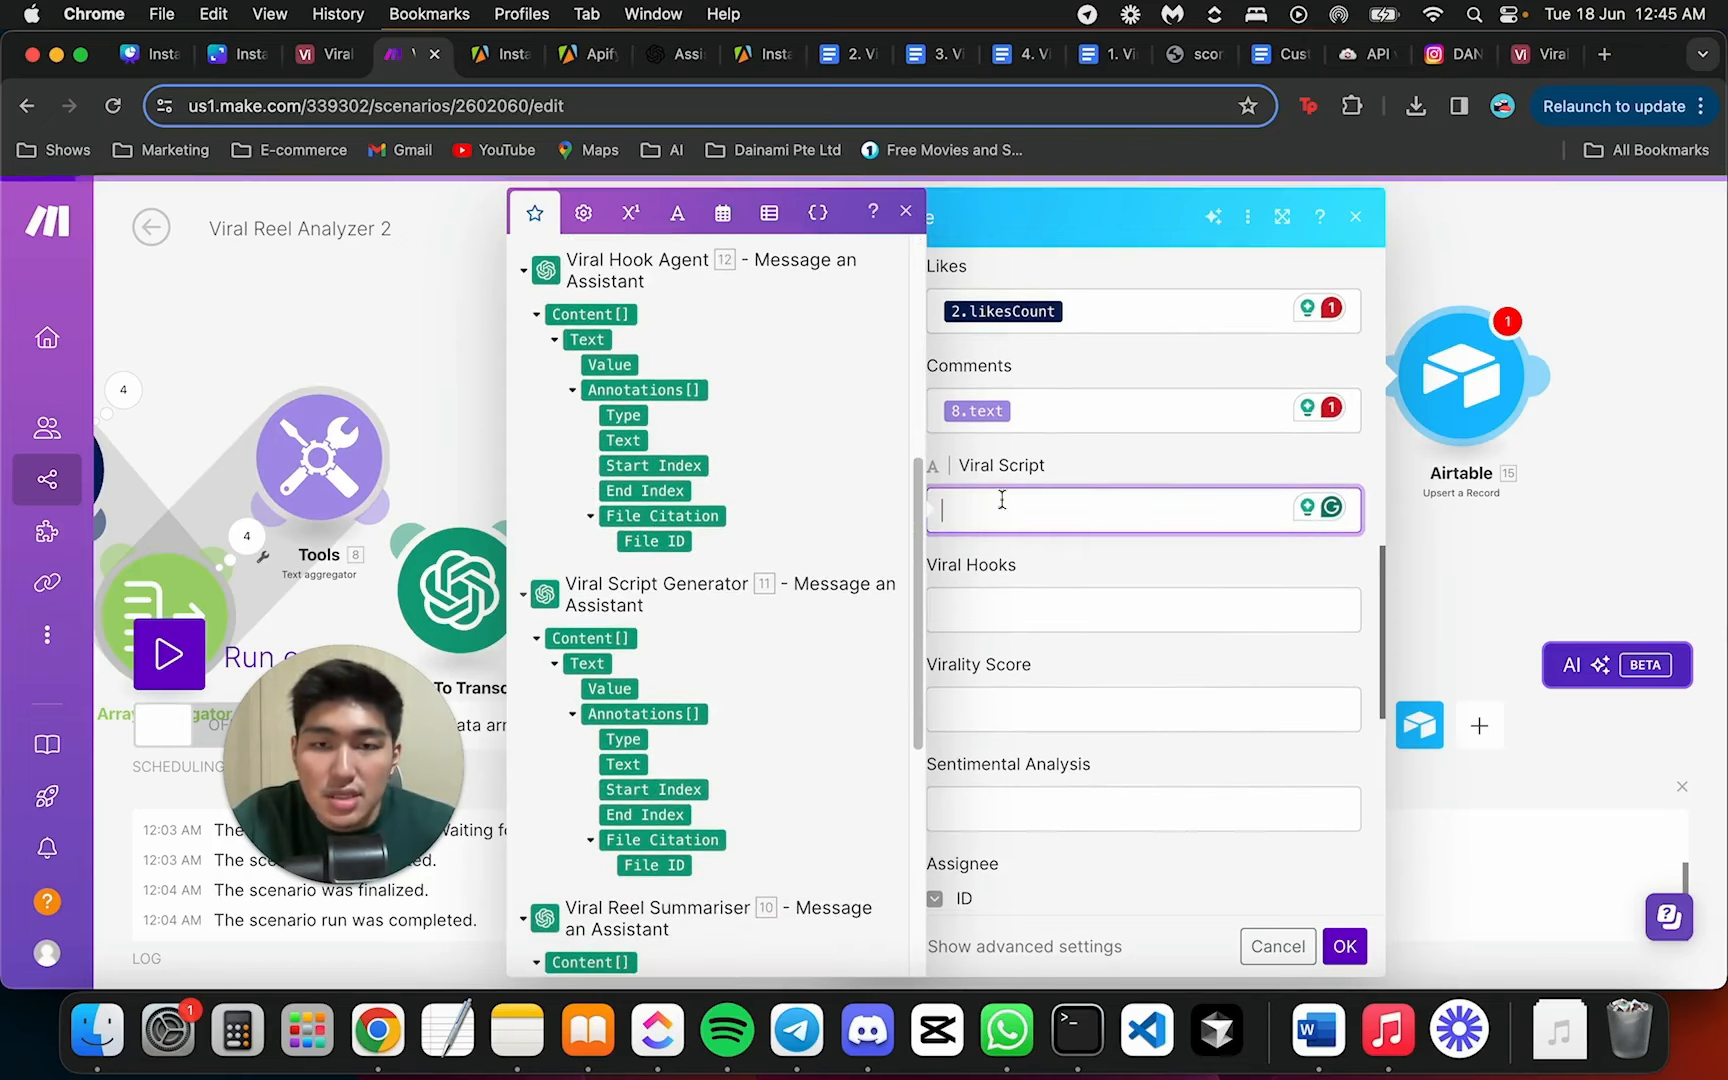
{"action": "scroll", "coordinate": [995, 475], "scroll_direction": "up", "scroll_amount": 8}
{"action": "scroll", "coordinate": [818, 467], "scroll_direction": "up", "scroll_amount": 5}
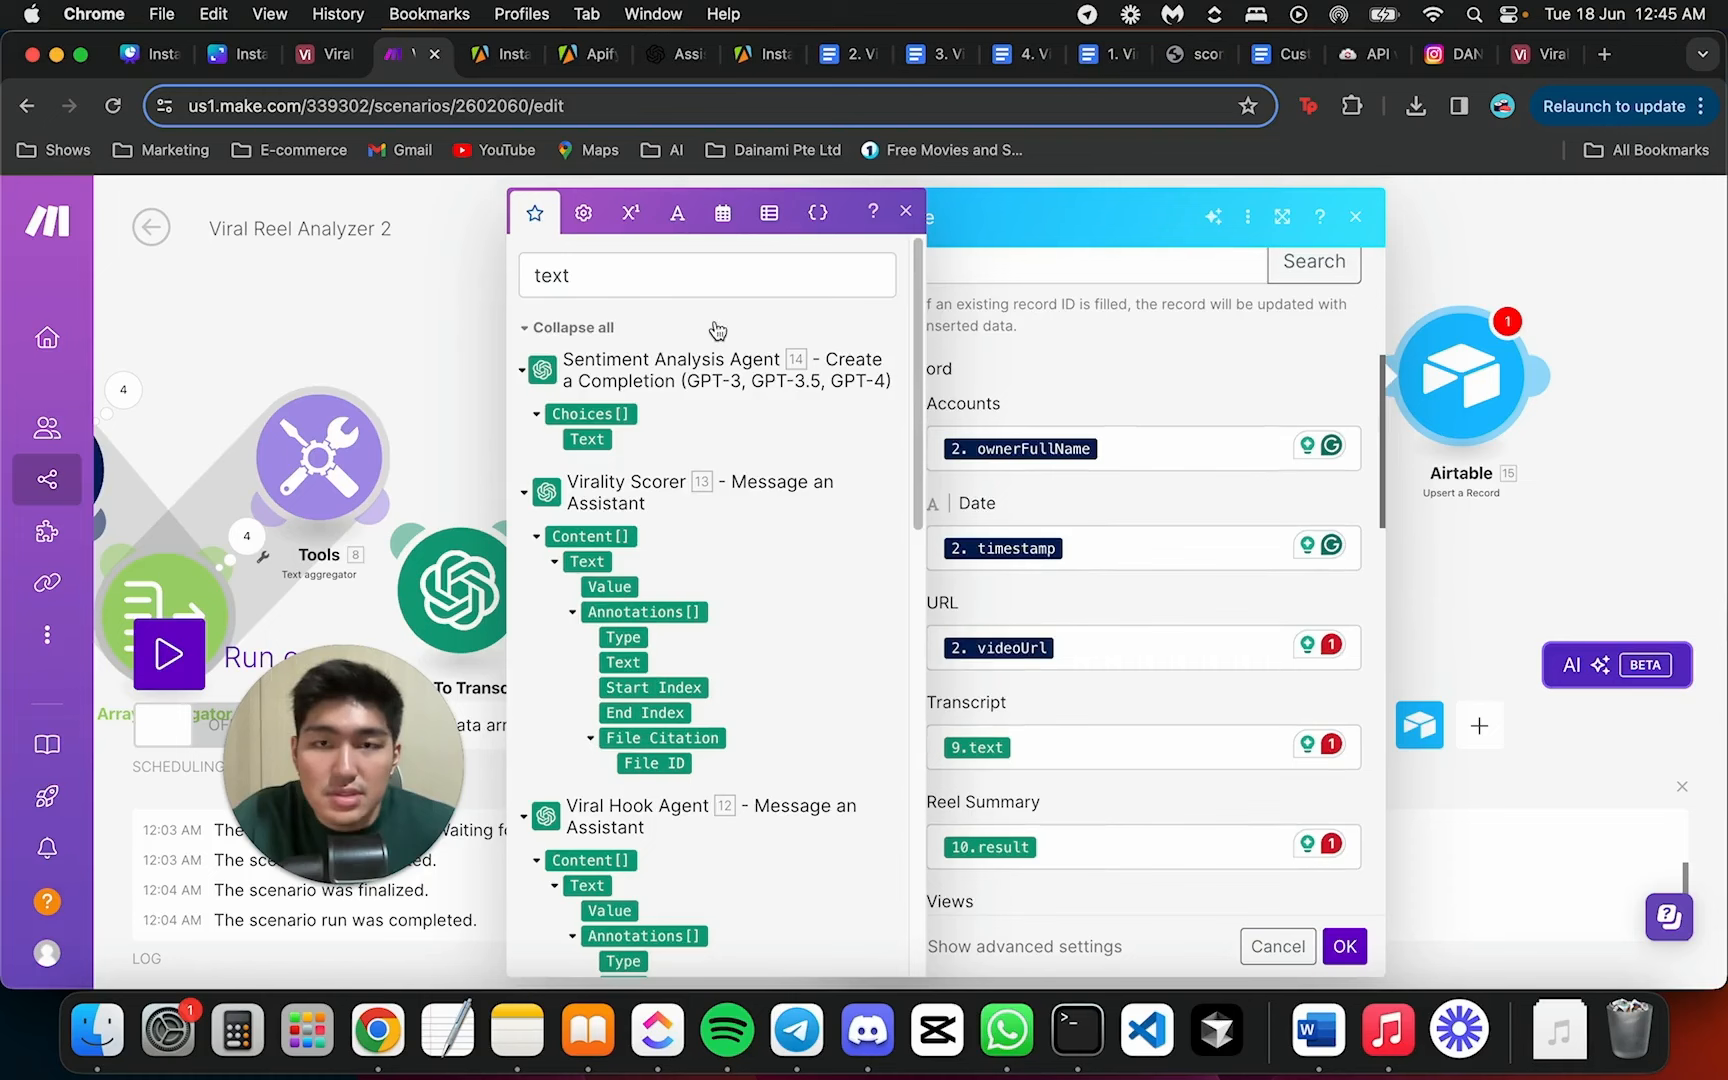
{"action": "double_click", "coordinate": [698, 272]}
{"action": "type", "text": "result"}
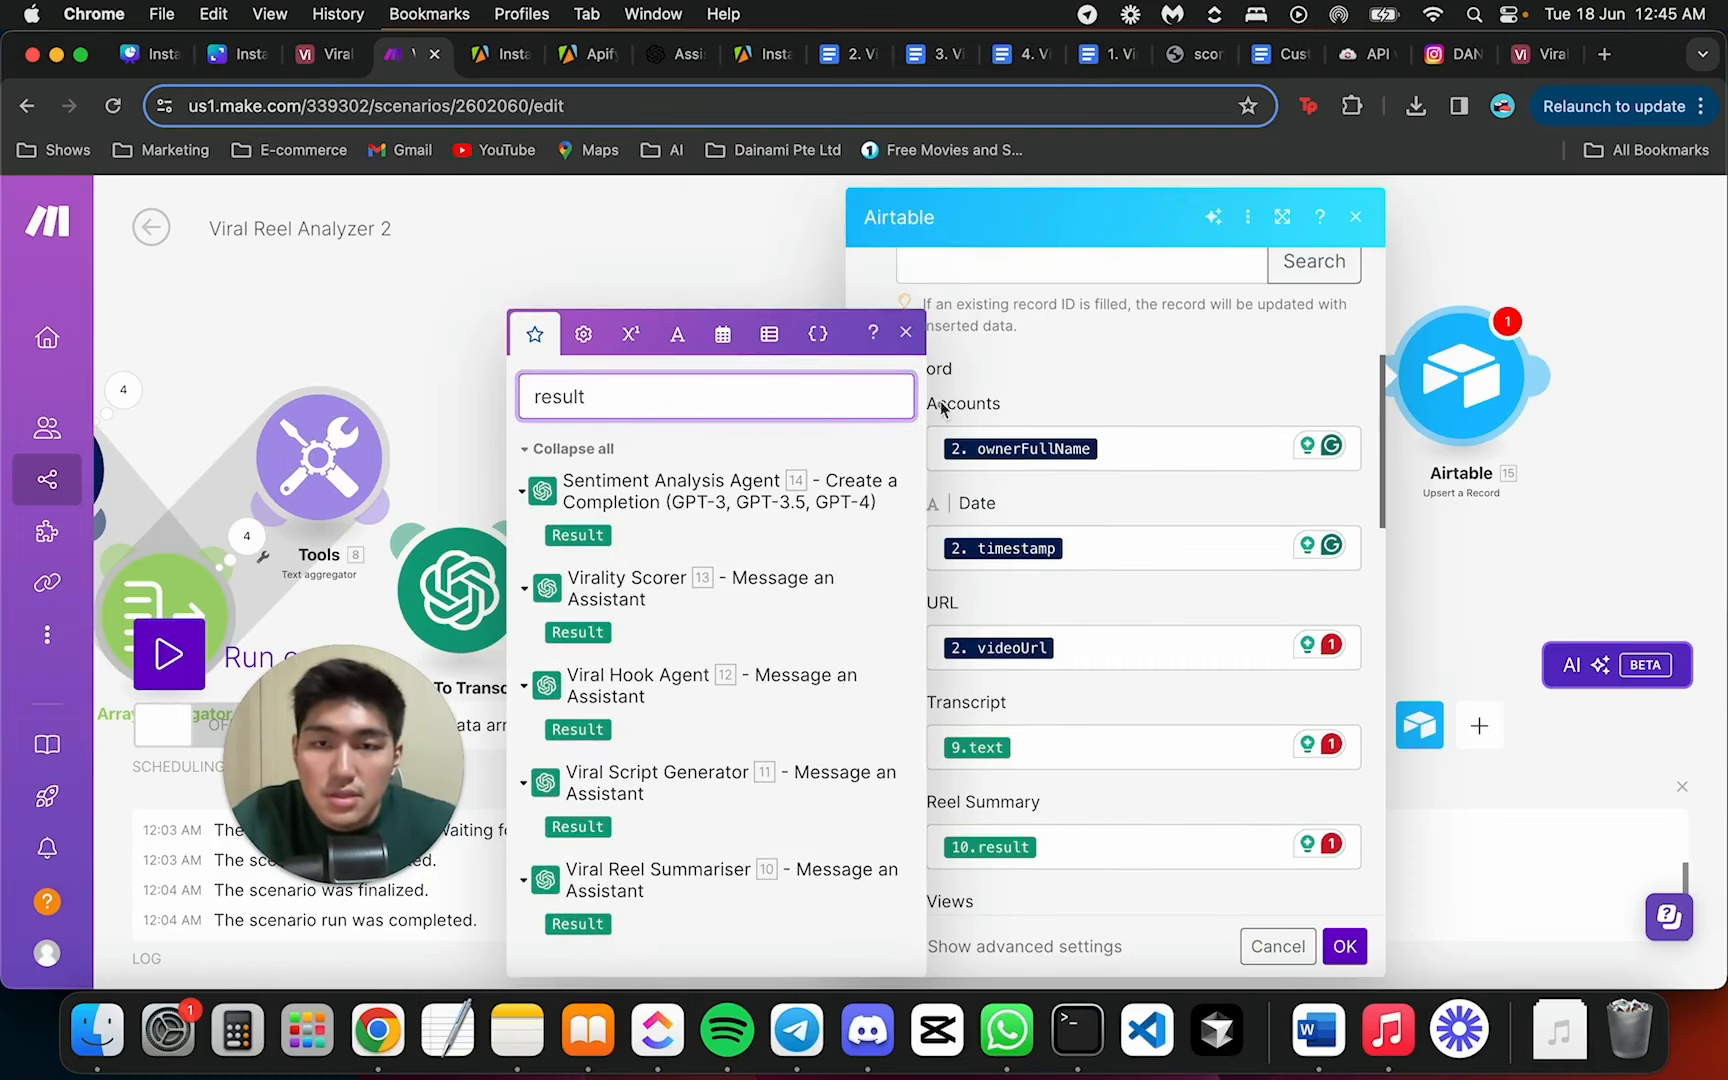
{"action": "scroll", "coordinate": [1134, 544], "scroll_direction": "down", "scroll_amount": 10}
{"action": "left_click", "coordinate": [1014, 717]}
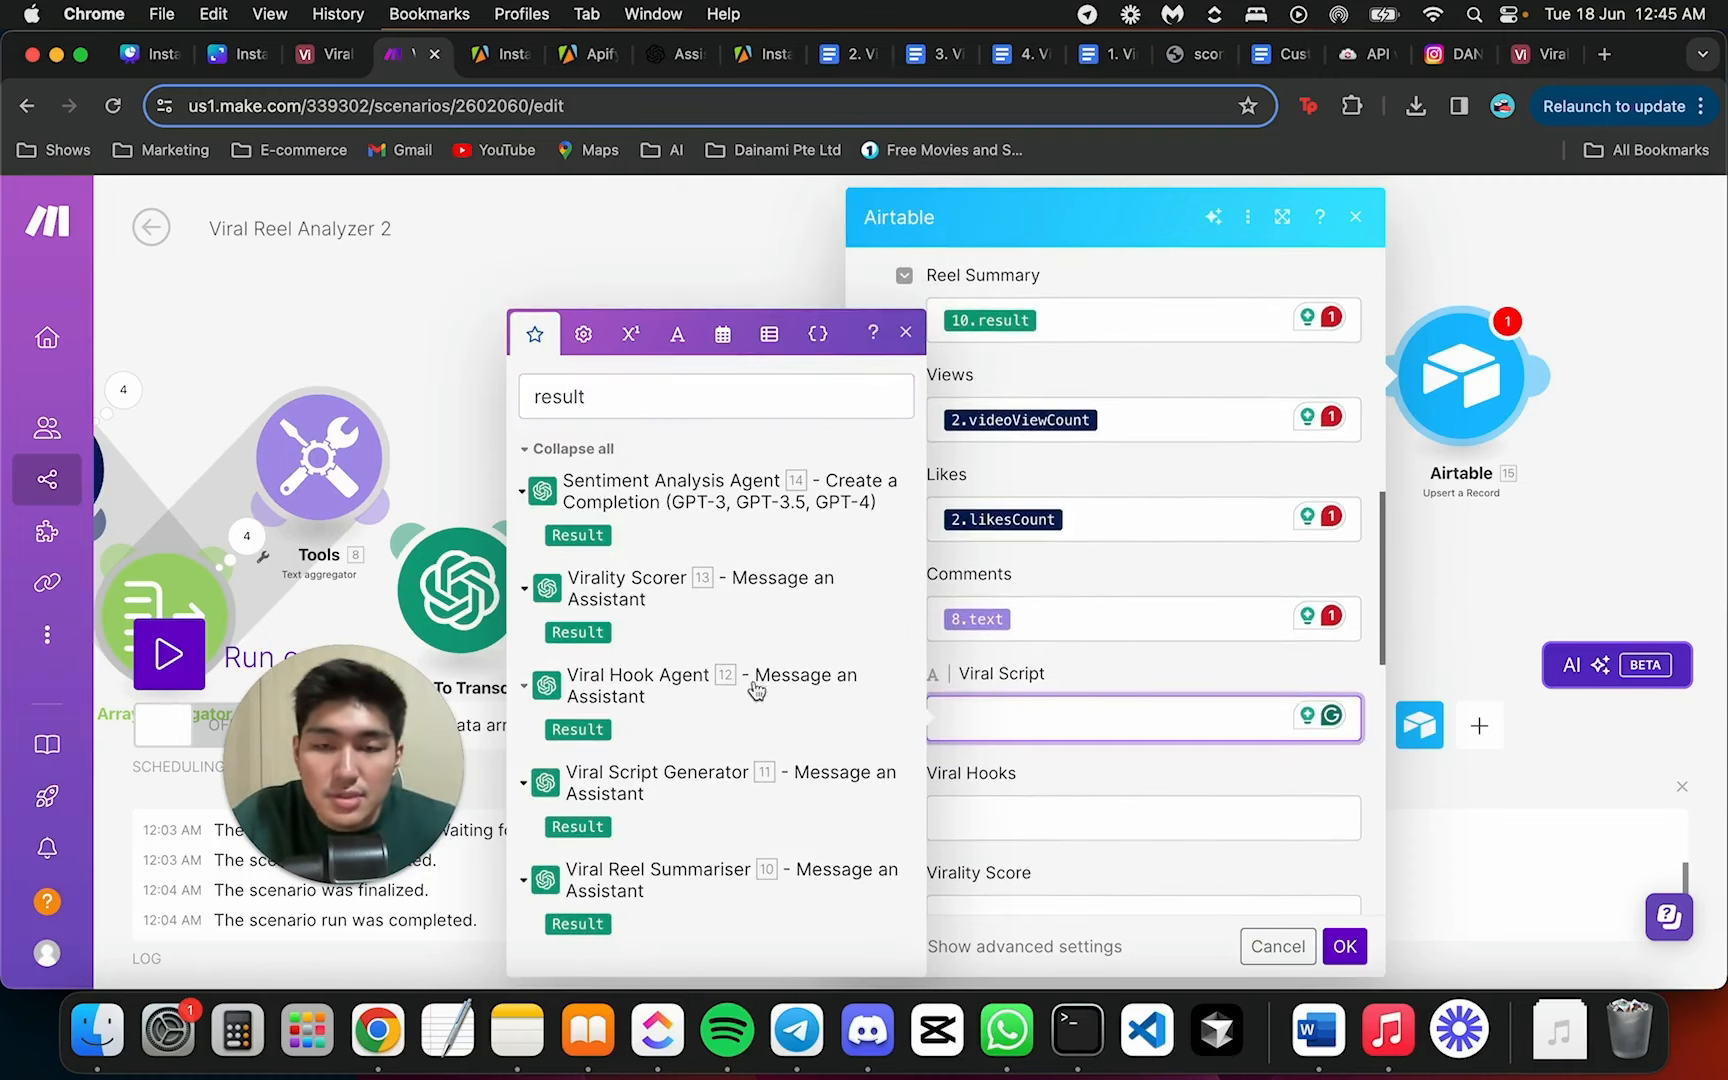
{"action": "left_click", "coordinate": [575, 818]}
Map Viral Hooks to Result from Viral Hook Agent (module 12) and Virality Score to Result from Virality Scorer (module 13)
{"action": "left_click", "coordinate": [999, 815]}
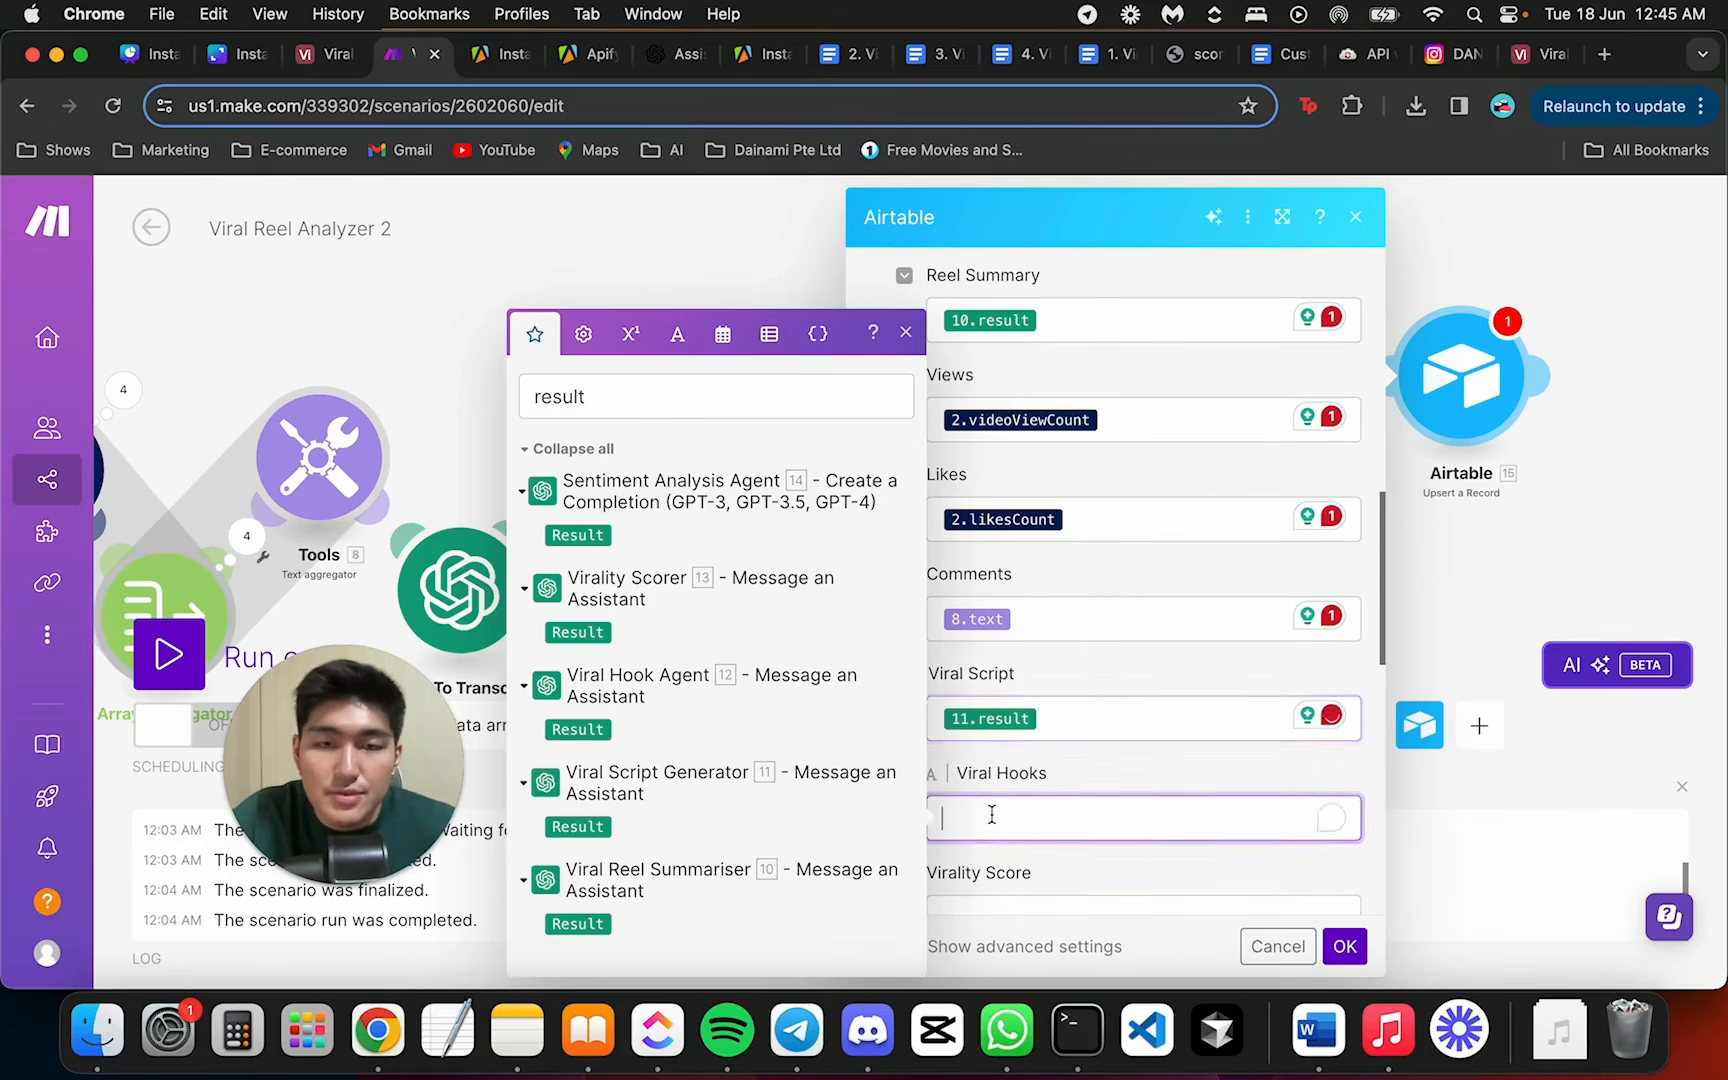
{"action": "left_click", "coordinate": [578, 729]}
{"action": "scroll", "coordinate": [1065, 736], "scroll_direction": "down", "scroll_amount": 5}
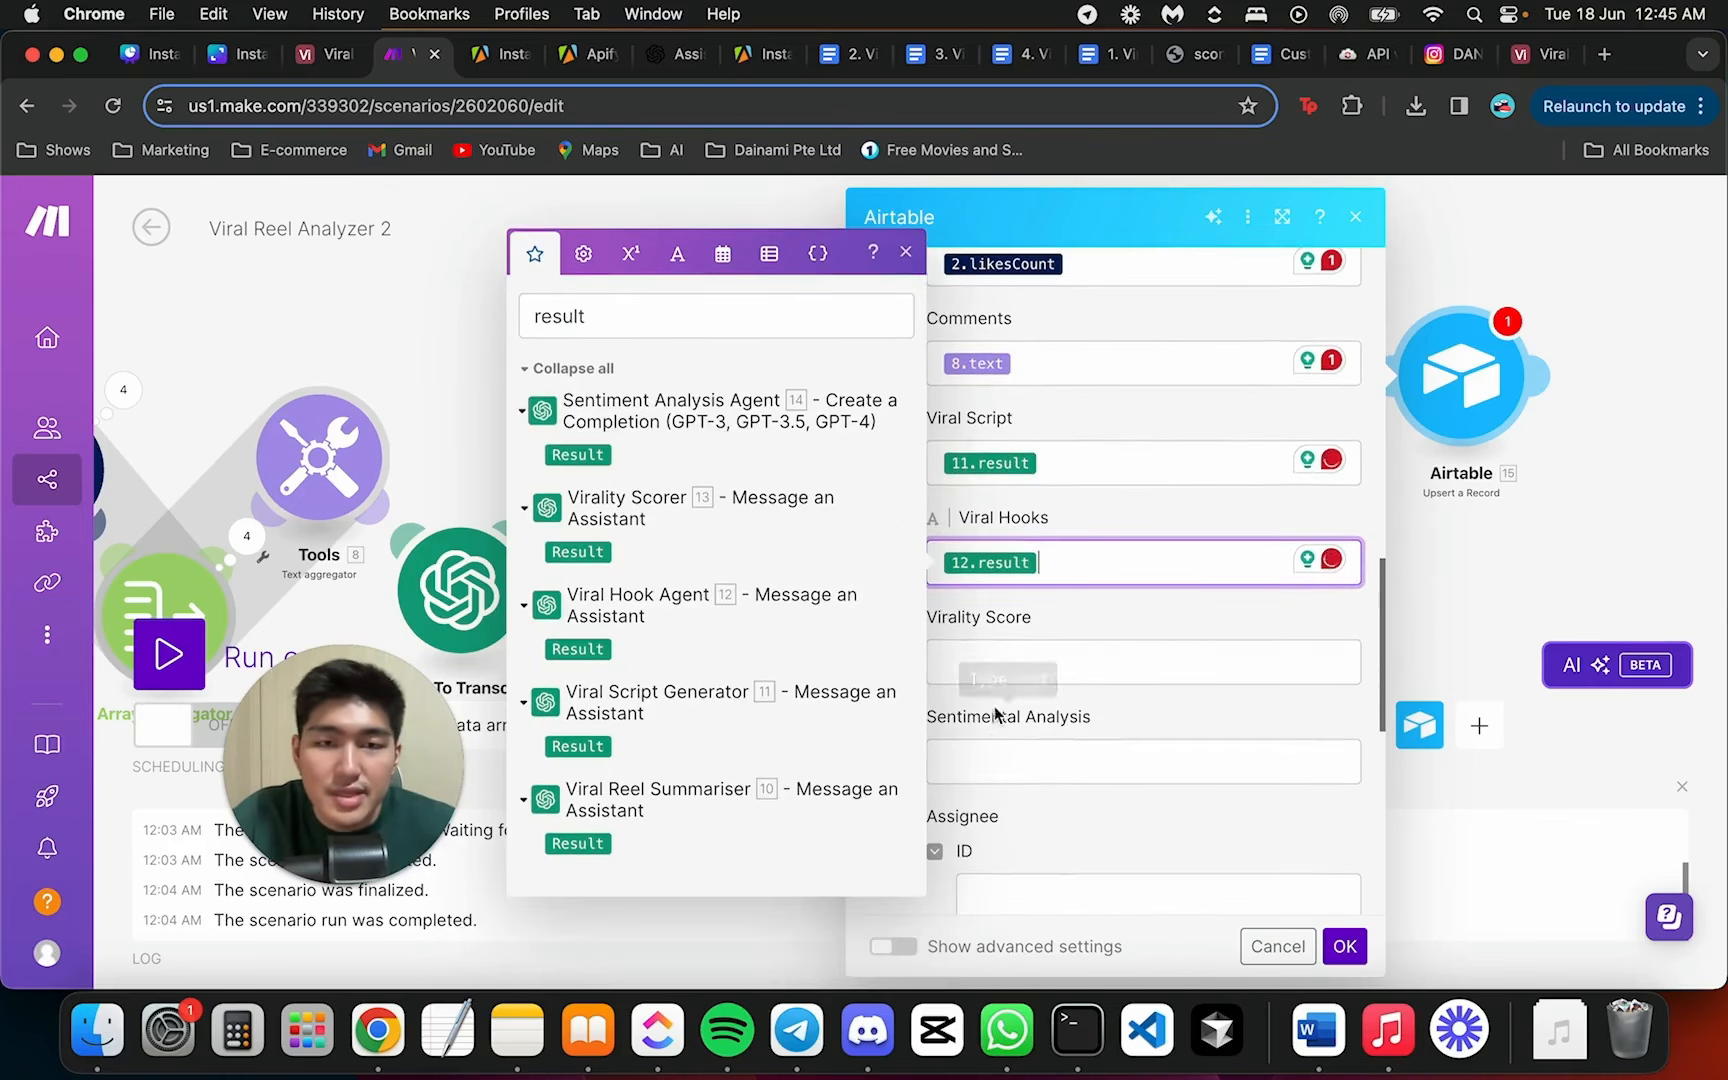
{"action": "left_click", "coordinate": [996, 664]}
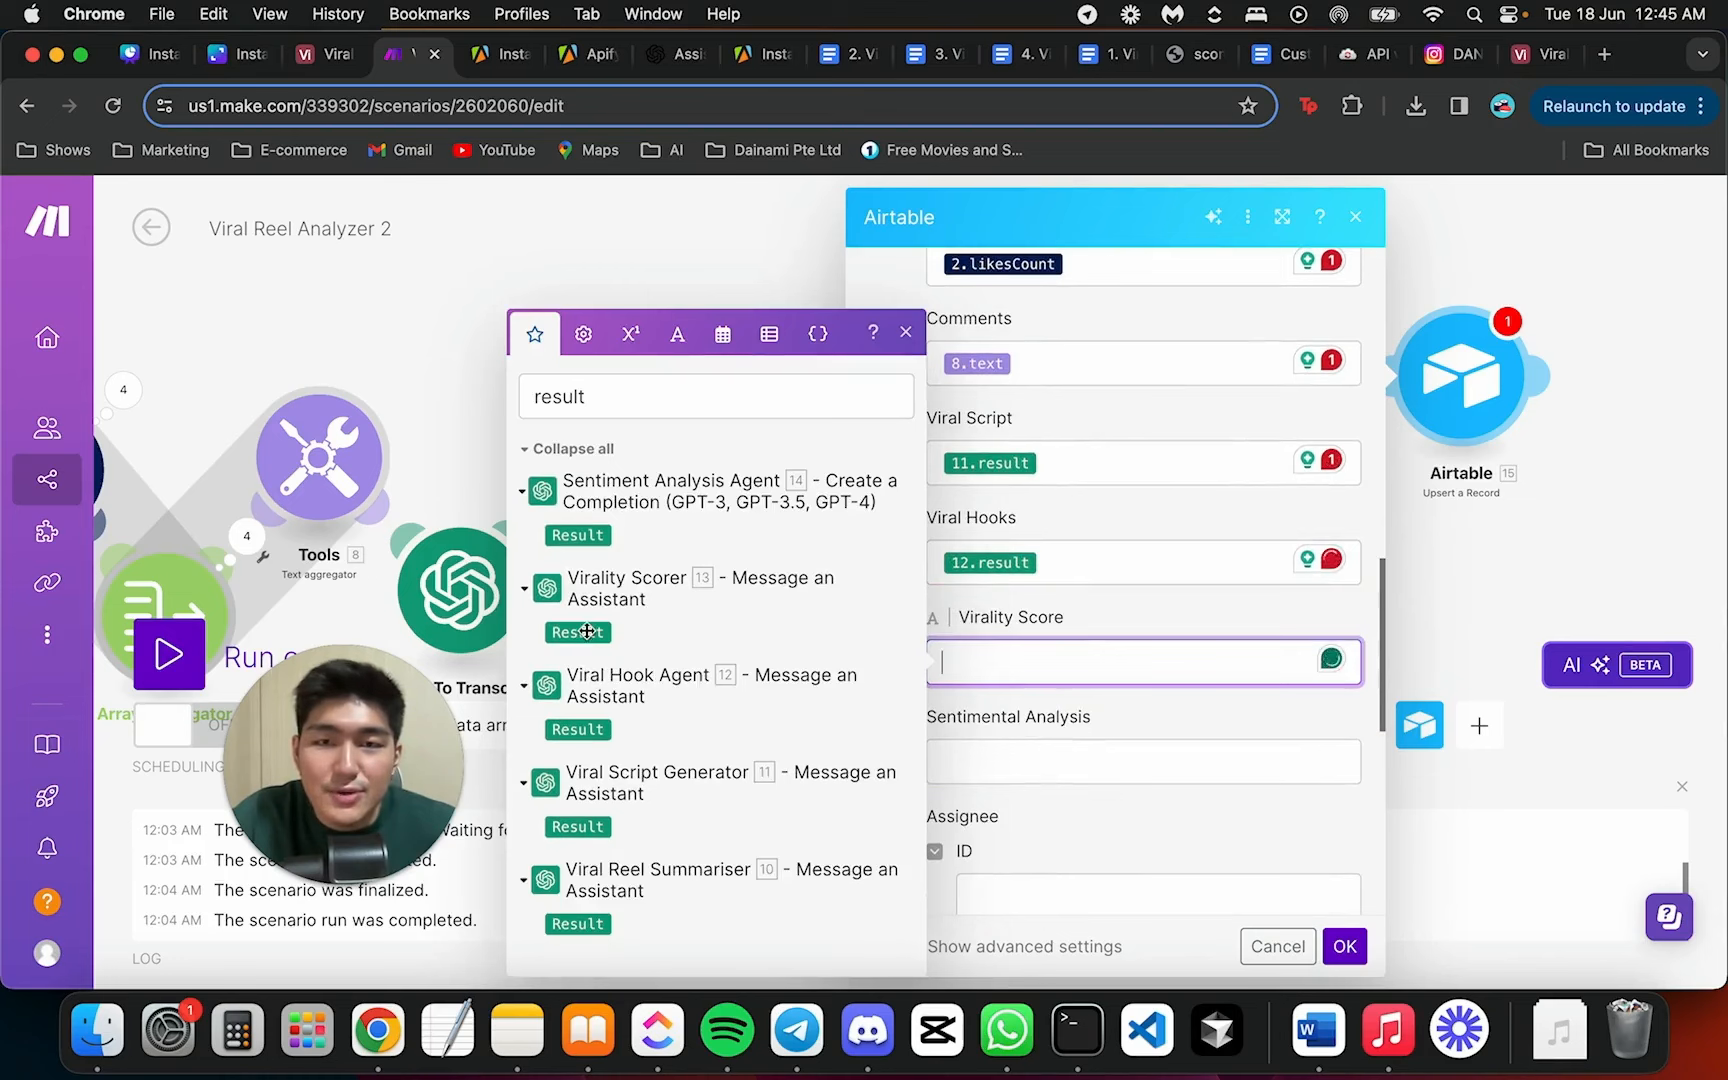
{"action": "left_click", "coordinate": [590, 633]}
Map the Sentimental Analysis field to Result from Sentiment Analysis Agent (module 14) and review the record's field mappings
{"action": "left_click", "coordinate": [1009, 759]}
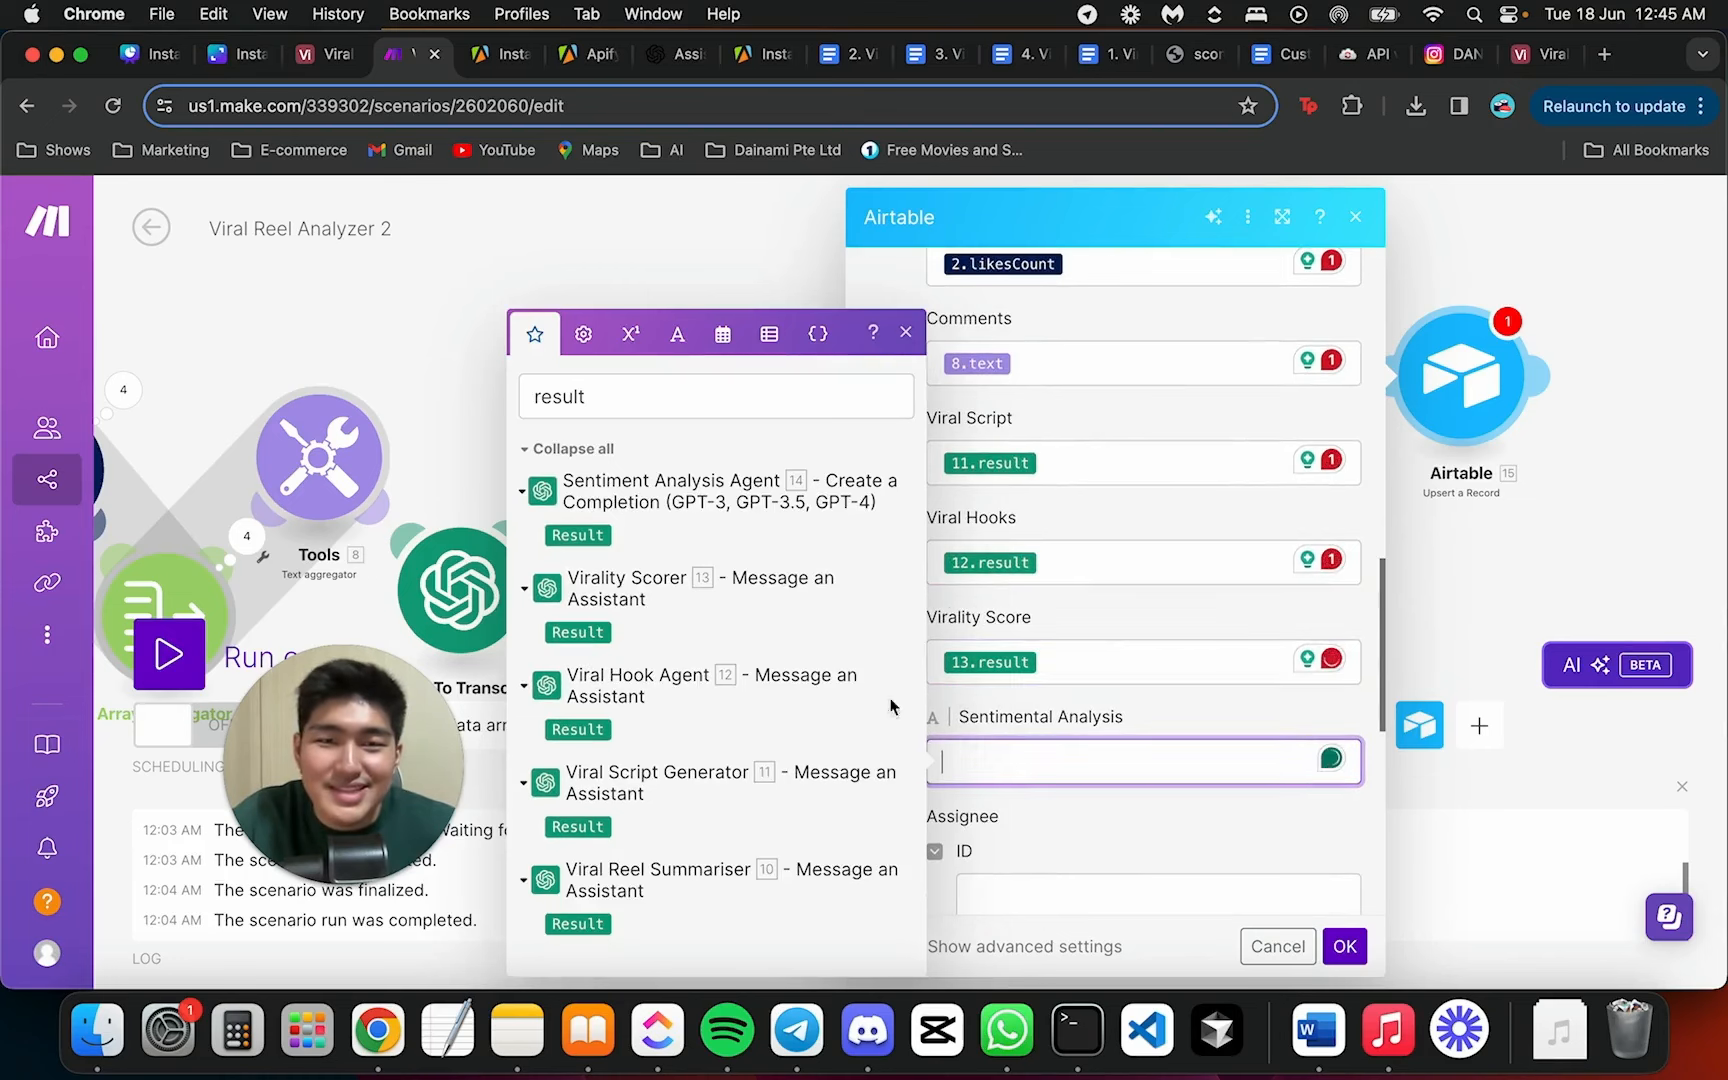
{"action": "left_click", "coordinate": [587, 536]}
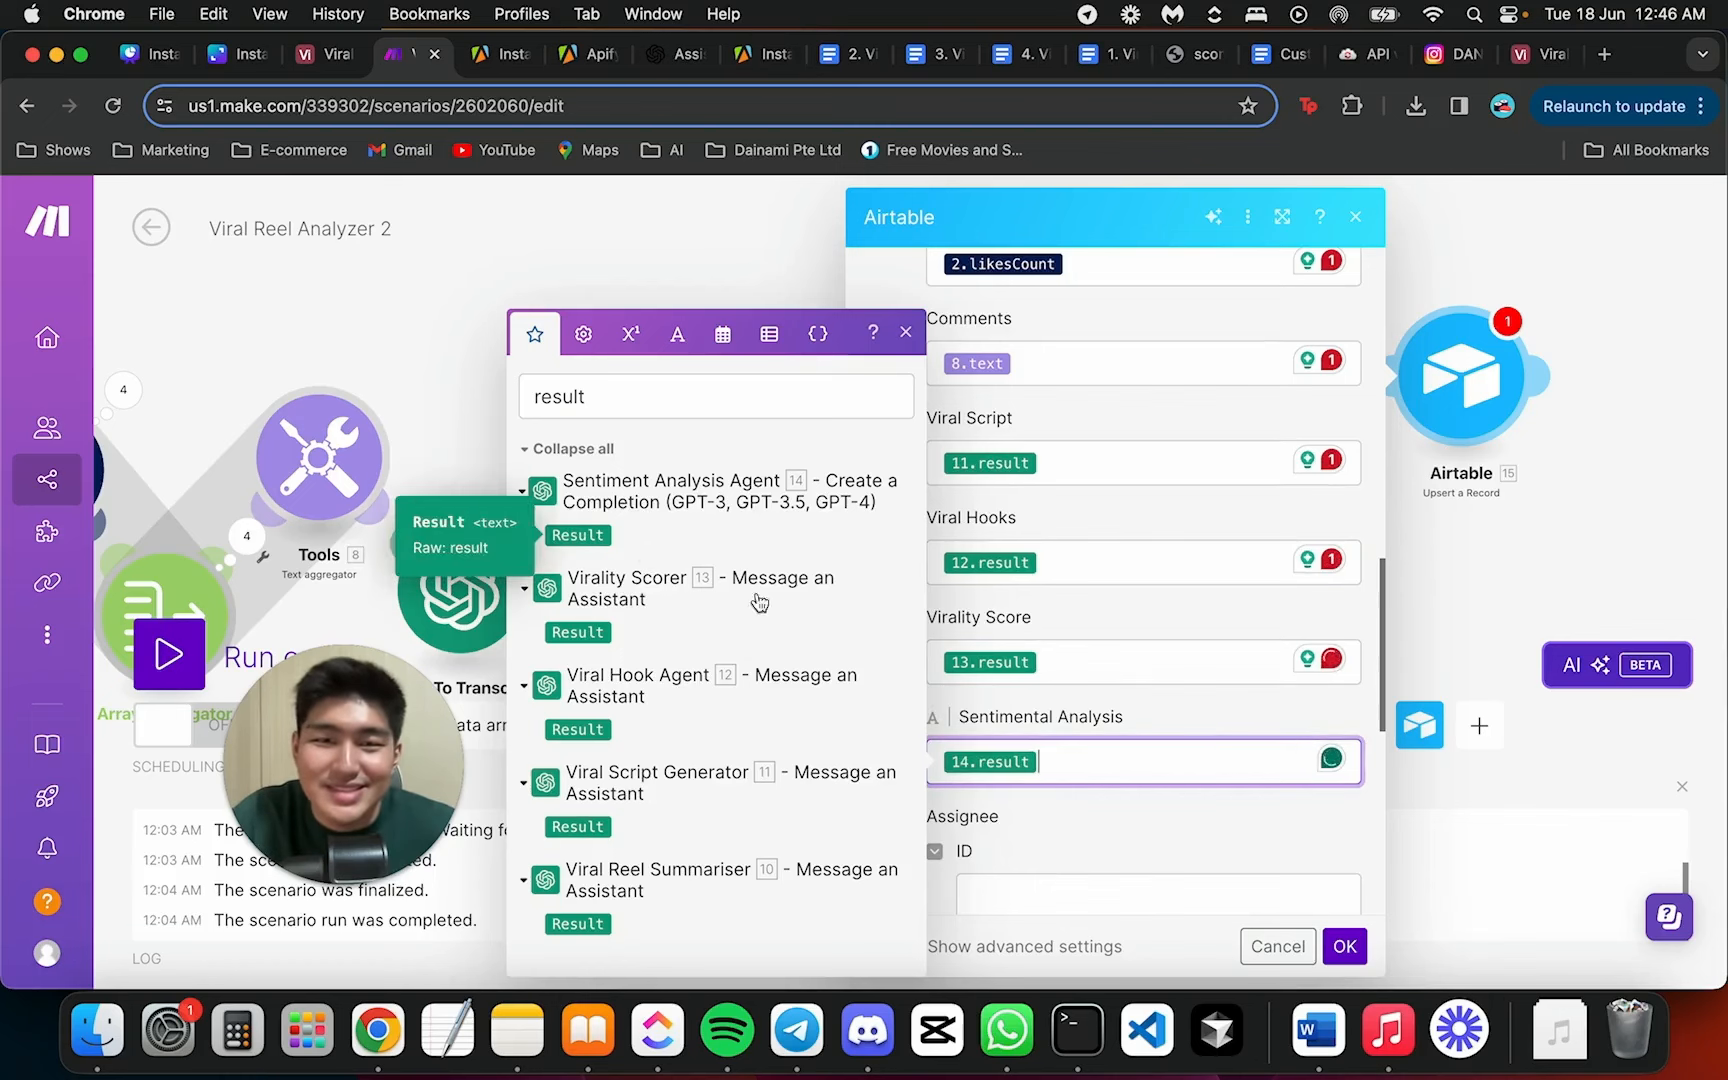
{"action": "left_click", "coordinate": [1170, 703]}
{"action": "scroll", "coordinate": [1070, 482], "scroll_direction": "up", "scroll_amount": 5}
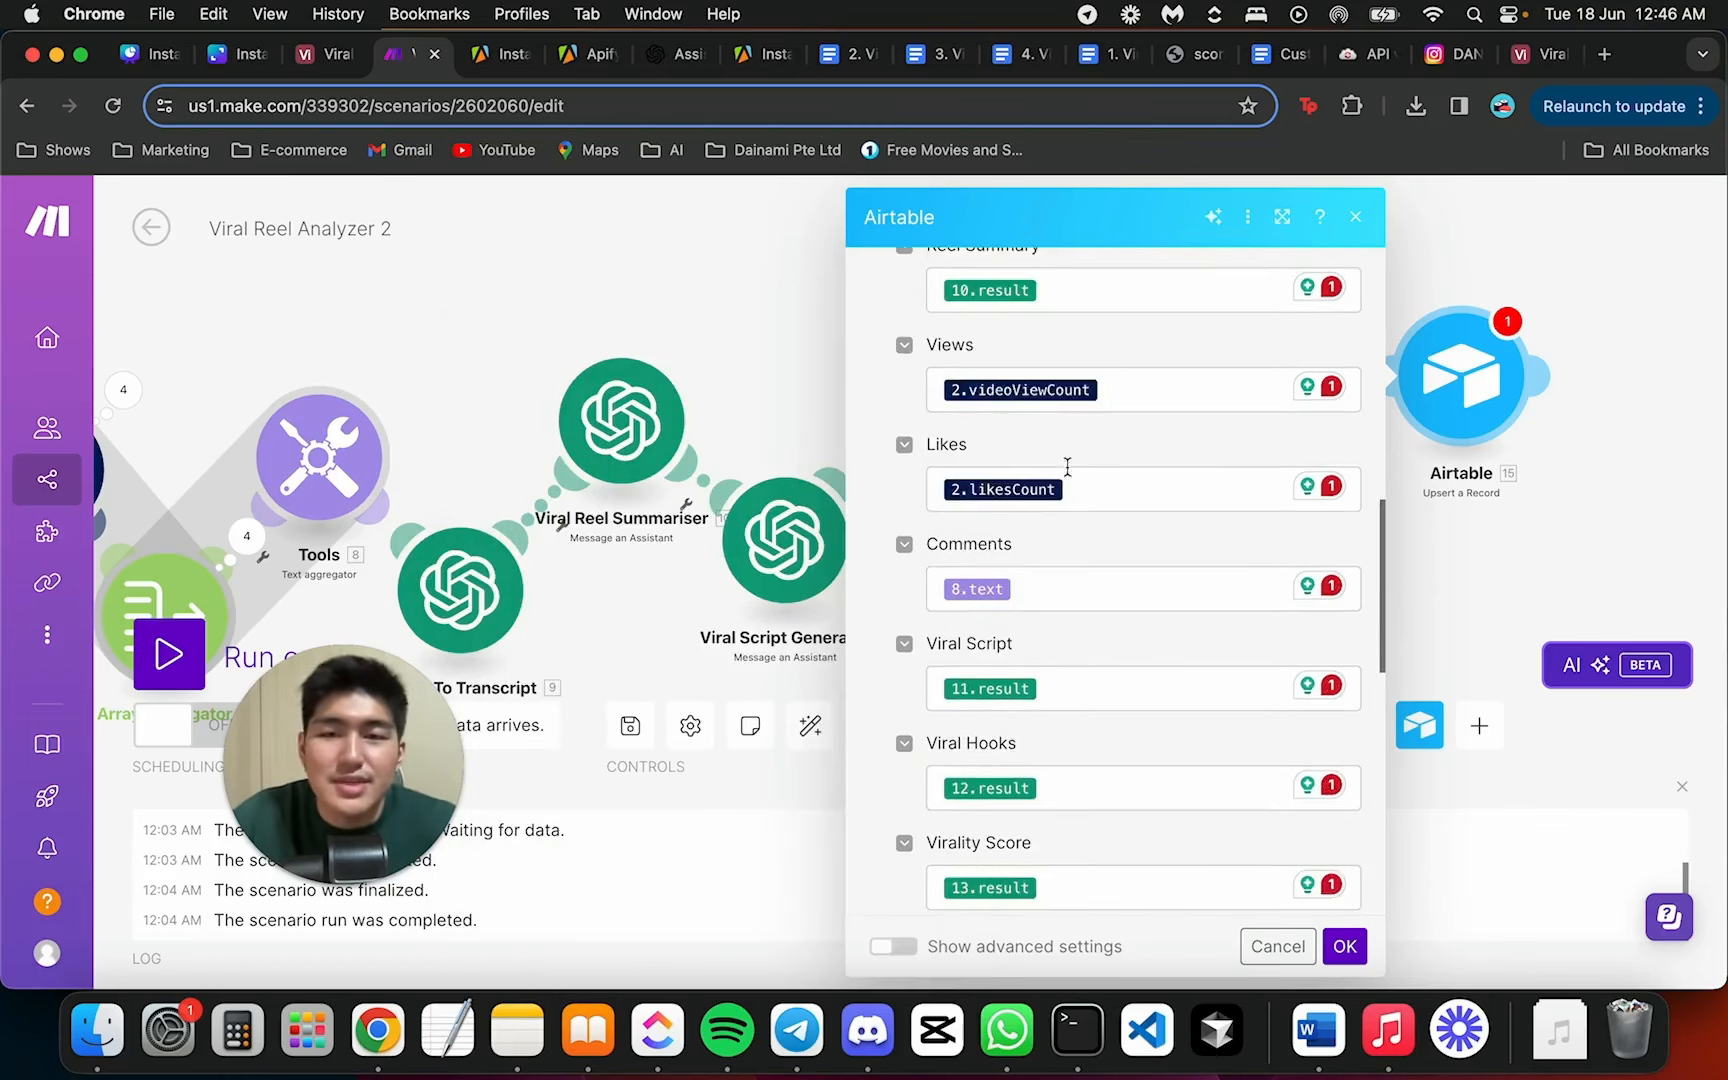
{"action": "scroll", "coordinate": [960, 545], "scroll_direction": "down", "scroll_amount": 10}
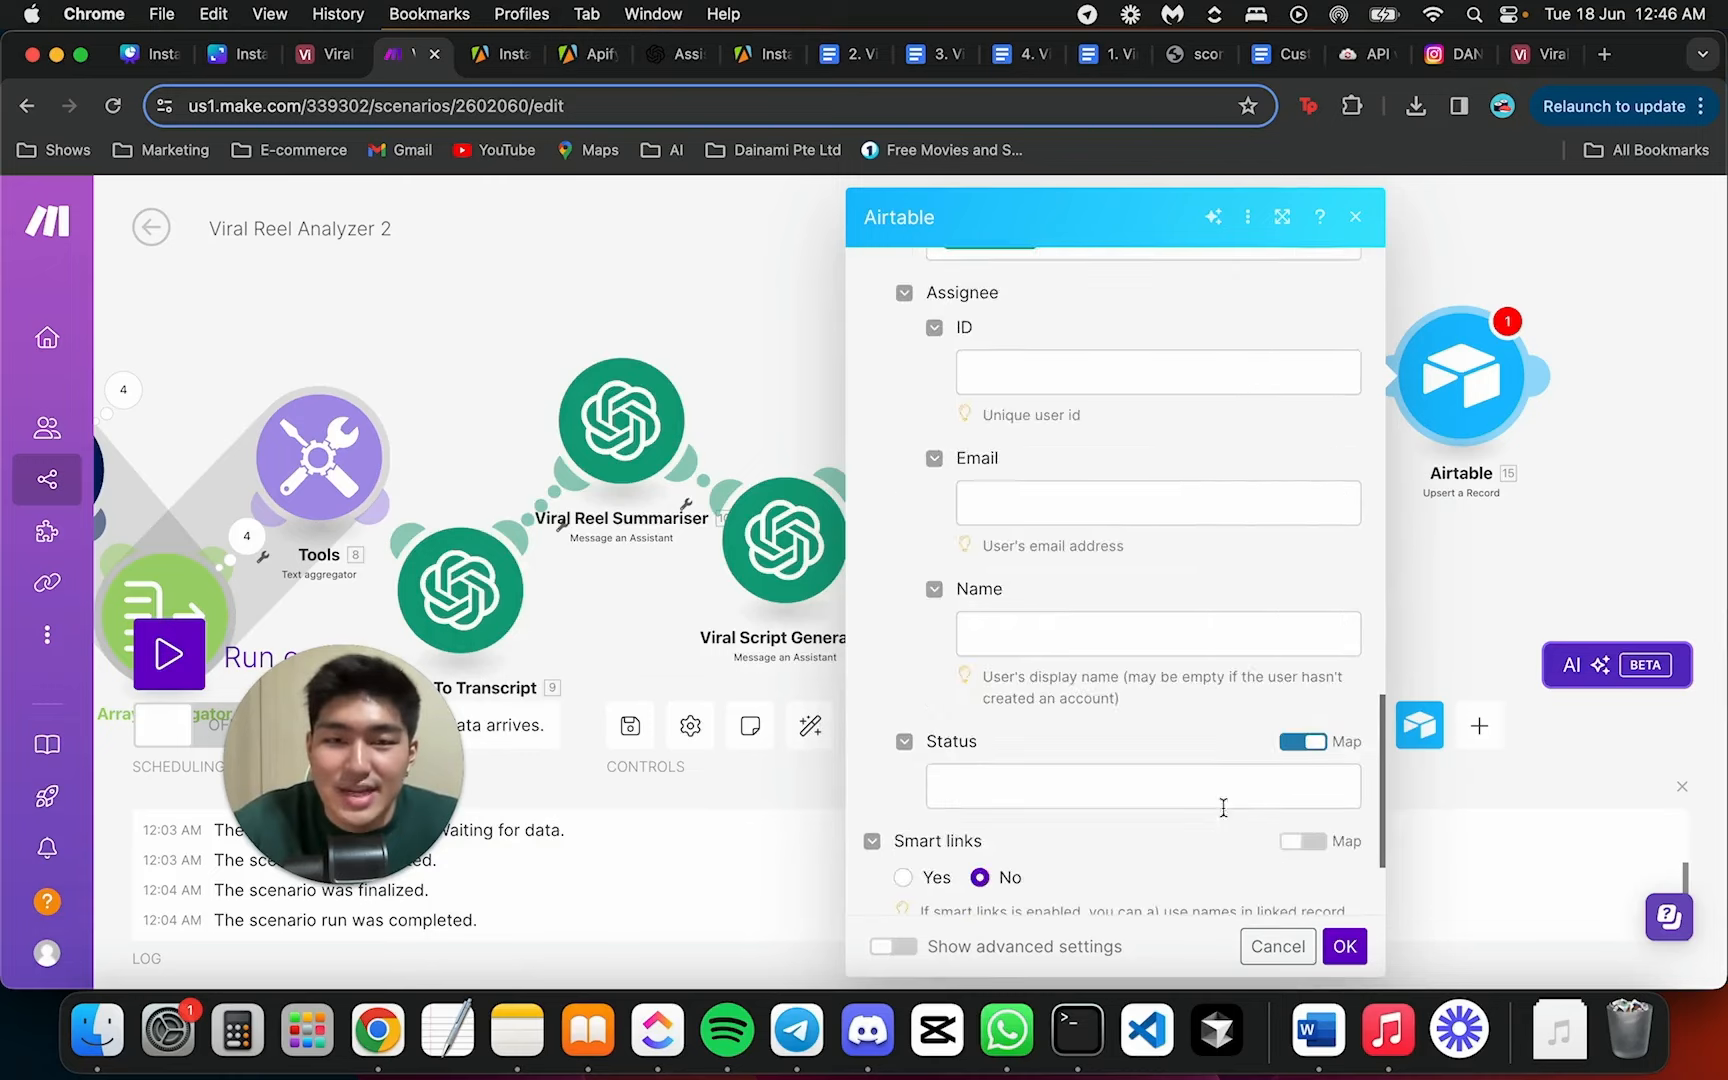
Confirm the Airtable Upsert a Record module's field mappings and save the scenario
{"action": "left_click", "coordinate": [1345, 947]}
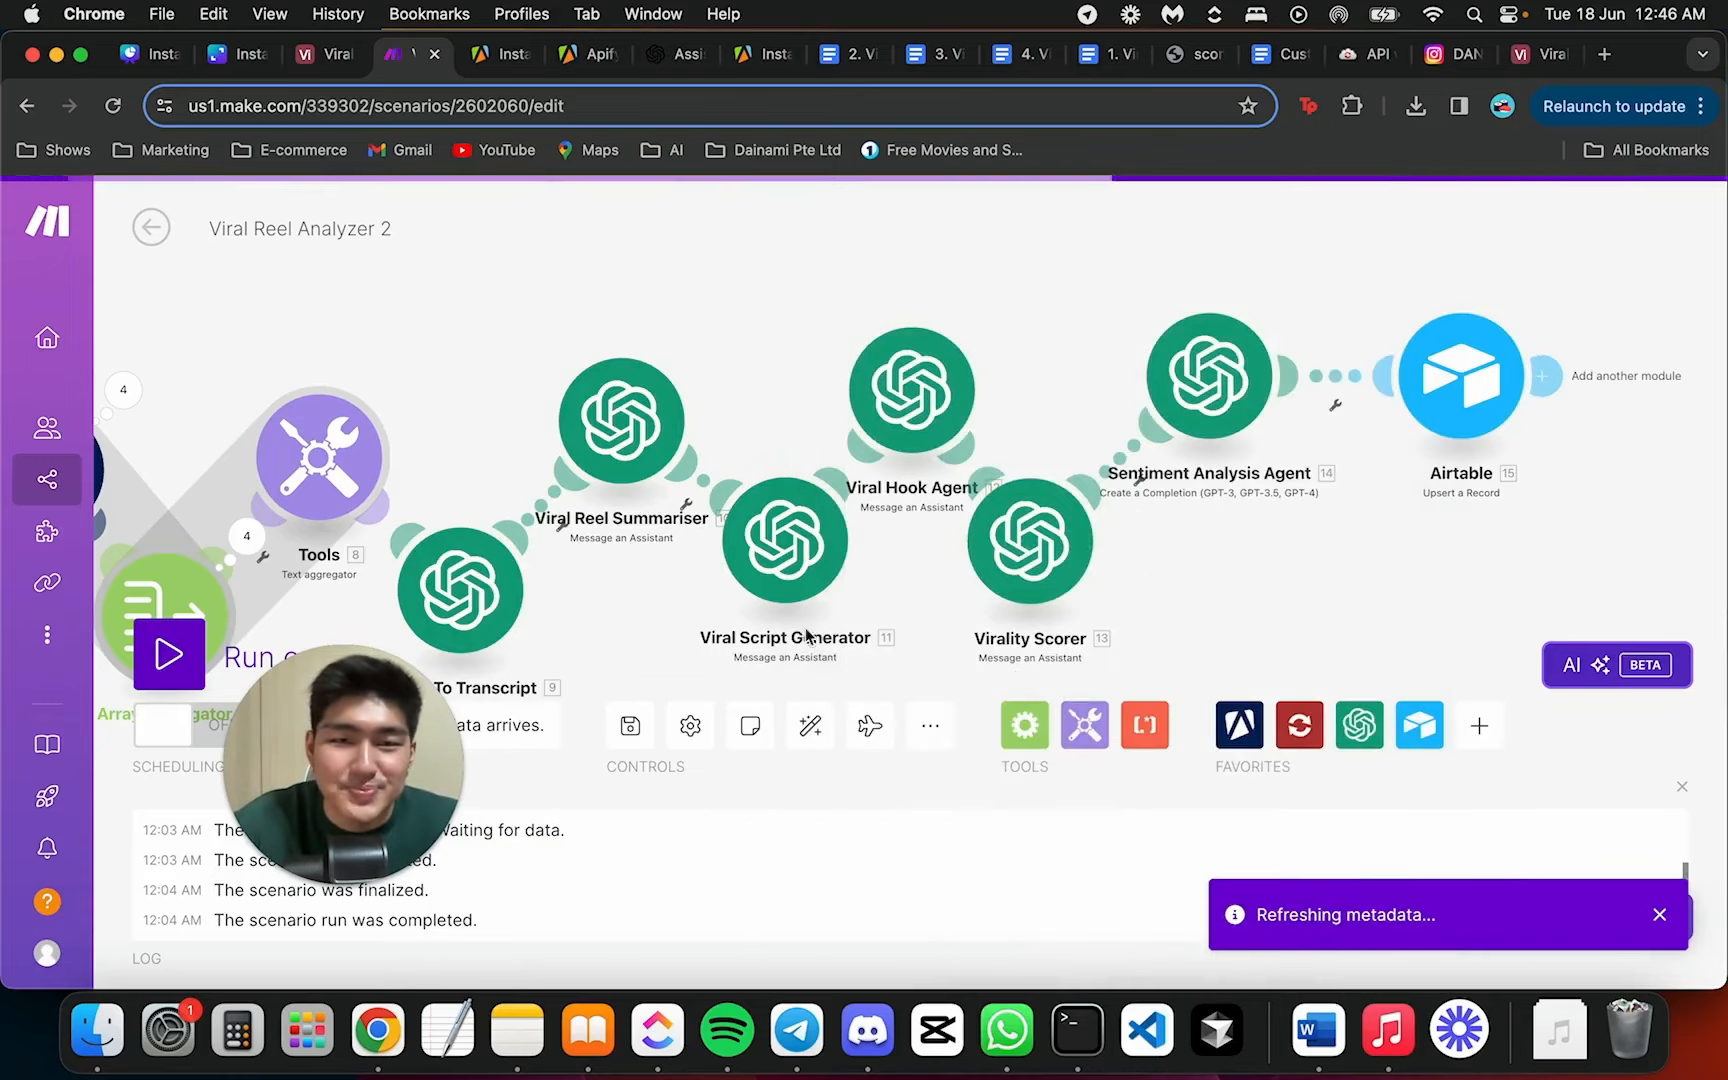
{"action": "left_click", "coordinate": [630, 728]}
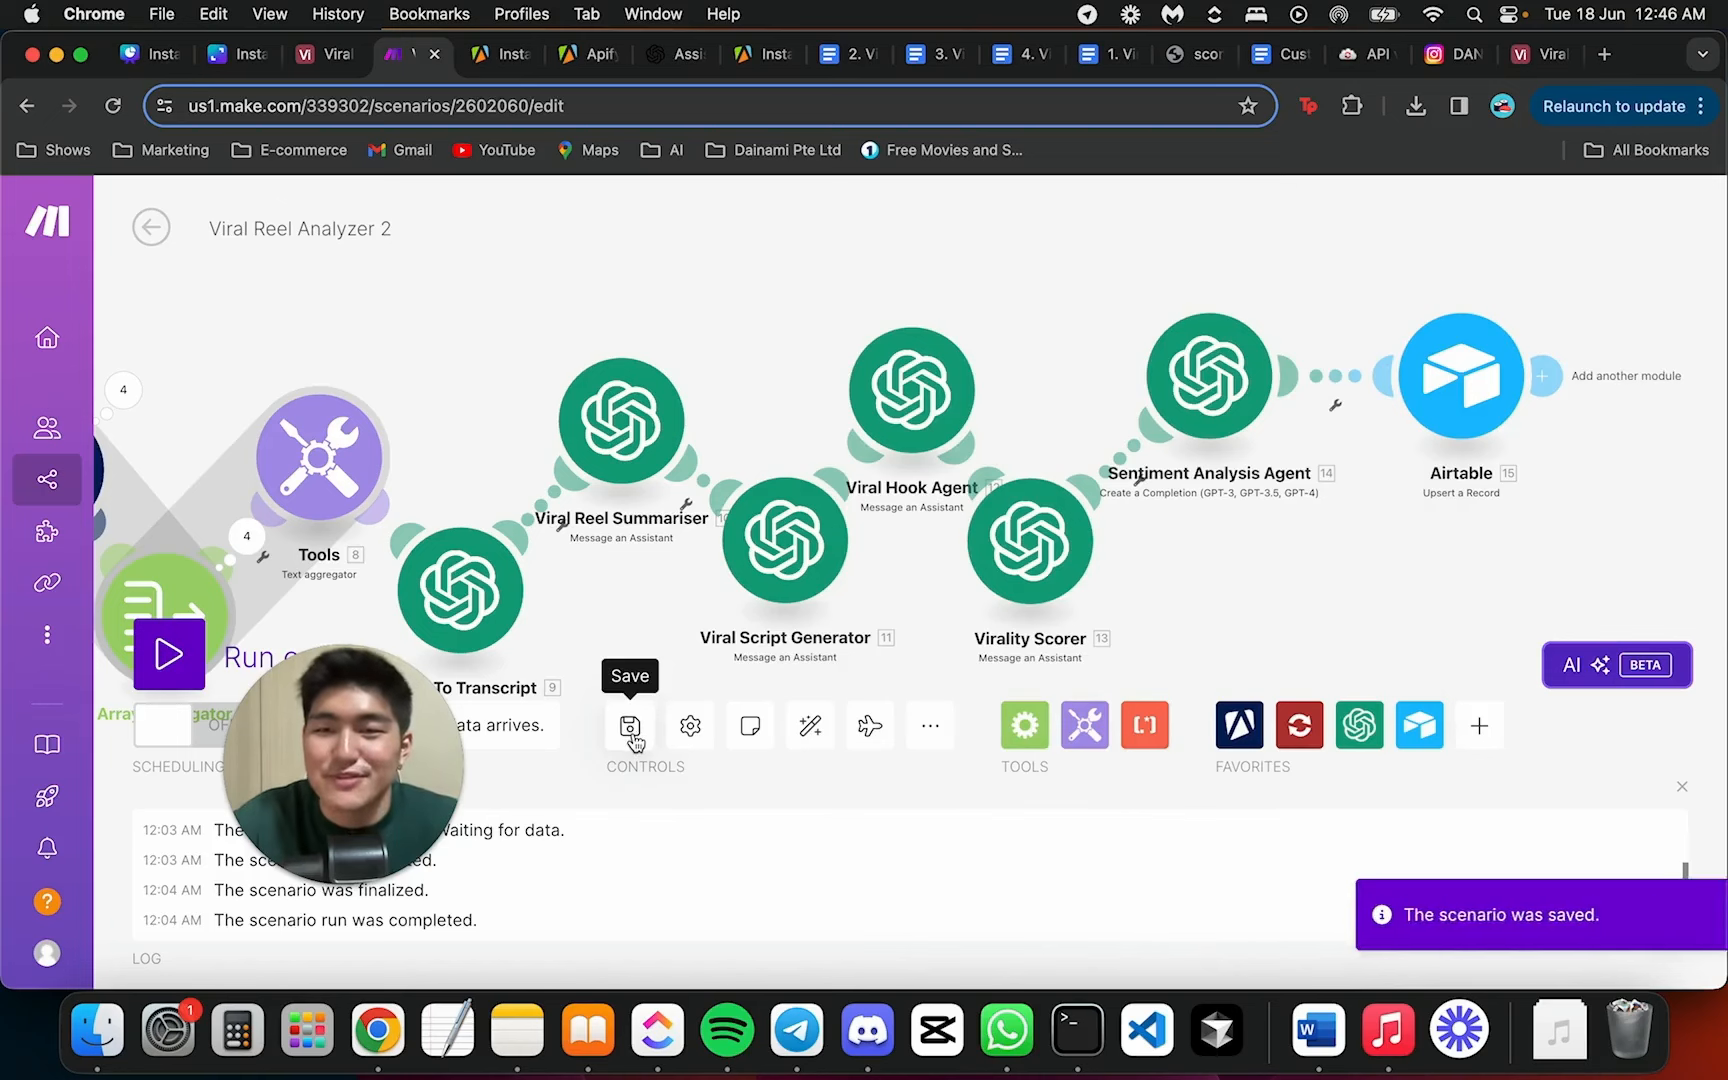
{"action": "scroll", "coordinate": [1245, 538], "scroll_direction": "down", "scroll_amount": 5}
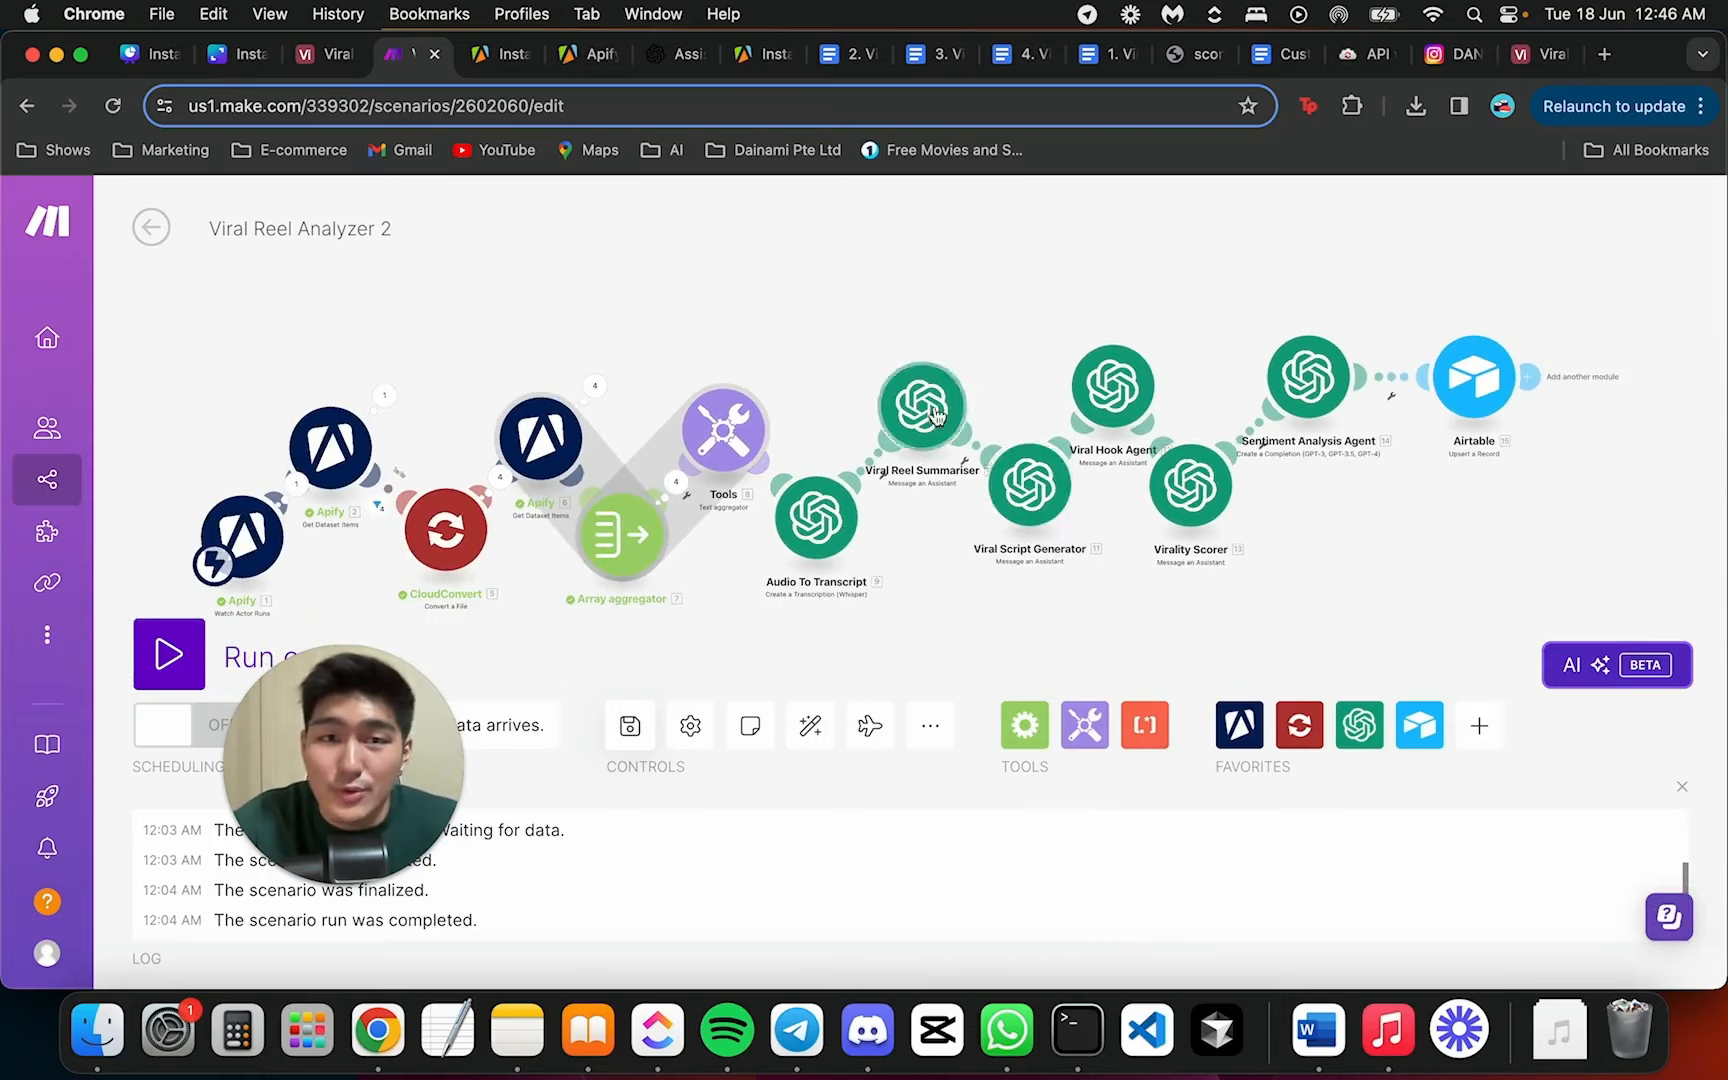
Auto-align all modules of the Viral Reel Analyzer 2 scenario
{"action": "left_click", "coordinate": [810, 725]}
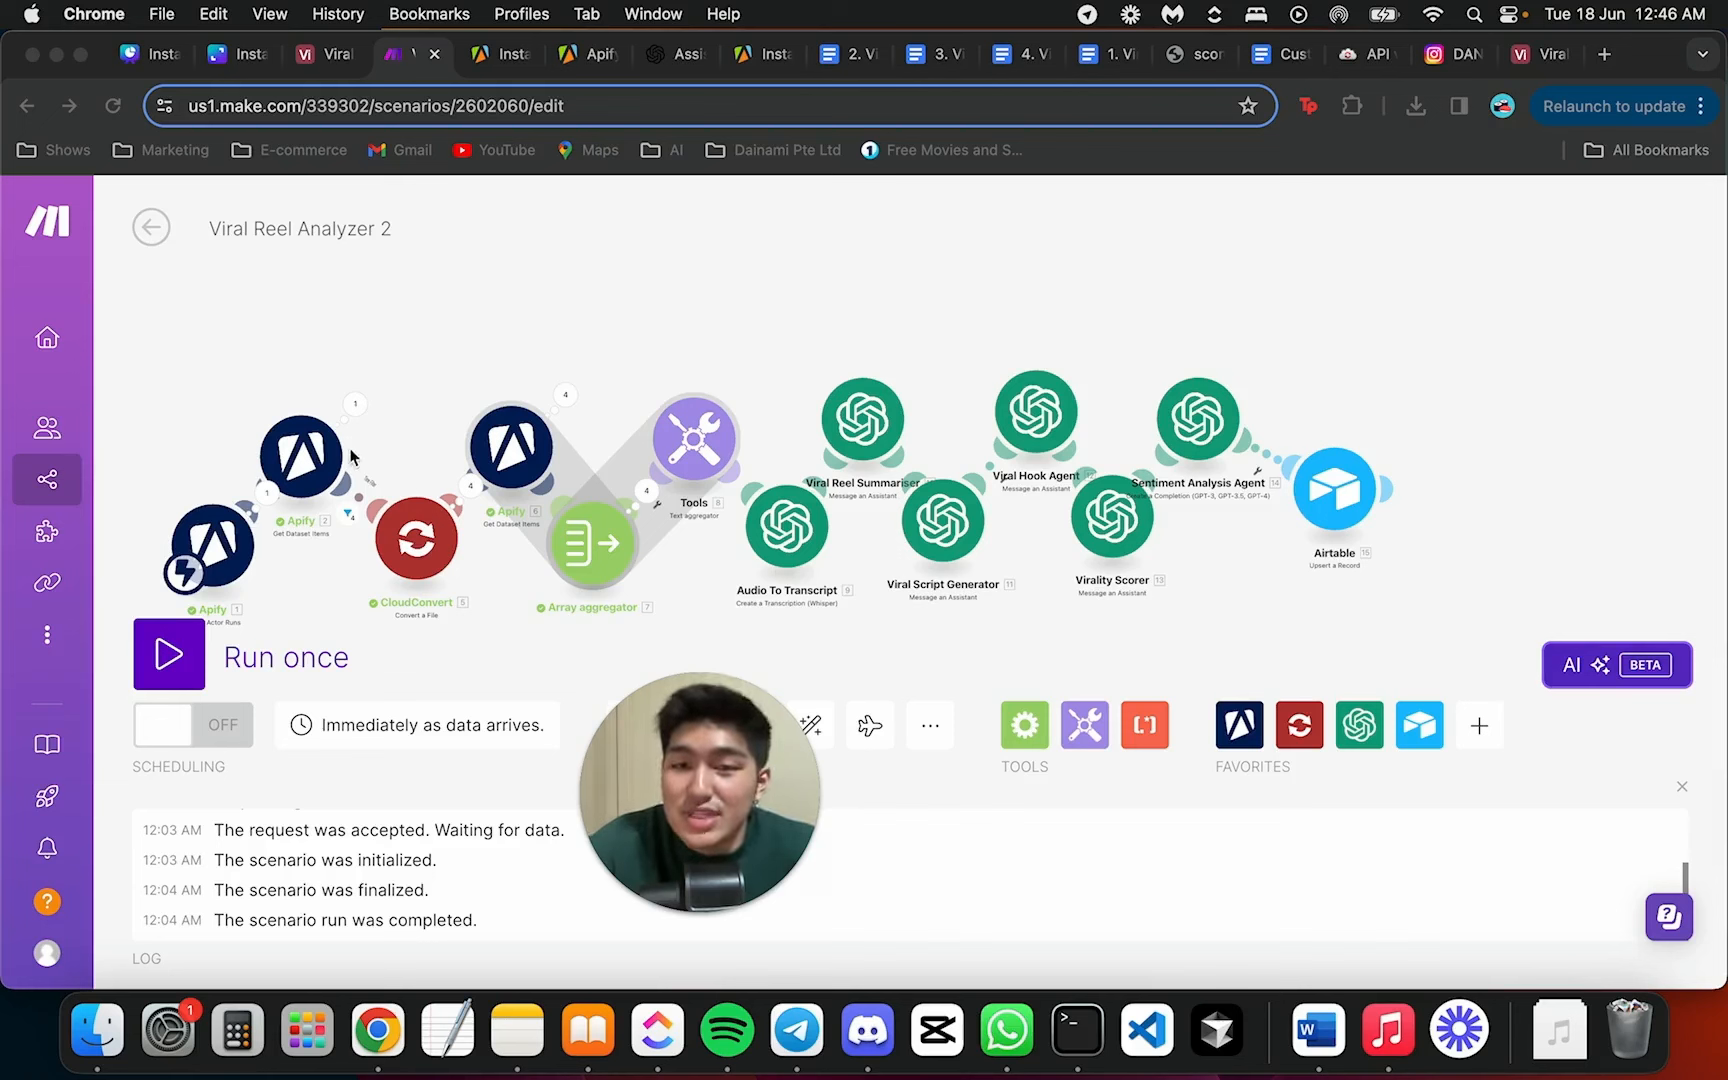
{"action": "scroll", "coordinate": [350, 458], "scroll_direction": "down", "scroll_amount": 3}
{"action": "left_click_drag", "start_coordinate": [273, 352], "coordinate": [395, 323]}
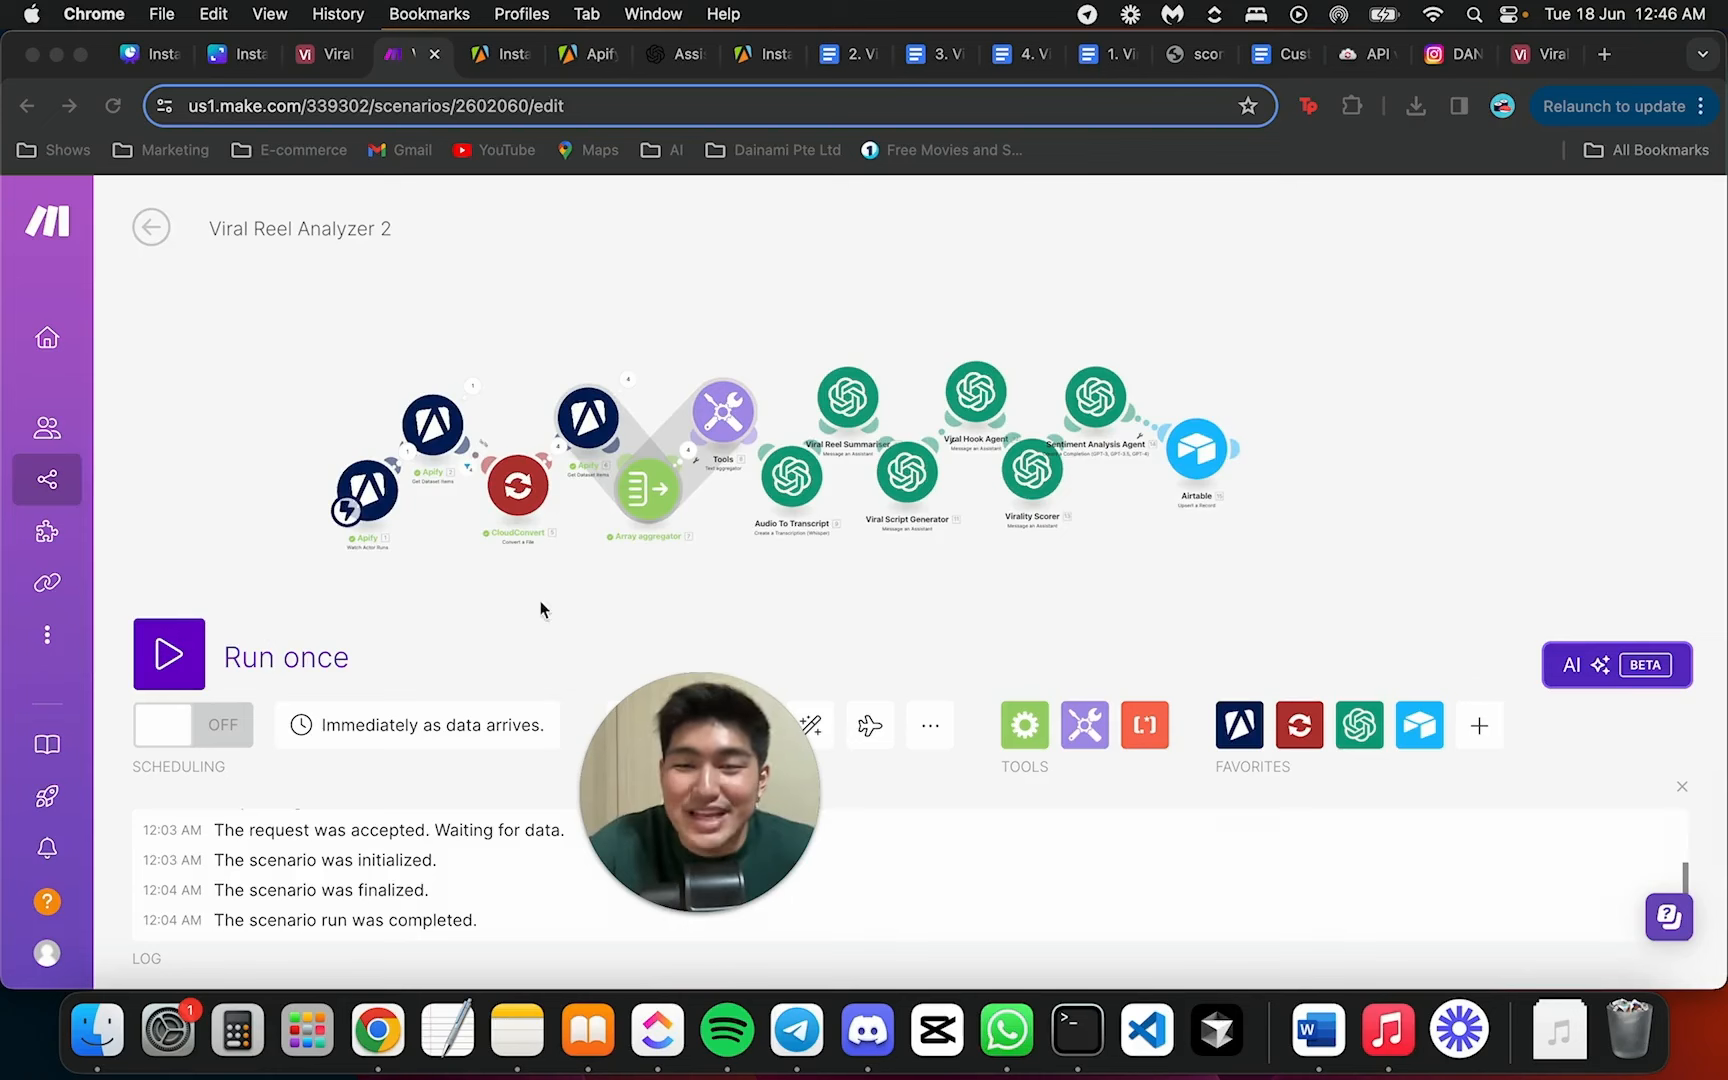
Run the scenario once with the existing unprocessed data in the webhook queue
{"action": "scroll", "coordinate": [478, 571], "scroll_direction": "up", "scroll_amount": 3}
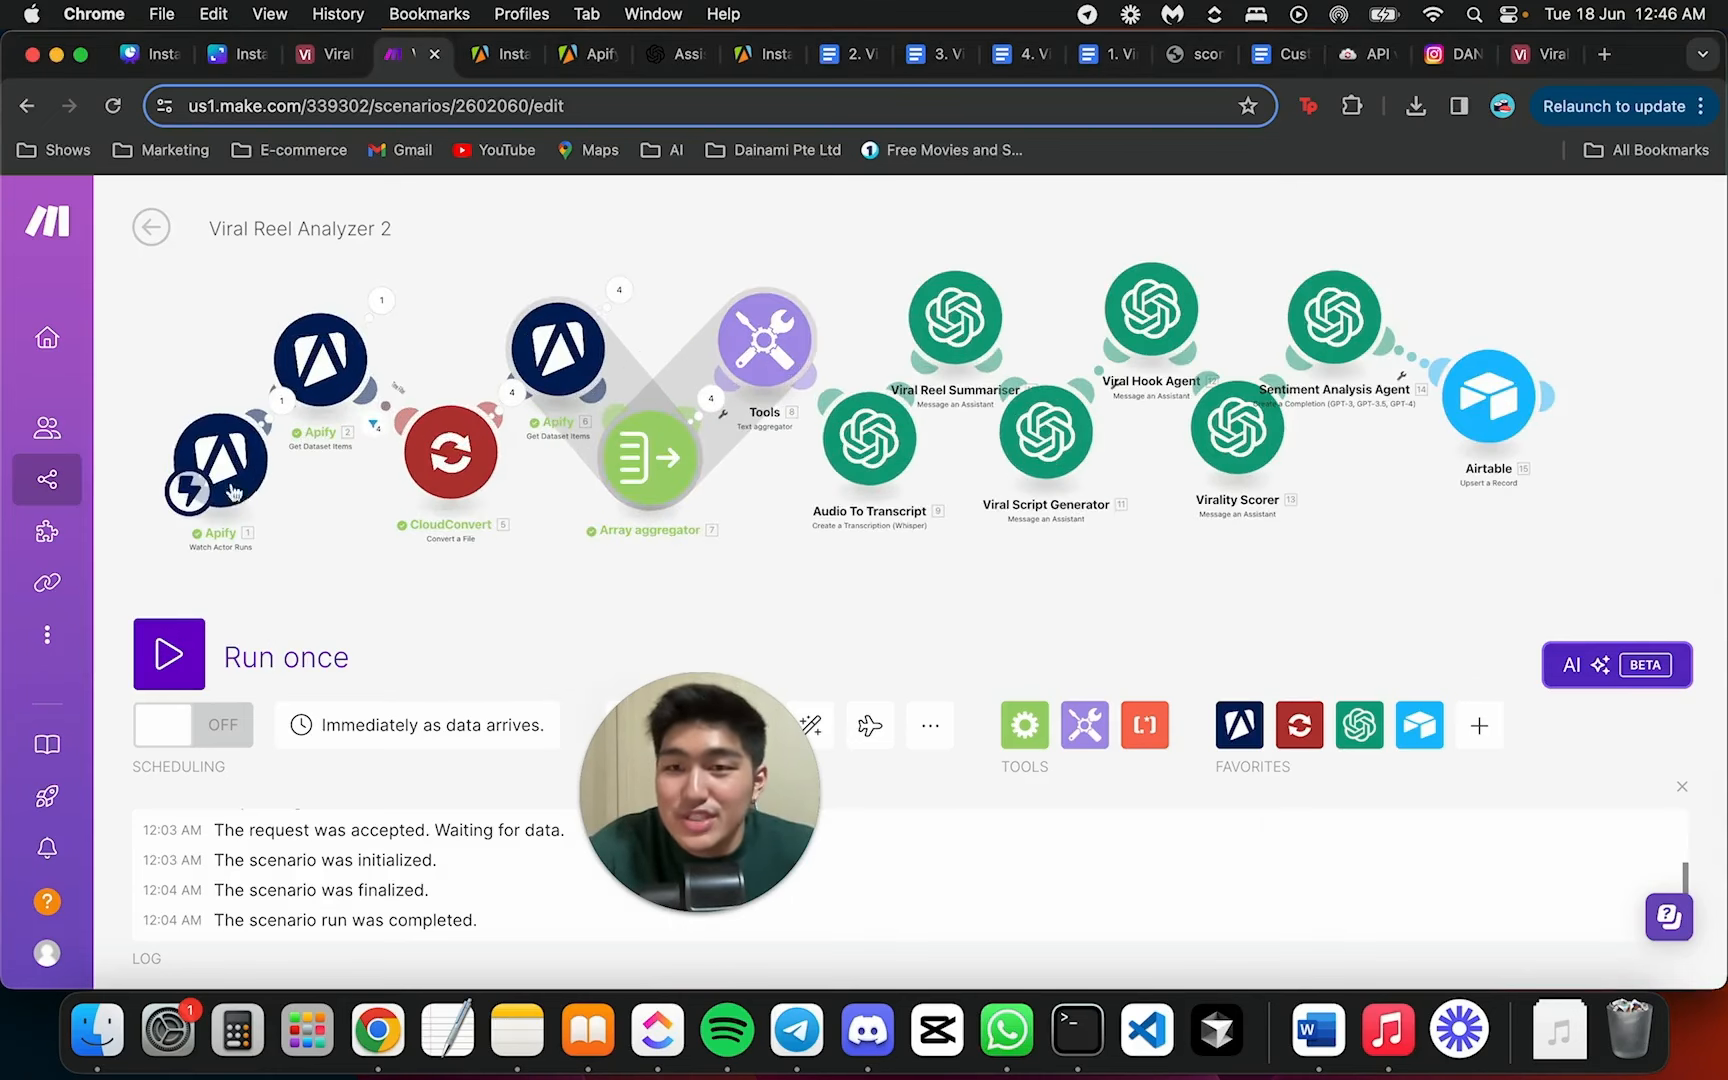
{"action": "left_click_drag", "start_coordinate": [220, 460], "coordinate": [231, 470]}
{"action": "left_click", "coordinate": [167, 672]}
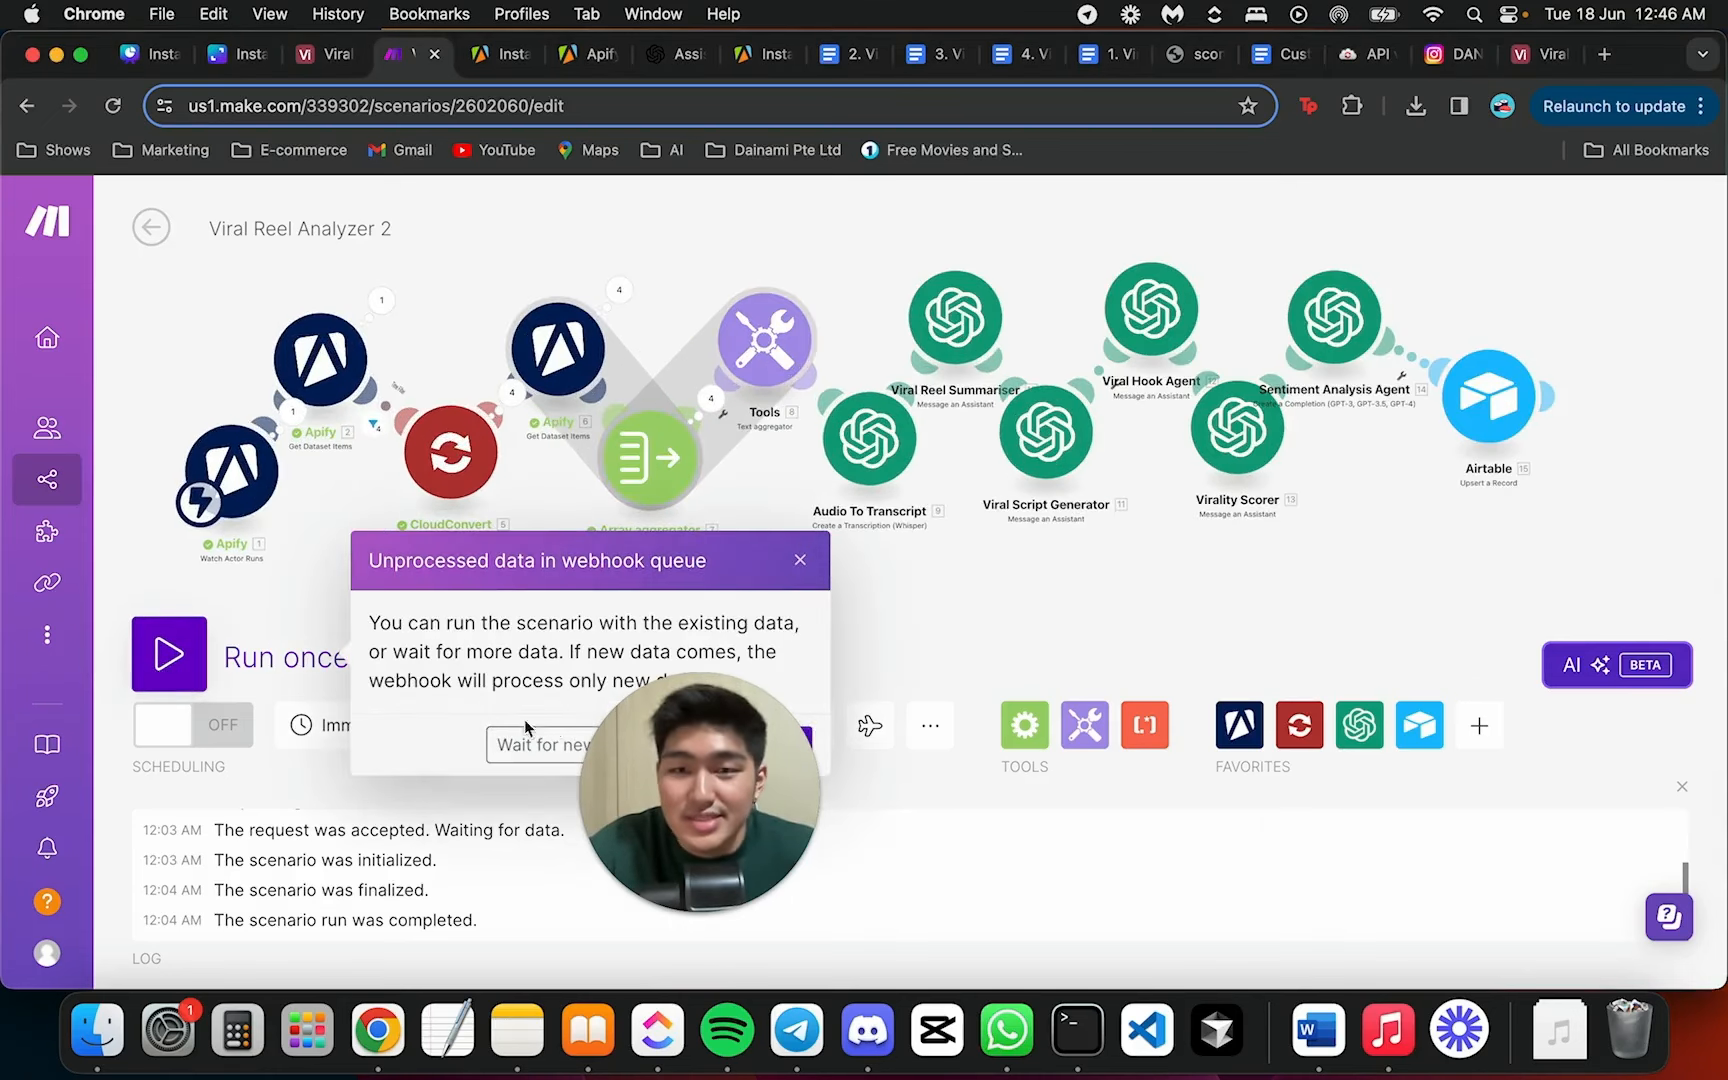
{"action": "left_click", "coordinate": [743, 748]}
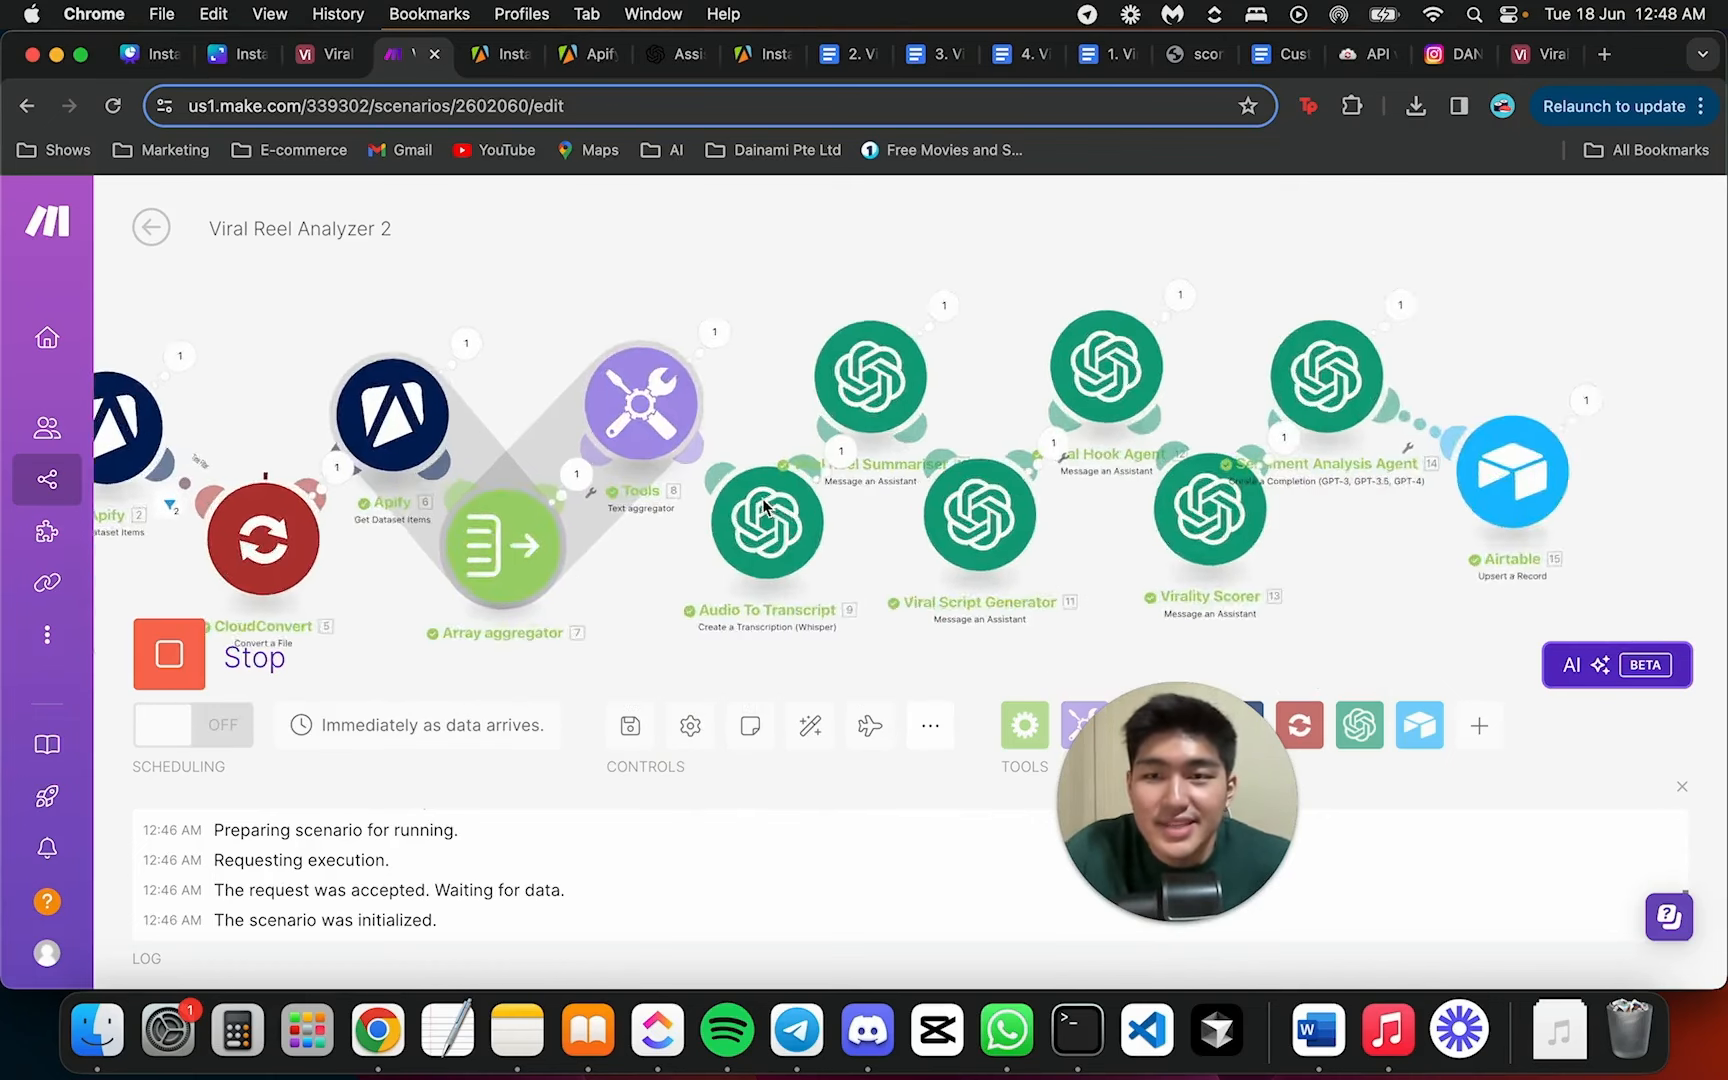
Inspect the Airtable module's run output, including the viral hooks, virality score and sentimental analysis values, and close it
{"action": "scroll", "coordinate": [361, 317], "scroll_direction": "left", "scroll_amount": 2}
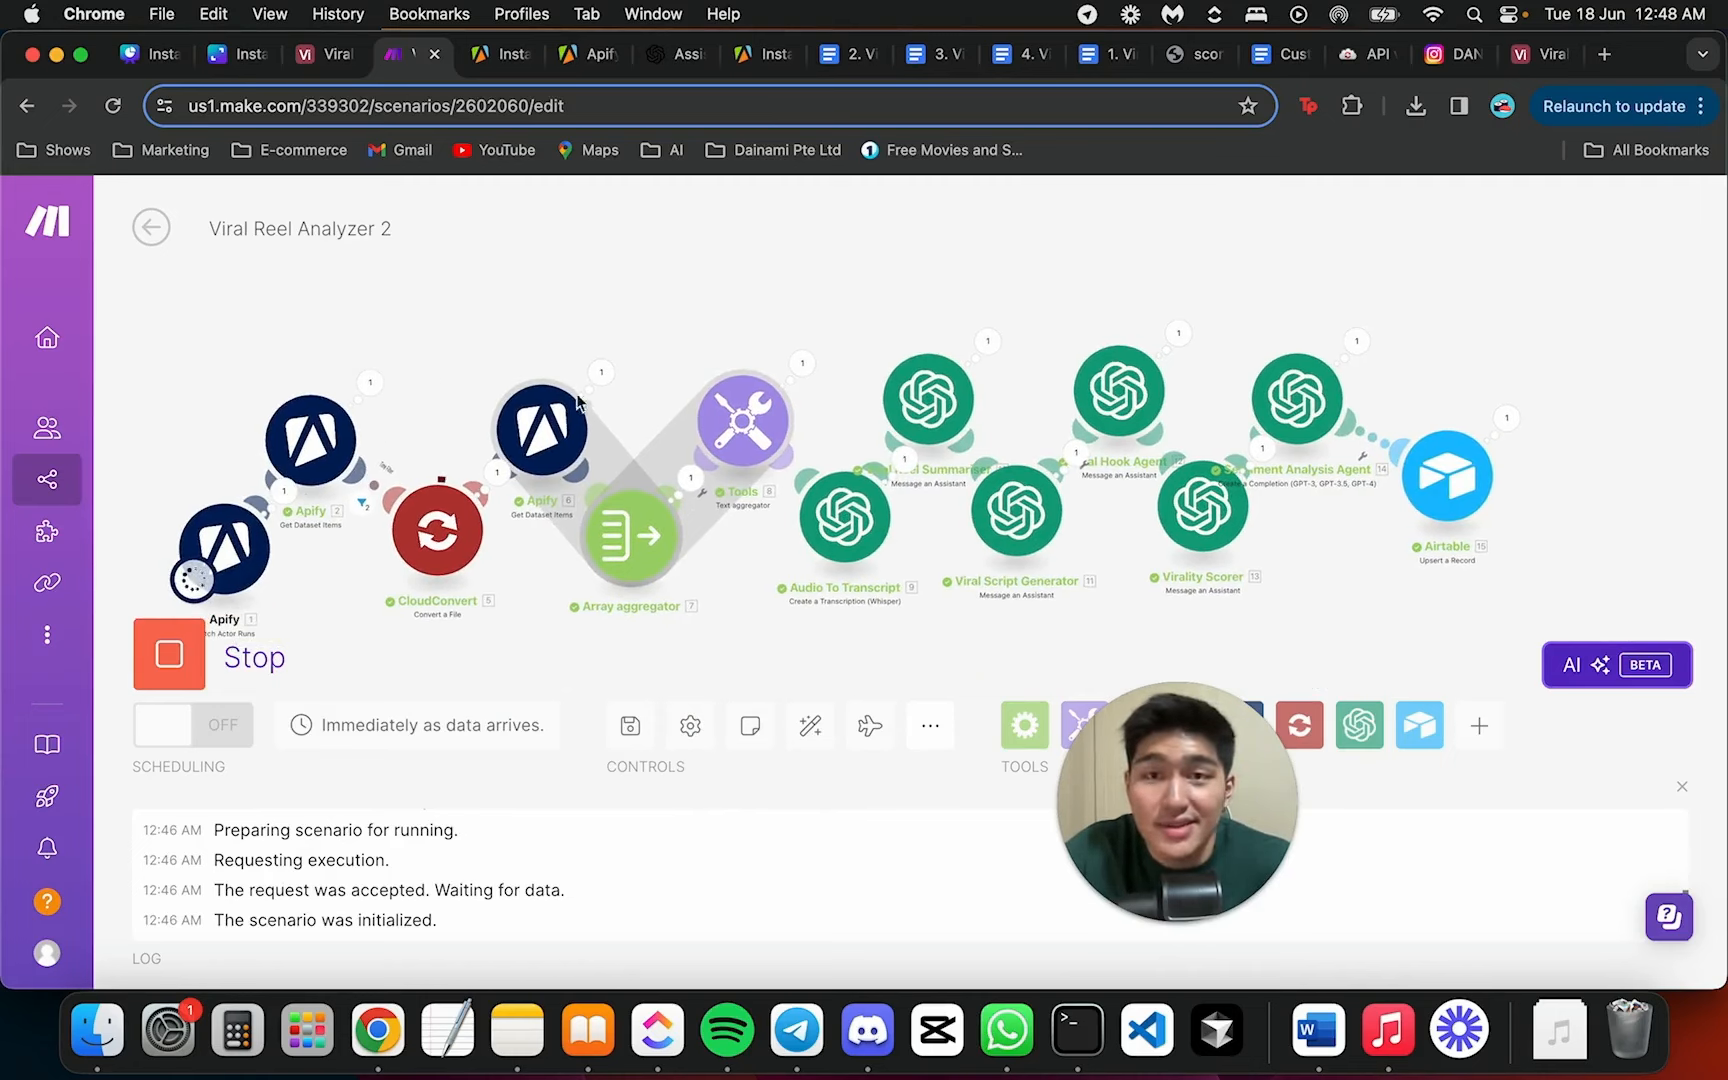
{"action": "scroll", "coordinate": [1111, 374], "scroll_direction": "up", "scroll_amount": 2}
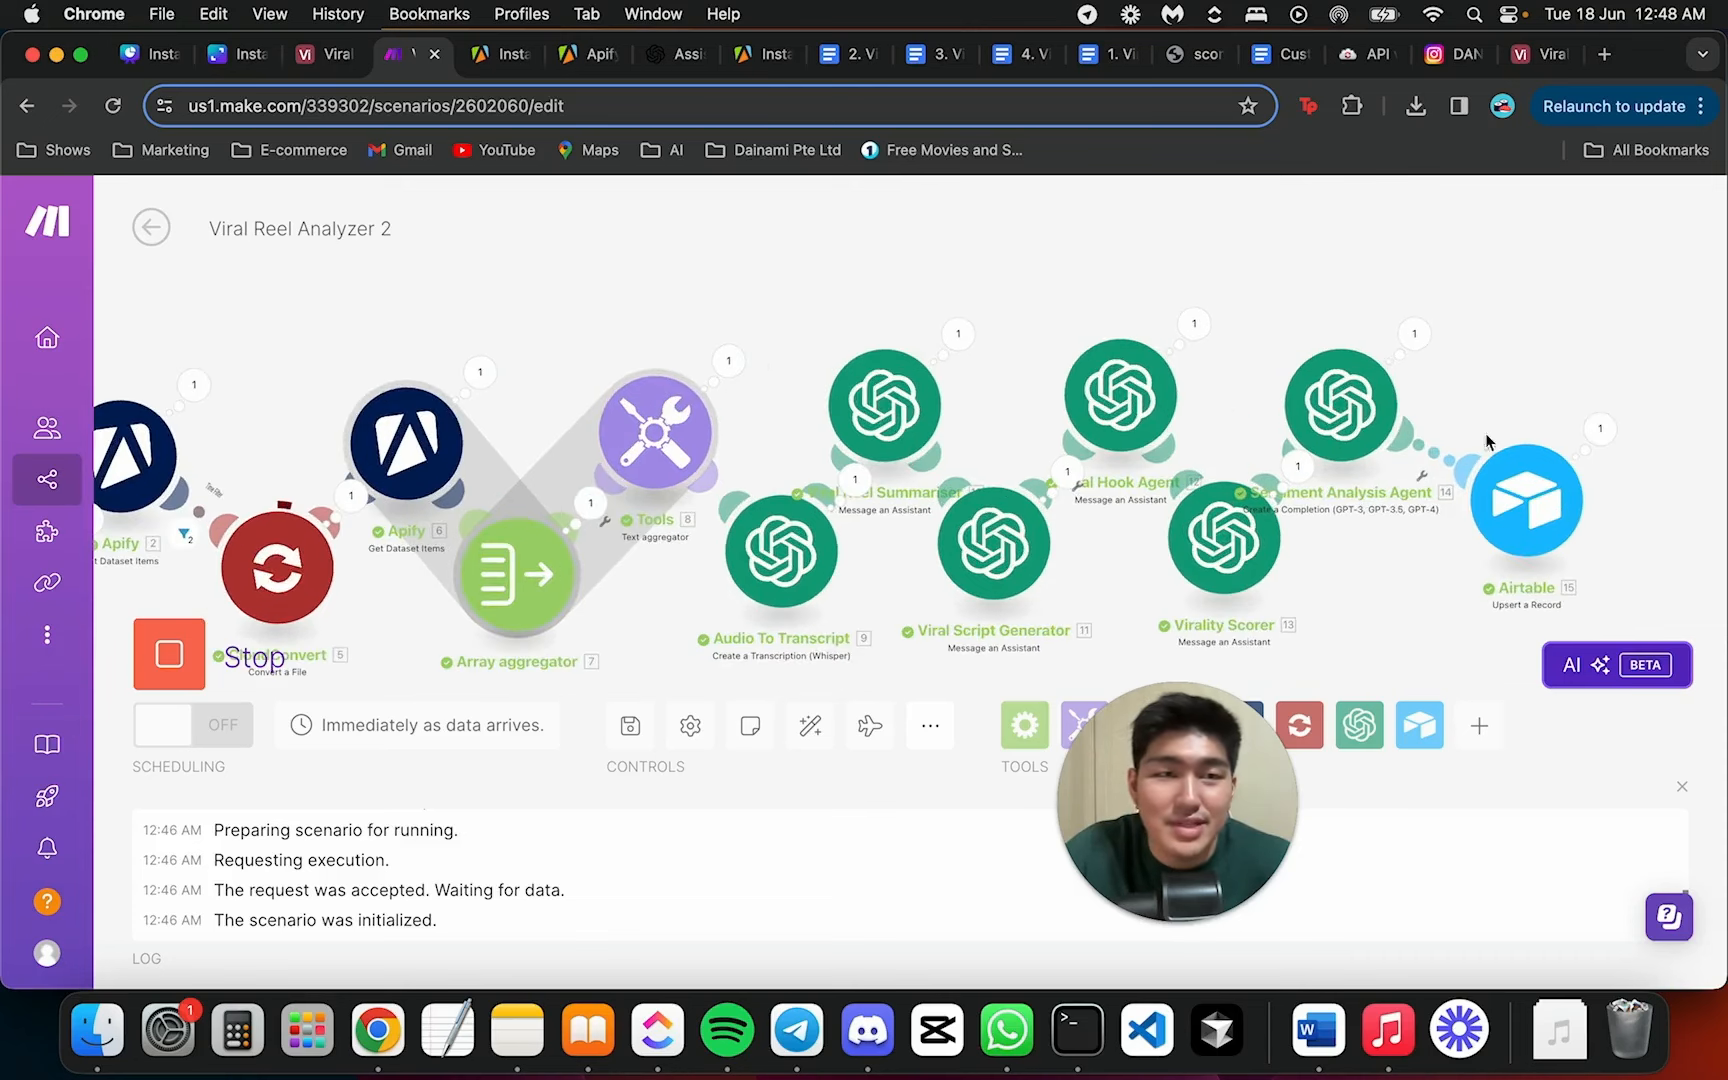
{"action": "left_click", "coordinate": [1600, 428]}
{"action": "scroll", "coordinate": [1330, 535], "scroll_direction": "down", "scroll_amount": 15}
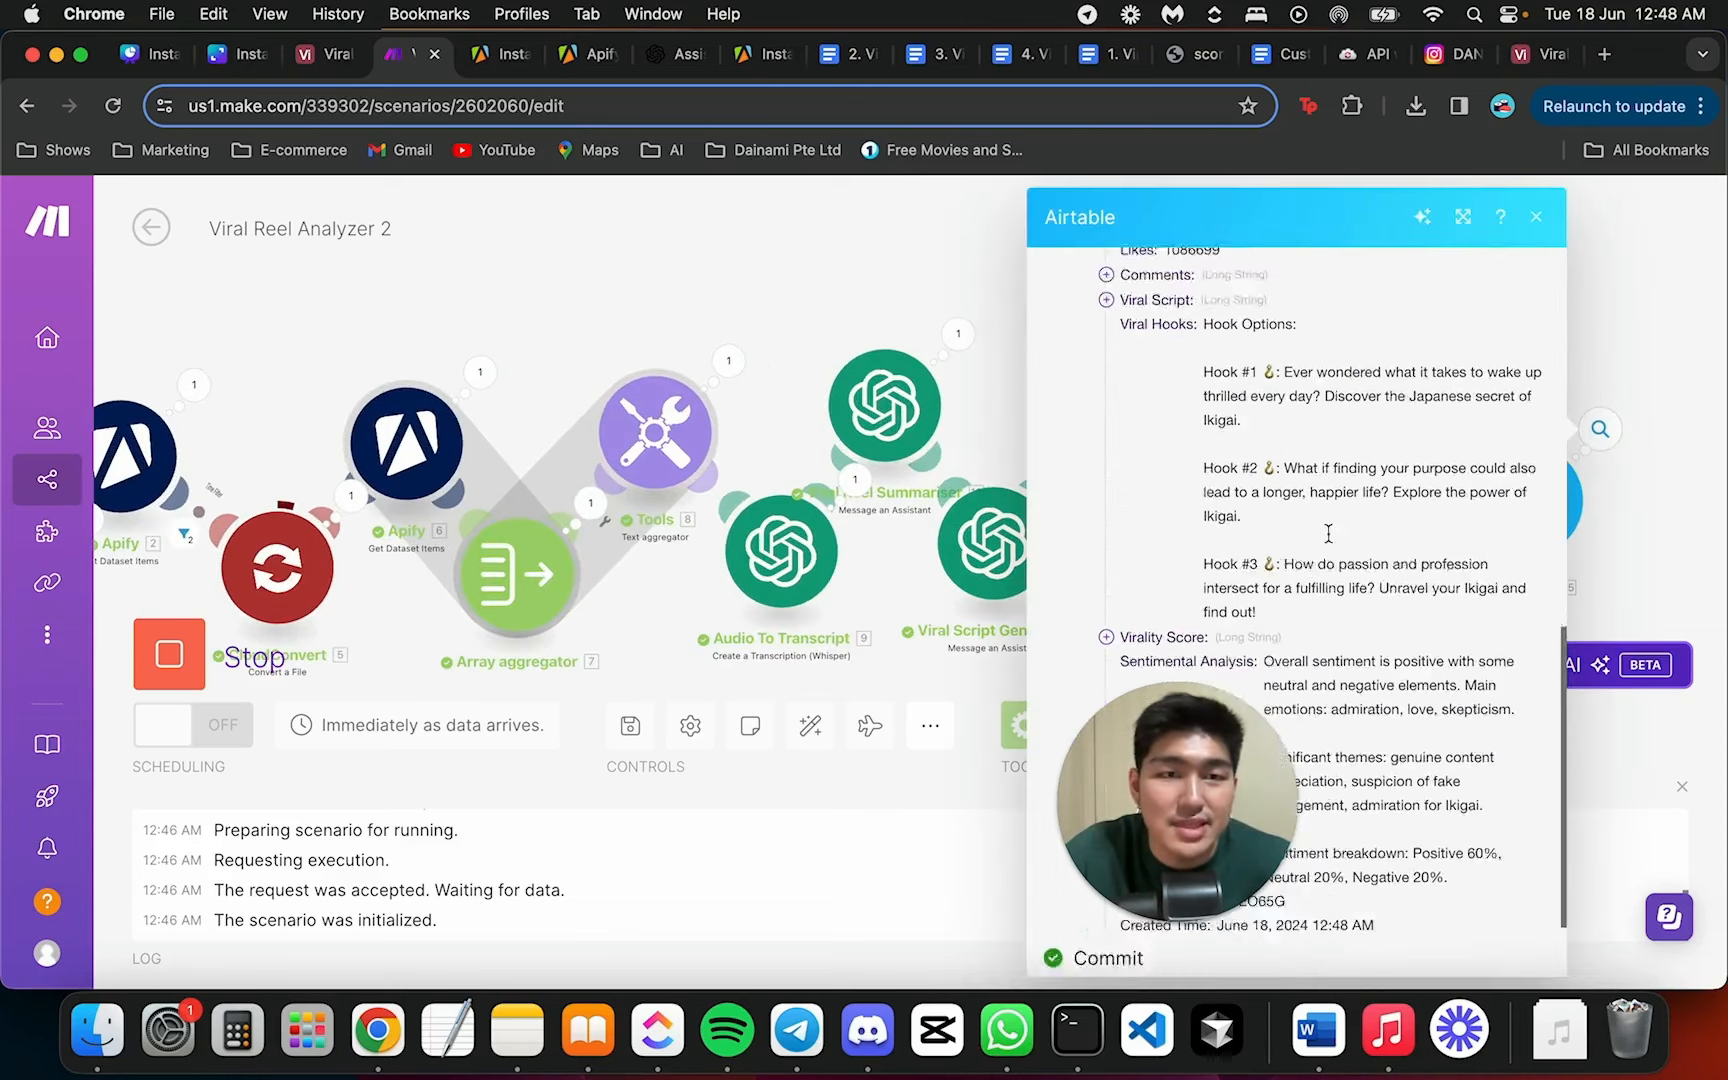
{"action": "scroll", "coordinate": [1250, 455], "scroll_direction": "up", "scroll_amount": 15}
{"action": "scroll", "coordinate": [1300, 560], "scroll_direction": "down", "scroll_amount": 10}
{"action": "scroll", "coordinate": [1305, 490], "scroll_direction": "down", "scroll_amount": 5}
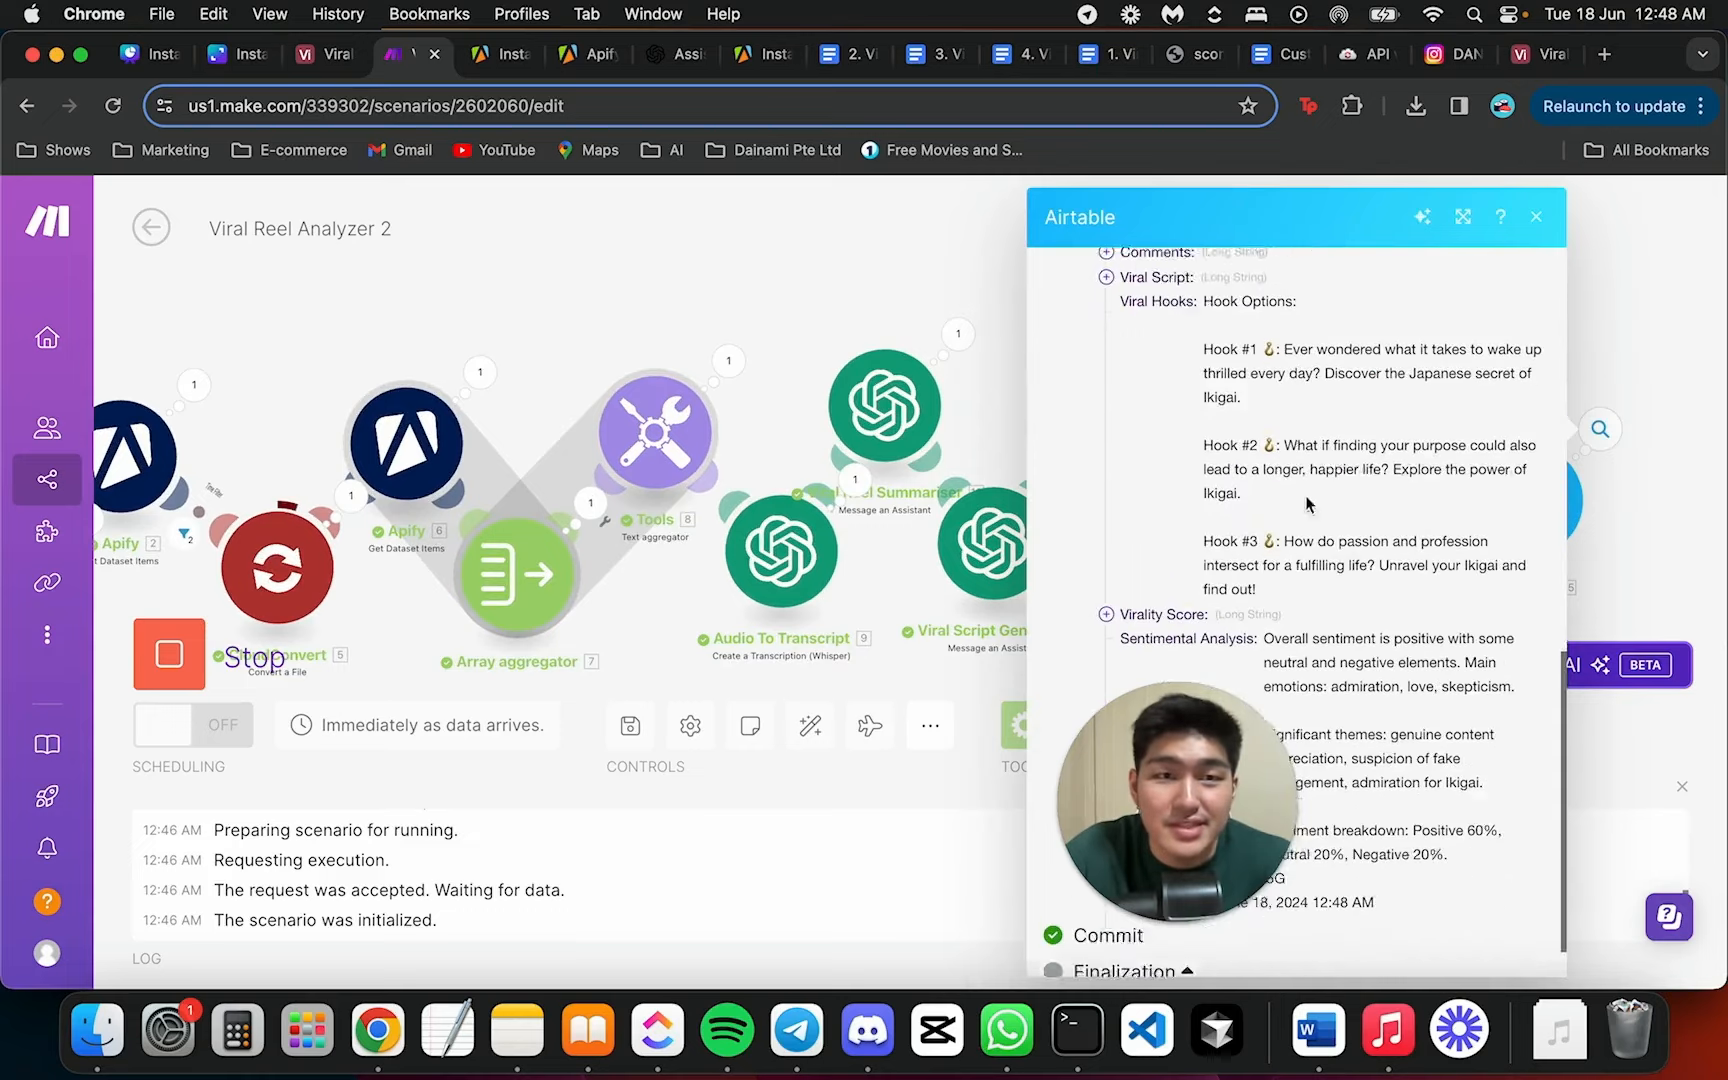
{"action": "left_click", "coordinate": [1615, 340]}
{"action": "left_click_drag", "start_coordinate": [1612, 339], "coordinate": [1495, 362]}
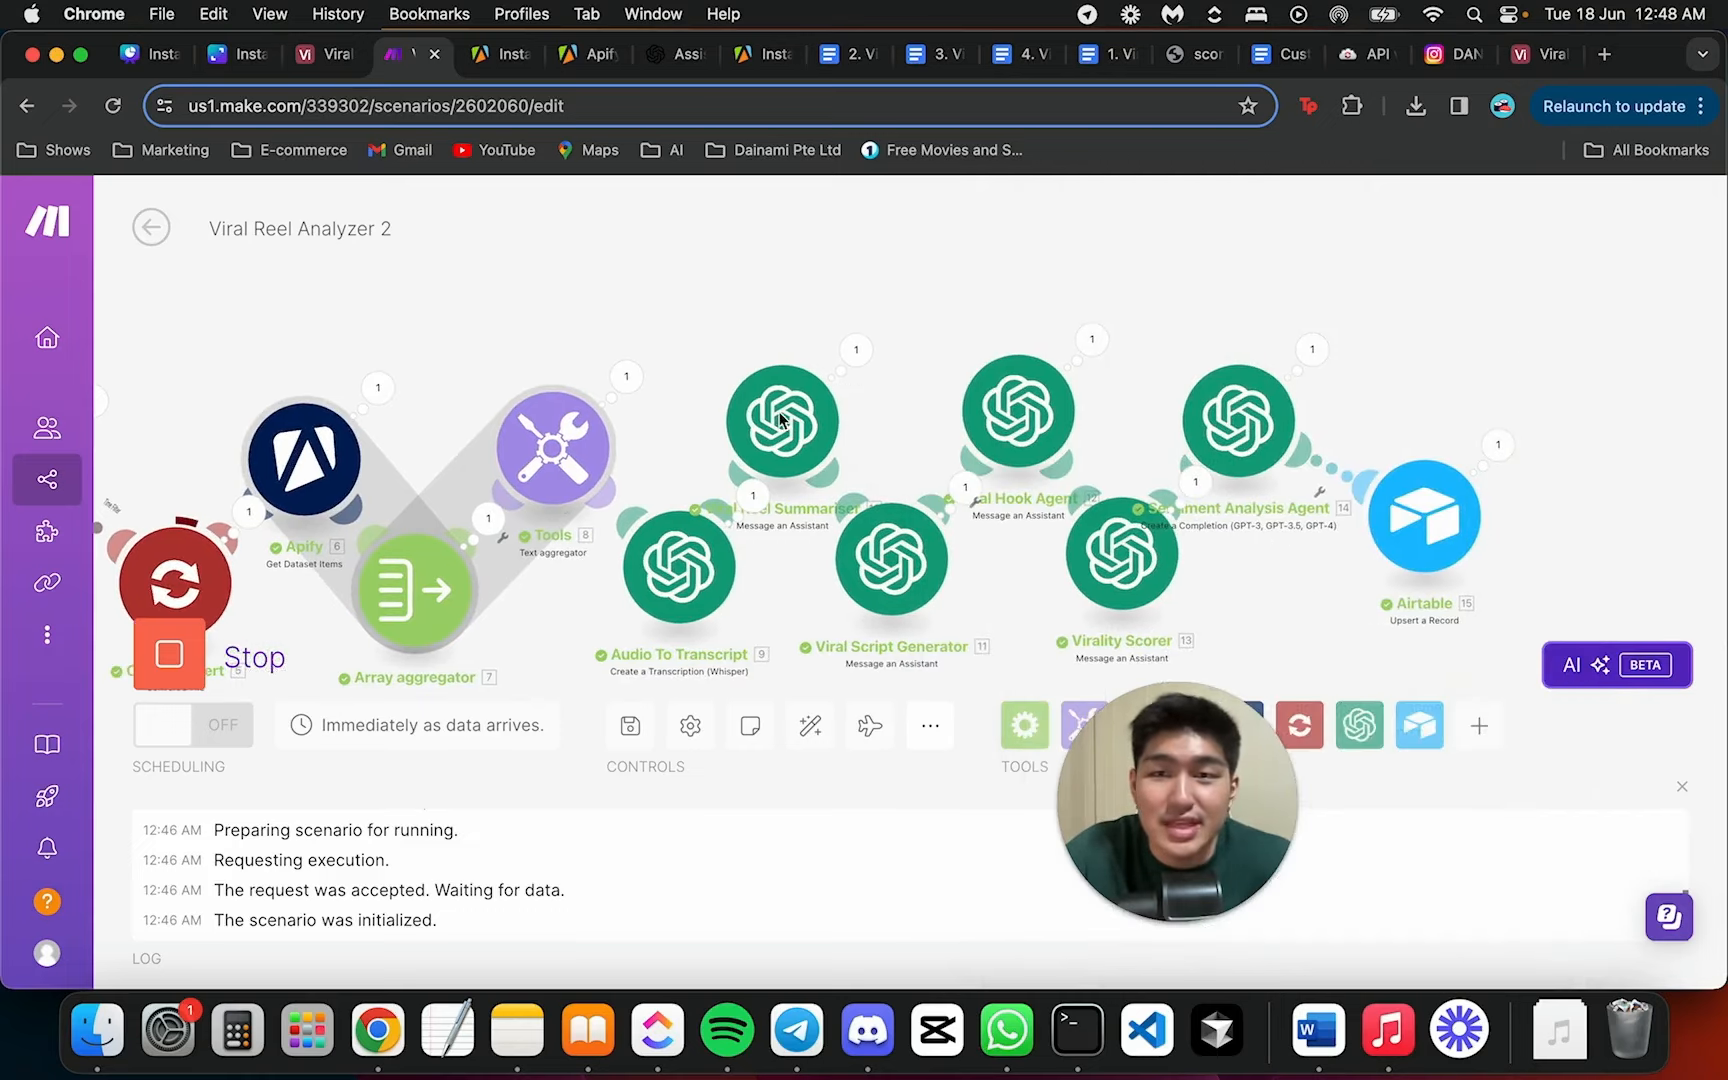
{"action": "scroll", "coordinate": [720, 380], "scroll_direction": "down", "scroll_amount": 2}
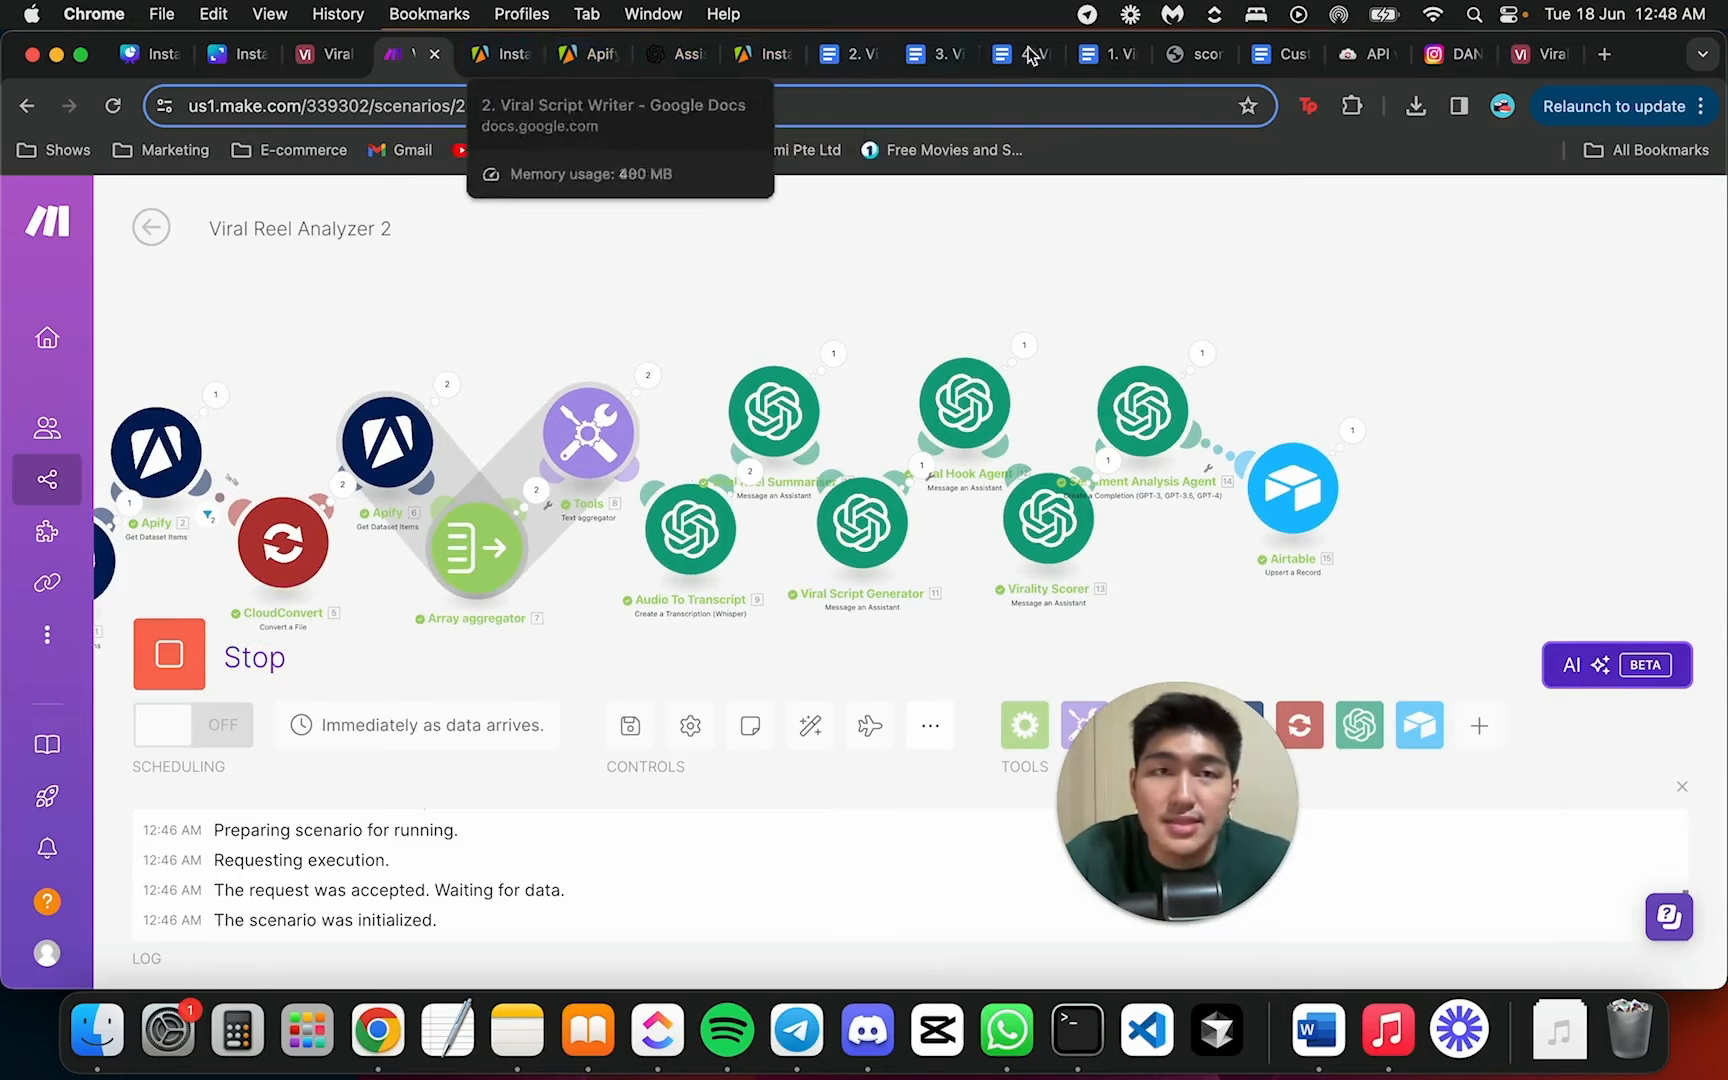
Switch to the Viral Reels Analyzer base in Airtable, expand the record in row 4 and review its fields from Transcript to Comments
{"action": "left_click", "coordinate": [1548, 55]}
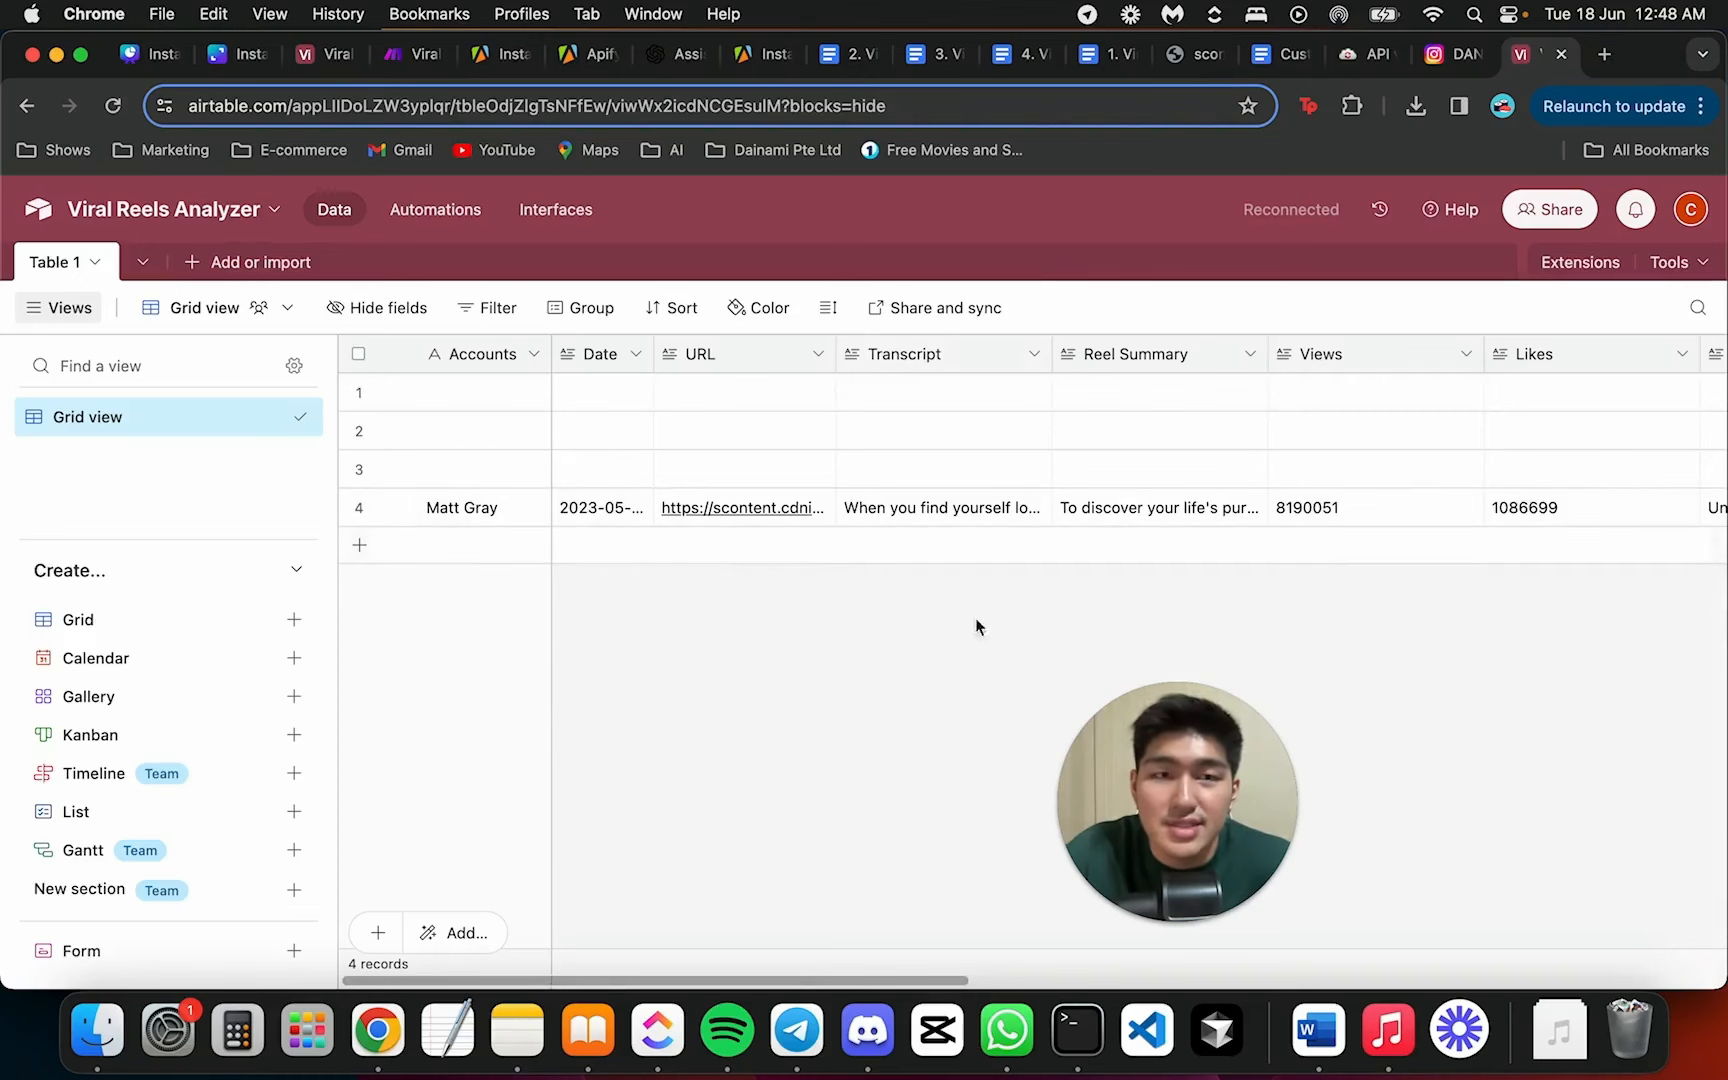
{"action": "left_click_drag", "start_coordinate": [738, 977], "coordinate": [436, 636]}
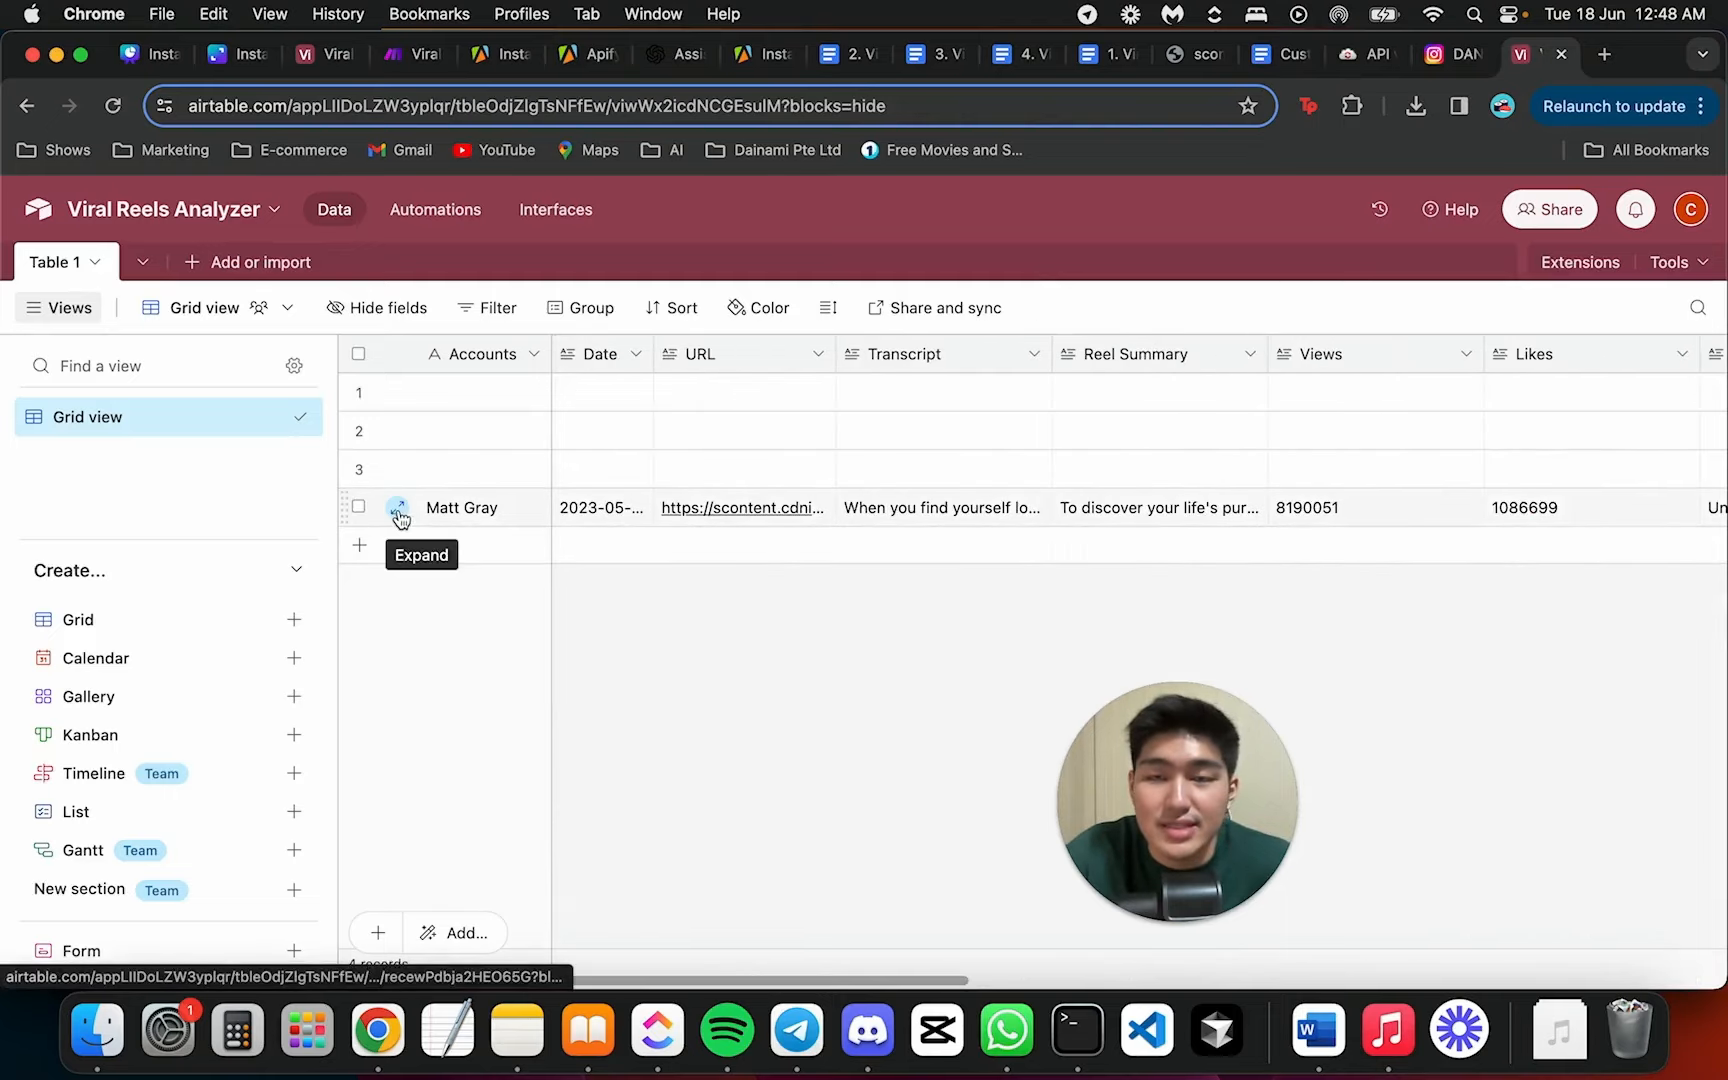
{"action": "left_click", "coordinate": [400, 510]}
{"action": "scroll", "coordinate": [400, 519], "scroll_direction": "down", "scroll_amount": 5}
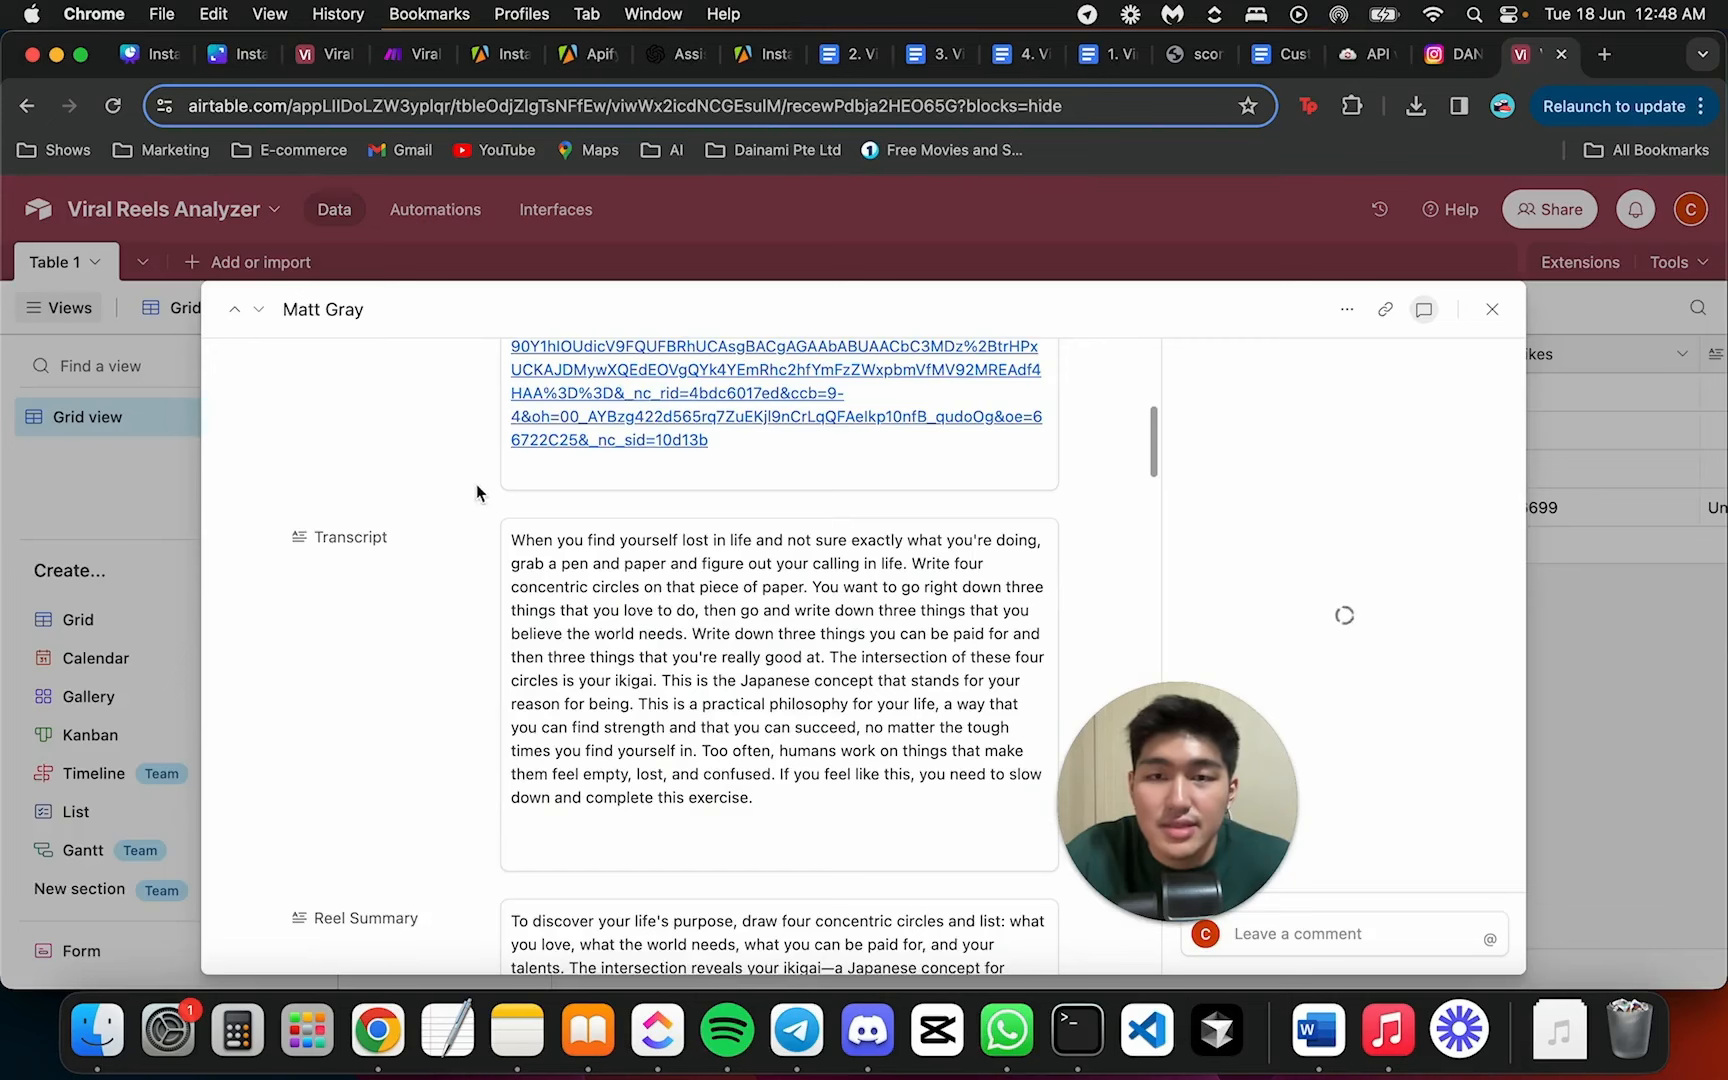
{"action": "scroll", "coordinate": [594, 594], "scroll_direction": "down", "scroll_amount": 3}
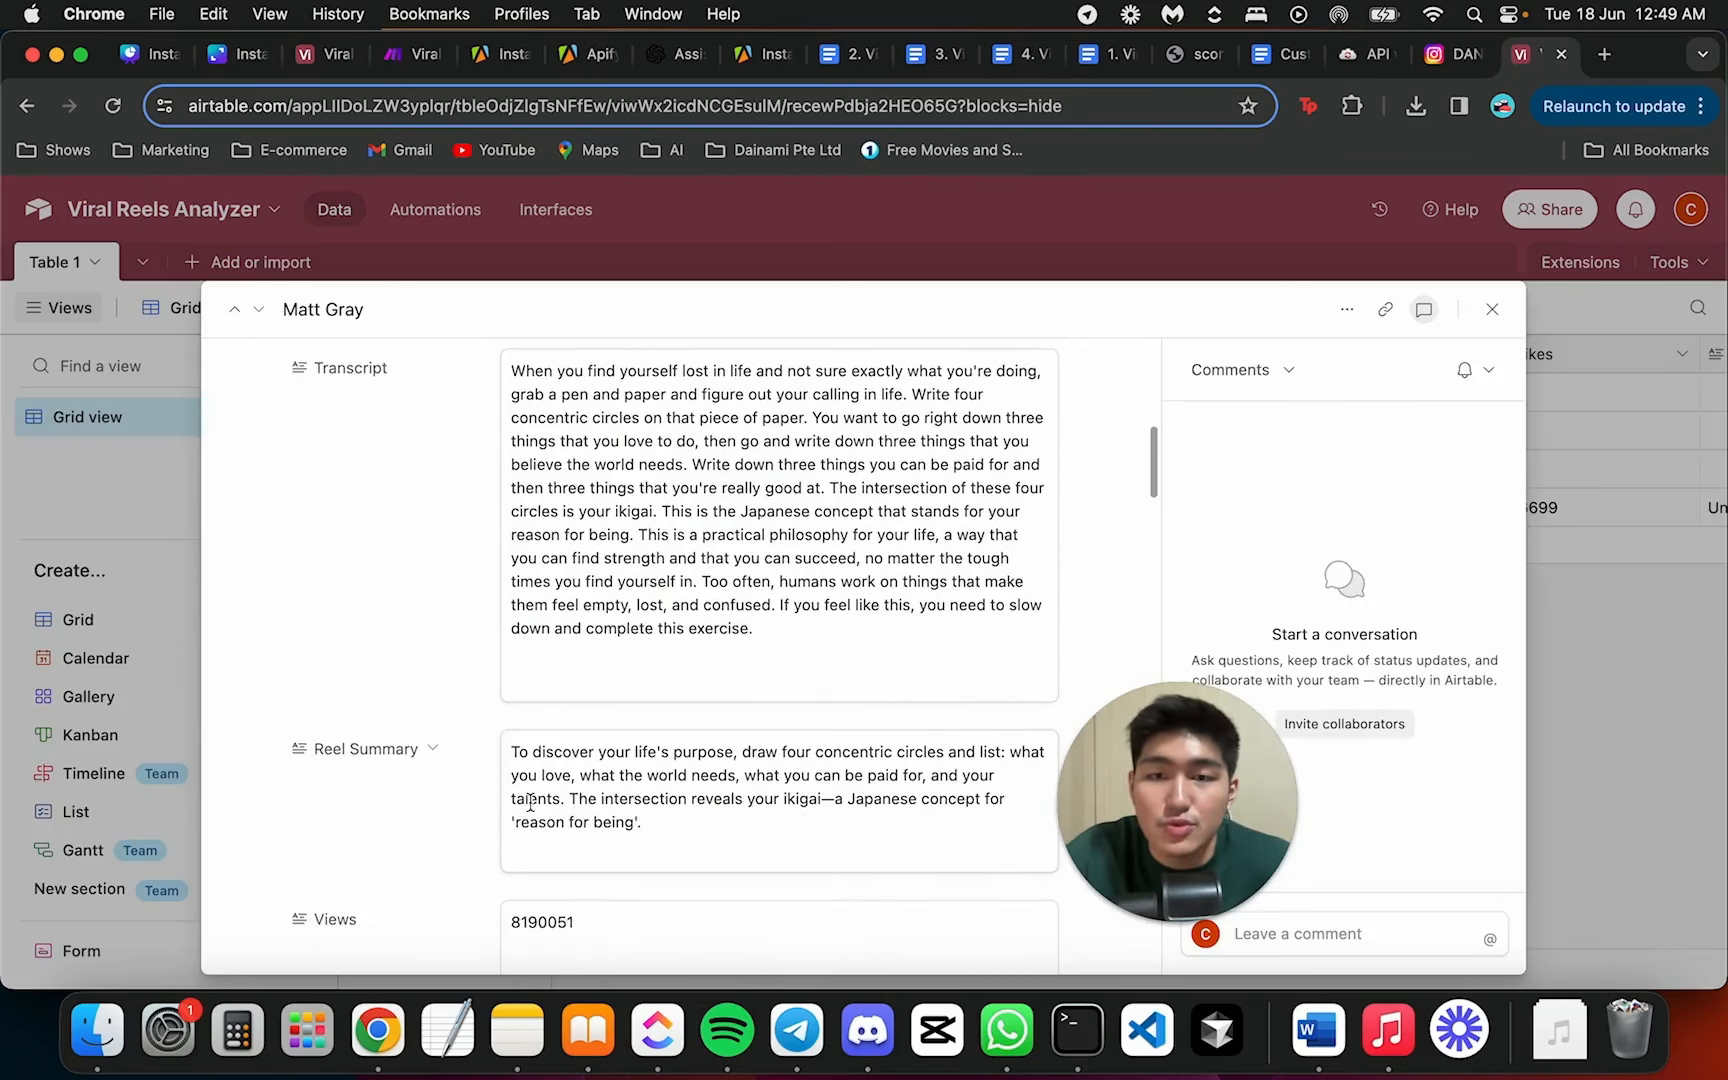
{"action": "scroll", "coordinate": [595, 756], "scroll_direction": "down", "scroll_amount": 4}
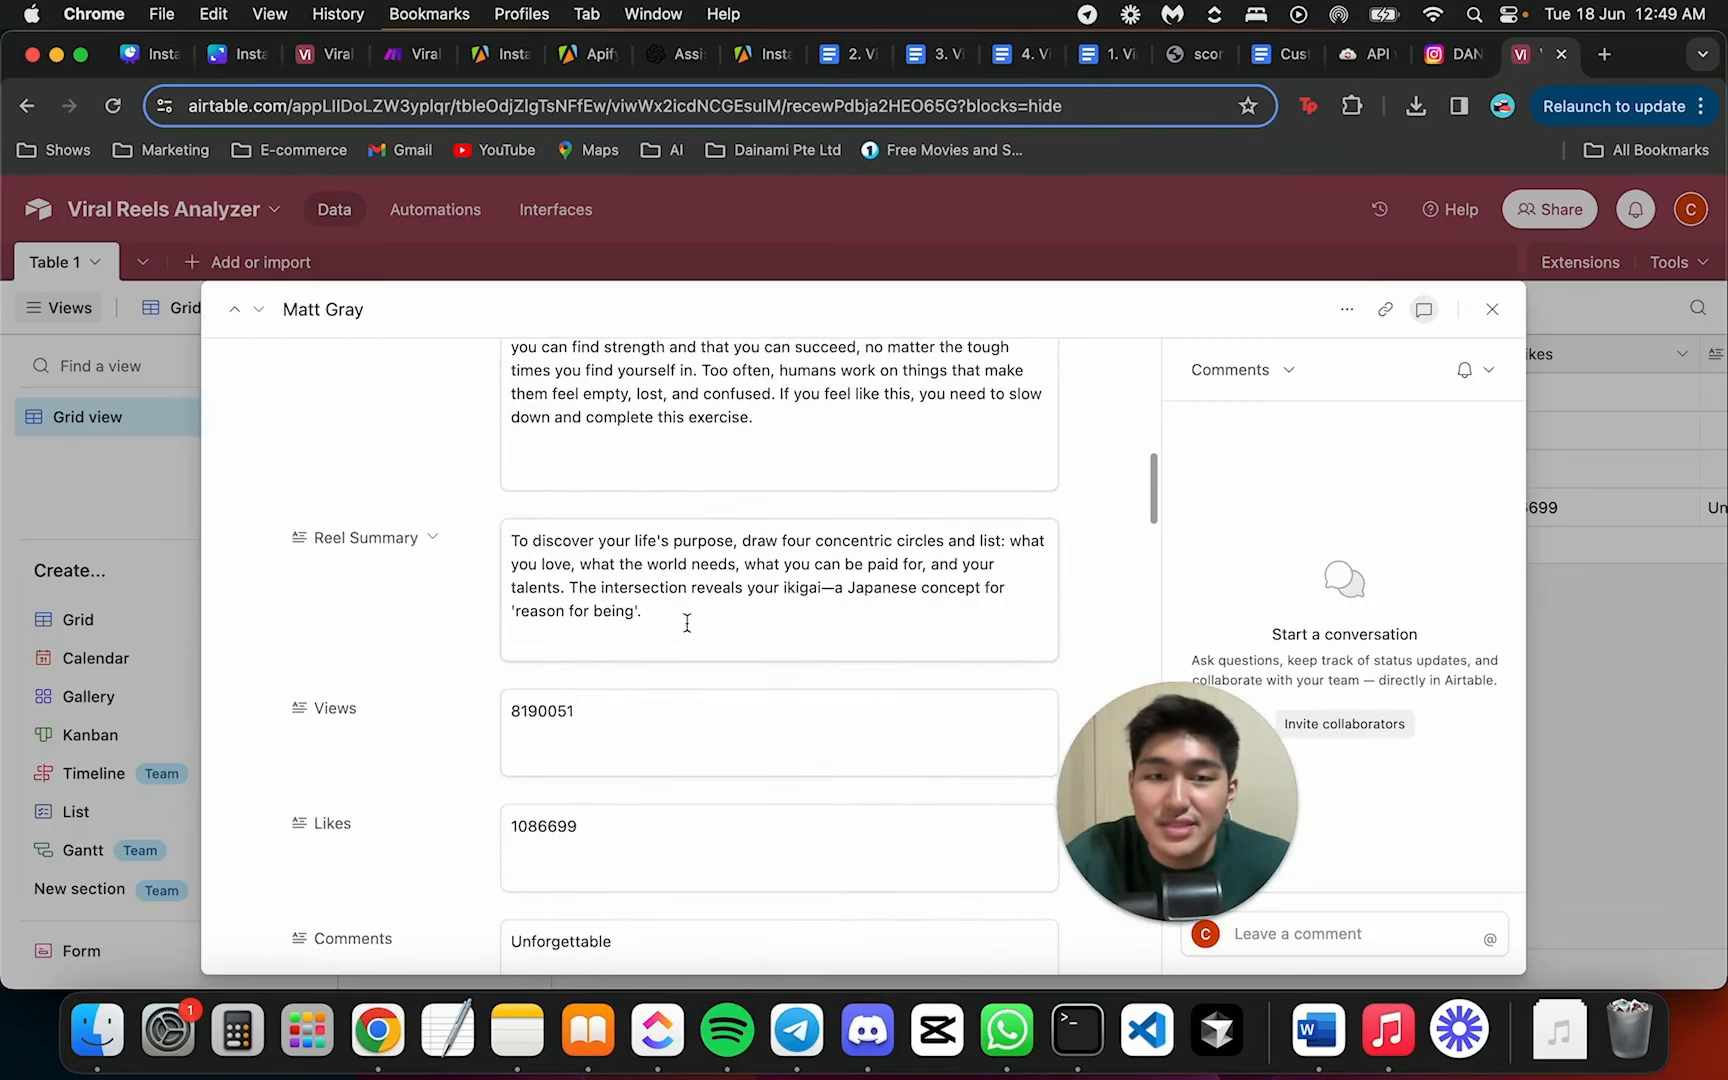
{"action": "scroll", "coordinate": [663, 590], "scroll_direction": "down", "scroll_amount": 5}
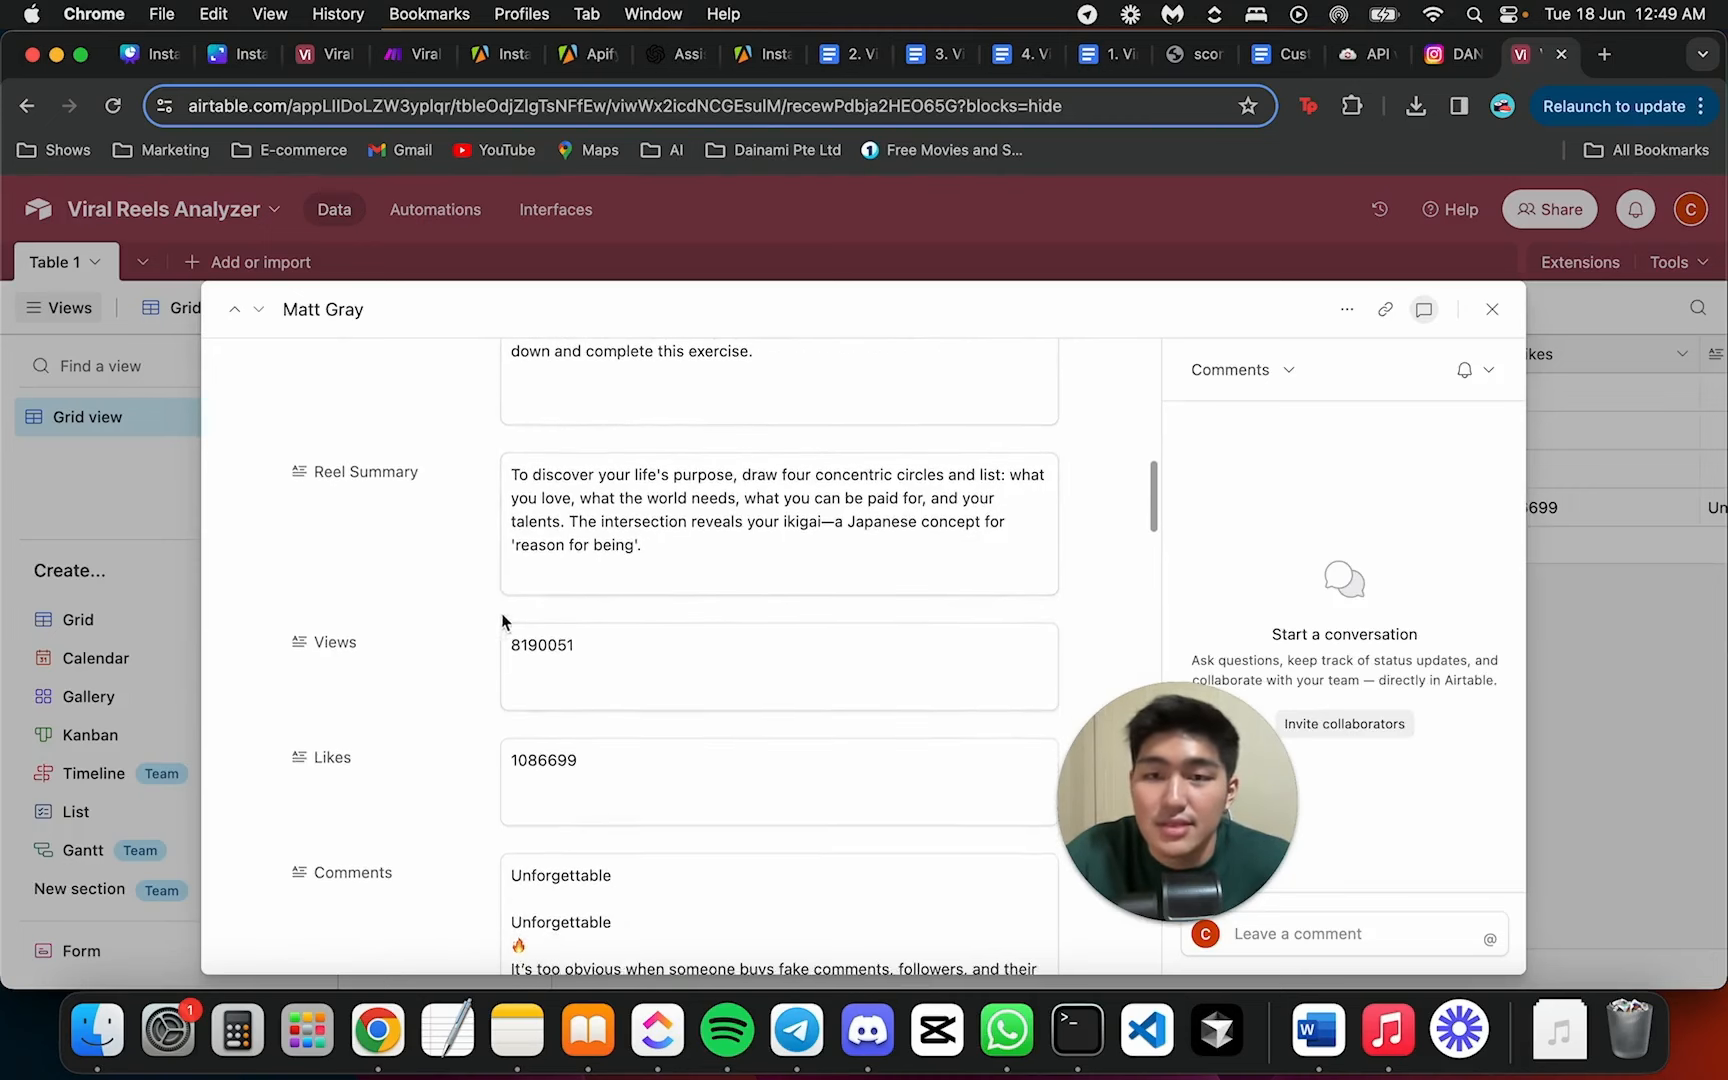
{"action": "scroll", "coordinate": [632, 567], "scroll_direction": "down", "scroll_amount": 5}
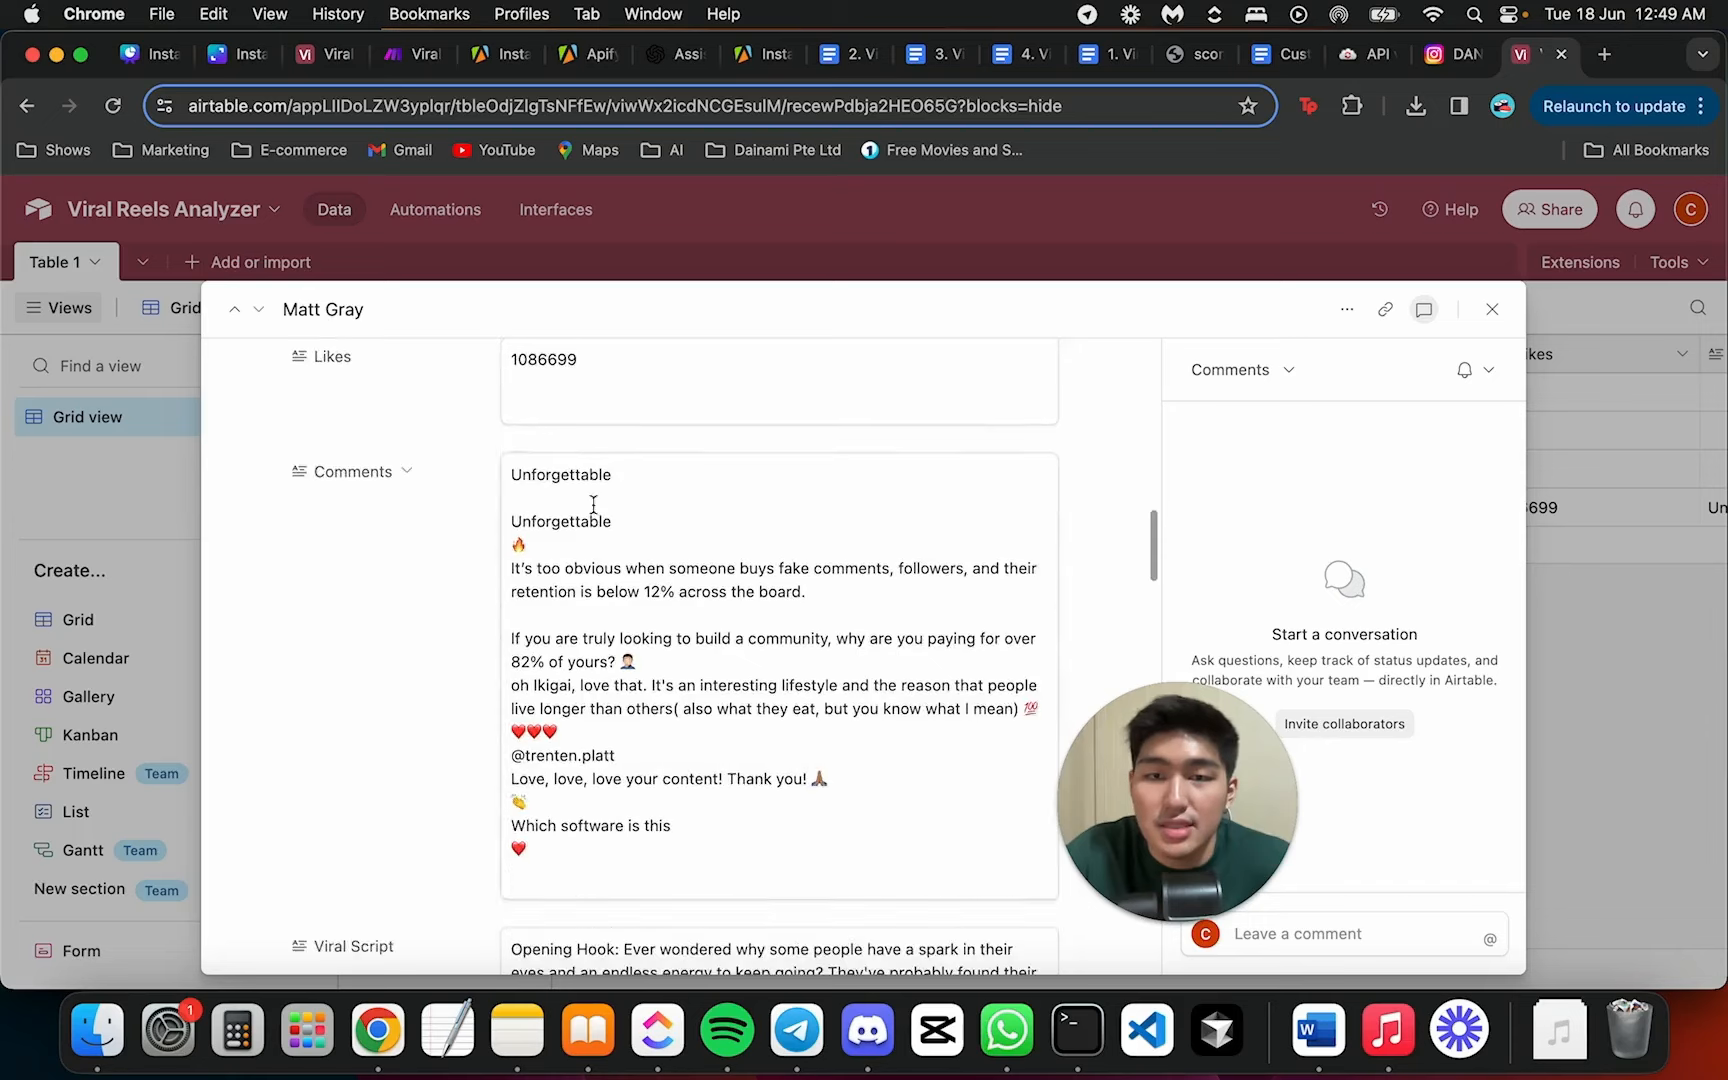
Read through the record's Viral Script, from the opening hook and the context sections to the call to action
{"action": "scroll", "coordinate": [581, 652], "scroll_direction": "down", "scroll_amount": 8}
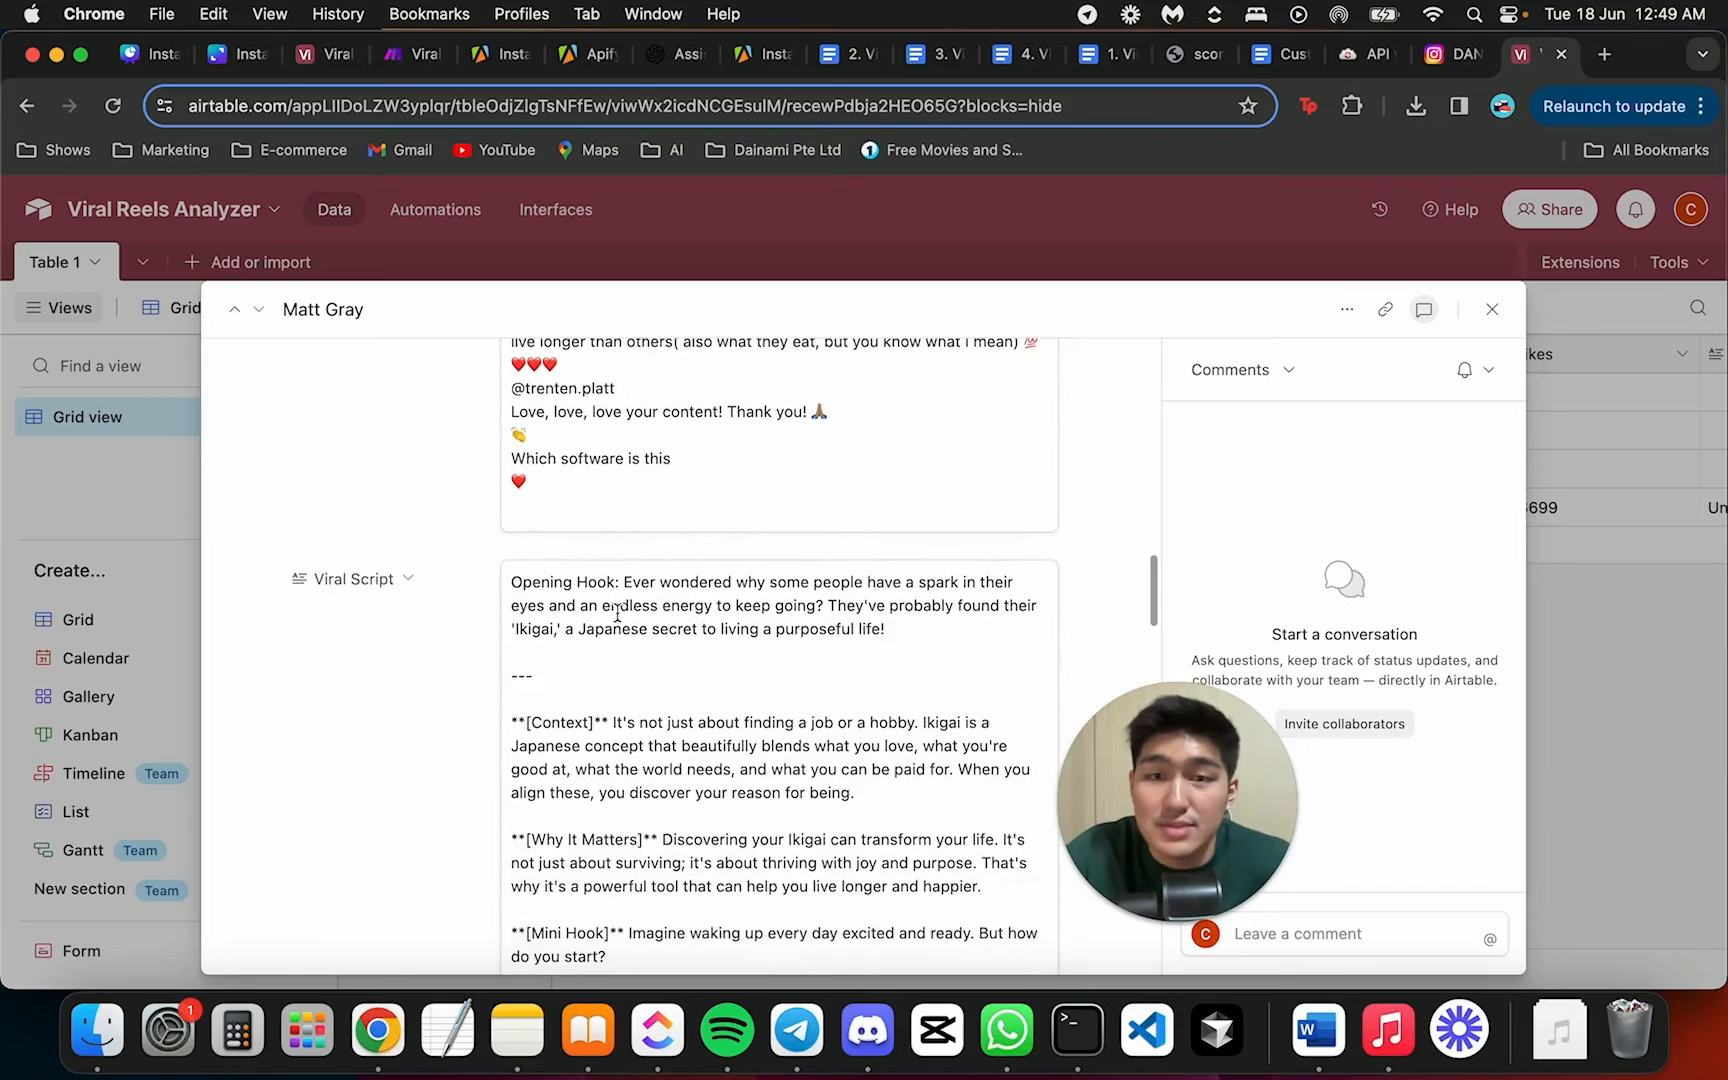
{"action": "scroll", "coordinate": [601, 625], "scroll_direction": "down", "scroll_amount": 2}
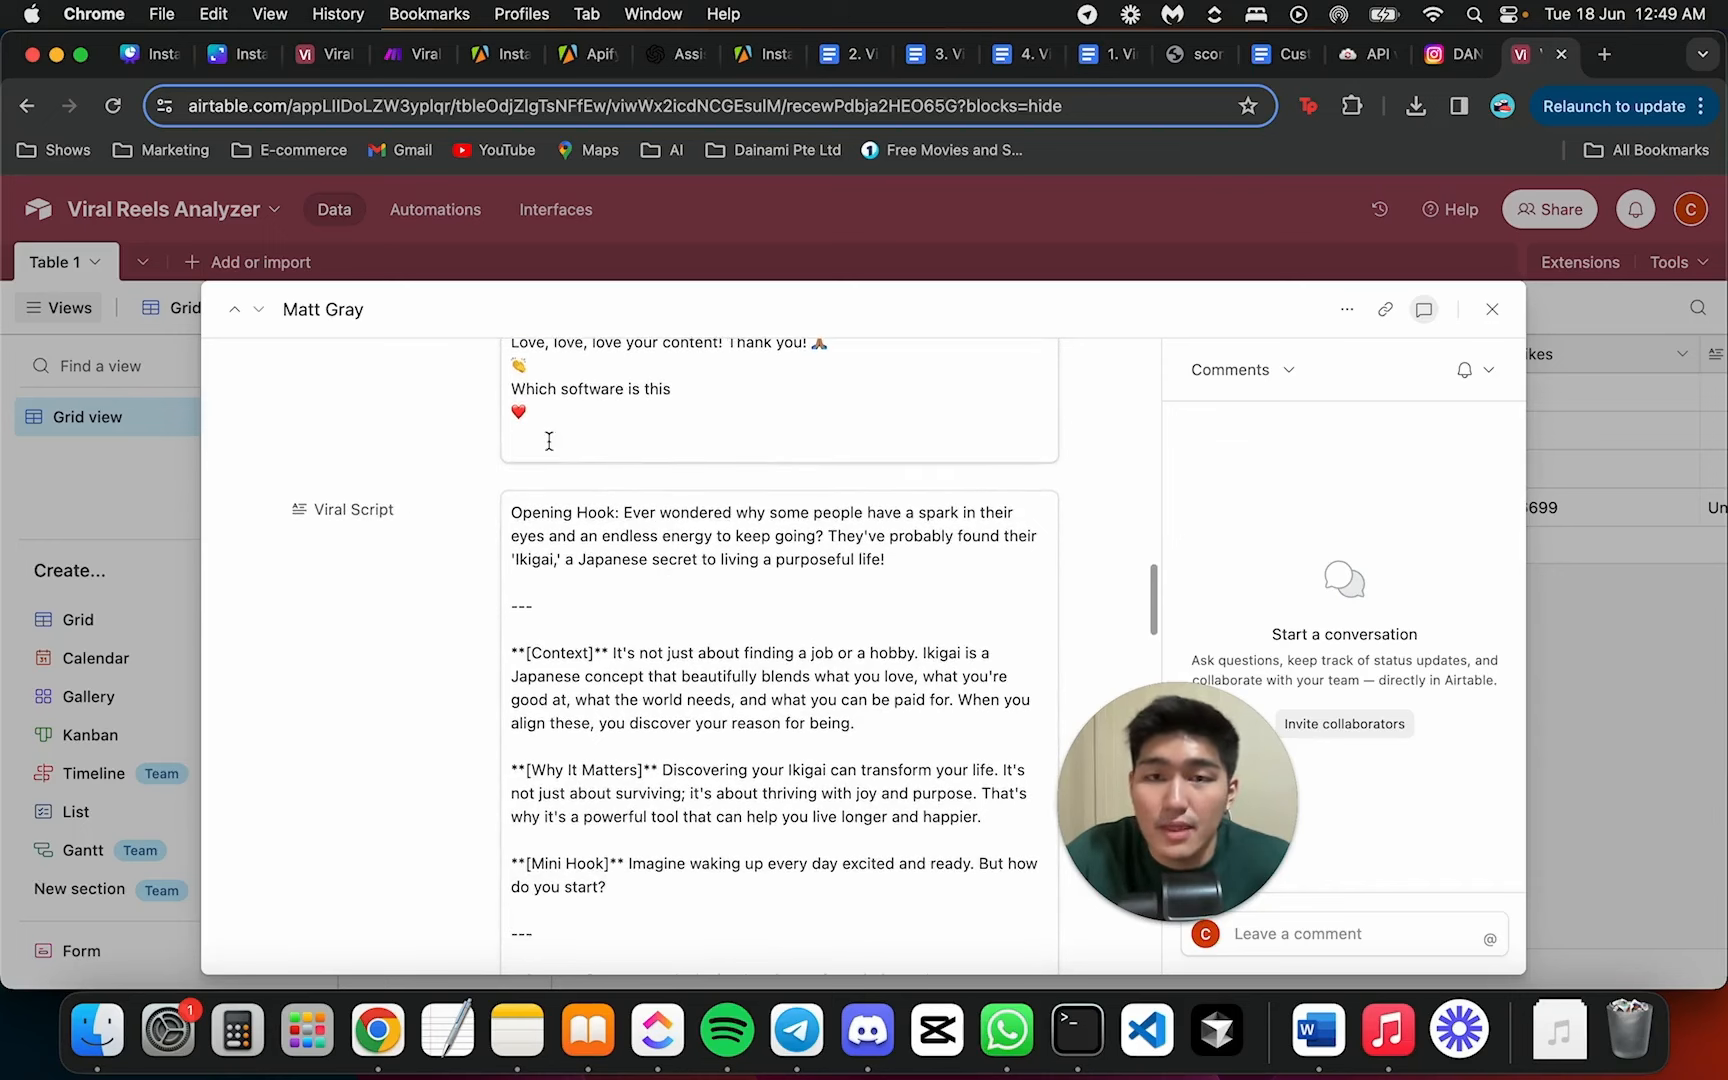
{"action": "scroll", "coordinate": [631, 569], "scroll_direction": "down", "scroll_amount": 1}
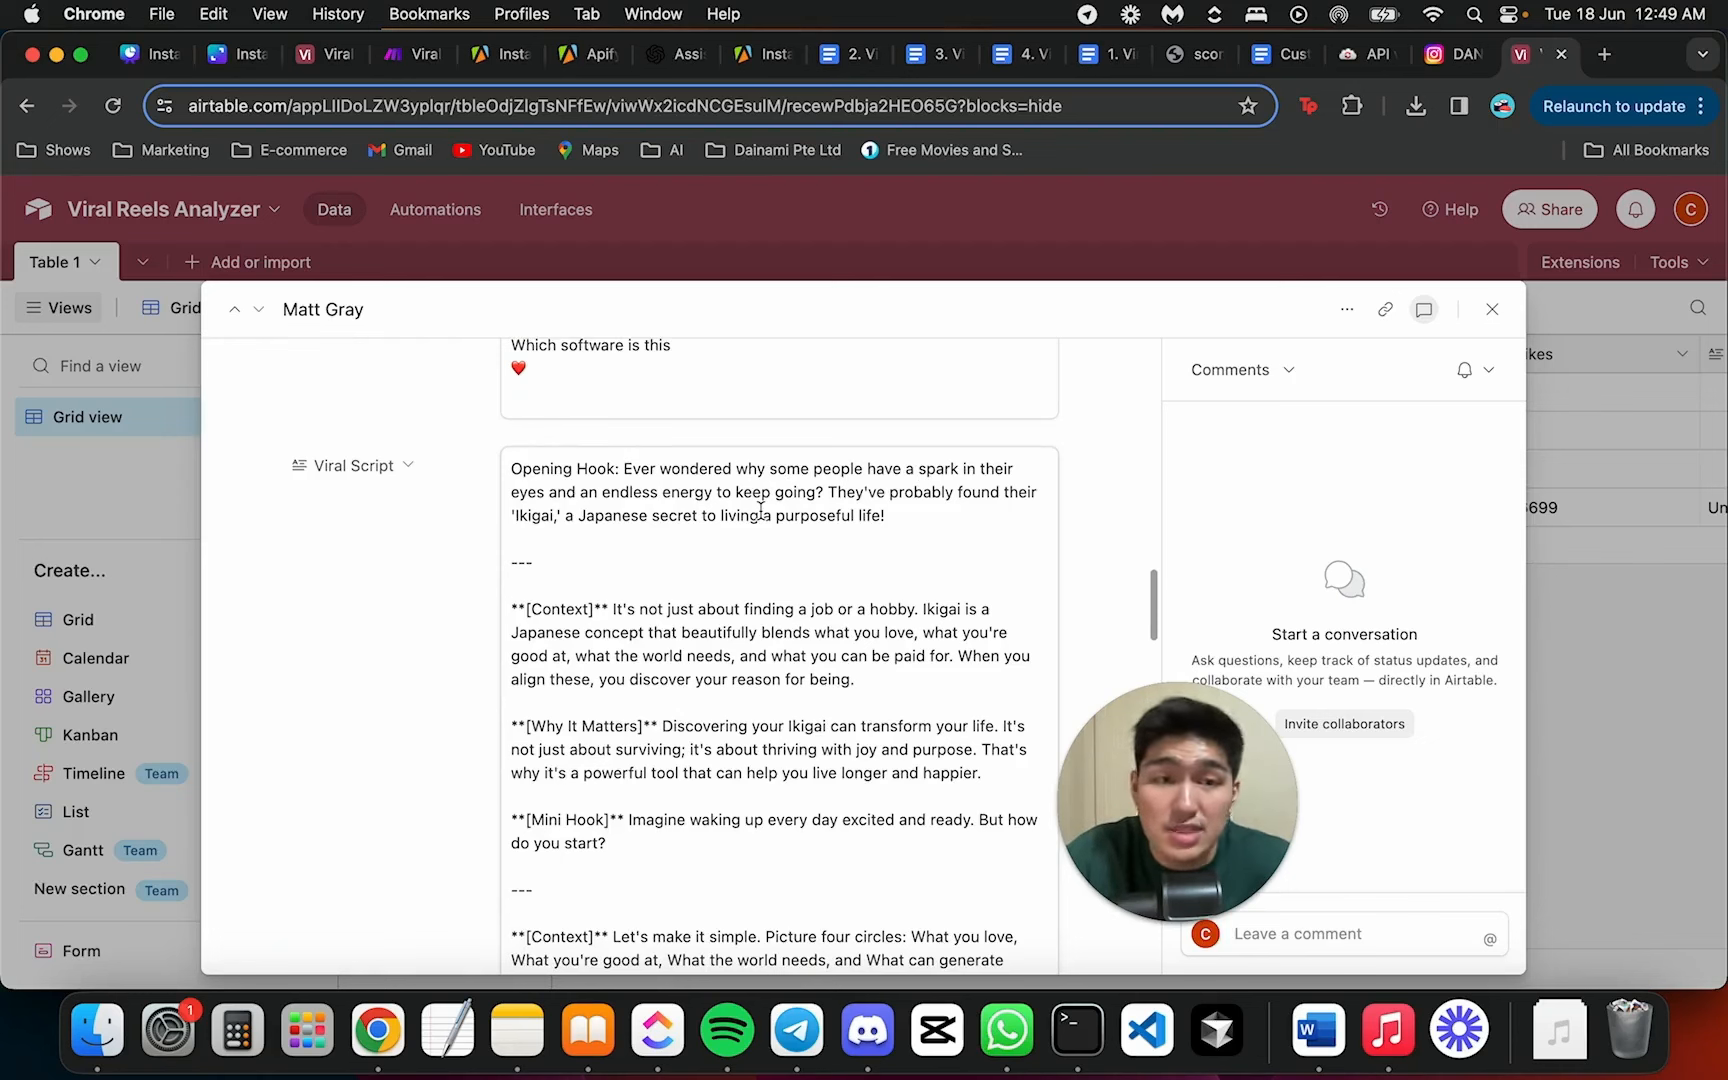
{"action": "scroll", "coordinate": [846, 540], "scroll_direction": "down", "scroll_amount": 5}
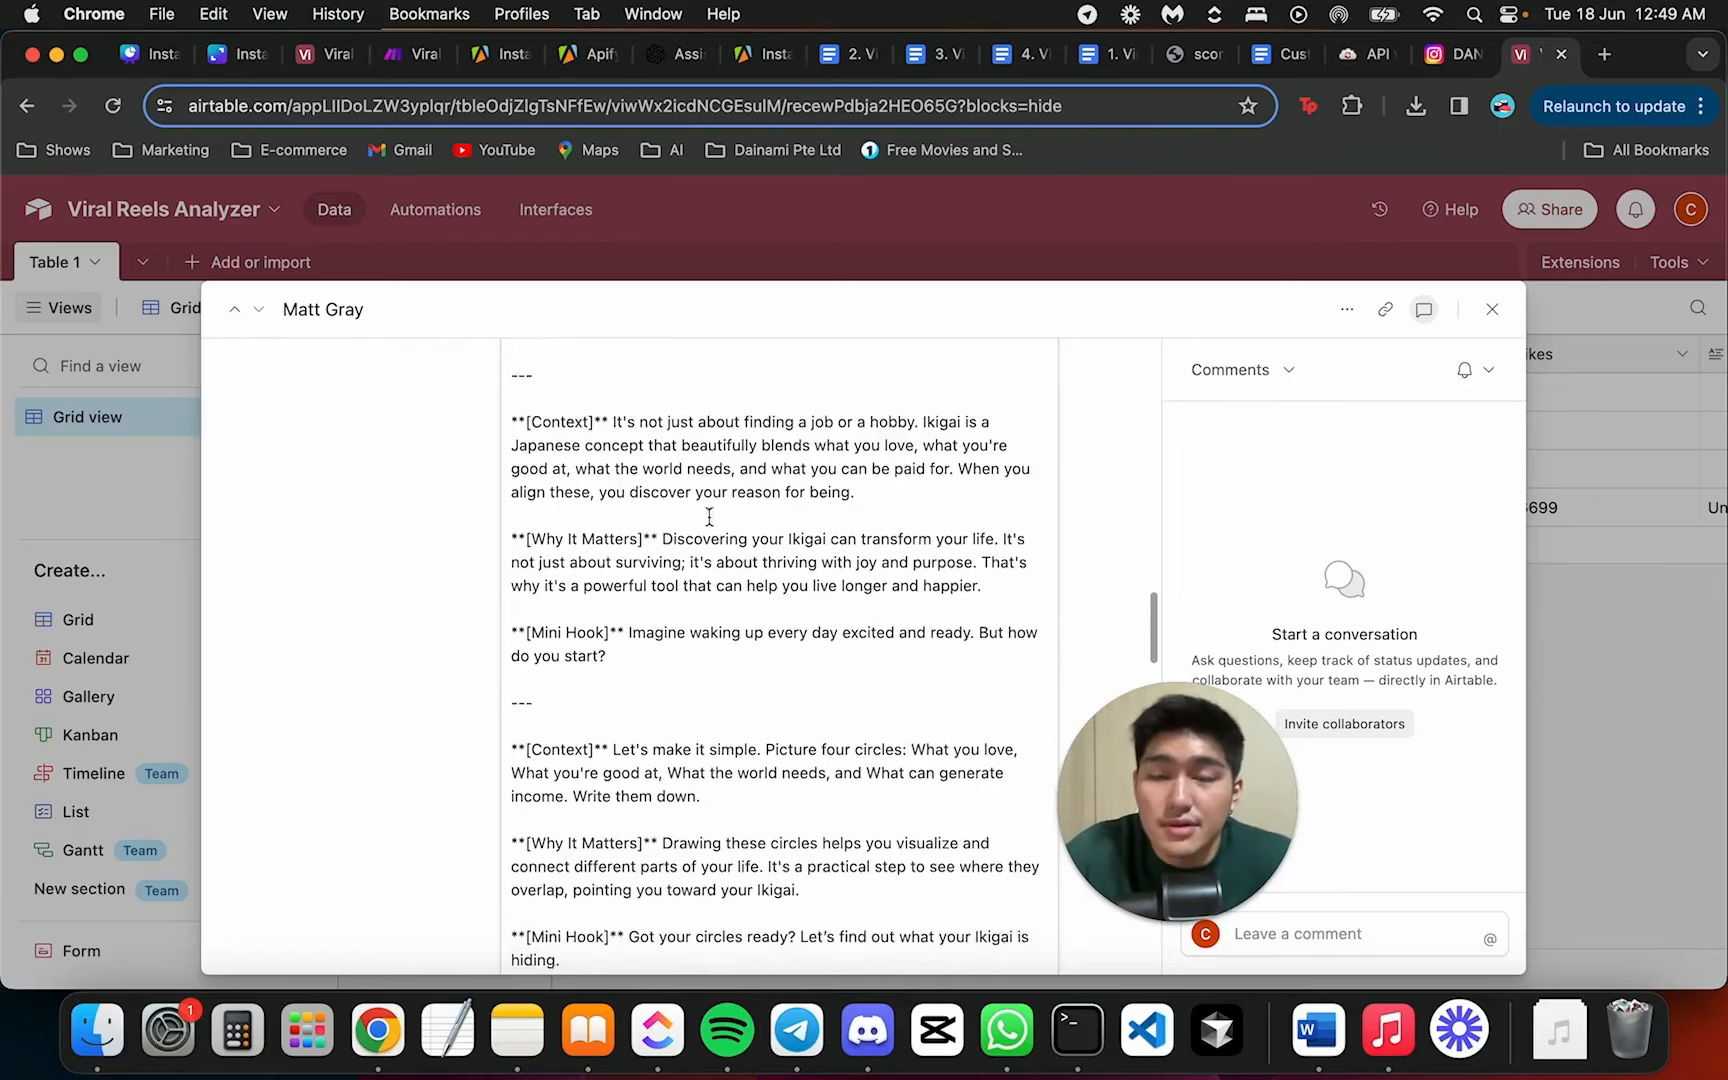
{"action": "scroll", "coordinate": [709, 516], "scroll_direction": "down", "scroll_amount": 1}
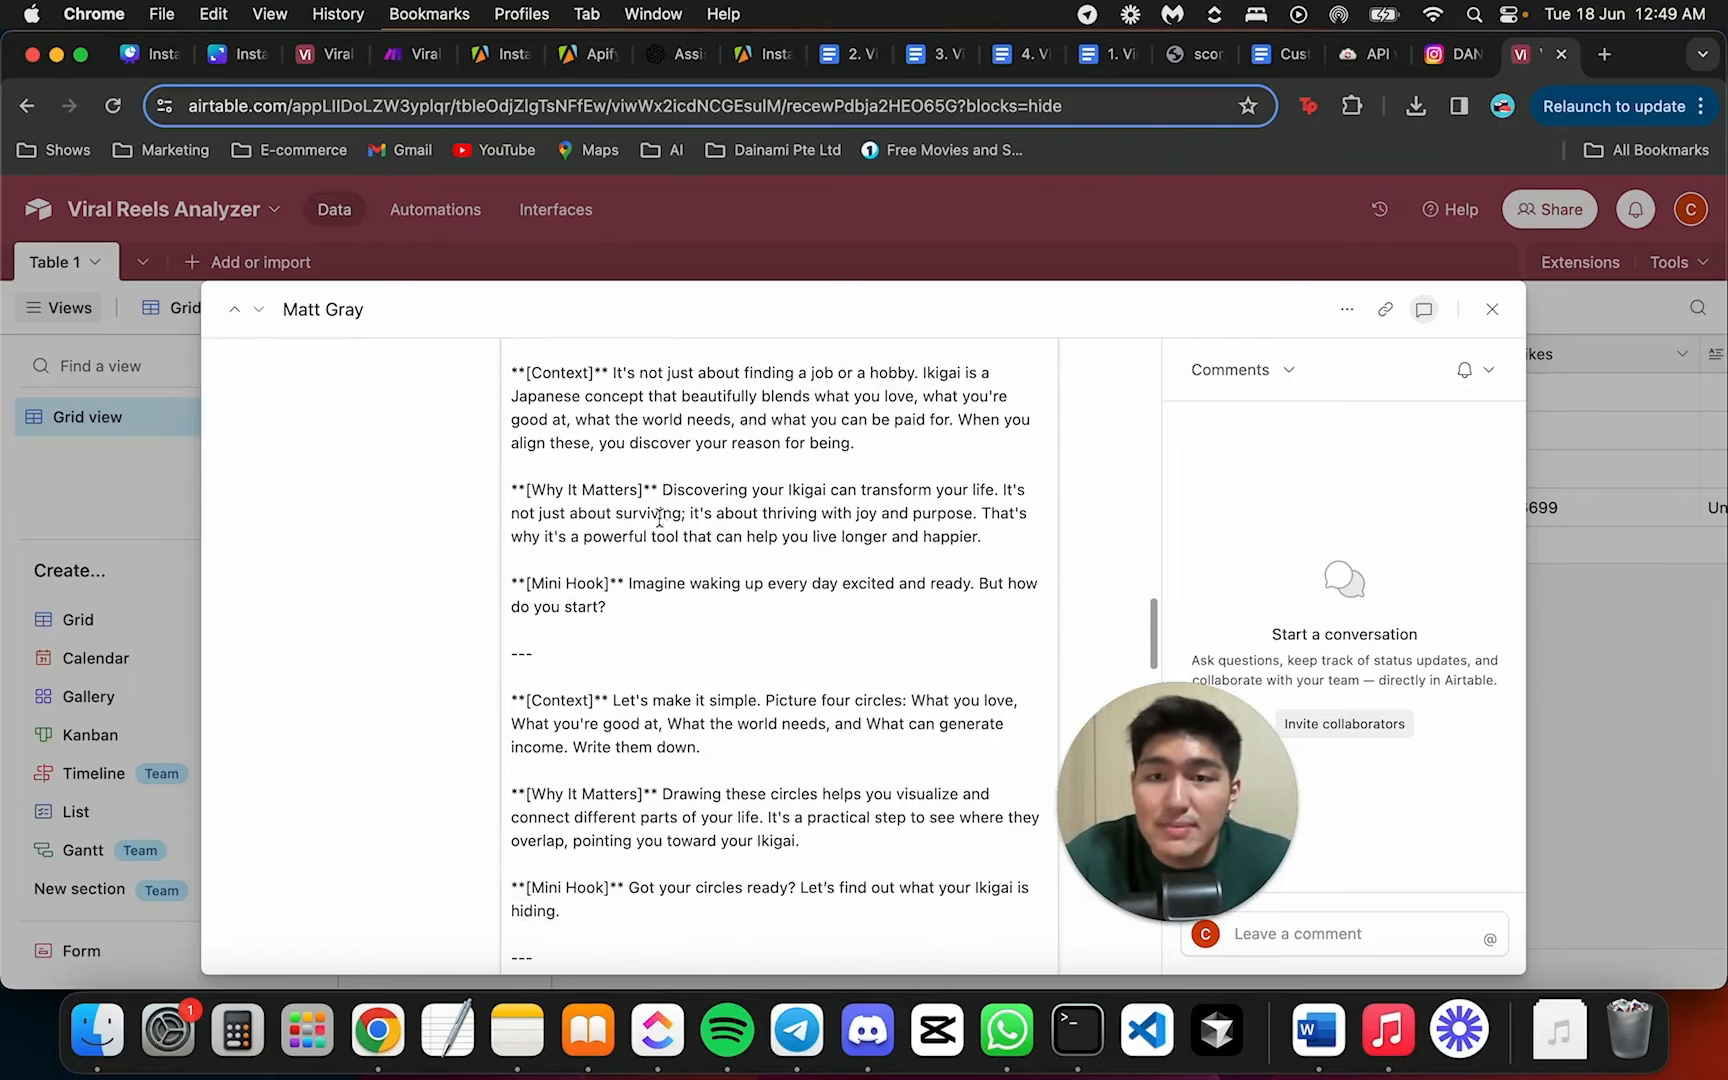
{"action": "scroll", "coordinate": [686, 584], "scroll_direction": "down", "scroll_amount": 6}
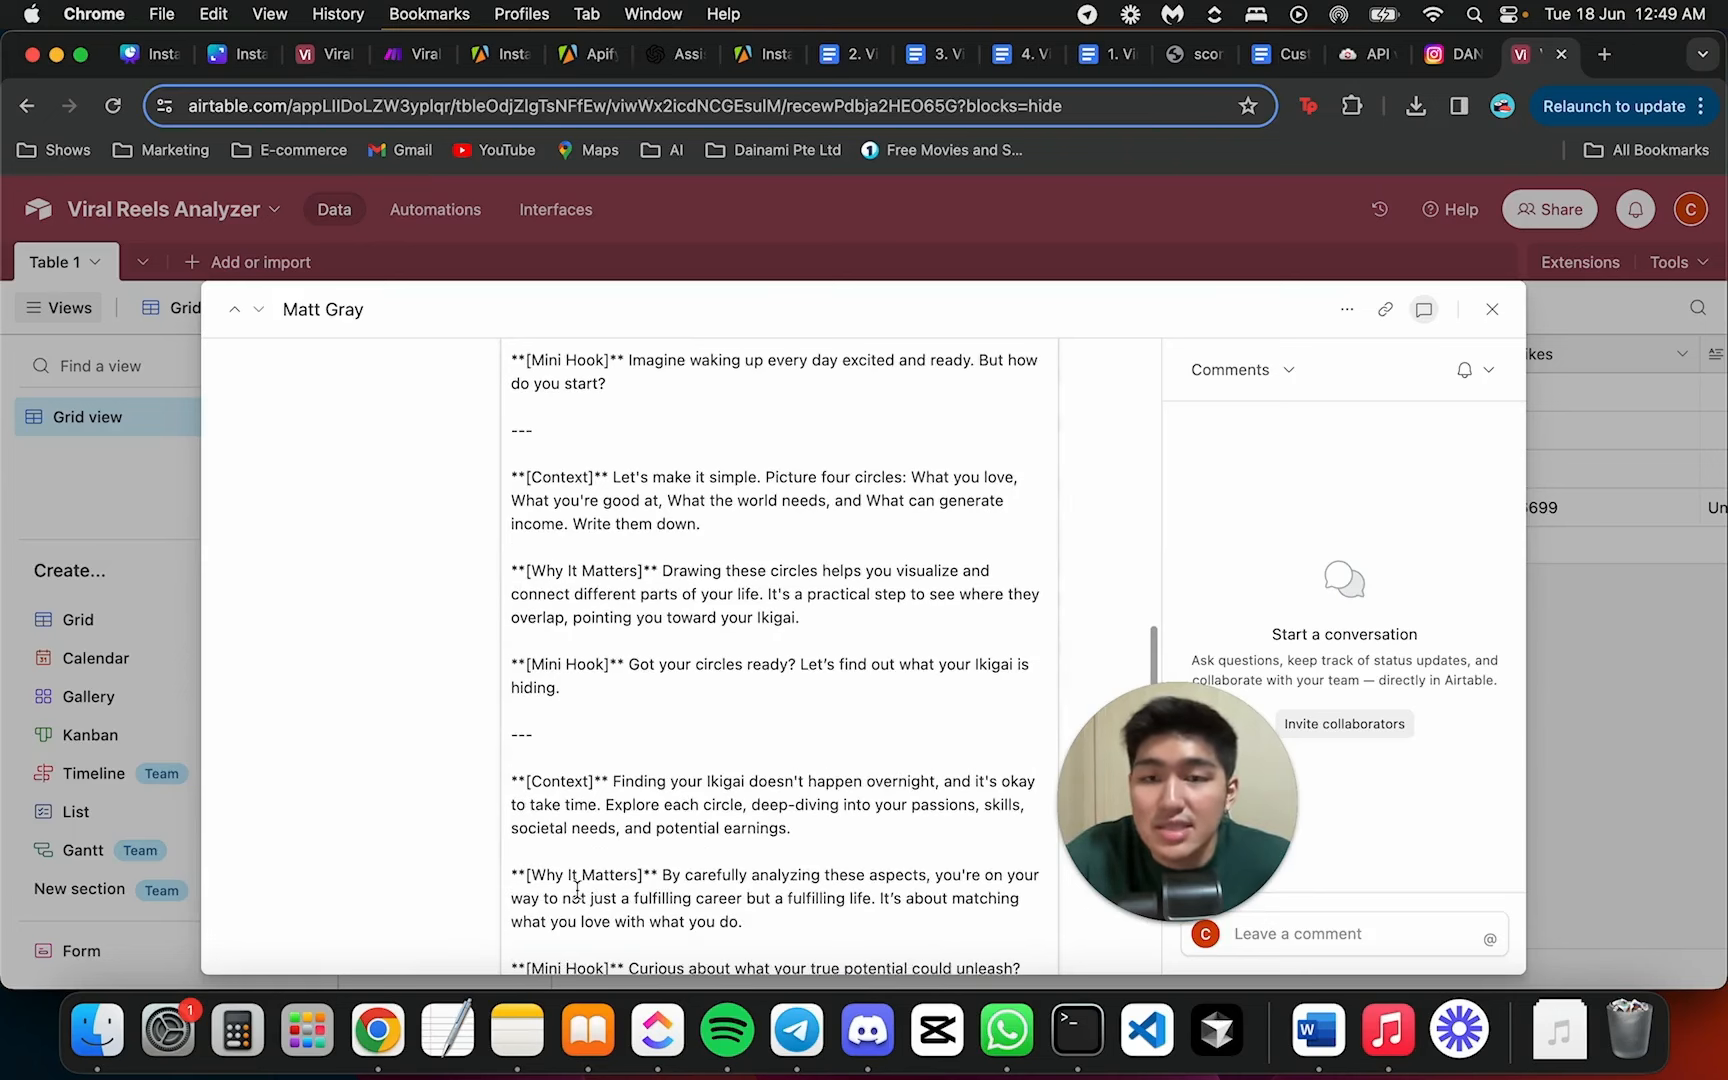
{"action": "scroll", "coordinate": [615, 700], "scroll_direction": "down", "scroll_amount": 1}
{"action": "scroll", "coordinate": [646, 592], "scroll_direction": "down", "scroll_amount": 9}
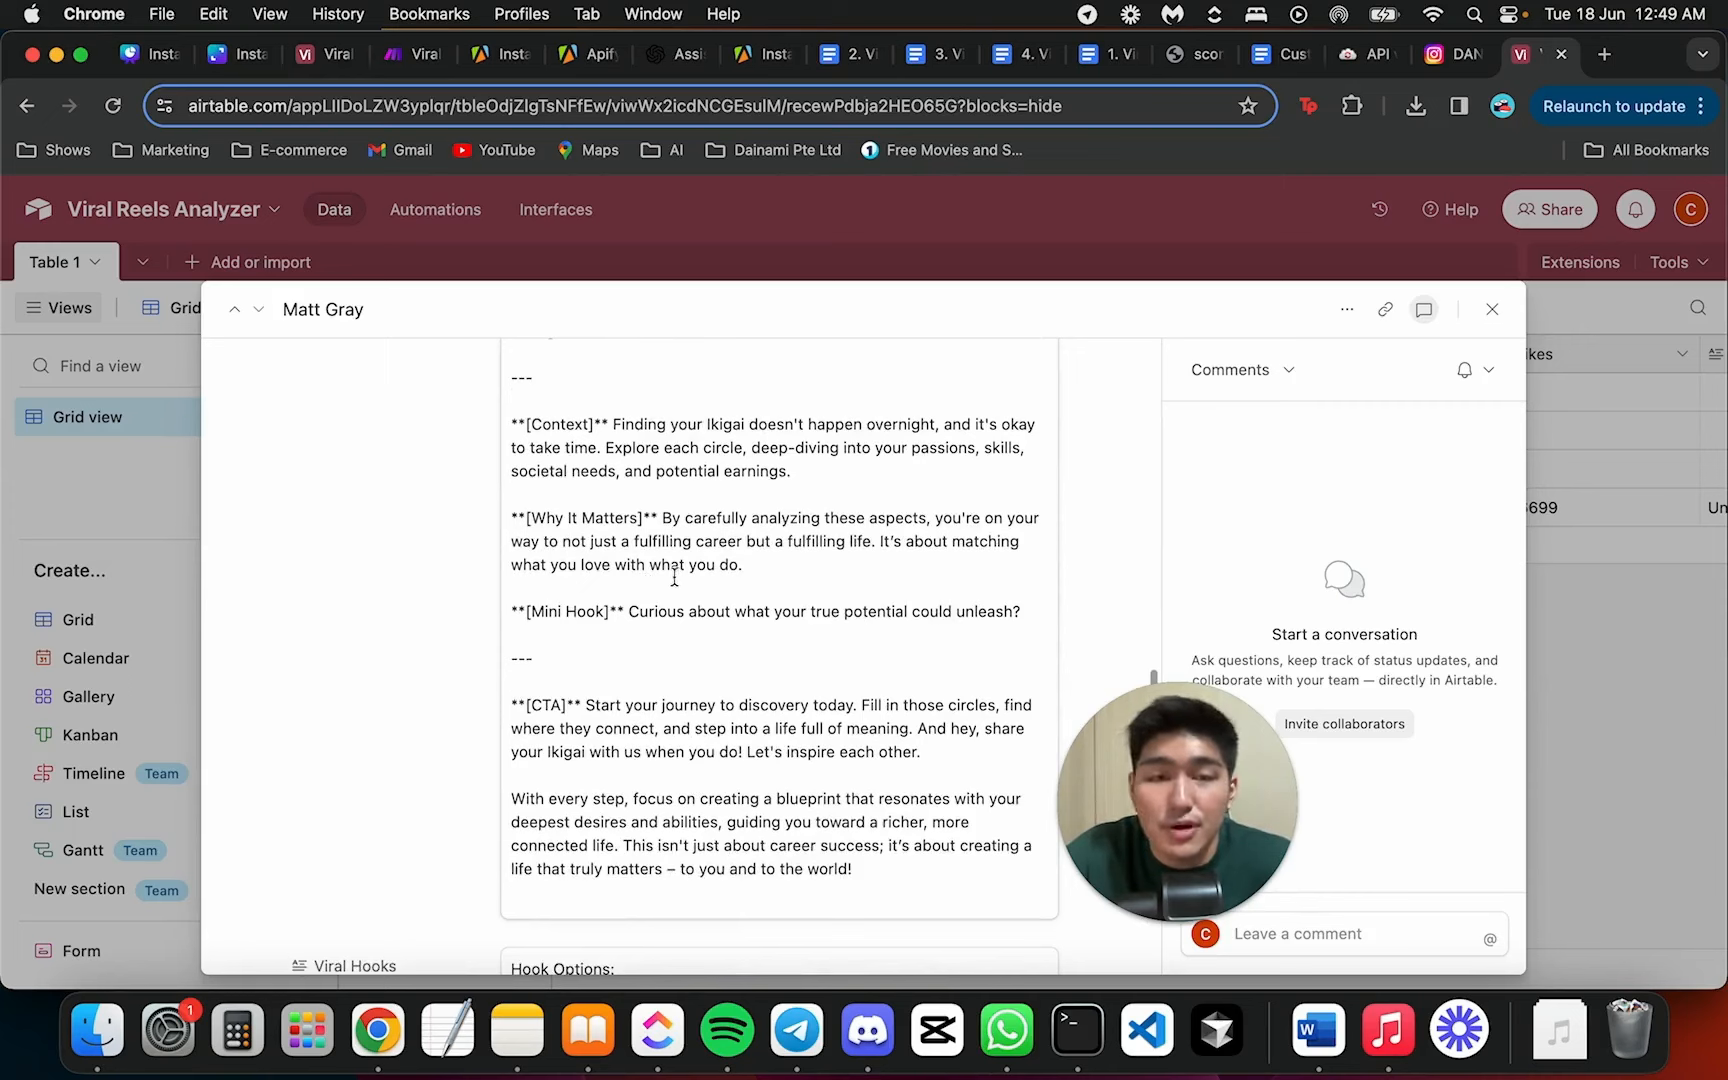
{"action": "scroll", "coordinate": [698, 577], "scroll_direction": "up", "scroll_amount": 15}
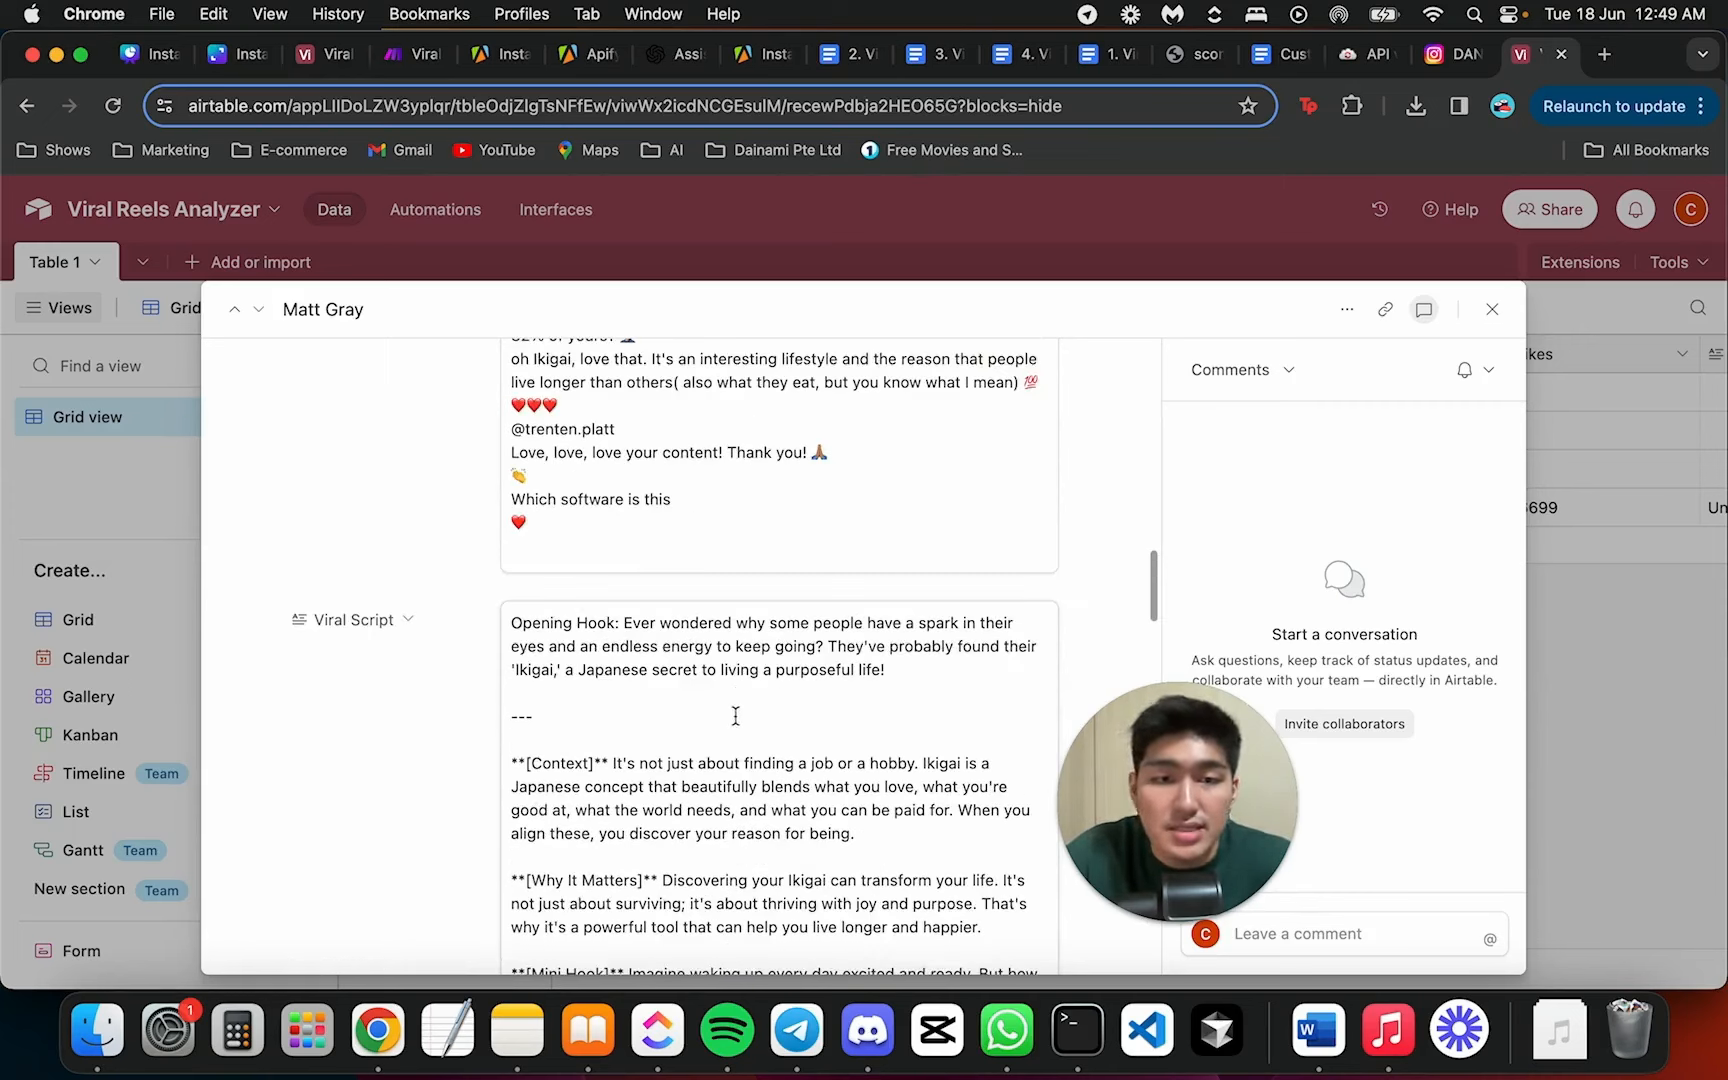
{"action": "scroll", "coordinate": [735, 716], "scroll_direction": "down", "scroll_amount": 1}
{"action": "scroll", "coordinate": [771, 733], "scroll_direction": "down", "scroll_amount": 9}
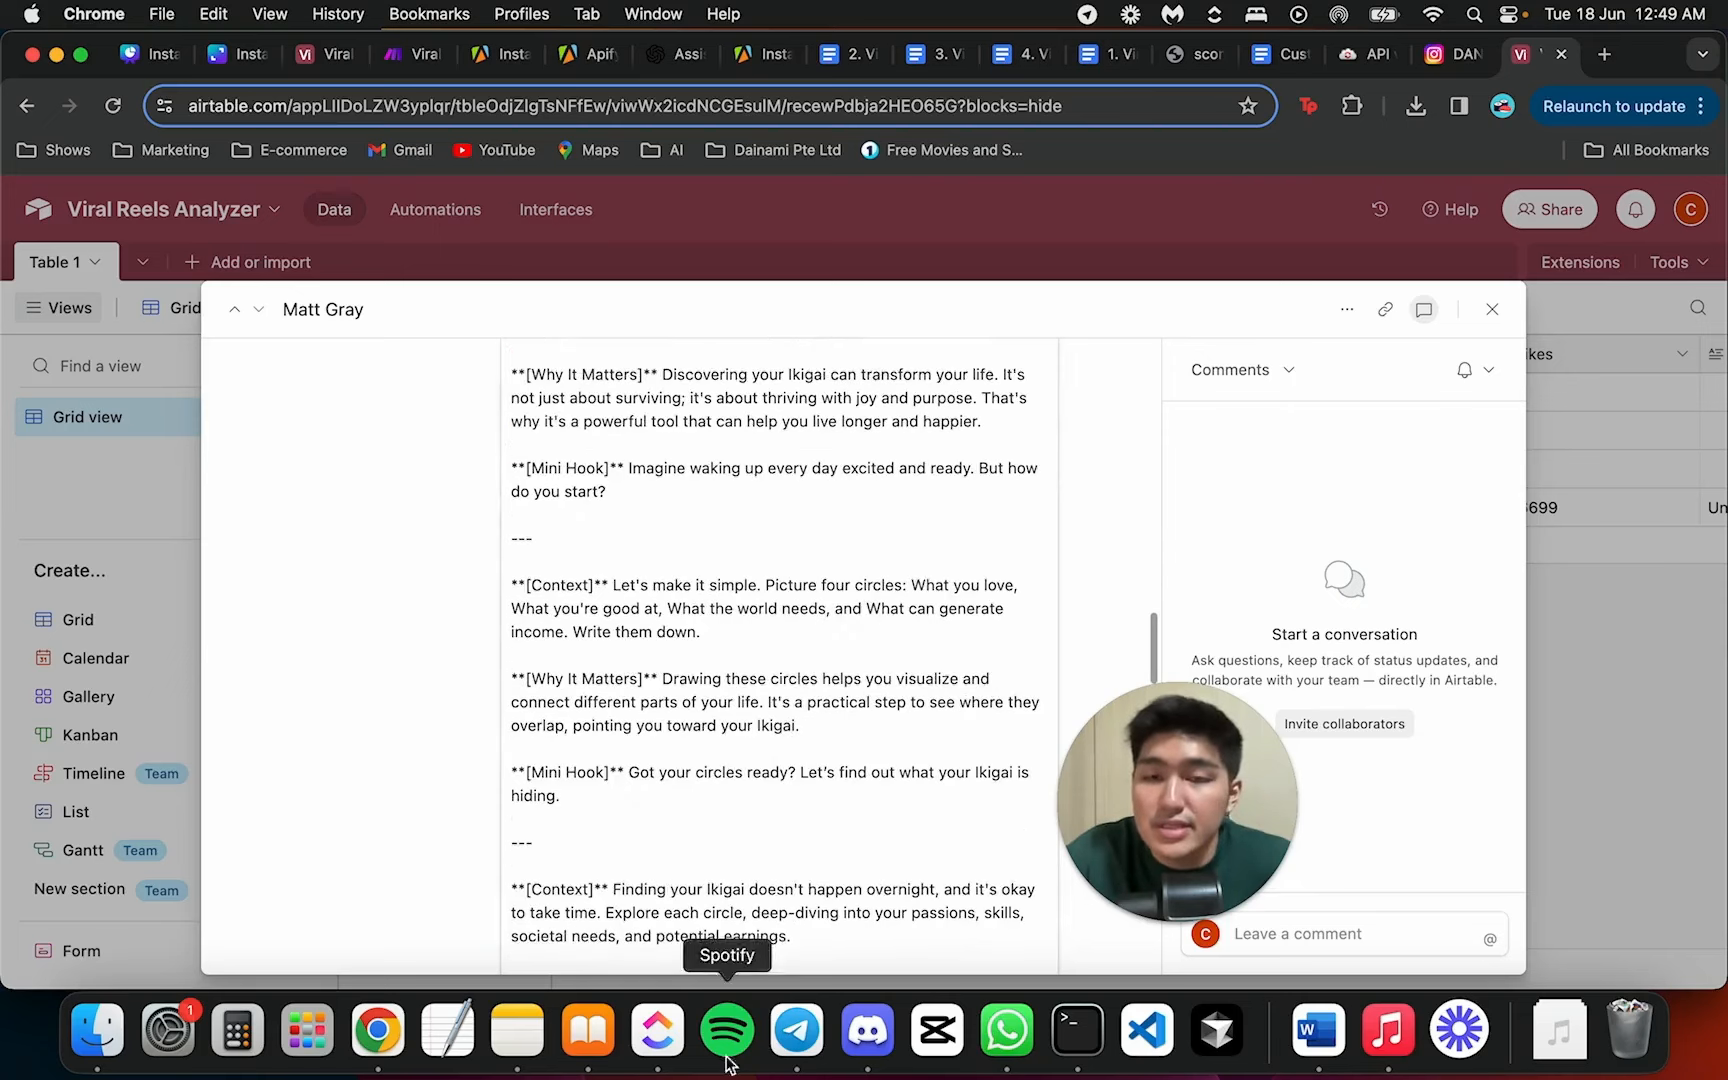
{"action": "scroll", "coordinate": [600, 600], "scroll_direction": "down", "scroll_amount": 10}
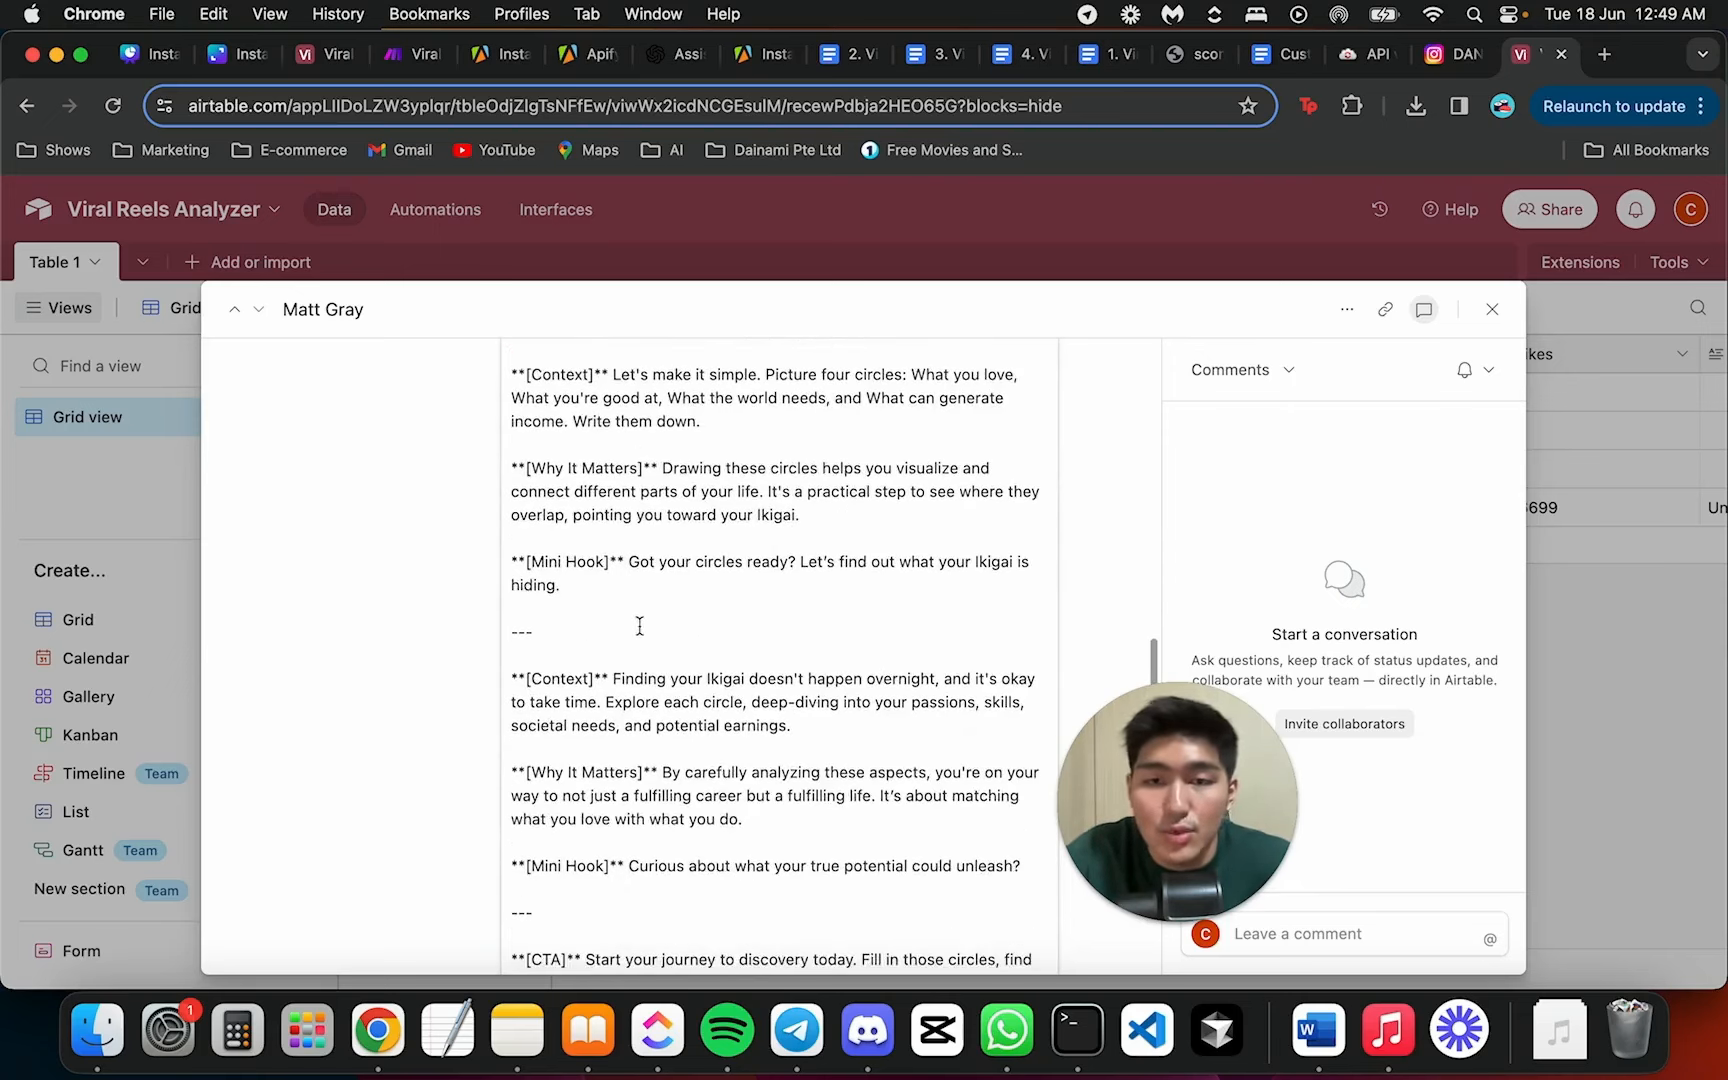
{"action": "scroll", "coordinate": [625, 625], "scroll_direction": "down", "scroll_amount": 4}
Review the record's Viral Hooks options and the Virality Score breakdown down to the Sentimental Analysis field
{"action": "scroll", "coordinate": [660, 620], "scroll_direction": "down", "scroll_amount": 5}
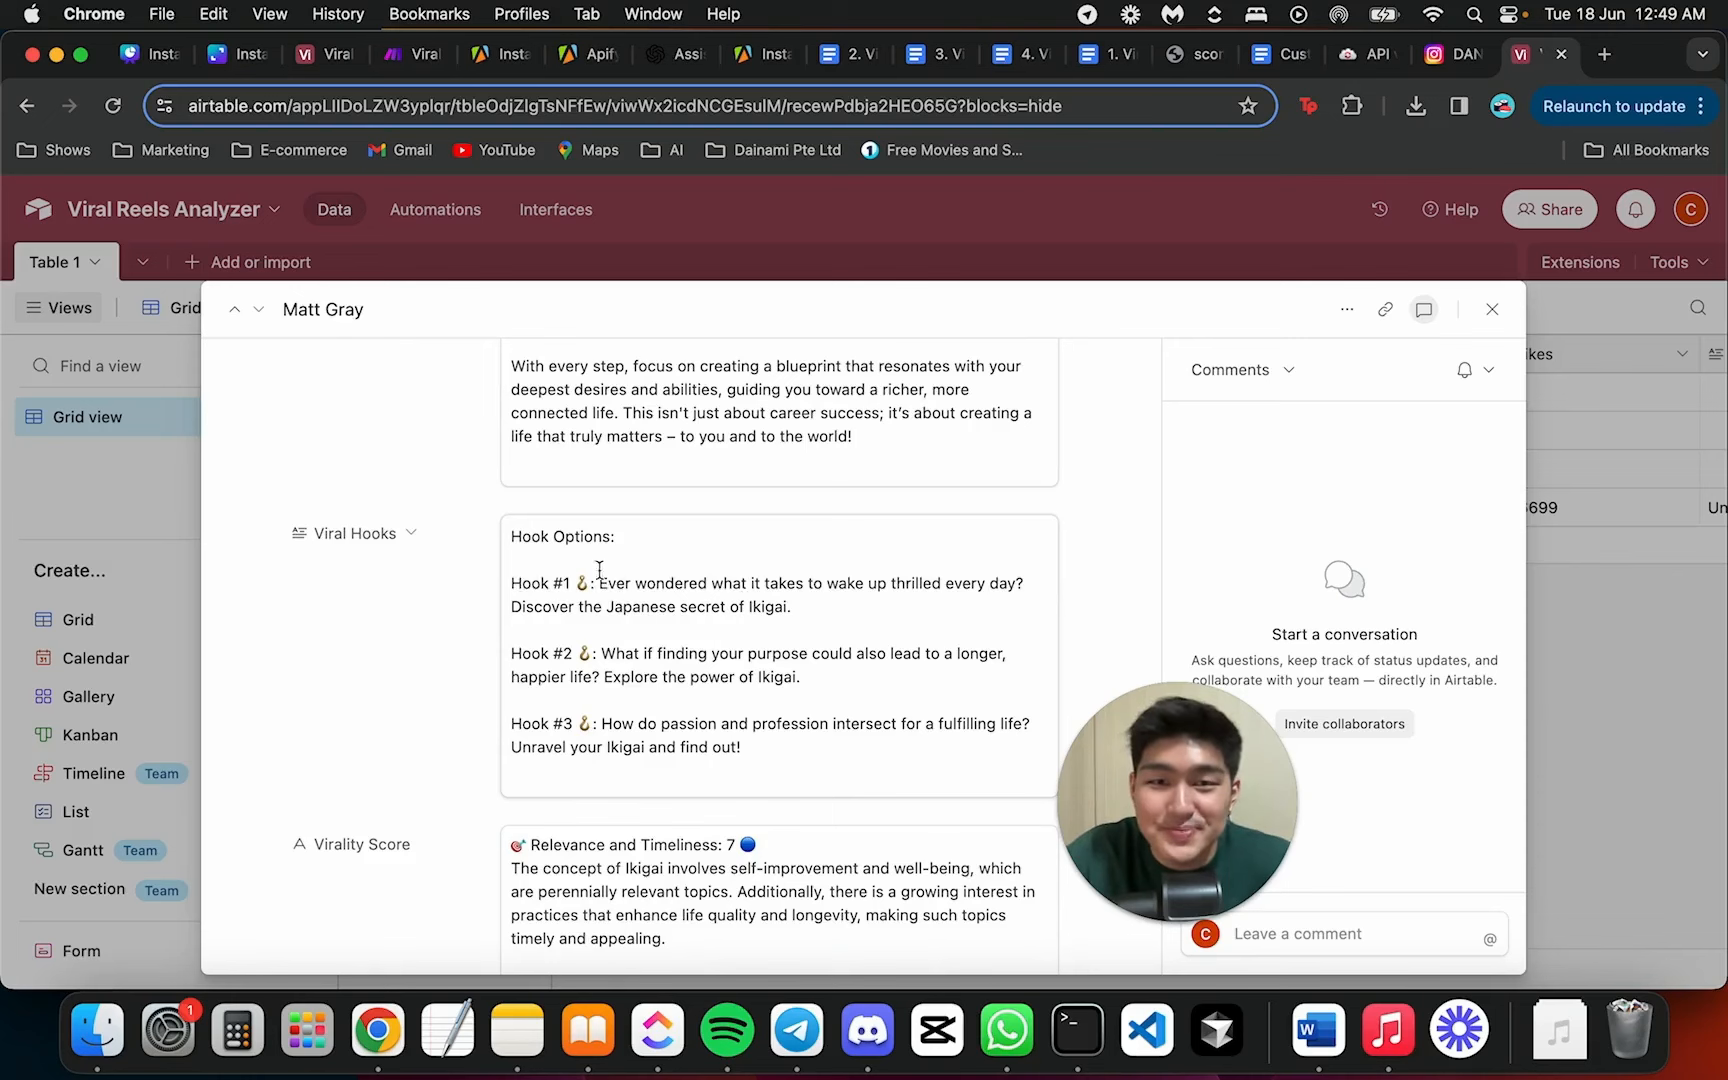
{"action": "scroll", "coordinate": [628, 578], "scroll_direction": "down", "scroll_amount": 1}
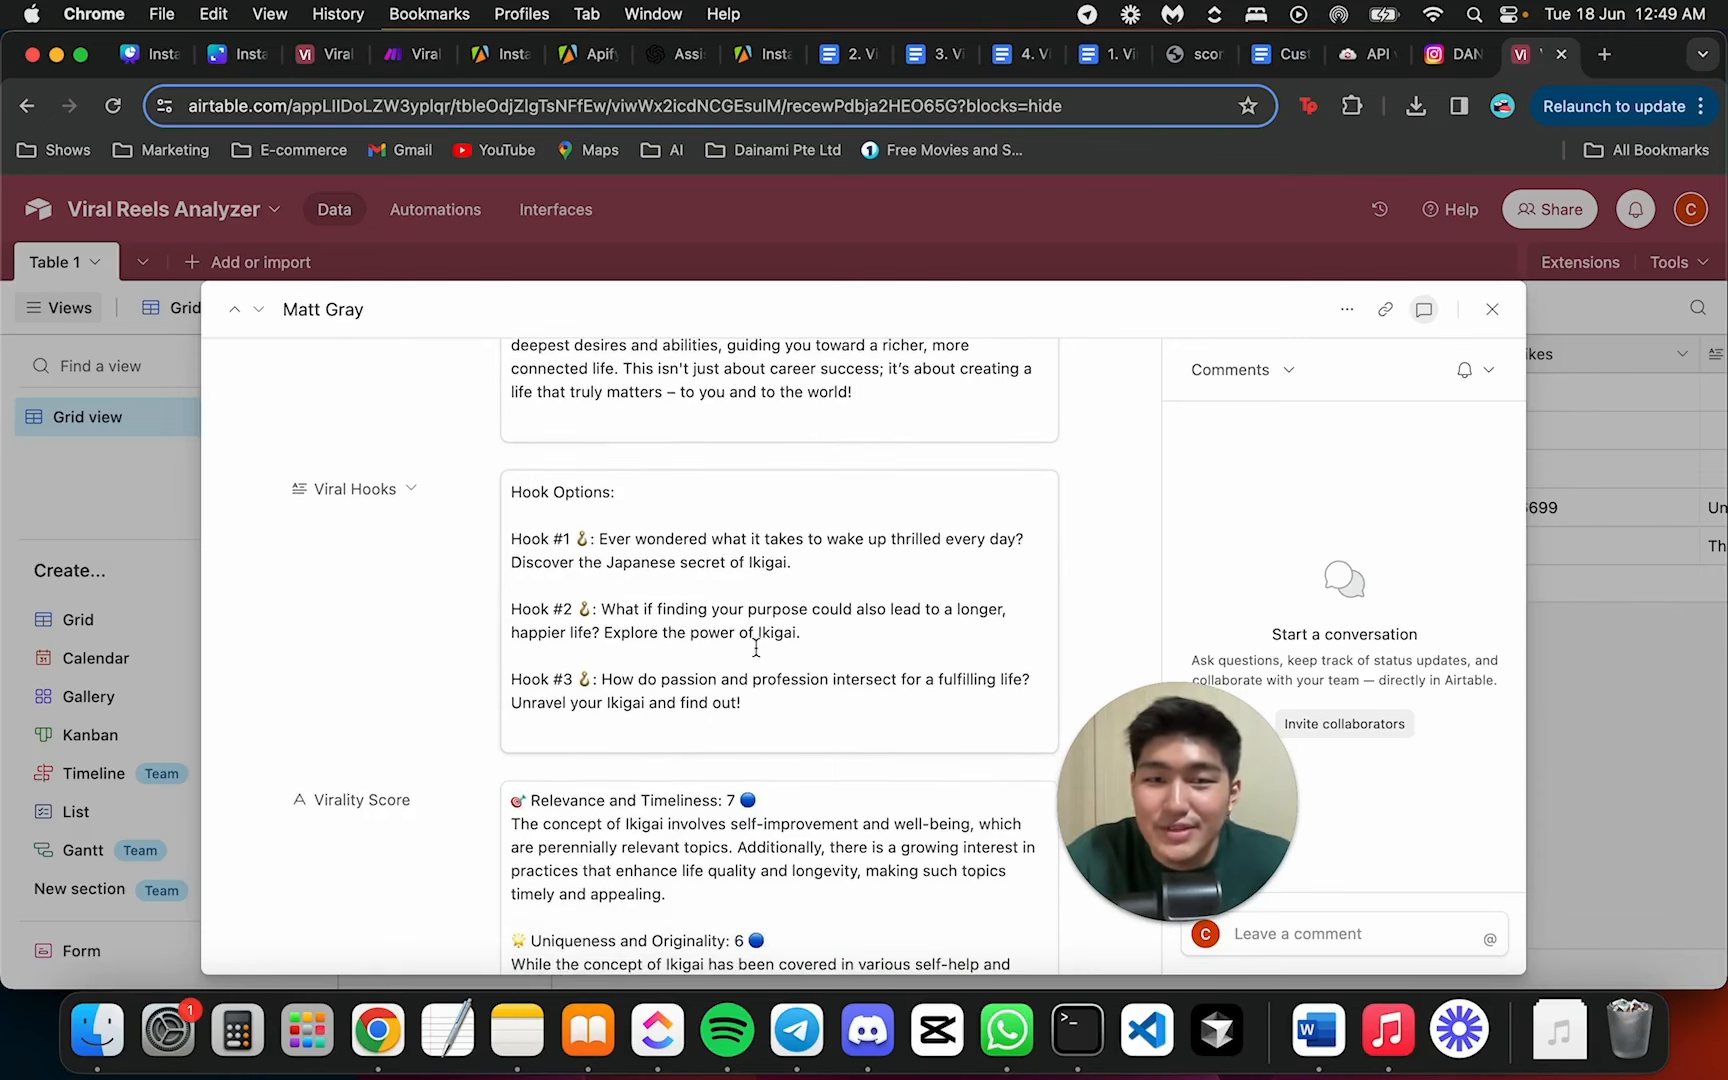
{"action": "scroll", "coordinate": [656, 546], "scroll_direction": "down", "scroll_amount": 6}
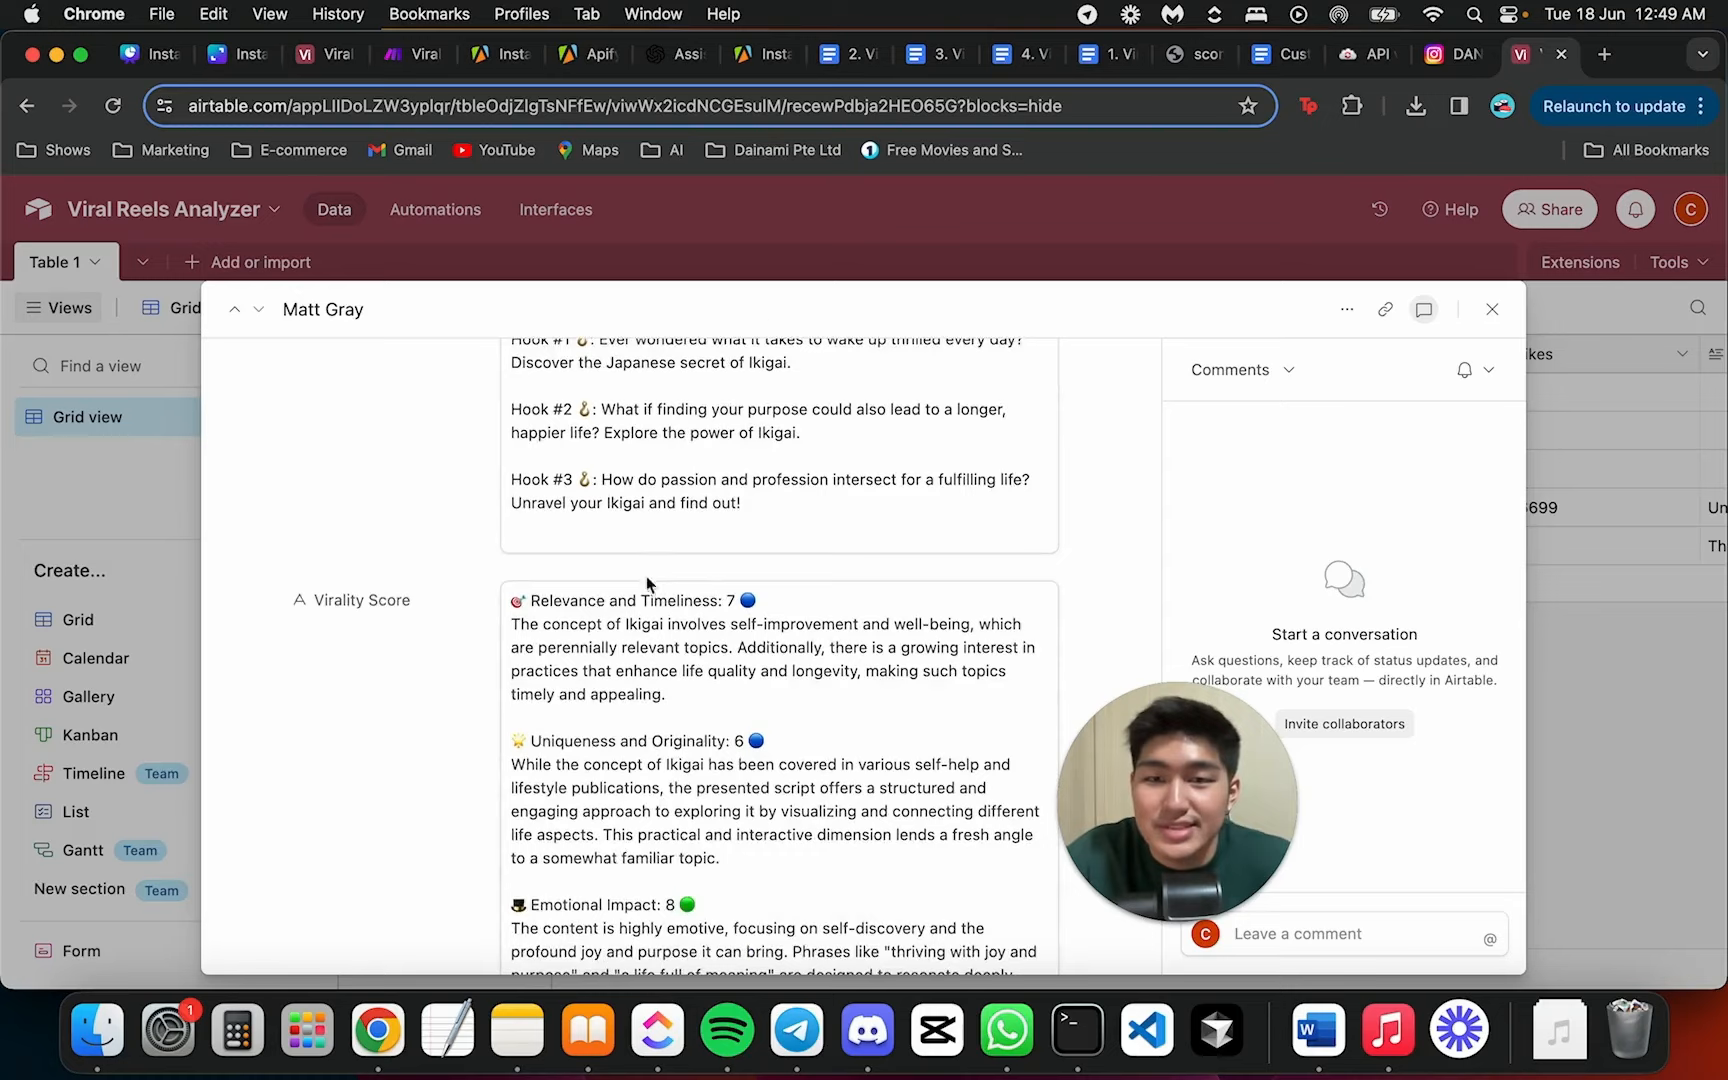
{"action": "scroll", "coordinate": [596, 601], "scroll_direction": "down", "scroll_amount": 6}
{"action": "scroll", "coordinate": [580, 590], "scroll_direction": "up", "scroll_amount": 6}
{"action": "scroll", "coordinate": [560, 570], "scroll_direction": "down", "scroll_amount": 6}
{"action": "scroll", "coordinate": [548, 560], "scroll_direction": "down", "scroll_amount": 10}
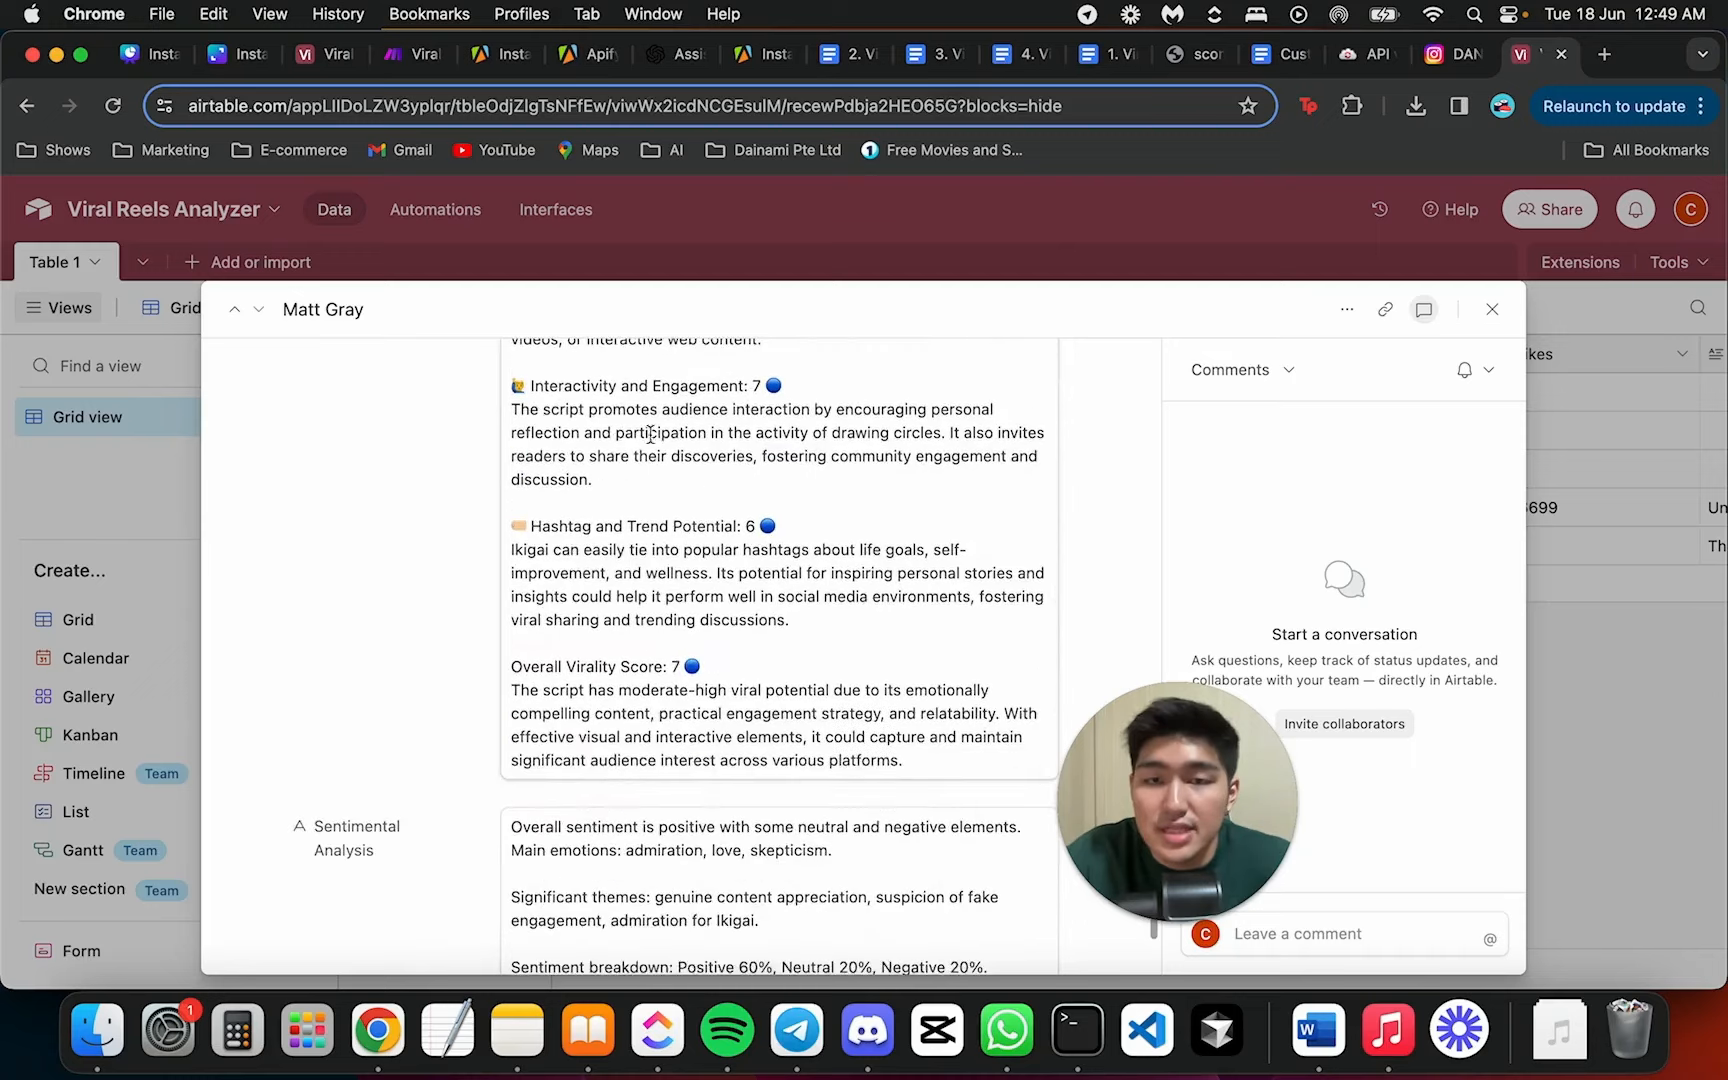
Reread the record's Virality Score categories and Sentimental Analysis breakdown, skim its other fields once more, and close the record
{"action": "scroll", "coordinate": [586, 524], "scroll_direction": "up", "scroll_amount": 10}
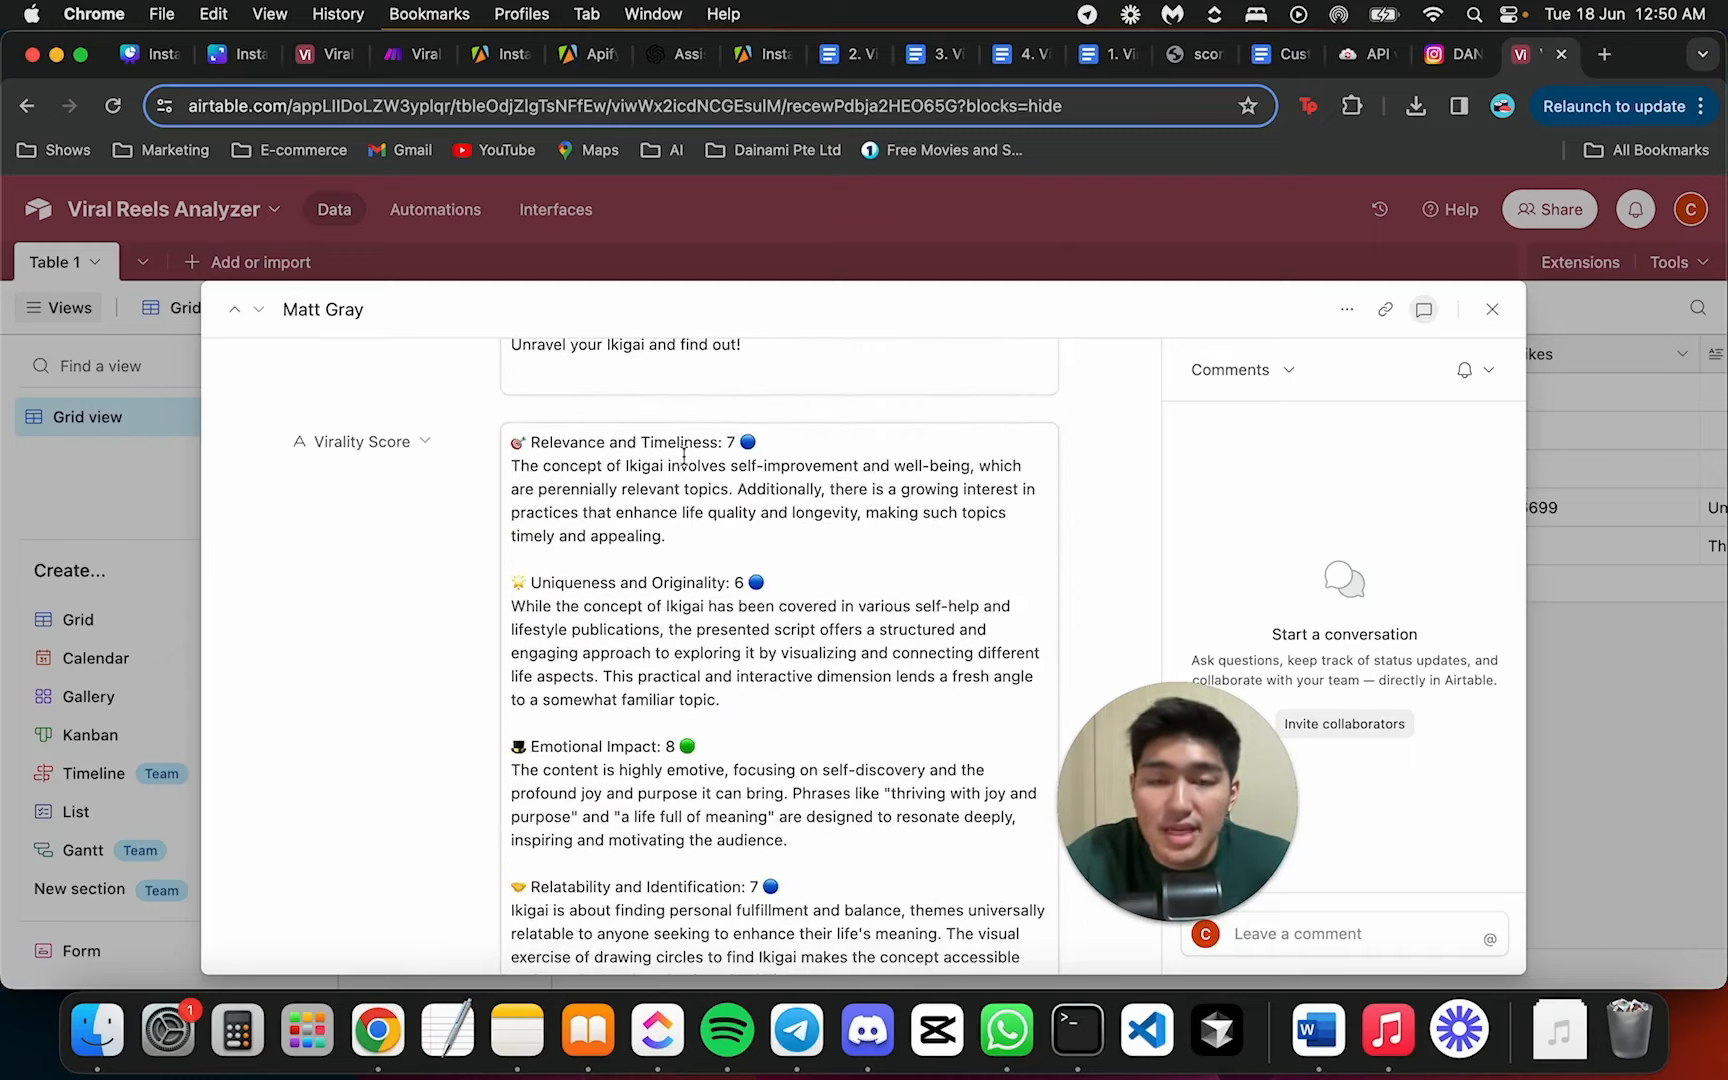
{"action": "scroll", "coordinate": [646, 524], "scroll_direction": "down", "scroll_amount": 1}
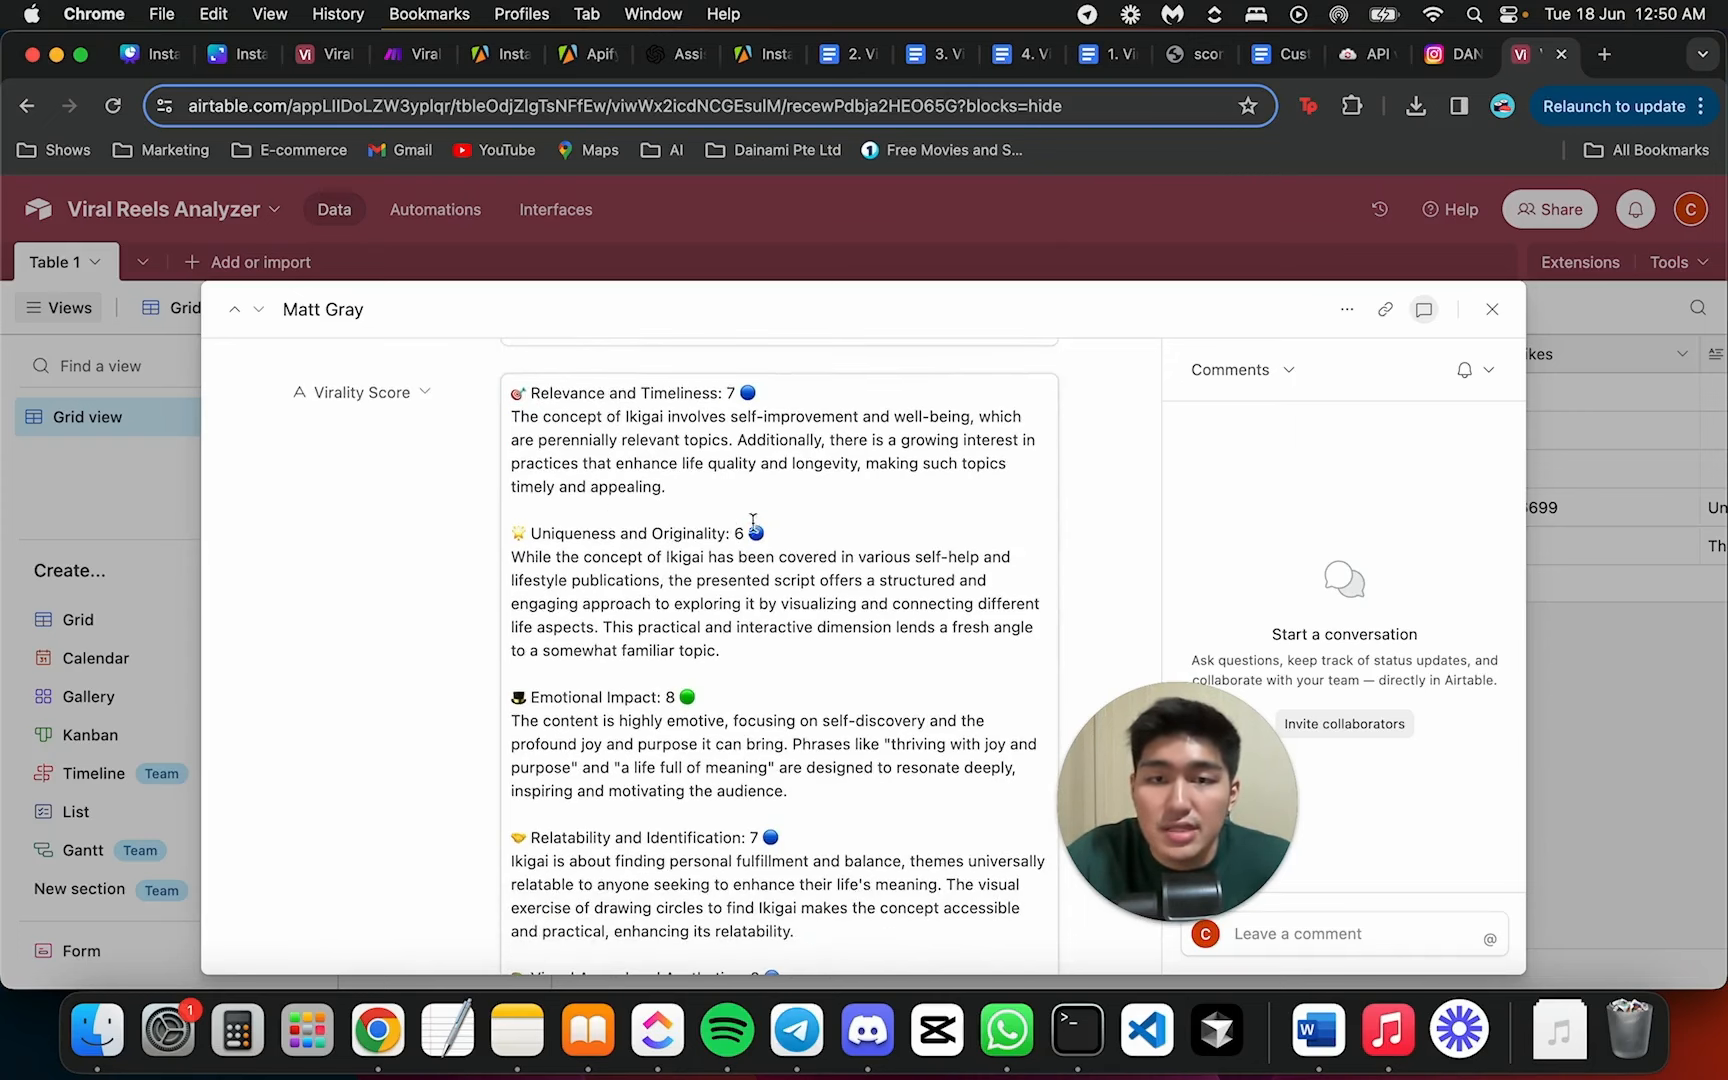
{"action": "scroll", "coordinate": [734, 612], "scroll_direction": "down", "scroll_amount": 12}
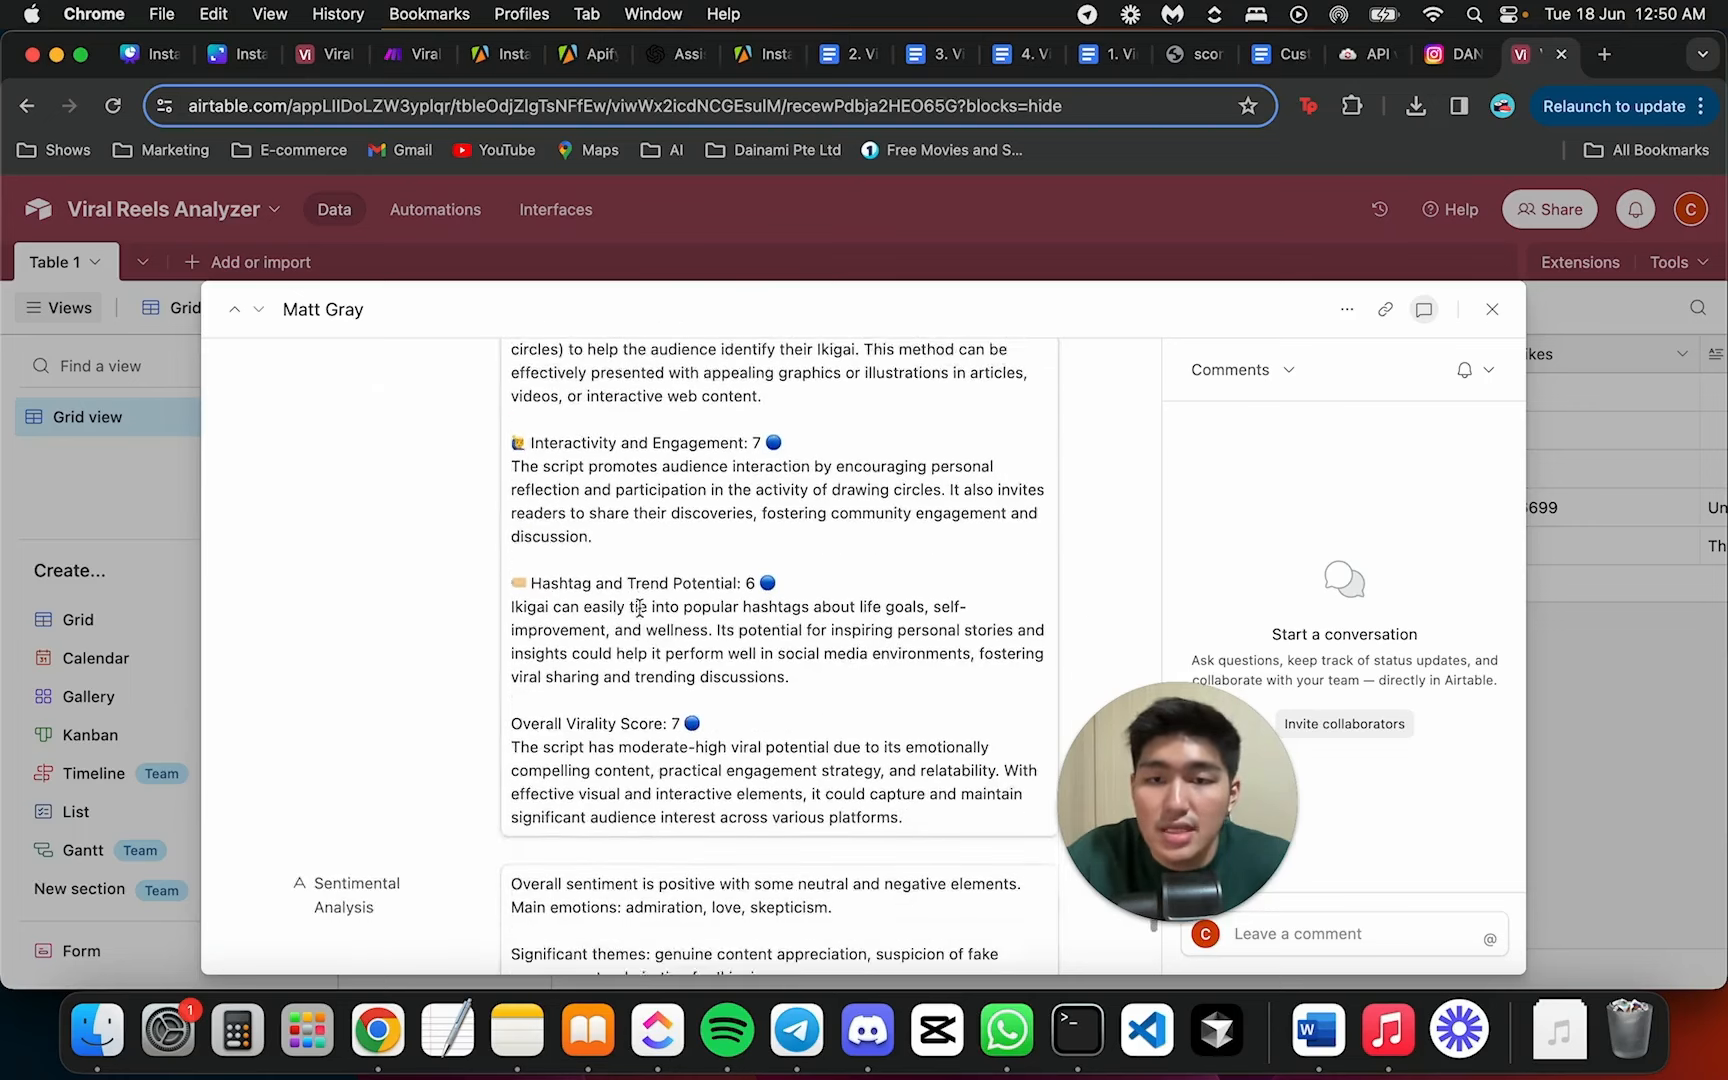
{"action": "scroll", "coordinate": [638, 607], "scroll_direction": "down", "scroll_amount": 3}
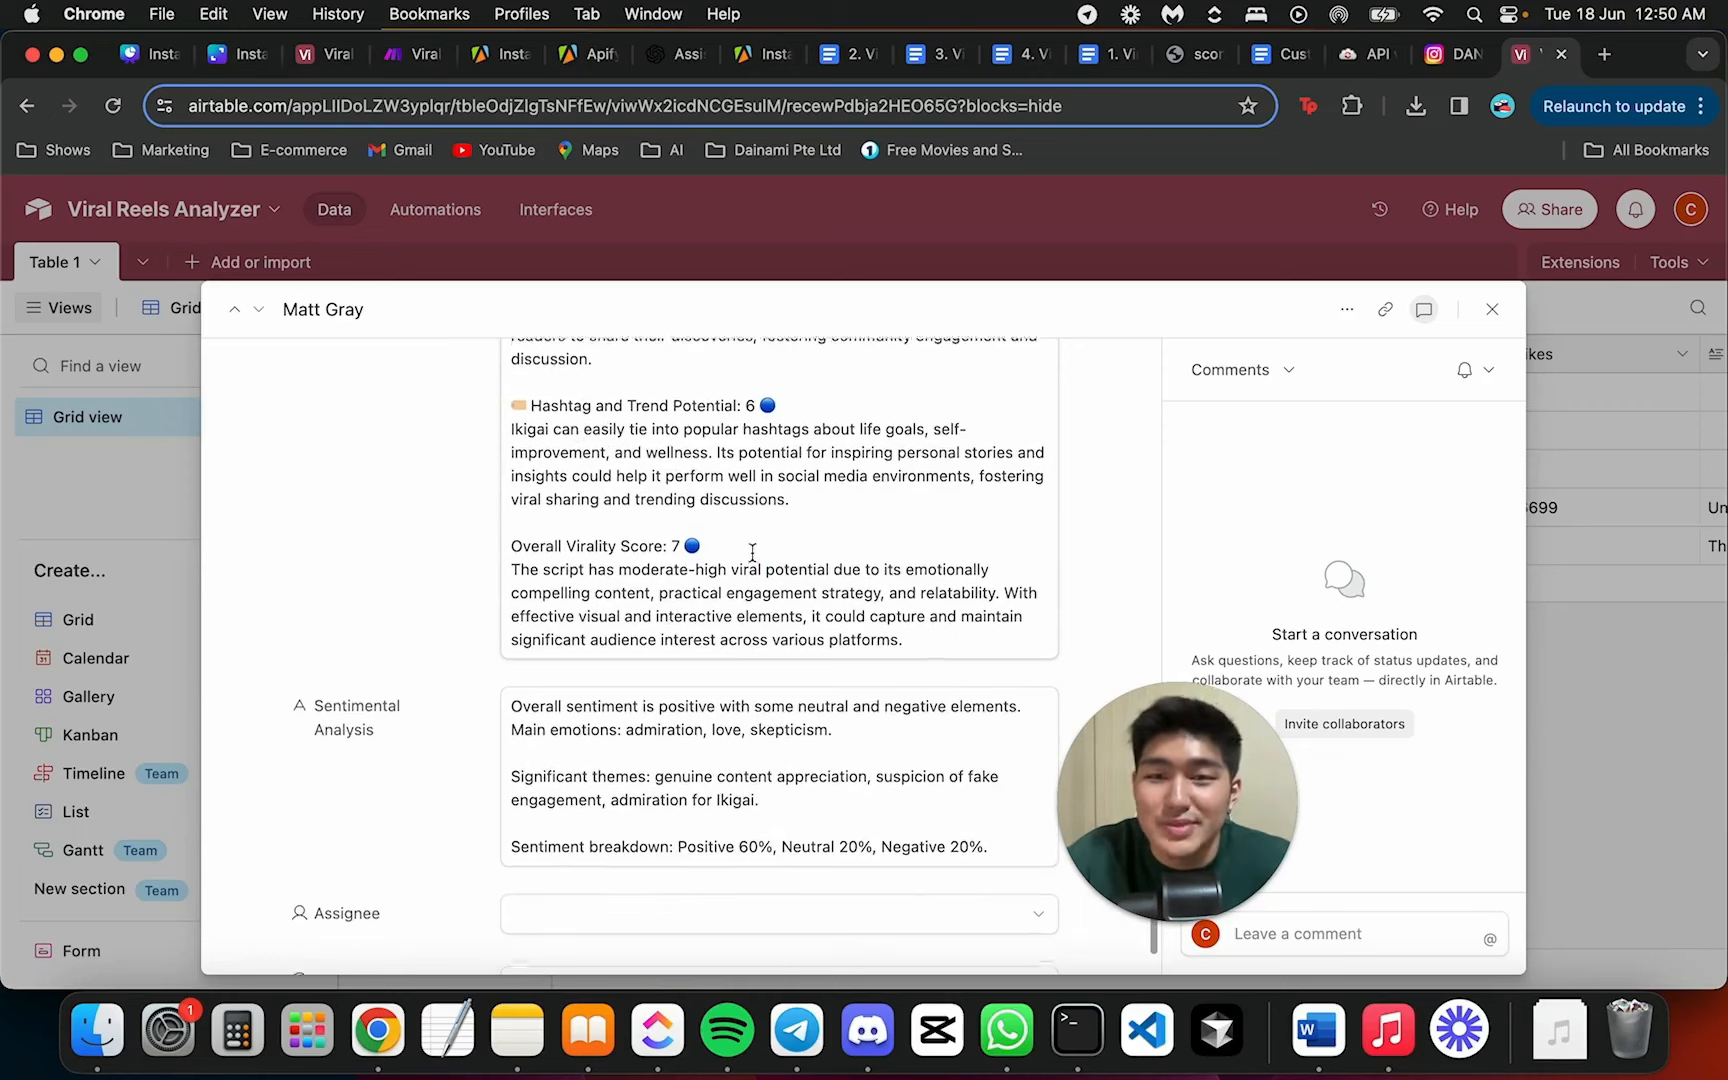
{"action": "scroll", "coordinate": [580, 520], "scroll_direction": "down", "scroll_amount": 2}
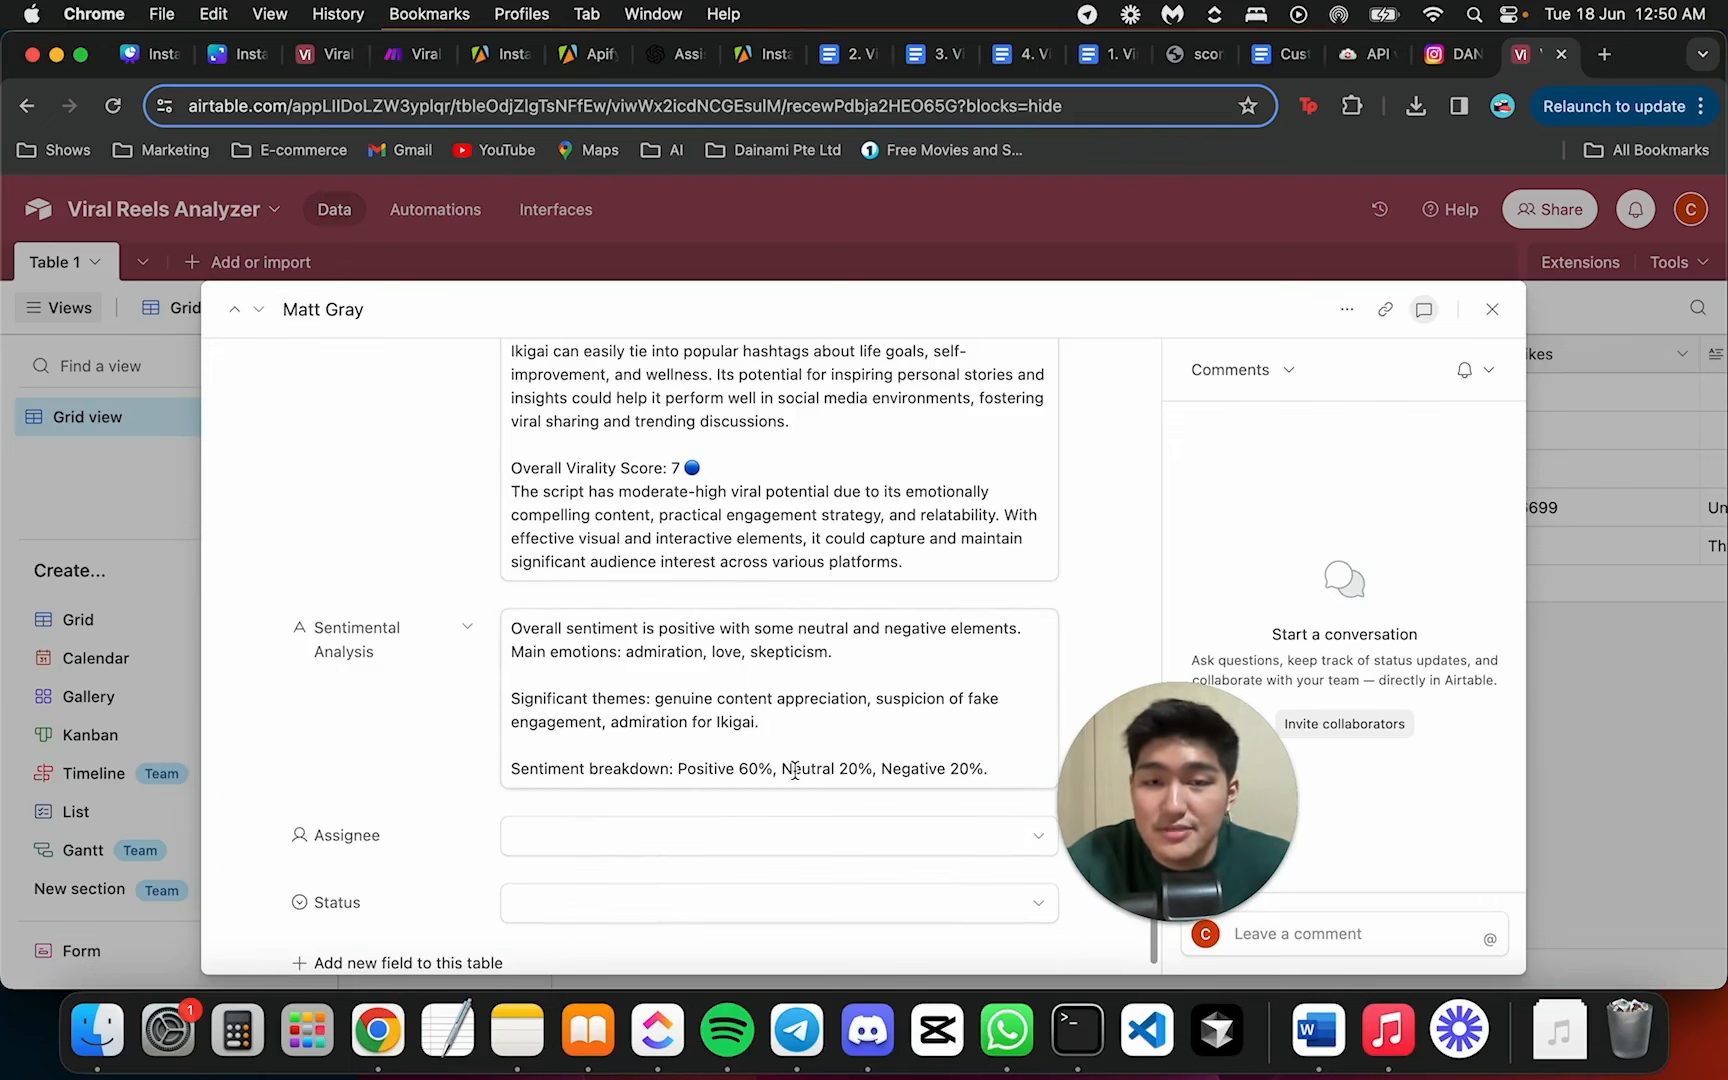
{"action": "scroll", "coordinate": [850, 777], "scroll_direction": "down", "scroll_amount": 1}
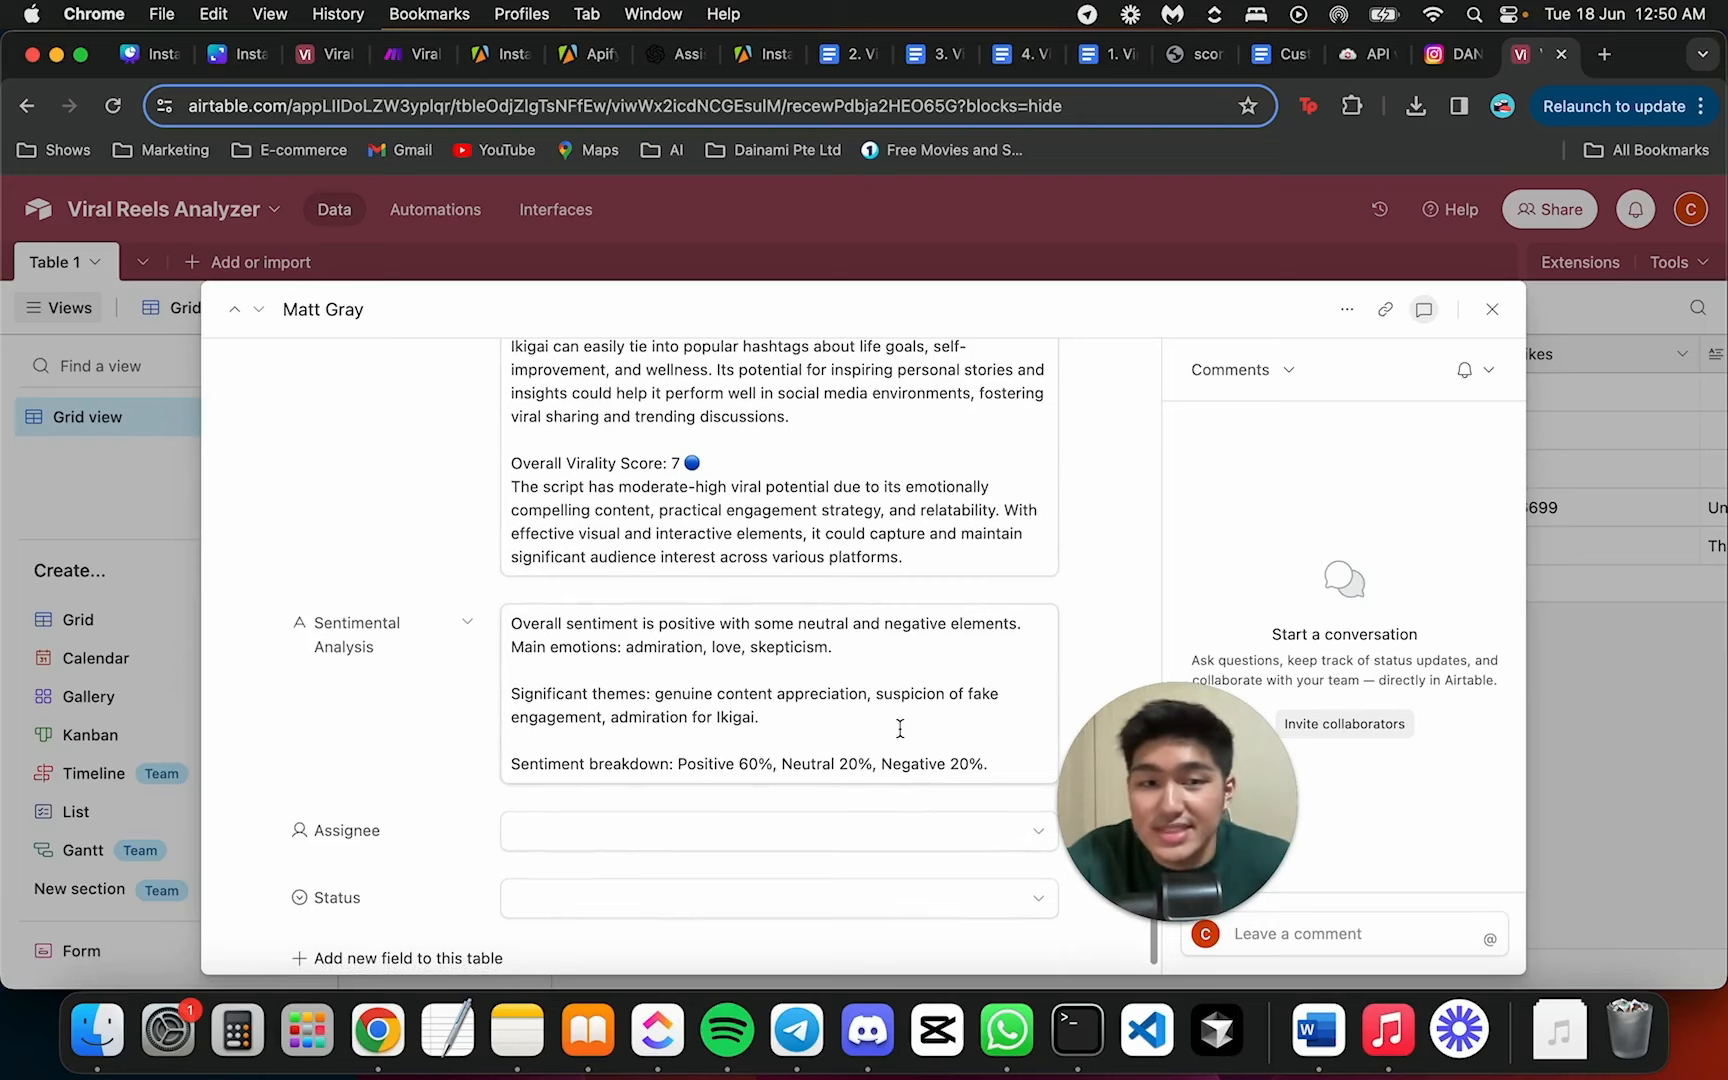
{"action": "scroll", "coordinate": [775, 683], "scroll_direction": "up", "scroll_amount": 20}
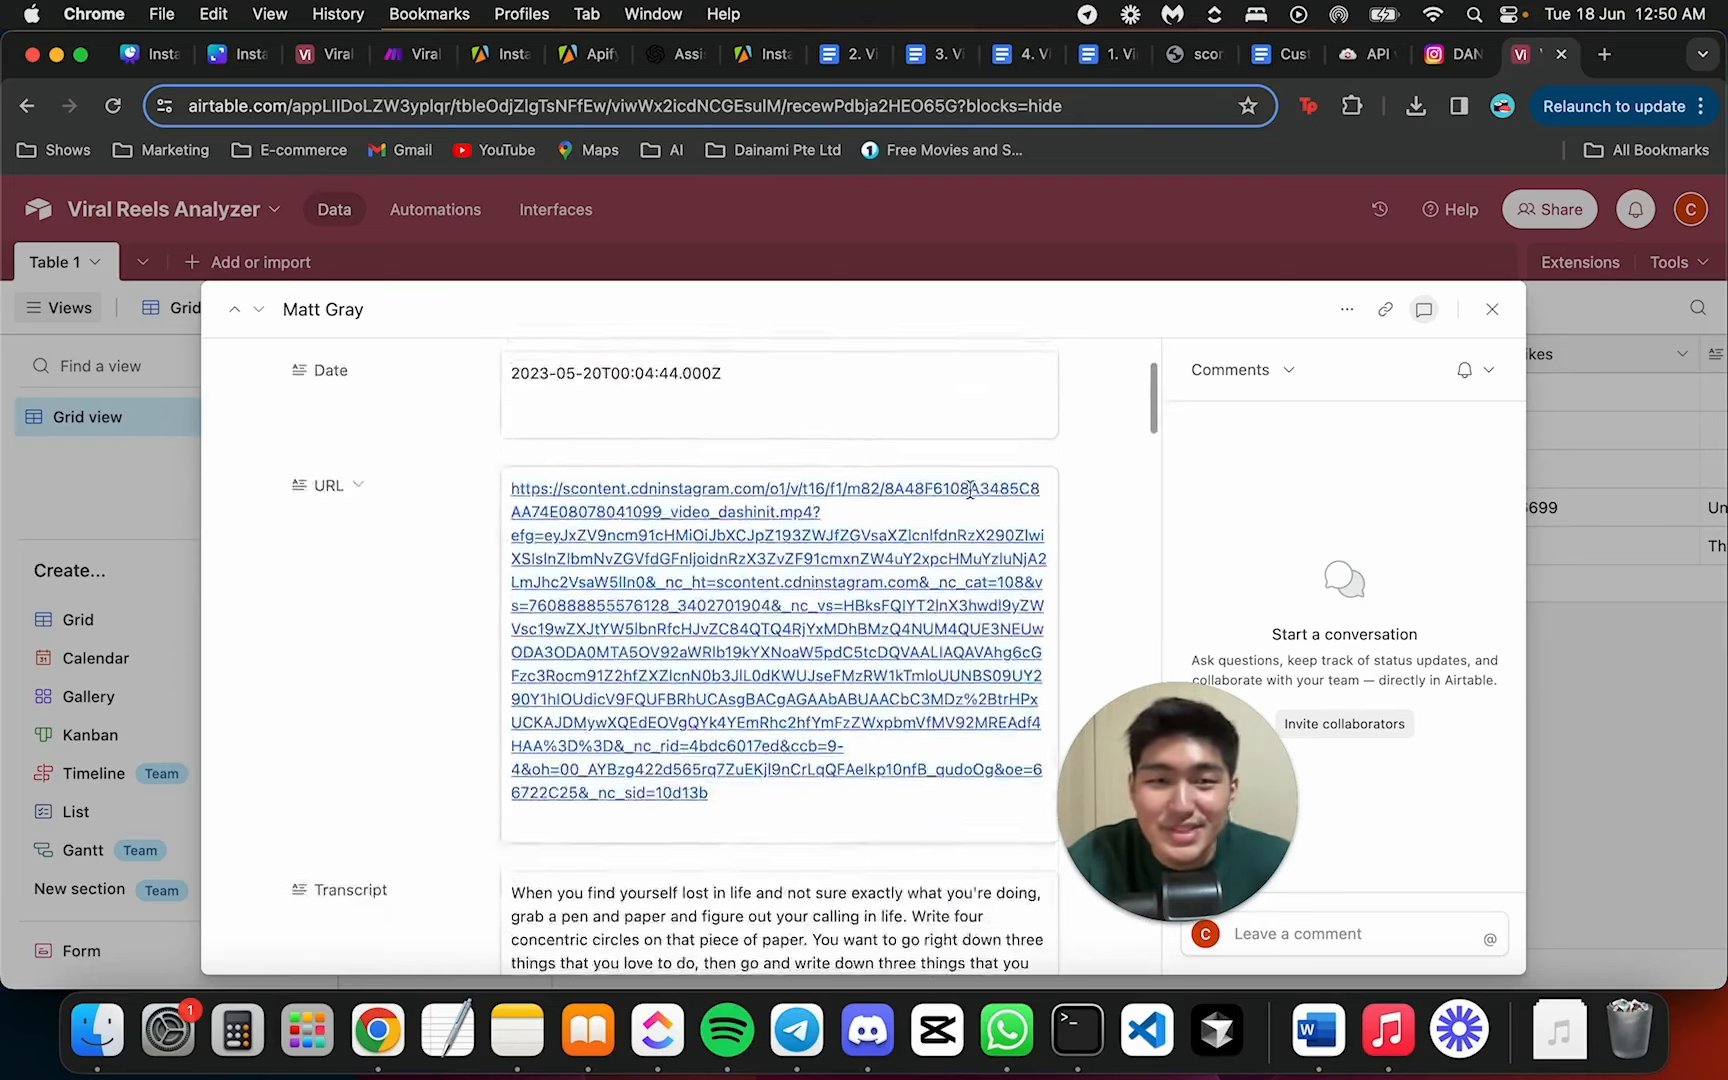
{"action": "scroll", "coordinate": [910, 560], "scroll_direction": "down", "scroll_amount": 15}
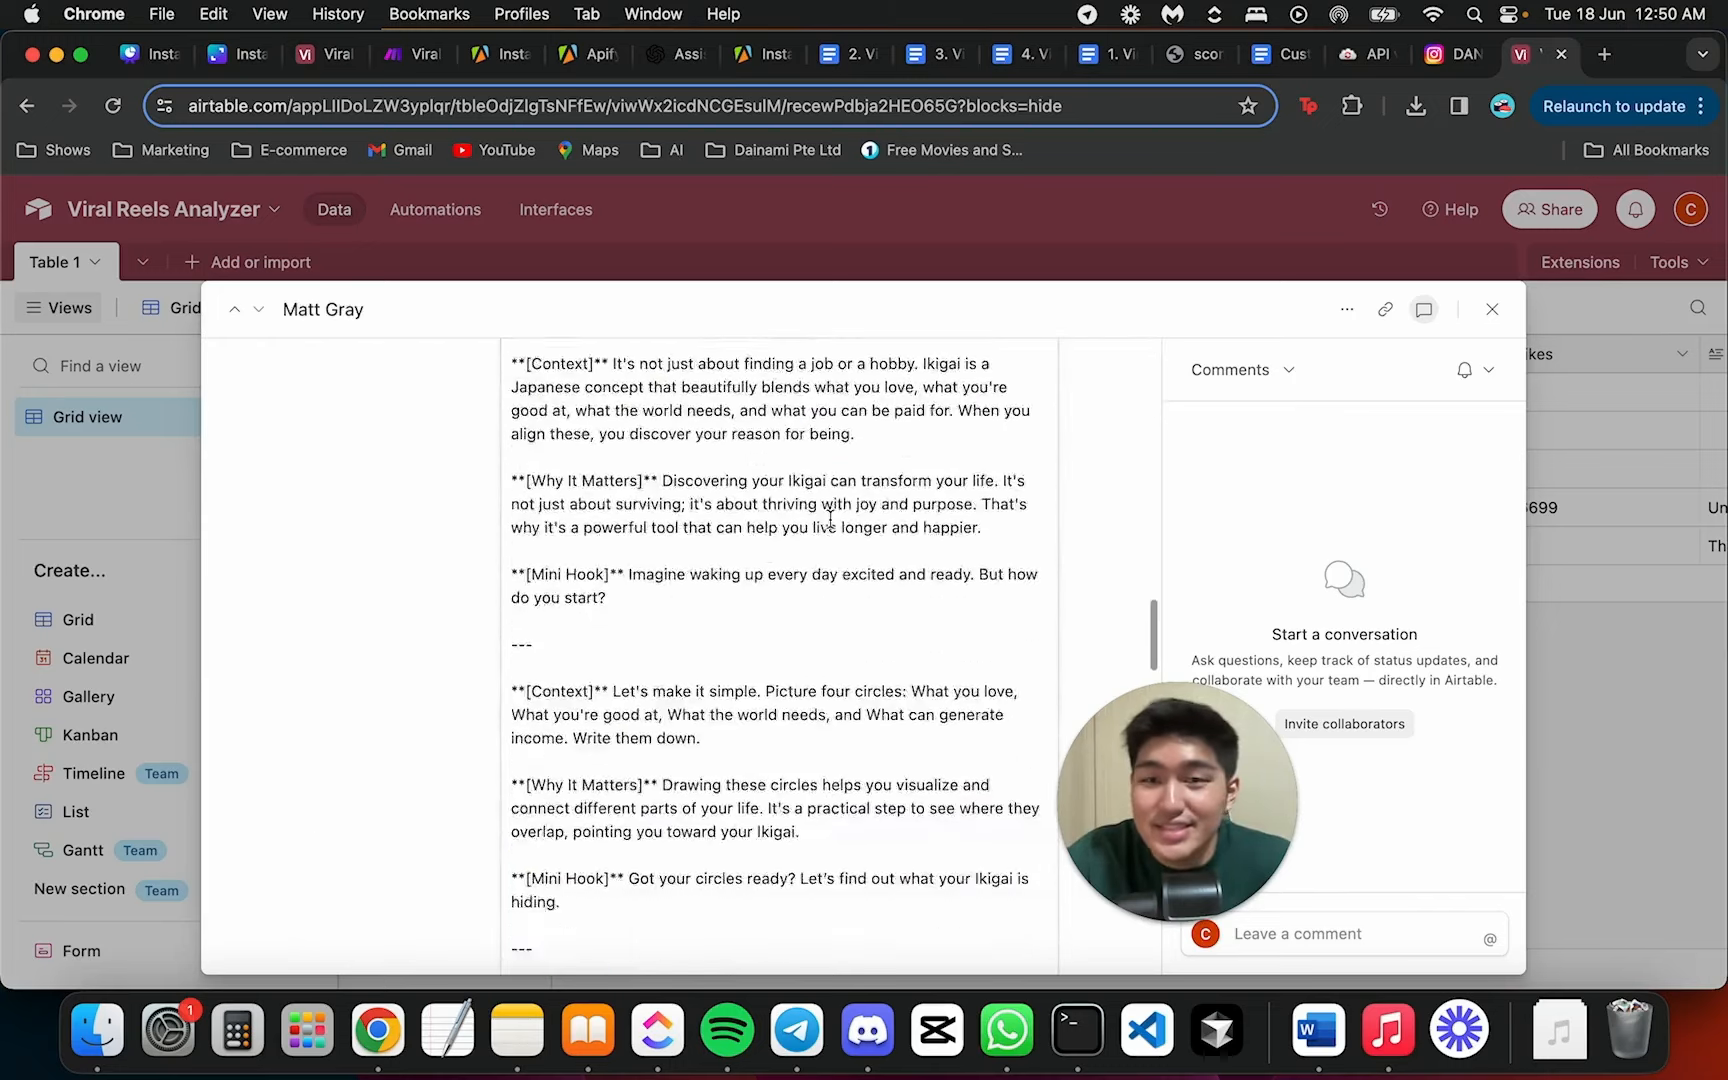
{"action": "left_click", "coordinate": [1492, 311]}
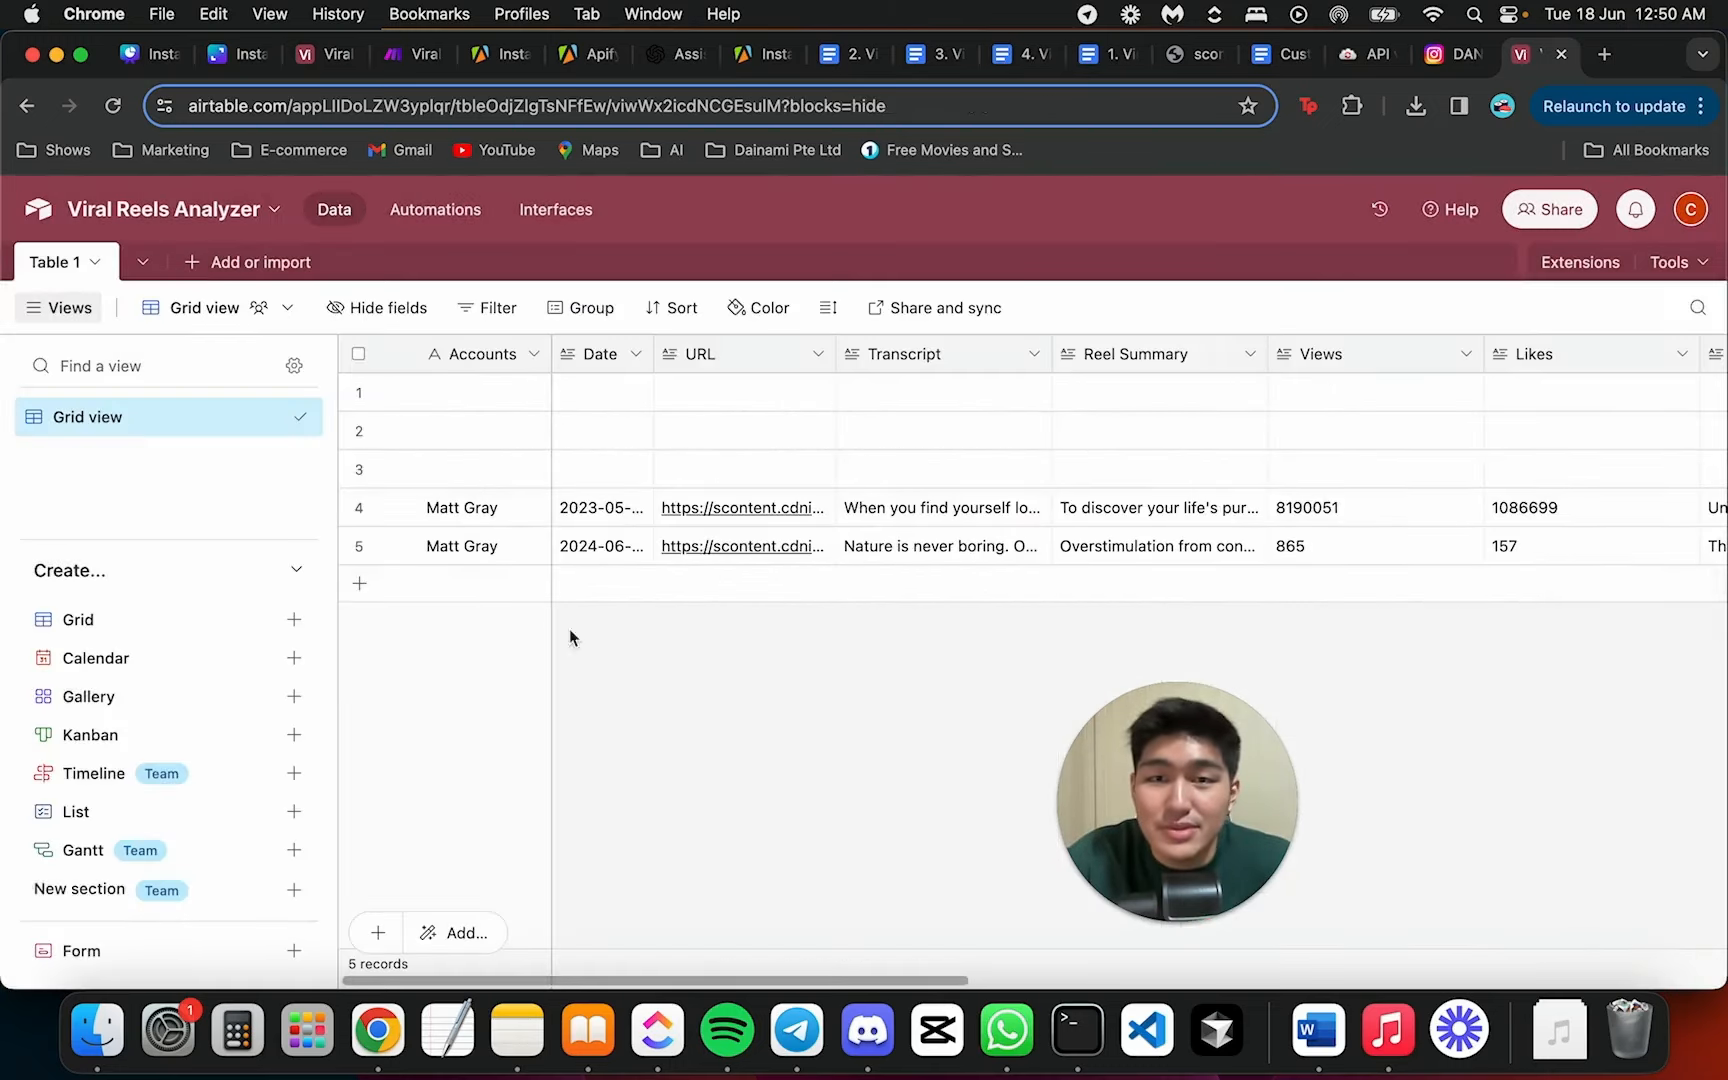
Expand the record in row 5 and skim its fields from the URL and Transcript down to the Viral Hooks
{"action": "left_click", "coordinate": [395, 546]}
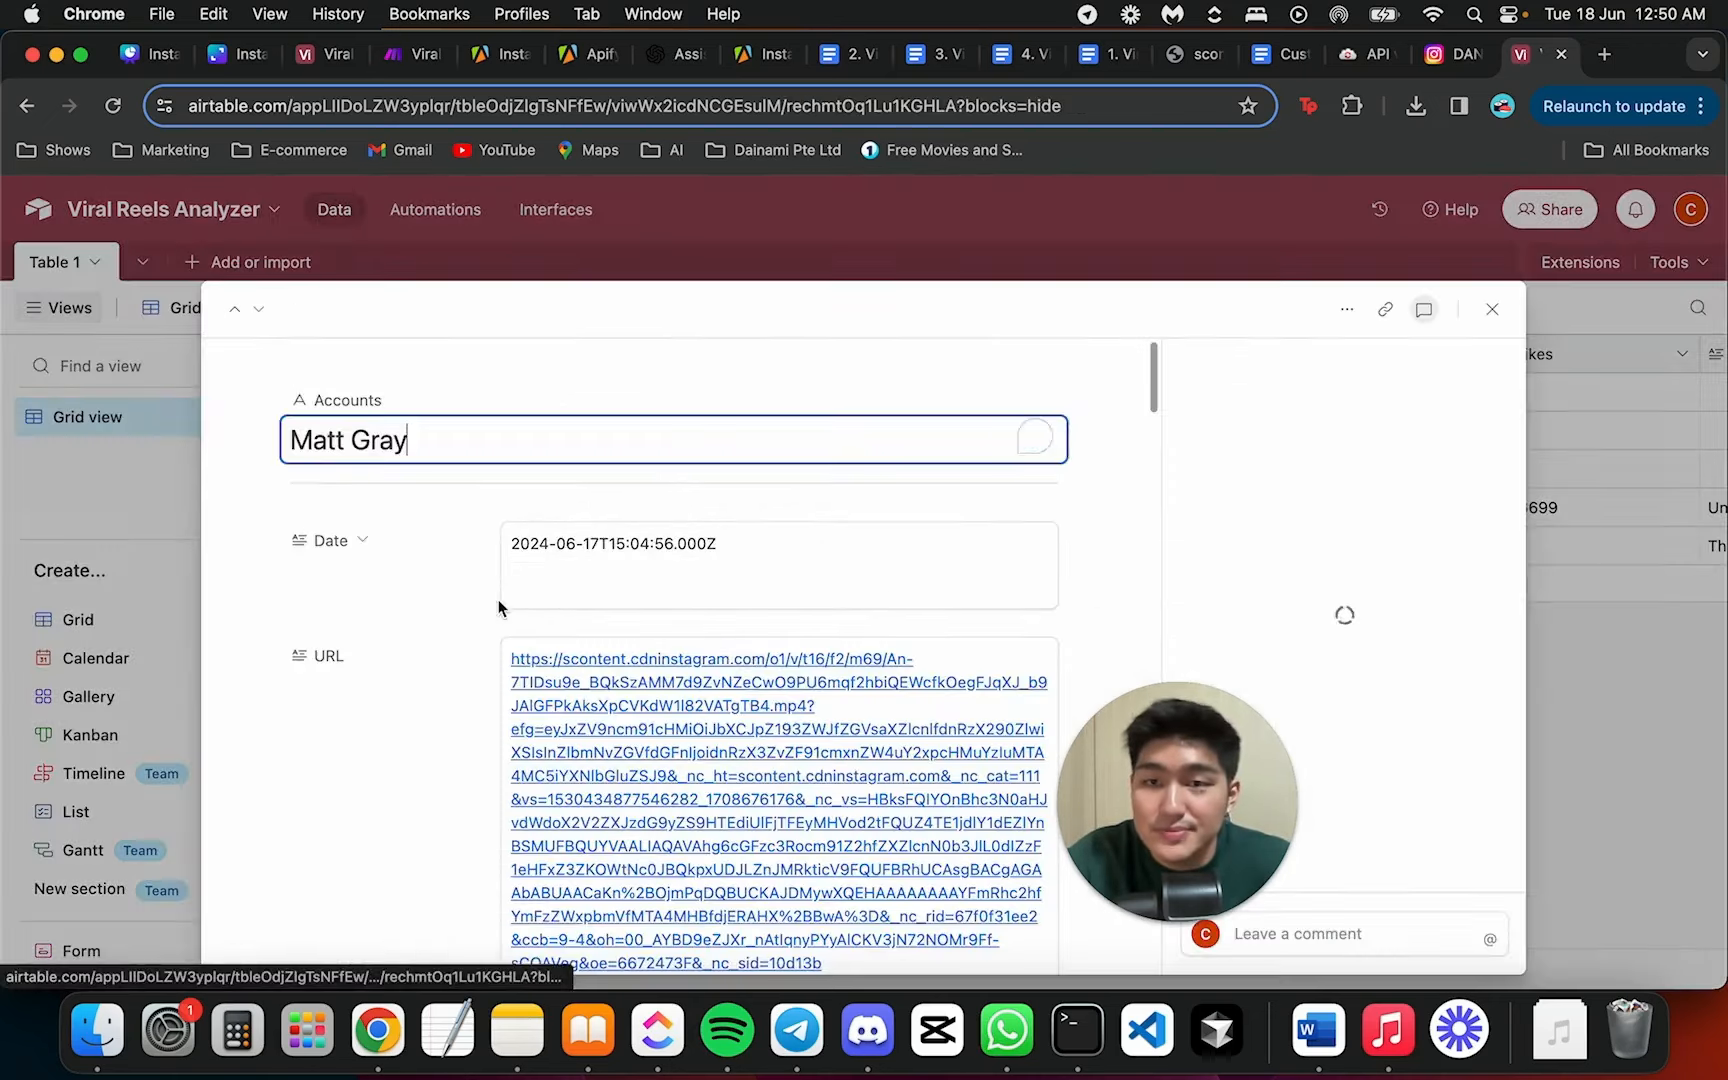
{"action": "scroll", "coordinate": [572, 521], "scroll_direction": "down", "scroll_amount": 15}
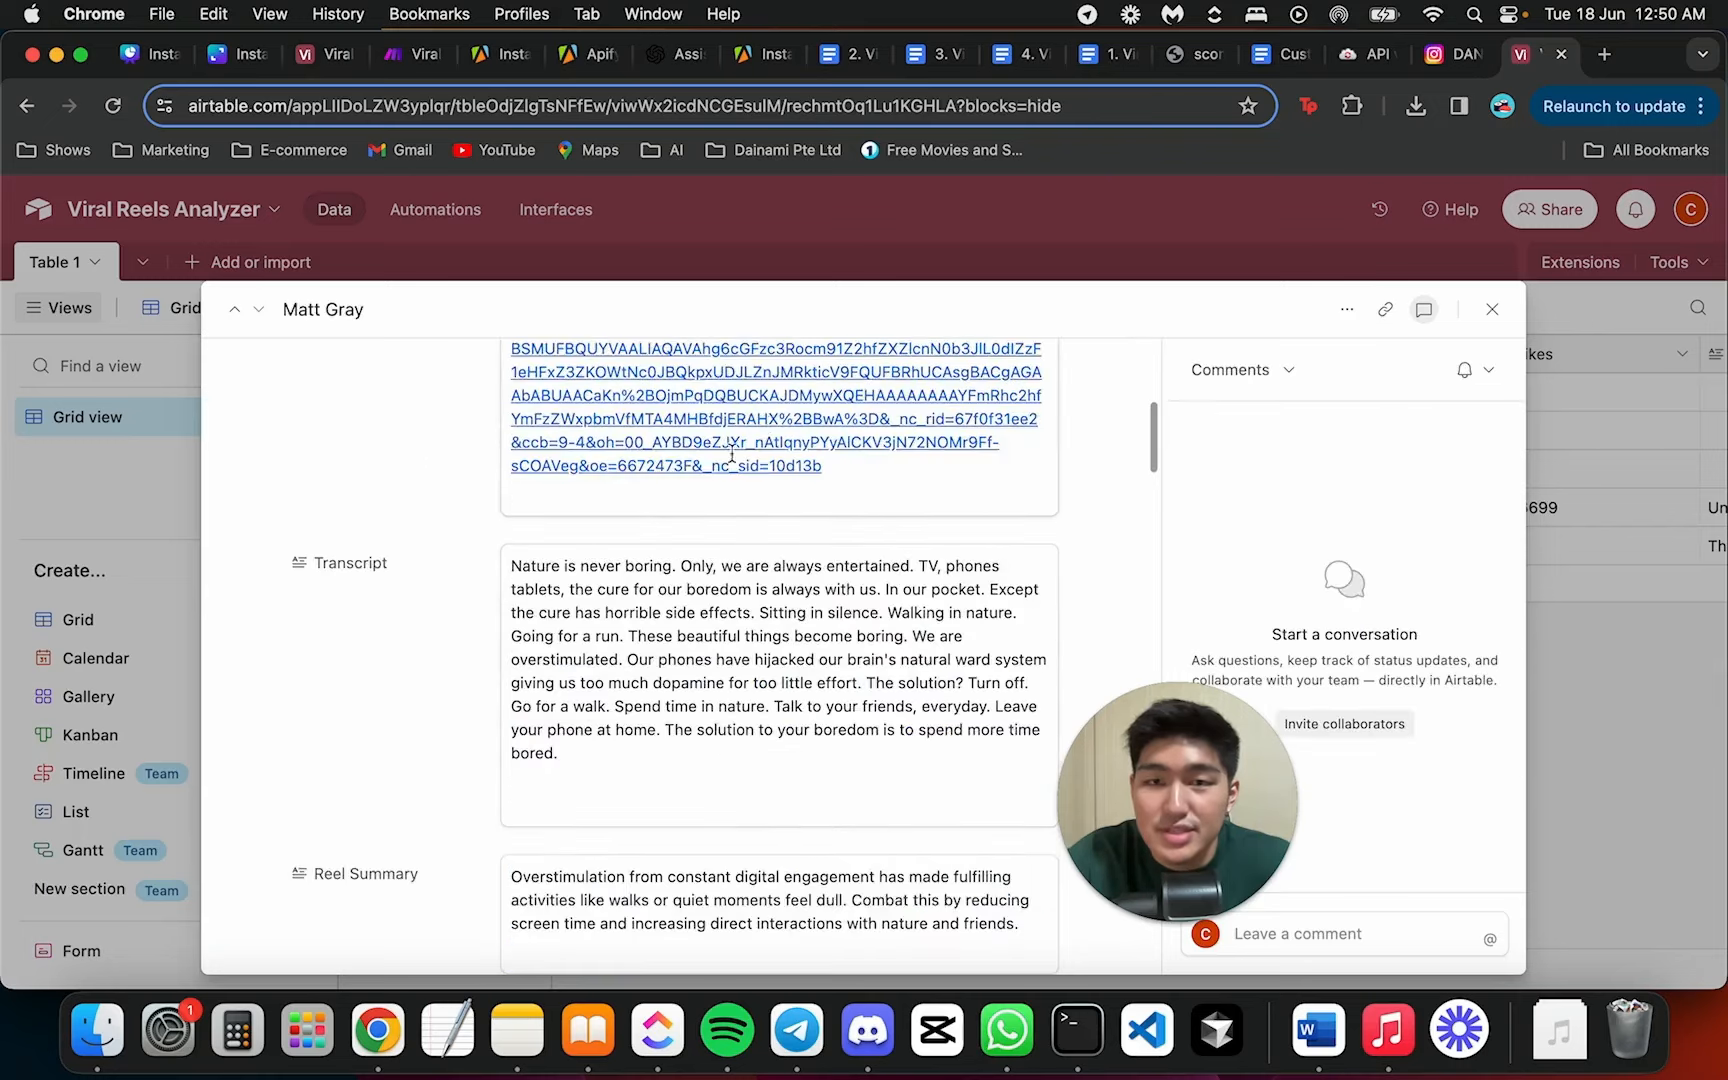
{"action": "scroll", "coordinate": [697, 525], "scroll_direction": "down", "scroll_amount": 15}
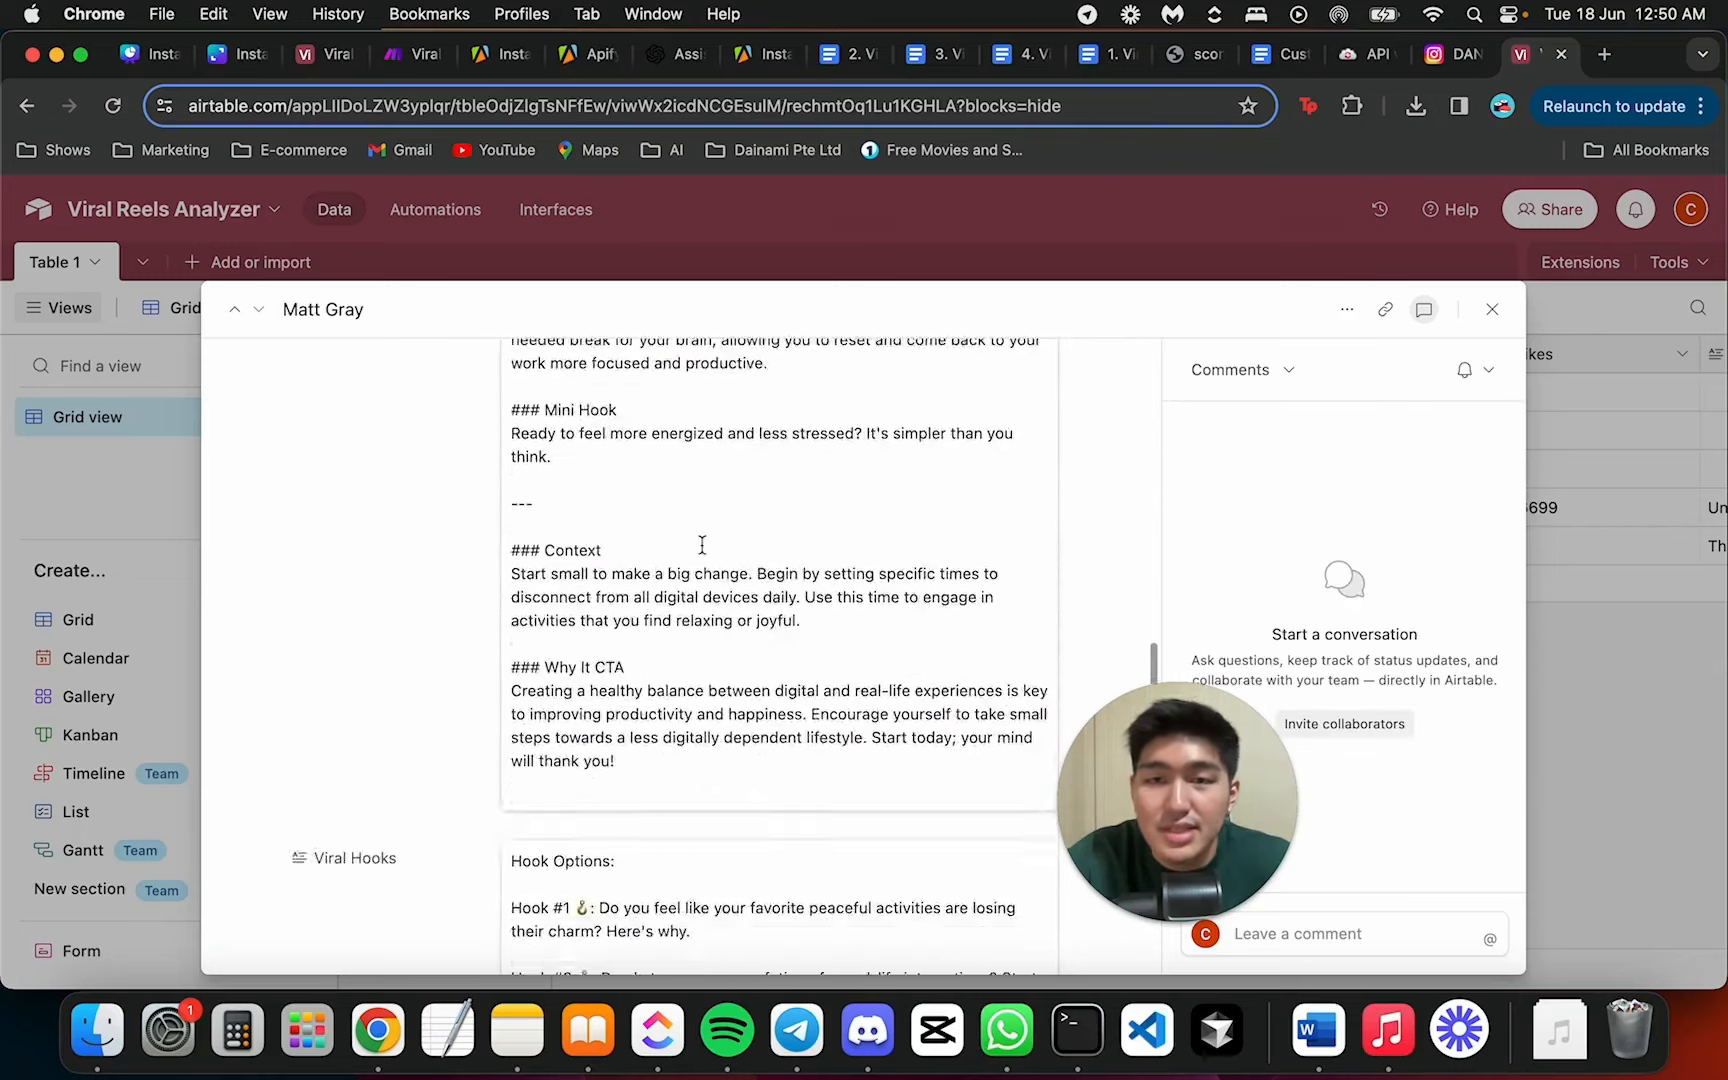
{"action": "scroll", "coordinate": [672, 552], "scroll_direction": "up", "scroll_amount": 20}
{"action": "scroll", "coordinate": [672, 552], "scroll_direction": "up", "scroll_amount": 10}
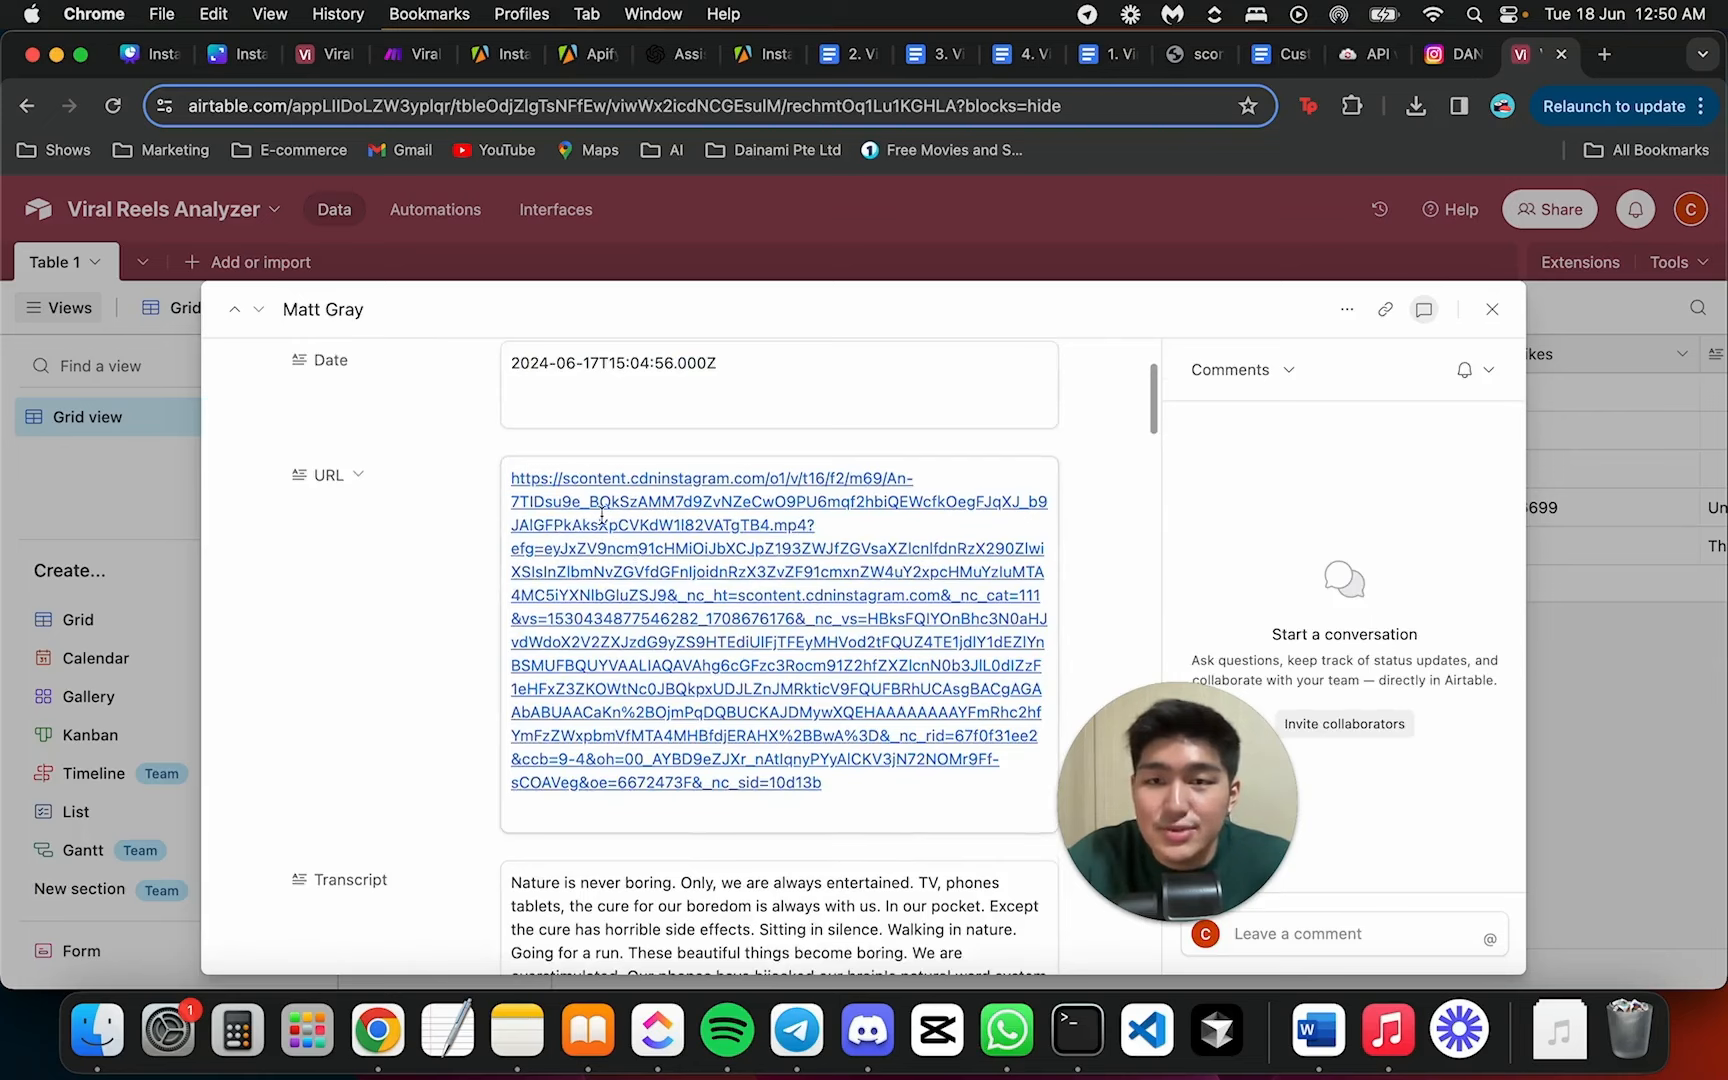
Play the reel video linked in the record's URL field, close the video, and return to the table grid
{"action": "left_click", "coordinate": [669, 589]}
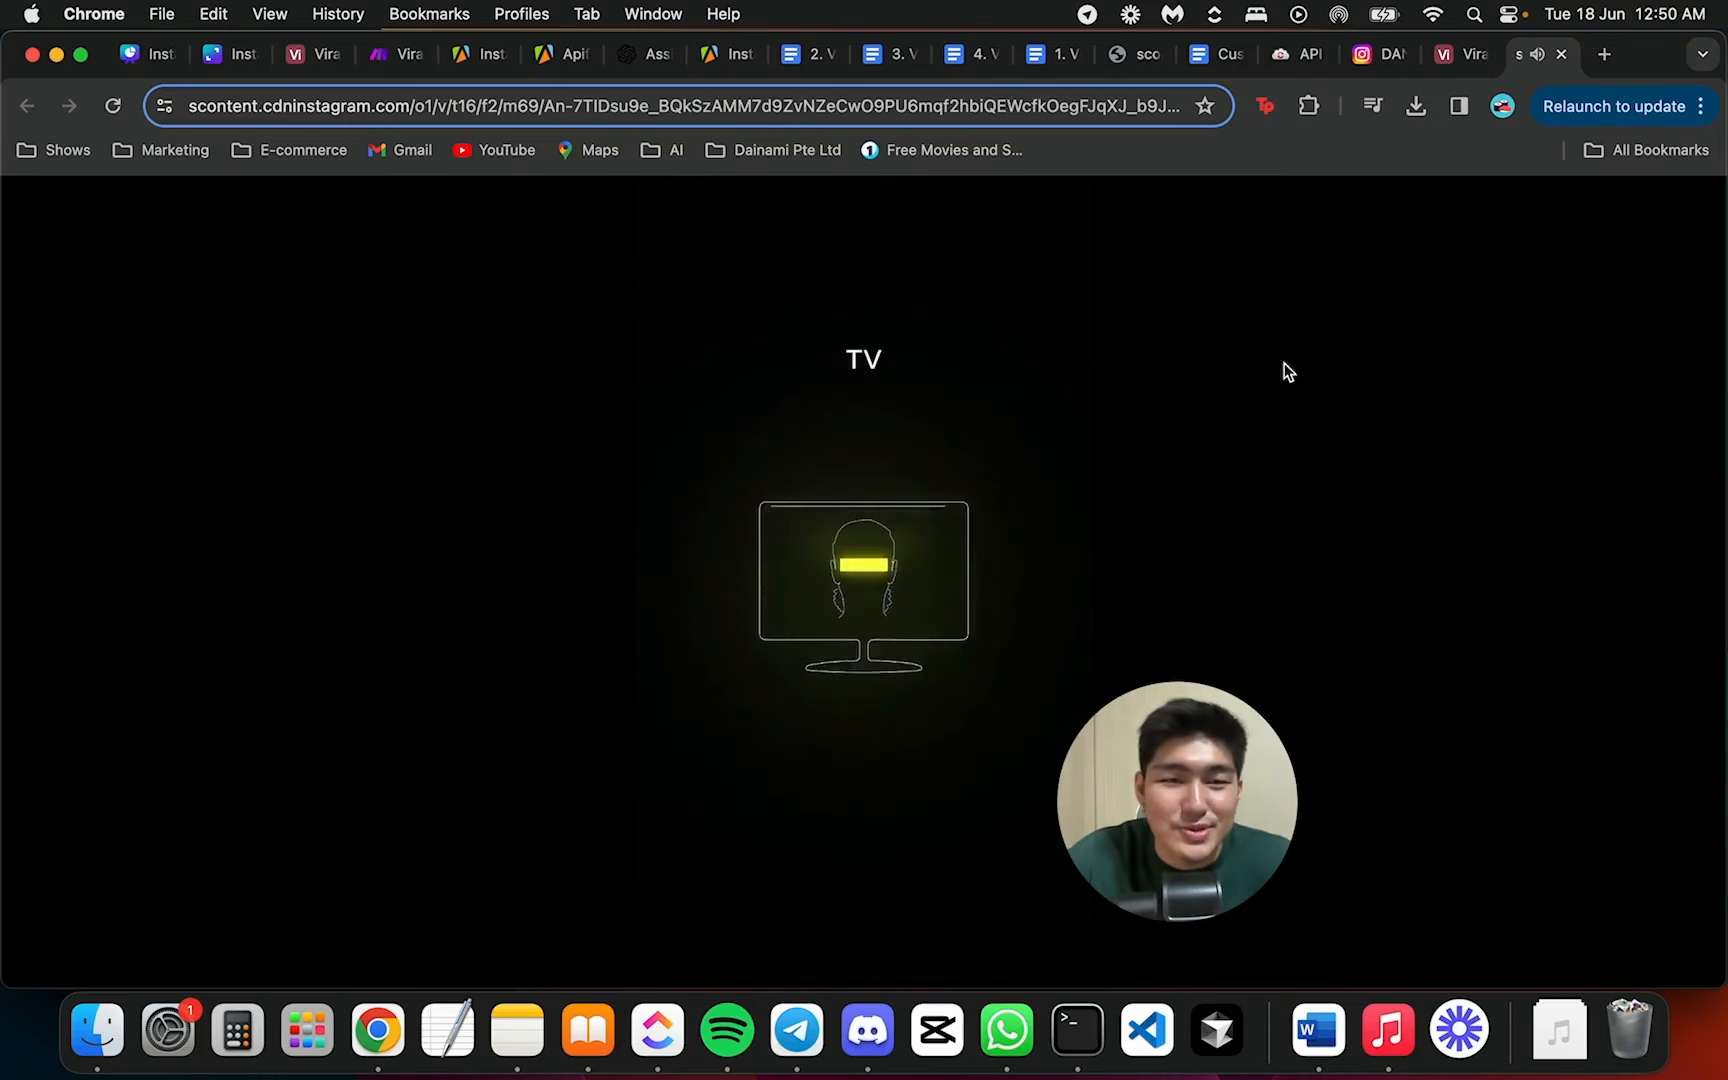
{"action": "left_click", "coordinate": [1562, 56]}
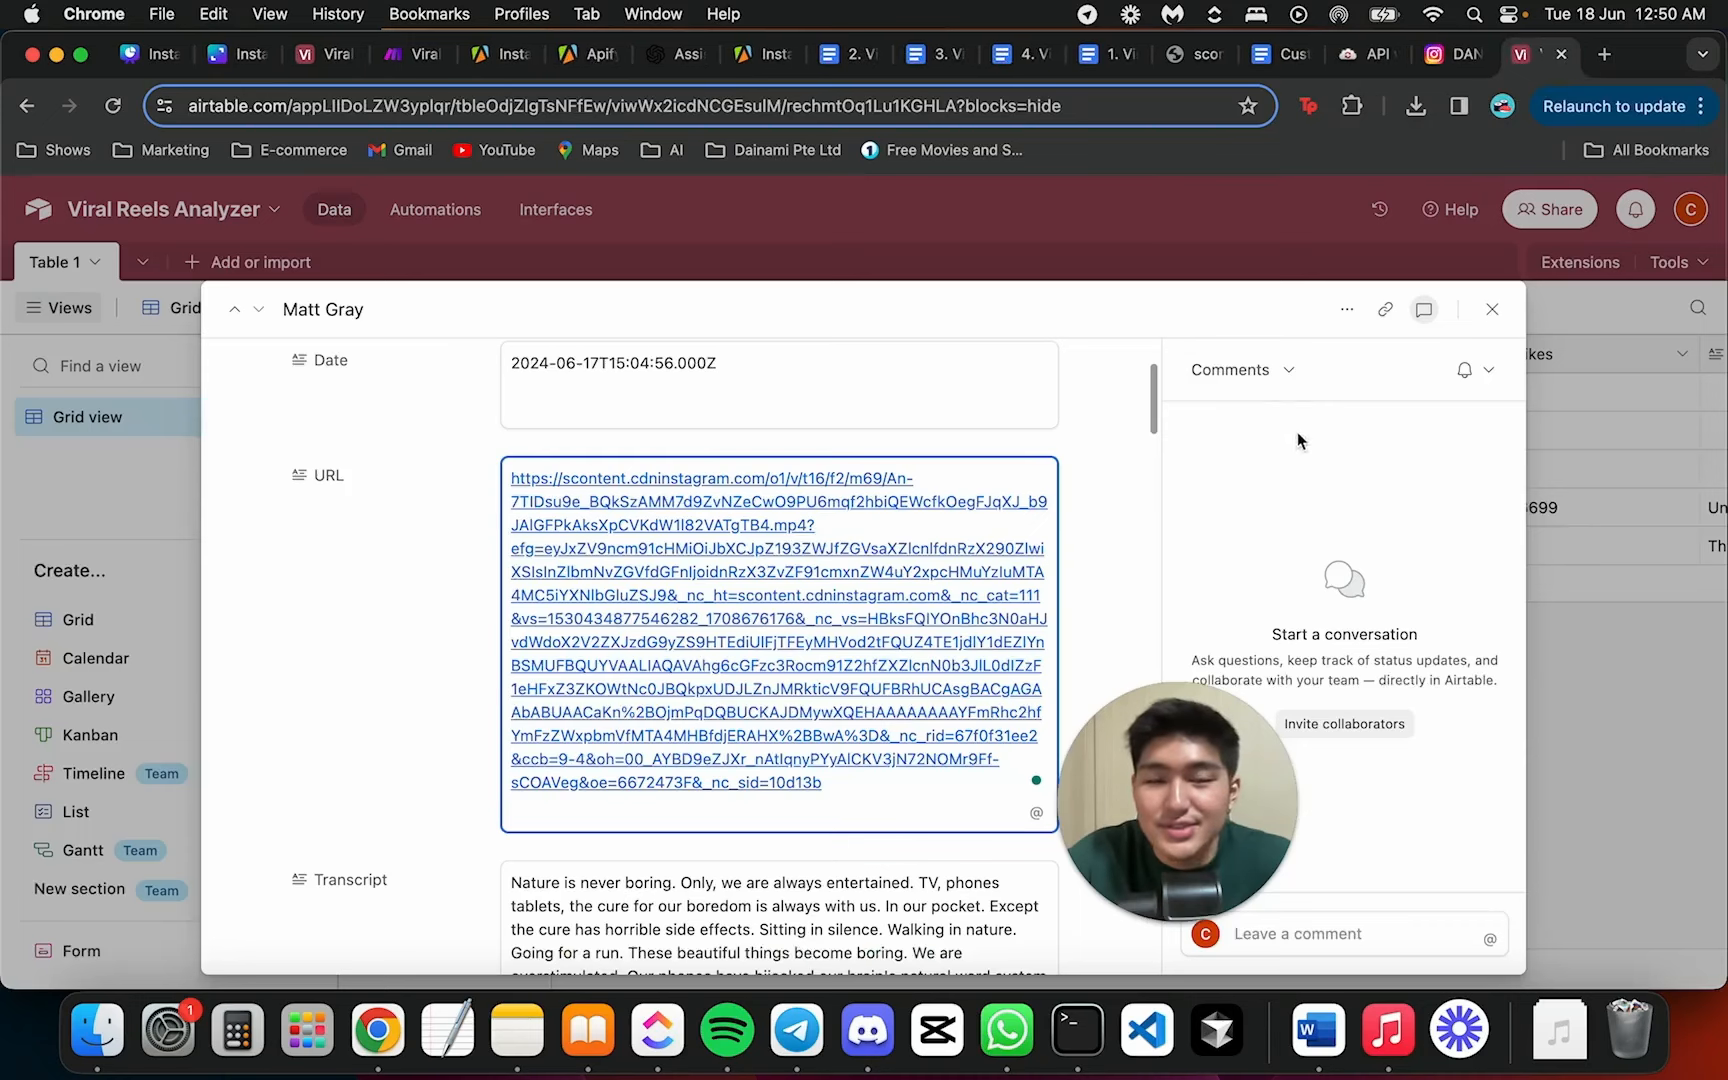
{"action": "left_click", "coordinate": [1658, 690]}
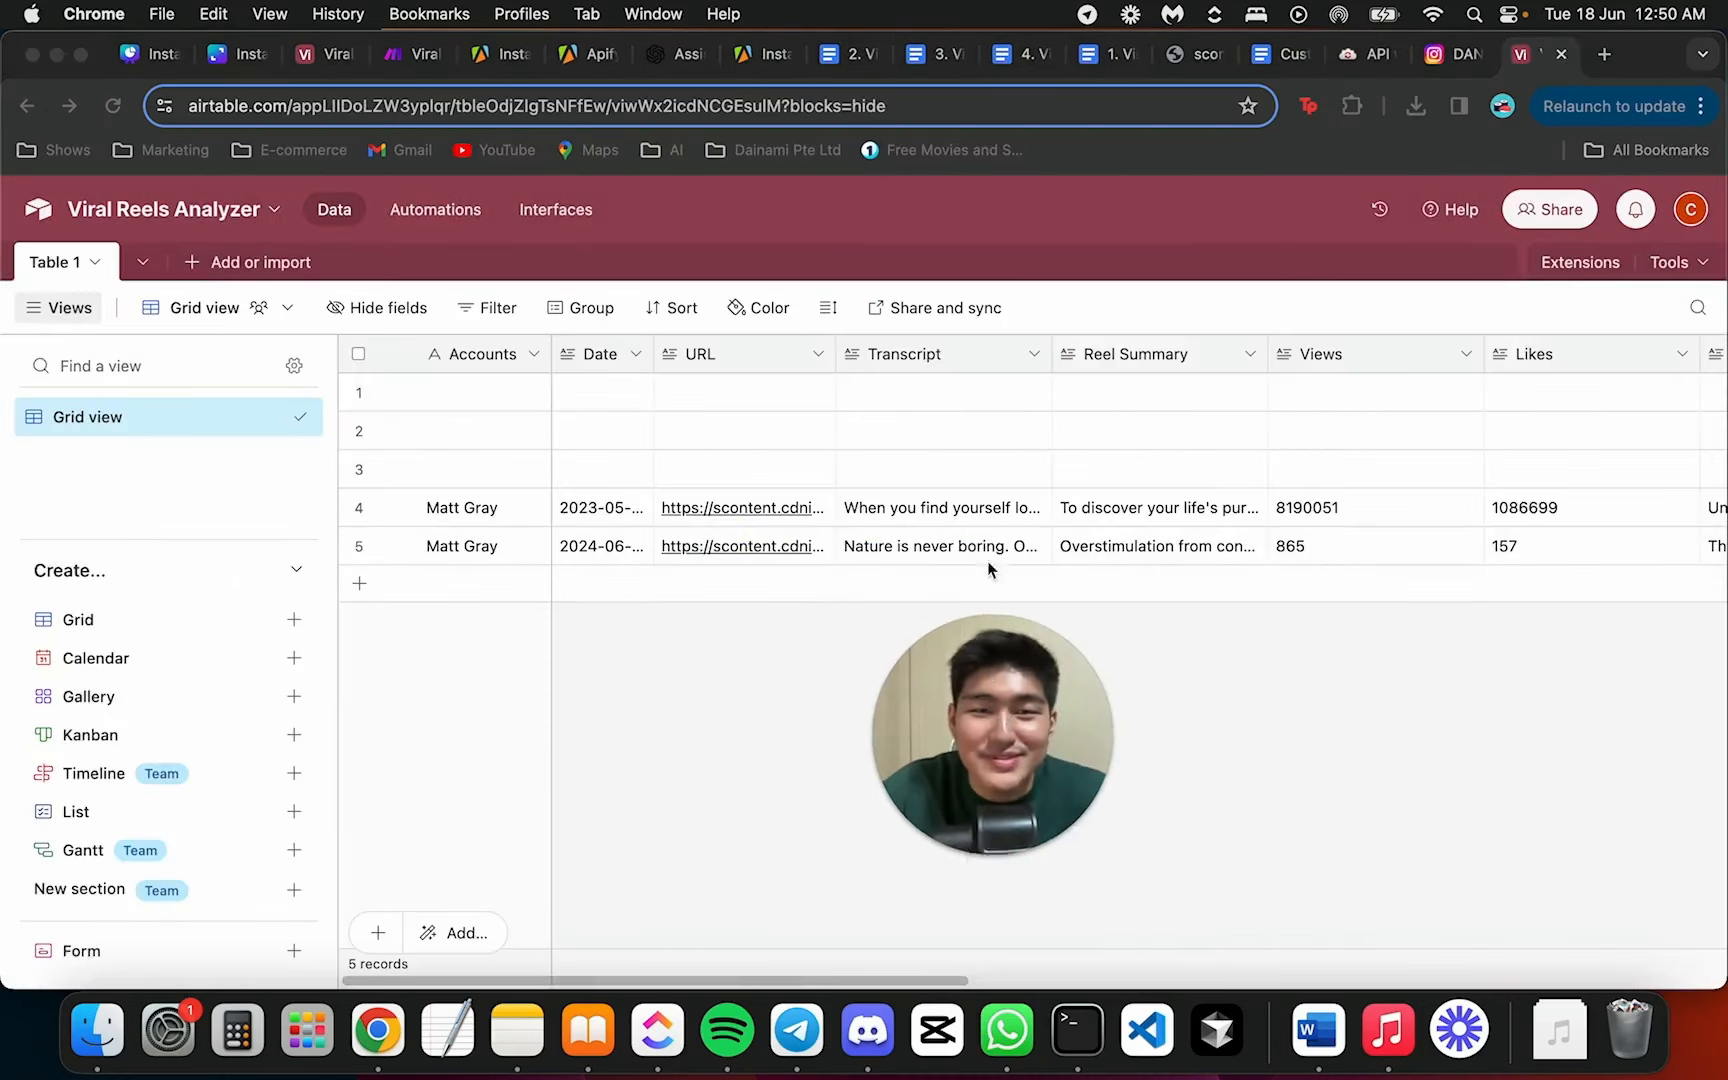